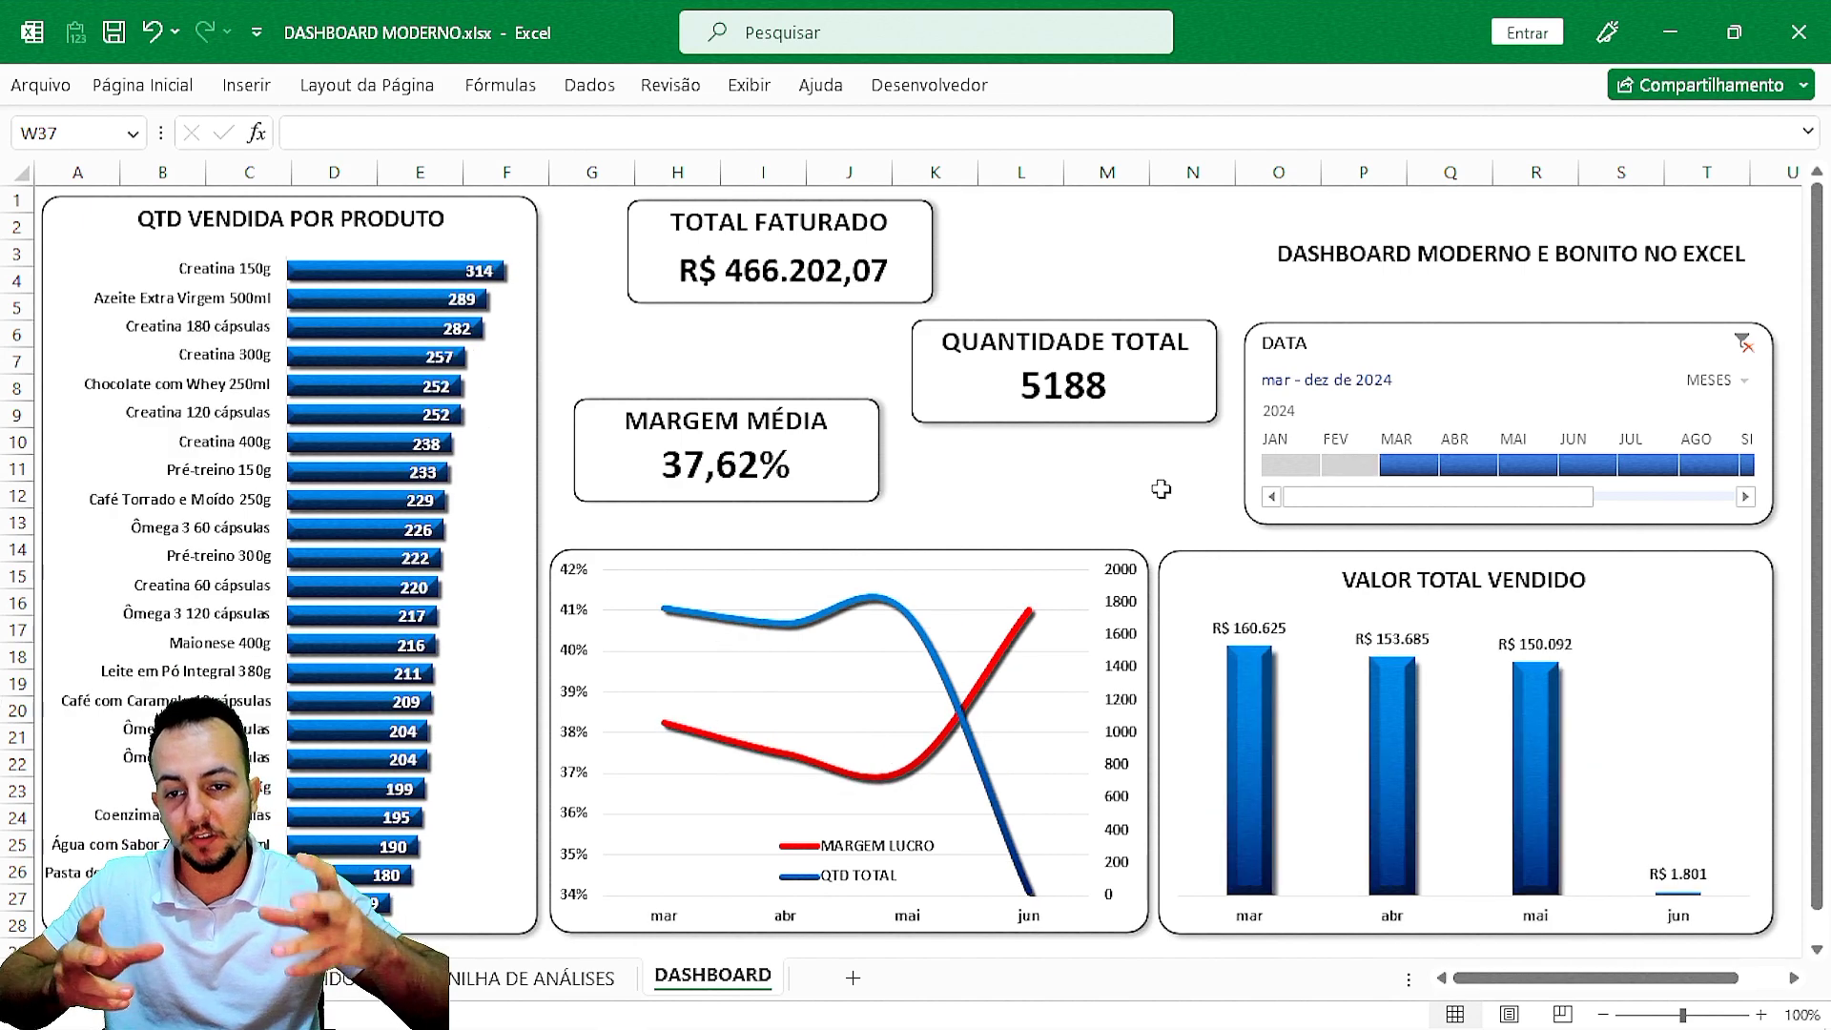
Clear the DATA timeline filter on the dashboard and look over the order data and the PLANILHA DE ANÁLISES pivot tables.
{"action": "left_click", "coordinate": [1743, 344]}
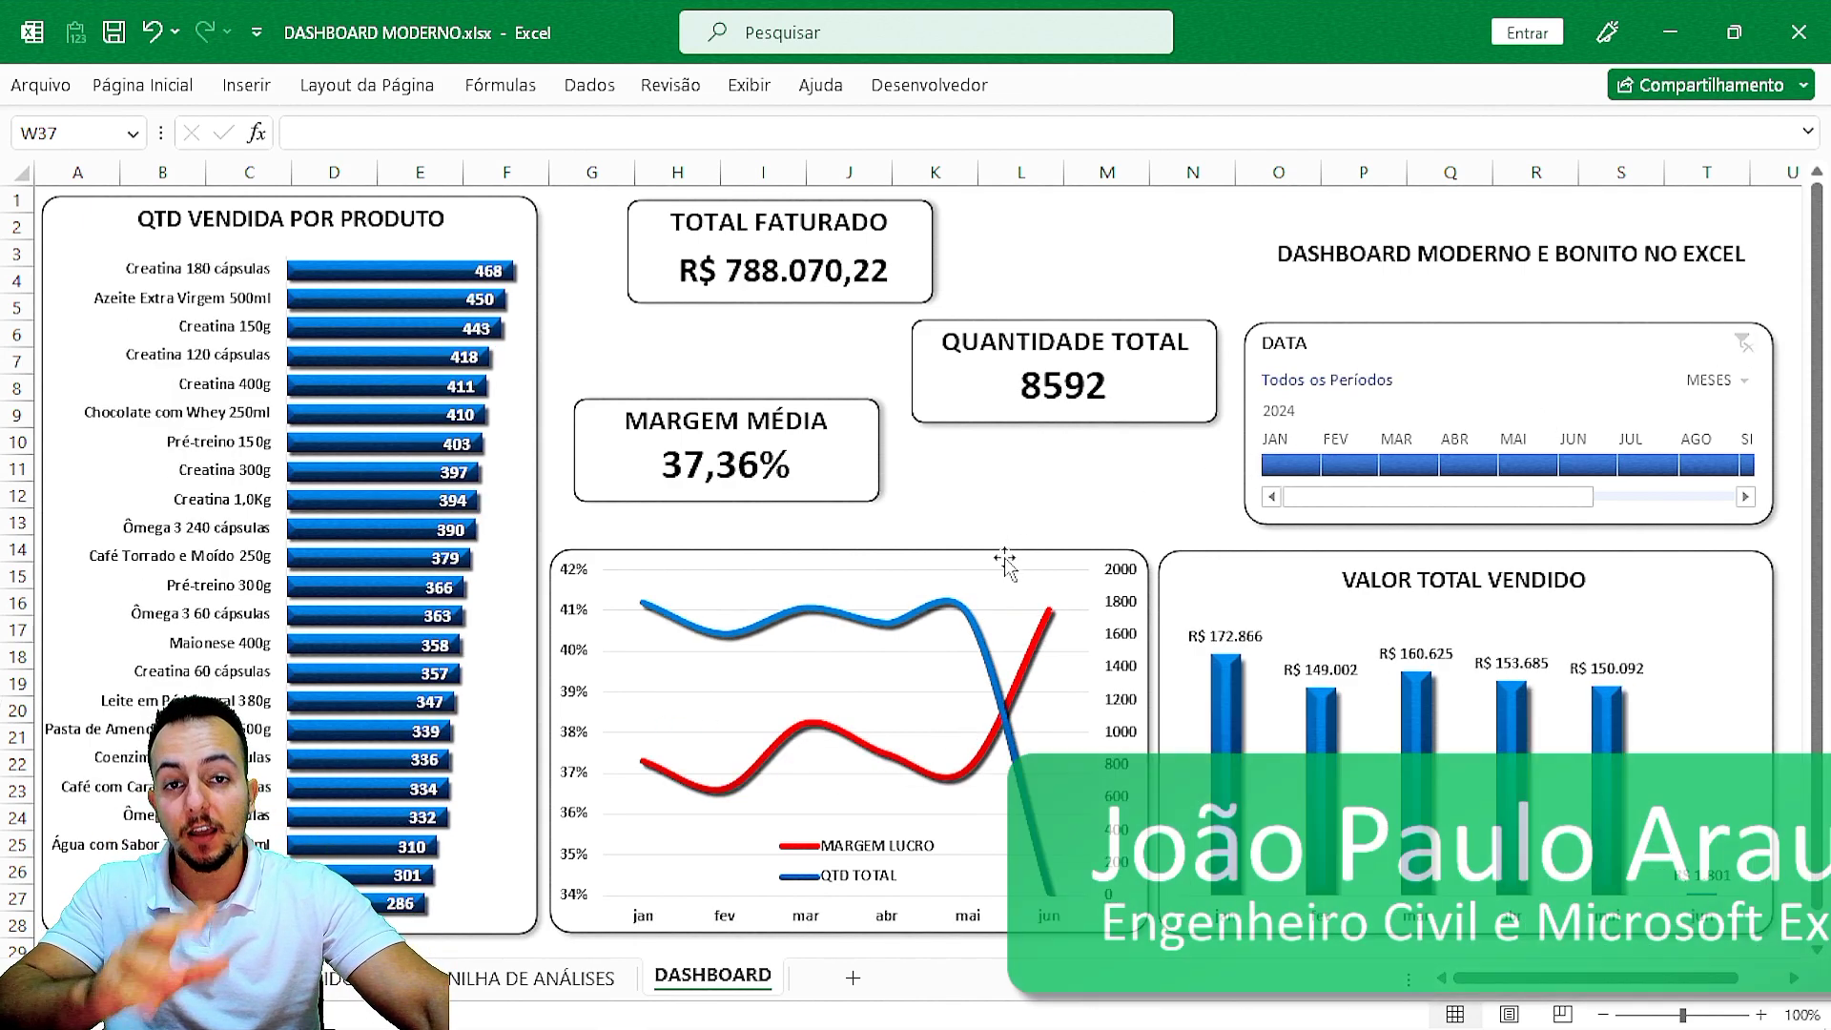
{"action": "left_click", "coordinate": [329, 978]}
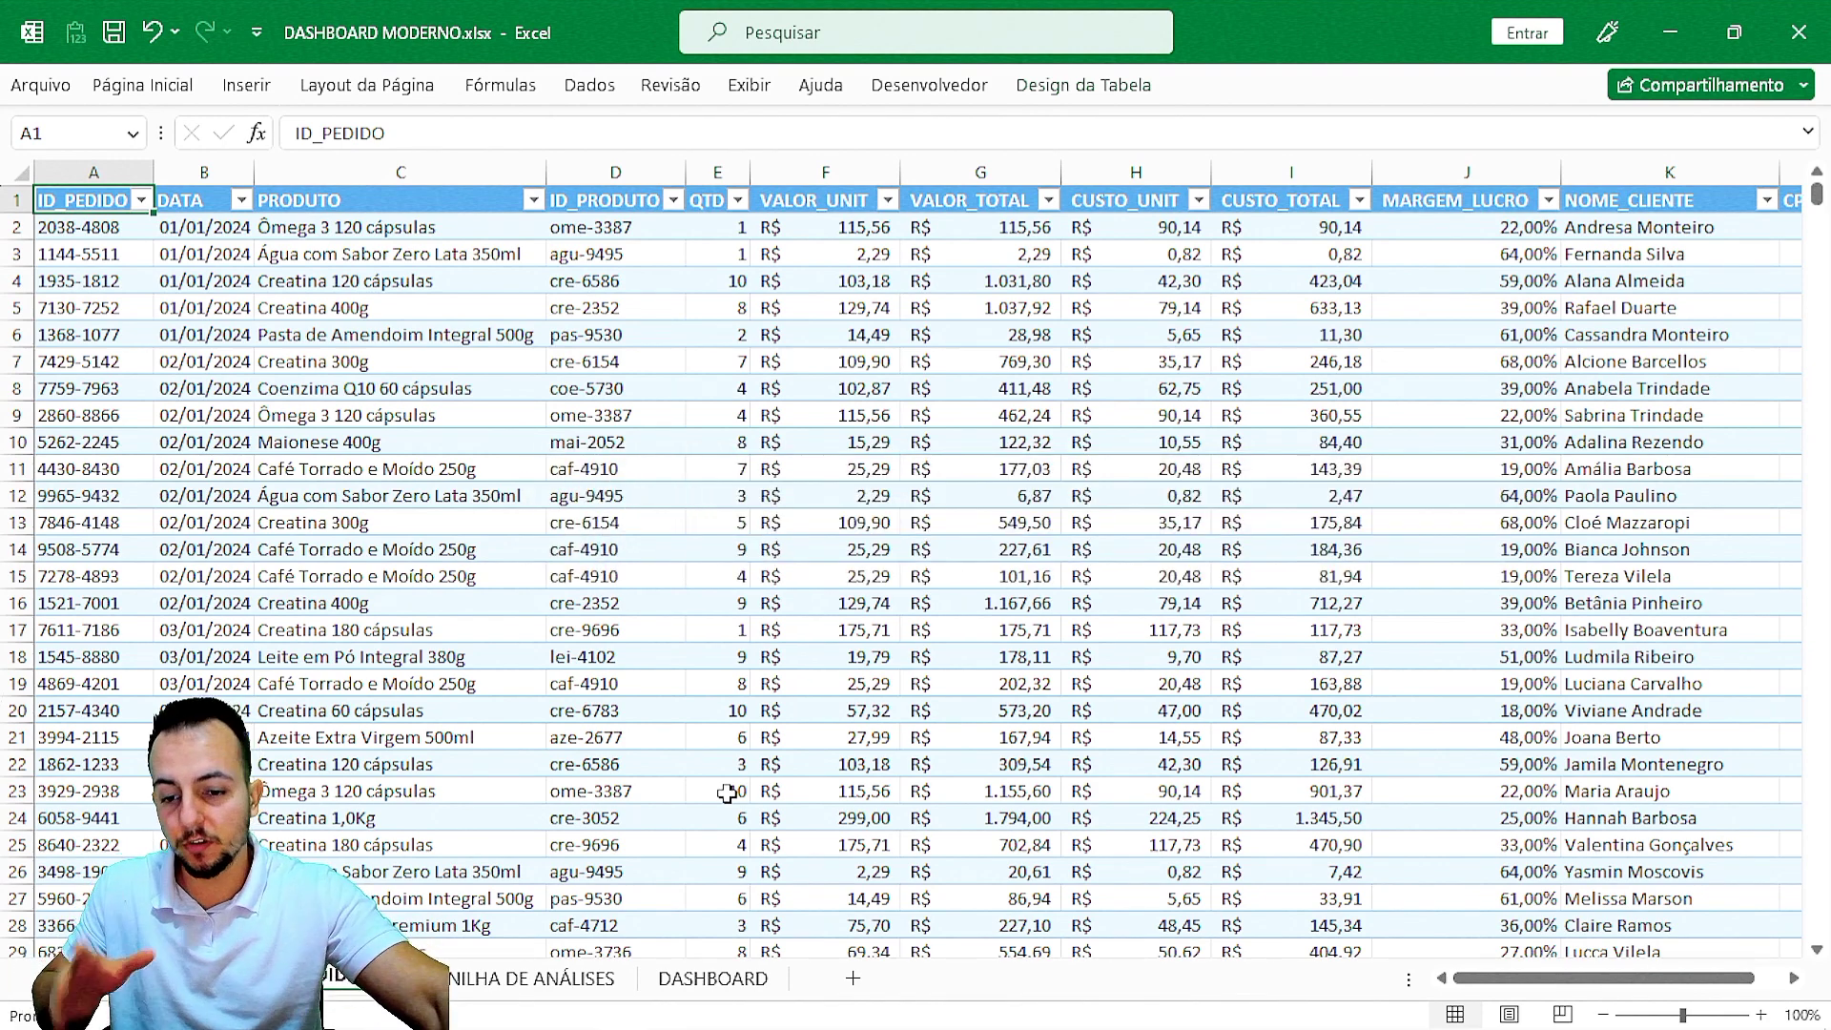
{"action": "left_click", "coordinate": [523, 981]}
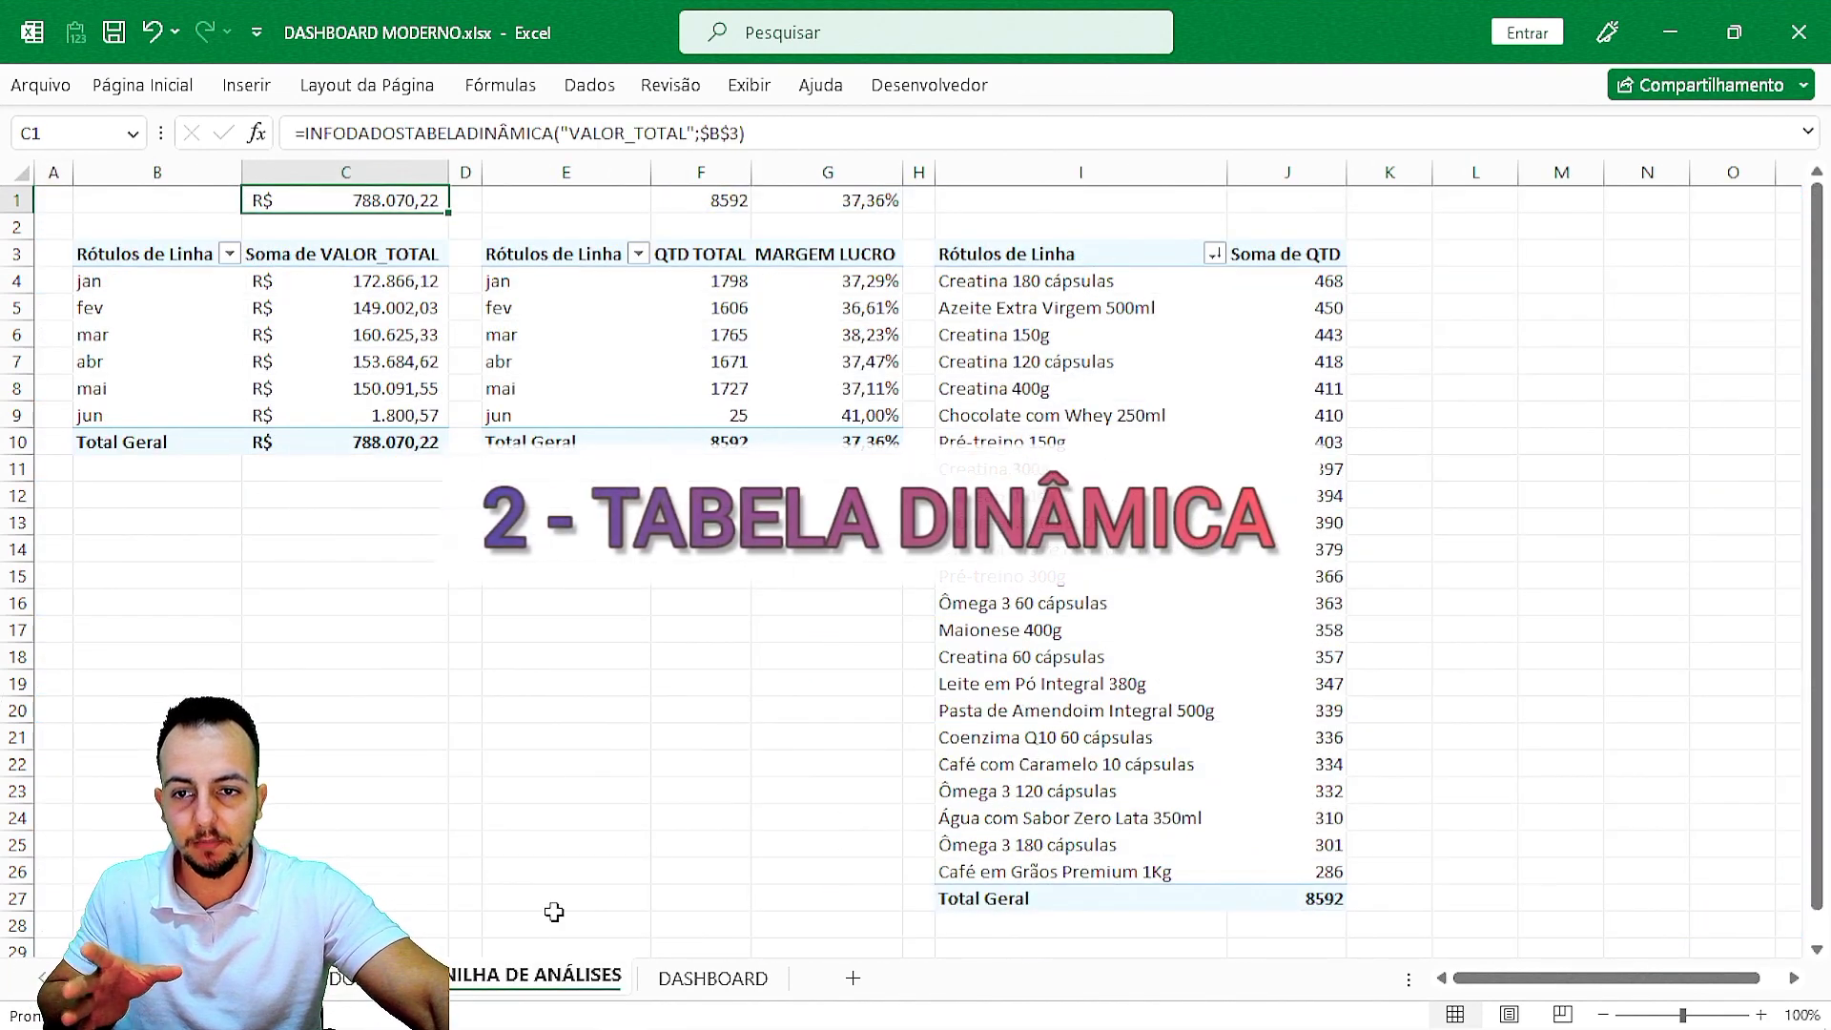
{"action": "left_click", "coordinate": [713, 977]}
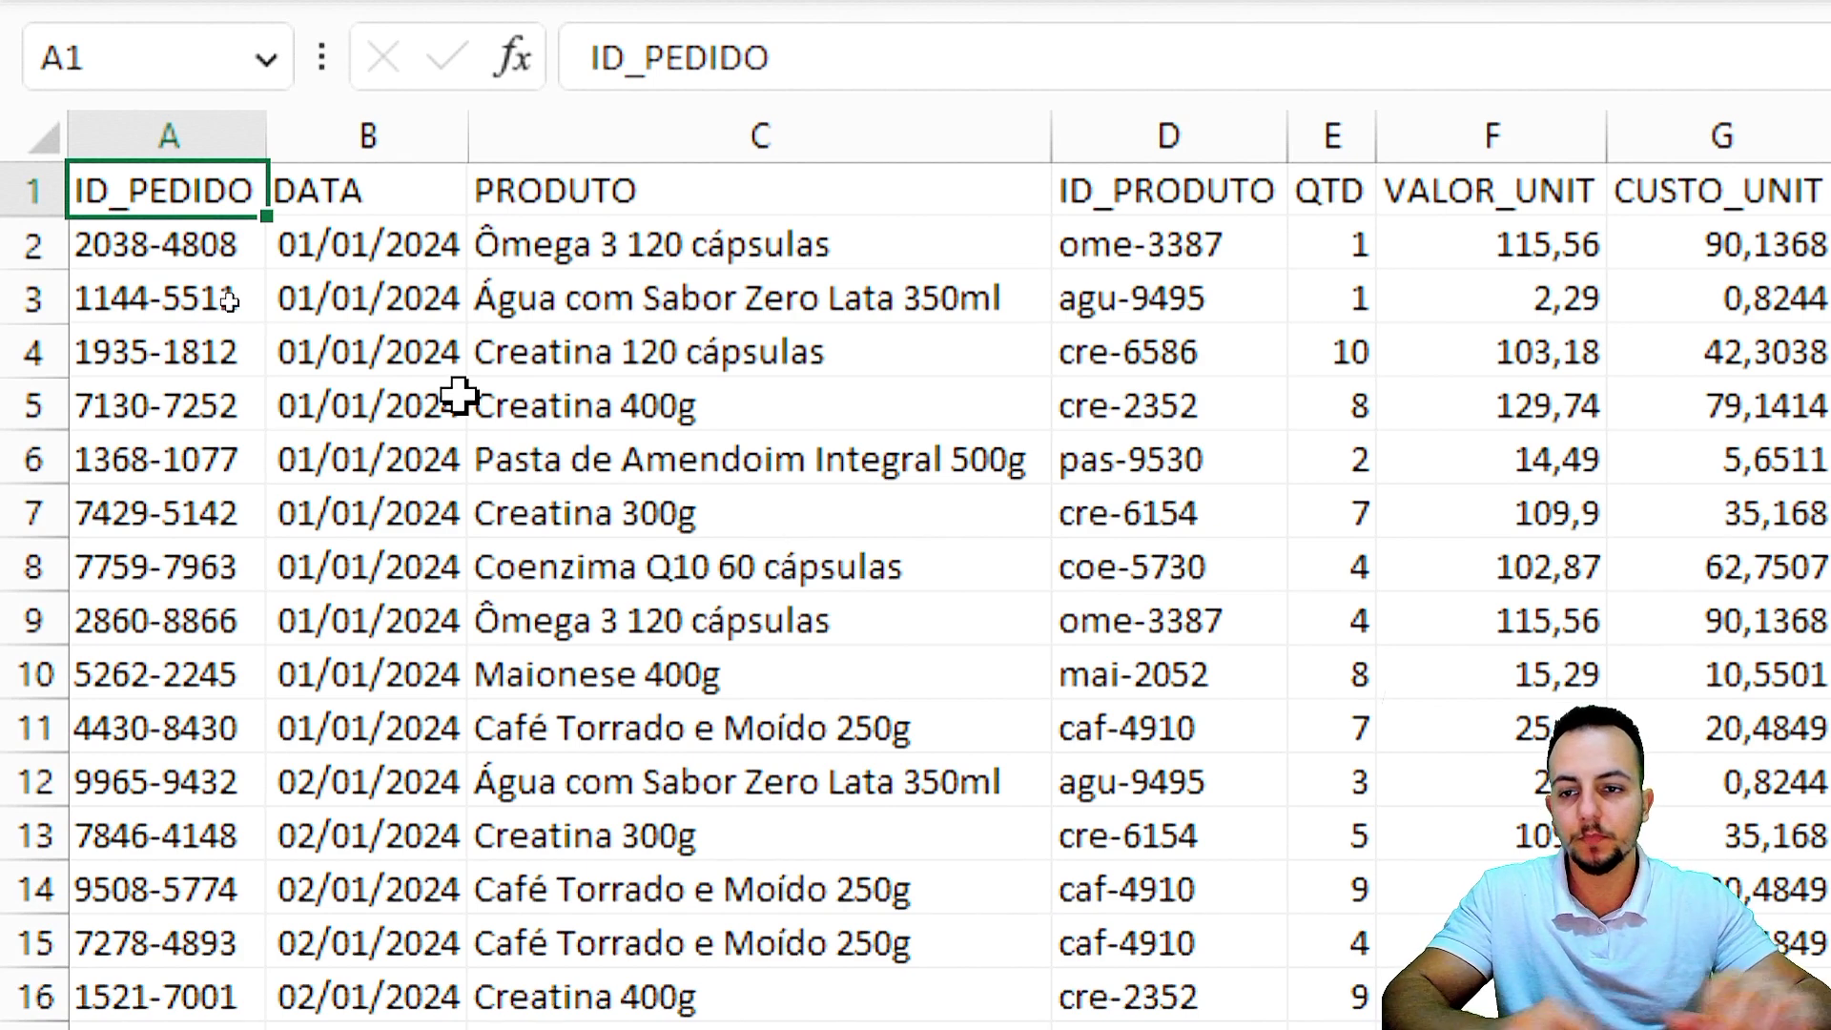
Review the order table column by column, from ID_PEDIDO through CUSTO_UNIT.
{"action": "left_click", "coordinate": [241, 134]}
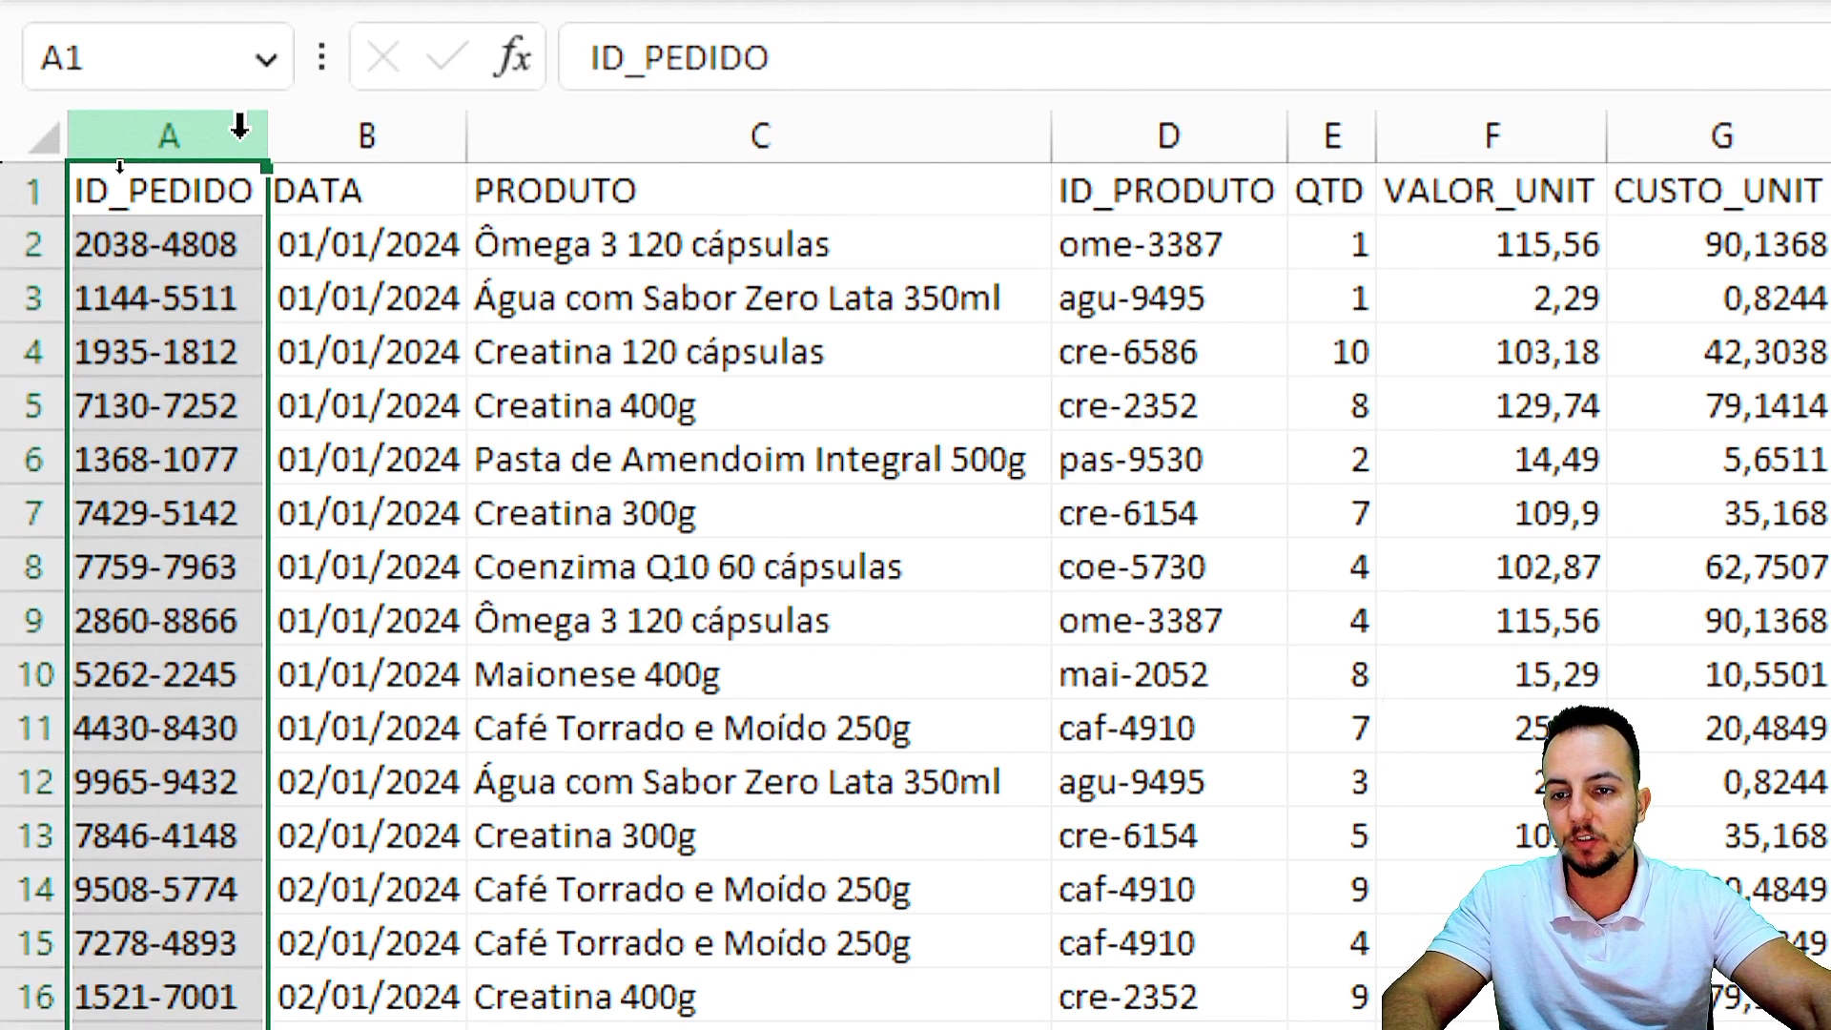
{"action": "left_click", "coordinate": [409, 143]}
{"action": "left_click", "coordinate": [617, 132]}
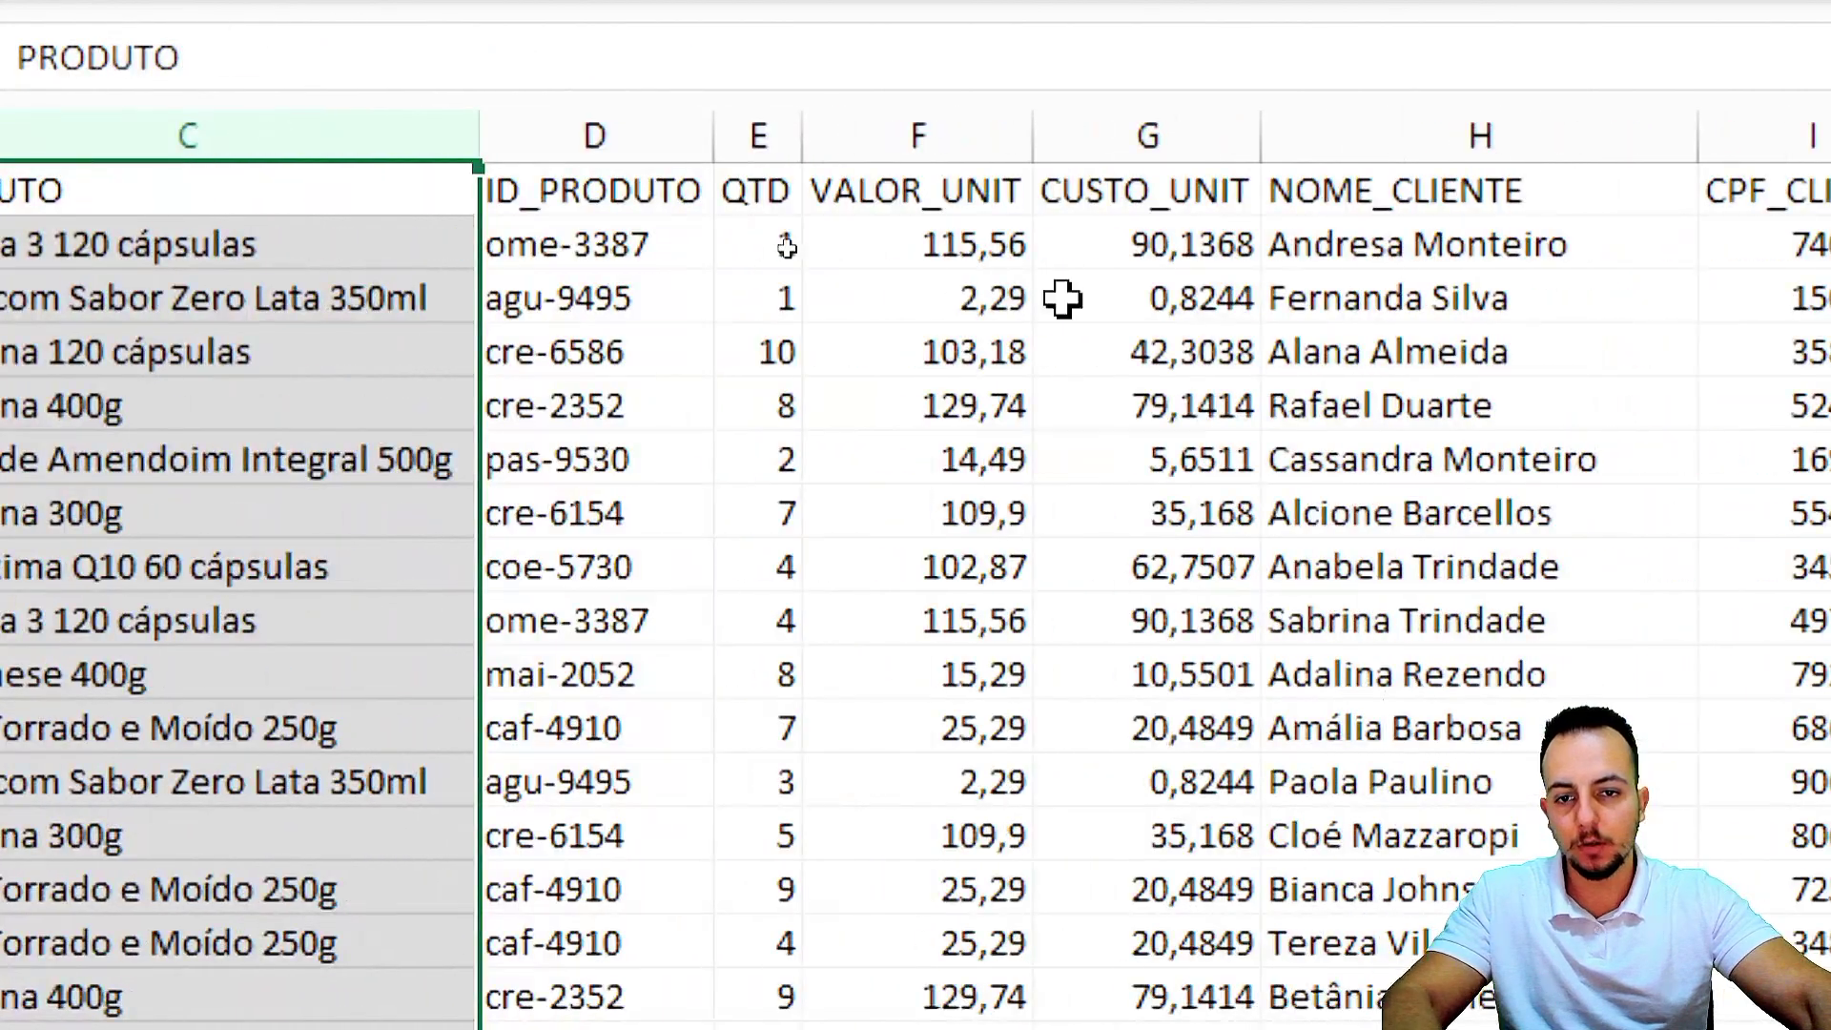
{"action": "left_click", "coordinate": [1106, 135]}
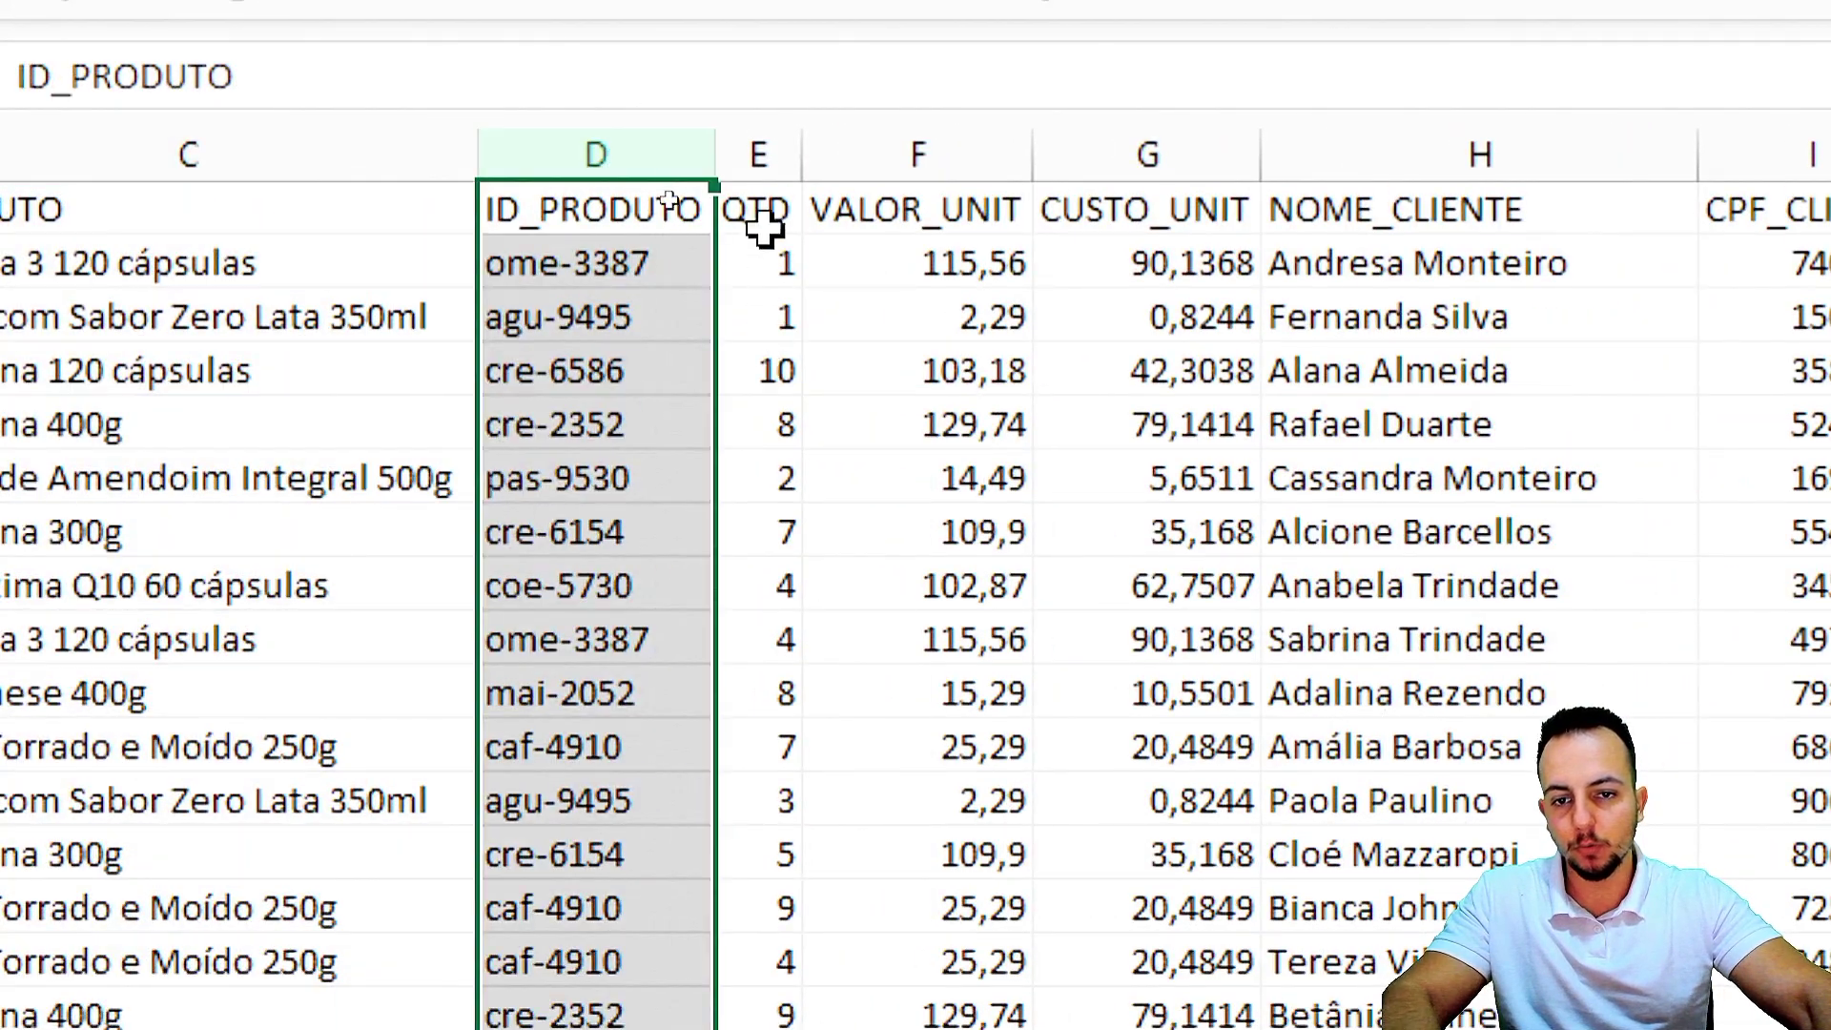
{"action": "left_click", "coordinate": [1269, 135]}
{"action": "left_click", "coordinate": [958, 155]}
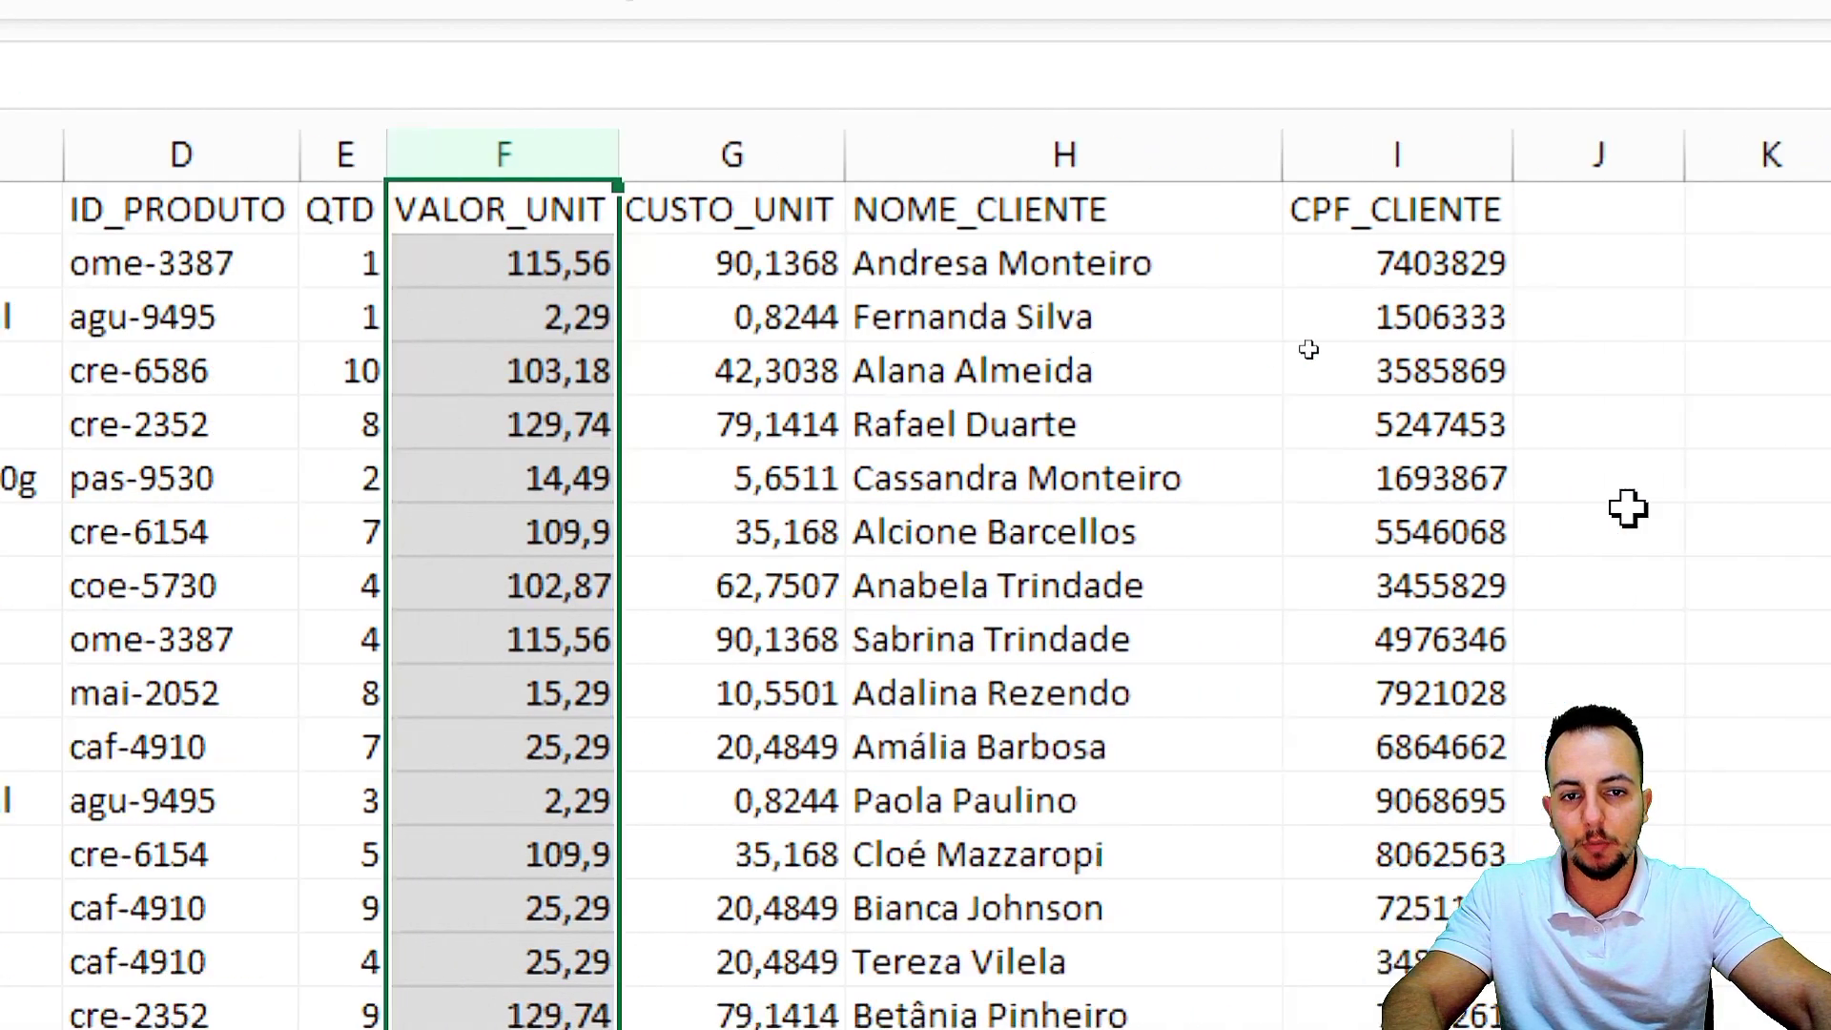
{"action": "left_click", "coordinate": [733, 143]}
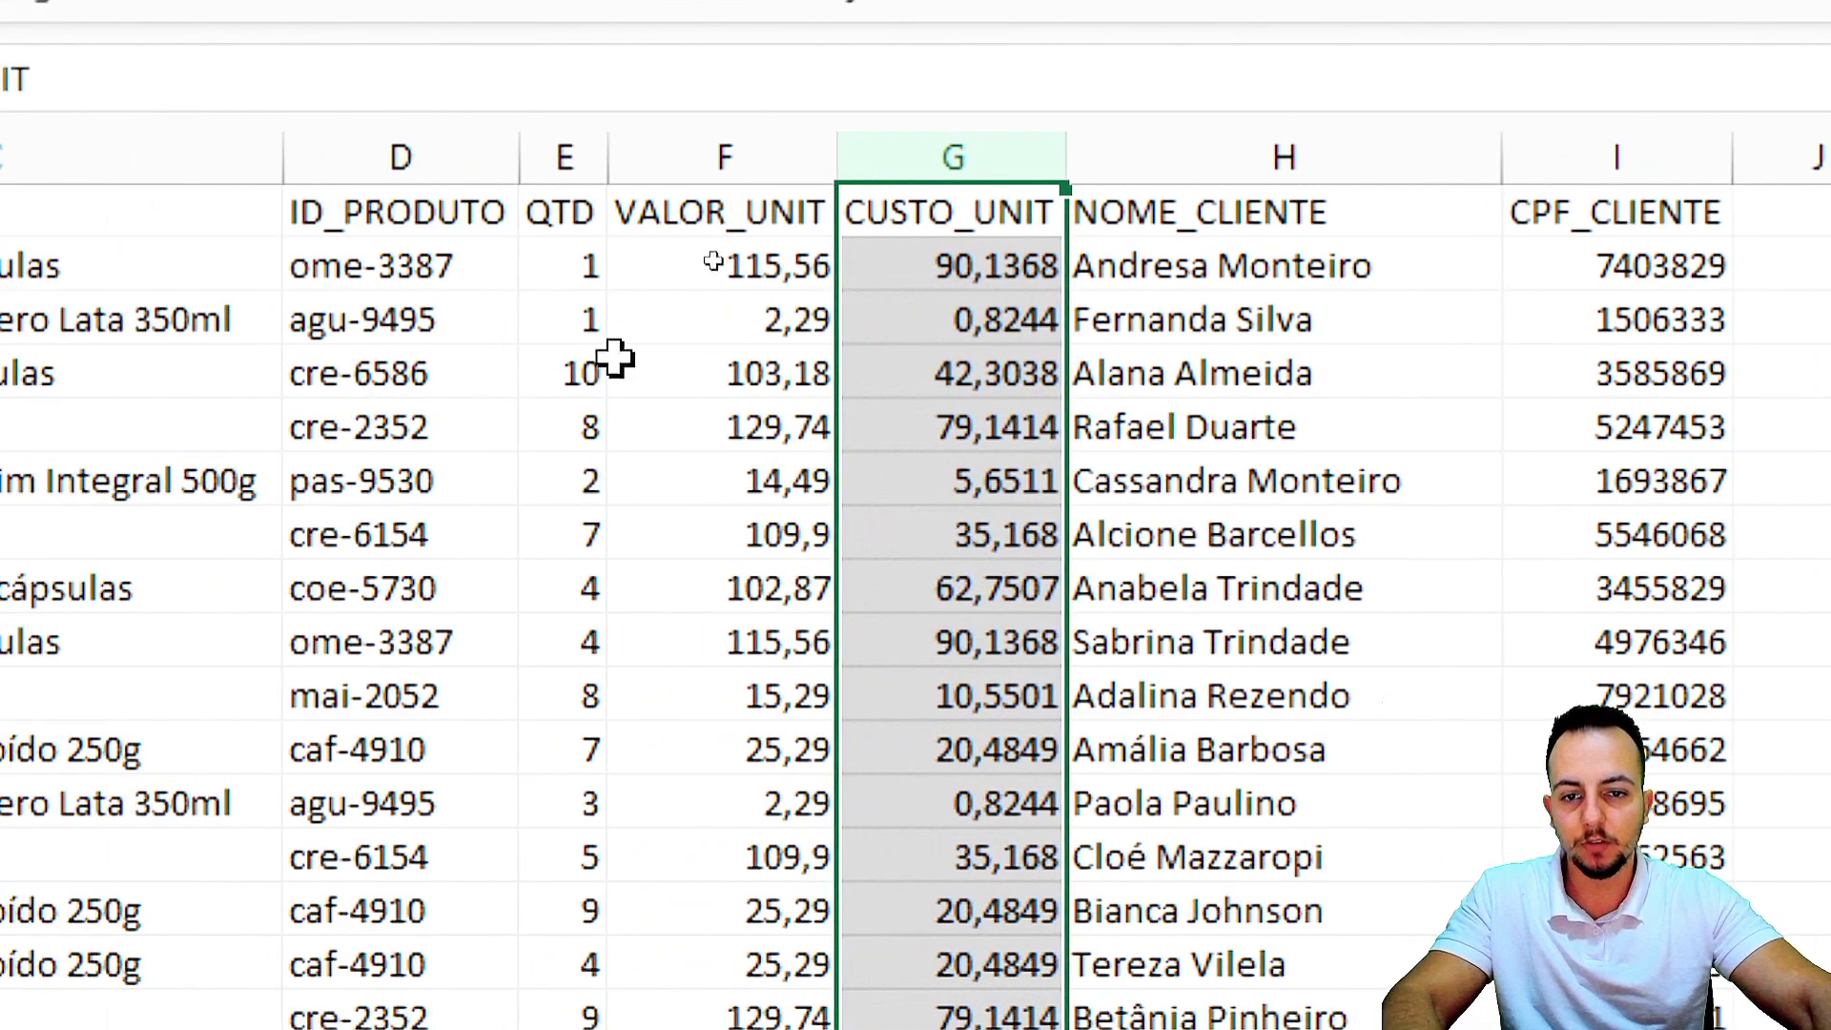
Format the VALOR_UNIT and CUSTO_UNIT columns as accounting values in R$, trying the Moeda format before reapplying Contábil.
{"action": "left_click_drag", "start_coordinate": [736, 158], "coordinate": [1000, 157]}
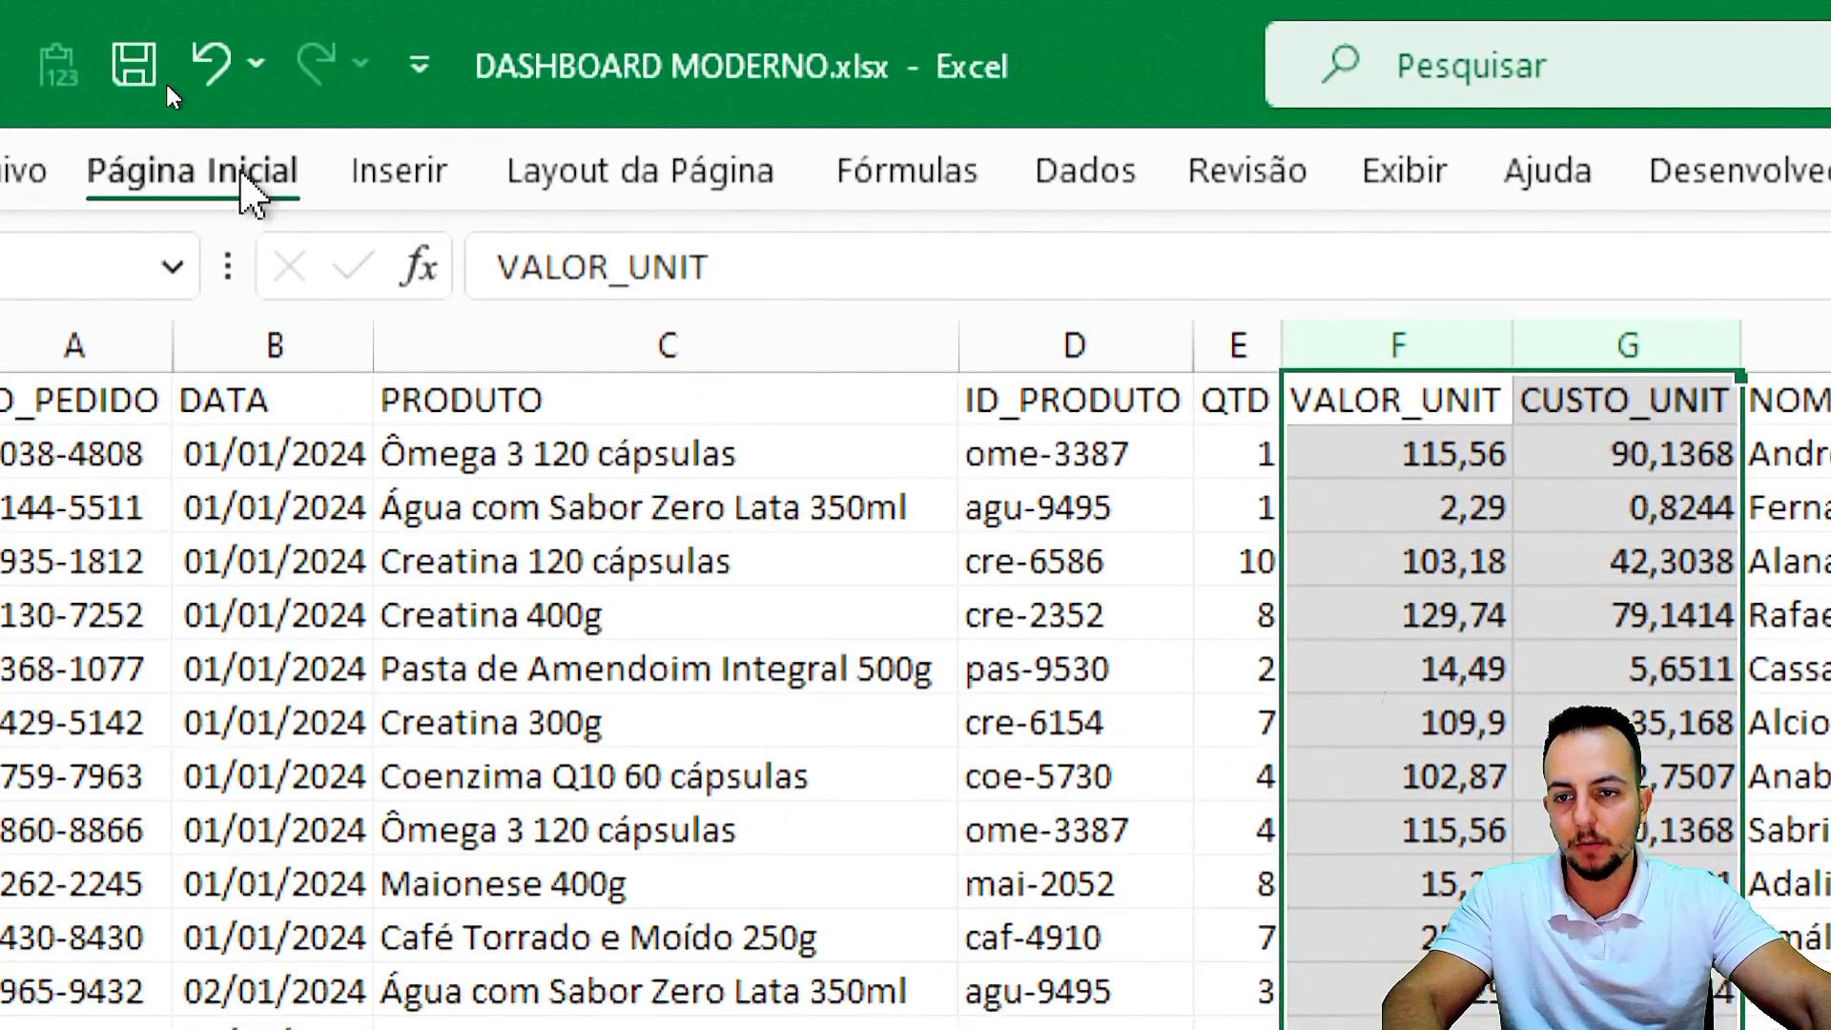
{"action": "left_click", "coordinate": [246, 177]}
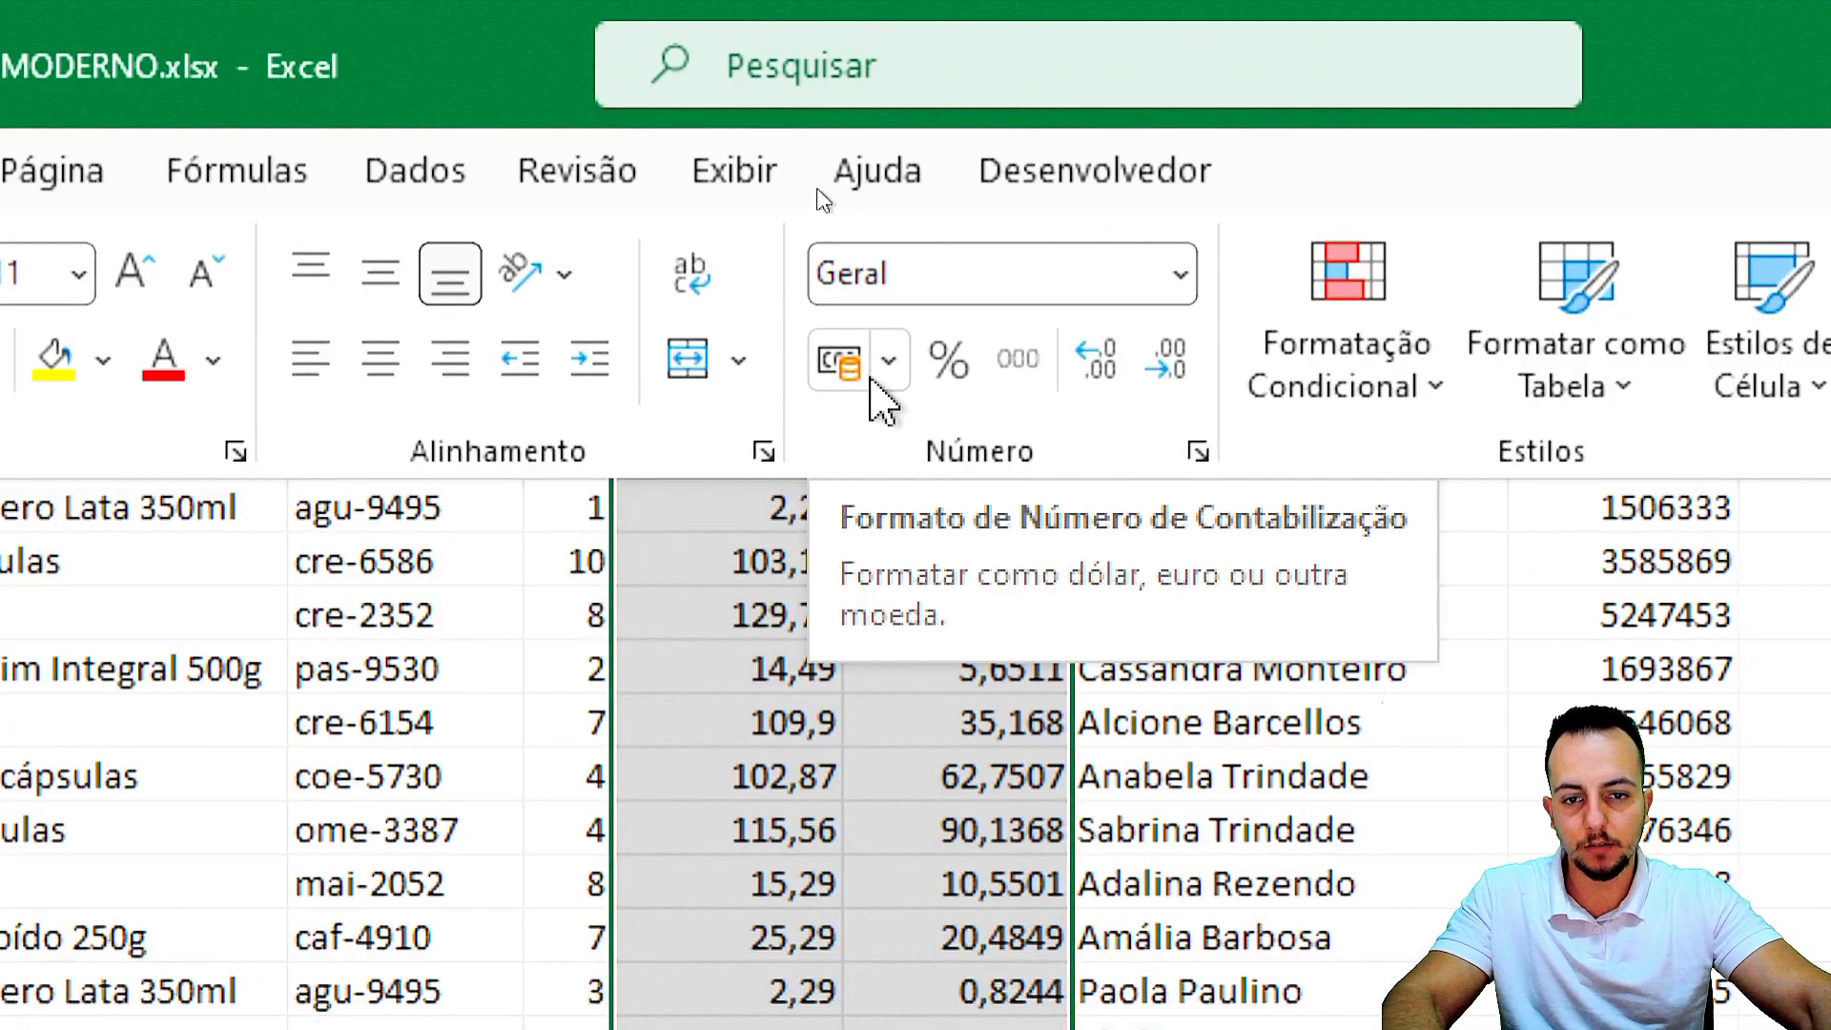
{"action": "left_click", "coordinate": [872, 381]}
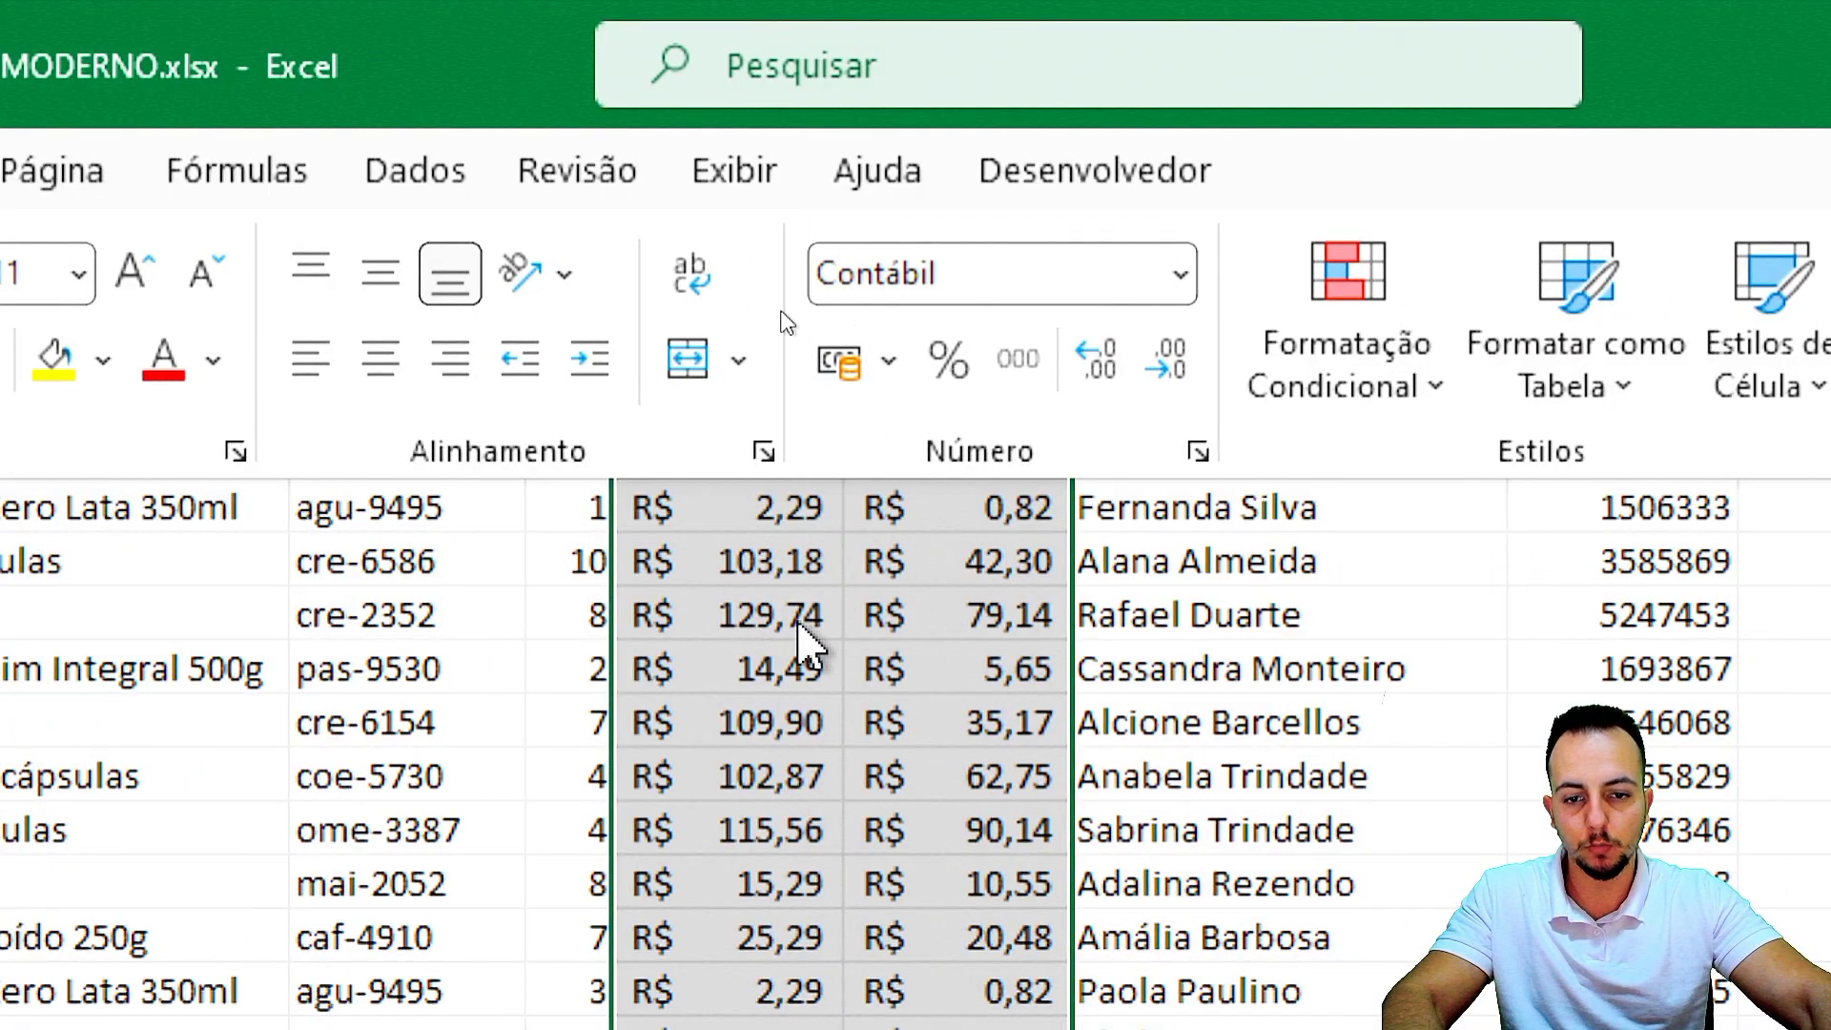
{"action": "left_click", "coordinate": [1179, 274]}
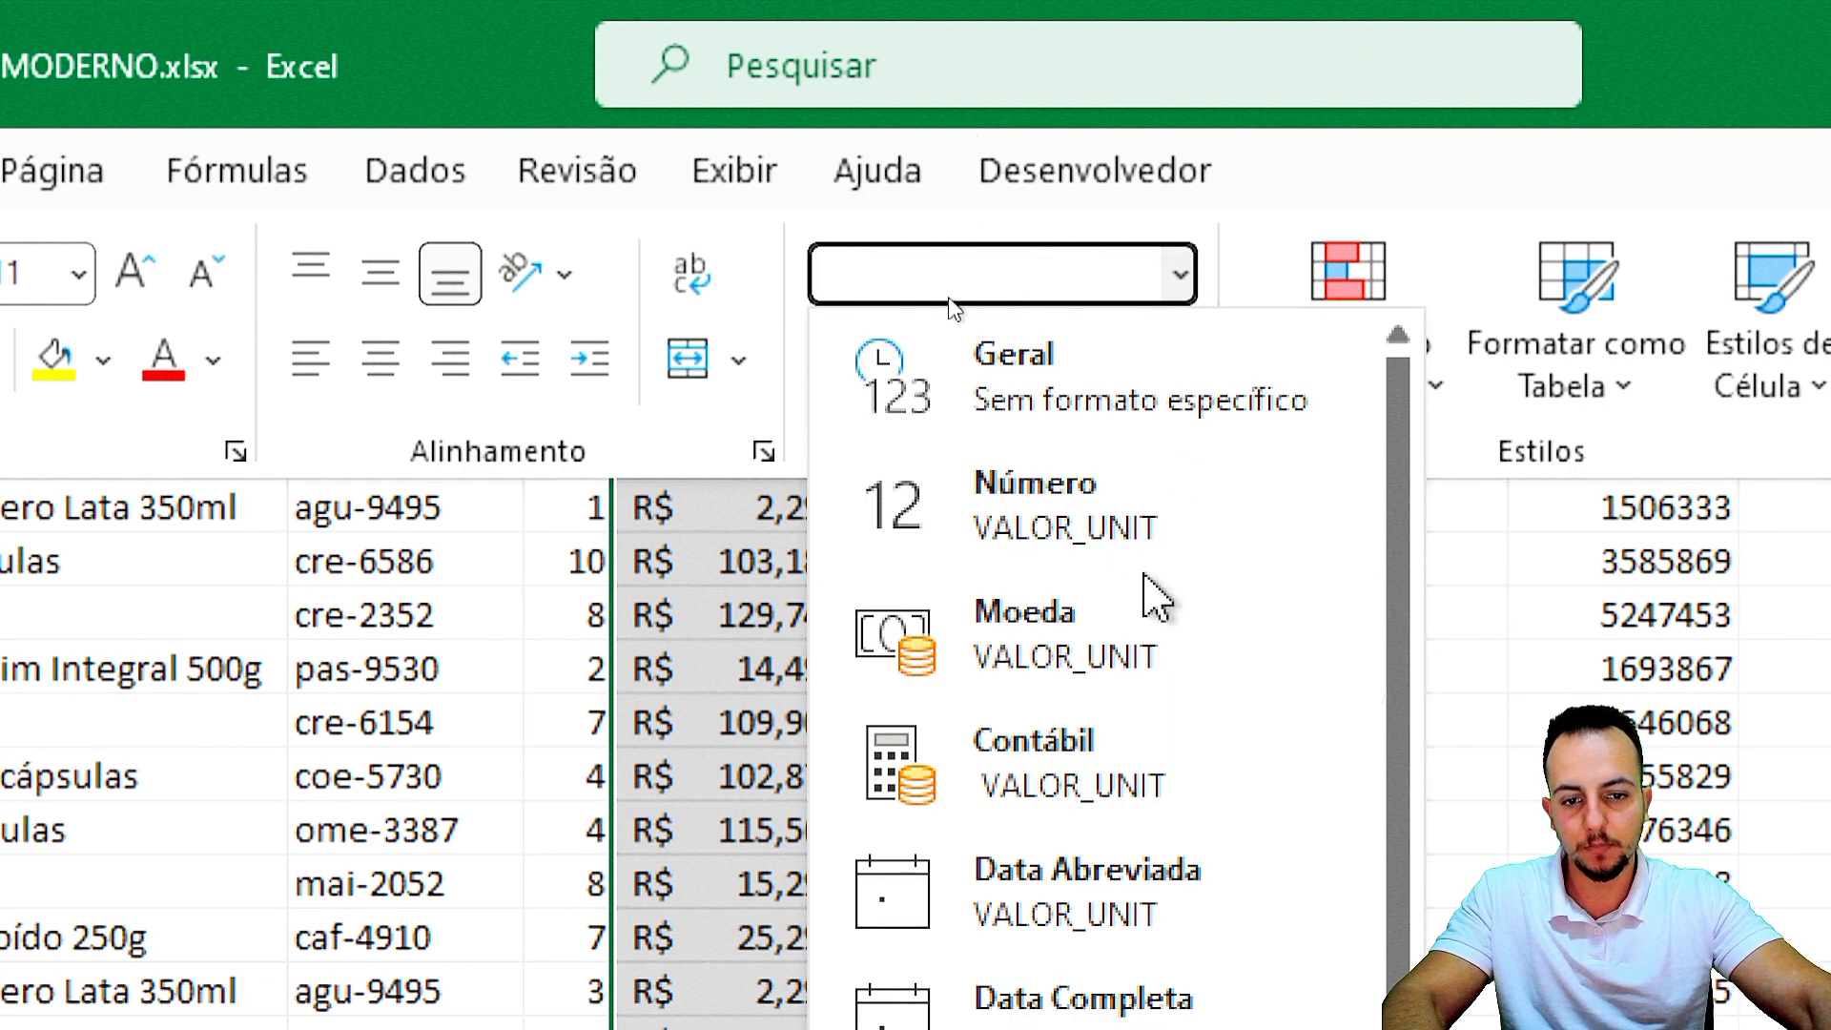
{"action": "left_click", "coordinate": [1022, 645]}
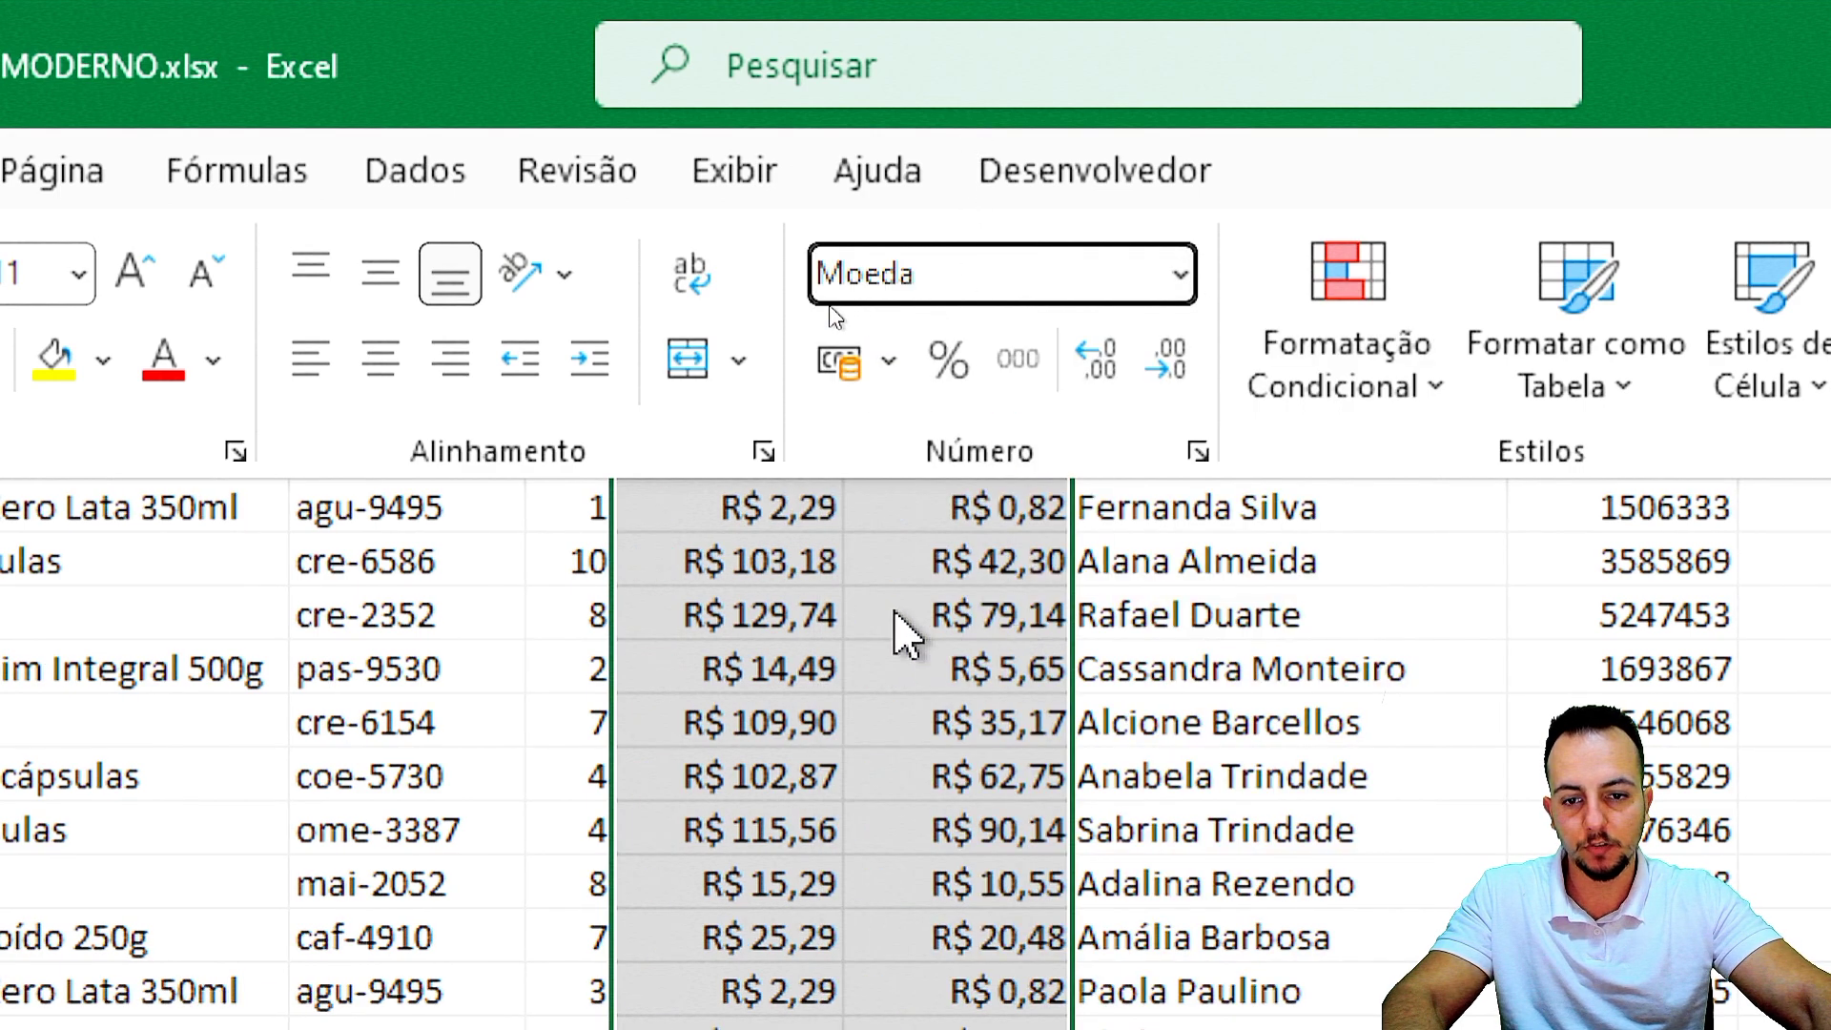
{"action": "left_click", "coordinate": [839, 360]}
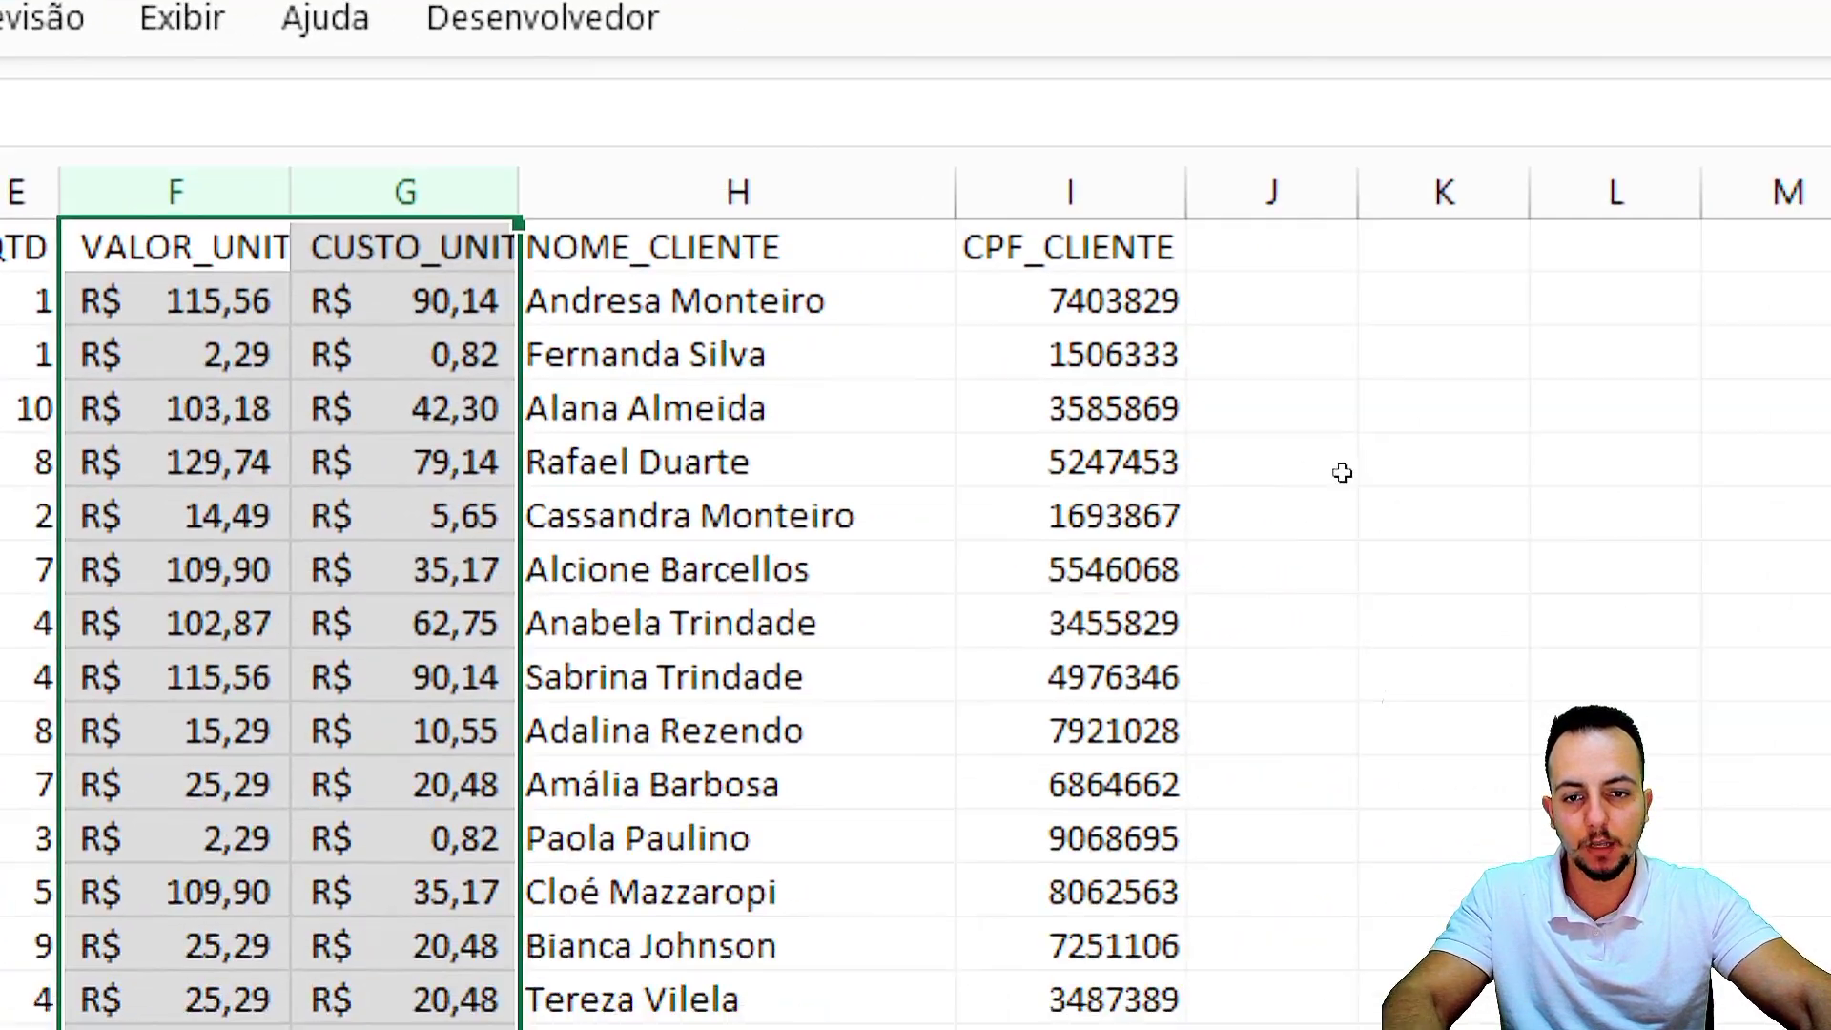
Review the NOME_CLIENTE and CPF_CLIENTE columns and return to the ID_PEDIDO header.
{"action": "left_click", "coordinate": [845, 194]}
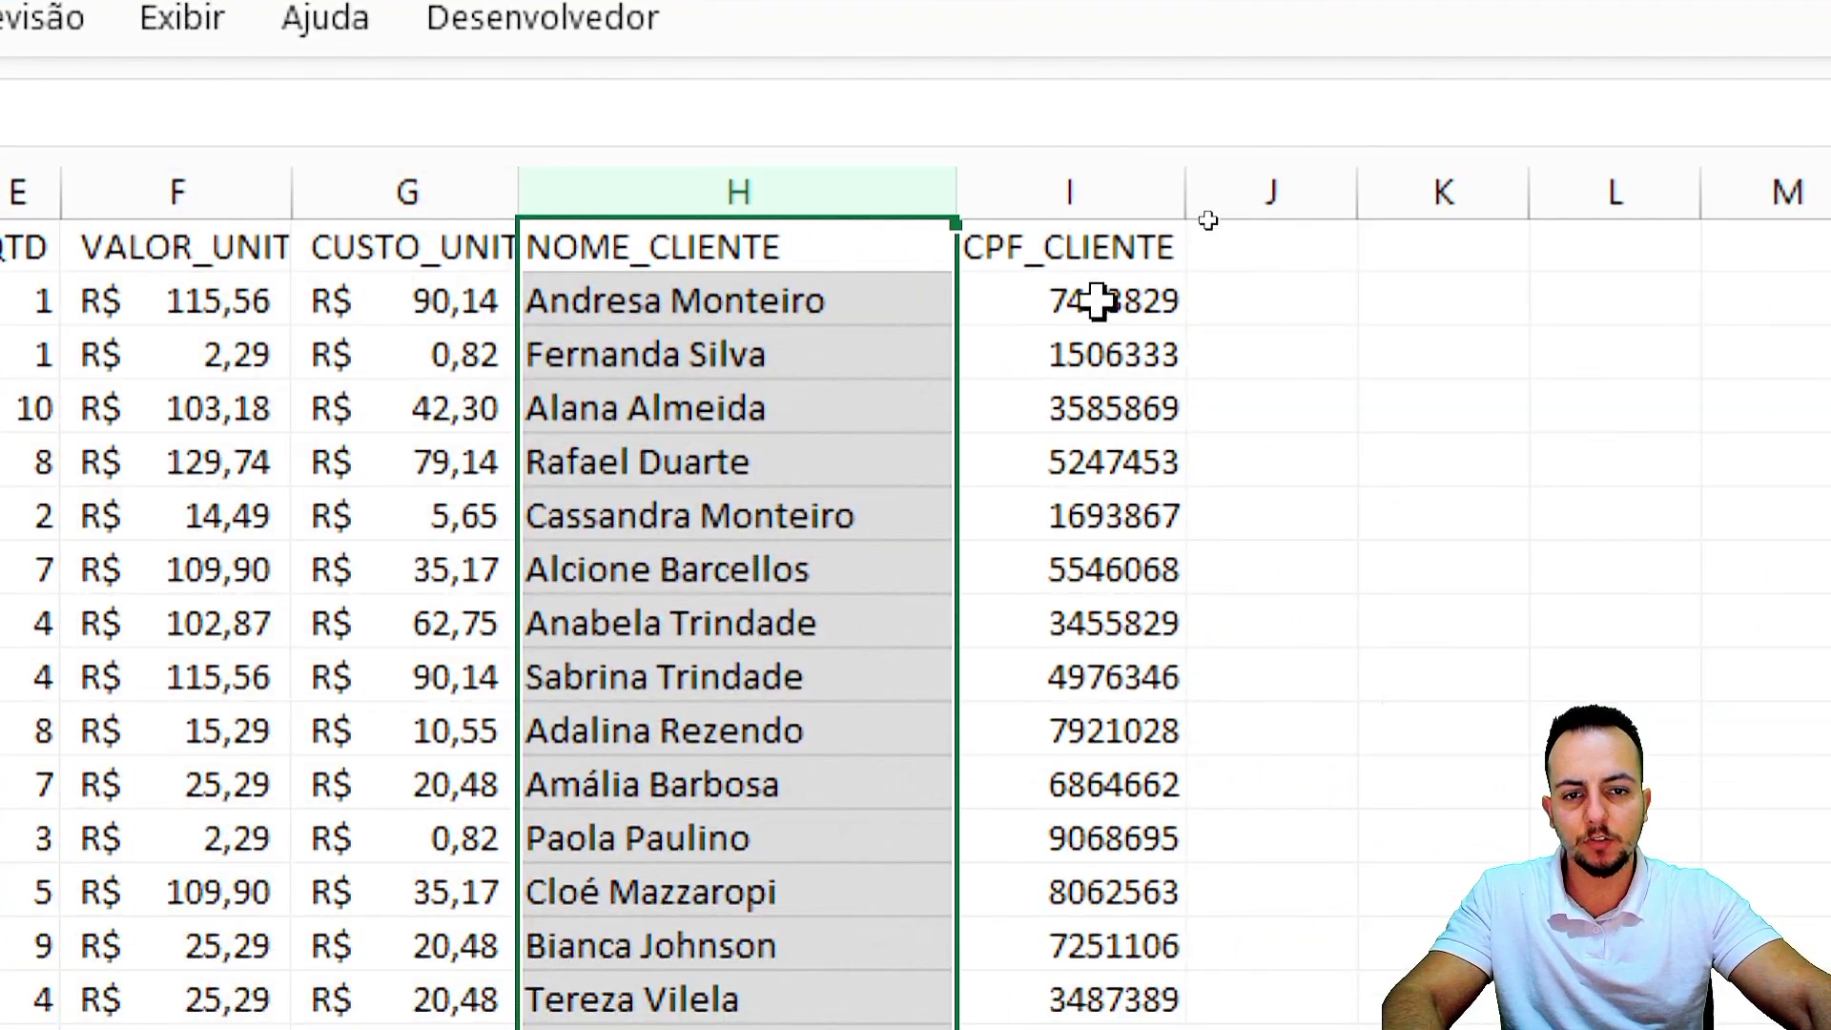
{"action": "left_click", "coordinate": [1078, 194]}
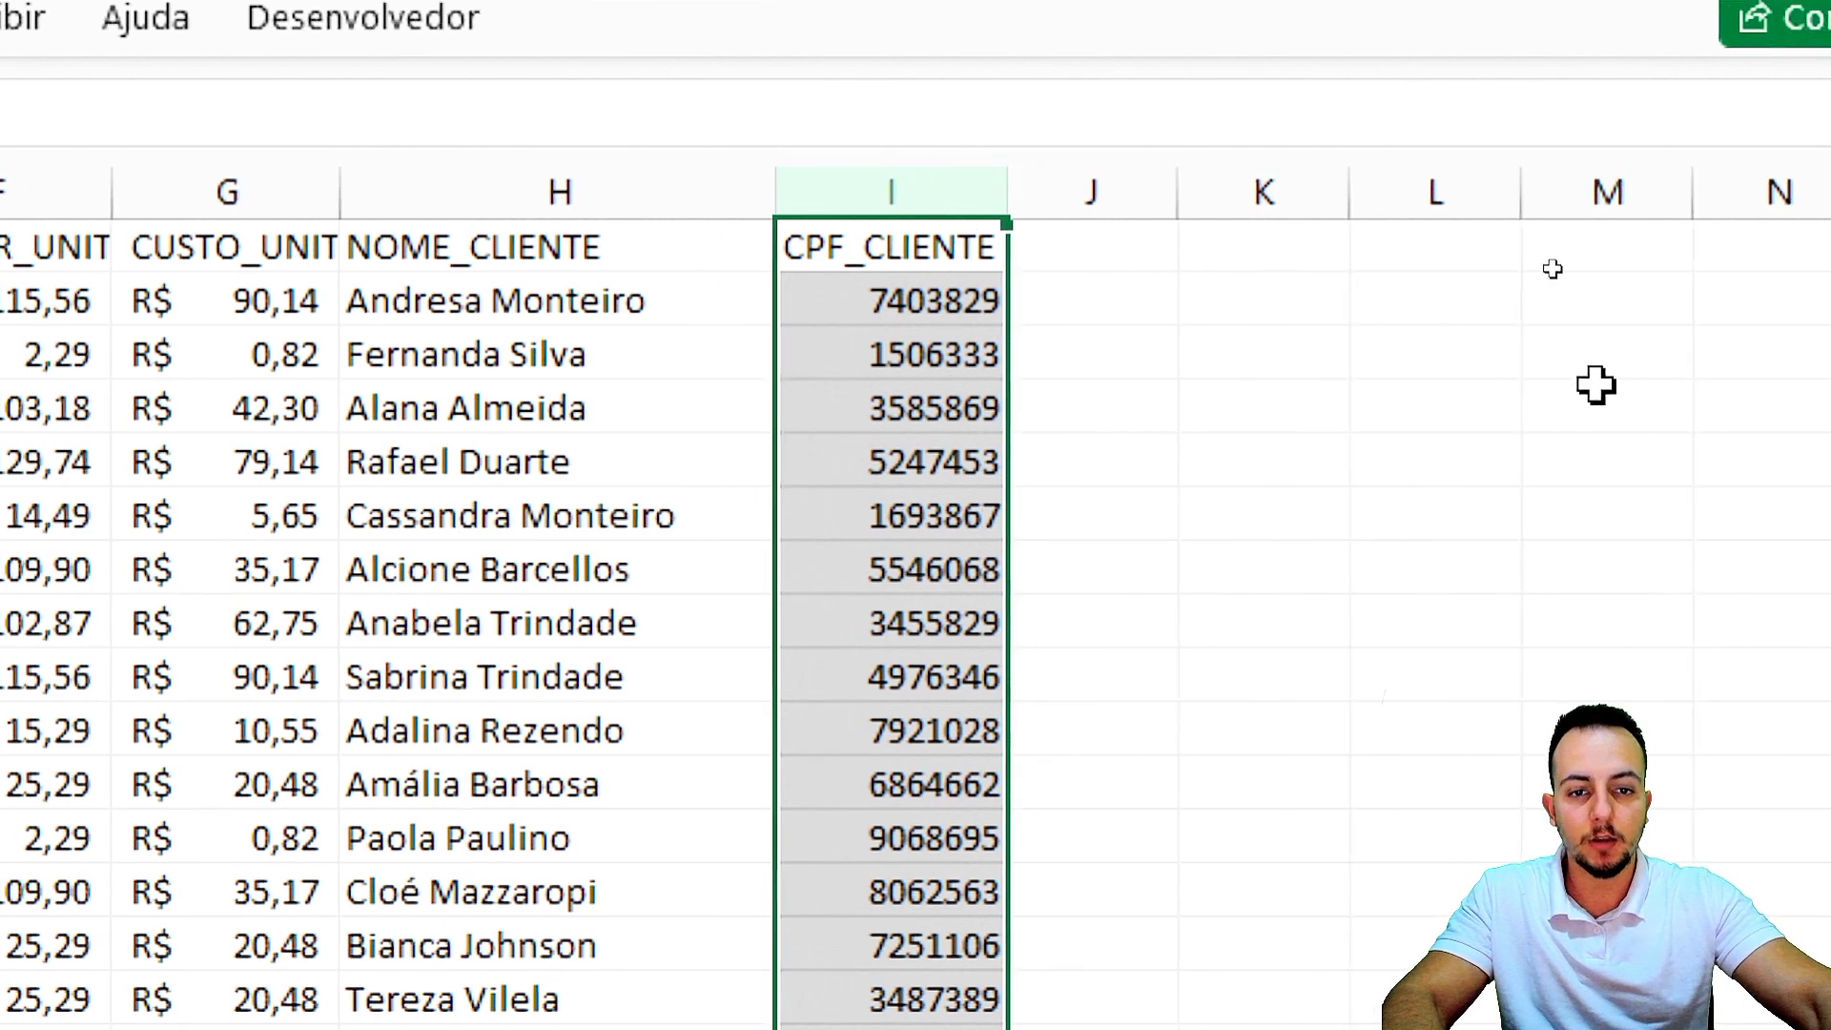
{"action": "left_click", "coordinate": [1070, 242]}
{"action": "left_click", "coordinate": [1053, 191]}
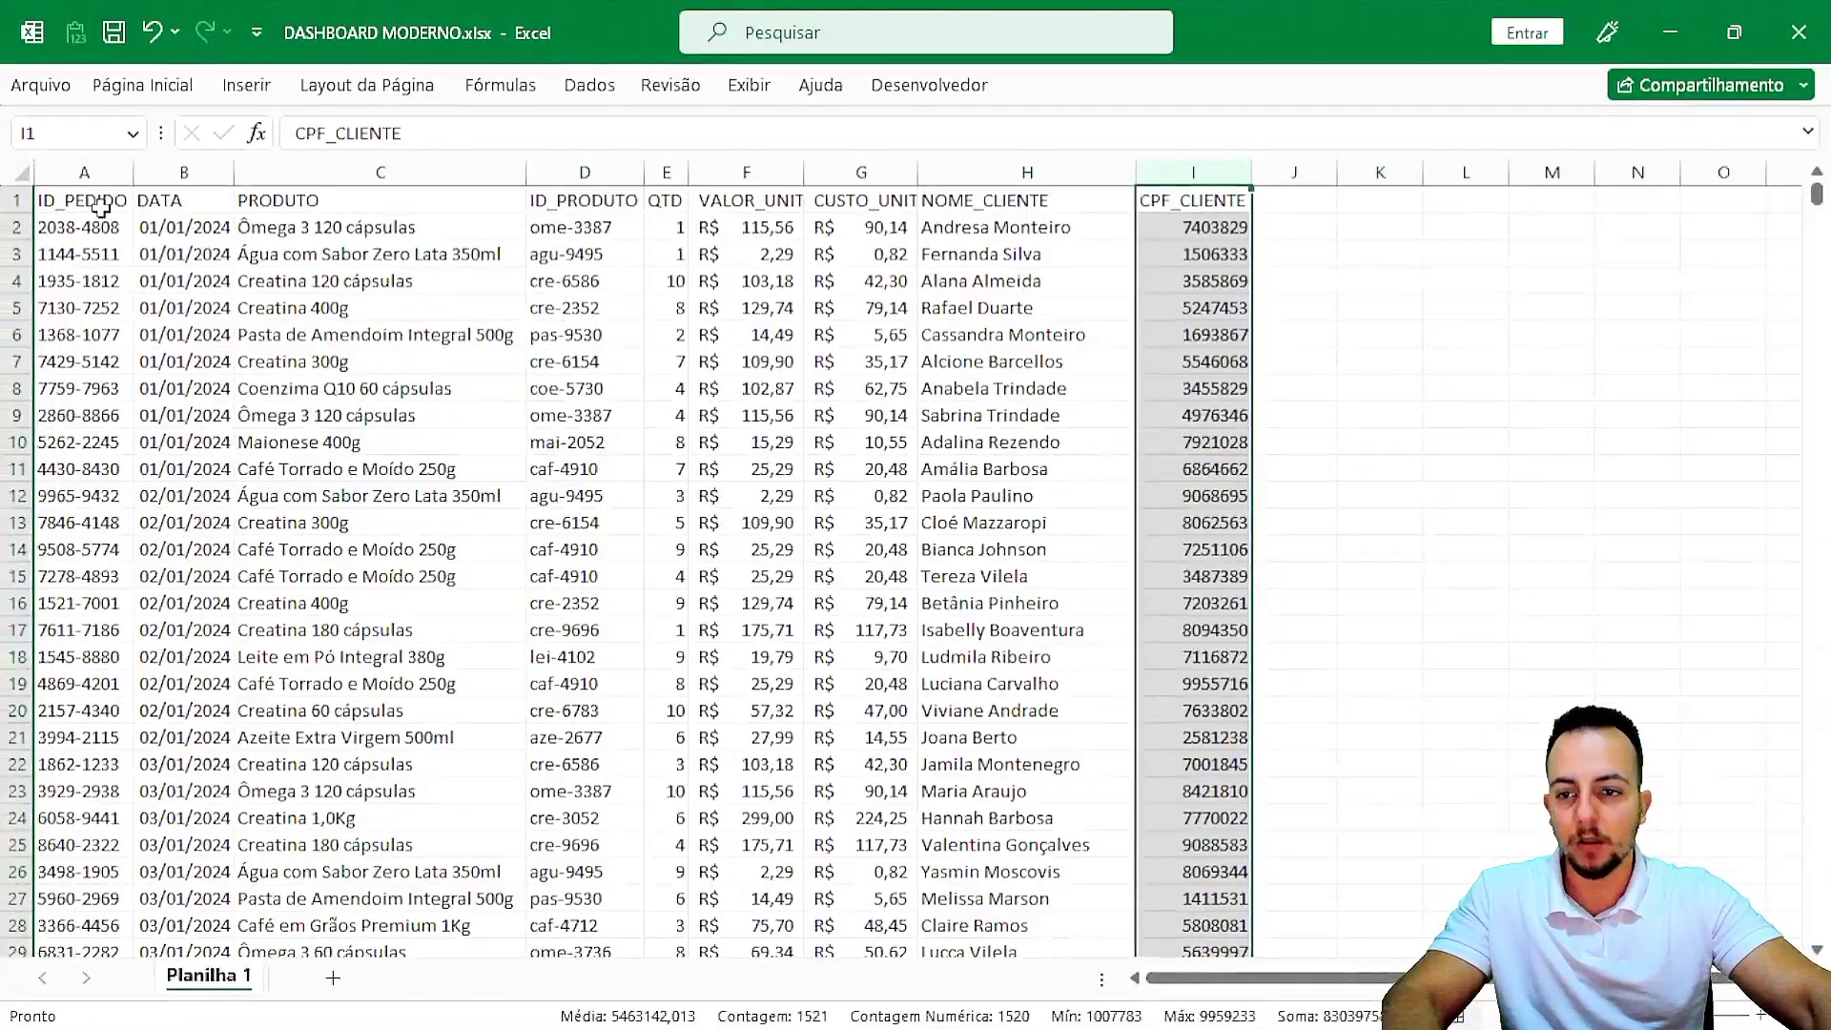
{"action": "left_click", "coordinate": [96, 202]}
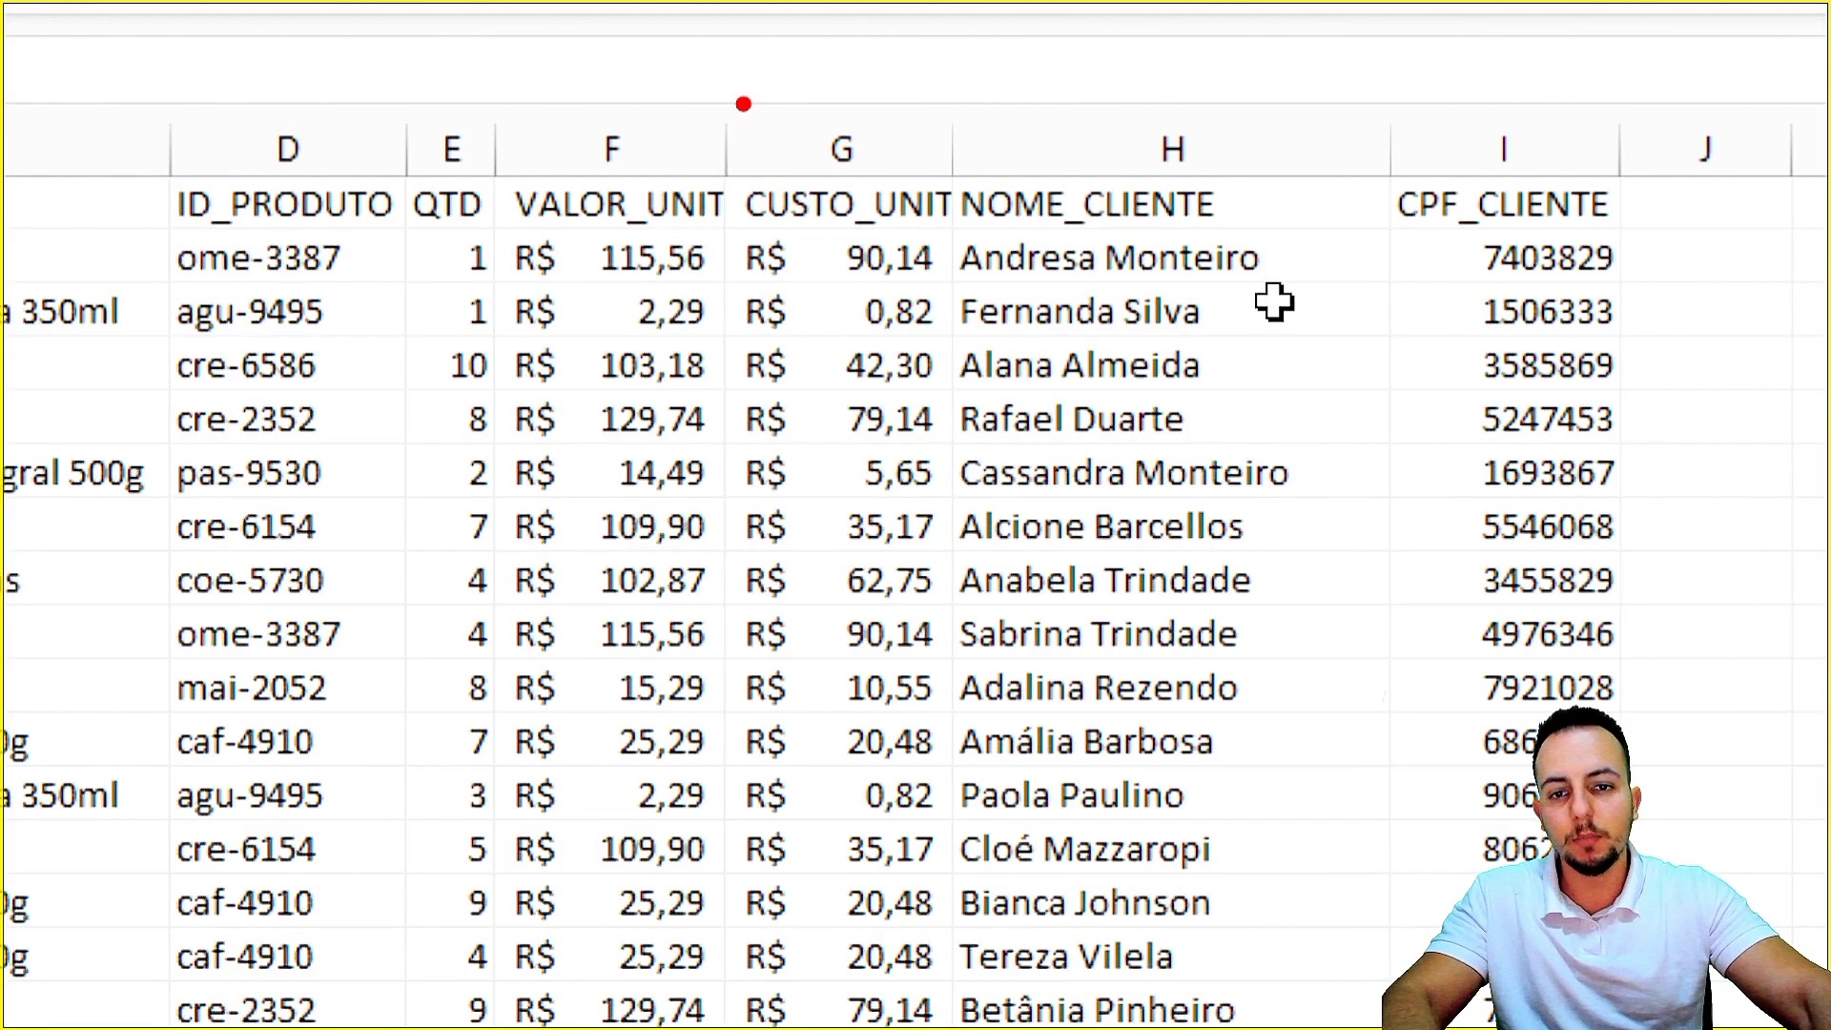
{"action": "left_click_drag", "start_coordinate": [725, 100], "coordinate": [758, 338]}
{"action": "key", "text": "e"}
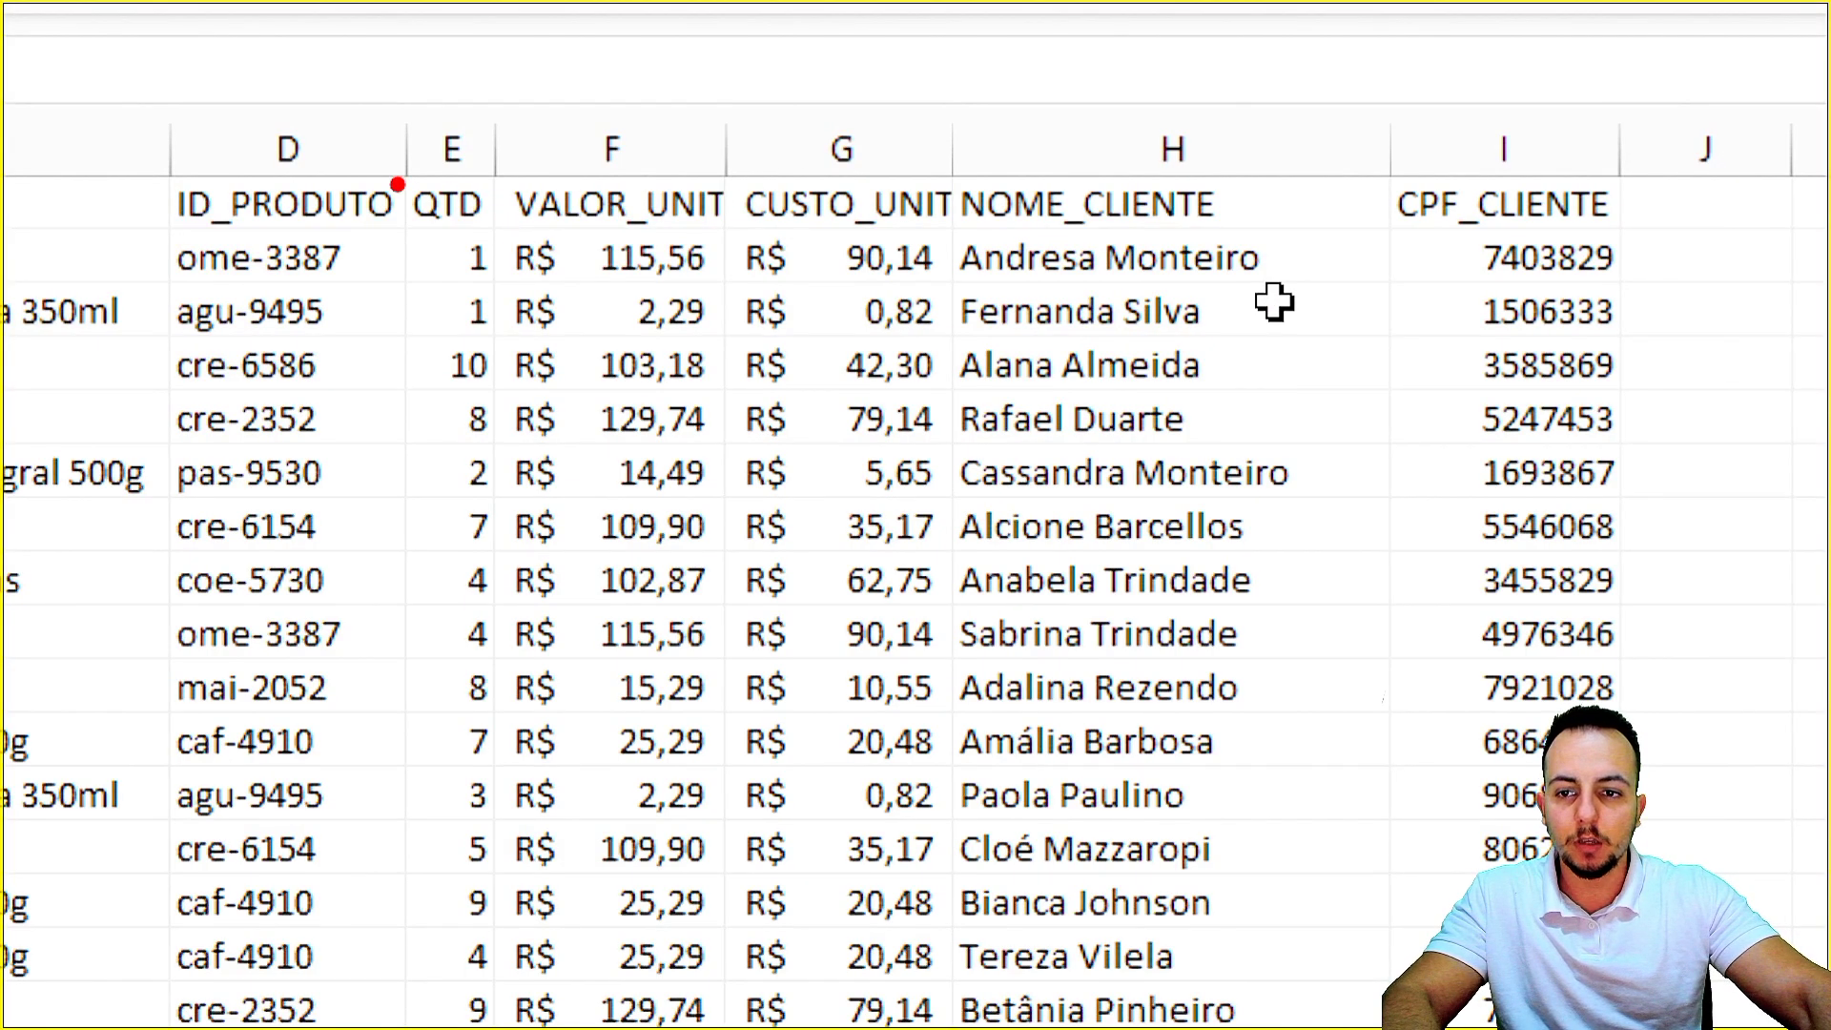
{"action": "mouse_move", "coordinate": [174, 119]}
{"action": "left_mouse_down"}
{"action": "mouse_move", "coordinate": [386, 286]}
{"action": "mouse_move", "coordinate": [386, 367]}
{"action": "left_mouse_up"}
{"action": "left_click_drag", "start_coordinate": [386, 100], "coordinate": [498, 389]}
{"action": "mouse_move", "coordinate": [501, 97]}
{"action": "left_mouse_down"}
{"action": "mouse_move", "coordinate": [724, 419]}
{"action": "mouse_move", "coordinate": [740, 405]}
{"action": "left_mouse_up"}
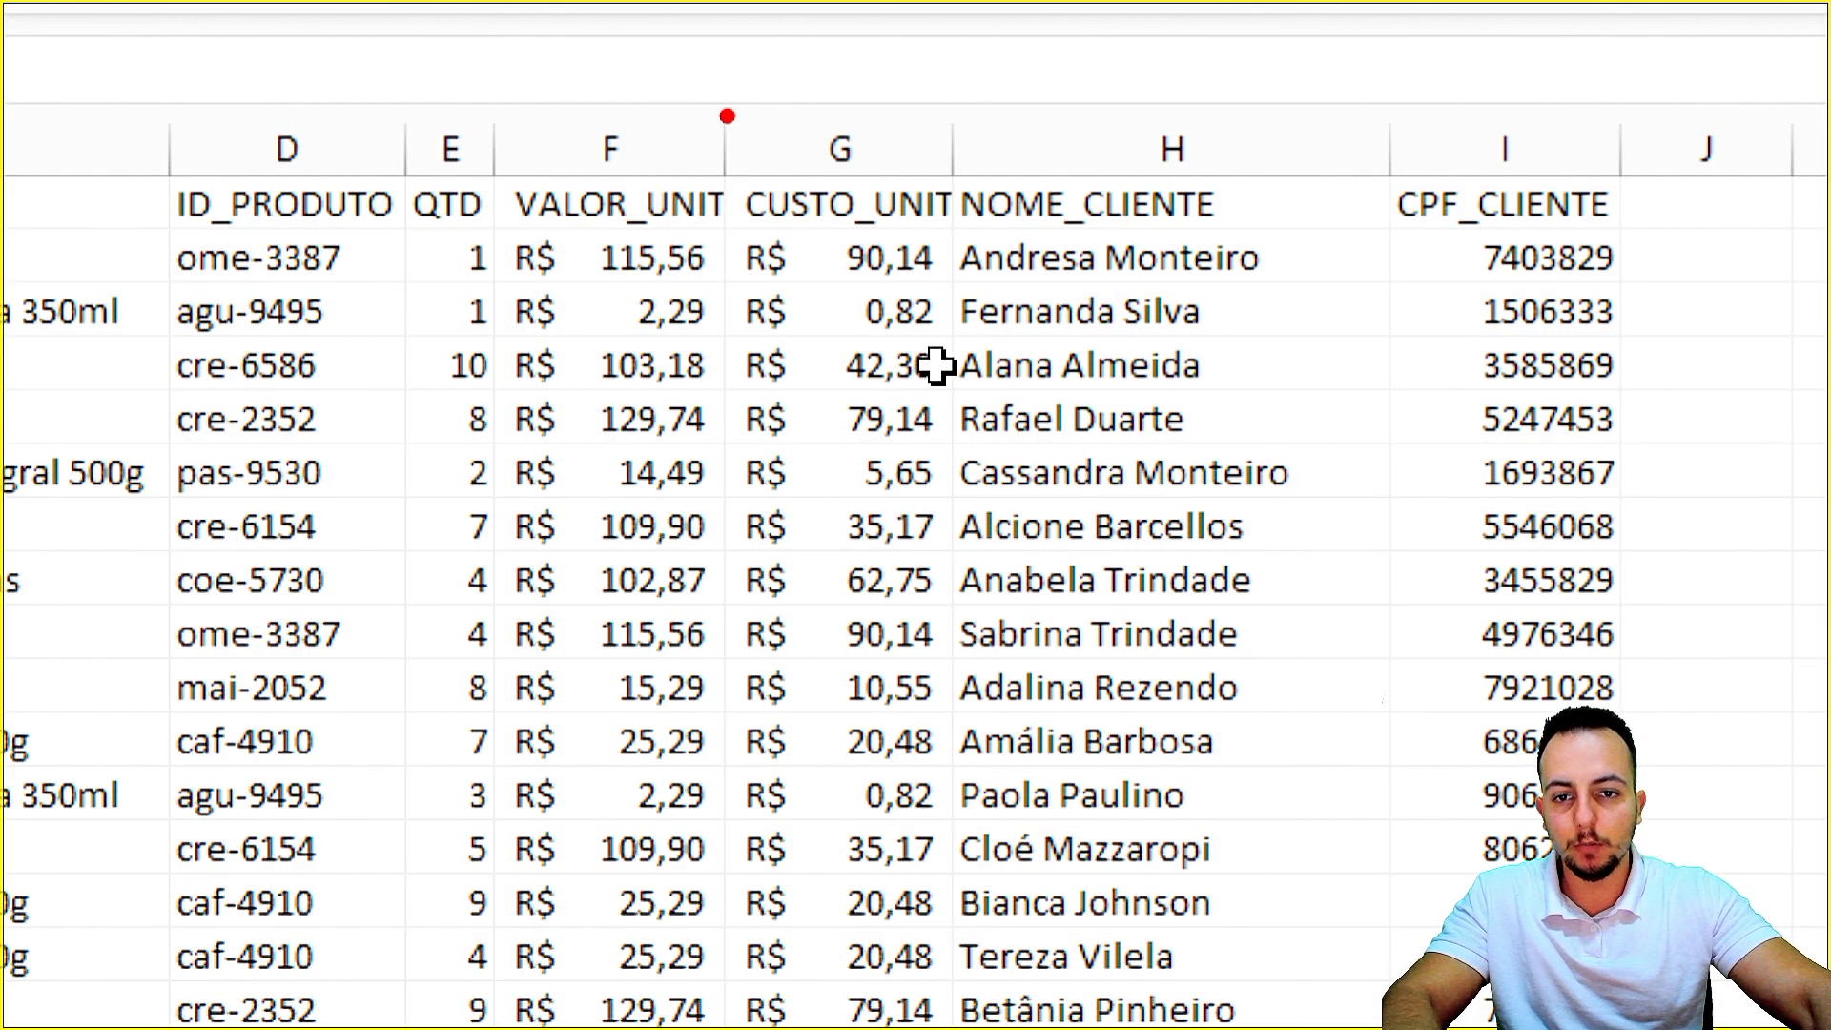
{"action": "mouse_move", "coordinate": [727, 116]}
{"action": "left_mouse_down"}
{"action": "mouse_move", "coordinate": [723, 92]}
{"action": "mouse_move", "coordinate": [740, 191]}
{"action": "mouse_move", "coordinate": [755, 98]}
{"action": "left_mouse_up"}
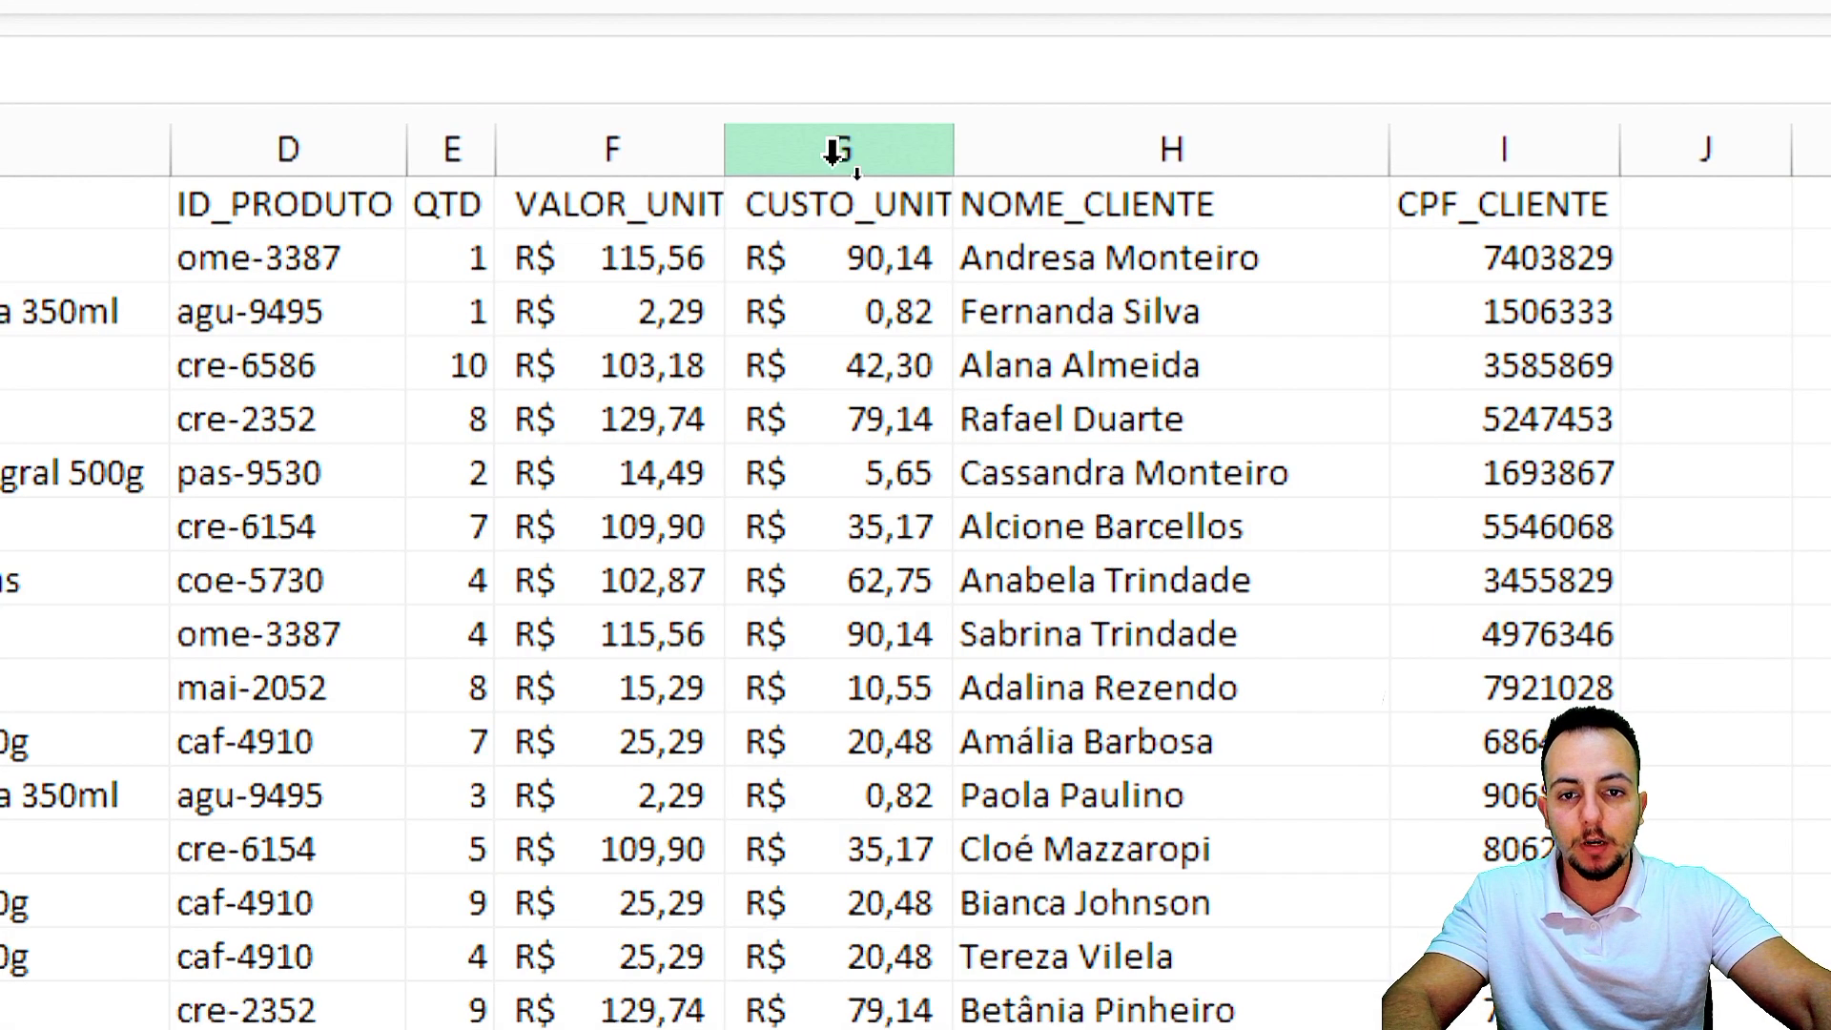
Insert a blank column before CUSTO_UNIT and enter VALOR_TOTAL as its header.
{"action": "left_click", "coordinate": [838, 147]}
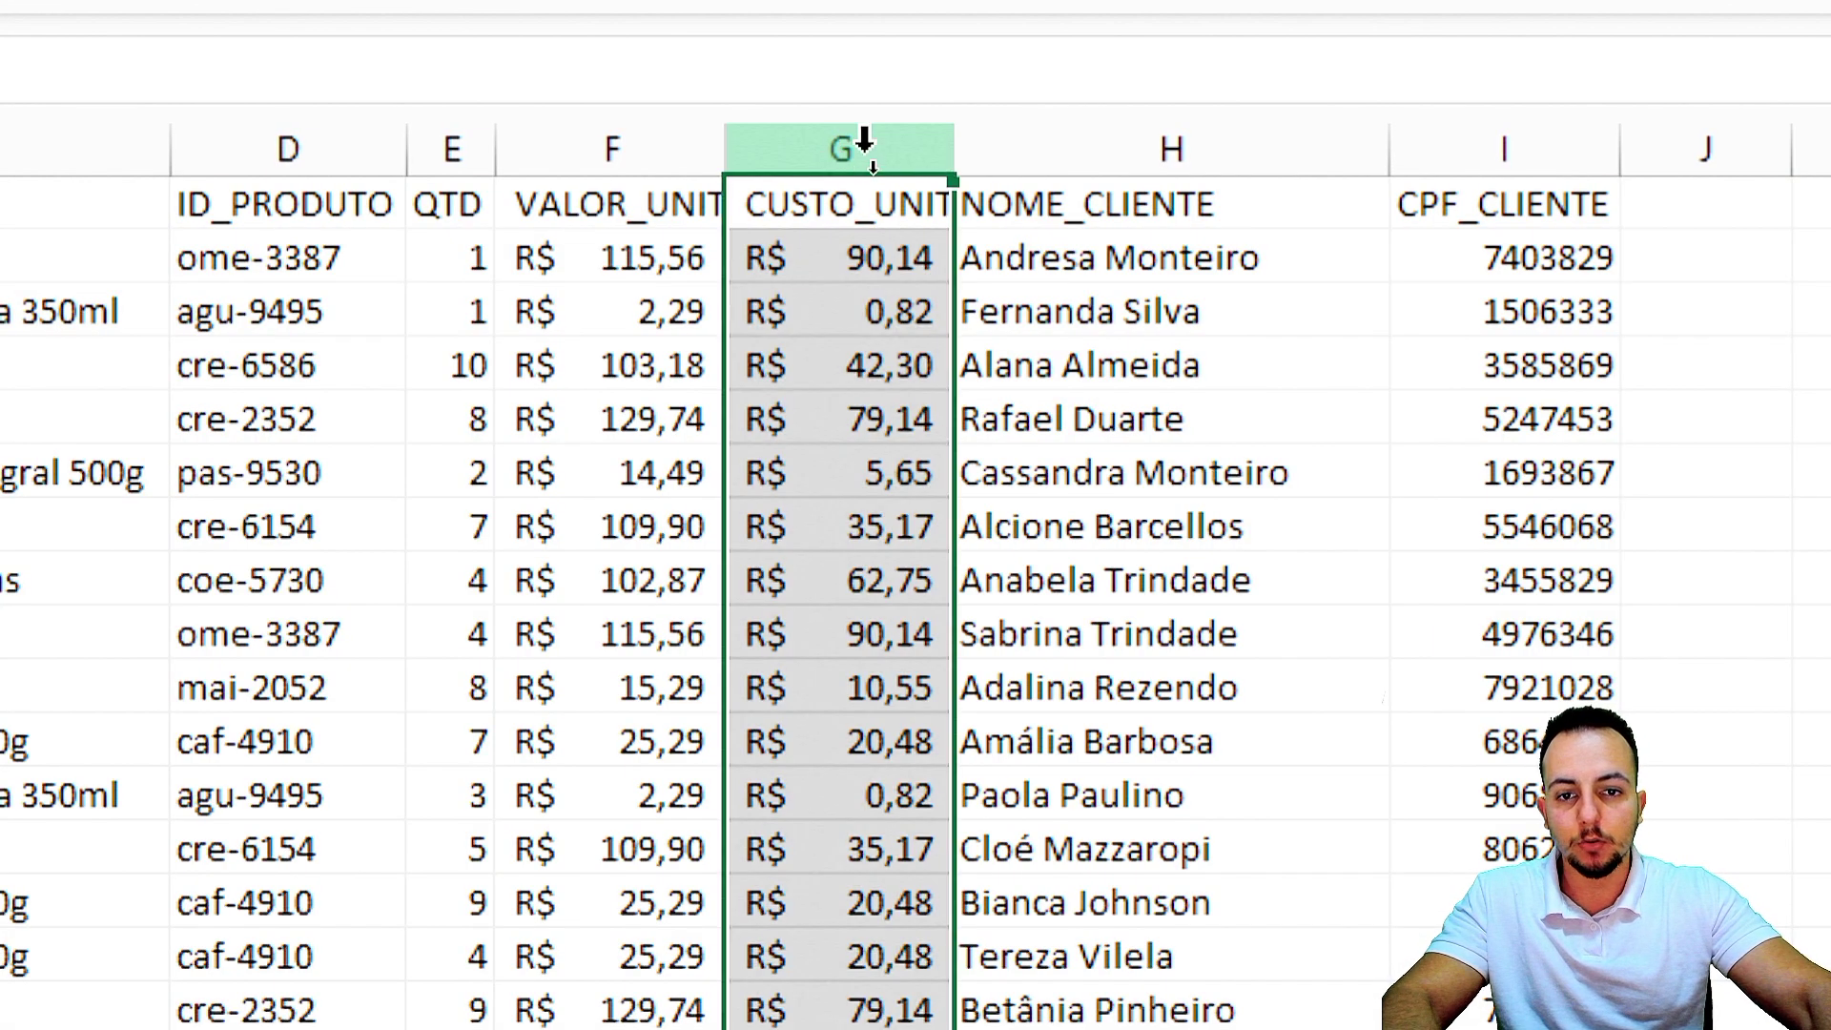
{"action": "right_click", "coordinate": [822, 145]}
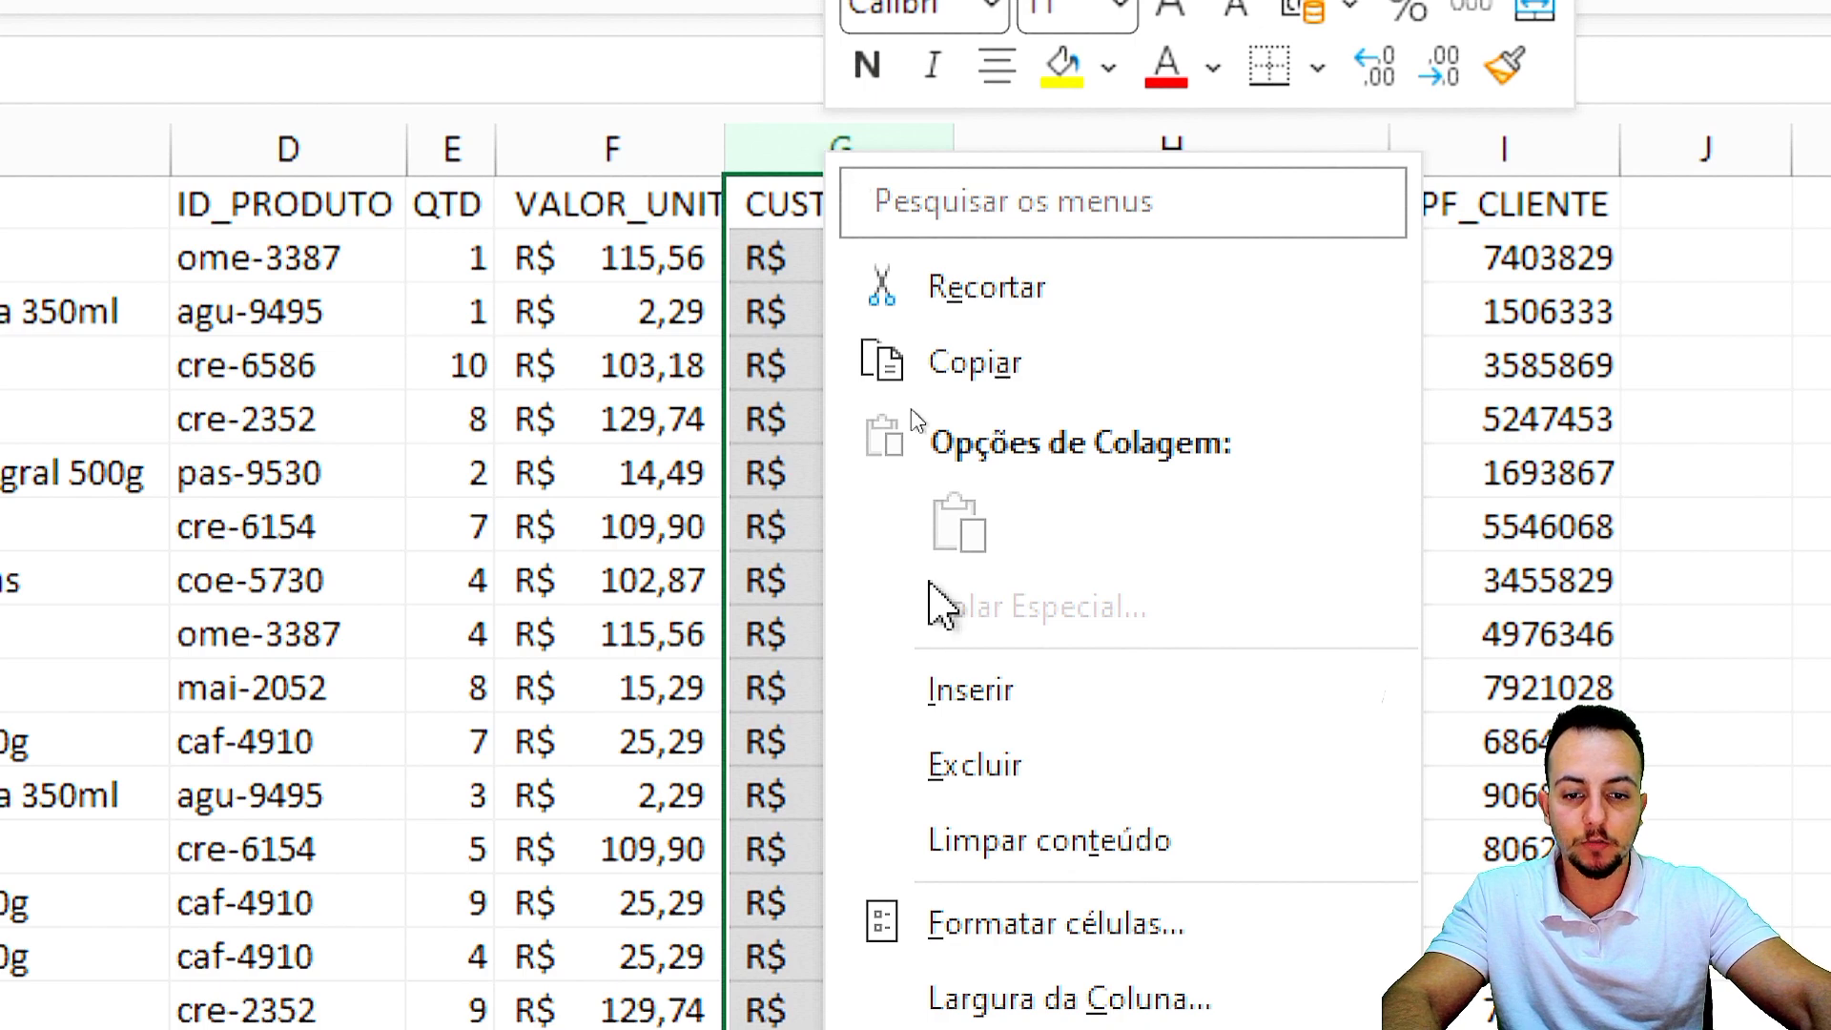
{"action": "left_click", "coordinate": [1030, 701]}
{"action": "left_click", "coordinate": [882, 408]}
{"action": "left_click", "coordinate": [834, 201]}
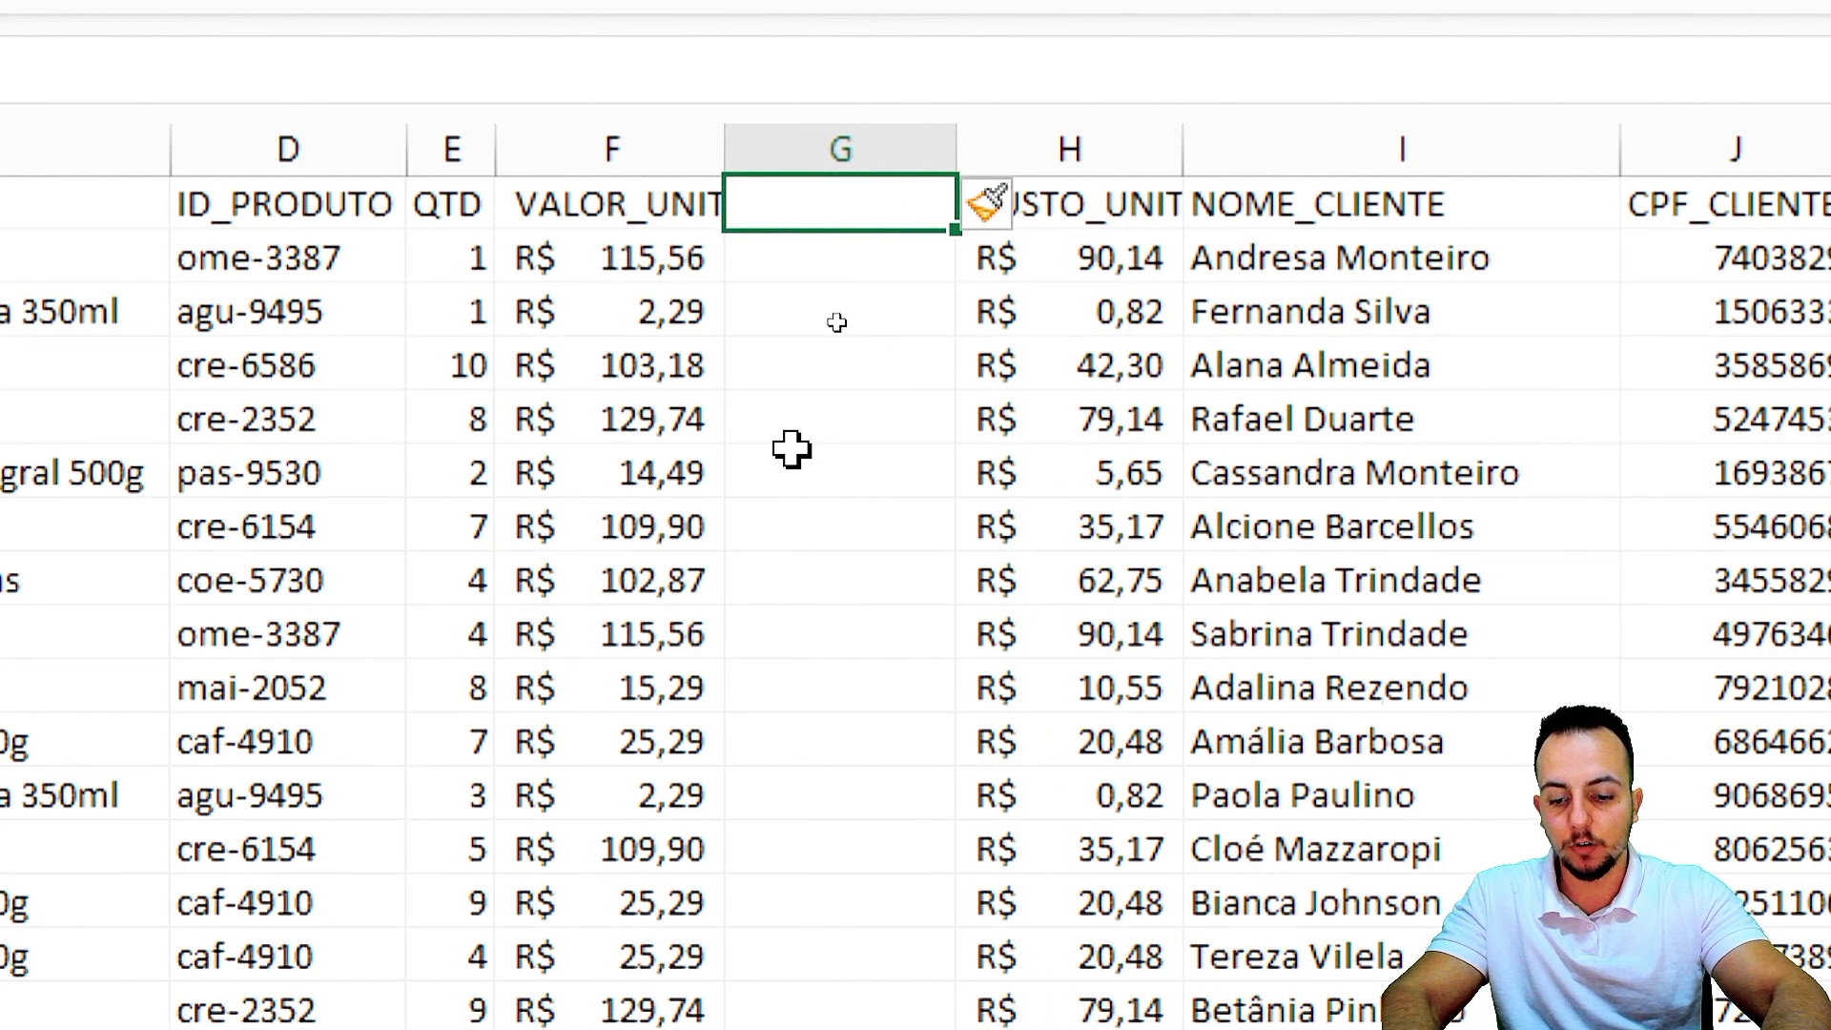
{"action": "type", "text": "VALOR_TOTAL"}
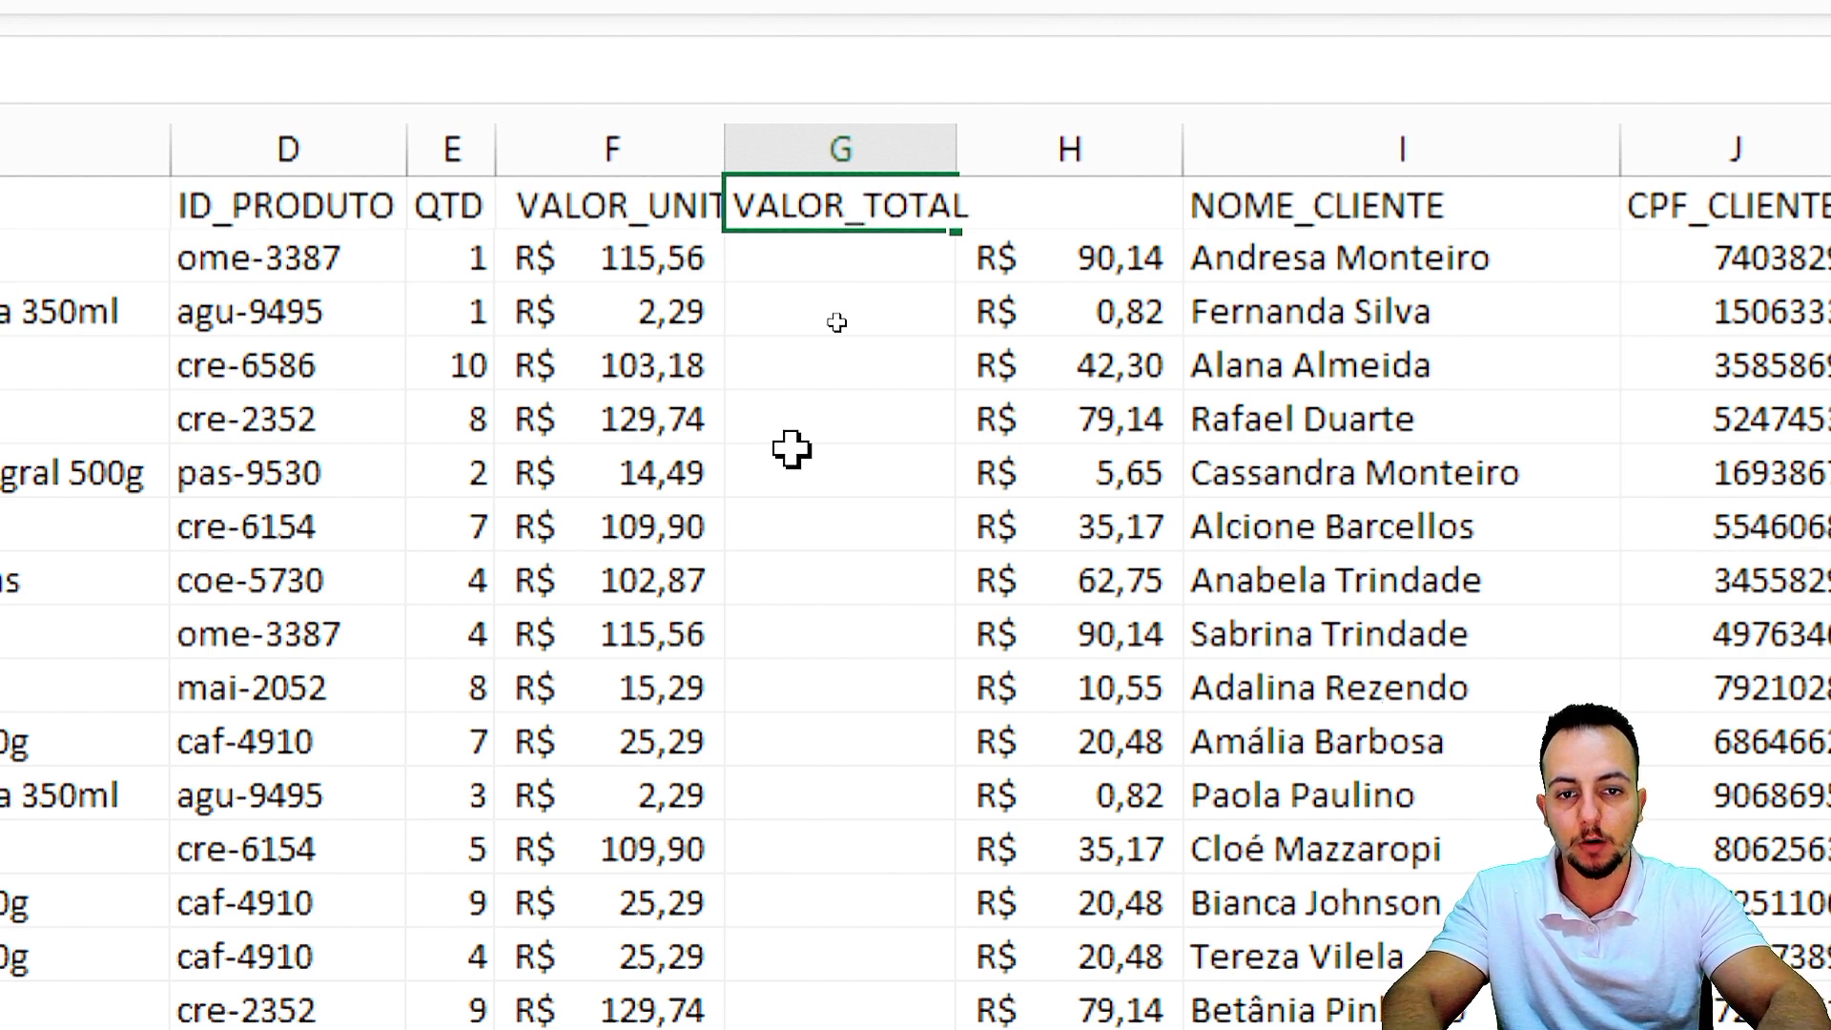
{"action": "key", "text": "Return"}
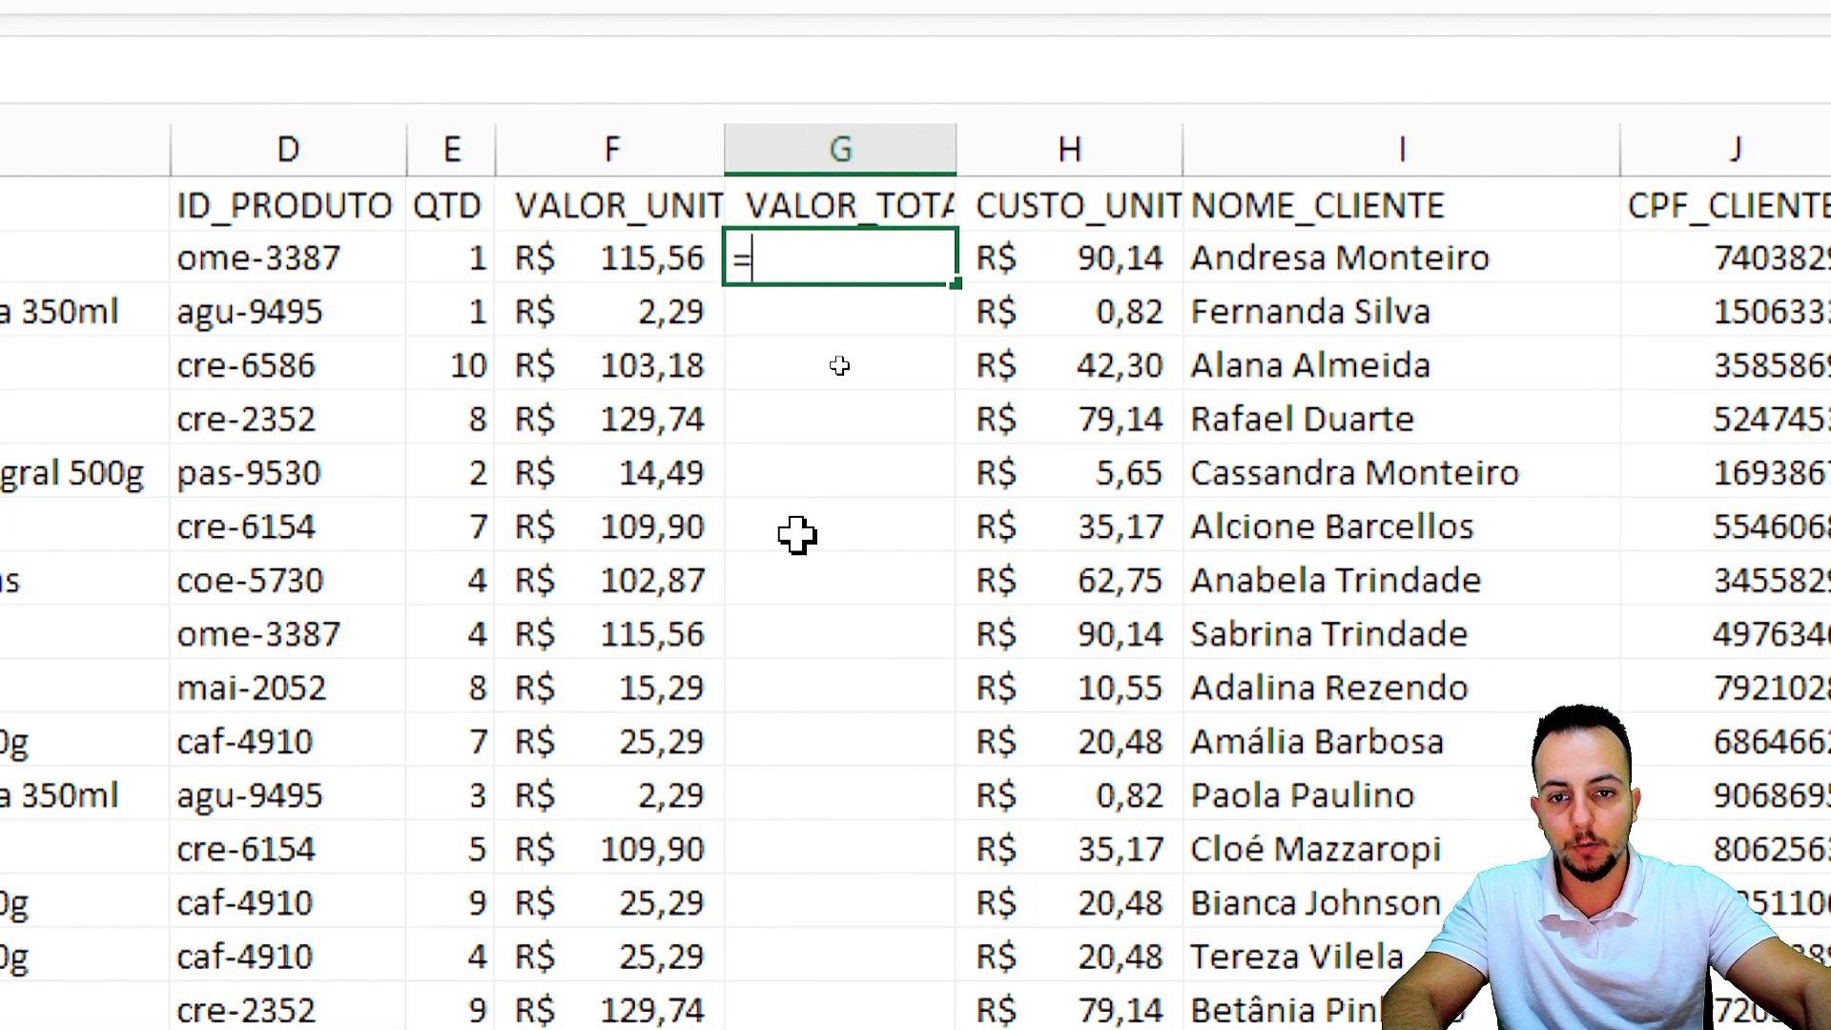
Calculate the first order's total in G2 with the formula =F2*E2.
{"action": "left_click", "coordinate": [625, 255]}
{"action": "type", "text": "*"}
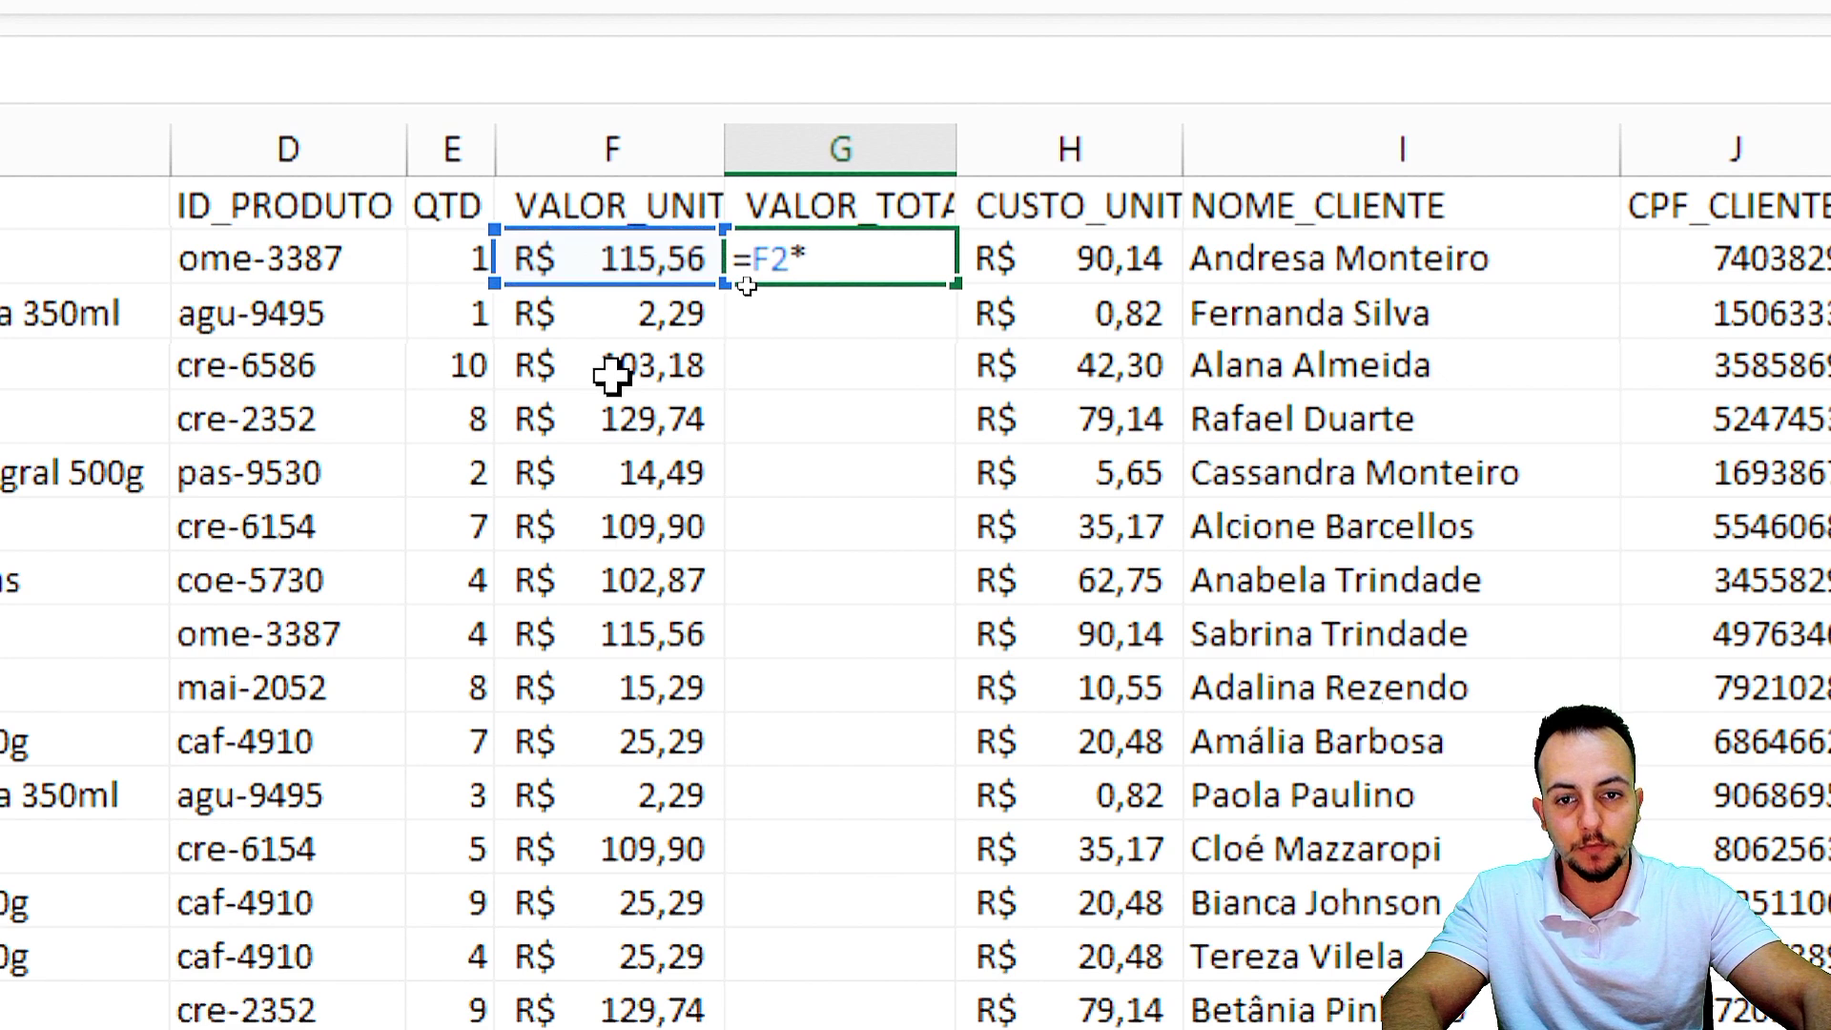
{"action": "left_click", "coordinate": [464, 253]}
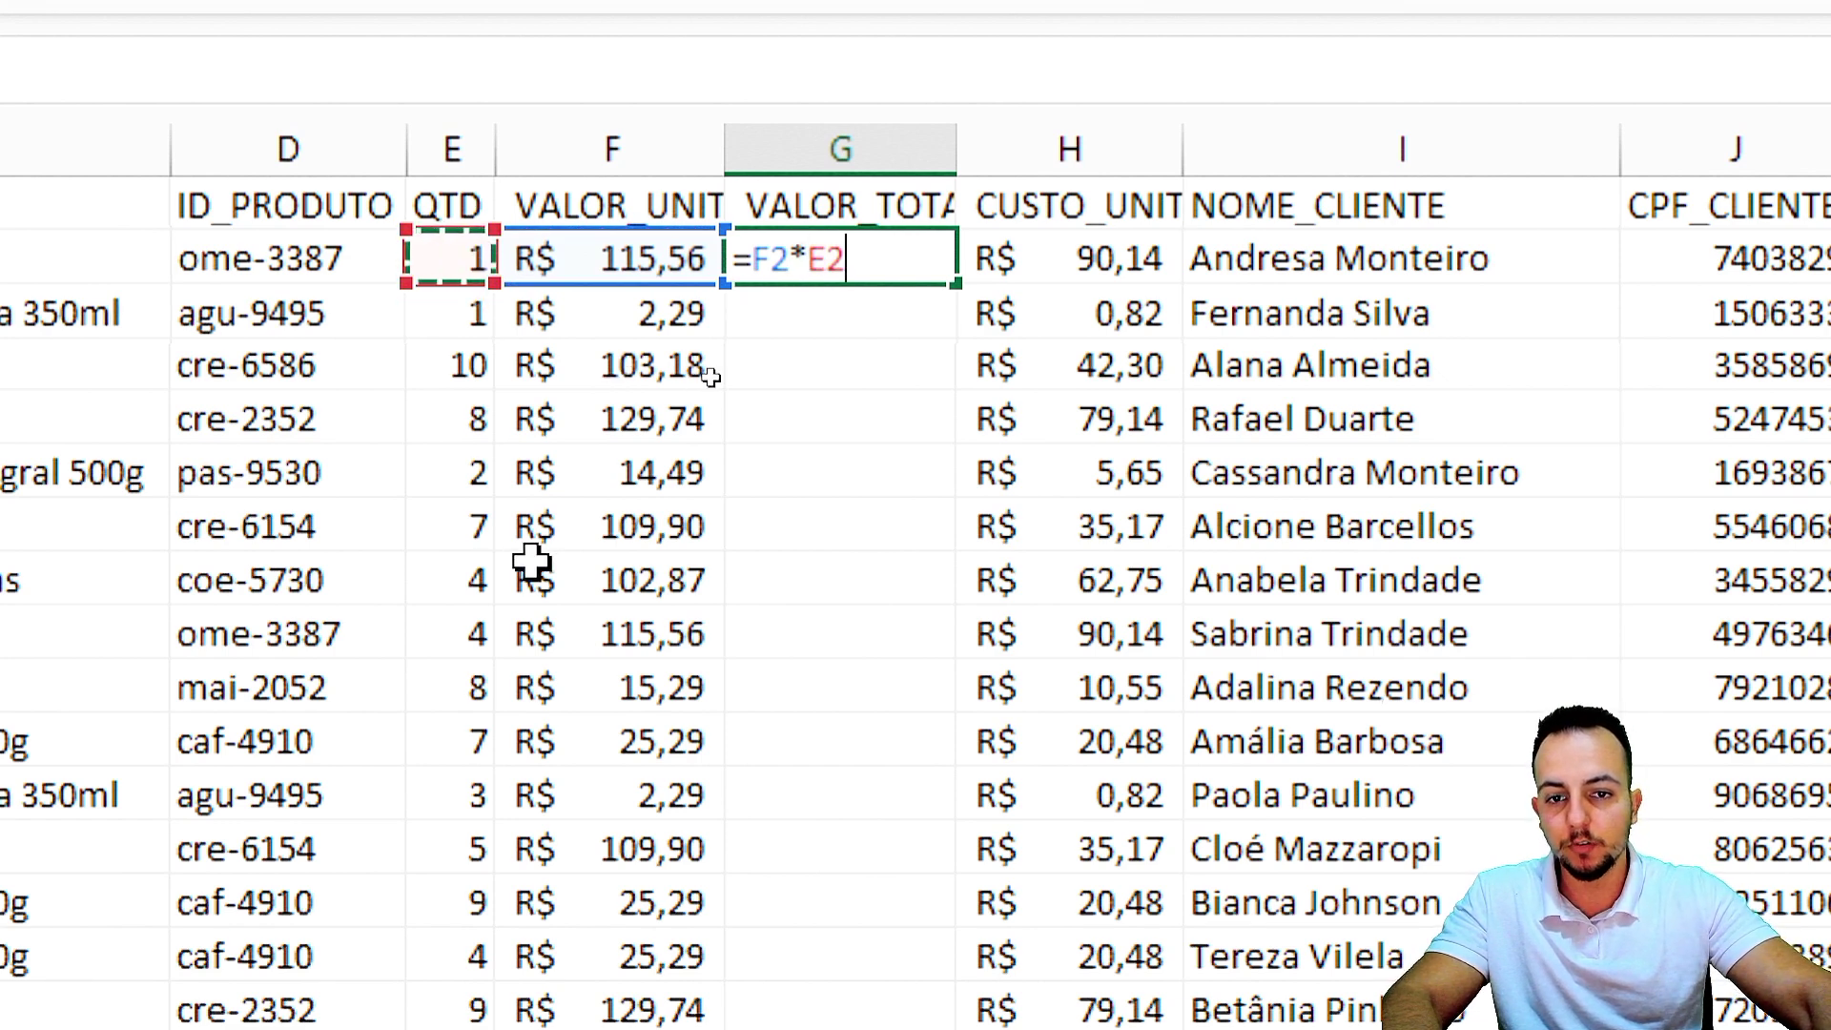
{"action": "key", "text": "Return"}
Fill the G2 formula down the entire VALOR_TOTAL column, check the filled rows and go back to the header.
{"action": "left_click", "coordinate": [861, 243]}
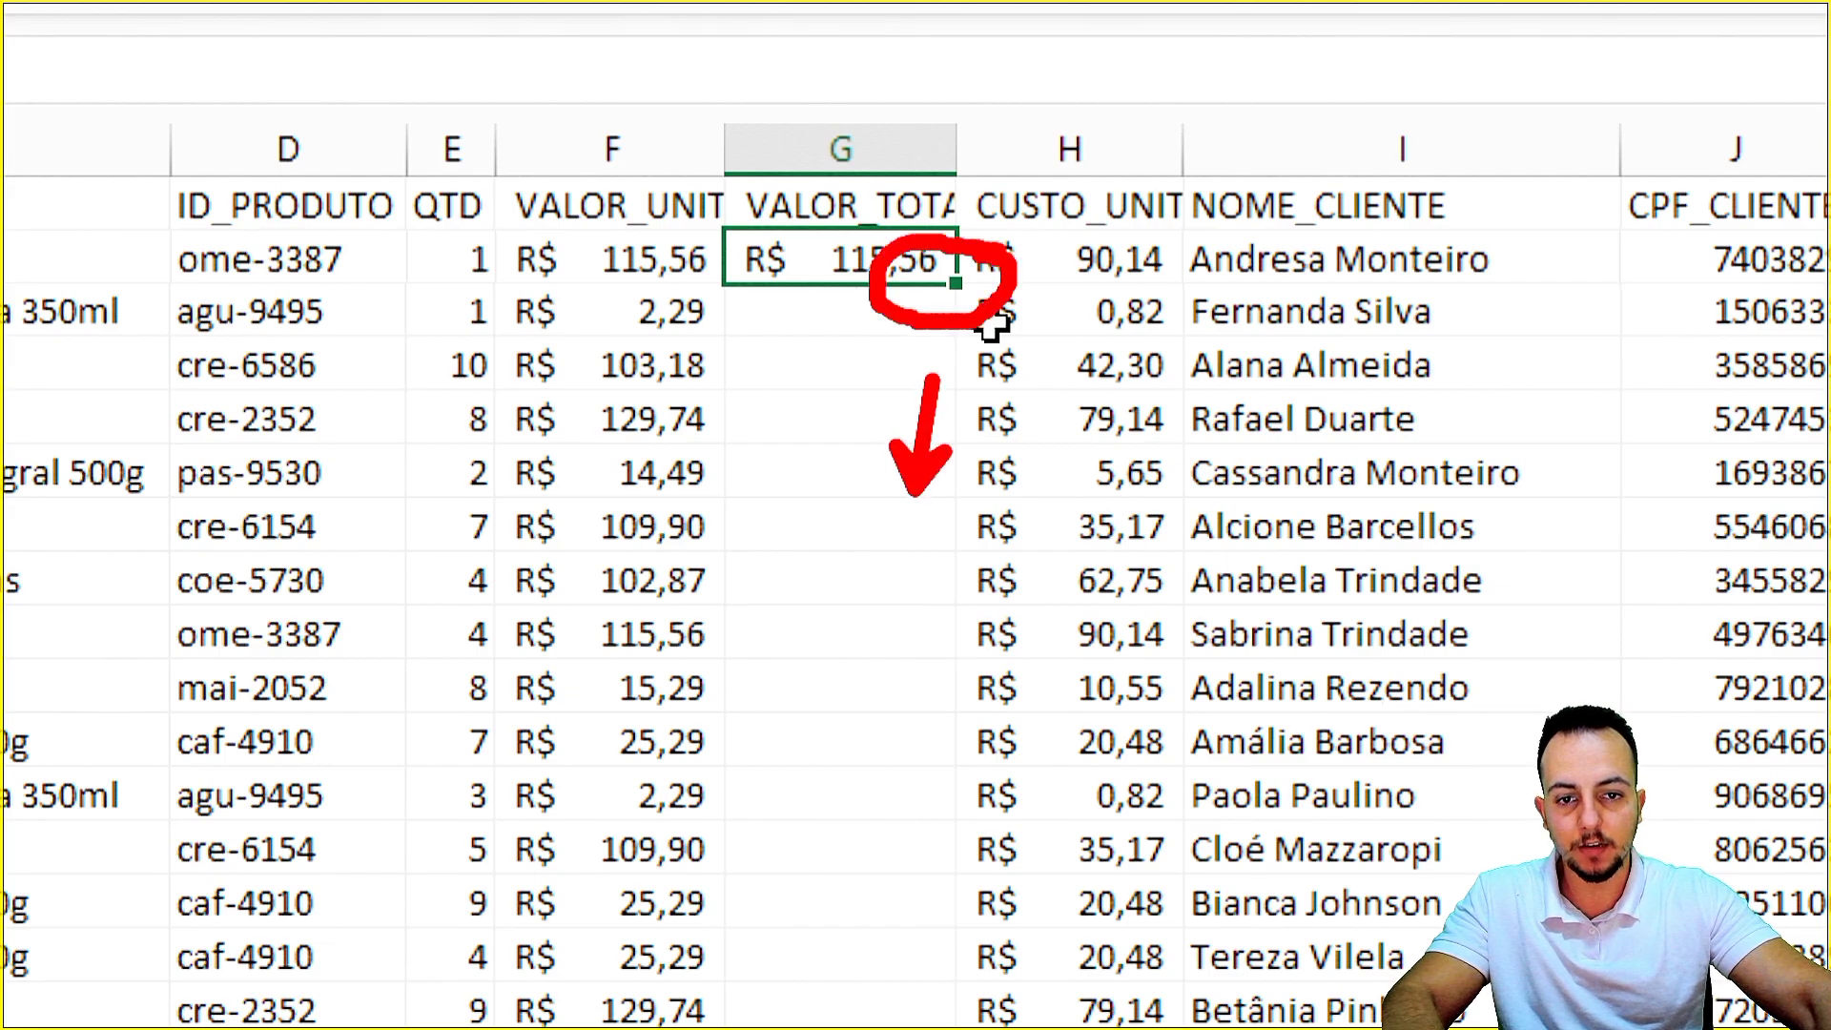
{"action": "double_click", "coordinate": [955, 284]}
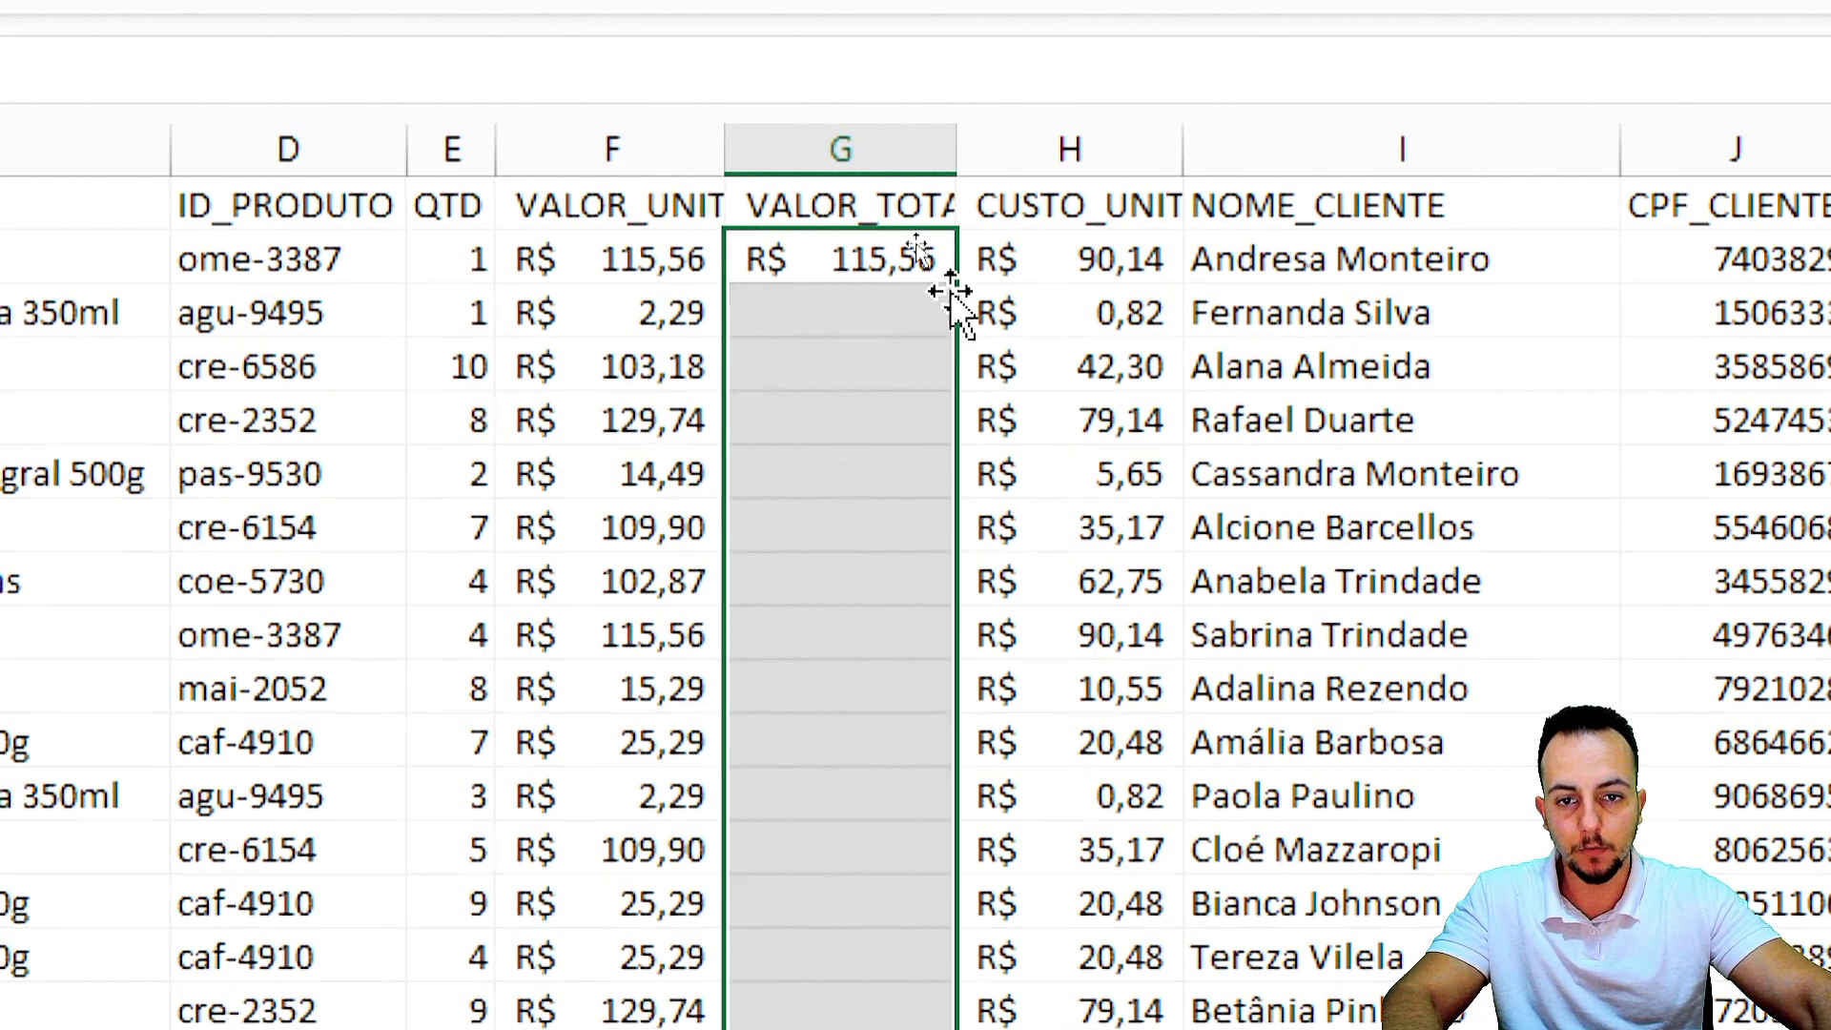
{"action": "left_click", "coordinate": [805, 620]}
{"action": "left_click_drag", "start_coordinate": [906, 240], "coordinate": [870, 582]}
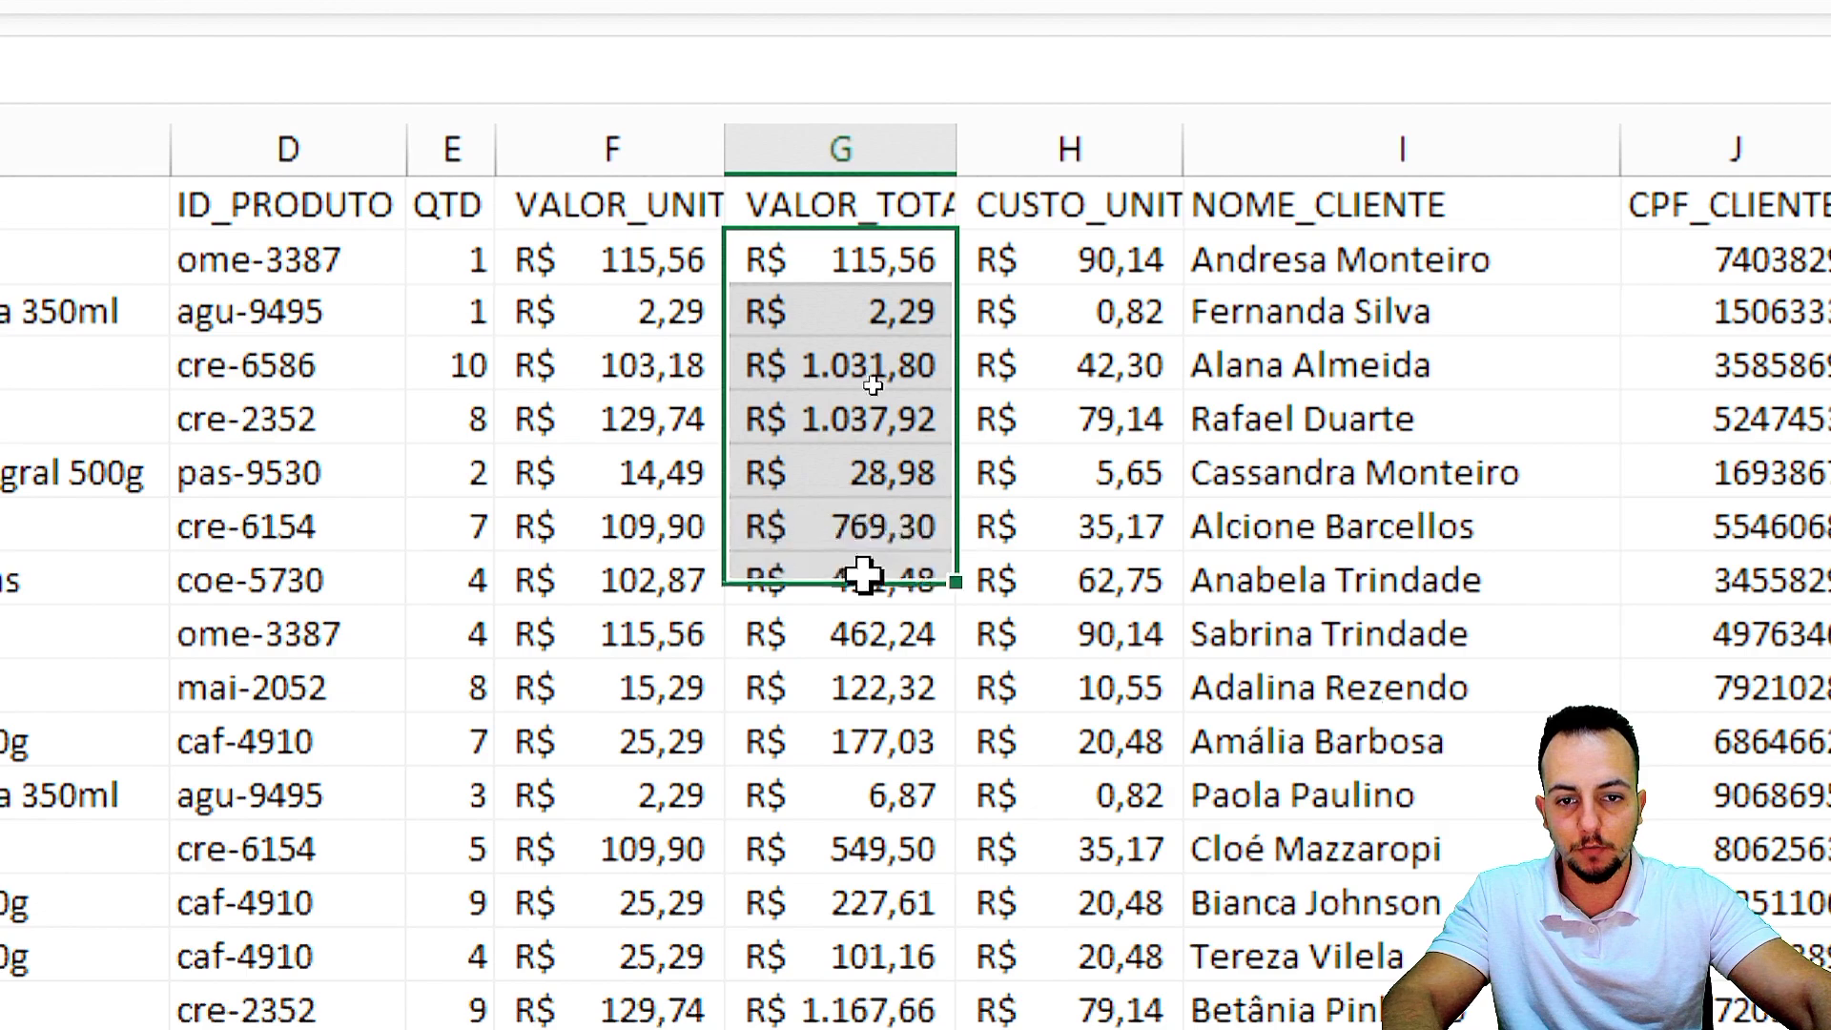
{"action": "left_click_drag", "start_coordinate": [875, 458], "coordinate": [872, 1020]}
{"action": "key", "text": "ctrl+Up"}
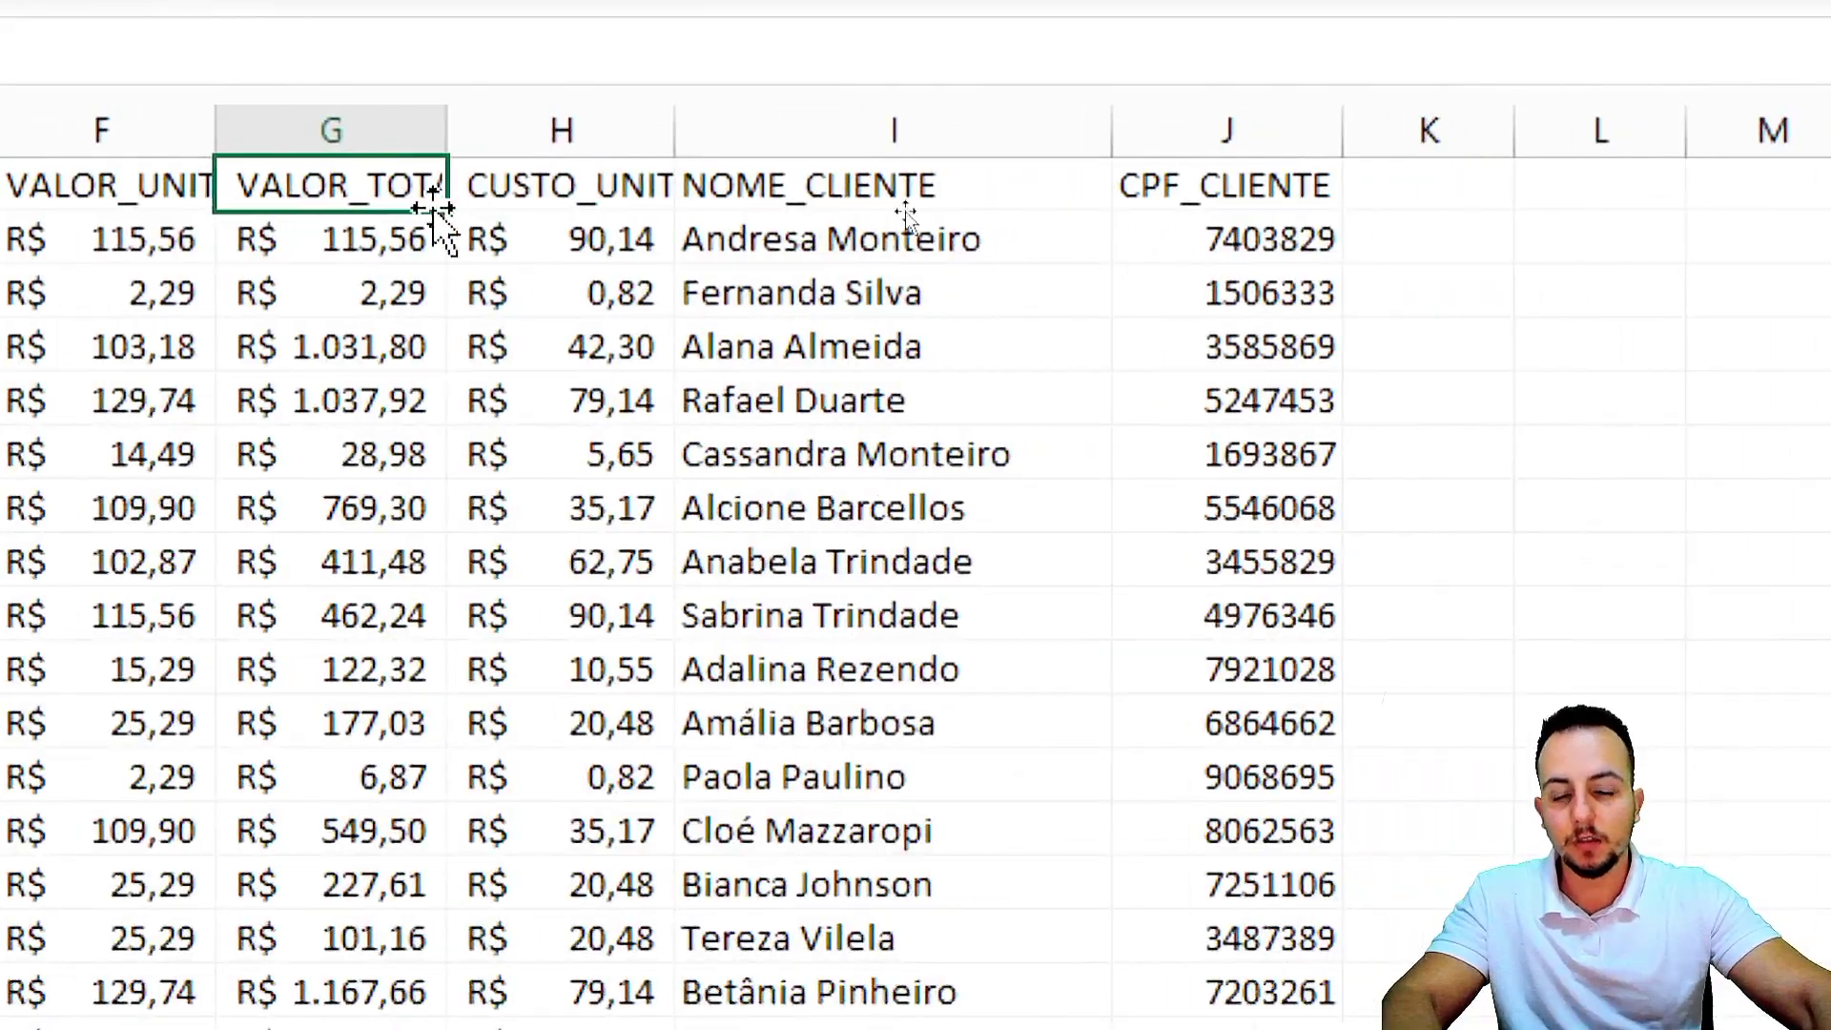
Insert a blank column before NOME_CLIENTE and enter CUSTO_TOTAL as its header.
{"action": "left_click", "coordinate": [825, 122]}
{"action": "right_click", "coordinate": [830, 148]}
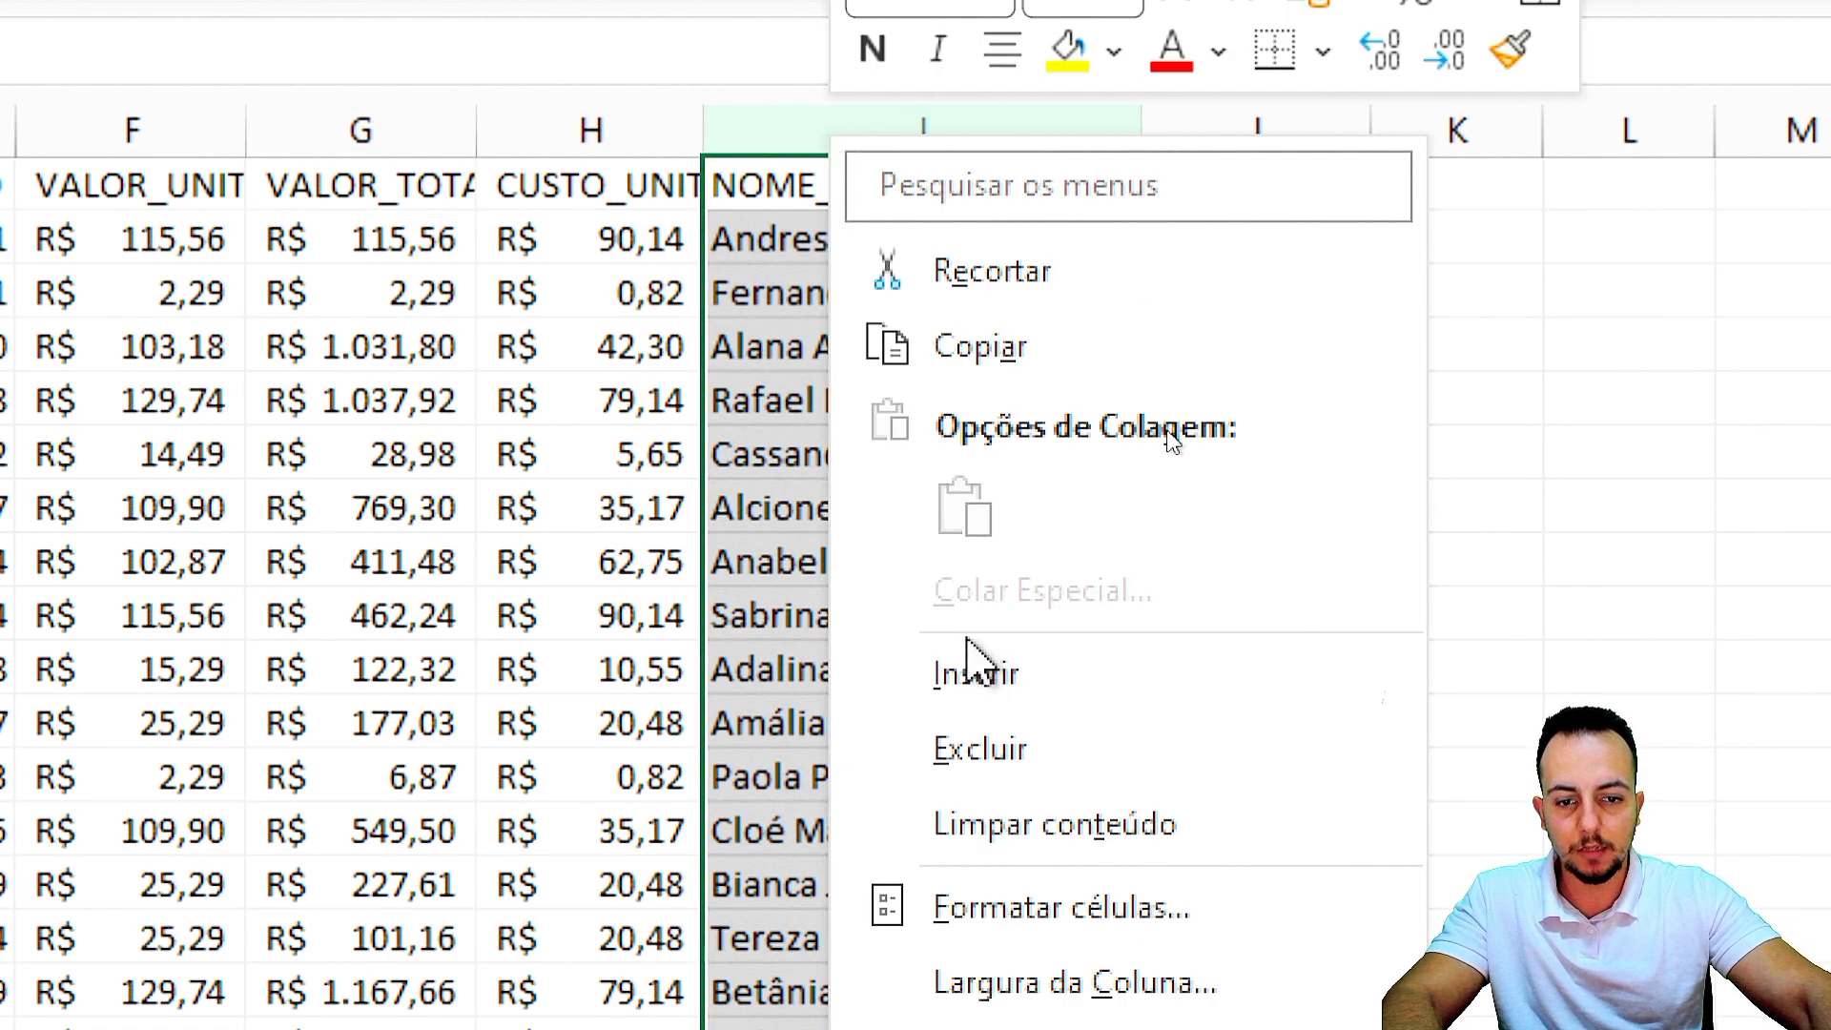
{"action": "left_click", "coordinate": [970, 656]}
{"action": "left_click", "coordinate": [830, 188]}
{"action": "type", "text": "CUSTO"}
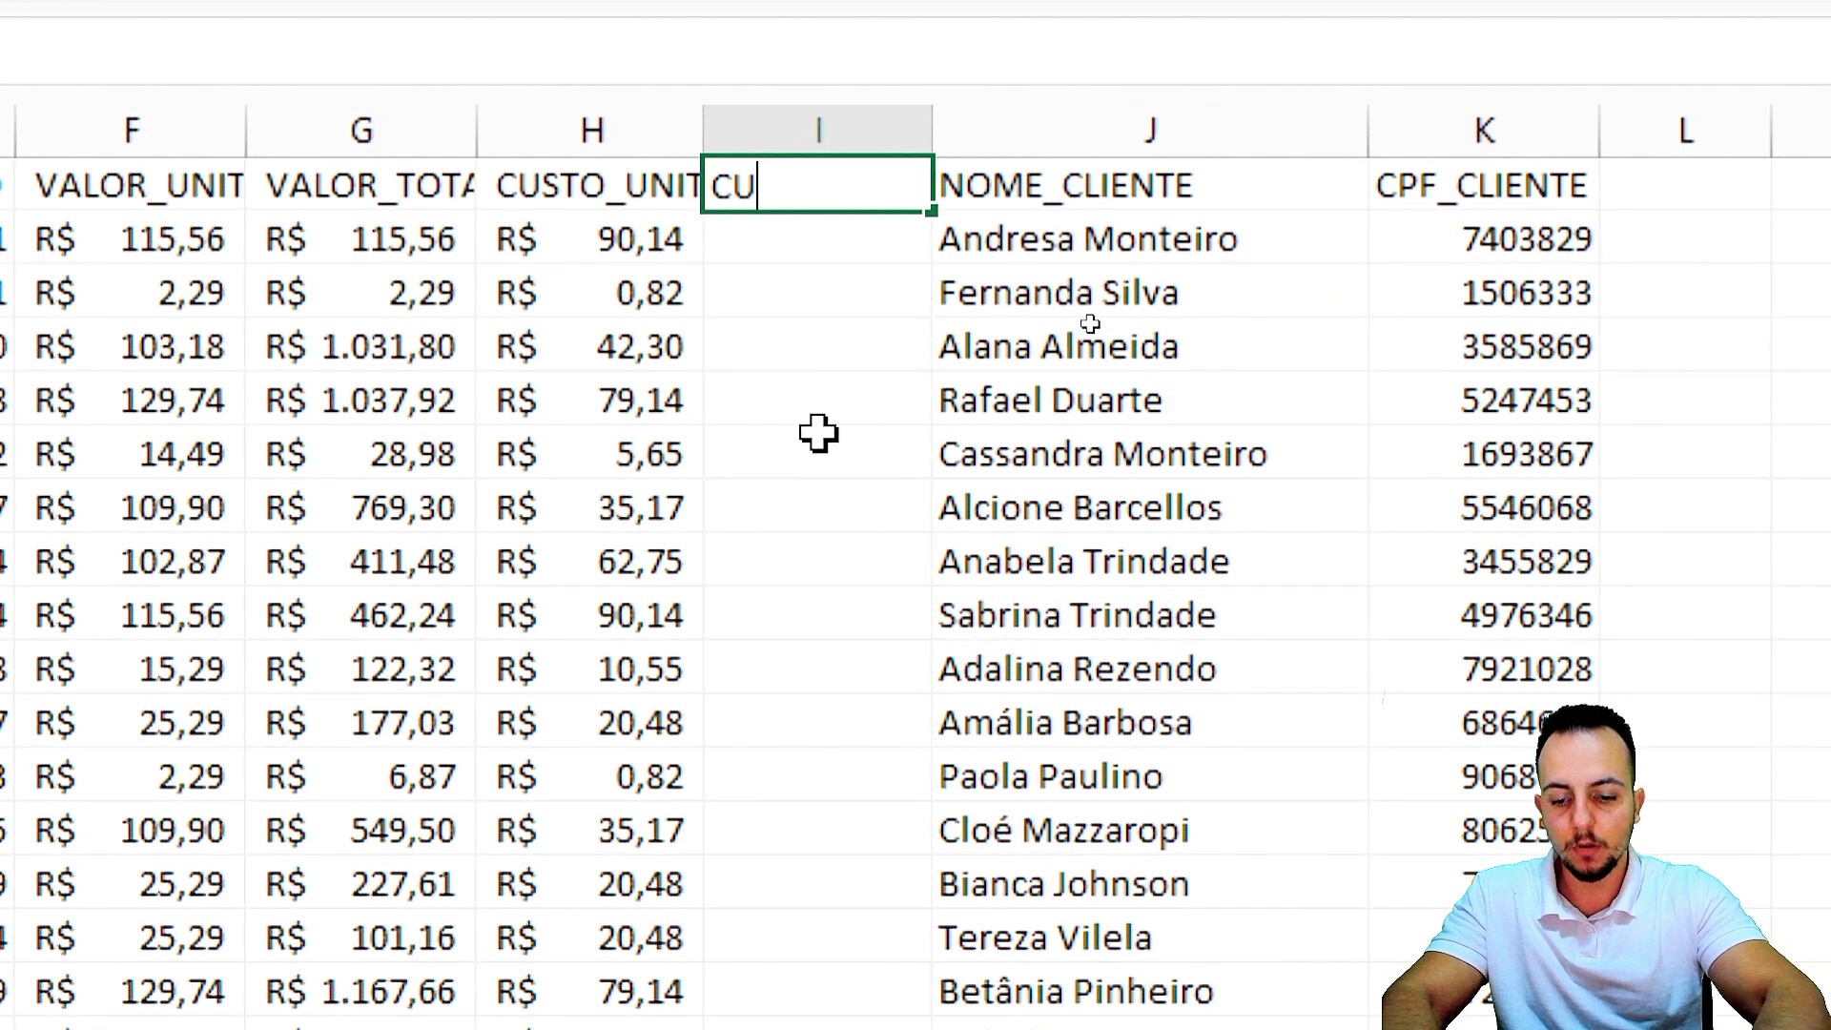
{"action": "type", "text": "_TOTAL"}
{"action": "key", "text": "Return"}
Calculate the first order's total cost in I2 with the formula =H2*E2.
{"action": "type", "text": "="}
{"action": "left_click", "coordinate": [596, 250]}
{"action": "type", "text": "*"}
{"action": "left_click", "coordinate": [361, 239]}
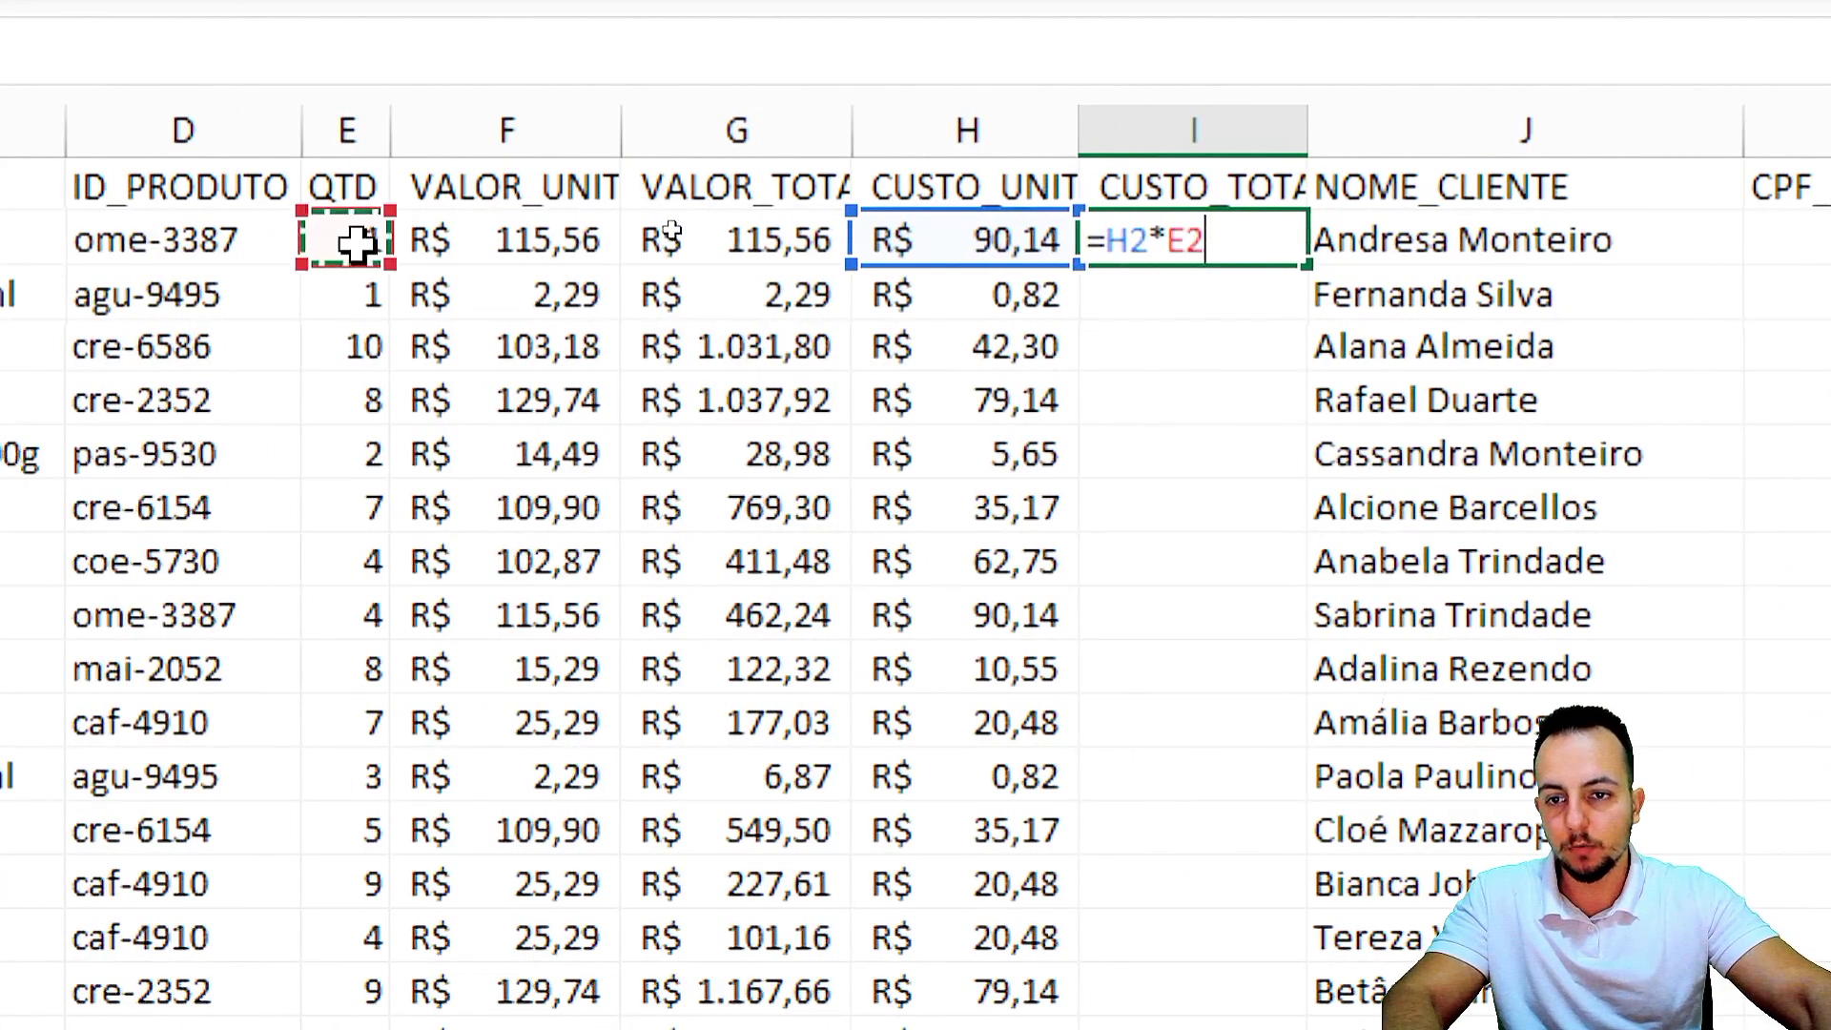
{"action": "key", "text": "Return"}
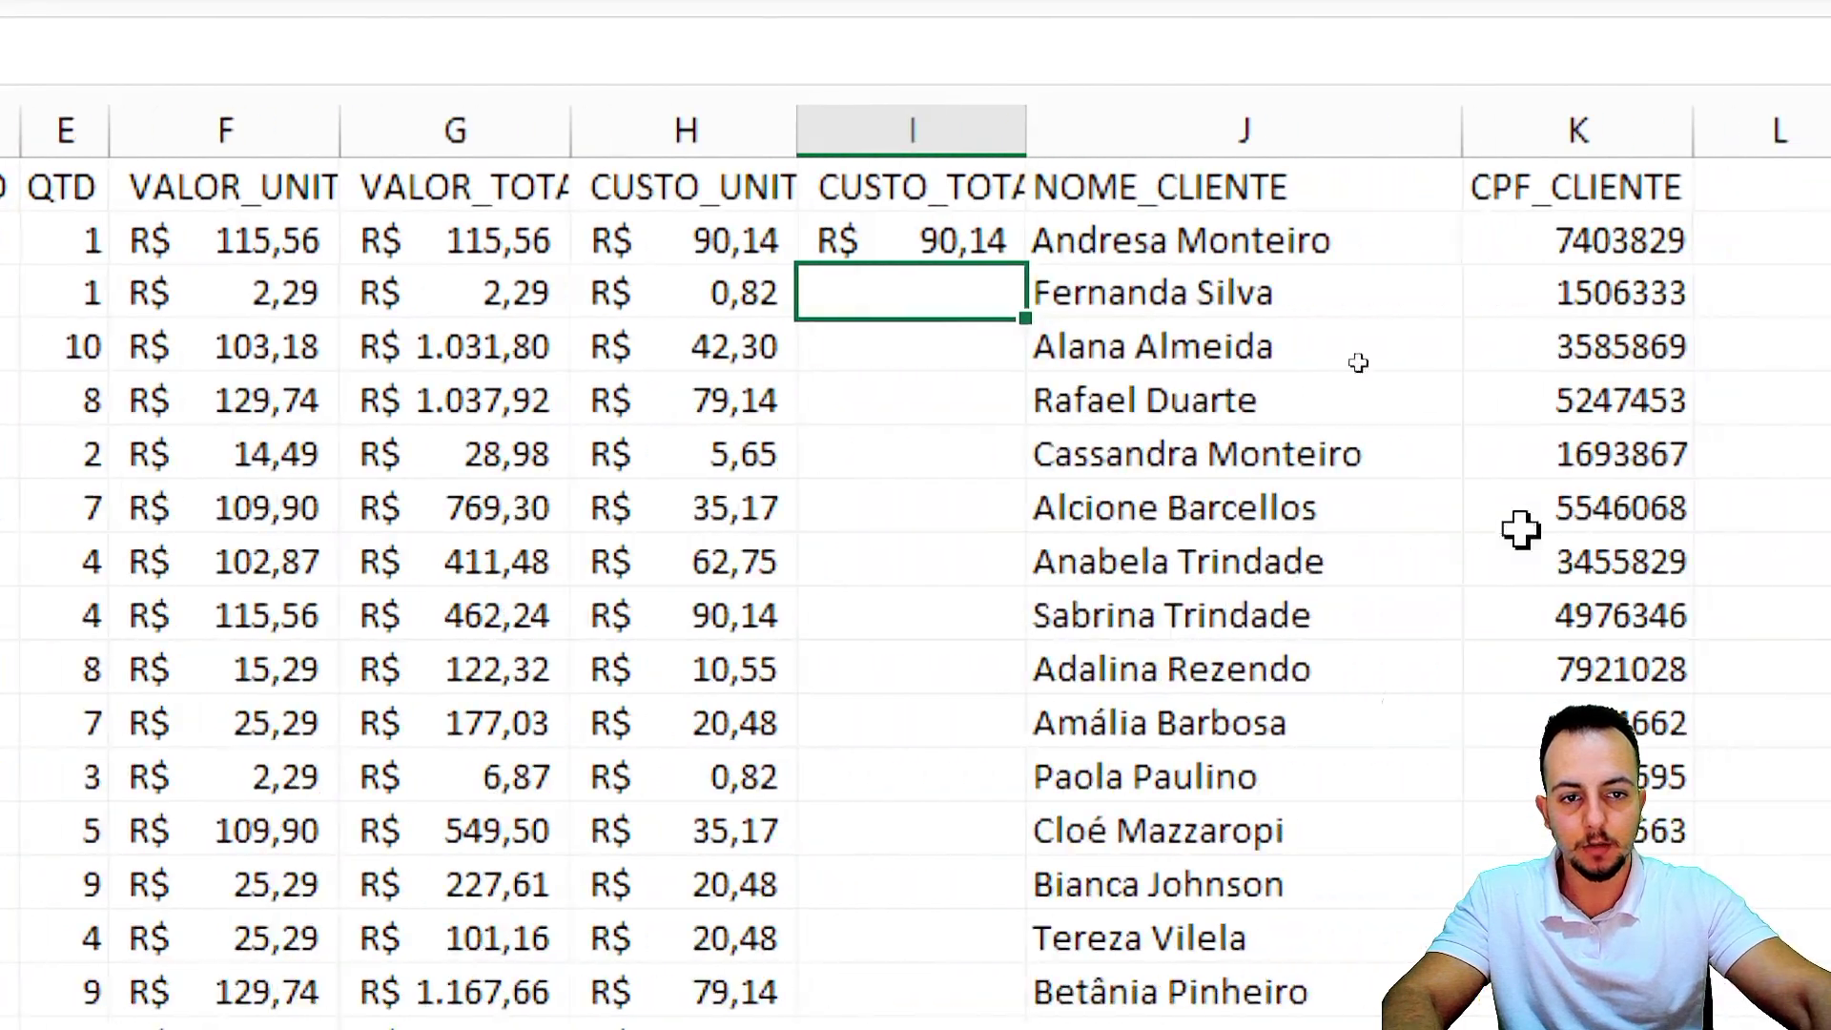
Fill the I2 formula down the entire CUSTO_TOTAL column and return to its first value.
{"action": "left_click", "coordinate": [969, 245]}
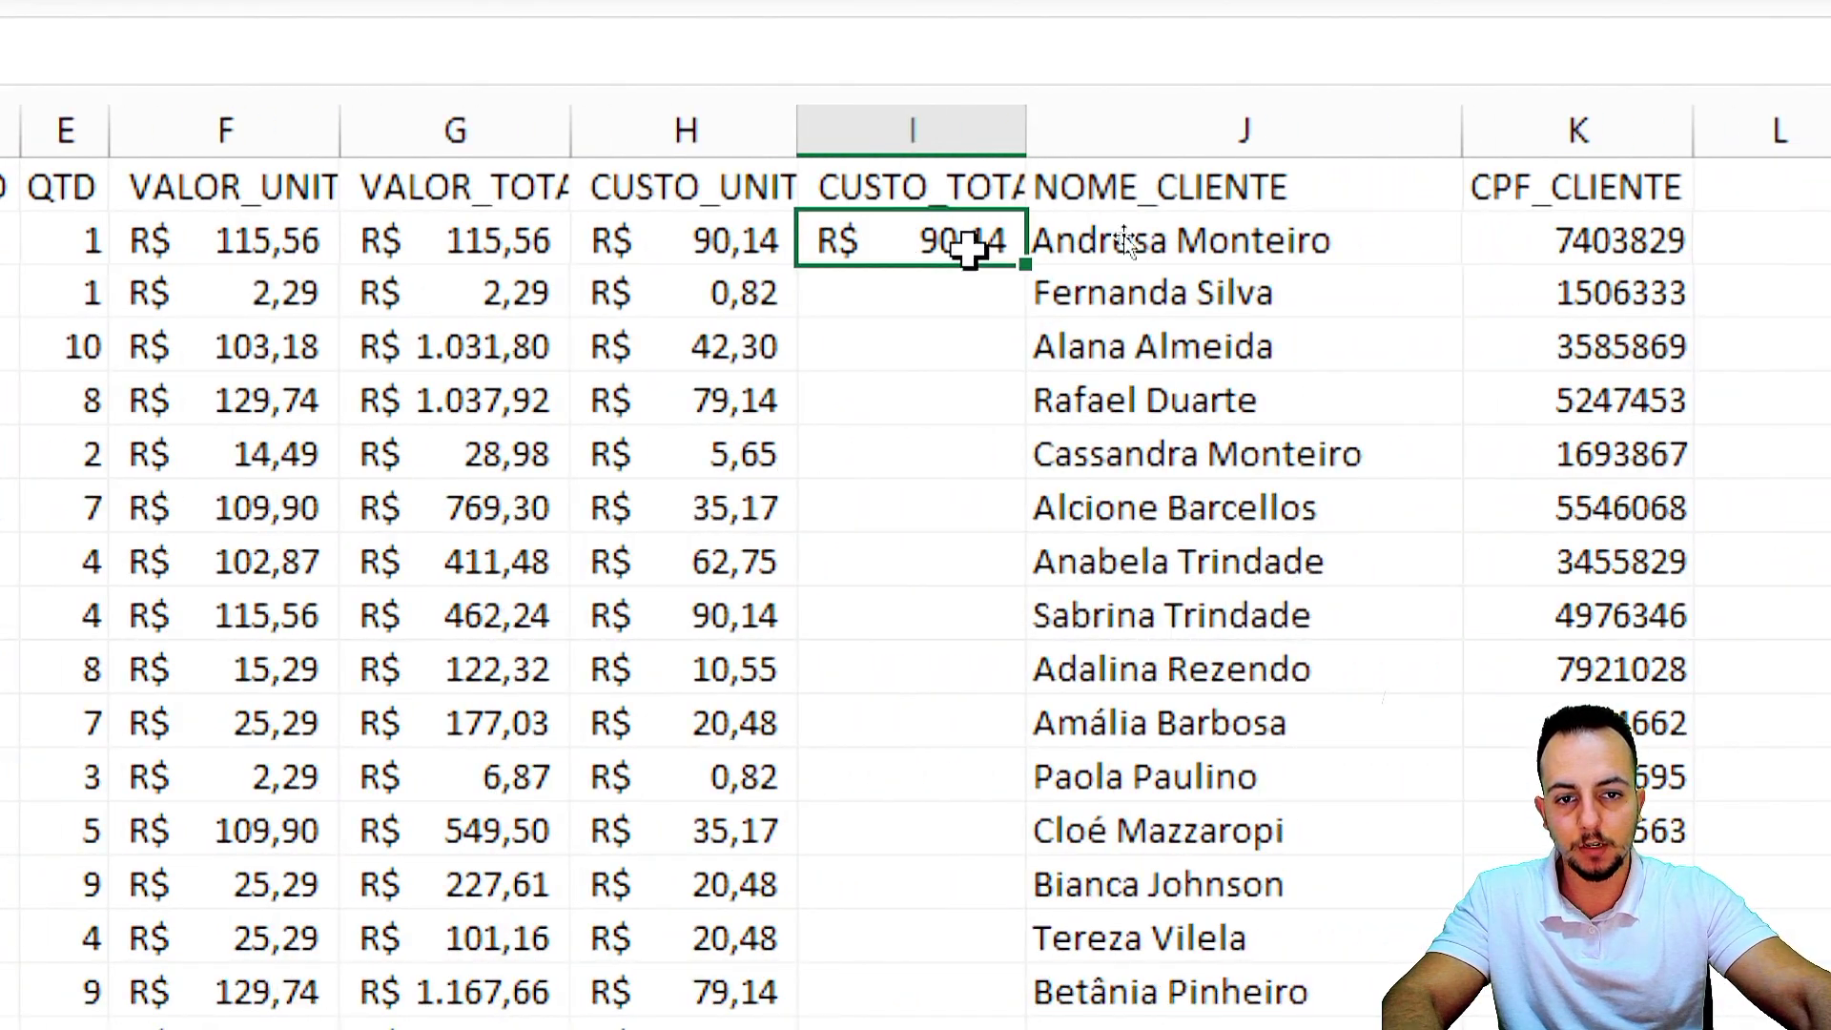
{"action": "double_click", "coordinate": [1021, 272]}
{"action": "left_click", "coordinate": [944, 250]}
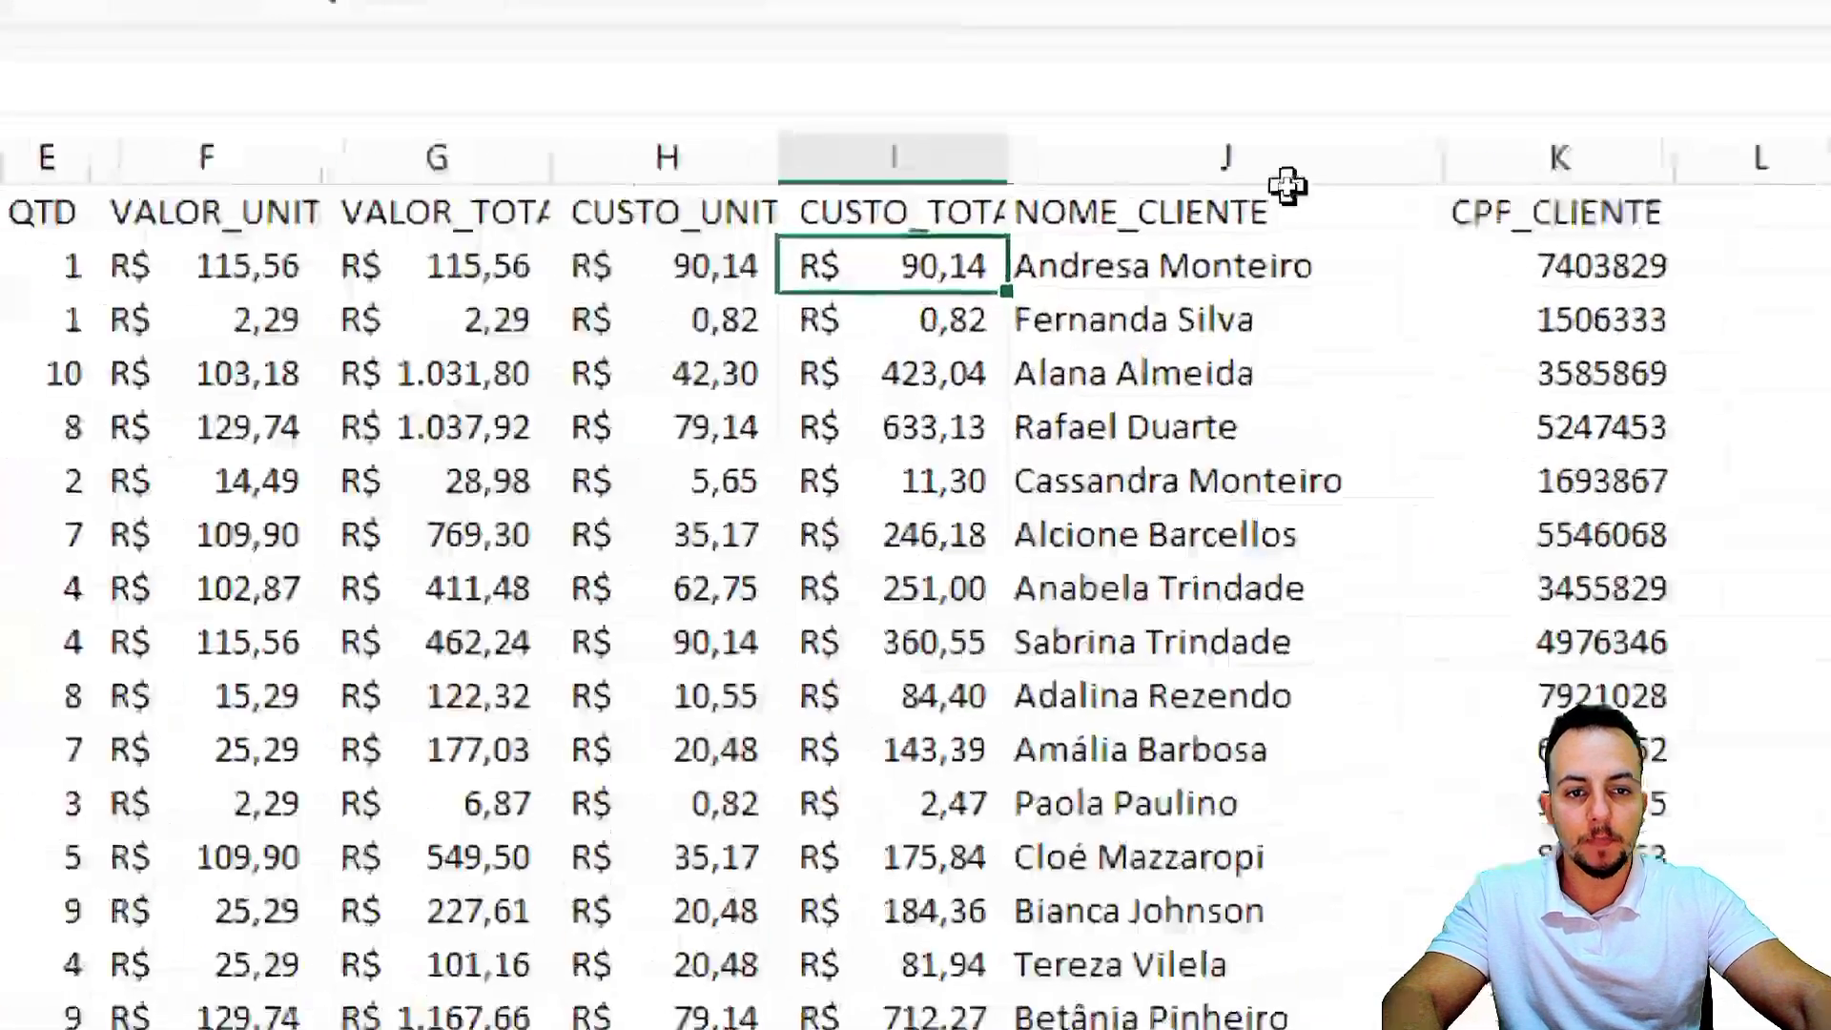
Insert a blank column between CUSTO_TOTAL and NOME_CLIENTE and enter MARGEM_LUCRO as its header.
{"action": "left_click", "coordinate": [1254, 164]}
{"action": "right_click", "coordinate": [990, 141]}
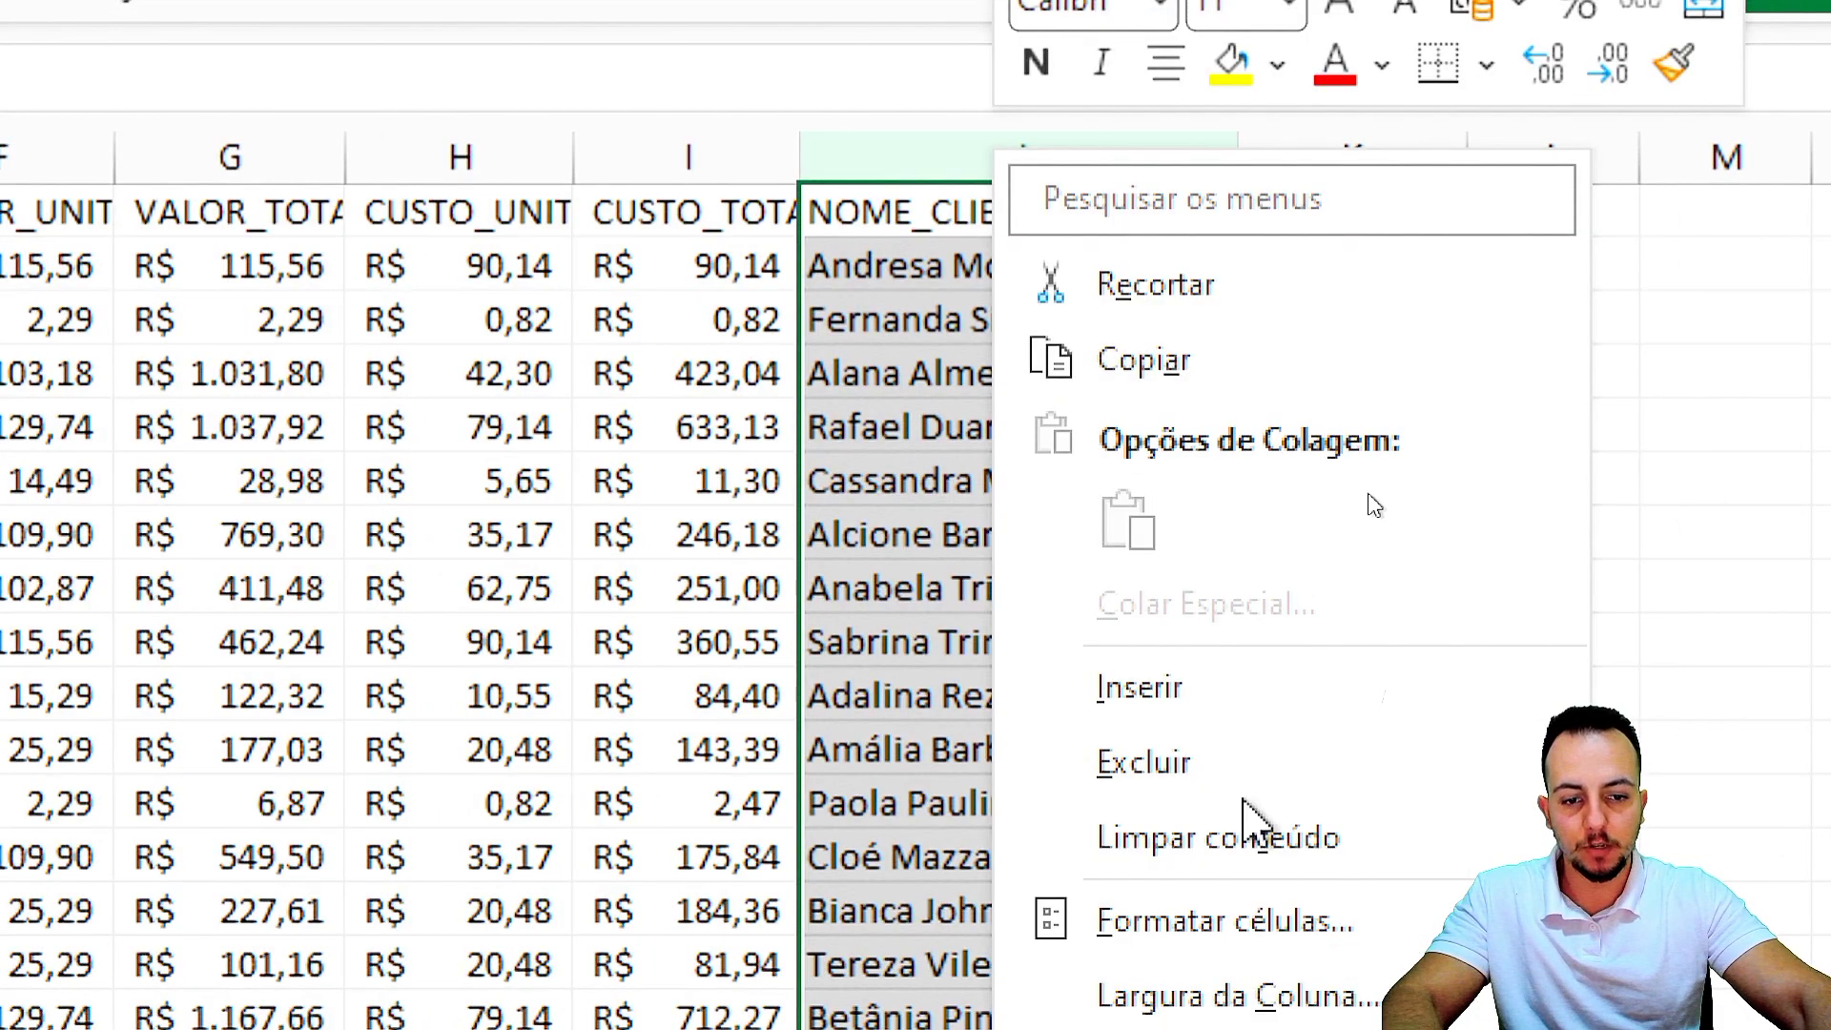
{"action": "left_click", "coordinate": [1273, 689]}
{"action": "left_click", "coordinate": [920, 212]}
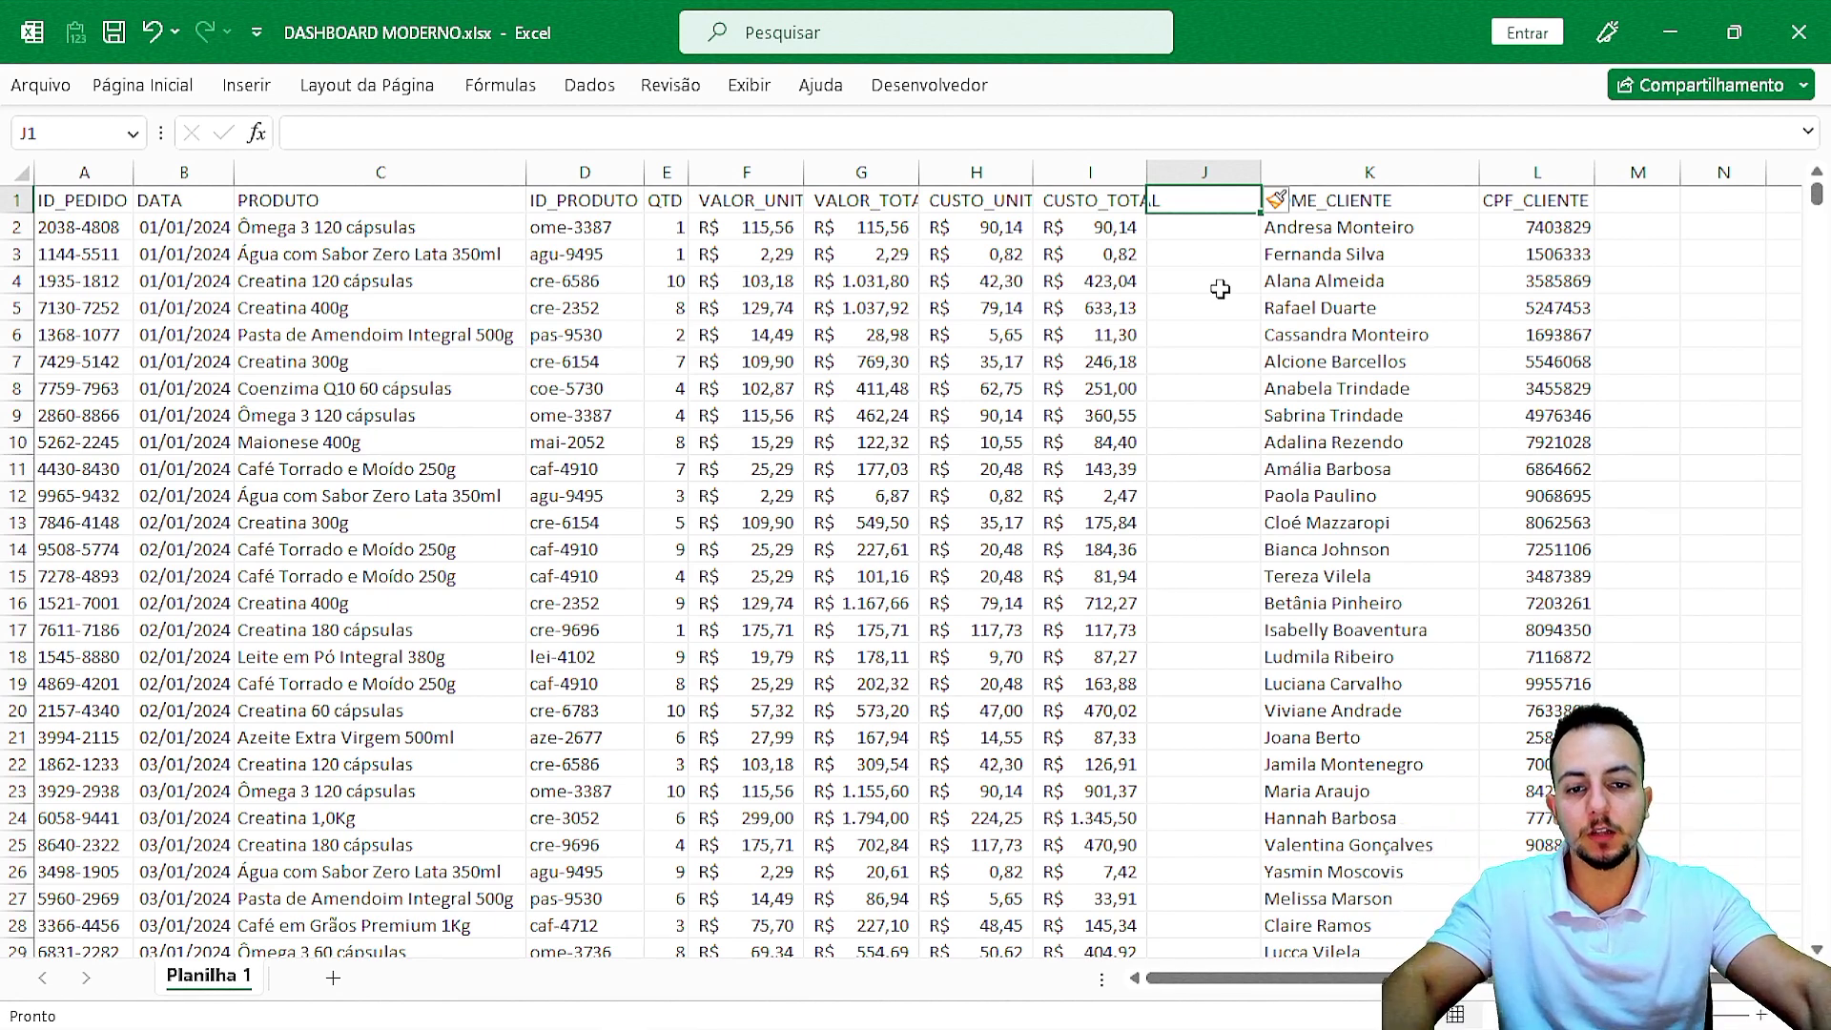
{"action": "scroll", "coordinate": [1027, 340], "scroll_direction": "down", "scroll_amount": 6}
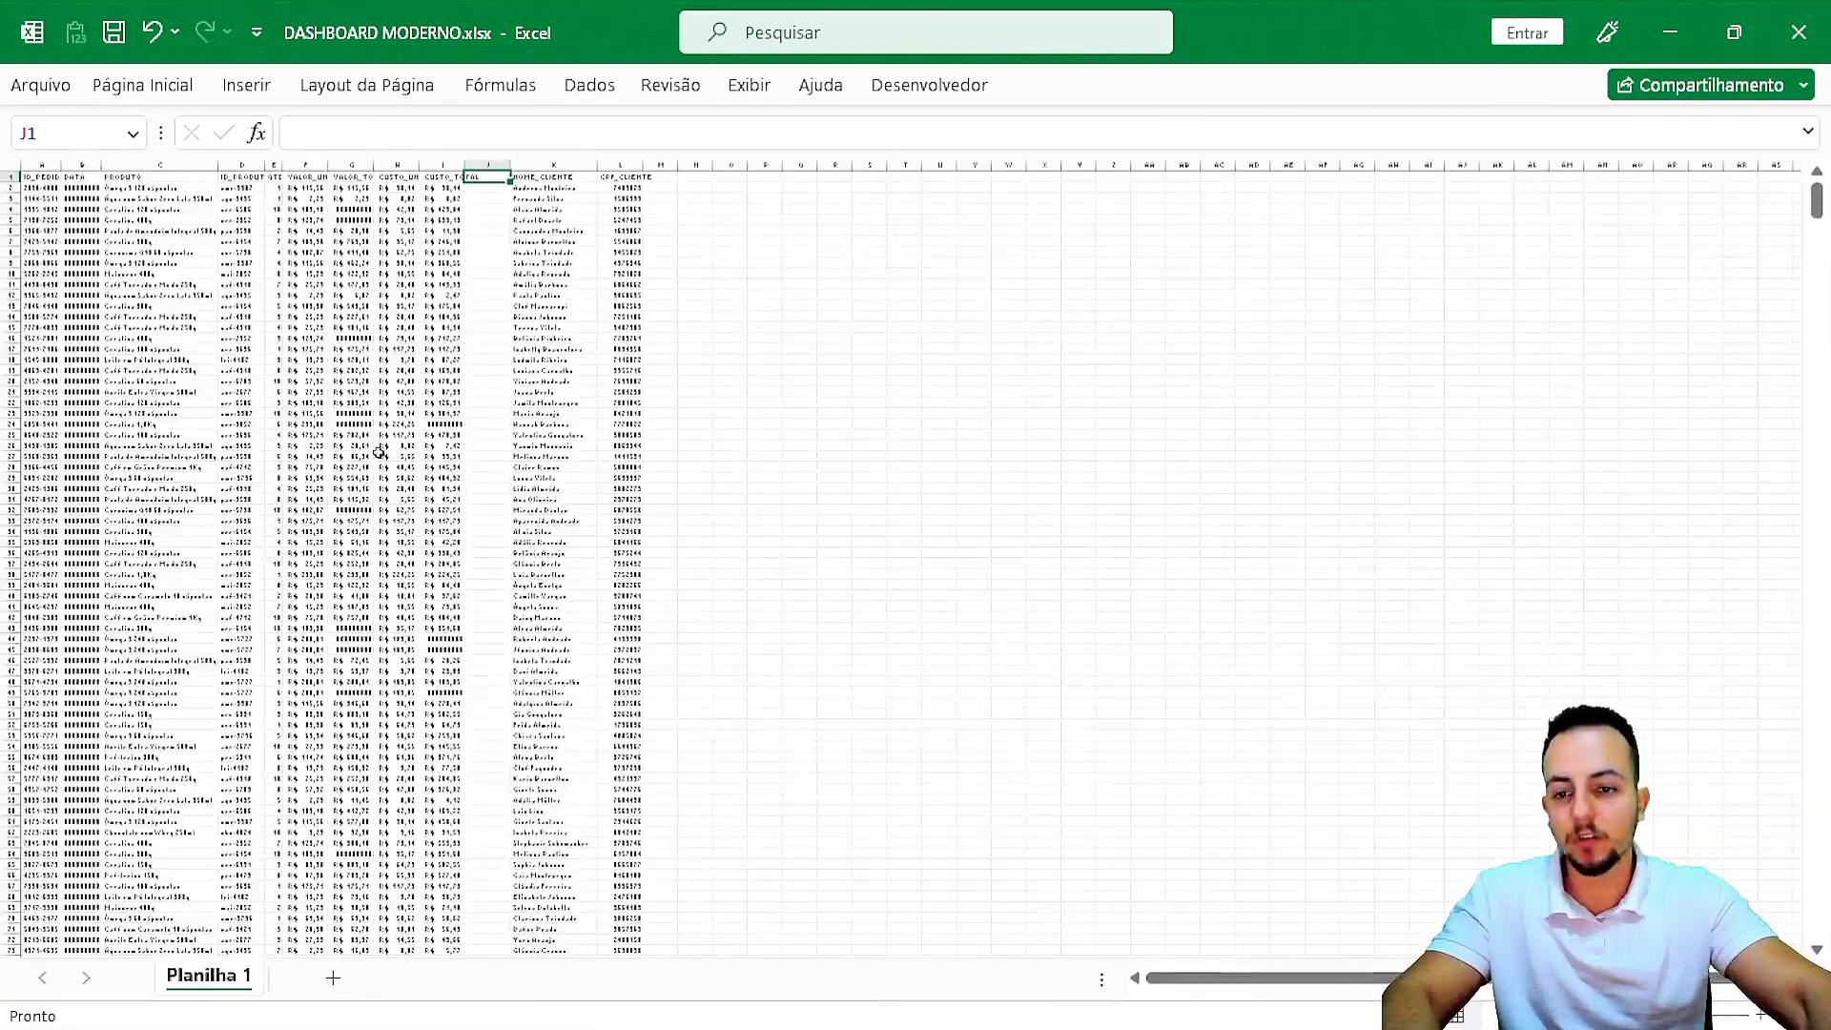
{"action": "scroll", "coordinate": [399, 332], "scroll_direction": "up", "scroll_amount": 6}
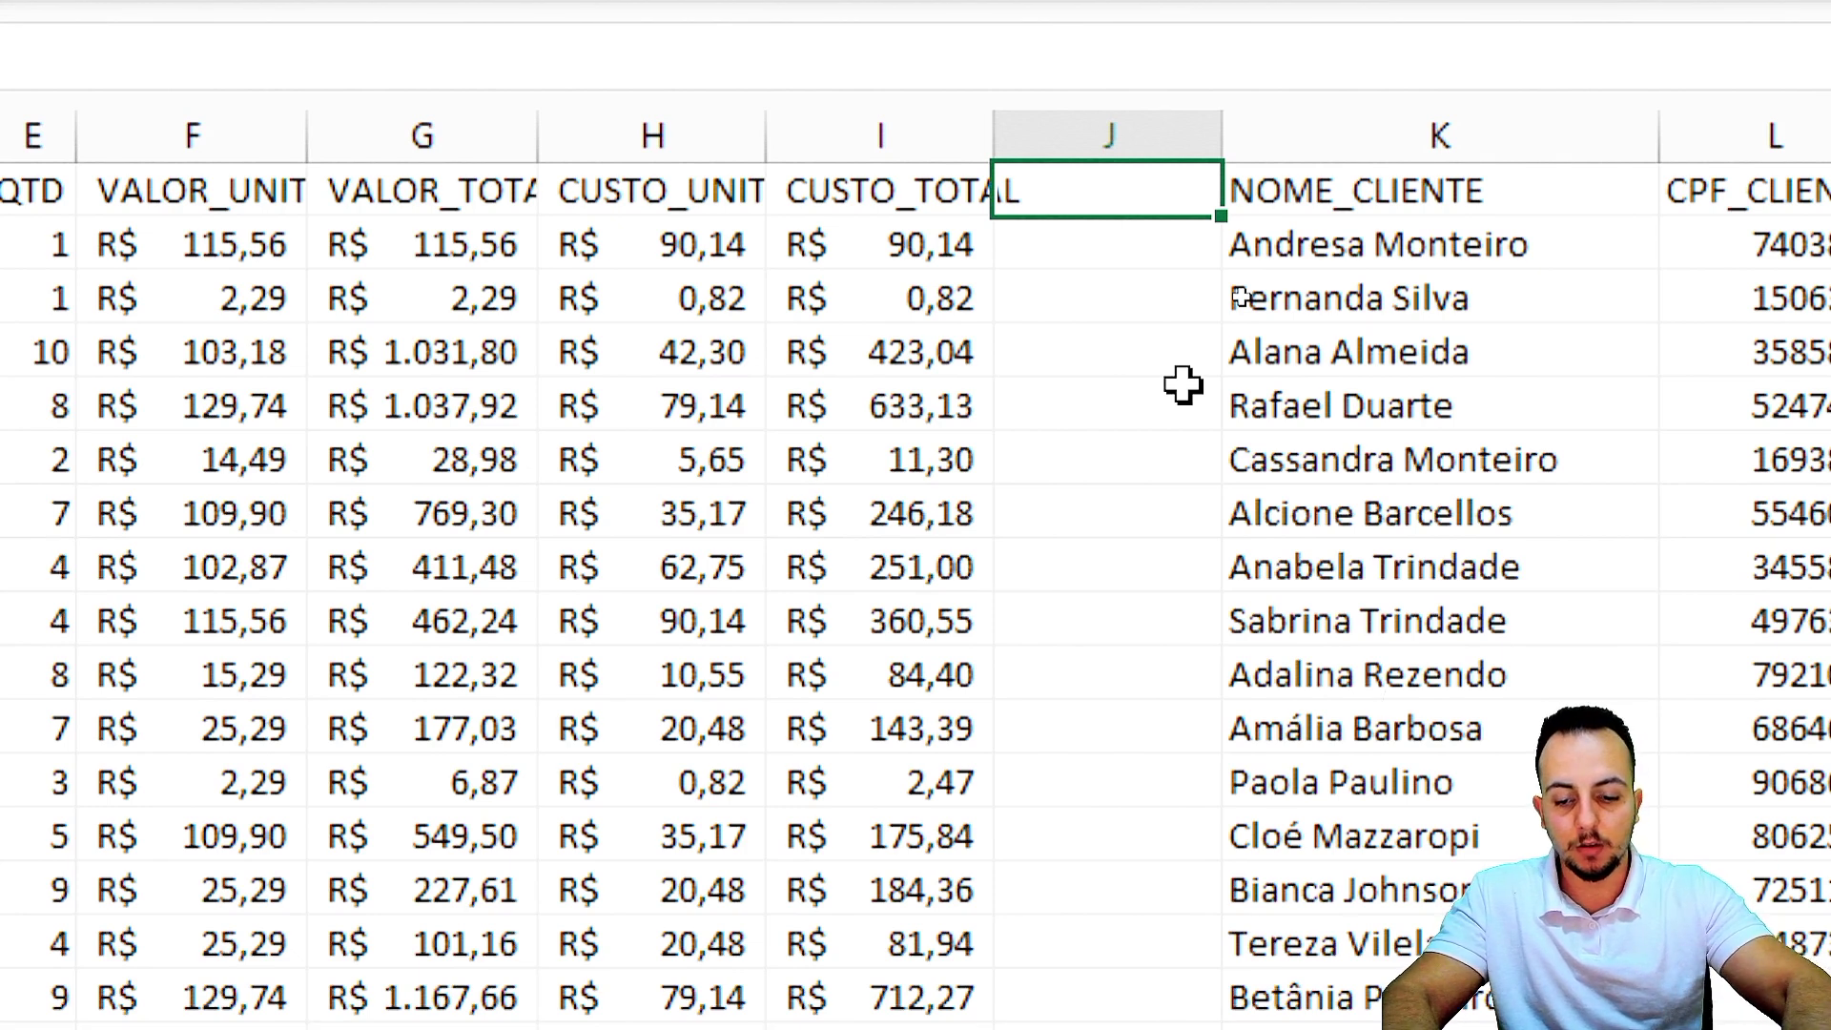
{"action": "type", "text": "MARGEM_LUCRO"}
{"action": "key", "text": "Return"}
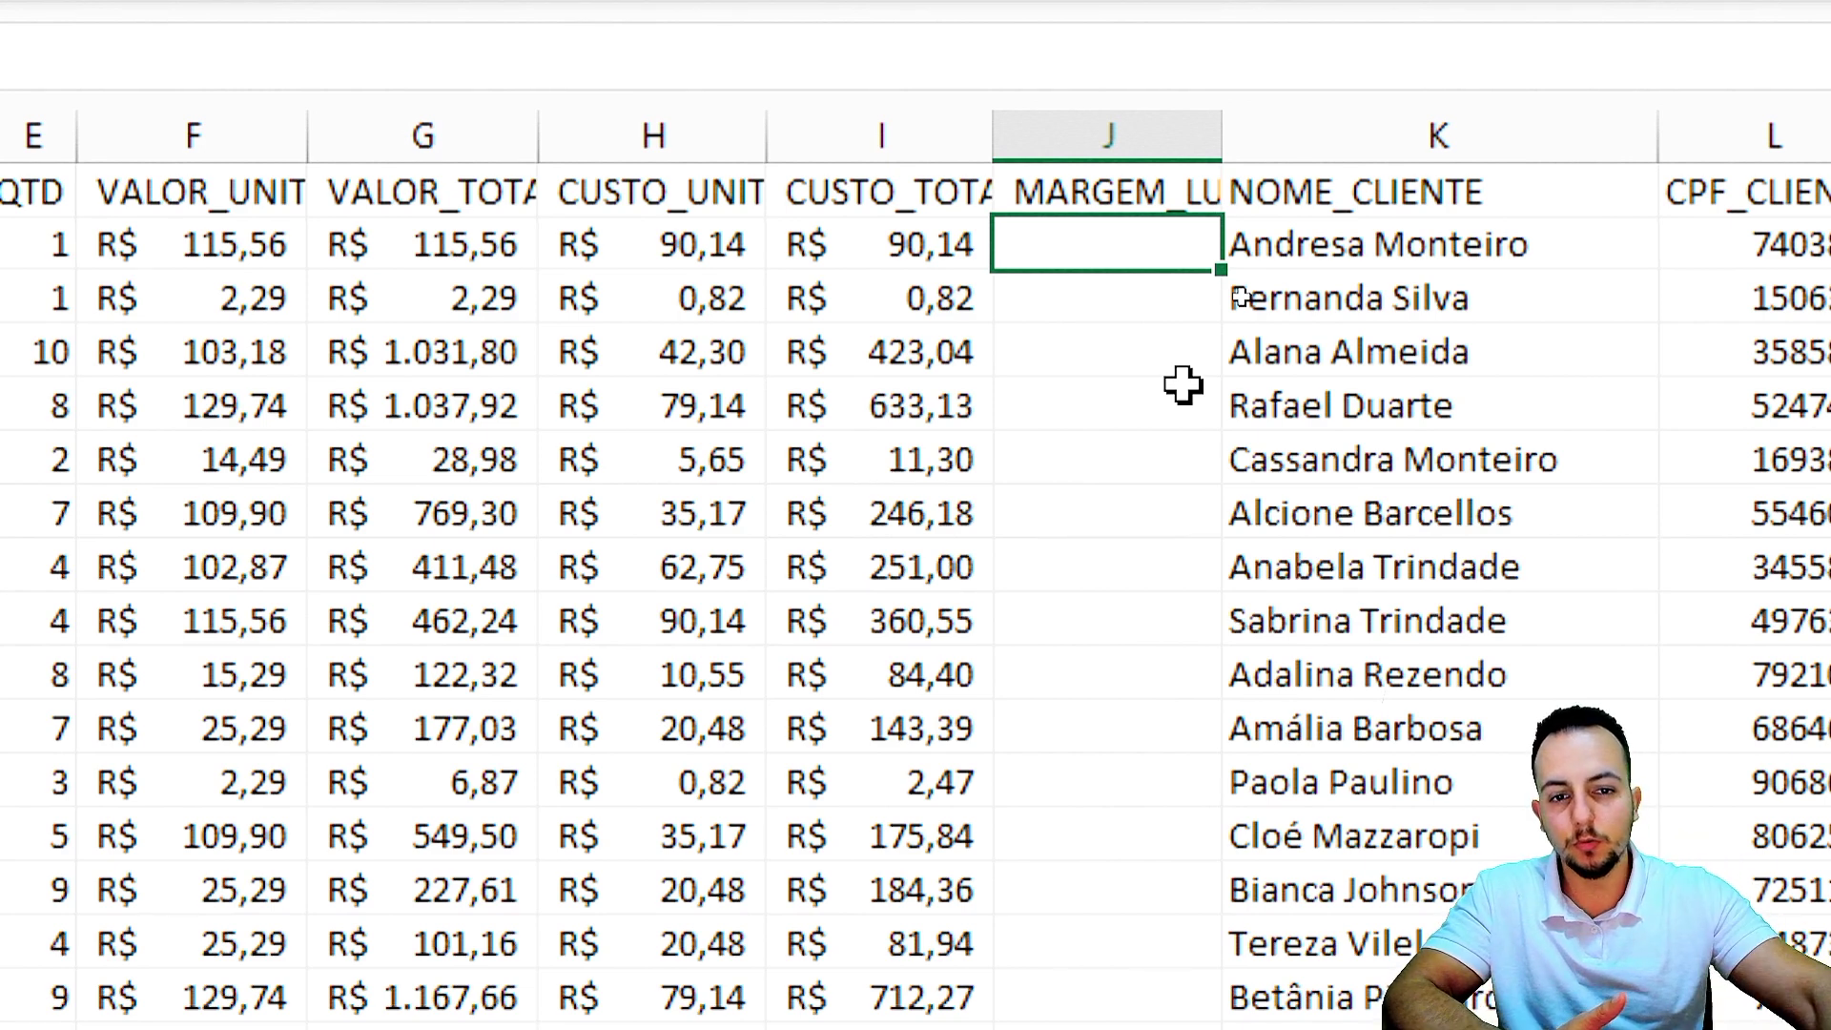
Calculate the first order's profit margin in J2 with the formula =(G2-I2)/G2.
{"action": "scroll", "coordinate": [319, 483], "scroll_direction": "left", "scroll_amount": 2}
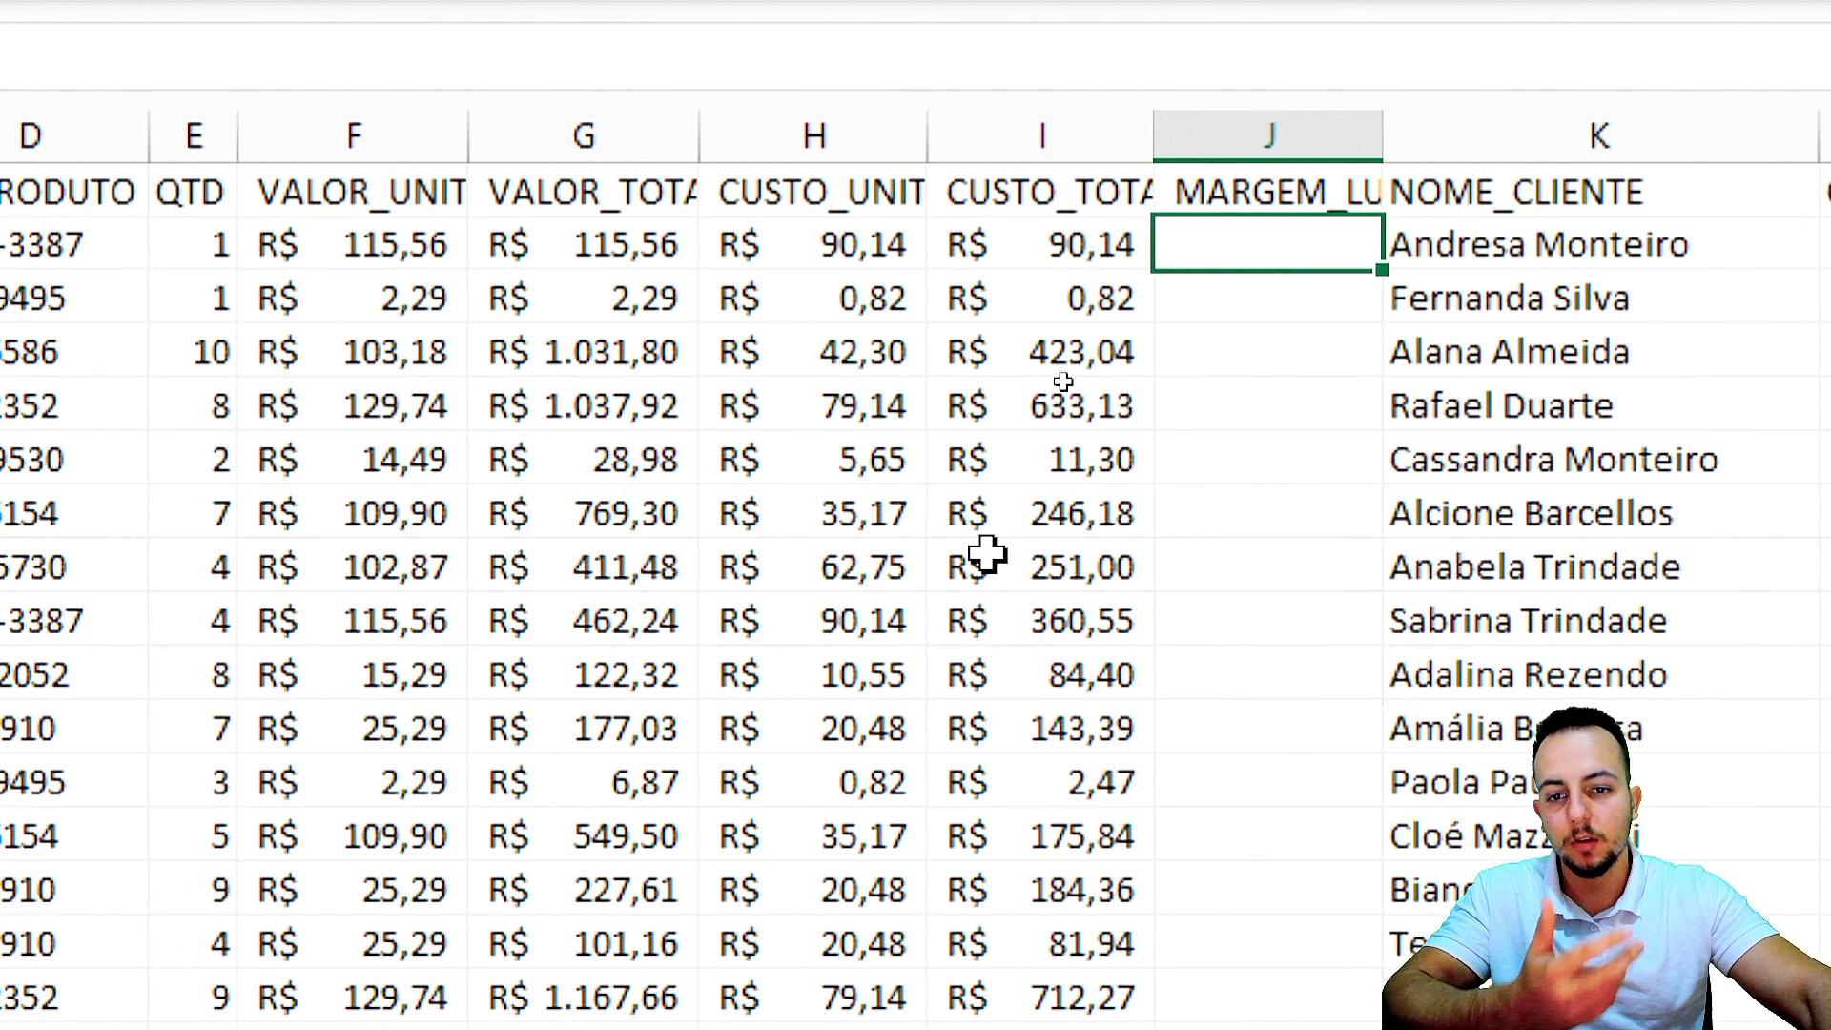
{"action": "scroll", "coordinate": [1205, 584], "scroll_direction": "right", "scroll_amount": 1}
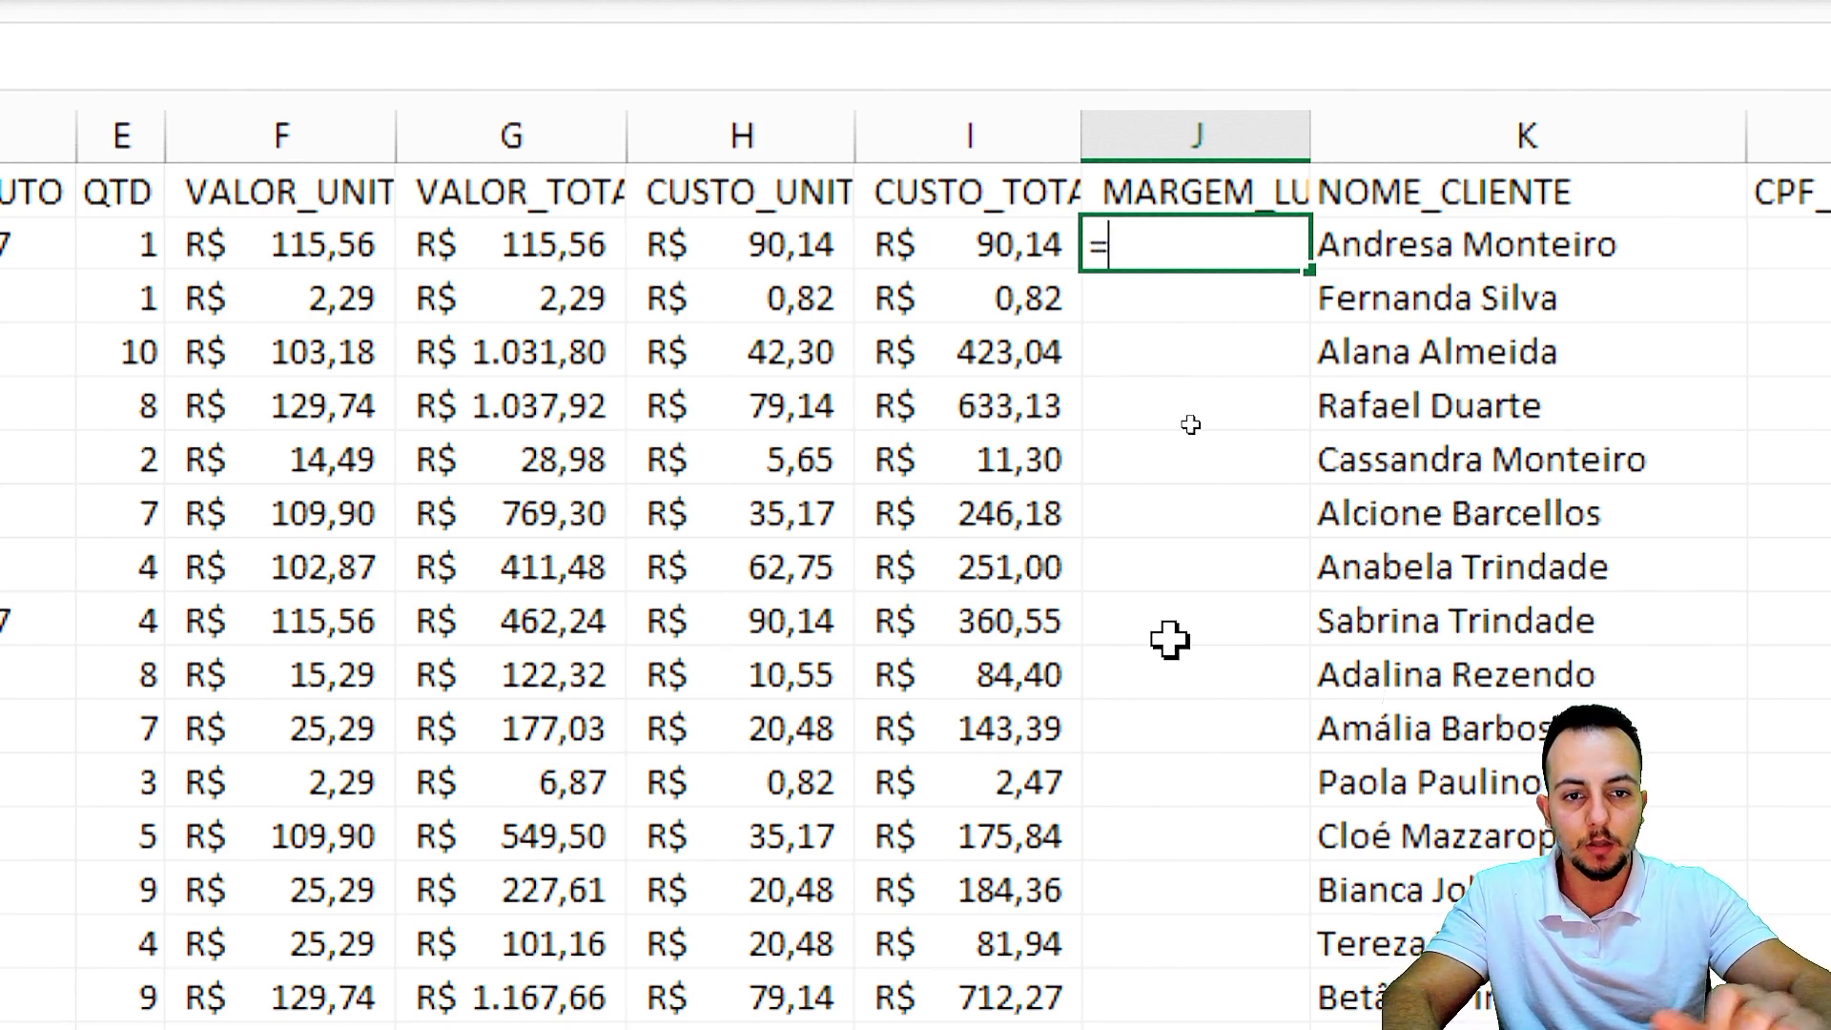
{"action": "left_click", "coordinate": [538, 245]}
{"action": "key", "text": "BackSpace"}
{"action": "key", "text": "BackSpace"}
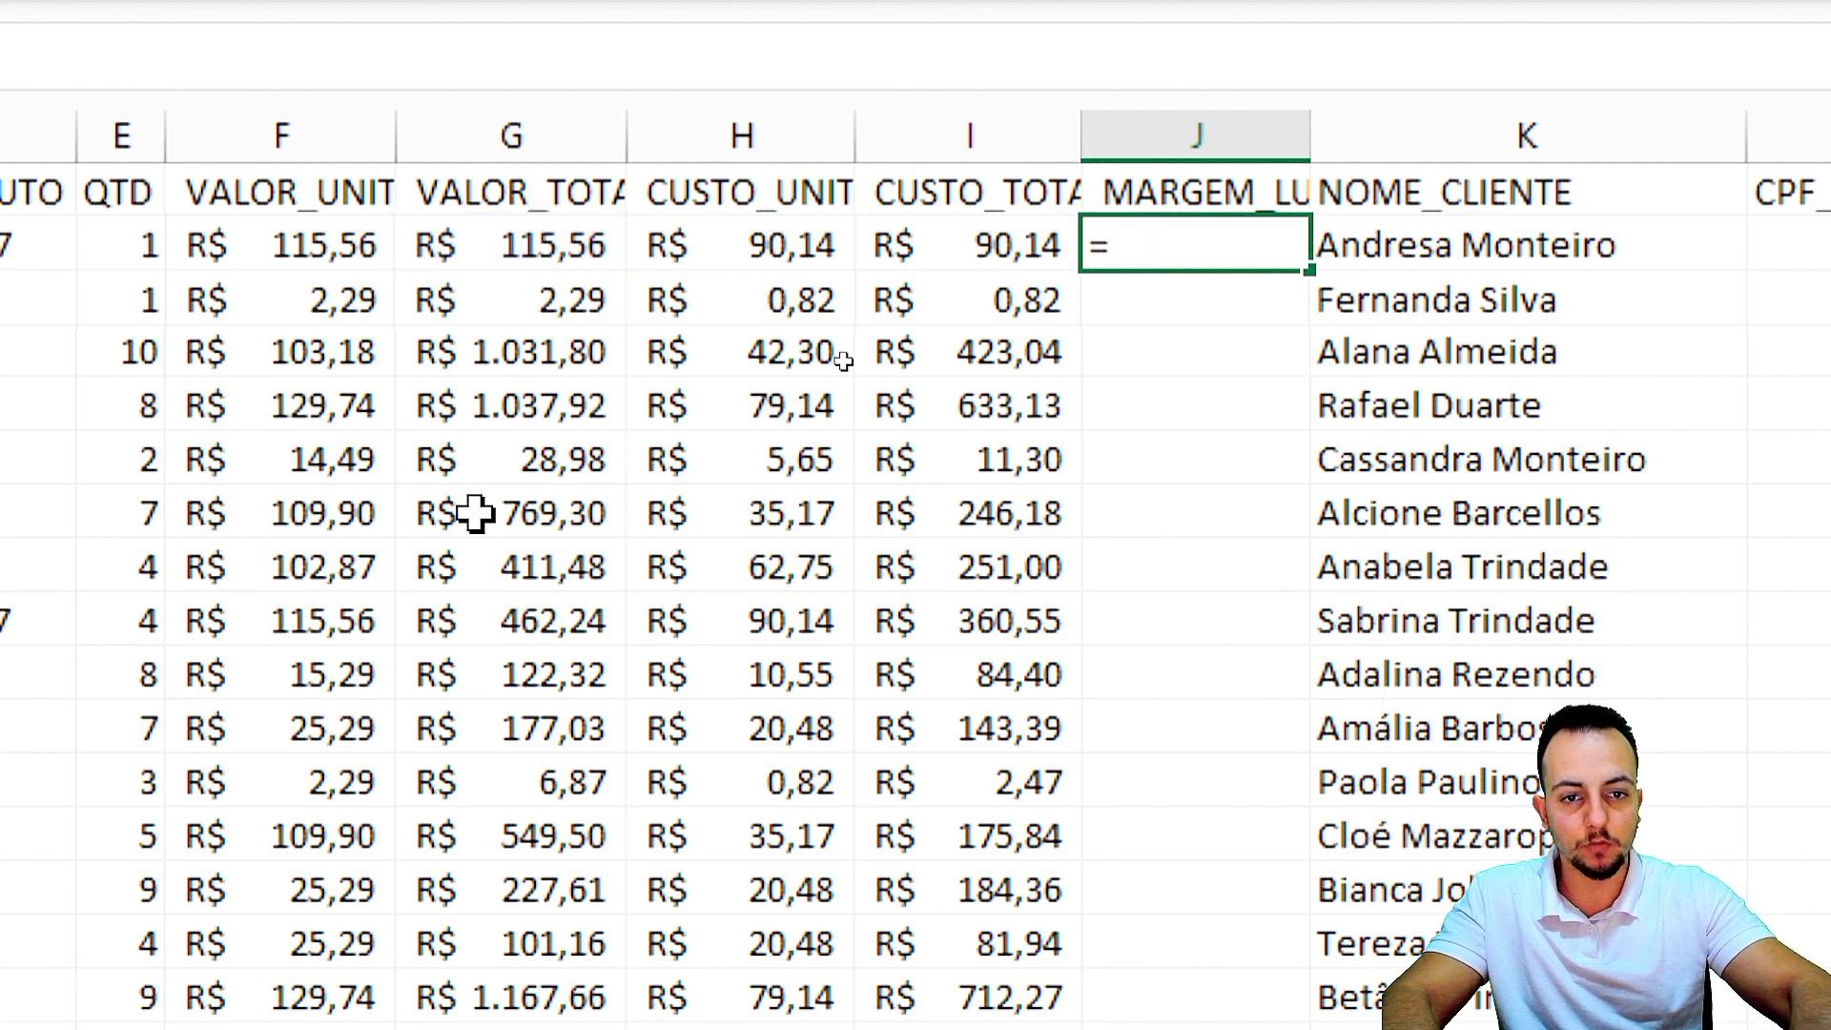
{"action": "type", "text": "("}
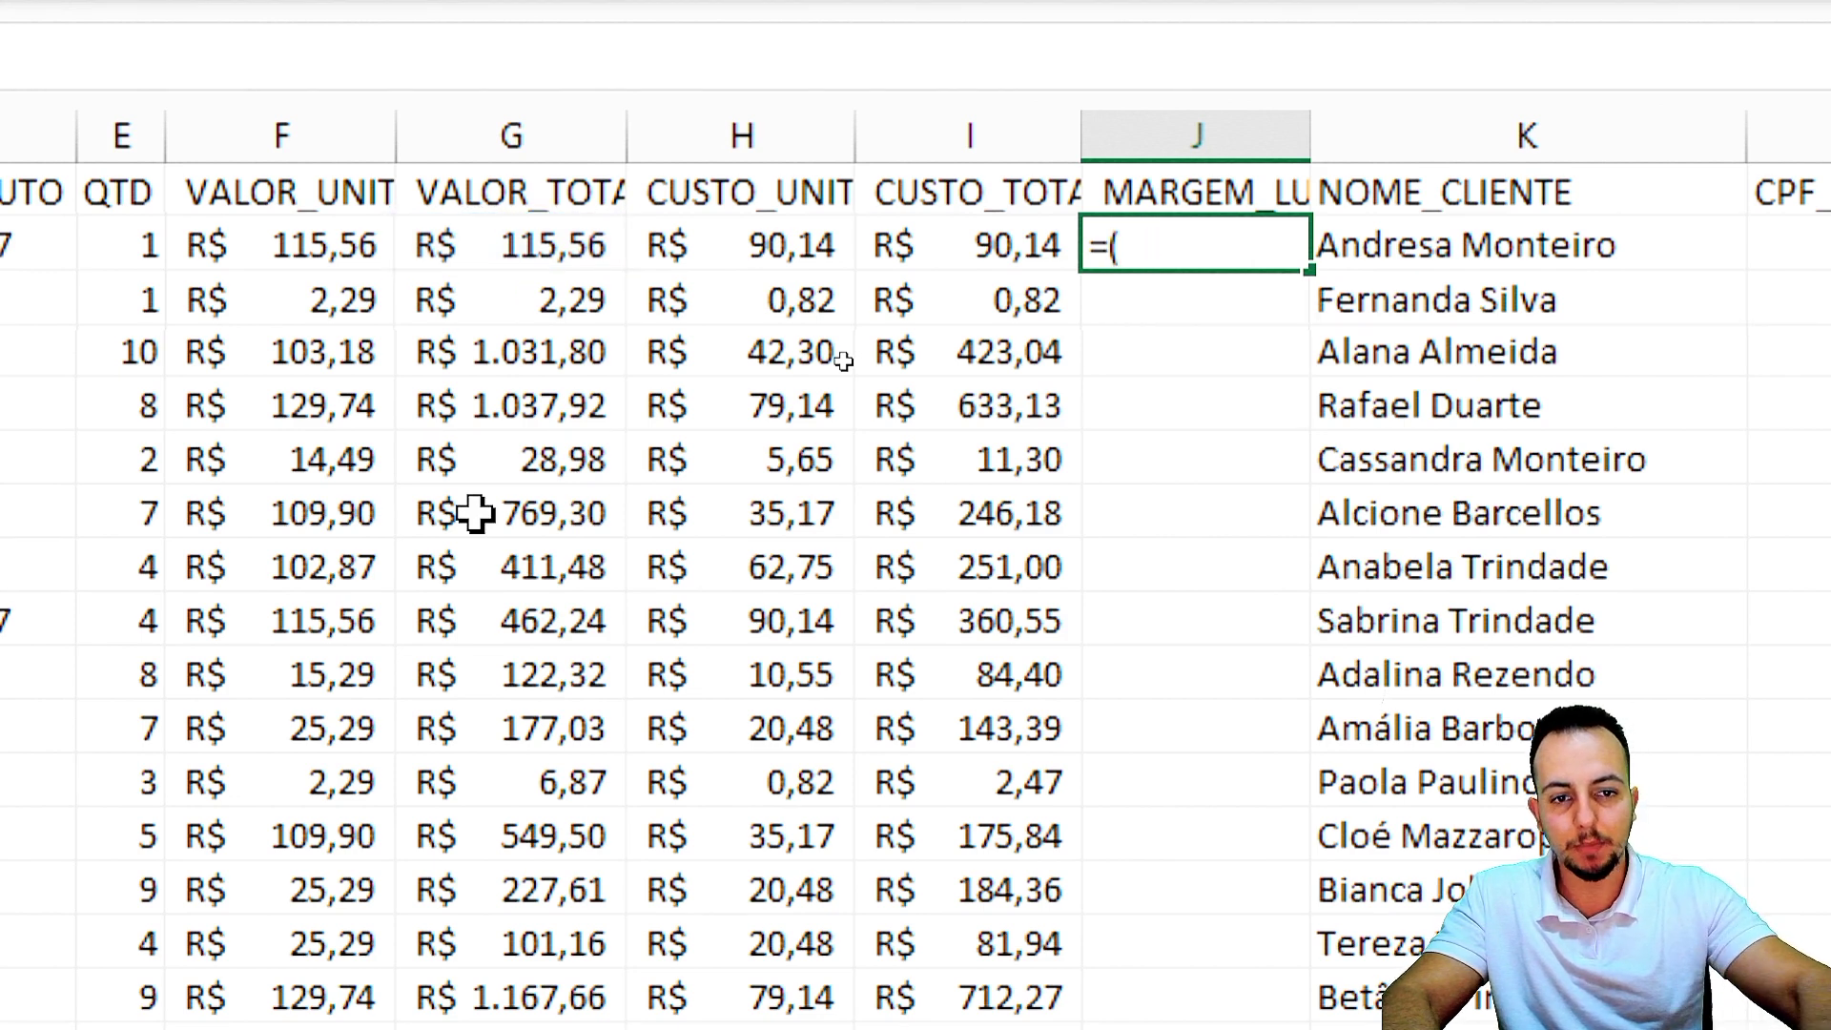
{"action": "left_click", "coordinate": [498, 250]}
{"action": "type", "text": "-"}
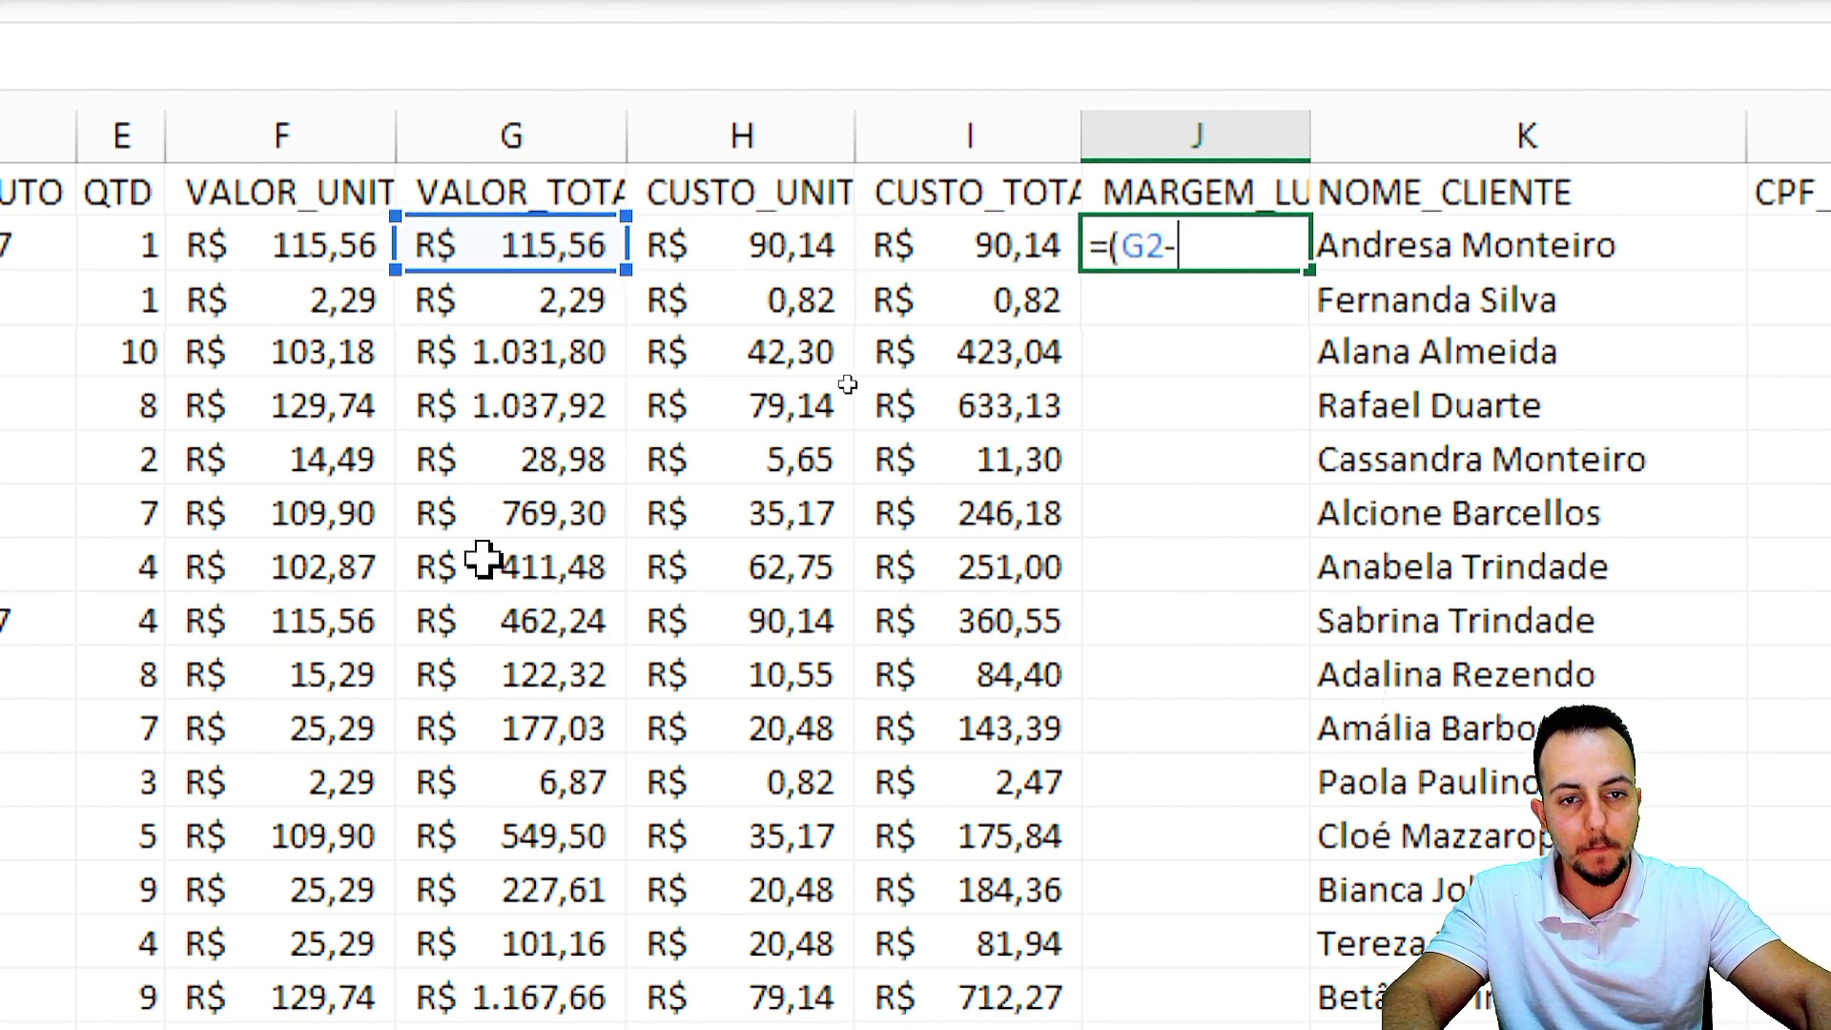
{"action": "left_click", "coordinate": [940, 253]}
{"action": "type", "text": ")"}
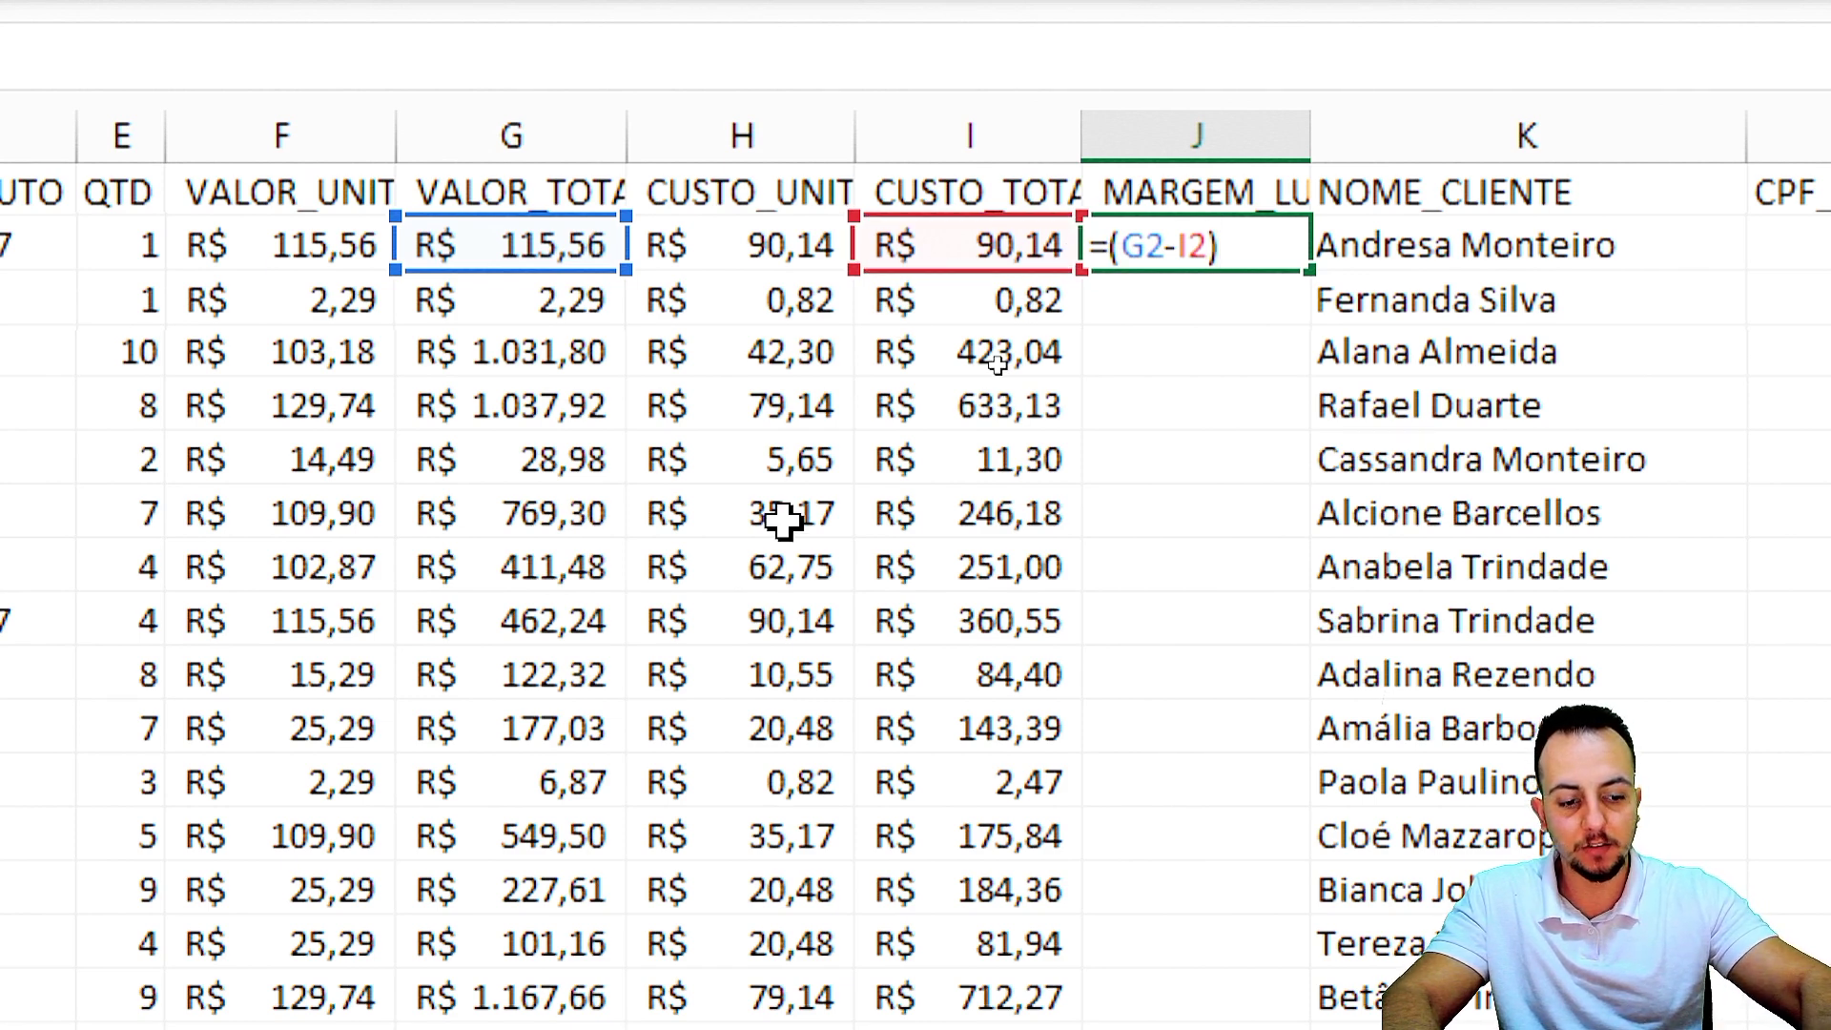
{"action": "left_click", "coordinate": [544, 243]}
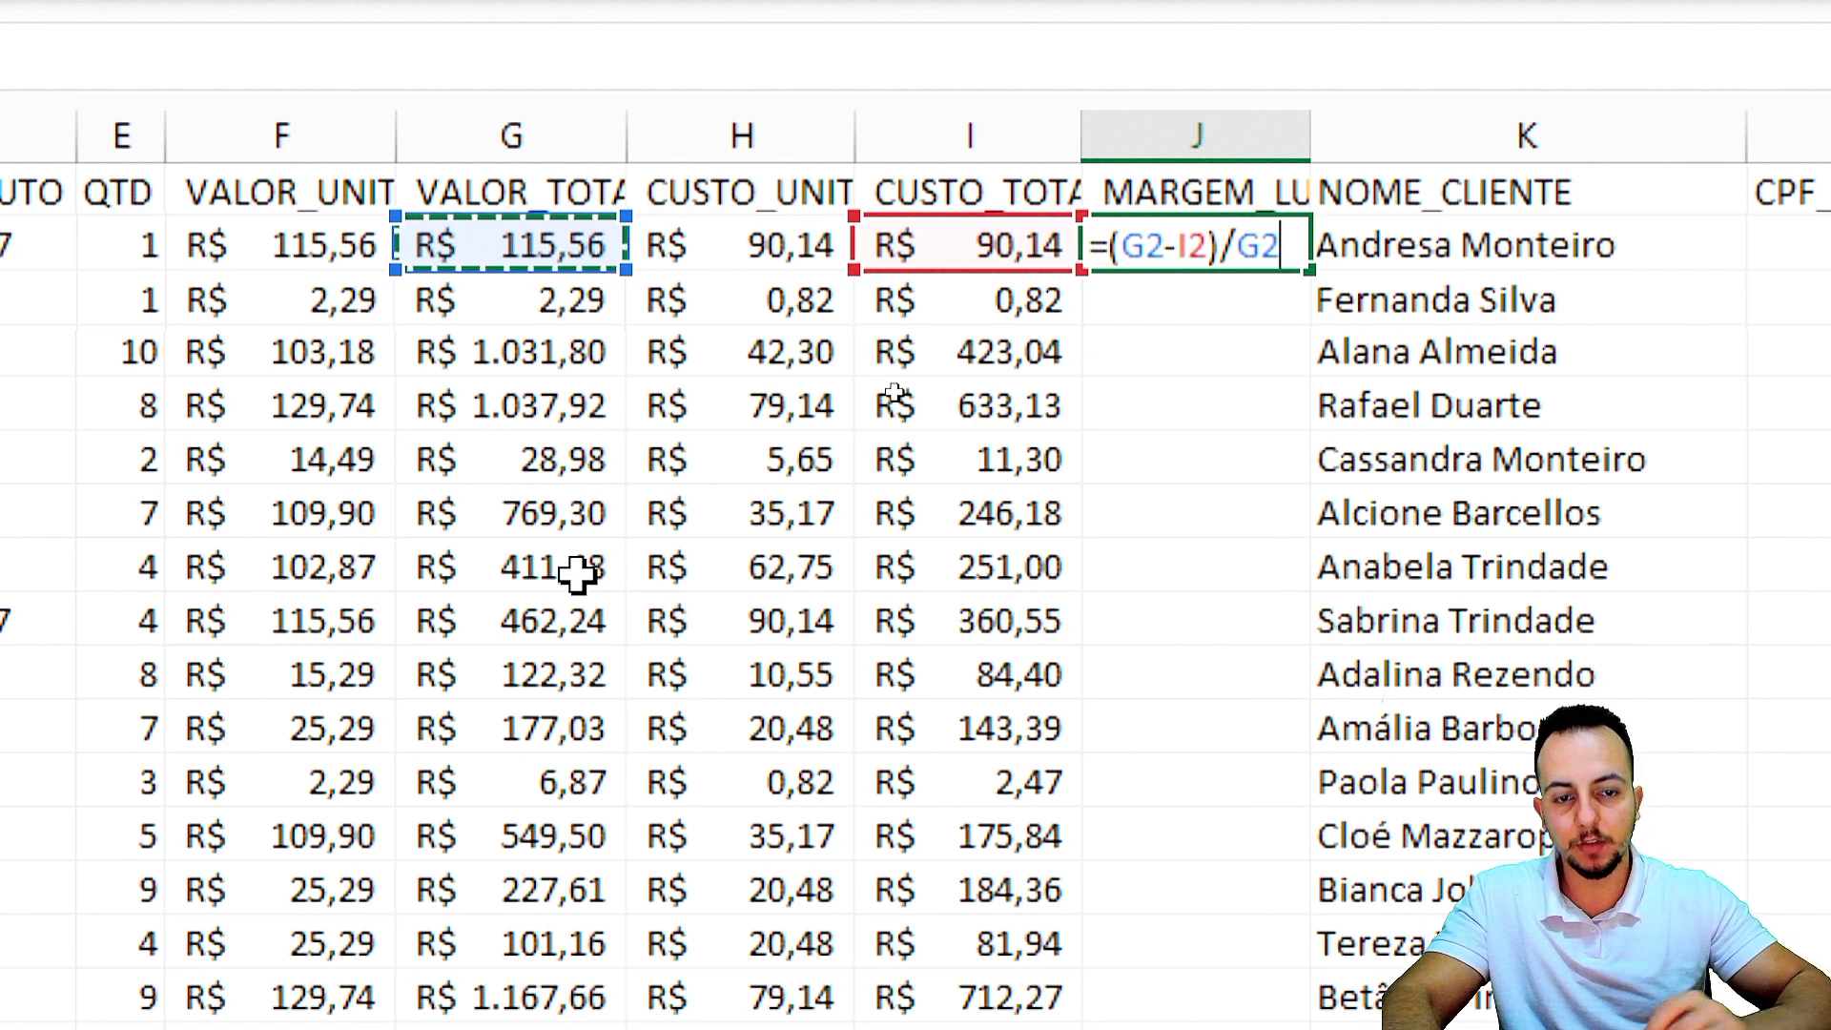
{"action": "key", "text": "Return"}
Format the profit margin in J2 as a percentage with two decimal places.
{"action": "left_click", "coordinate": [1152, 254]}
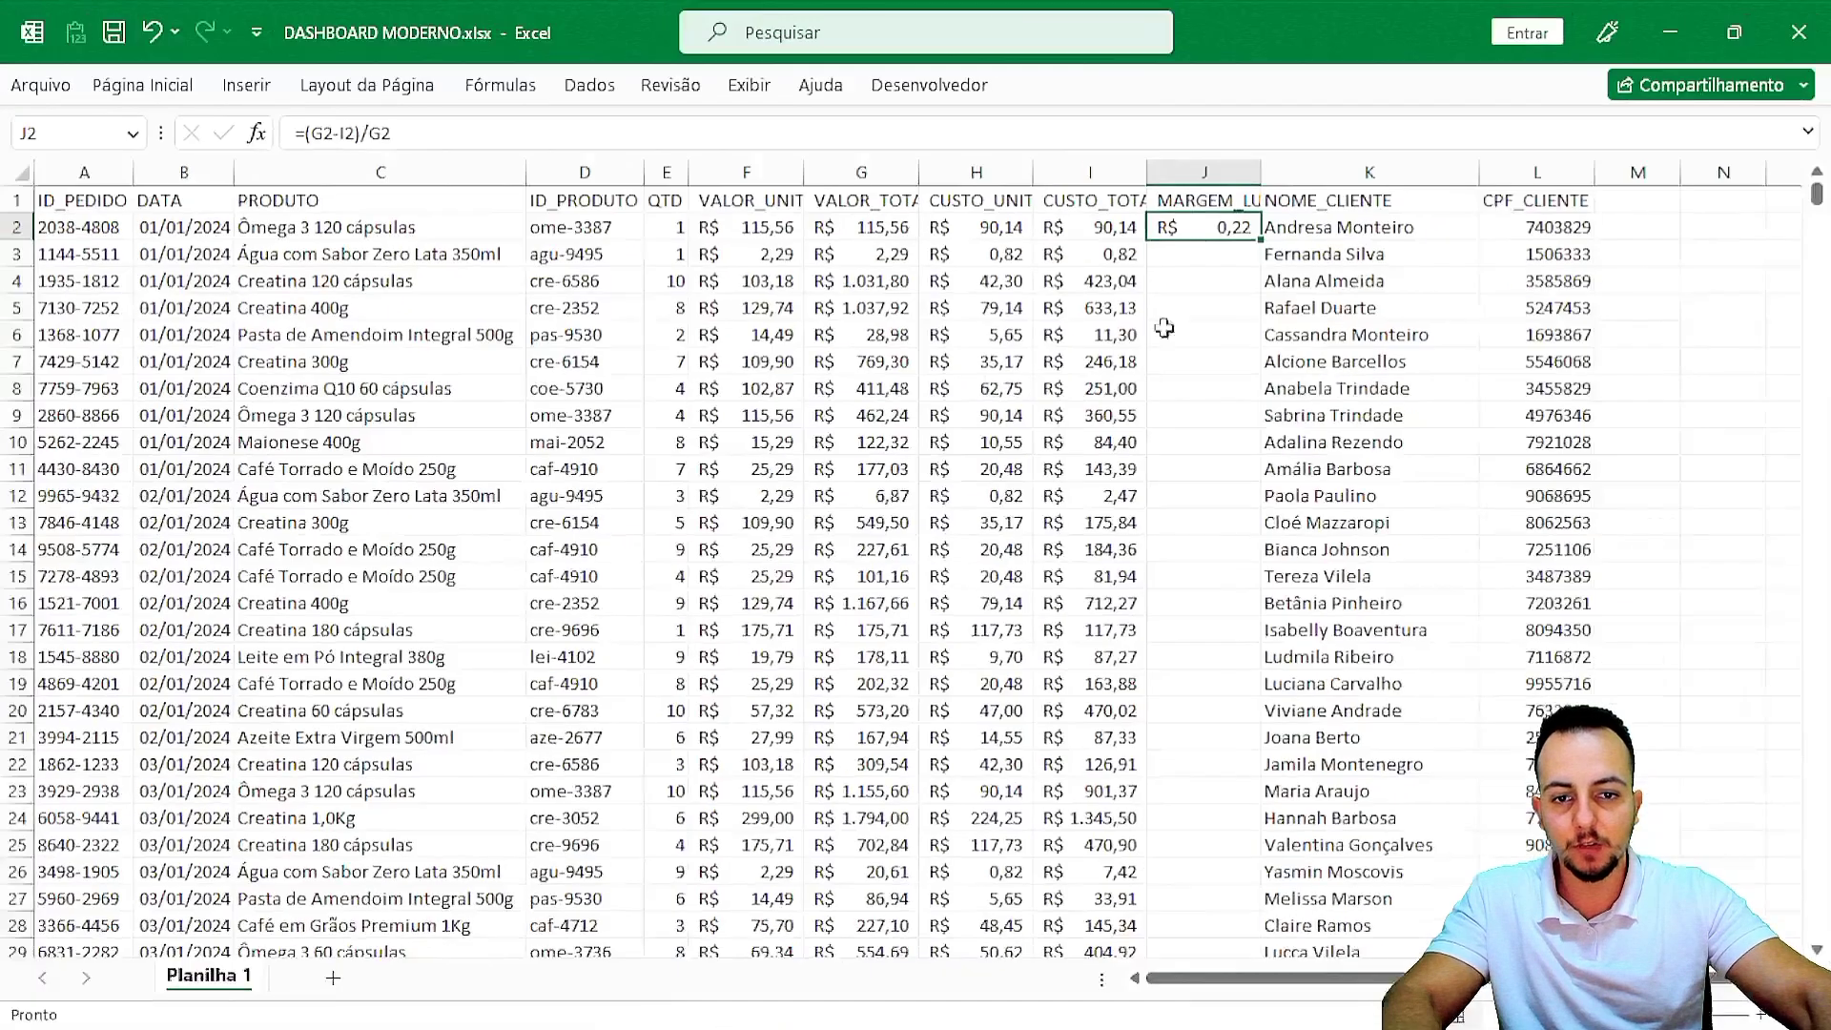
{"action": "left_click", "coordinate": [141, 86]}
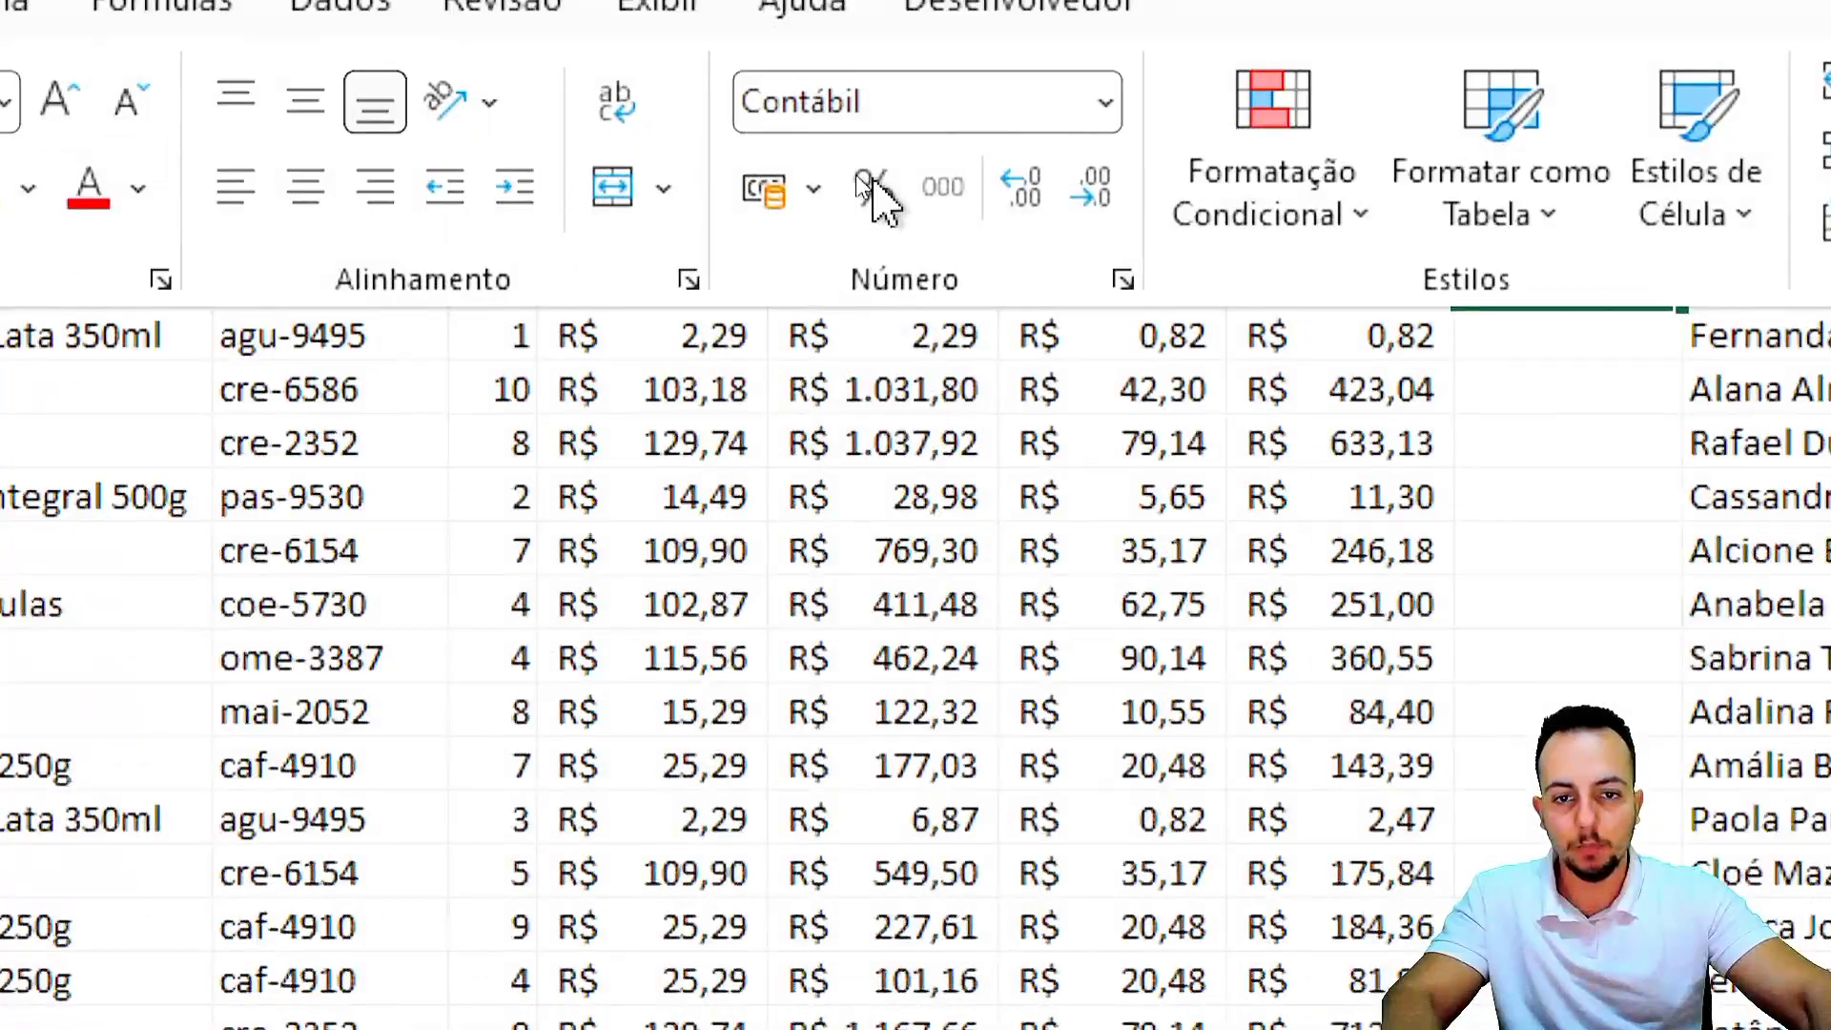
{"action": "left_click", "coordinate": [868, 185]}
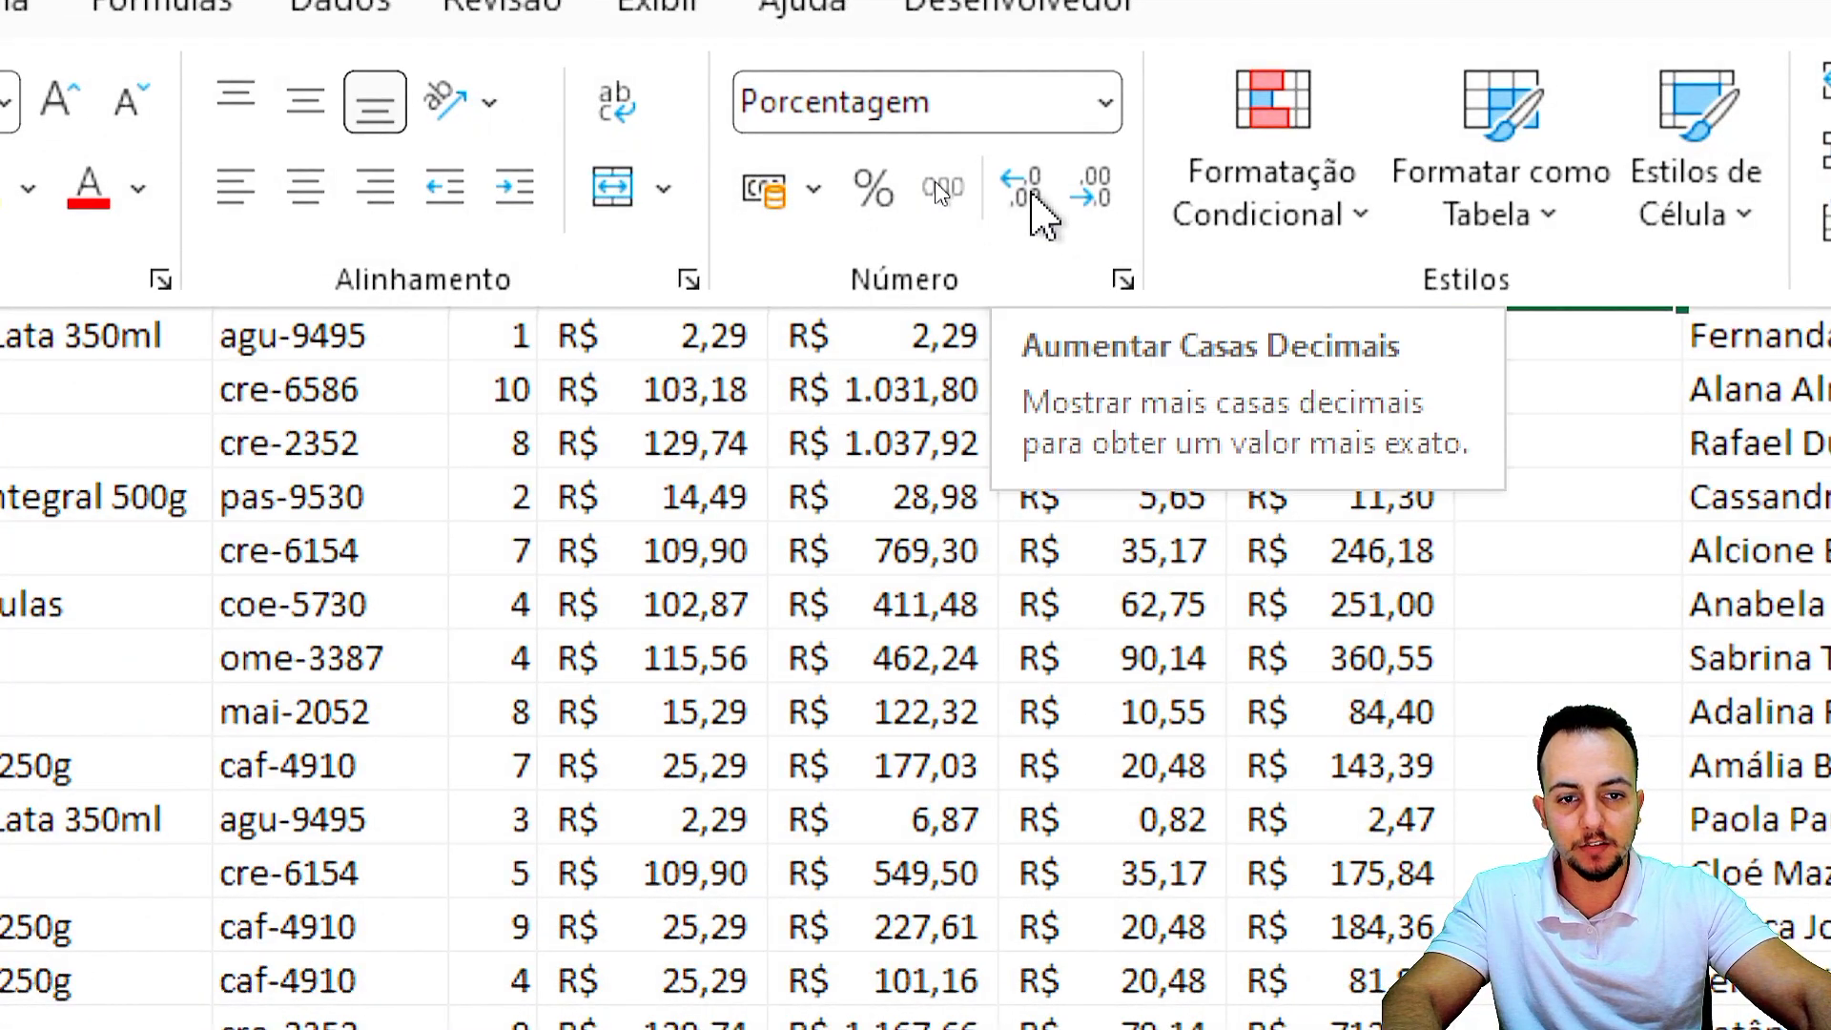
{"action": "left_click", "coordinate": [1032, 194]}
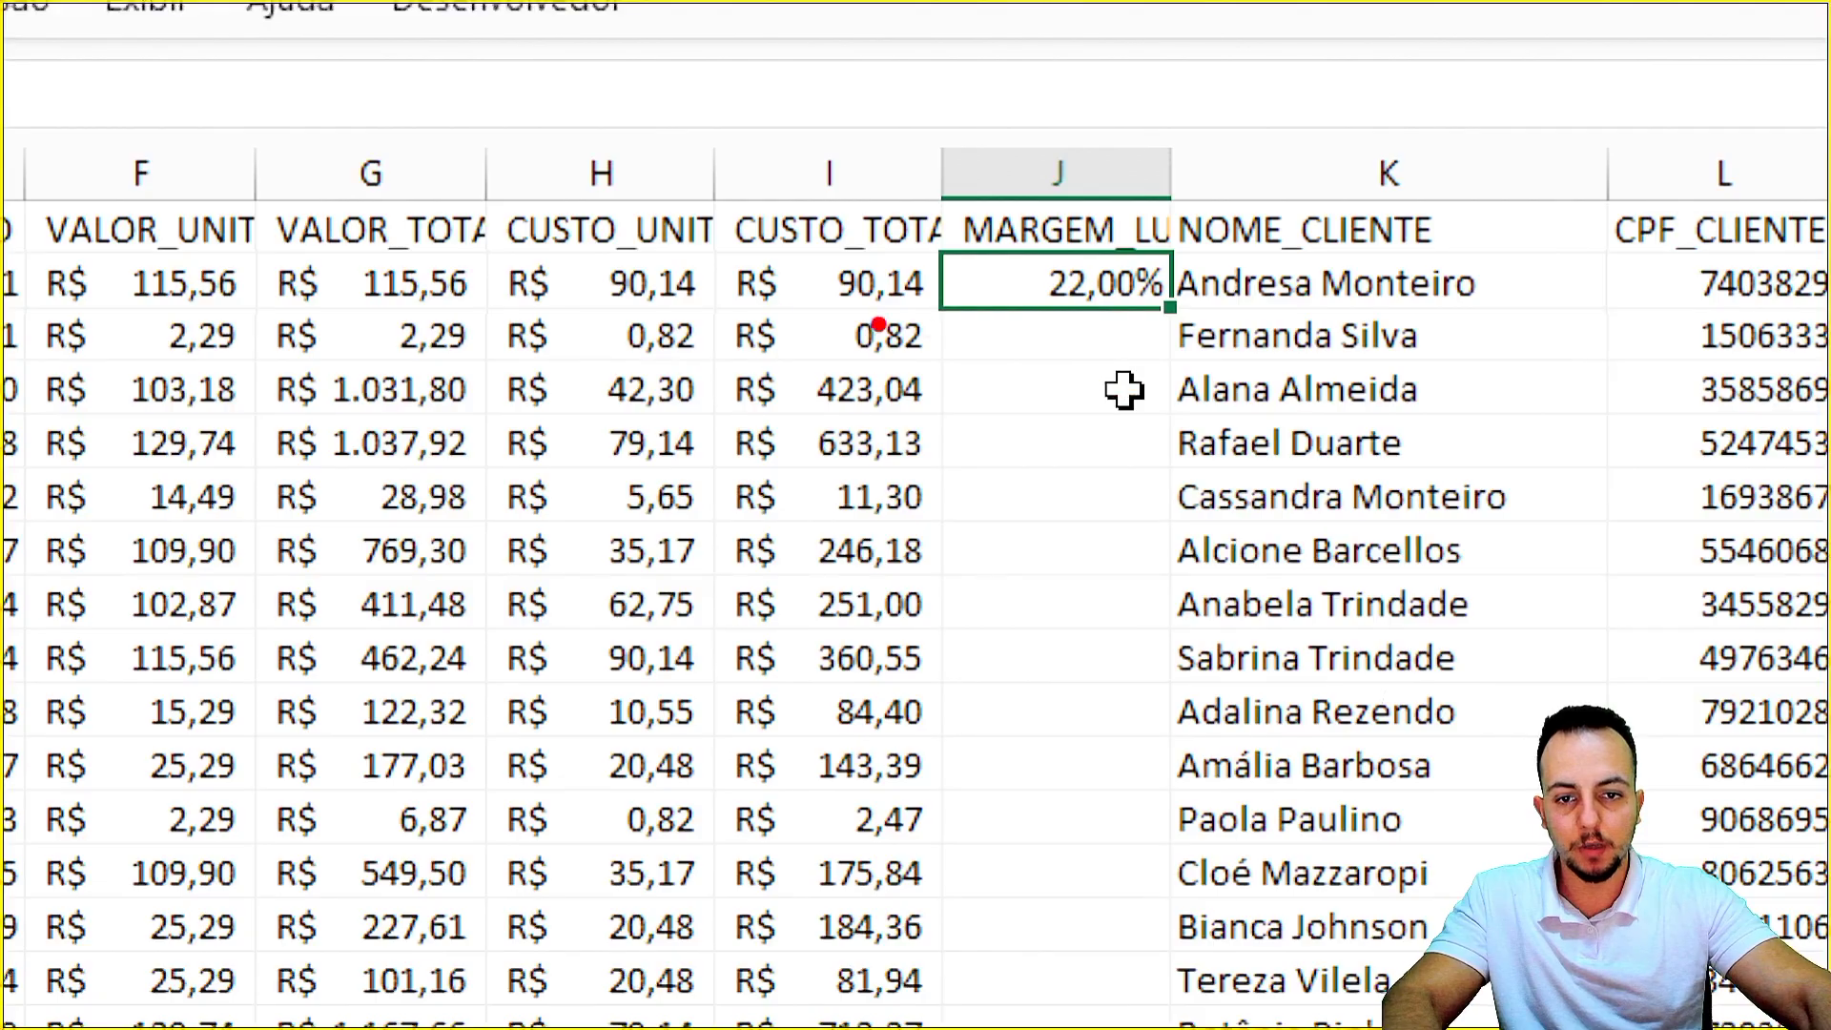
{"action": "left_click_drag", "start_coordinate": [259, 249], "coordinate": [499, 303]}
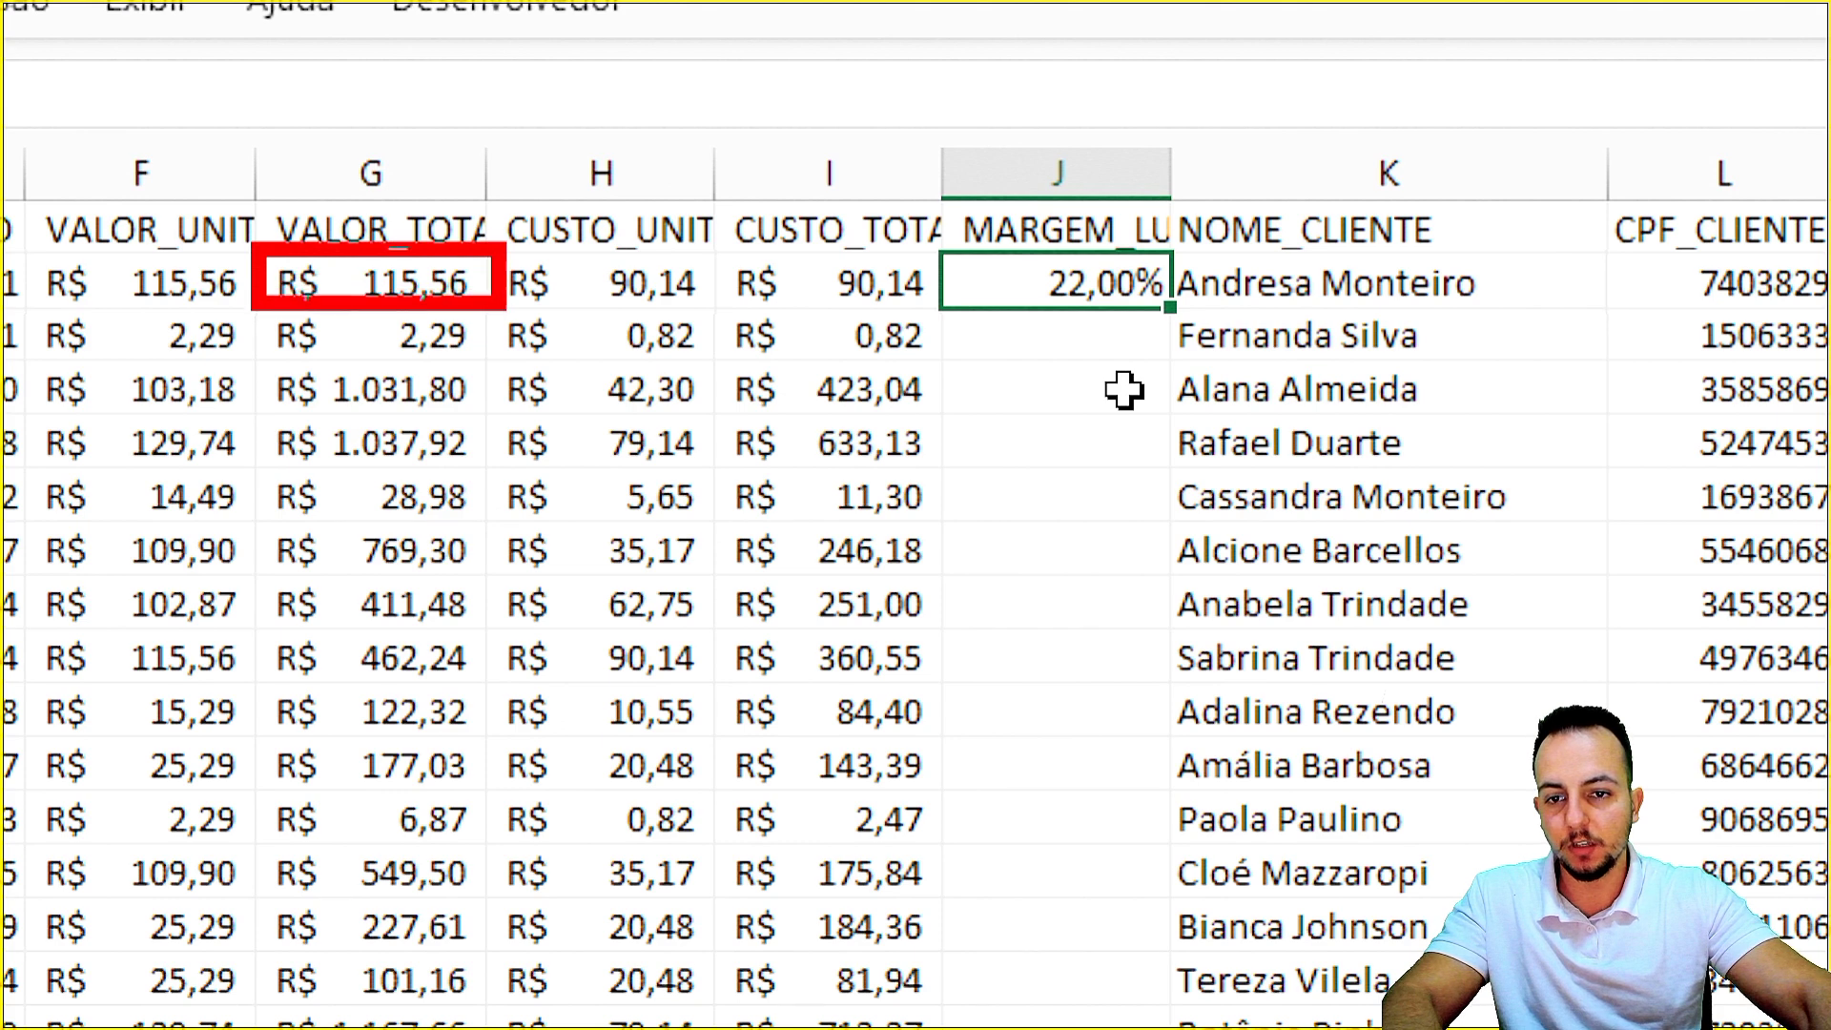
{"action": "mouse_move", "coordinate": [710, 246]}
{"action": "left_mouse_down"}
{"action": "mouse_move", "coordinate": [939, 315]}
{"action": "mouse_move", "coordinate": [992, 481]}
{"action": "left_mouse_up"}
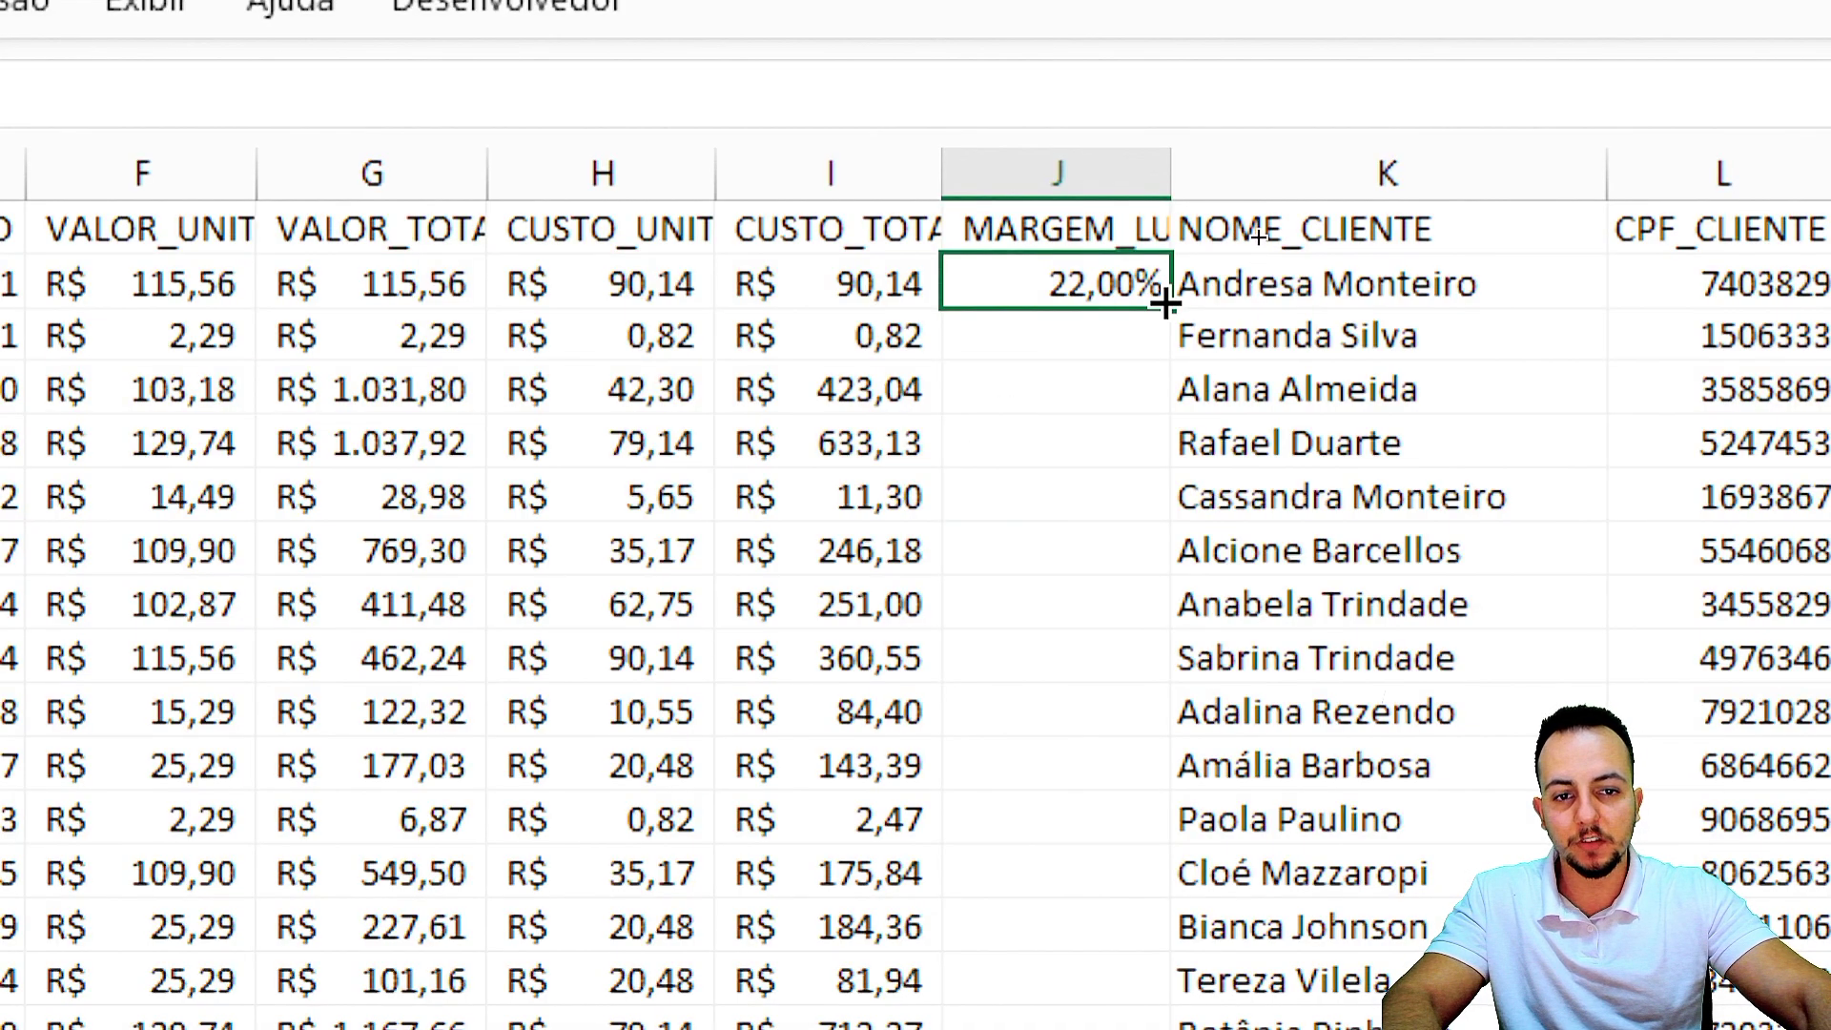
Fill the J2 margin formula down the entire MARGEM_LUCRO column, check the filled rows and go back to the header.
{"action": "double_click", "coordinate": [1168, 305]}
{"action": "left_click_drag", "start_coordinate": [1131, 290], "coordinate": [1115, 806]}
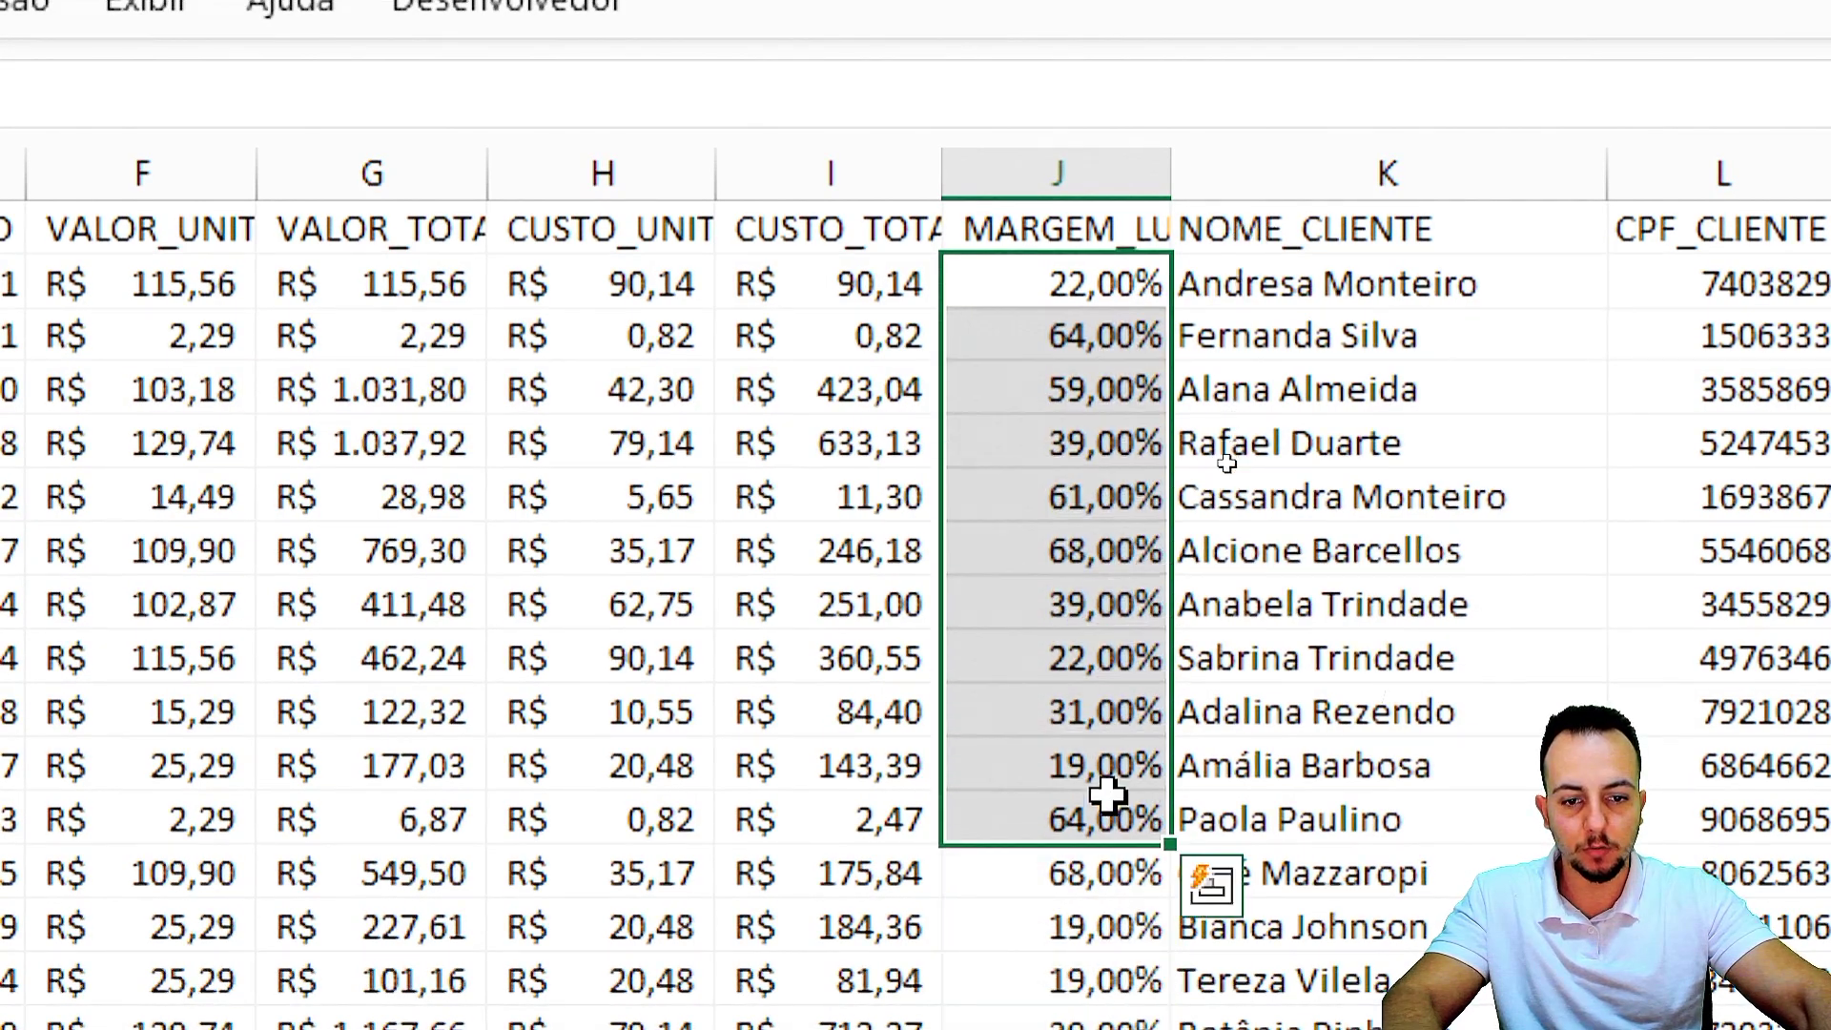
{"action": "left_click", "coordinate": [1013, 346]}
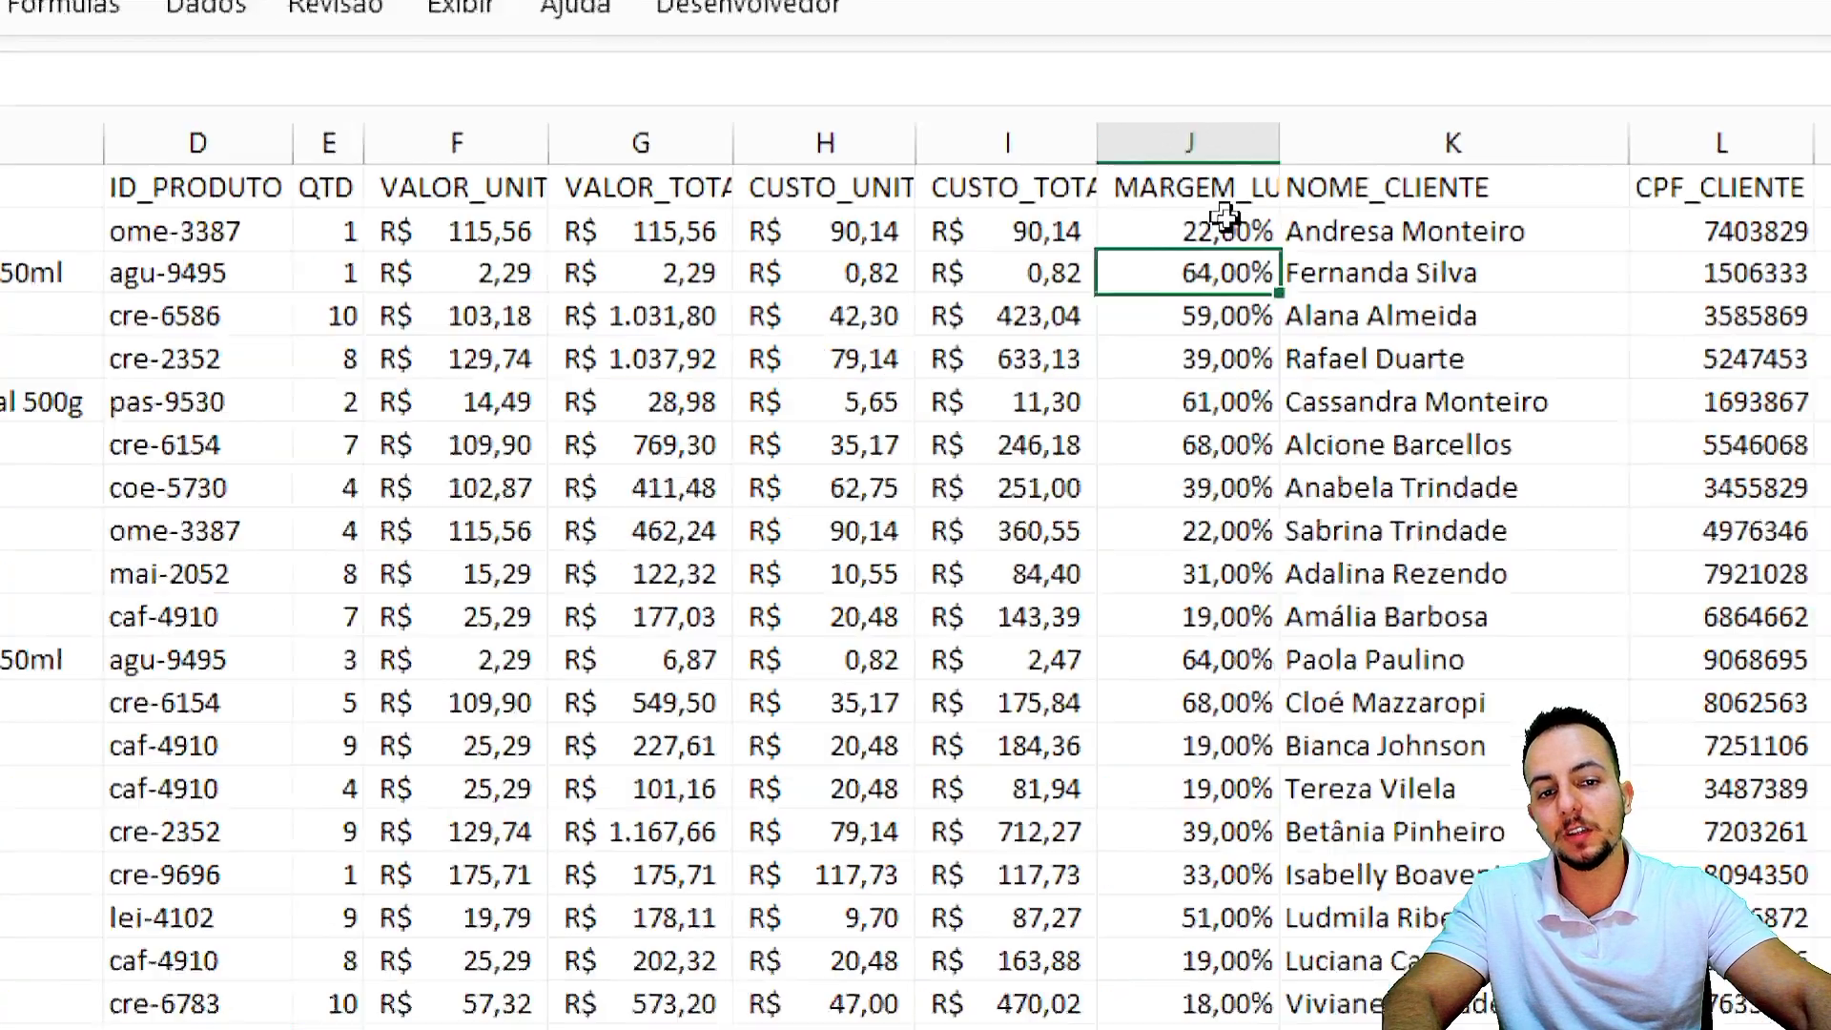
{"action": "left_click", "coordinate": [1085, 231]}
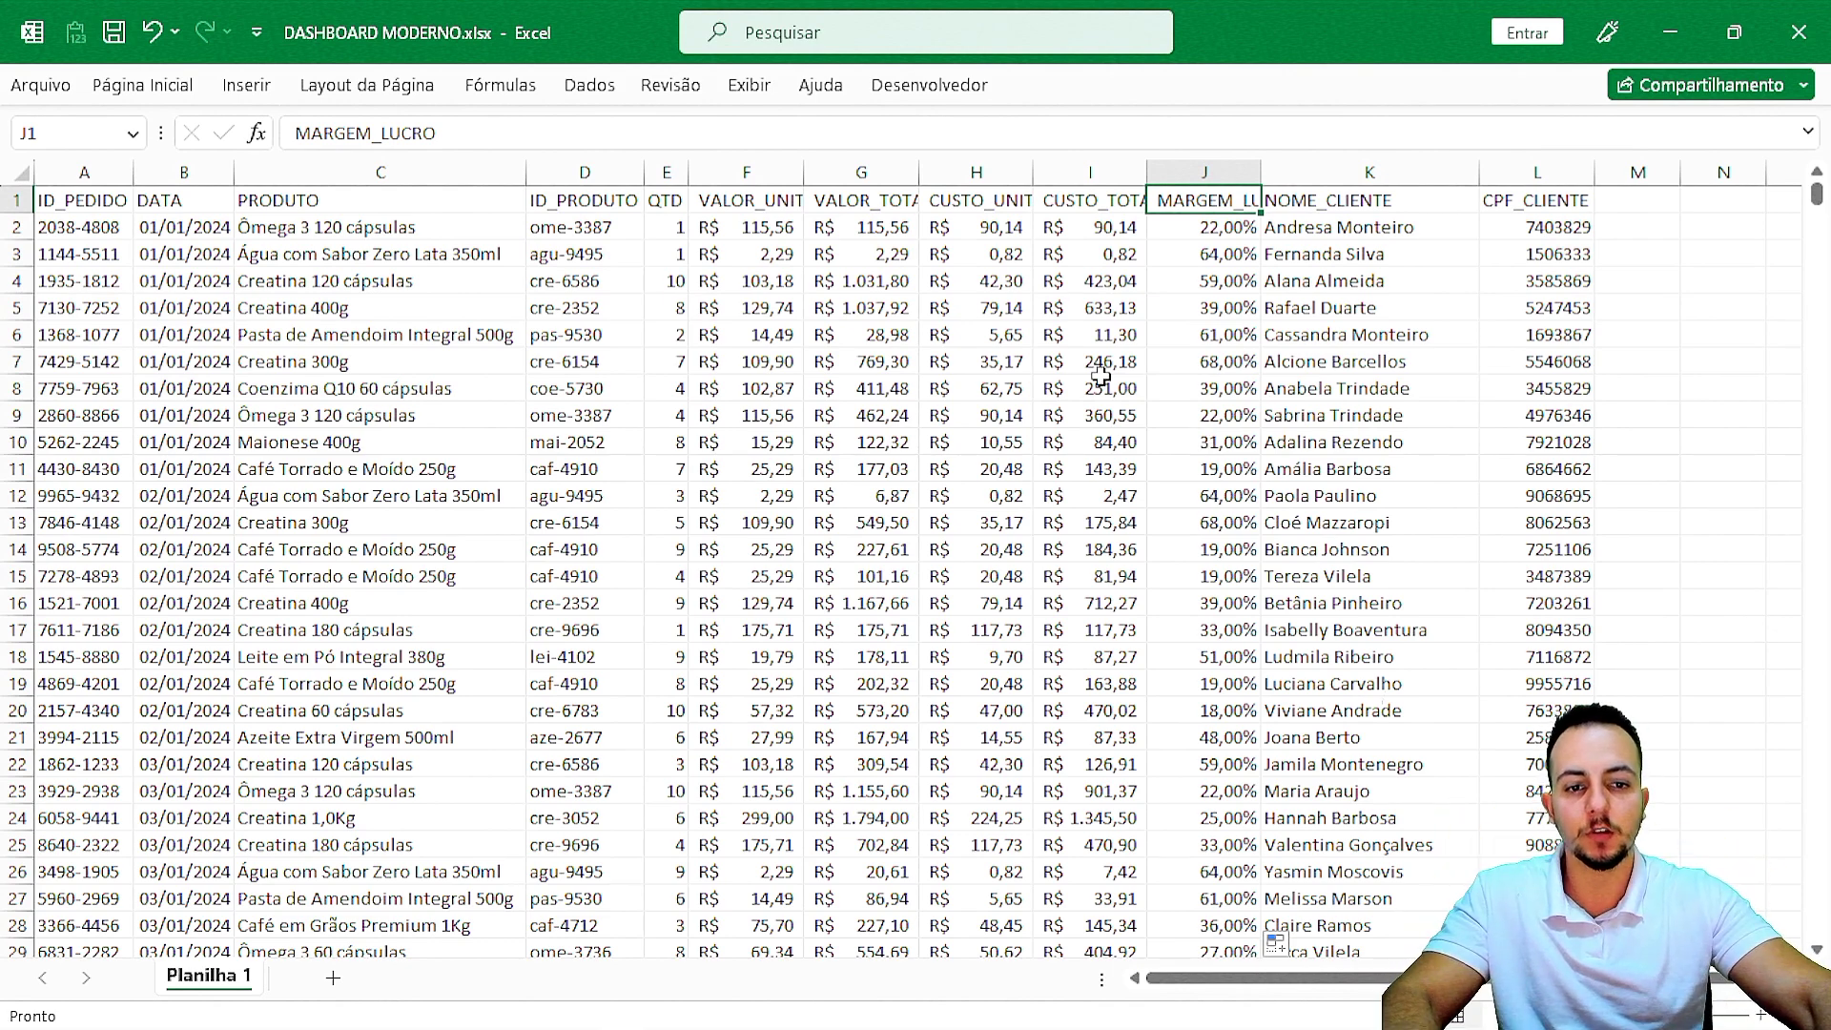
Convert the sales data range $A$1:$L$1521 into an Excel table with headers.
{"action": "left_click", "coordinate": [477, 336]}
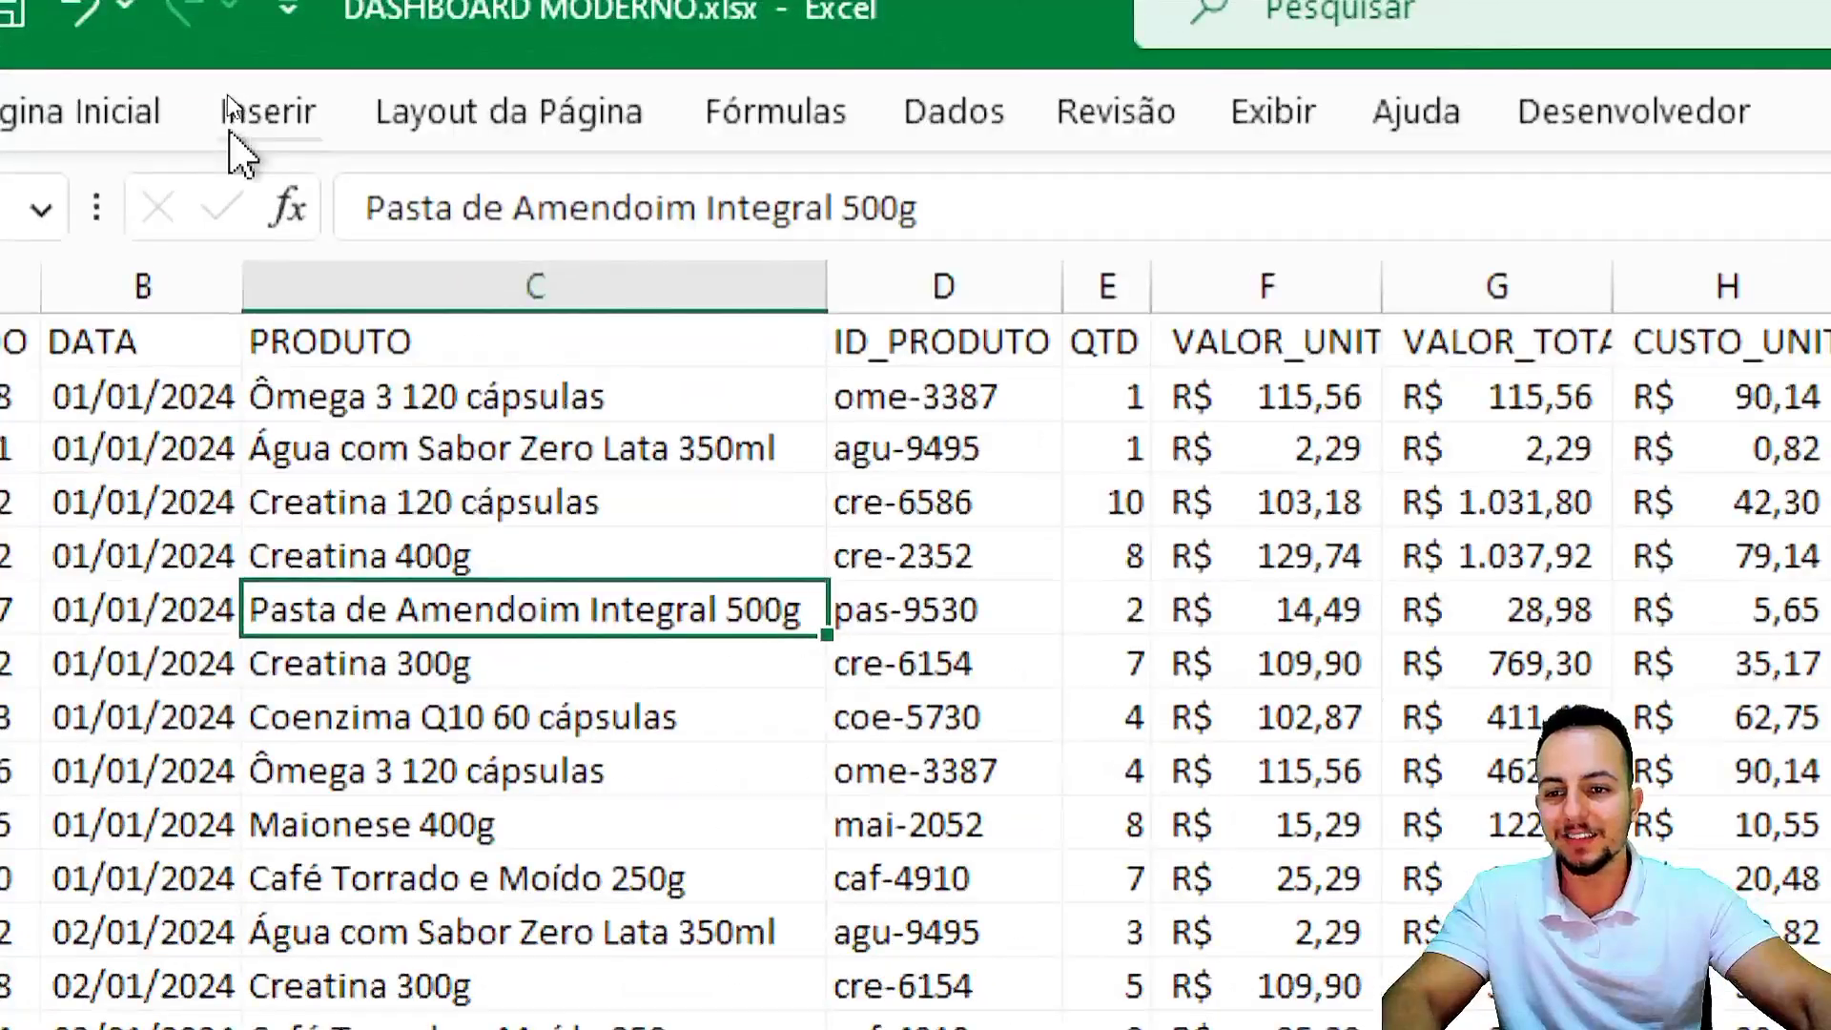
{"action": "left_click", "coordinate": [243, 112]}
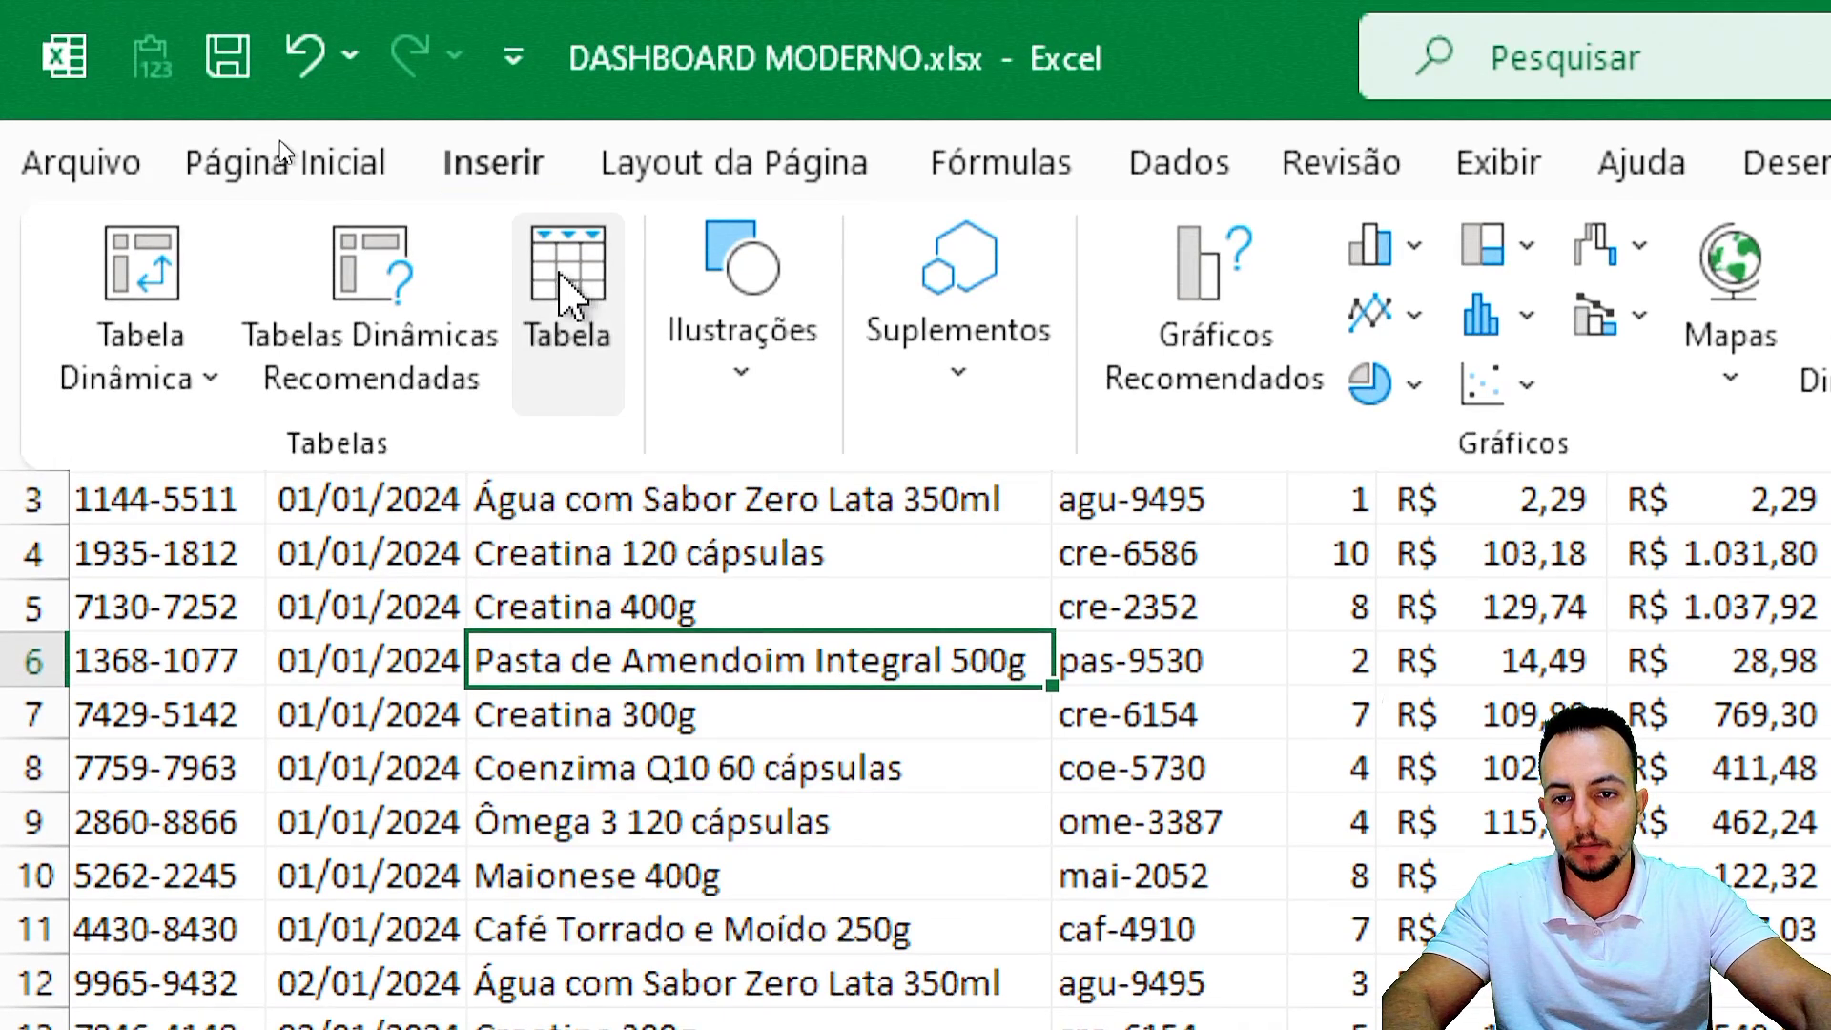
{"action": "left_click", "coordinate": [570, 246]}
{"action": "left_click_drag", "start_coordinate": [622, 496], "coordinate": [339, 322]}
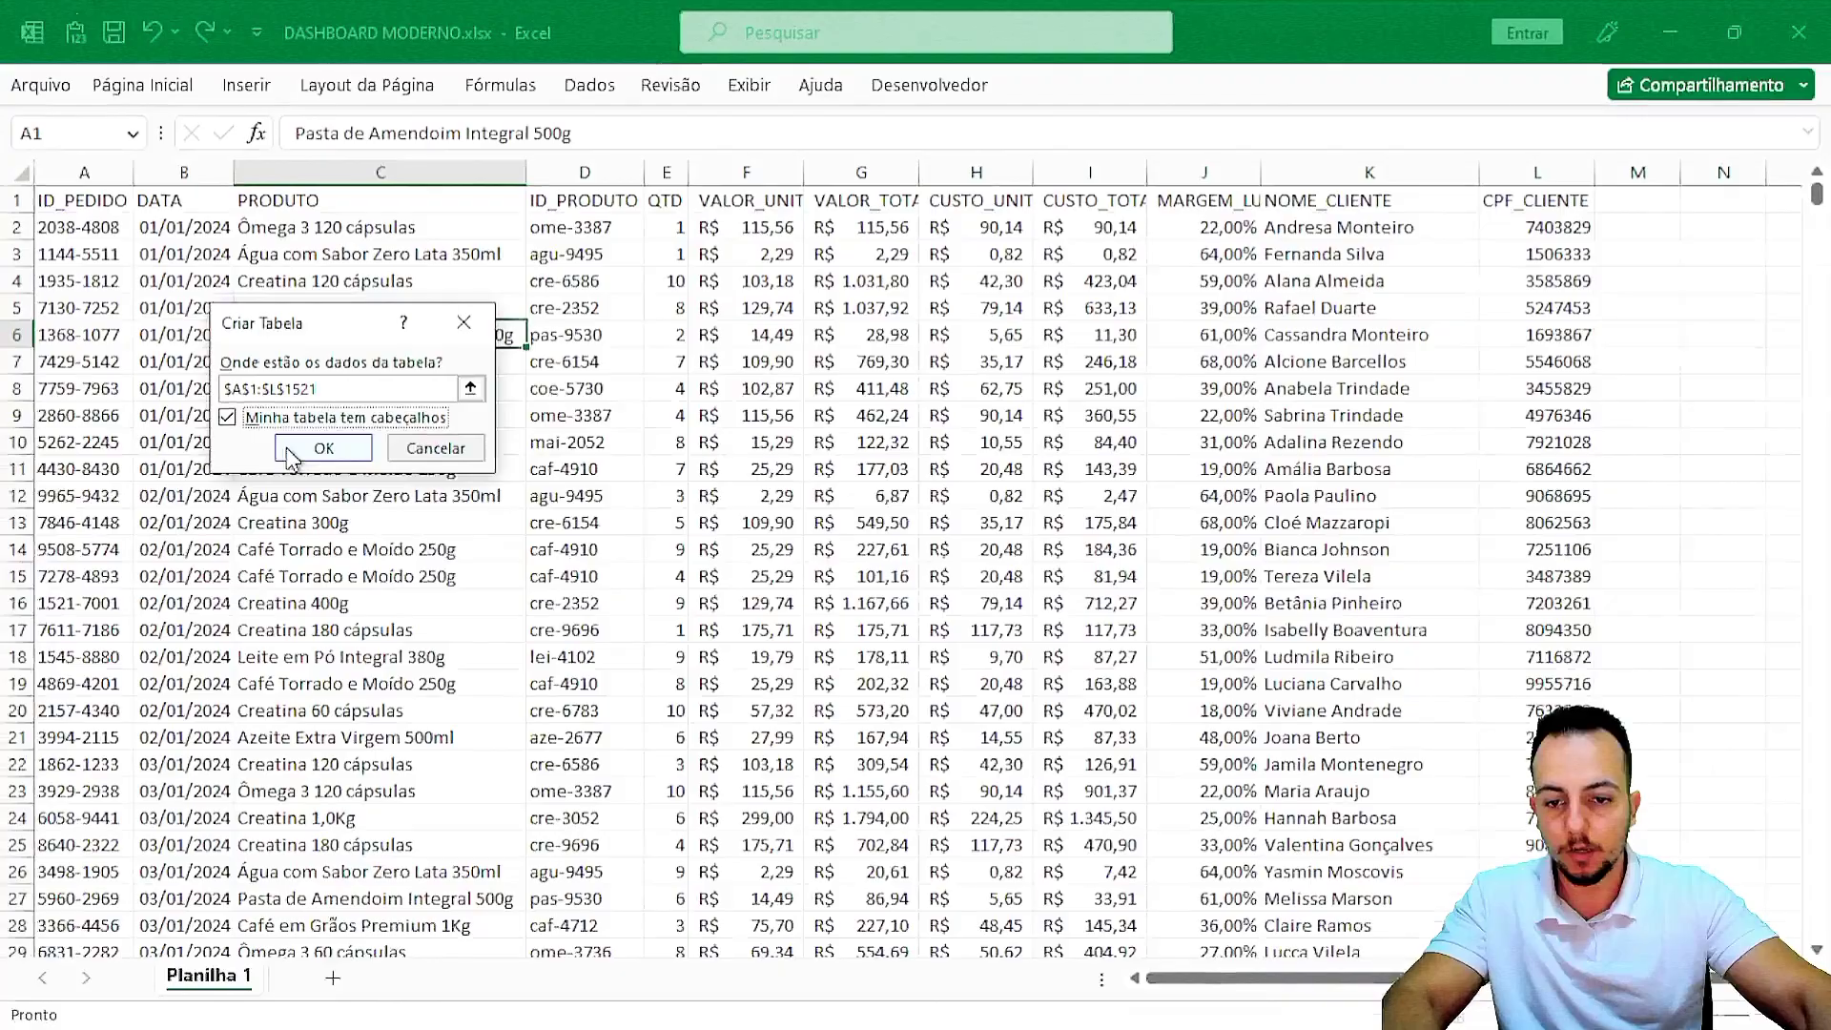
{"action": "left_click", "coordinate": [647, 646]}
{"action": "left_click", "coordinate": [902, 753]}
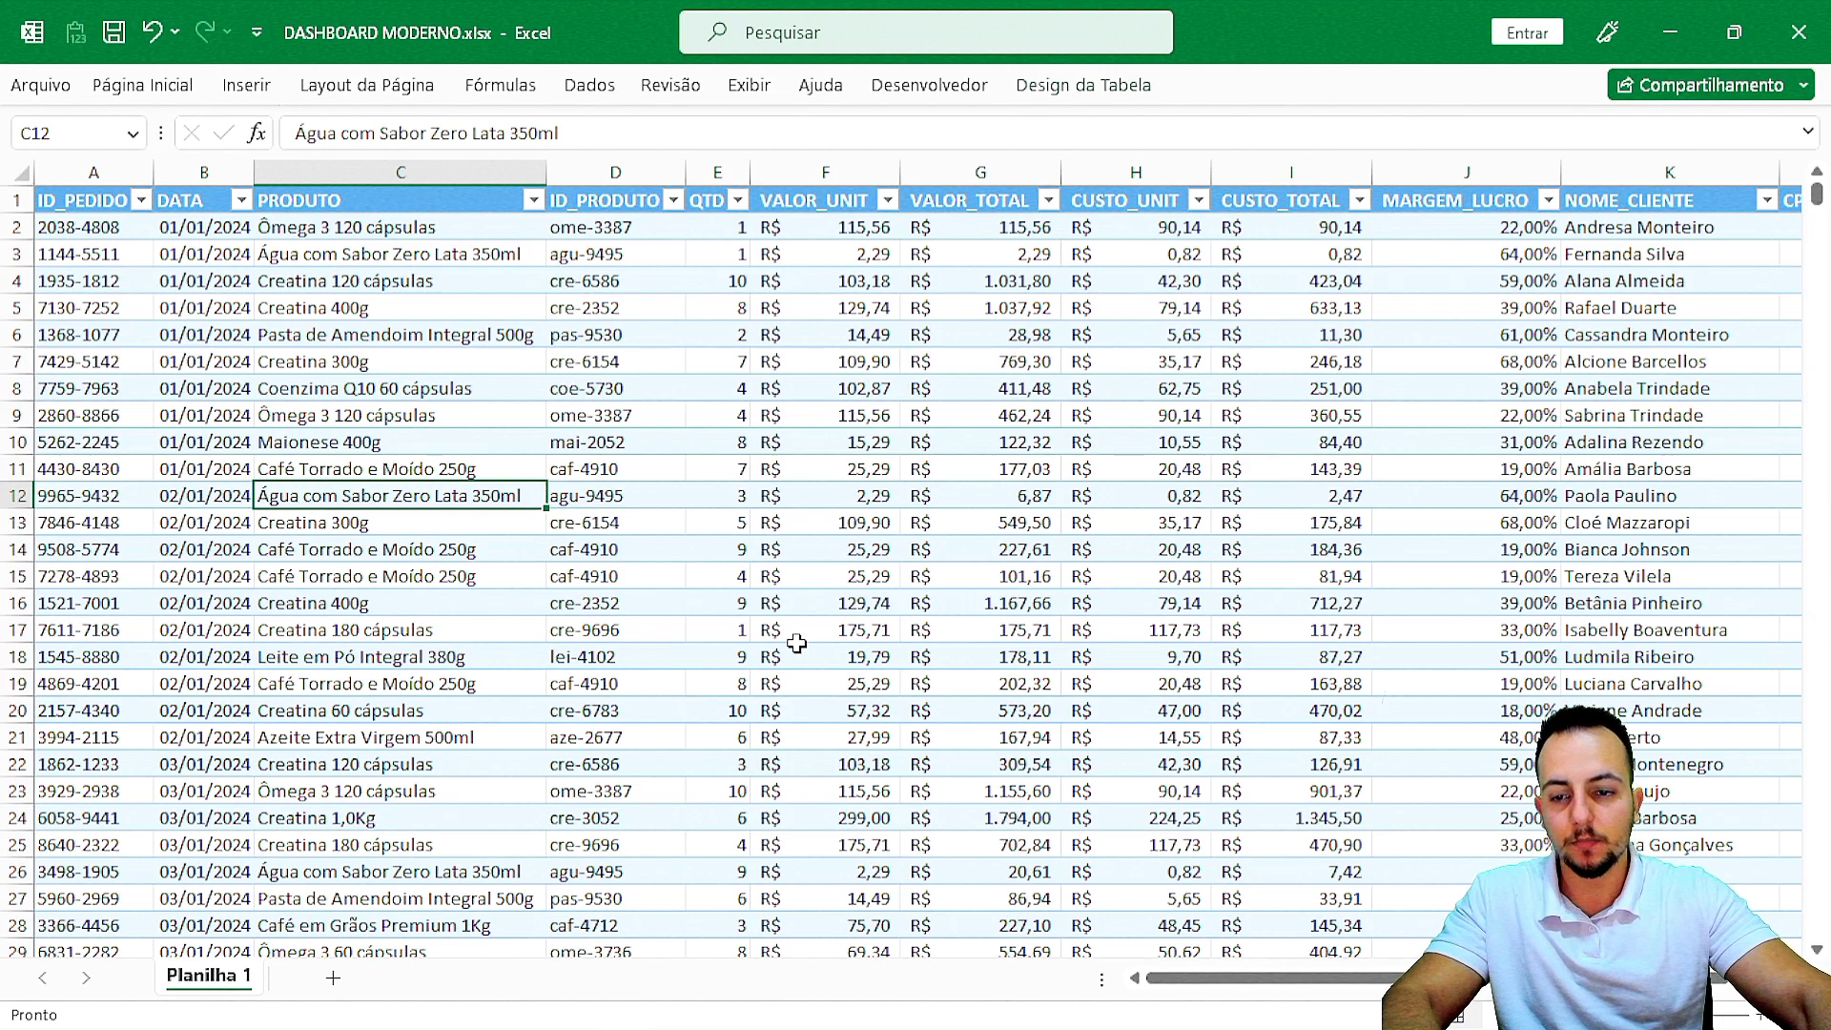
Browse the available styles for the new table and close the gallery without choosing one.
{"action": "mouse_move", "coordinate": [1235, 981]}
{"action": "left_mouse_down"}
{"action": "mouse_move", "coordinate": [1294, 982]}
{"action": "mouse_move", "coordinate": [1203, 984]}
{"action": "left_mouse_up"}
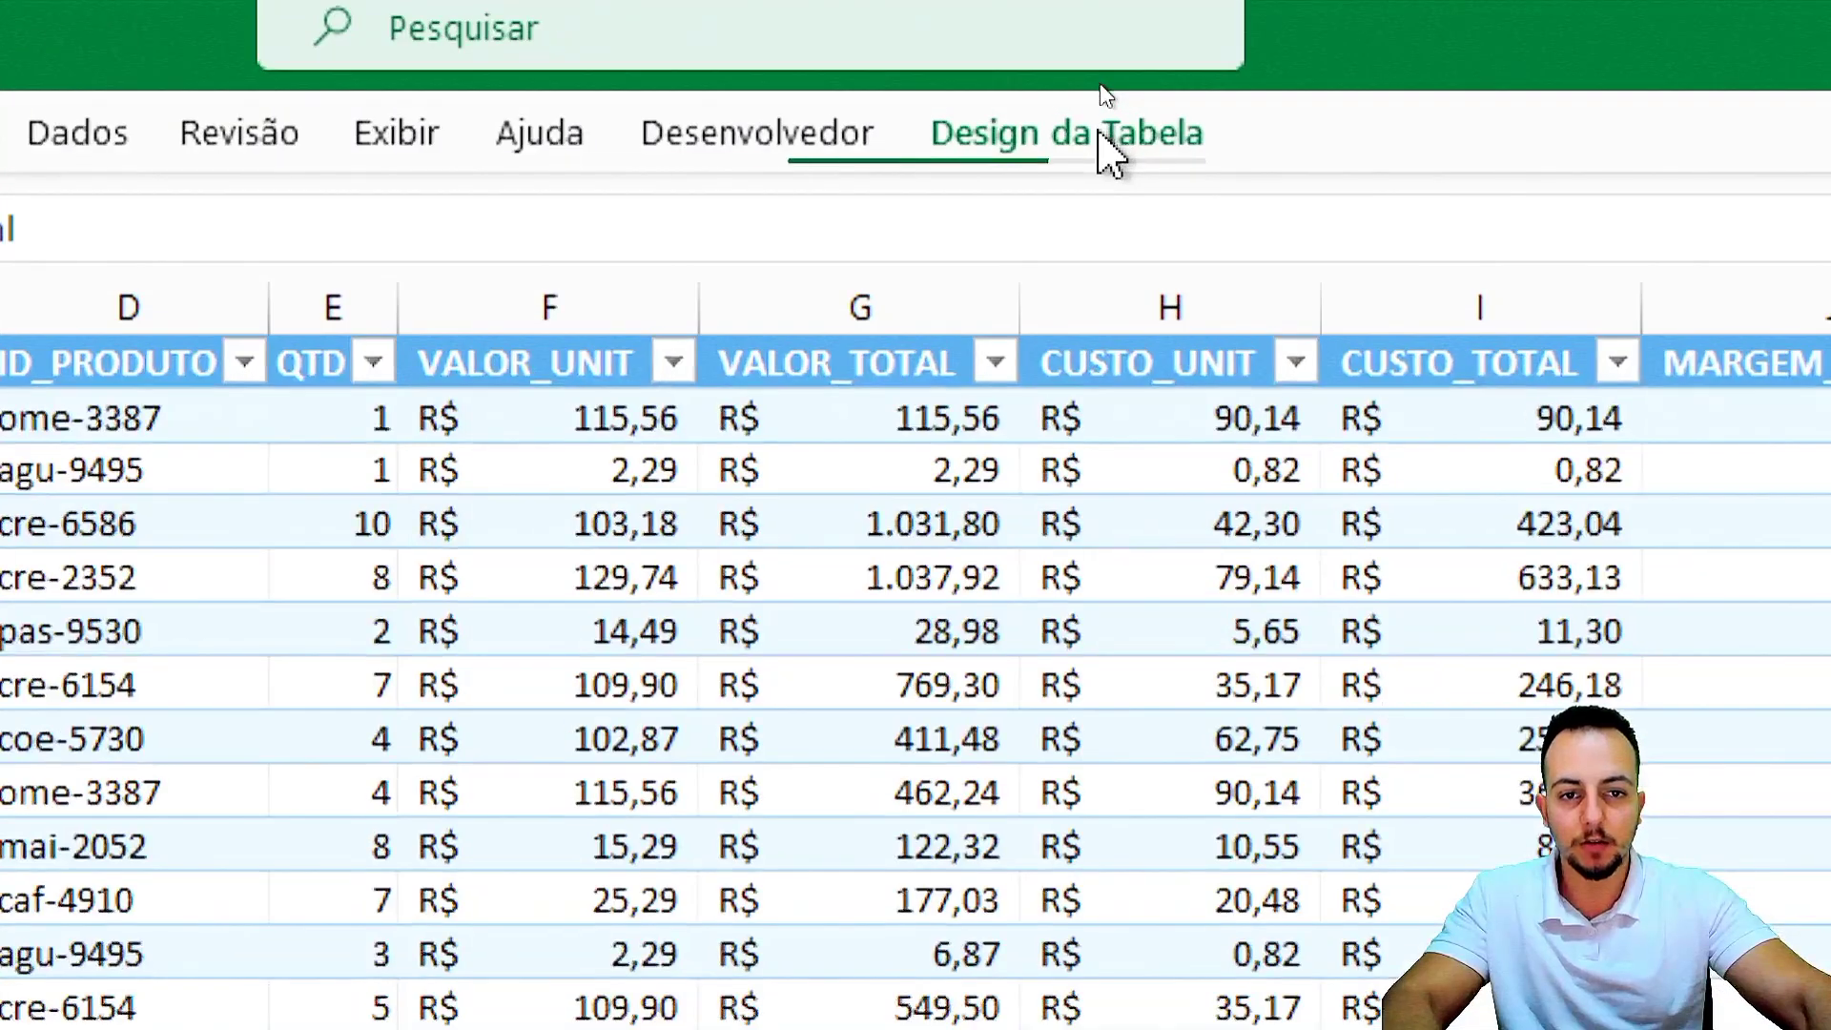
{"action": "left_click", "coordinate": [1106, 117]}
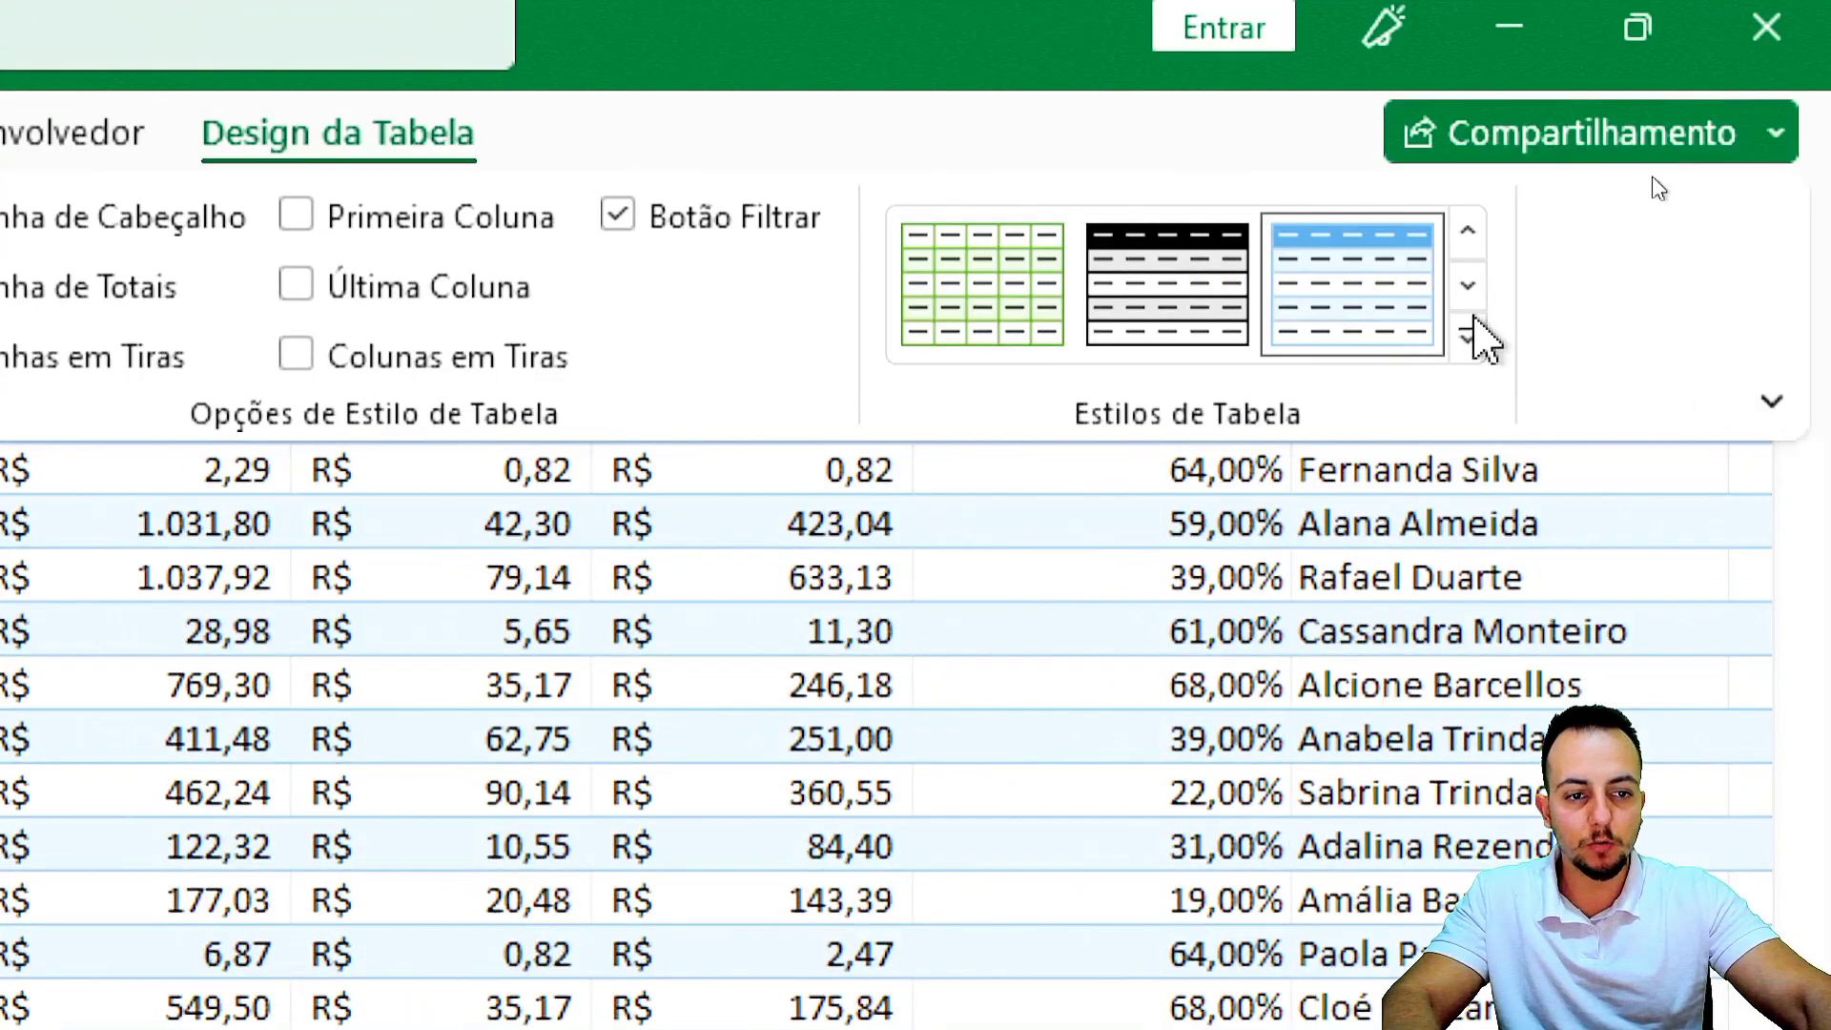
{"action": "left_click", "coordinate": [1468, 331]}
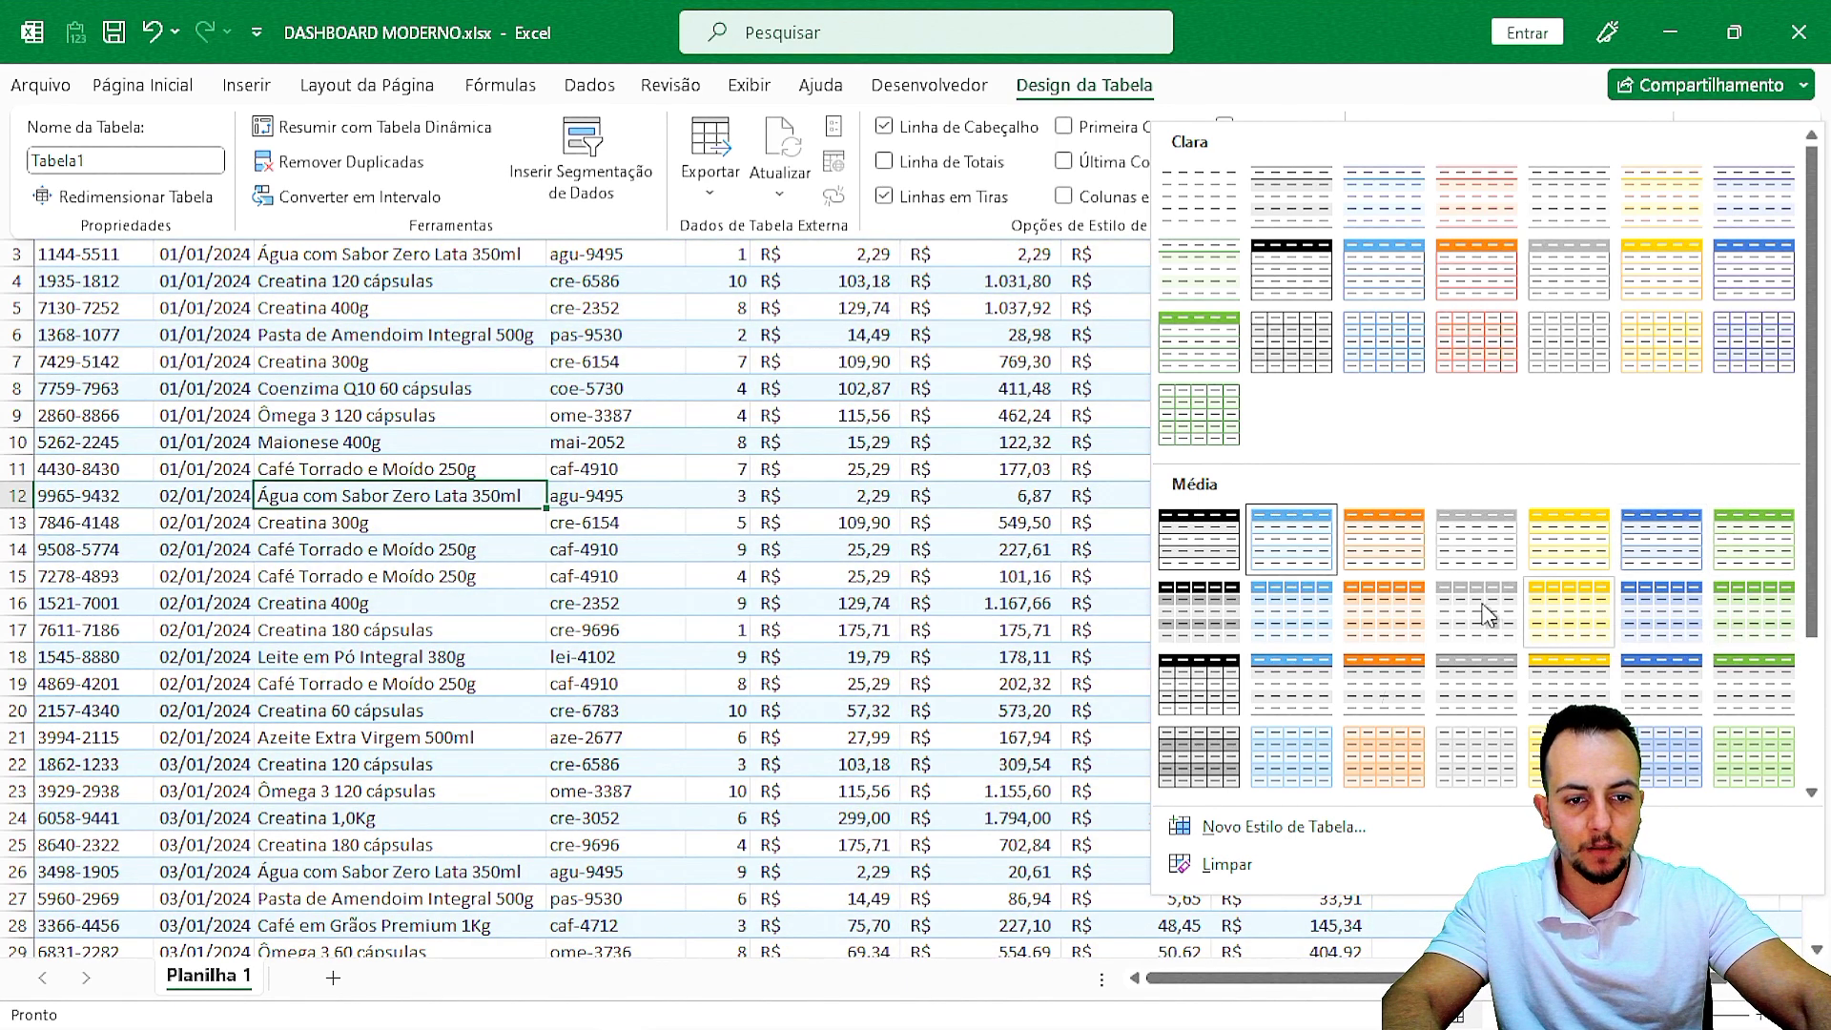
{"action": "left_click", "coordinate": [867, 526]}
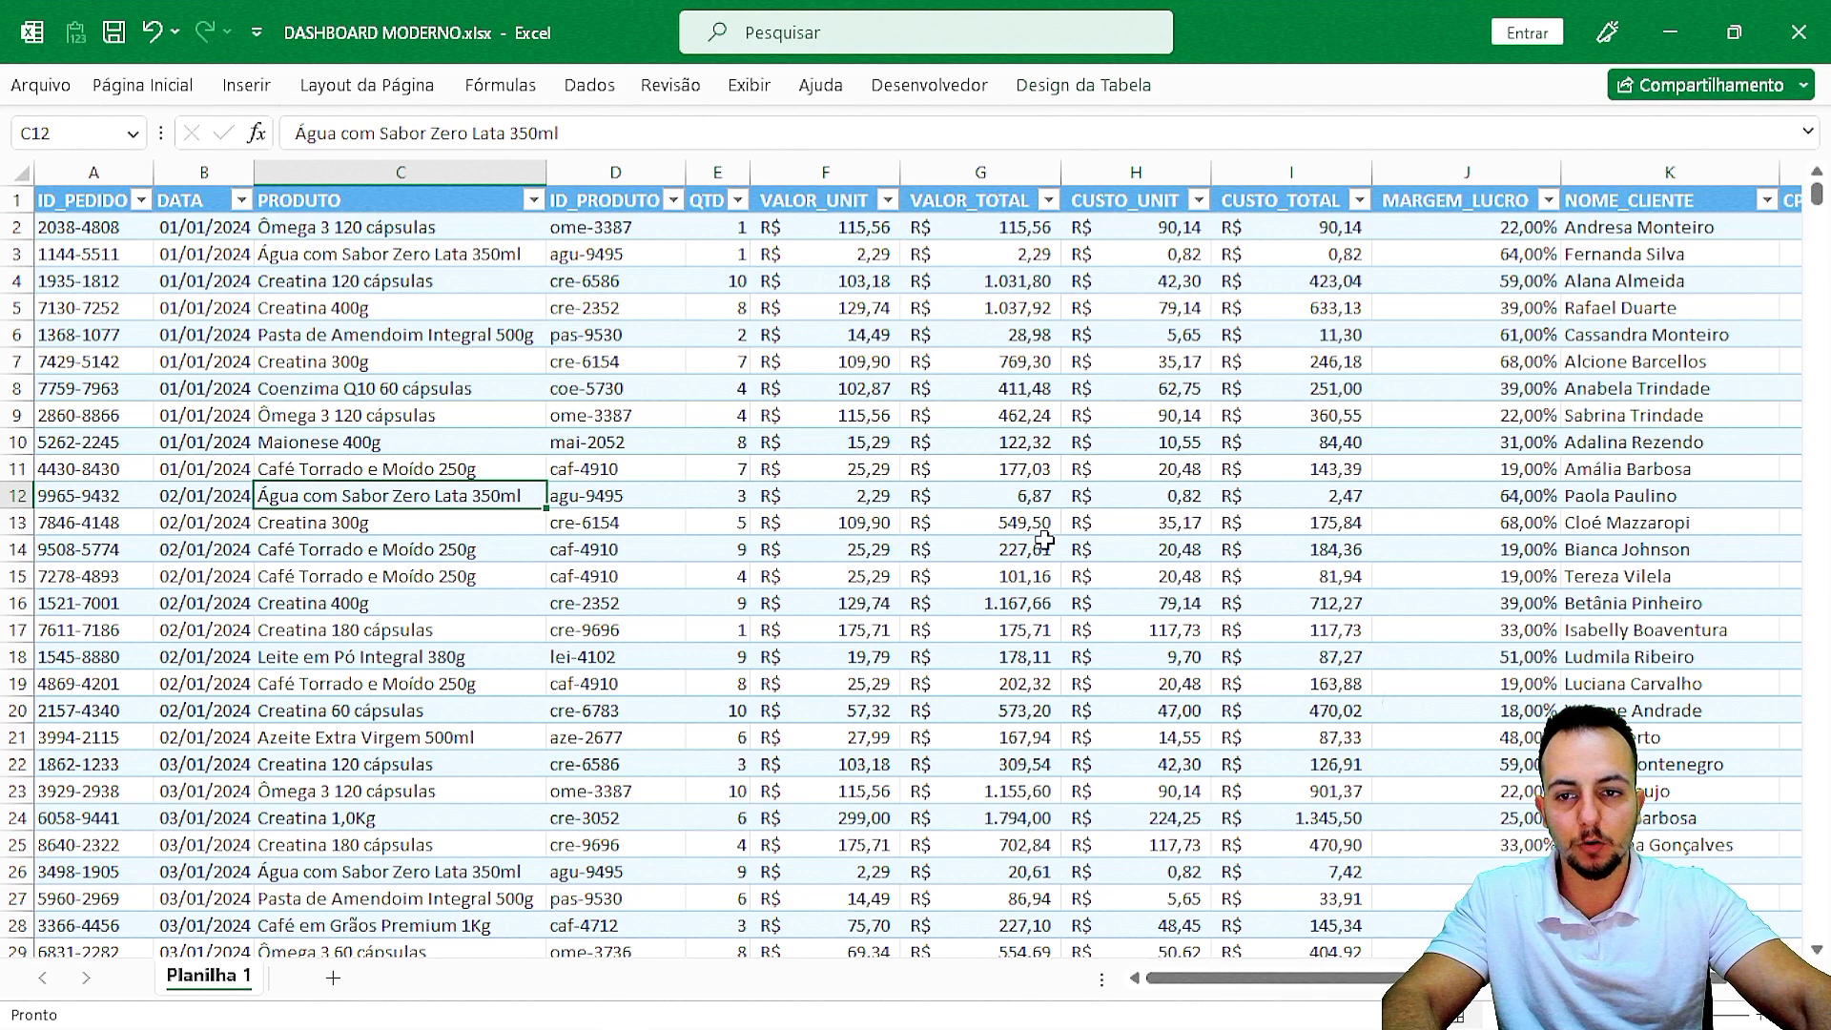
Rename the Planilha 1 worksheet as PLANILHA DE PEDIDOS.
{"action": "left_click", "coordinate": [75, 203]}
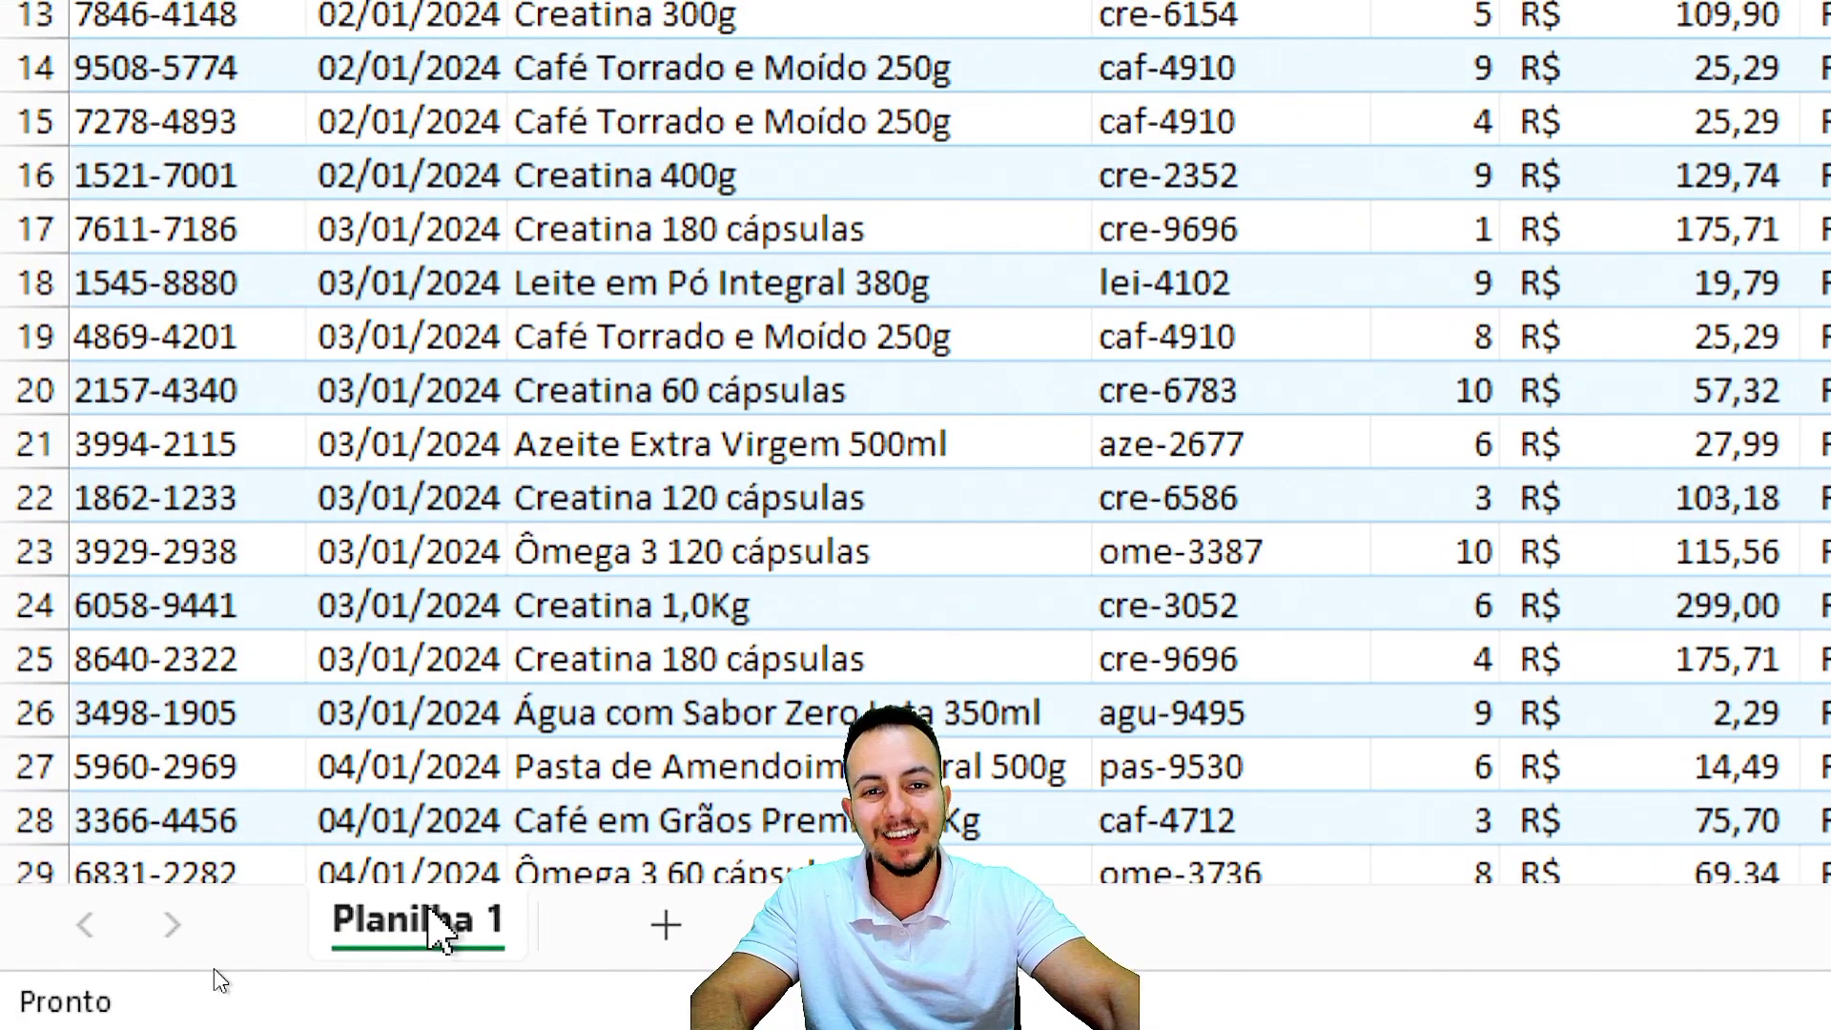
{"action": "right_click", "coordinate": [428, 915]}
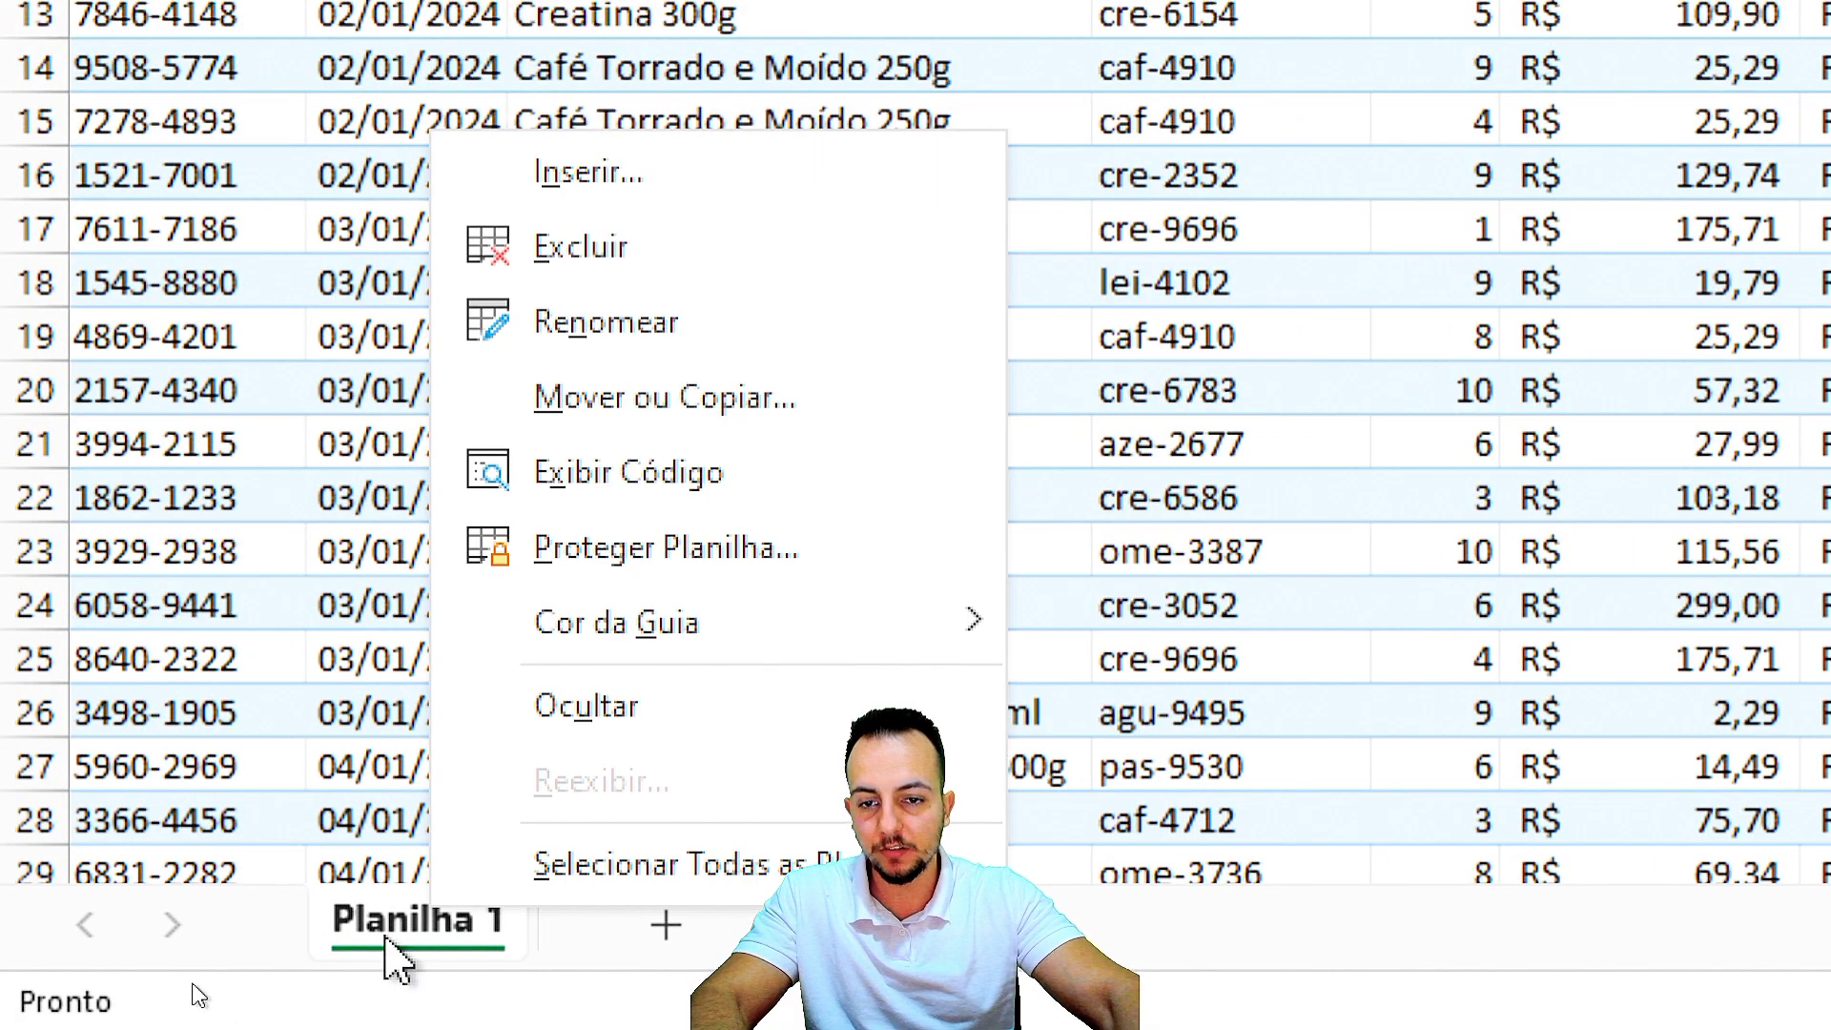
{"action": "left_click", "coordinate": [679, 335]}
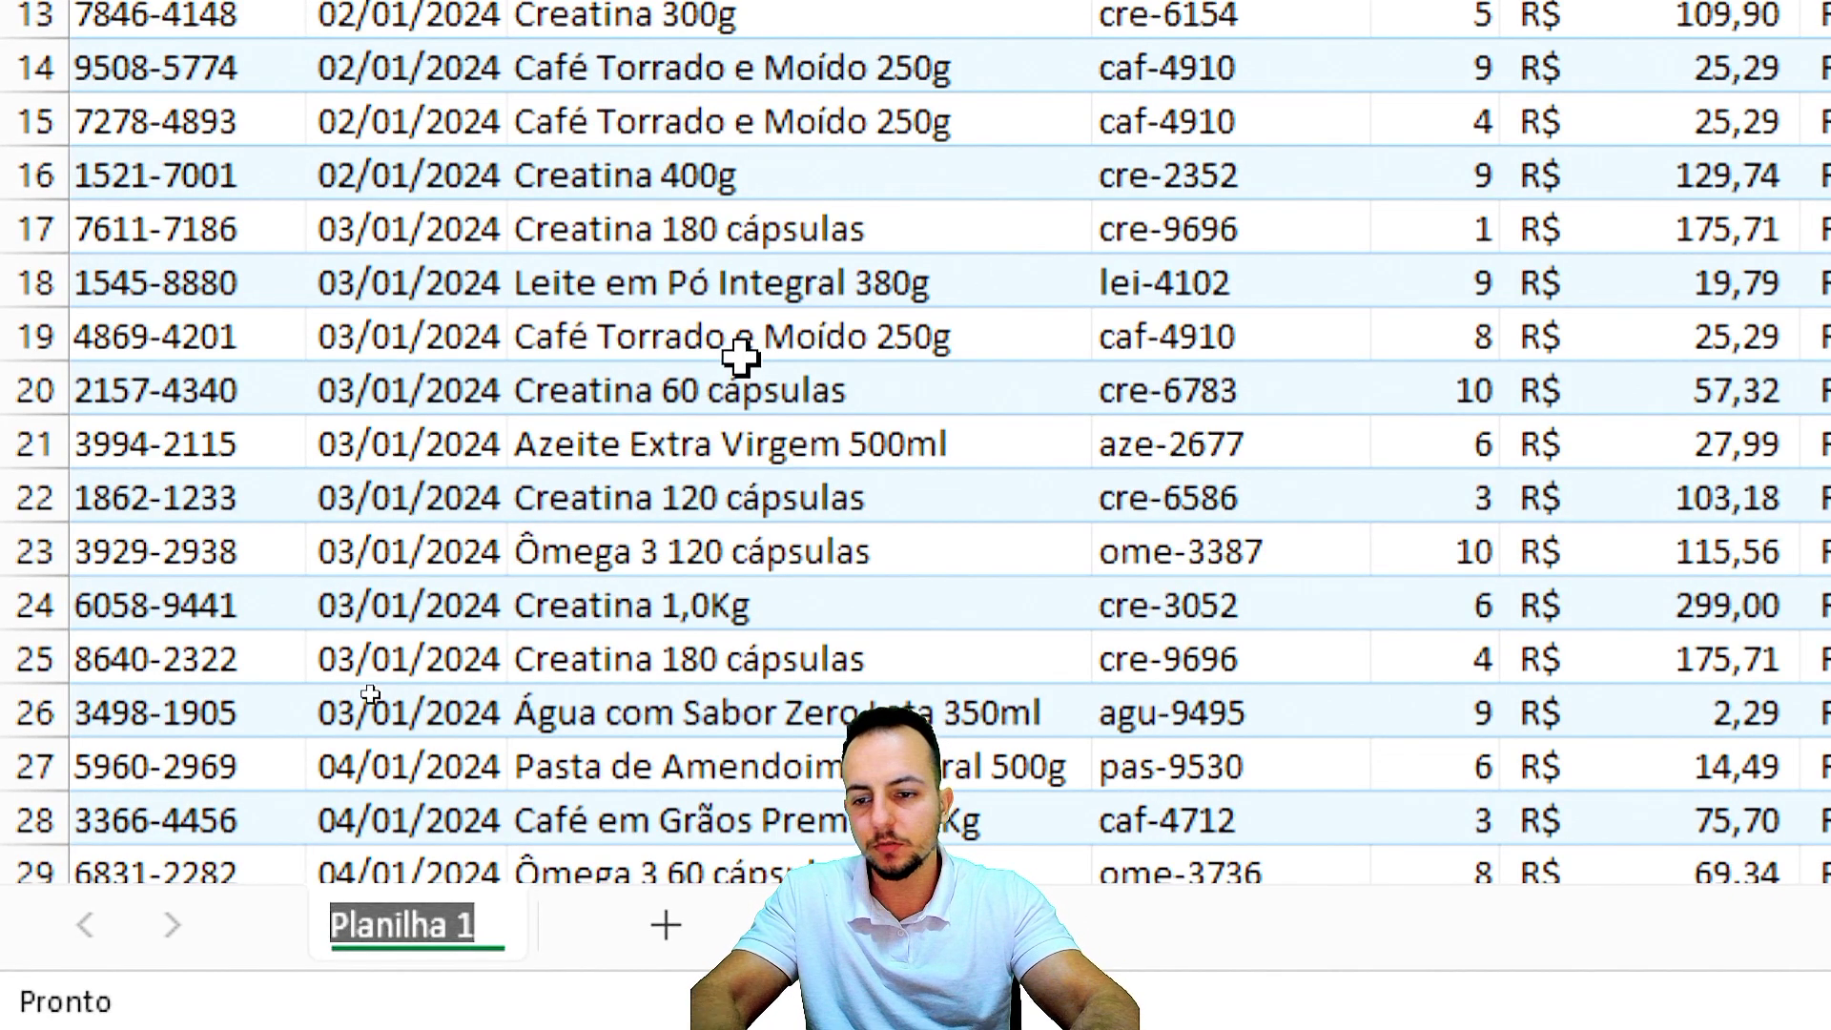
{"action": "type", "text": "PLANILHA DE VE "}
{"action": "type", "text": "NDAS"}
{"action": "key", "text": "BackSpace"}
{"action": "key", "text": "BackSpace"}
{"action": "key", "text": "BackSpace"}
{"action": "key", "text": "BackSpace"}
{"action": "key", "text": "BackSpace"}
{"action": "key", "text": "BackSpace"}
{"action": "type", "text": "PEDIDOS"}
{"action": "key", "text": "Return"}
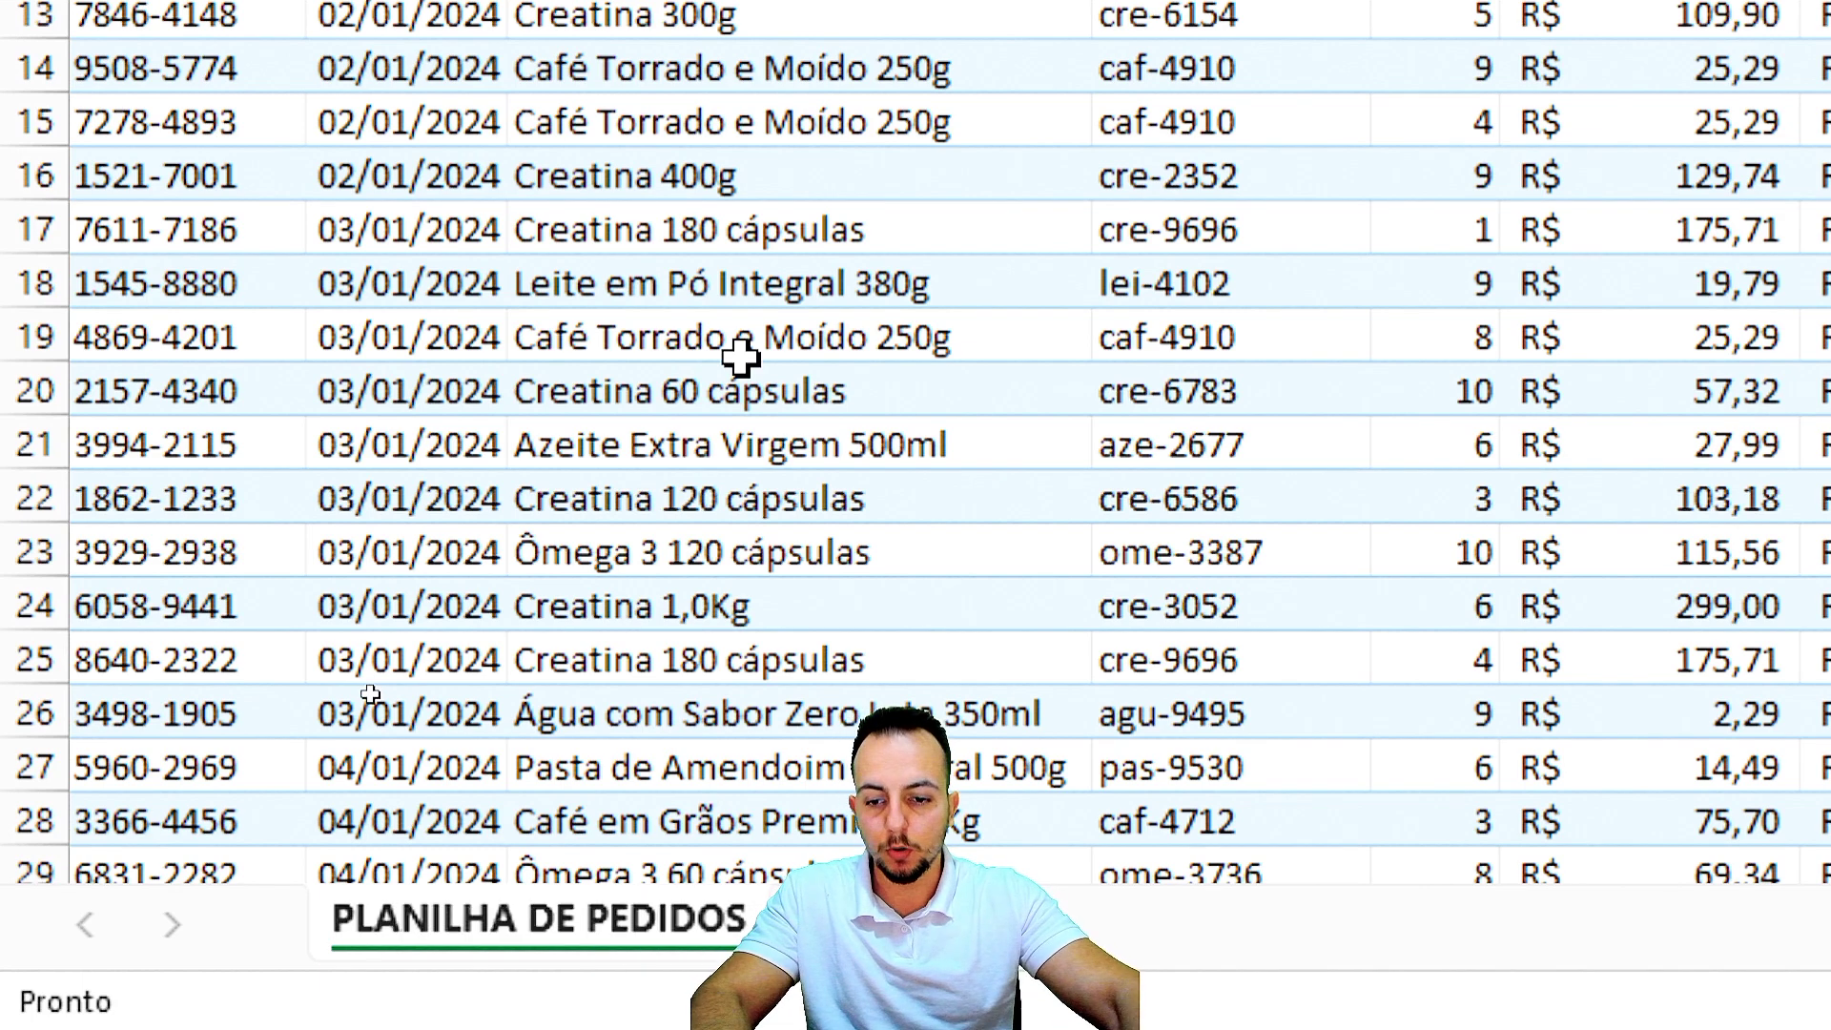
Add a new worksheet and name it PLANILHA DE ANÁLISES.
{"action": "left_click", "coordinate": [454, 977]}
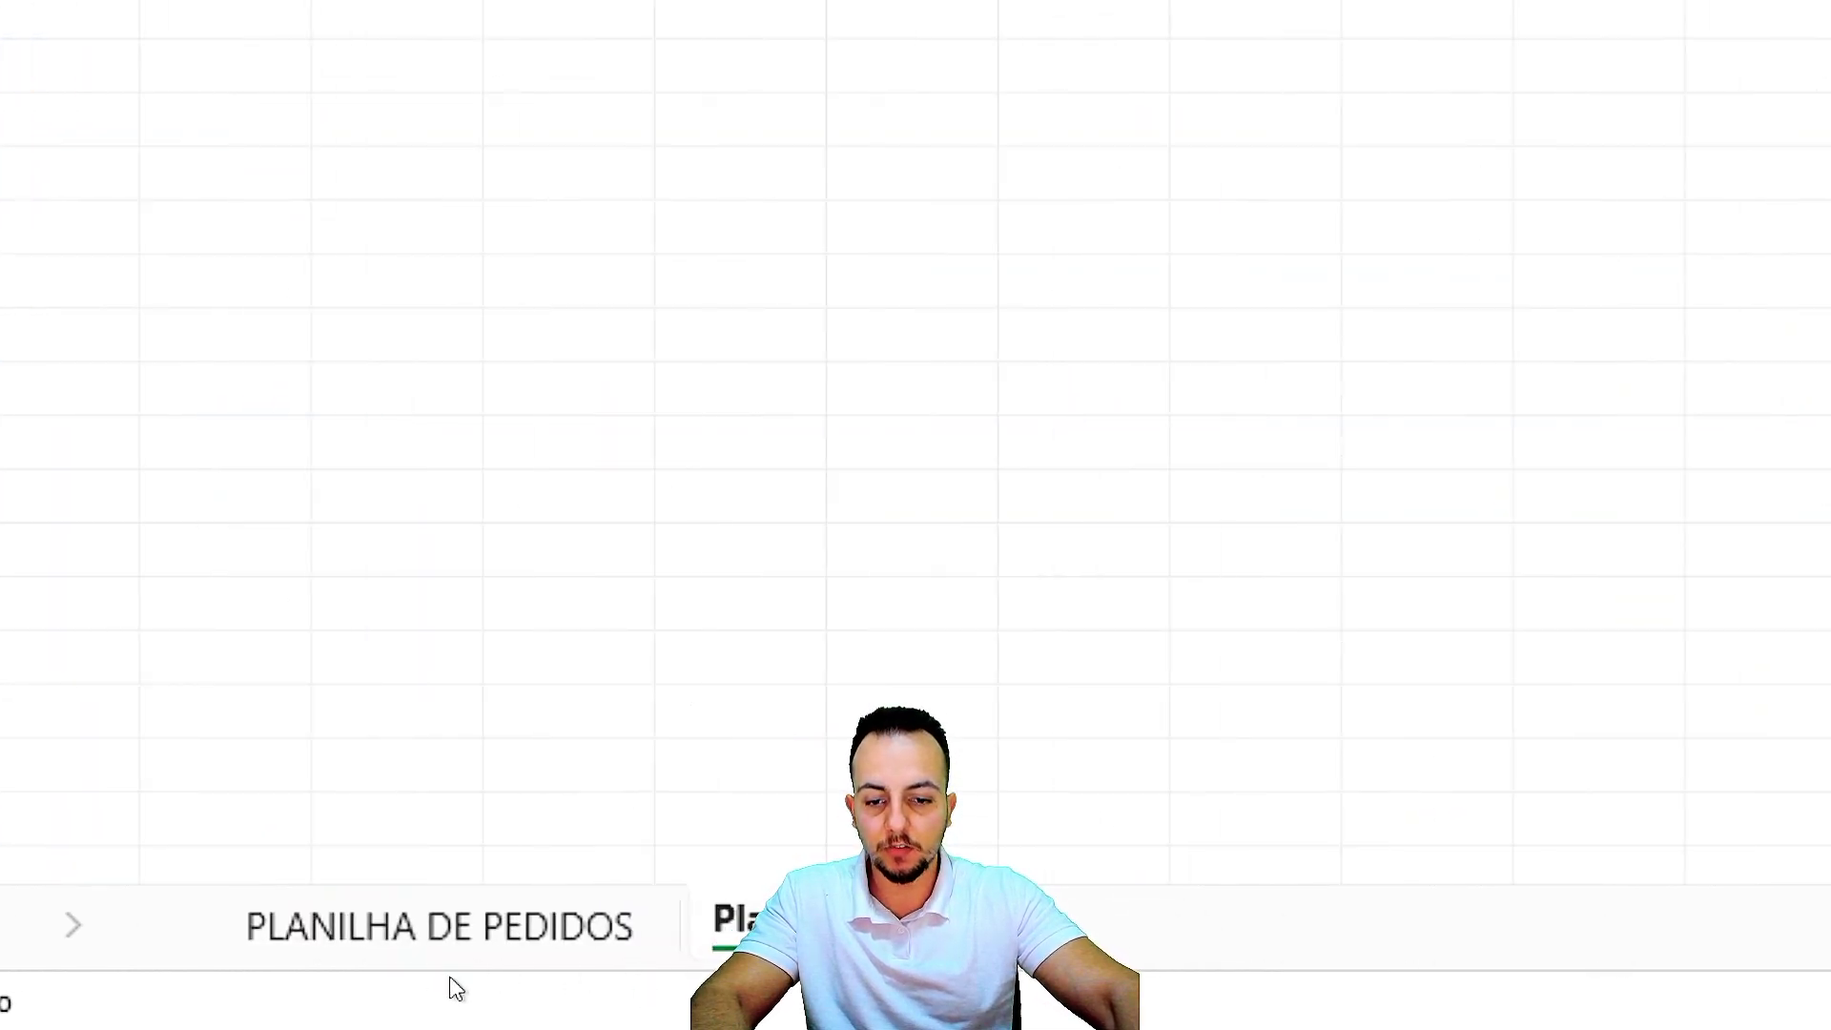
{"action": "right_click", "coordinate": [805, 920]}
{"action": "left_click", "coordinate": [1083, 368]}
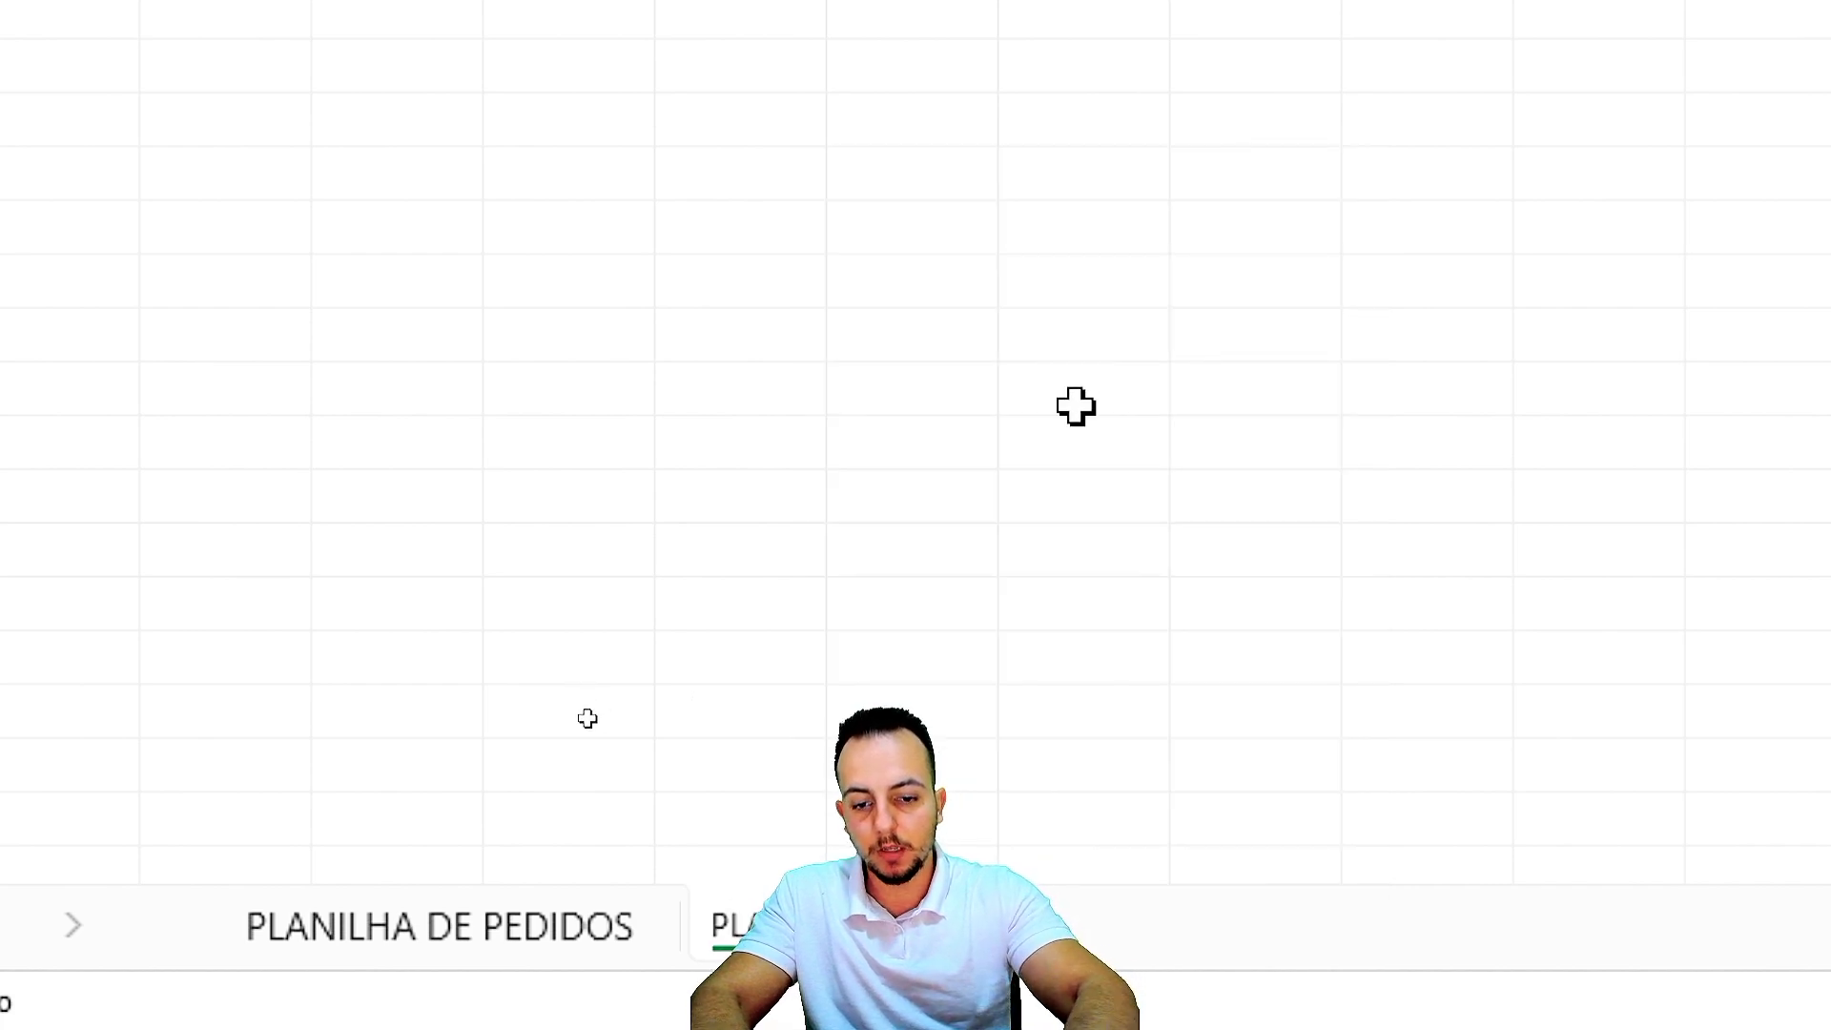
{"action": "type", "text": "PLANILHA DE ANÁLISES"}
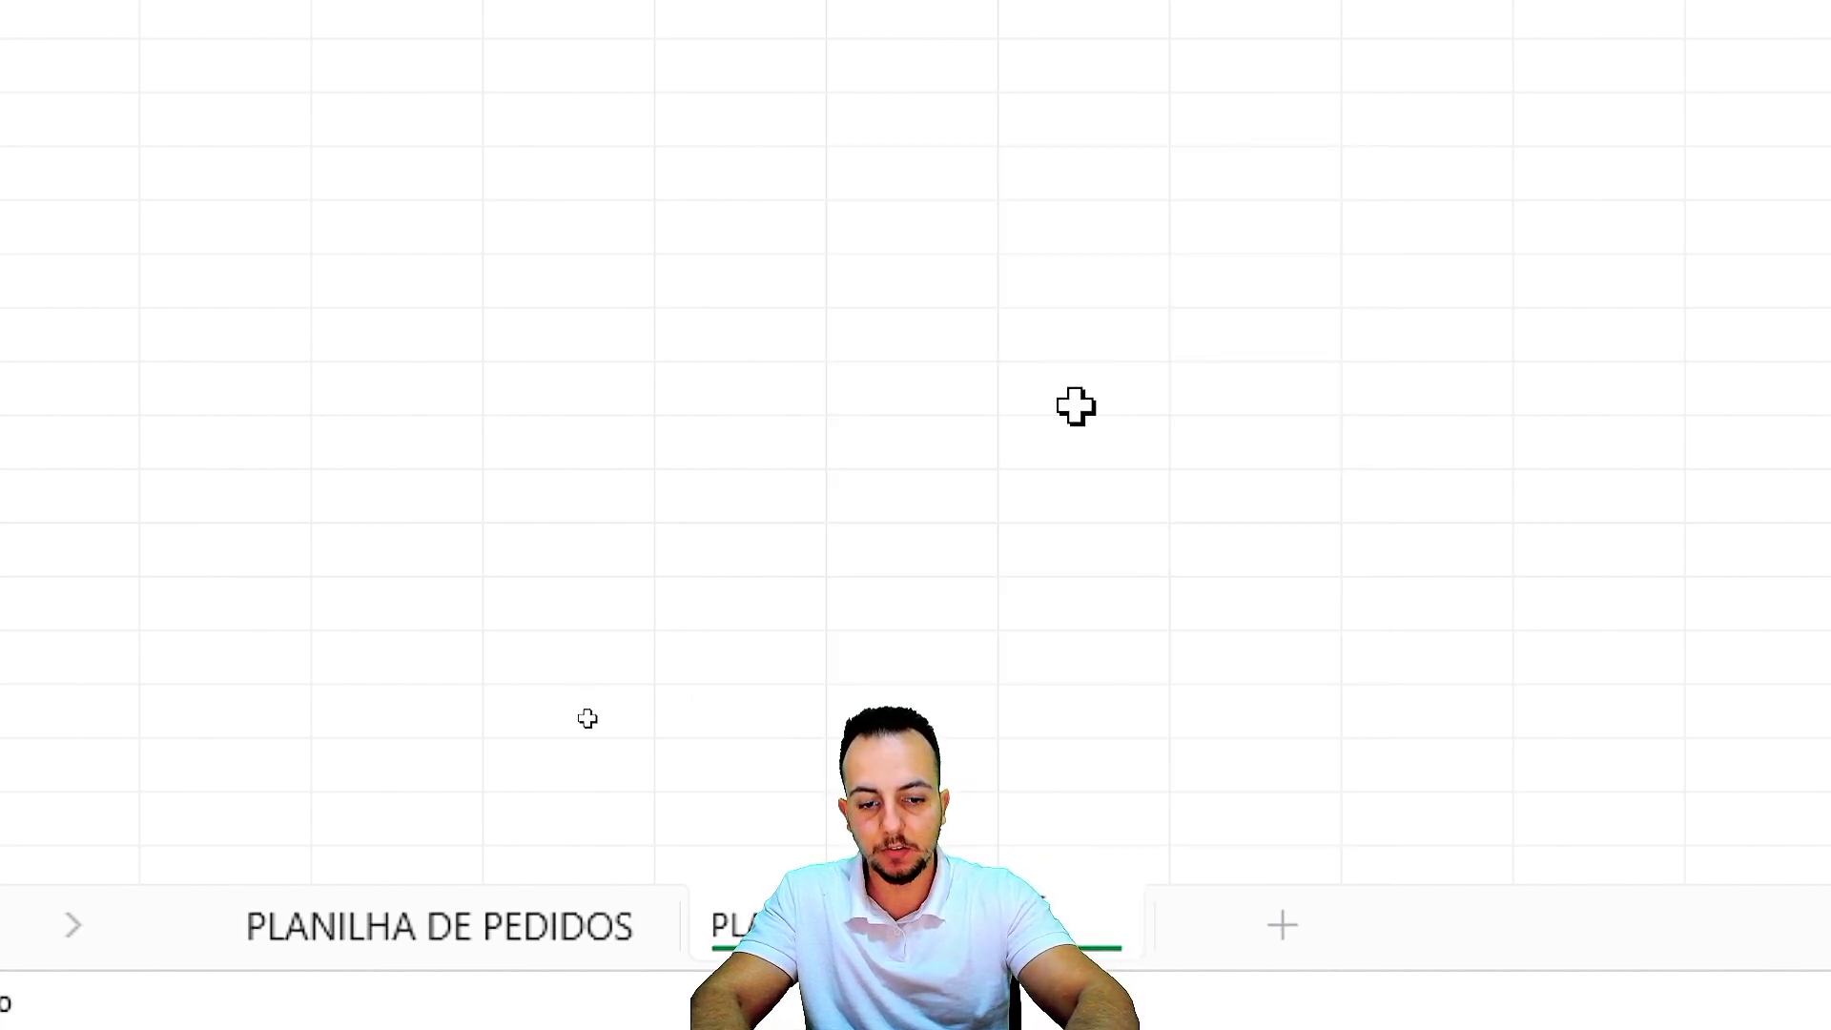
{"action": "key", "text": "Return"}
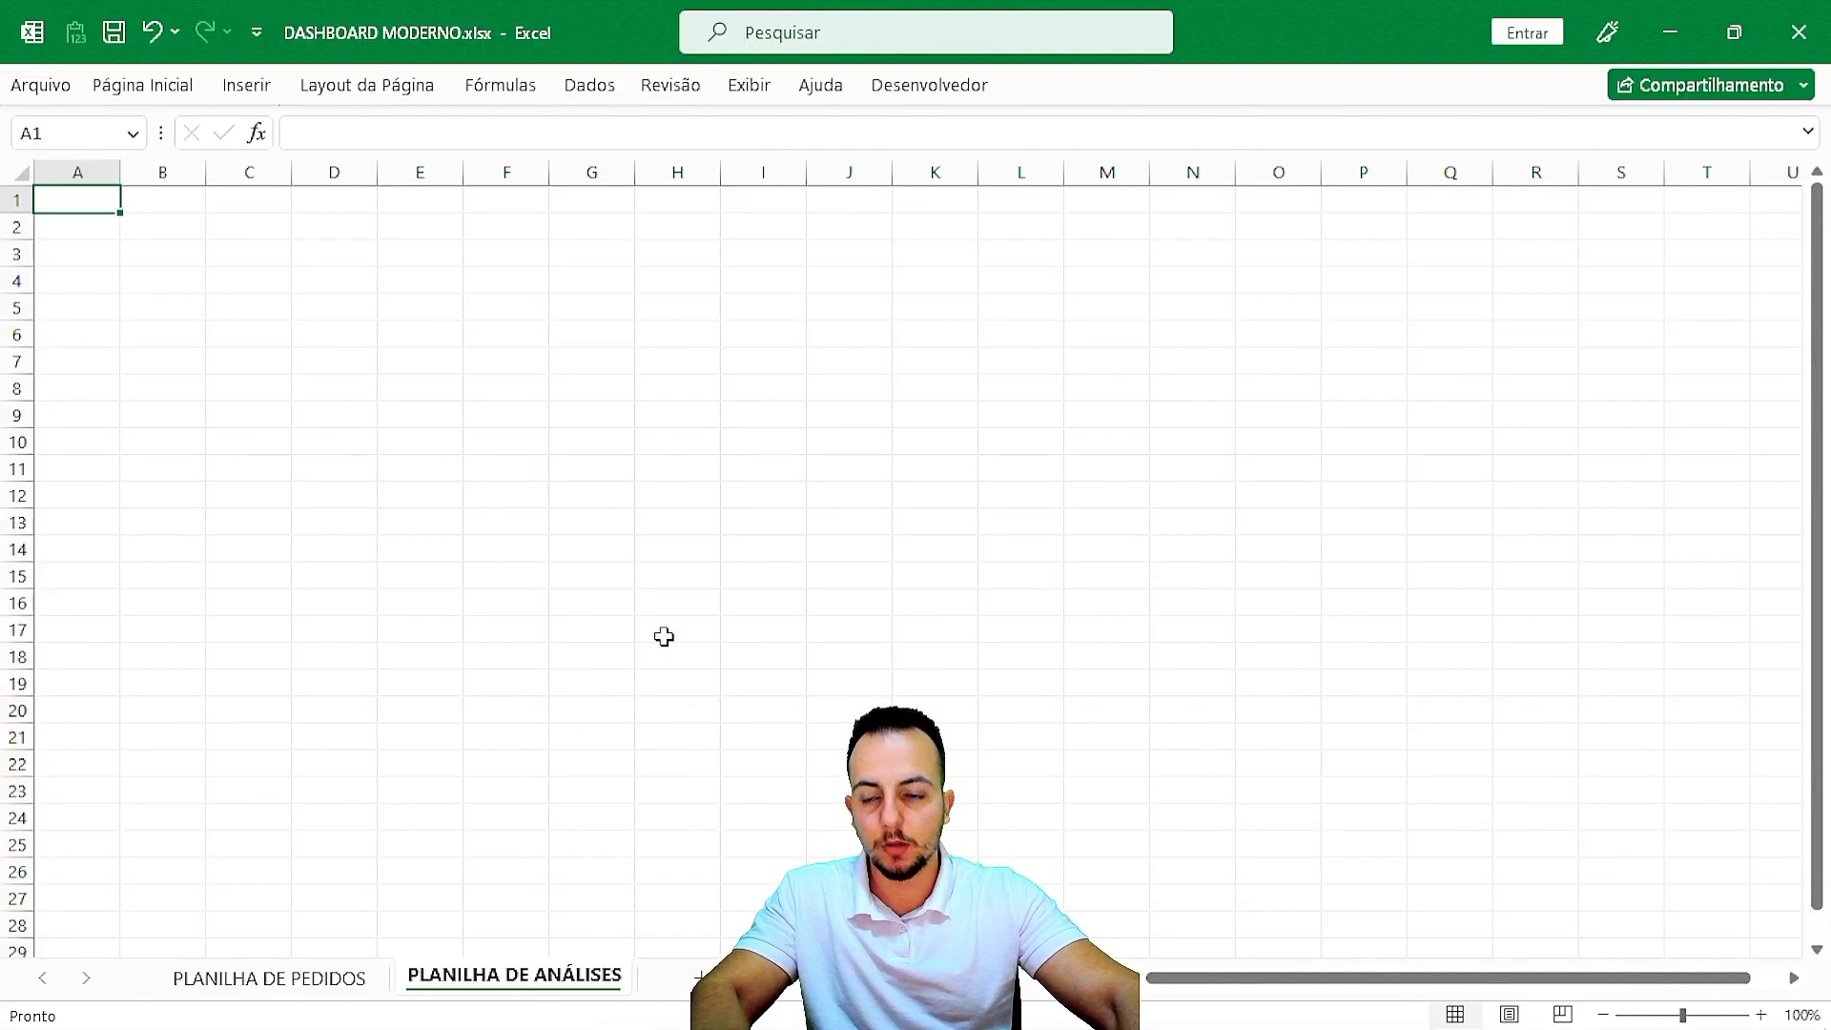
{"action": "key", "text": "ctrl+2"}
{"action": "left_click_drag", "start_coordinate": [107, 256], "coordinate": [999, 655]}
{"action": "left_click_drag", "start_coordinate": [843, 697], "coordinate": [1062, 832]}
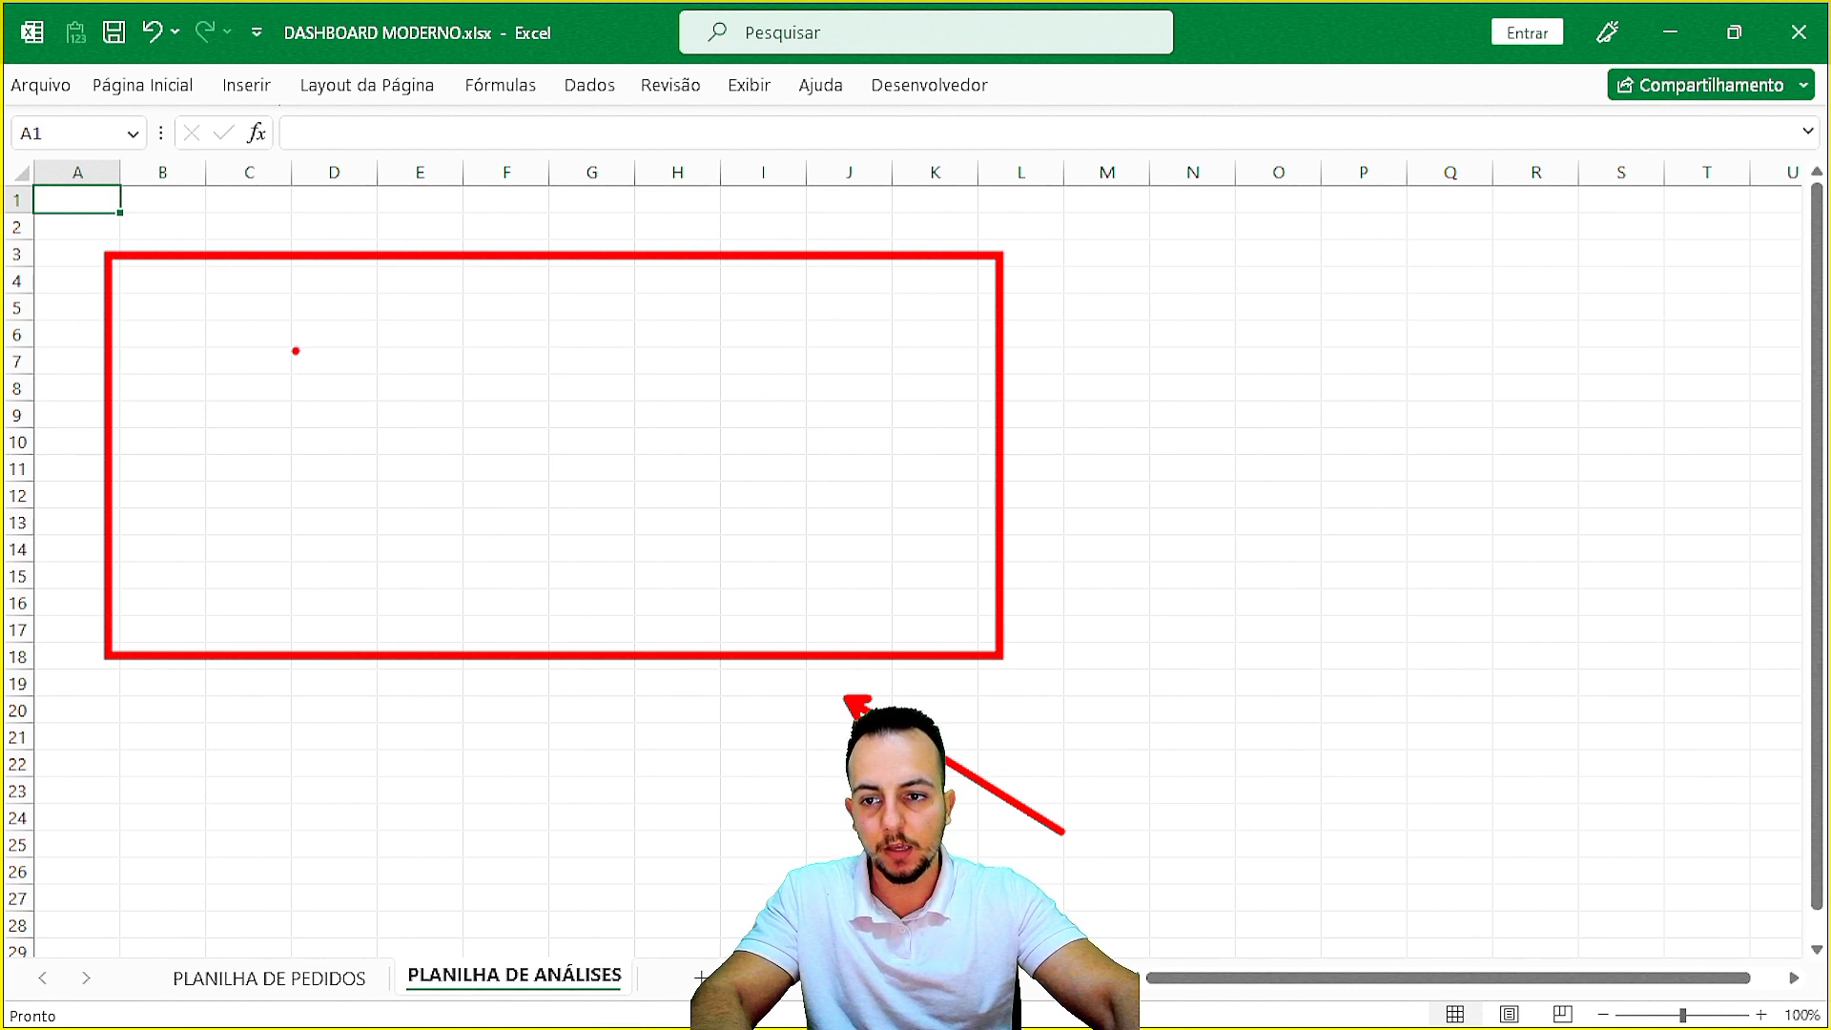
{"action": "key", "text": "e"}
{"action": "left_click_drag", "start_coordinate": [100, 252], "coordinate": [383, 492]}
{"action": "left_click_drag", "start_coordinate": [466, 239], "coordinate": [691, 496]}
{"action": "left_click_drag", "start_coordinate": [758, 246], "coordinate": [1014, 499]}
{"action": "key", "text": "Escape"}
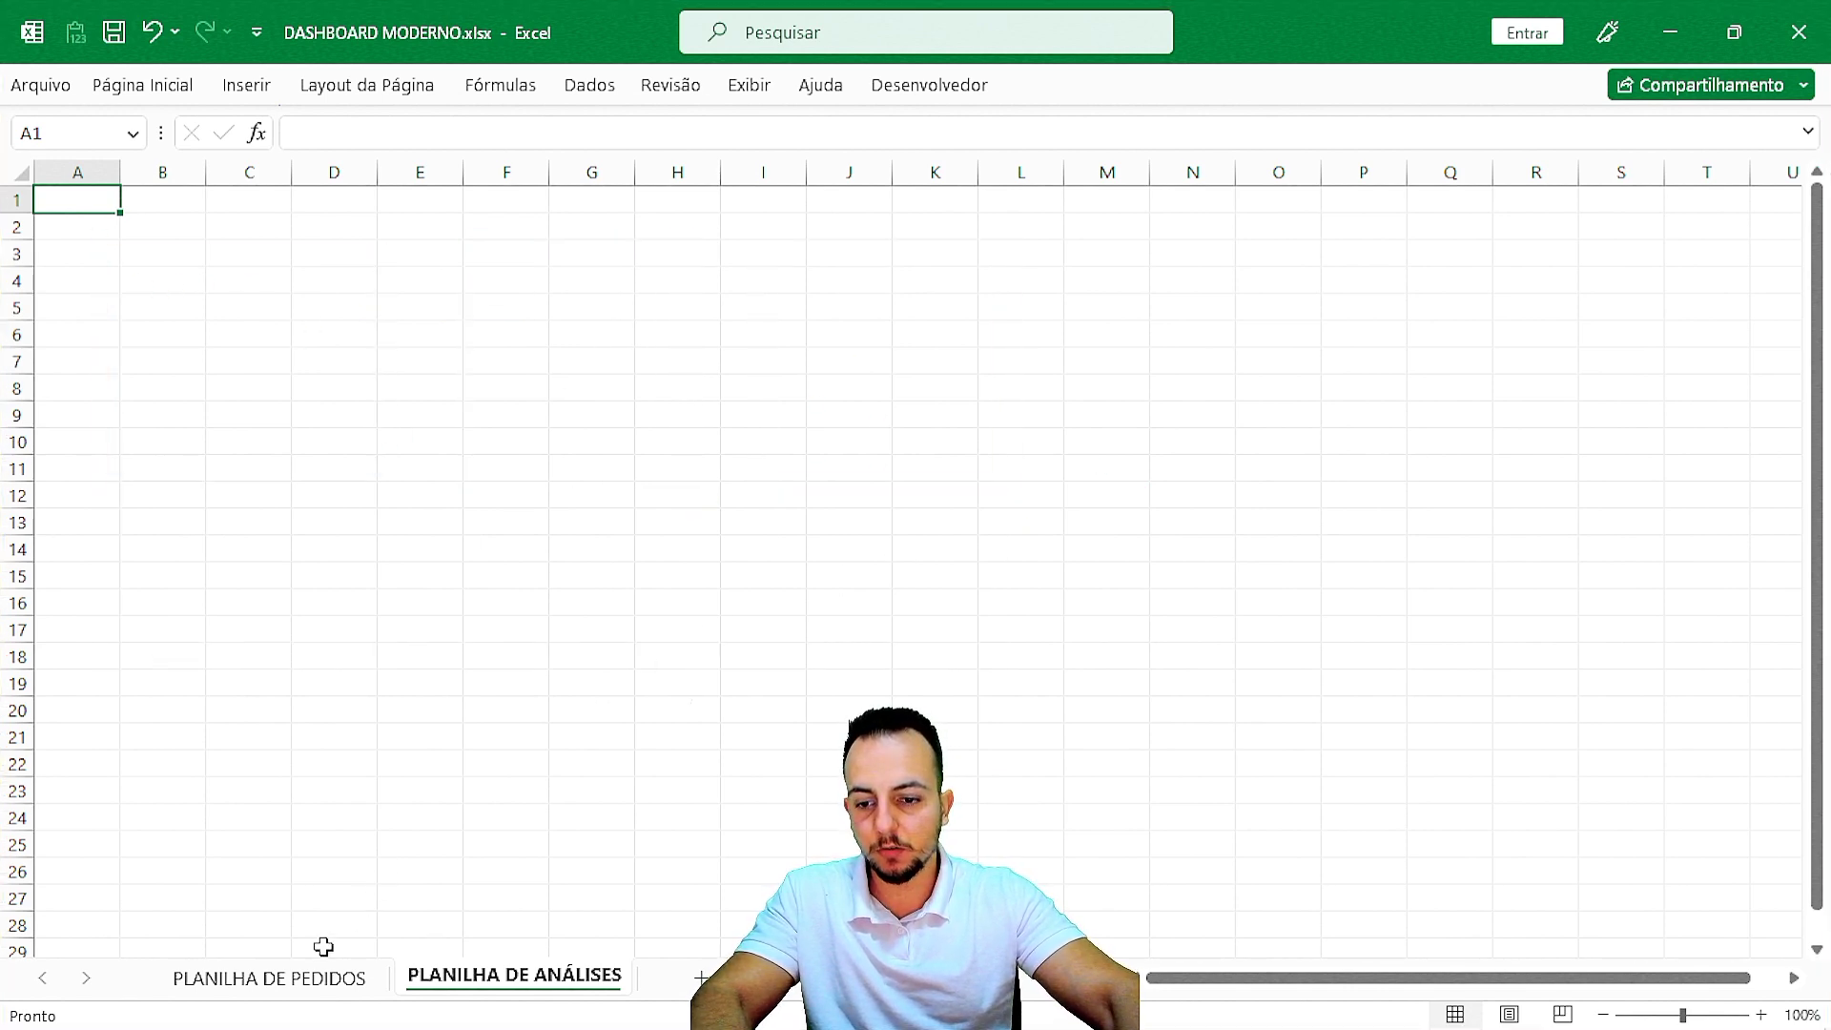
Go back to PLANILHA DE PEDIDOS and examine how the DATA and VALOR_TOTAL columns relate.
{"action": "left_click", "coordinate": [325, 978]}
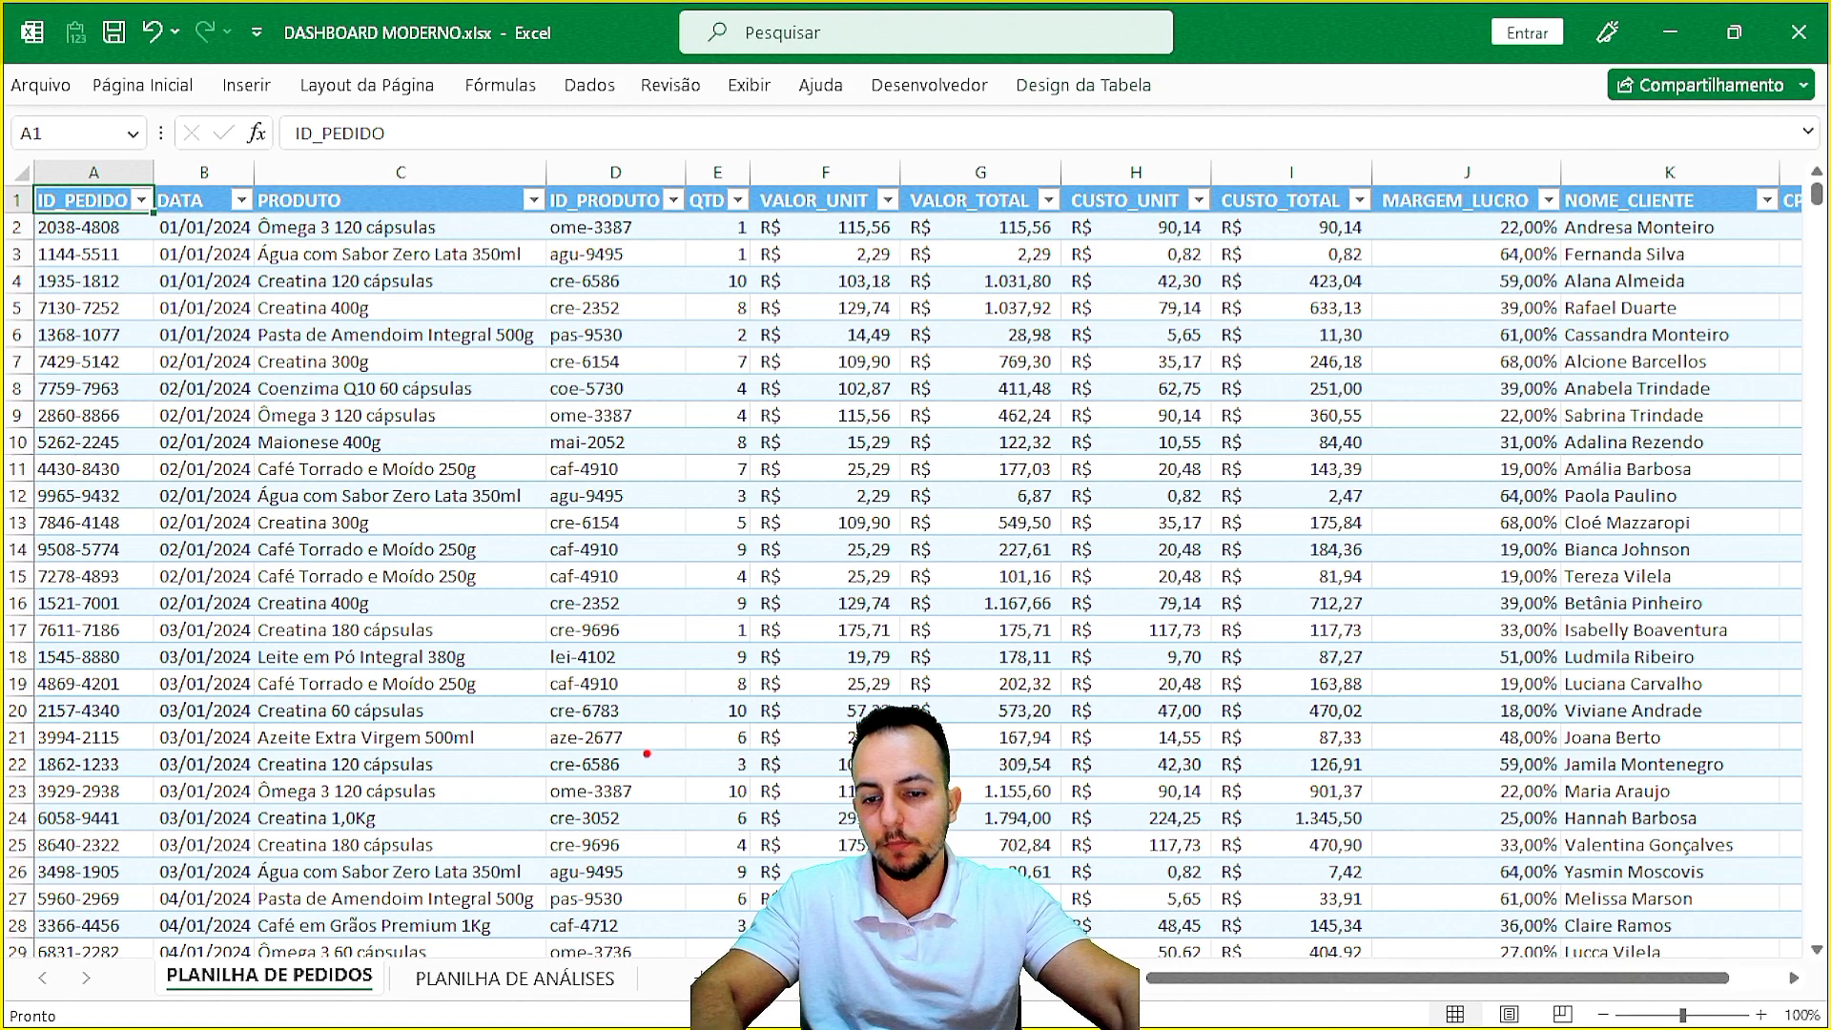
{"action": "mouse_move", "coordinate": [155, 160]}
{"action": "left_mouse_down"}
{"action": "mouse_move", "coordinate": [256, 533]}
{"action": "mouse_move", "coordinate": [254, 956]}
{"action": "left_mouse_up"}
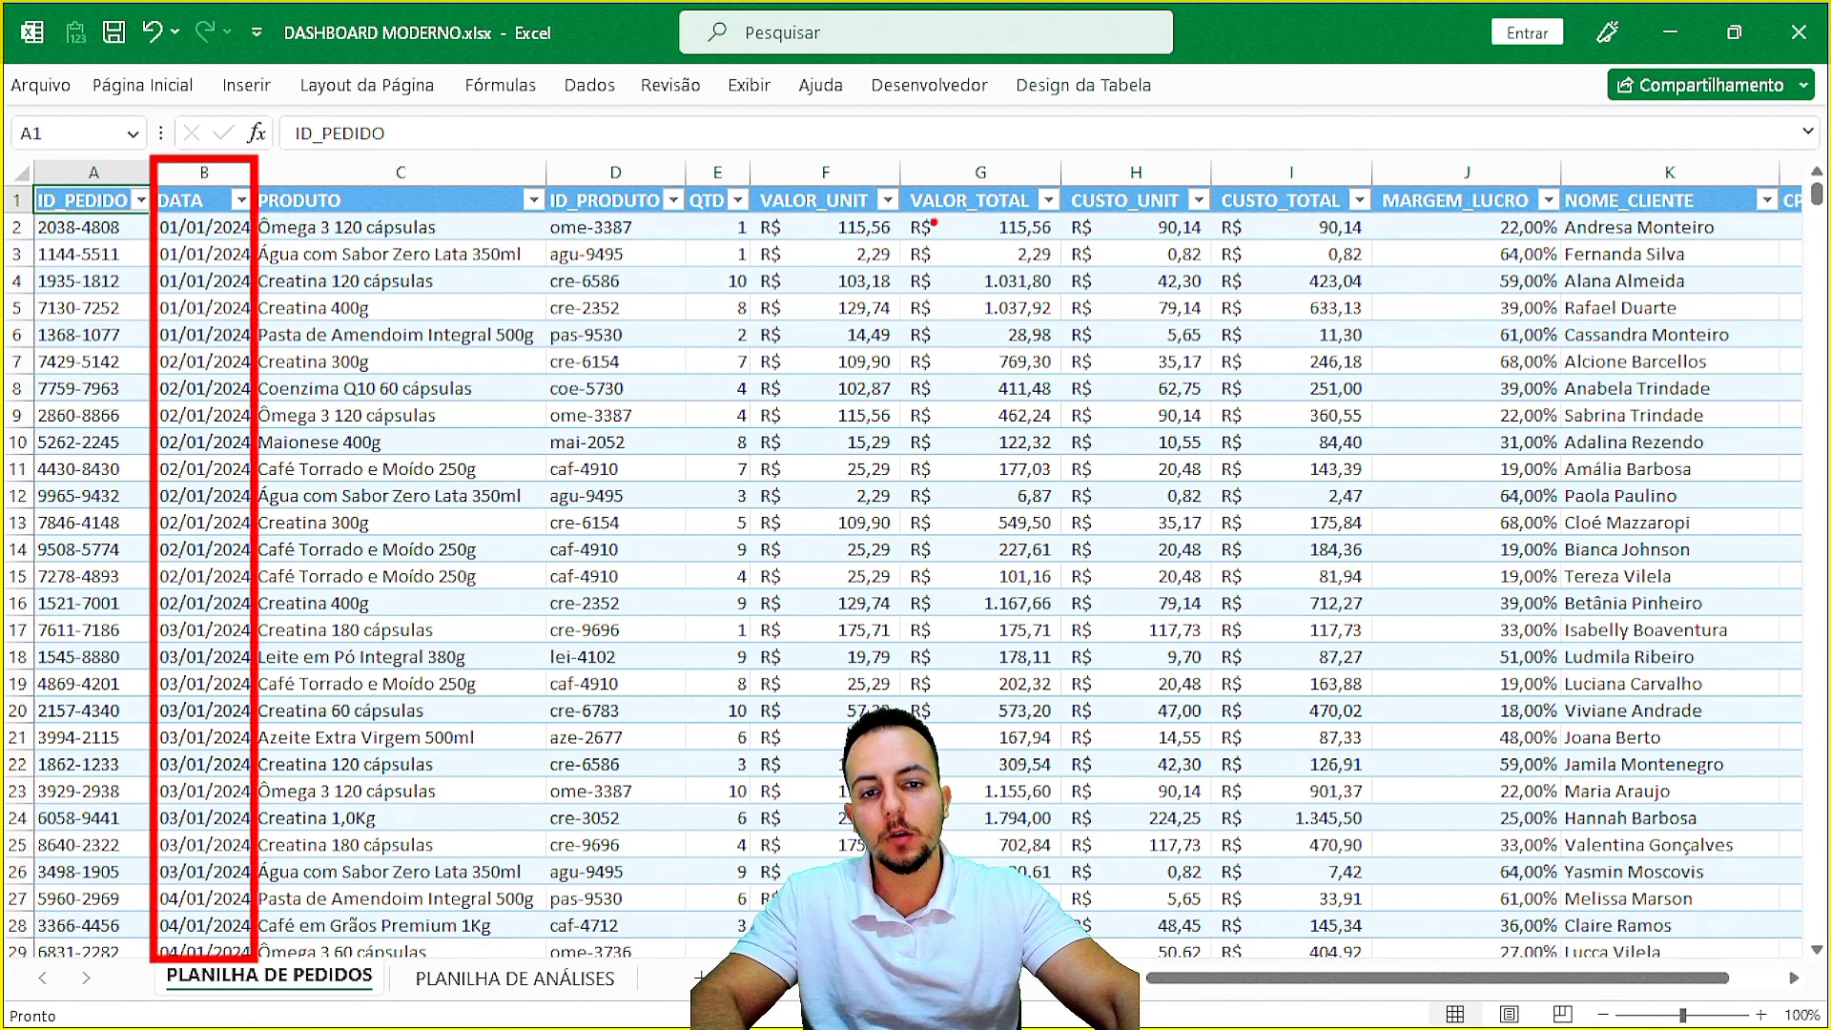
{"action": "mouse_move", "coordinate": [899, 160]}
{"action": "left_mouse_down"}
{"action": "mouse_move", "coordinate": [1063, 763]}
{"action": "mouse_move", "coordinate": [1063, 972]}
{"action": "left_mouse_up"}
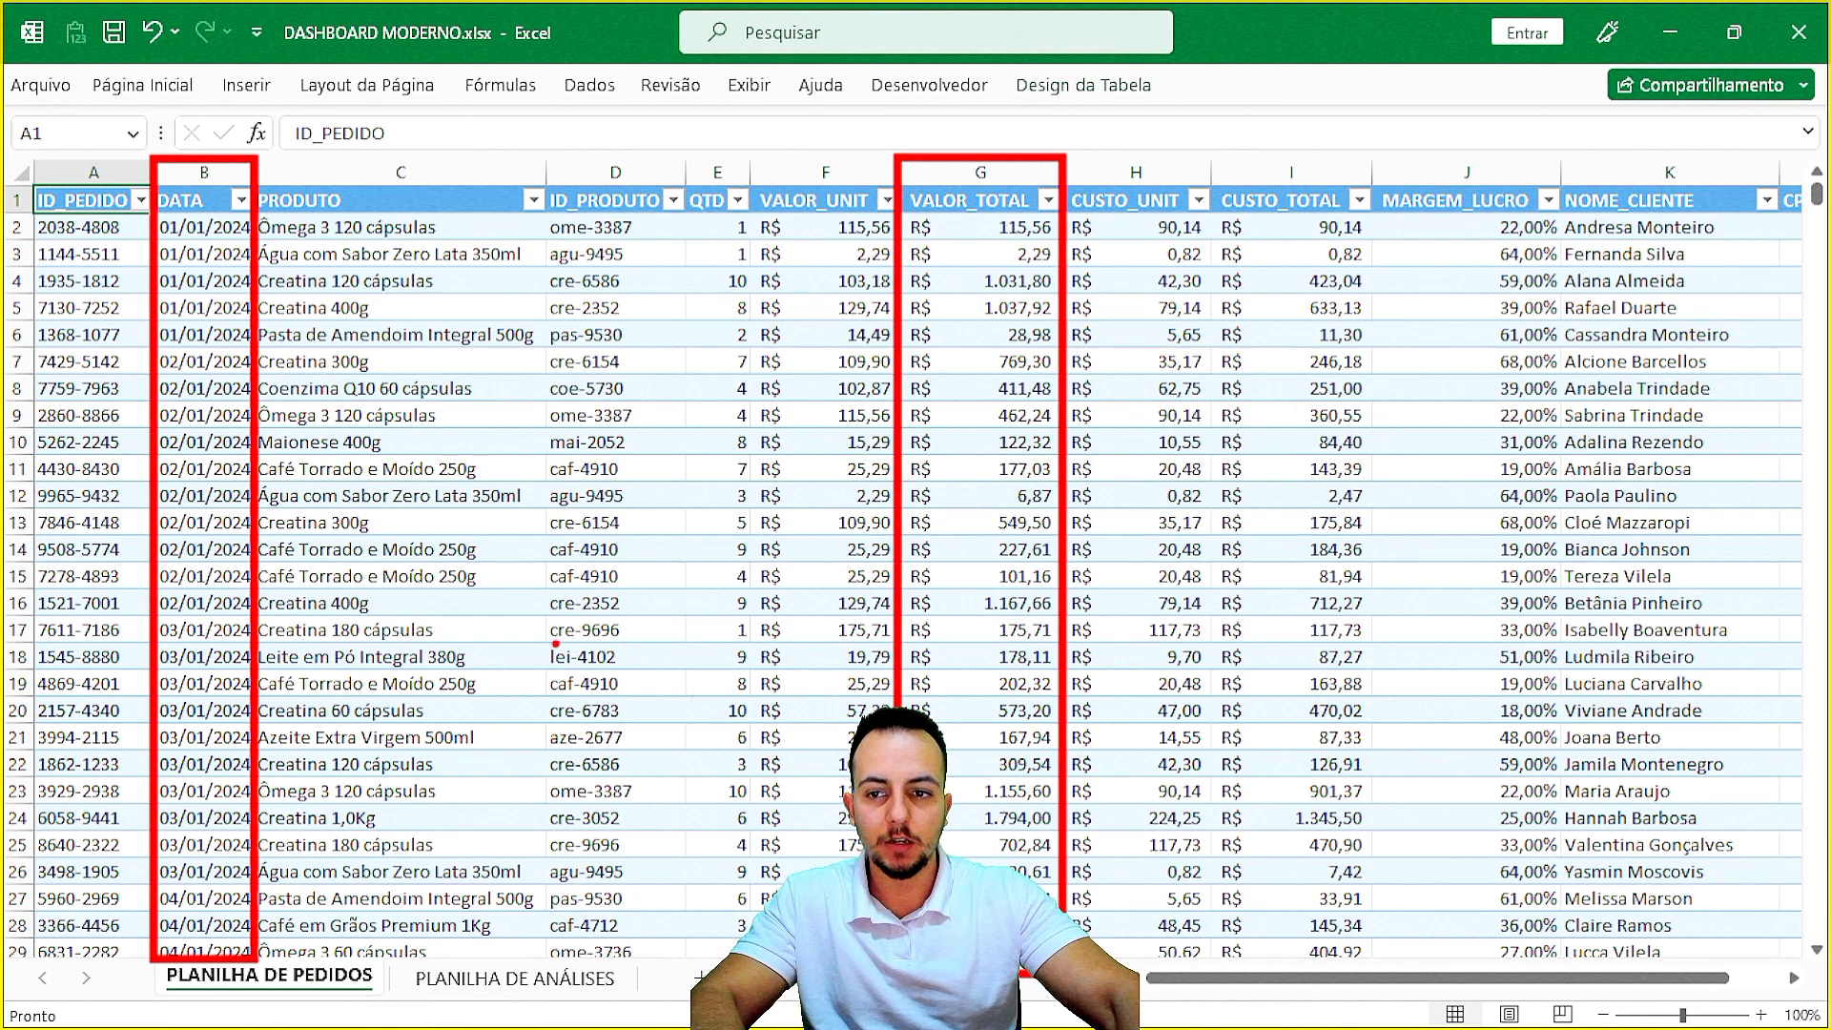
{"action": "key", "text": "ctrl+z"}
{"action": "key", "text": "ctrl+z"}
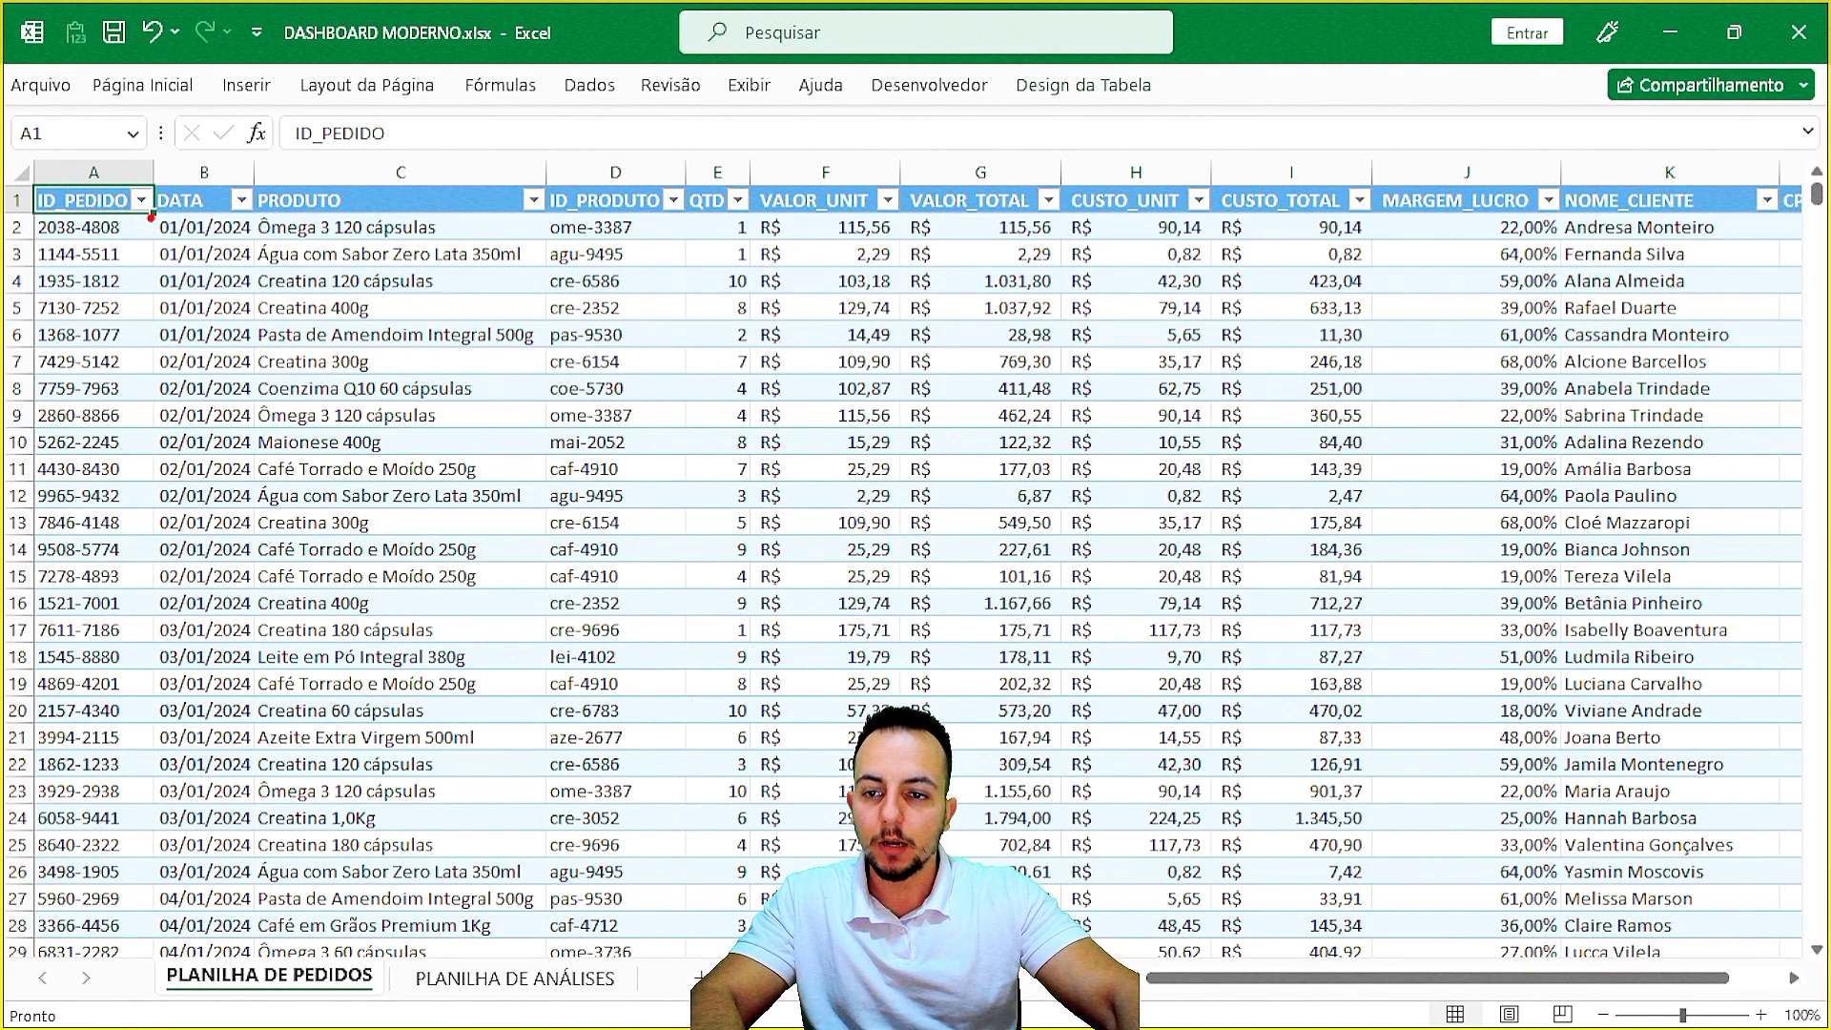
{"action": "mouse_move", "coordinate": [151, 216]}
{"action": "left_mouse_down"}
{"action": "mouse_move", "coordinate": [265, 306]}
{"action": "mouse_move", "coordinate": [265, 366]}
{"action": "mouse_move", "coordinate": [521, 507]}
{"action": "left_mouse_up"}
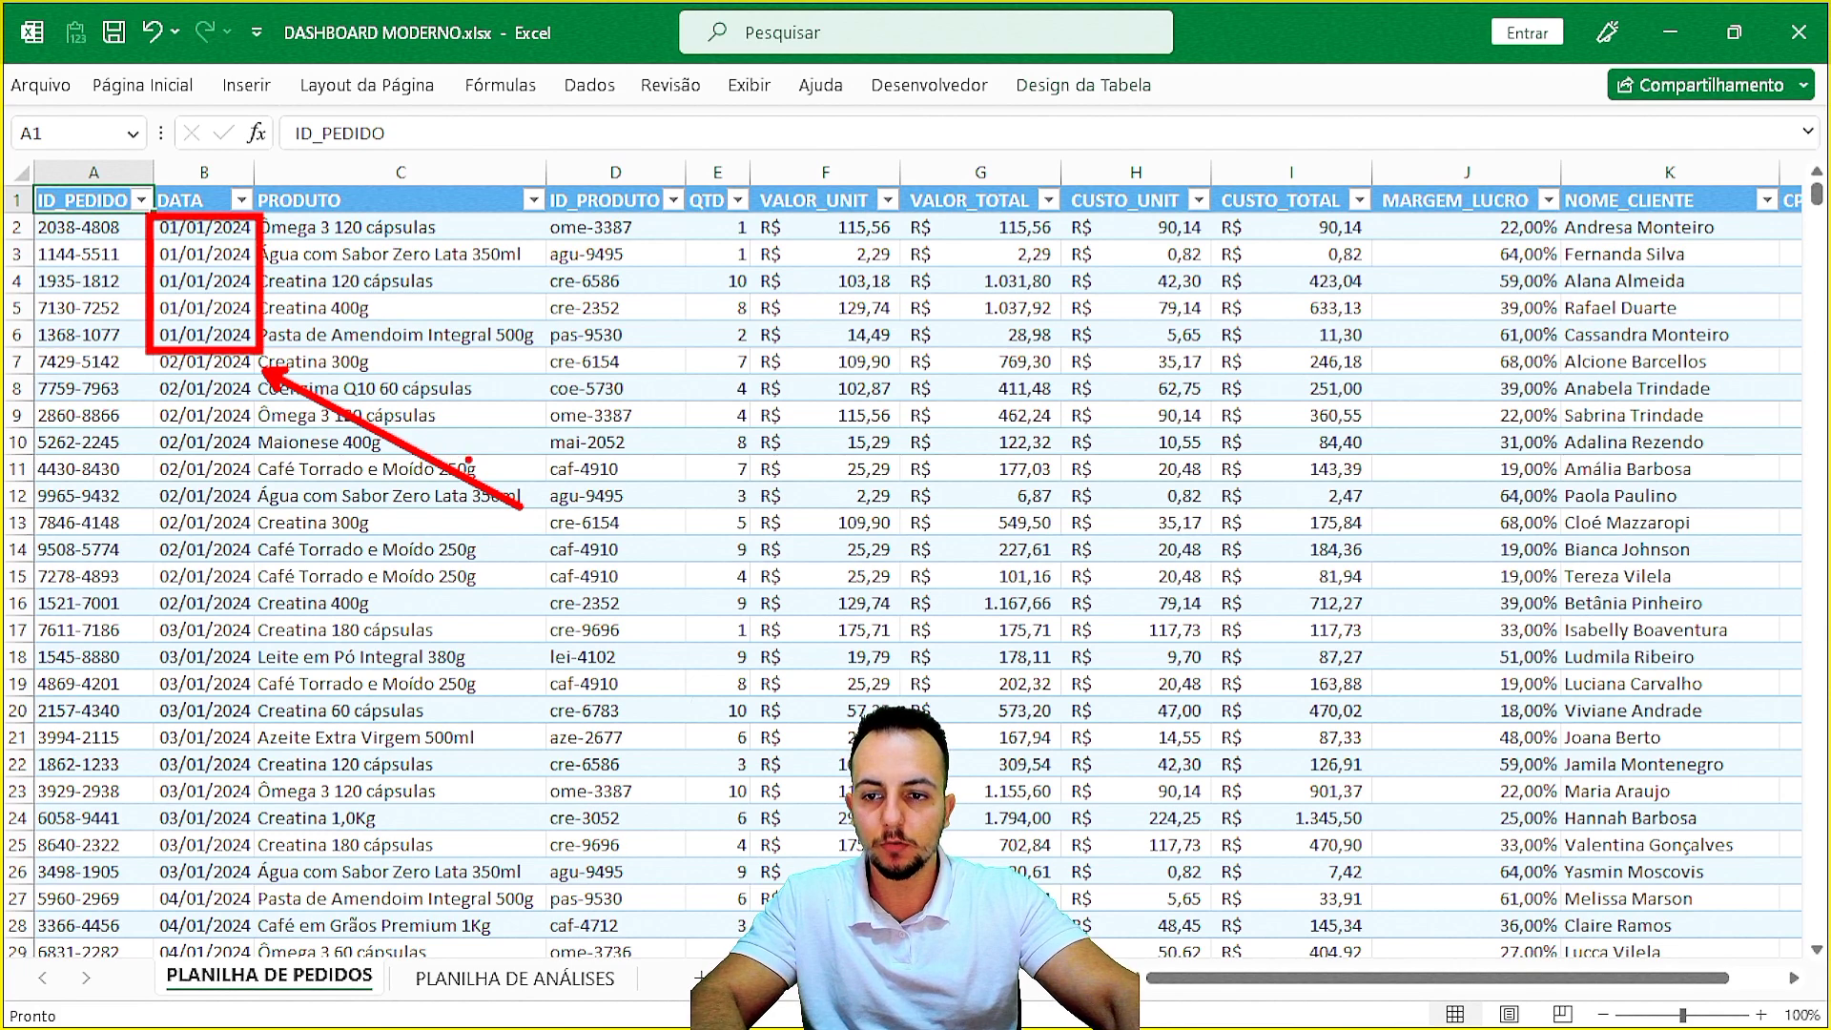
{"action": "mouse_move", "coordinate": [901, 206]}
{"action": "left_mouse_down"}
{"action": "mouse_move", "coordinate": [993, 315]}
{"action": "mouse_move", "coordinate": [1299, 498]}
{"action": "left_mouse_up"}
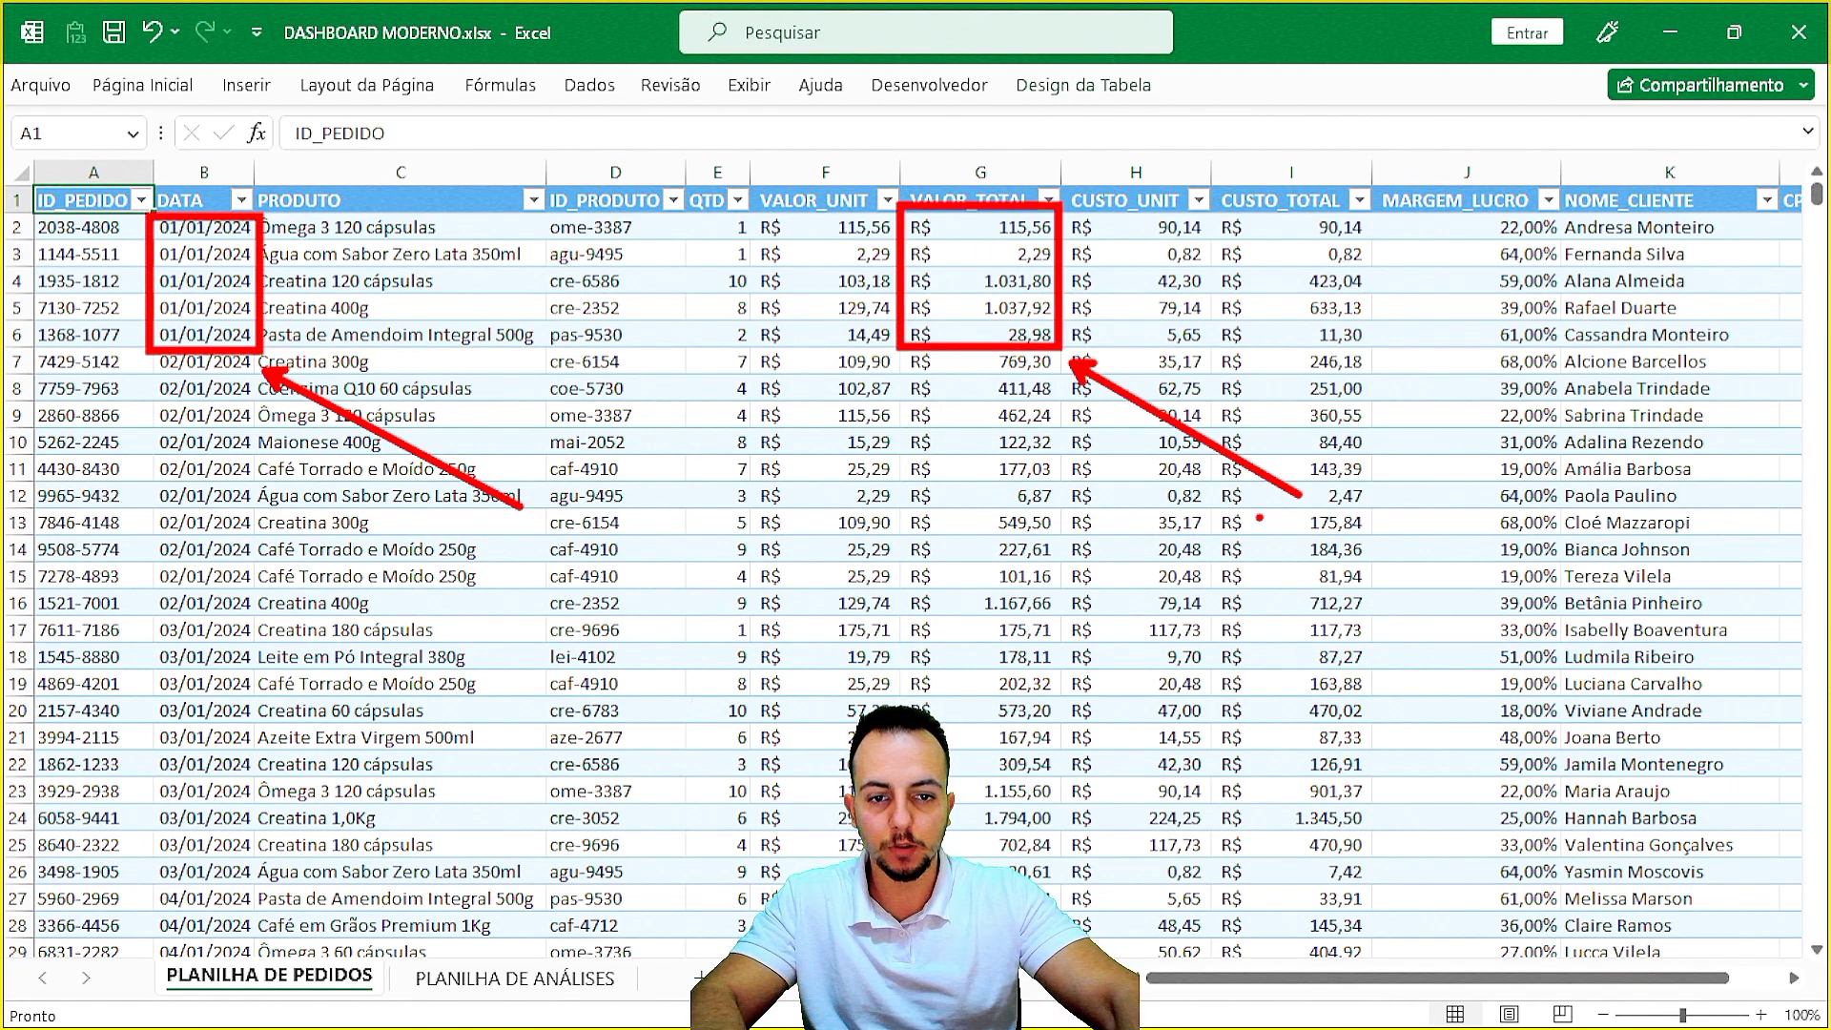
{"action": "left_click_drag", "start_coordinate": [811, 266], "coordinate": [410, 267]}
{"action": "mouse_move", "coordinate": [324, 305]}
{"action": "left_mouse_down"}
{"action": "mouse_move", "coordinate": [901, 303]}
{"action": "mouse_move", "coordinate": [844, 304]}
{"action": "left_mouse_up"}
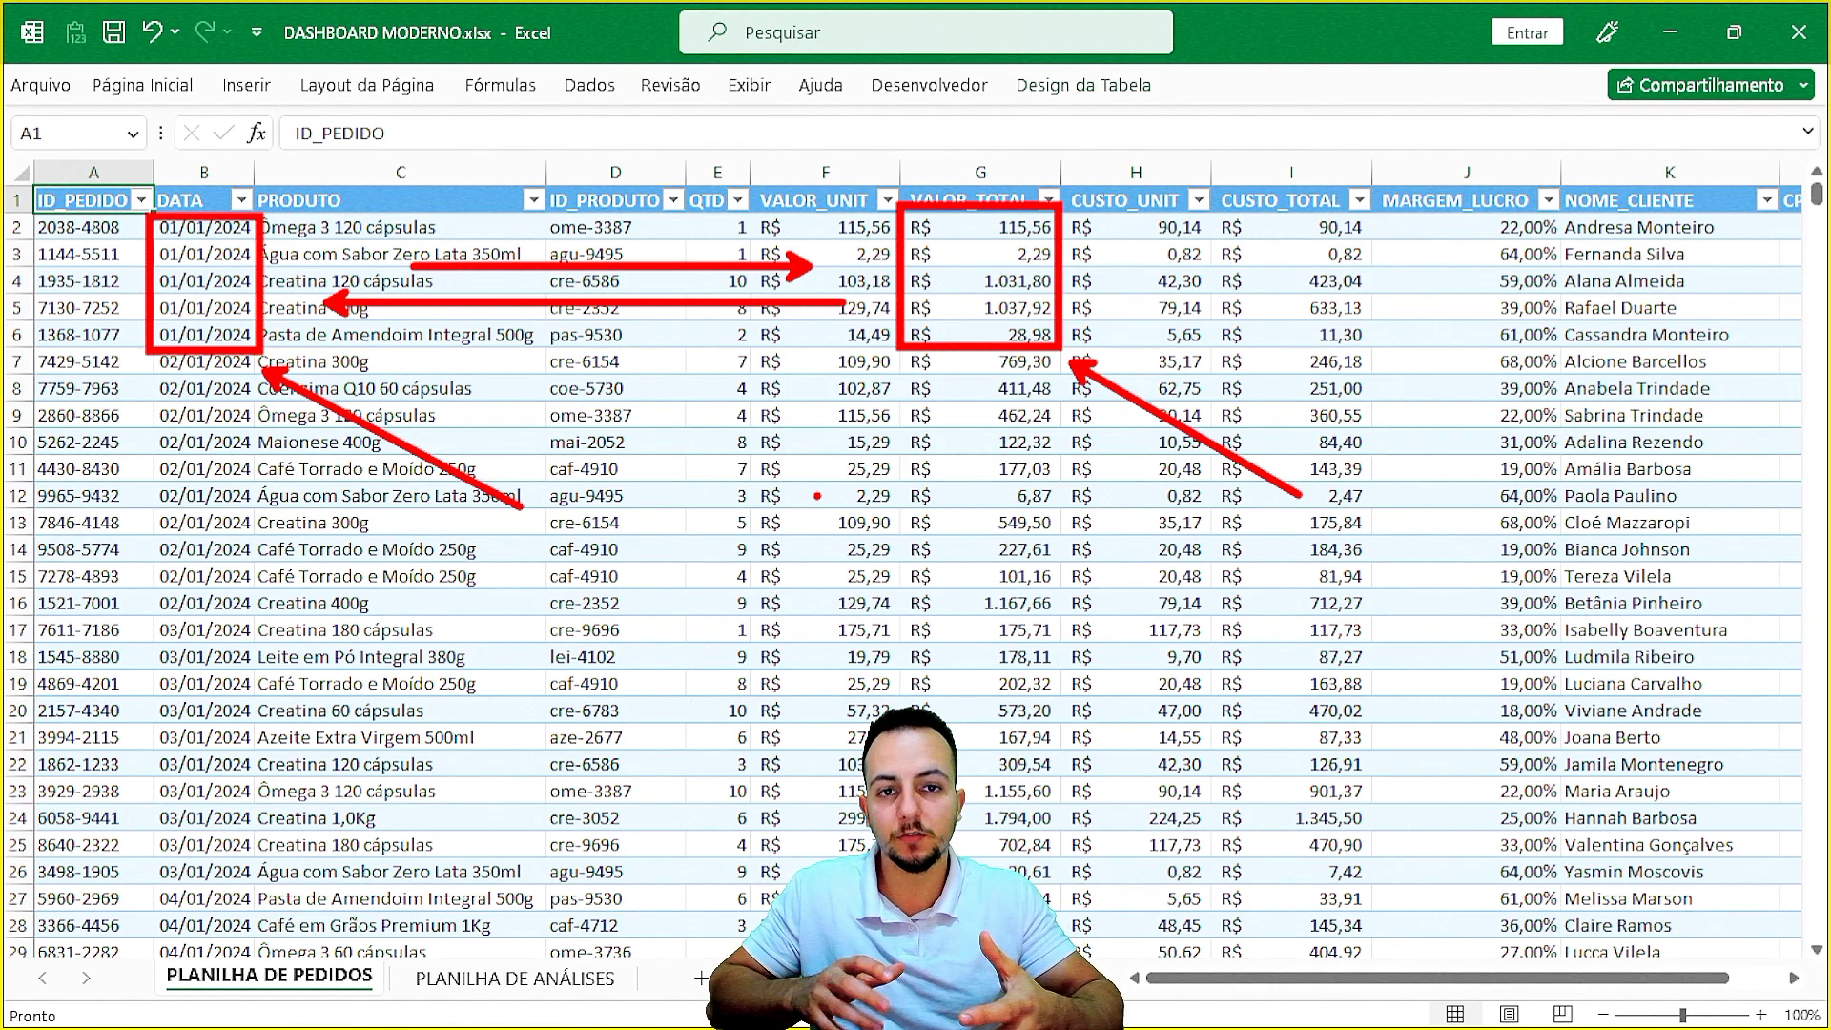
{"action": "key", "text": "Escape"}
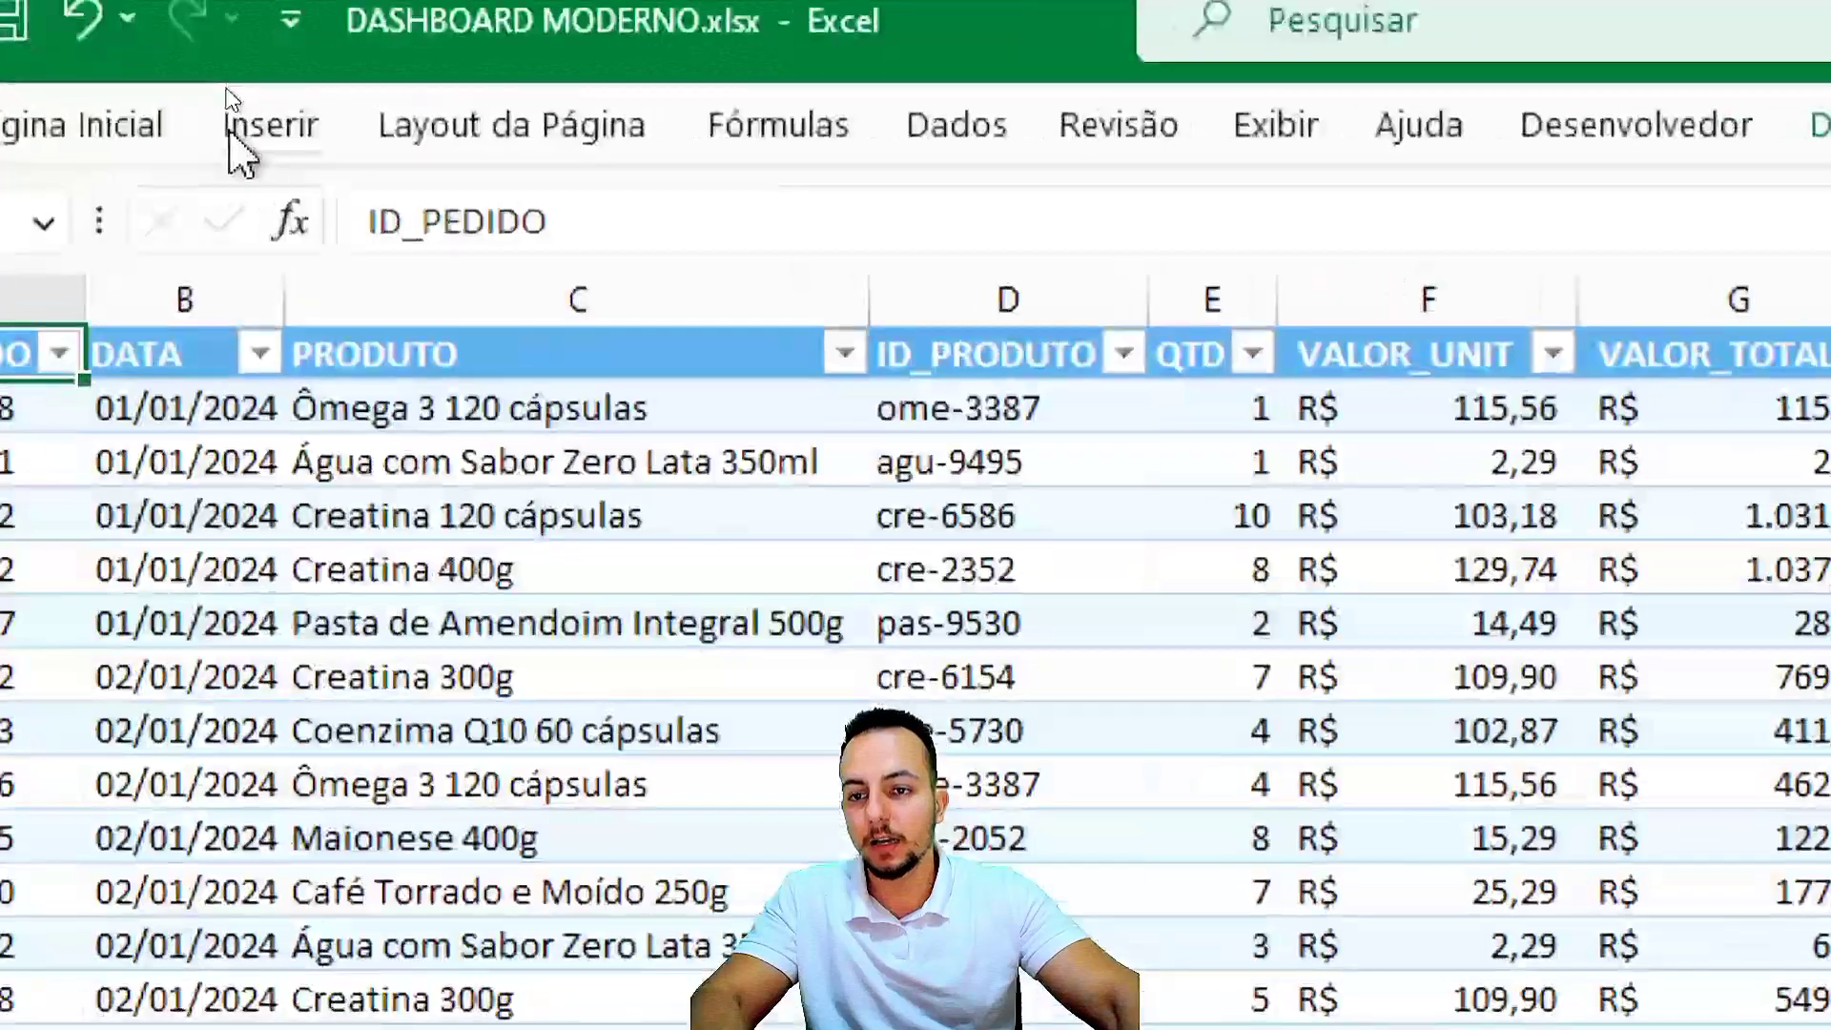
Create a pivot table from Tabela1 at cell B2 of the existing PLANILHA DE ANÁLISES sheet and widen its field list.
{"action": "left_click", "coordinate": [246, 85]}
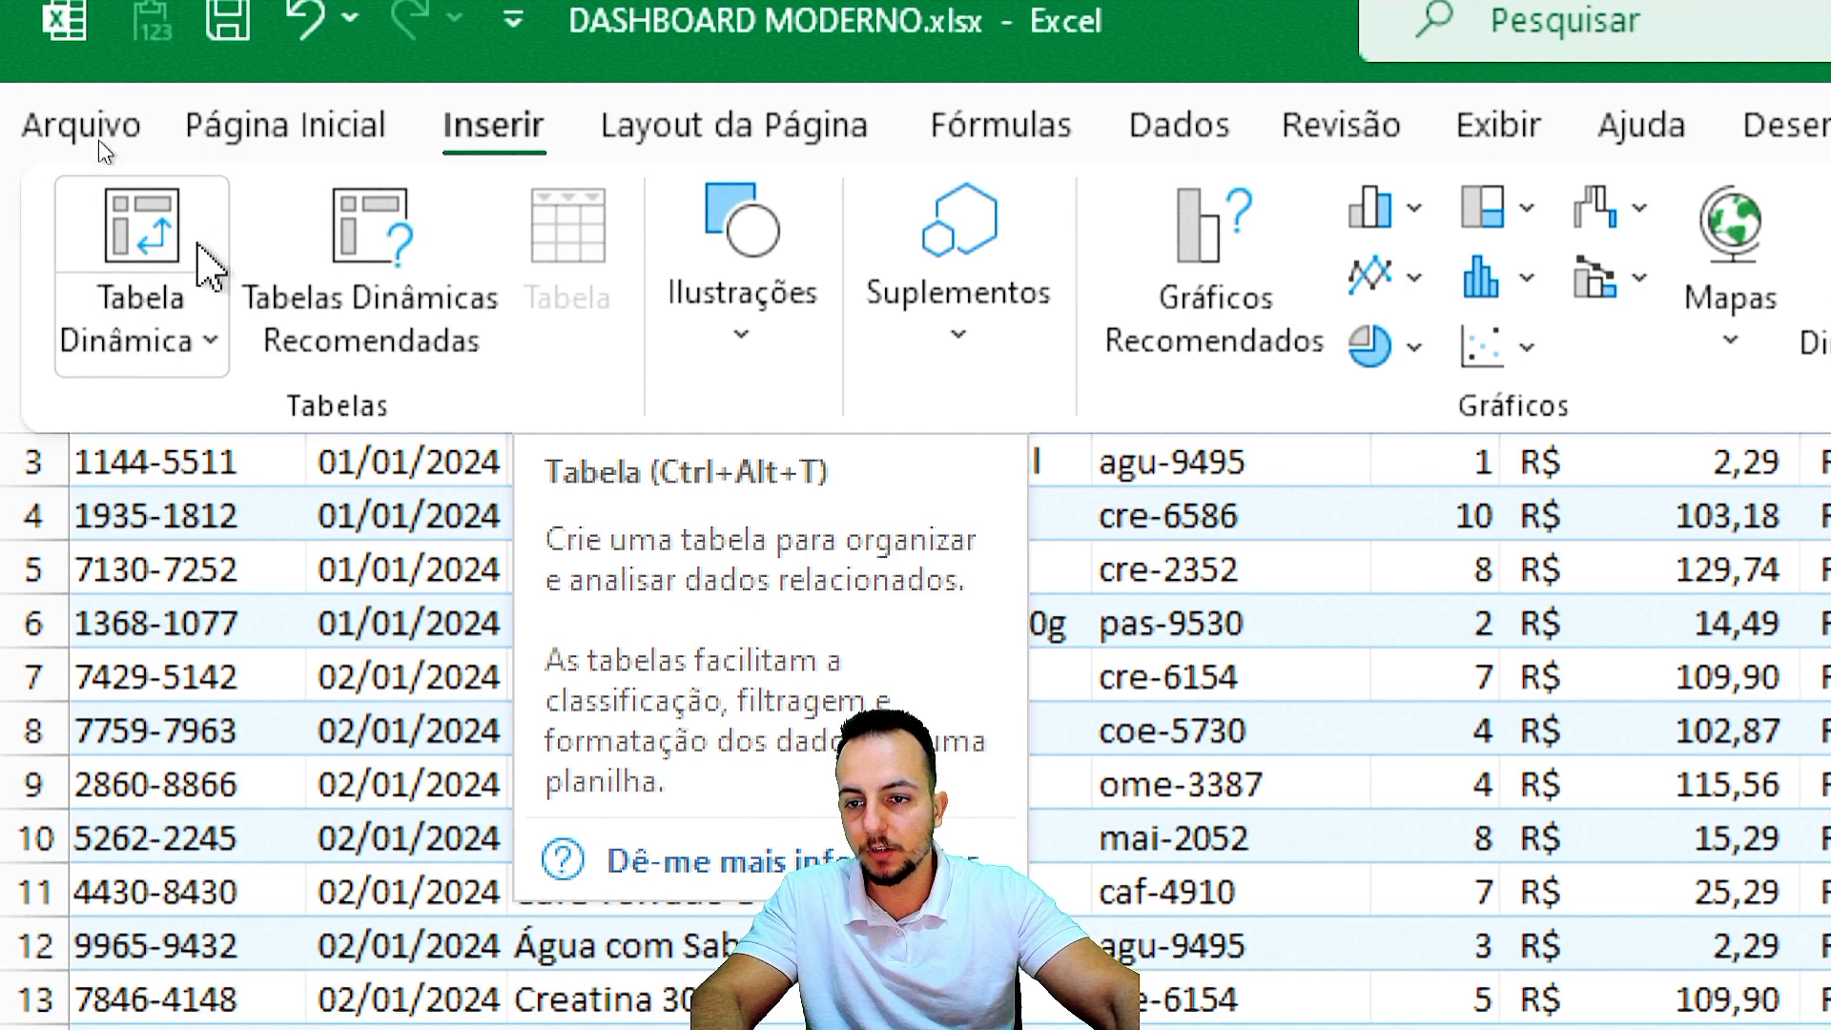
{"action": "left_click", "coordinate": [198, 341]}
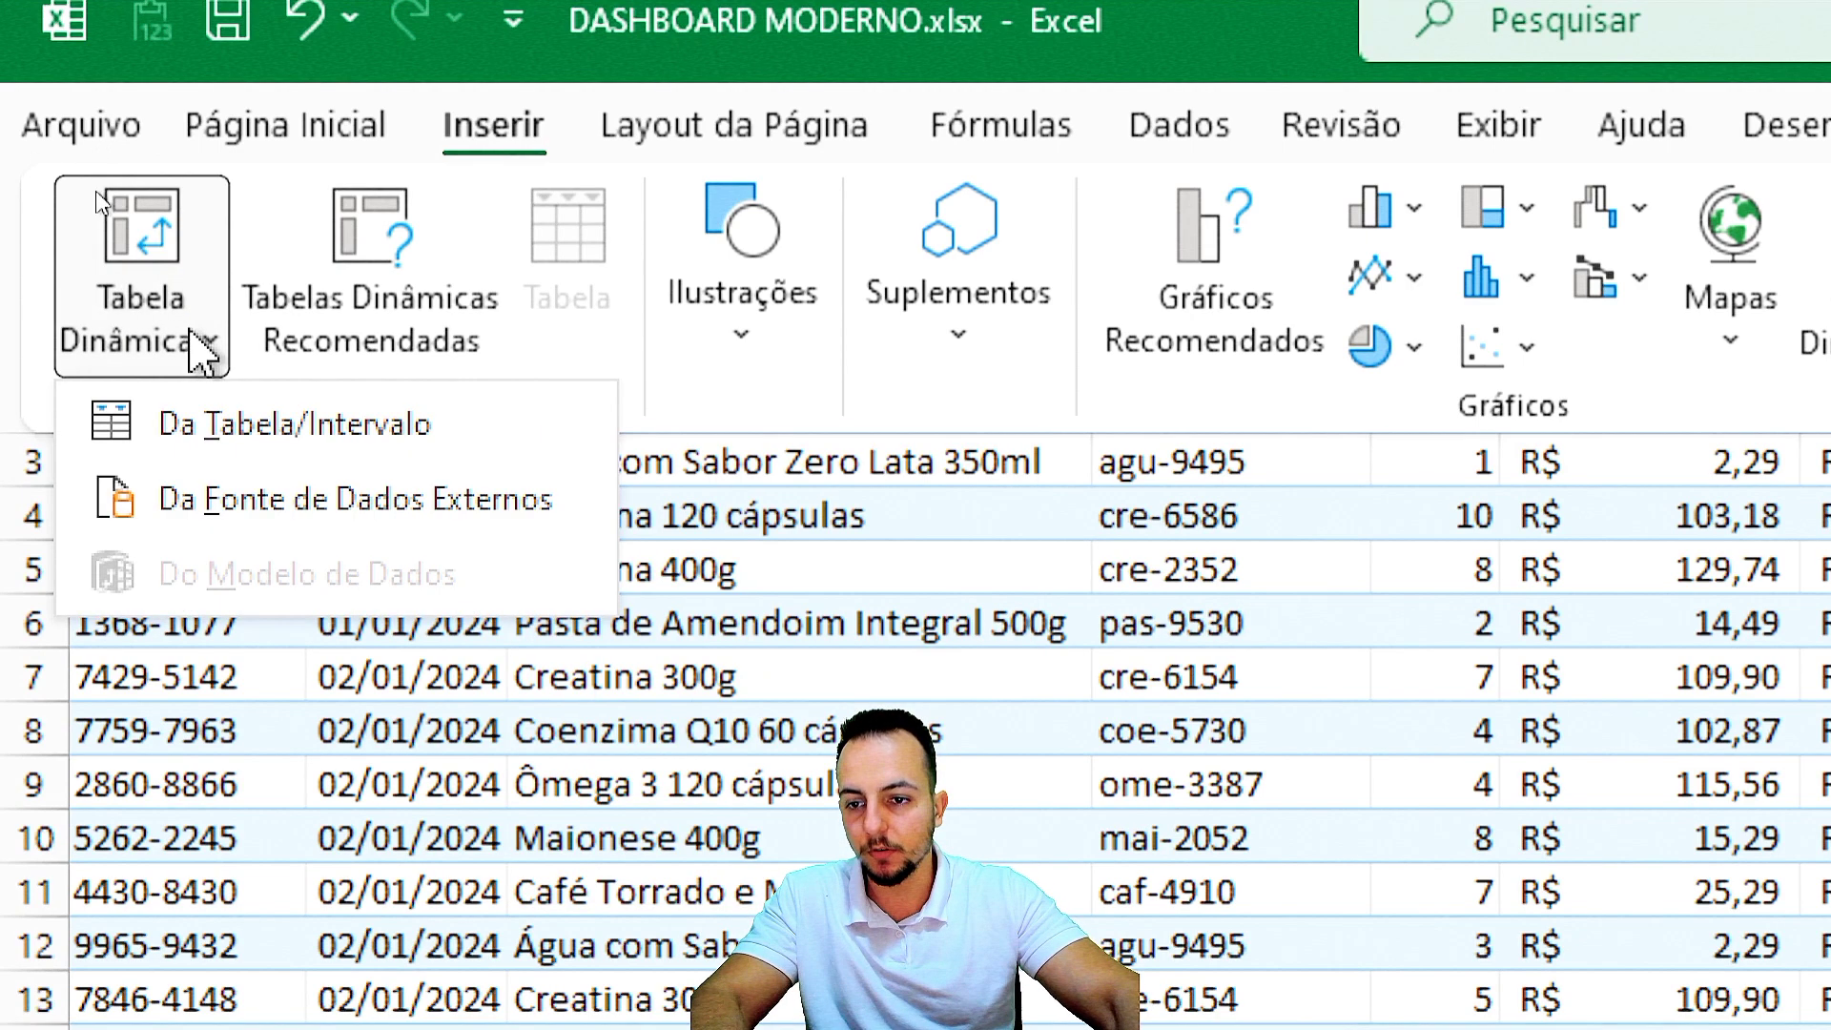
{"action": "left_click", "coordinate": [217, 435]}
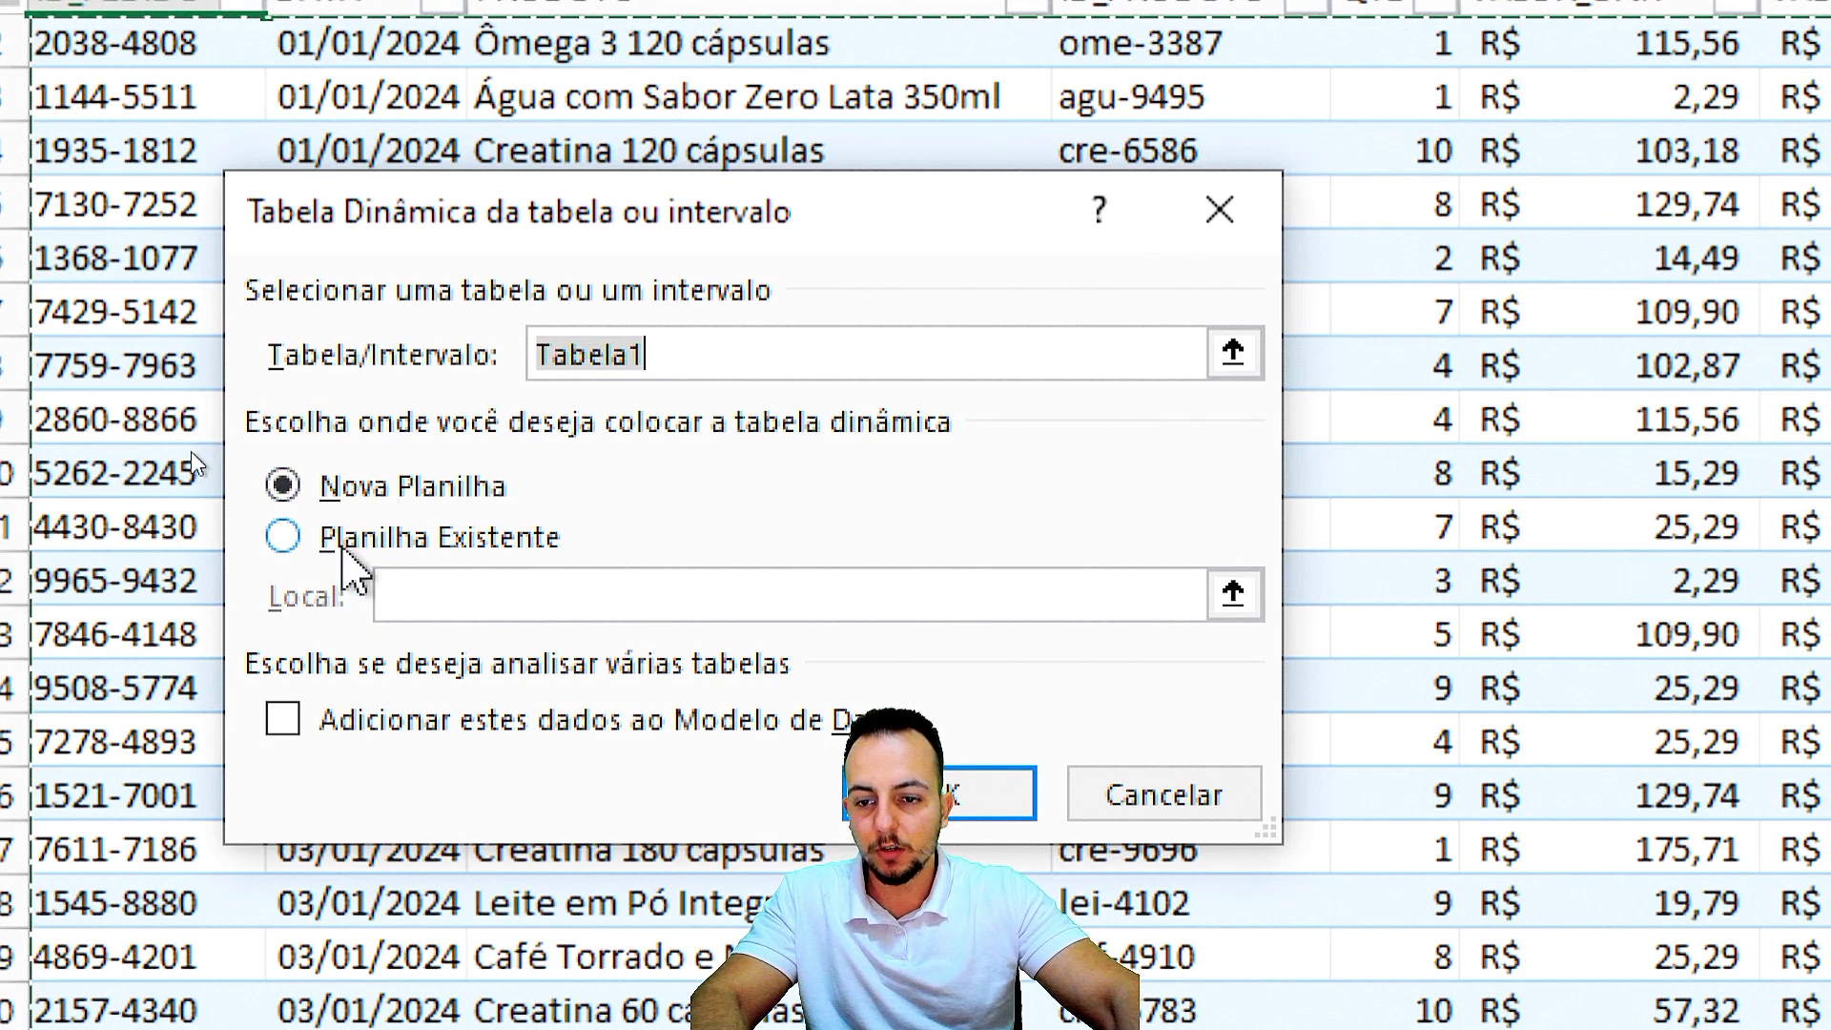
{"action": "left_click", "coordinate": [353, 540]}
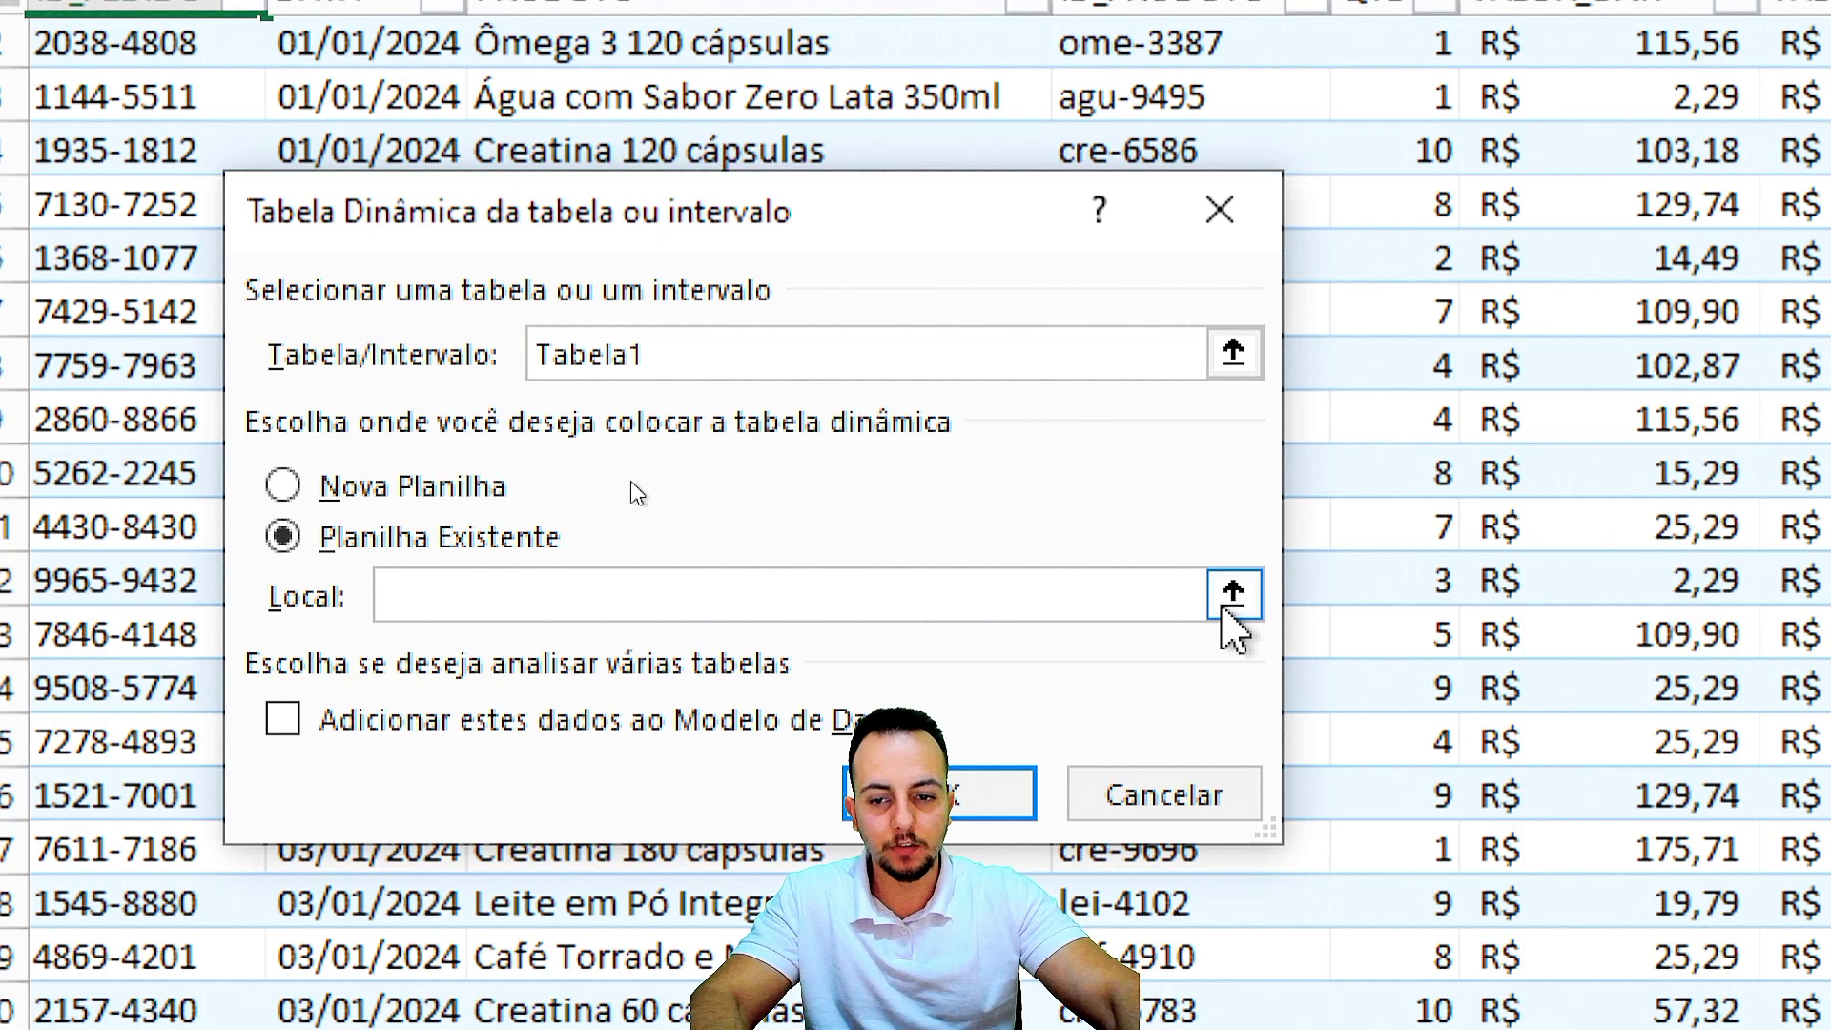
{"action": "left_click", "coordinate": [1233, 593]}
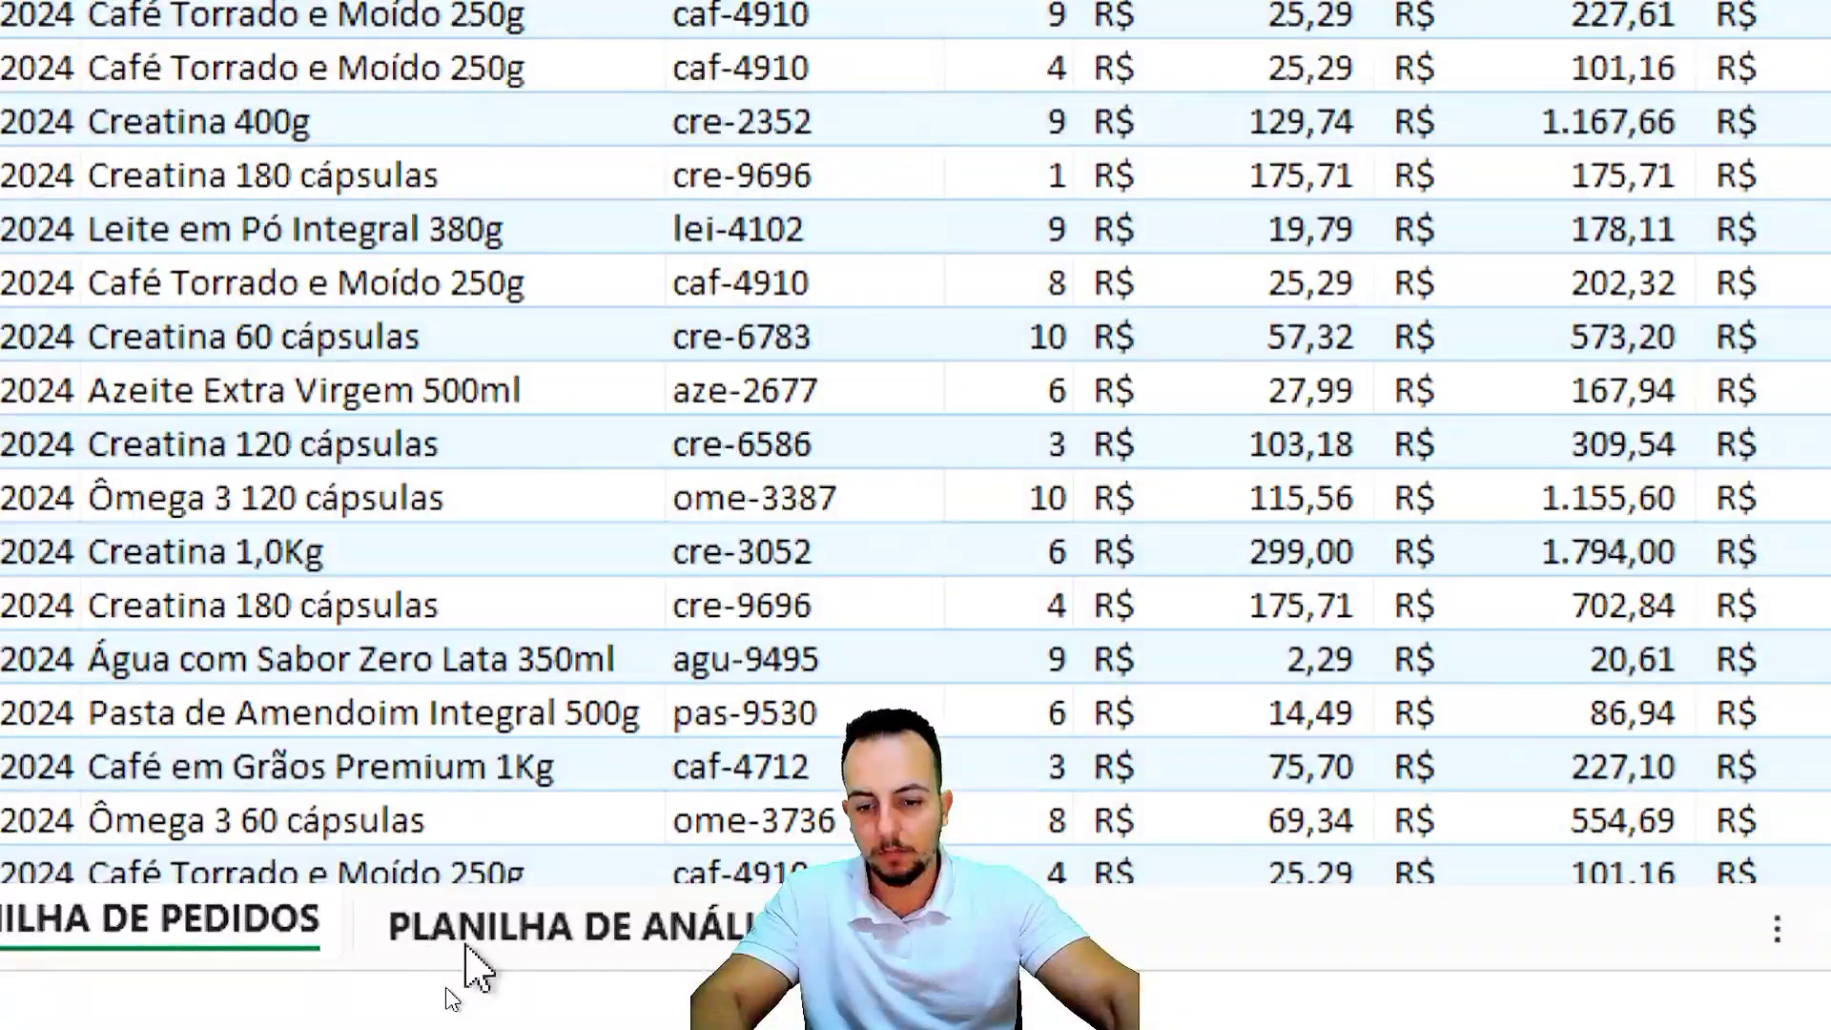
{"action": "left_click", "coordinate": [448, 958]}
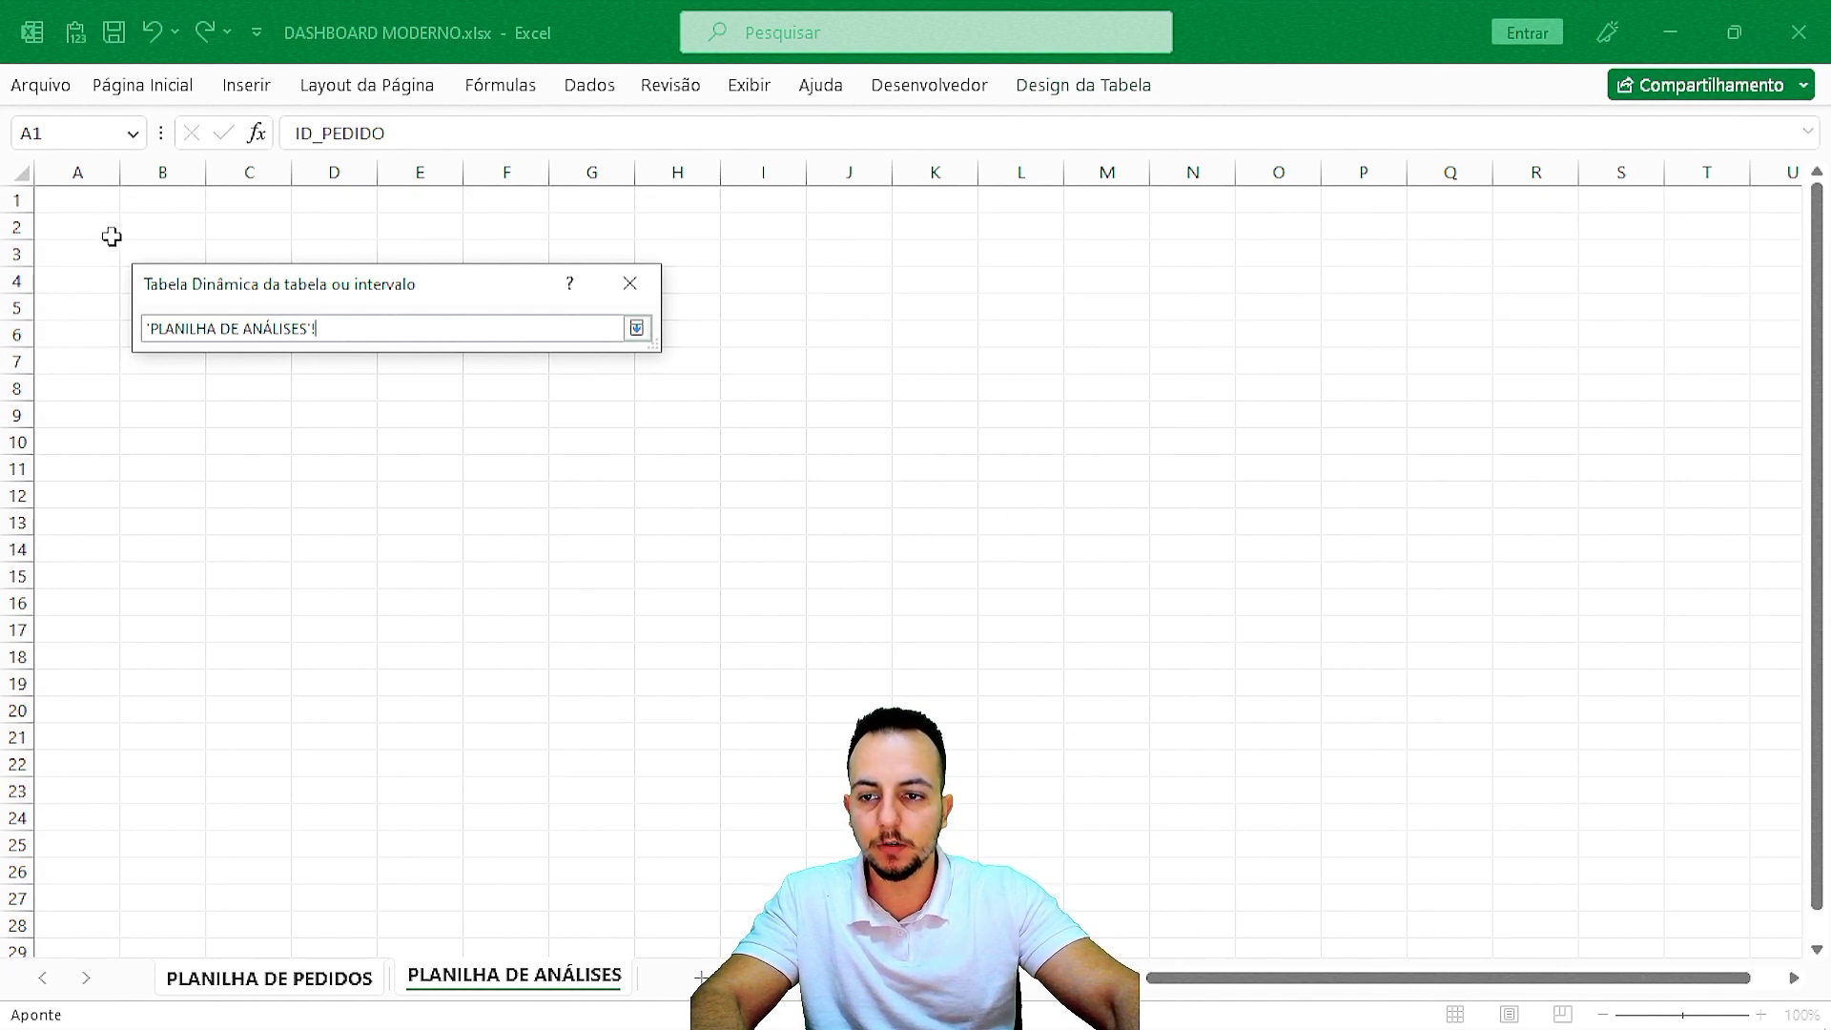
{"action": "left_click", "coordinate": [121, 227]}
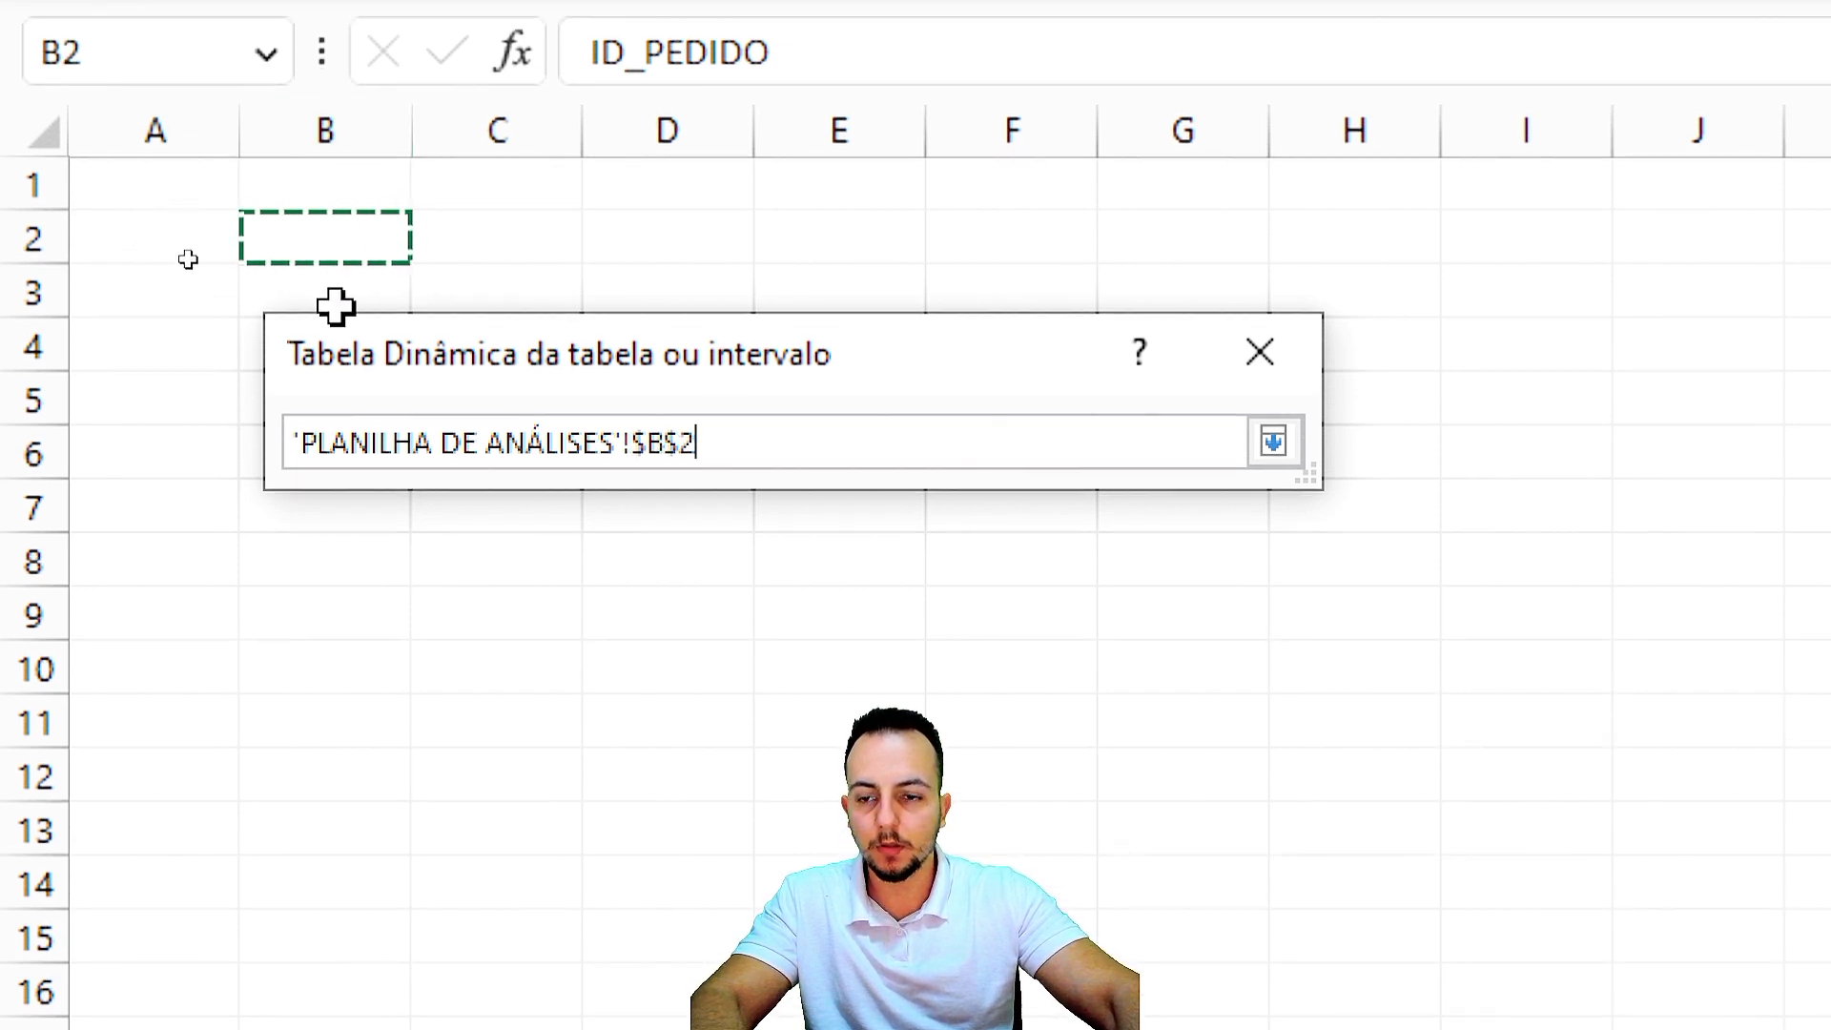
{"action": "left_click", "coordinate": [1274, 441]}
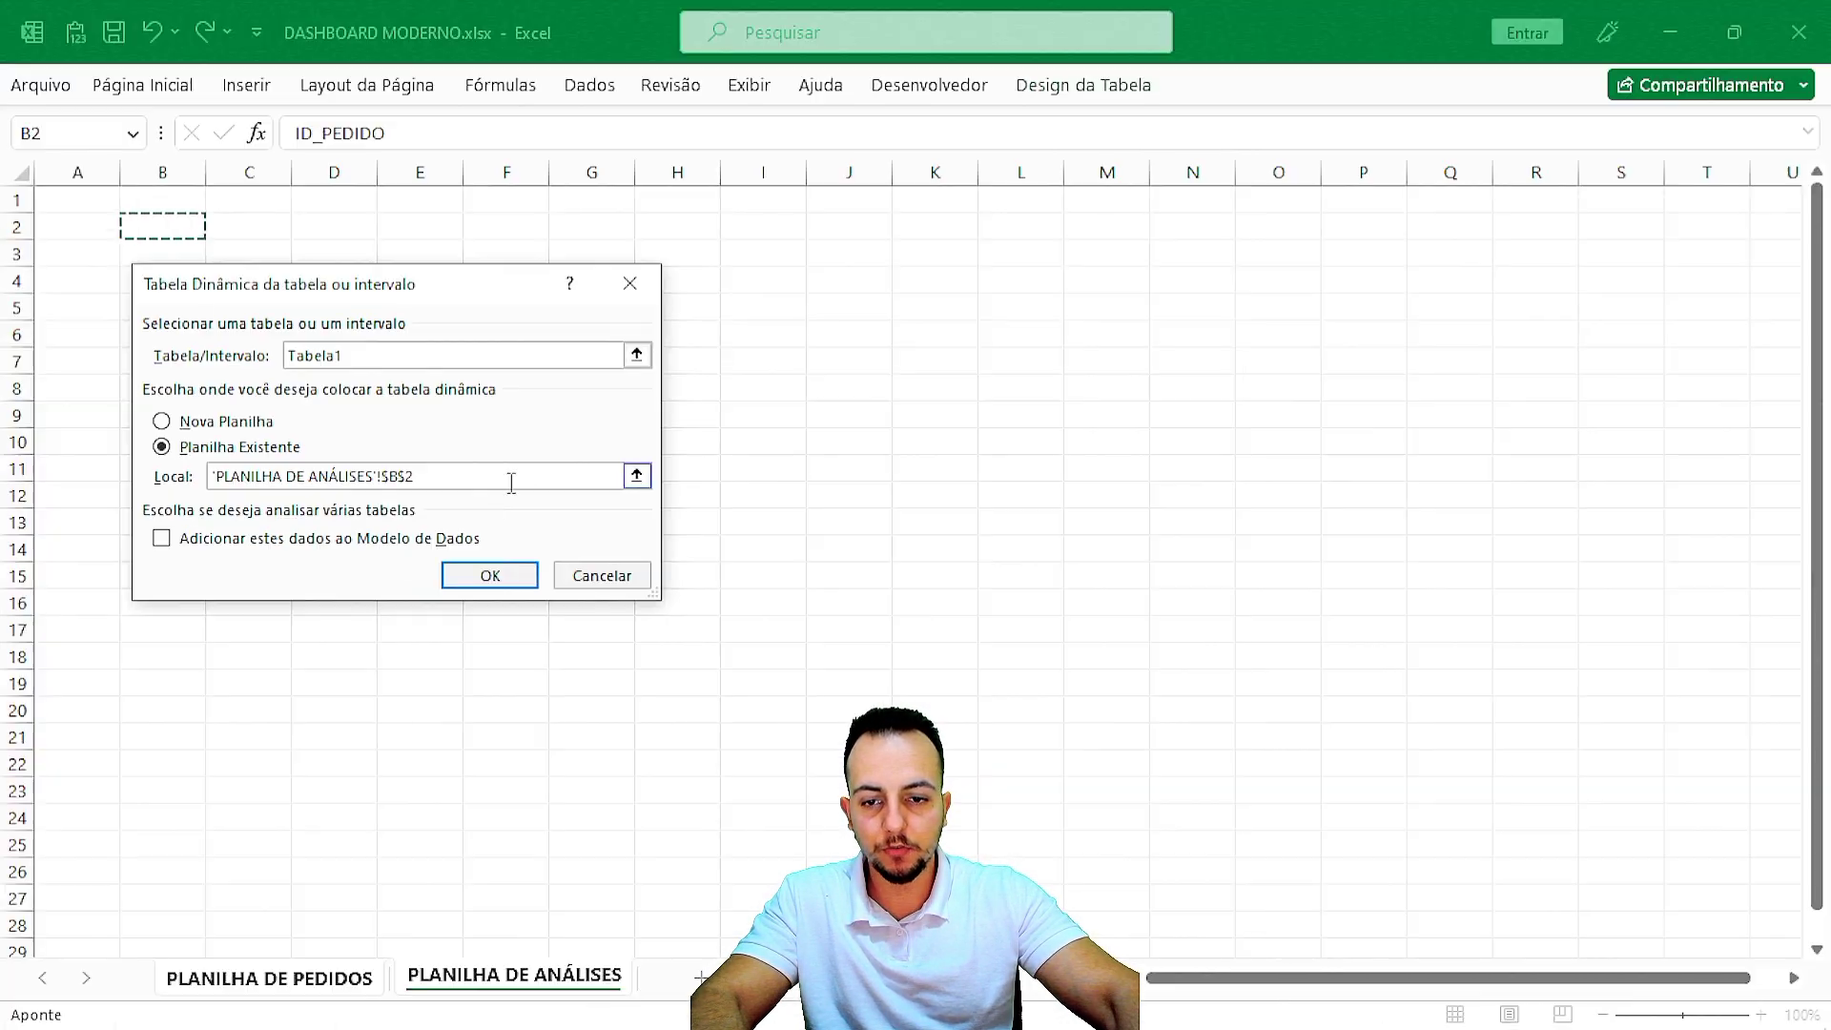
{"action": "left_click", "coordinate": [983, 937]}
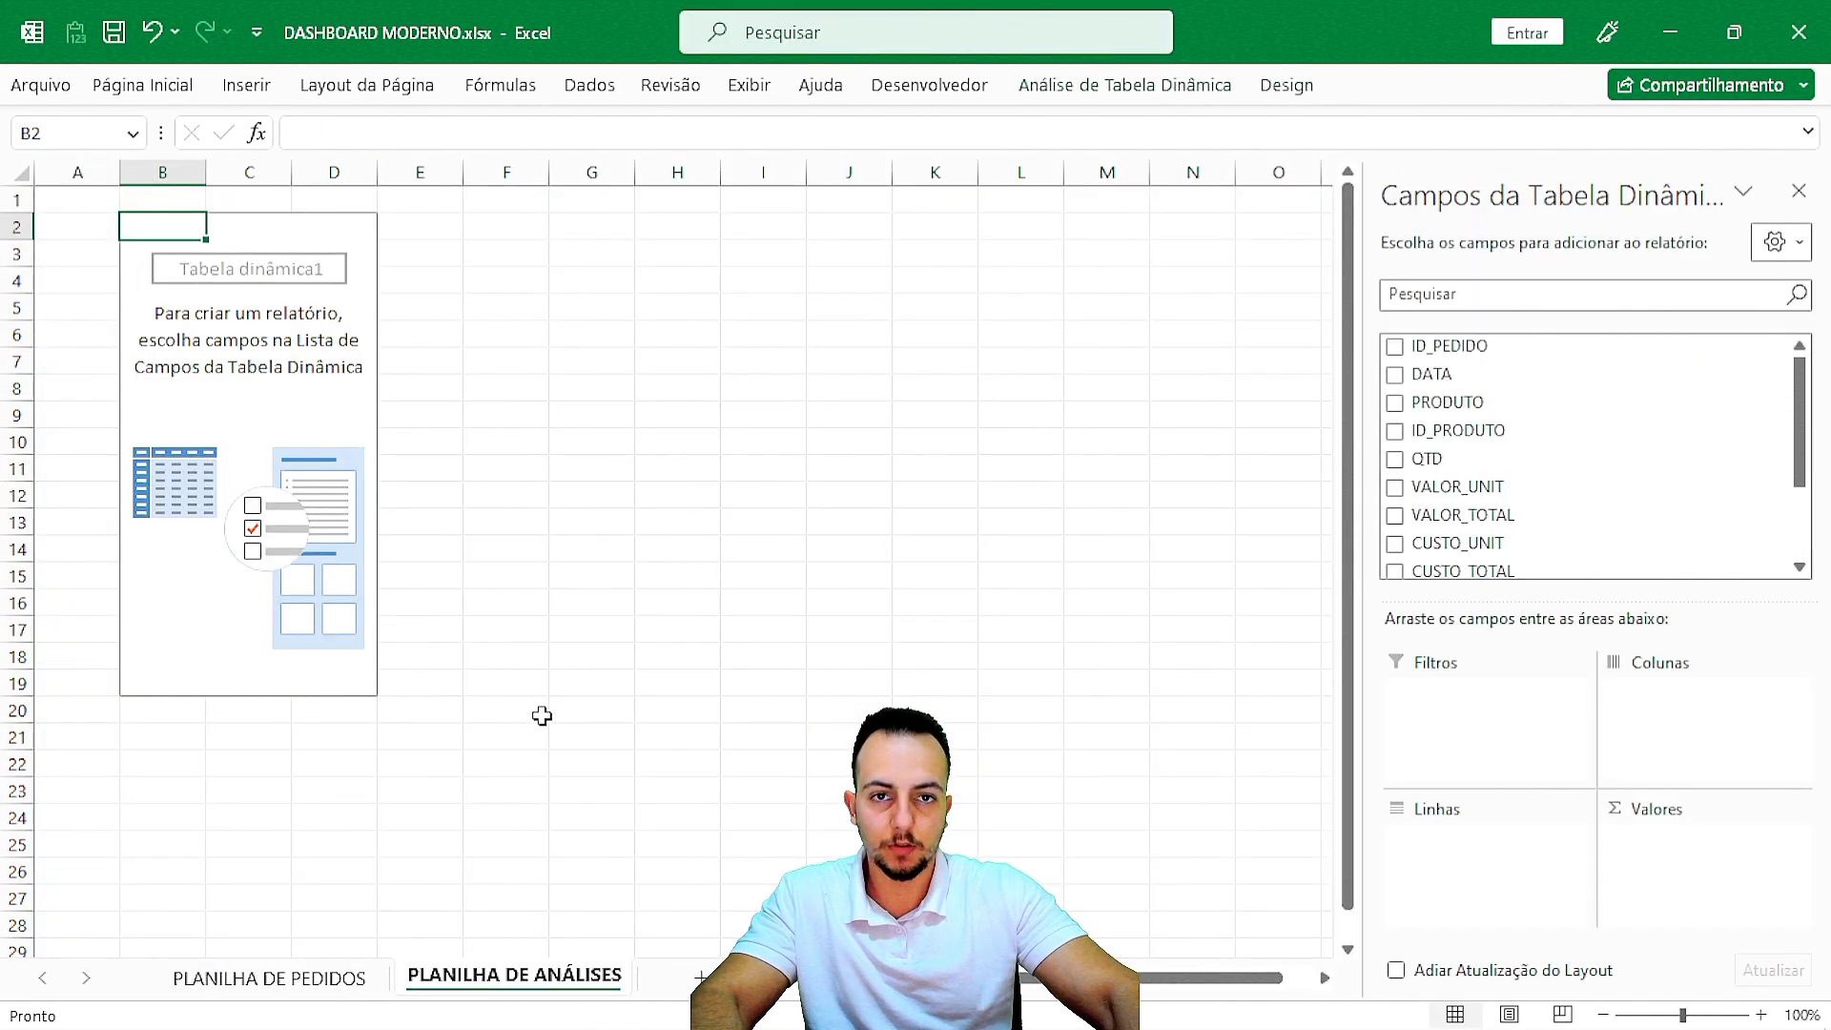
{"action": "left_click_drag", "start_coordinate": [1373, 454], "coordinate": [1078, 519]}
{"action": "key", "text": "ctrl+2"}
{"action": "left_click_drag", "start_coordinate": [93, 186], "coordinate": [392, 745]}
{"action": "left_click_drag", "start_coordinate": [415, 599], "coordinate": [544, 568]}
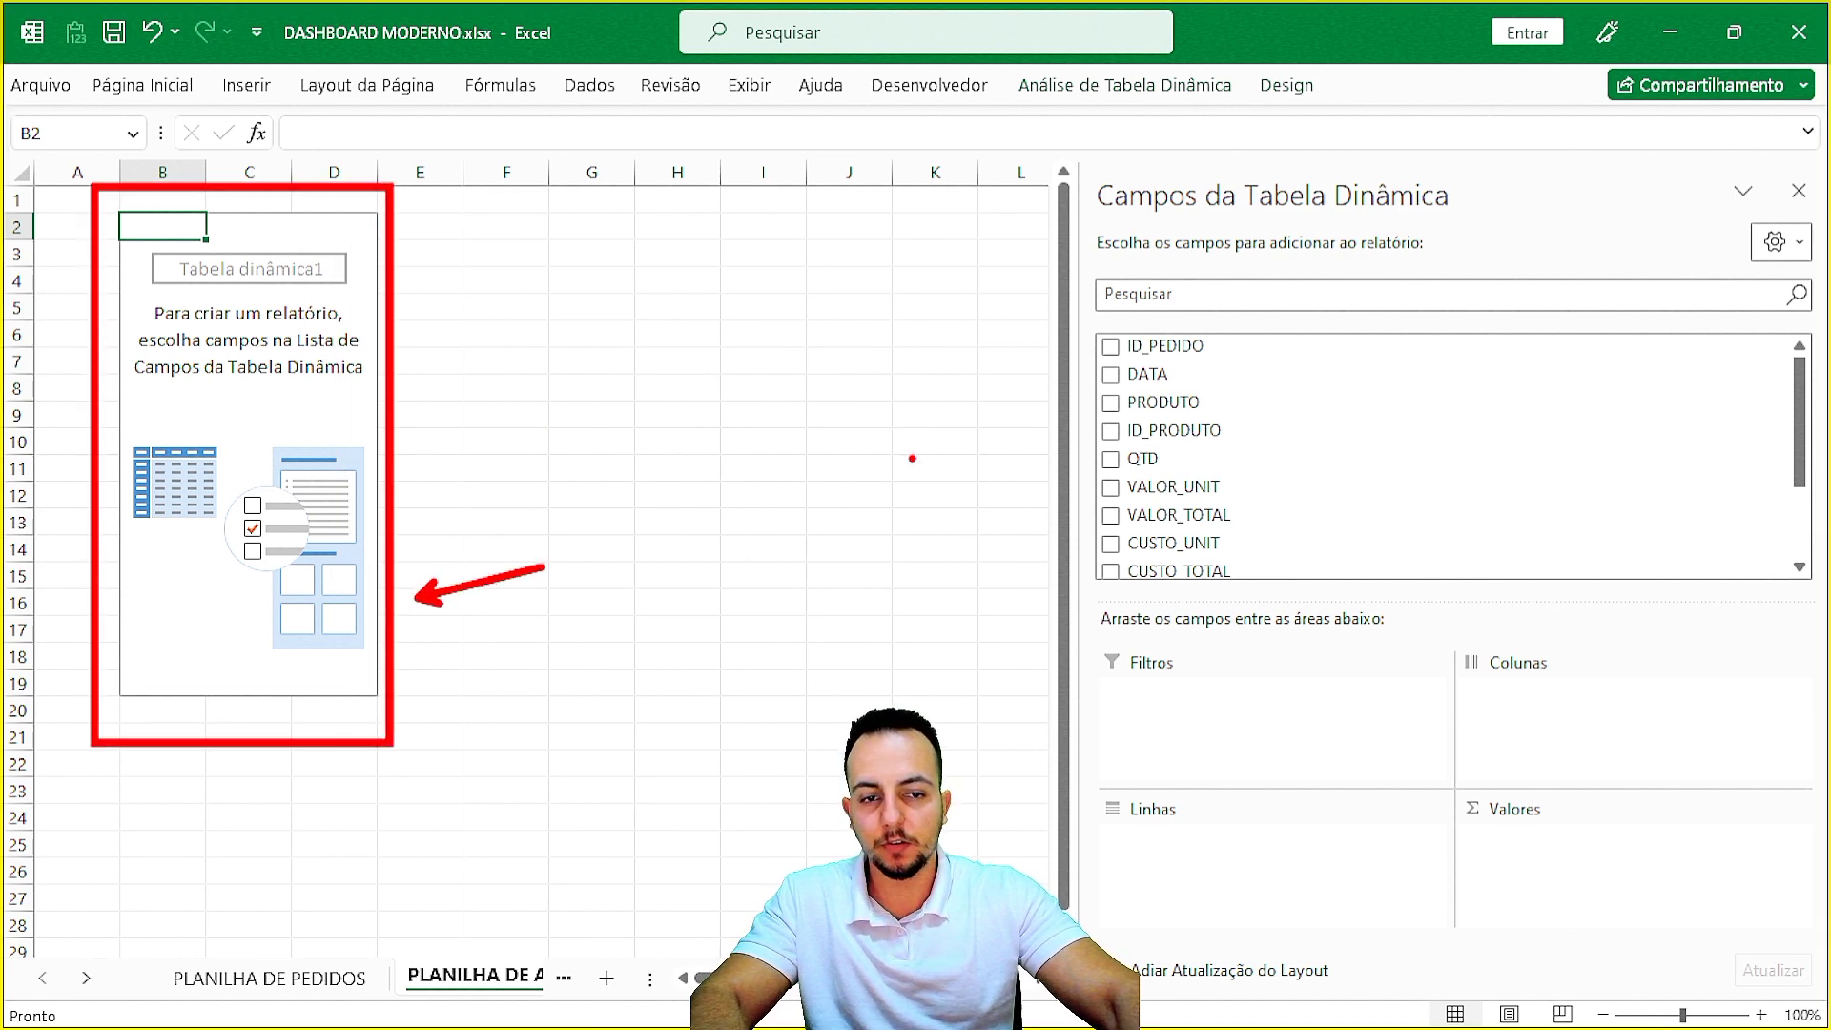
{"action": "key", "text": "e"}
{"action": "left_click_drag", "start_coordinate": [1077, 156], "coordinate": [1822, 953]}
{"action": "left_click_drag", "start_coordinate": [1004, 478], "coordinate": [777, 400]}
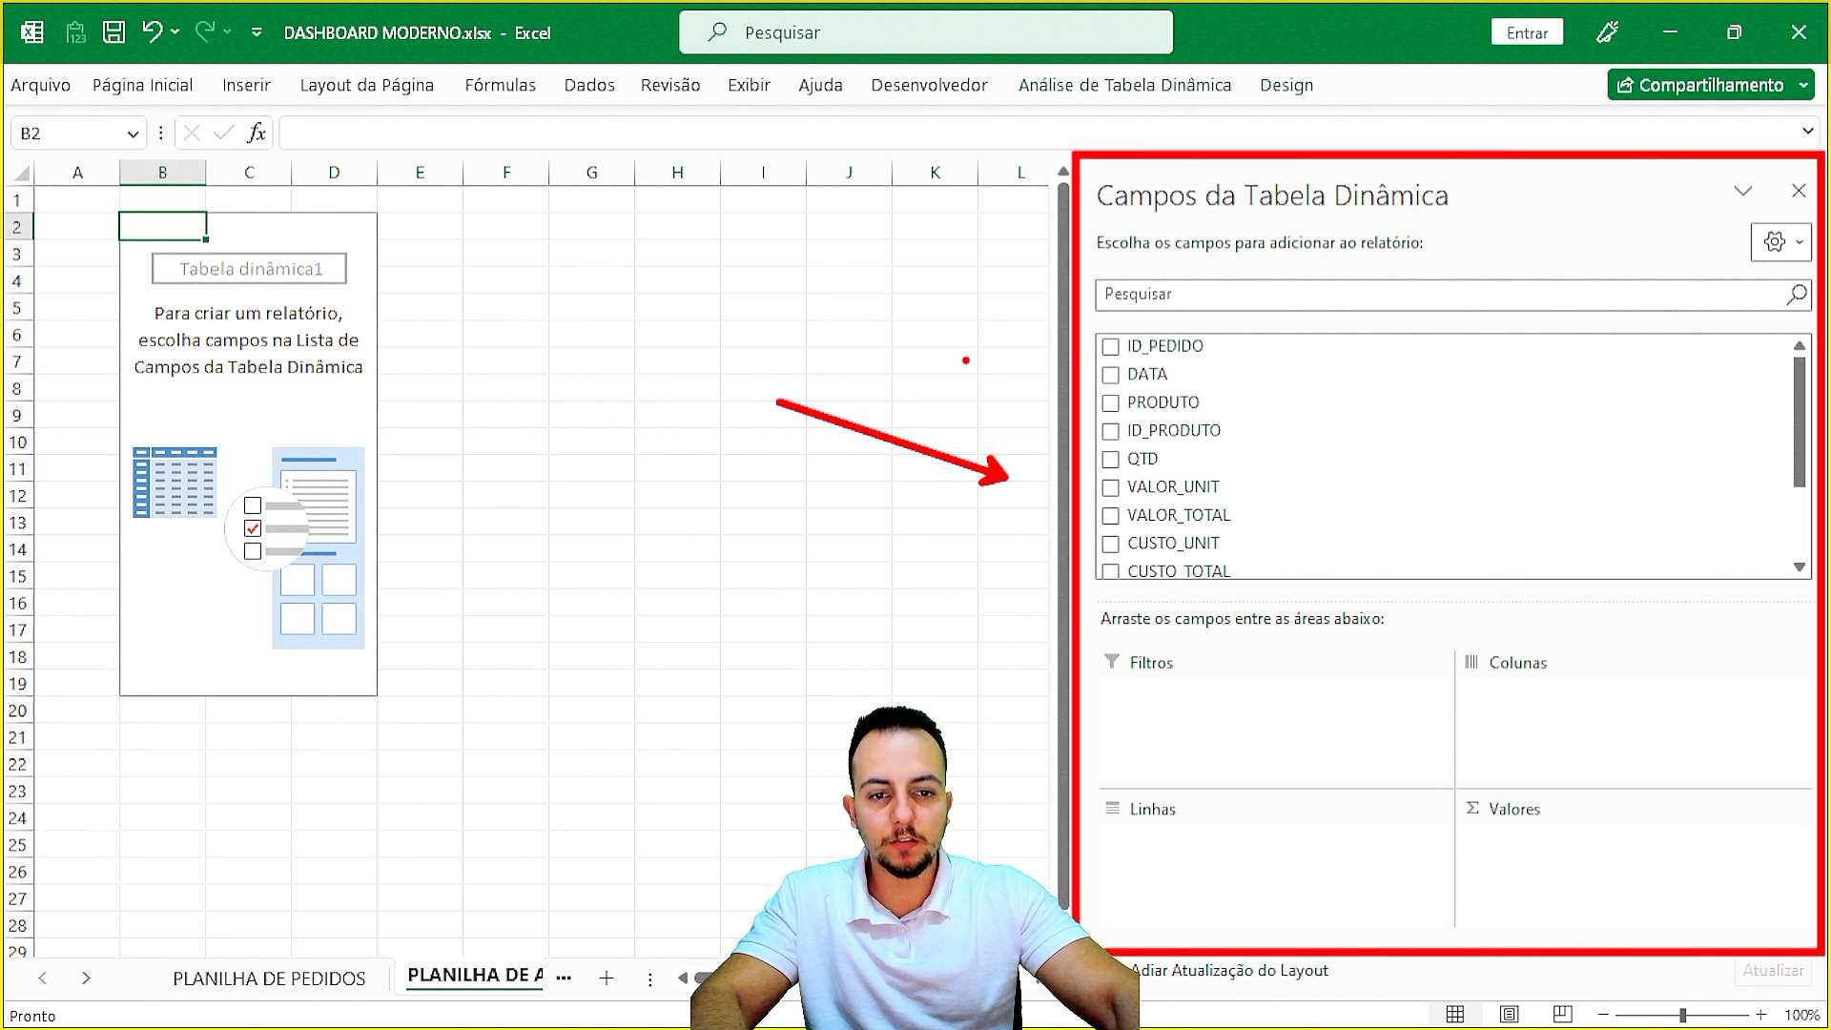
{"action": "mouse_move", "coordinate": [1261, 317]}
{"action": "left_mouse_down"}
{"action": "mouse_move", "coordinate": [1187, 296]}
{"action": "mouse_move", "coordinate": [1320, 448]}
{"action": "mouse_move", "coordinate": [1049, 572]}
{"action": "mouse_move", "coordinate": [1101, 609]}
{"action": "mouse_move", "coordinate": [1025, 429]}
{"action": "mouse_move", "coordinate": [1192, 297]}
{"action": "left_mouse_up"}
{"action": "key", "text": "Escape"}
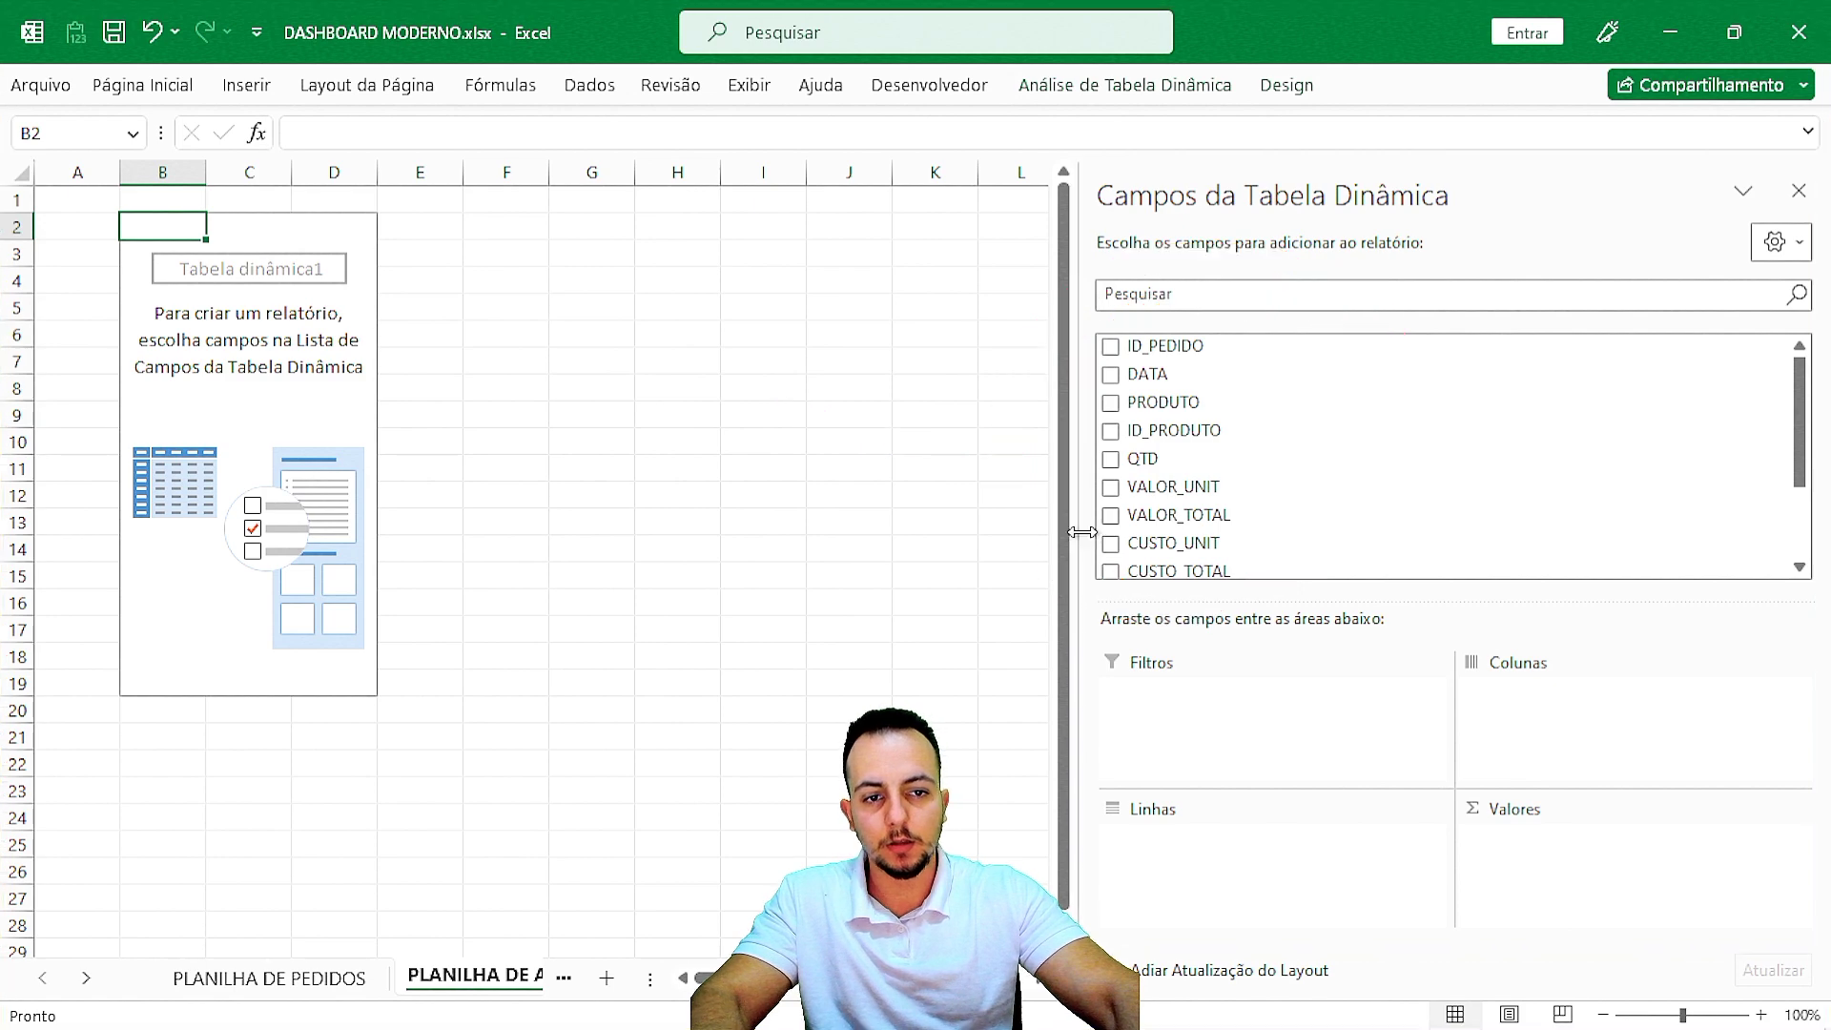
Review the available pivot table fields and place the DATA field in the rows area.
{"action": "key", "text": "ctrl+4"}
{"action": "mouse_move", "coordinate": [1775, 385]}
{"action": "left_mouse_down"}
{"action": "mouse_move", "coordinate": [1777, 413]}
{"action": "mouse_move", "coordinate": [1775, 372]}
{"action": "left_mouse_up"}
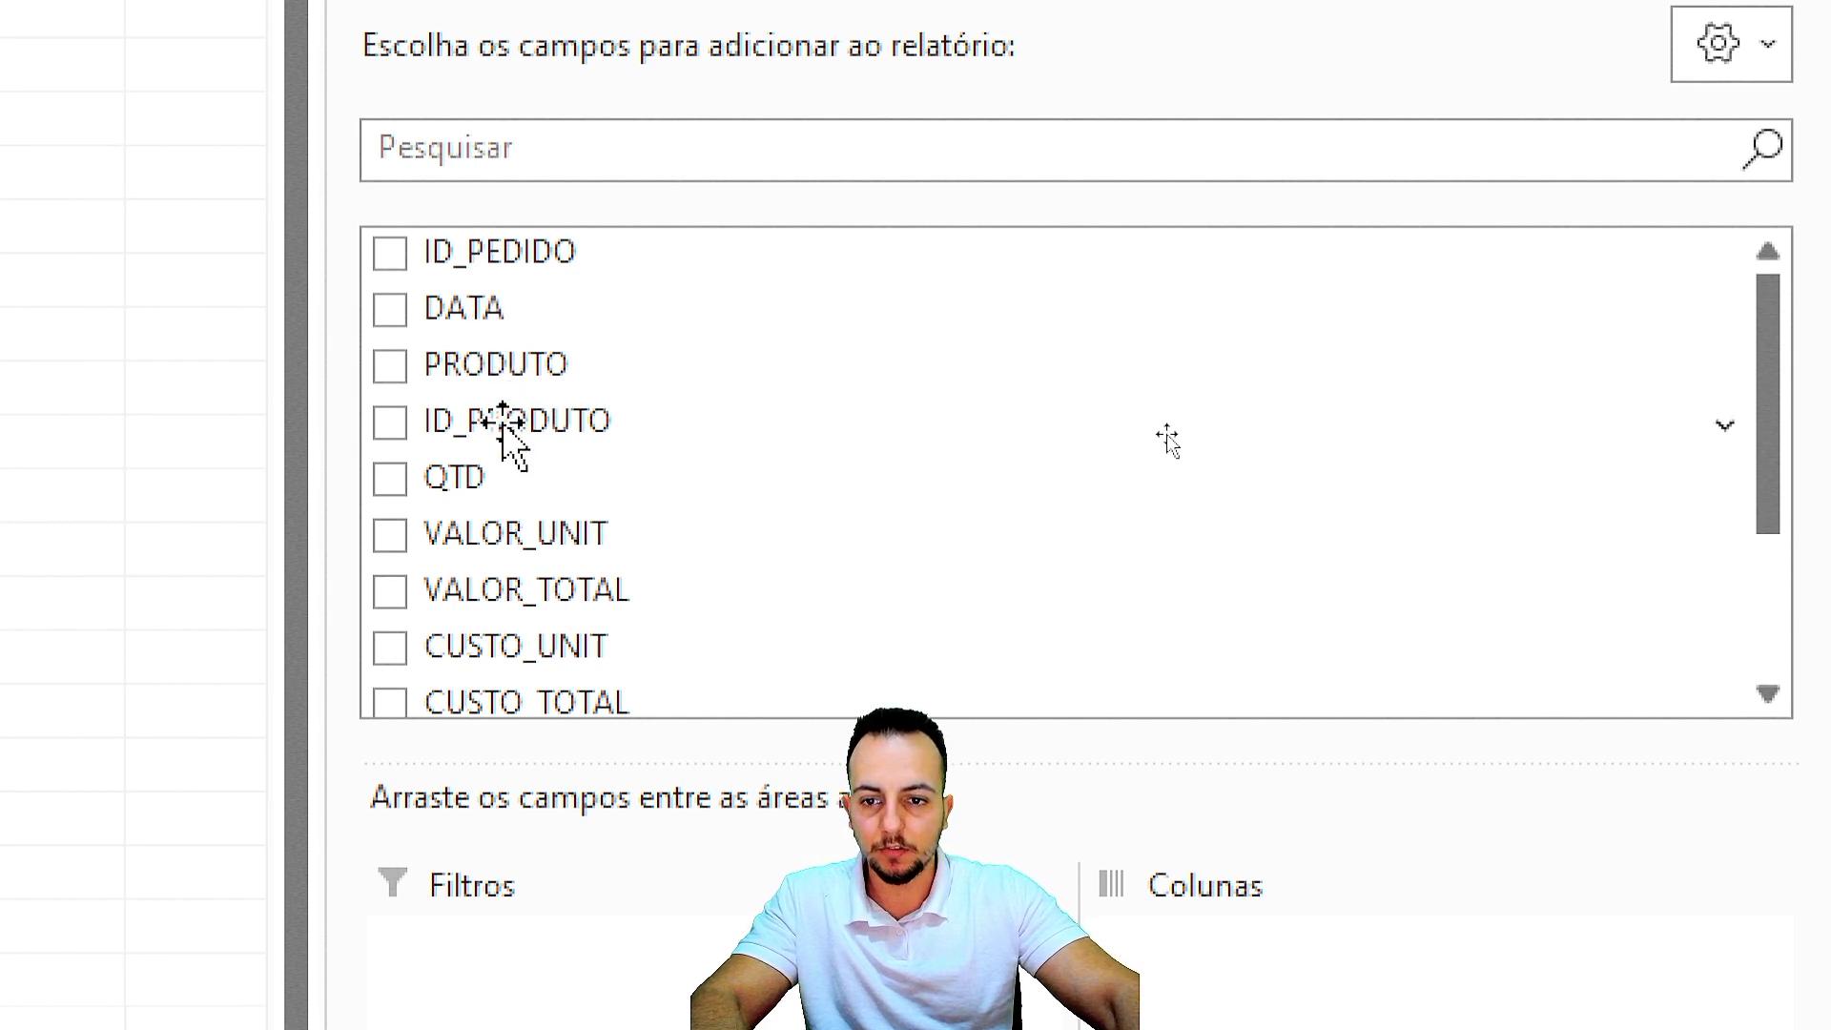
{"action": "scroll", "coordinate": [575, 701], "scroll_direction": "down", "scroll_amount": 3}
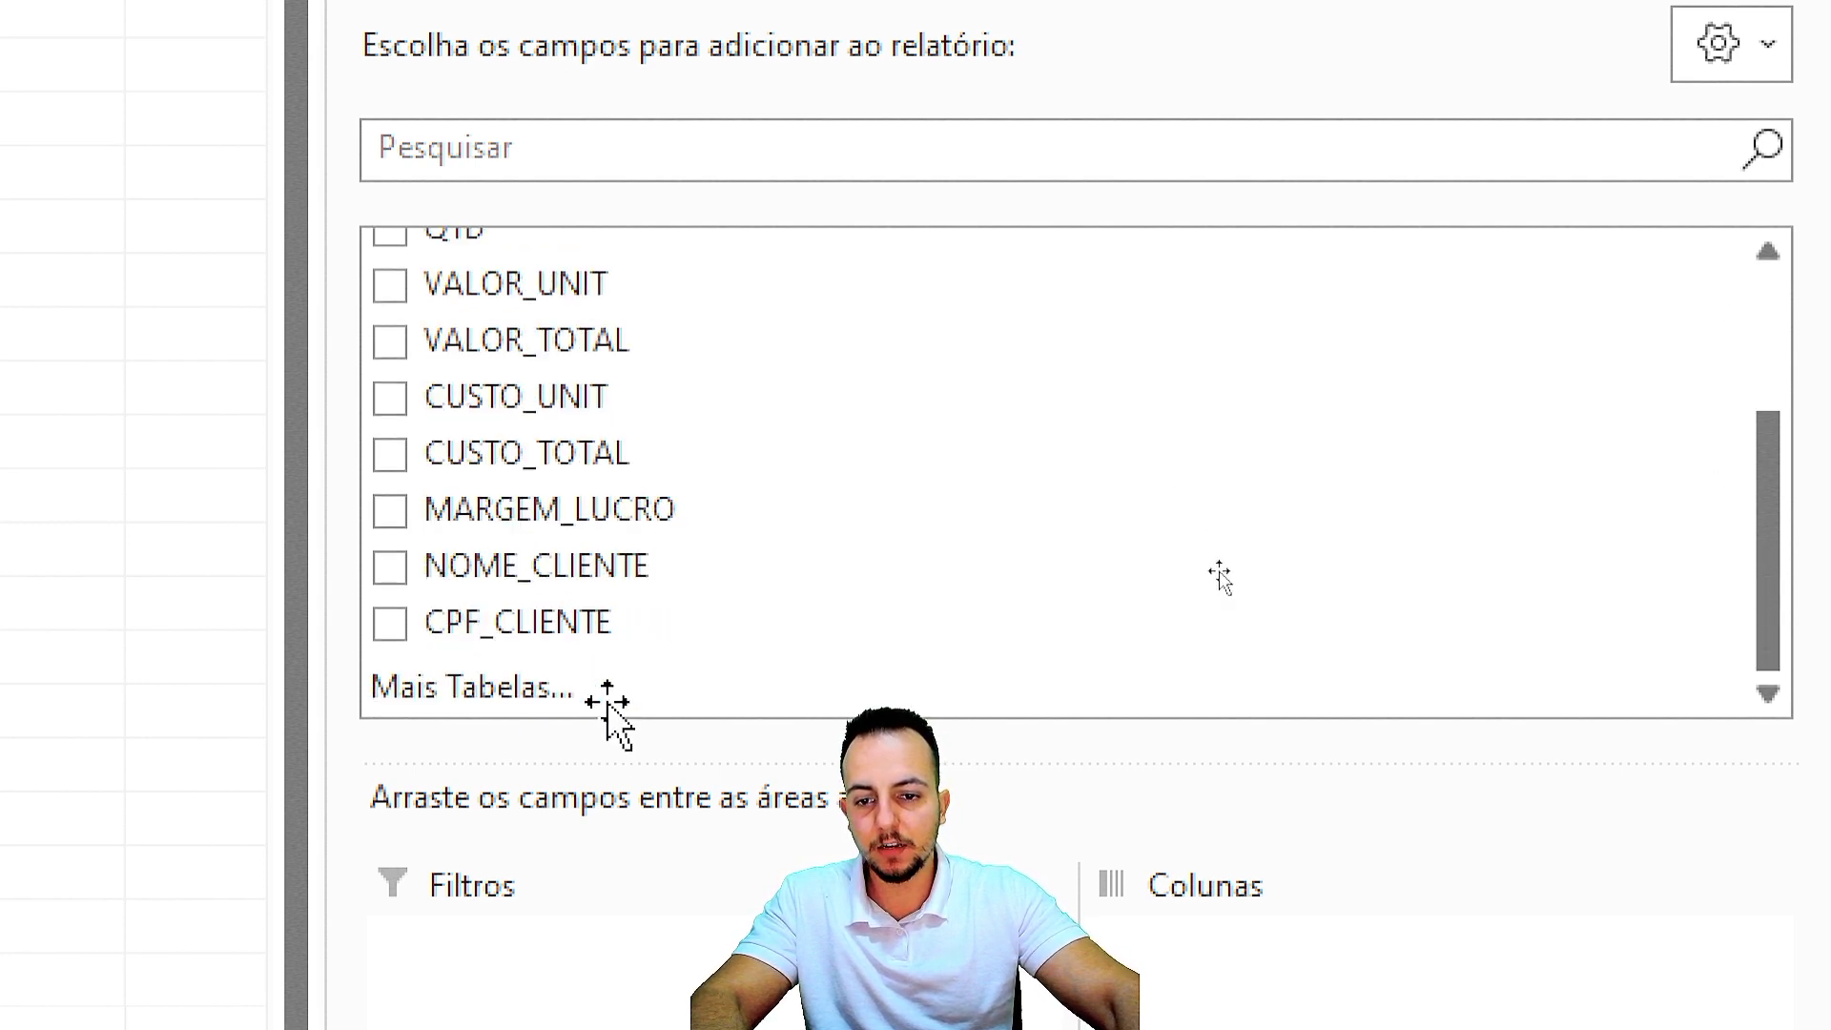
{"action": "scroll", "coordinate": [625, 710], "scroll_direction": "up", "scroll_amount": 3}
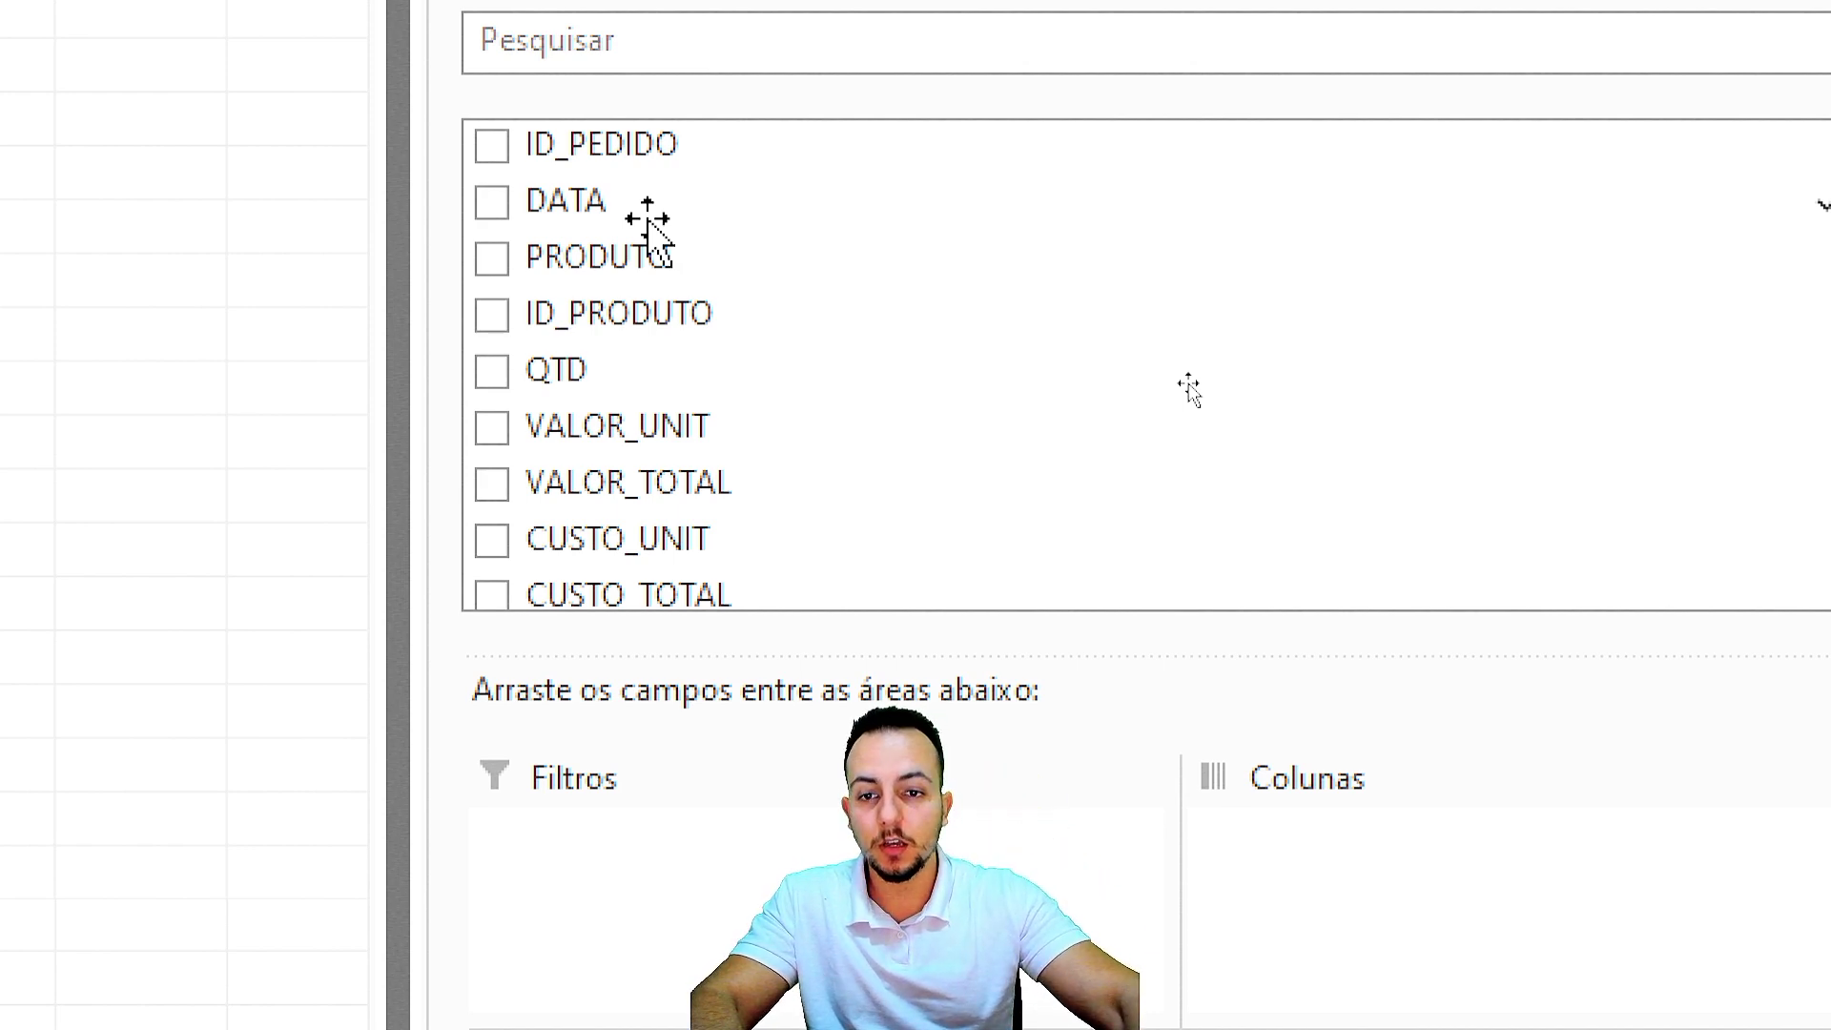
{"action": "left_click_drag", "start_coordinate": [597, 209], "coordinate": [721, 1012]}
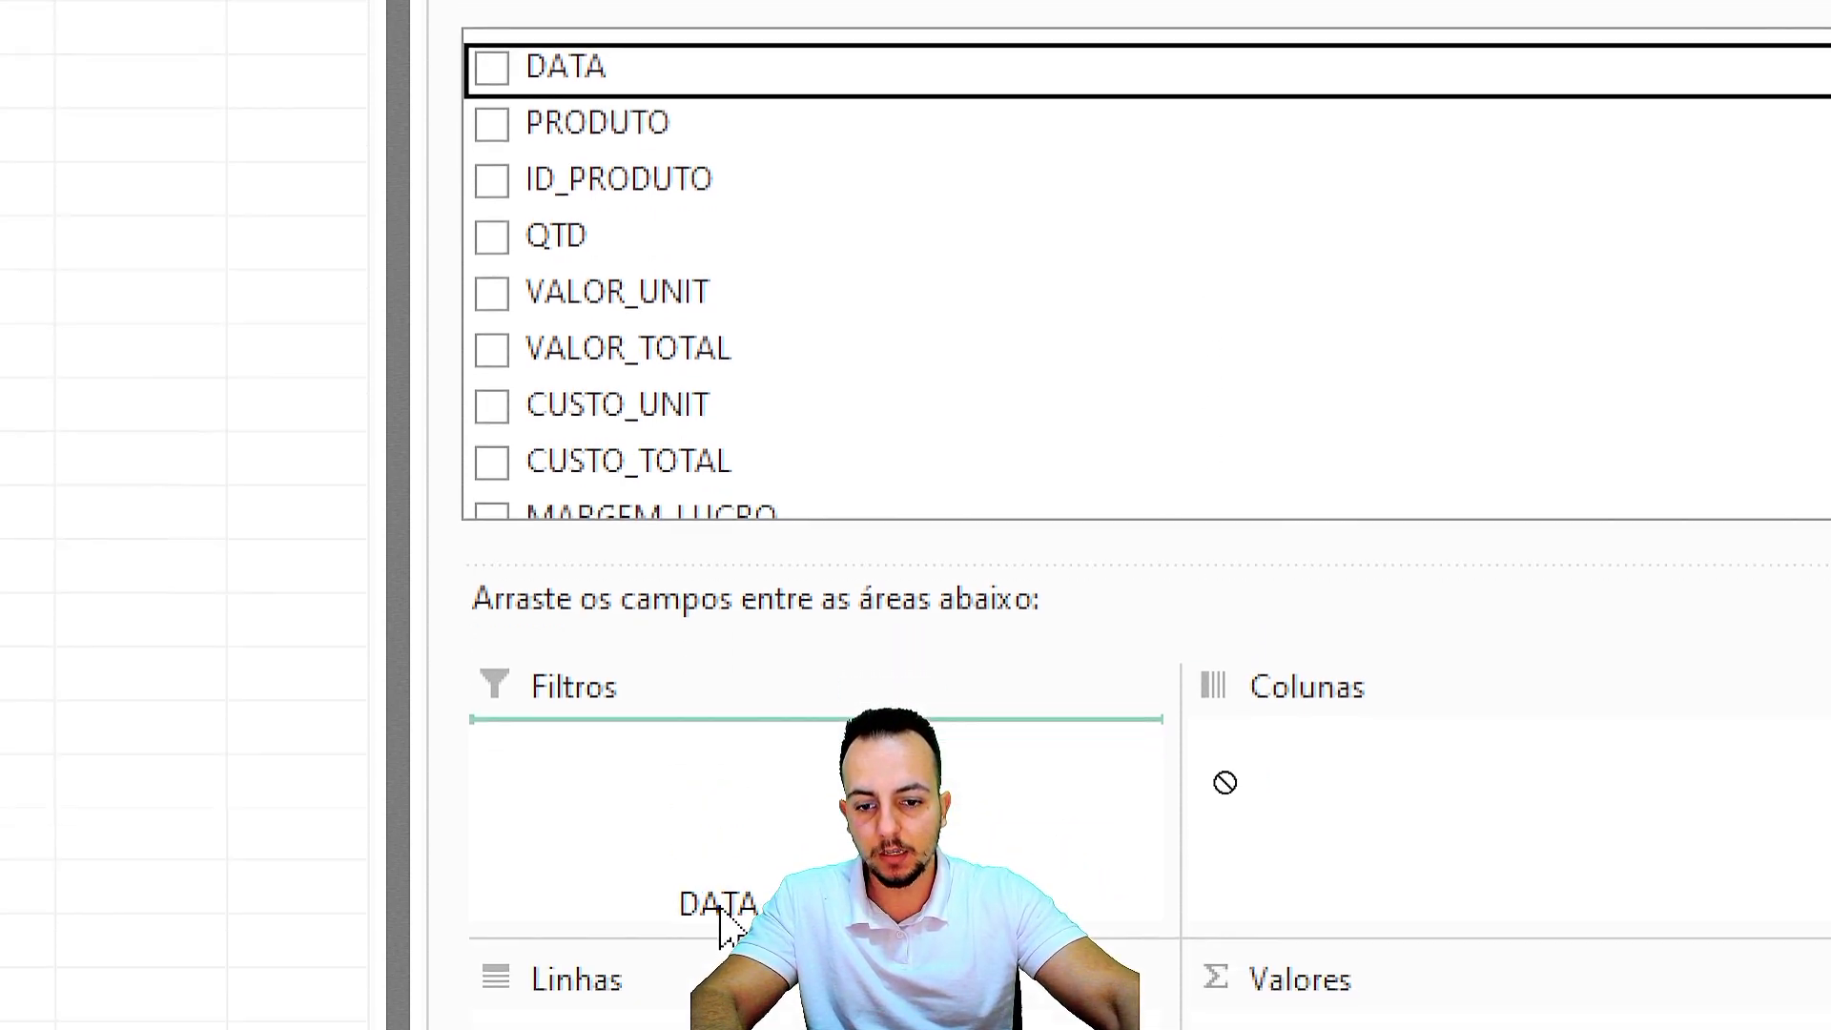
{"action": "left_click_drag", "start_coordinate": [721, 911], "coordinate": [775, 1029]}
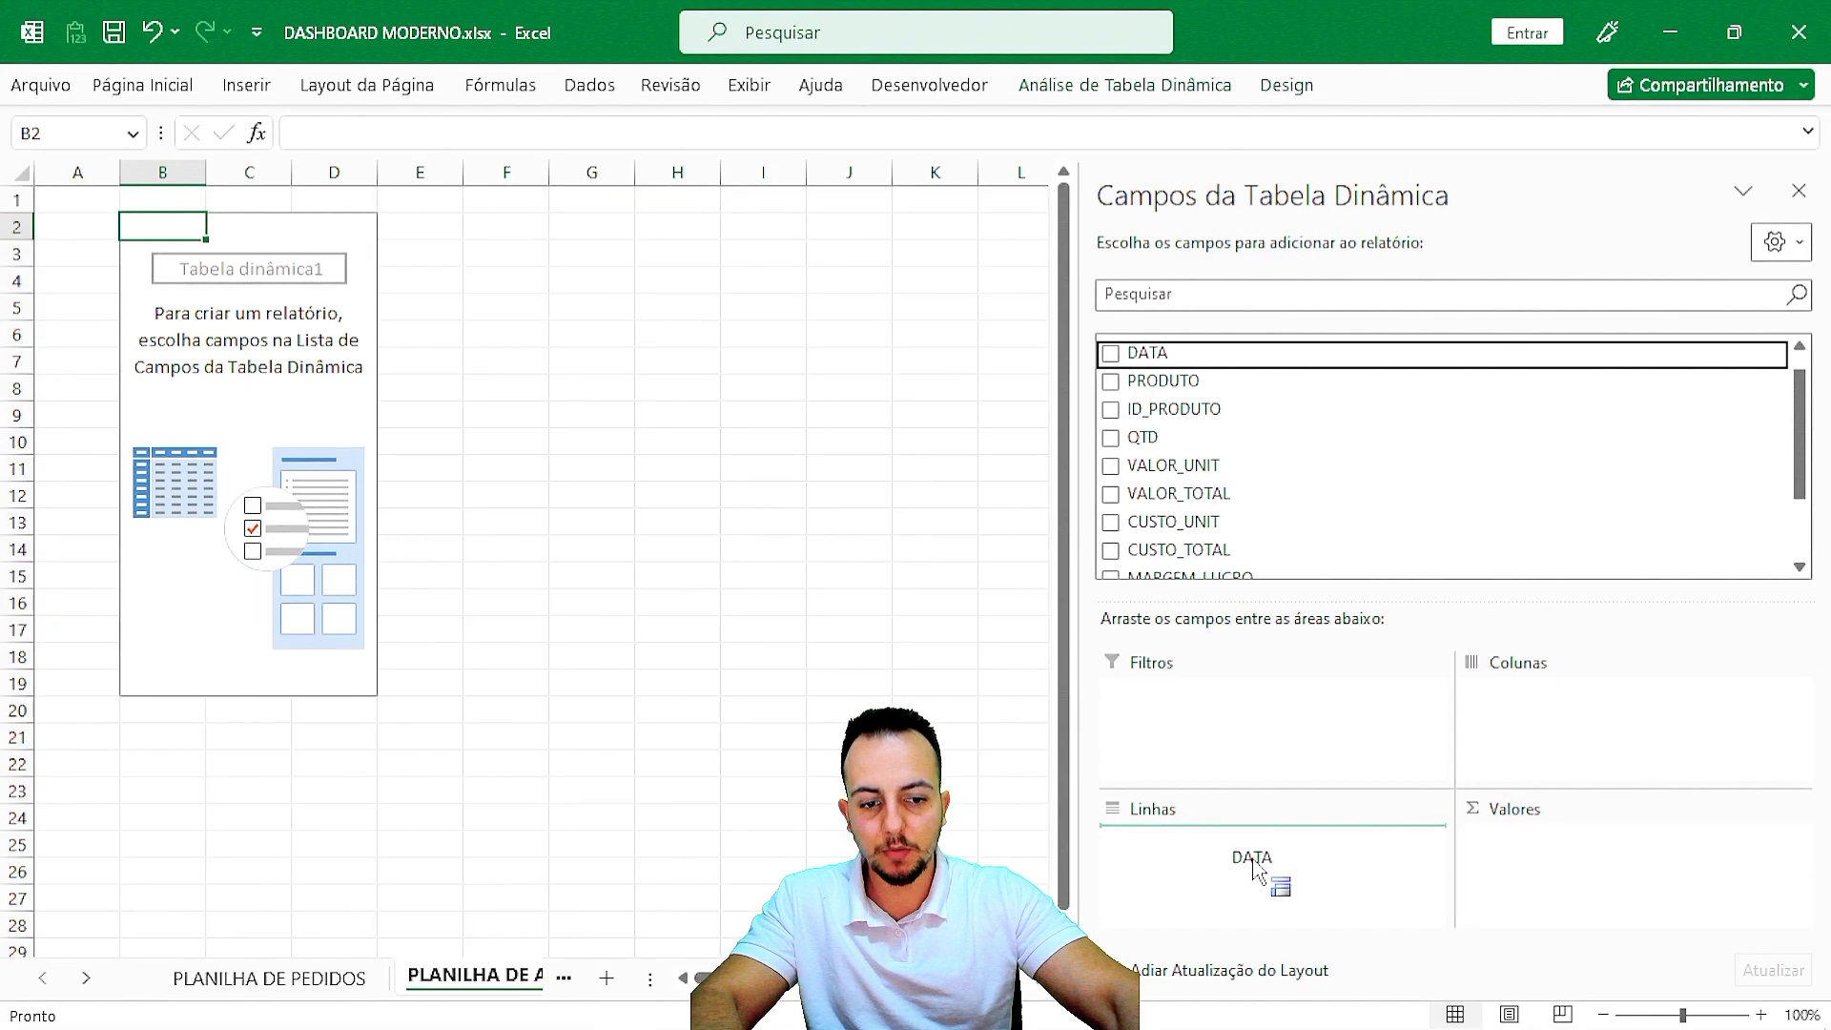
Add DATA to the pivot table's rows, expand the jan group to inspect its daily levels, and collapse it again.
{"action": "left_click_drag", "start_coordinate": [1252, 868], "coordinate": [1254, 863]}
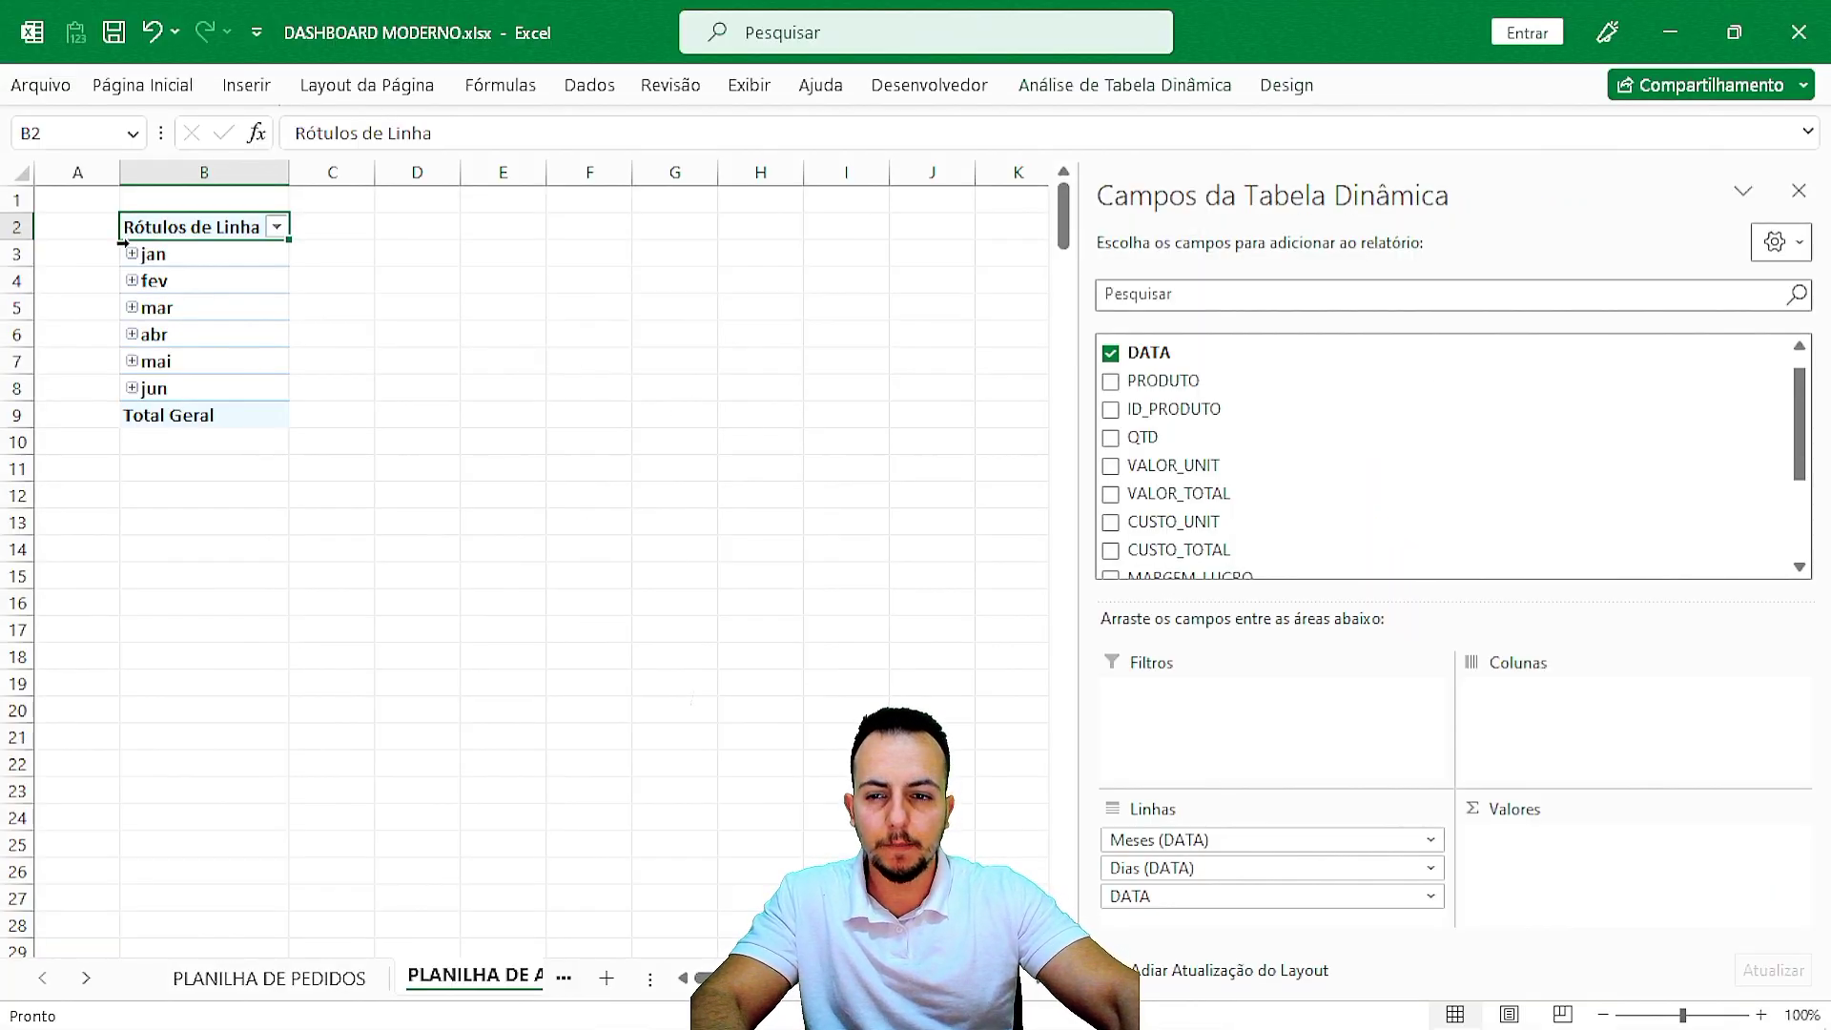
{"action": "left_click", "coordinate": [133, 254]}
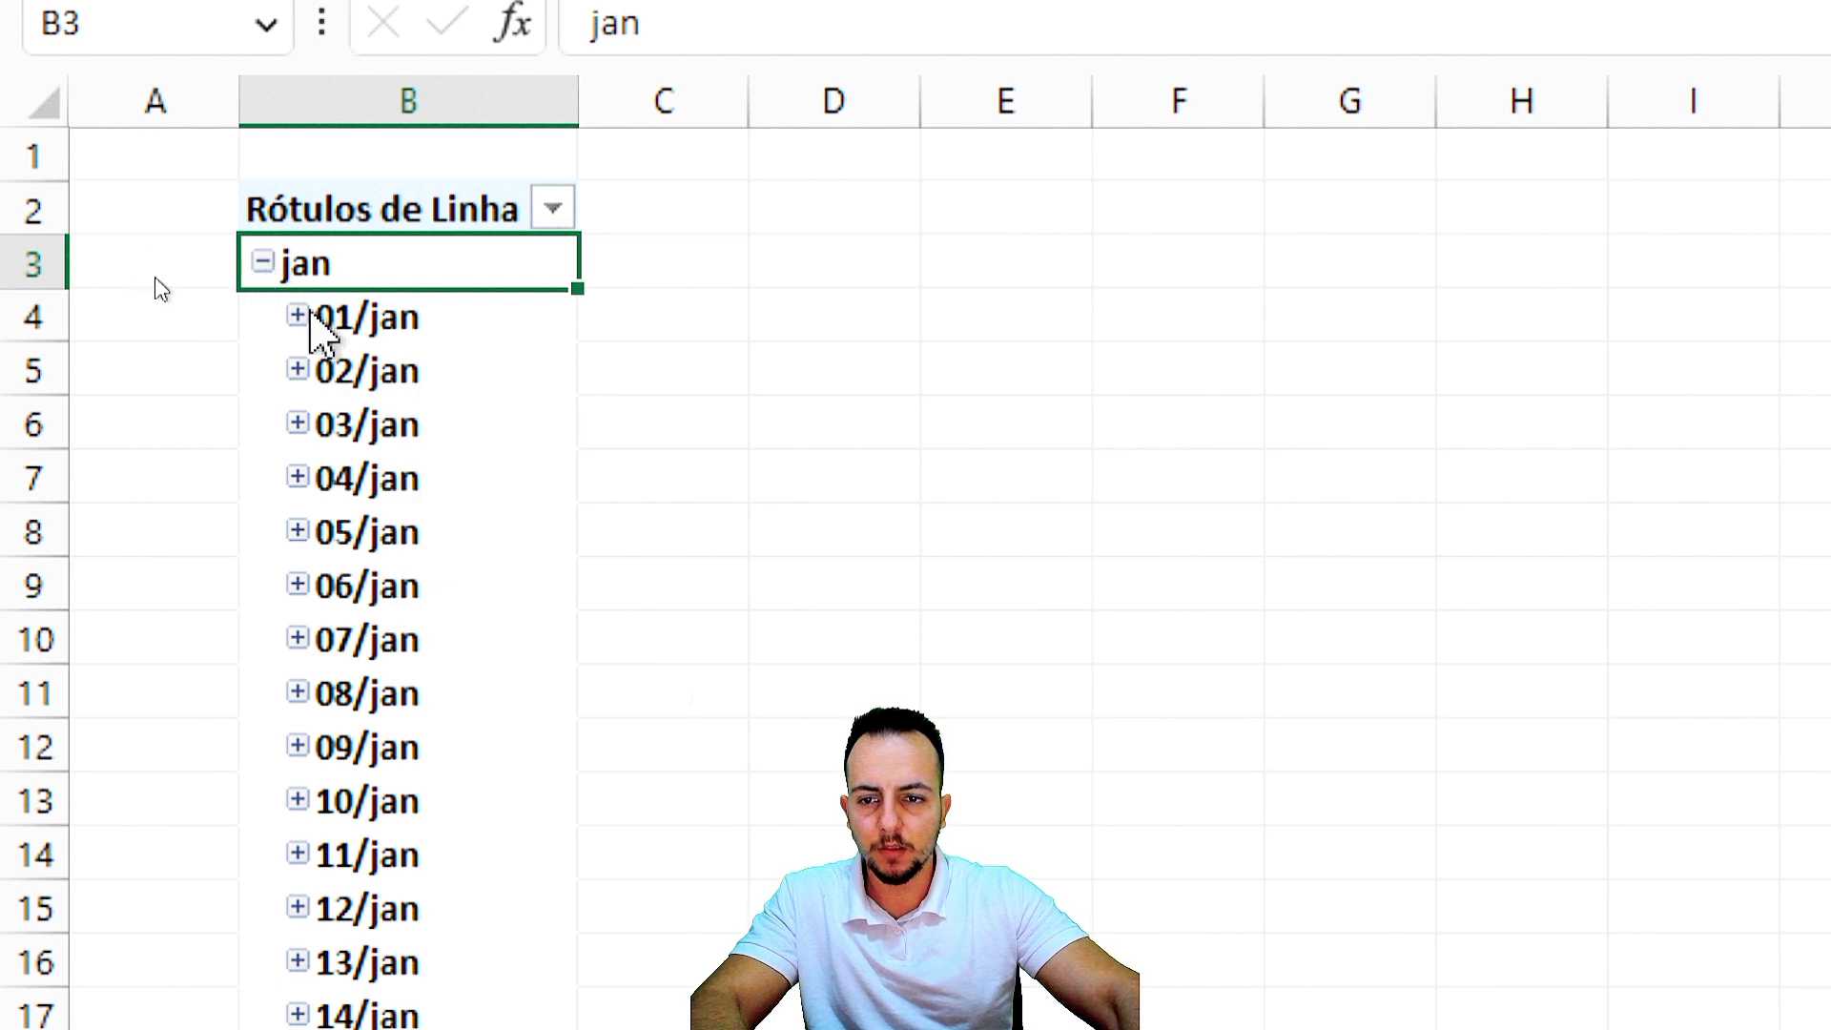
{"action": "left_click", "coordinate": [298, 315]}
{"action": "left_click", "coordinate": [297, 316]}
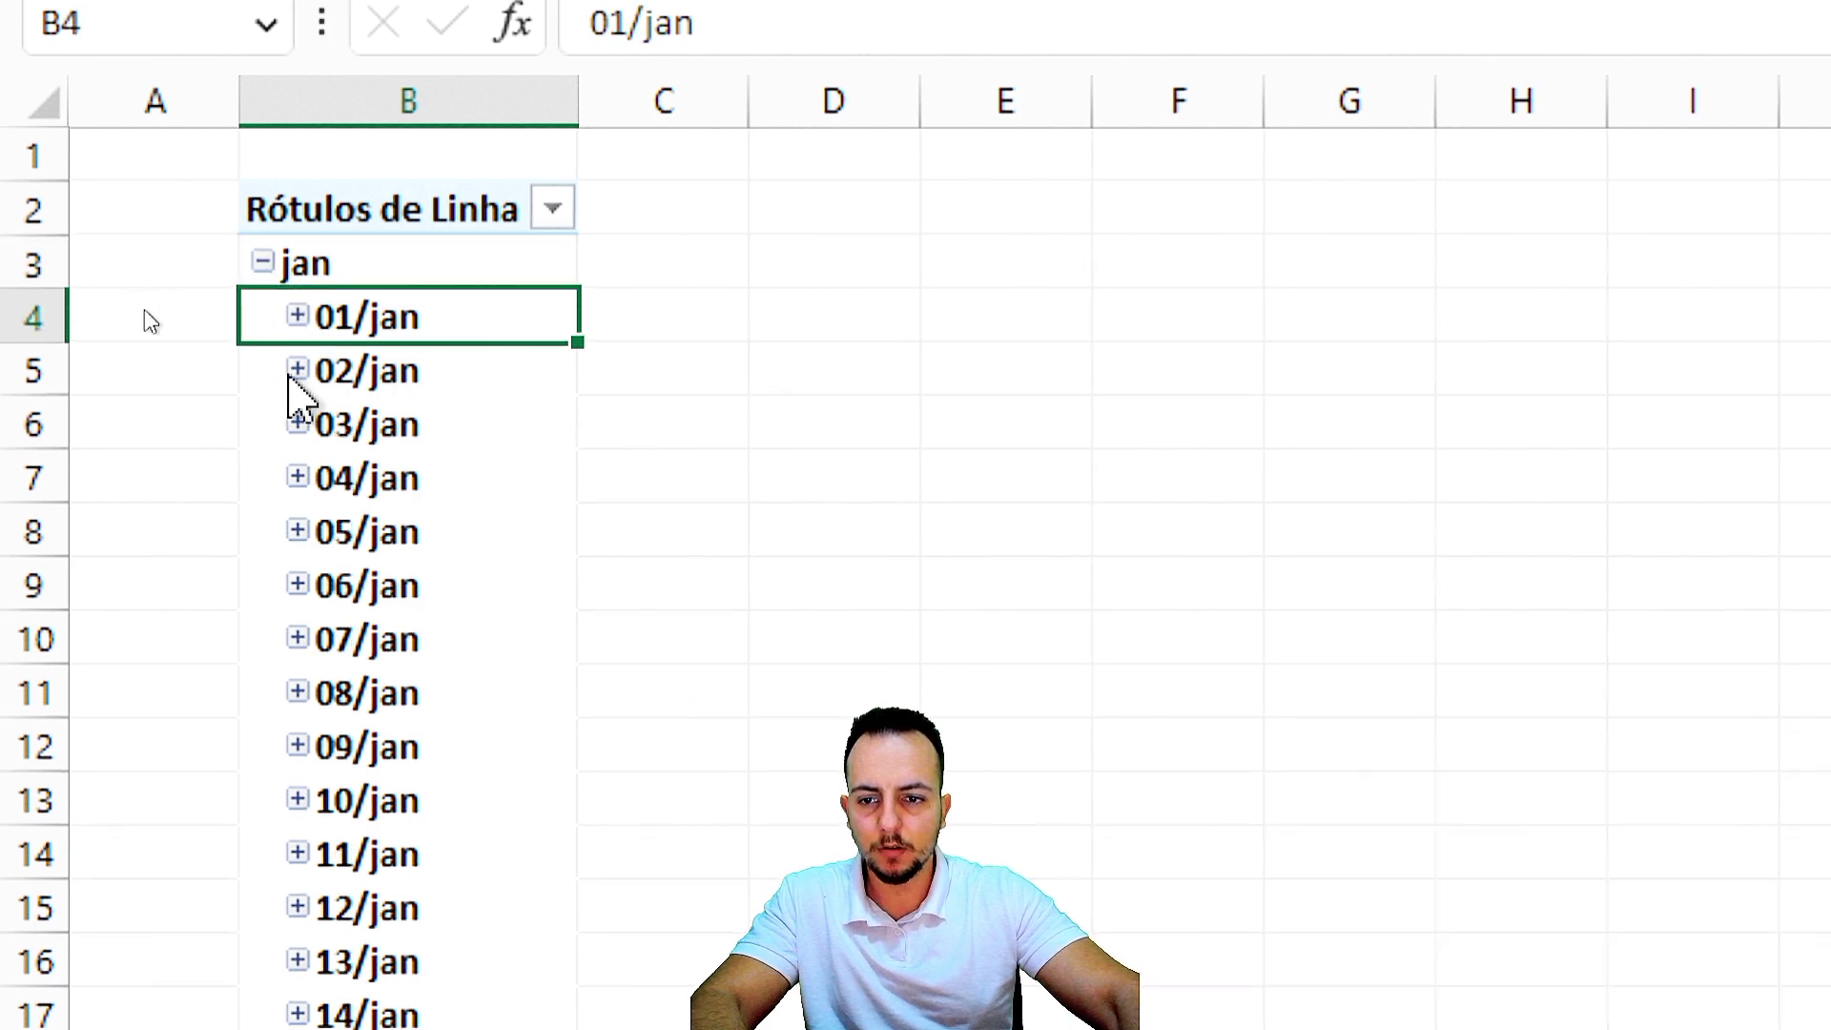
{"action": "left_click", "coordinate": [297, 369]}
{"action": "left_click", "coordinate": [297, 369]}
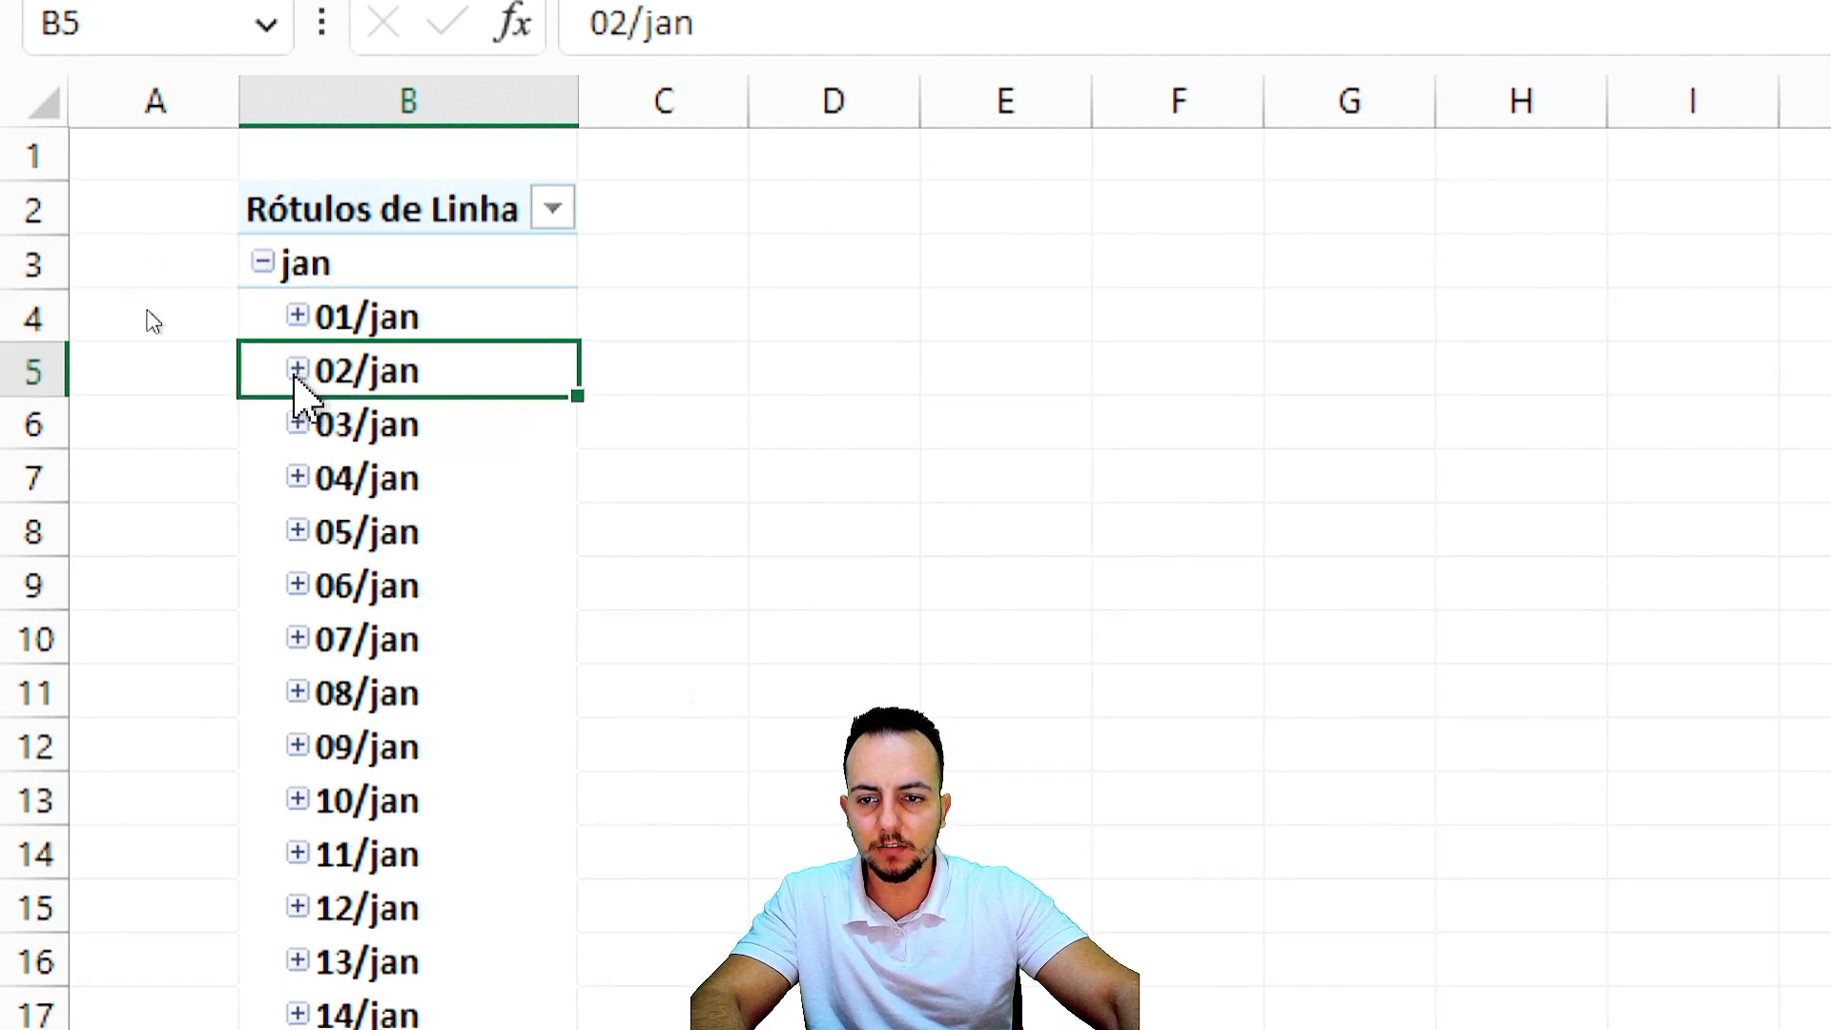
{"action": "left_click", "coordinate": [262, 260]}
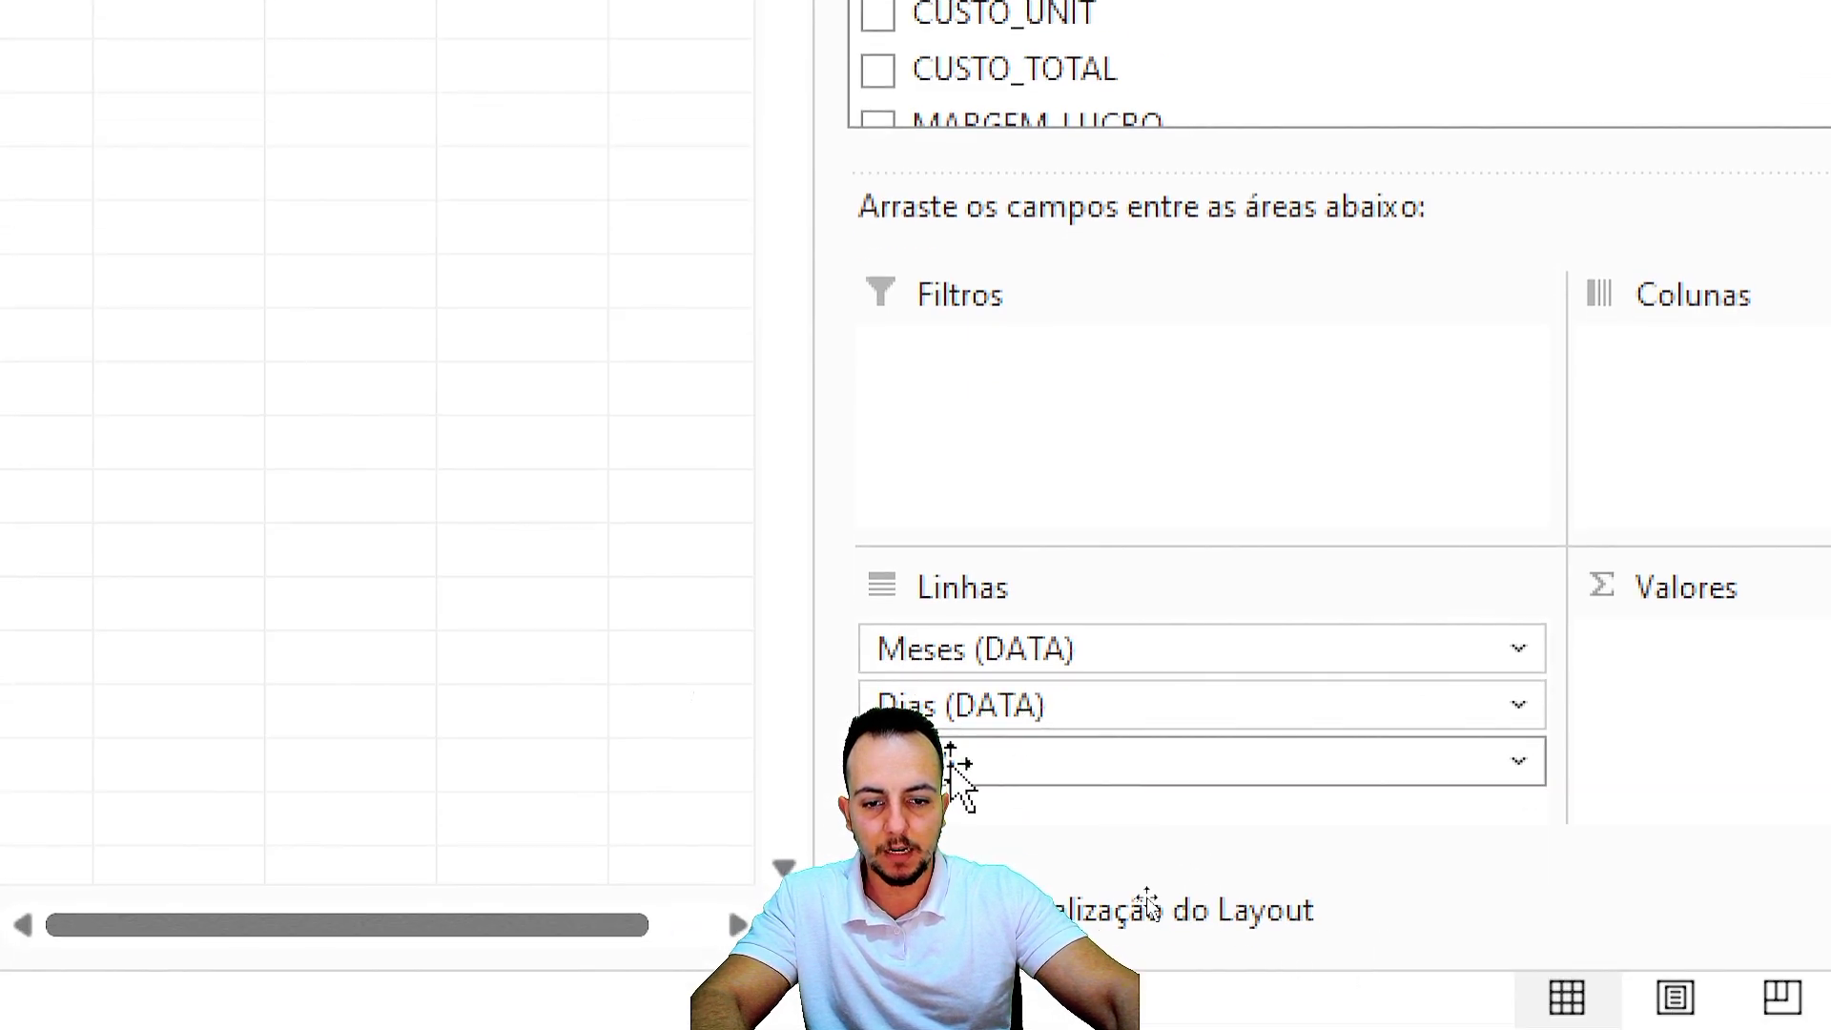
Remove DATA and Dias (DATA) from the rows, keeping Meses (DATA), and add VALOR_TOTAL as a summed value.
{"action": "left_click_drag", "start_coordinate": [1069, 710], "coordinate": [601, 525]}
{"action": "left_click_drag", "start_coordinate": [1015, 725], "coordinate": [579, 532]}
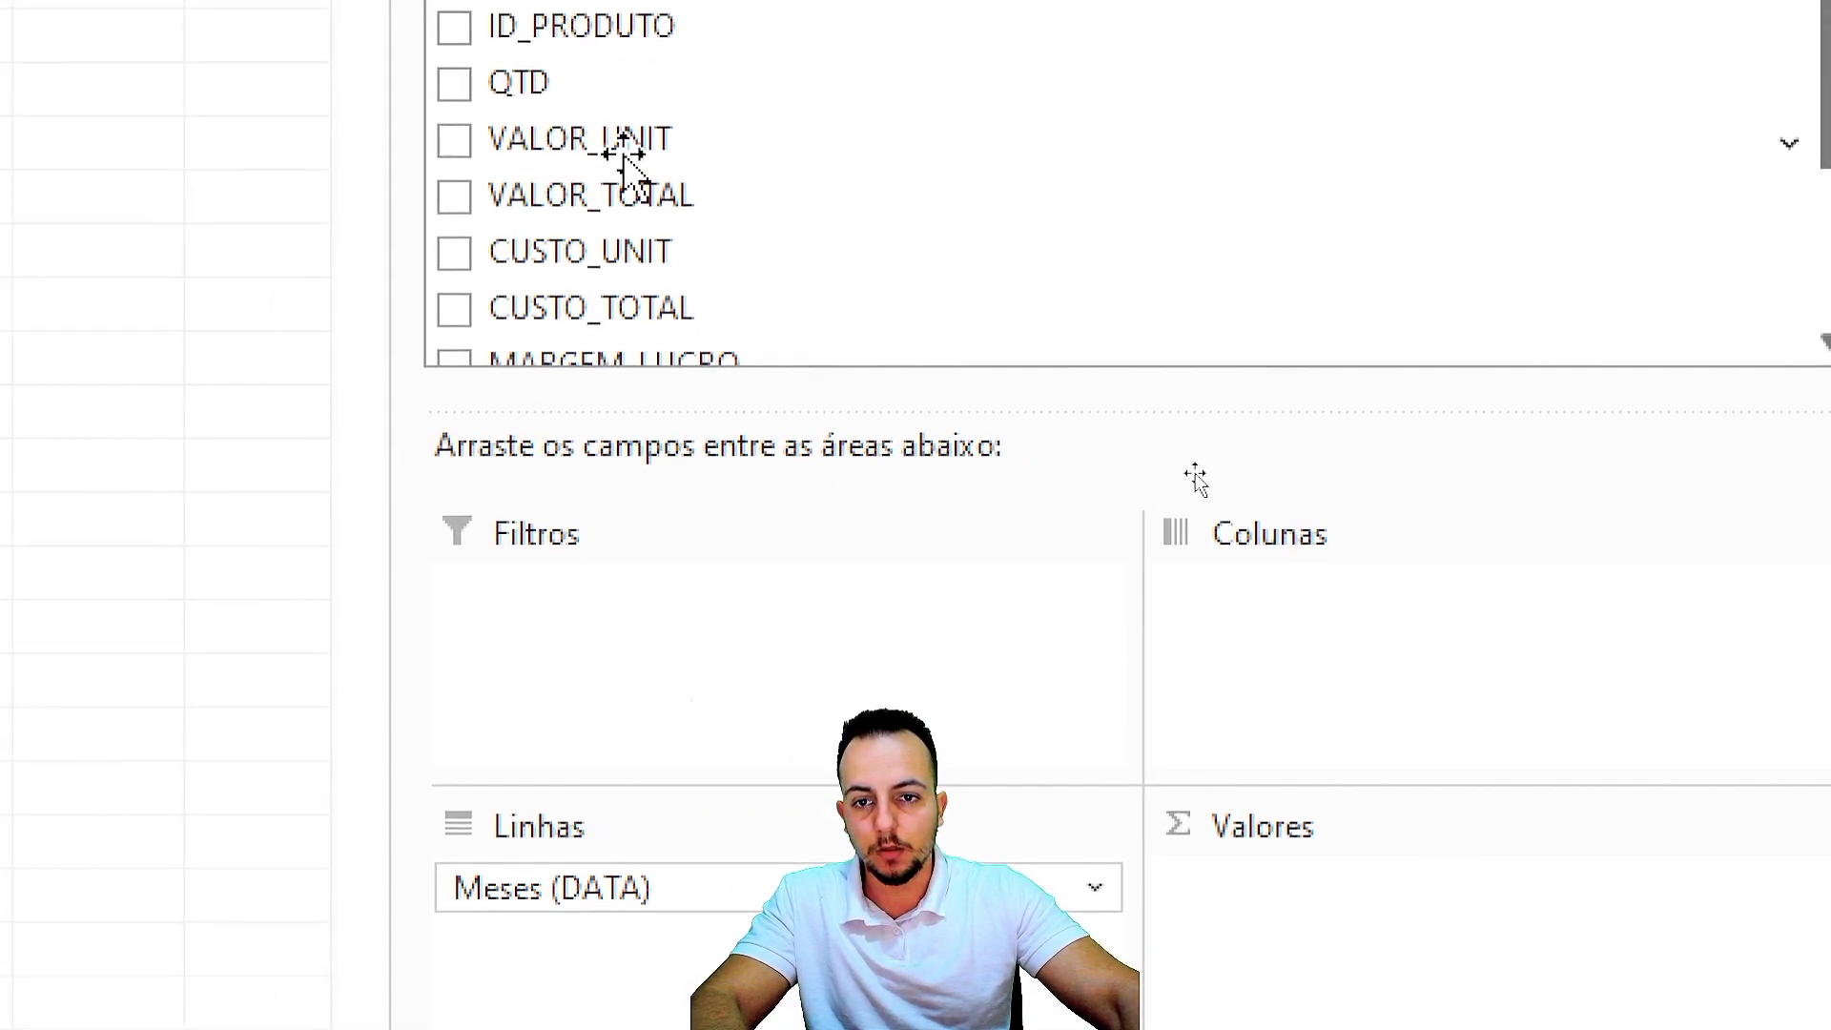
{"action": "left_click_drag", "start_coordinate": [564, 192], "coordinate": [1564, 925]}
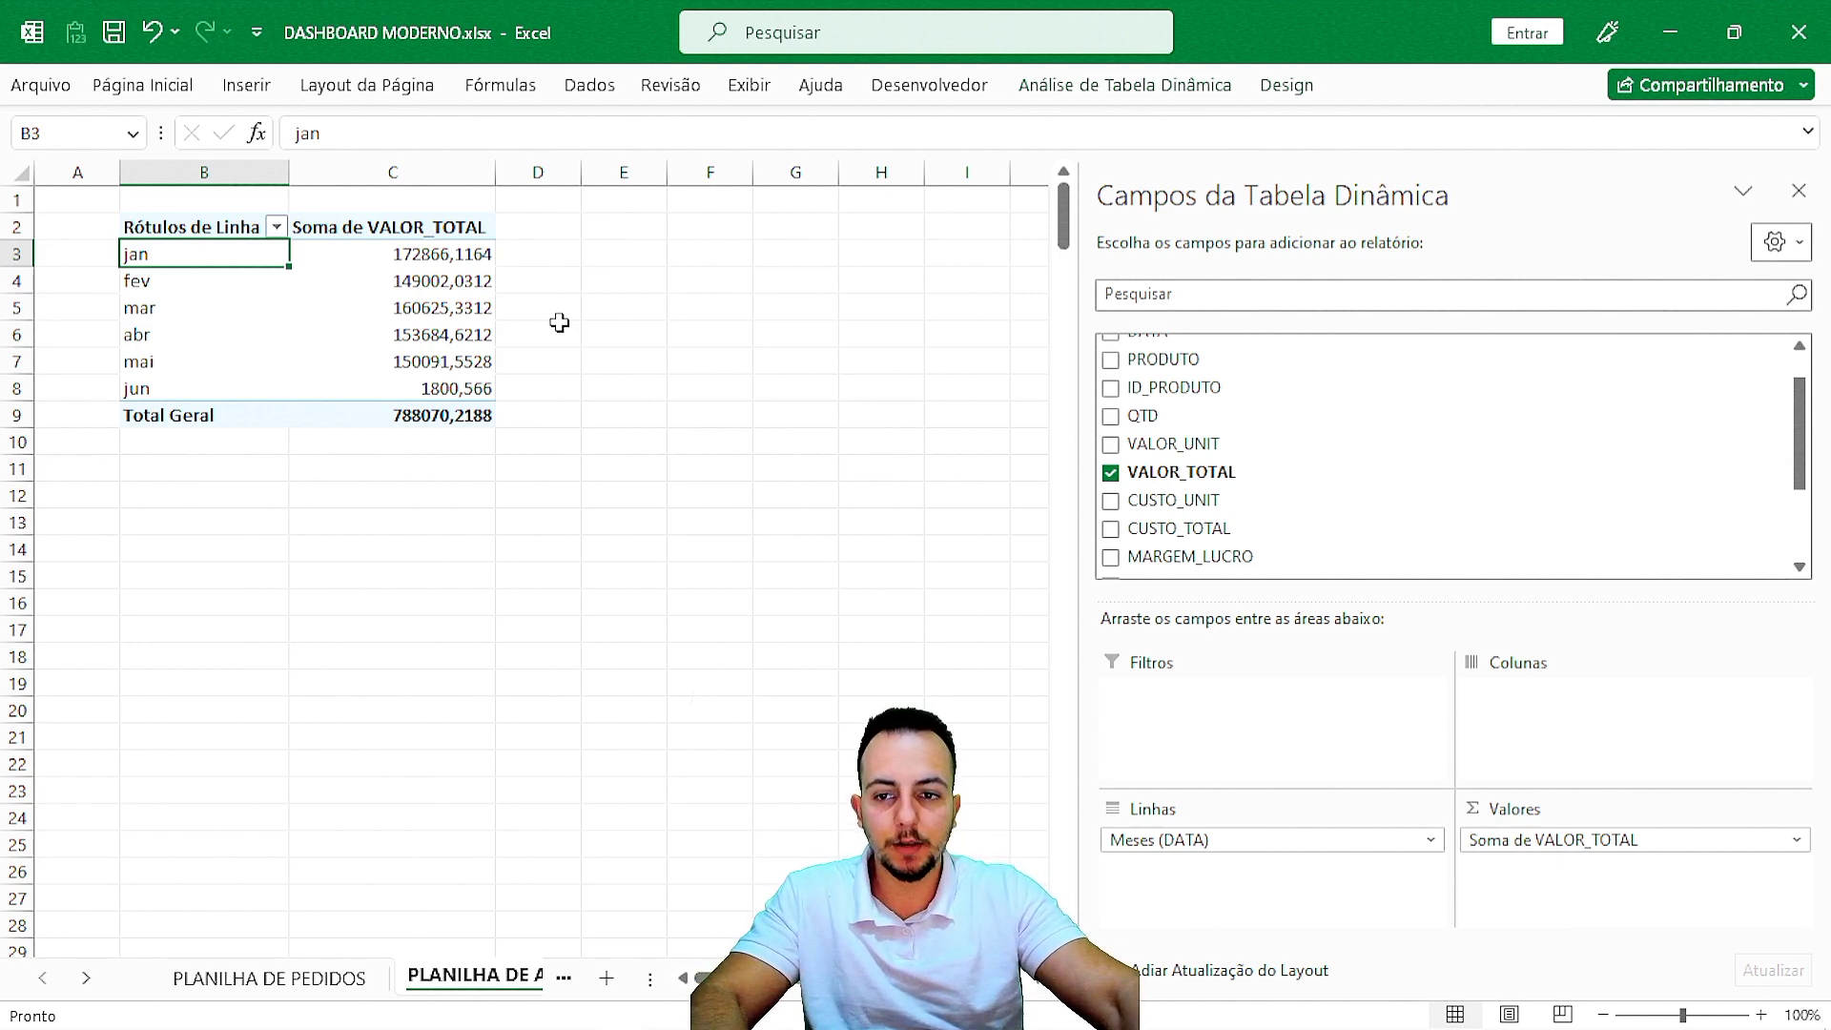
Create a second pivot table from Tabela1 at cell E2 of the existing PLANILHA DE ANÁLISES sheet.
{"action": "left_click", "coordinate": [233, 937]}
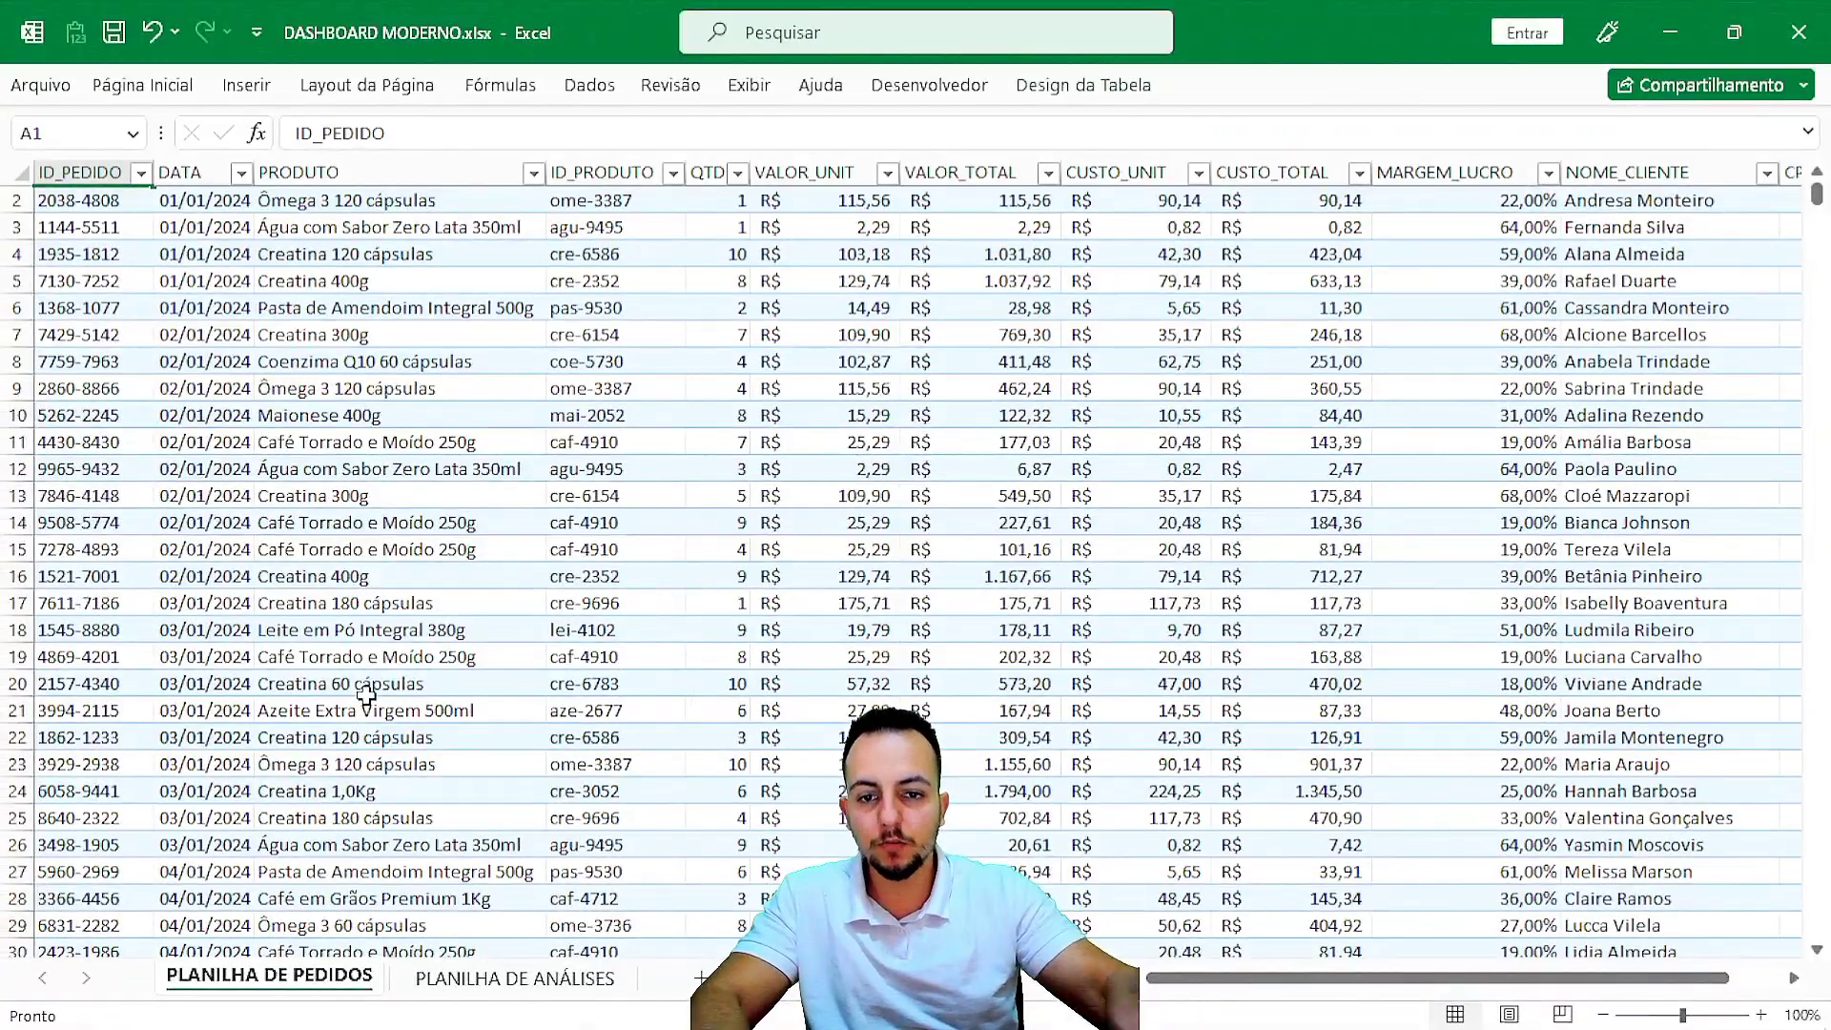
{"action": "scroll", "coordinate": [366, 696], "scroll_direction": "up", "scroll_amount": 1}
{"action": "left_click", "coordinate": [254, 90]}
{"action": "left_click", "coordinate": [77, 139]}
{"action": "left_click", "coordinate": [227, 448]}
{"action": "left_click", "coordinate": [636, 475]}
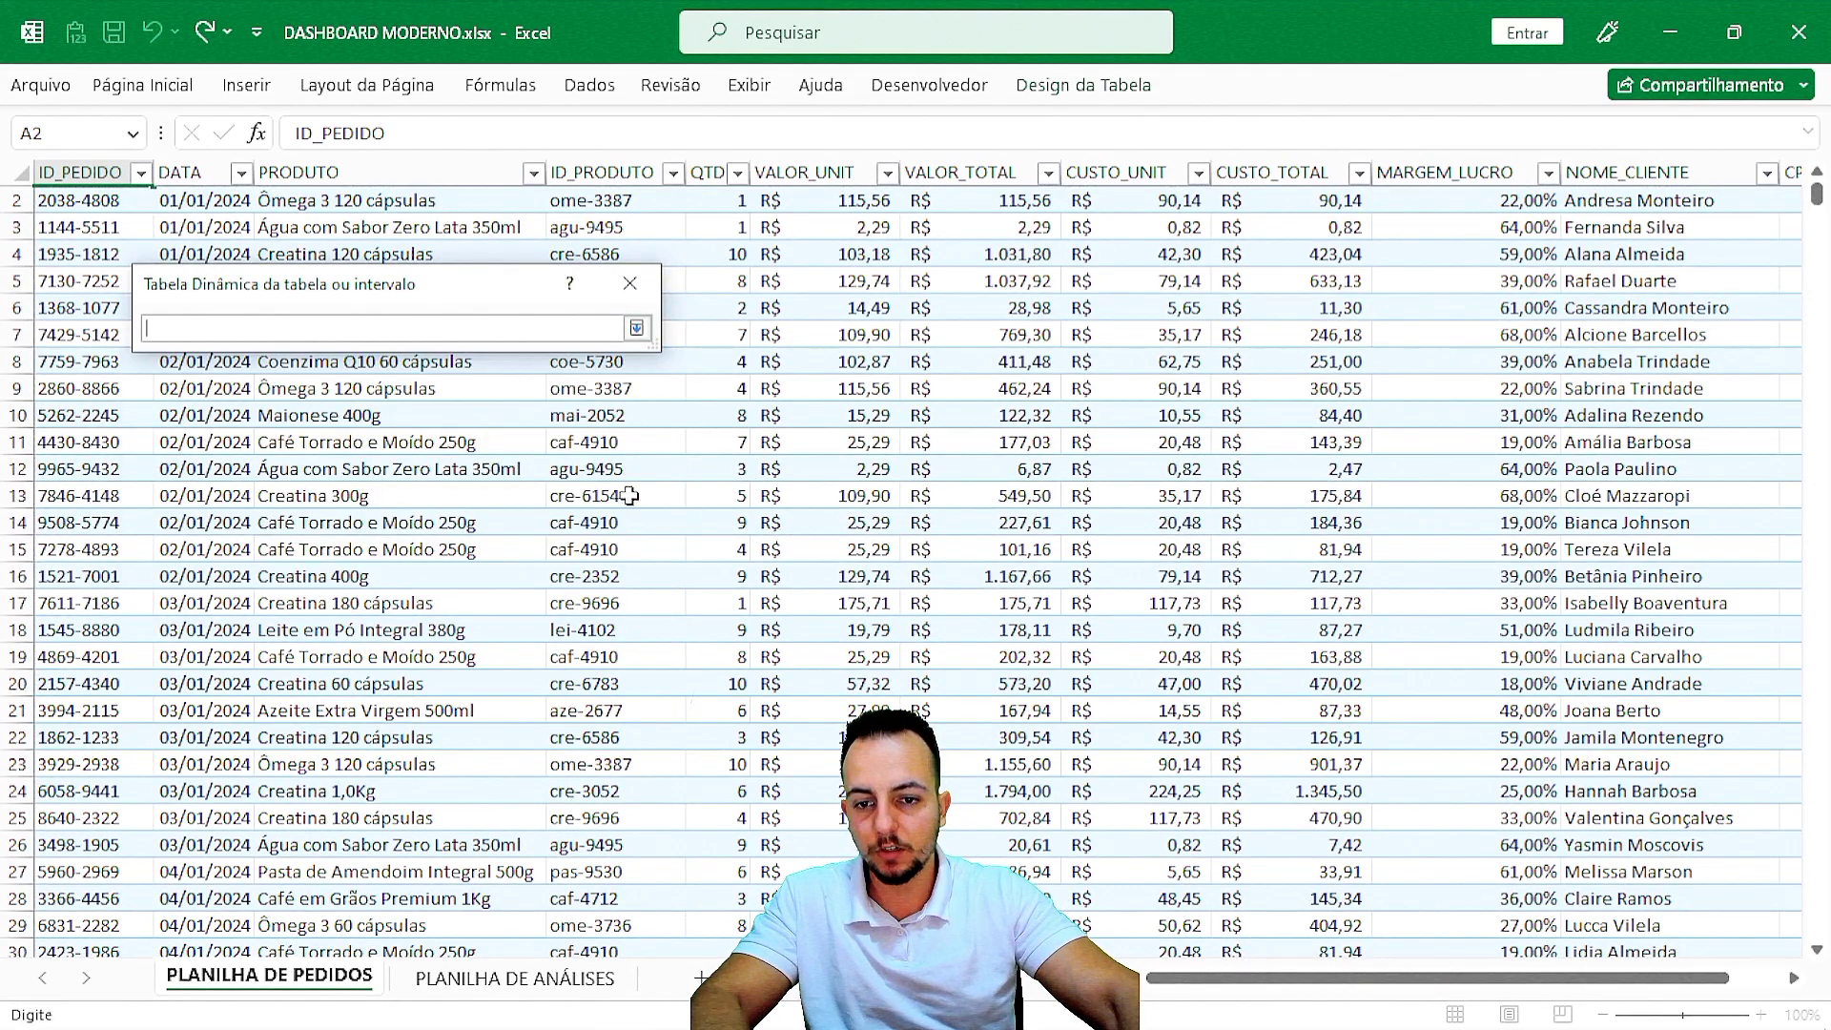
{"action": "left_click", "coordinate": [486, 980]}
{"action": "left_click", "coordinate": [648, 231]}
{"action": "left_click", "coordinate": [636, 327]}
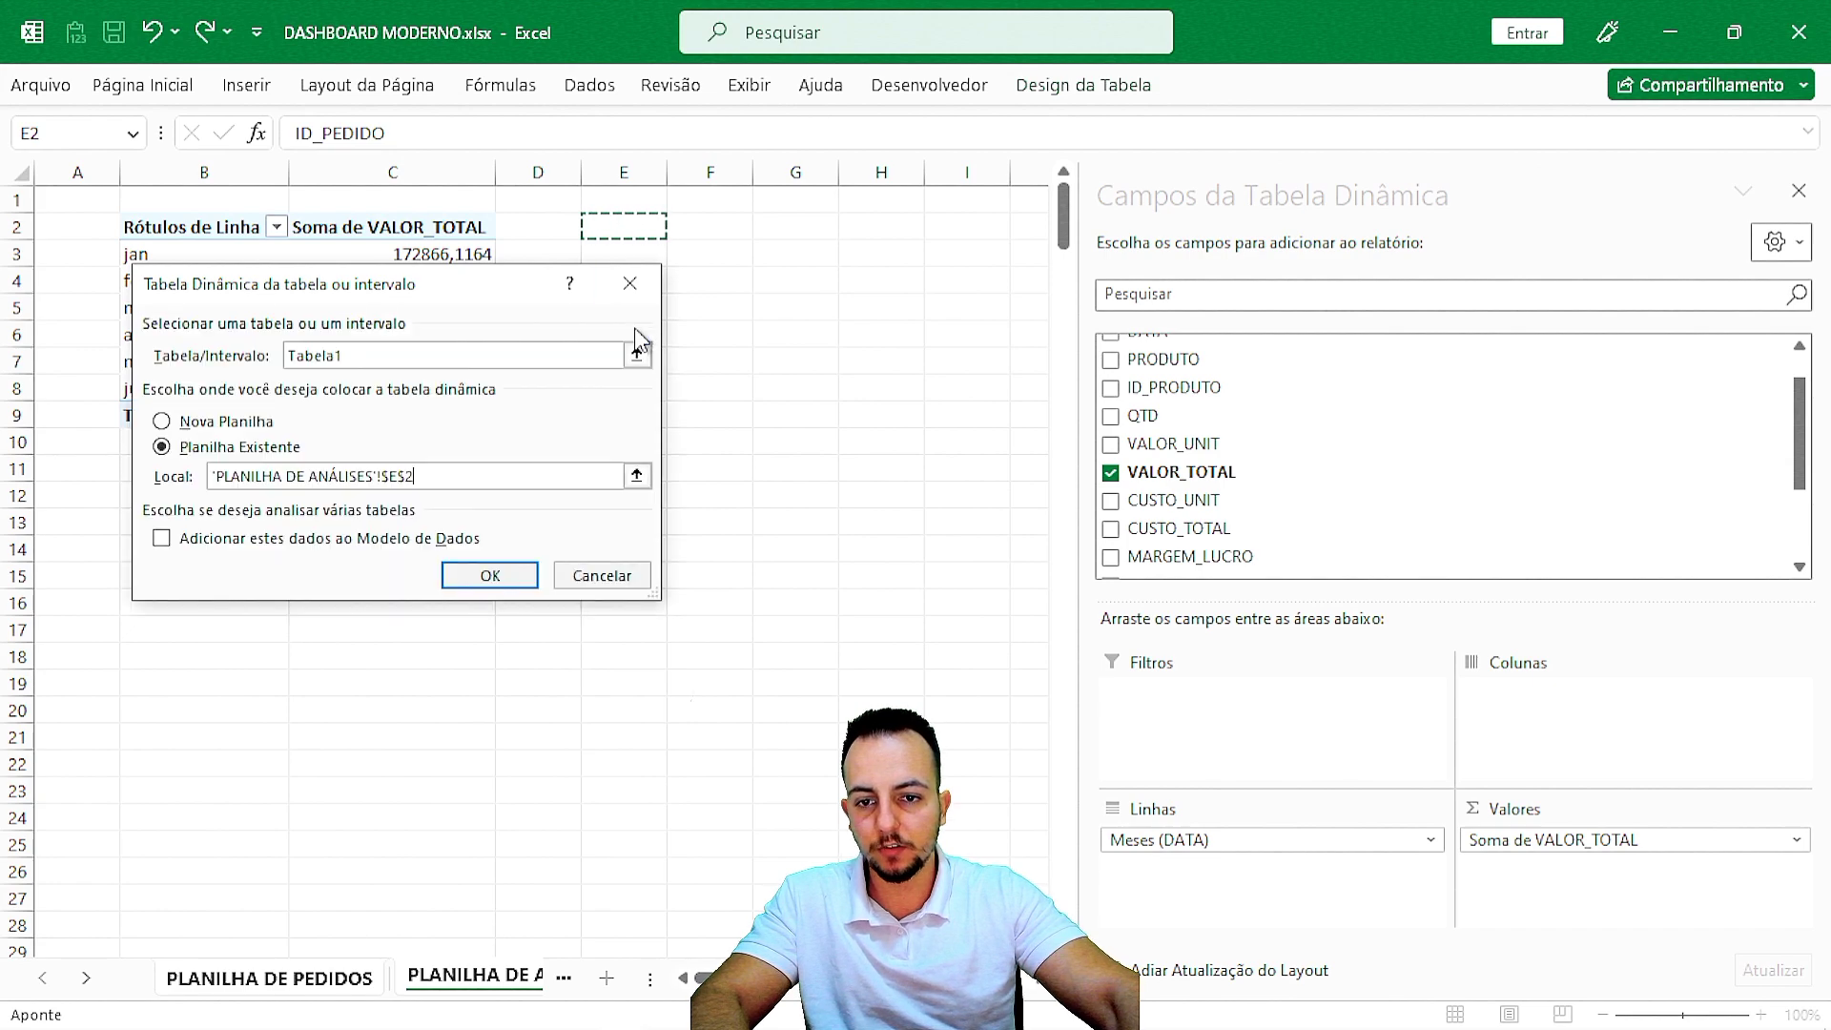
{"action": "left_click", "coordinate": [489, 575]}
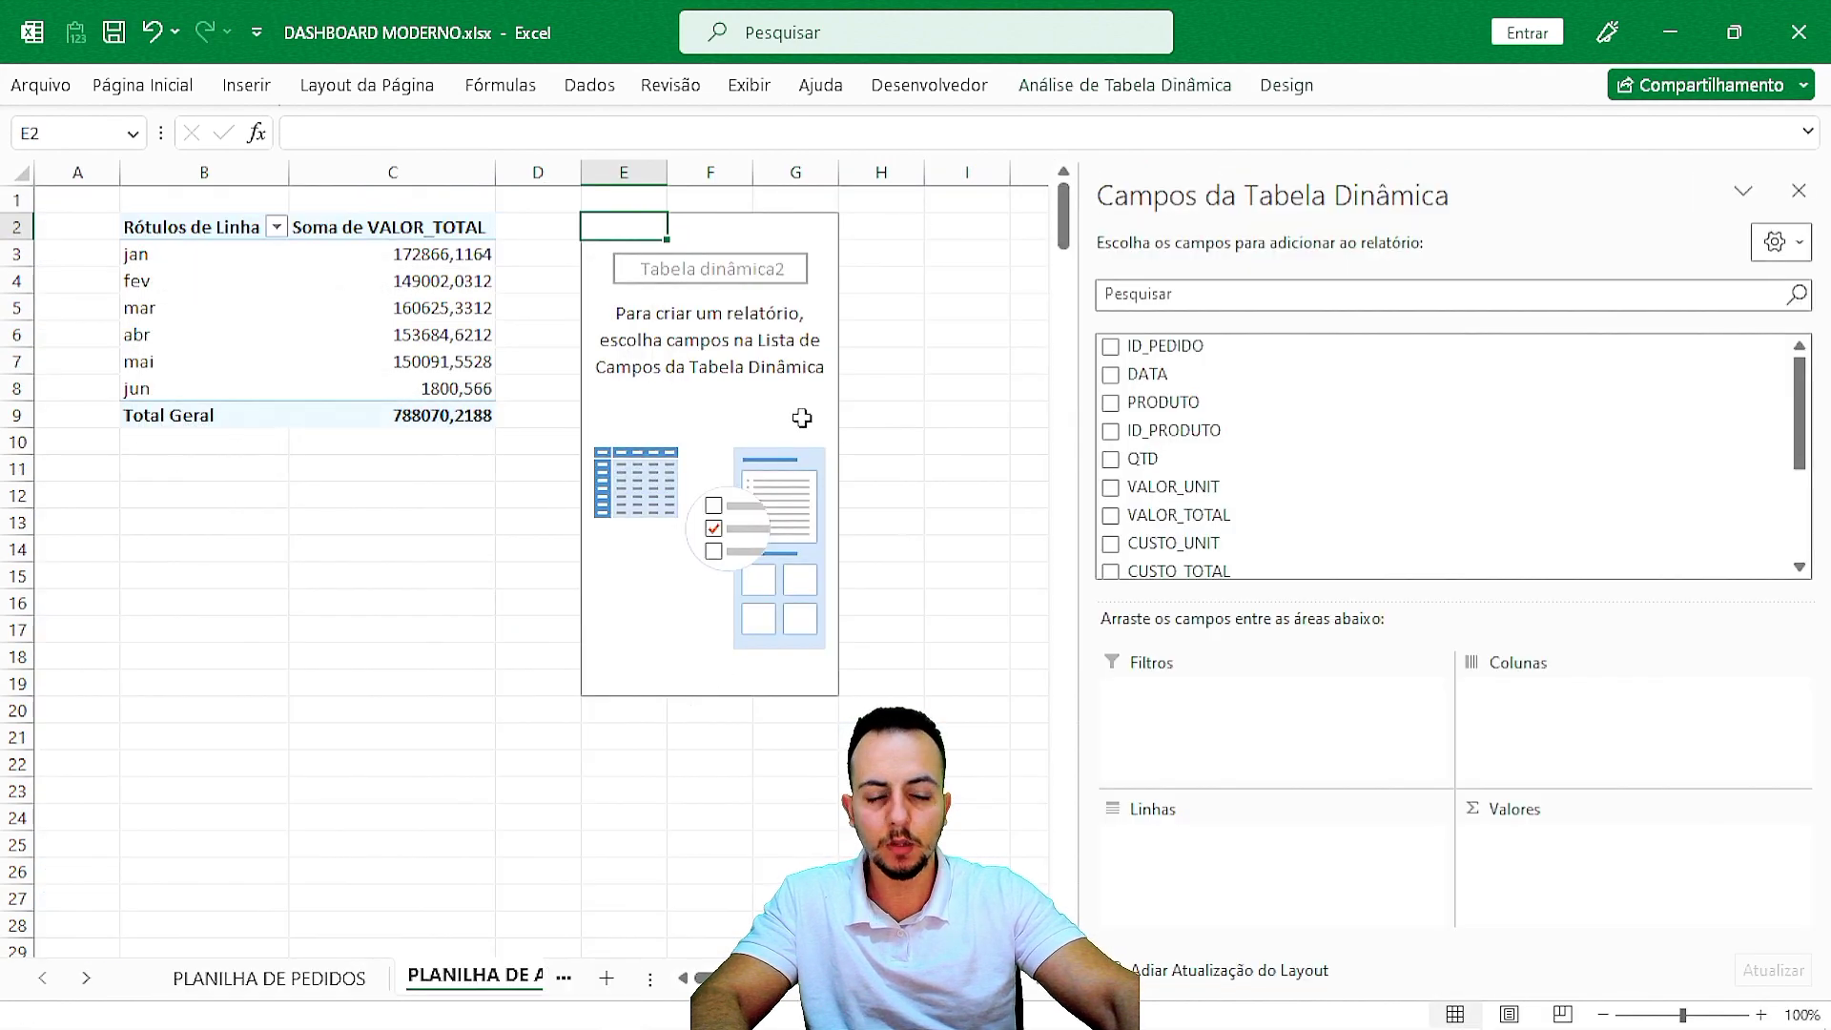
Set up the second pivot table with only Meses (DATA) as rows and the sum of QTD as values, and close its field list.
{"action": "left_click_drag", "start_coordinate": [1149, 374], "coordinate": [1209, 872]}
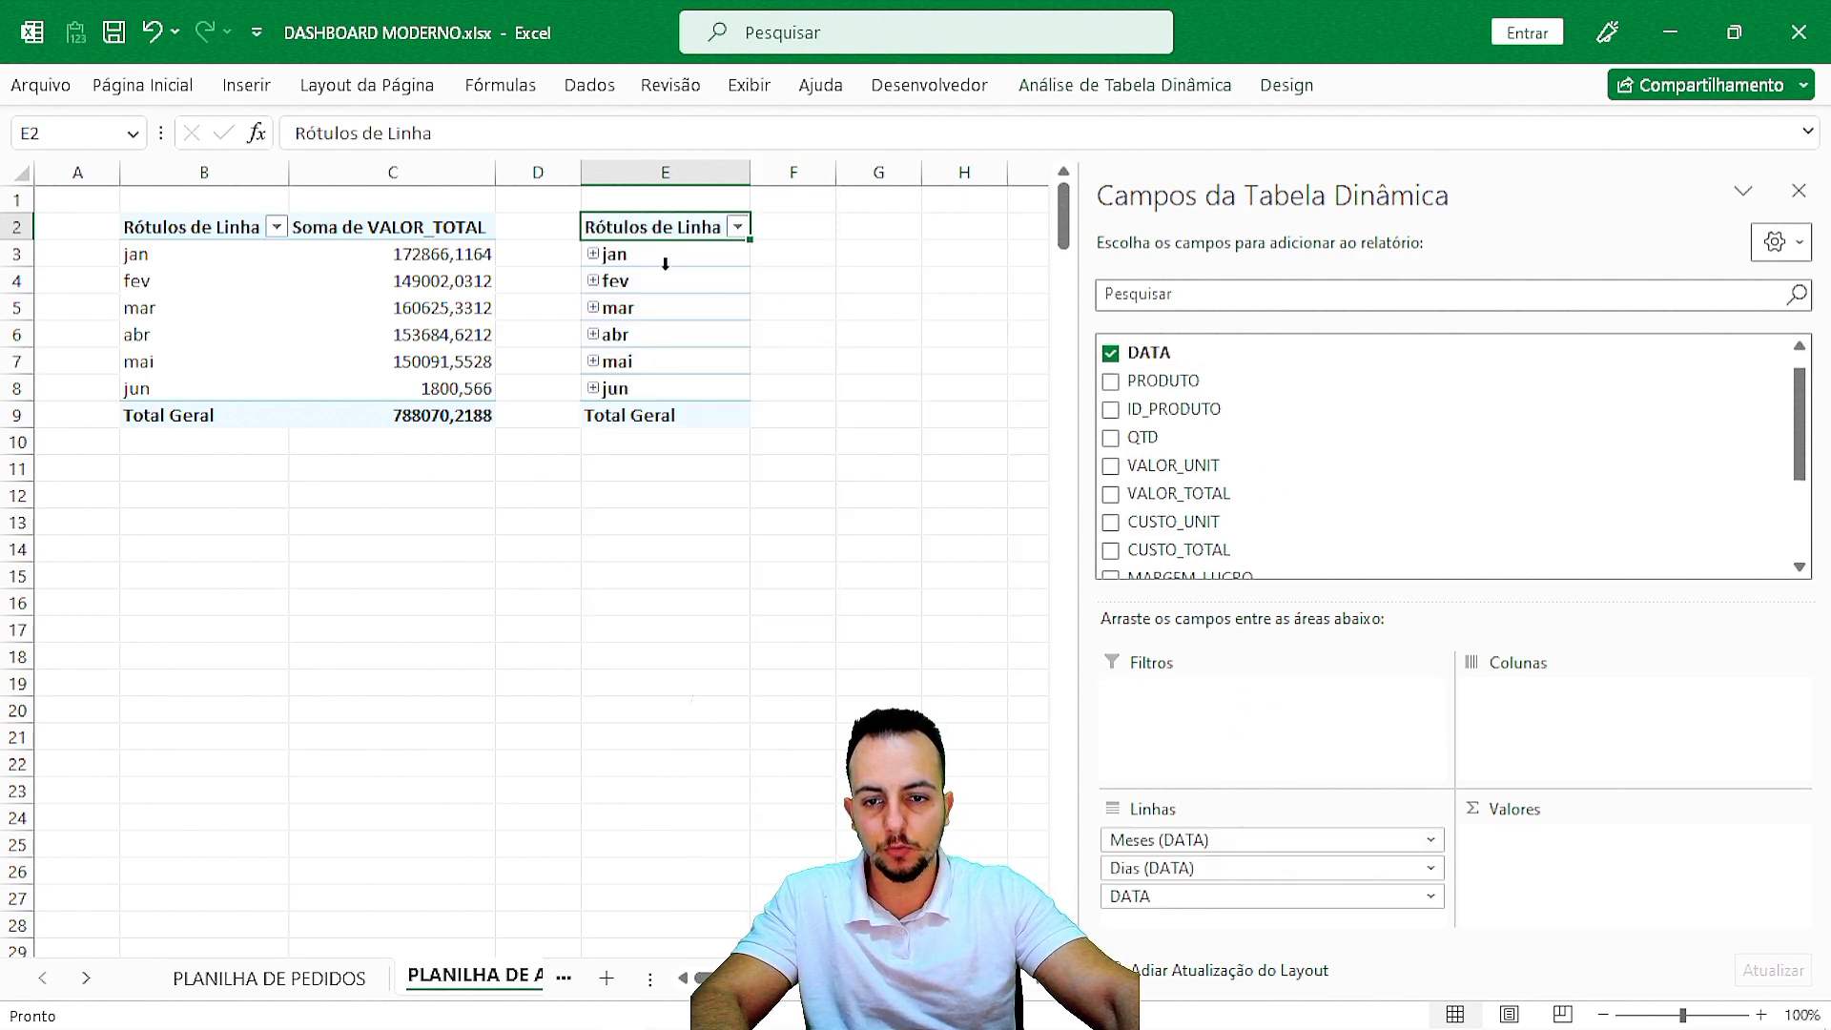
{"action": "left_click_drag", "start_coordinate": [1165, 898], "coordinate": [954, 849]}
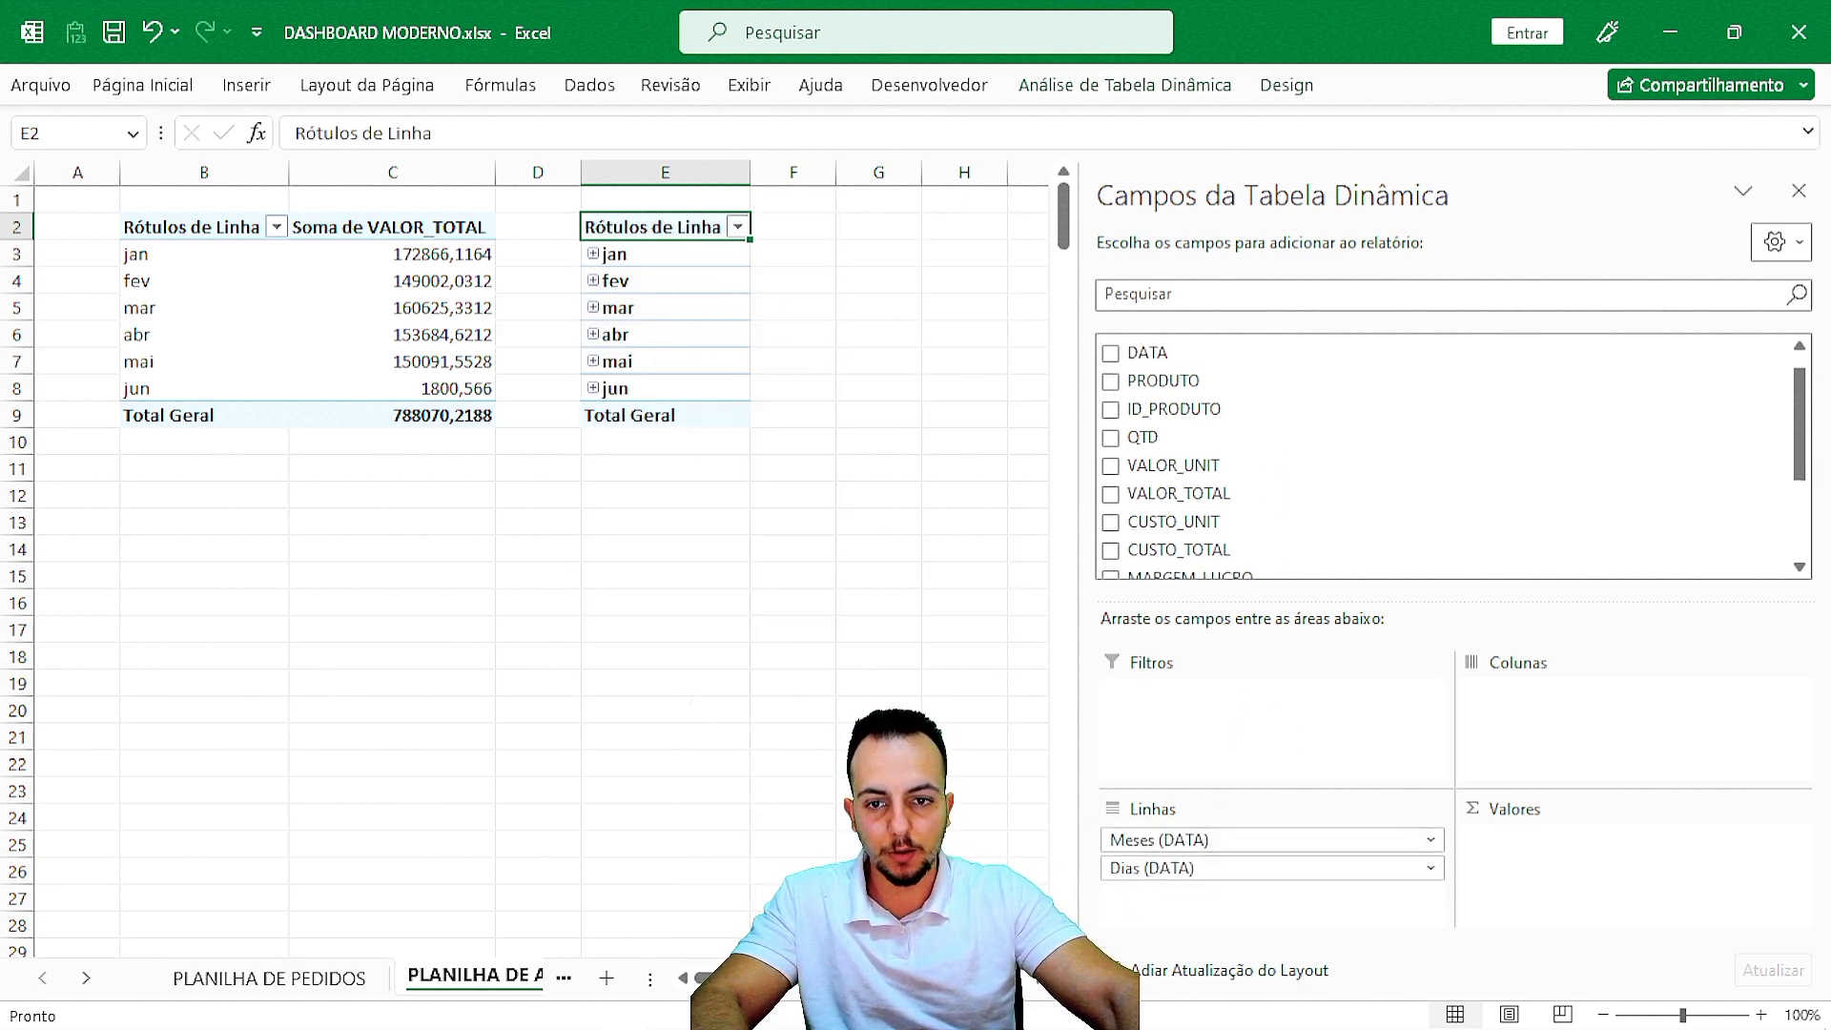
{"action": "left_click_drag", "start_coordinate": [1159, 885], "coordinate": [728, 320]}
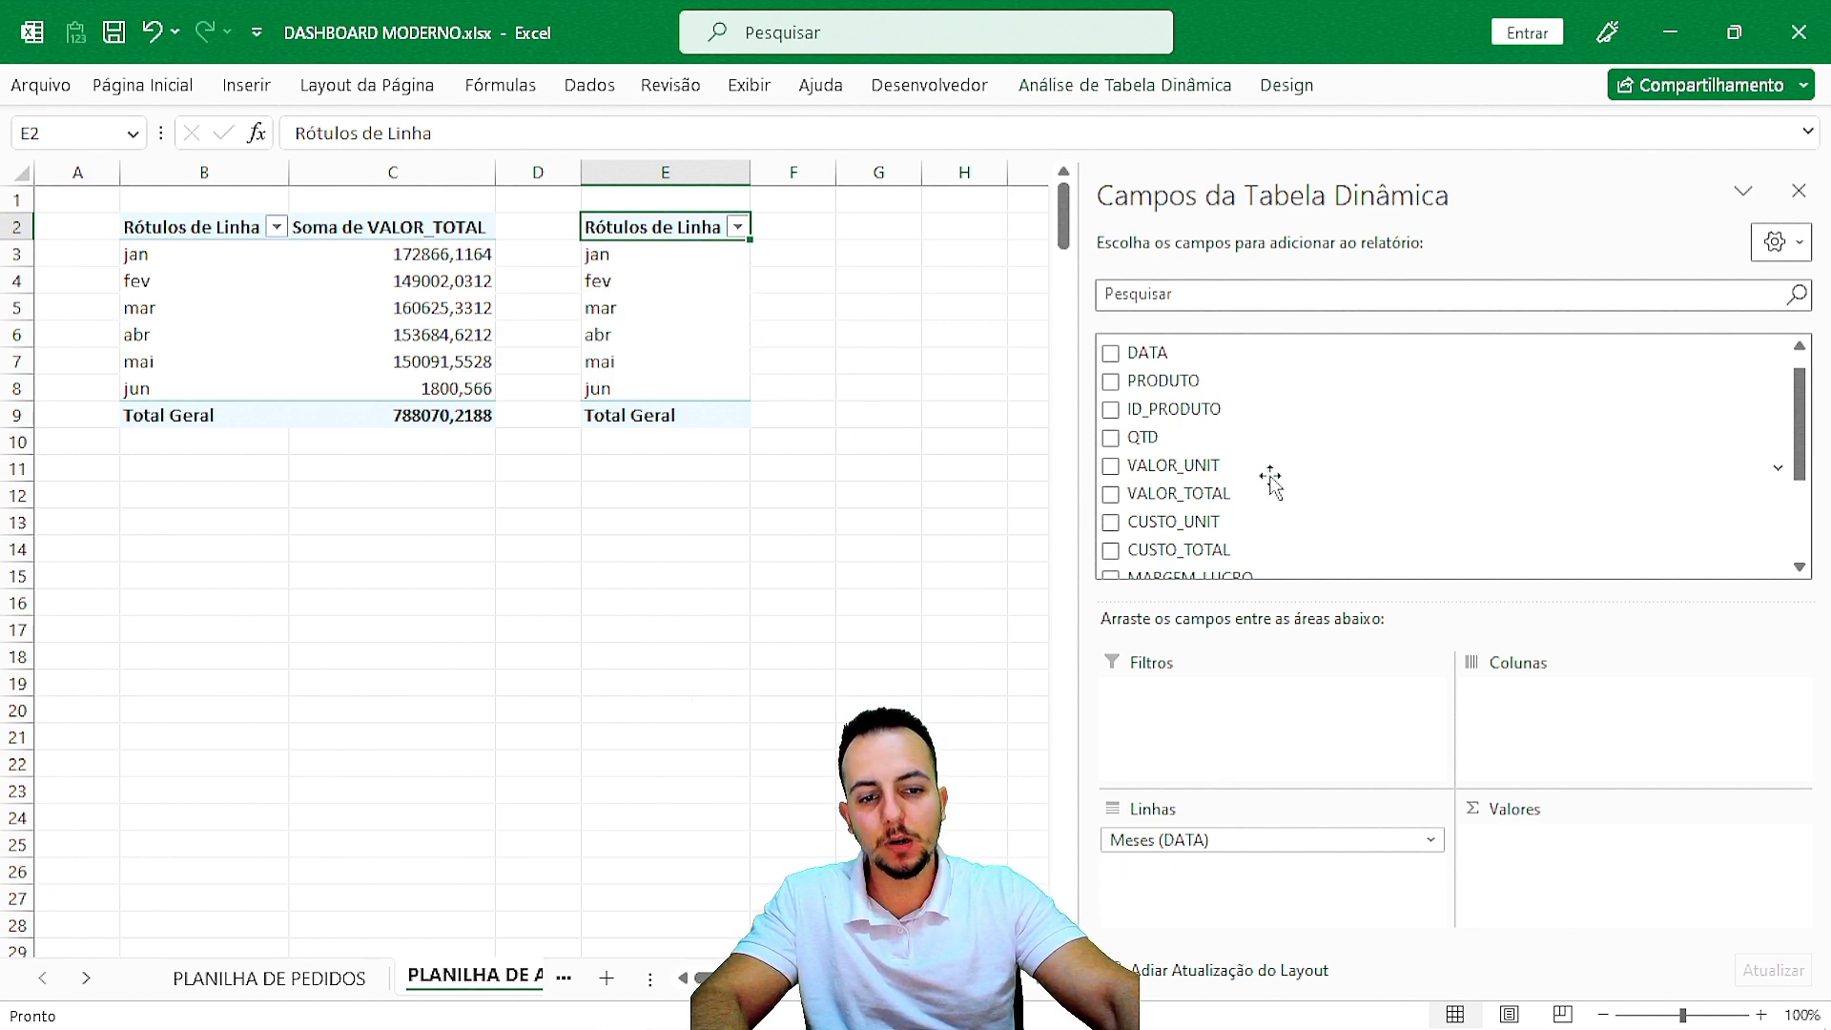
{"action": "left_click_drag", "start_coordinate": [1144, 437], "coordinate": [1600, 839]}
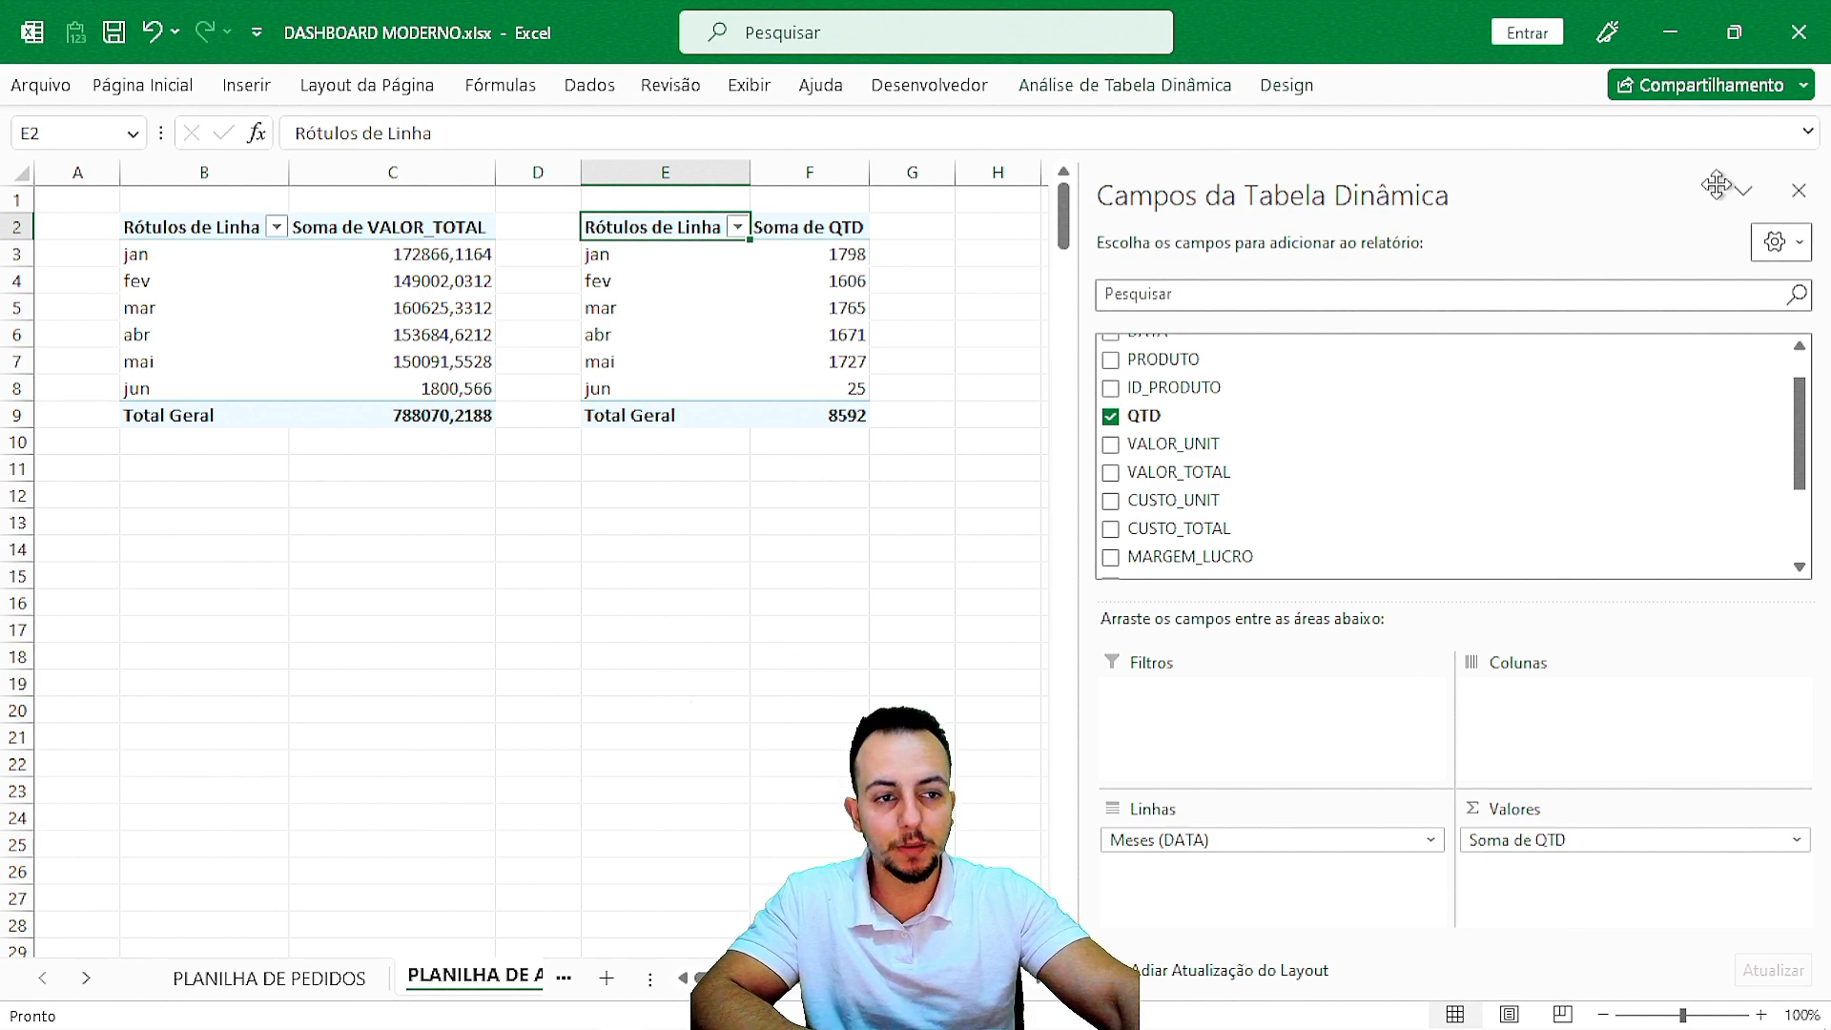
{"action": "left_click", "coordinate": [1798, 192]}
{"action": "left_click", "coordinate": [1009, 227]}
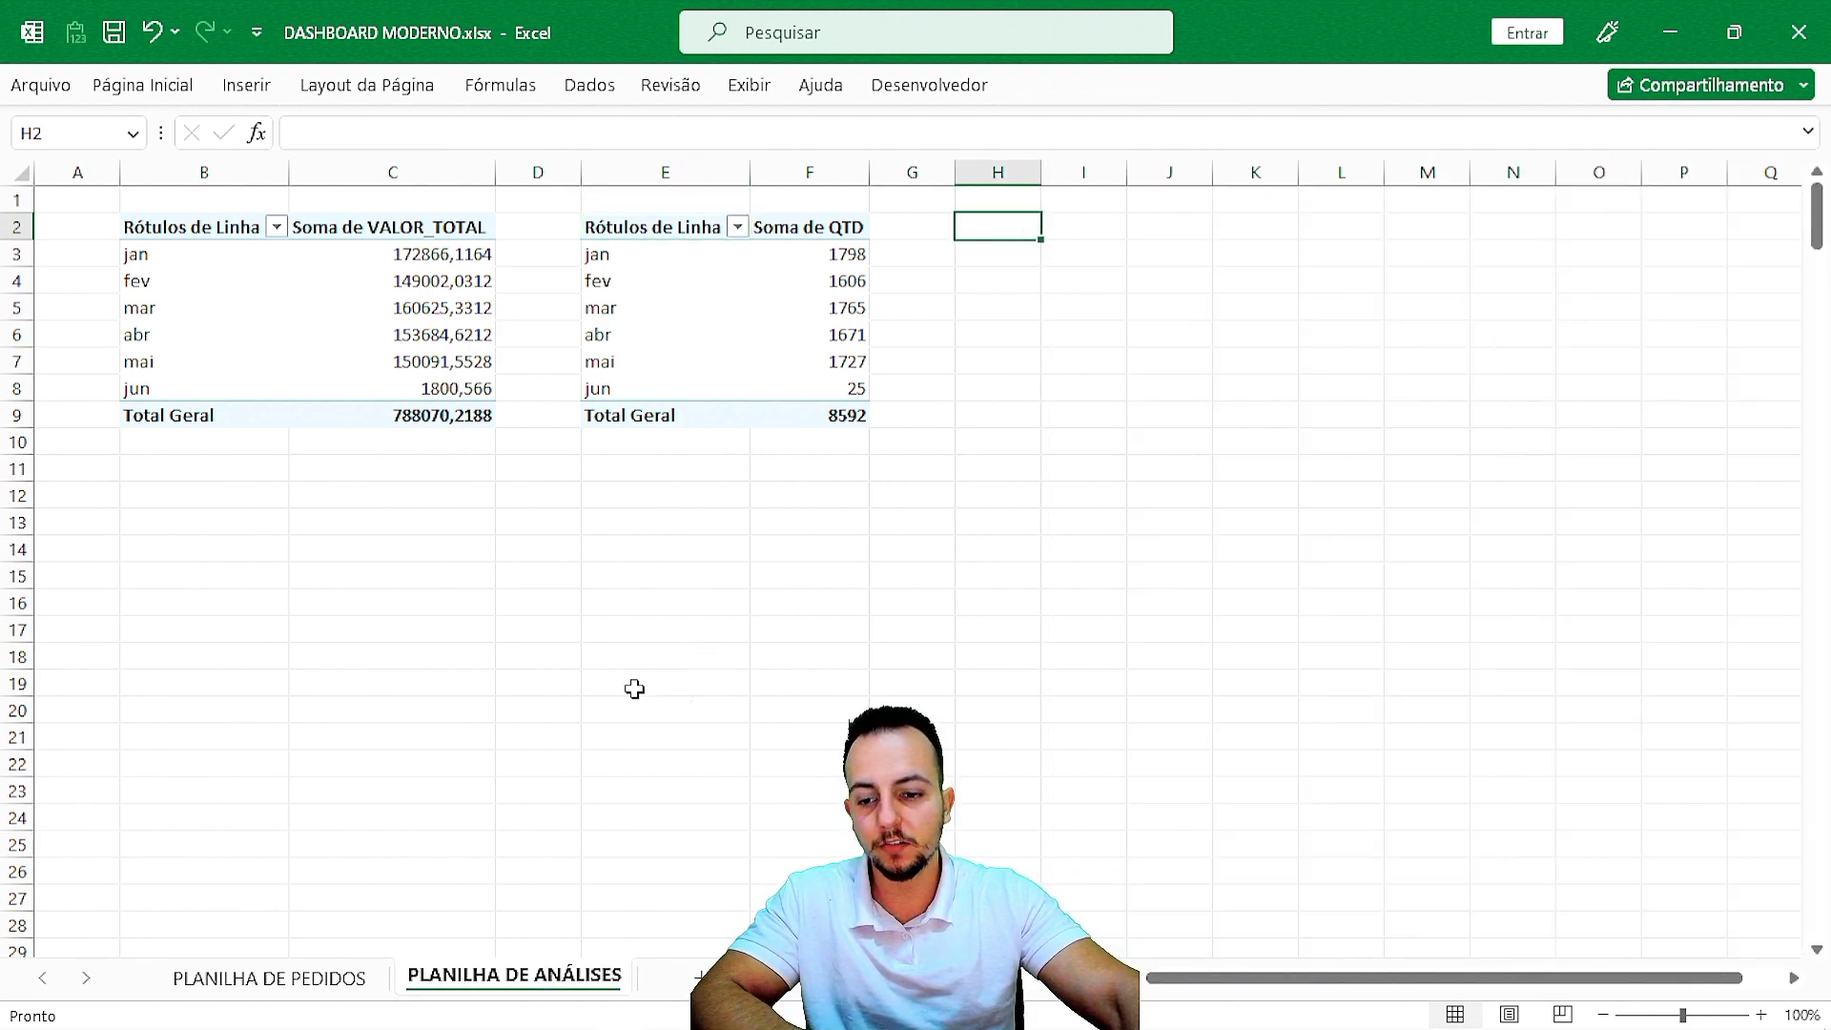
Create a third pivot table from Tabela1 at cell H2 of the existing PLANILHA DE ANÁLISES sheet.
{"action": "left_click", "coordinate": [294, 988]}
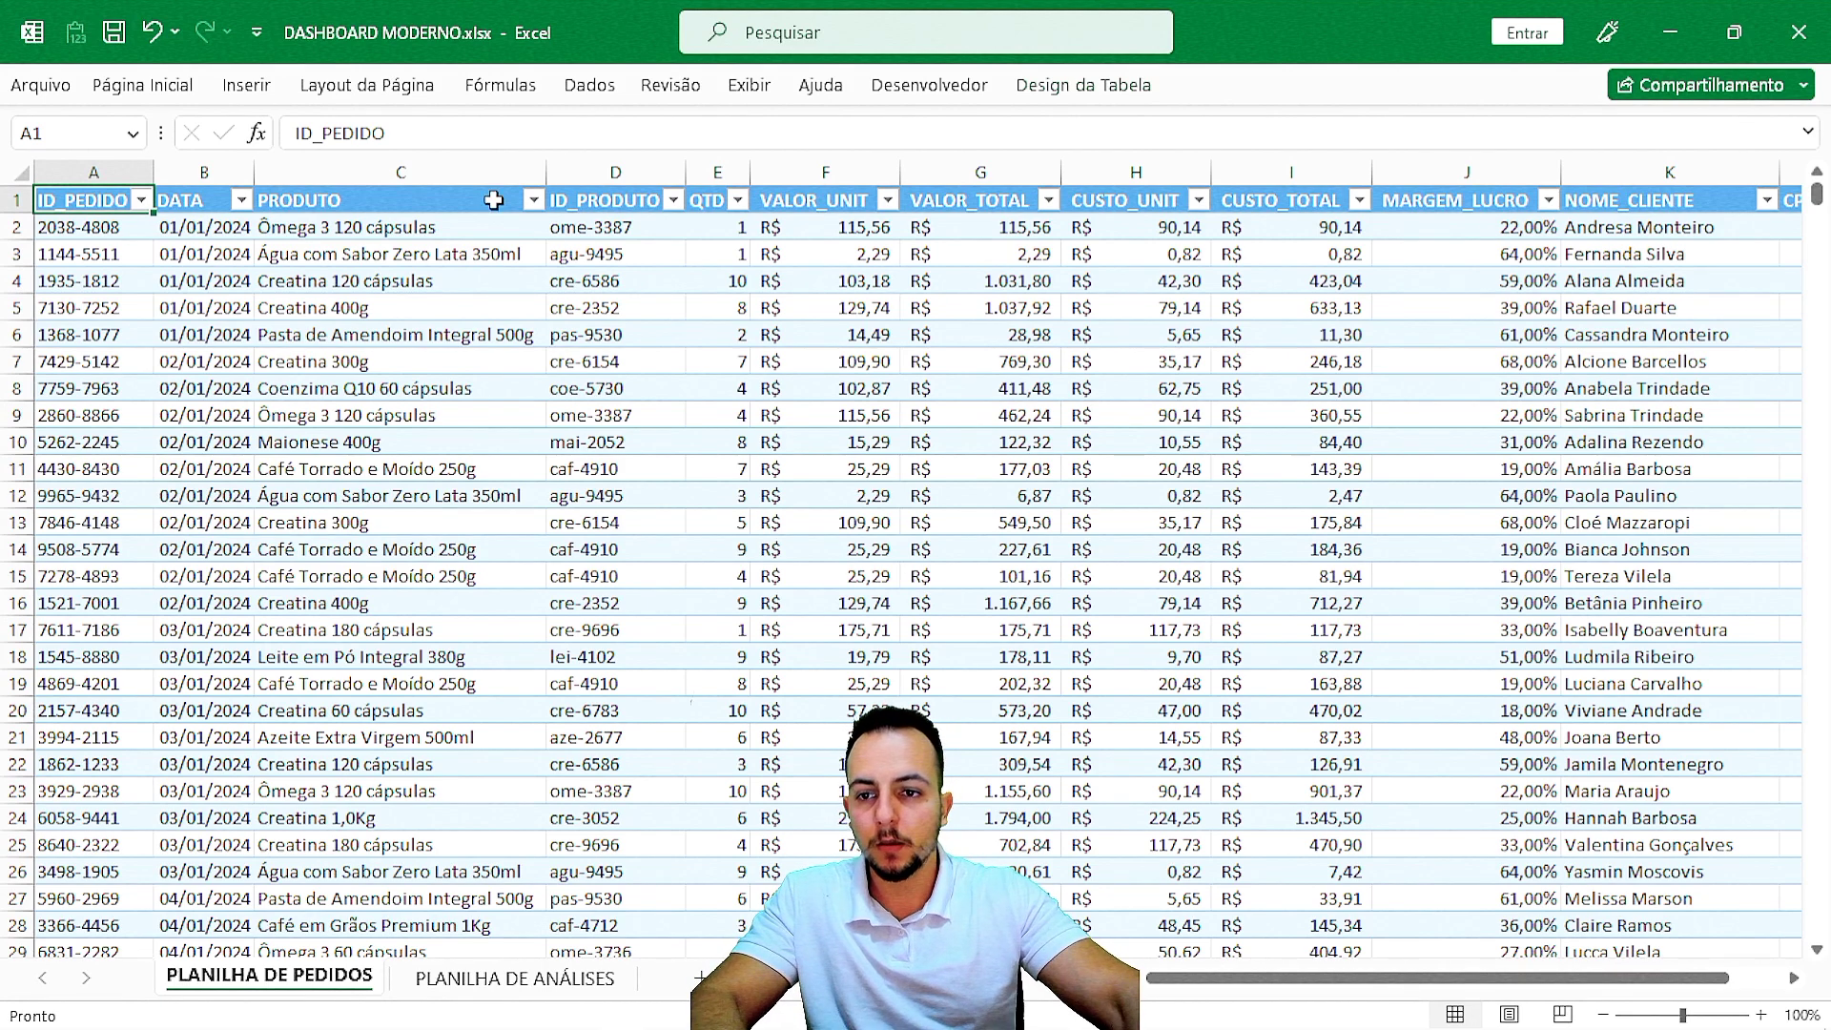
{"action": "left_click", "coordinate": [245, 95]}
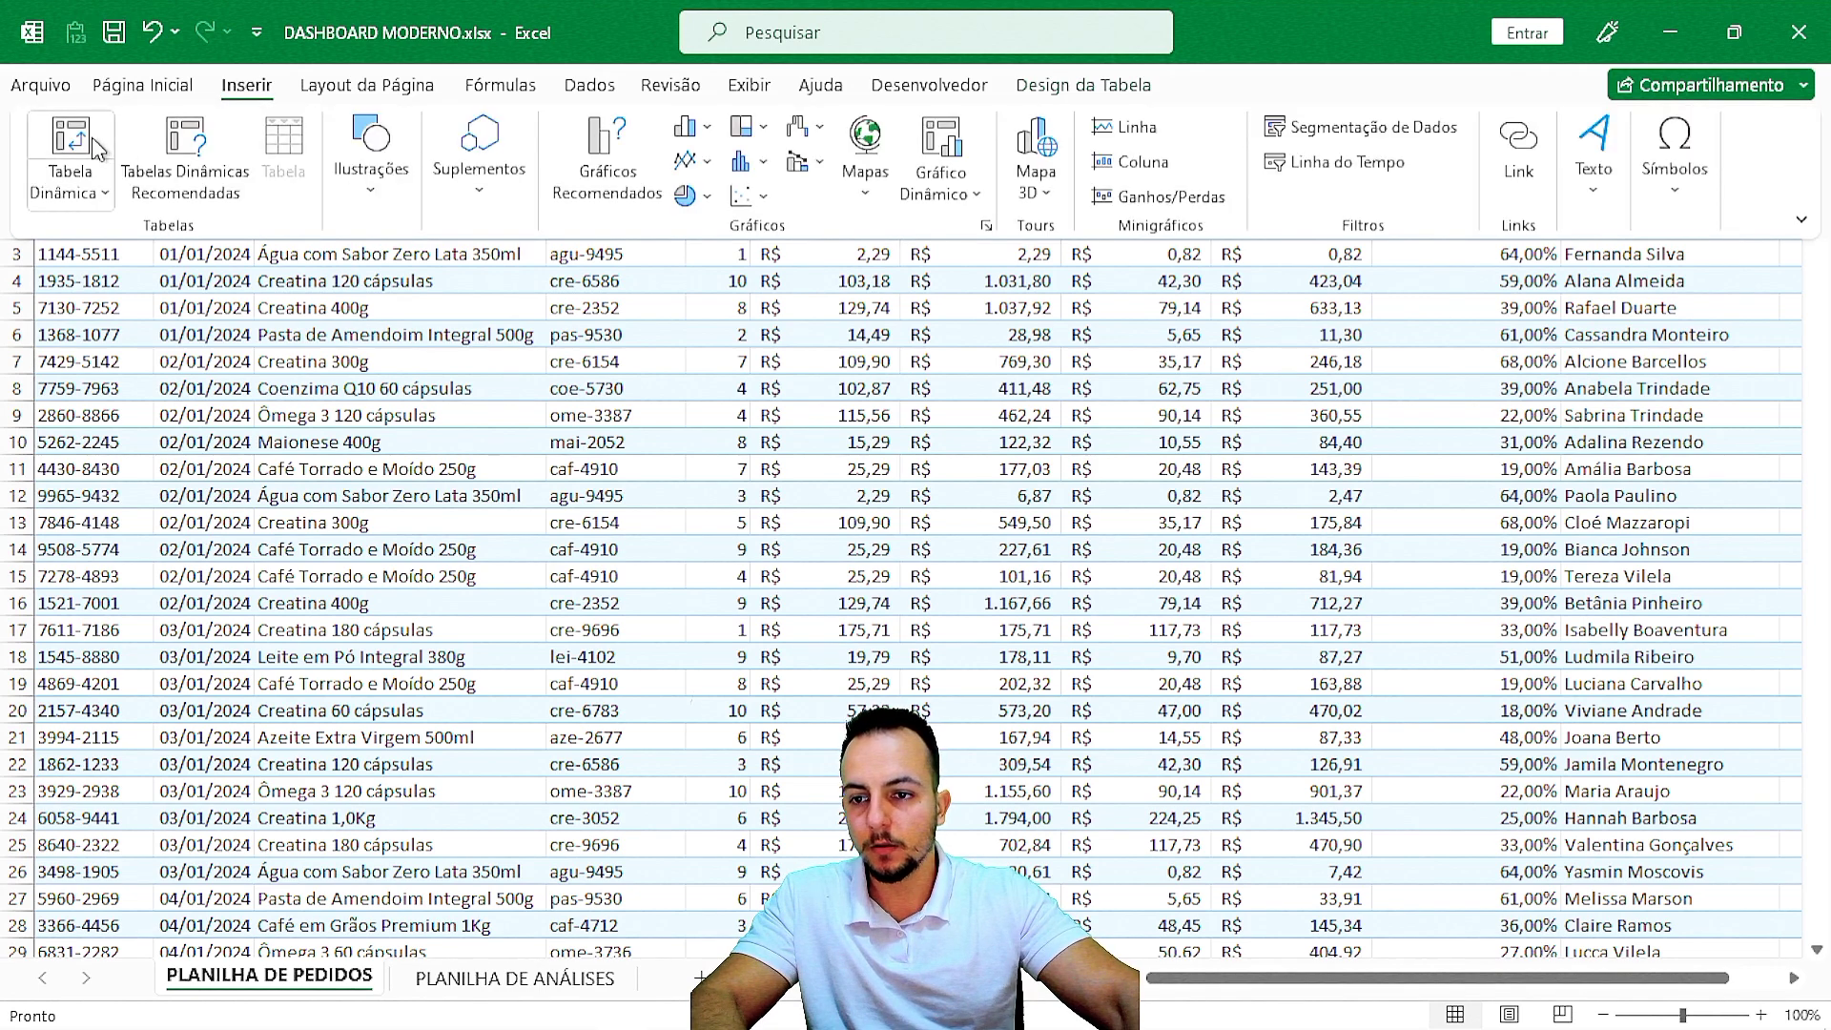
{"action": "left_click", "coordinate": [53, 157]}
{"action": "left_click", "coordinate": [238, 448]}
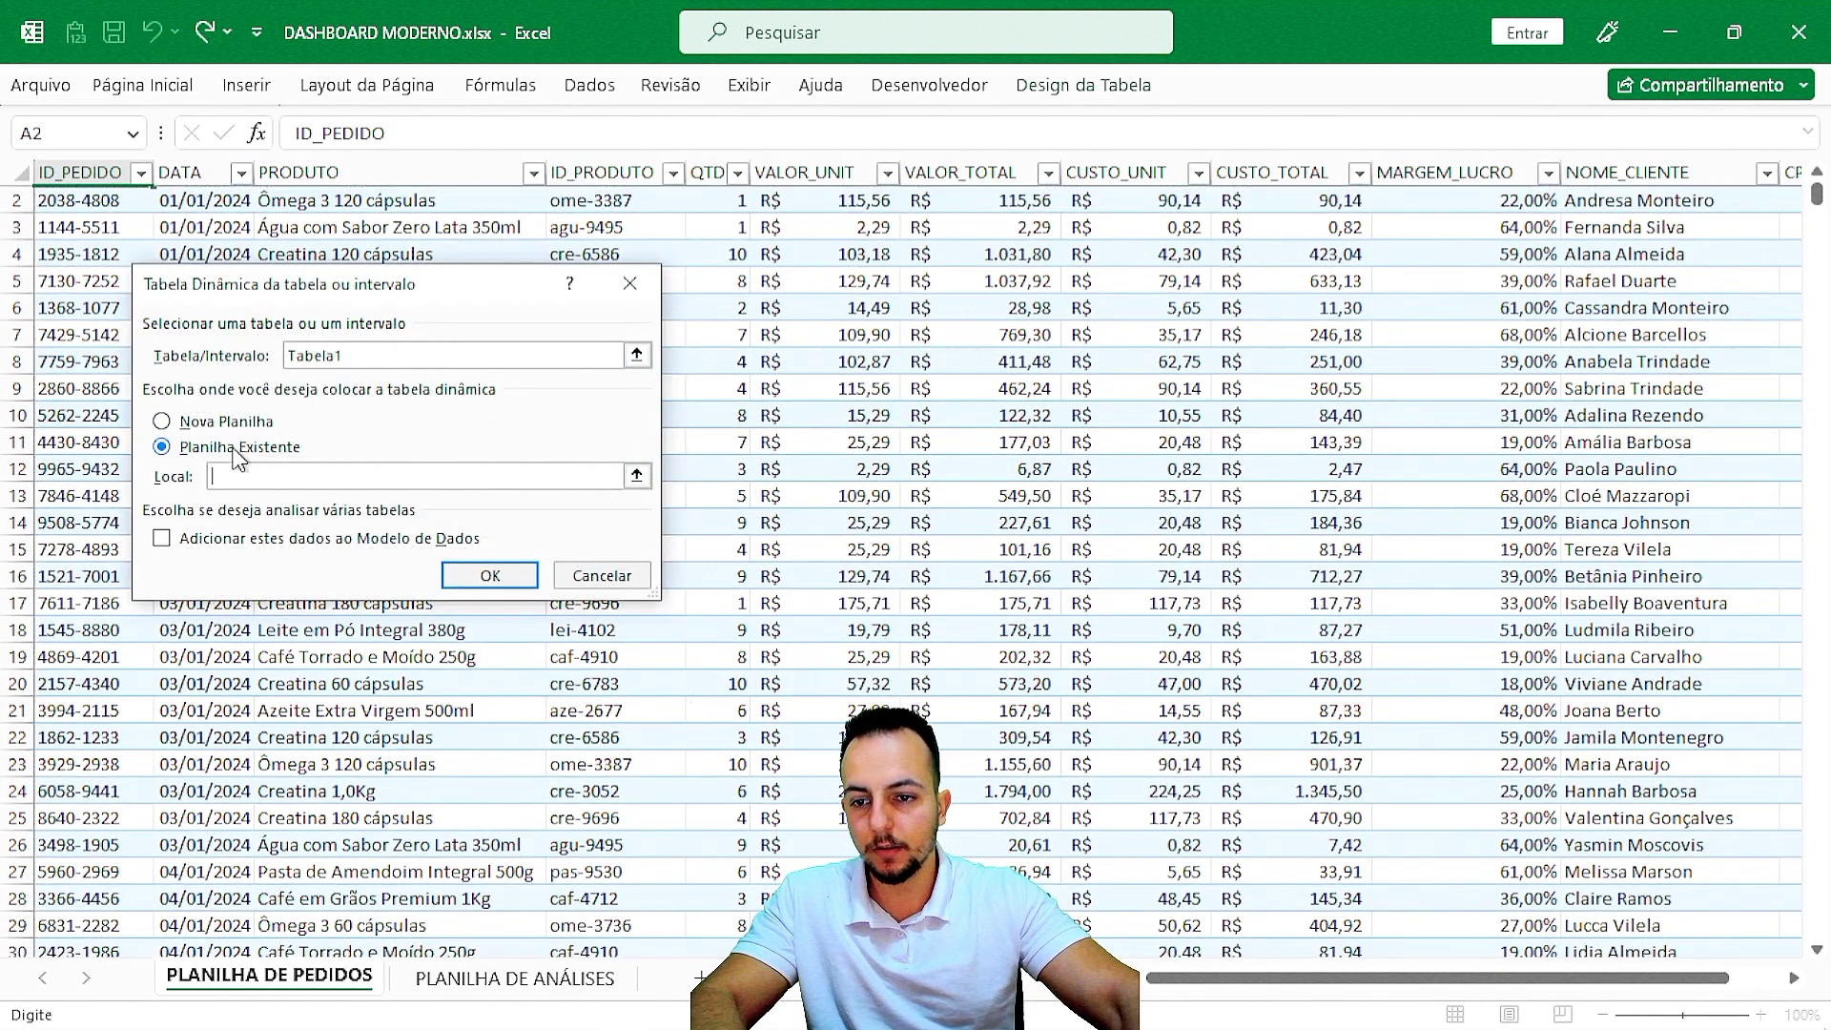
{"action": "left_click", "coordinate": [636, 474]}
{"action": "left_click", "coordinate": [534, 979]}
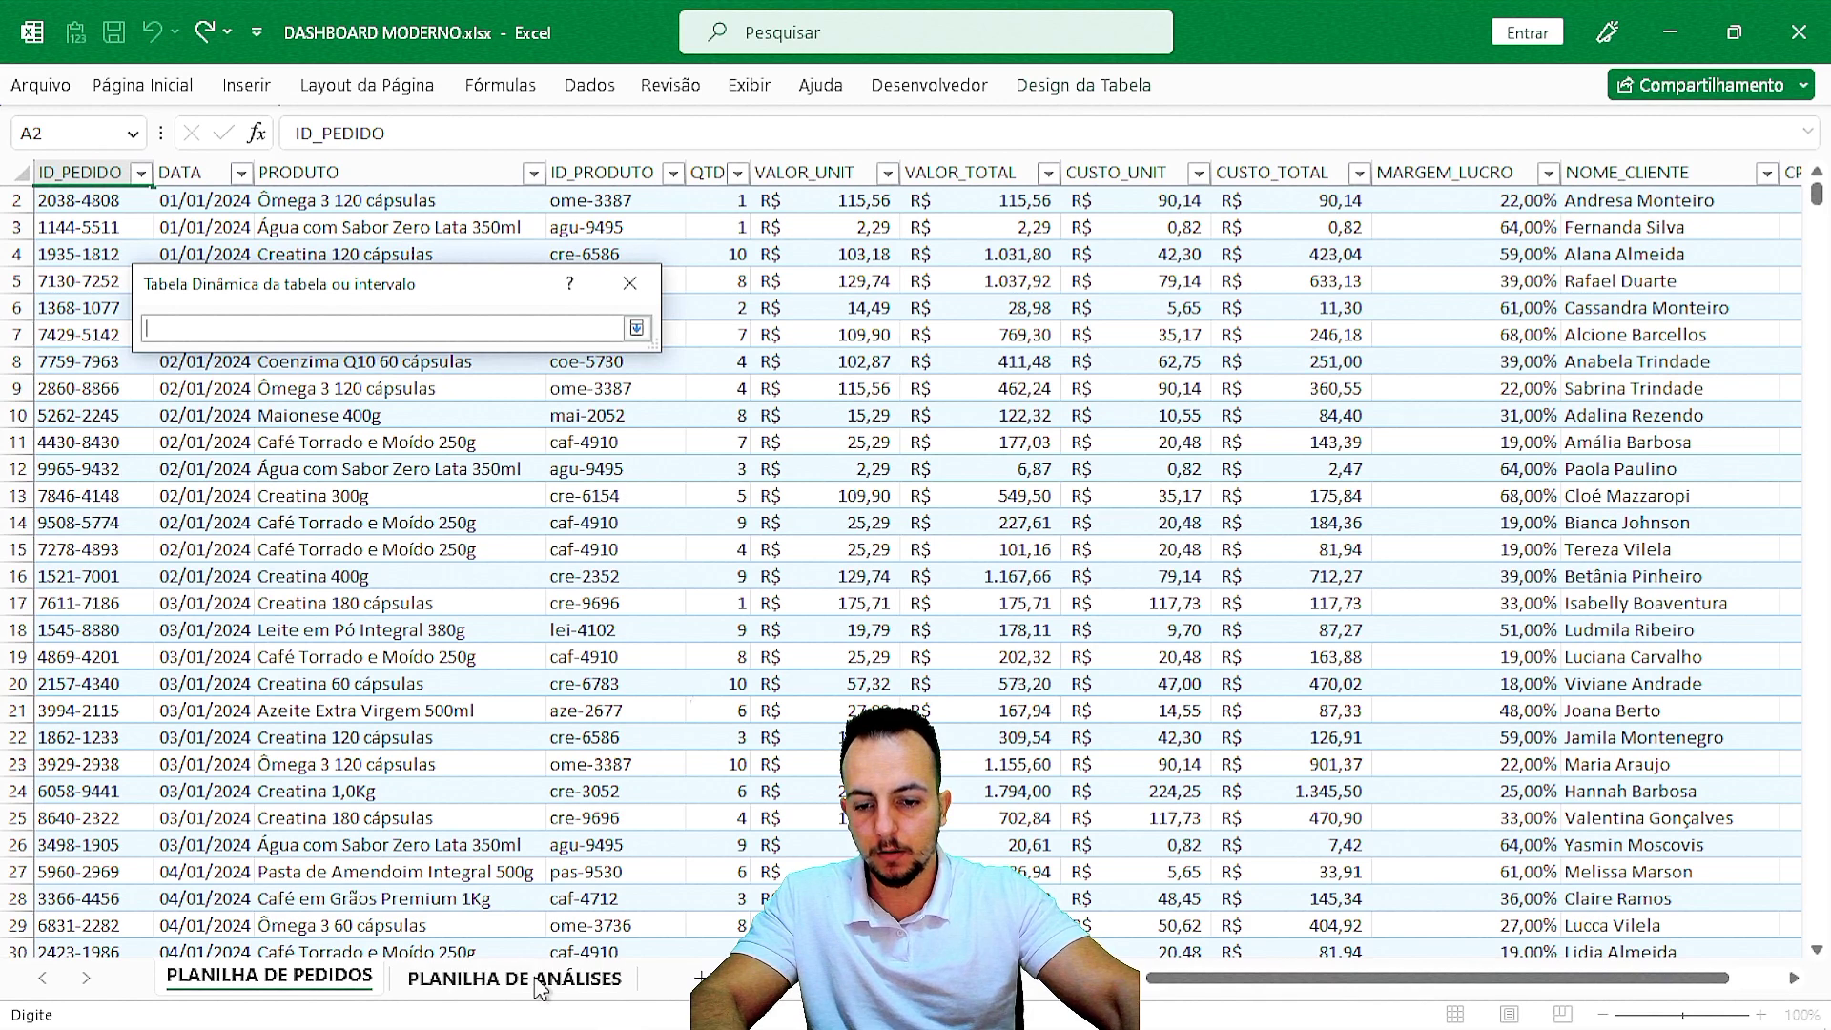
{"action": "left_click", "coordinate": [970, 224]}
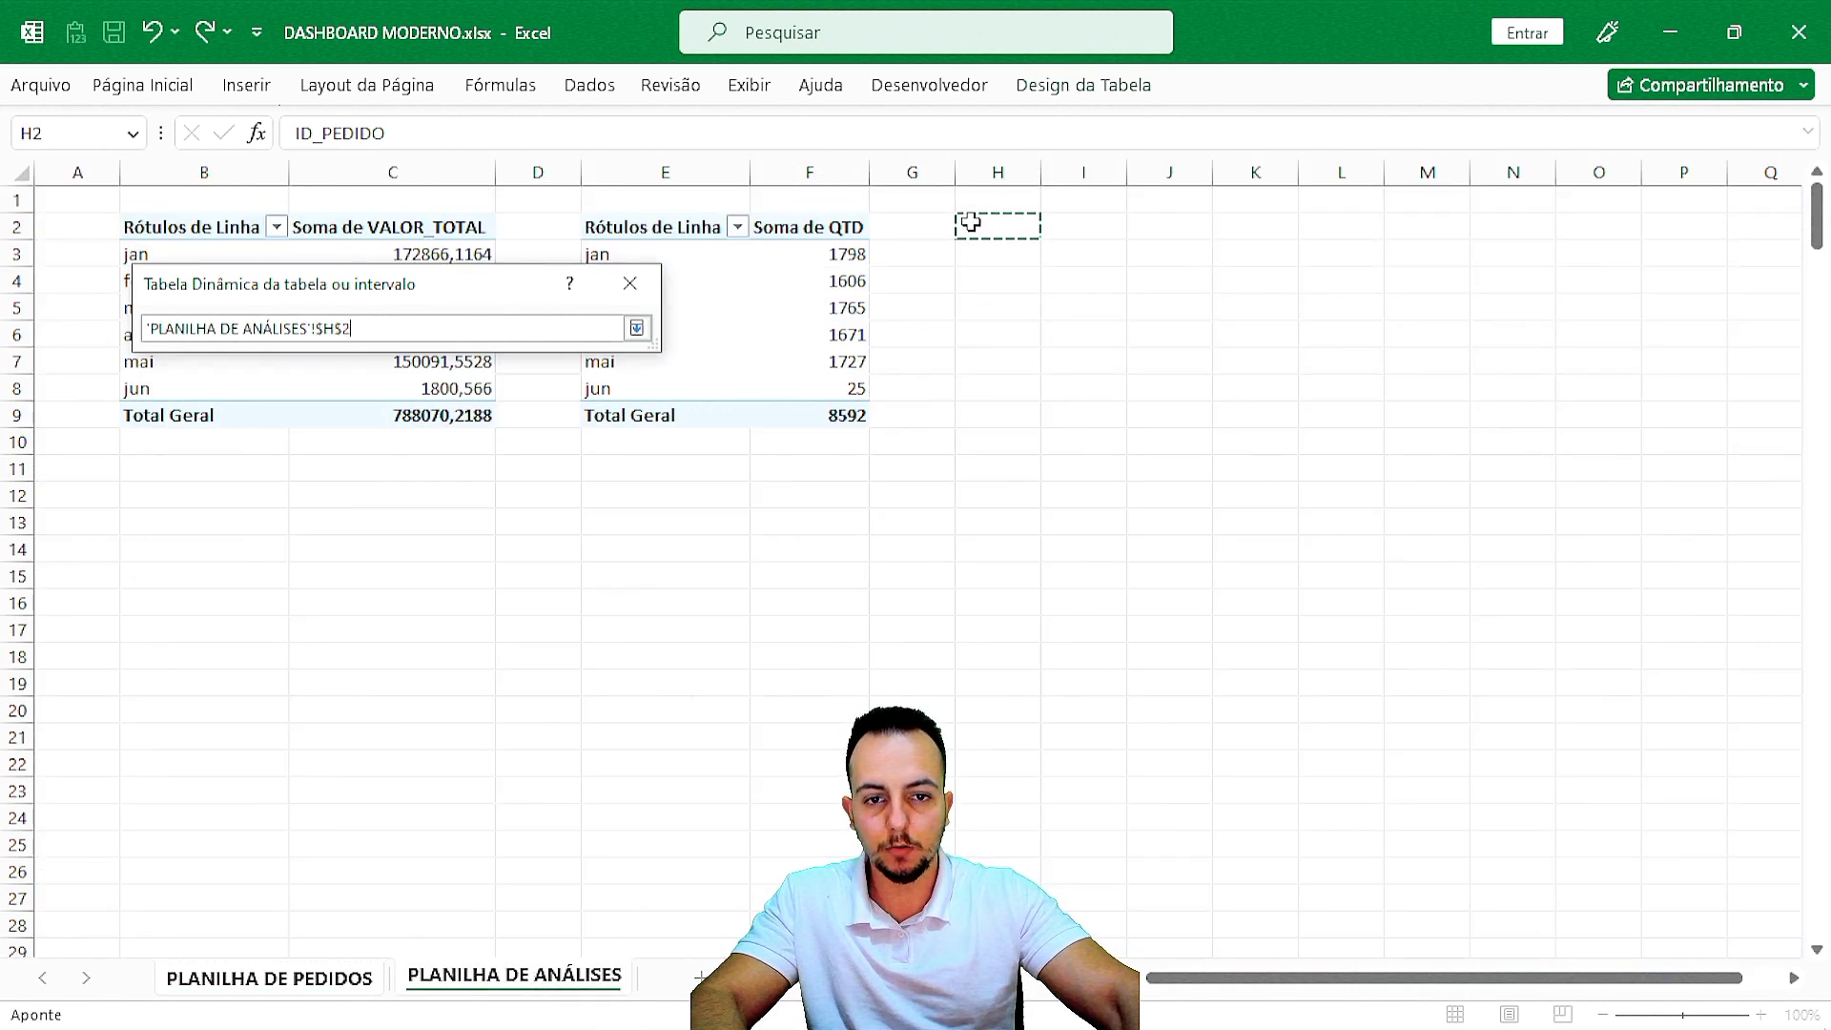
{"action": "left_click", "coordinate": [636, 328]}
{"action": "left_click", "coordinate": [517, 577]}
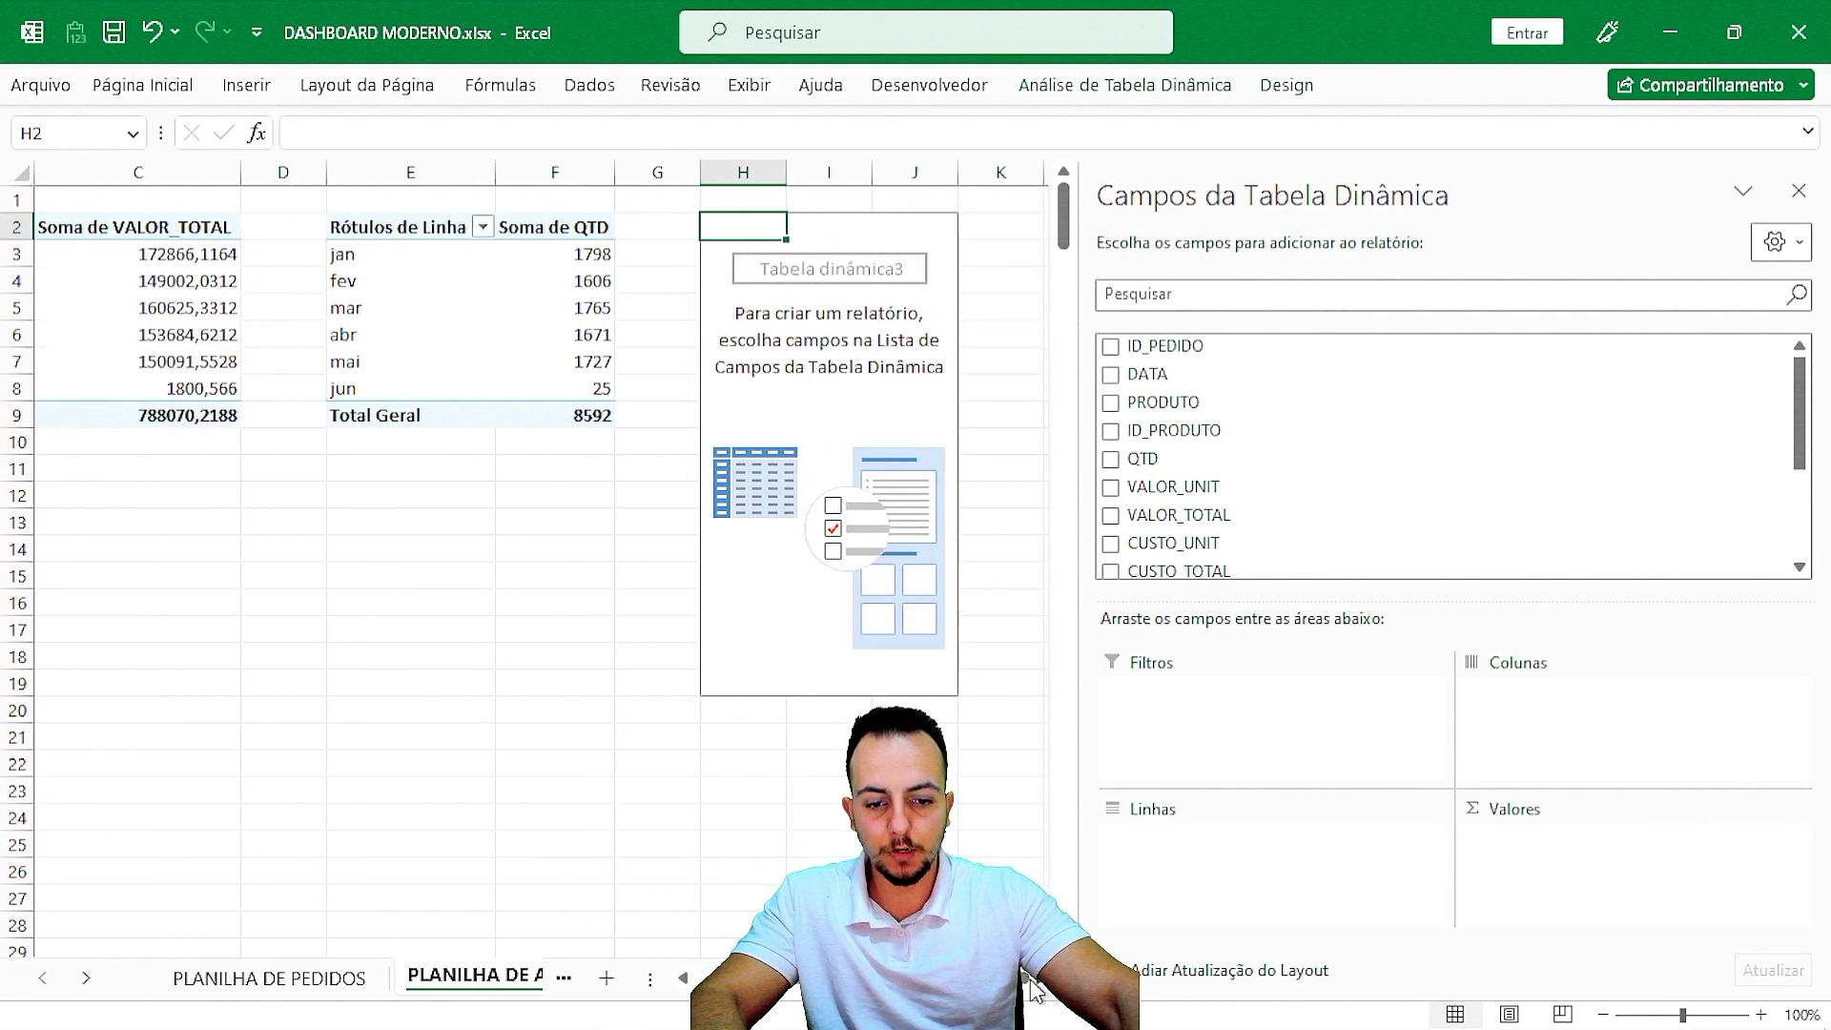
Set up the third pivot table with only Meses (DATA) as rows and MARGEM_LUCRO as values.
{"action": "left_click_drag", "start_coordinate": [1158, 375], "coordinate": [968, 867]}
{"action": "left_click_drag", "start_coordinate": [1169, 870], "coordinate": [969, 856]}
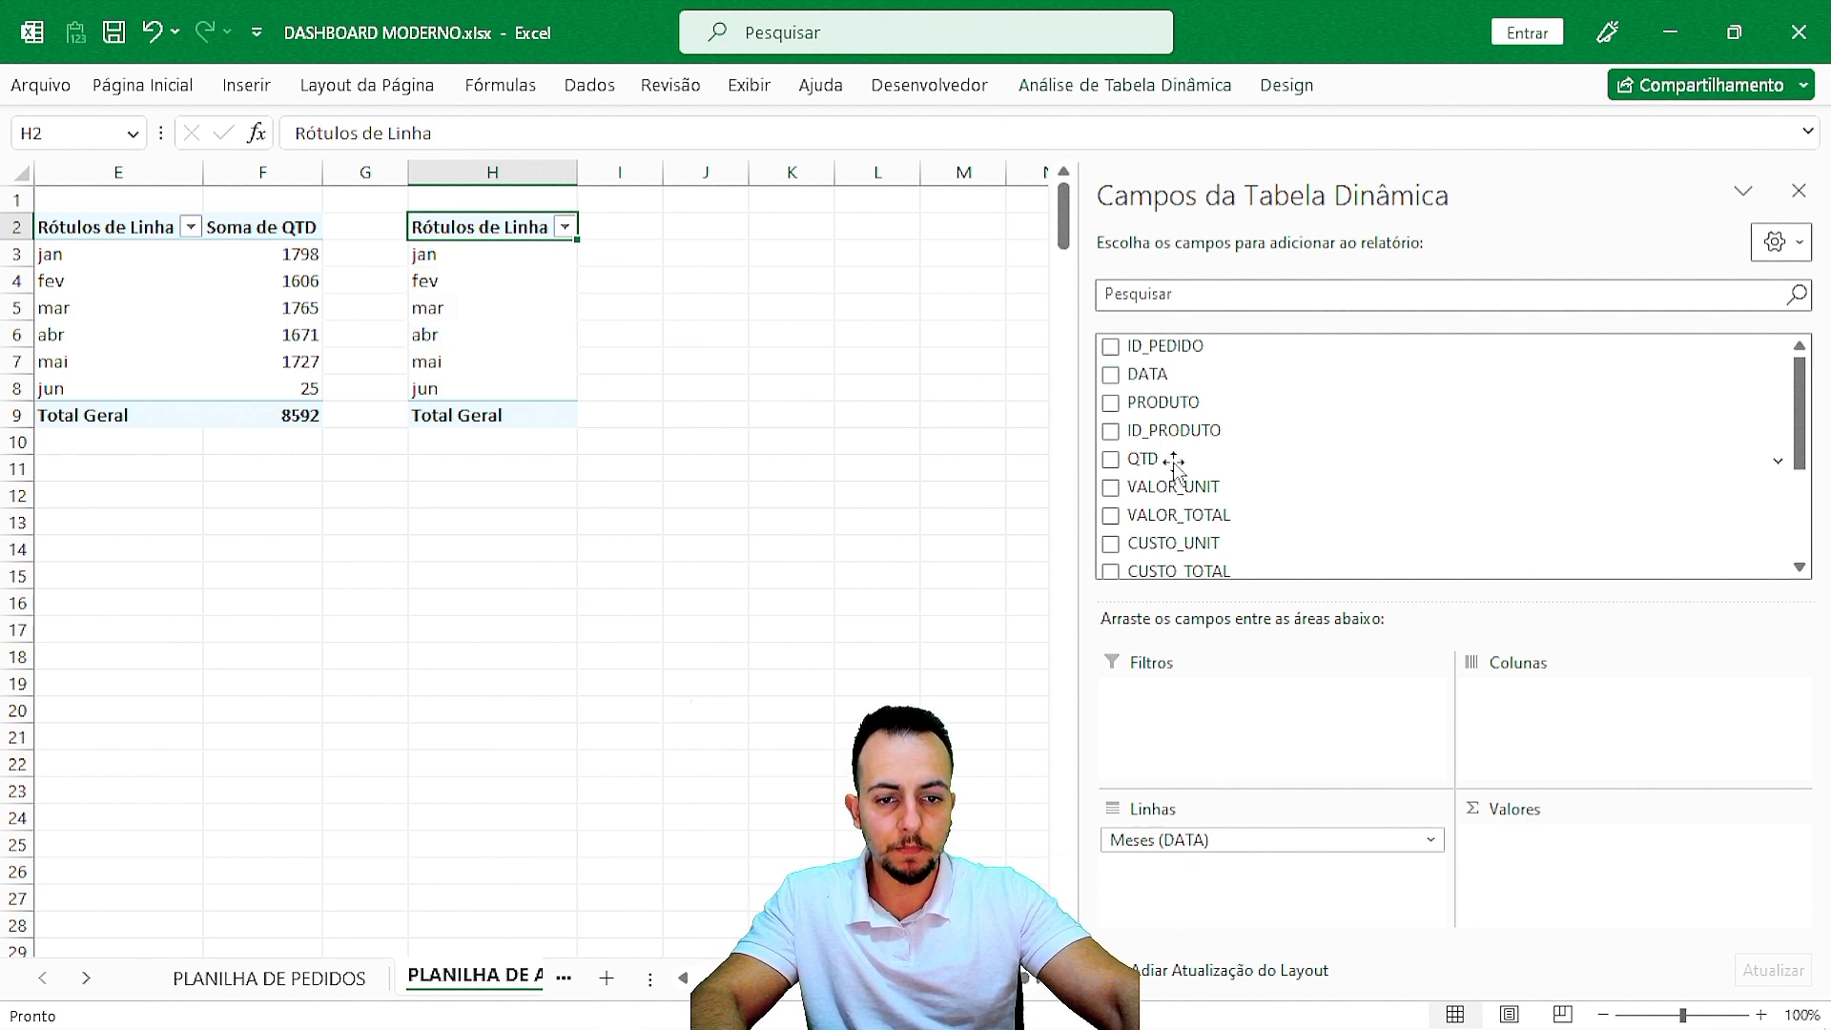
{"action": "scroll", "coordinate": [1203, 467], "scroll_direction": "down", "scroll_amount": 2}
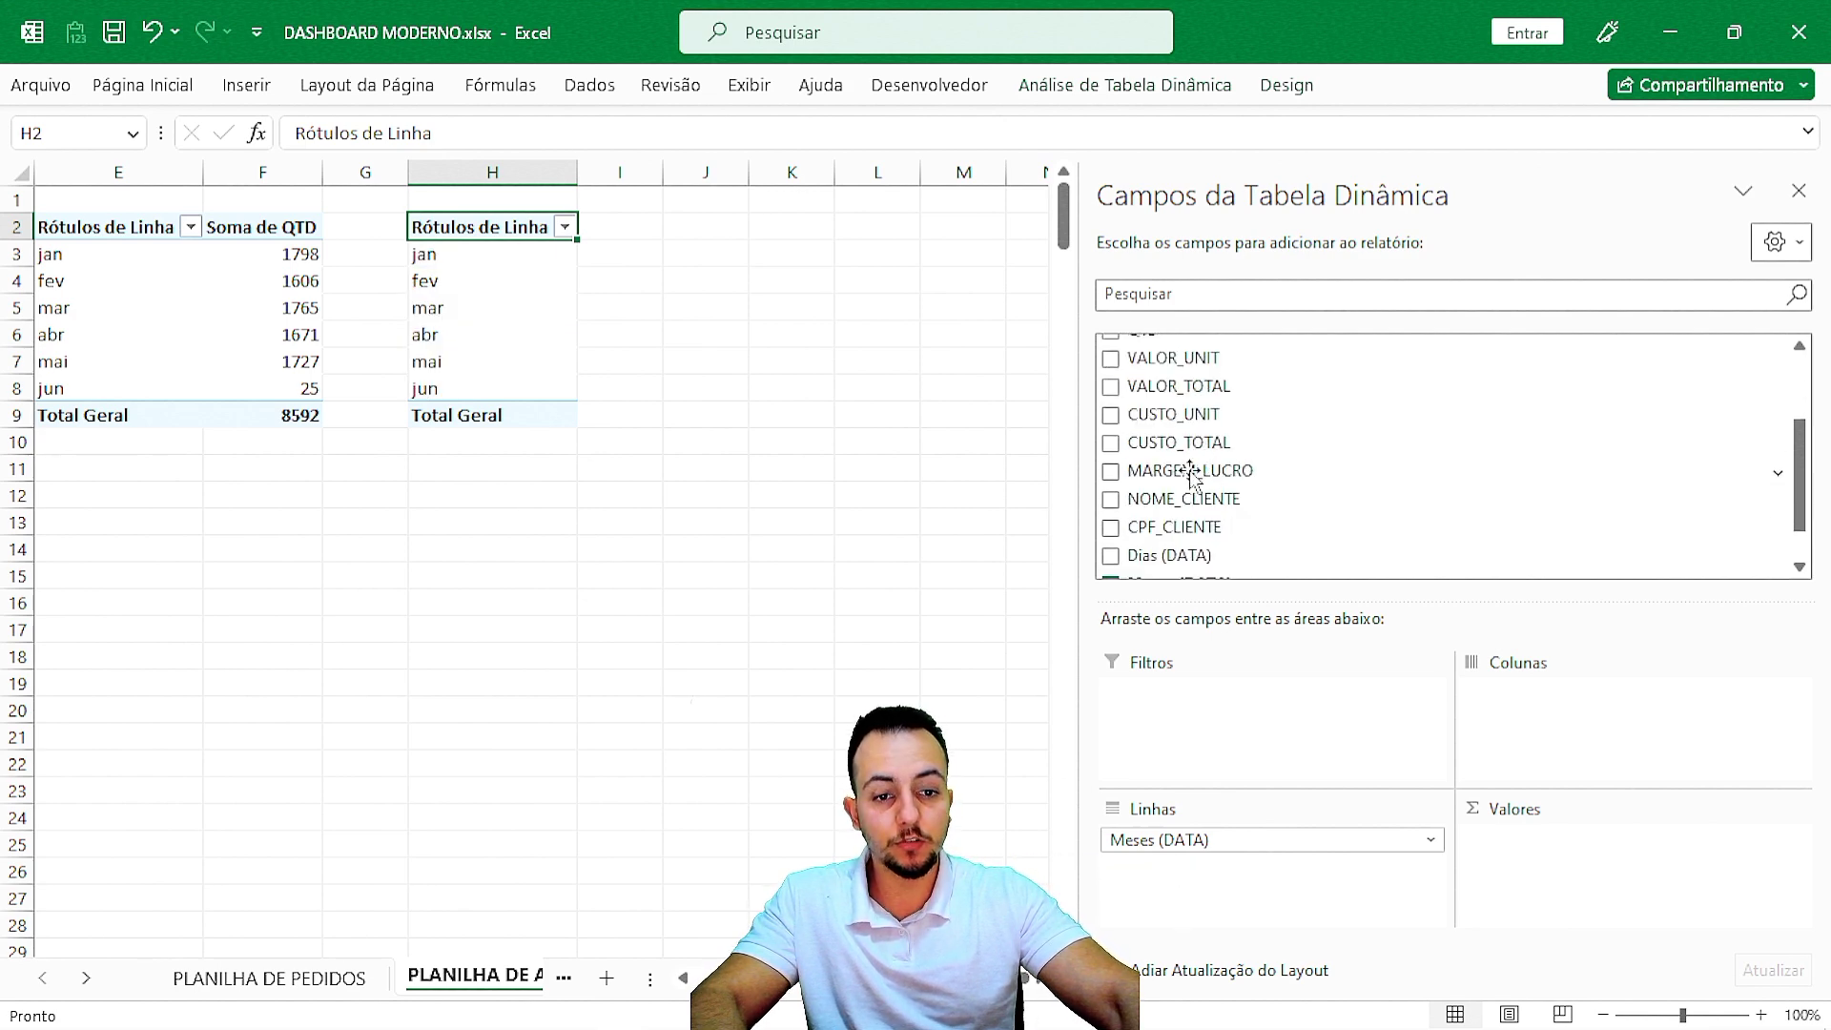
{"action": "left_click_drag", "start_coordinate": [1153, 472], "coordinate": [1535, 854]}
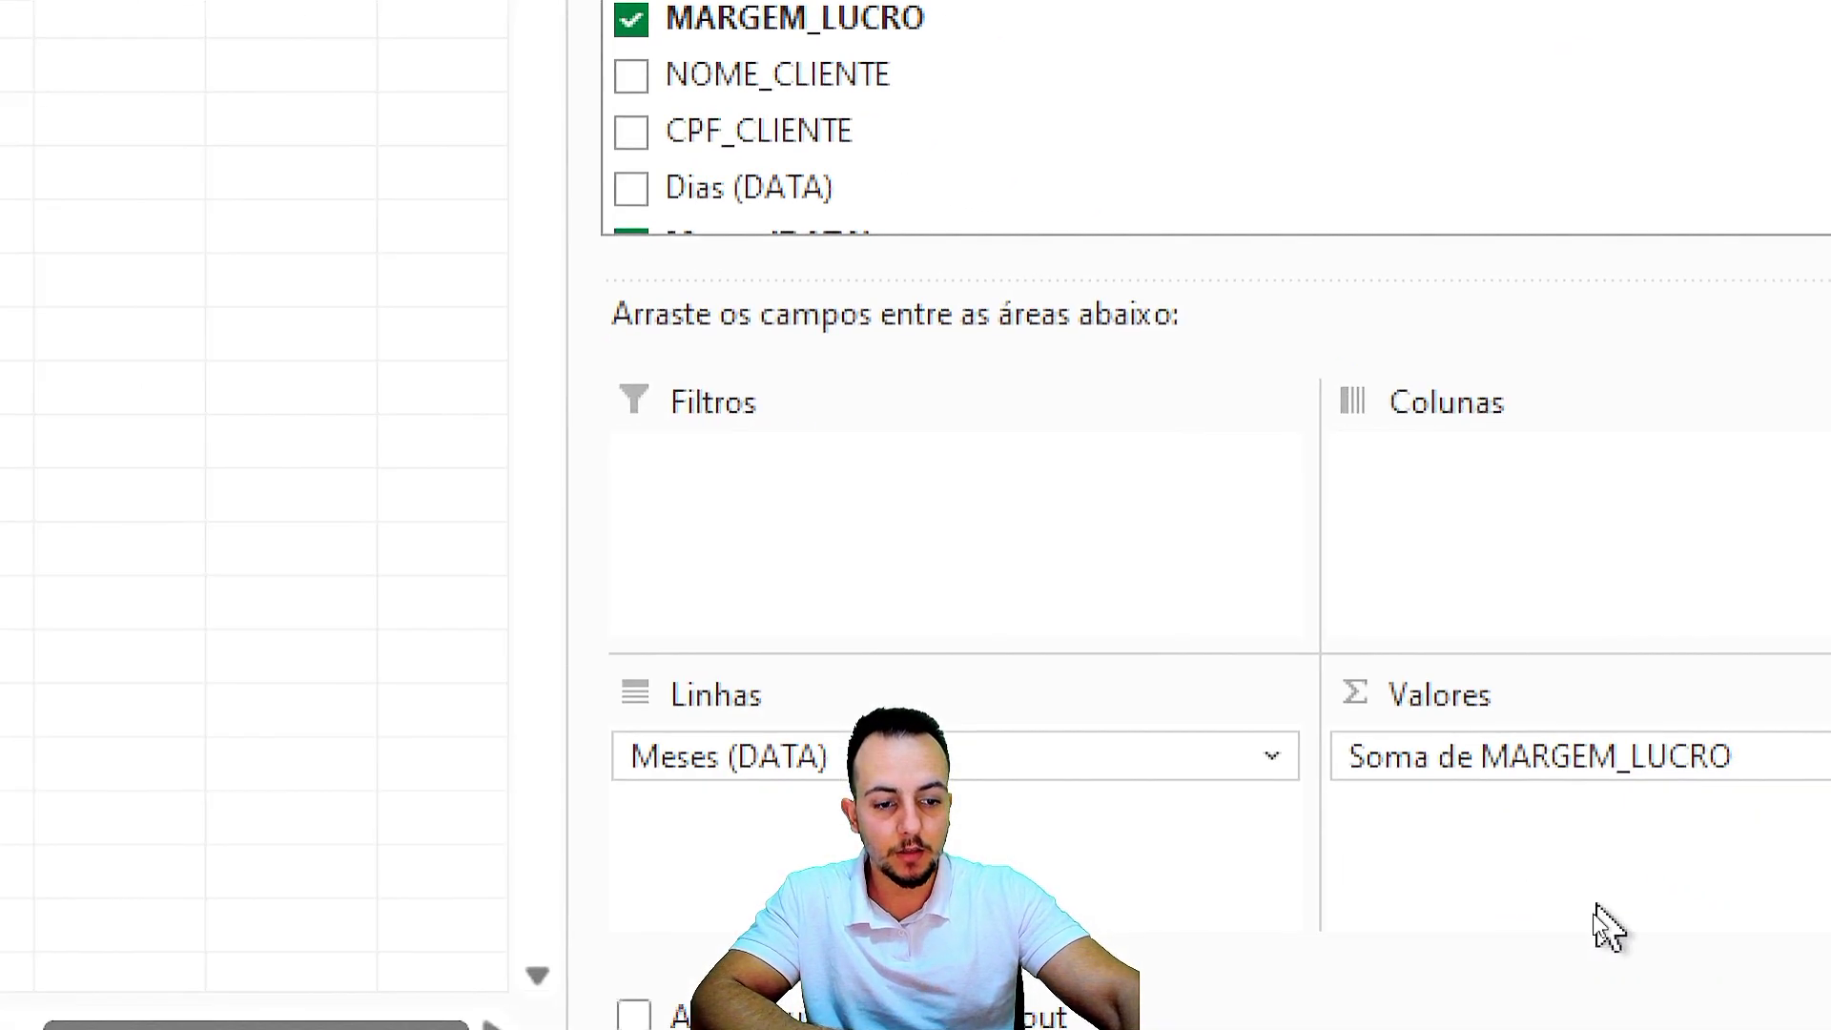
Change the MARGEM_LUCRO value summary to Média and close the pivot table field list.
{"action": "left_click", "coordinate": [1694, 755]}
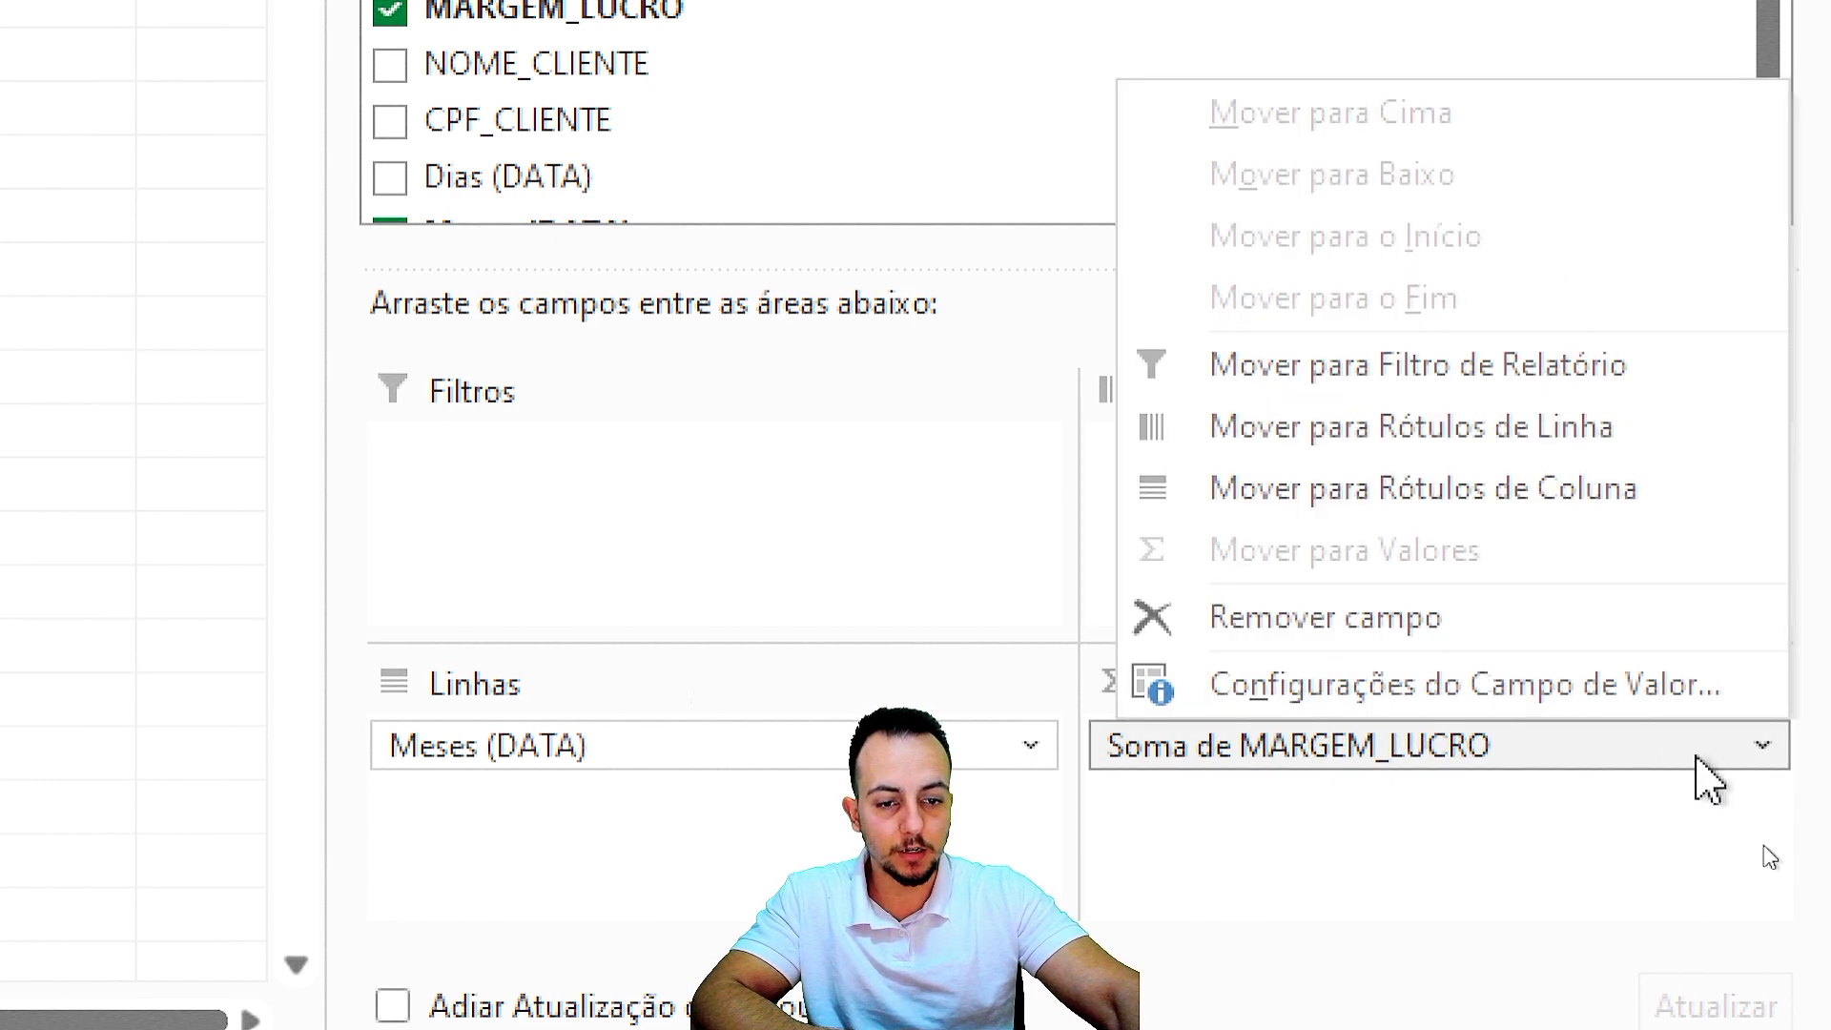
{"action": "left_click", "coordinate": [1459, 684]}
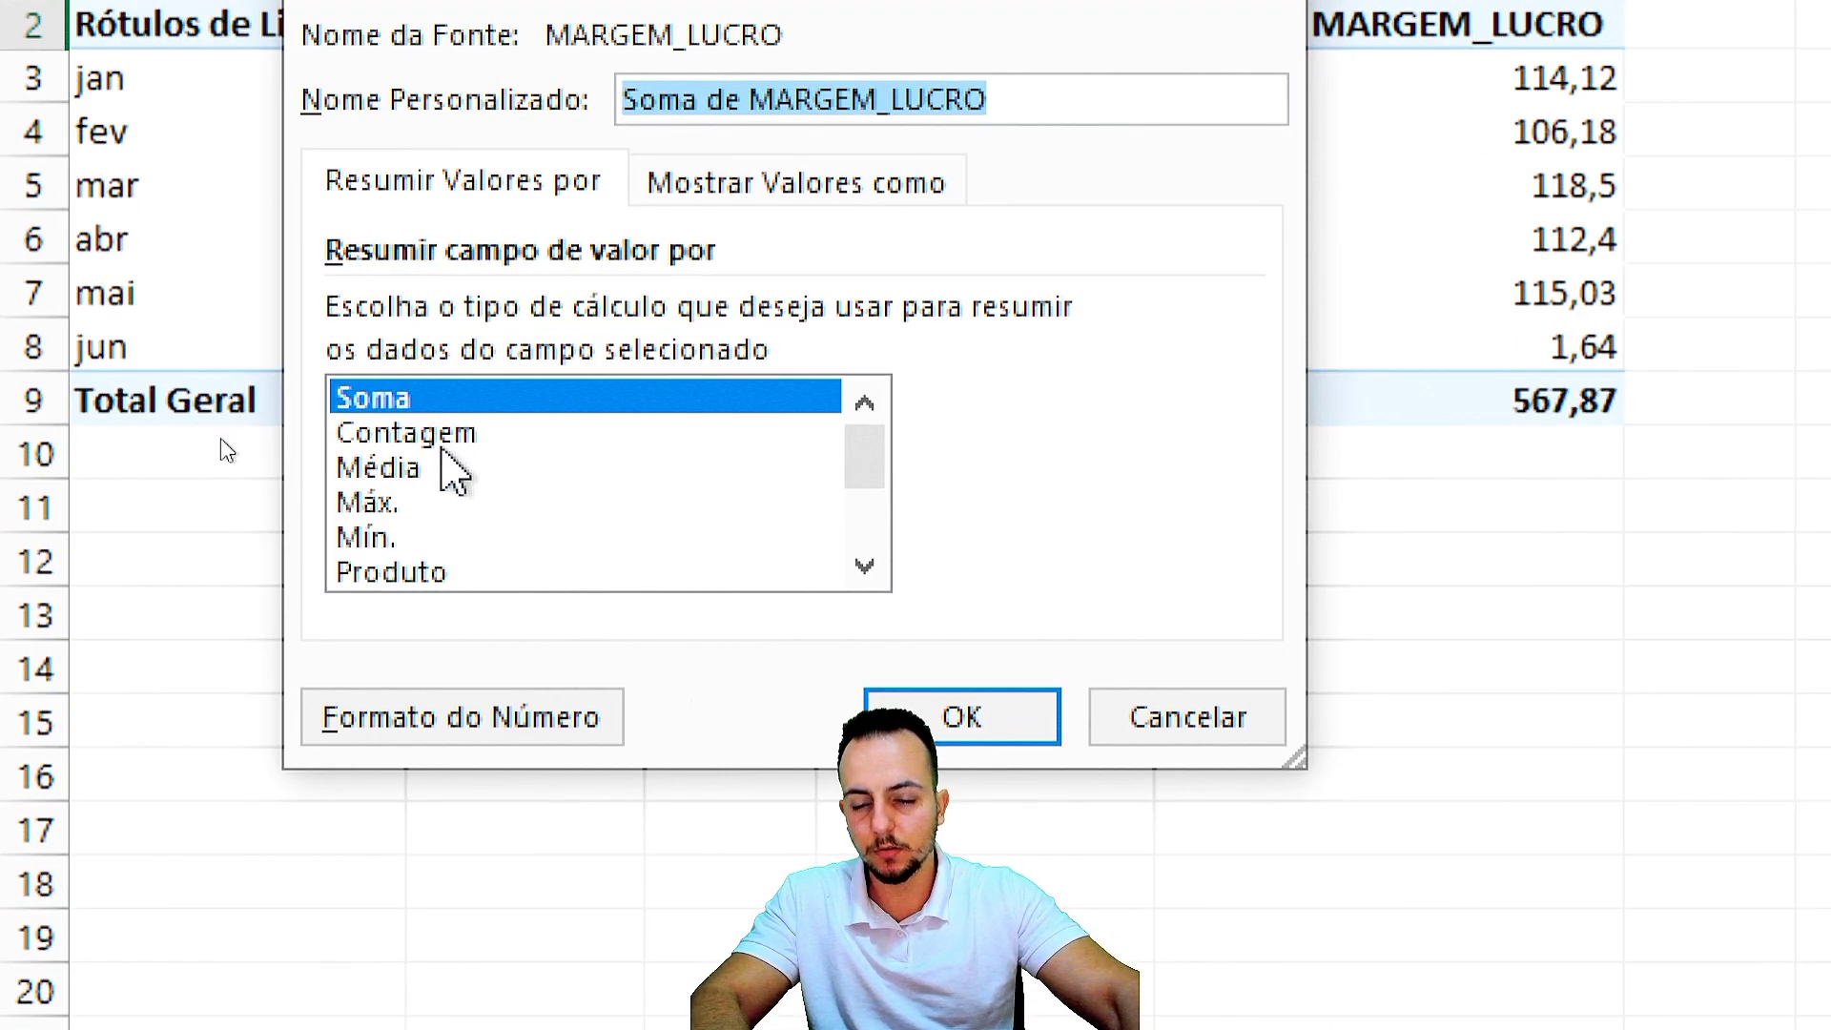
{"action": "left_click", "coordinate": [377, 469]}
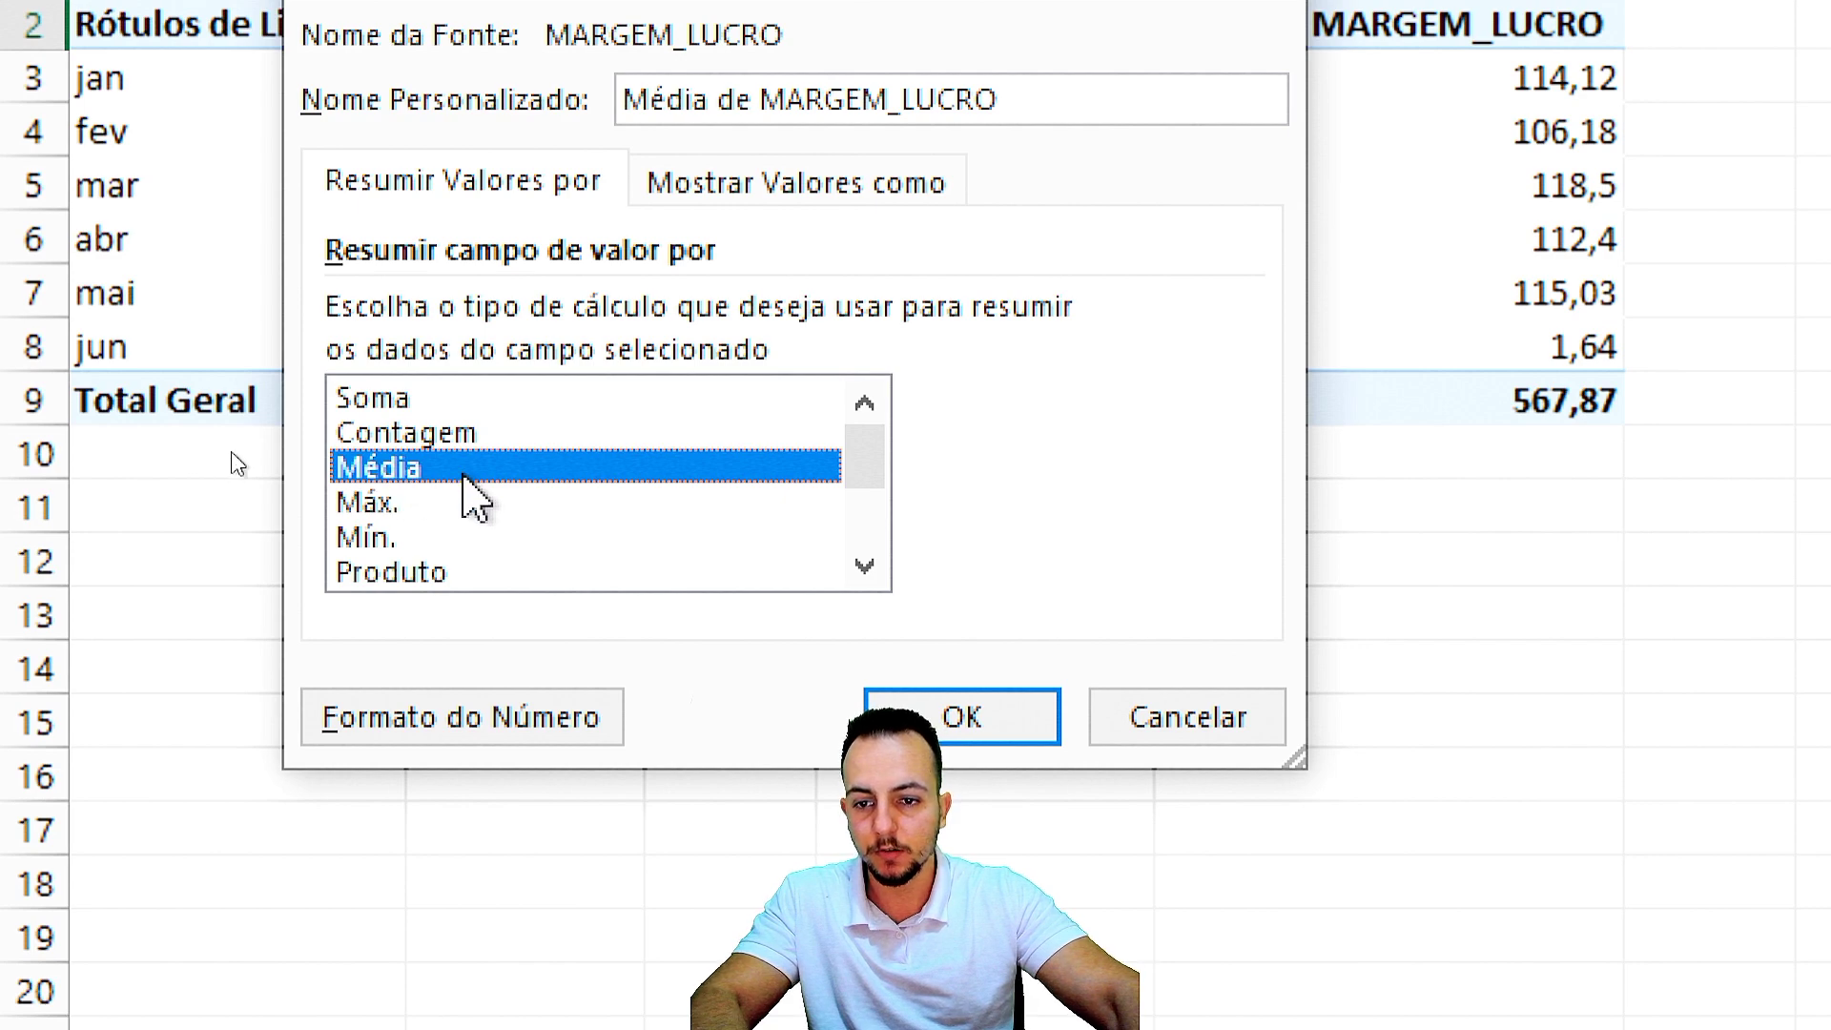
{"action": "left_click", "coordinate": [913, 733]}
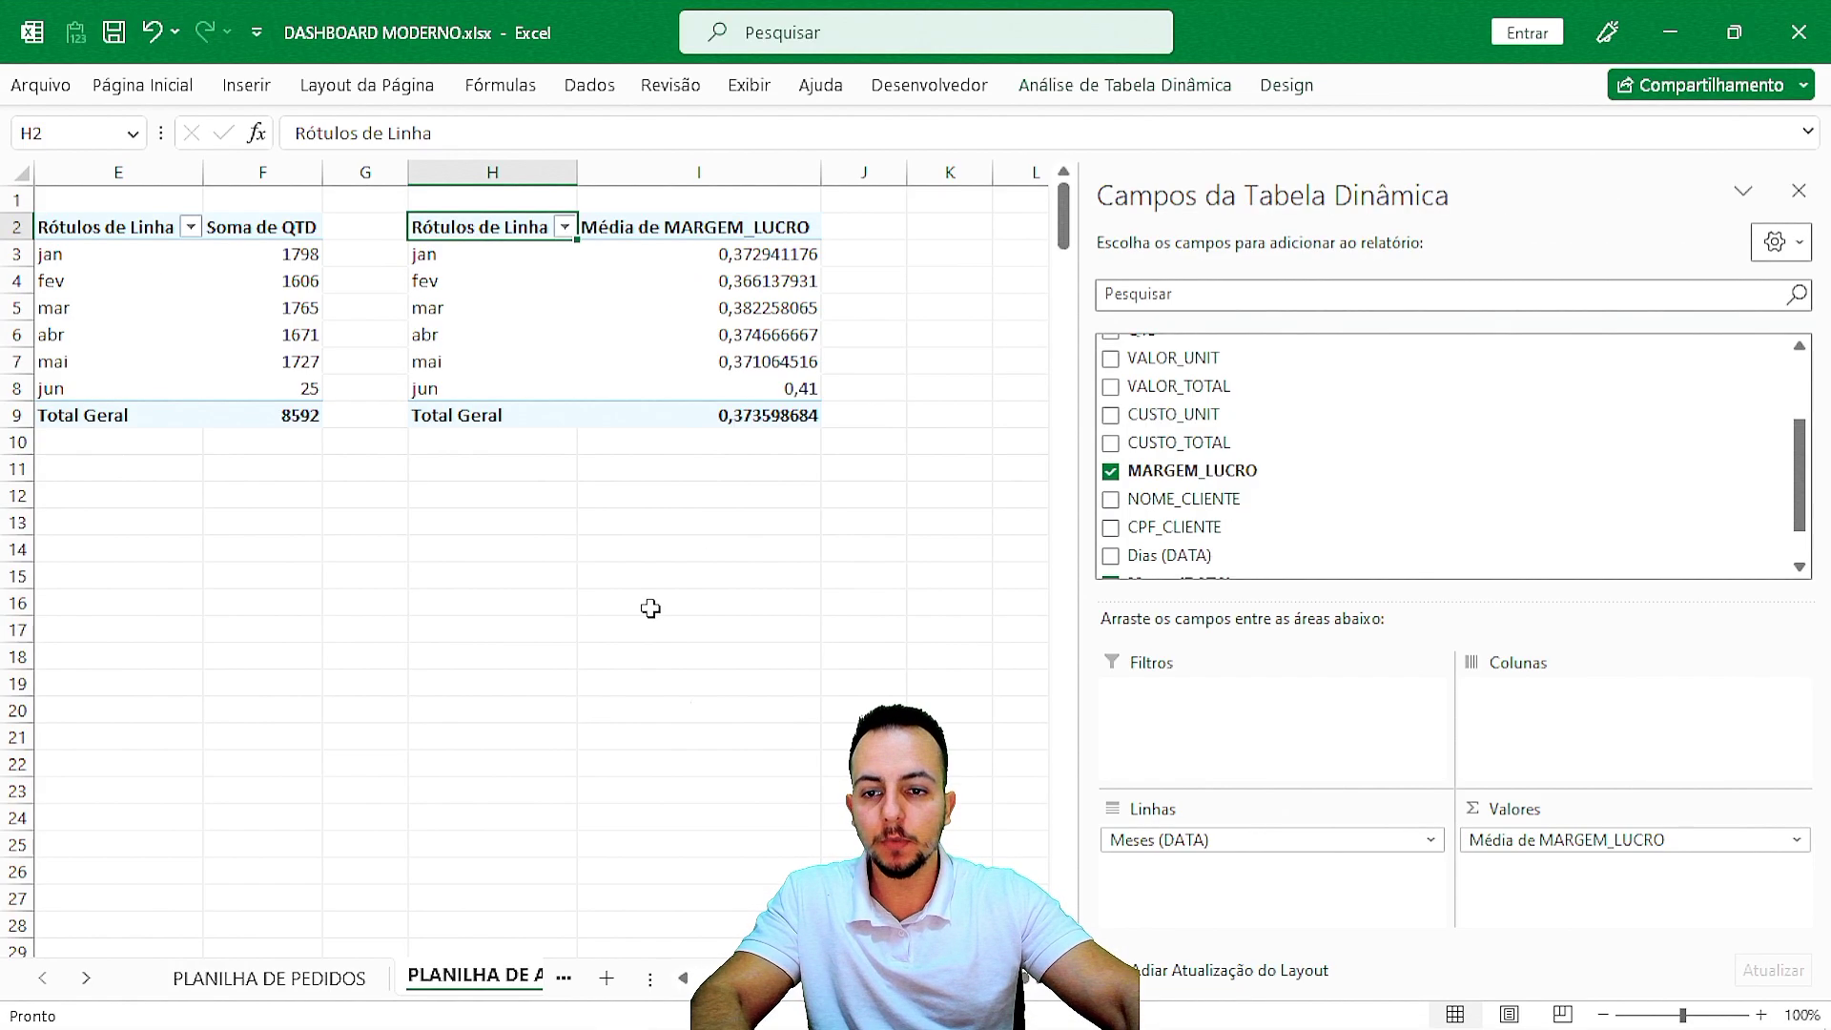
{"action": "scroll", "coordinate": [735, 738], "scroll_direction": "left", "scroll_amount": 4}
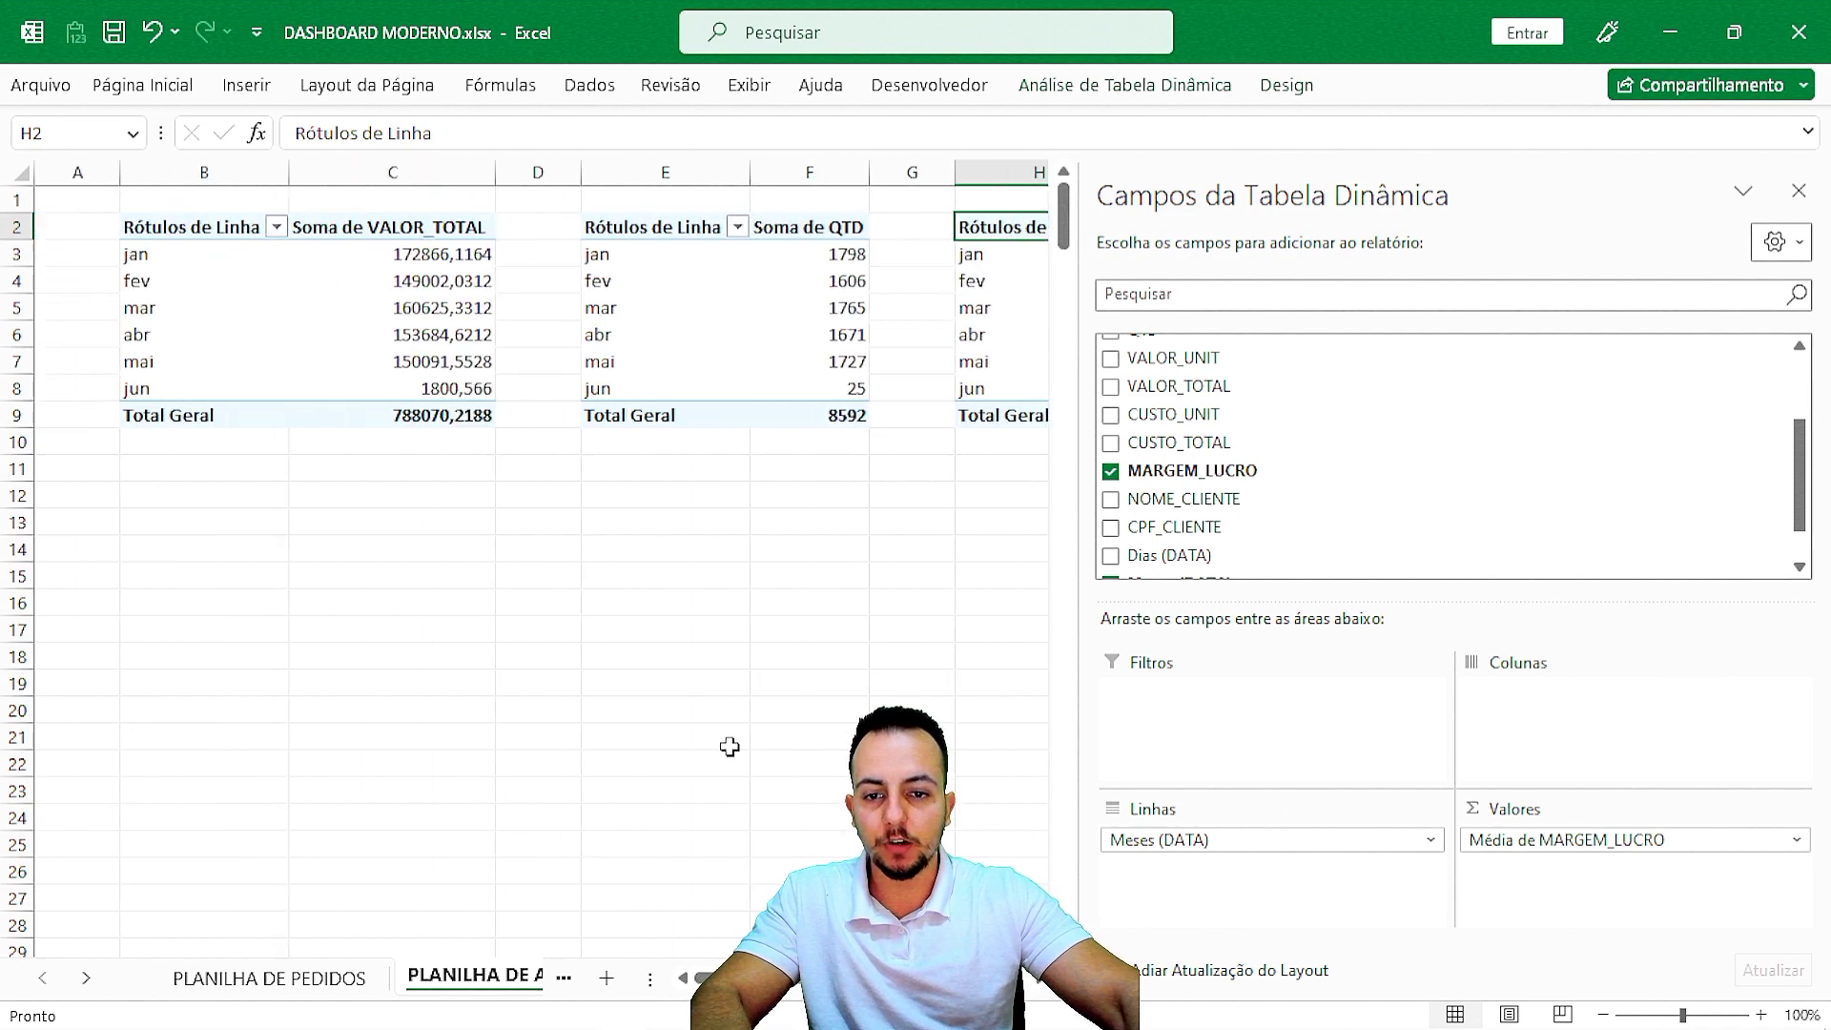
{"action": "left_click", "coordinate": [1798, 197]}
{"action": "left_click", "coordinate": [1001, 550]}
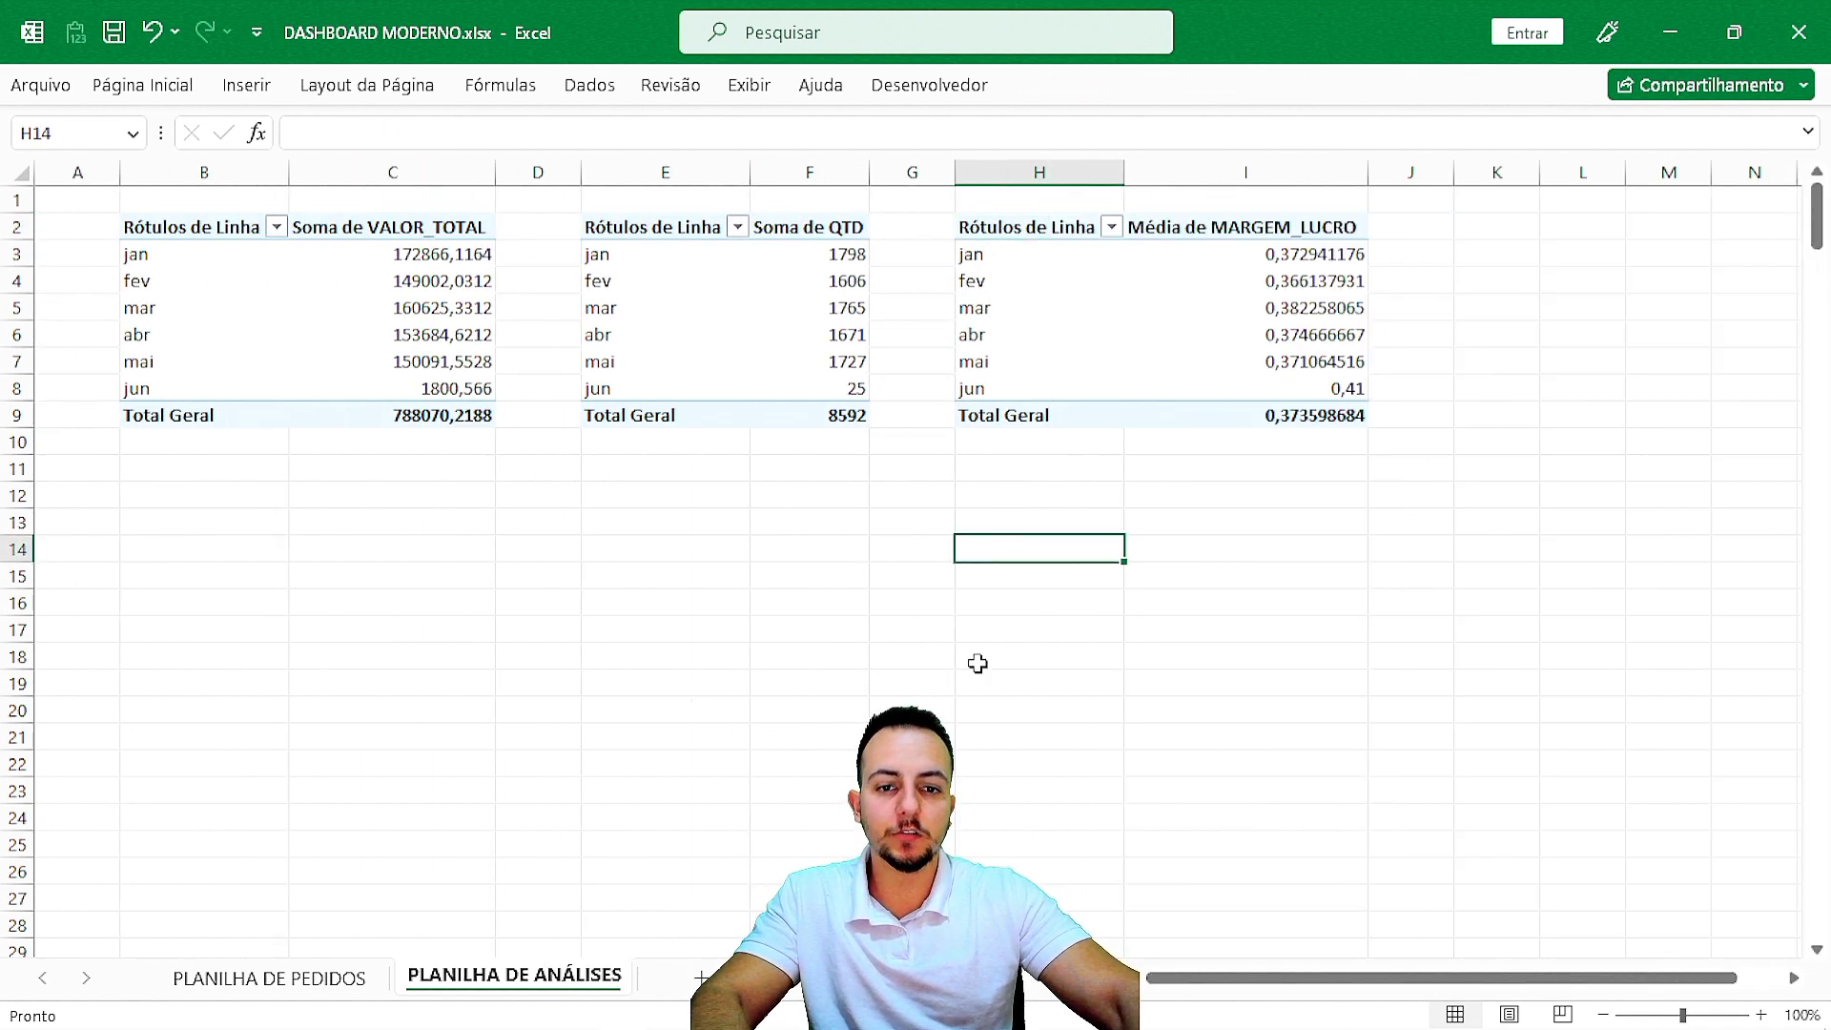
{"action": "key", "text": "ctrl+2"}
{"action": "left_click_drag", "start_coordinate": [363, 474], "coordinate": [389, 624]}
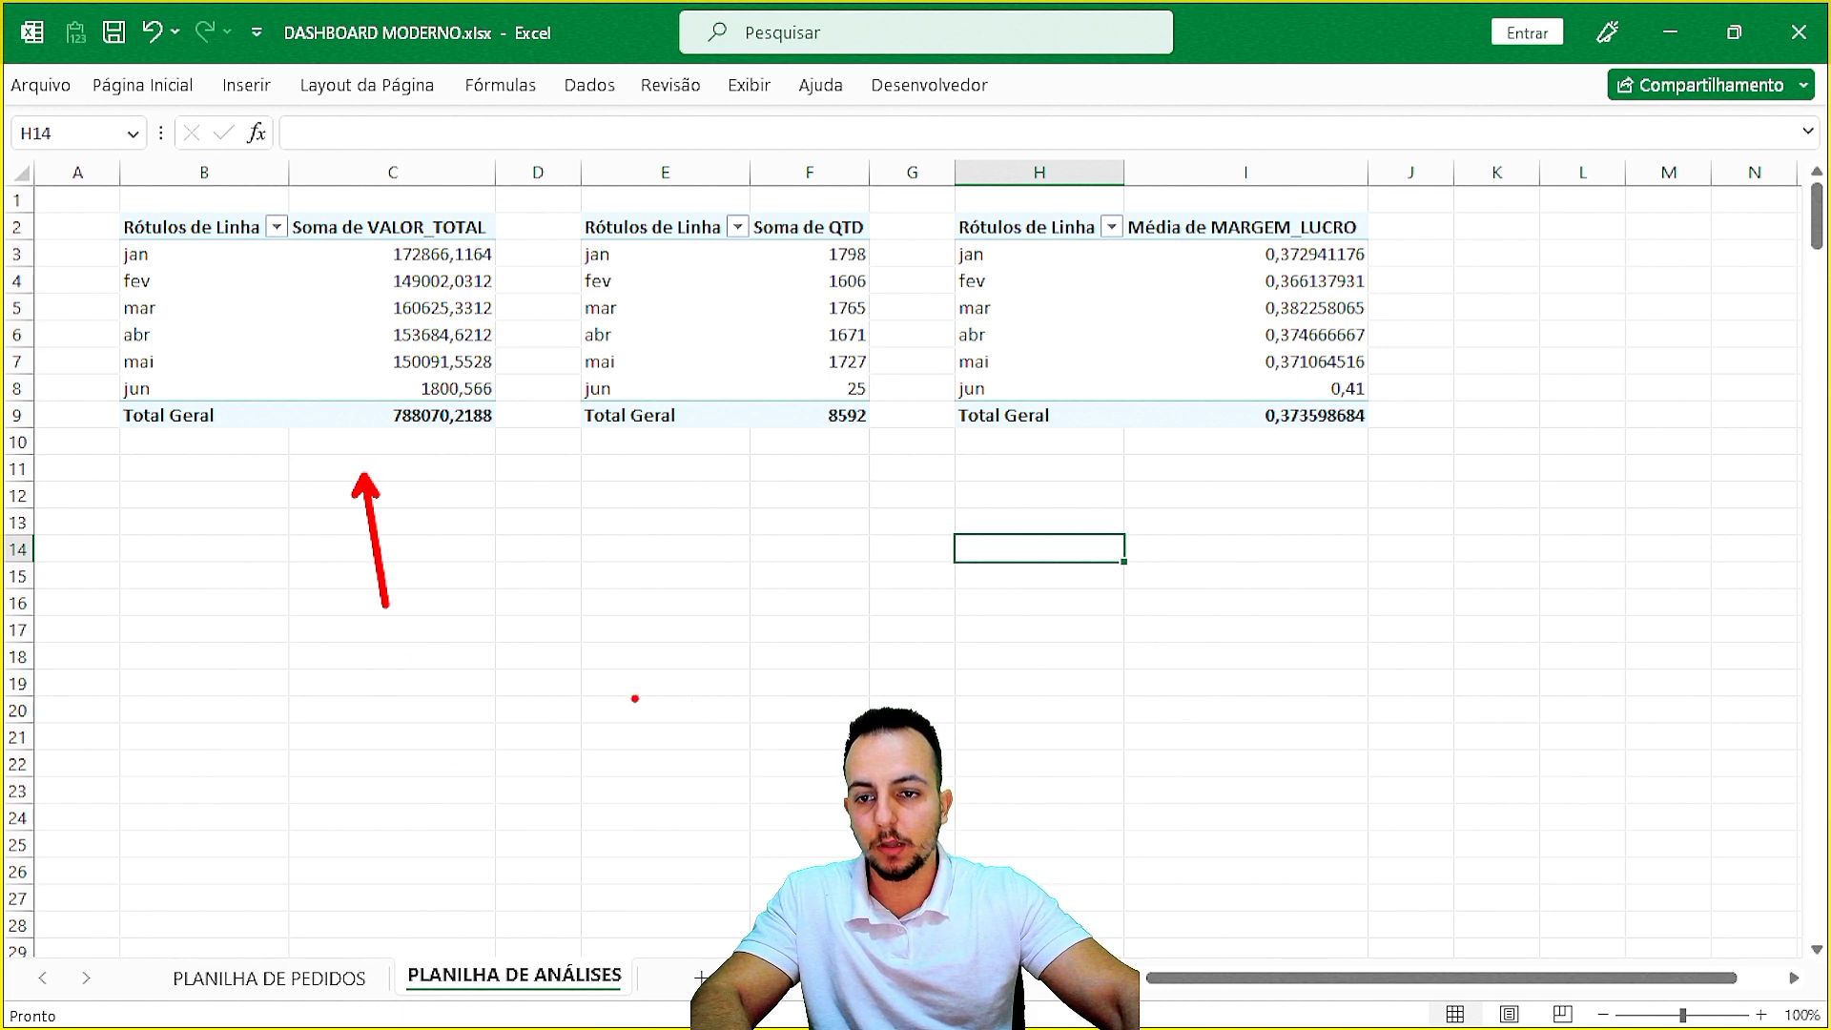
{"action": "left_click_drag", "start_coordinate": [736, 476], "coordinate": [760, 630]}
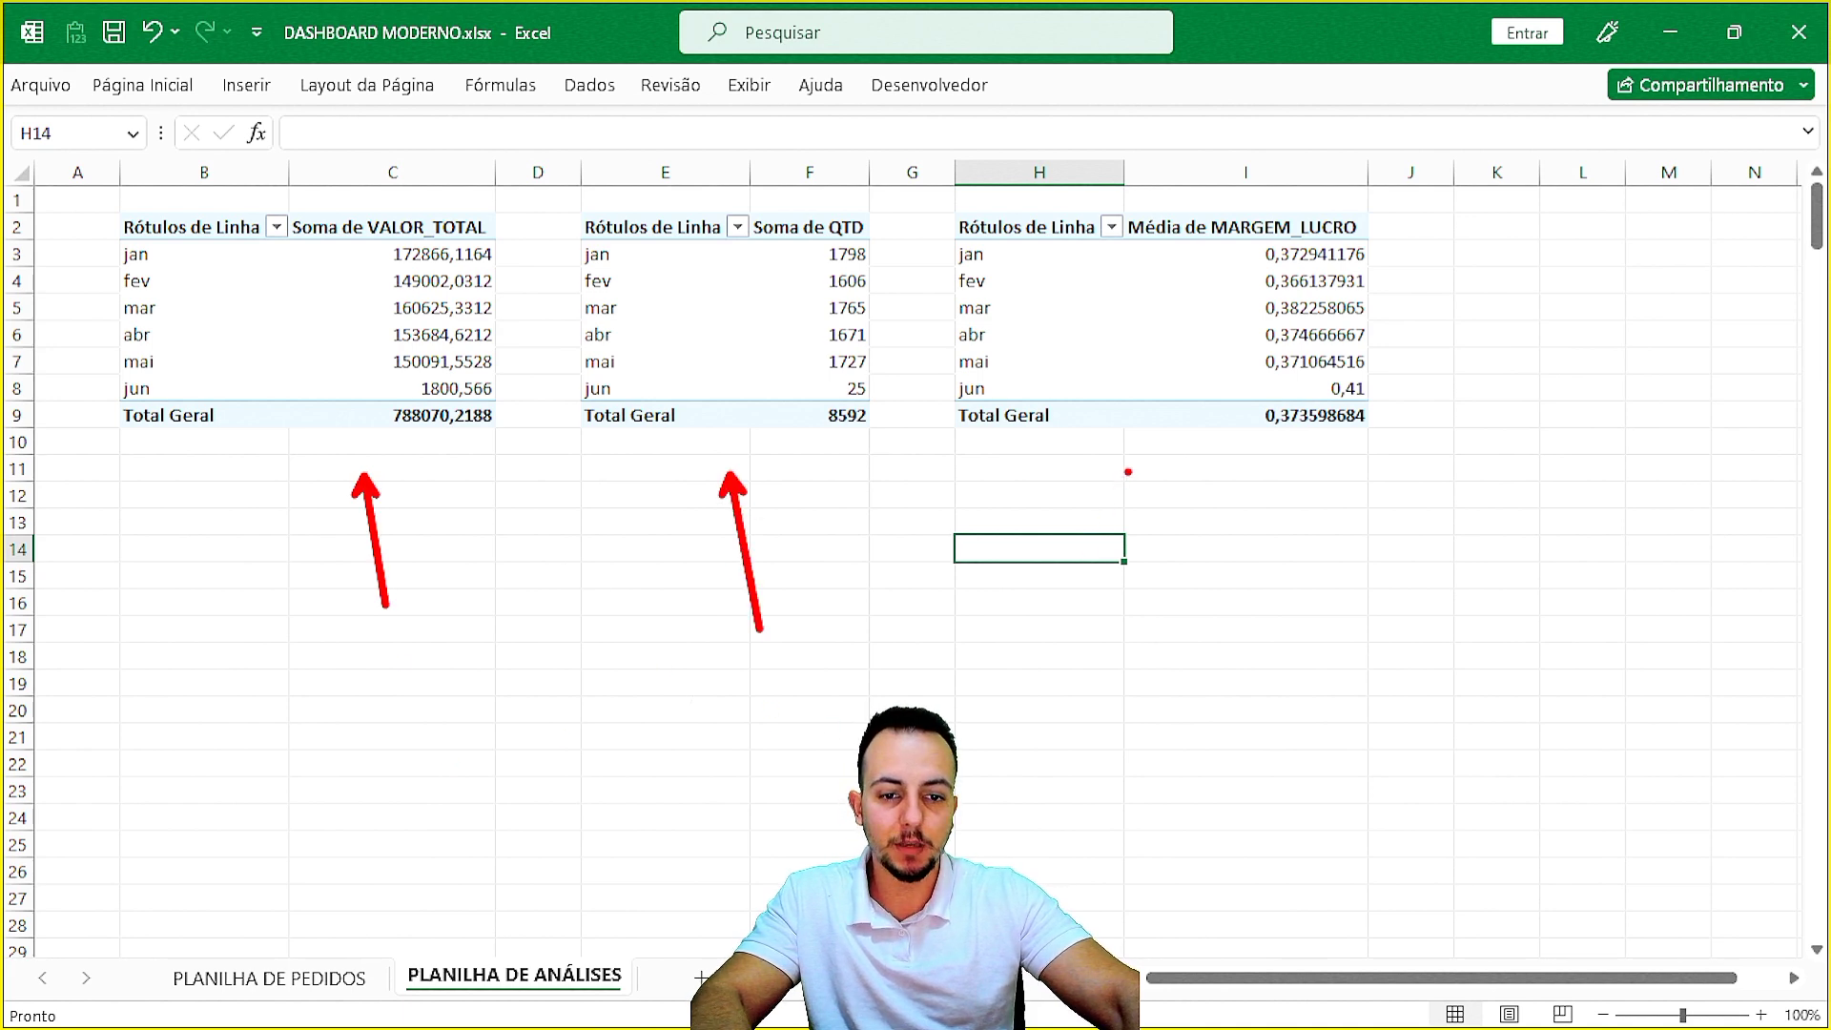
{"action": "left_click_drag", "start_coordinate": [1158, 460], "coordinate": [1070, 593]}
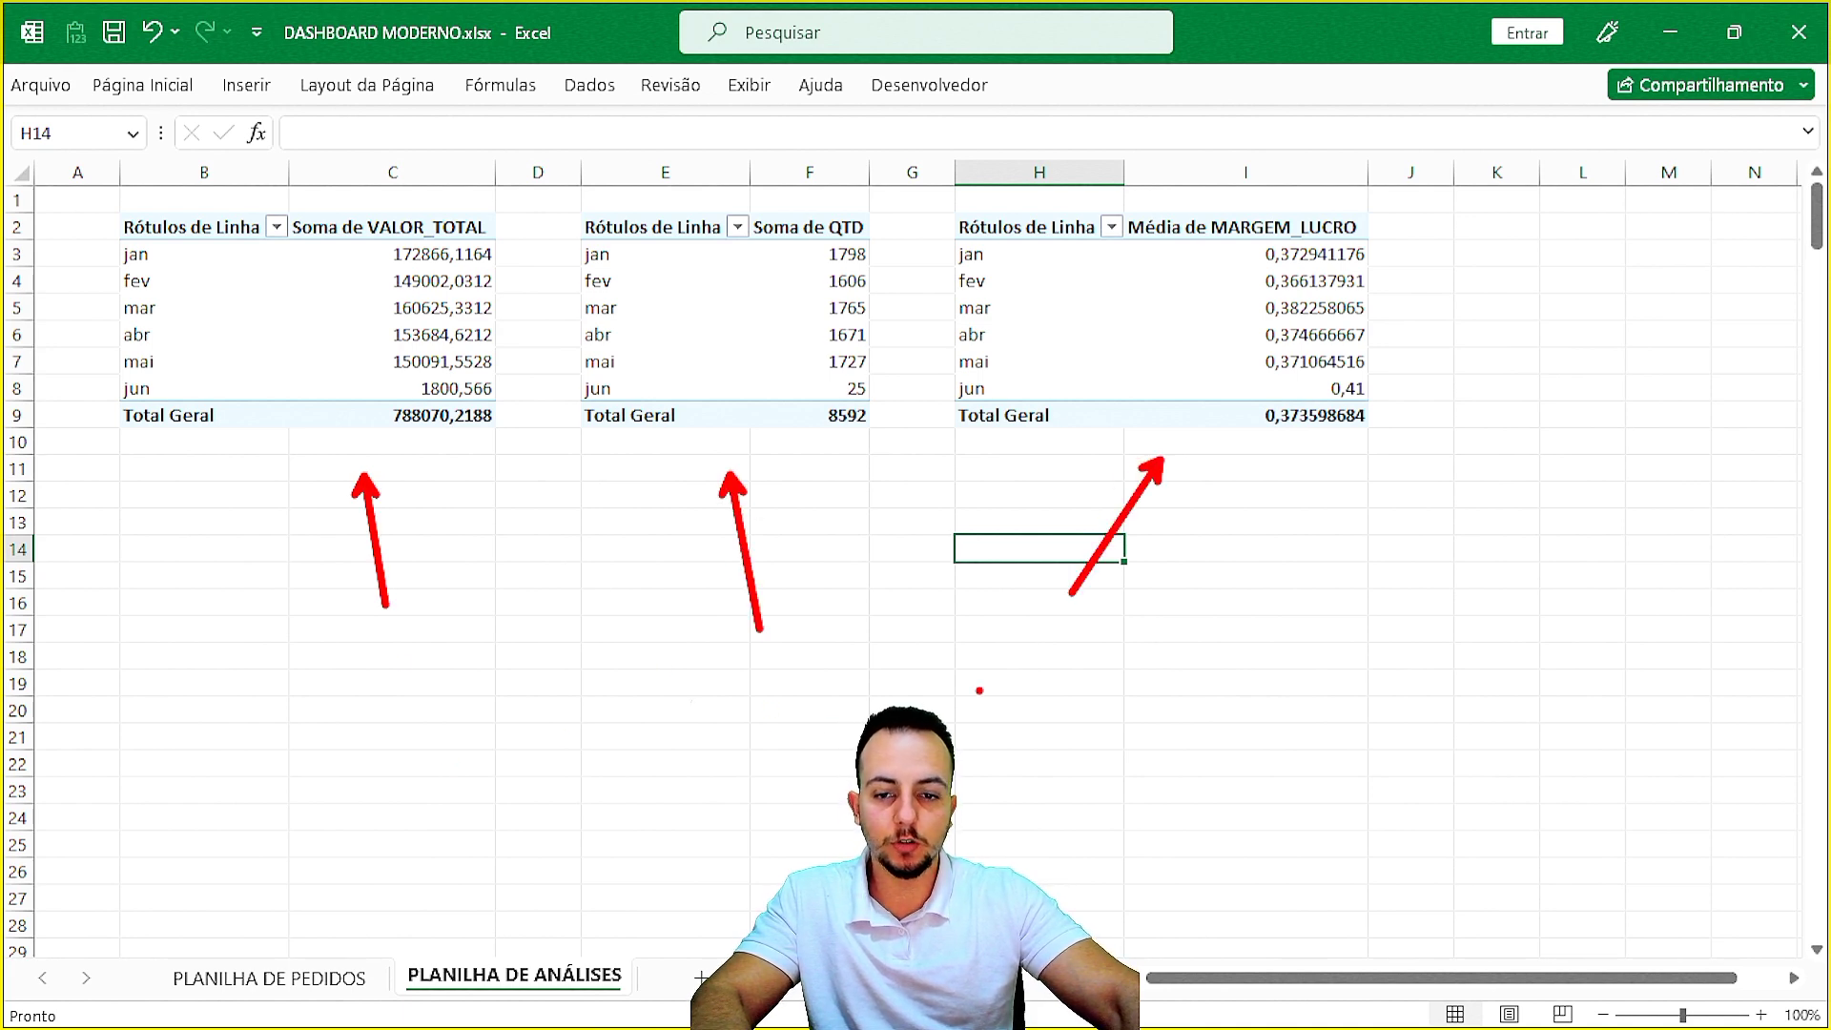
{"action": "key", "text": "Escape"}
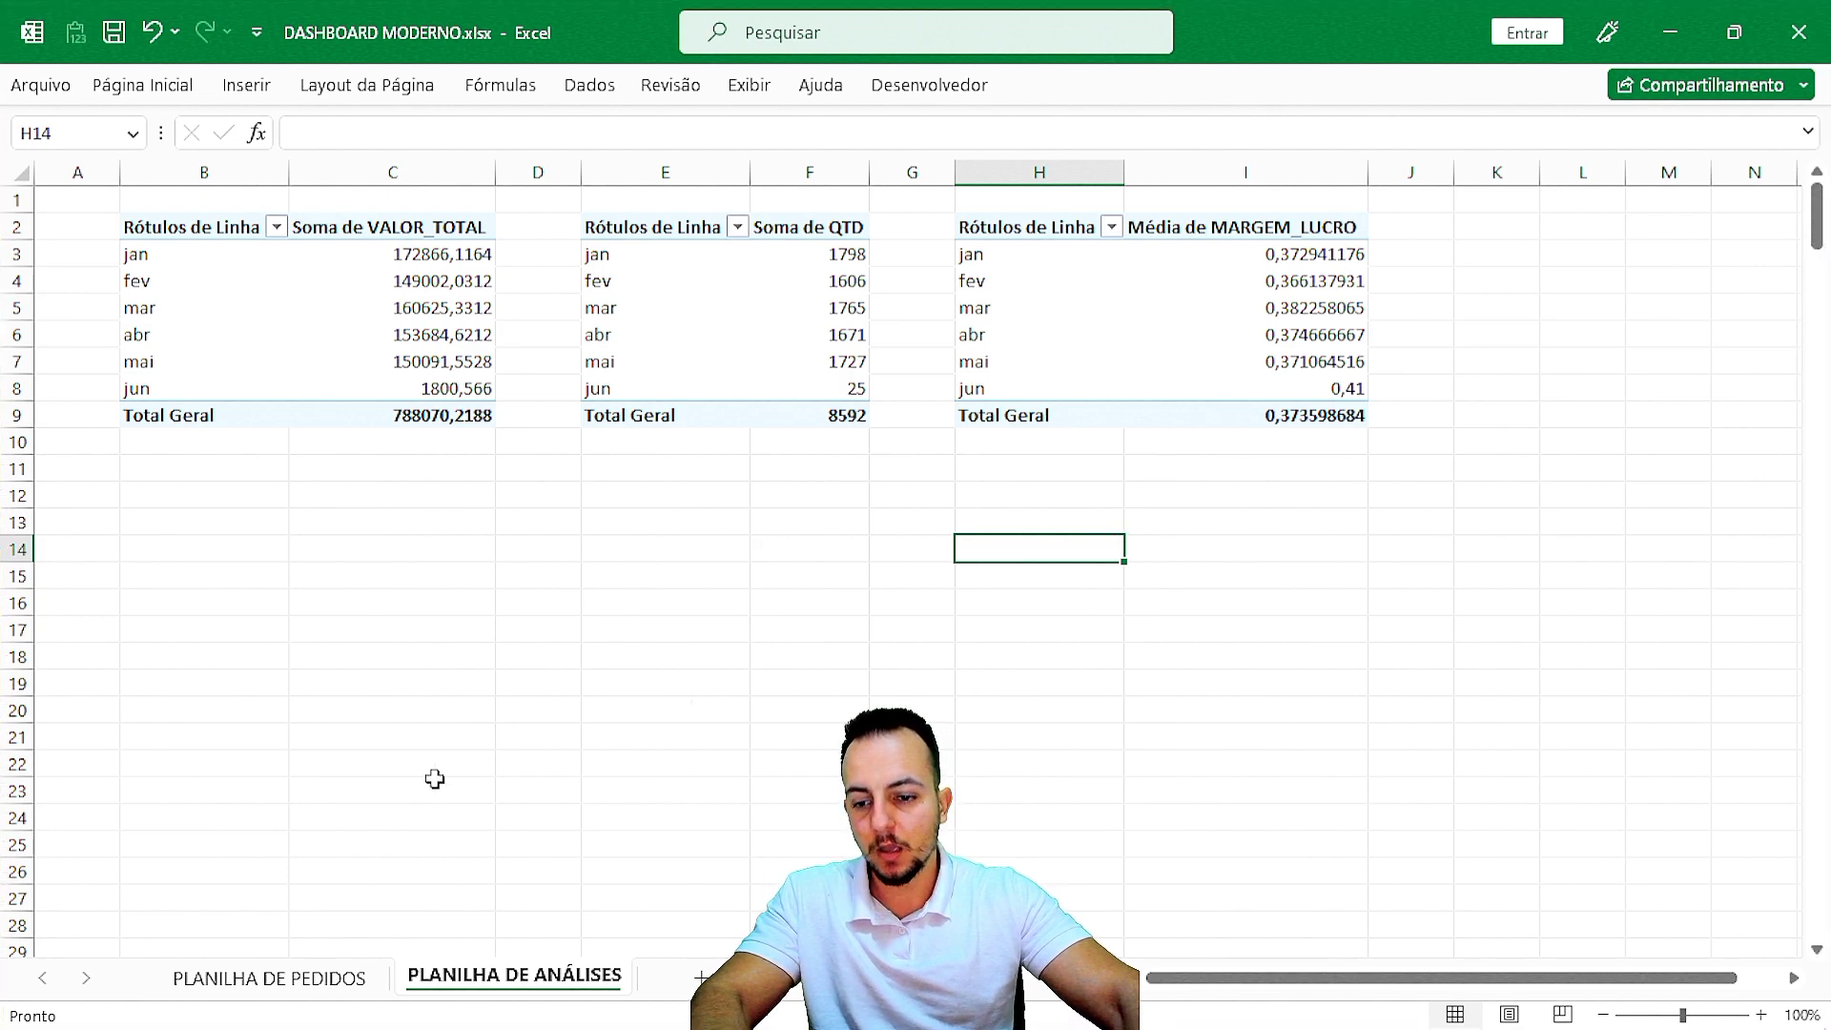
Create a fourth pivot table from Tabela1 at cell K2 of the existing PLANILHA DE ANÁLISES sheet.
{"action": "left_click", "coordinate": [287, 979]}
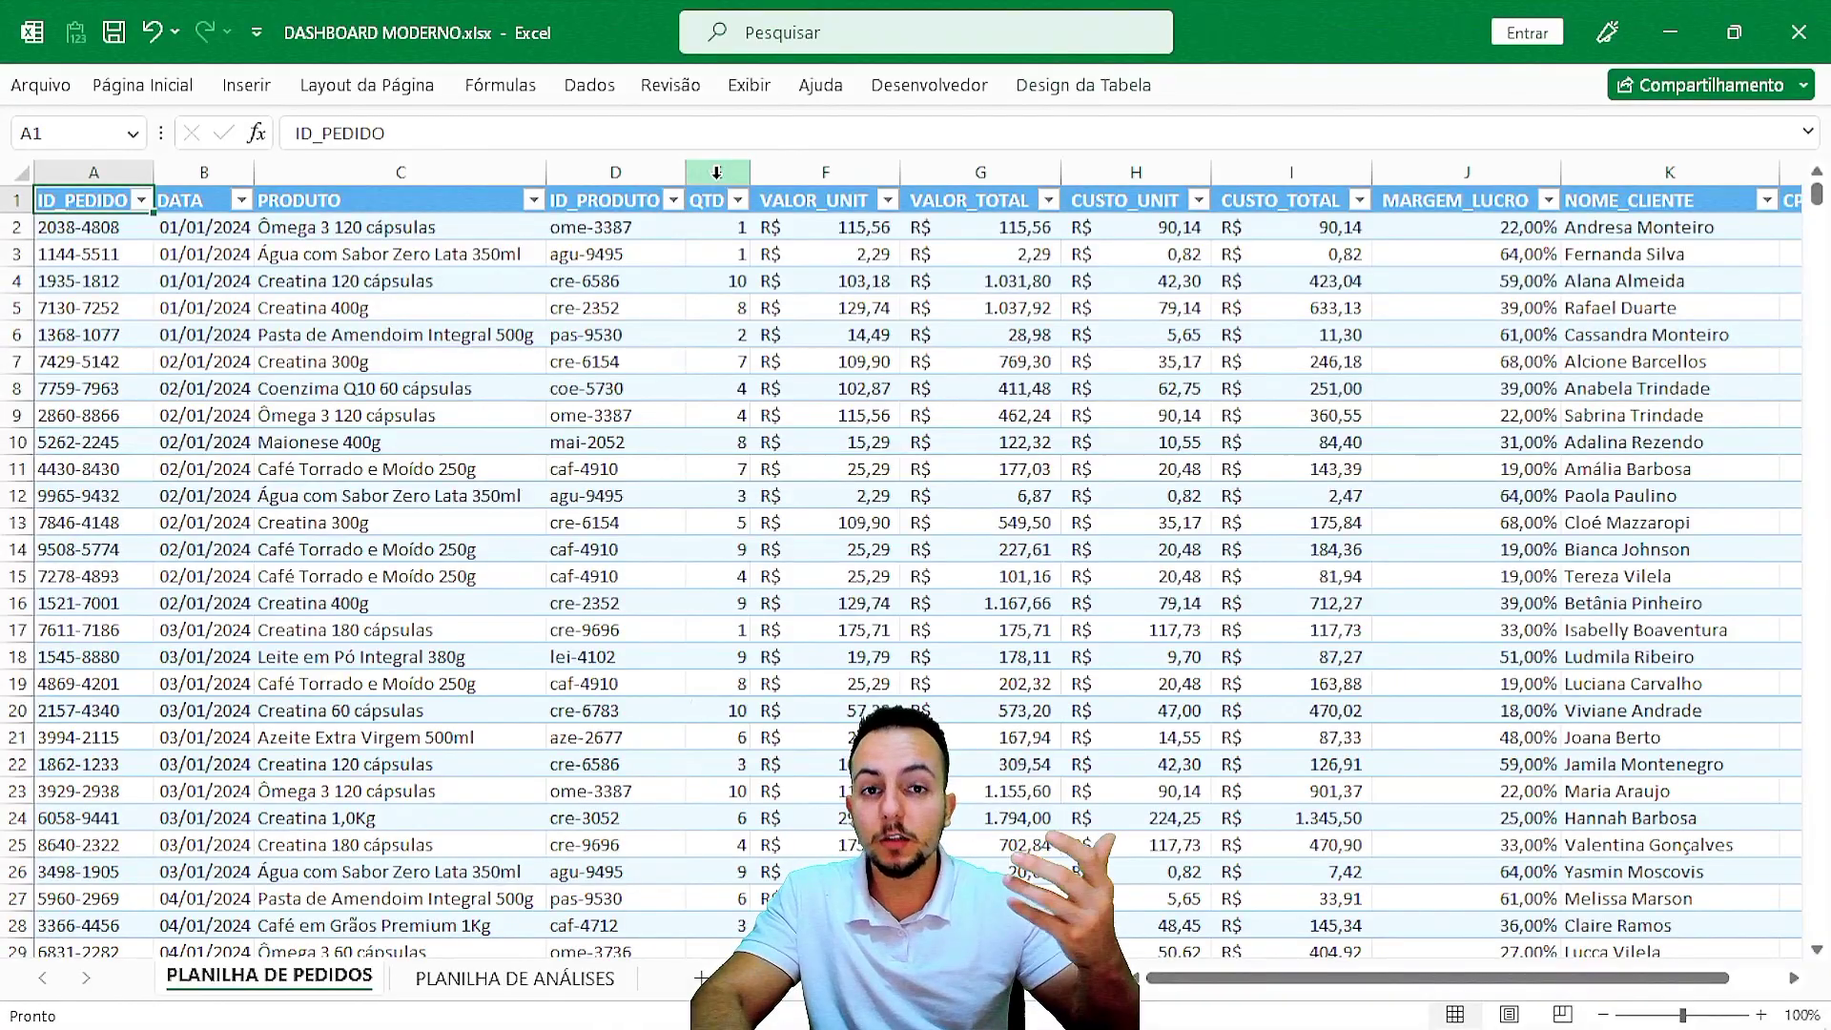
{"action": "left_click", "coordinate": [246, 85]}
{"action": "left_click", "coordinate": [49, 160]}
{"action": "left_click", "coordinate": [261, 444]}
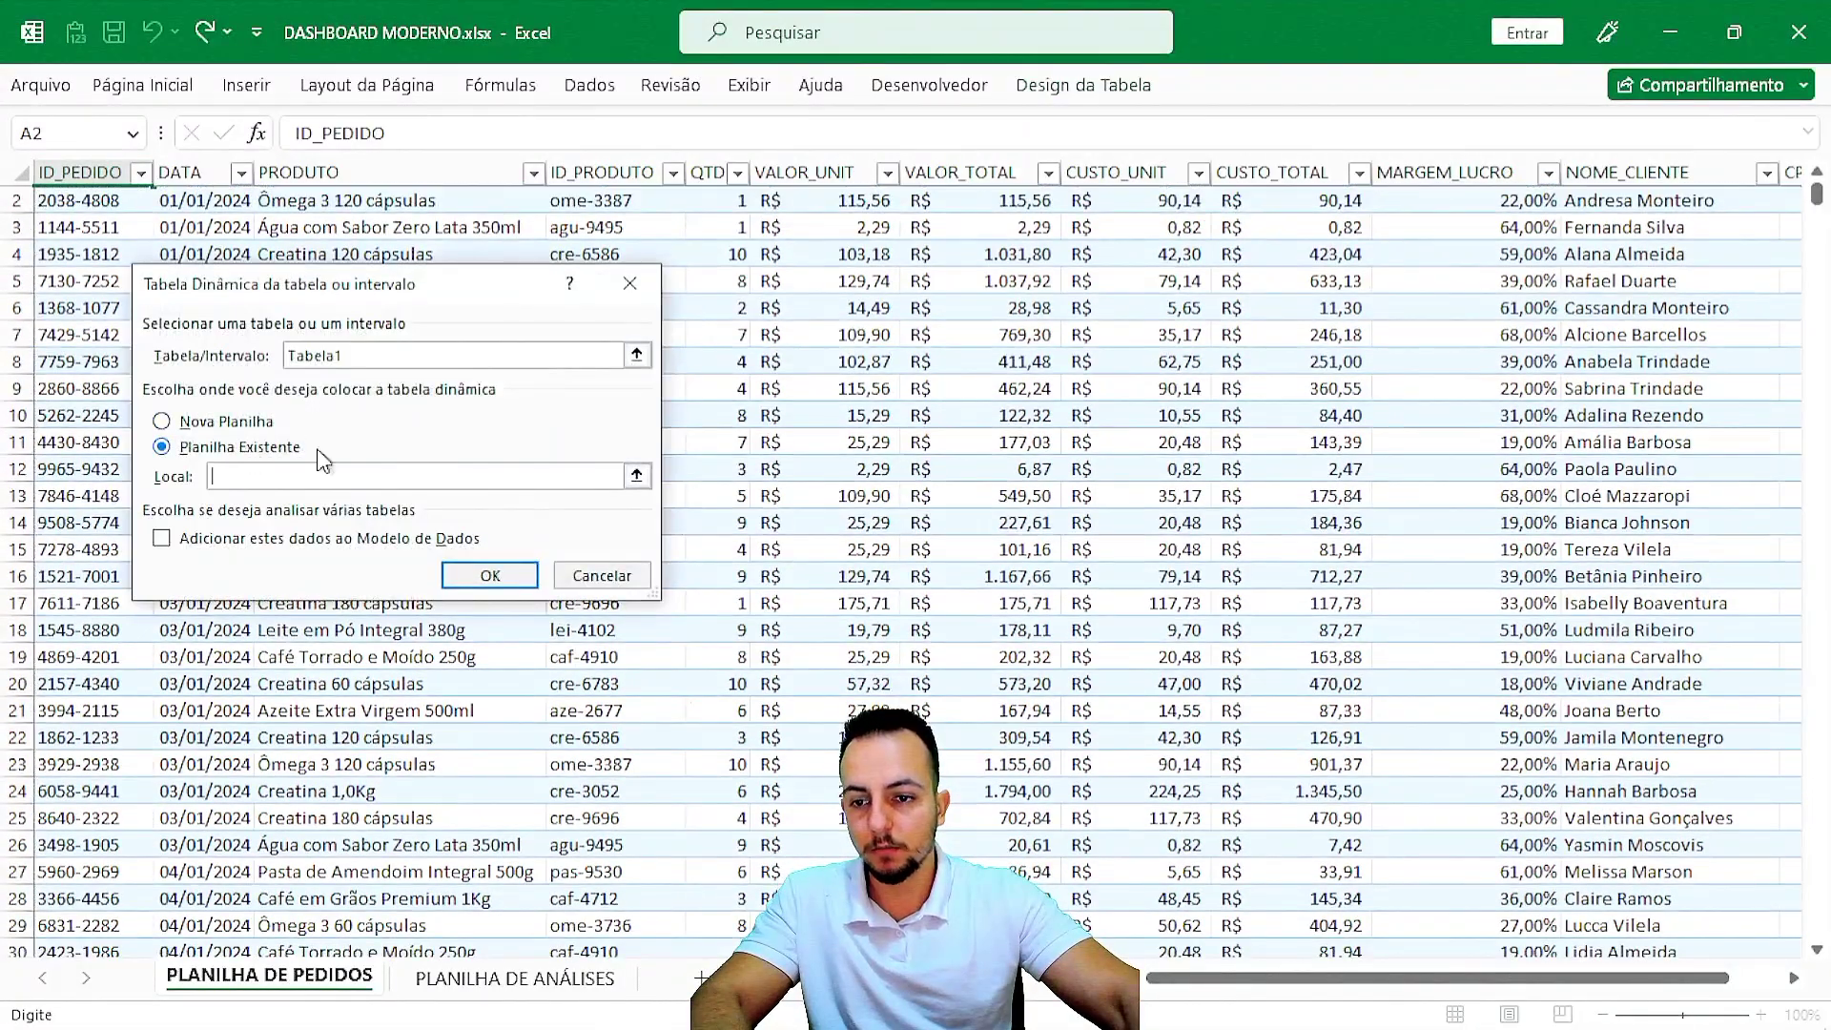
{"action": "left_click", "coordinate": [636, 475]}
{"action": "left_click", "coordinate": [1506, 227]}
{"action": "left_click", "coordinate": [636, 327]}
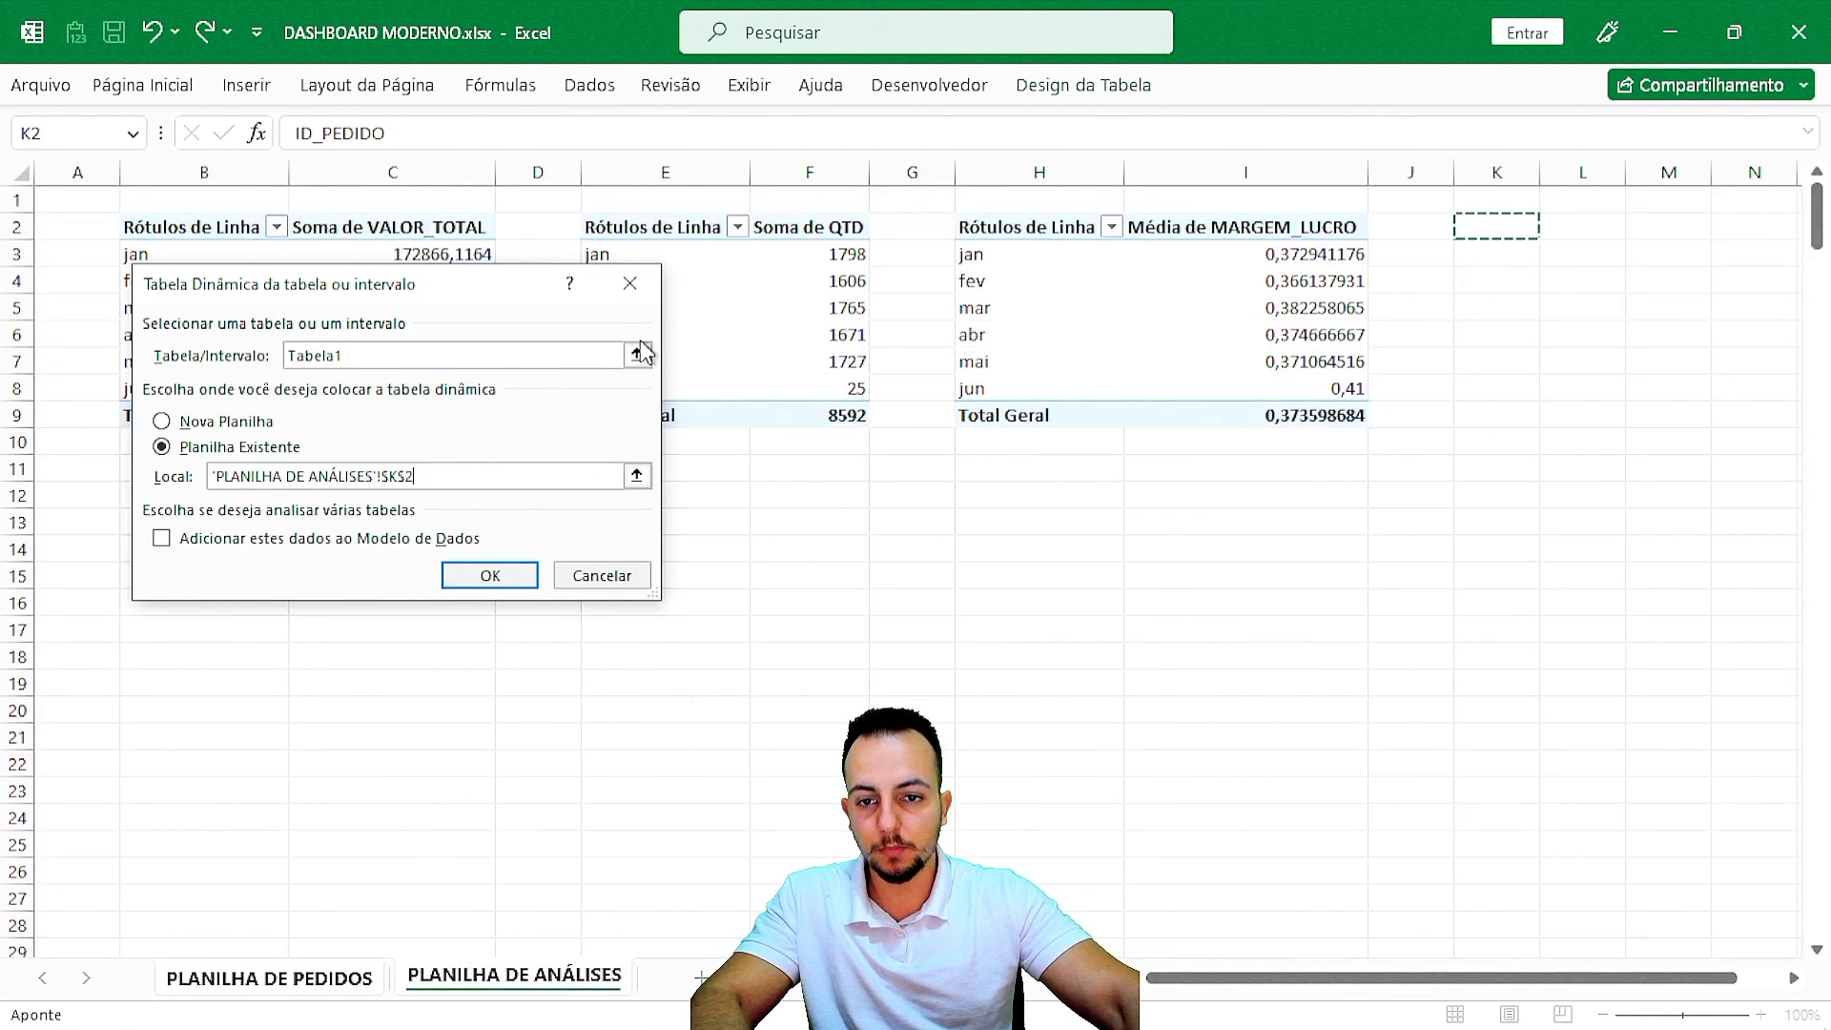
{"action": "left_click", "coordinate": [490, 575]}
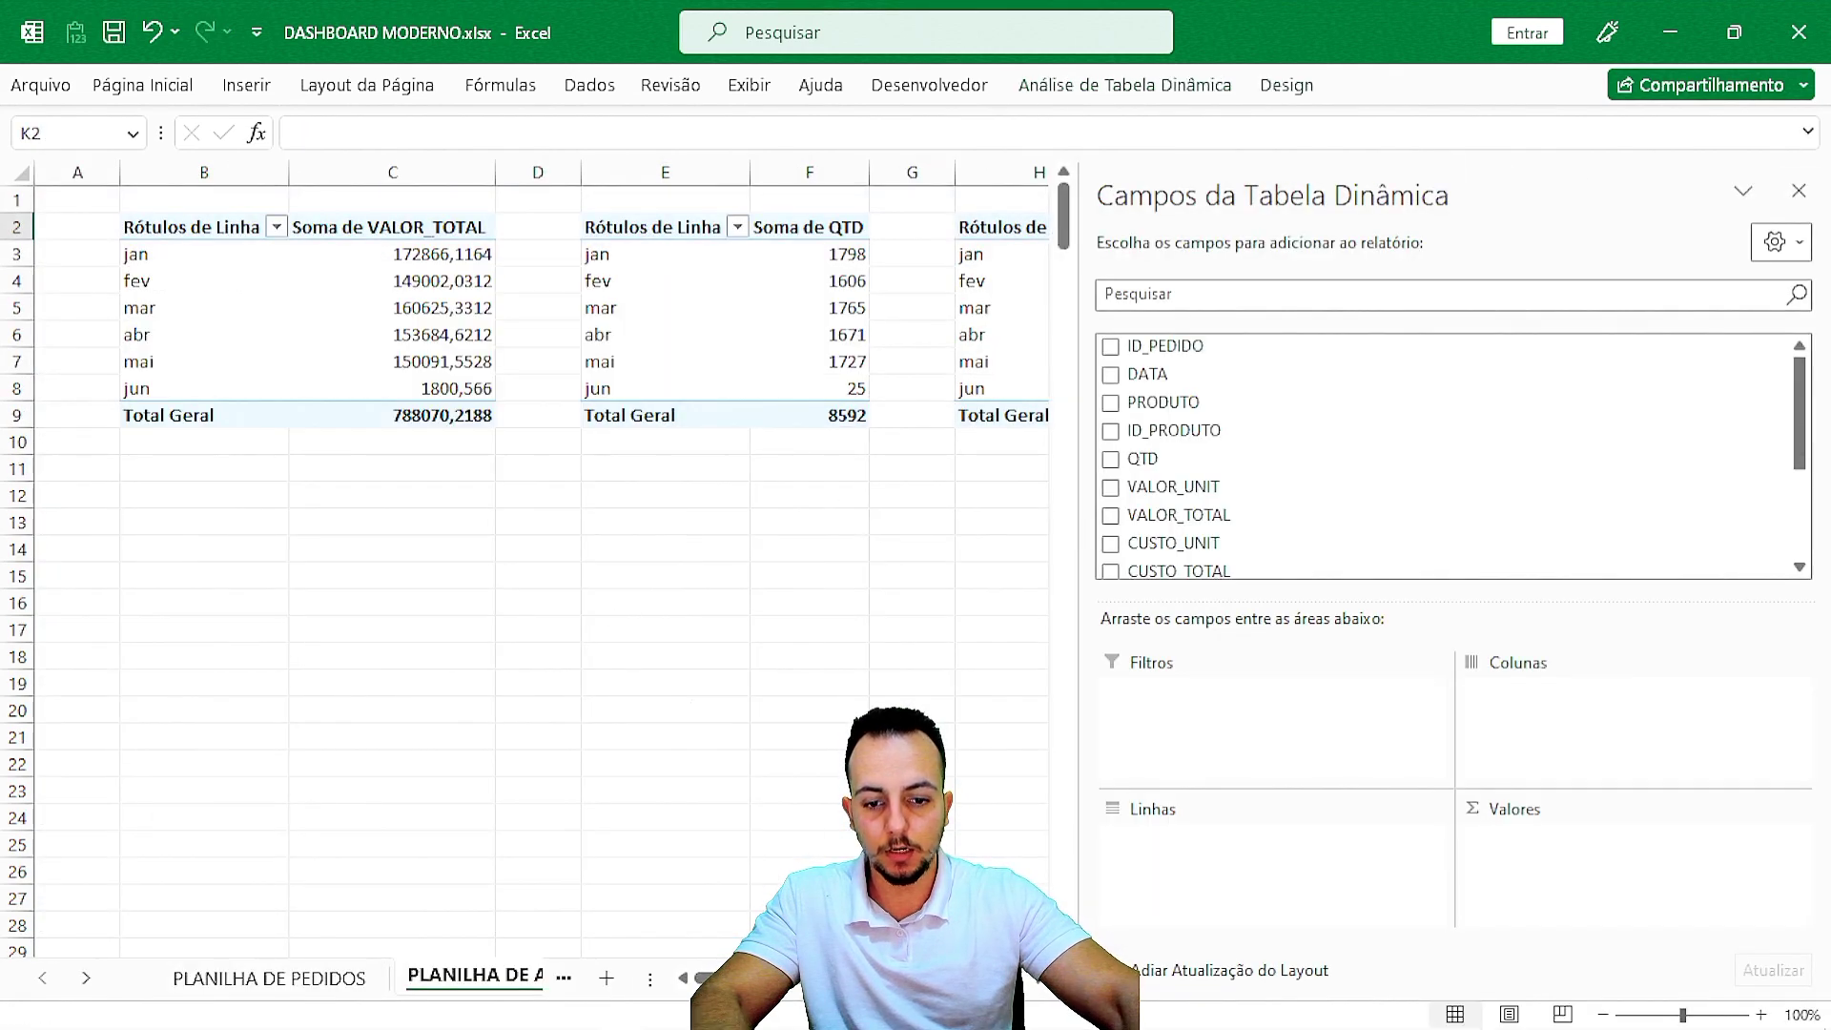
Set up the fourth pivot table with PRODUTO as rows and the sum of QTD as values, and close its field list.
{"action": "scroll", "coordinate": [1031, 982], "scroll_direction": "right", "scroll_amount": 7}
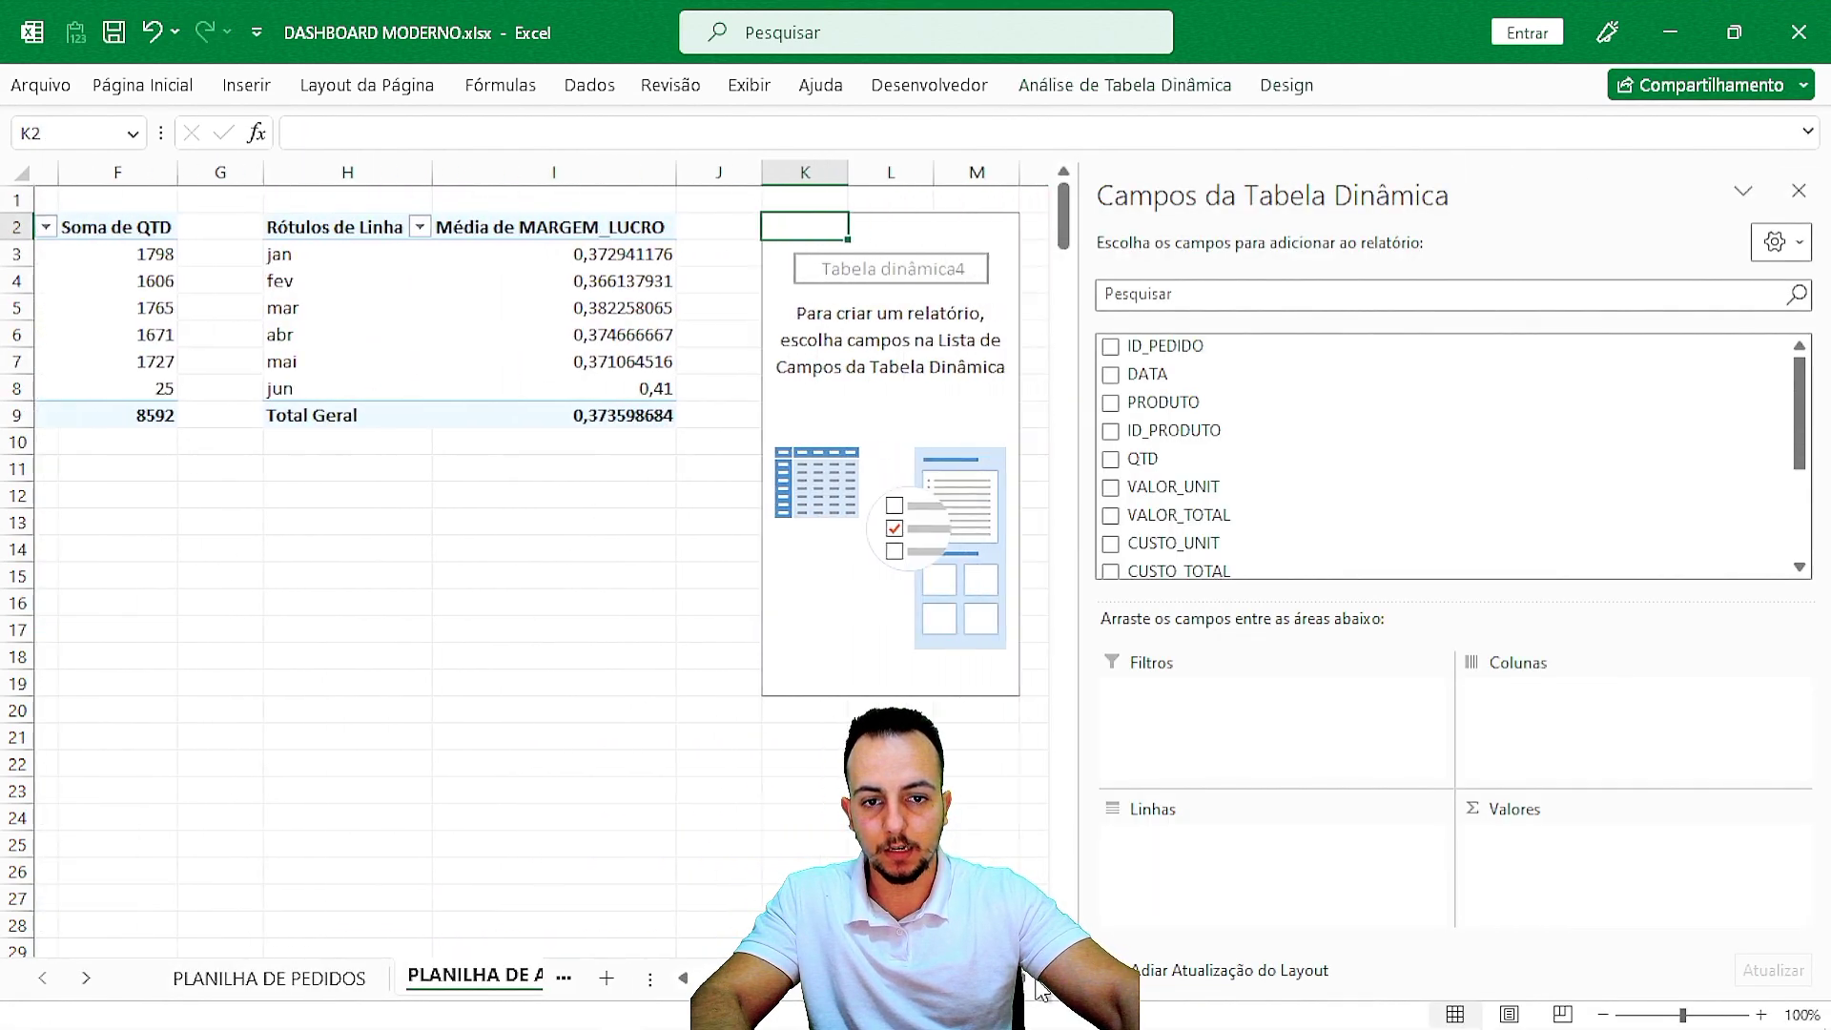
{"action": "scroll", "coordinate": [1039, 987], "scroll_direction": "right", "scroll_amount": 2}
{"action": "left_click_drag", "start_coordinate": [1143, 405], "coordinate": [1199, 855]}
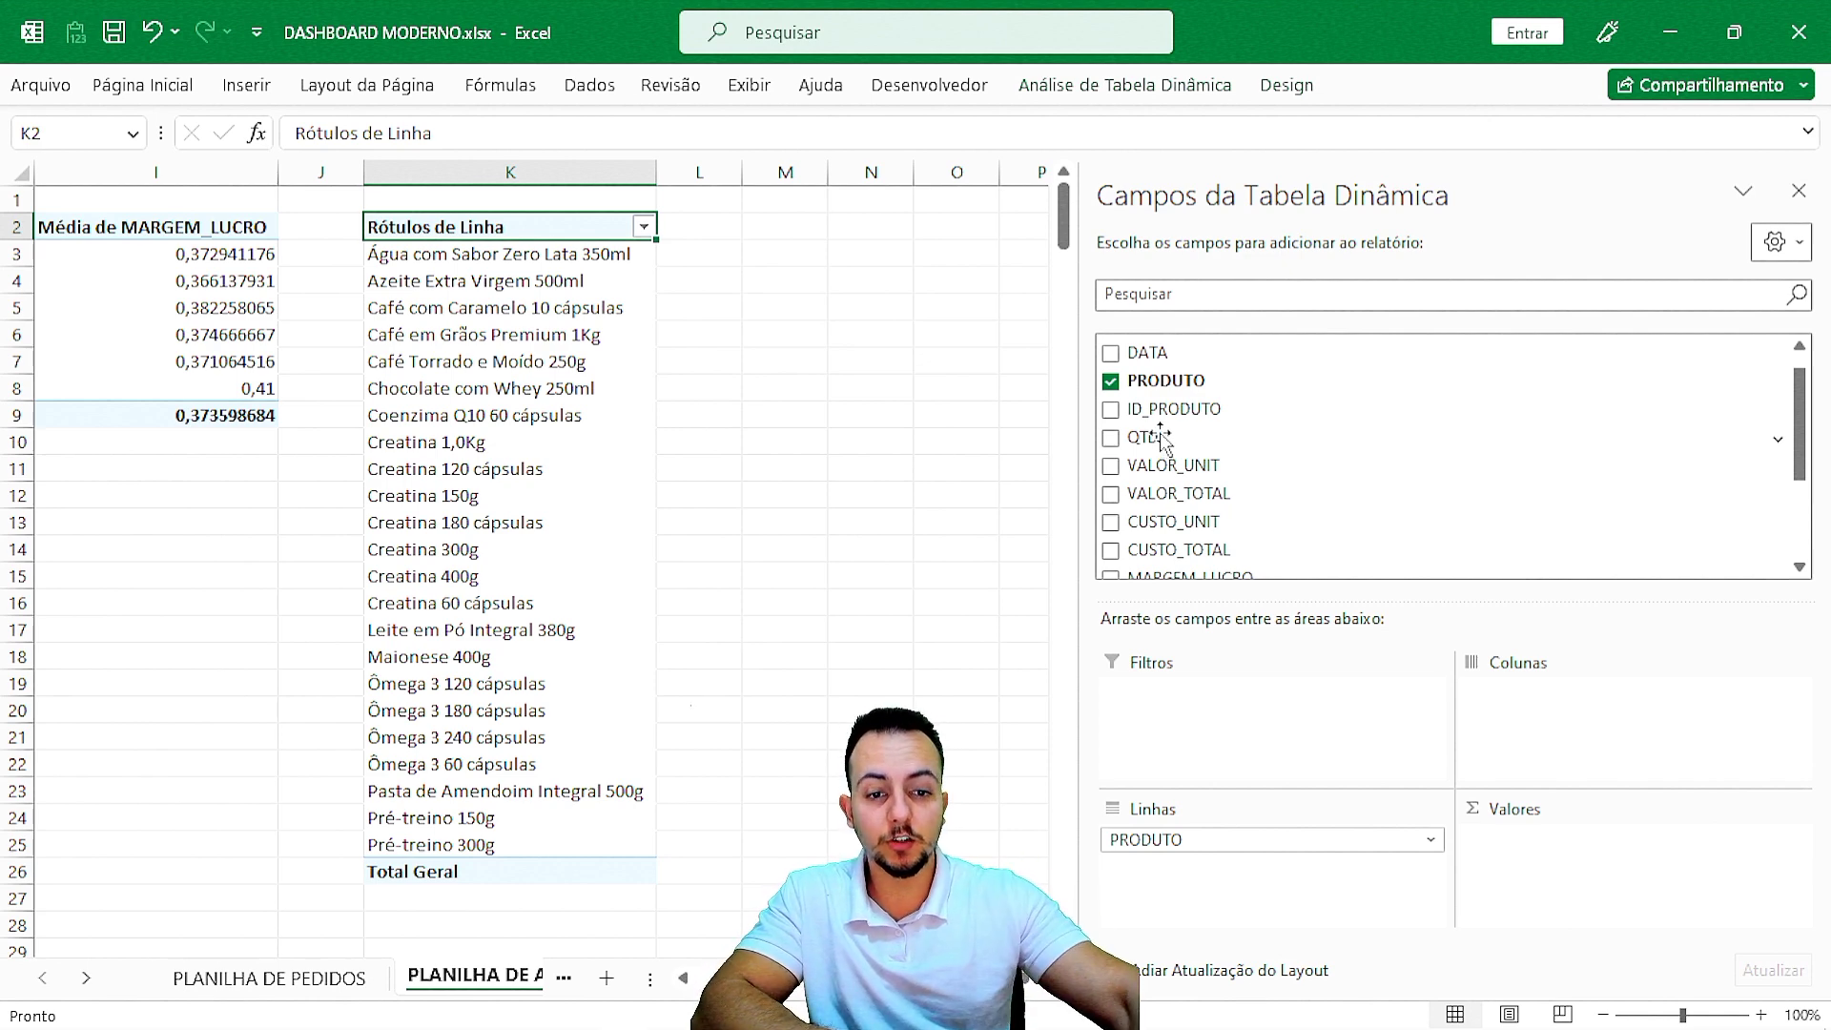
{"action": "left_click_drag", "start_coordinate": [1161, 438], "coordinate": [1550, 844]}
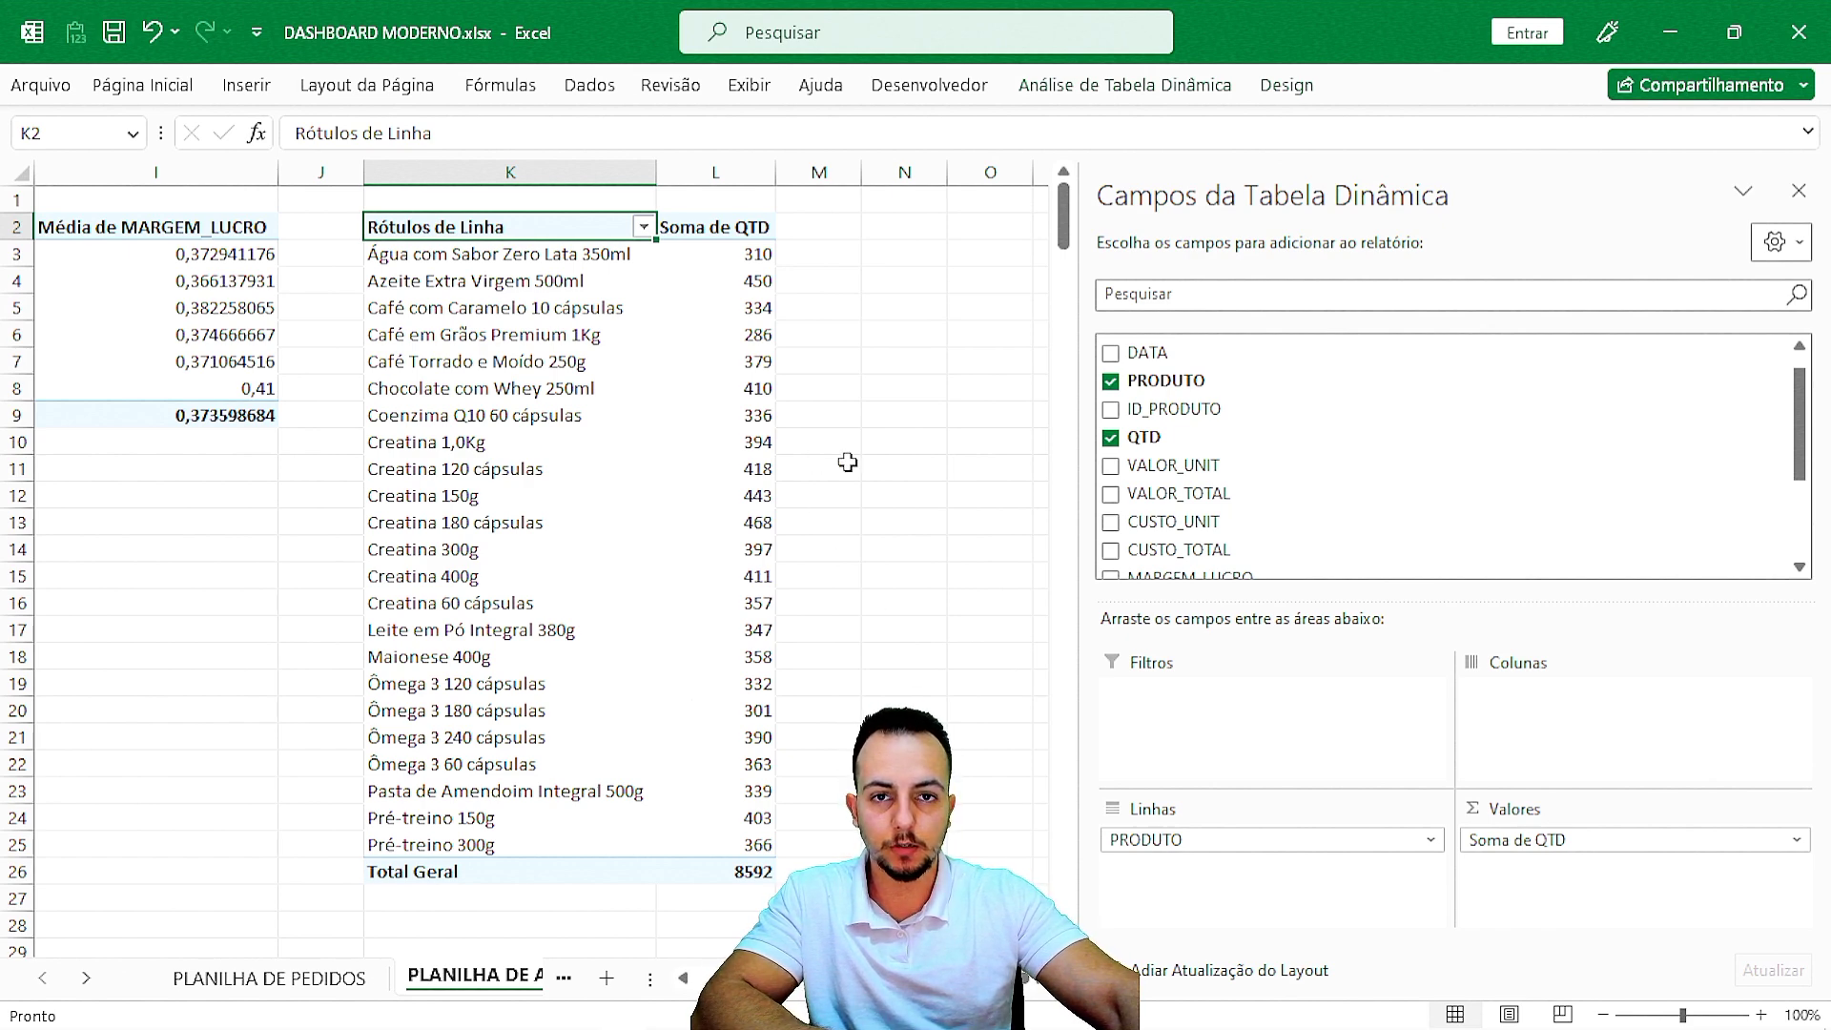
{"action": "left_click", "coordinate": [1797, 195]}
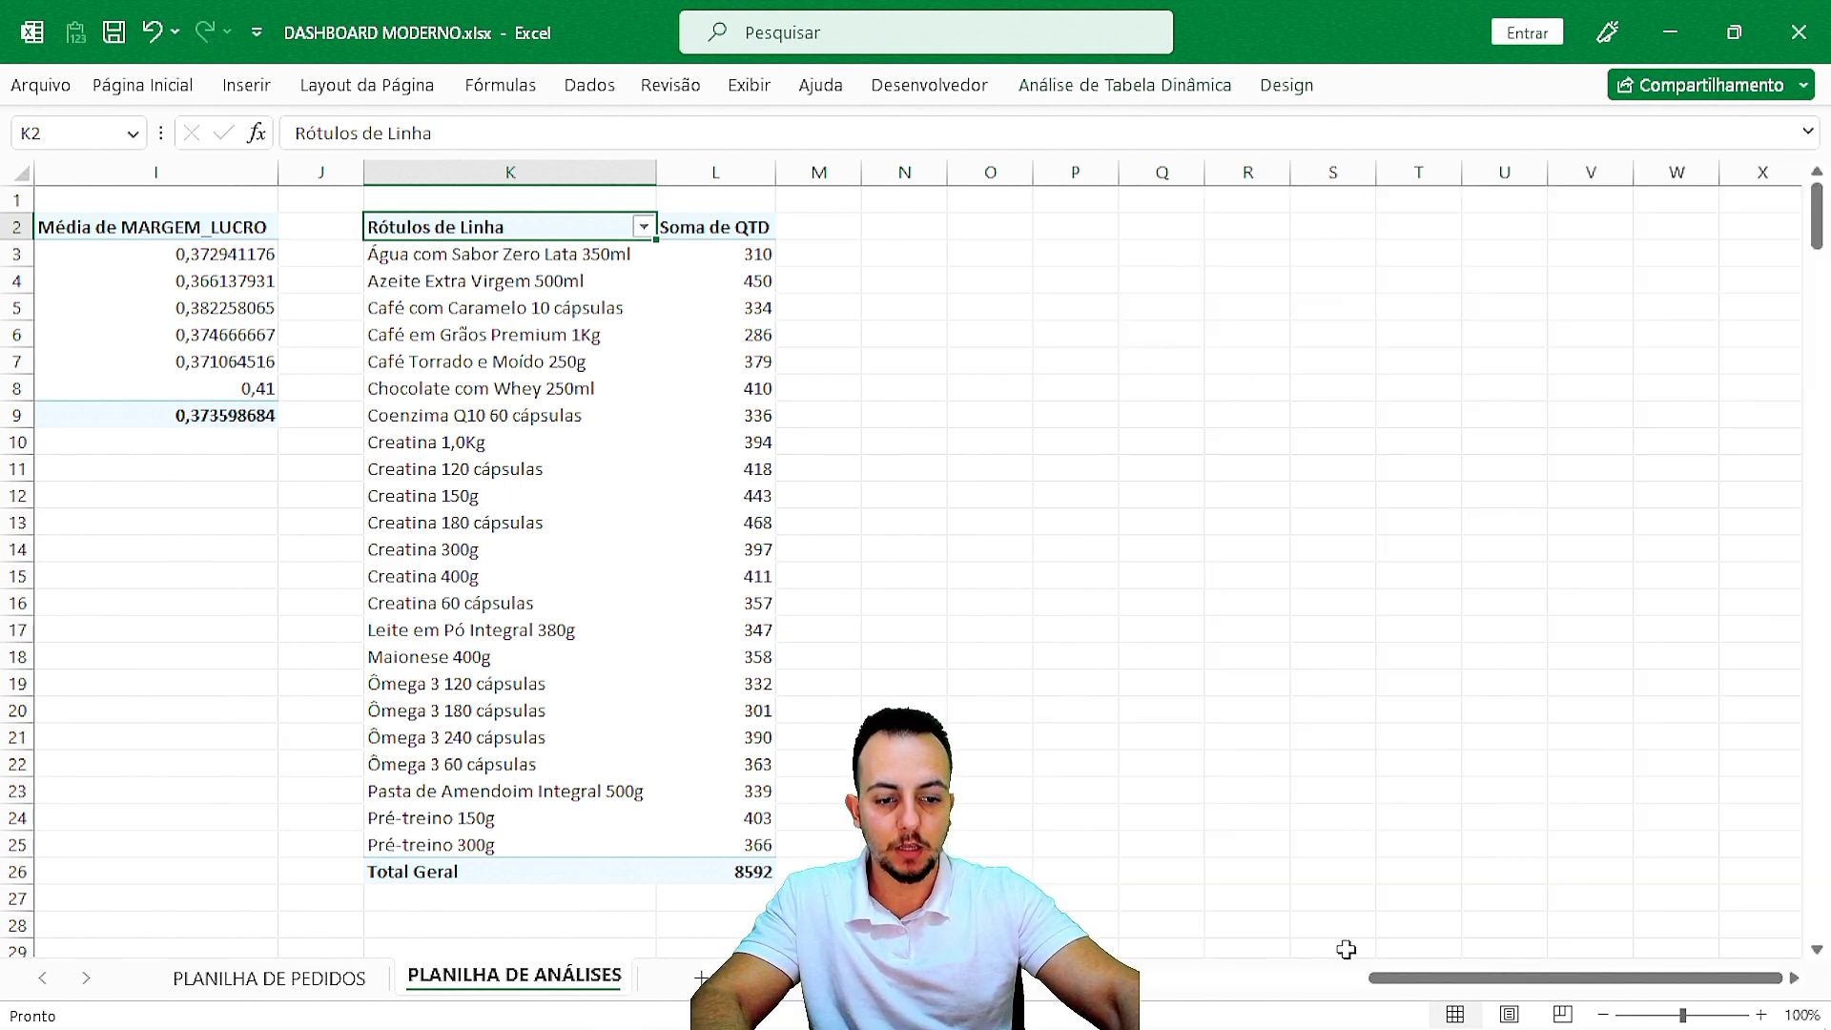
Narrow the empty spacer columns A, D, G and J beside the pivot tables.
{"action": "left_click_drag", "start_coordinate": [1393, 979], "coordinate": [1211, 990]}
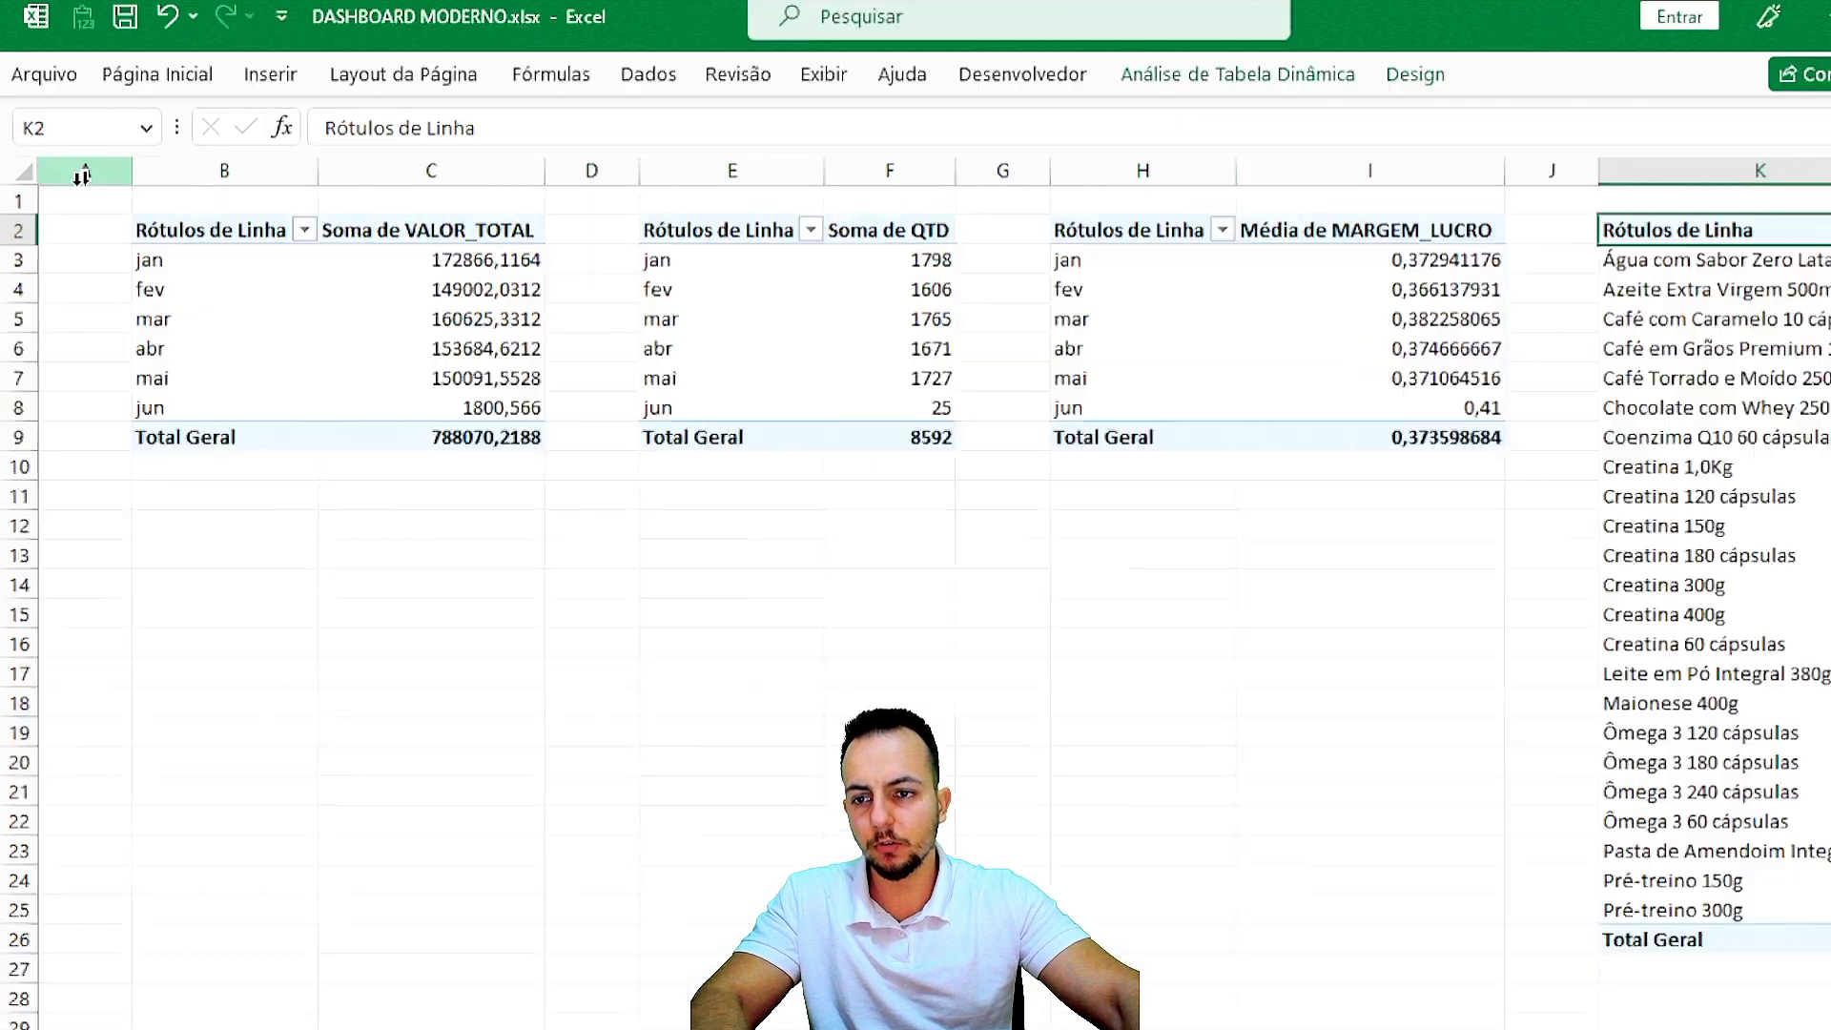
{"action": "left_click_drag", "start_coordinate": [130, 174], "coordinate": [80, 174]}
{"action": "left_click_drag", "start_coordinate": [1072, 163], "coordinate": [961, 163]}
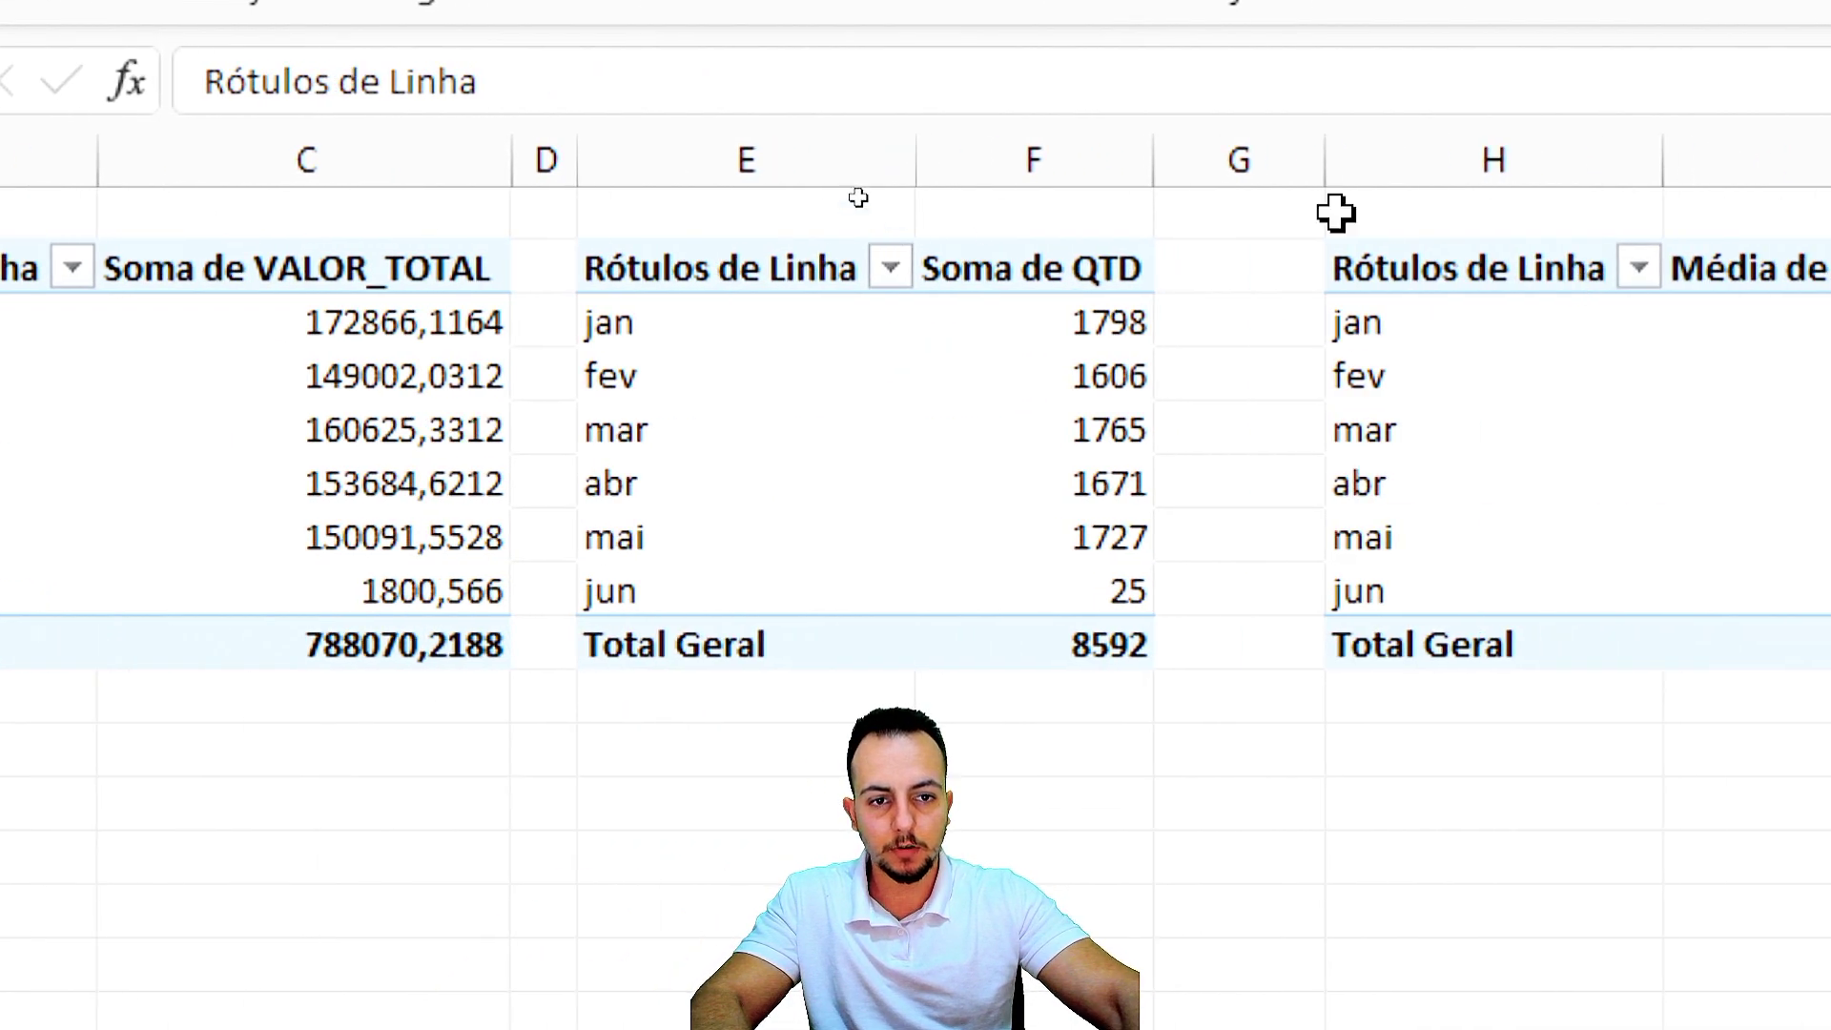
{"action": "left_click_drag", "start_coordinate": [1324, 162], "coordinate": [1220, 175]}
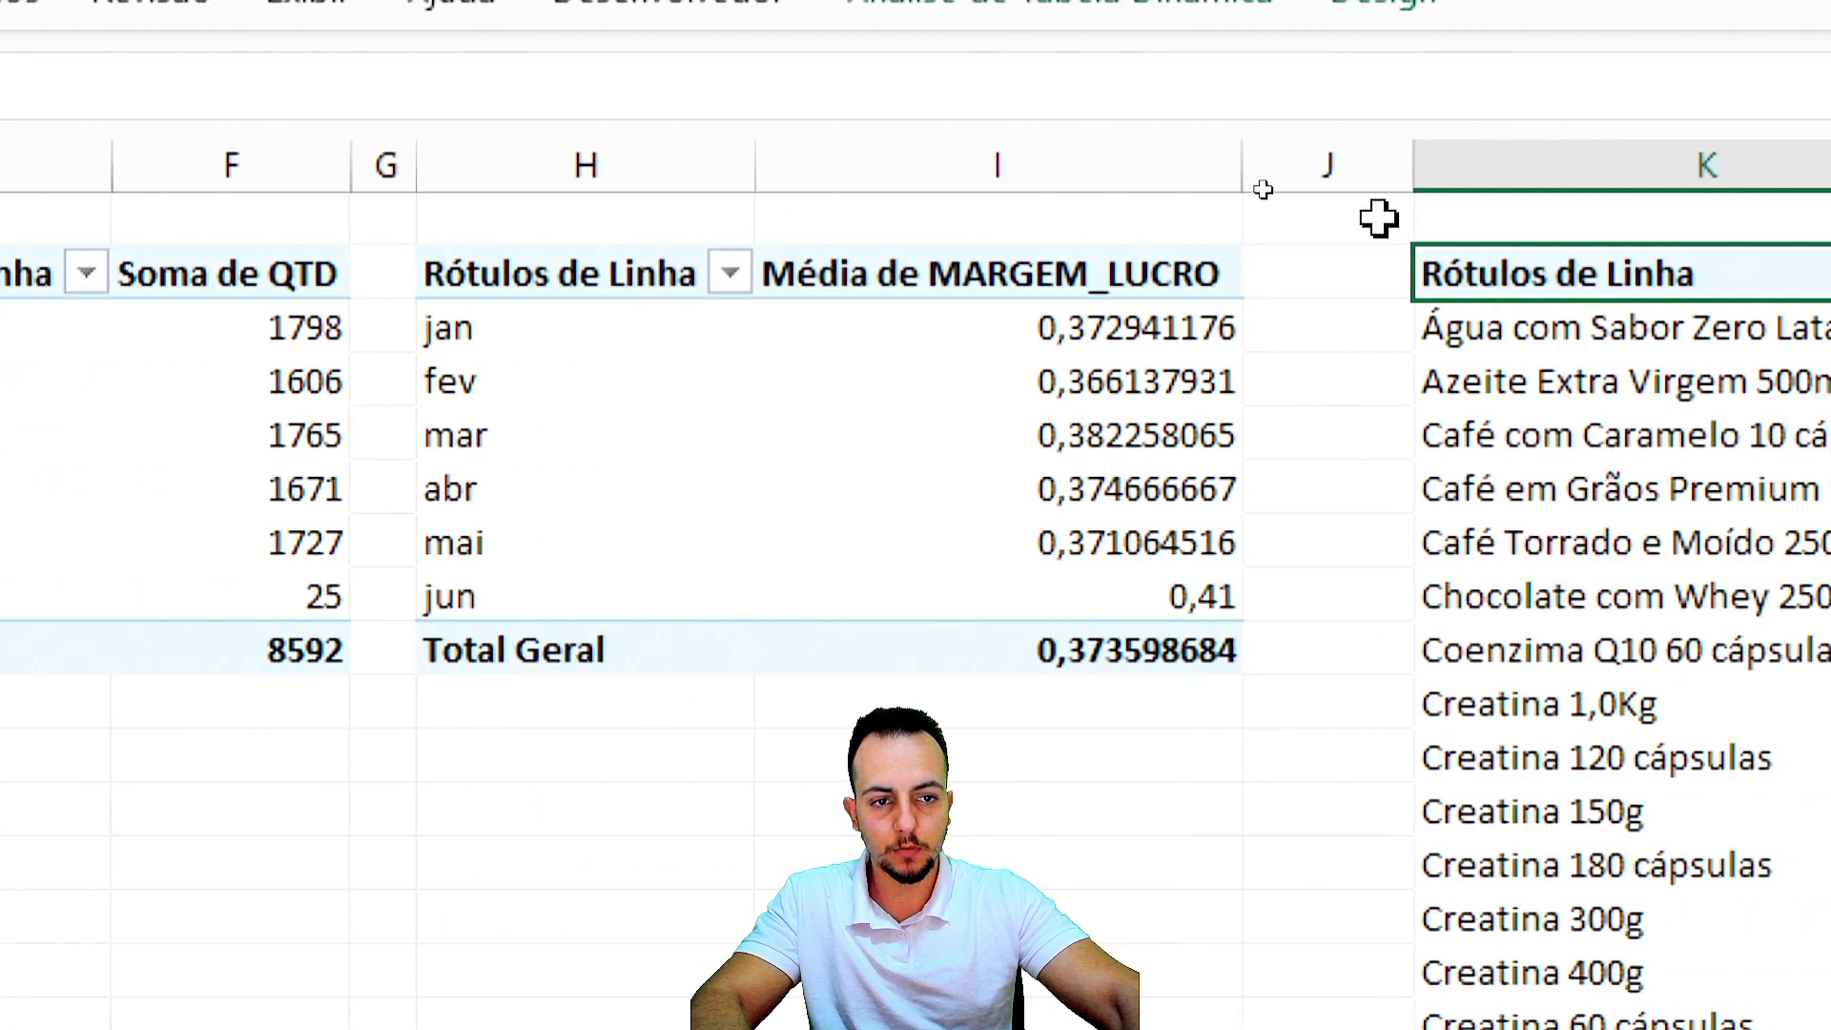
{"action": "left_click_drag", "start_coordinate": [1412, 168], "coordinate": [1302, 180]}
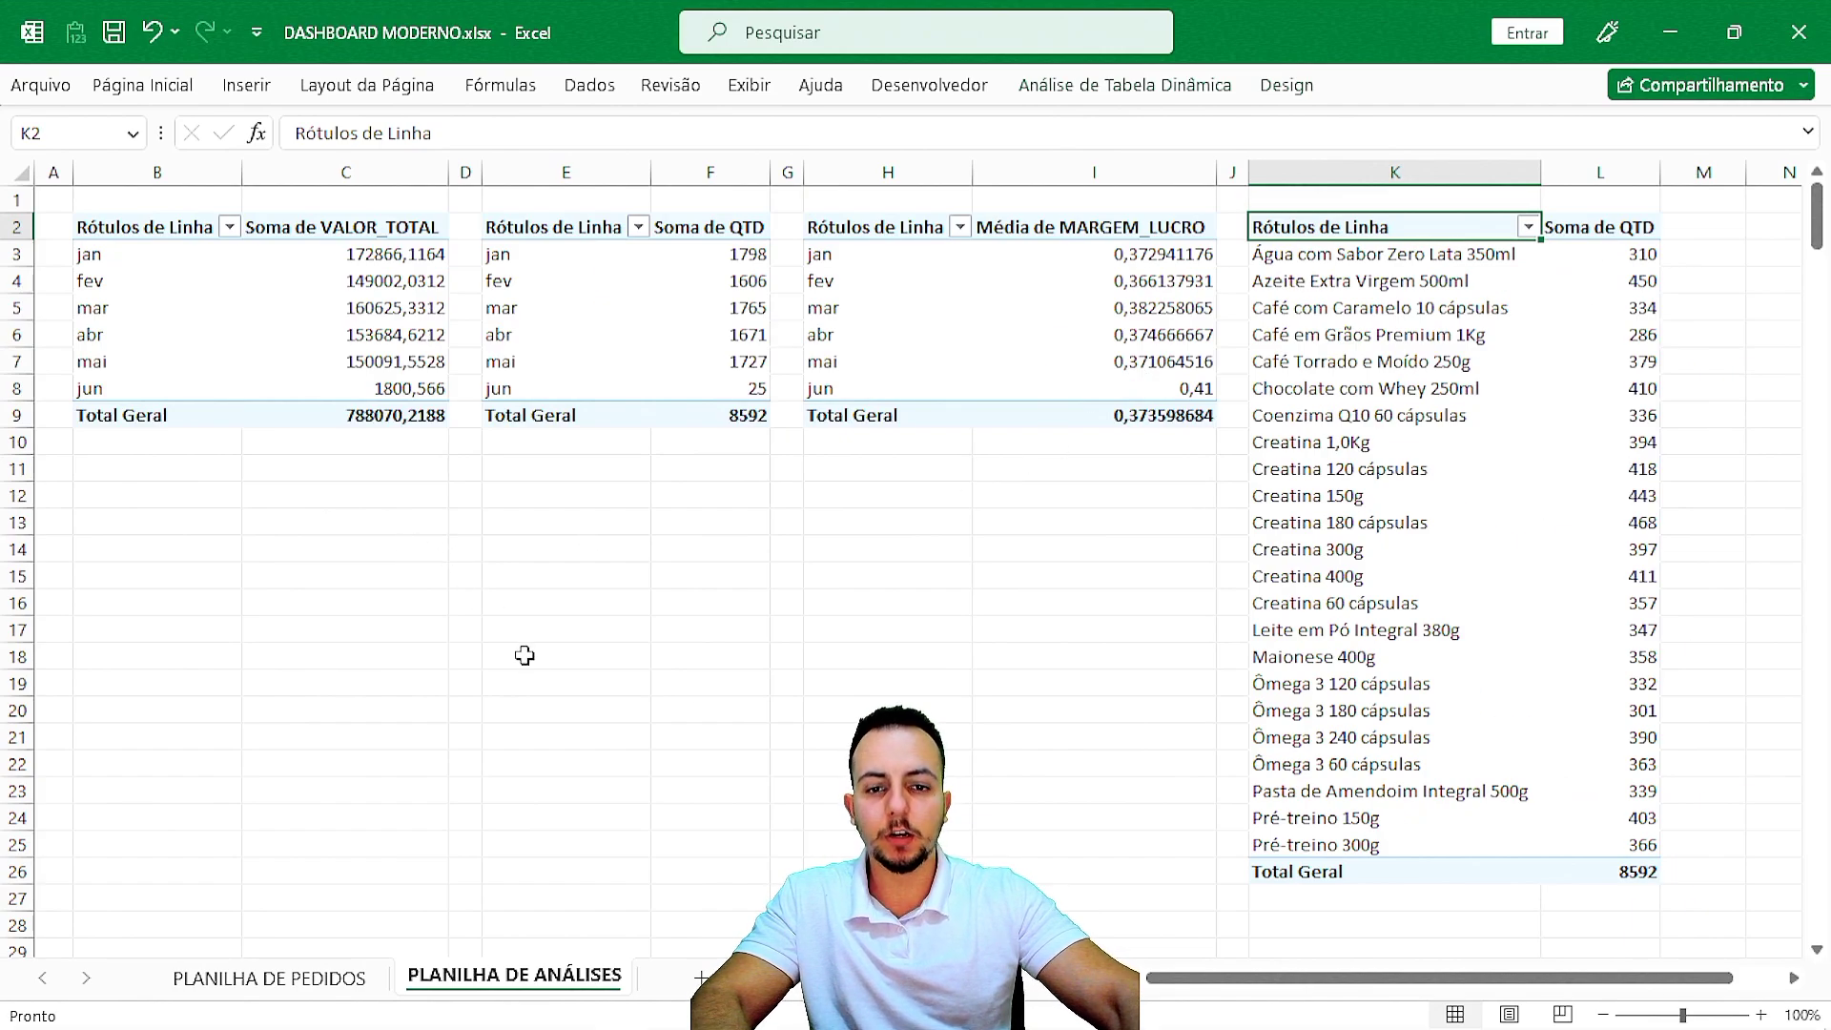
{"action": "key", "text": "ctrl+2"}
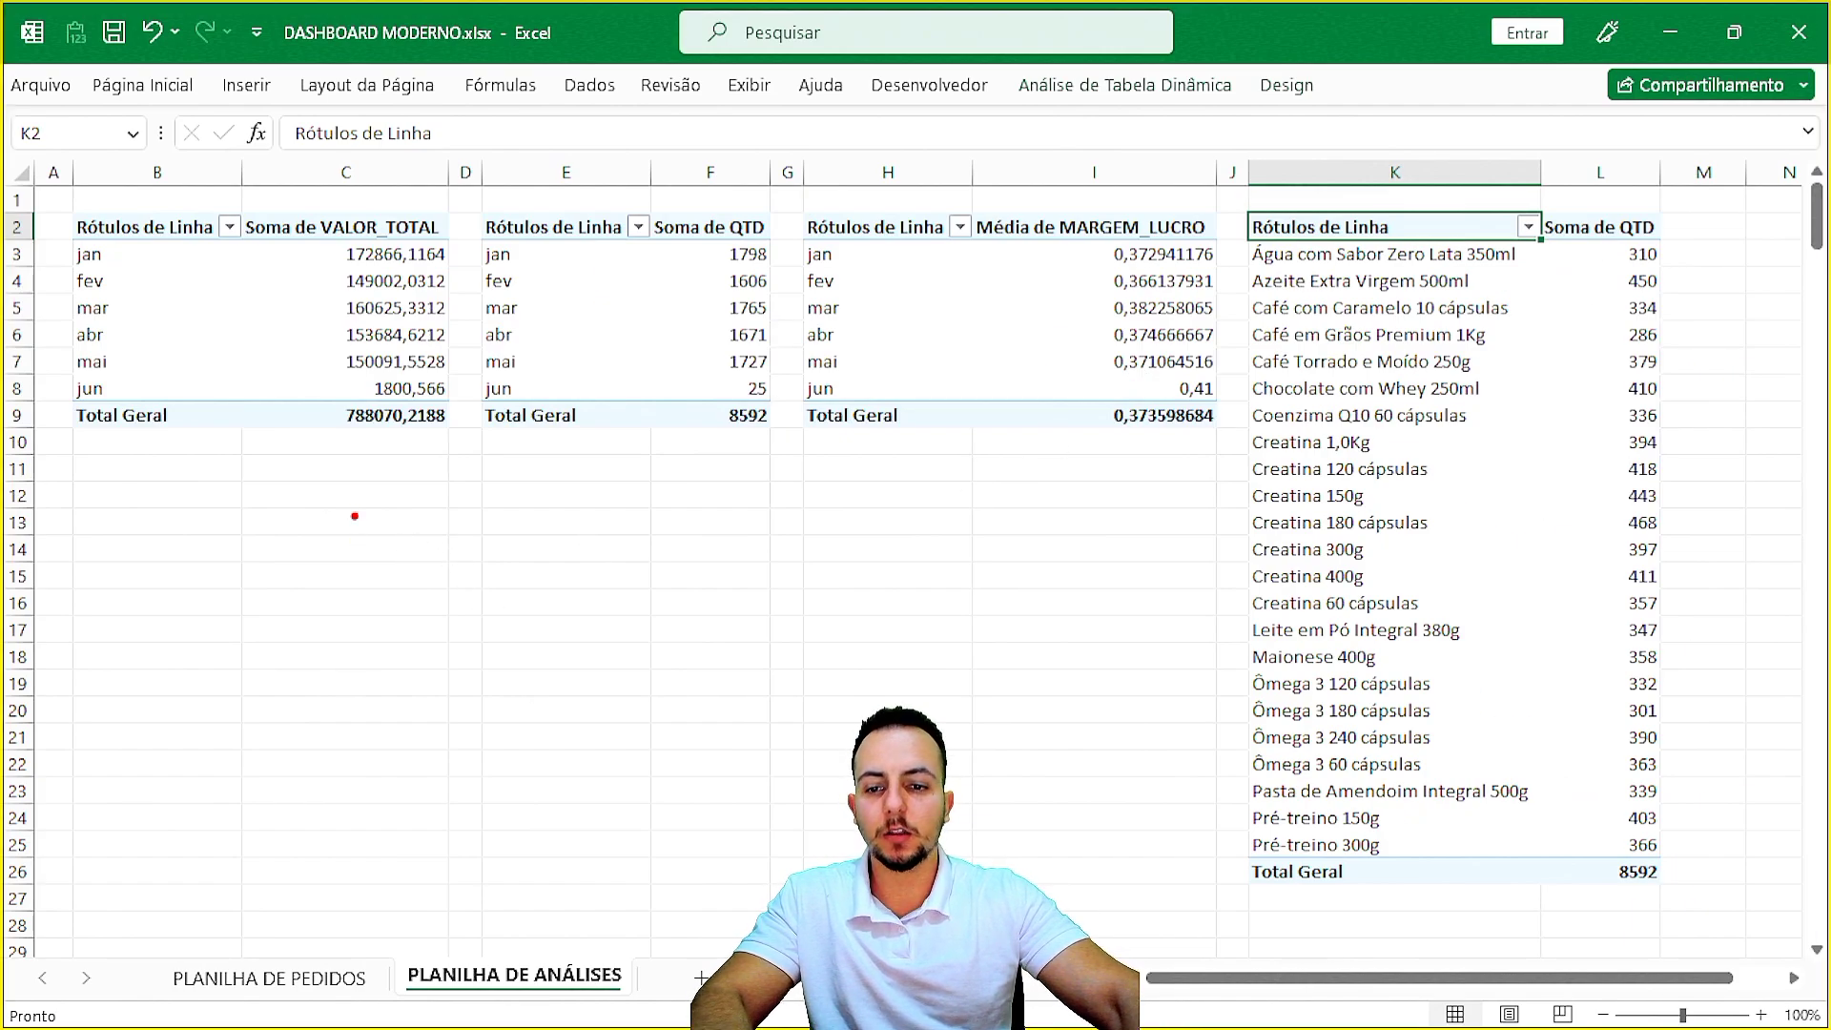
{"action": "left_click_drag", "start_coordinate": [351, 510], "coordinate": [532, 740]}
{"action": "left_click_drag", "start_coordinate": [660, 450], "coordinate": [631, 712]}
{"action": "left_click_drag", "start_coordinate": [966, 494], "coordinate": [812, 698]}
{"action": "left_click_drag", "start_coordinate": [1184, 618], "coordinate": [787, 679]}
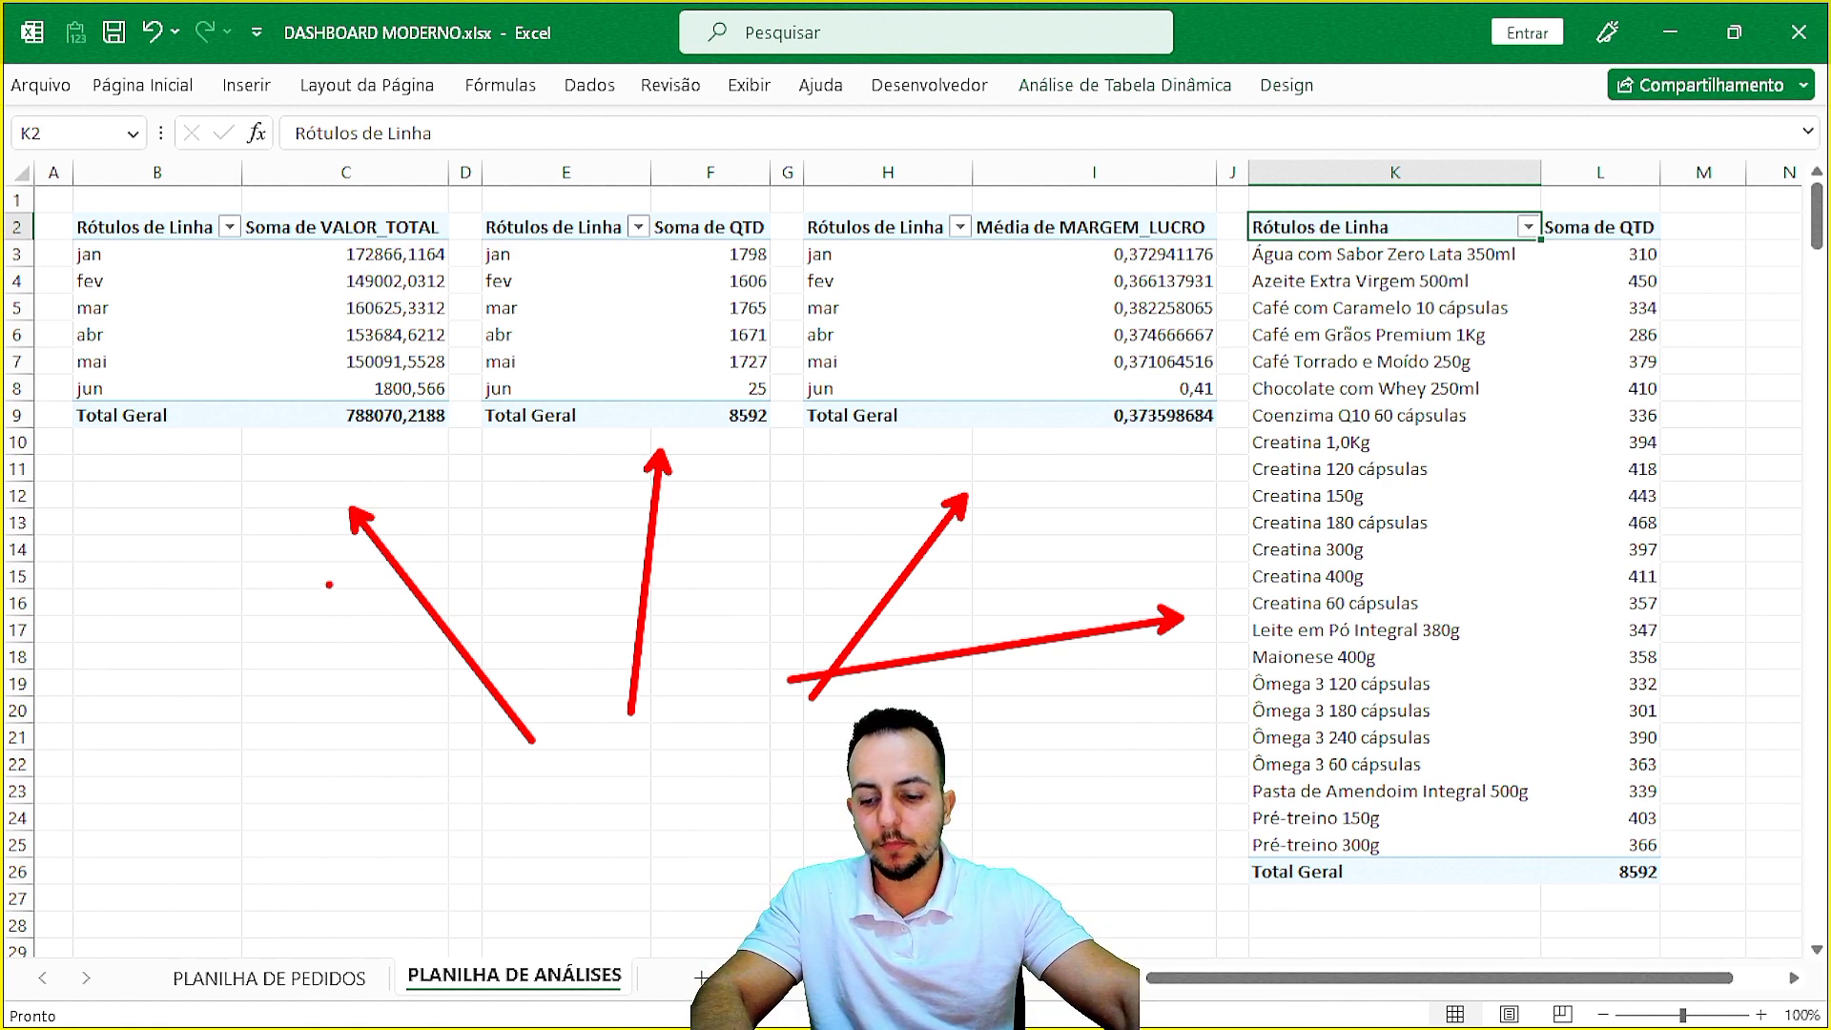
{"action": "left_click_drag", "start_coordinate": [214, 177], "coordinate": [532, 544]}
{"action": "mouse_move", "coordinate": [146, 645]}
{"action": "left_mouse_down"}
{"action": "mouse_move", "coordinate": [133, 669]}
{"action": "mouse_move", "coordinate": [213, 774]}
{"action": "left_mouse_up"}
{"action": "mouse_move", "coordinate": [284, 660]}
{"action": "left_mouse_down"}
{"action": "mouse_move", "coordinate": [272, 727]}
{"action": "mouse_move", "coordinate": [195, 748]}
{"action": "left_mouse_up"}
{"action": "mouse_move", "coordinate": [268, 753]}
{"action": "left_mouse_down"}
{"action": "mouse_move", "coordinate": [272, 666]}
{"action": "mouse_move", "coordinate": [313, 799]}
{"action": "left_mouse_up"}
{"action": "left_click_drag", "start_coordinate": [1049, 549], "coordinate": [1153, 462]}
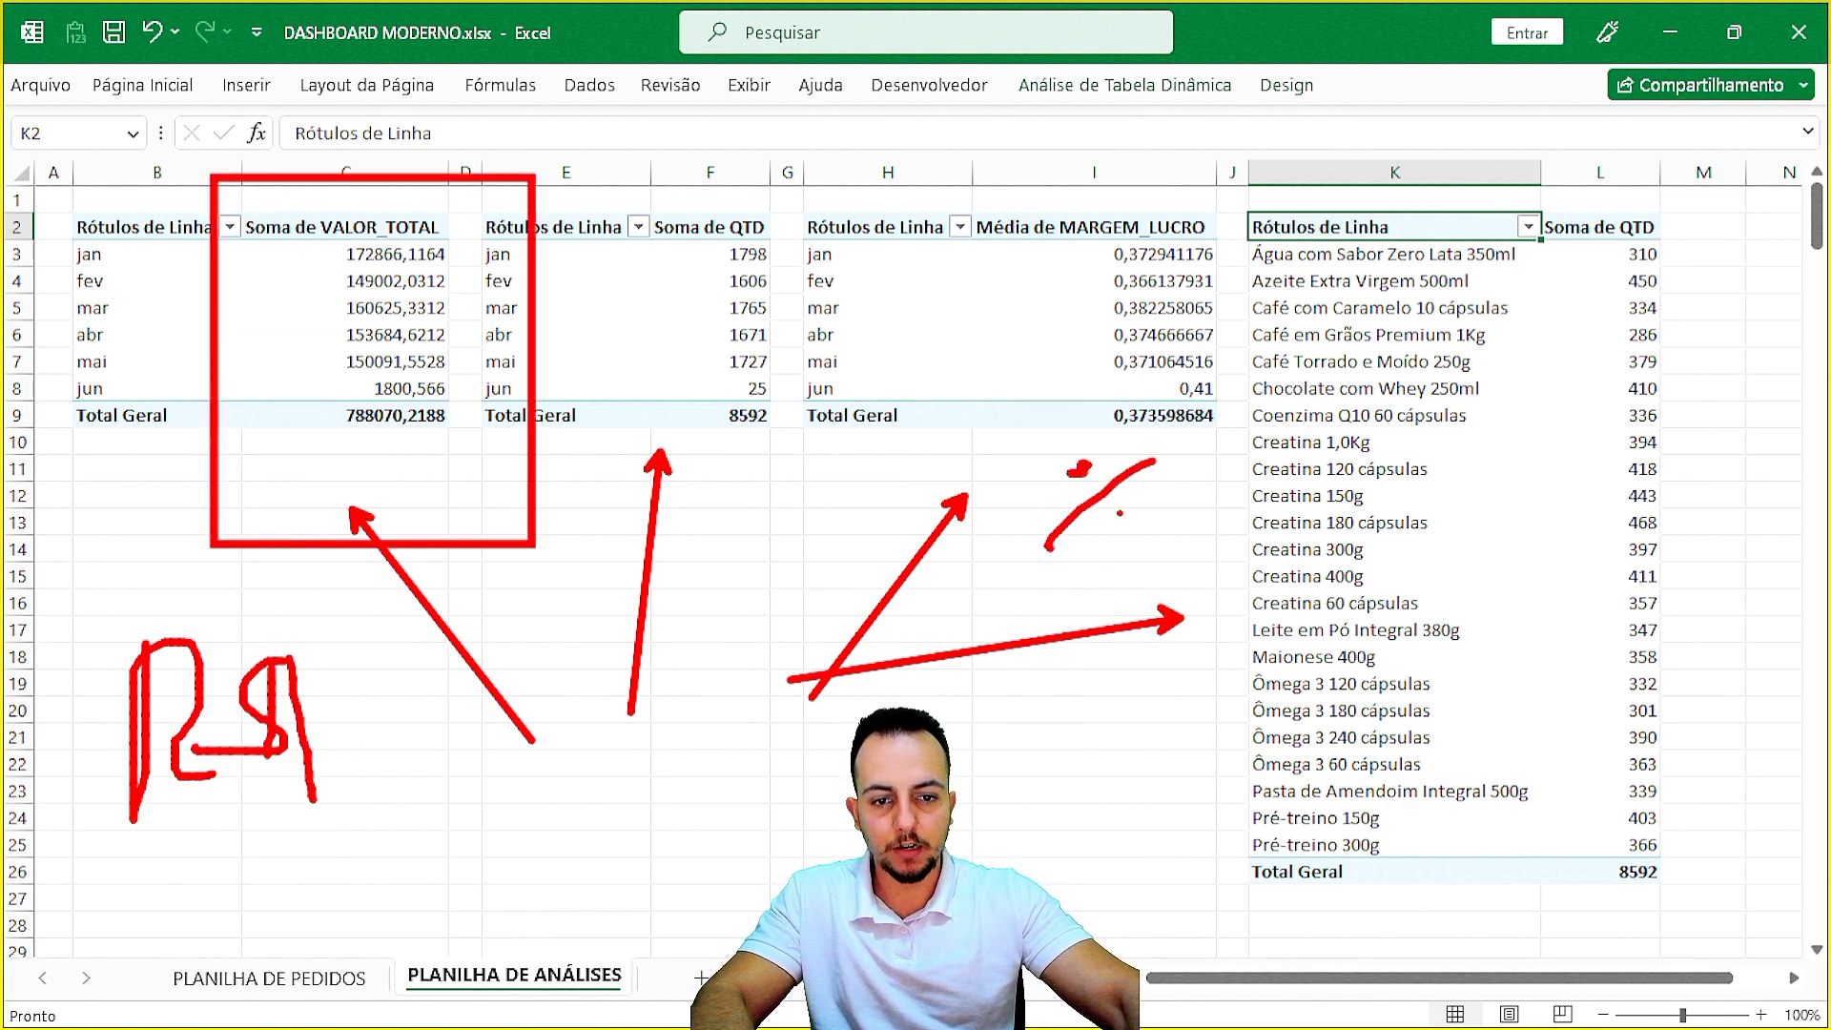
{"action": "mouse_move", "coordinate": [1525, 179]}
{"action": "left_mouse_down"}
{"action": "mouse_move", "coordinate": [1707, 876]}
{"action": "mouse_move", "coordinate": [1692, 888]}
{"action": "left_mouse_up"}
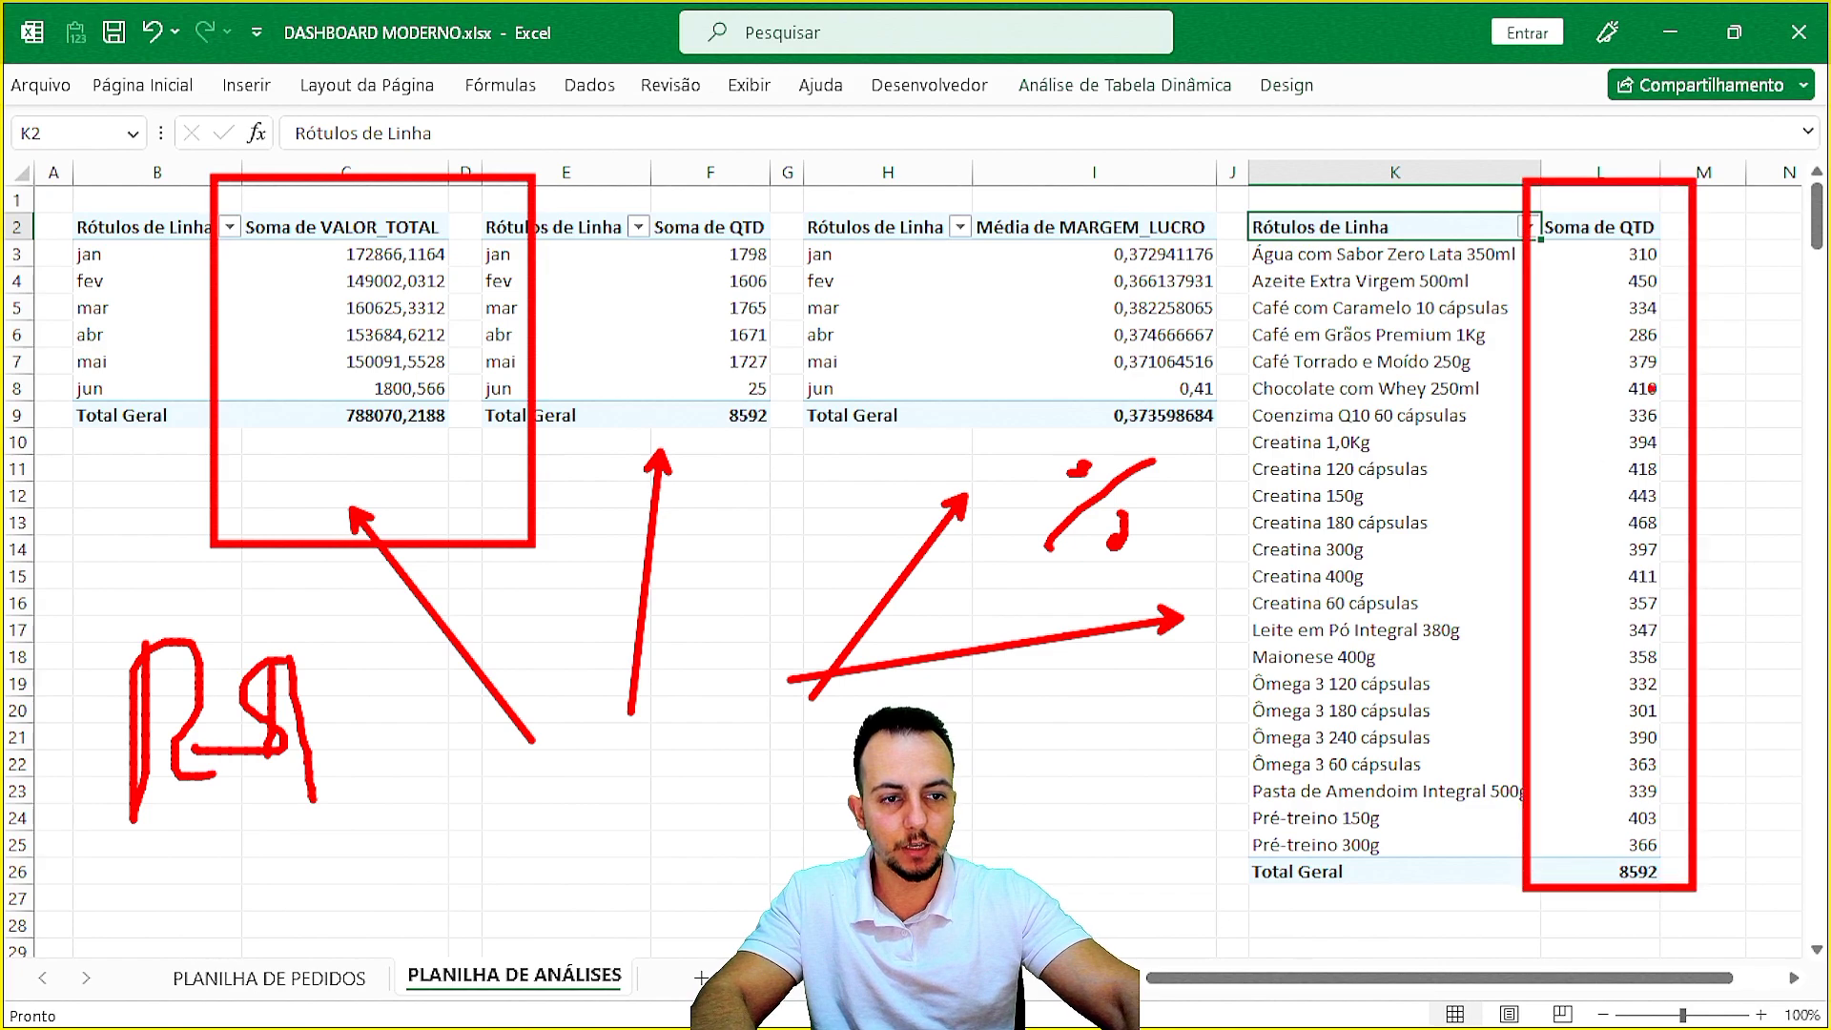
{"action": "left_click_drag", "start_coordinate": [1737, 422], "coordinate": [1769, 240]}
{"action": "left_click_drag", "start_coordinate": [1769, 240], "coordinate": [1771, 227]}
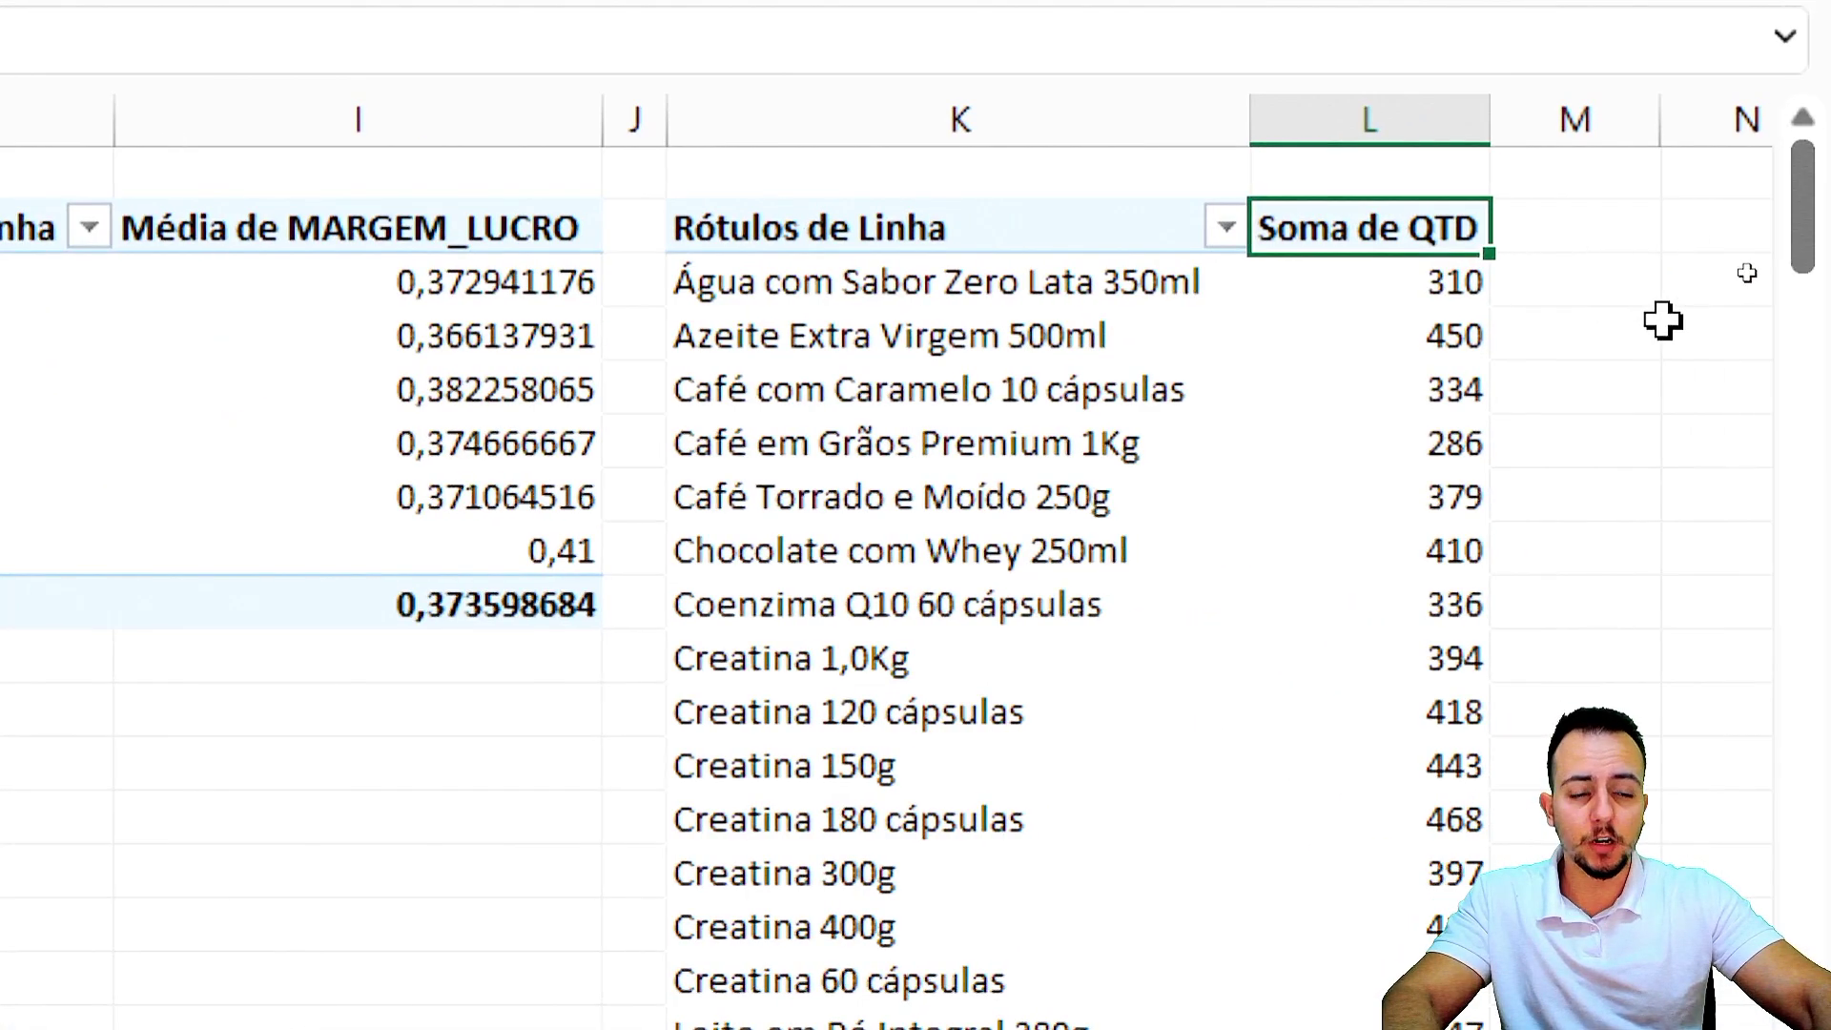
{"action": "key", "text": "ctrl+2"}
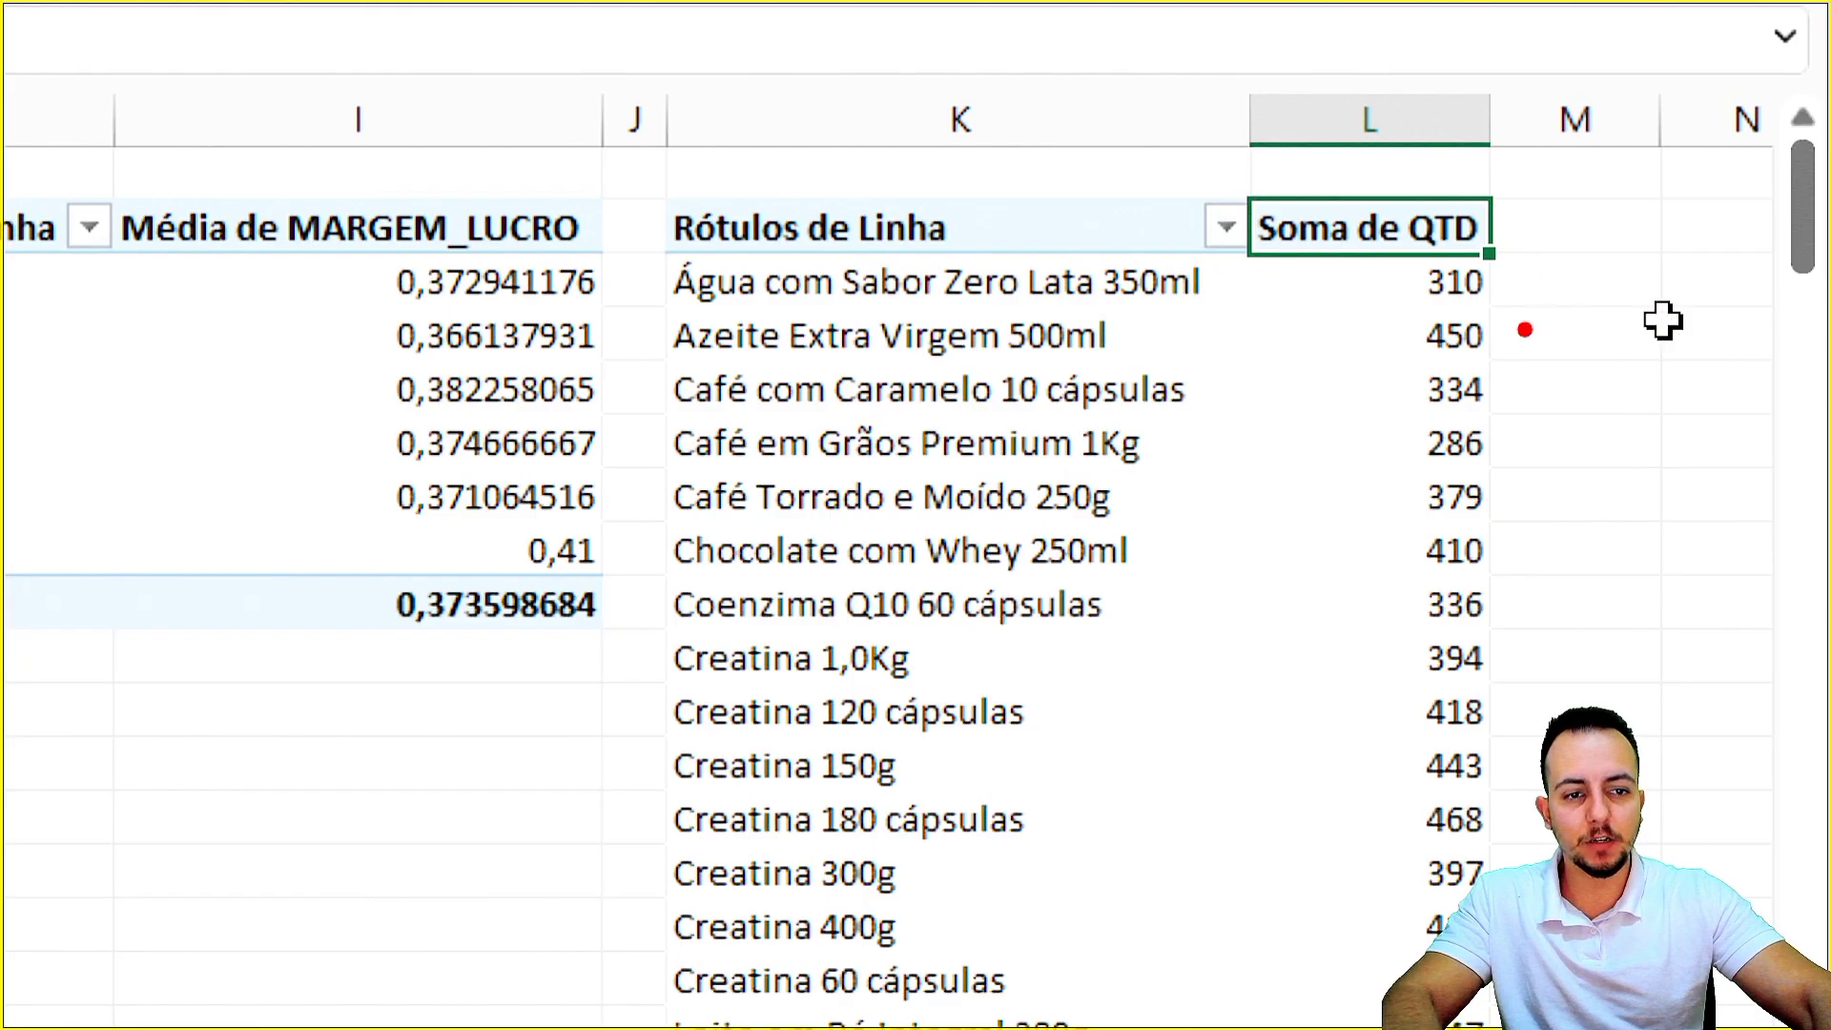
{"action": "left_click_drag", "start_coordinate": [1564, 615], "coordinate": [1564, 270]}
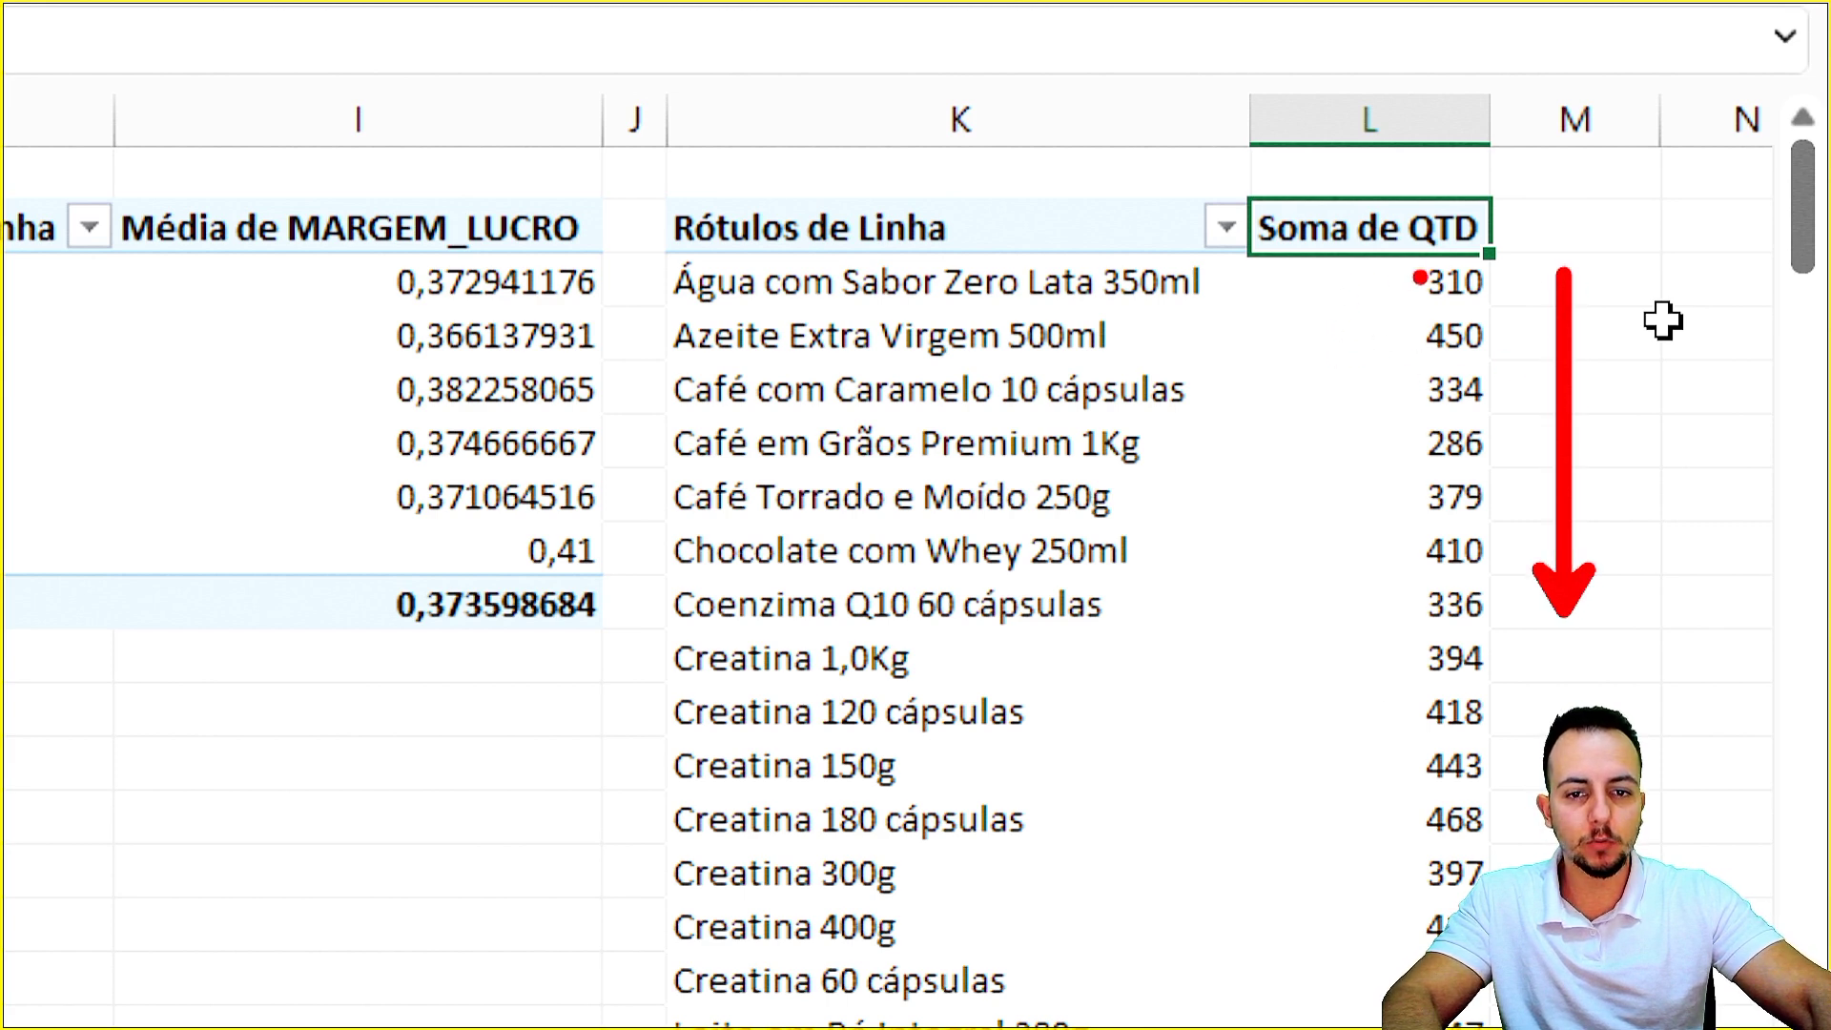
{"action": "mouse_move", "coordinate": [1316, 212]}
{"action": "left_mouse_down"}
{"action": "mouse_move", "coordinate": [1392, 181]}
{"action": "mouse_move", "coordinate": [1363, 219]}
{"action": "mouse_move", "coordinate": [1263, 177]}
{"action": "left_mouse_up"}
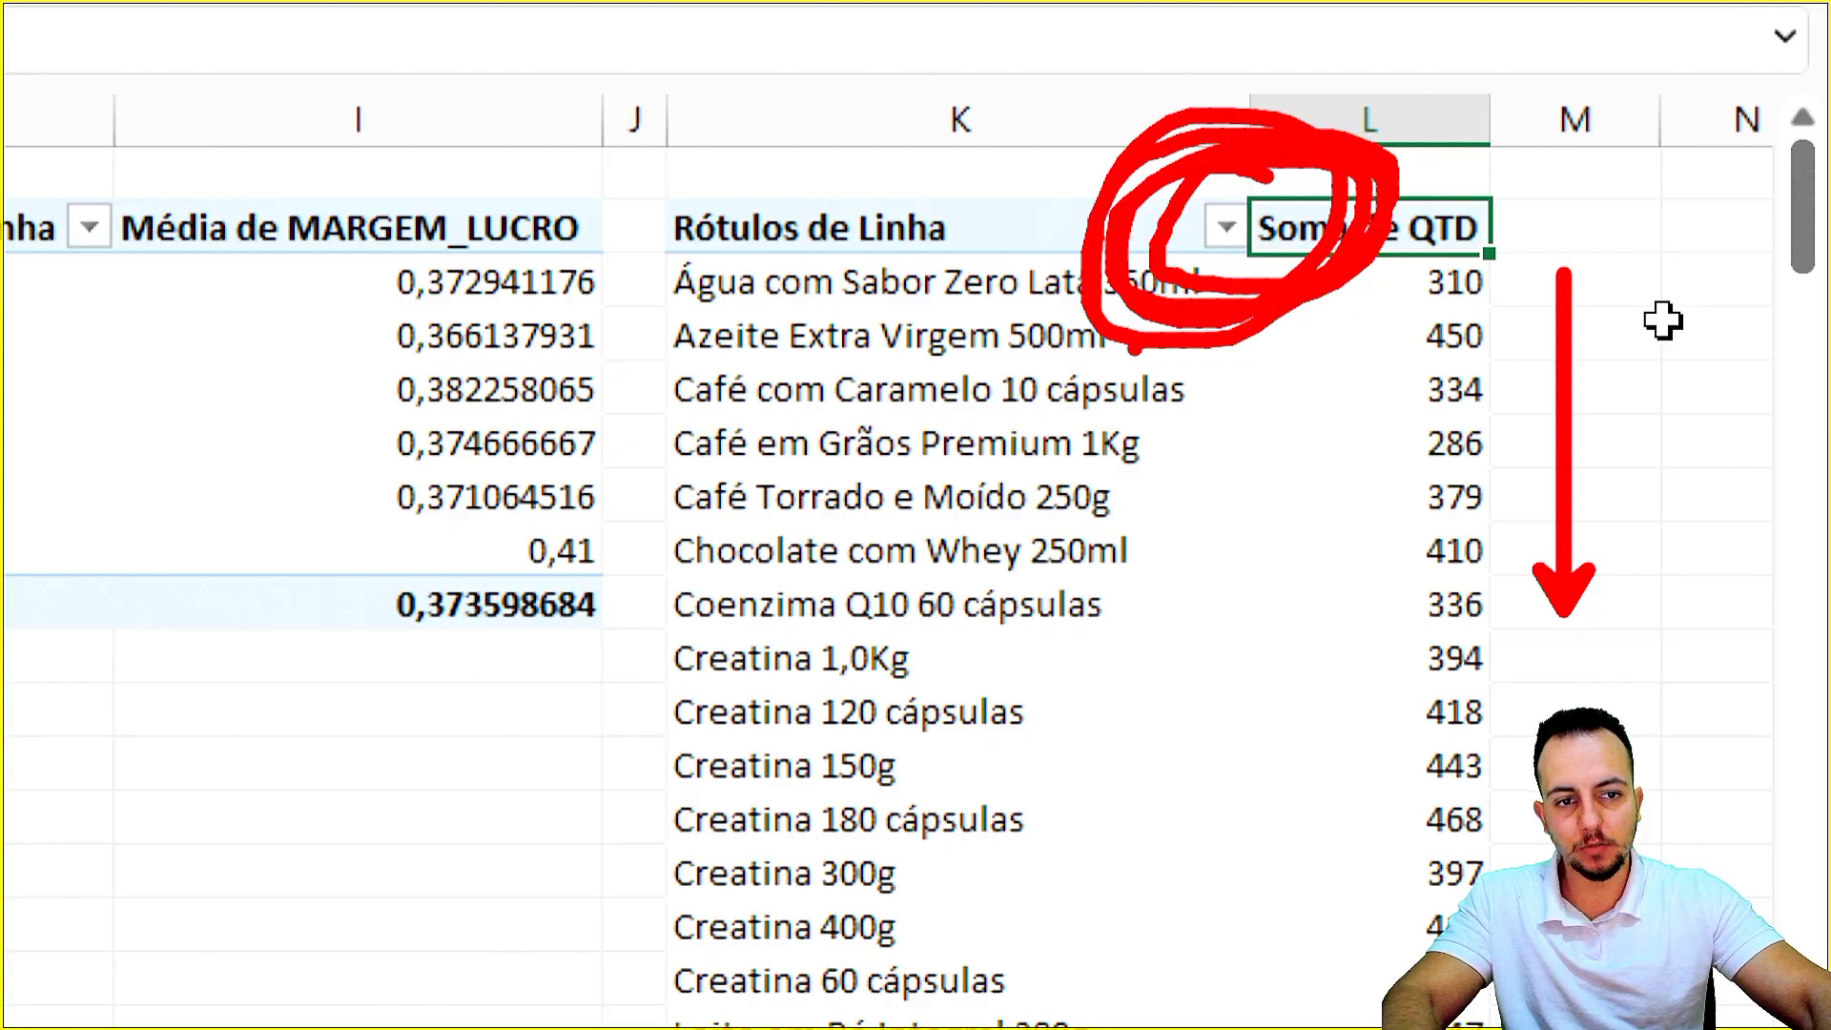
{"action": "key", "text": "Escape"}
Sort the product pivot table's PRODUTO rows in descending order by Soma de QTD.
{"action": "left_click", "coordinate": [1225, 228]}
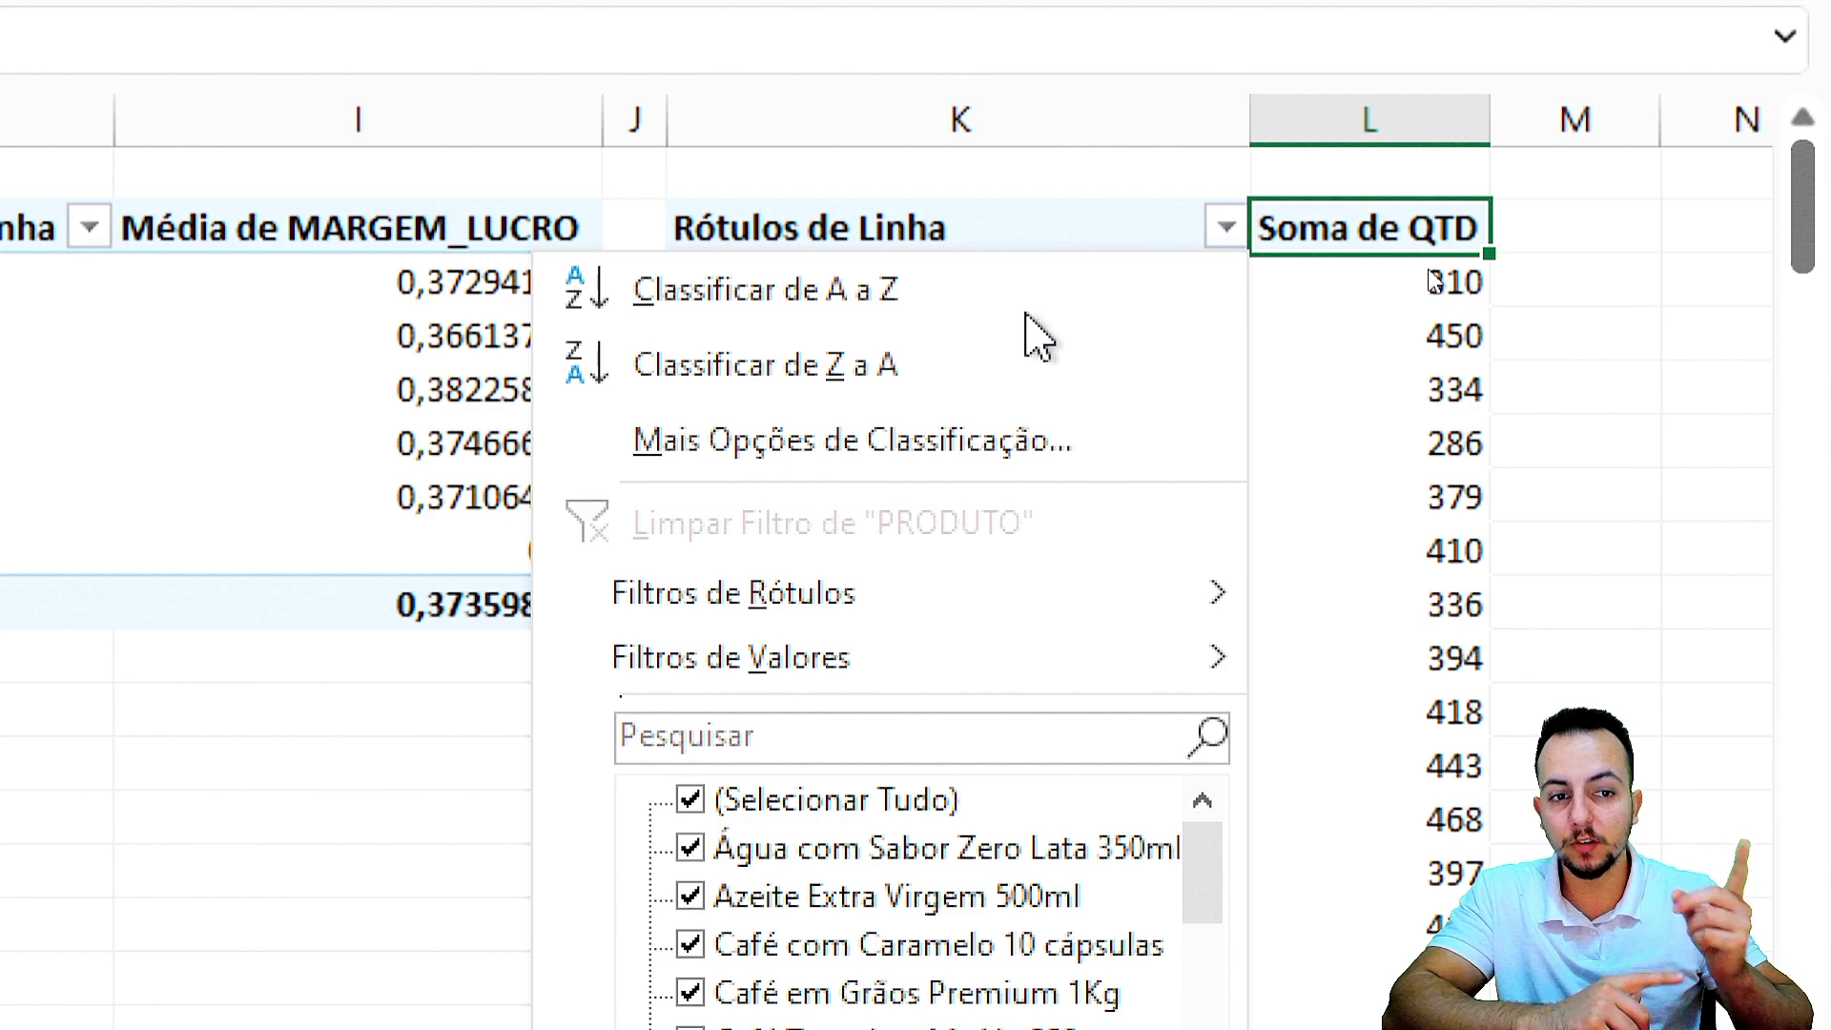
{"action": "left_click", "coordinate": [963, 452]}
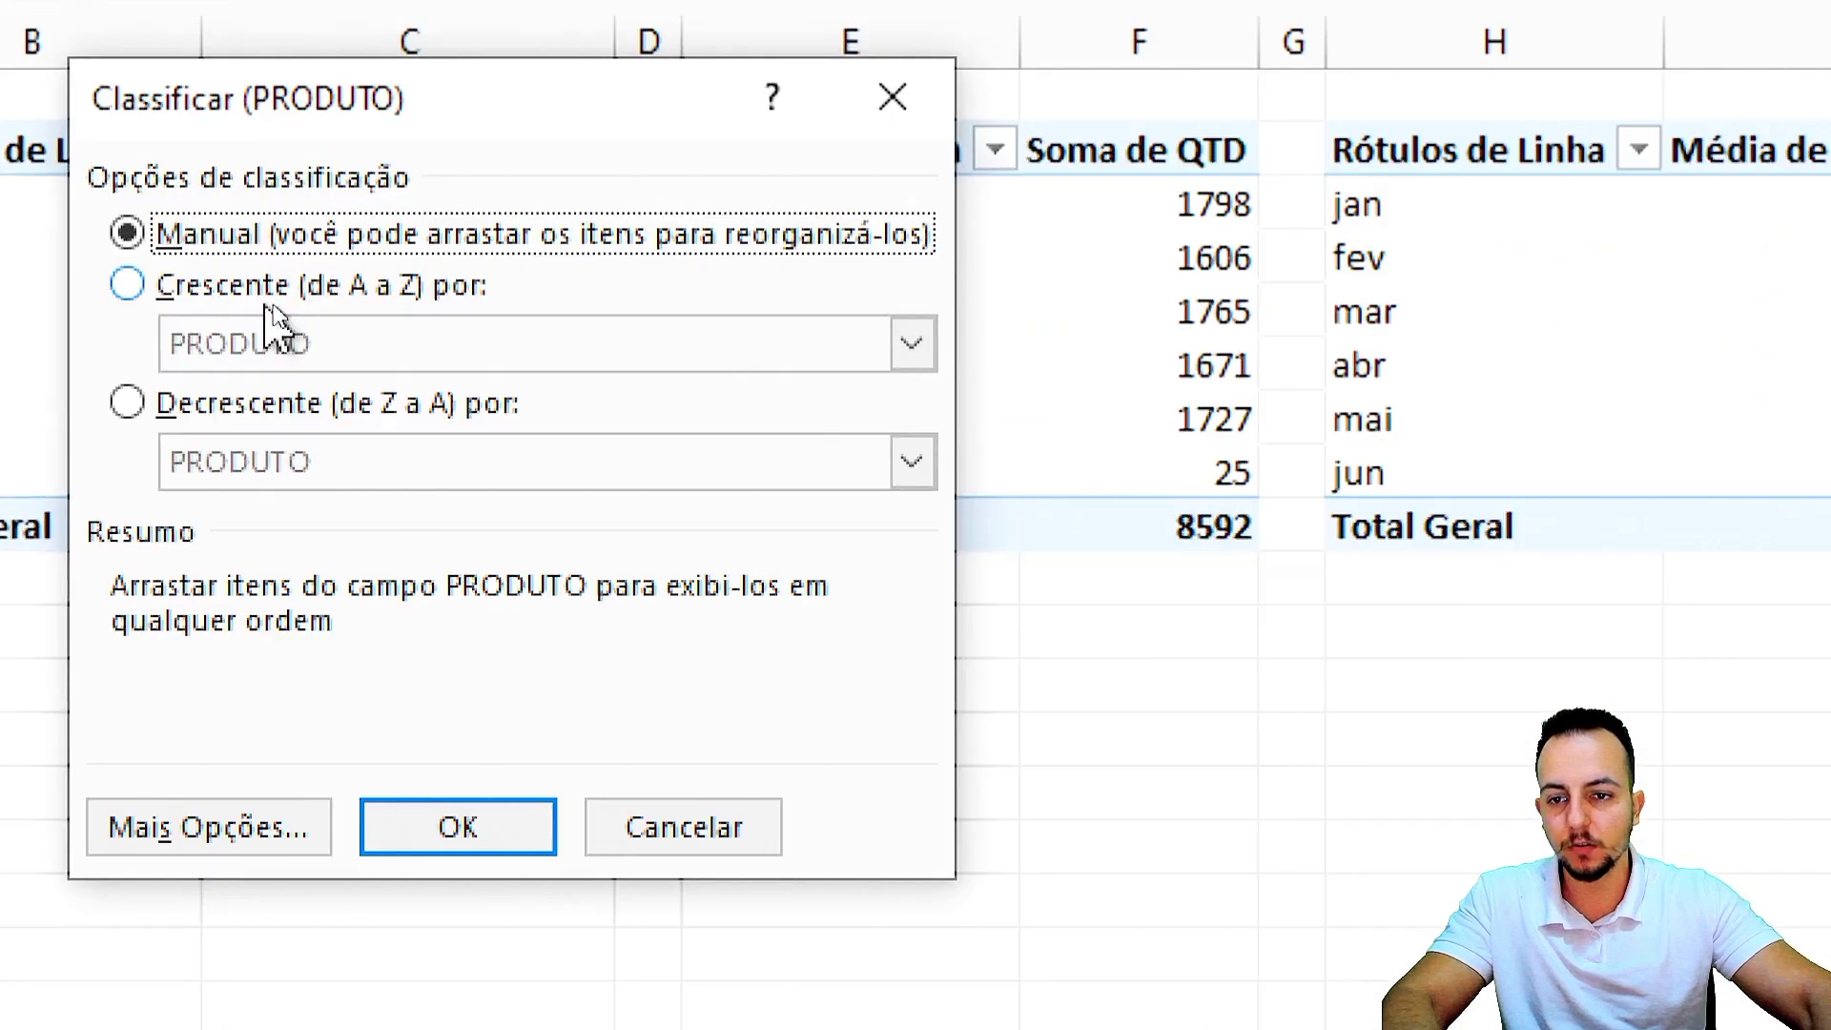
{"action": "left_click", "coordinate": [268, 295]}
{"action": "left_click", "coordinate": [303, 412]}
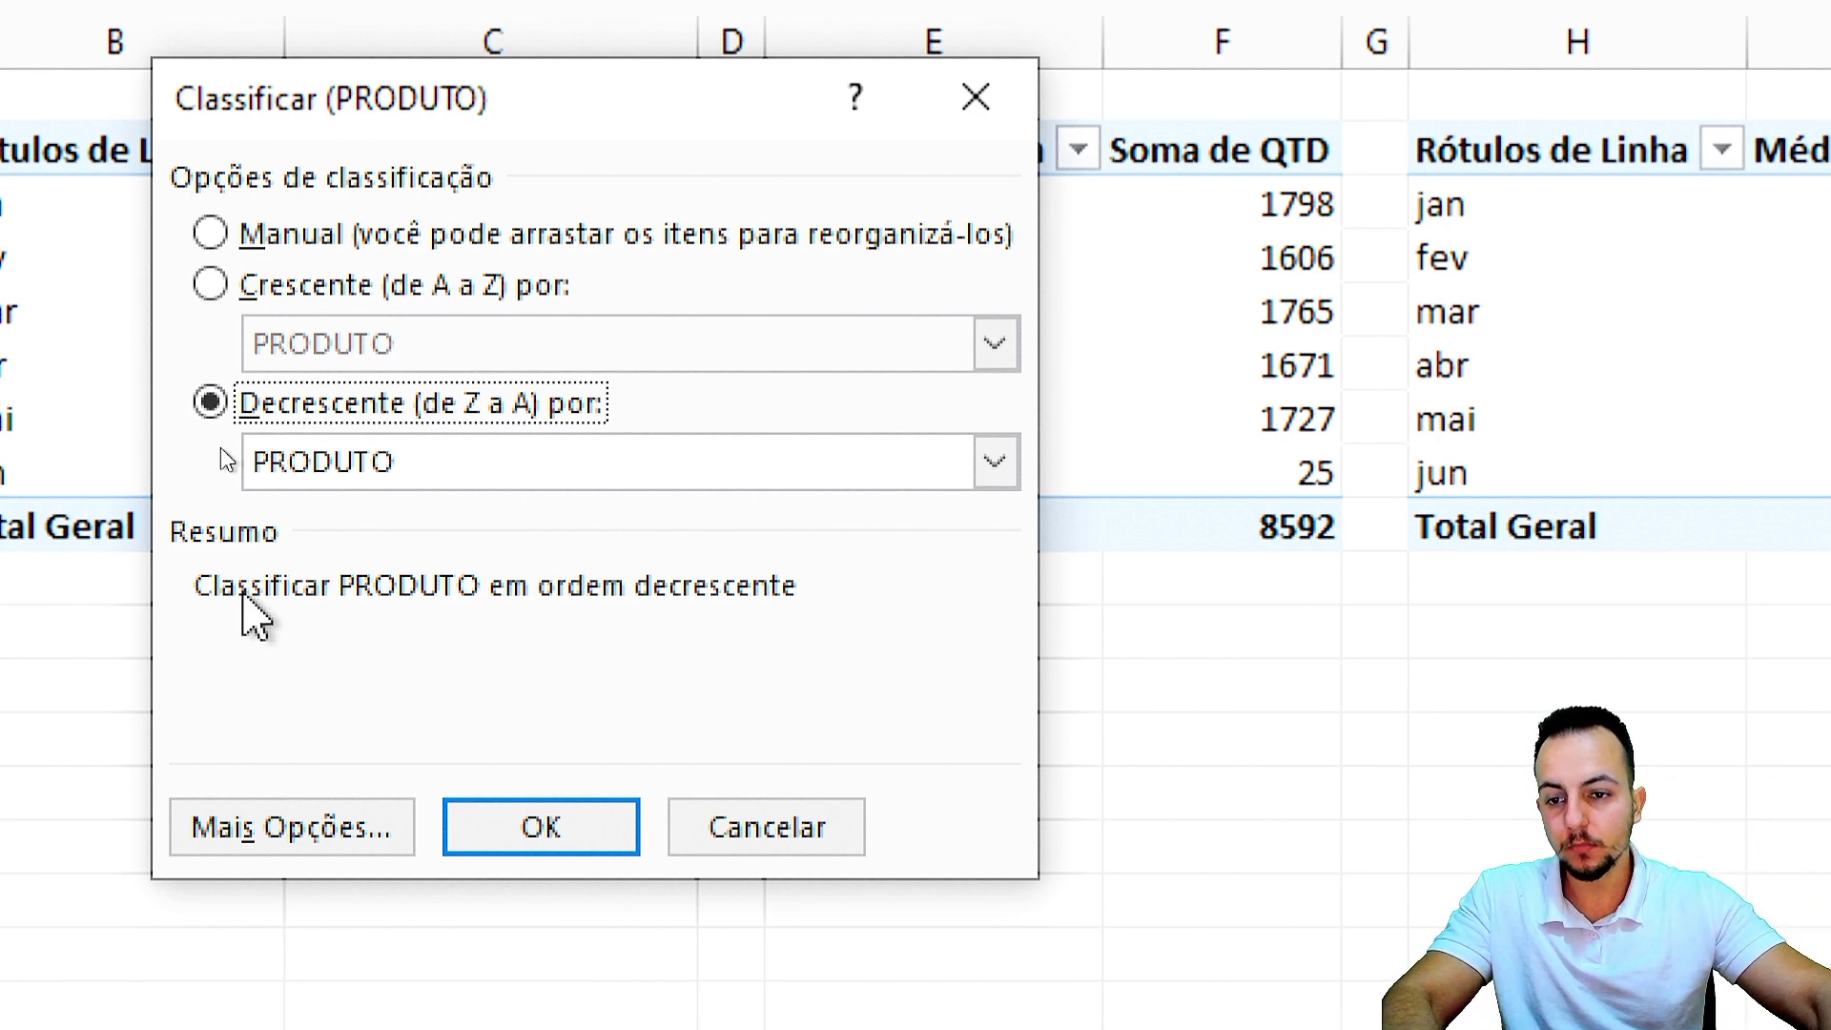
{"action": "left_click", "coordinate": [472, 466]}
{"action": "left_click", "coordinate": [356, 548]}
{"action": "left_click", "coordinate": [338, 465]}
{"action": "left_click", "coordinate": [357, 546]}
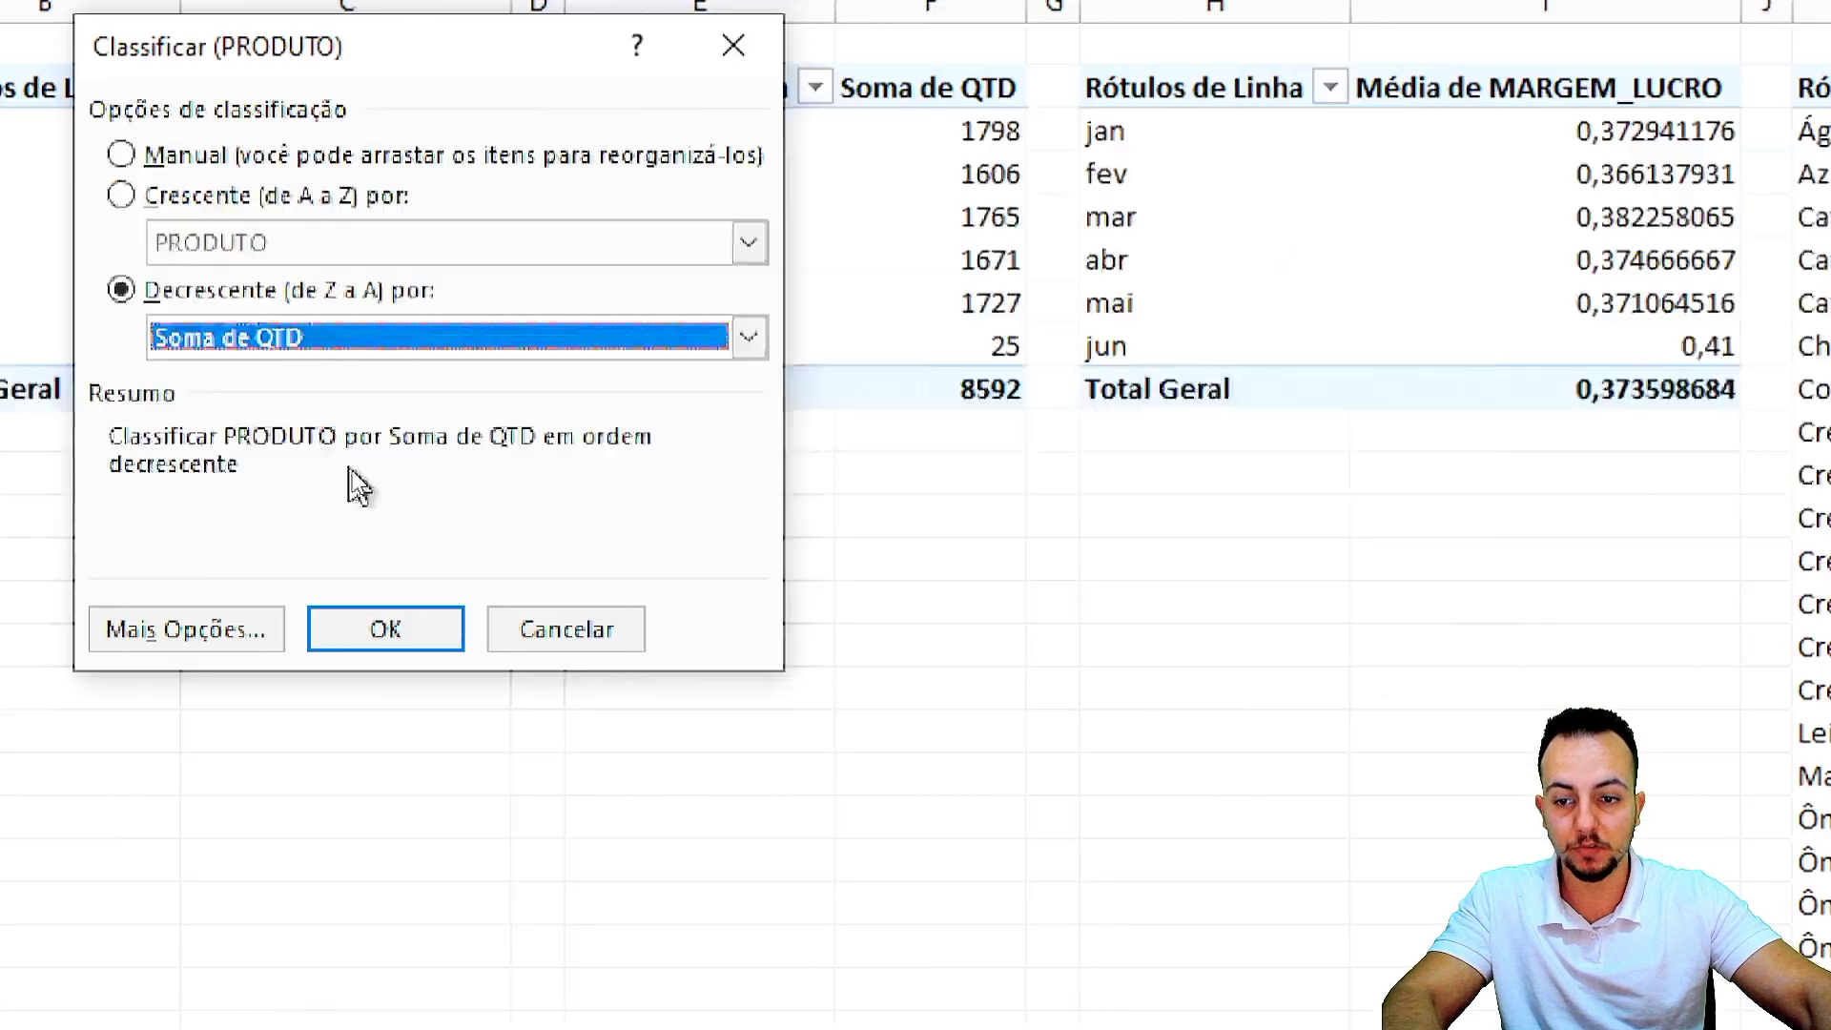
{"action": "left_click", "coordinate": [534, 822]}
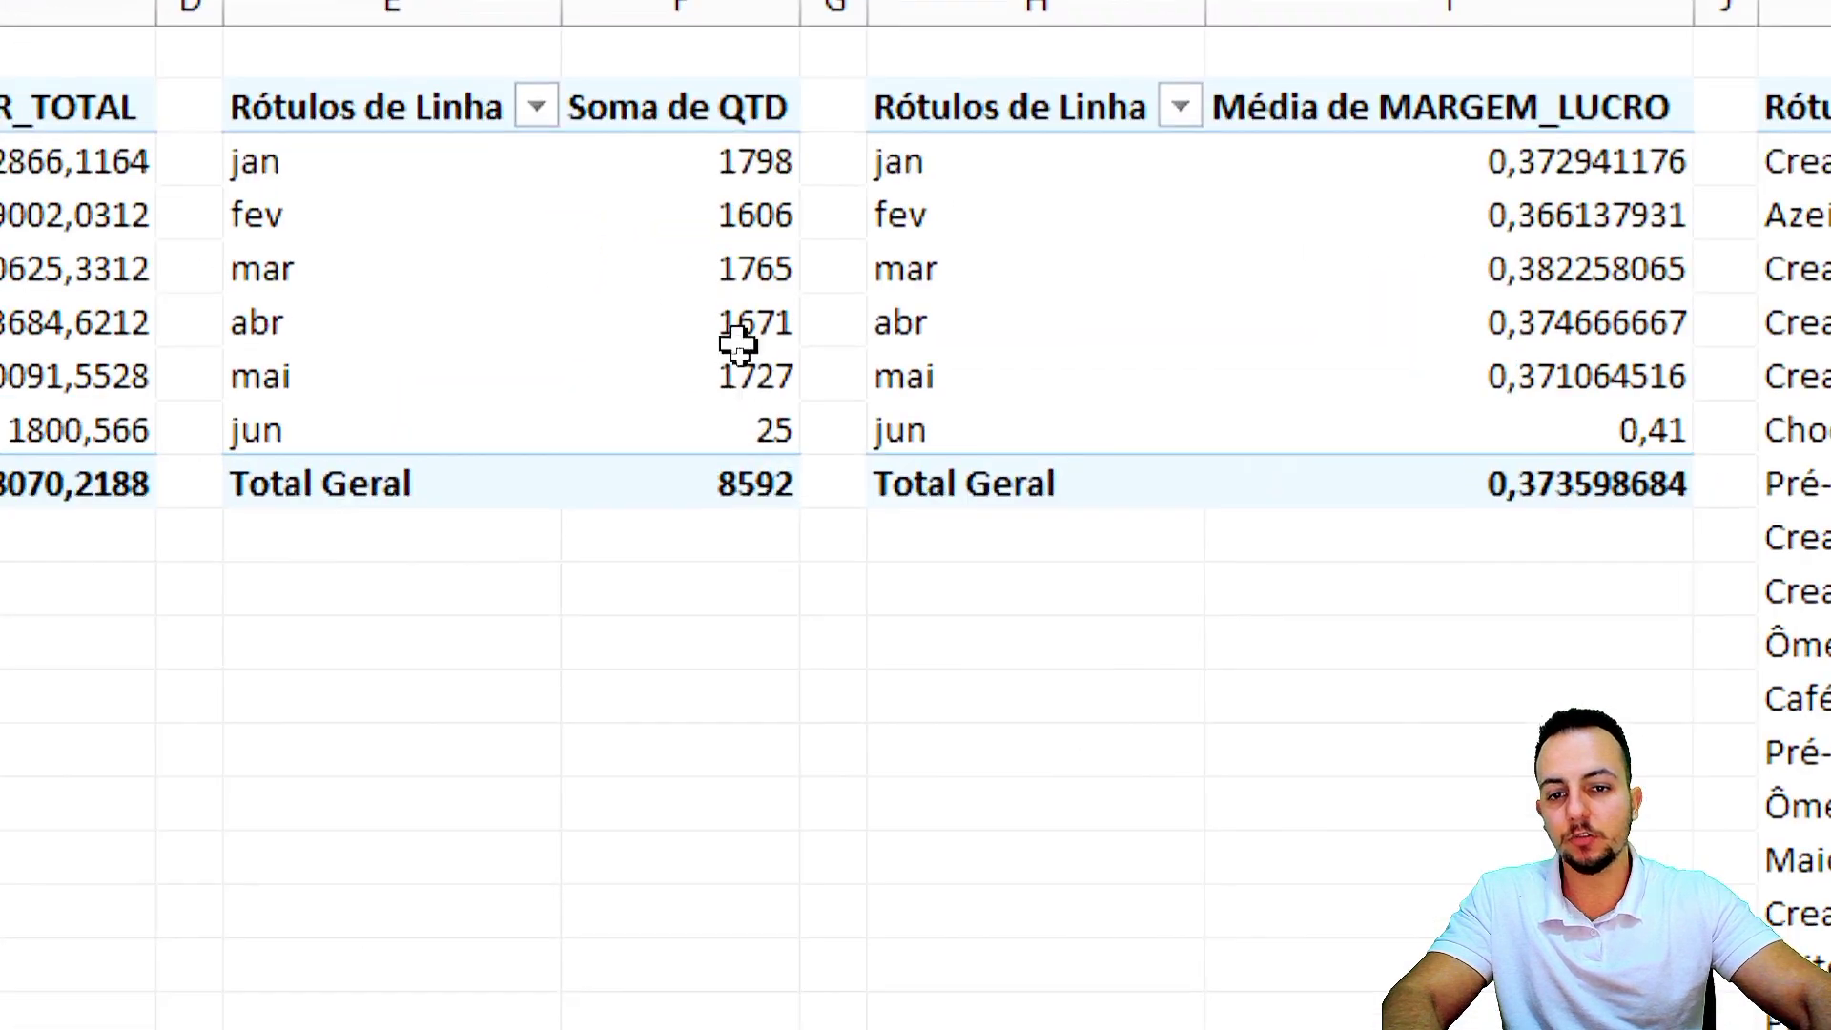
Delete columns H and I, which hold the monthly Média de MARGEM_LUCRO pivot table.
{"action": "left_click_drag", "start_coordinate": [1464, 210], "coordinate": [1414, 486]}
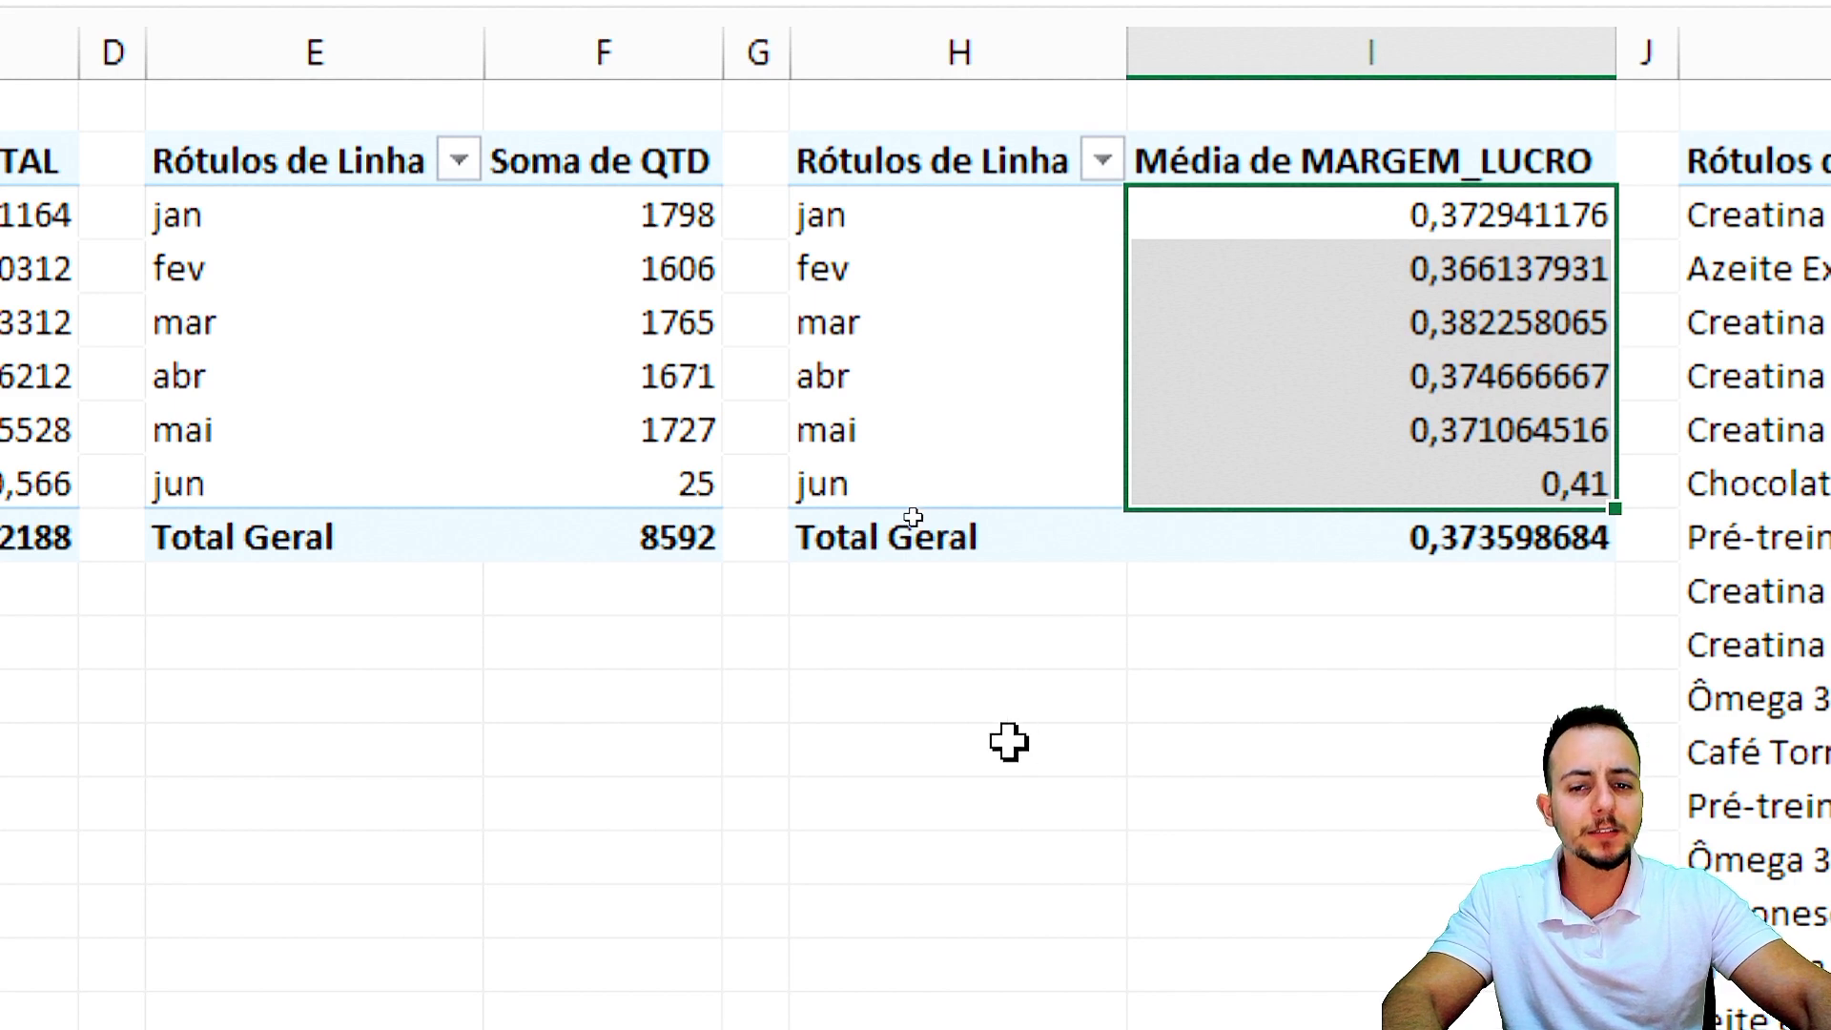
{"action": "left_click", "coordinate": [556, 864]}
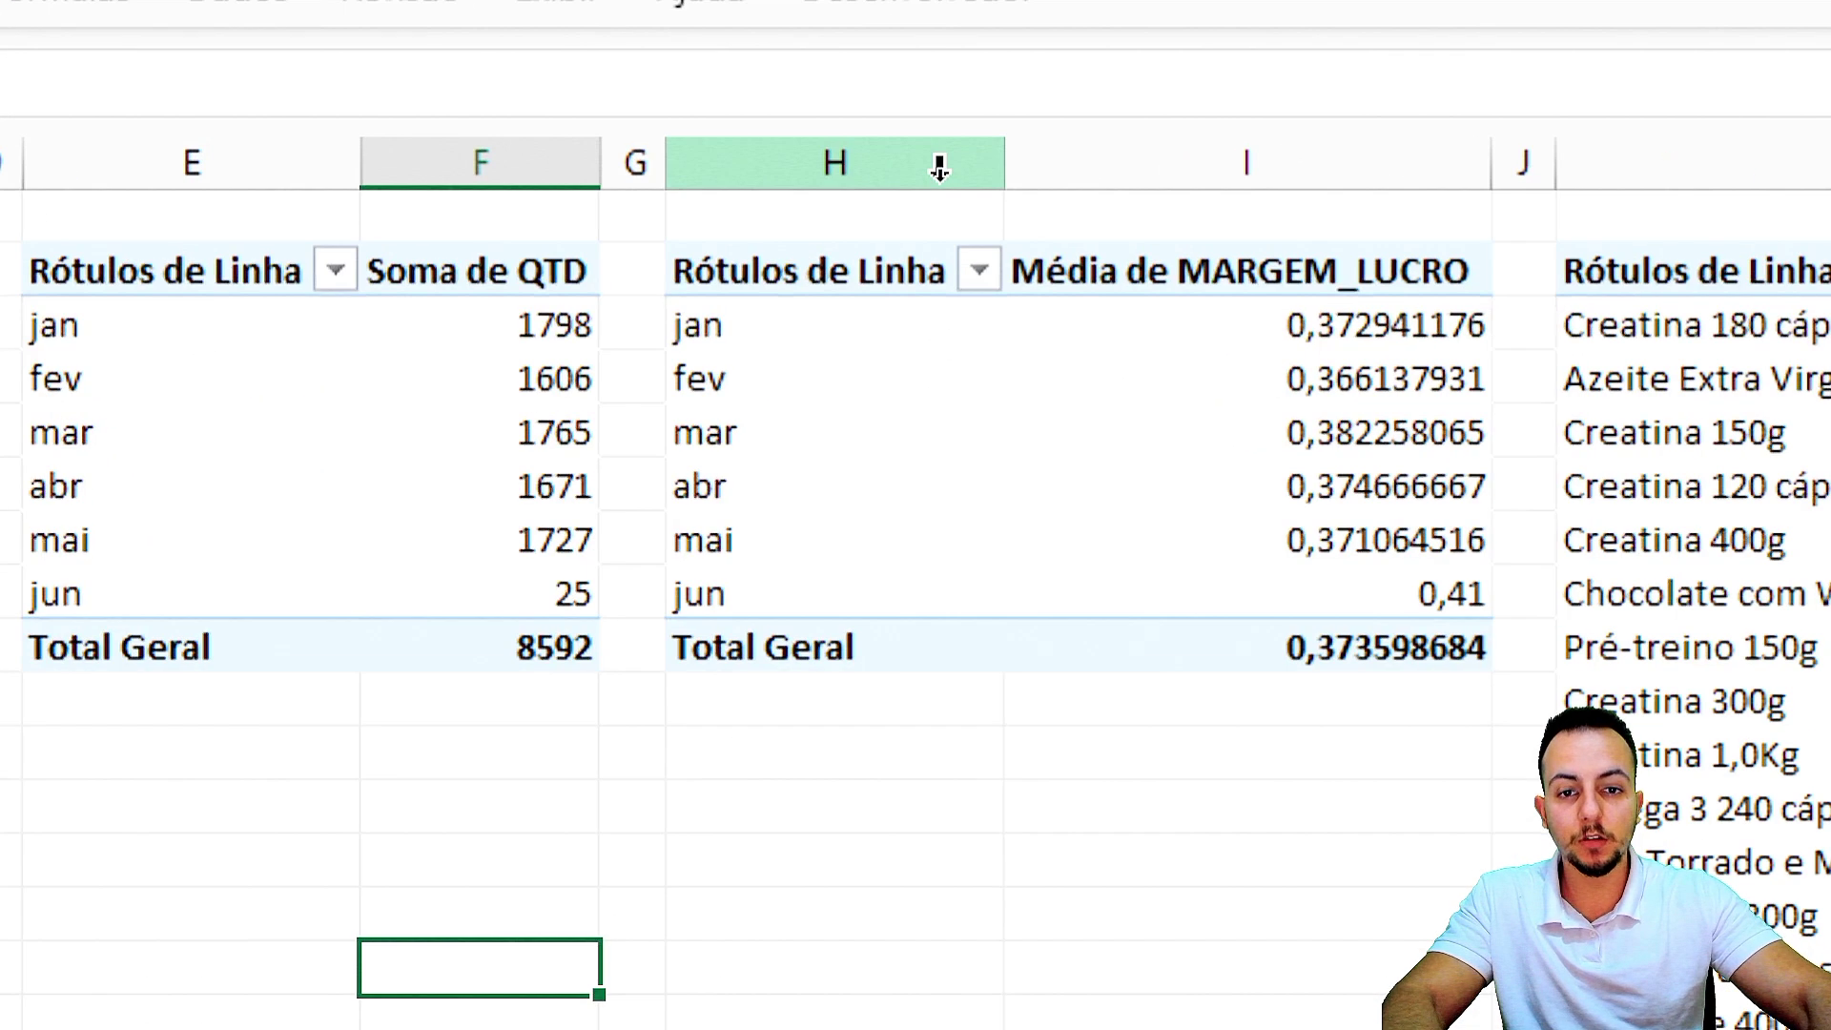
{"action": "left_click_drag", "start_coordinate": [877, 170], "coordinate": [1136, 153]}
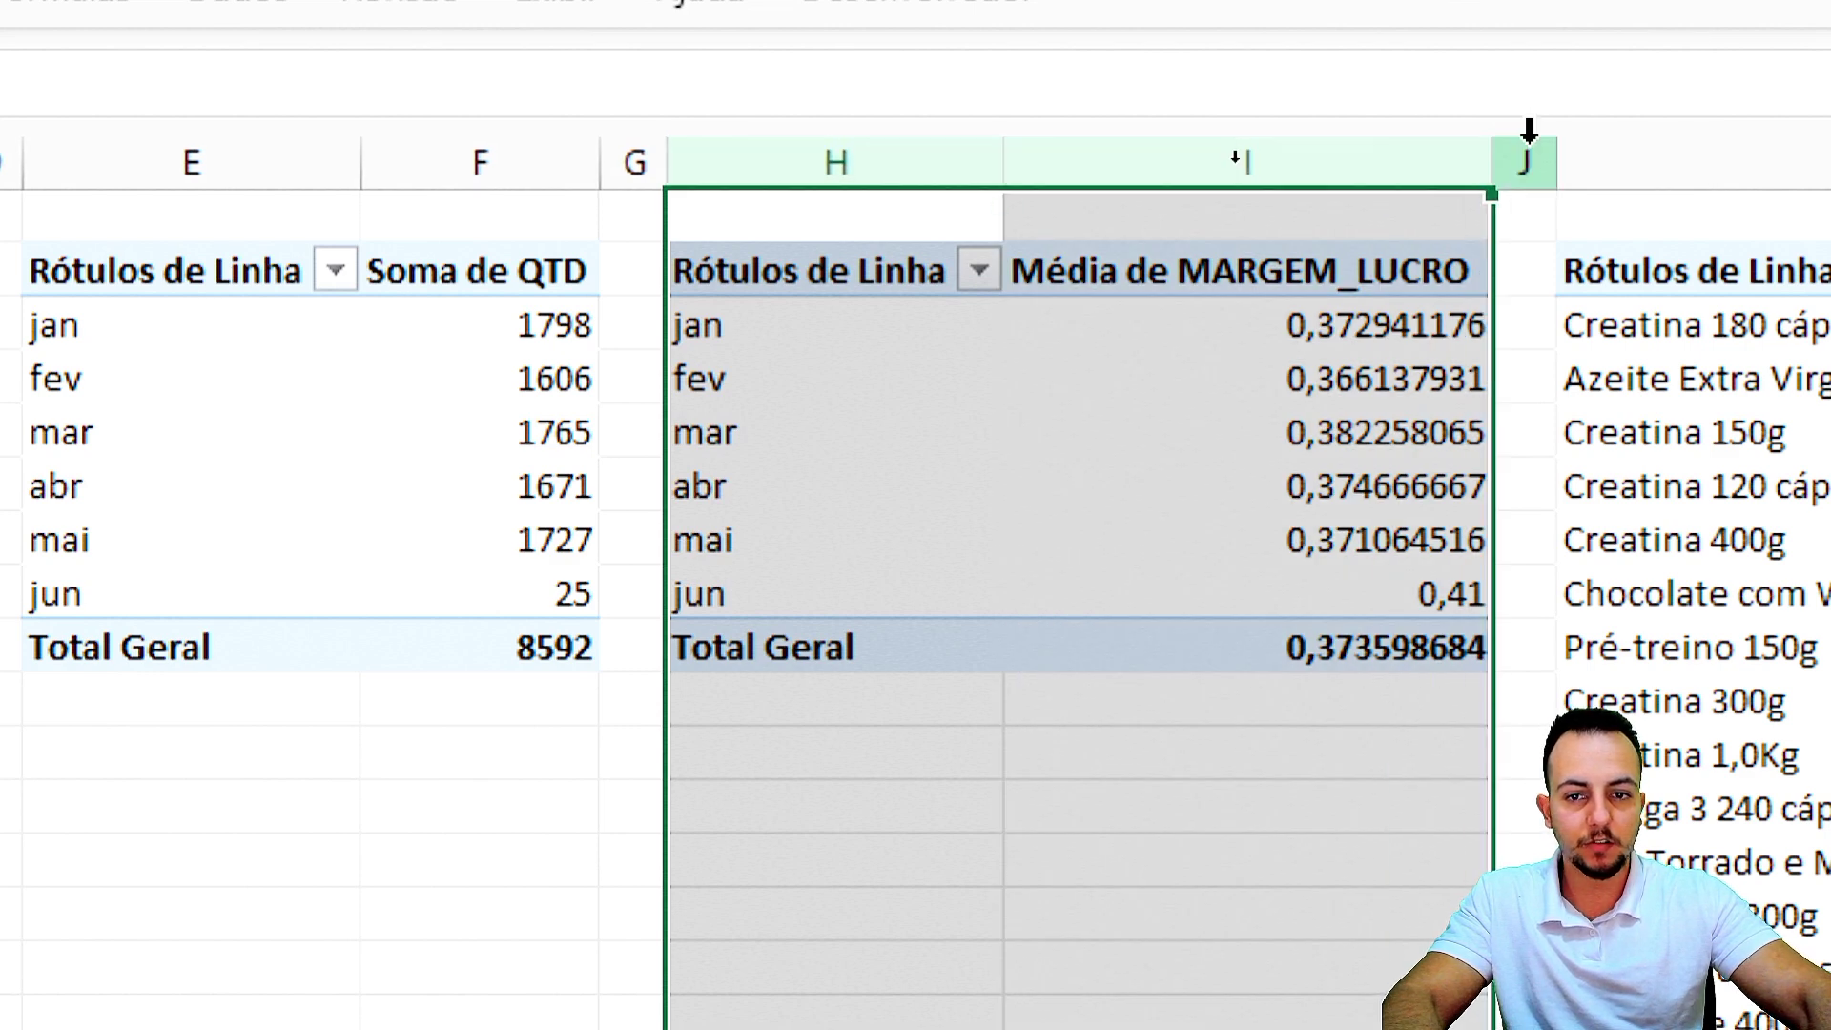
{"action": "right_click", "coordinate": [809, 150]}
{"action": "left_click", "coordinate": [967, 768]}
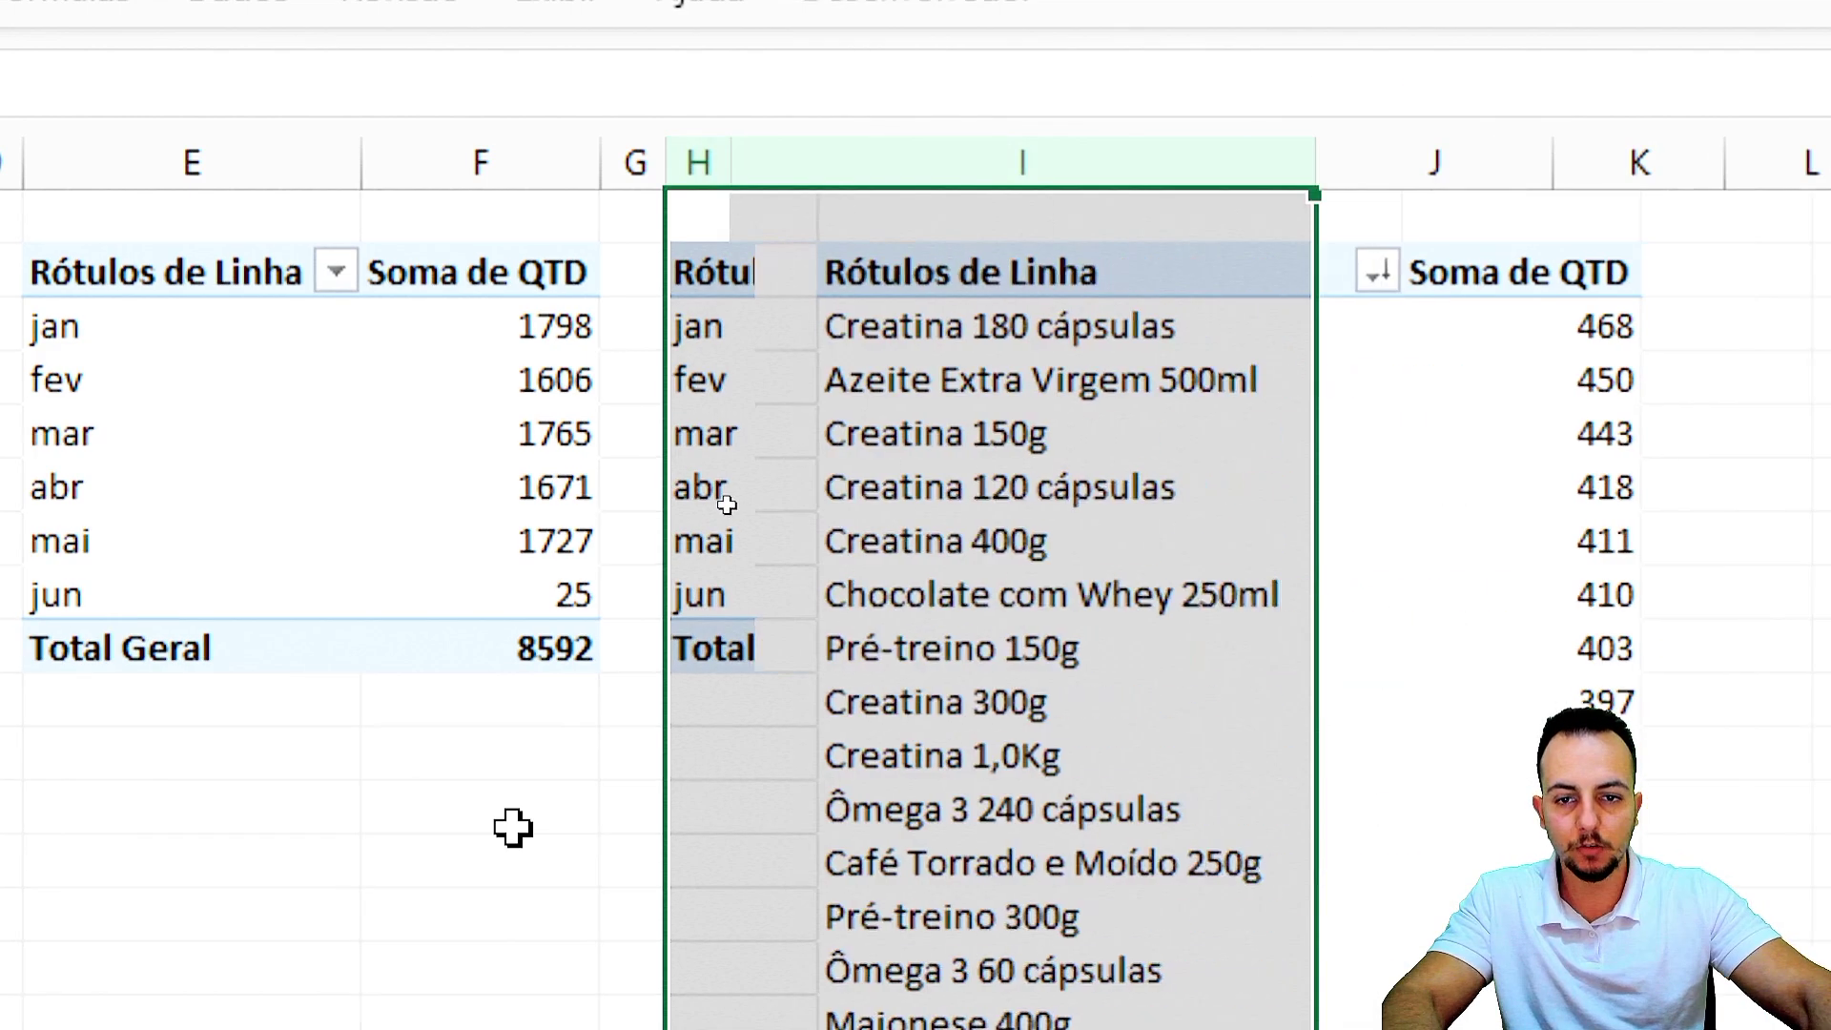
{"action": "left_click", "coordinate": [467, 797]}
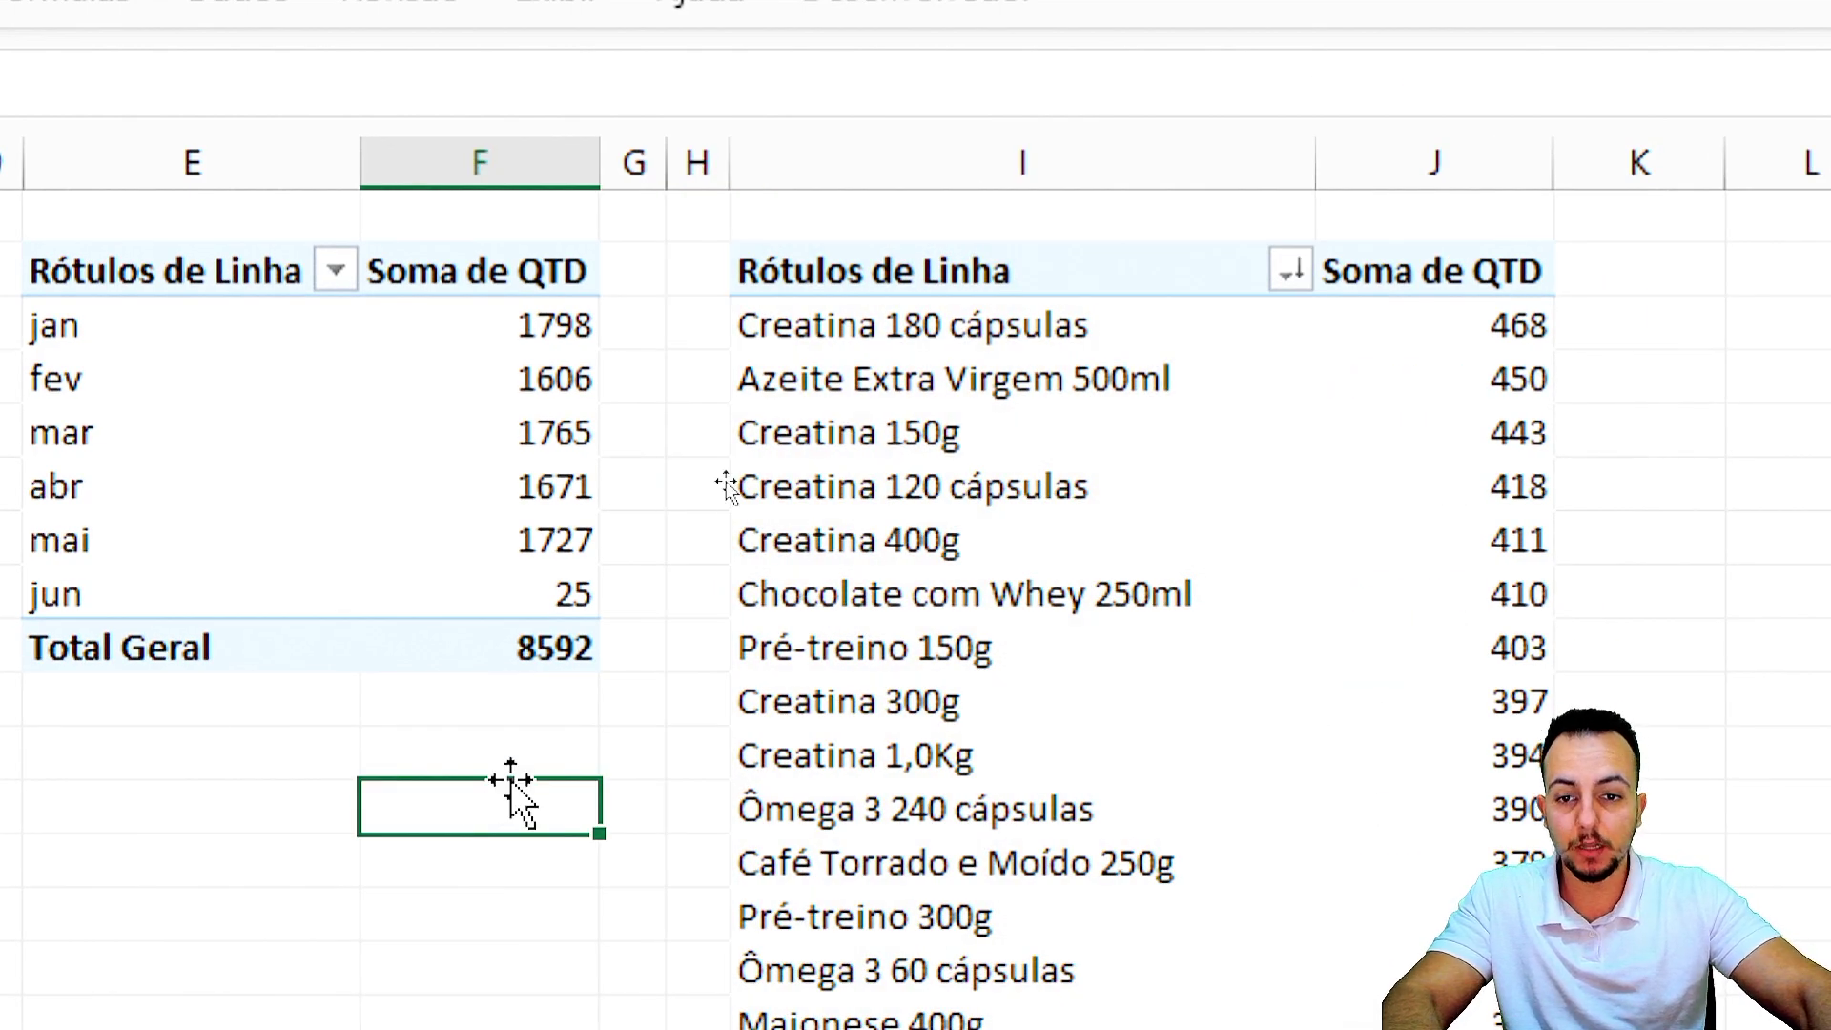
{"action": "left_click", "coordinate": [683, 446]}
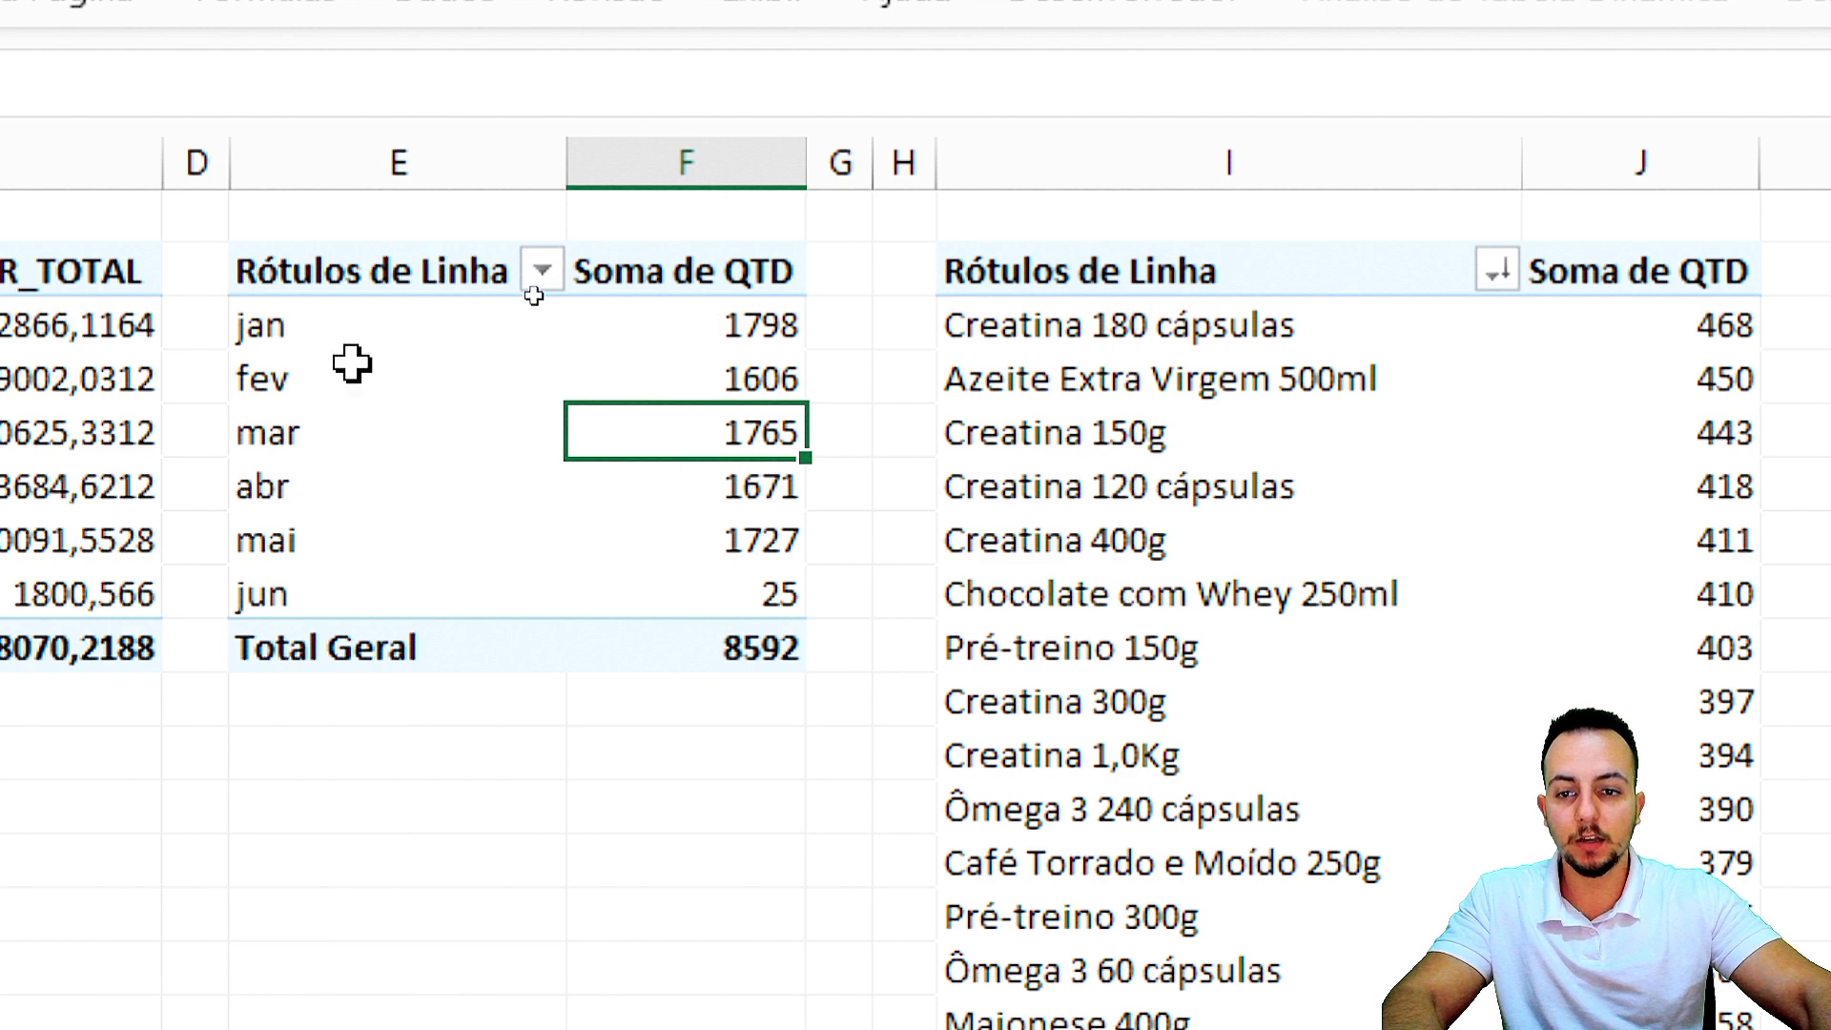
{"action": "left_click", "coordinate": [396, 397]}
{"action": "left_click", "coordinate": [732, 338]}
{"action": "left_click_drag", "start_coordinate": [837, 271], "coordinate": [834, 641]}
{"action": "left_click", "coordinate": [271, 391]}
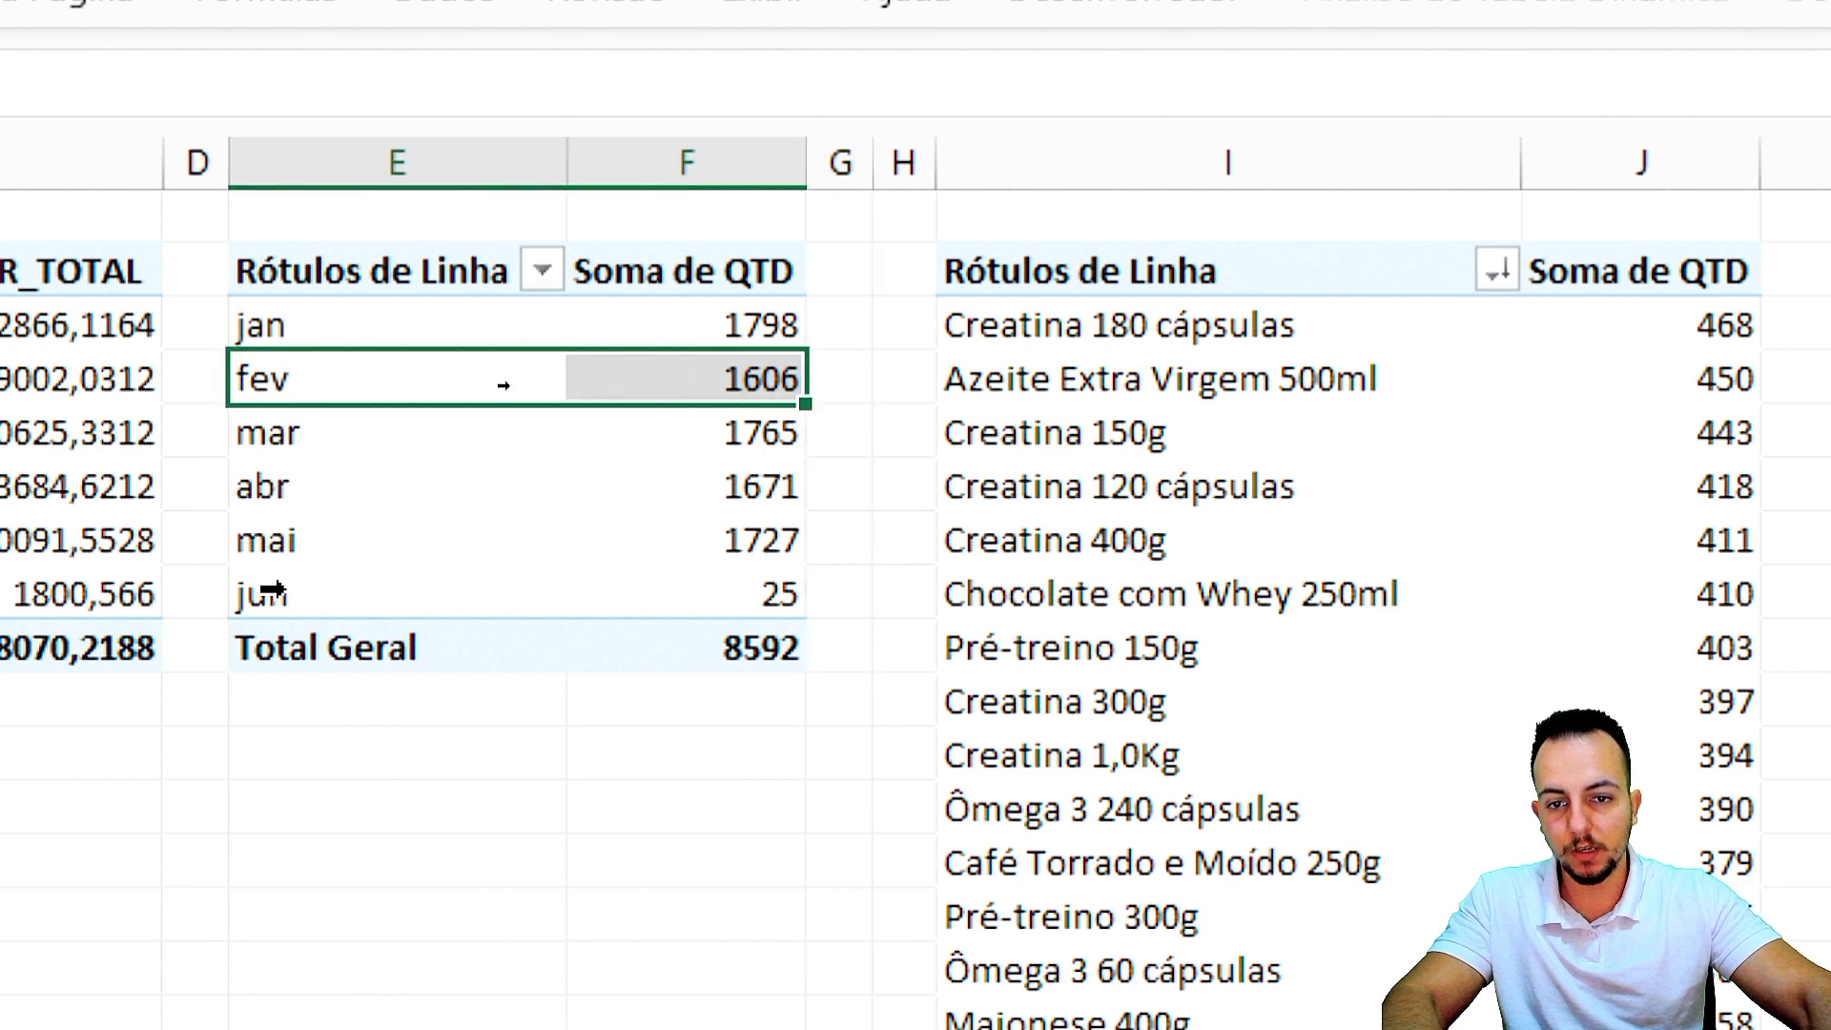
{"action": "left_click", "coordinate": [658, 314]}
{"action": "left_click_drag", "start_coordinate": [731, 269], "coordinate": [691, 648]}
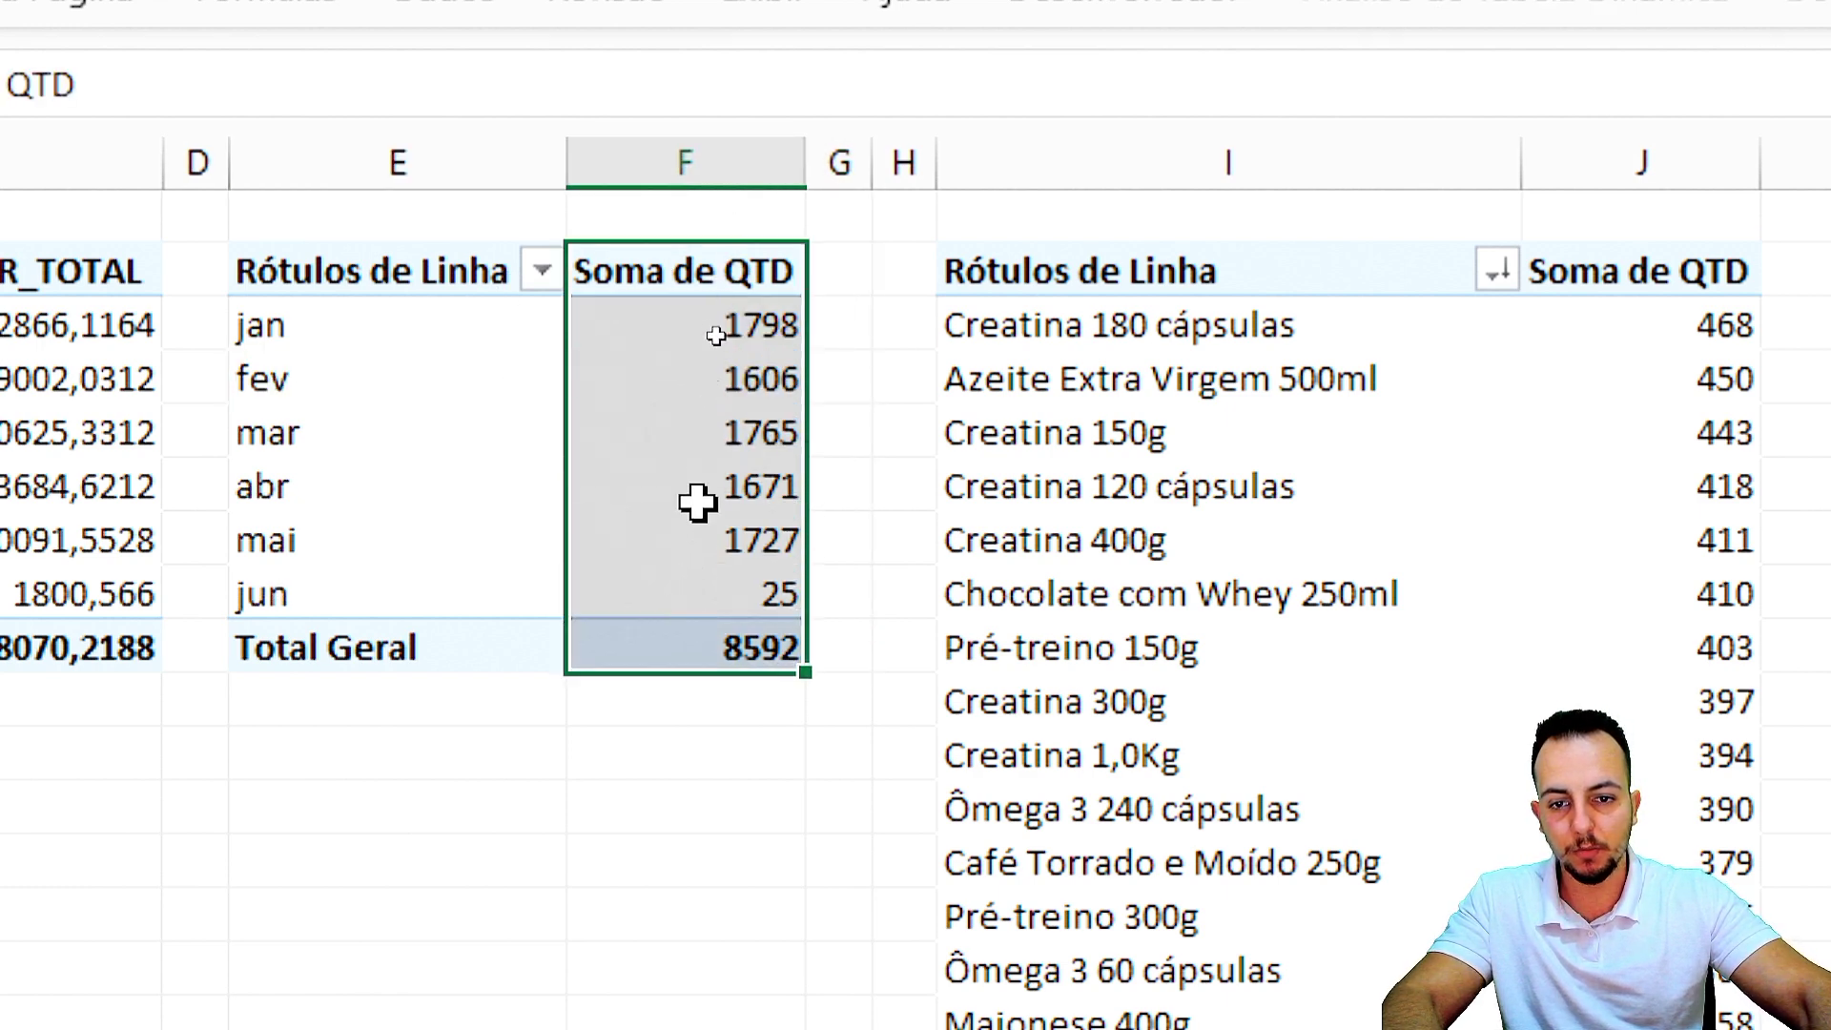
Add MARGEM_LUCRO to the values of the monthly Soma de QTD pivot table.
{"action": "left_click", "coordinate": [699, 433]}
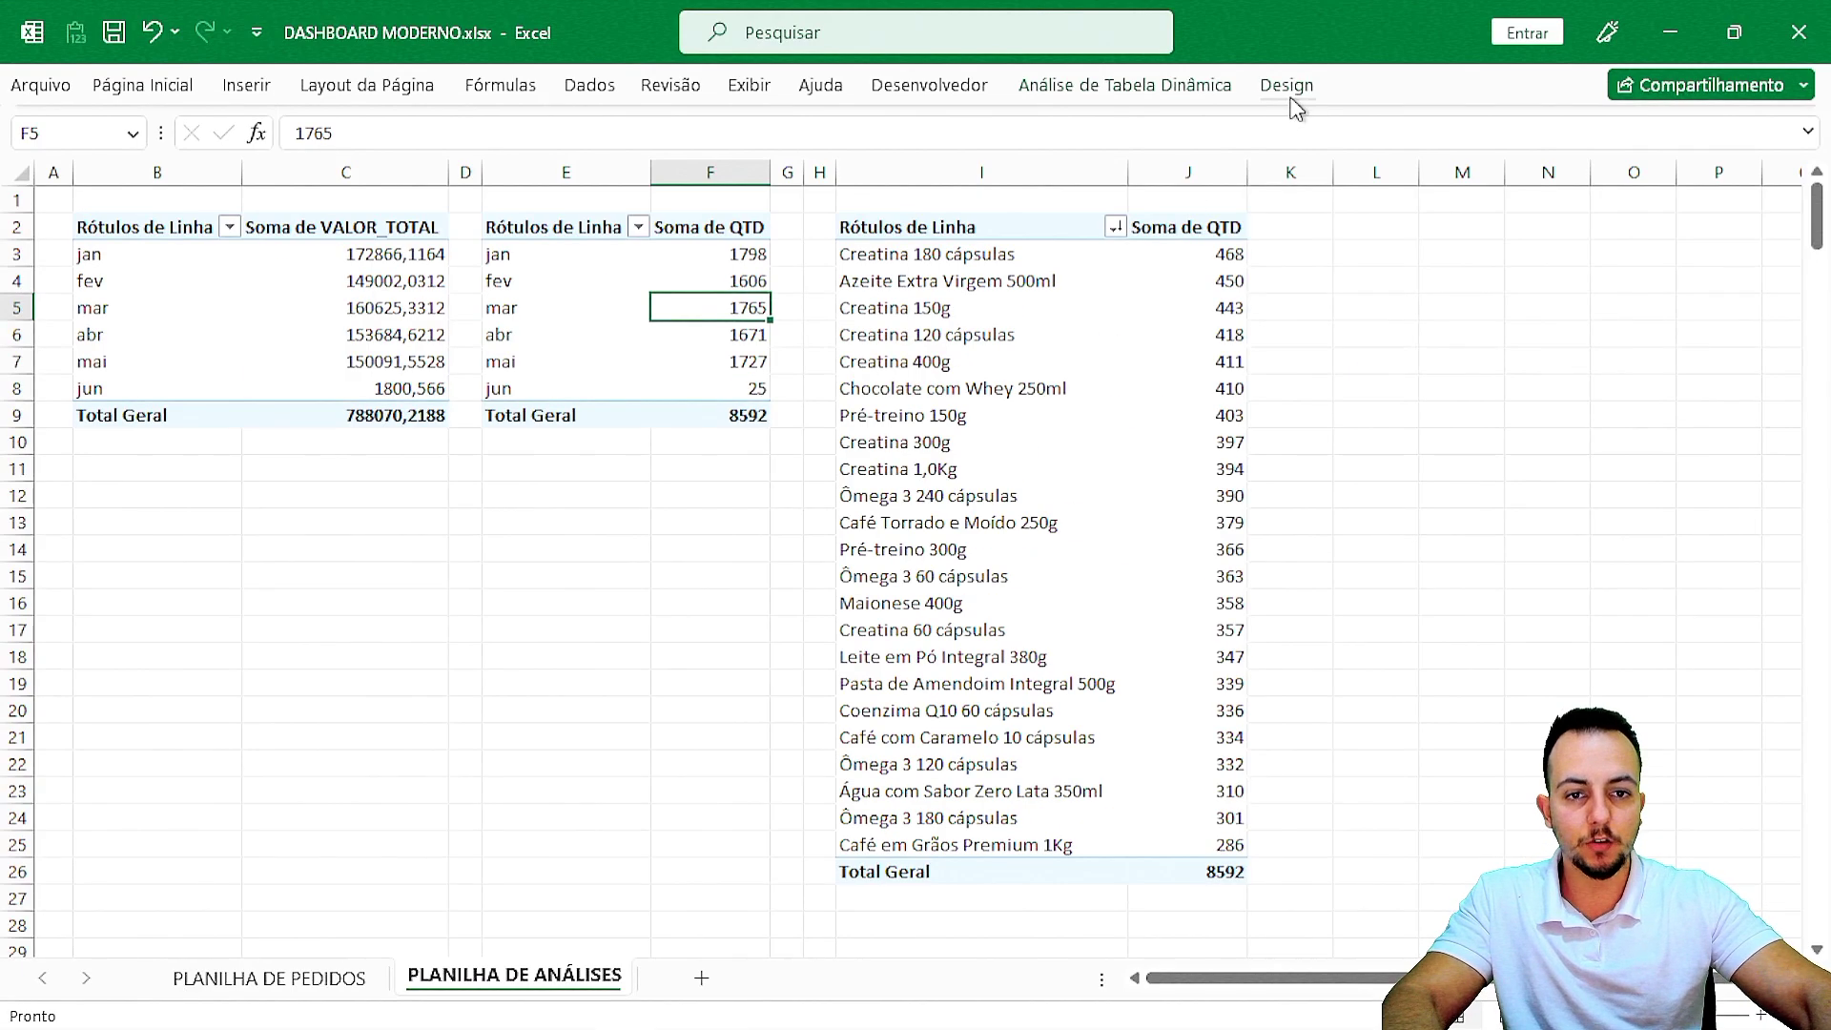
{"action": "left_click", "coordinate": [1225, 94]}
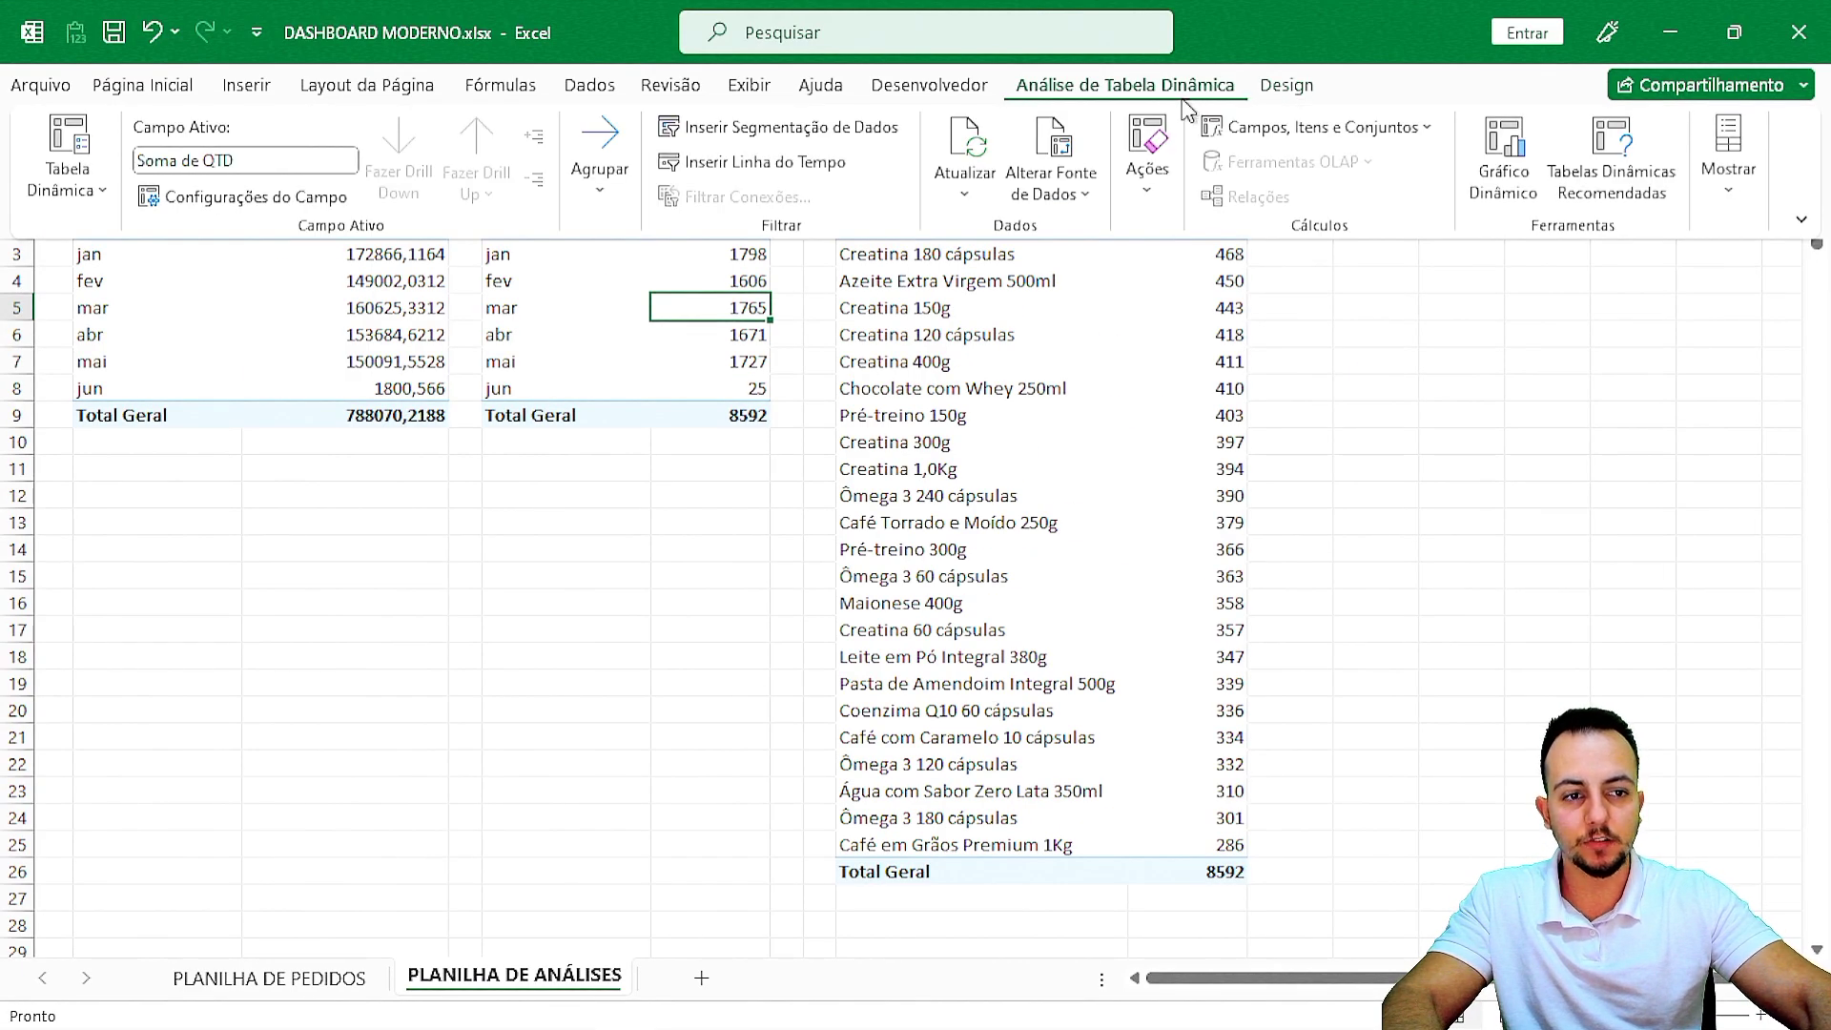
{"action": "left_click", "coordinate": [1727, 191]}
{"action": "left_click", "coordinate": [1632, 296]}
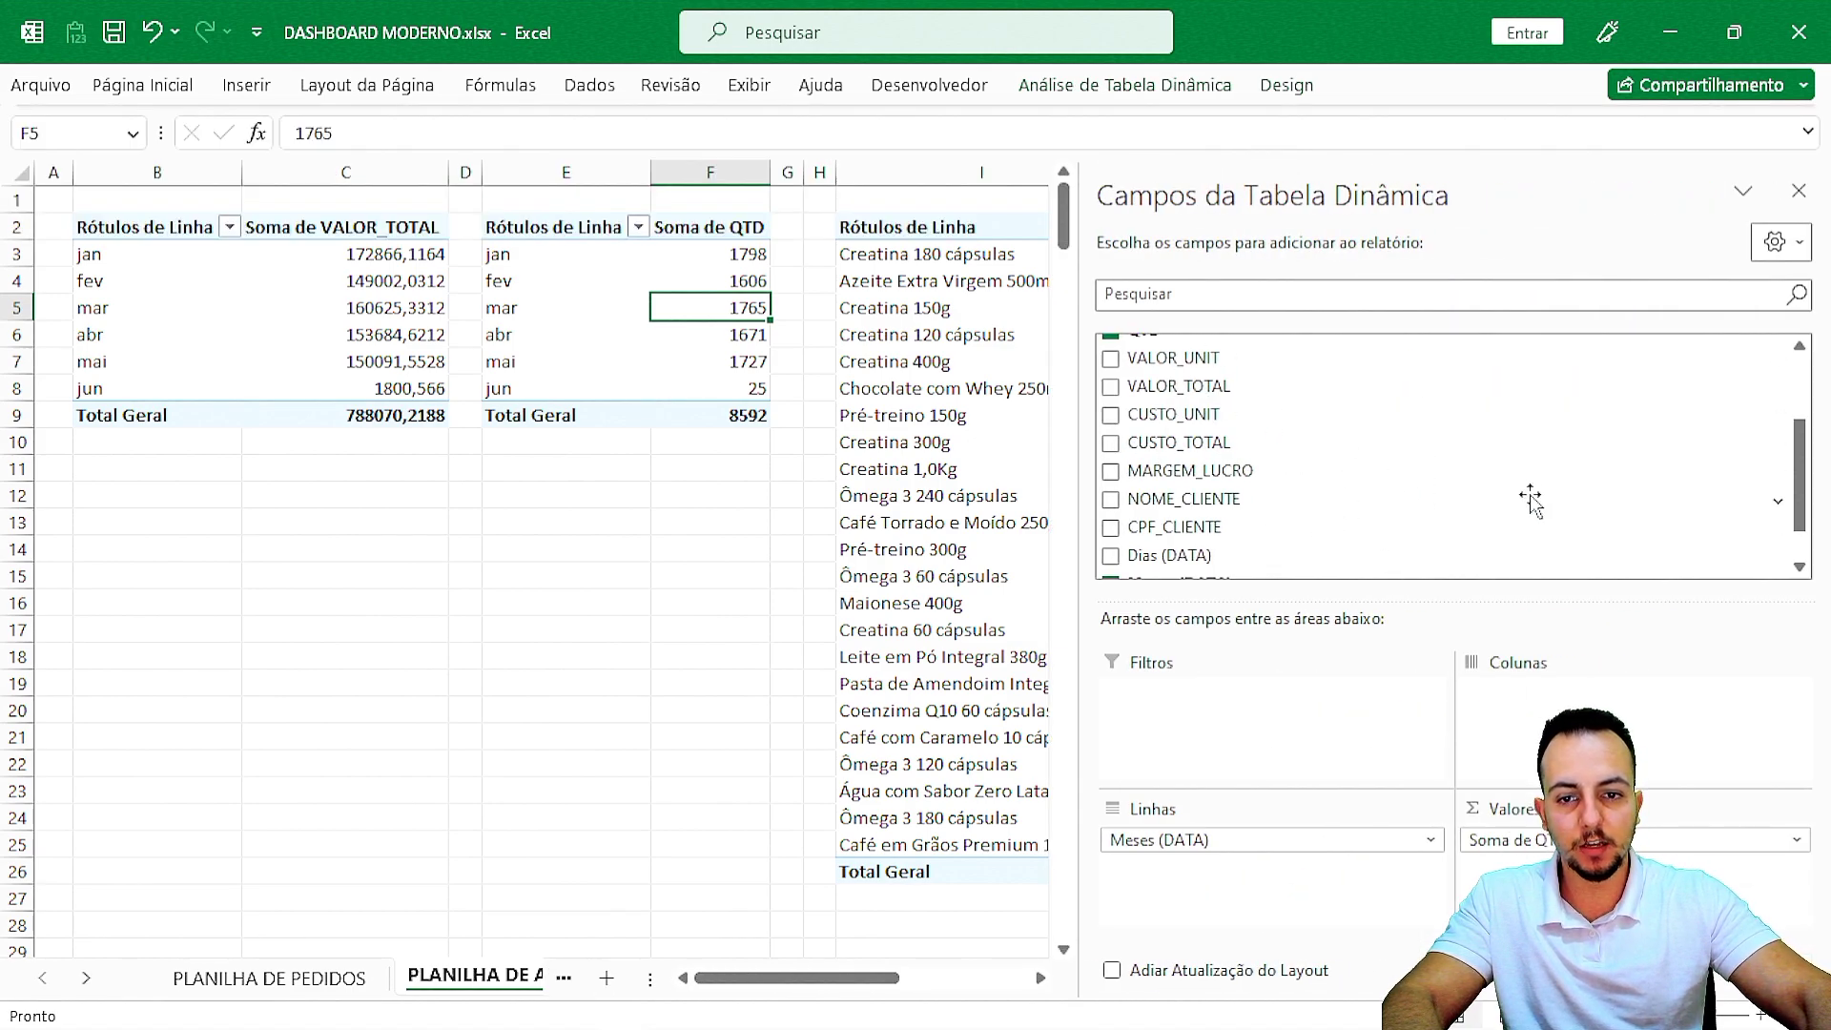
{"action": "left_click_drag", "start_coordinate": [1161, 465], "coordinate": [1211, 467]}
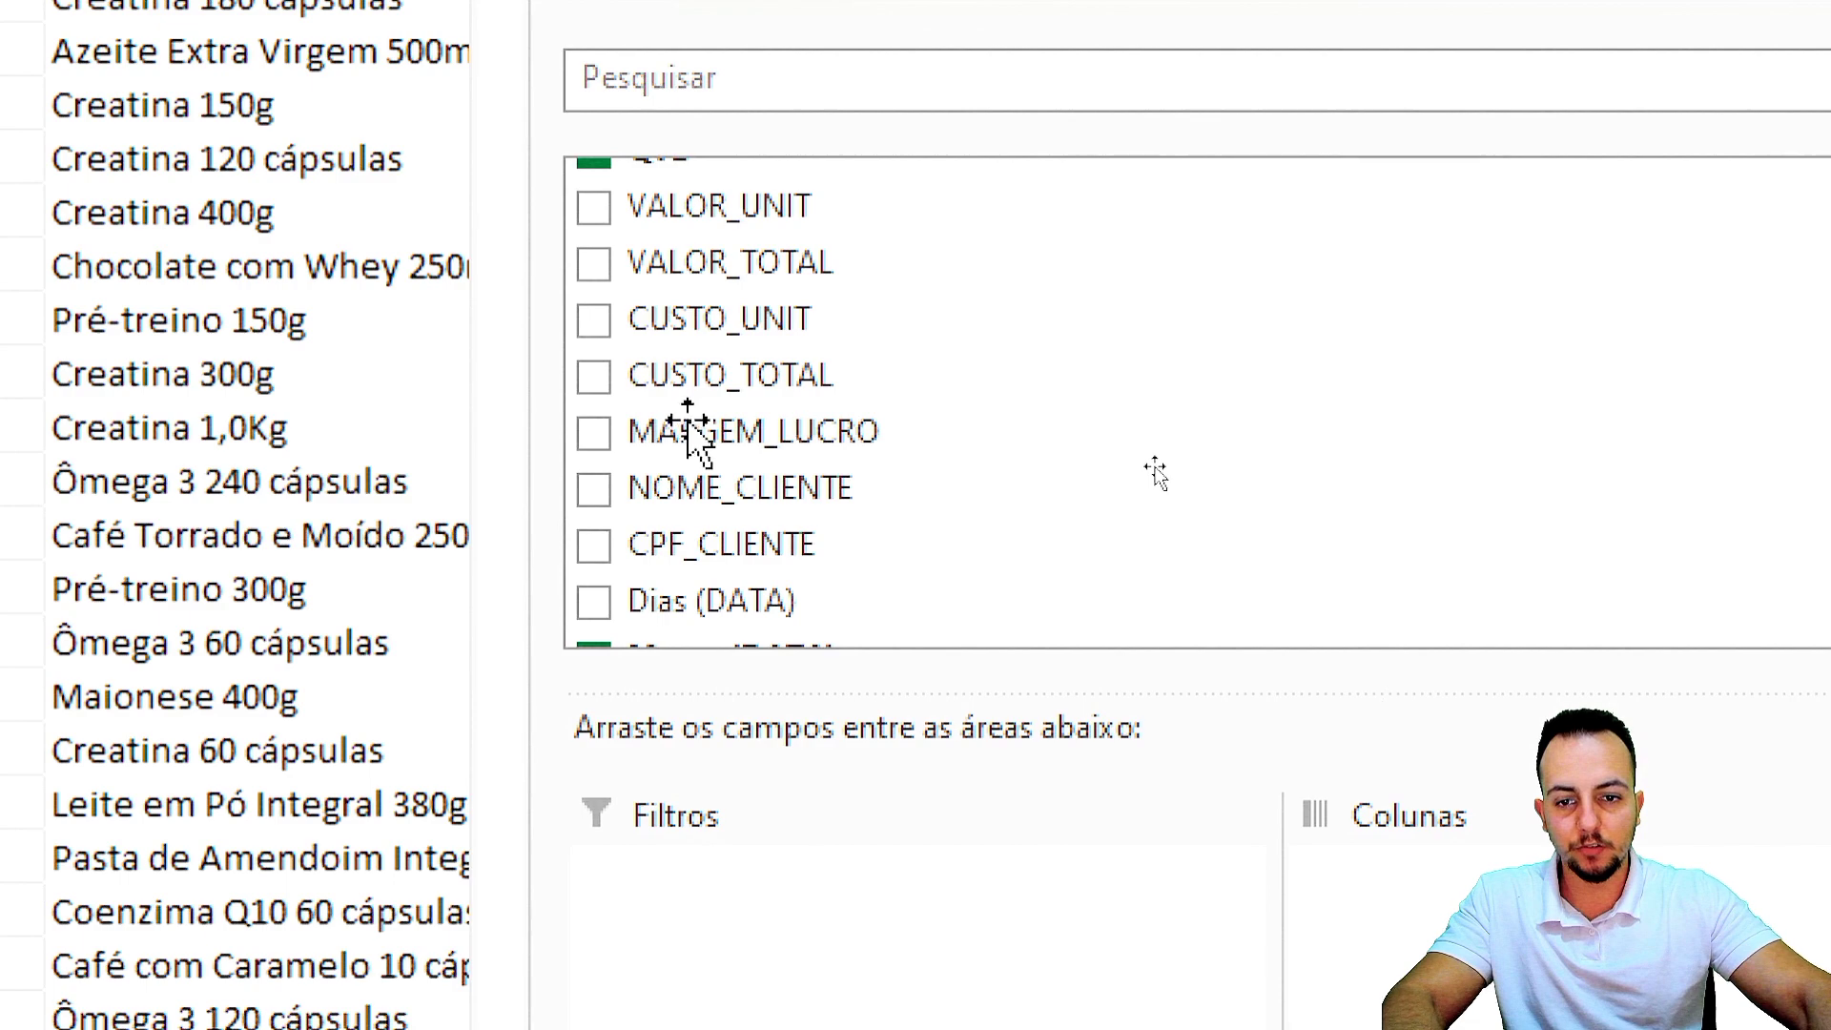
{"action": "left_click_drag", "start_coordinate": [797, 424], "coordinate": [1485, 930]}
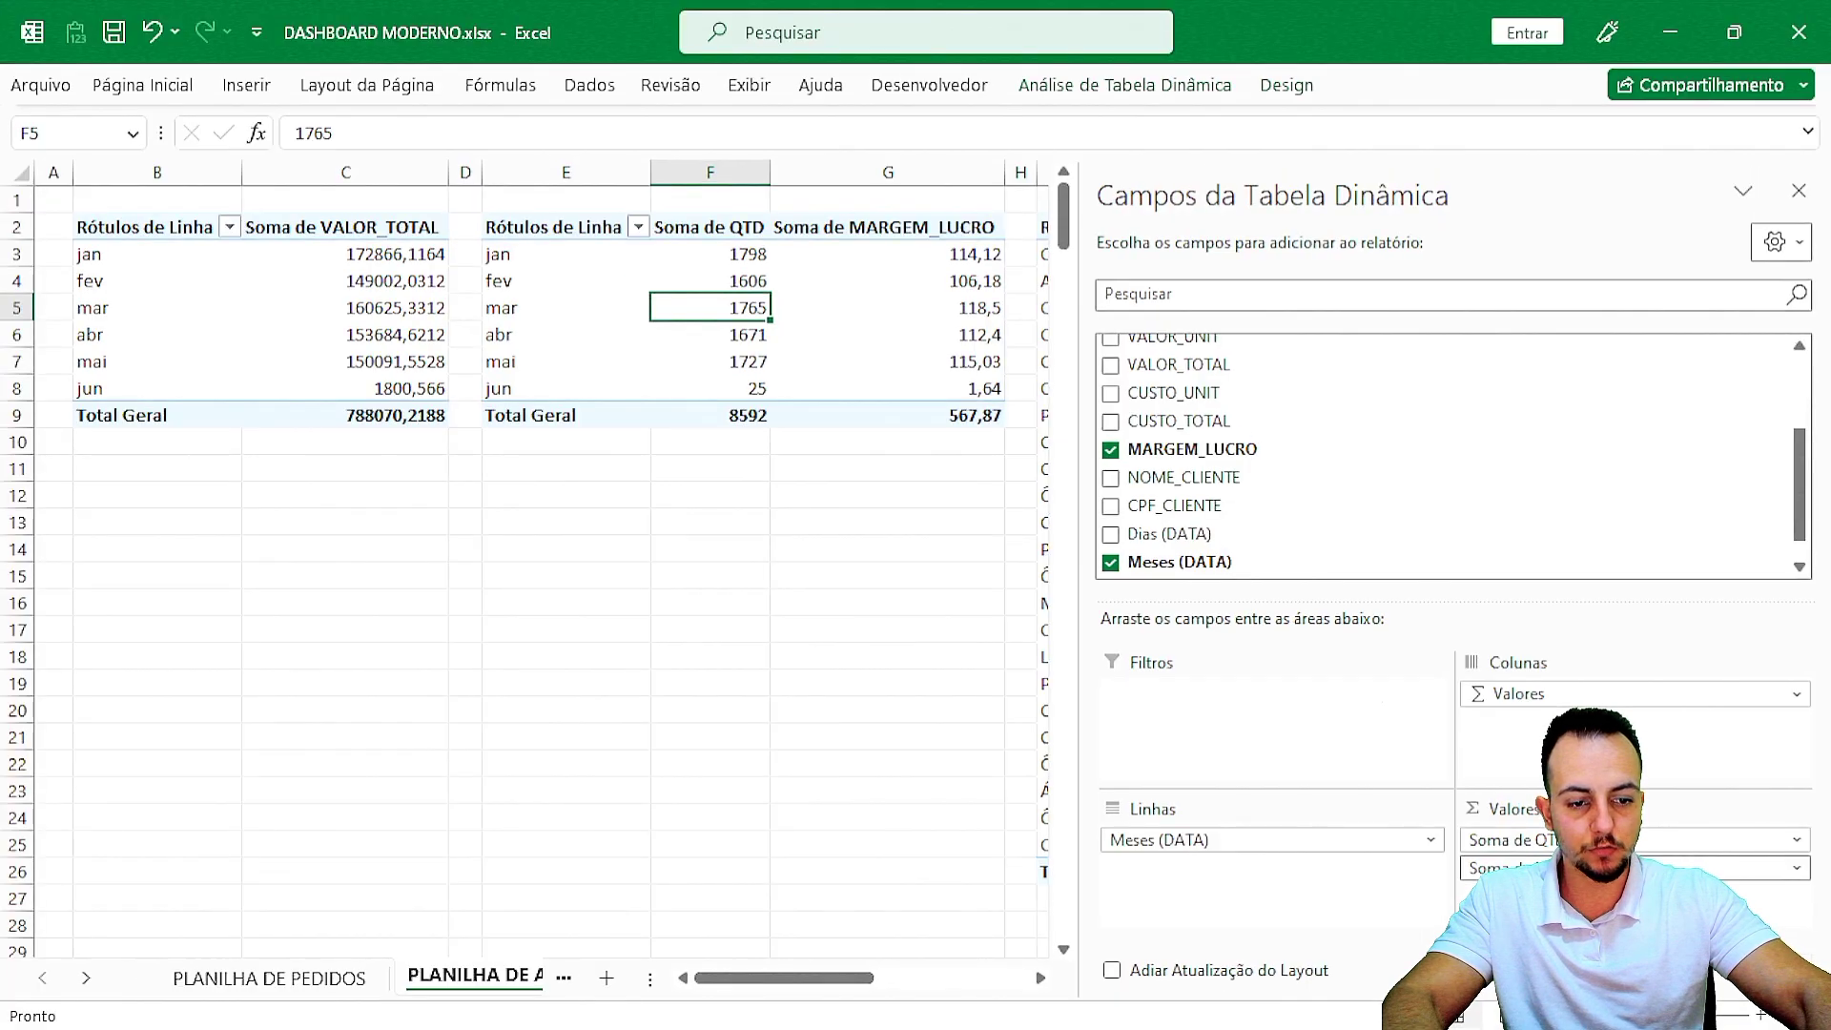
Summarize the MARGEM_LUCRO value field by Média and close the pivot table field list.
{"action": "left_click", "coordinate": [1796, 866]}
{"action": "left_click", "coordinate": [1564, 839]}
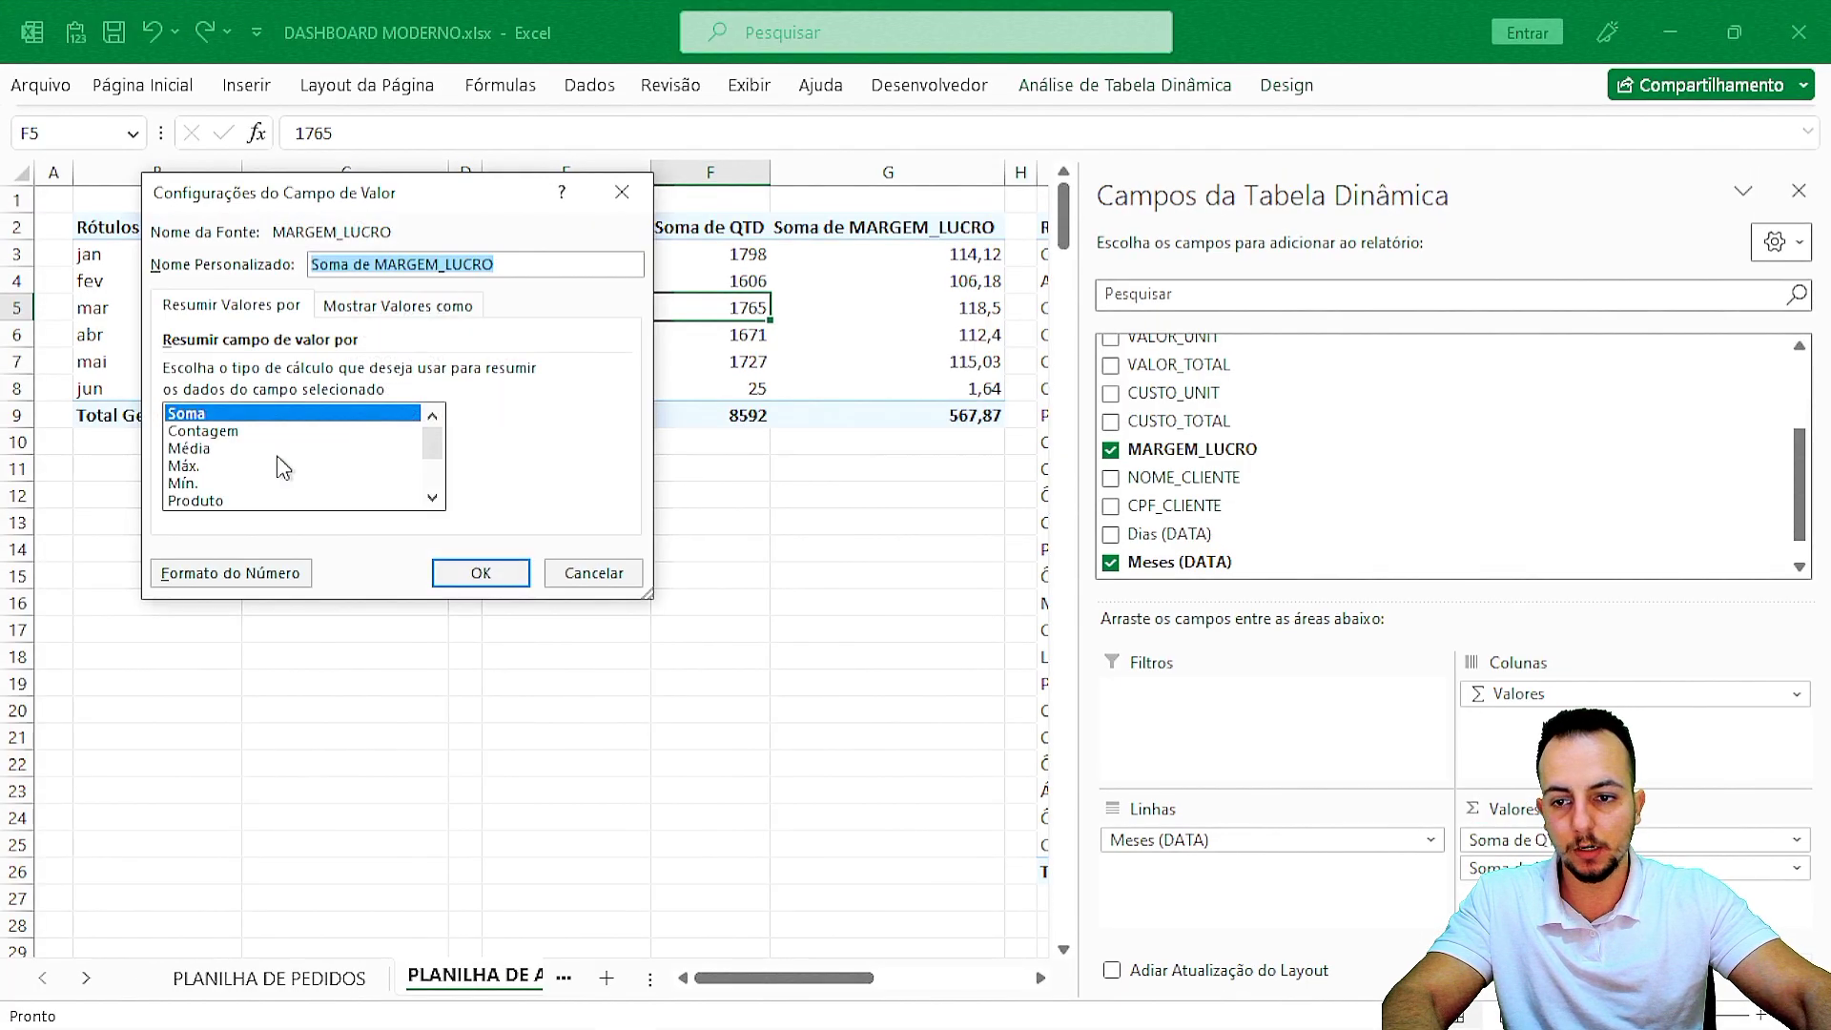
{"action": "left_click", "coordinate": [195, 449]}
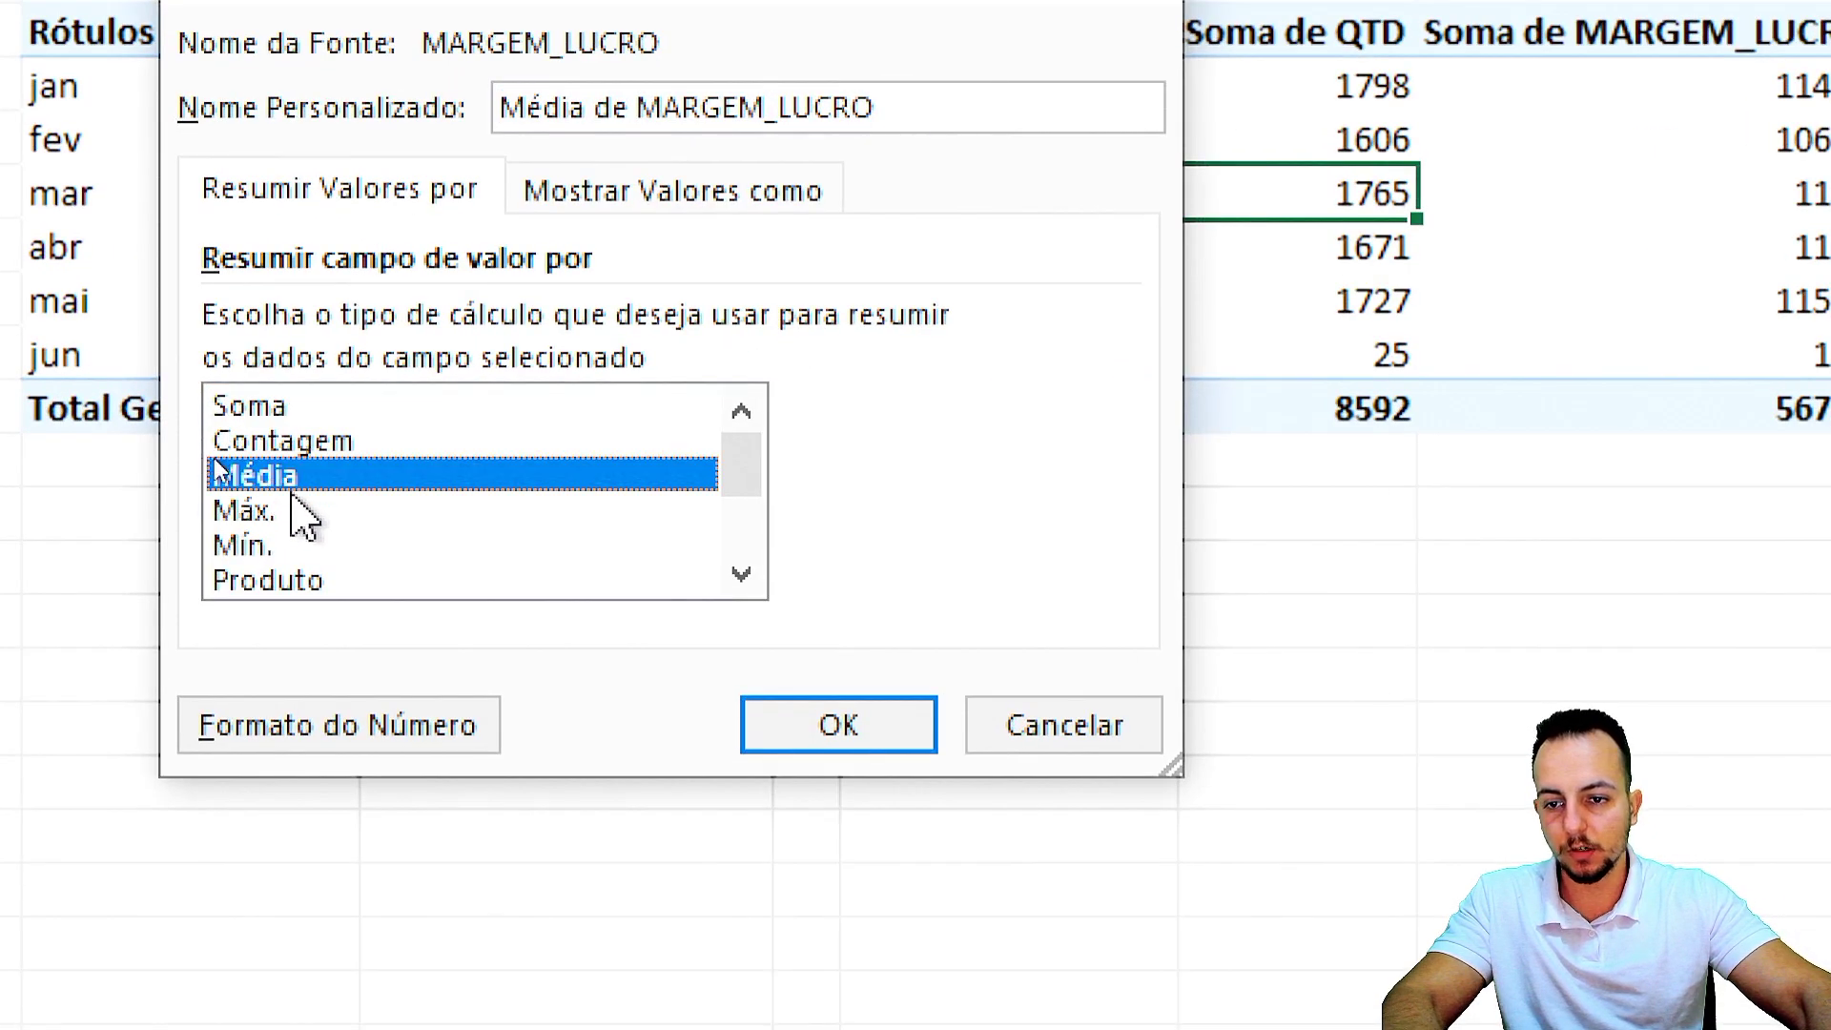
{"action": "left_click", "coordinate": [838, 725]}
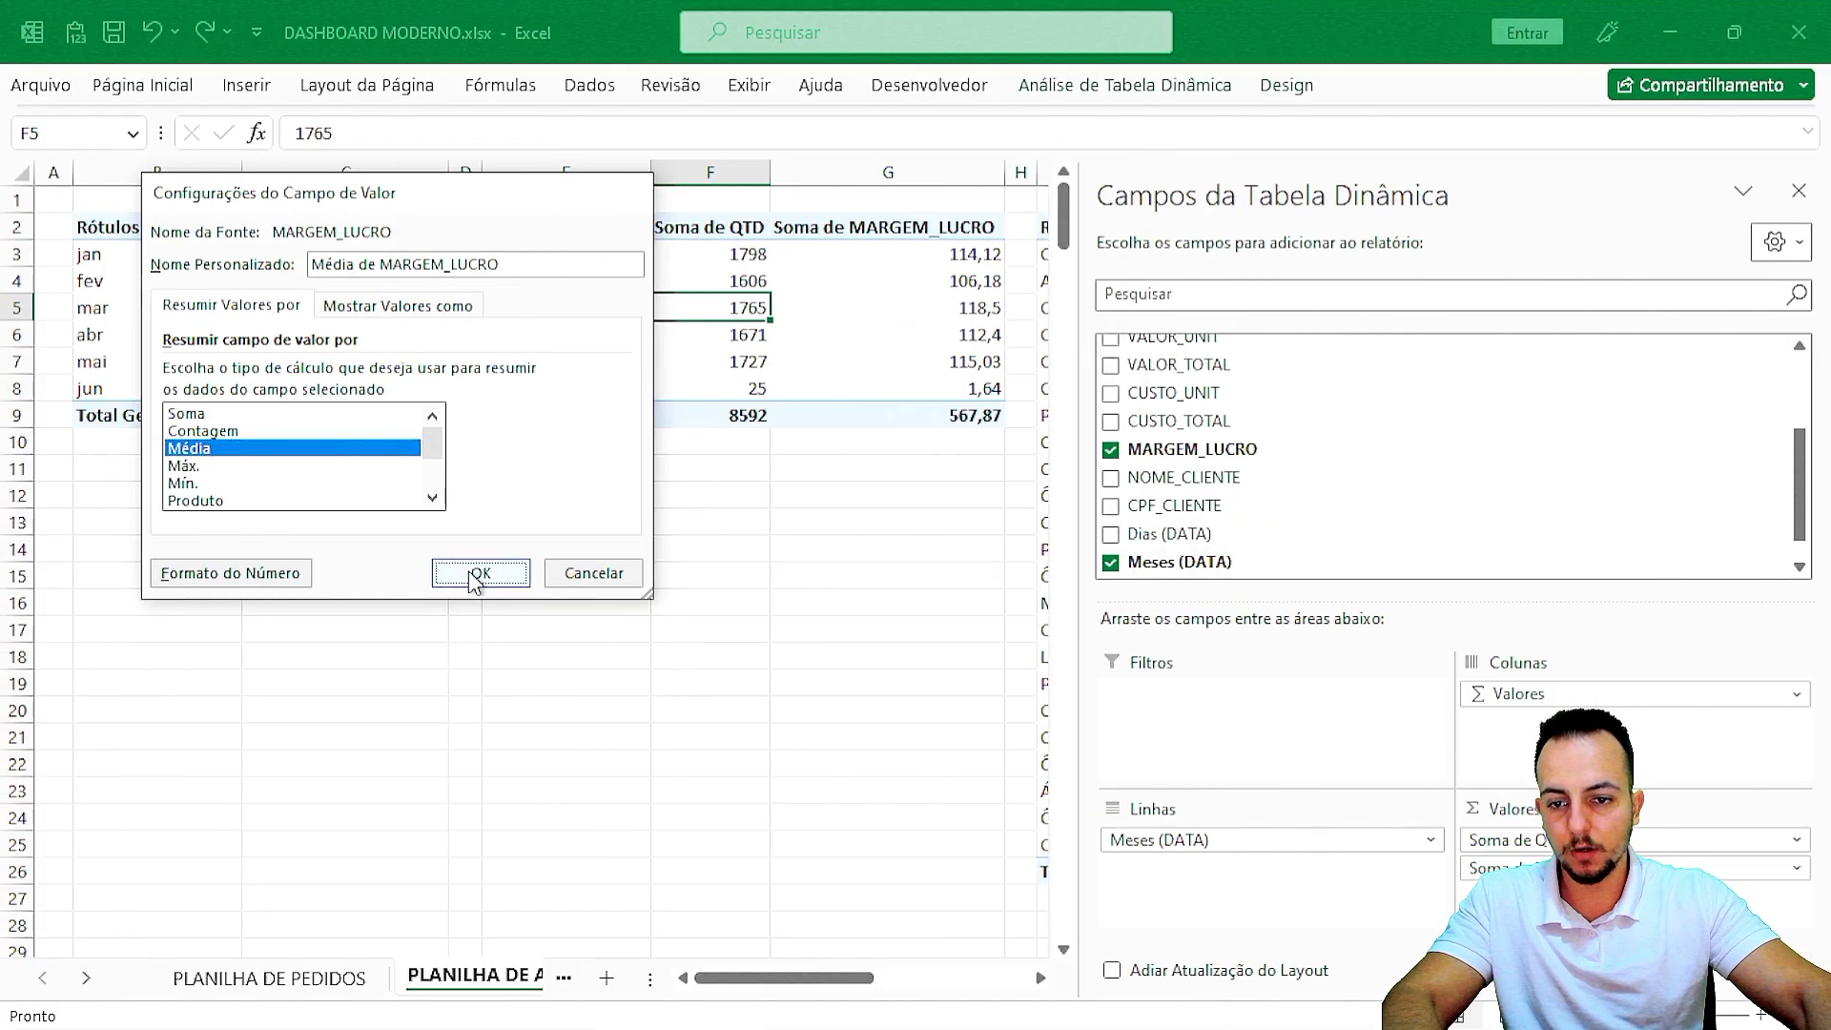
{"action": "left_click", "coordinate": [1797, 195]}
{"action": "left_click", "coordinate": [953, 572]}
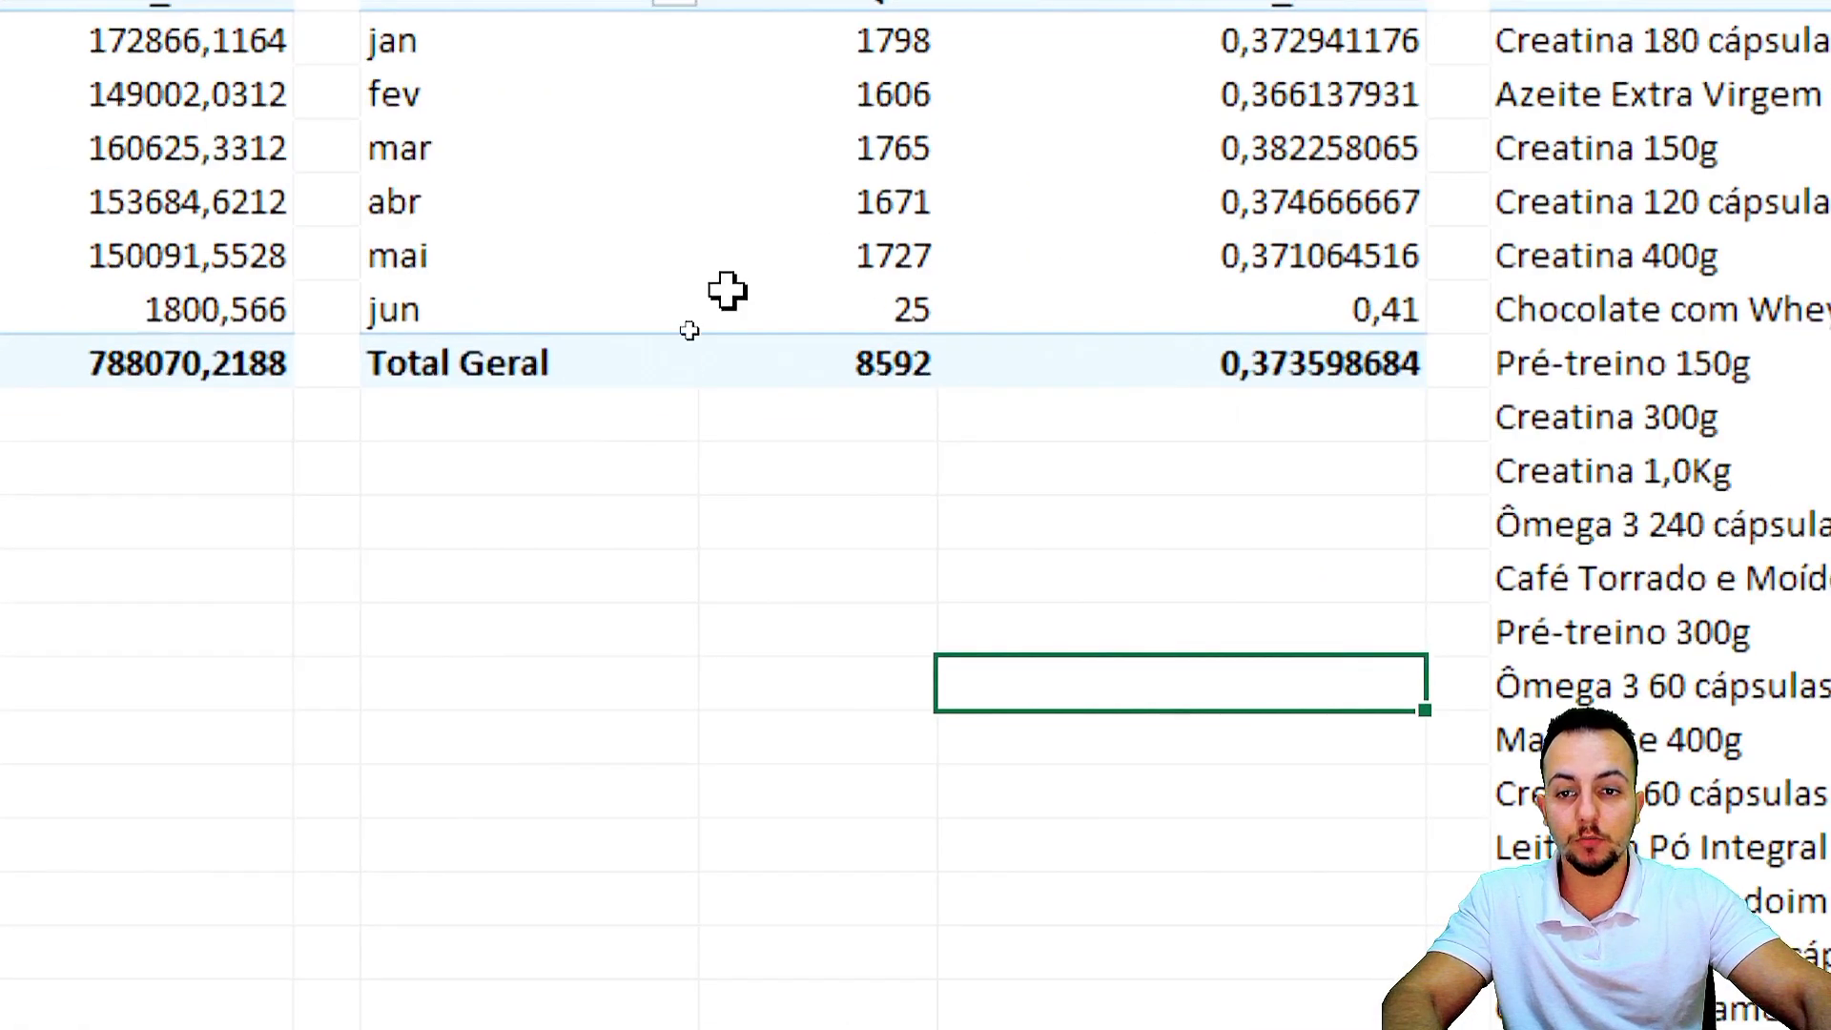
{"action": "mouse_move", "coordinate": [164, 181]}
{"action": "left_mouse_down"}
{"action": "mouse_move", "coordinate": [357, 426]}
{"action": "mouse_move", "coordinate": [392, 515]}
{"action": "left_mouse_up"}
{"action": "left_click_drag", "start_coordinate": [661, 178], "coordinate": [818, 515]}
{"action": "mouse_move", "coordinate": [1032, 181]}
{"action": "left_mouse_down"}
{"action": "mouse_move", "coordinate": [1116, 275]}
{"action": "mouse_move", "coordinate": [1258, 503]}
{"action": "left_mouse_up"}
{"action": "left_click_drag", "start_coordinate": [996, 496], "coordinate": [836, 667]}
{"action": "left_click_drag", "start_coordinate": [603, 520], "coordinate": [470, 722]}
{"action": "left_click_drag", "start_coordinate": [305, 589], "coordinate": [223, 739]}
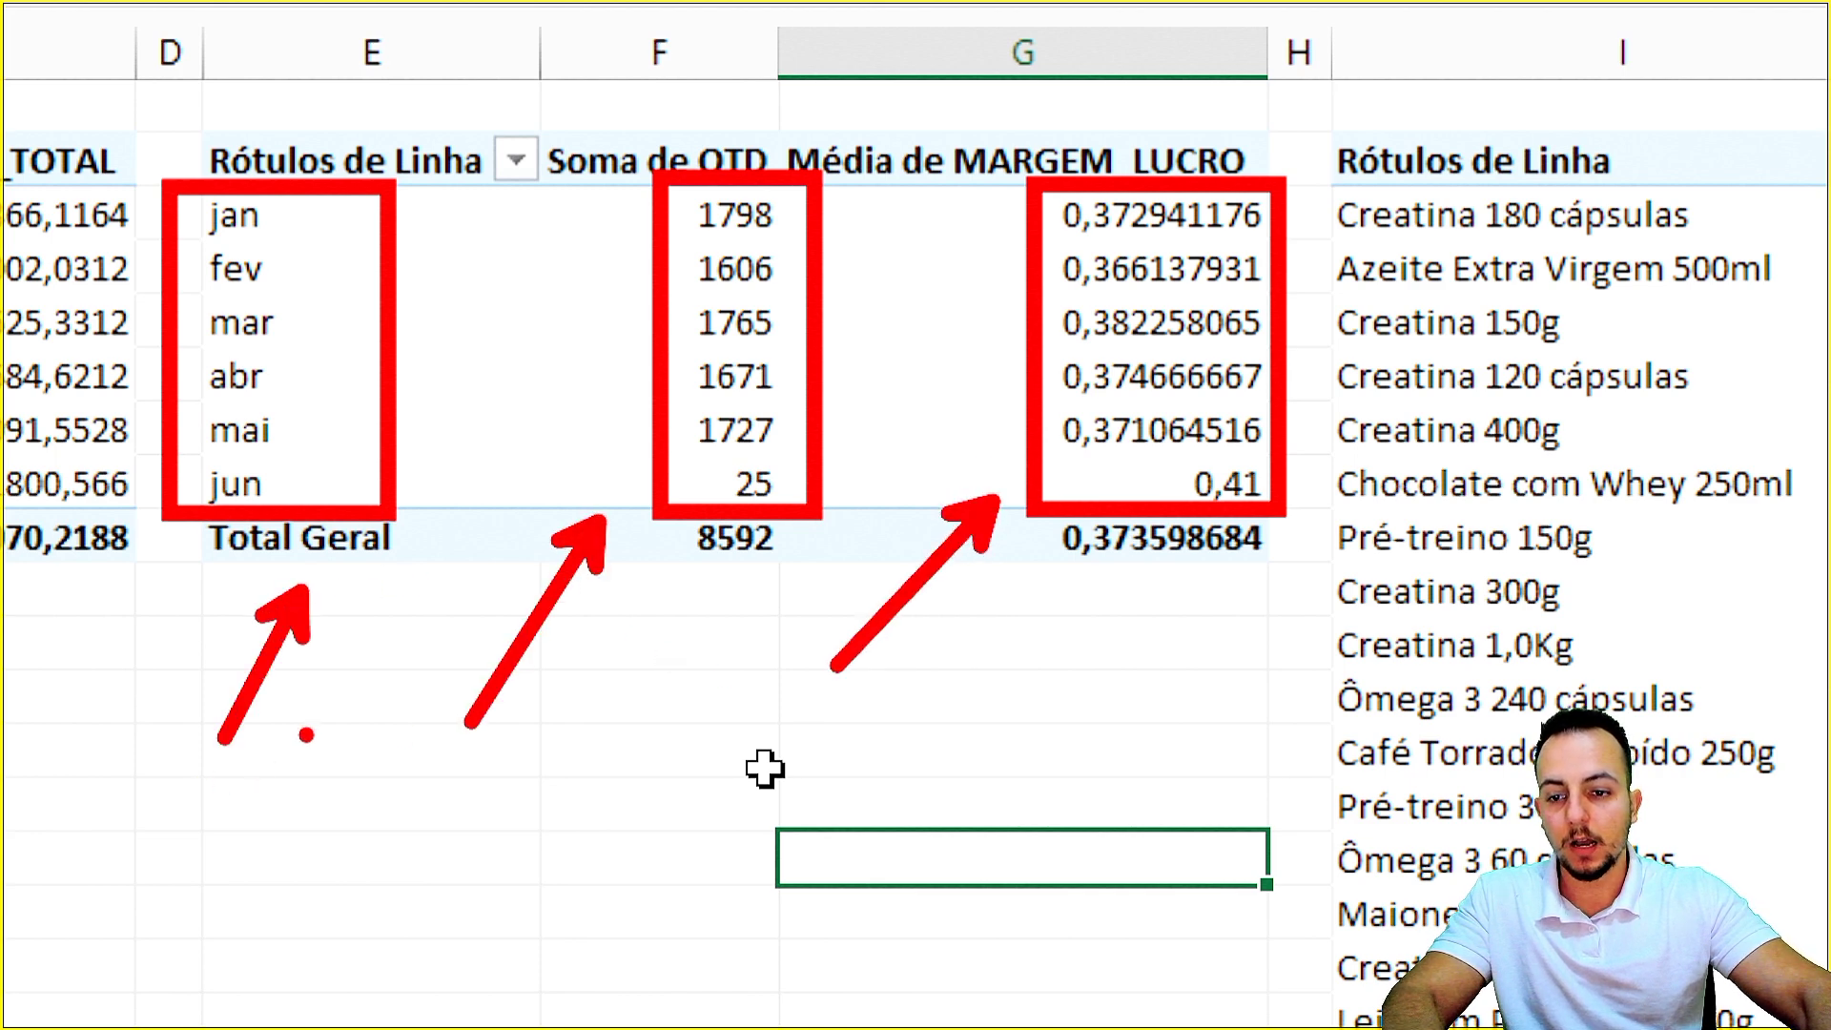
{"action": "key", "text": "Escape"}
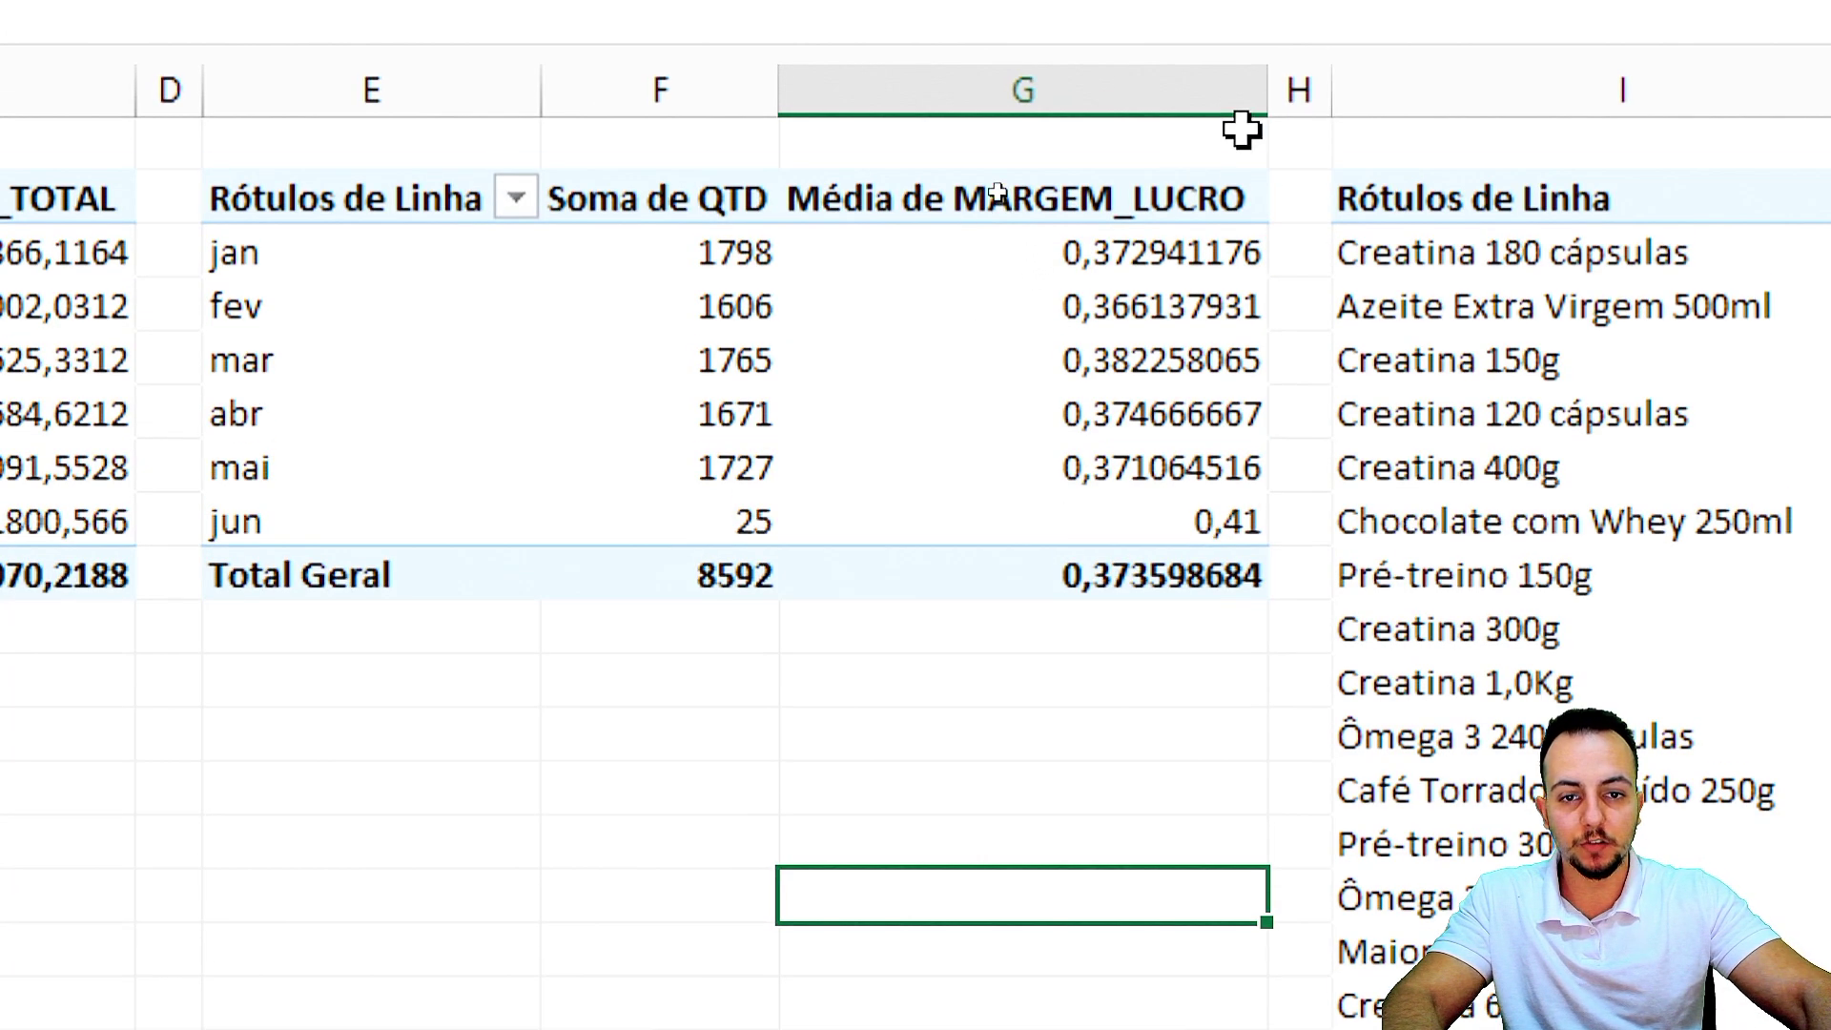
Format the Média de MARGEM_LUCRO values in G3:G9 as percentages with two decimal places.
{"action": "left_click_drag", "start_coordinate": [1123, 246], "coordinate": [1057, 560]}
{"action": "key", "text": "ctrl+4"}
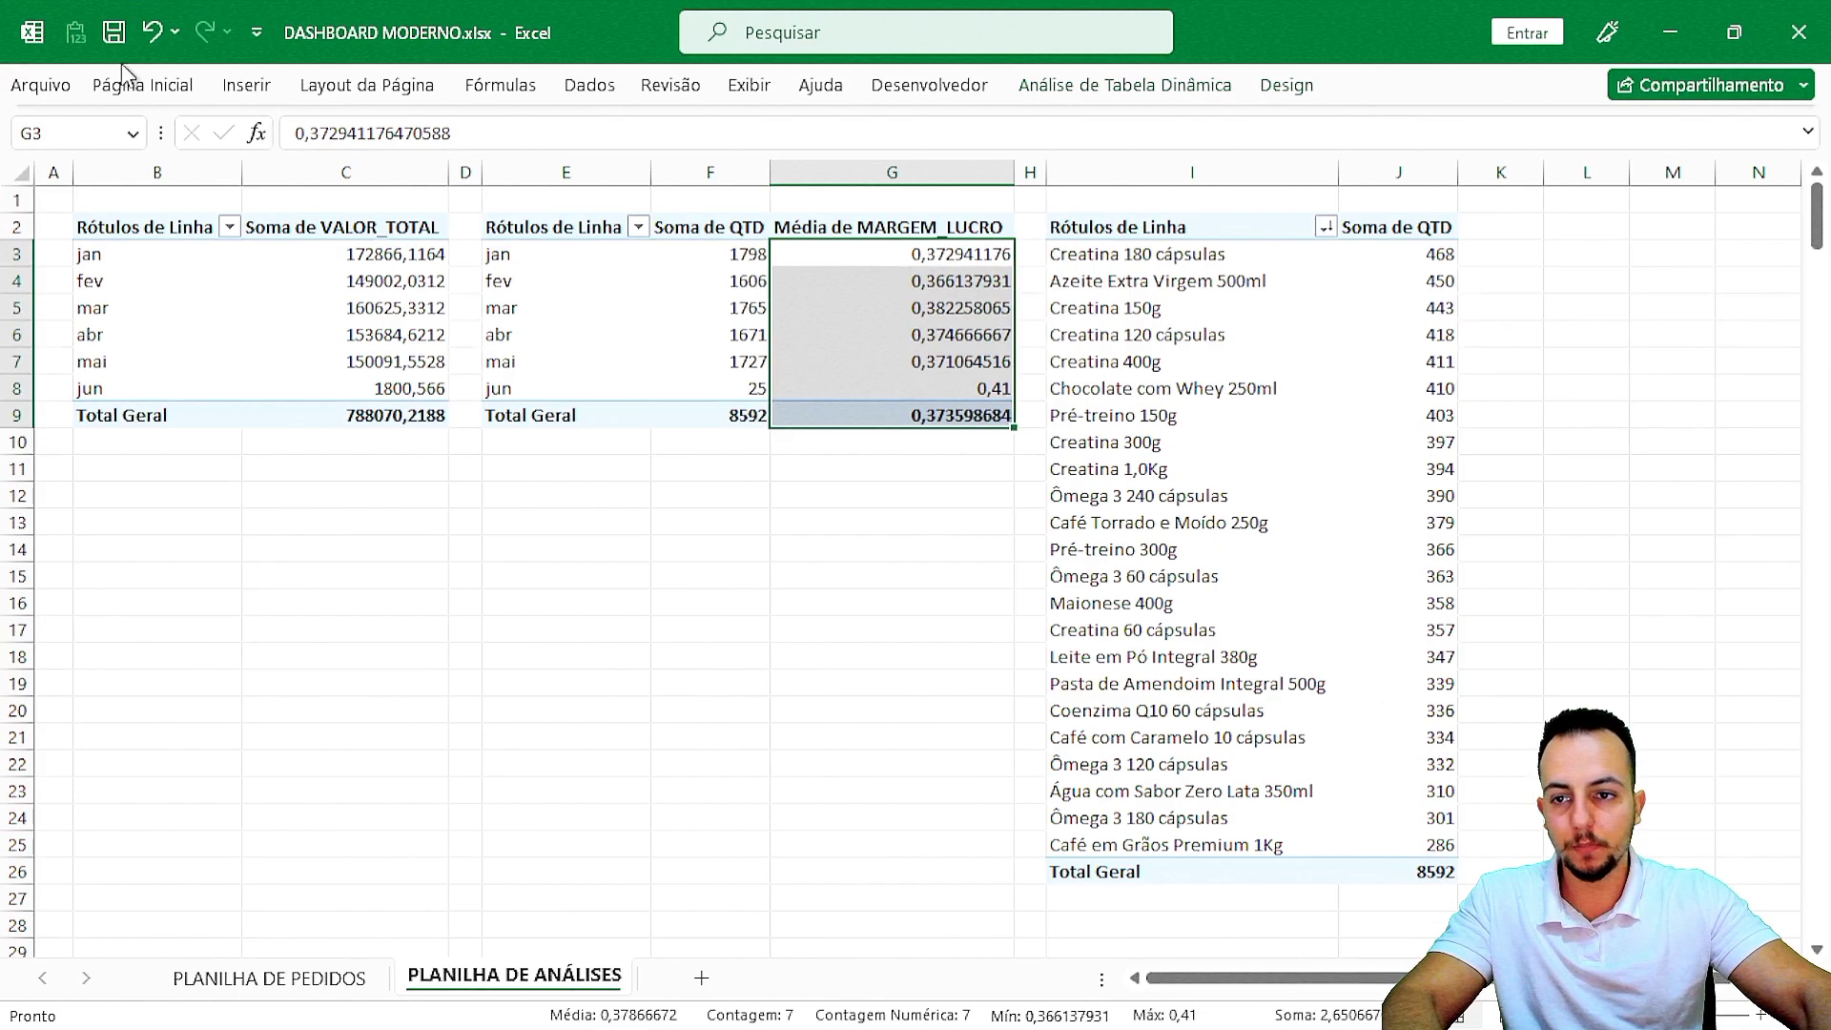
{"action": "left_click", "coordinate": [121, 88]}
{"action": "left_click", "coordinate": [855, 181]}
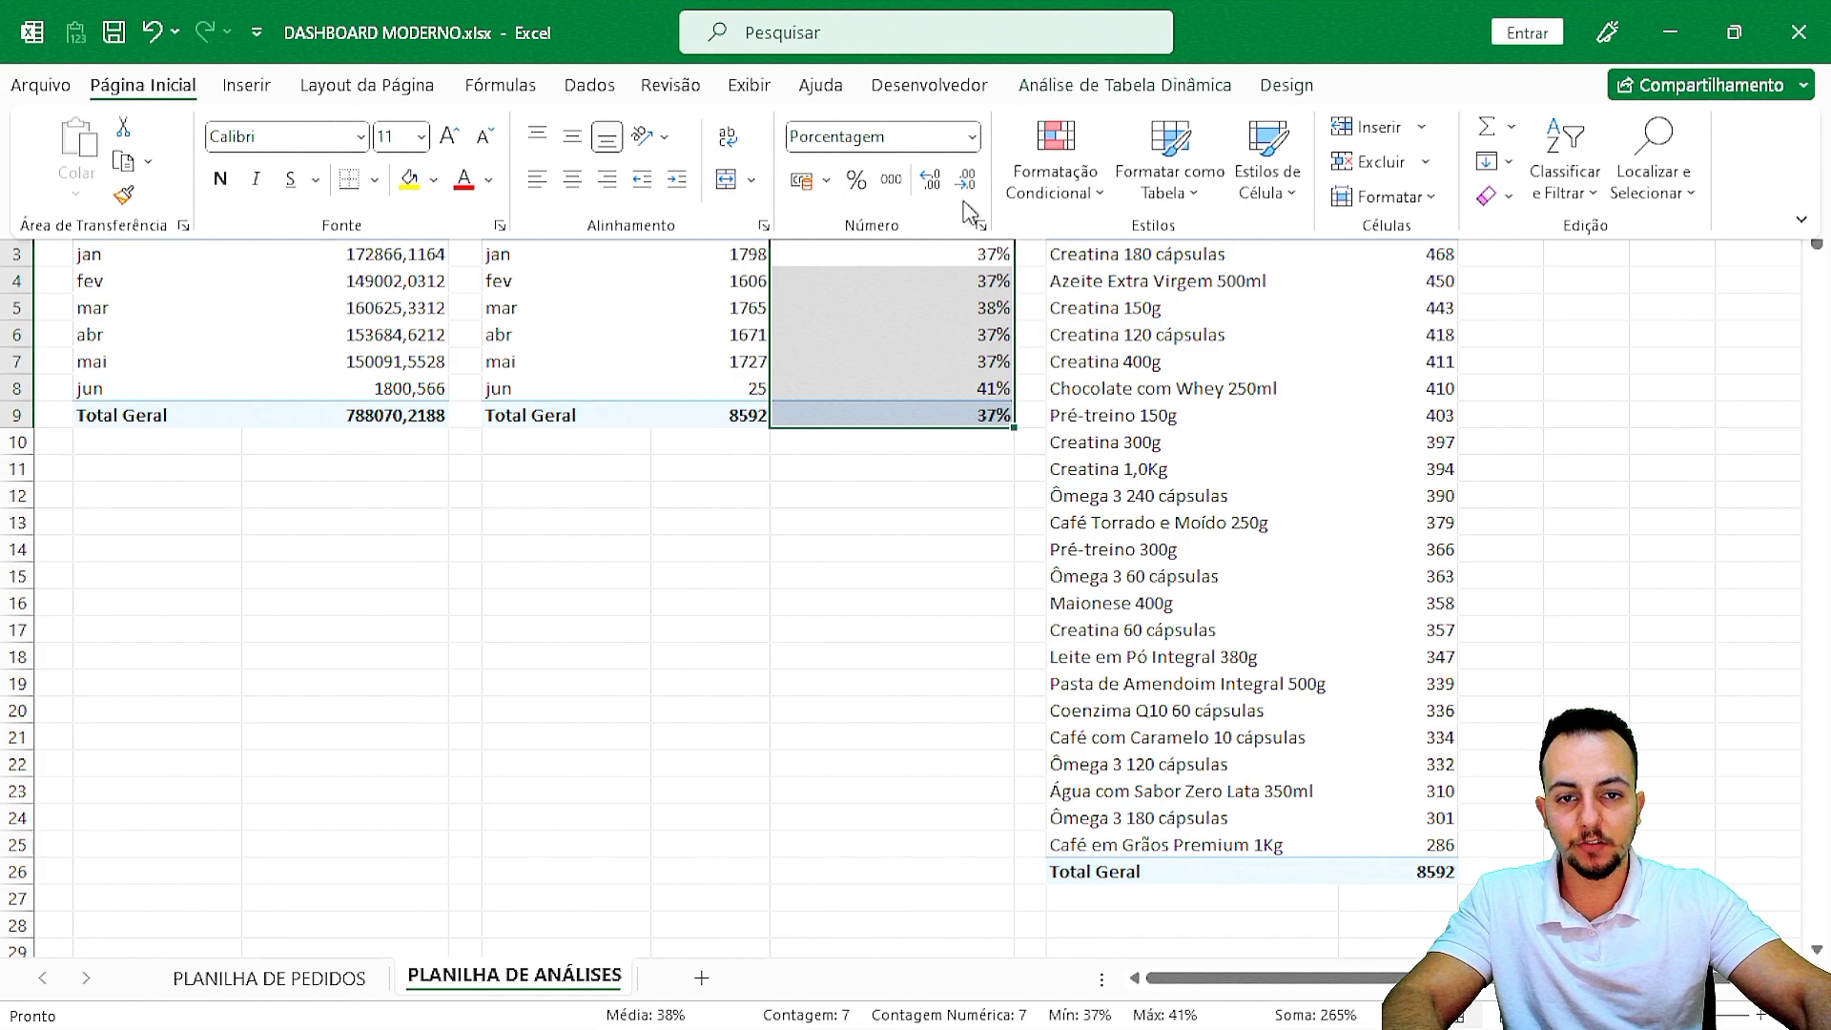
{"action": "left_click", "coordinate": [930, 179]}
{"action": "left_click", "coordinate": [930, 179]}
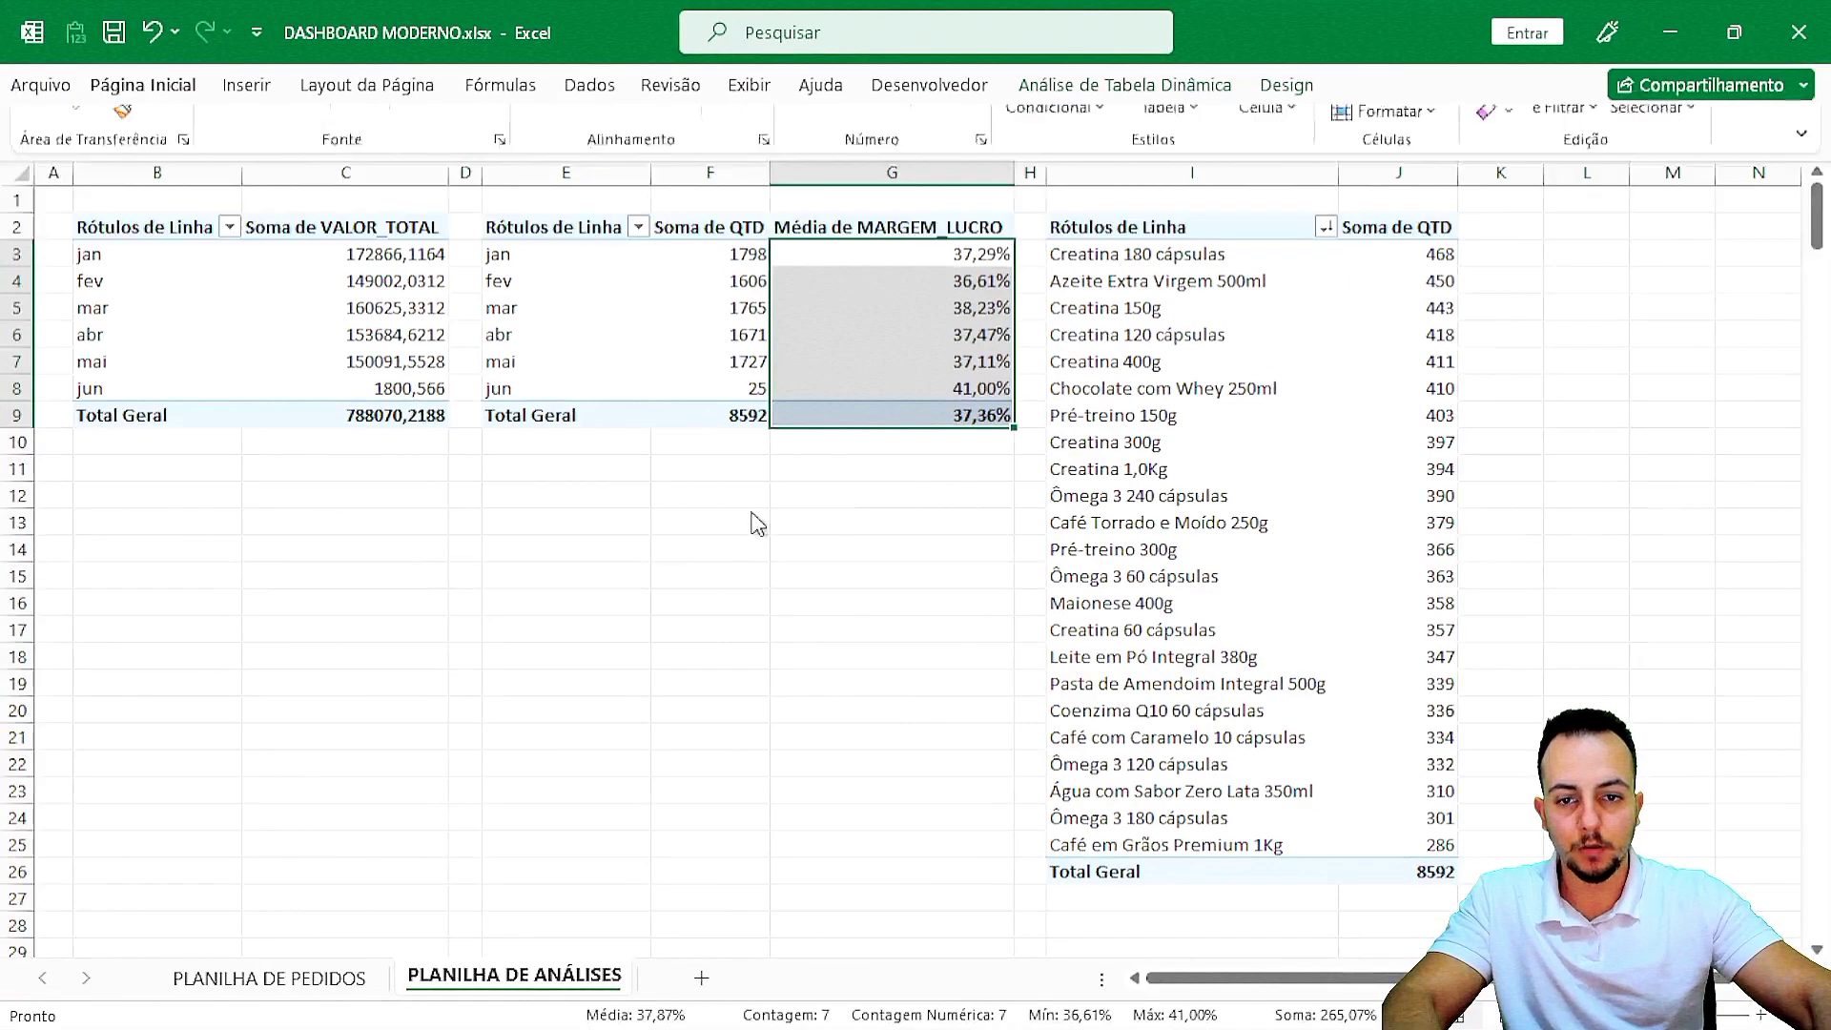
{"action": "left_click", "coordinate": [752, 524]}
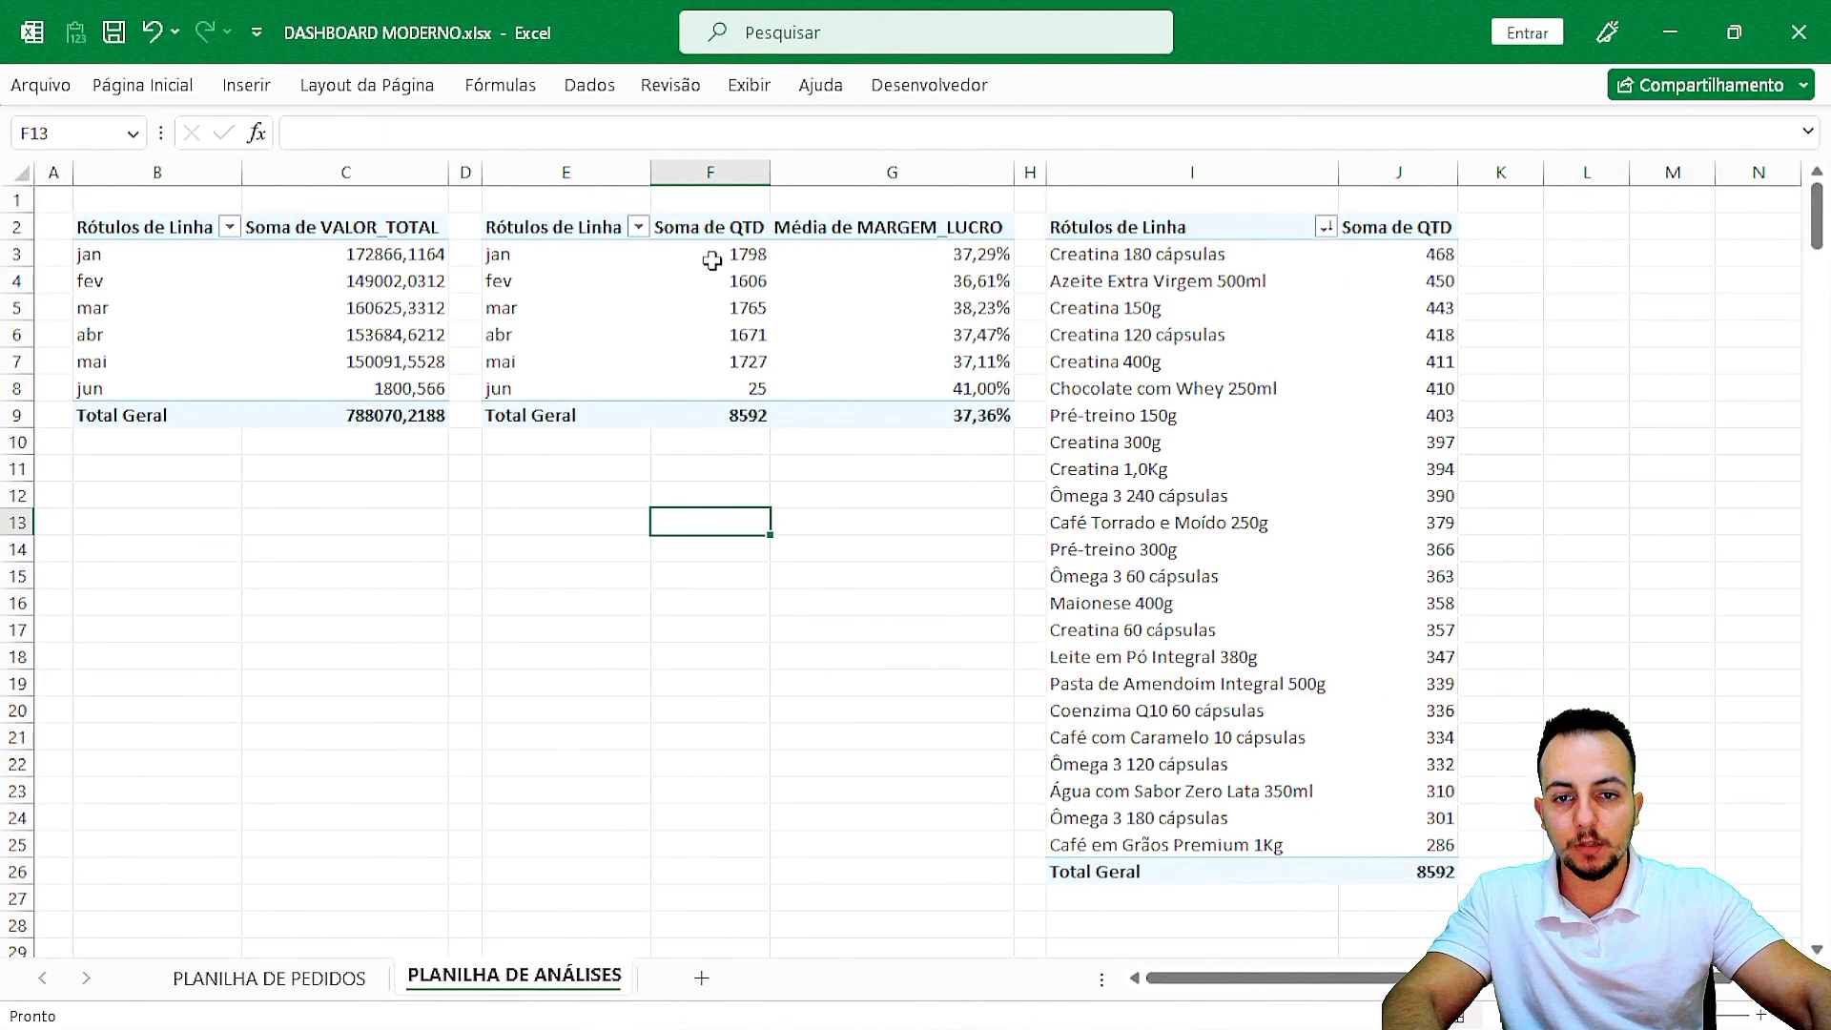
Apply the R$ accounting number format to the Soma de VALOR_TOTAL values in C3:C9.
{"action": "left_click_drag", "start_coordinate": [711, 260], "coordinate": [686, 417]}
{"action": "left_click_drag", "start_coordinate": [351, 258], "coordinate": [330, 396]}
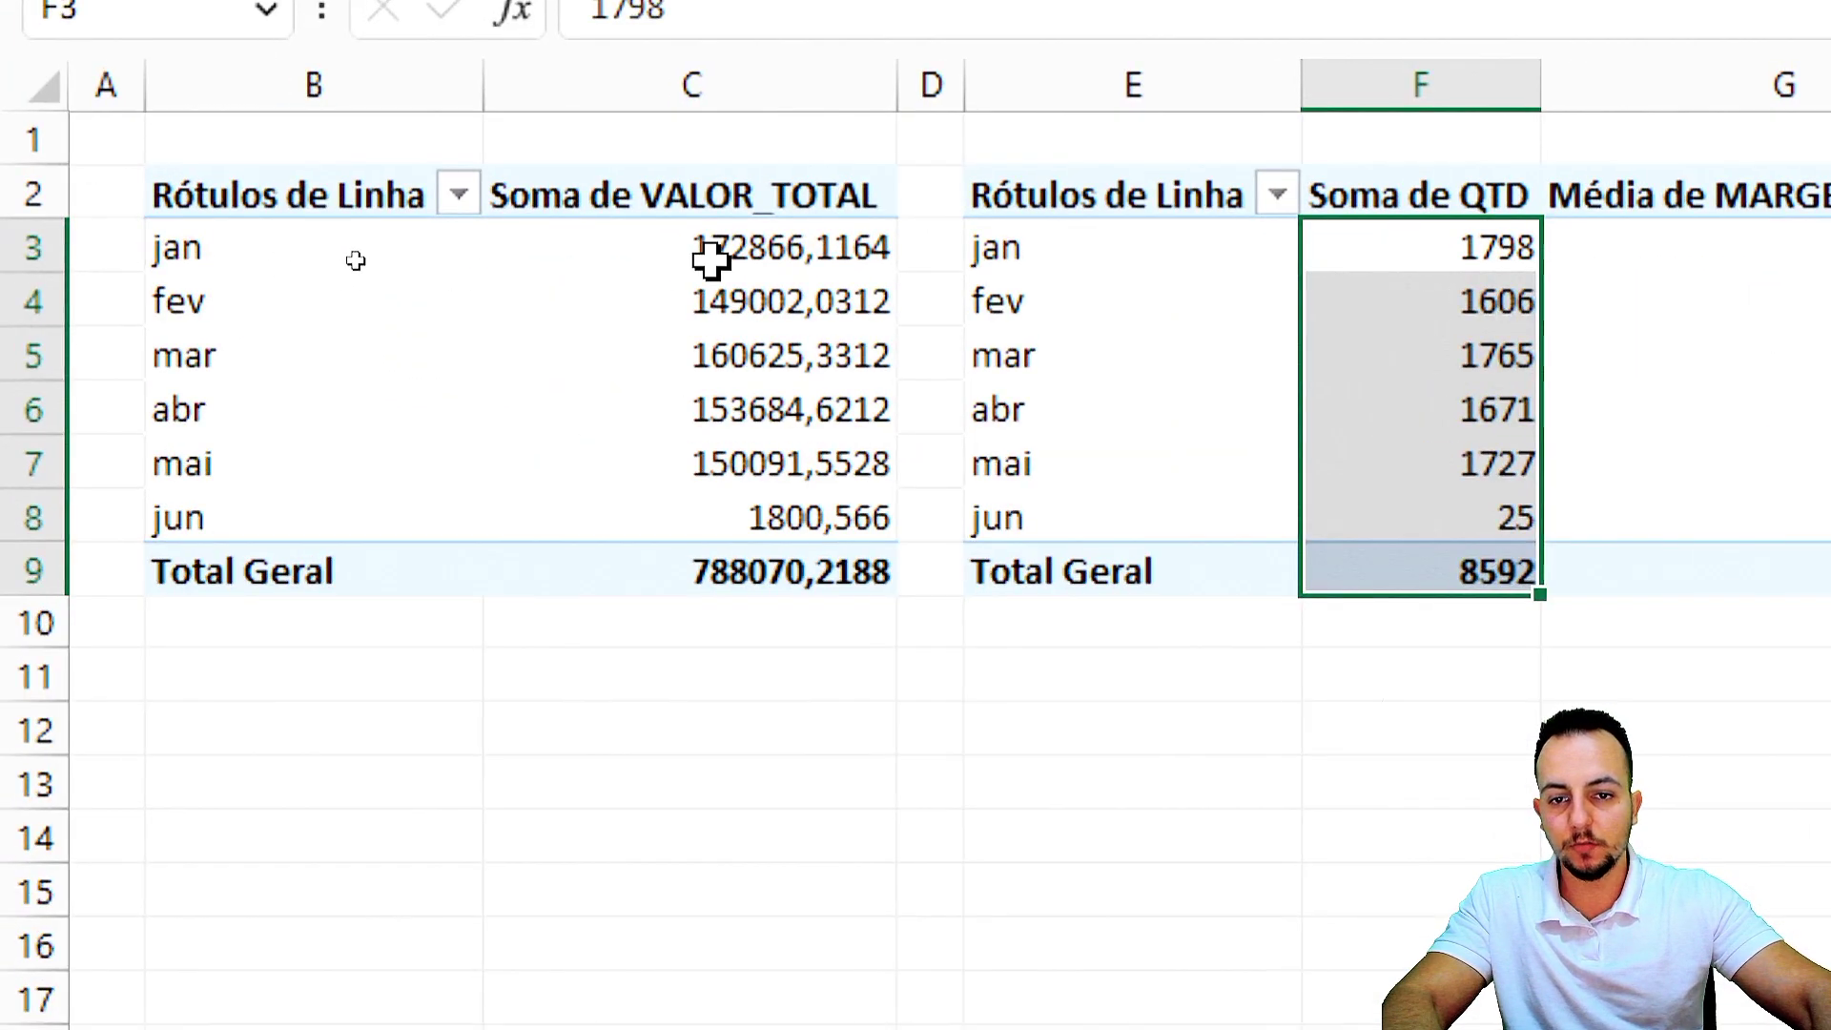
{"action": "left_click_drag", "start_coordinate": [660, 534], "coordinate": [659, 572]}
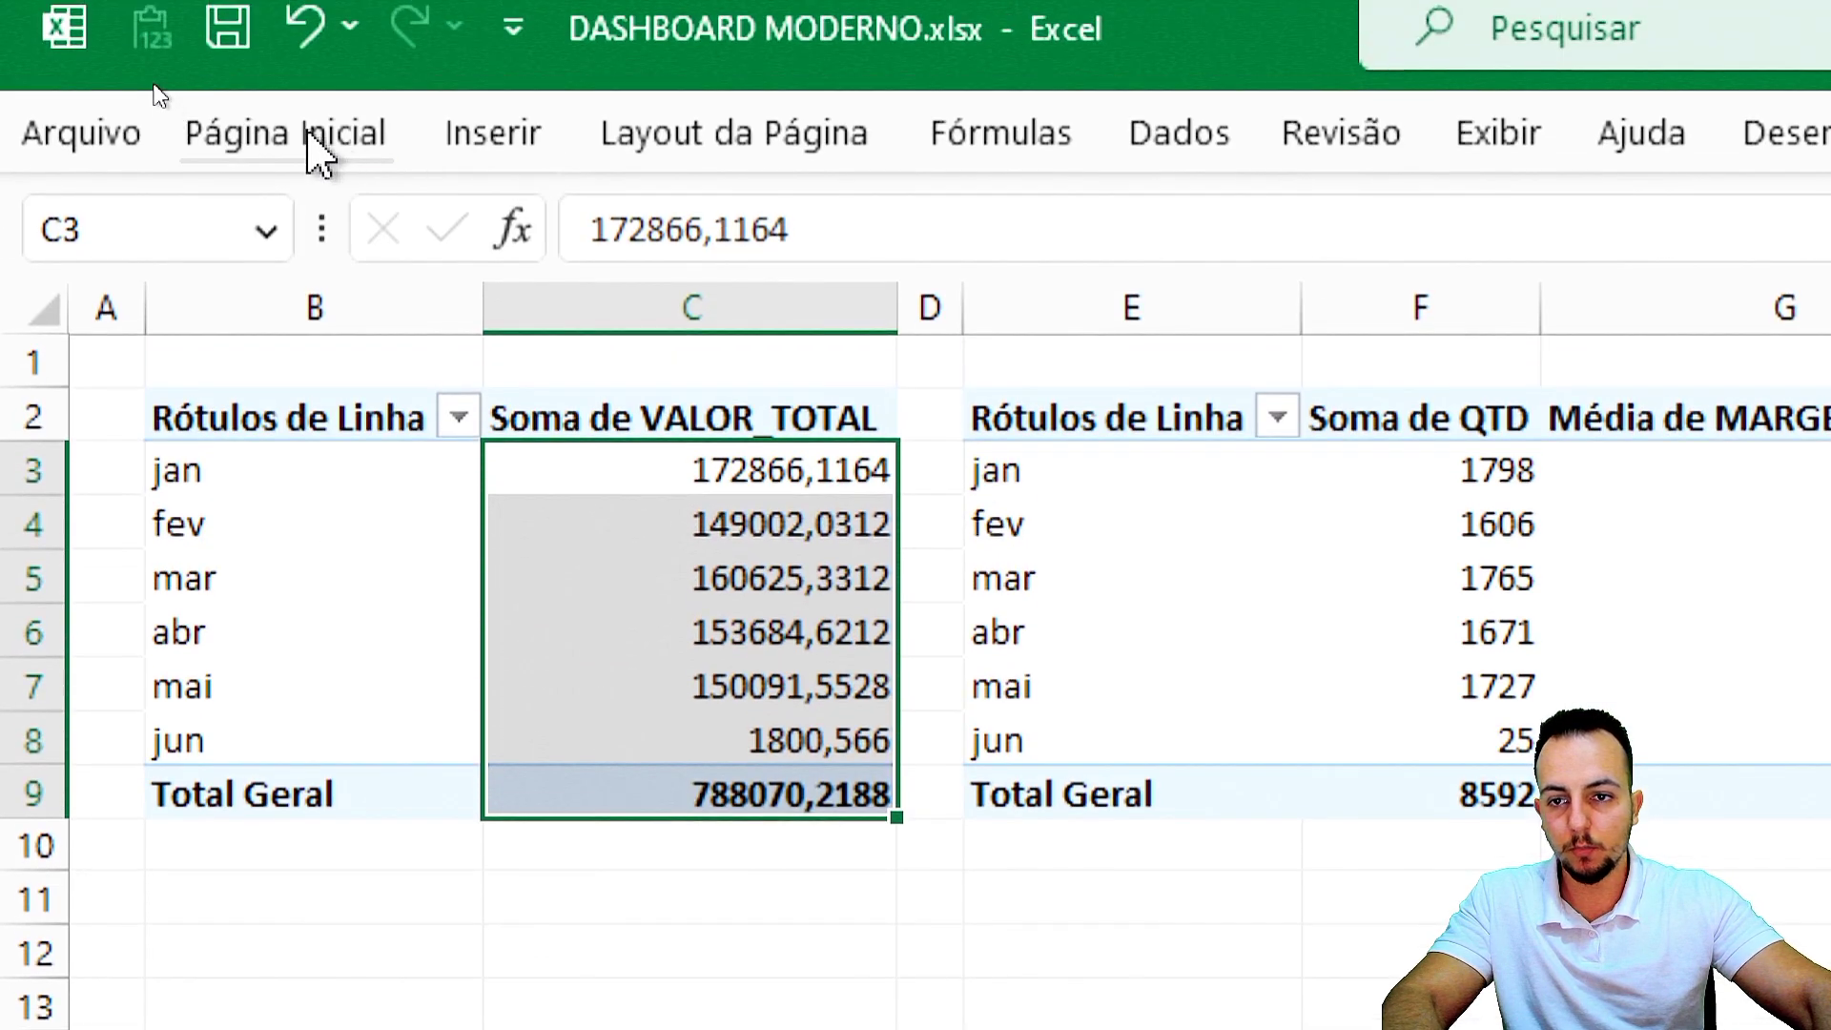
{"action": "left_click", "coordinate": [315, 145]}
{"action": "left_click", "coordinate": [1611, 324]}
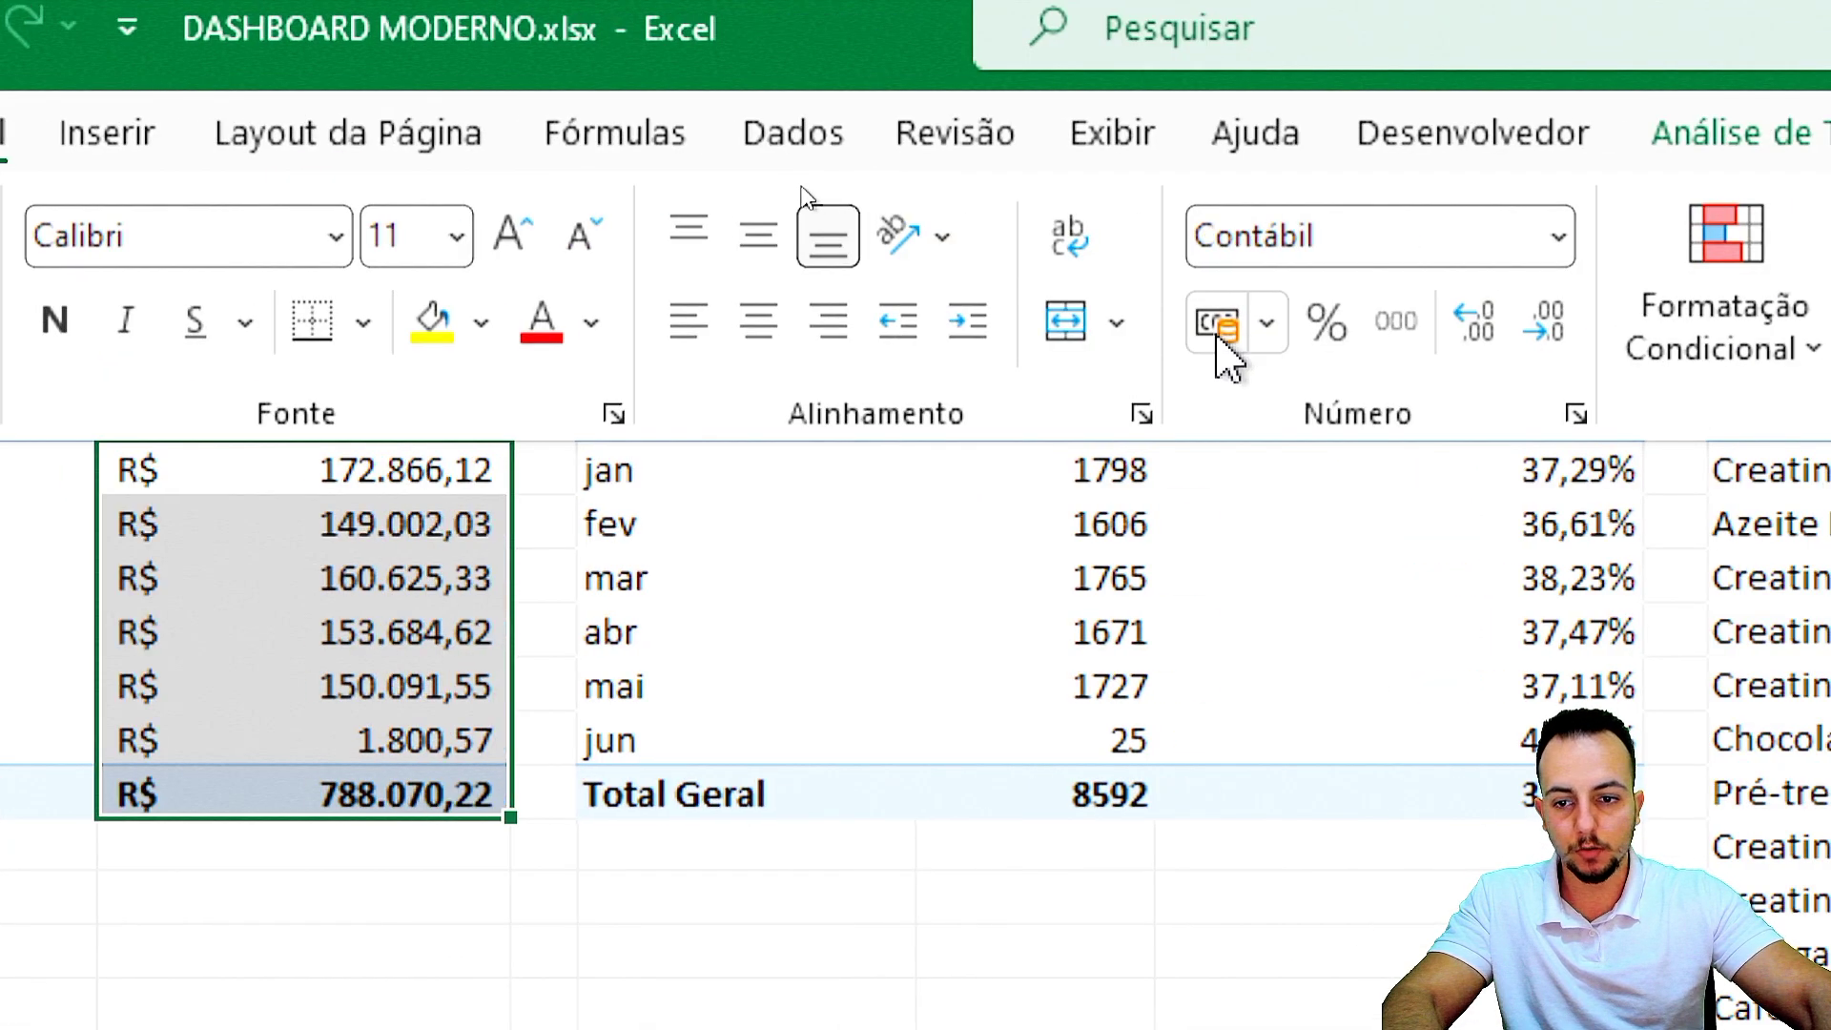
{"action": "left_click", "coordinate": [48, 420]}
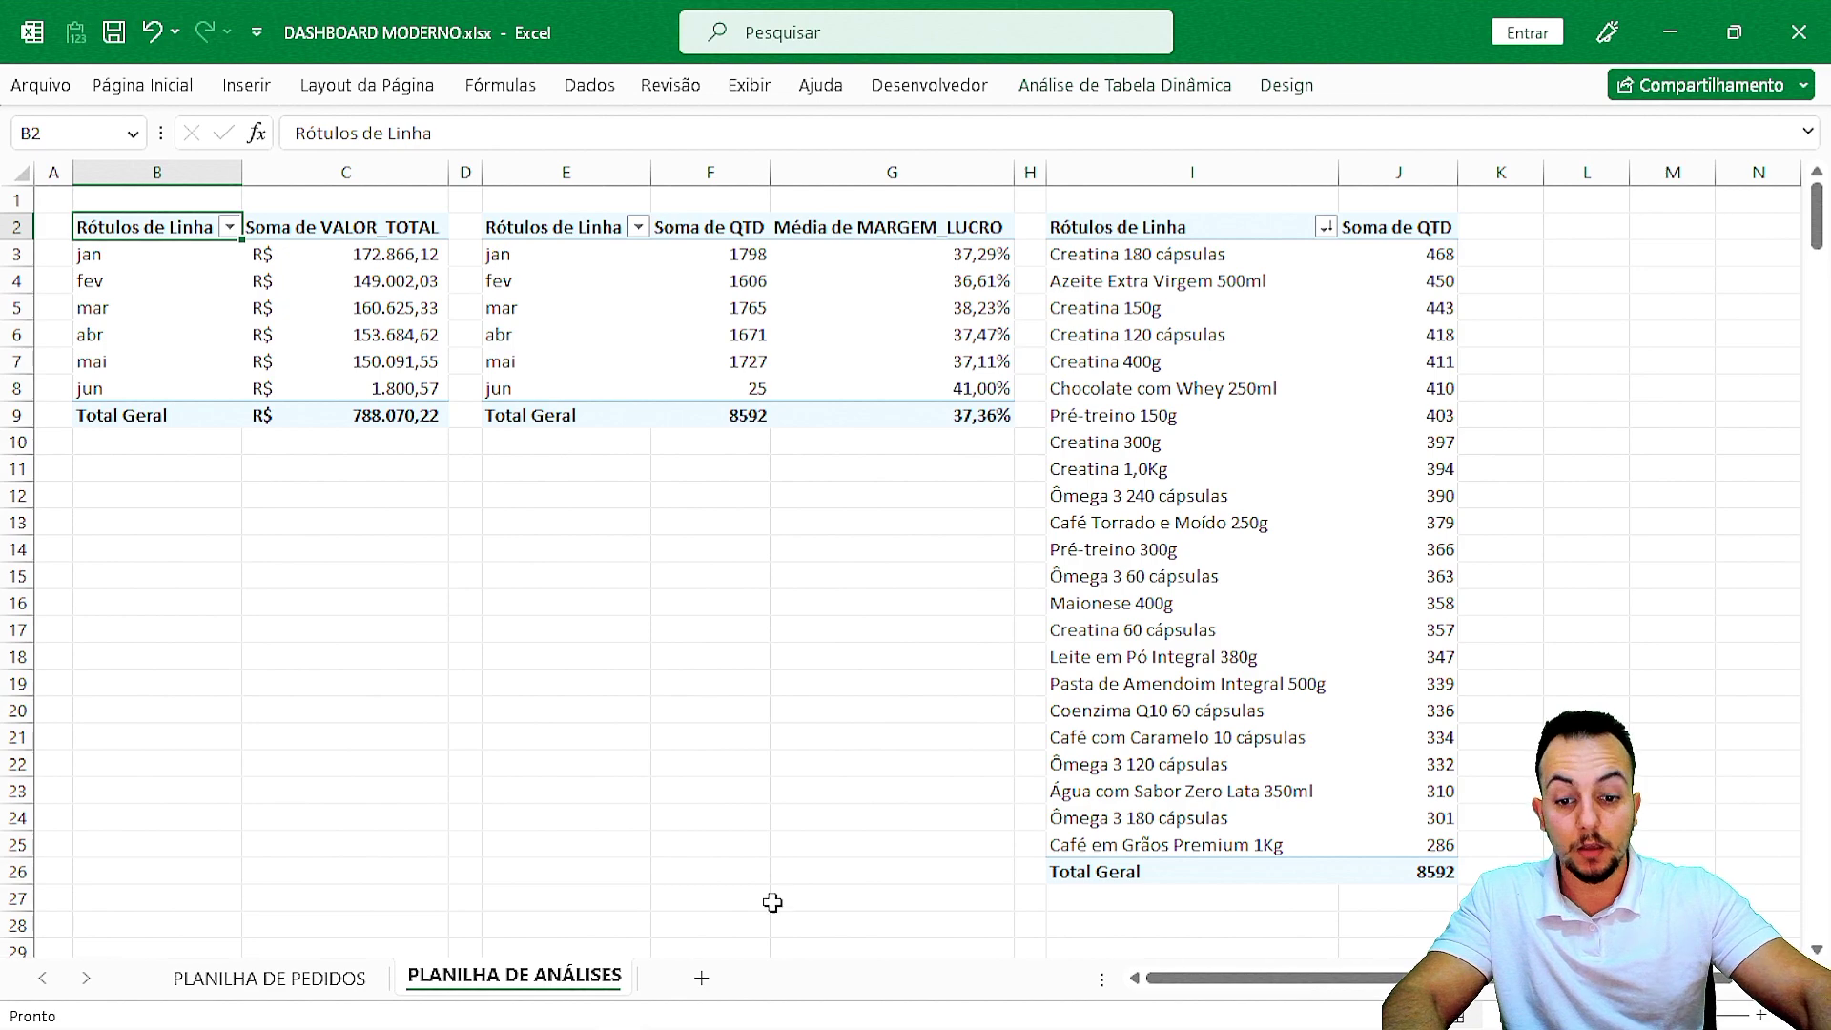
Add a new worksheet after PLANILHA DE ANÁLISES and name it DASHBOARD.
{"action": "left_click", "coordinate": [701, 977]}
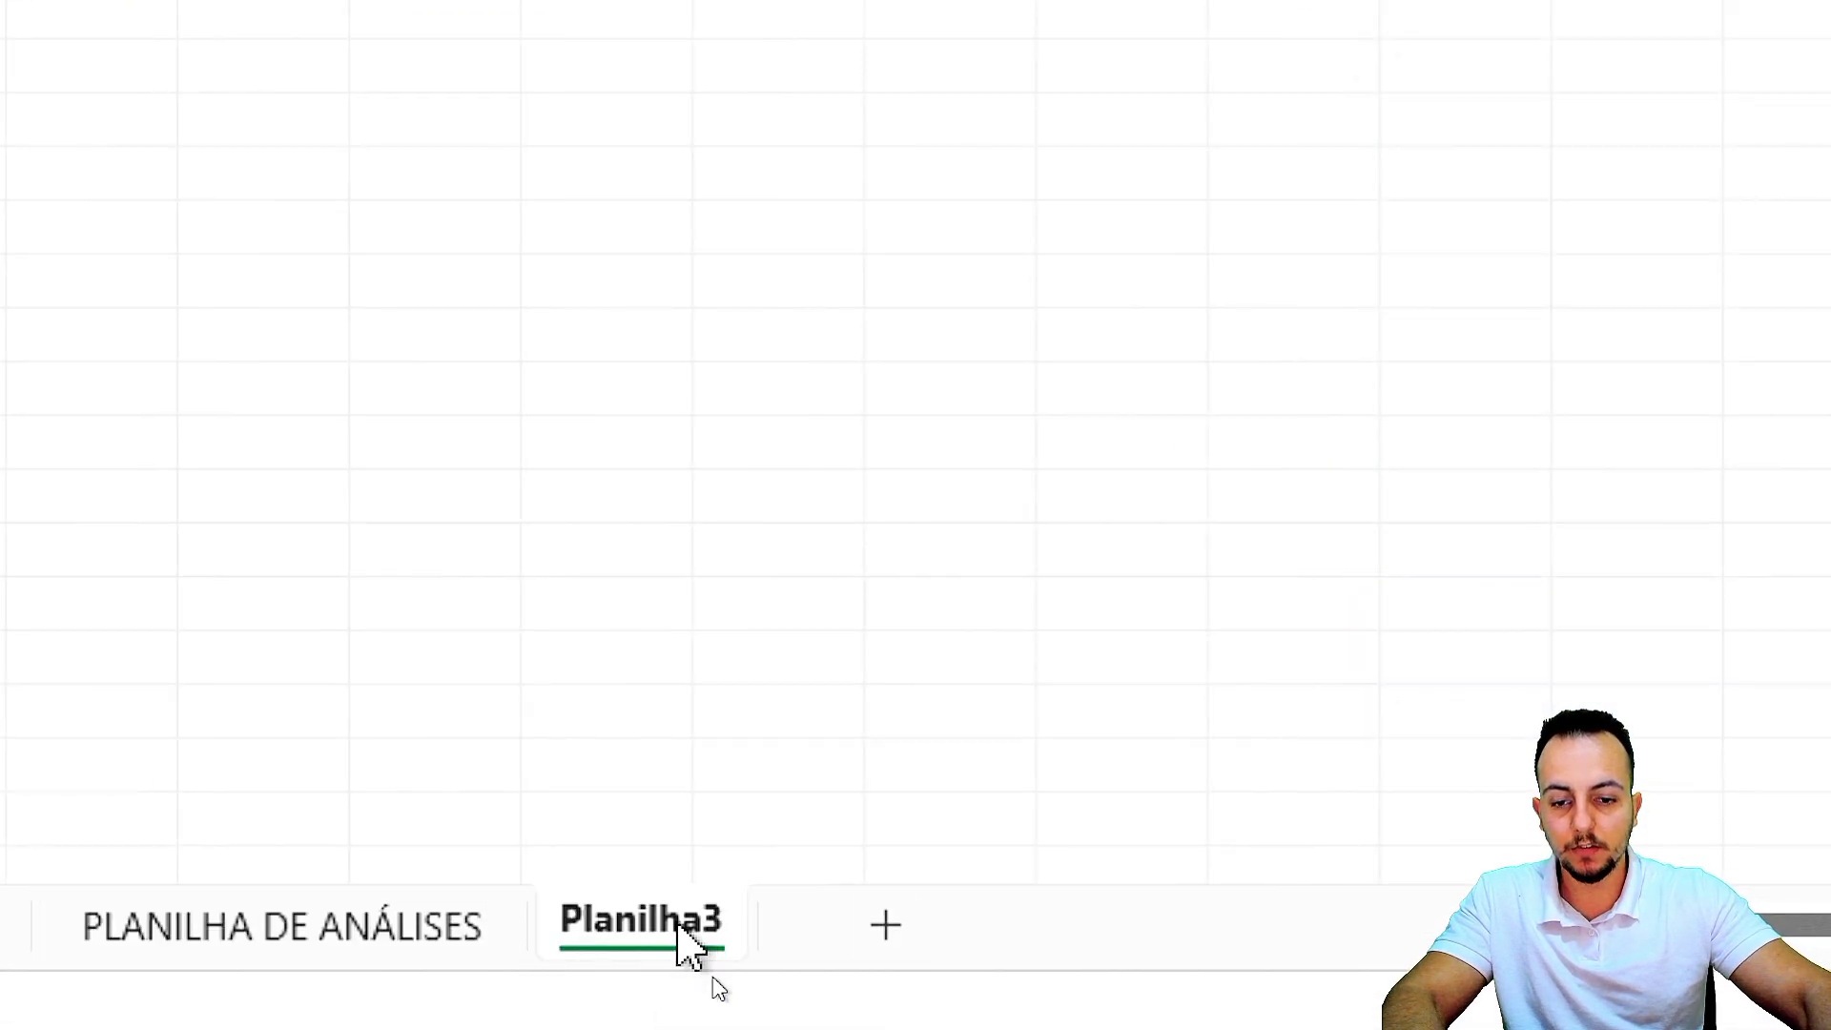
{"action": "right_click", "coordinate": [679, 927]}
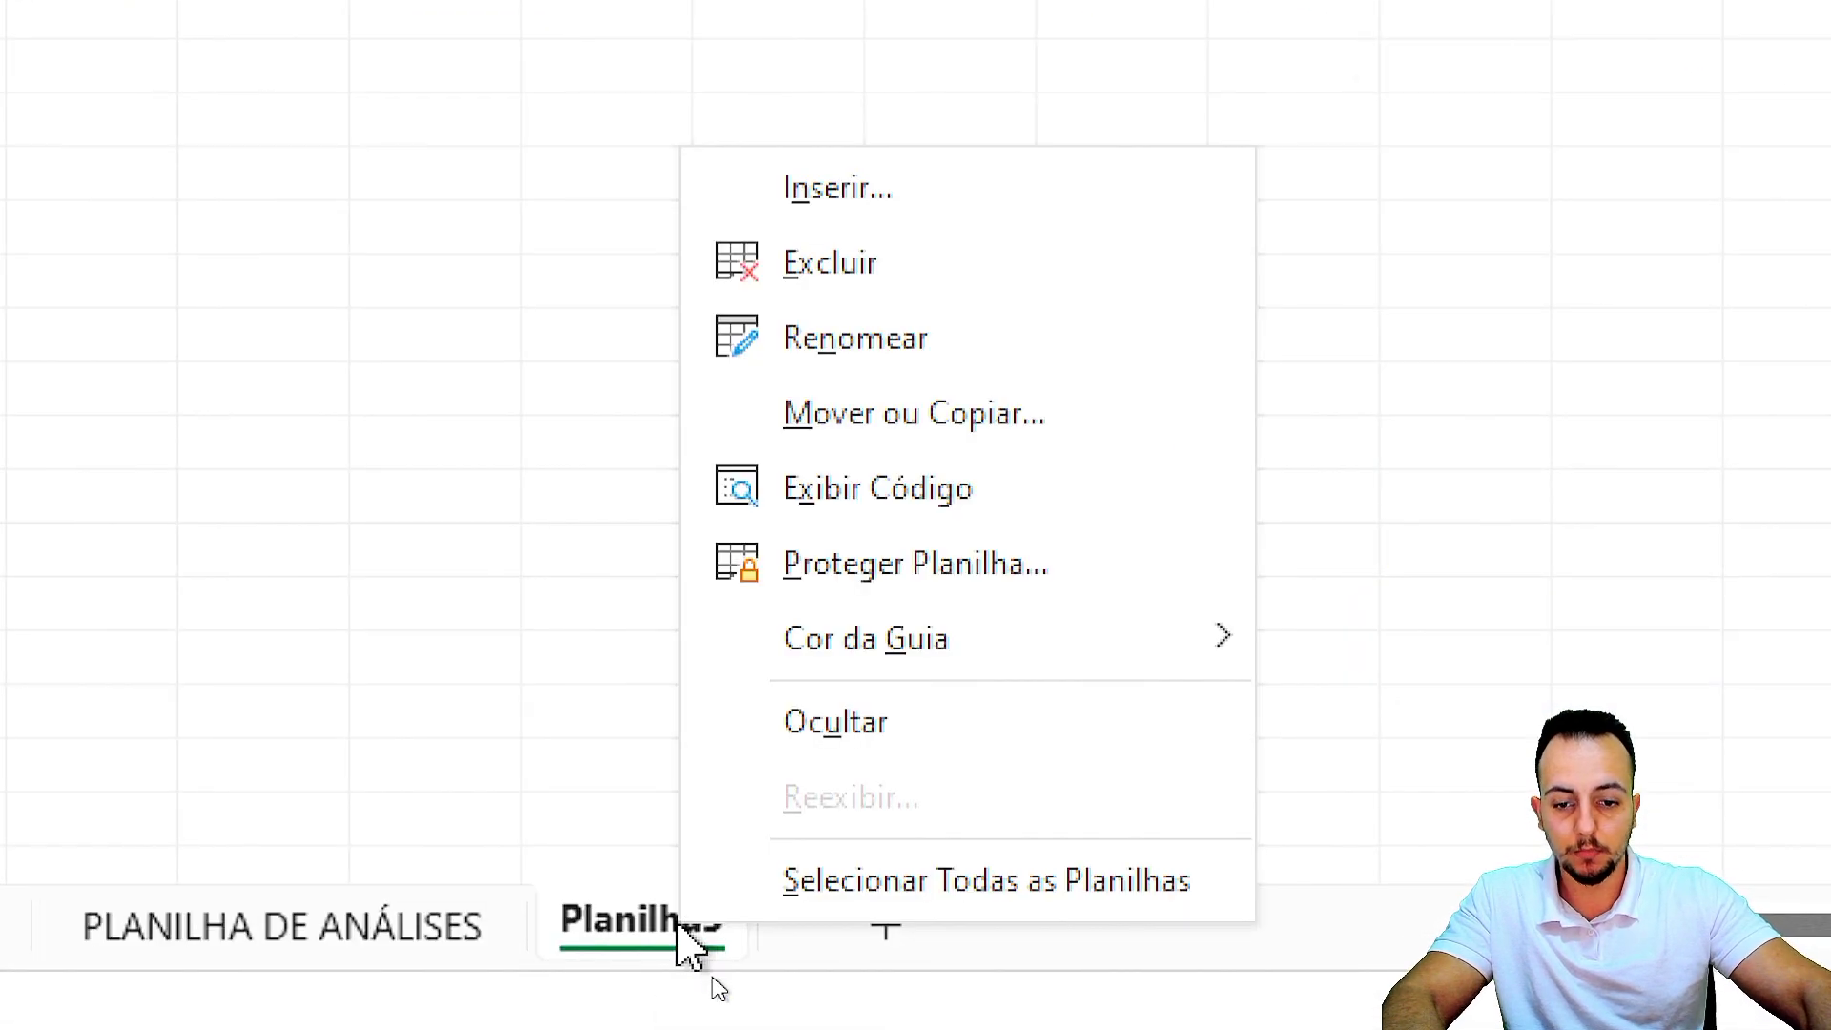
{"action": "left_click", "coordinate": [974, 355]}
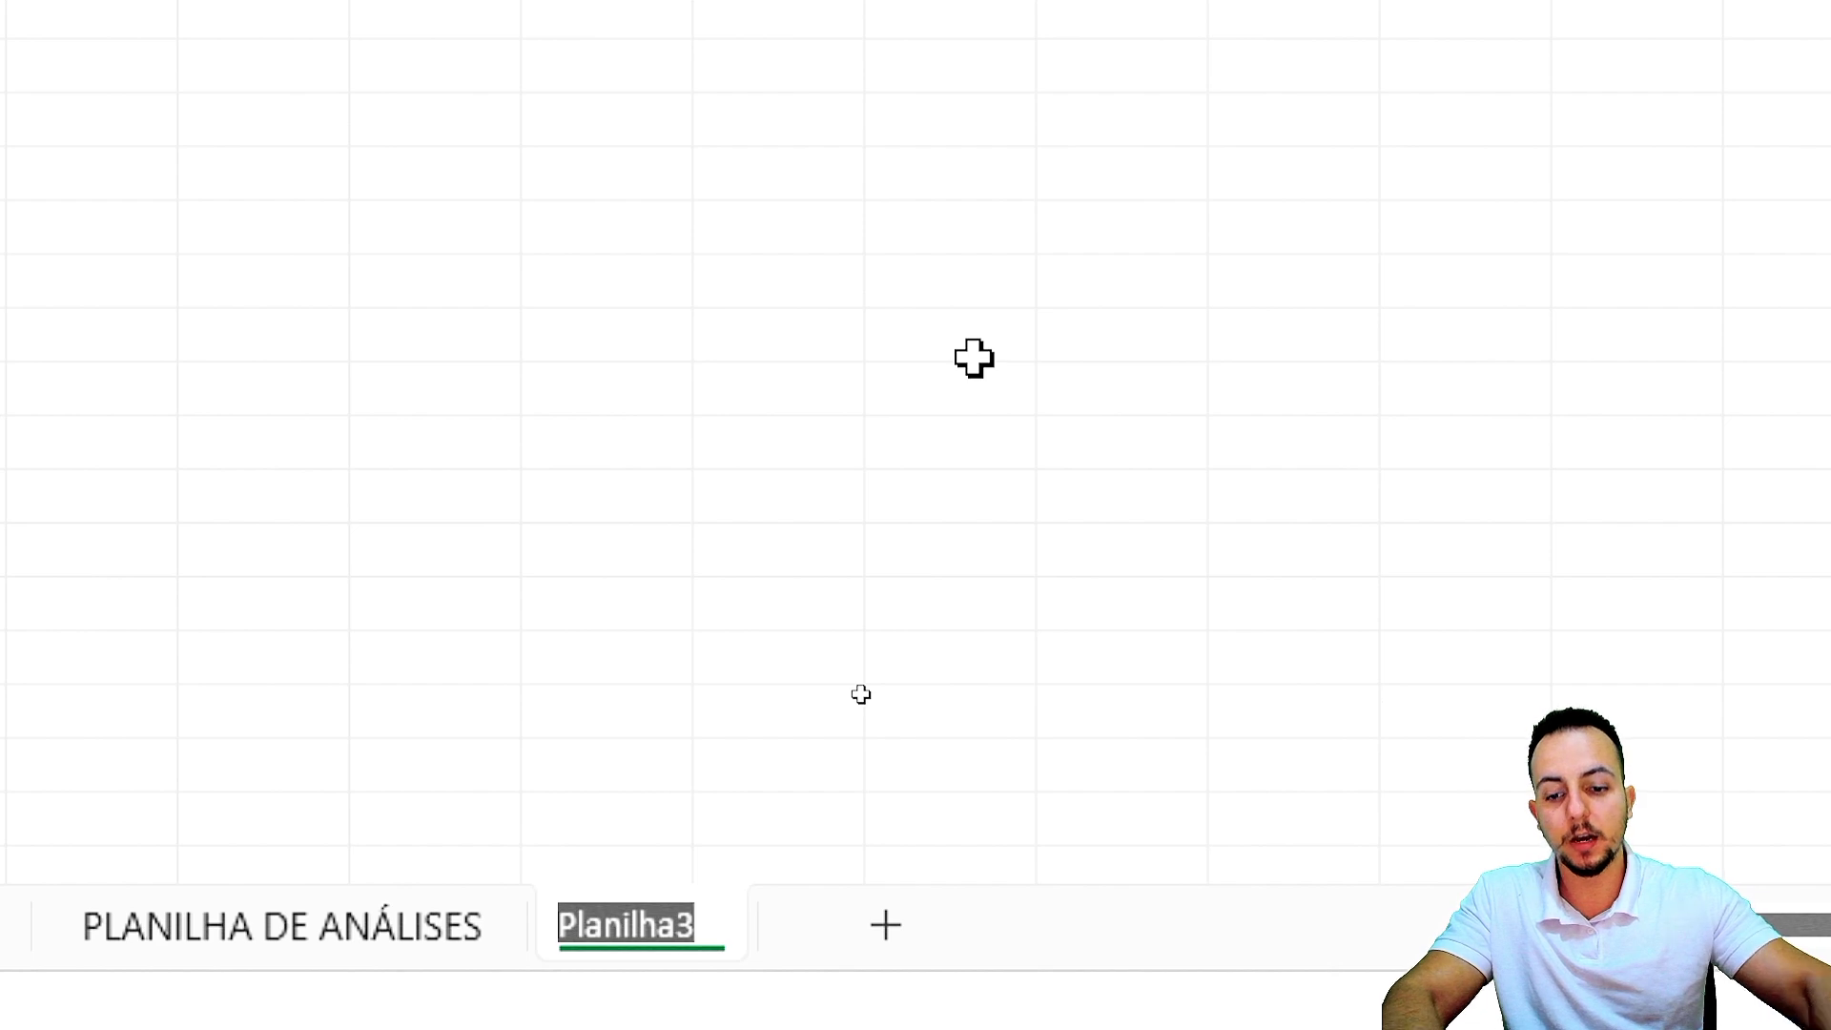
{"action": "type", "text": "DASHBOARD"}
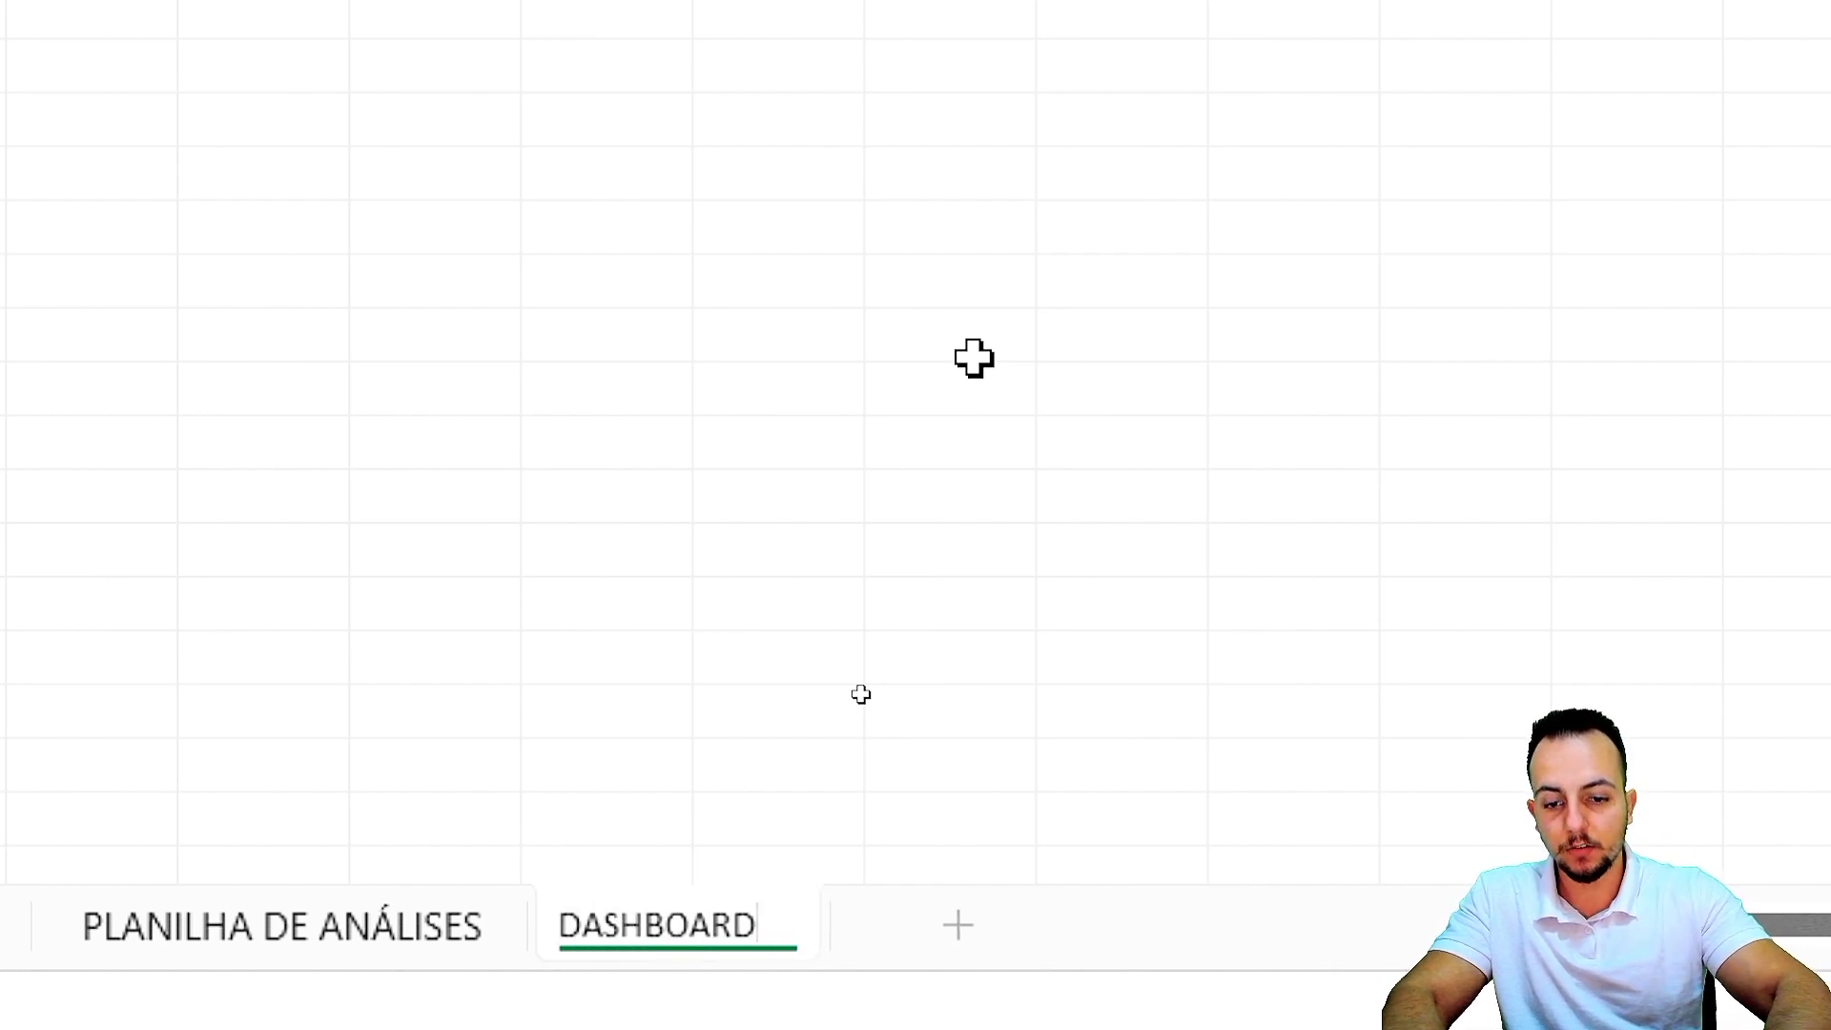
{"action": "key", "text": "Return"}
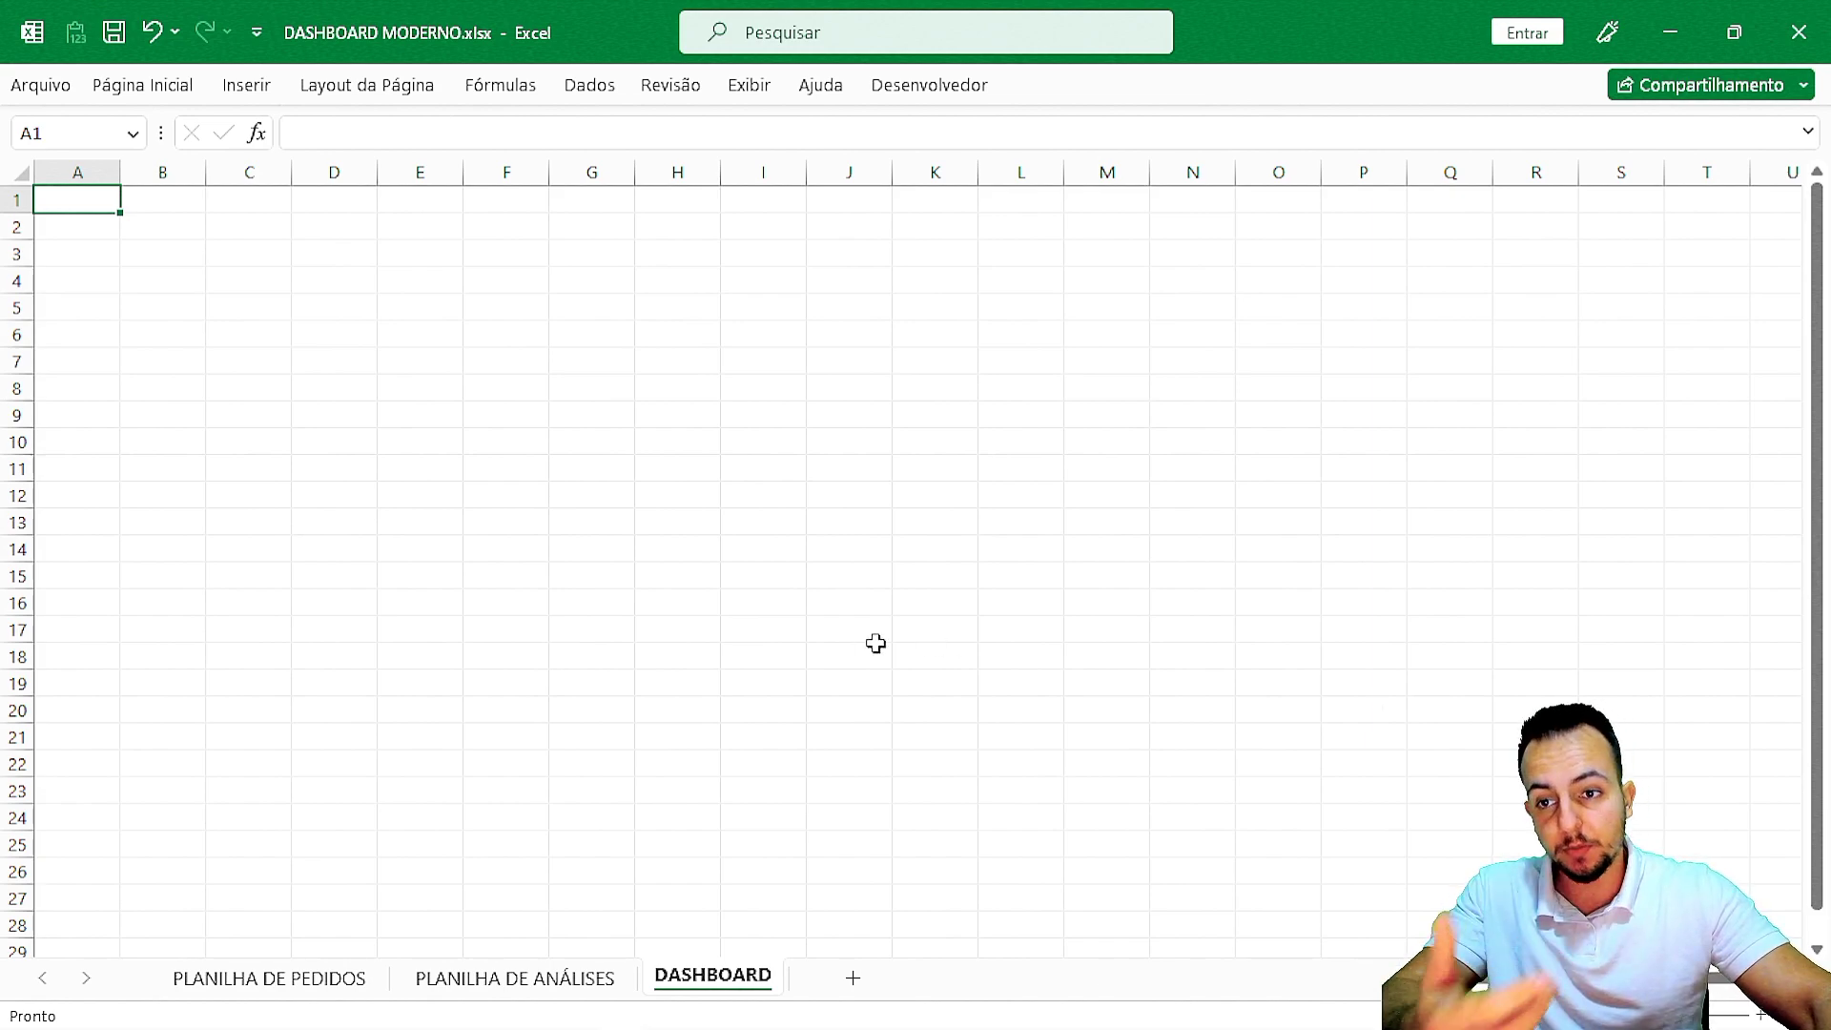
On PLANILHA DE ANÁLISES, insert a 2D clustered column chart of the monthly Soma de VALOR_TOTAL pivot table and place it below that table.
{"action": "left_click", "coordinate": [574, 979]}
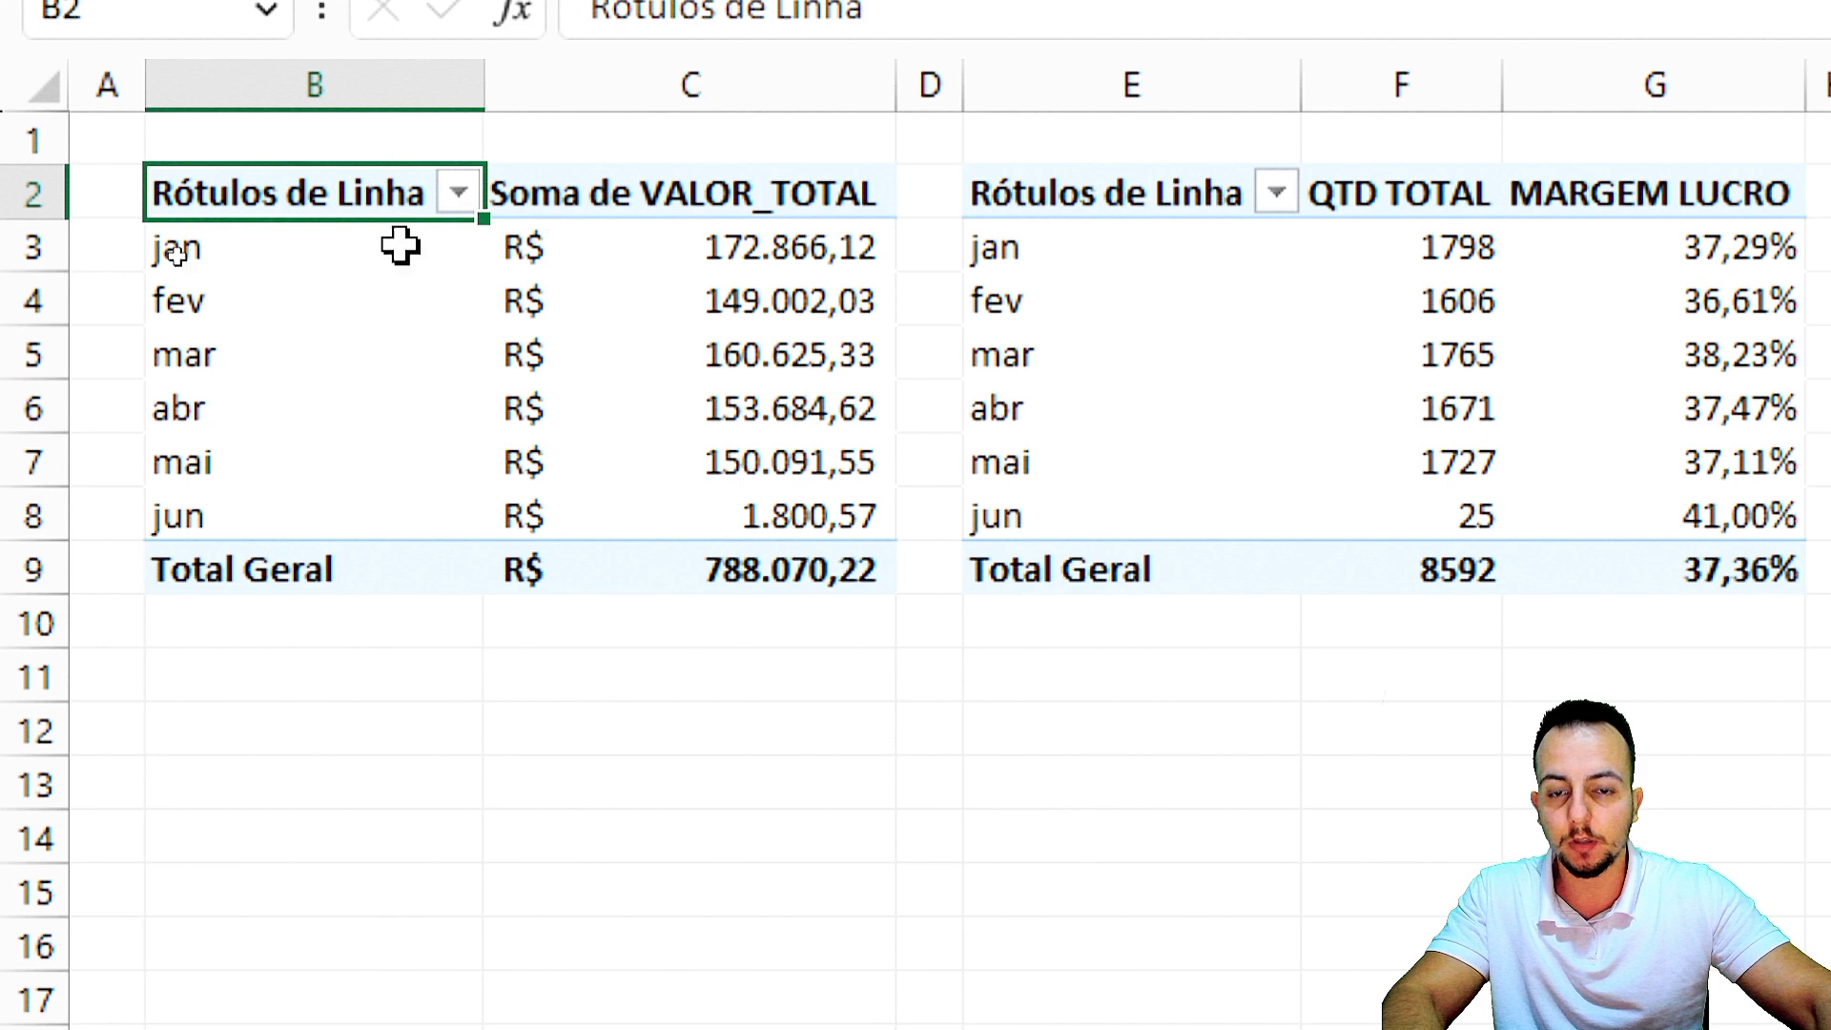
{"action": "left_click_drag", "start_coordinate": [261, 258], "coordinate": [780, 511]}
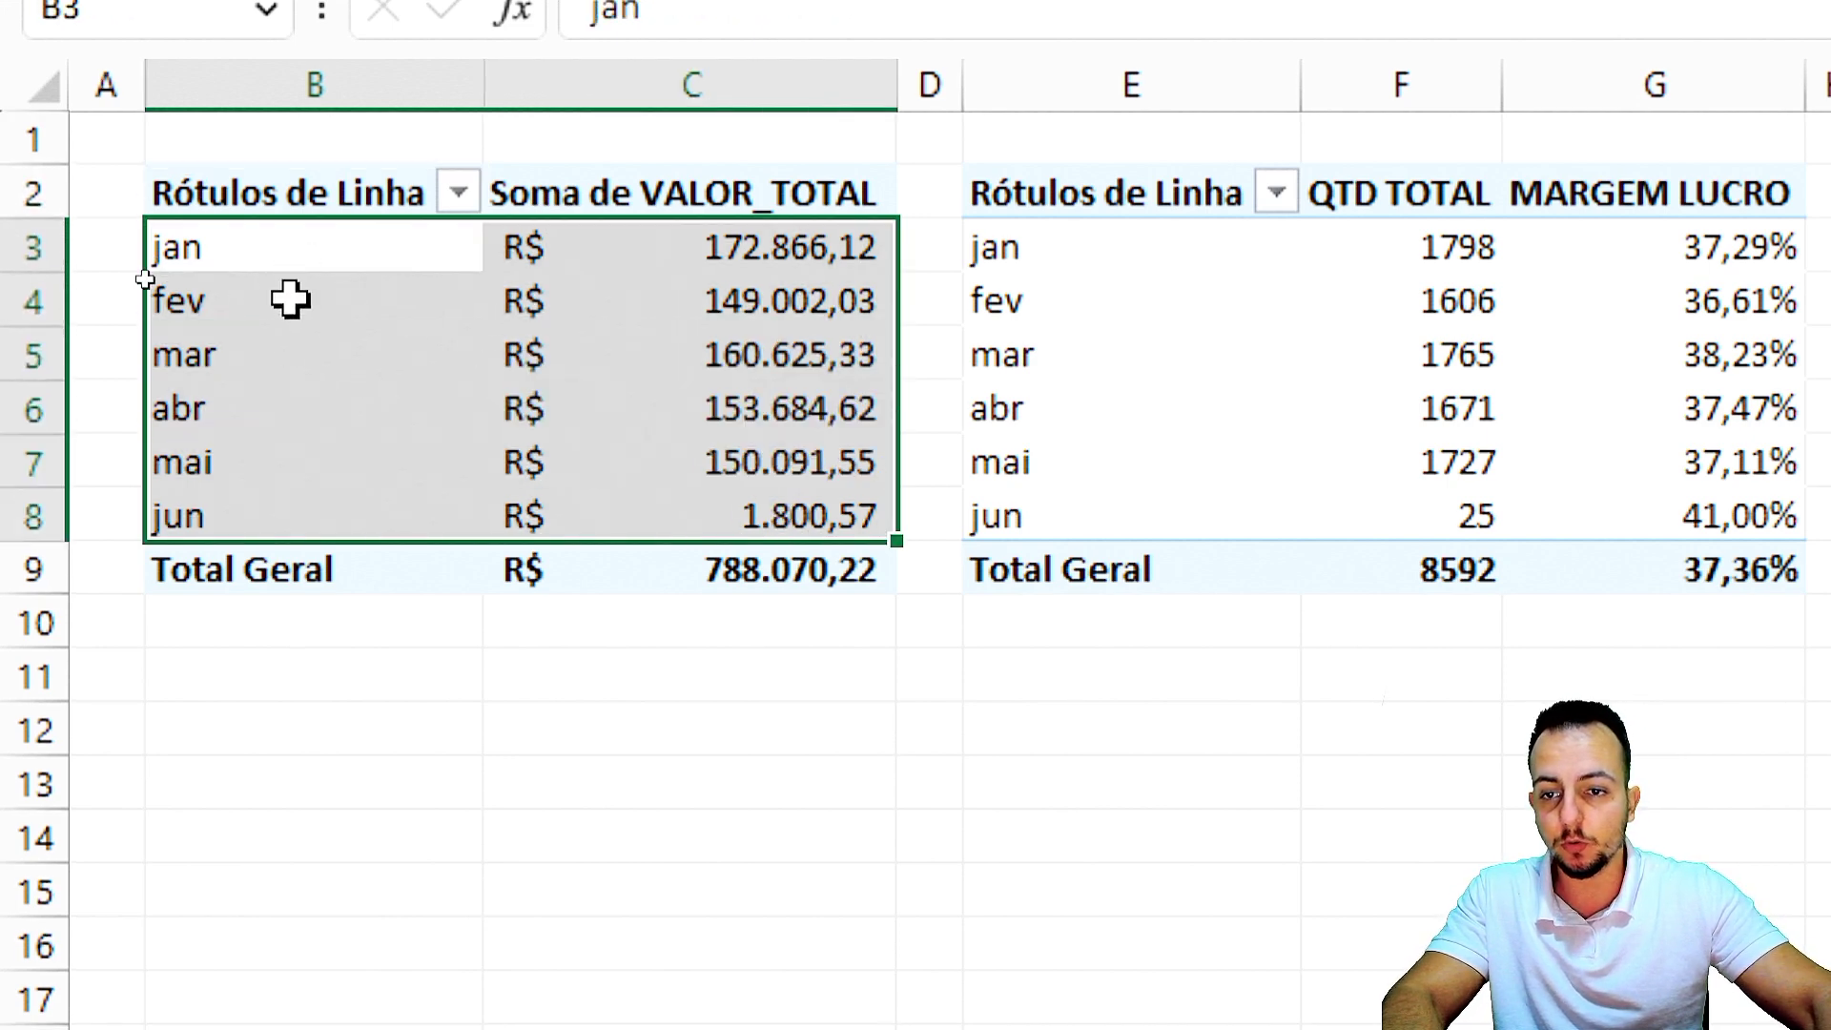
{"action": "left_click", "coordinate": [290, 298]}
{"action": "left_click", "coordinate": [503, 157]}
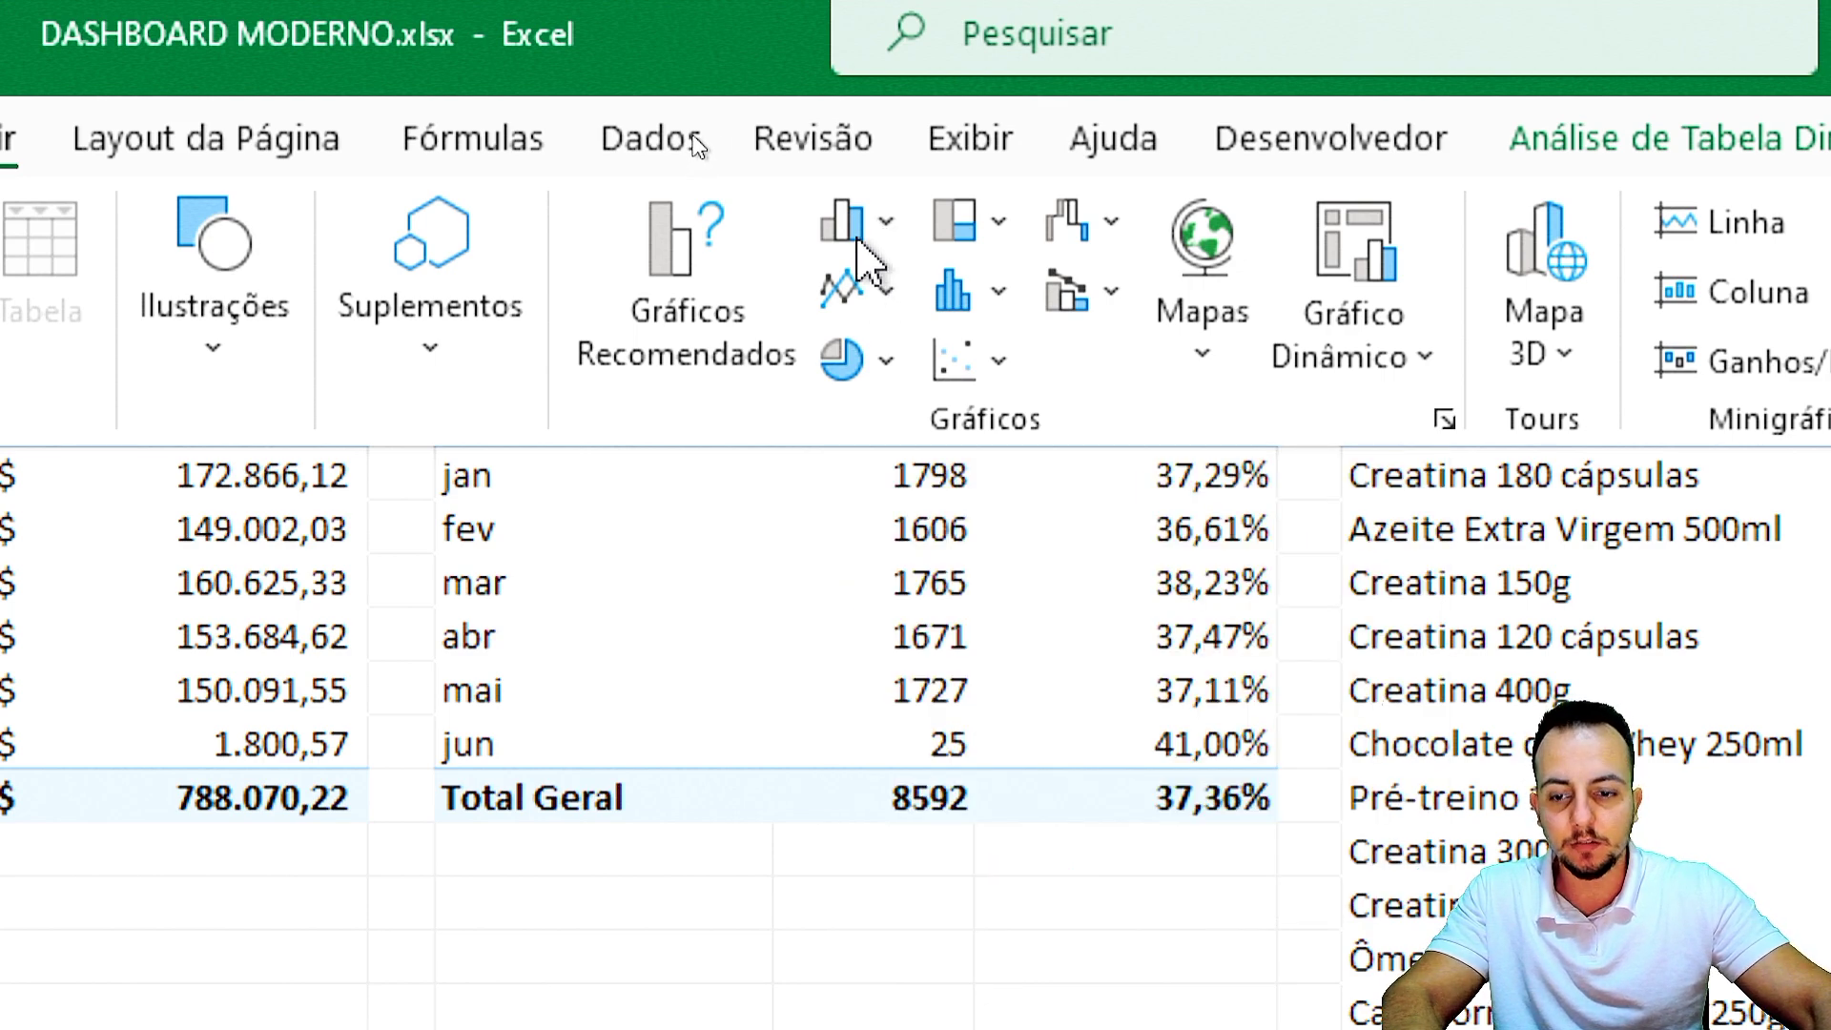
{"action": "left_click", "coordinate": [857, 243]}
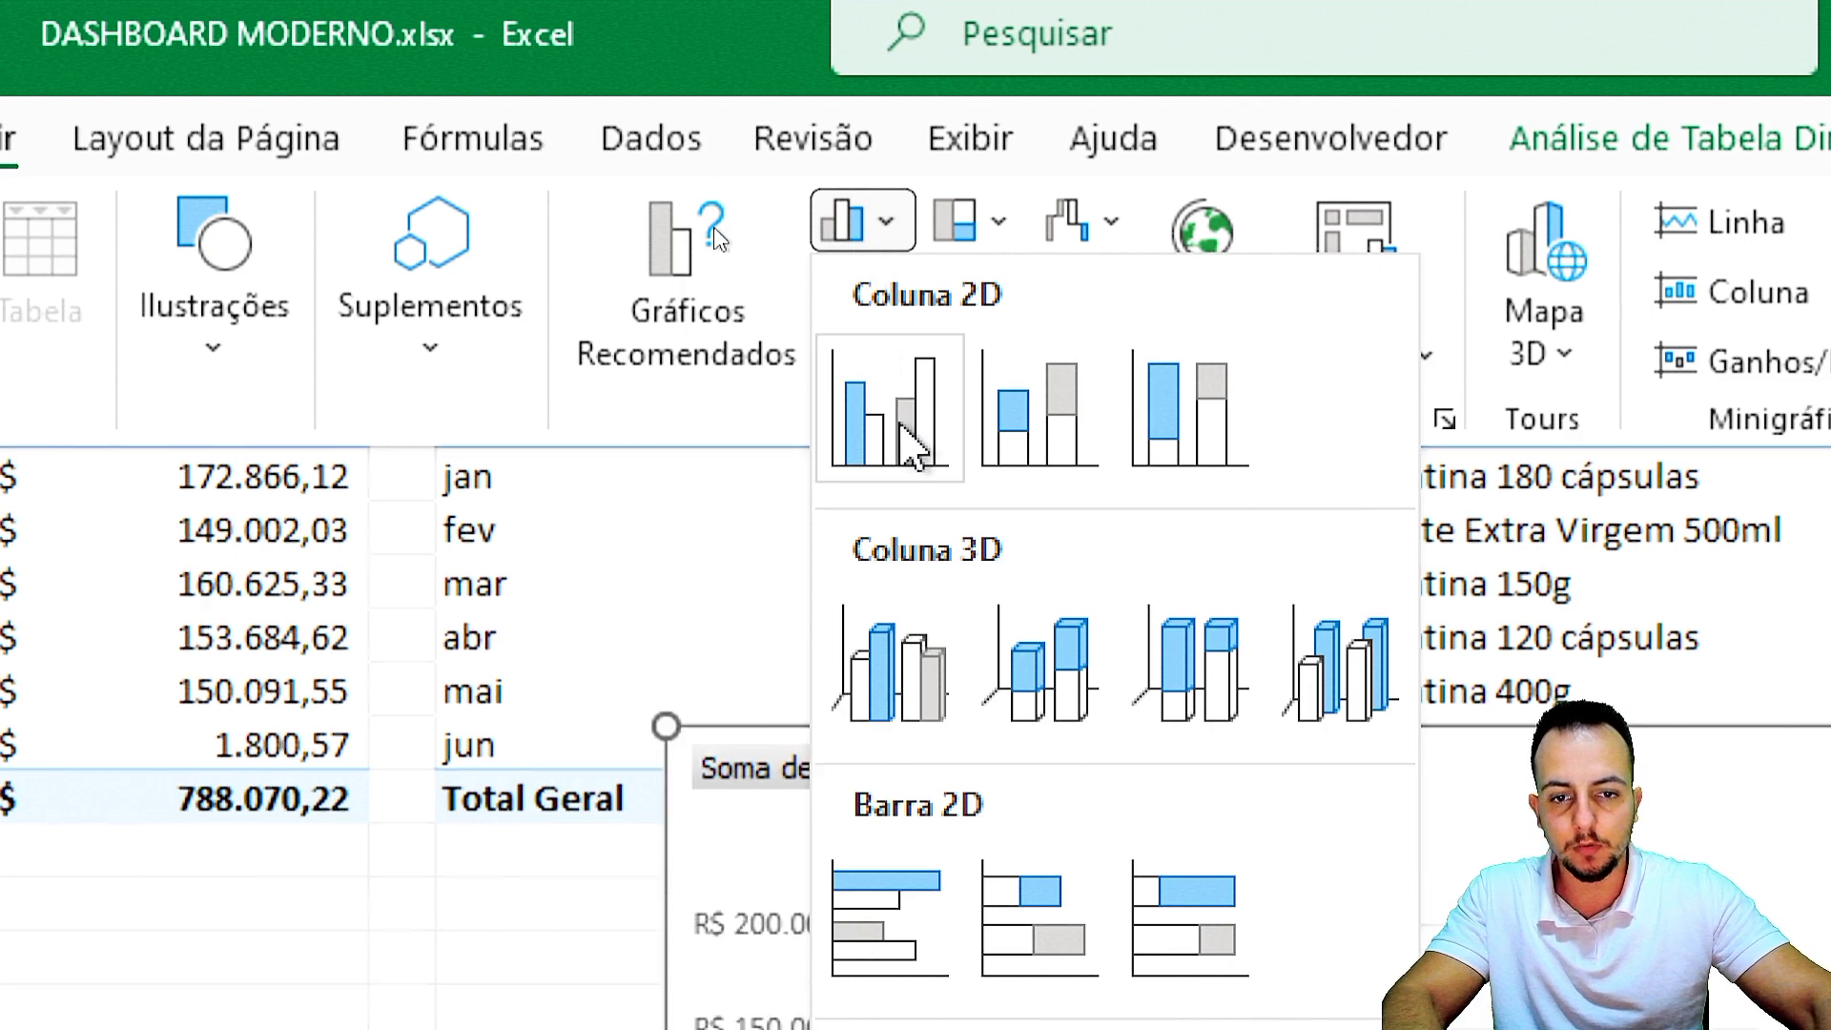
{"action": "left_click", "coordinate": [897, 422]}
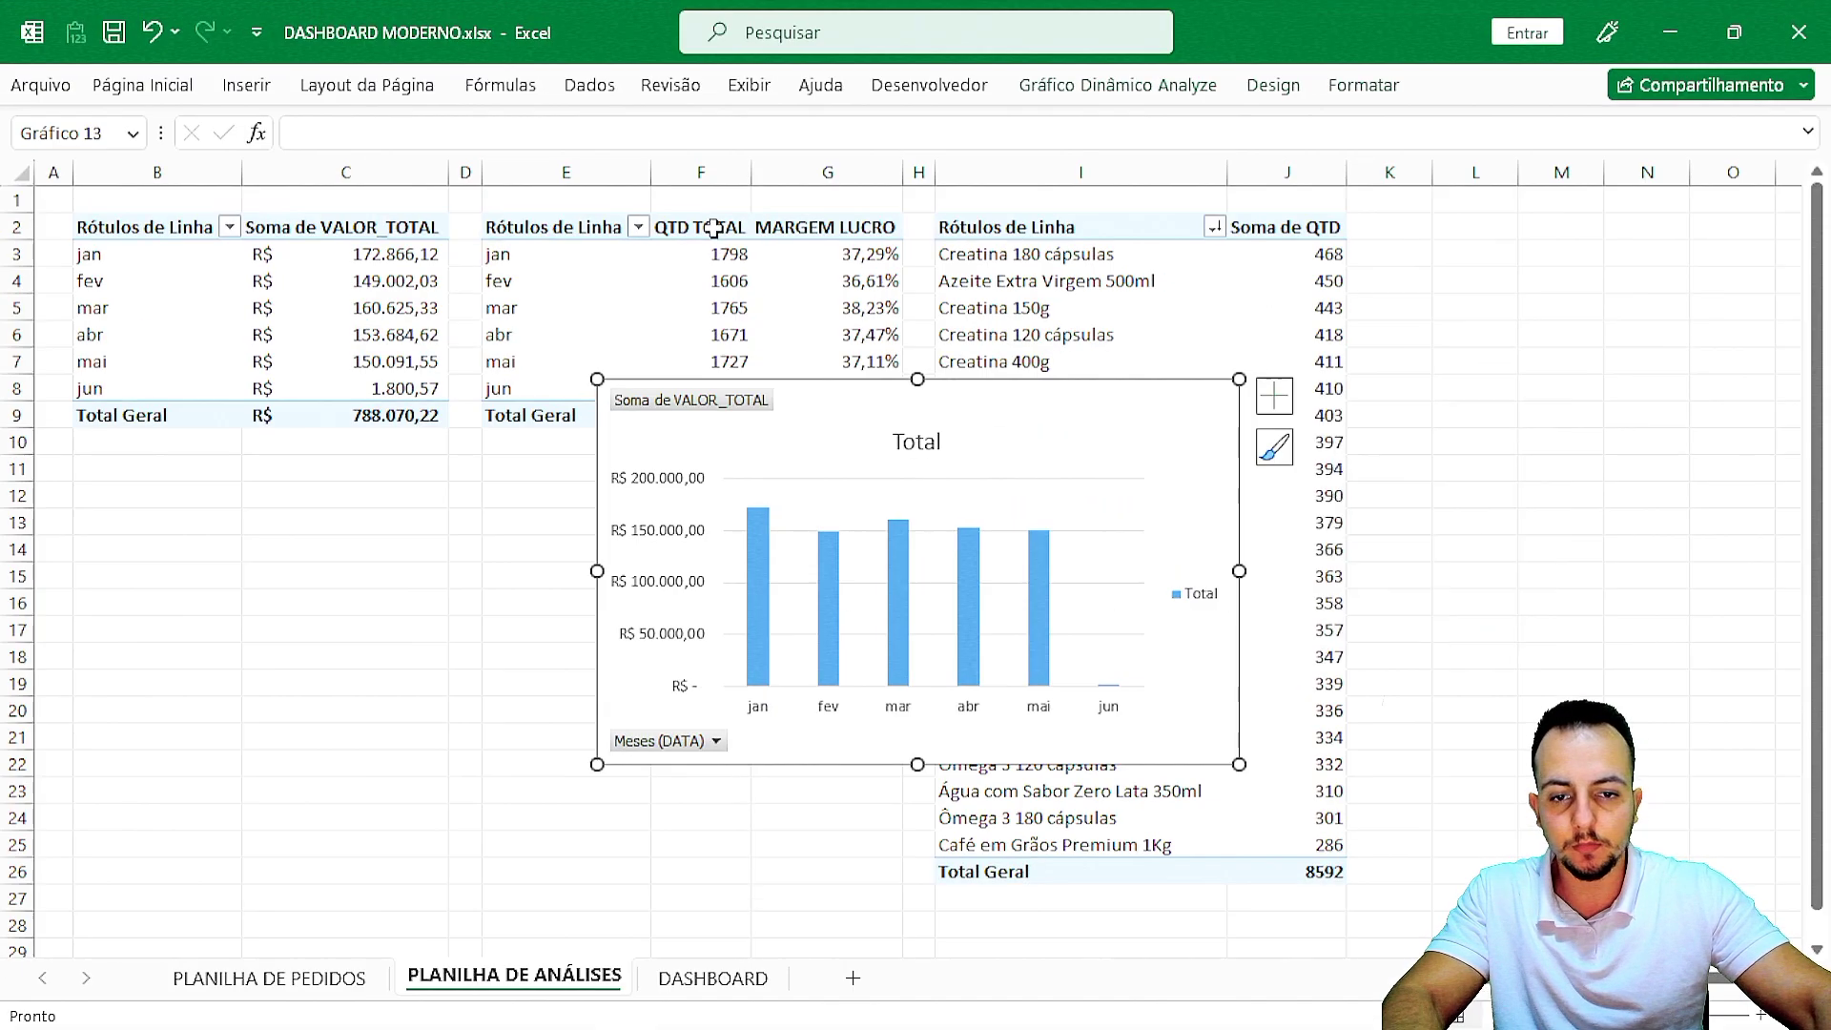
{"action": "left_click_drag", "start_coordinate": [868, 393], "coordinate": [383, 503]}
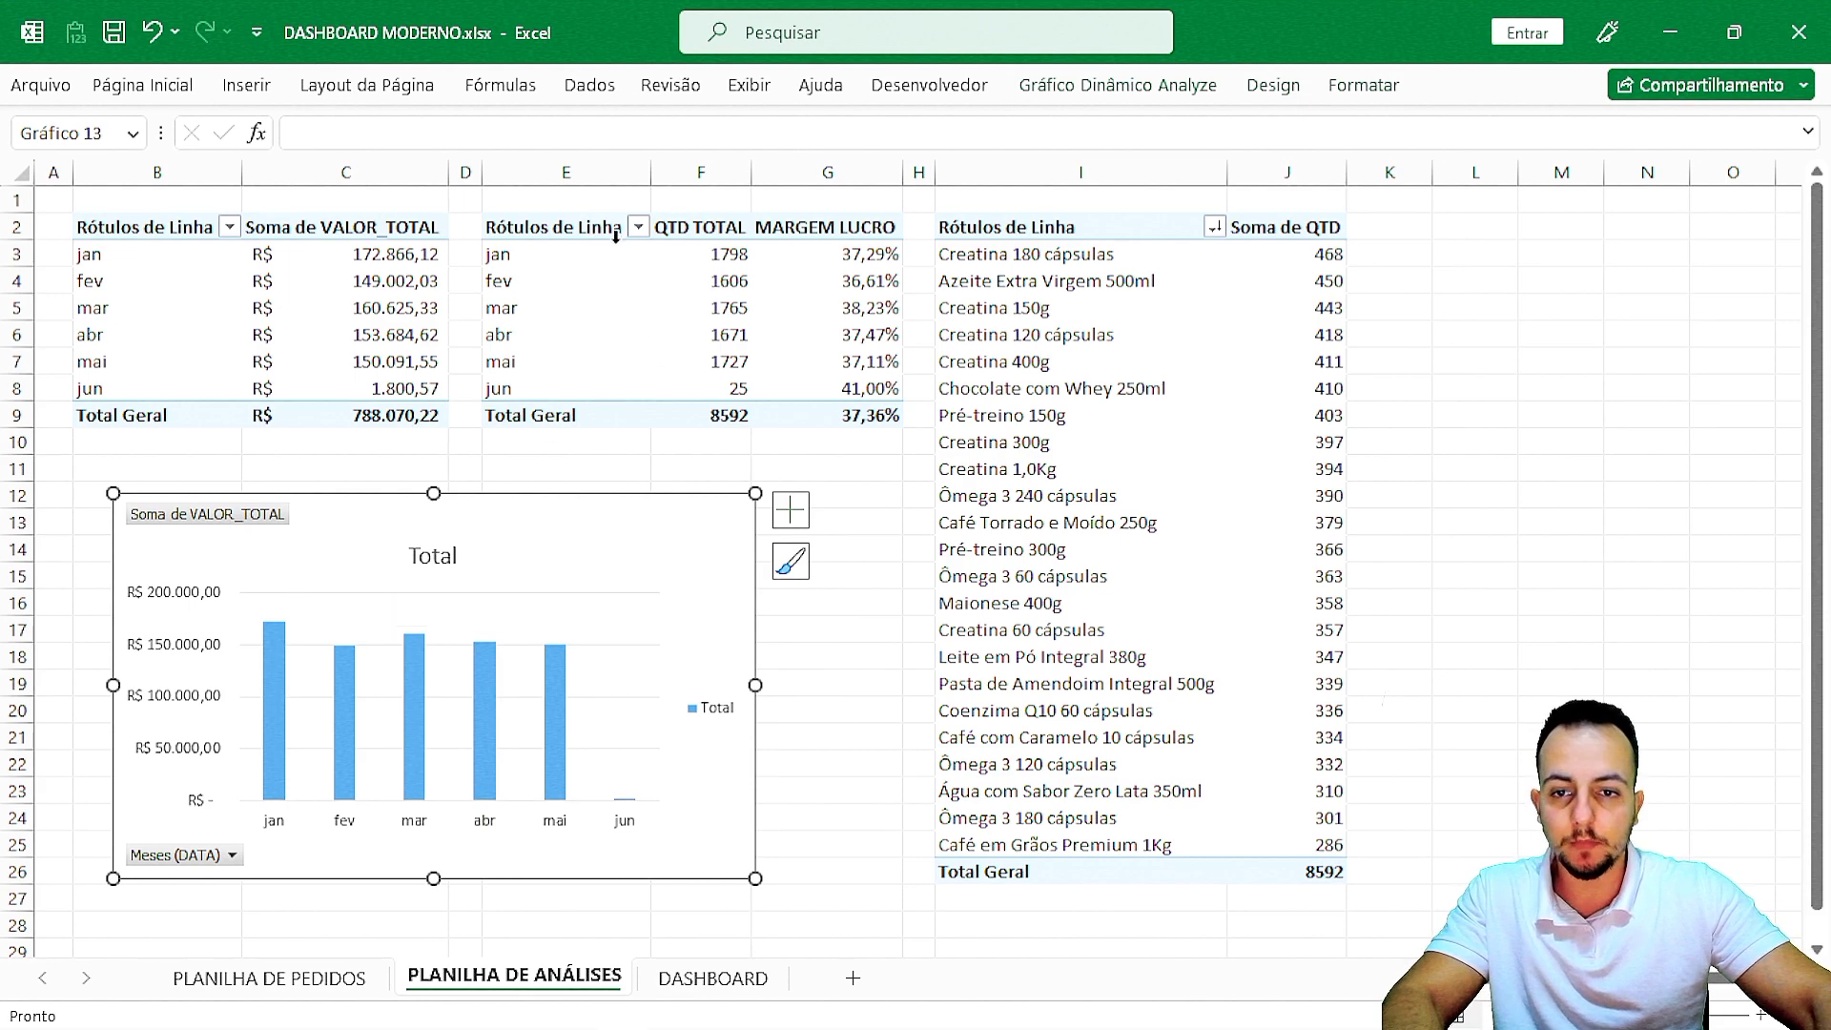
Examine the monthly QTD TOTAL and MARGEM LUCRO columns of the second pivot table as the data for a chart.
{"action": "left_click", "coordinate": [569, 253]}
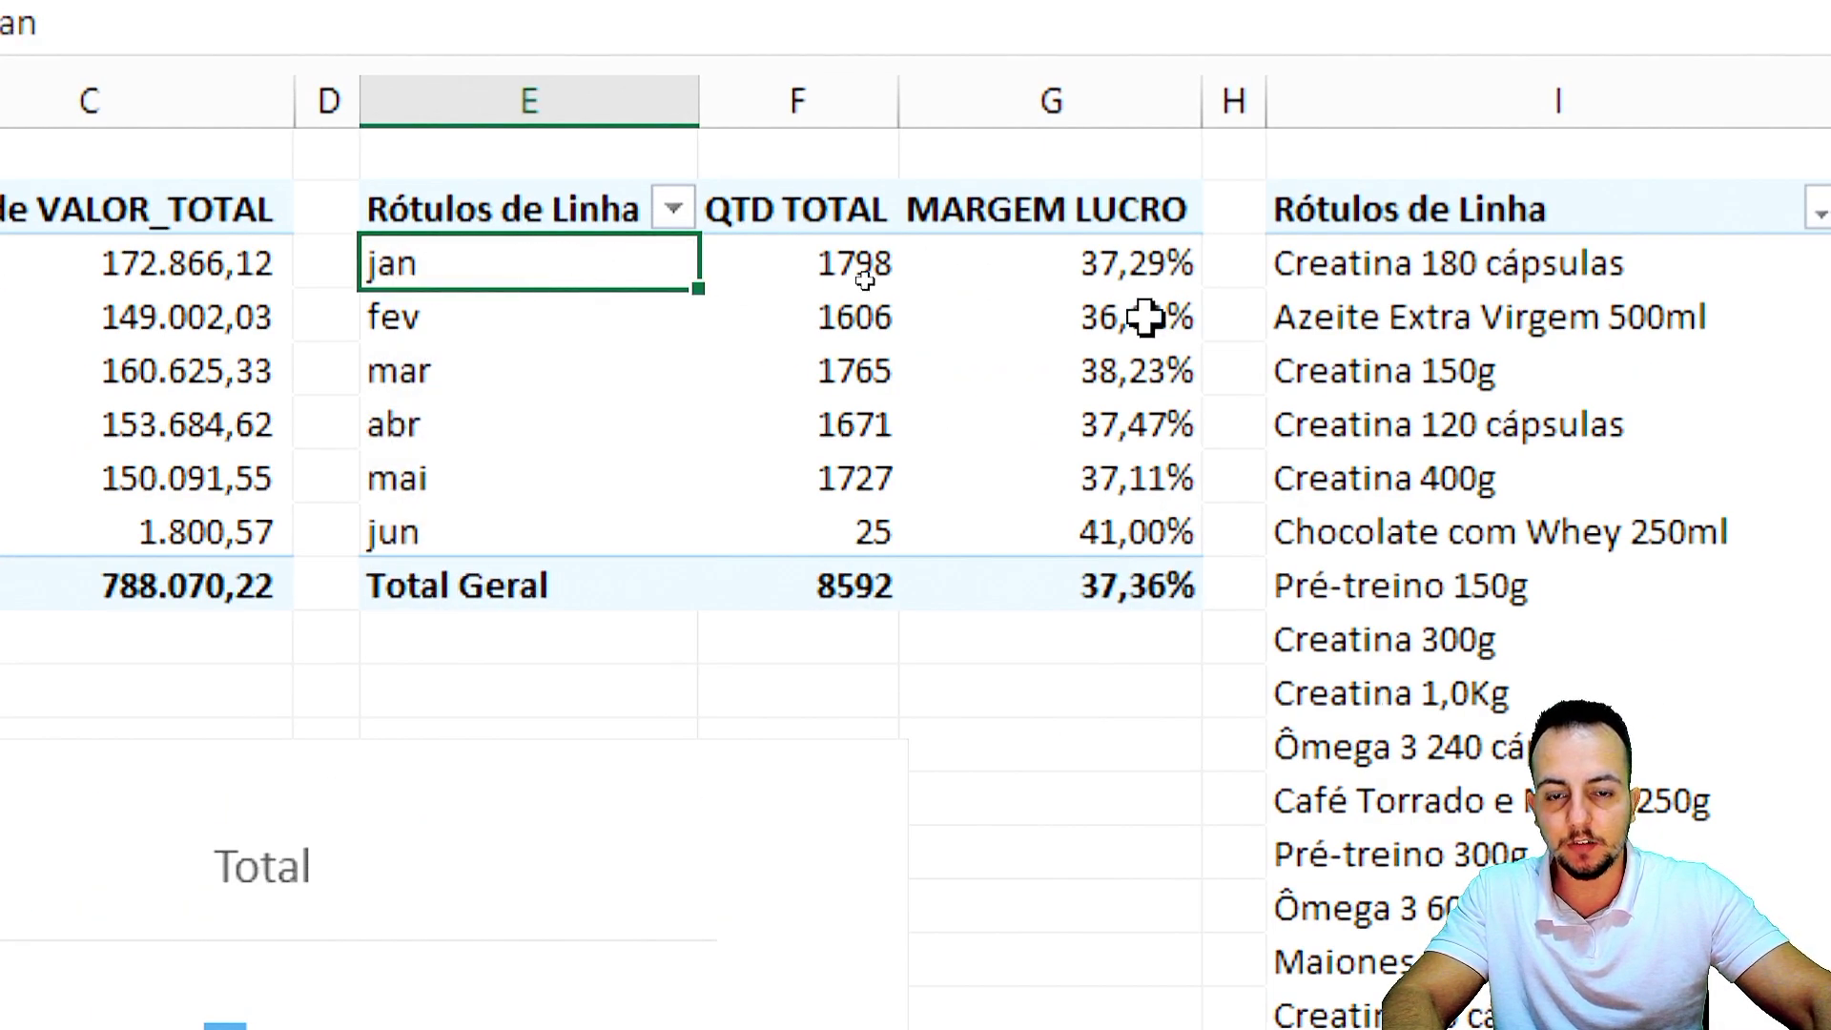
{"action": "left_click_drag", "start_coordinate": [830, 252], "coordinate": [812, 534]}
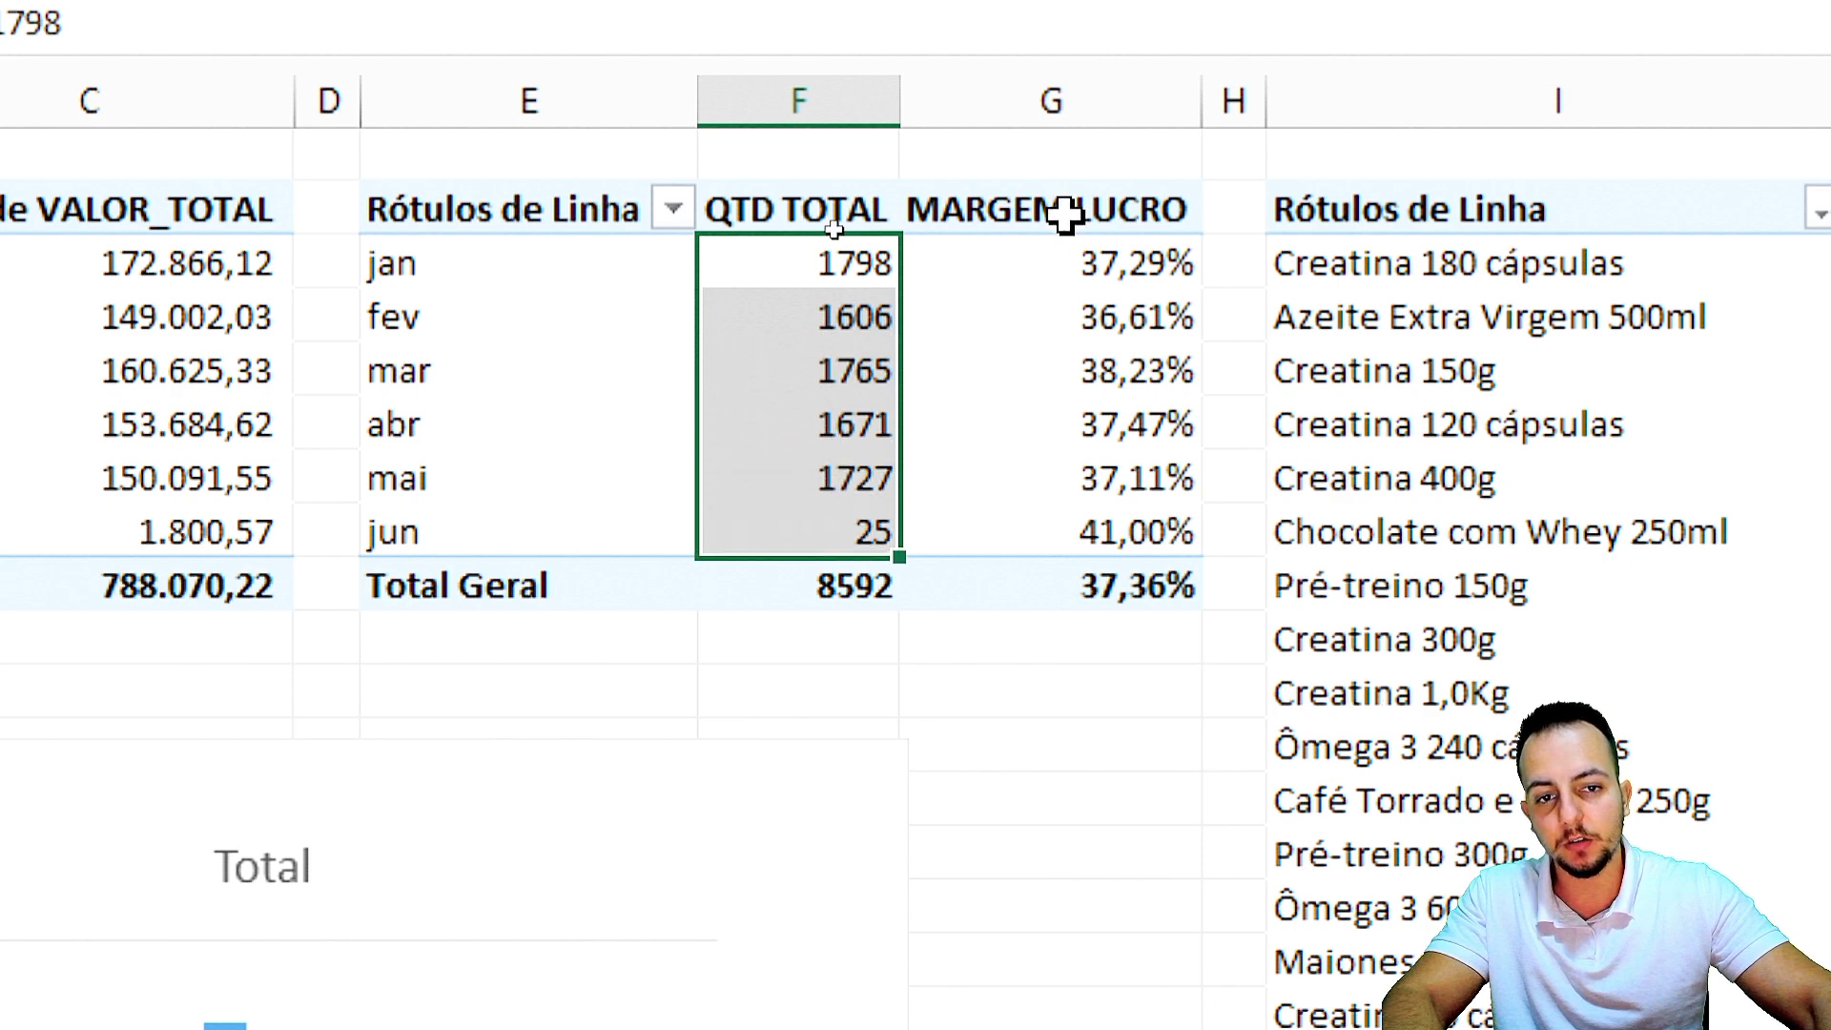
{"action": "left_click", "coordinate": [1030, 183]}
{"action": "left_click", "coordinate": [820, 190]}
{"action": "left_click", "coordinate": [965, 177]}
{"action": "left_click", "coordinate": [864, 176]}
{"action": "left_click", "coordinate": [961, 181]}
{"action": "left_click", "coordinate": [835, 182]}
{"action": "left_click", "coordinate": [548, 279]}
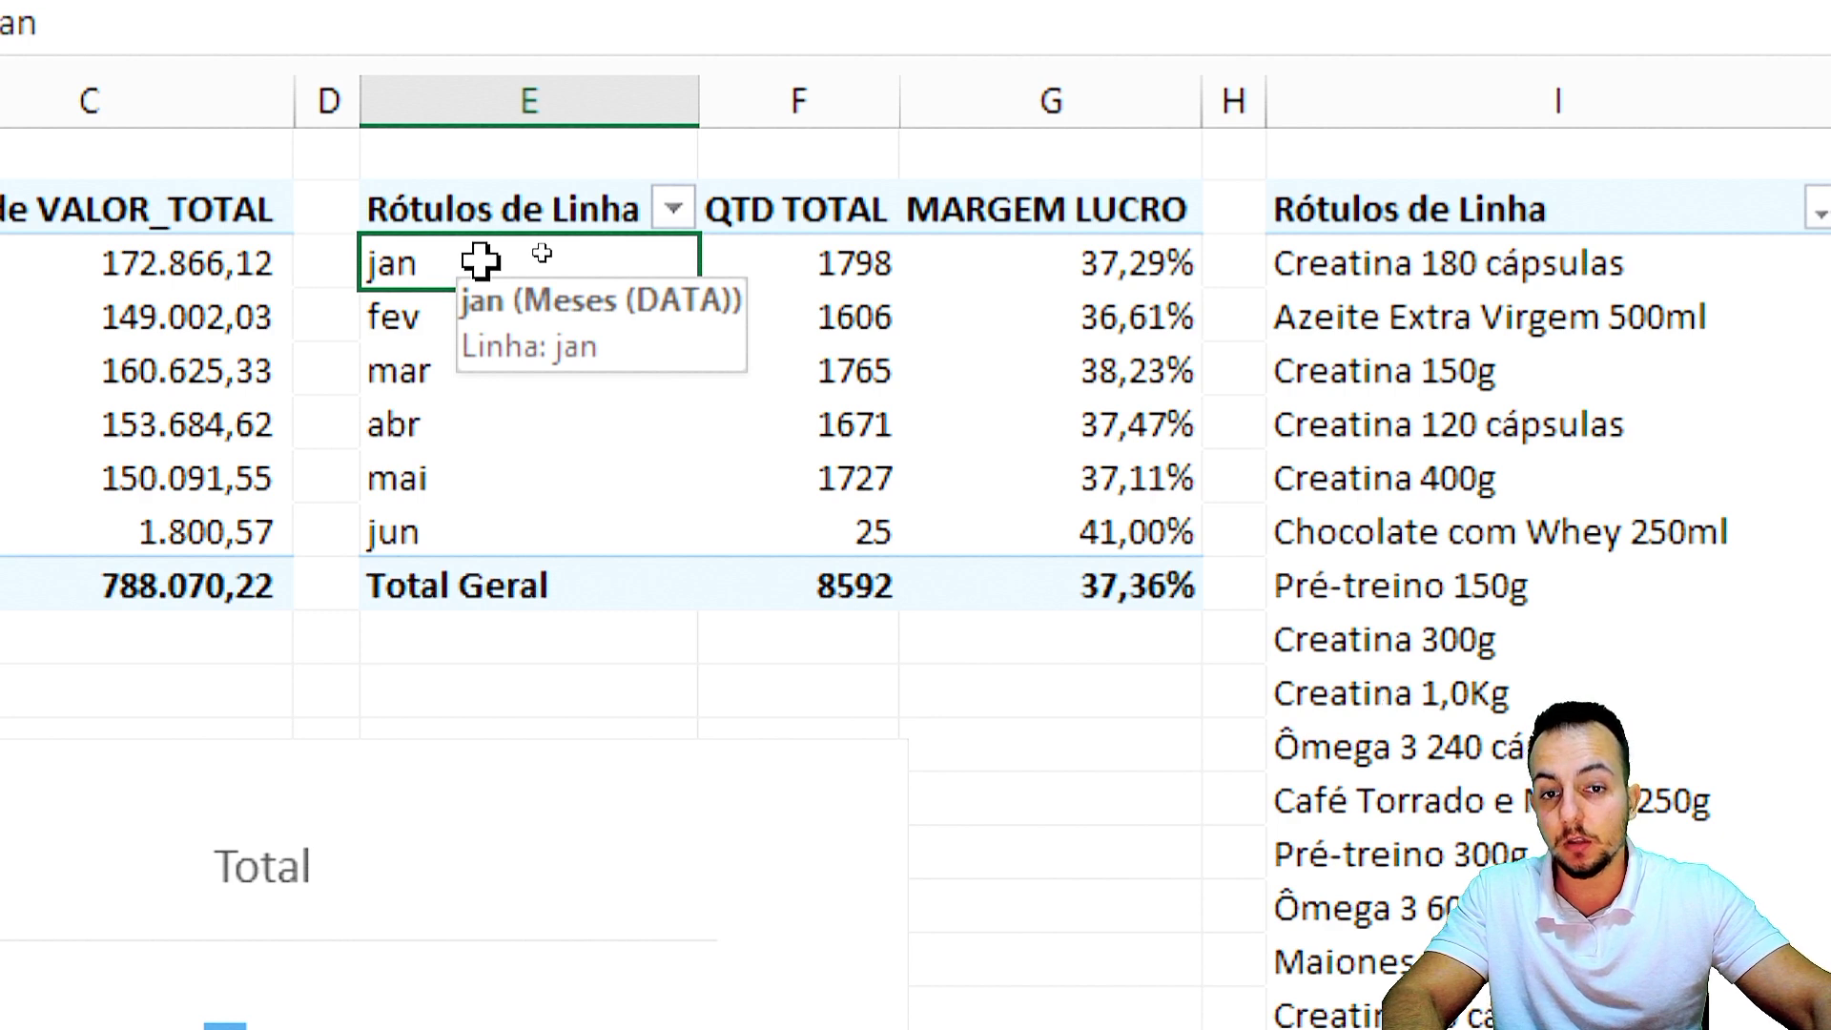
{"action": "key", "text": "ctrl+2"}
{"action": "left_click_drag", "start_coordinate": [584, 474], "coordinate": [583, 911]}
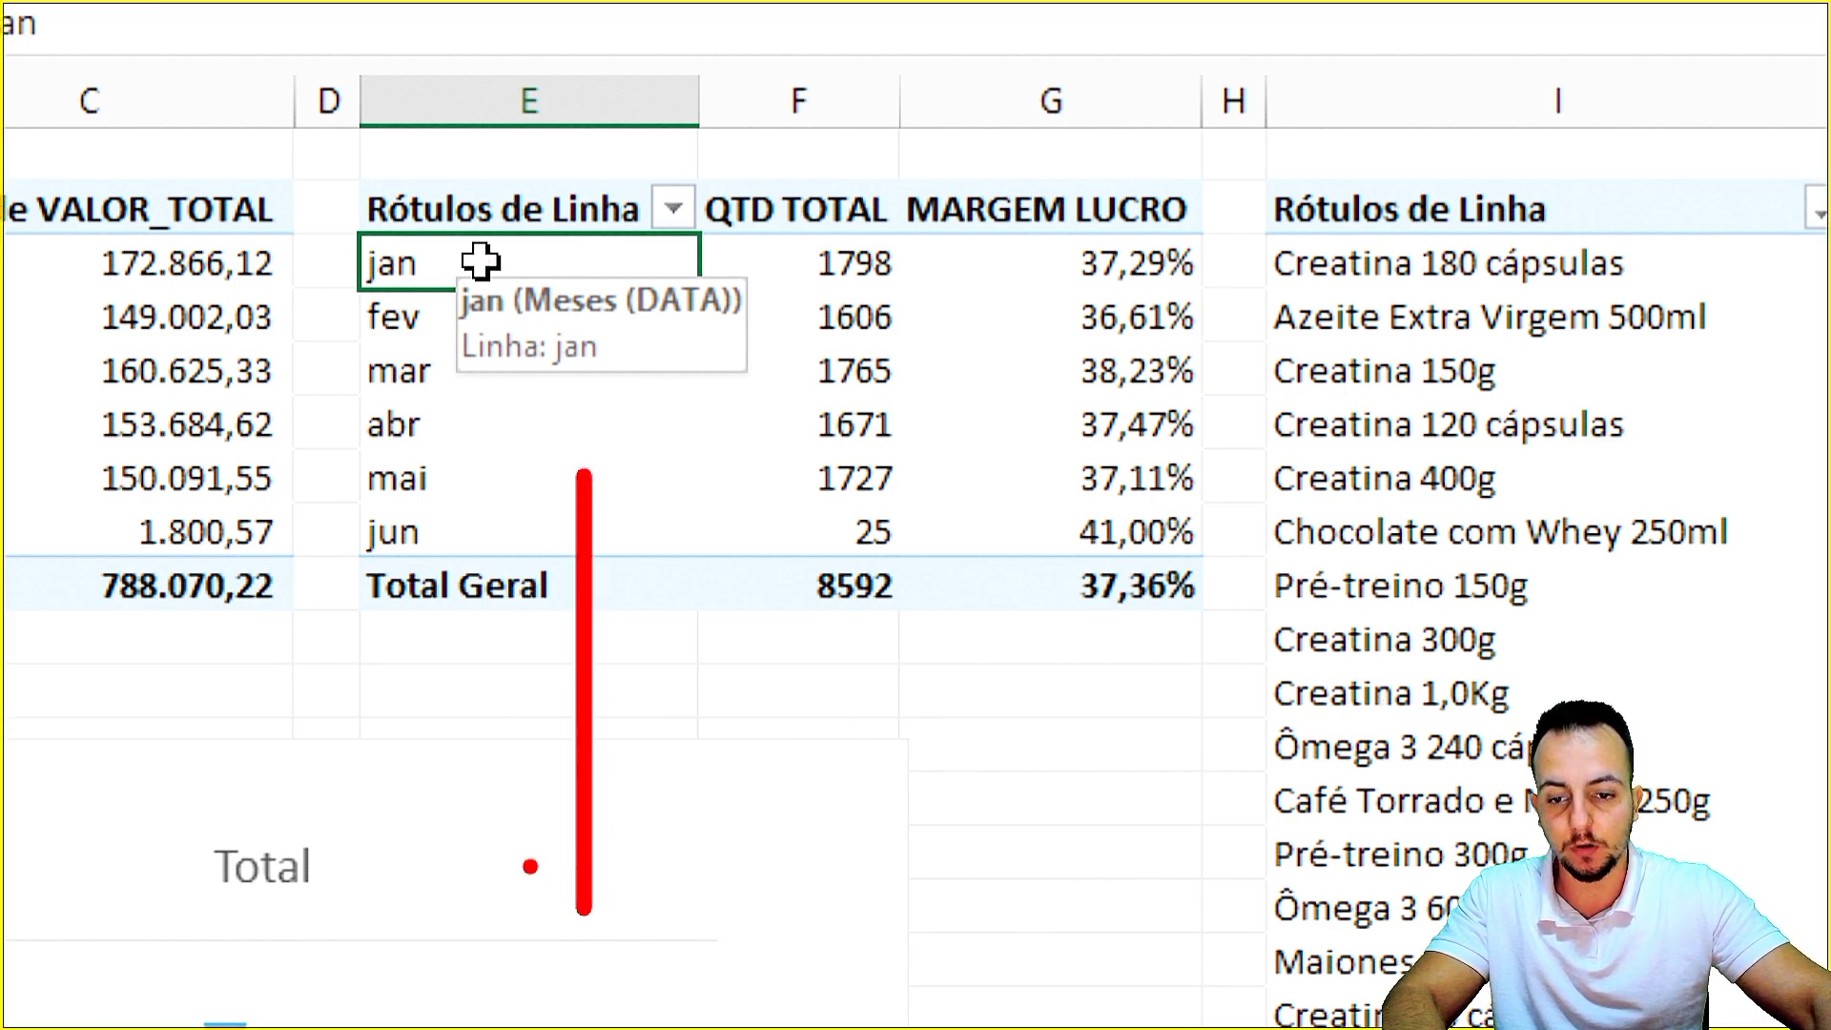
{"action": "left_click_drag", "start_coordinate": [497, 861], "coordinate": [1111, 861]}
{"action": "left_click_drag", "start_coordinate": [672, 681], "coordinate": [741, 861]}
{"action": "left_click_drag", "start_coordinate": [834, 614], "coordinate": [910, 853]}
{"action": "left_click_drag", "start_coordinate": [994, 504], "coordinate": [1059, 861]}
{"action": "mouse_move", "coordinate": [589, 768]}
{"action": "left_mouse_down"}
{"action": "mouse_move", "coordinate": [670, 769]}
{"action": "mouse_move", "coordinate": [813, 706]}
{"action": "mouse_move", "coordinate": [986, 693]}
{"action": "mouse_move", "coordinate": [1181, 606]}
{"action": "left_mouse_up"}
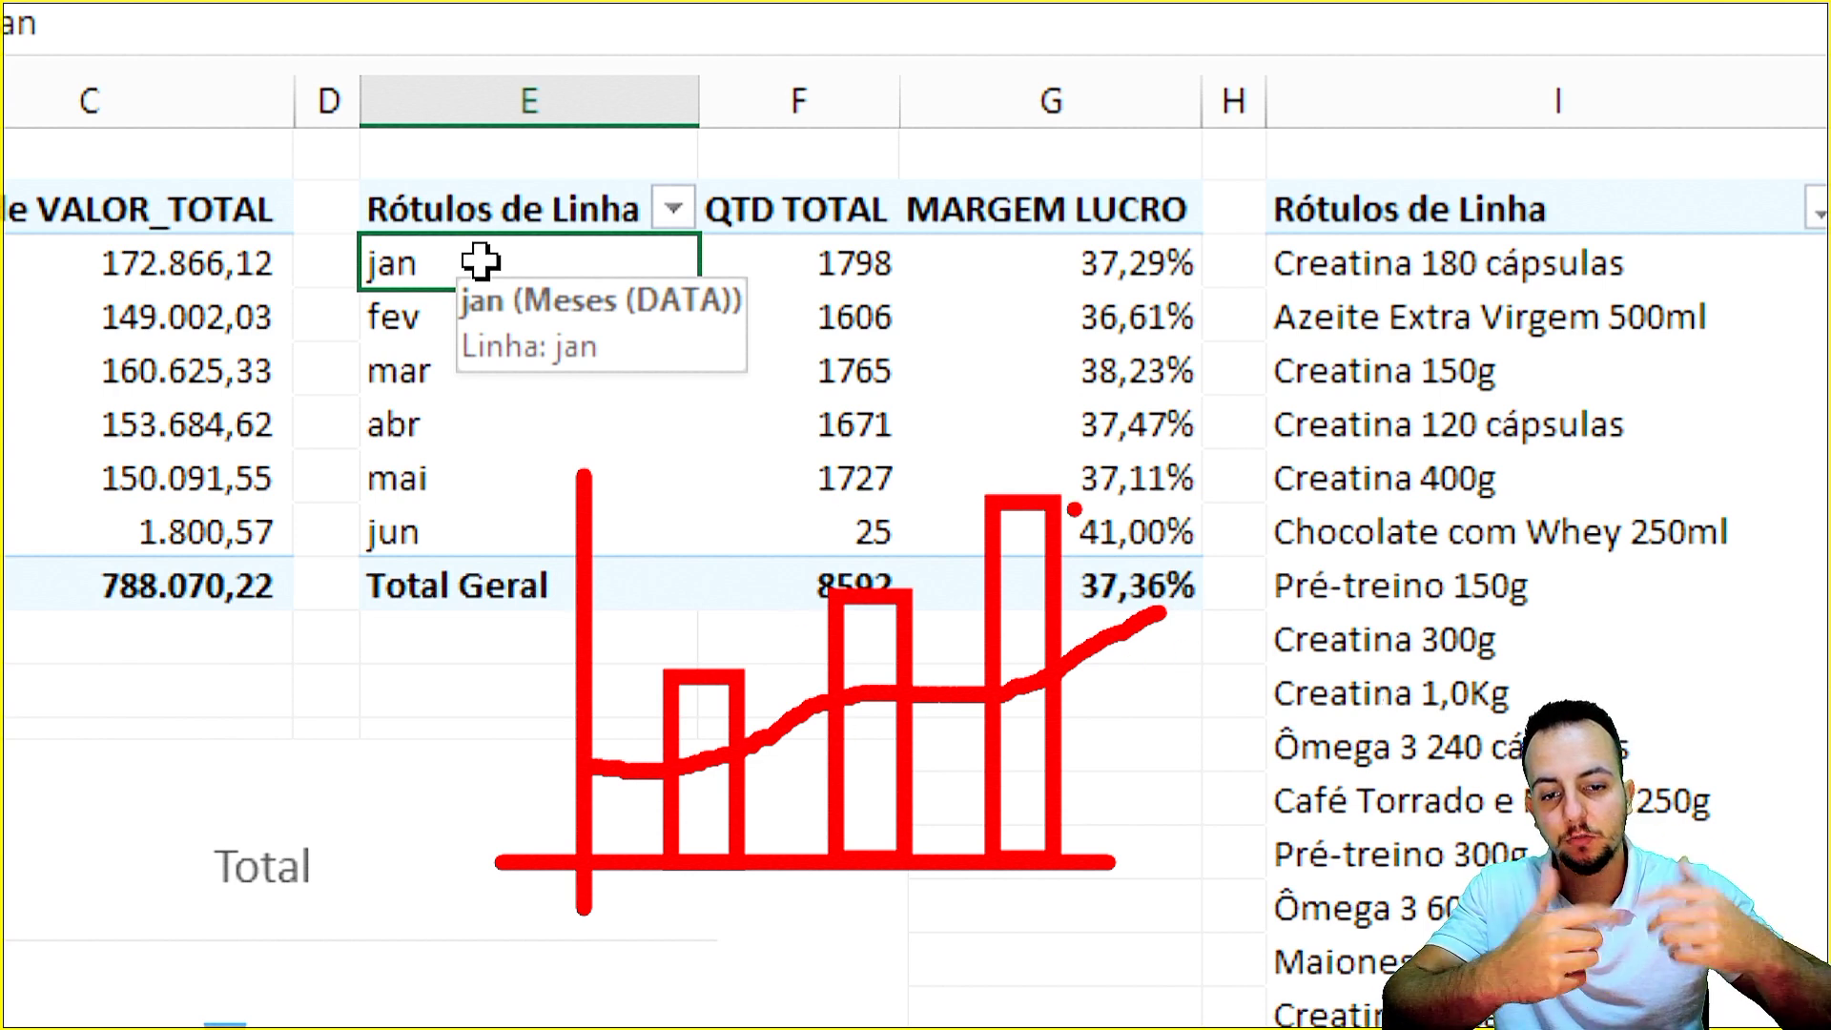
Insert a 2D line chart of the monthly QTD TOTAL and MARGEM LUCRO pivot table and place it below the pivot tables.
{"action": "key", "text": "Escape"}
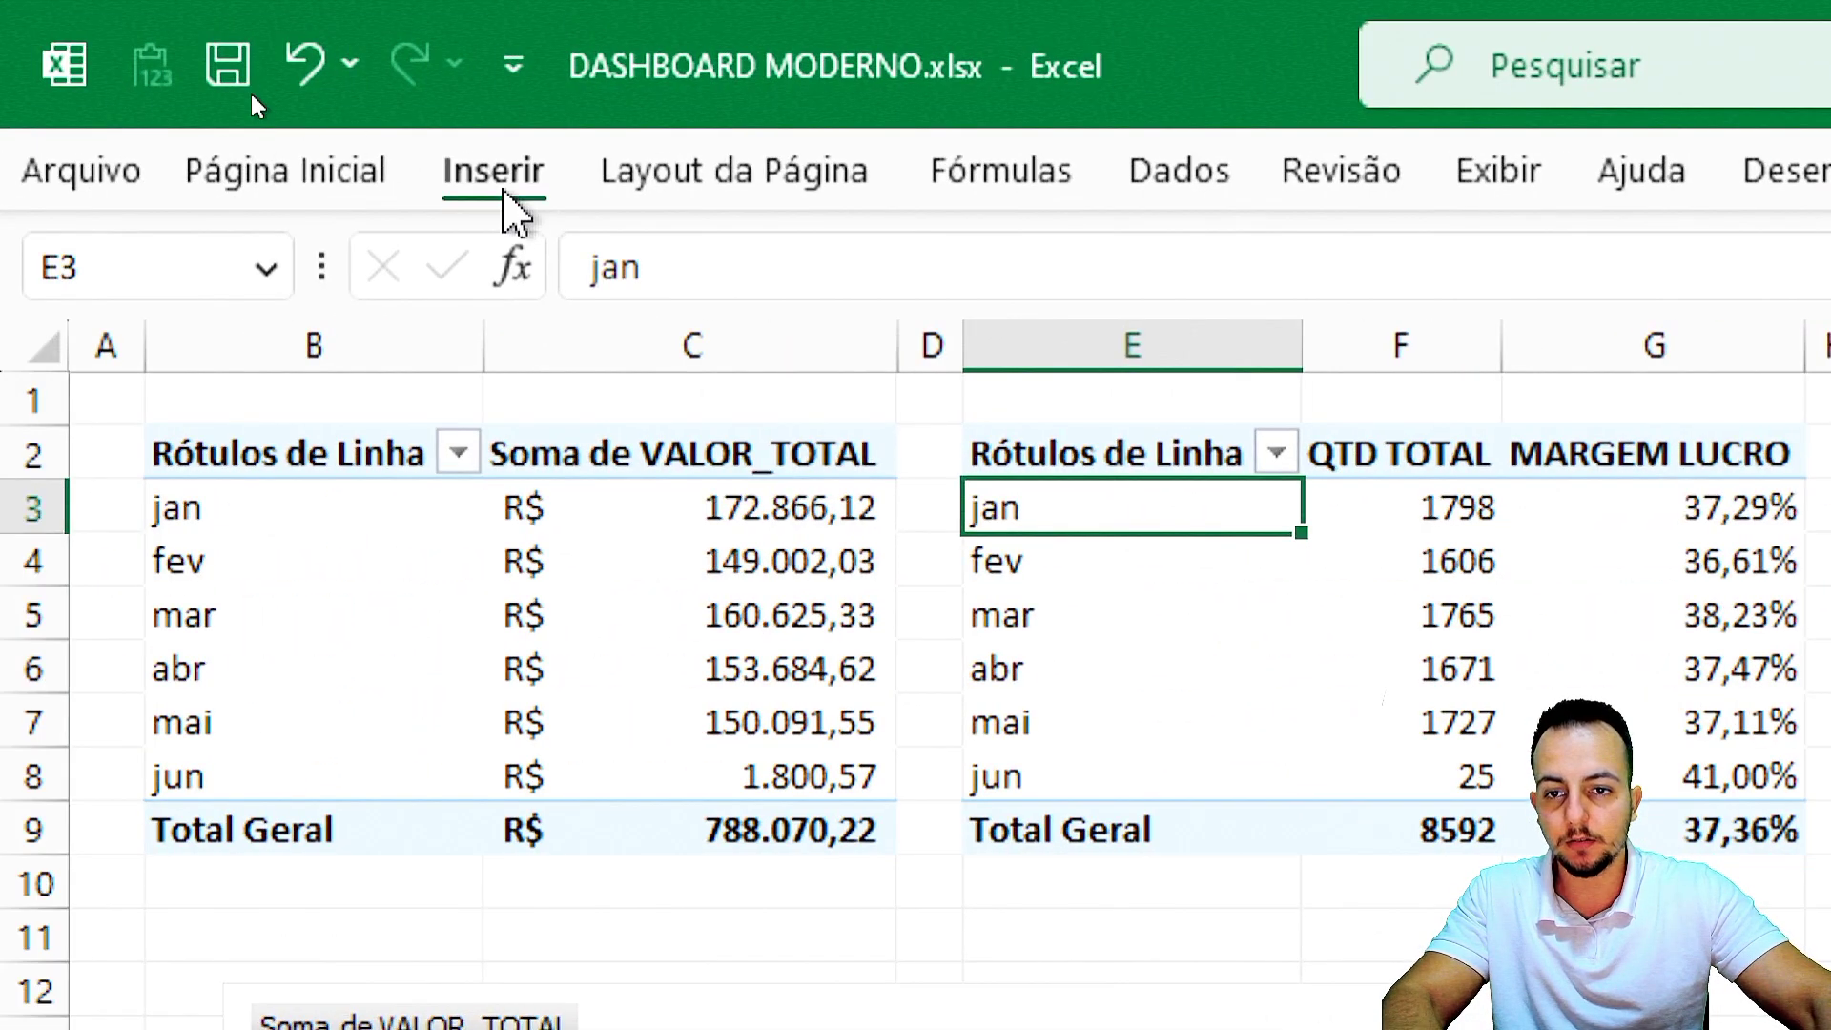
{"action": "left_click", "coordinate": [494, 171]}
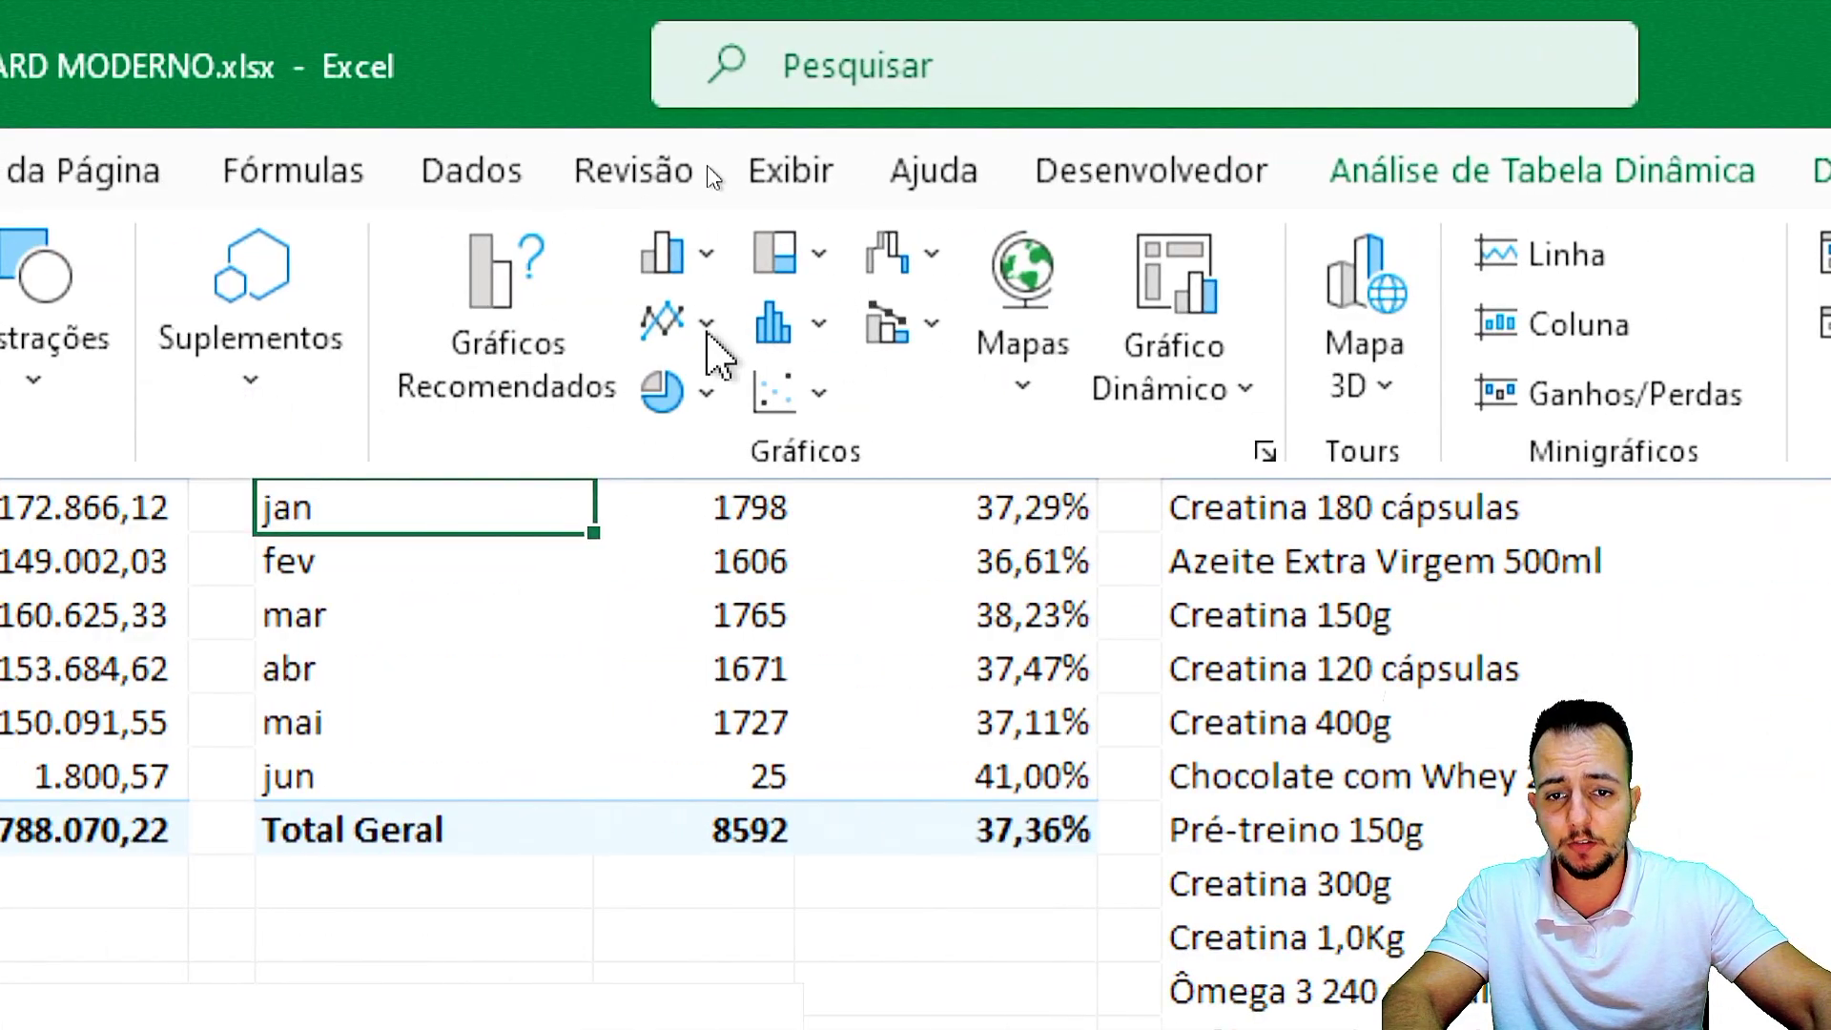
{"action": "left_click", "coordinate": [666, 324]}
{"action": "left_click", "coordinate": [678, 519]}
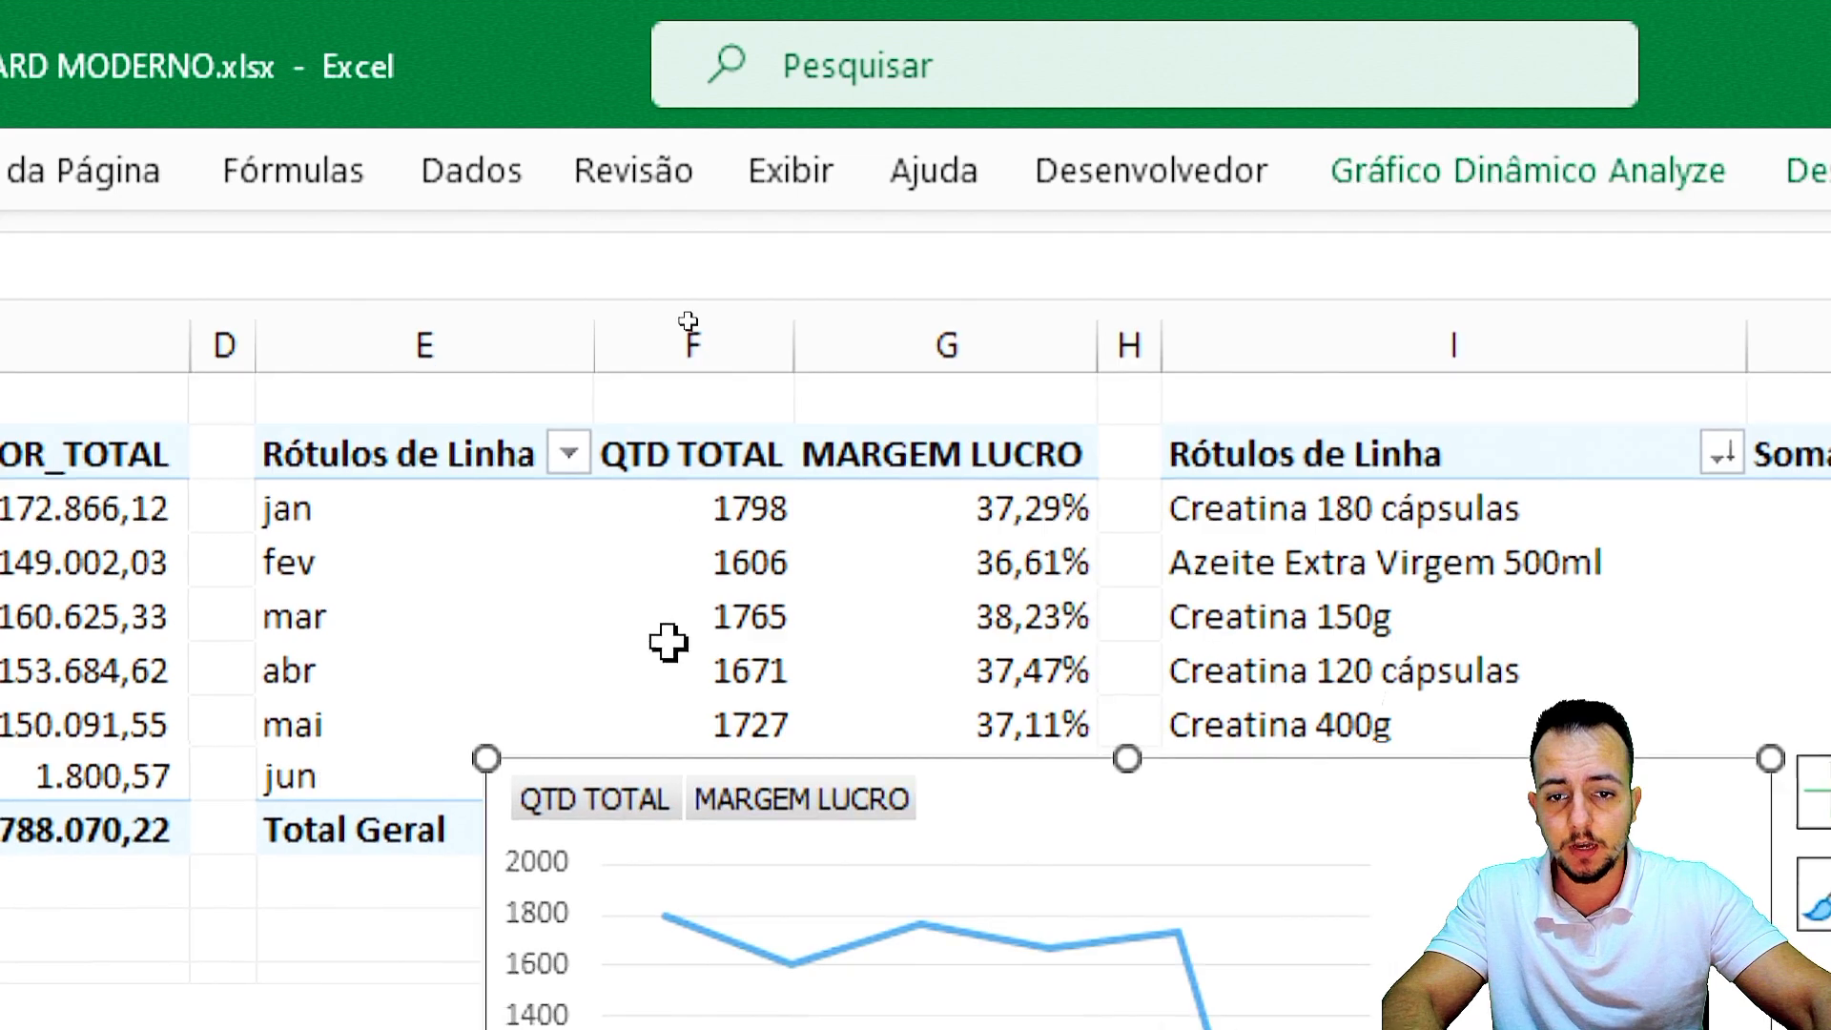
{"action": "left_click_drag", "start_coordinate": [892, 376], "coordinate": [621, 454]}
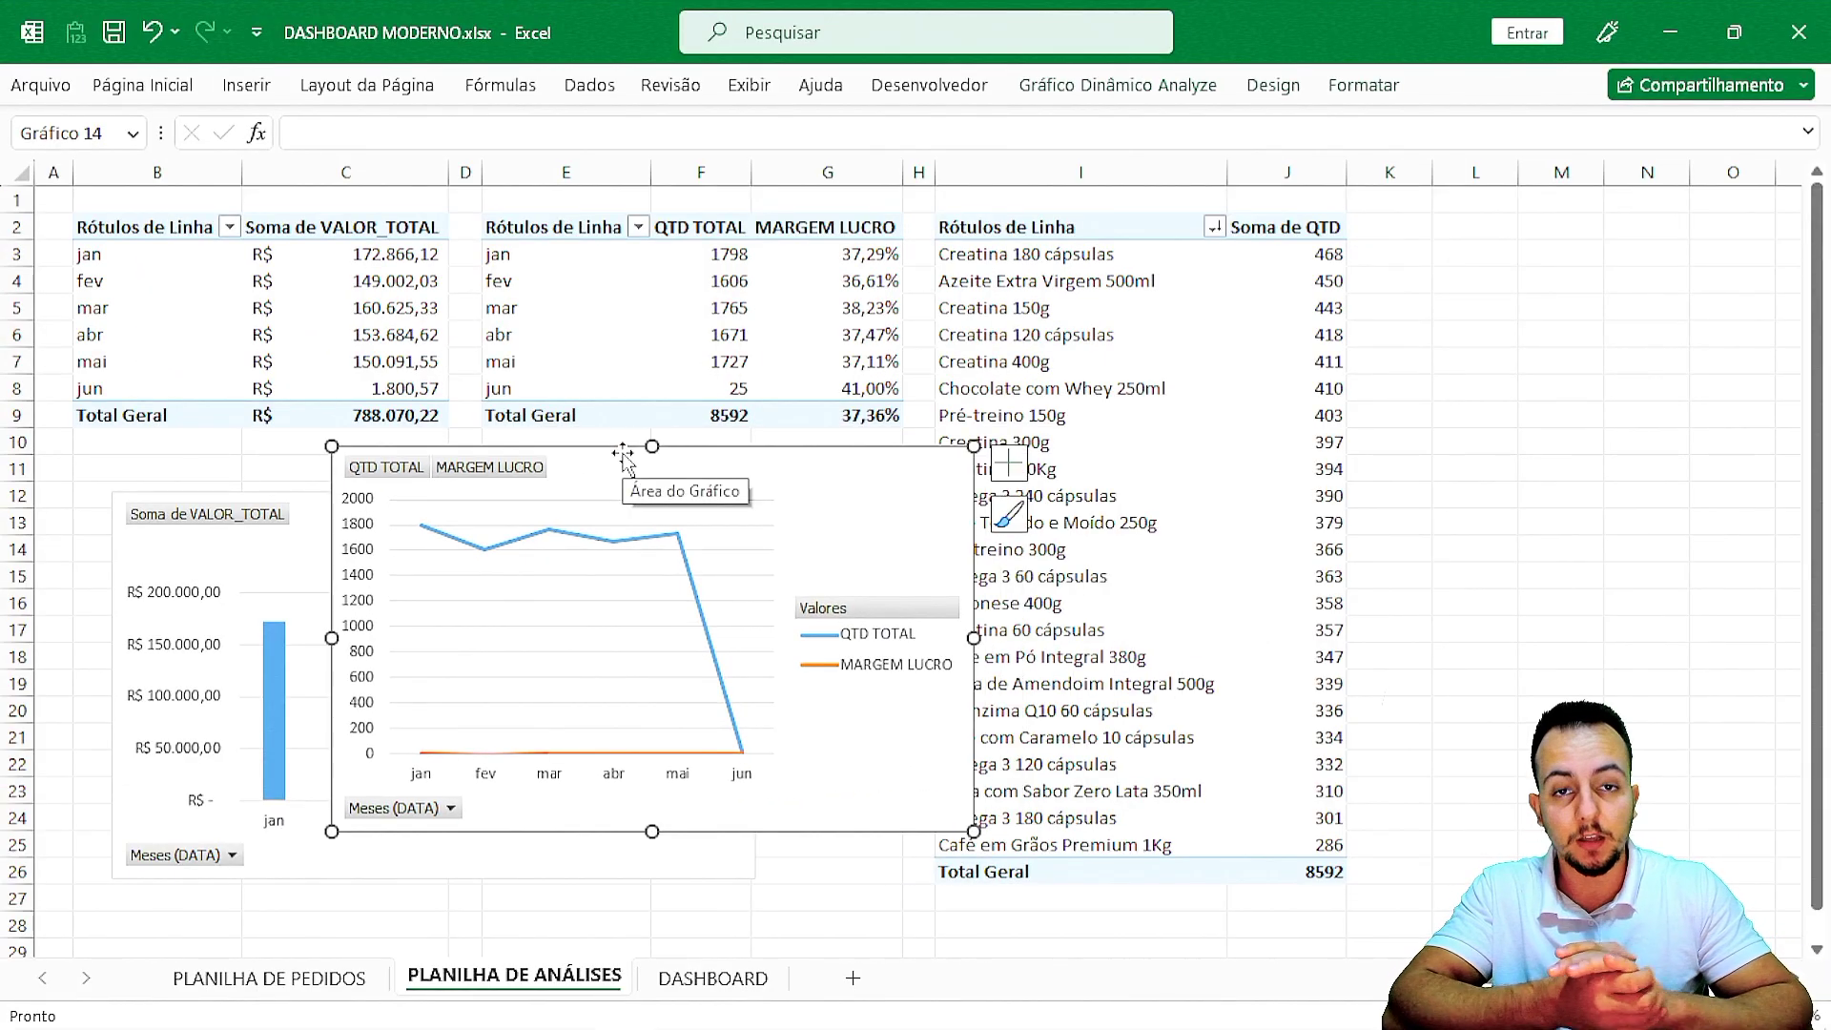
{"action": "left_click_drag", "start_coordinate": [597, 460], "coordinate": [468, 456]}
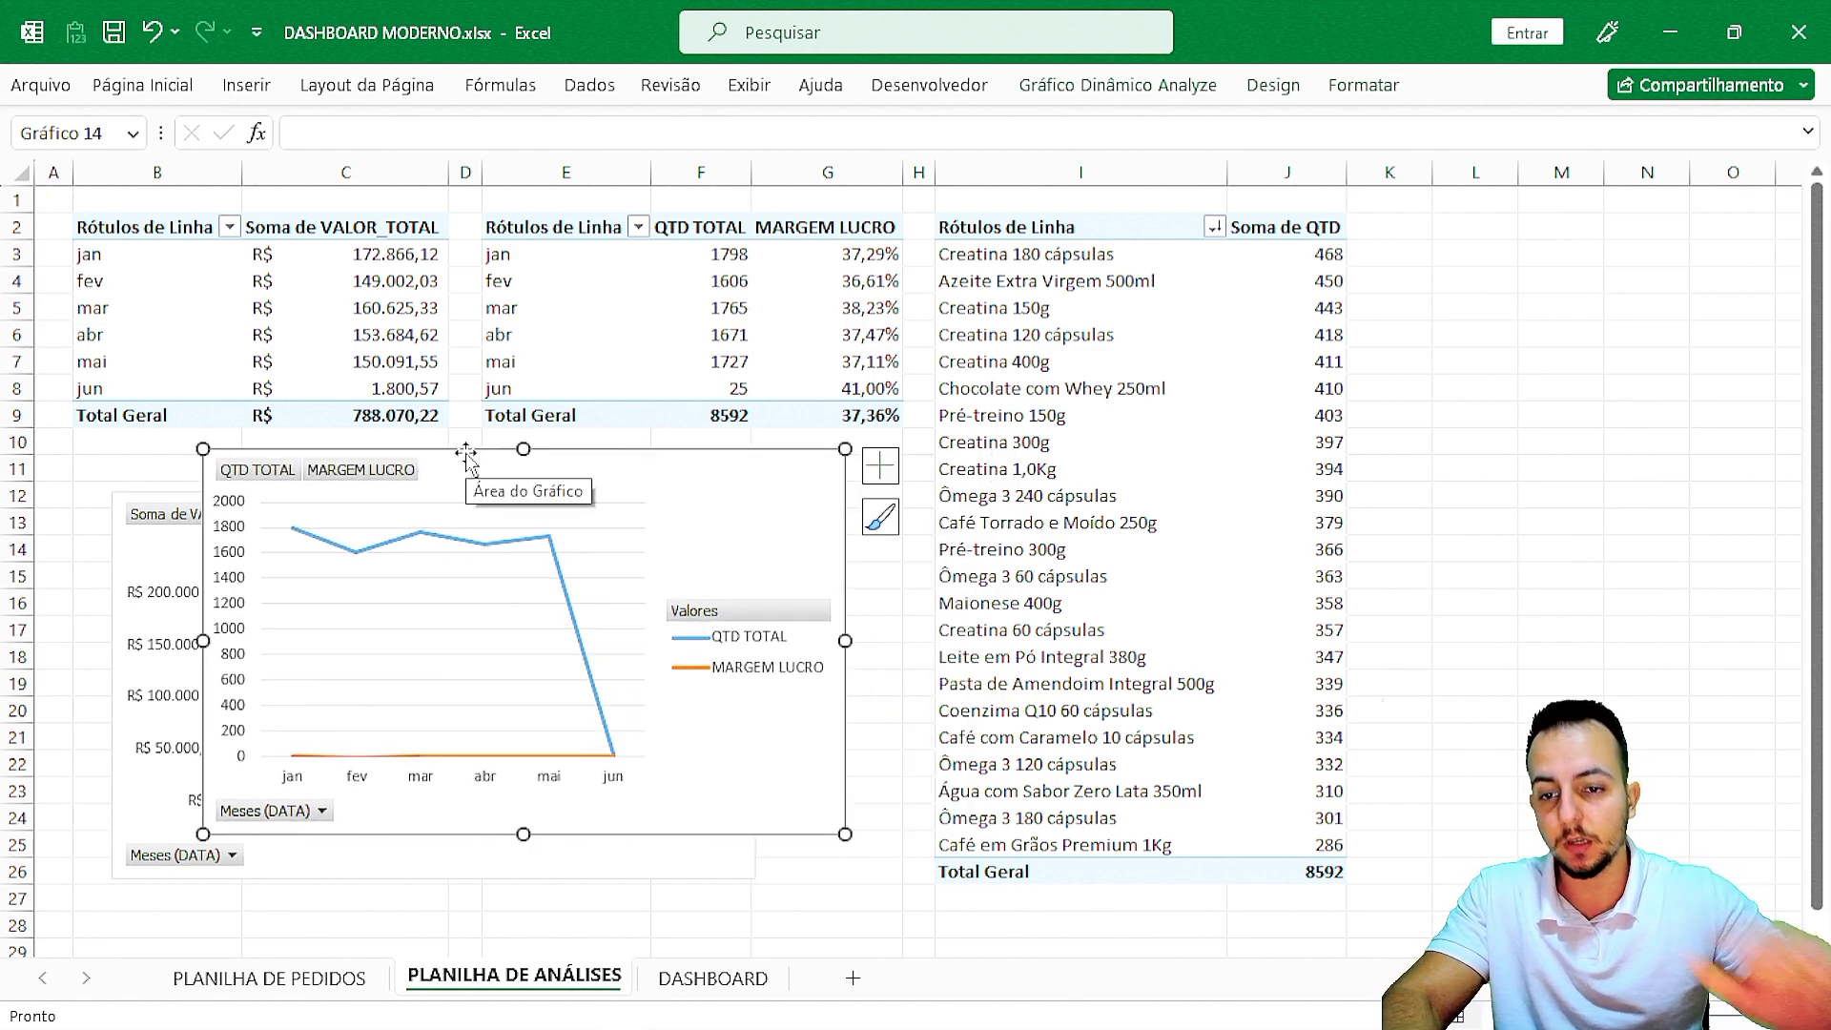
Insert a 2D clustered bar chart of the Soma de QTD per product pivot table and place it beside the line chart.
{"action": "left_click", "coordinate": [515, 254]}
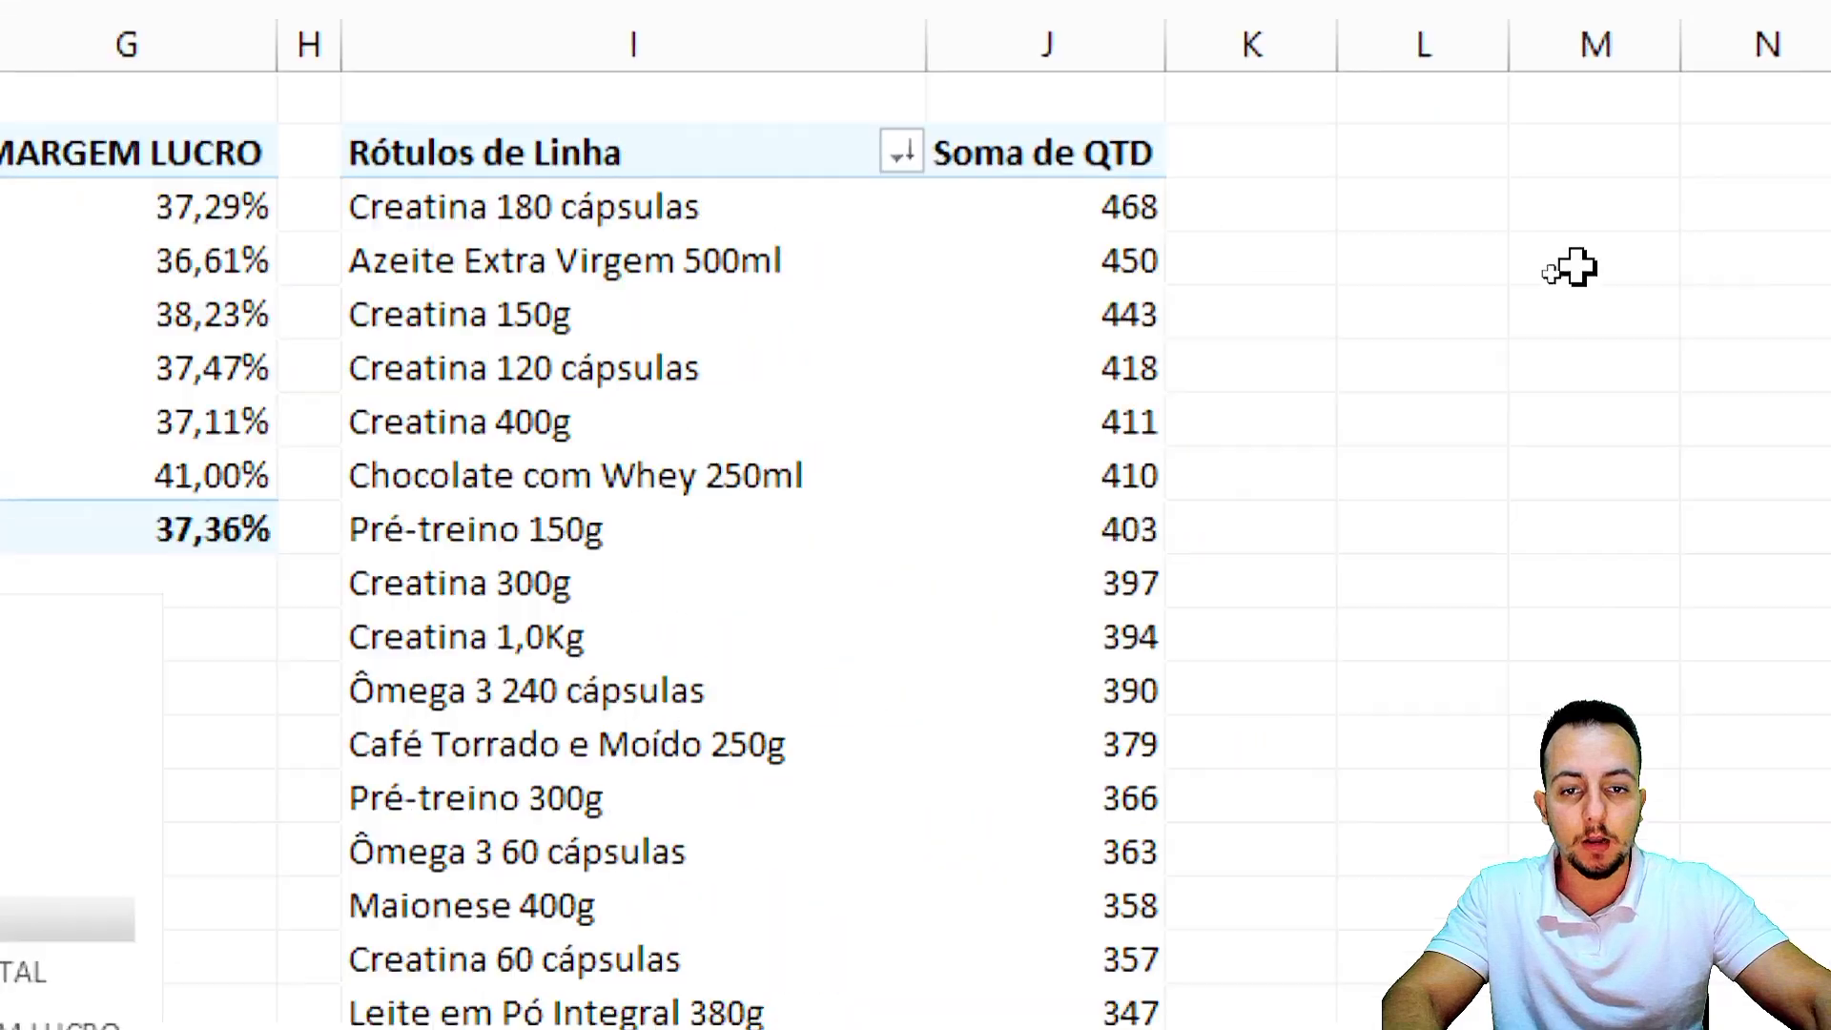
{"action": "left_click", "coordinate": [584, 227]}
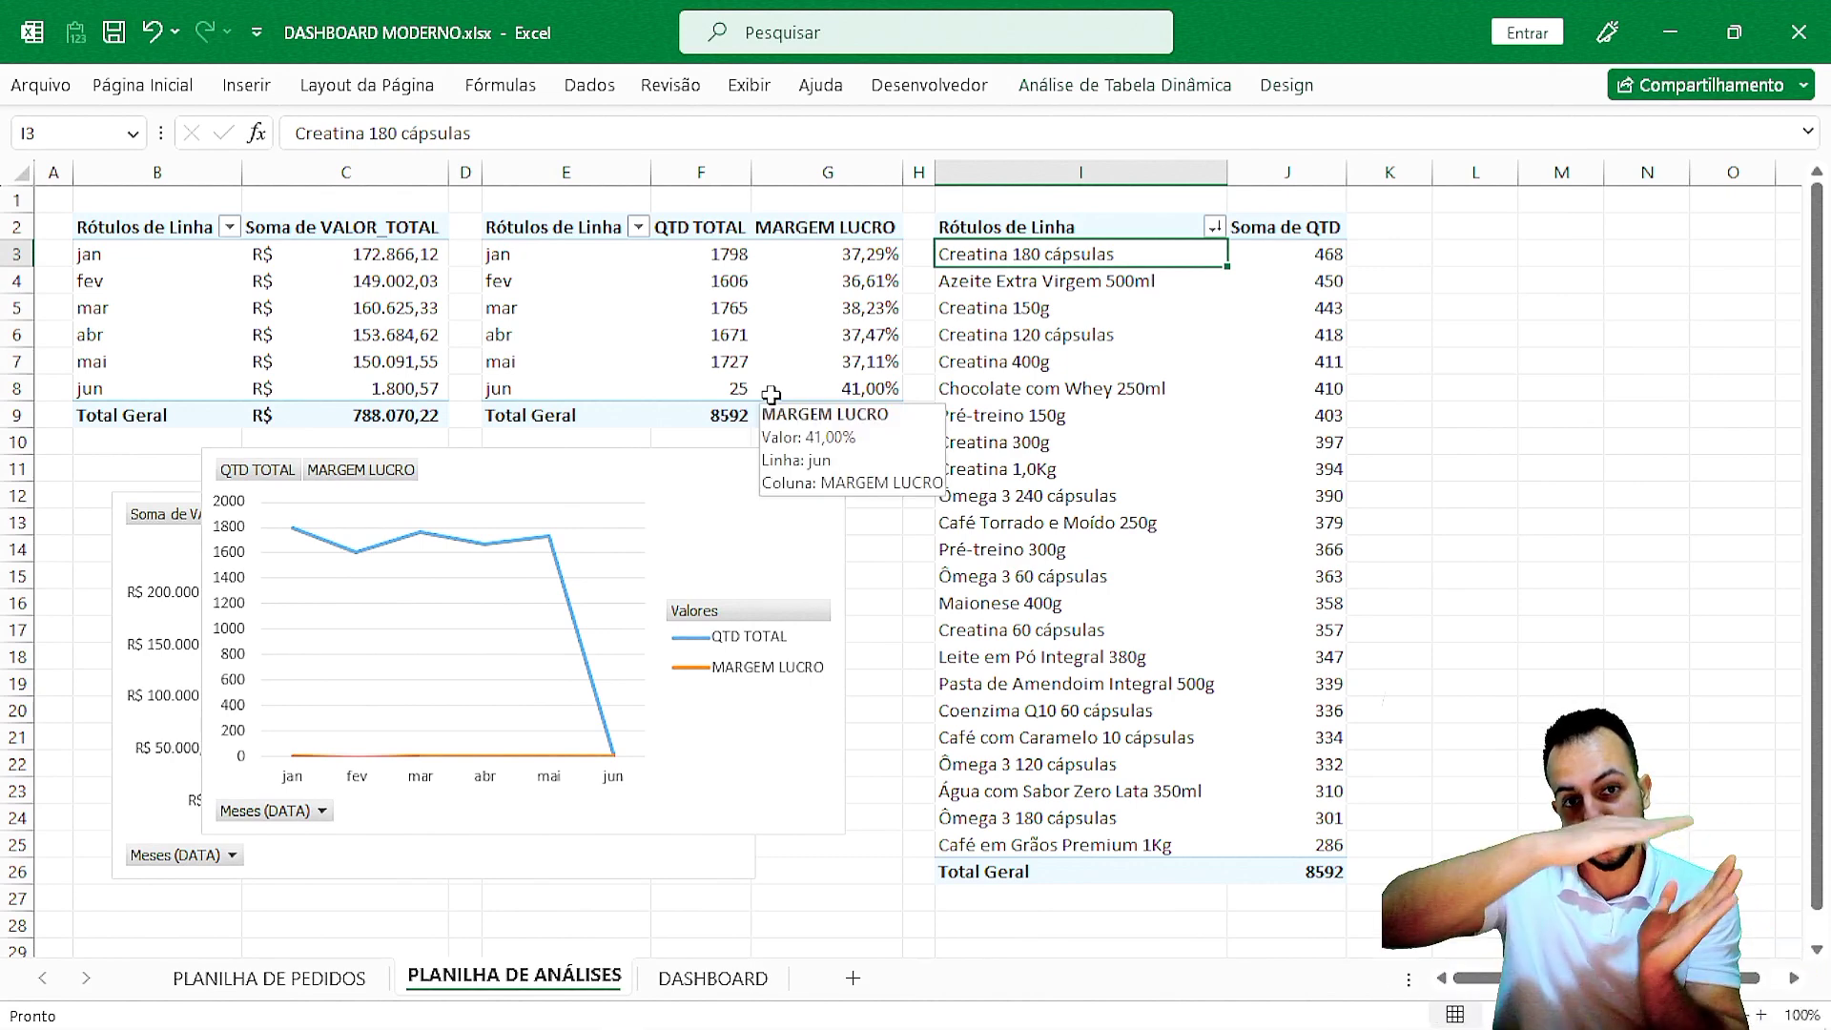
{"action": "left_click", "coordinate": [246, 85]}
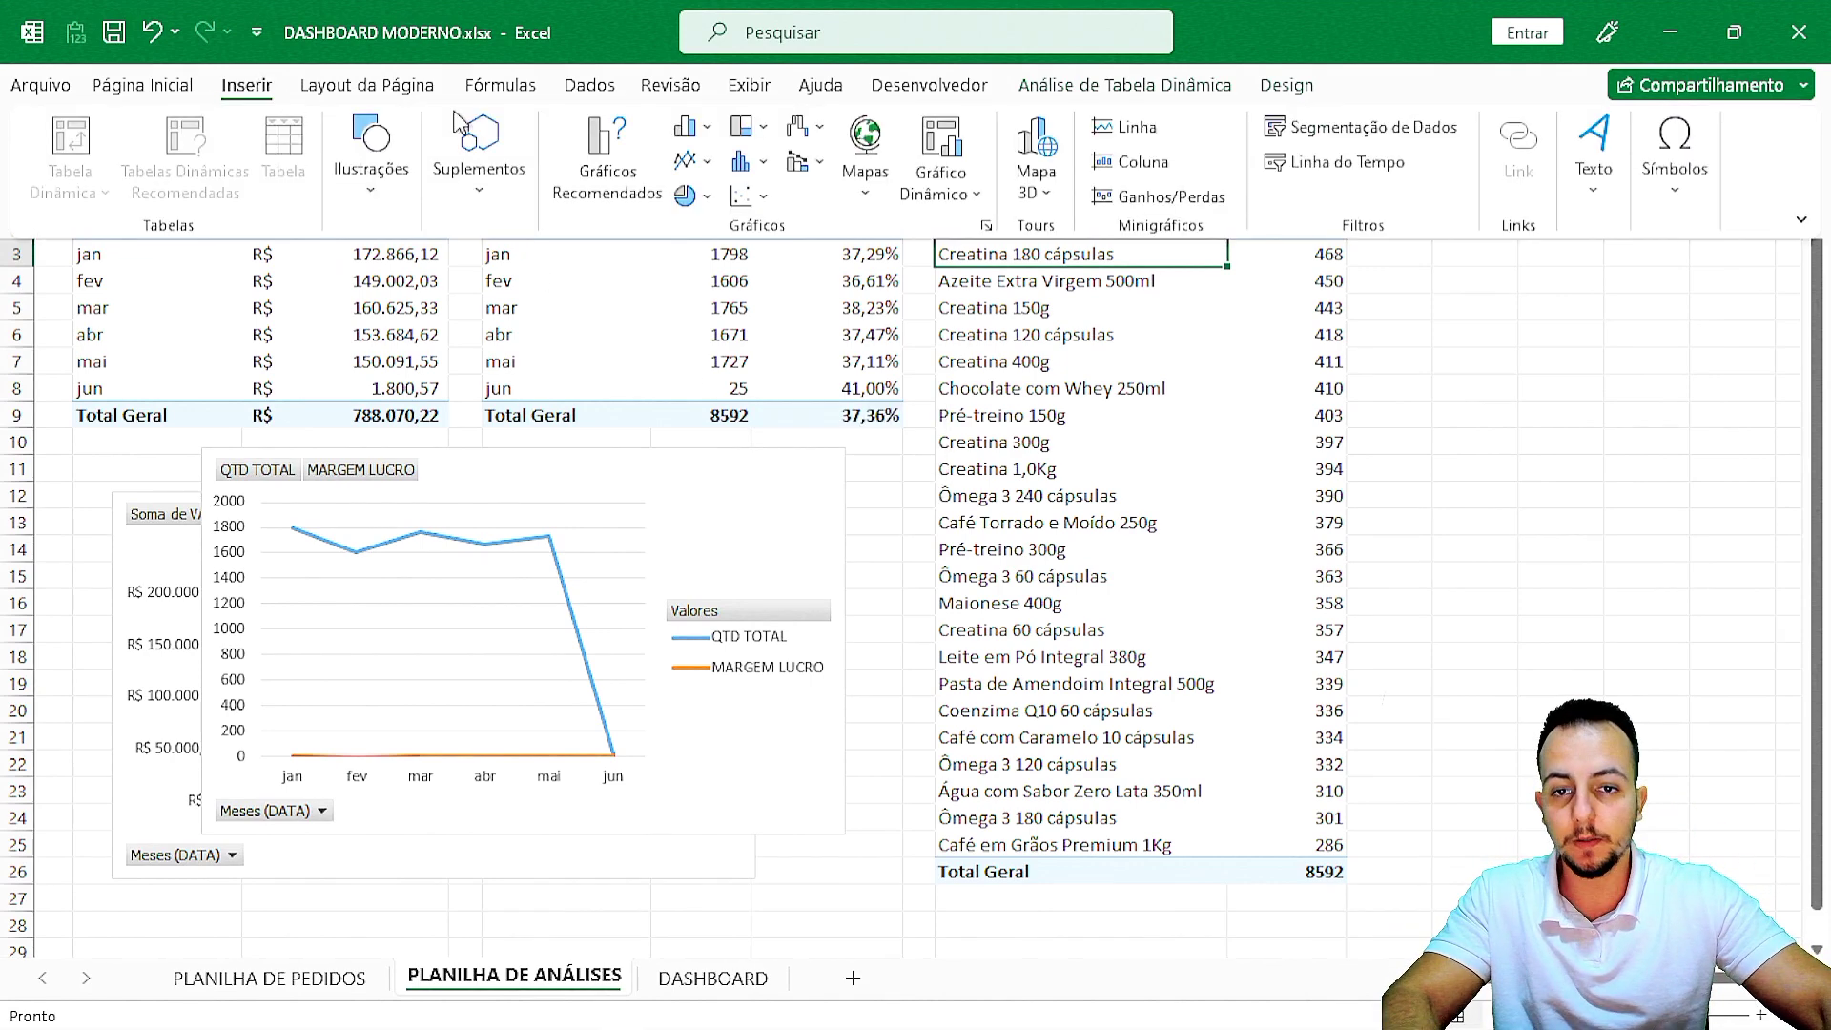
{"action": "left_click", "coordinate": [694, 128]}
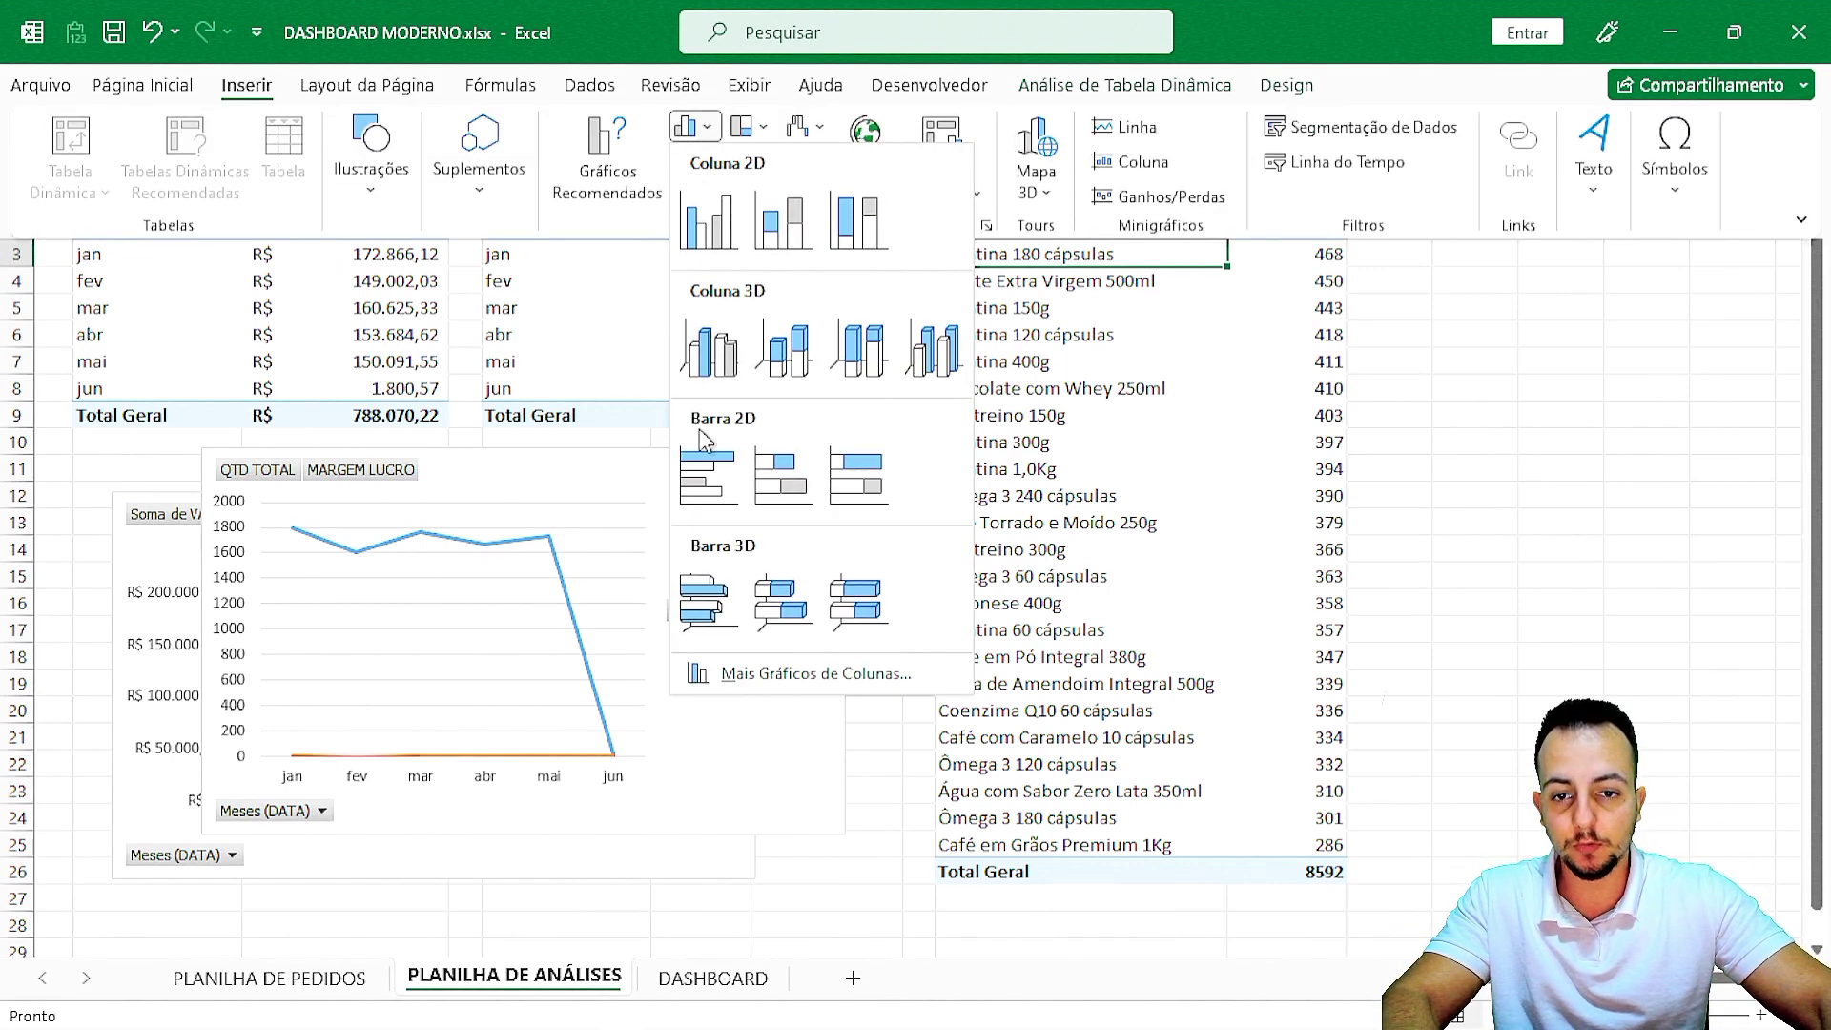
{"action": "left_click", "coordinate": [706, 476]}
{"action": "mouse_move", "coordinate": [852, 387]}
{"action": "left_mouse_down"}
{"action": "mouse_move", "coordinate": [695, 396]}
{"action": "mouse_move", "coordinate": [658, 468]}
{"action": "left_mouse_up"}
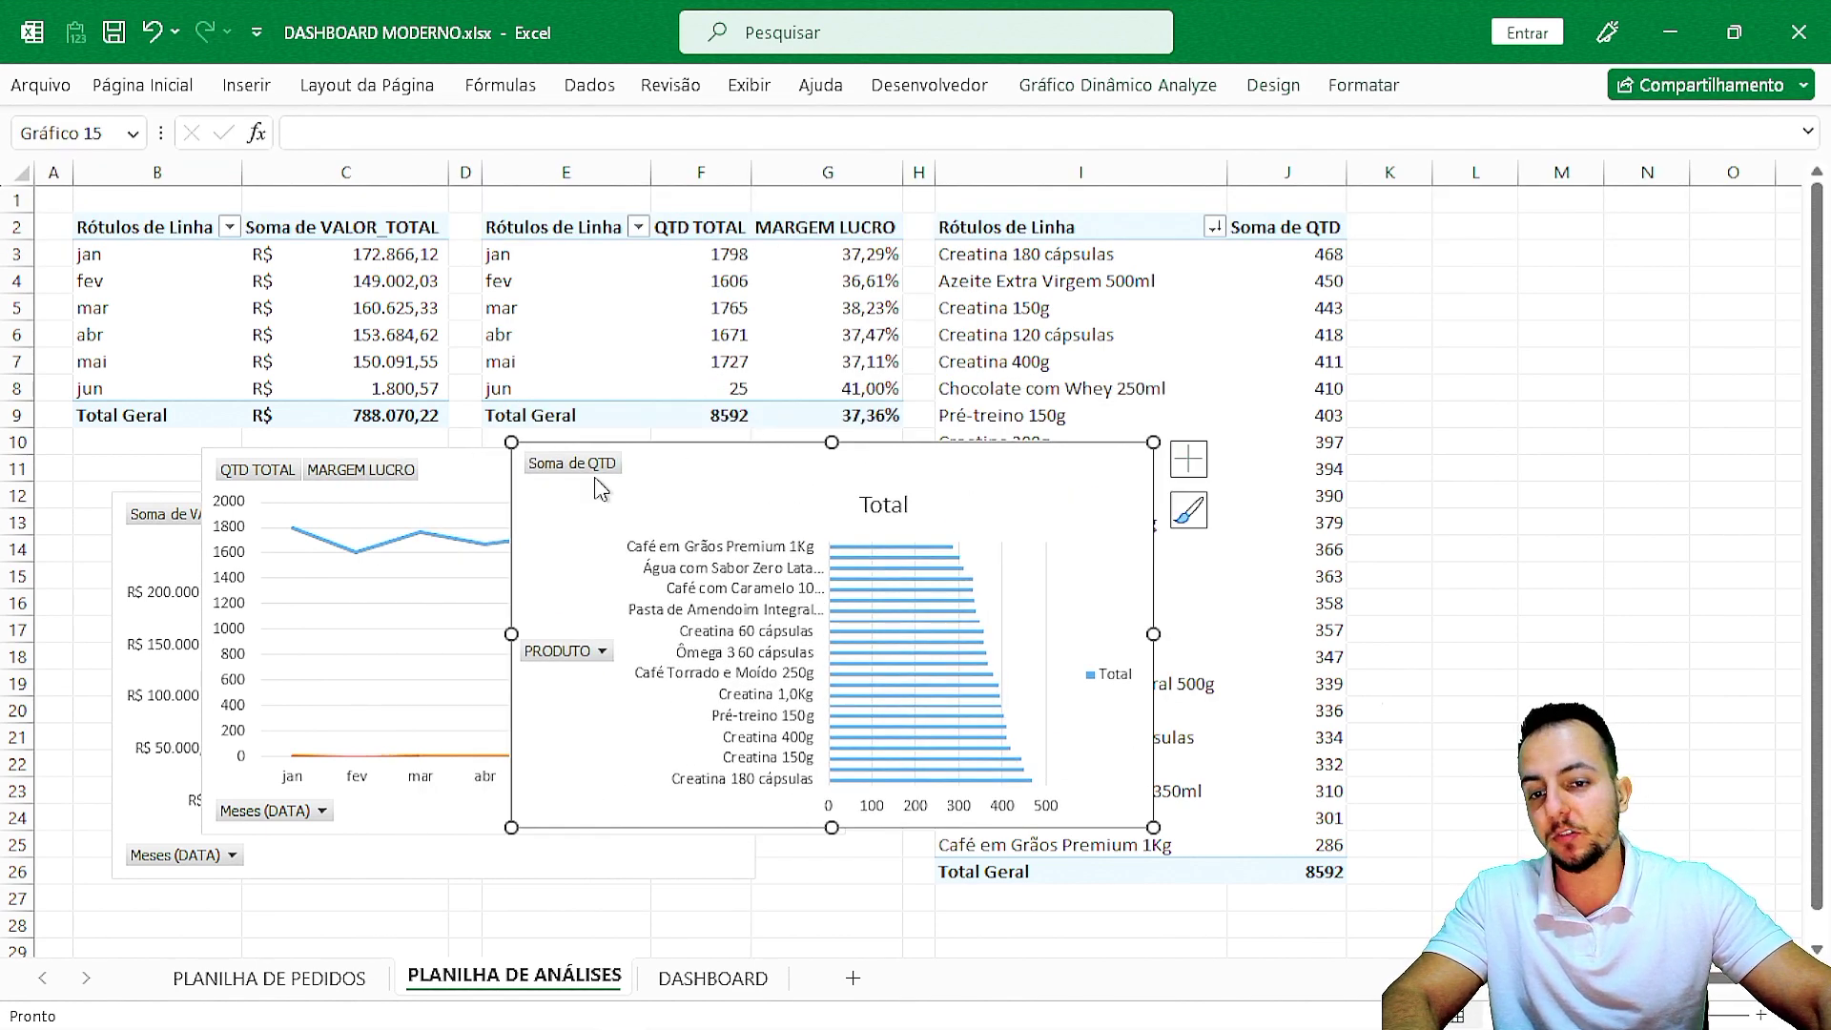
Examine the Soma de QTD and PRODUTO field buttons on the product bar chart.
{"action": "key", "text": "ctrl+4"}
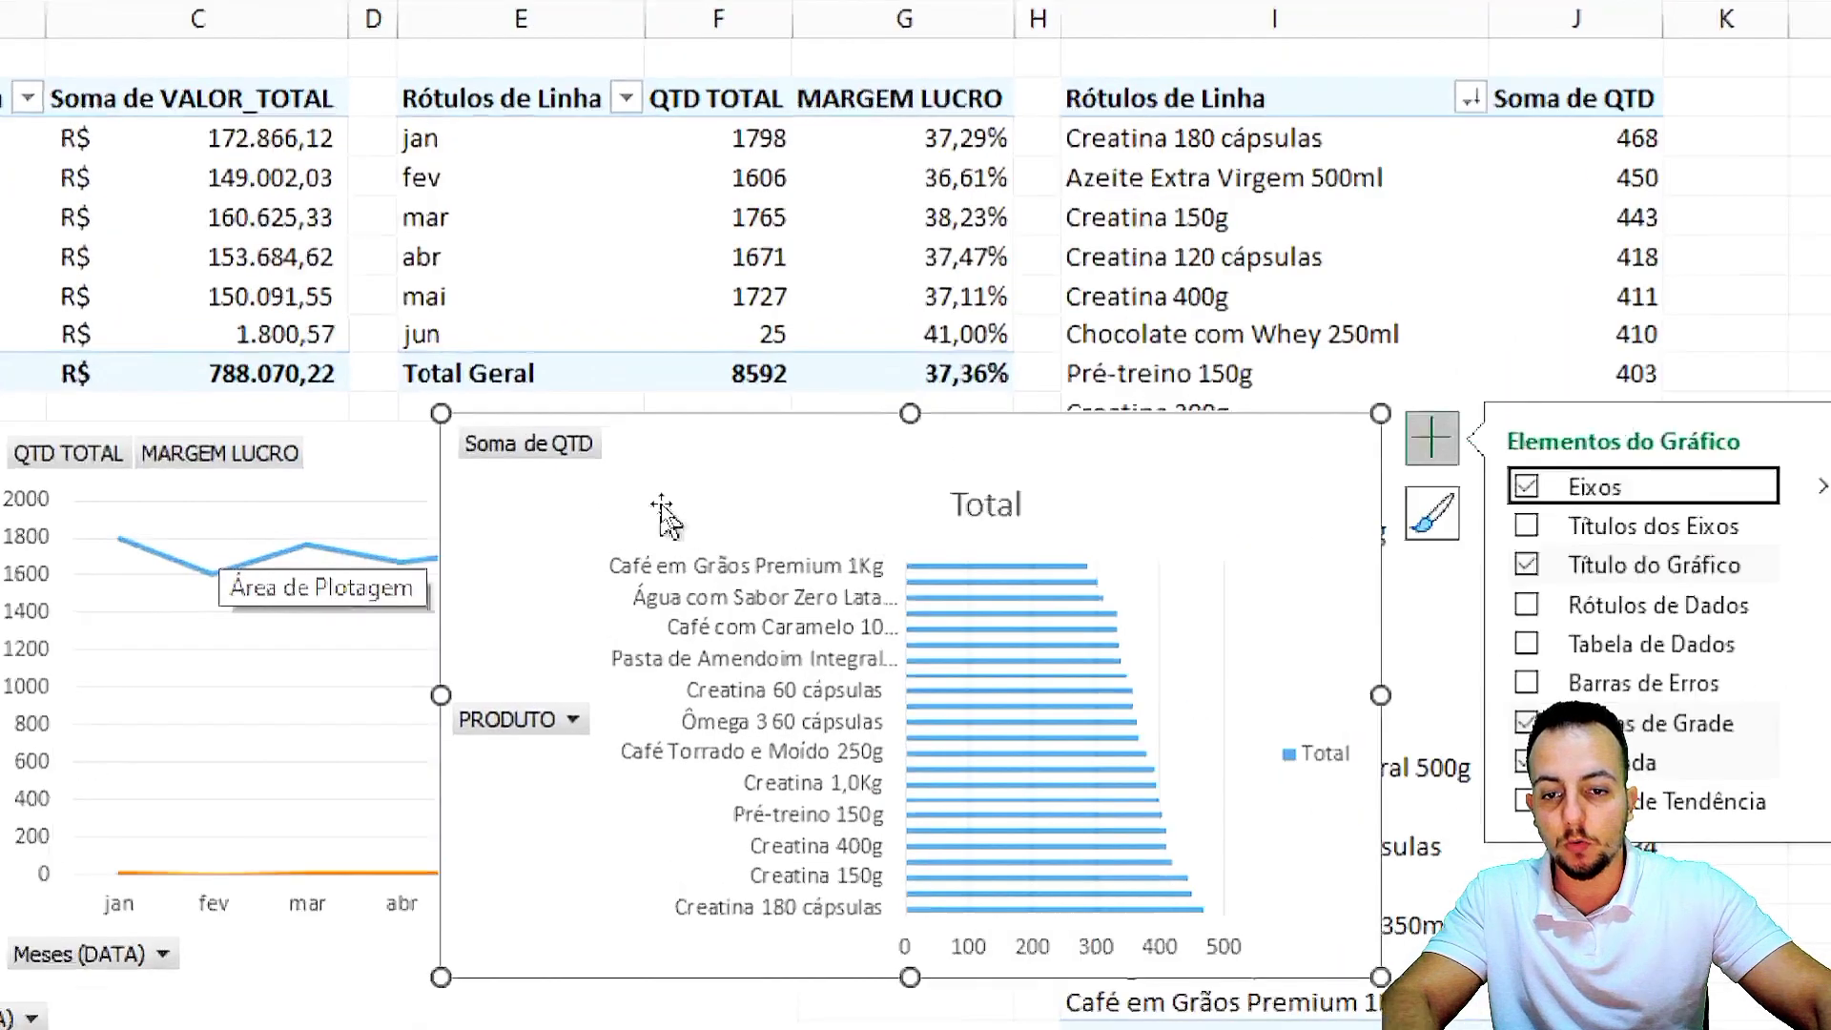
{"action": "key", "text": "ctrl+1"}
{"action": "mouse_move", "coordinate": [601, 340]}
{"action": "left_mouse_down"}
{"action": "mouse_move", "coordinate": [465, 305]}
{"action": "mouse_move", "coordinate": [364, 329]}
{"action": "left_mouse_up"}
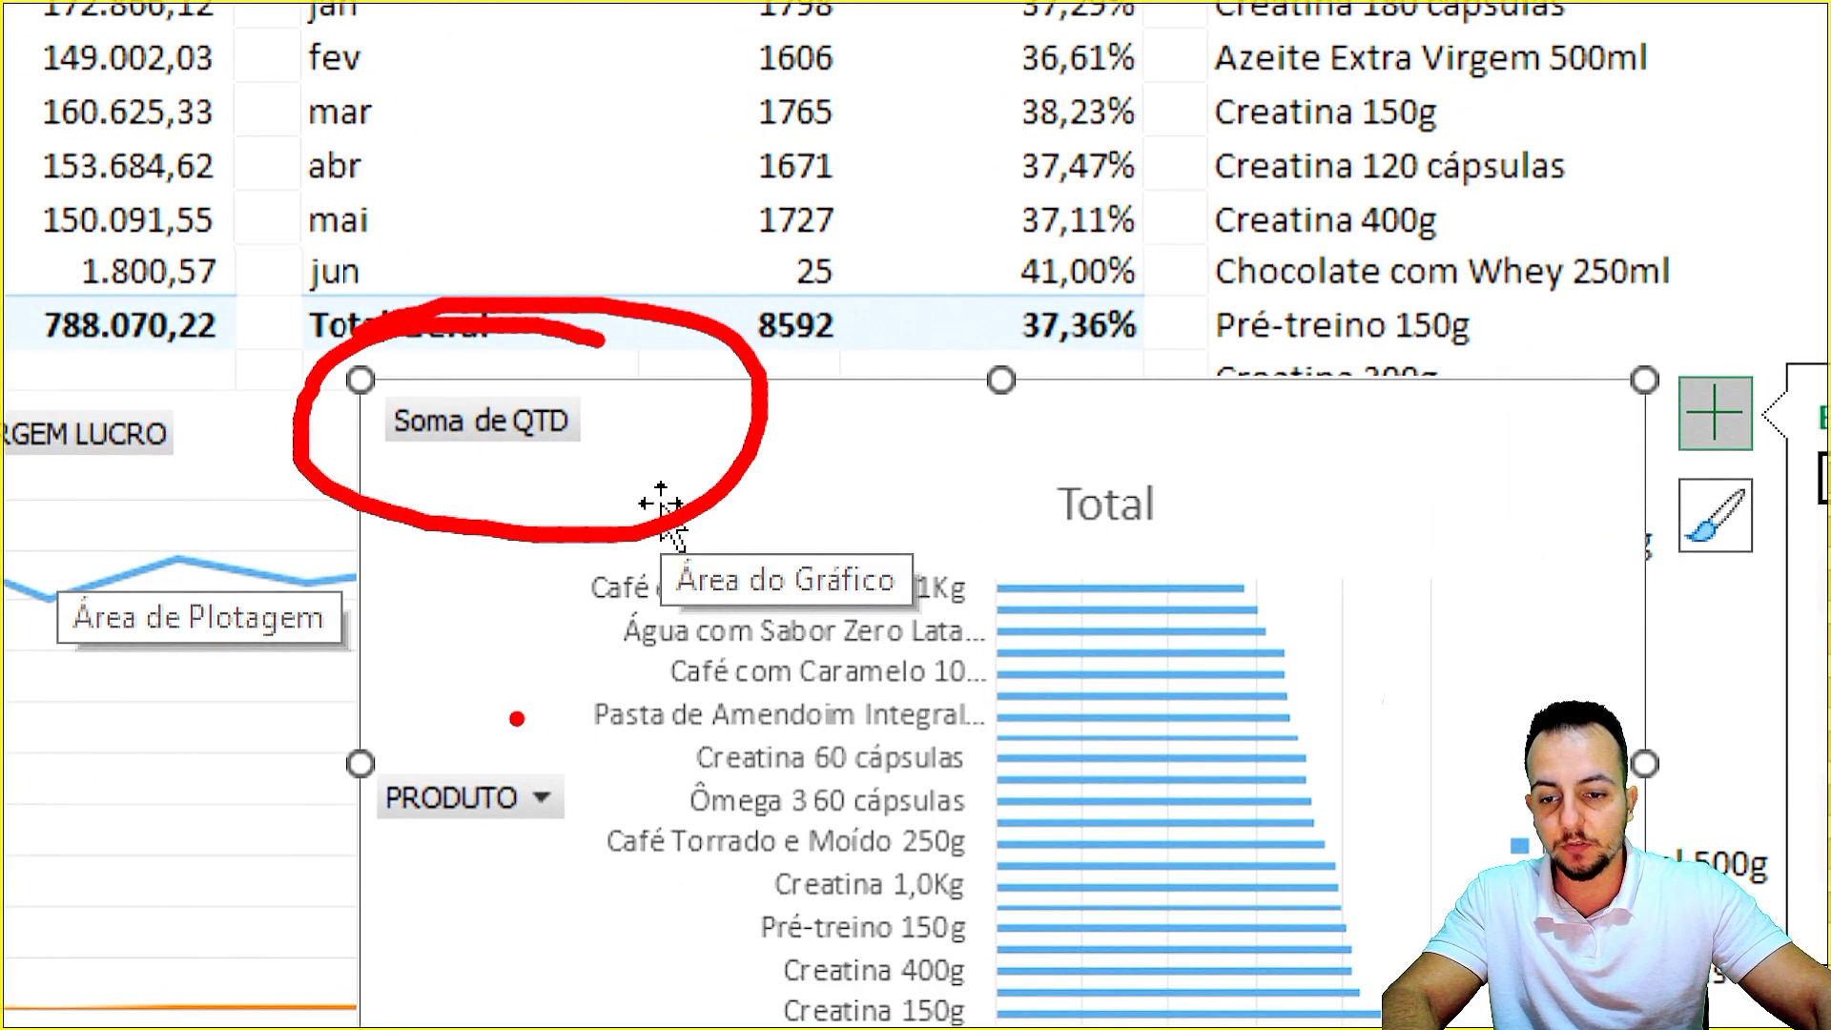
{"action": "left_click_drag", "start_coordinate": [488, 707], "coordinate": [372, 678]}
{"action": "left_click_drag", "start_coordinate": [400, 606], "coordinate": [267, 496]}
{"action": "left_click_drag", "start_coordinate": [784, 405], "coordinate": [1025, 405]}
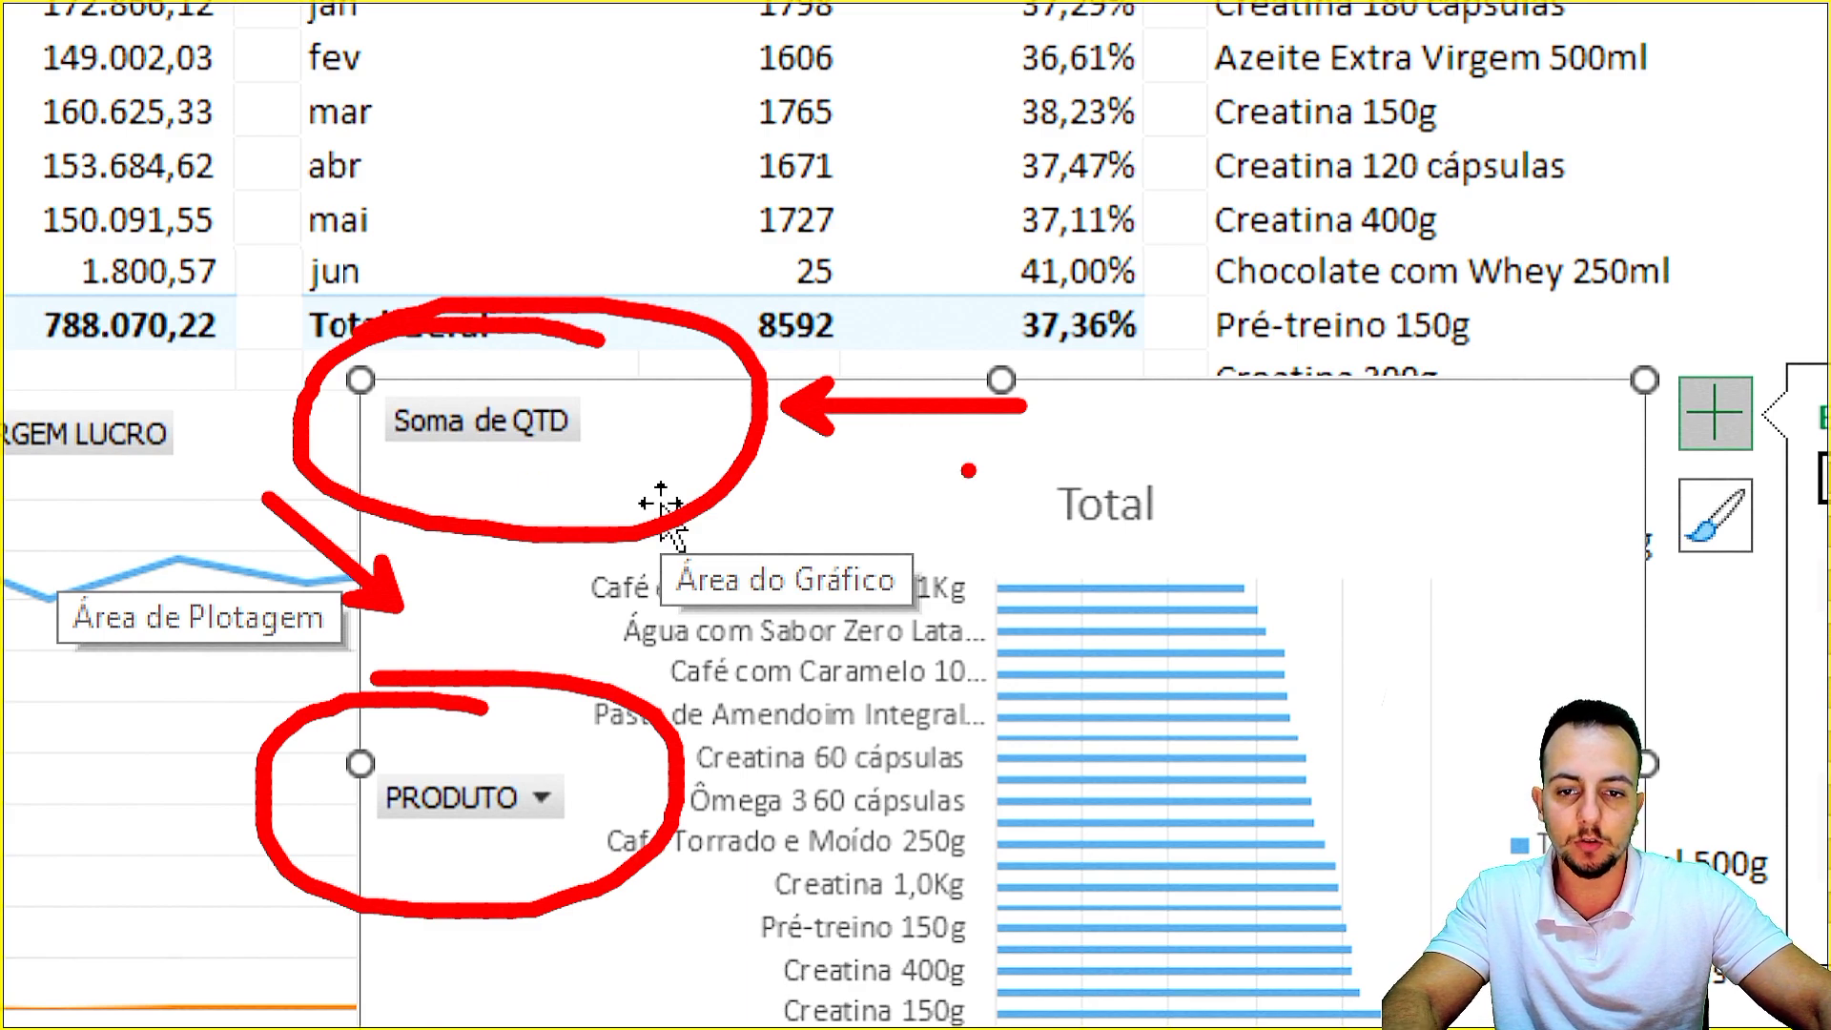
{"action": "key", "text": "Escape"}
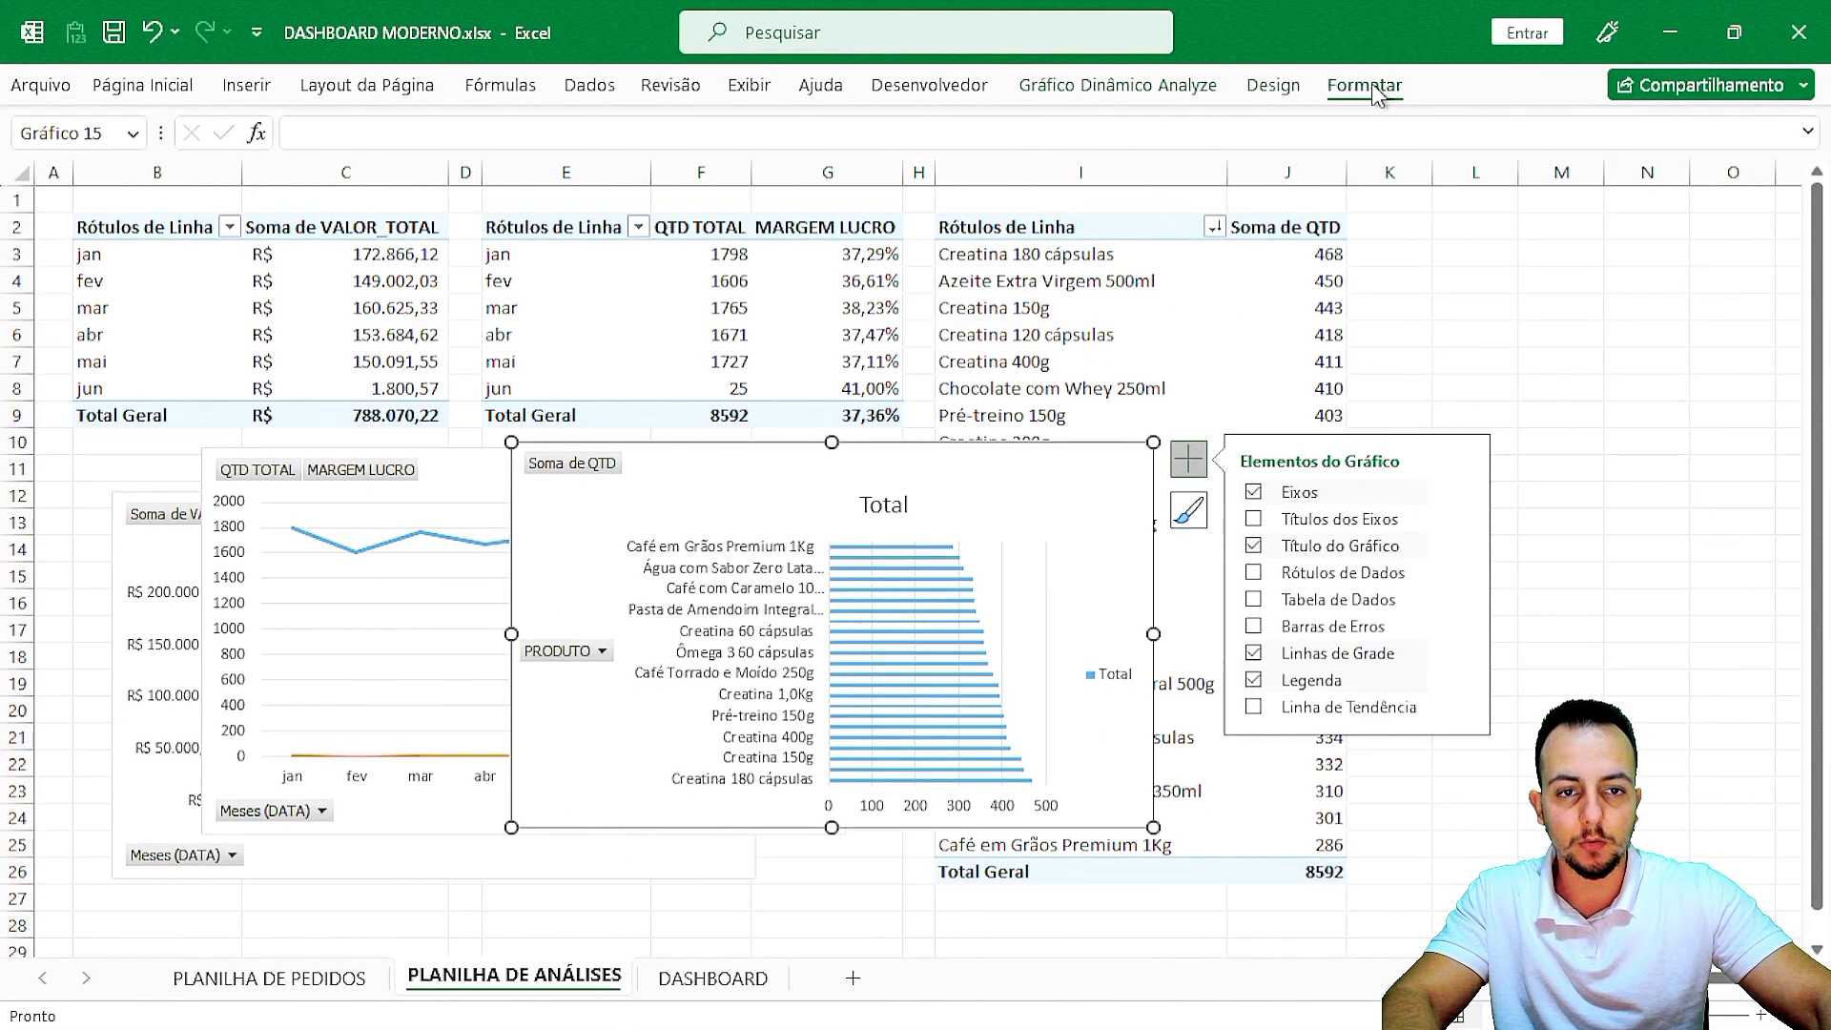
Hide all field buttons on the product bar chart and move the chart away from the line chart.
{"action": "left_click", "coordinate": [1365, 86]}
{"action": "double_click", "coordinate": [1182, 84]}
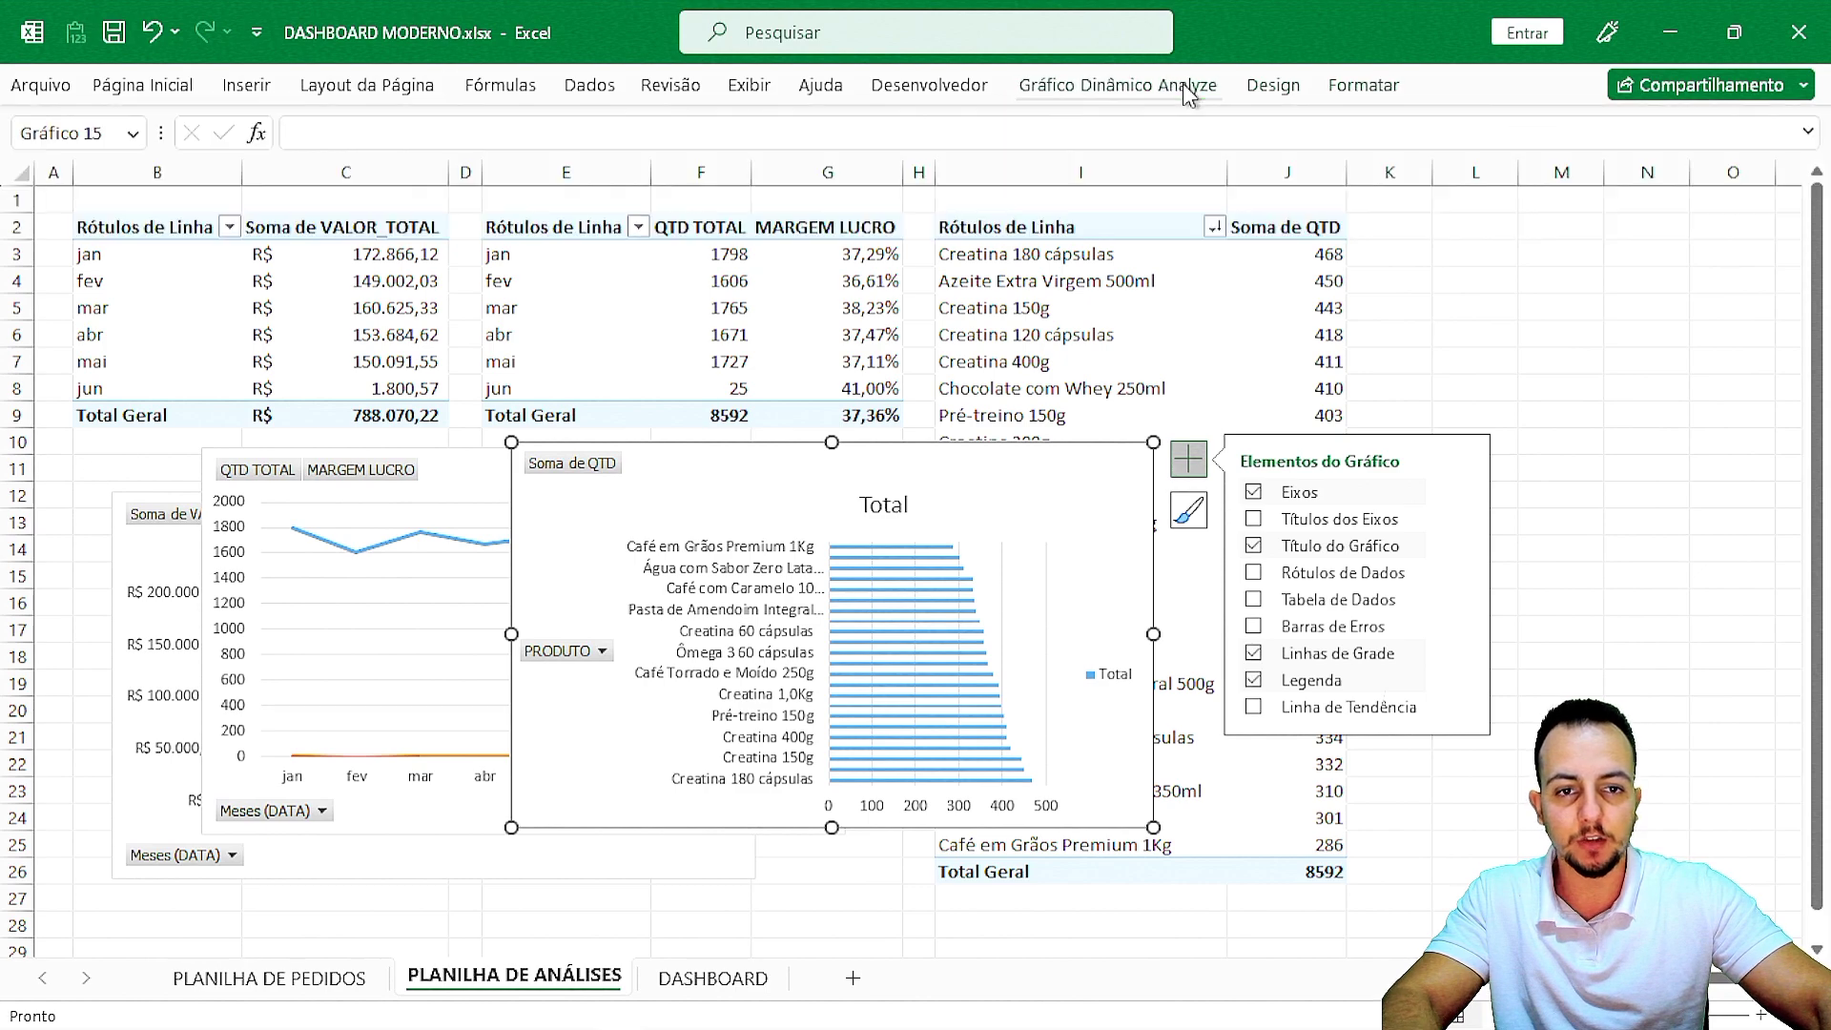
{"action": "left_click", "coordinate": [1182, 85]}
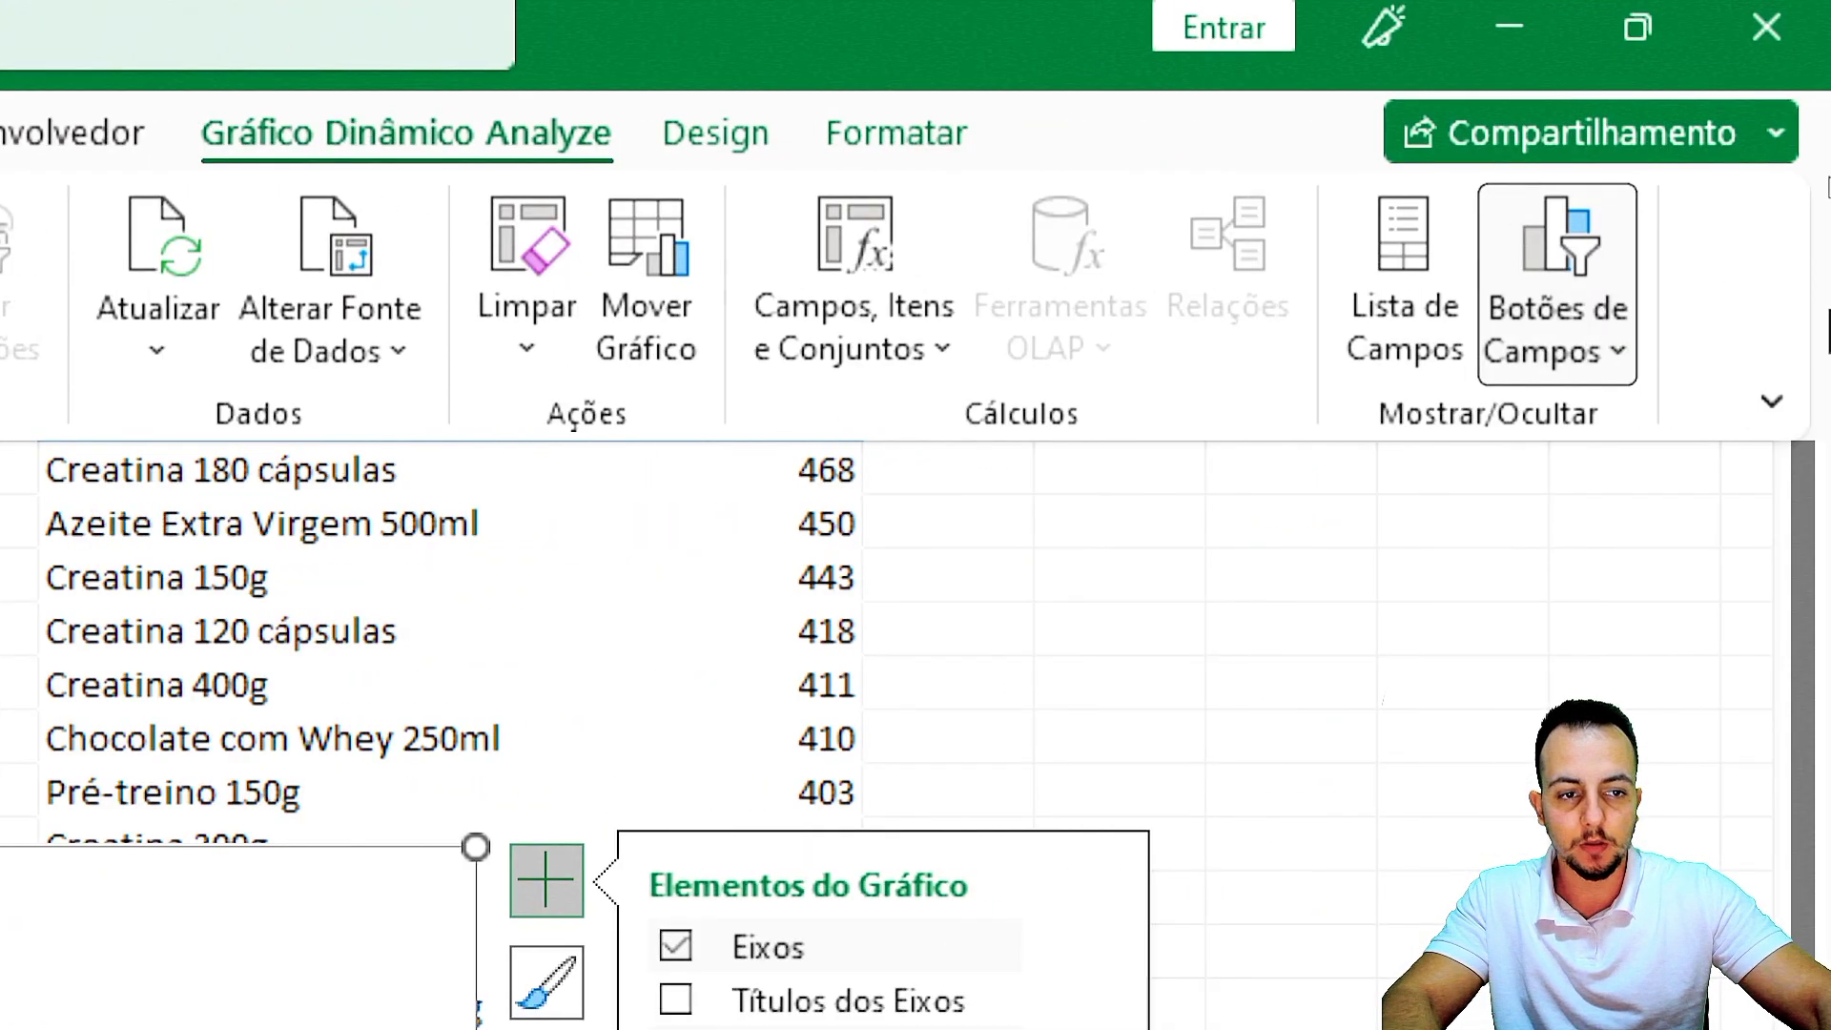
{"action": "left_click", "coordinate": [1604, 354]}
{"action": "left_click", "coordinate": [1242, 810]}
{"action": "left_click_drag", "start_coordinate": [908, 546], "coordinate": [1197, 389]}
Hide all field buttons on the QTD TOTAL and MARGEM LUCRO line chart.
{"action": "left_click", "coordinate": [654, 457]}
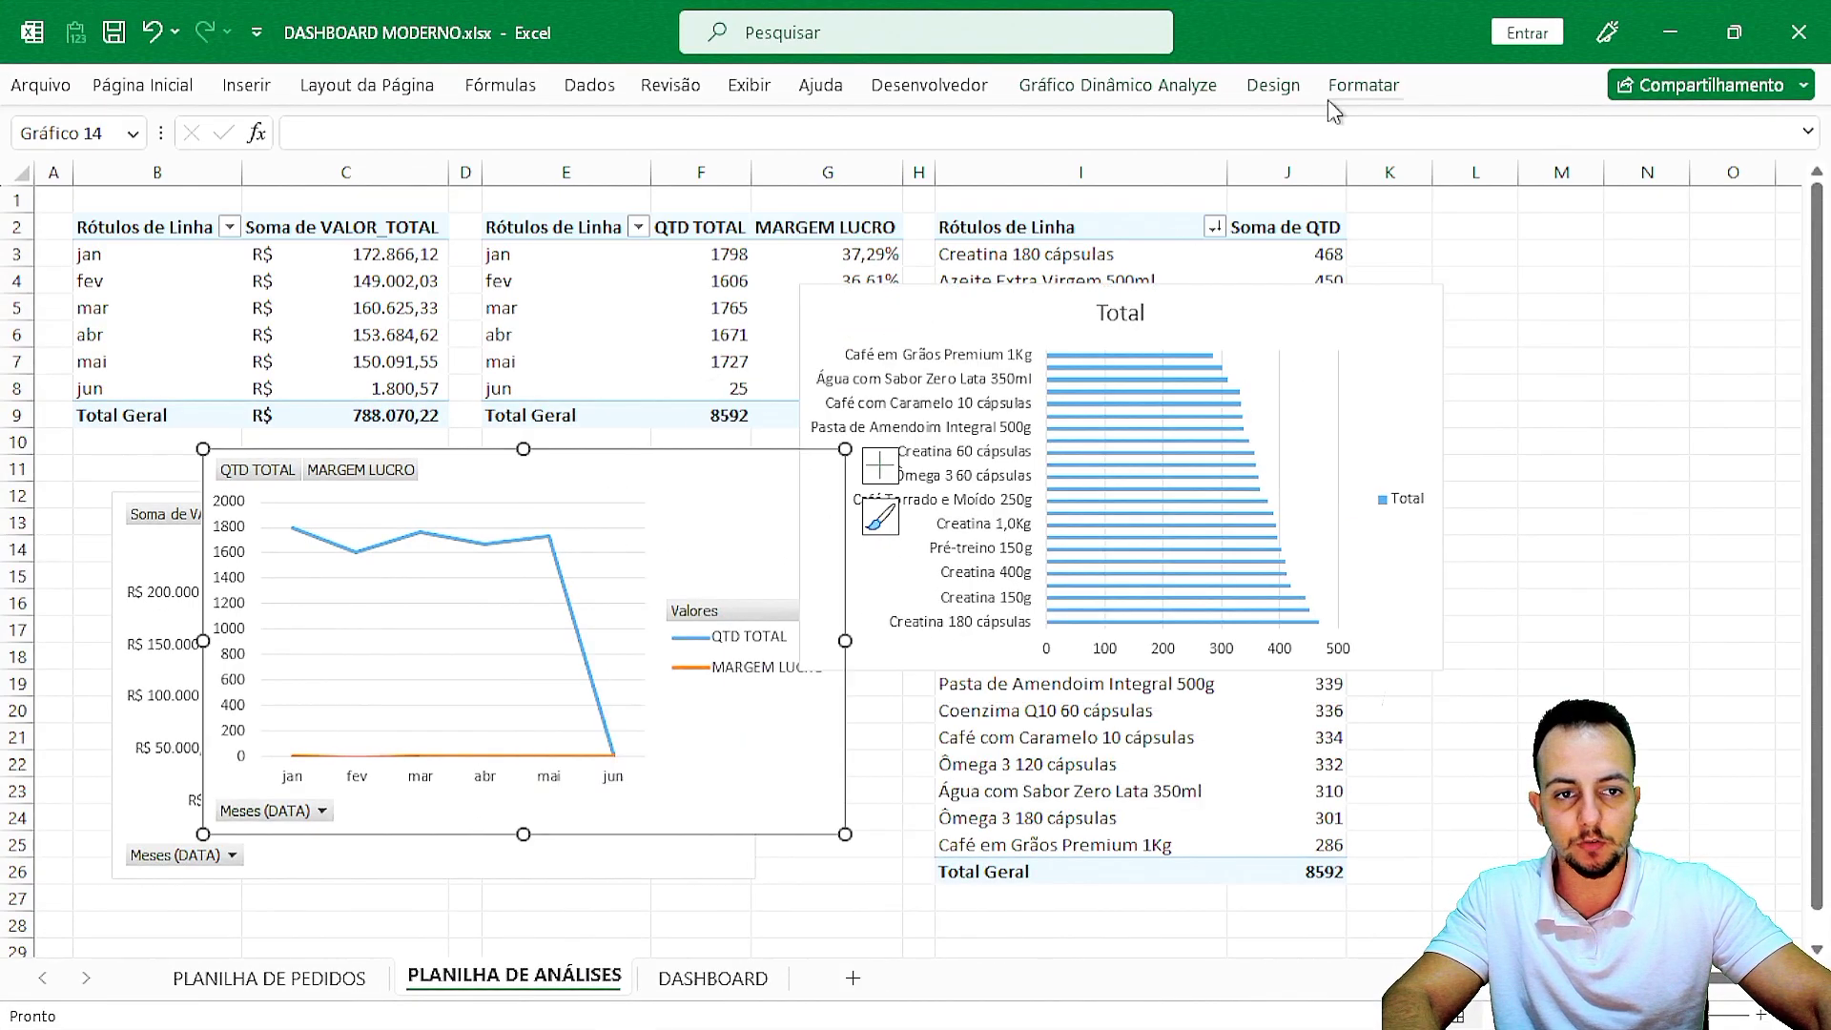
{"action": "left_click", "coordinate": [1156, 88]}
{"action": "left_click", "coordinate": [1694, 157]}
{"action": "left_click", "coordinate": [1492, 427]}
Hide all field buttons on the monthly Soma de VALOR_TOTAL column chart.
{"action": "left_click", "coordinate": [142, 567]}
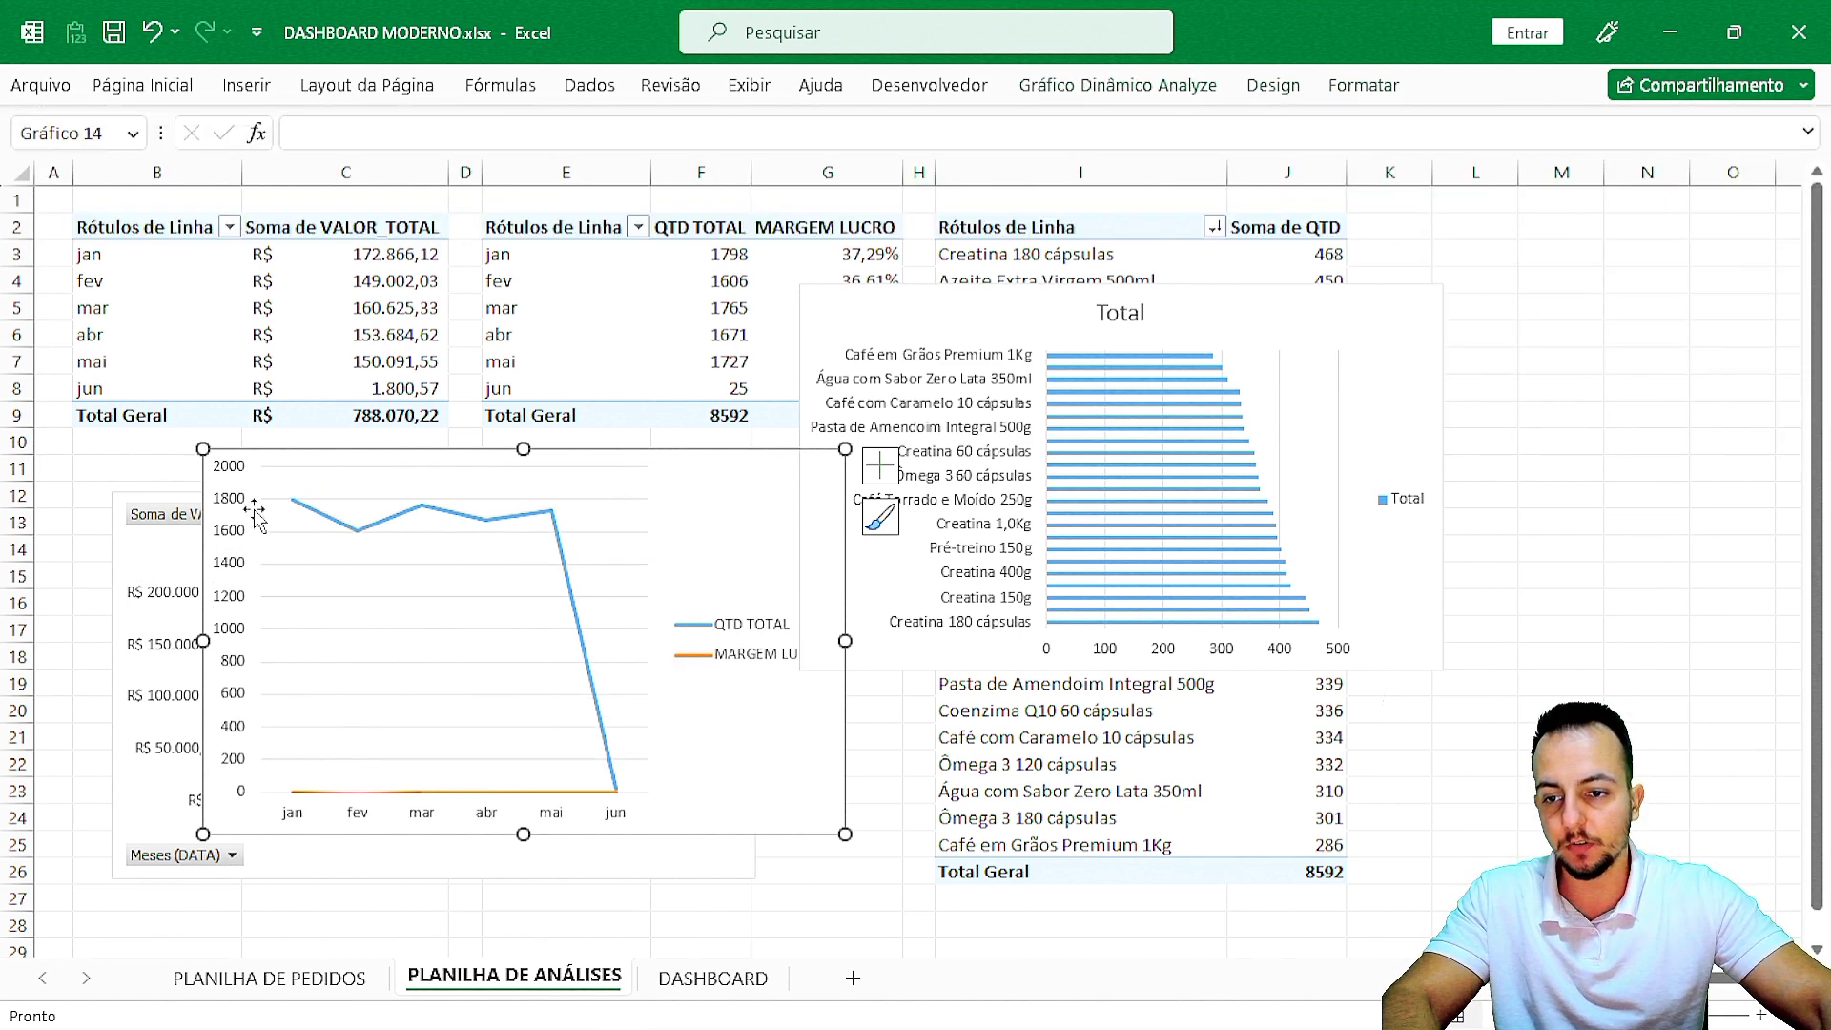
{"action": "left_click", "coordinate": [141, 568]}
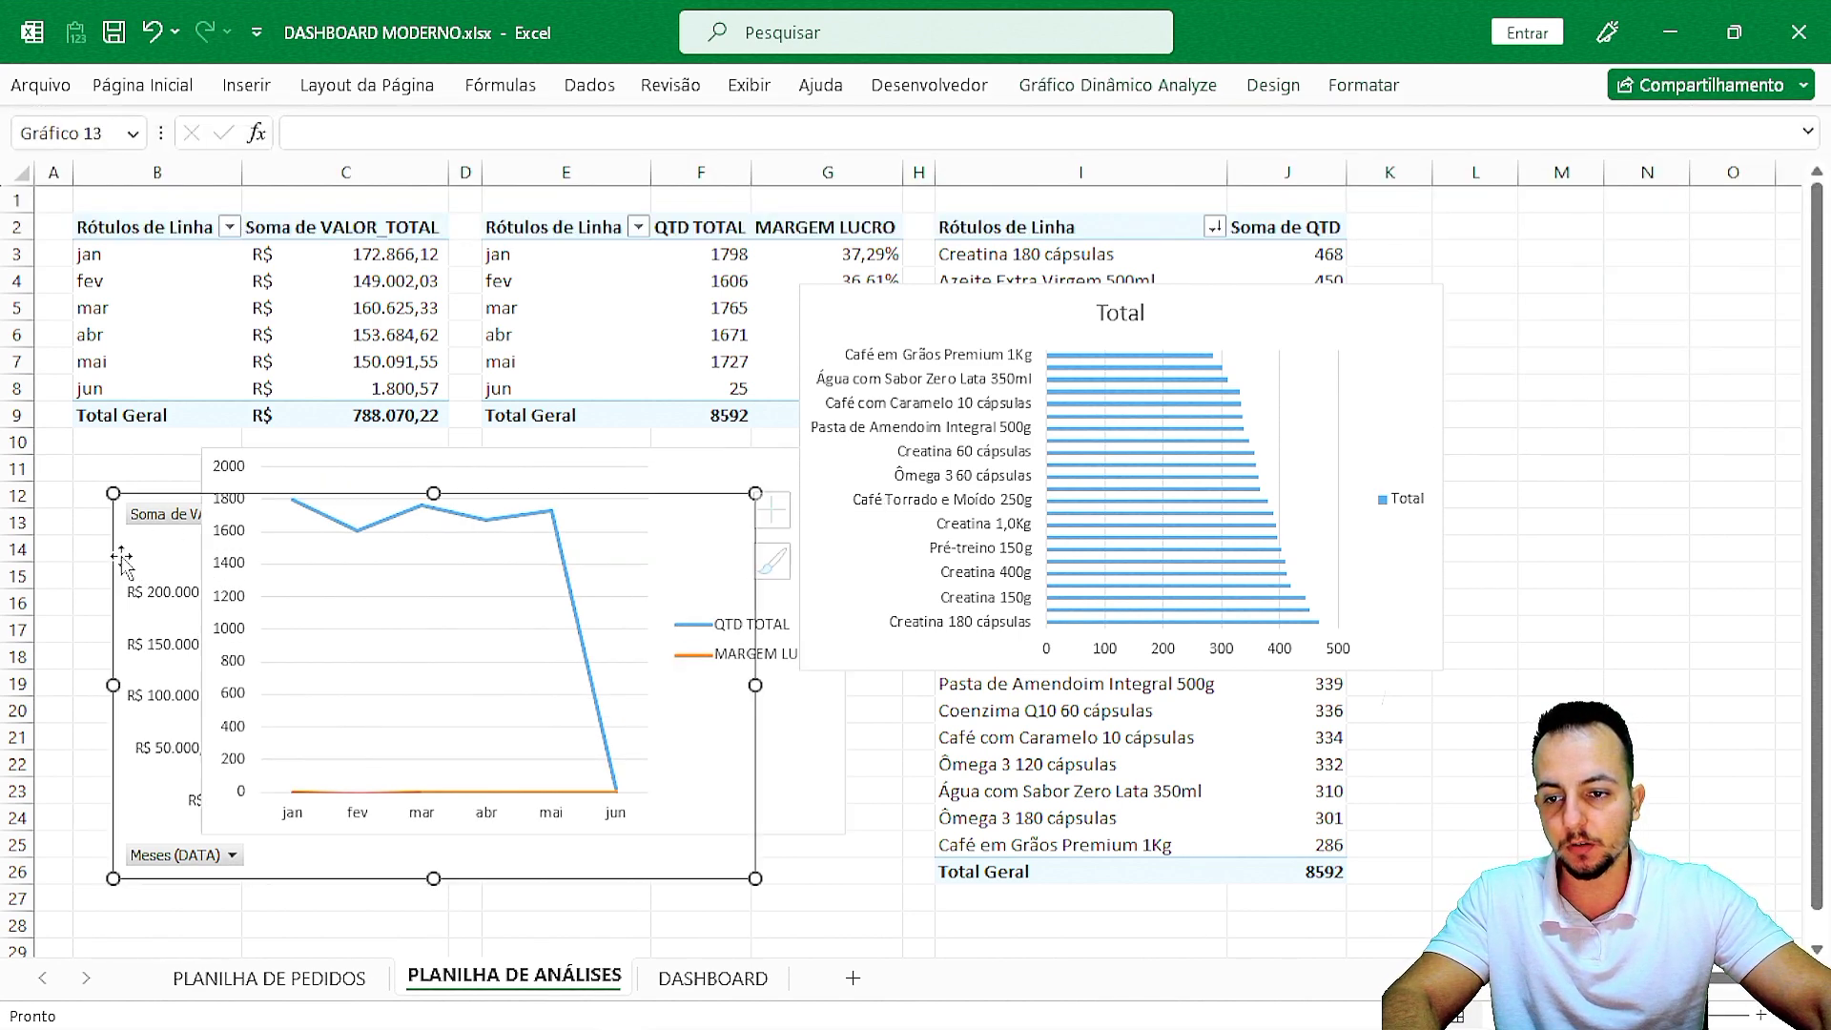
{"action": "left_click", "coordinate": [1117, 86]}
{"action": "left_click", "coordinate": [1687, 198]}
{"action": "left_click", "coordinate": [1526, 426]}
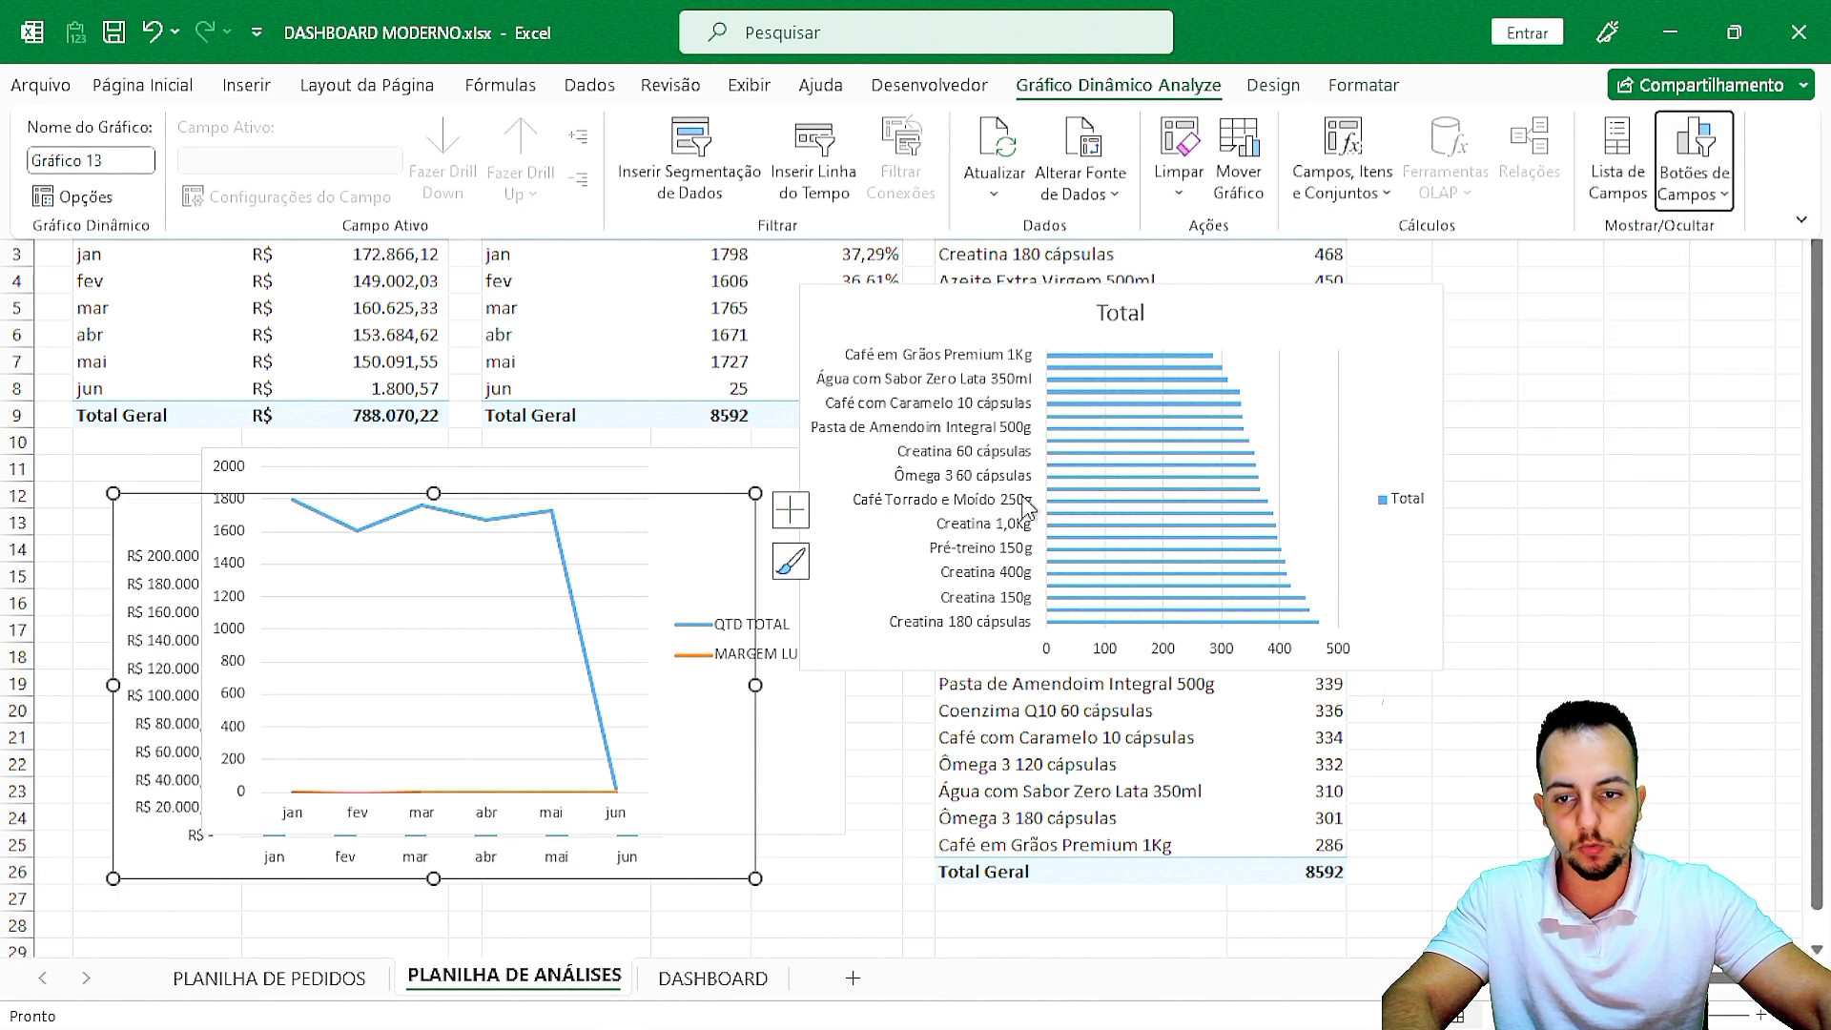
Move the monthly sales column chart up over the first pivot table.
{"action": "left_click", "coordinate": [717, 473]}
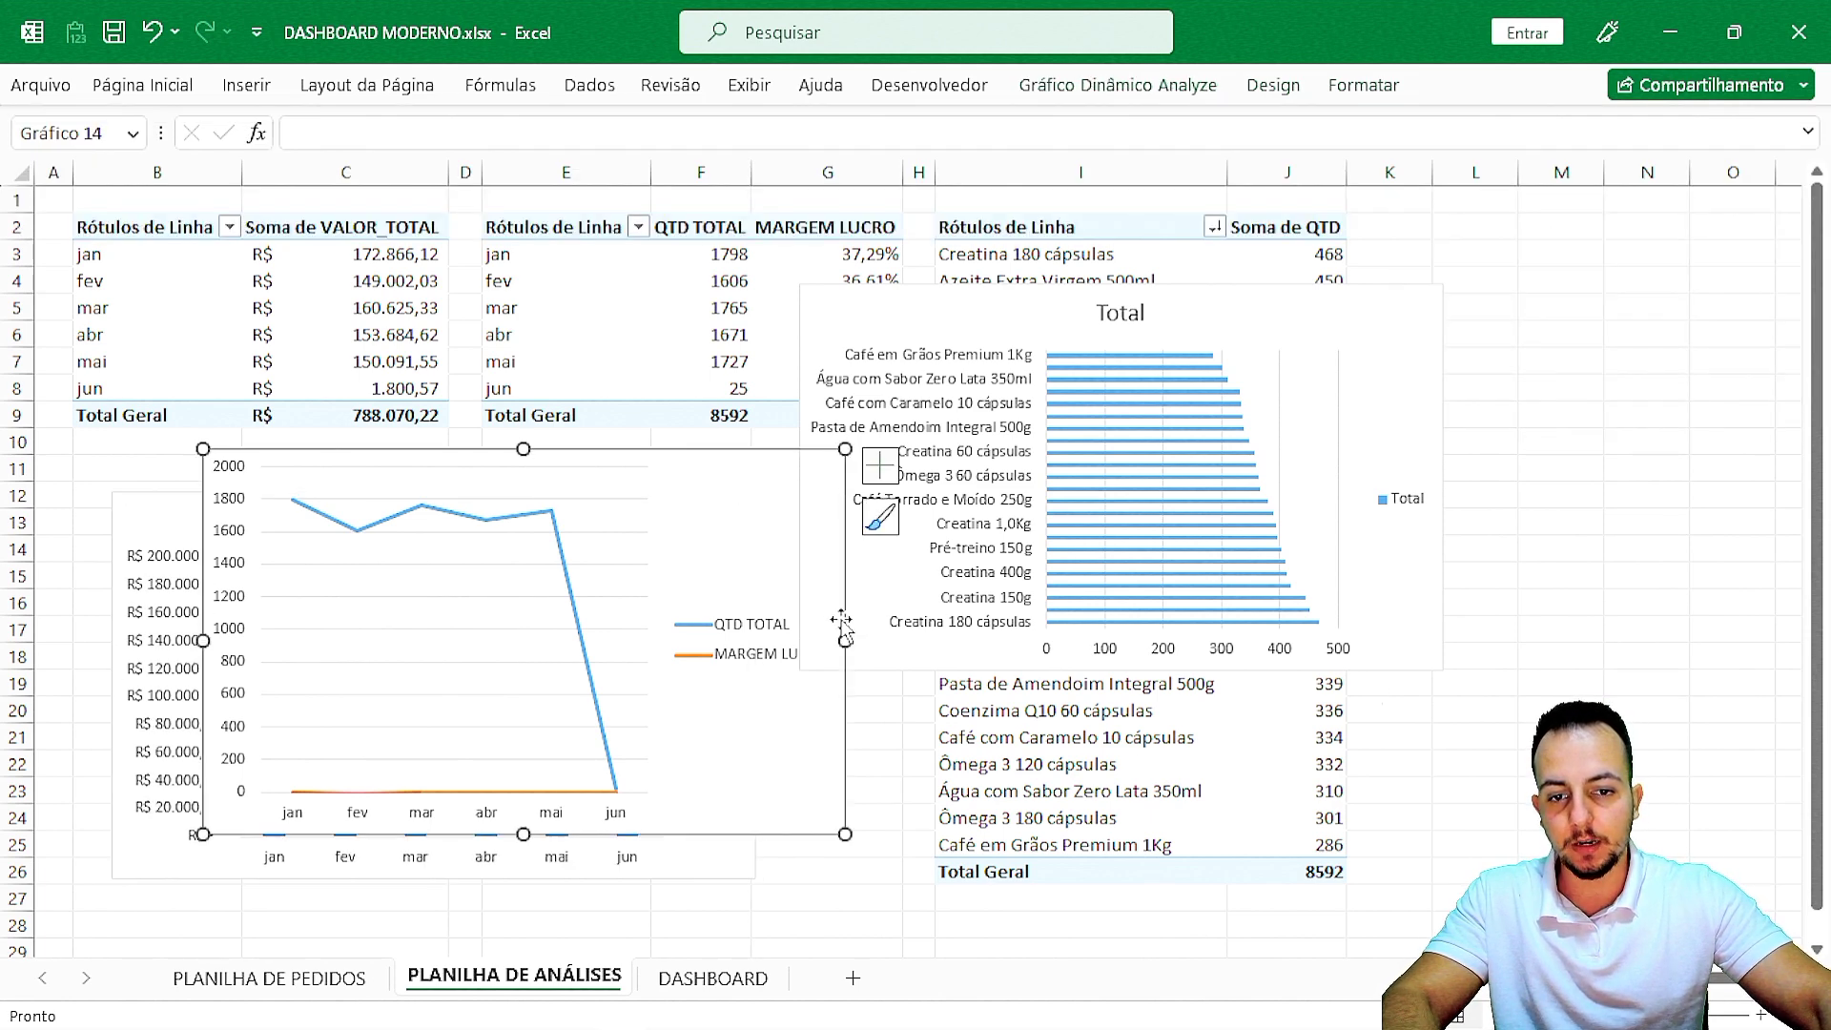
{"action": "left_click", "coordinate": [881, 660]}
{"action": "left_click", "coordinate": [774, 572]}
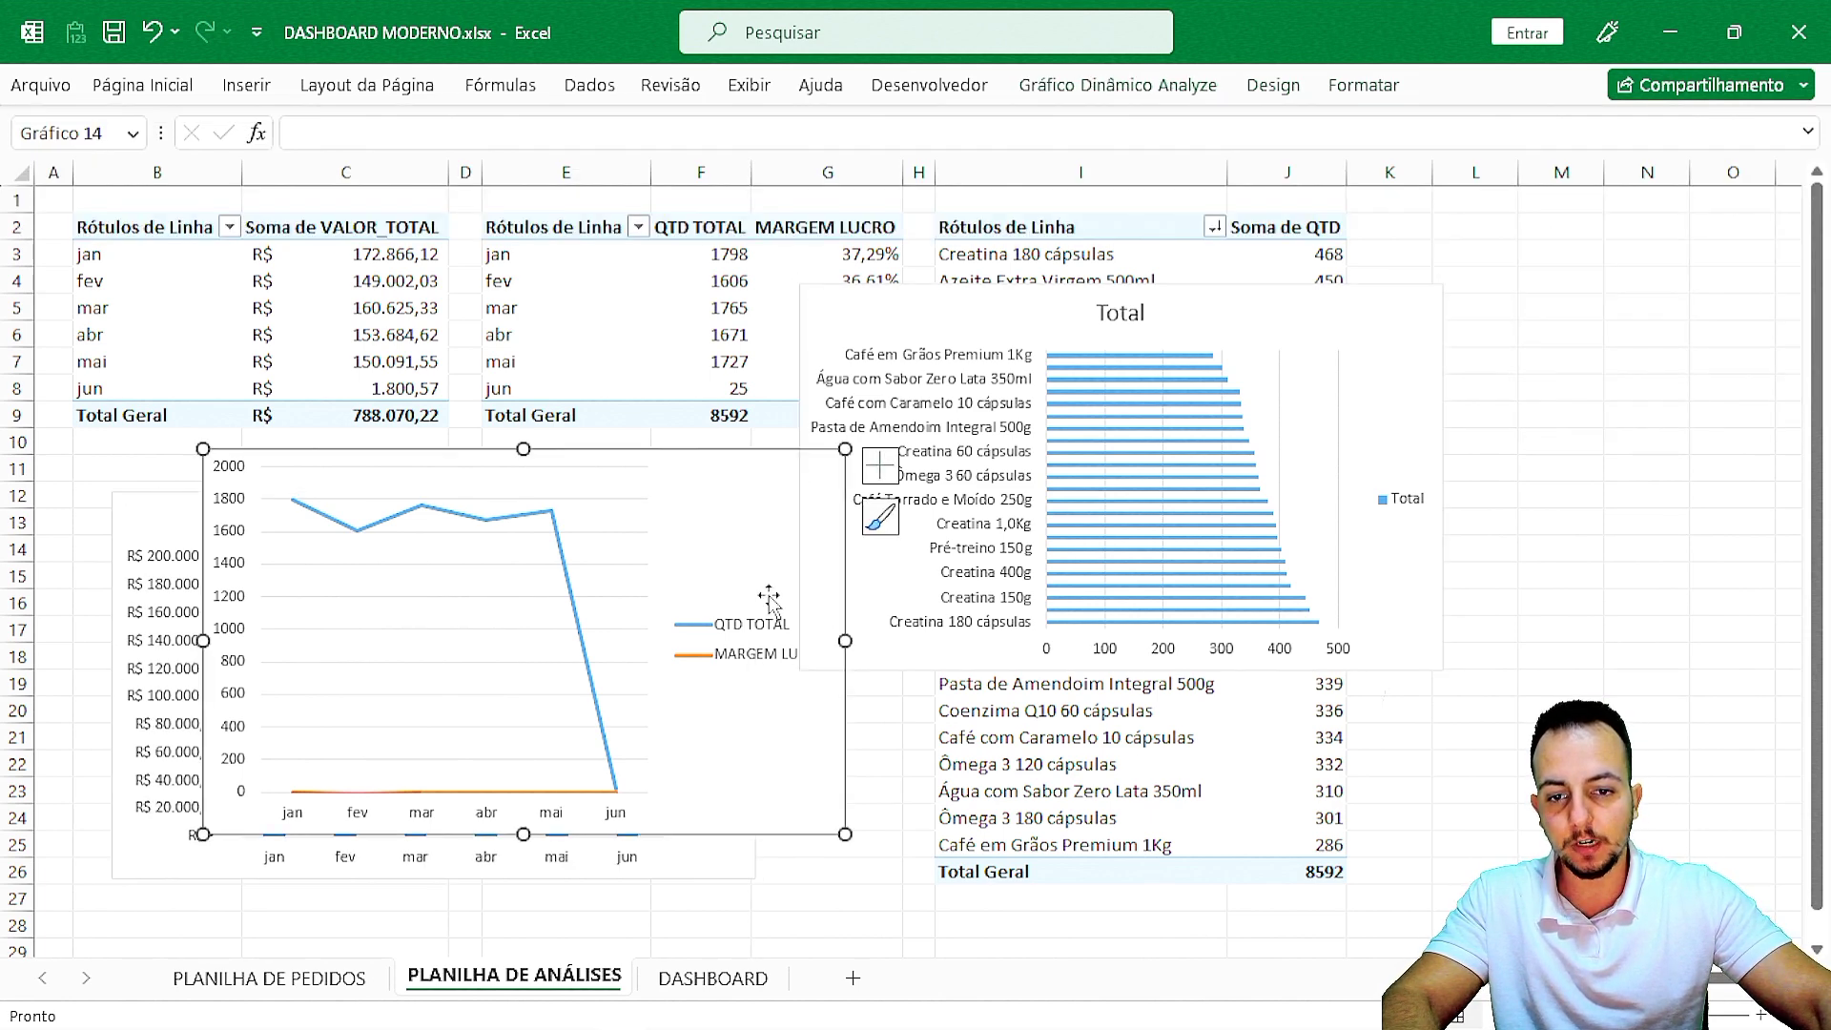
{"action": "left_click", "coordinate": [725, 863]}
{"action": "left_click_drag", "start_coordinate": [168, 506], "coordinate": [160, 227]}
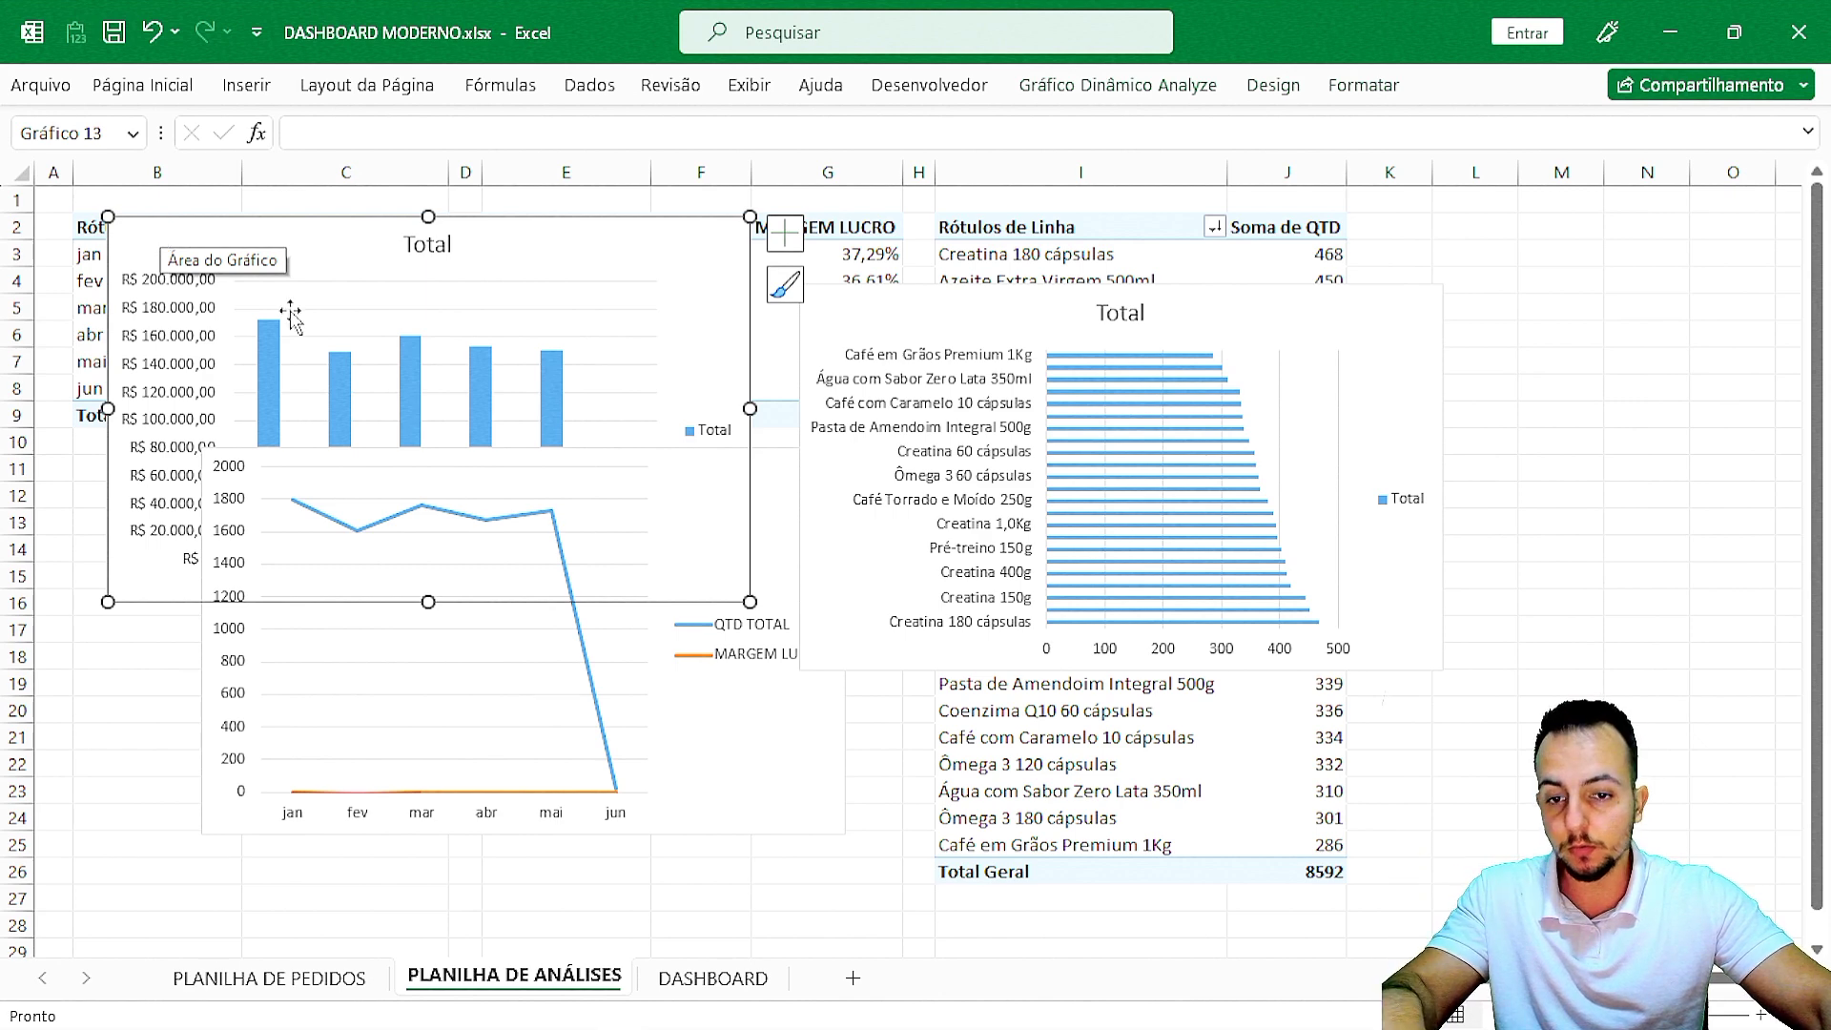
Cut all three charts from PLANILHA DE ANÁLISES and paste them into the DASHBOARD sheet.
{"action": "left_click", "coordinate": [763, 760], "text": "ctrl"}
{"action": "left_click", "coordinate": [857, 294], "text": "ctrl"}
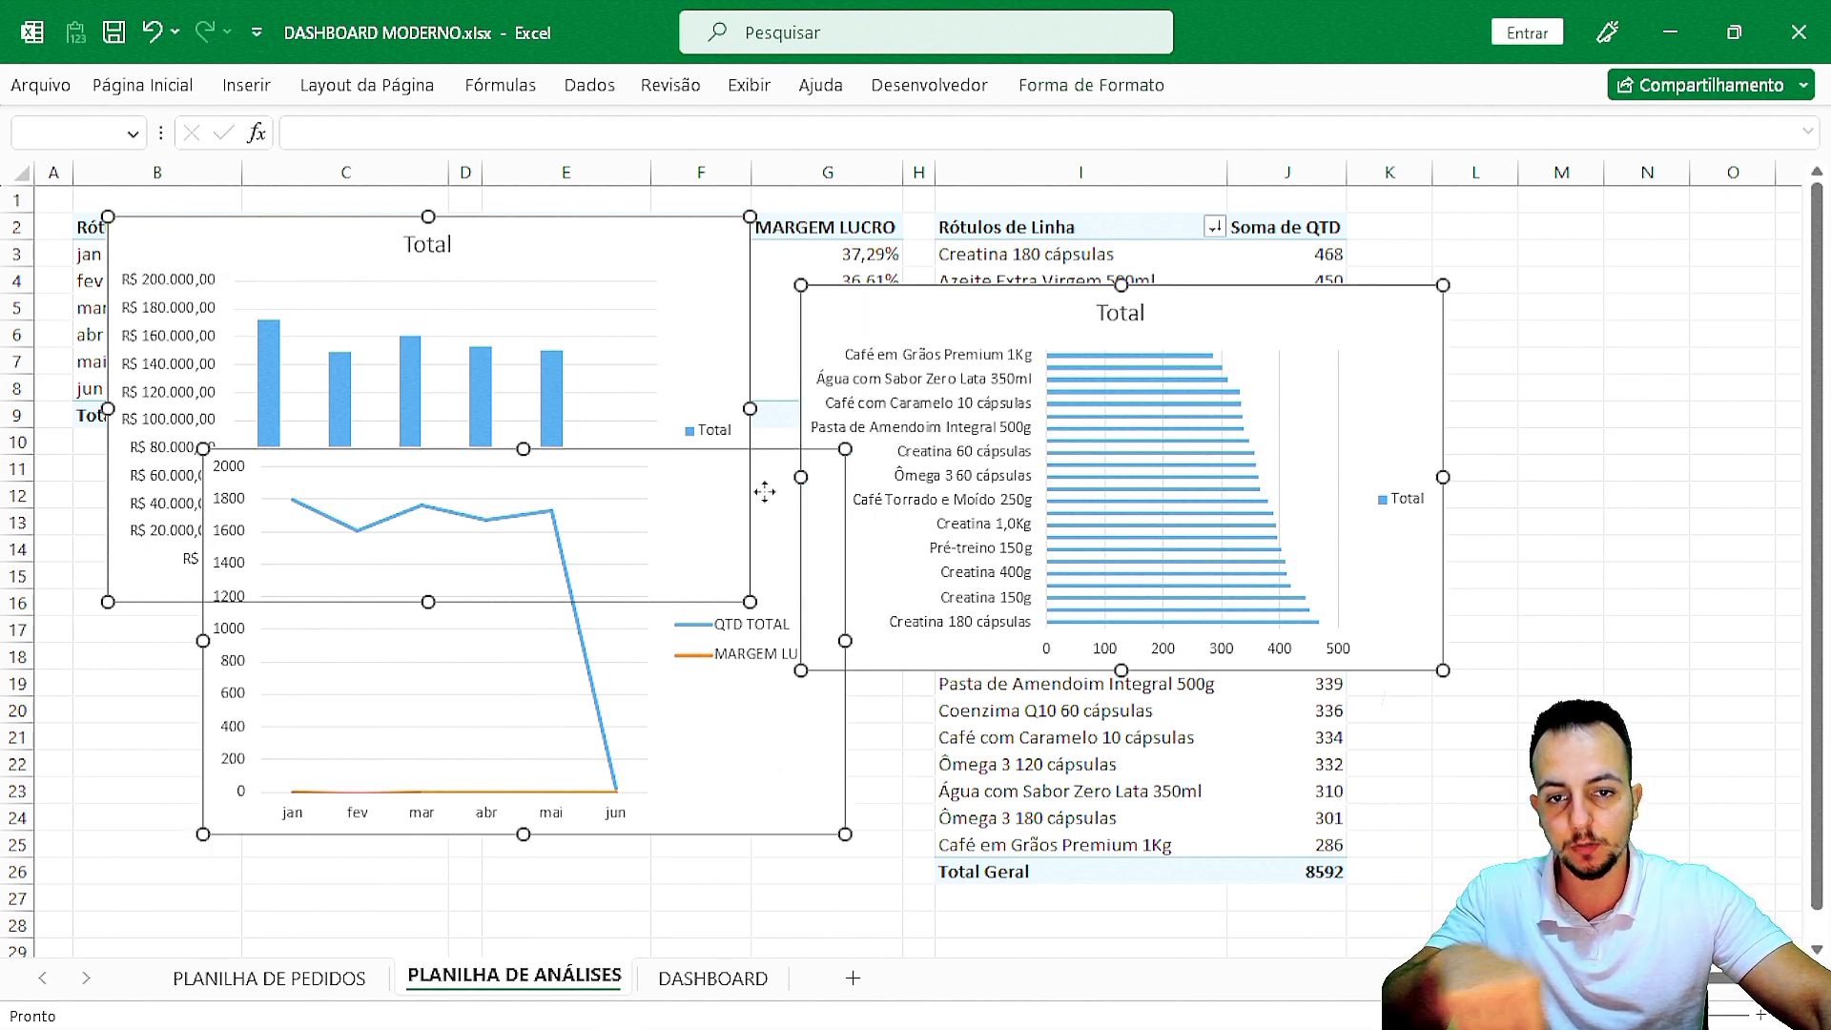
{"action": "key", "text": "ctrl+x"}
{"action": "left_click", "coordinate": [711, 977]}
{"action": "key", "text": "ctrl+v"}
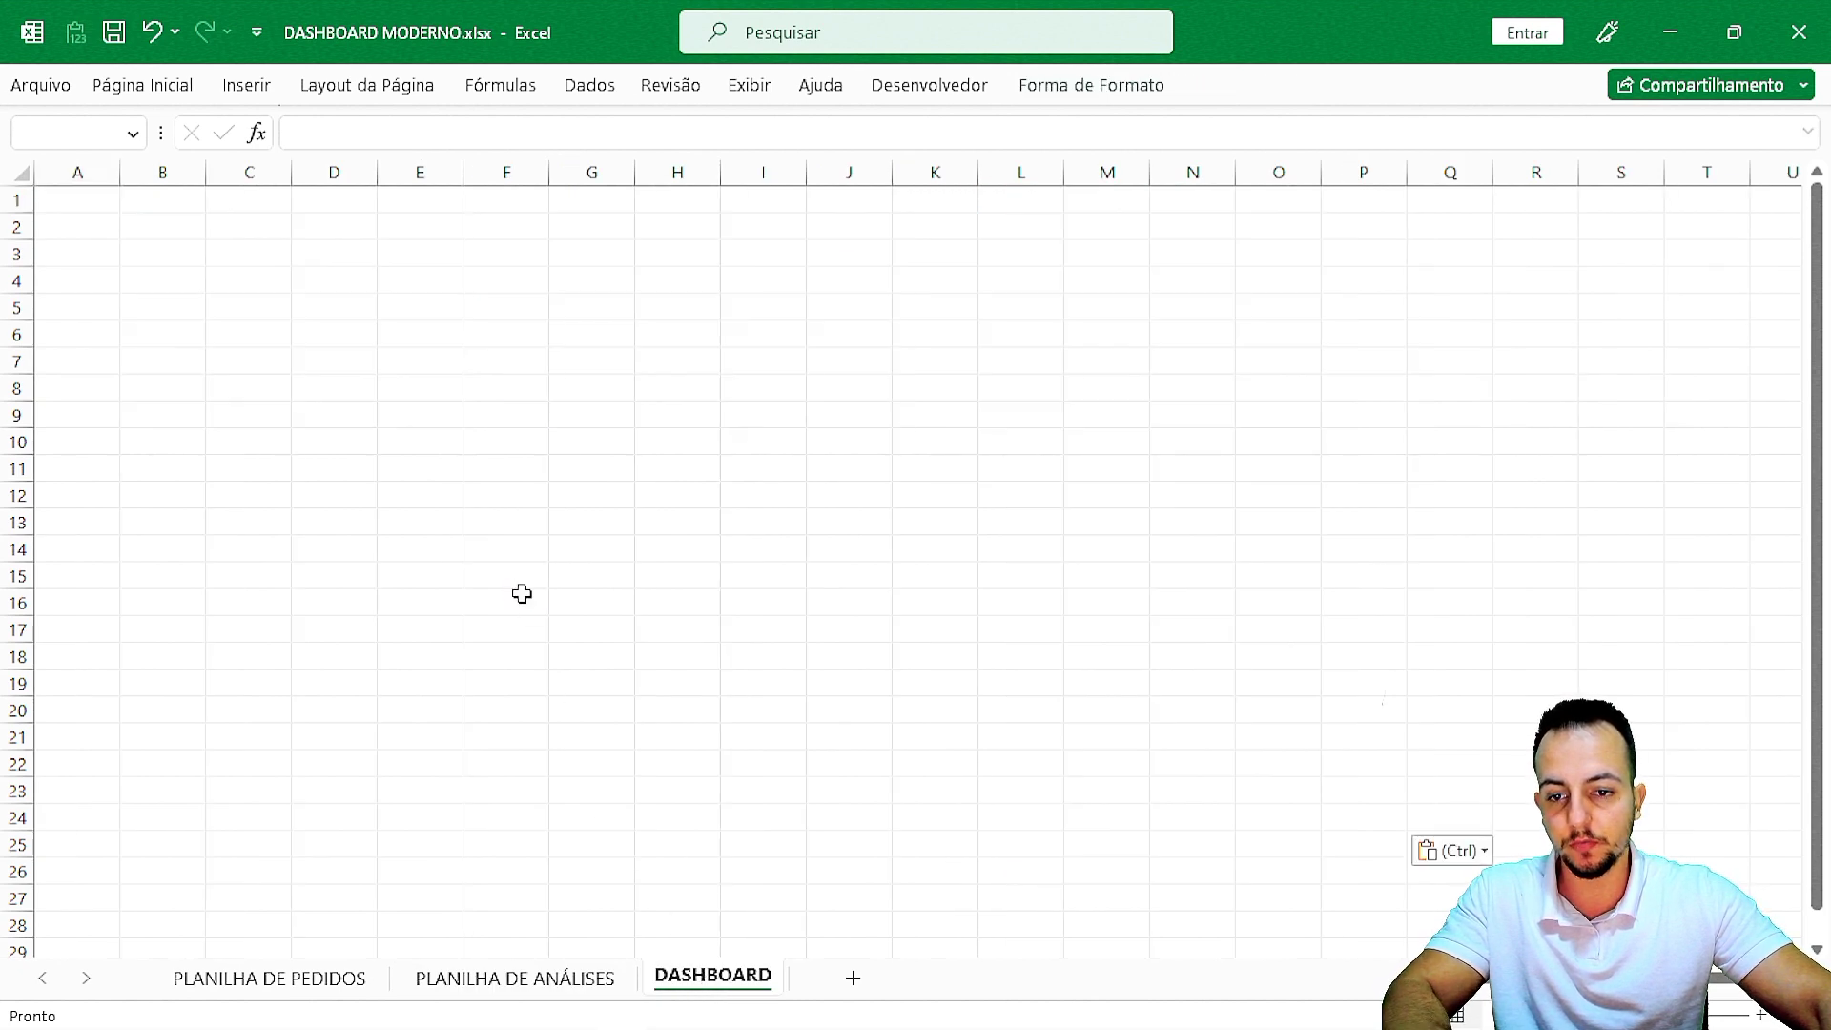
{"action": "left_click_drag", "start_coordinate": [822, 632], "coordinate": [954, 662]}
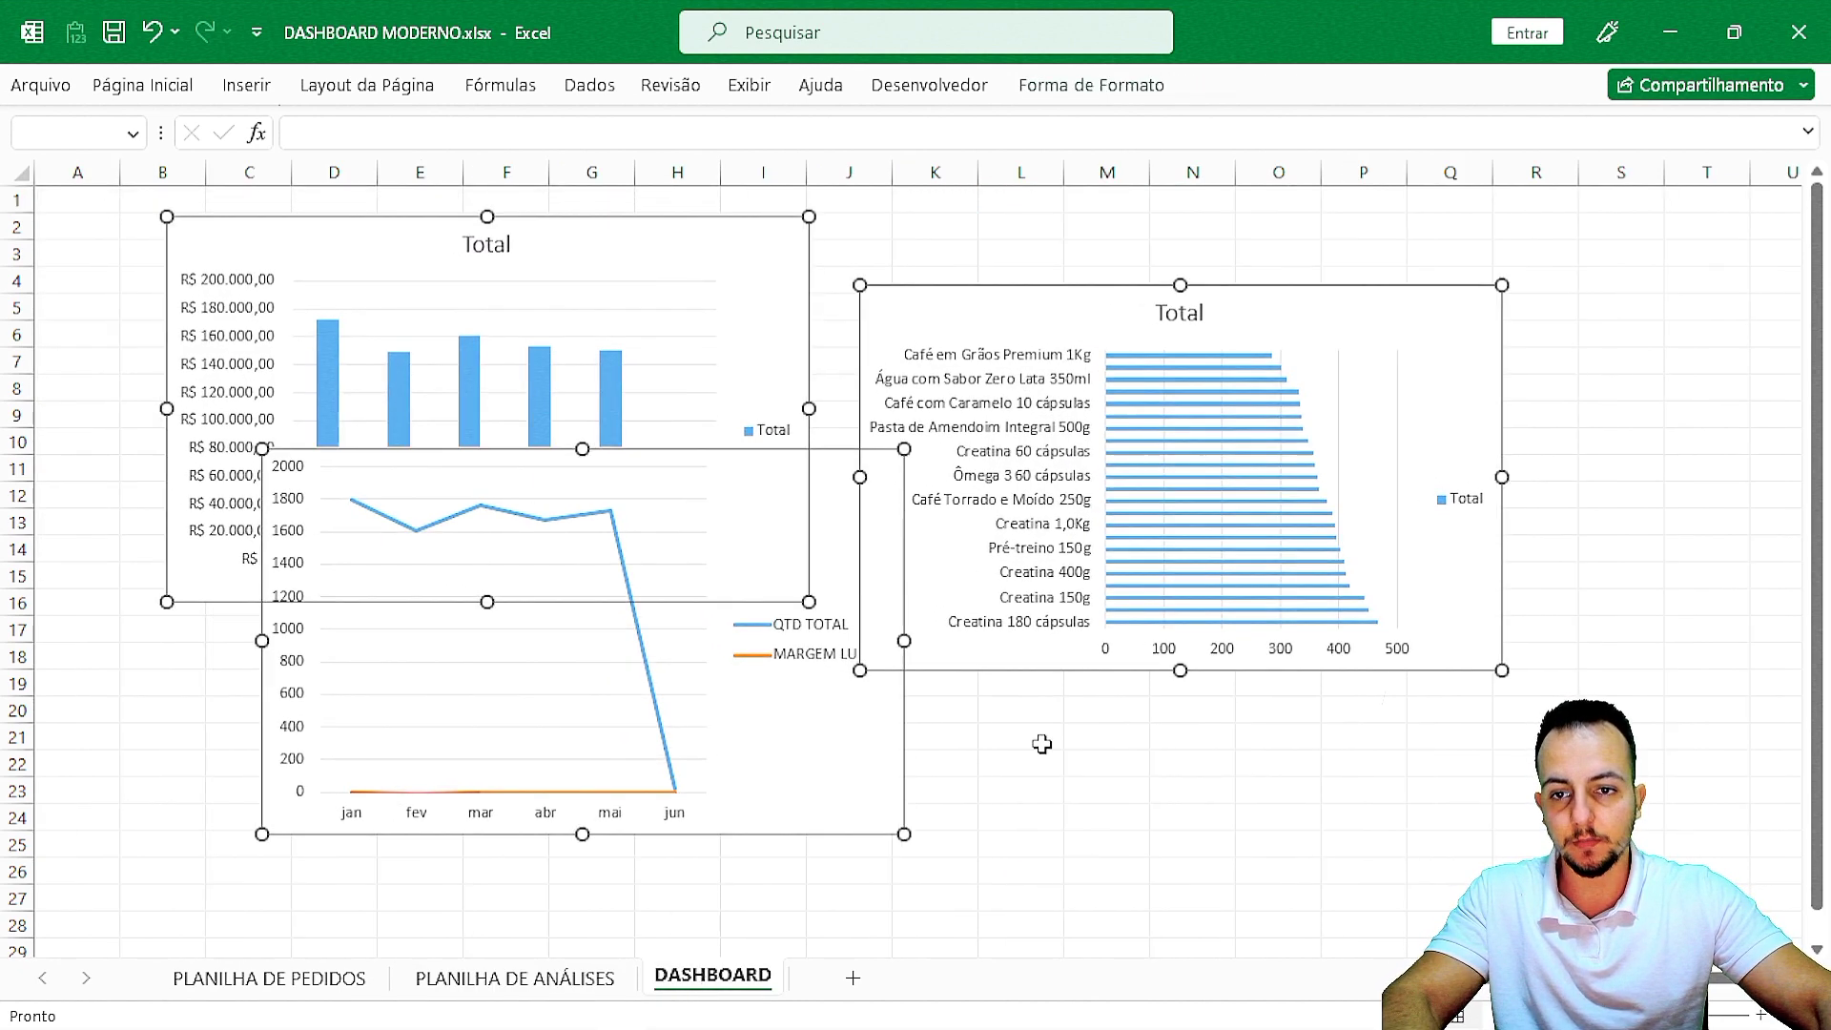
{"action": "left_click", "coordinate": [1042, 743]}
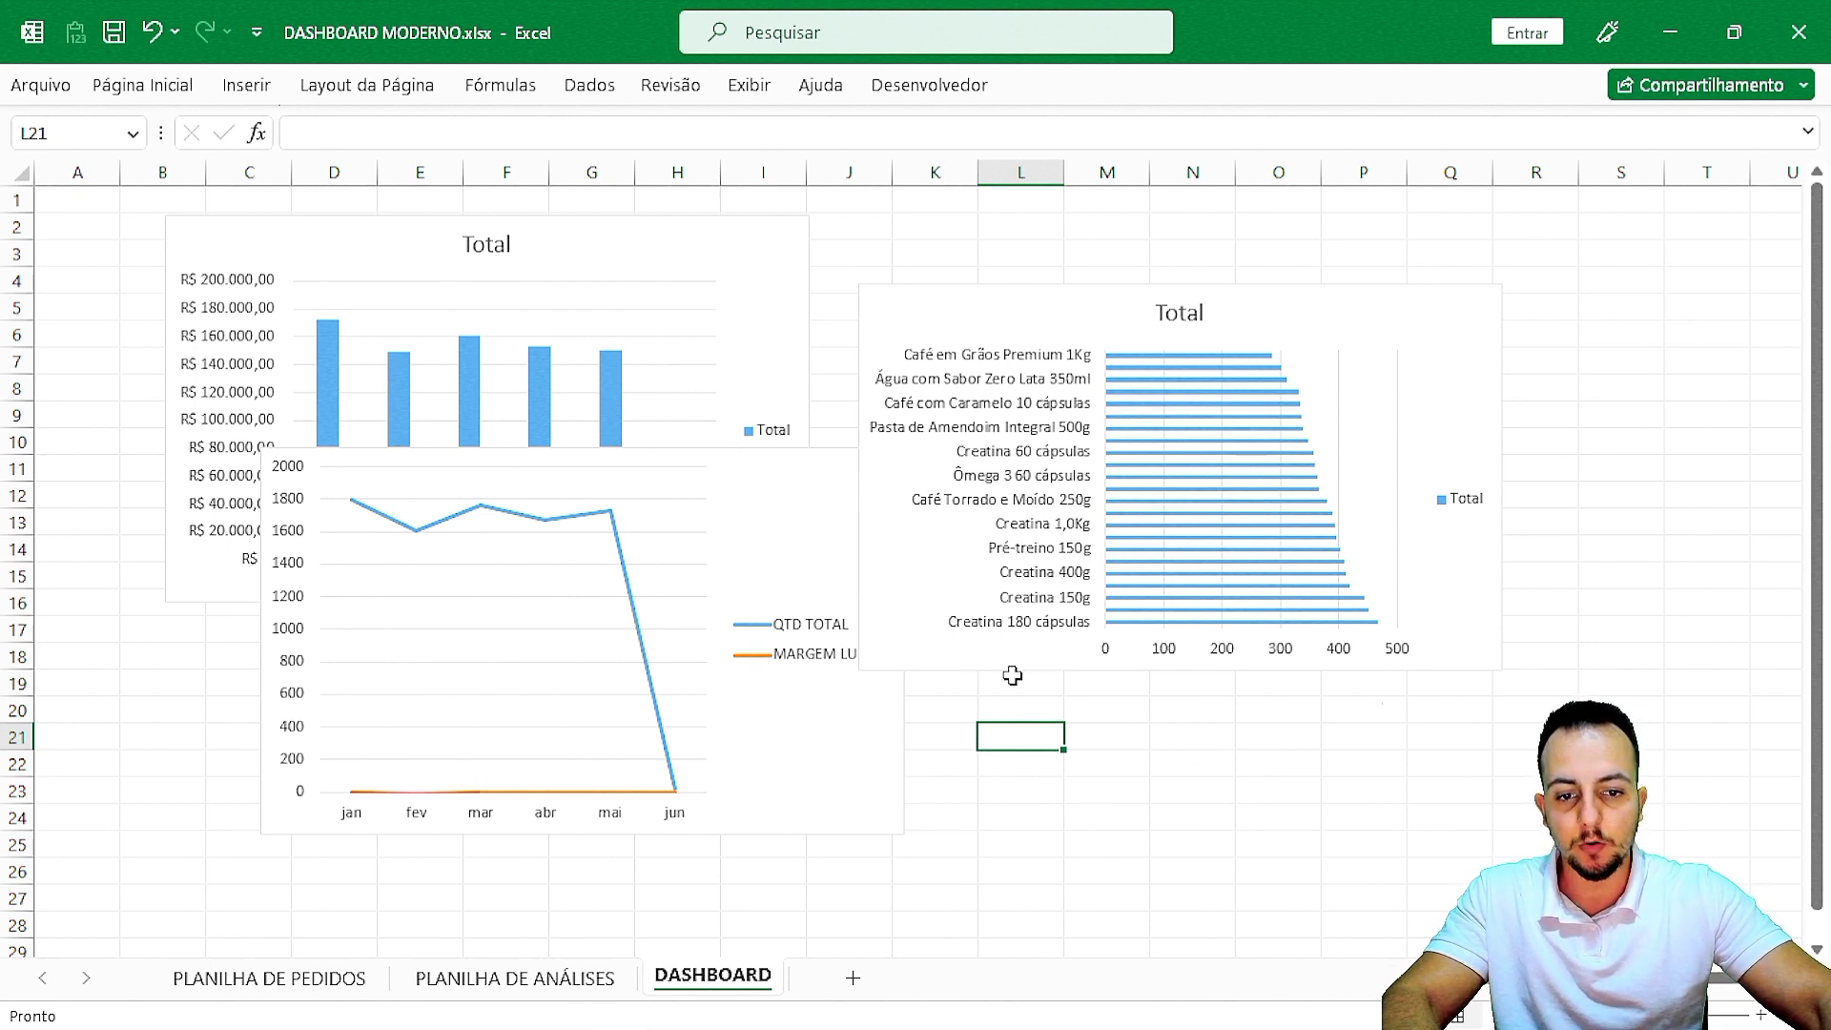
Move the product bar chart to the sheet's left edge and stretch it vertically from row 2 to row 28.
{"action": "left_click", "coordinate": [1070, 672]}
{"action": "key", "text": "ctrl+2"}
{"action": "mouse_move", "coordinate": [969, 179]}
{"action": "left_mouse_down"}
{"action": "mouse_move", "coordinate": [1063, 956]}
{"action": "mouse_move", "coordinate": [1118, 997]}
{"action": "left_mouse_up"}
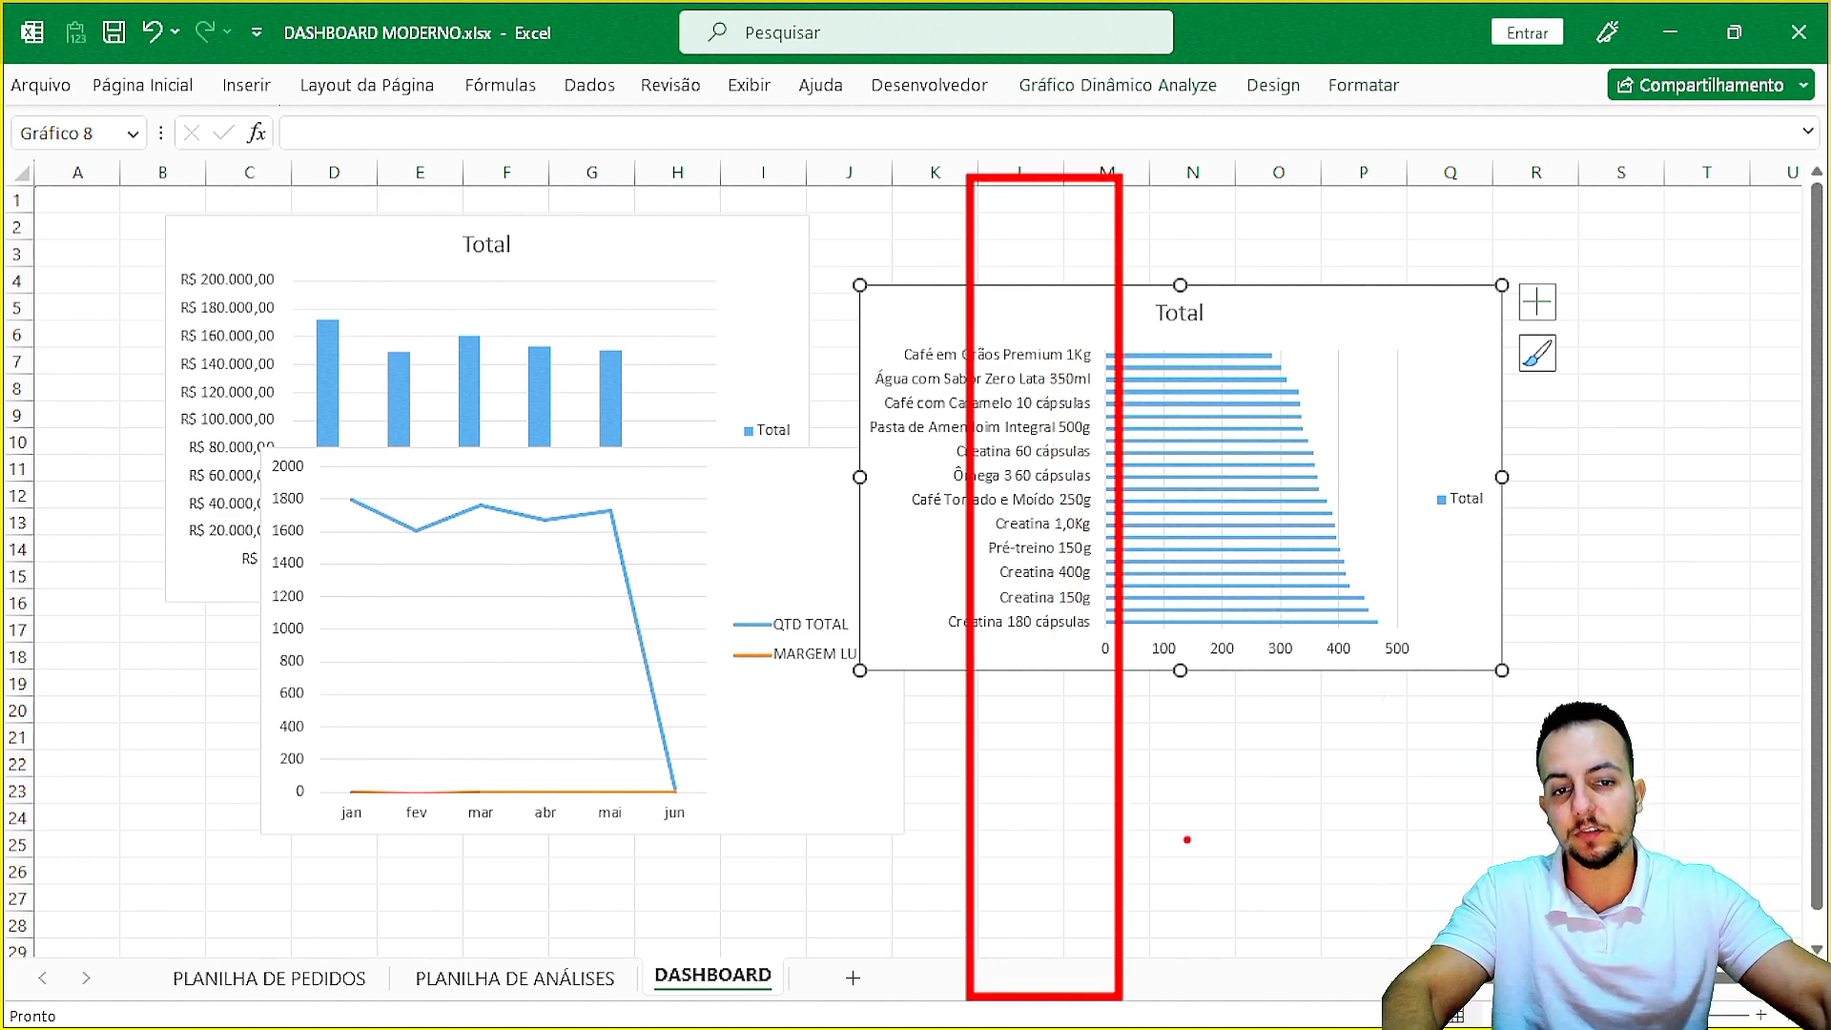
{"action": "key", "text": "Escape"}
{"action": "mouse_move", "coordinate": [980, 658]}
{"action": "left_mouse_down"}
{"action": "mouse_move", "coordinate": [371, 617]}
{"action": "mouse_move", "coordinate": [140, 562]}
{"action": "left_mouse_up"}
{"action": "left_click_drag", "start_coordinate": [308, 749], "coordinate": [349, 938]}
{"action": "left_click_drag", "start_coordinate": [357, 189], "coordinate": [356, 214]}
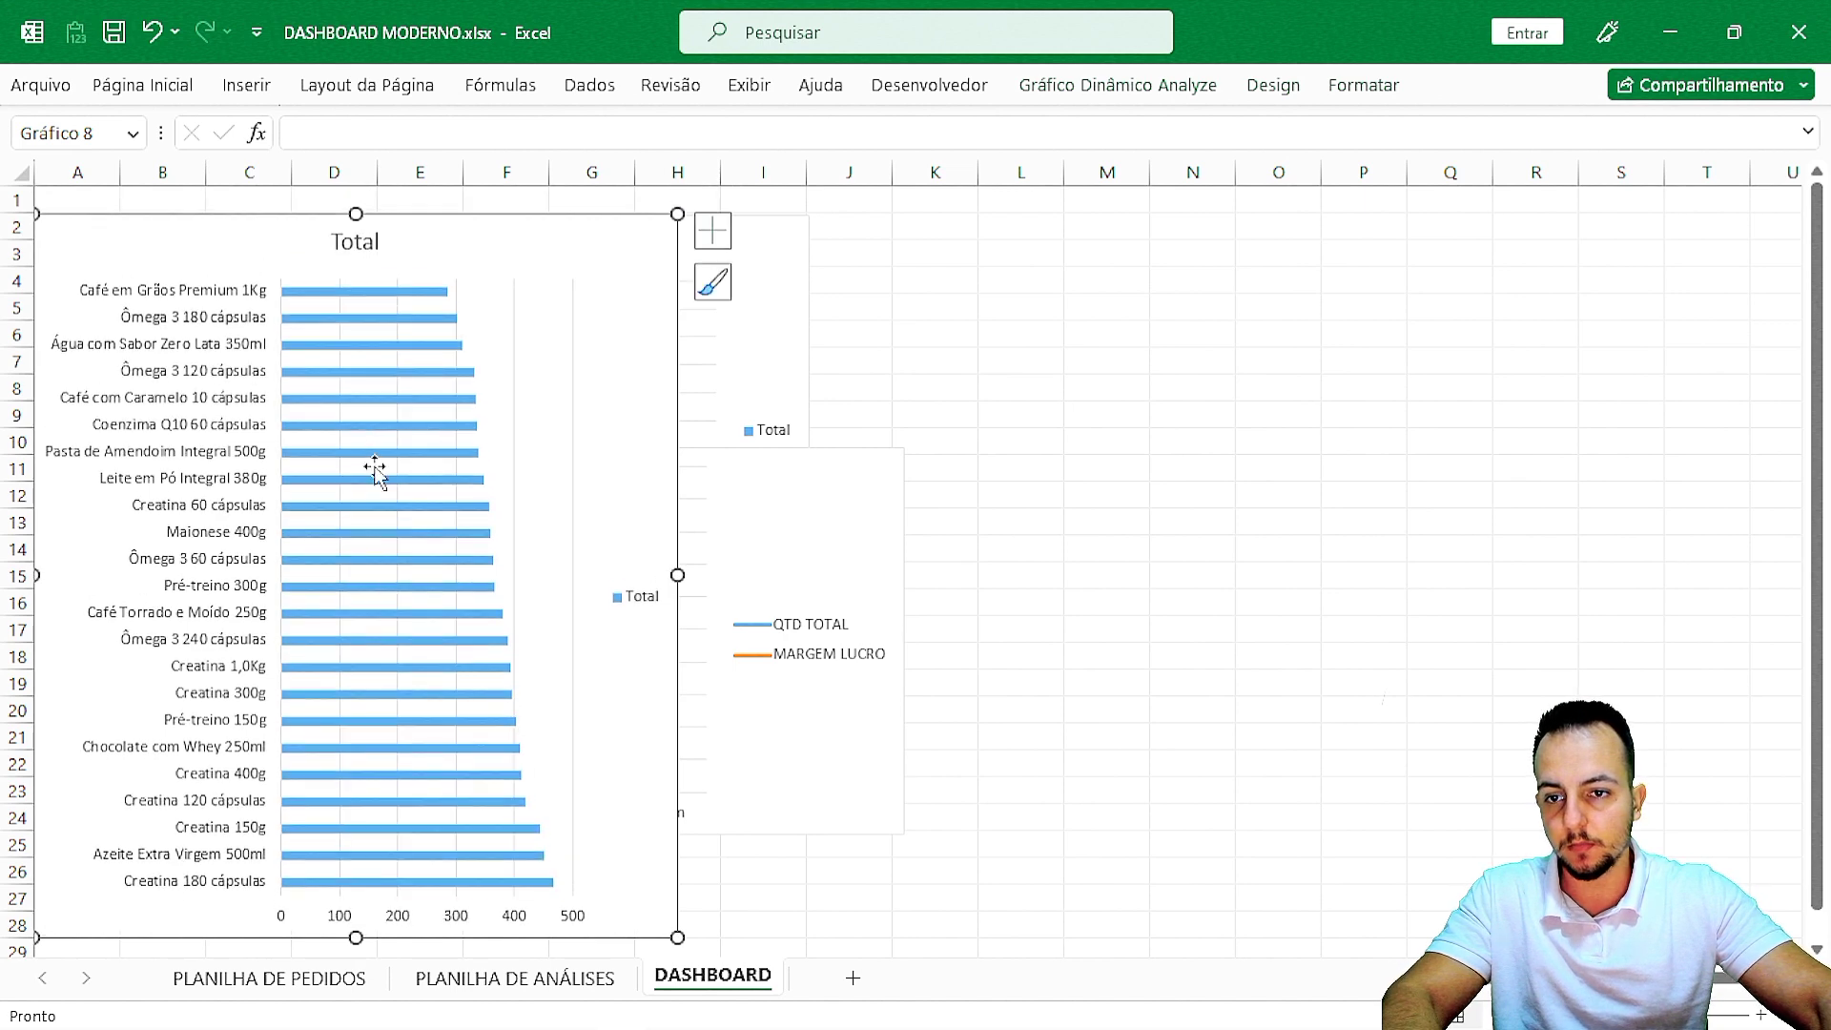
Move the monthly sales column chart to the lower right of the dashboard and place the line chart between it and the bar chart.
{"action": "left_click", "coordinate": [800, 309]}
{"action": "left_click_drag", "start_coordinate": [813, 284], "coordinate": [1694, 606]}
{"action": "left_click", "coordinate": [846, 474]}
{"action": "left_click_drag", "start_coordinate": [846, 473], "coordinate": [1242, 562]}
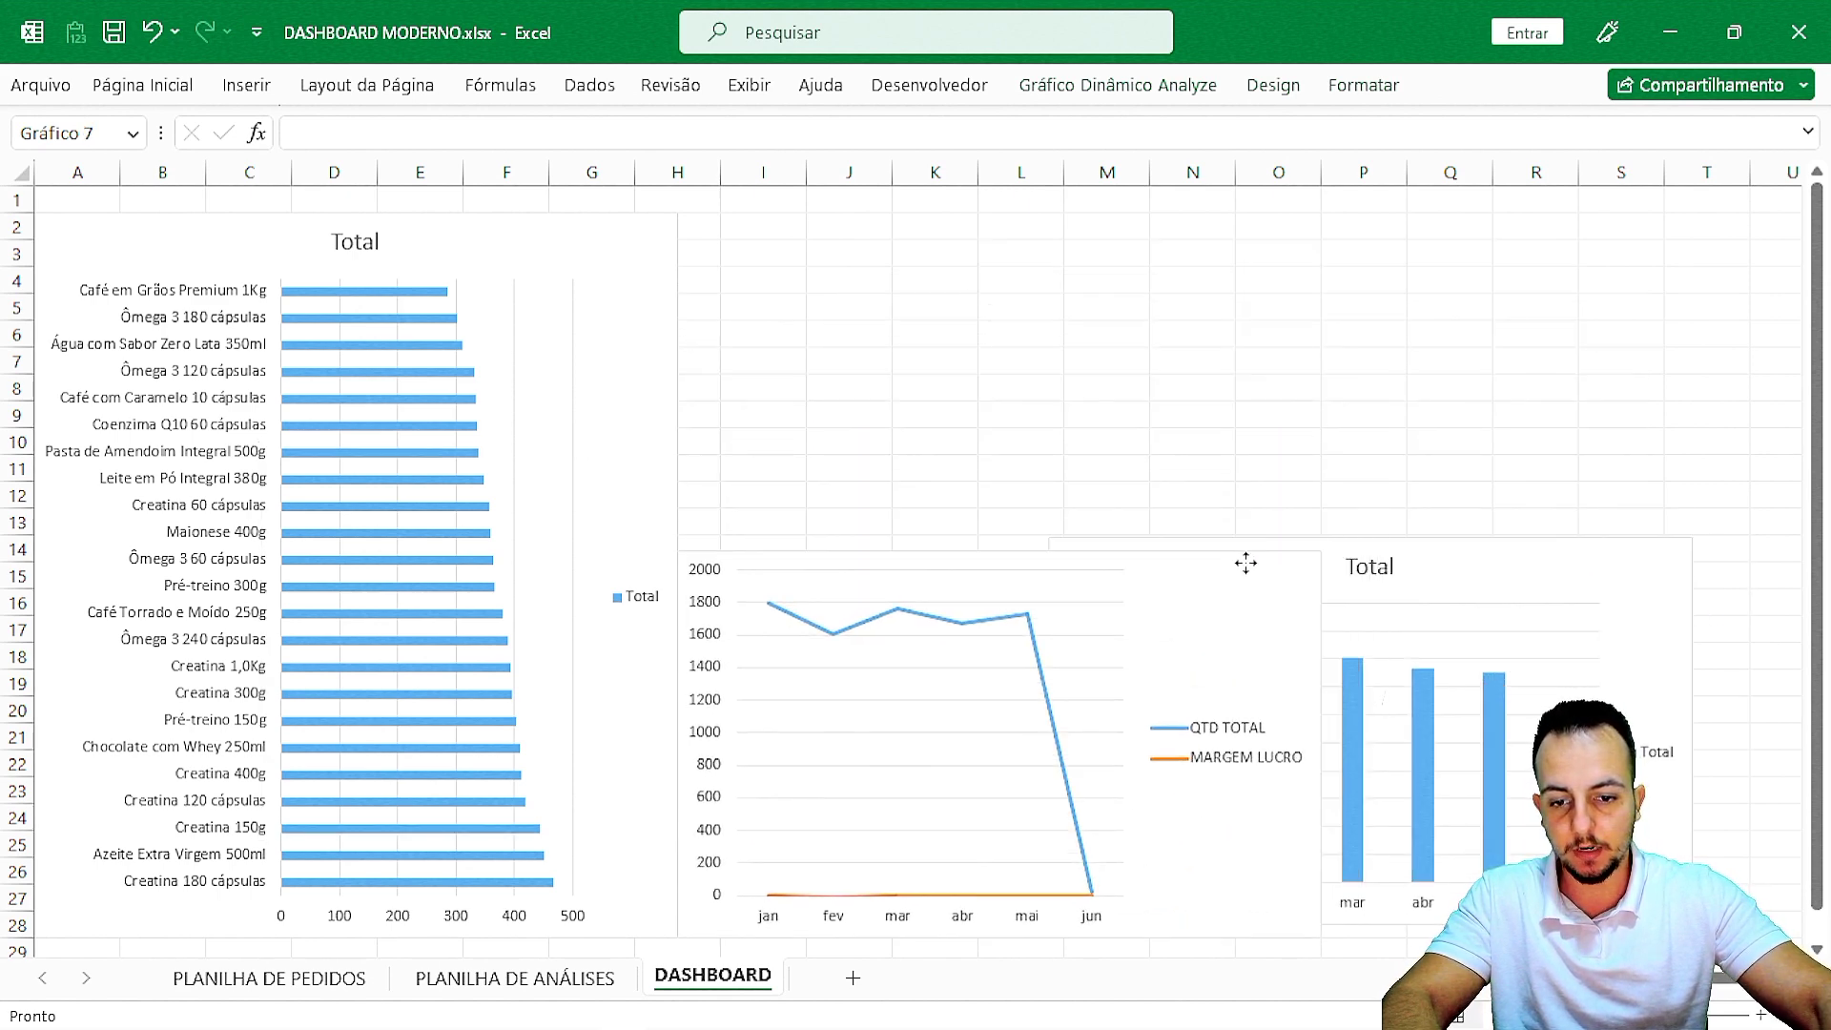
Narrow the product bar chart to end at column G and resize the line chart to span columns H to N.
{"action": "left_click", "coordinate": [664, 420]}
{"action": "left_click_drag", "start_coordinate": [677, 577], "coordinate": [635, 577]}
{"action": "left_click", "coordinate": [700, 568]}
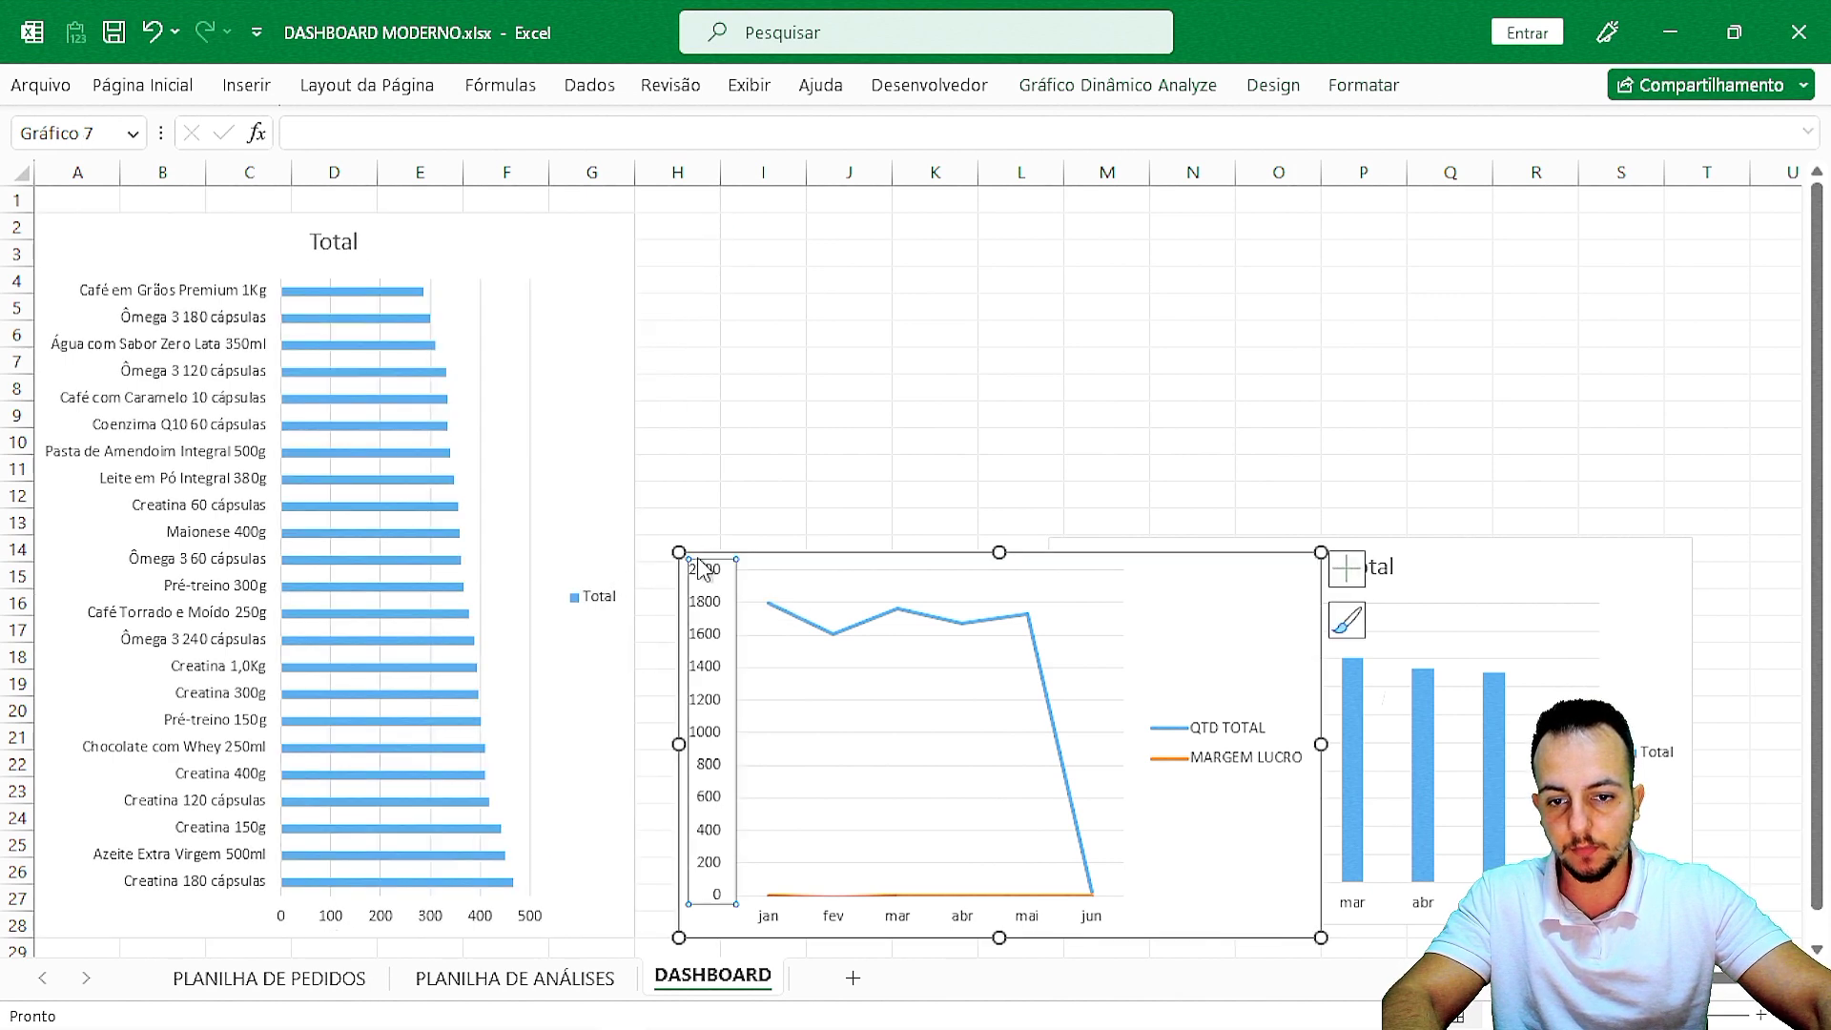
{"action": "left_click_drag", "start_coordinate": [665, 747], "coordinate": [630, 748]}
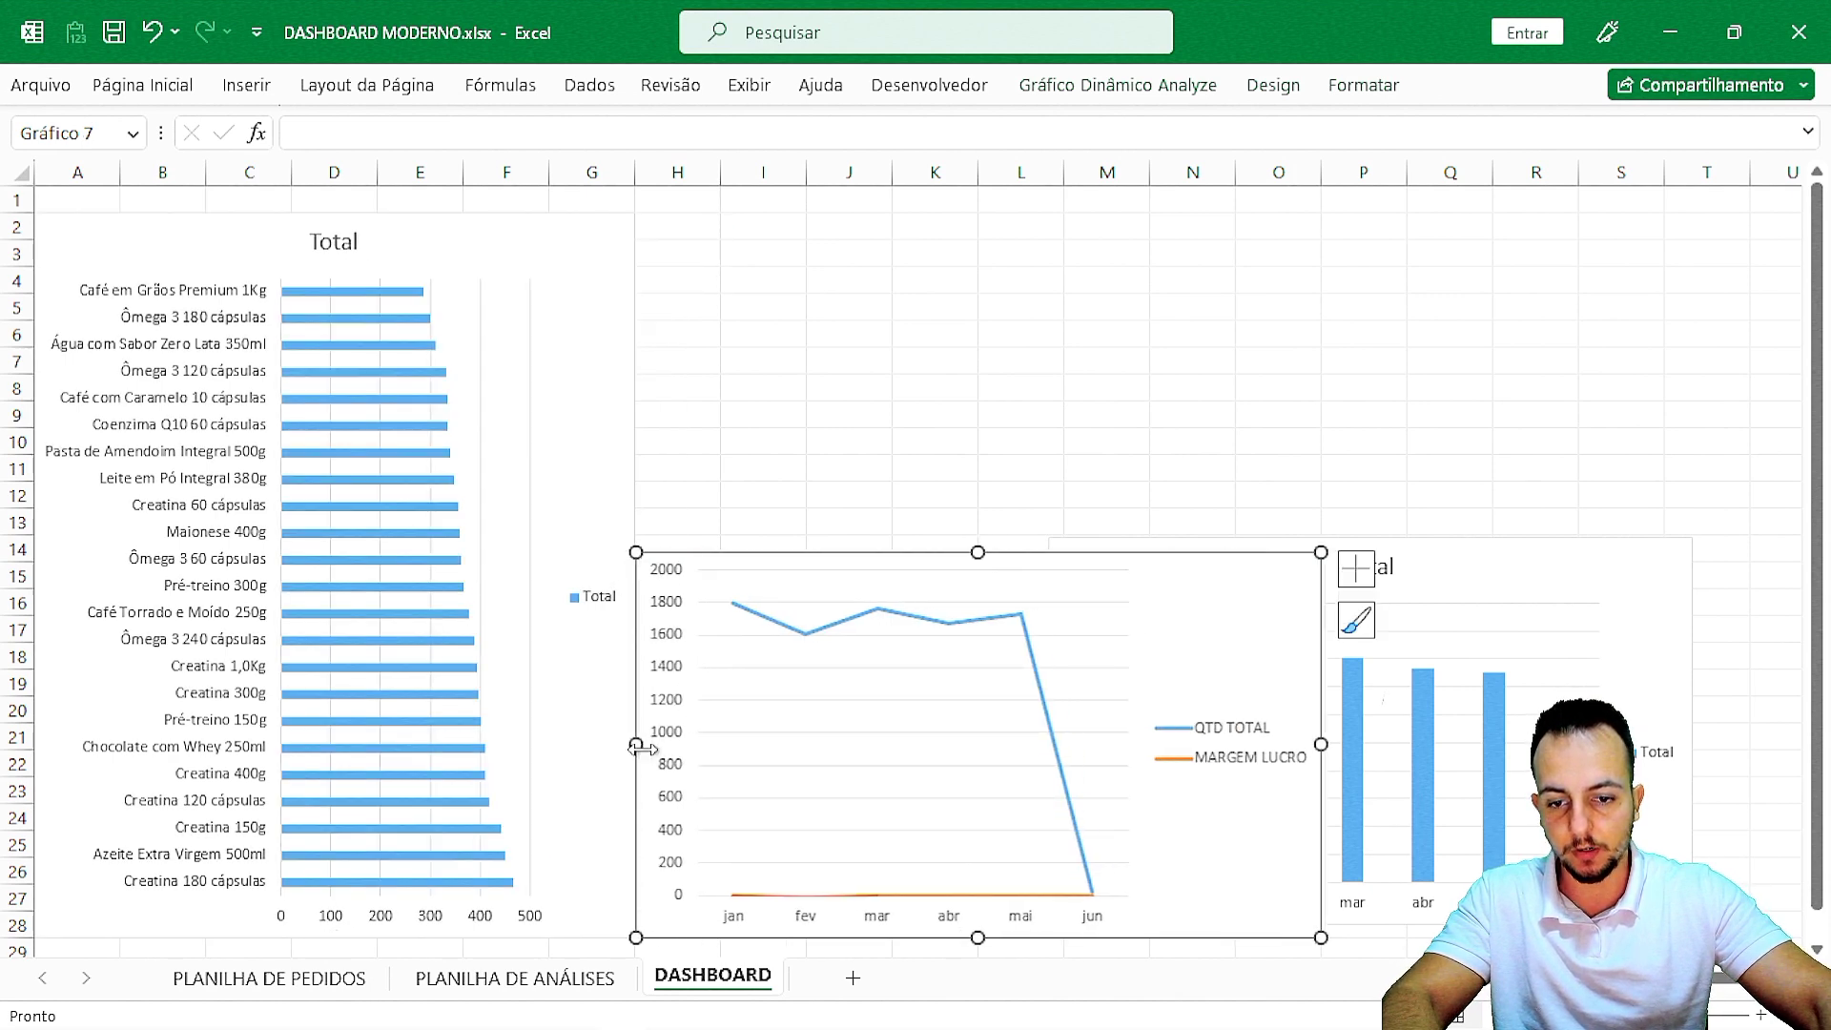
{"action": "left_click_drag", "start_coordinate": [1319, 743], "coordinate": [1235, 745]}
Align the sales column chart with the line chart from row 14, resizing both so they meet between columns M and N.
{"action": "left_click_drag", "start_coordinate": [1337, 558], "coordinate": [1404, 554]}
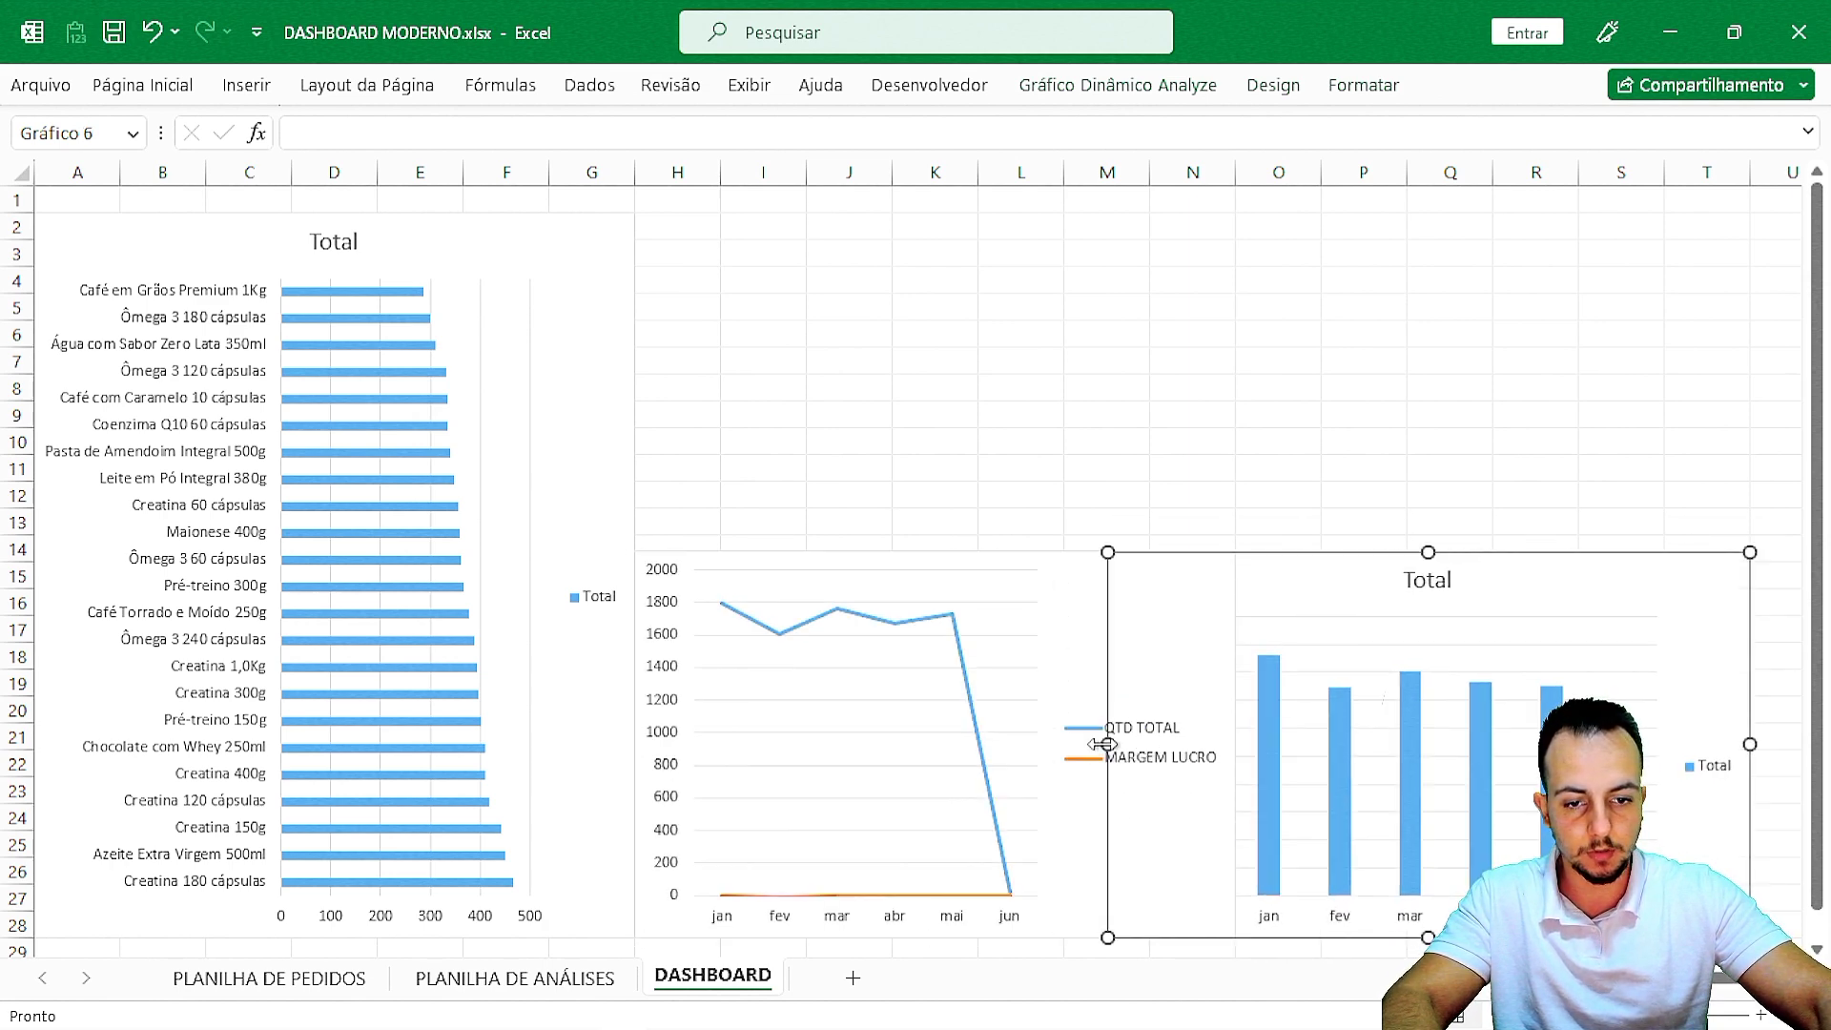
{"action": "left_click_drag", "start_coordinate": [1107, 745], "coordinate": [1160, 744]}
{"action": "left_click", "coordinate": [1191, 581]}
{"action": "left_click", "coordinate": [1271, 606]}
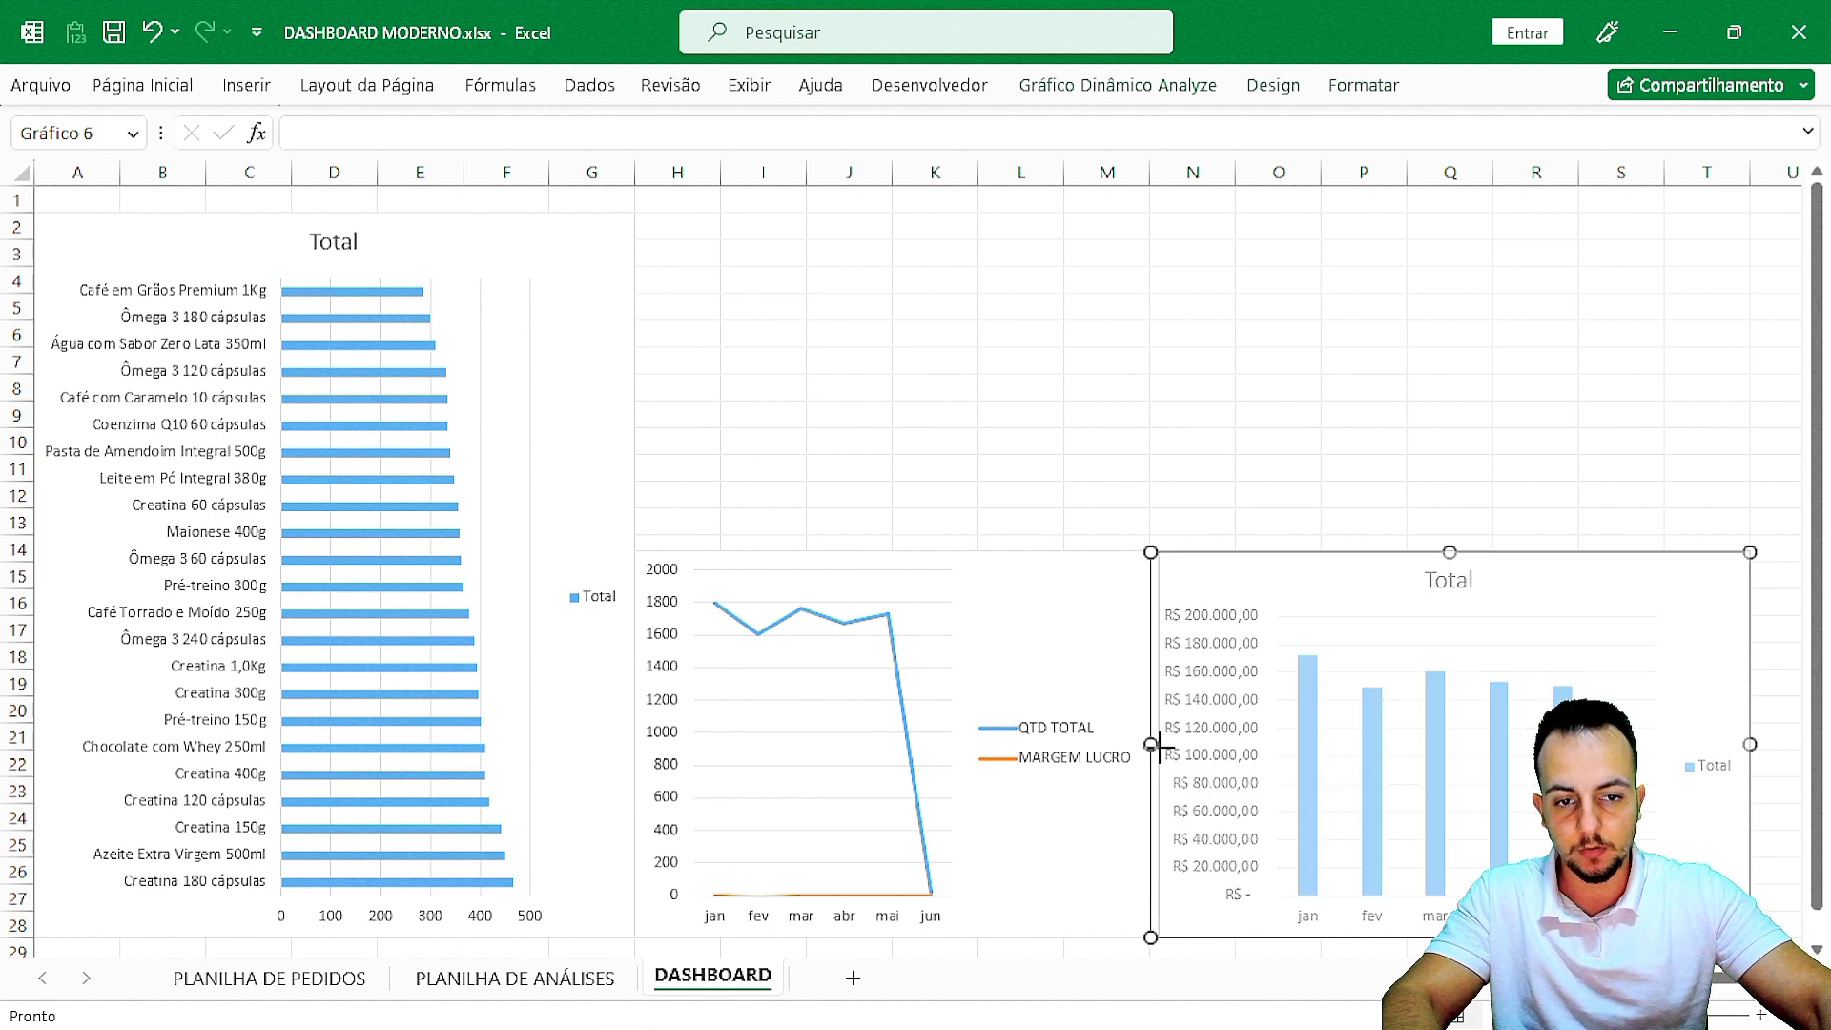
Narrow the product bar chart further so it ends at the right edge of column F.
{"action": "left_click", "coordinate": [618, 477]}
{"action": "left_click_drag", "start_coordinate": [634, 575], "coordinate": [548, 575]}
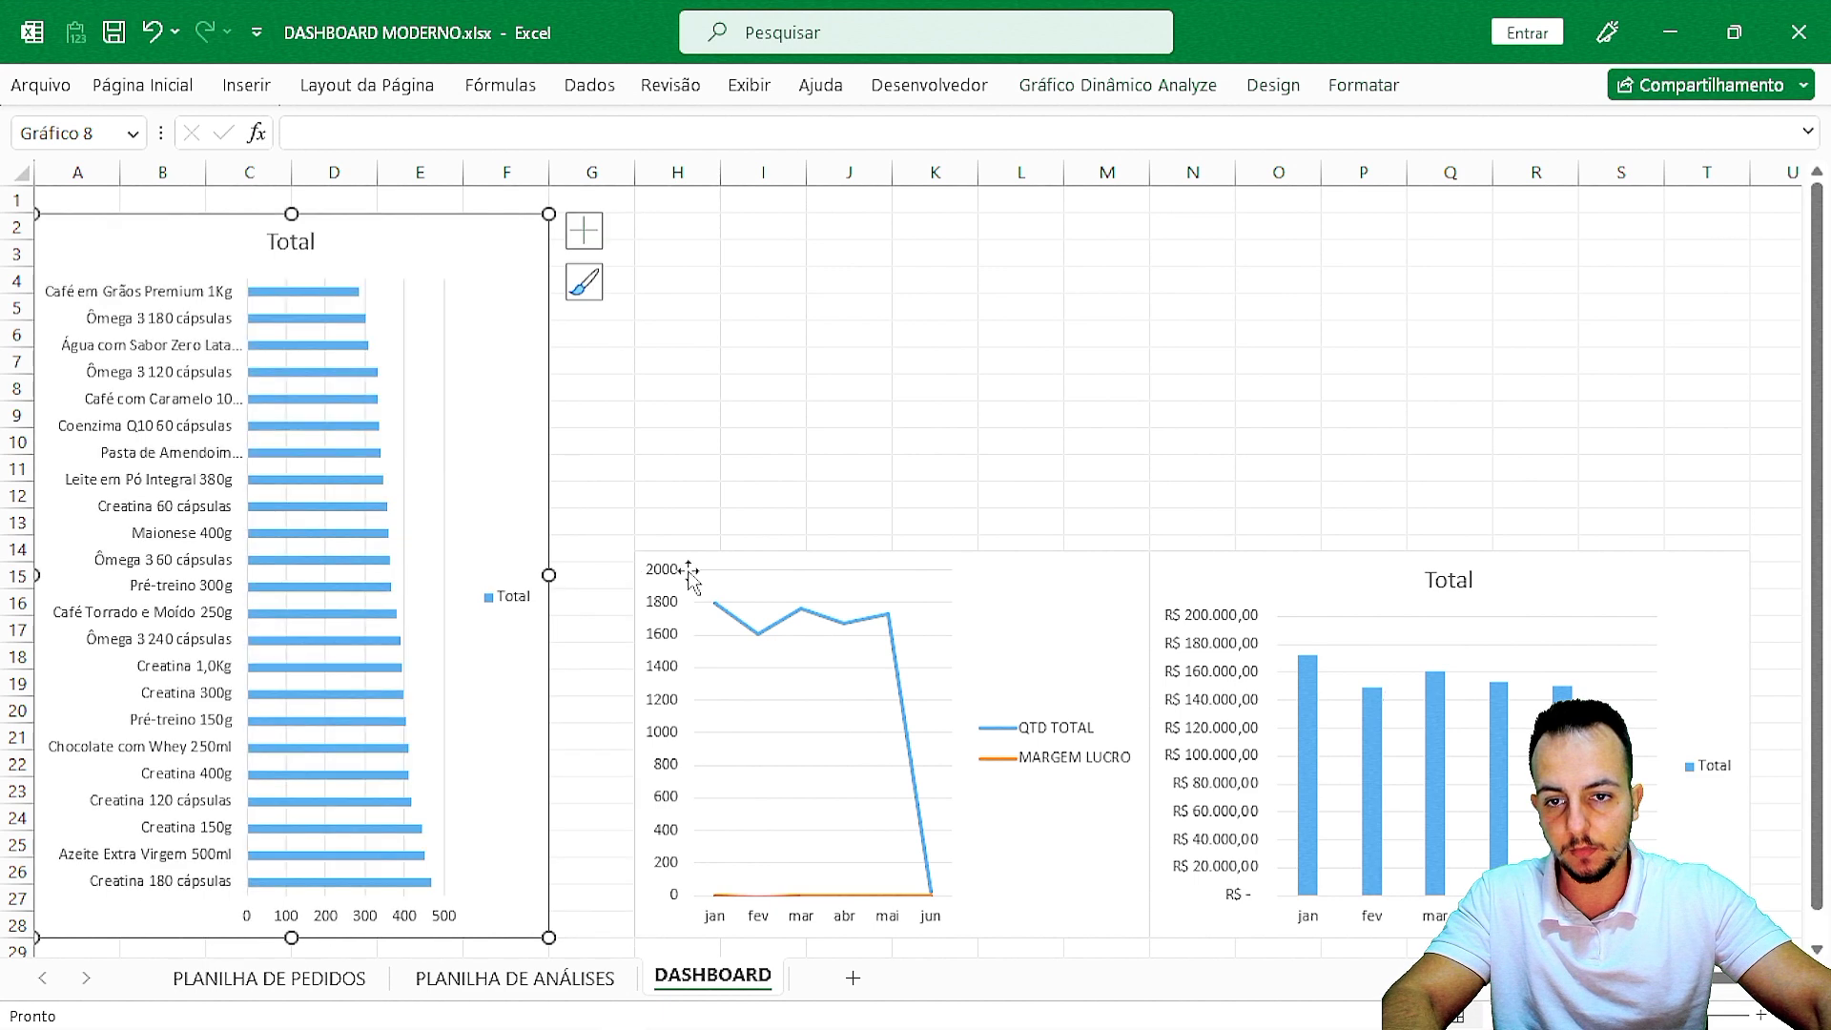
Extend the line chart's left edge to column G so it meets the product bar chart.
{"action": "left_click", "coordinate": [686, 602]}
{"action": "left_click_drag", "start_coordinate": [636, 743], "coordinate": [548, 739]}
{"action": "left_click", "coordinate": [849, 496]}
{"action": "left_click", "coordinate": [953, 363]}
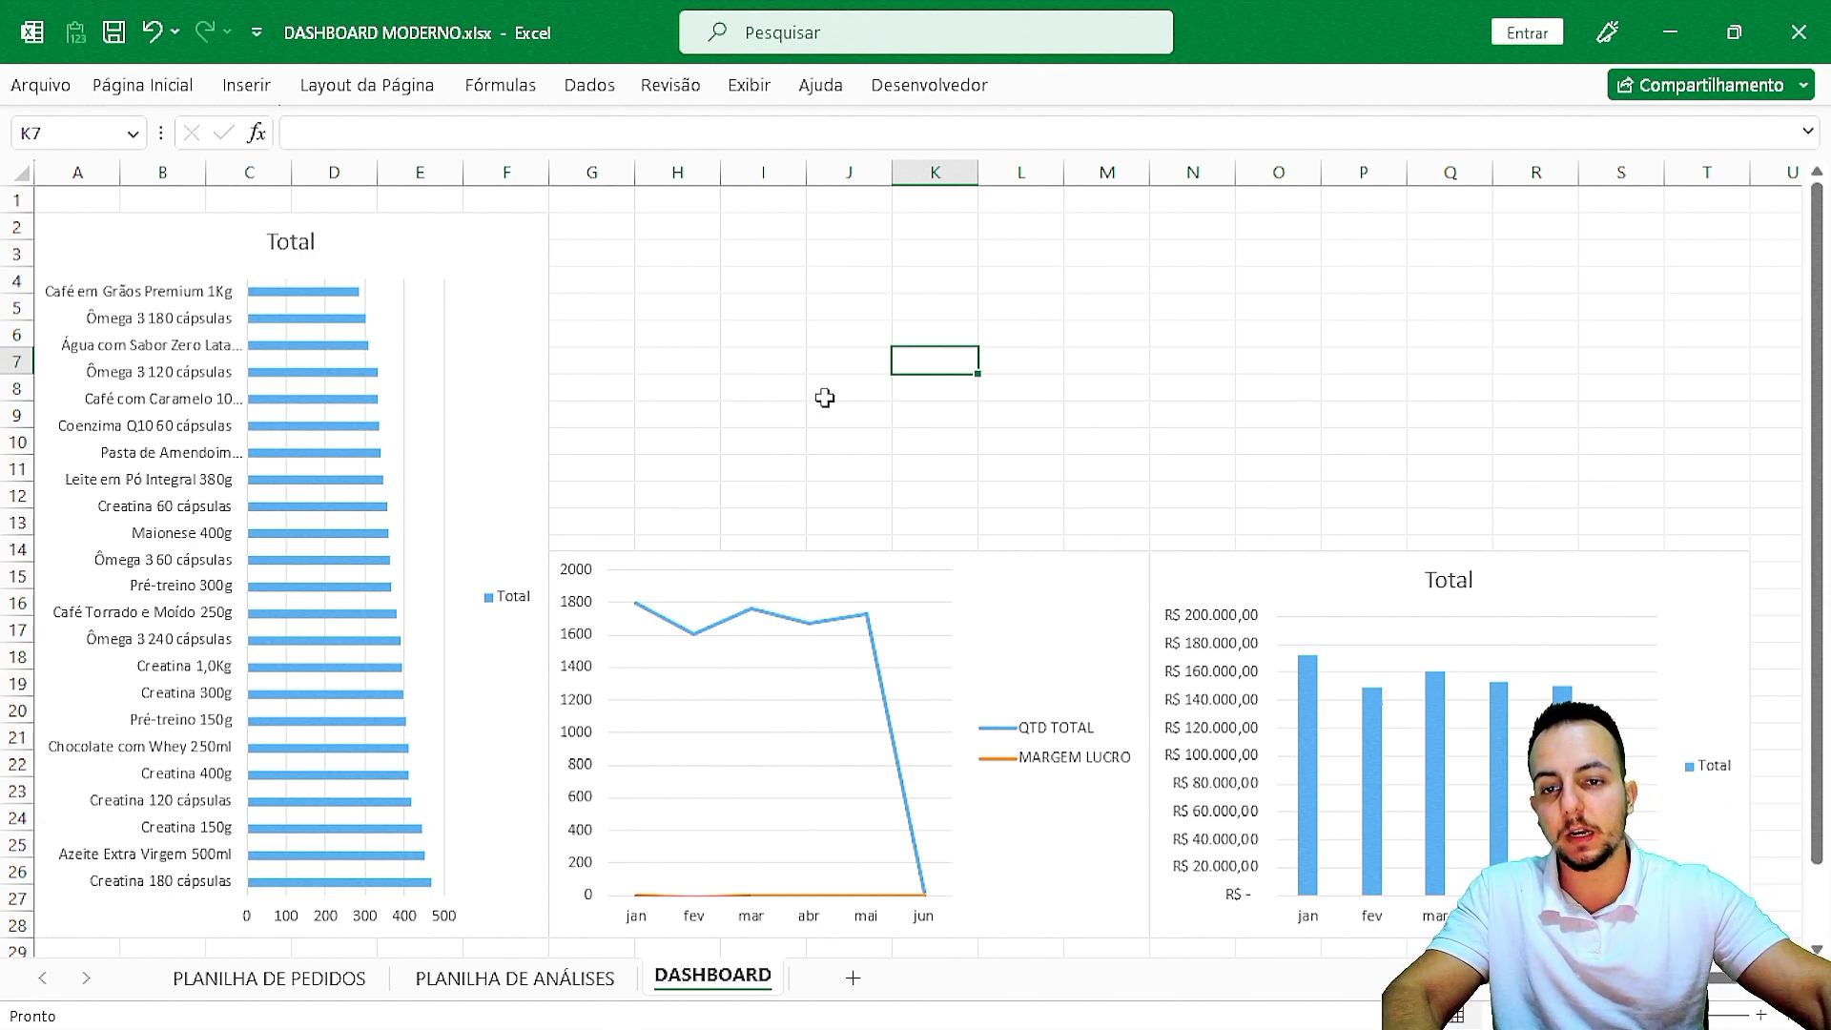
{"action": "key", "text": "ctrl+2"}
{"action": "left_click_drag", "start_coordinate": [571, 208], "coordinate": [1044, 439]}
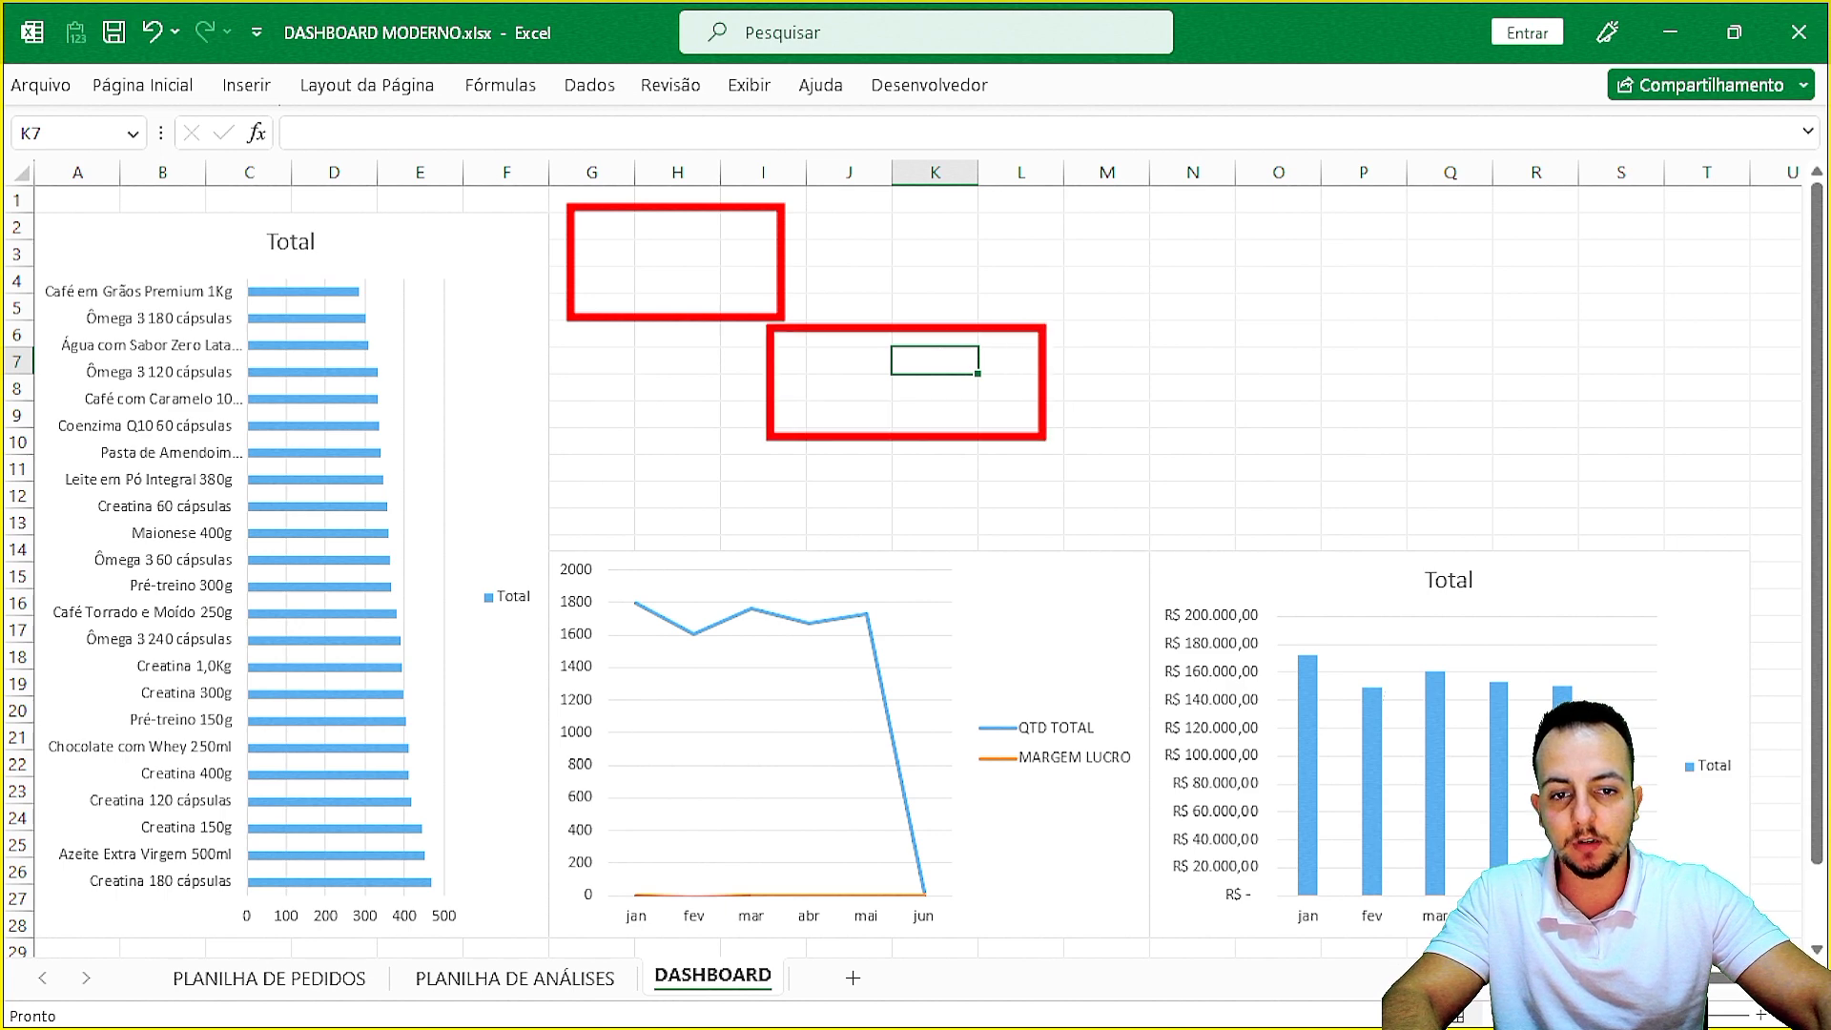
{"action": "left_click_drag", "start_coordinate": [574, 453], "coordinate": [870, 555]}
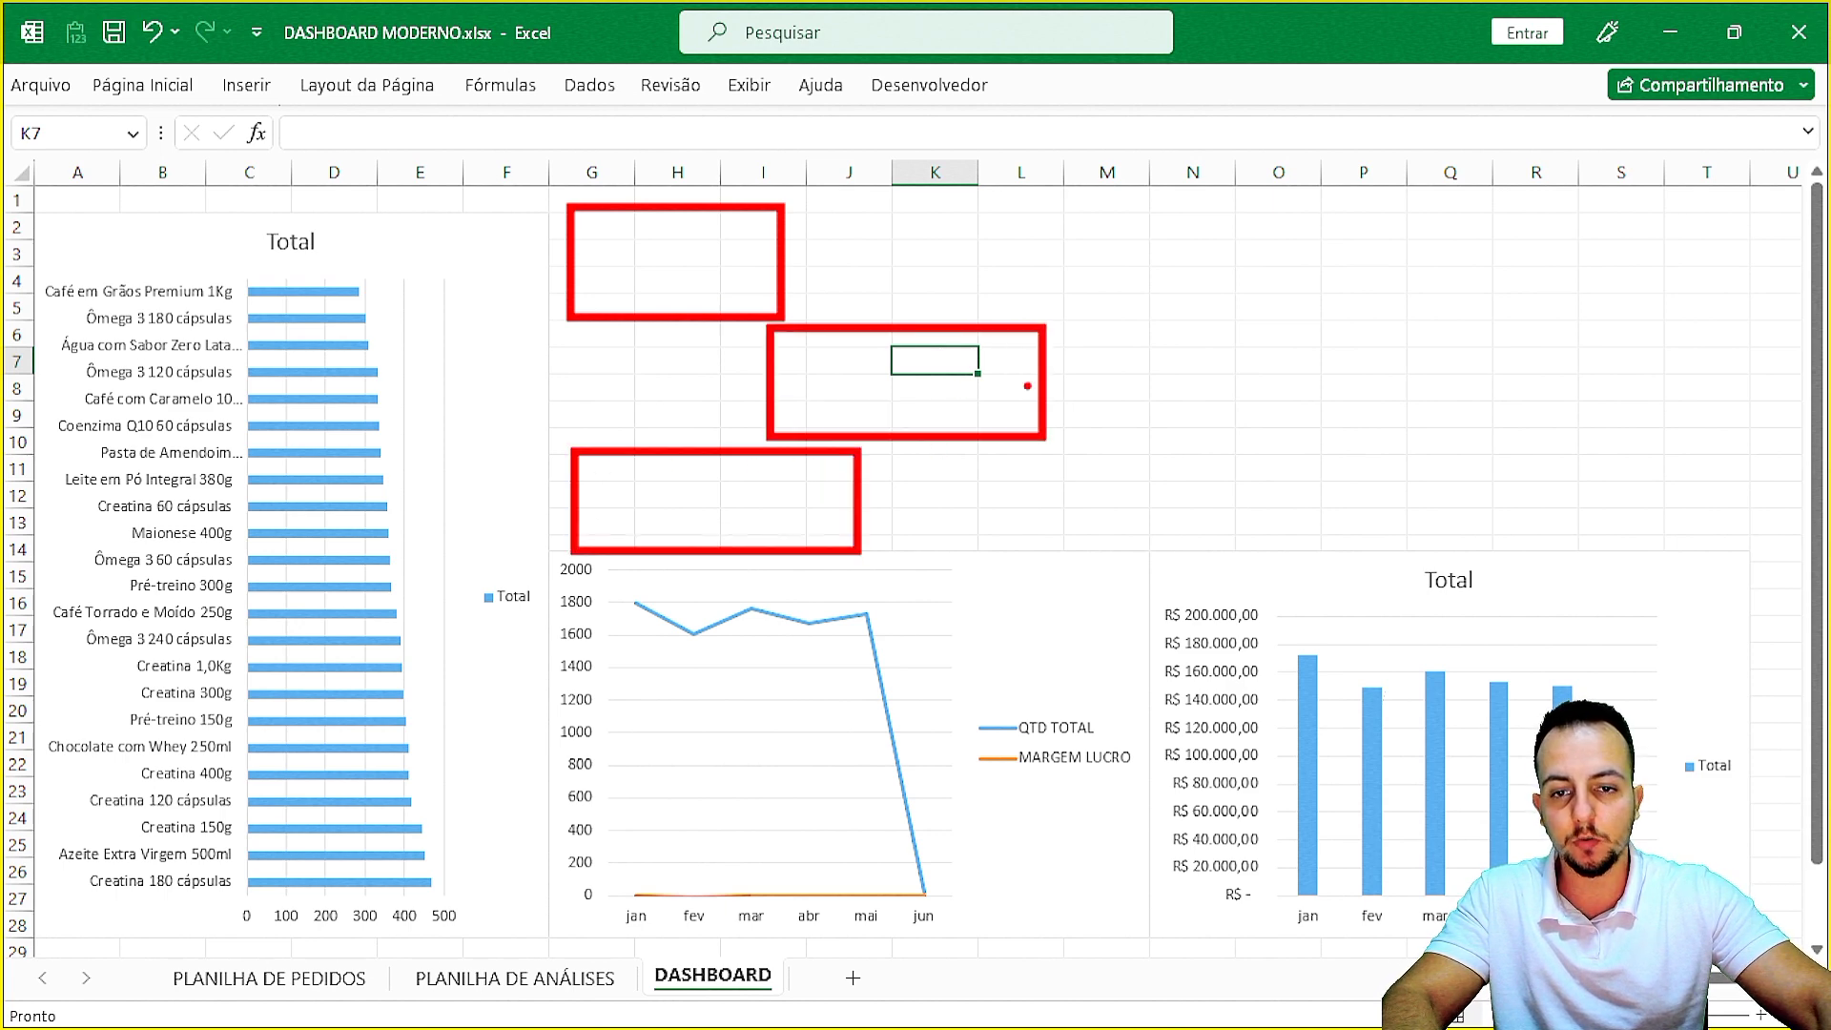
{"action": "mouse_move", "coordinate": [668, 237]}
{"action": "left_mouse_down"}
{"action": "mouse_move", "coordinate": [610, 310]}
{"action": "mouse_move", "coordinate": [592, 260]}
{"action": "left_mouse_up"}
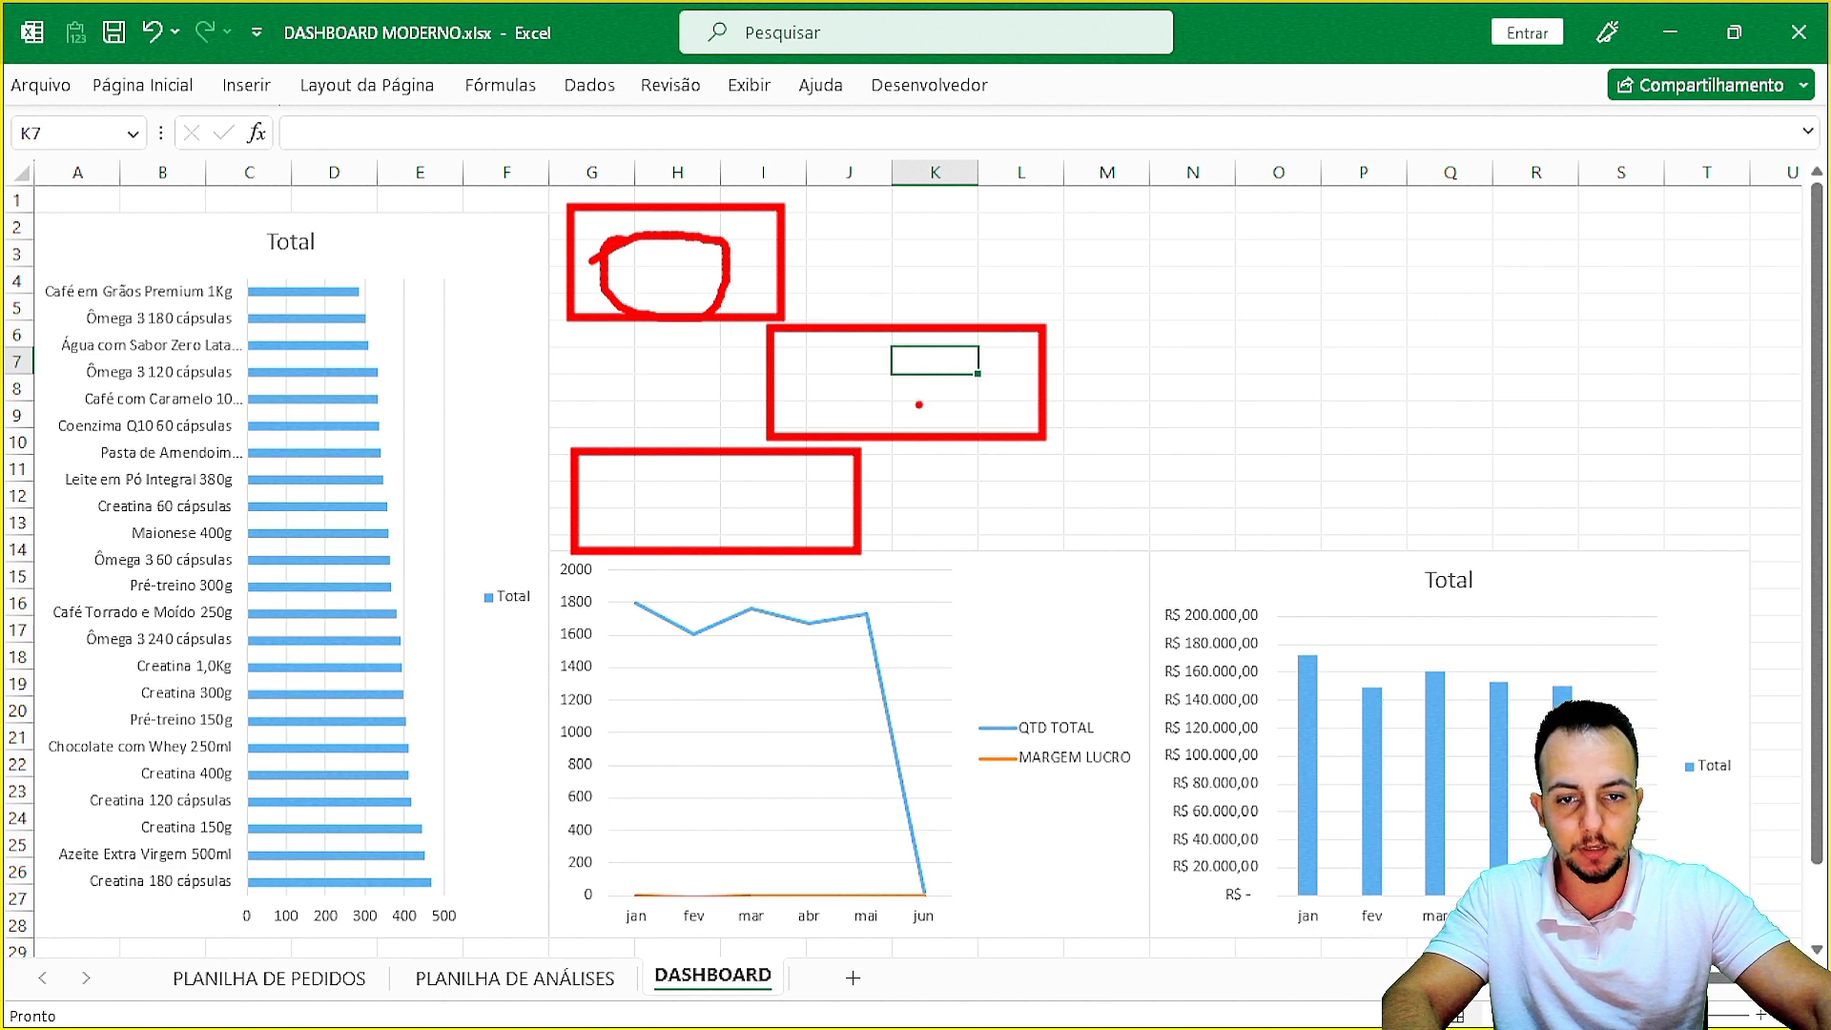
{"action": "mouse_move", "coordinate": [924, 364]}
{"action": "left_mouse_down"}
{"action": "mouse_move", "coordinate": [916, 439]}
{"action": "mouse_move", "coordinate": [897, 356]}
{"action": "left_mouse_up"}
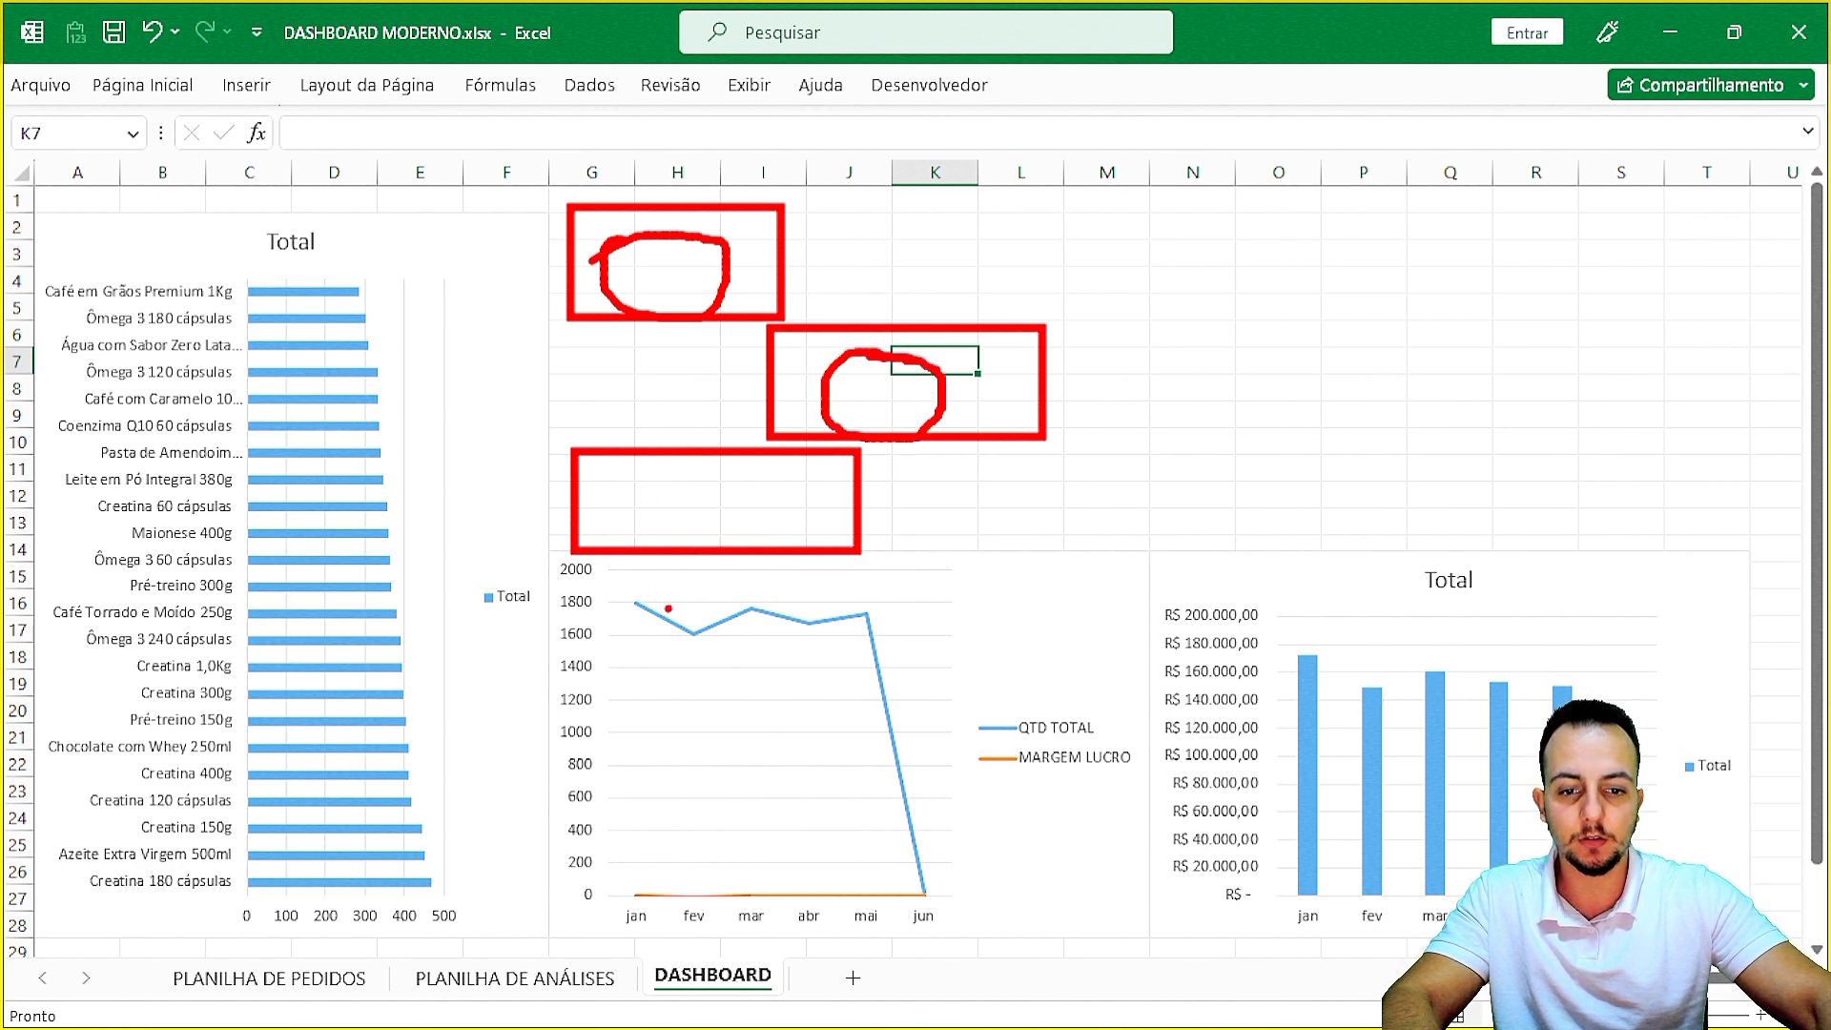
{"action": "left_click_drag", "start_coordinate": [664, 455], "coordinate": [733, 458]}
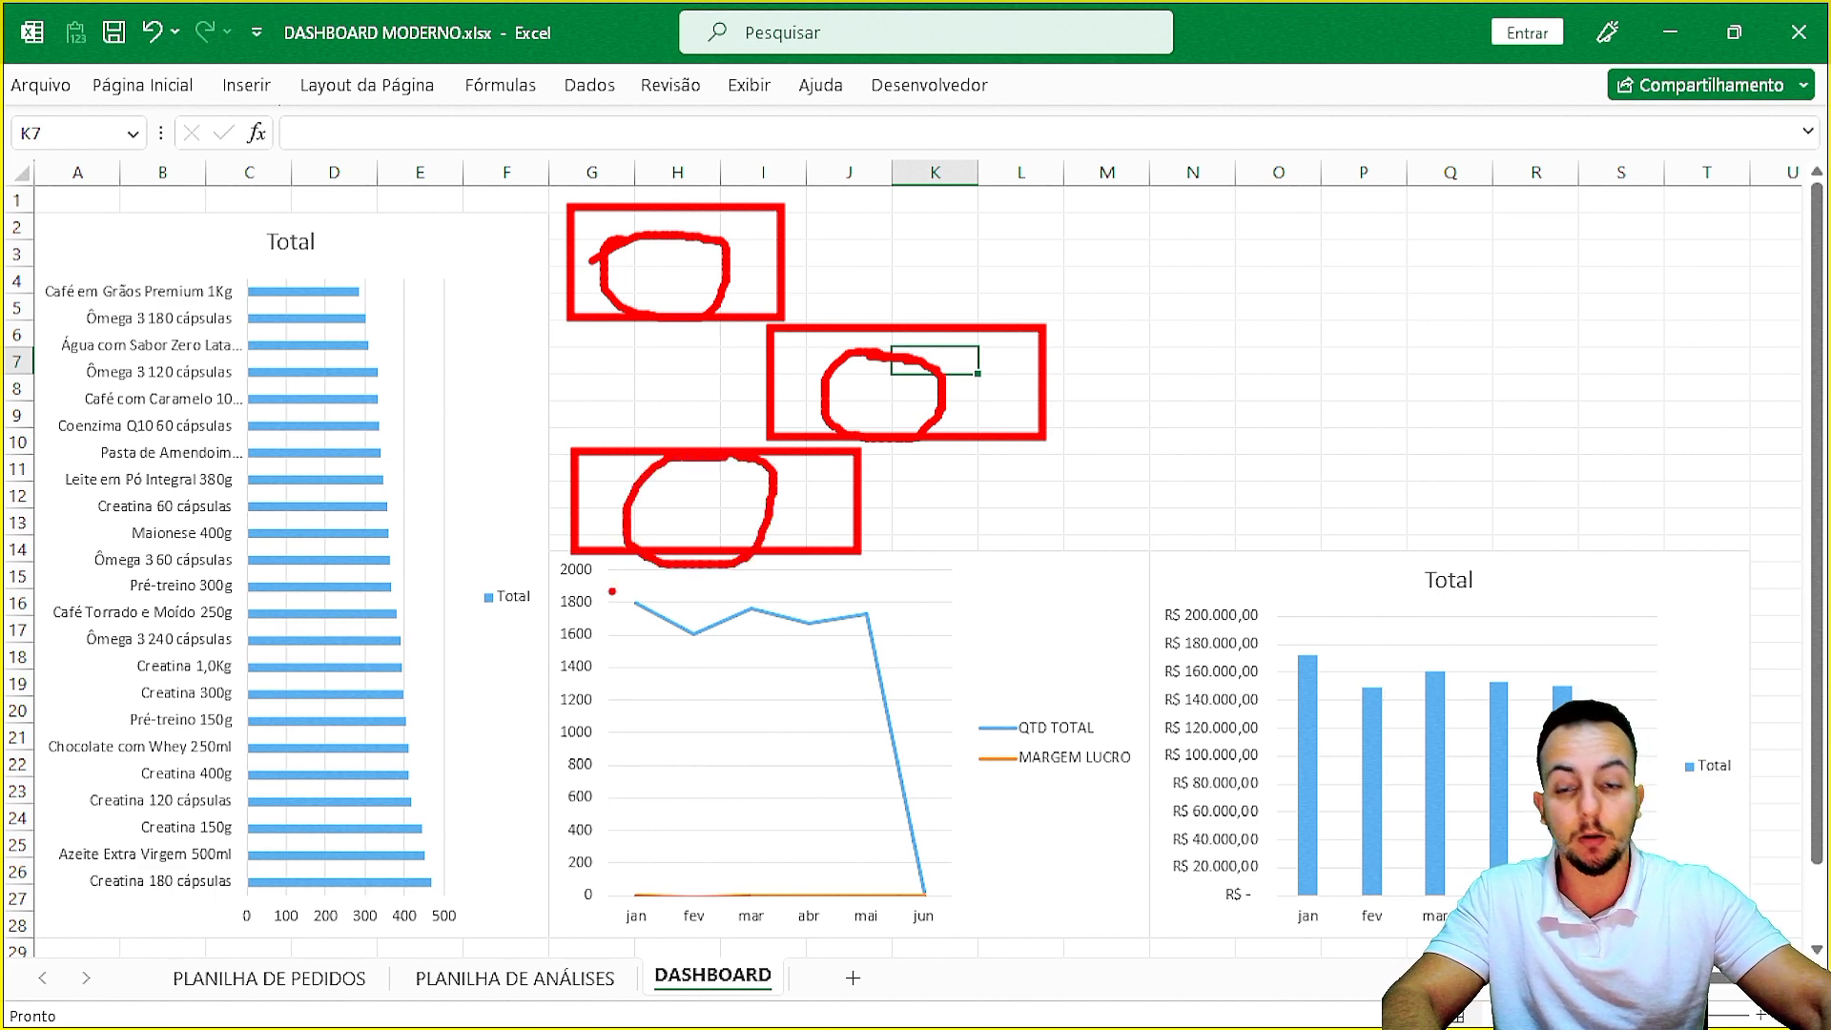
{"action": "mouse_move", "coordinate": [1129, 237]}
{"action": "left_mouse_down"}
{"action": "mouse_move", "coordinate": [1459, 381]}
{"action": "mouse_move", "coordinate": [1708, 539]}
{"action": "left_mouse_up"}
{"action": "mouse_move", "coordinate": [1445, 292]}
{"action": "left_mouse_down"}
{"action": "mouse_move", "coordinate": [1273, 410]}
{"action": "mouse_move", "coordinate": [1636, 286]}
{"action": "mouse_move", "coordinate": [1194, 383]}
{"action": "left_mouse_up"}
{"action": "key", "text": "Escape"}
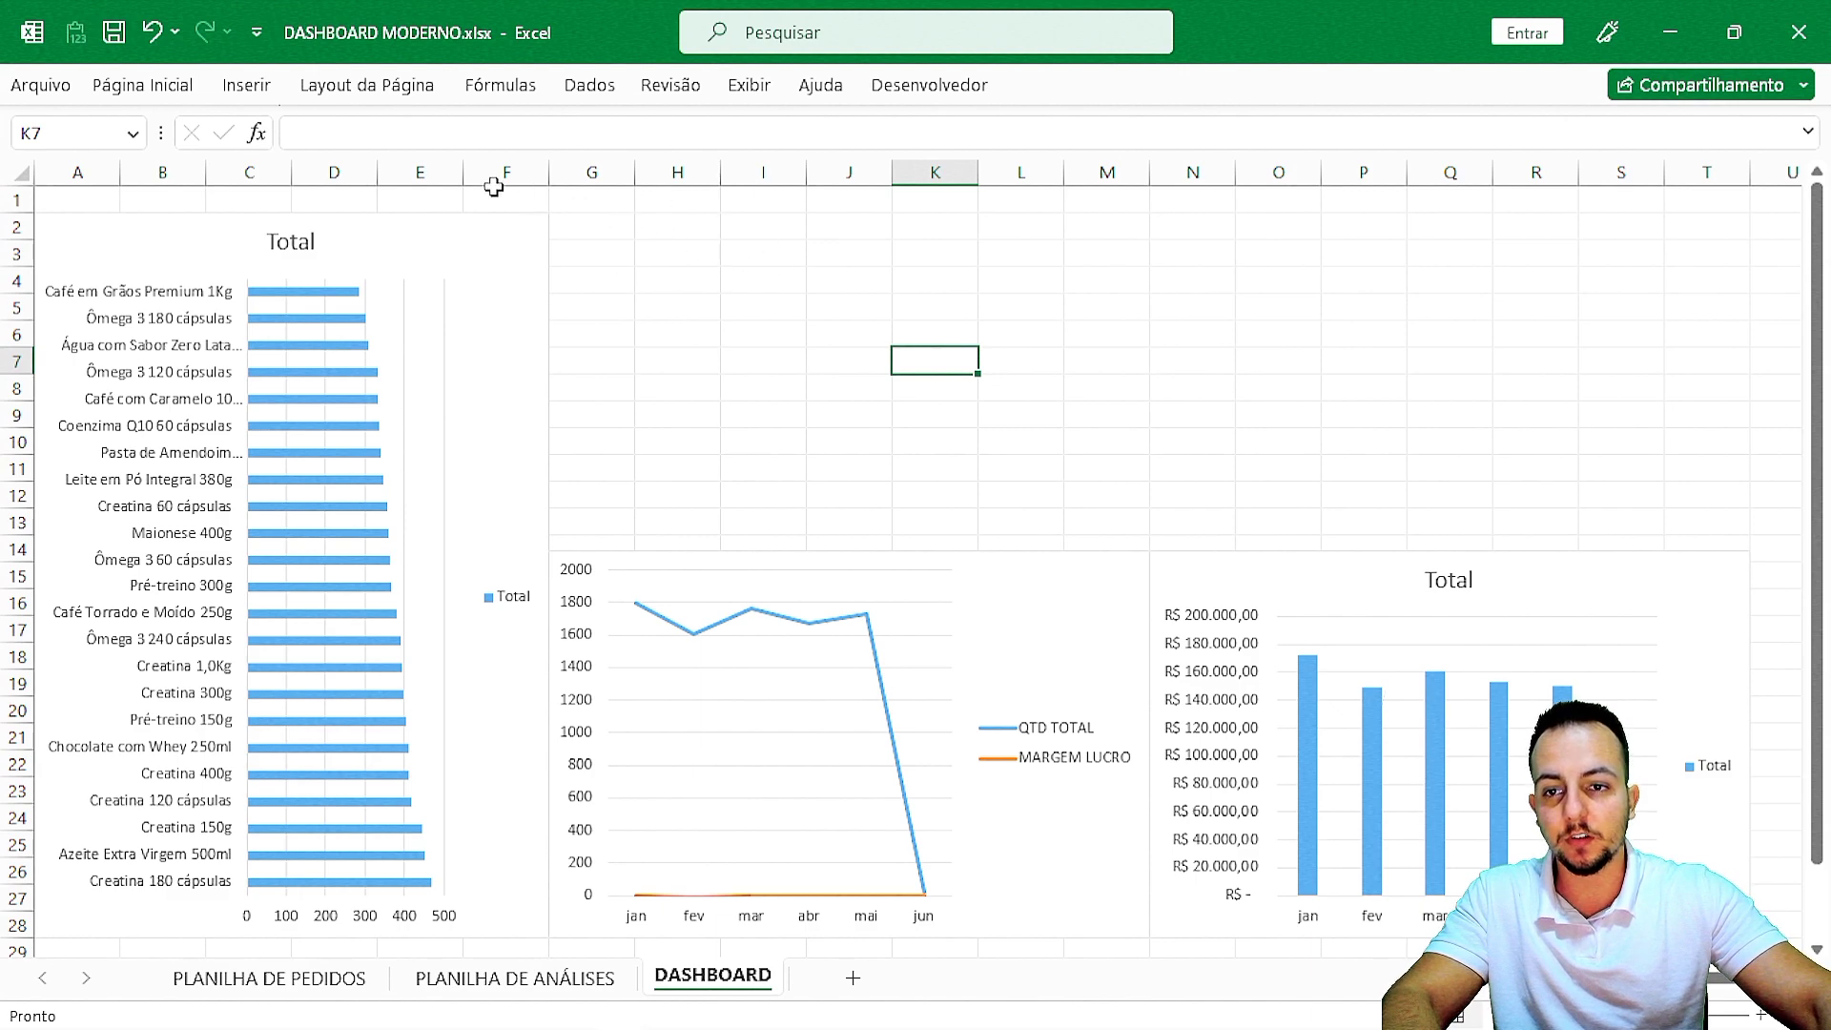
Insert a rounded rectangle covering about H2:J6 above the line chart and reduce its corner rounding.
{"action": "left_click", "coordinate": [247, 96]}
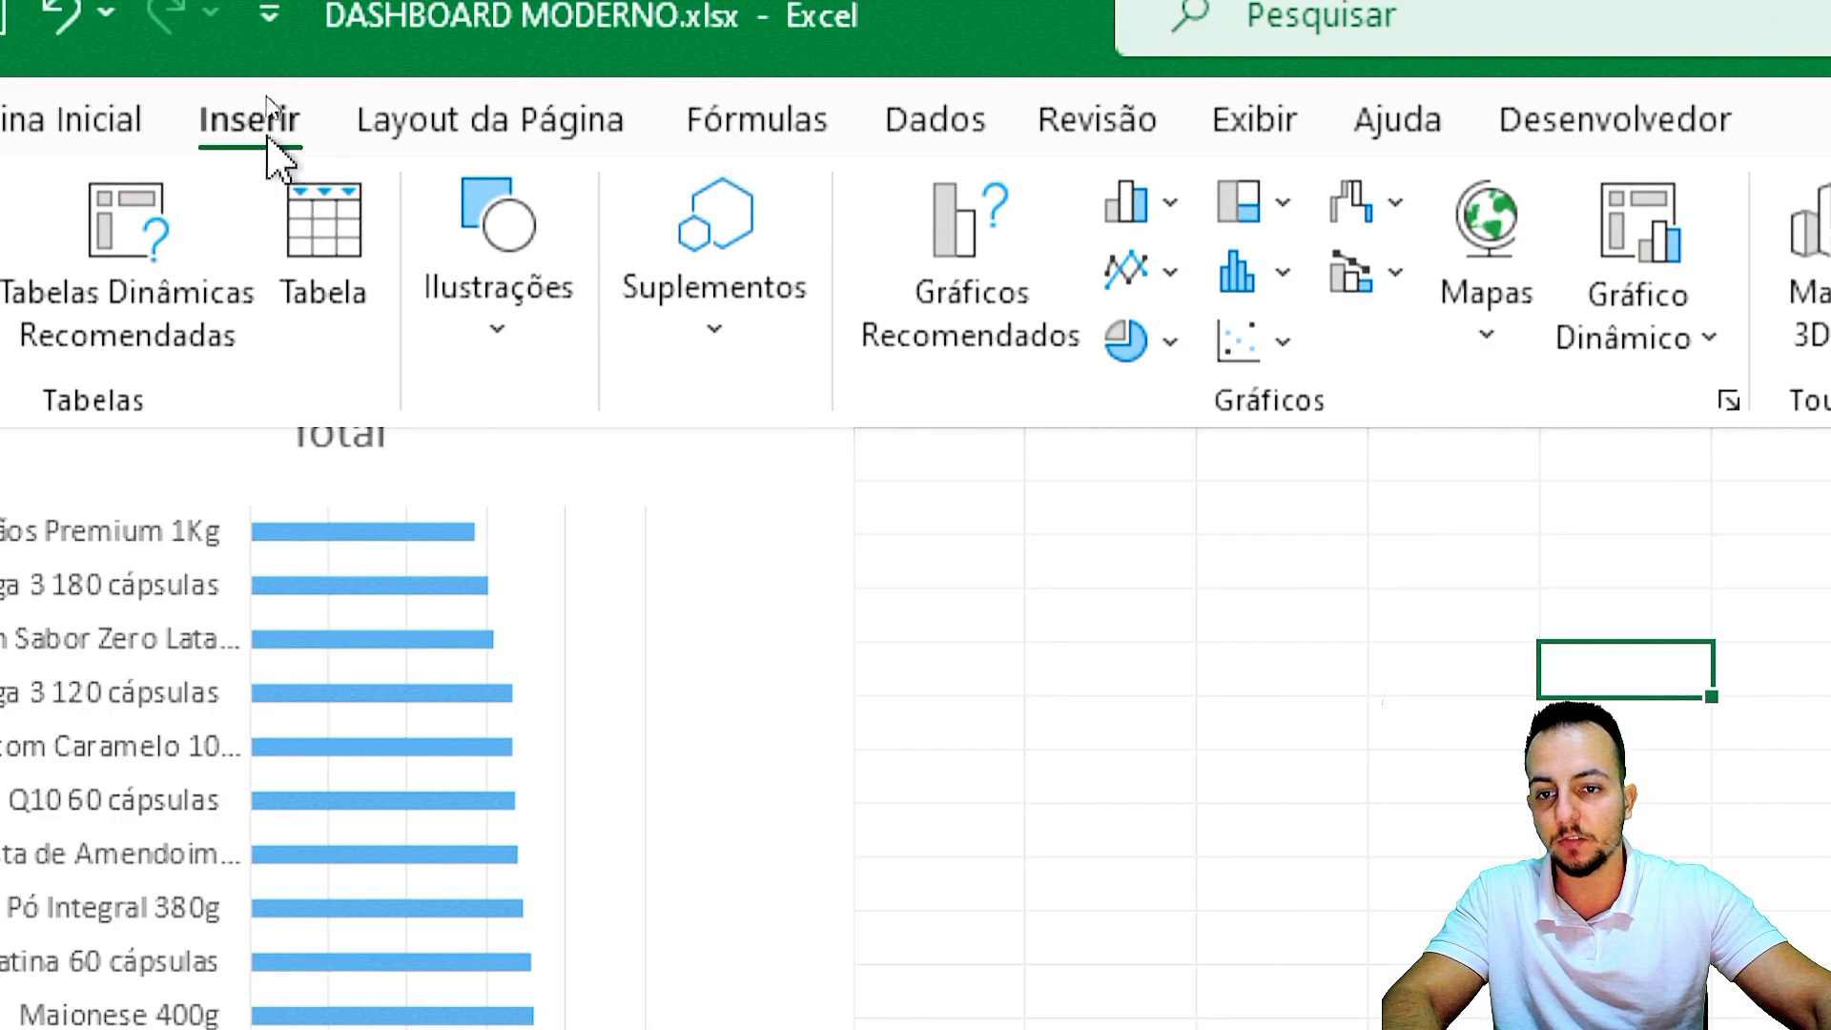
{"action": "left_click", "coordinate": [362, 191]}
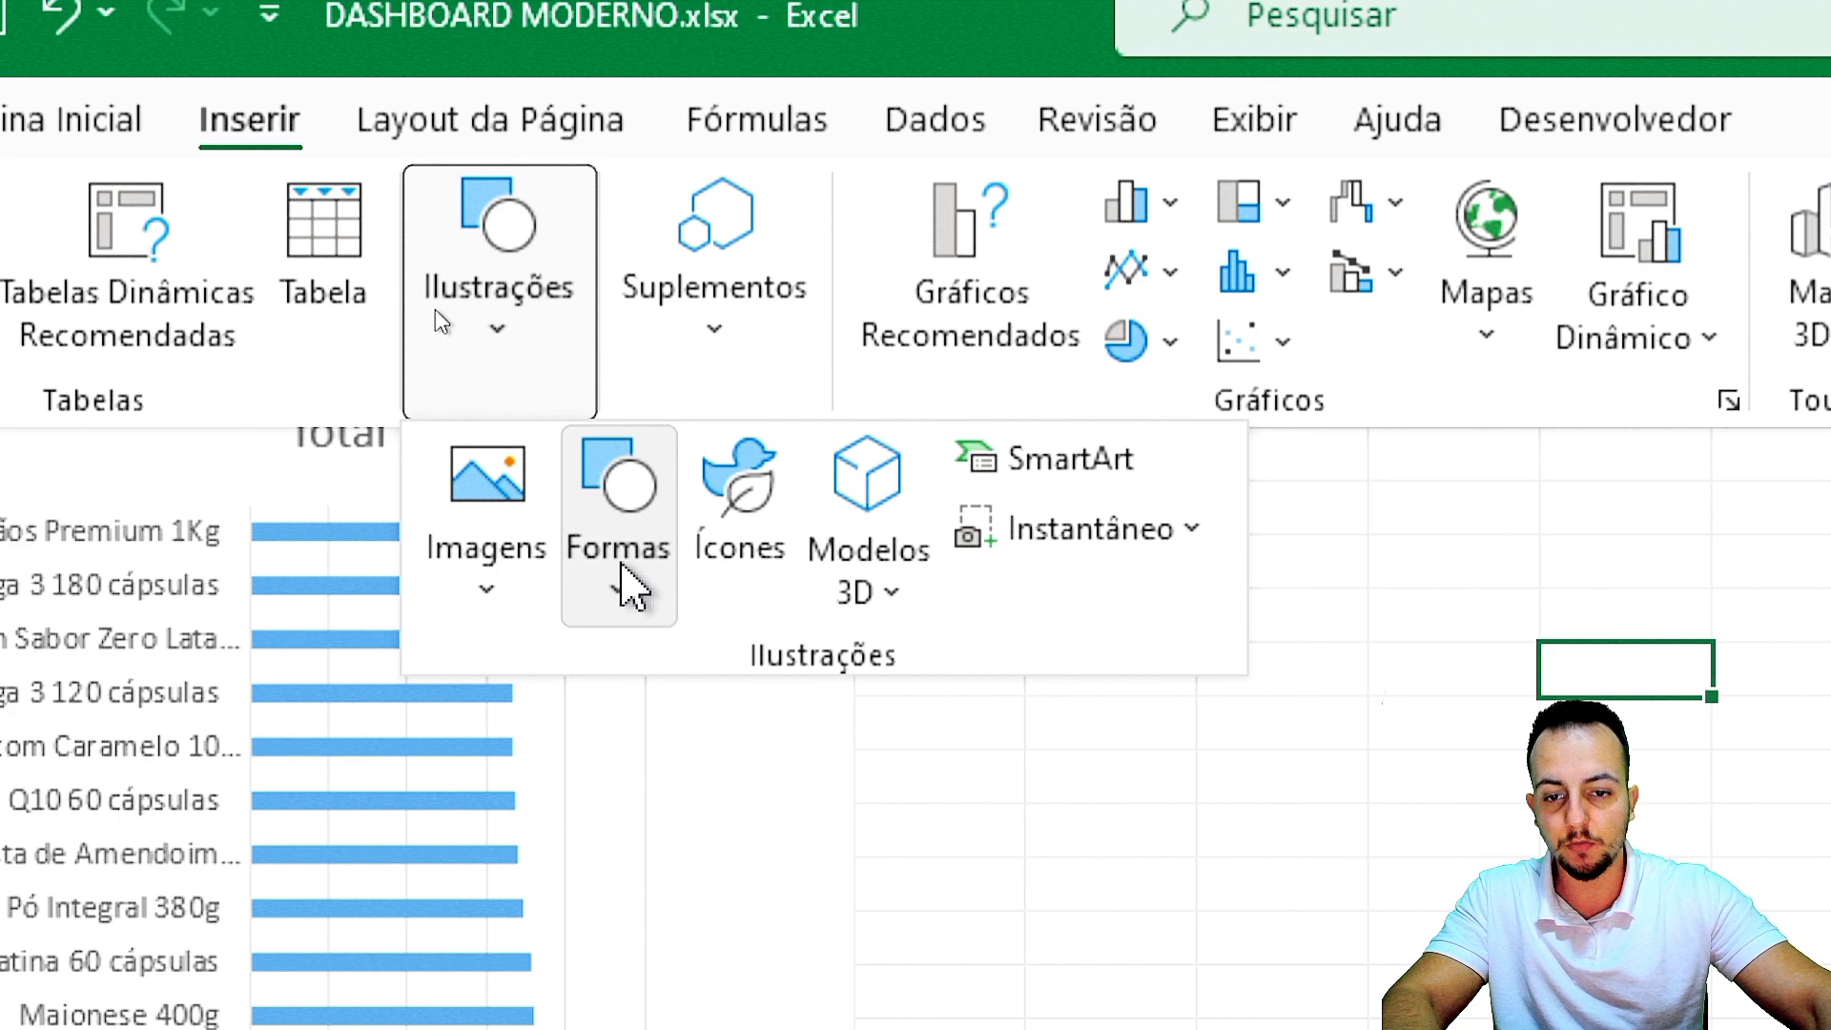
{"action": "left_click", "coordinate": [625, 584]}
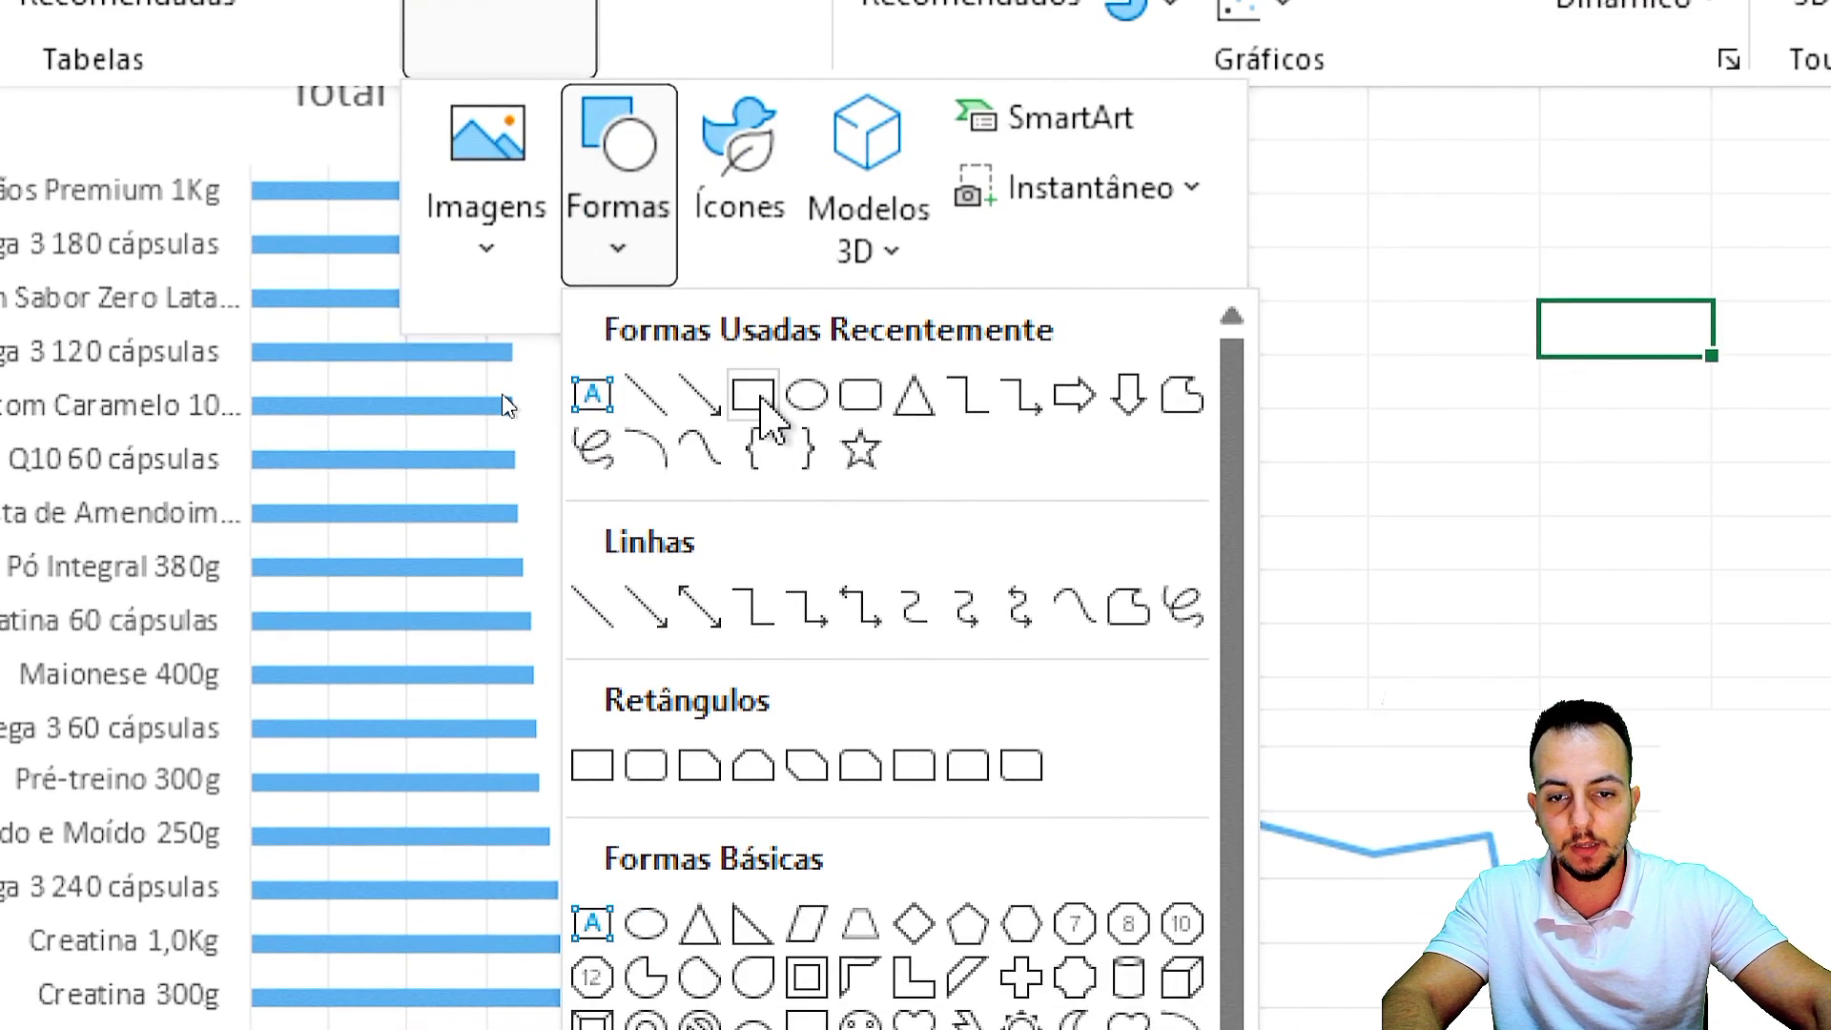
{"action": "left_click", "coordinate": [863, 420]}
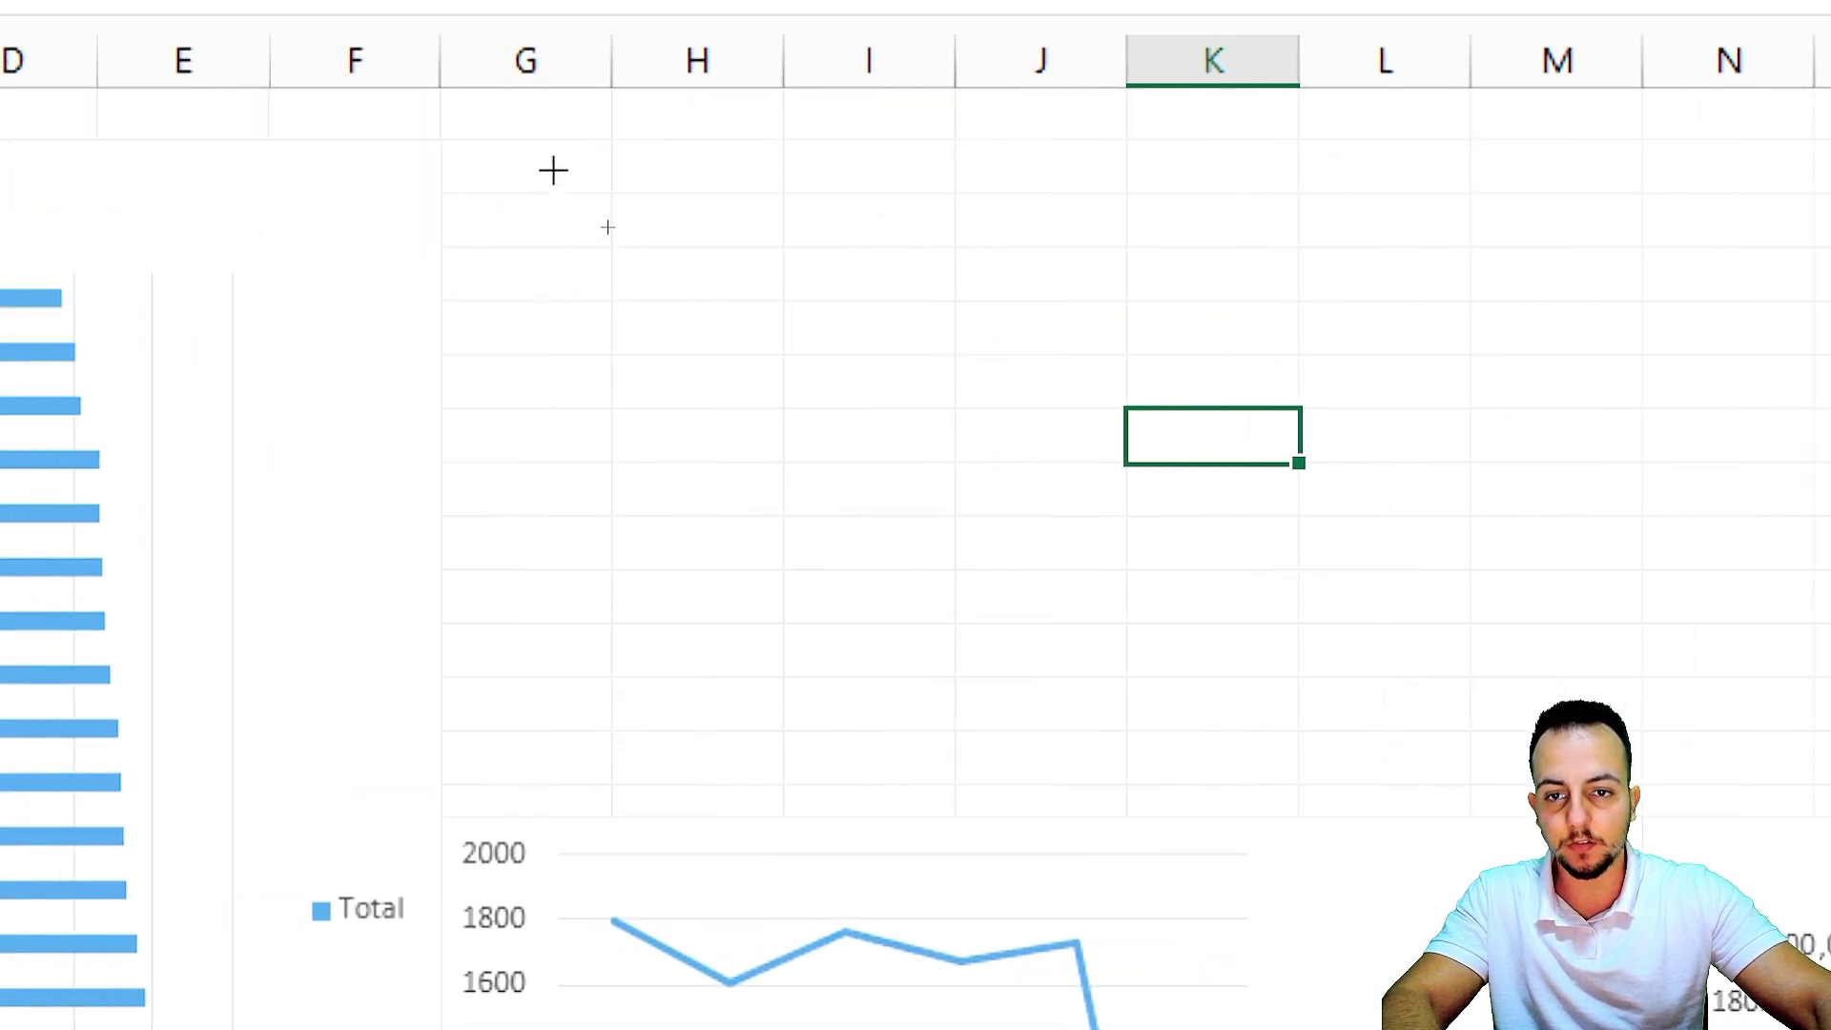
{"action": "left_click_drag", "start_coordinate": [620, 138], "coordinate": [1128, 410]}
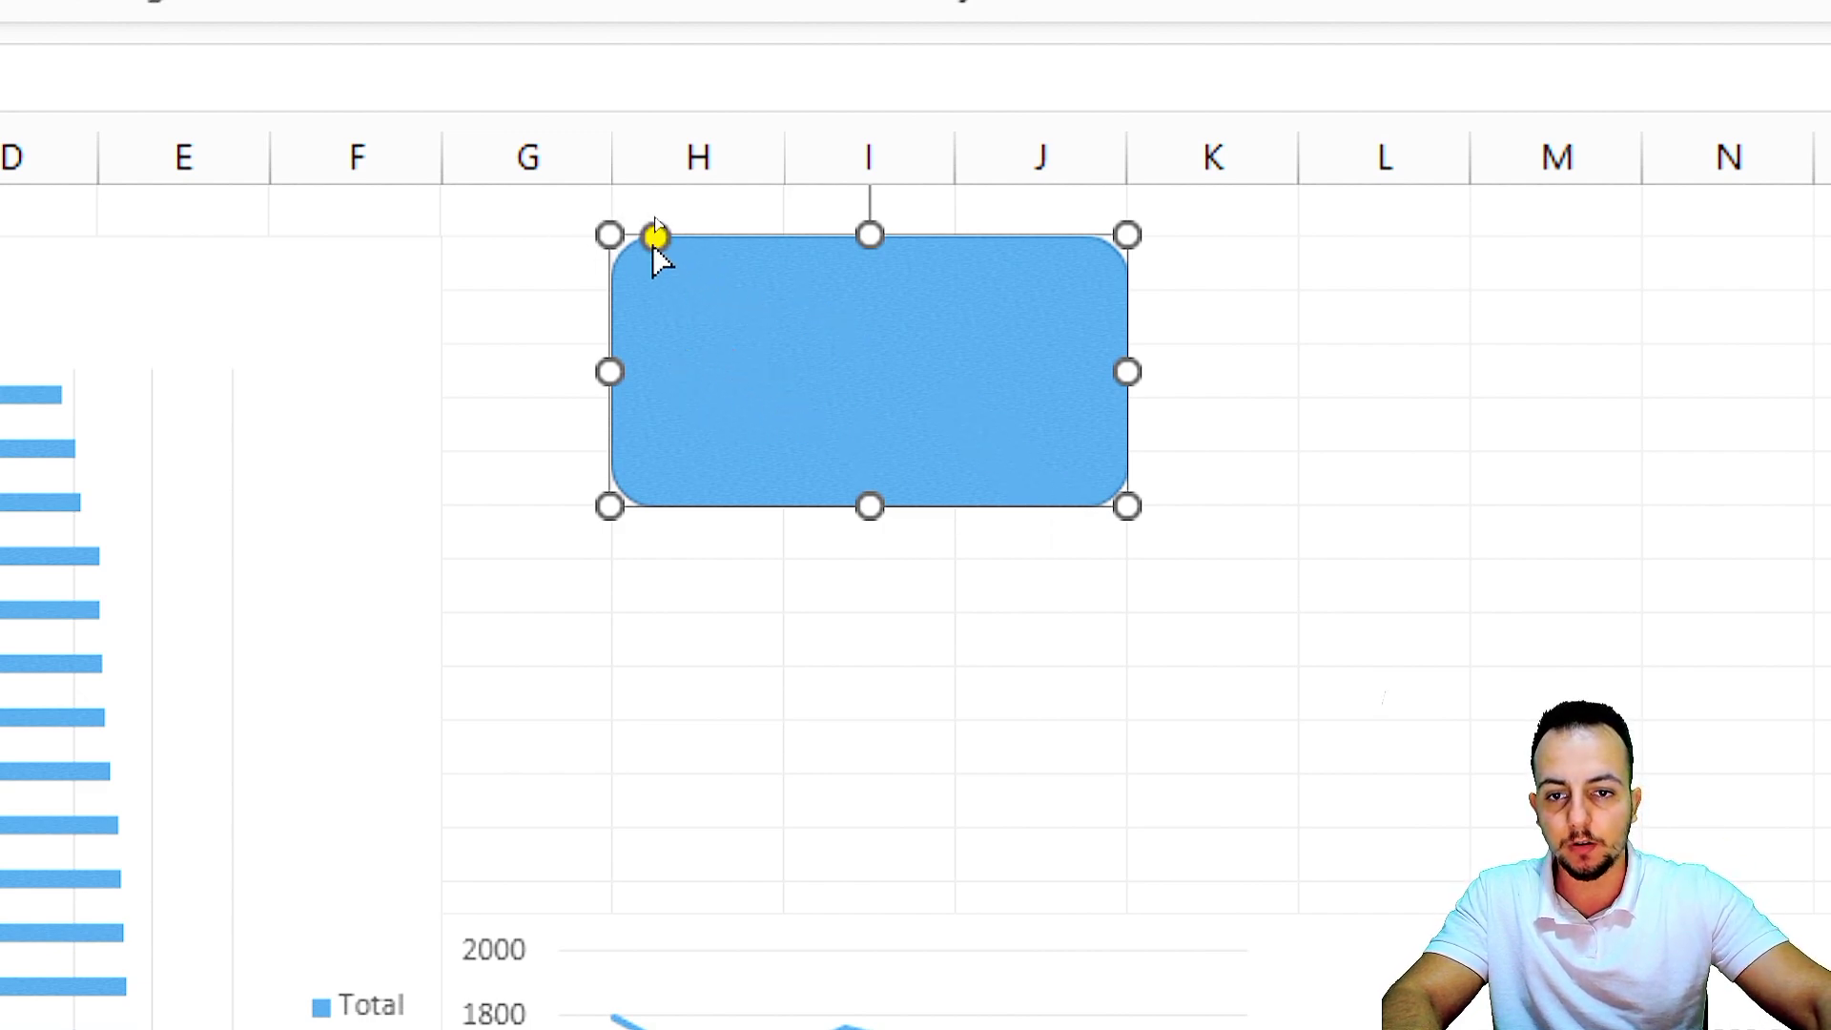
{"action": "left_click_drag", "start_coordinate": [656, 236], "coordinate": [164, 303]}
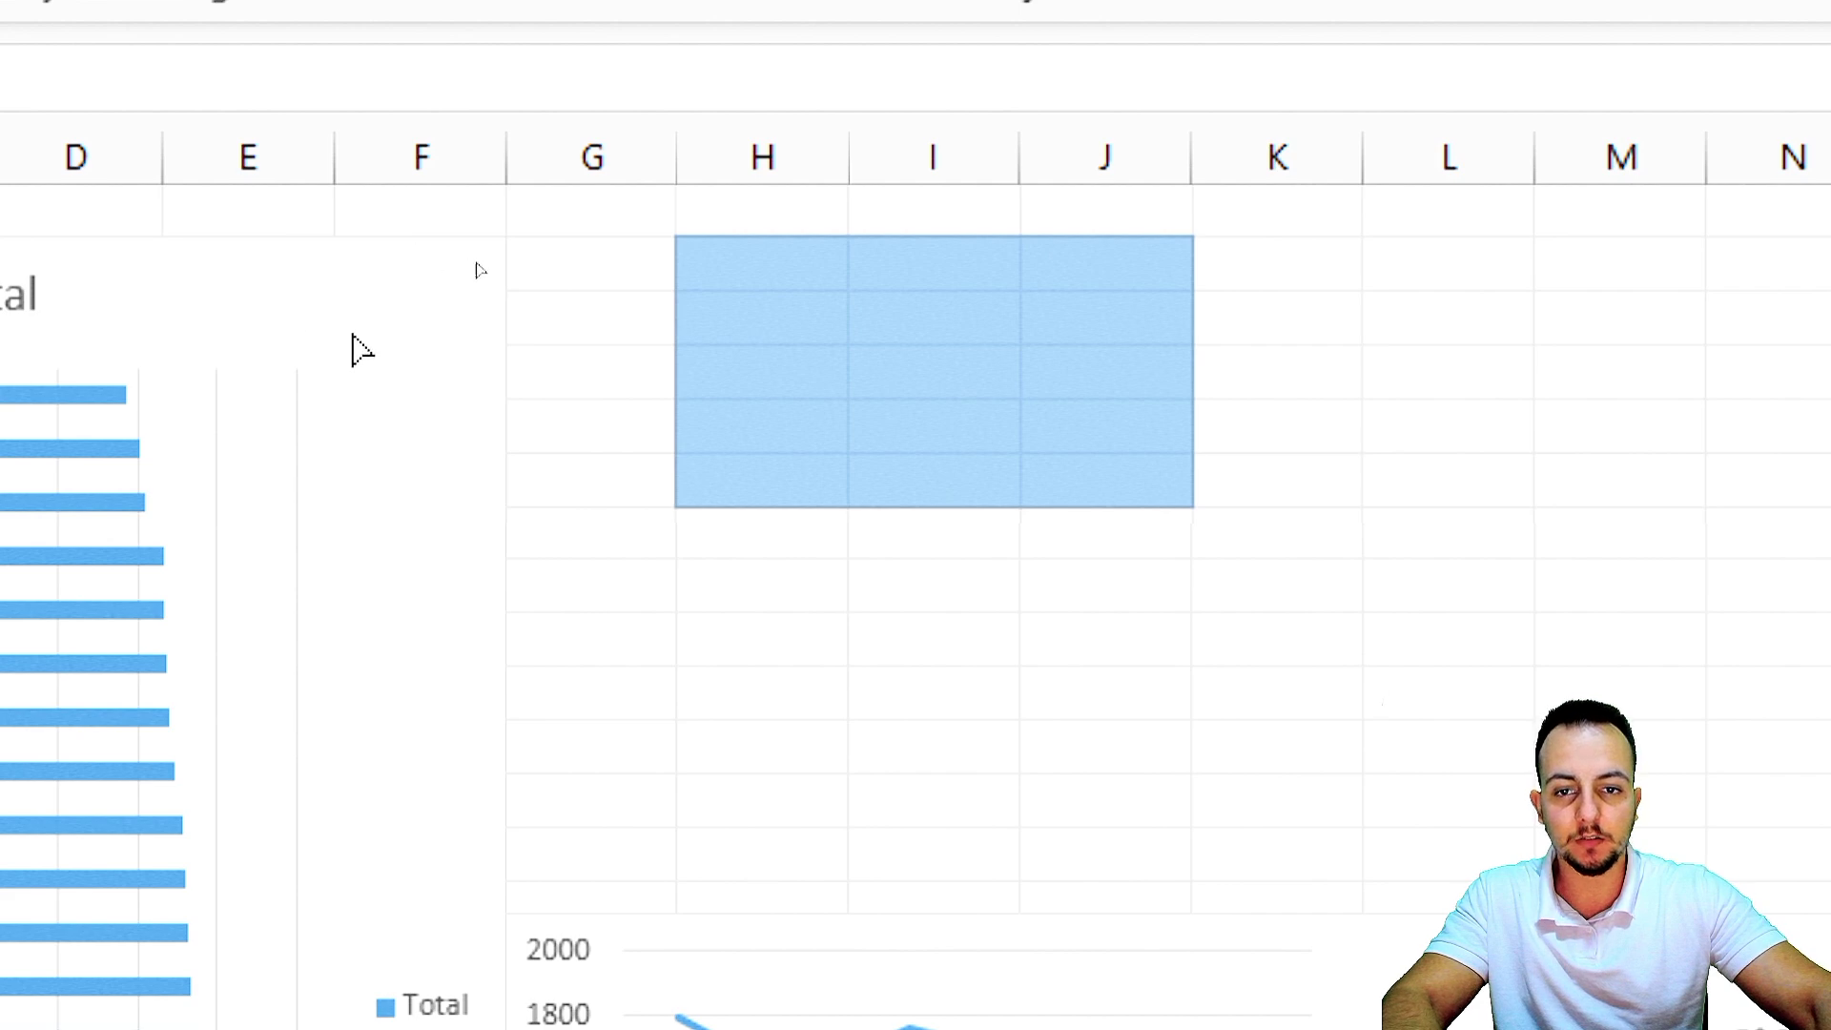
{"action": "left_click_drag", "start_coordinate": [664, 398], "coordinate": [707, 401]}
{"action": "left_click", "coordinate": [688, 734]}
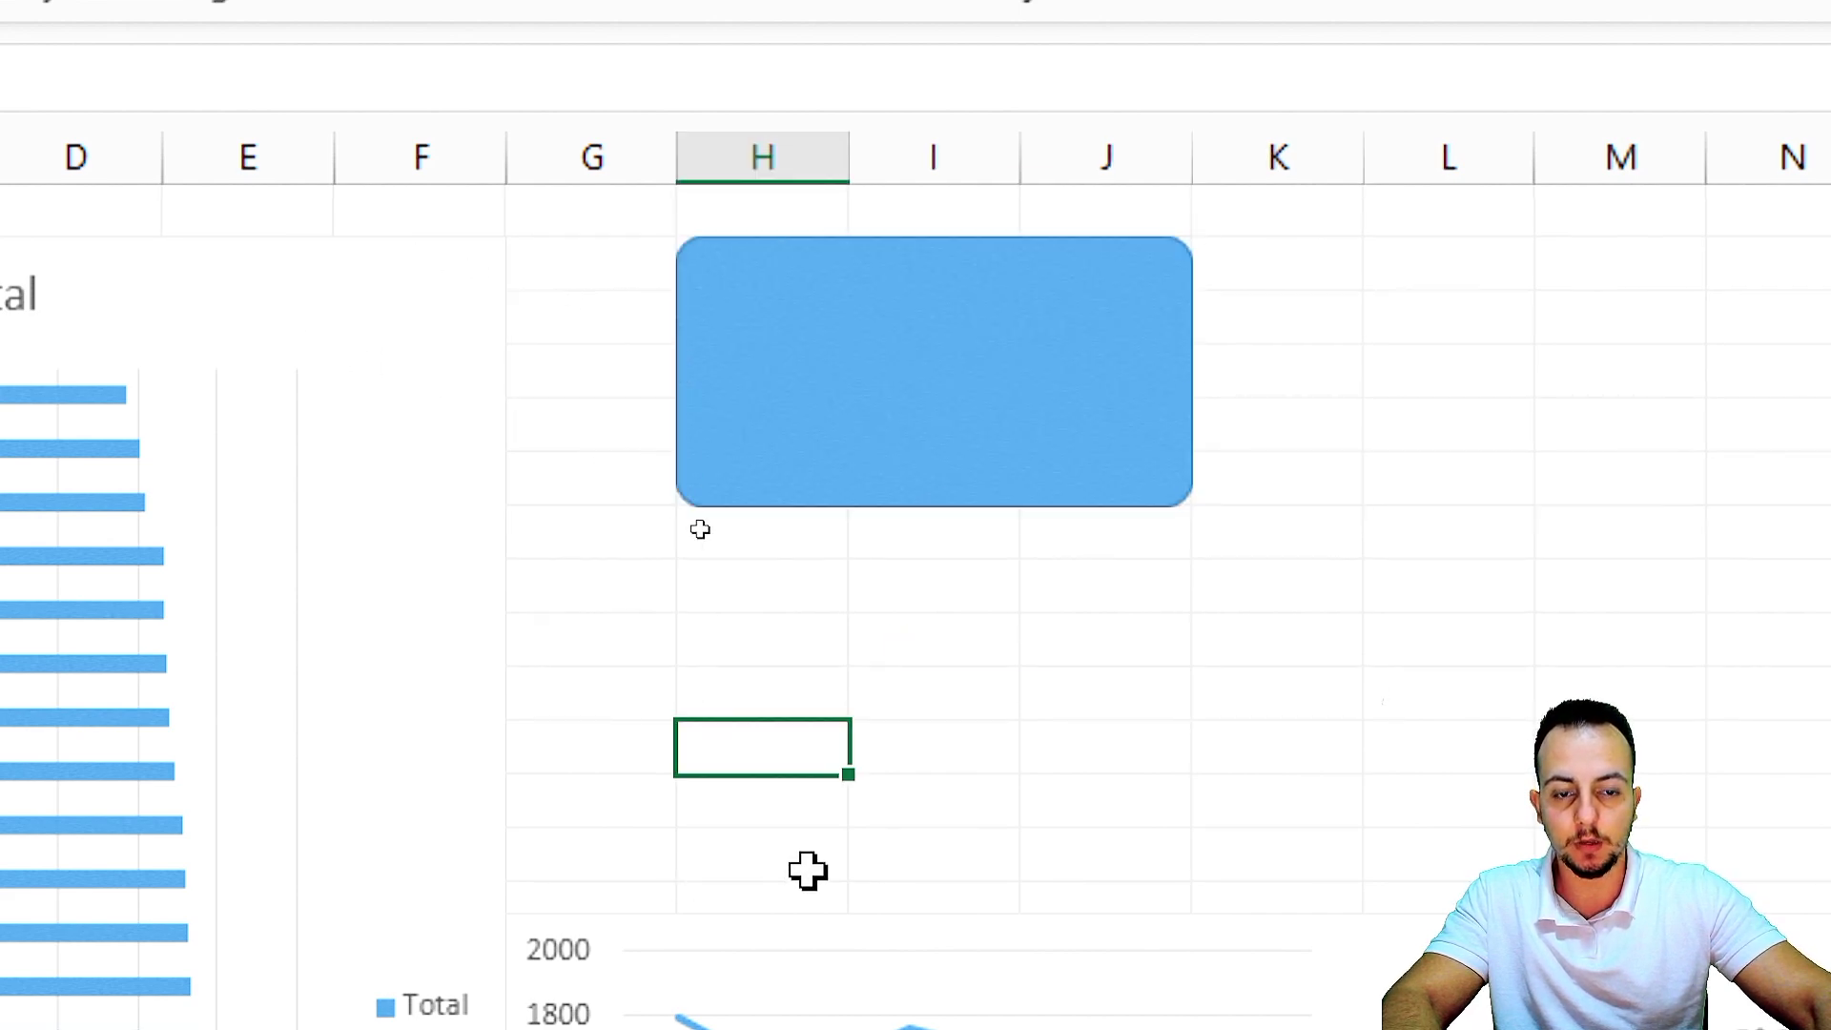
Duplicate the rounded rectangle twice and spread the three shapes over the empty area above the line chart.
{"action": "left_click", "coordinate": [1185, 494]}
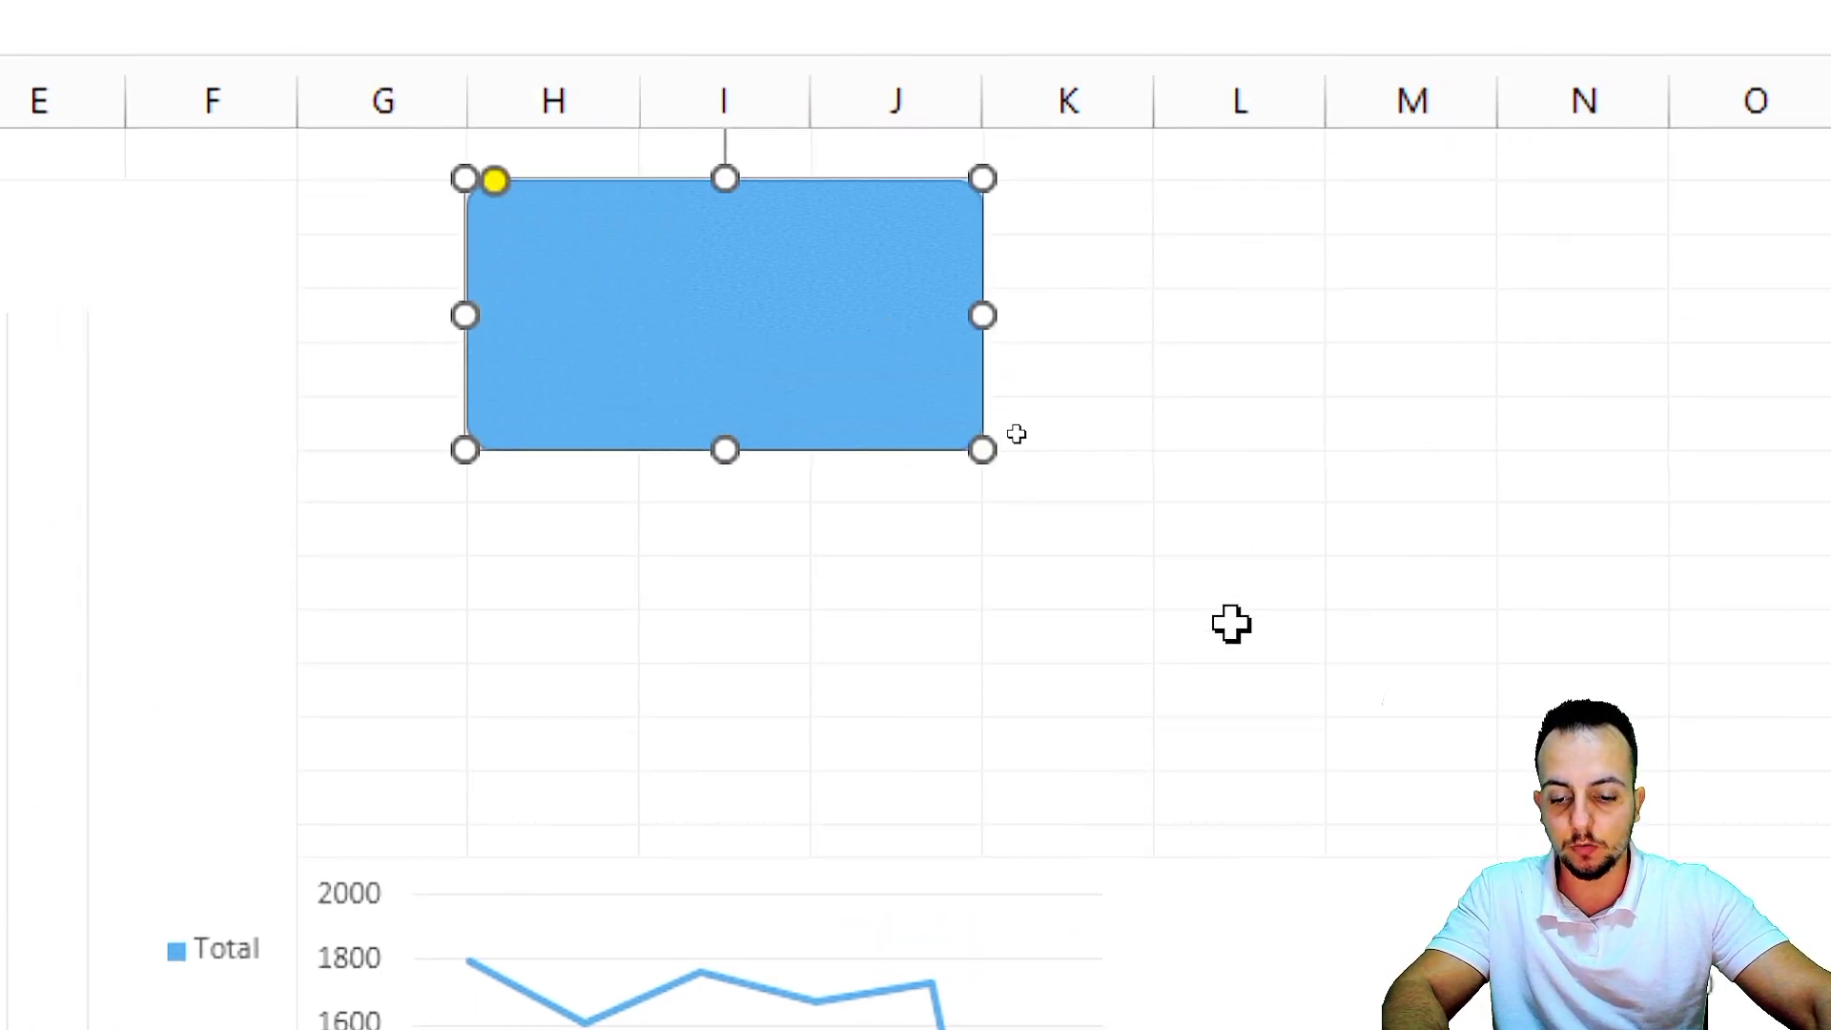
{"action": "key", "text": "ctrl+d"}
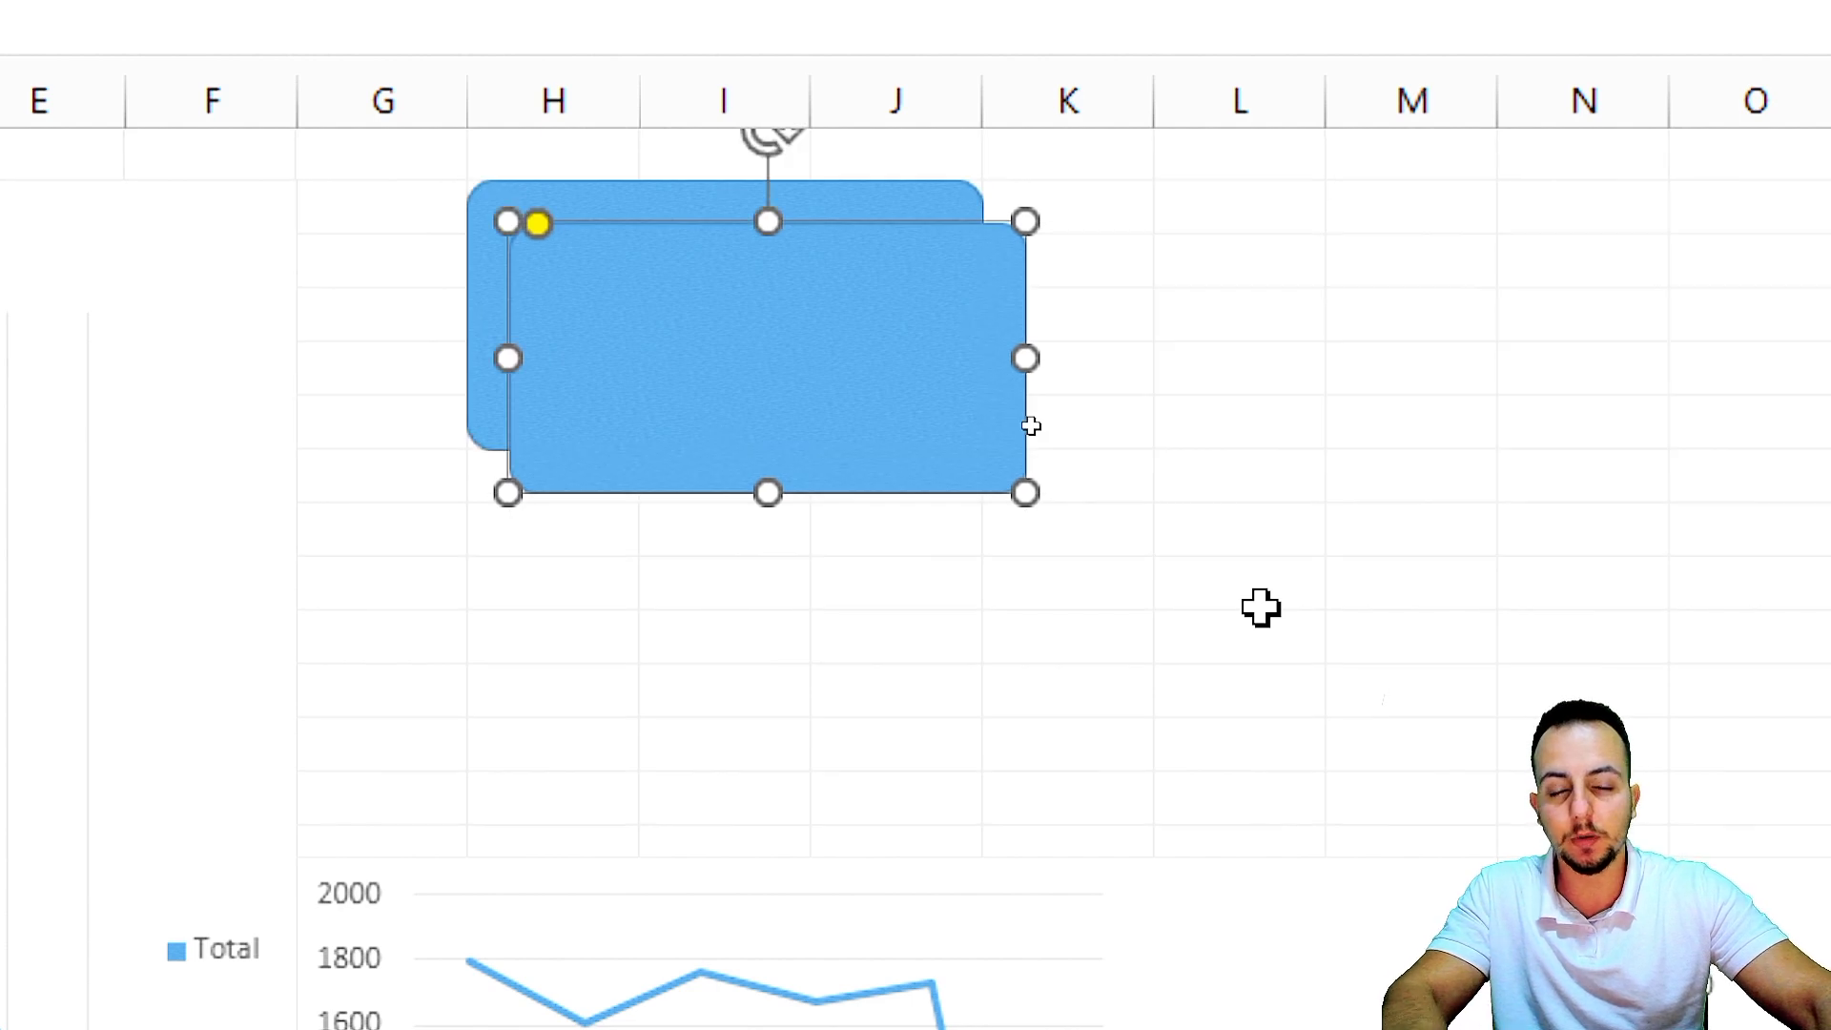
{"action": "left_click_drag", "start_coordinate": [826, 464], "coordinate": [1358, 599]}
{"action": "key", "text": "ctrl+d"}
{"action": "left_click_drag", "start_coordinate": [1315, 663], "coordinate": [635, 718]}
{"action": "left_click_drag", "start_coordinate": [780, 256], "coordinate": [782, 238]}
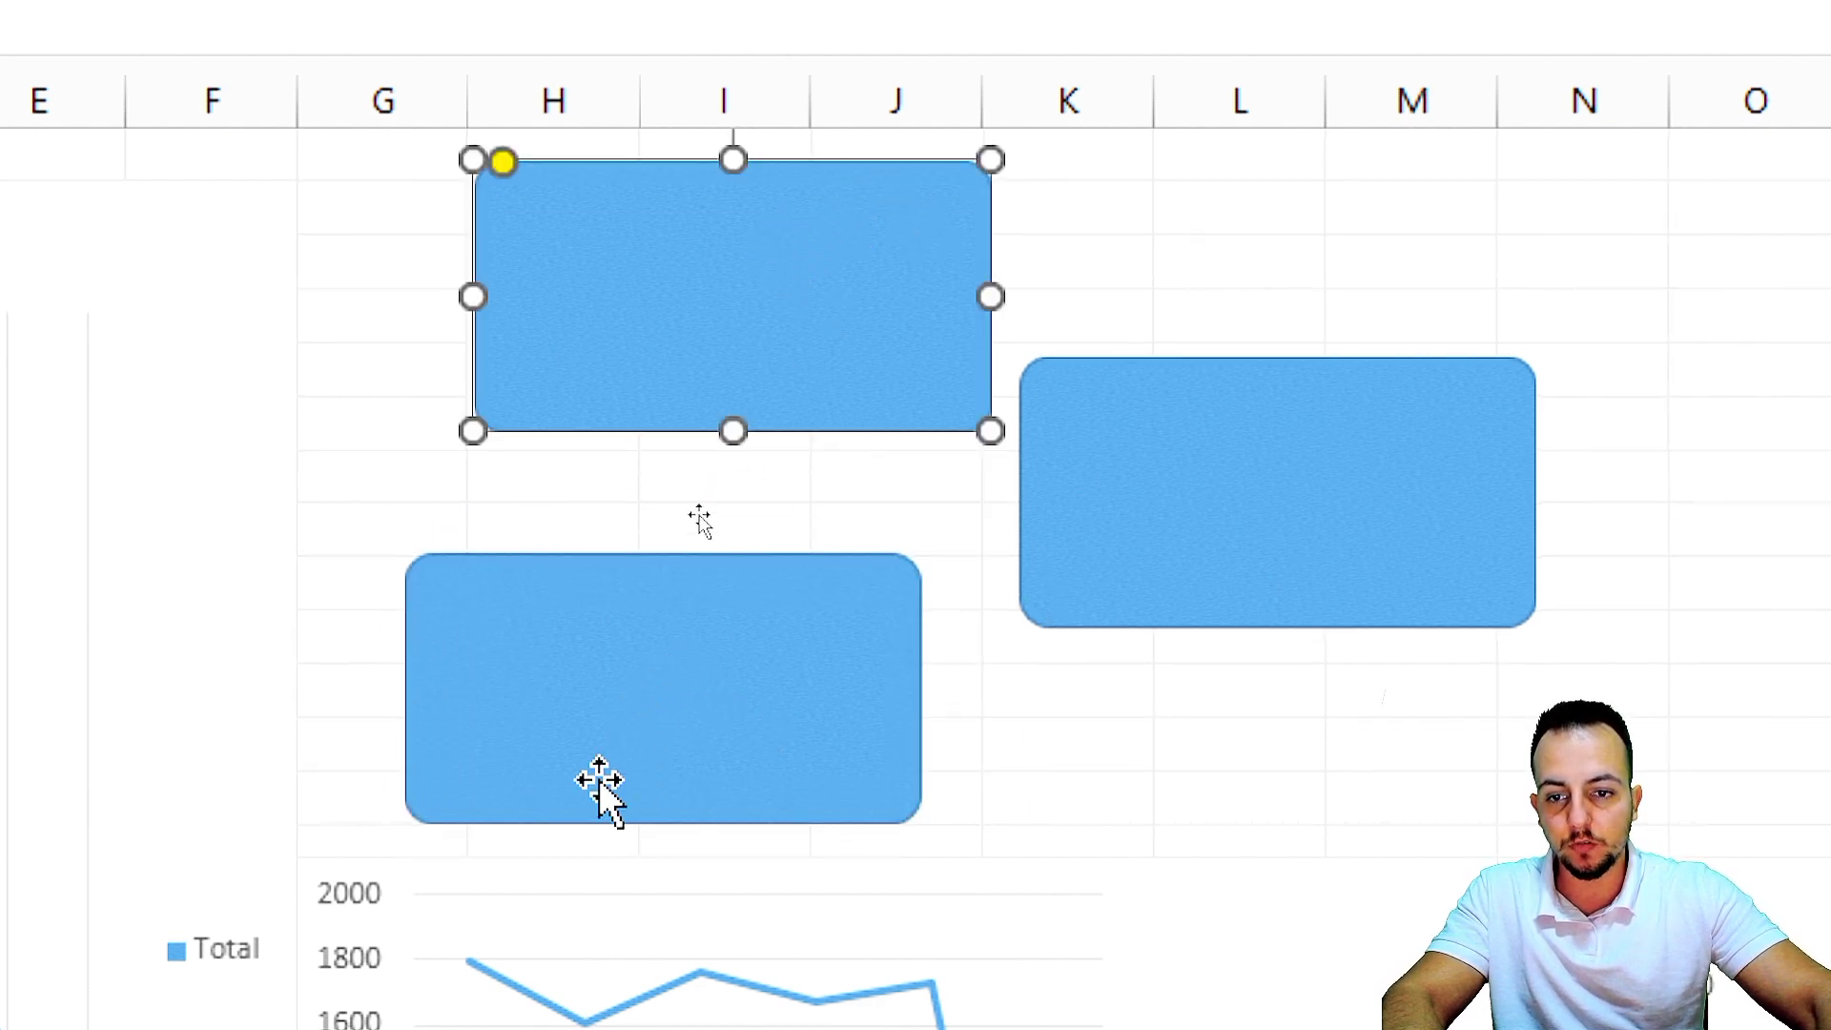
{"action": "left_click_drag", "start_coordinate": [641, 686], "coordinate": [614, 683]}
{"action": "left_click_drag", "start_coordinate": [768, 249], "coordinate": [760, 256]}
{"action": "left_click_drag", "start_coordinate": [1337, 526], "coordinate": [1356, 544]}
{"action": "left_click_drag", "start_coordinate": [809, 304], "coordinate": [819, 296]}
Select all three rounded rectangles together and set their height to 2,7 cm.
{"action": "left_click", "coordinate": [861, 747]}
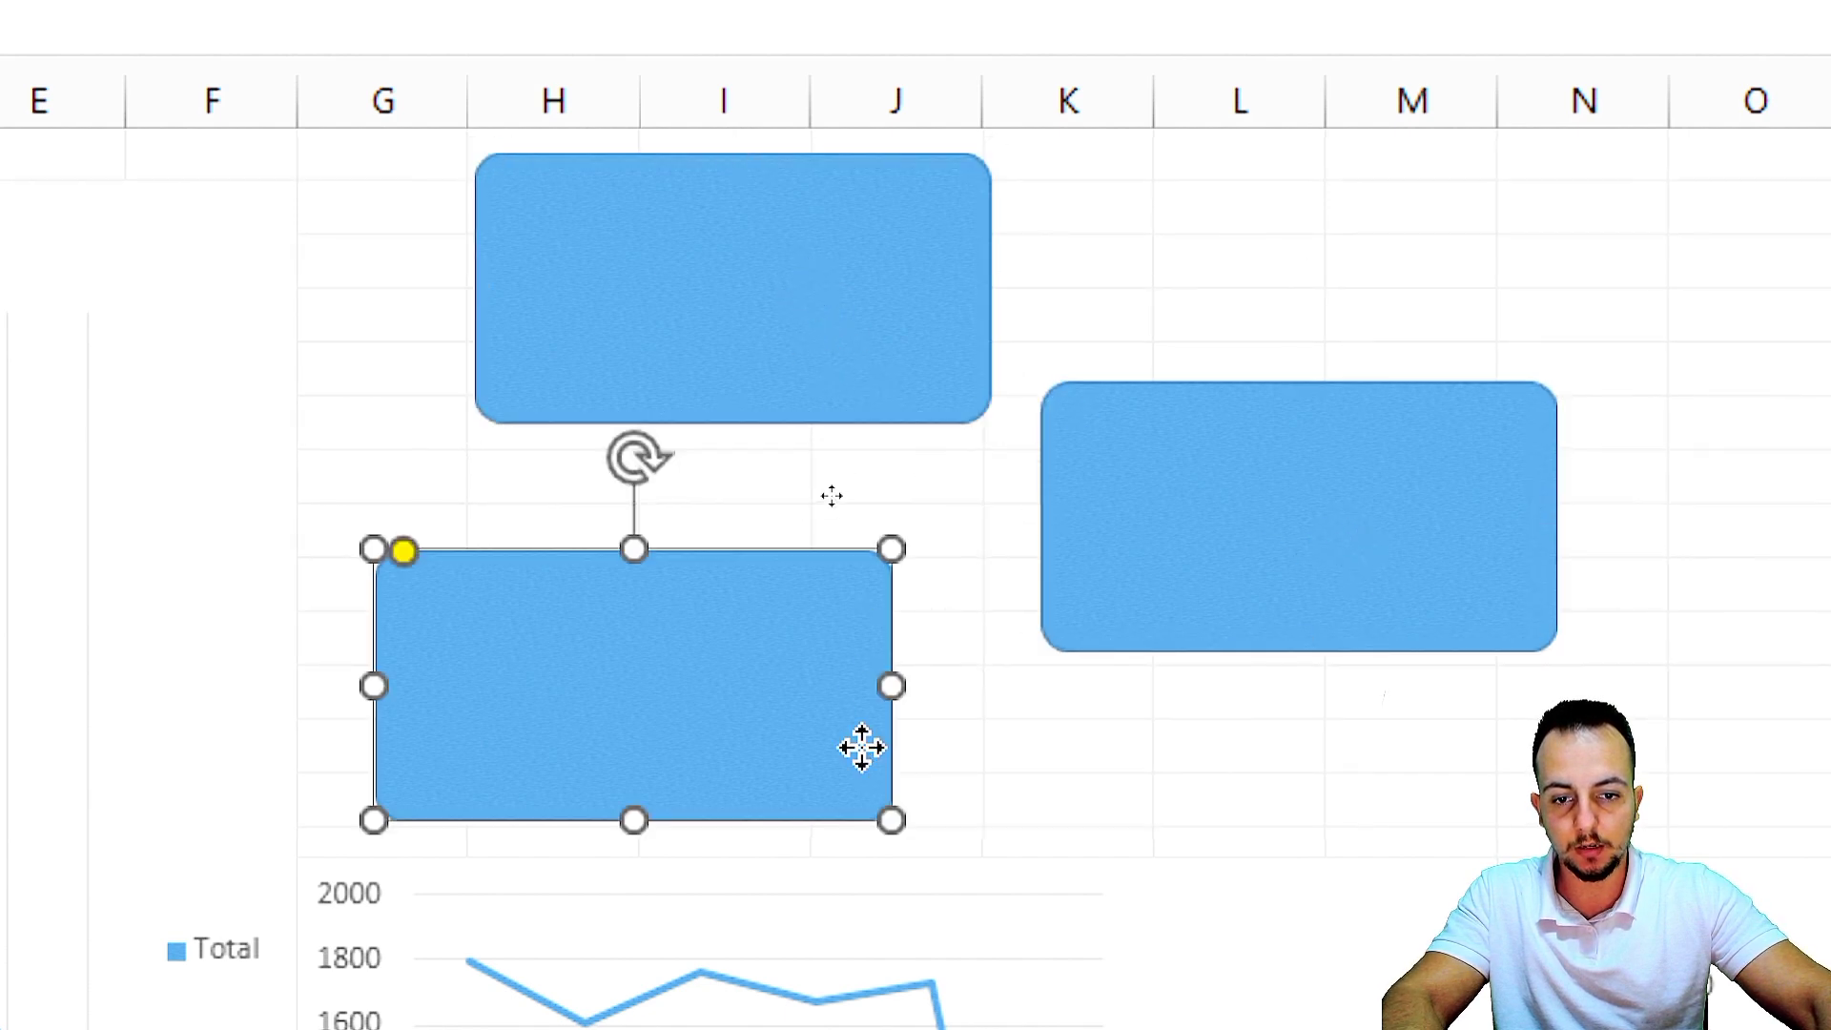
{"action": "left_click", "coordinate": [1328, 585], "text": "ctrl"}
{"action": "left_click", "coordinate": [931, 397], "text": "ctrl"}
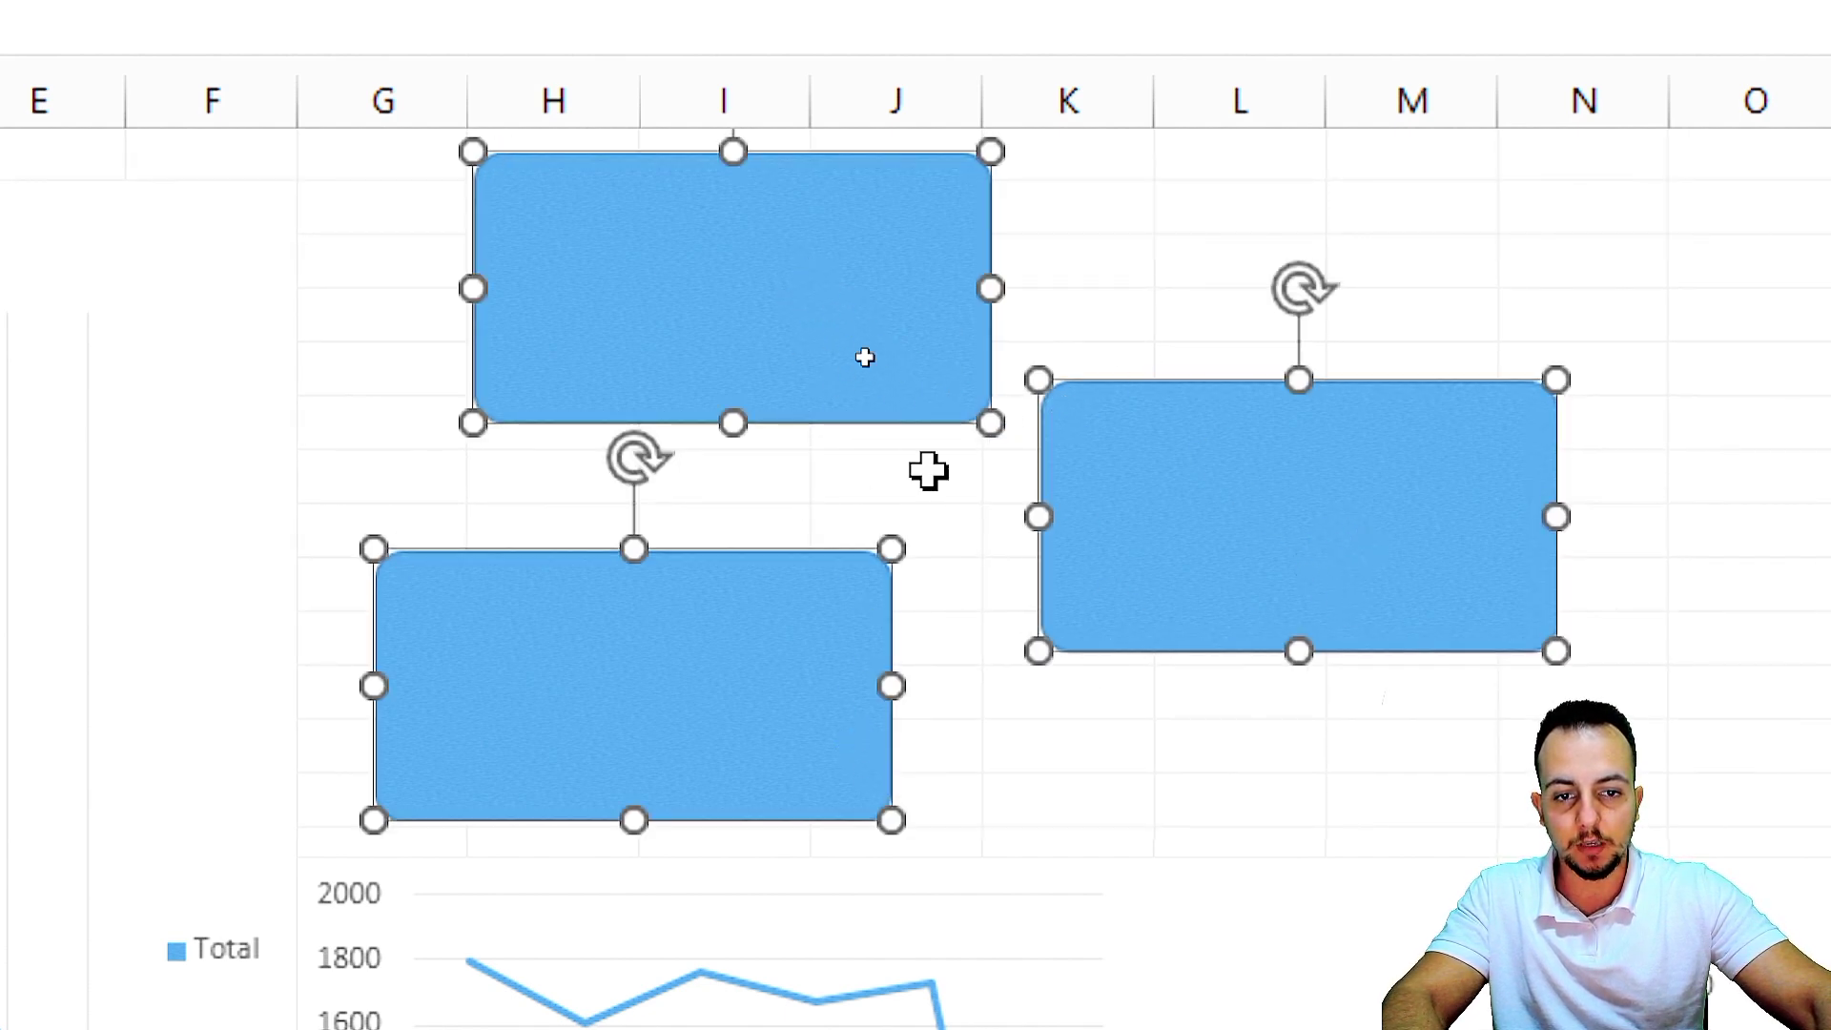
{"action": "left_click", "coordinate": [801, 686]}
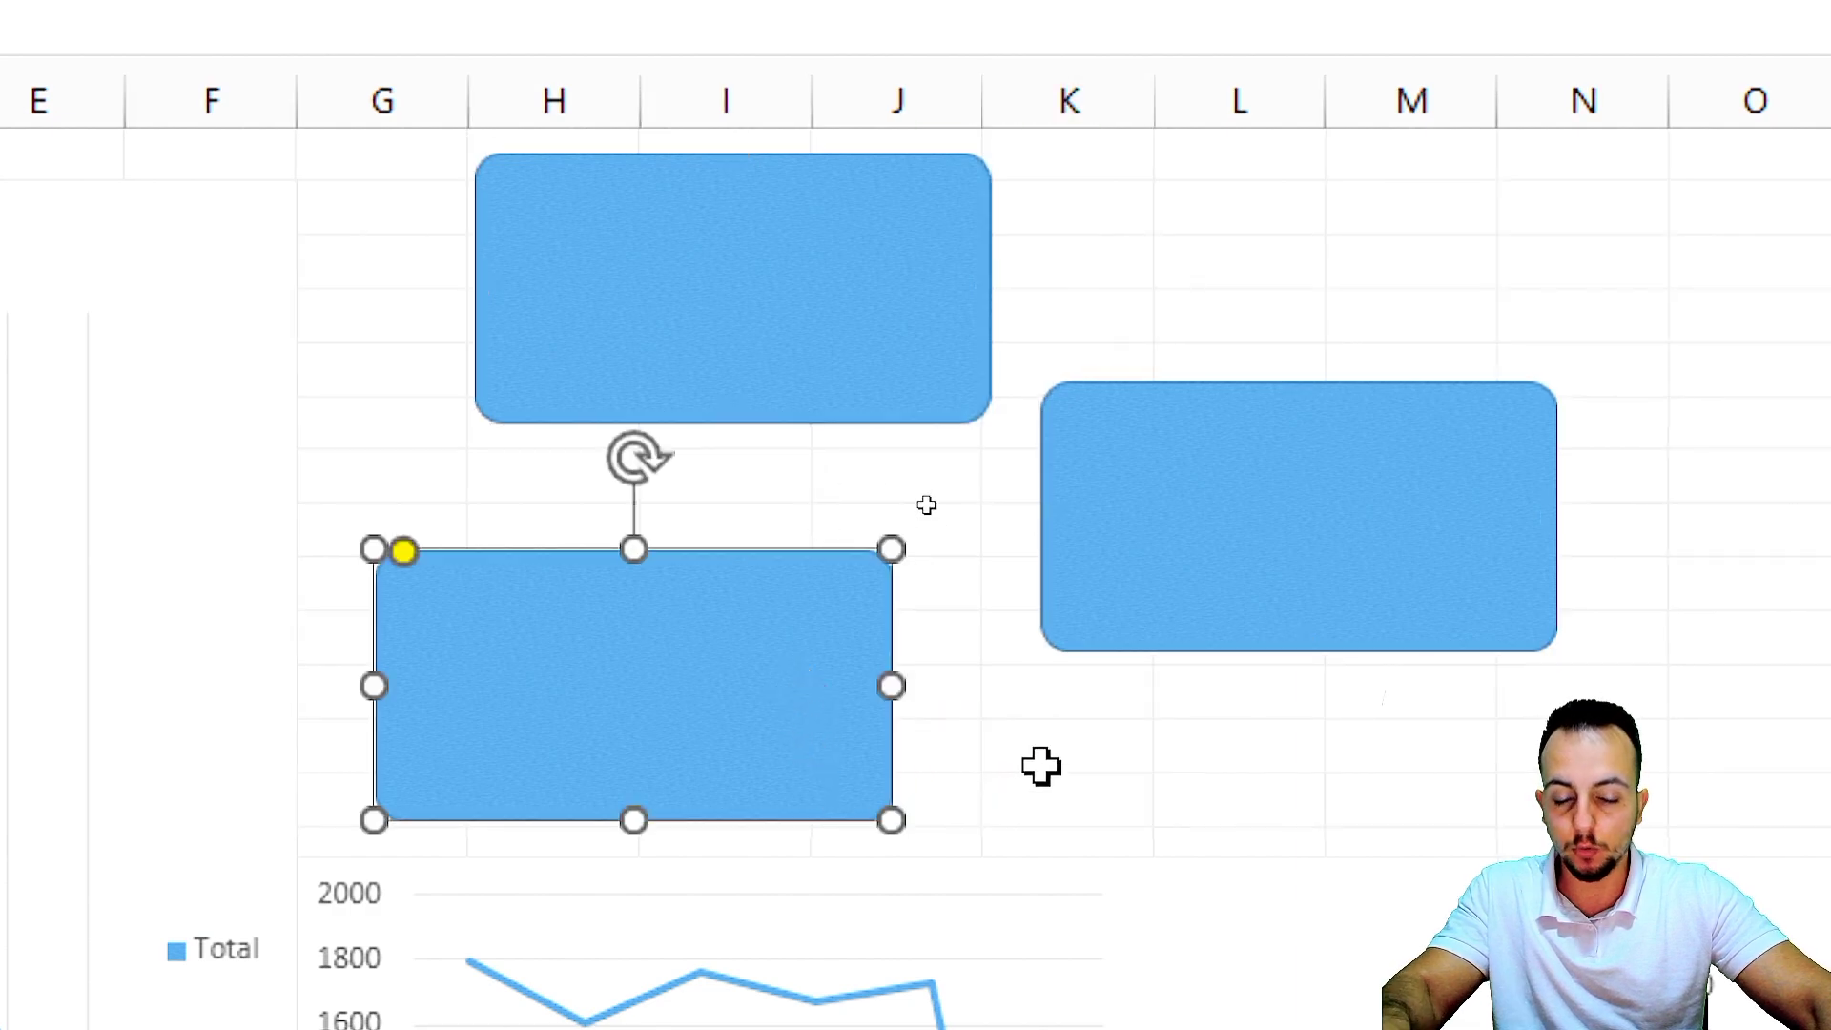
{"action": "left_click", "coordinate": [1214, 572], "text": "ctrl"}
{"action": "left_click", "coordinate": [960, 359], "text": "ctrl"}
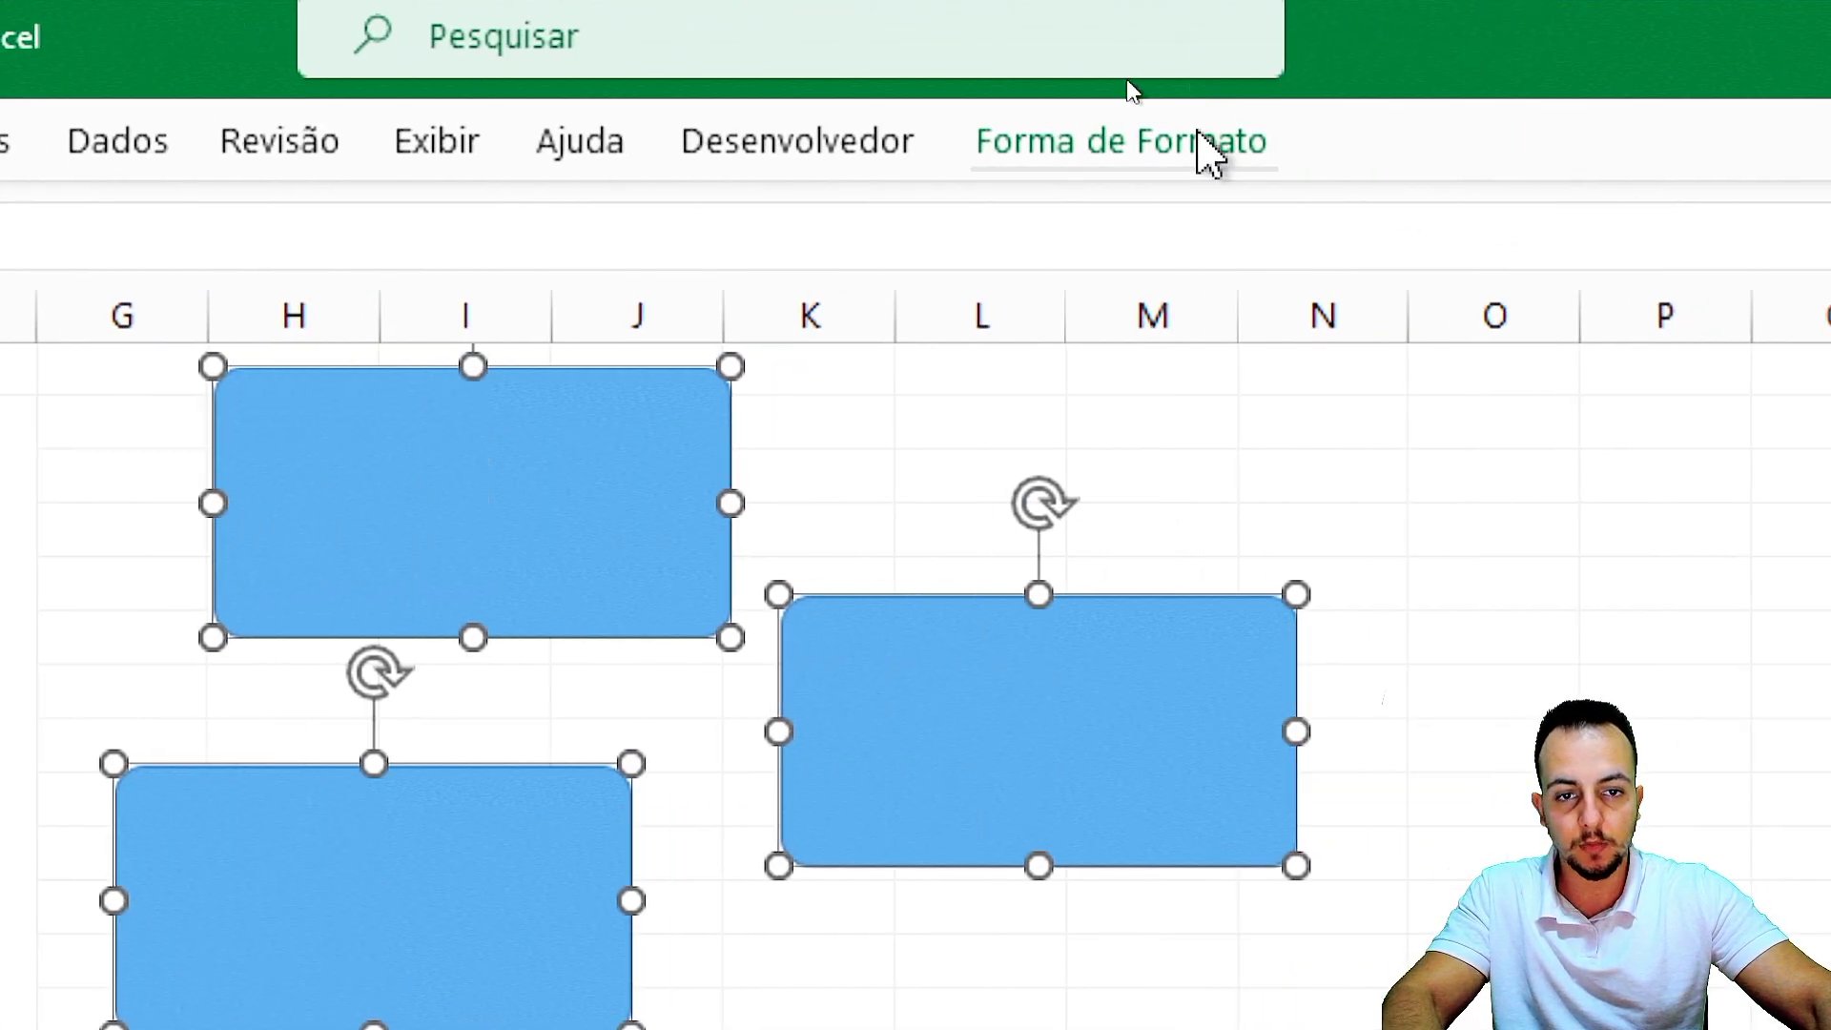
{"action": "left_click", "coordinate": [1209, 153]}
{"action": "left_click", "coordinate": [1680, 231]}
{"action": "left_click", "coordinate": [1680, 231]}
{"action": "left_click", "coordinate": [1680, 258]}
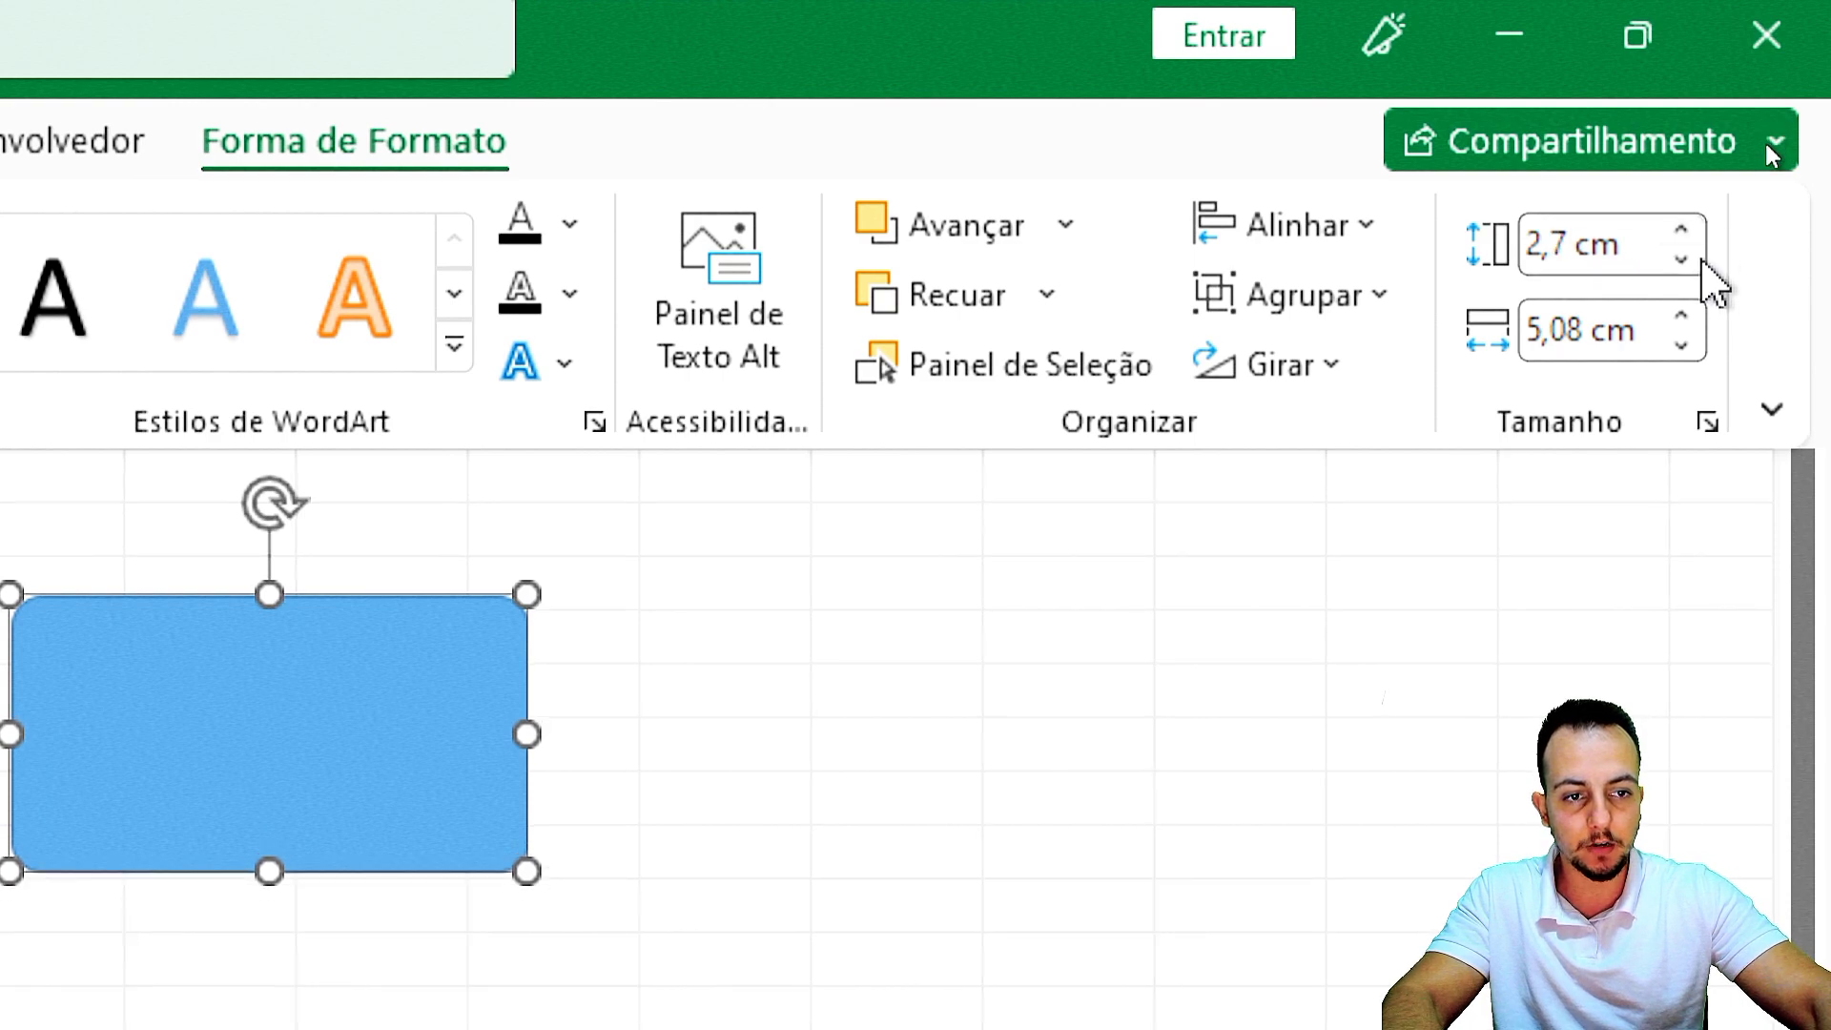
Set the width of the three selected rounded rectangles to 6 cm.
{"action": "left_click", "coordinate": [1682, 317]}
{"action": "left_click", "coordinate": [1682, 318]}
{"action": "left_click", "coordinate": [1682, 318]}
{"action": "left_click", "coordinate": [1682, 318]}
{"action": "left_click", "coordinate": [1682, 318]}
{"action": "left_click", "coordinate": [1682, 317]}
{"action": "left_click", "coordinate": [1682, 318]}
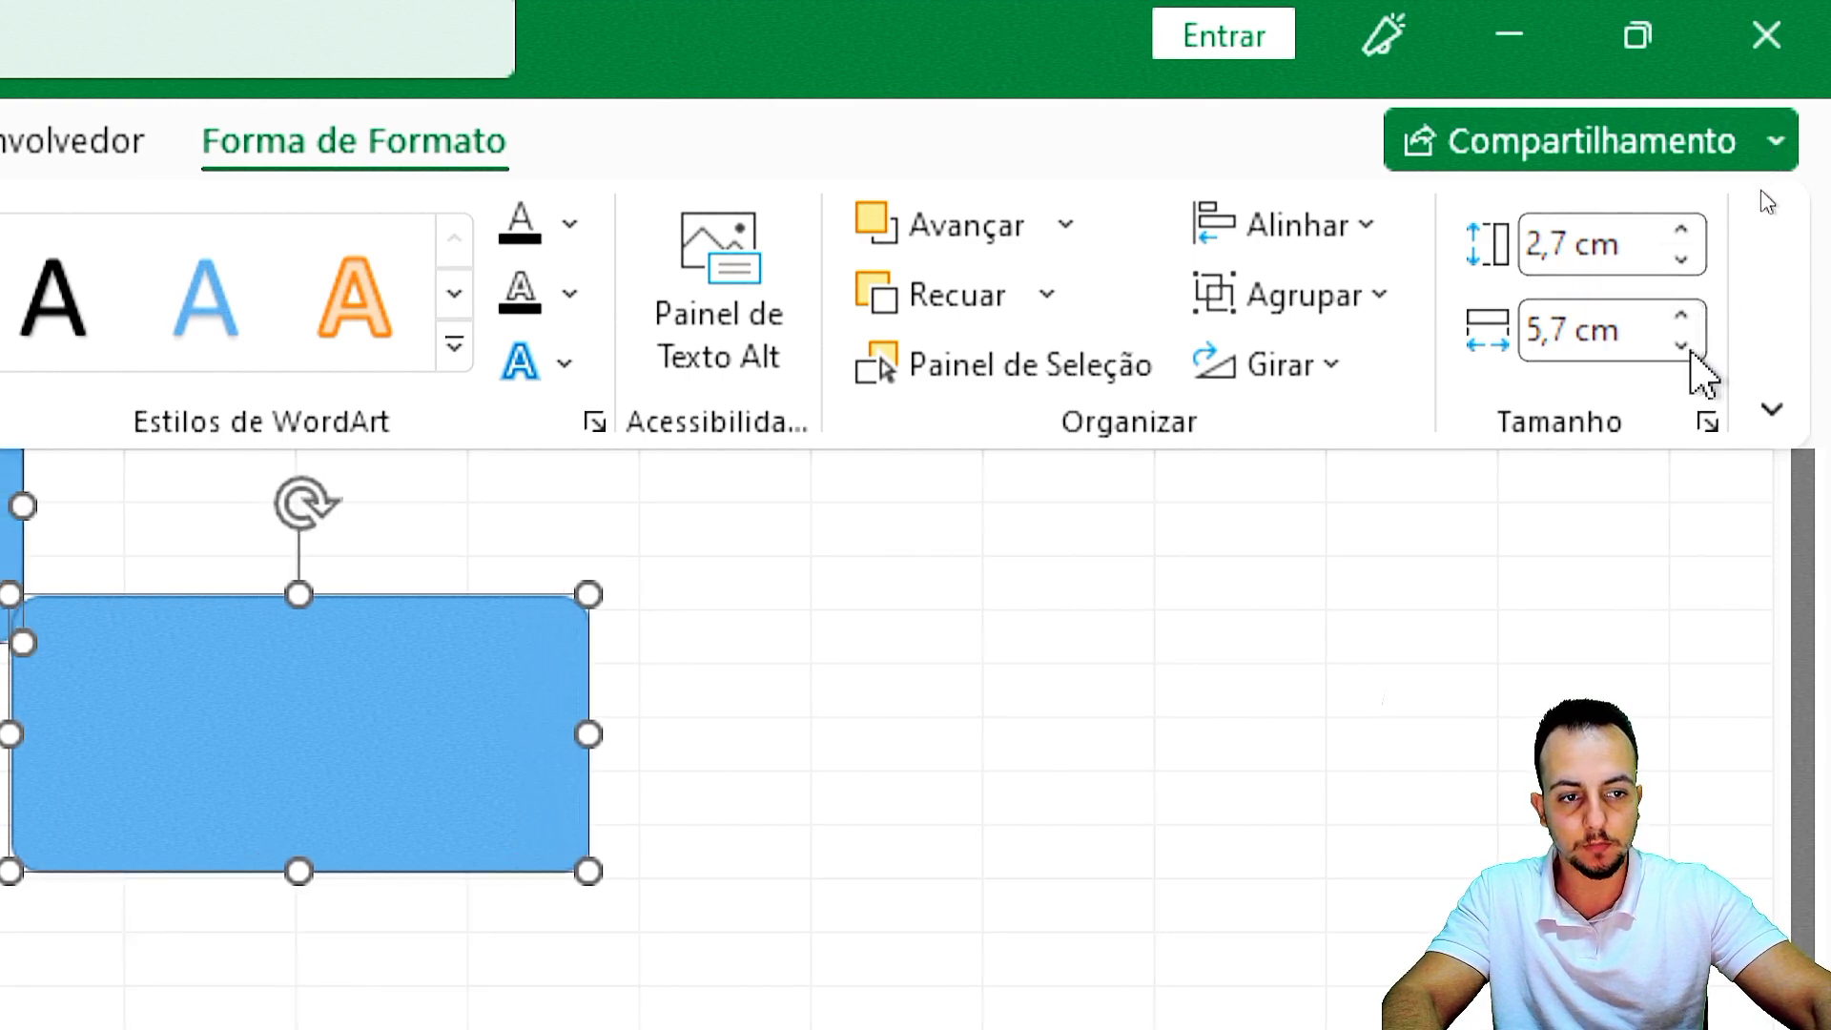
{"action": "left_click", "coordinate": [1681, 345]}
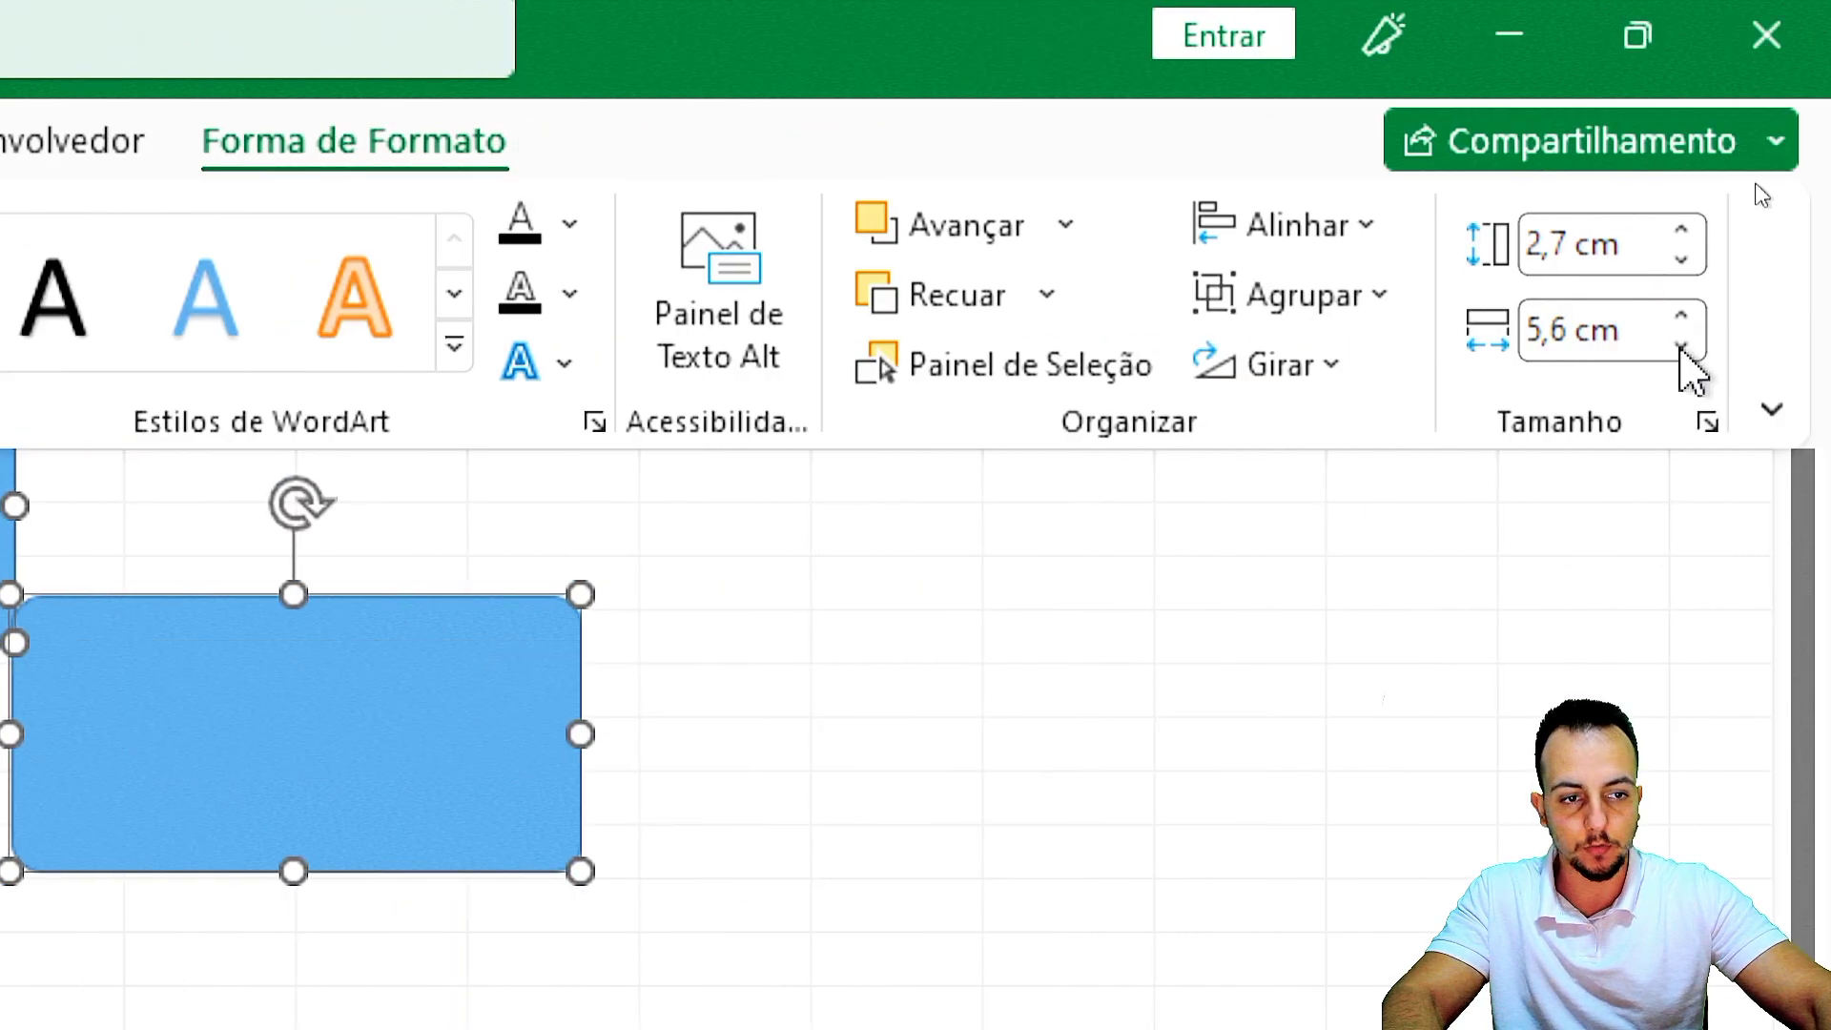
{"action": "left_click", "coordinate": [1681, 315]}
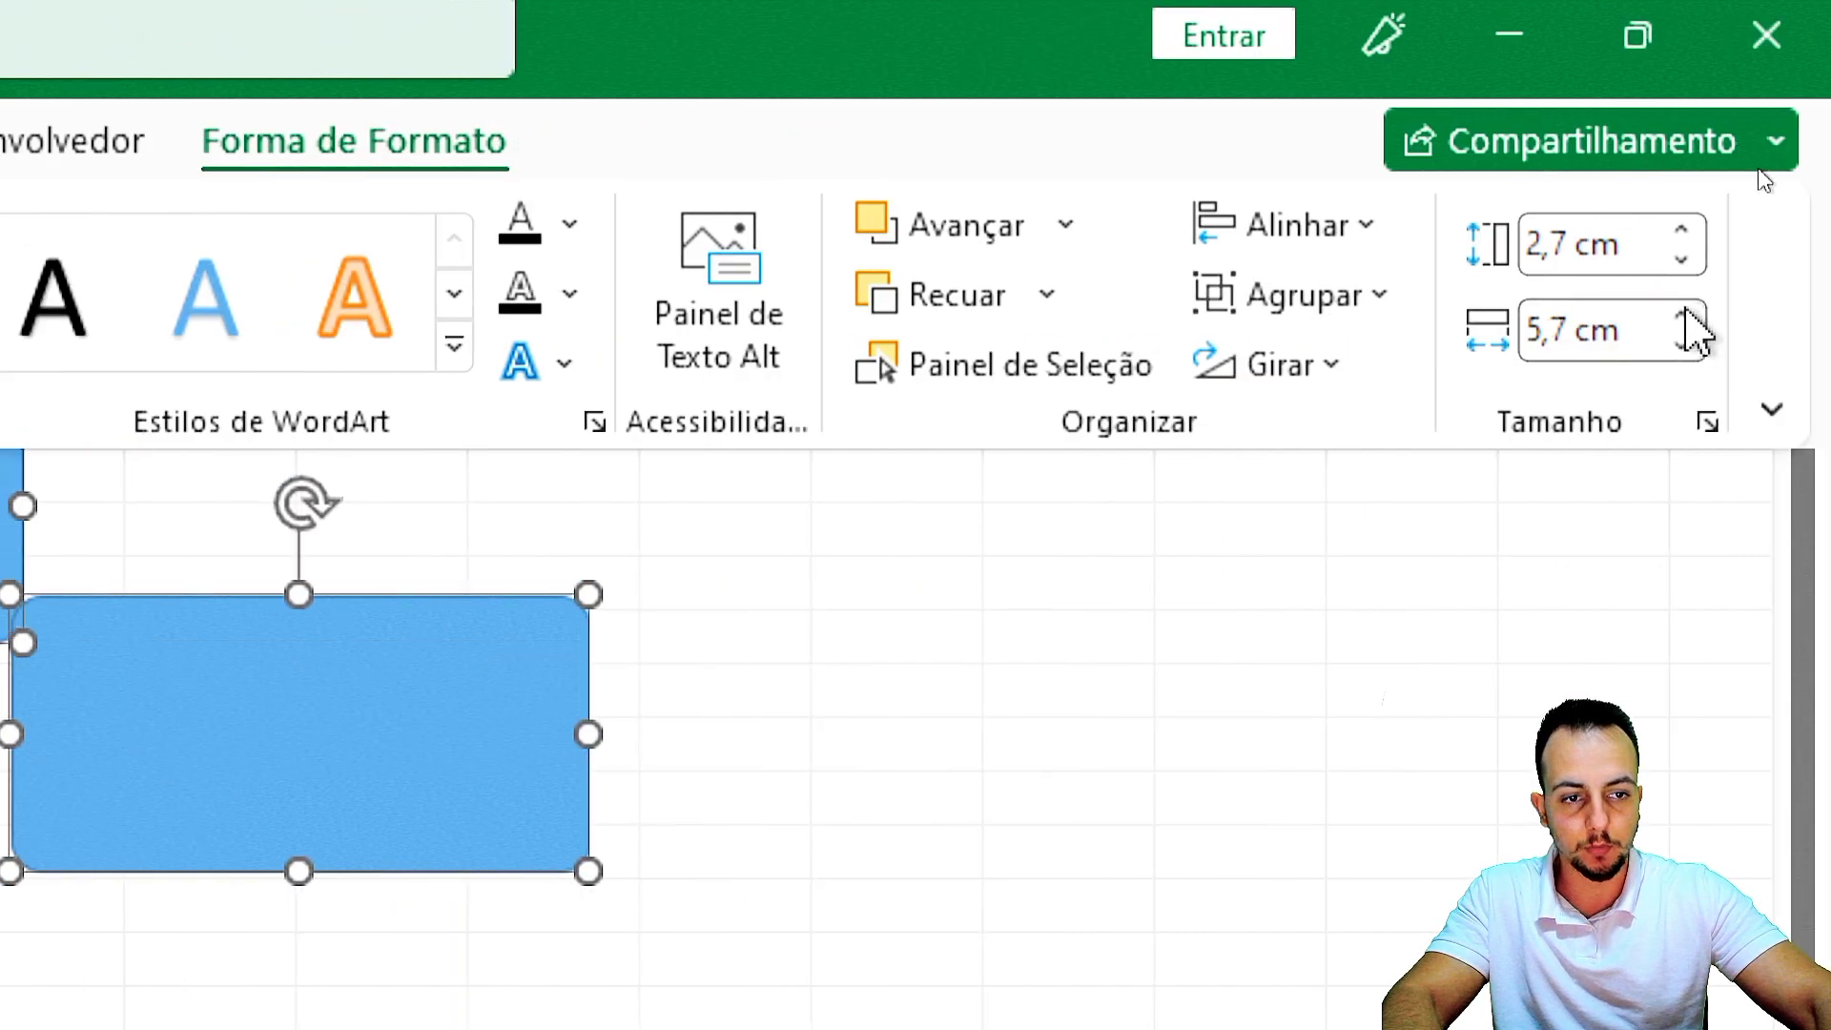
{"action": "left_click", "coordinate": [1684, 318]}
{"action": "left_click", "coordinate": [1684, 317]}
{"action": "left_click", "coordinate": [1684, 318]}
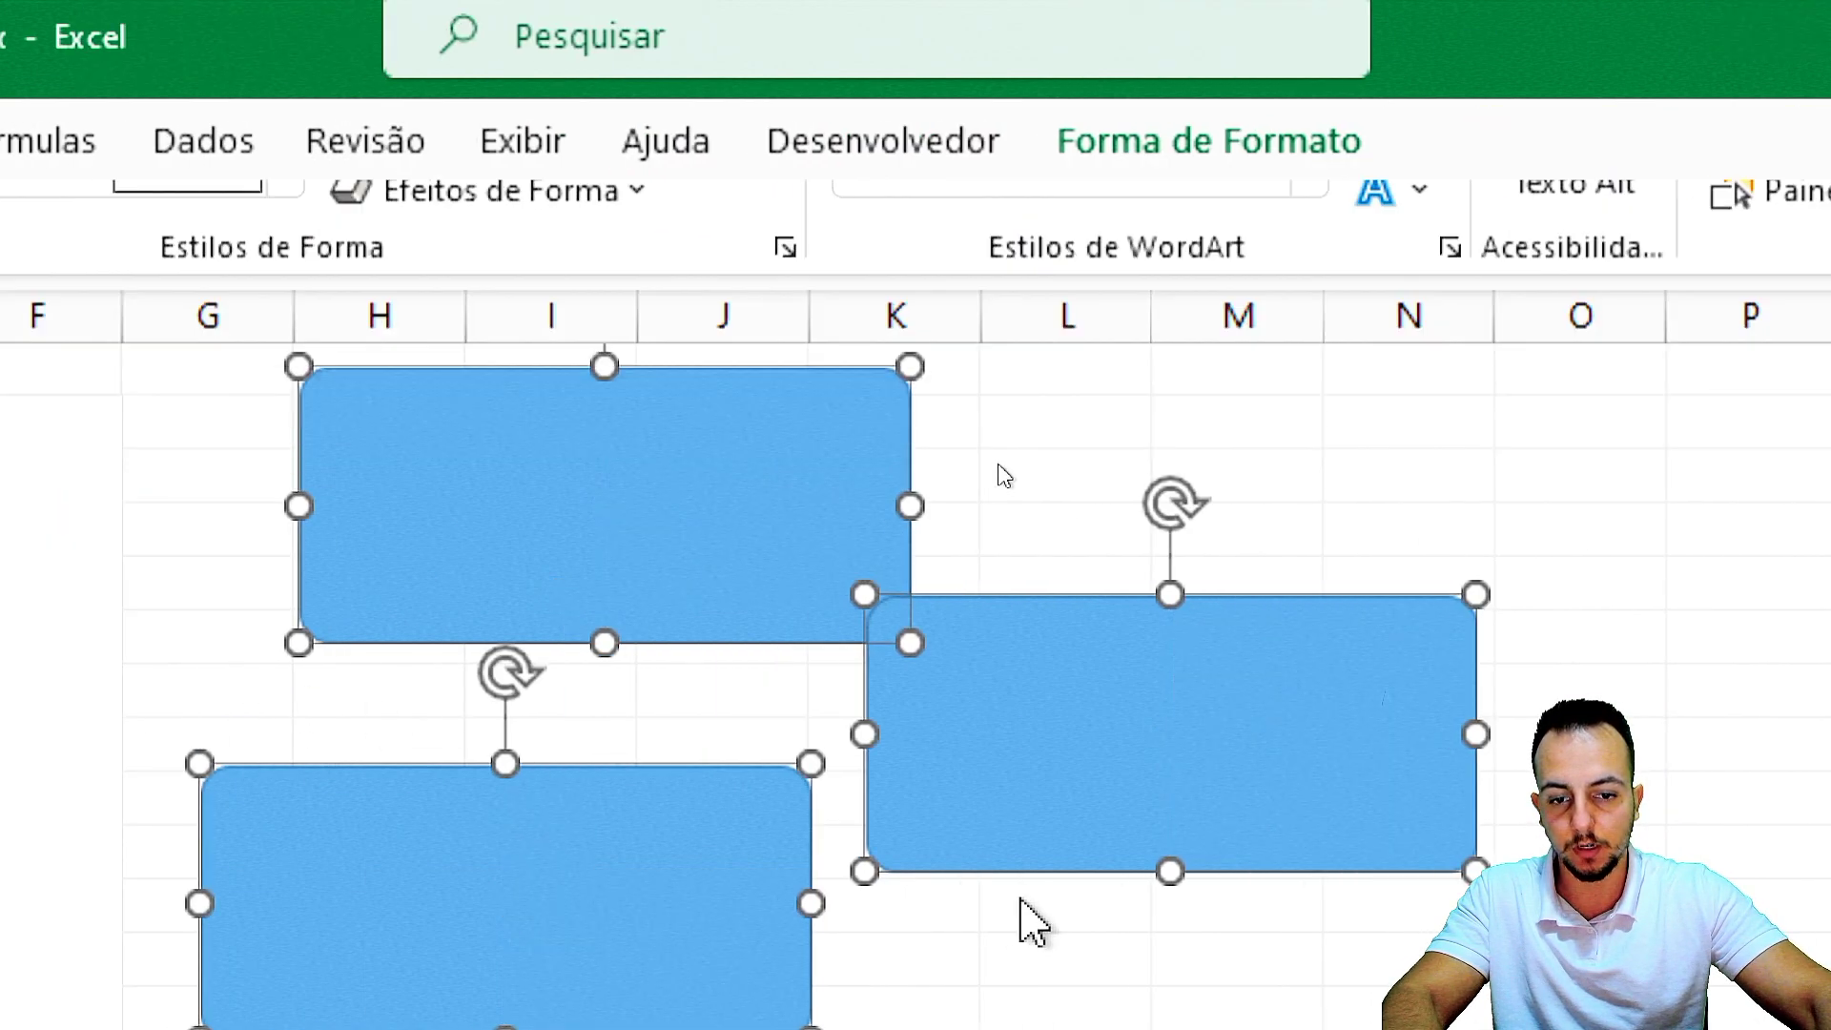
Move the three resized rectangles apart so they no longer overlap, staggering them above the line chart between columns G and N.
{"action": "left_click", "coordinate": [1011, 956]}
{"action": "left_click", "coordinate": [737, 576]}
{"action": "left_click_drag", "start_coordinate": [952, 258], "coordinate": [880, 253]}
{"action": "left_click_drag", "start_coordinate": [1365, 449], "coordinate": [1389, 495]}
{"action": "left_click_drag", "start_coordinate": [783, 581], "coordinate": [753, 583]}
{"action": "left_click_drag", "start_coordinate": [939, 168], "coordinate": [985, 177]}
{"action": "left_click_drag", "start_coordinate": [1357, 497], "coordinate": [1352, 524]}
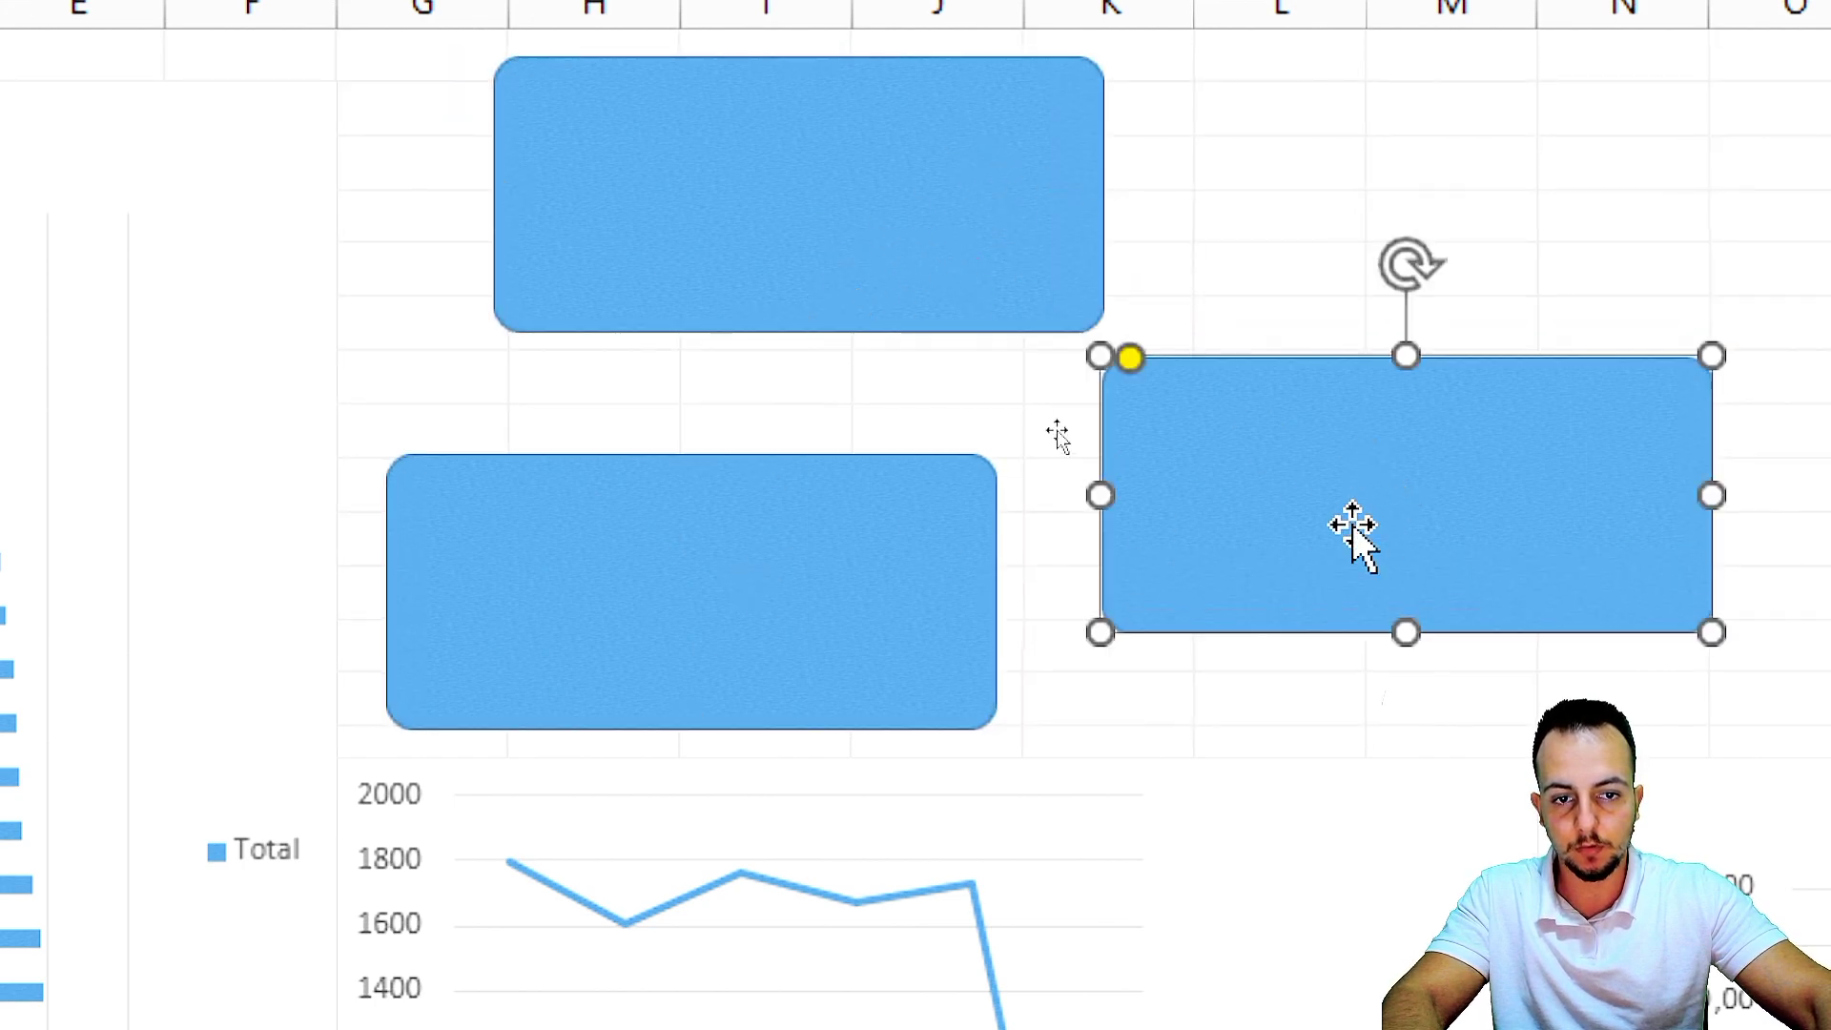
{"action": "left_click", "coordinate": [1544, 218]}
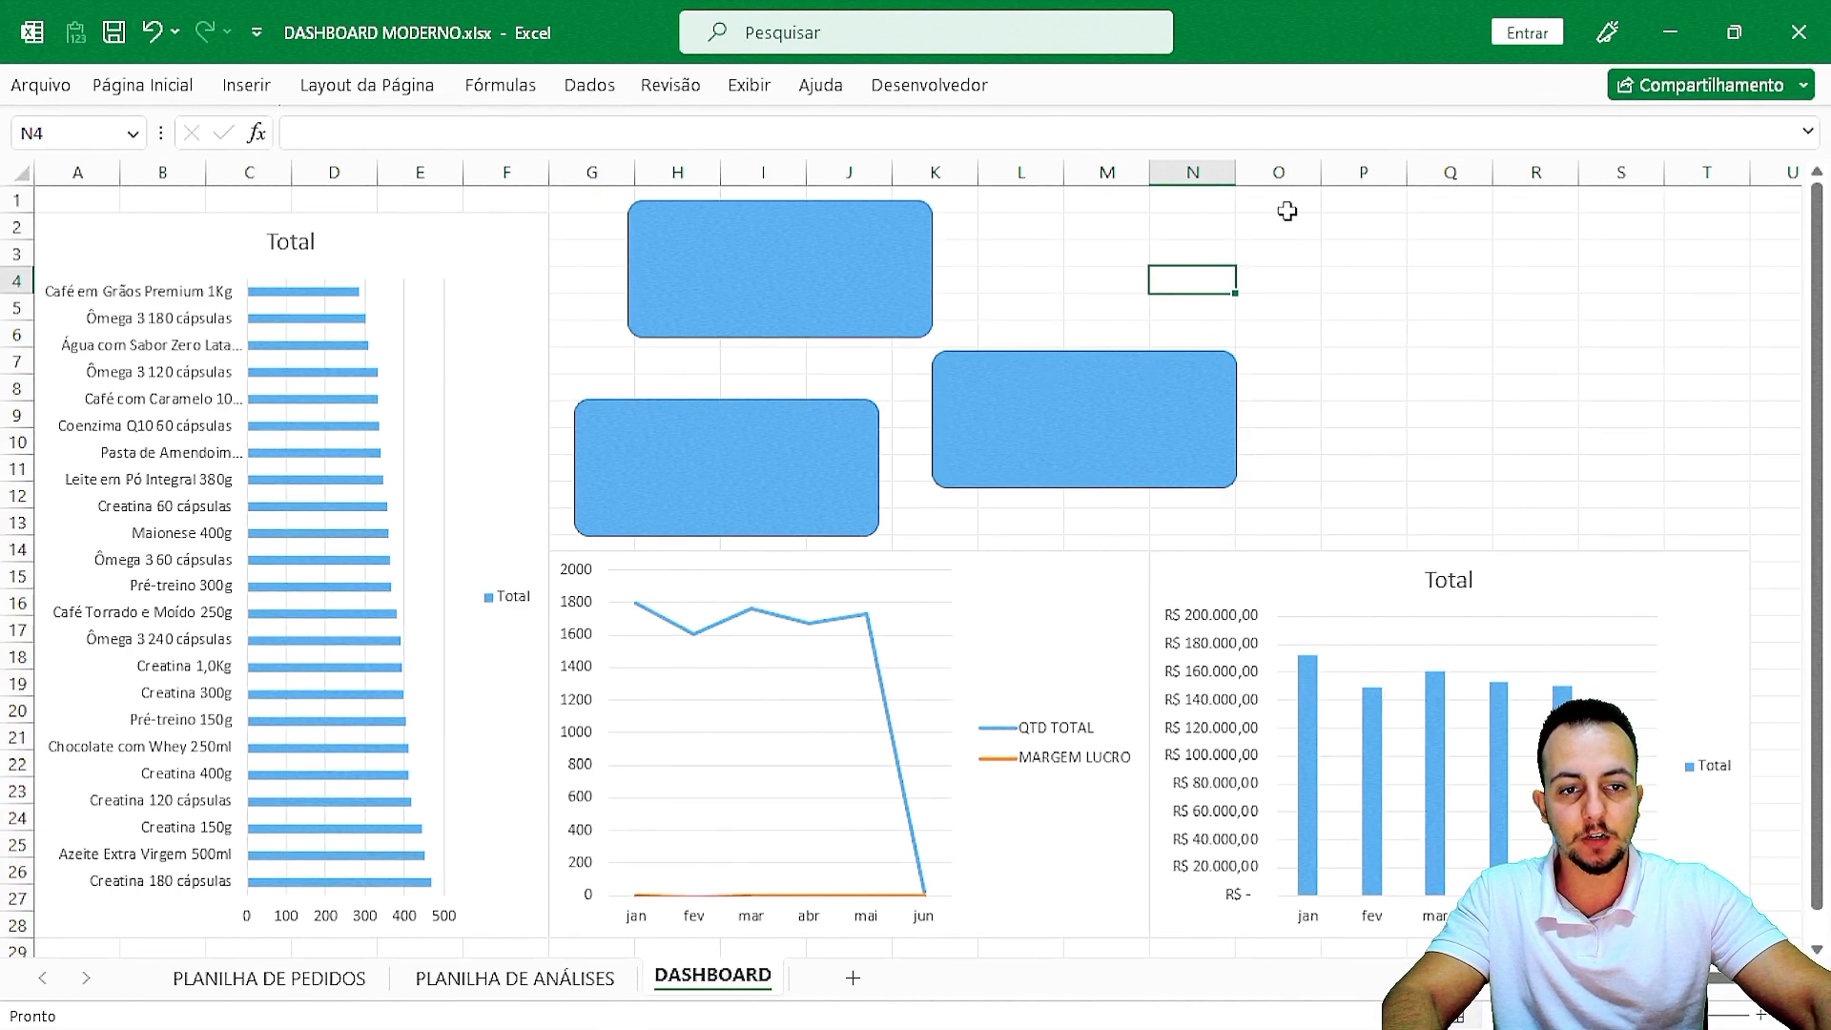
{"action": "left_click_drag", "start_coordinate": [1325, 262], "coordinate": [1638, 515]}
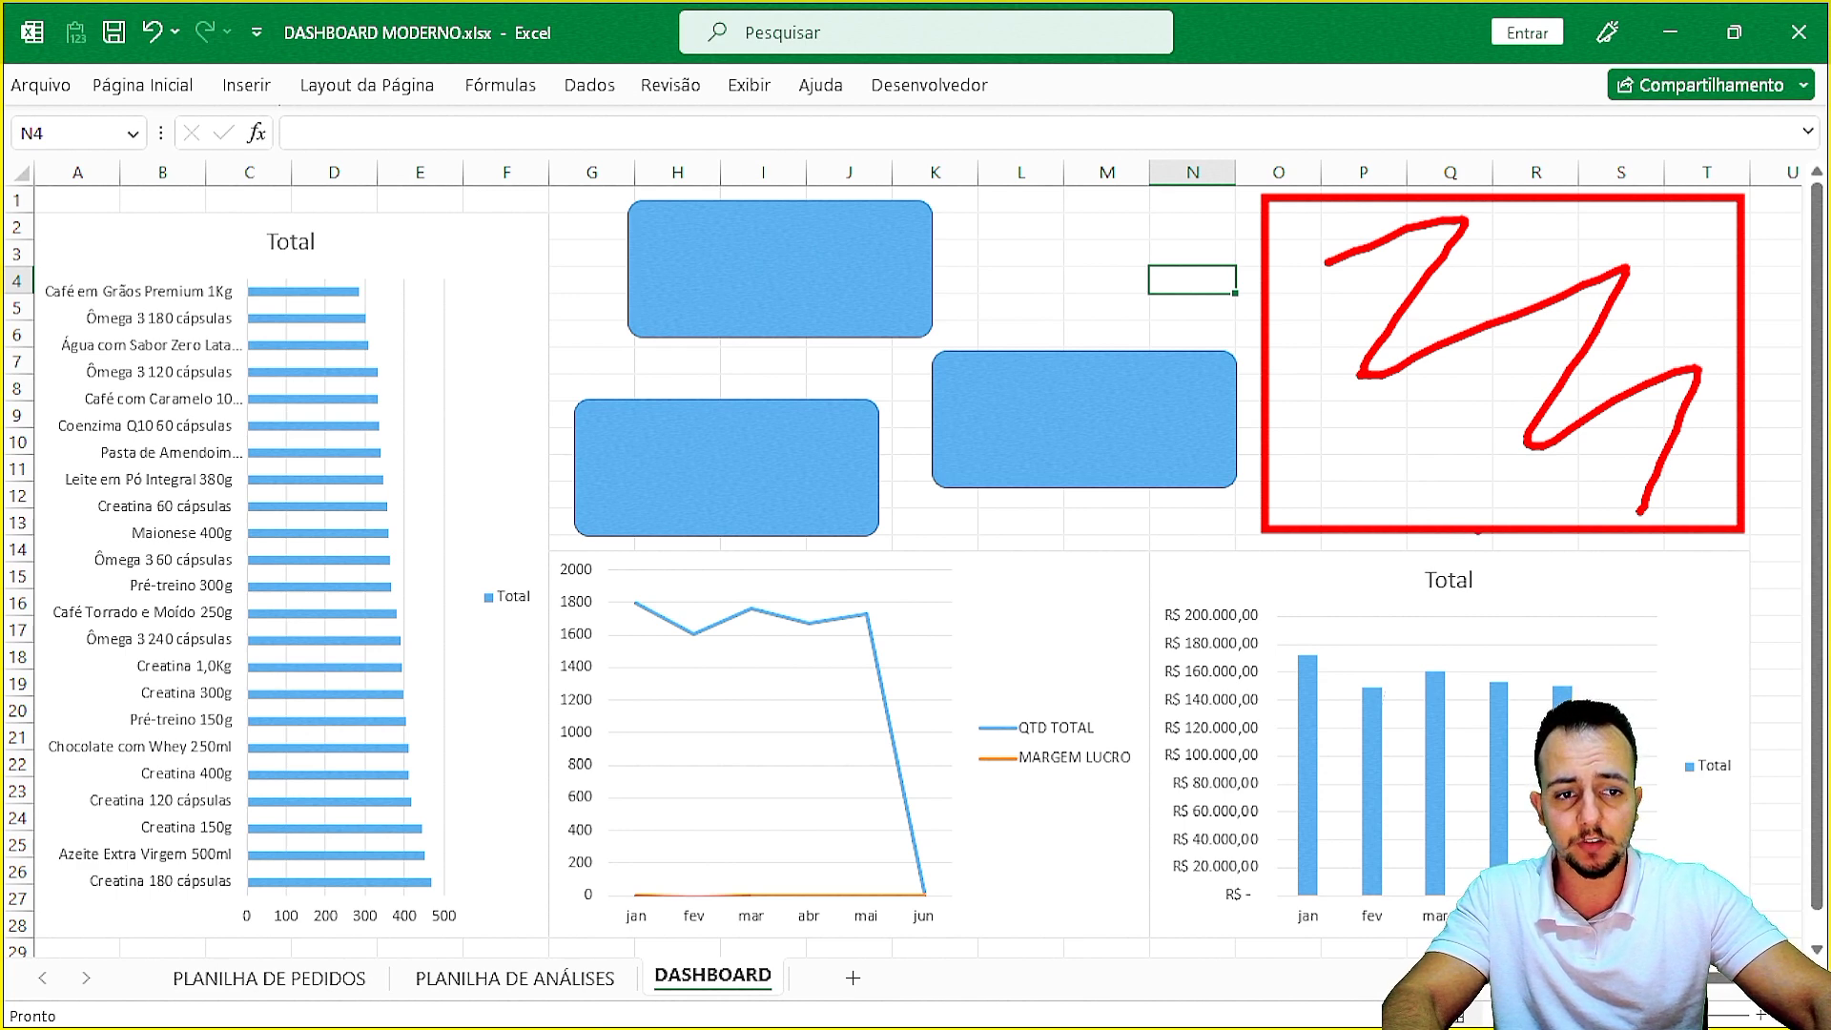
{"action": "key", "text": "Escape"}
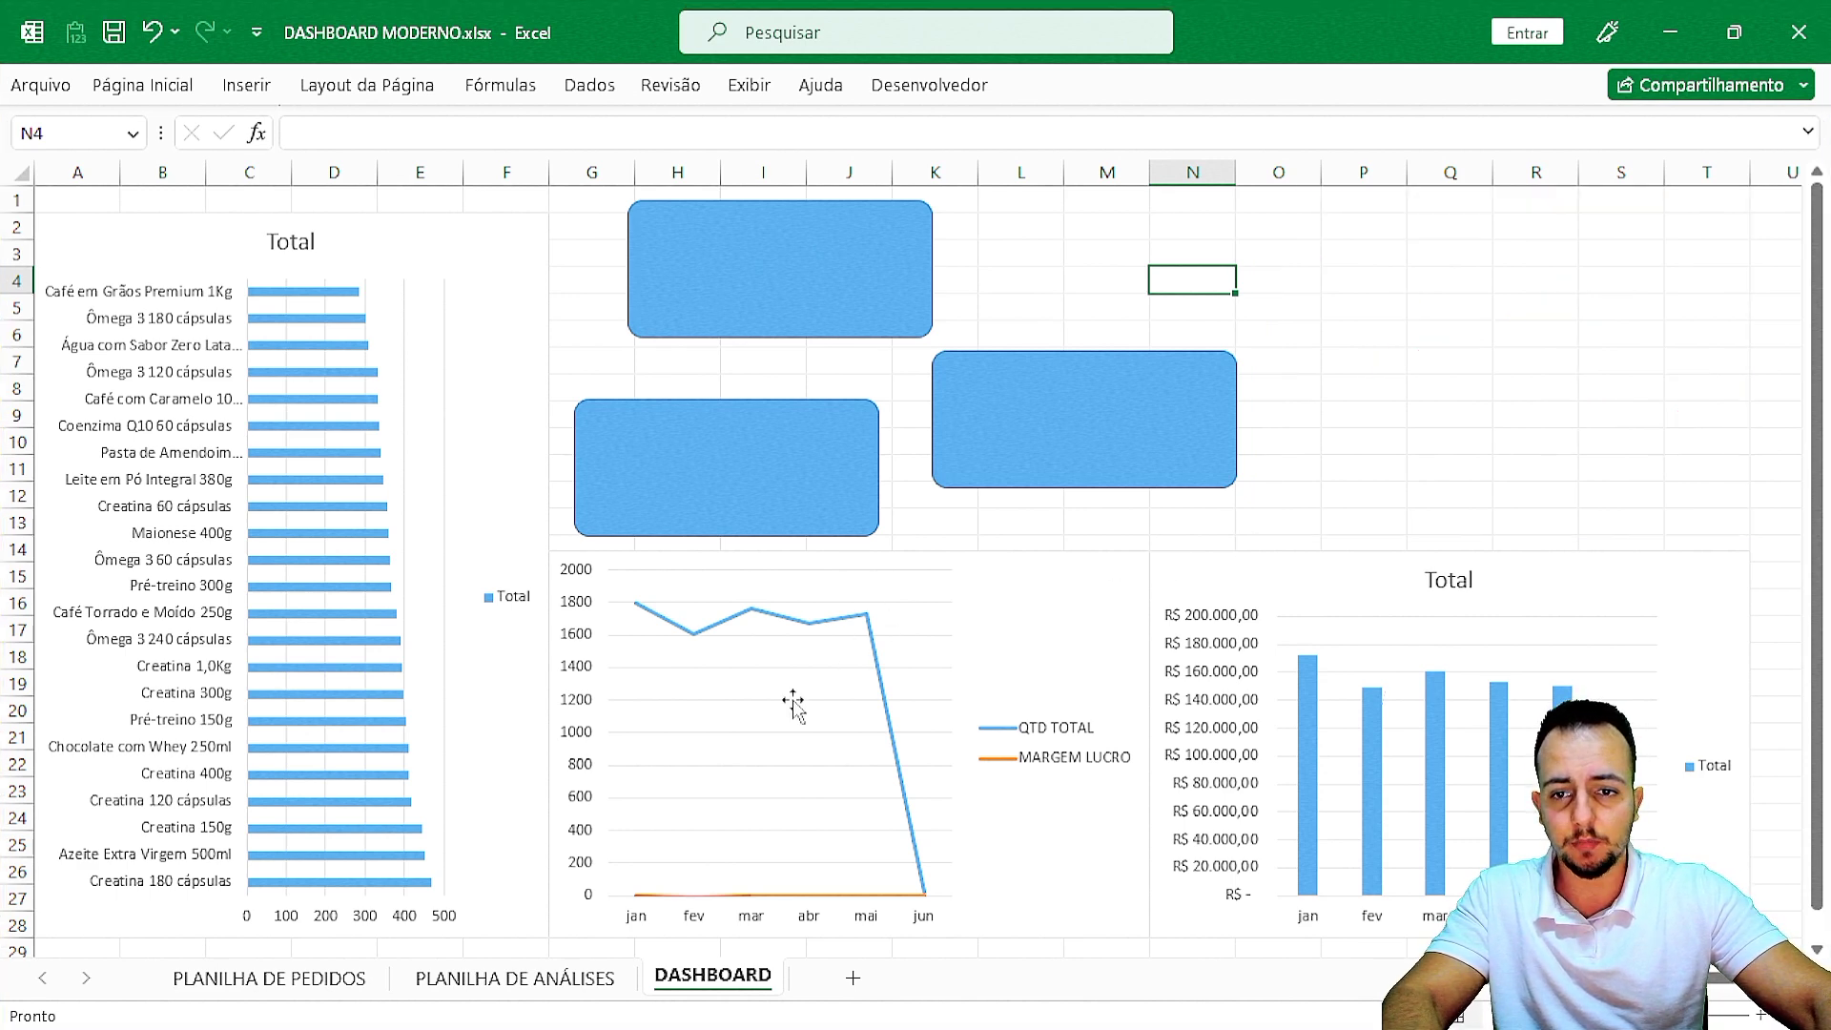
Insert a timeline for the DATA field from the product quantity pivot table on PLANILHA DE ANÁLISES.
{"action": "left_click", "coordinate": [480, 979]}
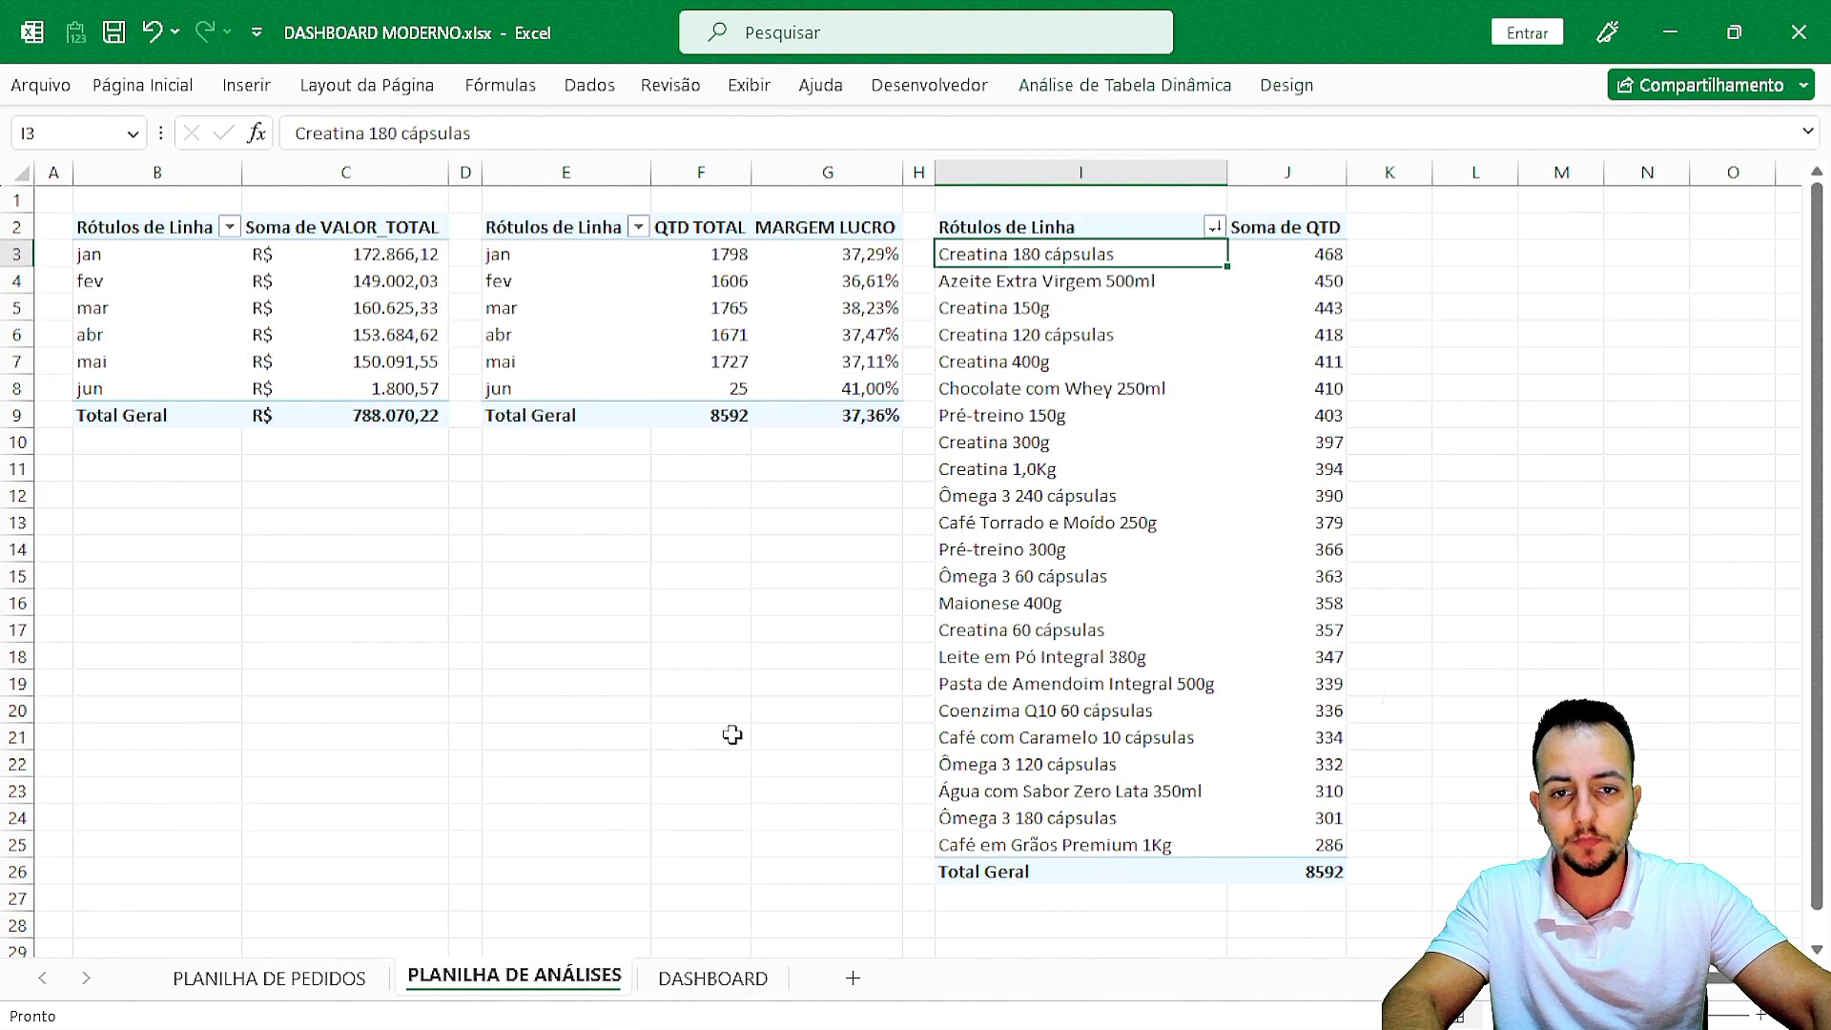
{"action": "left_click", "coordinate": [1044, 413]}
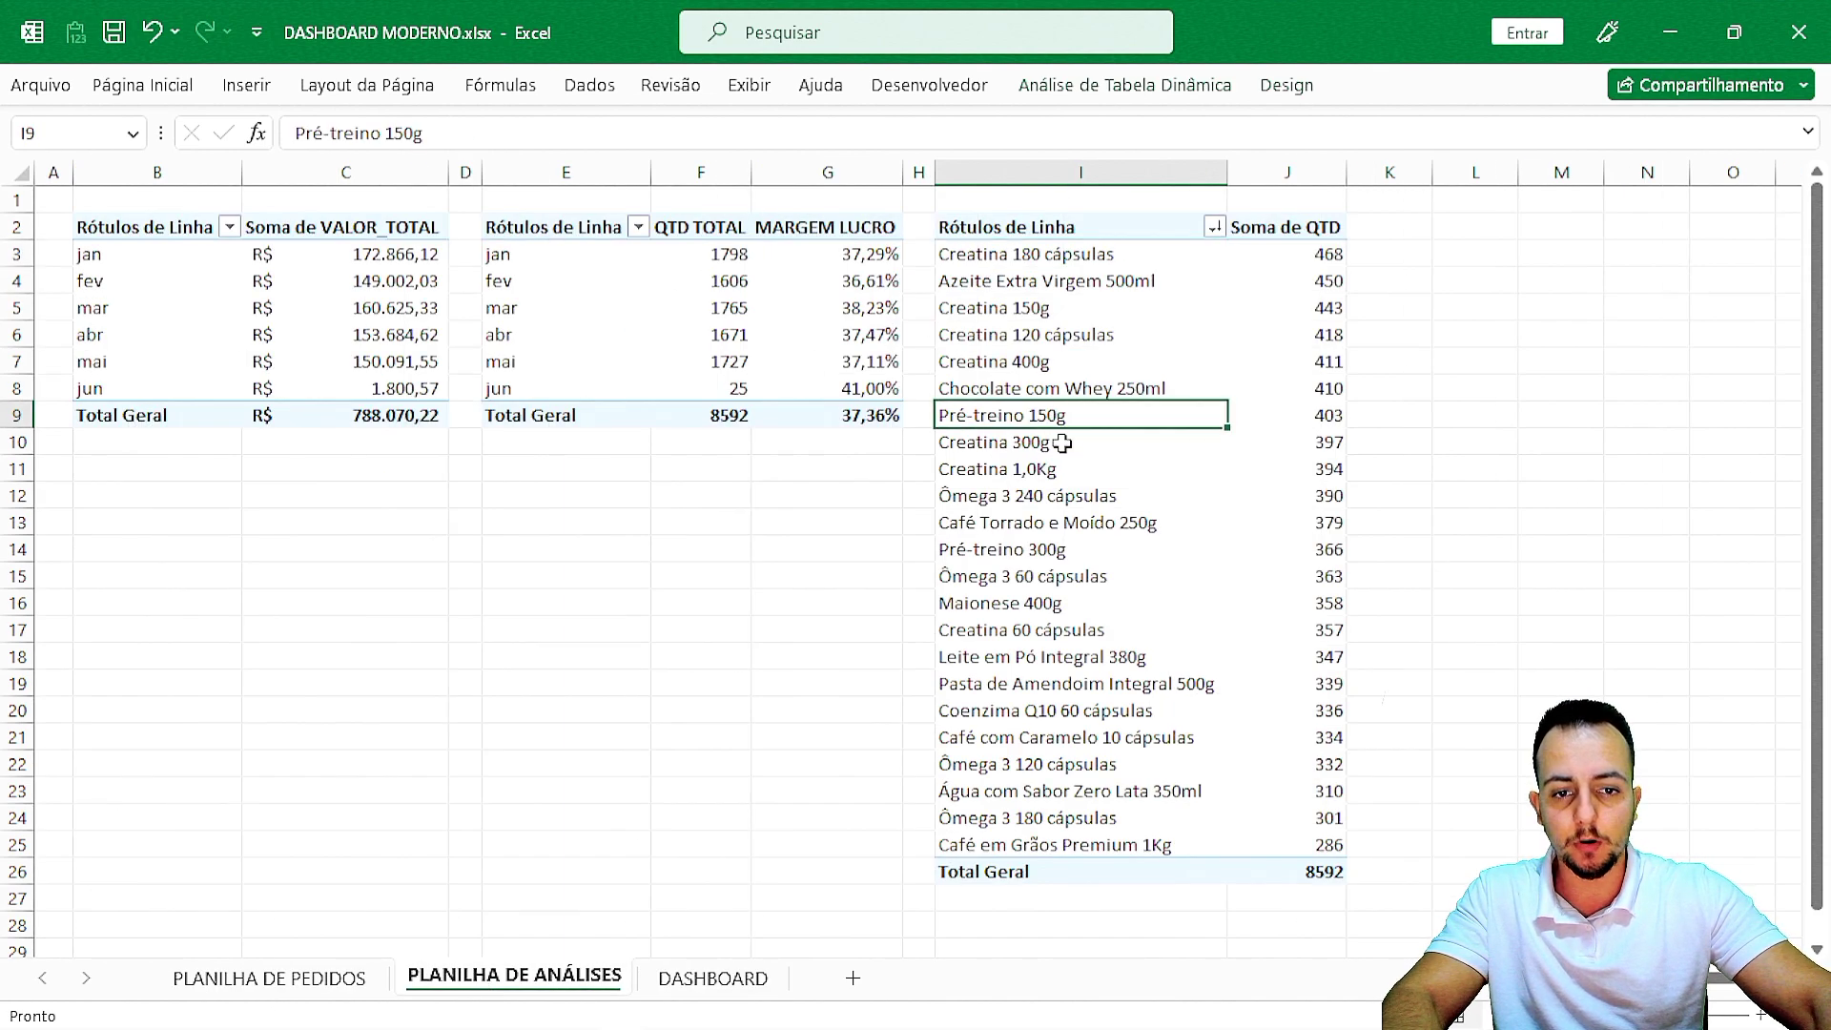
{"action": "left_click", "coordinate": [1172, 90]}
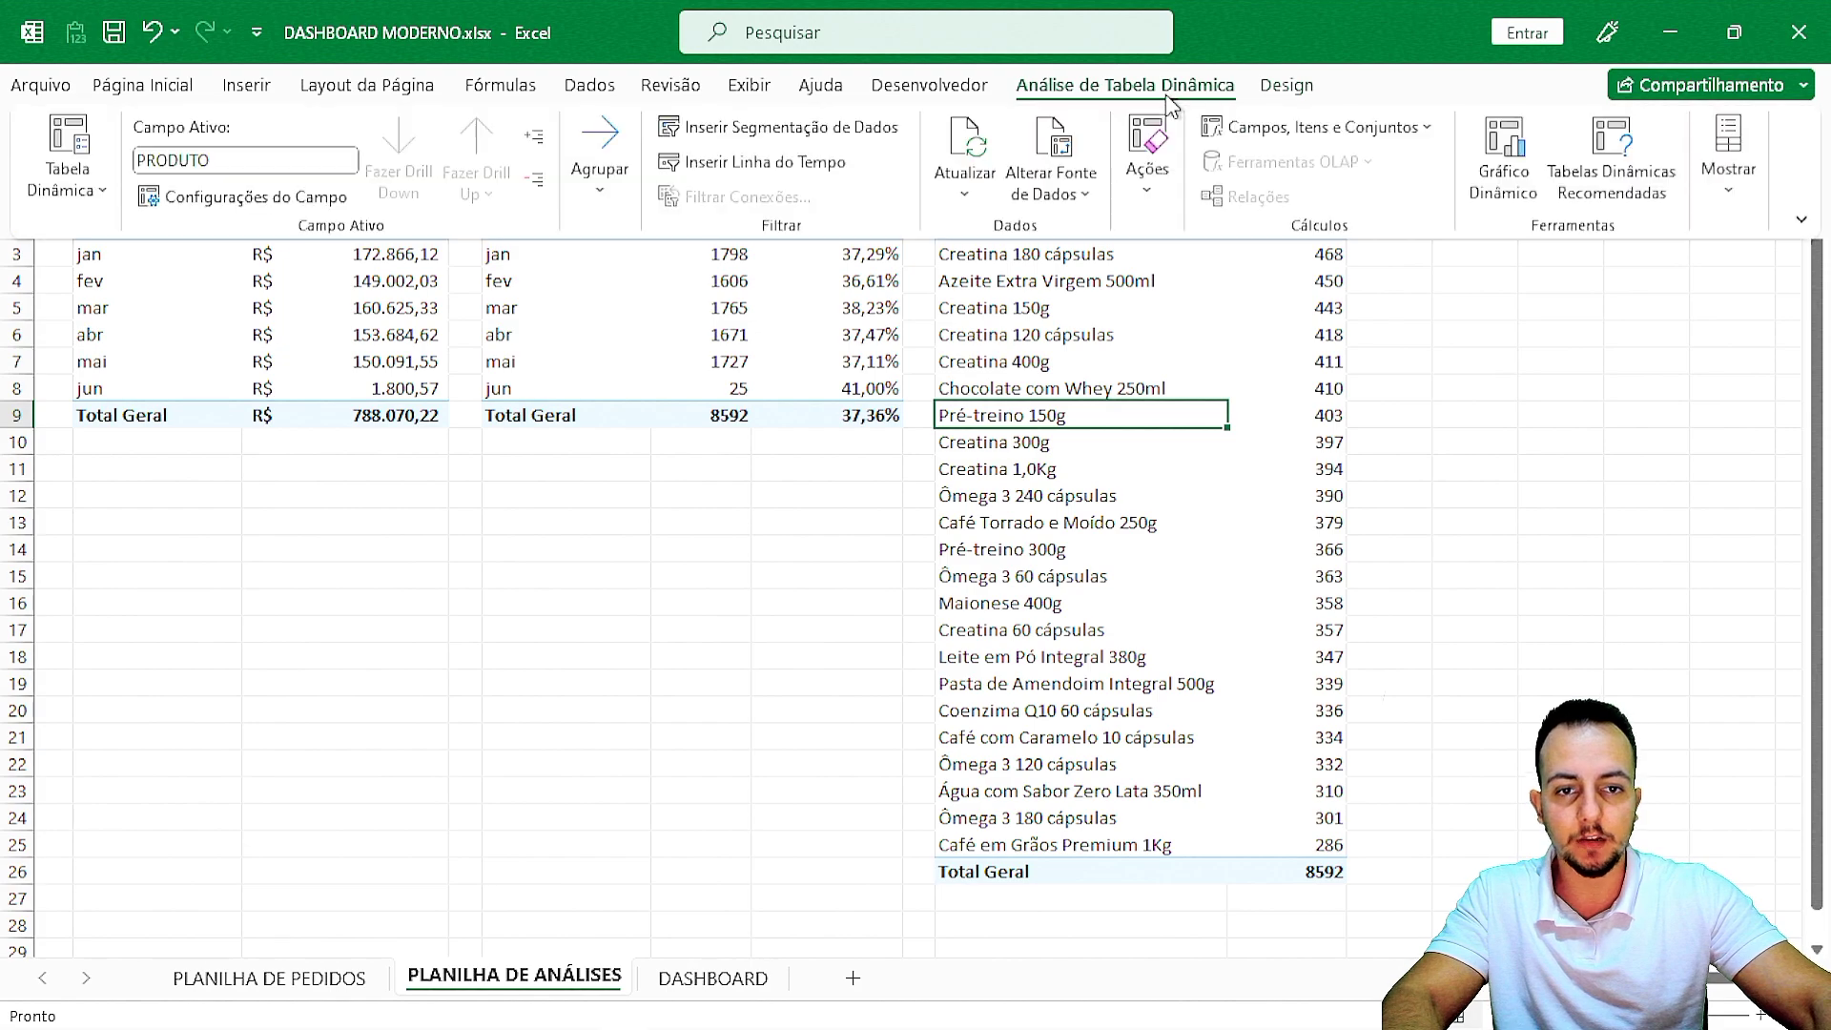
{"action": "left_click", "coordinate": [789, 162]}
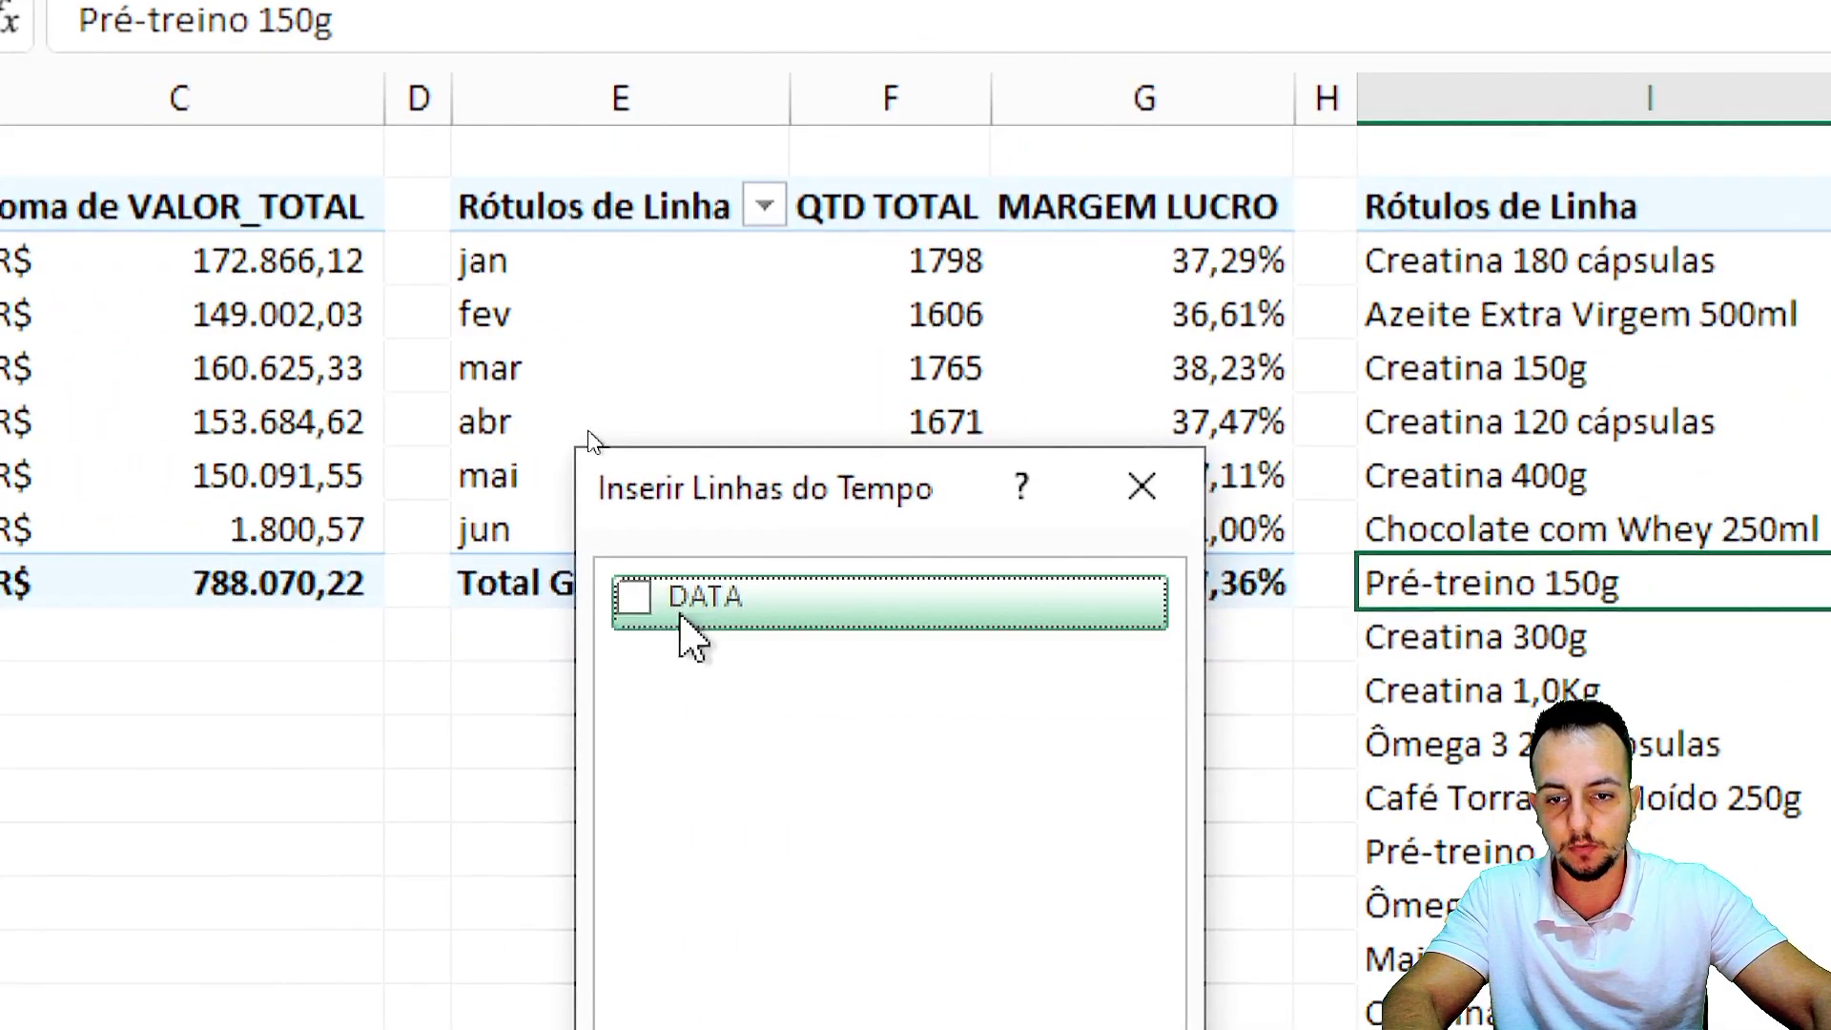
{"action": "left_click", "coordinate": [634, 599]}
{"action": "left_click", "coordinate": [862, 739]}
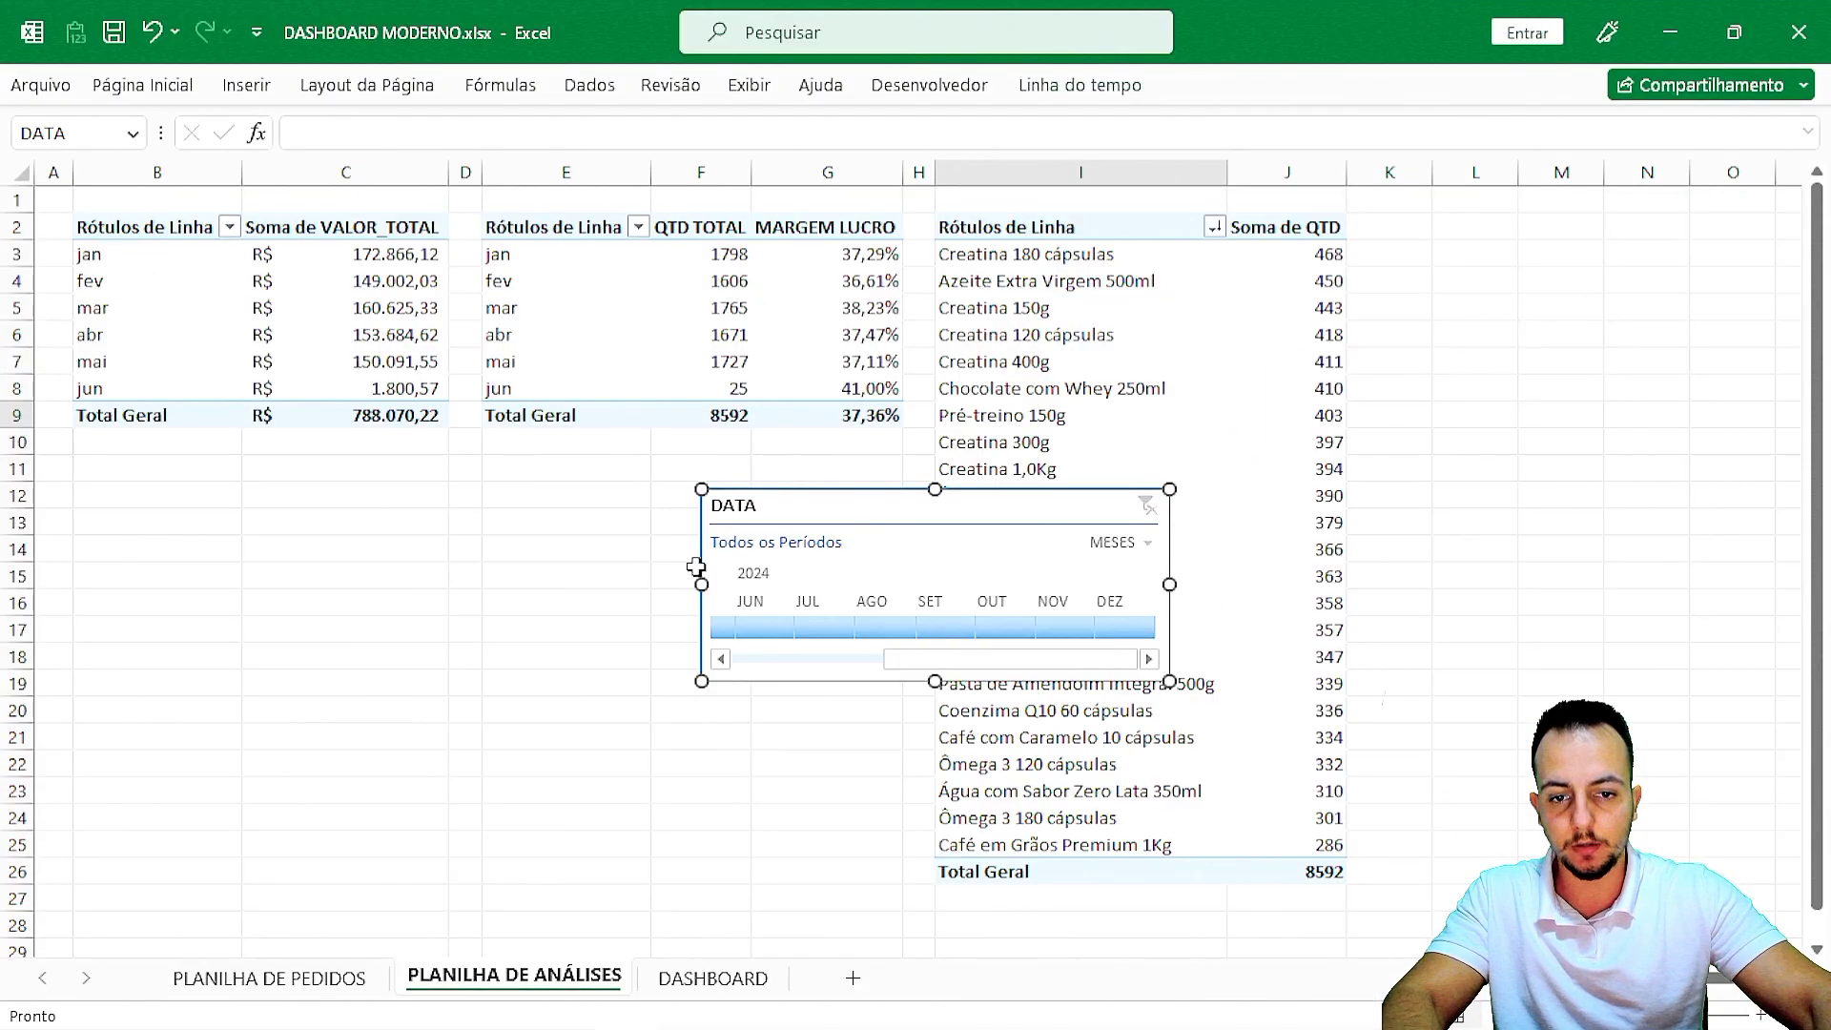
Move the DATA timeline off the product pivot table to the empty area beneath the two monthly pivot tables.
{"action": "left_click_drag", "start_coordinate": [695, 567], "coordinate": [303, 550]}
{"action": "left_click", "coordinate": [621, 749]}
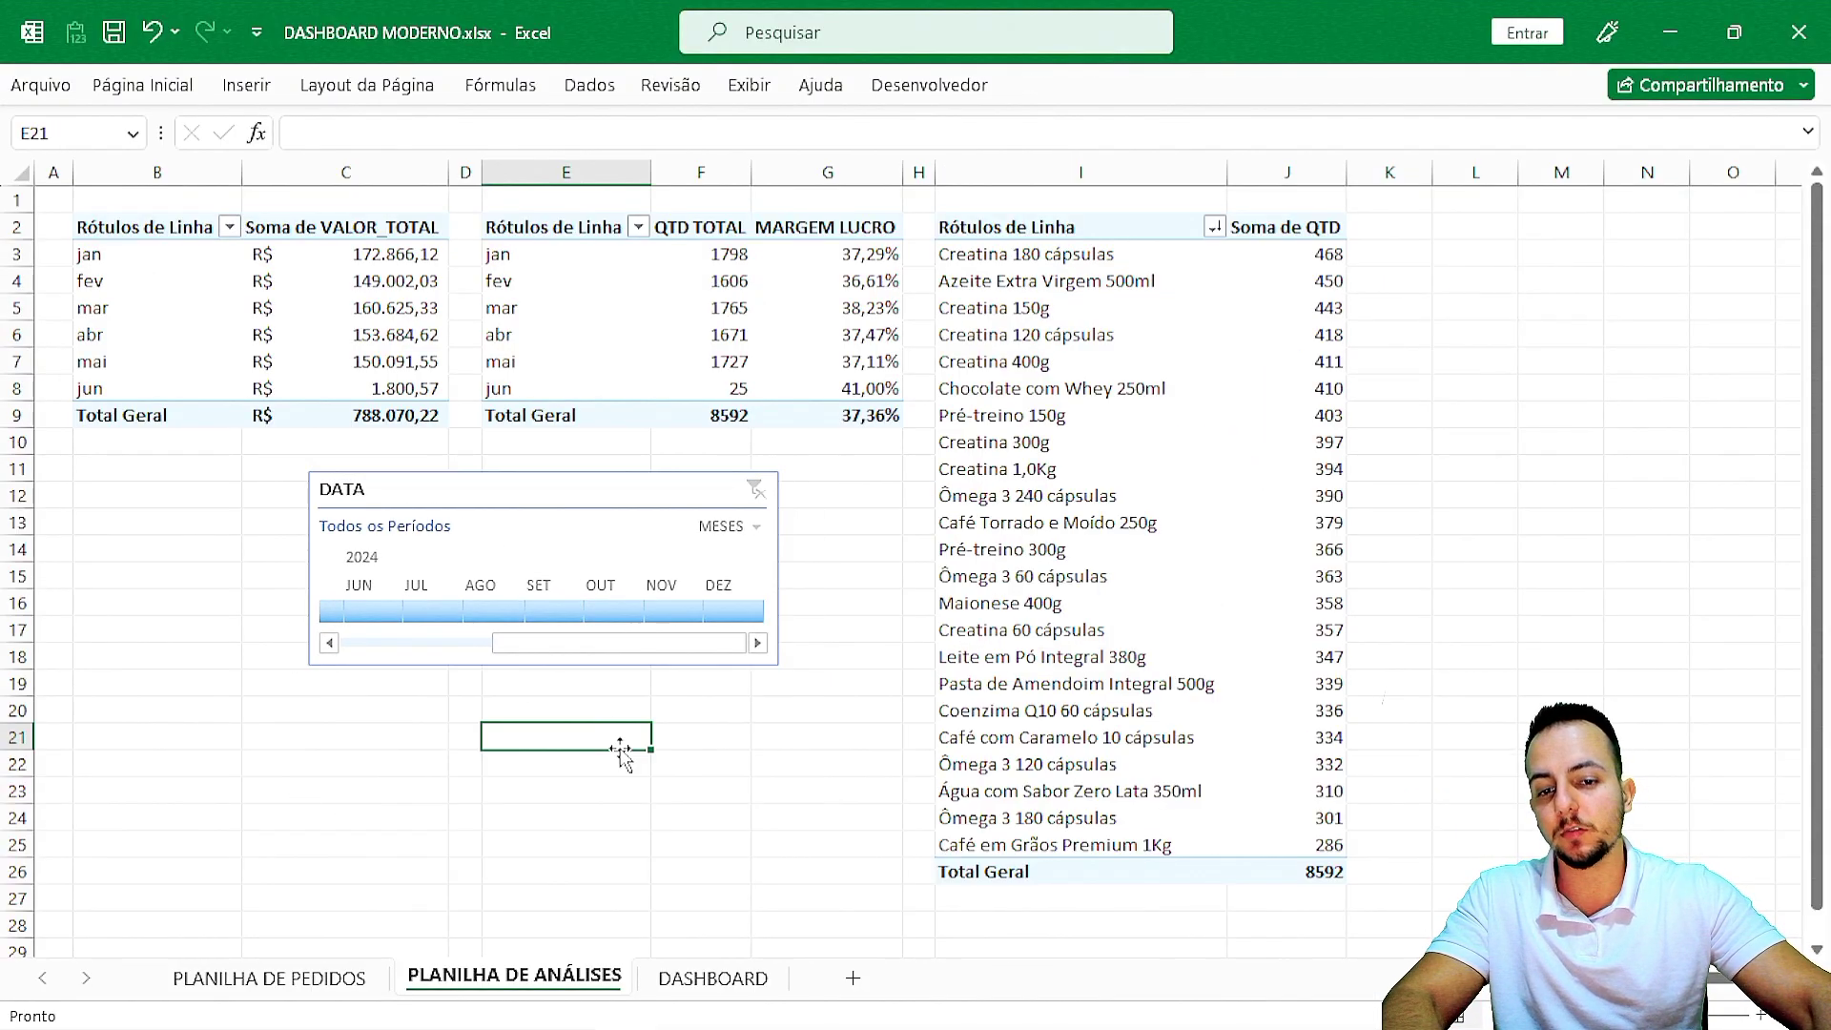
{"action": "left_click", "coordinate": [1041, 311]}
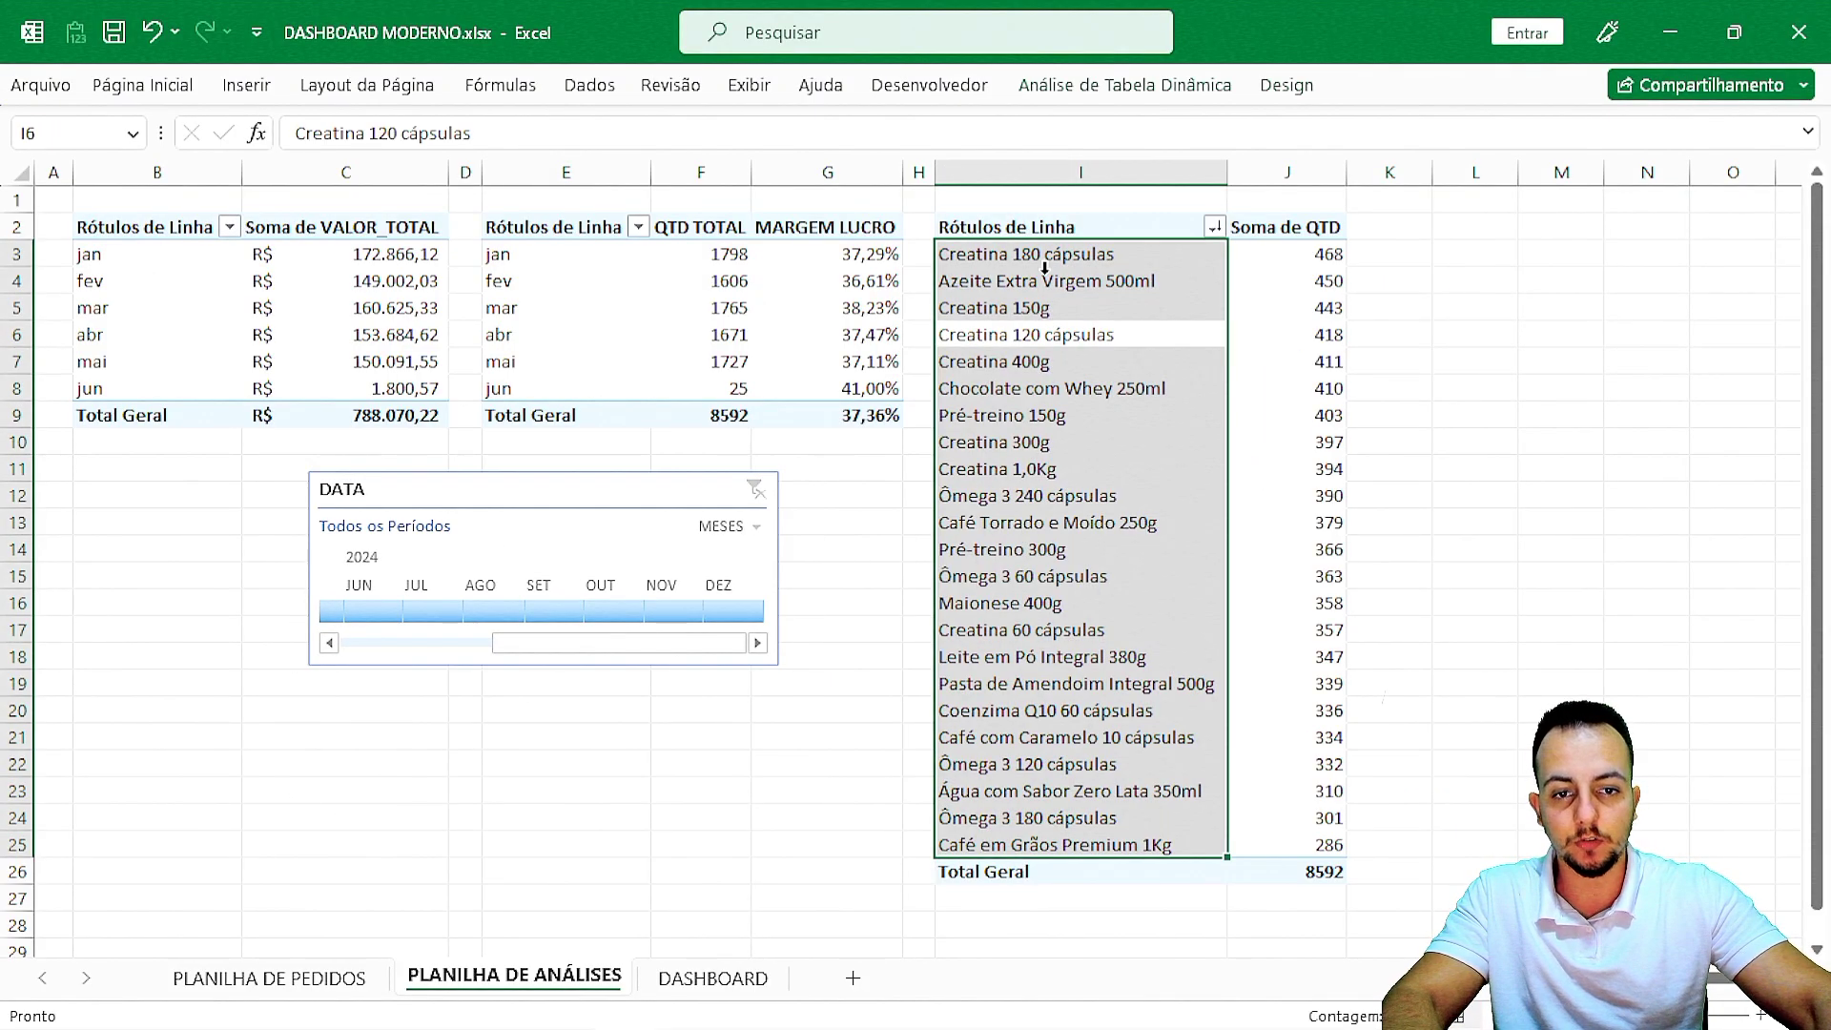
{"action": "left_click", "coordinate": [1046, 283]}
{"action": "left_click", "coordinate": [1134, 85]}
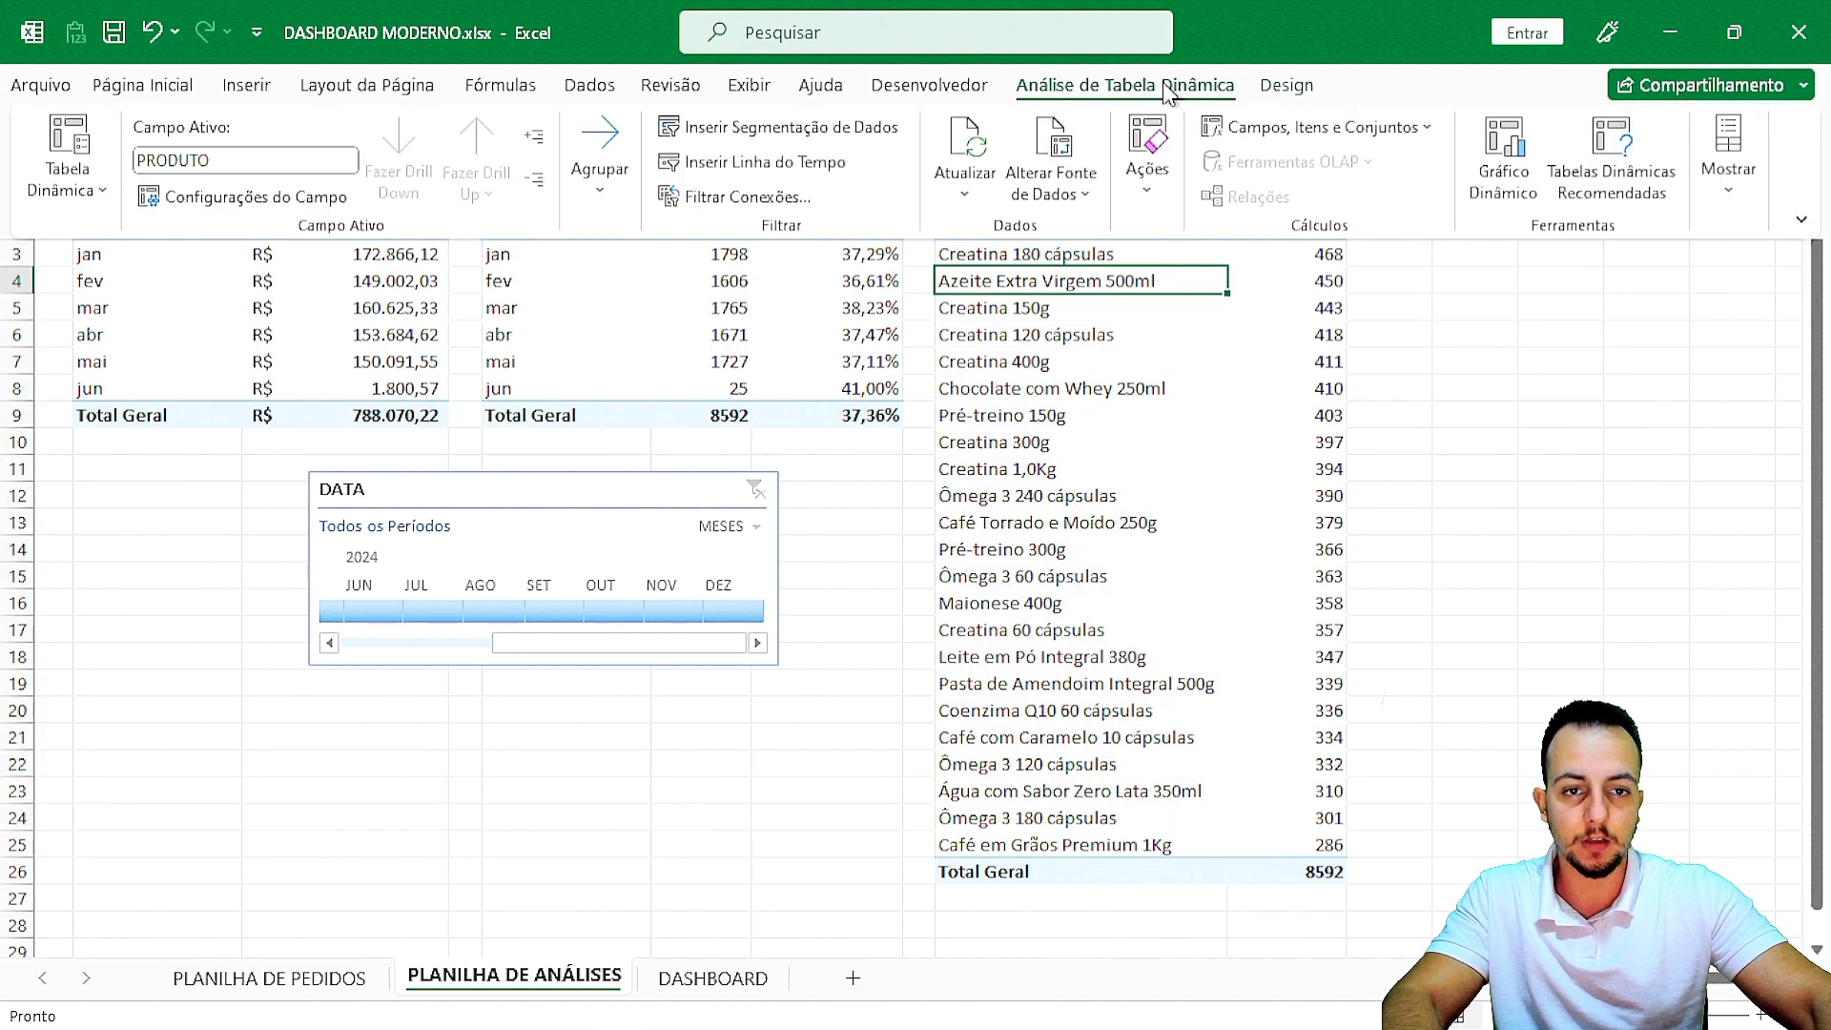
{"action": "left_click", "coordinate": [845, 143]}
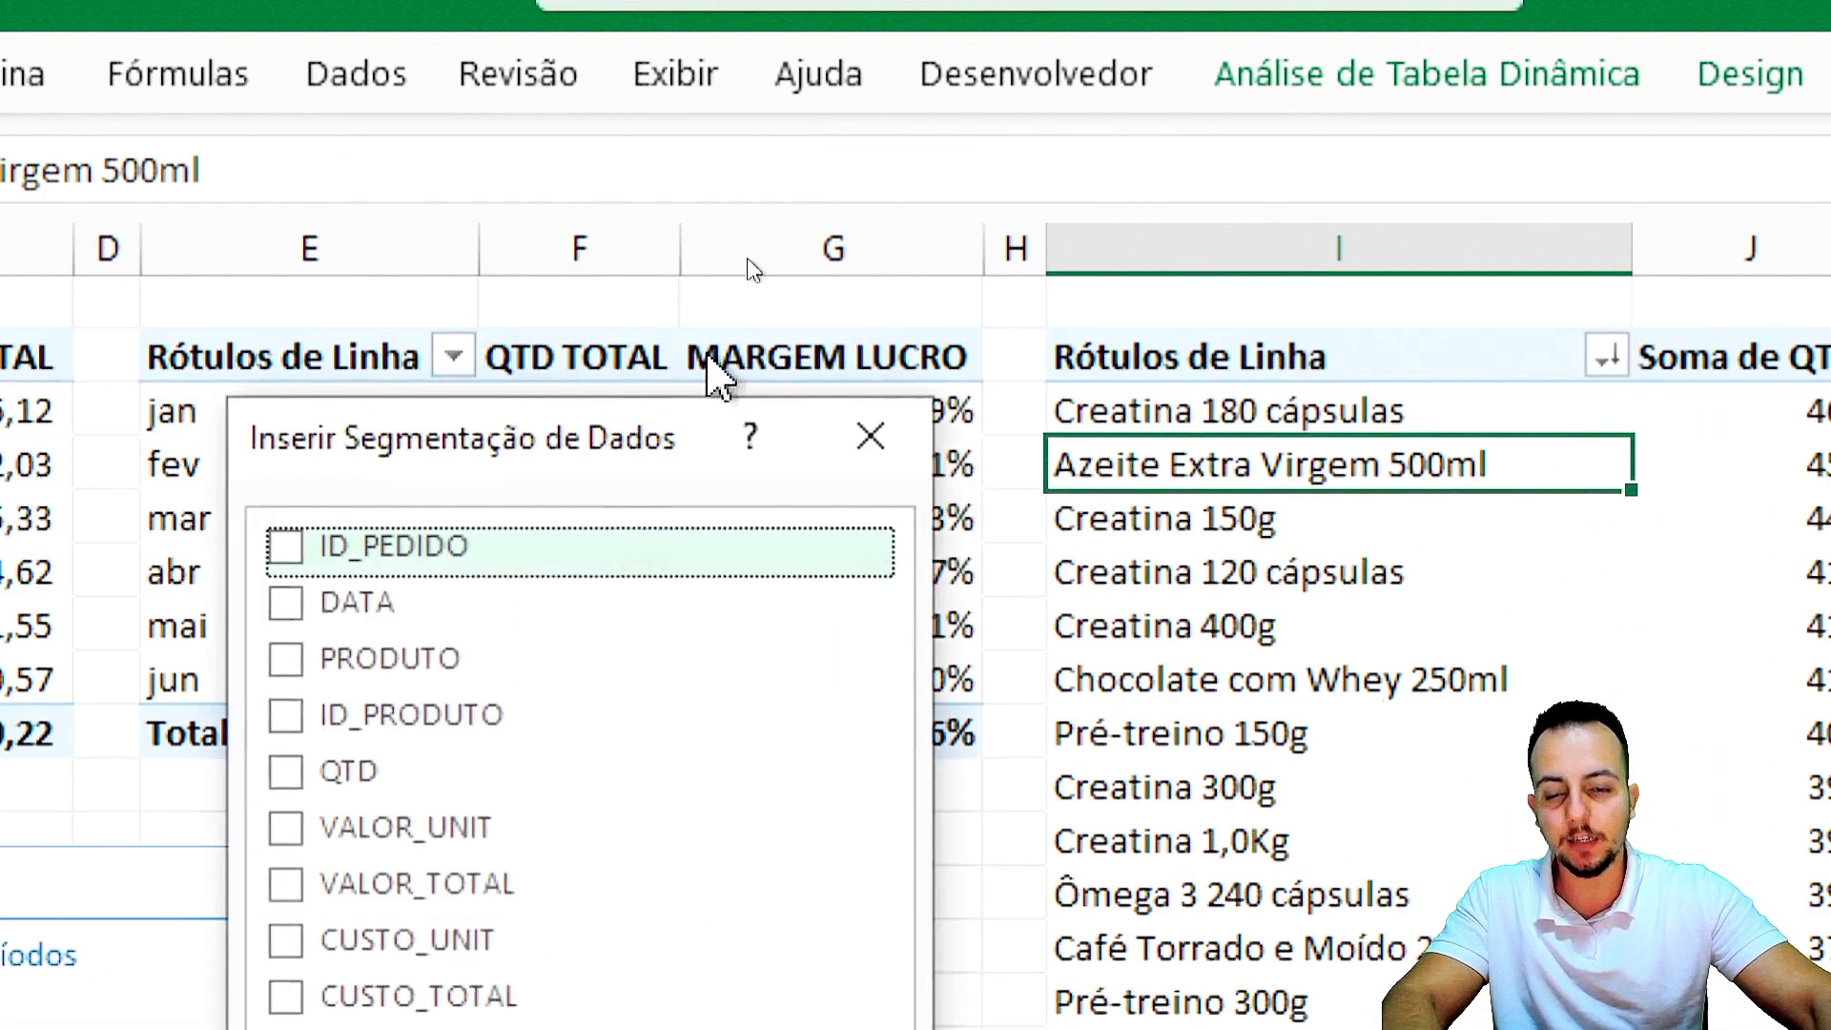
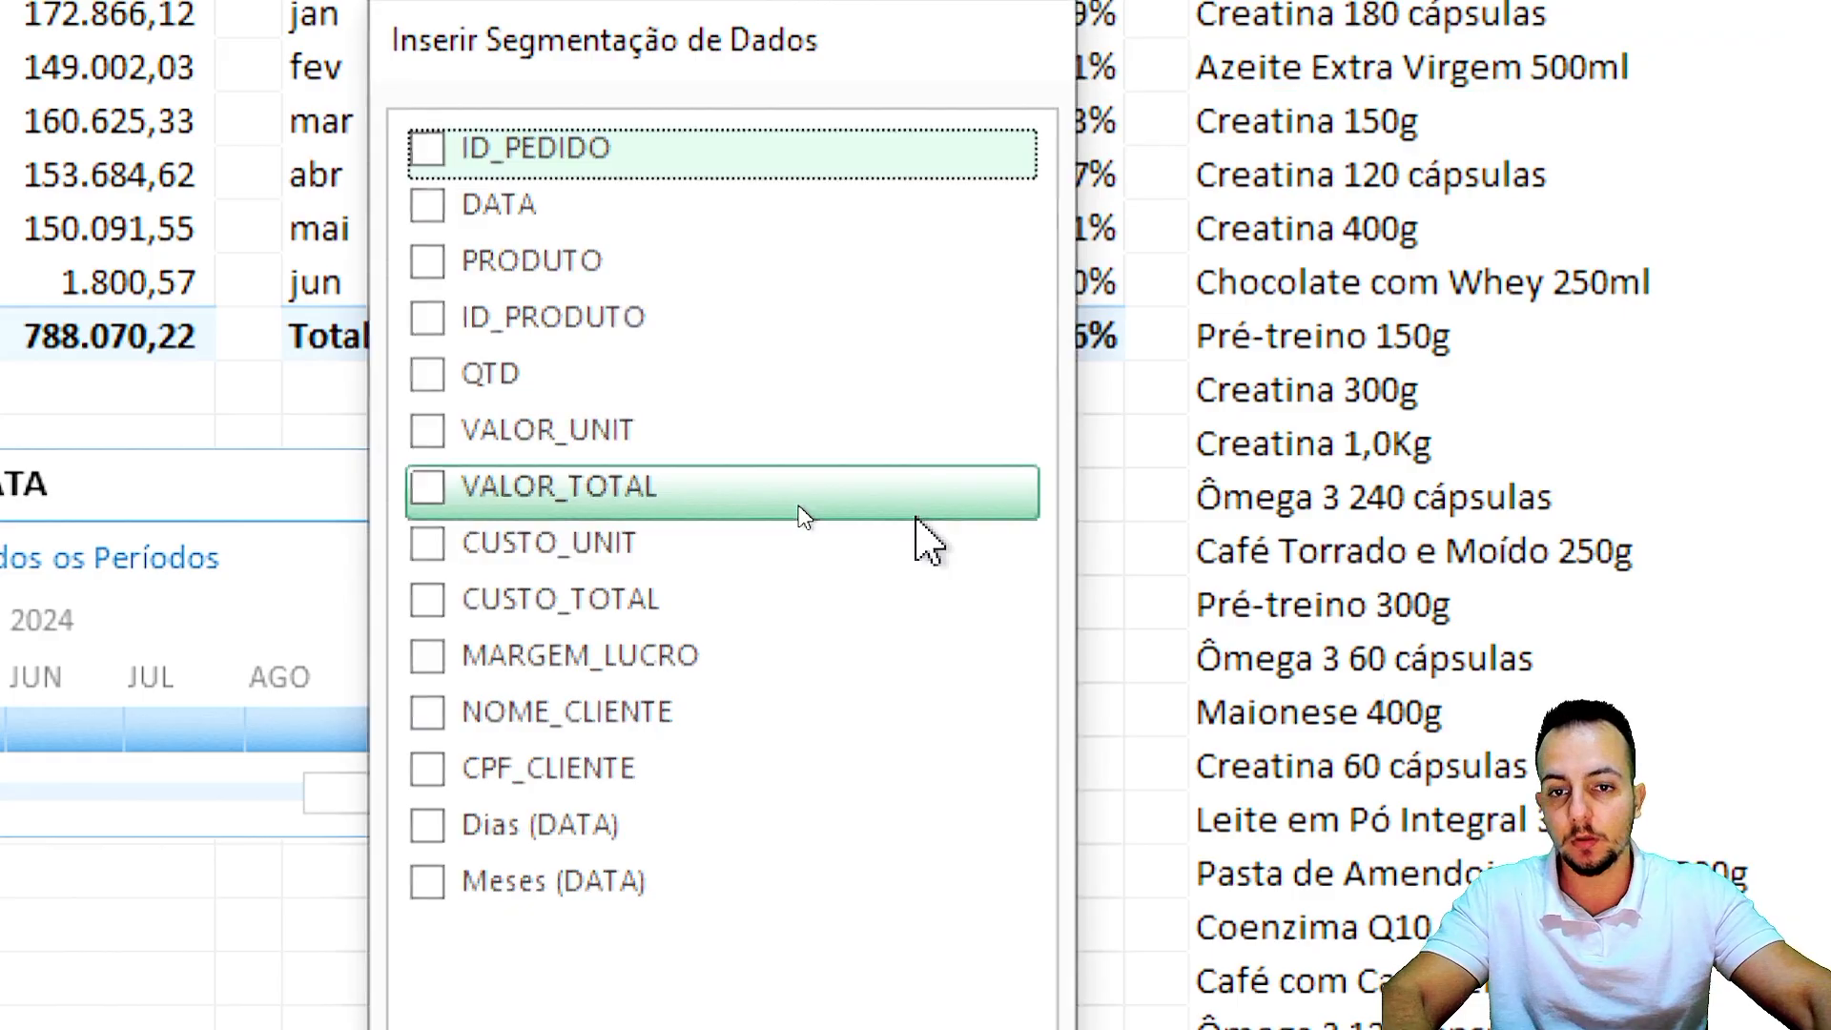
{"action": "key", "text": "Escape"}
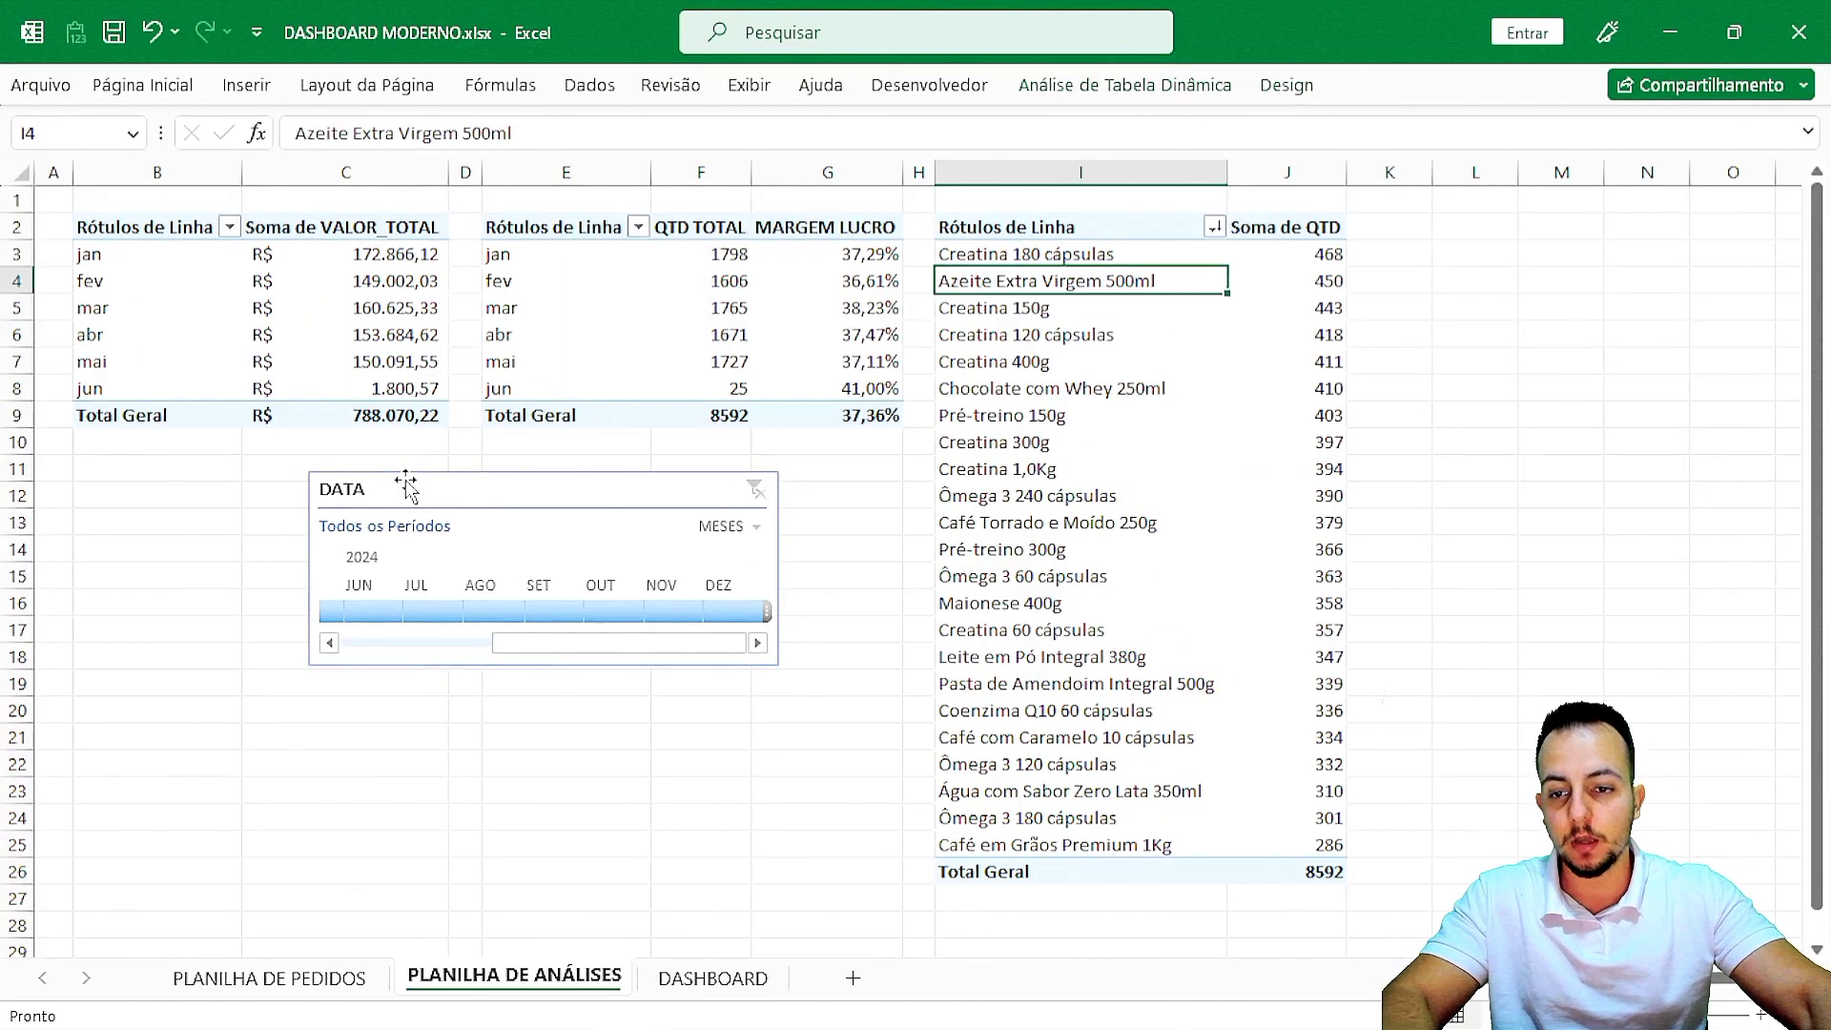
Filter the product quantity pivot table to January through May 2024 using the DATA timeline.
{"action": "left_click_drag", "start_coordinate": [405, 487], "coordinate": [343, 473]}
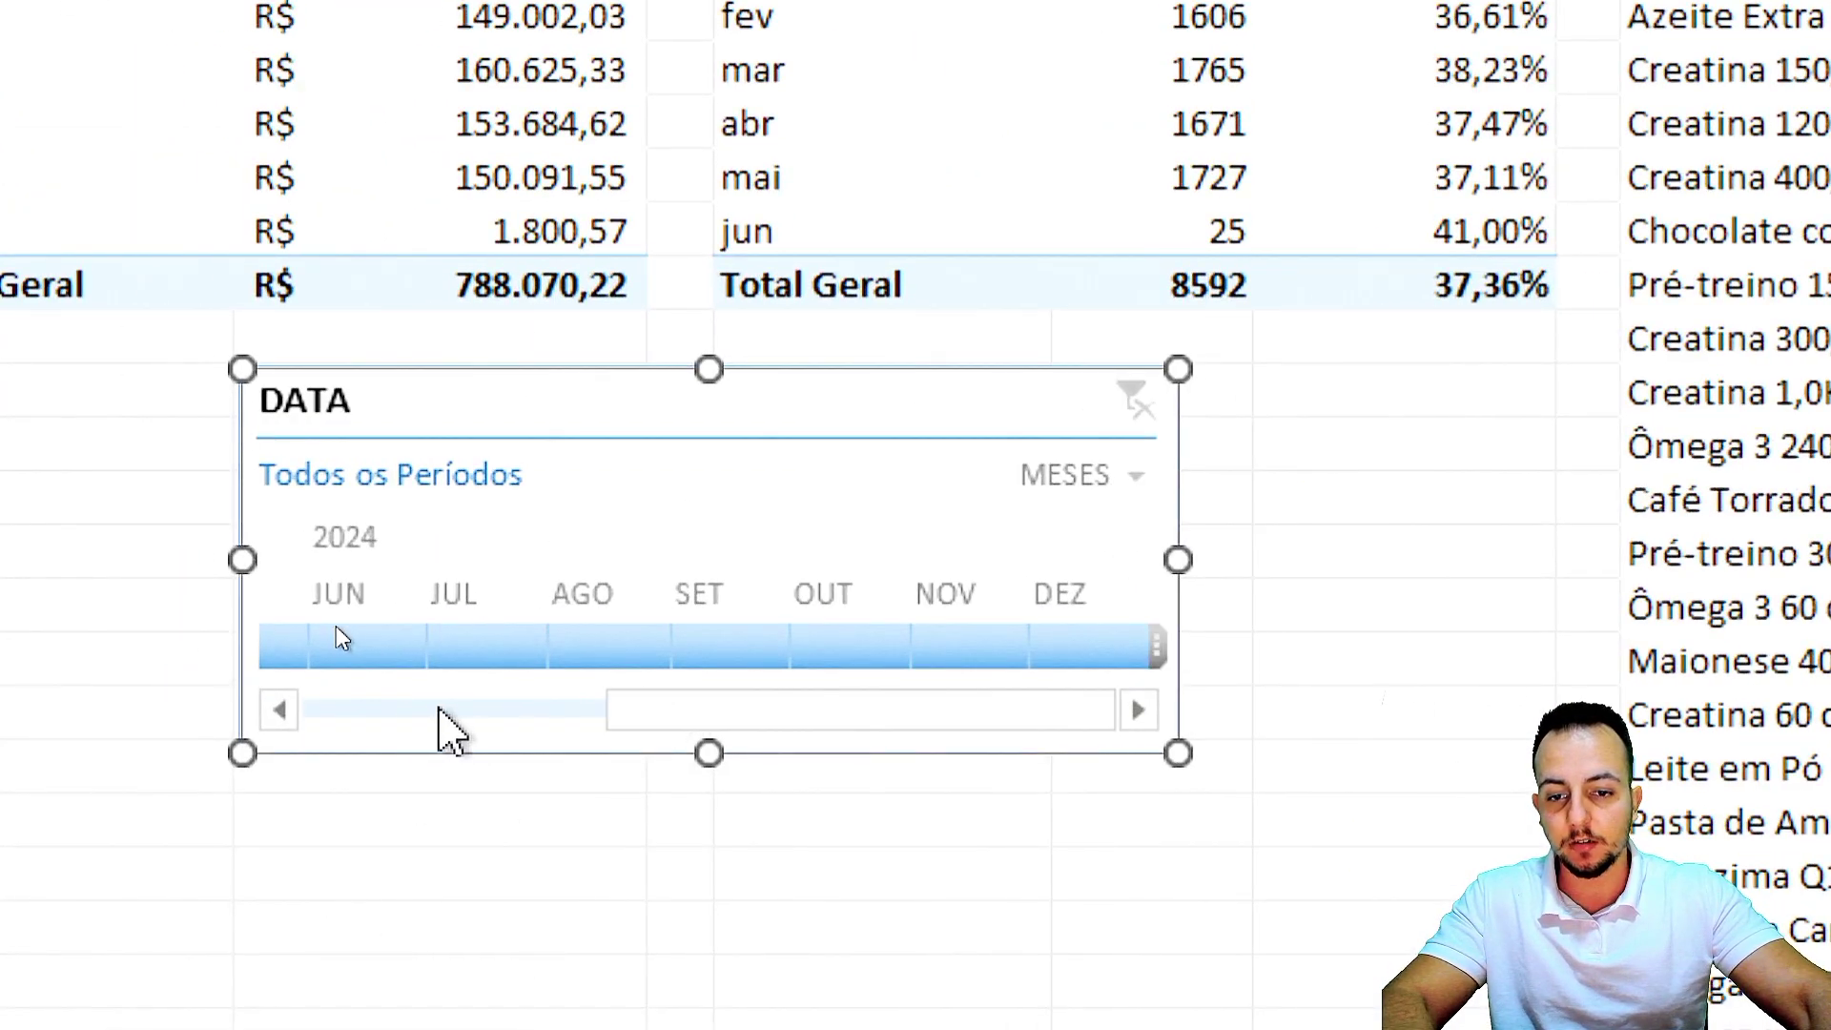
{"action": "left_click_drag", "start_coordinate": [675, 710], "coordinate": [454, 709]}
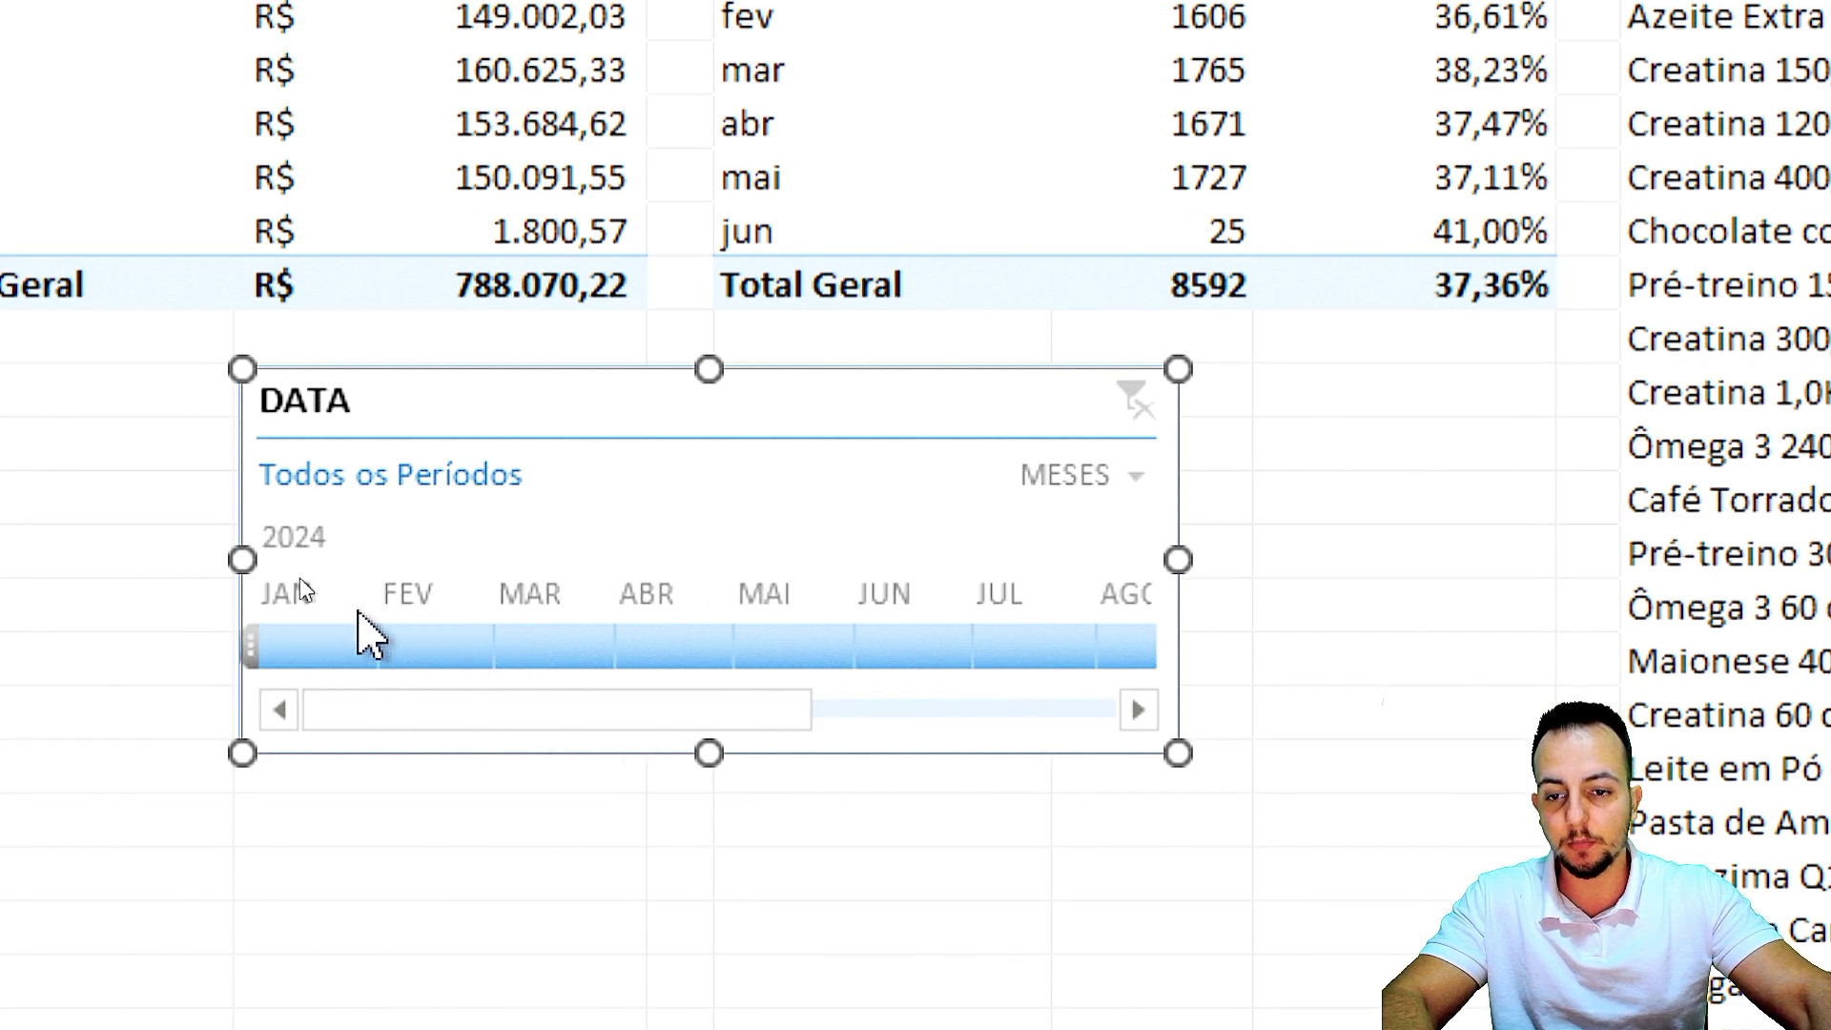
{"action": "left_click", "coordinate": [305, 649]}
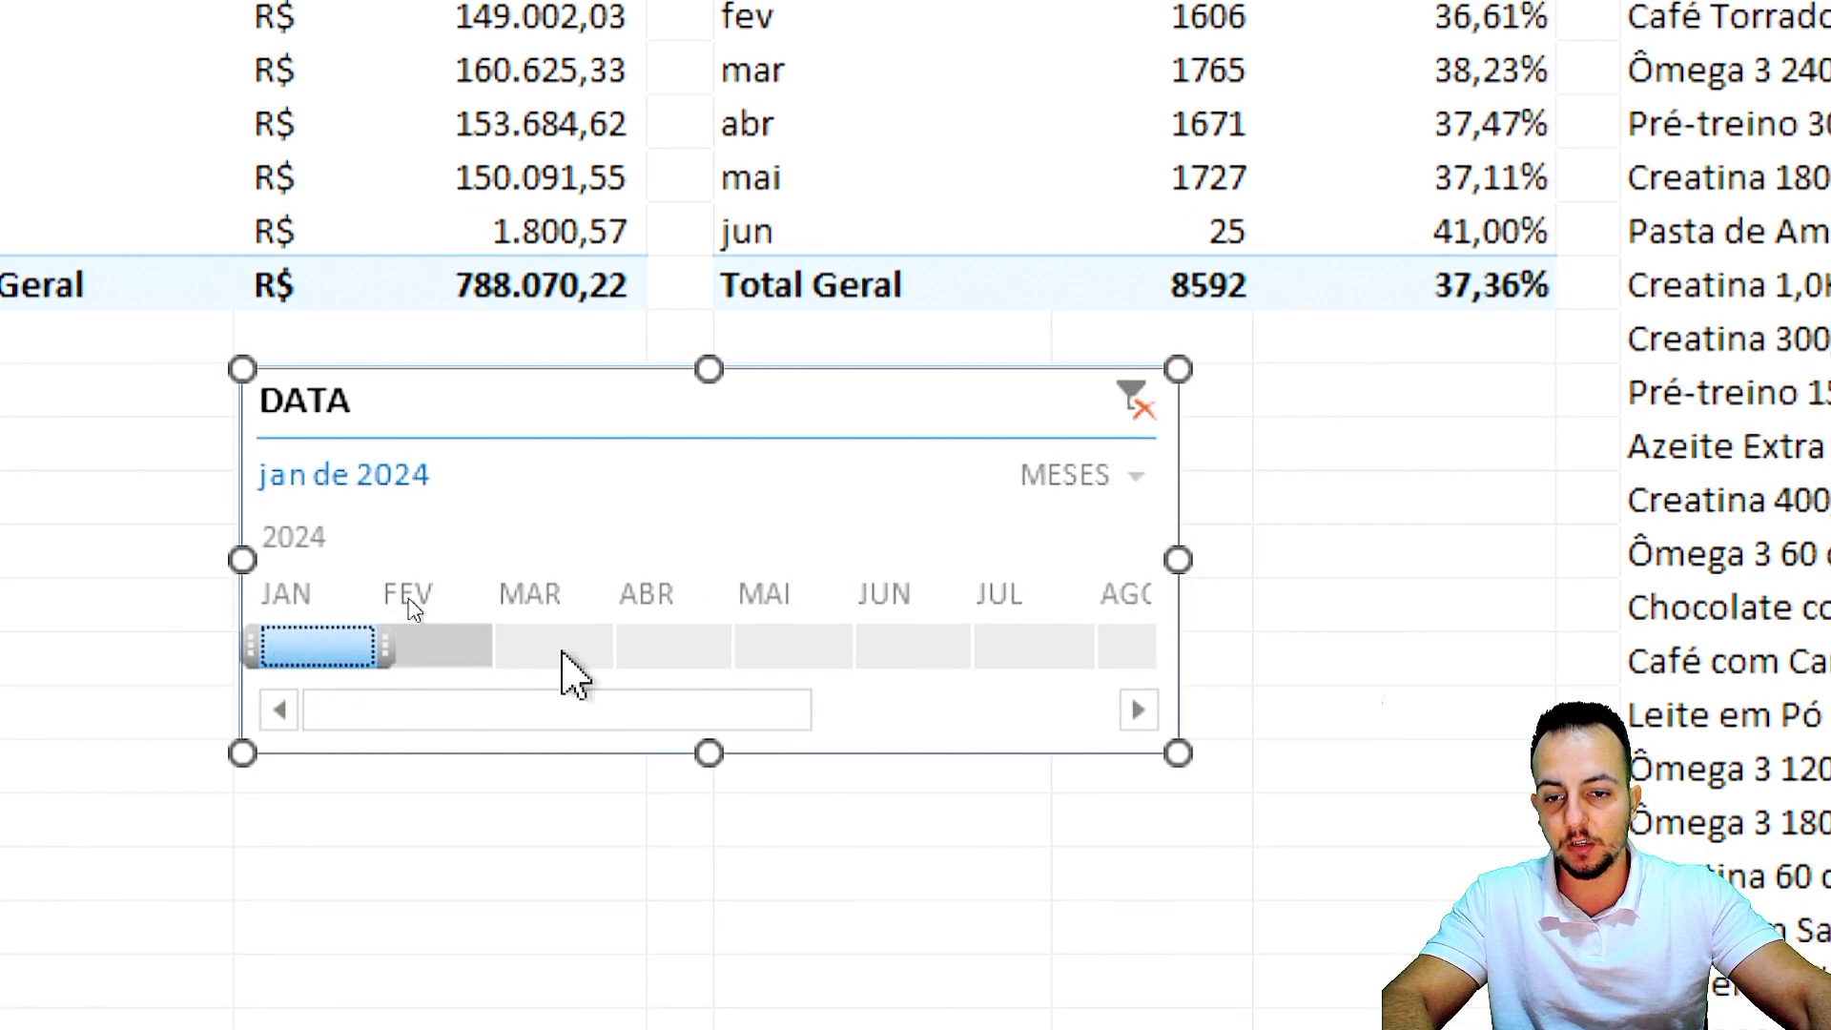
{"action": "left_click", "coordinate": [637, 647]}
{"action": "left_click_drag", "start_coordinate": [615, 637], "coordinate": [272, 646]}
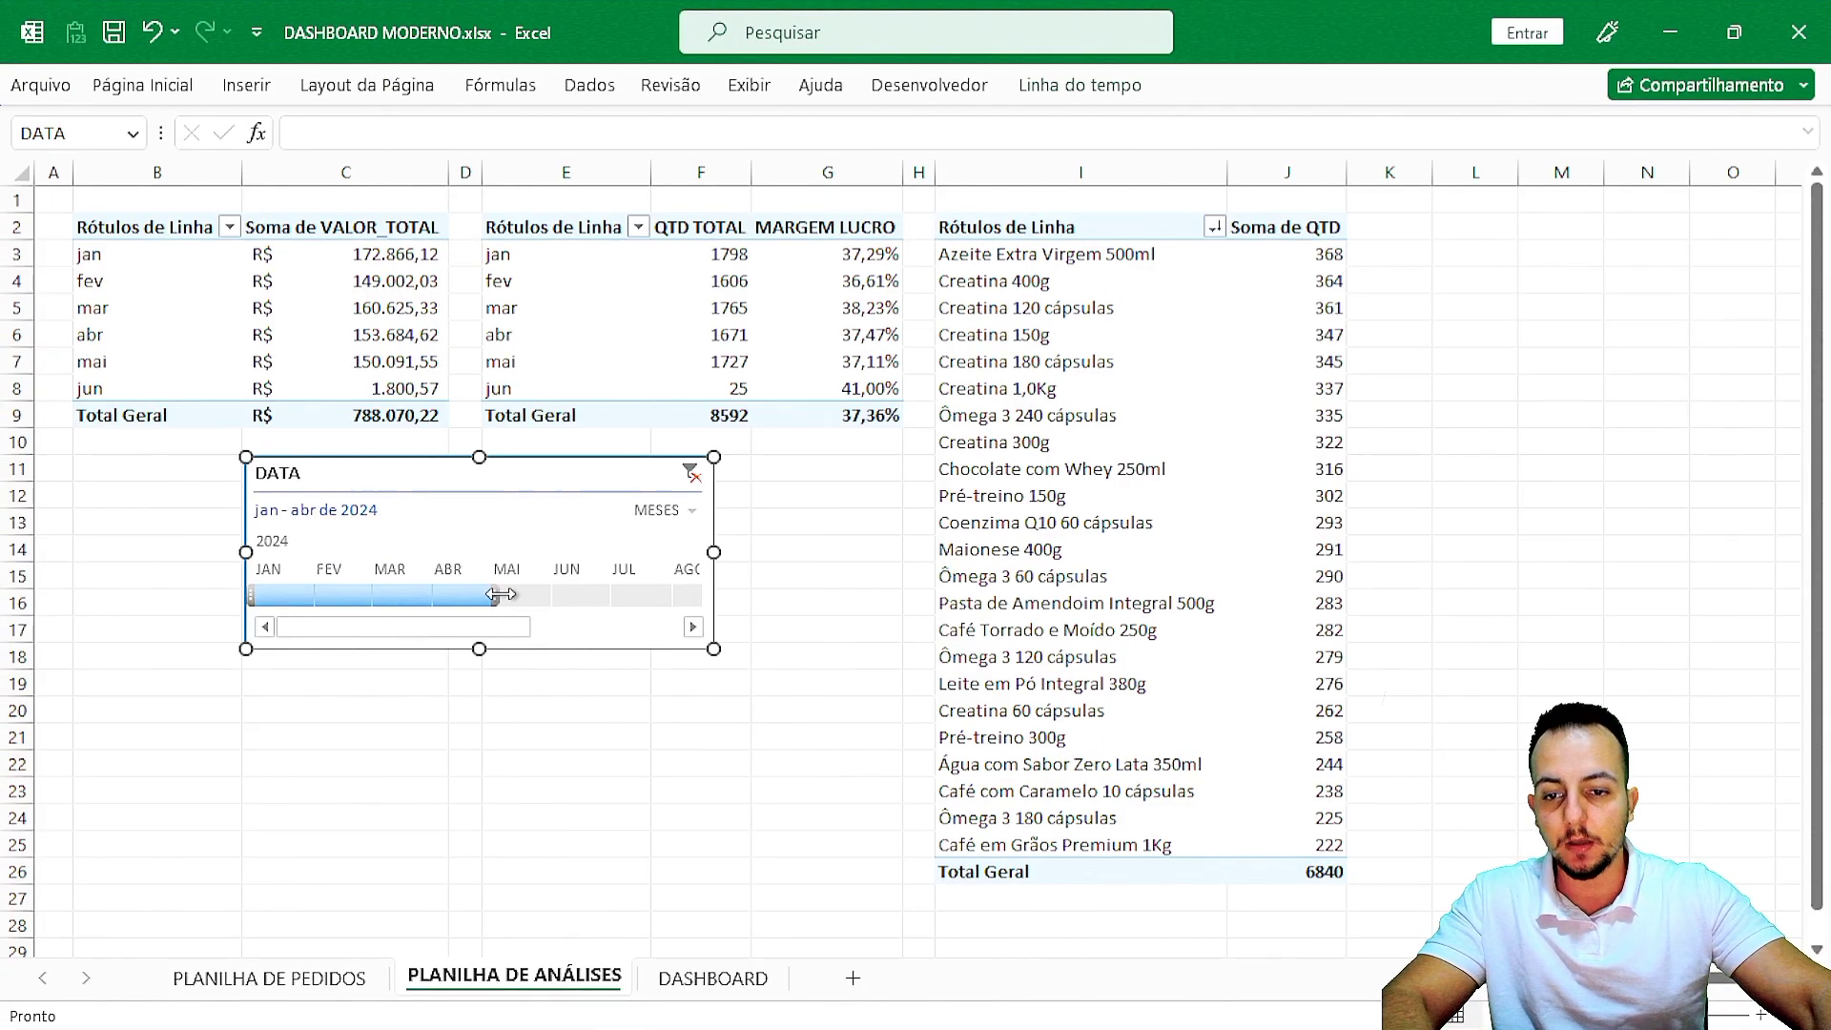
{"action": "left_click_drag", "start_coordinate": [481, 597], "coordinate": [570, 601]}
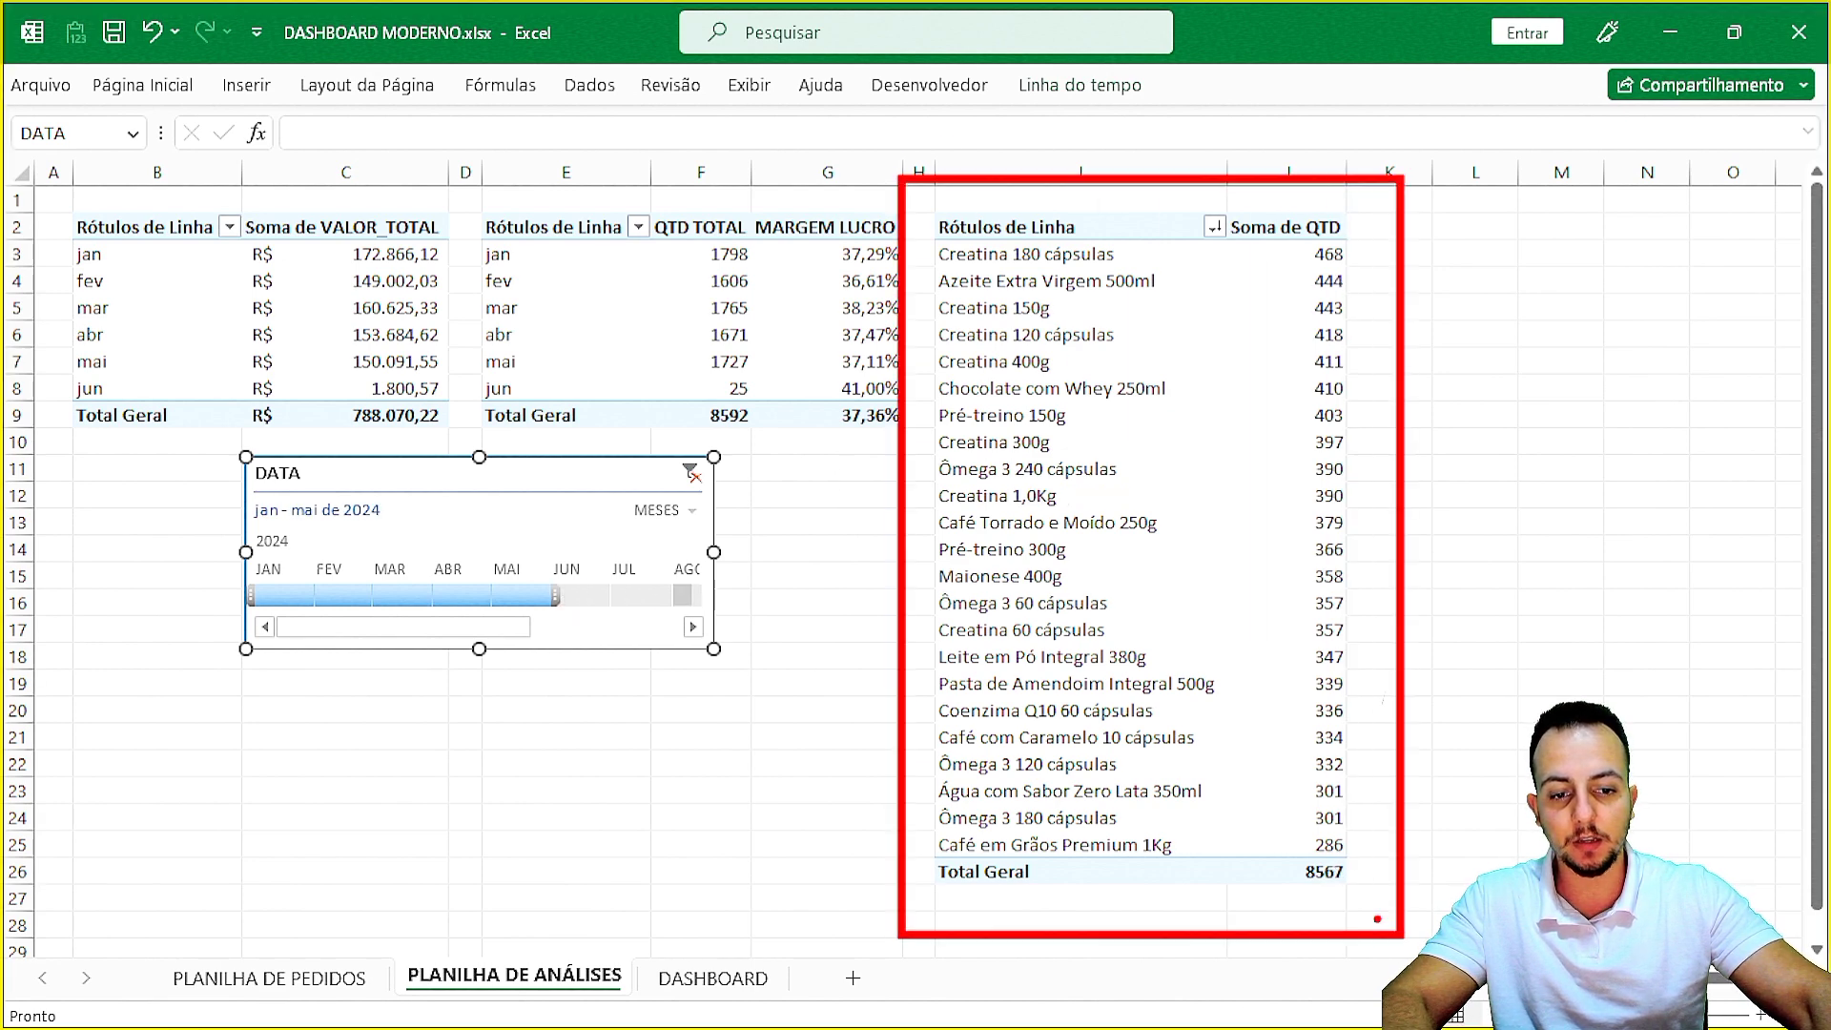
Filter the product quantity pivot table by single months between February and May on the timeline, ending on May 2024.
{"action": "key", "text": "Escape"}
{"action": "left_click", "coordinate": [526, 596]}
{"action": "left_click", "coordinate": [462, 597]}
{"action": "left_click", "coordinate": [408, 597]}
{"action": "left_click", "coordinate": [355, 597]}
{"action": "left_click", "coordinate": [400, 597]}
{"action": "left_click", "coordinate": [462, 597]}
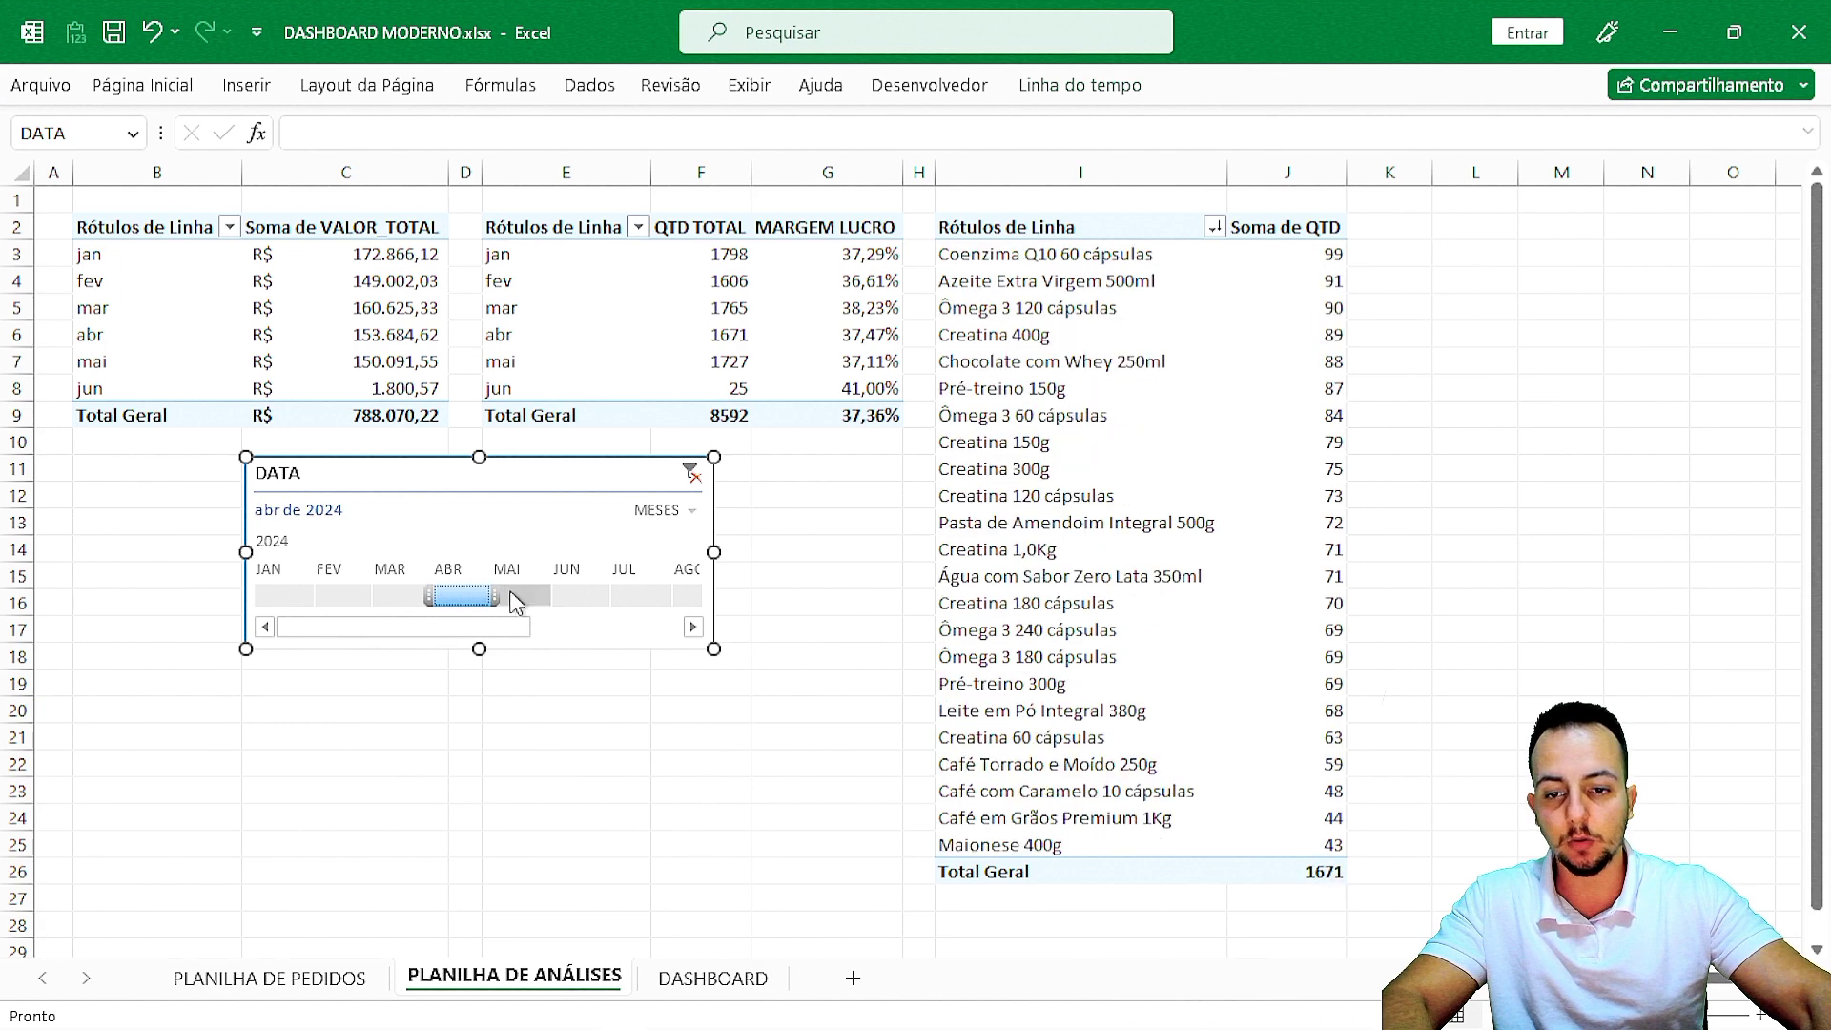
{"action": "left_click", "coordinate": [515, 597]}
Connect the DATA timeline to Tabela dinâmica1 and Tabela dinâmica2 as well, through its report connections.
{"action": "right_click", "coordinate": [408, 463]}
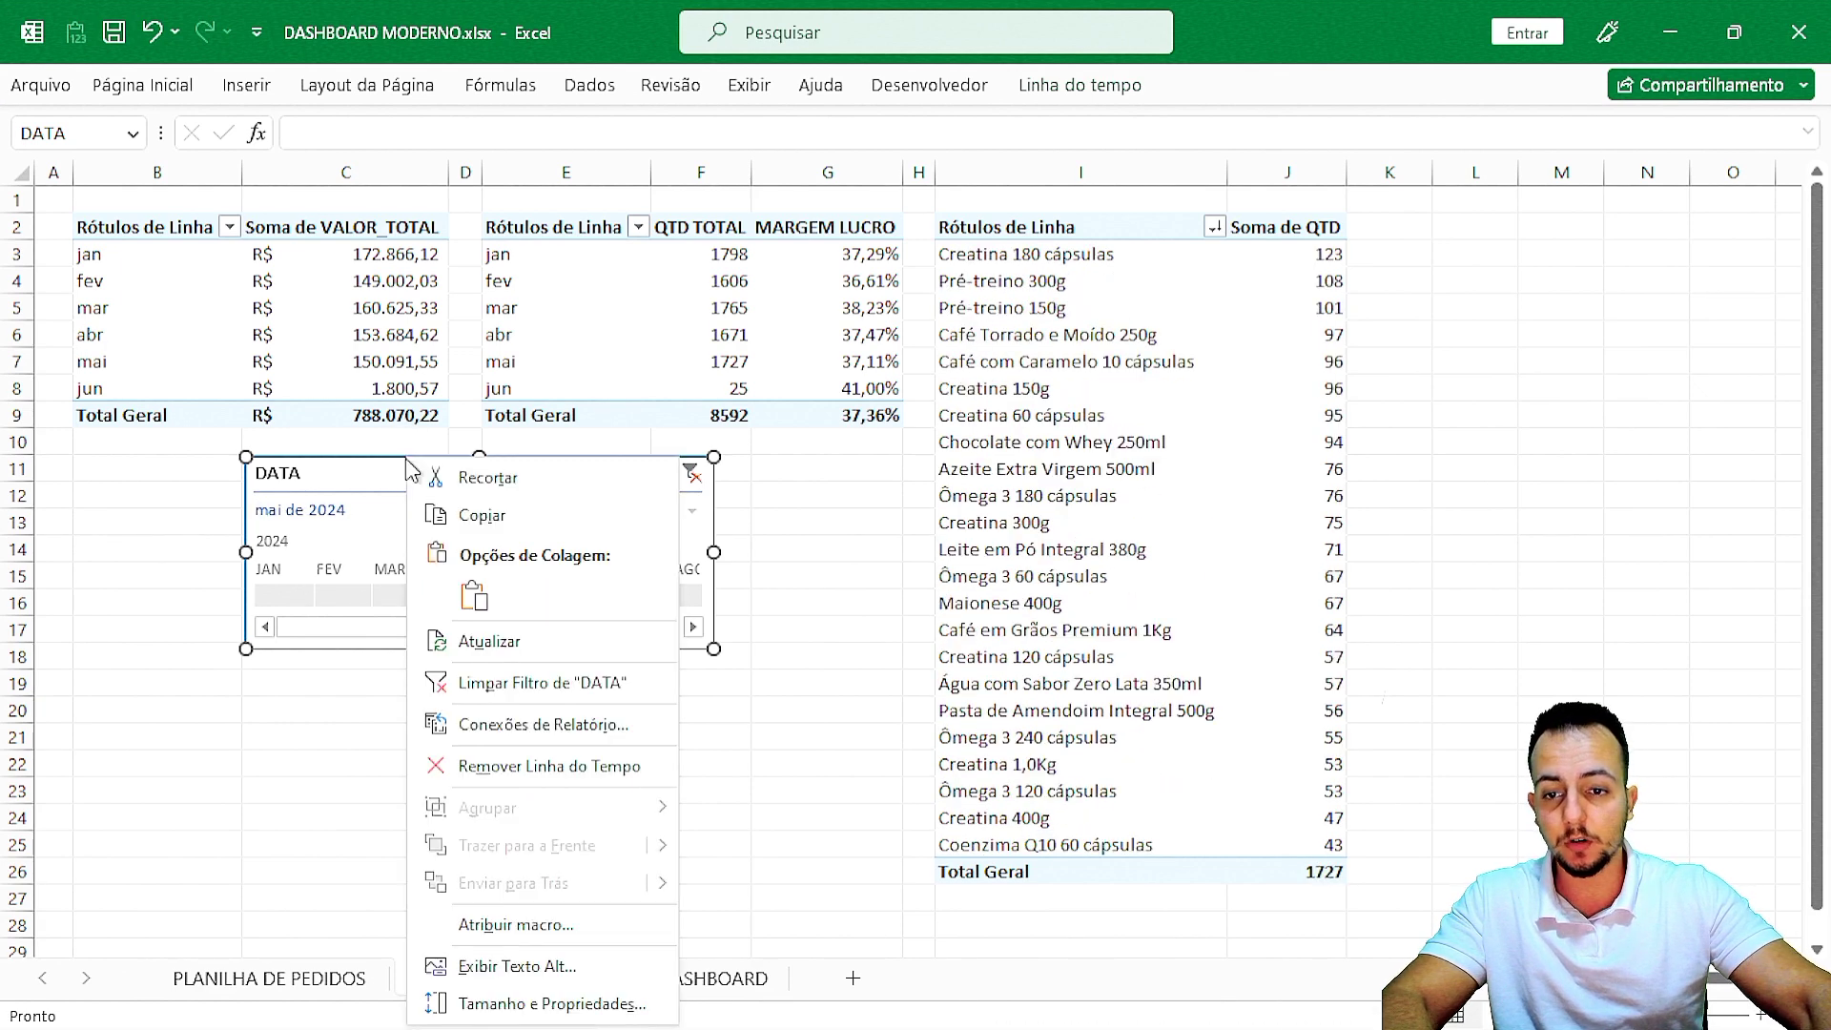
{"action": "left_click", "coordinate": [509, 726]}
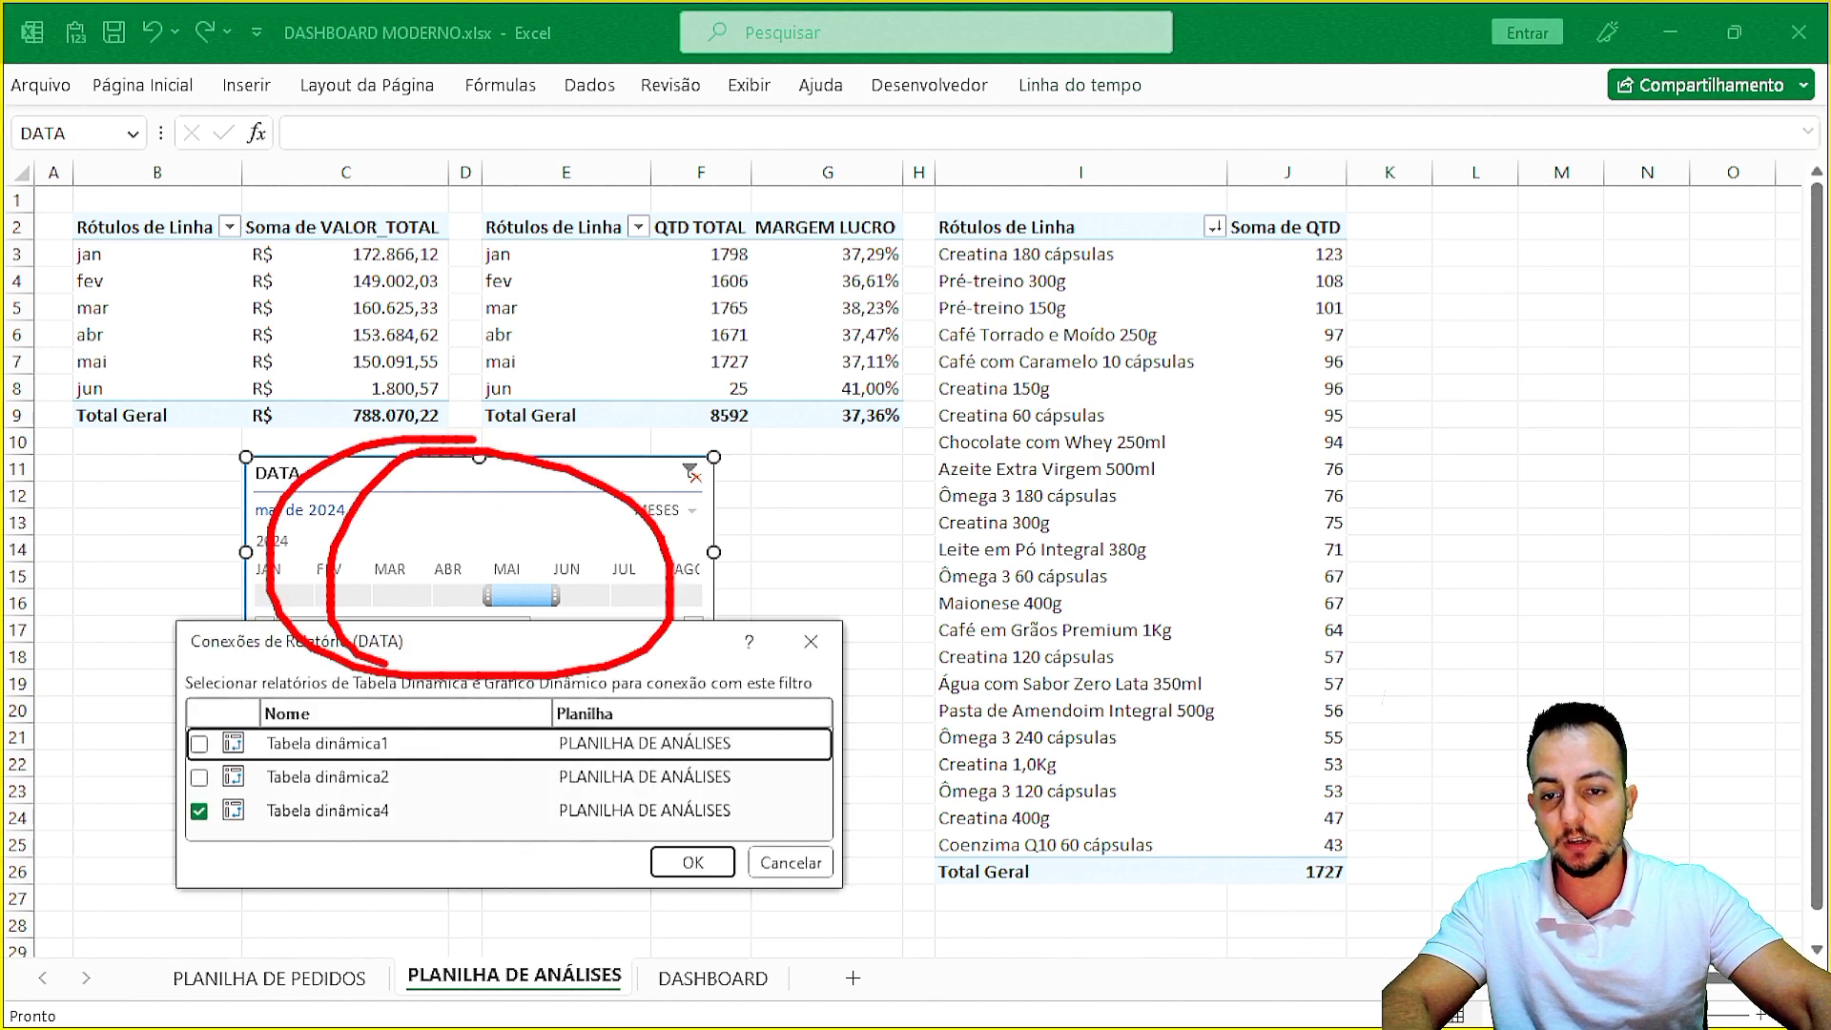
{"action": "left_click_drag", "start_coordinate": [424, 534], "coordinate": [259, 348]}
{"action": "left_click_drag", "start_coordinate": [487, 531], "coordinate": [622, 336]}
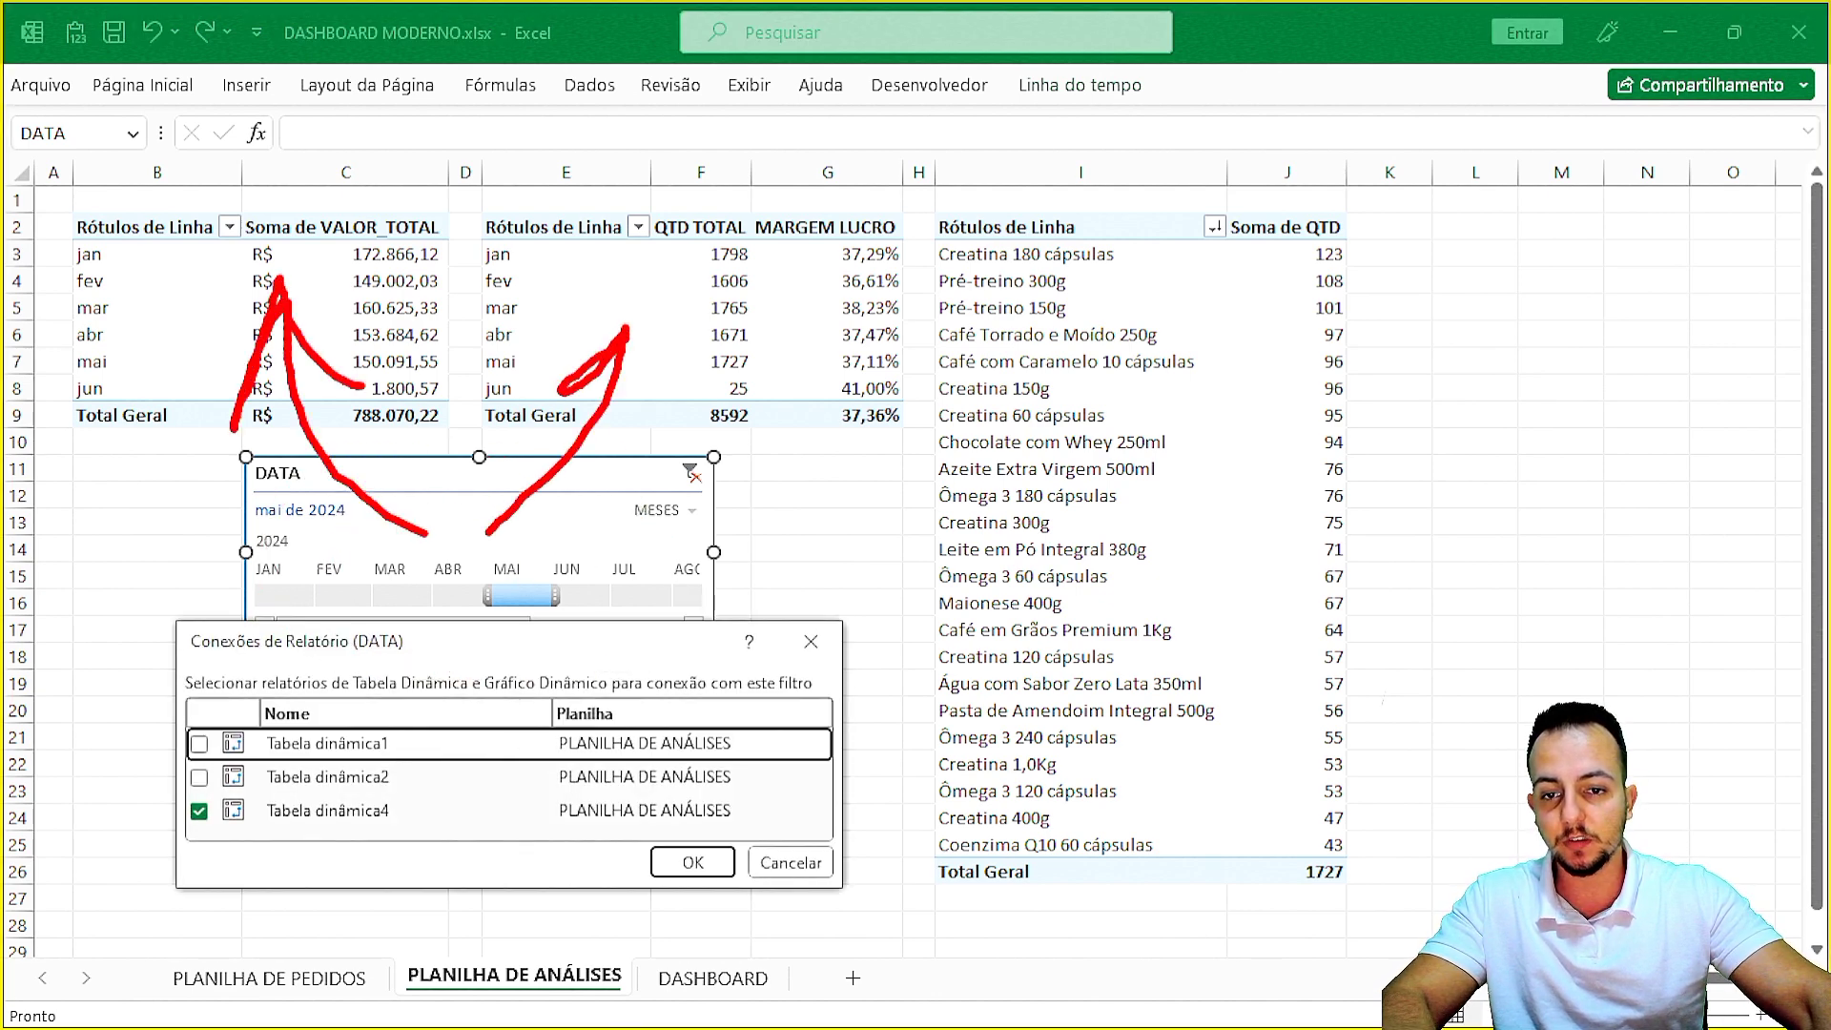
{"action": "left_click_drag", "start_coordinate": [553, 495], "coordinate": [913, 469]}
{"action": "left_click_drag", "start_coordinate": [1078, 439], "coordinate": [1013, 572]}
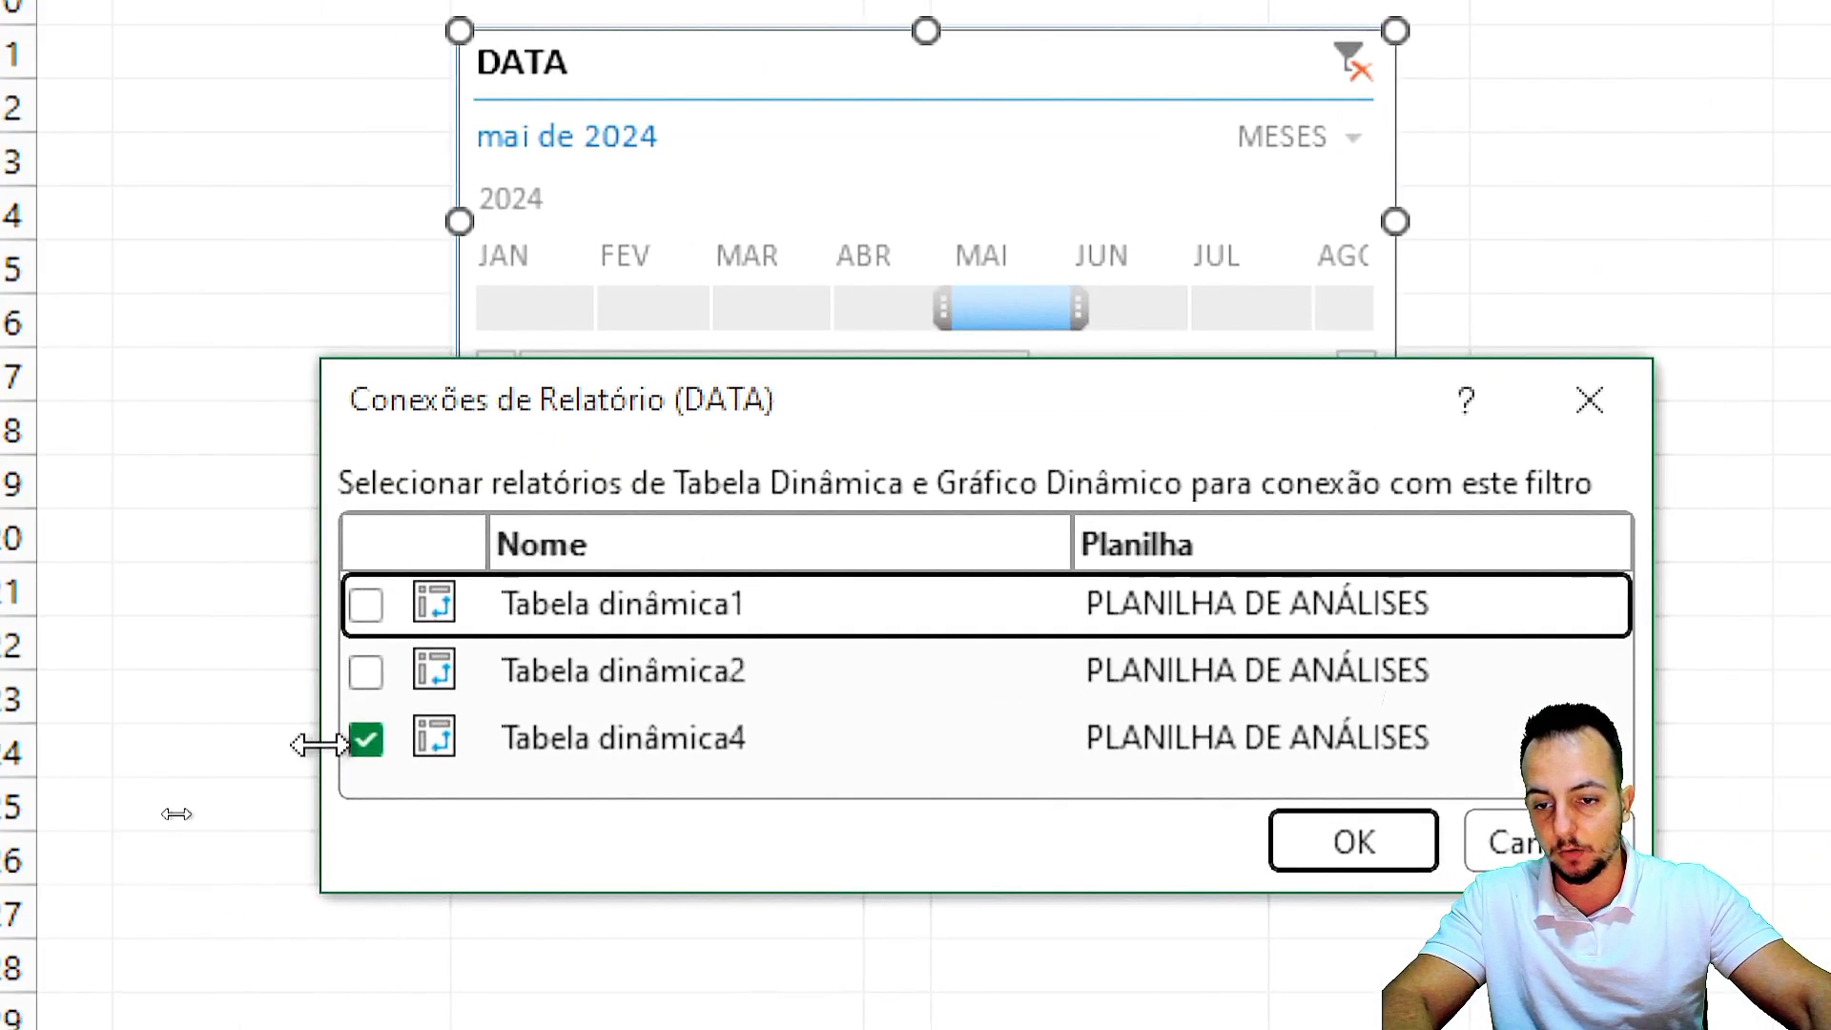
{"action": "left_click", "coordinate": [365, 671]}
{"action": "left_click", "coordinate": [365, 604]}
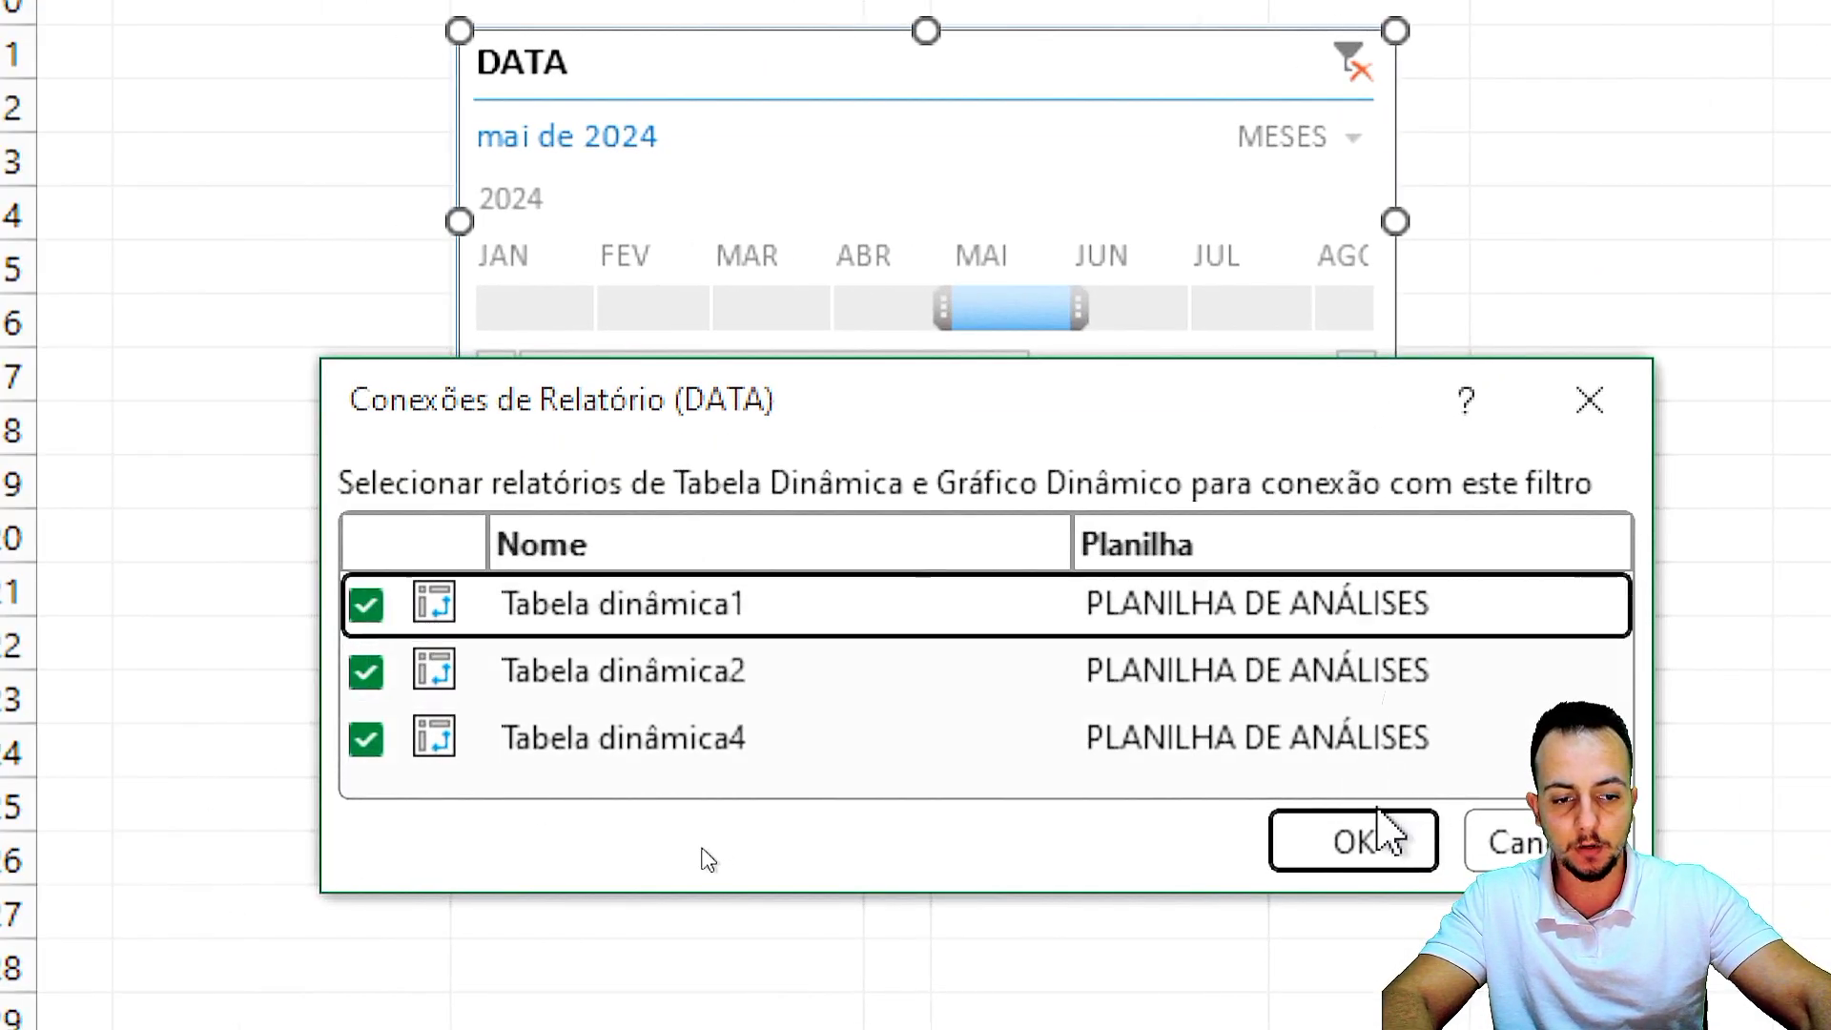
{"action": "left_click", "coordinate": [1380, 811]}
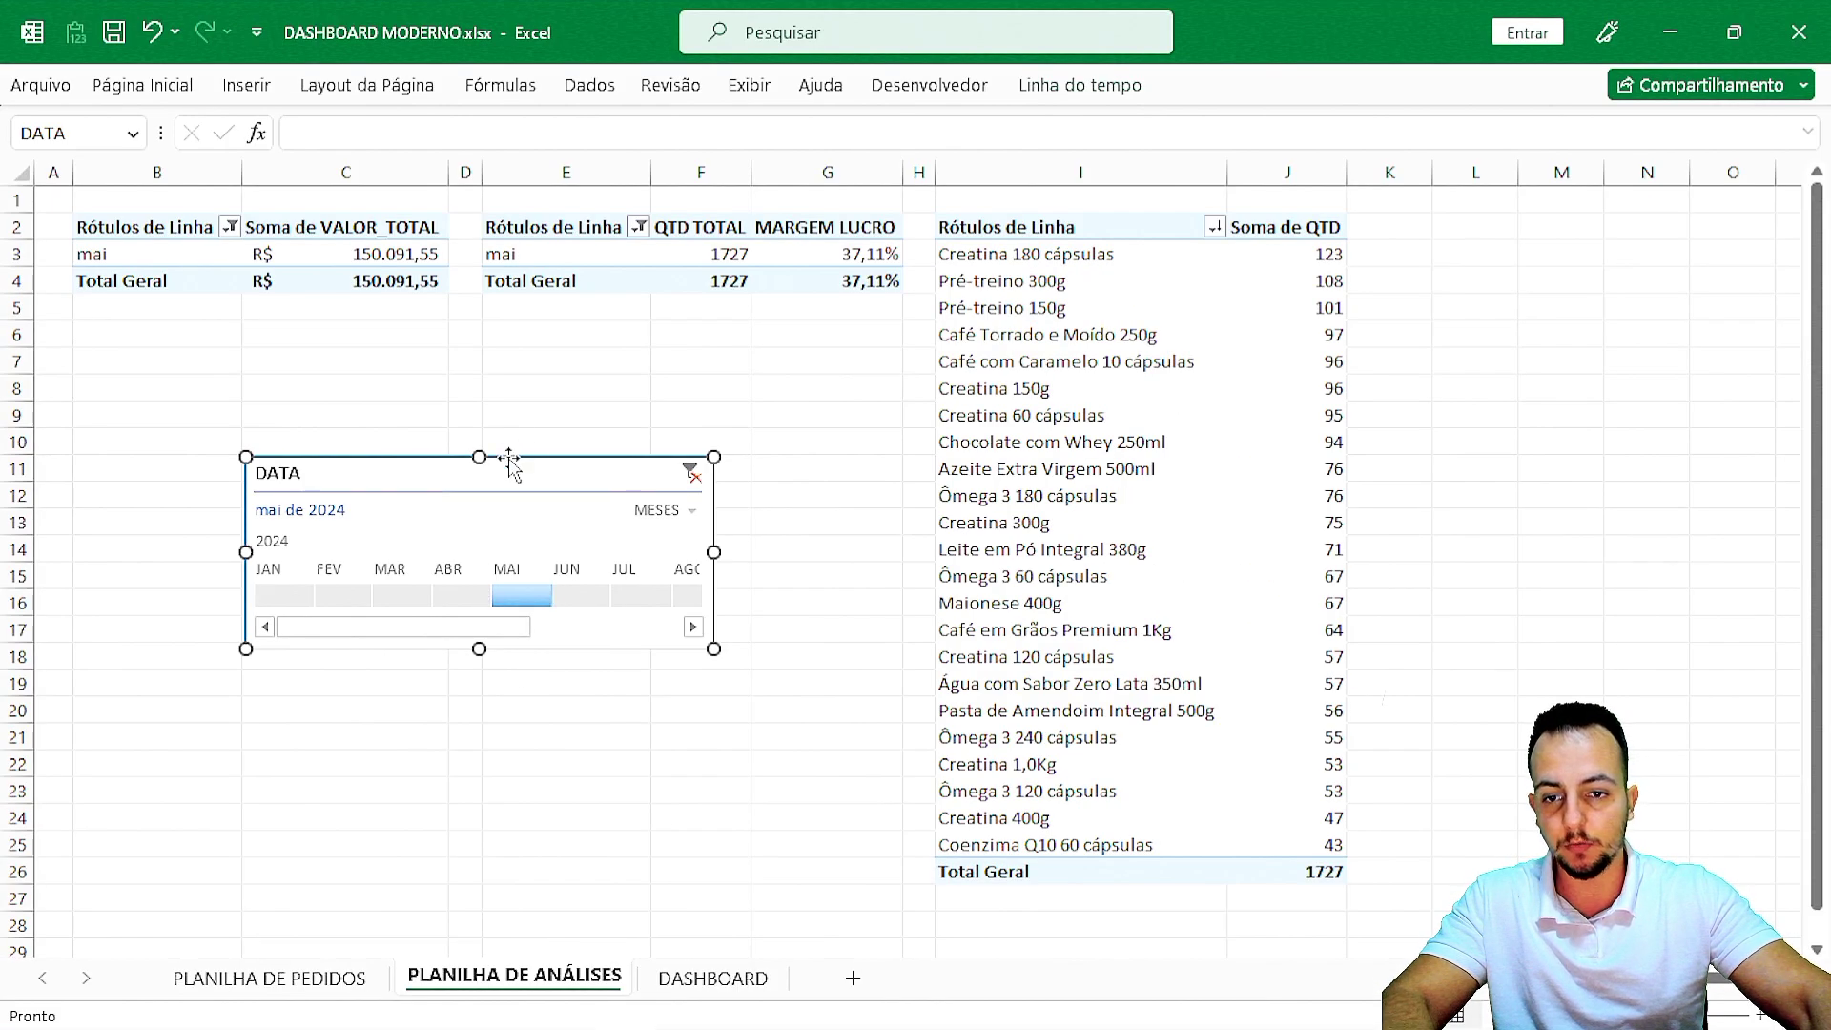
Cut the DATA timeline, paste it into the DASHBOARD sheet and place it above the column chart, starting at column O.
{"action": "right_click", "coordinate": [510, 462]}
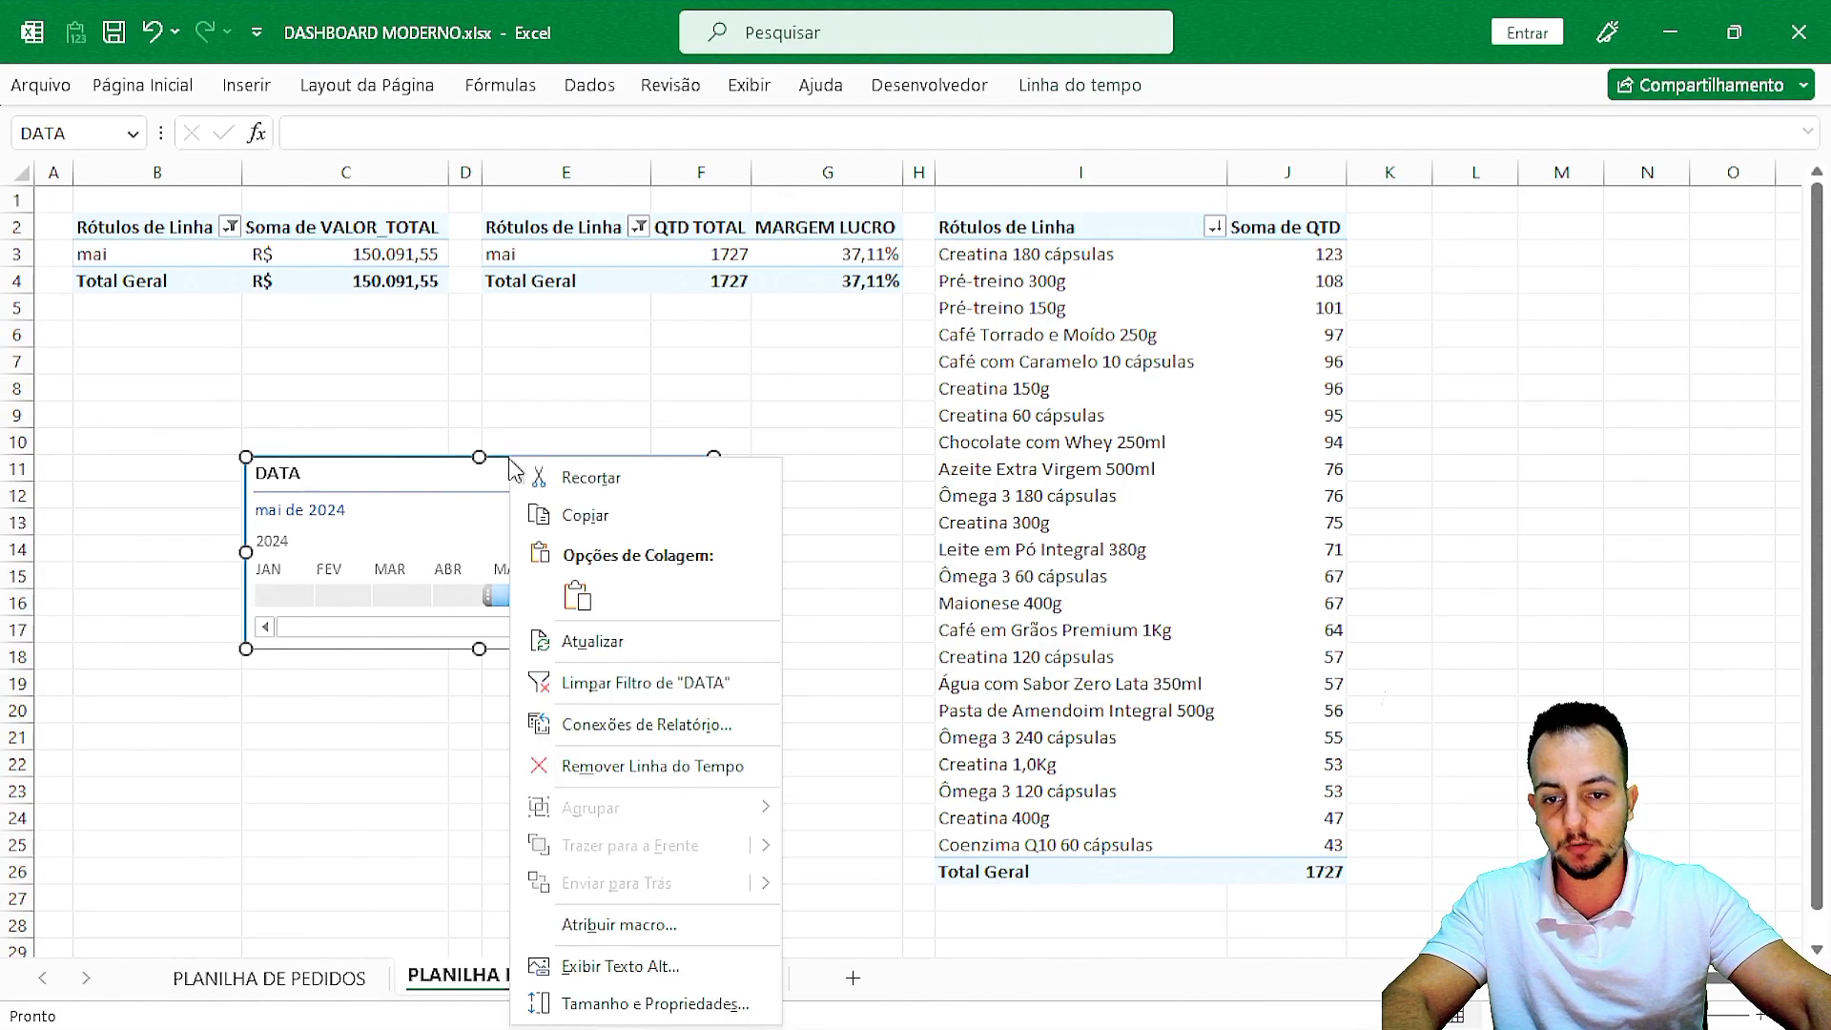
{"action": "left_click", "coordinate": [591, 482]}
{"action": "left_click", "coordinate": [714, 979]}
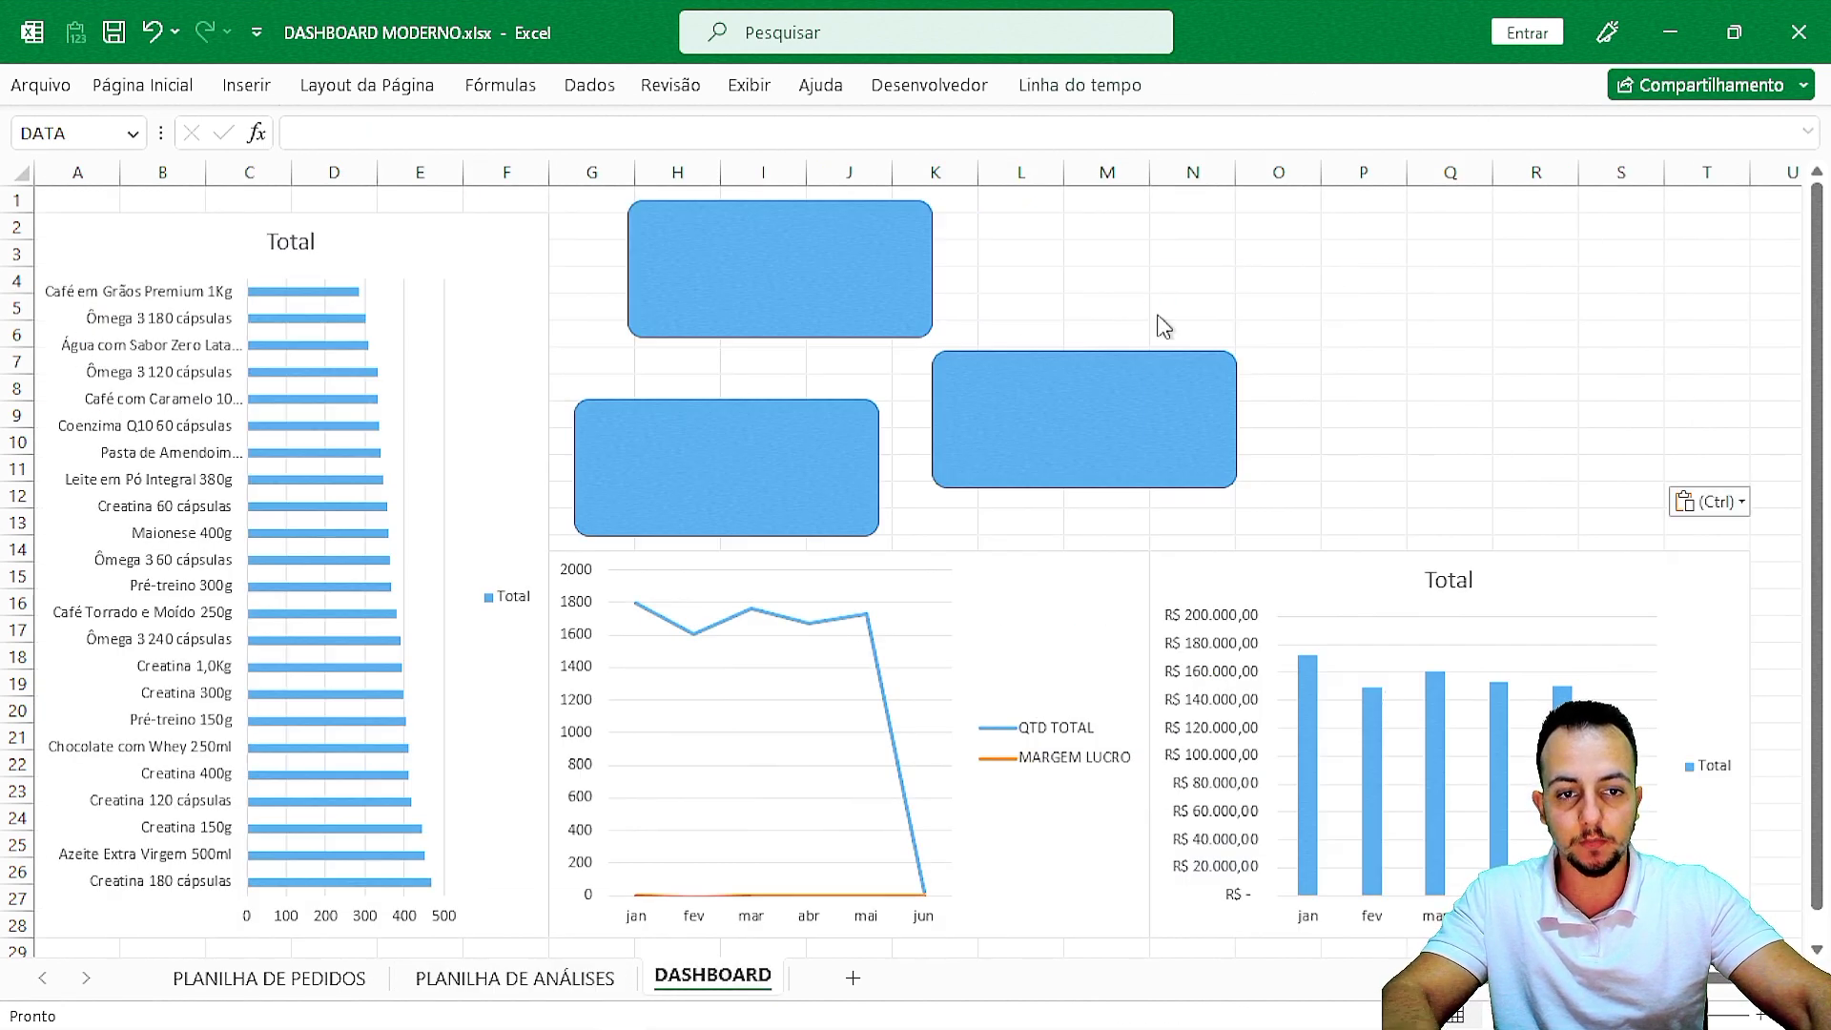
{"action": "key", "text": "ctrl+v"}
{"action": "left_click_drag", "start_coordinate": [1287, 278], "coordinate": [1375, 221]}
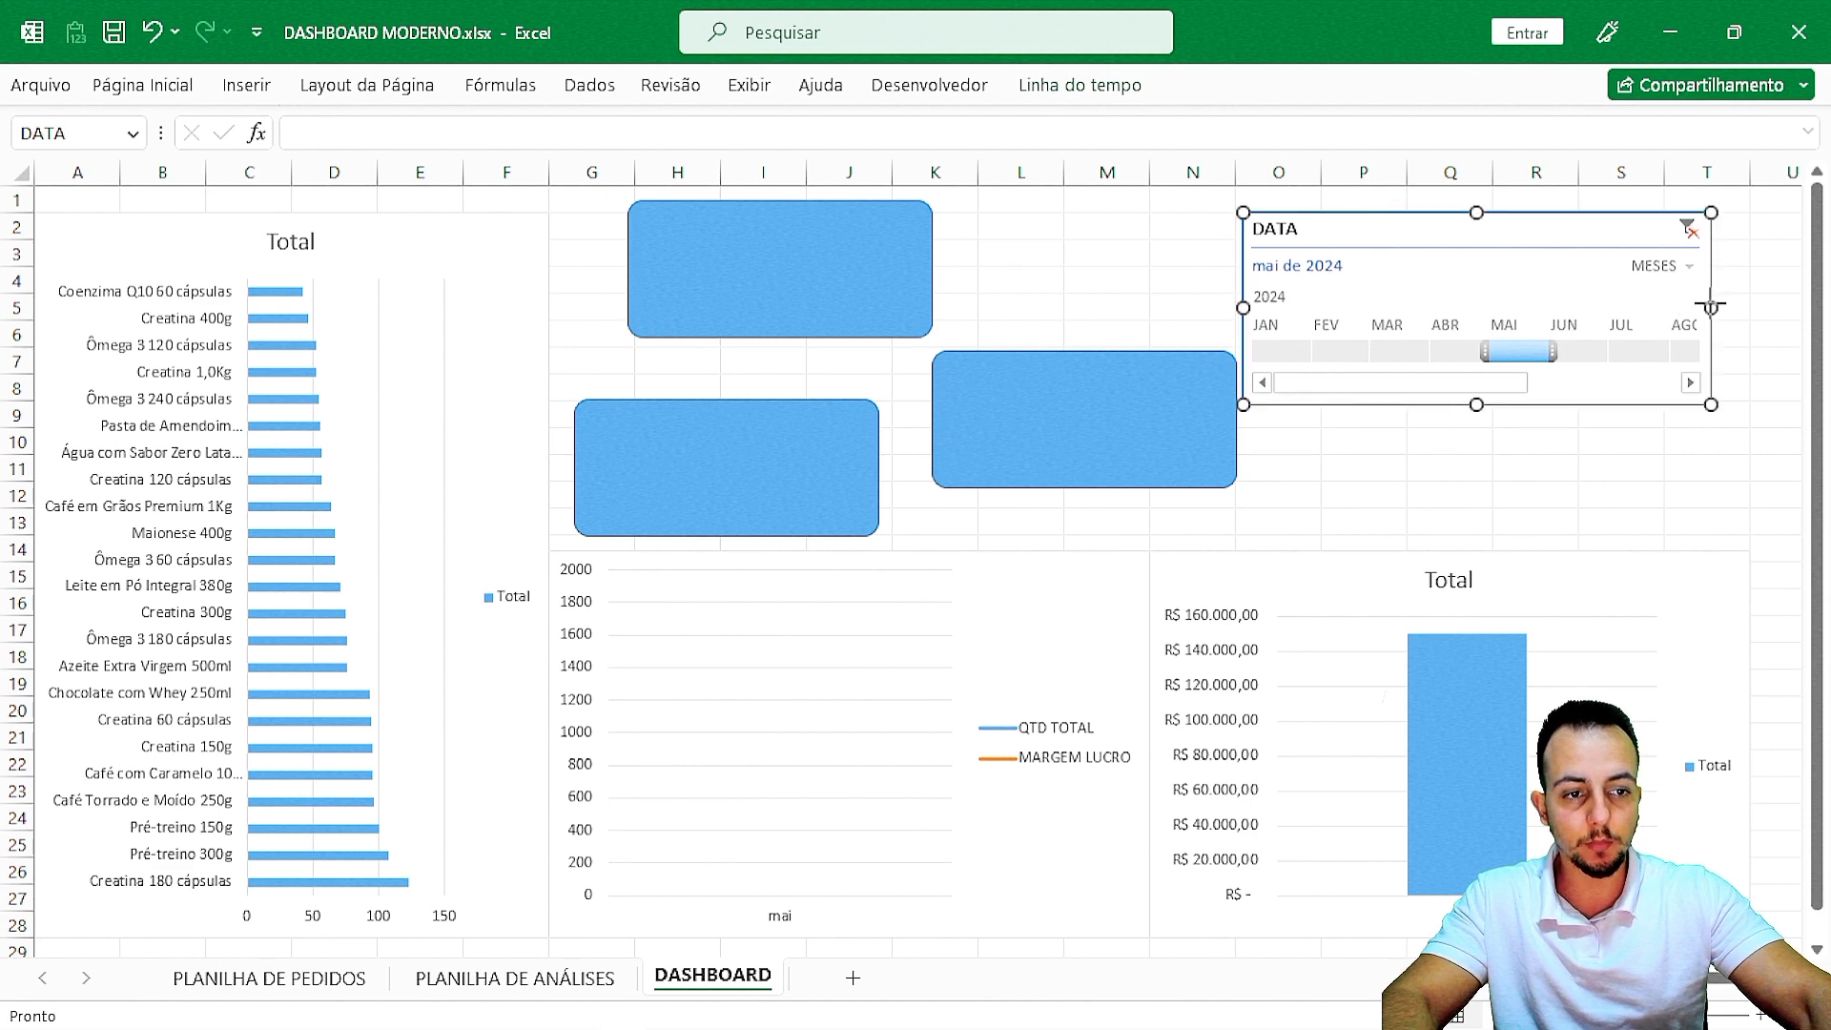
Widen the DATA timeline to span columns O to T and shift the nearest rounded card slightly left of it.
{"action": "left_click_drag", "start_coordinate": [1711, 305], "coordinate": [1748, 307]}
{"action": "left_click_drag", "start_coordinate": [1245, 299], "coordinate": [1236, 302]}
{"action": "left_click", "coordinate": [1124, 426]}
{"action": "left_click_drag", "start_coordinate": [1099, 426], "coordinate": [1078, 434]}
{"action": "key", "text": "Escape"}
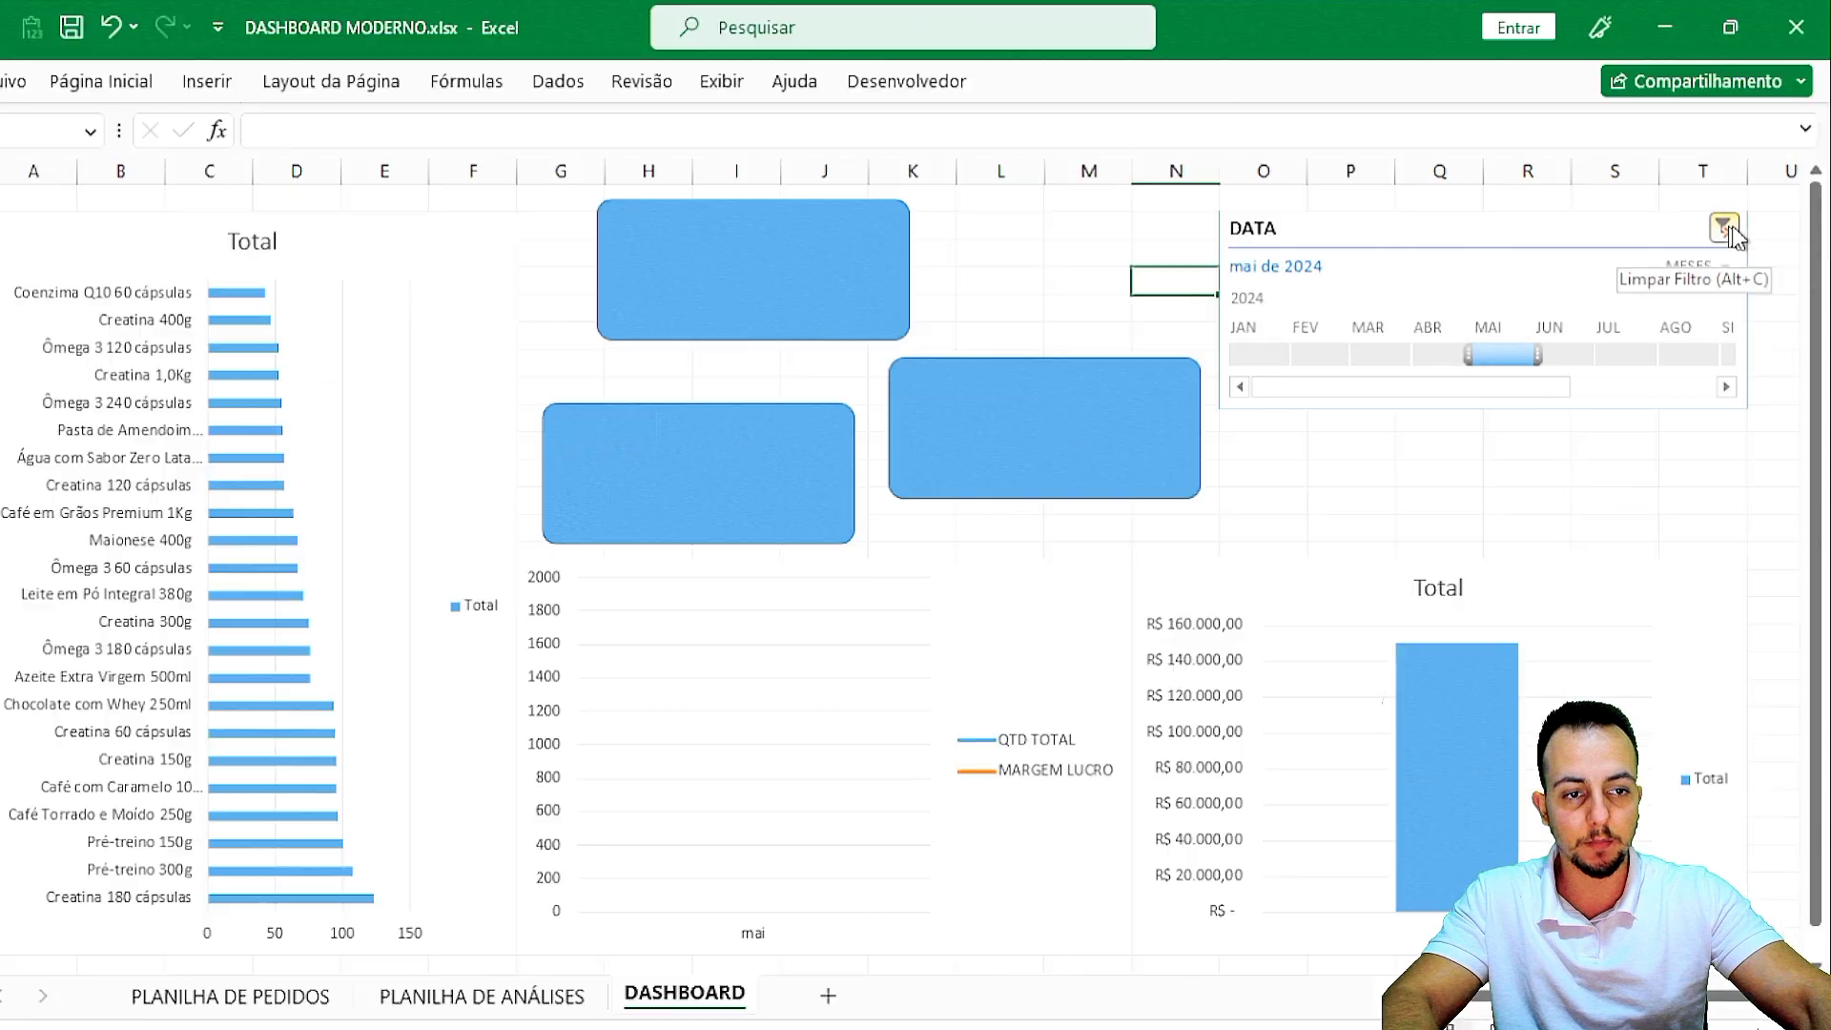
Clear the DATA timeline's filter and move the timeline down to just above the column chart.
{"action": "left_click", "coordinate": [1728, 230]}
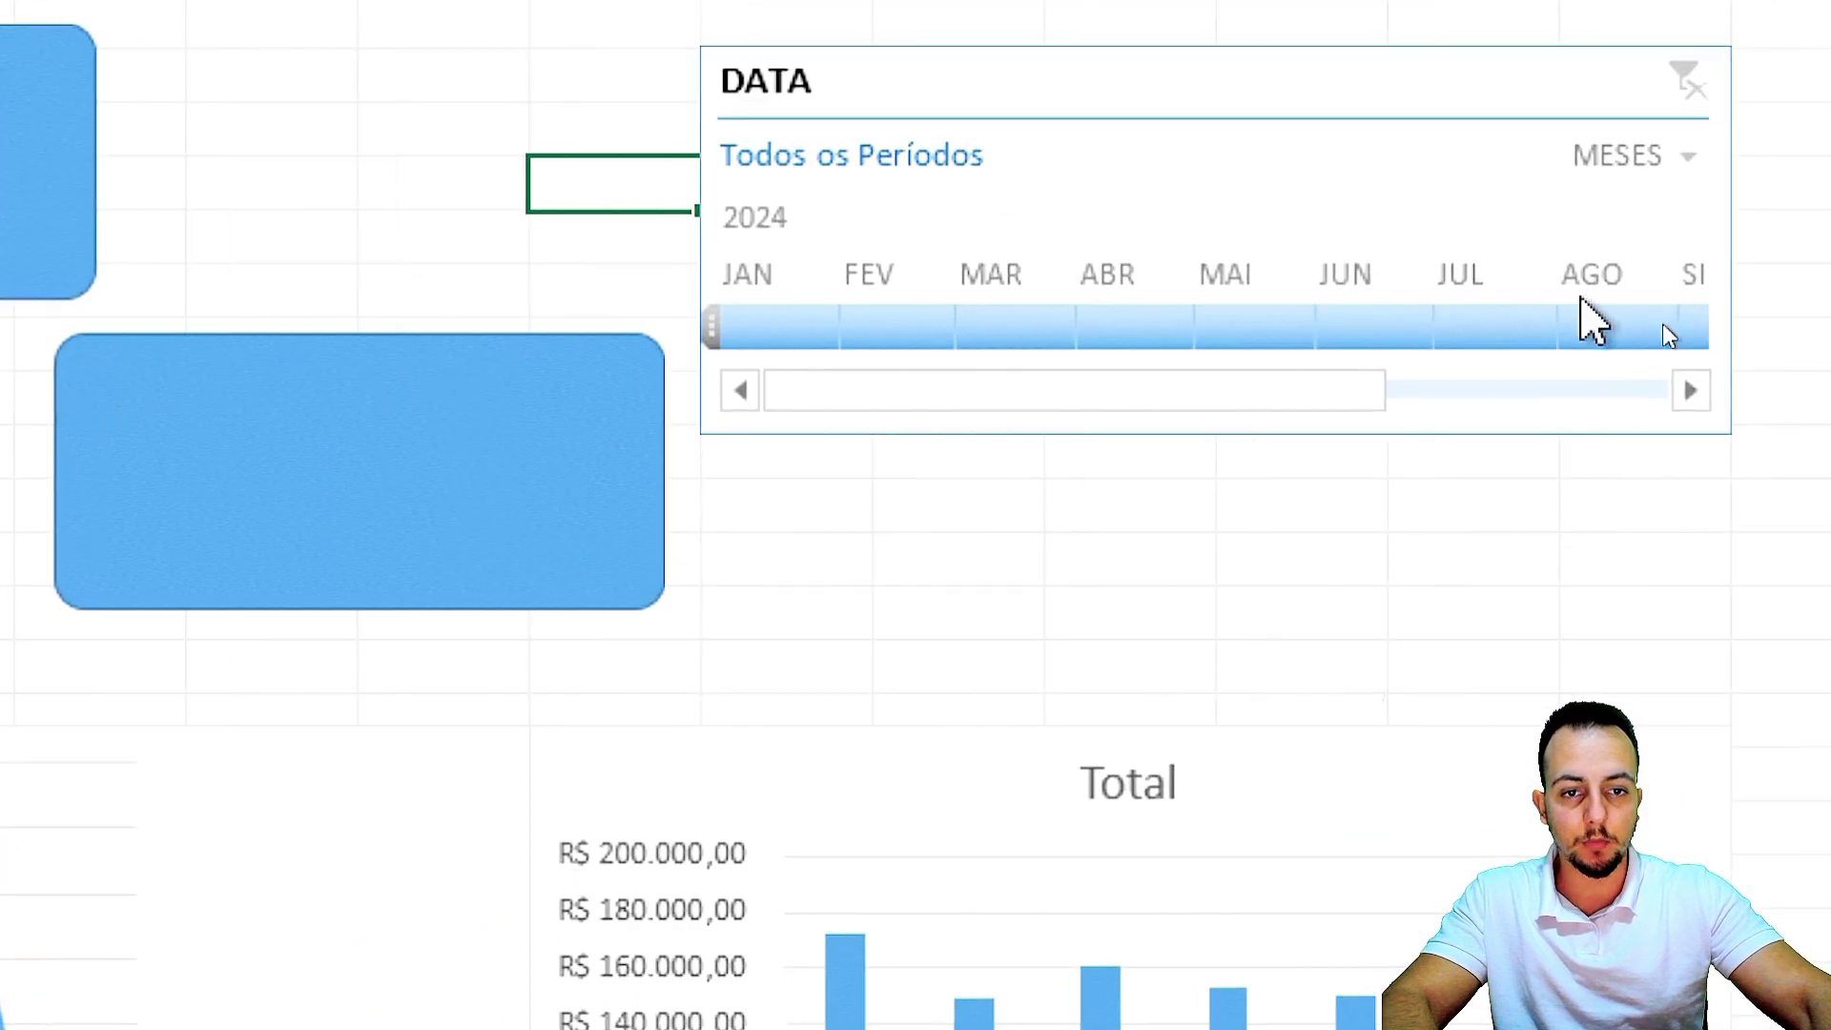
{"action": "left_click", "coordinate": [1555, 224]}
{"action": "left_click_drag", "start_coordinate": [1340, 167], "coordinate": [1349, 442]}
{"action": "left_click_drag", "start_coordinate": [811, 177], "coordinate": [1652, 326]}
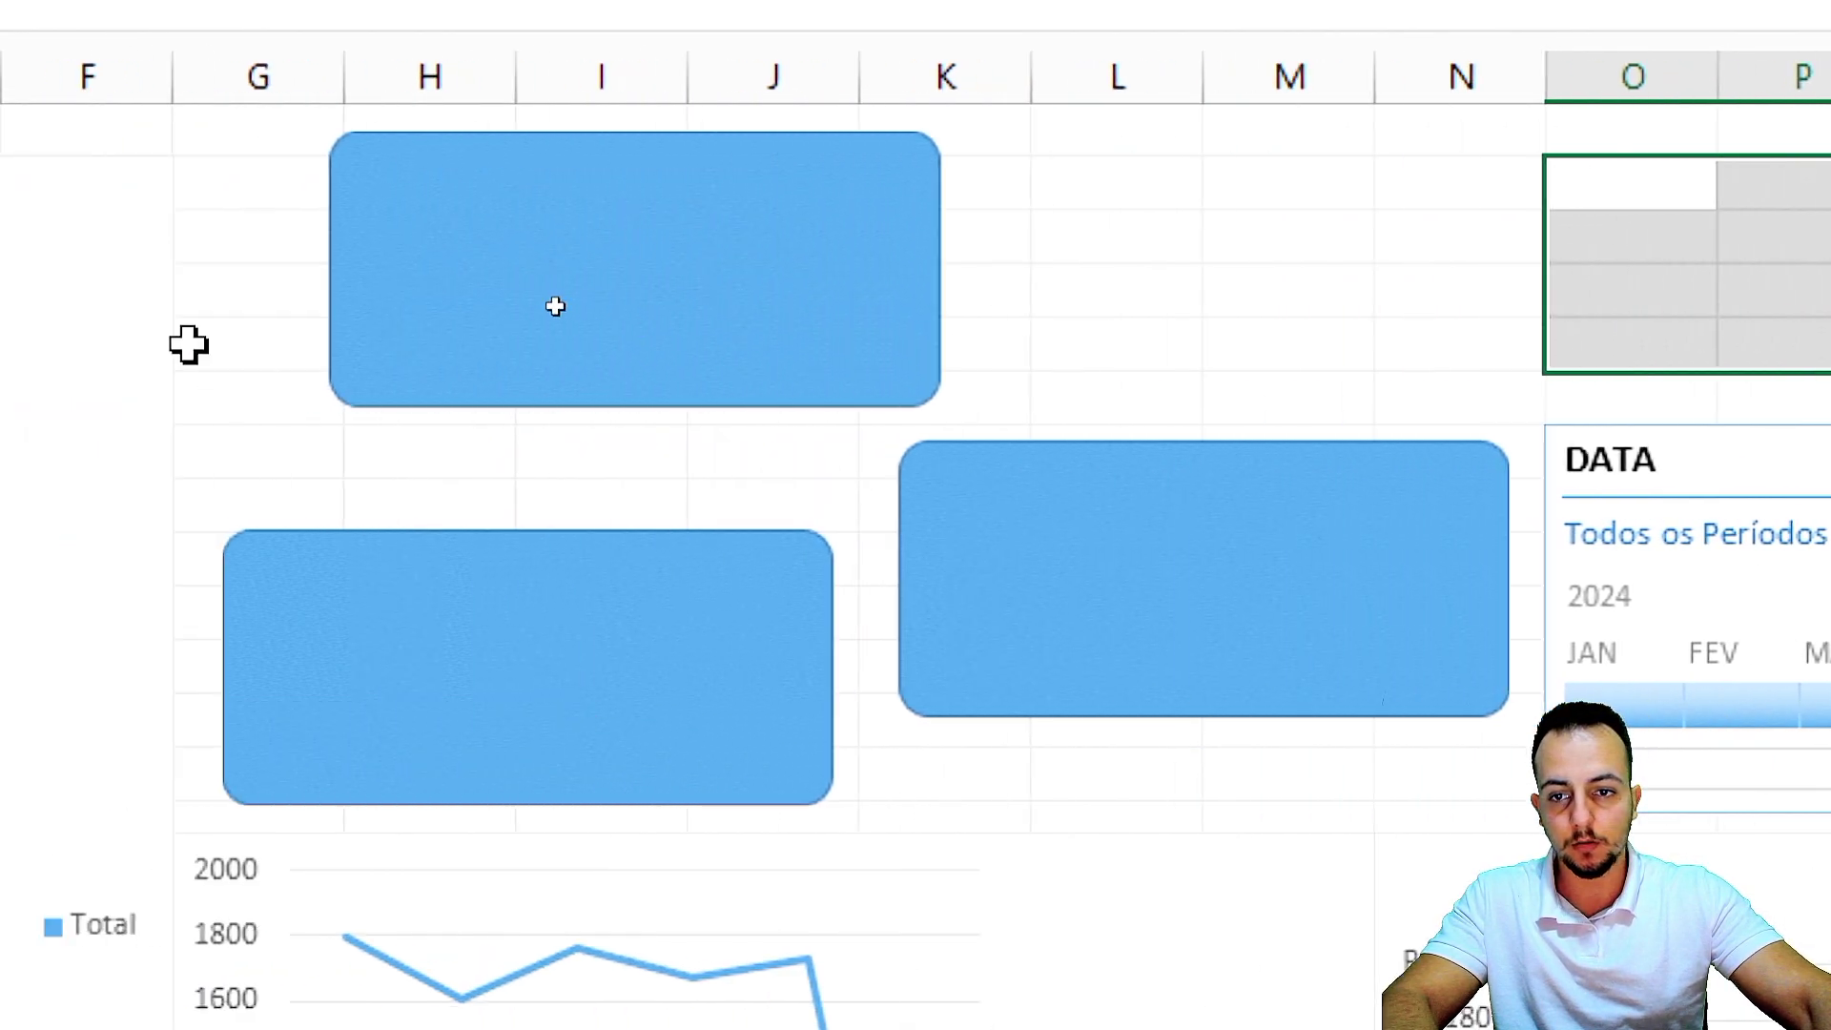
Duplicate the top rounded card and resize the copy into a shorter banner across columns O to T above the DATA timeline.
{"action": "left_click", "coordinate": [858, 366]}
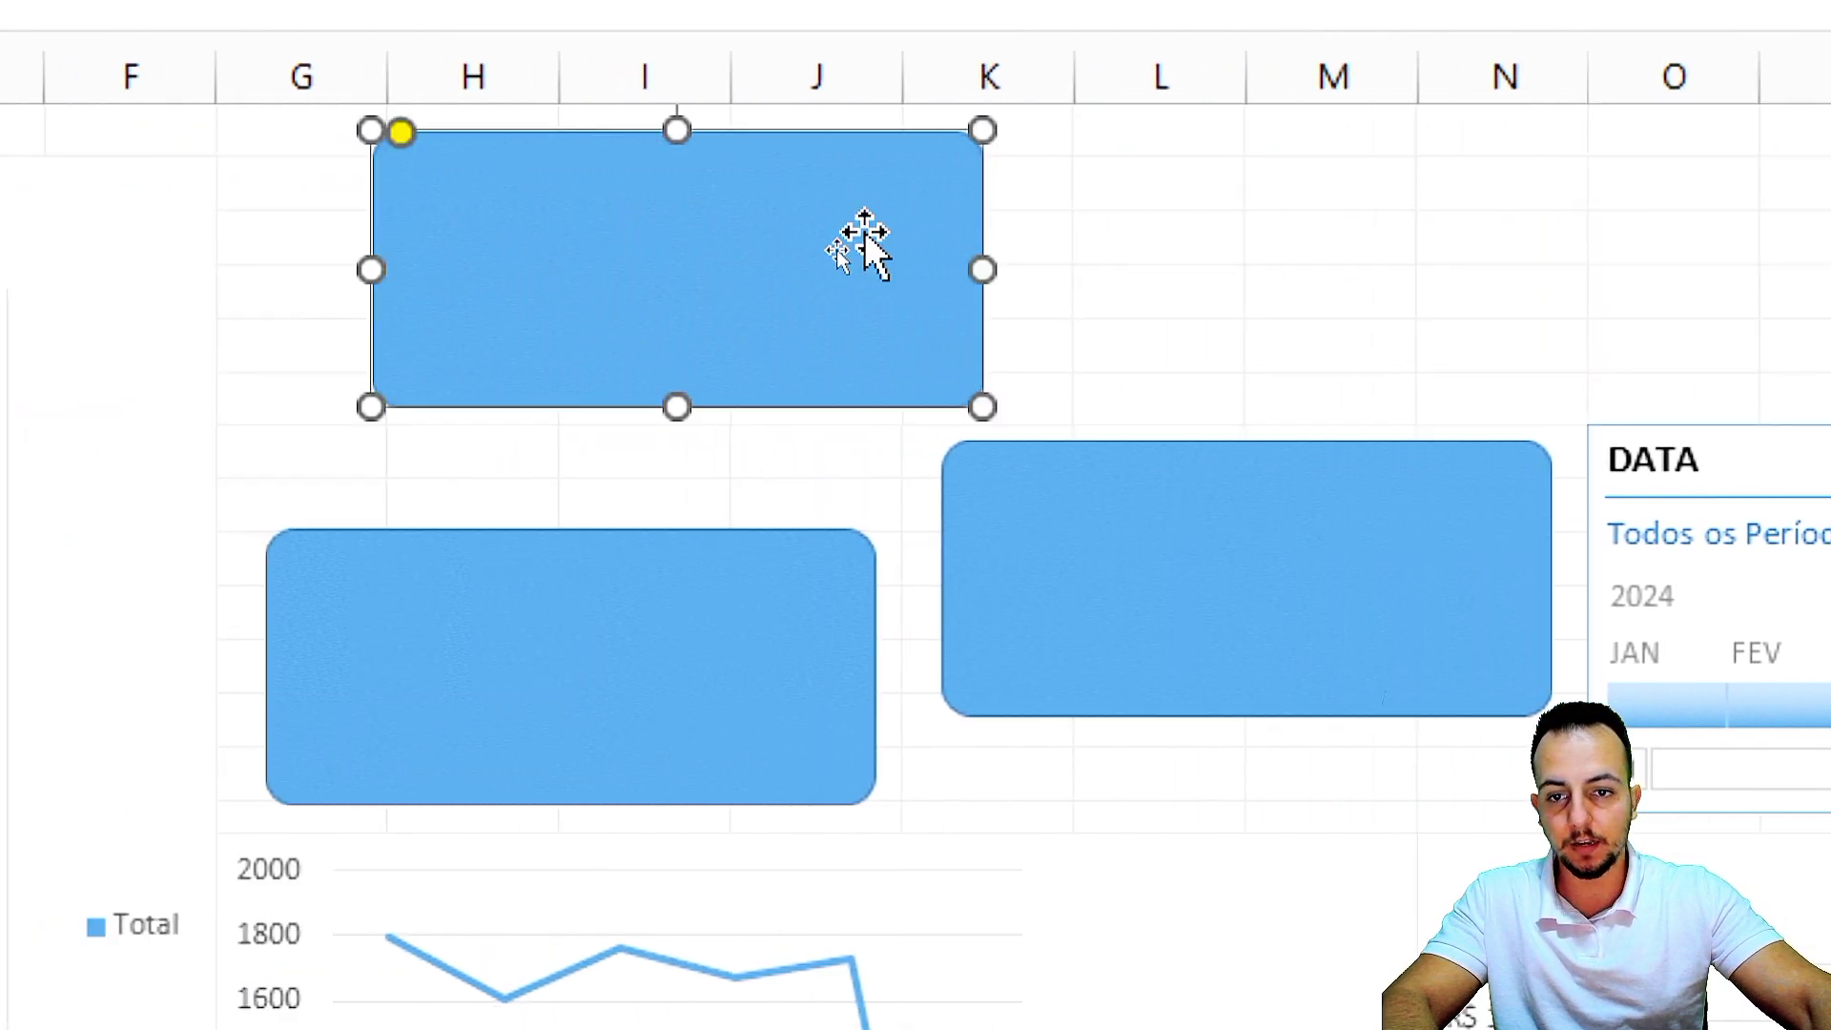
{"action": "key", "text": "ctrl+d"}
{"action": "left_click_drag", "start_coordinate": [822, 329], "coordinate": [1555, 319]}
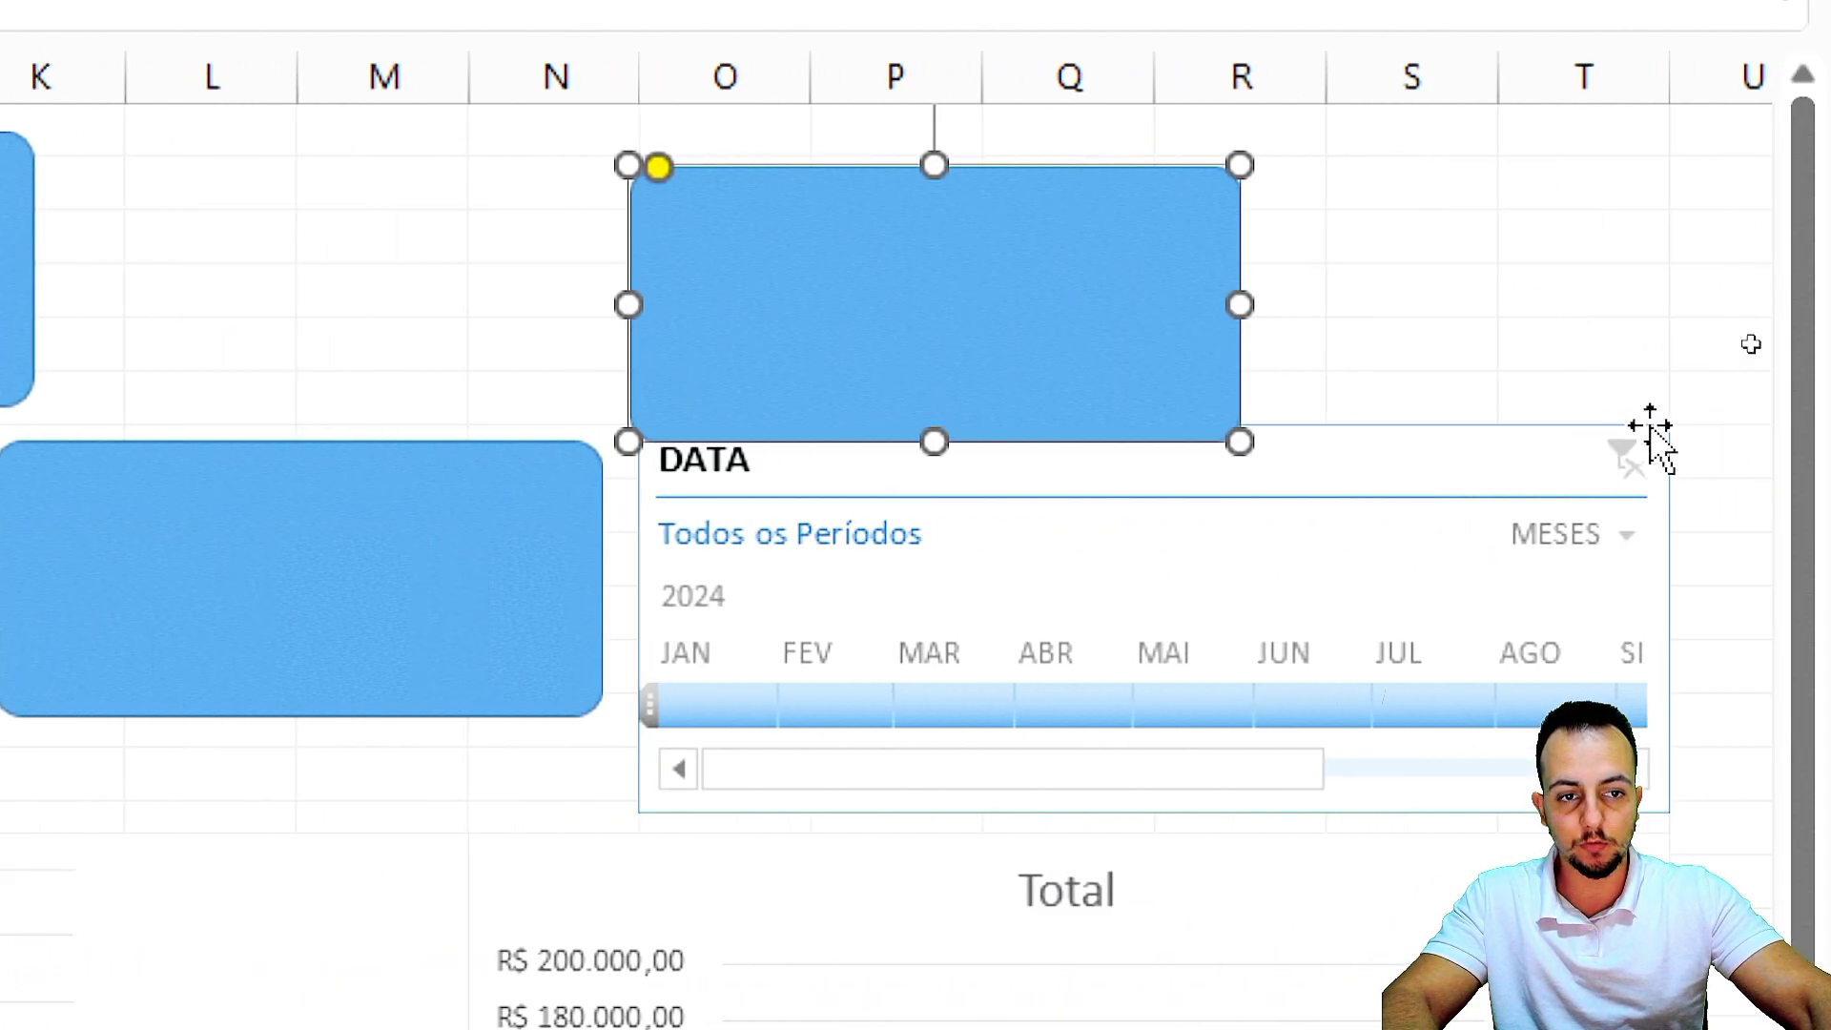
{"action": "left_click_drag", "start_coordinate": [1240, 305], "coordinate": [1326, 303]}
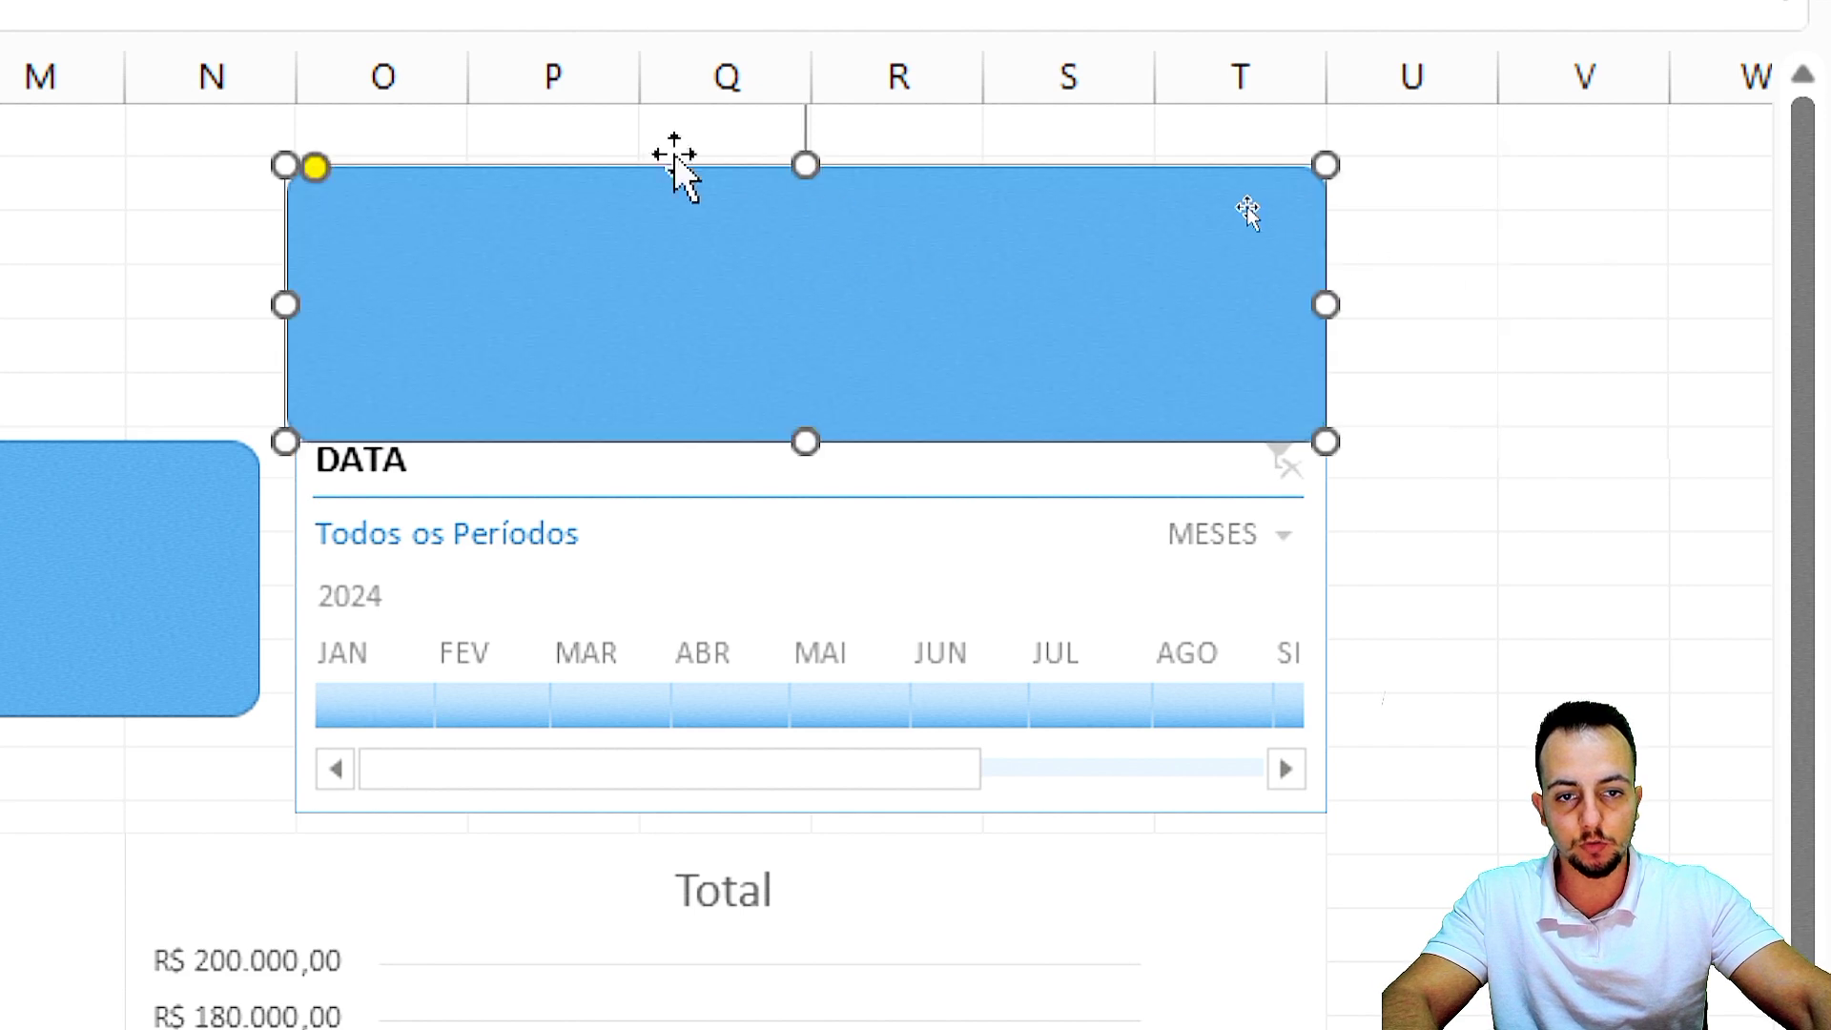
{"action": "left_click_drag", "start_coordinate": [805, 160], "coordinate": [805, 153]}
{"action": "left_click_drag", "start_coordinate": [804, 441], "coordinate": [842, 372]}
{"action": "left_click_drag", "start_coordinate": [287, 266], "coordinate": [292, 265]}
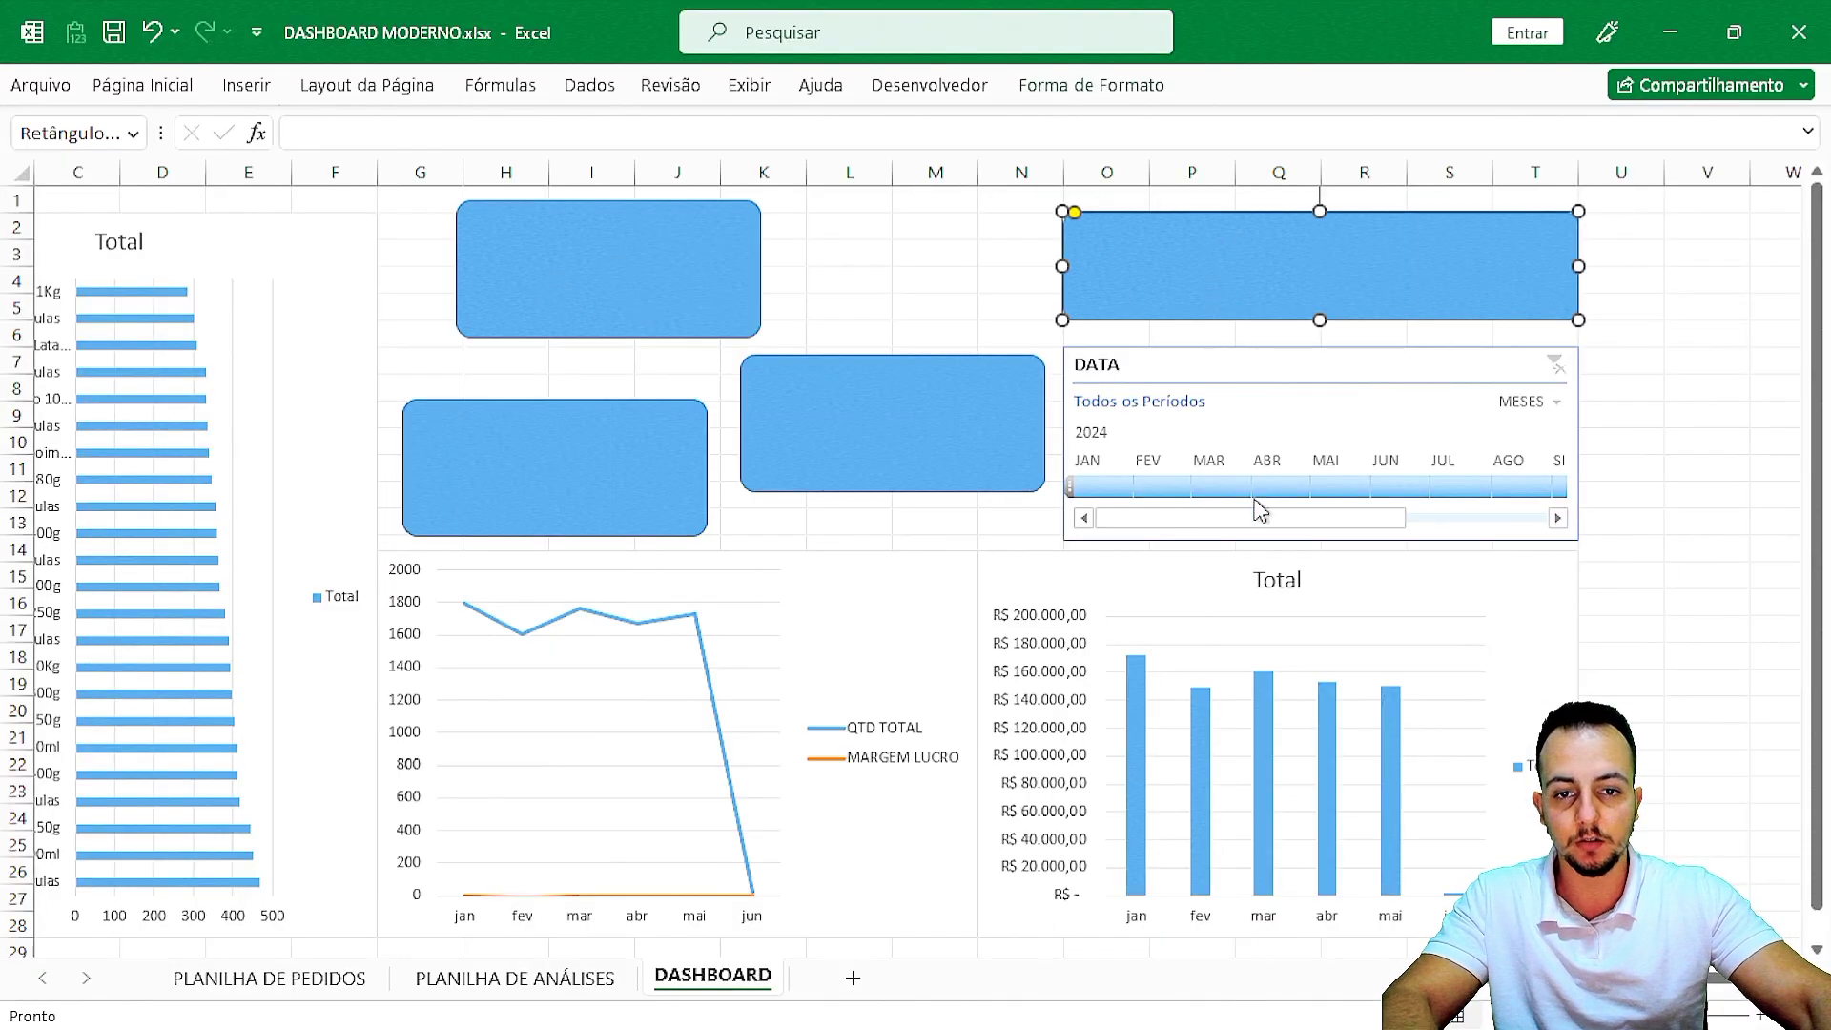
{"action": "left_click", "coordinate": [1641, 713]}
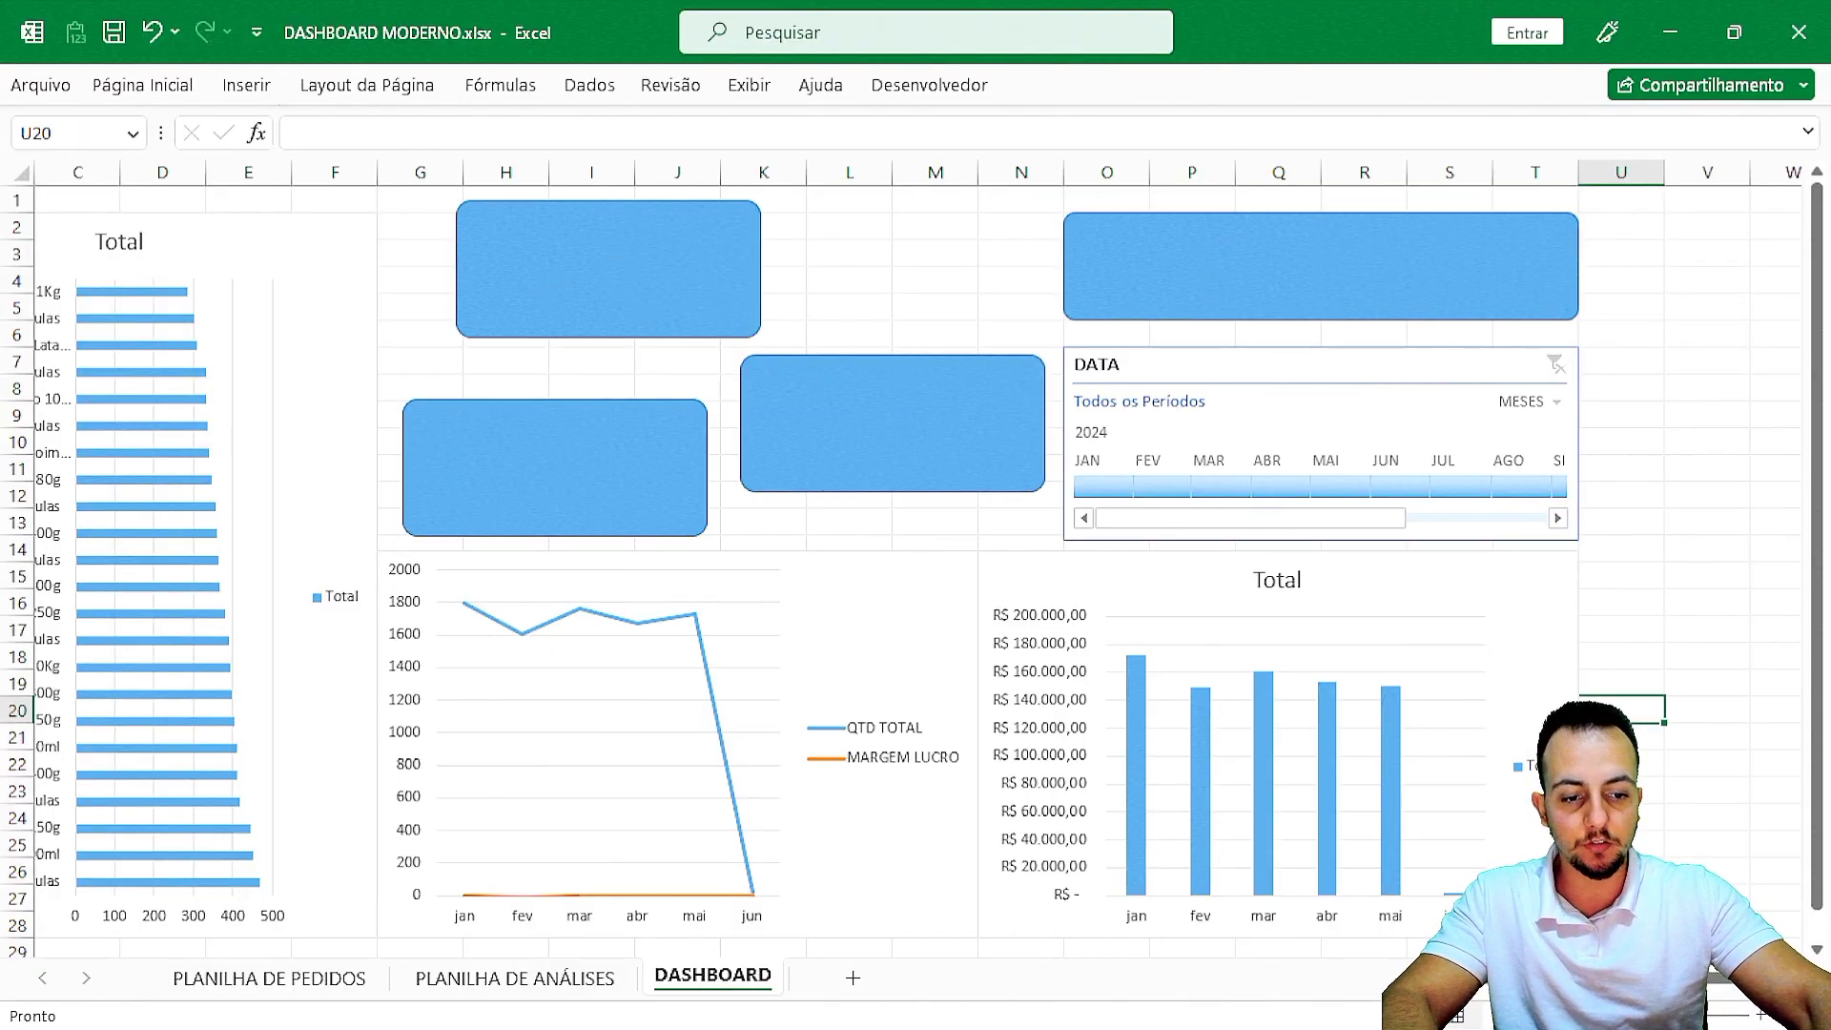
Hide the gridlines on the DASHBOARD sheet.
{"action": "scroll", "coordinate": [1394, 978], "scroll_direction": "left", "scroll_amount": 2}
{"action": "left_click", "coordinate": [1022, 229]}
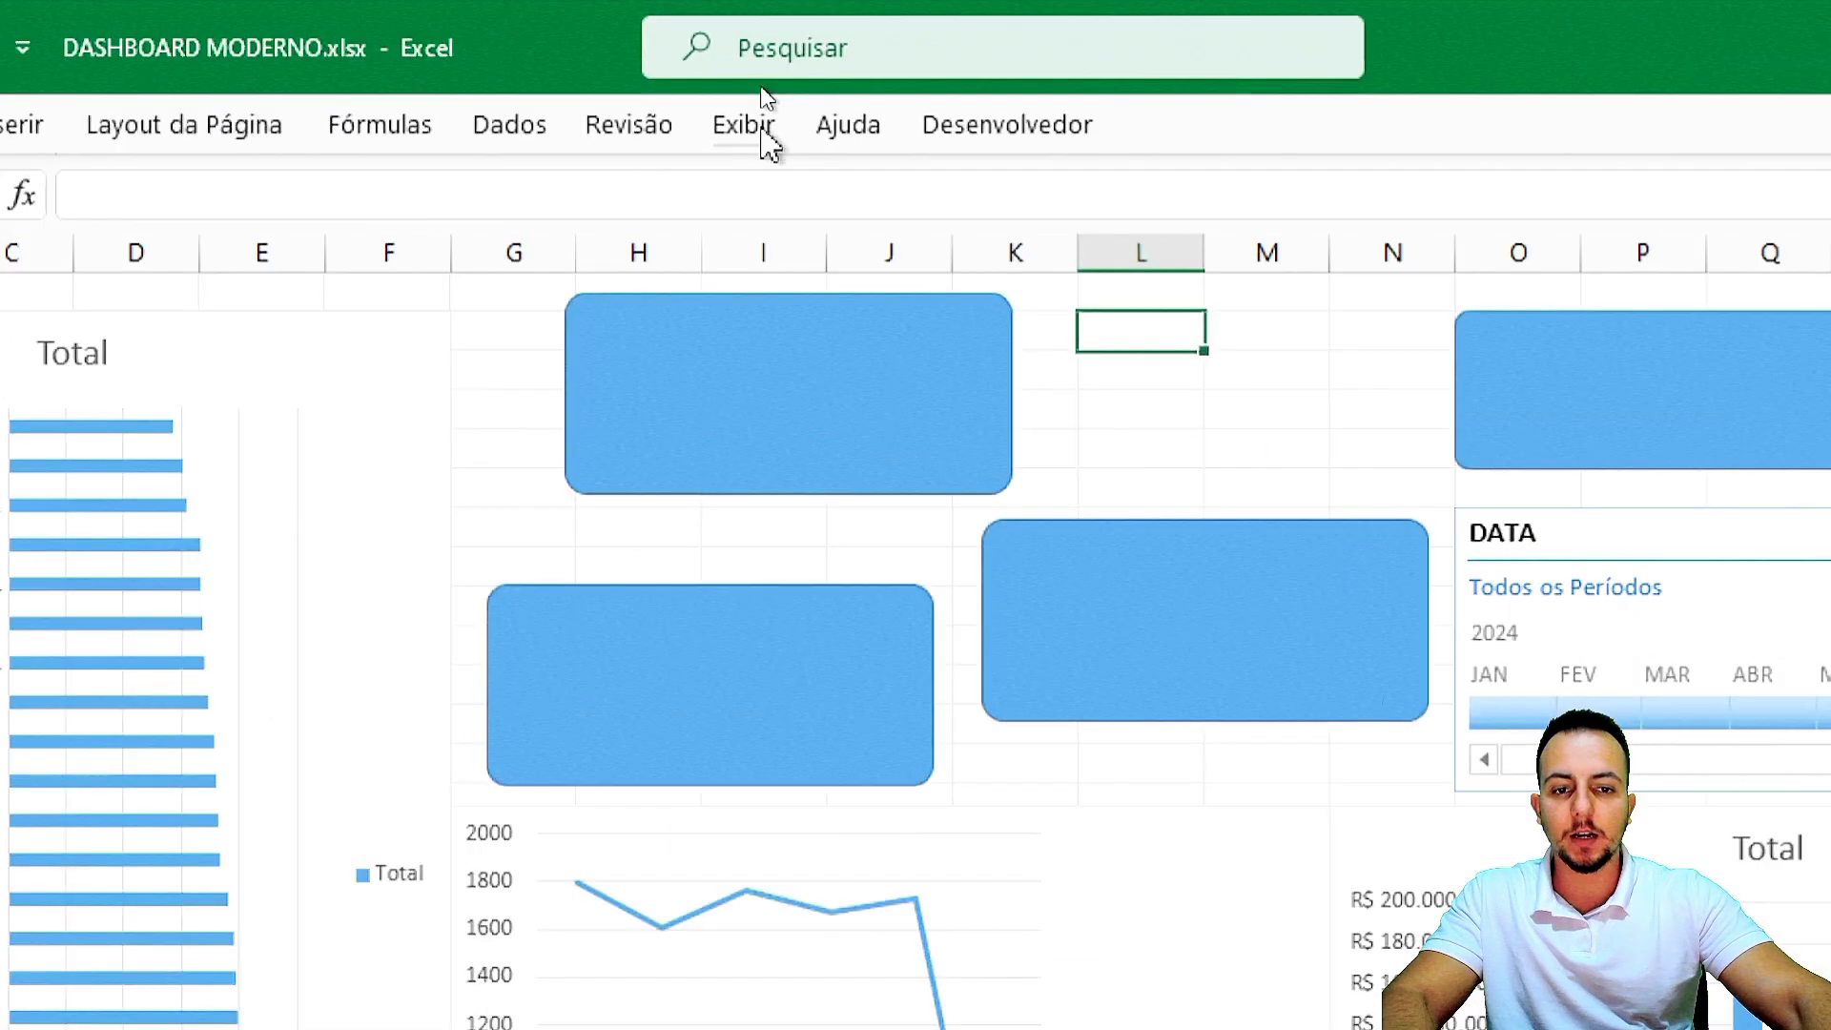
{"action": "left_click", "coordinate": [761, 87]}
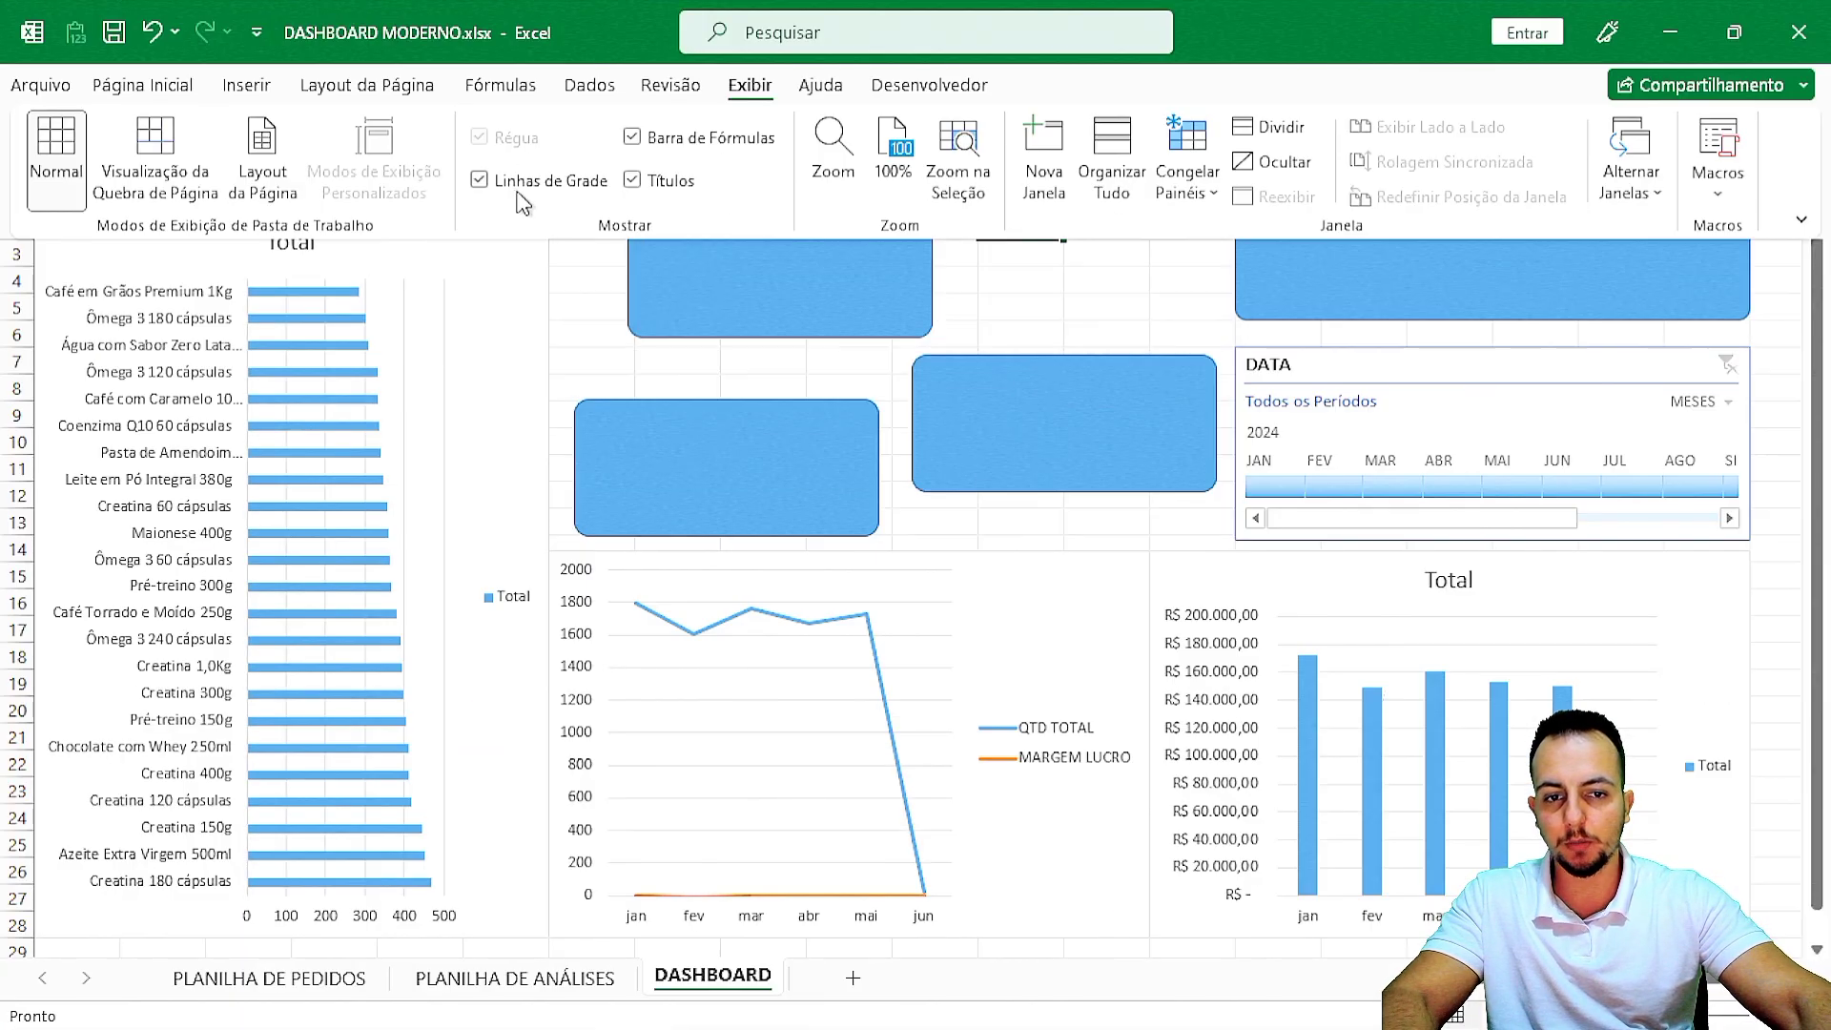
{"action": "left_click", "coordinate": [522, 184]}
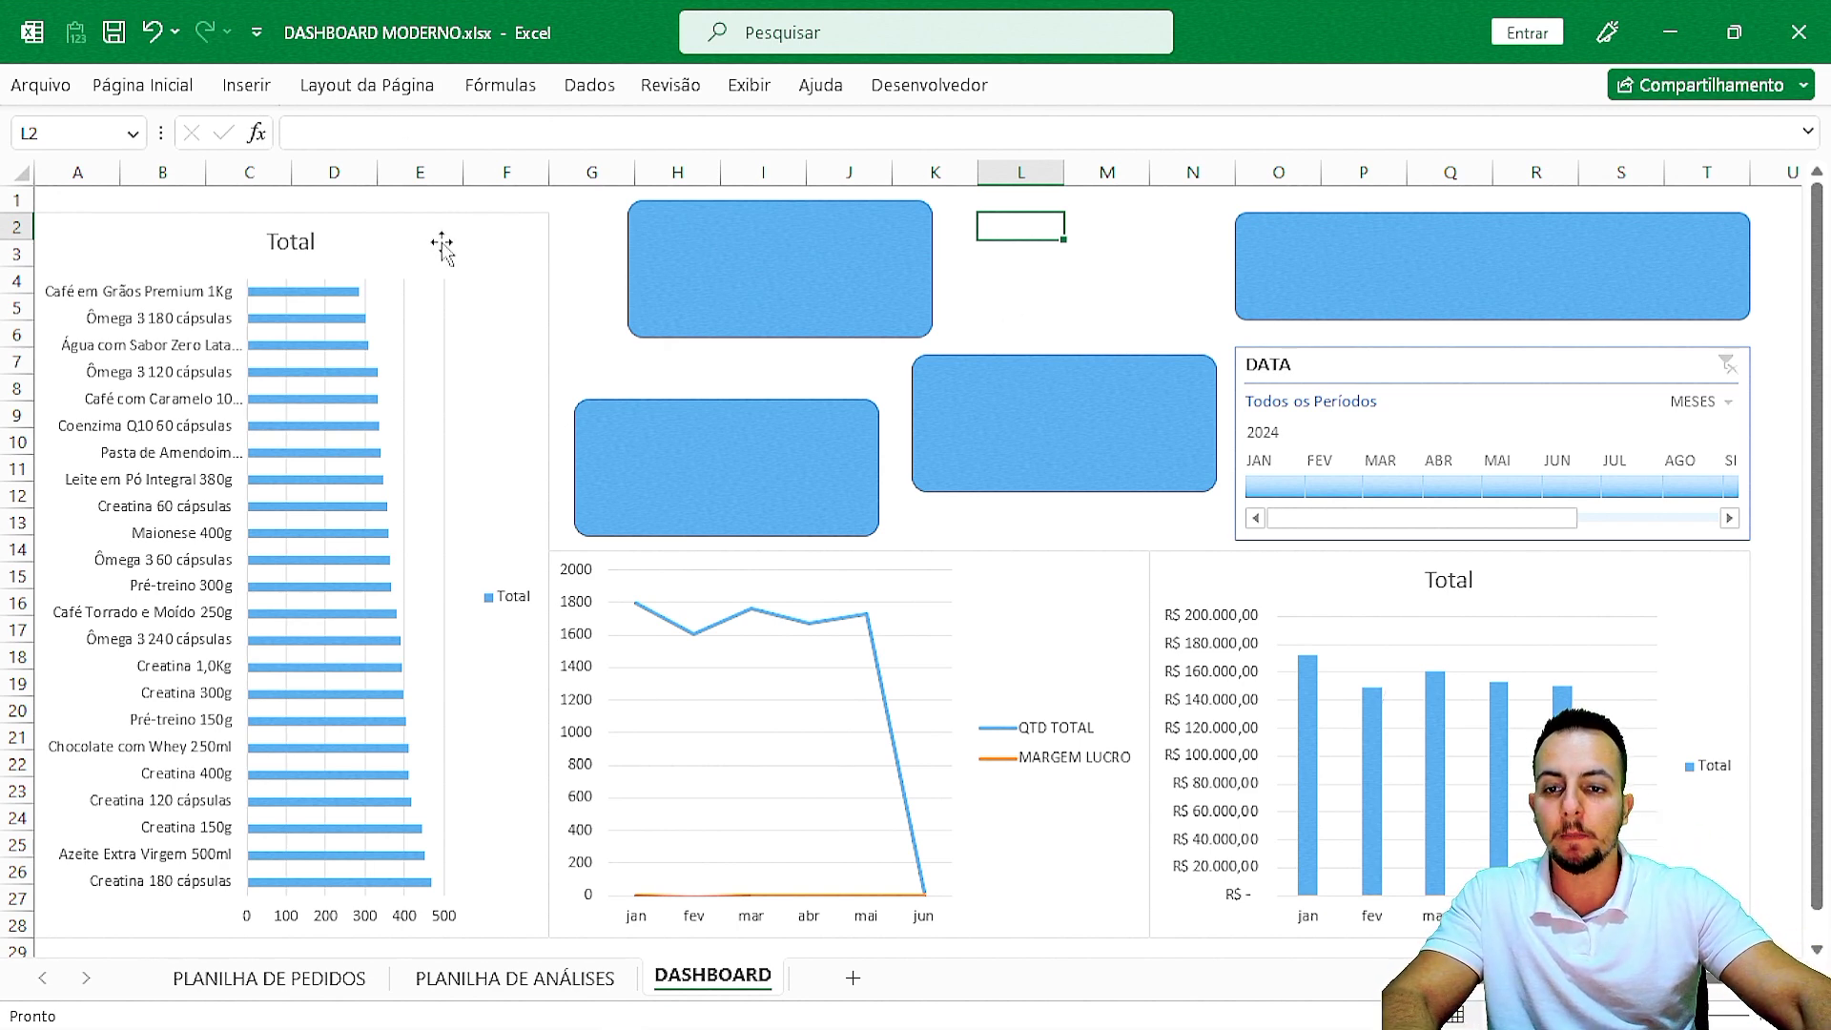
Remove the outline from the product bar chart.
{"action": "left_click", "coordinate": [417, 224]}
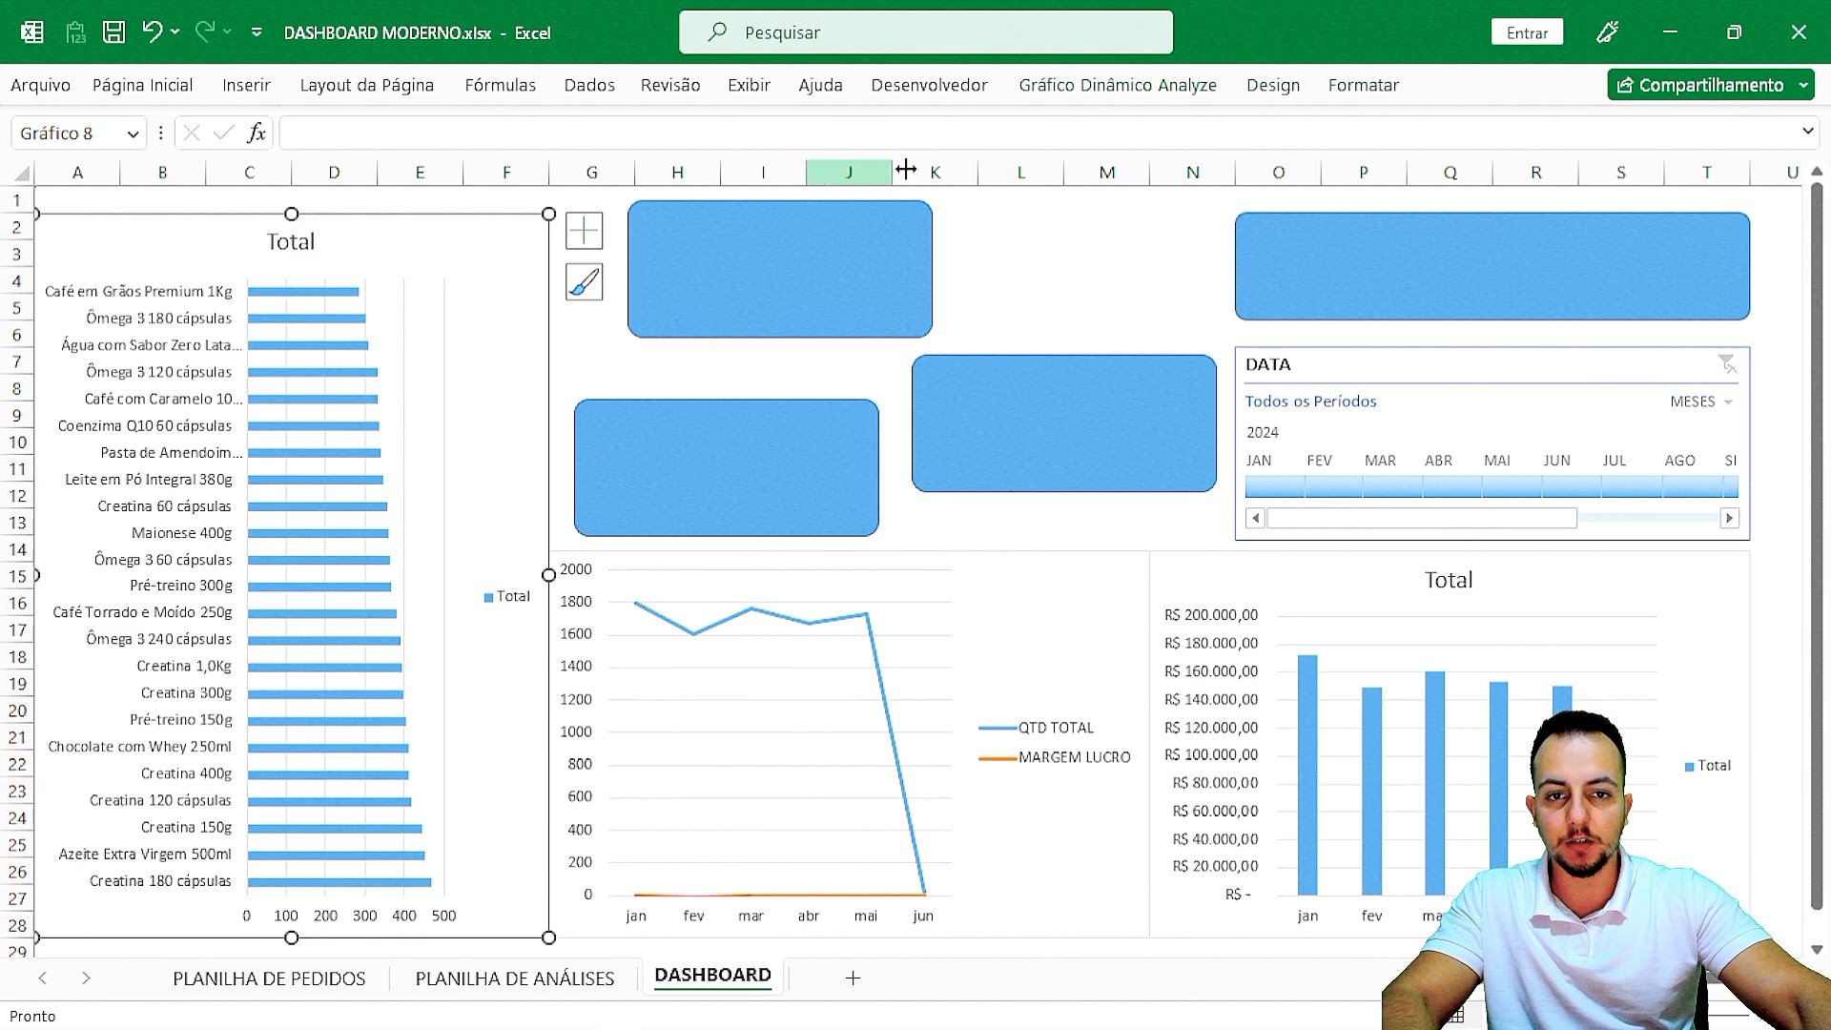
{"action": "left_click", "coordinate": [1348, 93]}
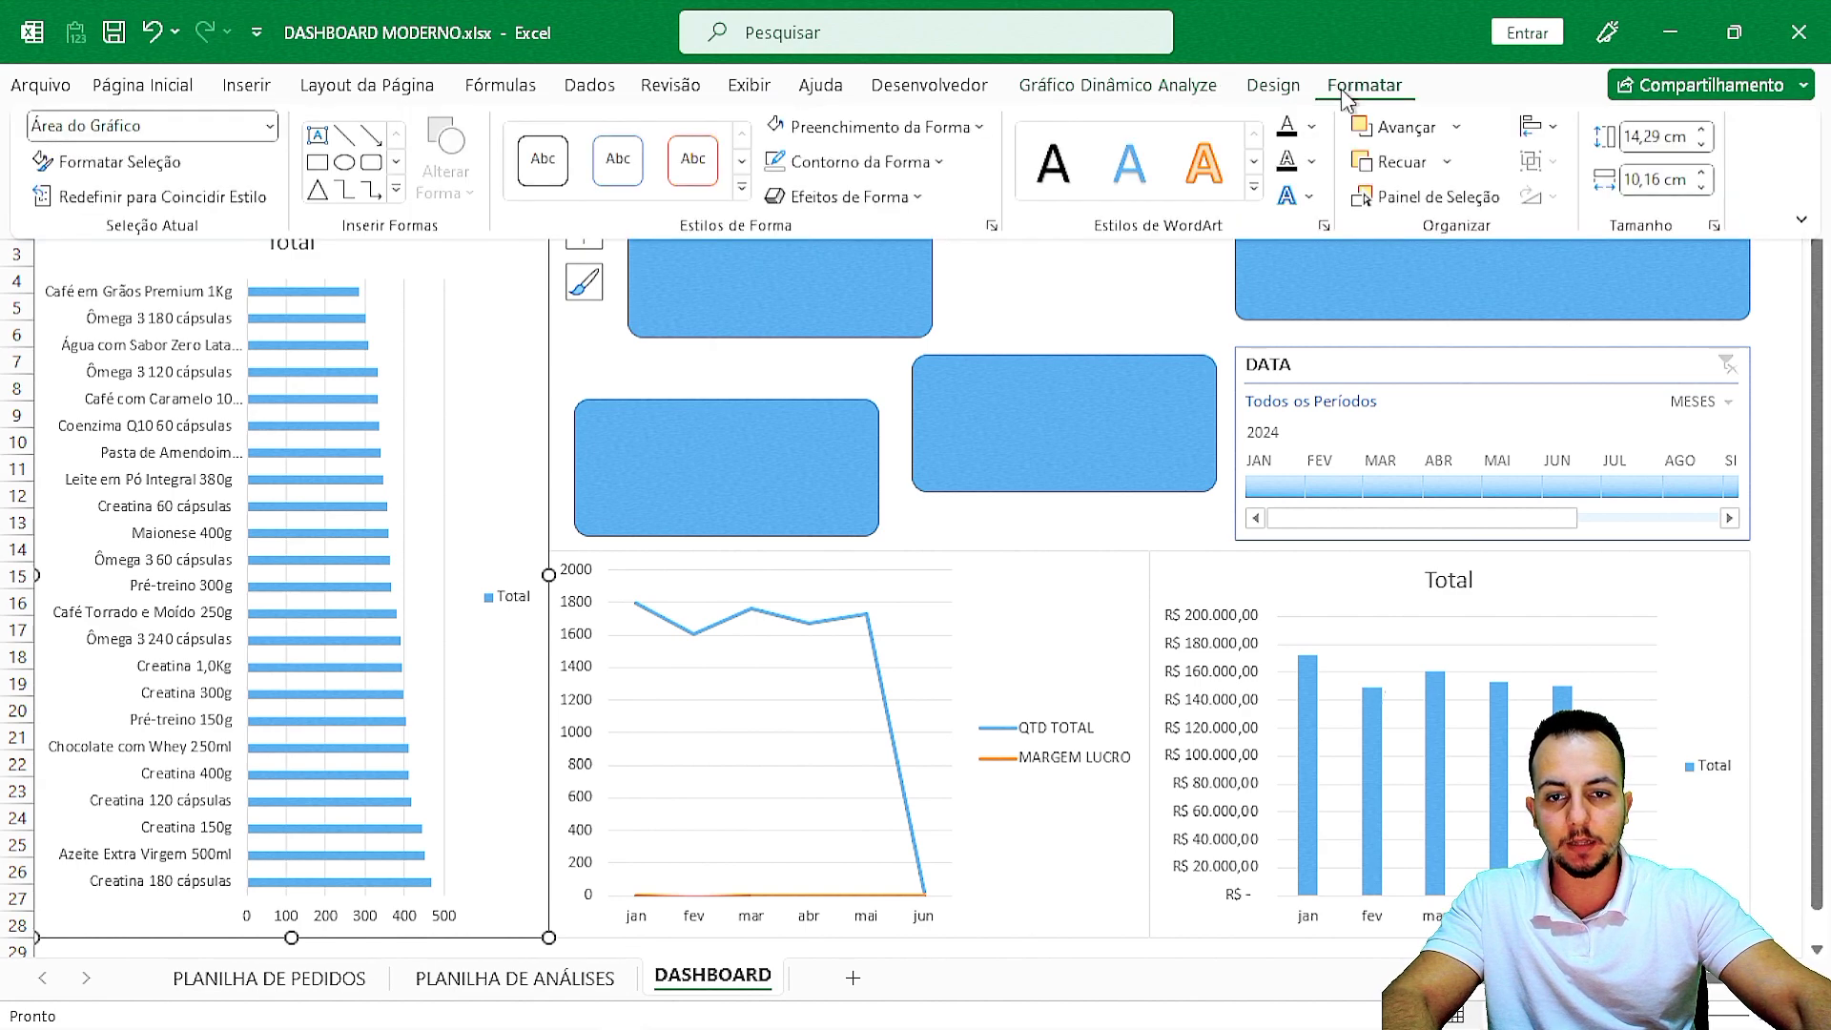
{"action": "left_click", "coordinate": [896, 163]}
{"action": "left_click", "coordinate": [902, 499]}
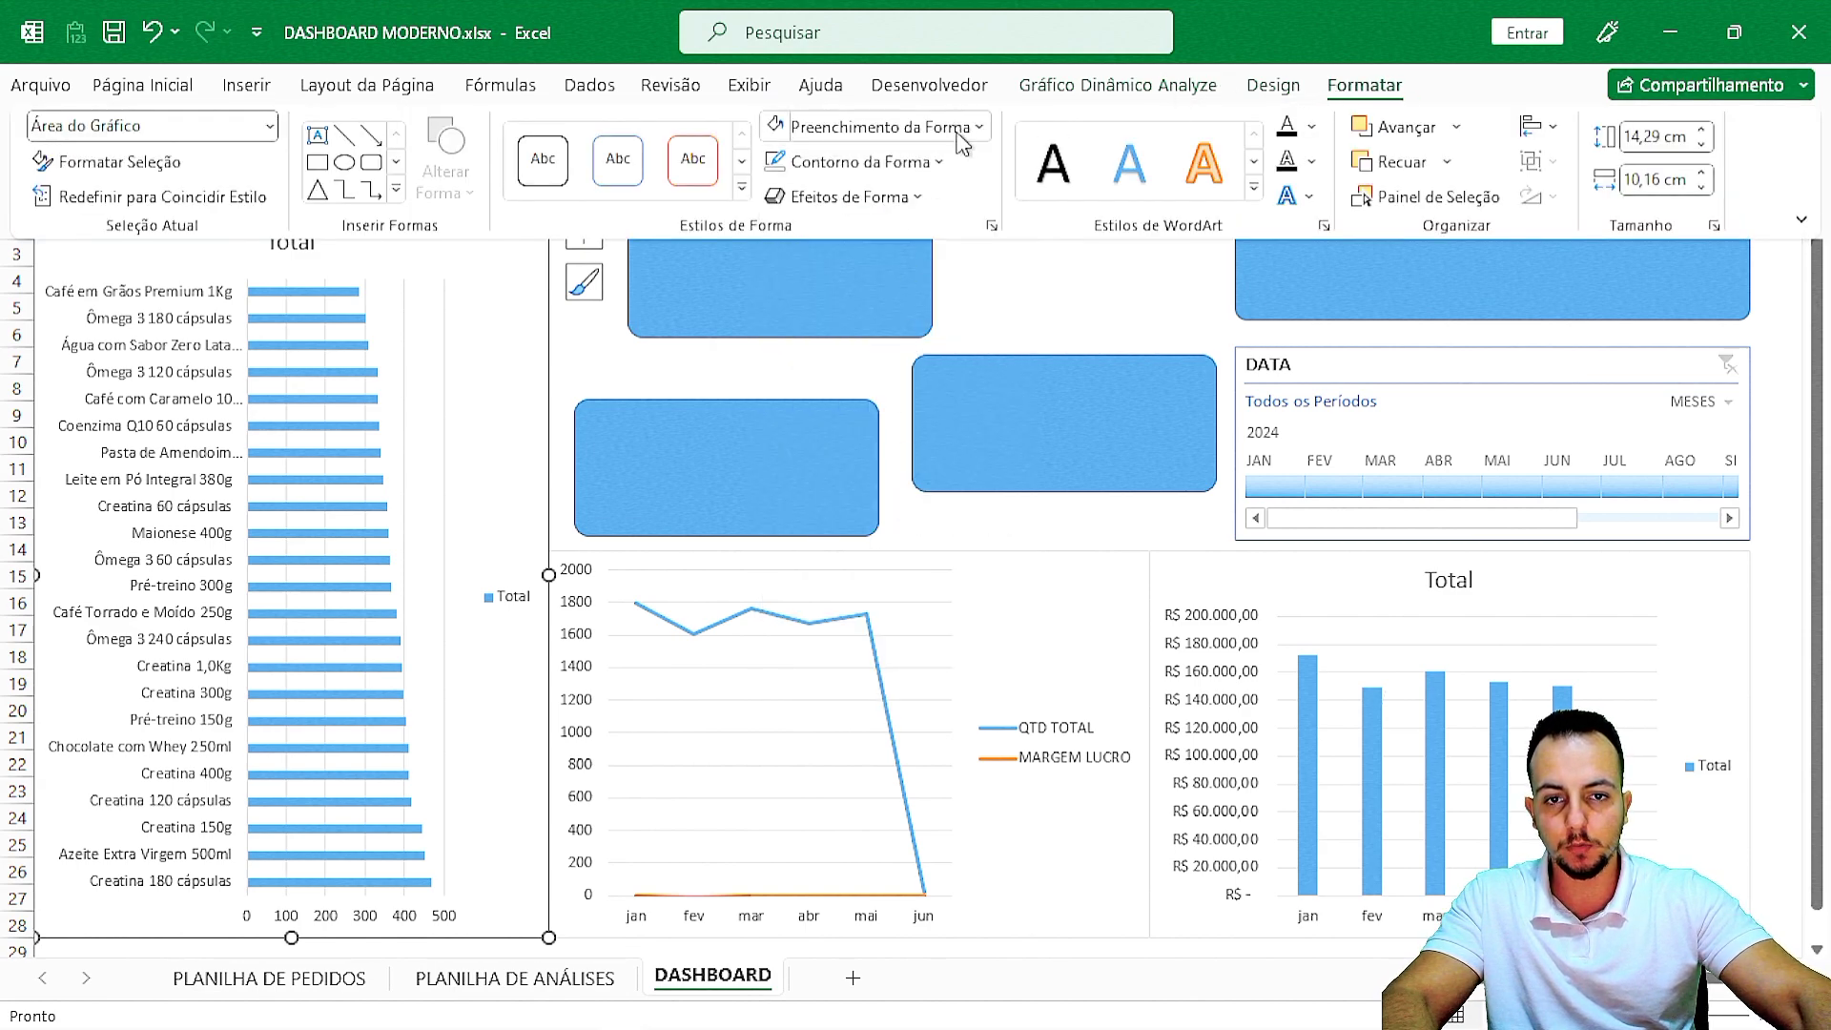
Remove the fill from the product bar chart.
{"action": "left_click", "coordinate": [961, 141]}
{"action": "left_click", "coordinate": [898, 467]}
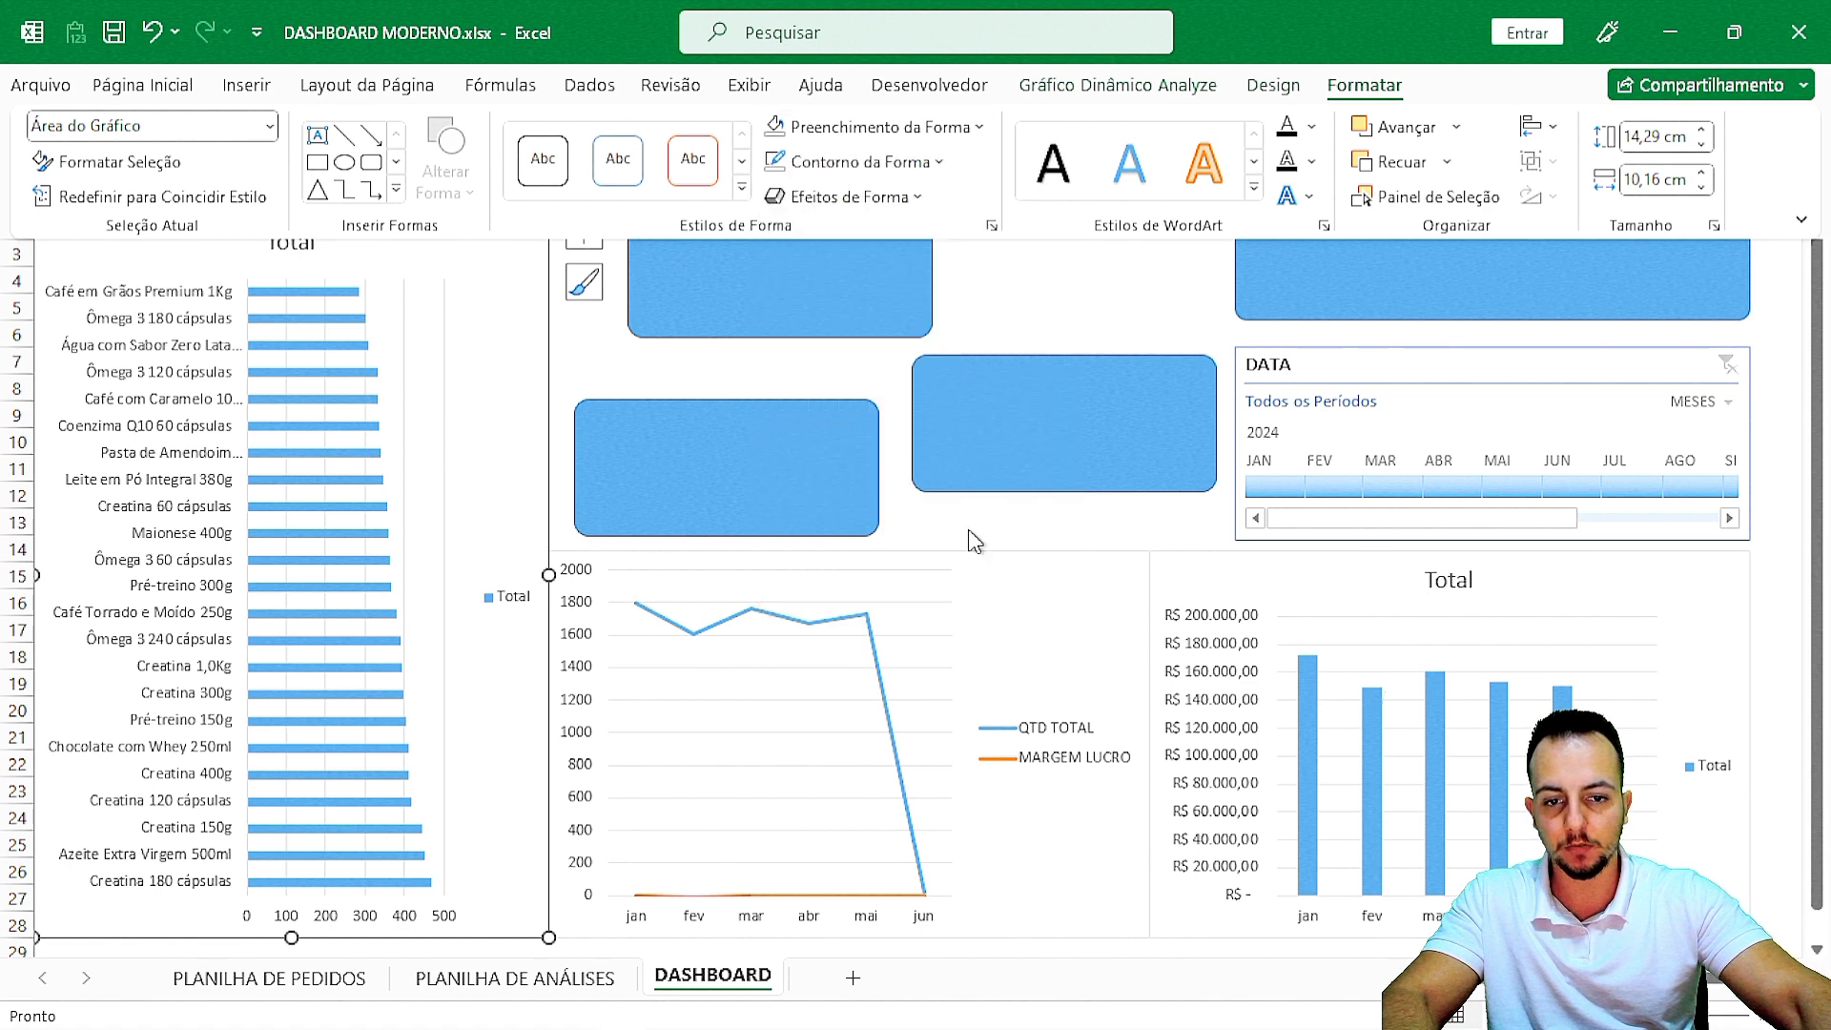
Remove both the outline and the fill from the QTD TOTAL and MARGEM LUCRO line chart.
{"action": "left_click", "coordinate": [1010, 543]}
{"action": "left_click", "coordinate": [1011, 561]}
{"action": "left_click", "coordinate": [1363, 86]}
{"action": "left_click", "coordinate": [858, 161]}
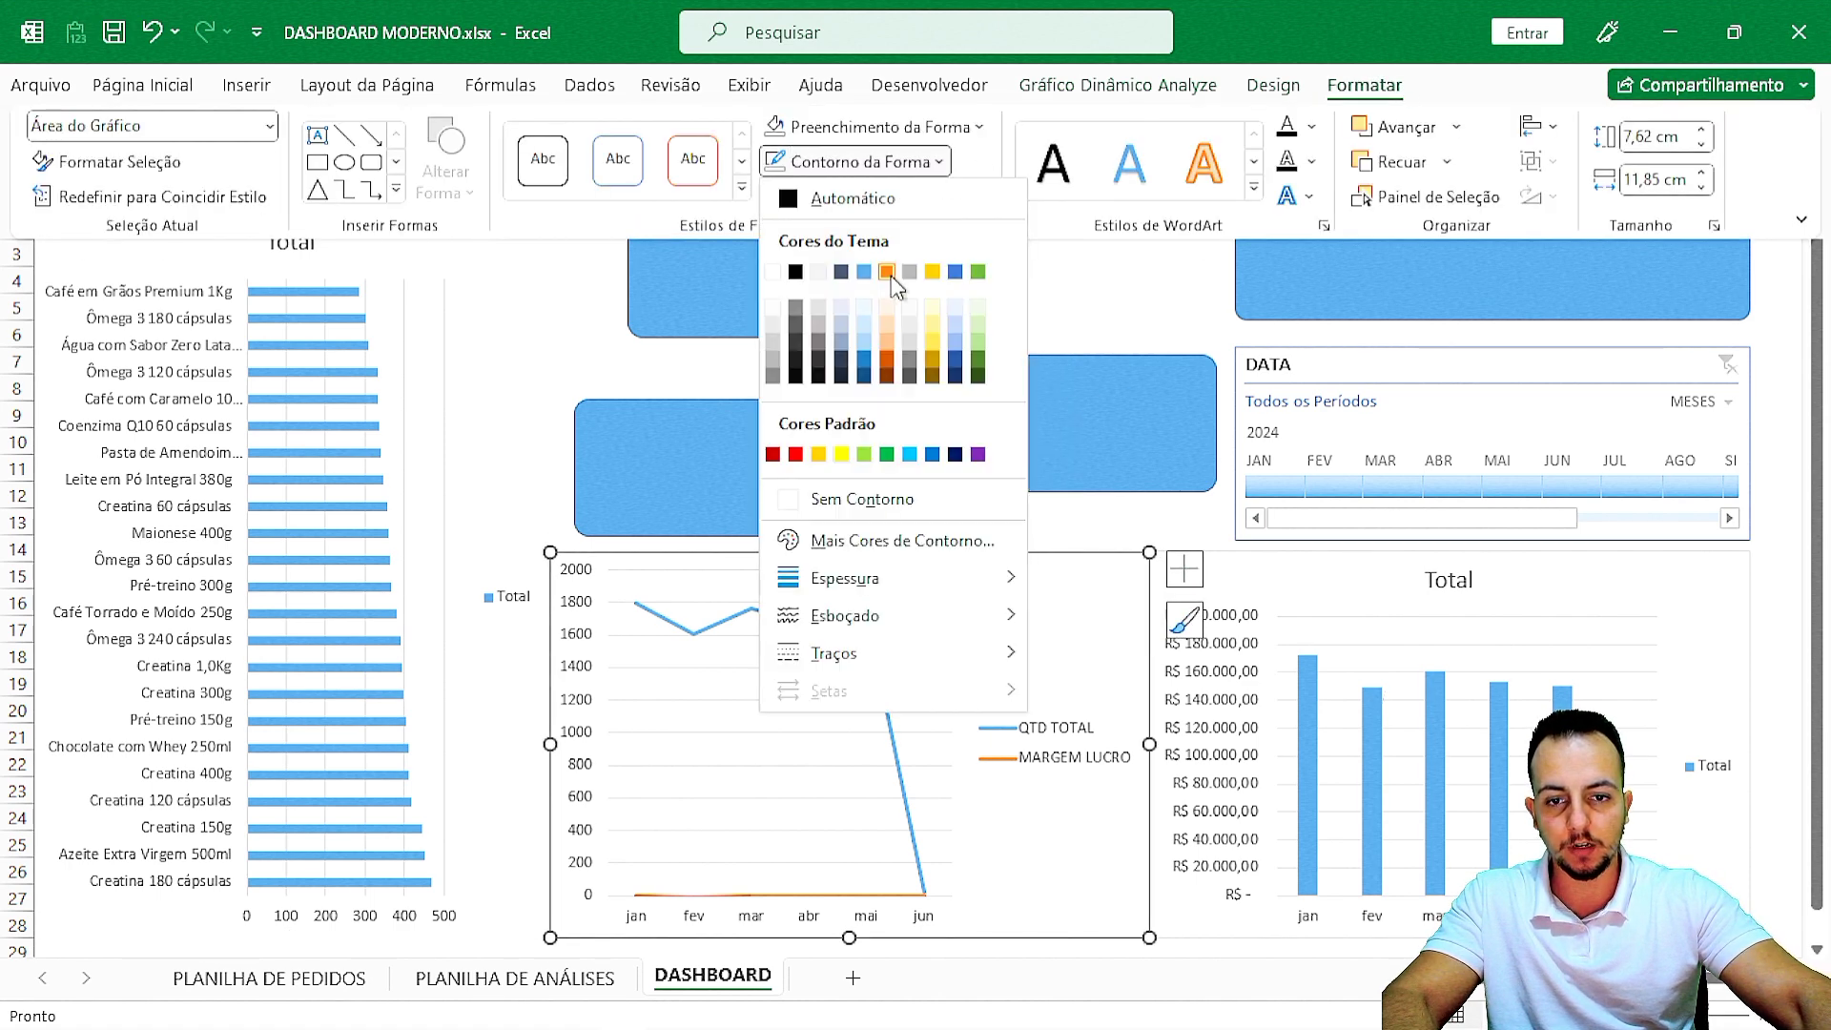
{"action": "left_click", "coordinate": [847, 508]}
{"action": "left_click", "coordinate": [820, 126]}
{"action": "left_click", "coordinate": [863, 462]}
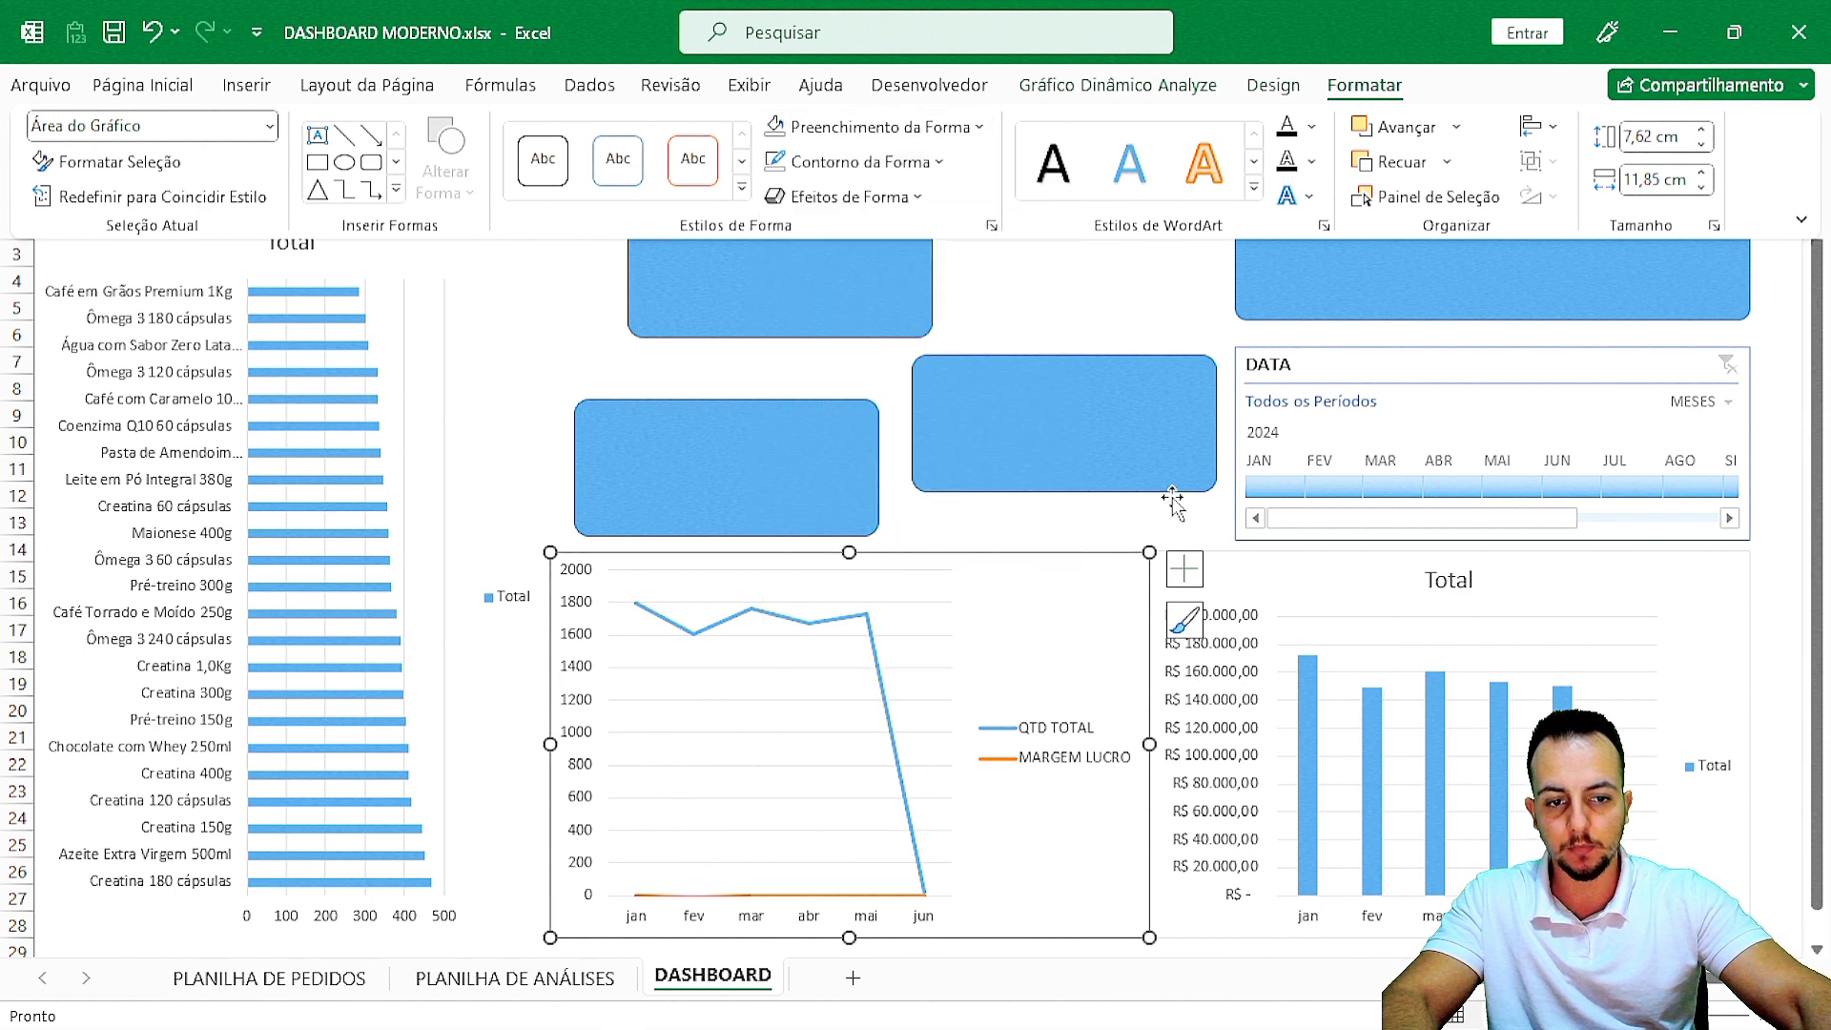
Remove both the outline and the fill from the monthly column chart and deselect it.
{"action": "left_click", "coordinate": [1260, 561]}
{"action": "left_click", "coordinate": [1255, 561]}
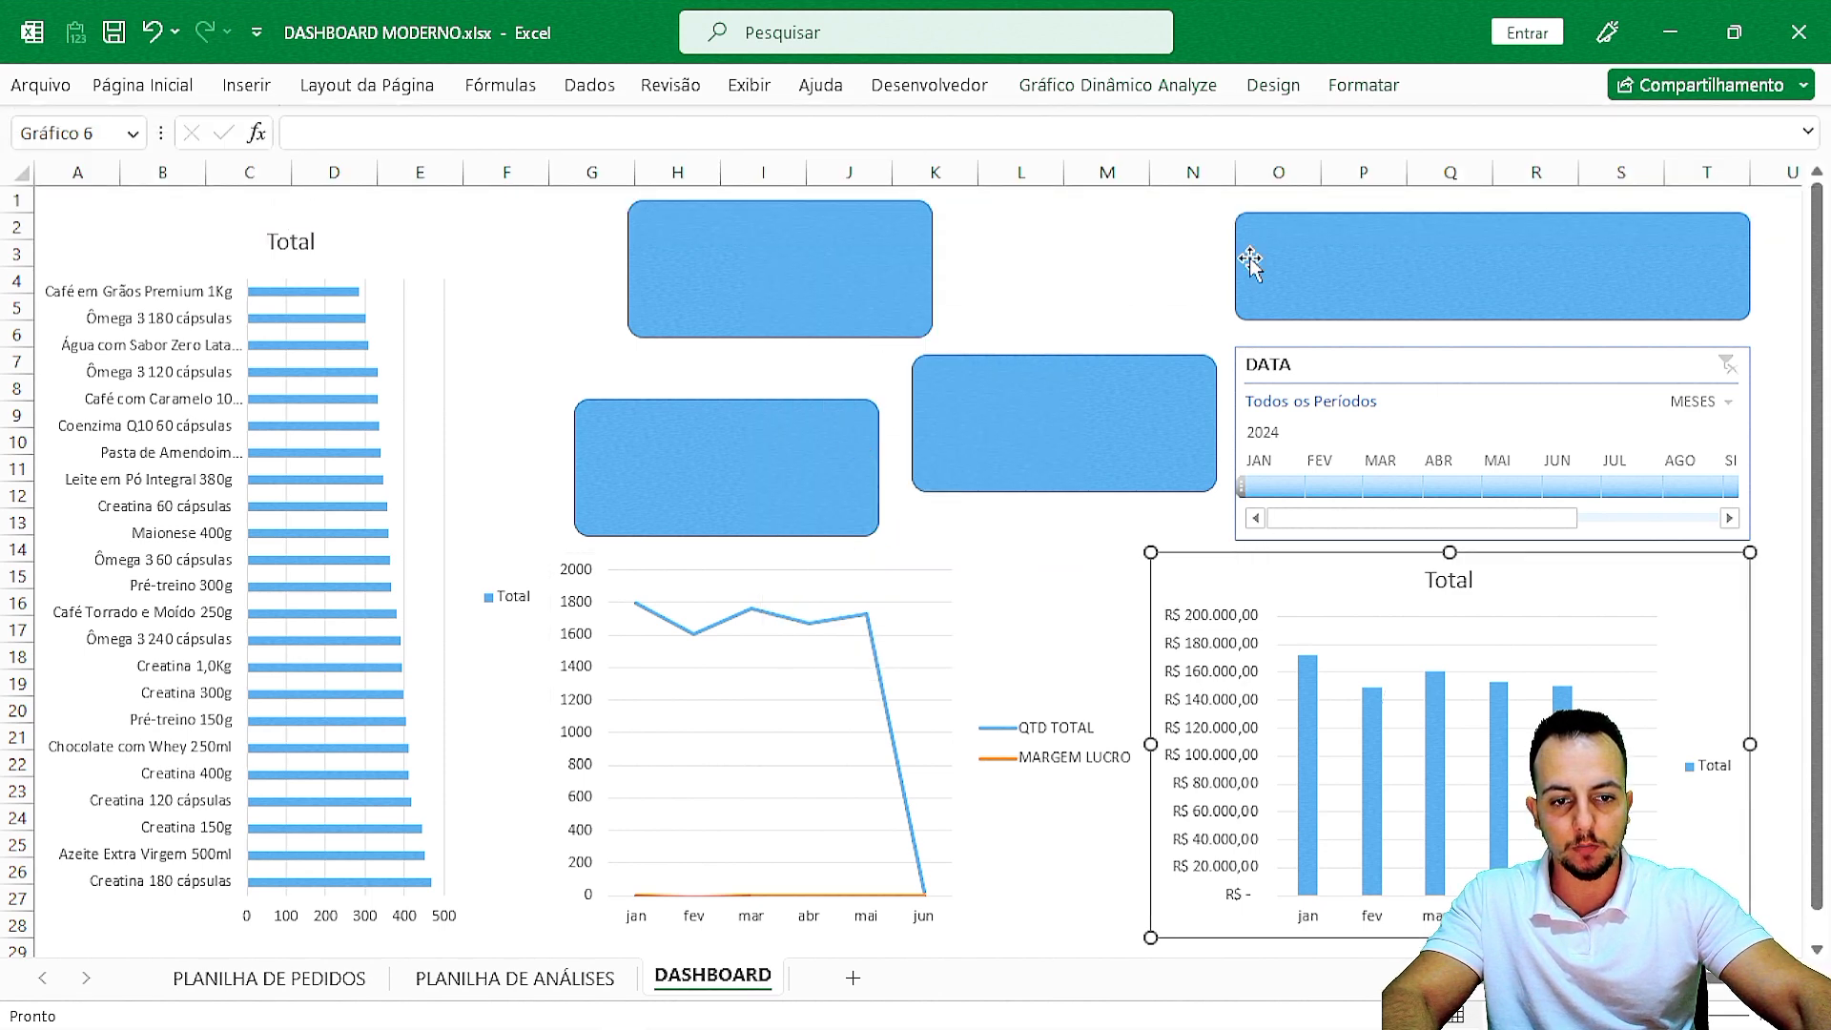
{"action": "left_click", "coordinate": [1361, 86]}
{"action": "left_click", "coordinate": [859, 161]}
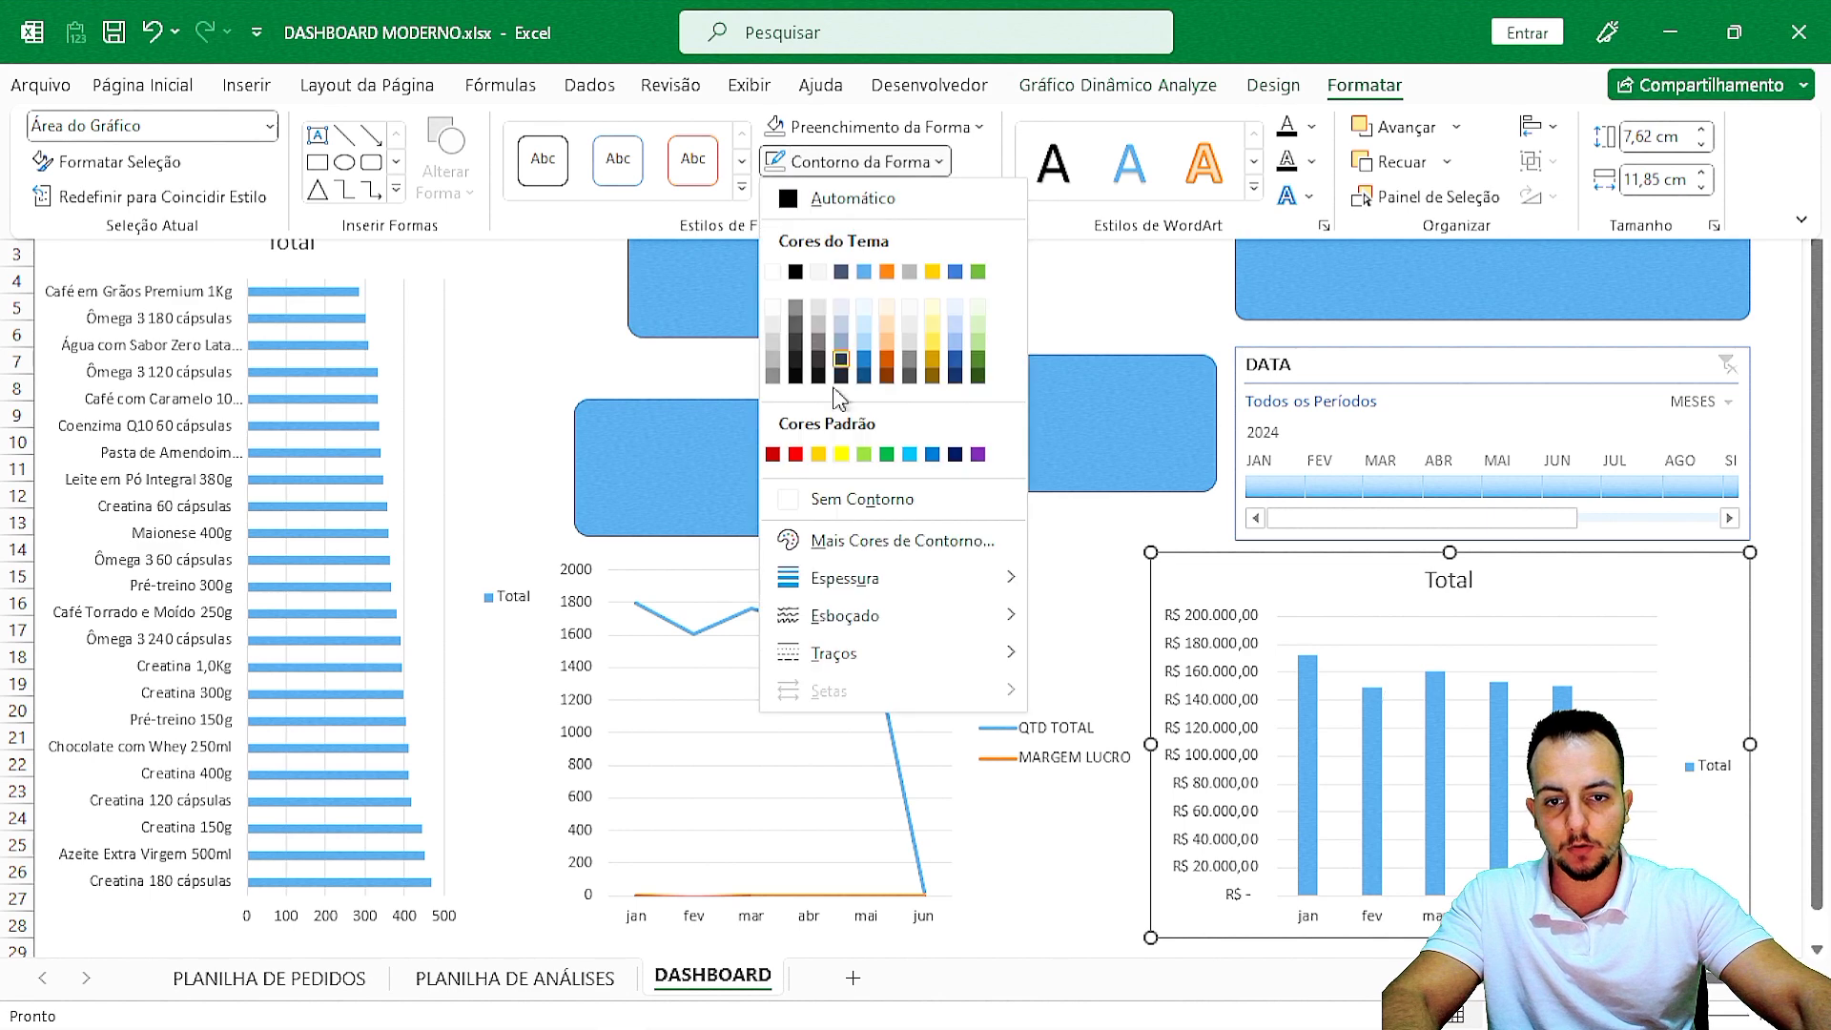
{"action": "left_click", "coordinate": [863, 501]}
{"action": "left_click", "coordinate": [891, 127]}
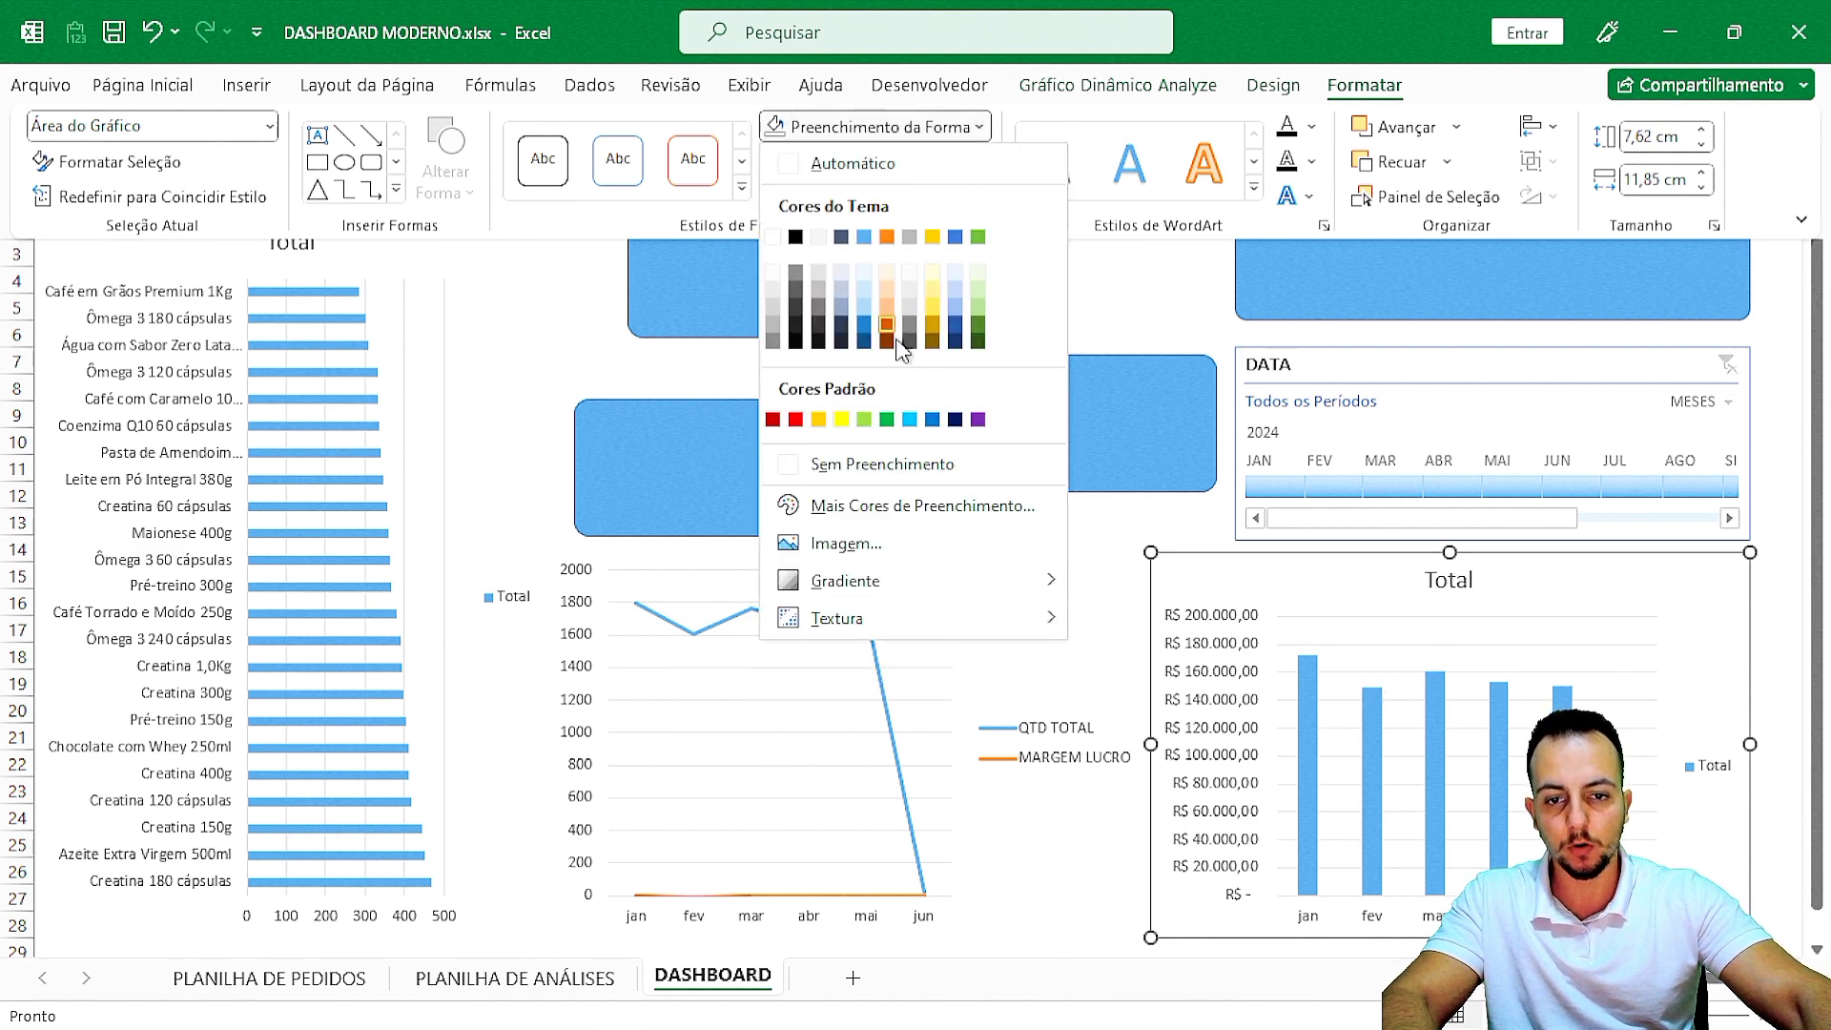
{"action": "left_click", "coordinate": [896, 471]}
{"action": "left_click", "coordinate": [1037, 282]}
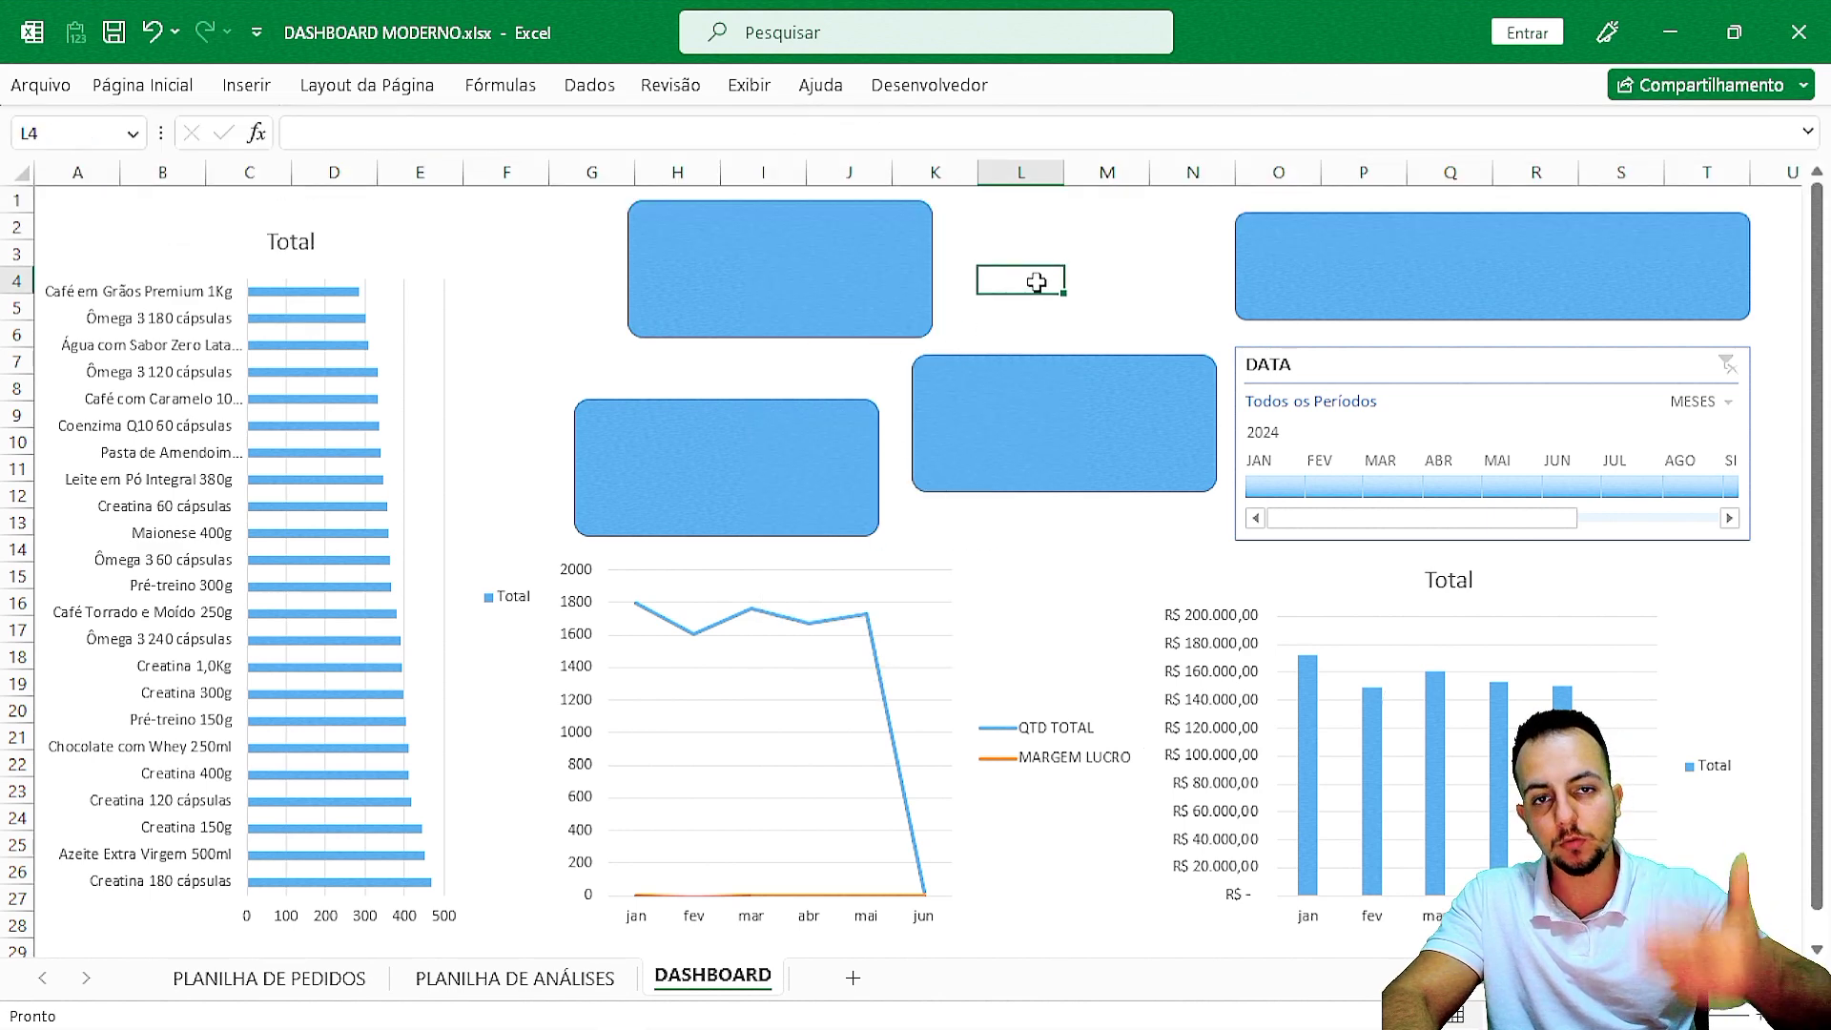
{"action": "mouse_move", "coordinate": [973, 477]}
{"action": "left_mouse_down"}
{"action": "mouse_move", "coordinate": [890, 650]}
{"action": "mouse_move", "coordinate": [996, 515]}
{"action": "mouse_move", "coordinate": [976, 481]}
{"action": "left_mouse_up"}
{"action": "left_click", "coordinate": [1026, 572]}
{"action": "left_click_drag", "start_coordinate": [1026, 572], "coordinate": [858, 495]}
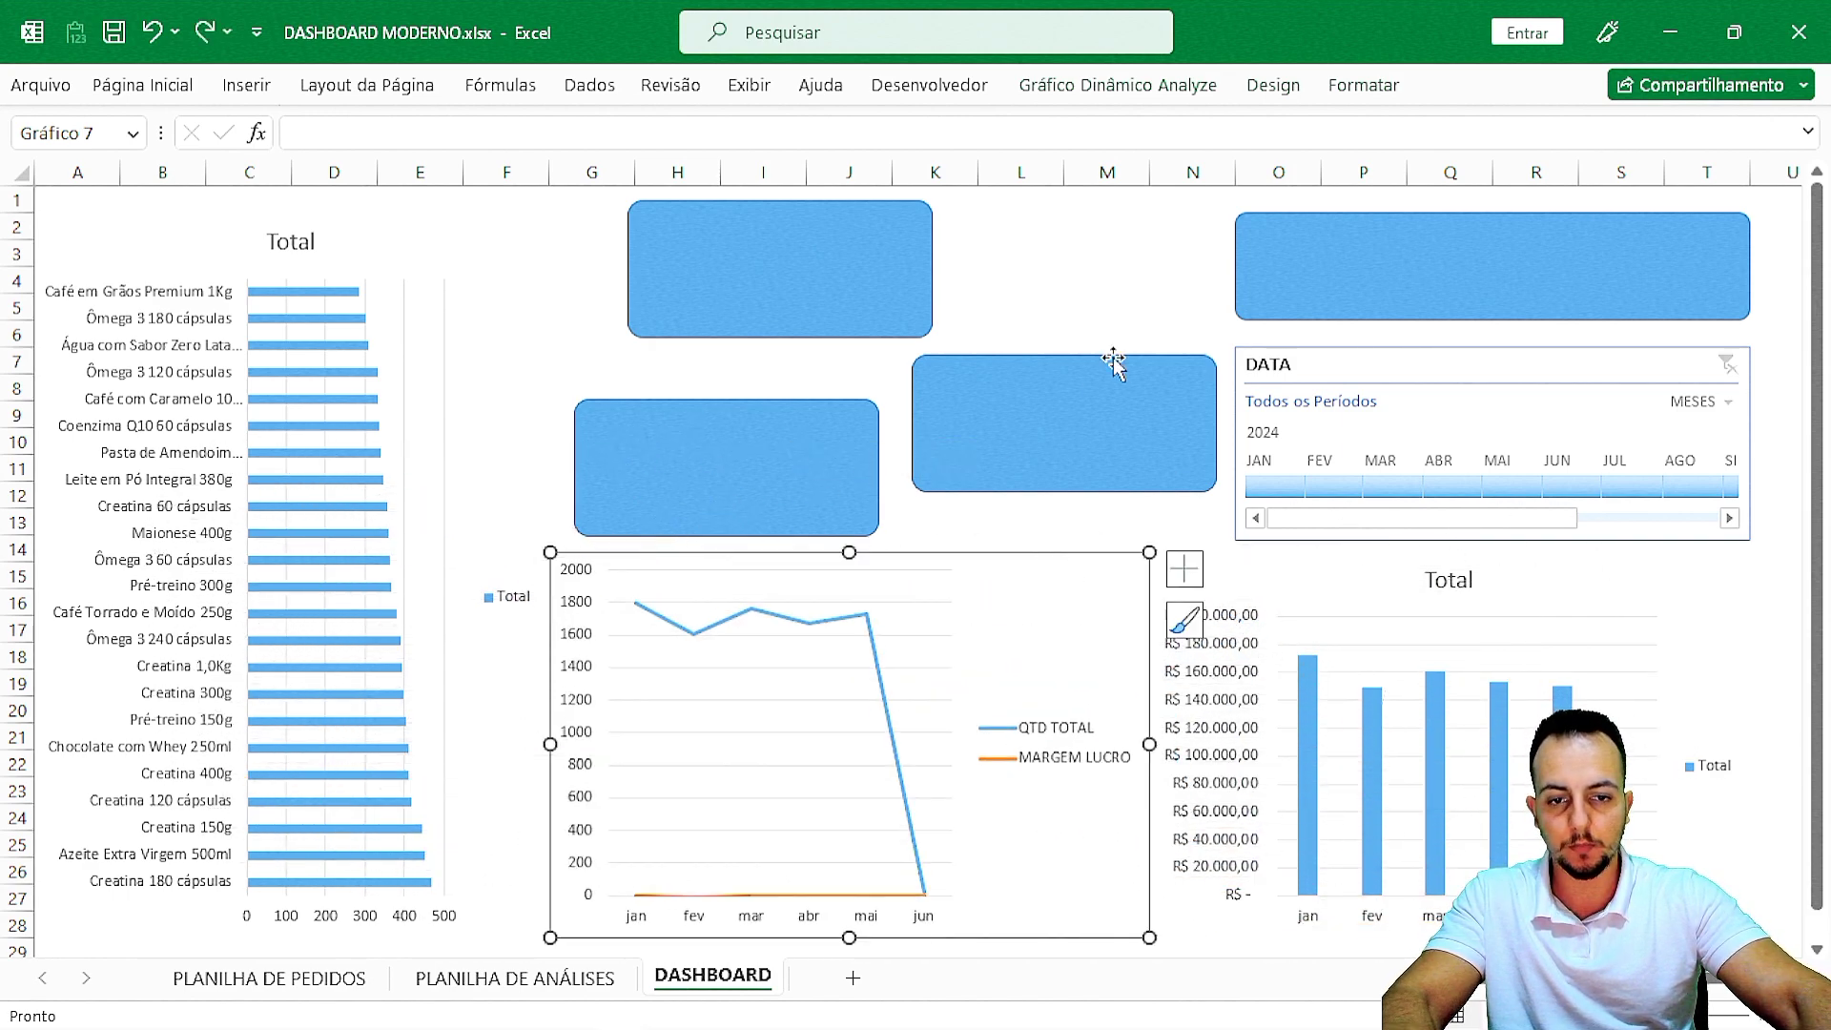
{"action": "key", "text": "Escape"}
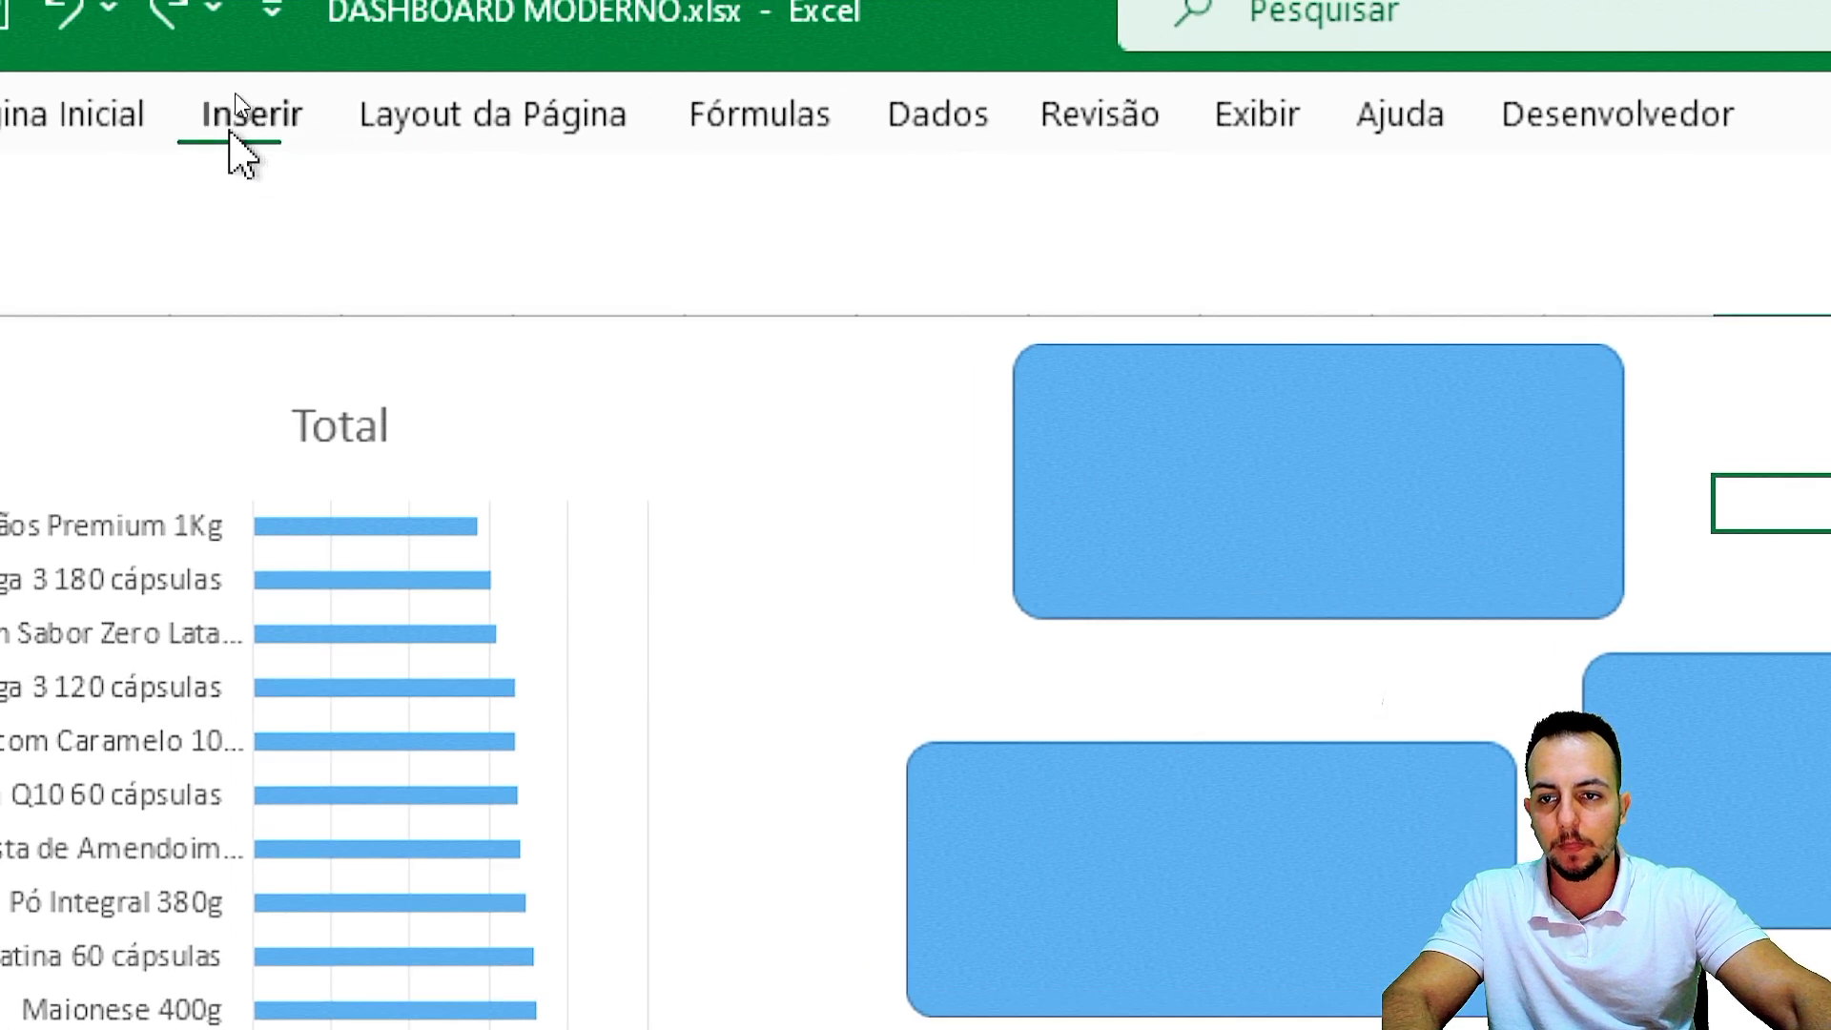
Insert a text box across the top of the upper rounded card and enter the label TOTAL FATURADO.
{"action": "left_click", "coordinate": [239, 100]}
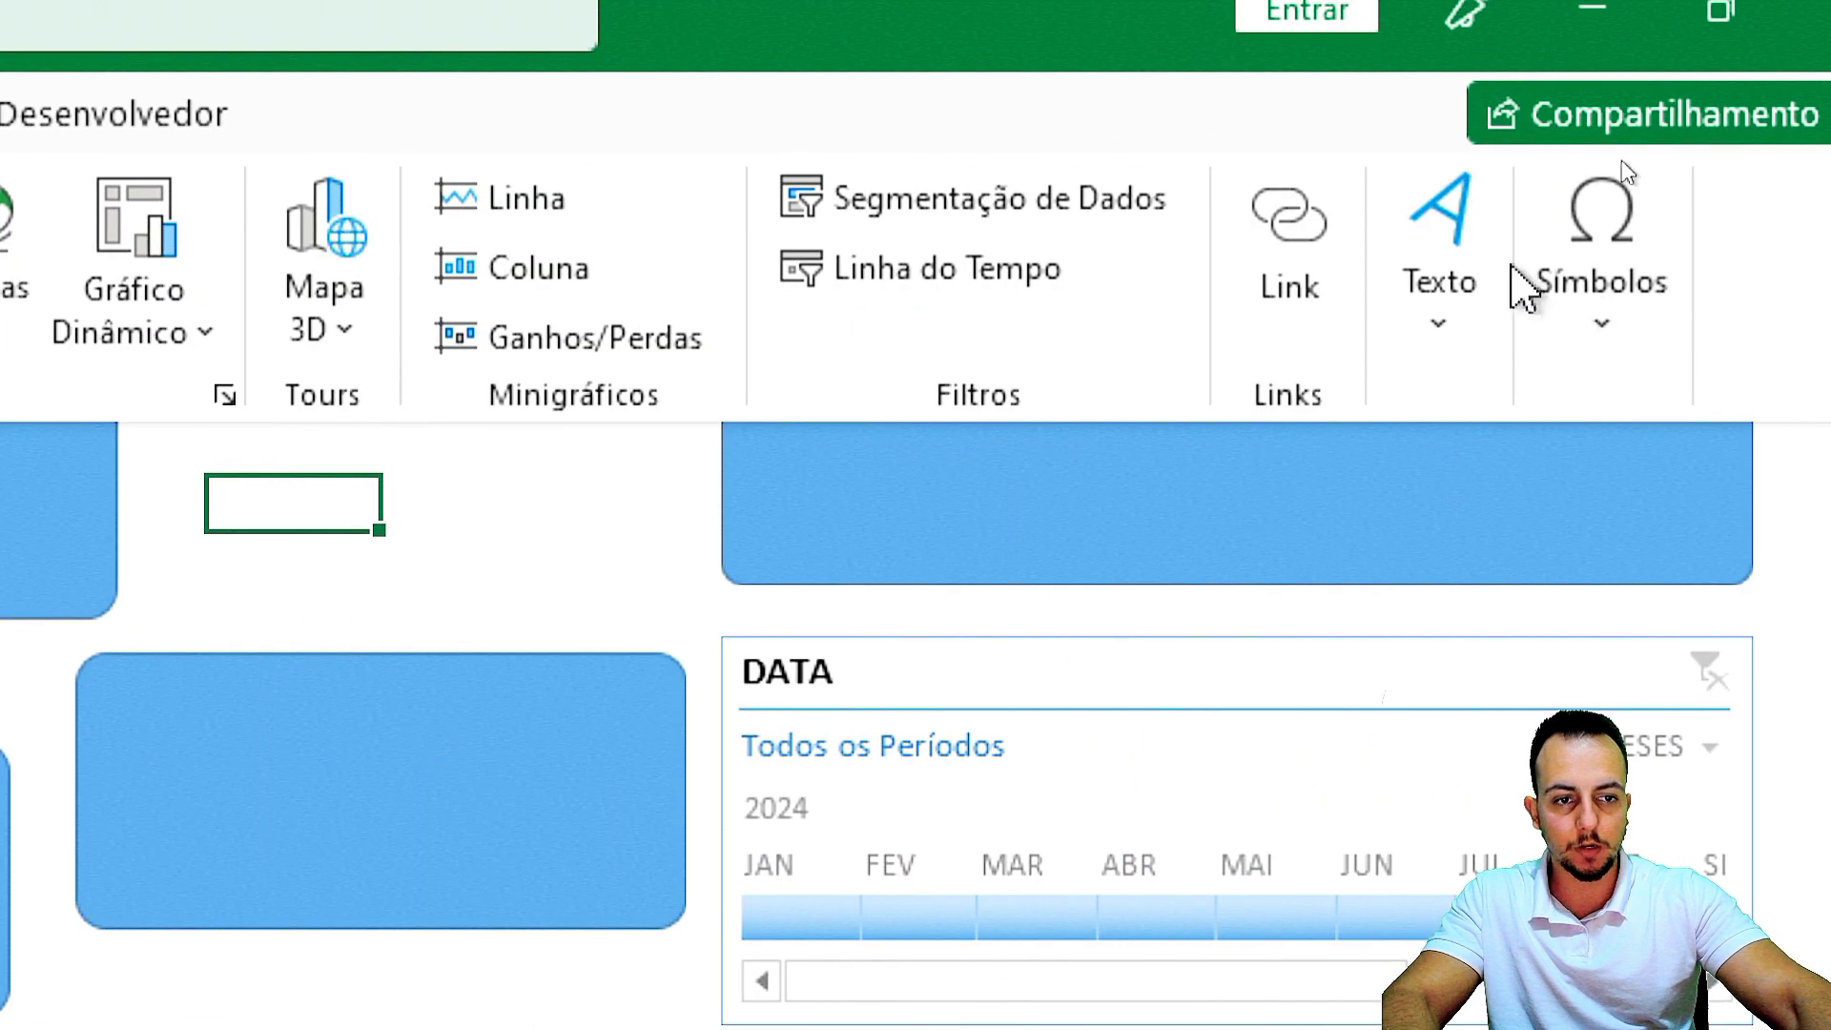
{"action": "left_click", "coordinate": [1455, 286]}
{"action": "left_click", "coordinate": [1190, 469]}
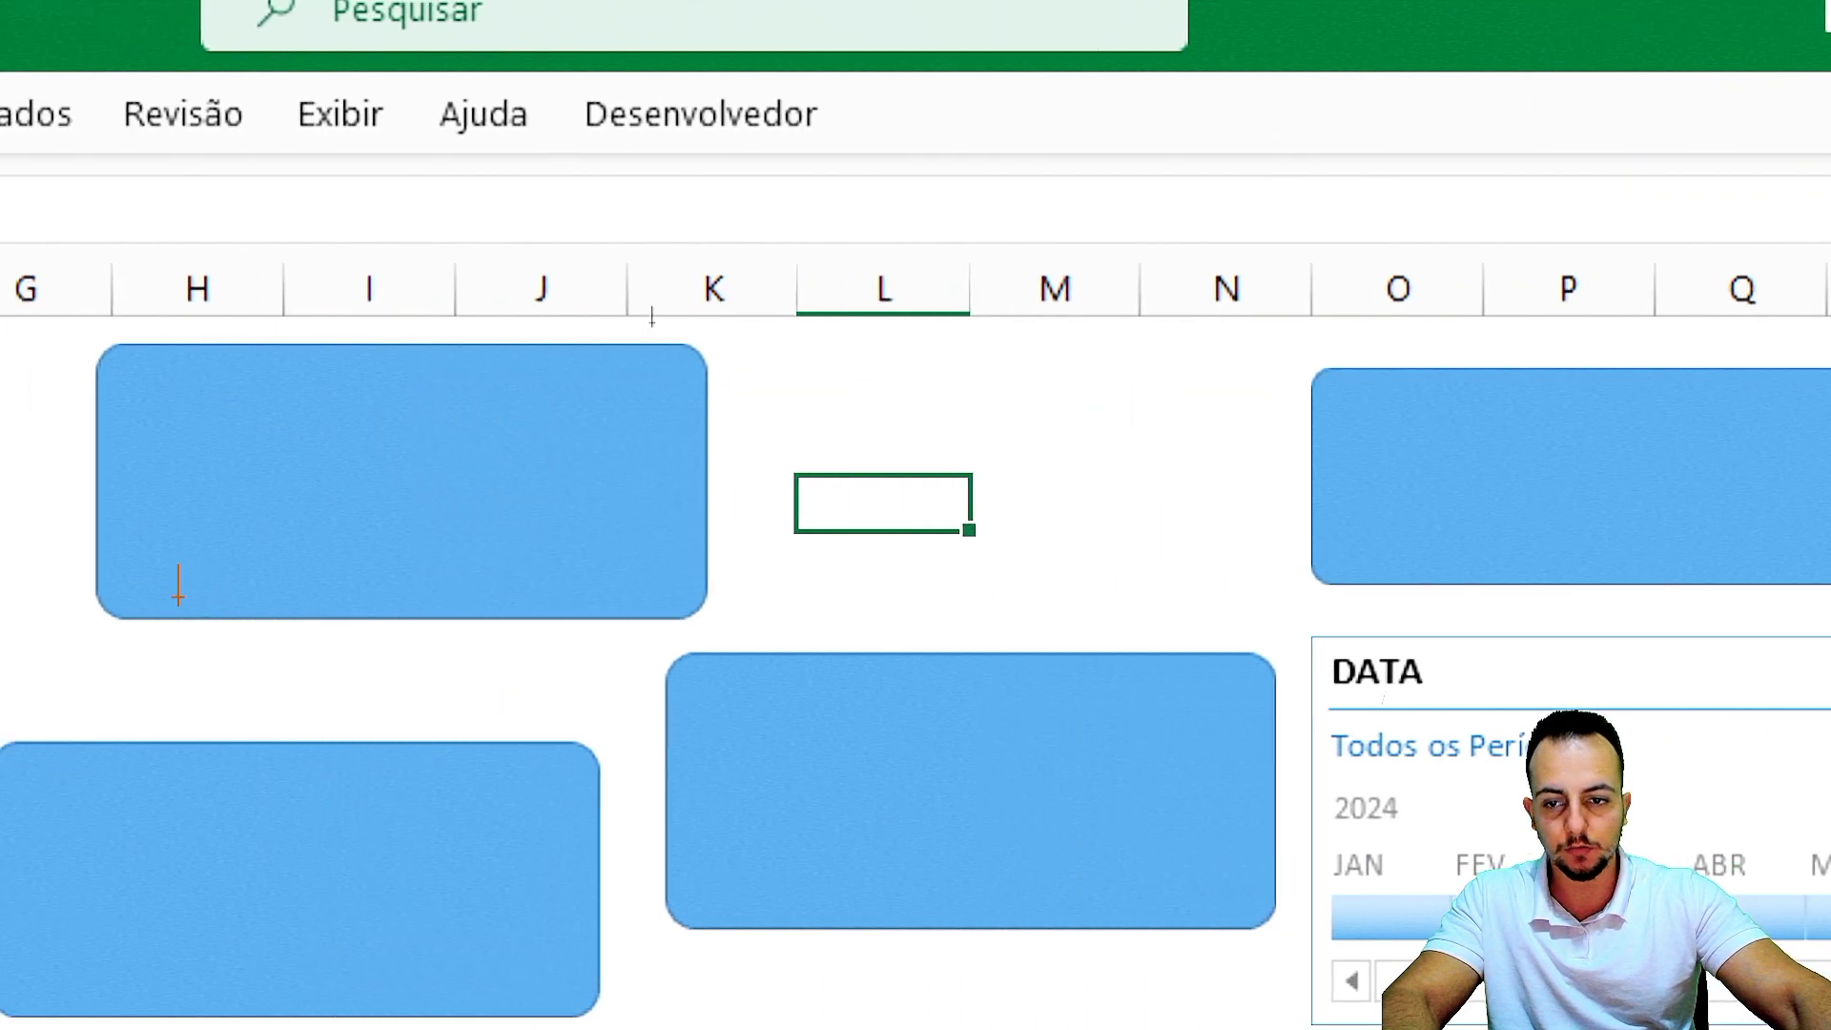
{"action": "left_click_drag", "start_coordinate": [497, 352], "coordinate": [1106, 436]}
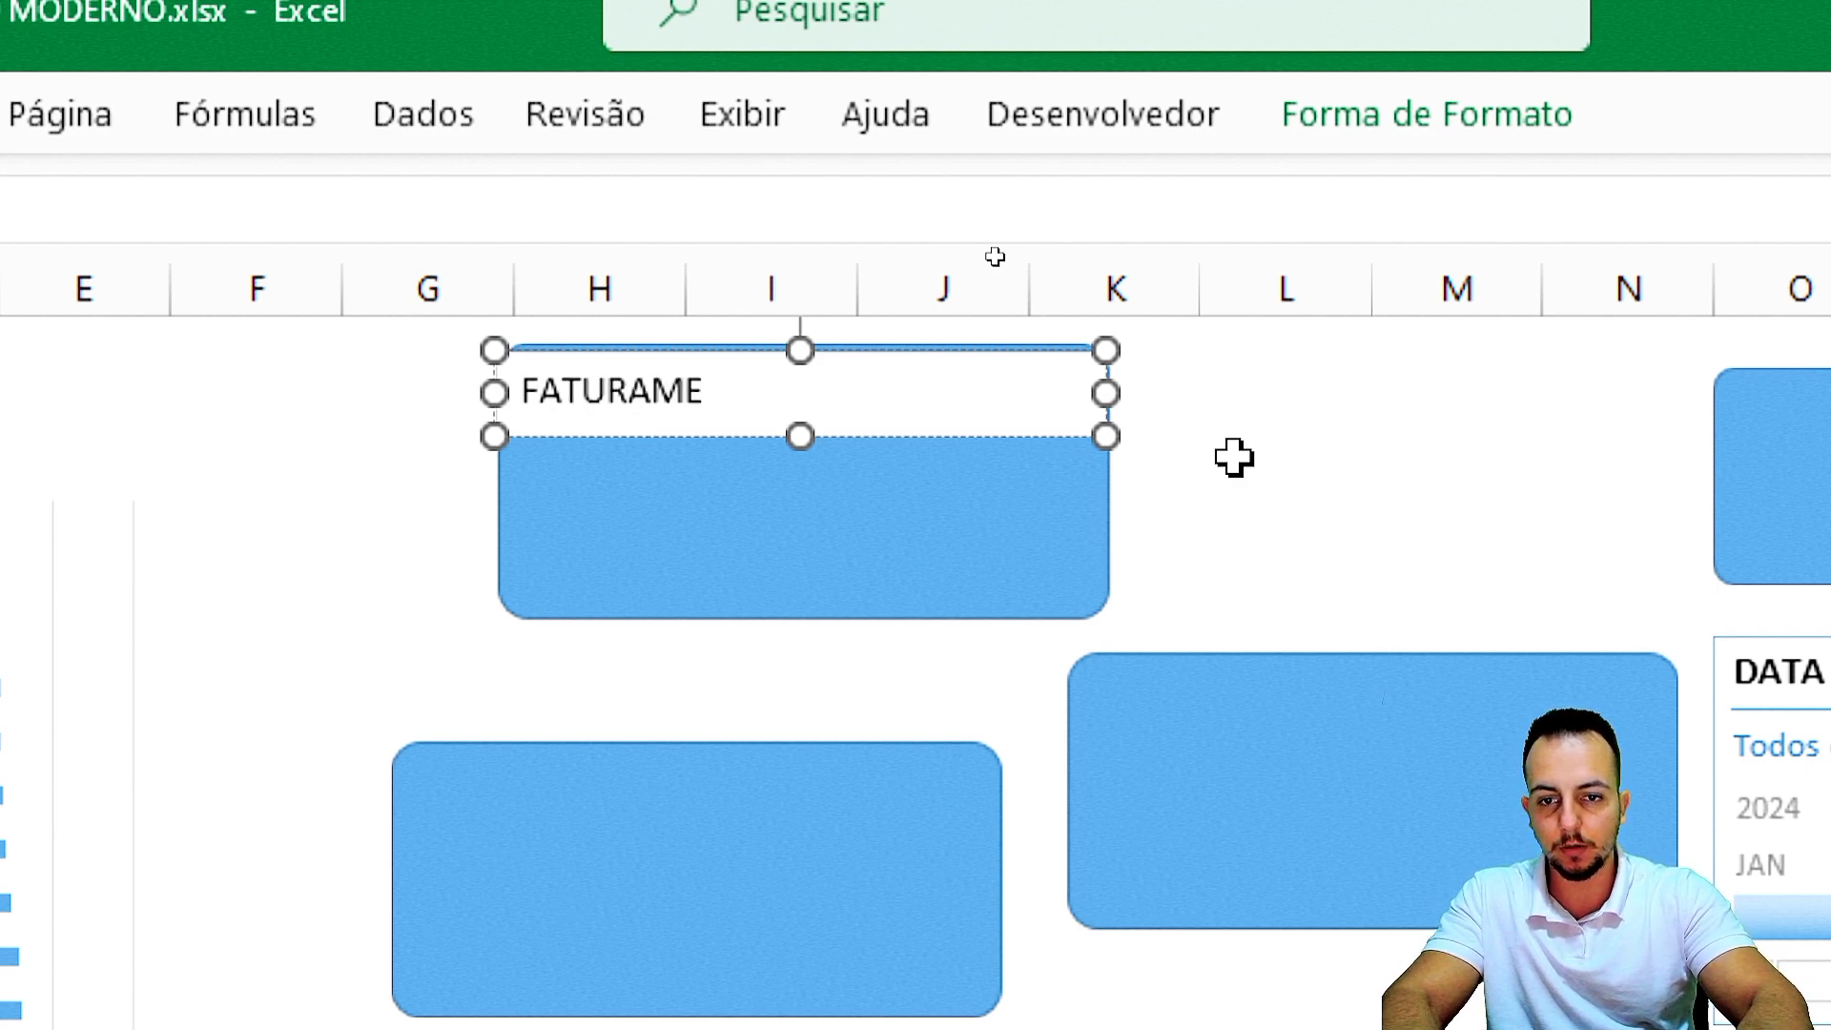
{"action": "key", "text": "ctrl+a"}
{"action": "type", "text": "VENDAS"}
{"action": "key", "text": "ctrl+a"}
{"action": "type", "text": "TOTA"}
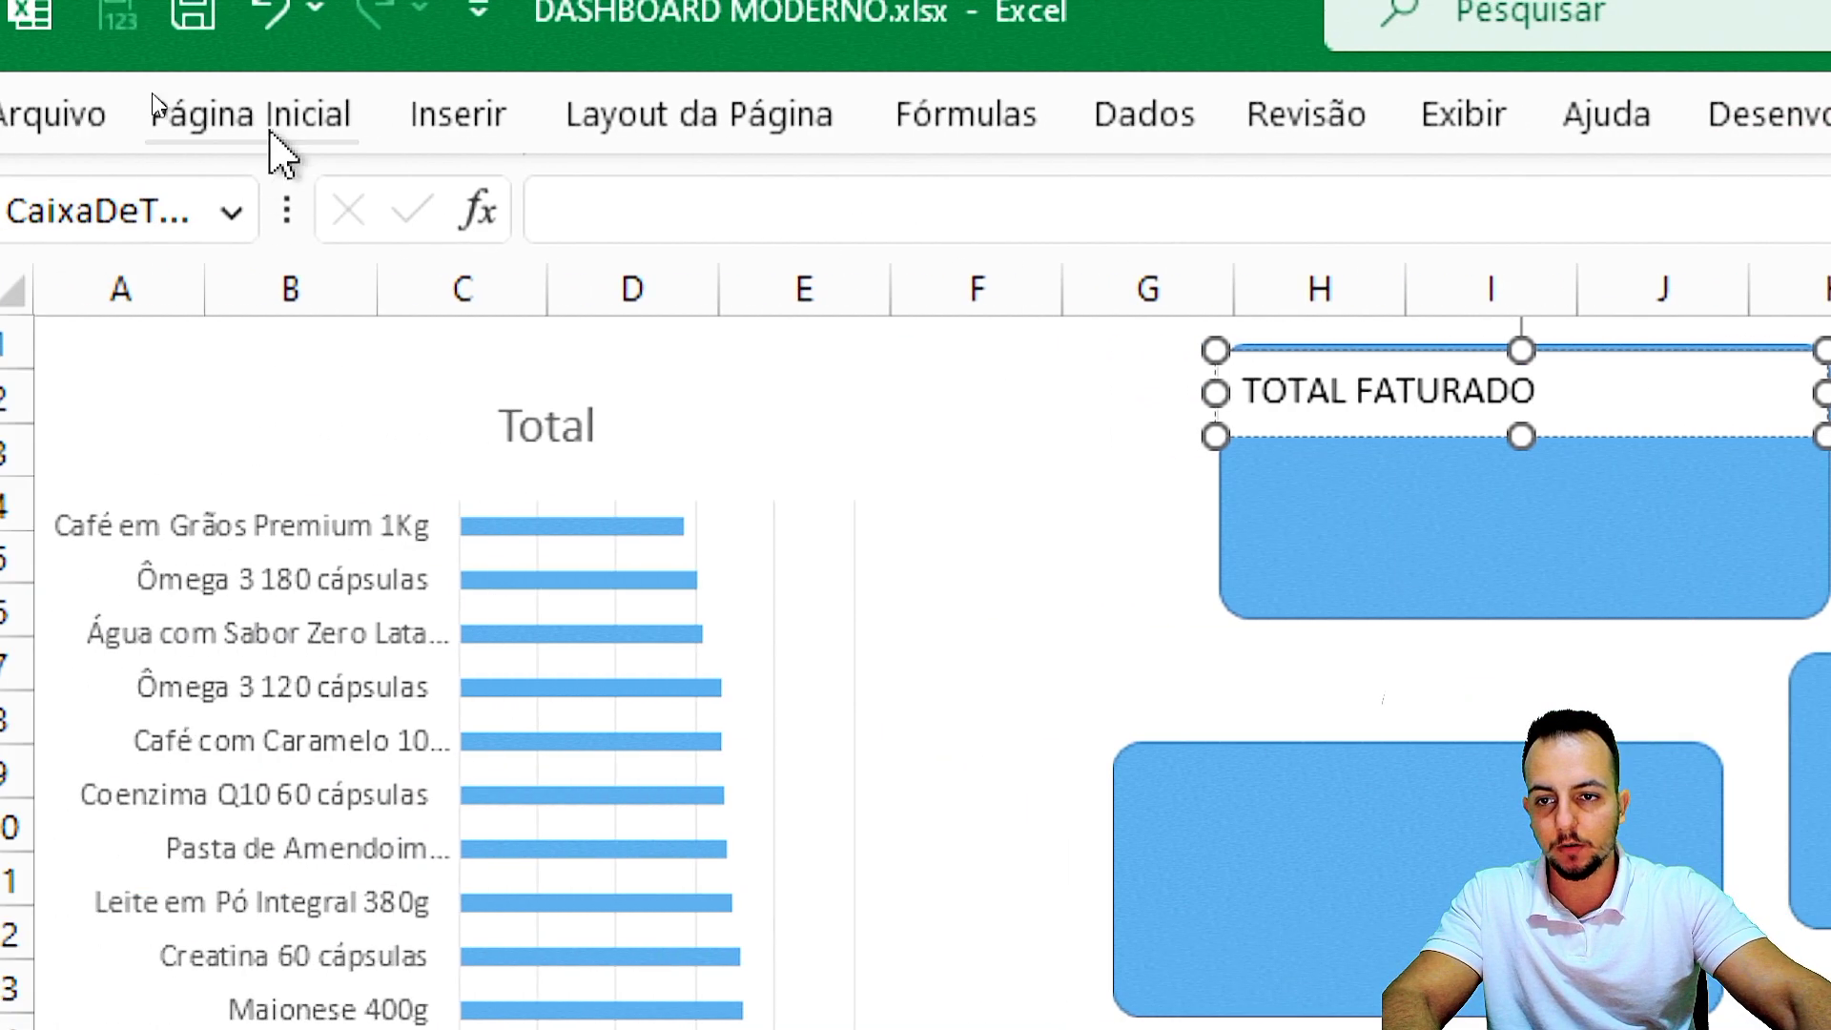
Centre the TOTAL FATURADO label horizontally and vertically inside its text box.
{"action": "left_click", "coordinate": [262, 122]}
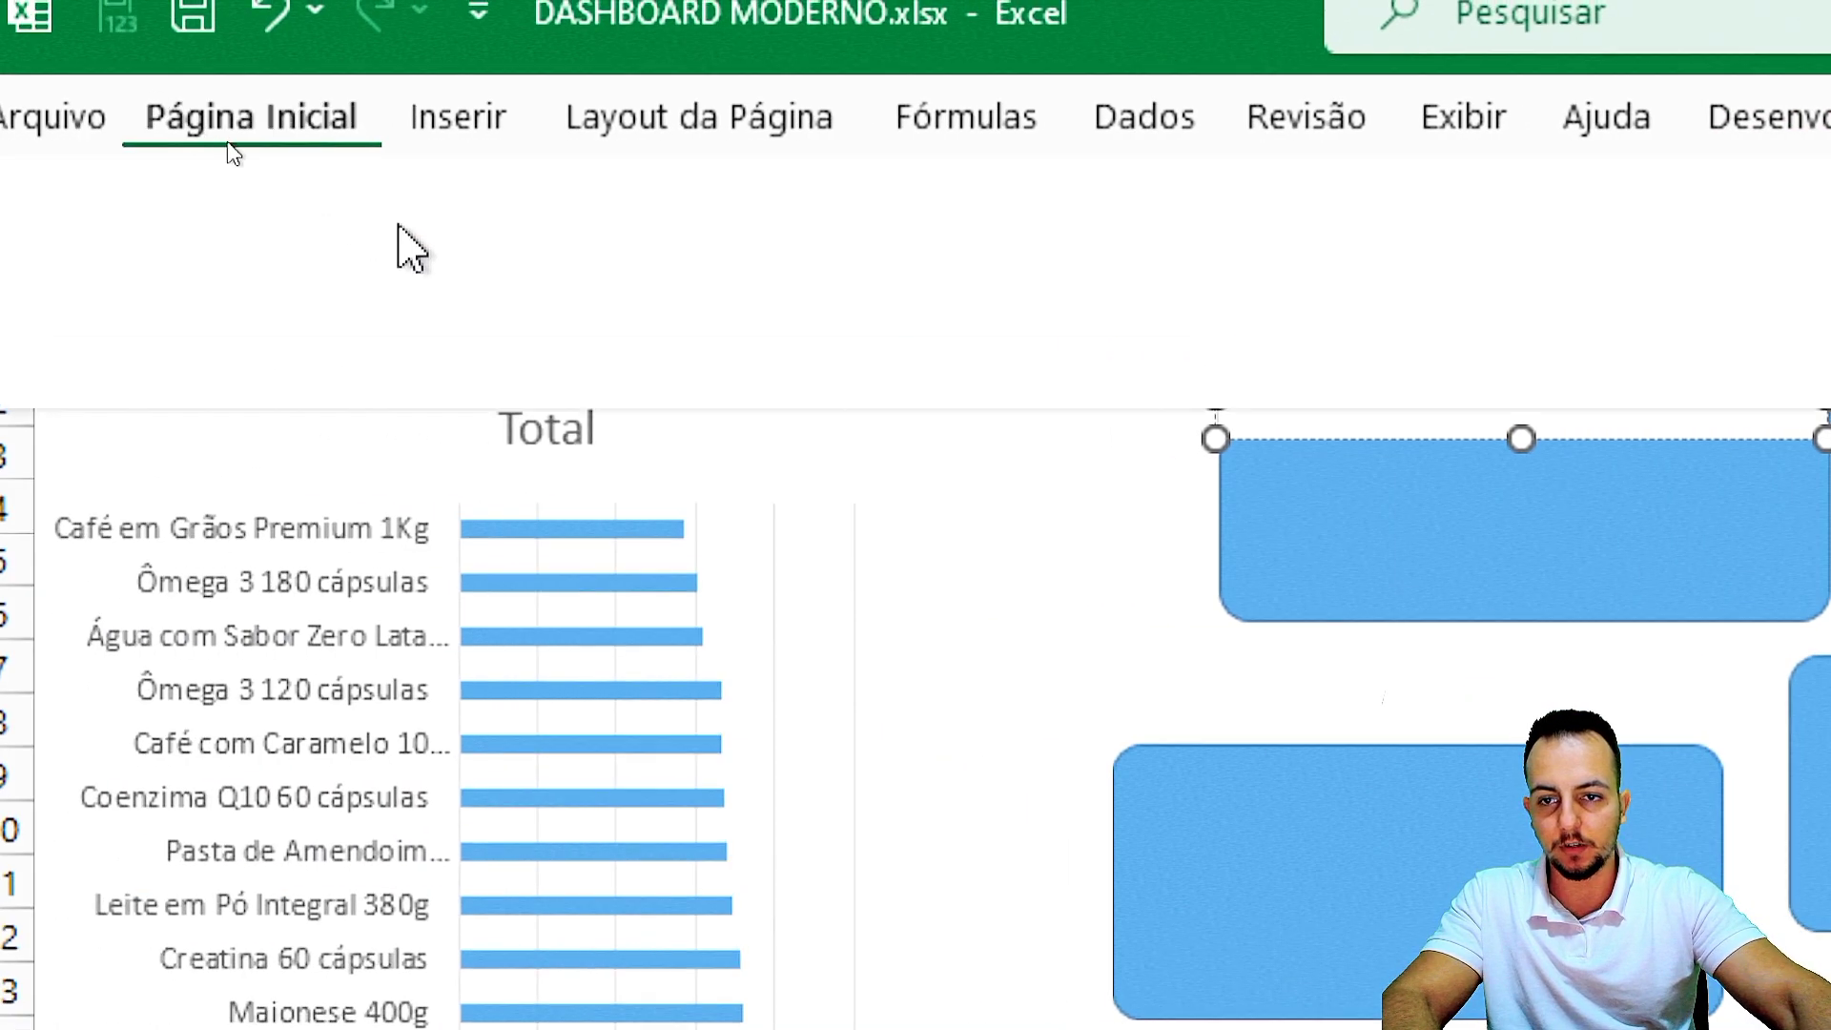
{"action": "left_click", "coordinate": [1109, 305]}
{"action": "left_click", "coordinate": [1109, 219]}
{"action": "left_click", "coordinate": [863, 217]}
Make the TOTAL FATURADO label bold and set its font size to 12.
{"action": "triple_click", "coordinate": [1580, 398]}
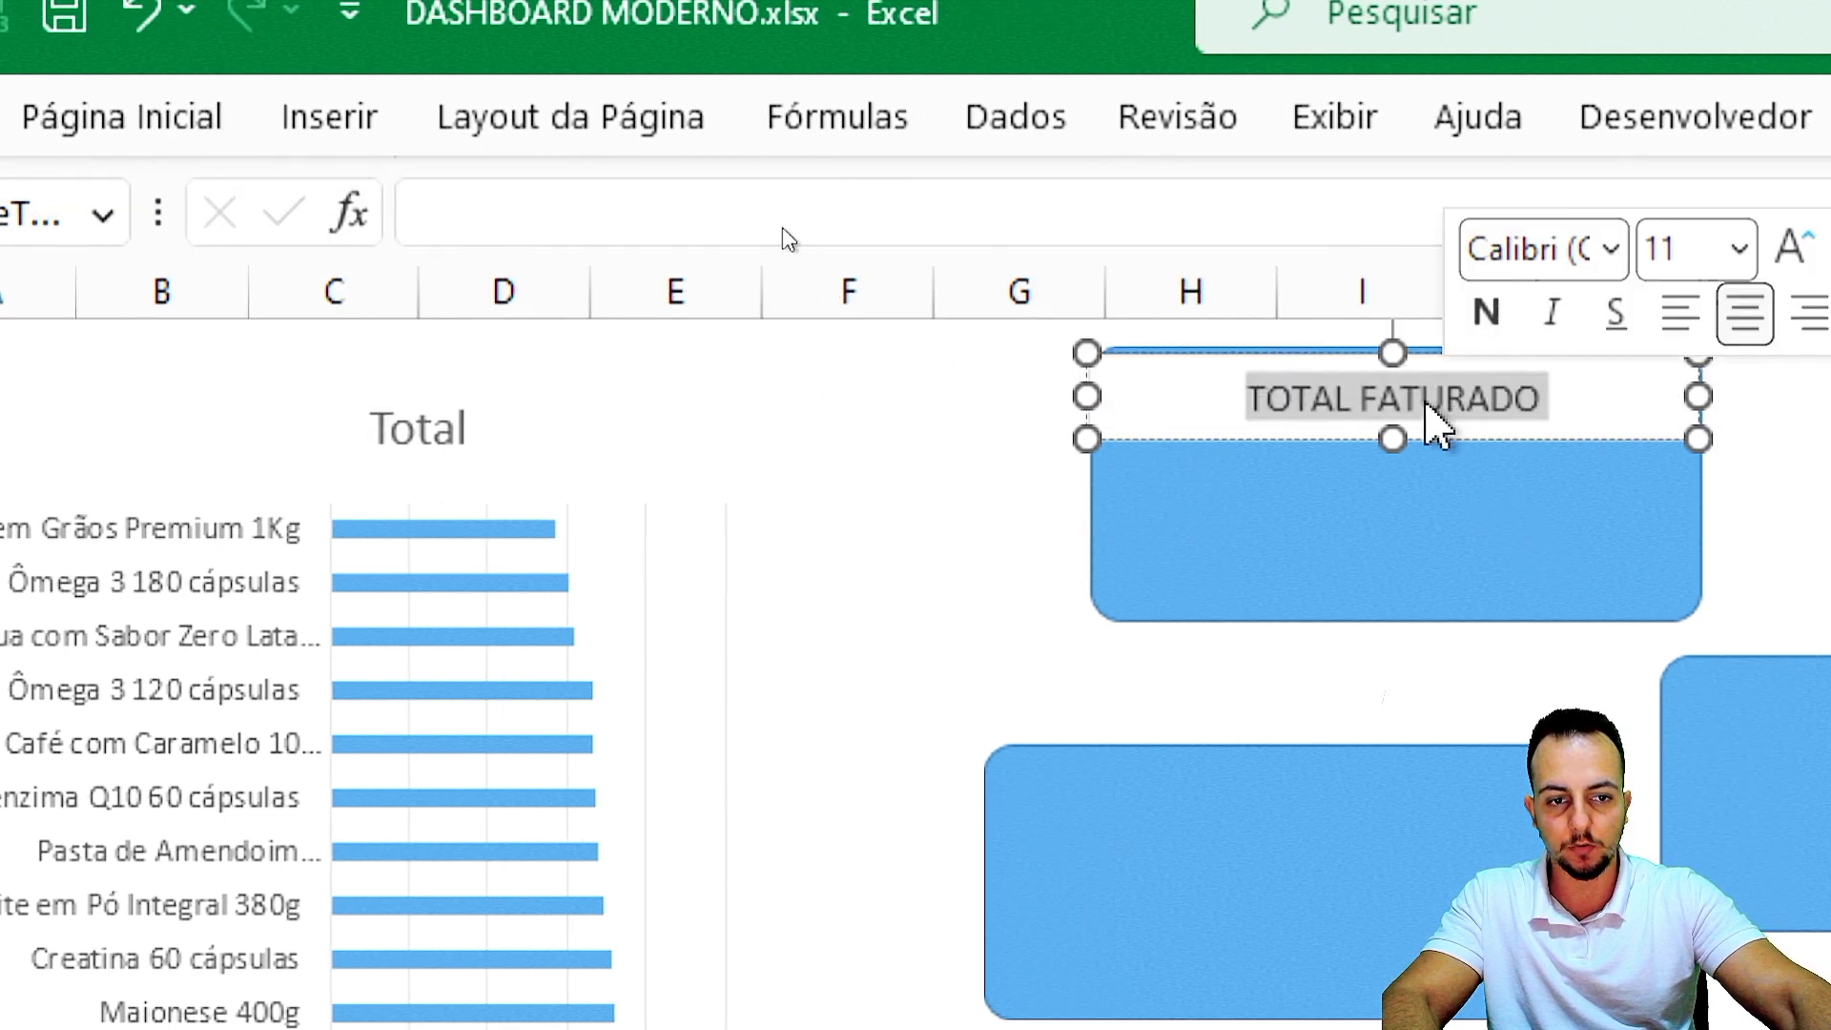
{"action": "left_click", "coordinate": [124, 118]}
{"action": "left_click", "coordinate": [739, 224]}
{"action": "left_click", "coordinate": [441, 323]}
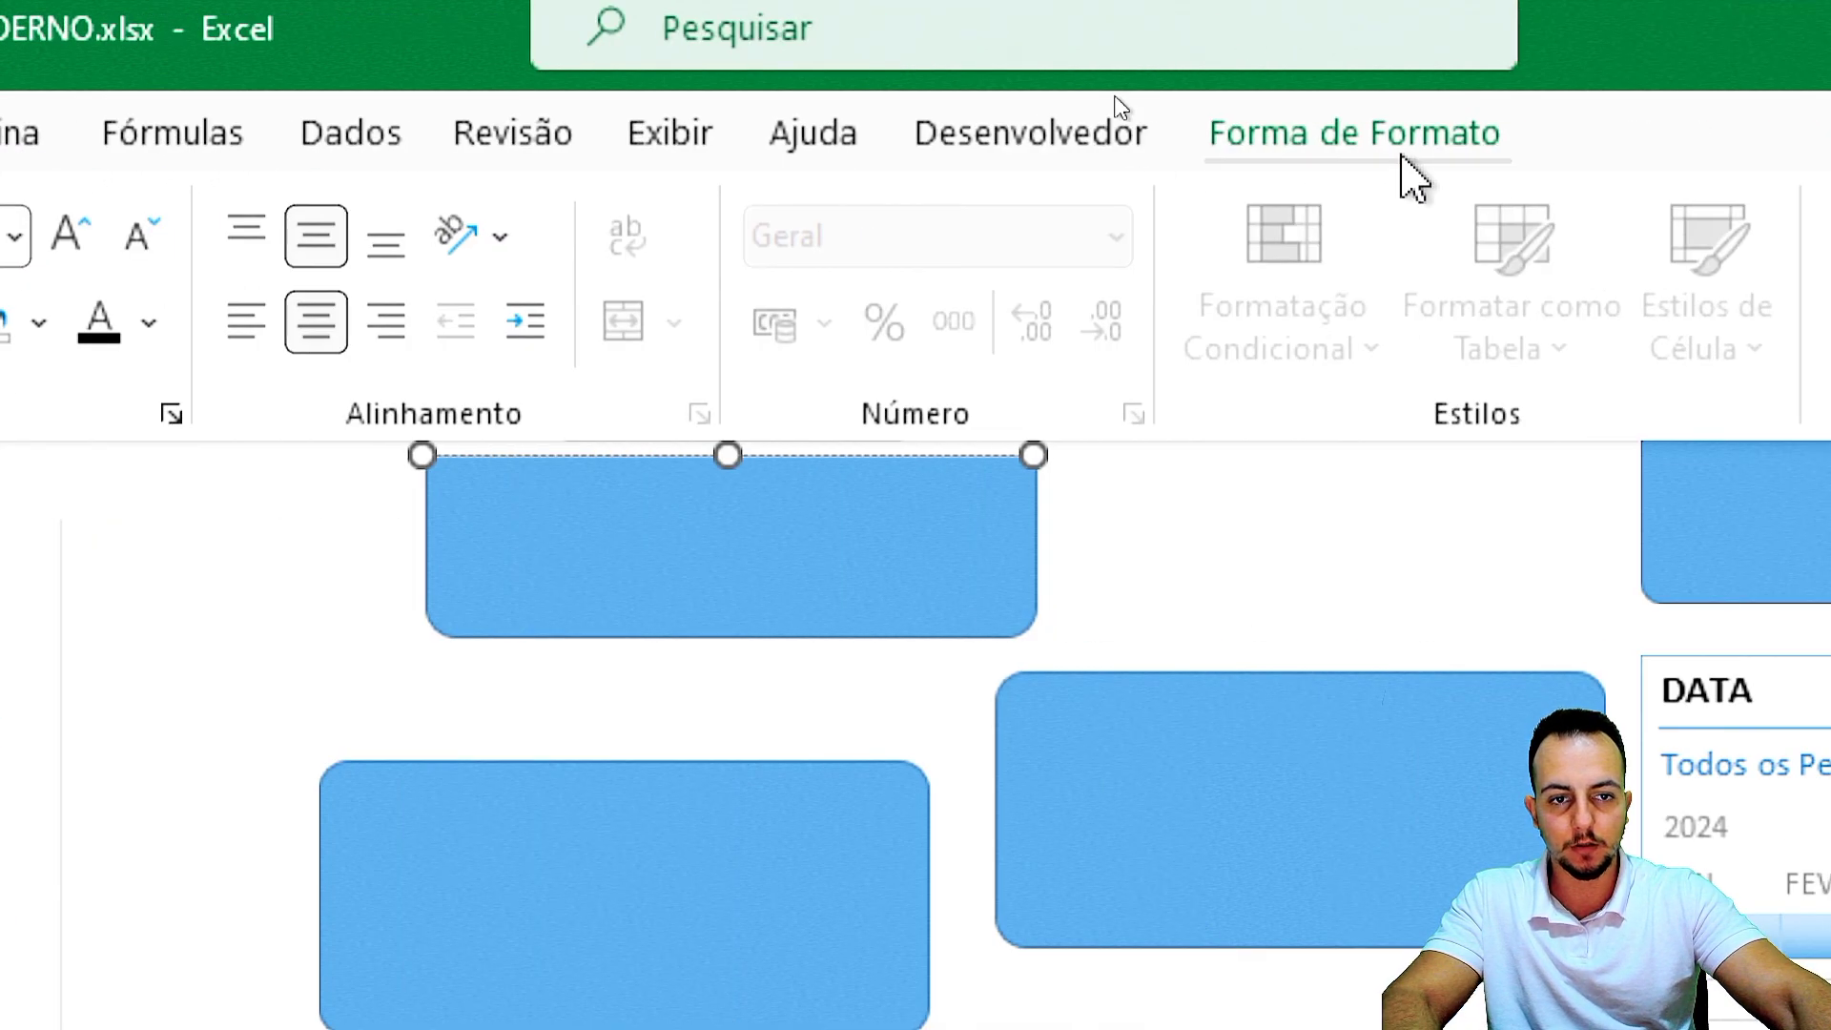
Remove the outline and the fill from the TOTAL FATURADO text box.
{"action": "left_click", "coordinate": [1398, 151]}
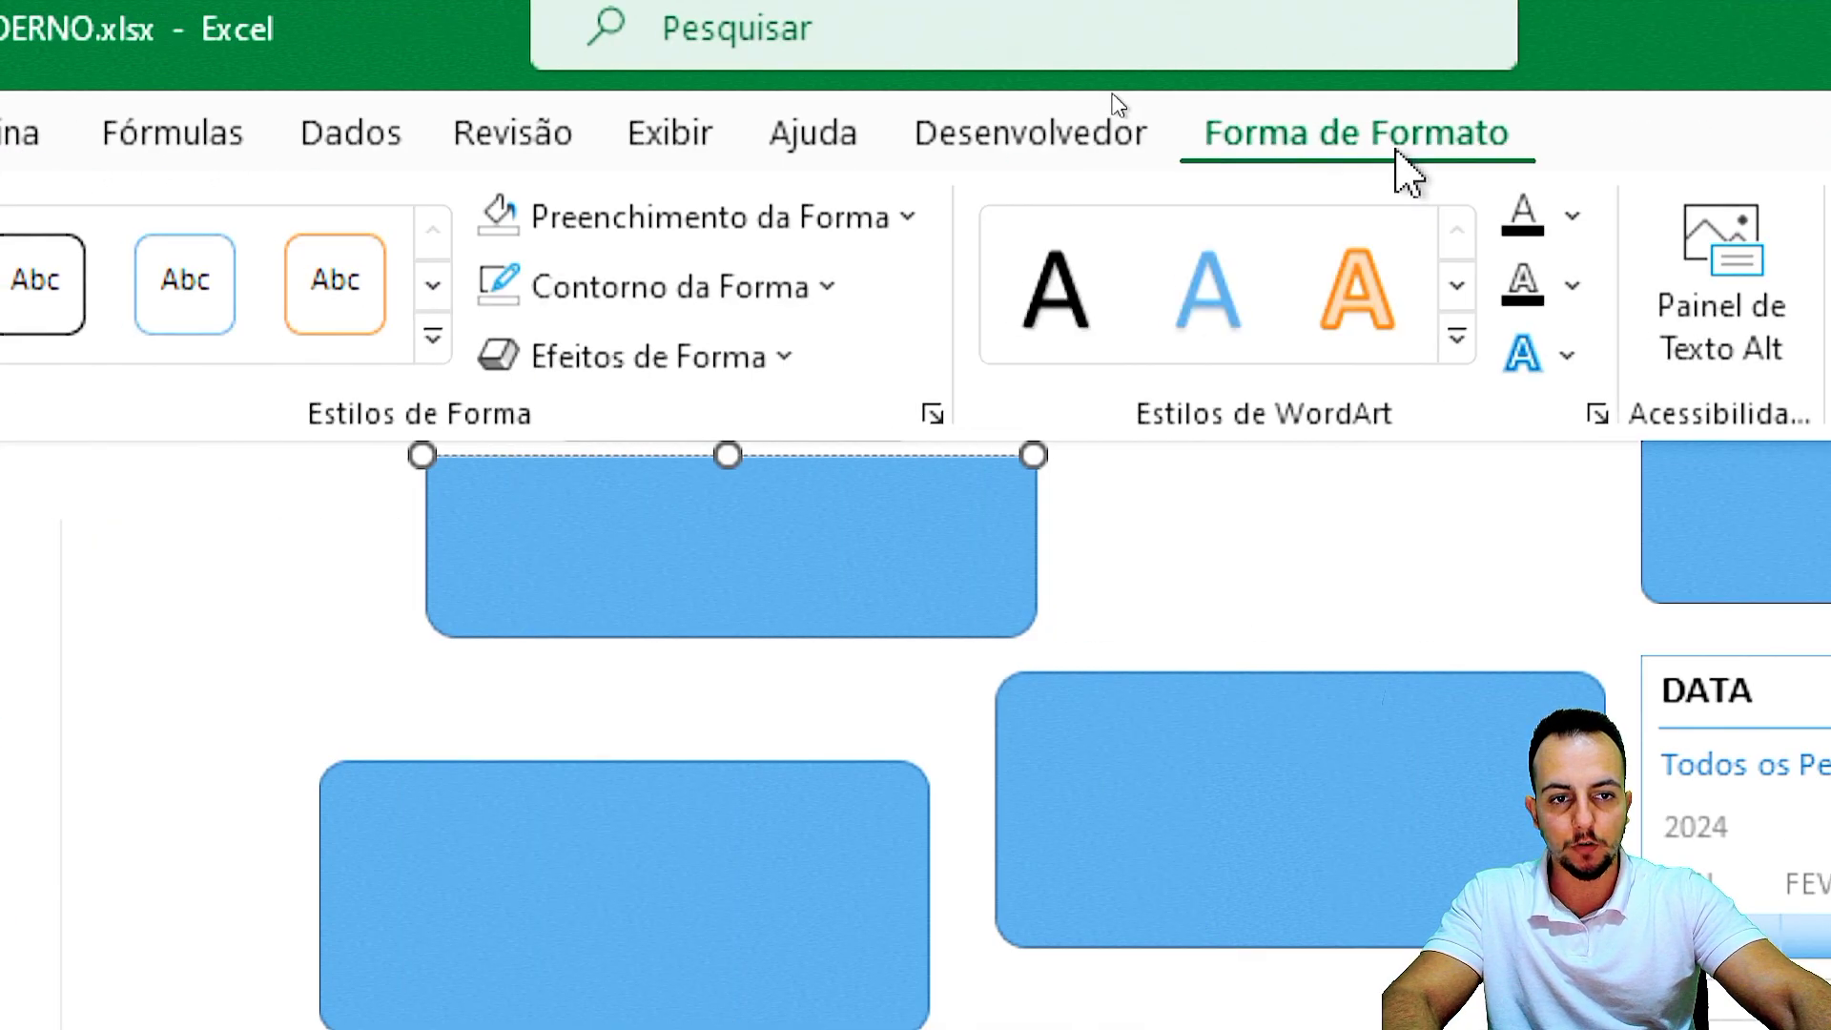
{"action": "left_click", "coordinate": [644, 286]}
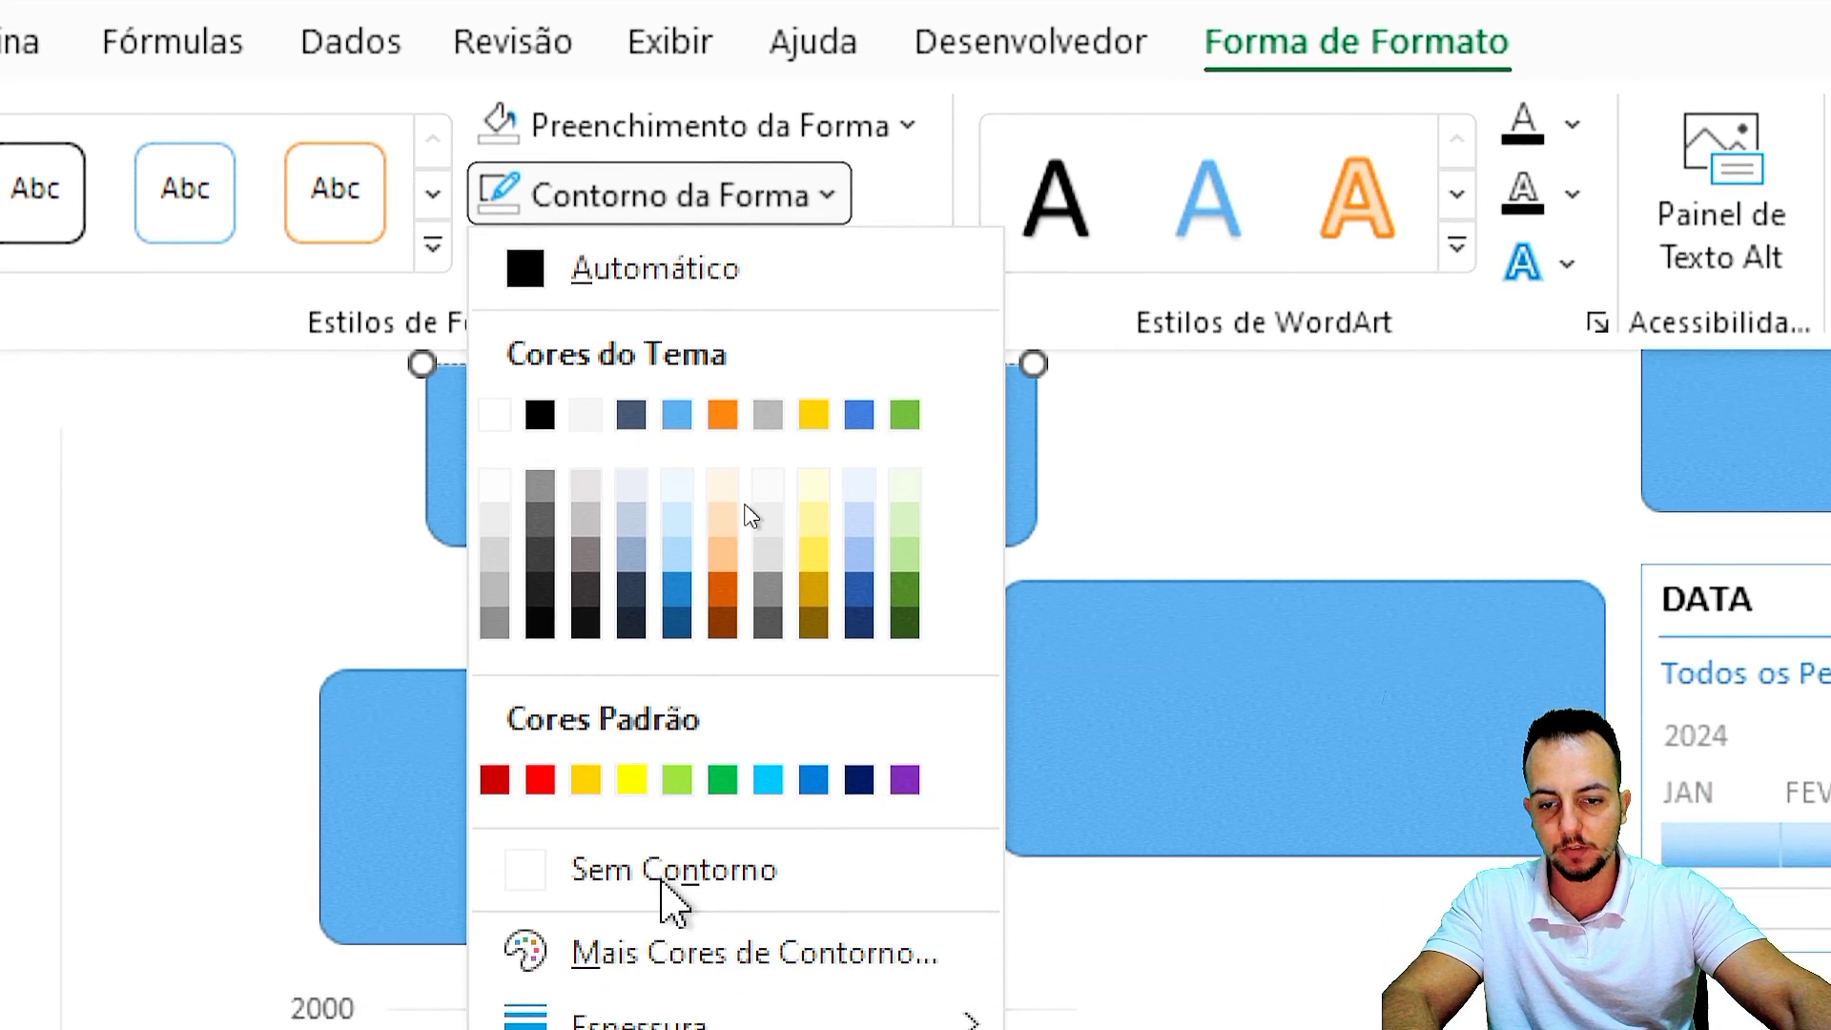
{"action": "left_click", "coordinate": [667, 975]}
{"action": "left_click", "coordinate": [743, 125]}
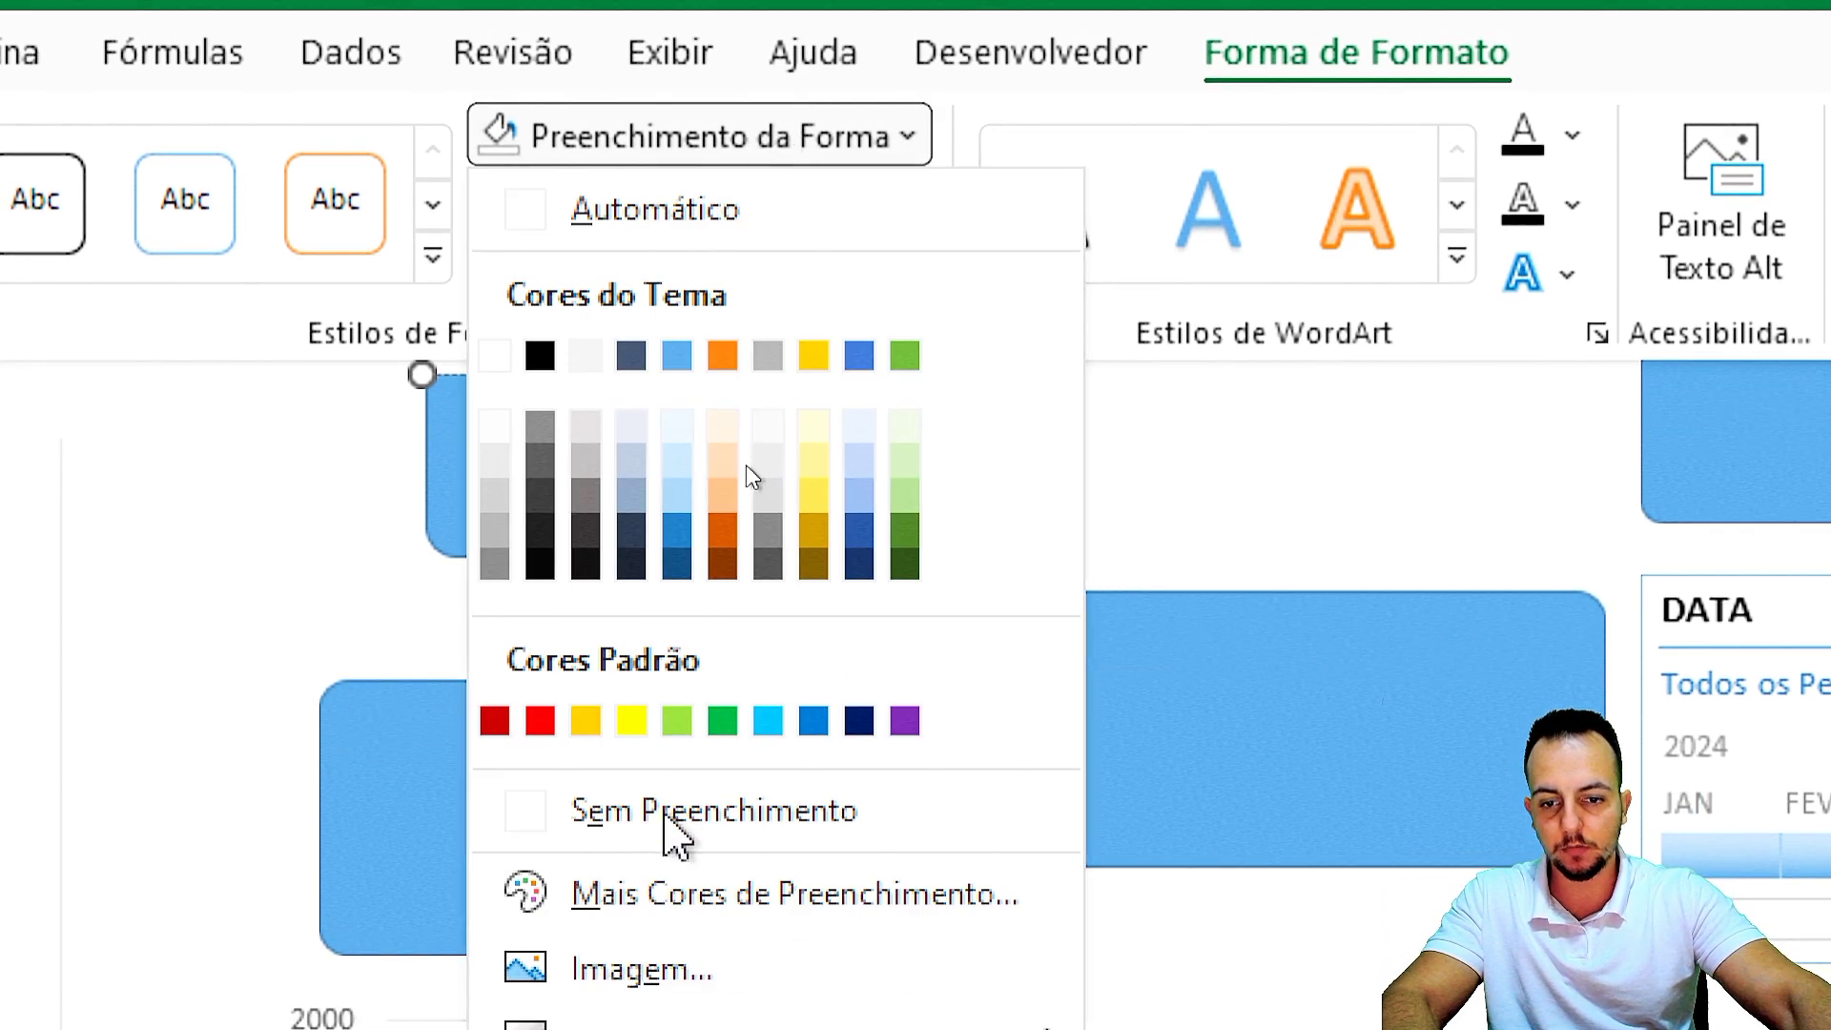
{"action": "left_click", "coordinate": [665, 820]}
{"action": "left_click", "coordinate": [1224, 429]}
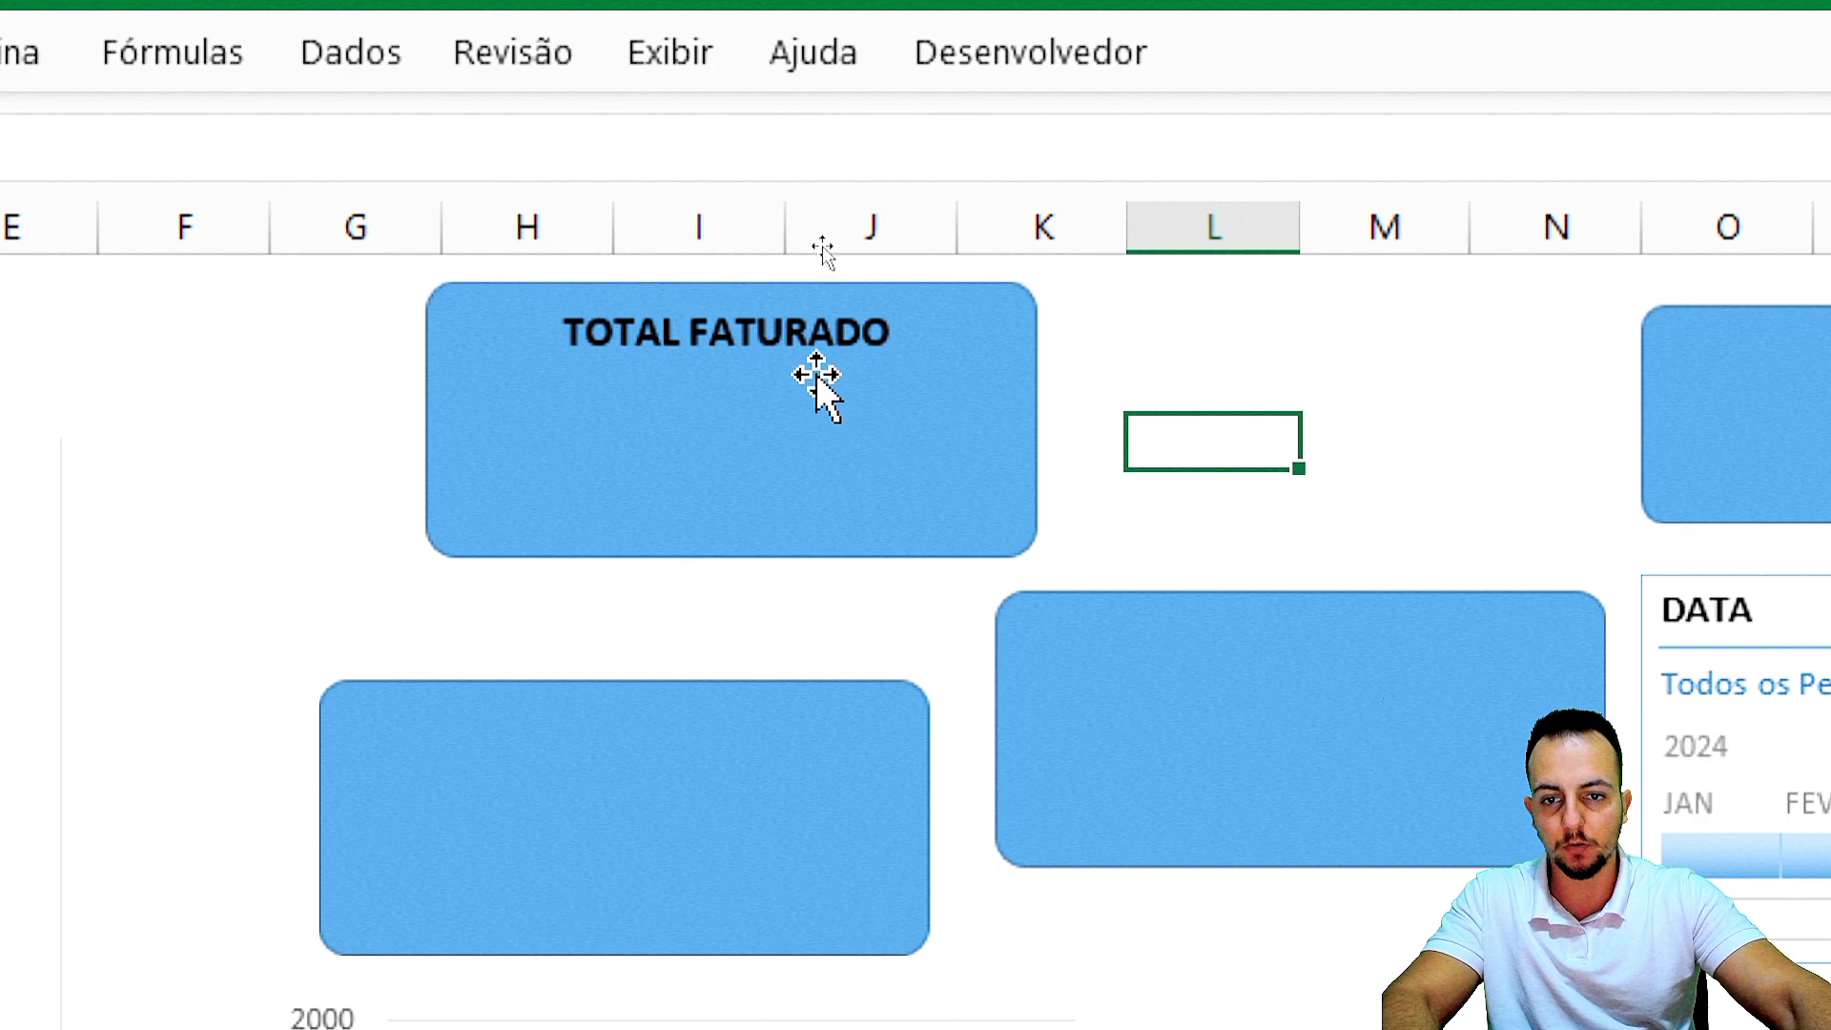
Increase the TOTAL FATURADO label's font size to 16.
{"action": "left_click", "coordinate": [790, 347]}
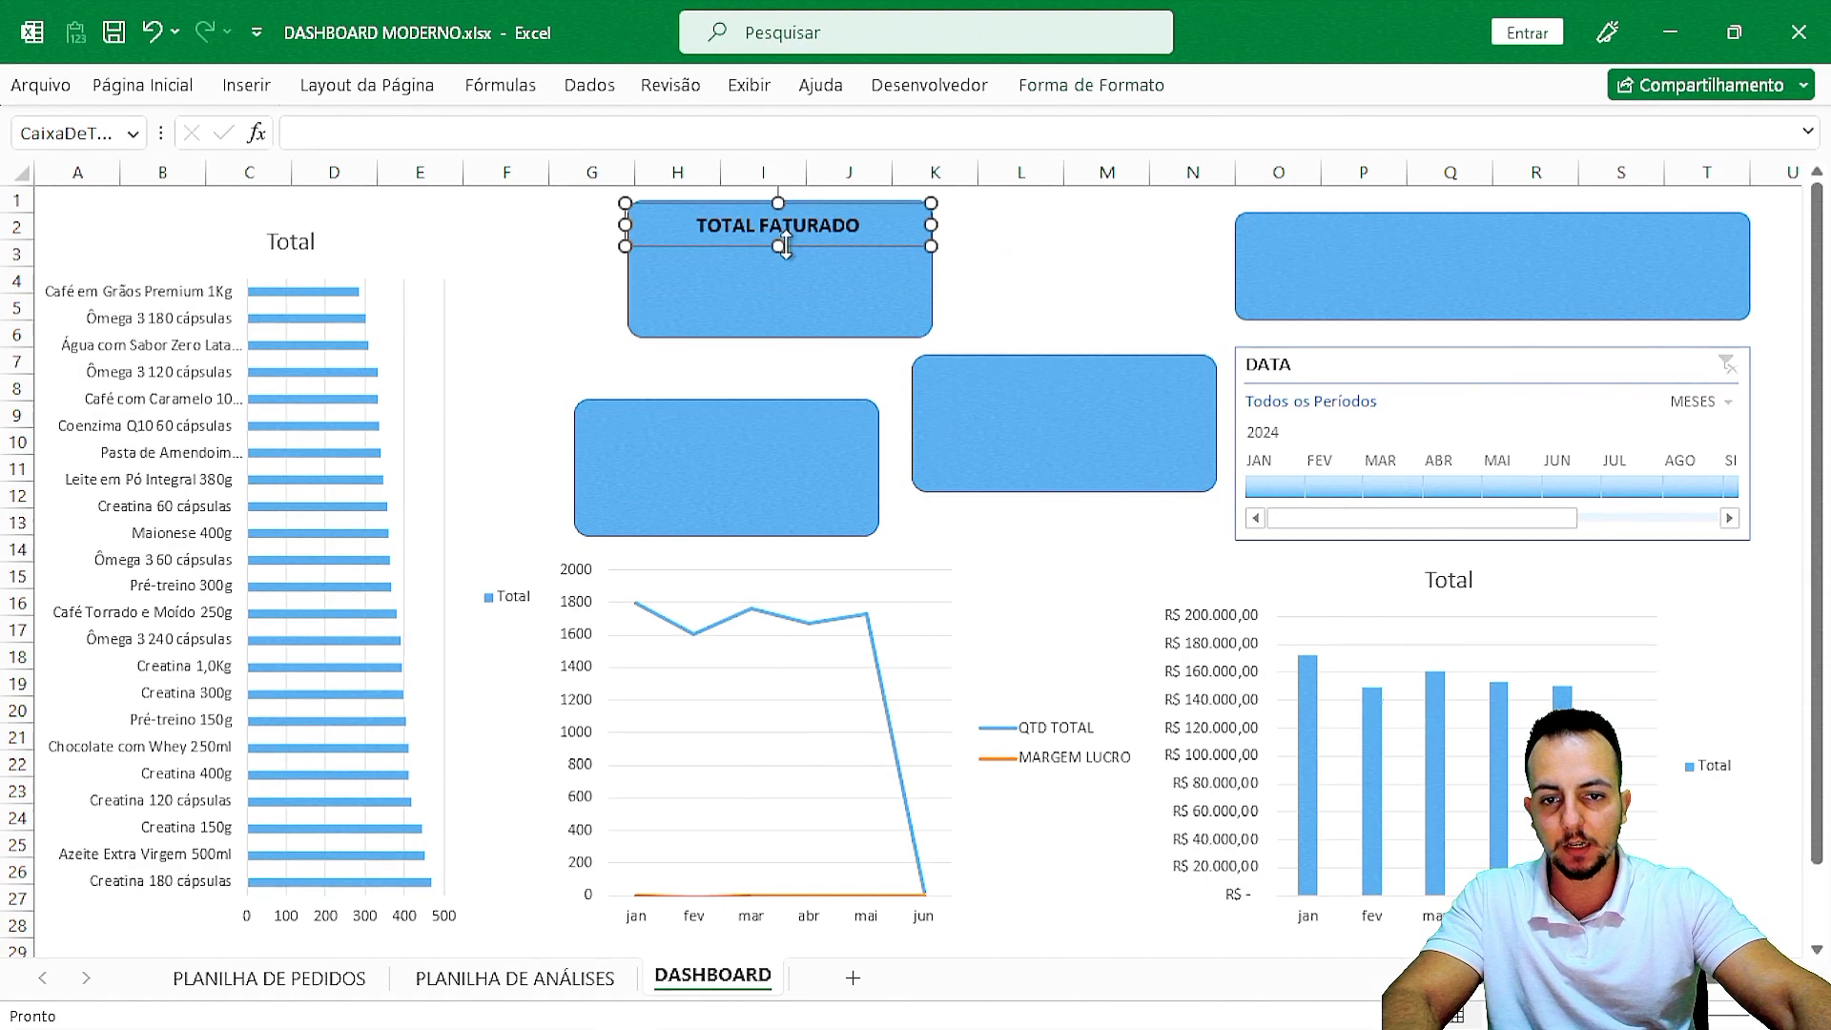
{"action": "left_click", "coordinate": [143, 88]}
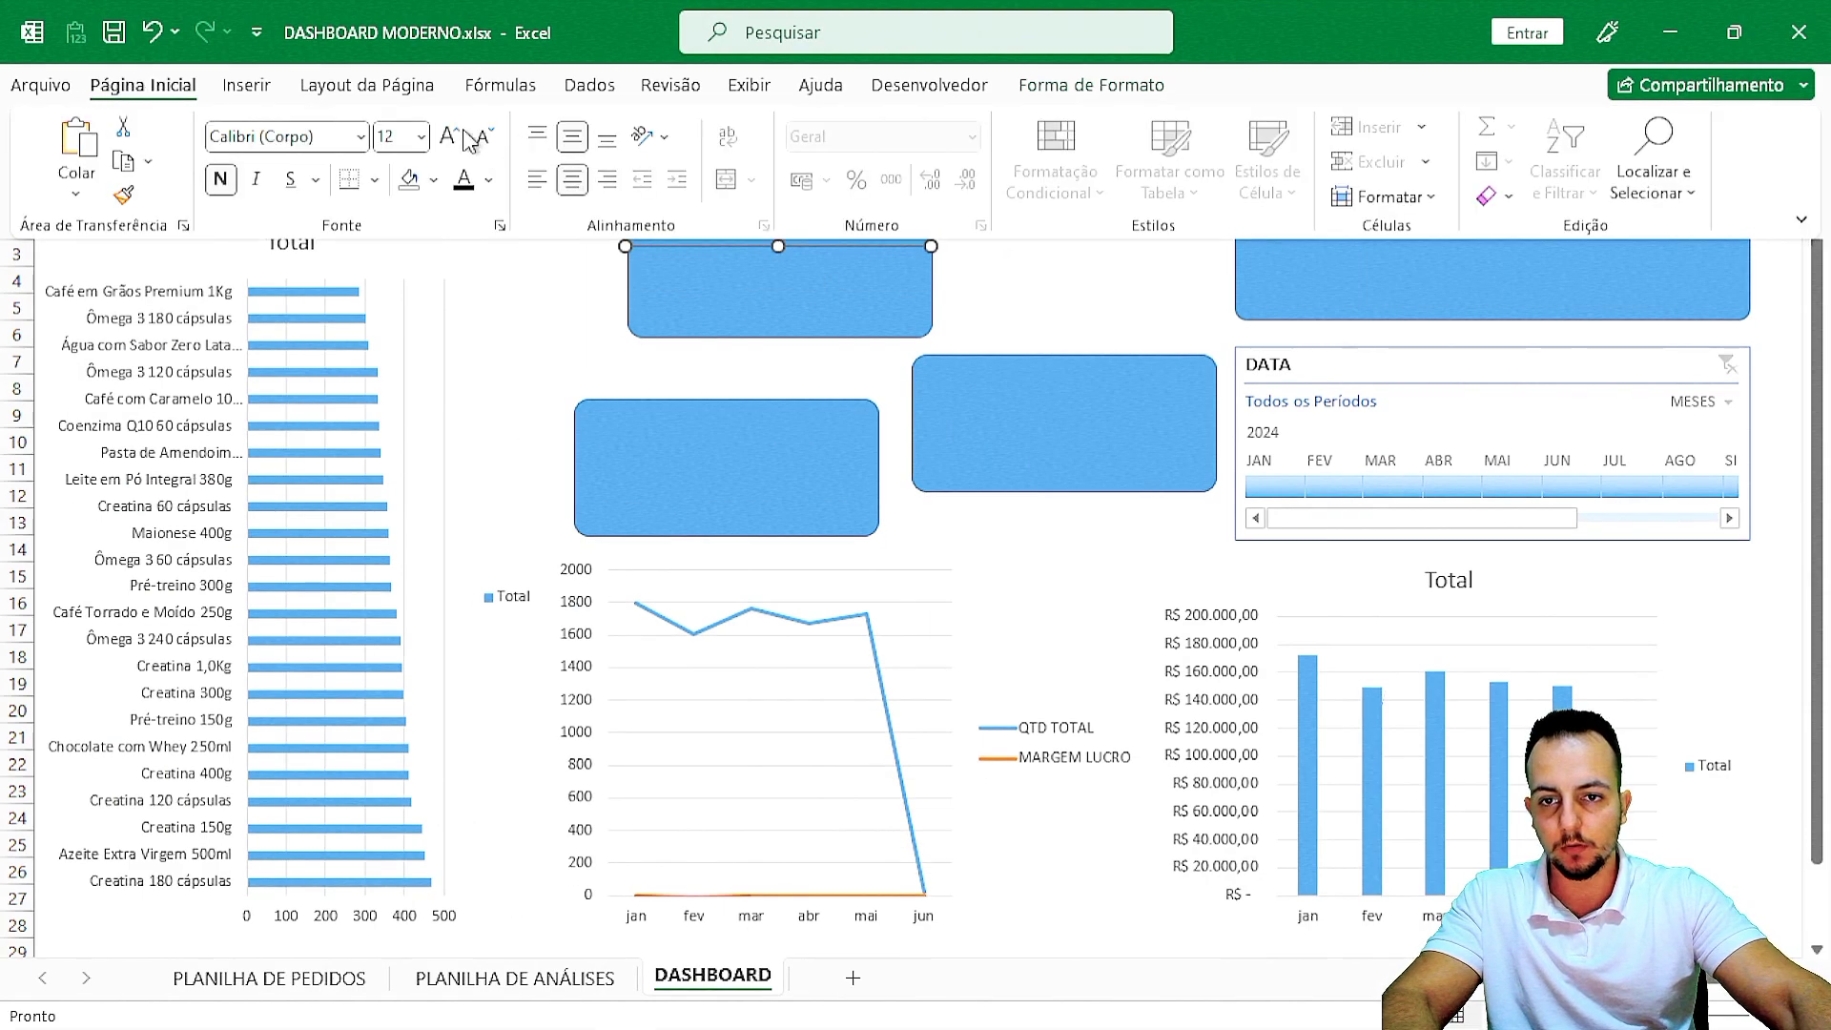
{"action": "left_click", "coordinate": [936, 283]}
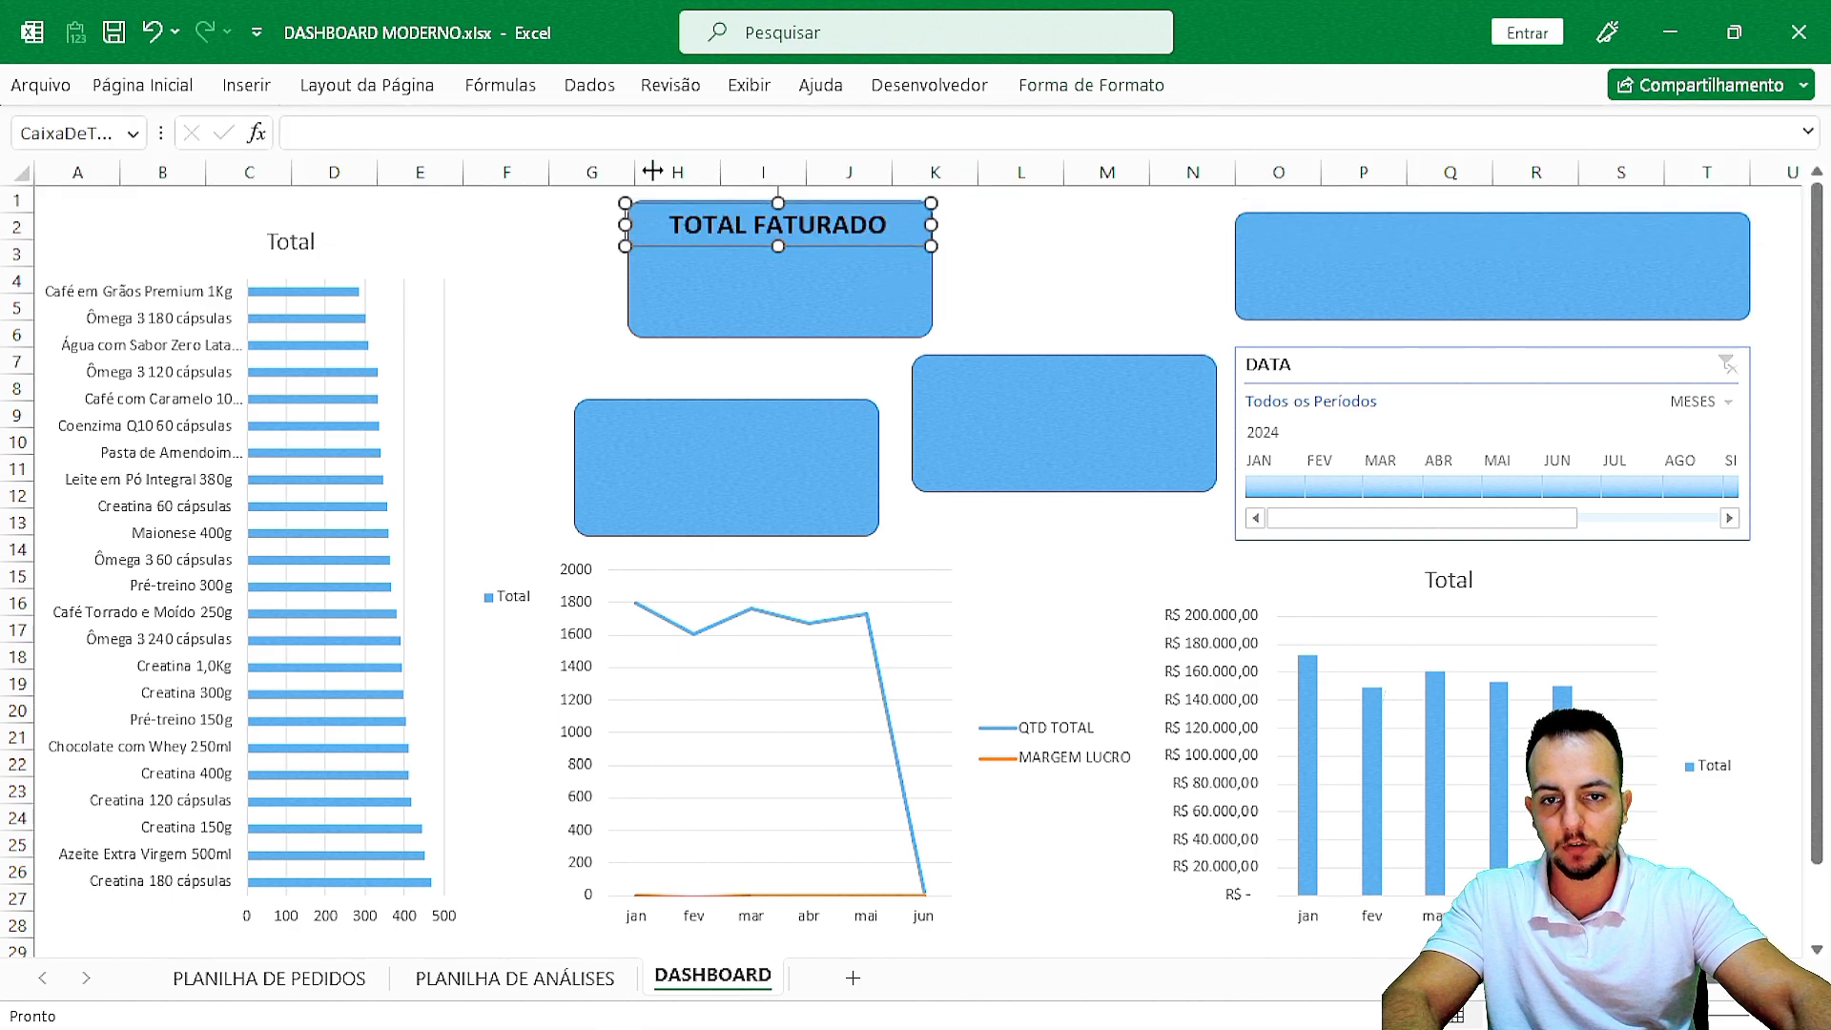
{"action": "left_click", "coordinate": [1051, 287]}
{"action": "left_click", "coordinate": [930, 232]}
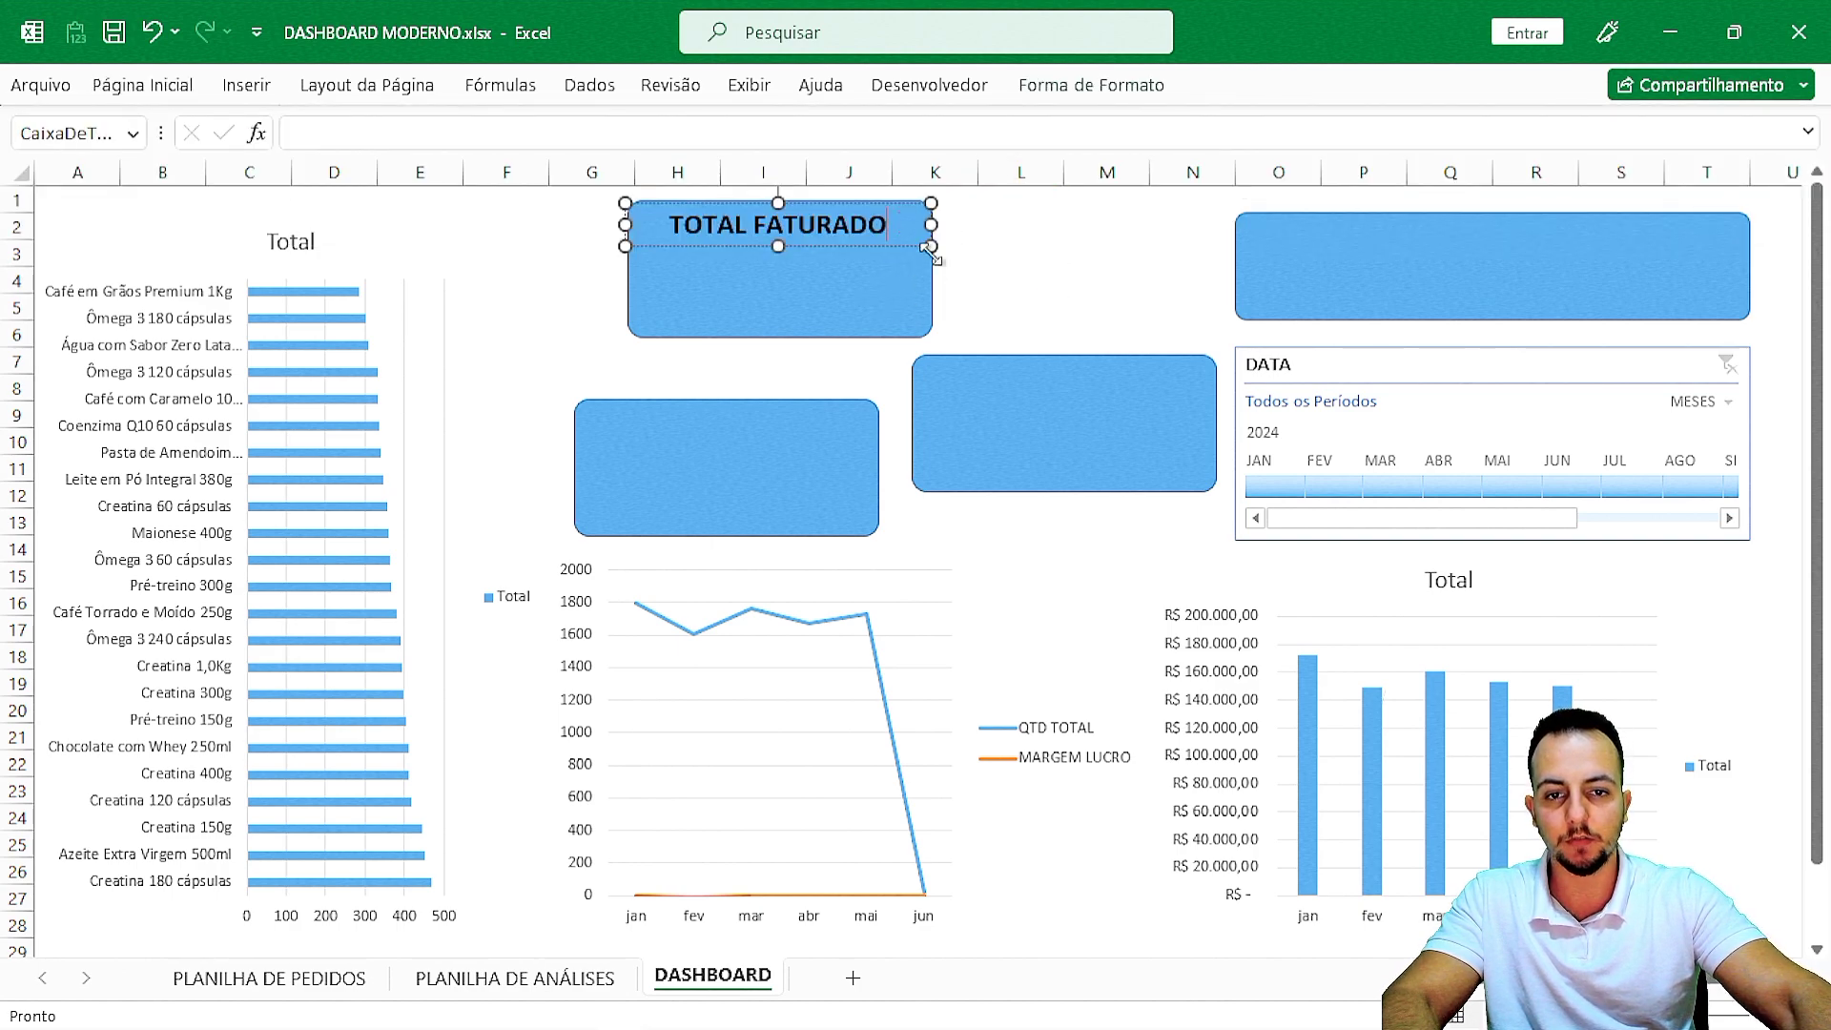
{"action": "left_click", "coordinate": [1020, 250]}
Duplicate the TOTAL FATURADO label and align the copy with the top edge of the card in columns G to J.
{"action": "left_click", "coordinate": [768, 225]}
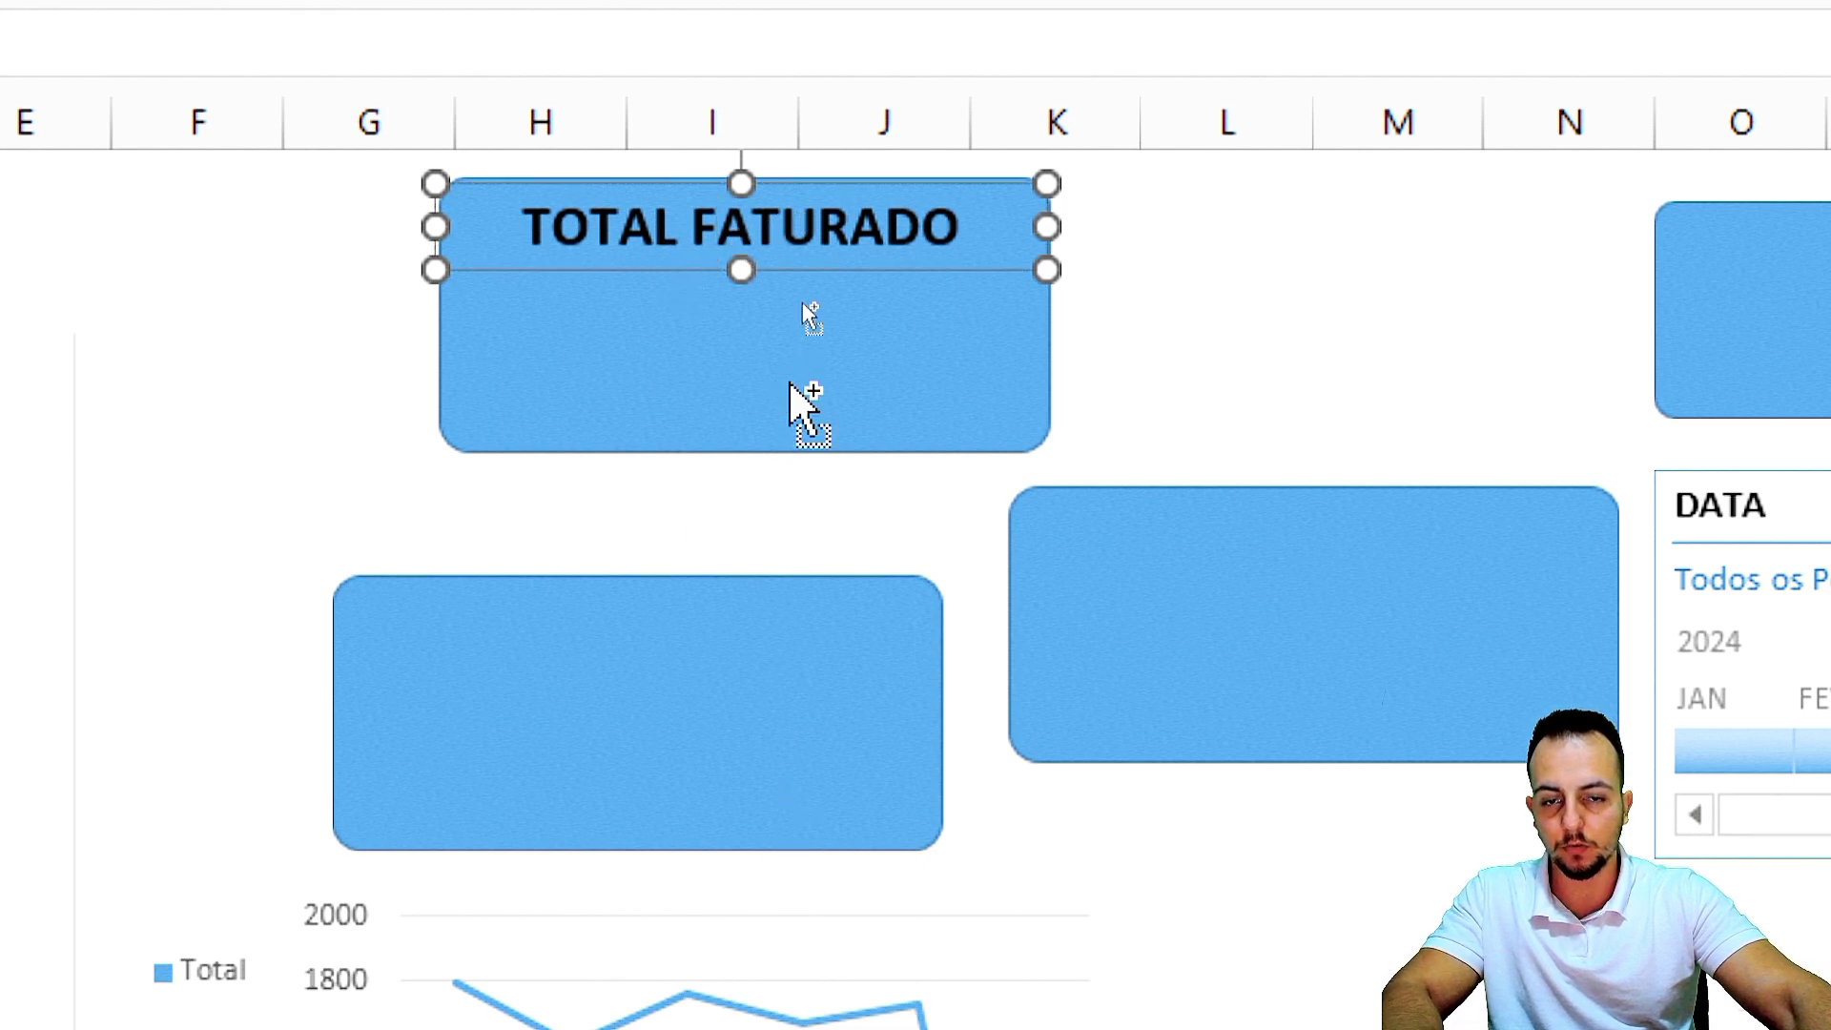
{"action": "key", "text": "ctrl+d"}
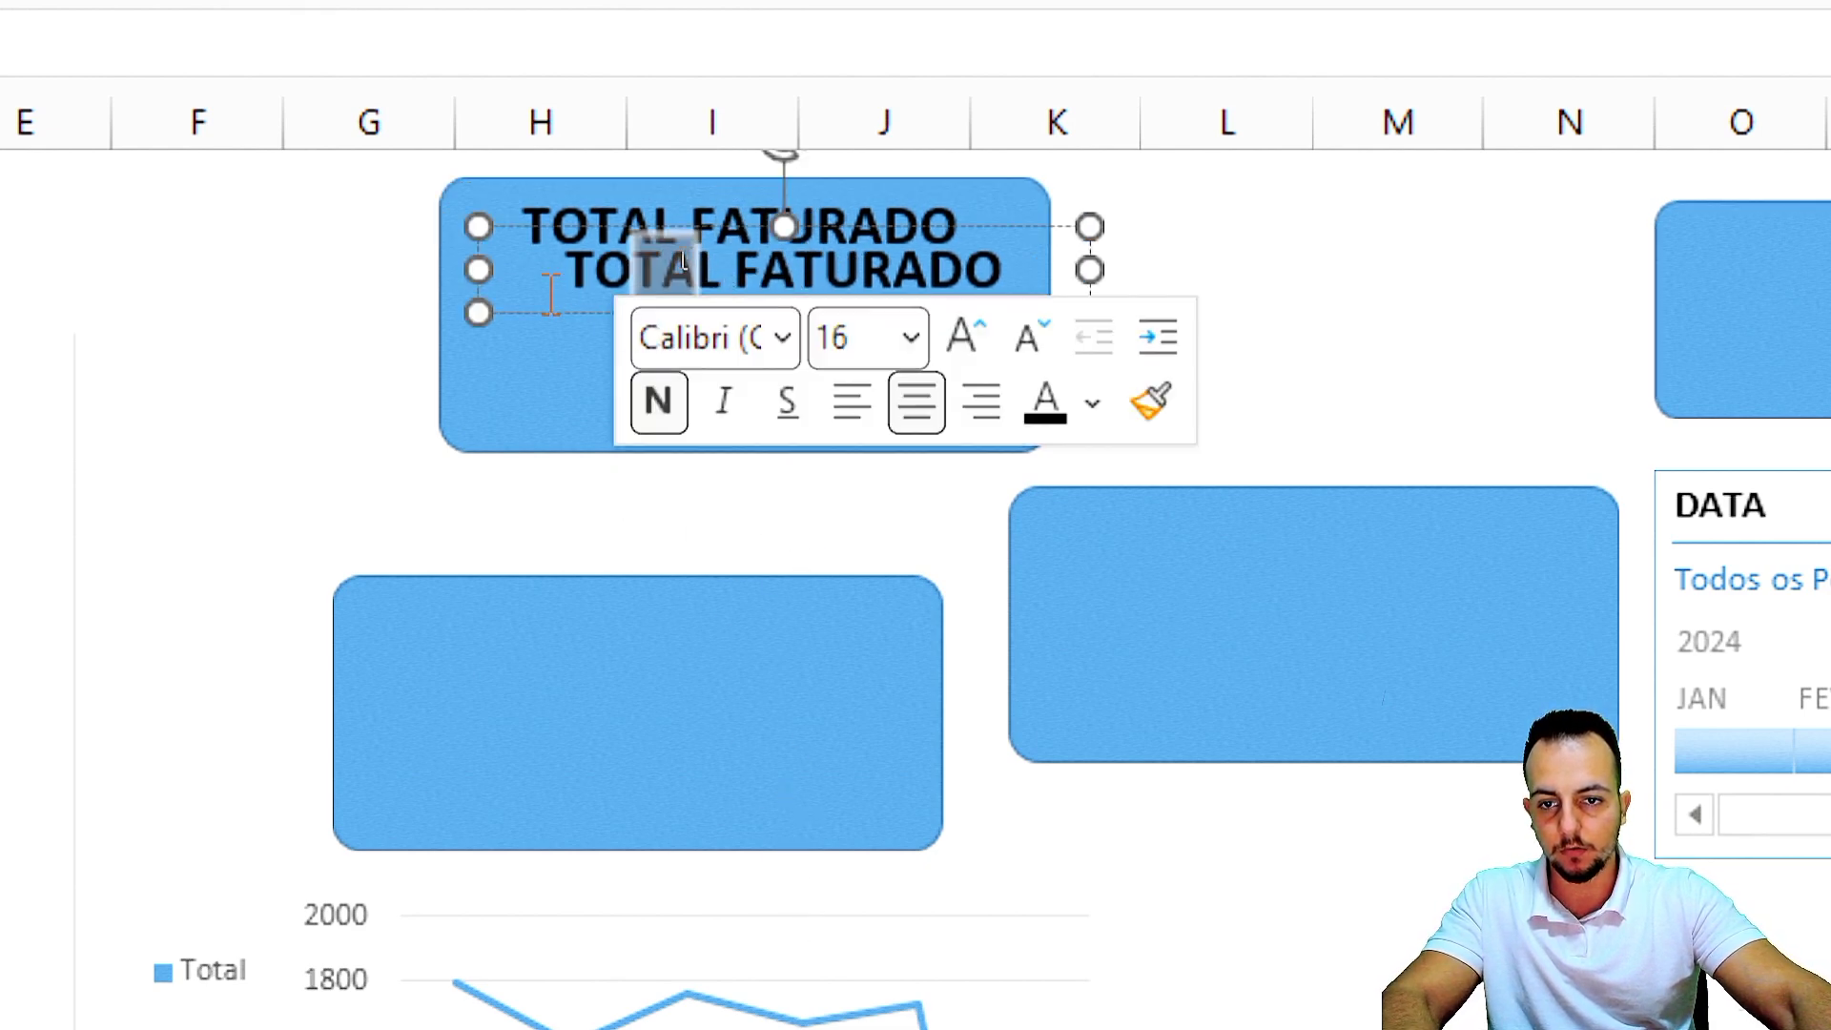
{"action": "left_click_drag", "start_coordinate": [524, 310], "coordinate": [384, 635]}
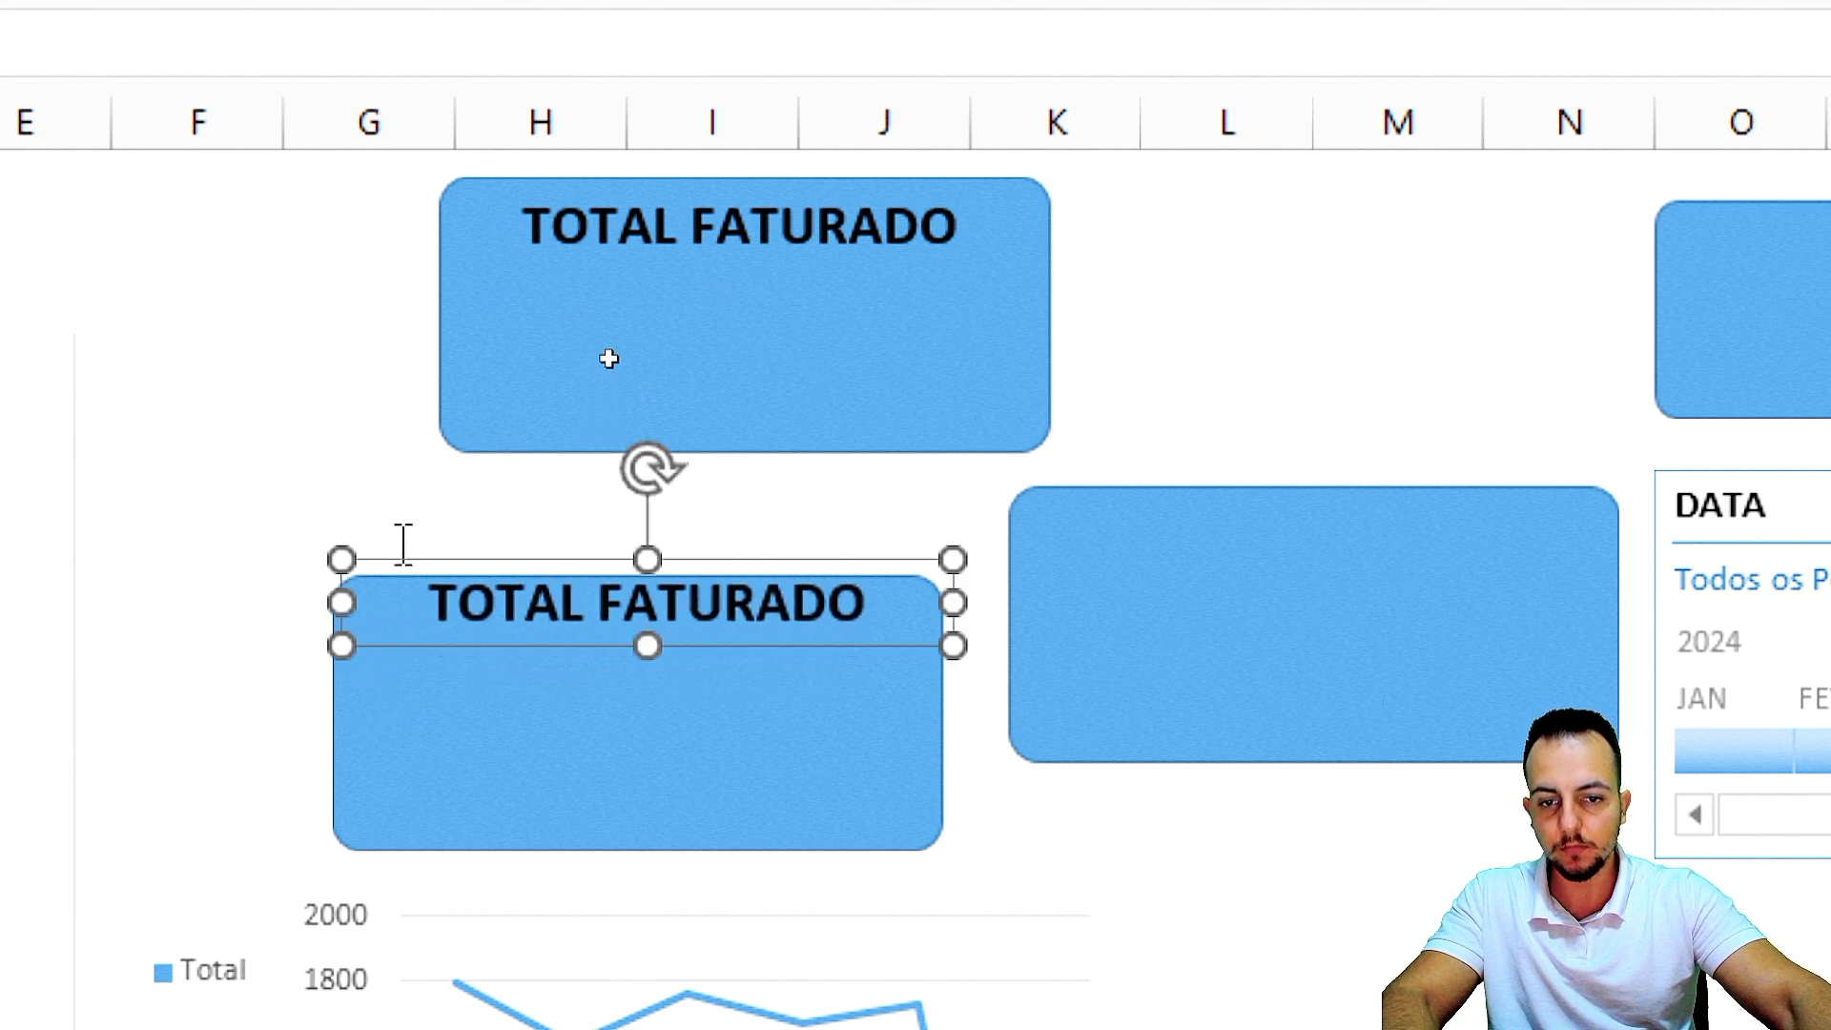
{"action": "key", "text": "Down"}
{"action": "key", "text": "Down"}
{"action": "key", "text": "Down"}
{"action": "key", "text": "Down"}
{"action": "key", "text": "Left"}
{"action": "key", "text": "Left"}
{"action": "key", "text": "Left"}
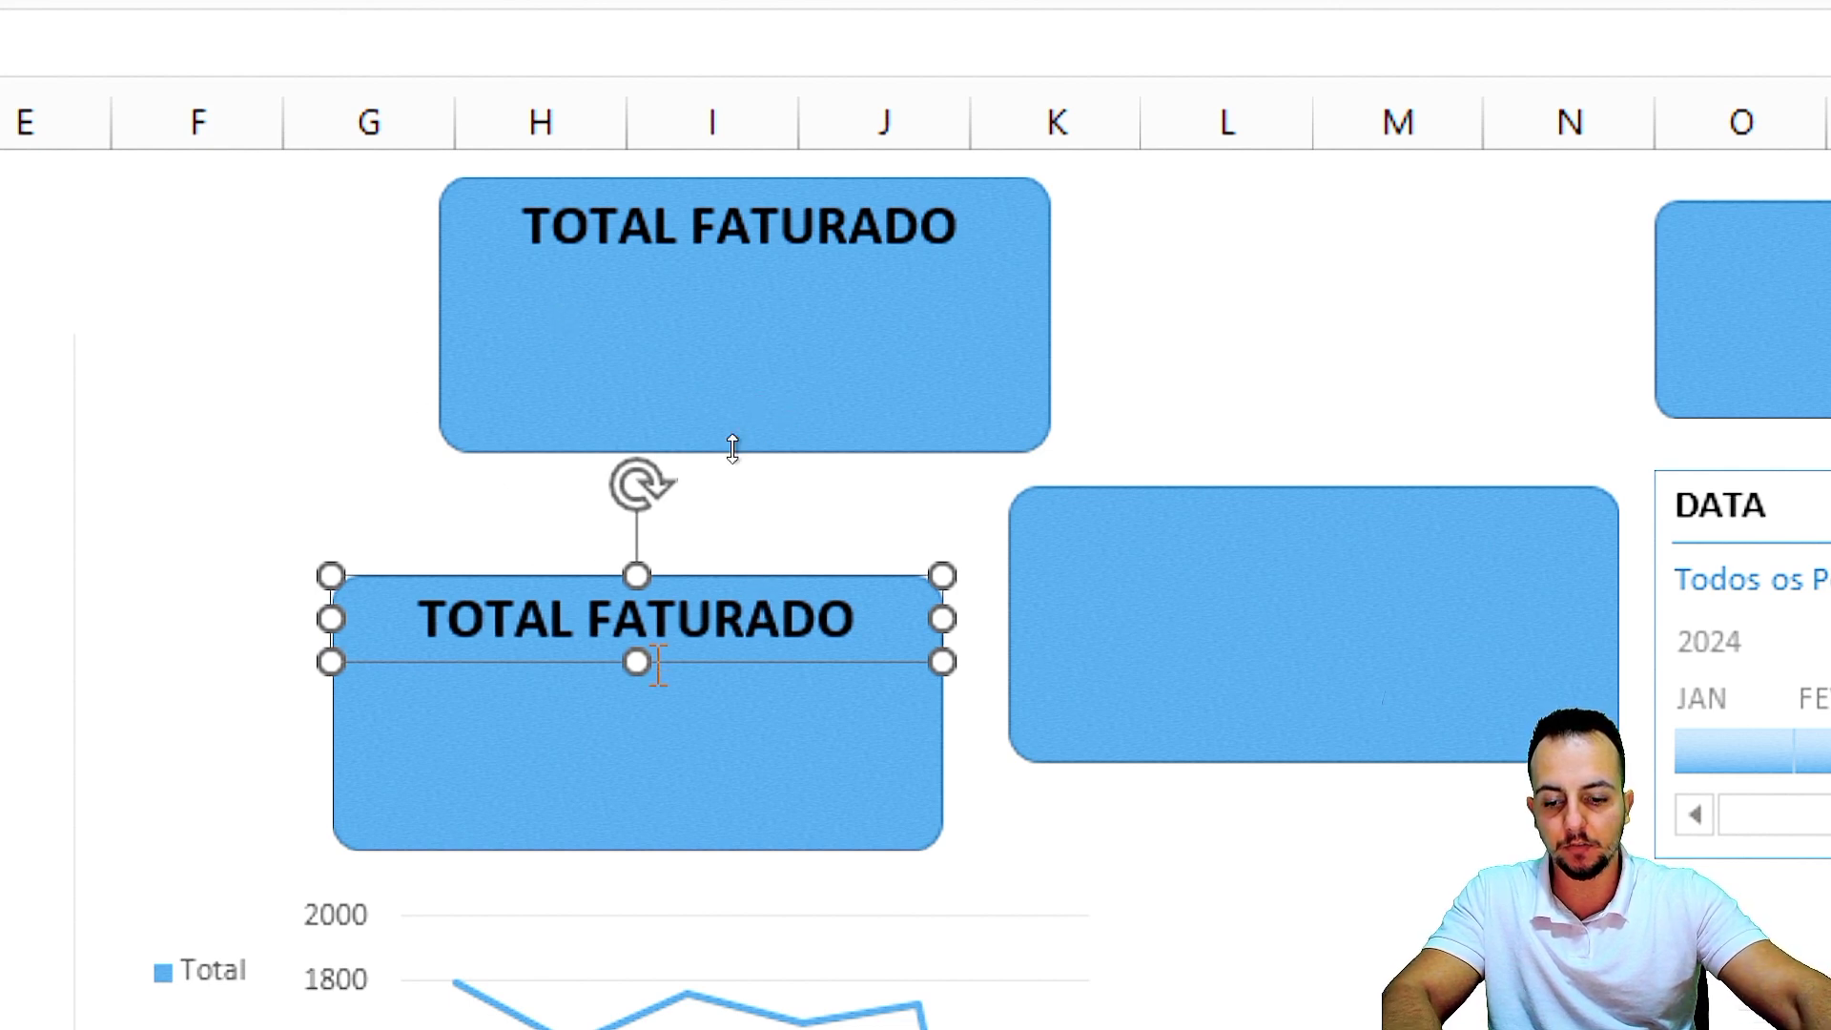
Duplicate the label again and align the copy with the top edge of the card in columns K to N.
{"action": "key", "text": "ctrl+d"}
{"action": "left_click_drag", "start_coordinate": [769, 701], "coordinate": [1382, 581]}
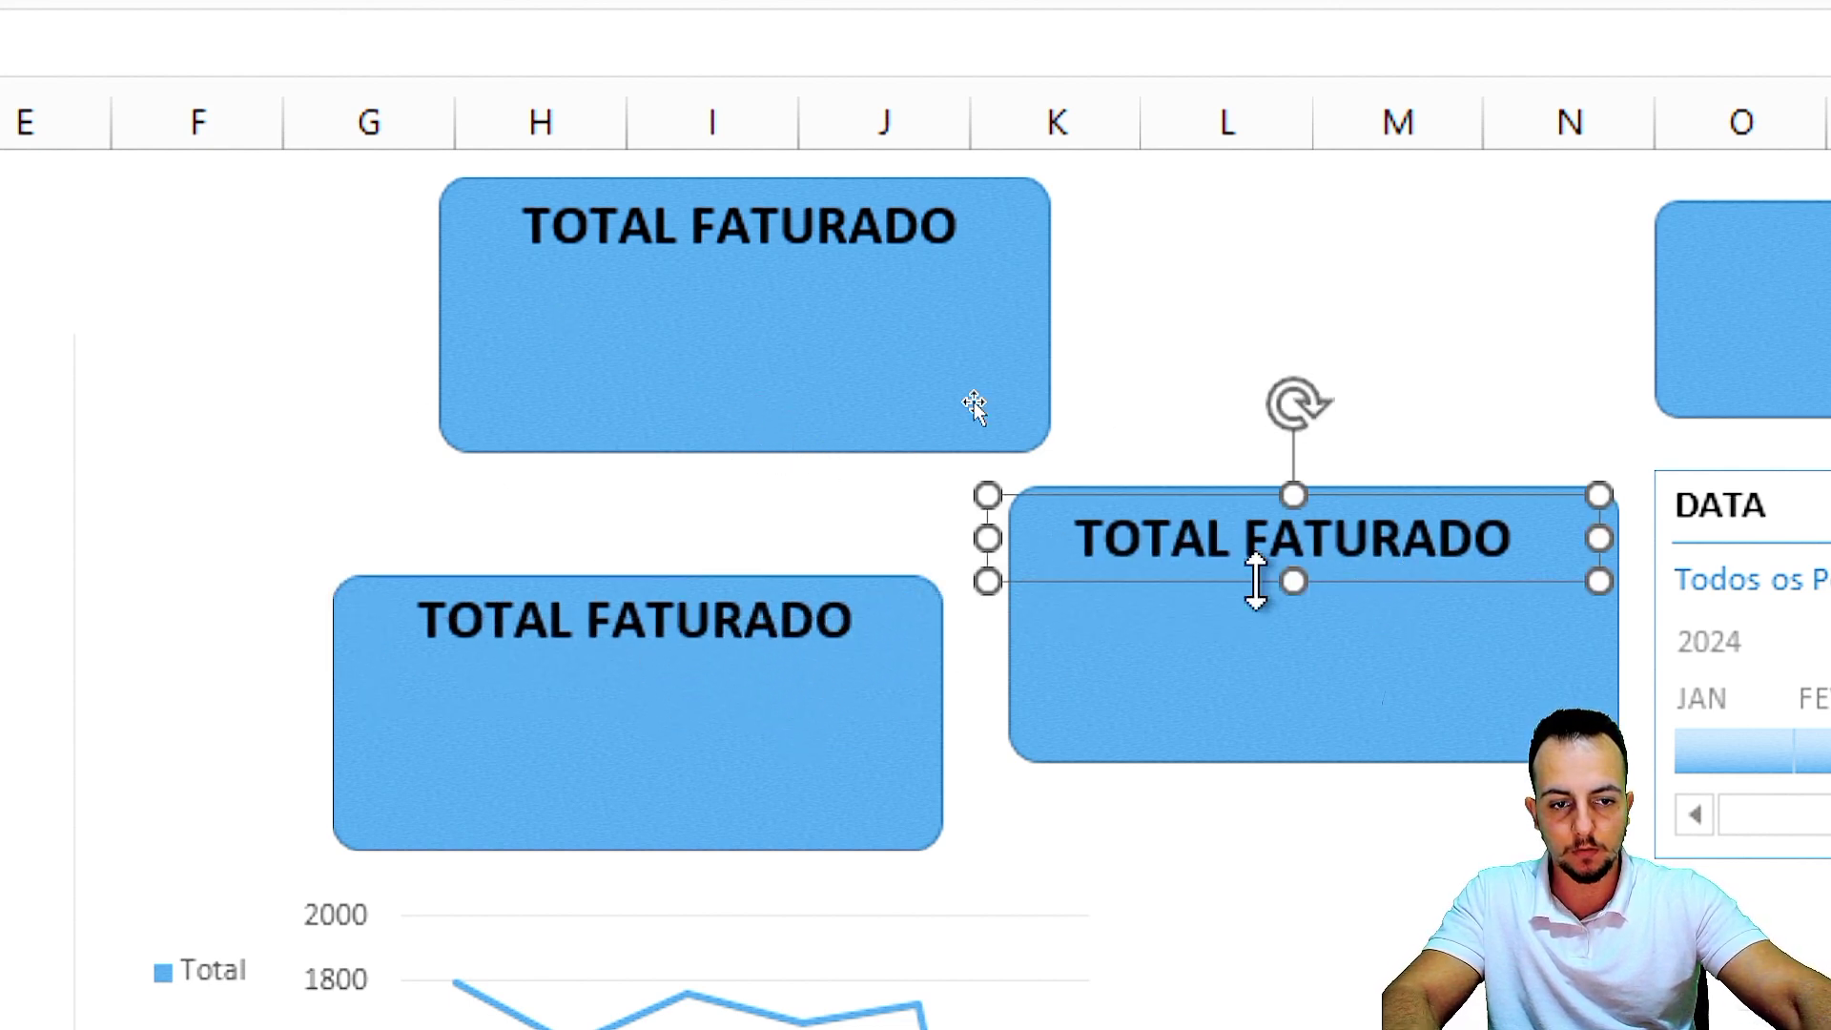
{"action": "key", "text": "Right"}
{"action": "key", "text": "Right"}
{"action": "key", "text": "Right"}
{"action": "key", "text": "Right"}
{"action": "key", "text": "Right"}
{"action": "key", "text": "Right"}
{"action": "key", "text": "Right"}
{"action": "key", "text": "Right"}
{"action": "key", "text": "Up"}
{"action": "key", "text": "Up"}
{"action": "key", "text": "Up"}
{"action": "key", "text": "Up"}
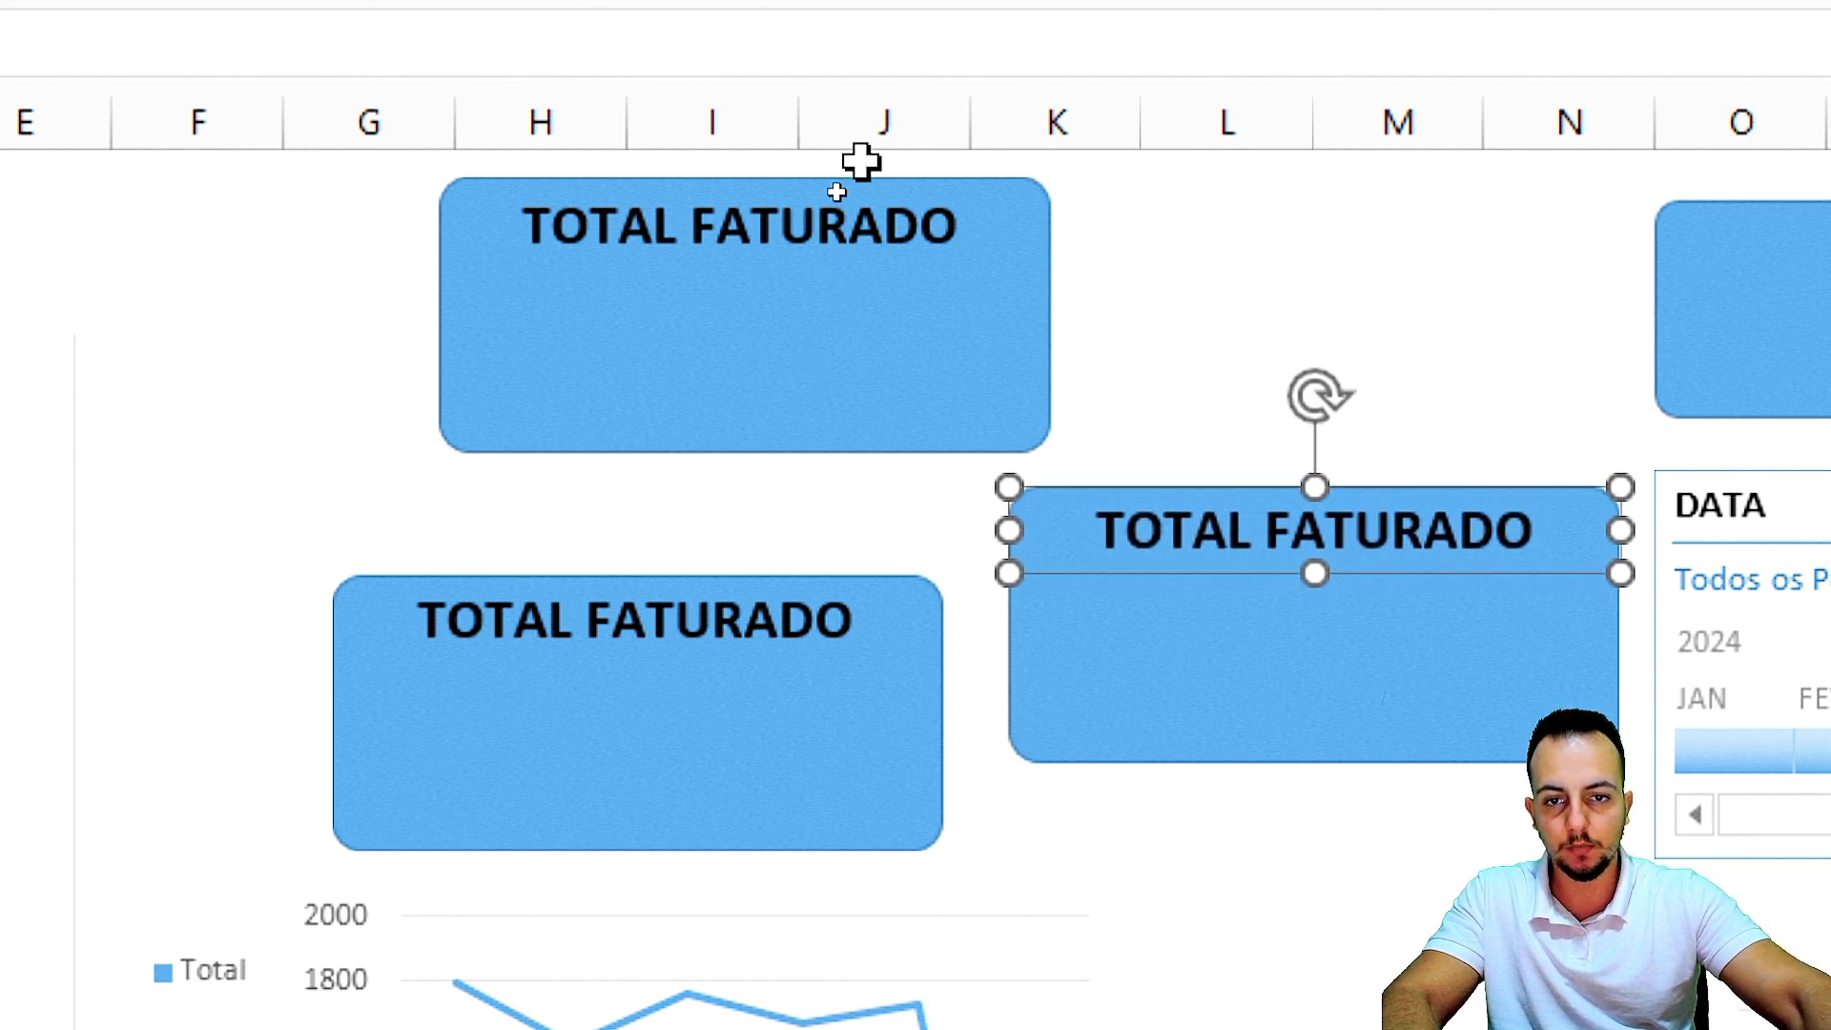
Nudge the original TOTAL FATURADO label up to line up with the upper card's top edge.
{"action": "left_click", "coordinate": [748, 266]}
{"action": "key", "text": "Up"}
{"action": "key", "text": "Up"}
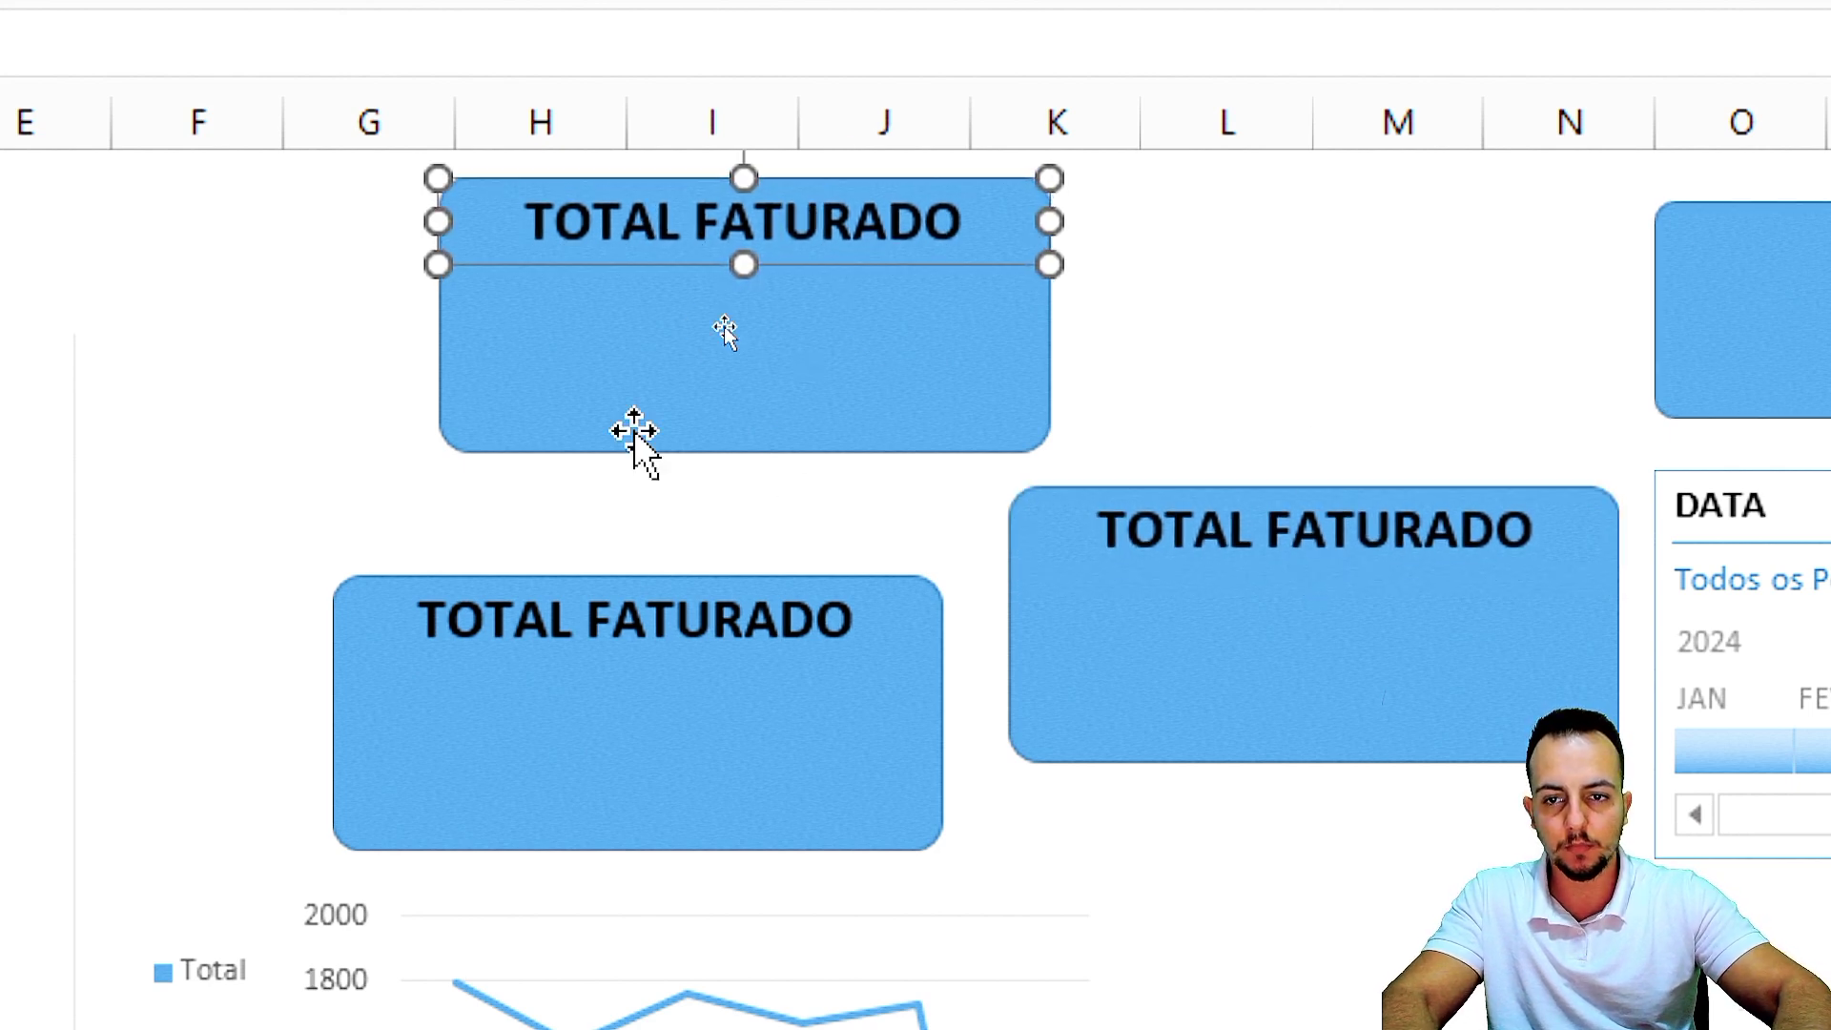
{"action": "key", "text": "Escape"}
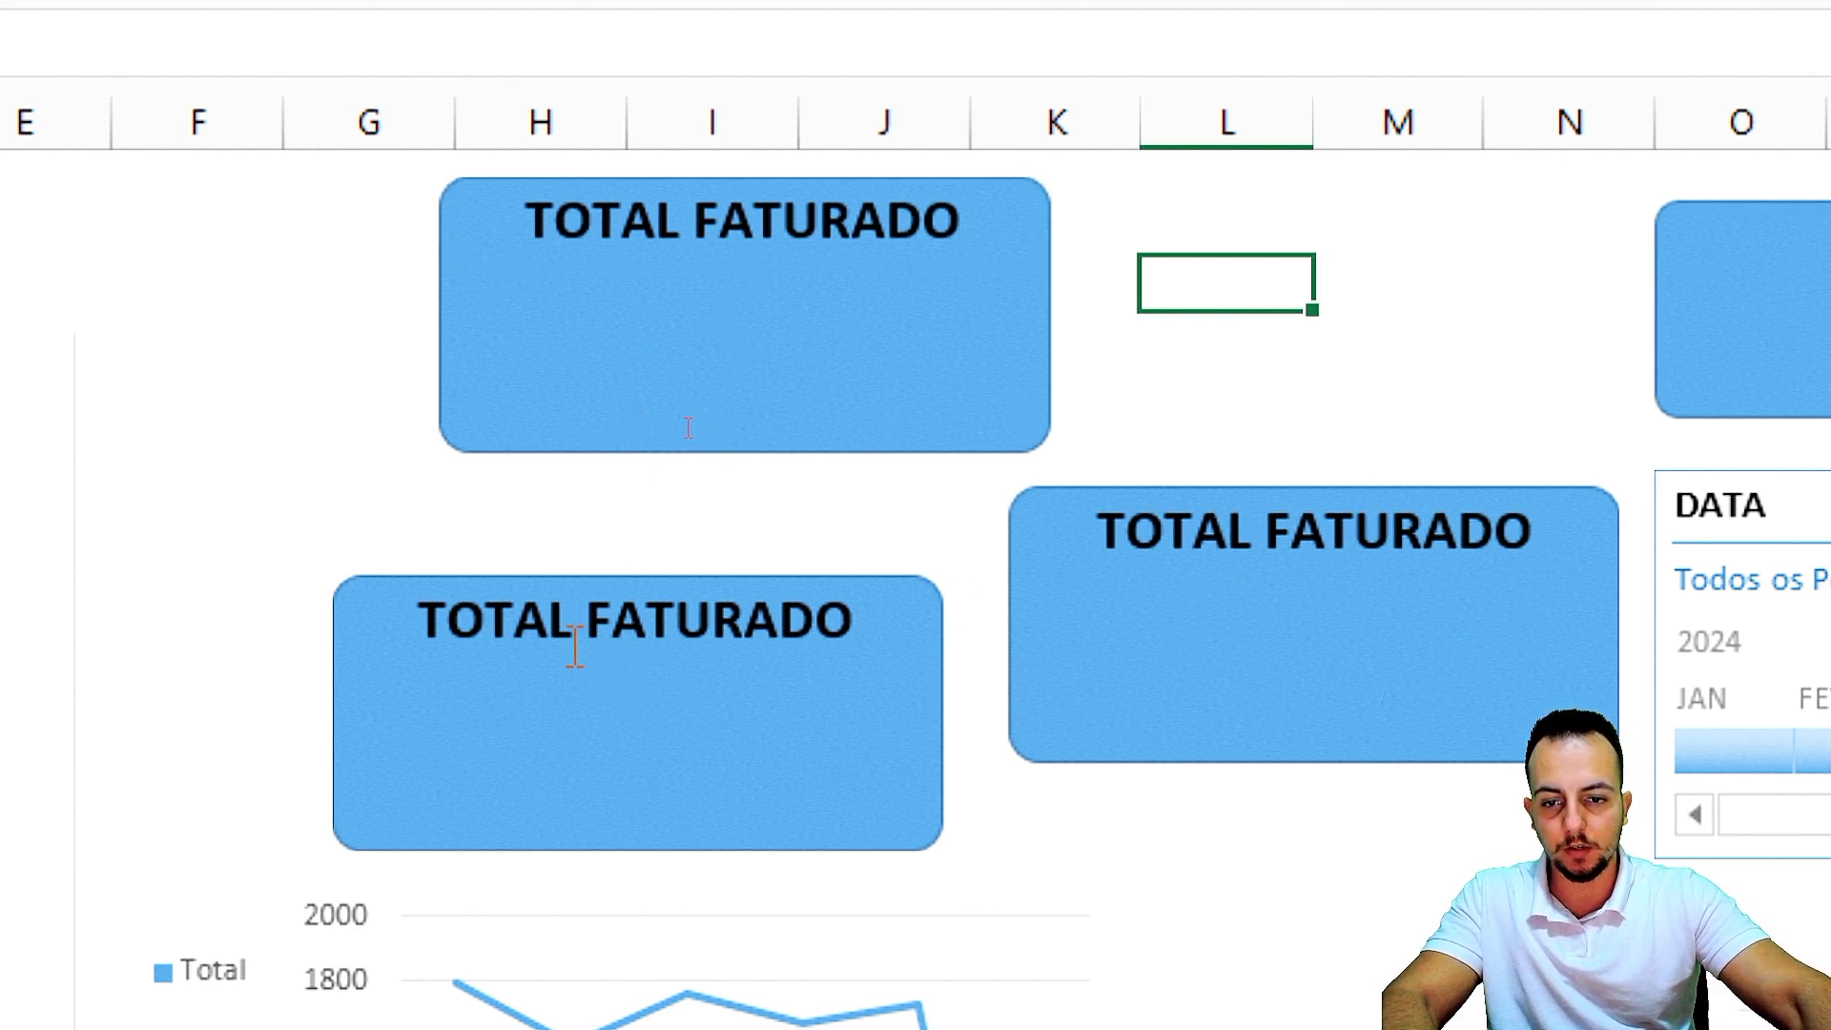
Replace the label on the card in columns G to J with MARGEM MÉDIA.
{"action": "left_click", "coordinate": [545, 622]}
{"action": "triple_click", "coordinate": [552, 625]}
{"action": "key", "text": "BackSpace"}
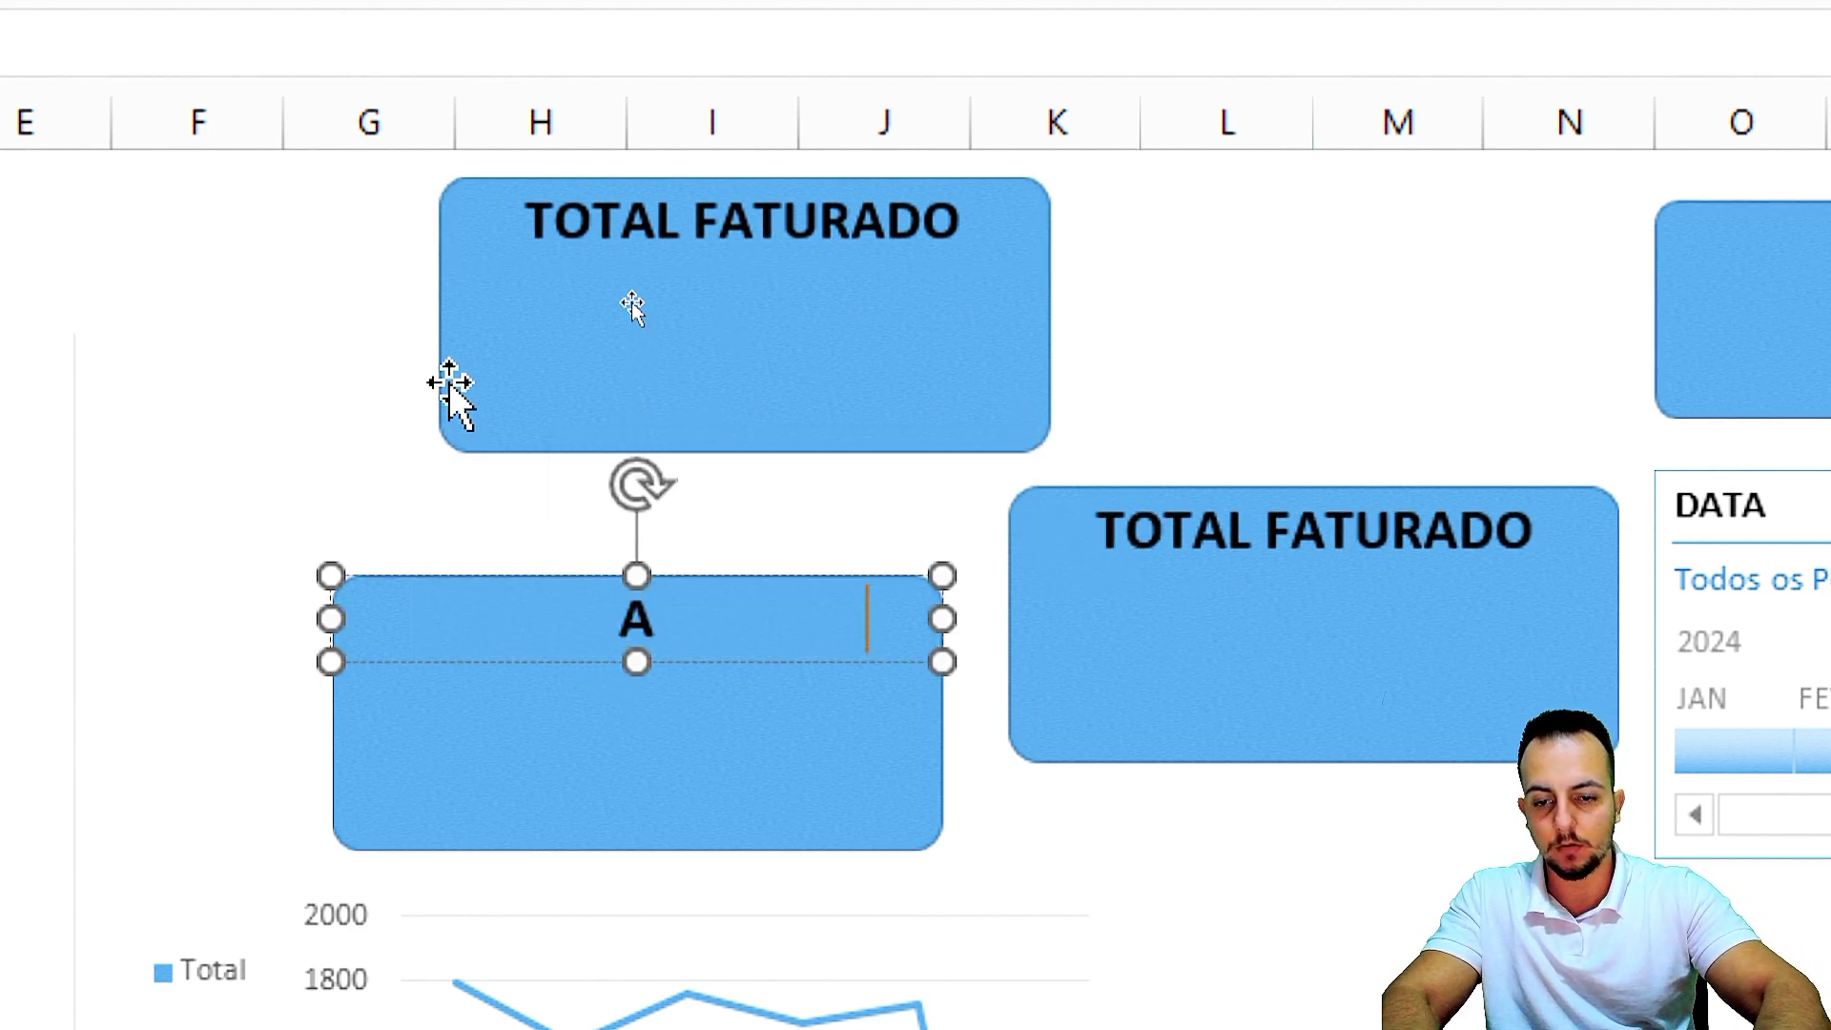
{"action": "type", "text": "MARGEM MÉDIC"}
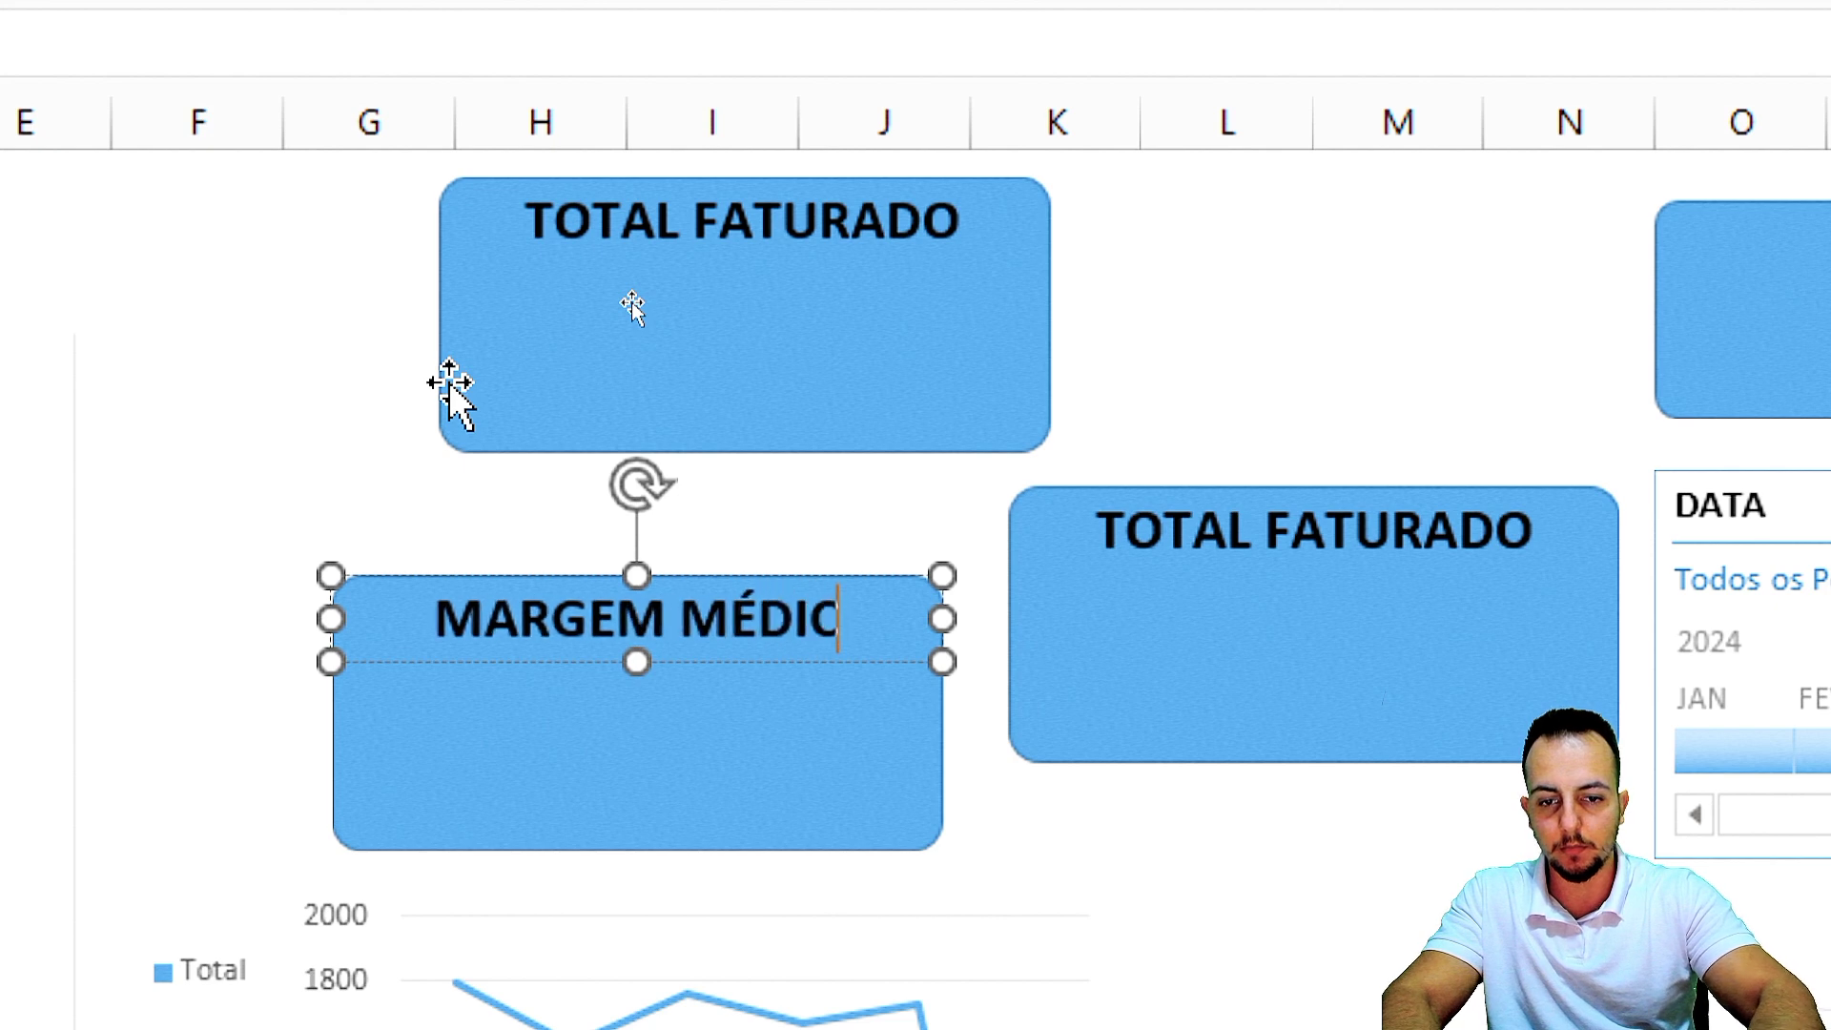
{"action": "key", "text": "BackSpace"}
{"action": "type", "text": "A"}
Open the label on the card in columns K to N for text editing.
{"action": "triple_click", "coordinate": [1308, 521]}
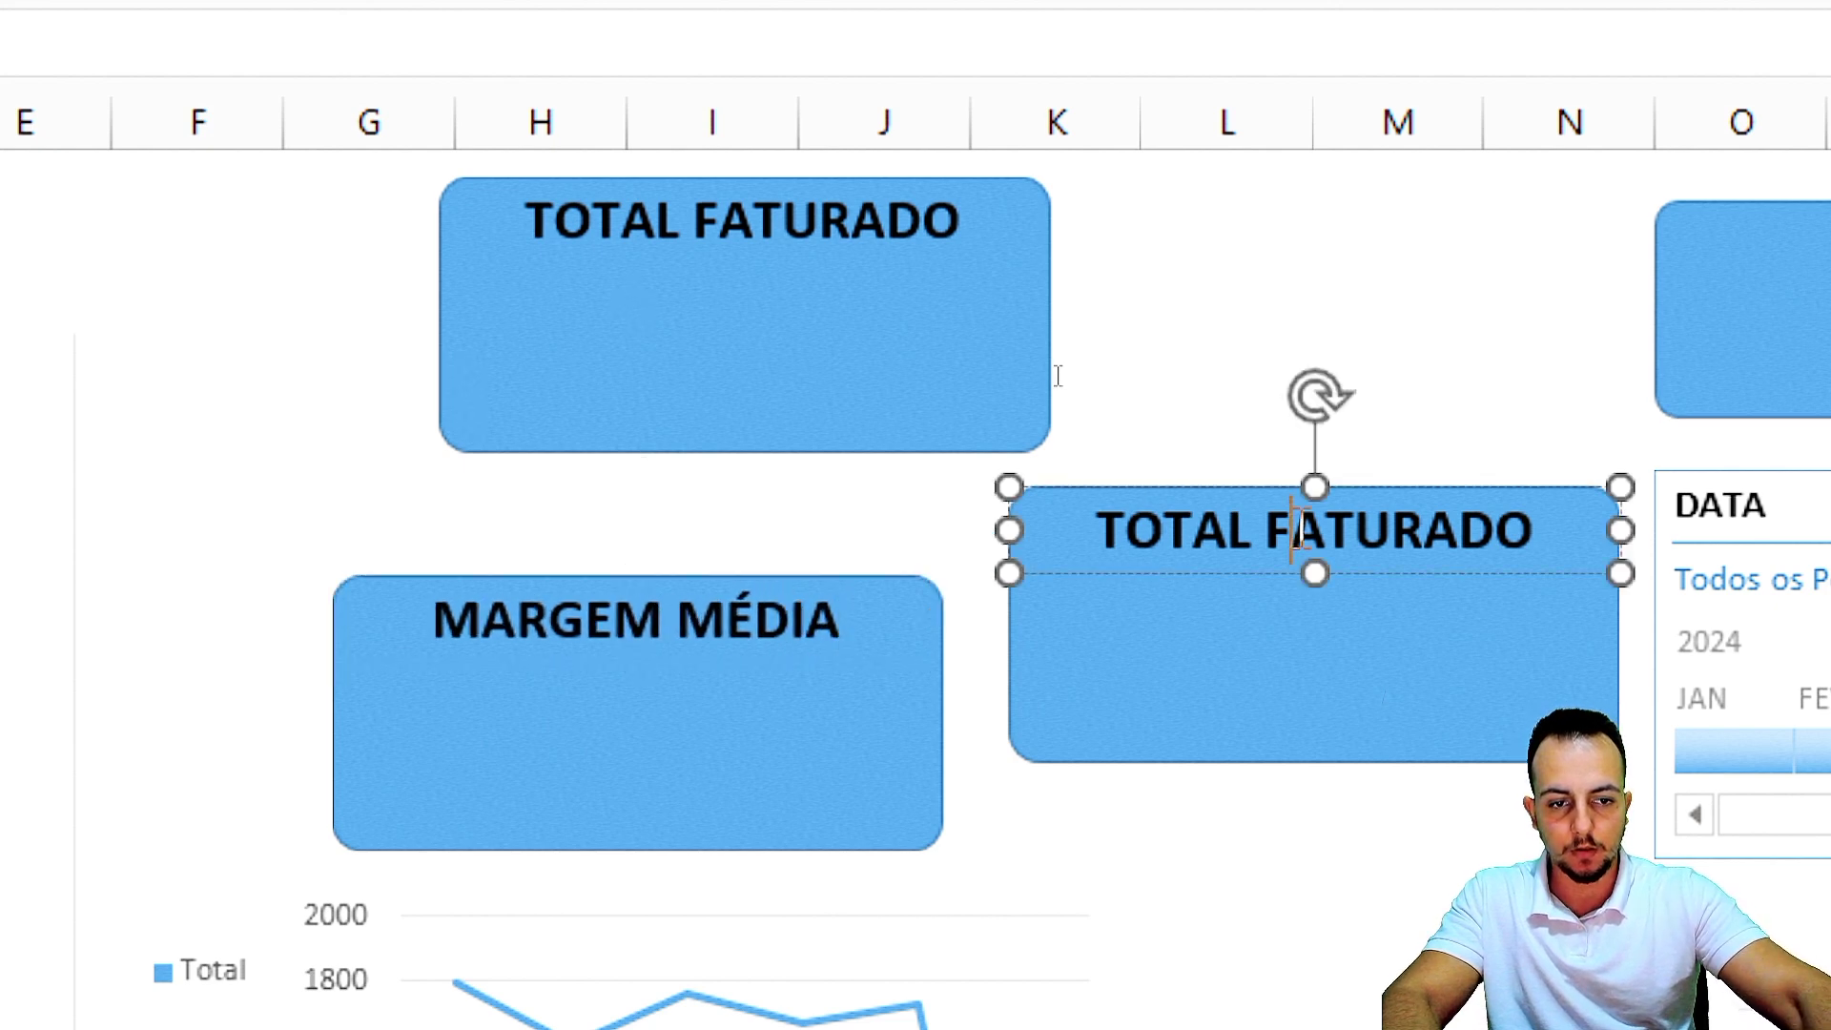
Retitle the copied card beside MARGEM MÉDIA as QUANTIDADE TOTAL.
{"action": "type", "text": "QUANTIDADE "}
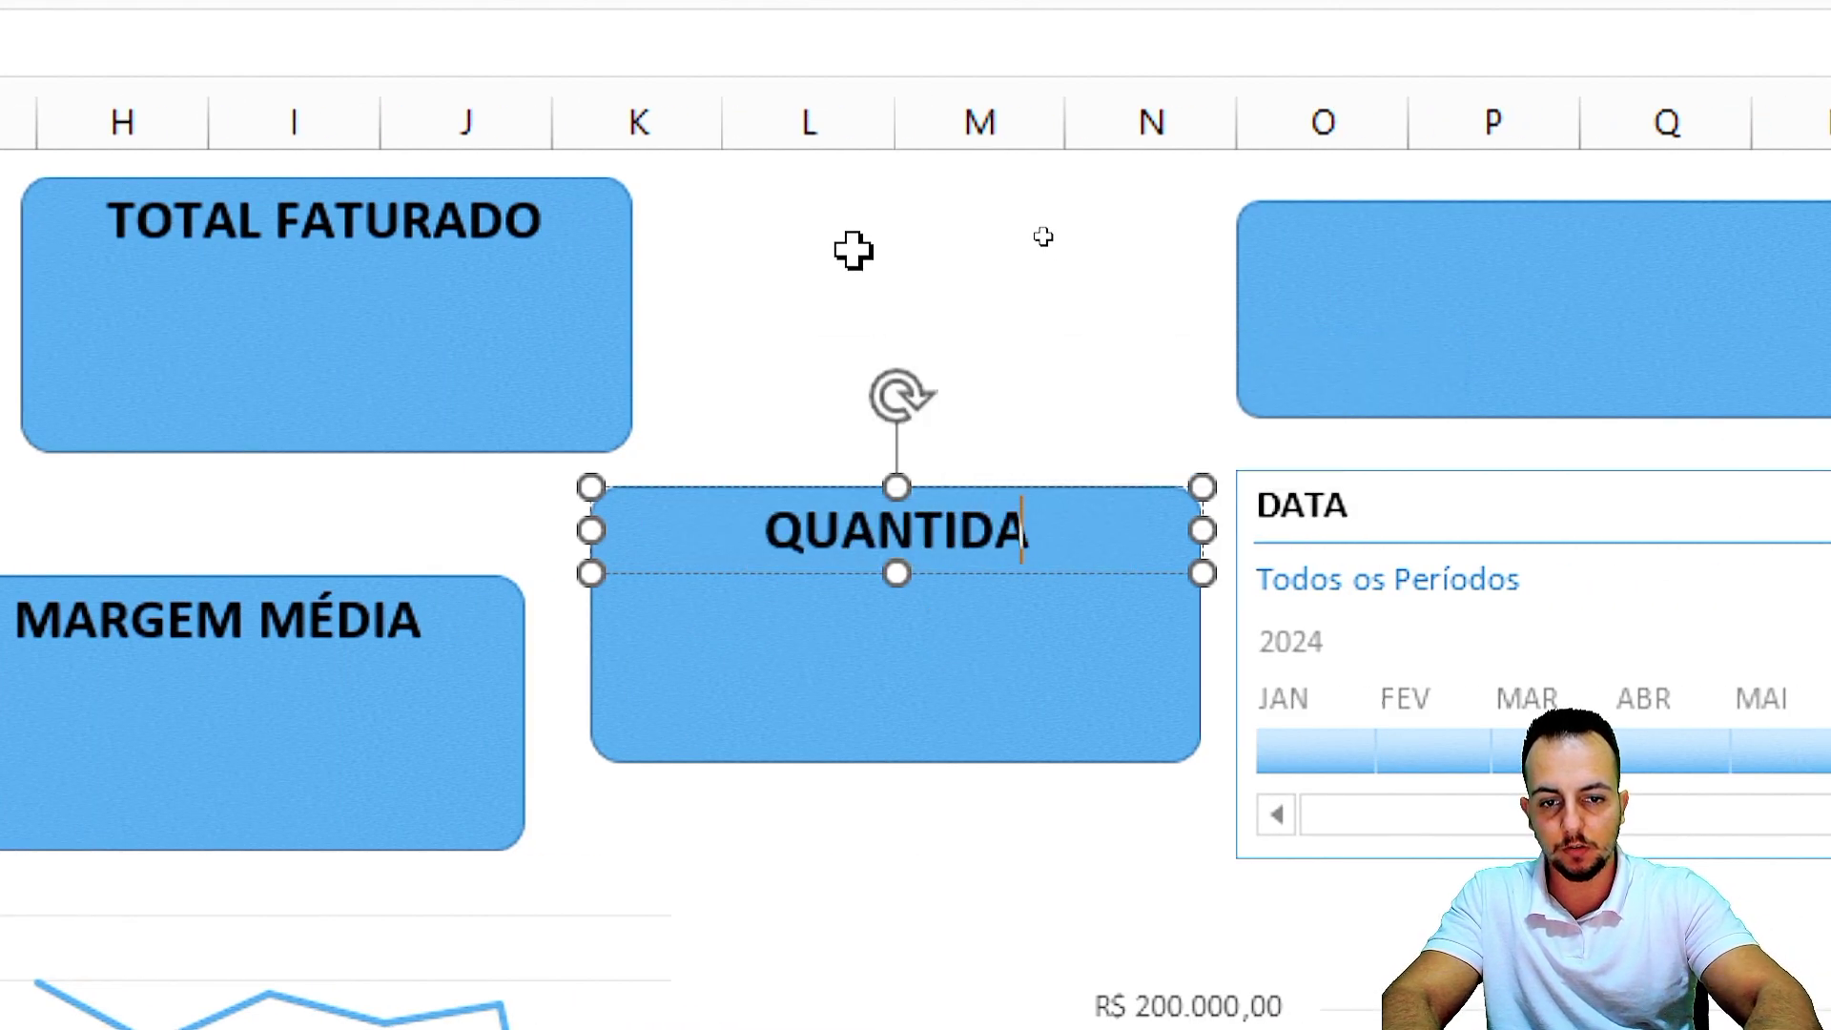
{"action": "type", "text": "TOTAL"}
{"action": "left_click", "coordinate": [851, 256]}
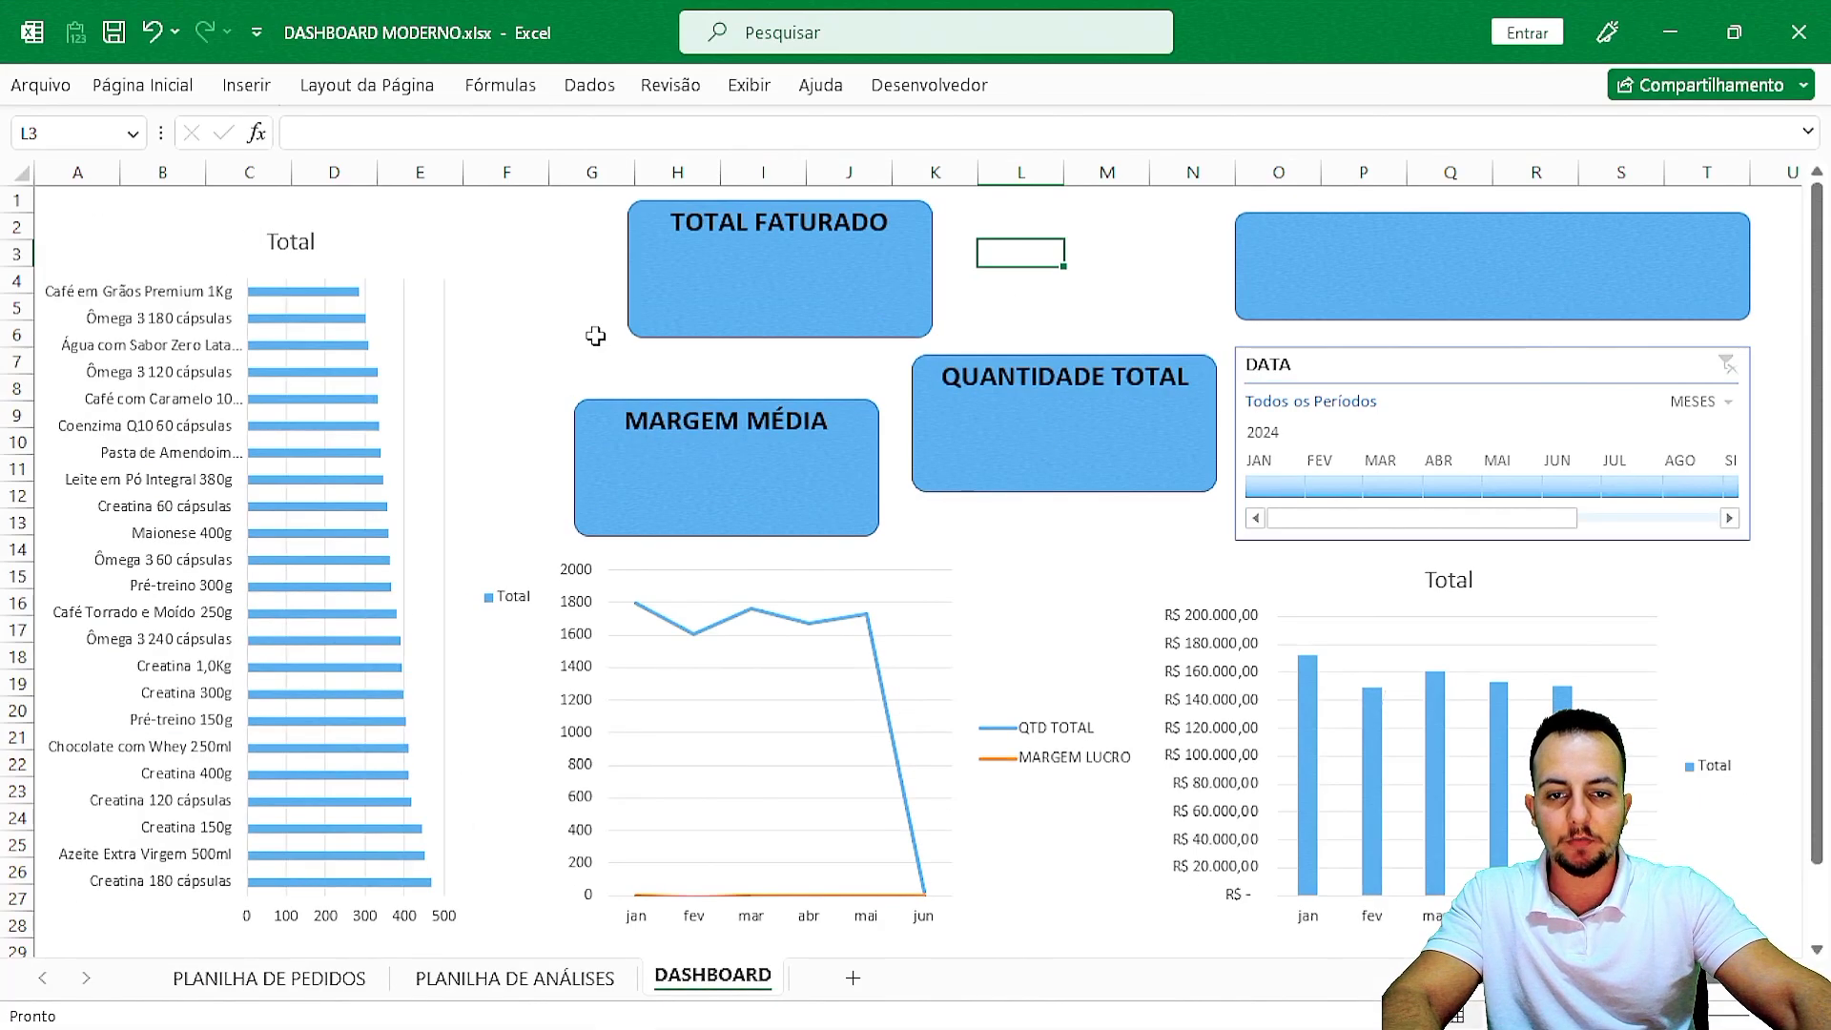
{"action": "key", "text": "ctrl+2"}
{"action": "left_click_drag", "start_coordinate": [723, 254], "coordinate": [825, 321]}
{"action": "left_click_drag", "start_coordinate": [669, 447], "coordinate": [781, 526]}
{"action": "left_click_drag", "start_coordinate": [1015, 418], "coordinate": [1156, 483]}
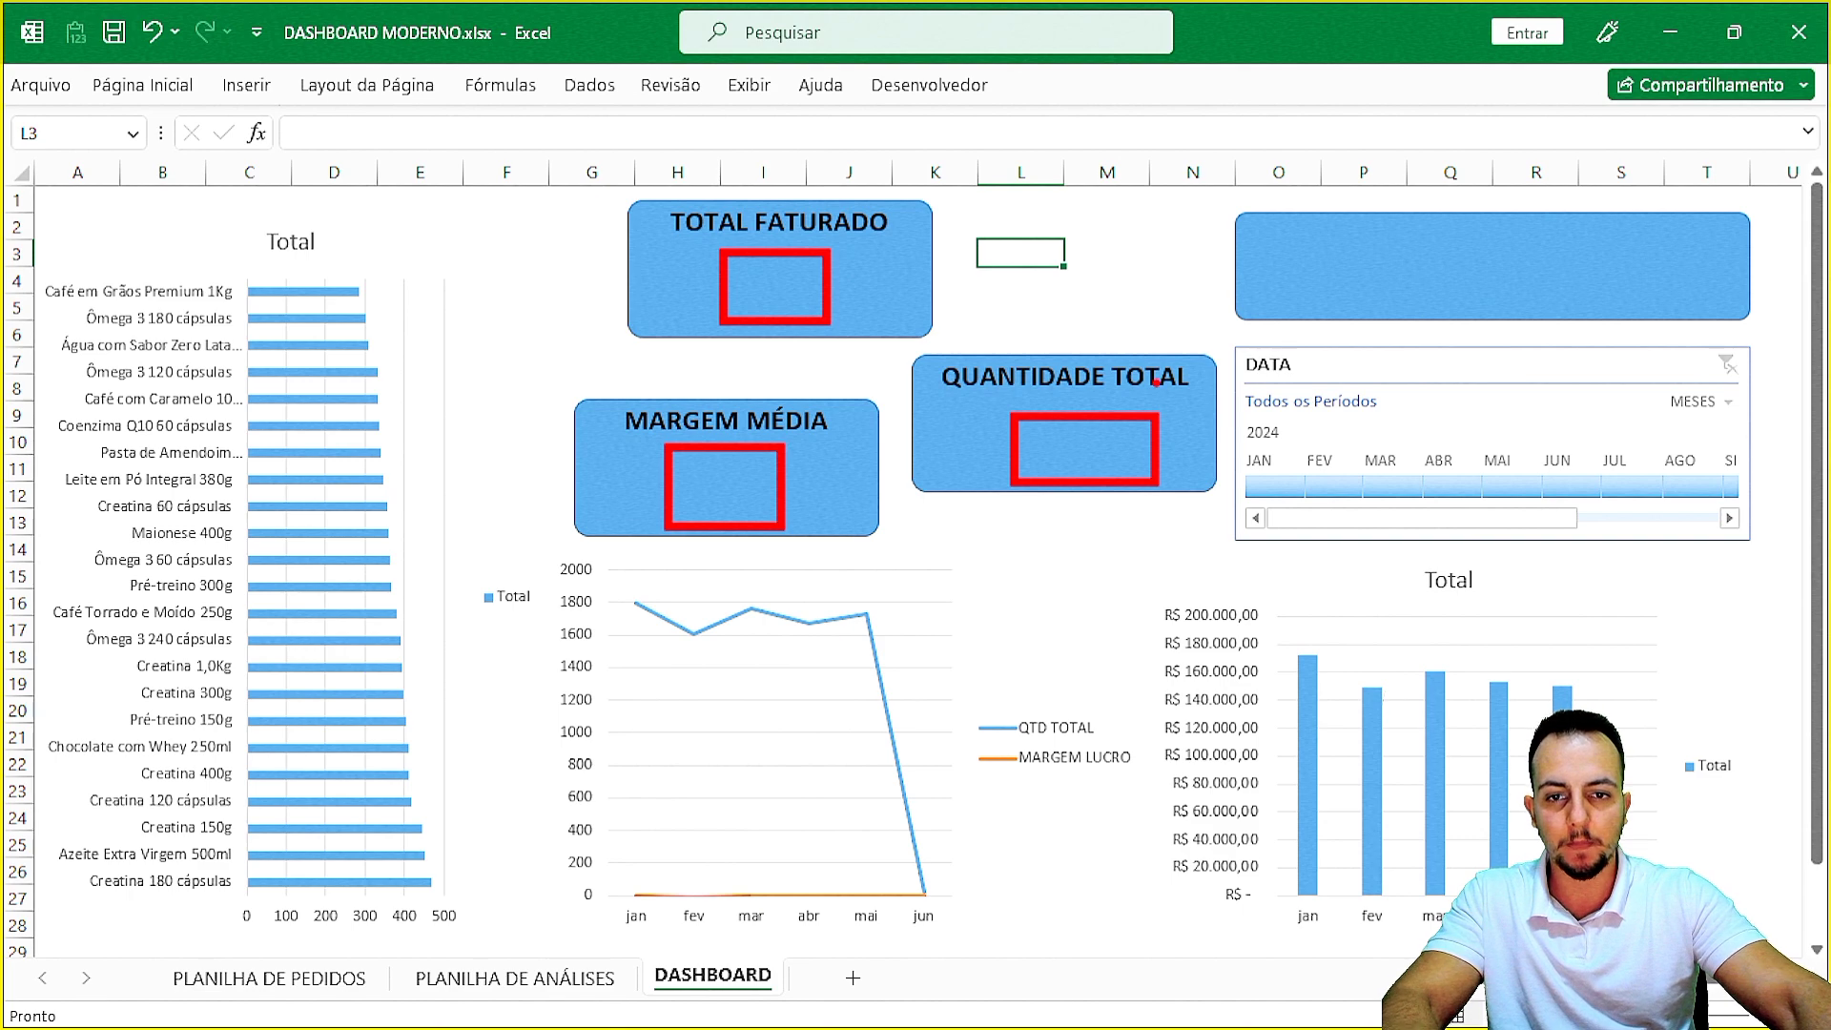
{"action": "key", "text": "Escape"}
{"action": "left_click", "coordinate": [882, 288]}
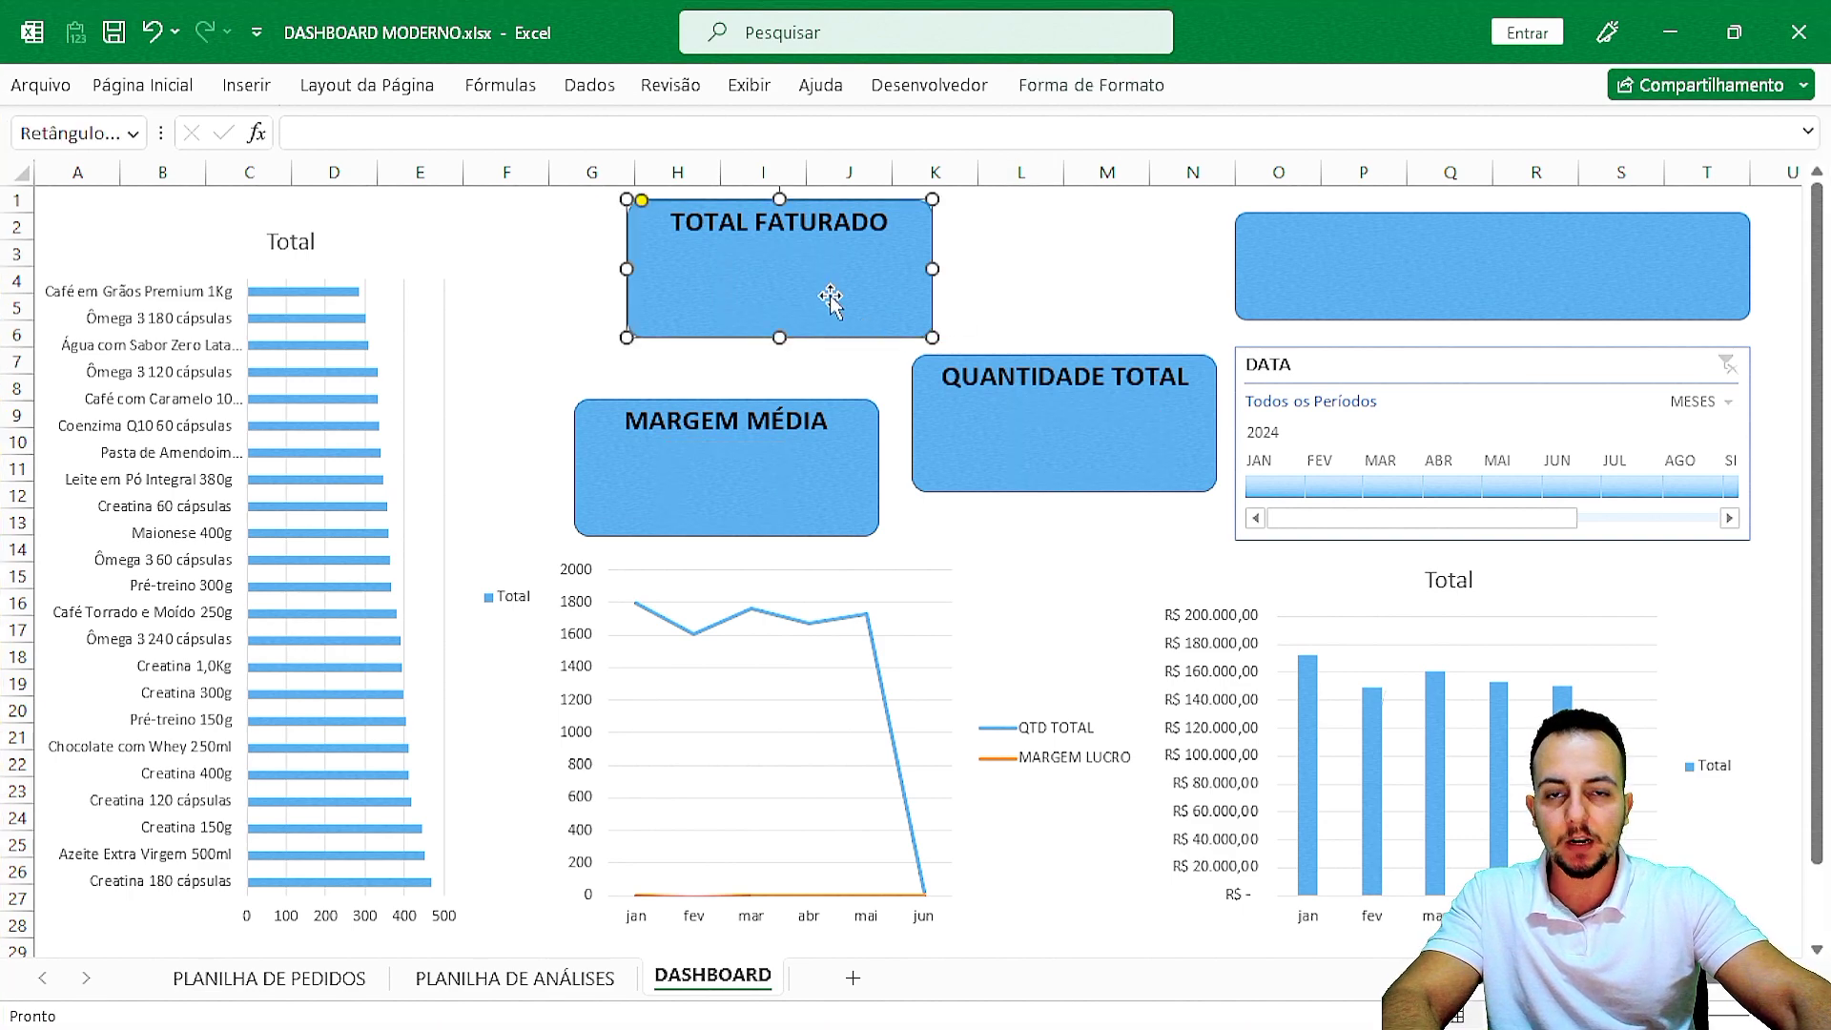
{"action": "key", "text": "Escape"}
Insert a blank row above row 1 on the PLANILHA DE ANÁLISES sheet.
{"action": "left_click", "coordinate": [515, 977]}
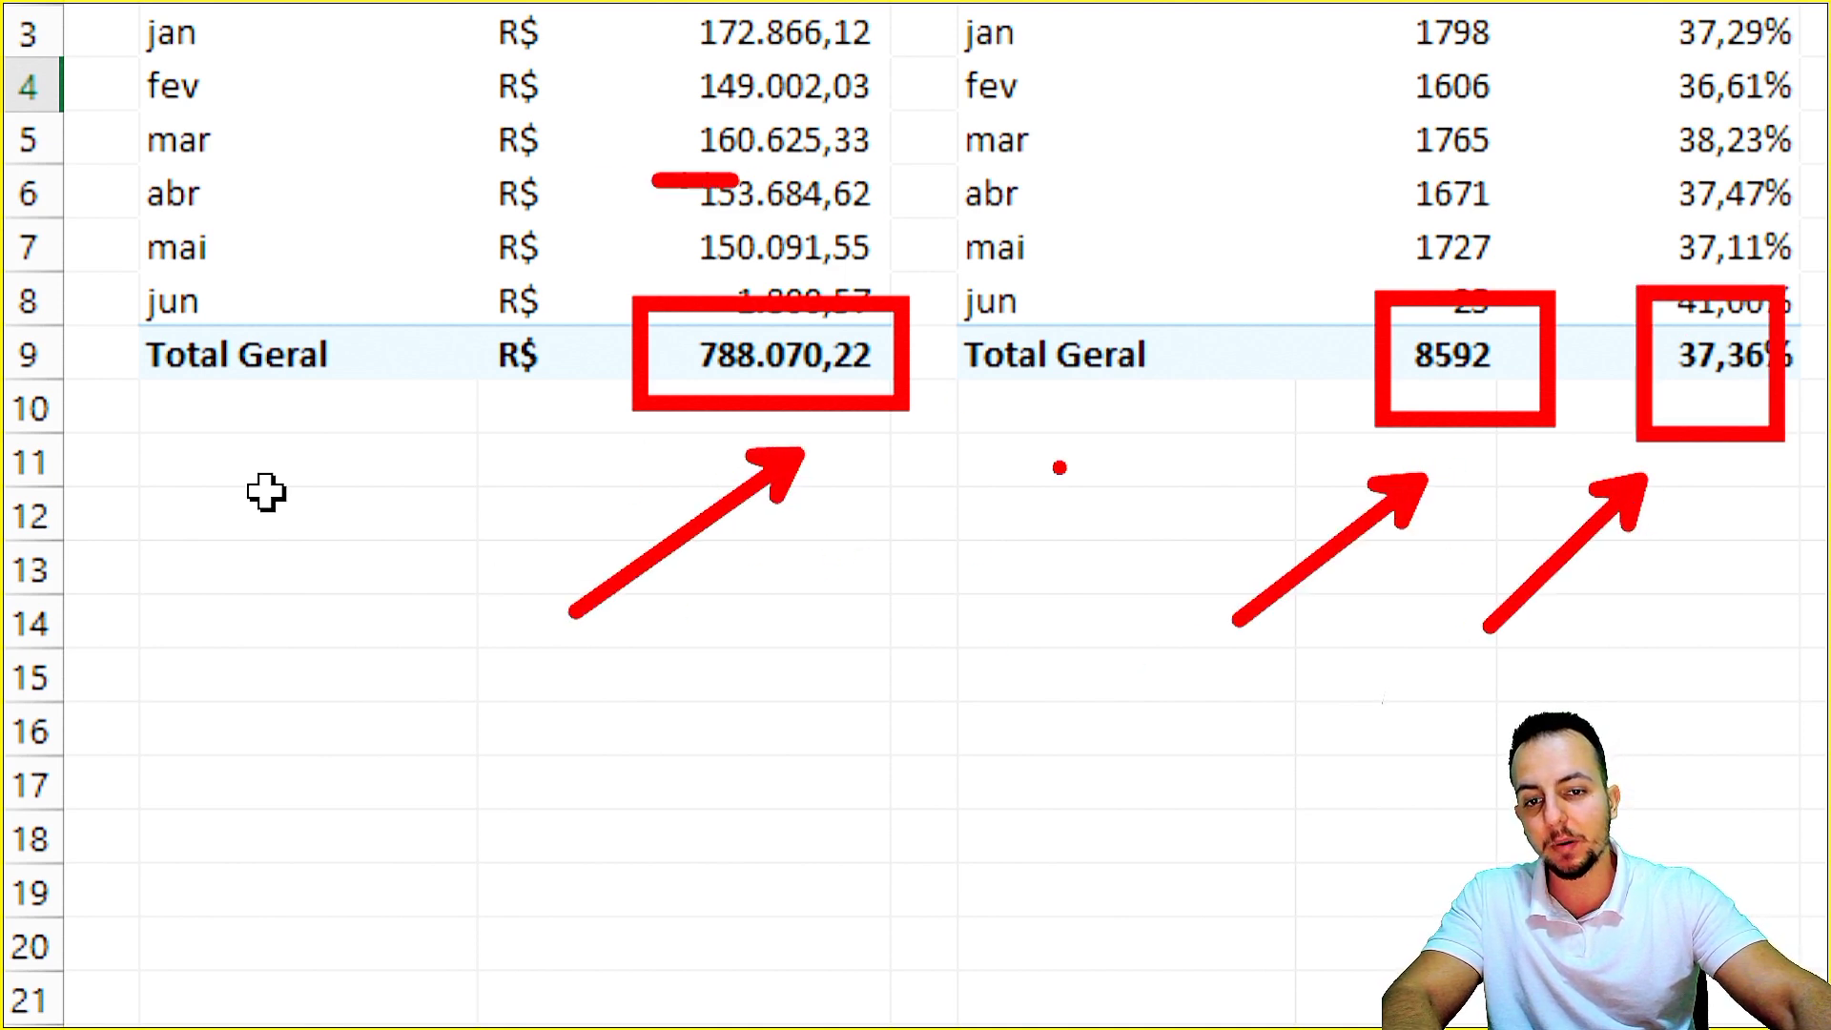
{"action": "key", "text": "Escape"}
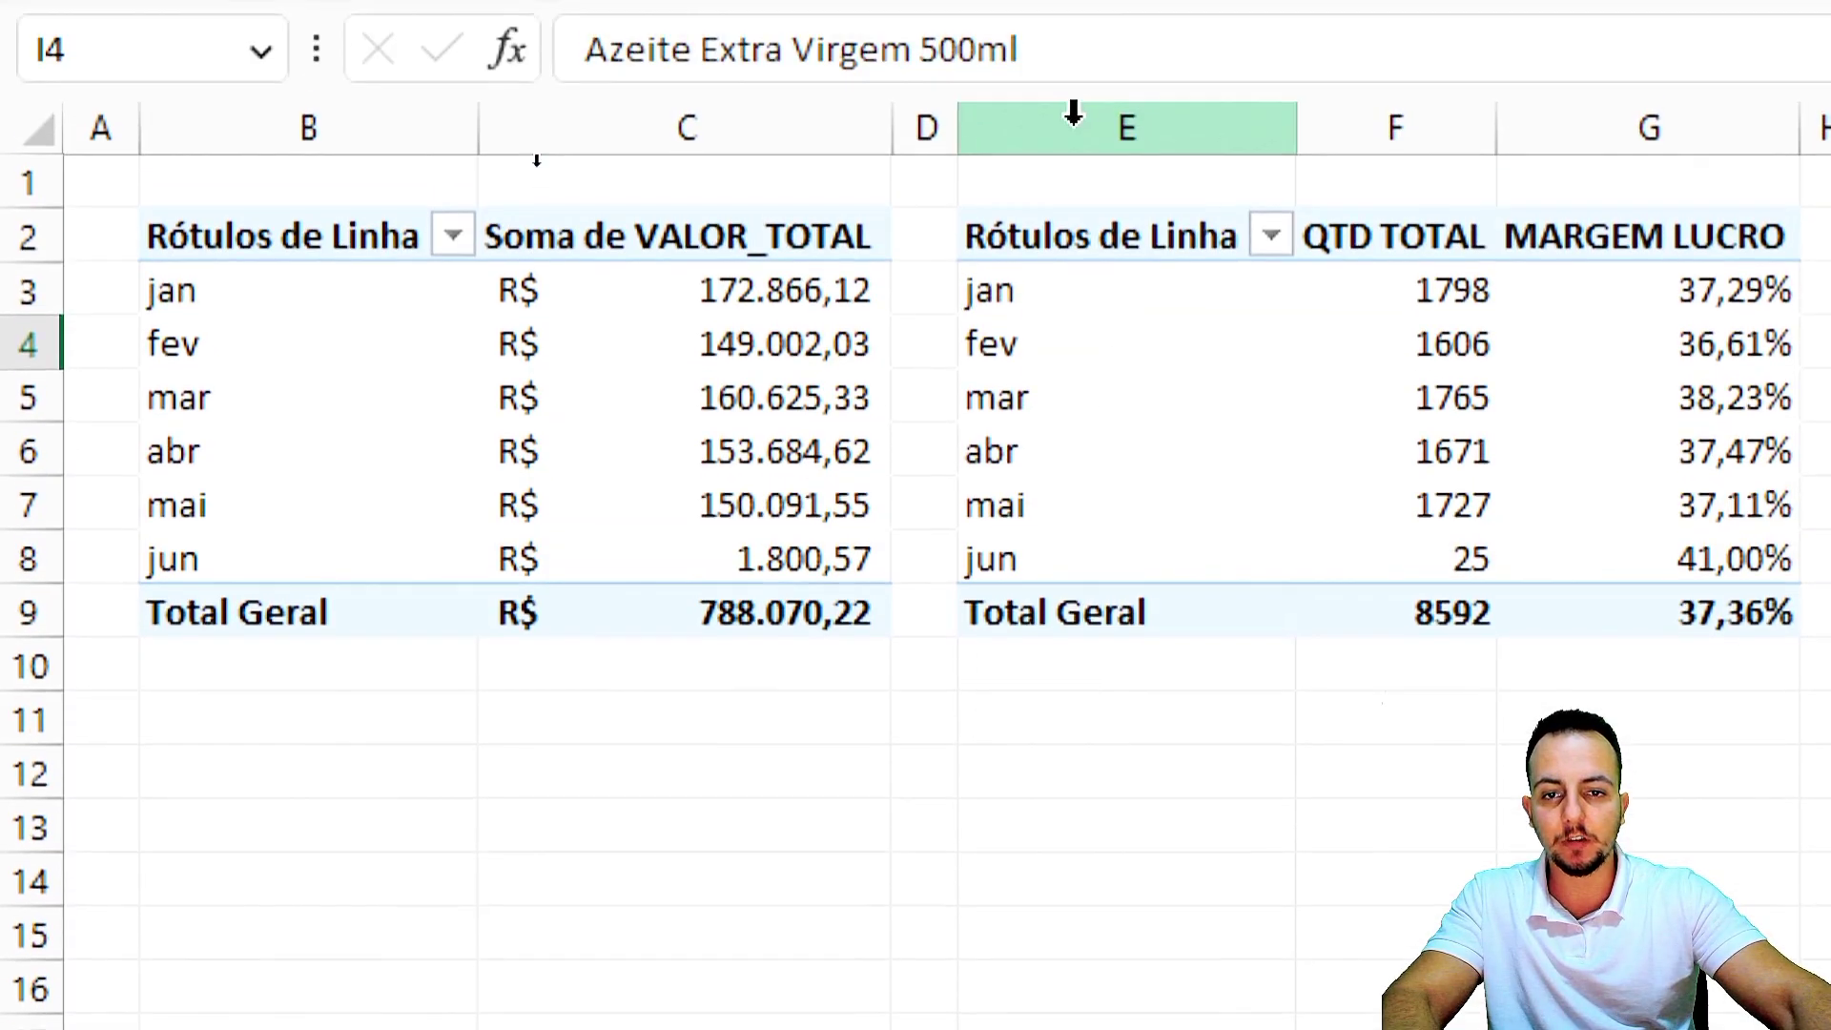
{"action": "left_click", "coordinate": [771, 204]}
{"action": "left_click", "coordinate": [33, 208]}
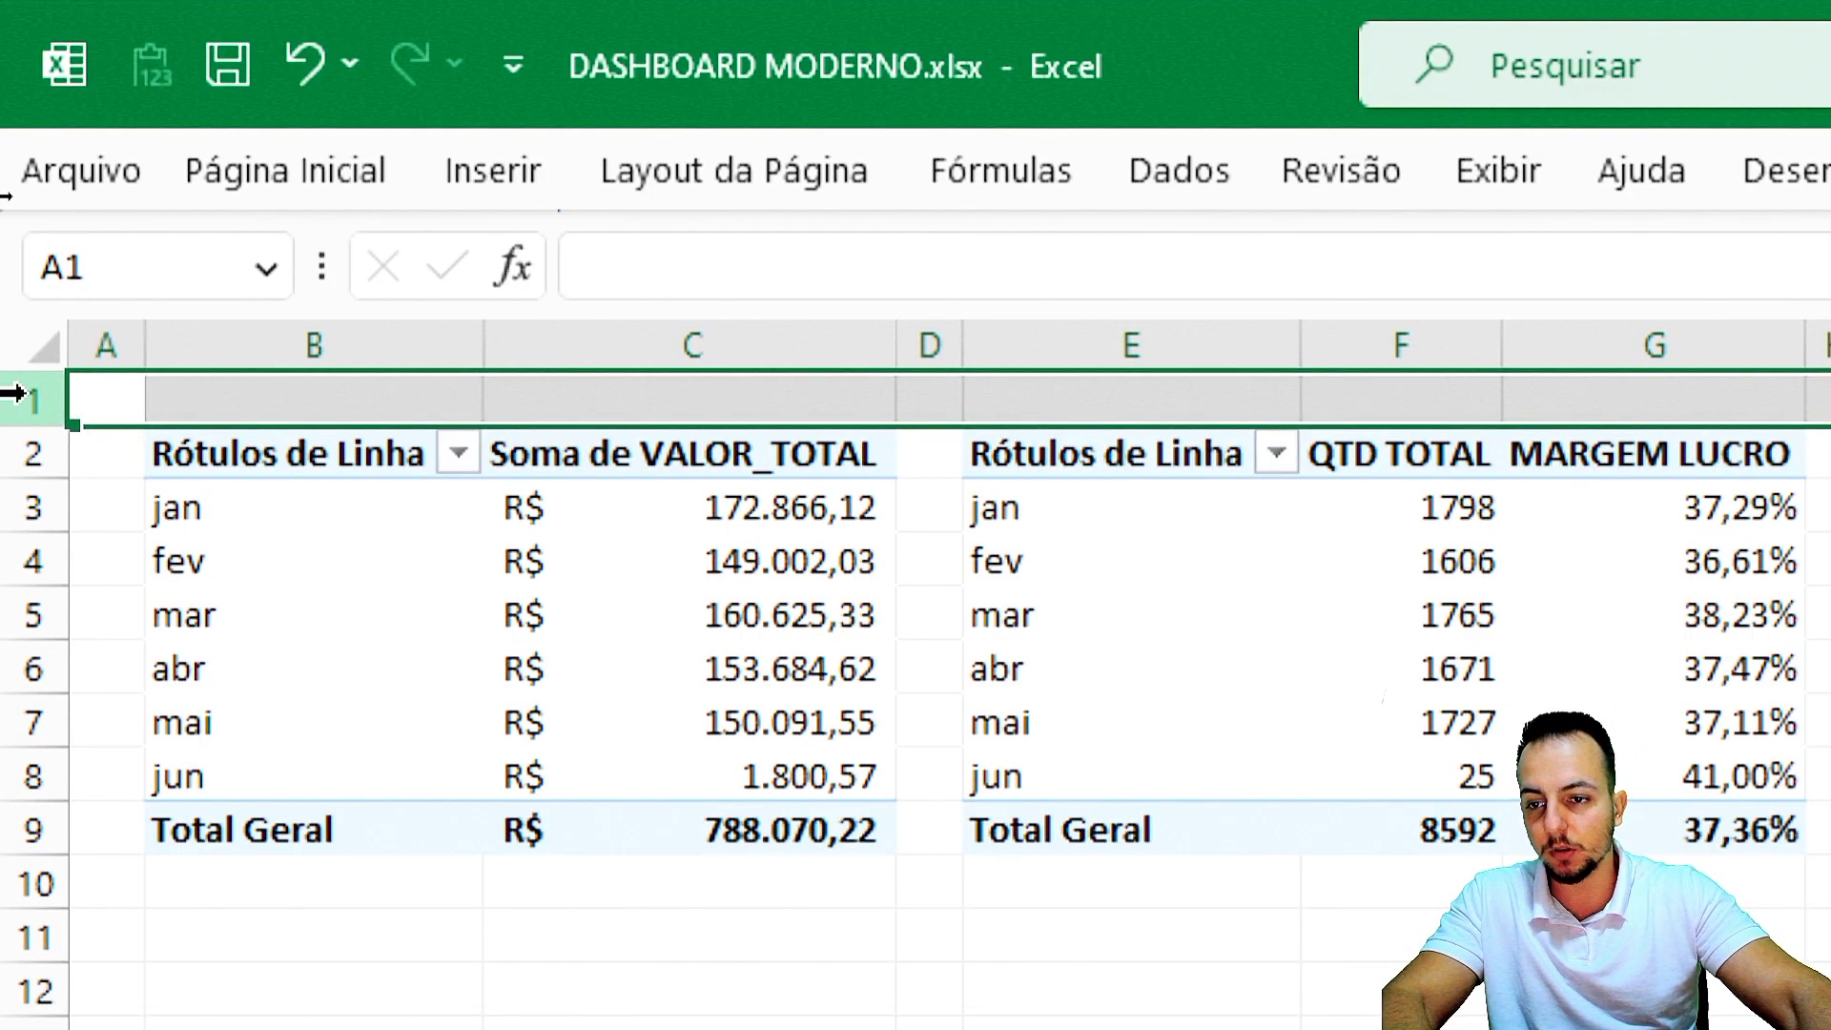
{"action": "right_click", "coordinate": [12, 393]}
{"action": "left_click", "coordinate": [190, 934]}
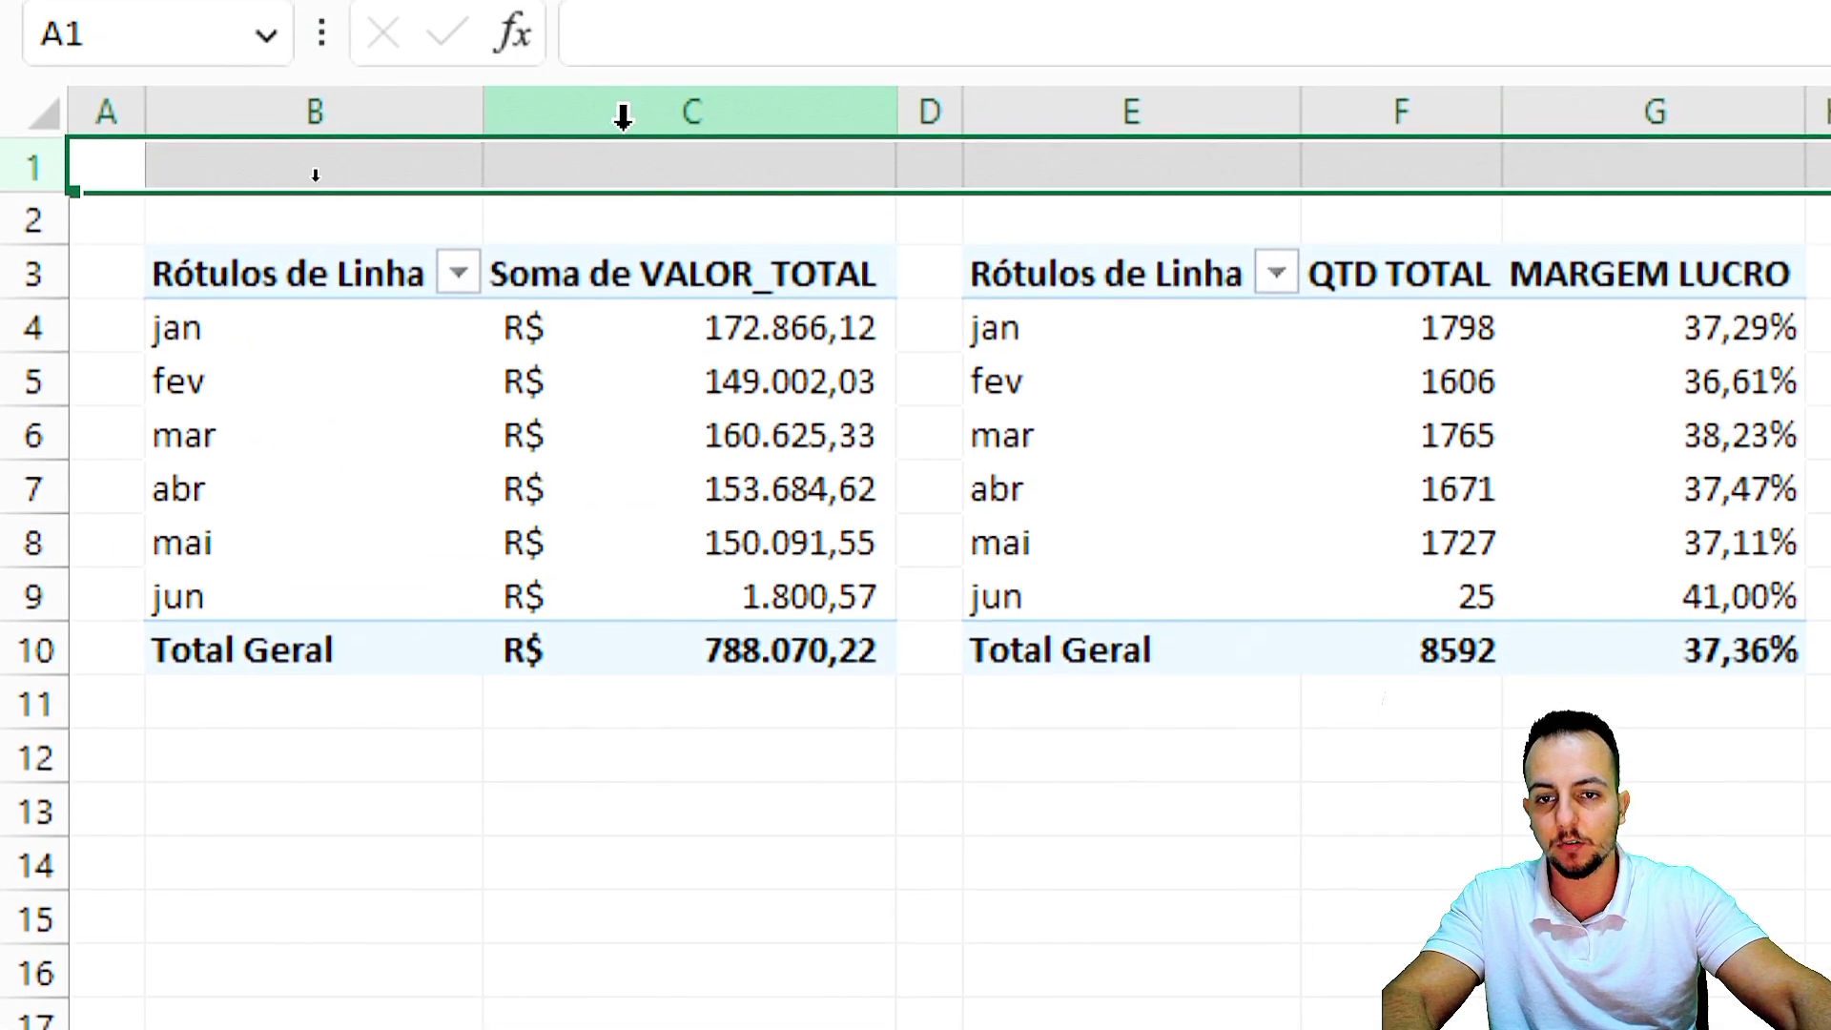
Enter a formula in C1 that references the Total Geral of Soma de VALOR_TOTAL in the first pivot table.
{"action": "left_click", "coordinate": [667, 133]}
{"action": "left_click", "coordinate": [736, 90]}
{"action": "left_click", "coordinate": [727, 136]}
{"action": "left_click", "coordinate": [715, 167]}
{"action": "type", "text": "="}
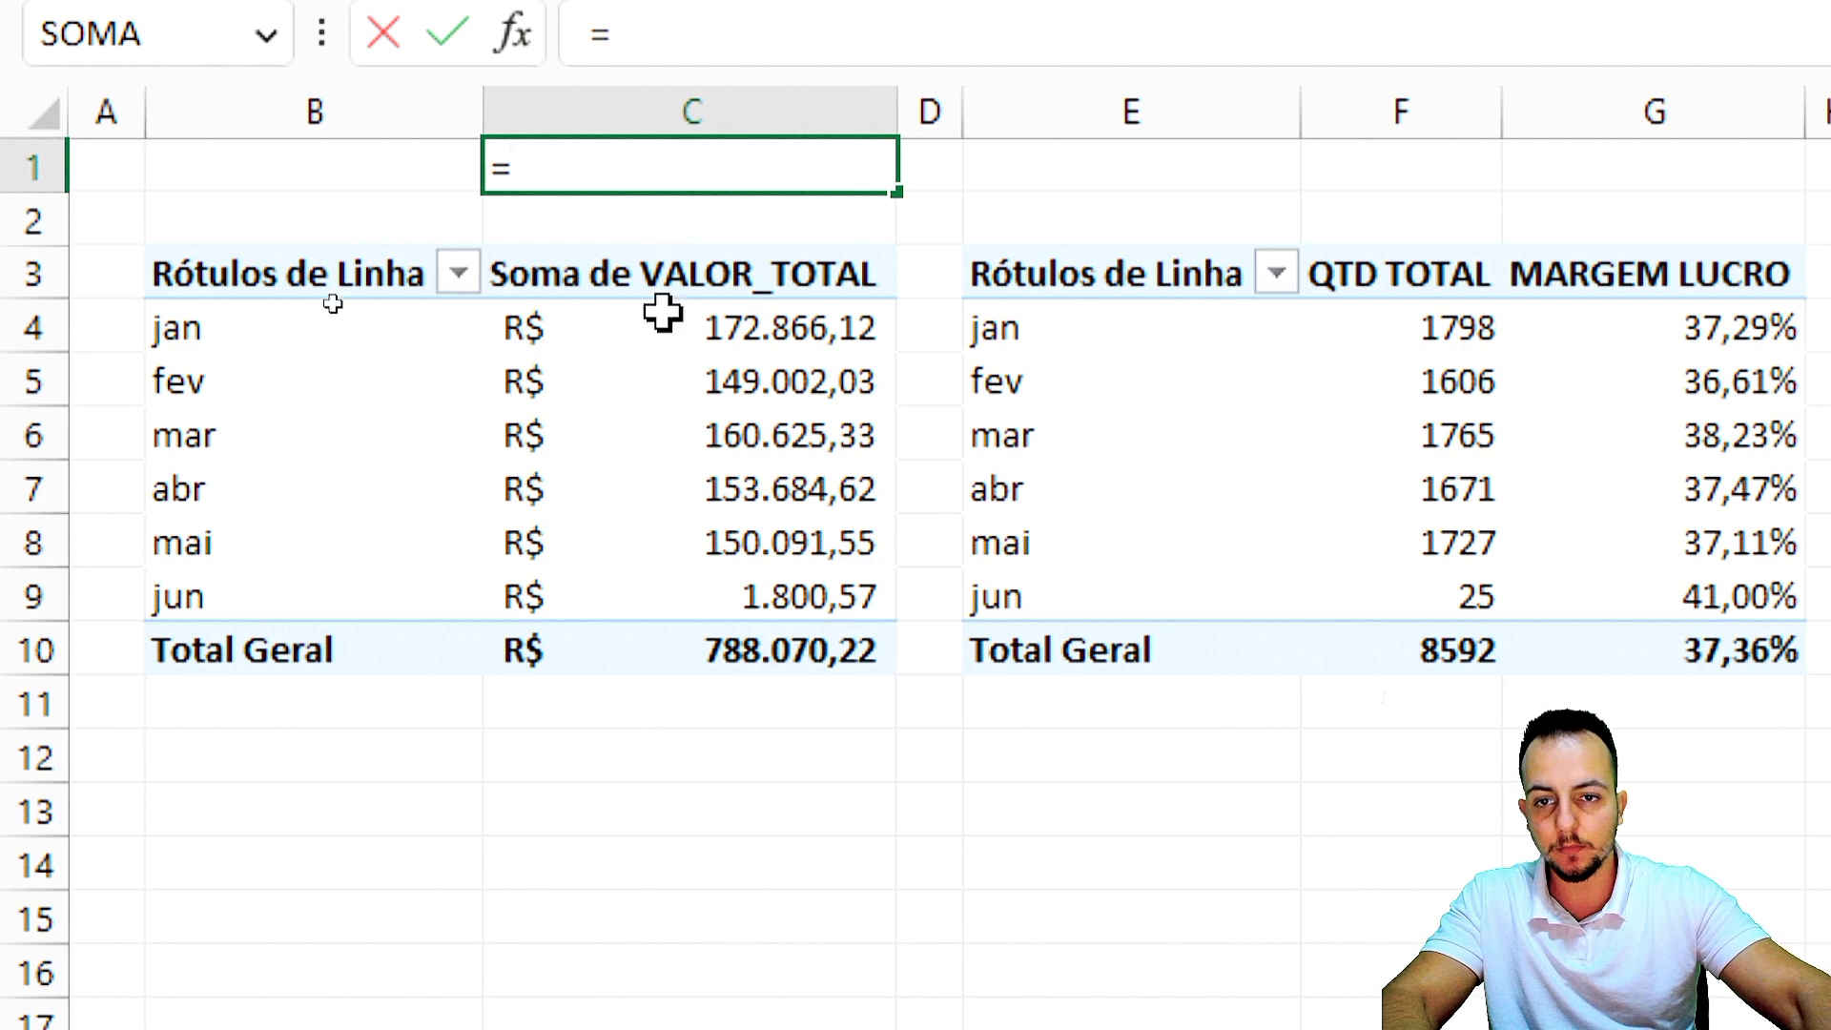
{"action": "left_click", "coordinate": [694, 631]}
{"action": "type", "text": "2"}
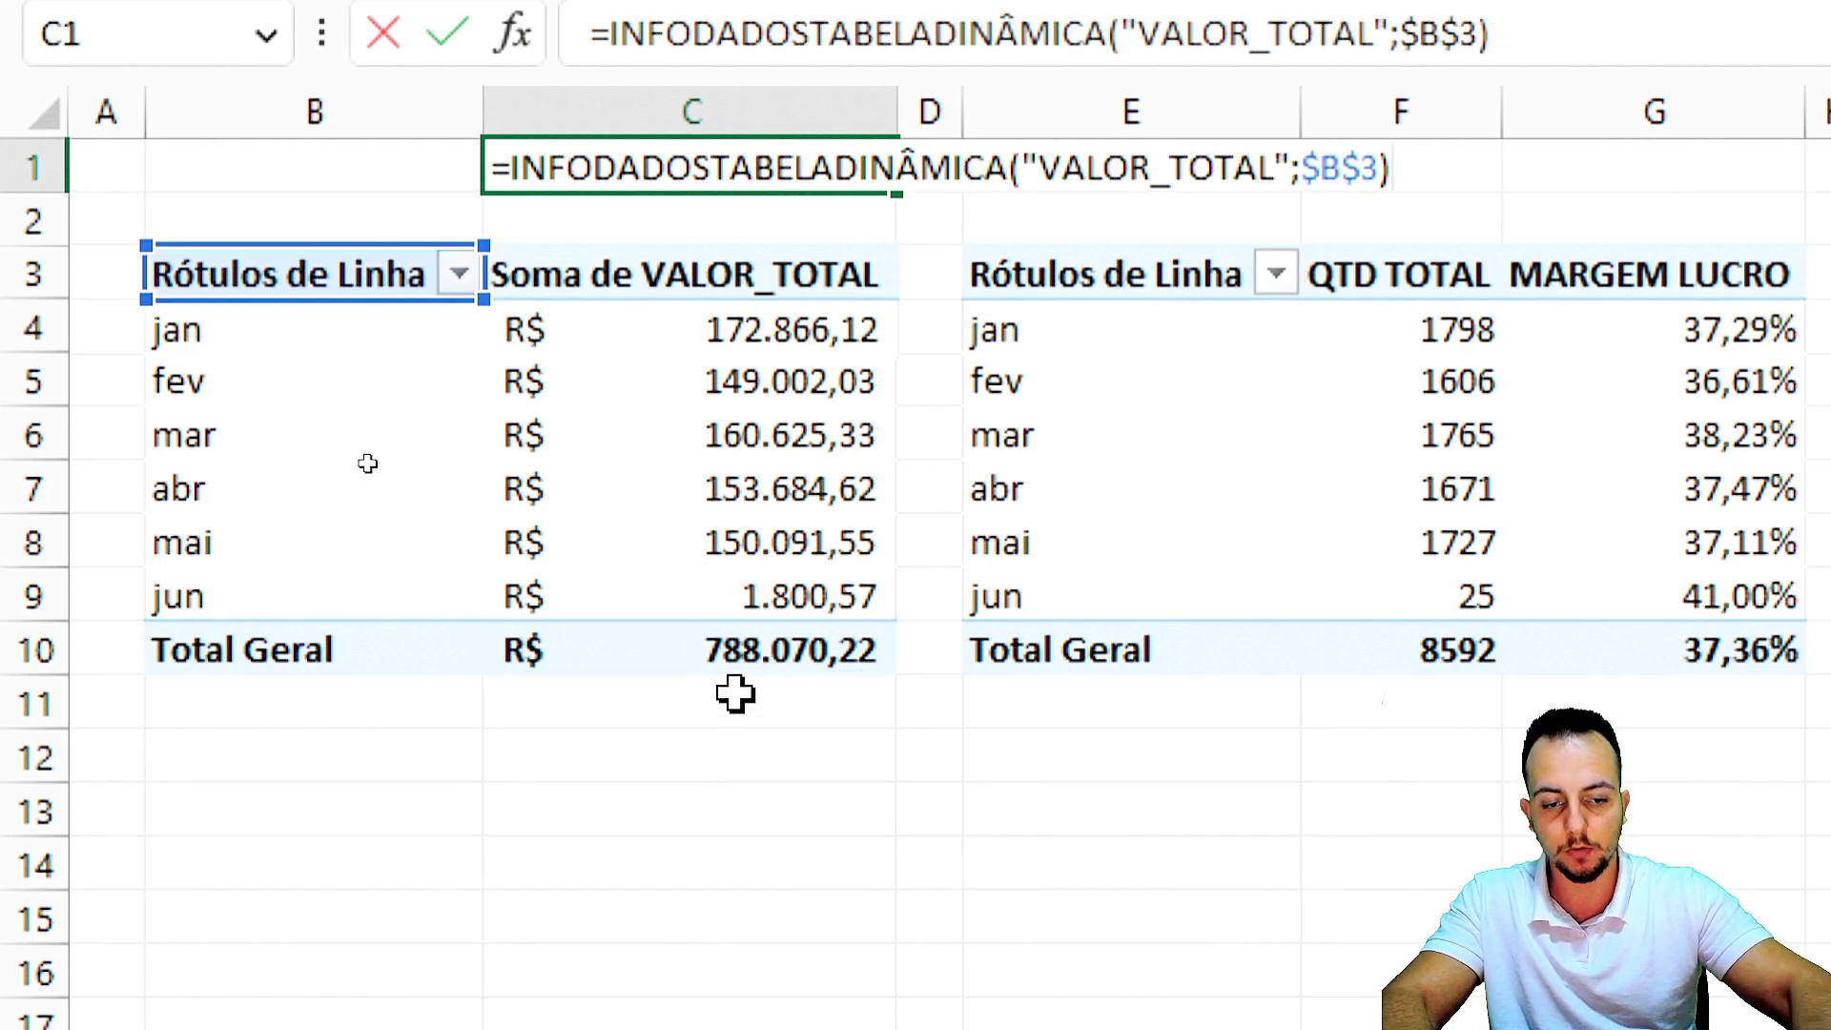
{"action": "key", "text": "Return"}
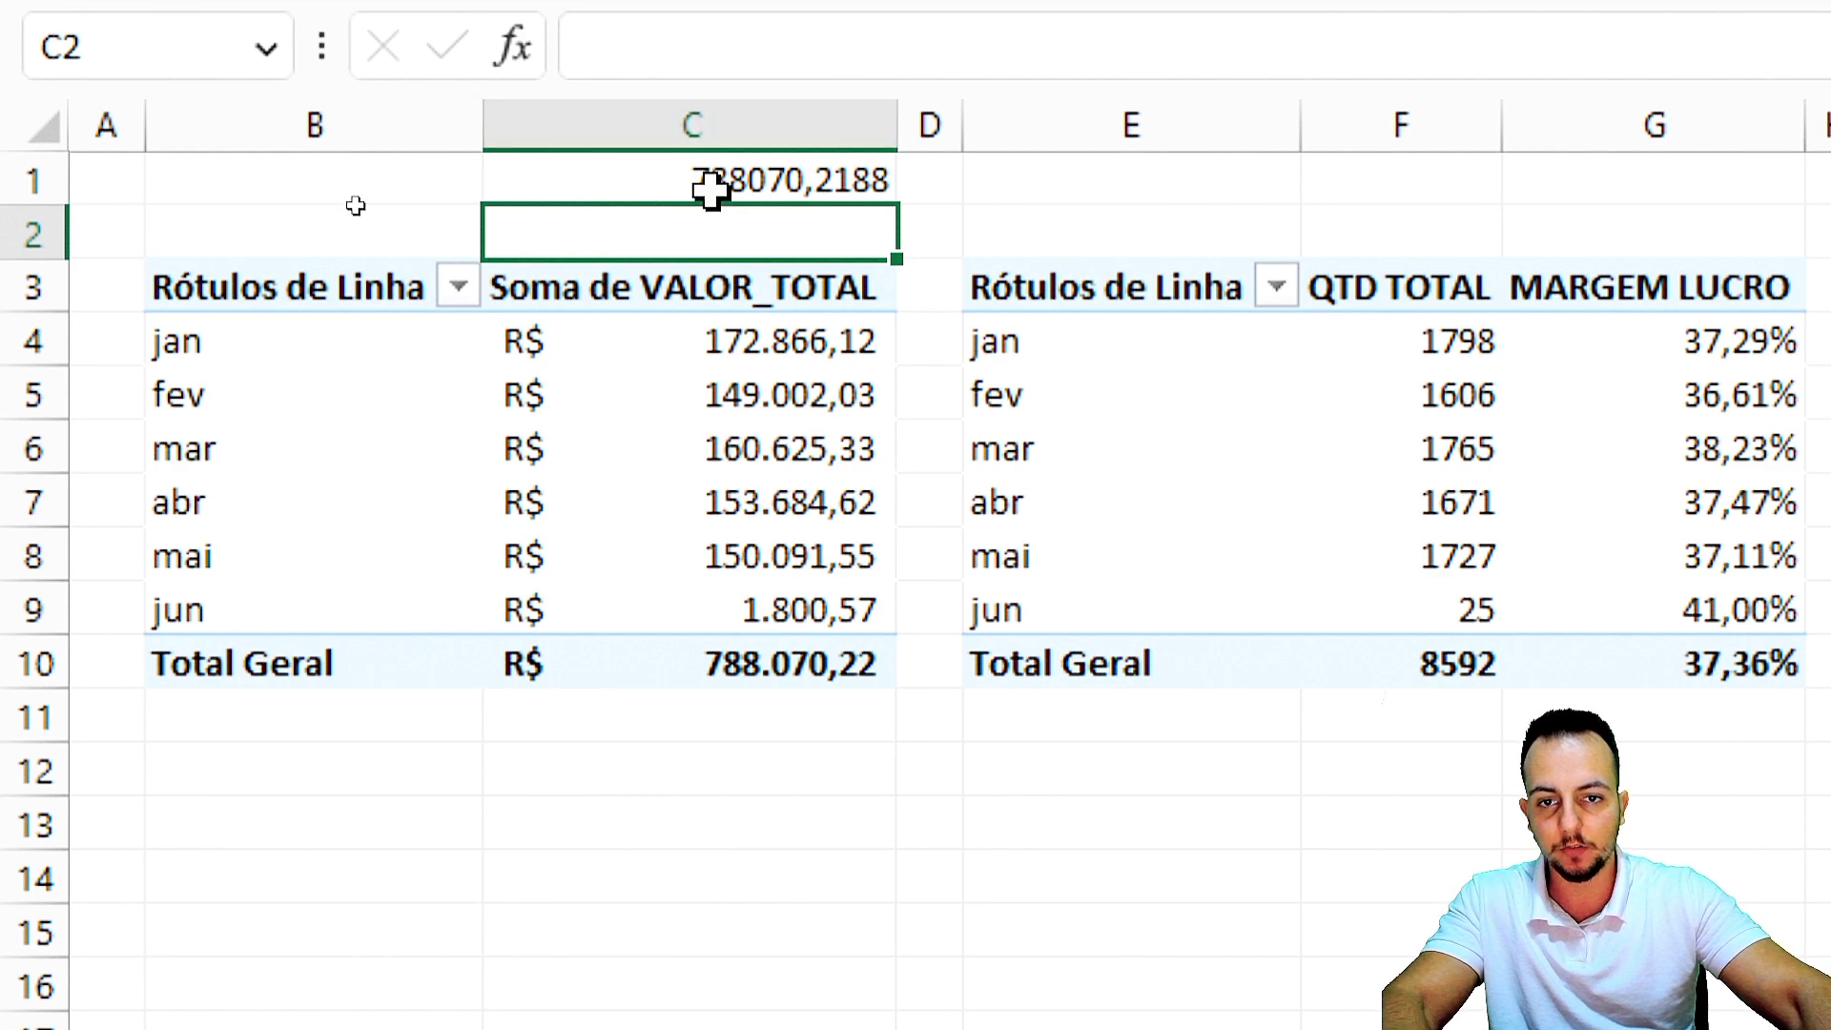
Format cell C1 with the R$ accounting number format.
{"action": "double_click", "coordinate": [711, 191]}
{"action": "key", "text": "Escape"}
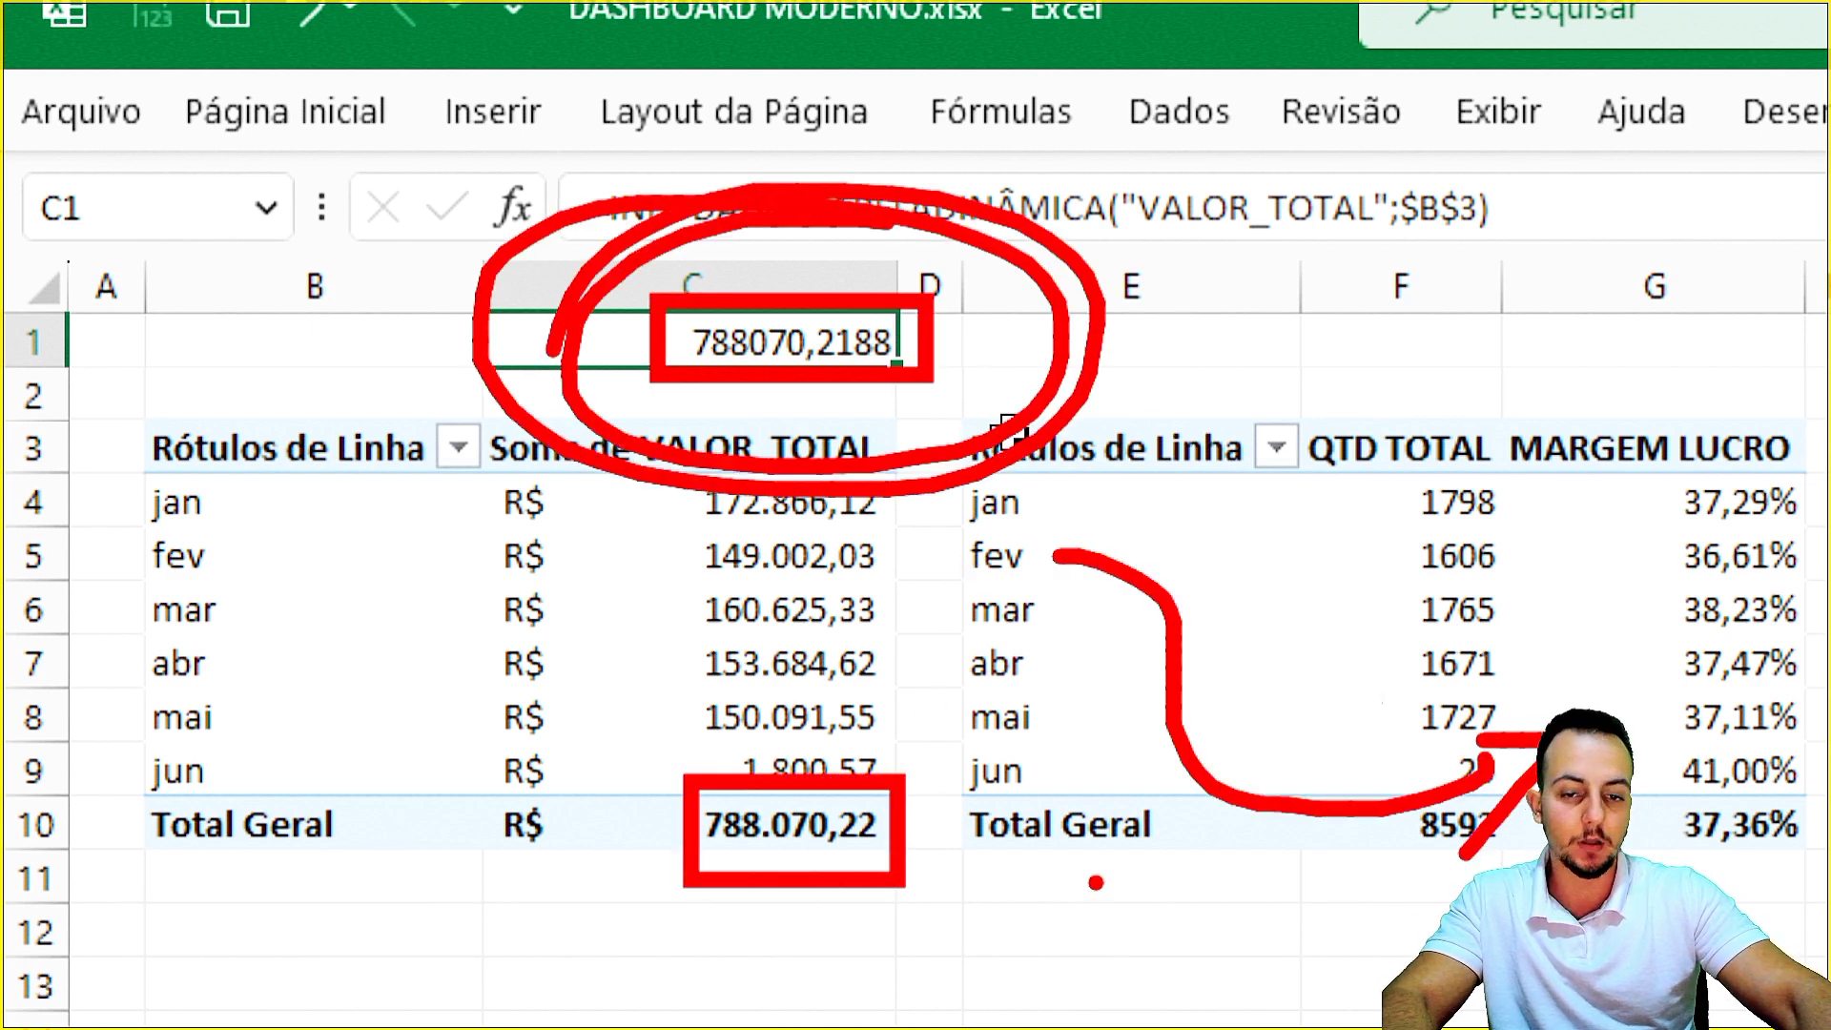
{"action": "left_click", "coordinate": [291, 107]}
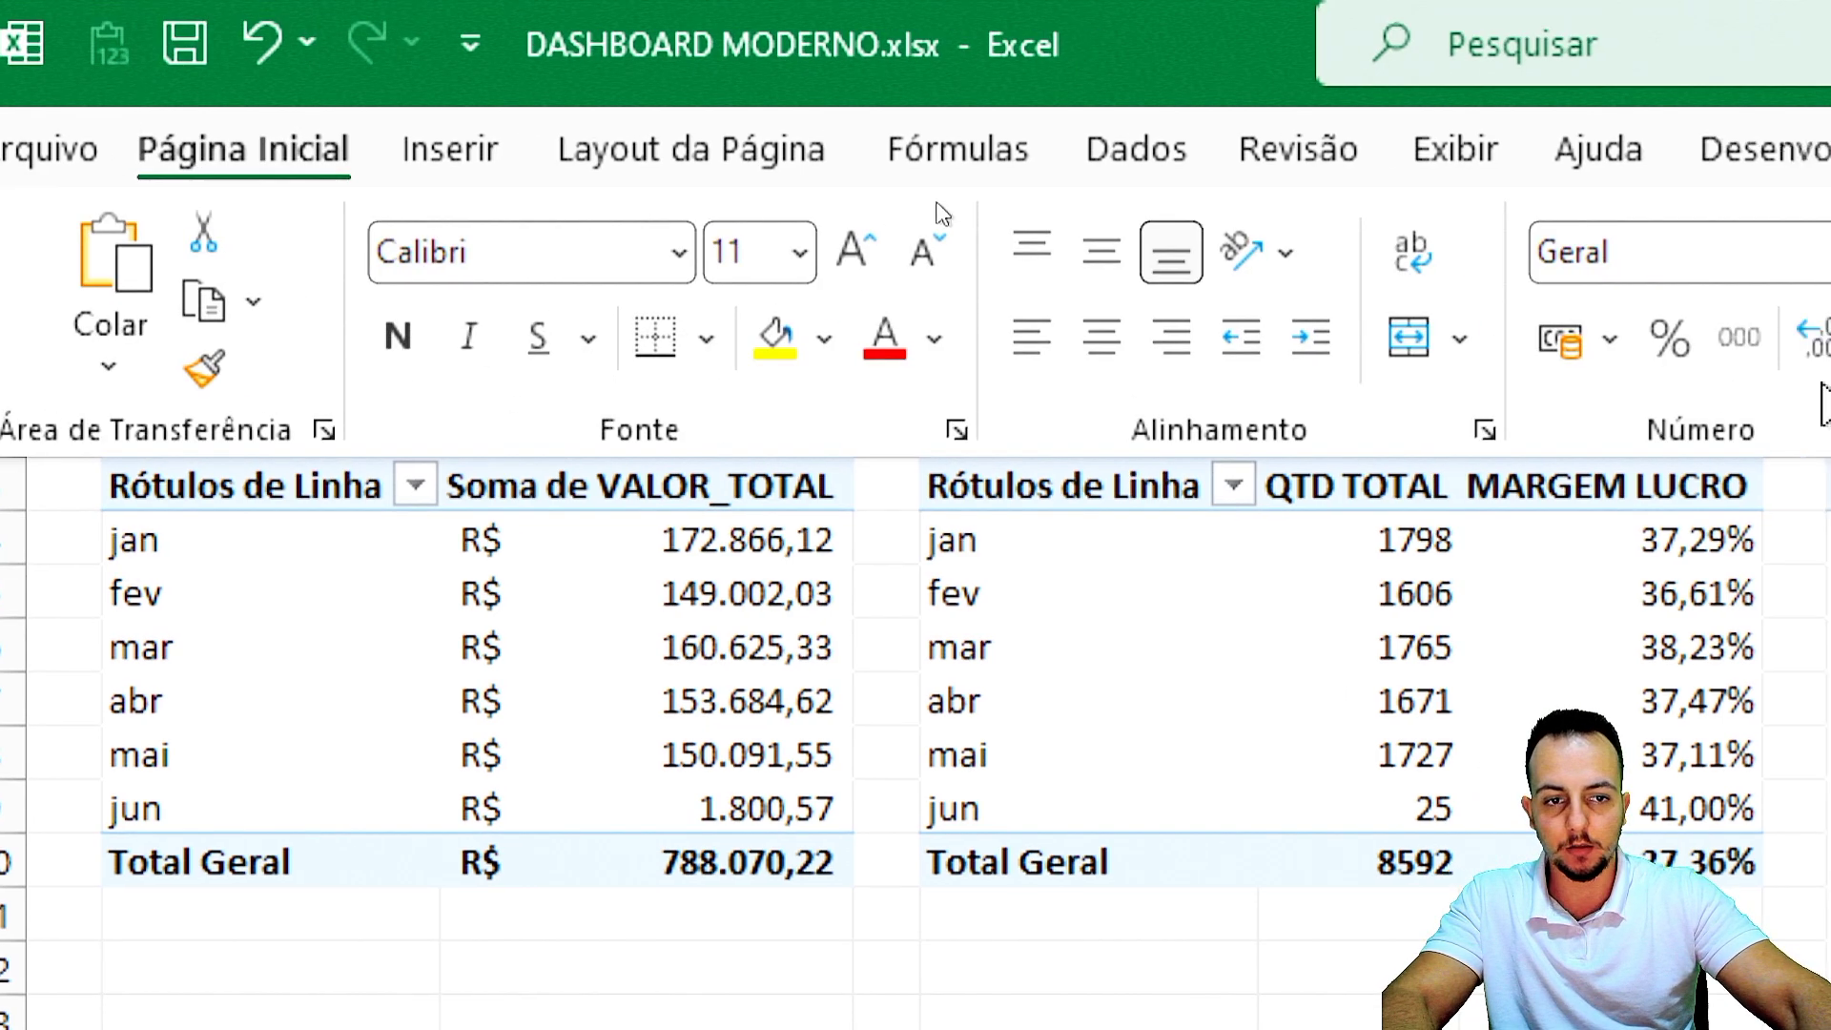
{"action": "left_click", "coordinate": [965, 367]}
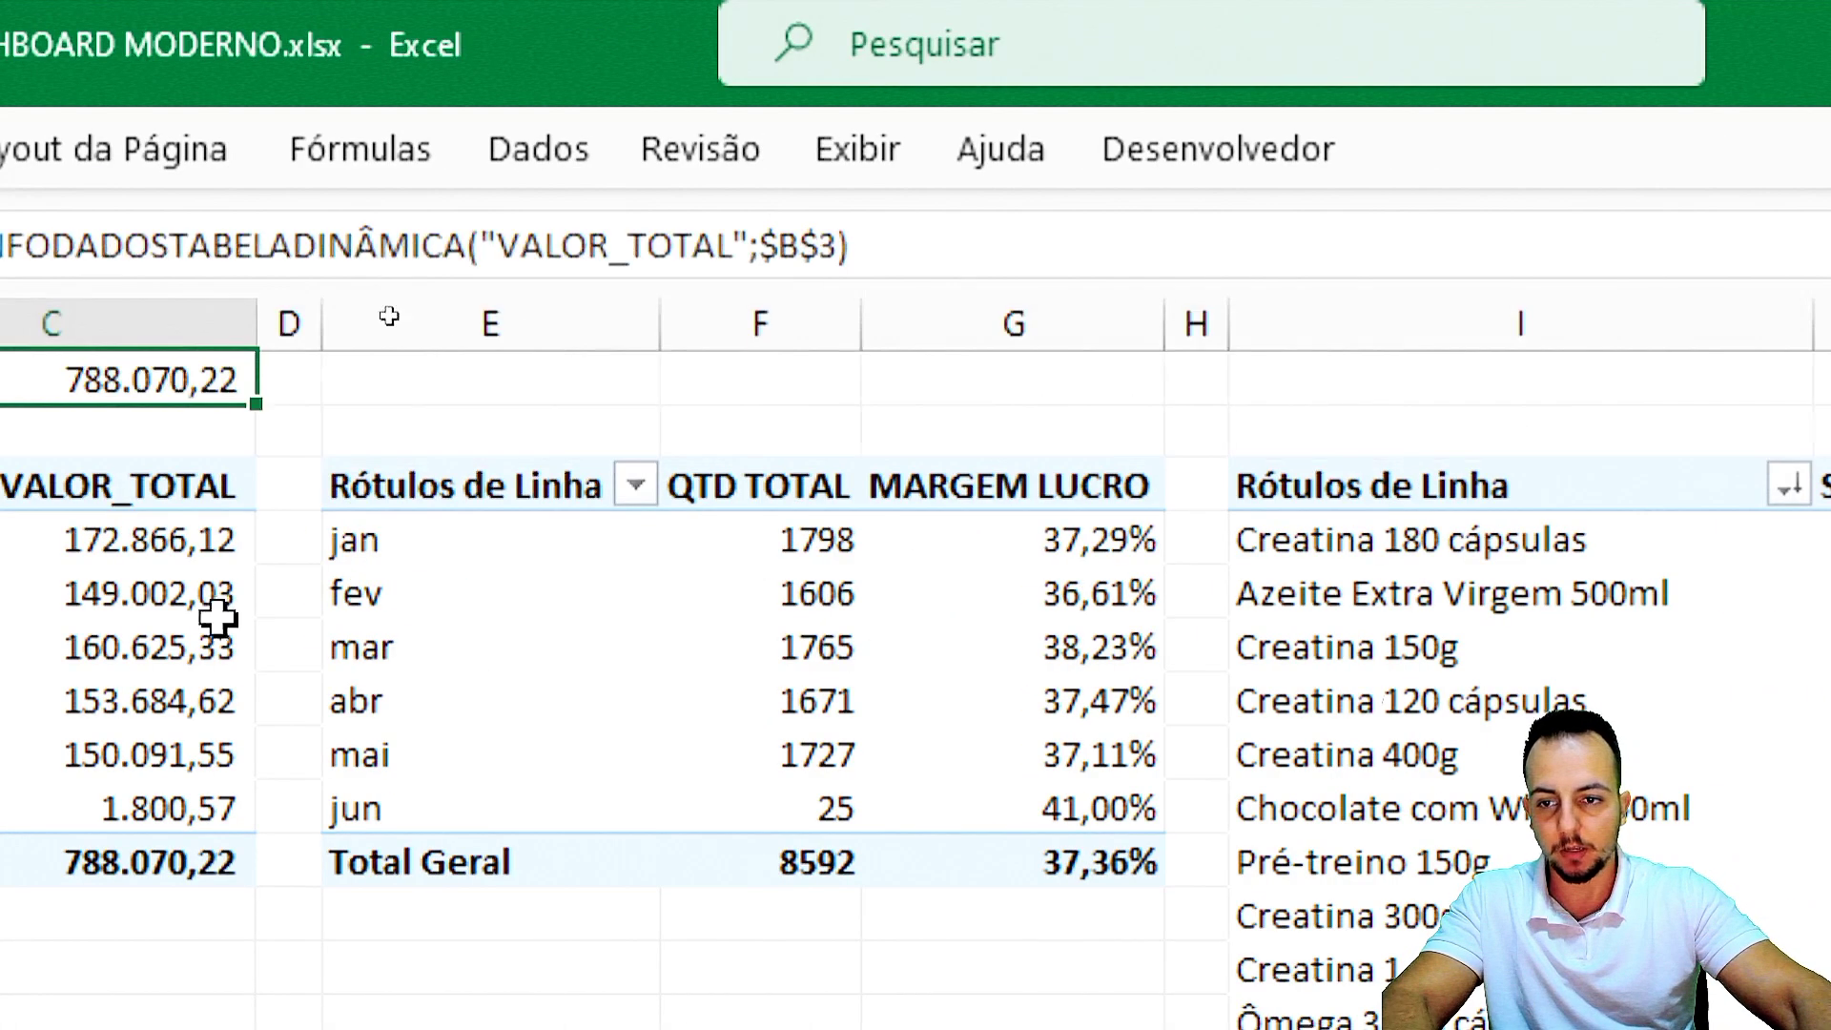
{"action": "left_click", "coordinate": [129, 585]}
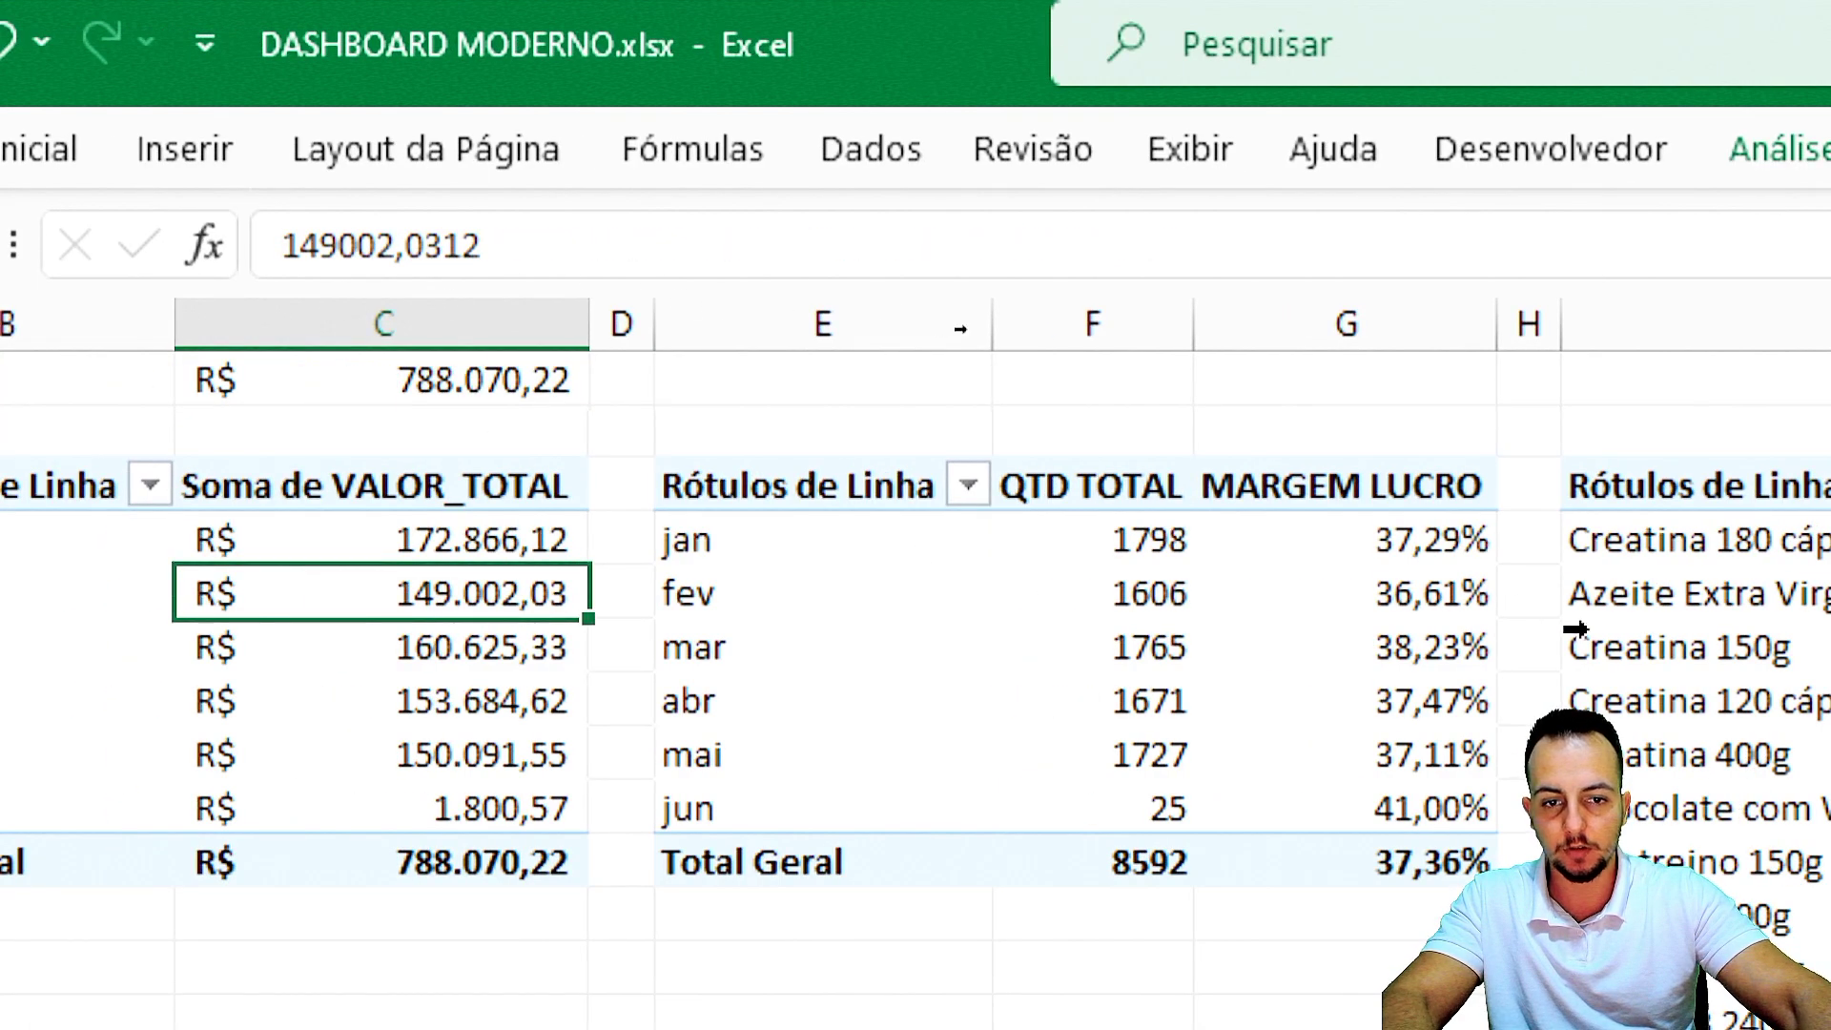
Enter a formula in F1 that references the Total Geral of the QTD TOTAL column.
{"action": "left_click", "coordinate": [1144, 386]}
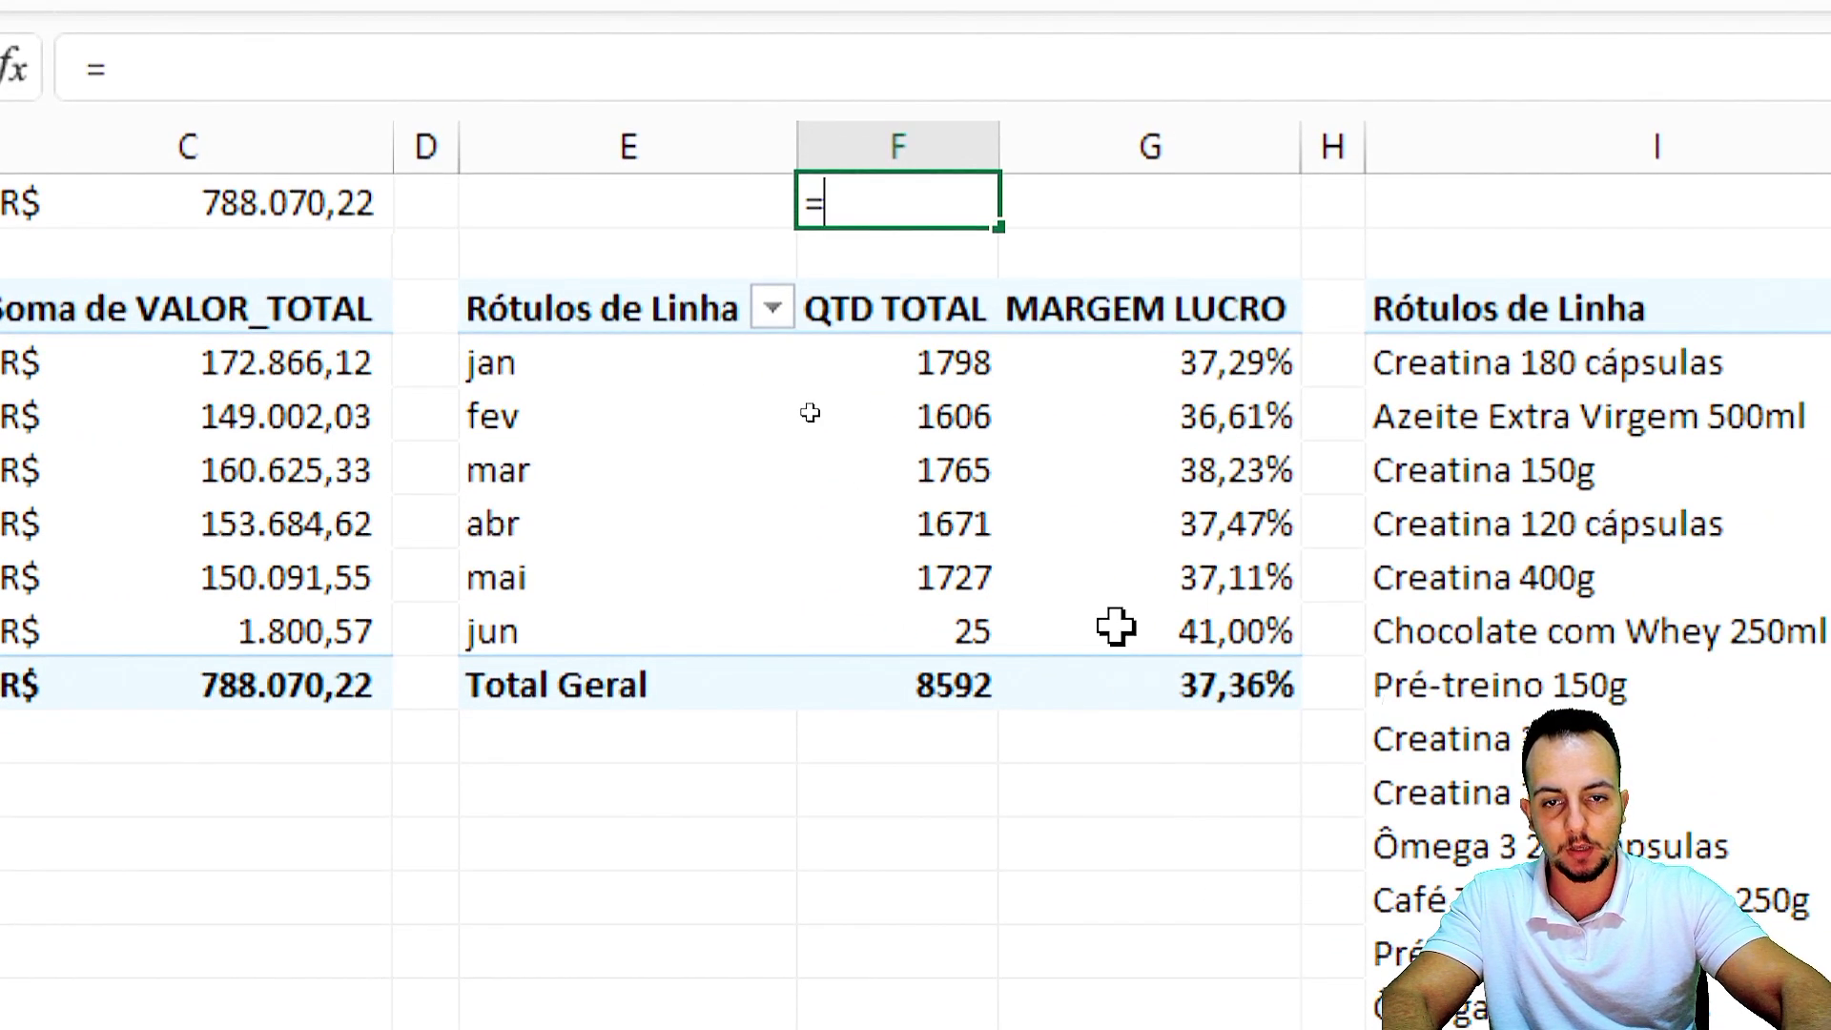
{"action": "type", "text": "="}
{"action": "left_click", "coordinate": [915, 684]}
{"action": "key", "text": "Return"}
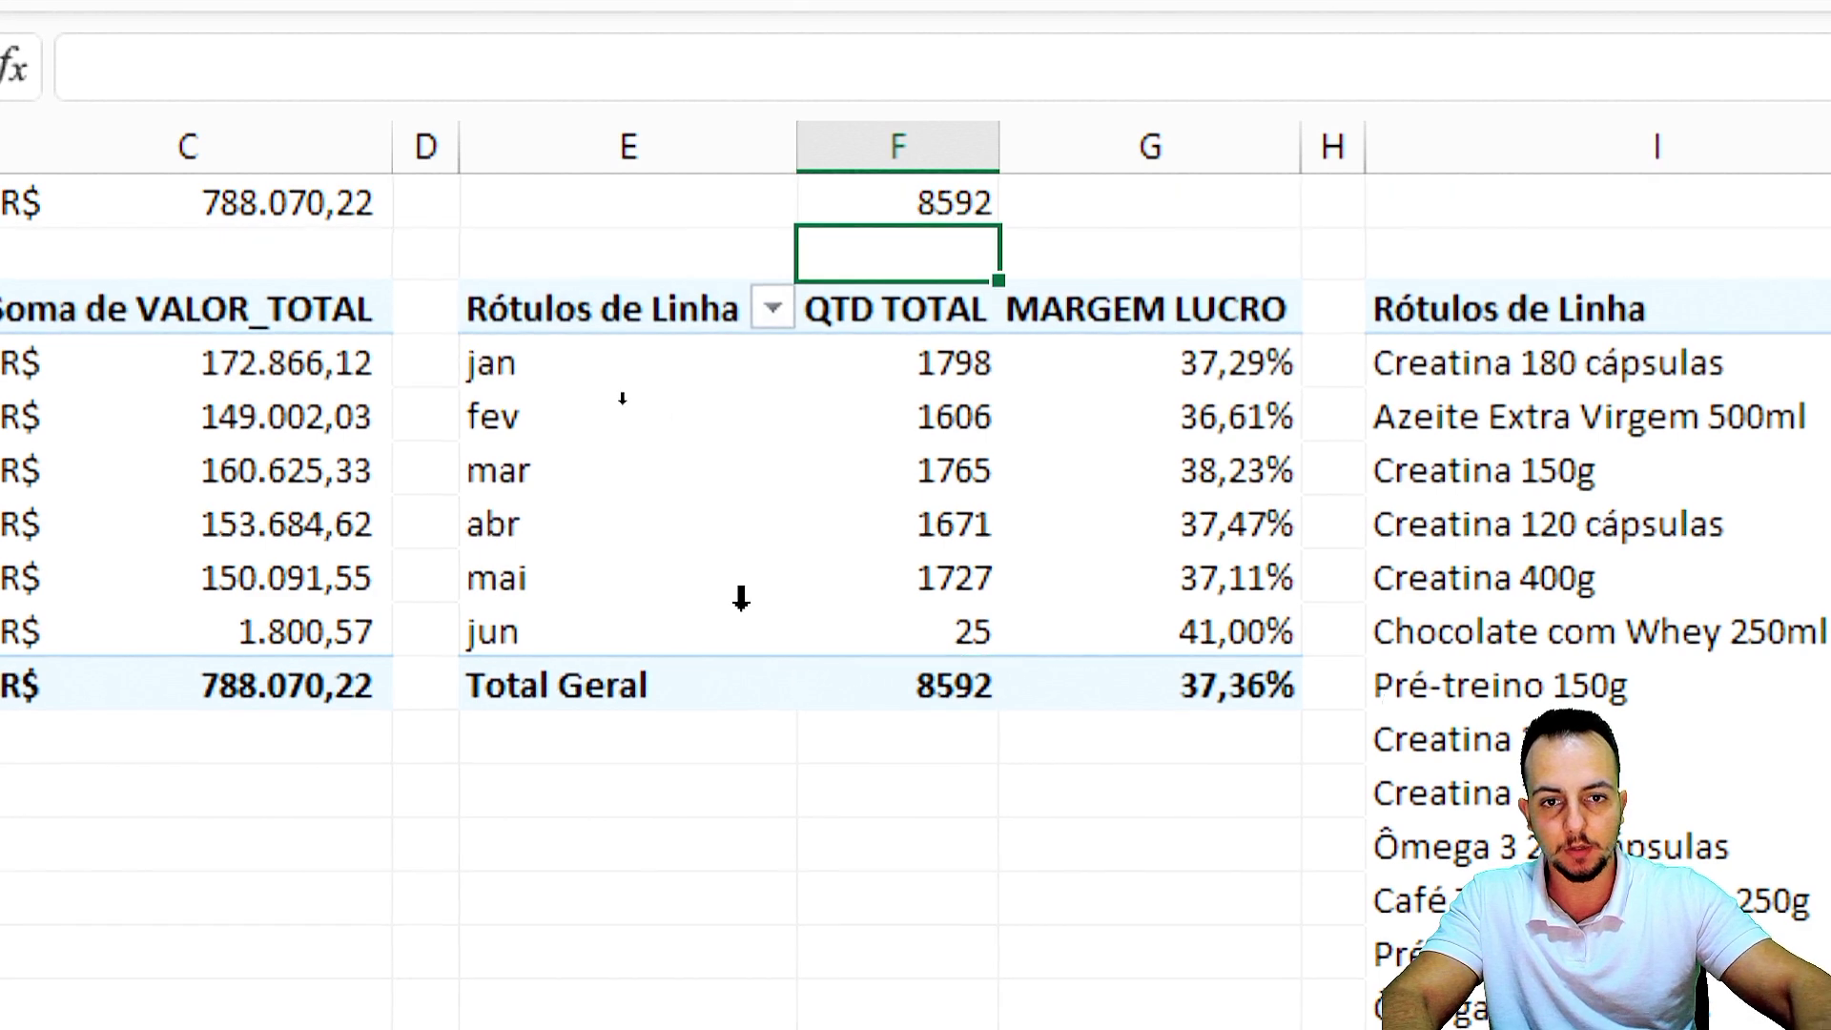
Enter a formula in G1 that references the Total Geral of the MARGEM LUCRO column.
{"action": "left_click", "coordinate": [1119, 200]}
{"action": "type", "text": "="}
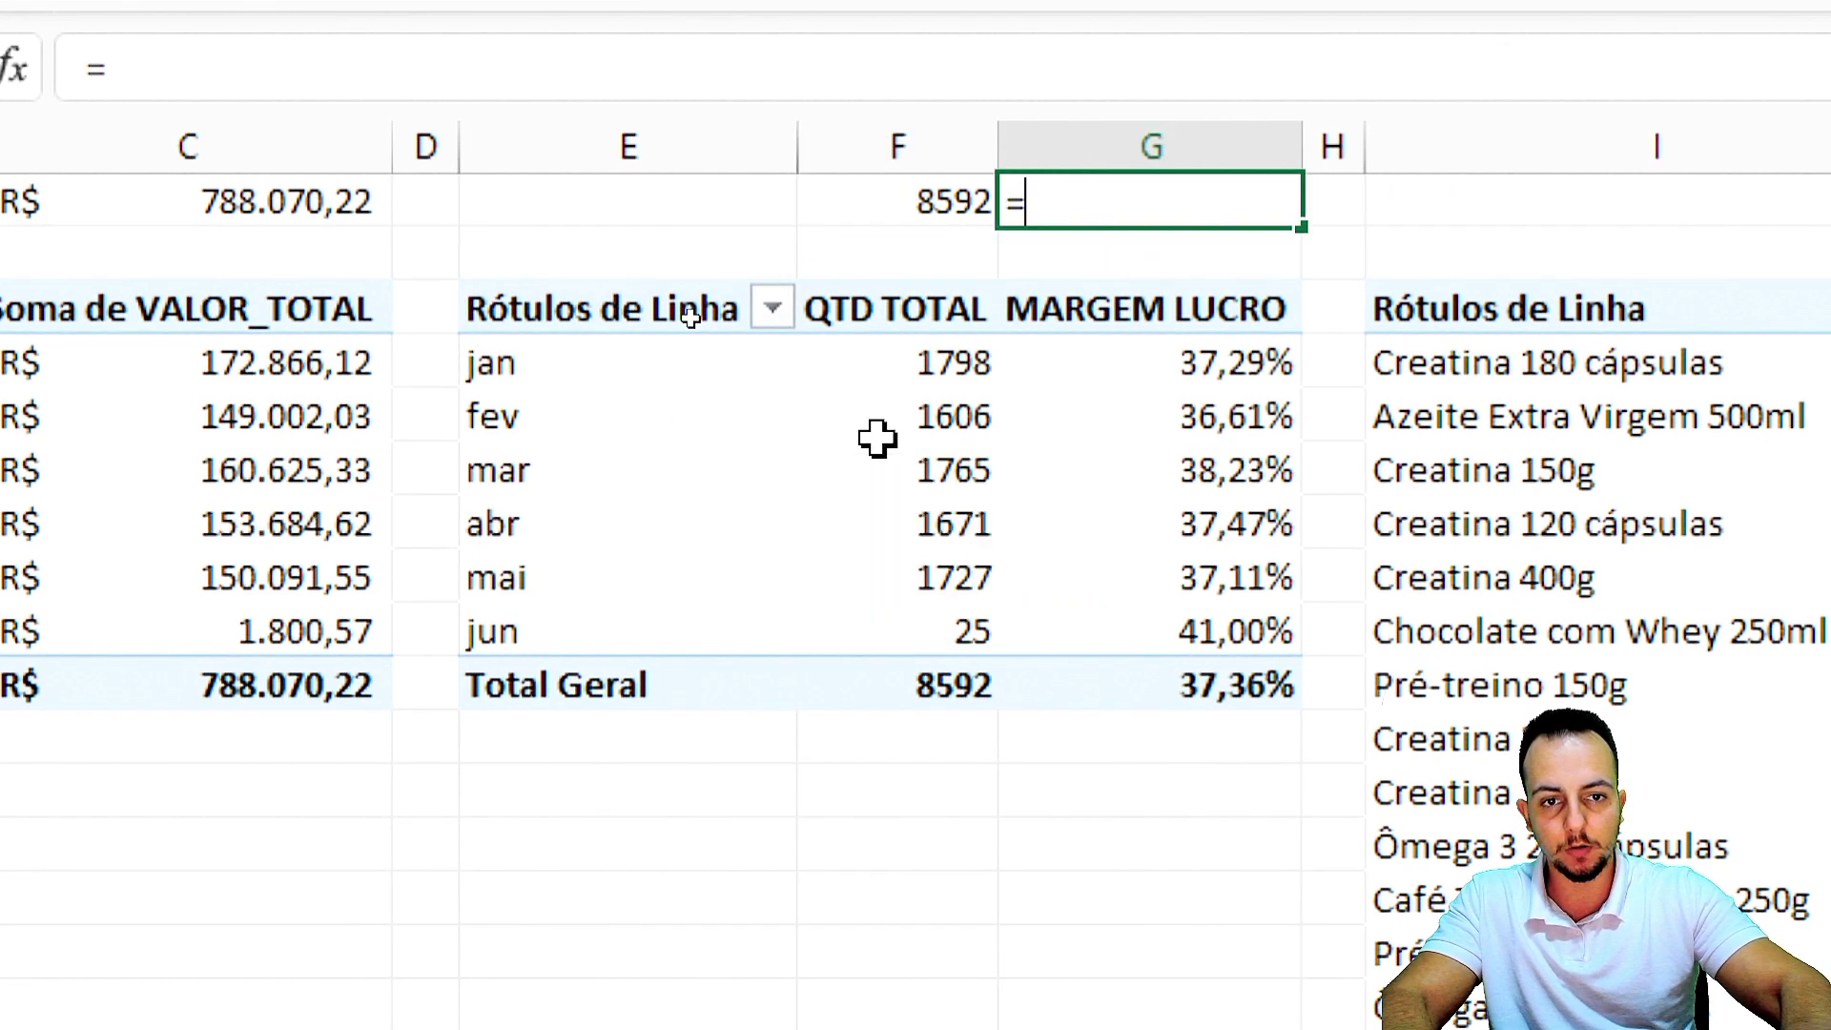
{"action": "left_click", "coordinate": [1203, 685]}
{"action": "key", "text": "Return"}
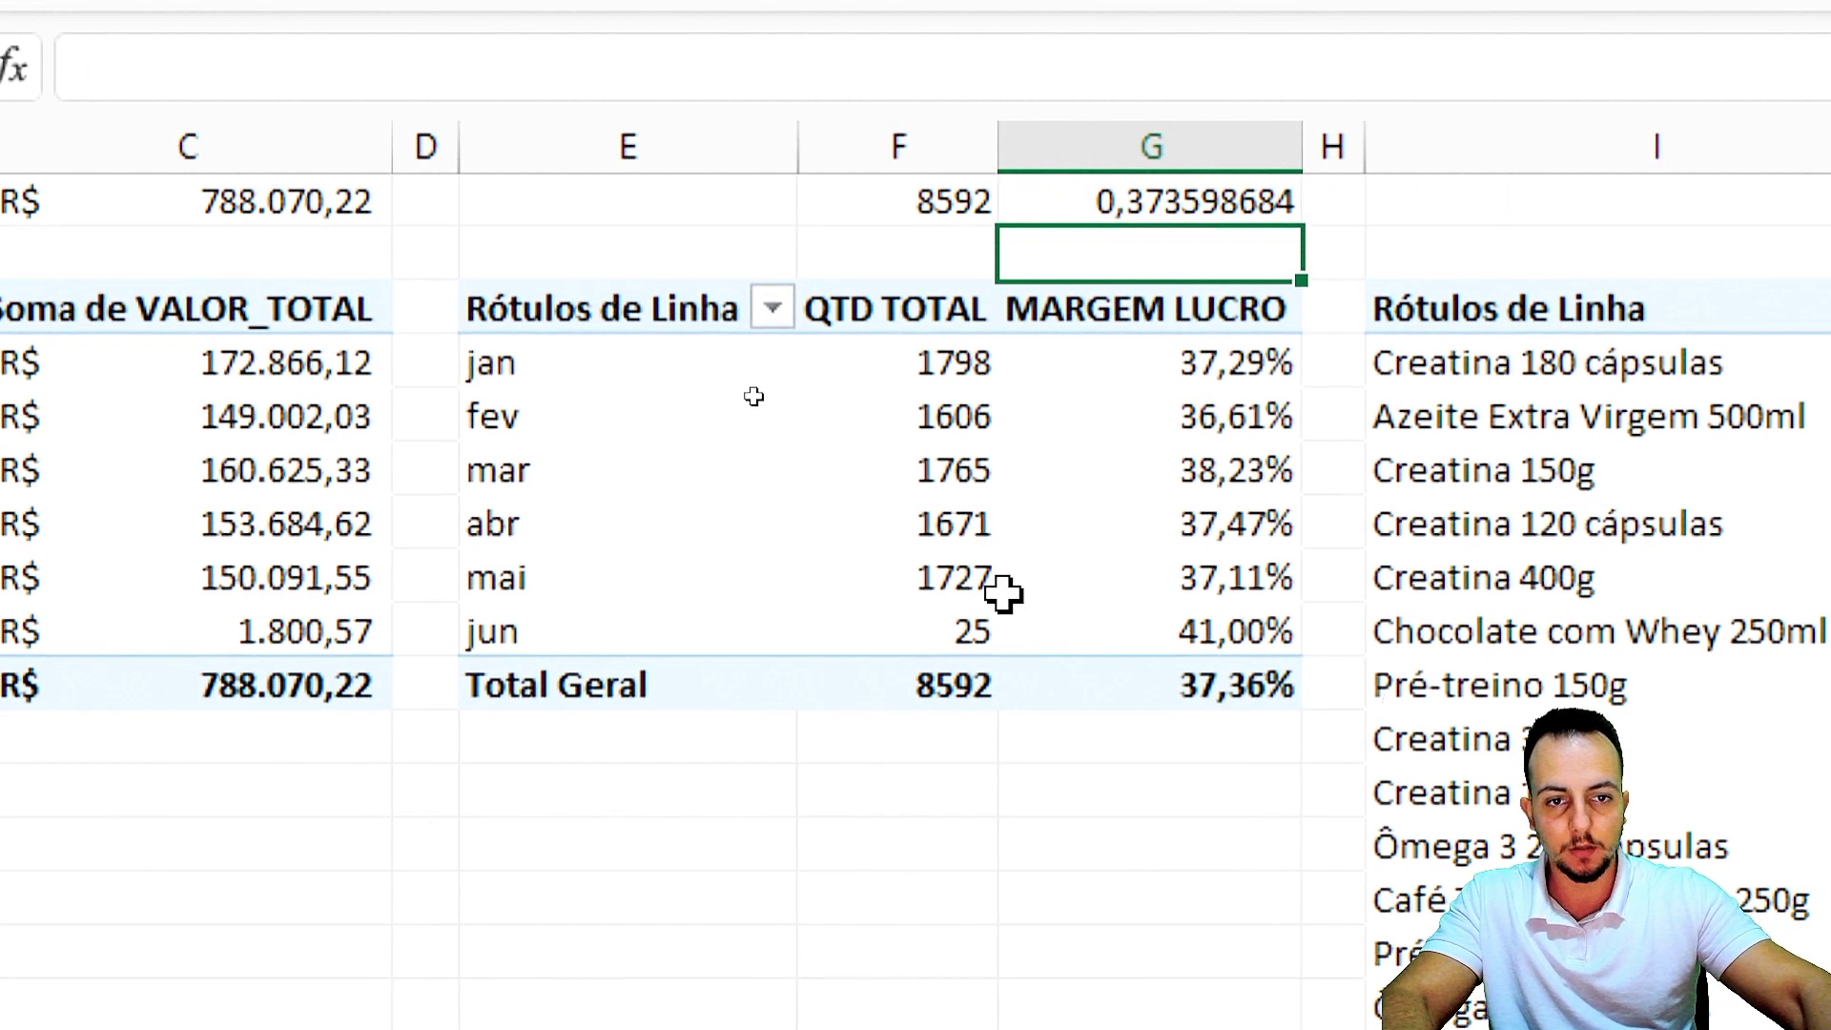
Format cell G1 as a percentage with two decimal places.
{"action": "left_click", "coordinate": [1150, 194]}
{"action": "left_click", "coordinate": [288, 120]}
{"action": "left_click", "coordinate": [1708, 298]}
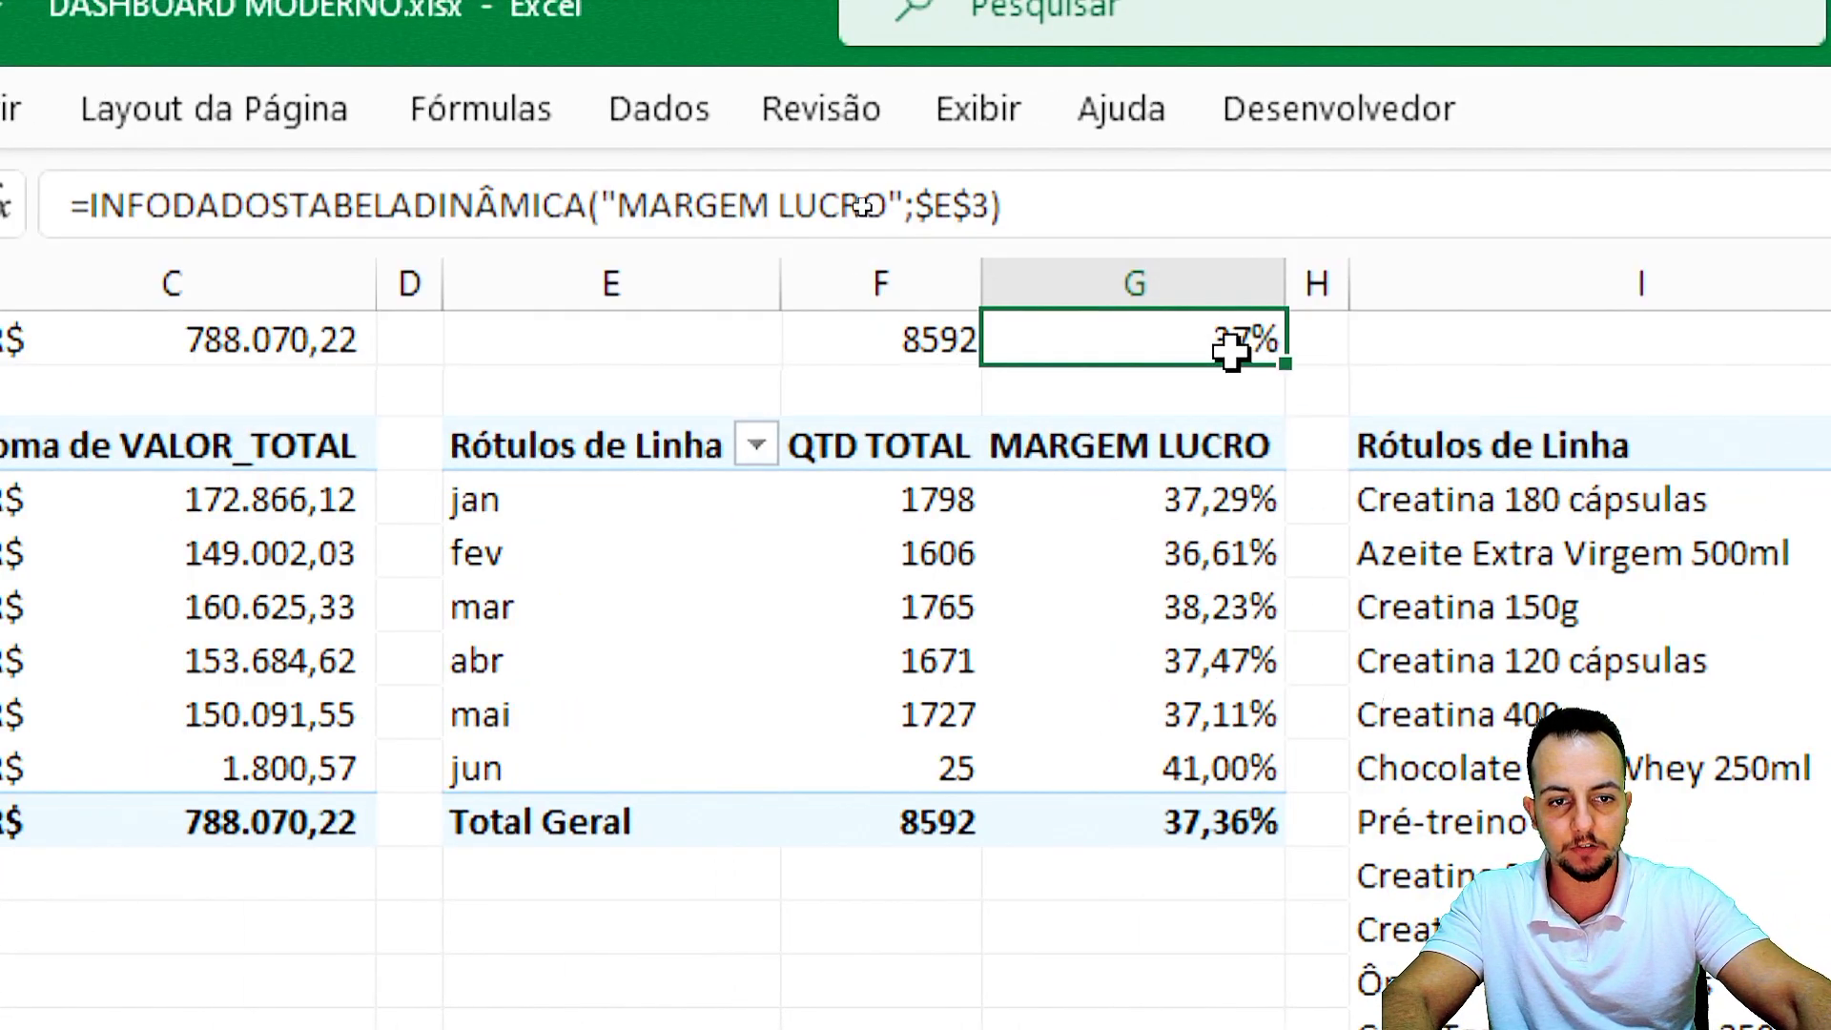
{"action": "left_click", "coordinate": [245, 157]}
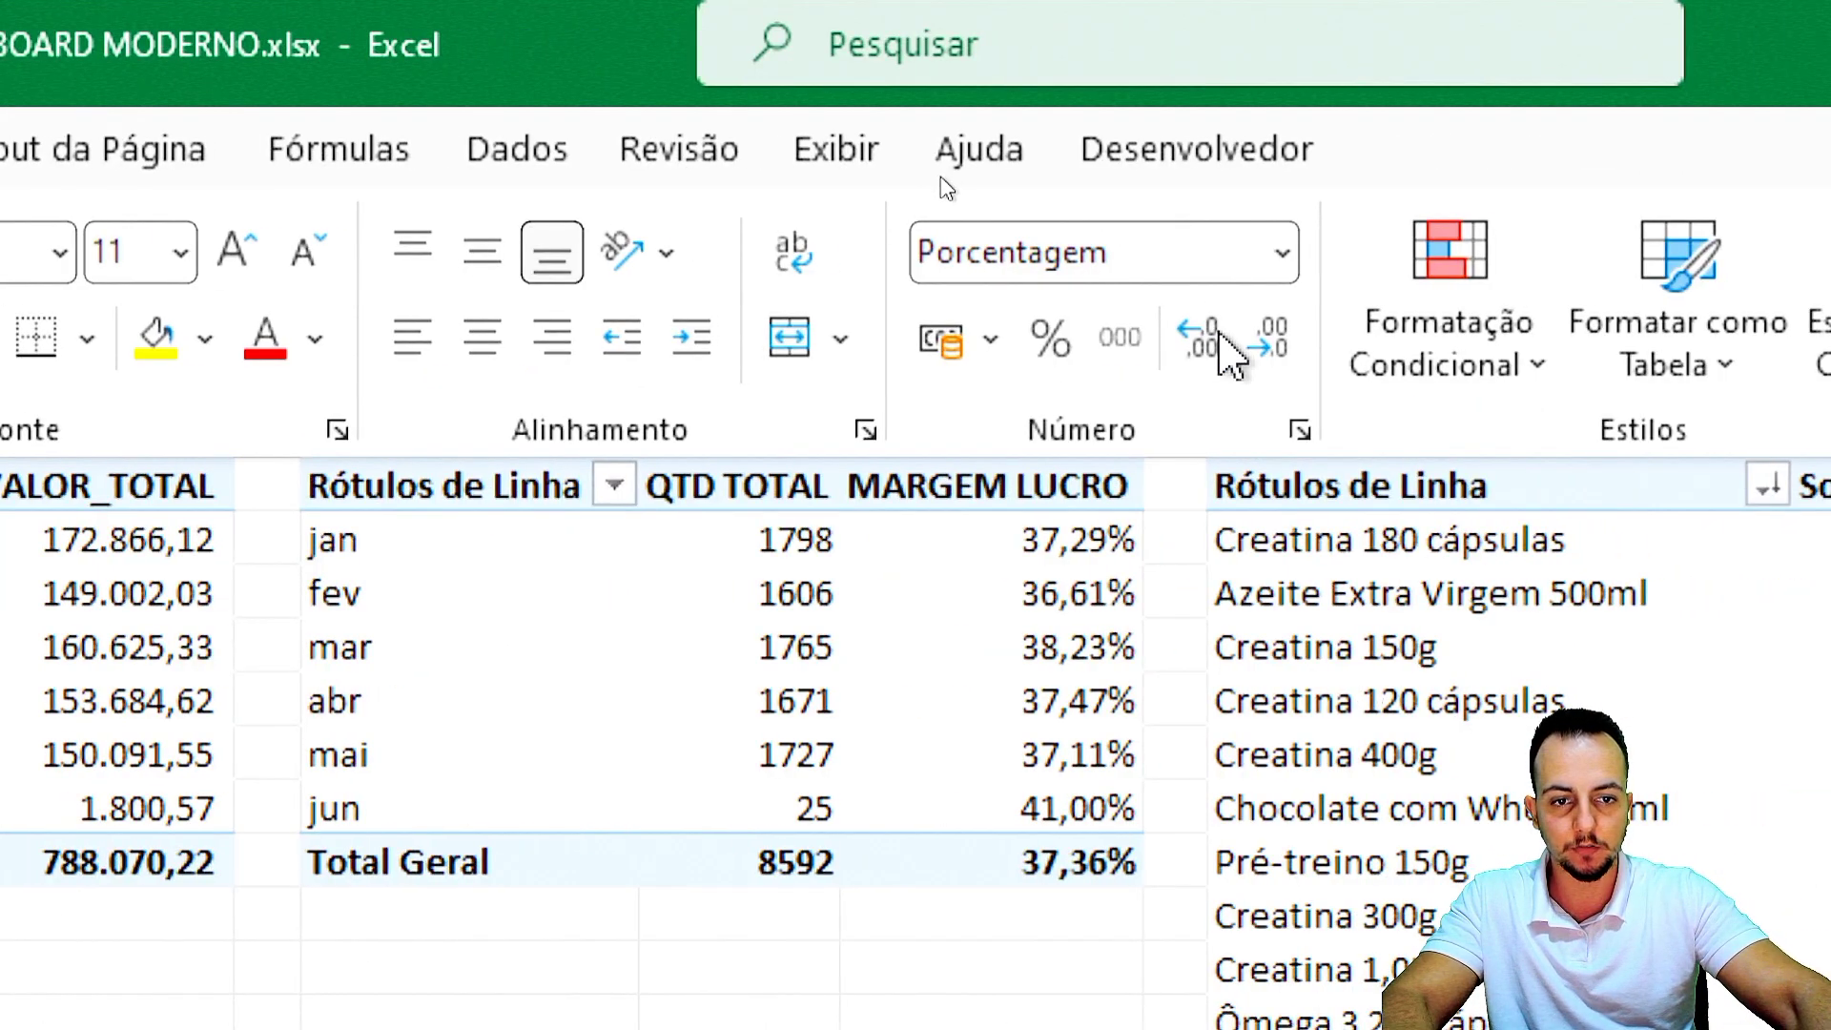
{"action": "left_click", "coordinate": [863, 591]}
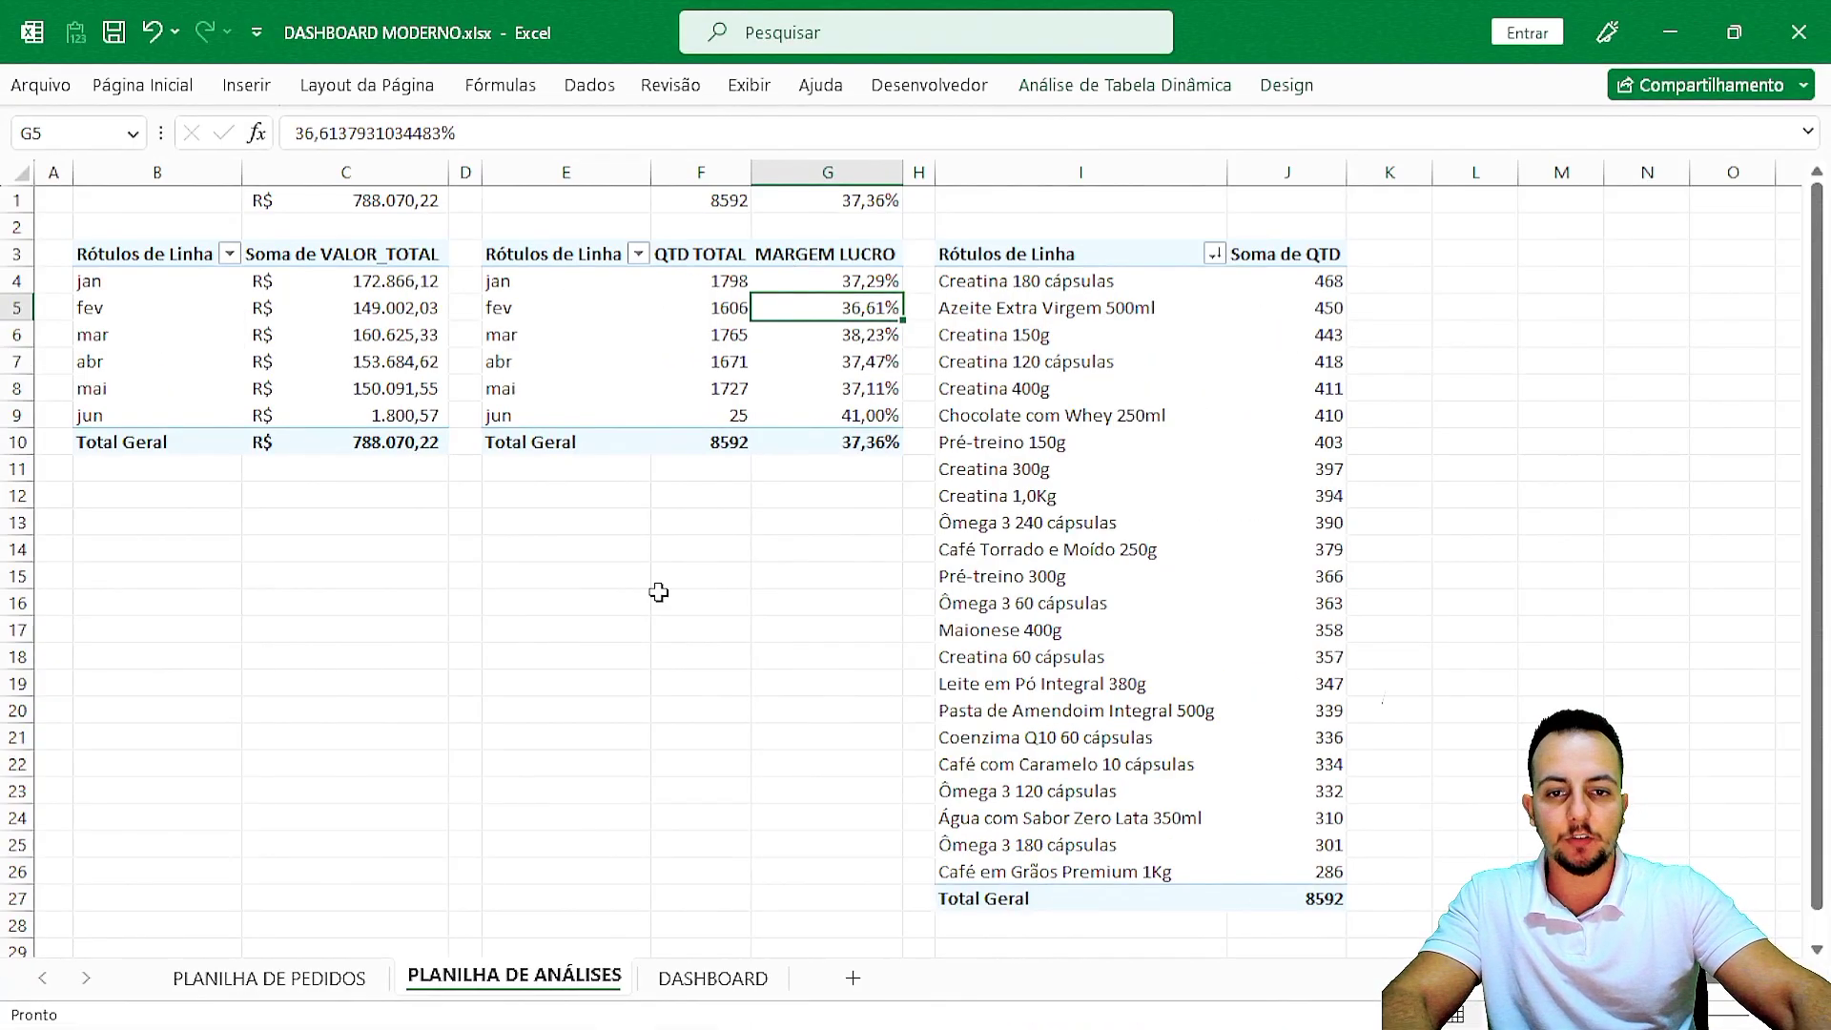
{"action": "mouse_move", "coordinate": [778, 152]}
{"action": "left_mouse_down"}
{"action": "mouse_move", "coordinate": [229, 163]}
{"action": "mouse_move", "coordinate": [672, 156]}
{"action": "left_mouse_up"}
{"action": "left_click_drag", "start_coordinate": [596, 386], "coordinate": [711, 935]}
{"action": "key", "text": "Escape"}
On the DASHBOARD sheet, link the TOTAL FATURADO card's rectangle to cell C1 of PLANILHA DE ANÁLISES.
{"action": "left_click", "coordinate": [685, 982]}
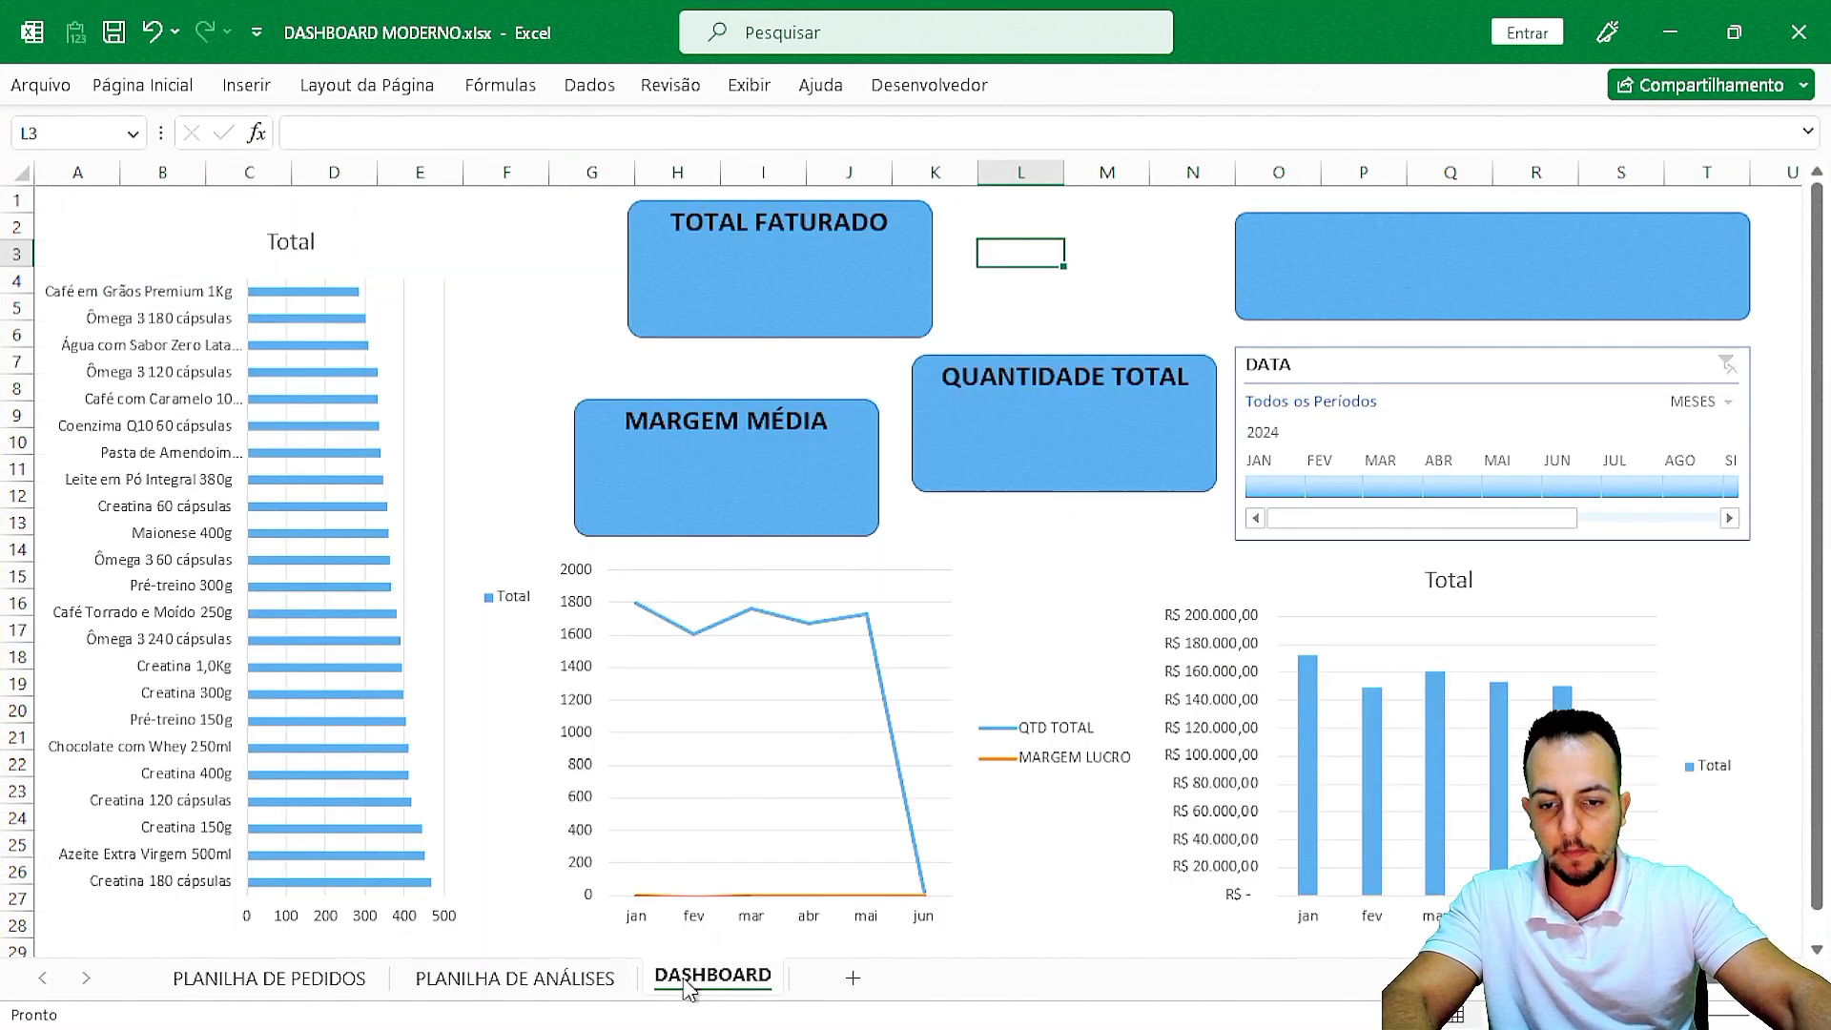
{"action": "left_click", "coordinate": [687, 293]}
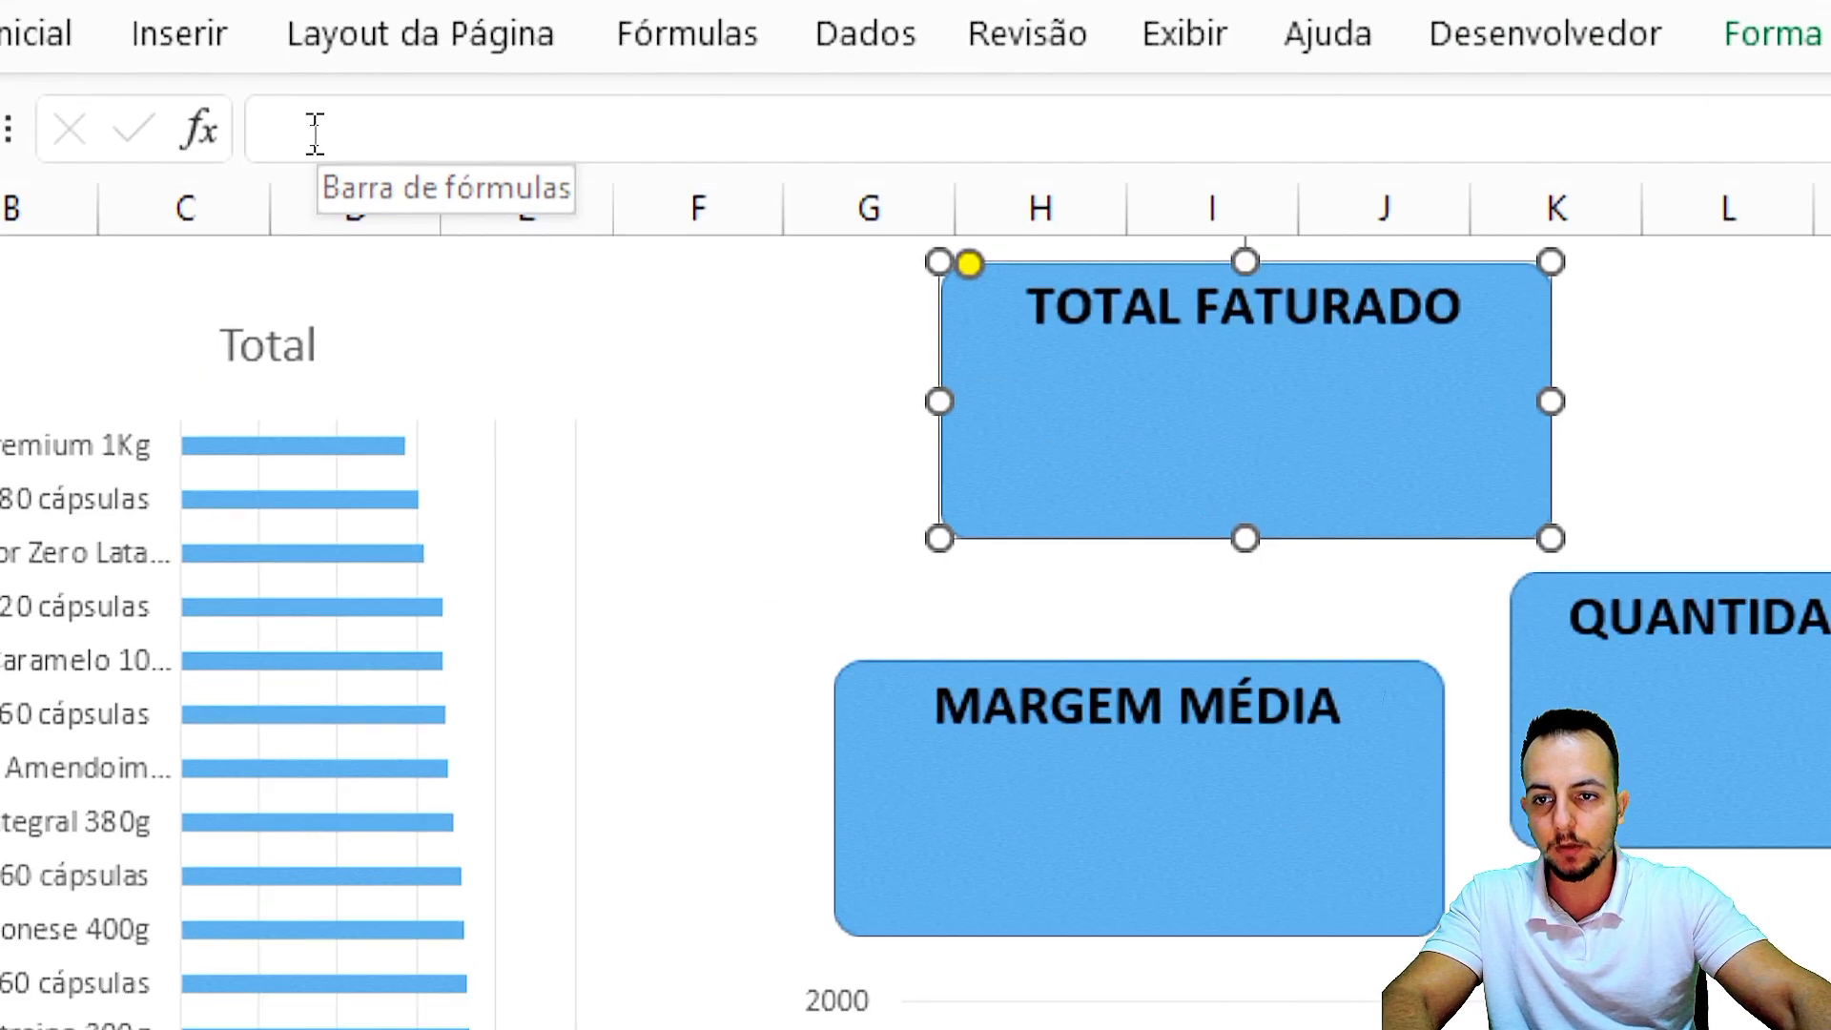
{"action": "left_click", "coordinate": [313, 133]}
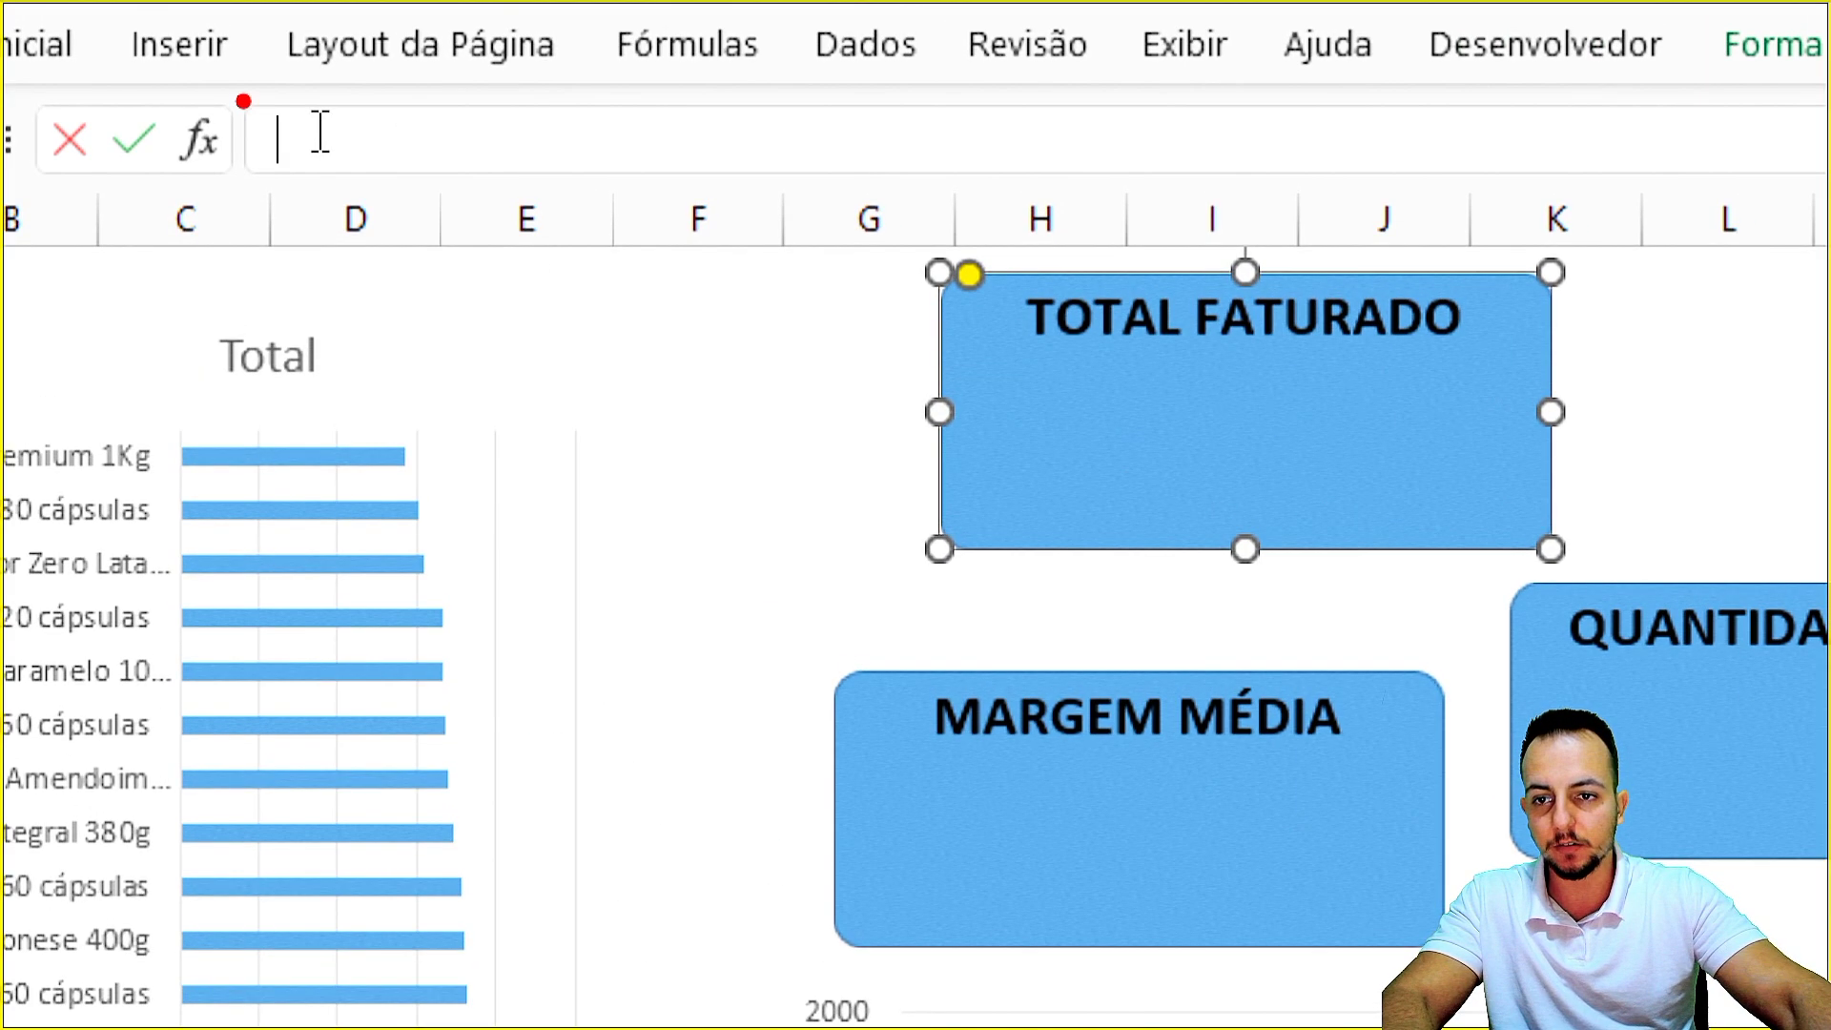
{"action": "left_click_drag", "start_coordinate": [244, 100], "coordinate": [1095, 212]}
{"action": "left_click_drag", "start_coordinate": [803, 237], "coordinate": [696, 465]}
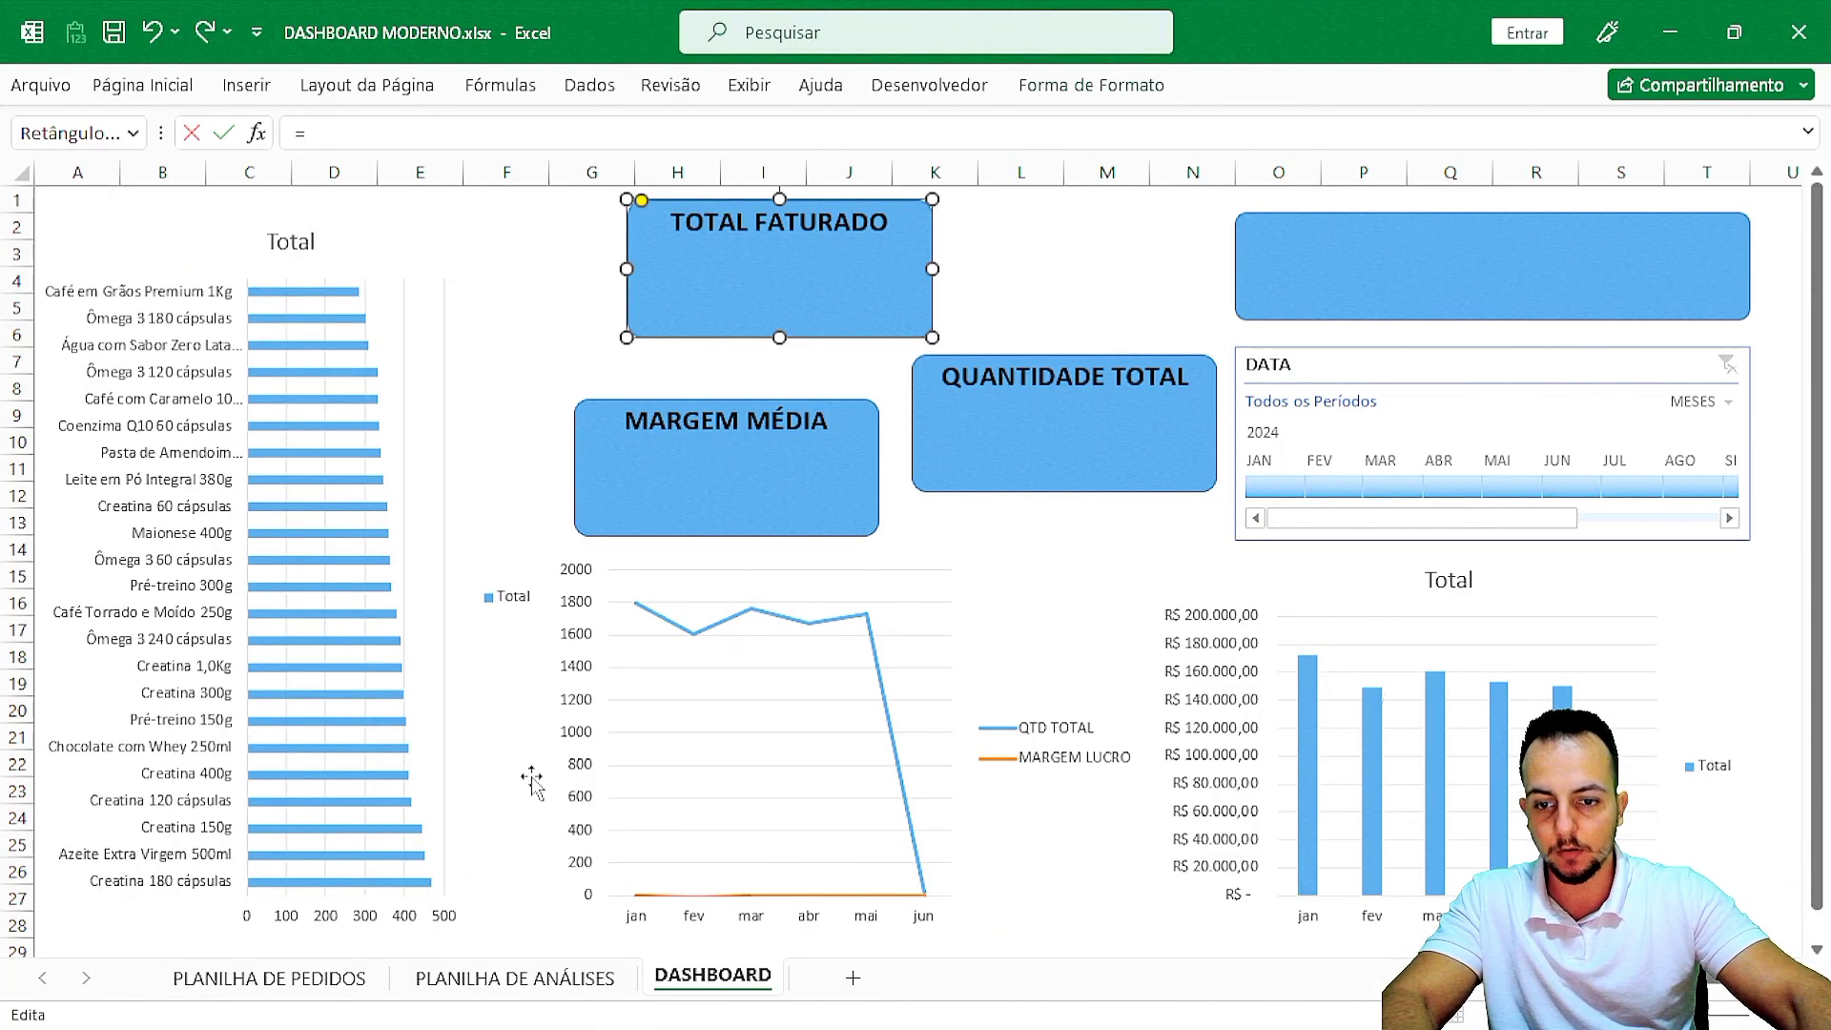
{"action": "left_click", "coordinate": [561, 980]}
{"action": "left_click", "coordinate": [315, 201]}
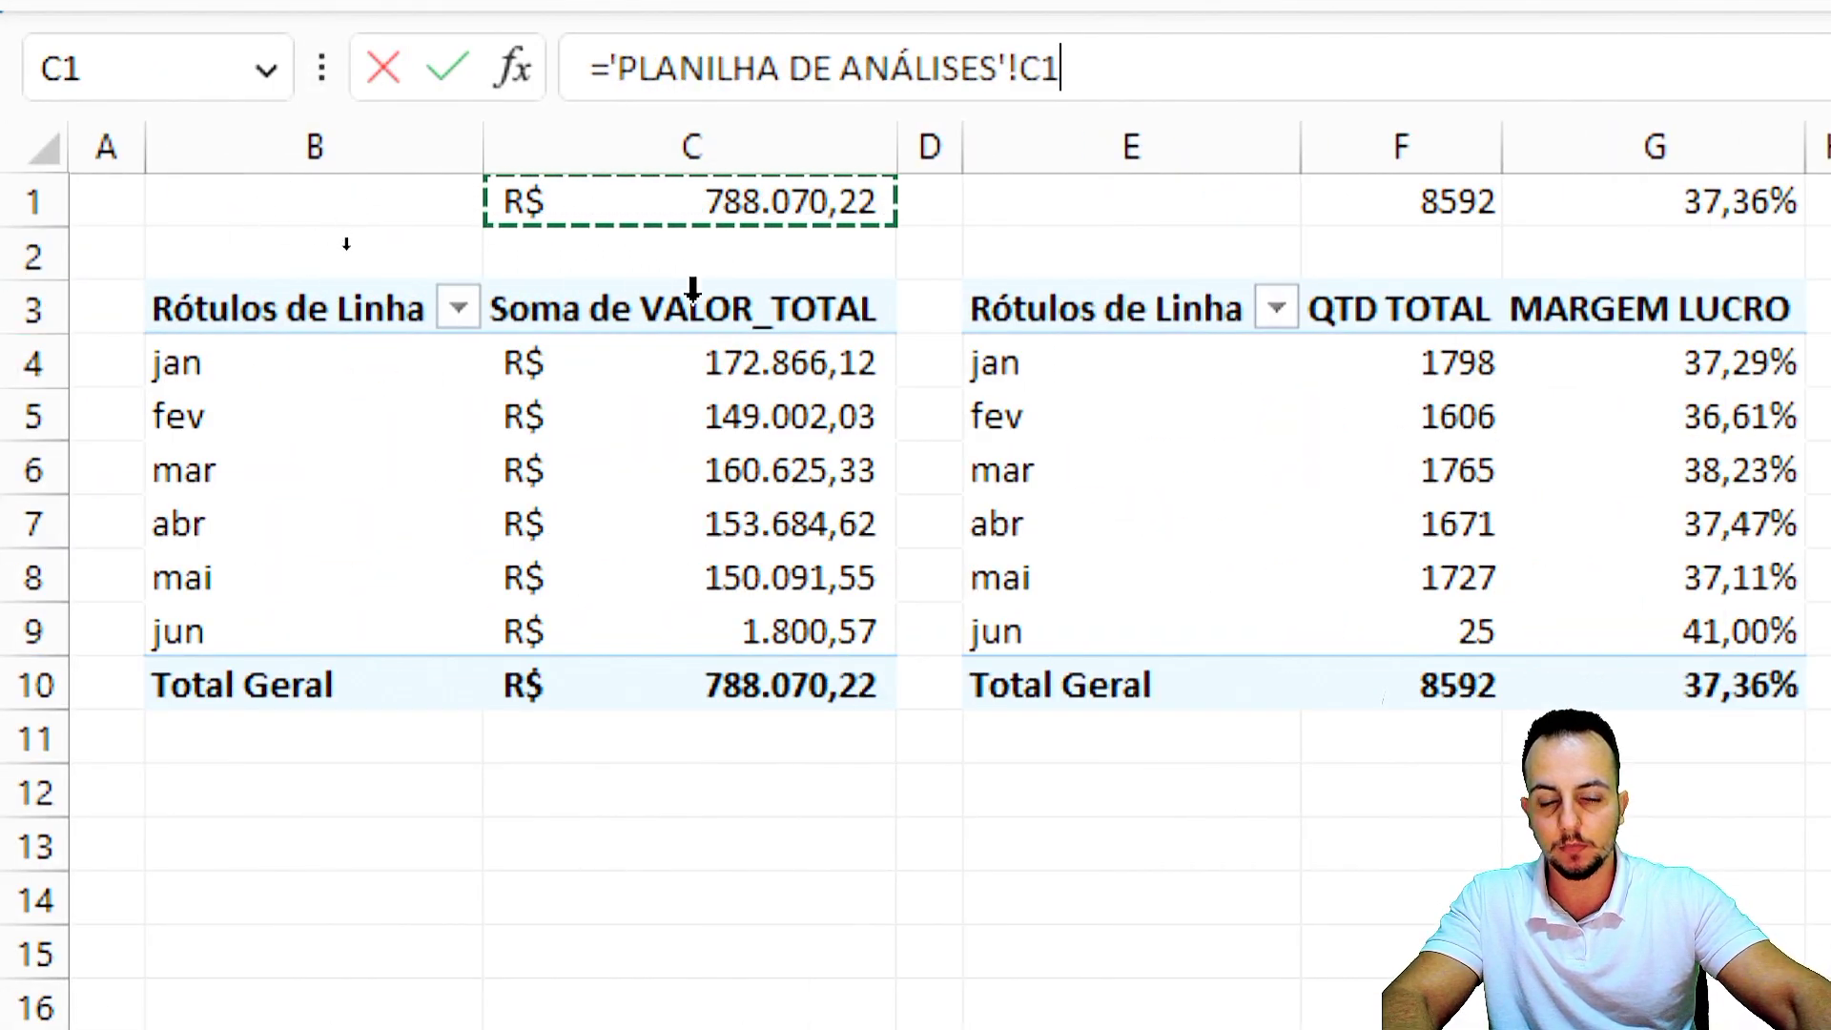
{"action": "key", "text": "Return"}
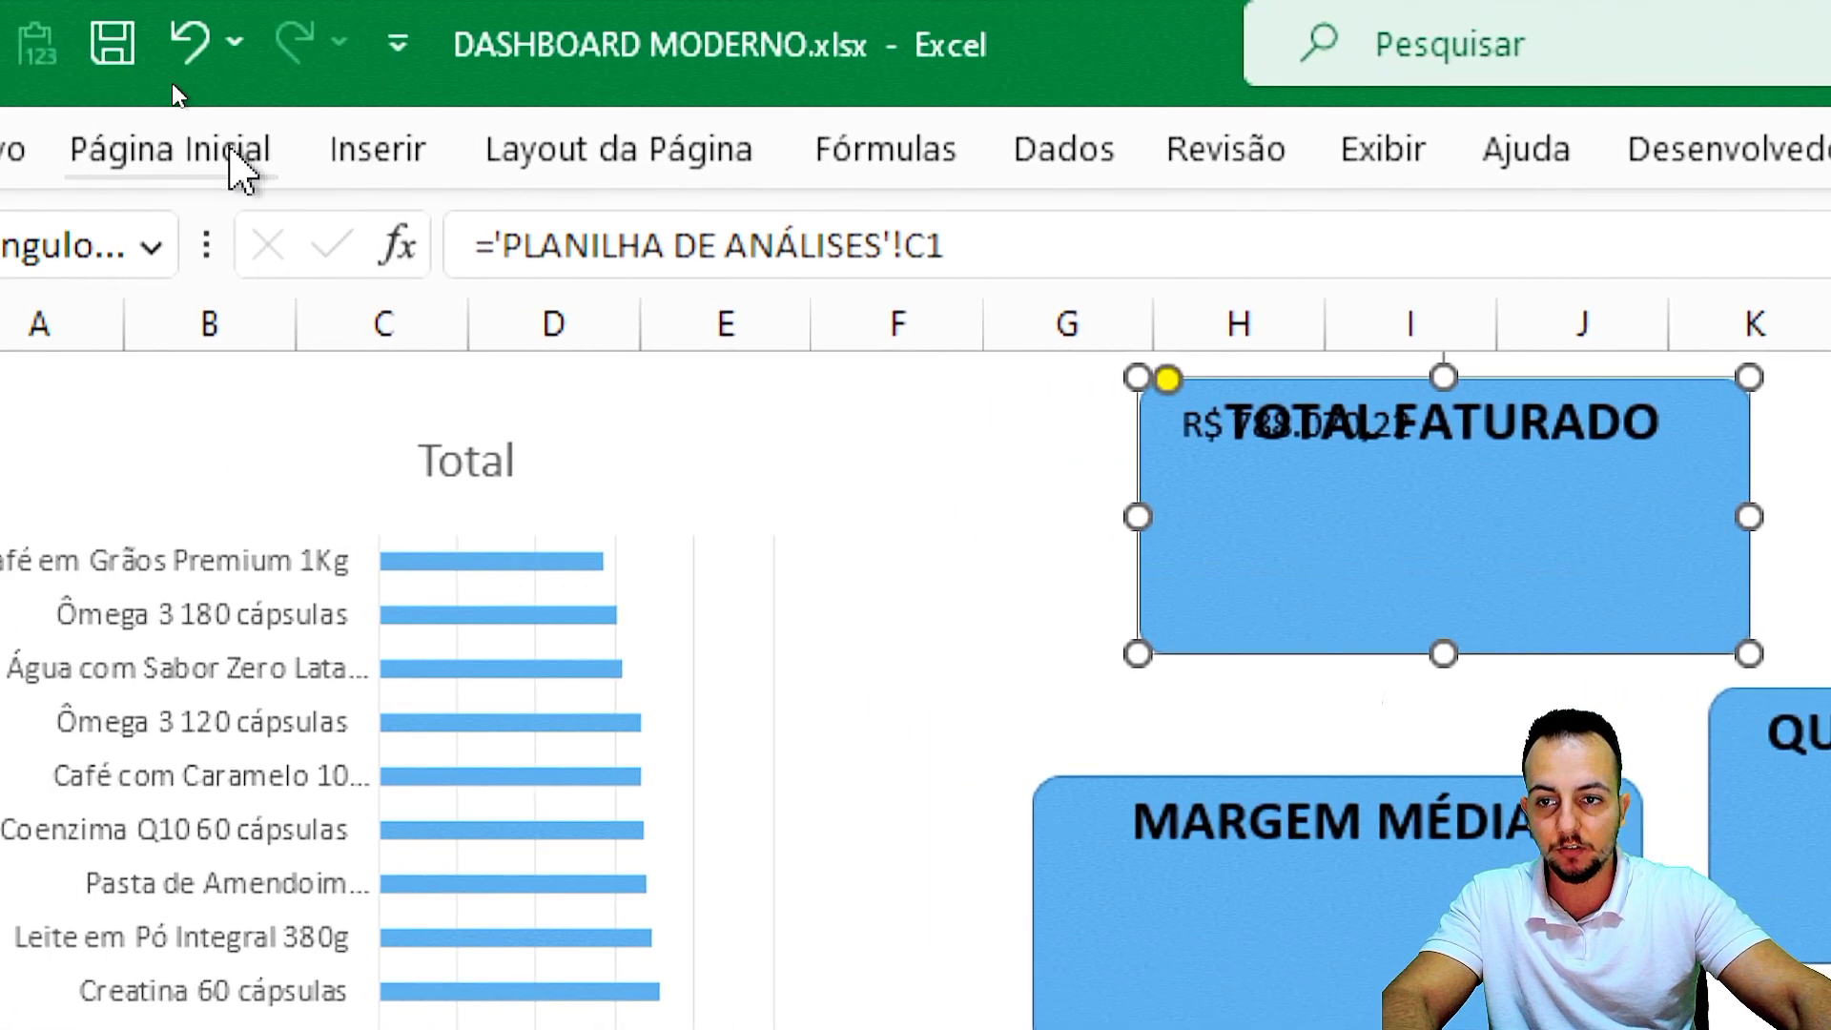
Align the linked value in the TOTAL FATURADO card to the bottom and centre it horizontally.
{"action": "left_click", "coordinate": [233, 152]}
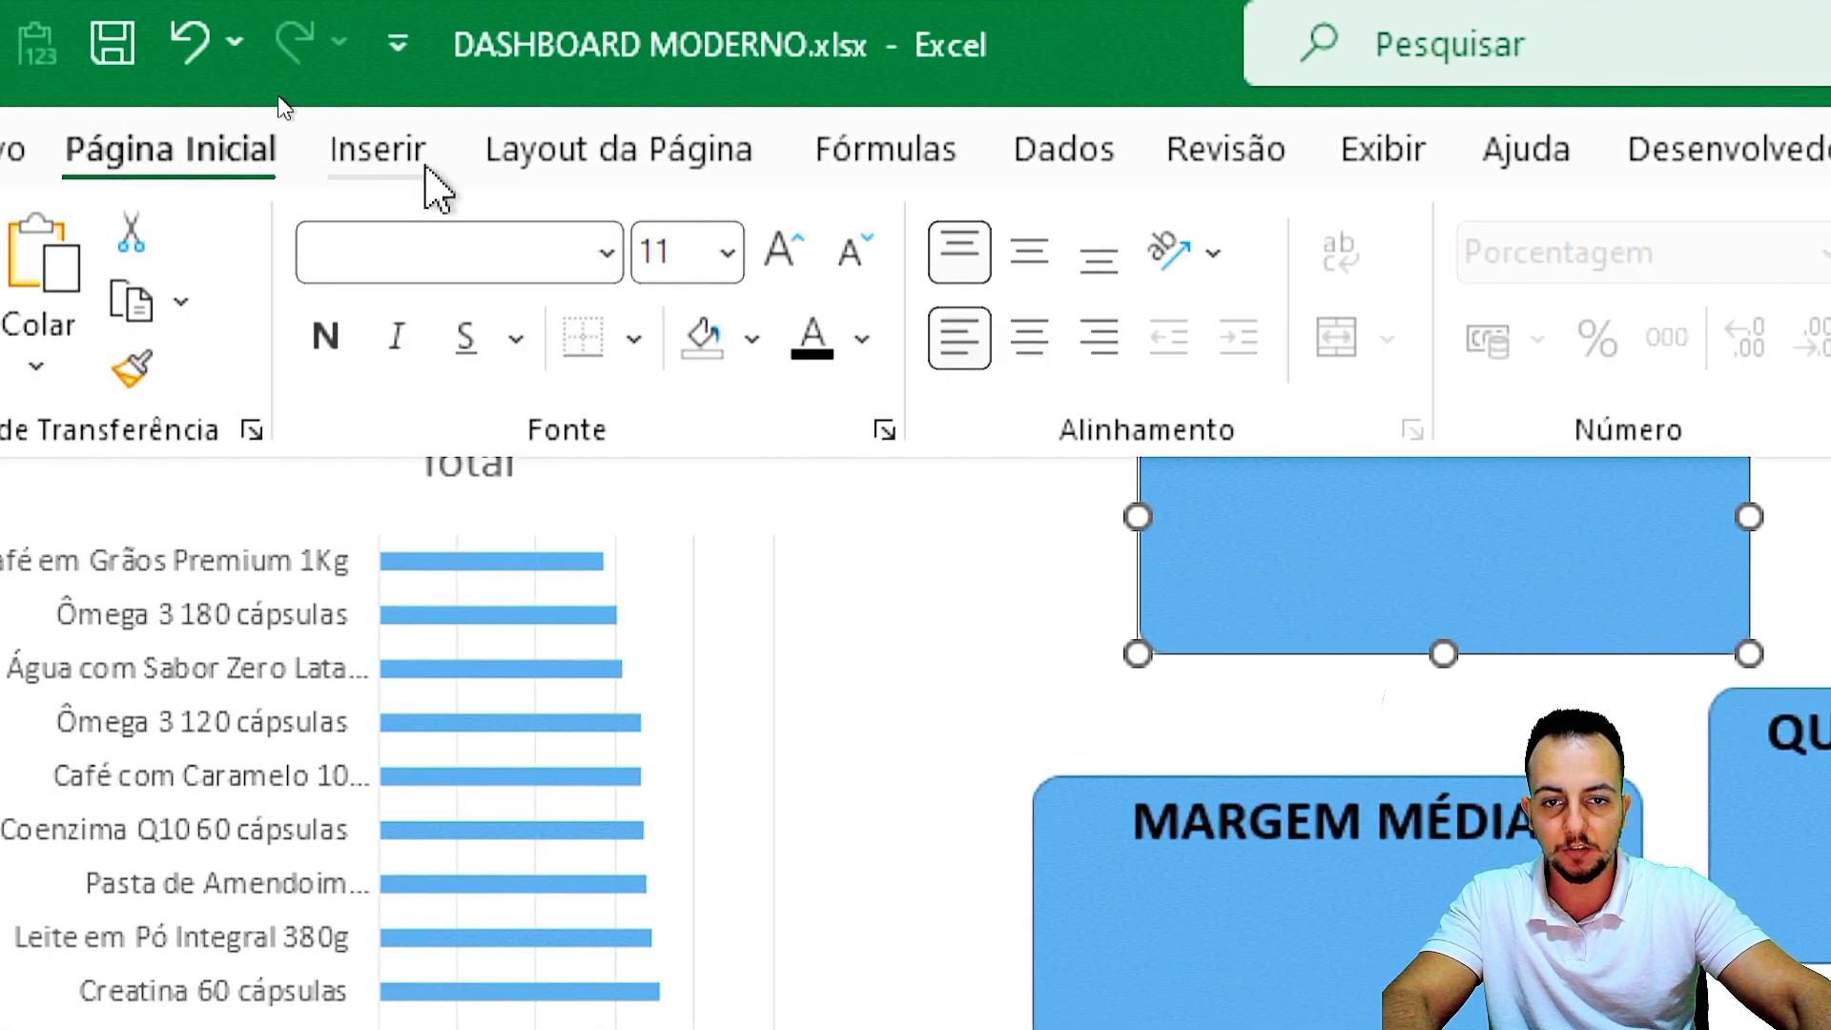
{"action": "left_click", "coordinate": [1111, 272]}
{"action": "left_click", "coordinate": [1027, 343]}
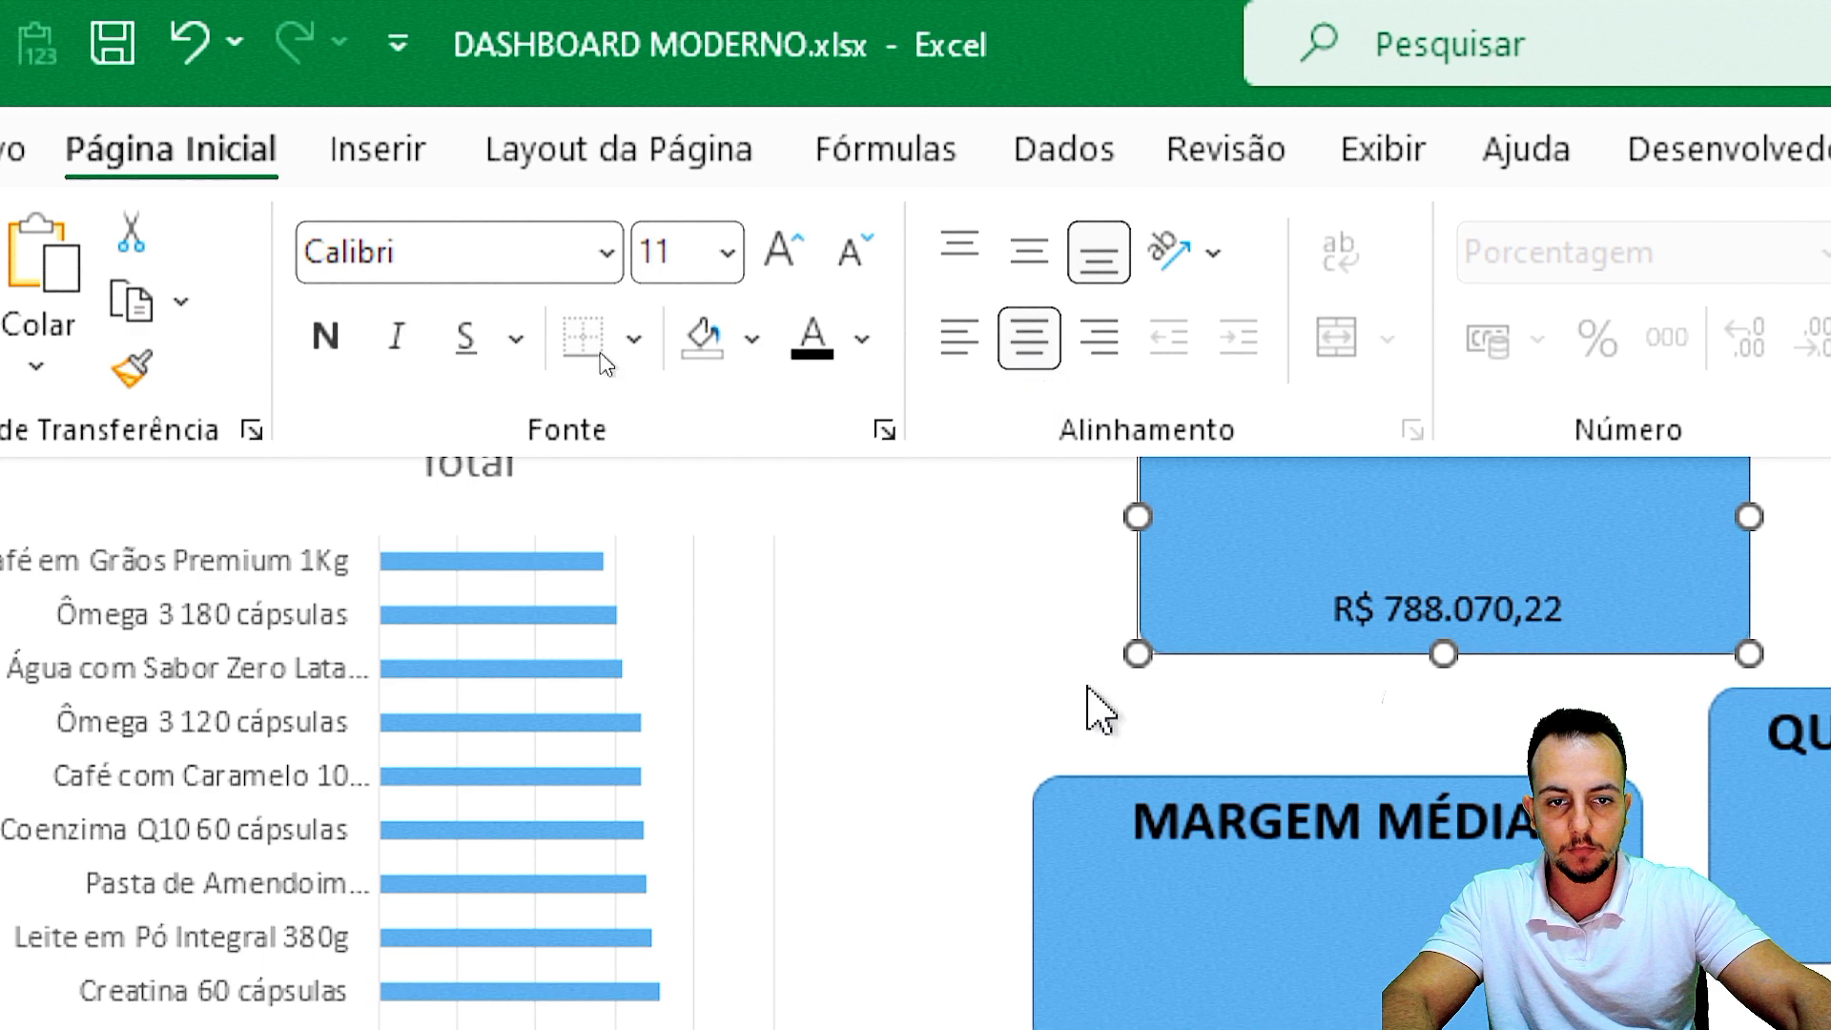
Set the TOTAL FATURADO card's value to font size 20 and make it bold.
{"action": "left_click", "coordinate": [782, 252]}
{"action": "left_click", "coordinate": [783, 253]}
{"action": "left_click", "coordinate": [783, 253]}
{"action": "left_click", "coordinate": [783, 253]}
{"action": "left_click", "coordinate": [783, 252]}
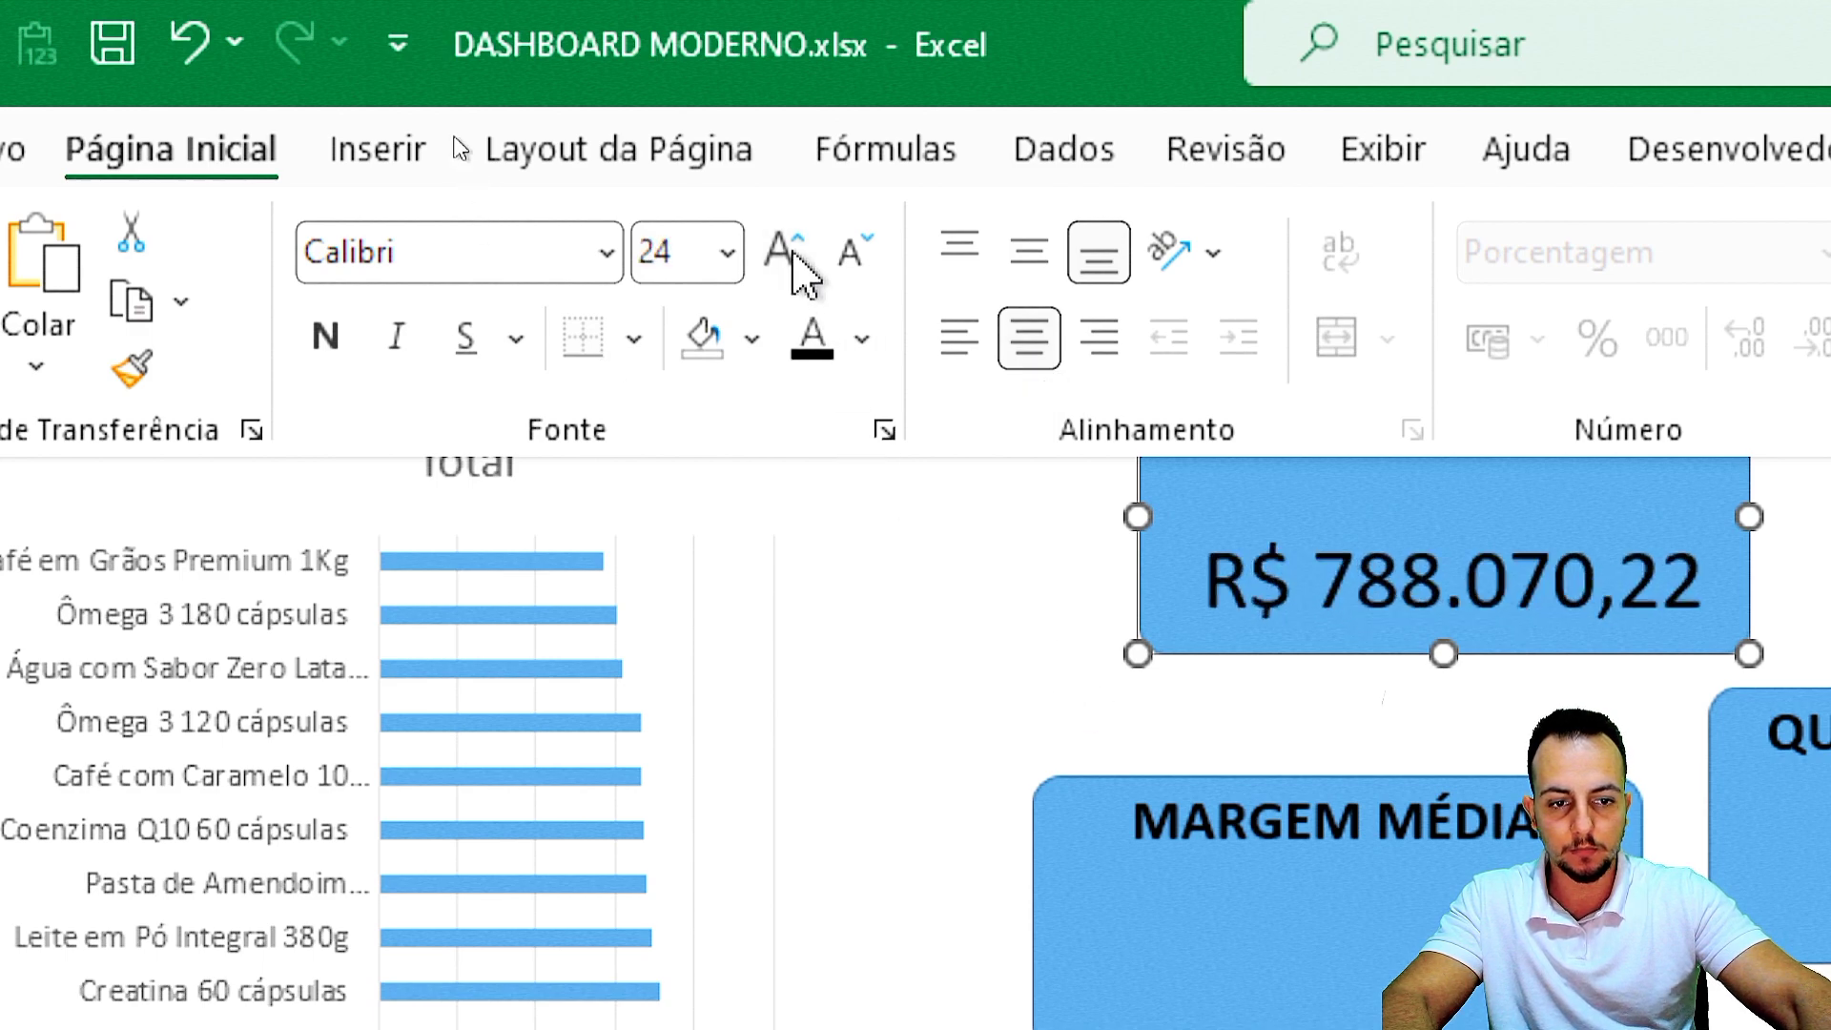
{"action": "left_click", "coordinate": [784, 253]}
{"action": "left_click", "coordinate": [784, 253]}
{"action": "left_click", "coordinate": [852, 252]}
{"action": "left_click", "coordinate": [852, 253]}
{"action": "left_click", "coordinate": [327, 352]}
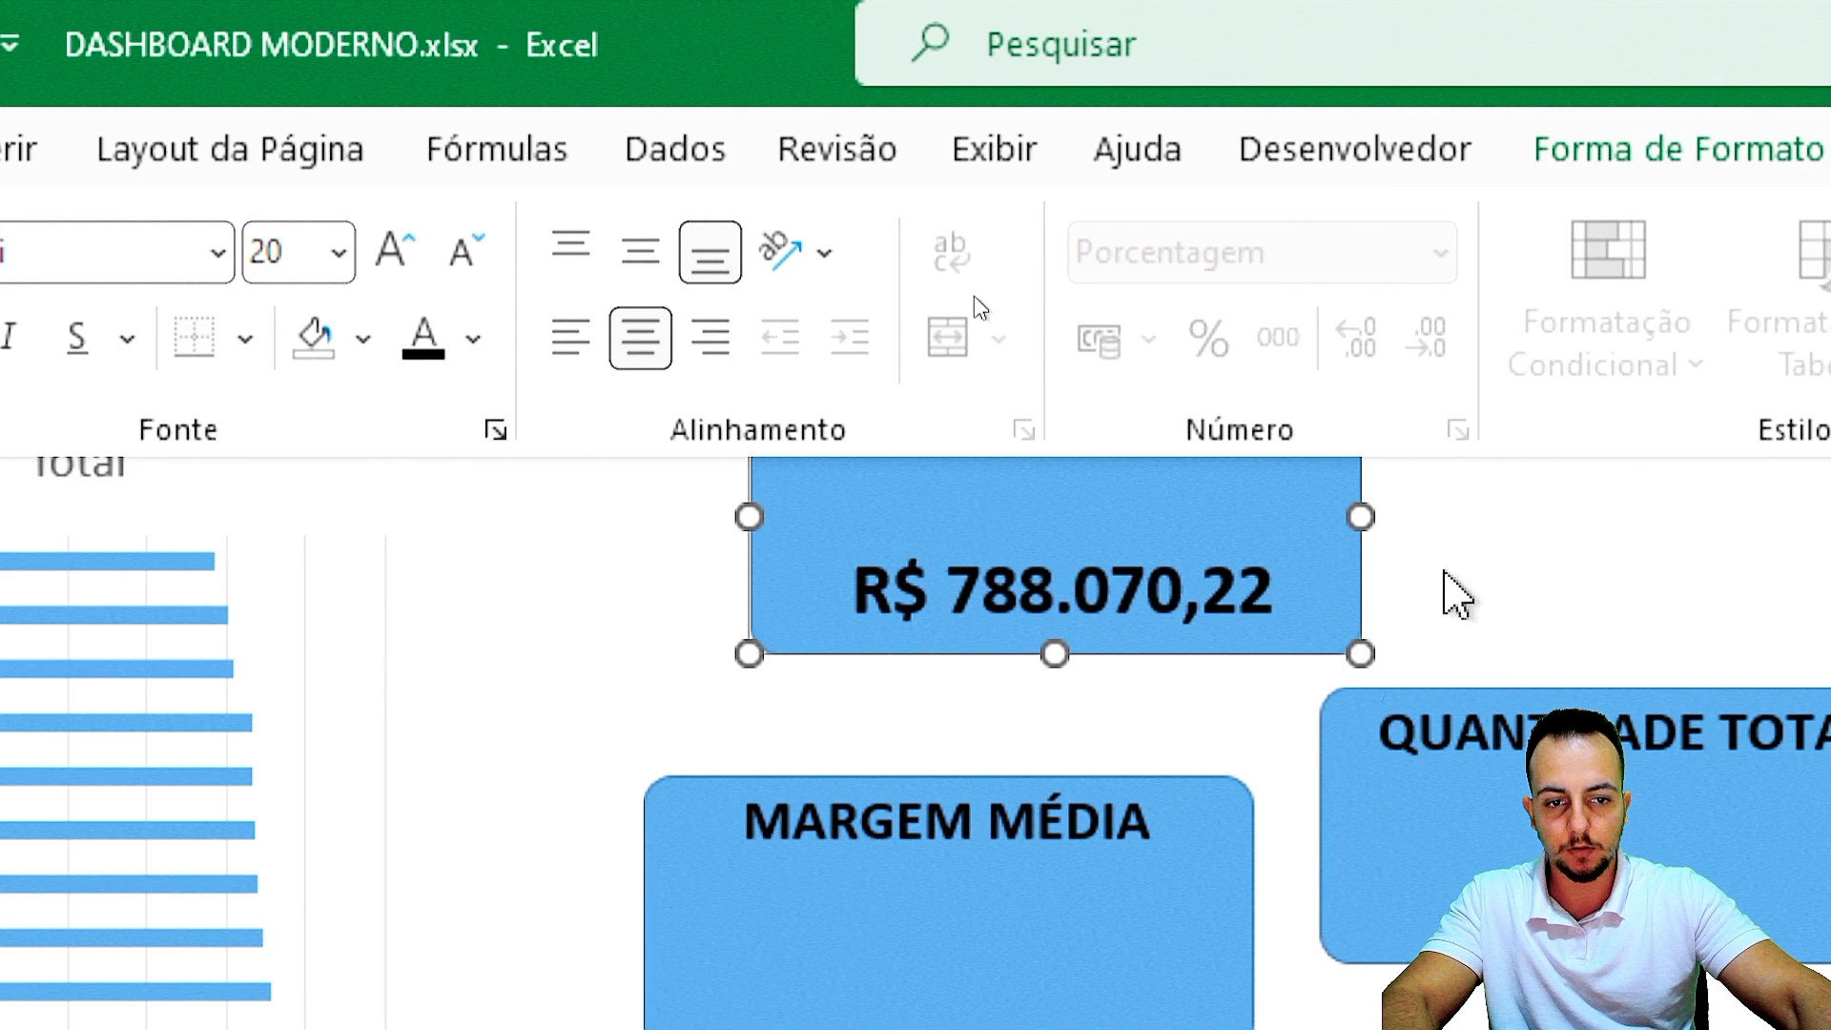
Try middle vertical alignment for the TOTAL FATURADO card's value and return it to bottom alignment.
{"action": "left_click", "coordinate": [639, 256]}
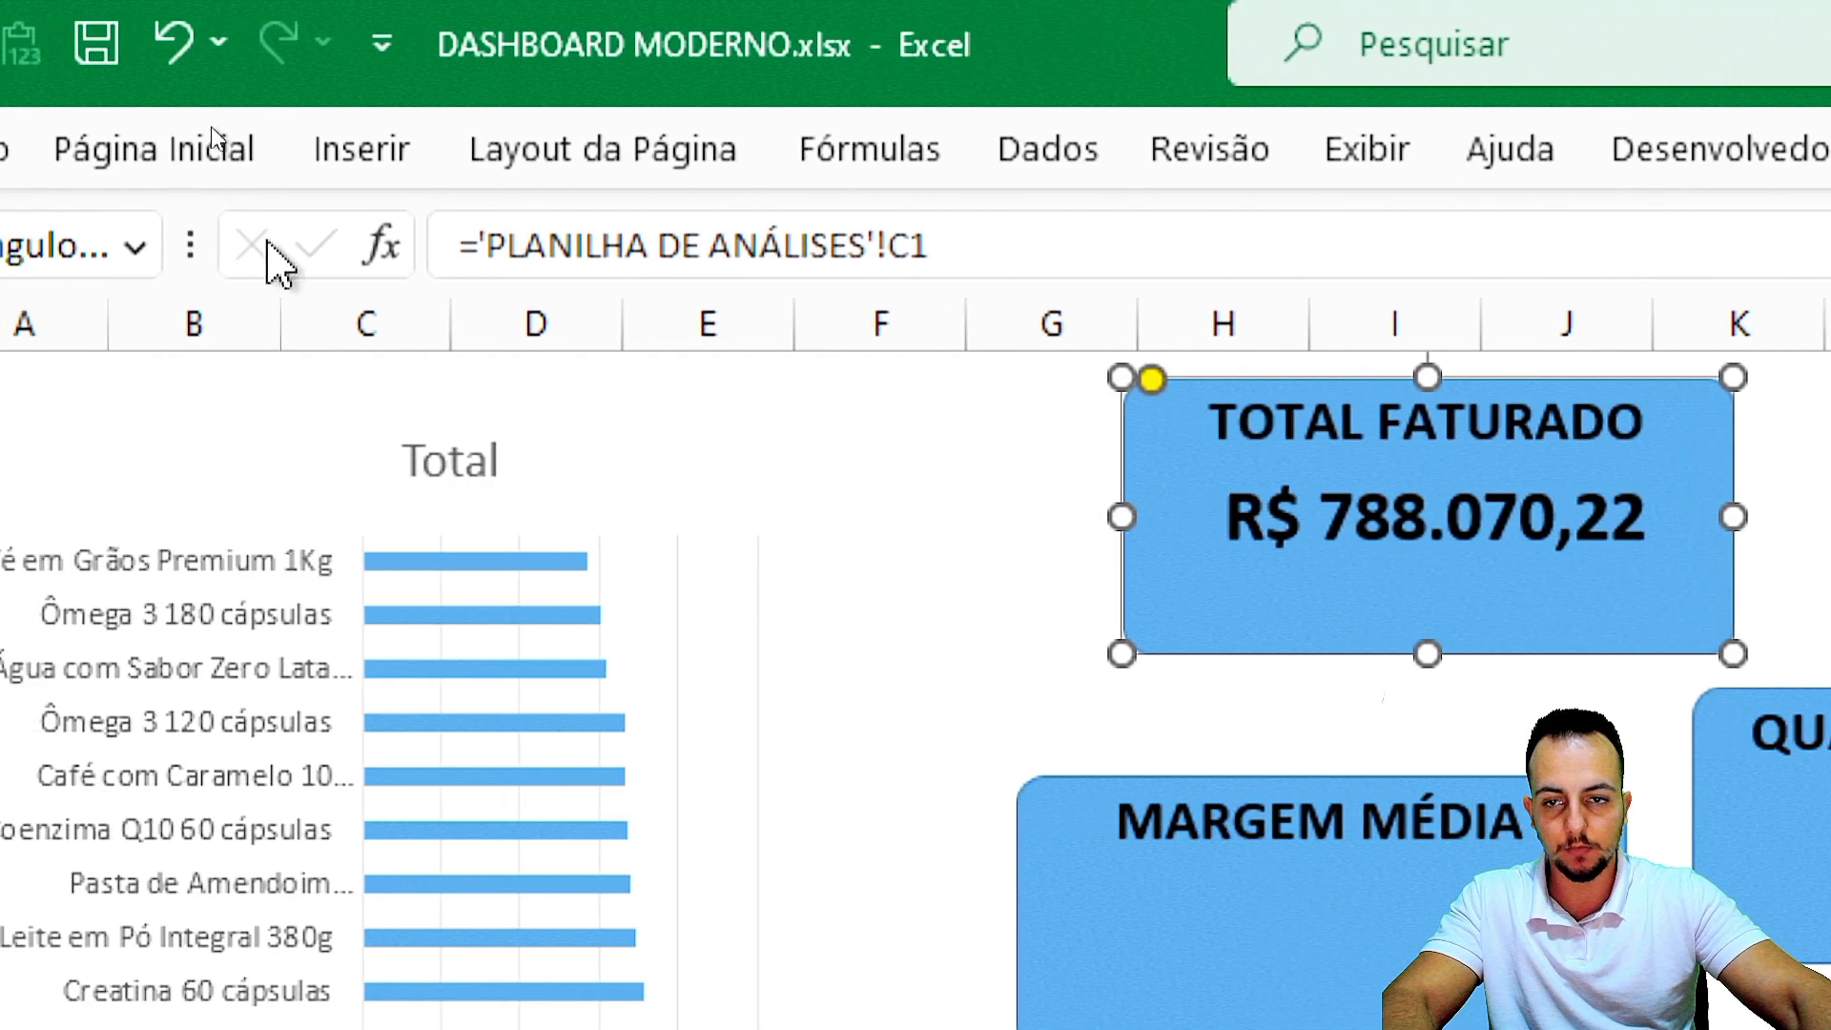
{"action": "left_click", "coordinate": [215, 138]}
{"action": "left_click", "coordinate": [1104, 269]}
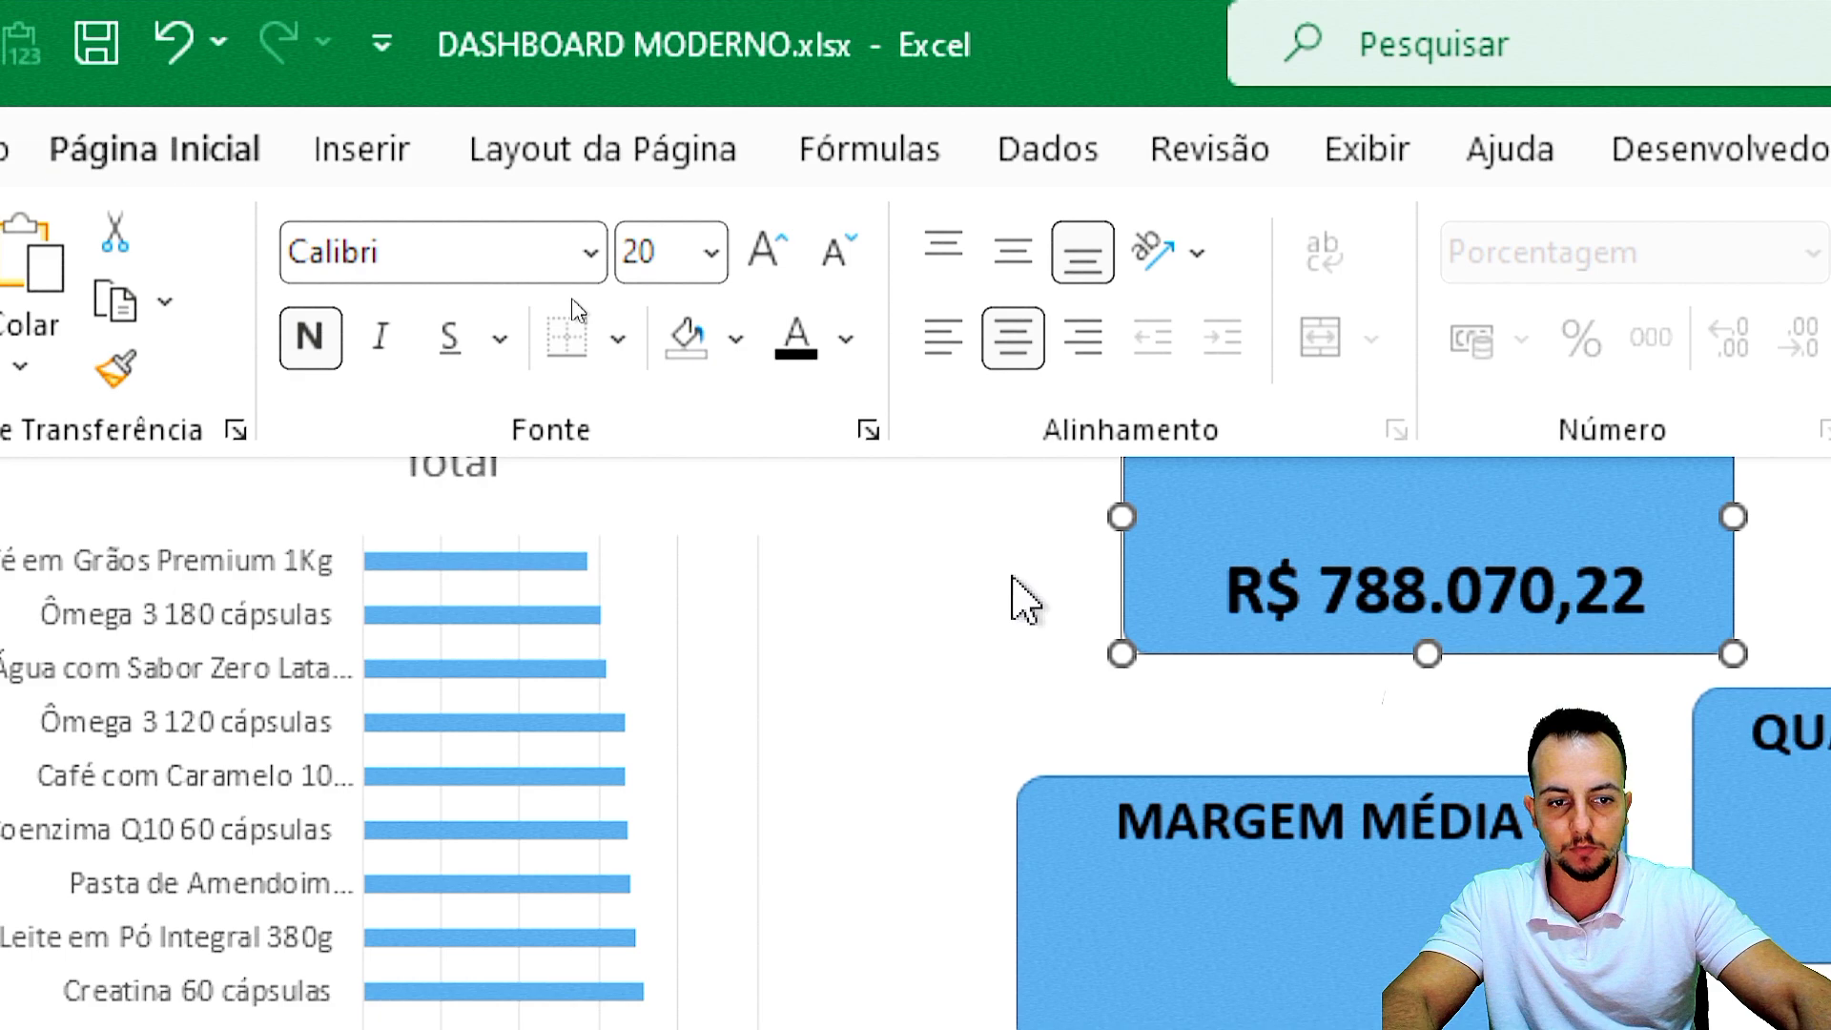
{"action": "left_click", "coordinate": [1611, 550]}
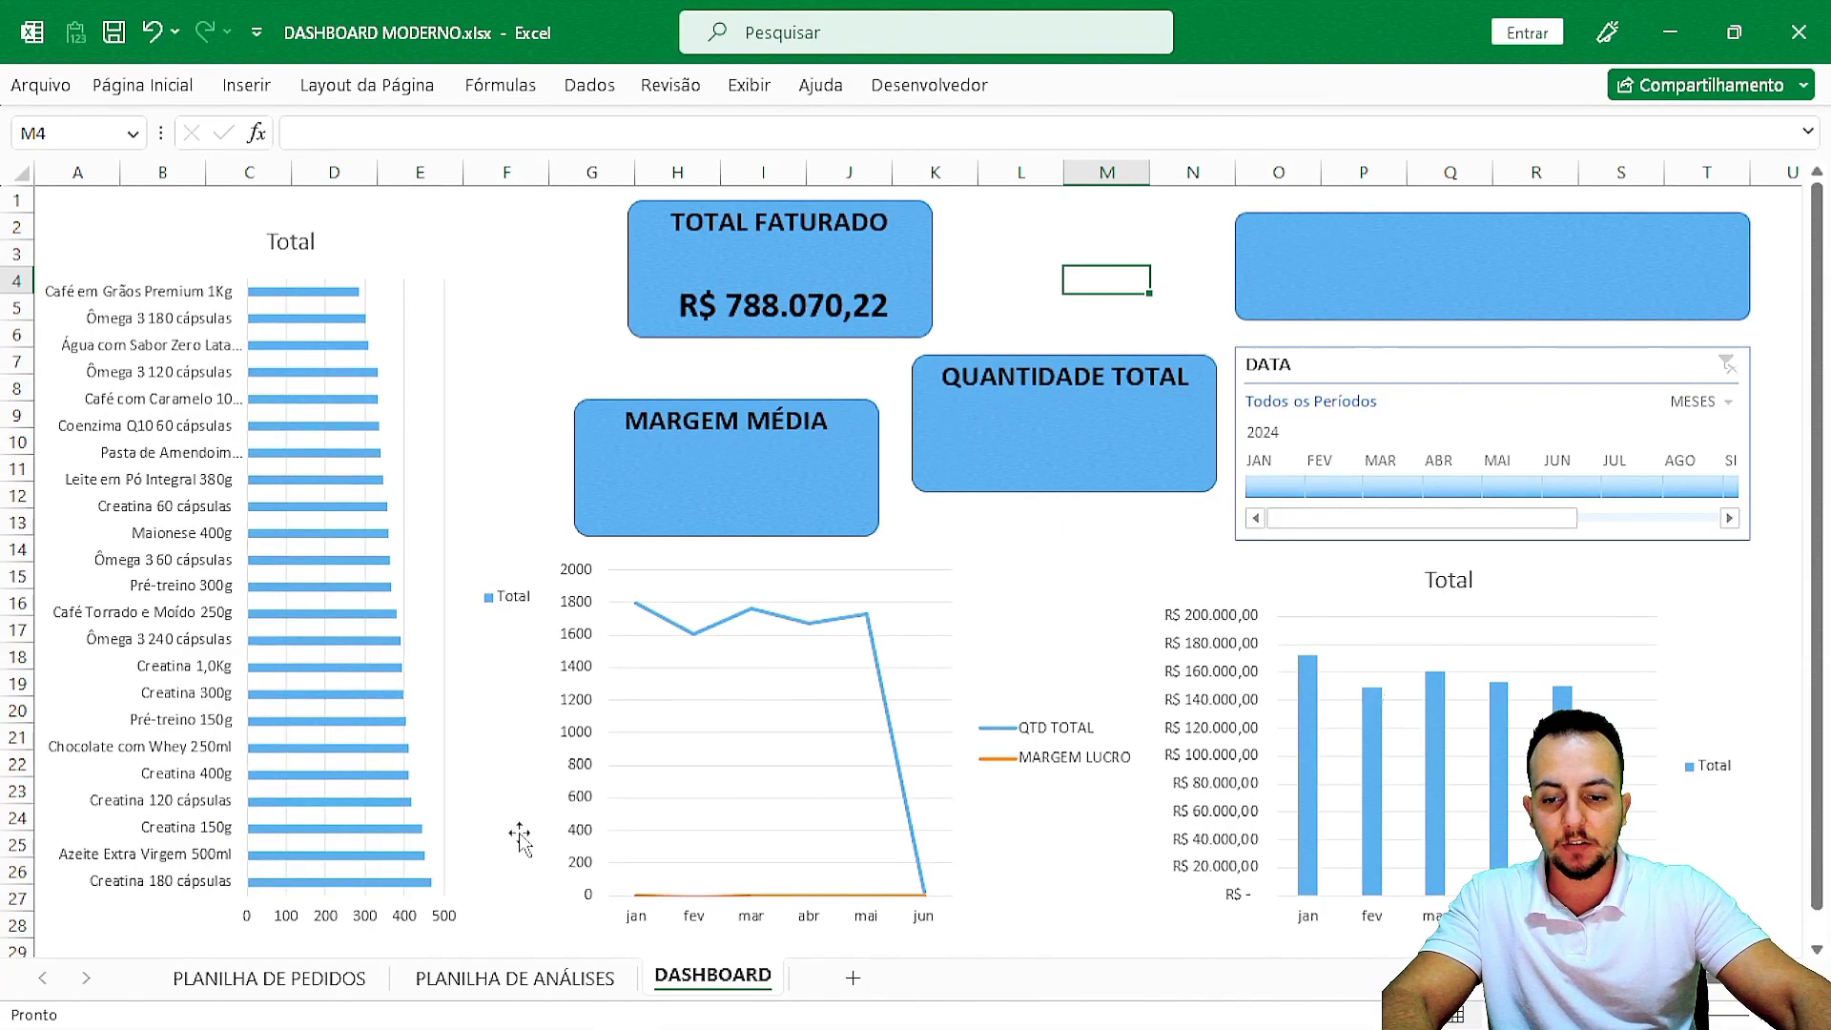
Replace the formula in cell C1 of PLANILHA DE ANÁLISES with a sample name and check the TOTAL FATURADO card on DASHBOARD.
{"action": "left_click", "coordinate": [515, 978]}
{"action": "left_click", "coordinate": [537, 186]}
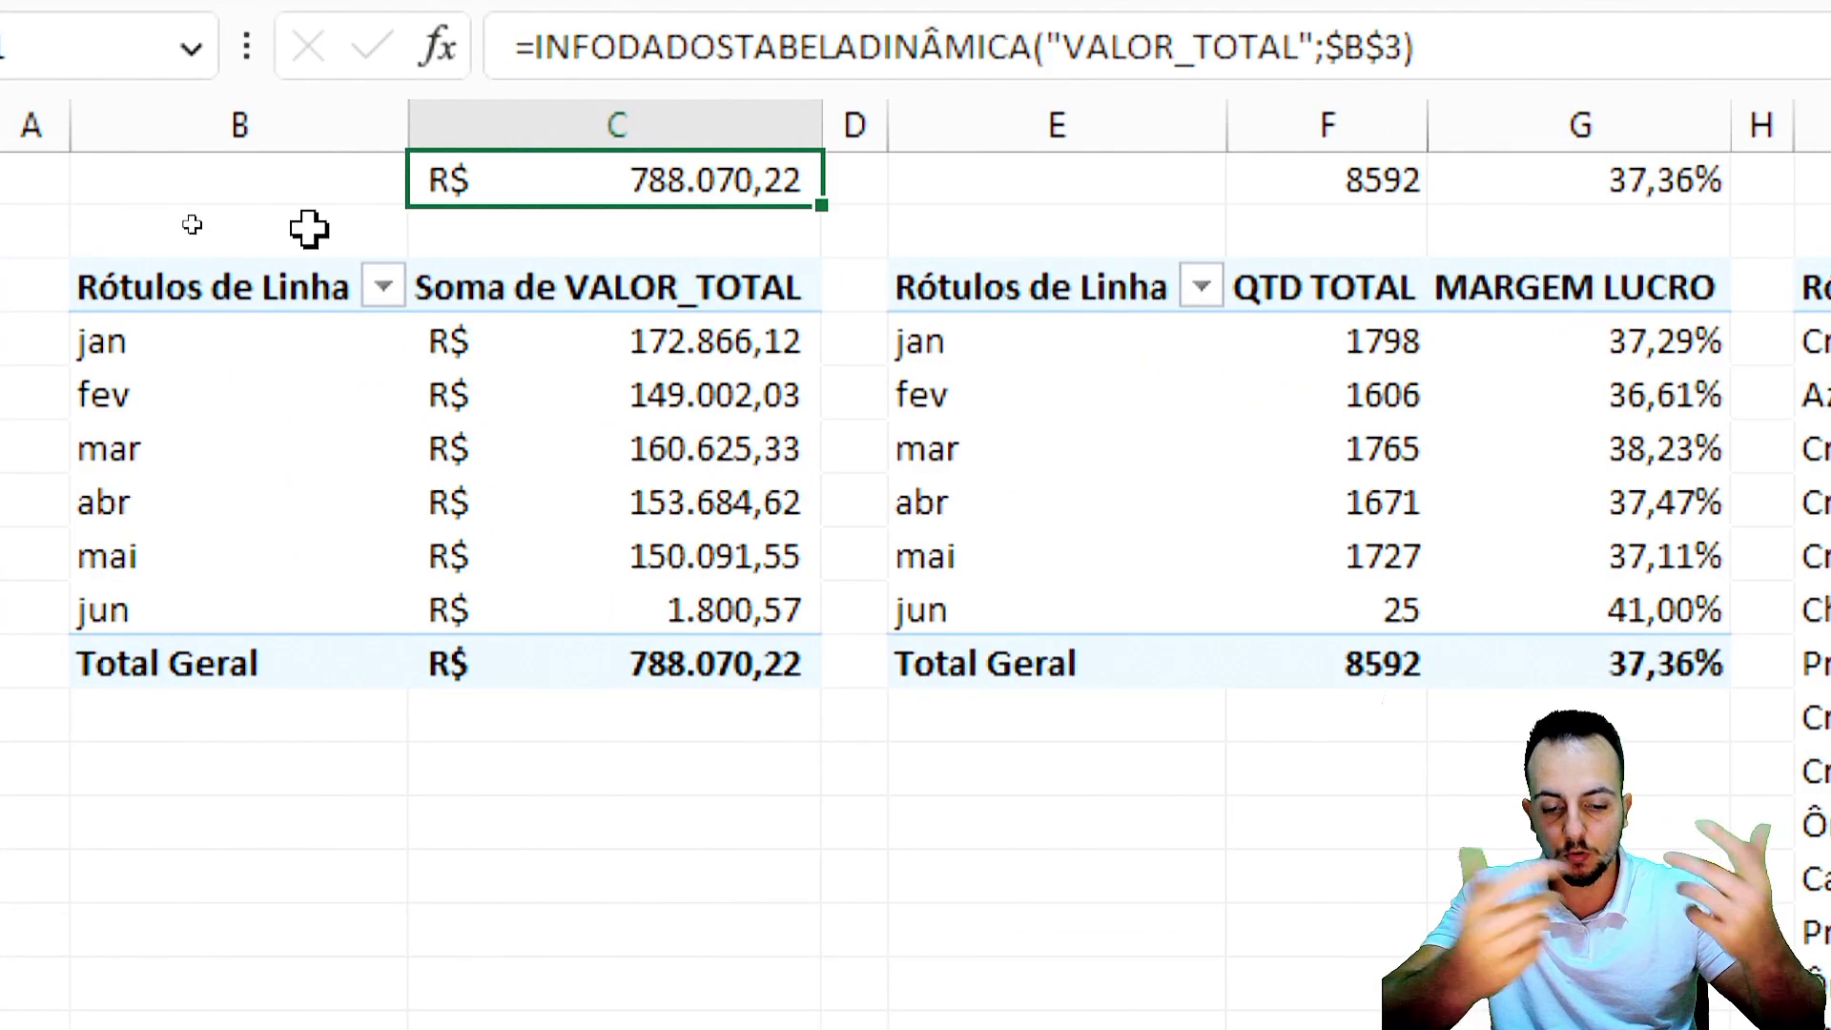
{"action": "key", "text": "F2"}
{"action": "key", "text": "shift+Home"}
{"action": "type", "text": "JOAOA"}
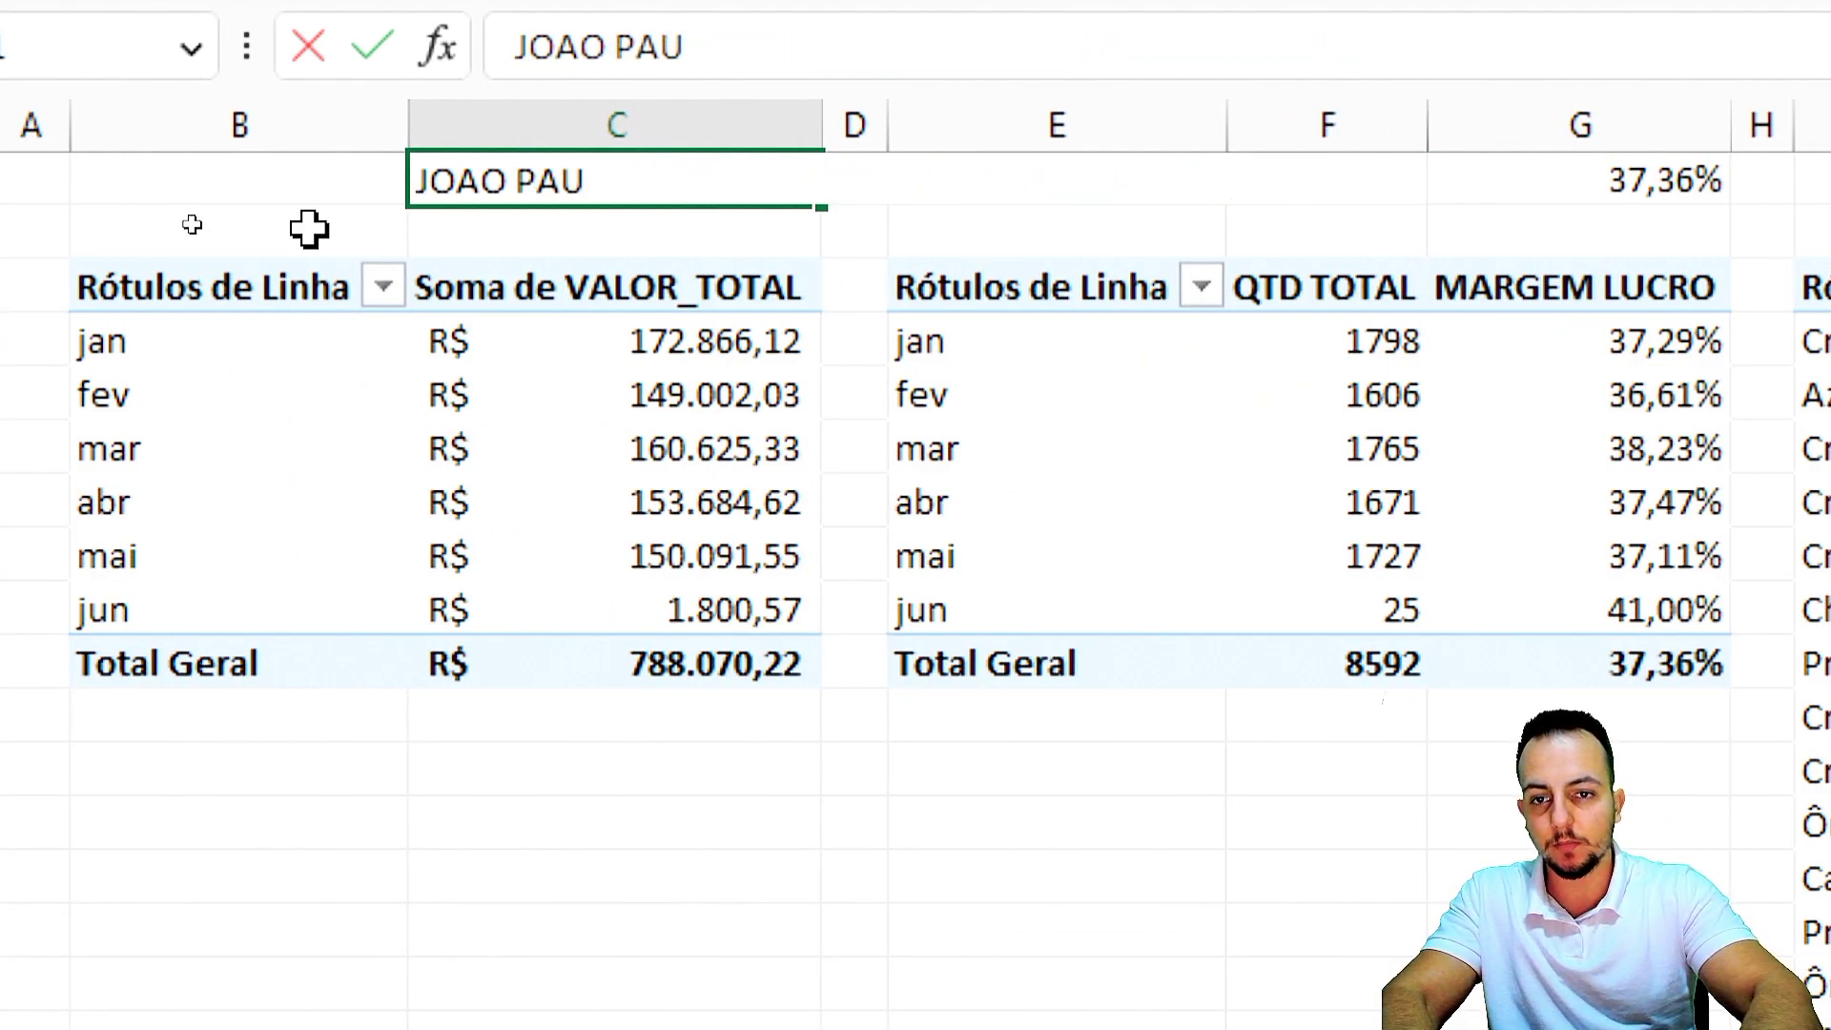
{"action": "type", "text": "PAULO"}
{"action": "key", "text": "Return"}
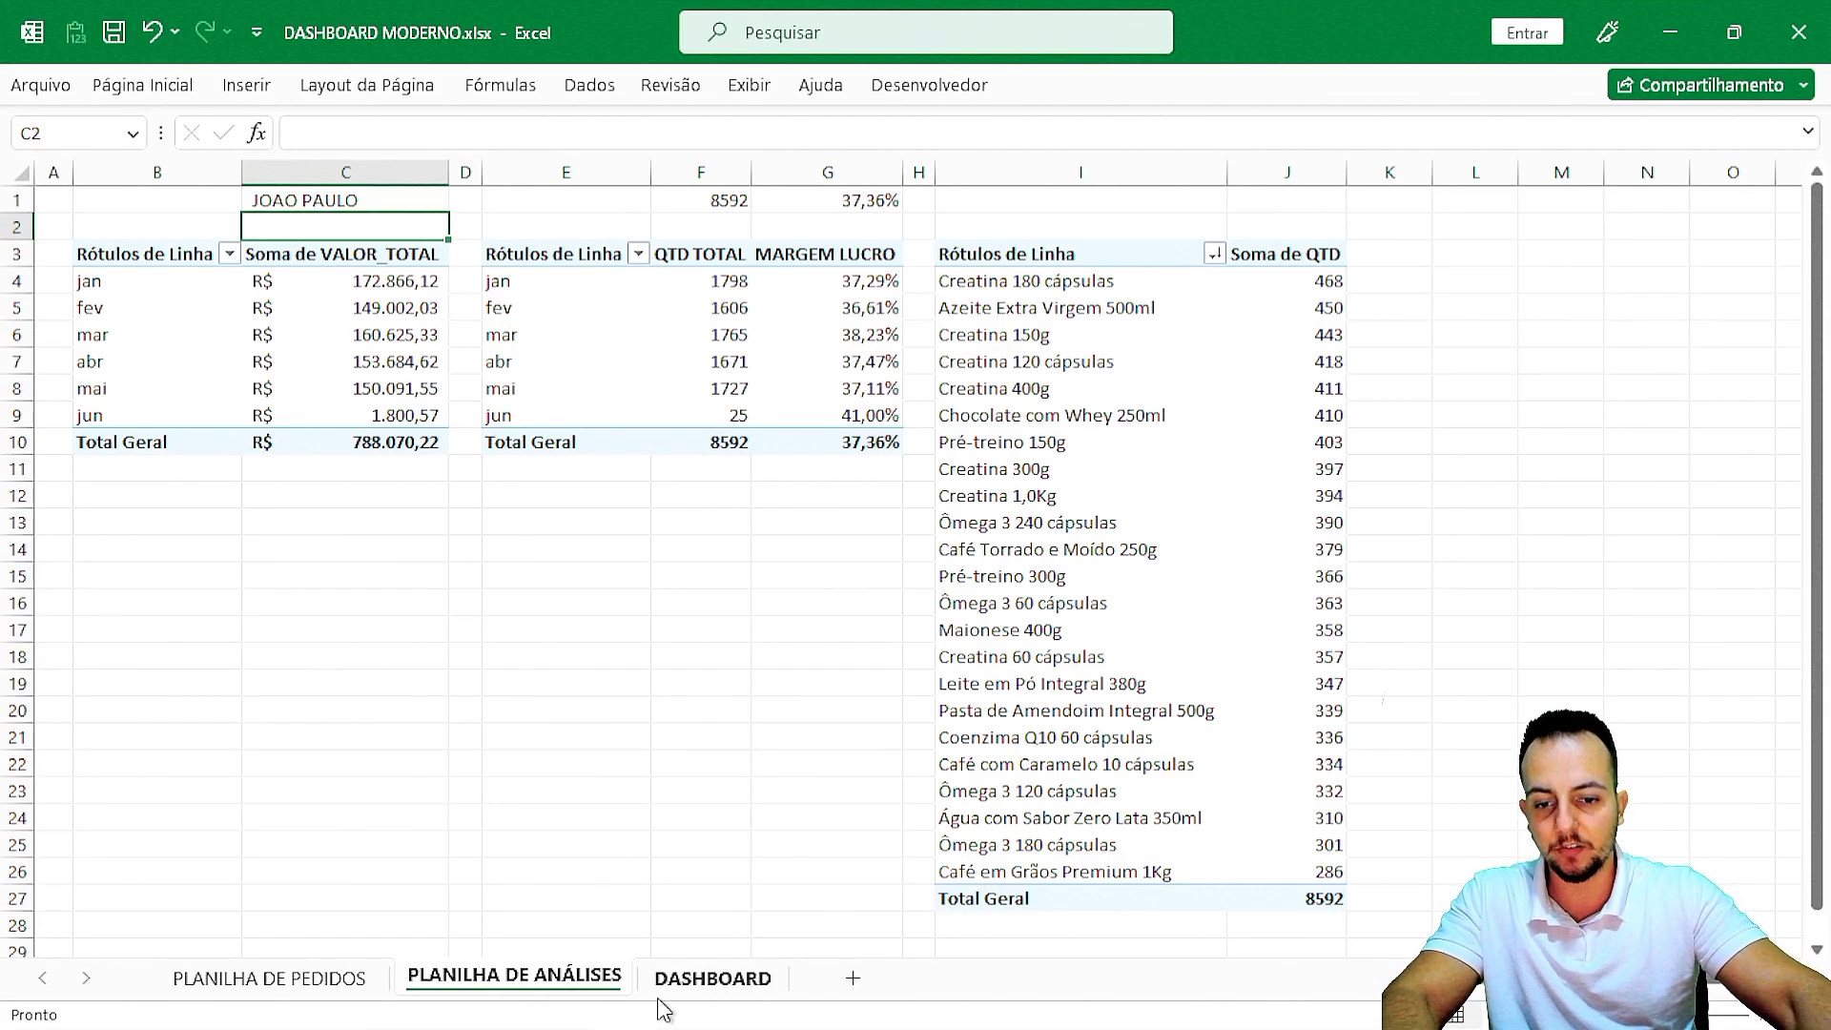
{"action": "left_click", "coordinate": [667, 982]}
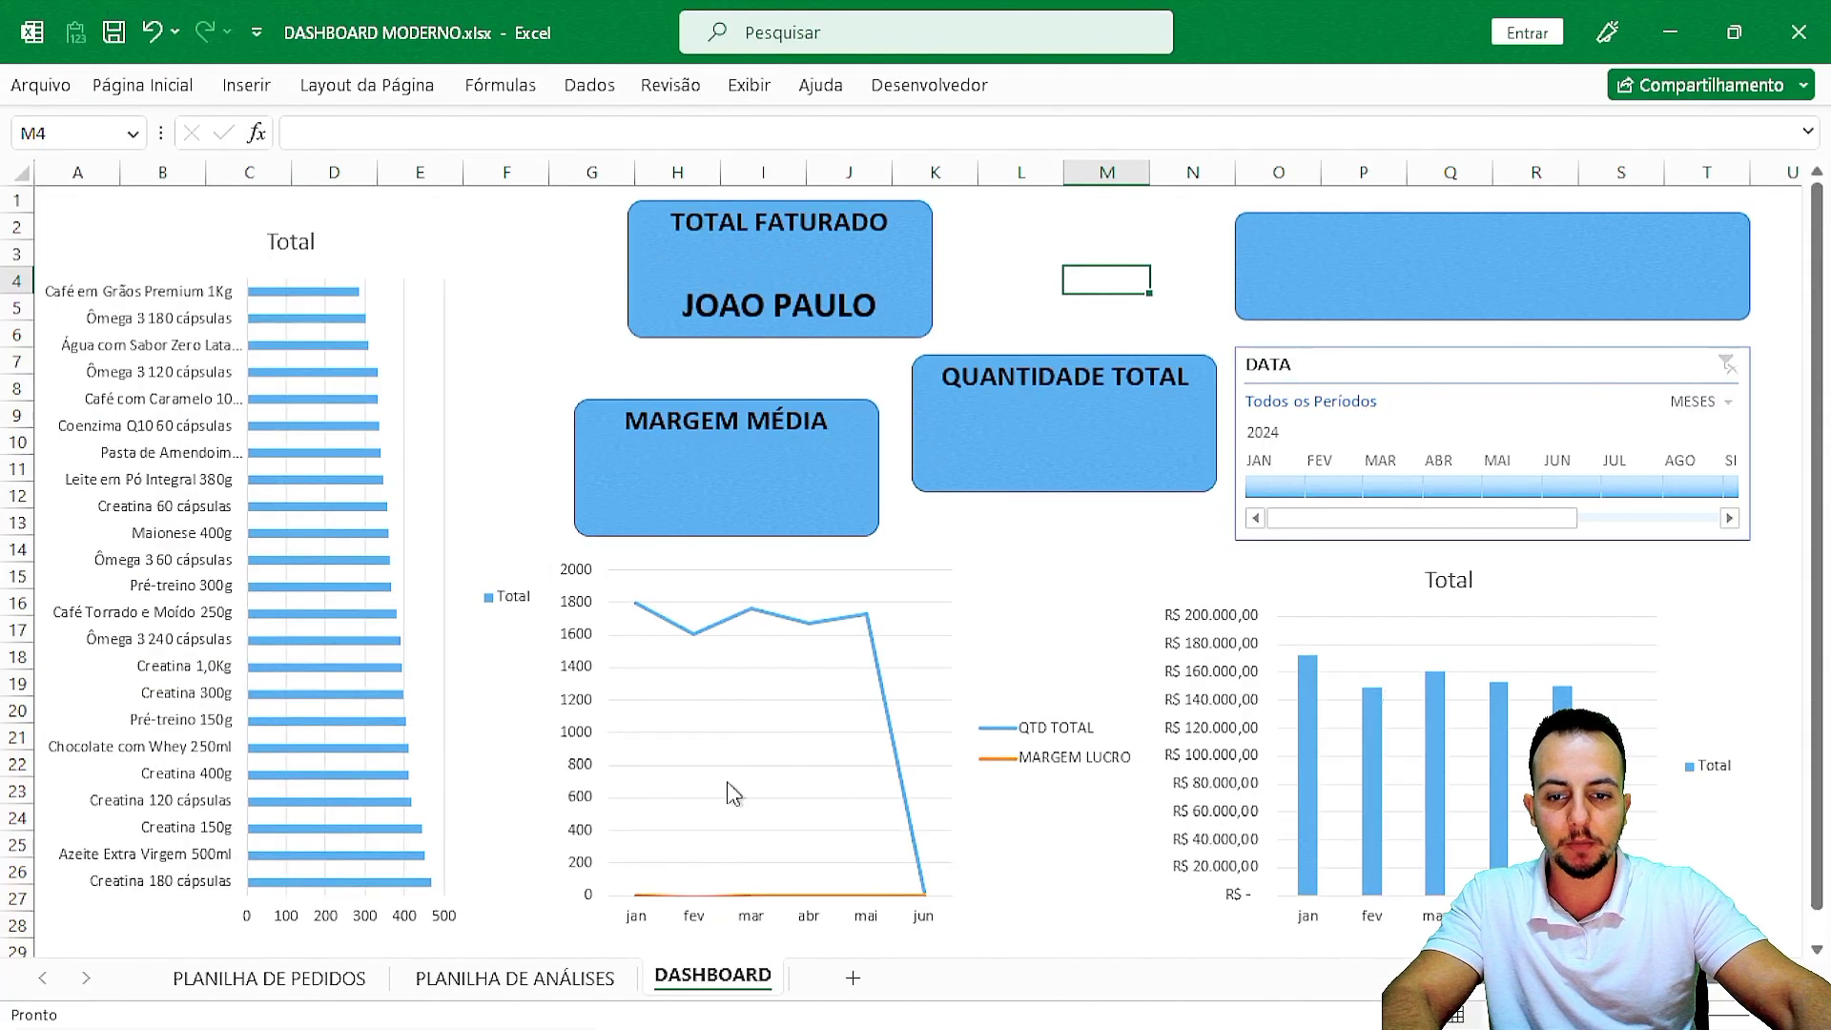
Restore the pivot total formula in cell C1 of PLANILHA DE ANÁLISES and return to the DASHBOARD sheet.
{"action": "left_click", "coordinate": [603, 991]}
{"action": "key", "text": "Up"}
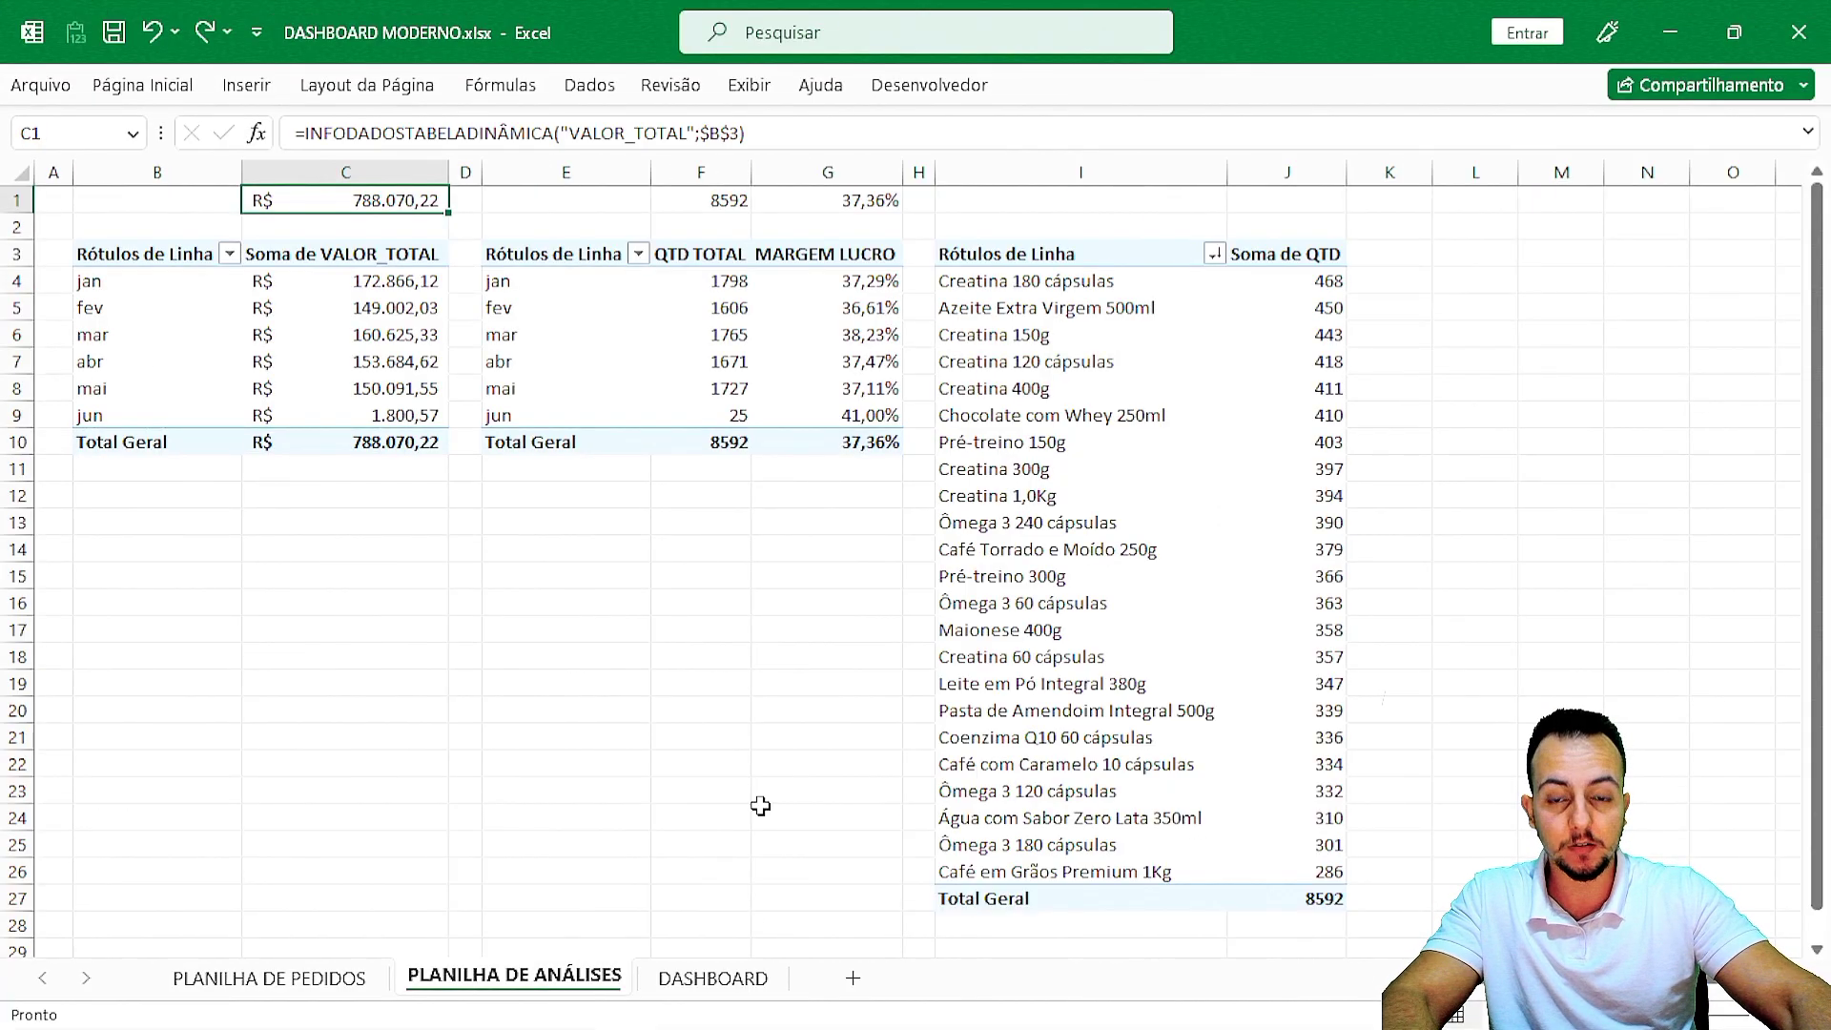
{"action": "left_click", "coordinate": [727, 982]}
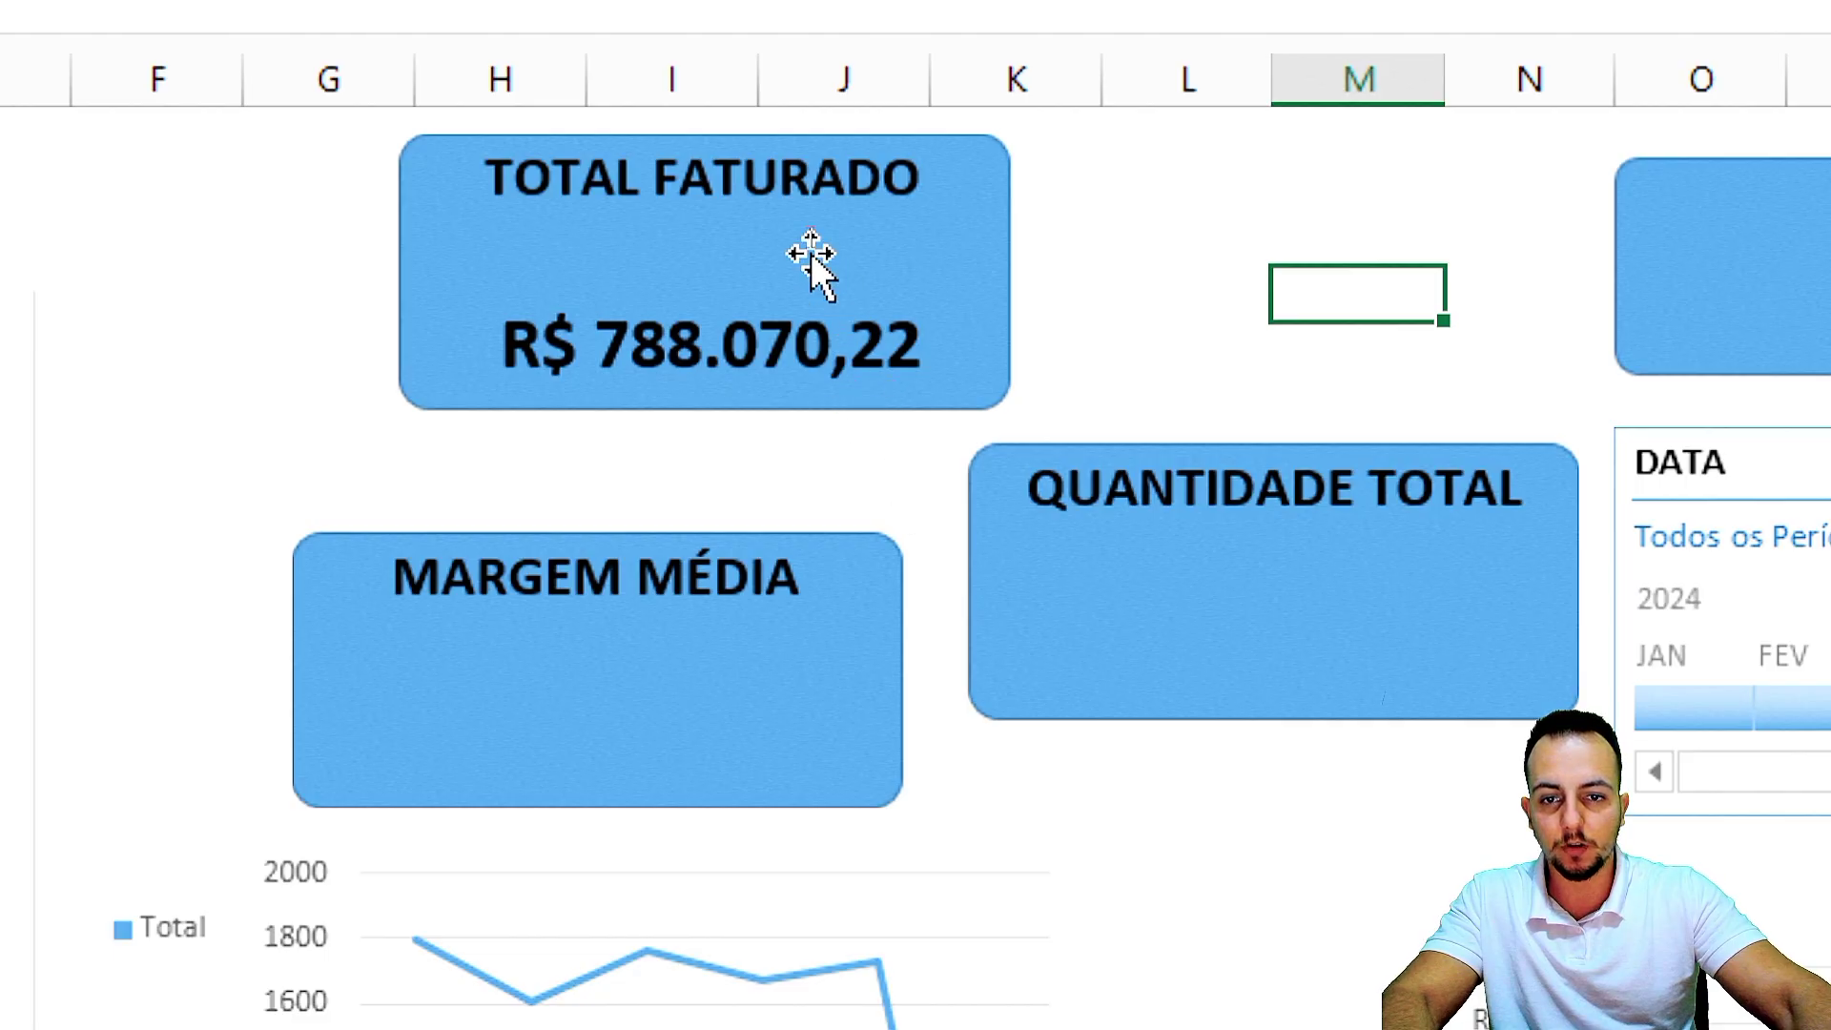
Nudge the TOTAL FATURADO title text box slightly down and back up within its card.
{"action": "left_click", "coordinate": [582, 177]}
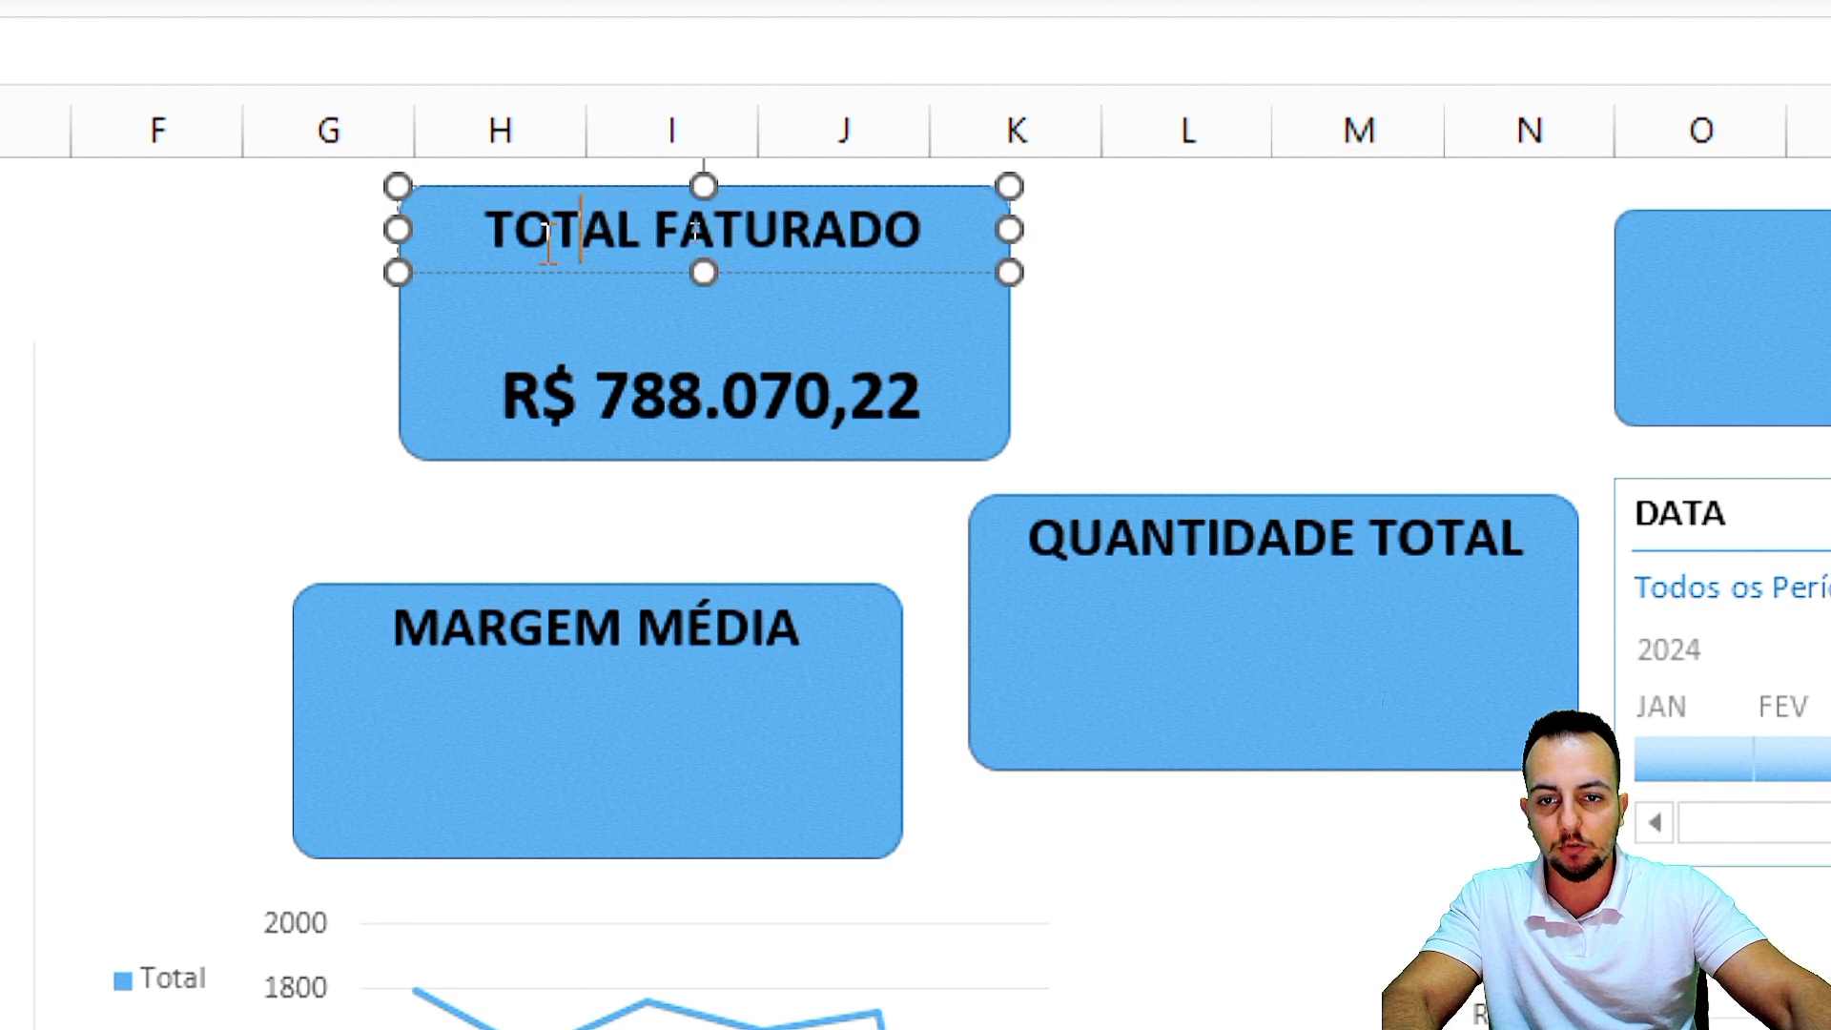
{"action": "left_click", "coordinate": [457, 273]}
{"action": "key", "text": "Down"}
{"action": "key", "text": "Down"}
{"action": "key", "text": "Down"}
{"action": "key", "text": "Down"}
{"action": "key", "text": "Down"}
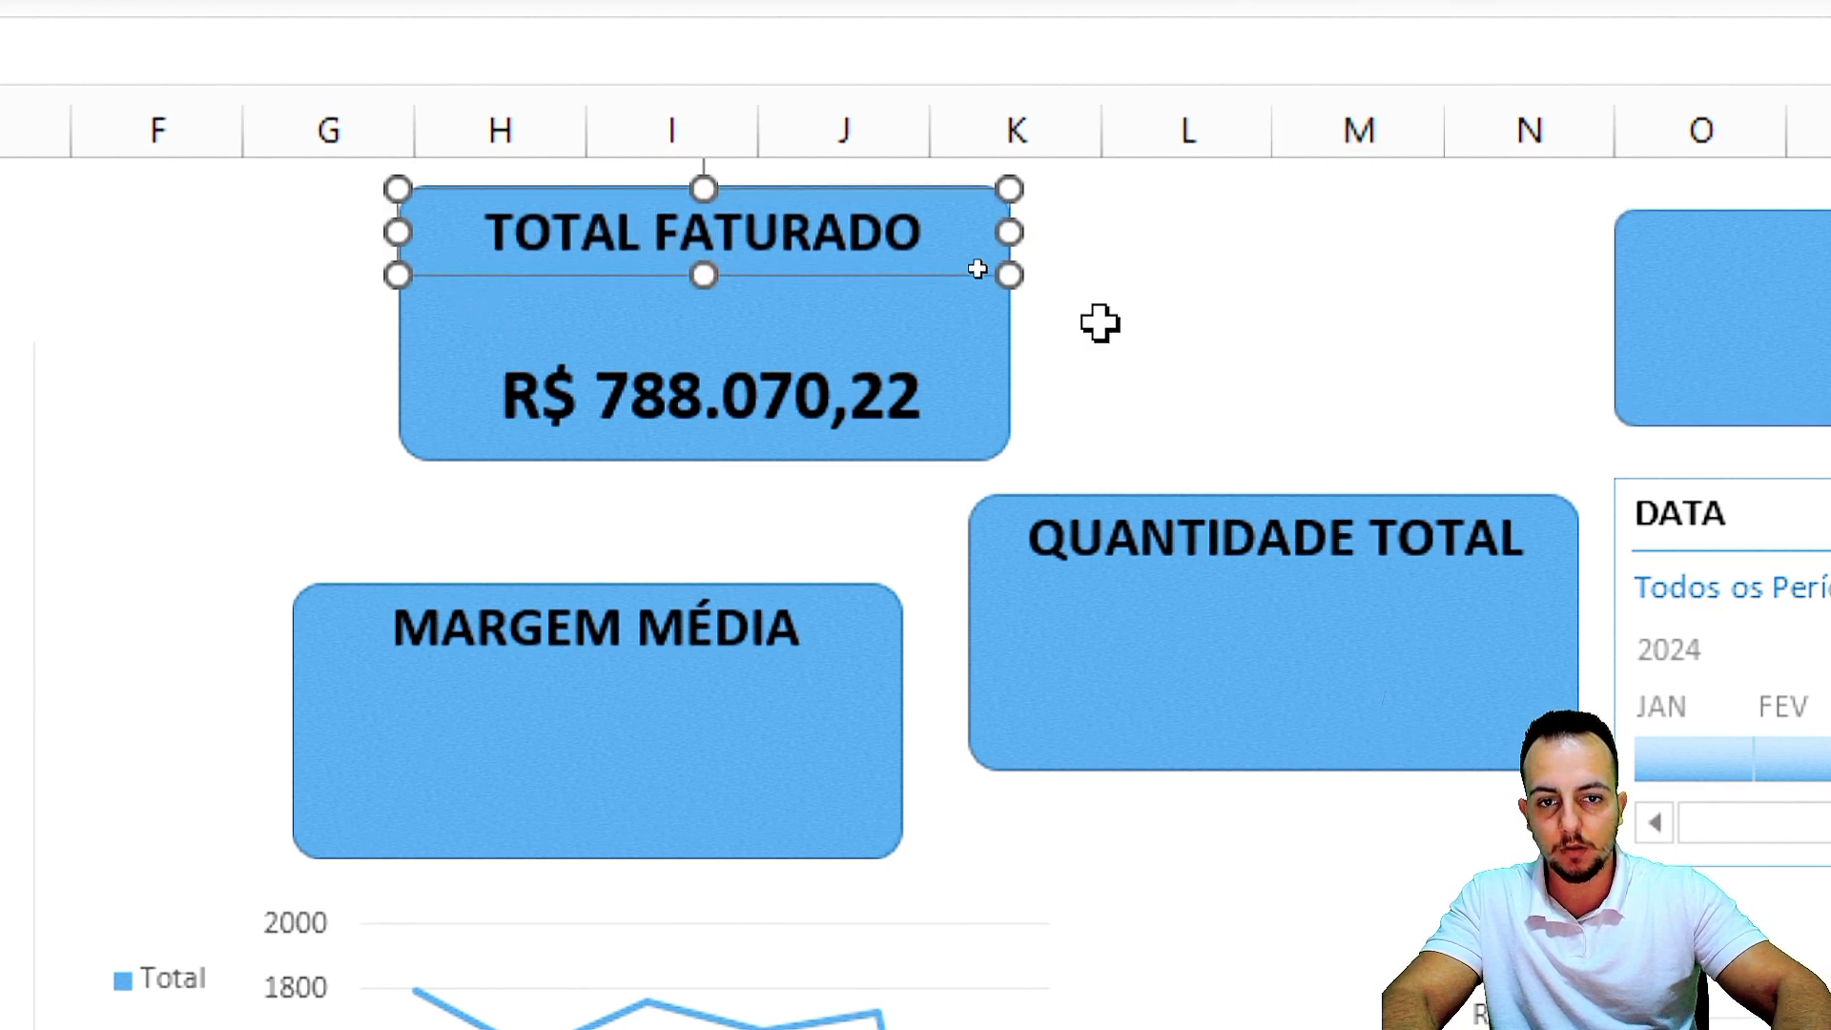
{"action": "key", "text": "Up"}
{"action": "key", "text": "Up"}
{"action": "key", "text": "Up"}
{"action": "key", "text": "Up"}
{"action": "key", "text": "Up"}
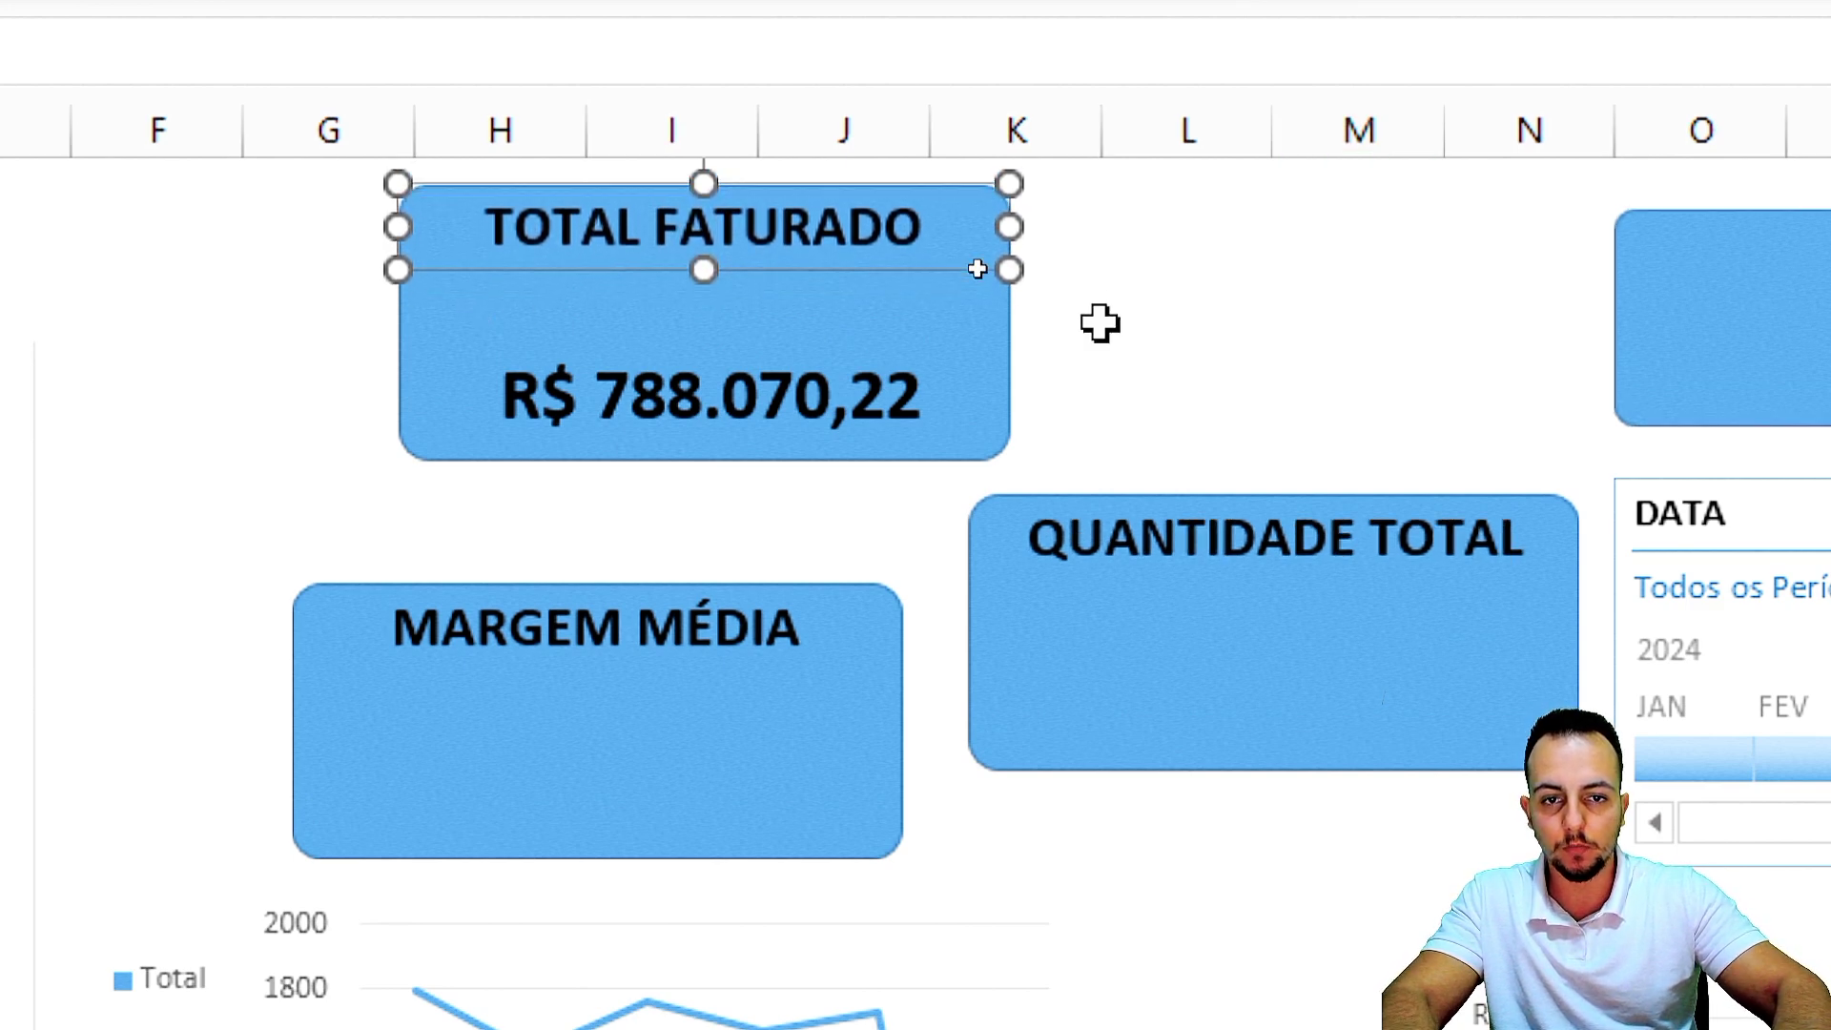
Shorten the TOTAL FATURADO card's rectangle from its lower edge to a height of 2 cm and check its size settings.
{"action": "left_click", "coordinate": [808, 424]}
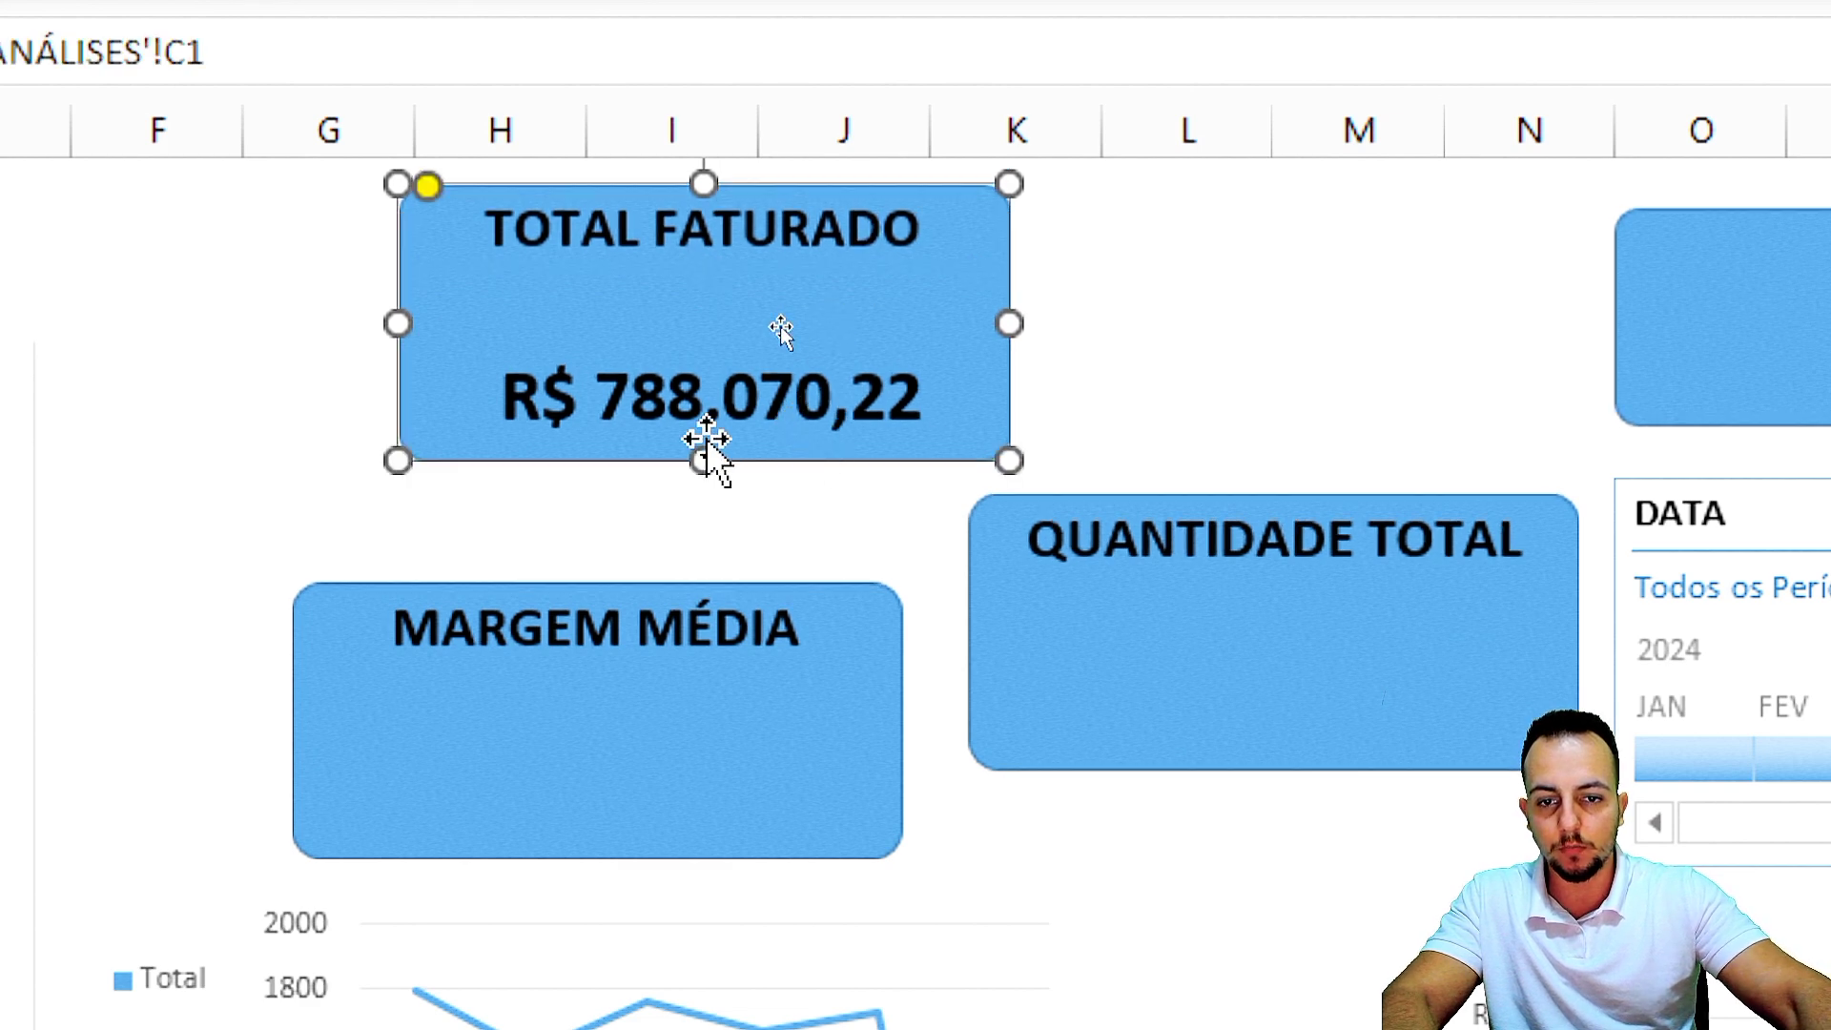
{"action": "left_click_drag", "start_coordinate": [703, 461], "coordinate": [660, 391]}
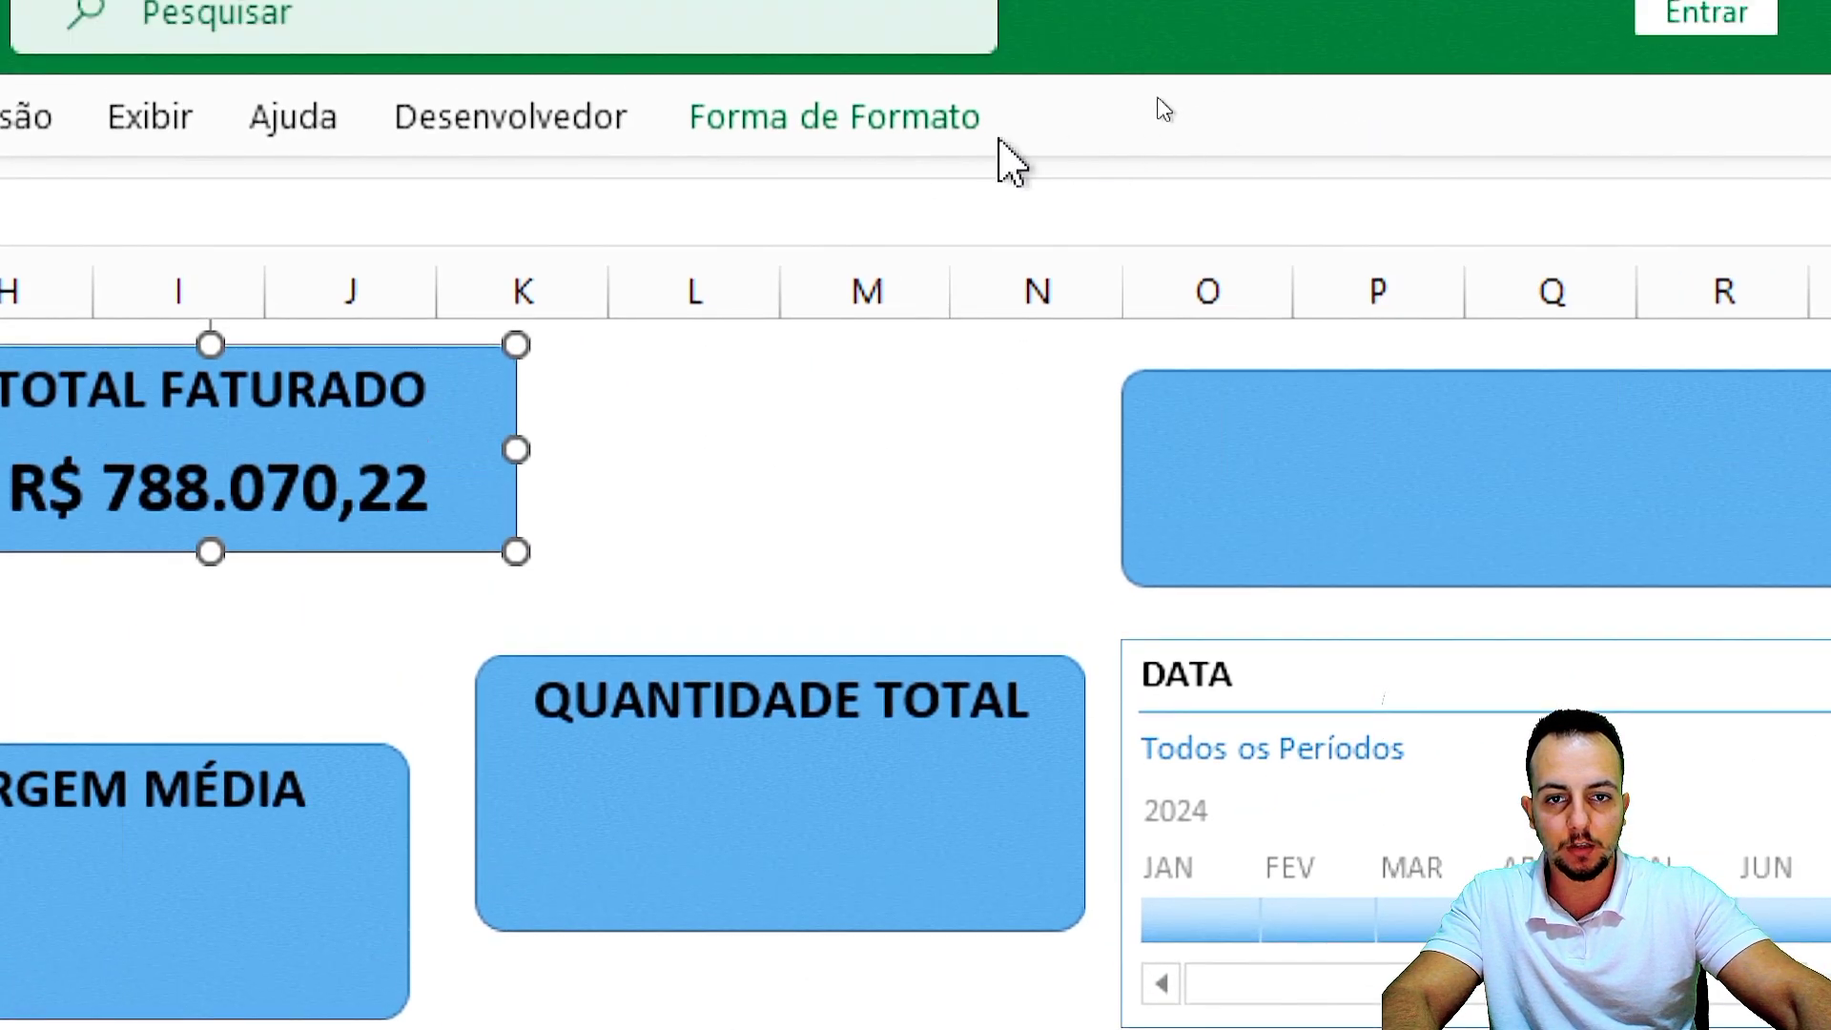
{"action": "left_click", "coordinate": [940, 163]}
{"action": "left_click", "coordinate": [1682, 237]}
{"action": "left_click", "coordinate": [1683, 205]}
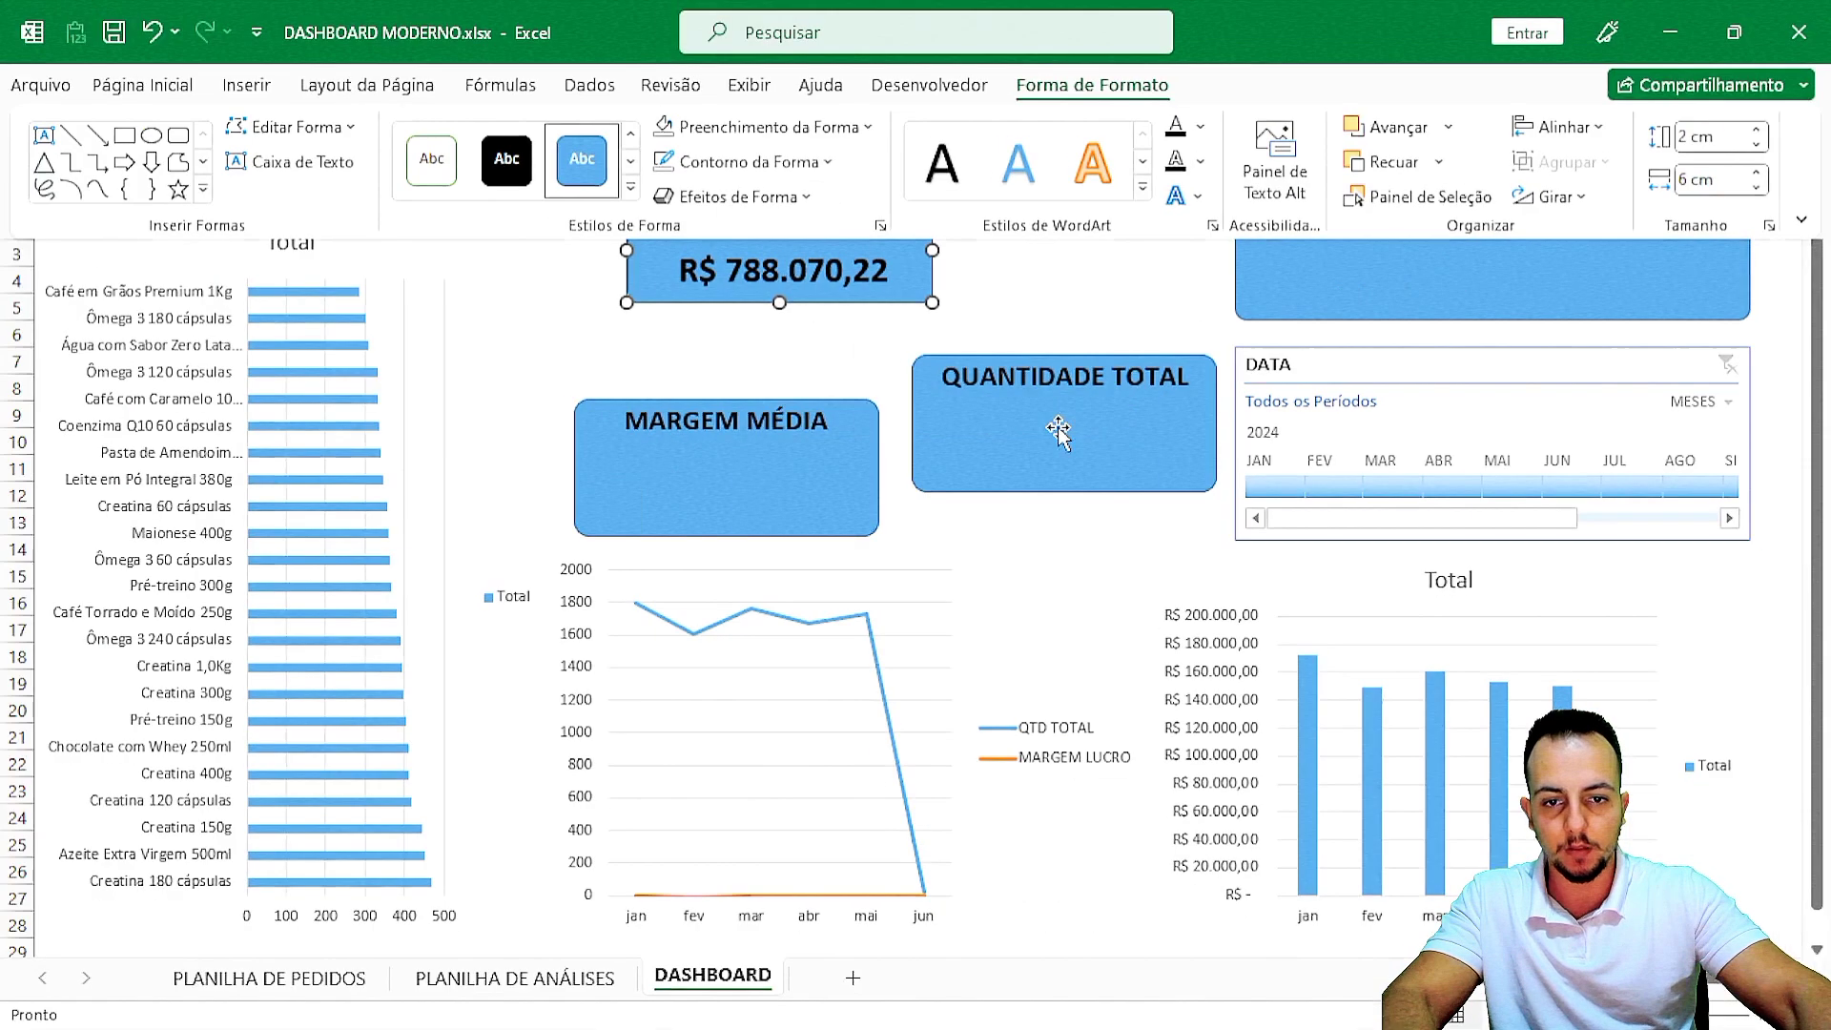
Reduce the height of the QUANTIDADE TOTAL card's rectangle to match the TOTAL FATURADO card.
{"action": "left_click", "coordinate": [286, 811]}
{"action": "left_click", "coordinate": [204, 889]}
{"action": "left_click", "coordinate": [1128, 92]}
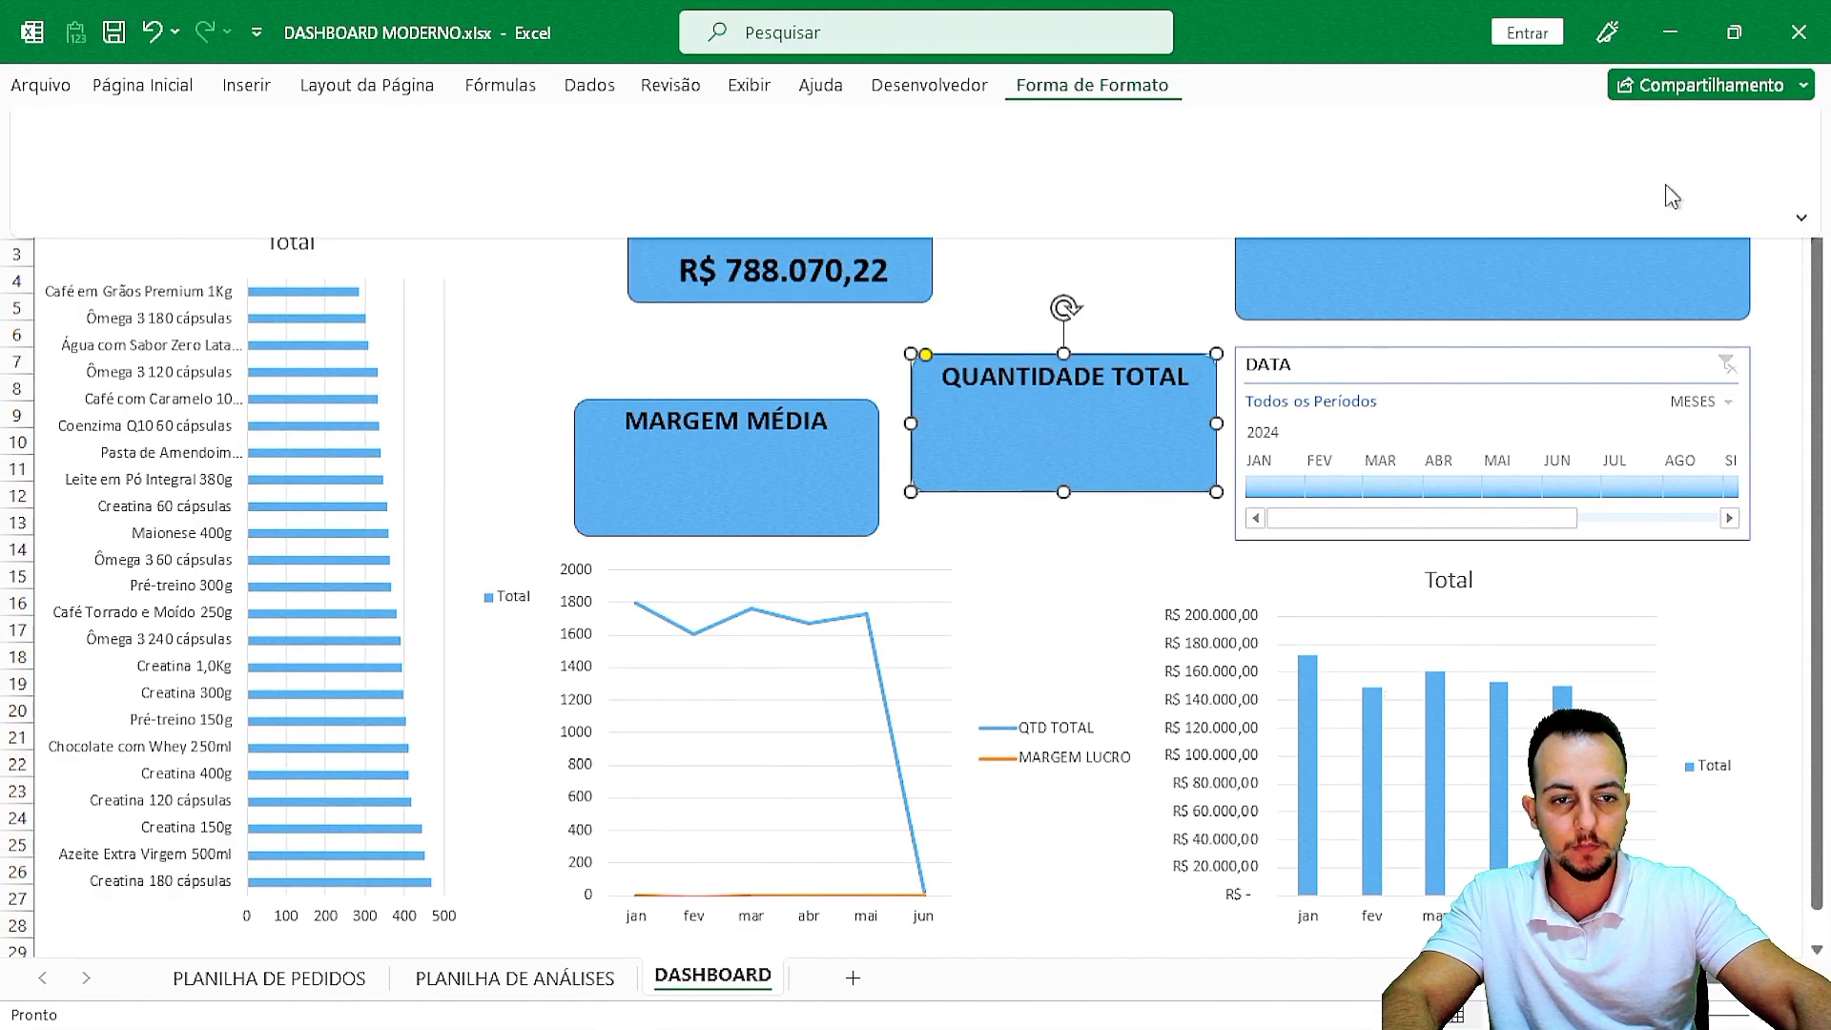
{"action": "left_click", "coordinate": [1756, 145]}
{"action": "left_click", "coordinate": [1755, 145]}
{"action": "left_click", "coordinate": [1755, 145]}
Reduce the height of the MARGEM MÉDIA card's rectangle to match the other two cards.
{"action": "left_click", "coordinate": [815, 472]}
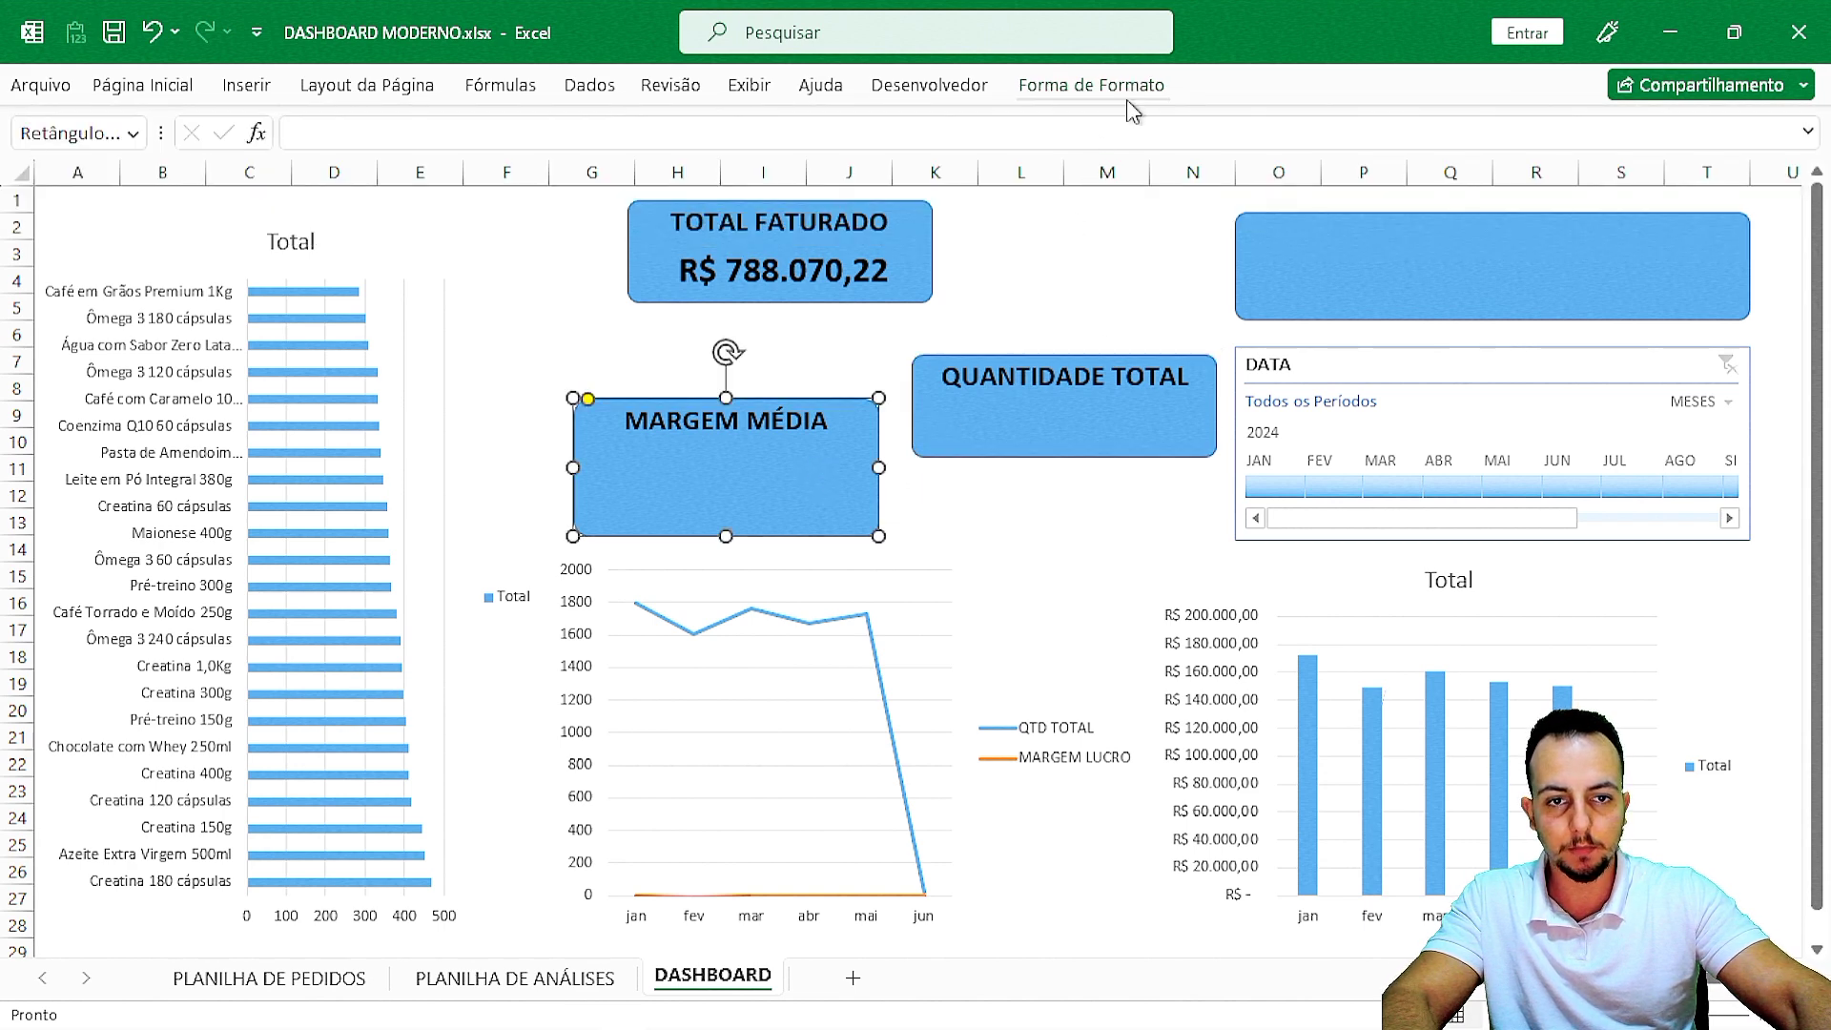
{"action": "left_click", "coordinate": [1757, 144]}
{"action": "left_click", "coordinate": [1756, 144]}
{"action": "left_click", "coordinate": [1757, 144]}
{"action": "left_click", "coordinate": [1756, 144]}
{"action": "left_click", "coordinate": [1756, 144]}
{"action": "left_click", "coordinate": [1757, 144]}
{"action": "left_click", "coordinate": [1756, 144]}
{"action": "left_click", "coordinate": [950, 490]}
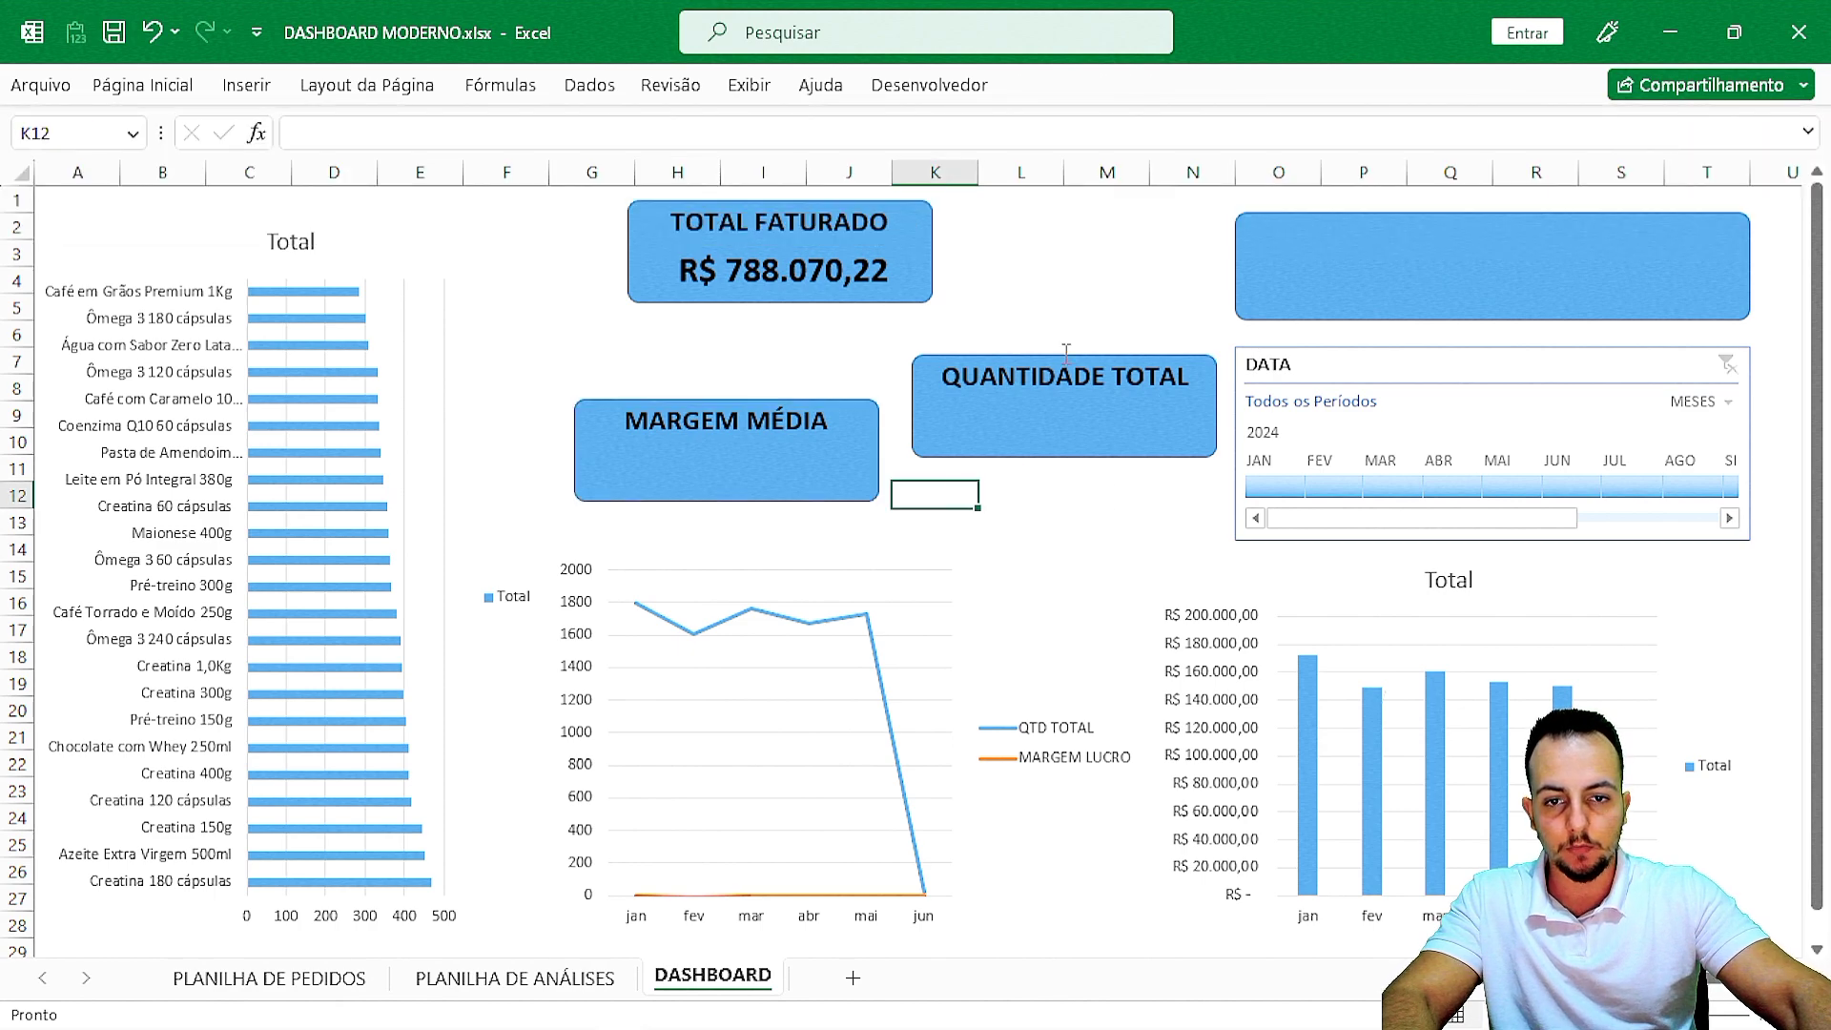
Select the QUANTIDADE TOTAL title and rectangle together and nudge them up slightly.
{"action": "left_click", "coordinate": [969, 410]}
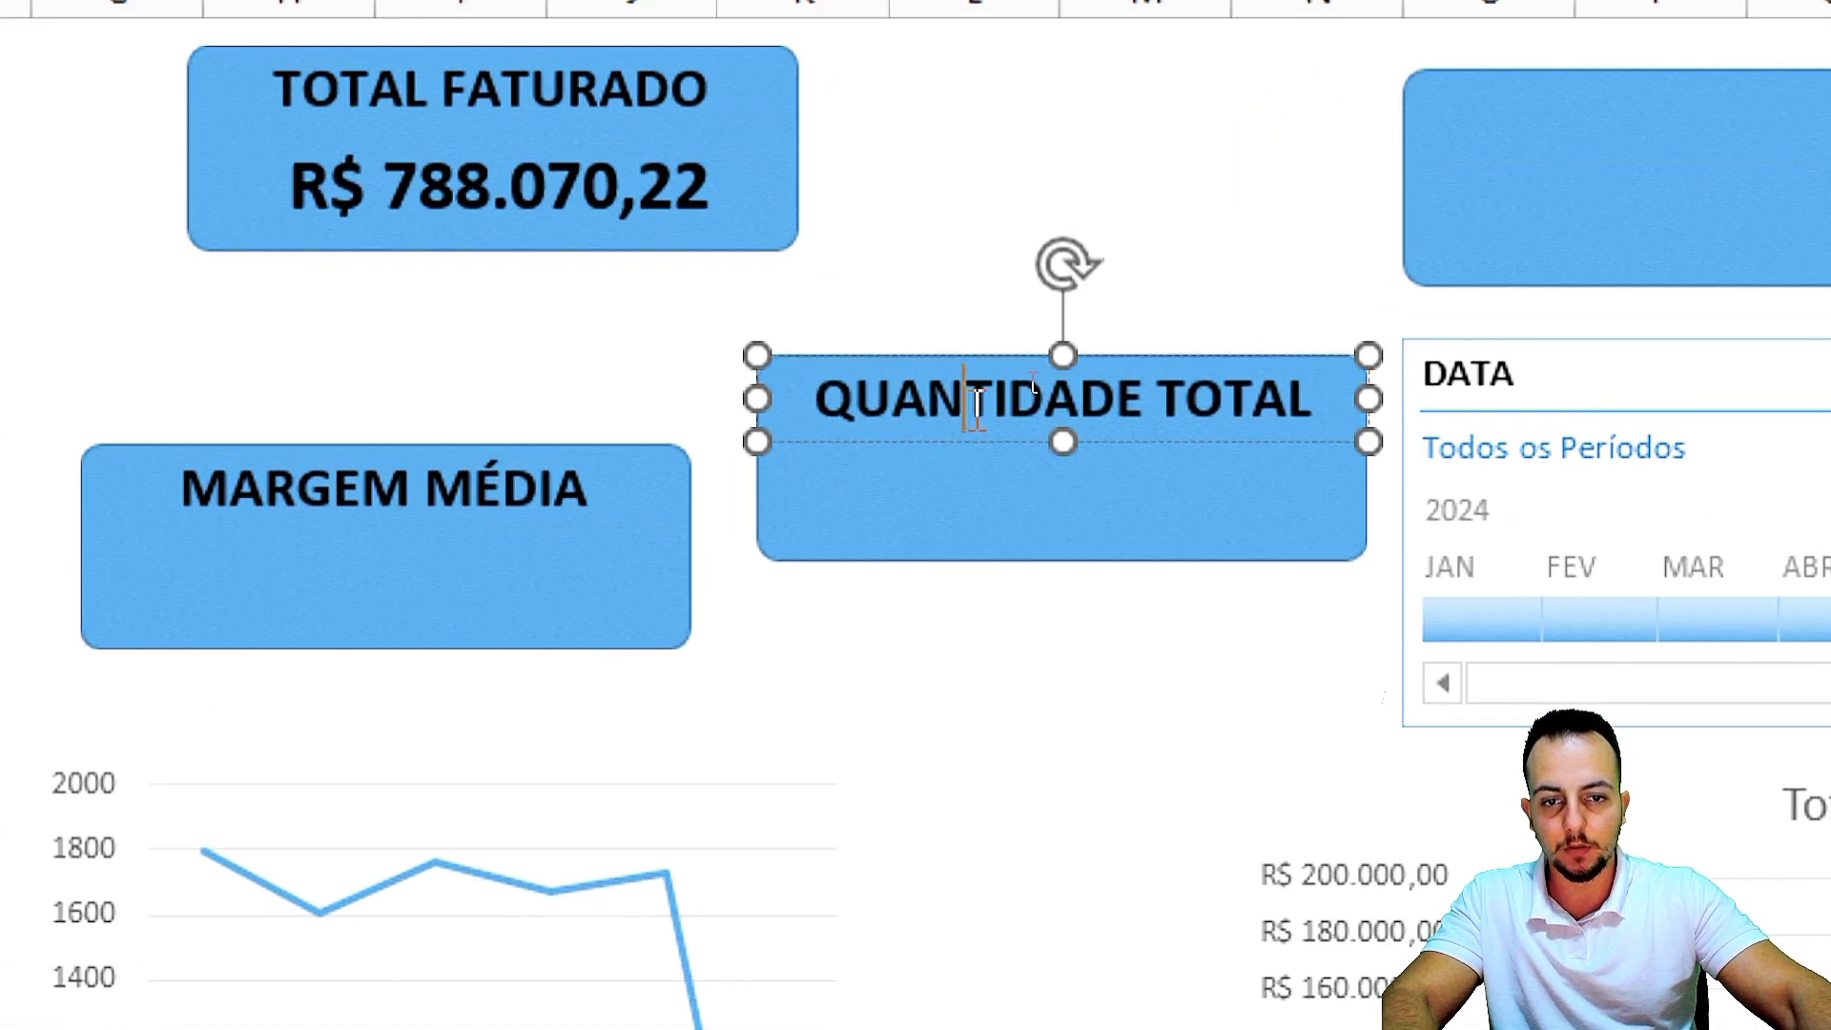
{"action": "left_click", "coordinate": [825, 534], "text": "ctrl"}
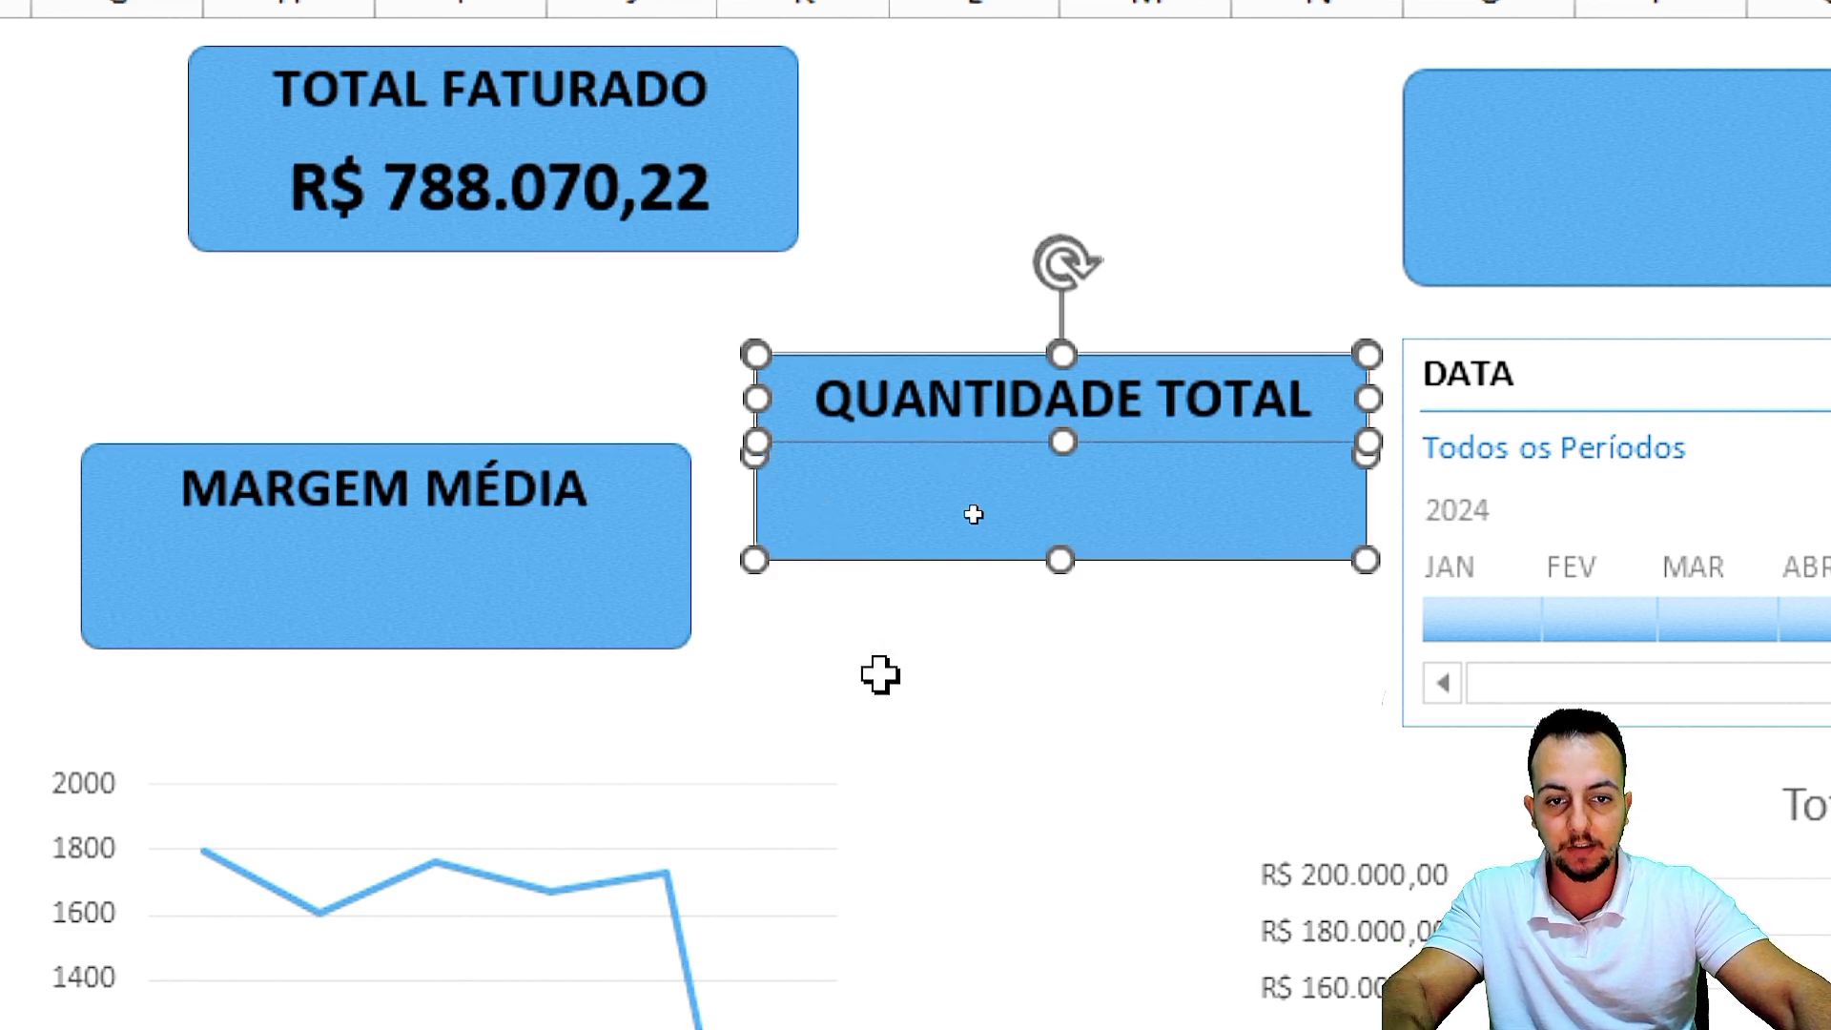
{"action": "key", "text": "Up"}
{"action": "key", "text": "Up"}
{"action": "key", "text": "Up"}
{"action": "key", "text": "Up"}
{"action": "key", "text": "Up"}
{"action": "key", "text": "Up"}
{"action": "key", "text": "Up"}
{"action": "key", "text": "Up"}
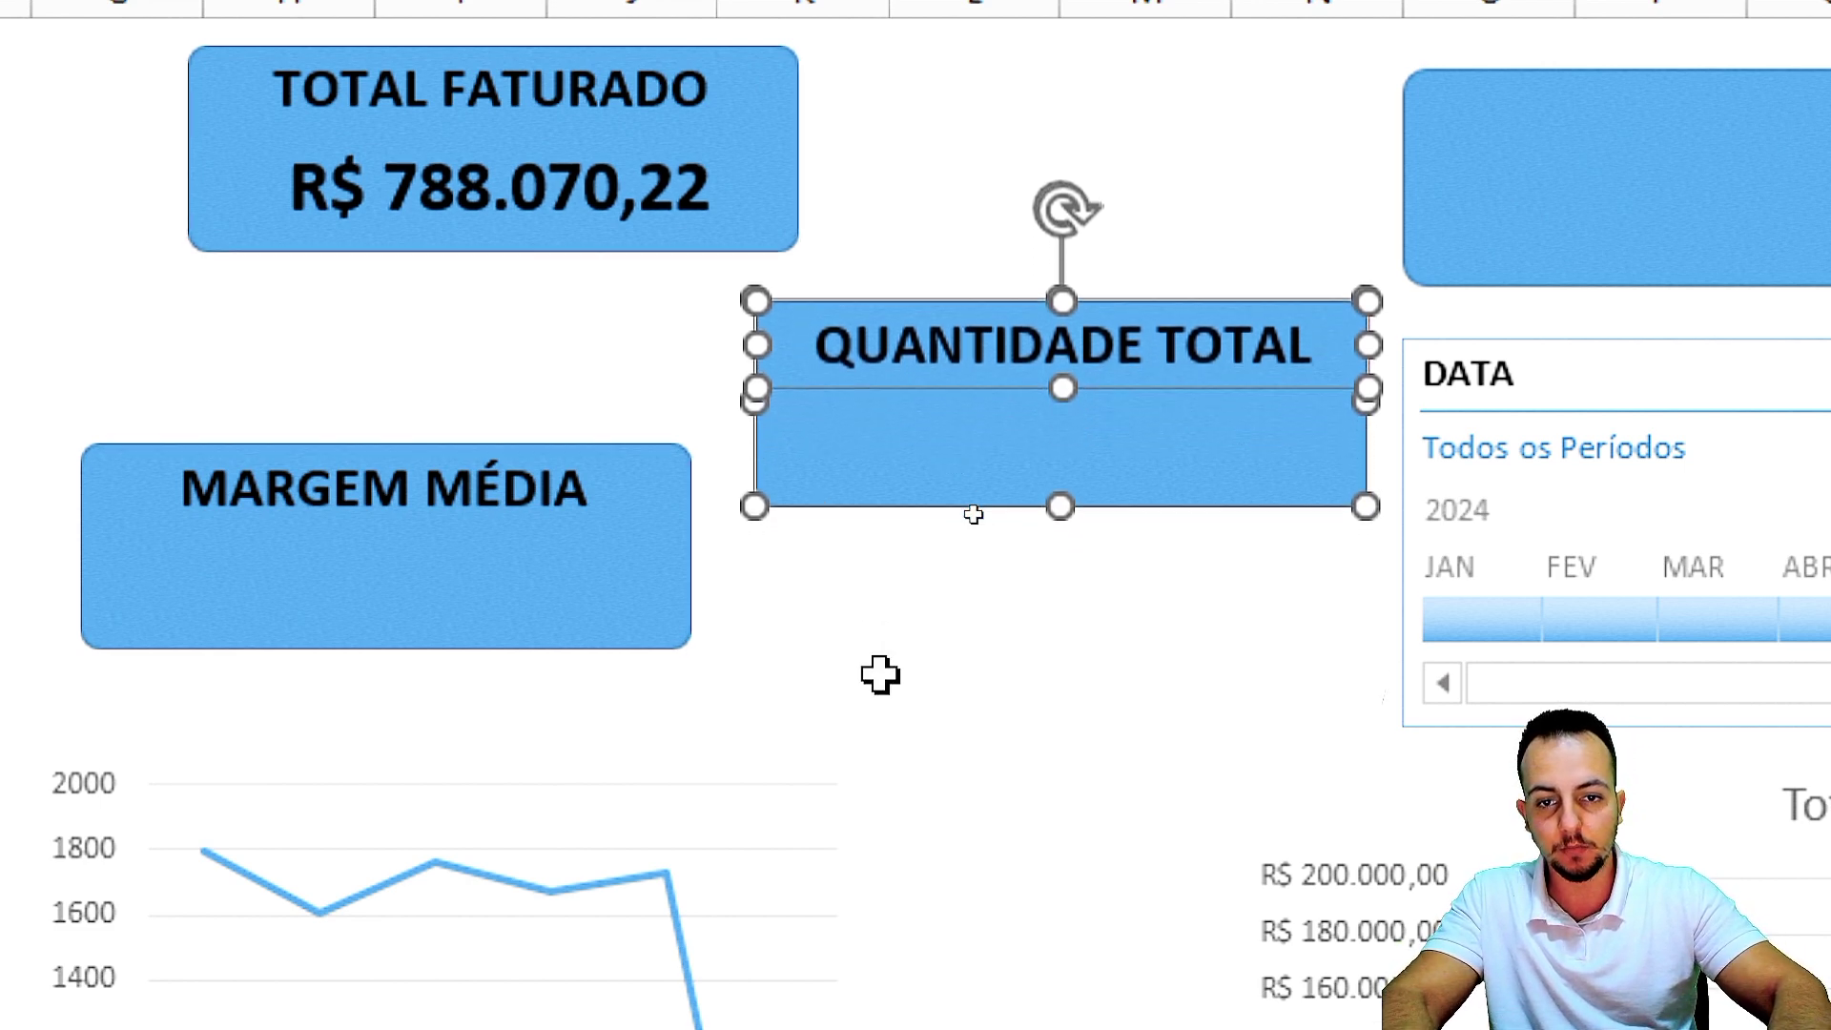
{"action": "left_click", "coordinate": [879, 675]}
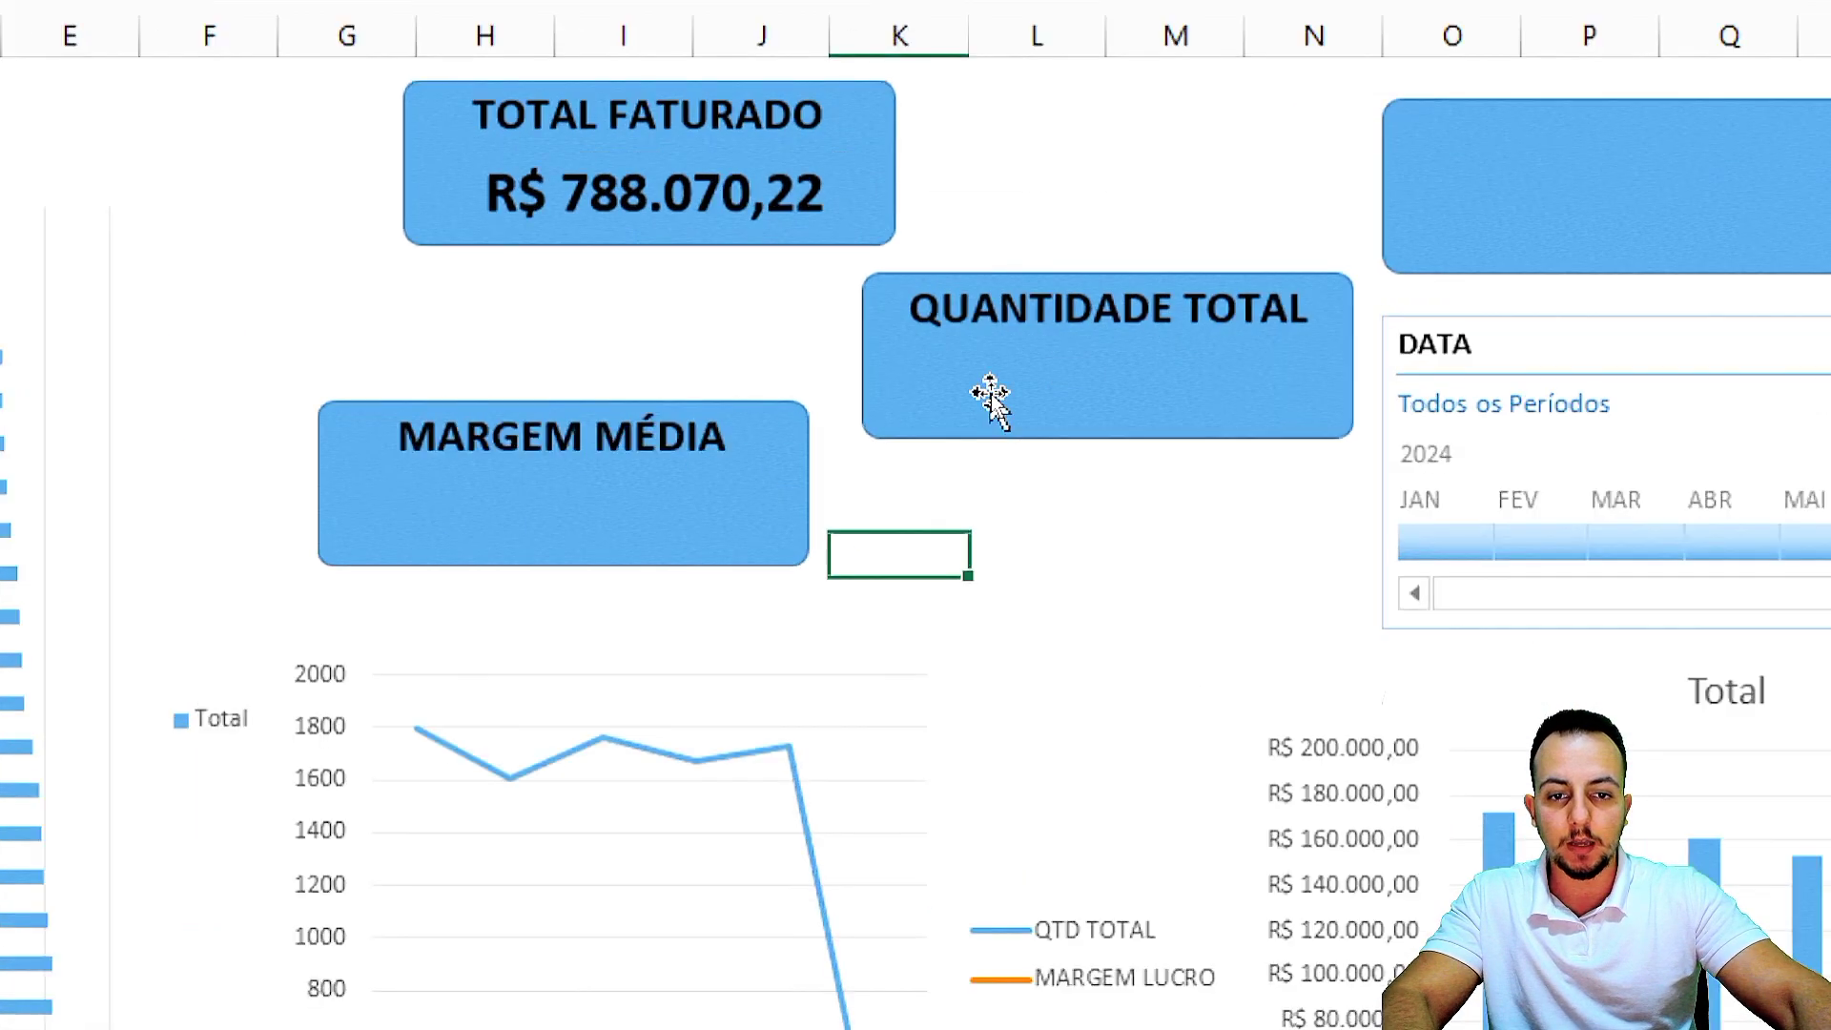
Link the QUANTIDADE TOTAL card's rectangle to cell F1 of PLANILHA DE ANÁLISES.
{"action": "left_click", "coordinate": [991, 396]}
{"action": "left_click", "coordinate": [859, 460]}
{"action": "left_click", "coordinate": [951, 417]}
{"action": "left_click", "coordinate": [372, 131]}
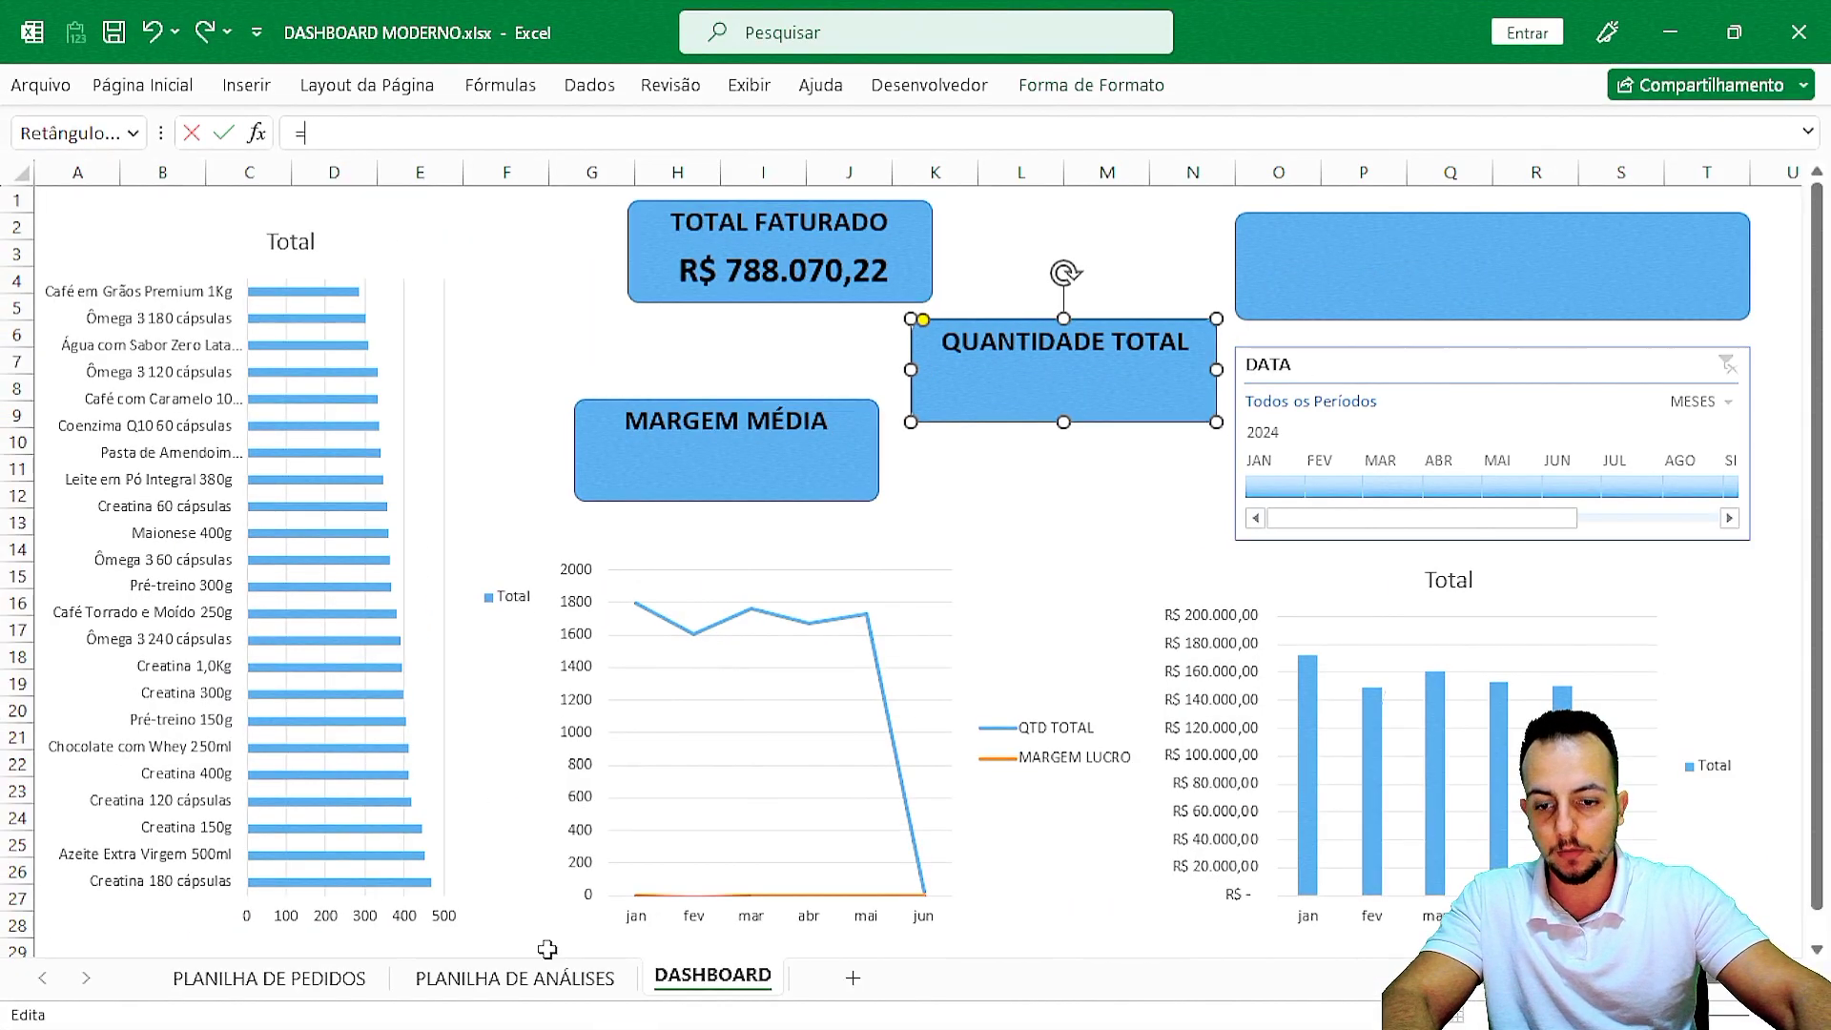
{"action": "left_click", "coordinate": [559, 983]}
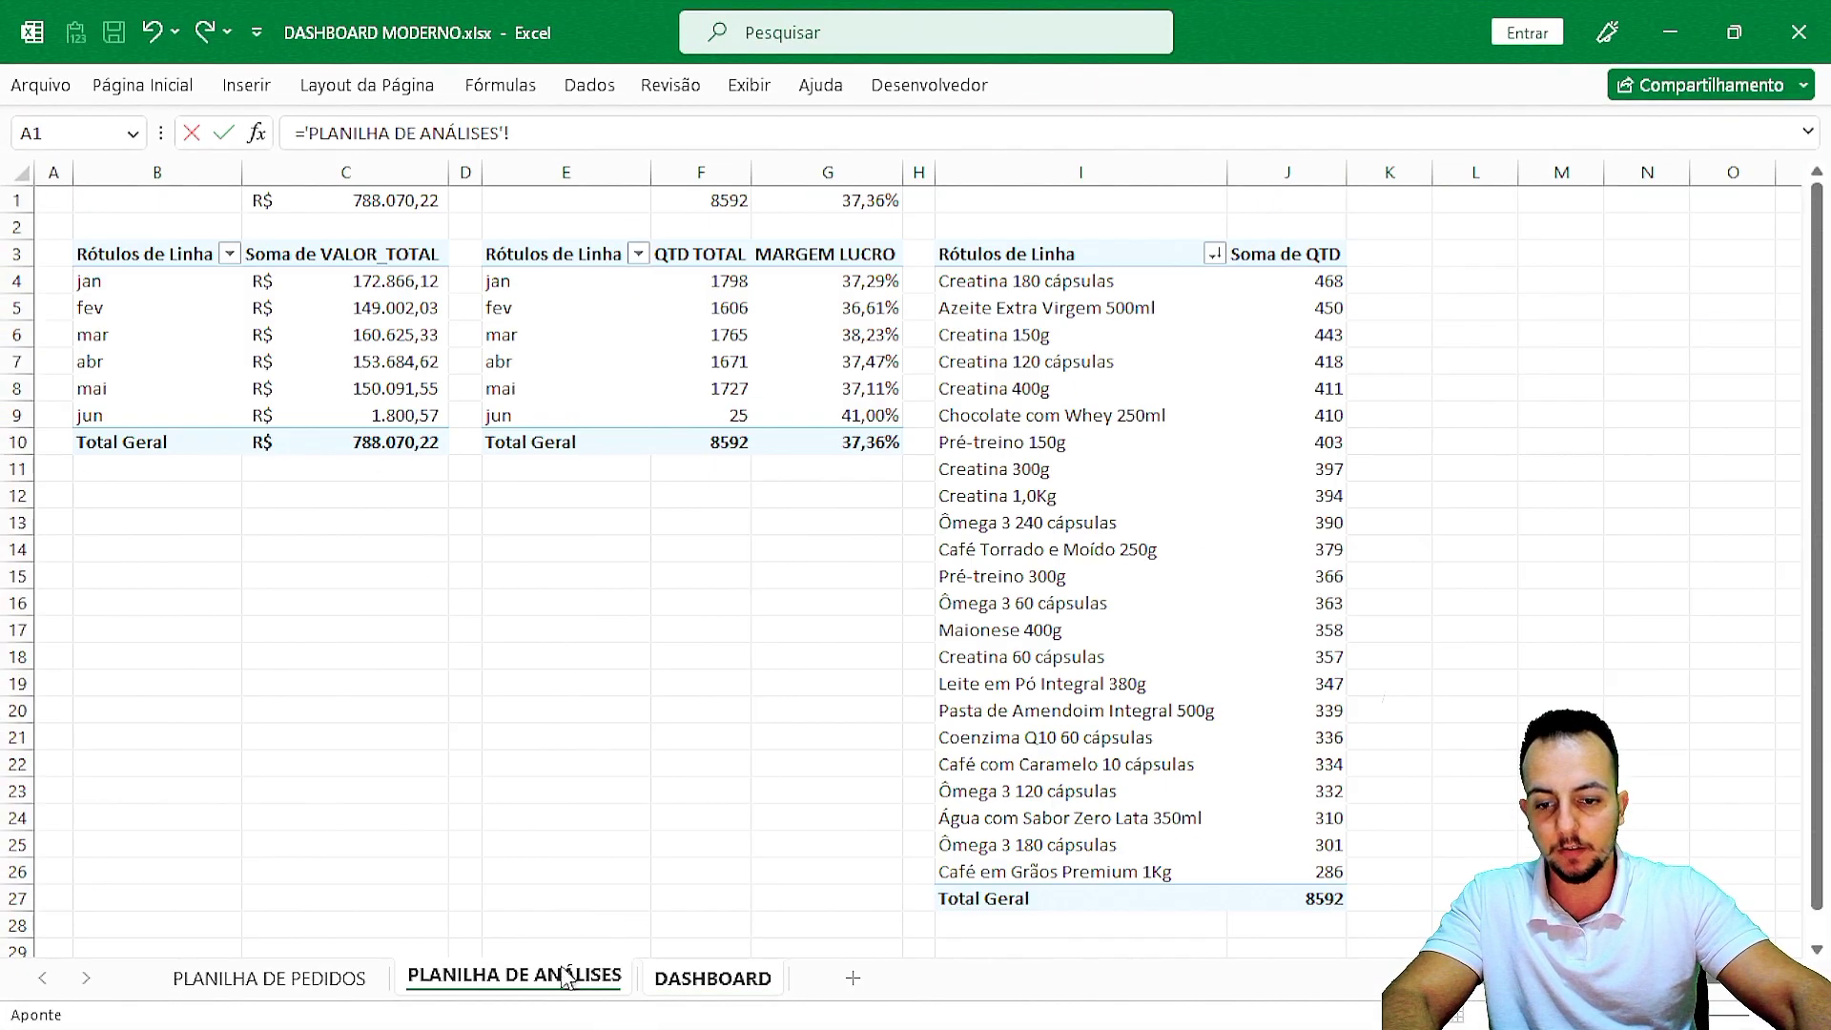
{"action": "left_click", "coordinate": [739, 190]}
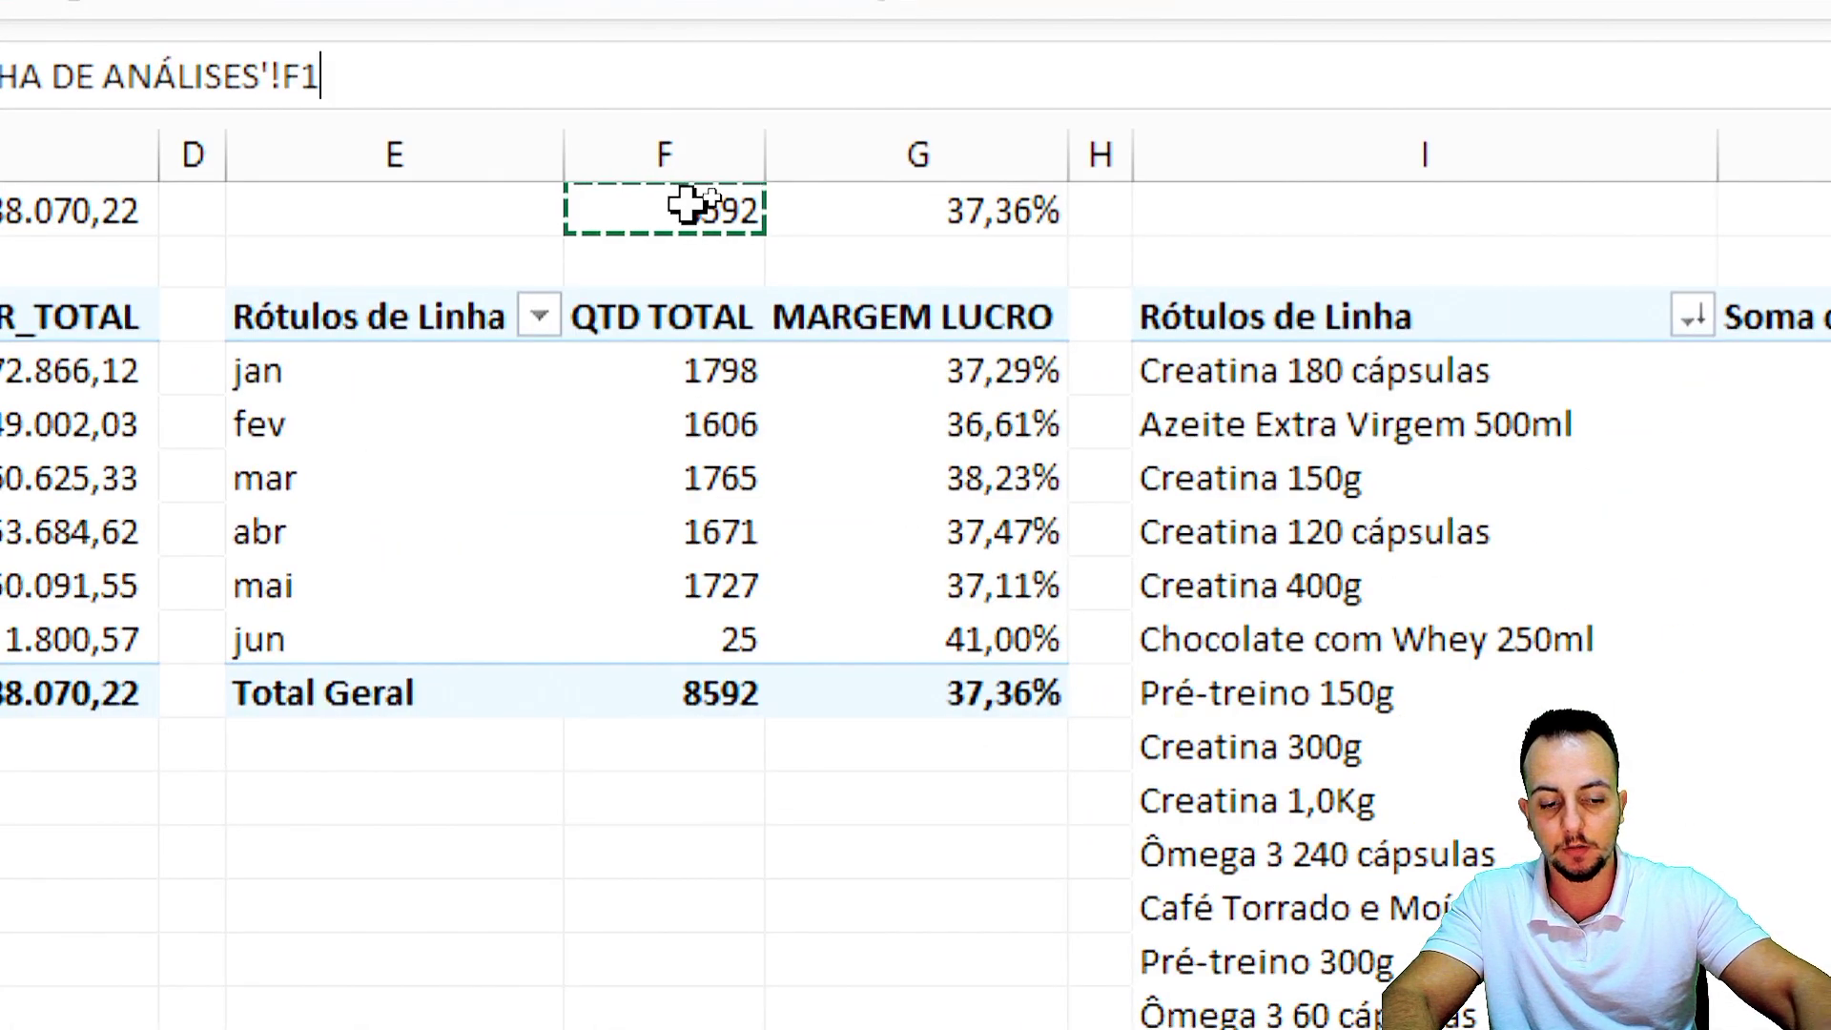
{"action": "key", "text": "Return"}
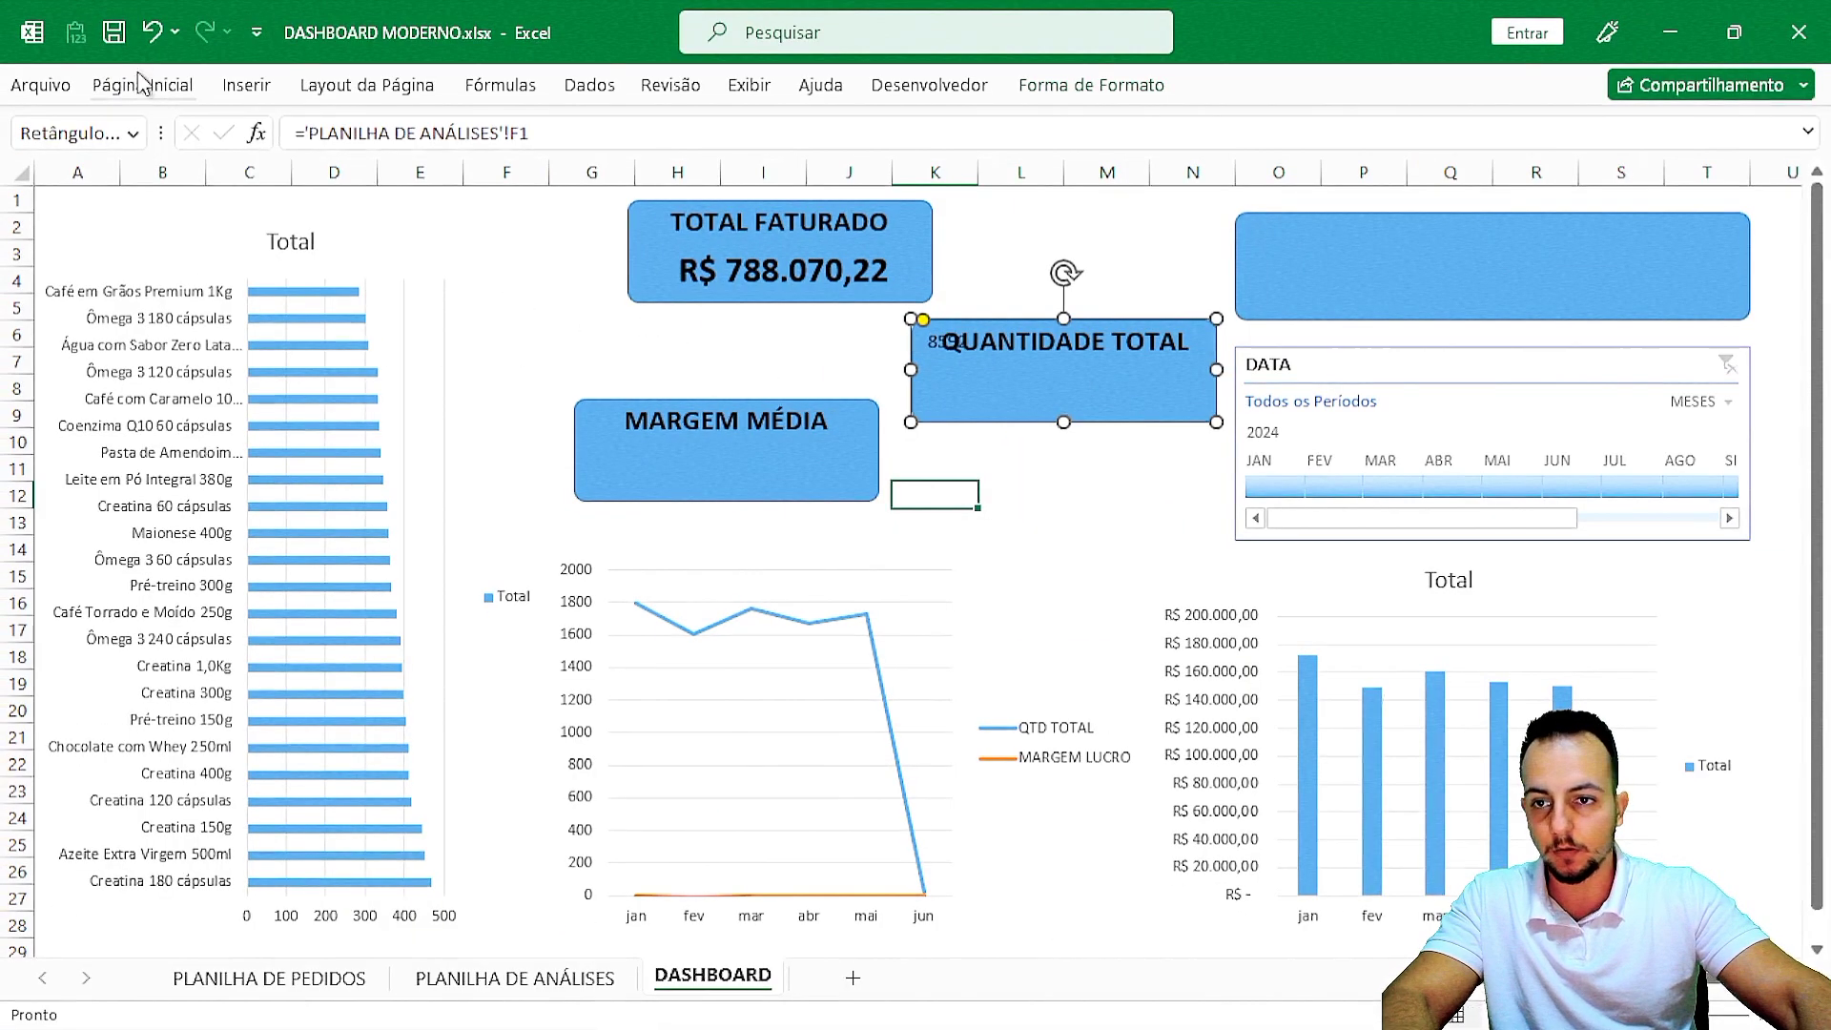
Align the QUANTIDADE TOTAL card's value to the bottom, centred horizontally, and format it as 24-point bold.
{"action": "left_click", "coordinate": [95, 21]}
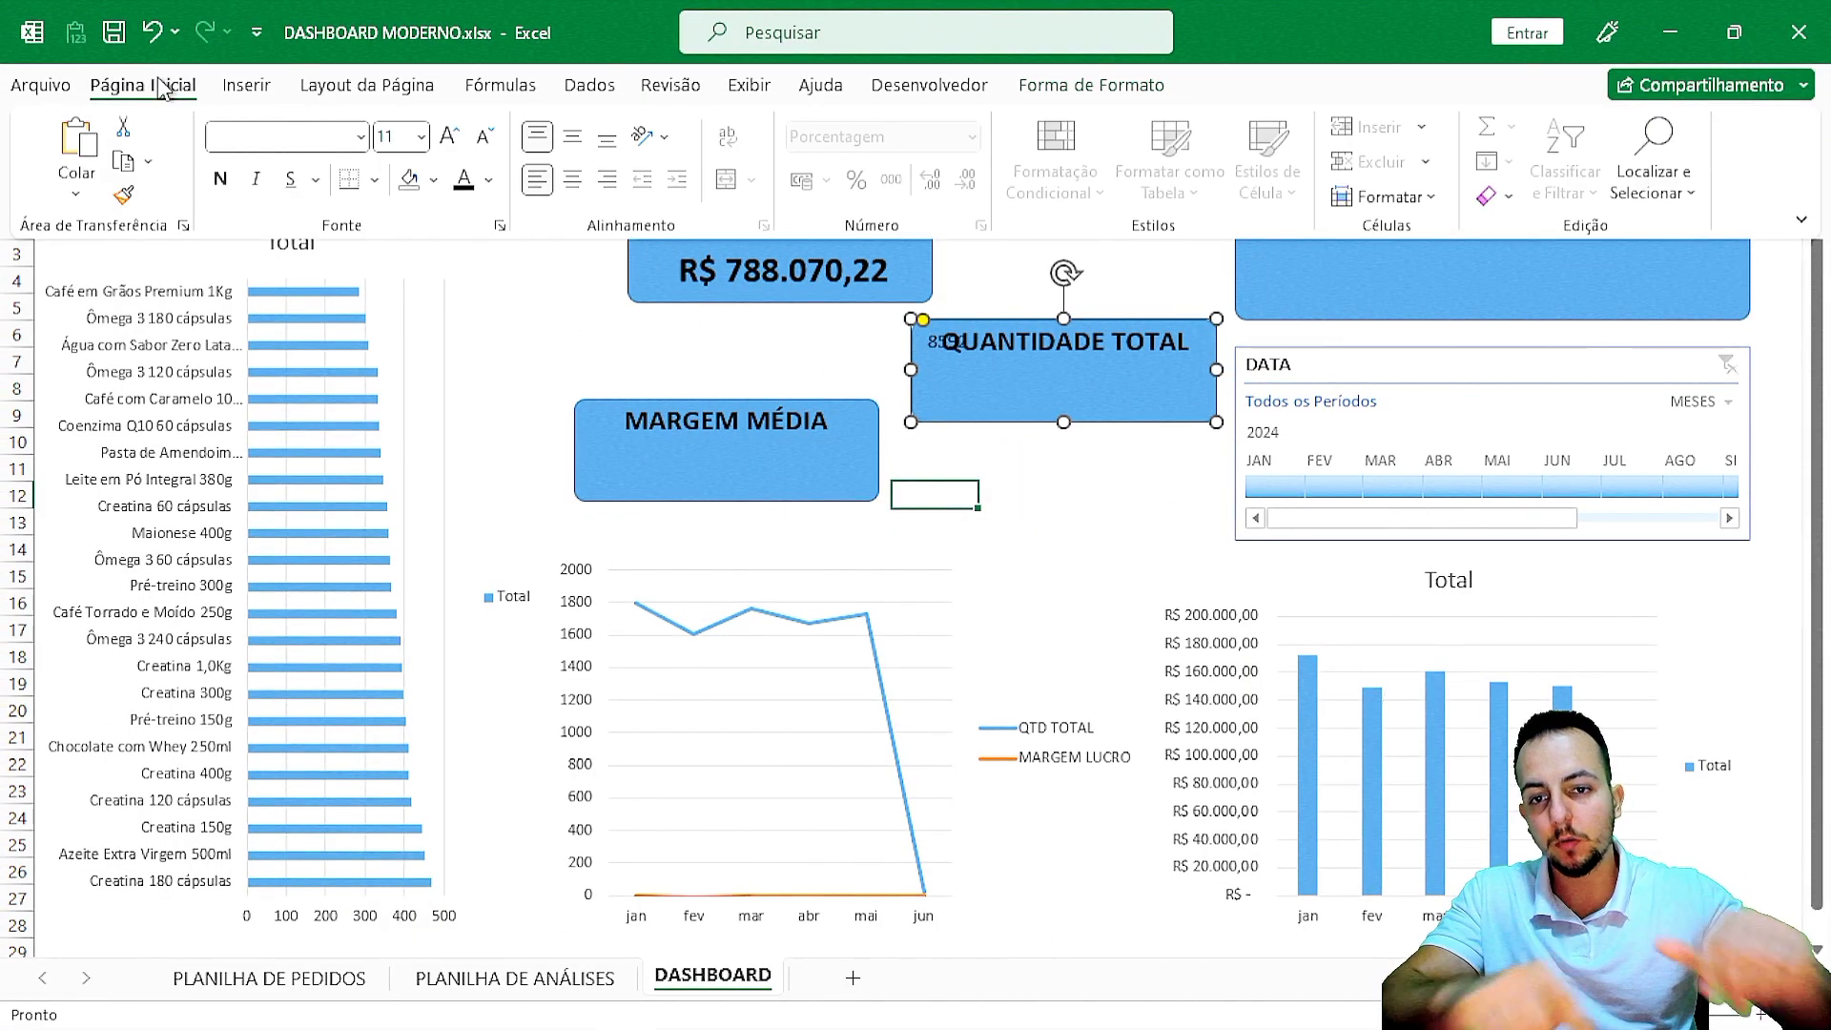
{"action": "left_click", "coordinate": [449, 136]}
{"action": "left_click", "coordinate": [449, 137]}
{"action": "left_click", "coordinate": [572, 136]}
{"action": "left_click", "coordinate": [603, 145]}
{"action": "left_click", "coordinate": [572, 178]}
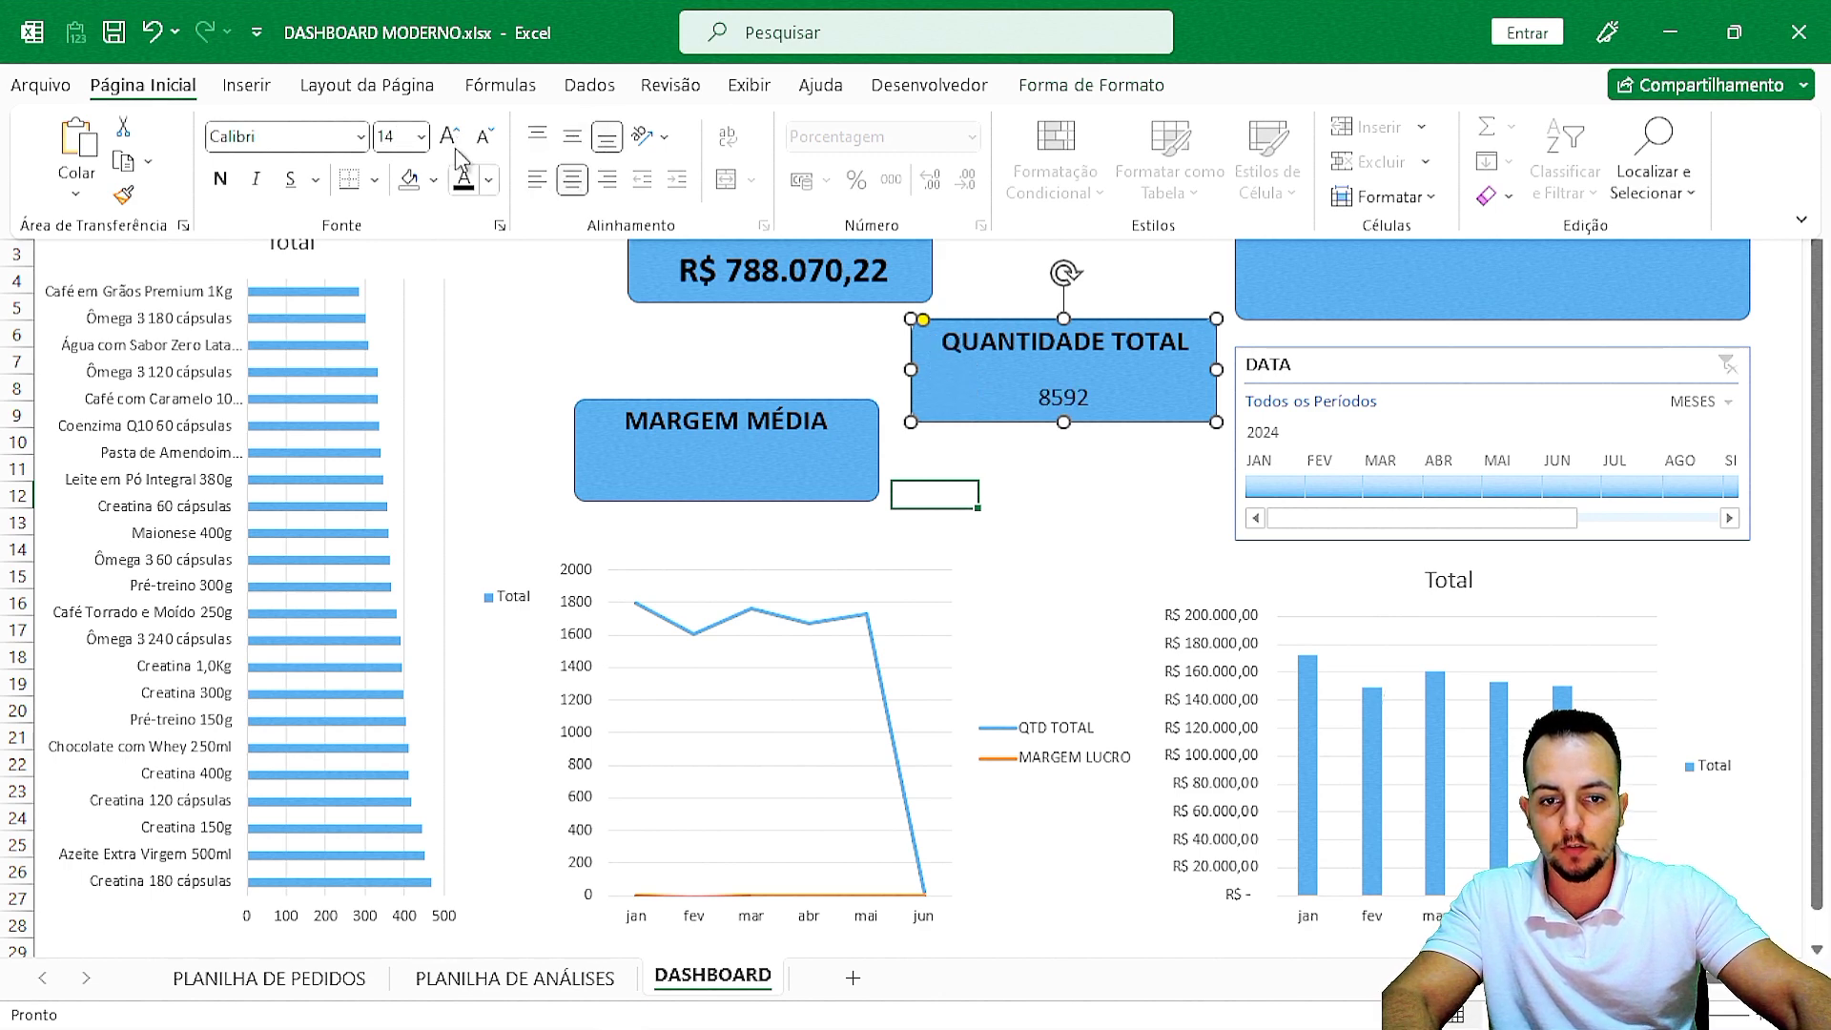
{"action": "left_click", "coordinate": [449, 136]}
{"action": "left_click", "coordinate": [449, 136]}
{"action": "left_click", "coordinate": [449, 136]}
{"action": "left_click", "coordinate": [222, 181]}
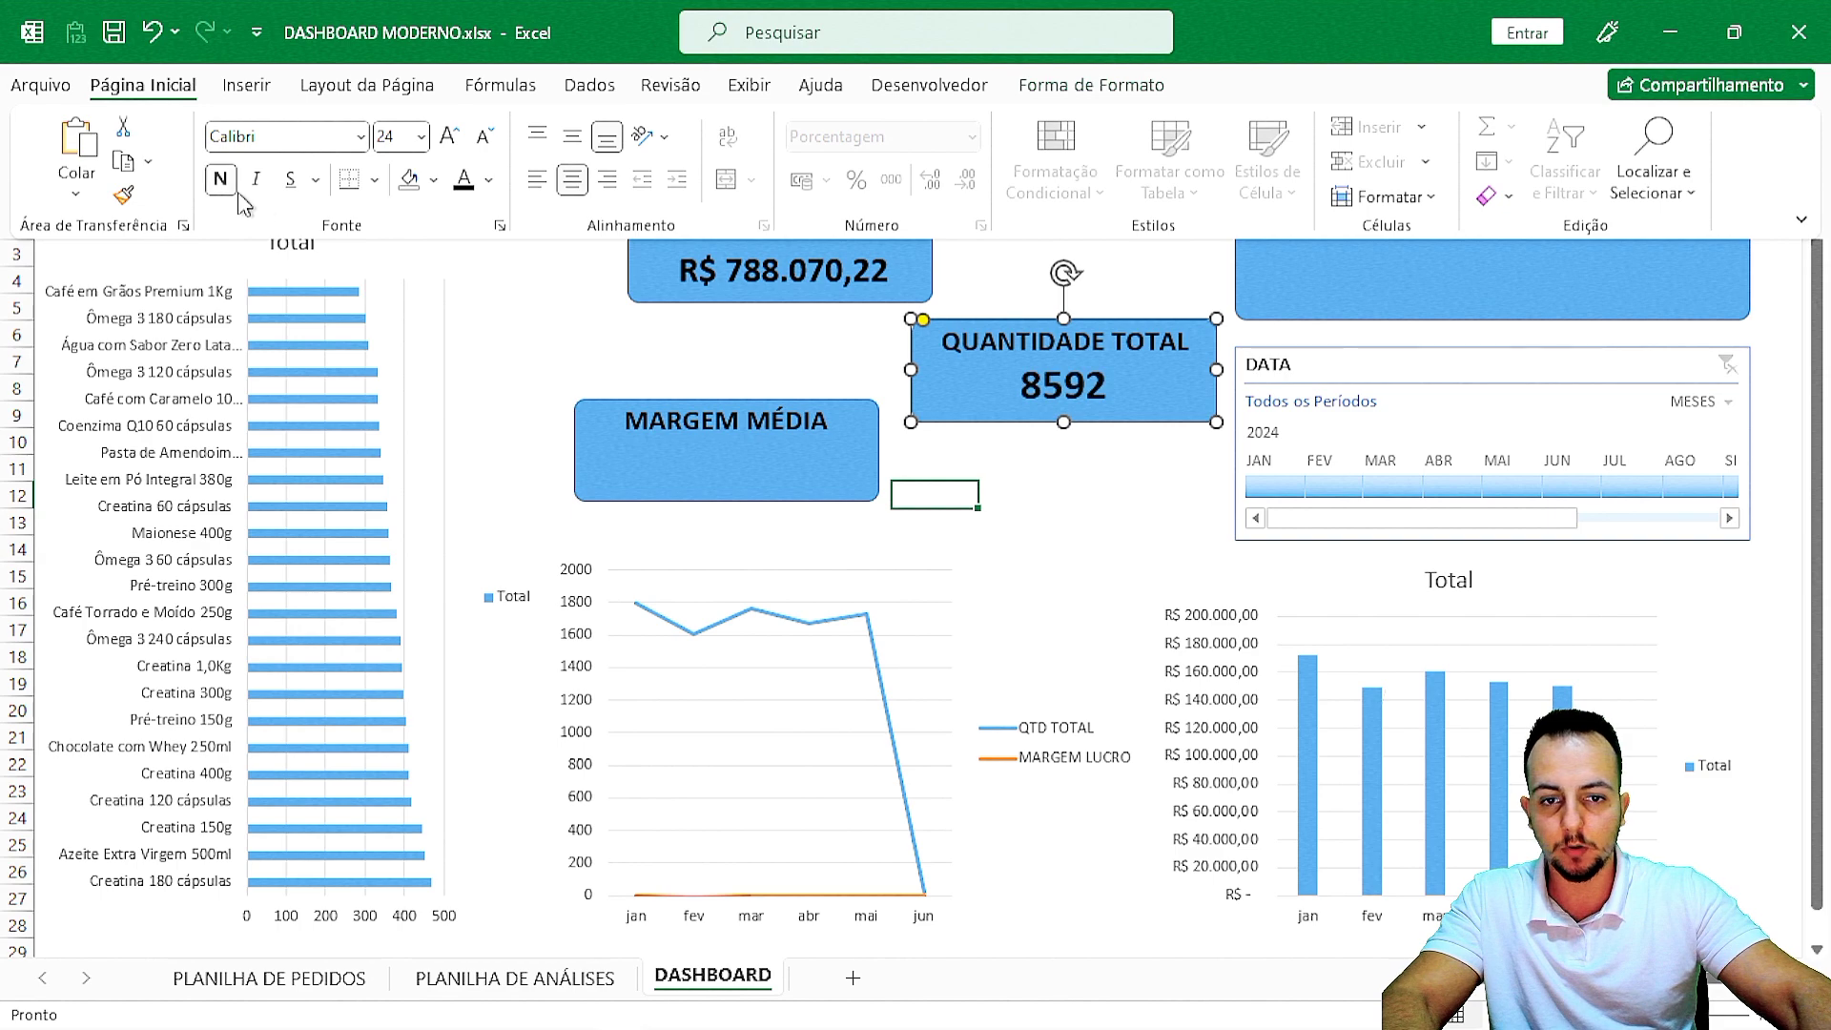
Link the MARGEM MÉDIA card's rectangle to cell G1 of PLANILHA DE ANÁLISES.
{"action": "left_click", "coordinate": [695, 466]}
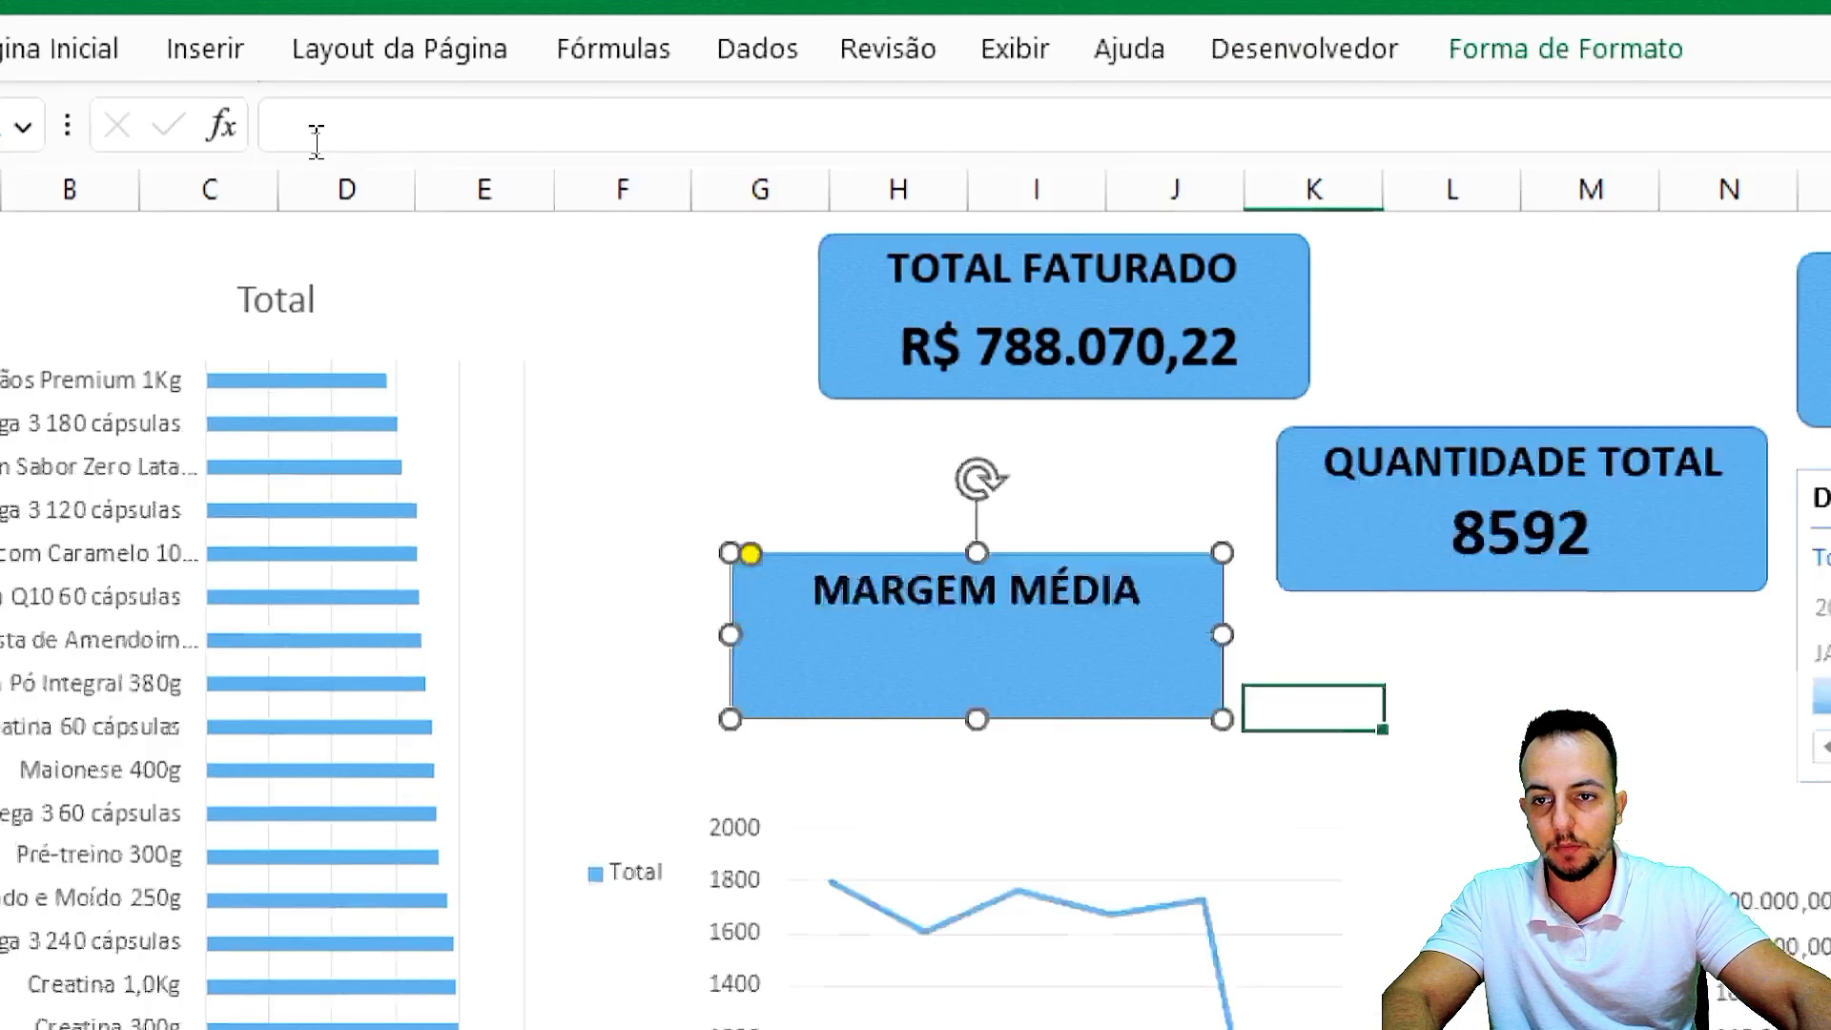
{"action": "left_click", "coordinate": [320, 135]}
{"action": "type", "text": "="}
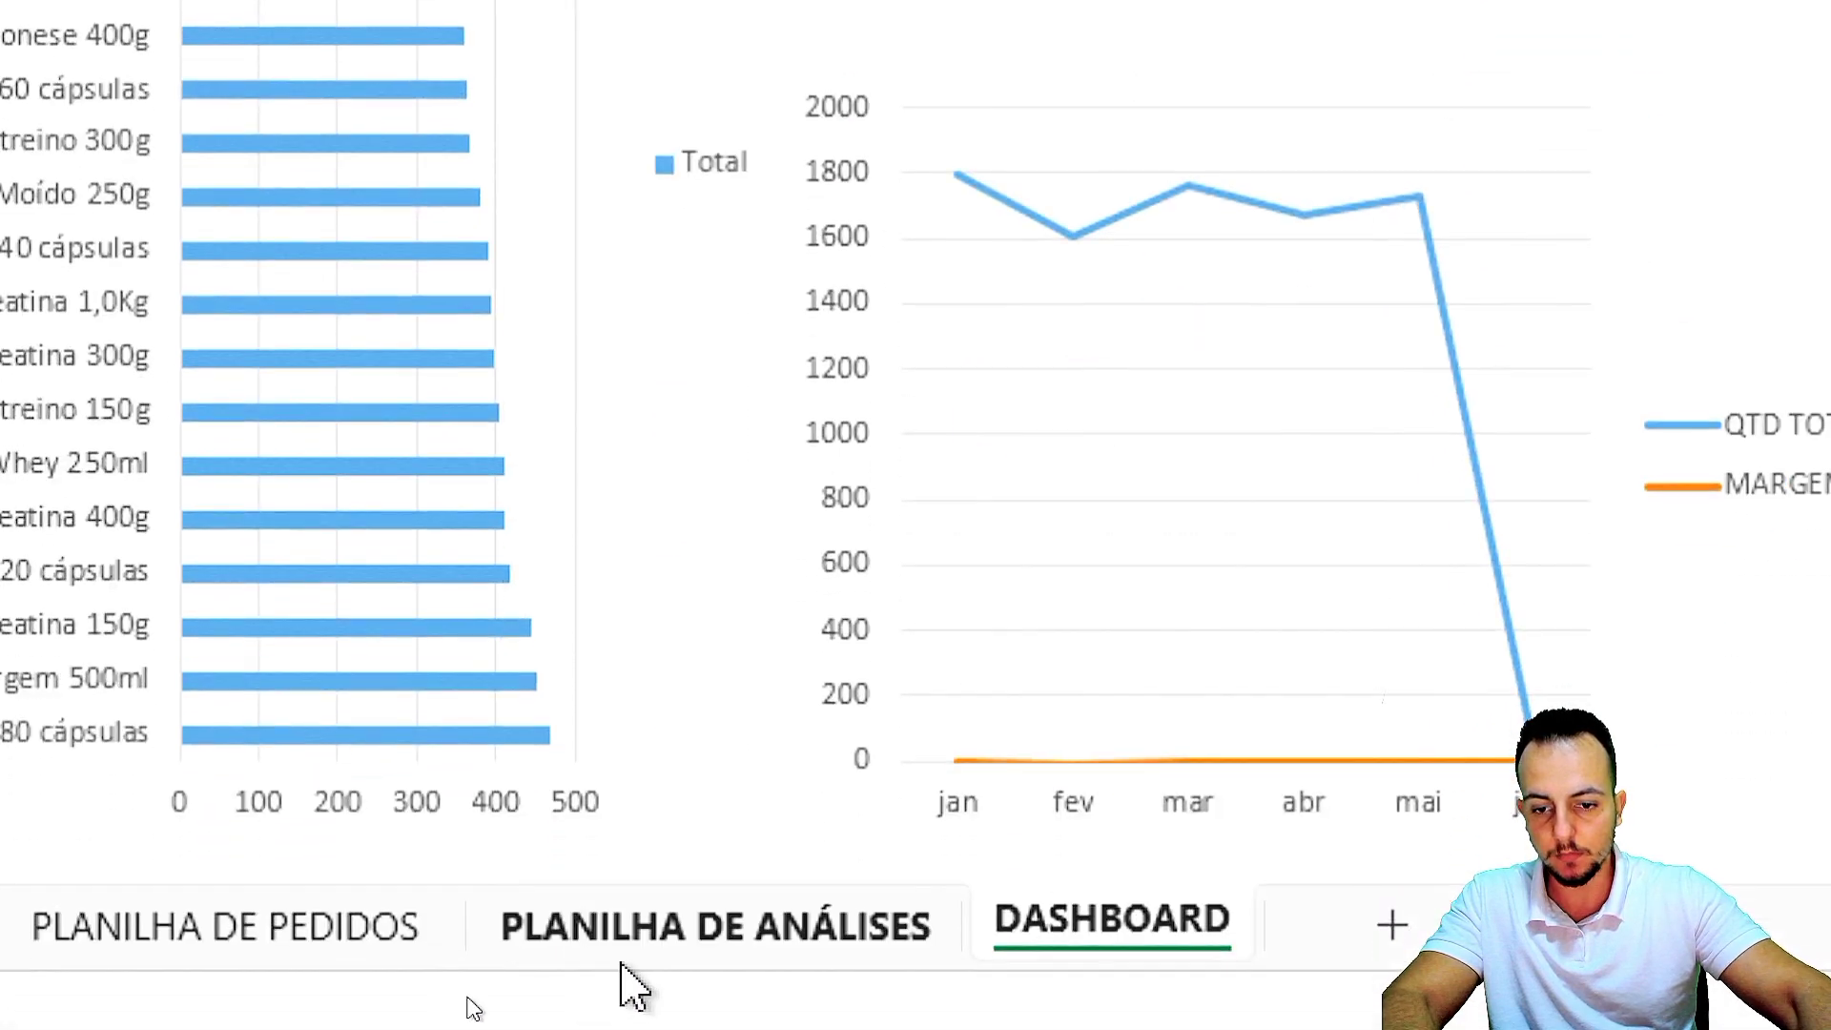
{"action": "left_click", "coordinate": [625, 940]}
{"action": "left_click", "coordinate": [1351, 123]}
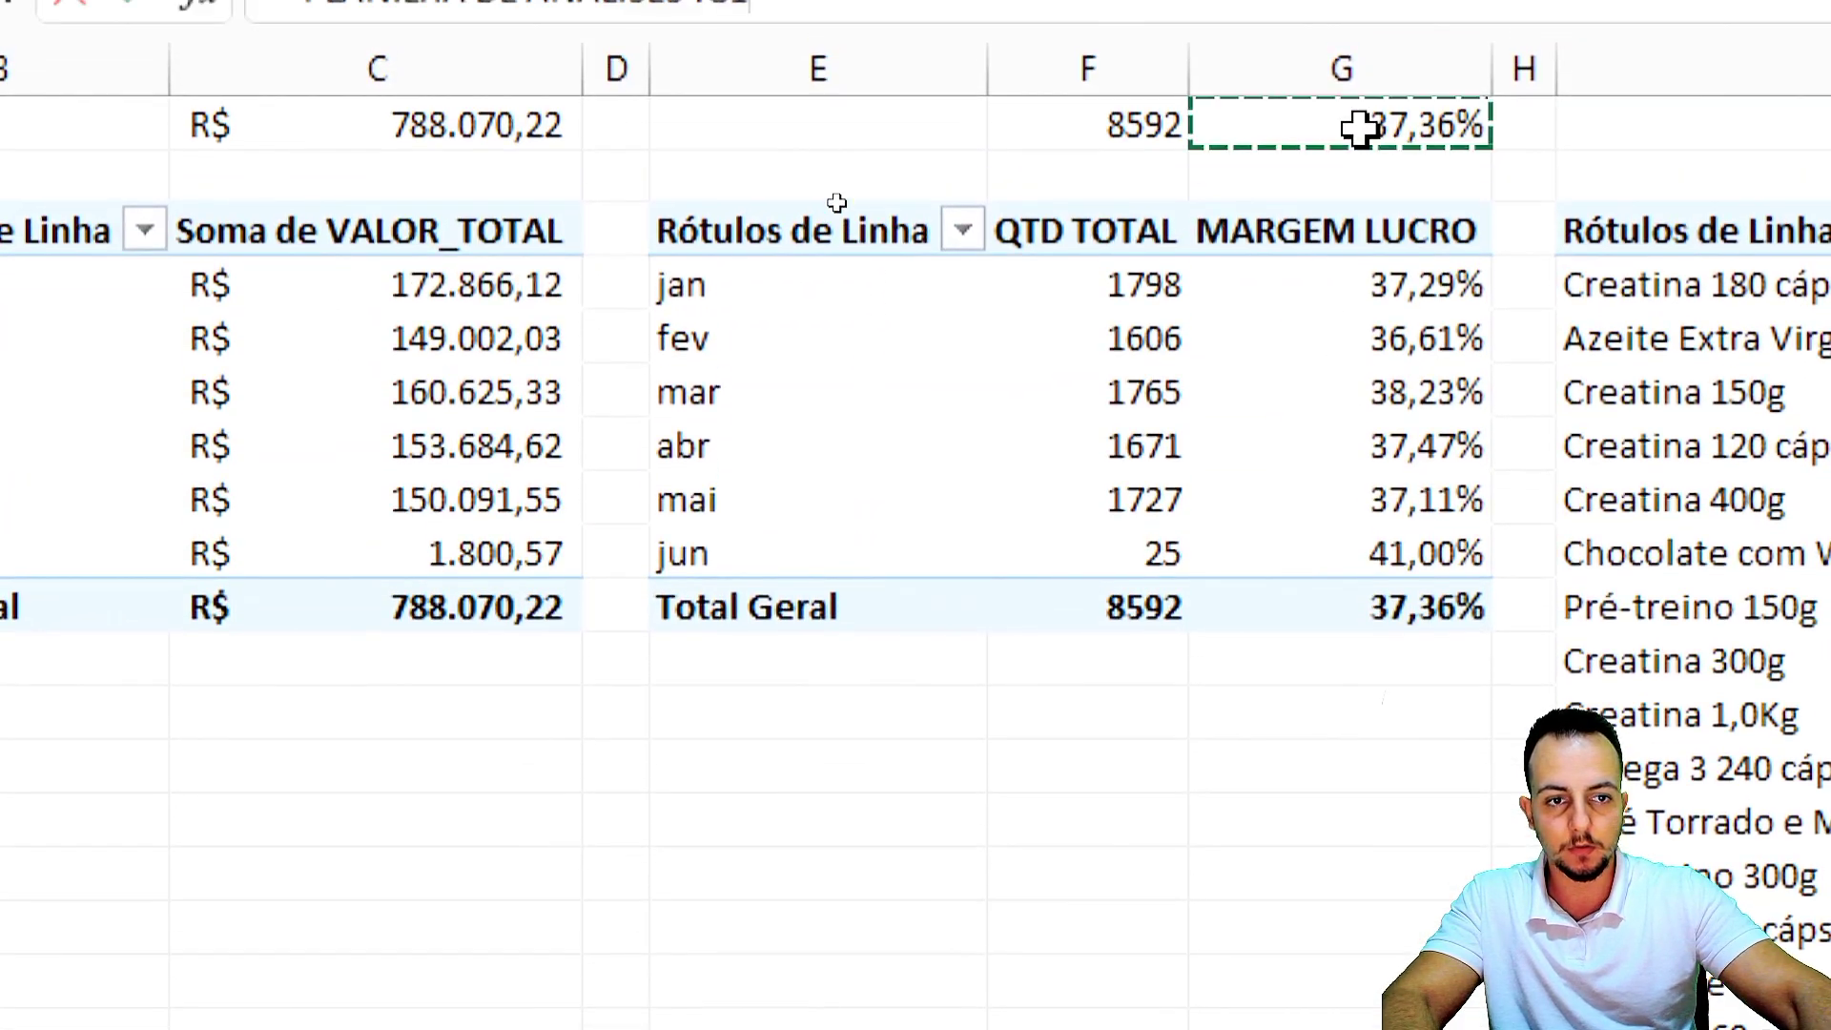
{"action": "key", "text": "Return"}
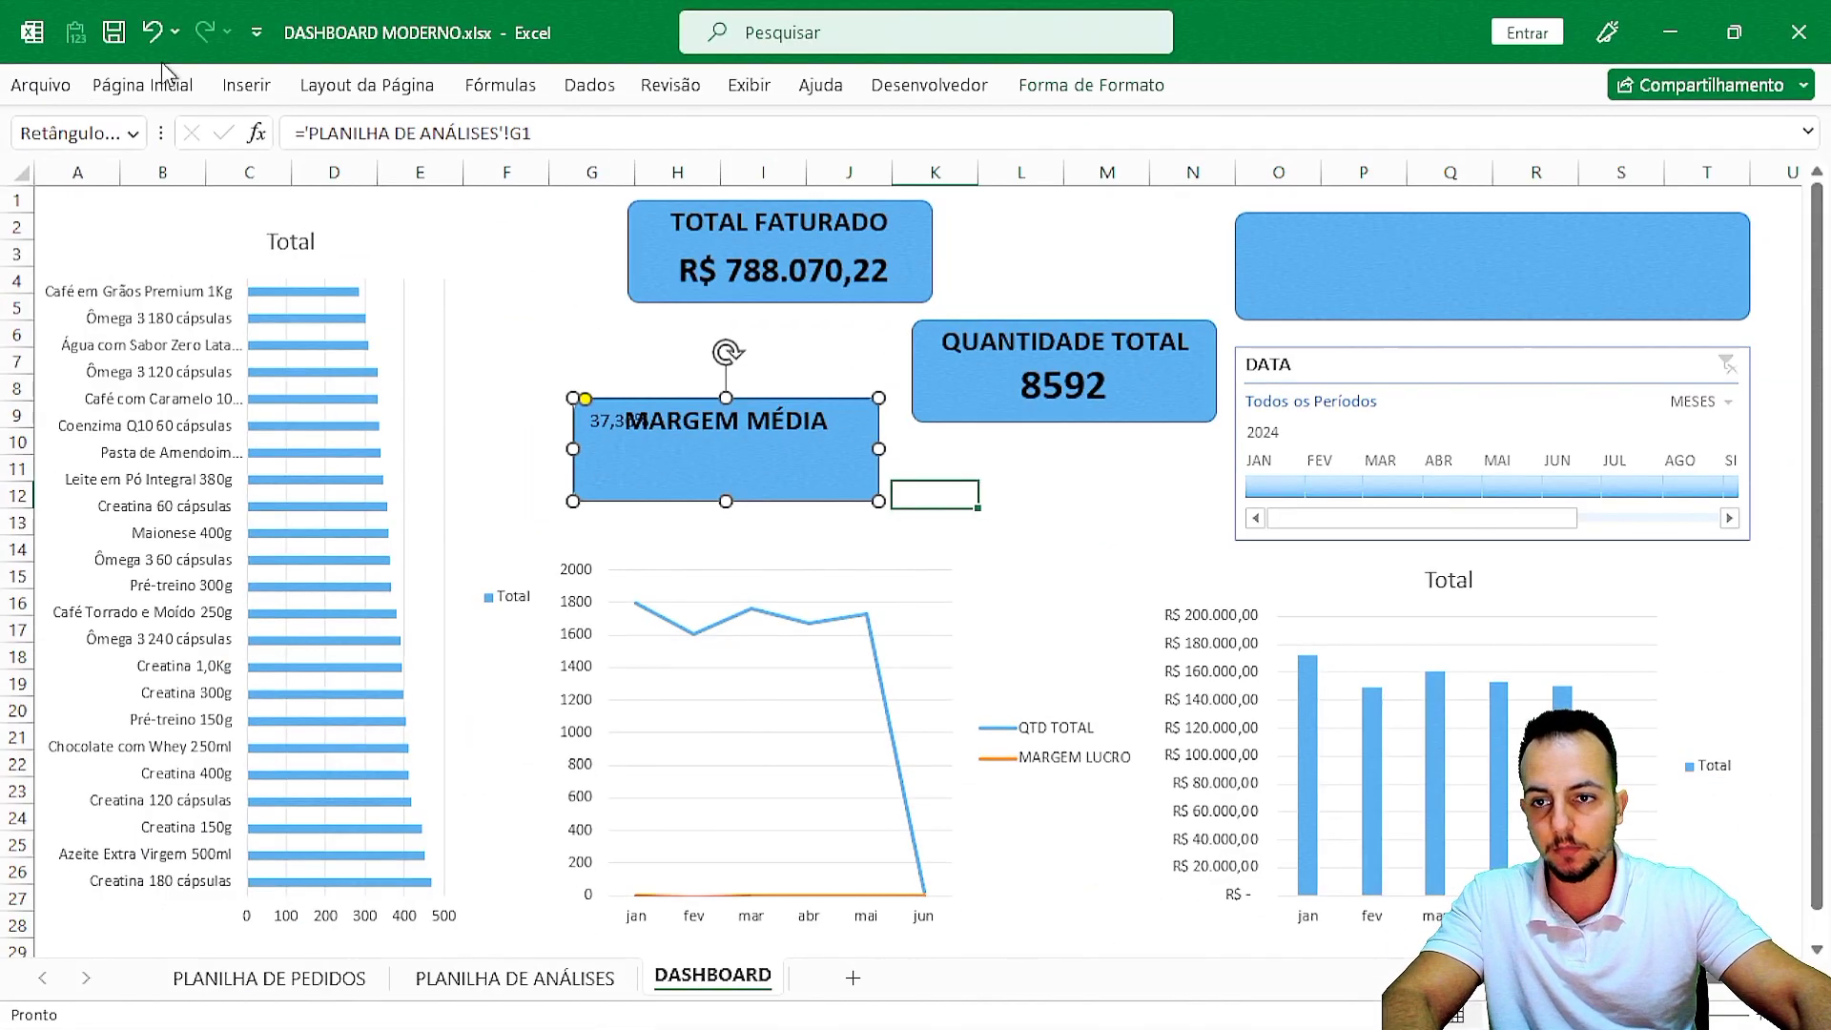
Align the linked value in the MARGEM MÉDIA card to the bottom and centre it horizontally.
{"action": "left_click", "coordinate": [166, 96]}
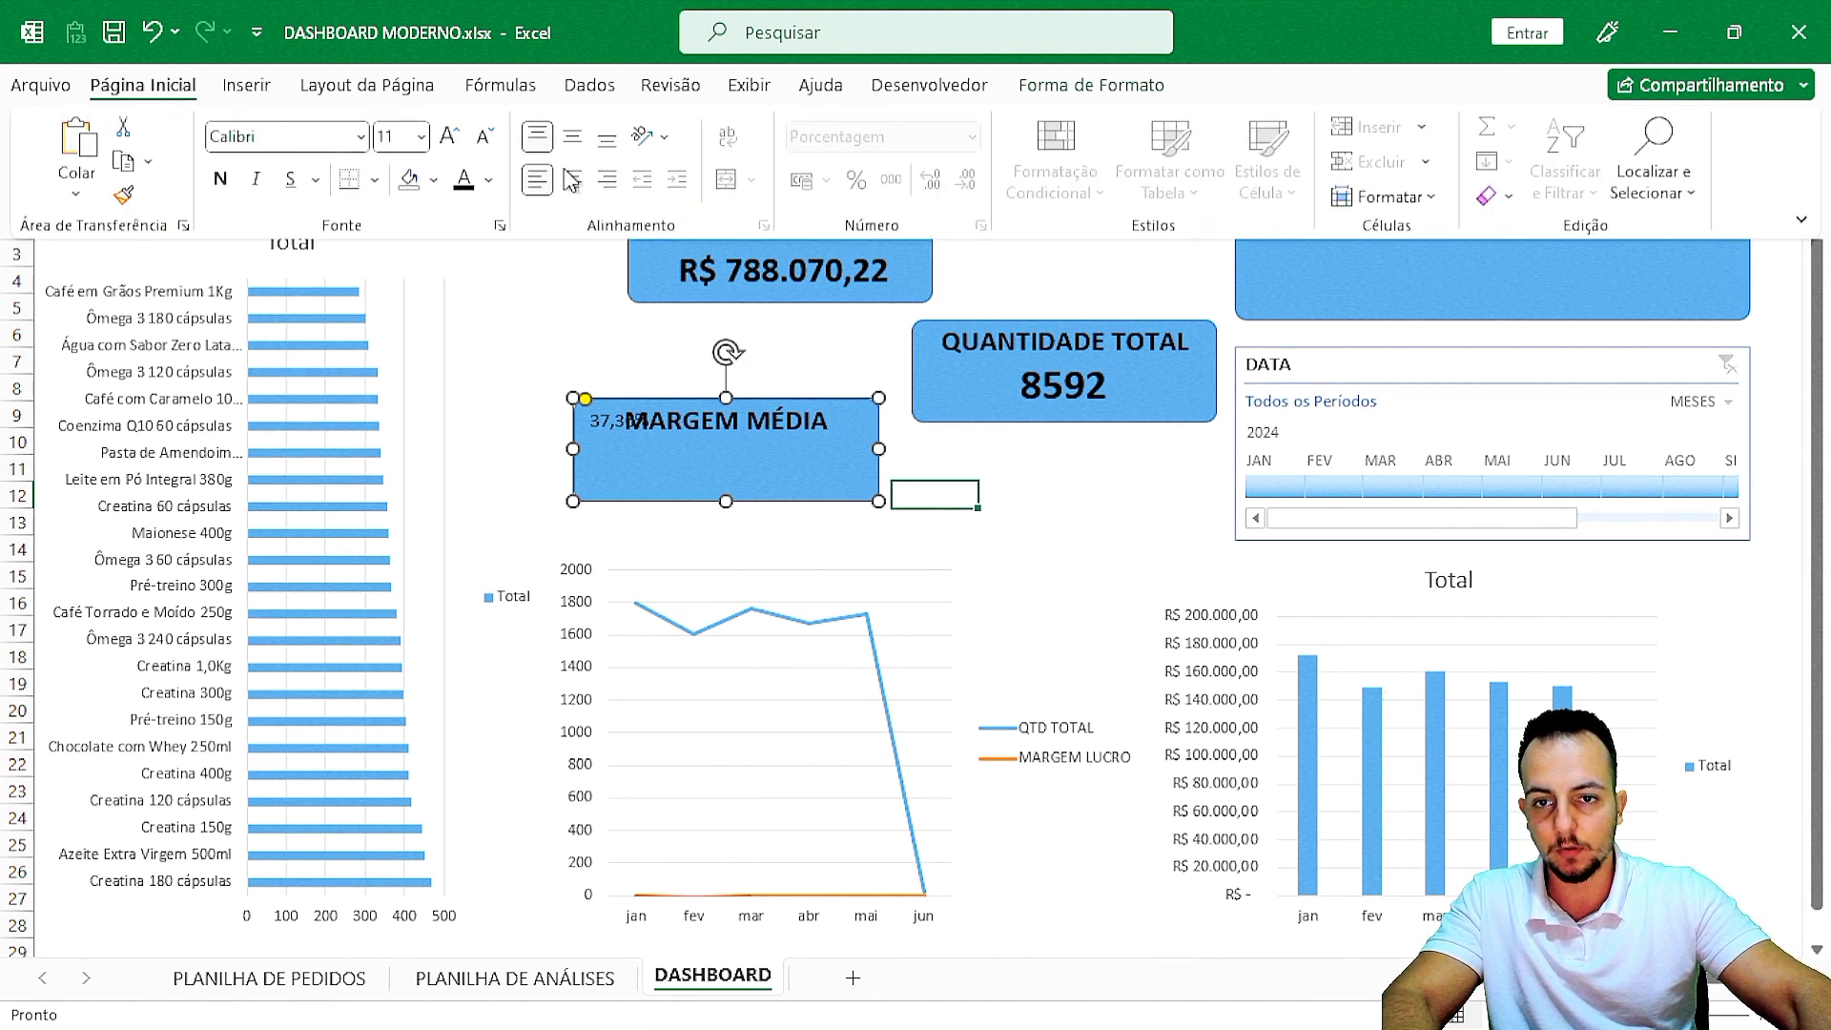
{"action": "left_click", "coordinate": [606, 136]}
{"action": "left_click", "coordinate": [572, 178]}
Enlarge the MARGEM MÉDIA card's value to match the QUANTIDADE TOTAL value and make it bold.
{"action": "left_click", "coordinate": [450, 137]}
{"action": "left_click", "coordinate": [450, 136]}
{"action": "left_click", "coordinate": [450, 136]}
{"action": "left_click", "coordinate": [451, 136]}
{"action": "left_click", "coordinate": [451, 136]}
{"action": "left_click", "coordinate": [451, 136]}
{"action": "left_click", "coordinate": [451, 136]}
{"action": "left_click", "coordinate": [451, 136]}
{"action": "left_click", "coordinate": [489, 139]}
{"action": "left_click", "coordinate": [489, 139]}
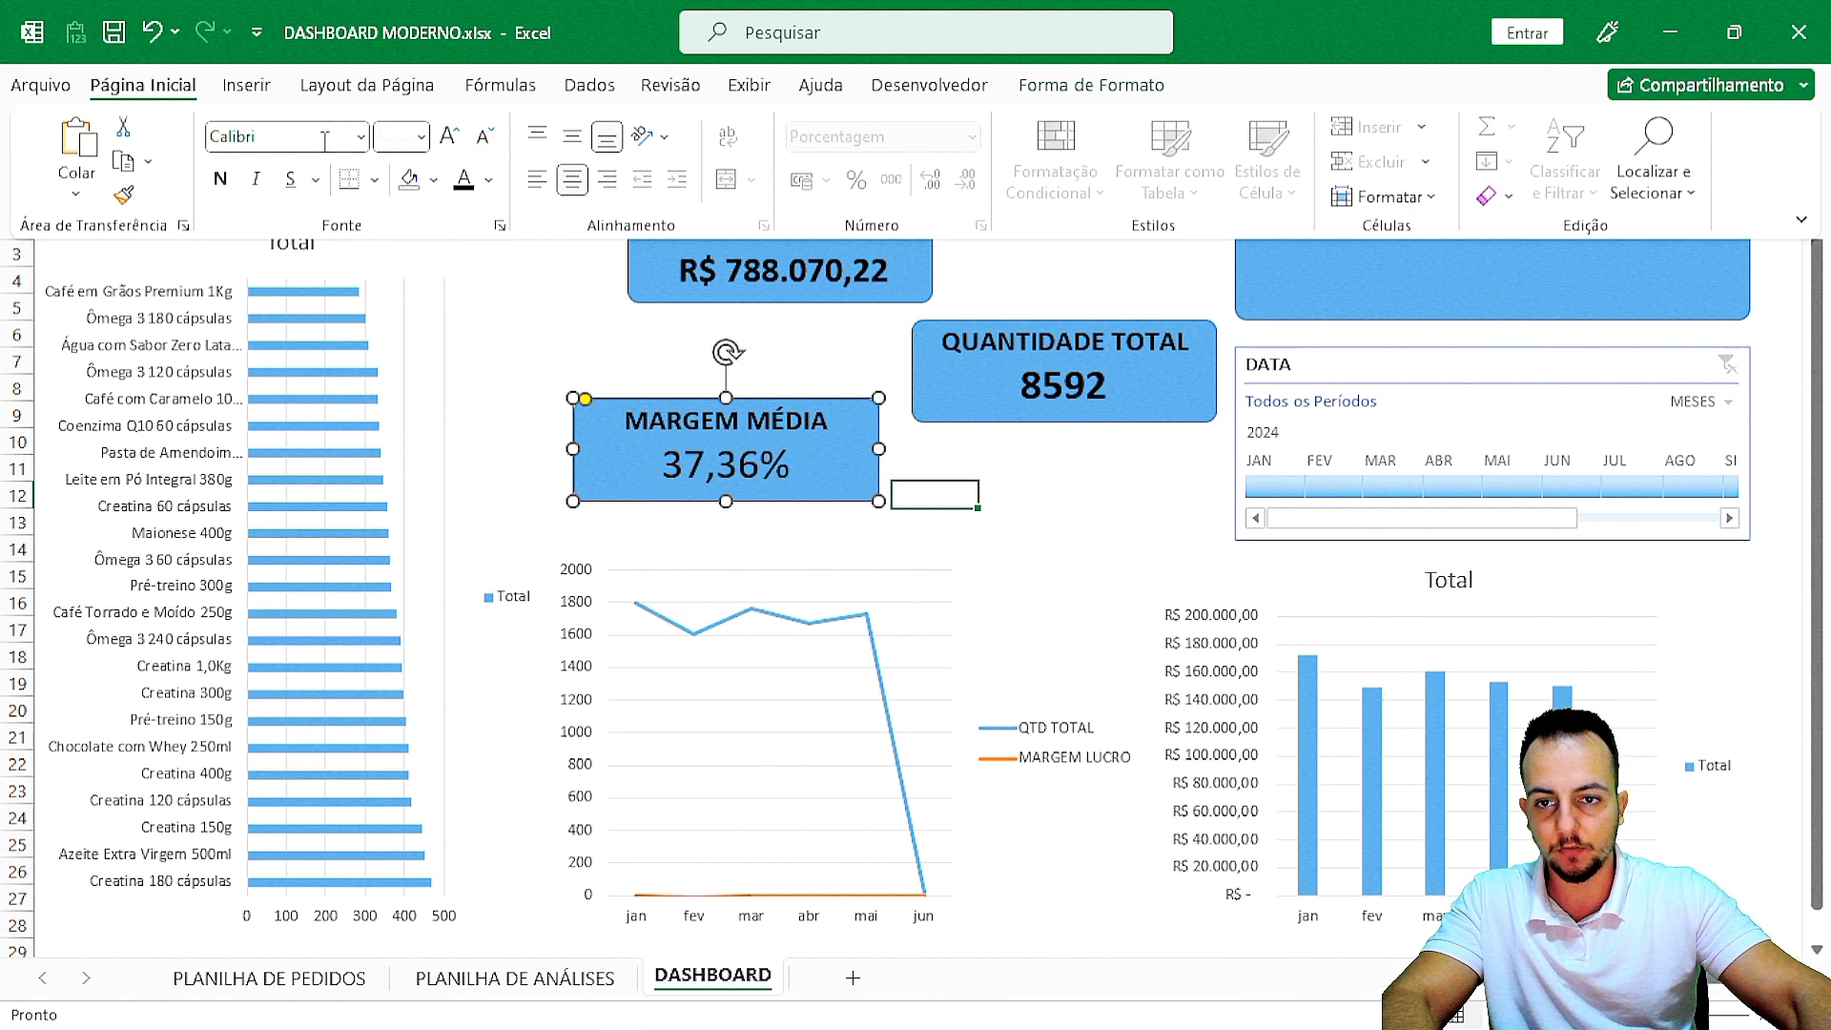
{"action": "left_click", "coordinate": [220, 178]}
{"action": "key", "text": "ctrl+F1"}
{"action": "left_click", "coordinate": [1010, 494]}
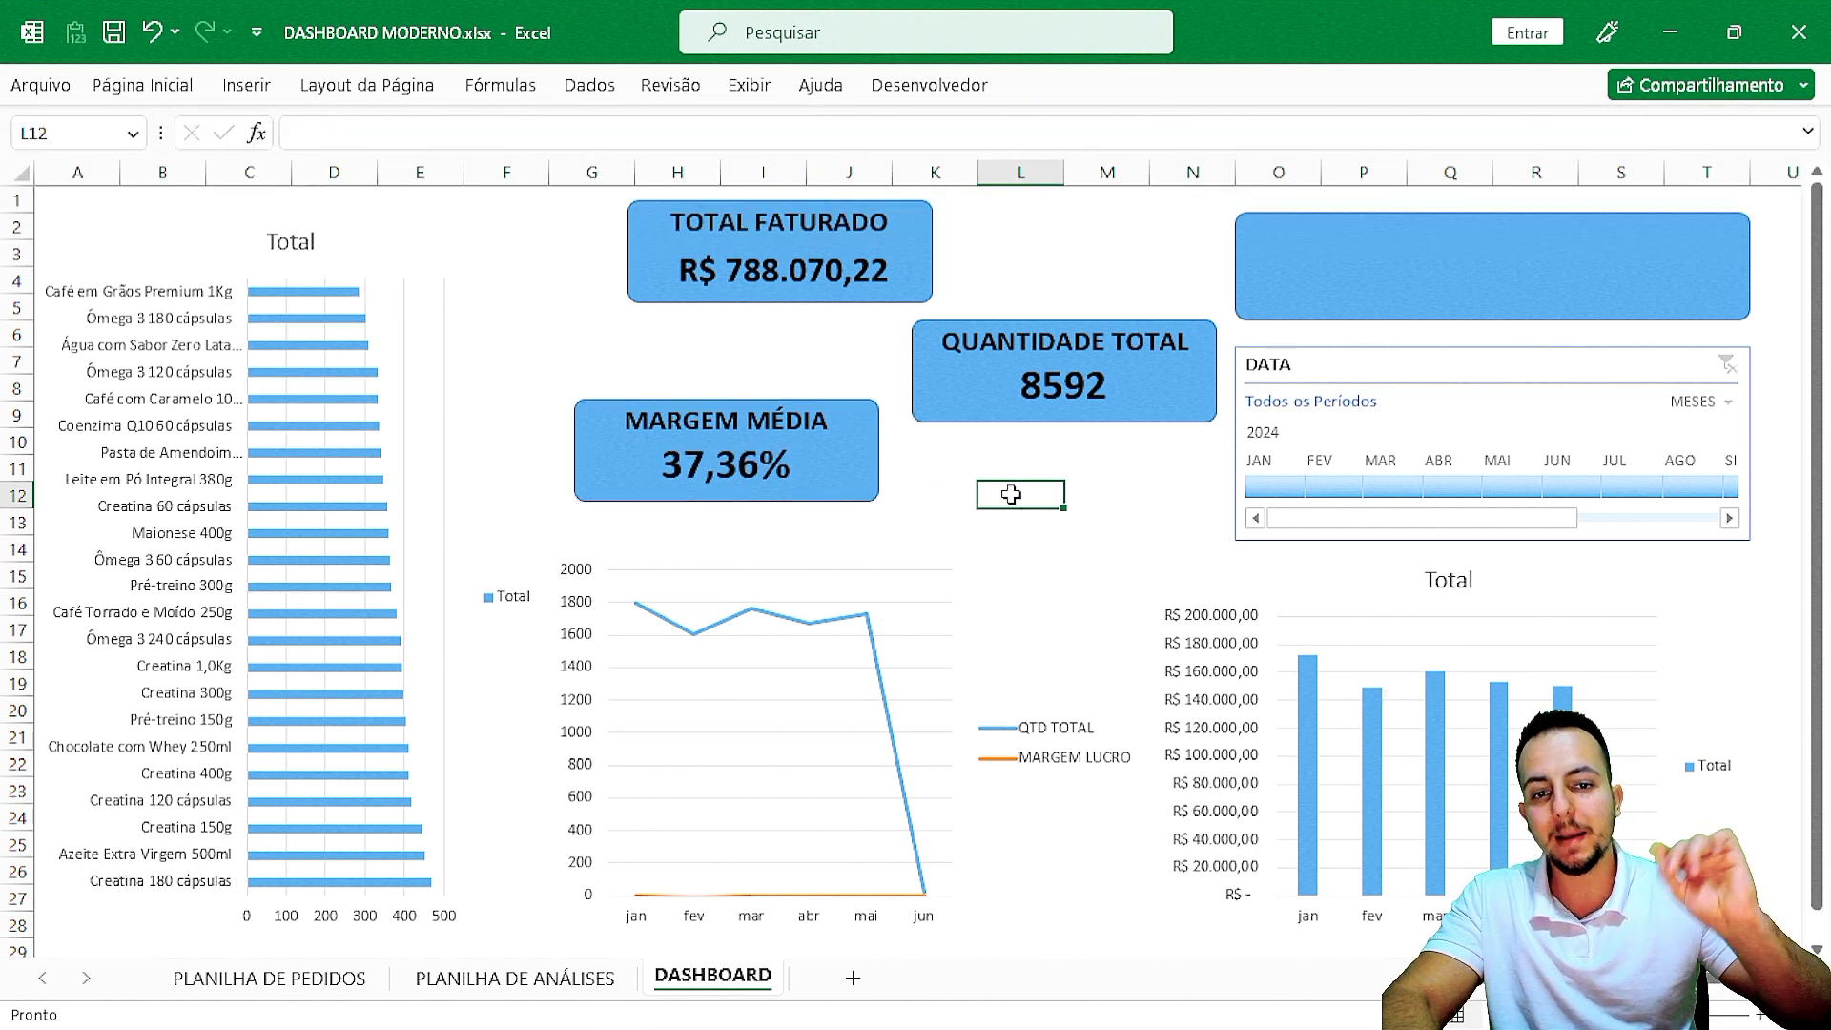
Try a light grey theme shape style on the TOTAL FATURADO card.
{"action": "left_click", "coordinate": [659, 294]}
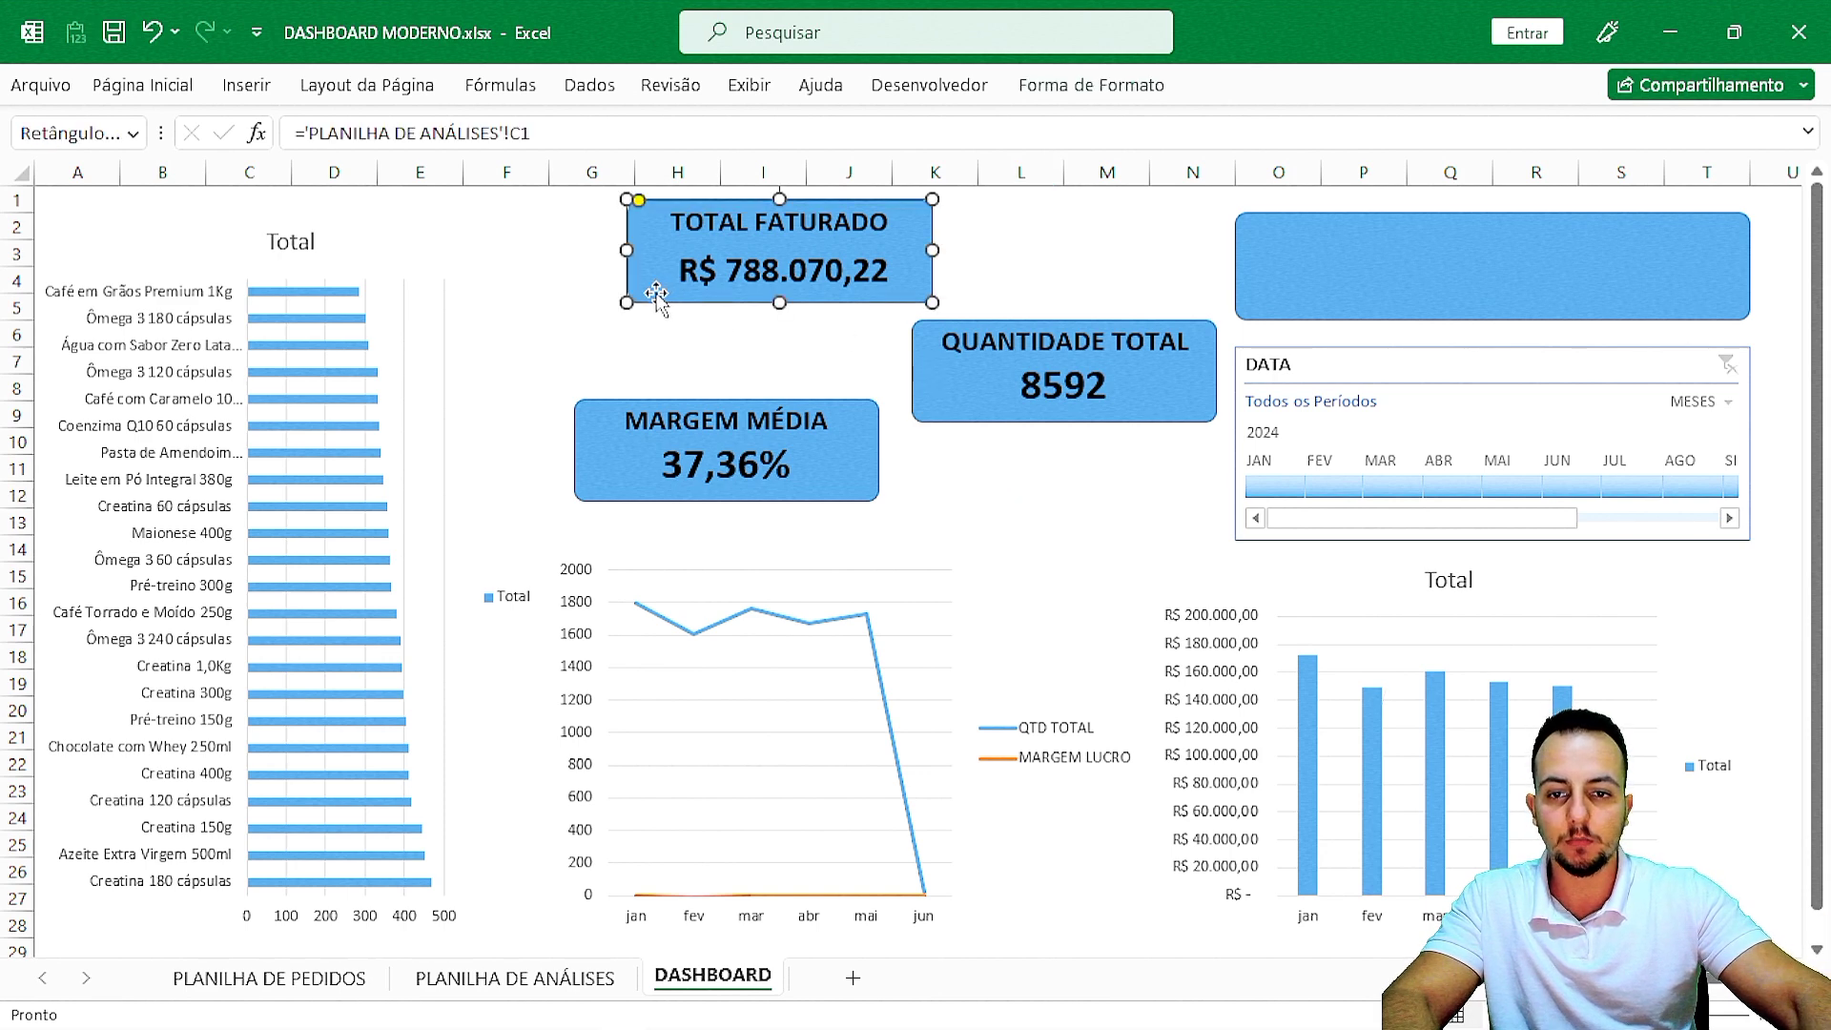
{"action": "left_click", "coordinate": [1120, 88]}
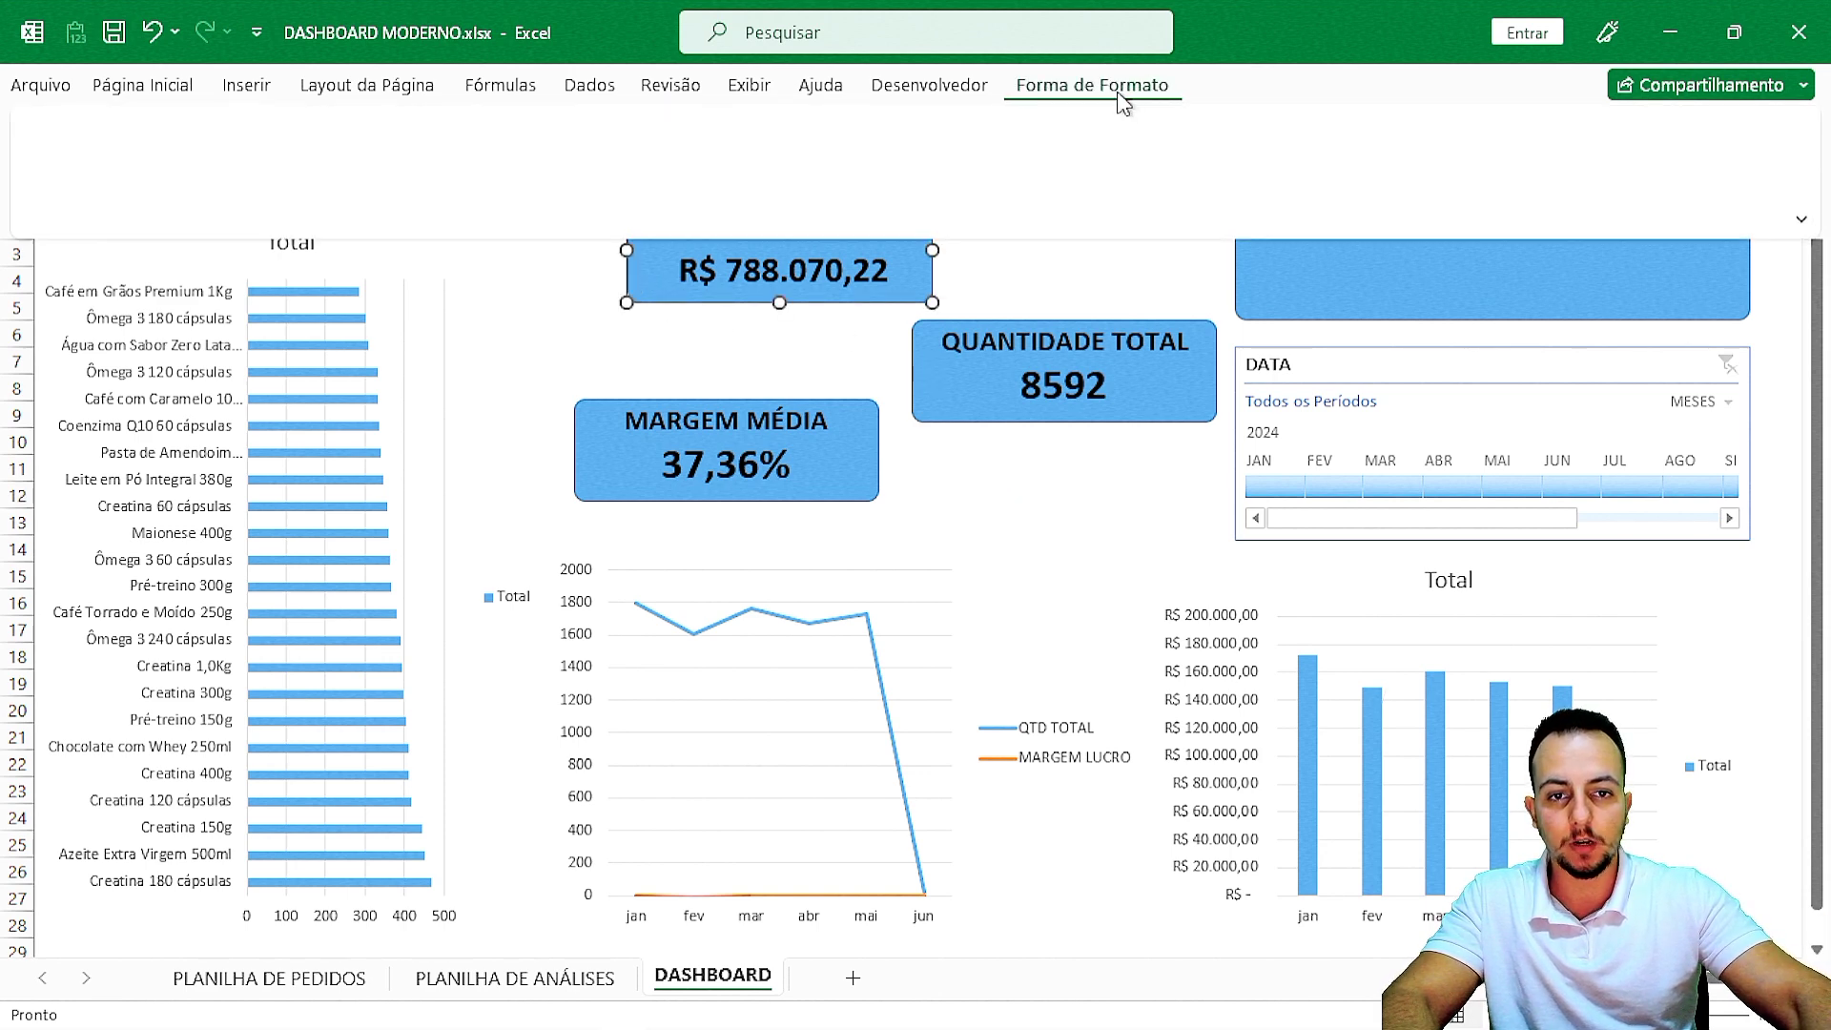
{"action": "left_click", "coordinate": [631, 190]}
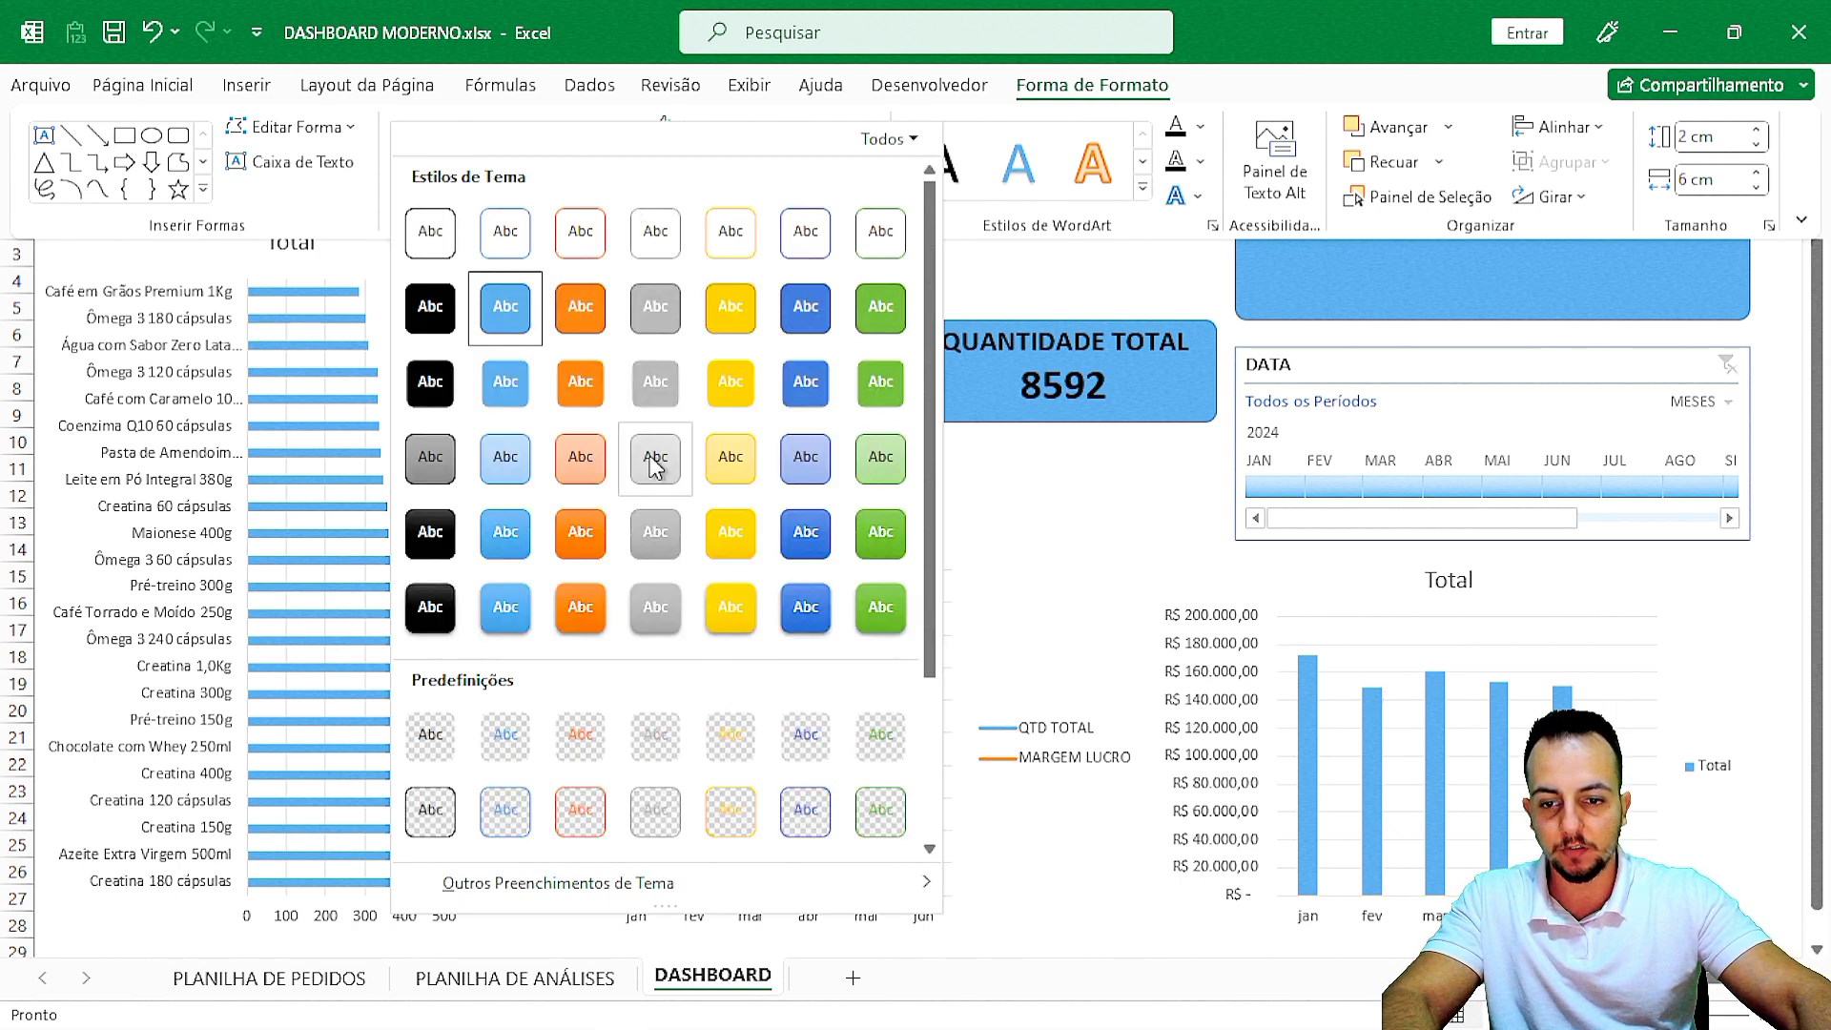
{"action": "left_click", "coordinate": [652, 457]}
{"action": "left_click", "coordinate": [729, 360]}
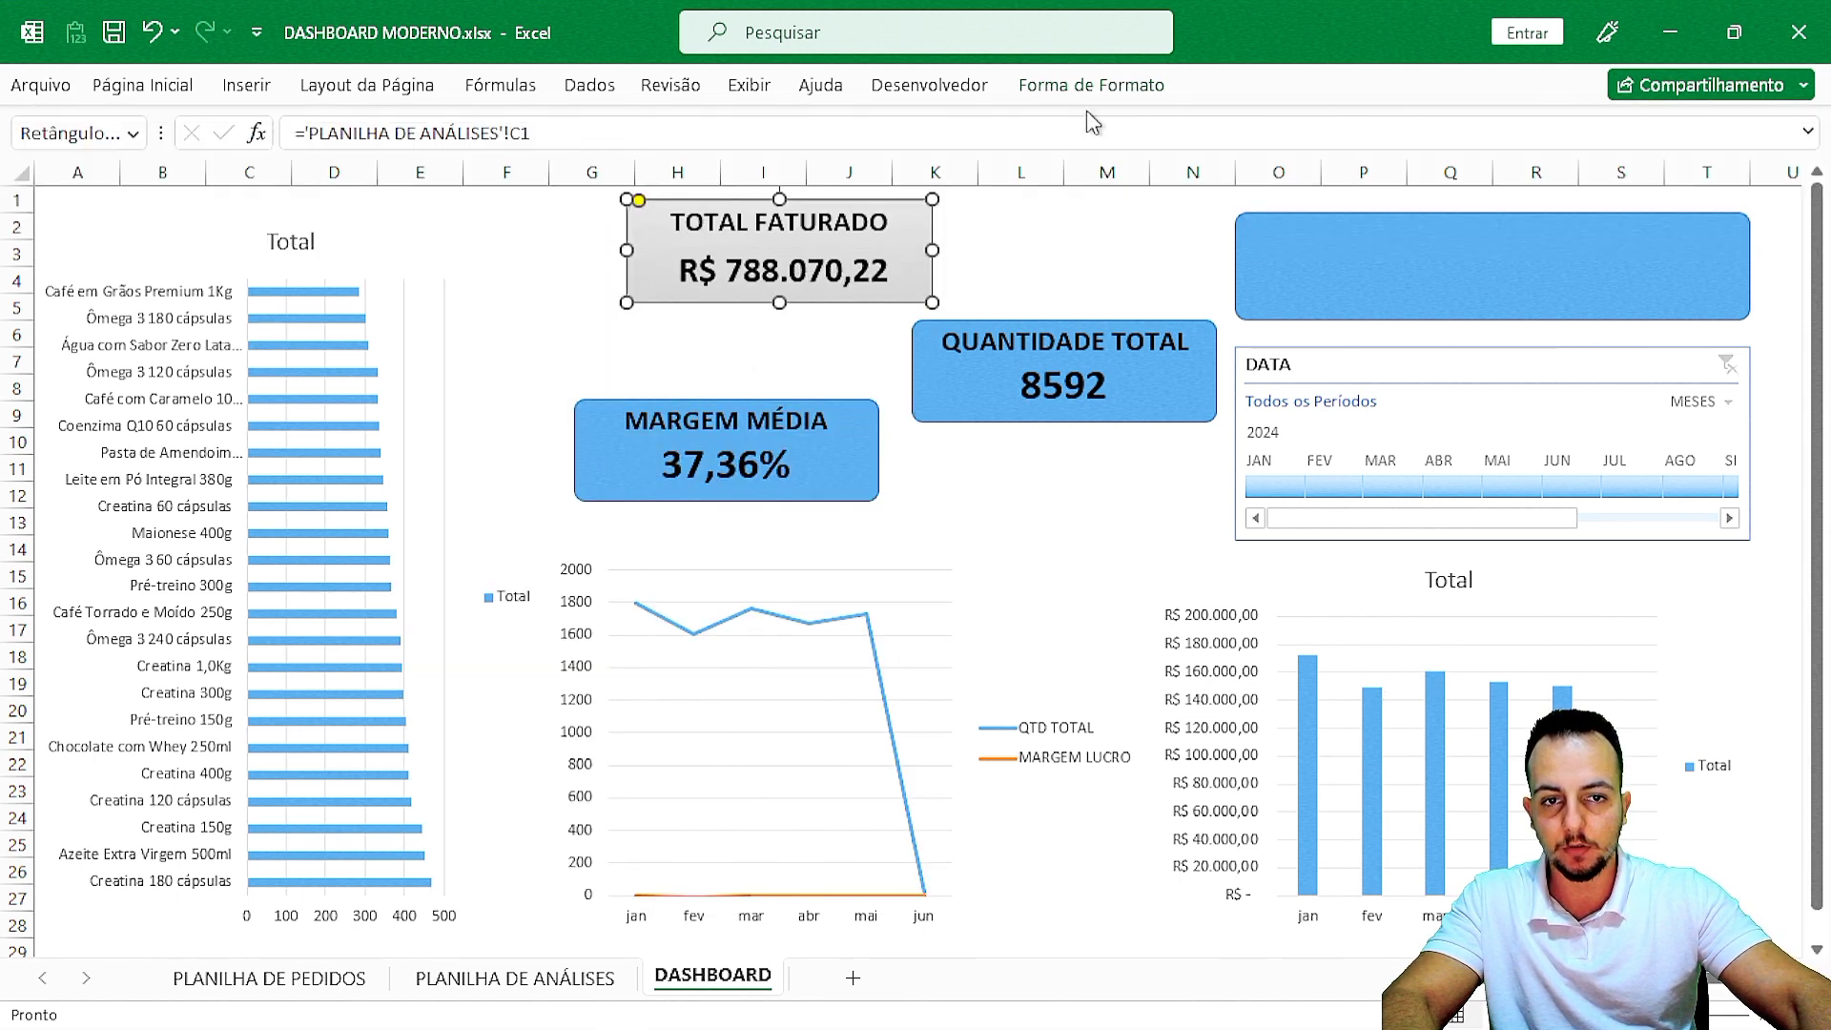
Apply the white-fill, black-outline theme style to the TOTAL FATURADO card.
{"action": "left_click", "coordinate": [1104, 84]}
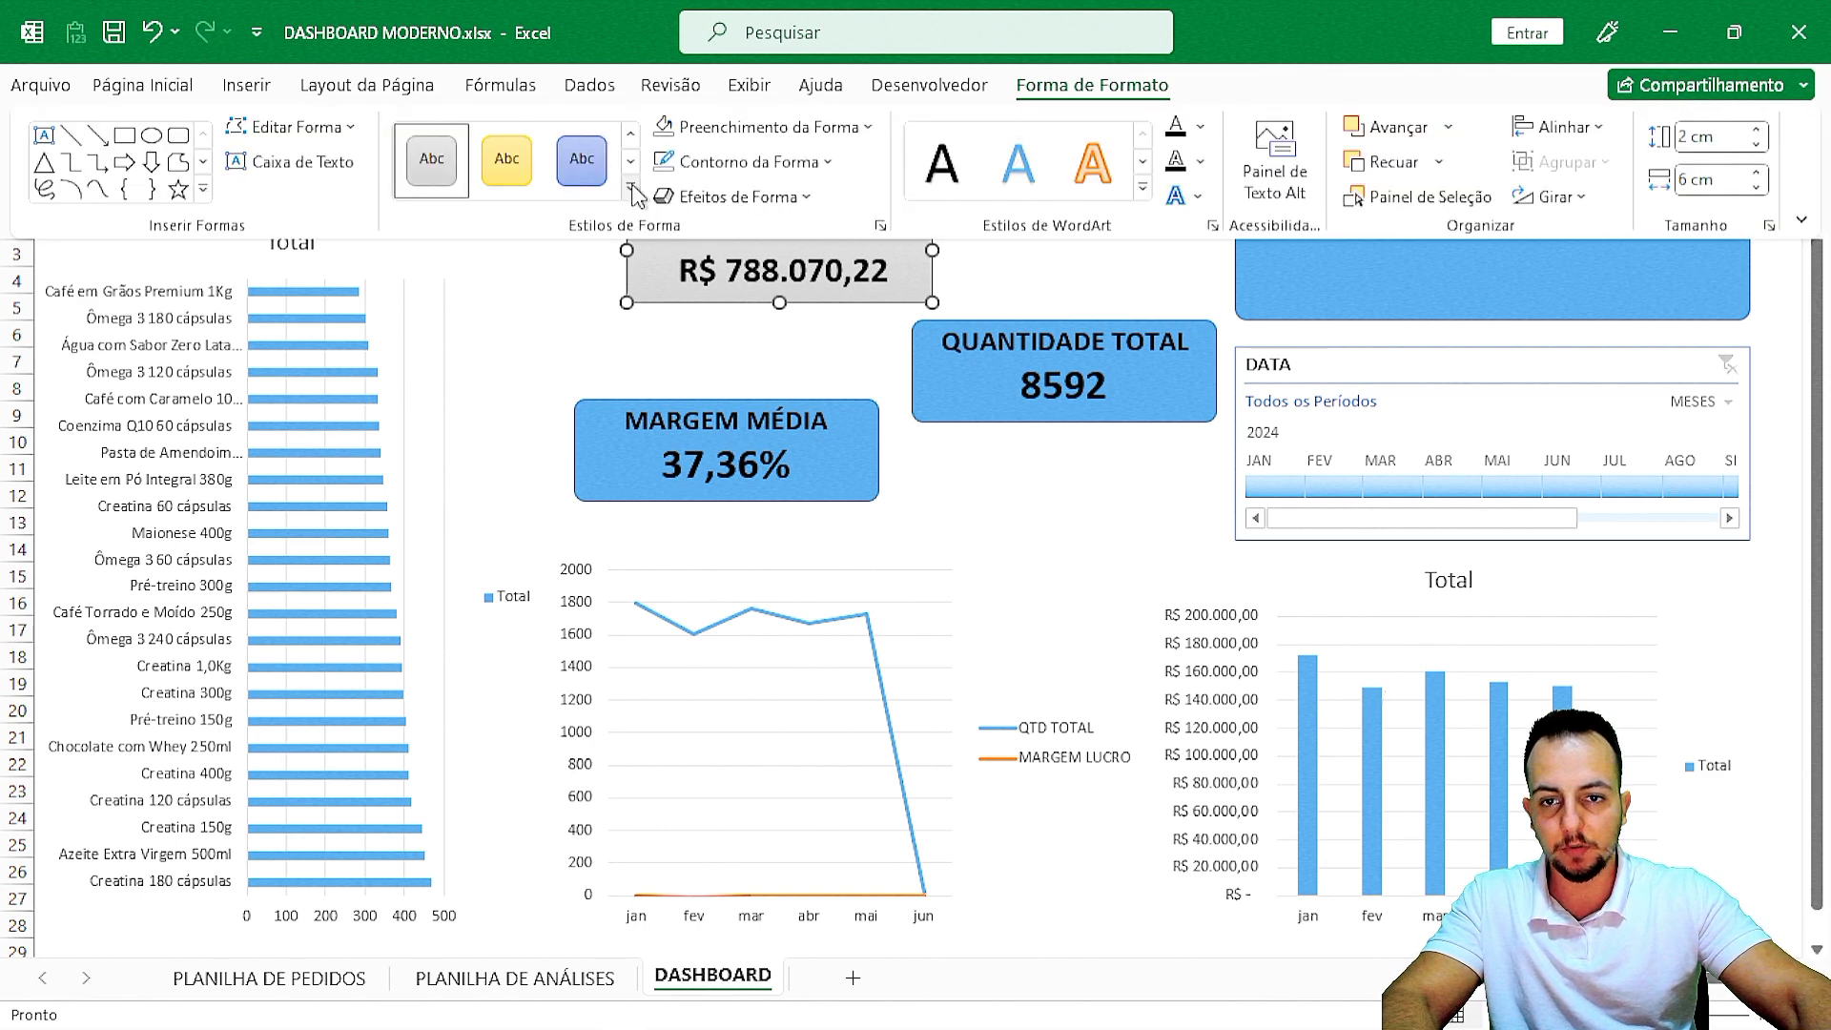
{"action": "left_click", "coordinate": [632, 193]}
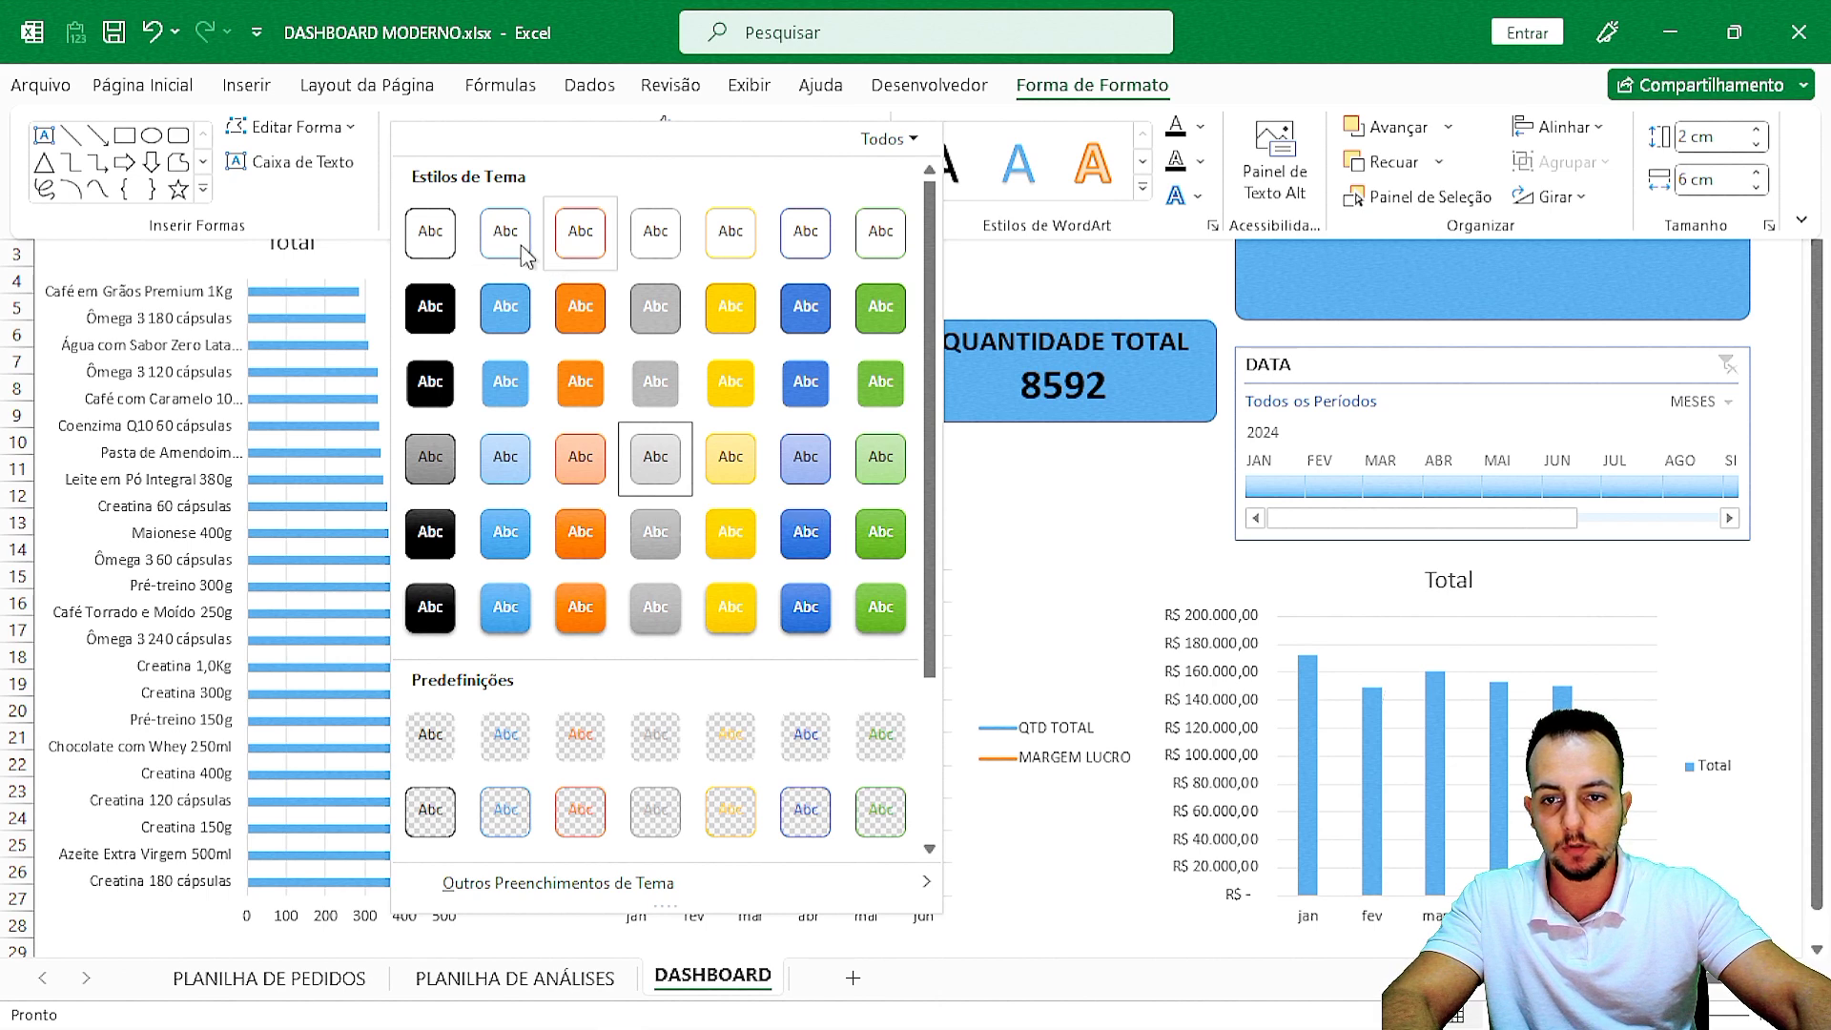
{"action": "left_click", "coordinate": [444, 251]}
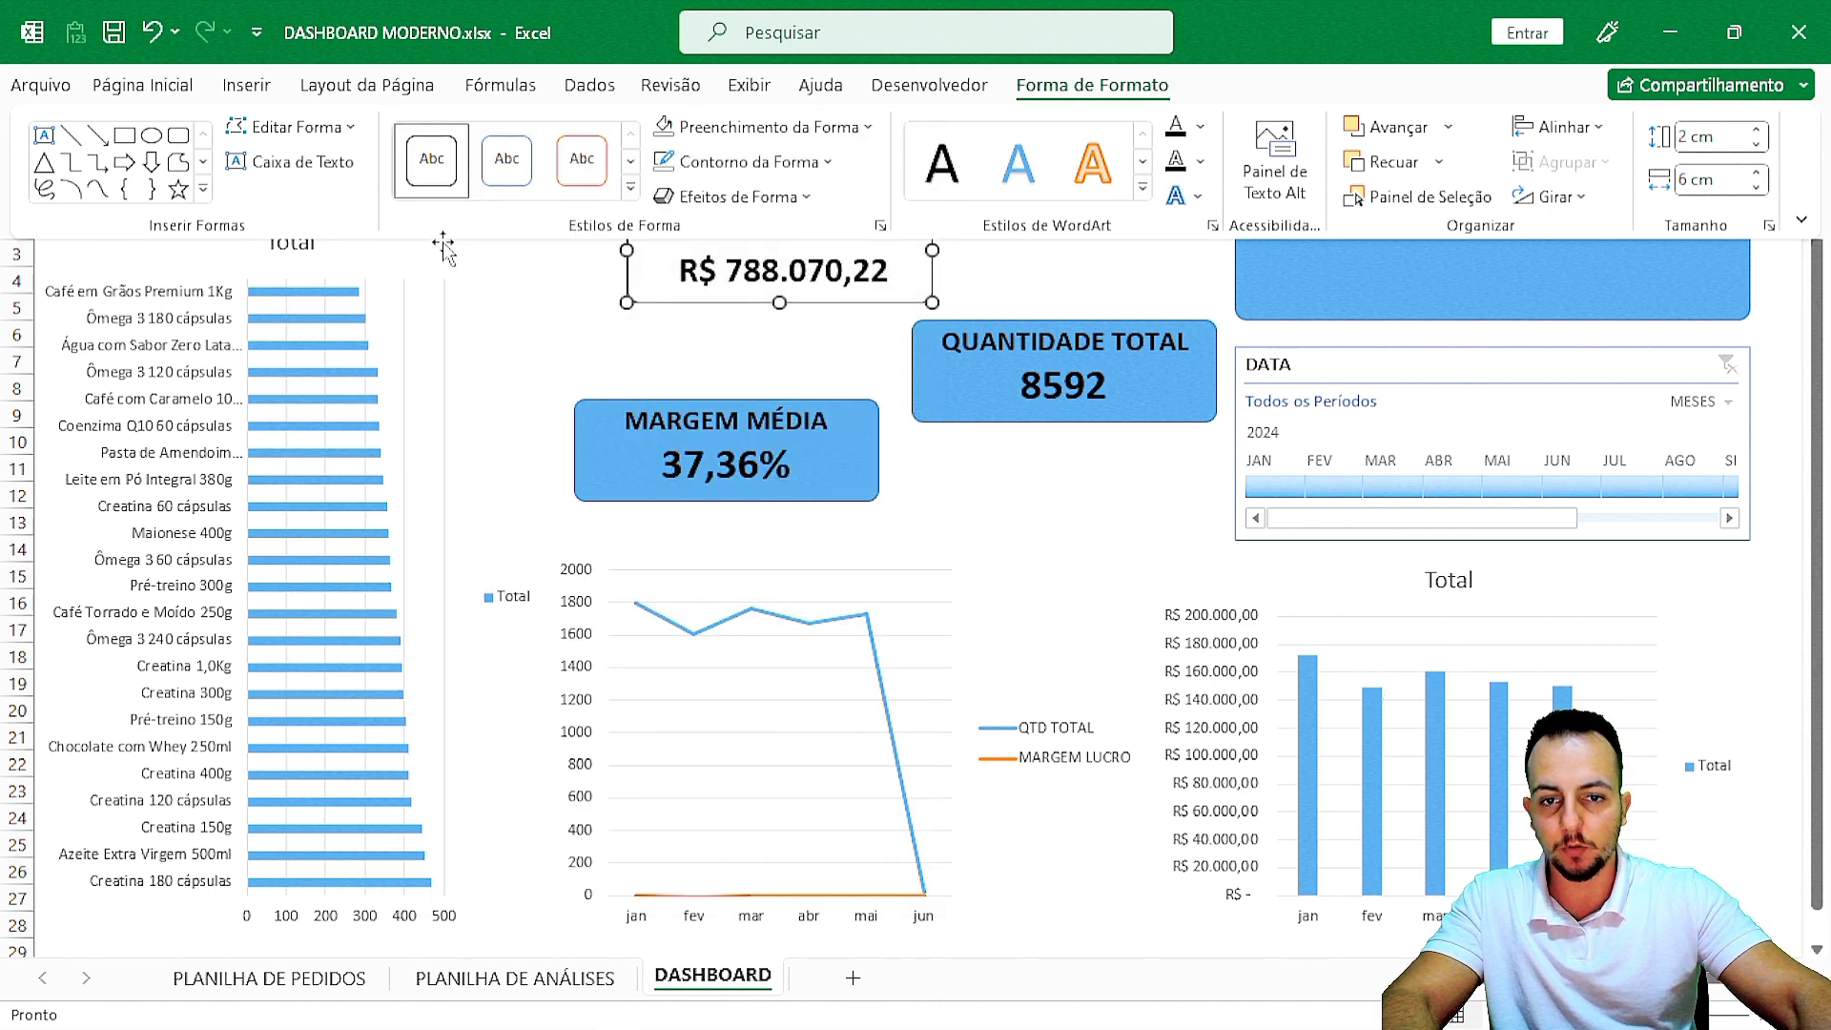
{"action": "left_click", "coordinate": [570, 342]}
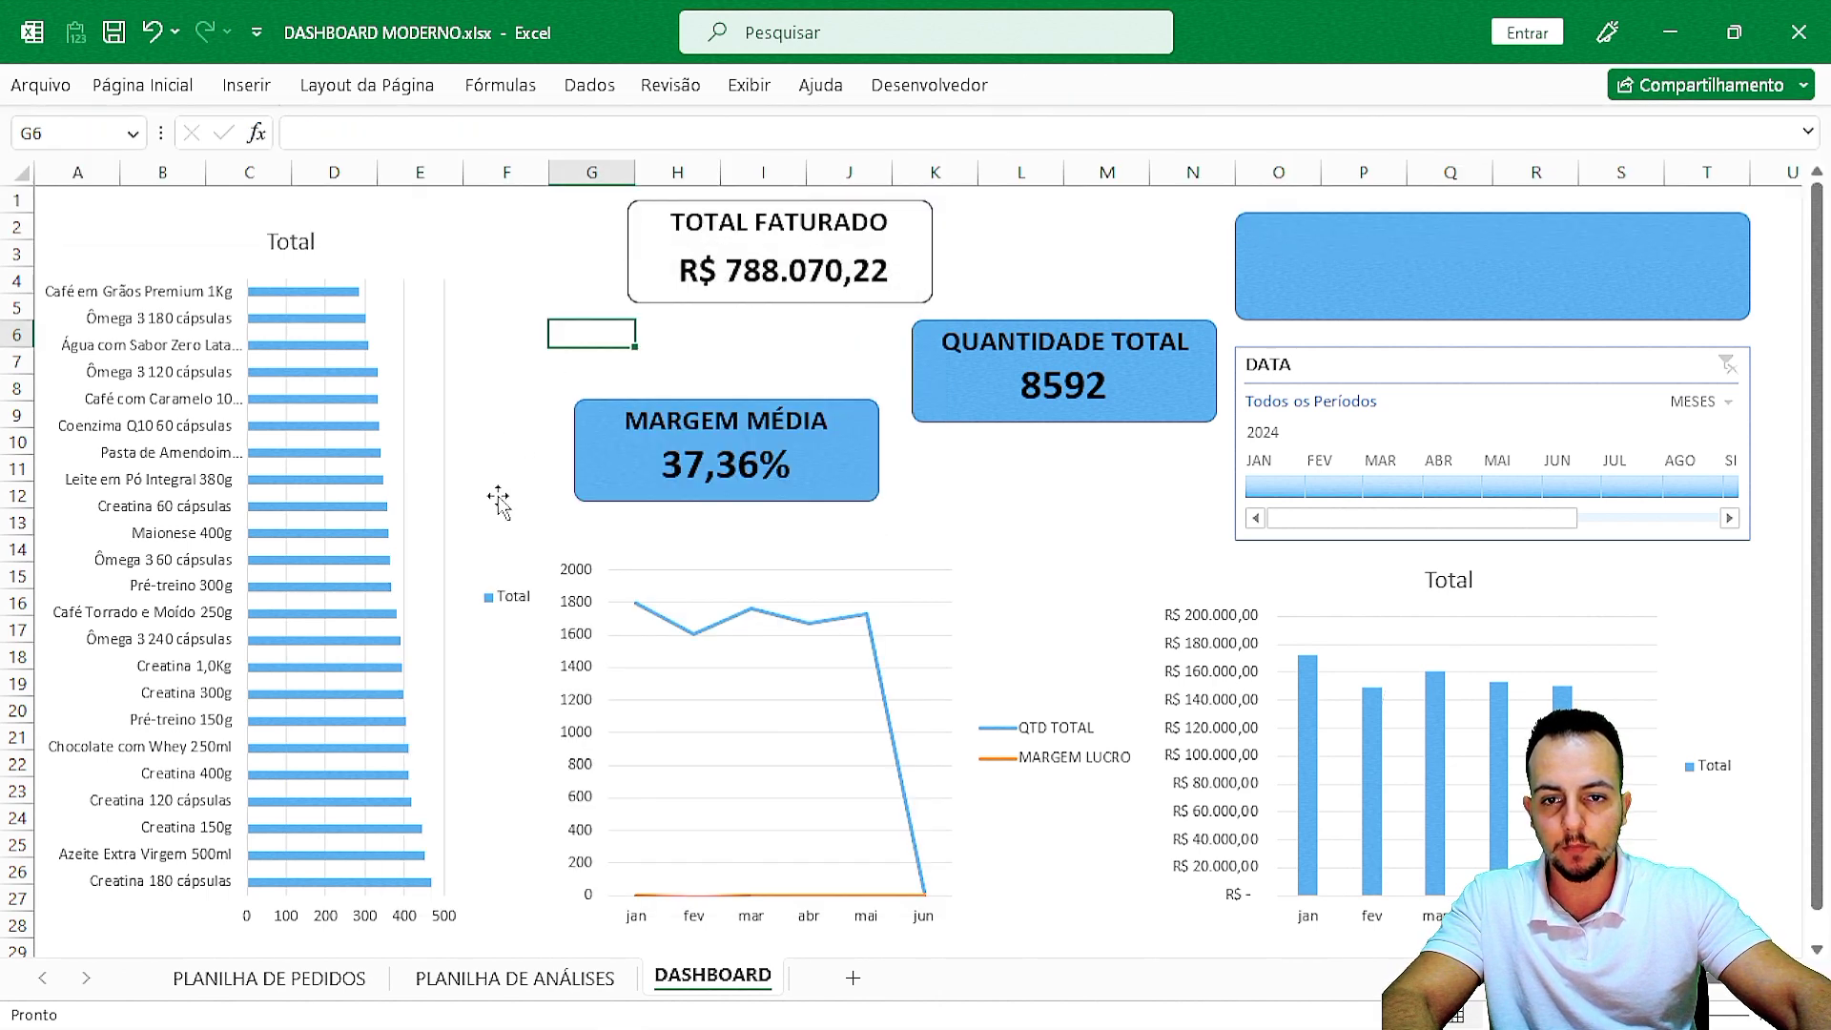
Give the QUANTIDADE TOTAL and MARGEM MÉDIA cards the same white-fill, black-outline theme style as TOTAL FATURADO.
{"action": "left_click", "coordinate": [913, 429]}
{"action": "left_click", "coordinate": [1144, 92]}
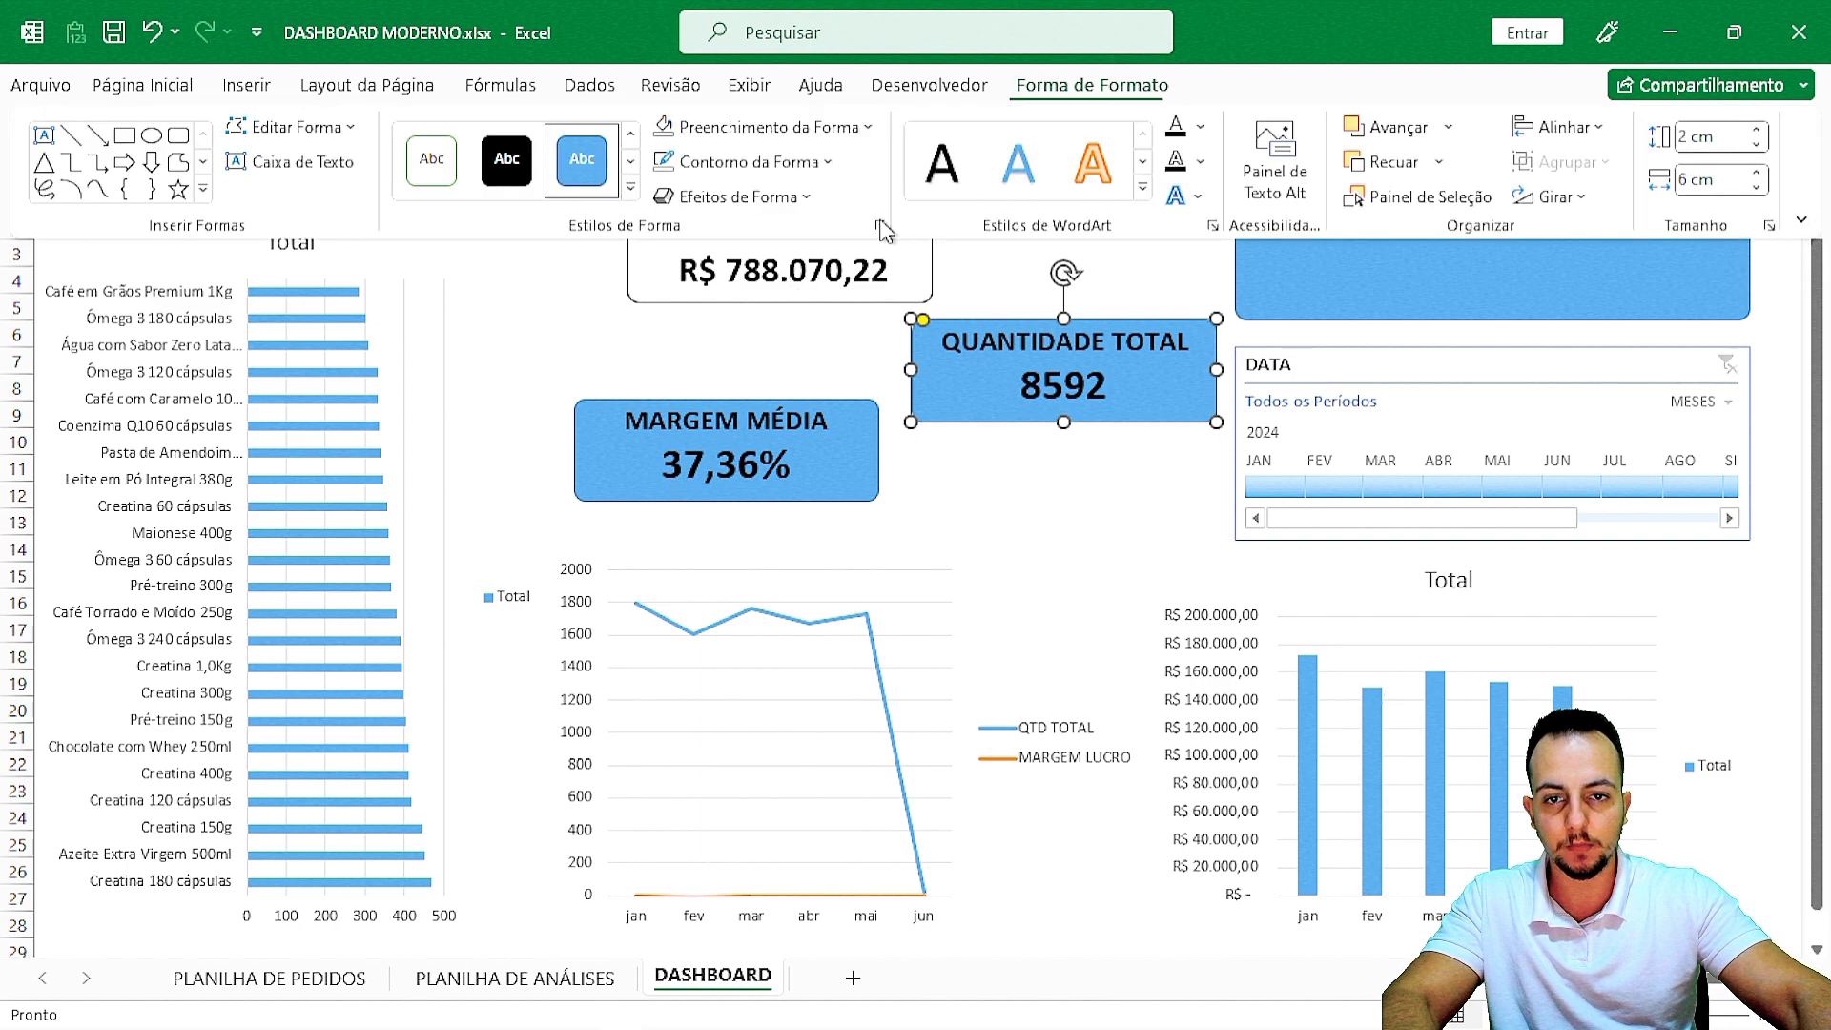
{"action": "left_click", "coordinate": [630, 188]}
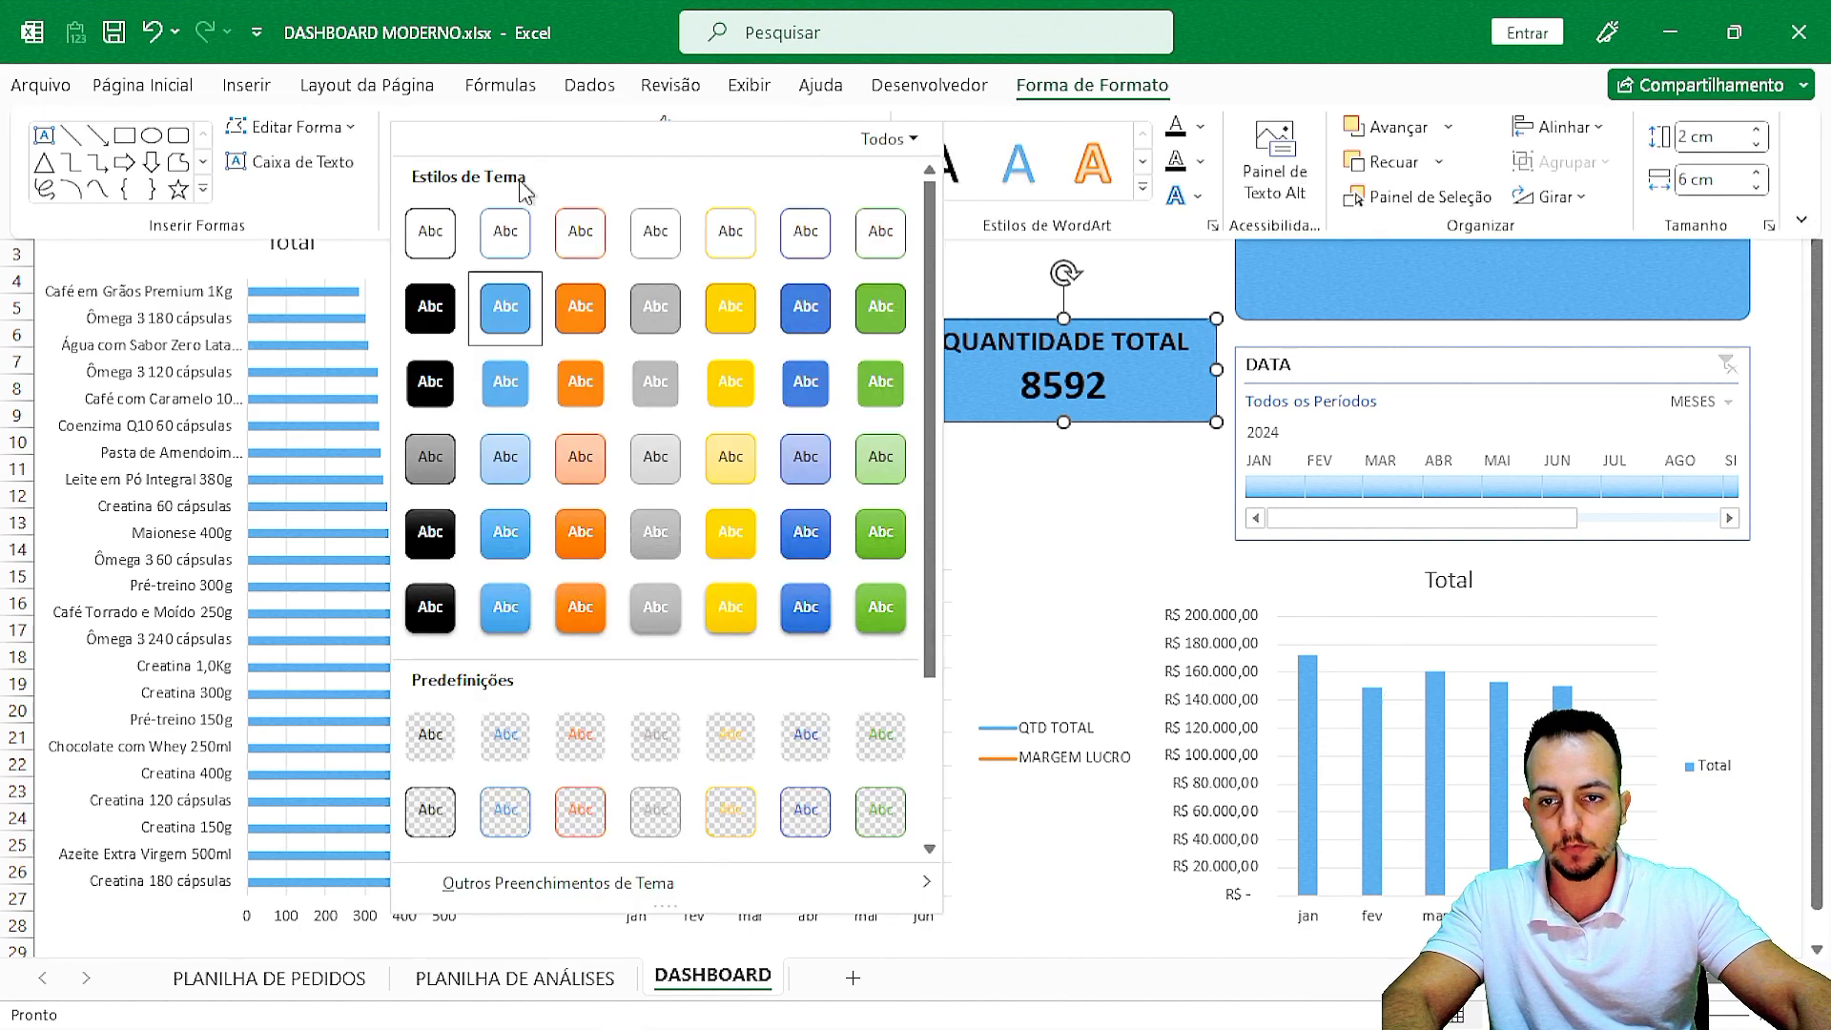
{"action": "left_click", "coordinate": [430, 234]}
{"action": "left_click", "coordinate": [765, 484]}
{"action": "left_click", "coordinate": [1085, 95]}
{"action": "left_click", "coordinate": [630, 195]}
{"action": "left_click", "coordinate": [430, 233]}
{"action": "left_click", "coordinate": [1004, 473]}
Add the first outer shadow preset to the TOTAL FATURADO card.
{"action": "left_click", "coordinate": [934, 285]}
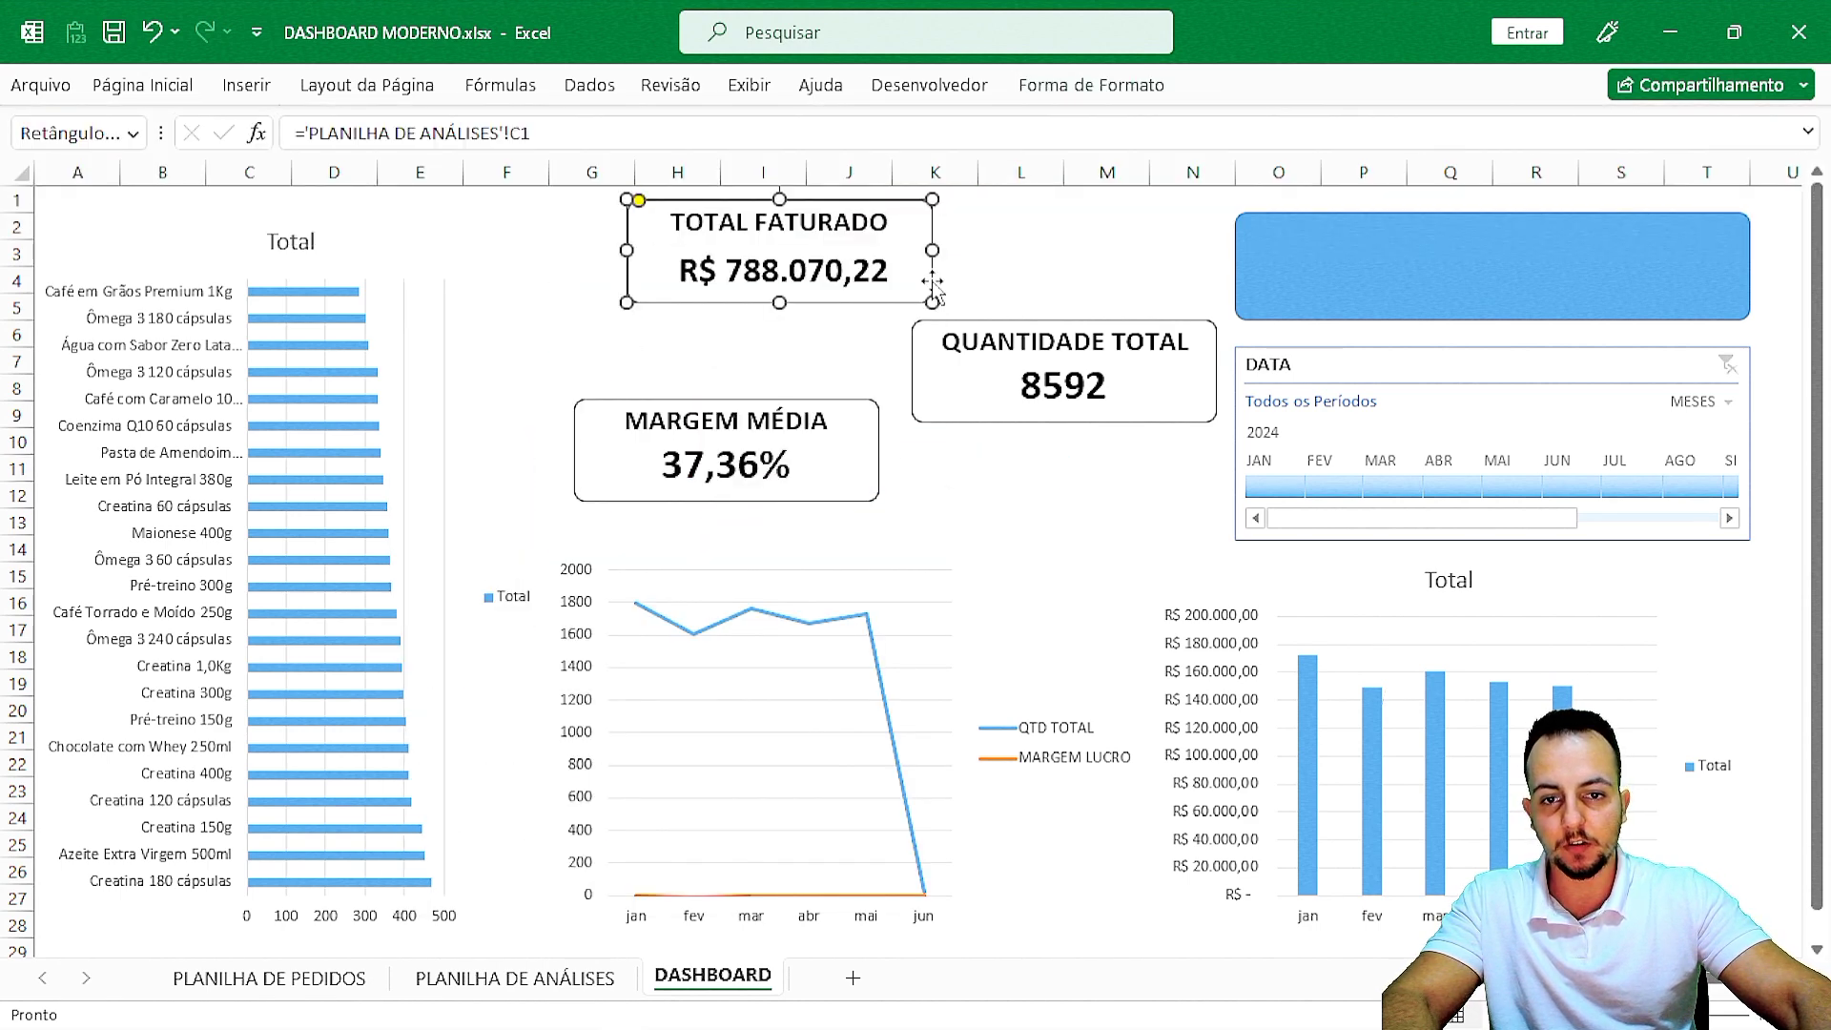
{"action": "left_click", "coordinate": [1116, 96]}
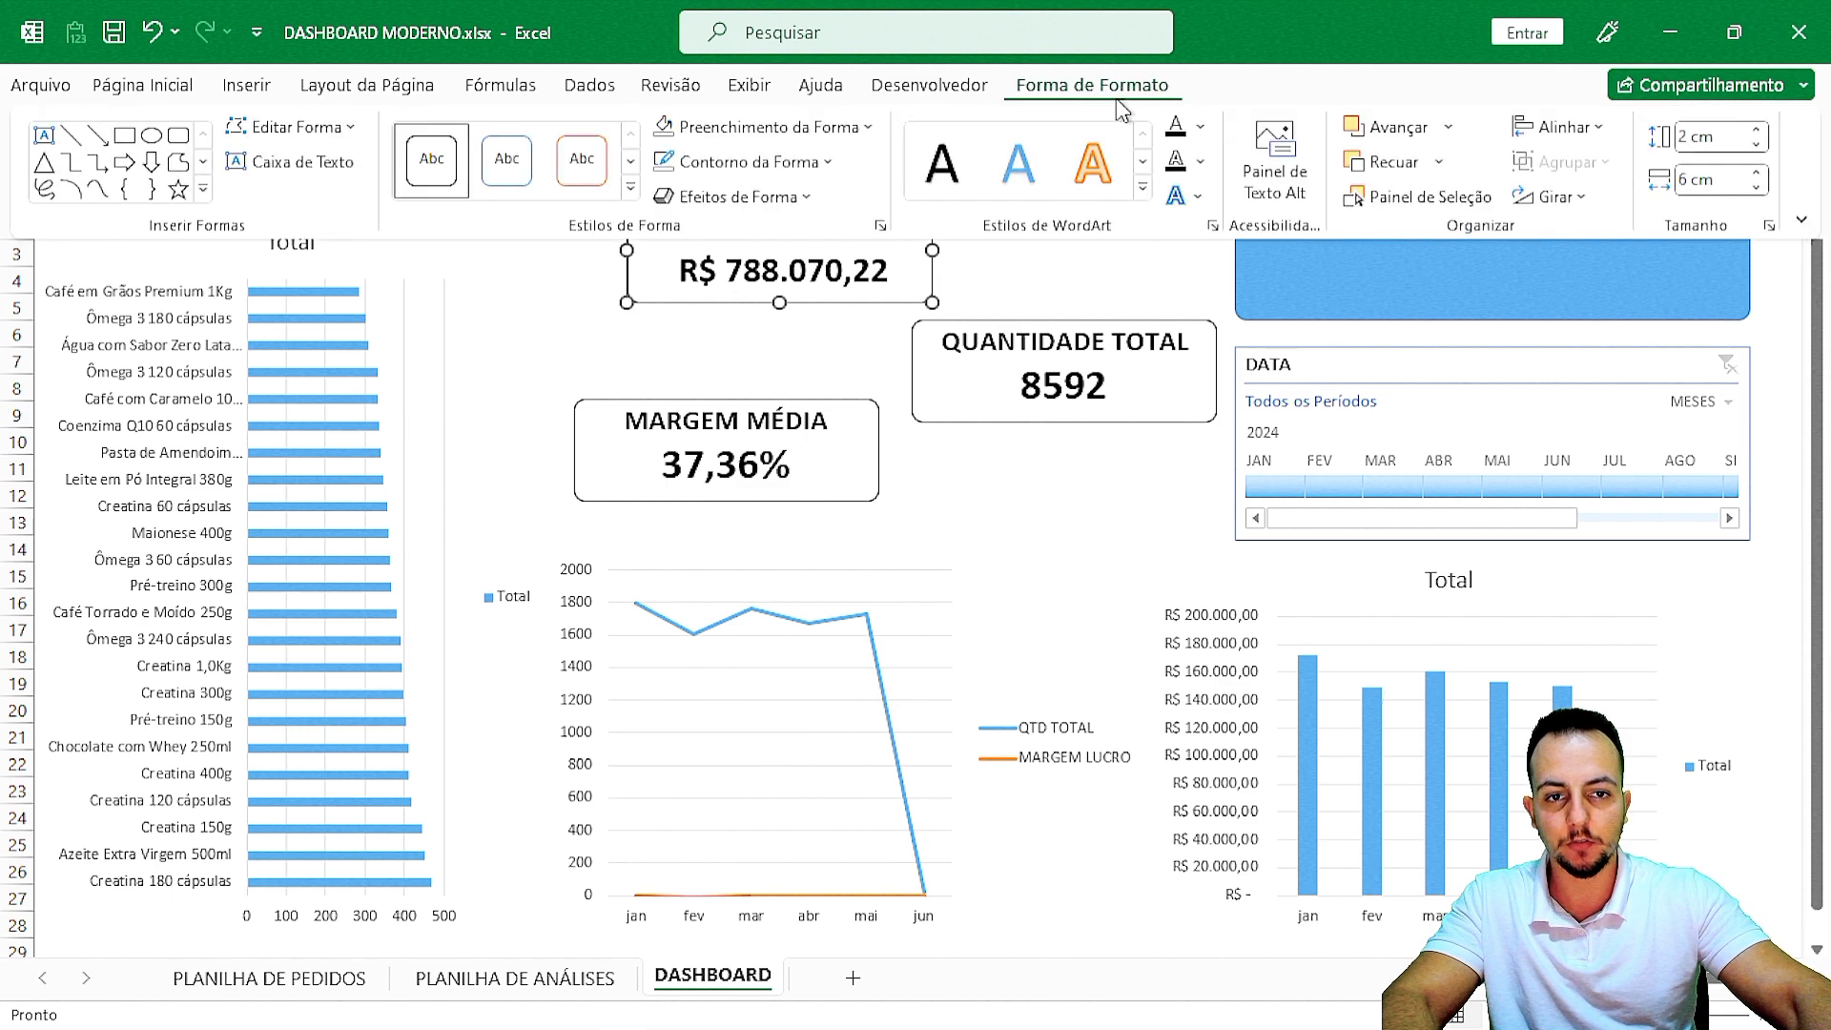
{"action": "left_click", "coordinate": [775, 202]}
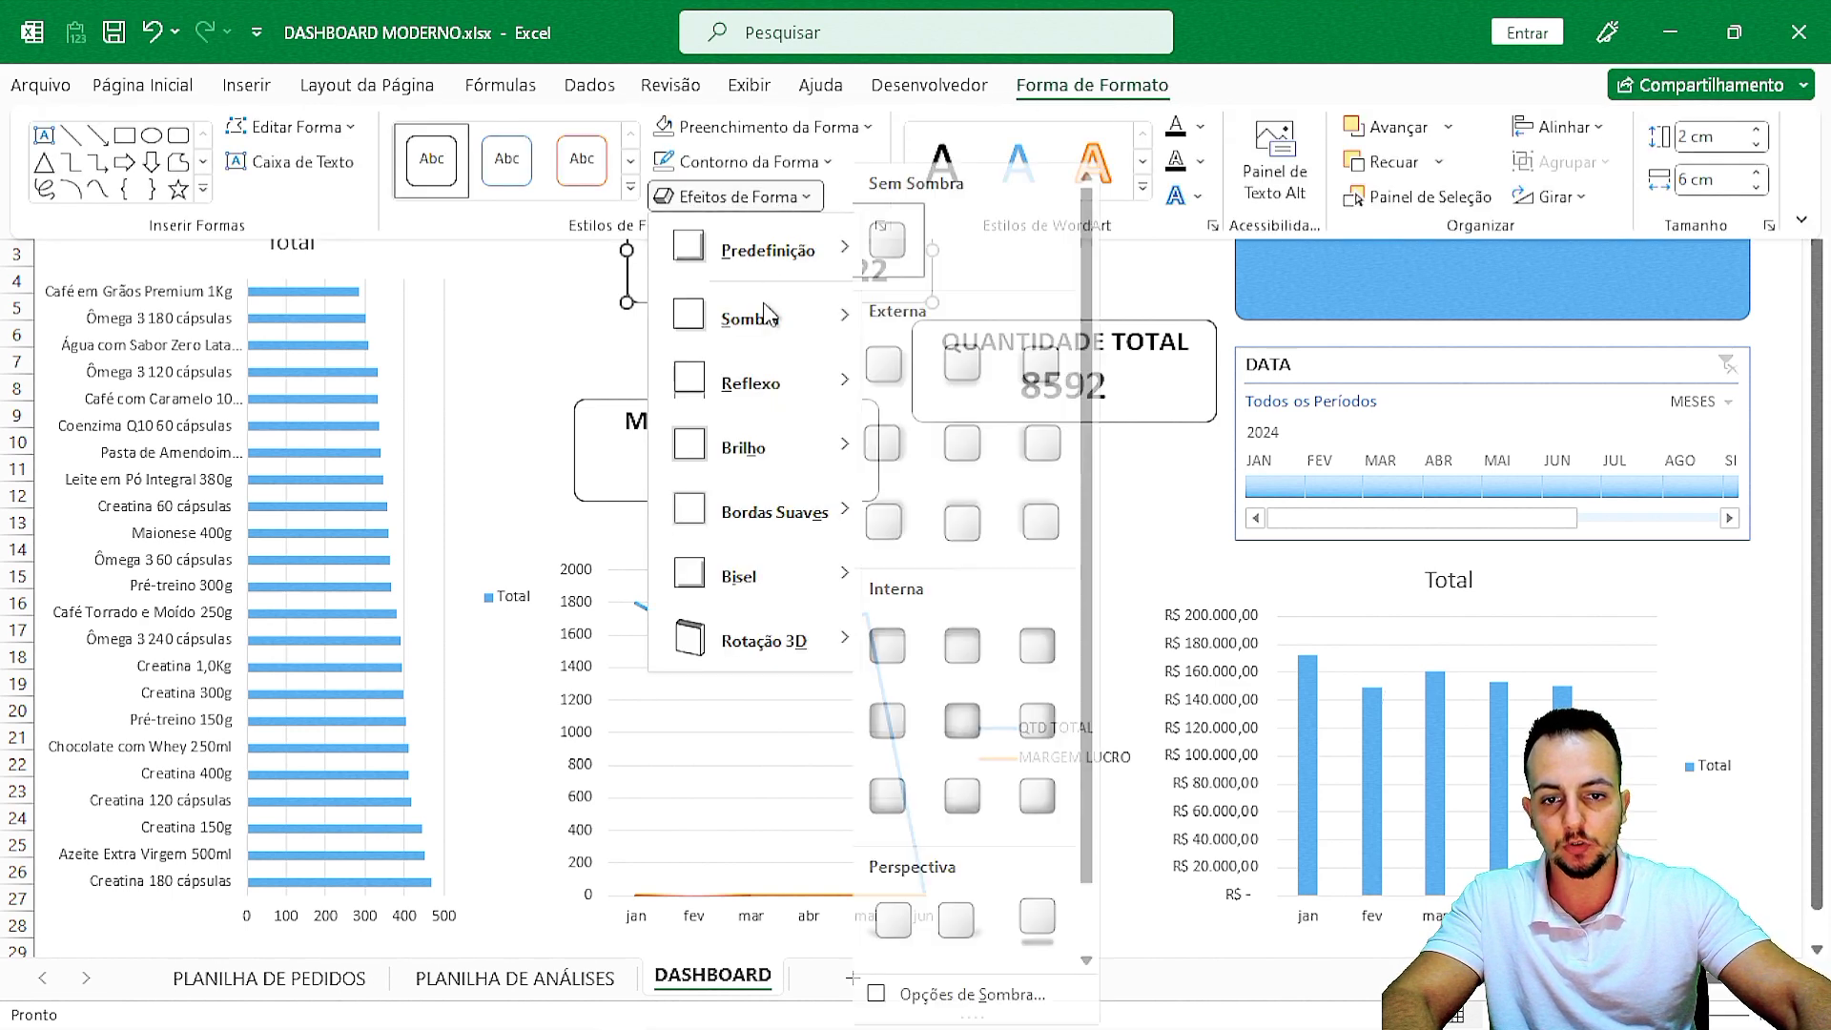
{"action": "left_click", "coordinate": [897, 361]}
Add the same outer shadow as on TOTAL FATURADO to the QUANTIDADE TOTAL and MARGEM MÉDIA cards.
{"action": "left_click", "coordinate": [955, 423]}
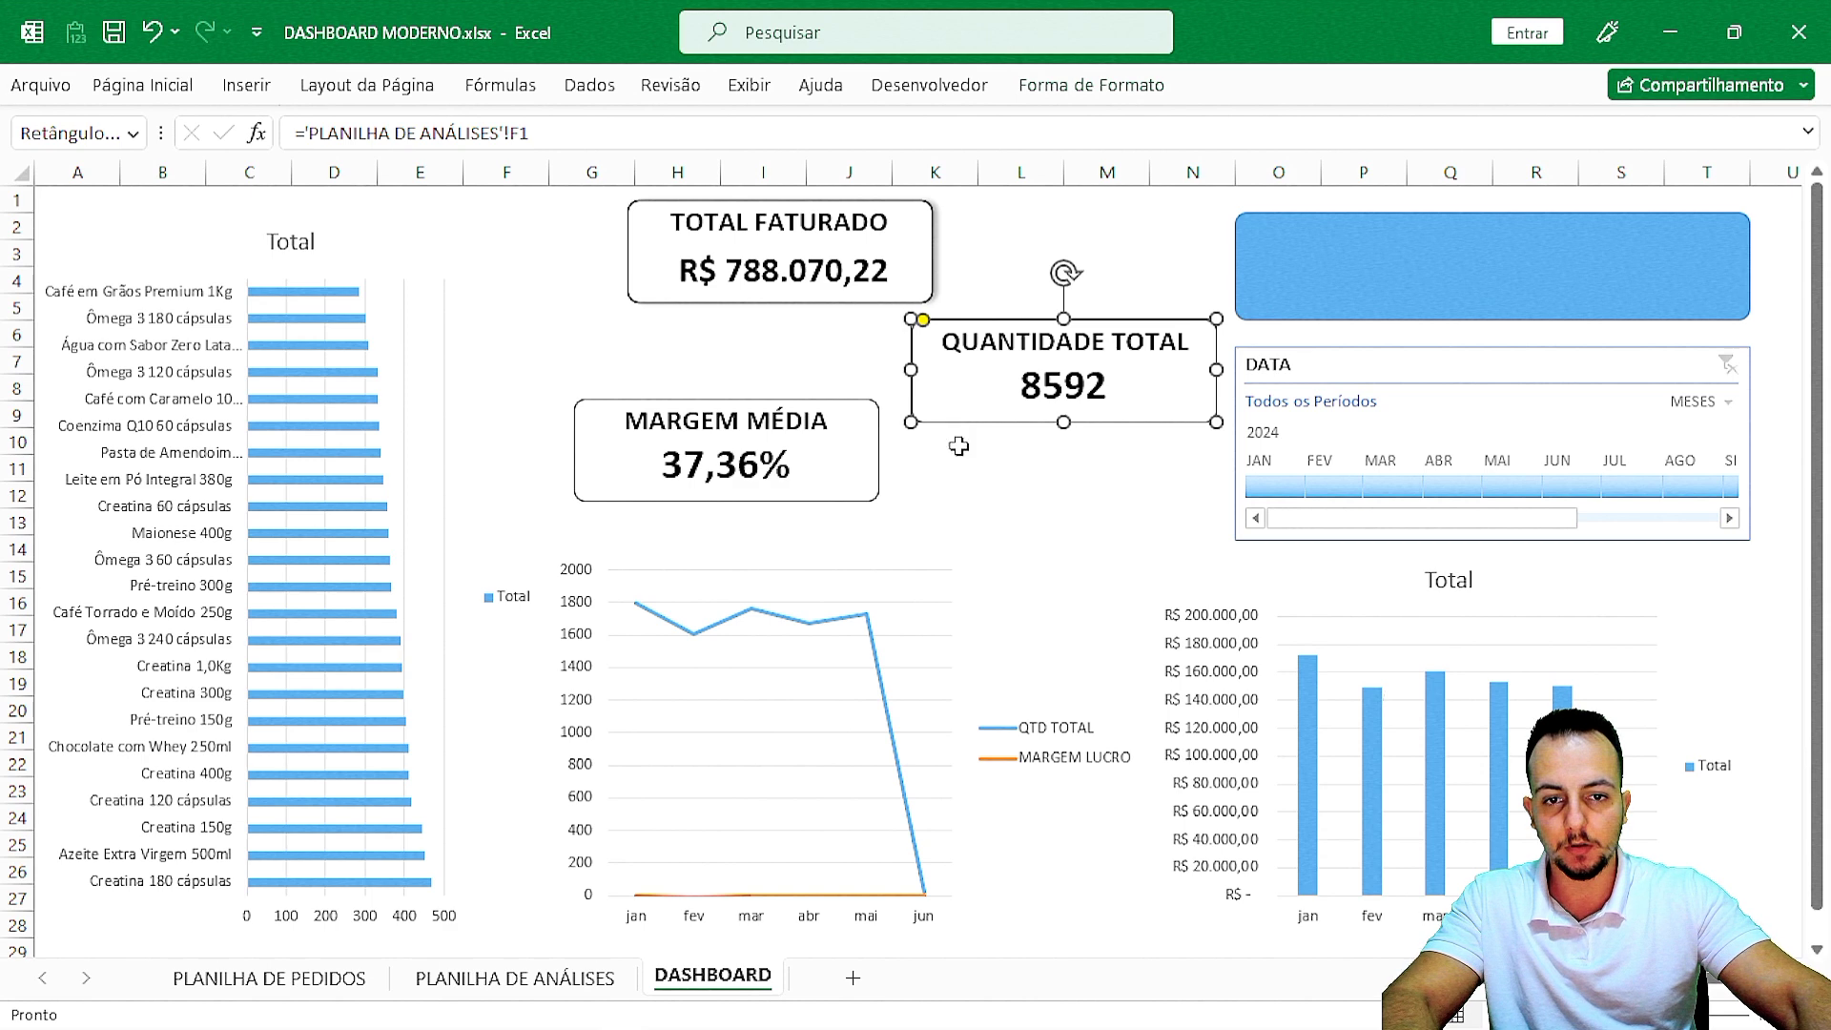
{"action": "left_click", "coordinate": [1020, 88]}
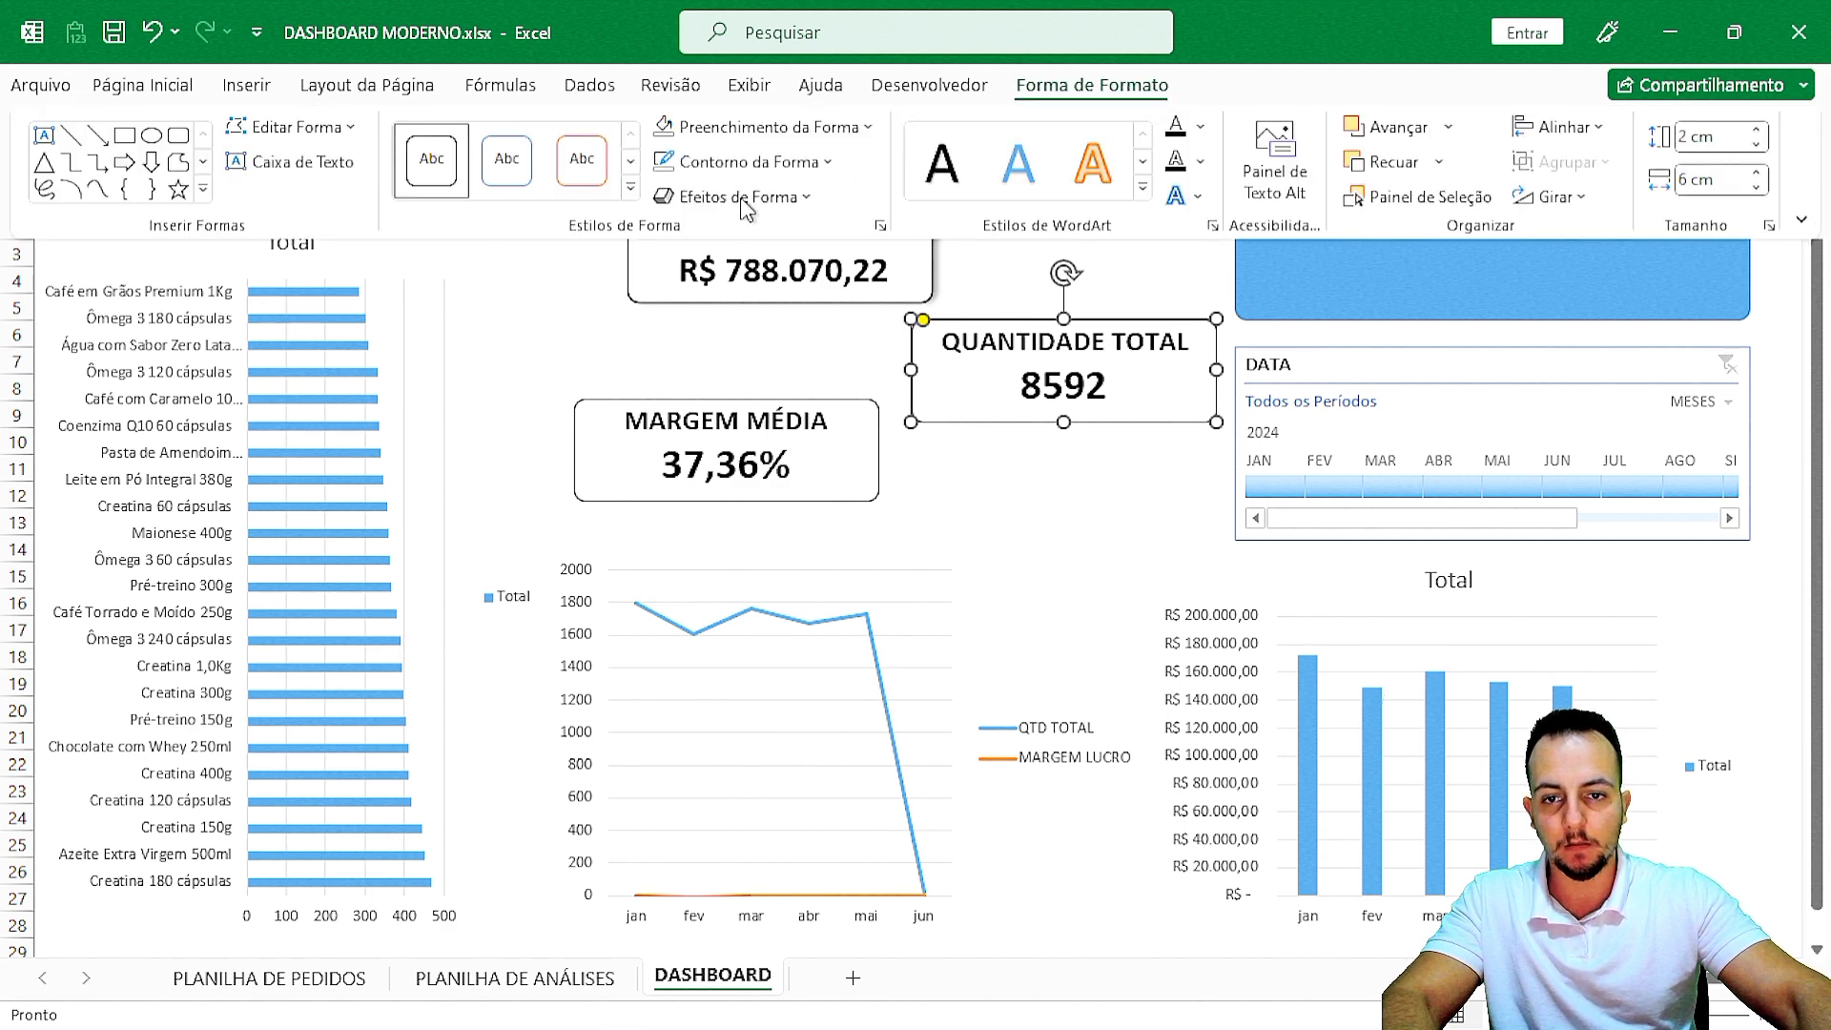
{"action": "left_click", "coordinate": [761, 195]}
{"action": "mouse_move", "coordinate": [753, 318]}
{"action": "left_click", "coordinate": [894, 366]}
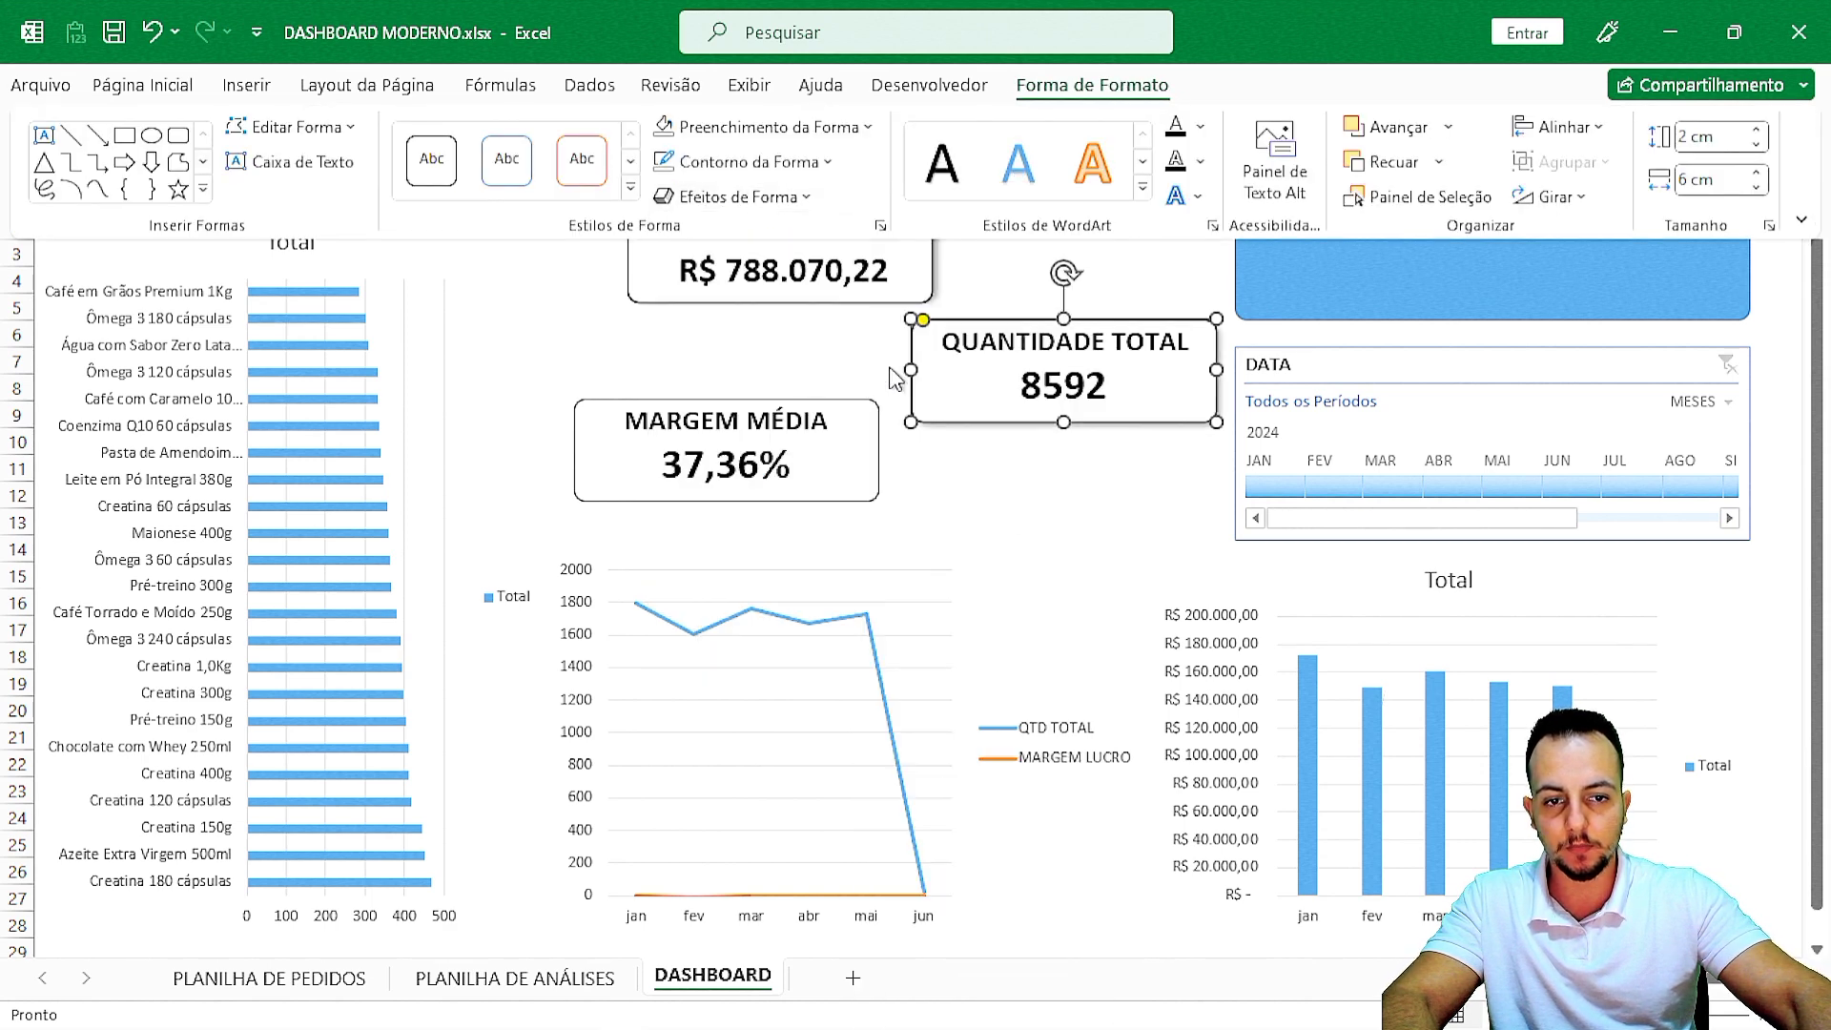
{"action": "left_click", "coordinate": [852, 400]}
{"action": "left_click", "coordinate": [1092, 85]}
{"action": "left_click", "coordinate": [735, 196]}
{"action": "mouse_move", "coordinate": [739, 314]}
{"action": "left_click", "coordinate": [902, 418]}
{"action": "left_click", "coordinate": [1091, 500]}
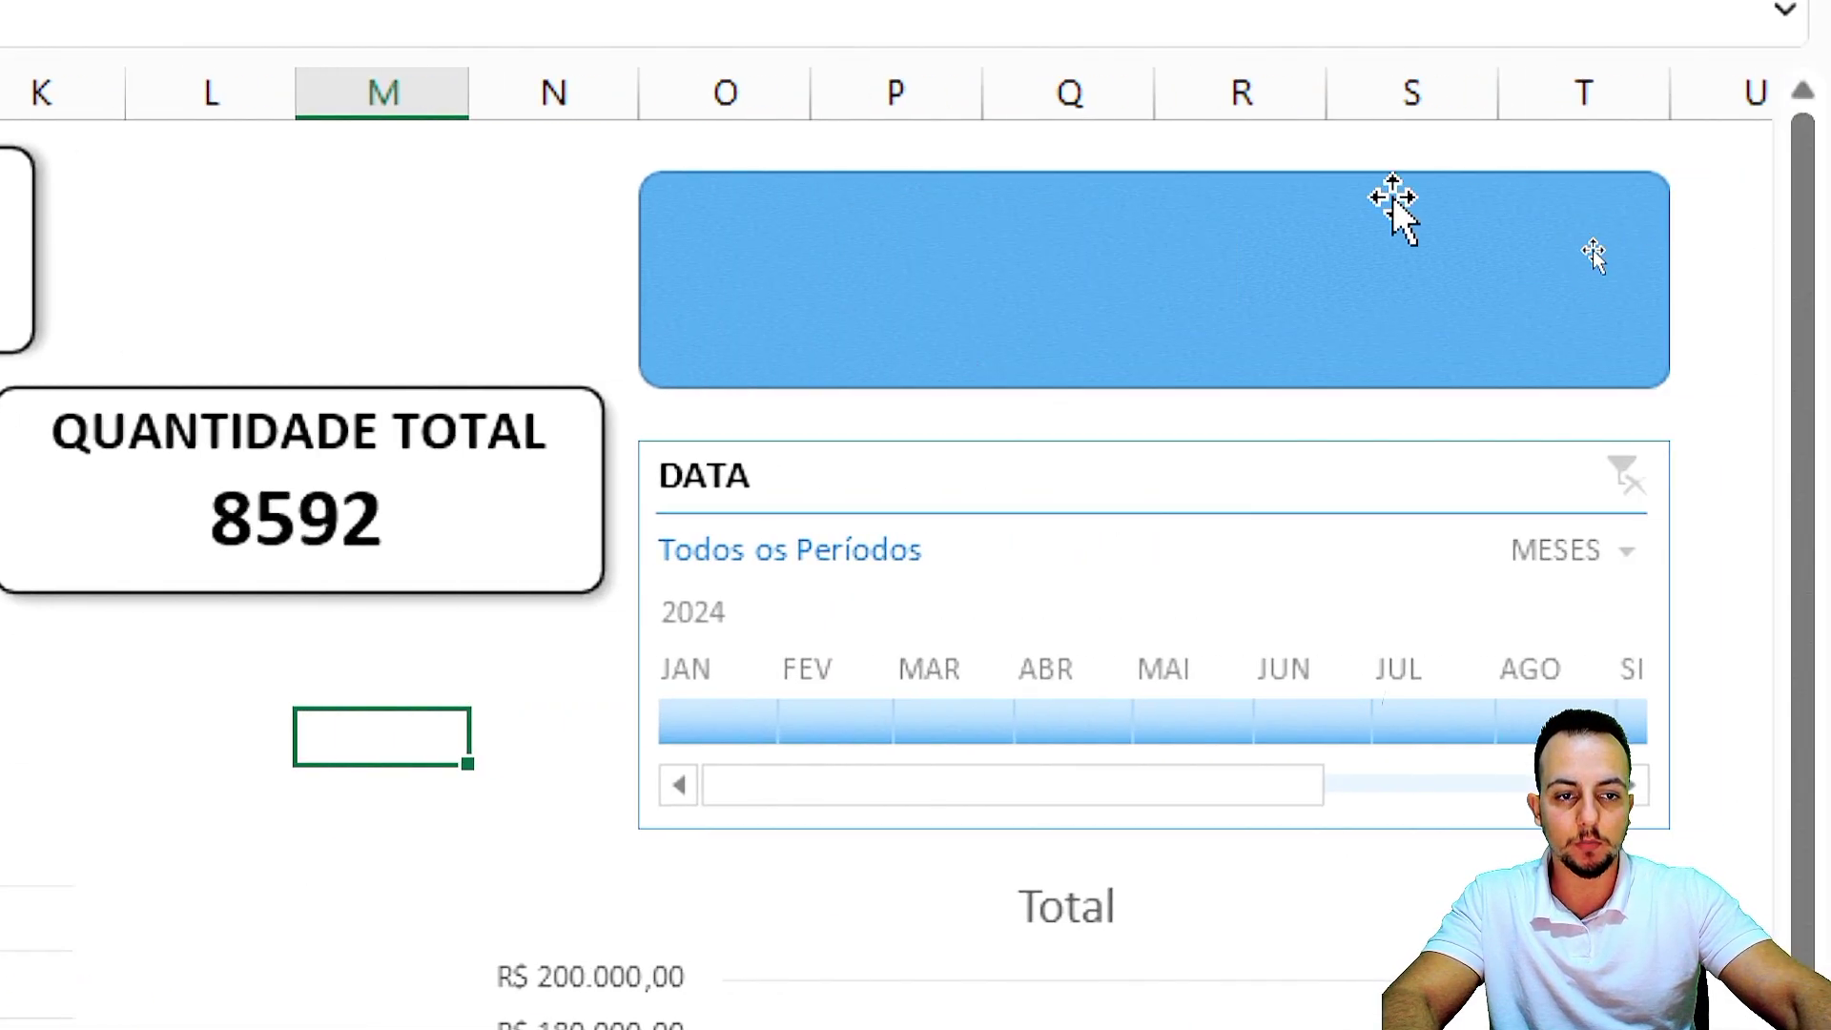
Enter the title DASHBOARD MODERNO E BONITO NO EXCEL in the blue rectangle above the DATA timeline.
{"action": "left_click", "coordinate": [1009, 264]}
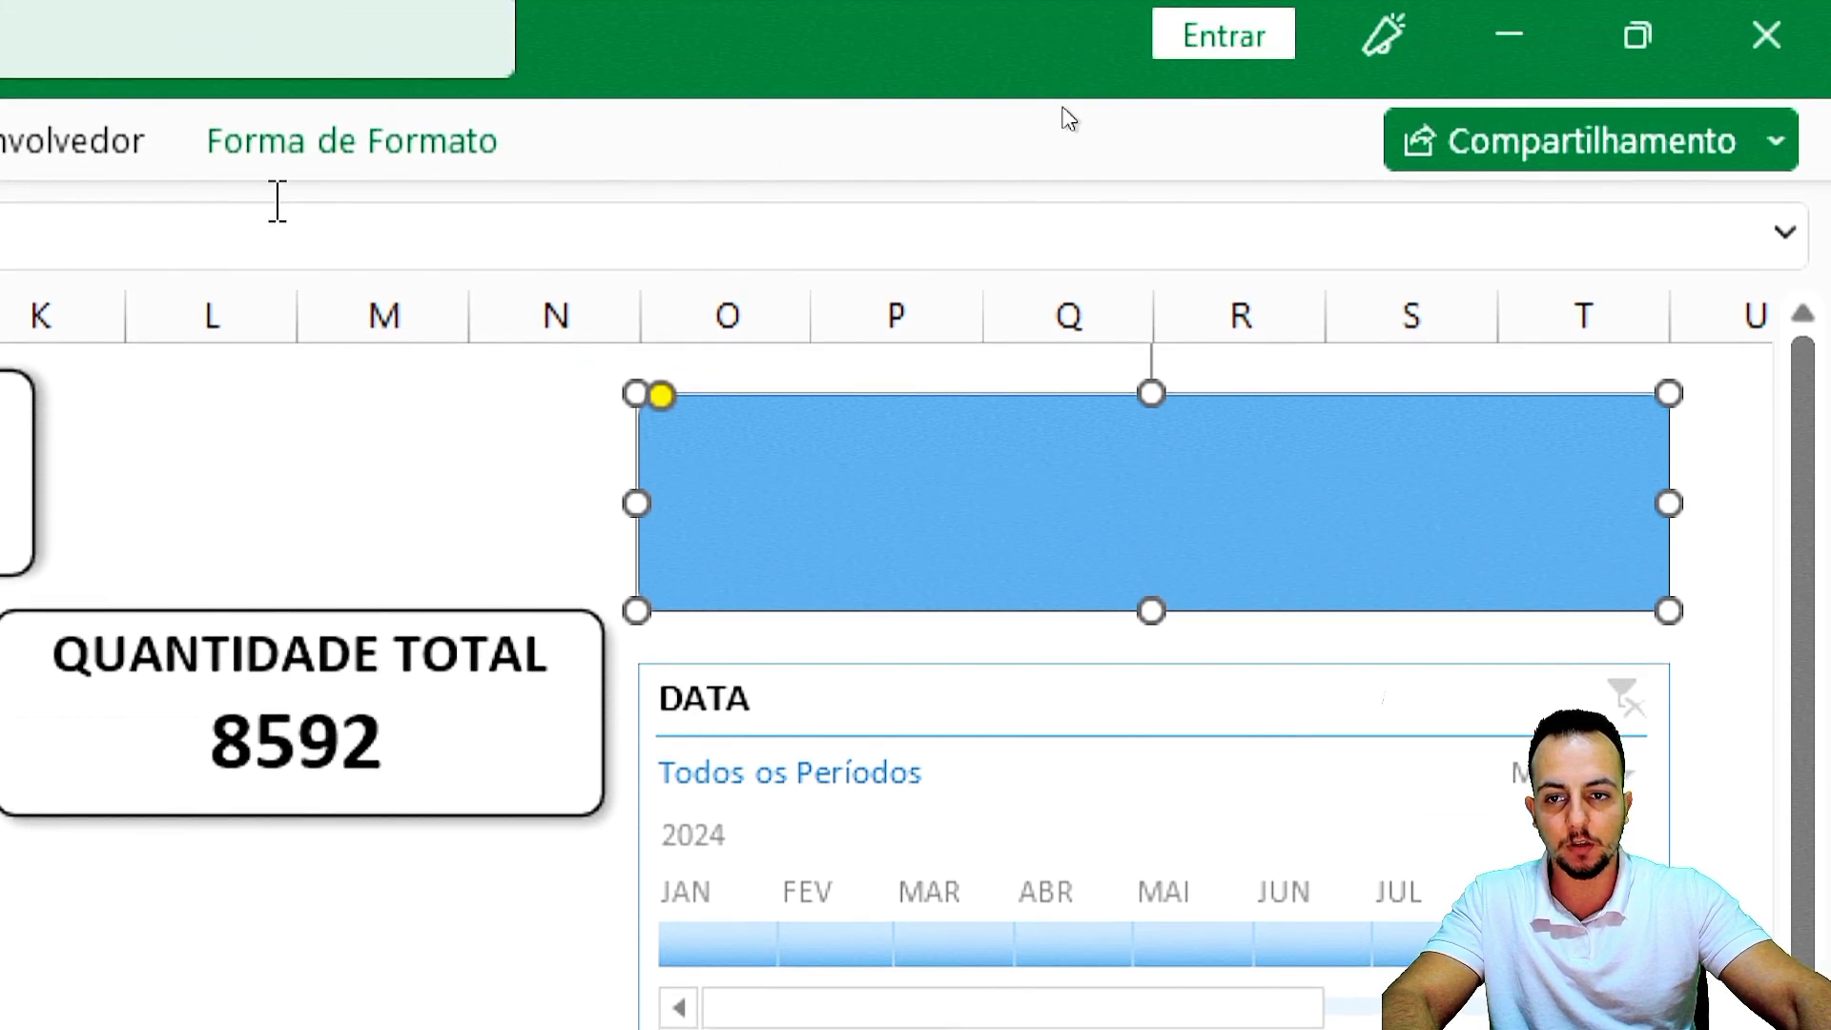
{"action": "left_click", "coordinate": [318, 165]}
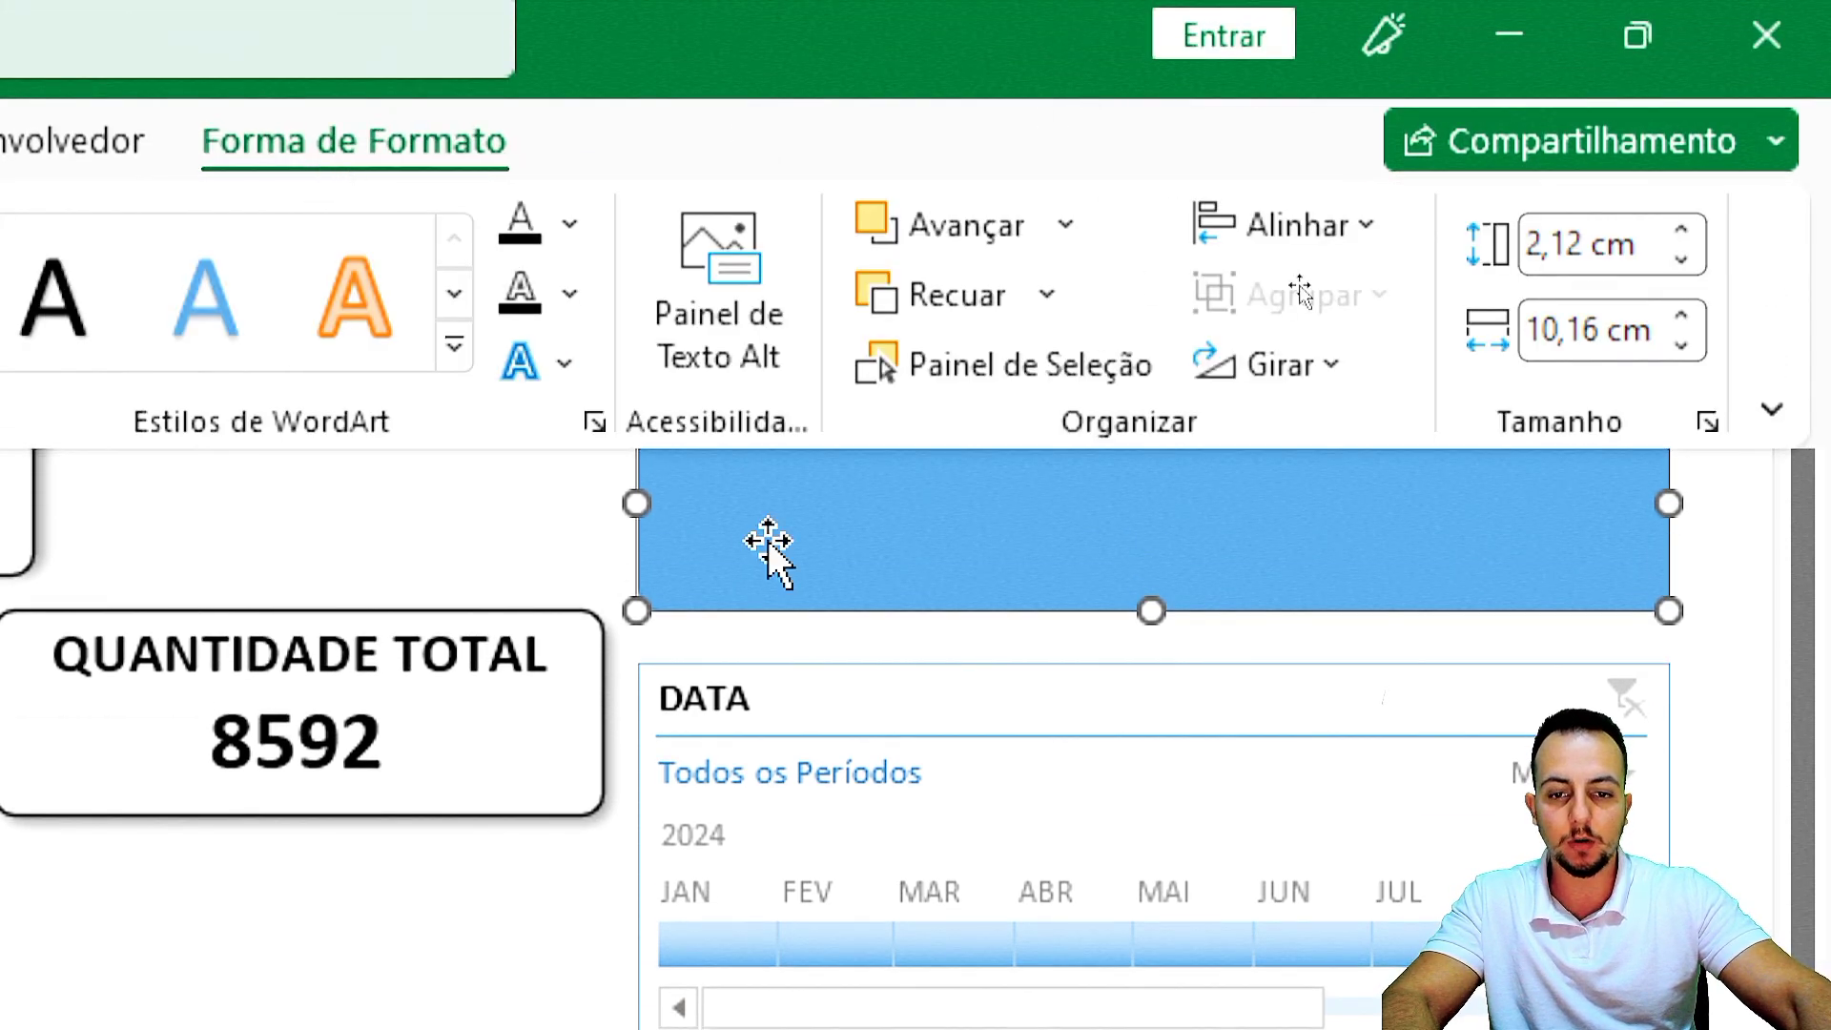
{"action": "left_click", "coordinate": [859, 492]}
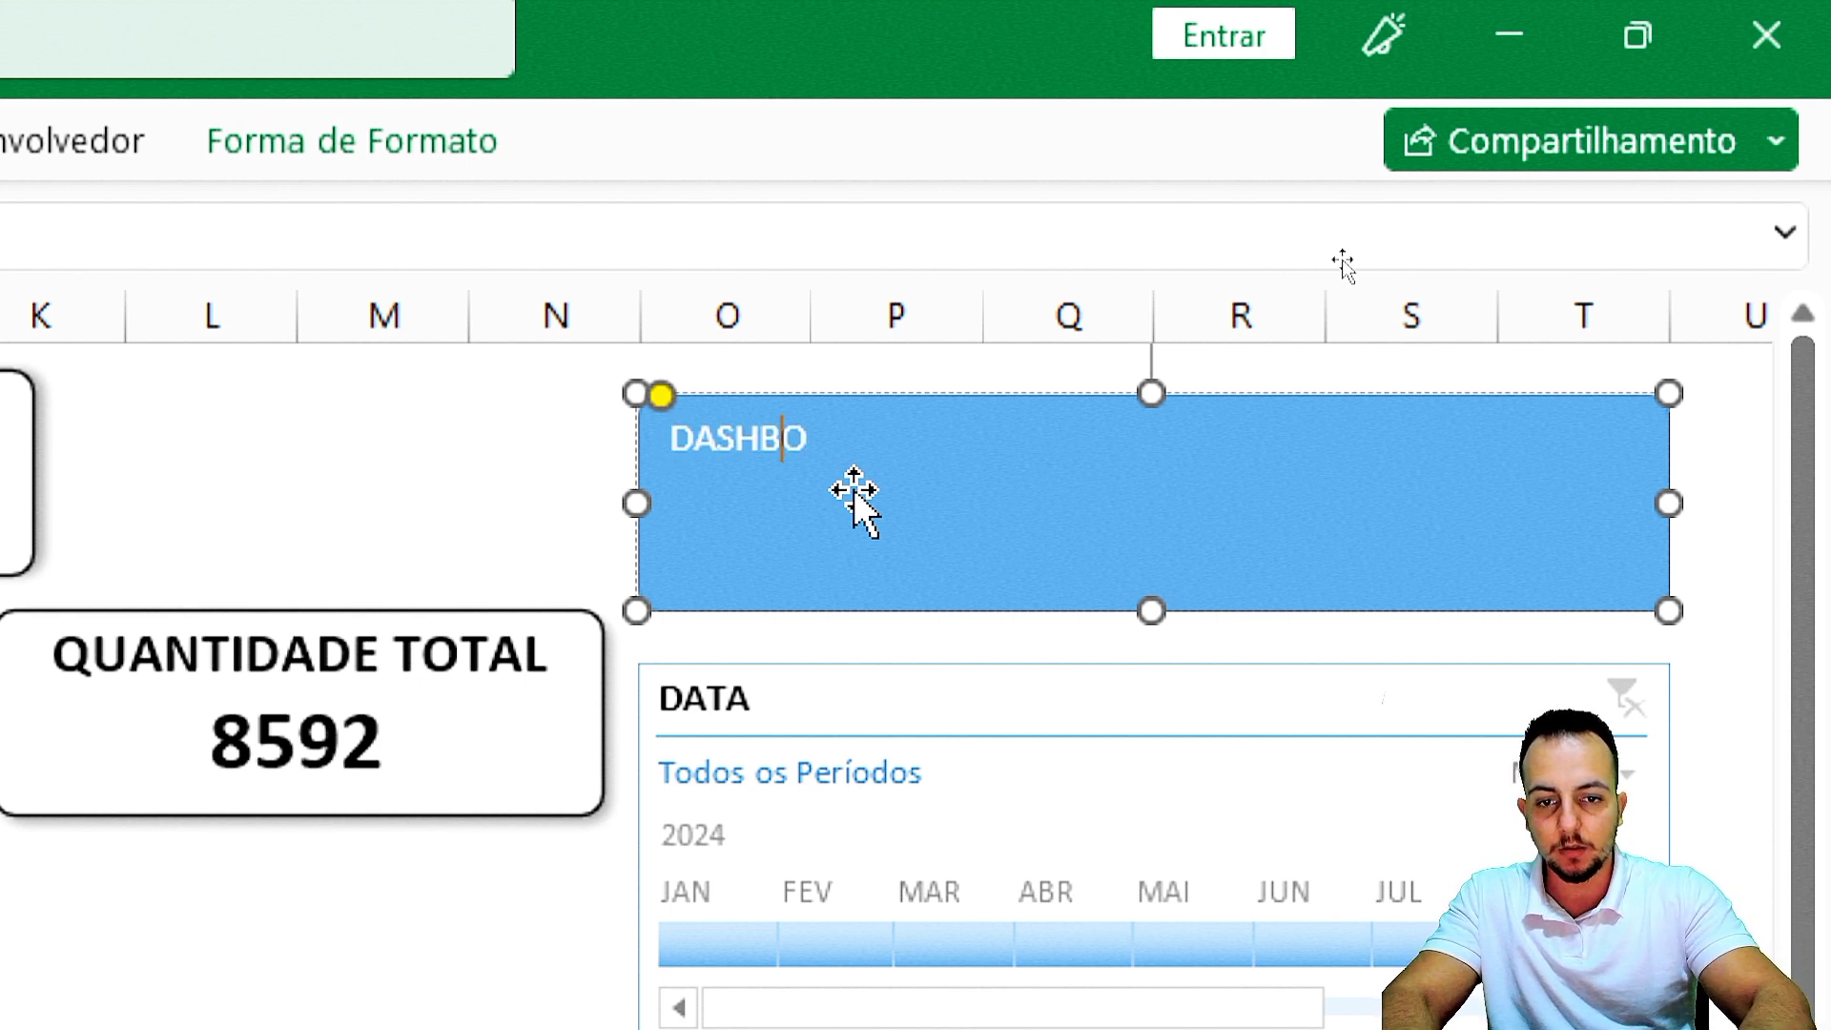
{"action": "type", "text": "DASHBOARD MODERNO E BO"}
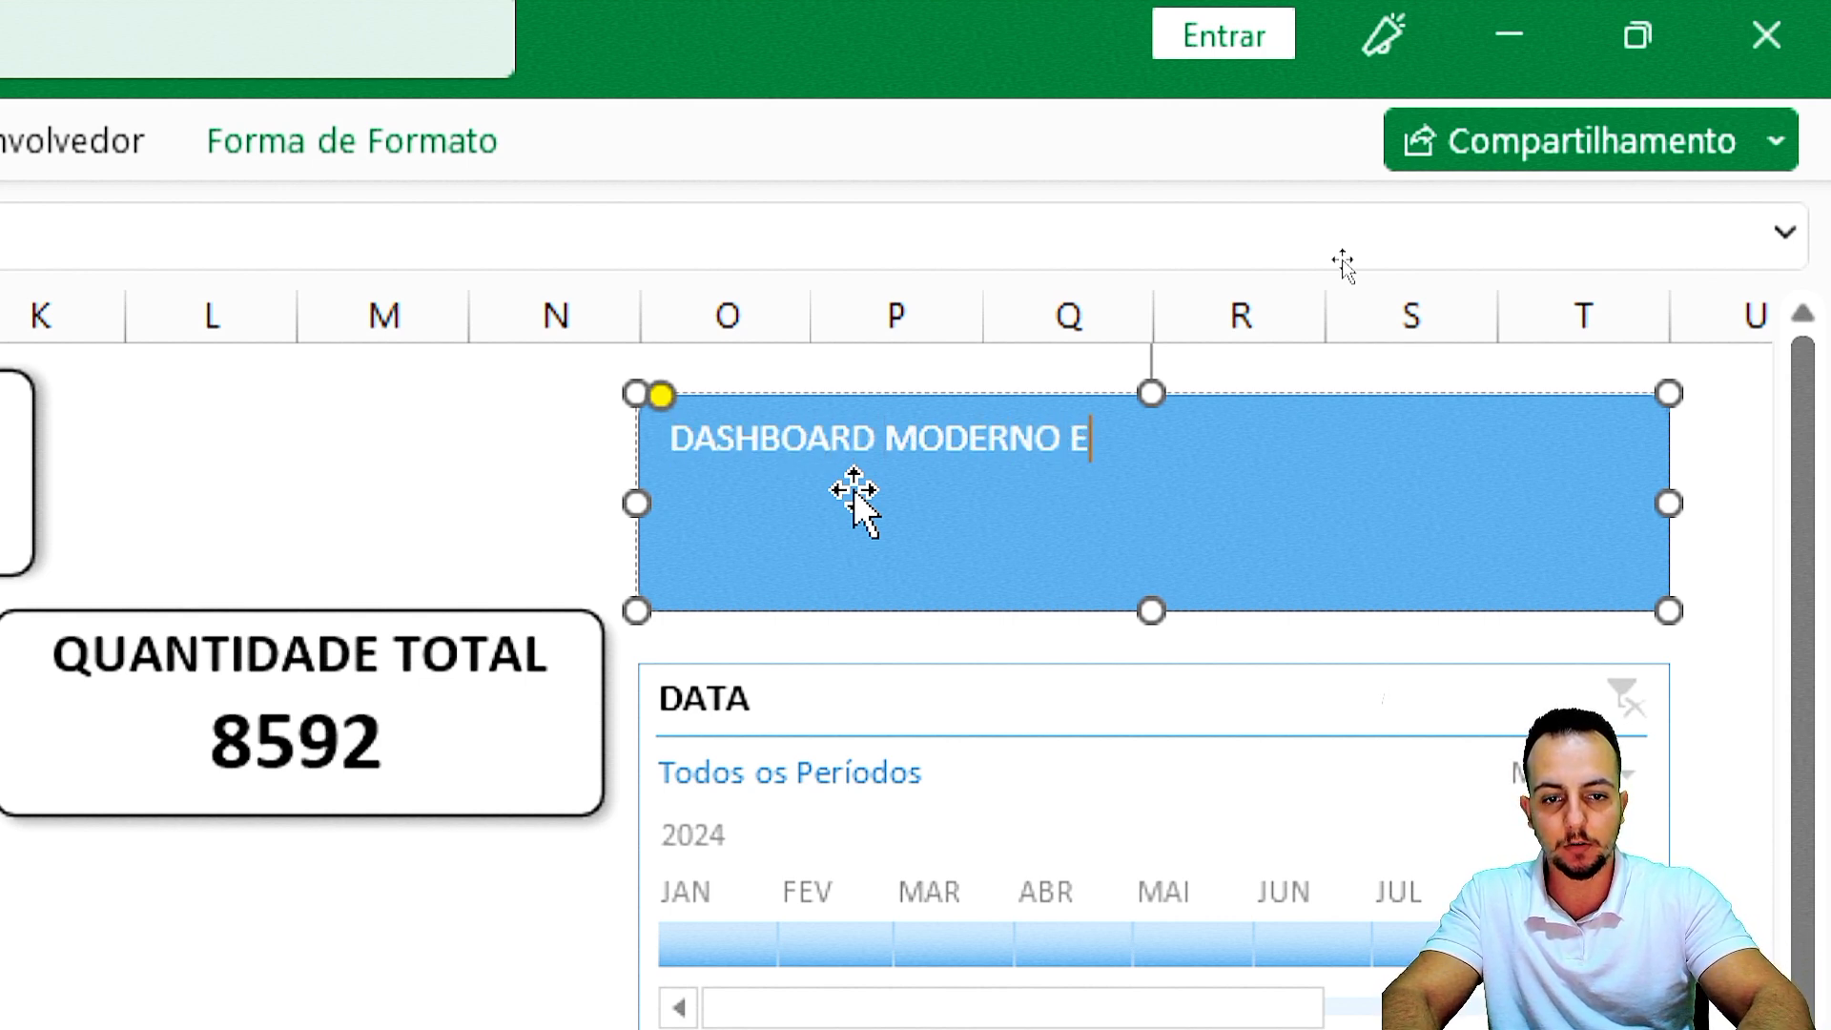
{"action": "type", "text": "NITO NO EXCEL"}
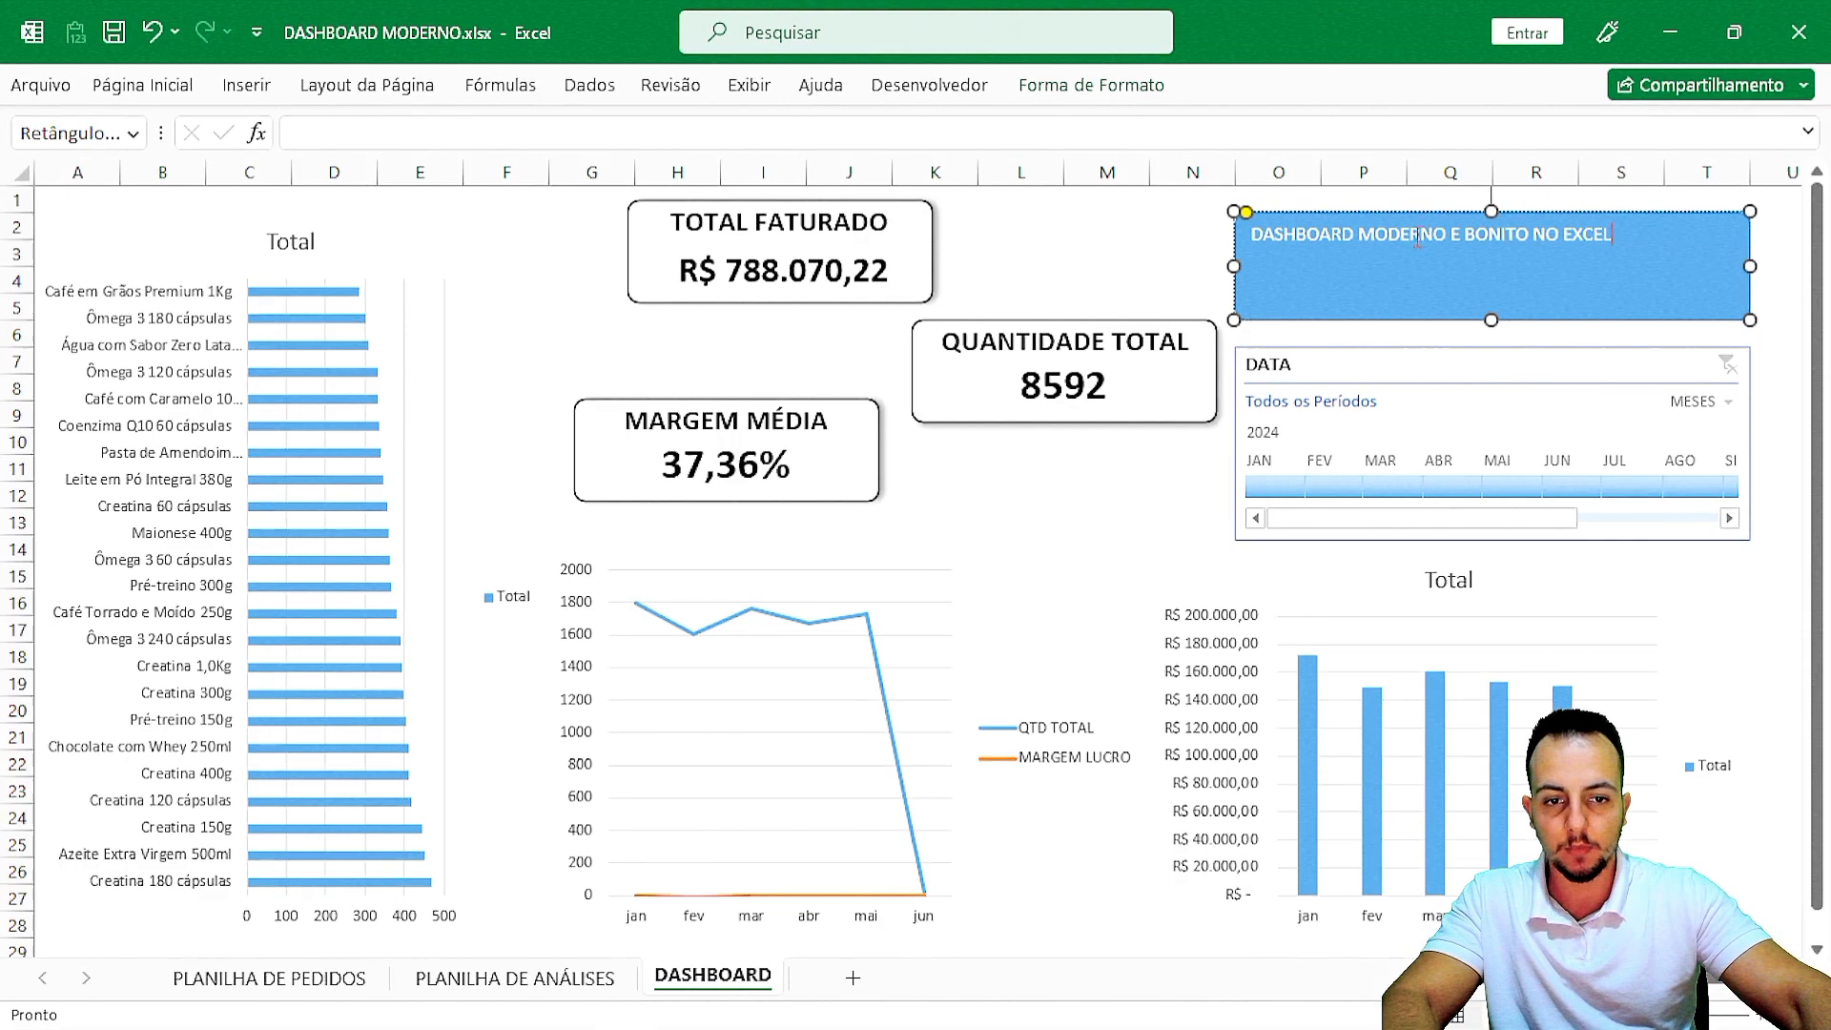
Centre the dashboard title vertically and horizontally in its rectangle and enlarge the text to 12 points.
{"action": "triple_click", "coordinate": [1355, 229]}
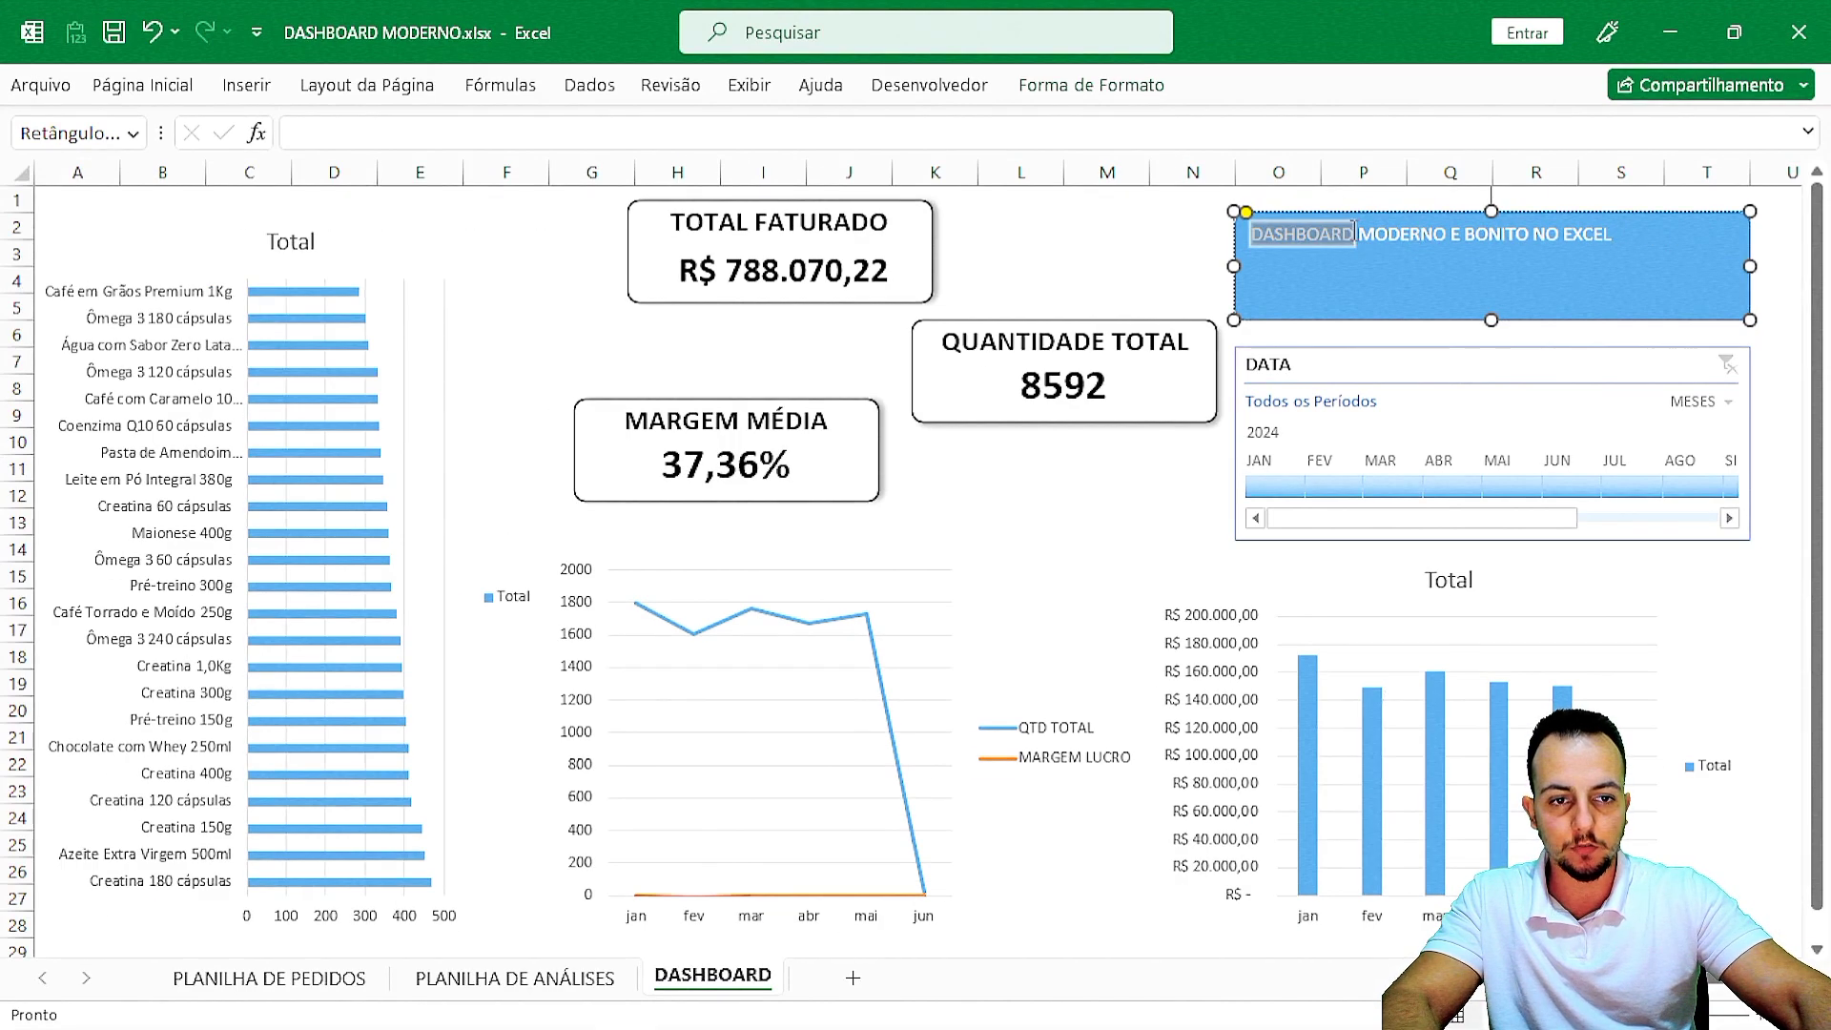
{"action": "left_click", "coordinate": [138, 88]}
{"action": "left_click", "coordinate": [573, 137]}
{"action": "left_click", "coordinate": [572, 179]}
{"action": "left_click", "coordinate": [452, 141]}
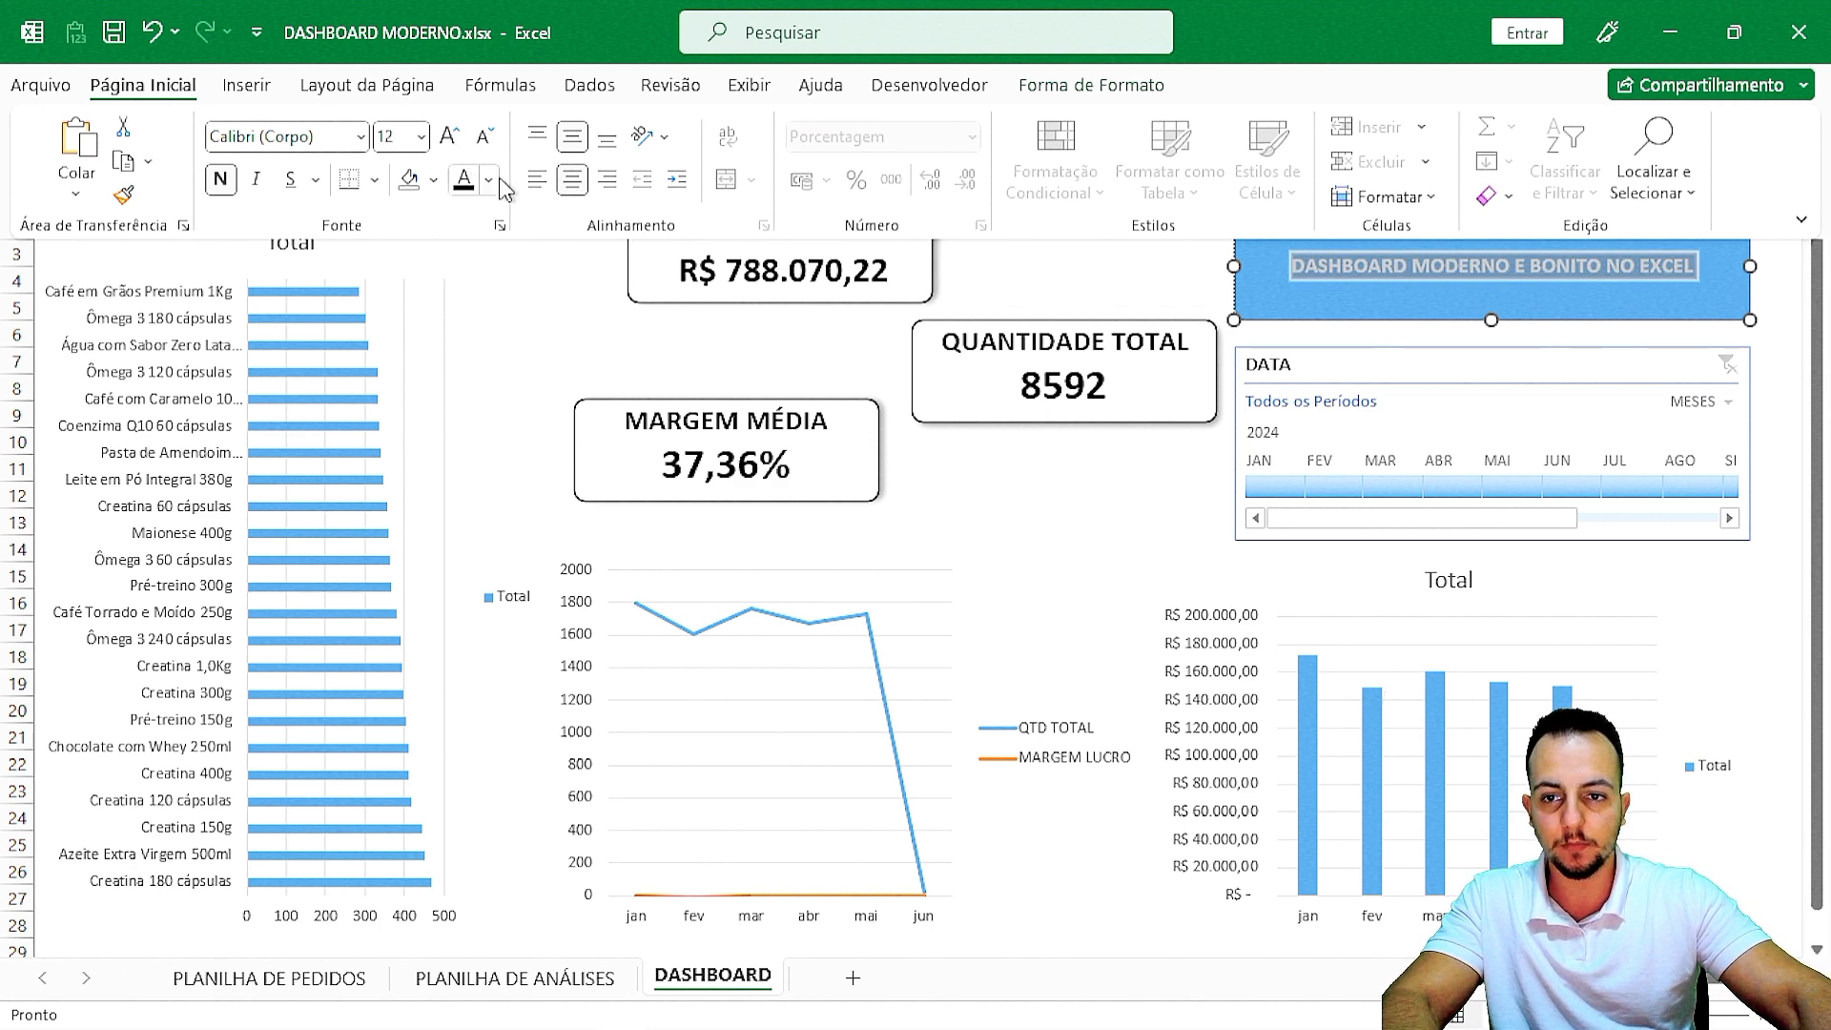
Remove the outline and the fill from the dashboard title's rectangle.
{"action": "left_click", "coordinate": [1087, 85]}
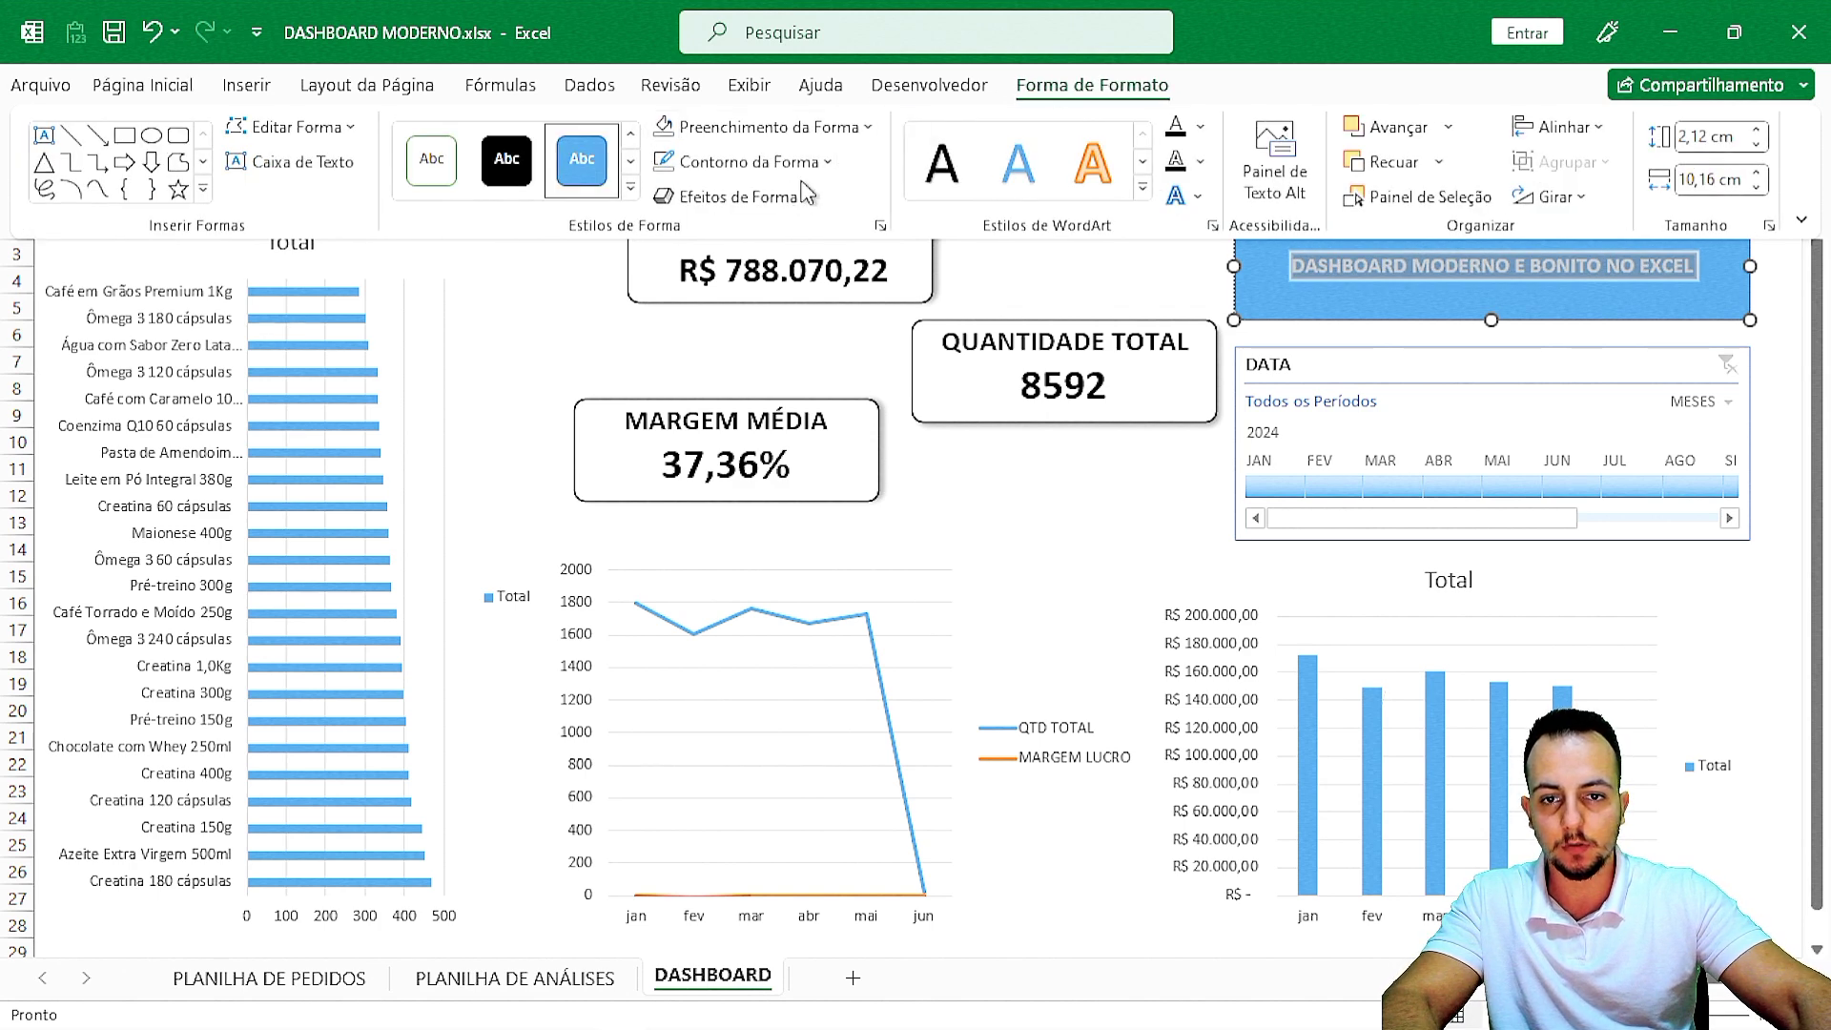
{"action": "left_click", "coordinate": [822, 162]}
{"action": "left_click", "coordinate": [780, 518]}
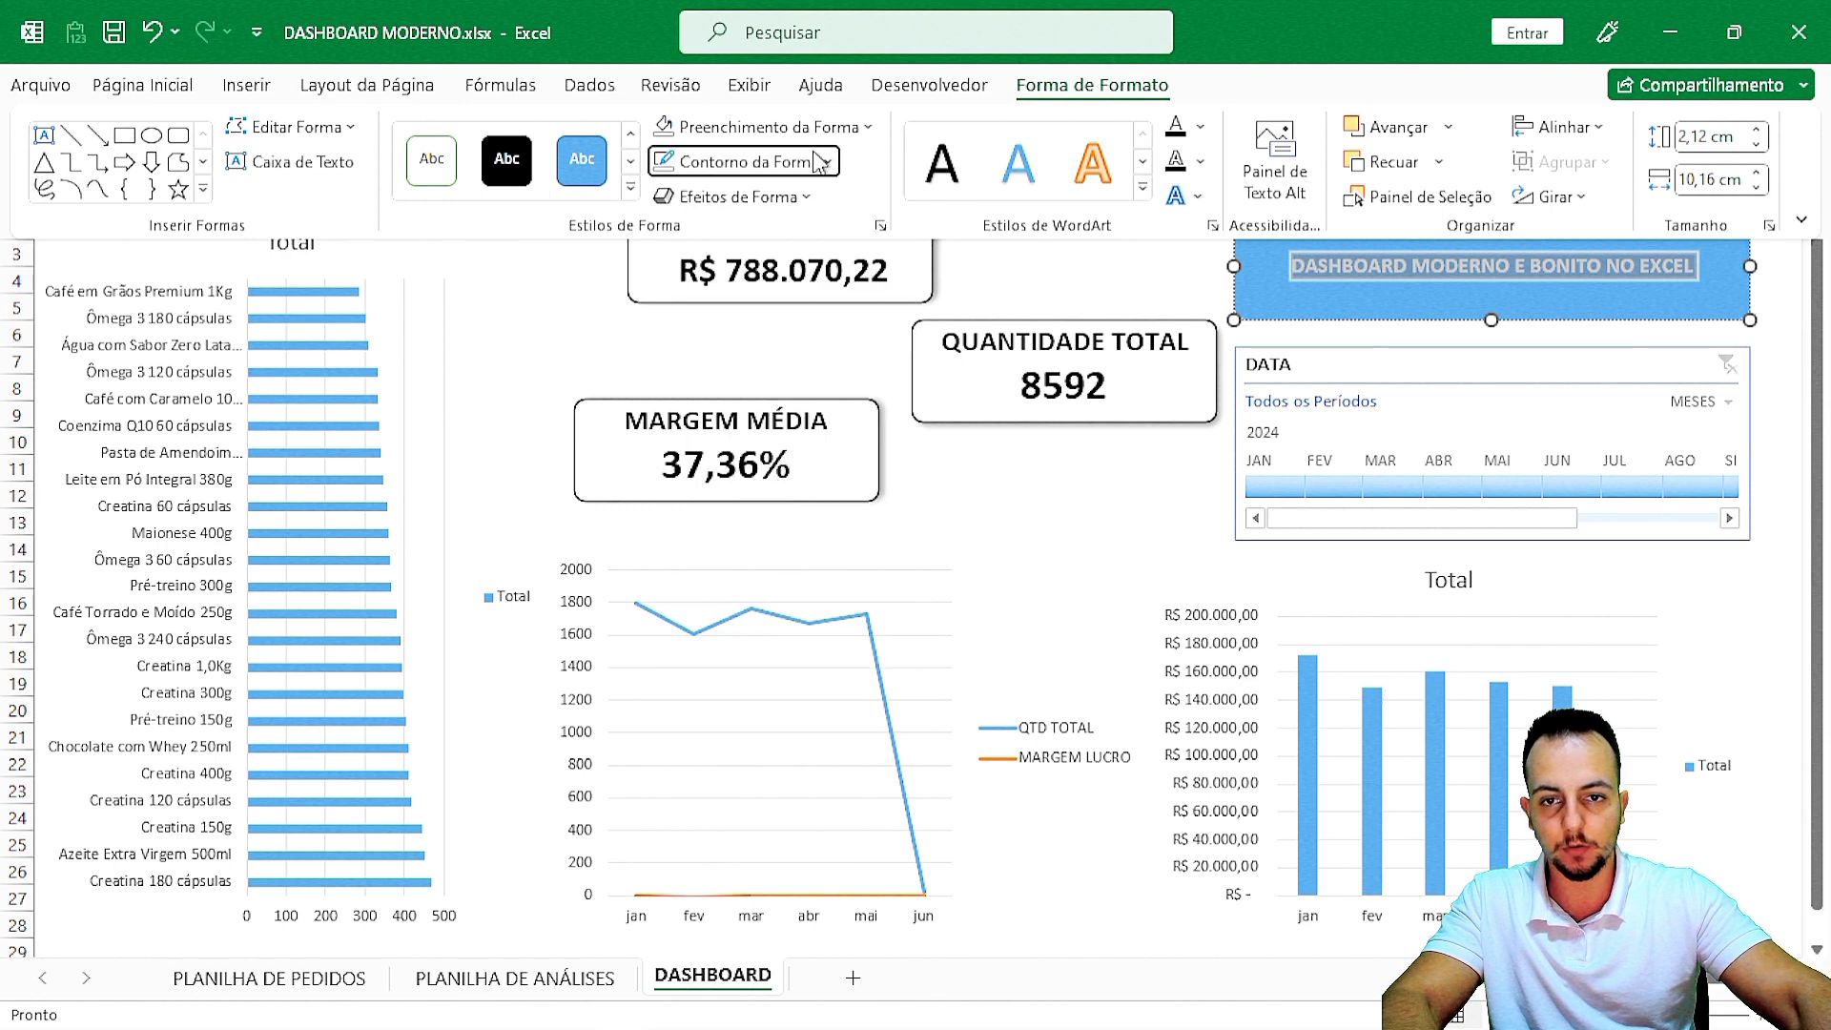
{"action": "left_click", "coordinate": [823, 132]}
{"action": "left_click", "coordinate": [770, 464]}
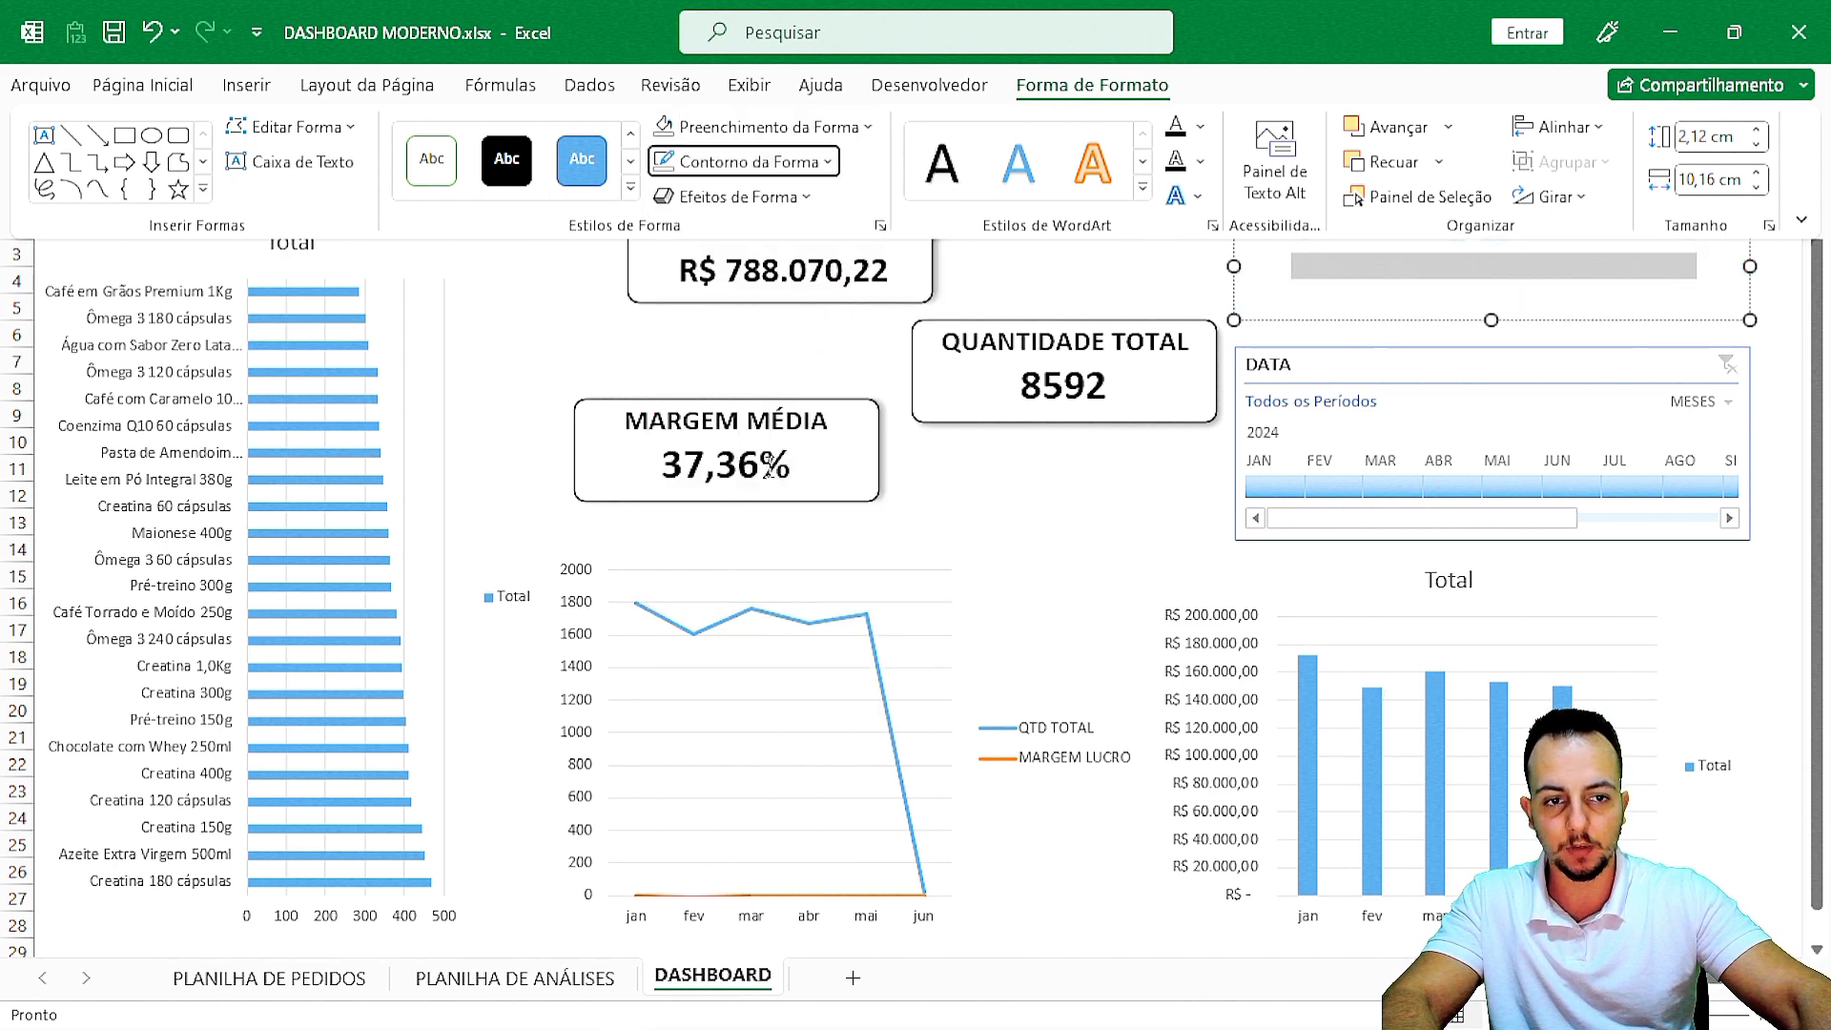
Set the dashboard title's font colour to black and deselect the shape.
{"action": "left_click", "coordinate": [143, 85]}
{"action": "left_click", "coordinate": [488, 179]}
{"action": "left_click", "coordinate": [496, 283]}
{"action": "key", "text": "Escape"}
{"action": "key", "text": "Escape"}
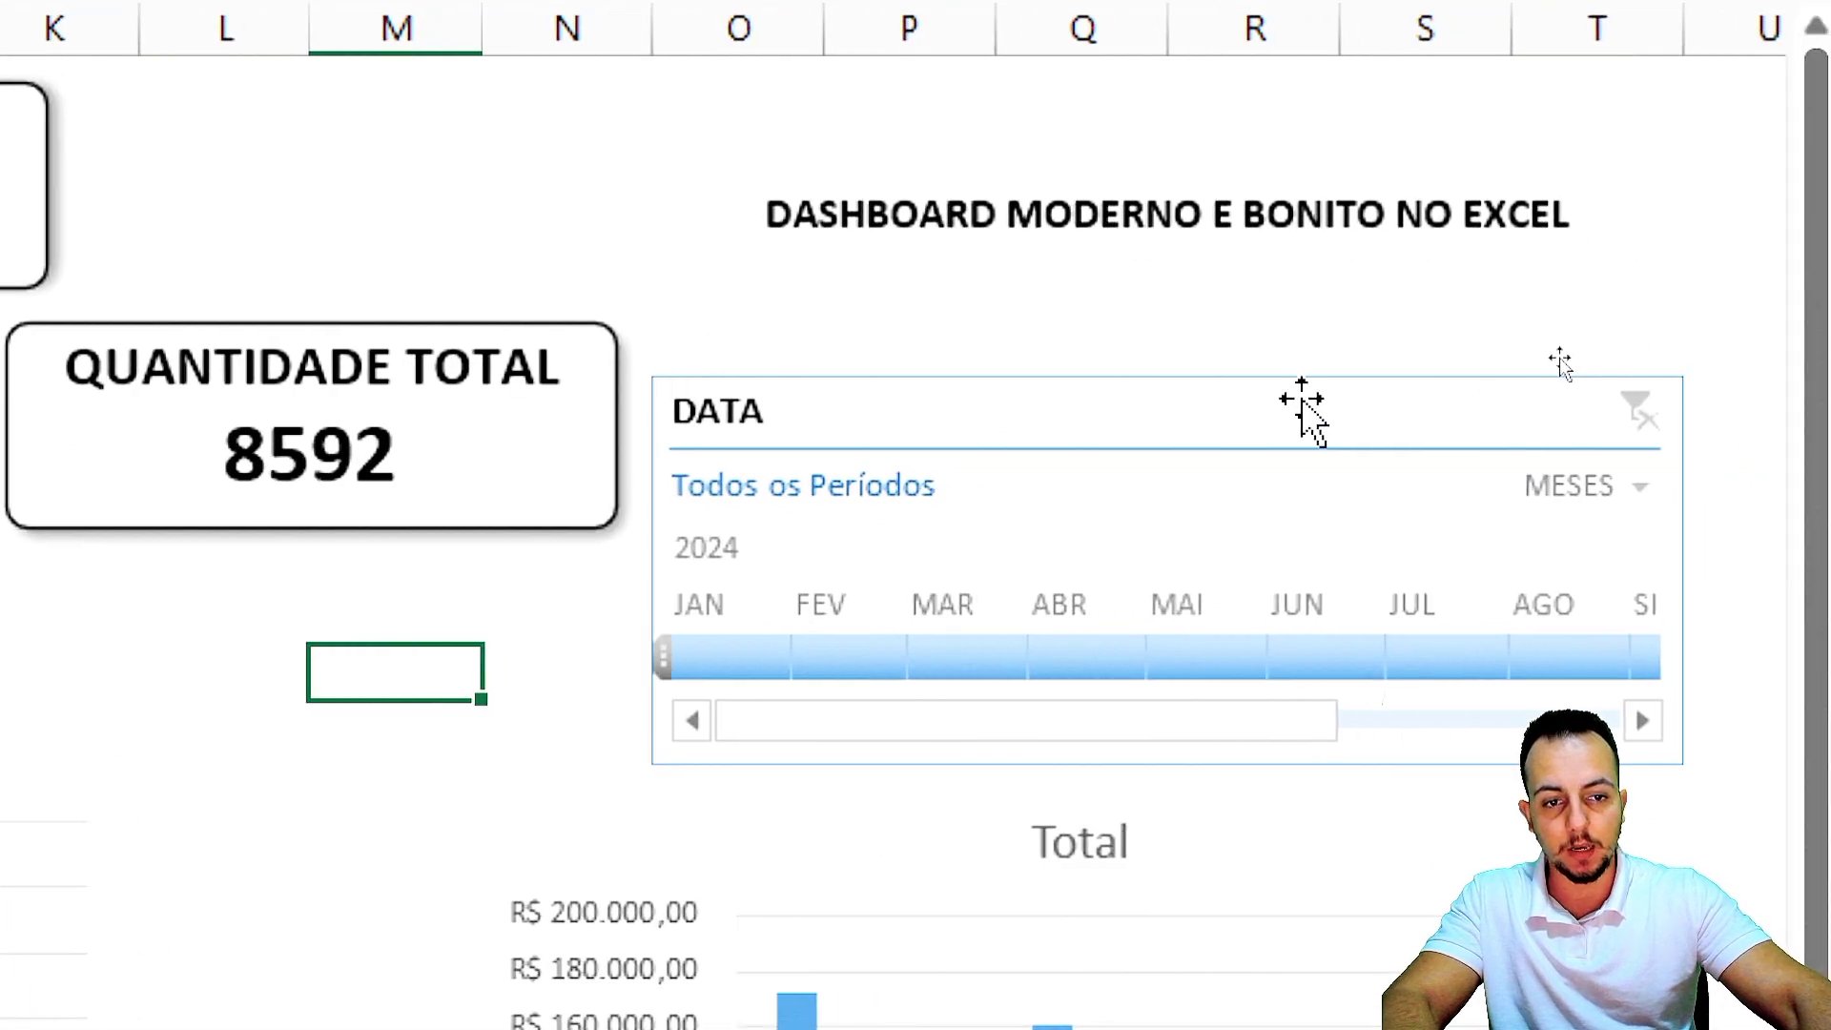
Apply the dark blue style from the Escura group to the DATA timeline.
{"action": "left_click", "coordinate": [1451, 368]}
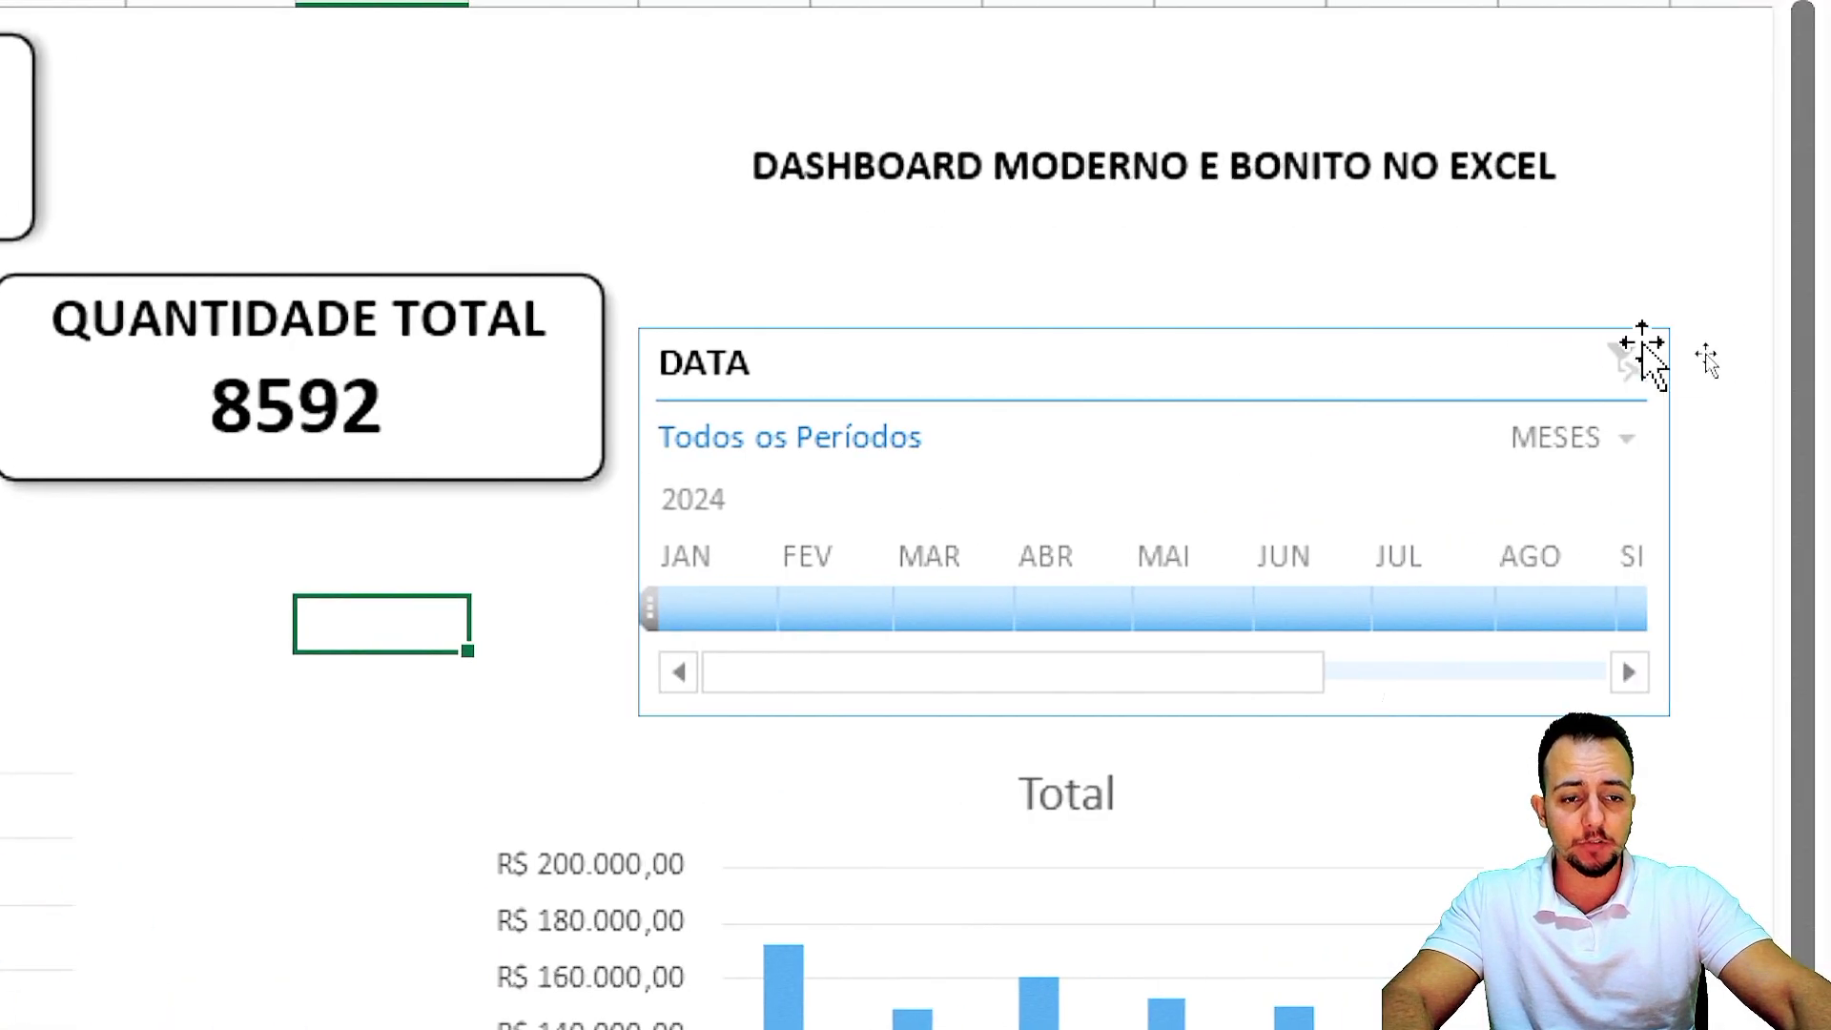
{"action": "left_click", "coordinate": [1256, 408]}
{"action": "left_click", "coordinate": [445, 143]}
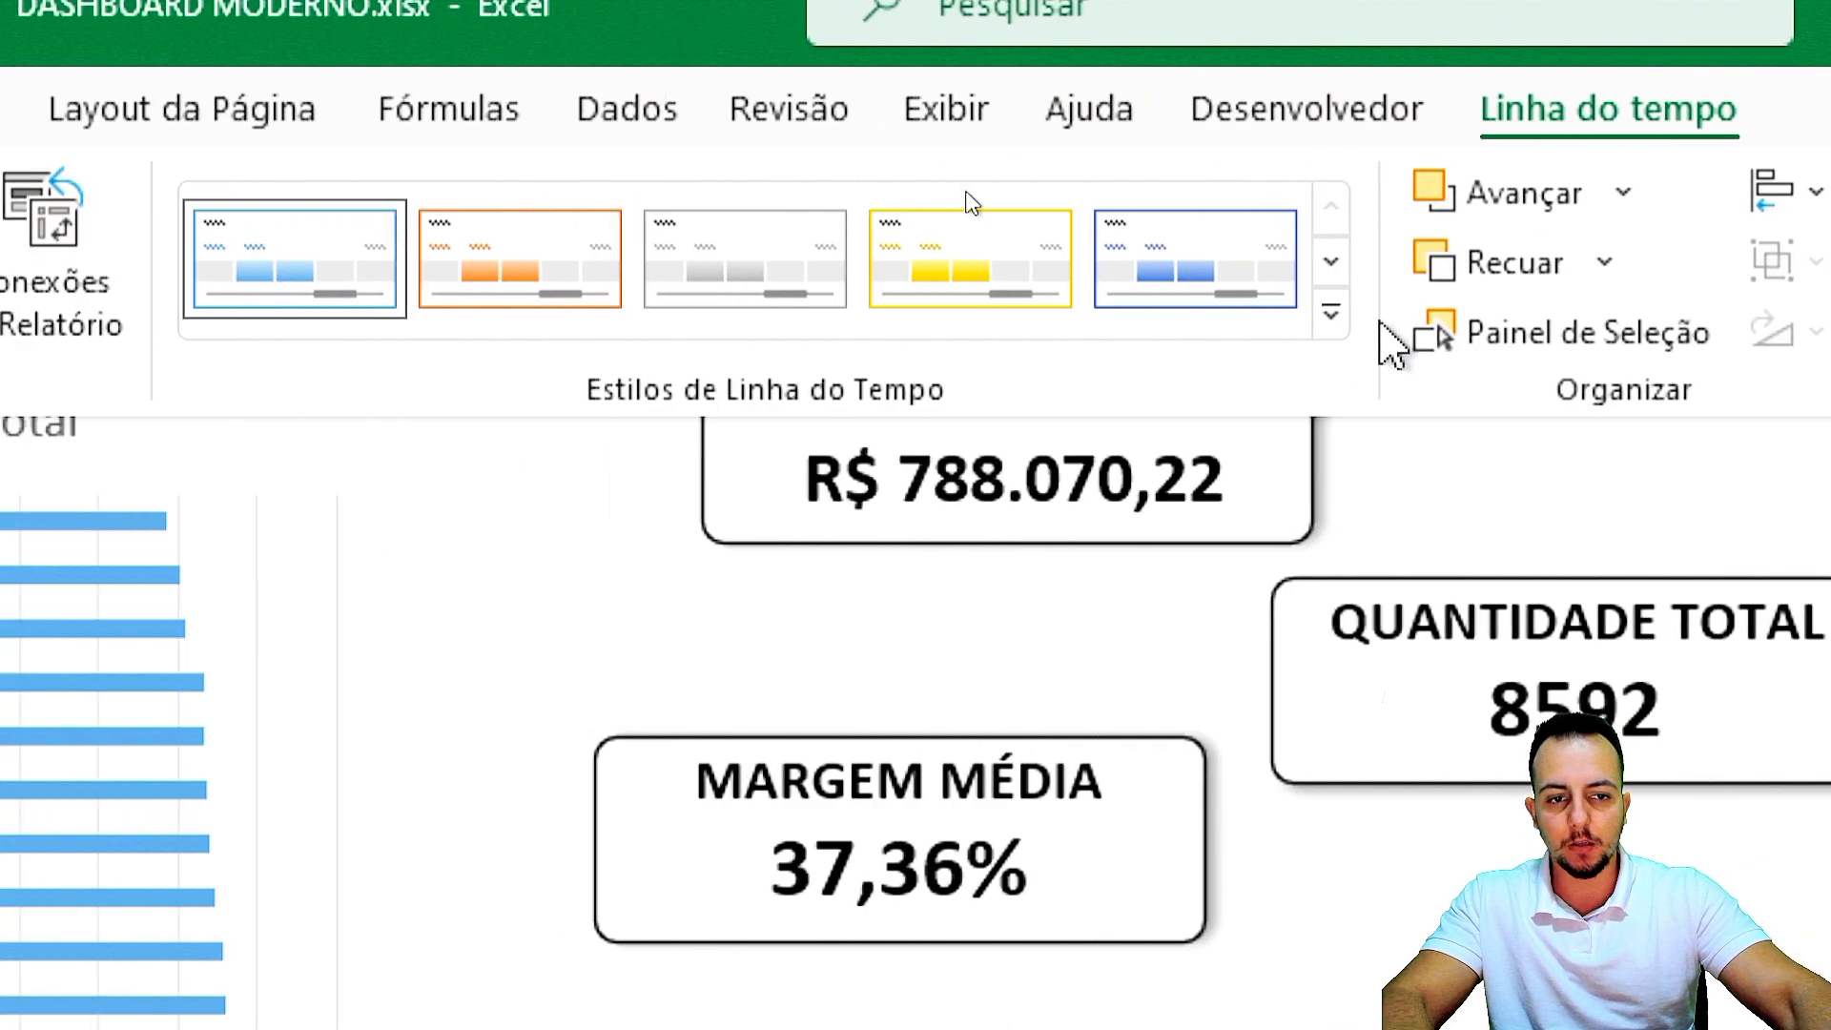
{"action": "left_click", "coordinate": [223, 312]}
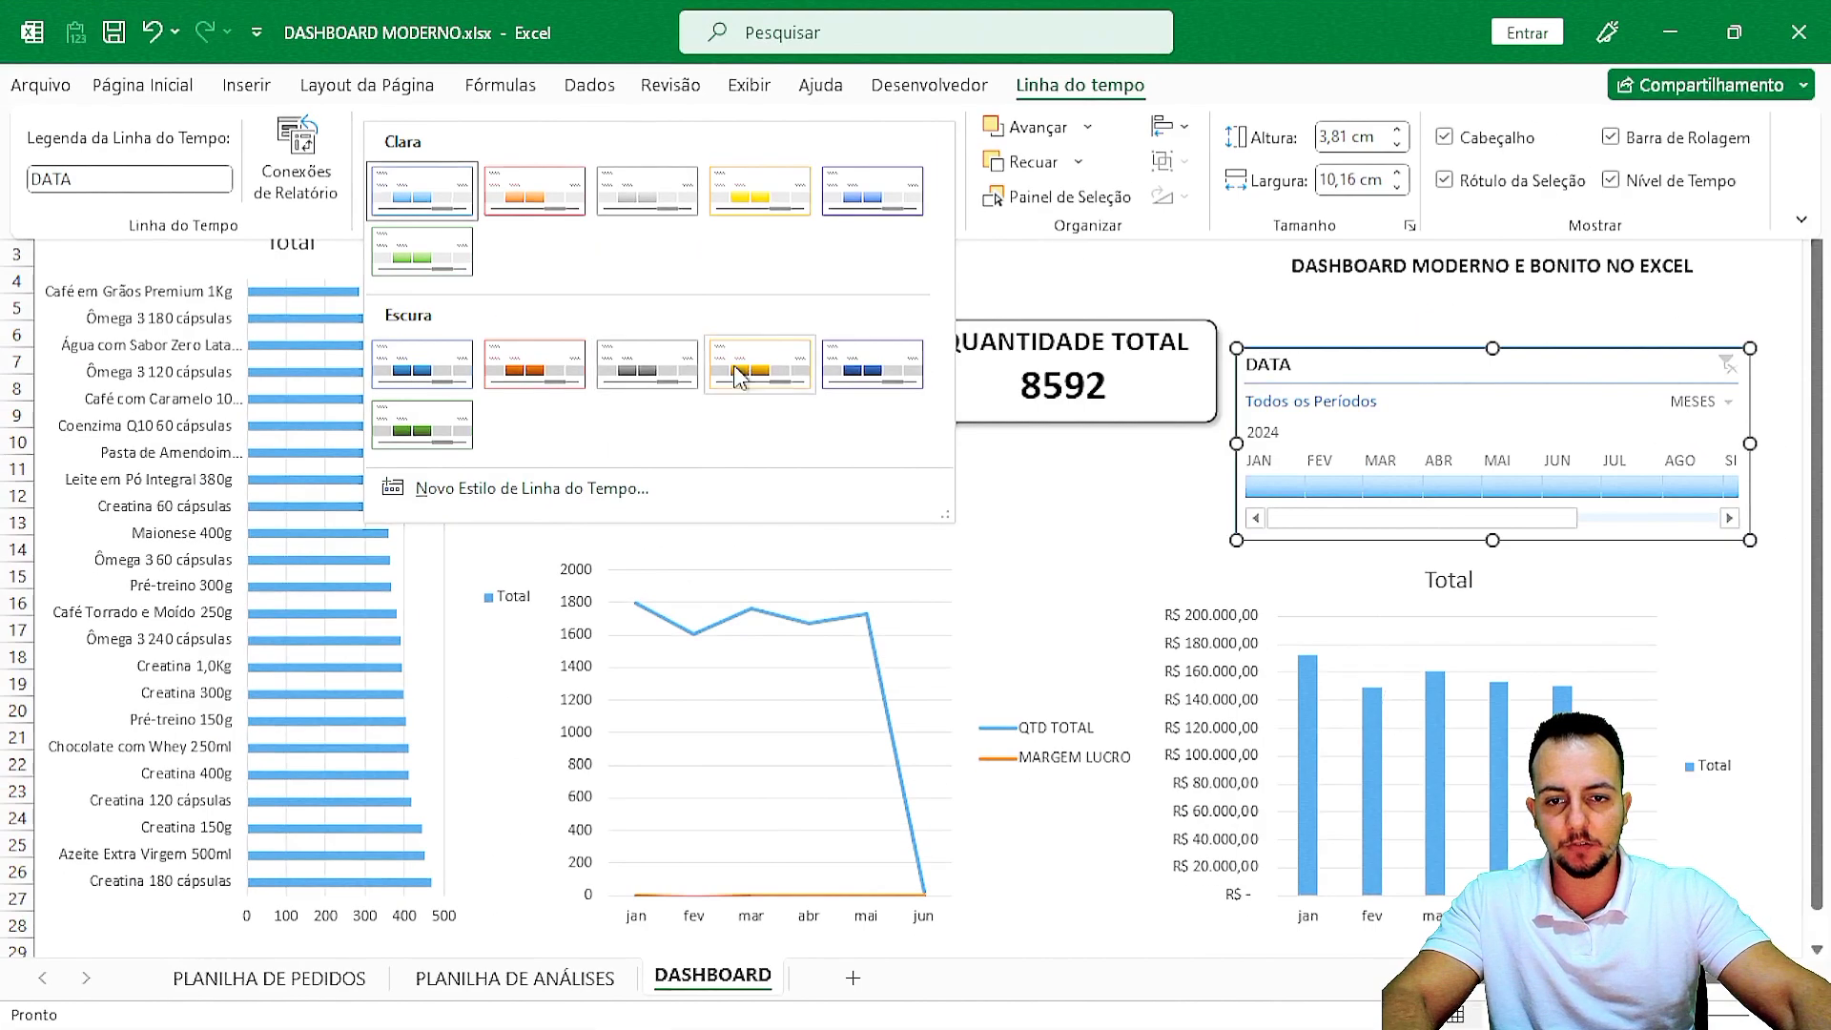
{"action": "left_click", "coordinate": [871, 372]}
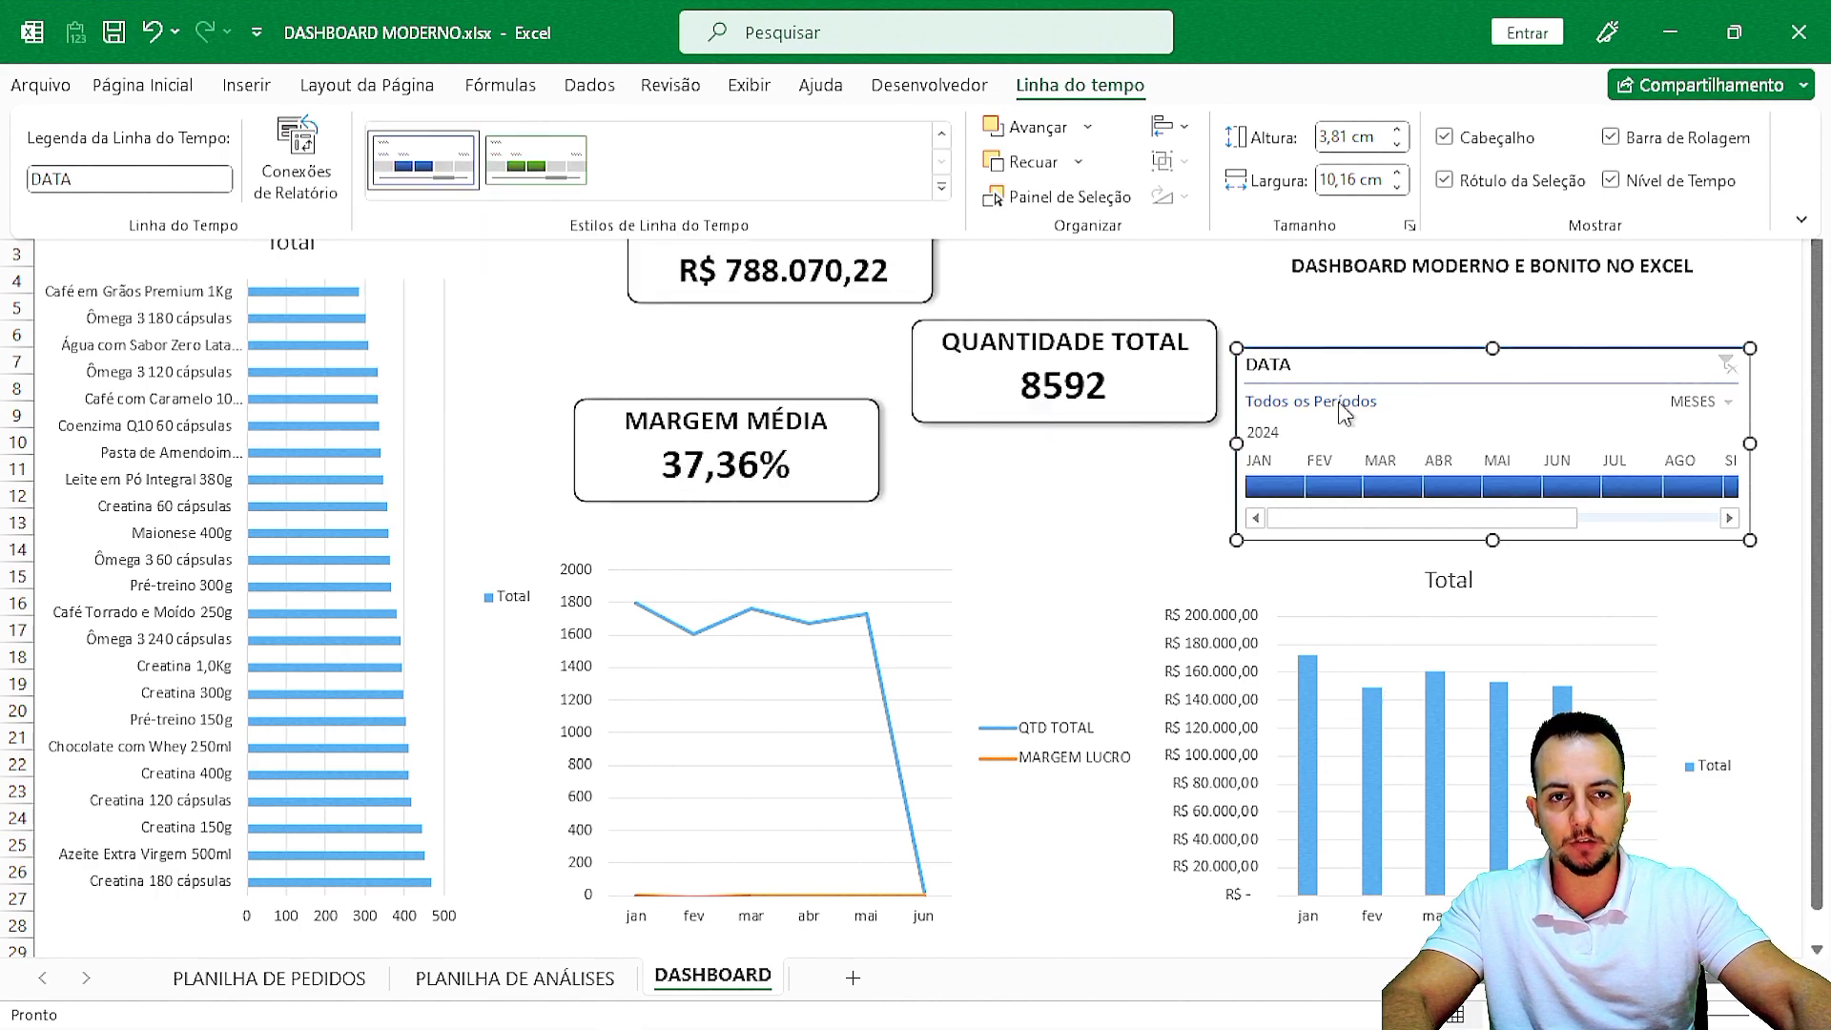
Duplicate the DATA timeline's dark blue style and name the copy NOVOESTILO.
{"action": "right_click", "coordinate": [431, 171]}
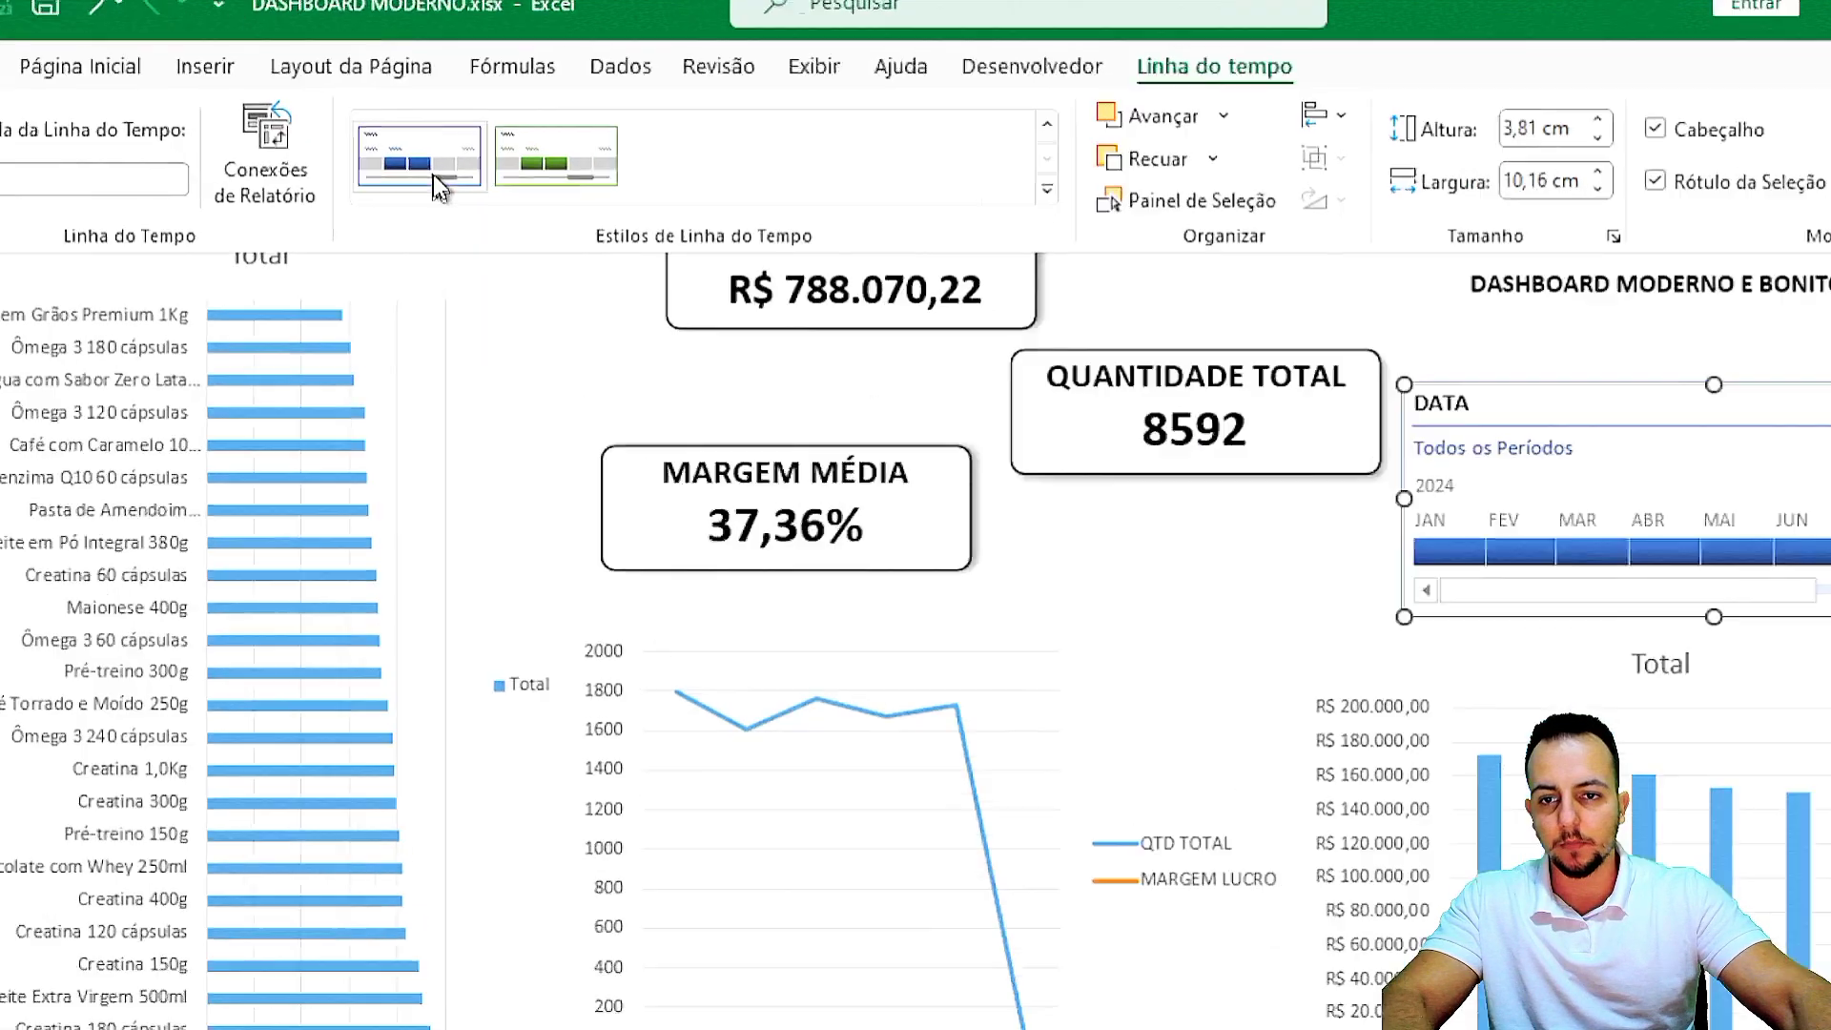
{"action": "left_click", "coordinate": [558, 276]}
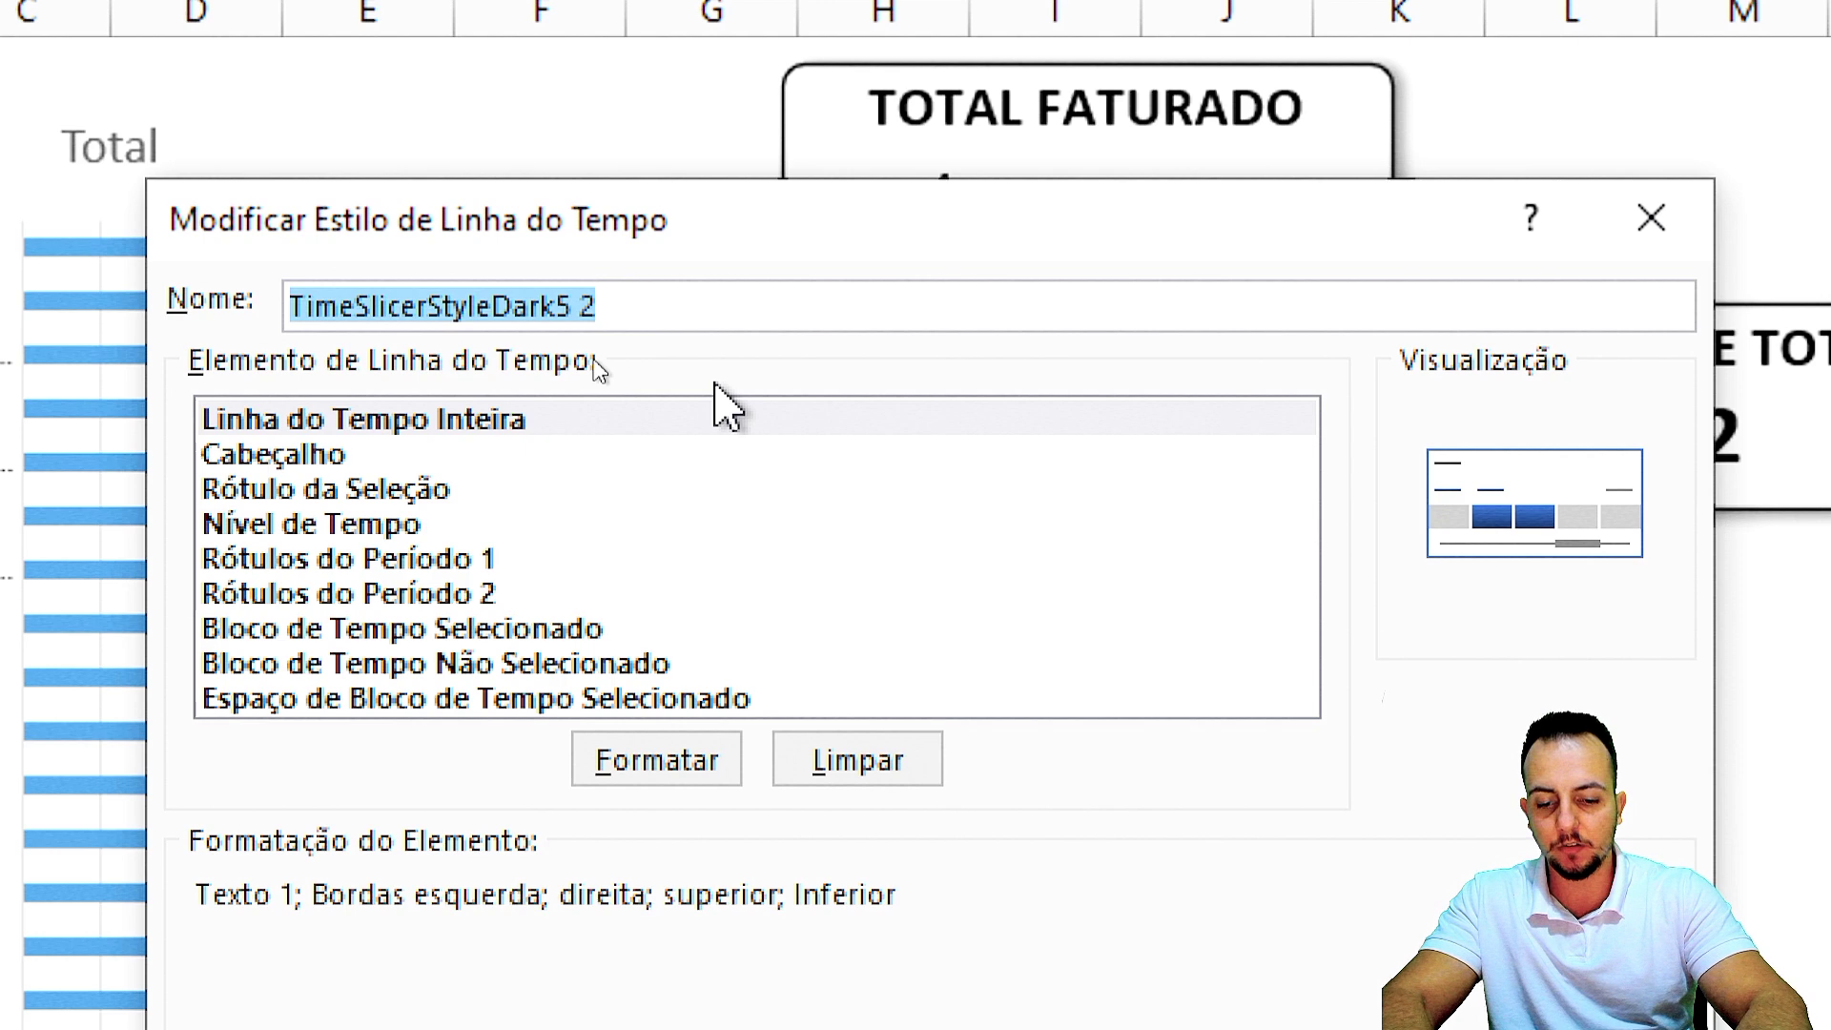
{"action": "type", "text": "NOVOESTILO"}
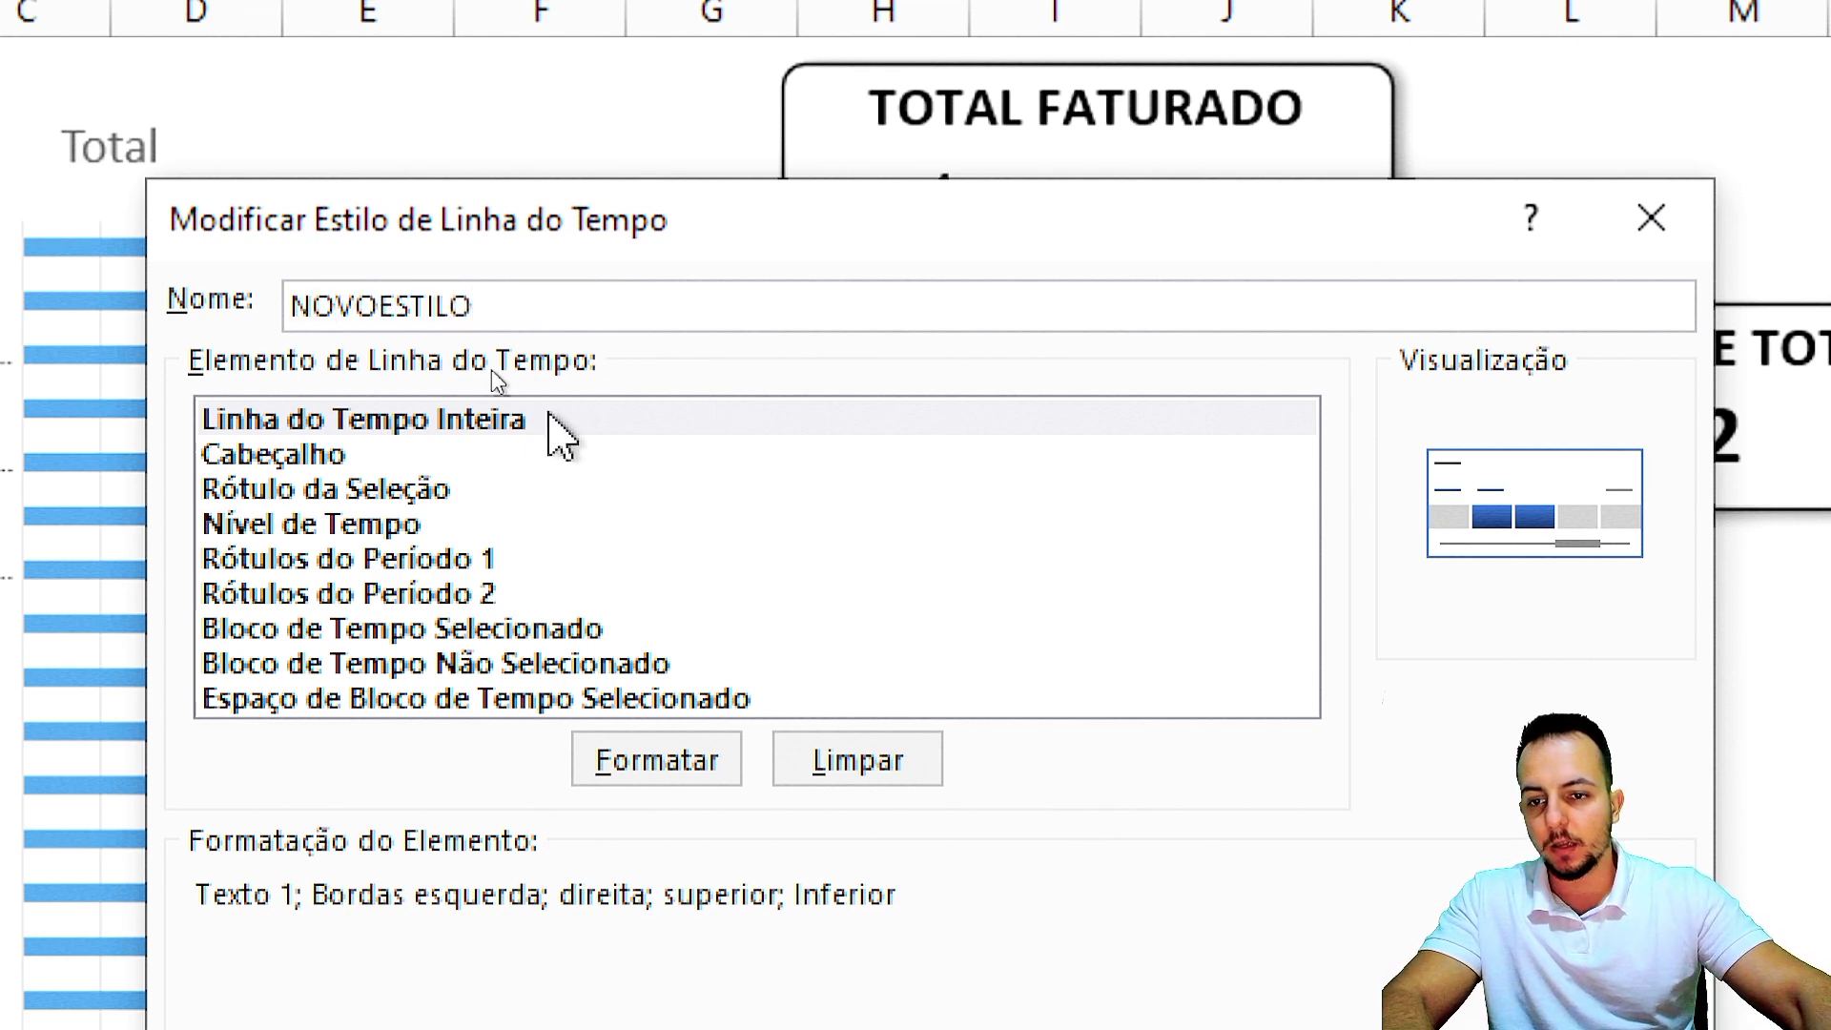
Format the Linha do Tempo Inteira element of the NOVOESTILO timeline style with bold font and no border.
{"action": "left_click", "coordinate": [534, 421]}
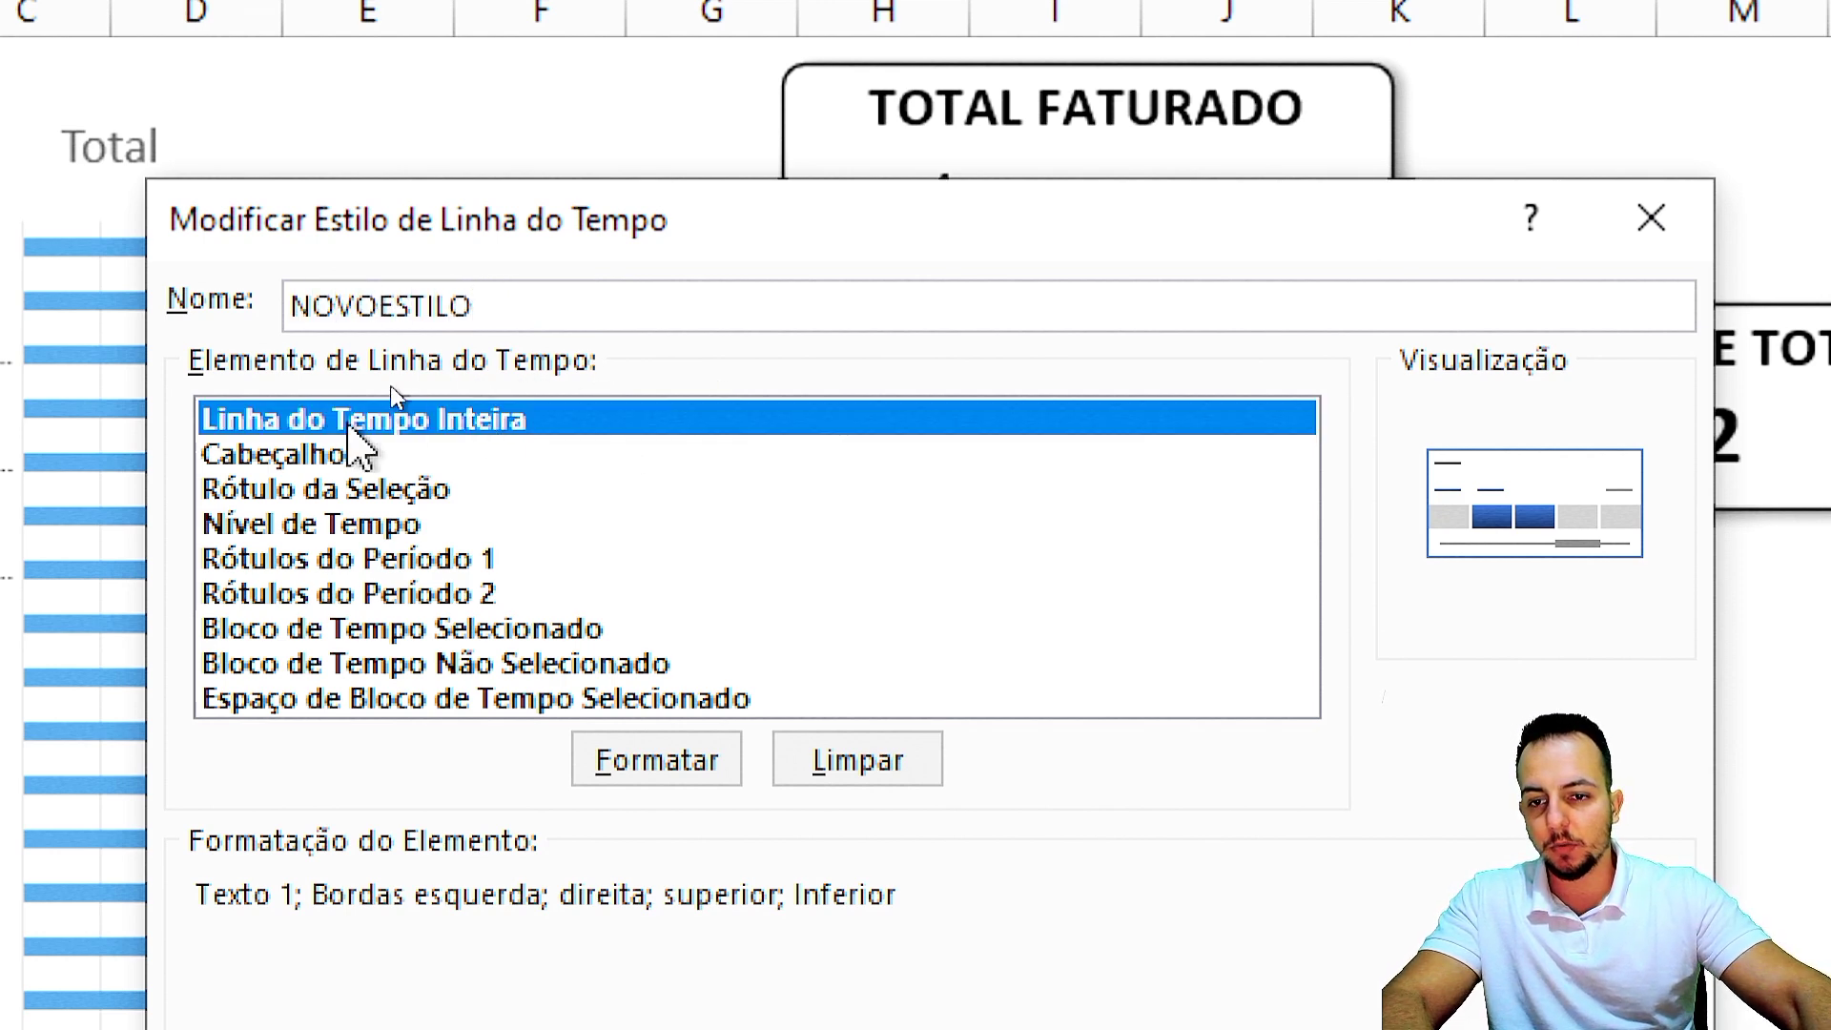
{"action": "left_click", "coordinate": [635, 761]}
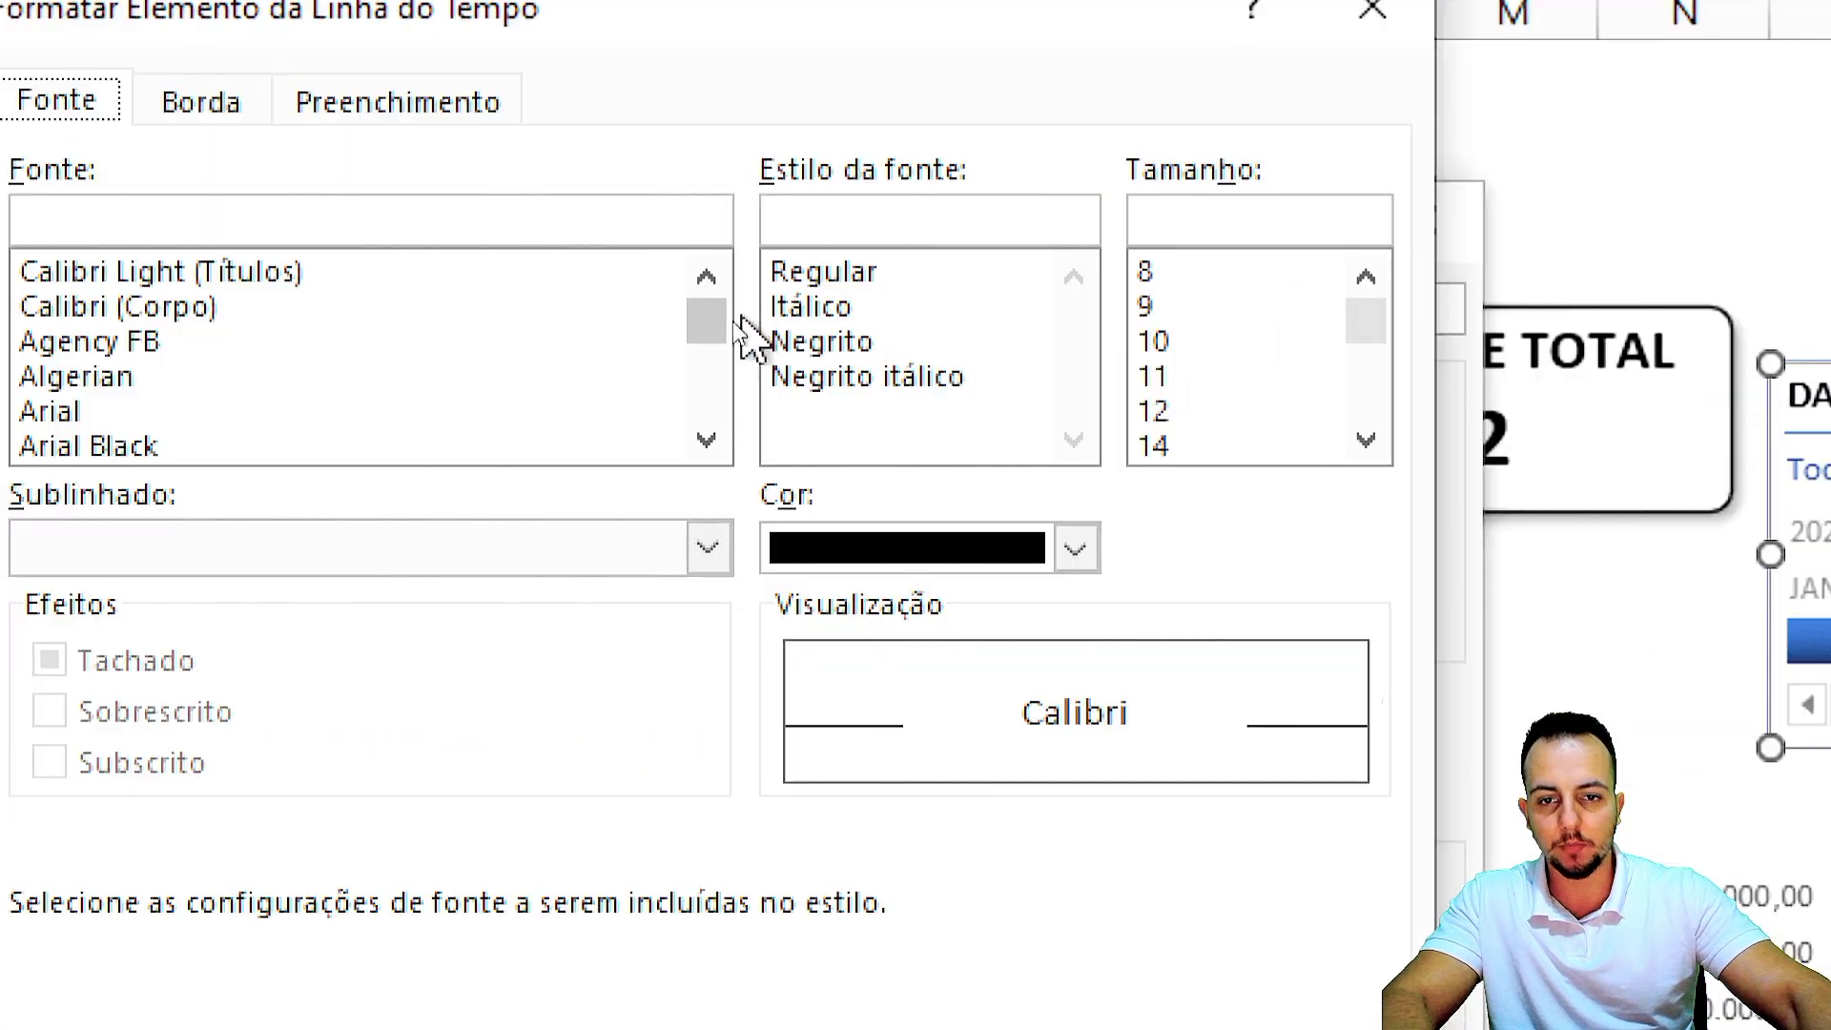
{"action": "left_click", "coordinate": [770, 302]}
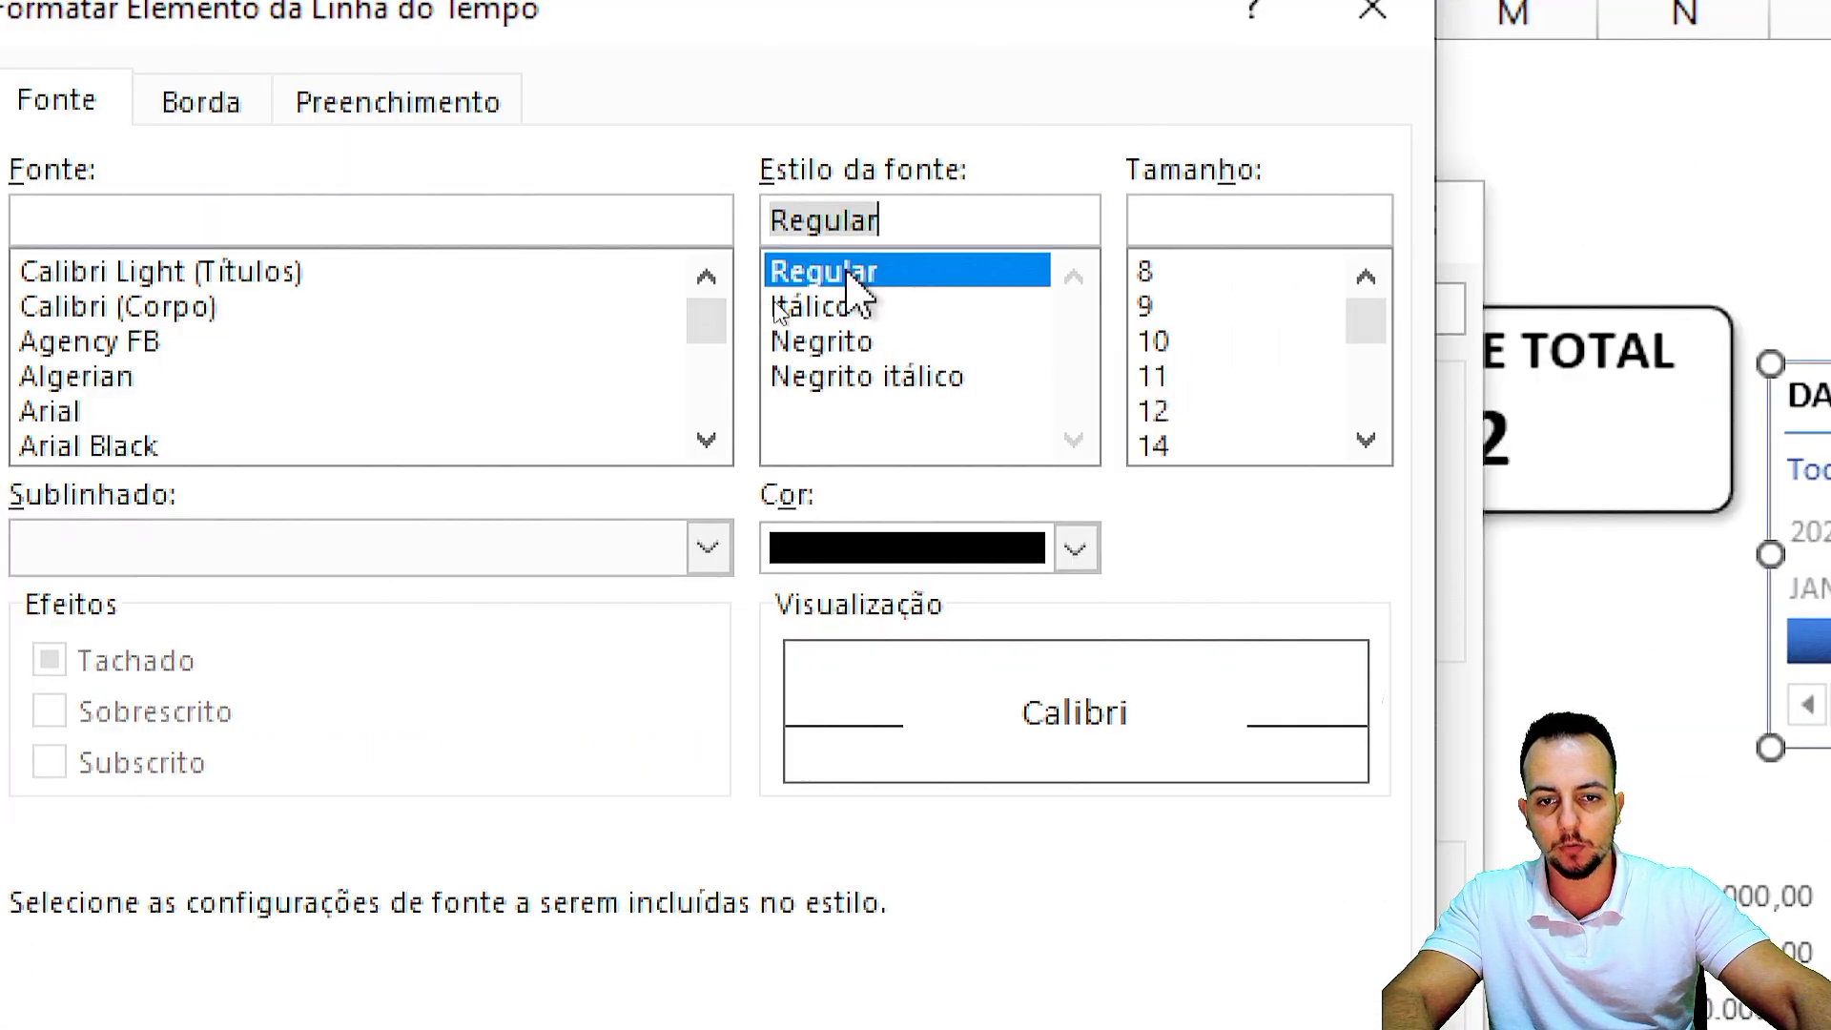
{"action": "left_click", "coordinate": [759, 337]}
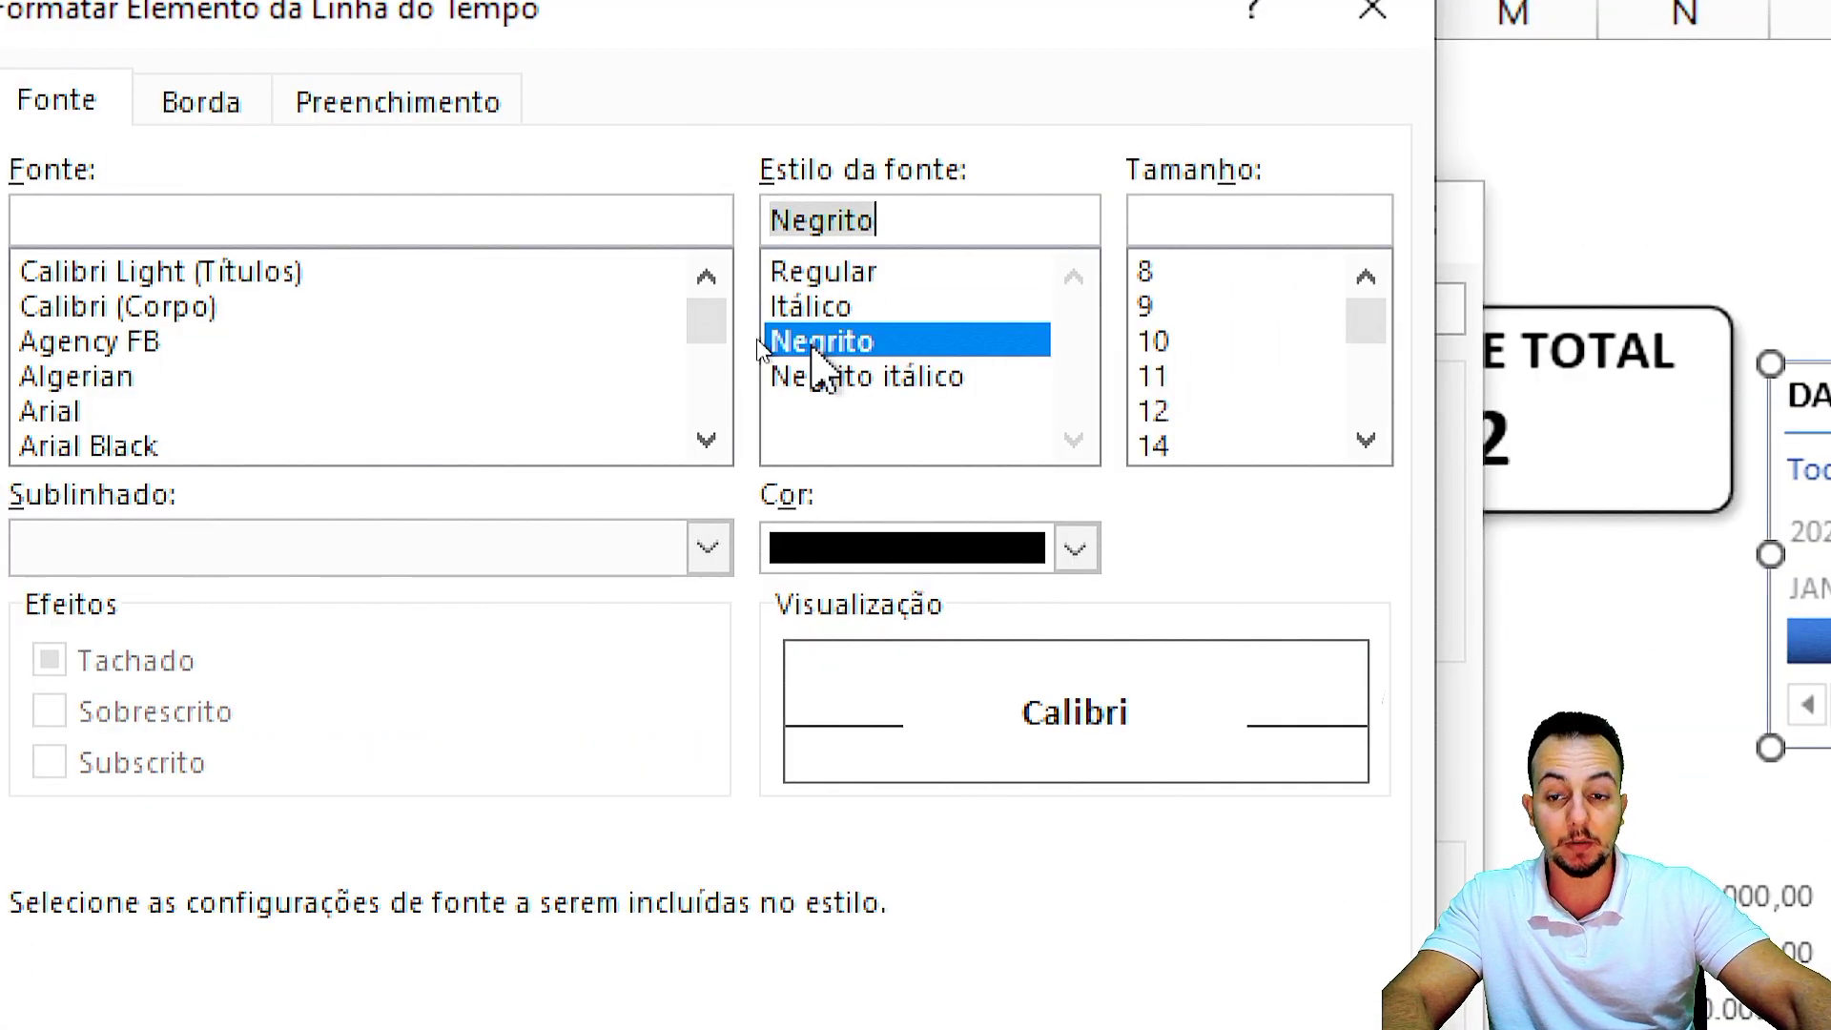
{"action": "left_click", "coordinate": [200, 102]}
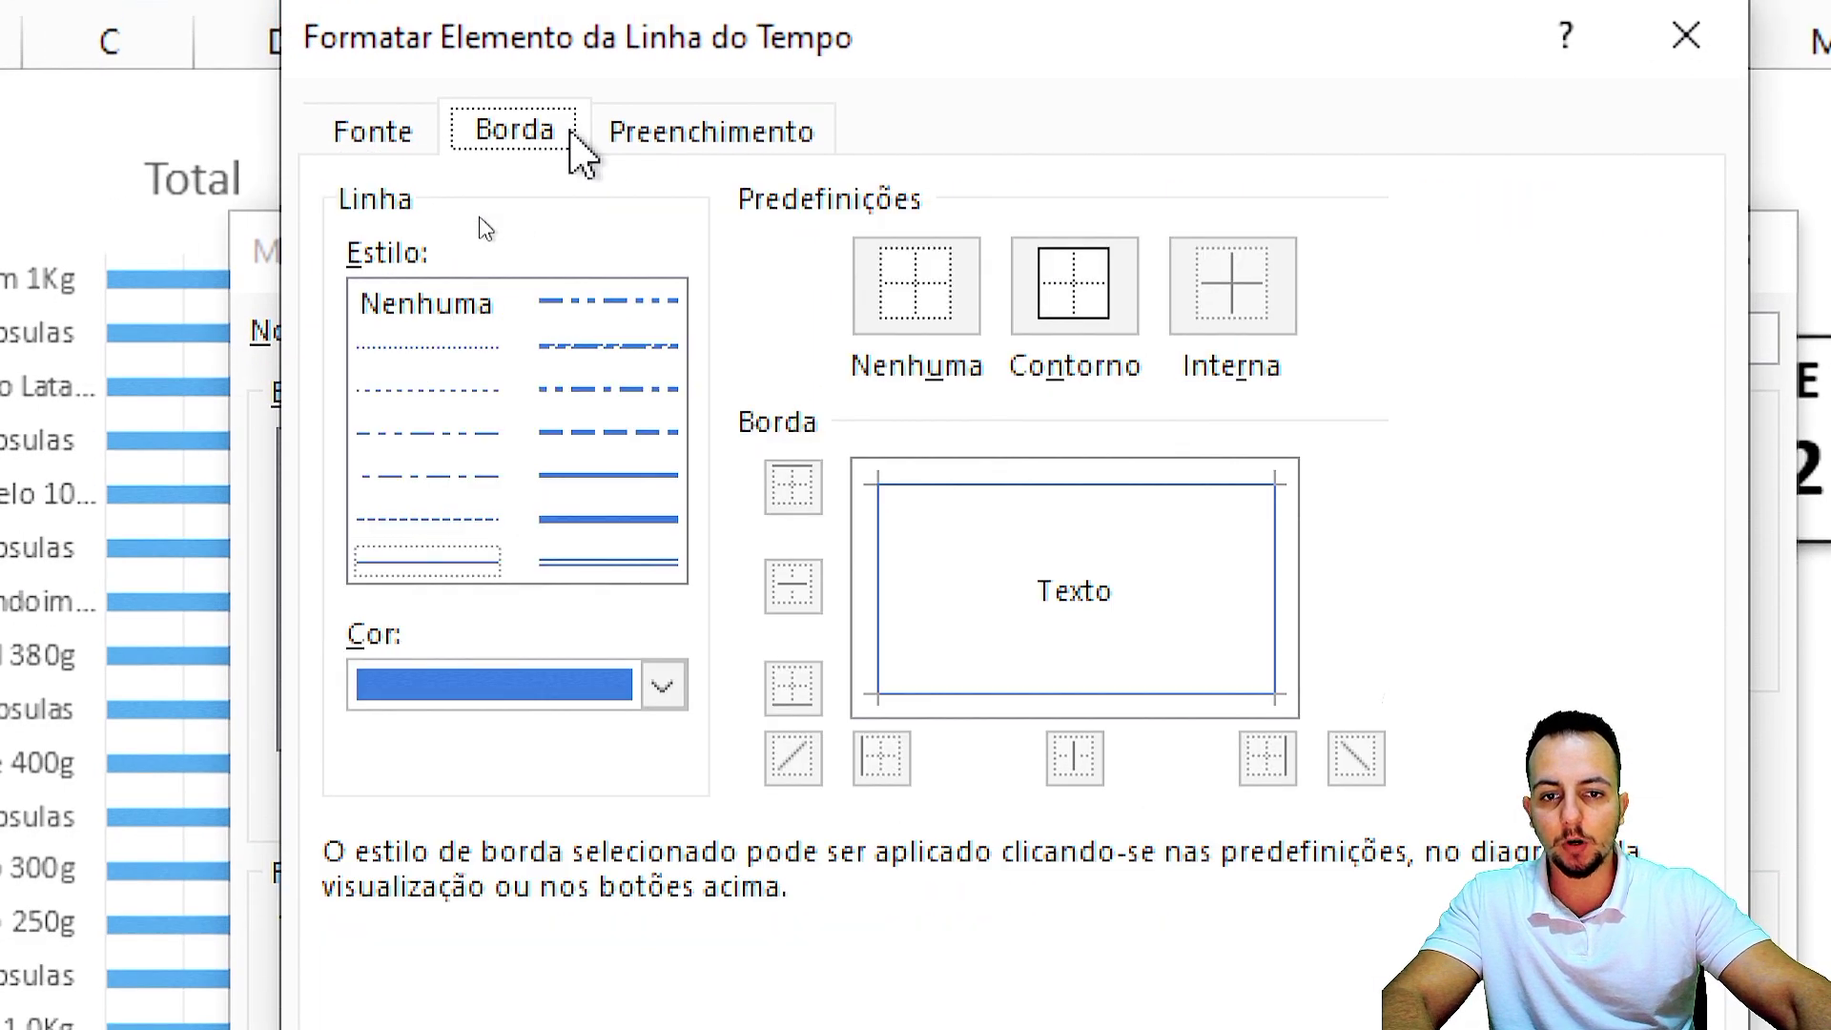
{"action": "left_click", "coordinate": [914, 281]}
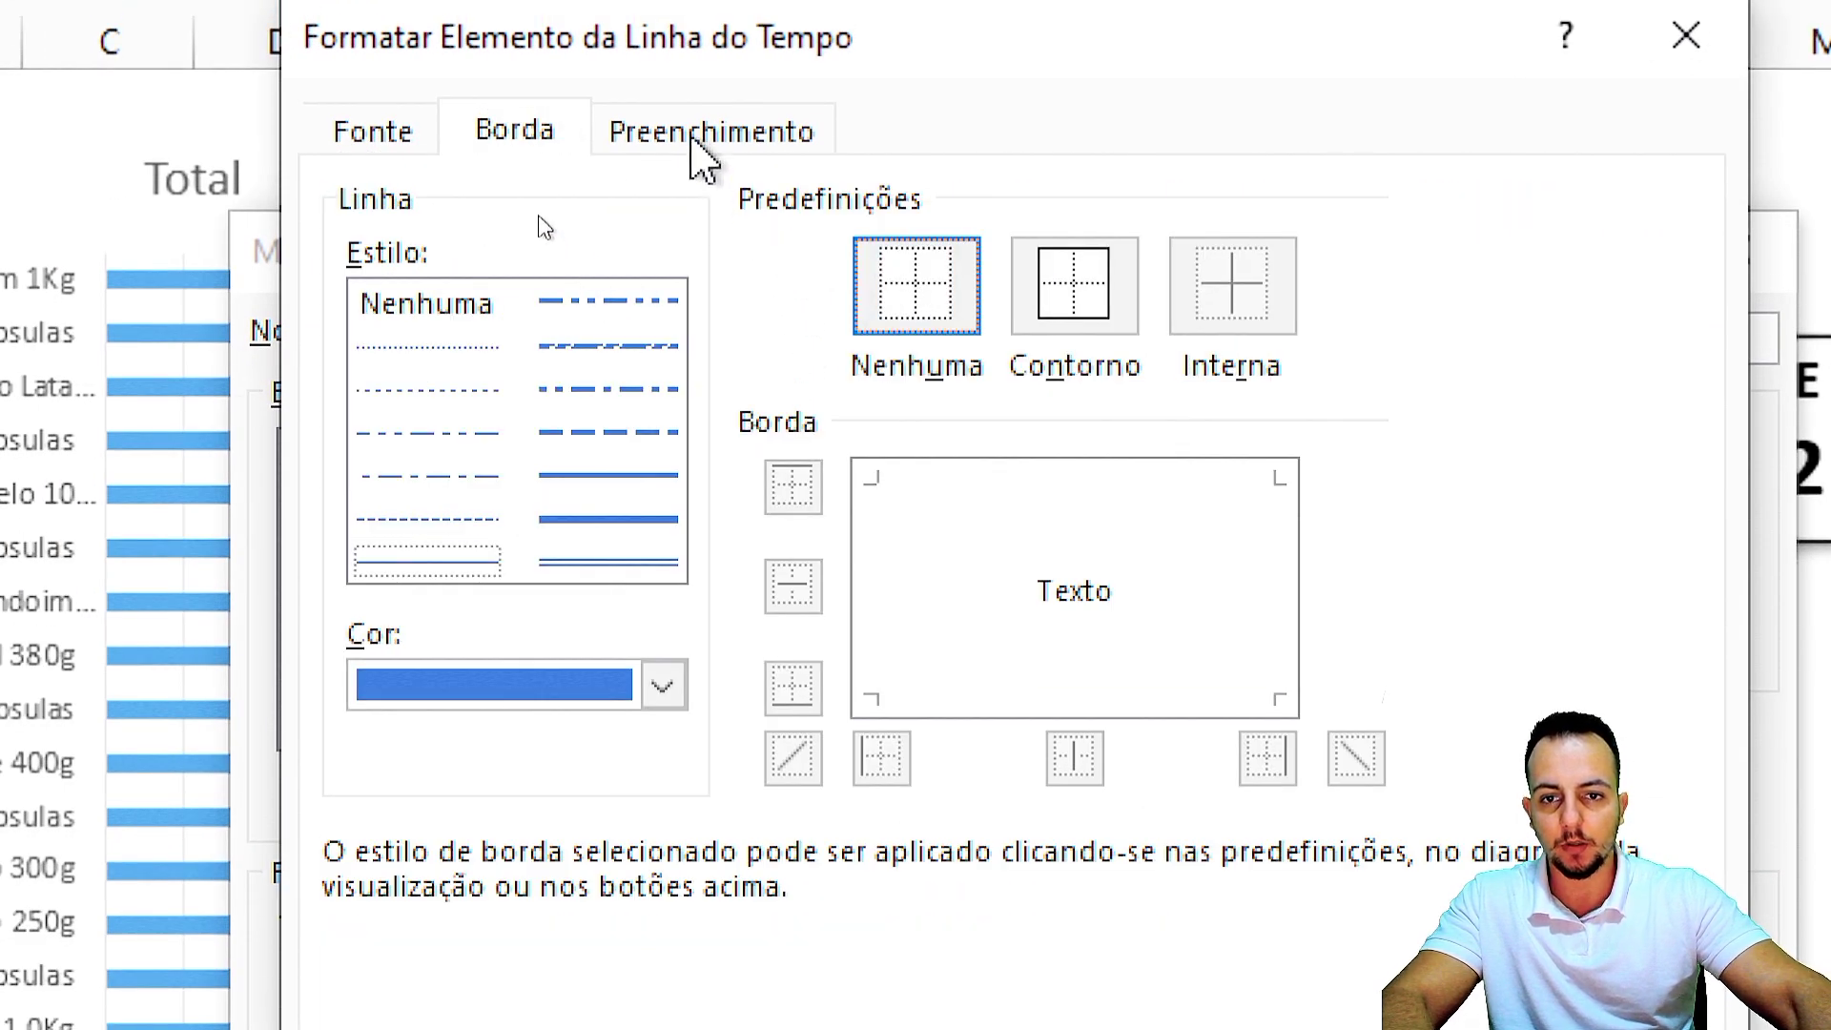
{"action": "left_click", "coordinate": [701, 133]}
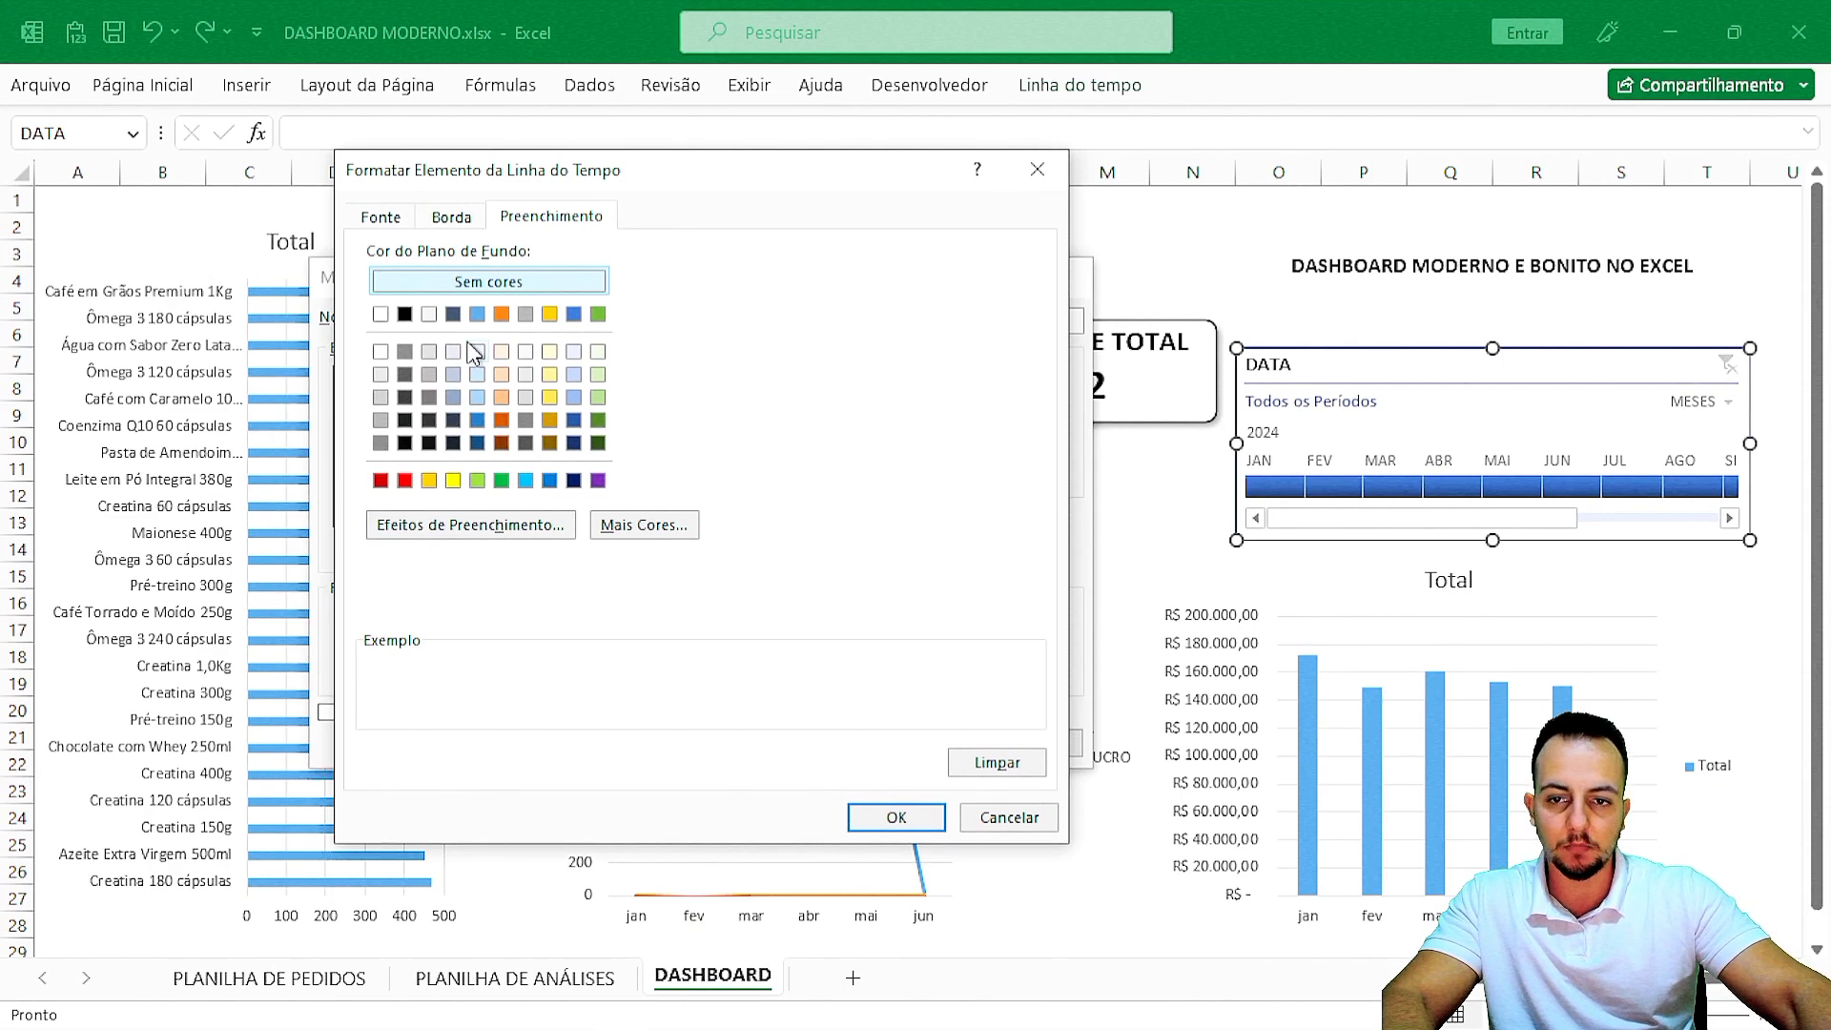
{"action": "left_click", "coordinate": [897, 817]}
{"action": "left_click", "coordinate": [931, 747]}
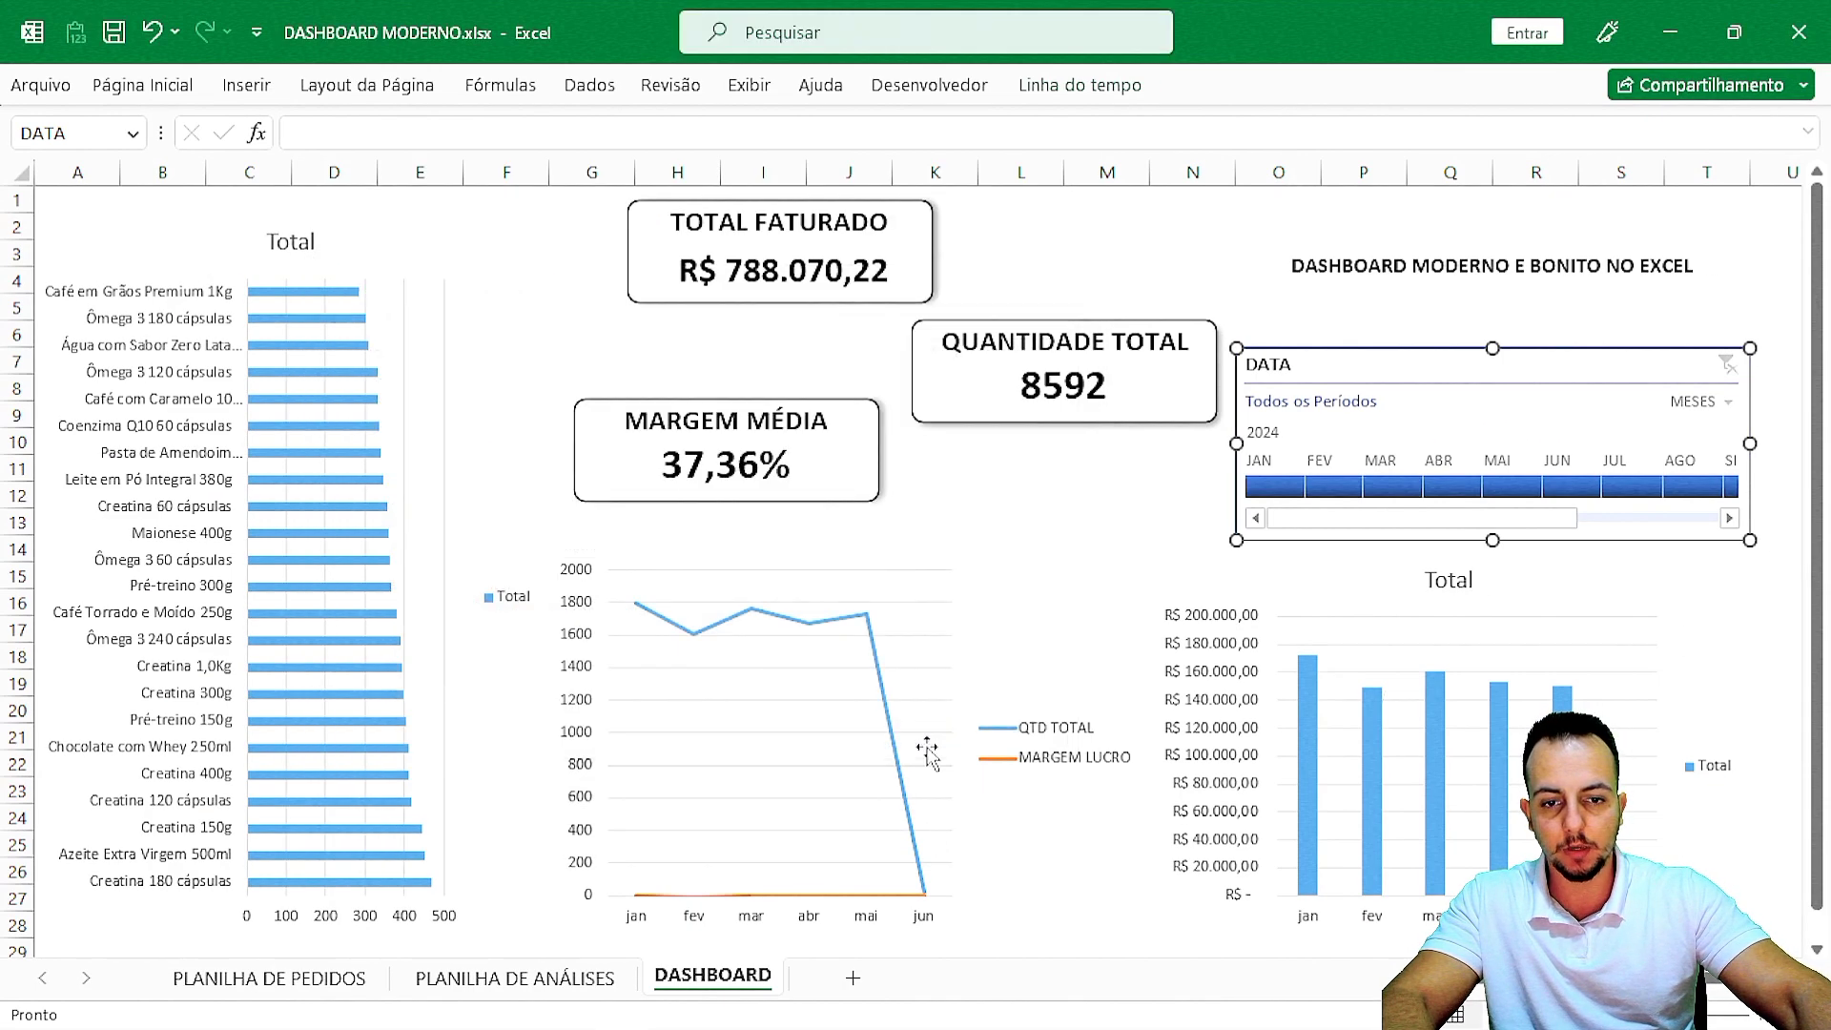
Apply the custom NOVOESTILO style to the DATA timeline and deselect it.
{"action": "left_click", "coordinate": [1173, 515]}
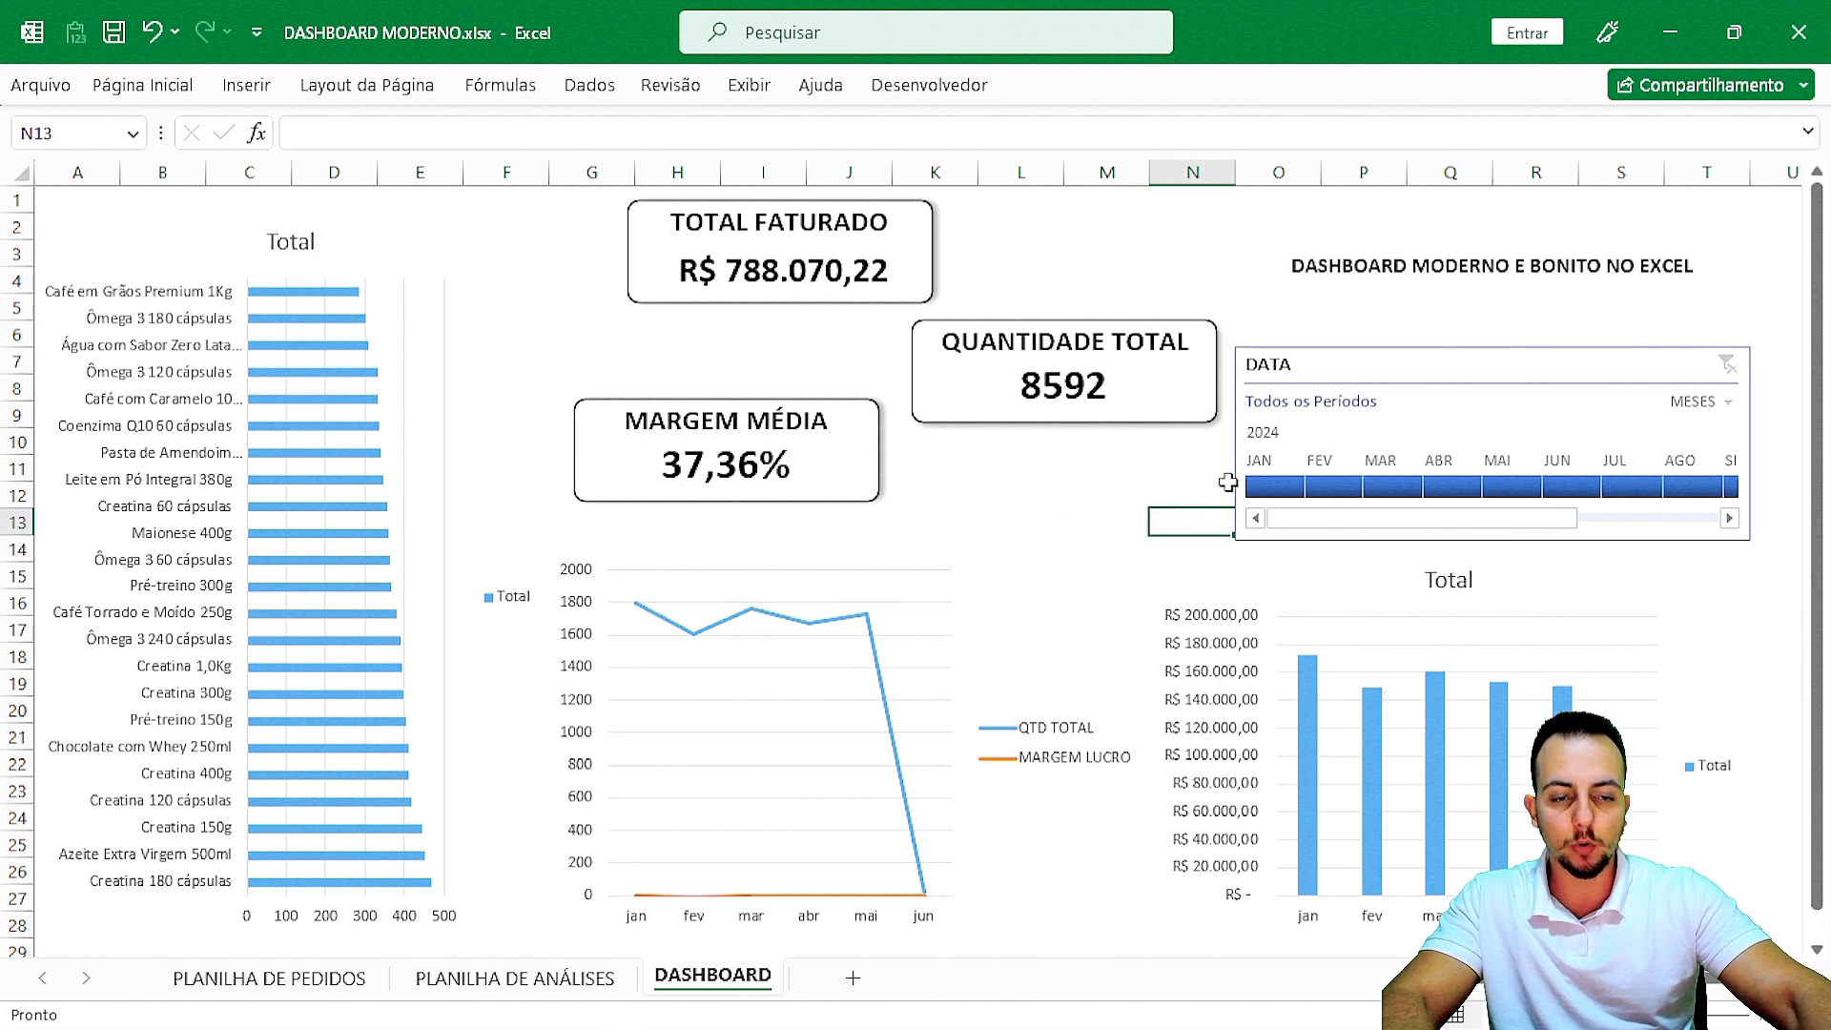
{"action": "left_click", "coordinate": [1400, 368]}
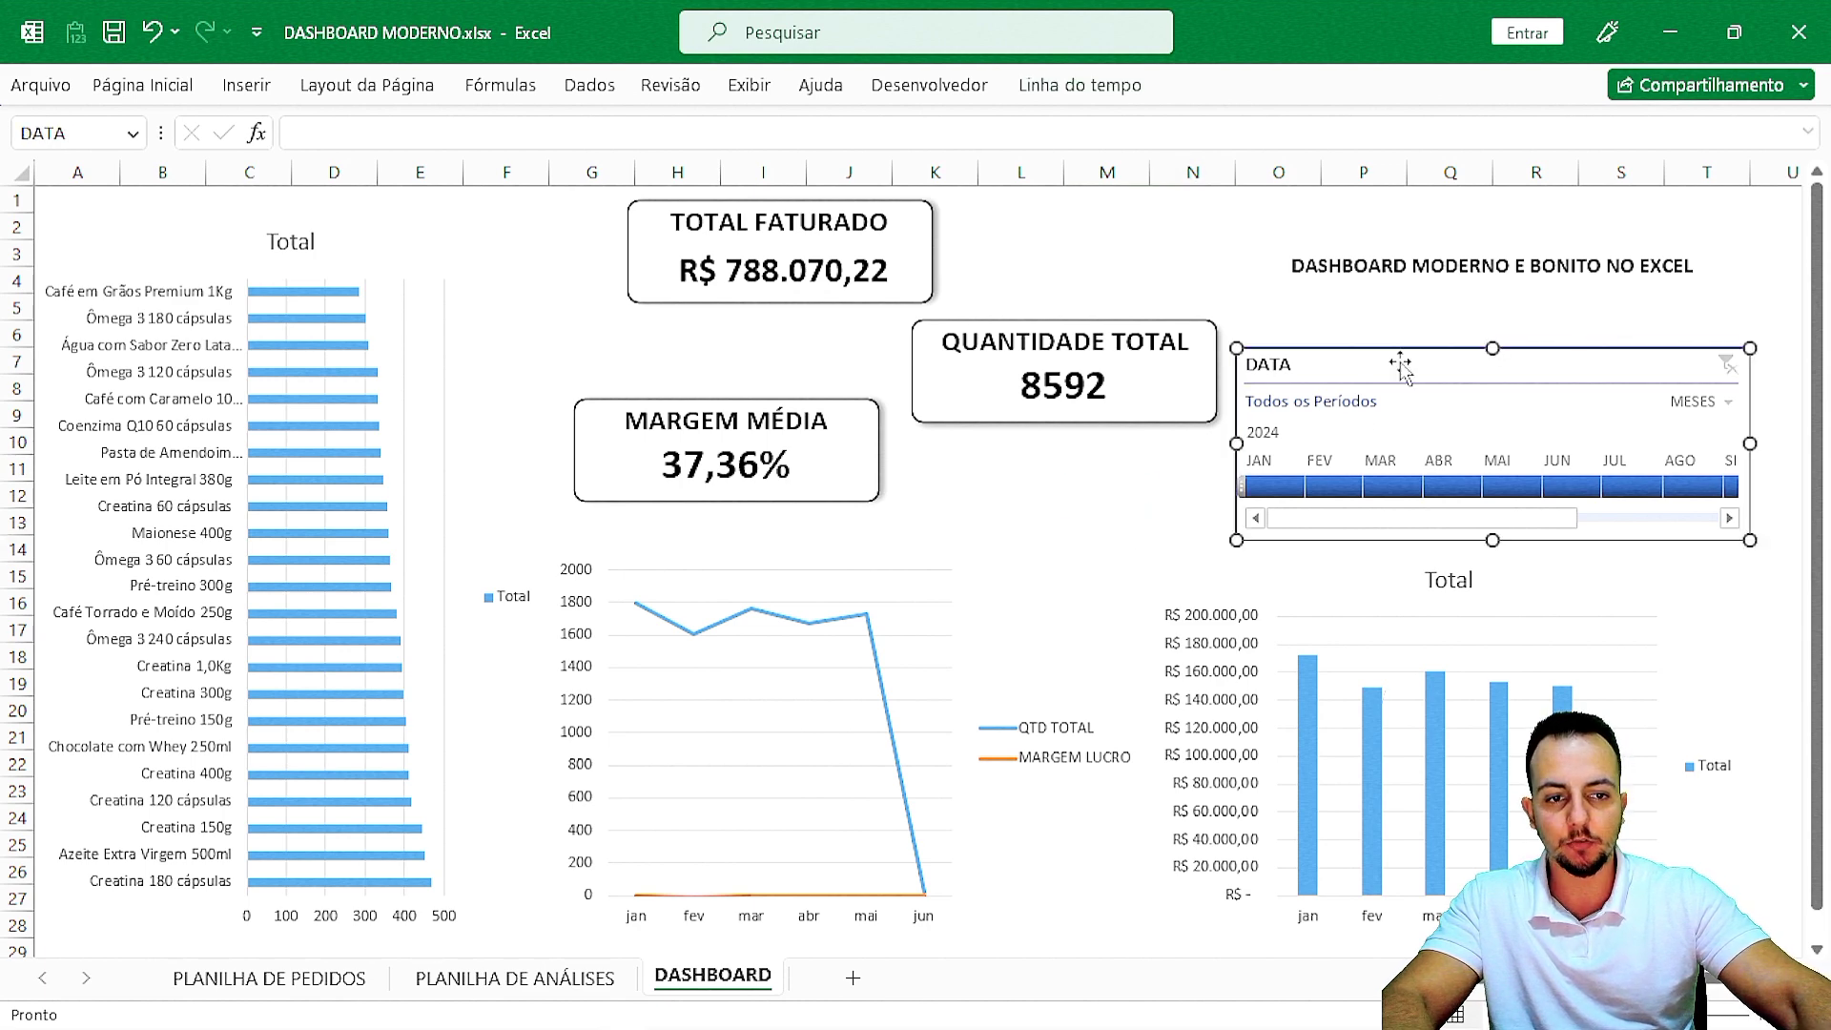
{"action": "left_click", "coordinate": [1130, 90]}
{"action": "left_click", "coordinate": [939, 197]}
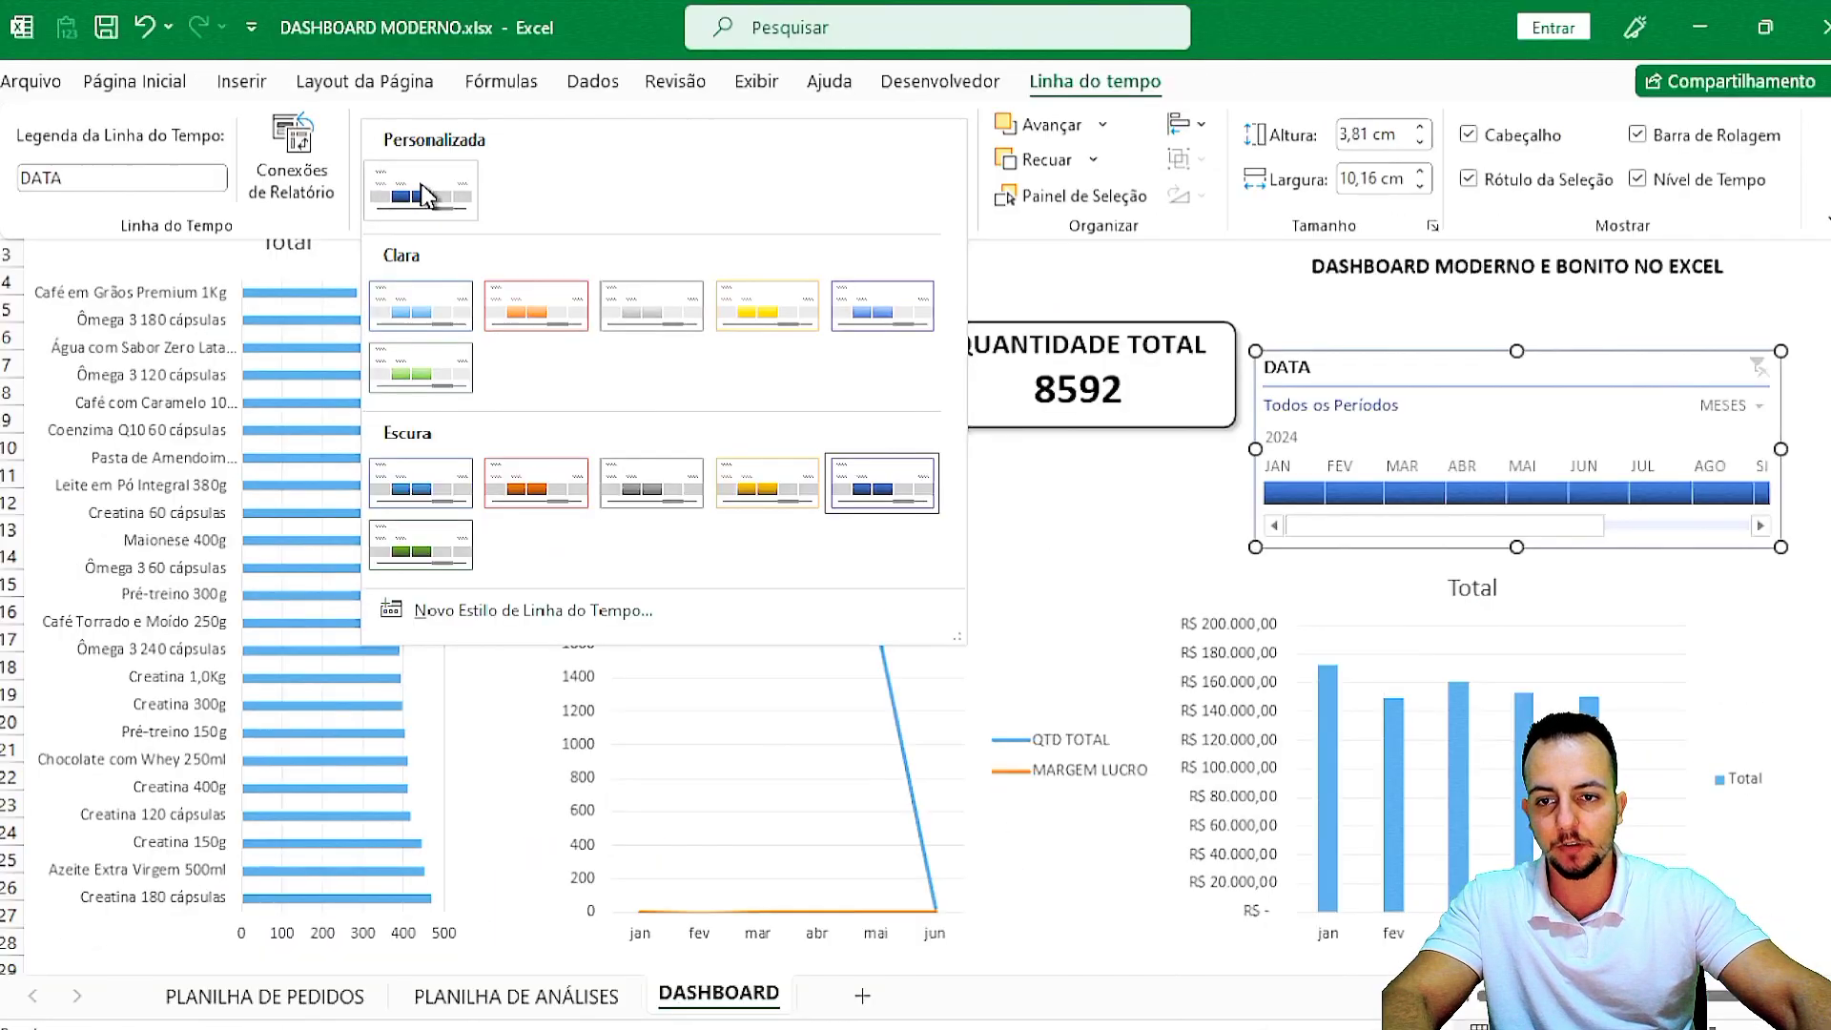
{"action": "left_click", "coordinate": [424, 195]}
{"action": "left_click", "coordinate": [1390, 323]}
{"action": "left_click", "coordinate": [1378, 363]}
{"action": "mouse_move", "coordinate": [1394, 361]}
{"action": "left_mouse_down"}
{"action": "mouse_move", "coordinate": [1292, 347]}
{"action": "mouse_move", "coordinate": [1407, 355]}
{"action": "left_mouse_up"}
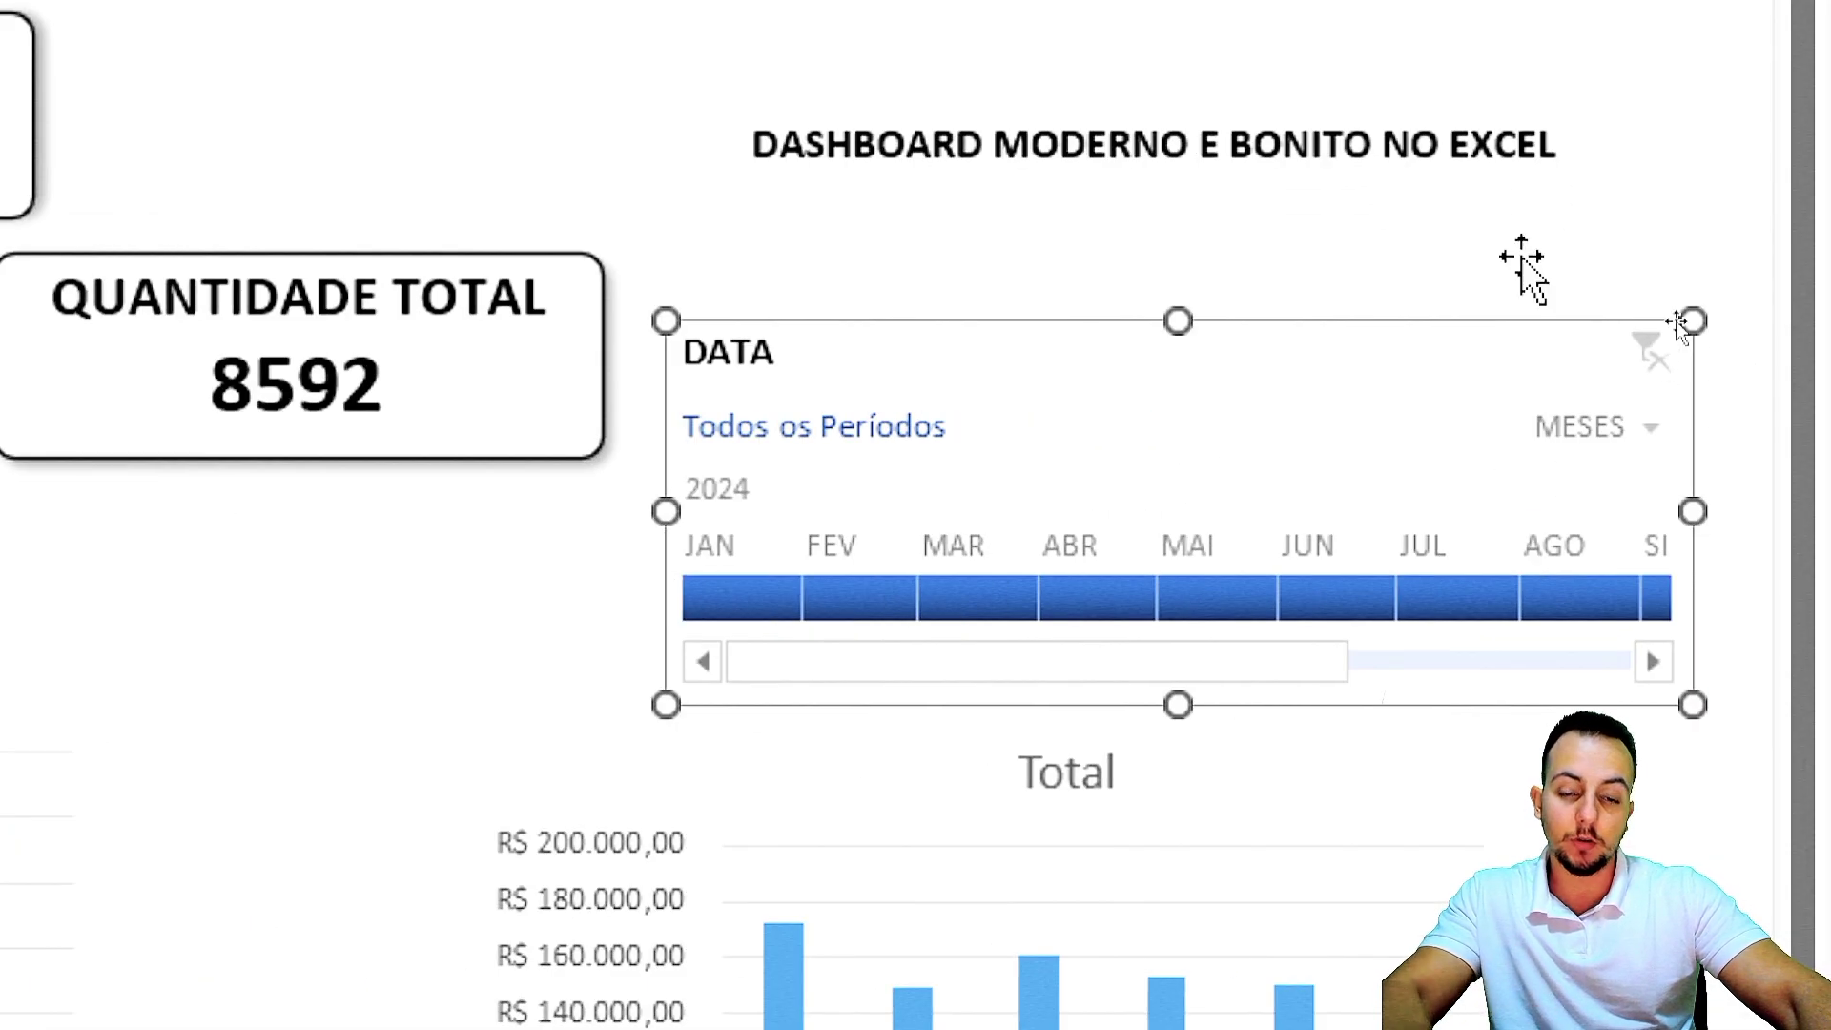
{"action": "left_click_drag", "start_coordinate": [810, 334], "coordinate": [889, 420]}
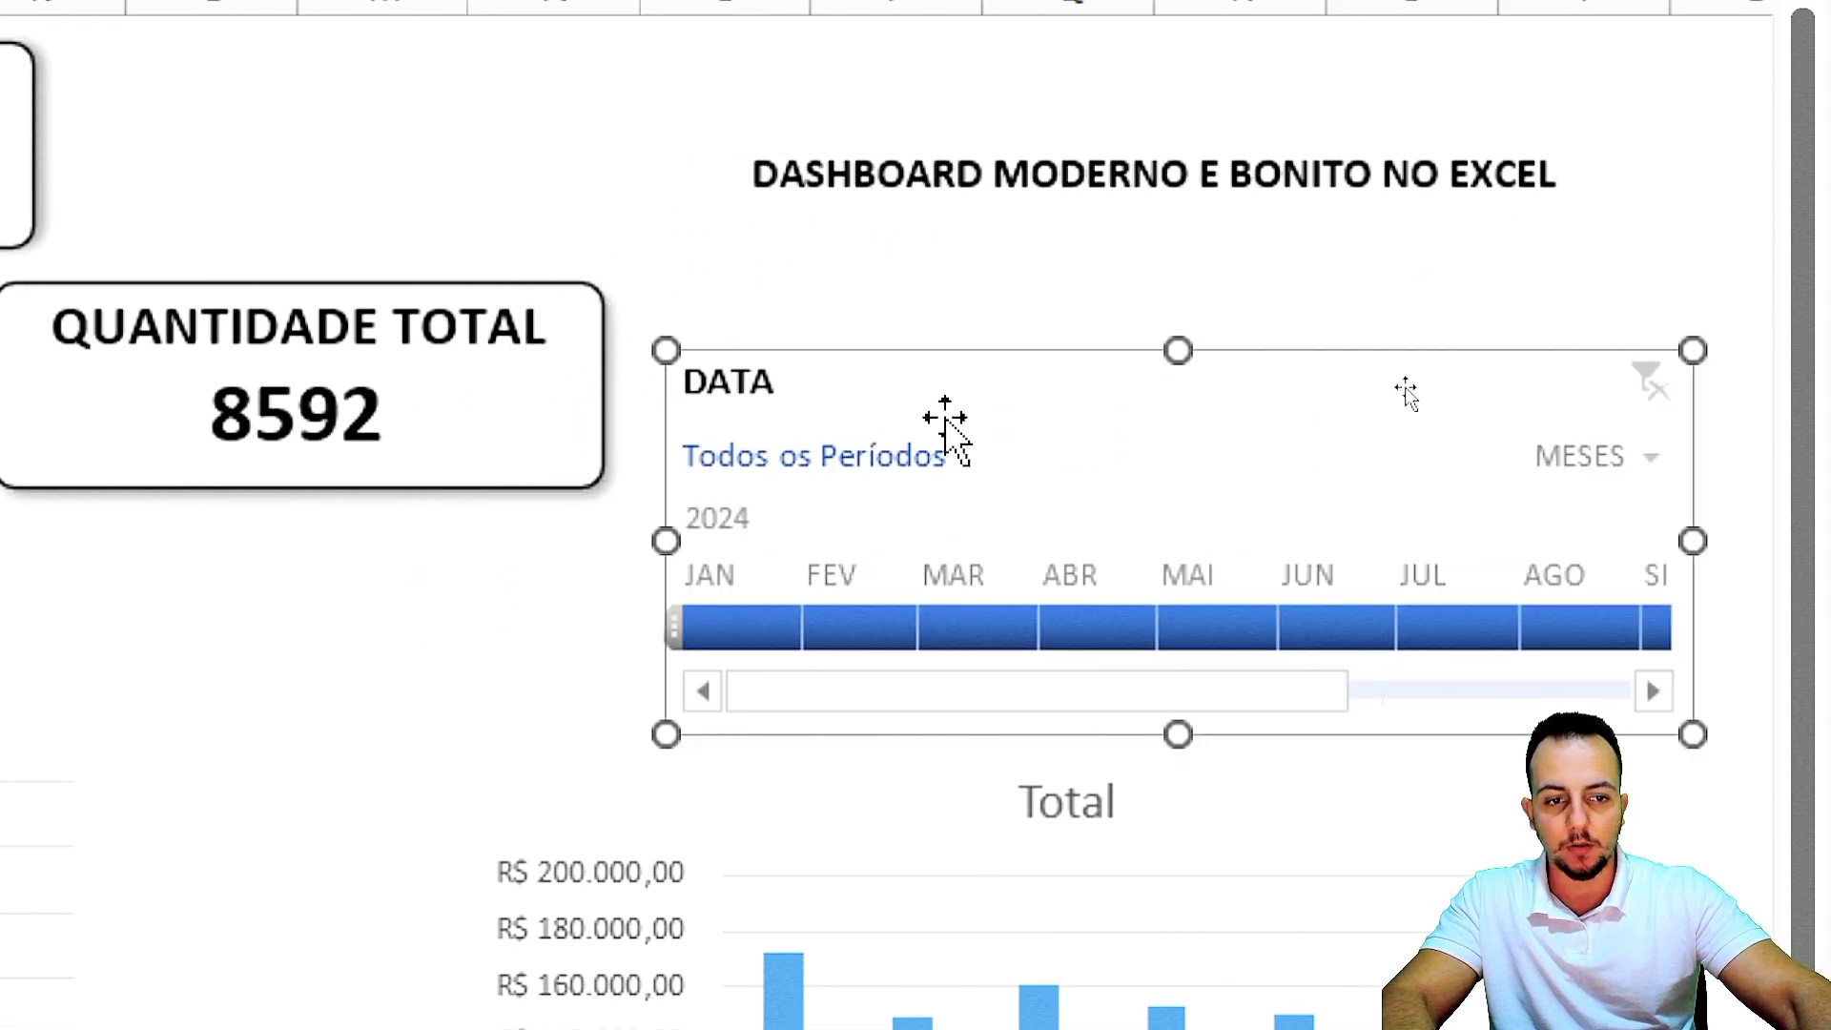
{"action": "key", "text": "Escape"}
{"action": "key", "text": "ctrl+2"}
{"action": "mouse_move", "coordinate": [789, 322]}
{"action": "left_mouse_down"}
{"action": "mouse_move", "coordinate": [707, 331]}
{"action": "mouse_move", "coordinate": [631, 562]}
{"action": "mouse_move", "coordinate": [987, 777]}
{"action": "left_mouse_up"}
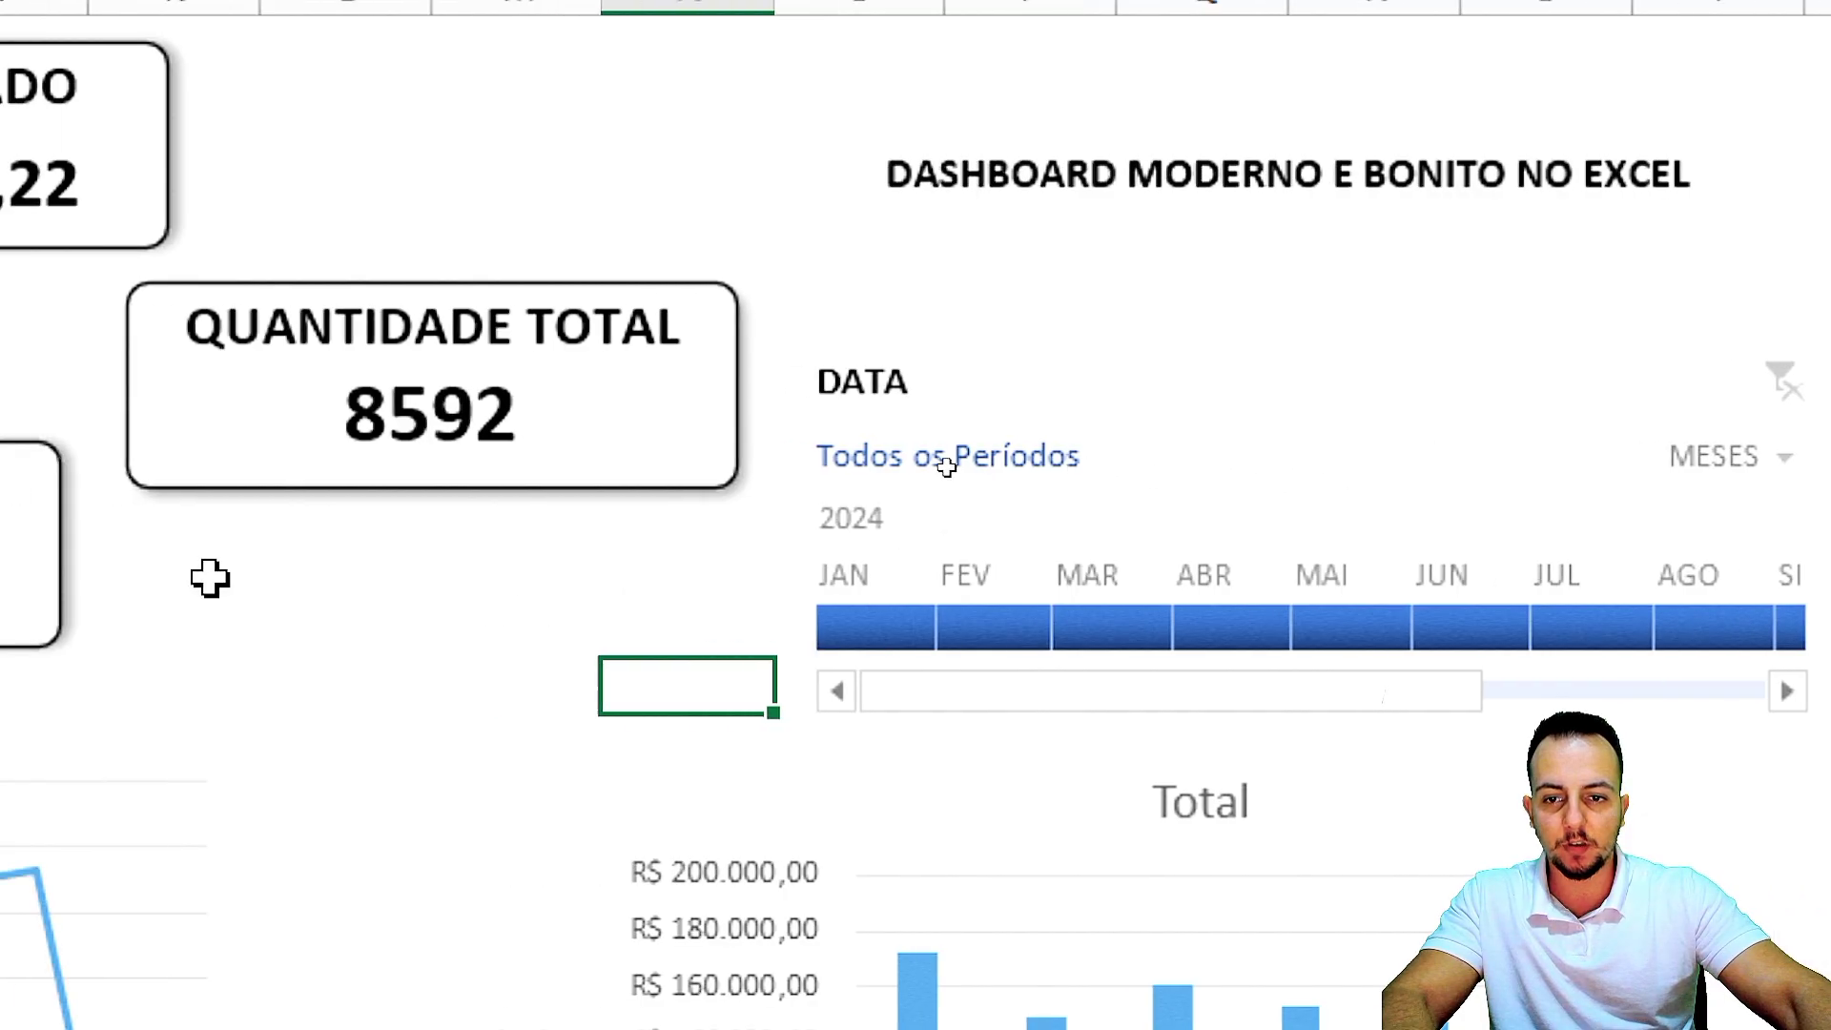
Duplicate the QUANTIDADE TOTAL card just below the original and clear all text from the copy.
{"action": "left_click", "coordinate": [427, 484]}
{"action": "left_click_drag", "start_coordinate": [474, 499], "coordinate": [482, 817]}
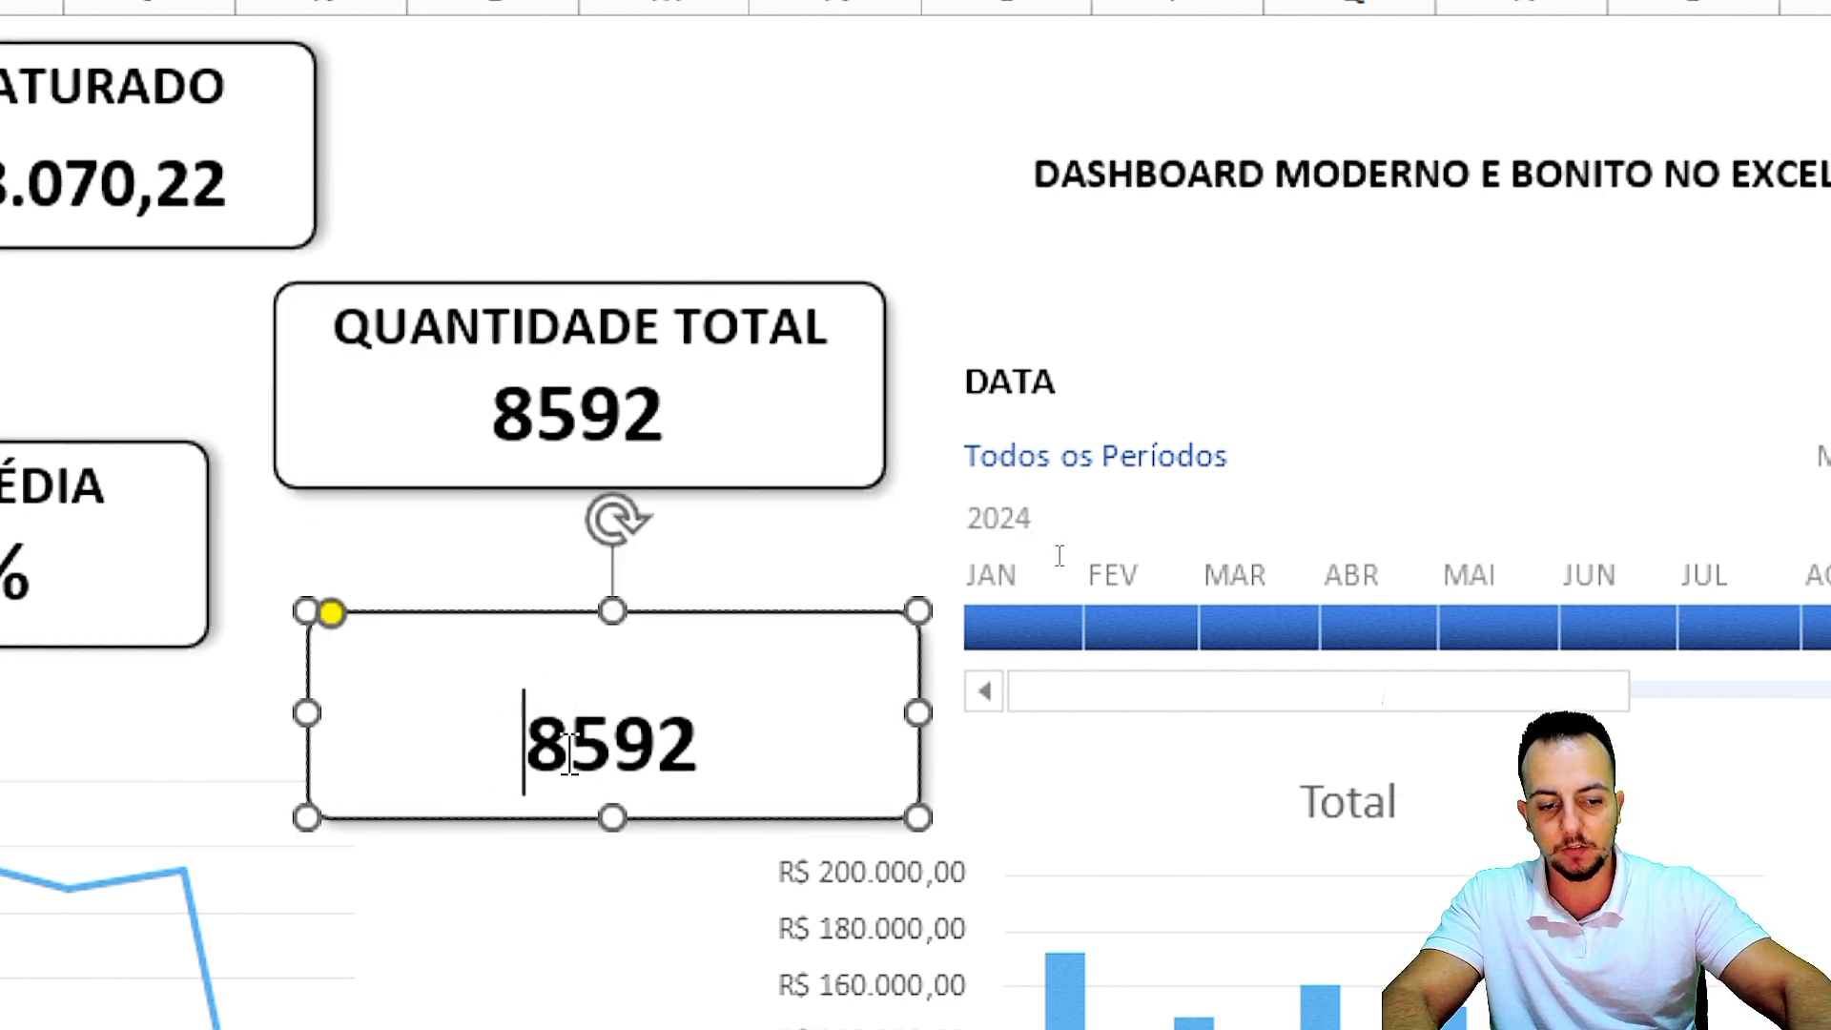
{"action": "key", "text": "Delete"}
{"action": "key", "text": "Delete"}
{"action": "key", "text": "Delete"}
{"action": "key", "text": "Delete"}
{"action": "left_click", "coordinate": [511, 580]}
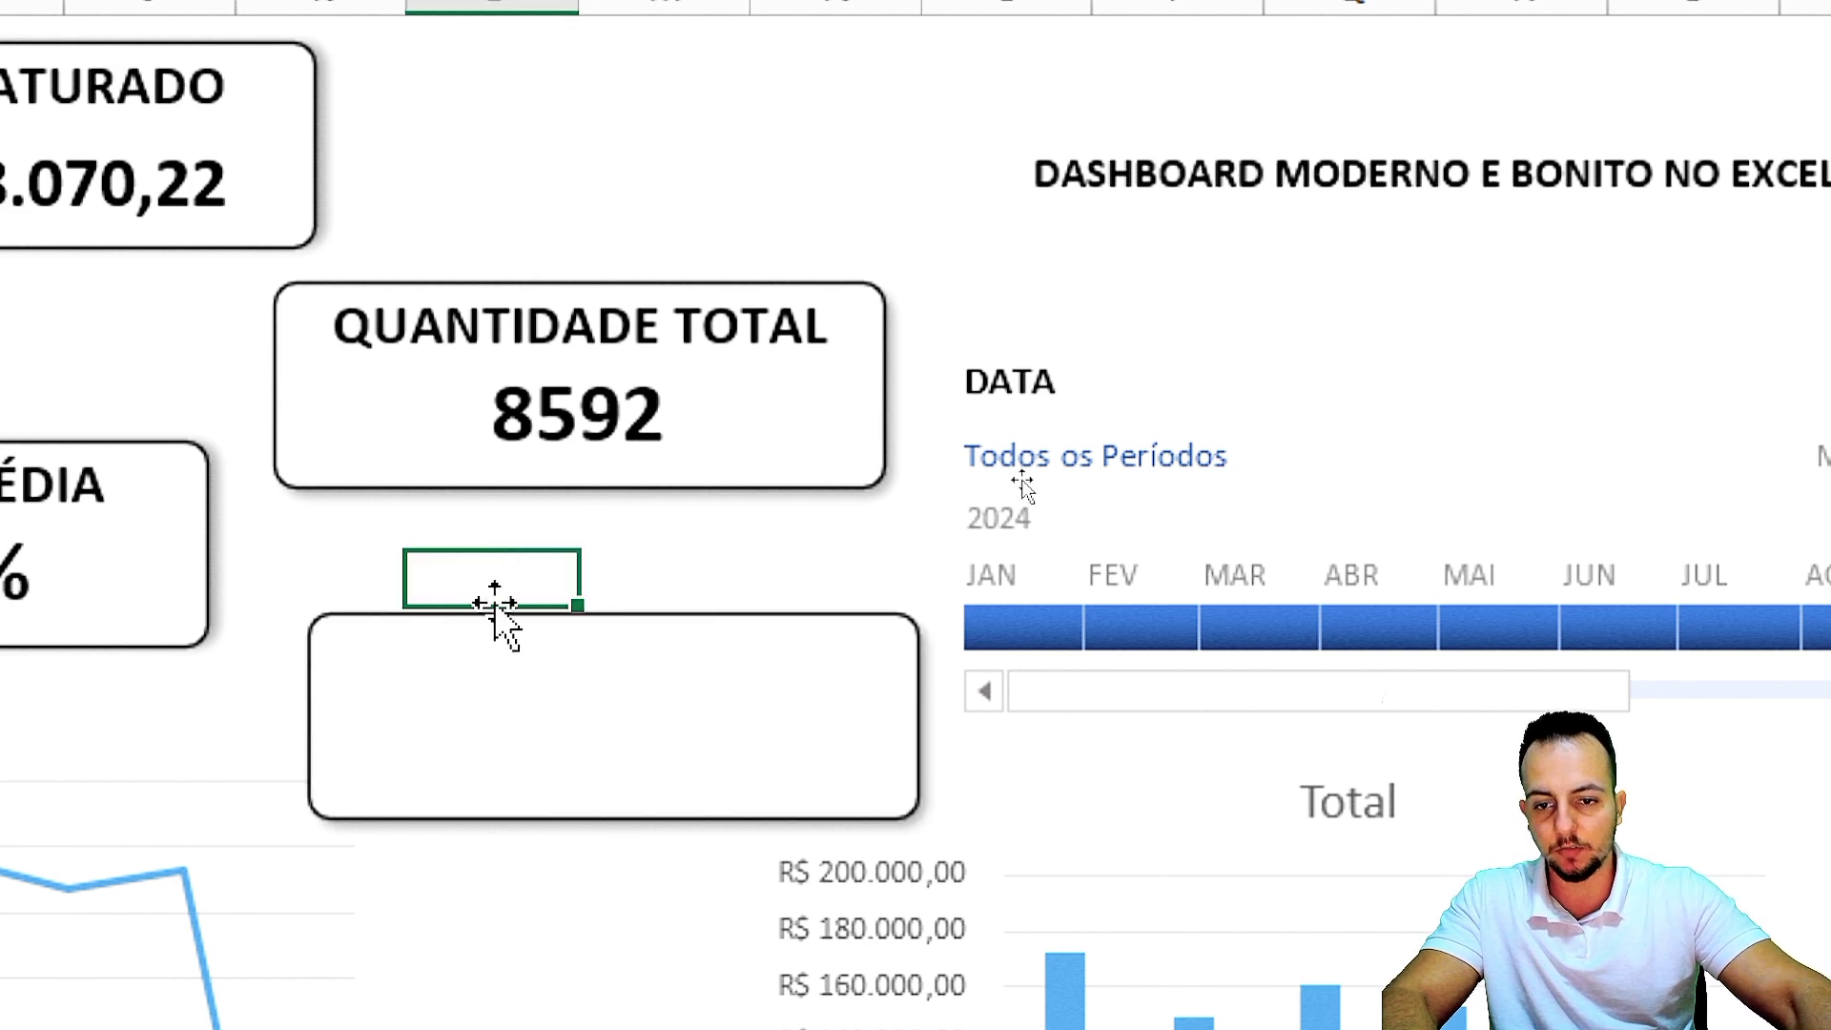
Move the blank card onto the DATA timeline and enlarge it to cover the whole timeline.
{"action": "left_click", "coordinate": [641, 620]}
{"action": "left_click_drag", "start_coordinate": [782, 791], "coordinate": [1420, 508]}
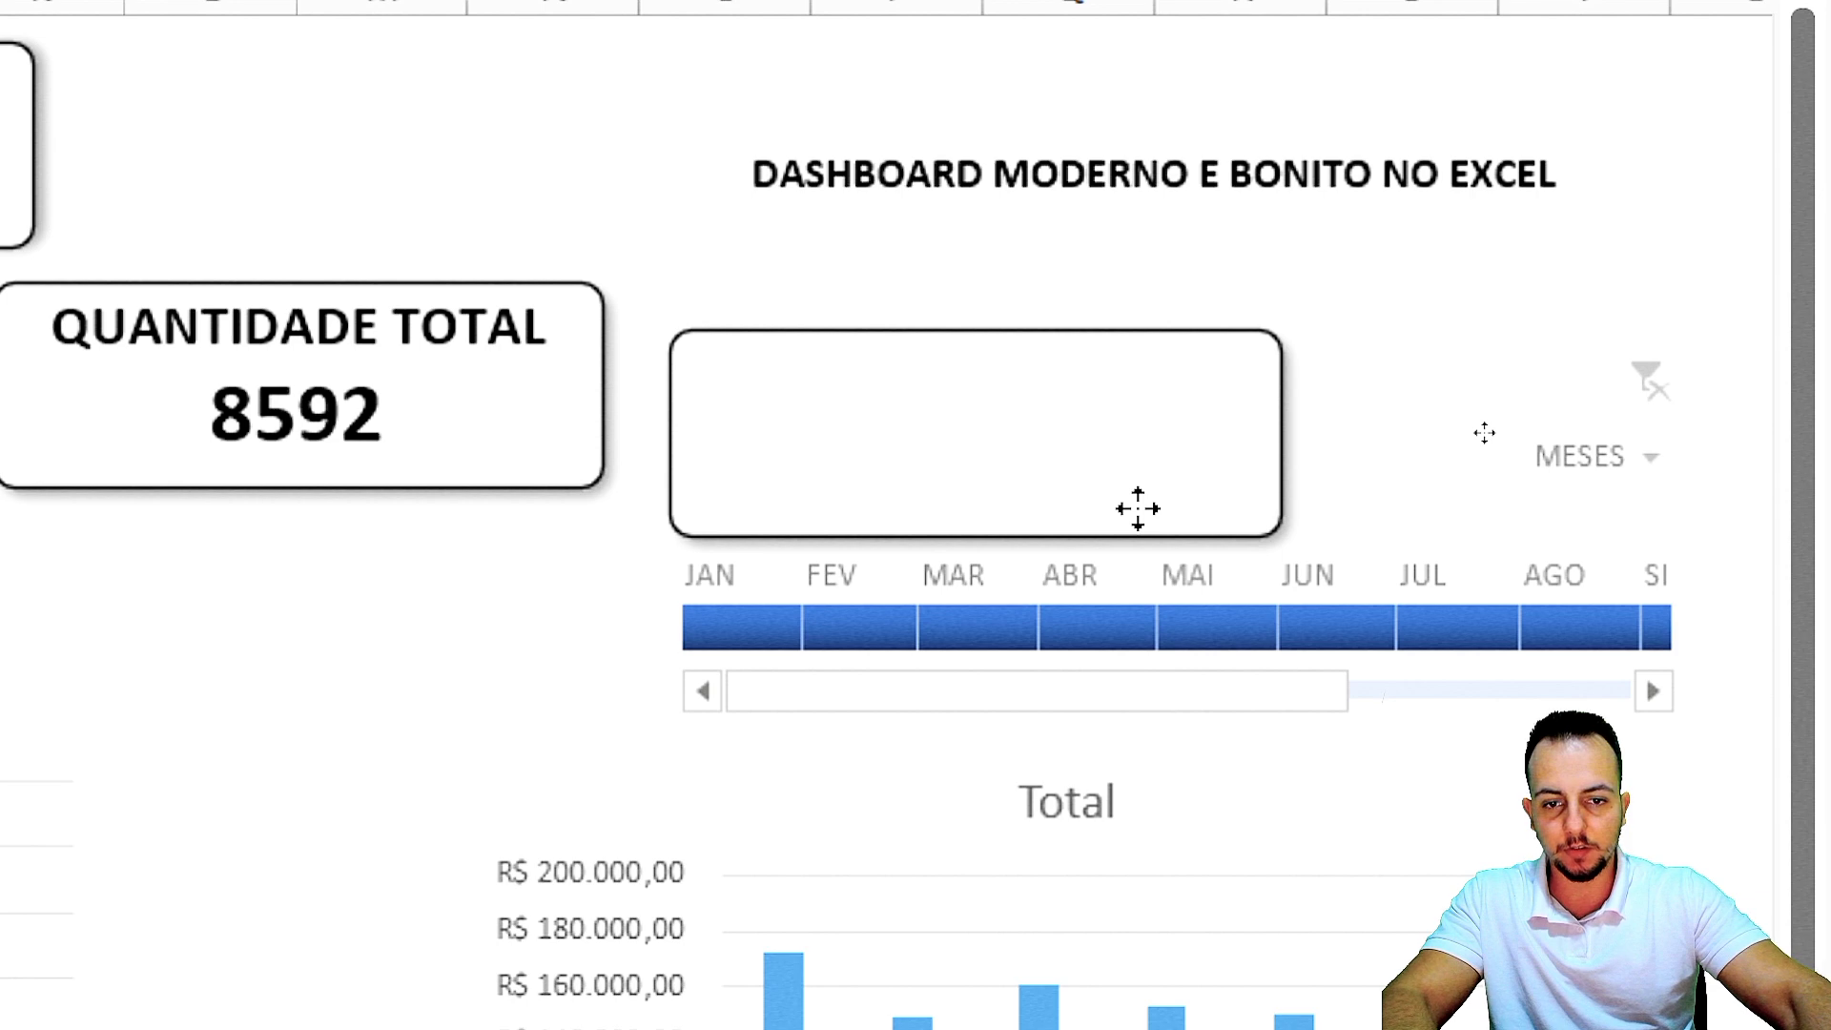
{"action": "left_click_drag", "start_coordinate": [972, 532], "coordinate": [935, 735]}
{"action": "left_click_drag", "start_coordinate": [1279, 531], "coordinate": [1714, 531]}
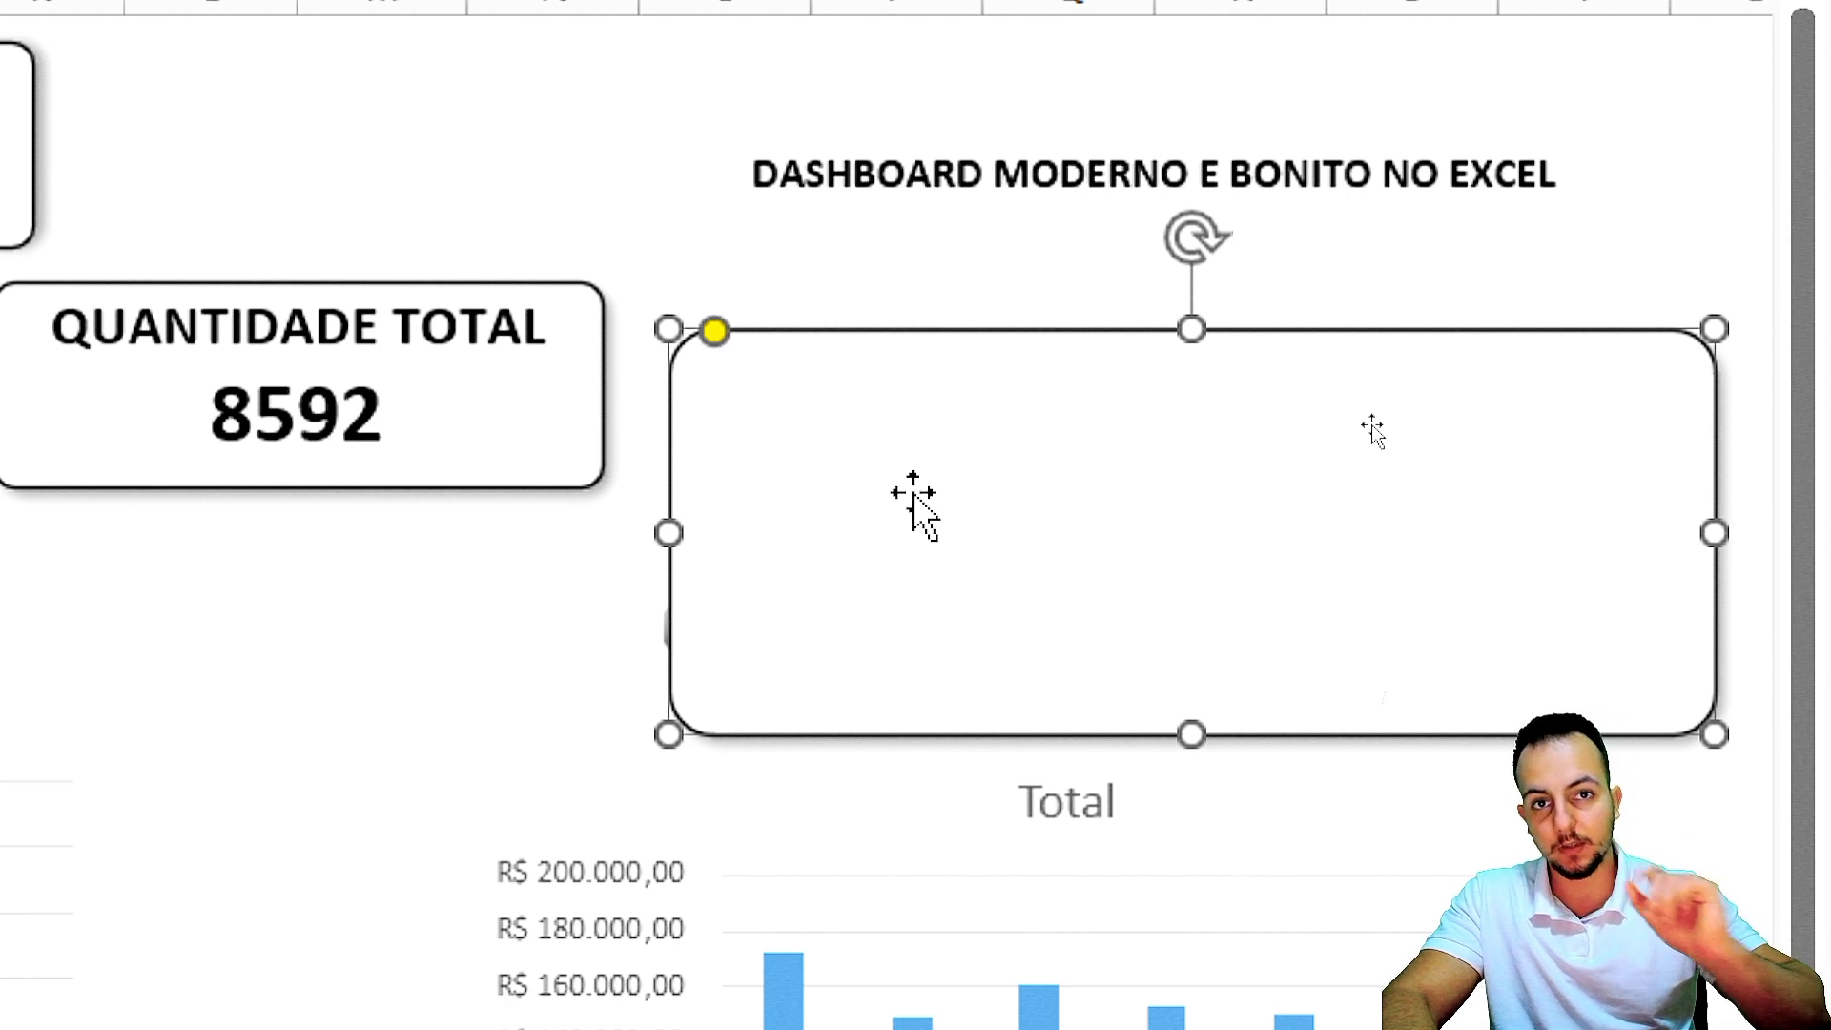
Send the blank card behind the DATA timeline and widen it slightly to the left so it frames the timeline.
{"action": "right_click", "coordinate": [853, 329]}
{"action": "left_click", "coordinate": [1028, 1011]}
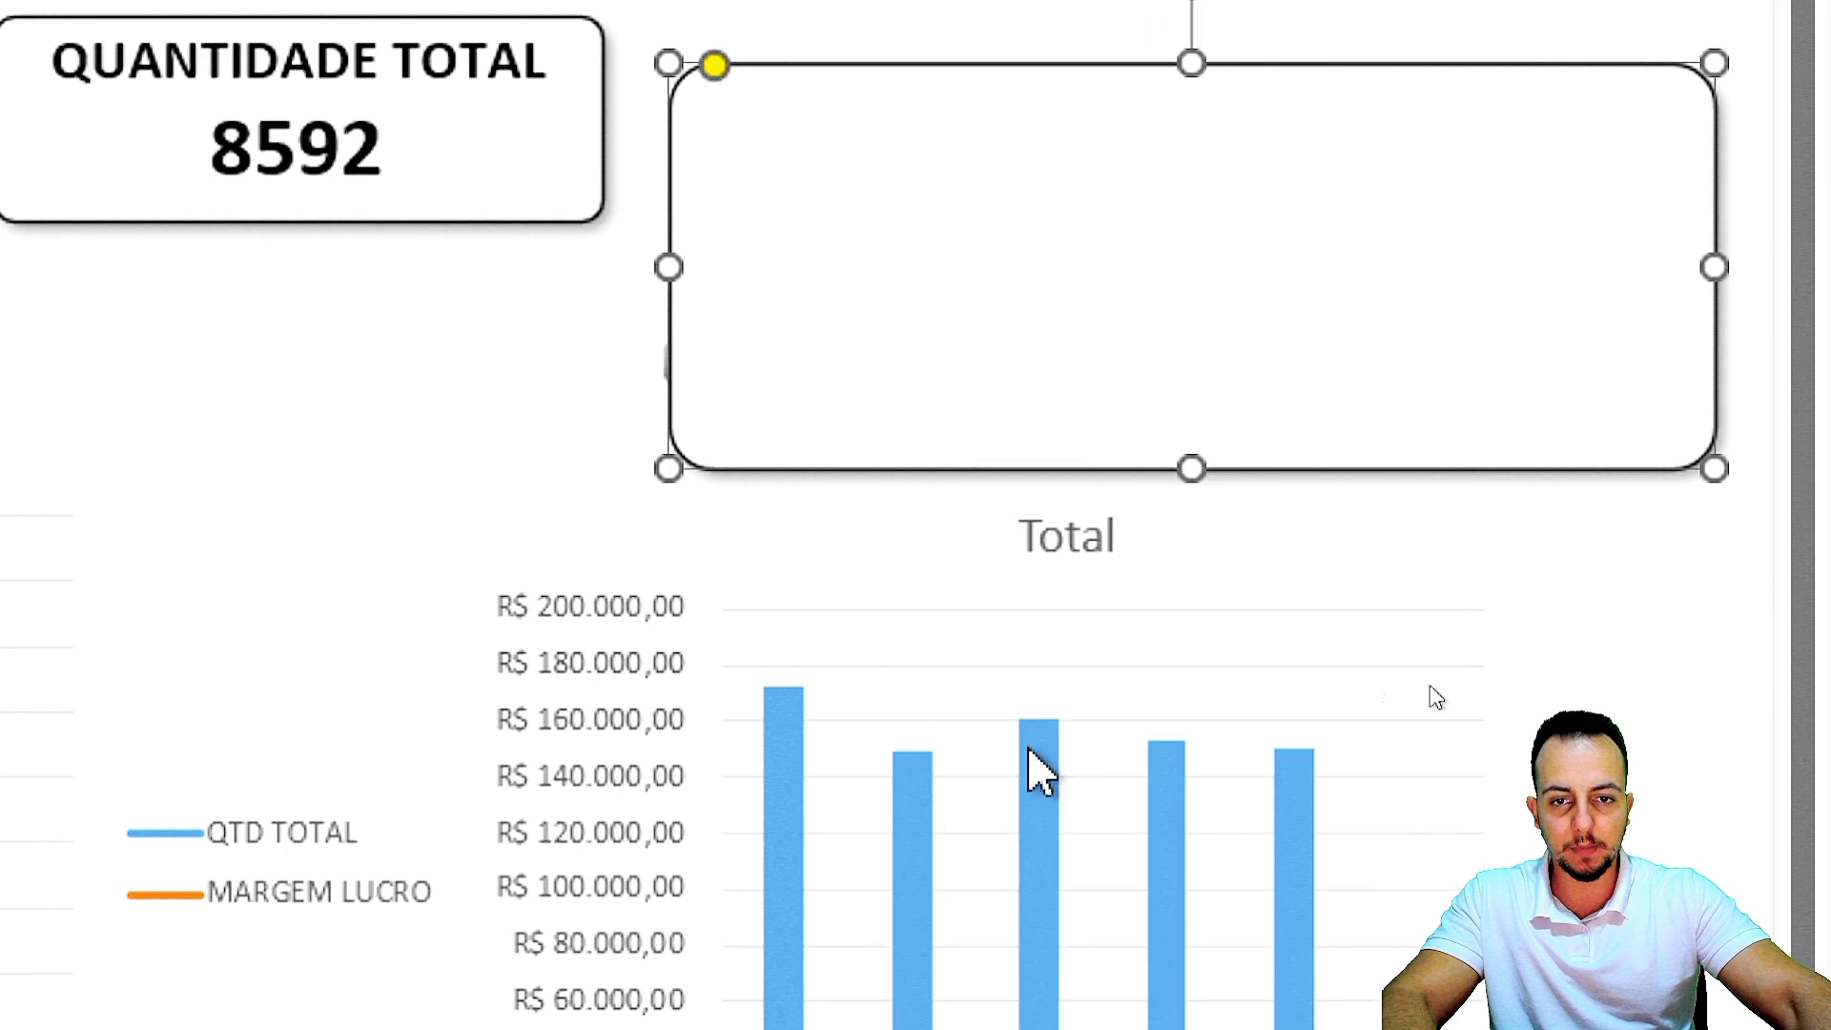
{"action": "left_click_drag", "start_coordinate": [670, 437], "coordinate": [656, 442]}
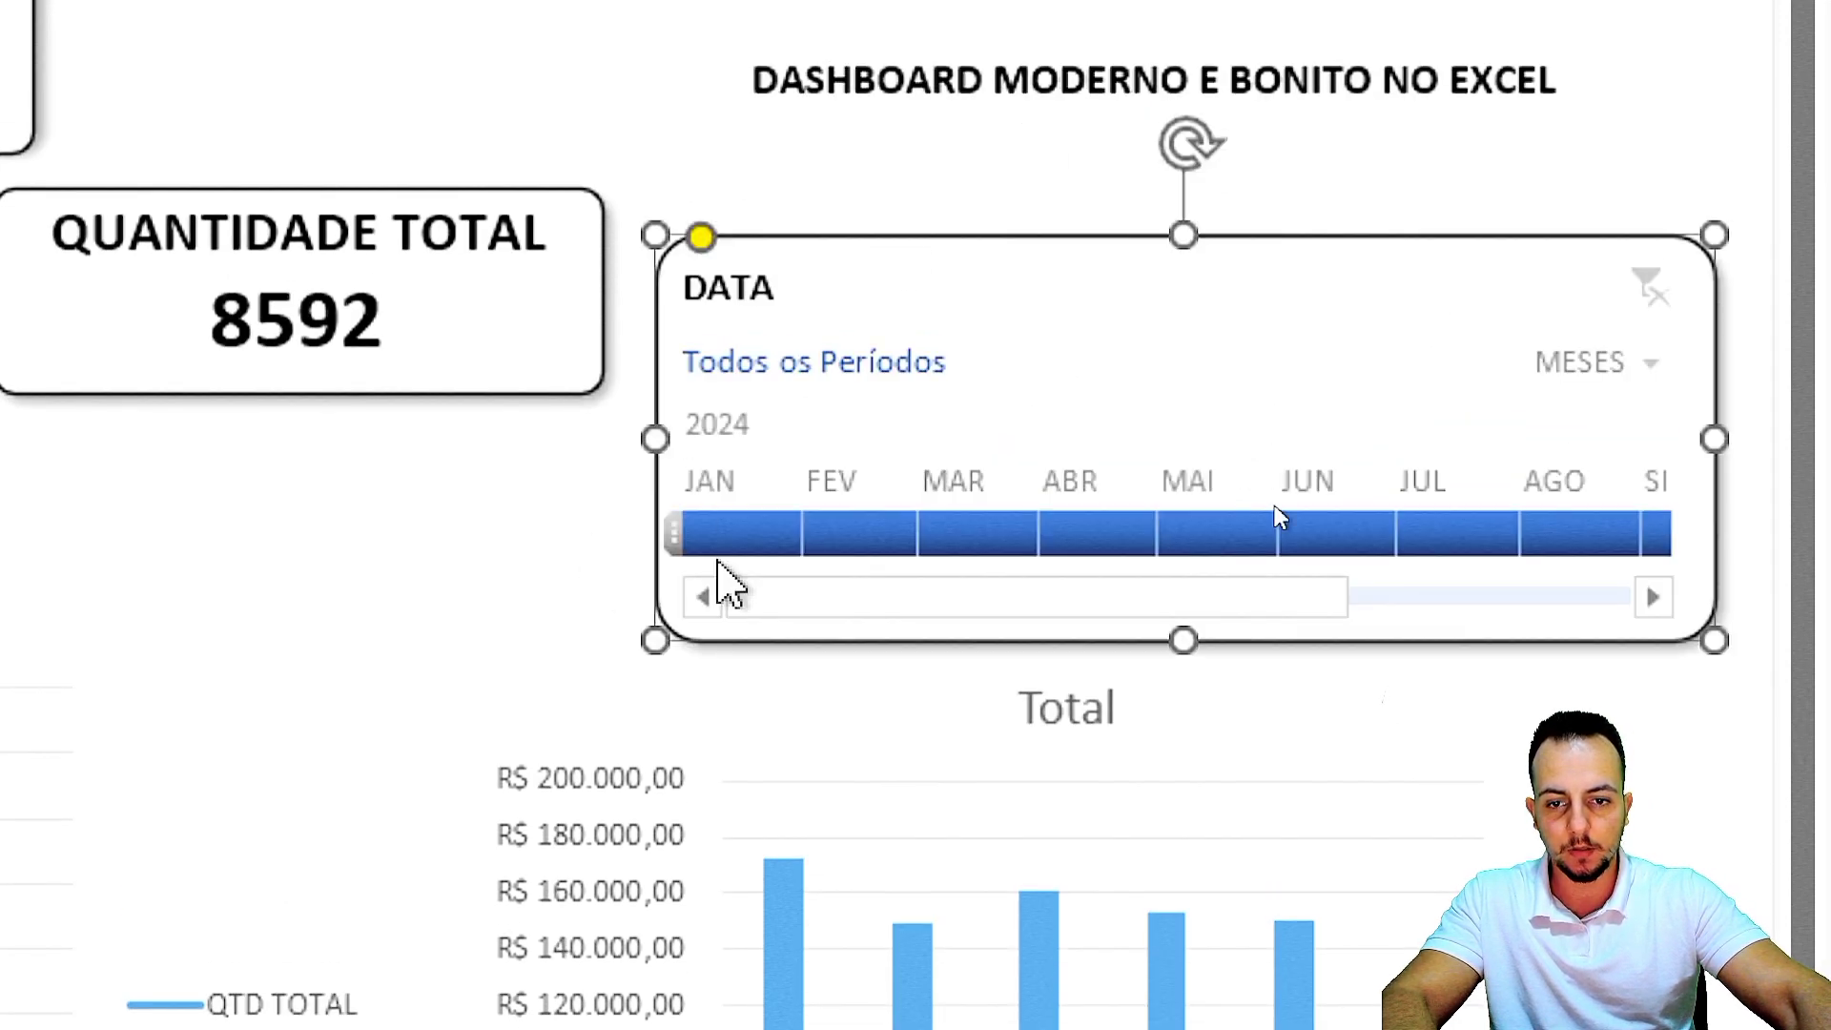
{"action": "left_click", "coordinate": [1454, 181]}
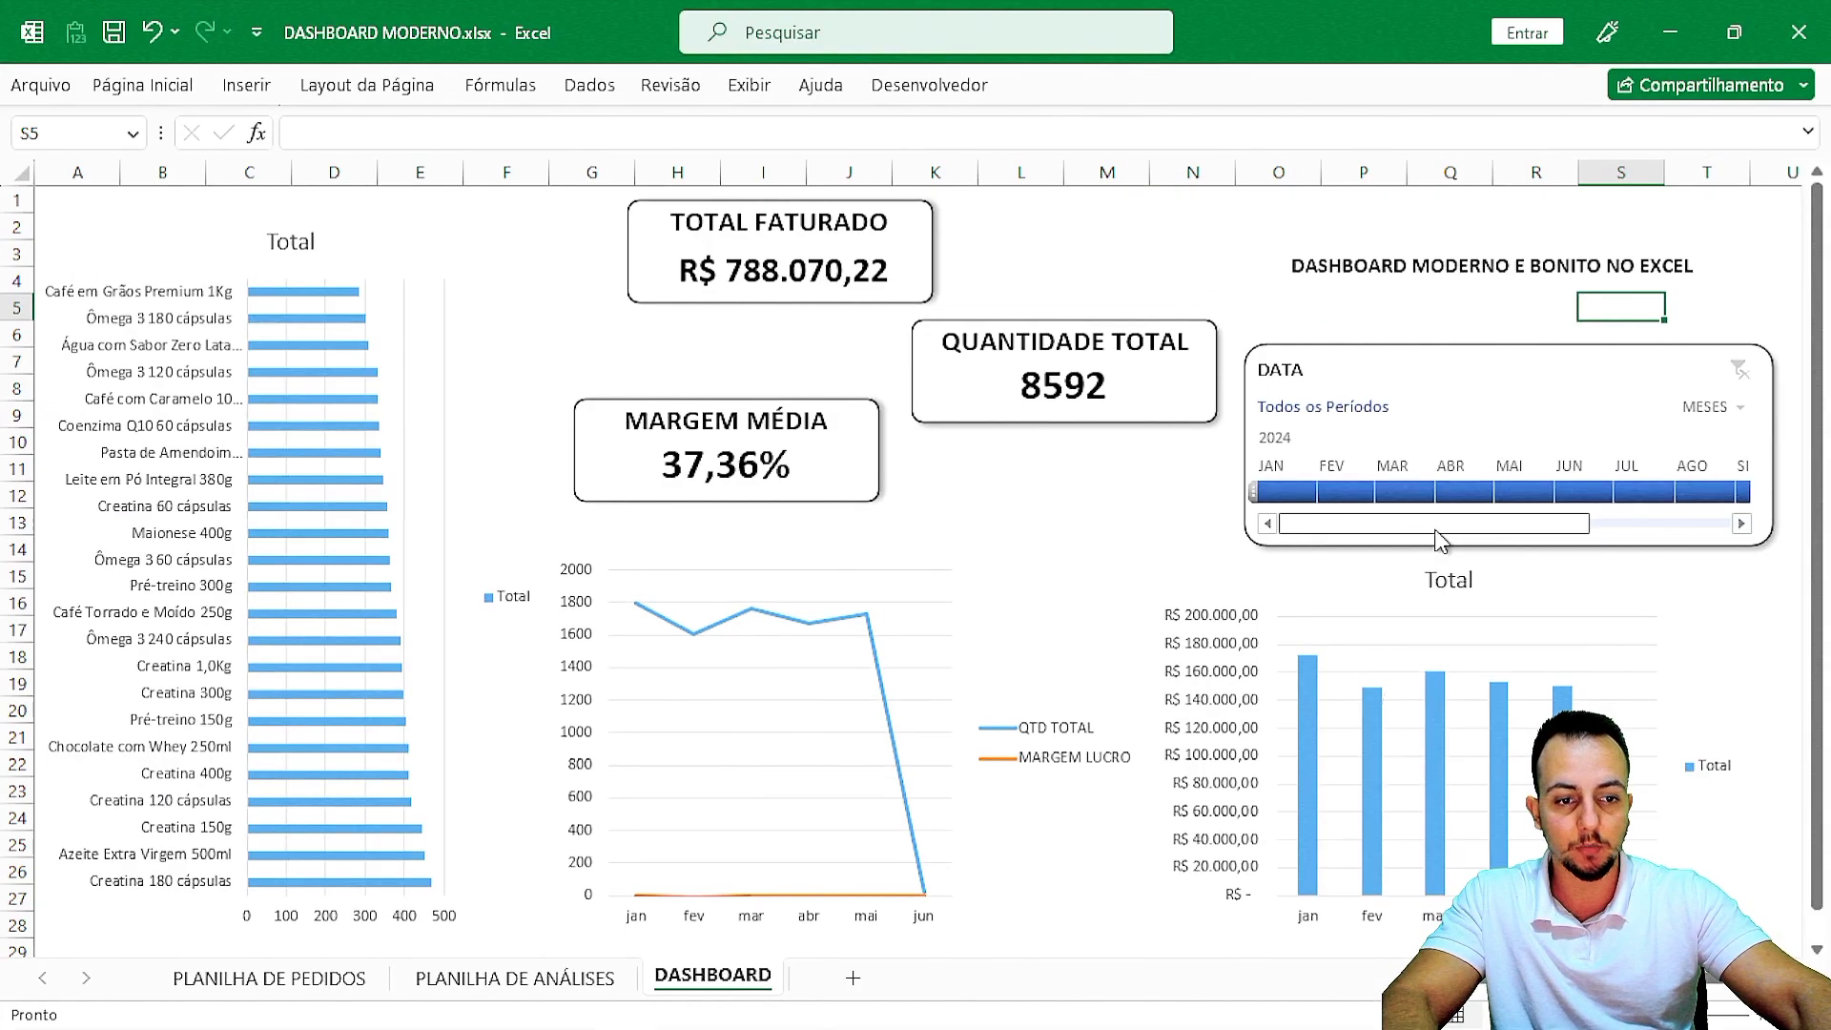
Try the DATA timeline by scrolling to its last months, switching the time level to TRIMESTRES and back to MESES.
{"action": "left_click_drag", "start_coordinate": [1398, 523], "coordinate": [1655, 541]}
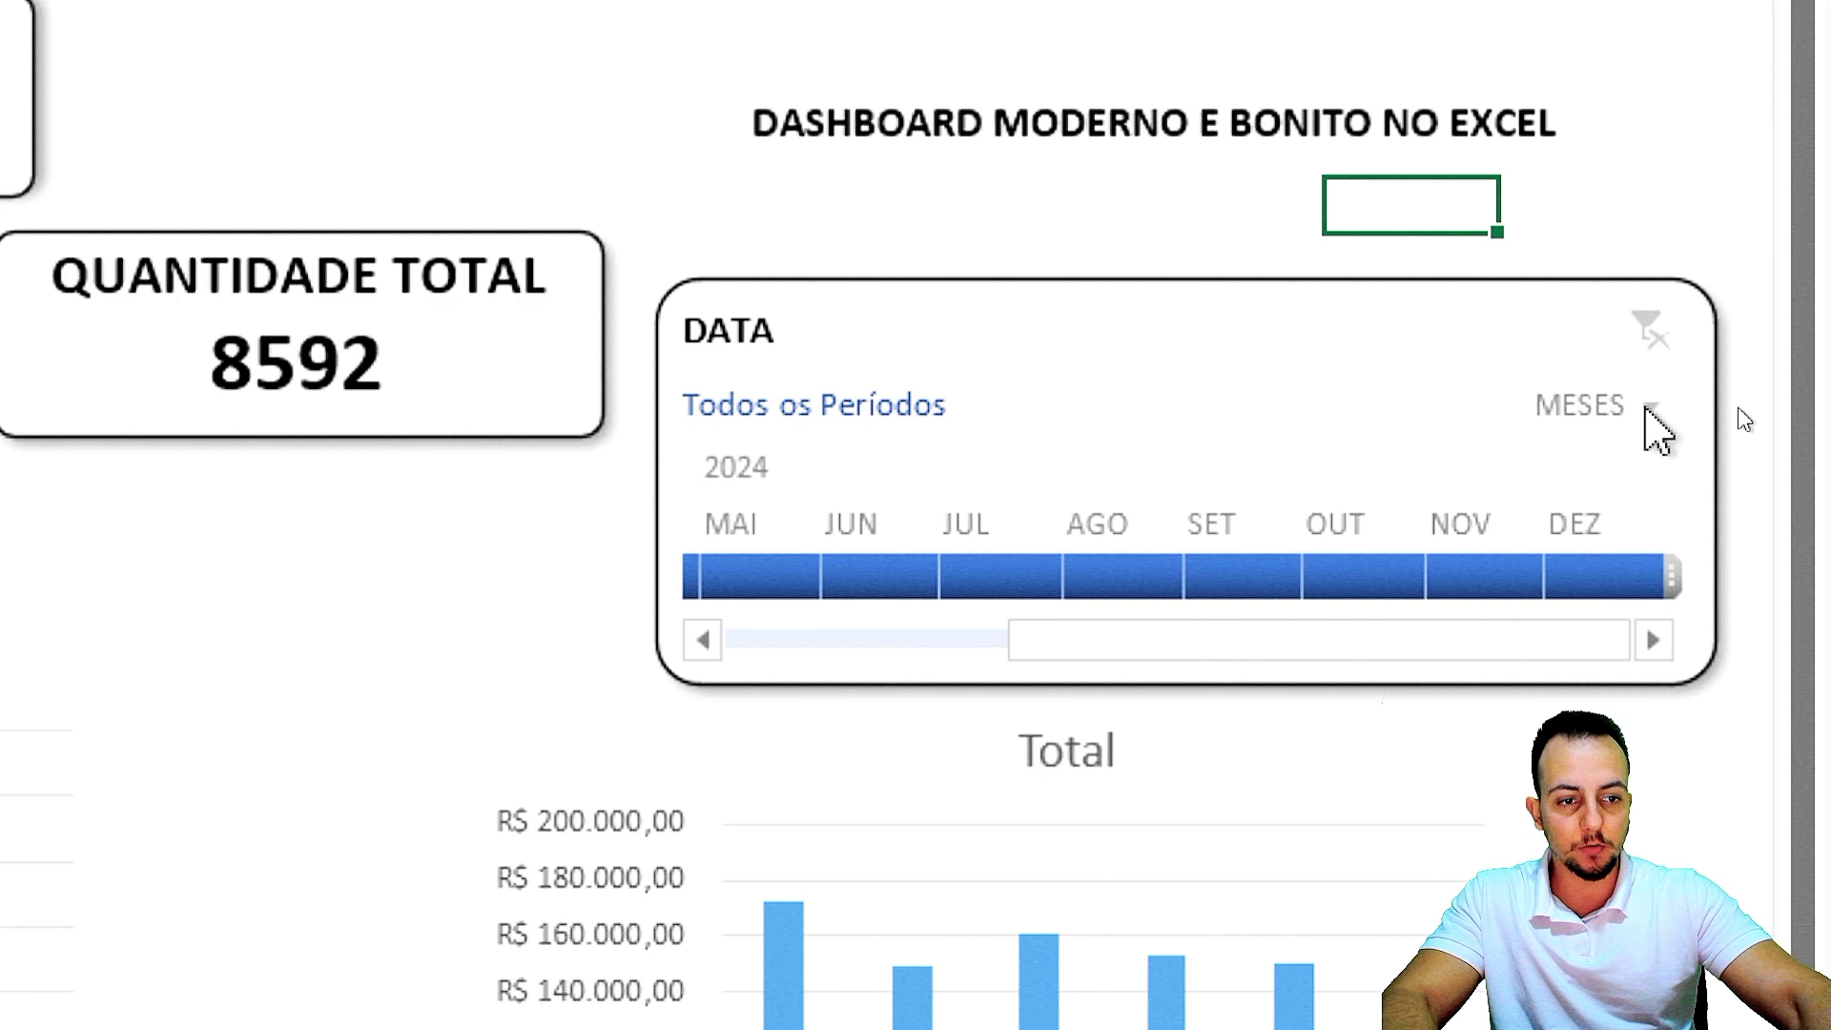
{"action": "left_click", "coordinate": [1739, 410]}
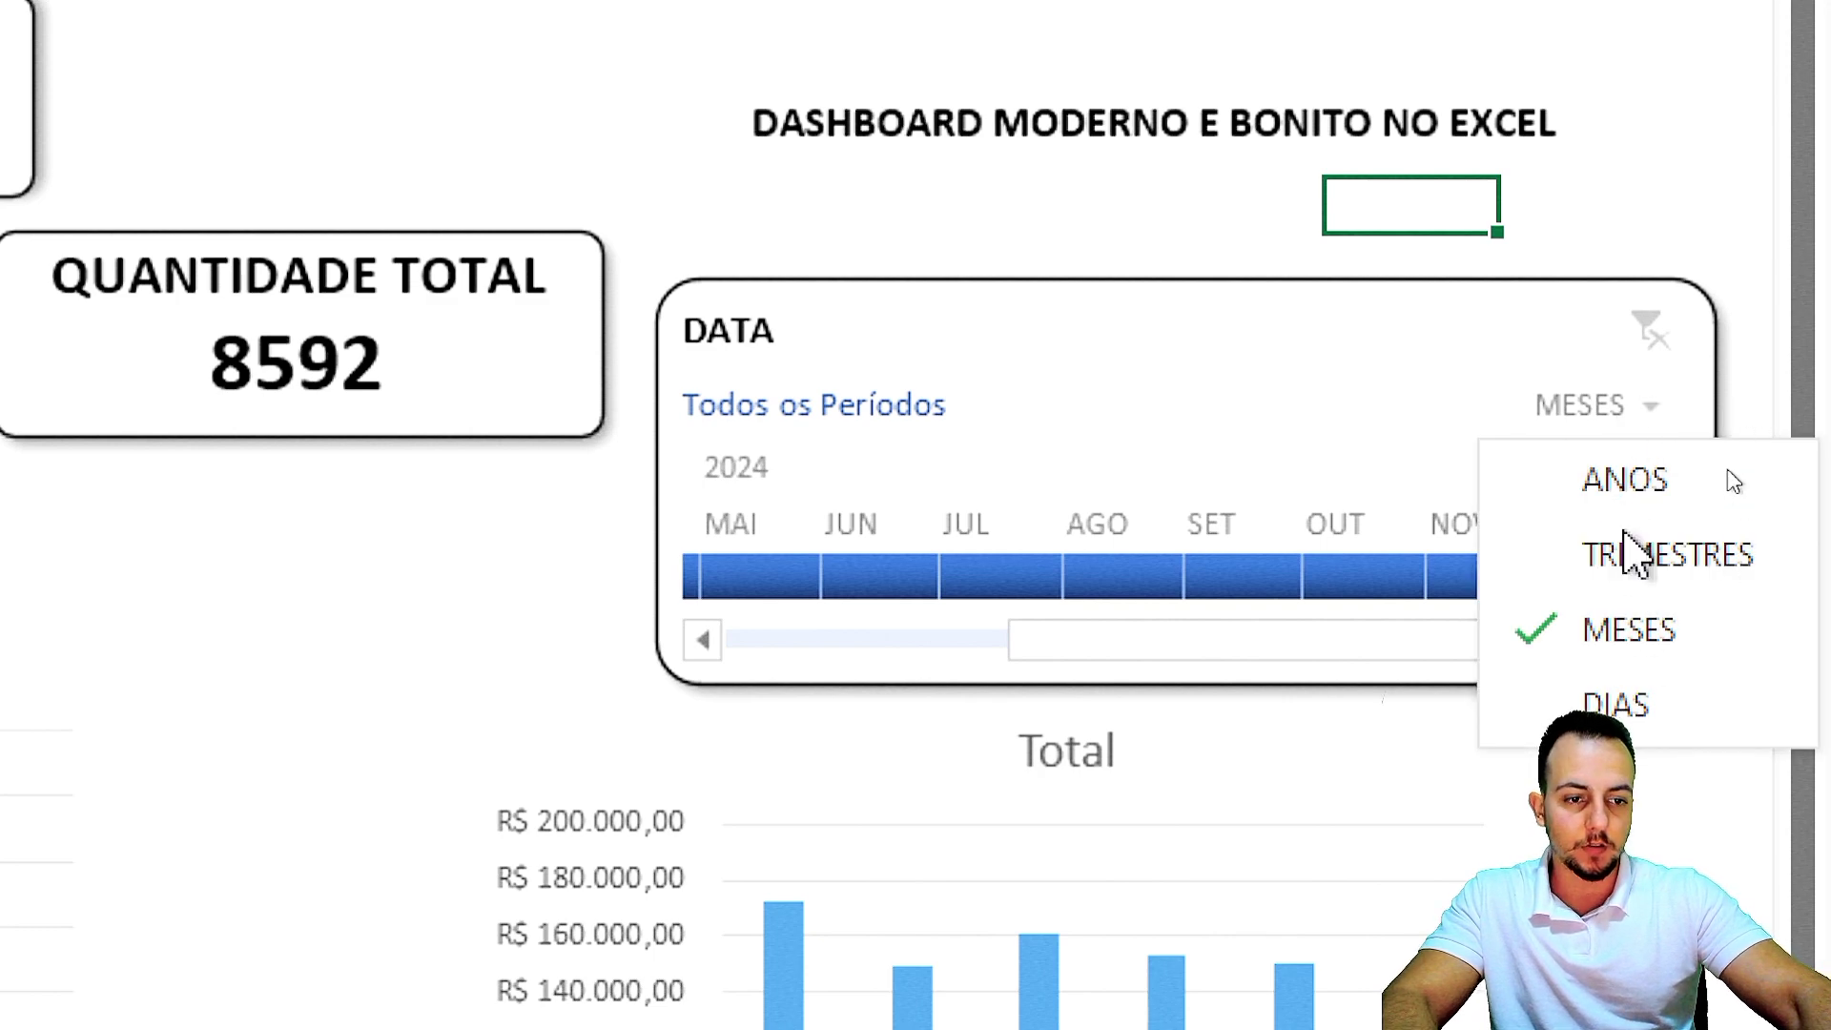
{"action": "left_click", "coordinate": [1634, 553]}
{"action": "left_click", "coordinate": [1626, 405]}
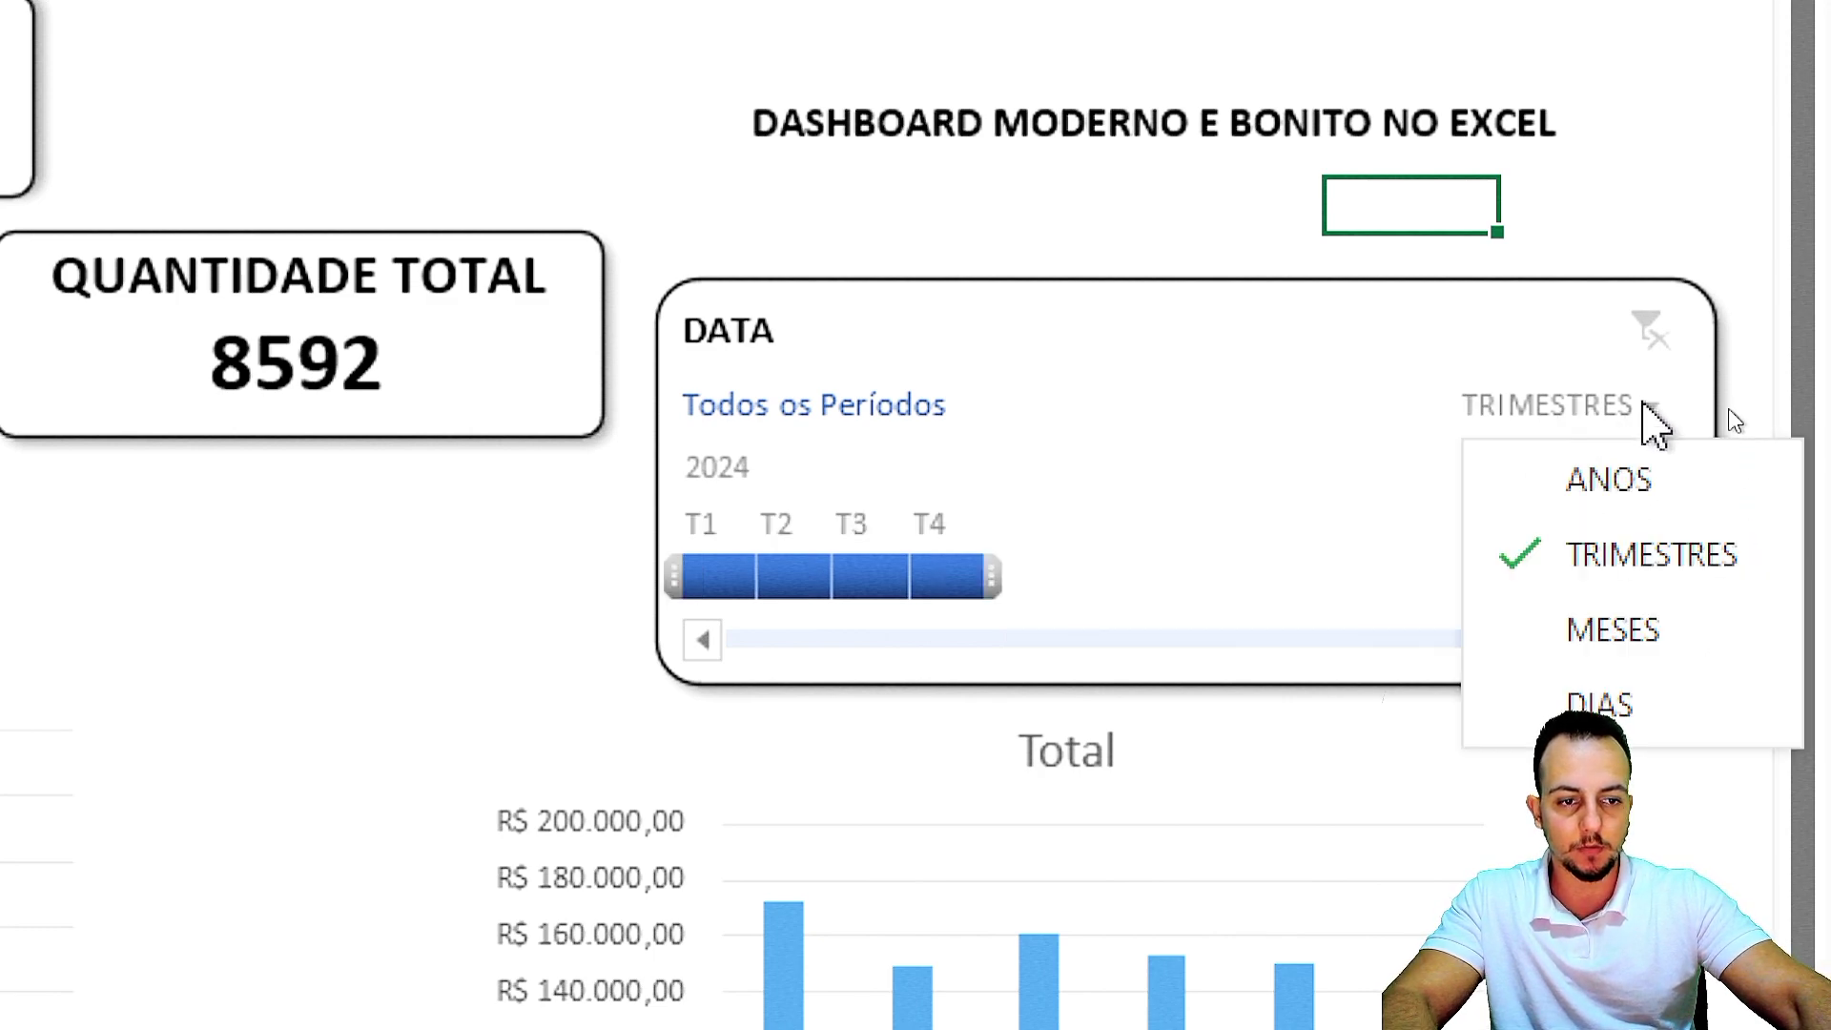
{"action": "left_click", "coordinate": [1621, 632]}
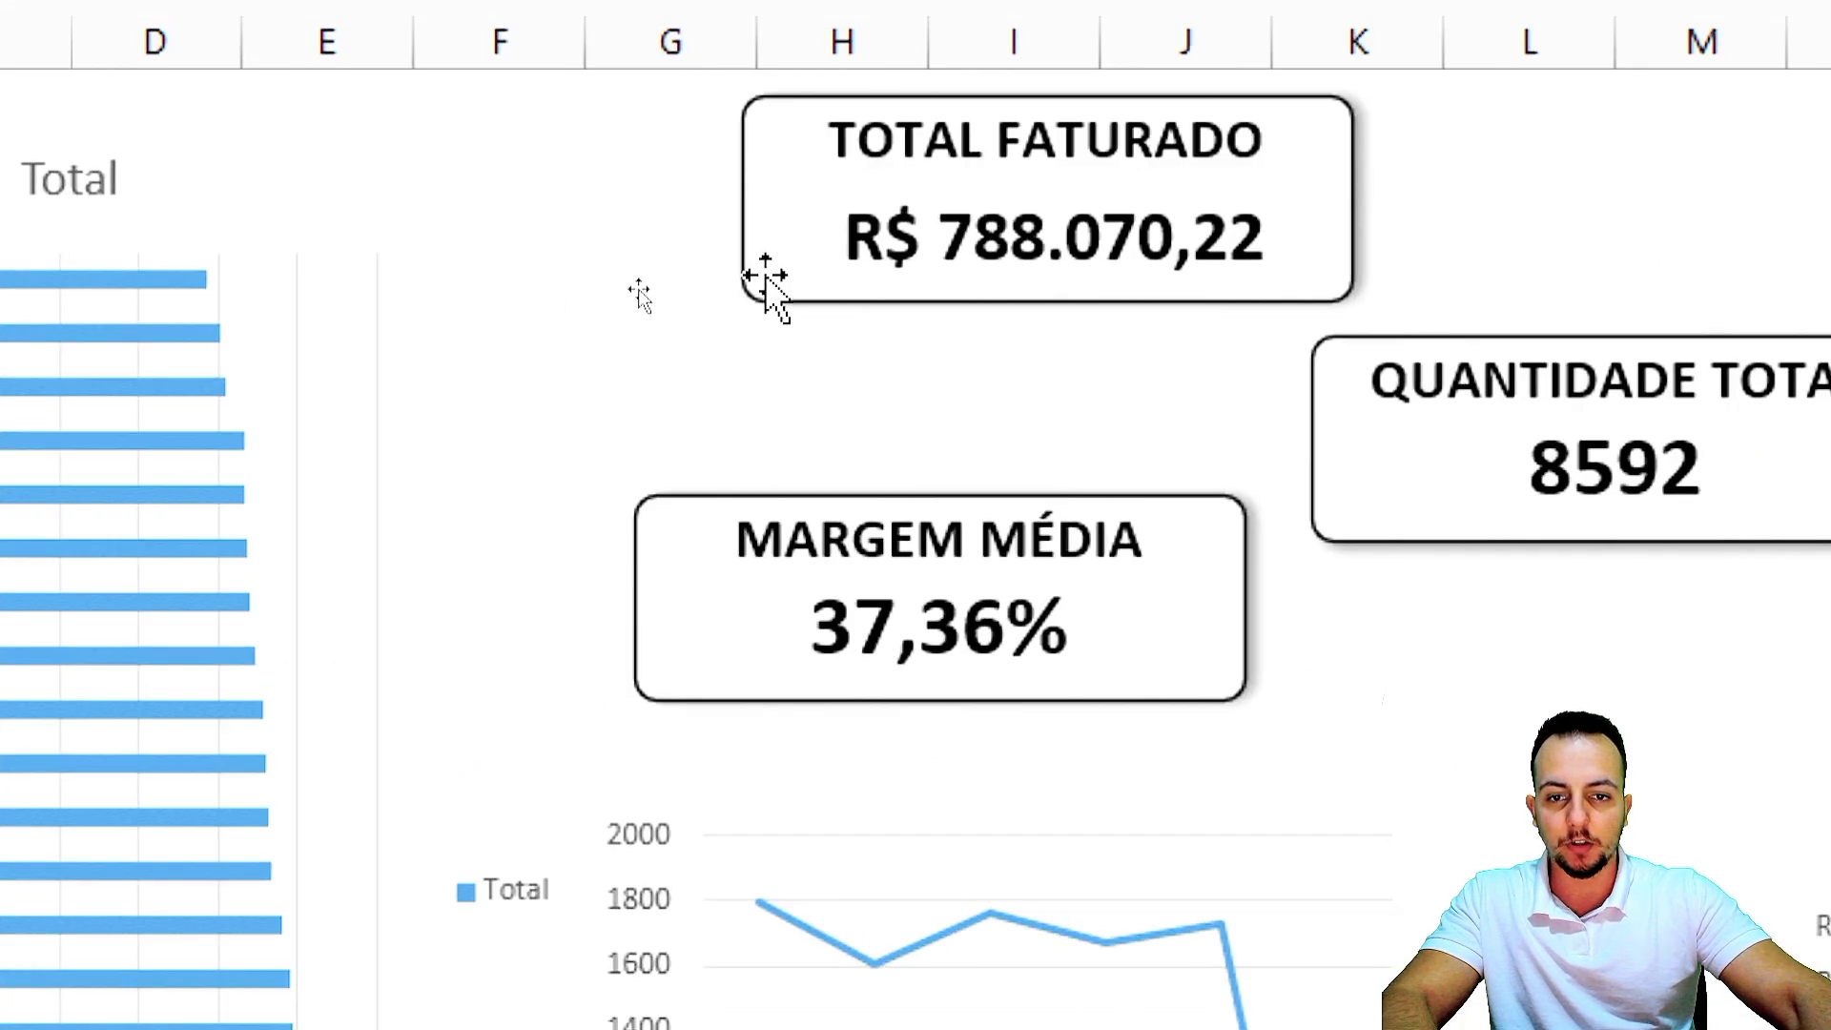
Duplicate the blank card behind the DATA timeline and place the copy over the top of the product bar chart.
{"action": "left_click", "coordinate": [665, 291]}
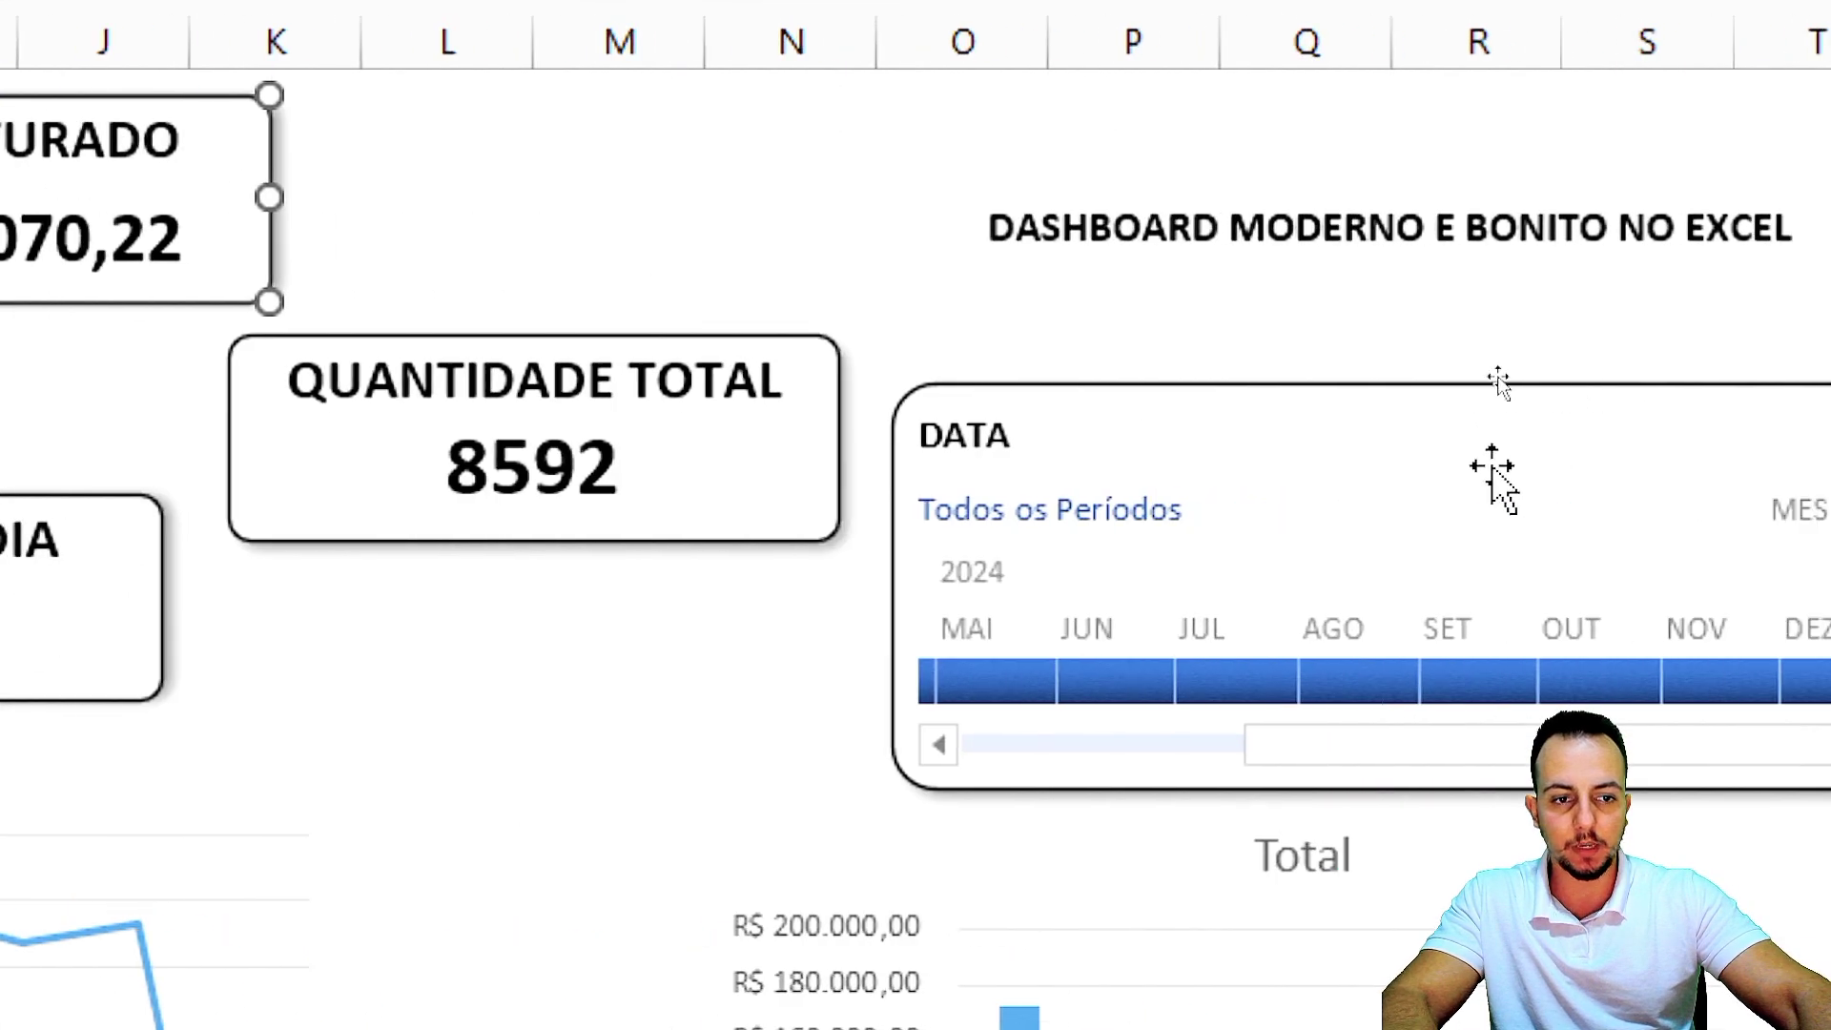
{"action": "left_click", "coordinate": [914, 395]}
{"action": "left_click_drag", "start_coordinate": [1034, 425], "coordinate": [102, 229]}
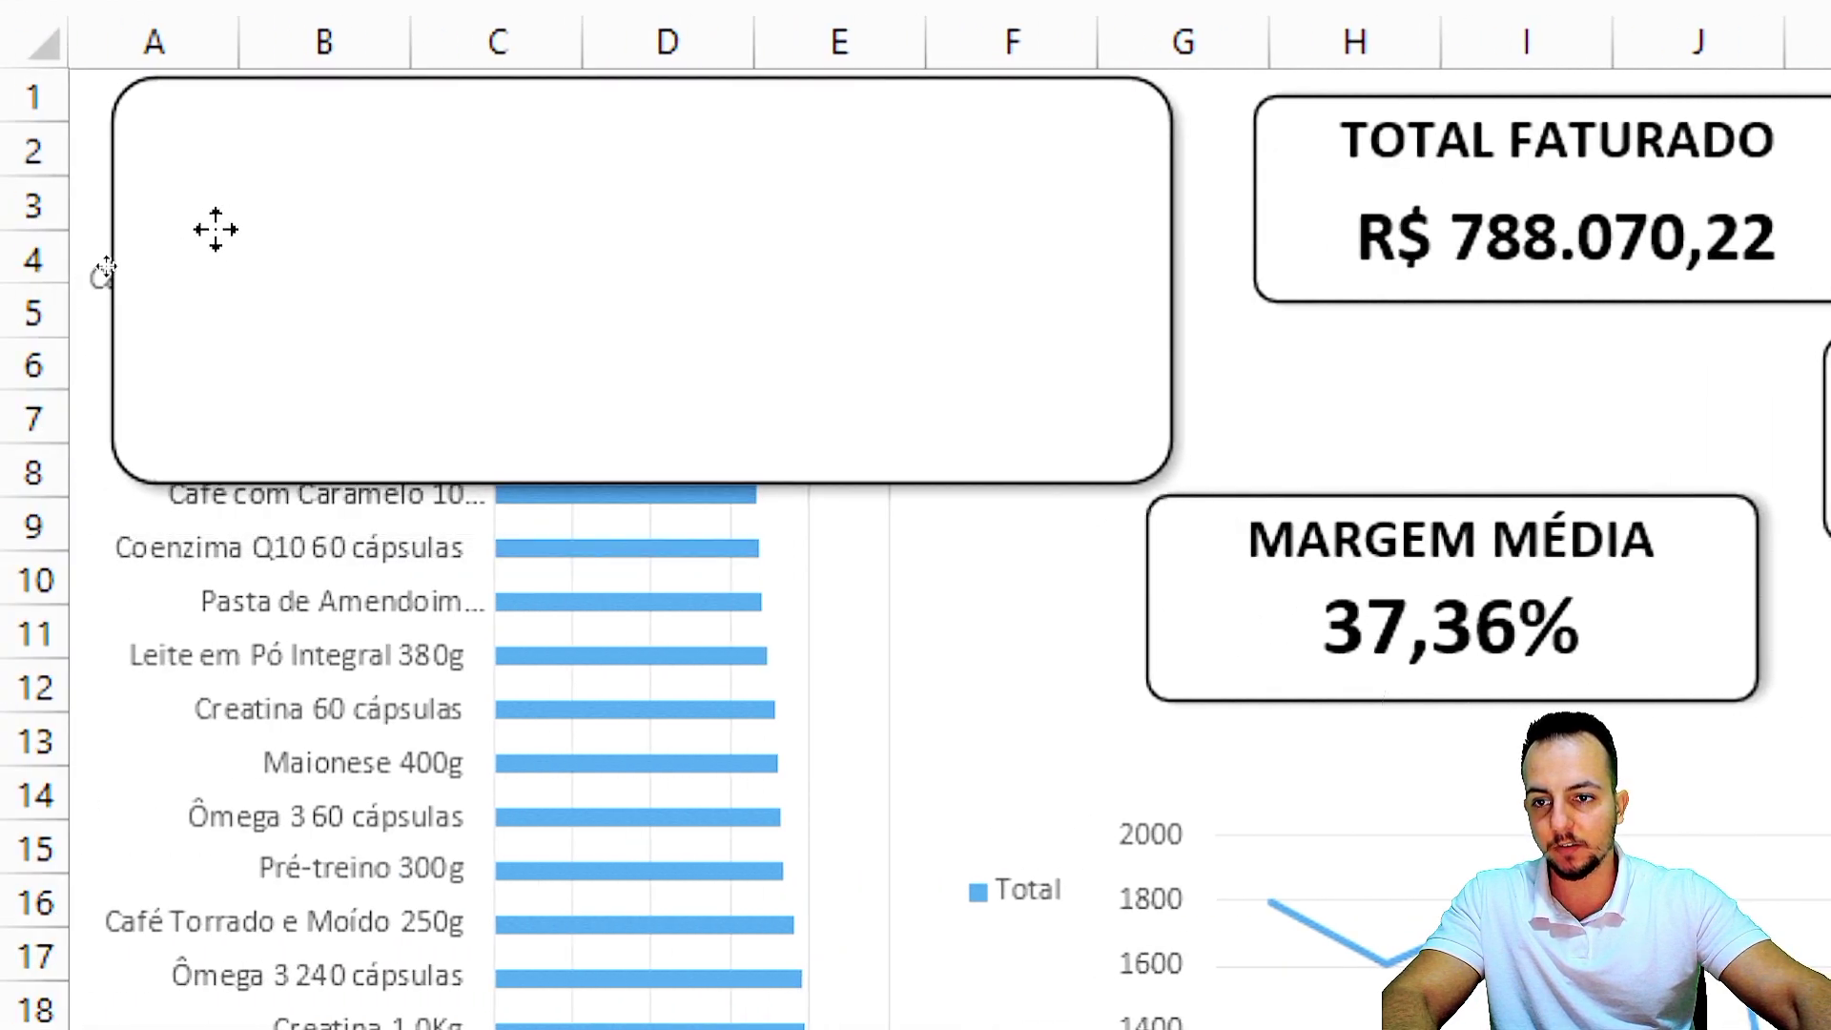
{"action": "left_click_drag", "start_coordinate": [215, 229], "coordinate": [177, 234]}
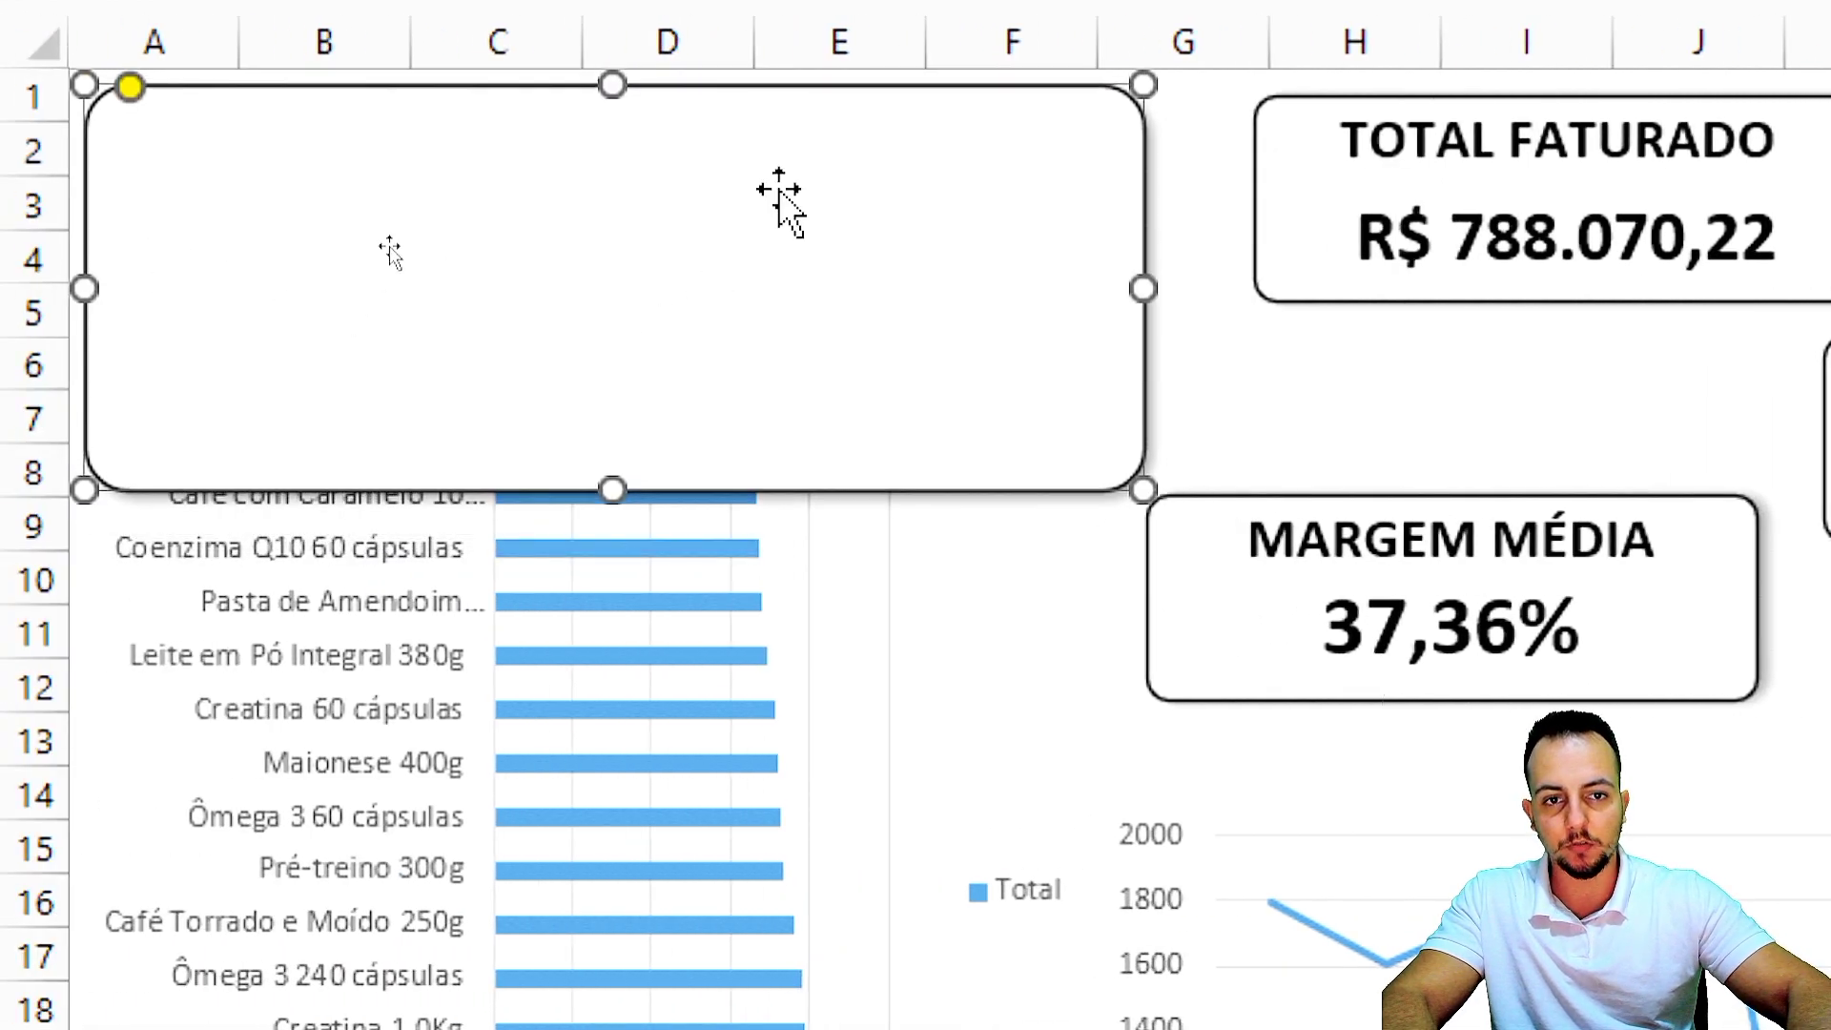
{"action": "key", "text": "Down"}
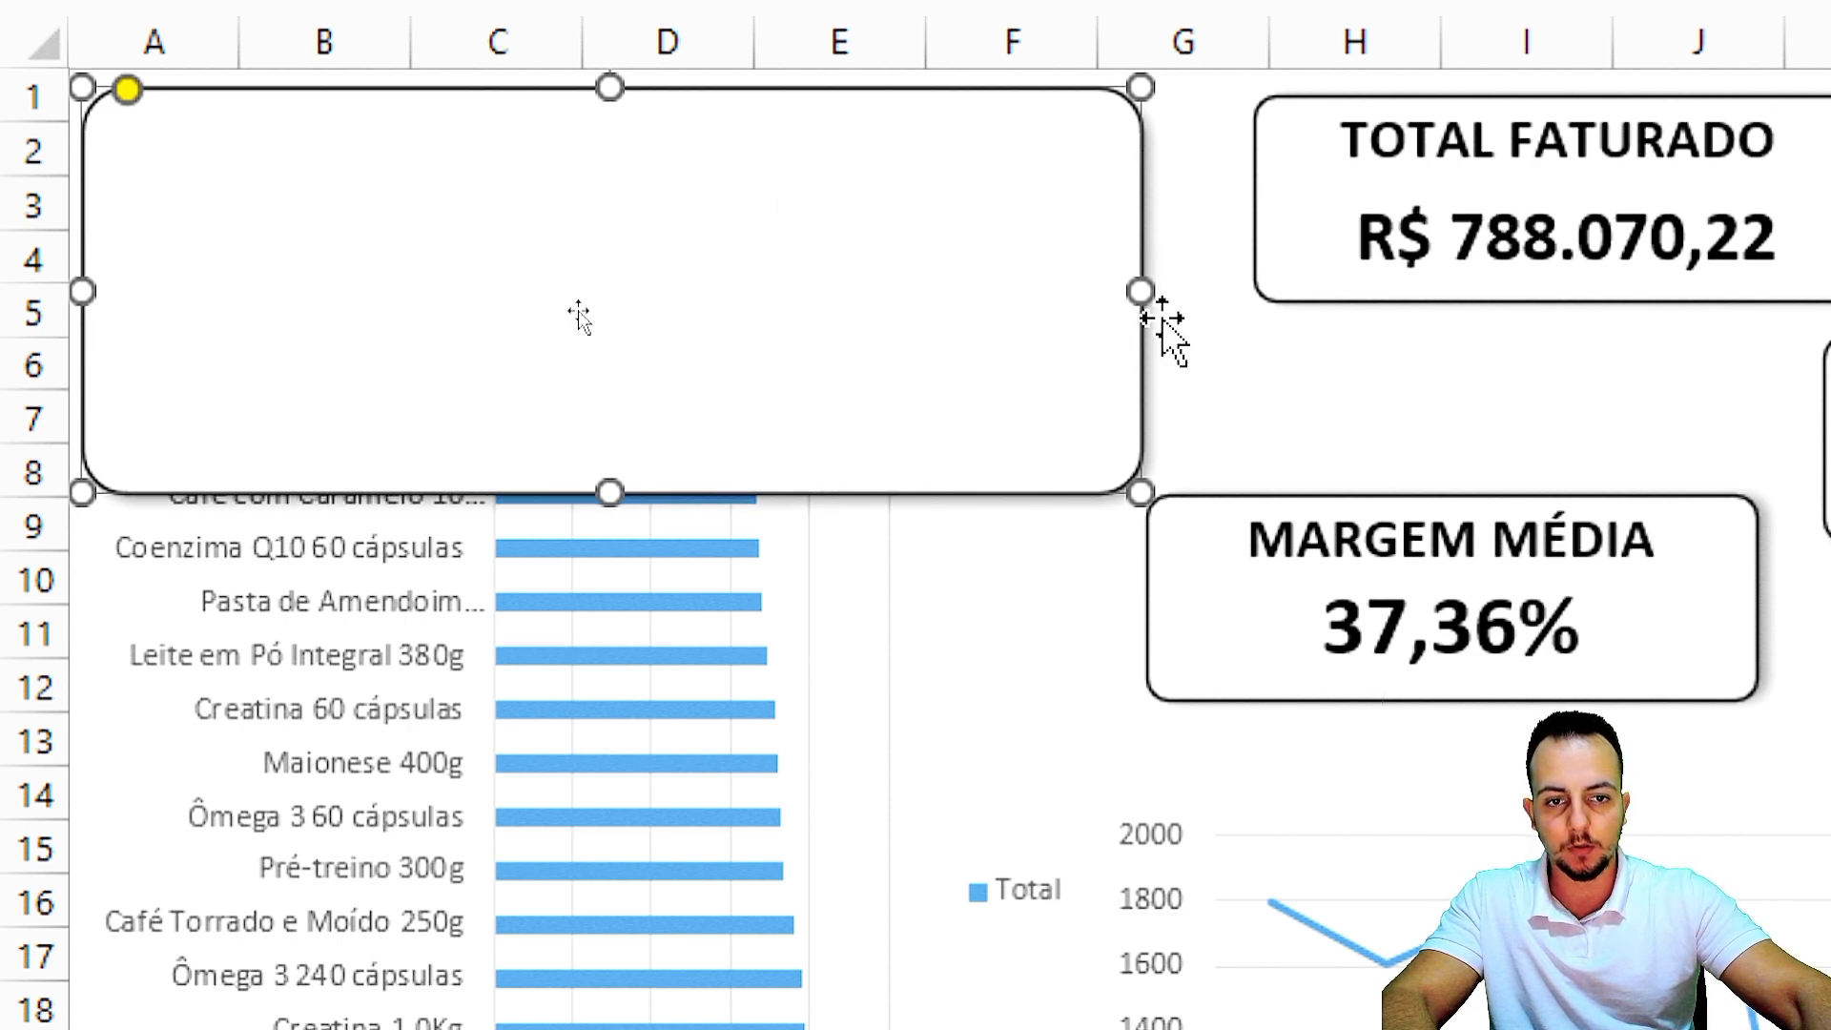
Resize the copied card to cover the product bar chart down to row 28 and reduce its corner rounding.
{"action": "left_click_drag", "start_coordinate": [1137, 302], "coordinate": [1074, 335]}
{"action": "left_click_drag", "start_coordinate": [592, 492], "coordinate": [630, 901]}
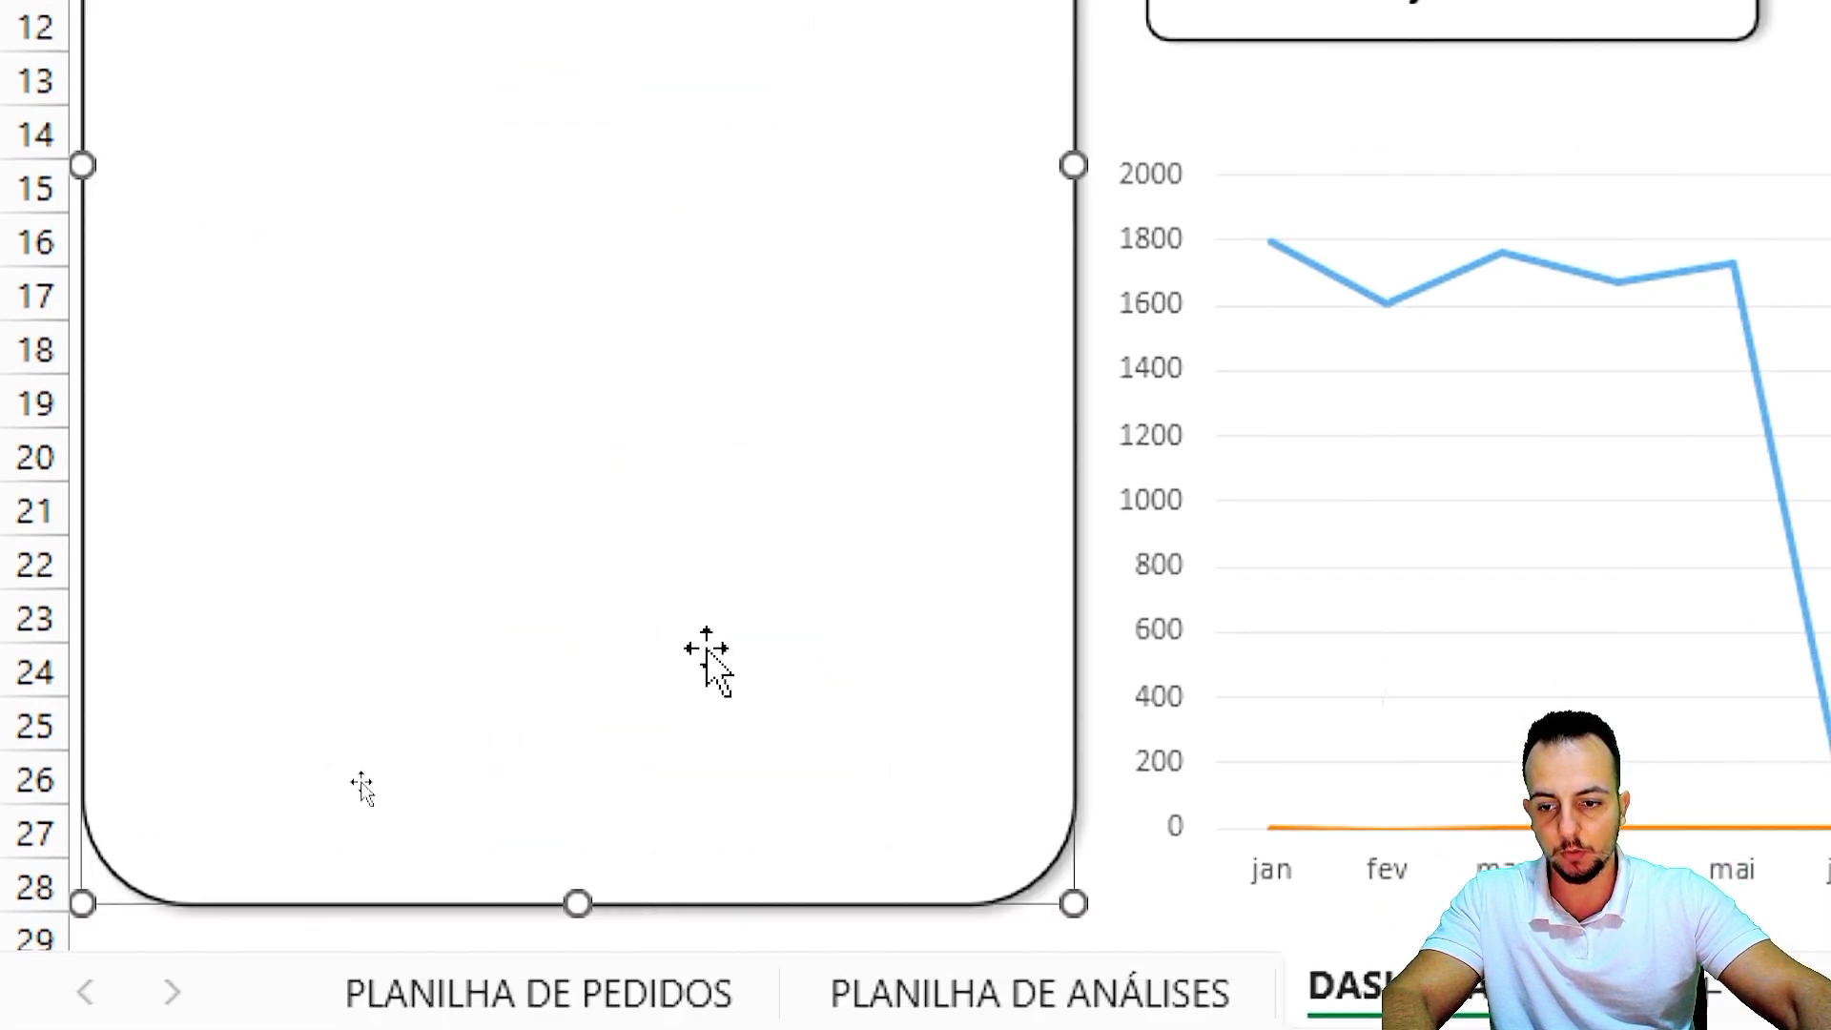
{"action": "left_click_drag", "start_coordinate": [195, 148], "coordinate": [134, 212]}
{"action": "scroll", "coordinate": [626, 953], "scroll_direction": "down", "scroll_amount": 4}
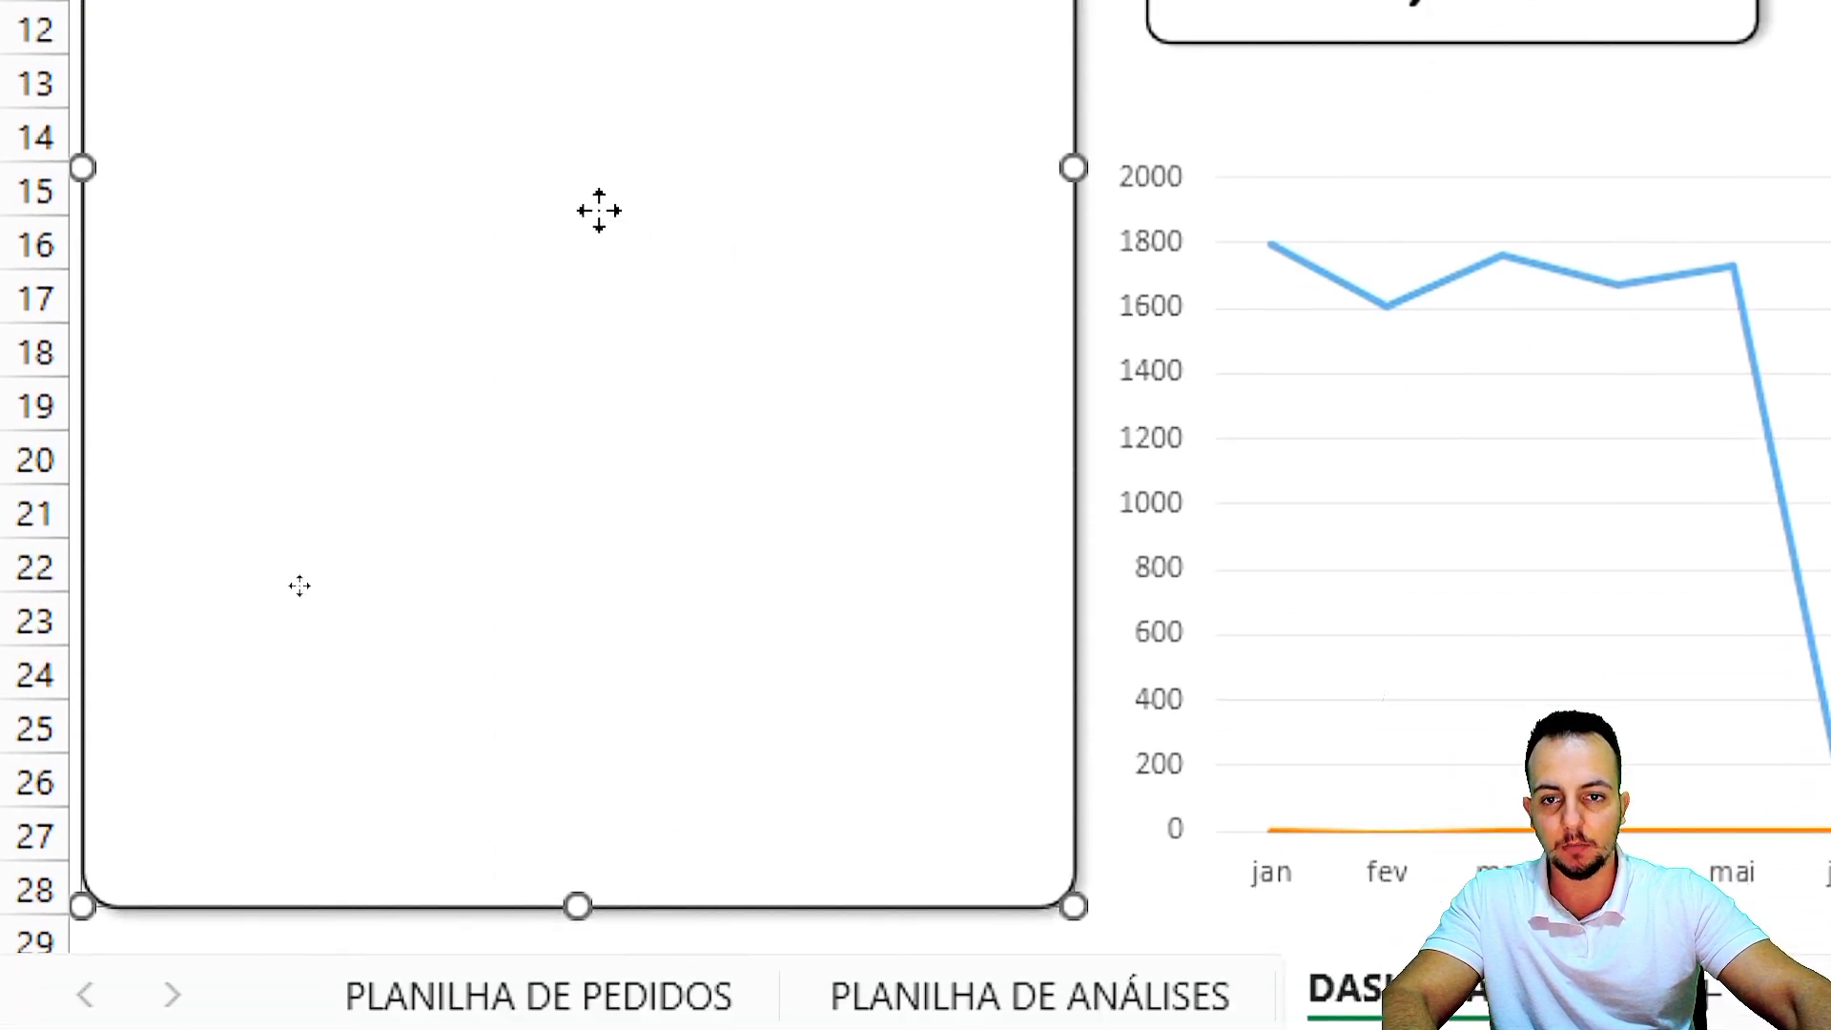
Send the resized card behind the product bar chart.
{"action": "right_click", "coordinate": [599, 210]}
{"action": "left_click", "coordinate": [717, 380]}
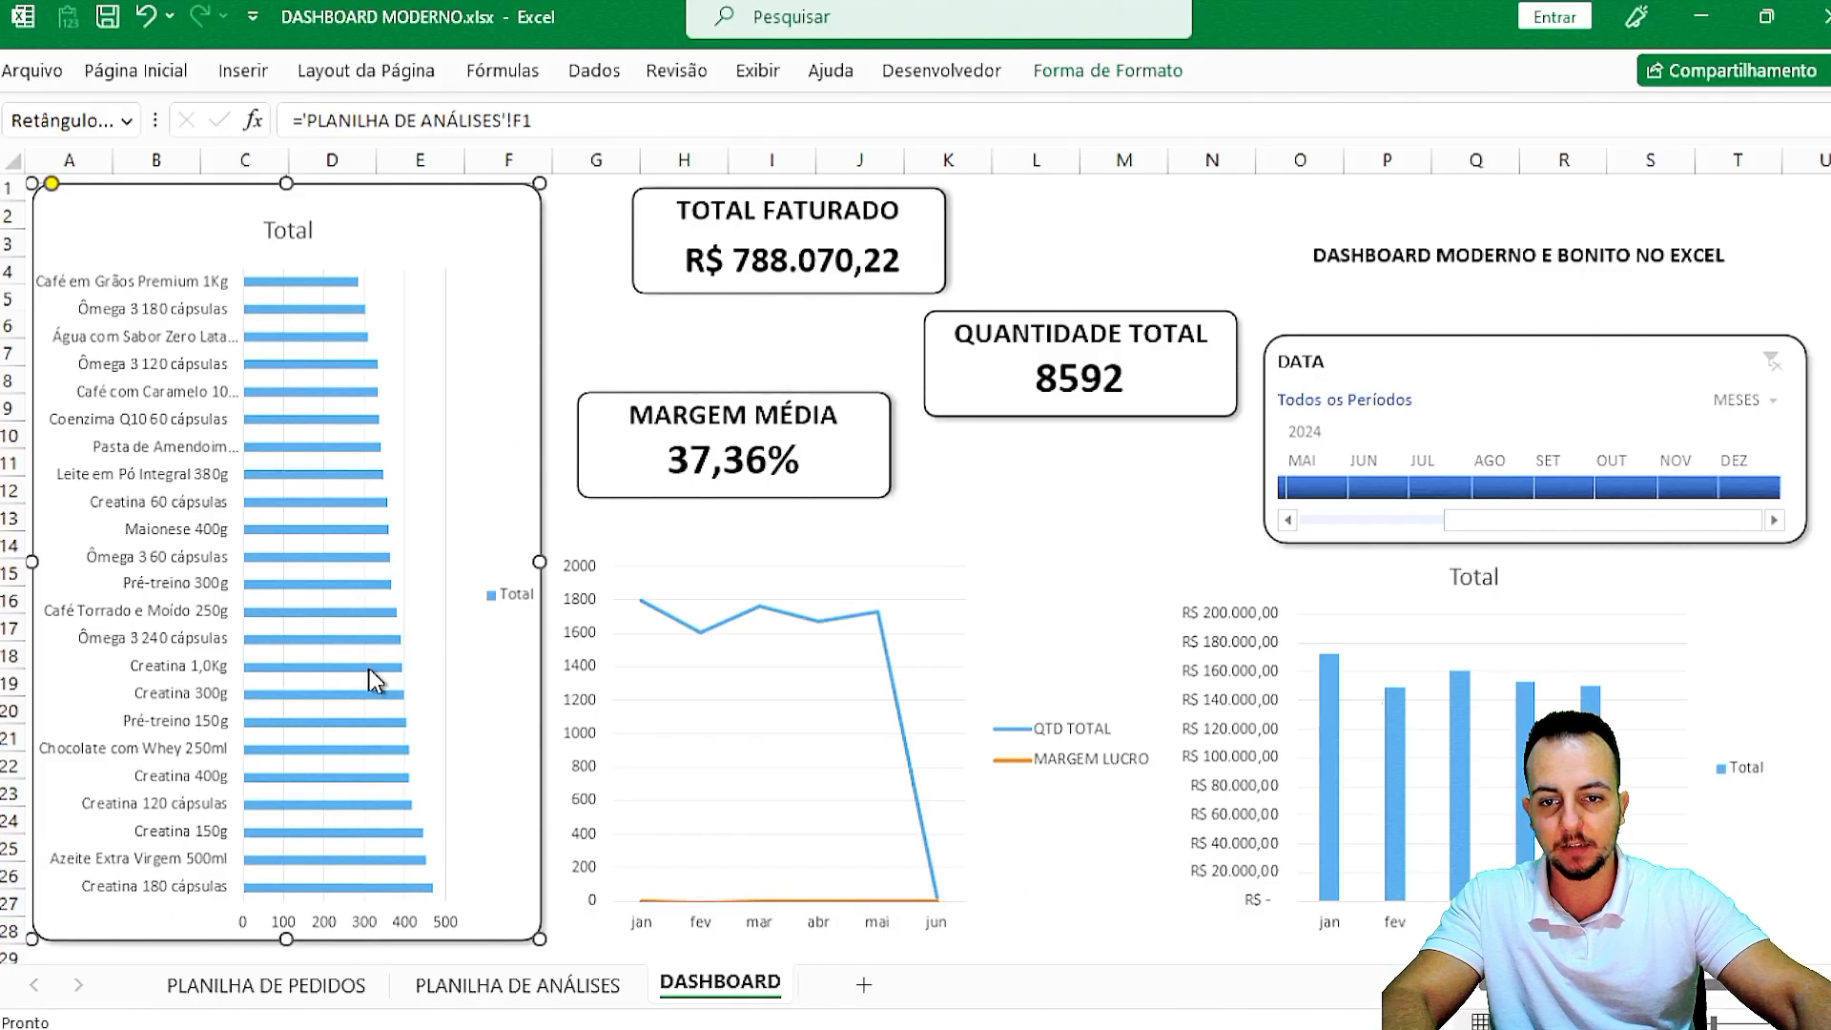
{"action": "left_click", "coordinate": [606, 384]}
{"action": "left_click", "coordinate": [633, 333]}
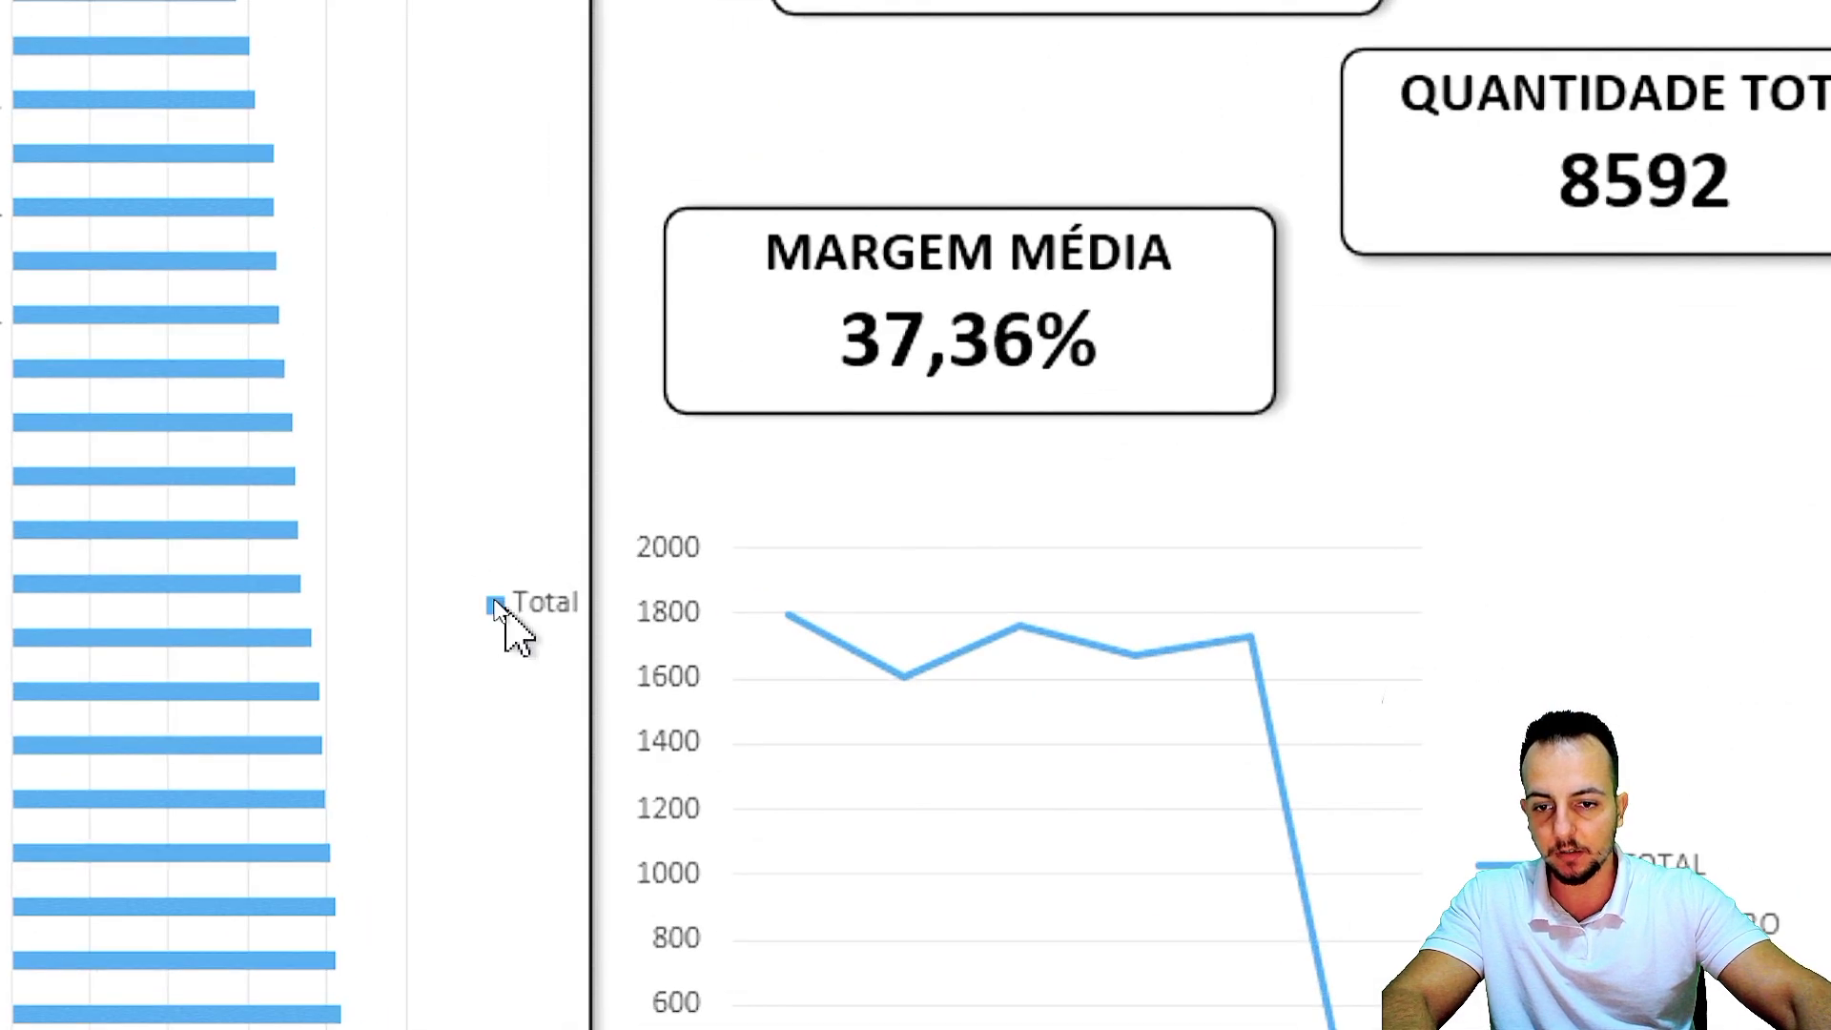
Delete the legend and the vertical gridlines from the product bar chart.
{"action": "left_click", "coordinate": [493, 597]}
{"action": "key", "text": "Delete"}
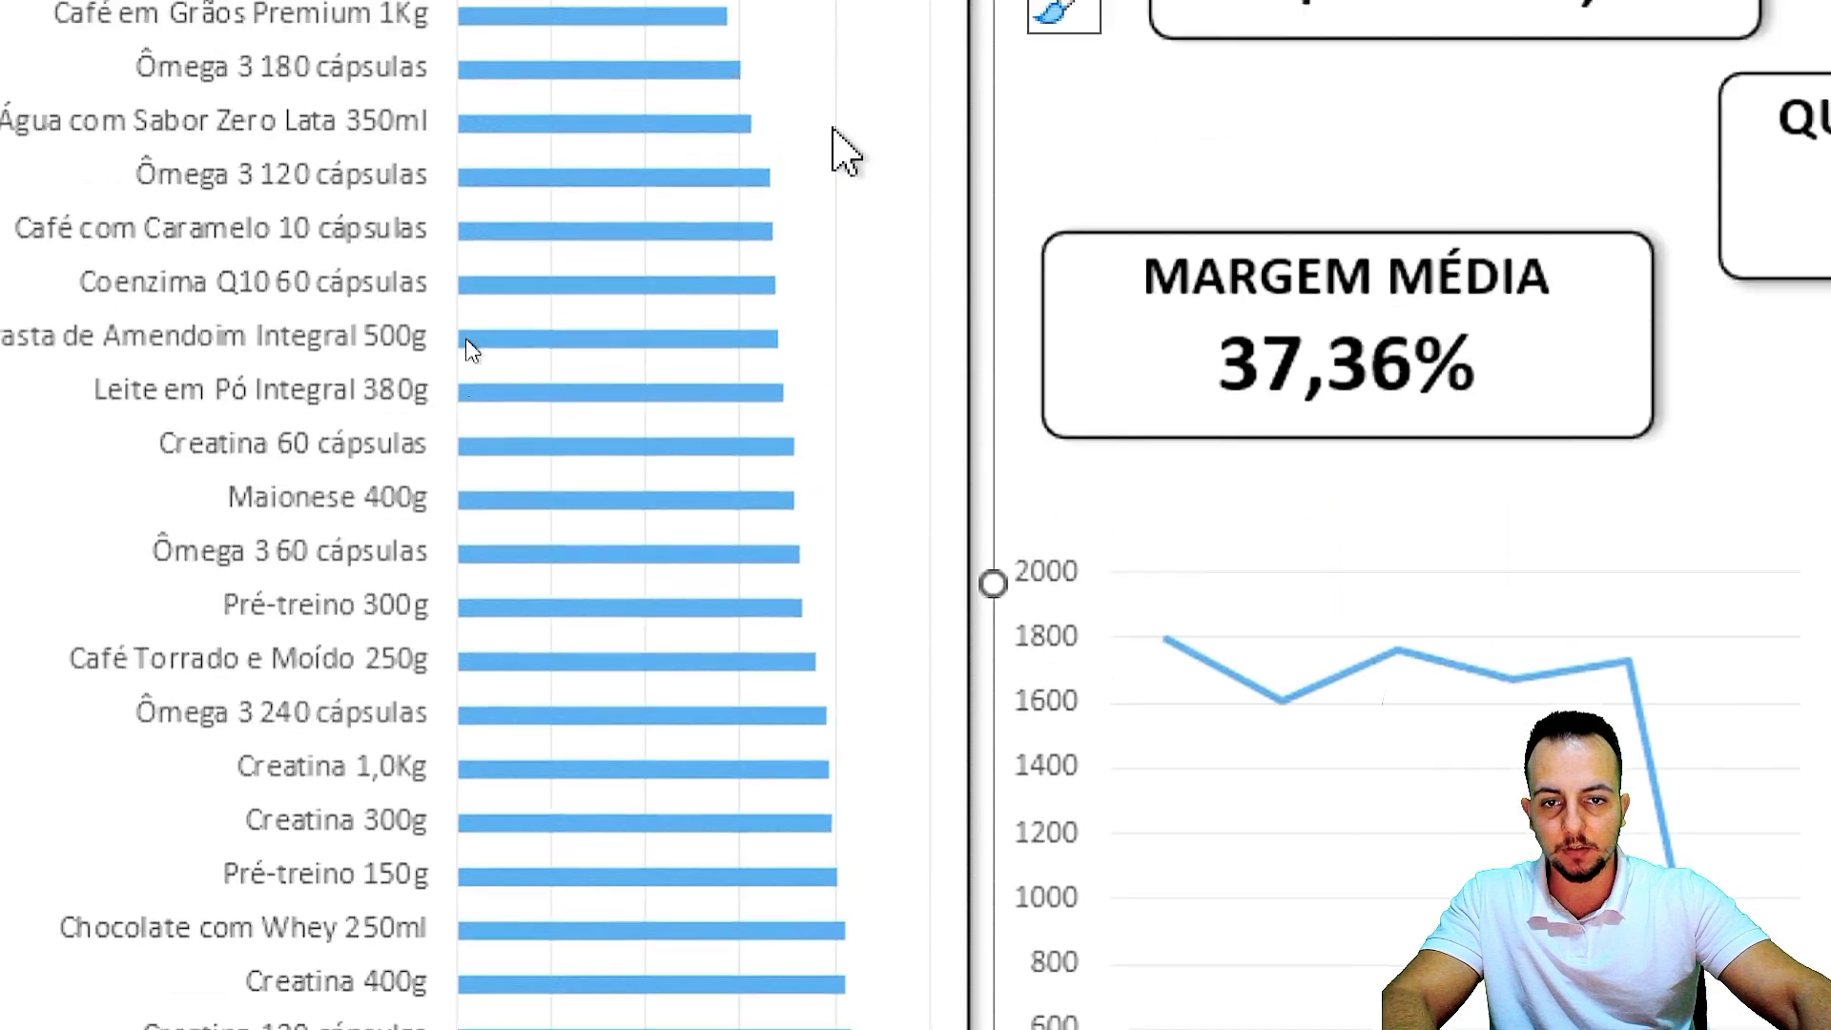
{"action": "left_click", "coordinate": [833, 145]}
{"action": "key", "text": "Delete"}
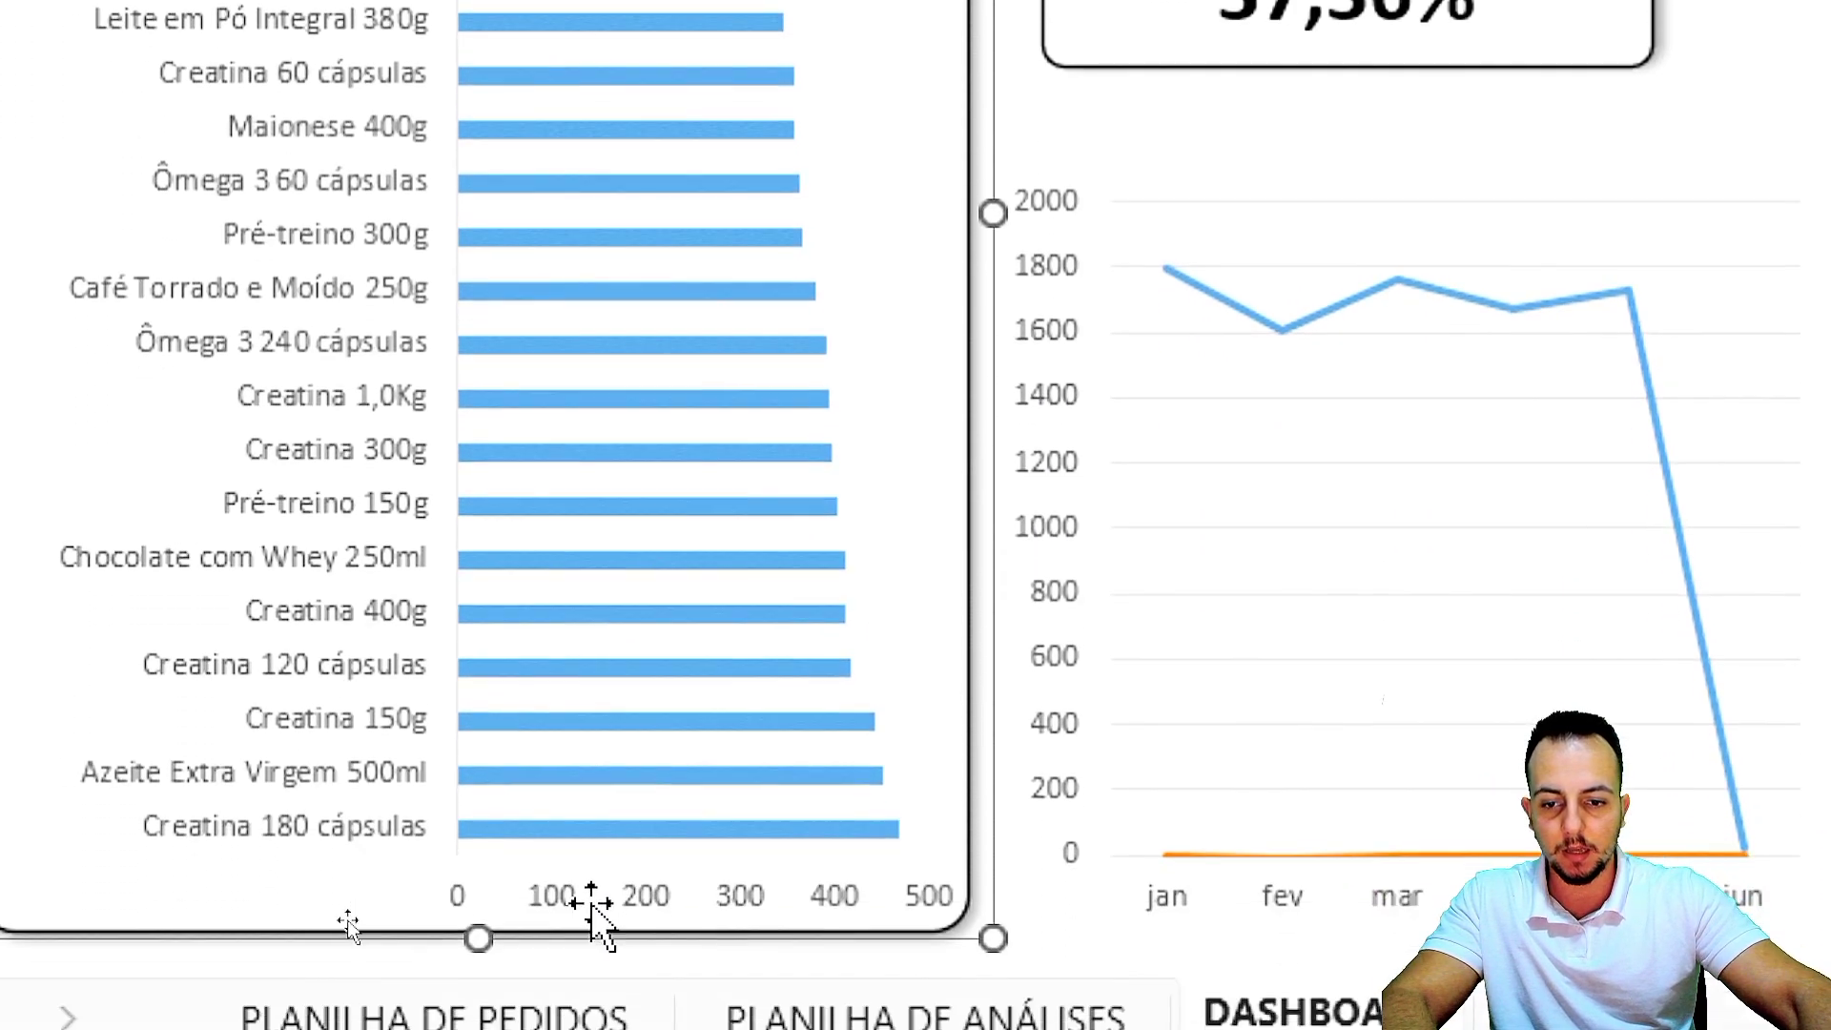
Delete the product bar chart's horizontal value axis and change its title to QUANTIDADE VENDIDA POR PRODUTO.
{"action": "left_click", "coordinate": [561, 898]}
{"action": "key", "text": "Delete"}
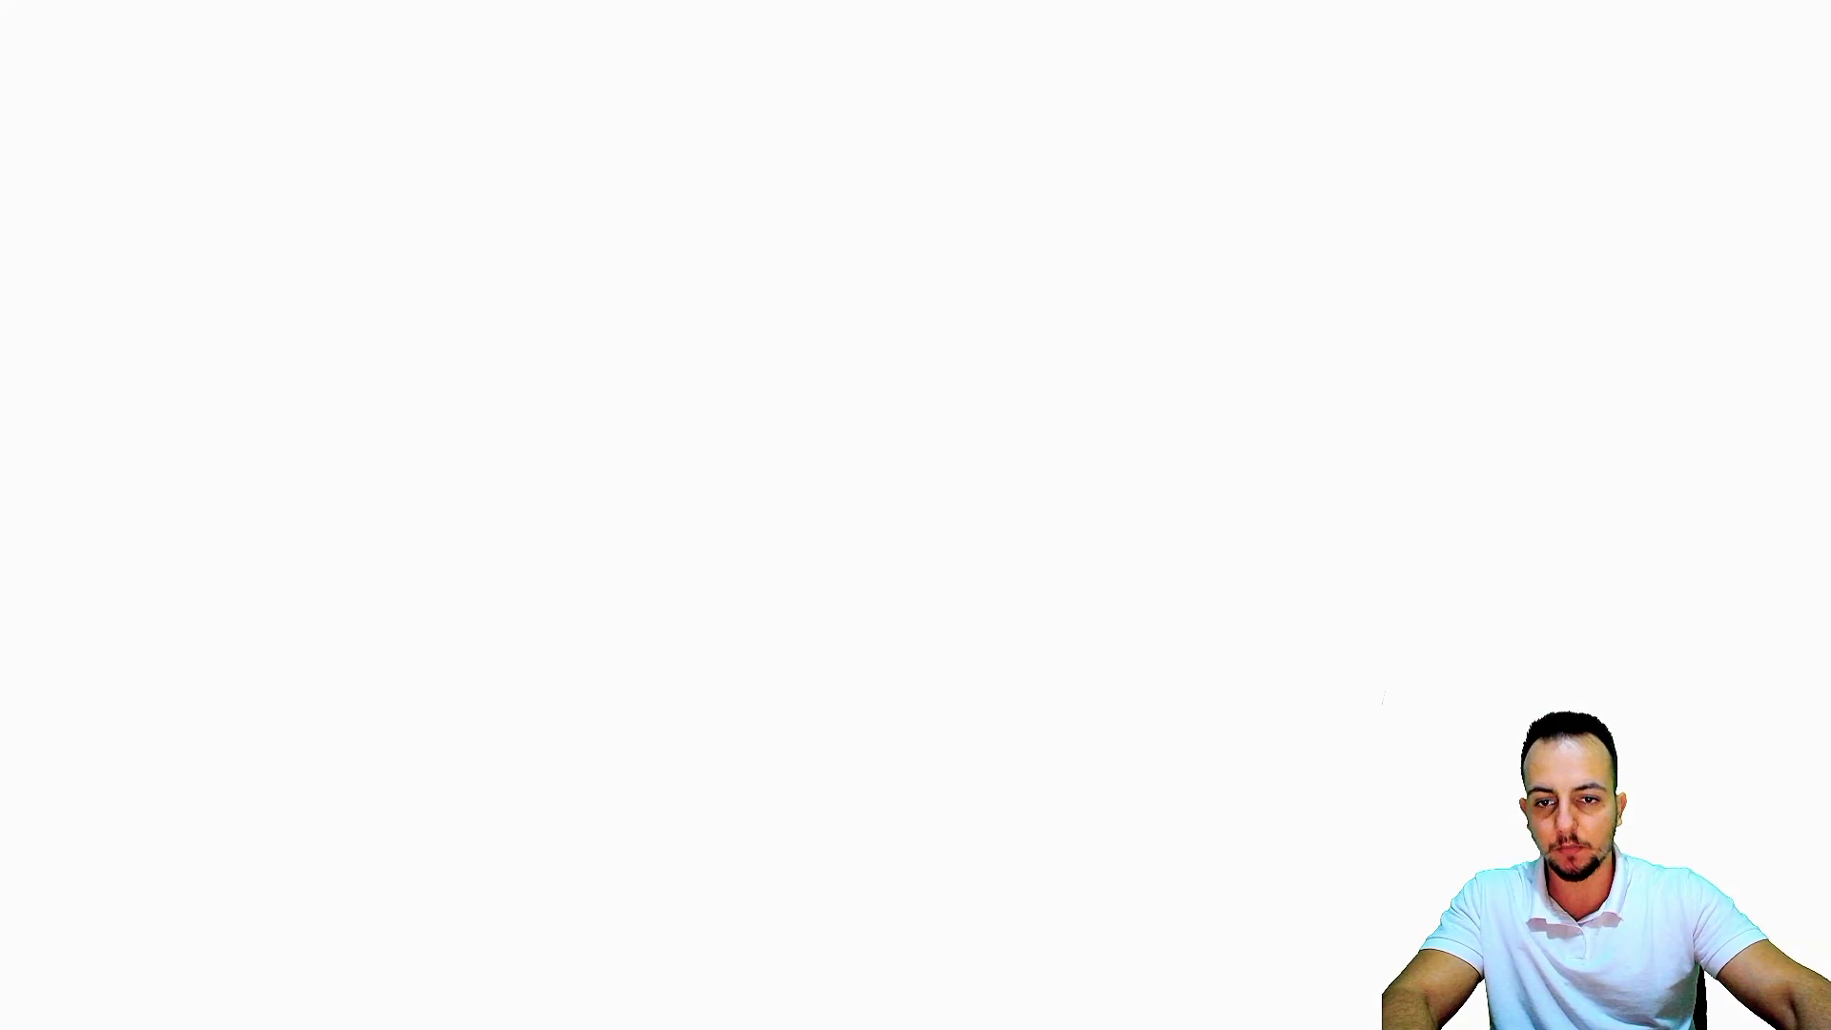
{"action": "left_click_drag", "start_coordinate": [576, 343], "coordinate": [654, 297]}
{"action": "left_click", "coordinate": [589, 358]}
{"action": "left_click", "coordinate": [582, 360]}
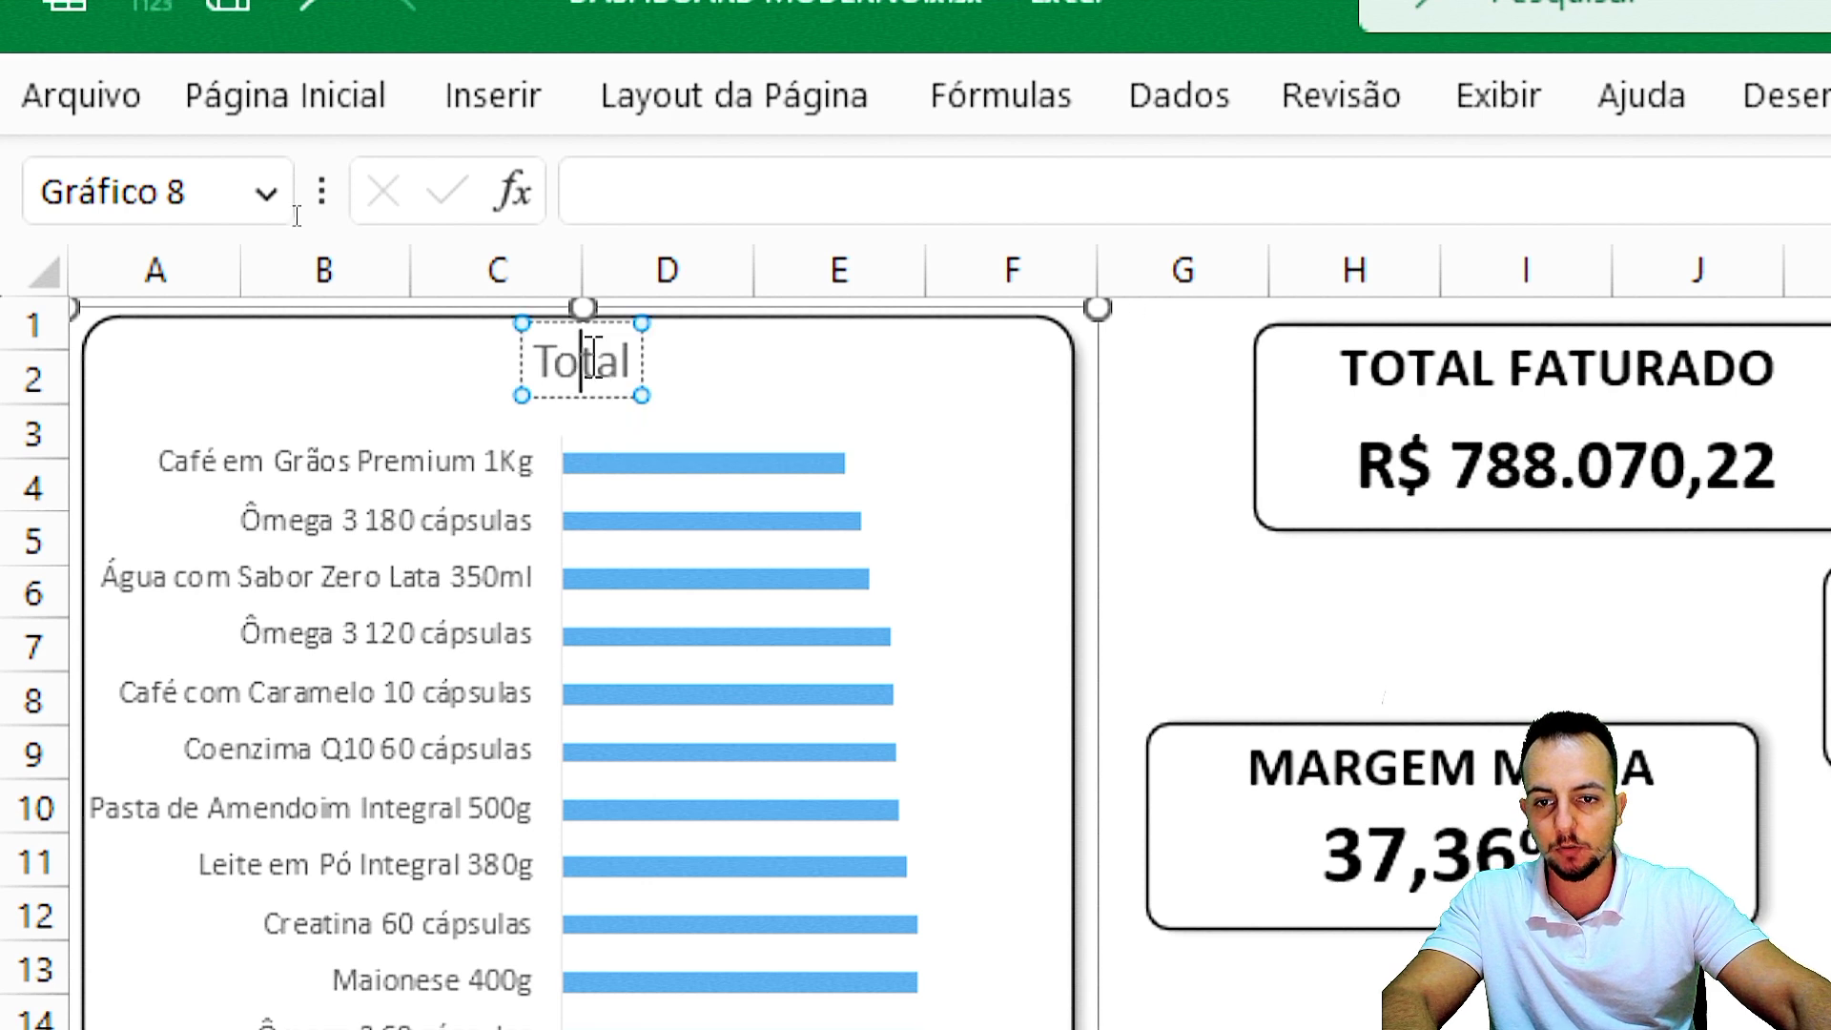
{"action": "double_click", "coordinate": [592, 360]}
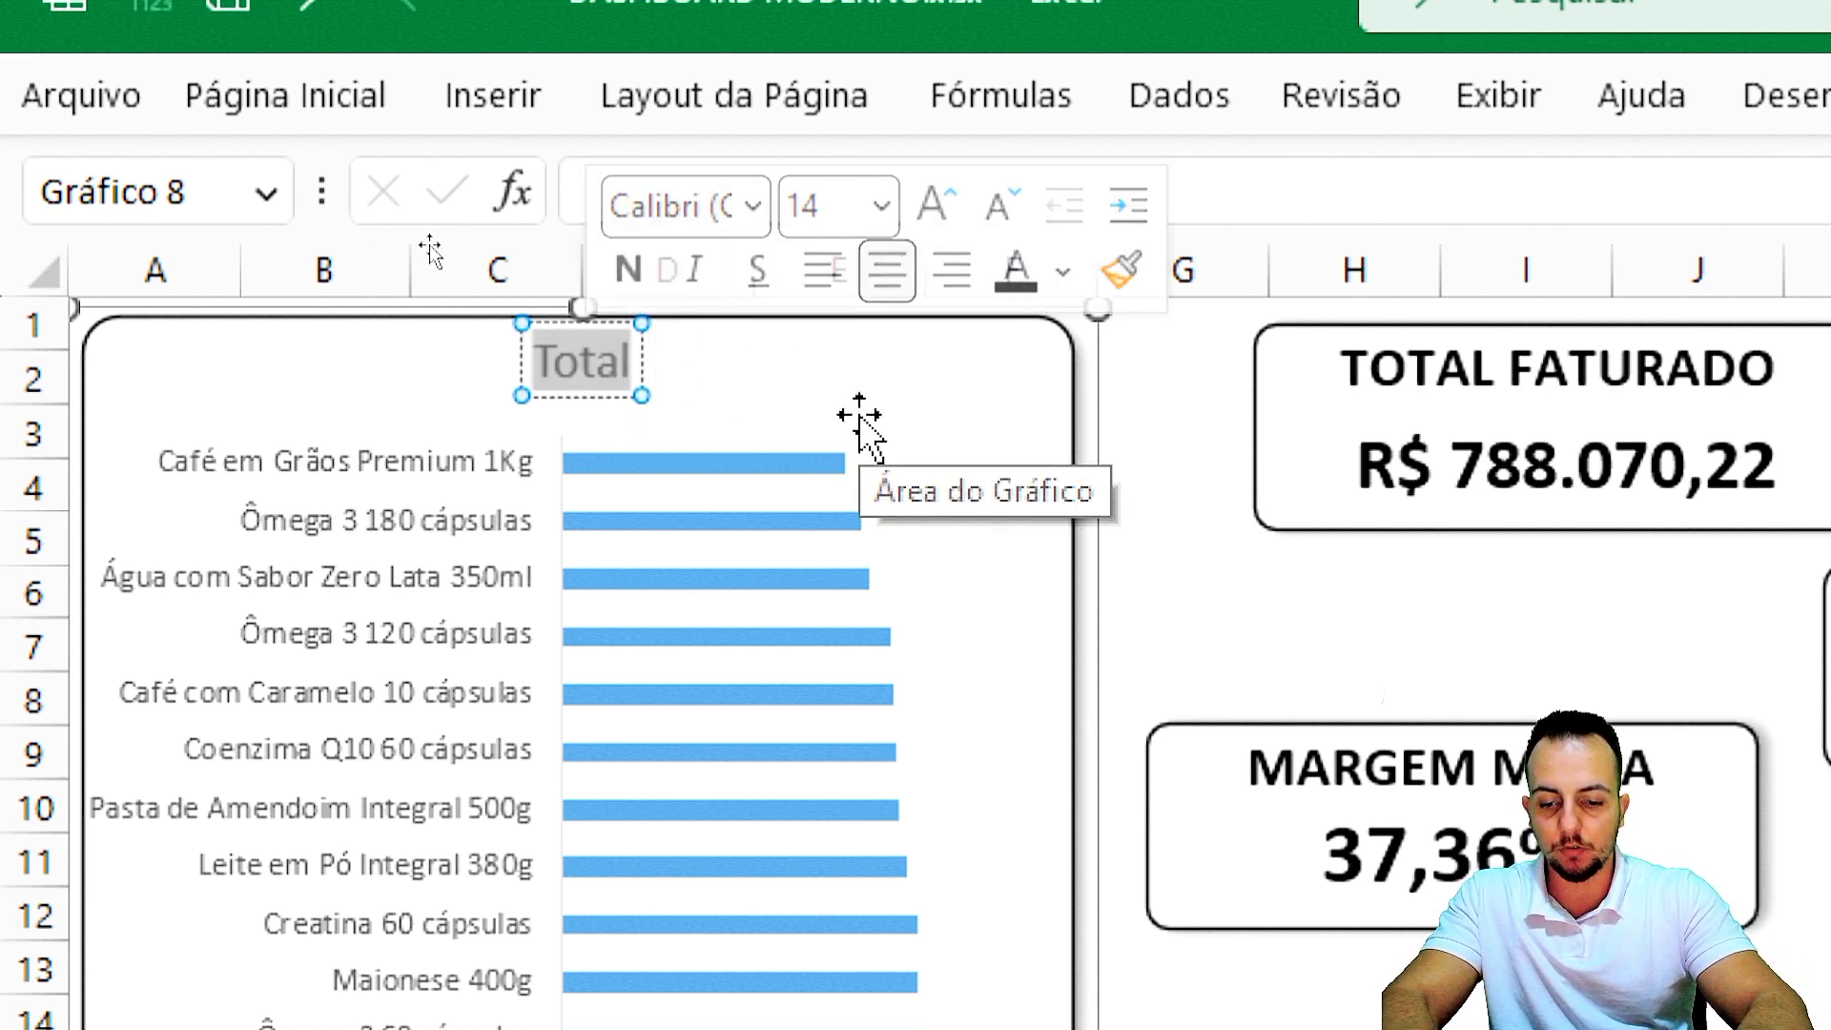
{"action": "type", "text": "QUANTIDADE VENDIDA POR P"}
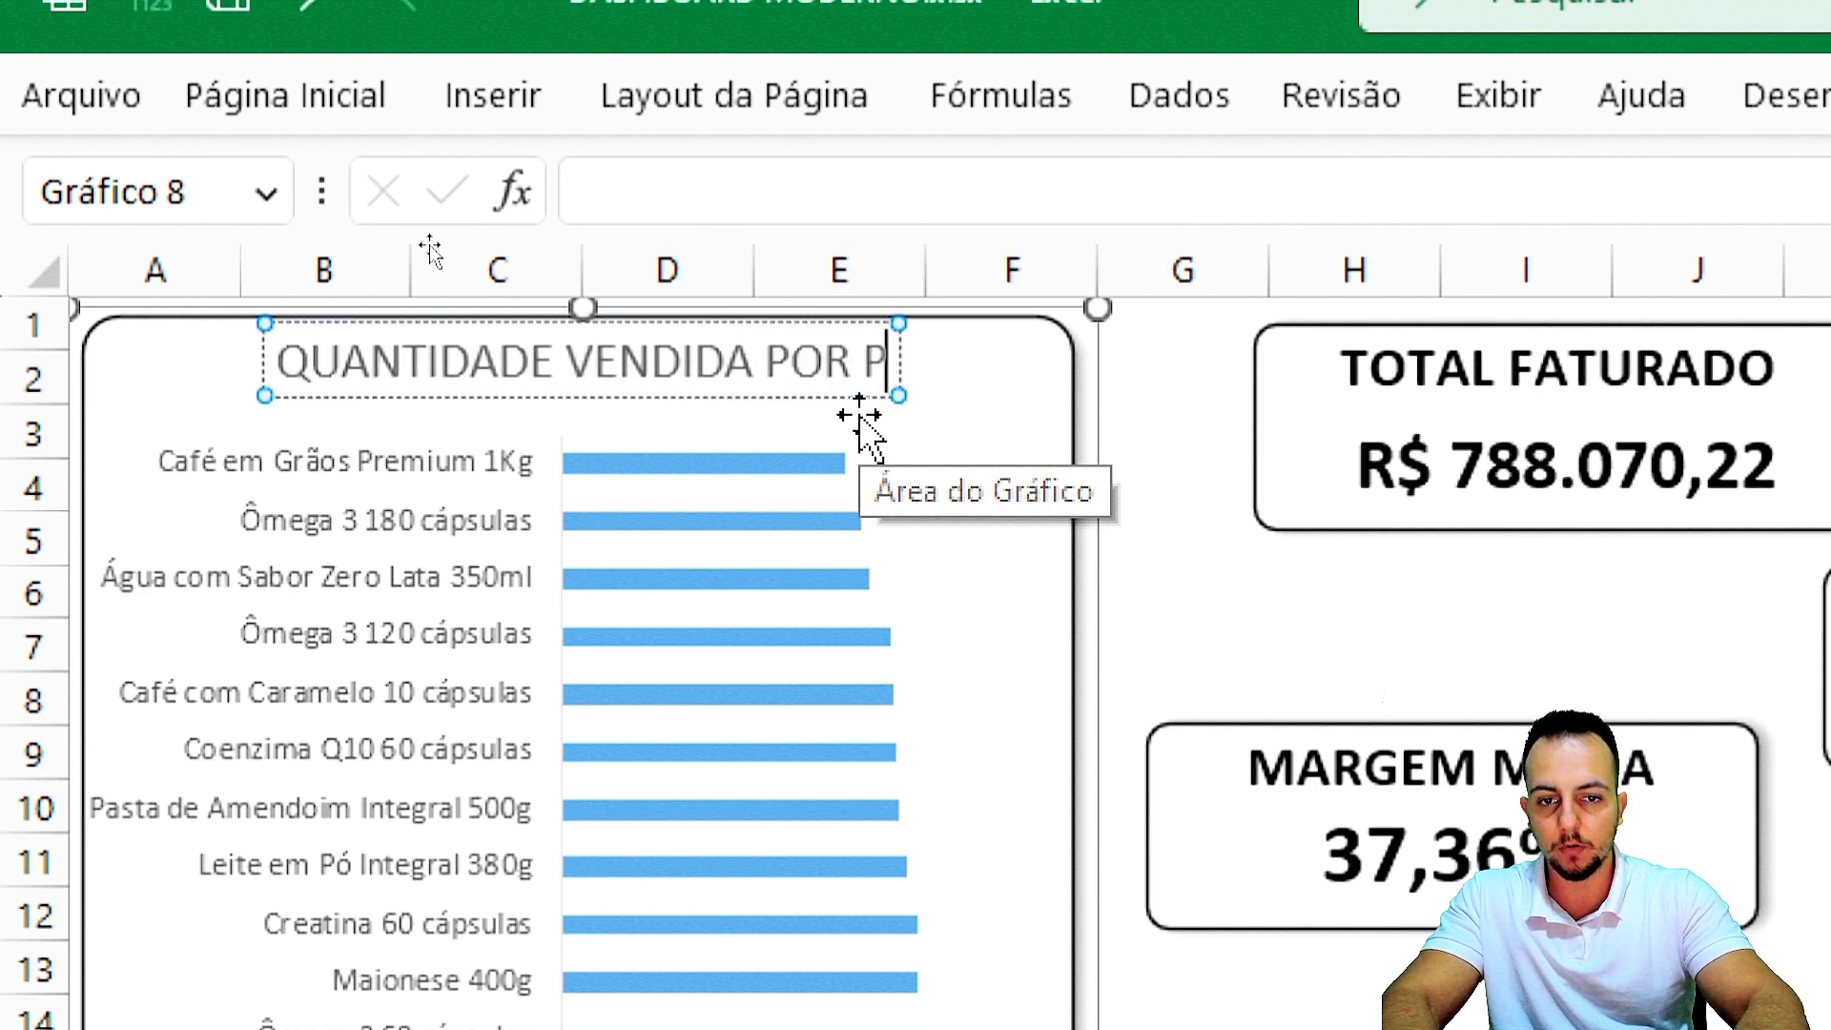
{"action": "type", "text": "RODUTO"}
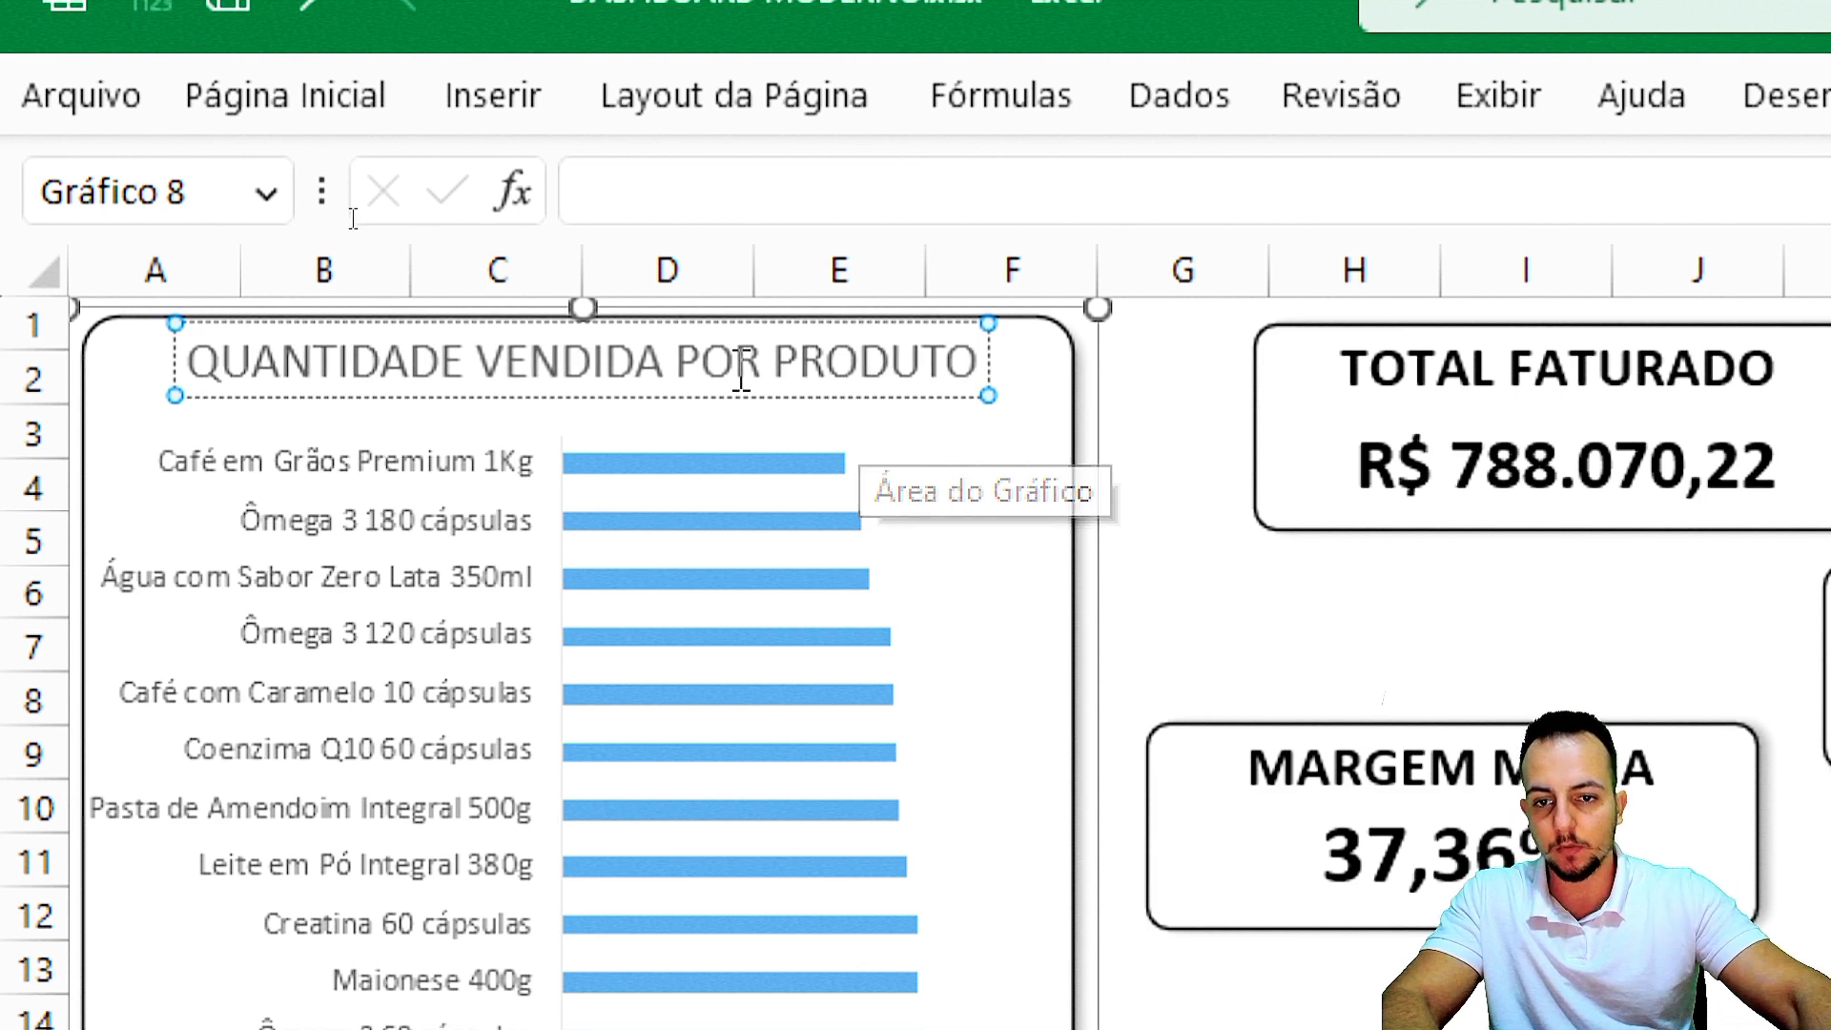
Make the product bar chart's title bold, keeping its font size at 14.
{"action": "triple_click", "coordinate": [582, 372]}
{"action": "left_click", "coordinate": [617, 270]}
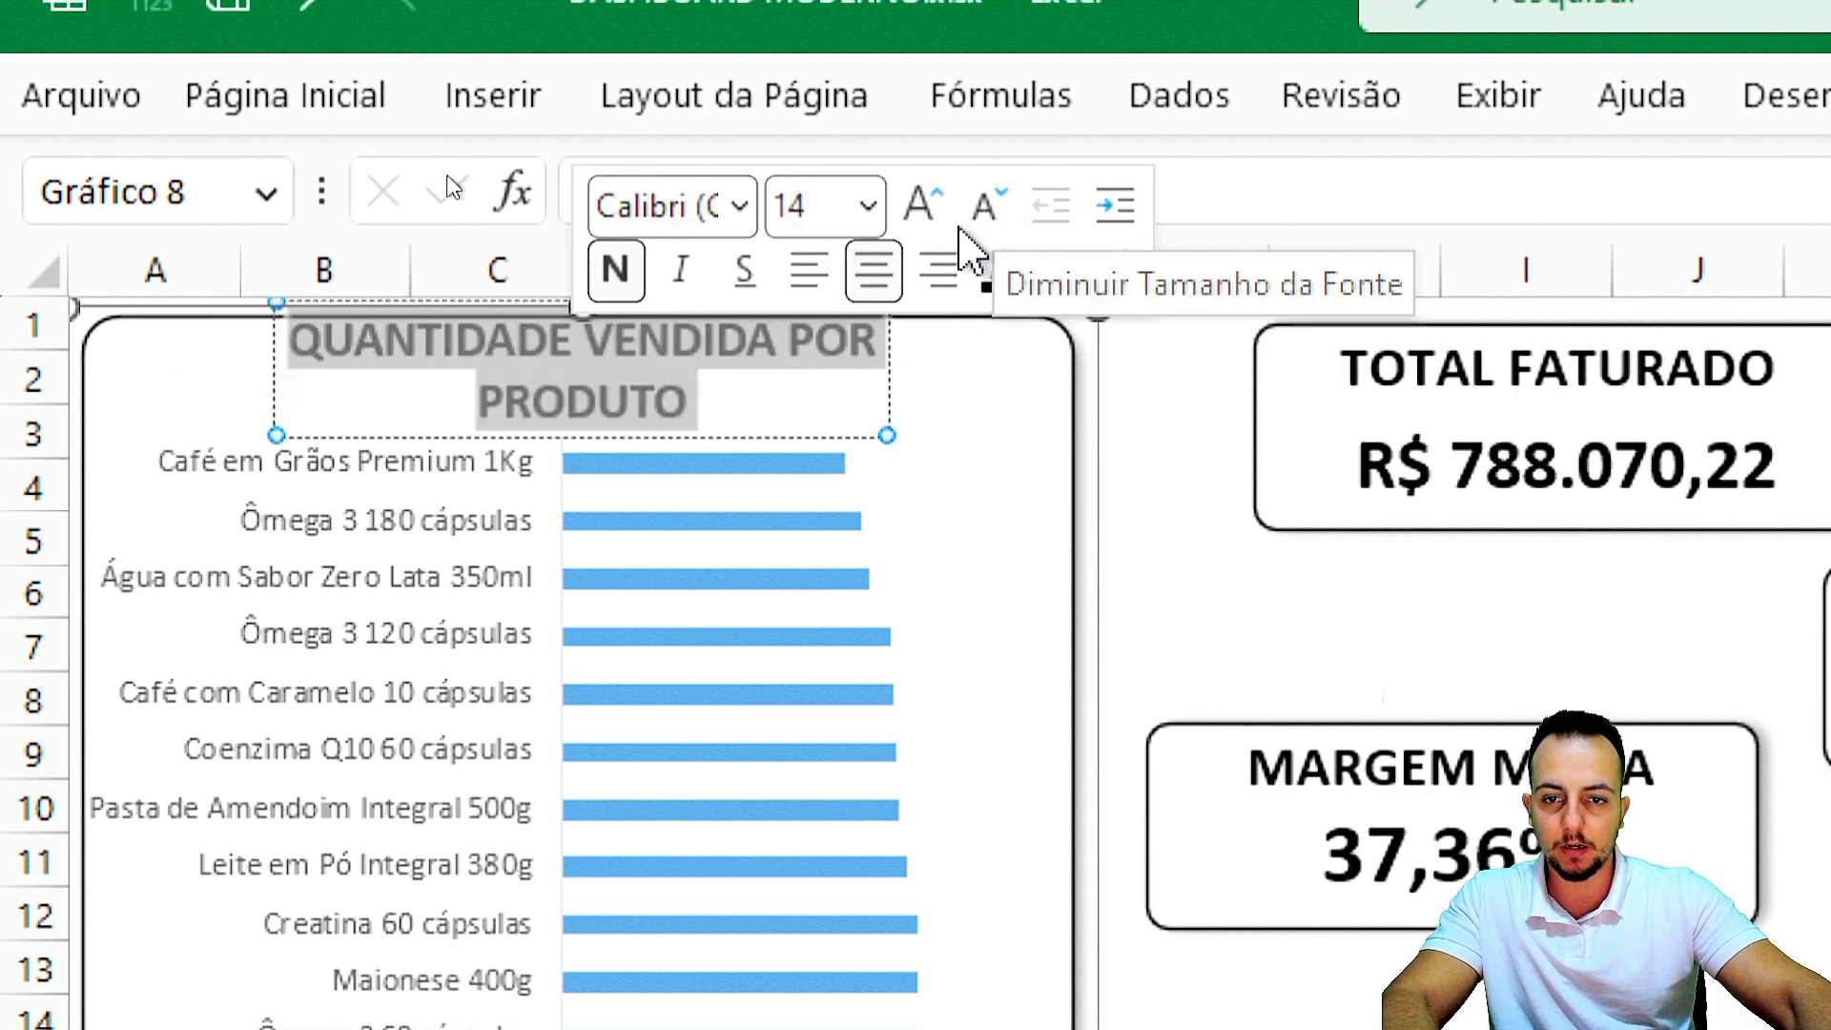
{"action": "left_click", "coordinate": [777, 348]}
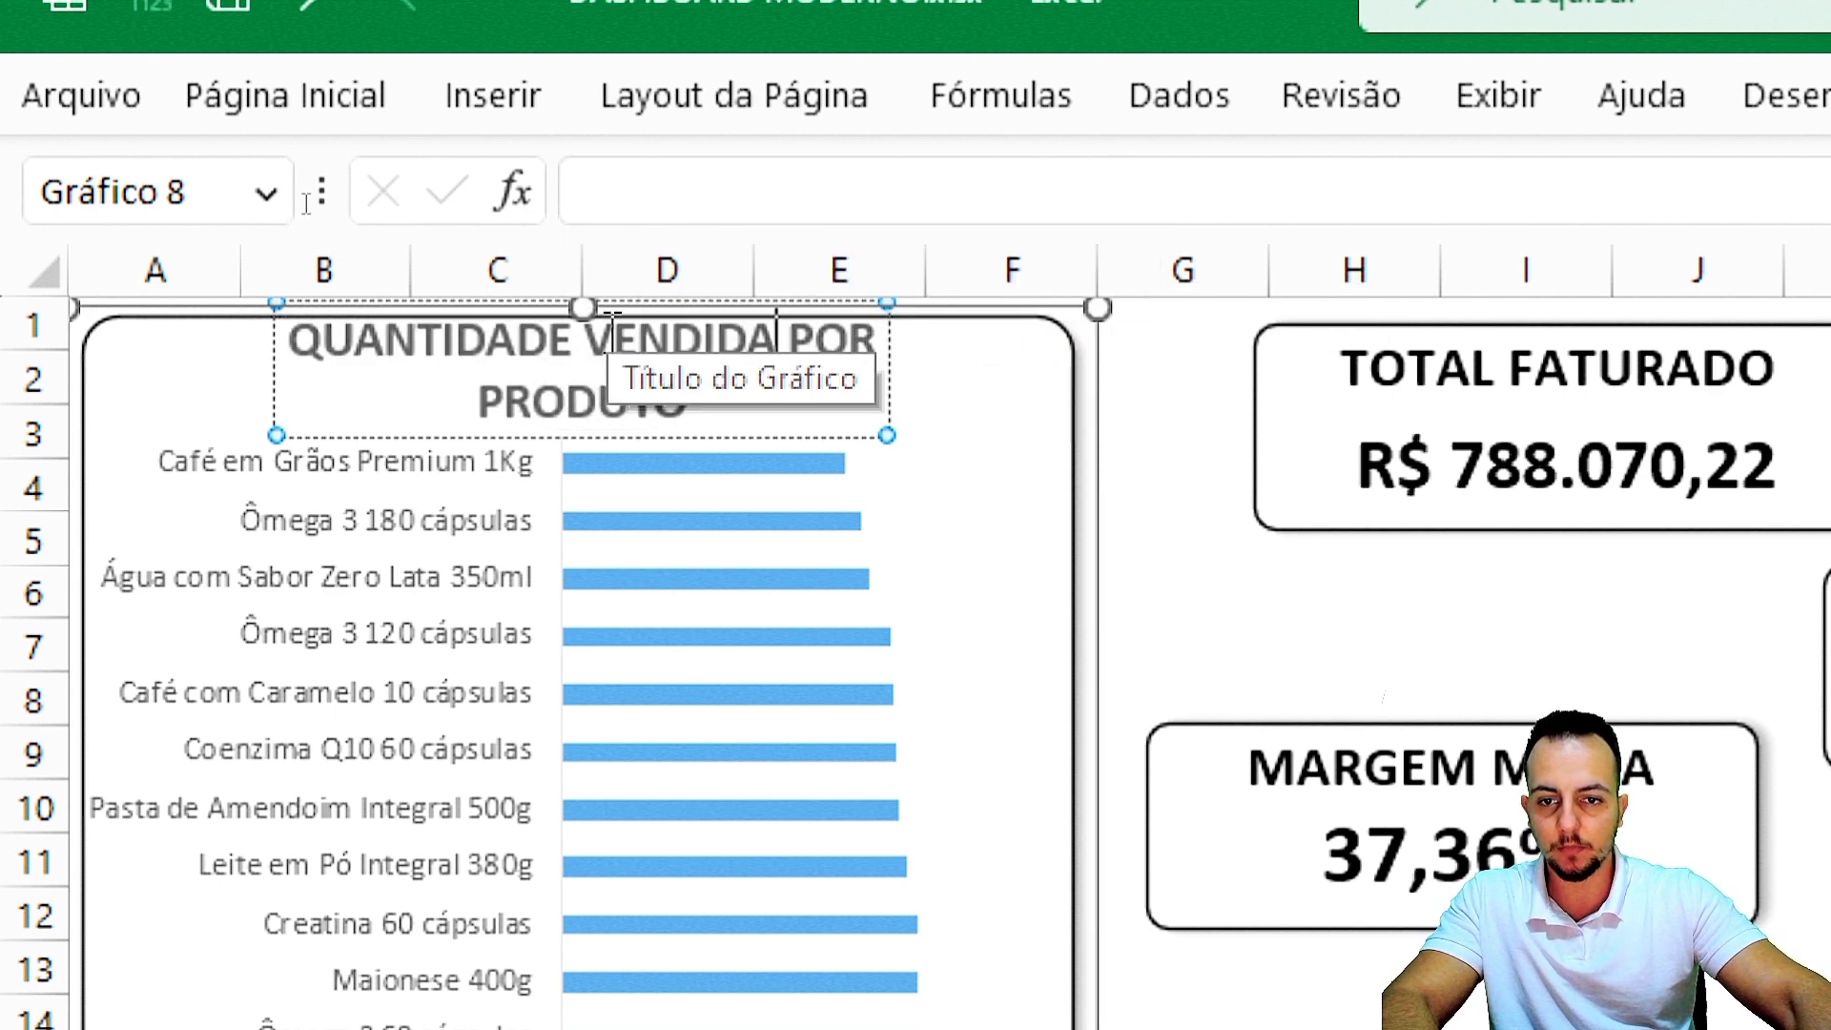
{"action": "double_click", "coordinate": [637, 341]}
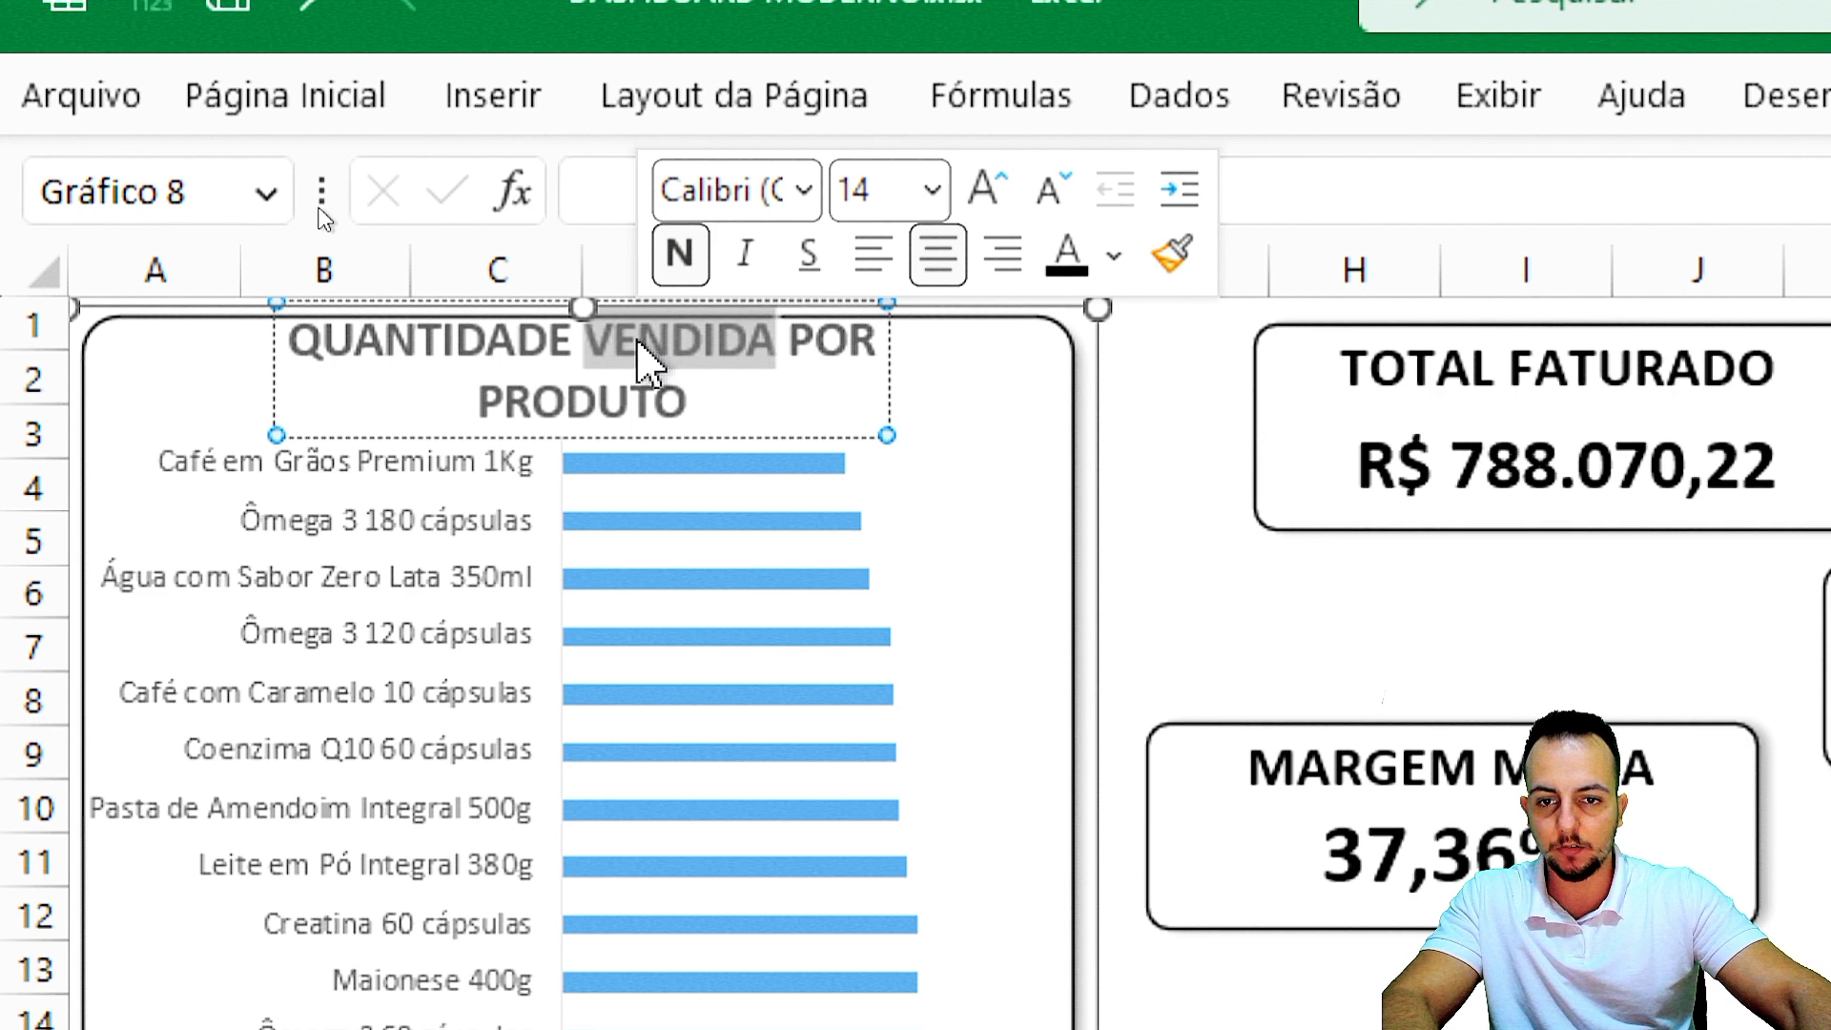
{"action": "left_click", "coordinate": [708, 399]}
{"action": "left_click_drag", "start_coordinate": [708, 398], "coordinate": [272, 339]}
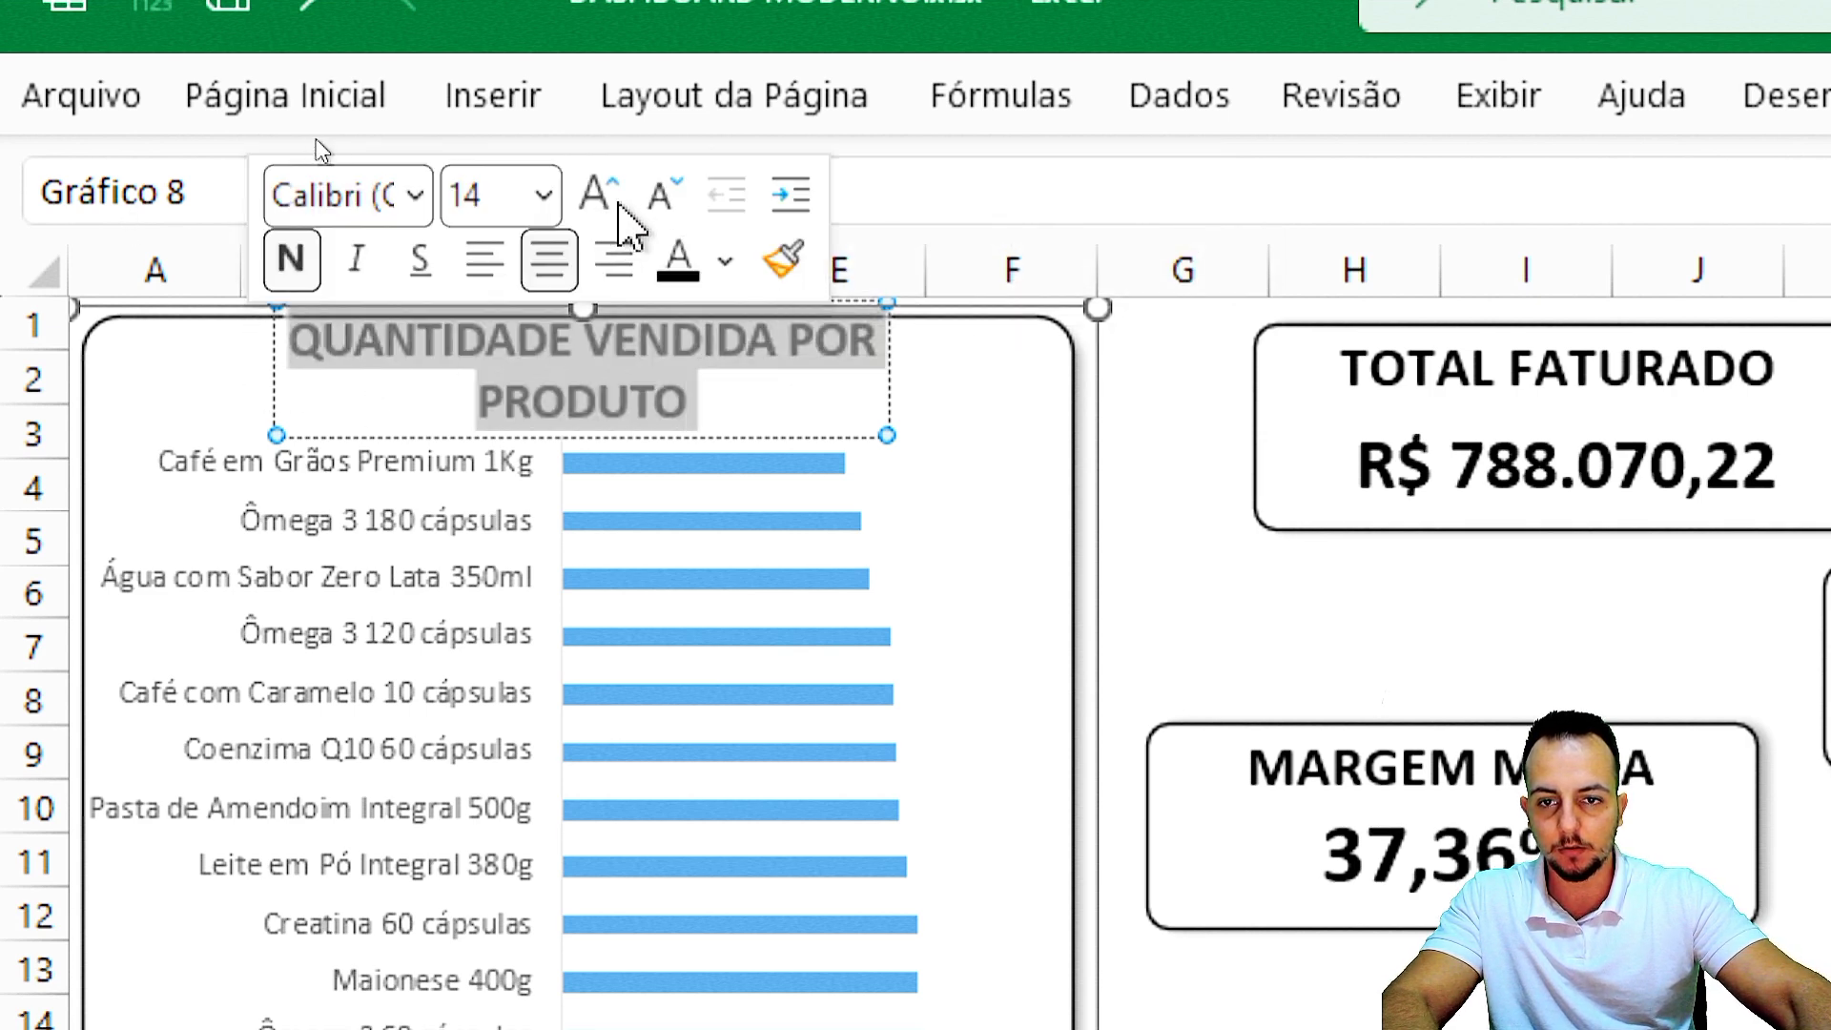
{"action": "left_click", "coordinate": [657, 208]}
{"action": "left_click", "coordinate": [593, 200]}
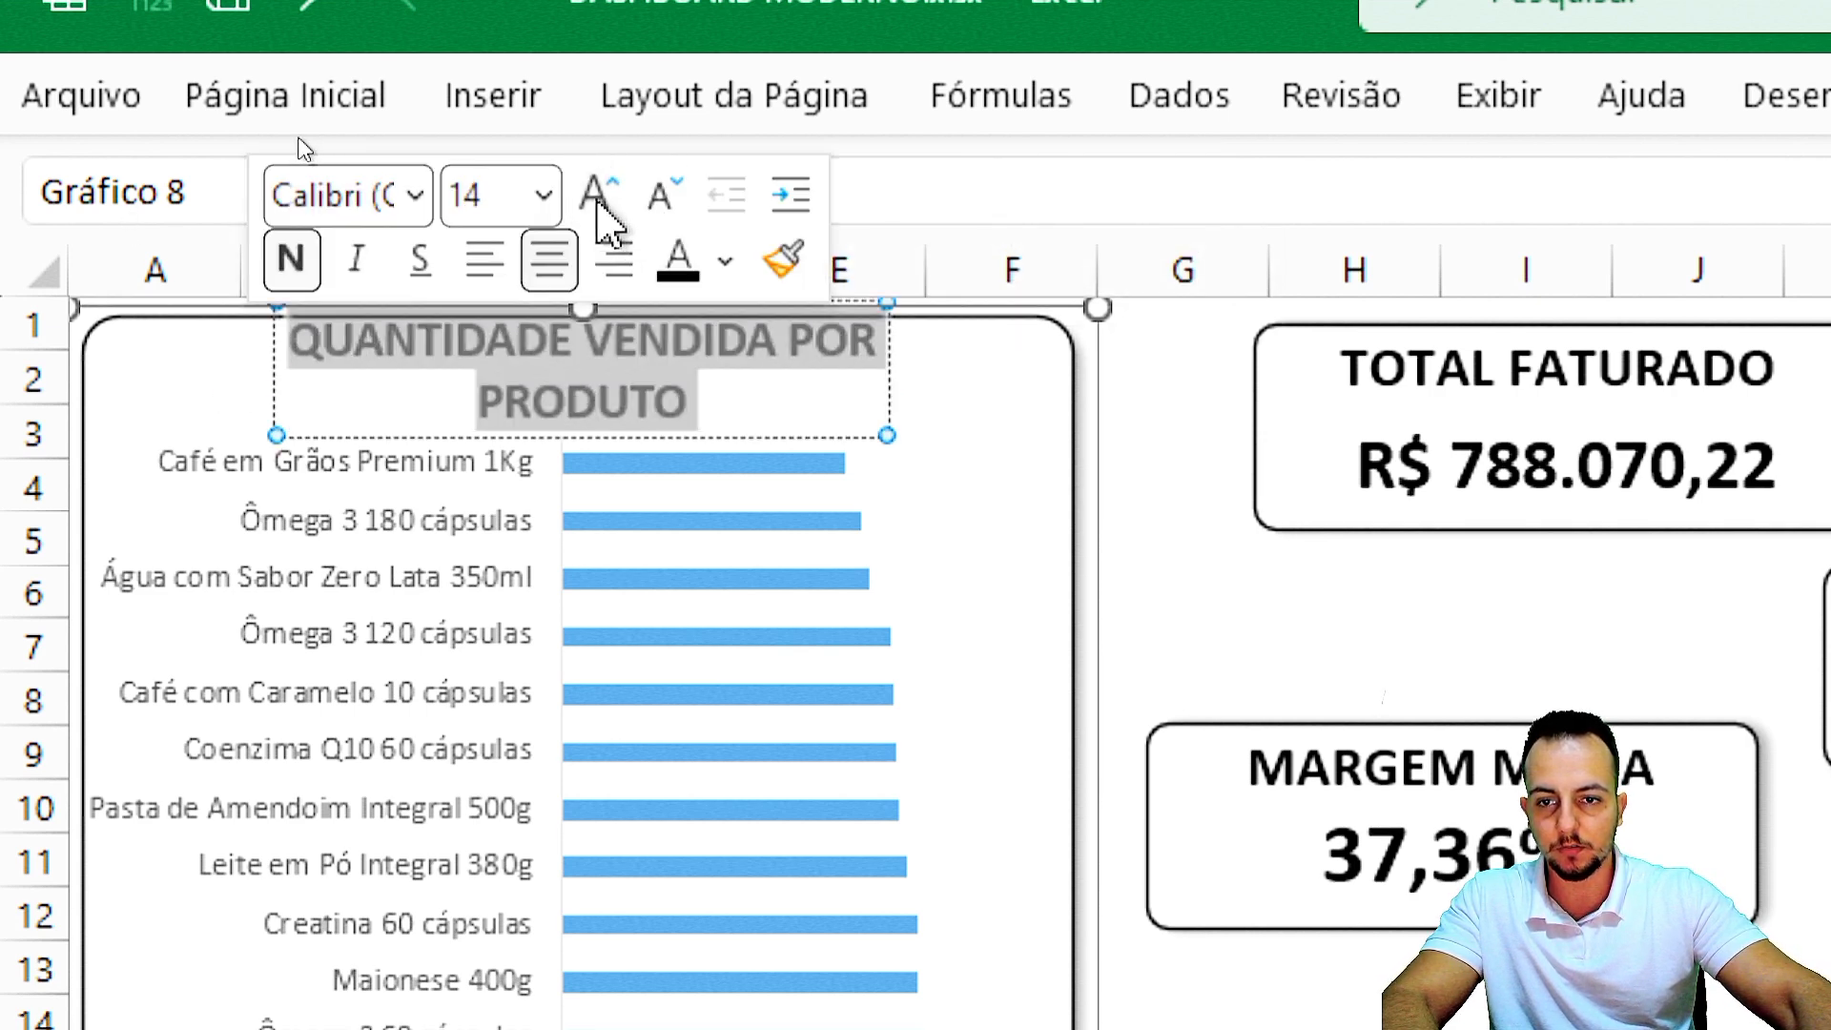
{"action": "left_click", "coordinate": [429, 353]}
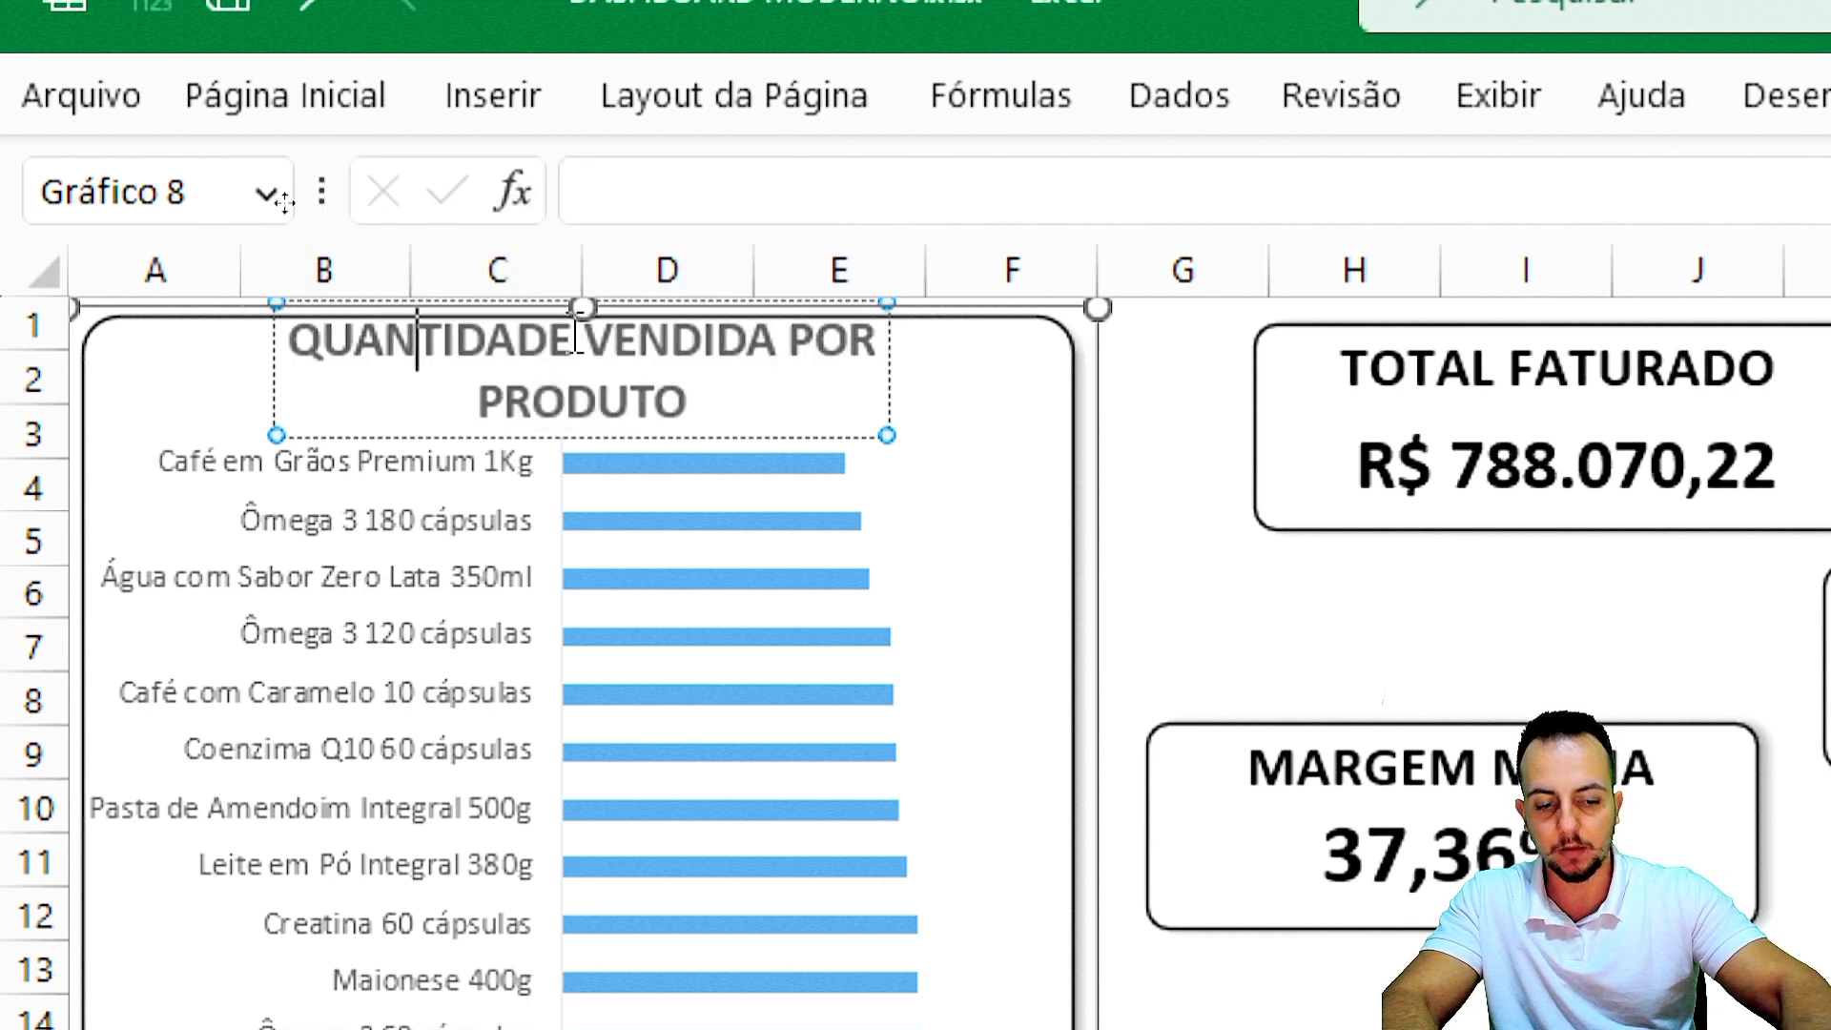
Shorten the word QUANTIDADE in the chart title to QTD.
{"action": "key", "text": "BackSpace"}
{"action": "key", "text": "BackSpace"}
{"action": "key", "text": "BackSpace"}
{"action": "type", "text": "TD"}
{"action": "key", "text": "Delete"}
{"action": "key", "text": "Delete"}
{"action": "key", "text": "Delete"}
{"action": "key", "text": "Delete"}
{"action": "key", "text": "Delete"}
{"action": "key", "text": "Delete"}
{"action": "left_click", "coordinate": [1081, 345]}
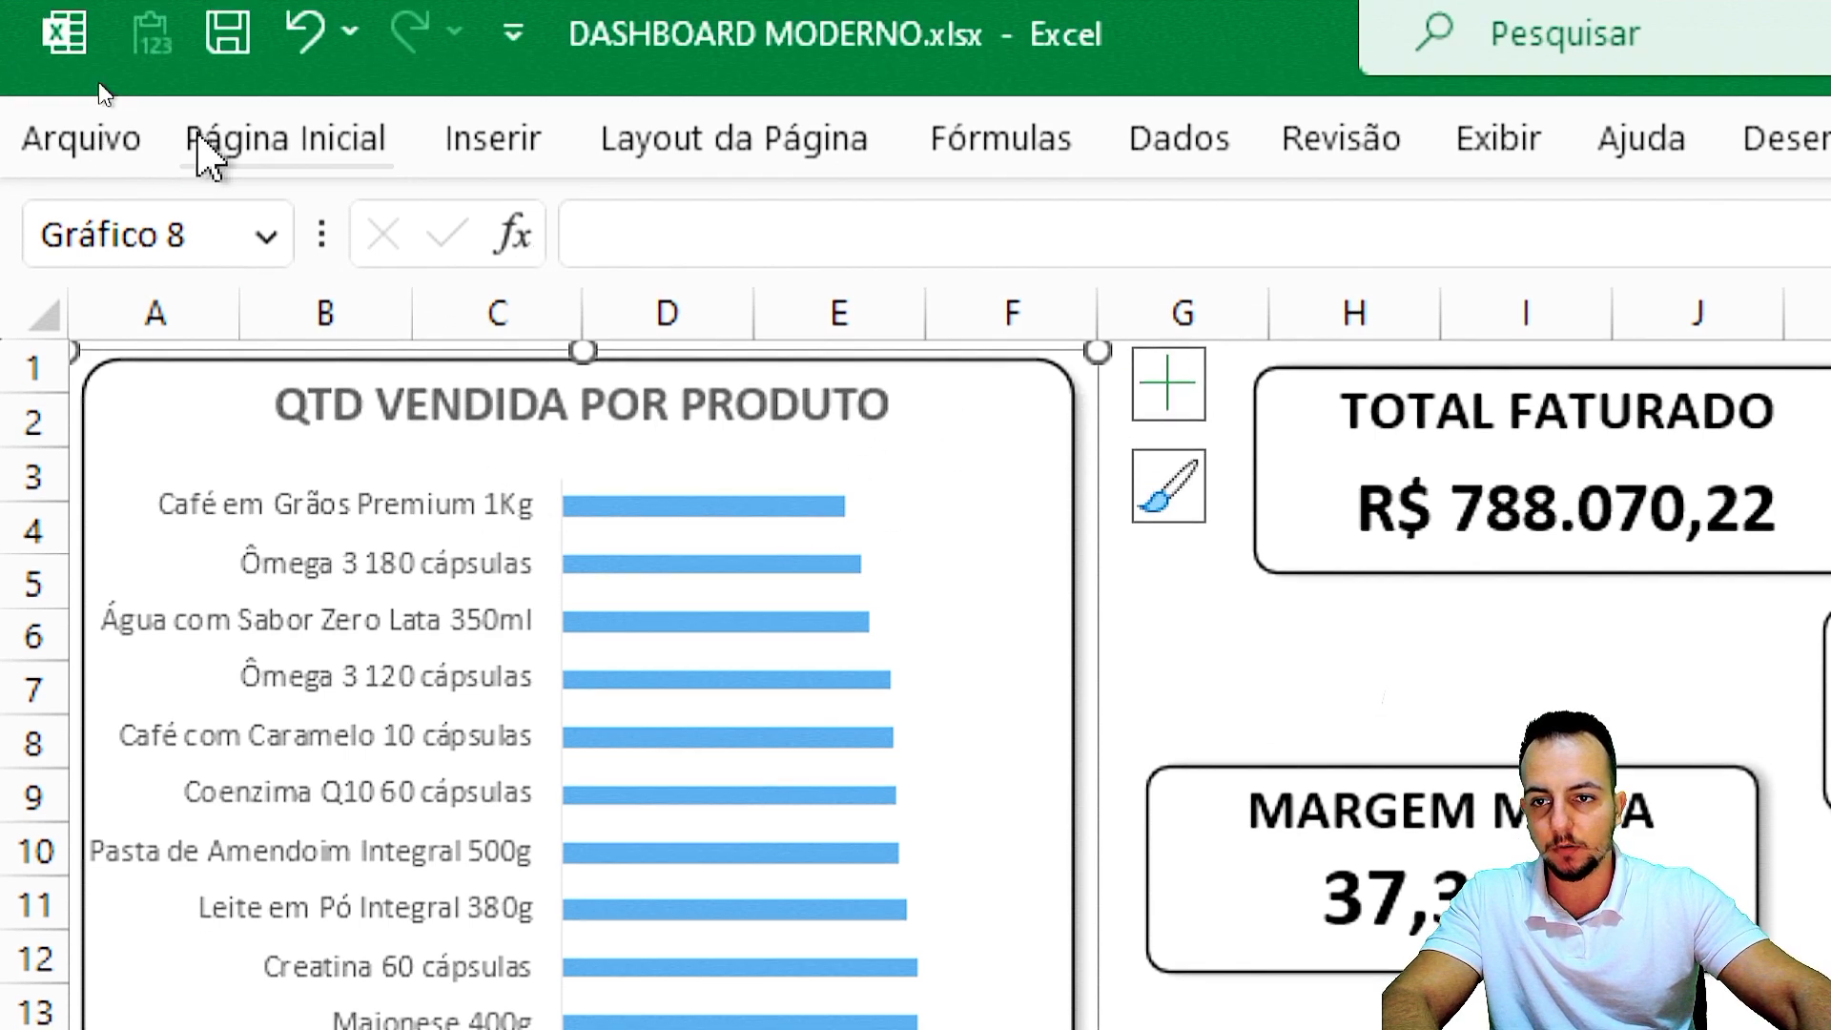
Format all text in the product bar chart as bold and black.
{"action": "left_click", "coordinate": [202, 95]}
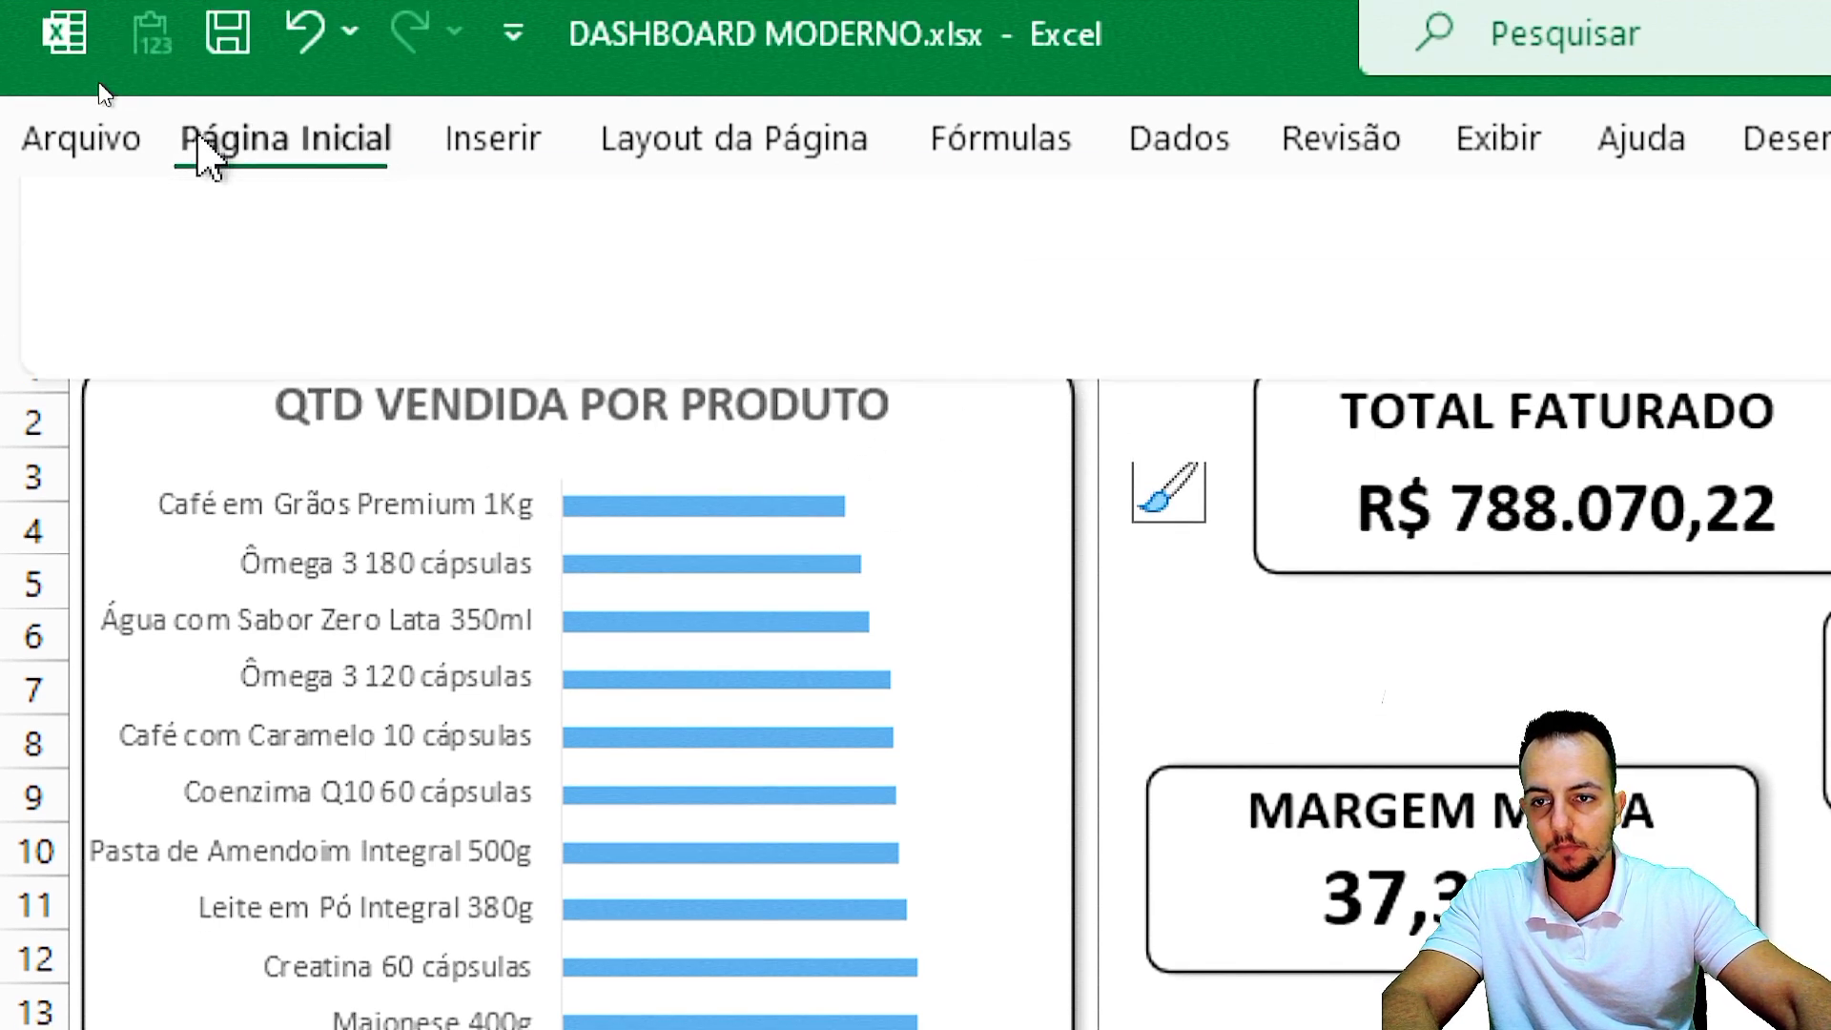
{"action": "left_click", "coordinate": [441, 326]}
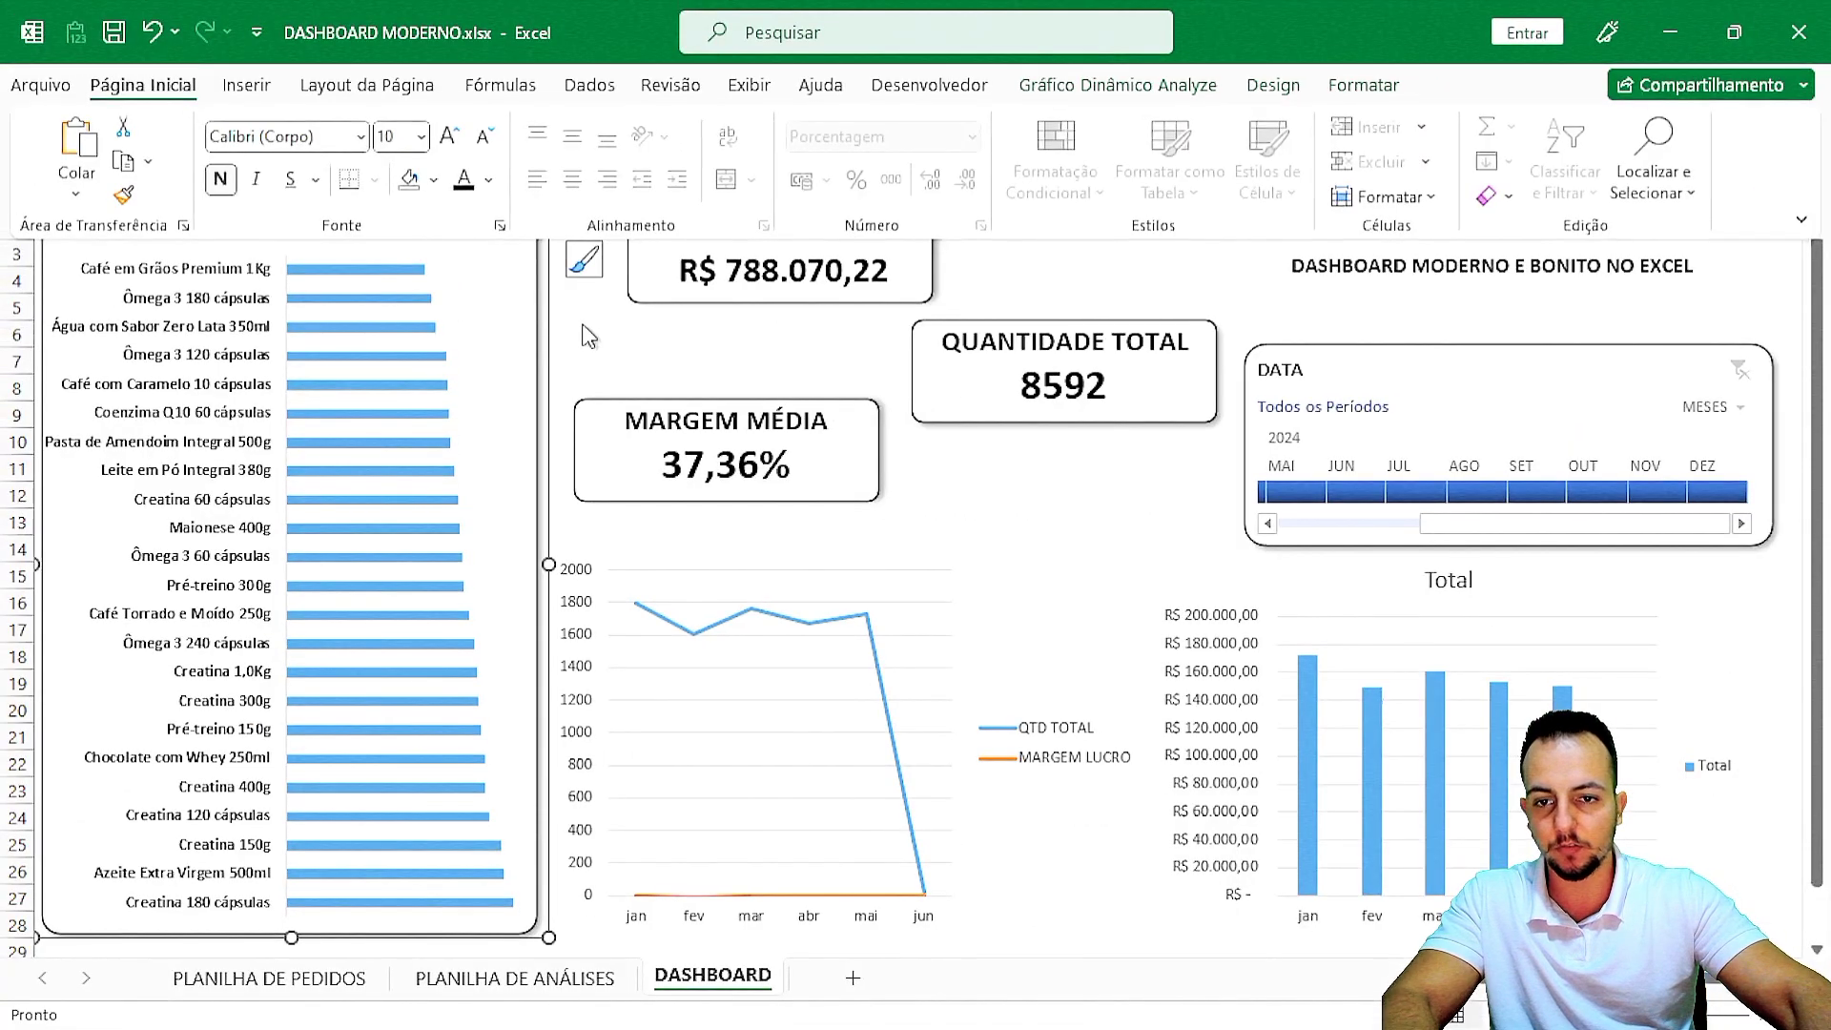
{"action": "left_click", "coordinate": [610, 327]}
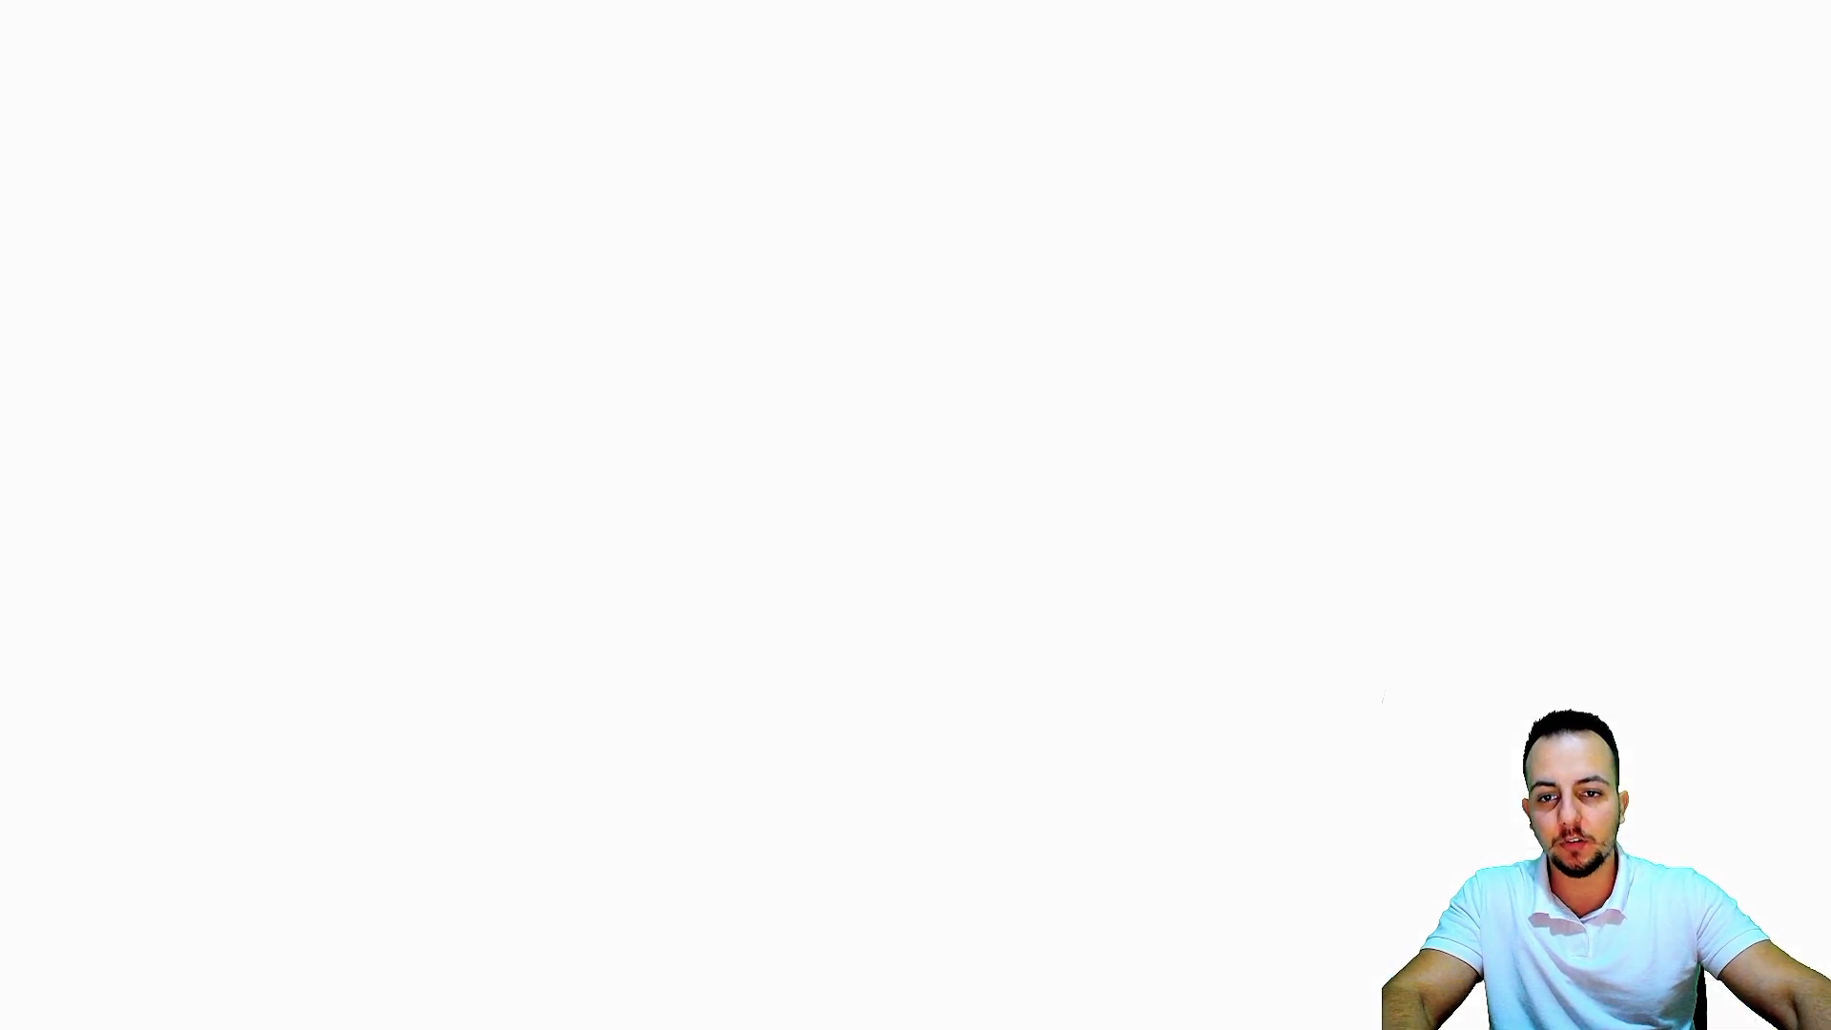
Set the product bar chart's vertical category axis to show its categories in reverse order (Categorias em ordem inversa).
{"action": "right_click", "coordinate": [620, 250]}
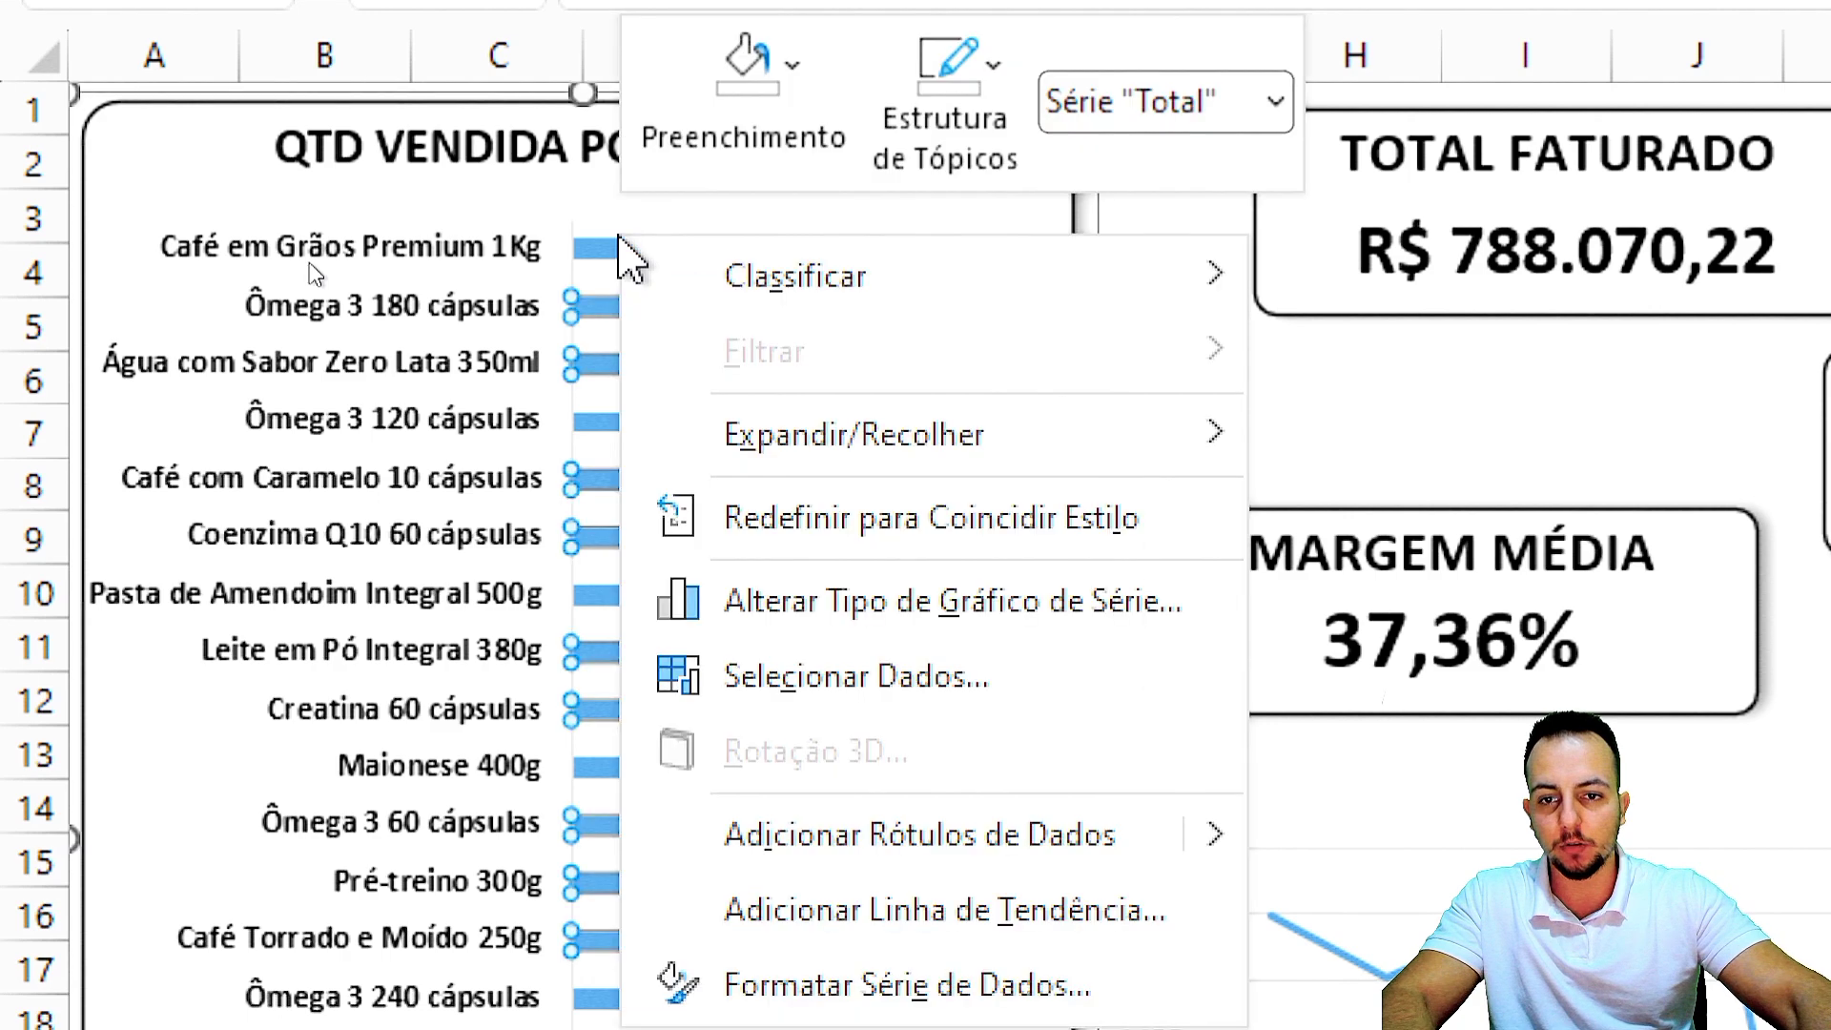
{"action": "left_click", "coordinate": [884, 987]}
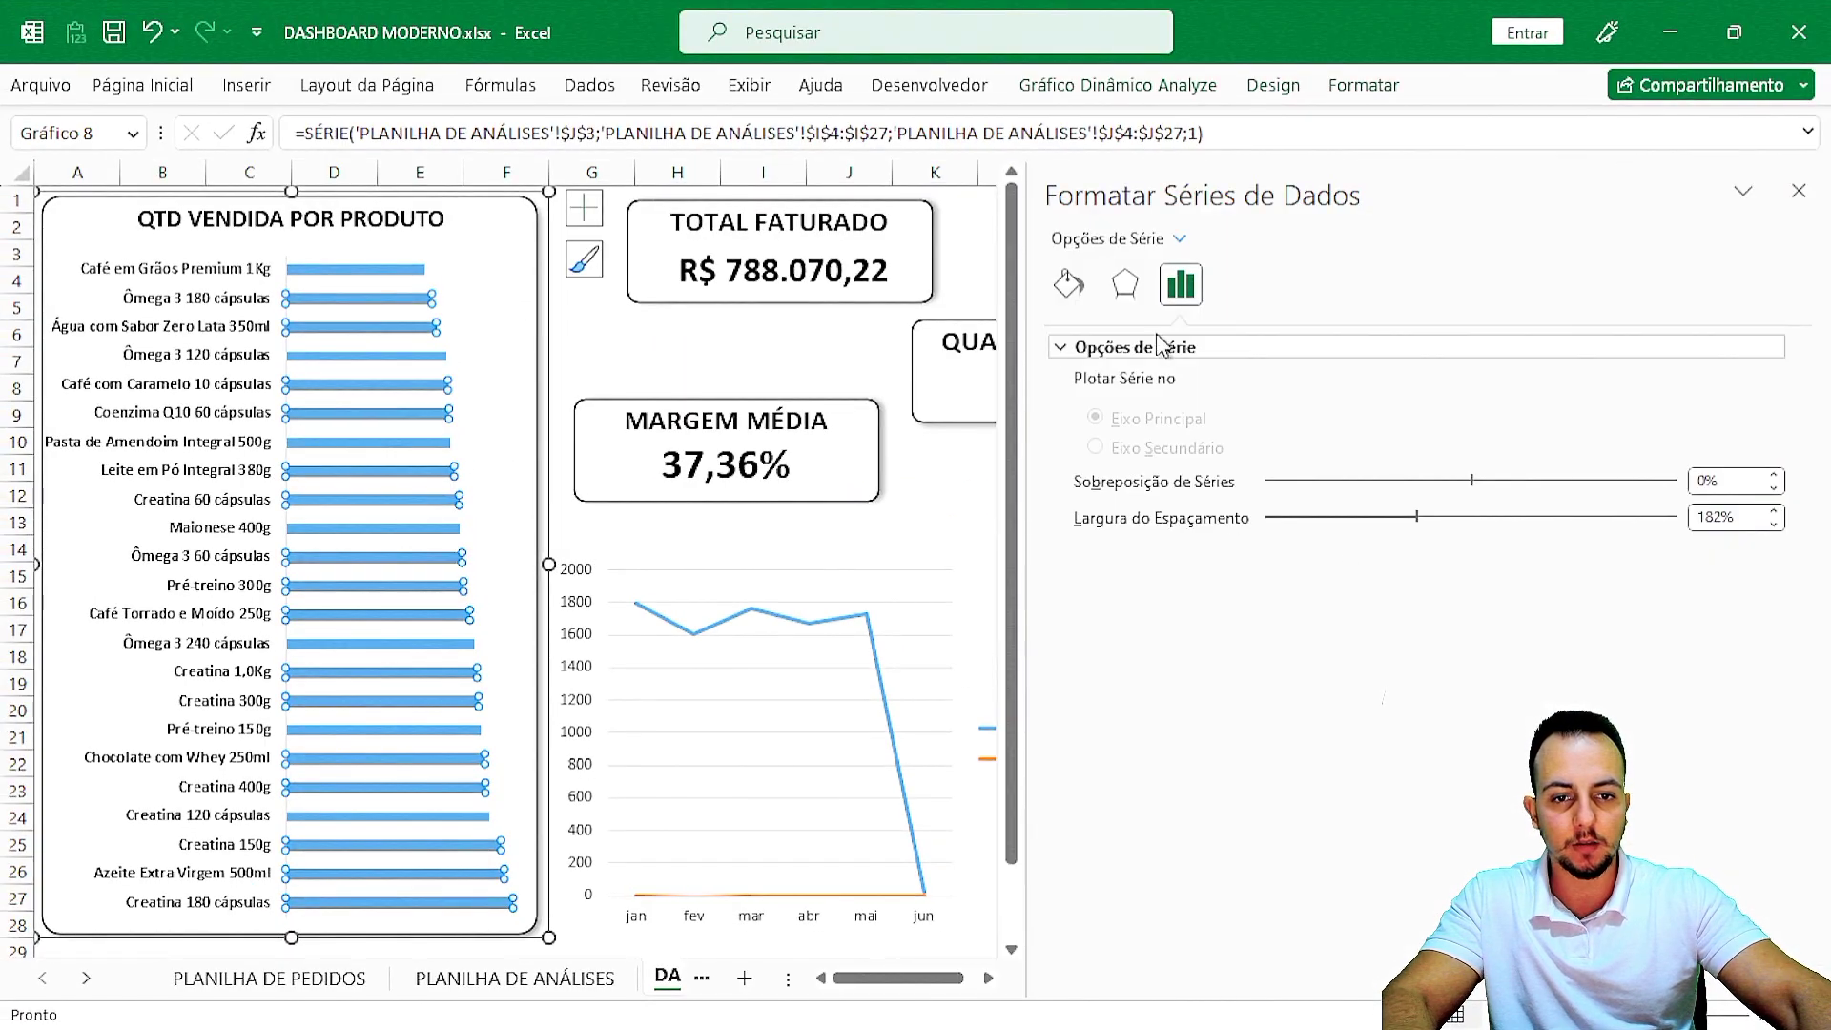
{"action": "left_click", "coordinate": [1180, 241]}
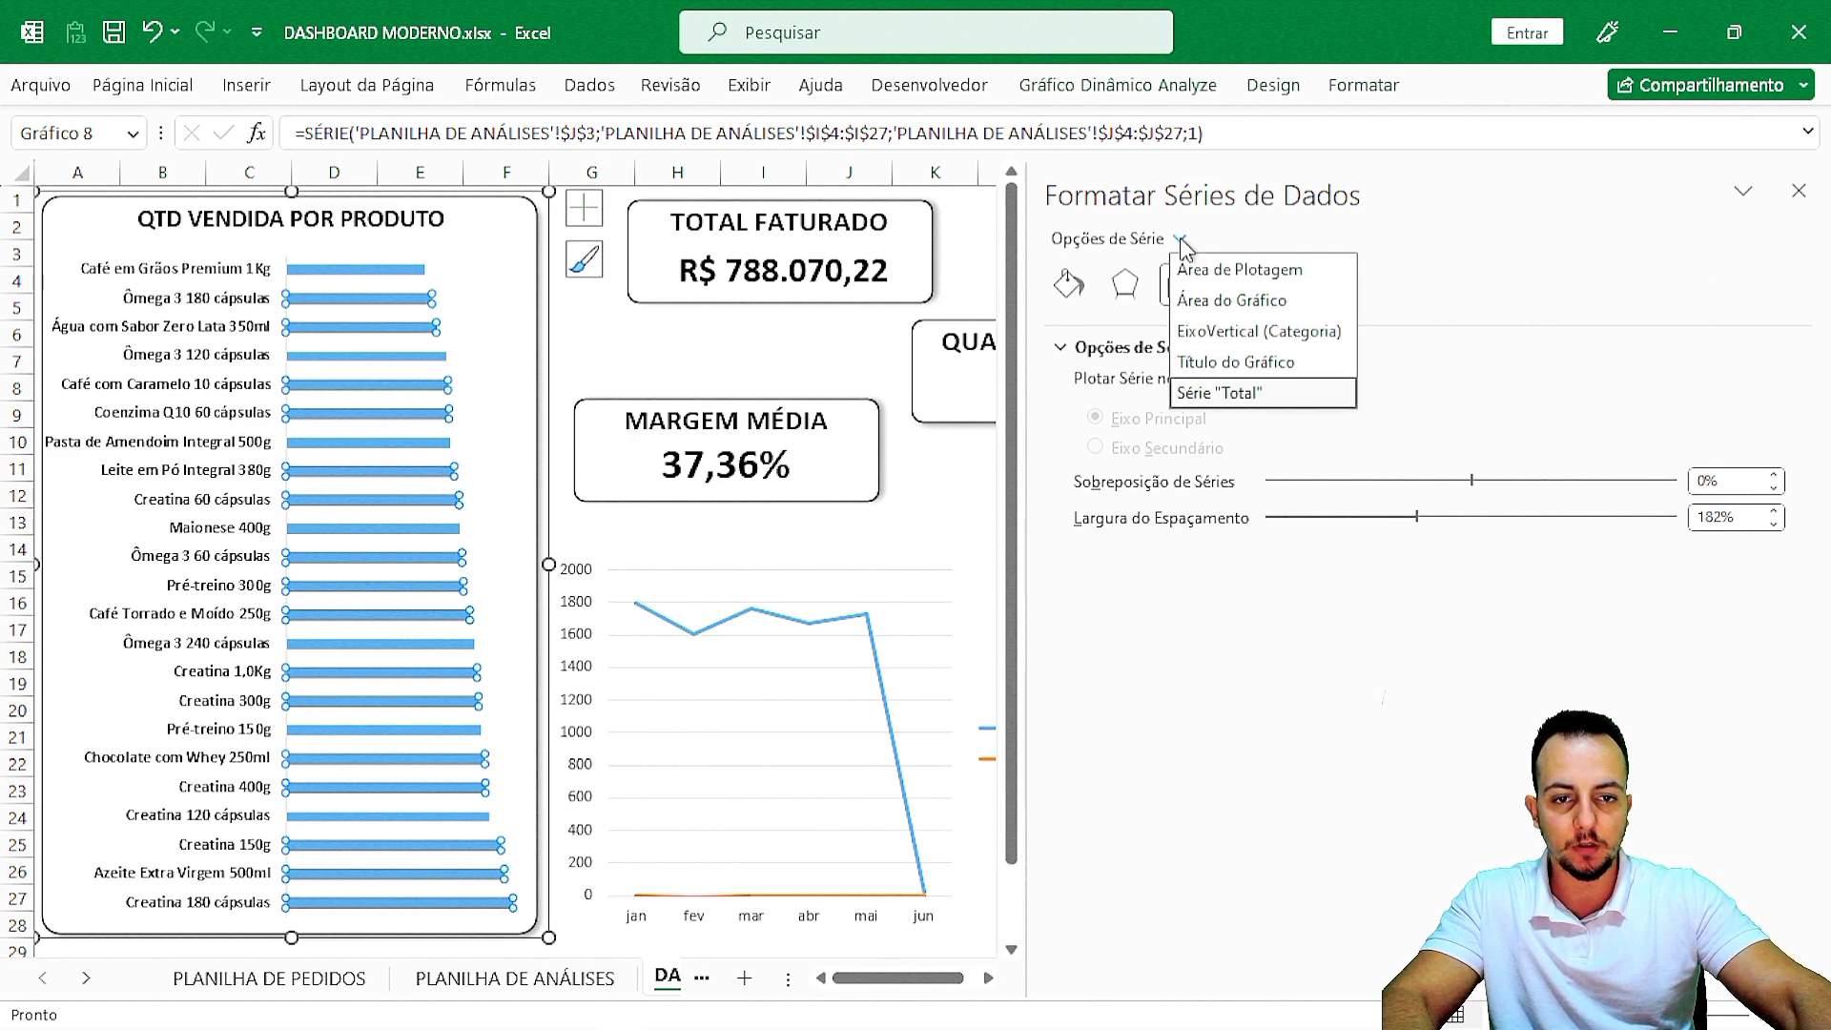
{"action": "left_click", "coordinate": [1296, 334]}
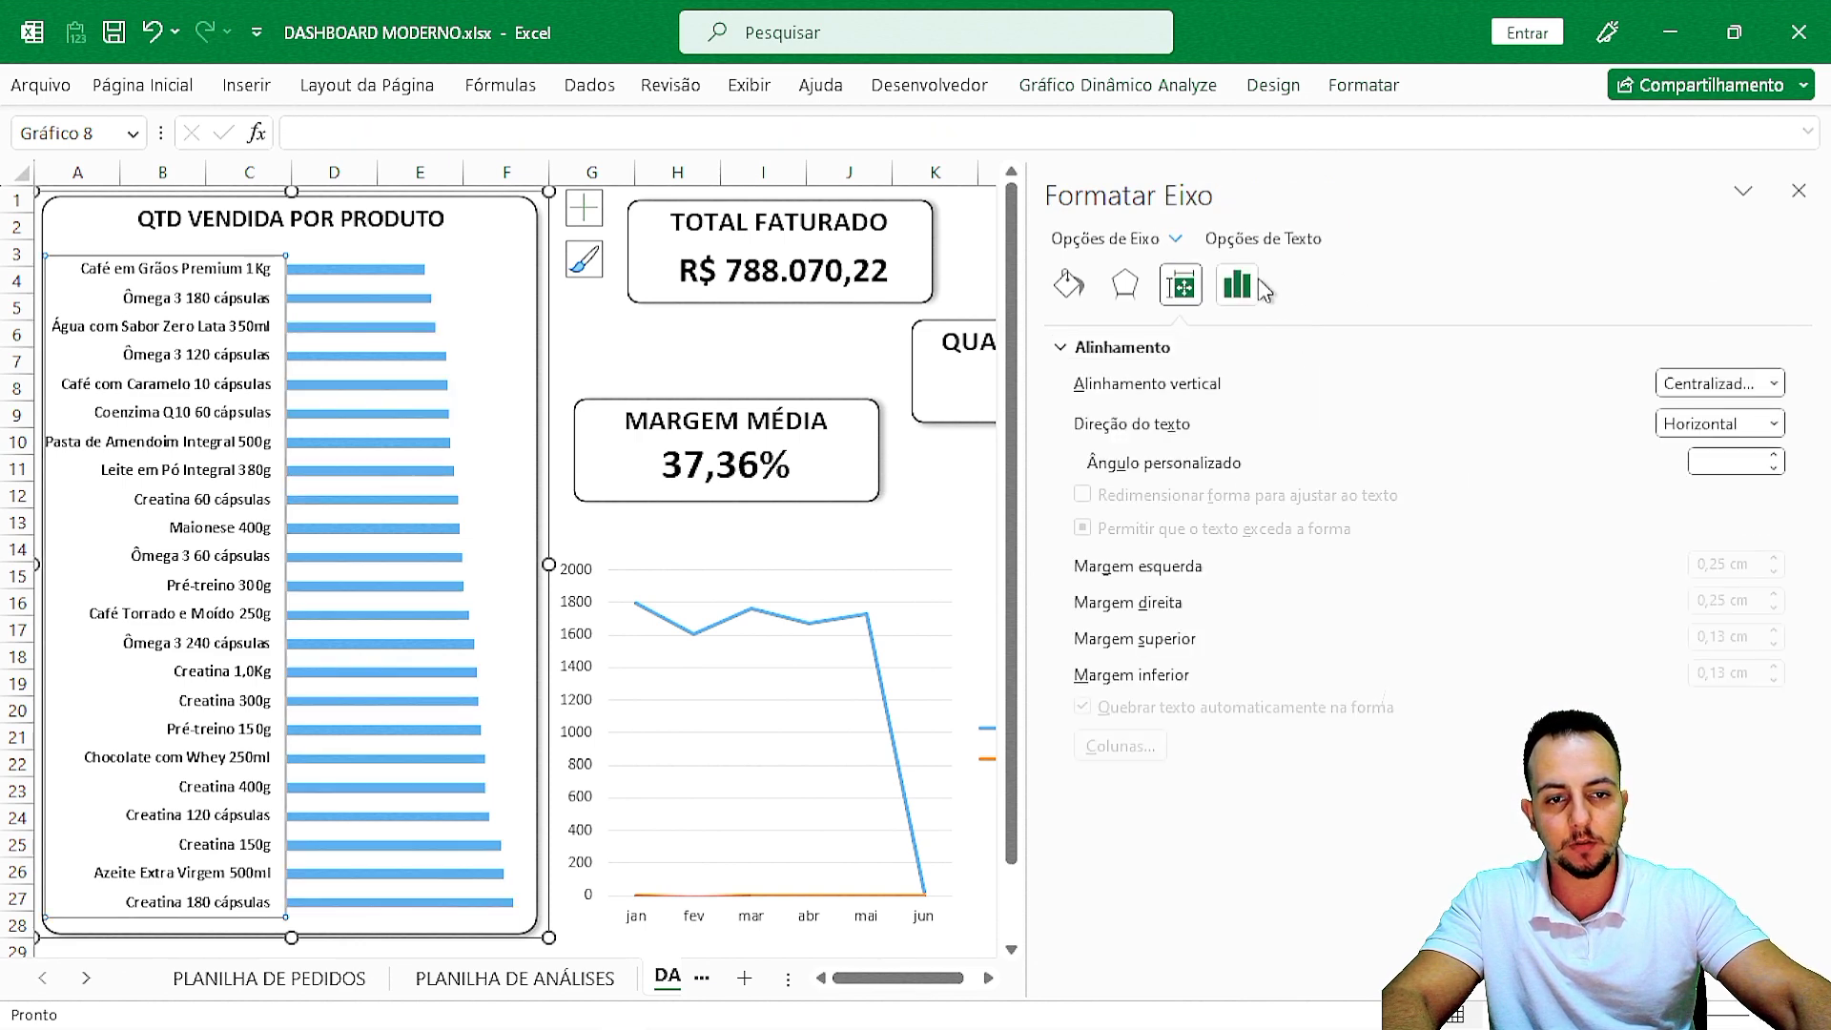
{"action": "left_click", "coordinate": [1240, 284]}
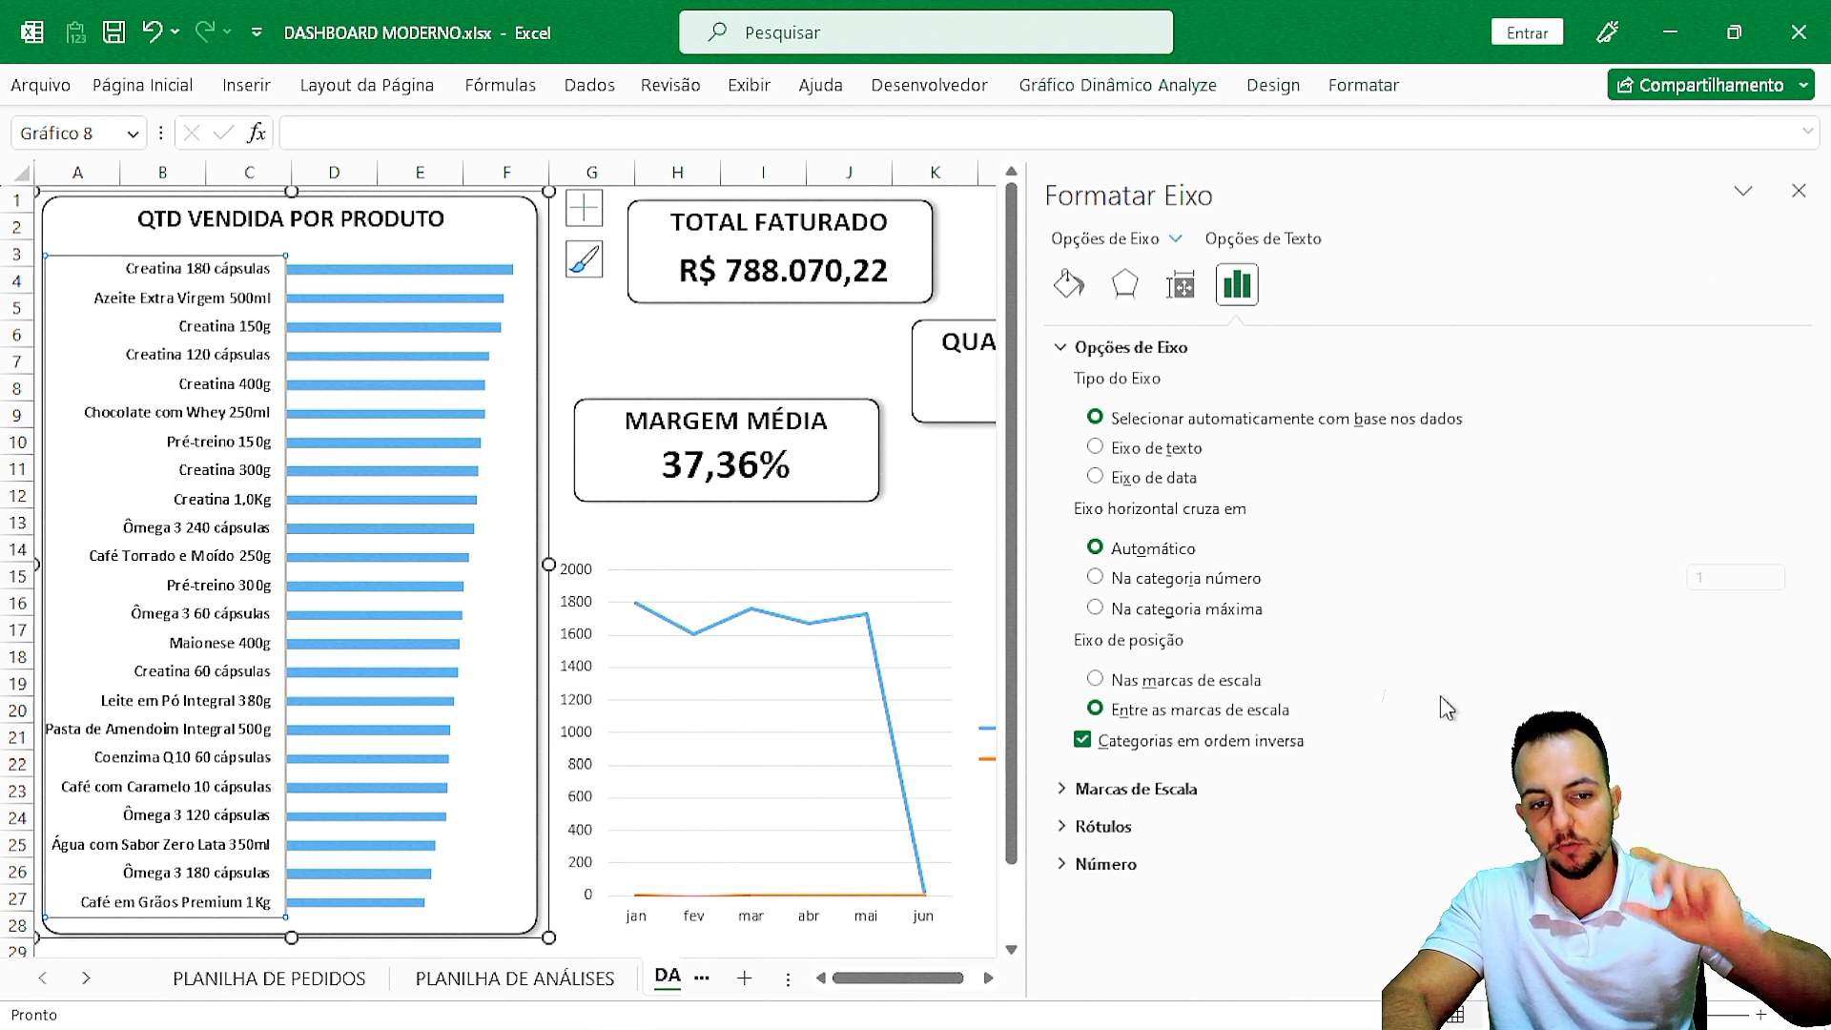
{"action": "left_click", "coordinate": [1150, 740]}
{"action": "left_click", "coordinate": [1147, 742]}
{"action": "left_click", "coordinate": [1144, 745]}
{"action": "left_click", "coordinate": [1143, 748]}
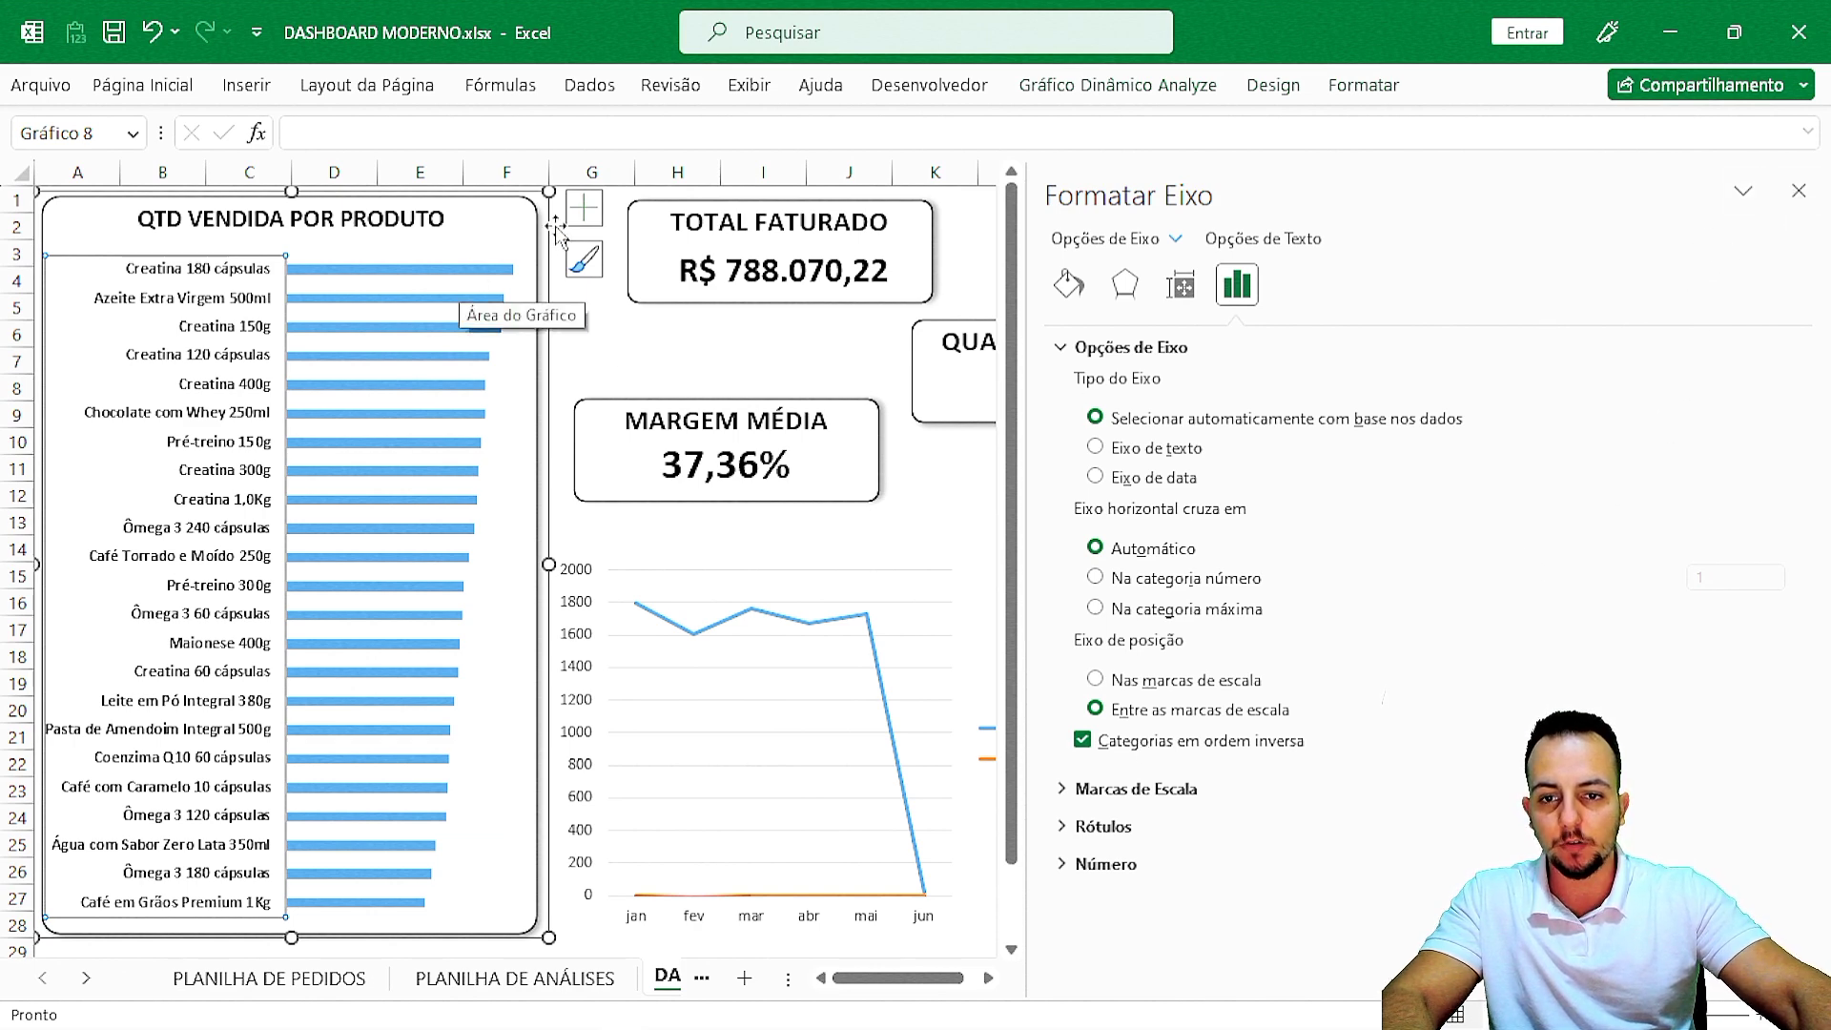
Add data labels to the product bar chart at the inside end of the bars (Extremidade Interna).
{"action": "left_click", "coordinate": [1274, 86]}
{"action": "left_click", "coordinate": [105, 187]}
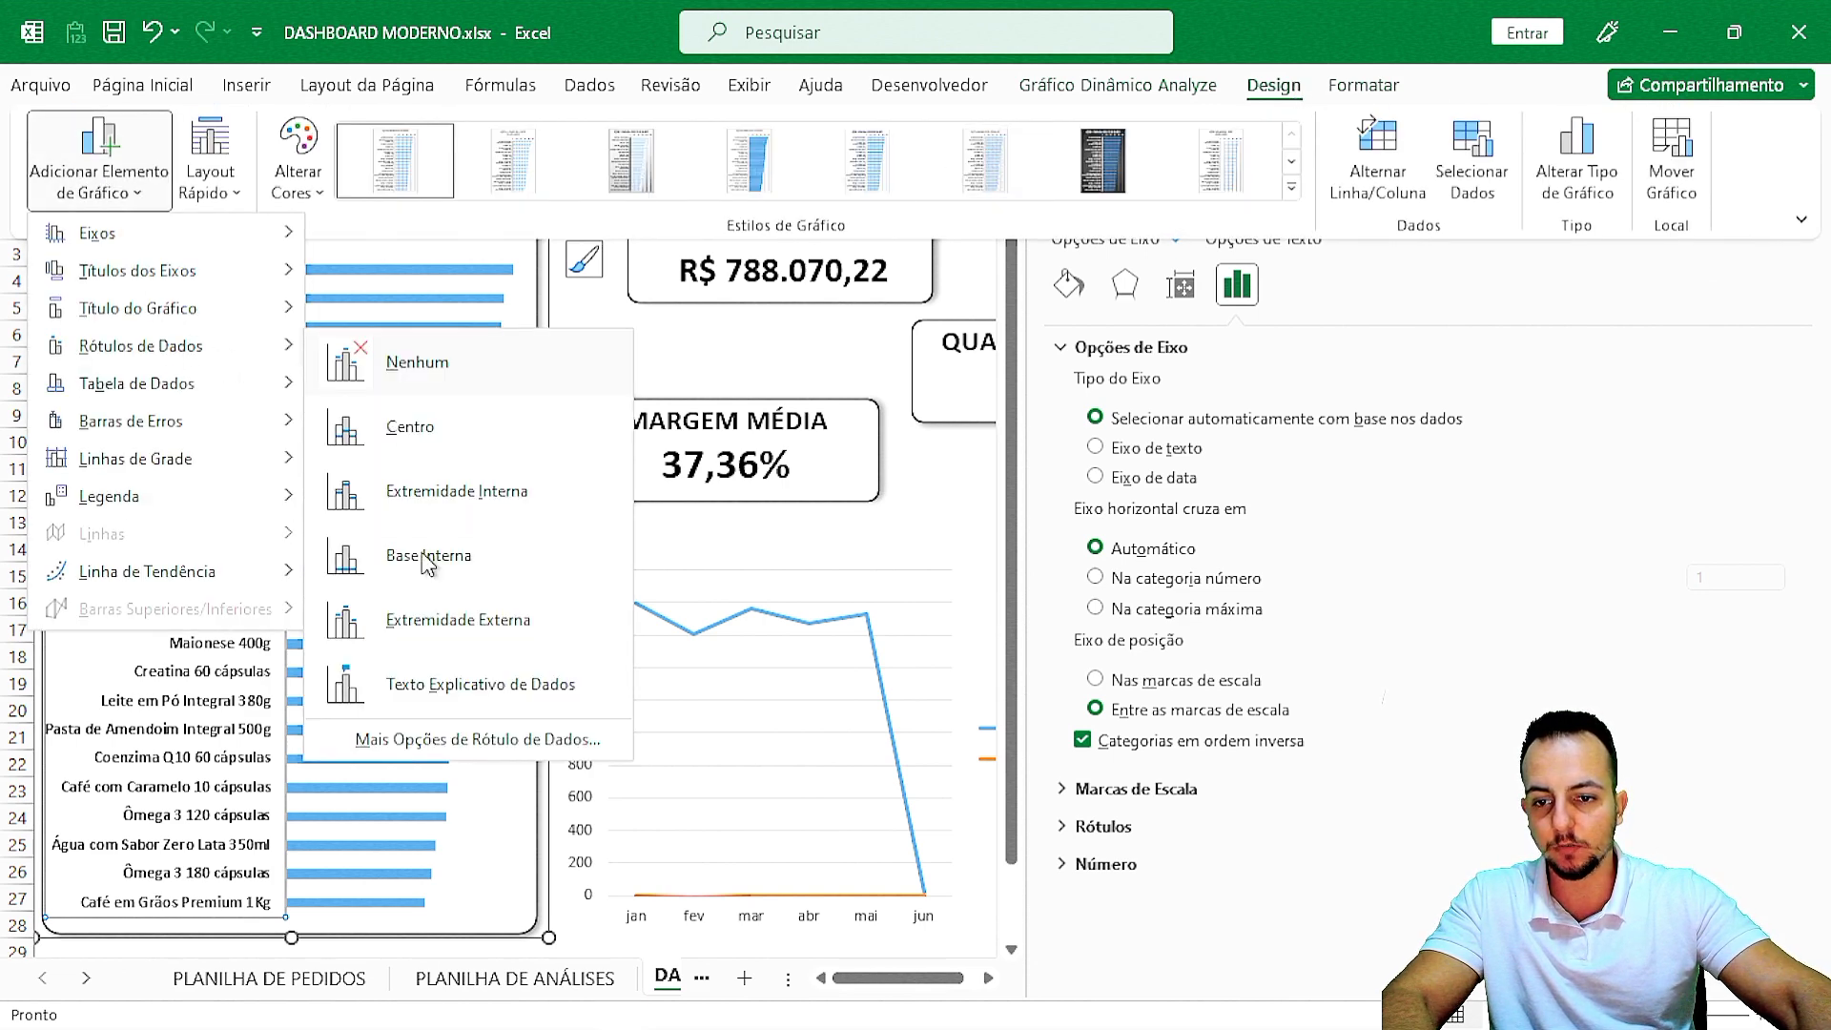
{"action": "left_click", "coordinate": [463, 493]}
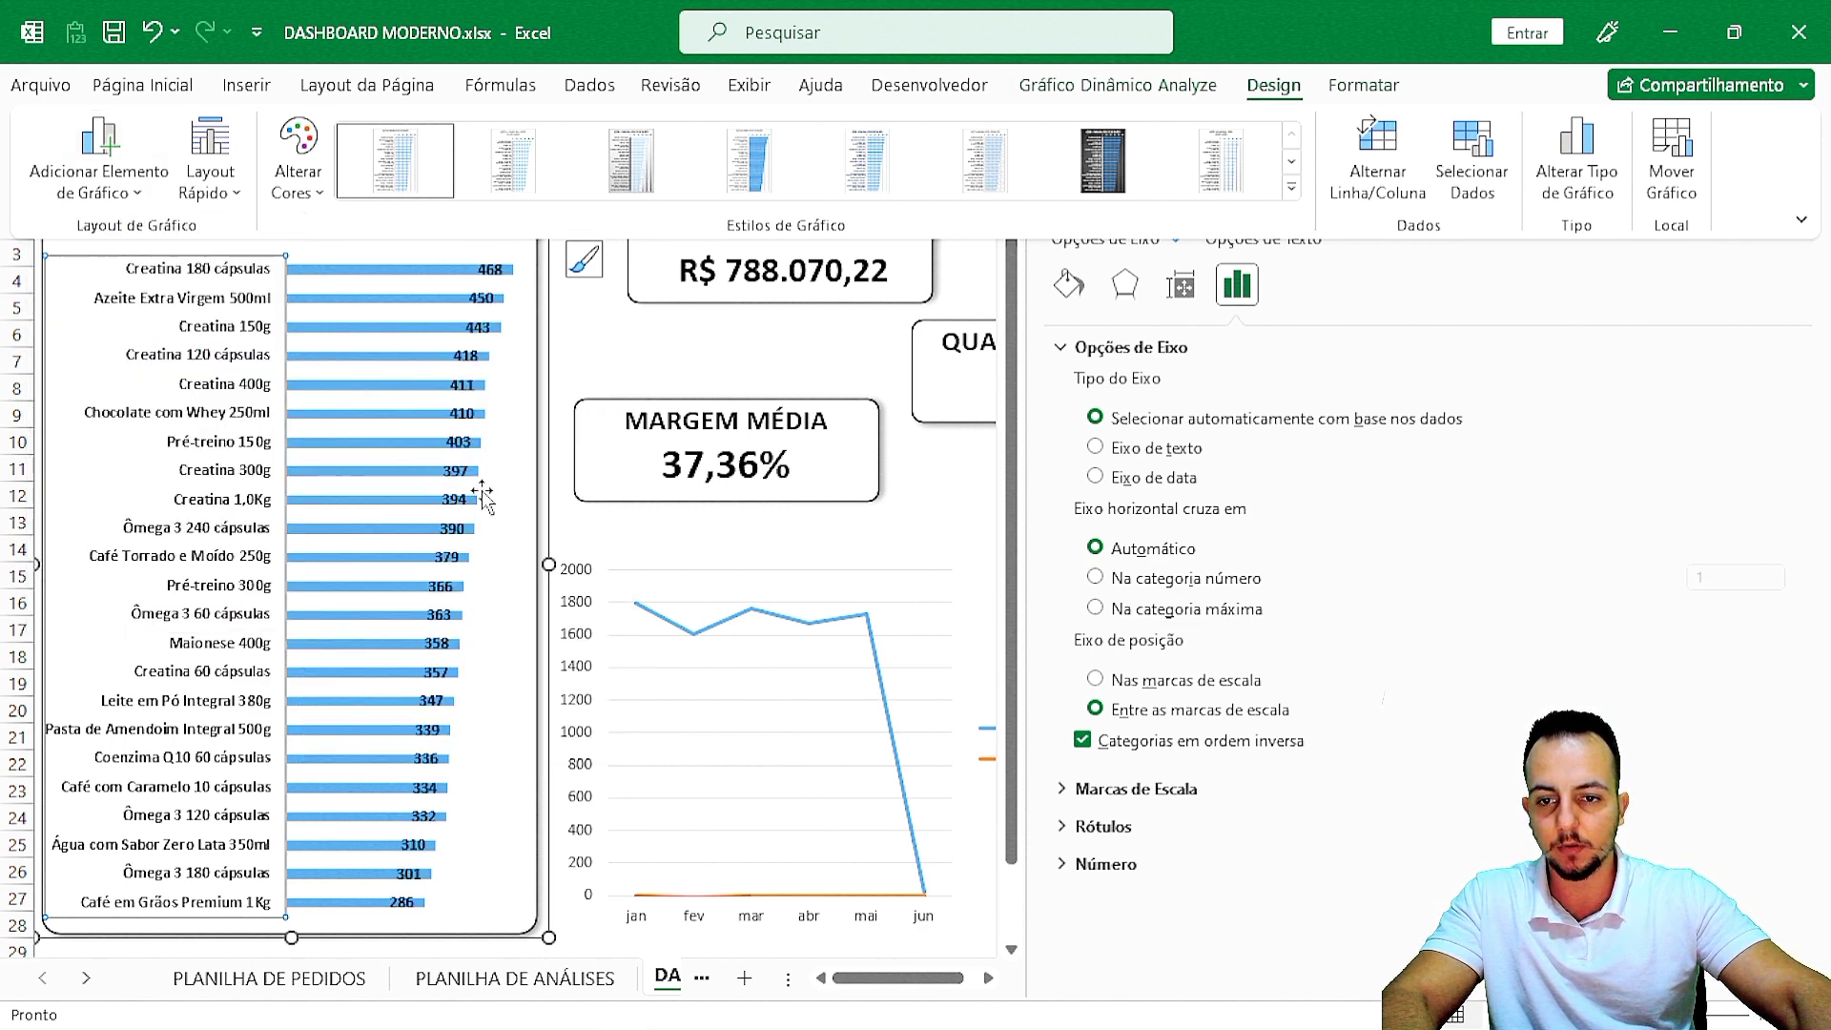
{"action": "left_click", "coordinate": [483, 358]}
{"action": "left_click", "coordinate": [479, 311]}
{"action": "key", "text": "Escape"}
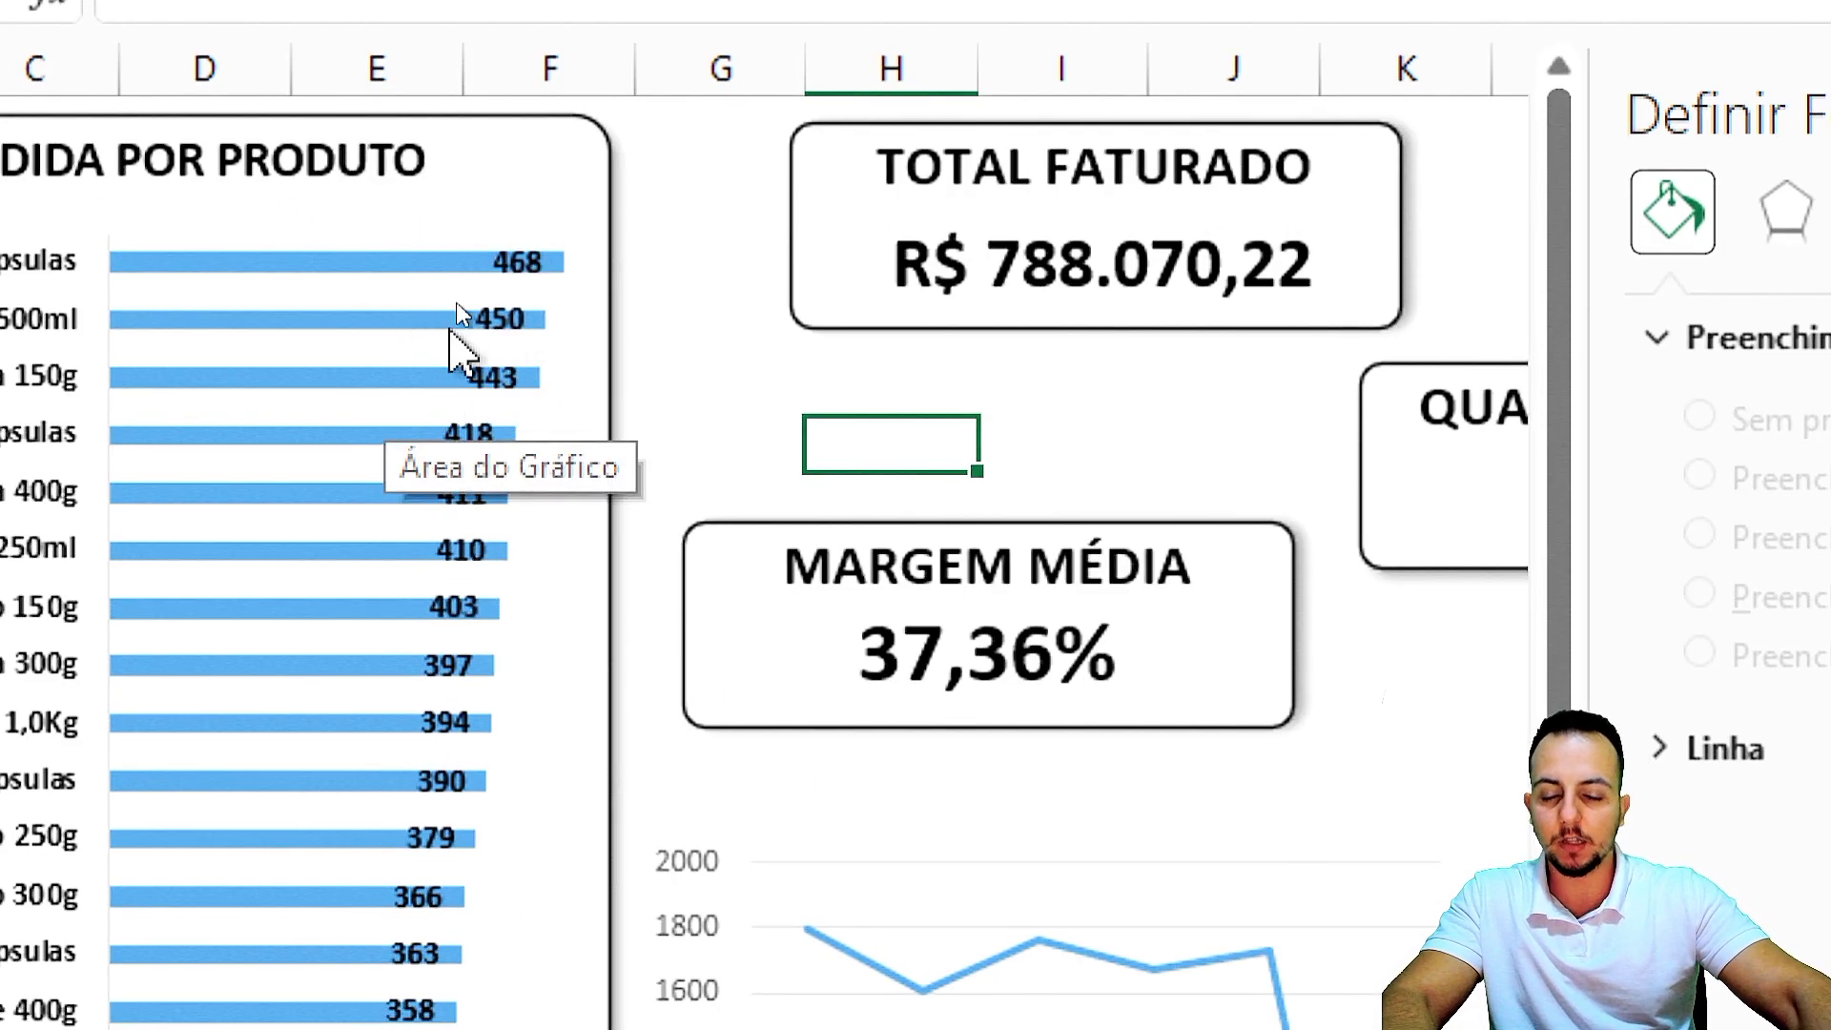
Thicken the bars of the product chart by setting the series gap width to 50%.
{"action": "mouse_move", "coordinate": [451, 331]}
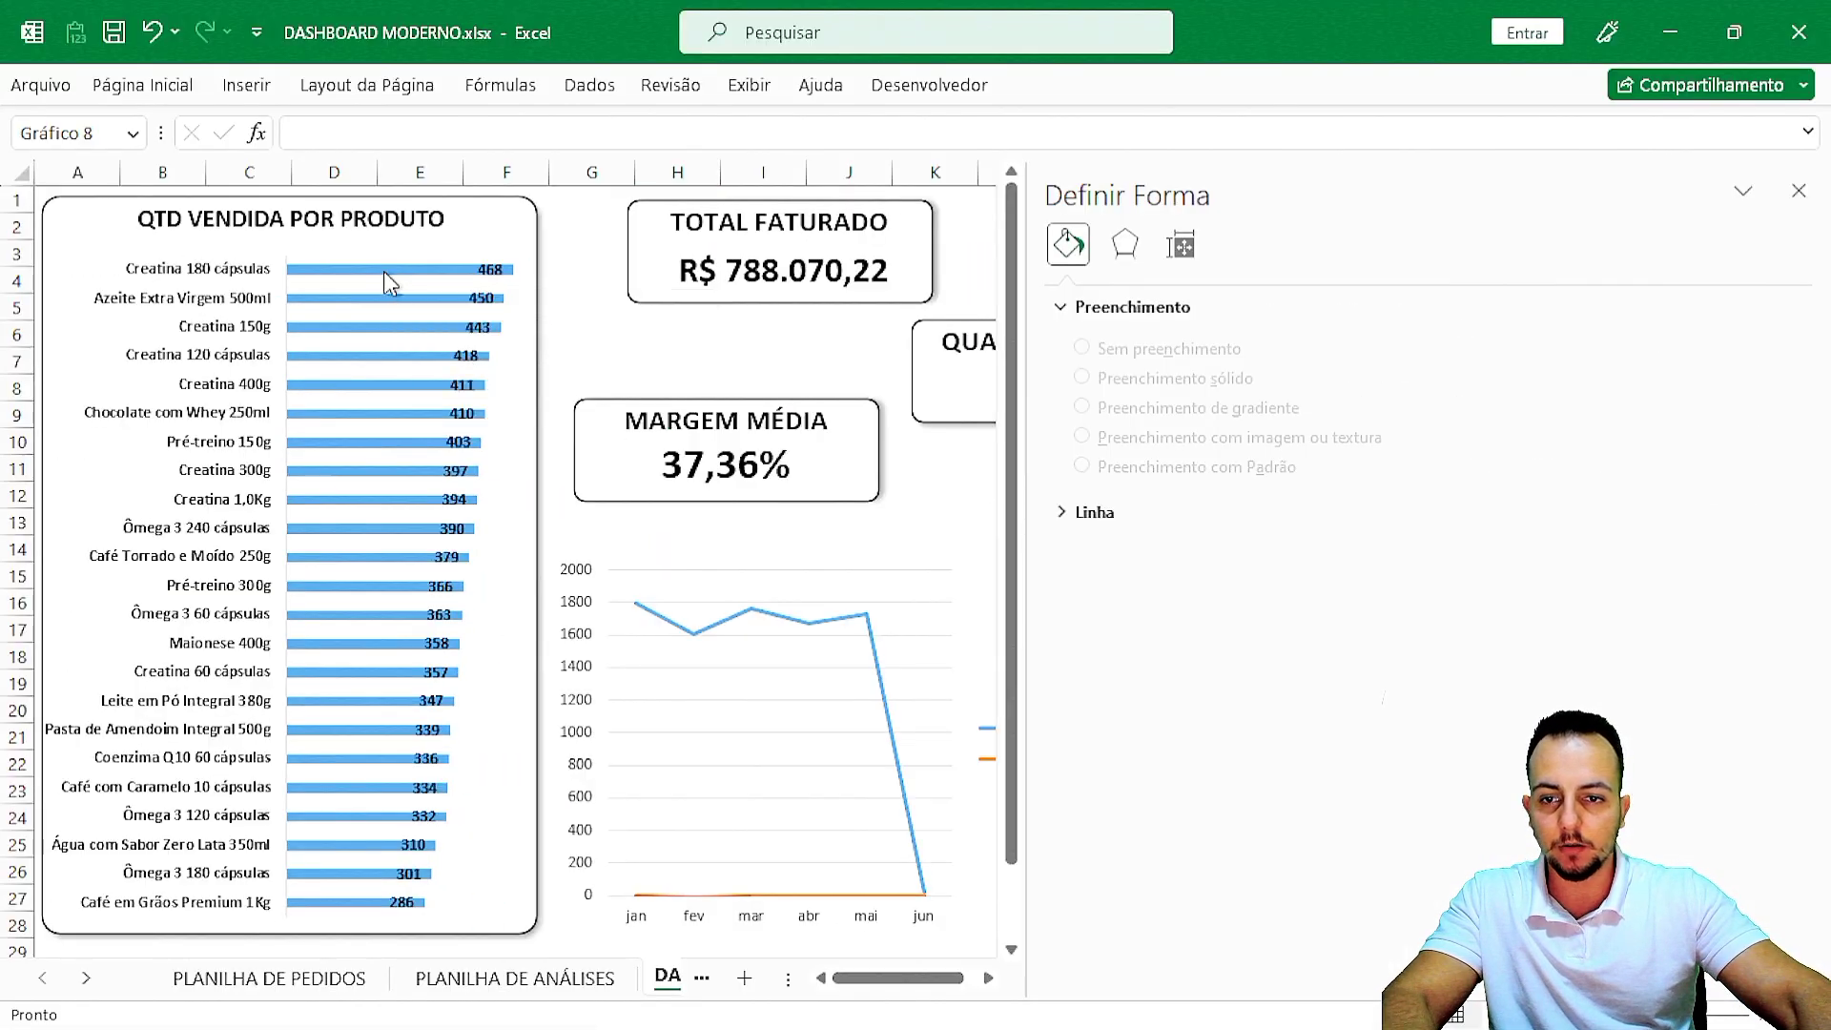
{"action": "left_click", "coordinate": [383, 271]}
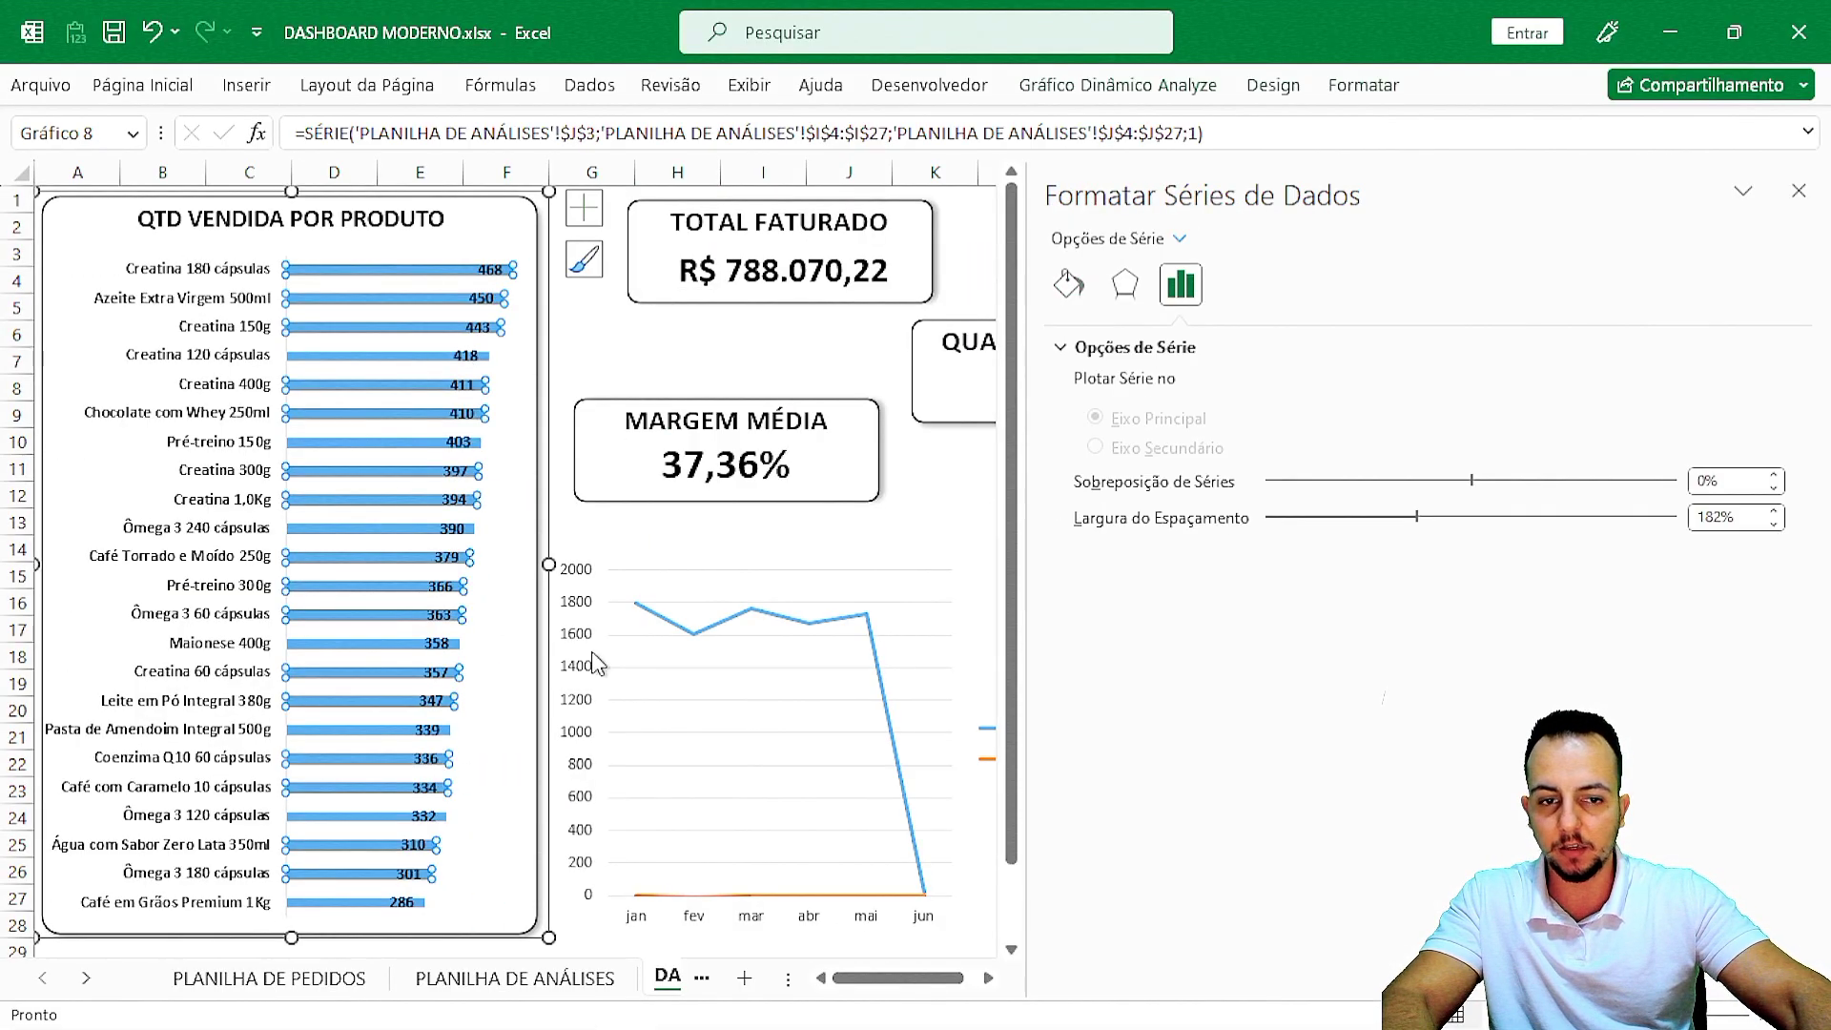
{"action": "left_click_drag", "start_coordinate": [1397, 523], "coordinate": [1385, 523]}
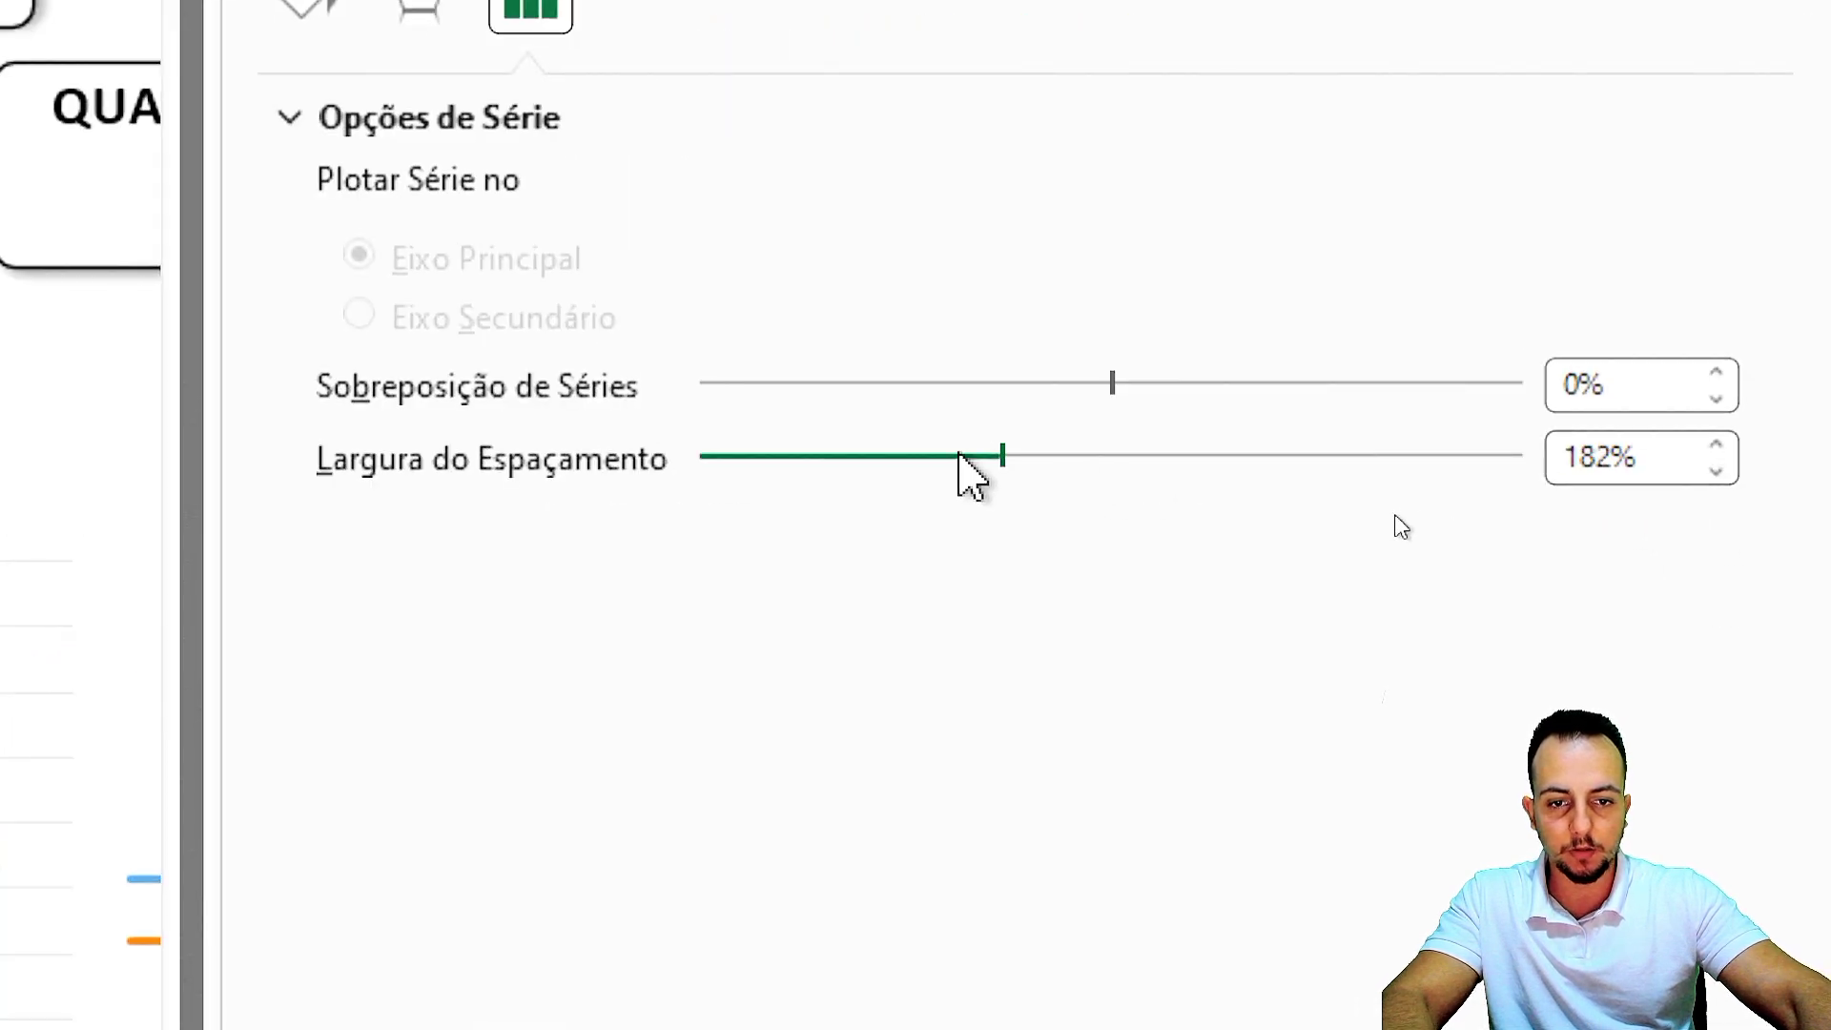
{"action": "left_click_drag", "start_coordinate": [940, 469], "coordinate": [885, 478]}
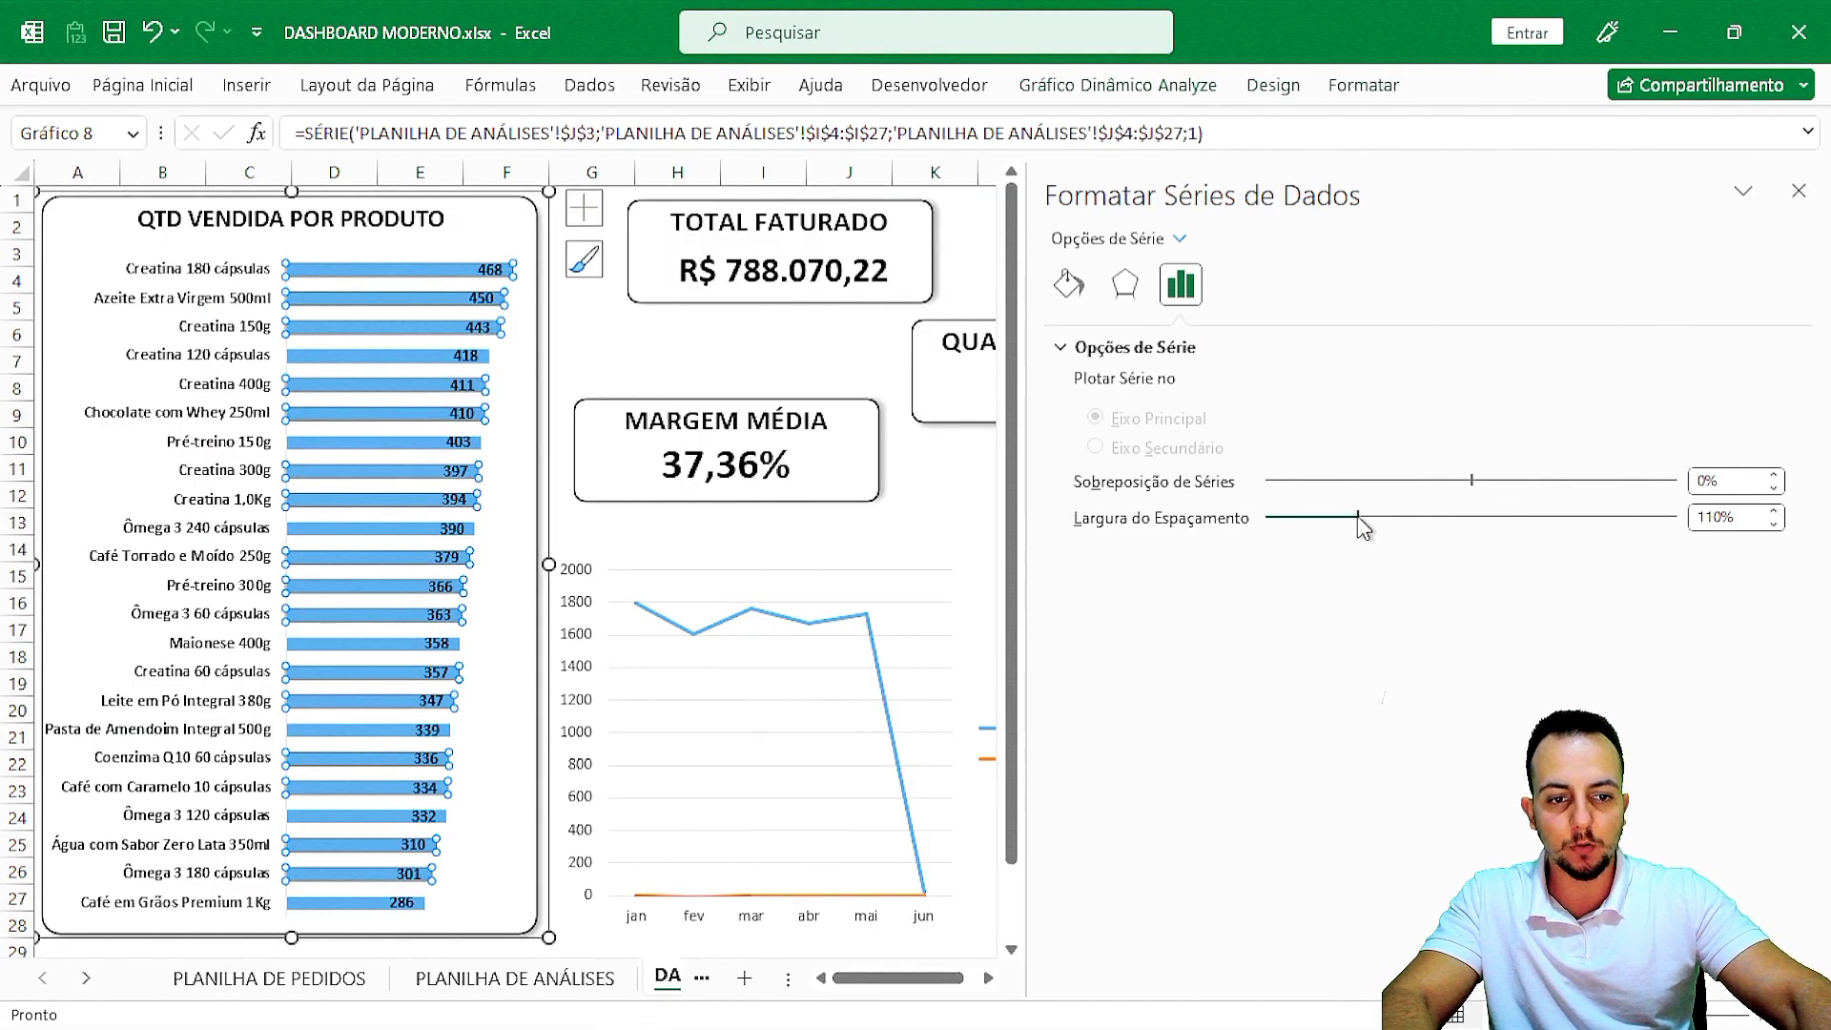
{"action": "left_click_drag", "start_coordinate": [1346, 526], "coordinate": [1307, 517]}
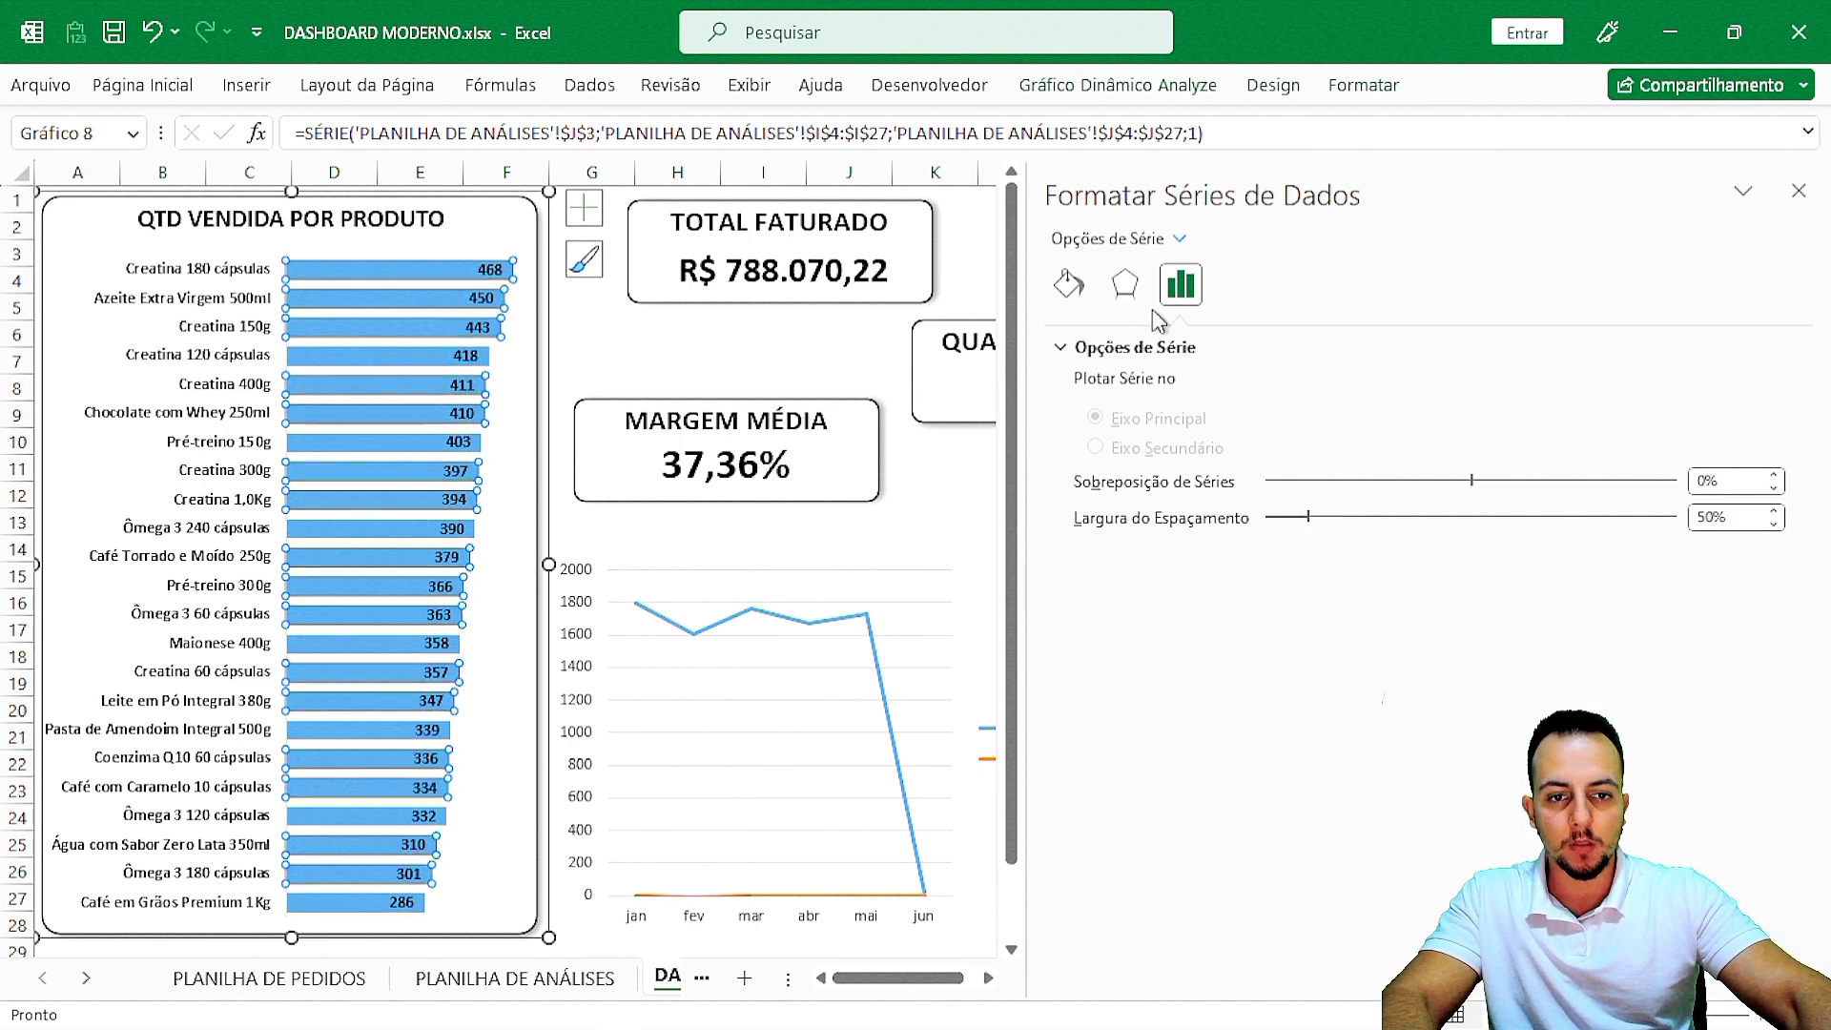
Apply a preset shadow to the product chart's bars with 30% transparency, 2 pt blur and 3 pt distance.
{"action": "left_click", "coordinate": [1125, 286]}
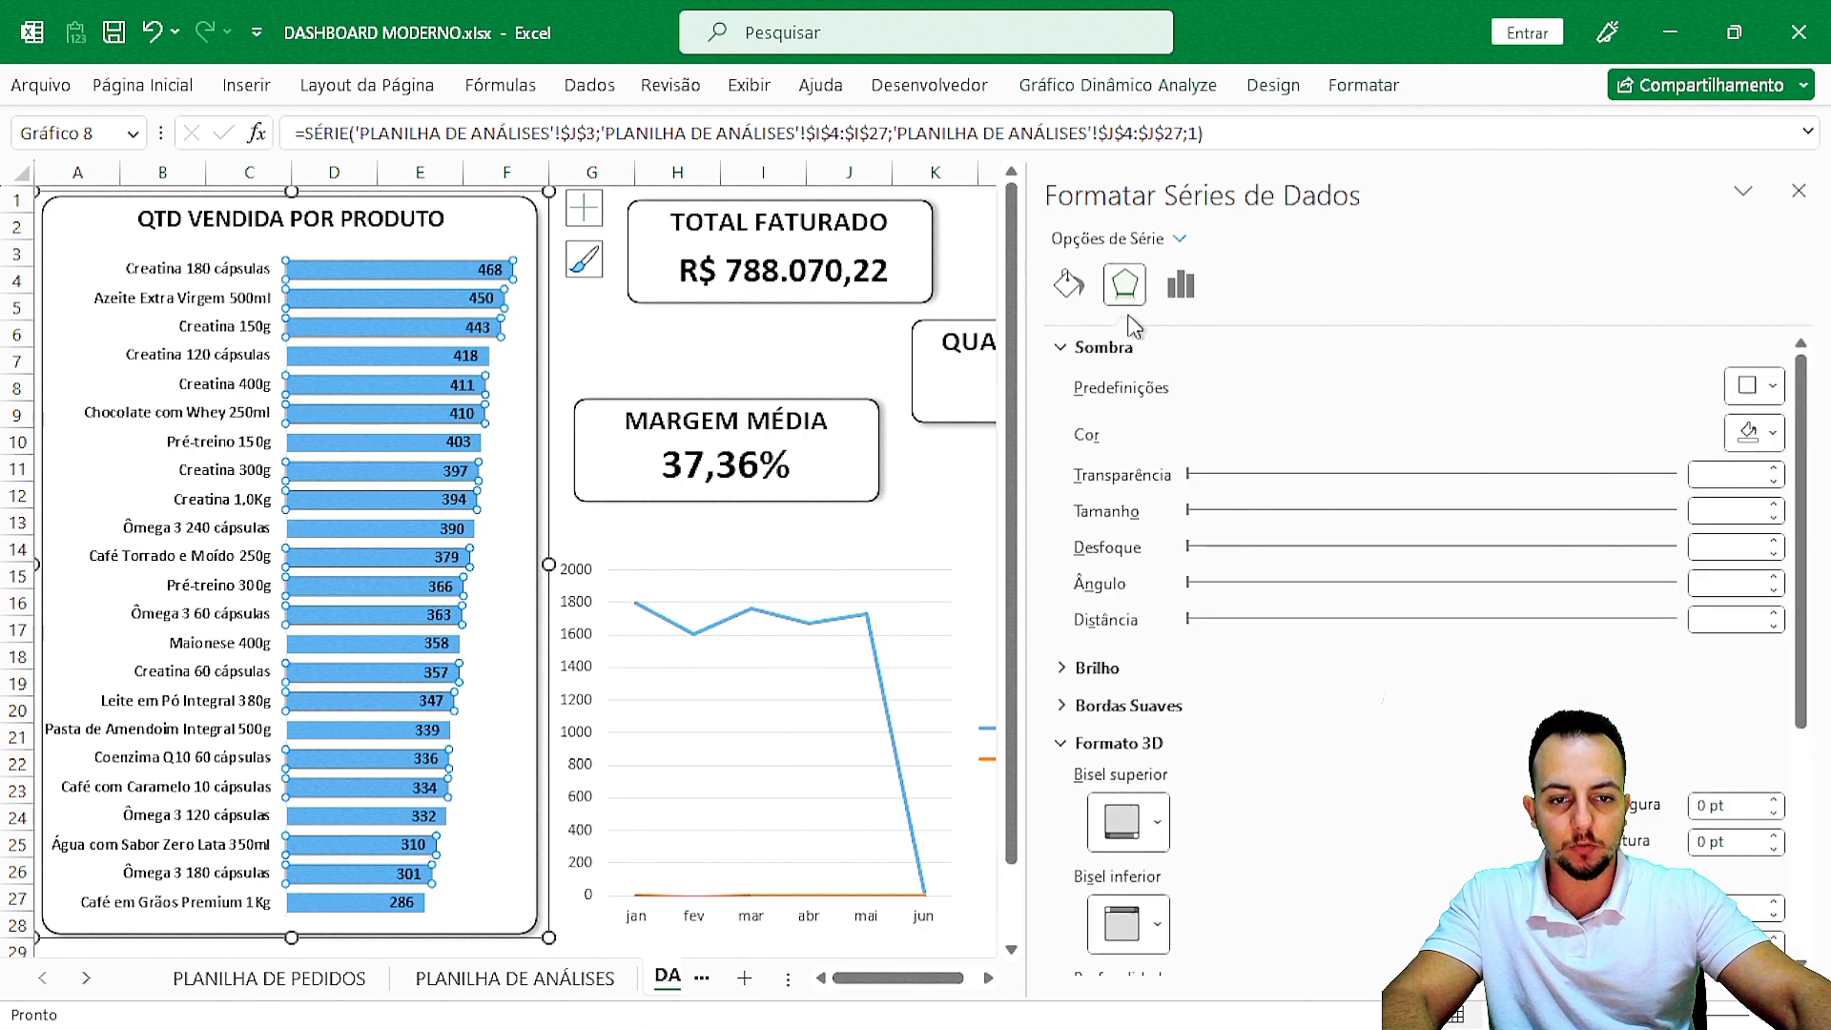
{"action": "left_click", "coordinate": [1750, 386]}
{"action": "left_click", "coordinate": [1621, 608]}
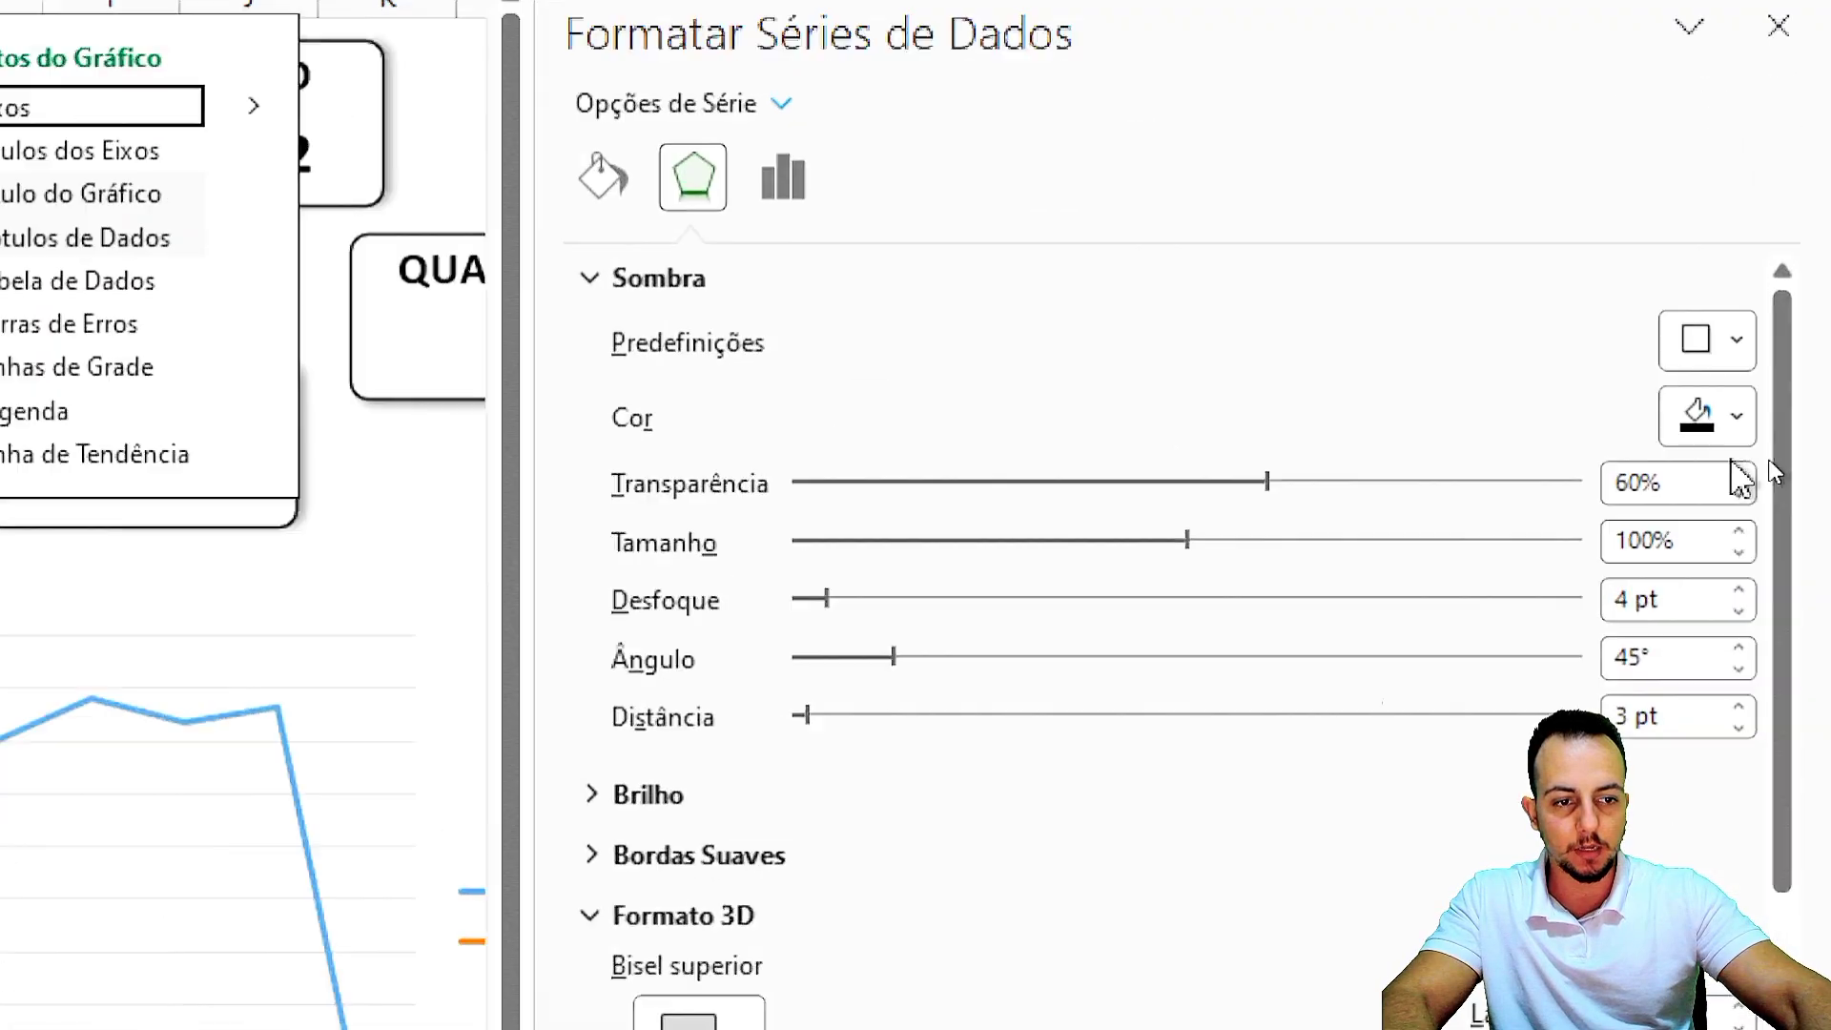
{"action": "left_click", "coordinate": [1759, 473]}
{"action": "type", "text": "30"}
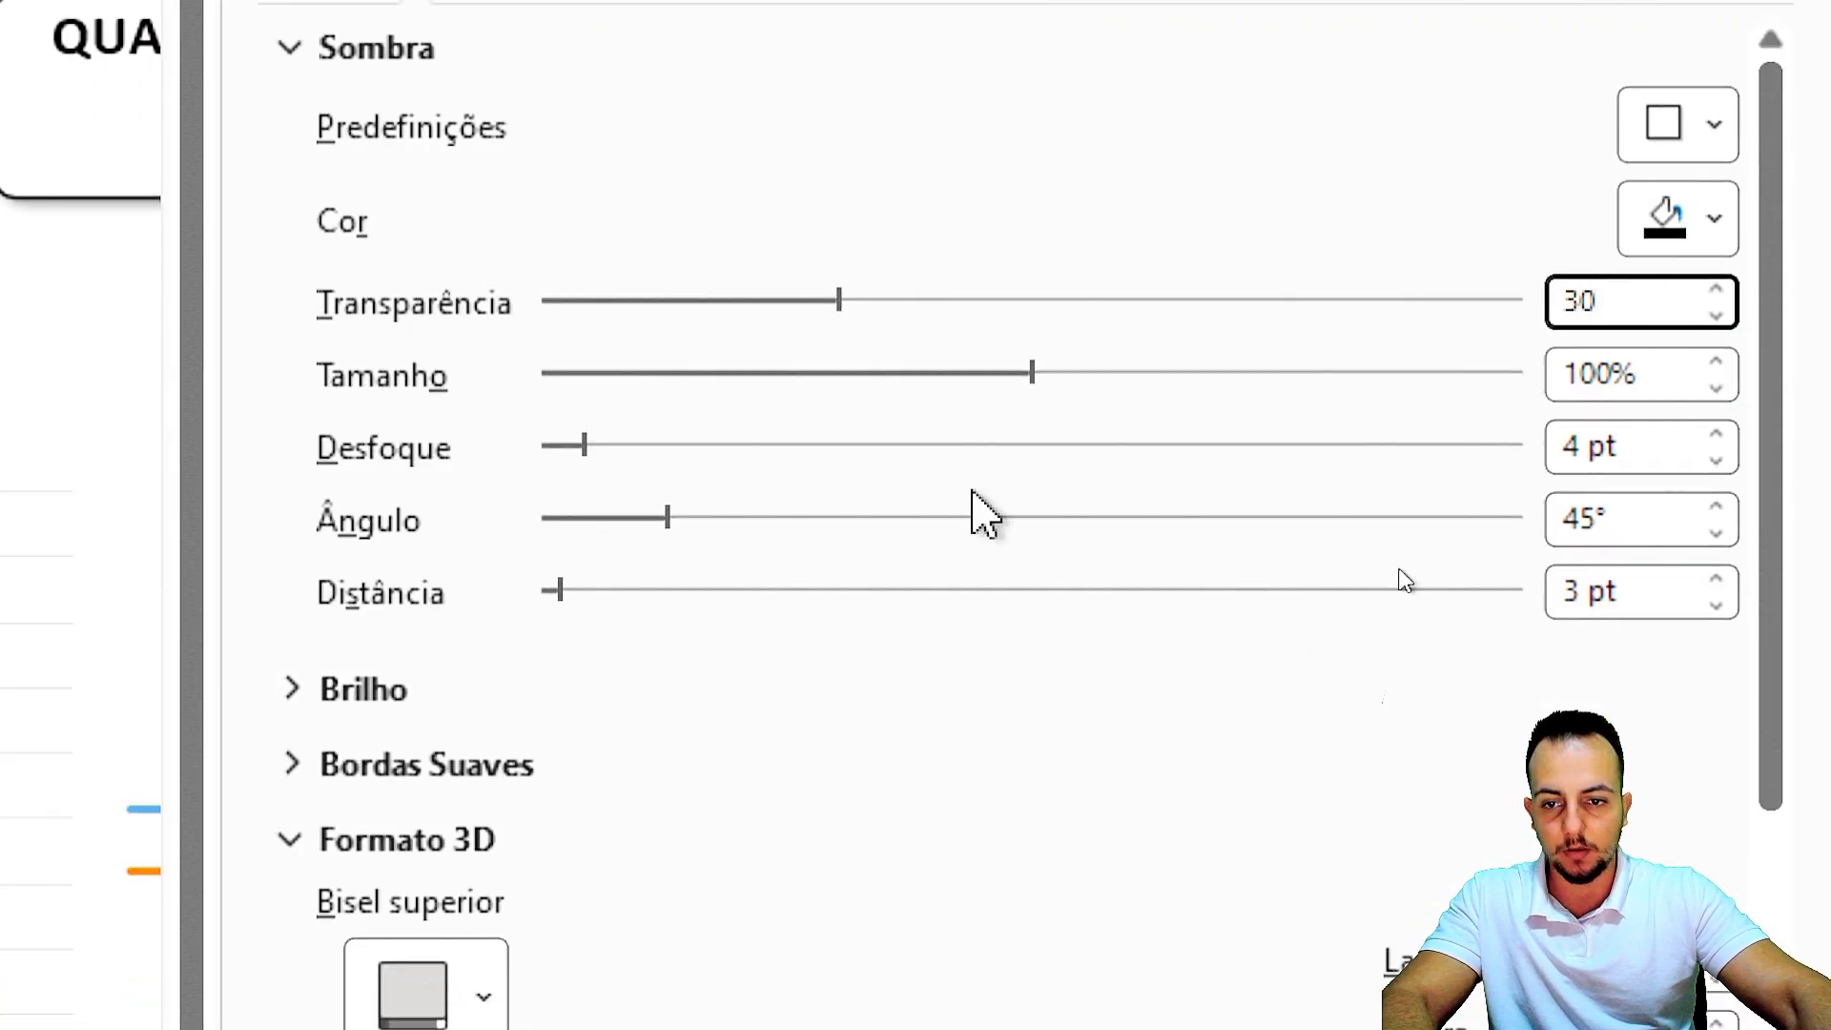
{"action": "left_click", "coordinate": [1717, 460]}
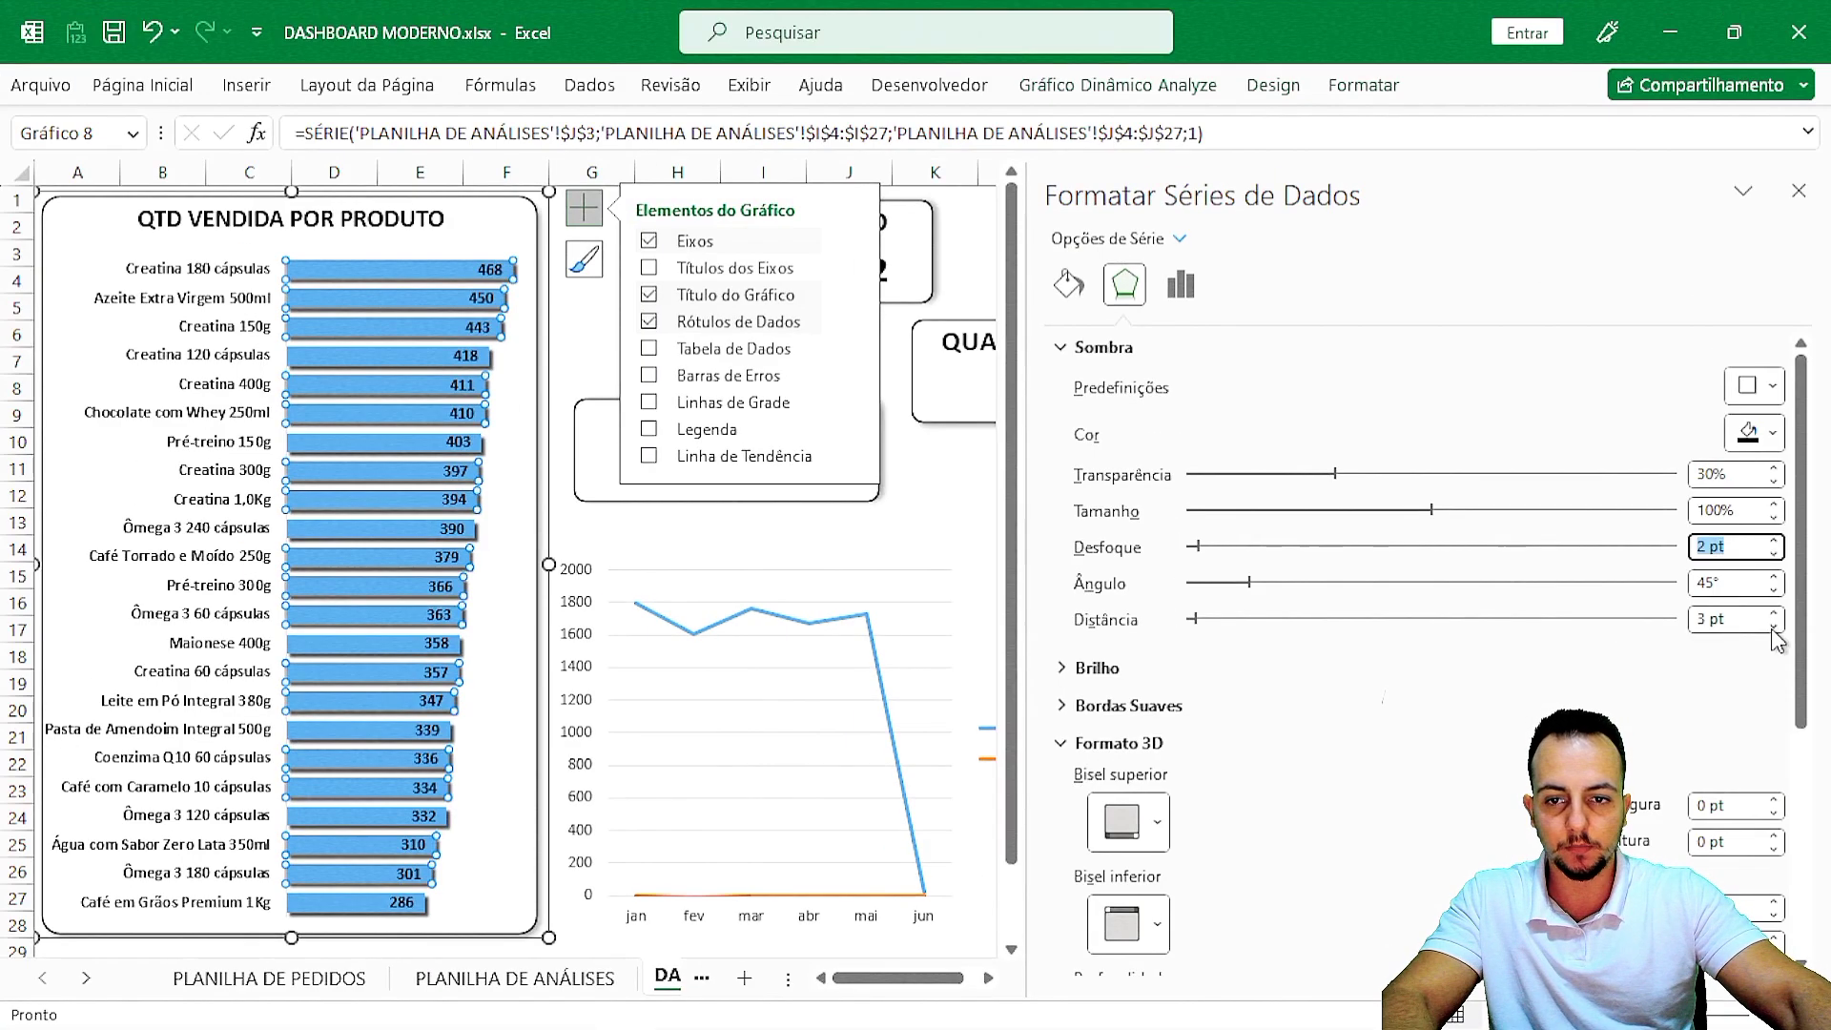
{"action": "left_click", "coordinate": [1772, 627]}
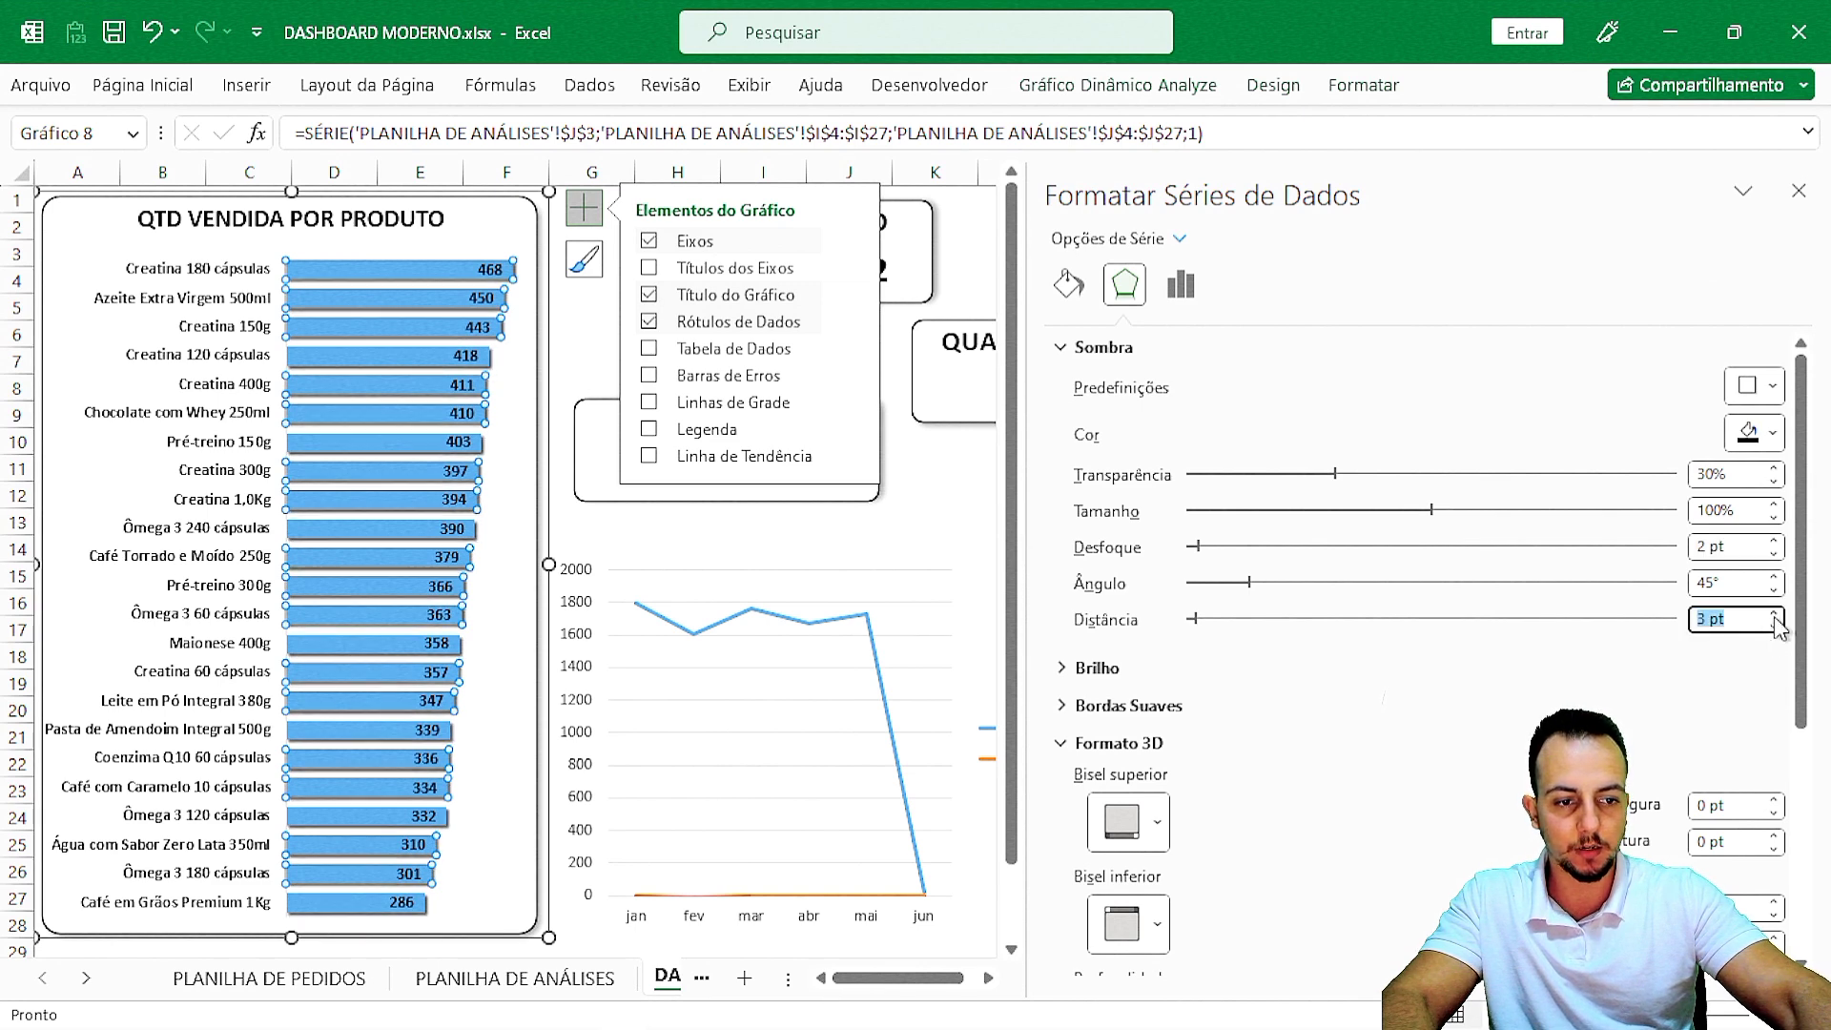
Give the product chart's bars a light blue preset gradient fill and reduce it to two stops at 0% and 100%.
{"action": "left_click", "coordinate": [1069, 286]}
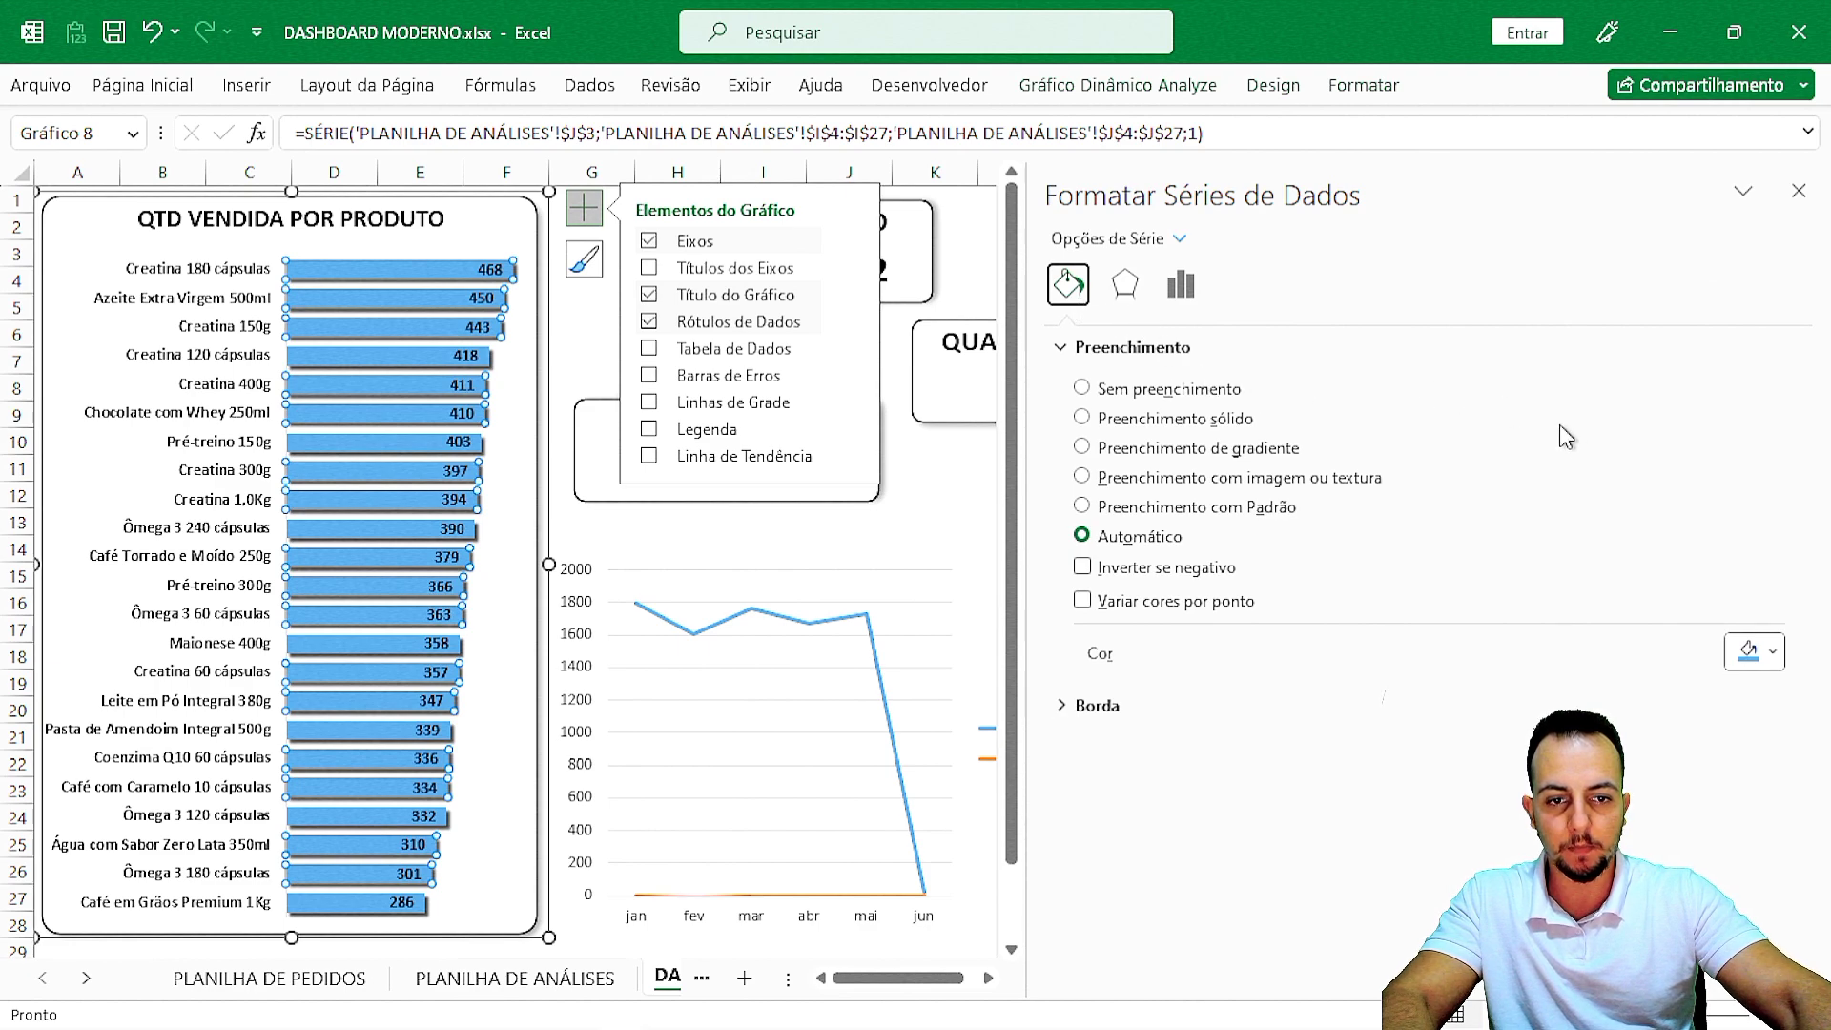
{"action": "left_click", "coordinate": [1299, 451]}
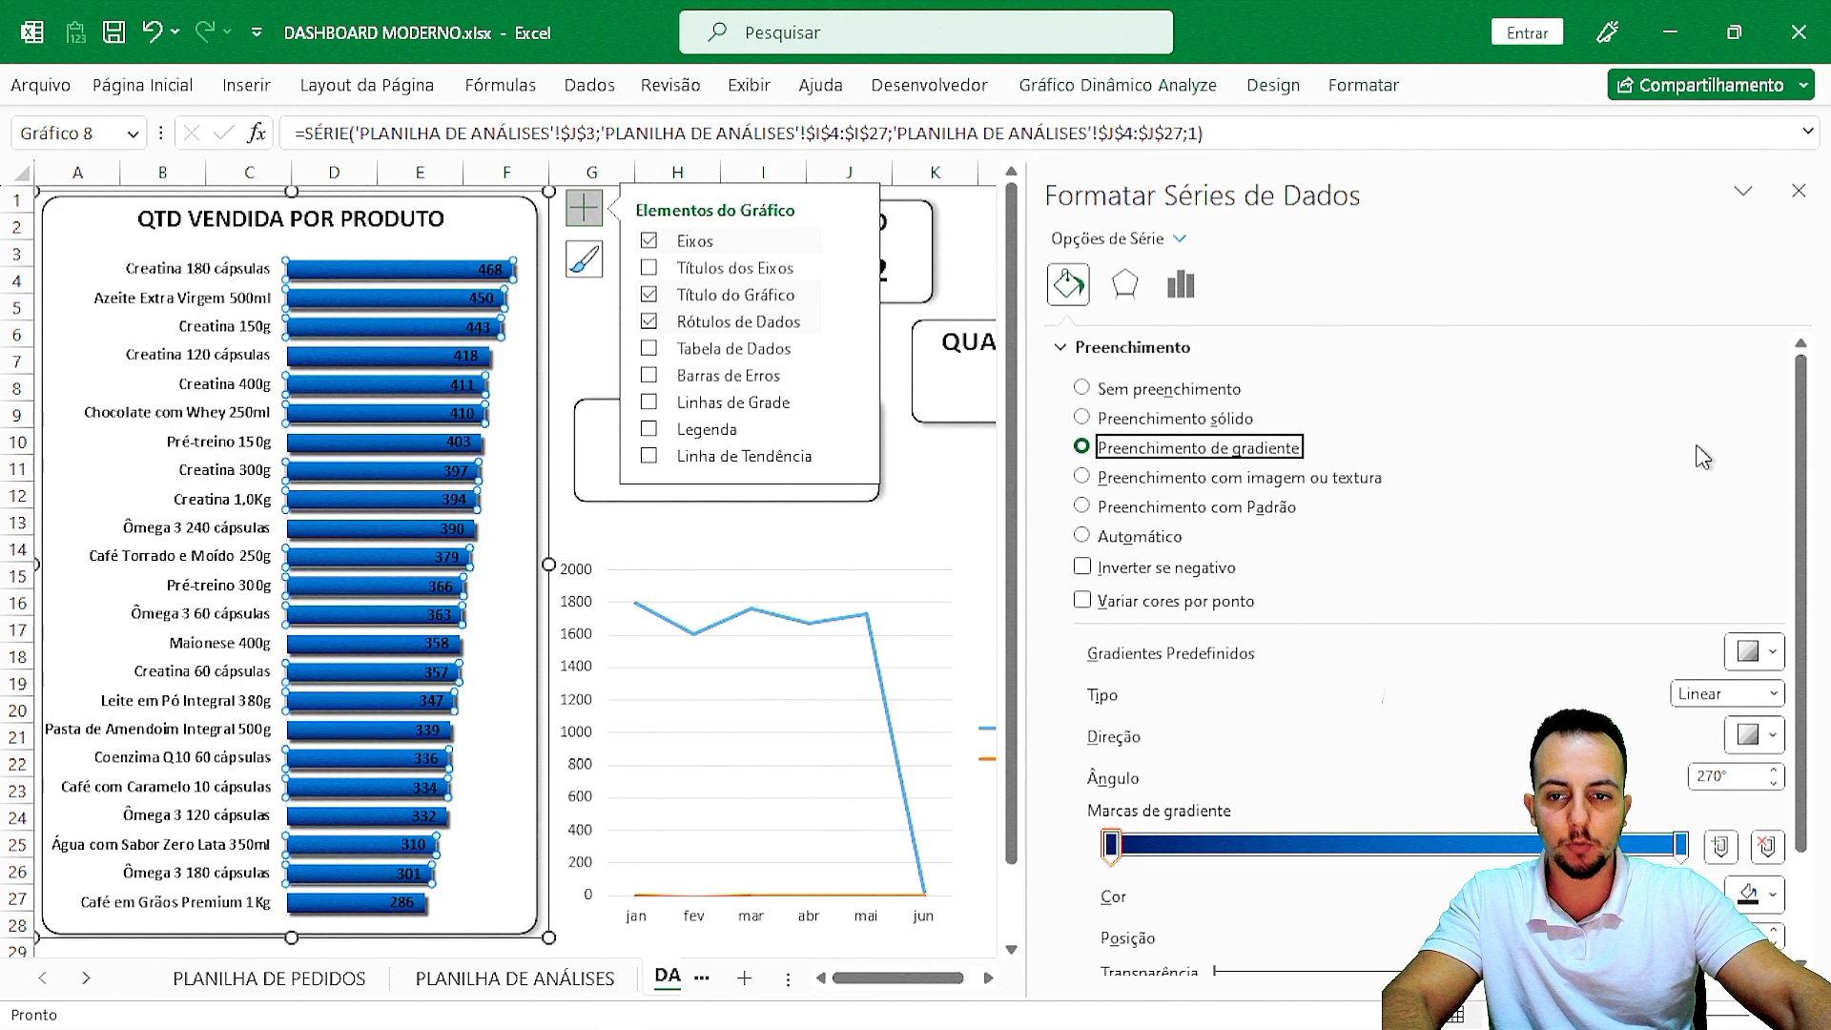
{"action": "scroll", "coordinate": [1705, 456], "scroll_direction": "down", "scroll_amount": 3}
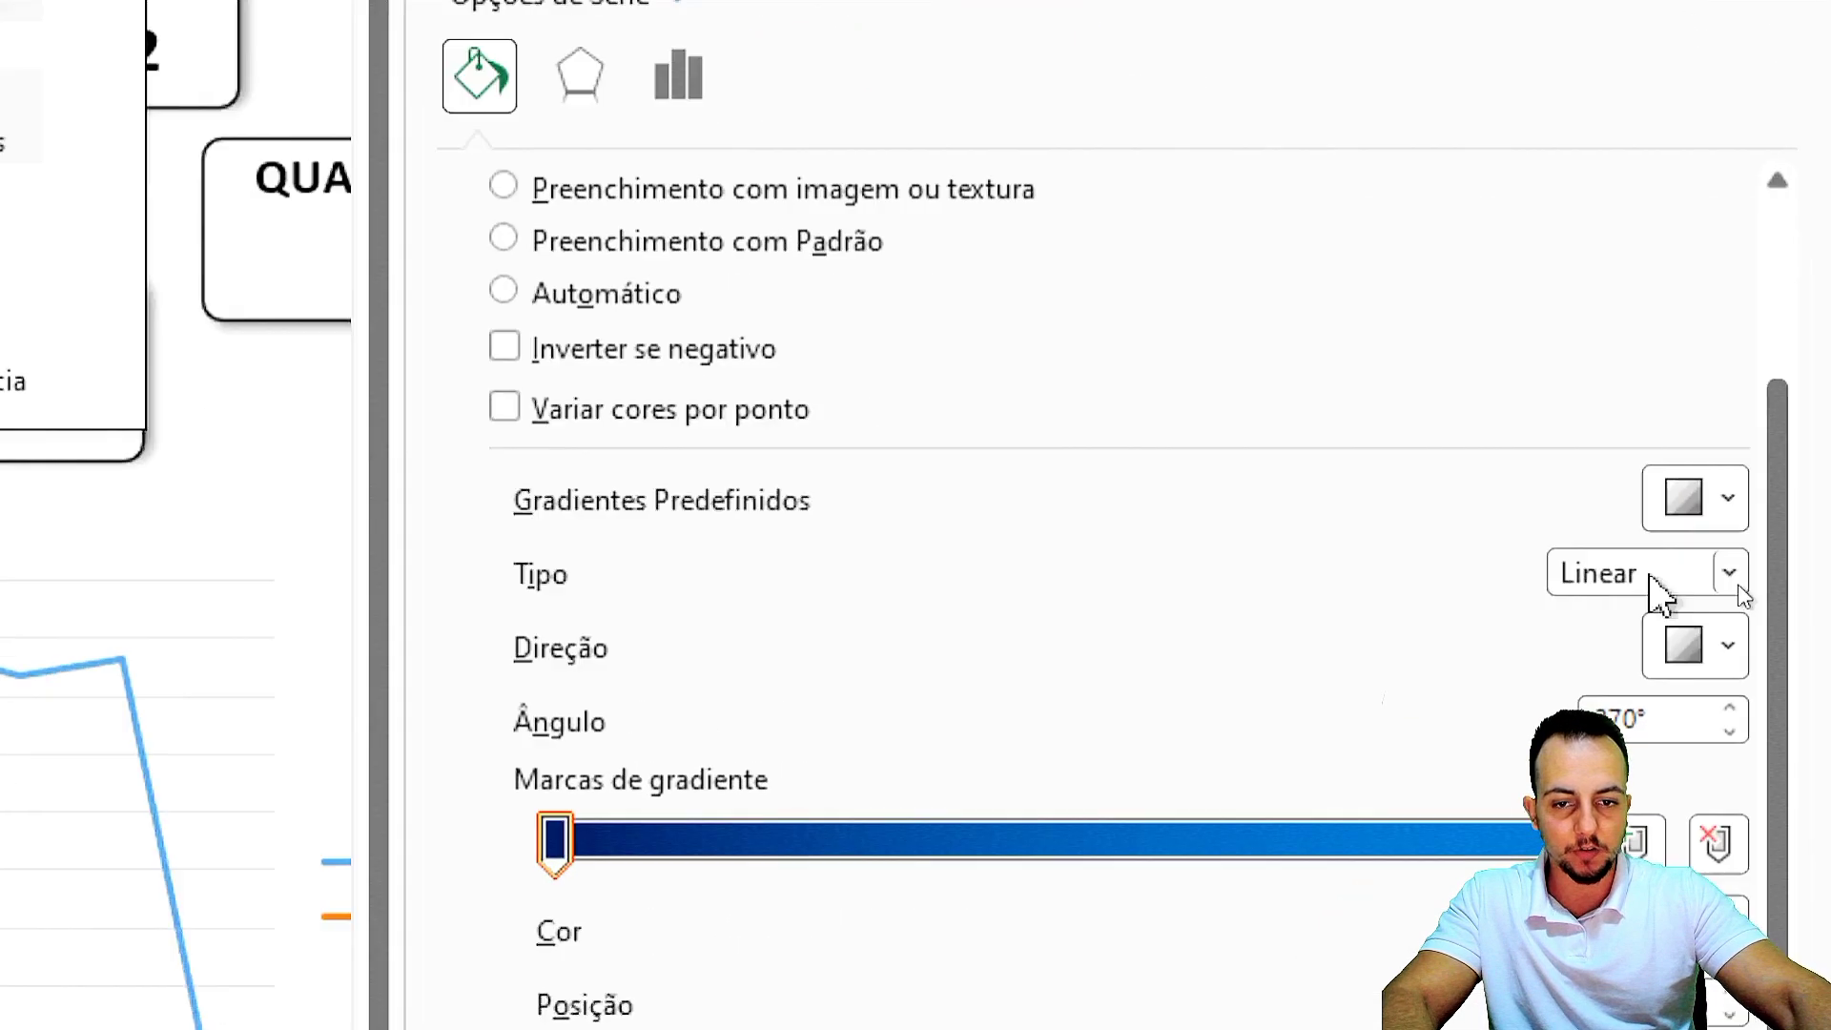
{"action": "left_click", "coordinate": [1727, 498]}
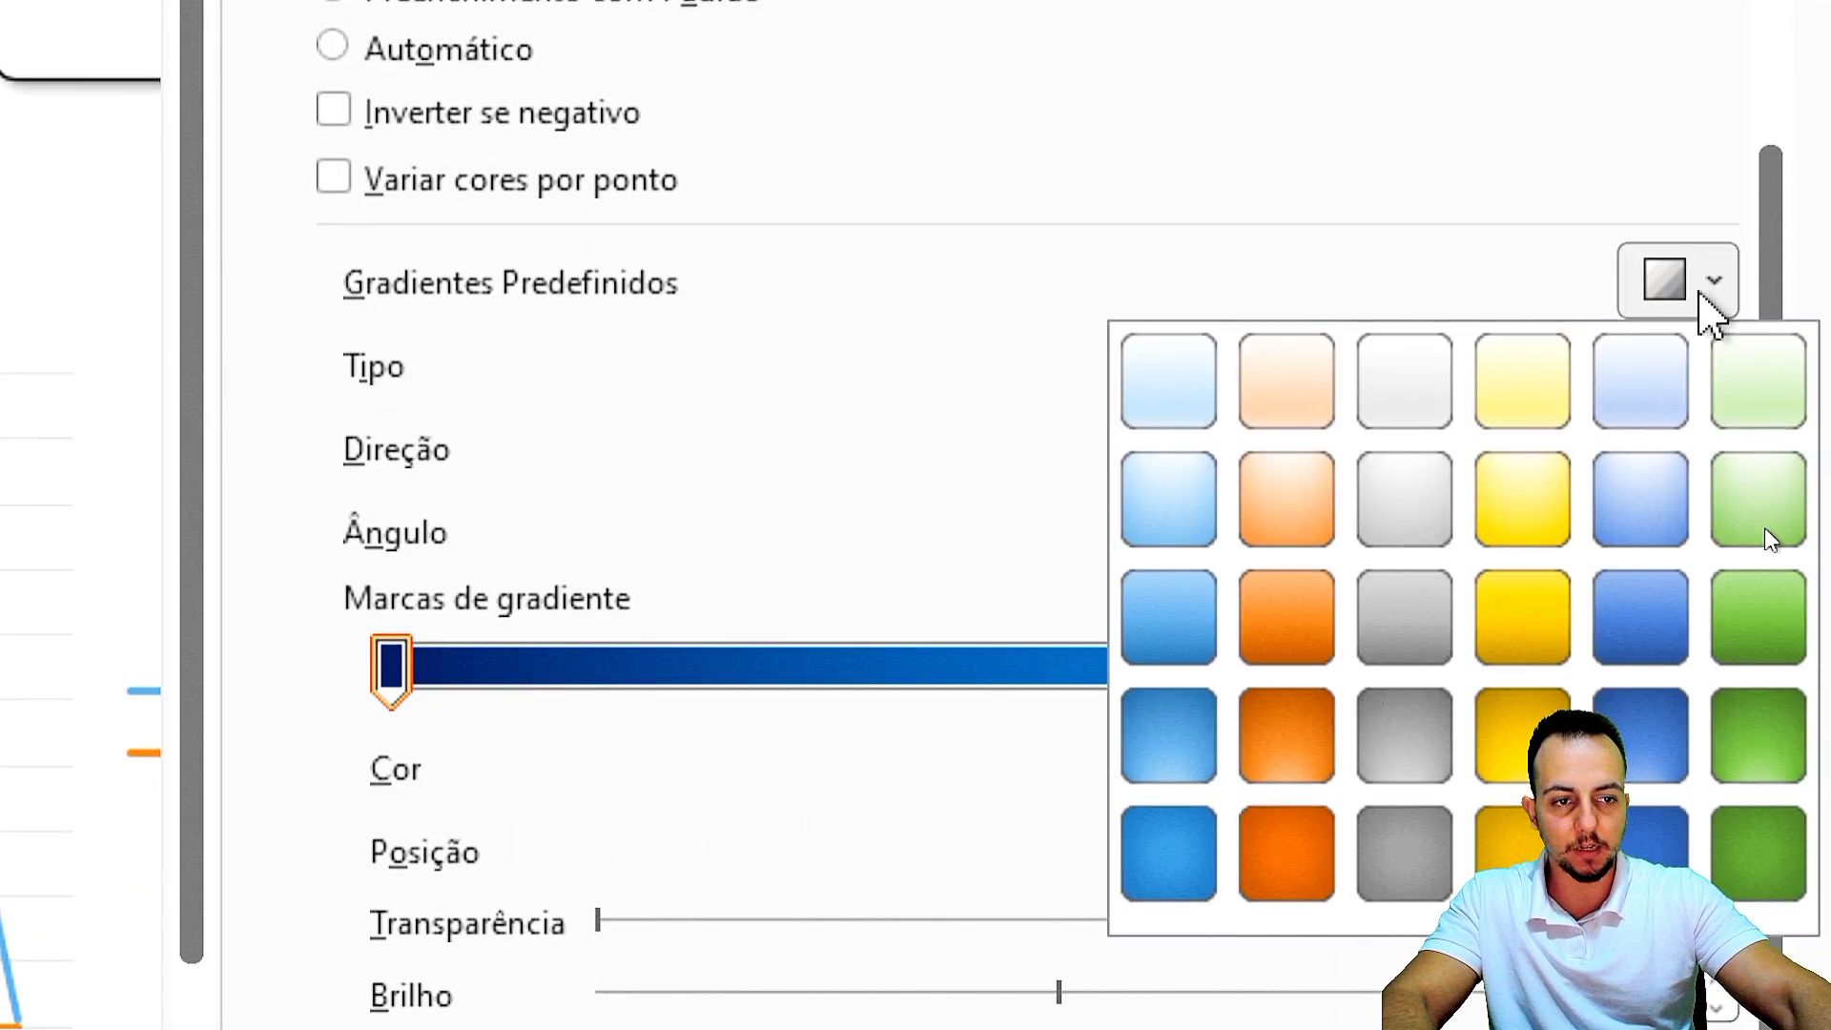
{"action": "left_click", "coordinate": [1644, 410]}
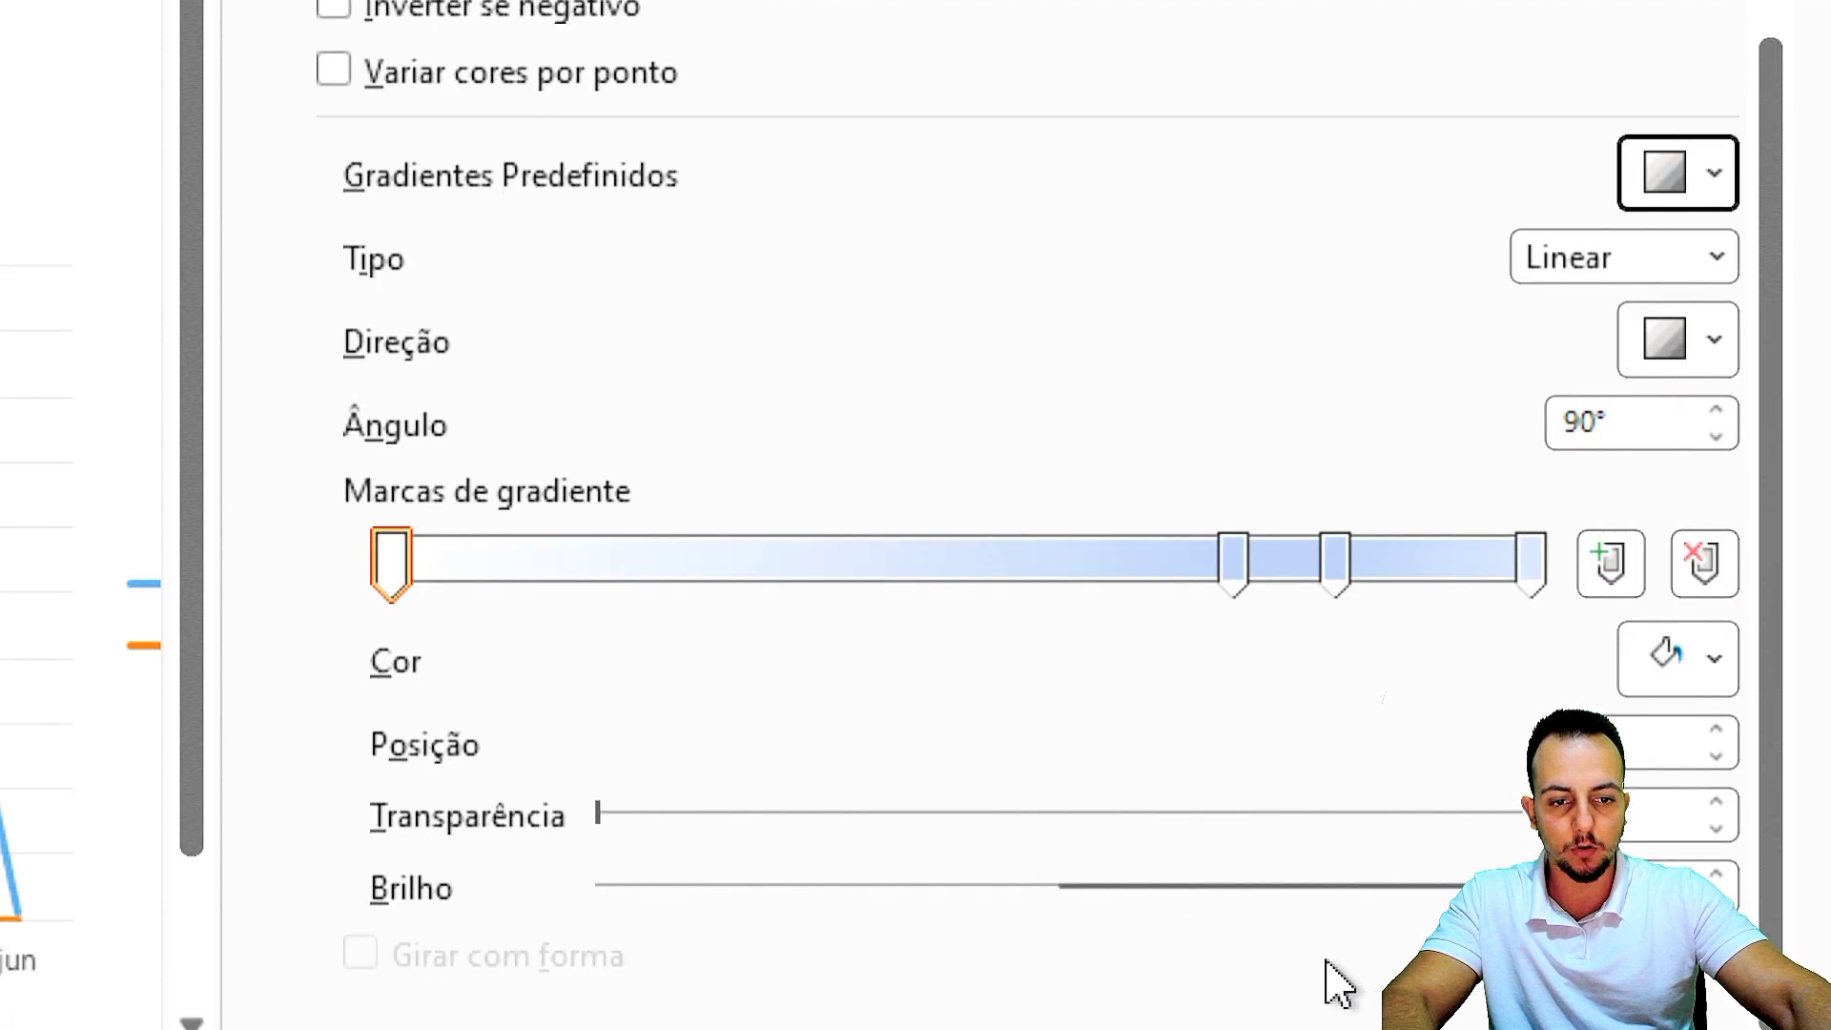
{"action": "left_click", "coordinate": [1702, 467]}
{"action": "left_click", "coordinate": [1702, 467]}
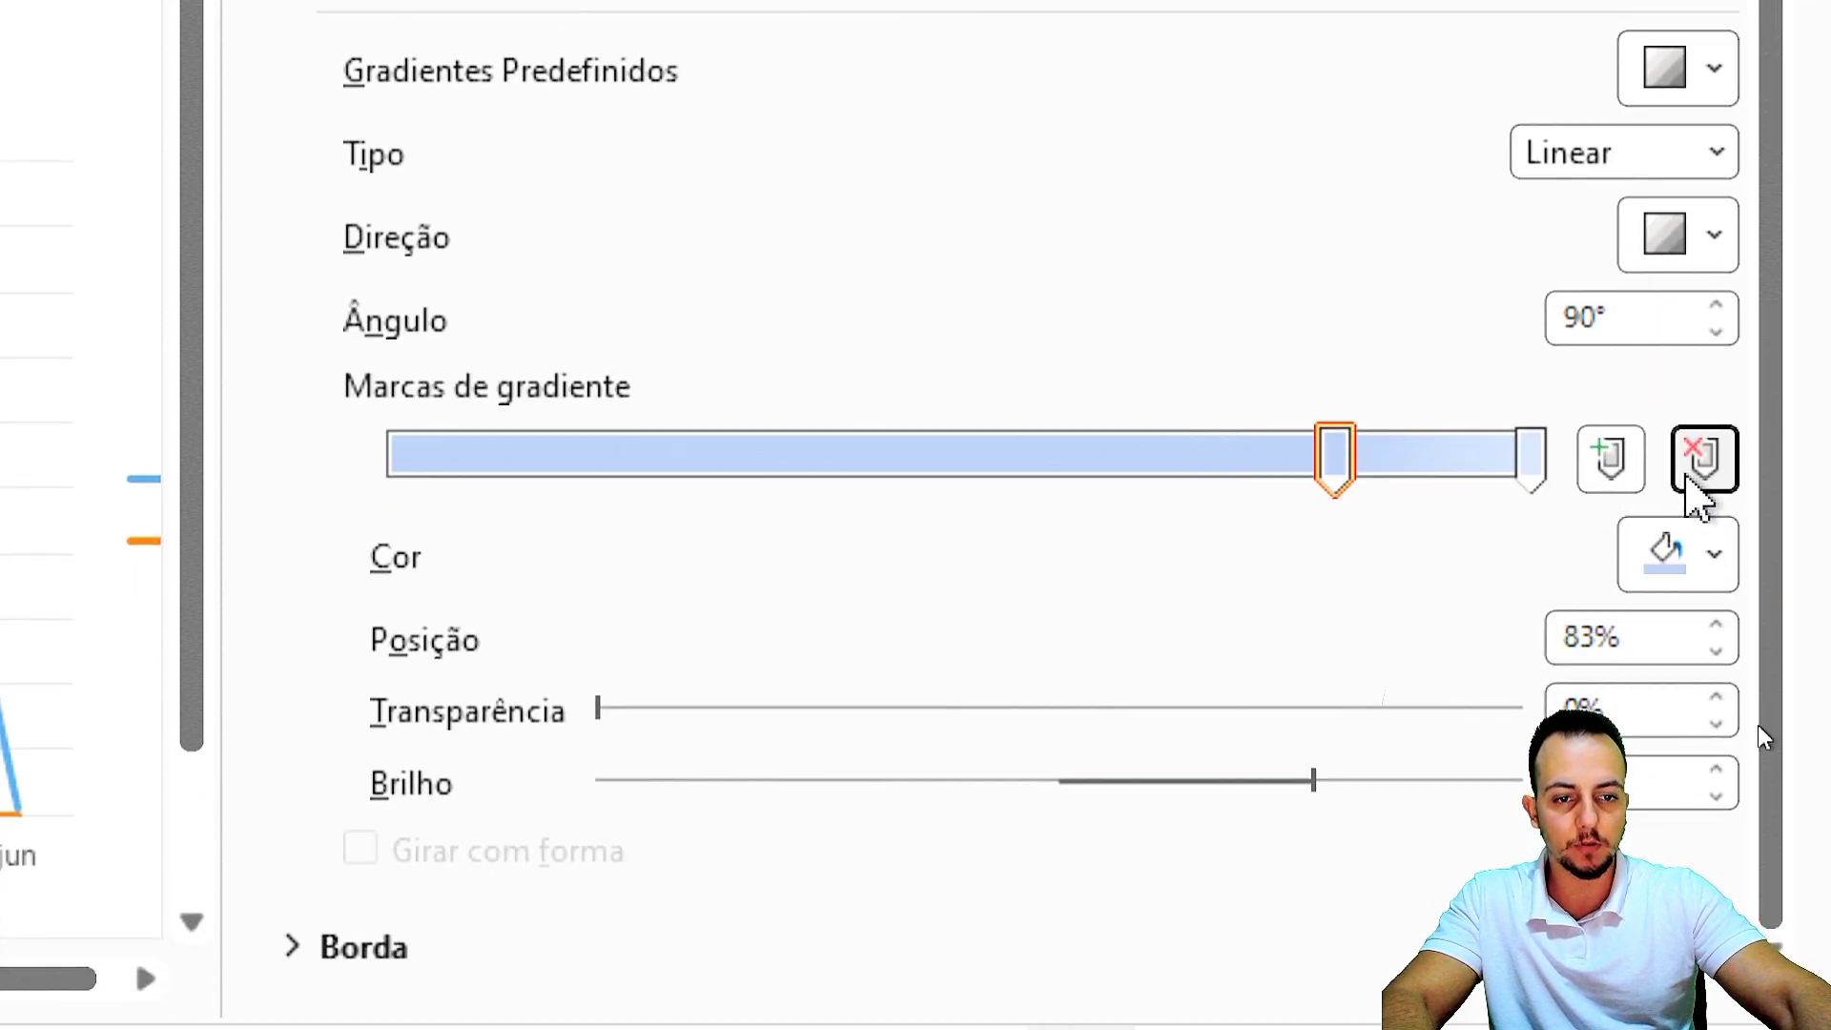
{"action": "mouse_move", "coordinate": [1541, 470]}
{"action": "left_mouse_down"}
{"action": "mouse_move", "coordinate": [1463, 511]}
{"action": "mouse_move", "coordinate": [1593, 510]}
{"action": "mouse_move", "coordinate": [1540, 491]}
{"action": "left_mouse_up"}
{"action": "left_click_drag", "start_coordinate": [1335, 472], "coordinate": [290, 501]}
Colour the bars' gradient from standard blue at the first stop to standard dark blue at the last stop.
{"action": "left_click", "coordinate": [1664, 561]}
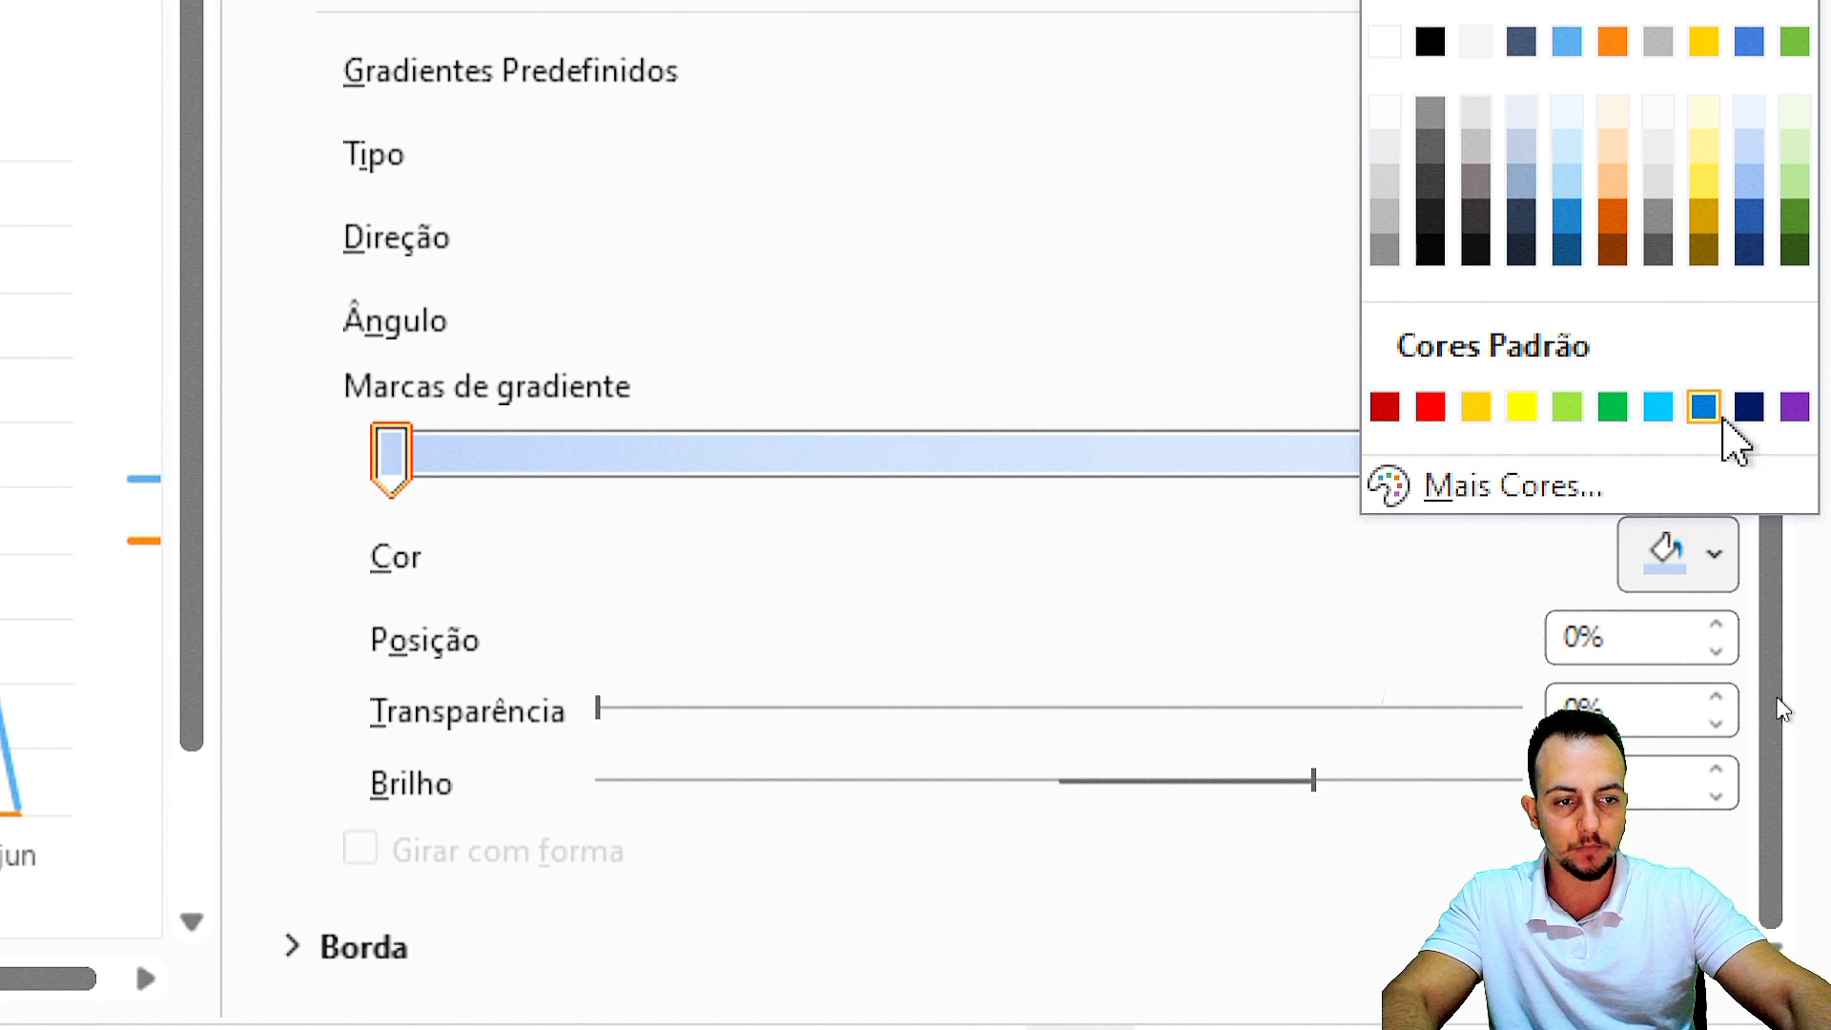
{"action": "left_click", "coordinate": [1704, 408]}
{"action": "left_click", "coordinate": [1535, 451]}
{"action": "left_click", "coordinate": [1673, 557]}
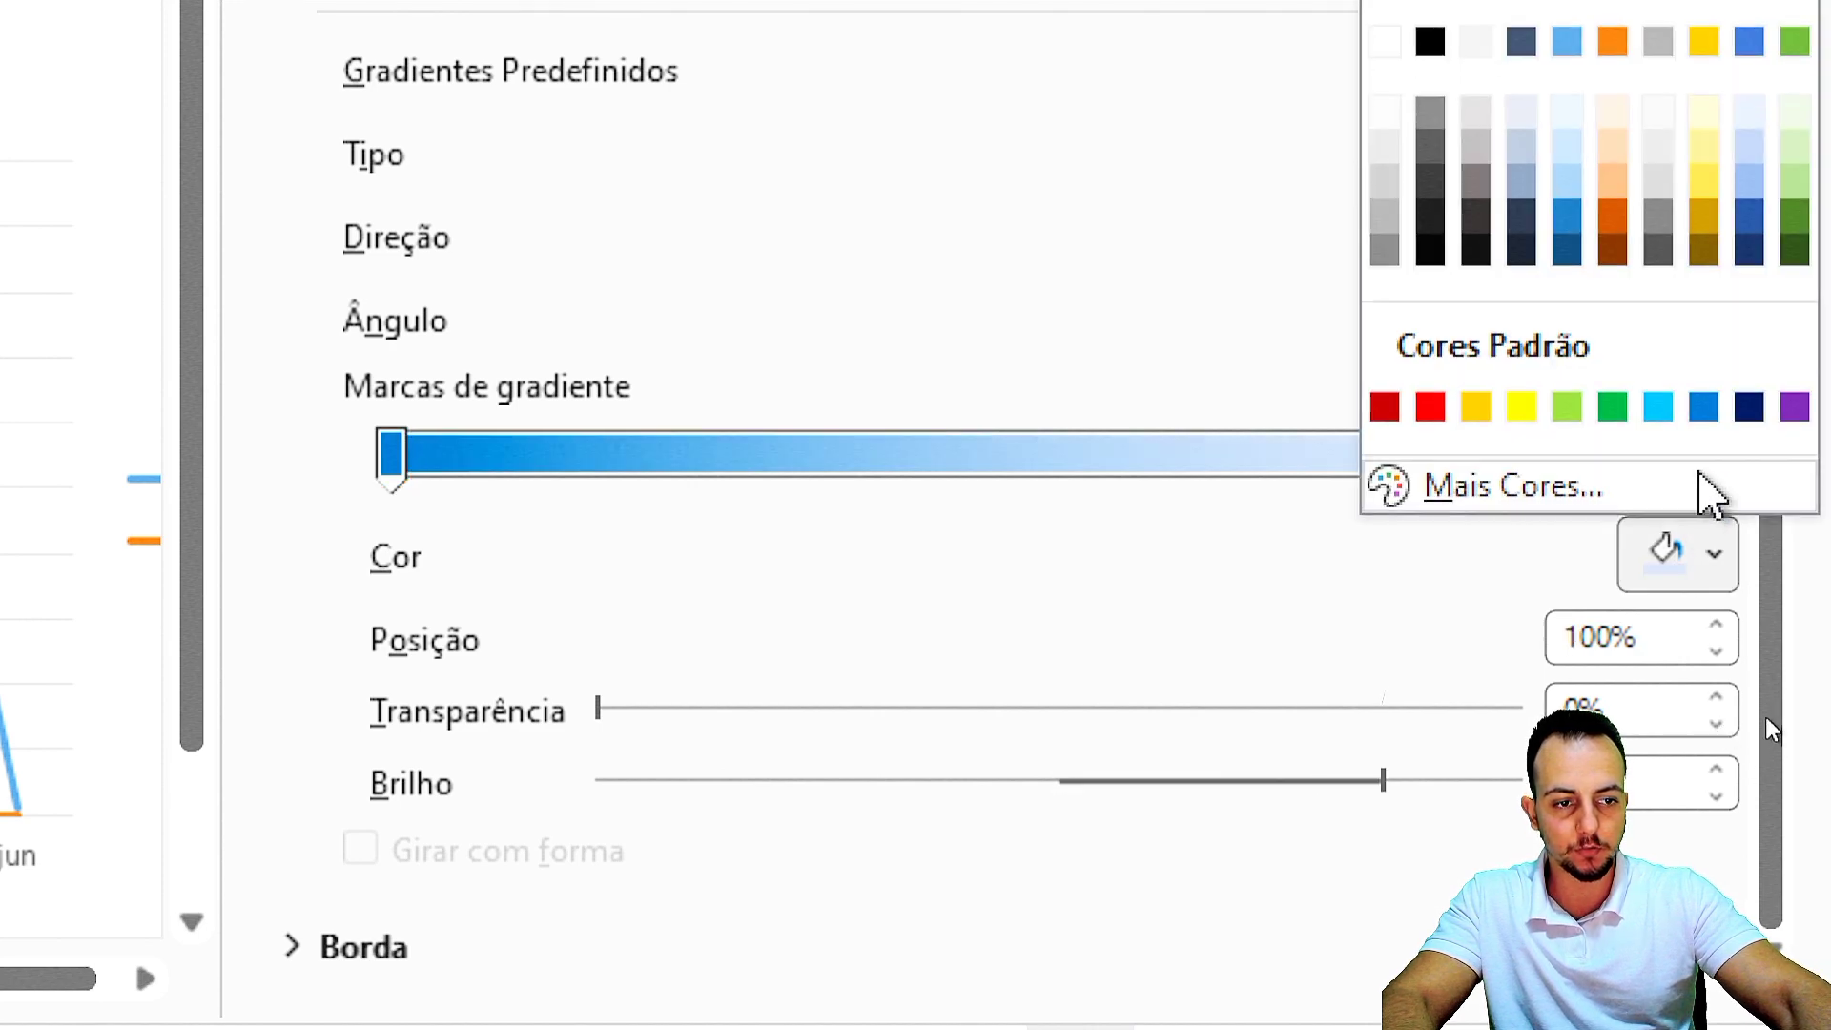
{"action": "left_click", "coordinate": [1704, 408]}
{"action": "left_click", "coordinate": [1678, 558]}
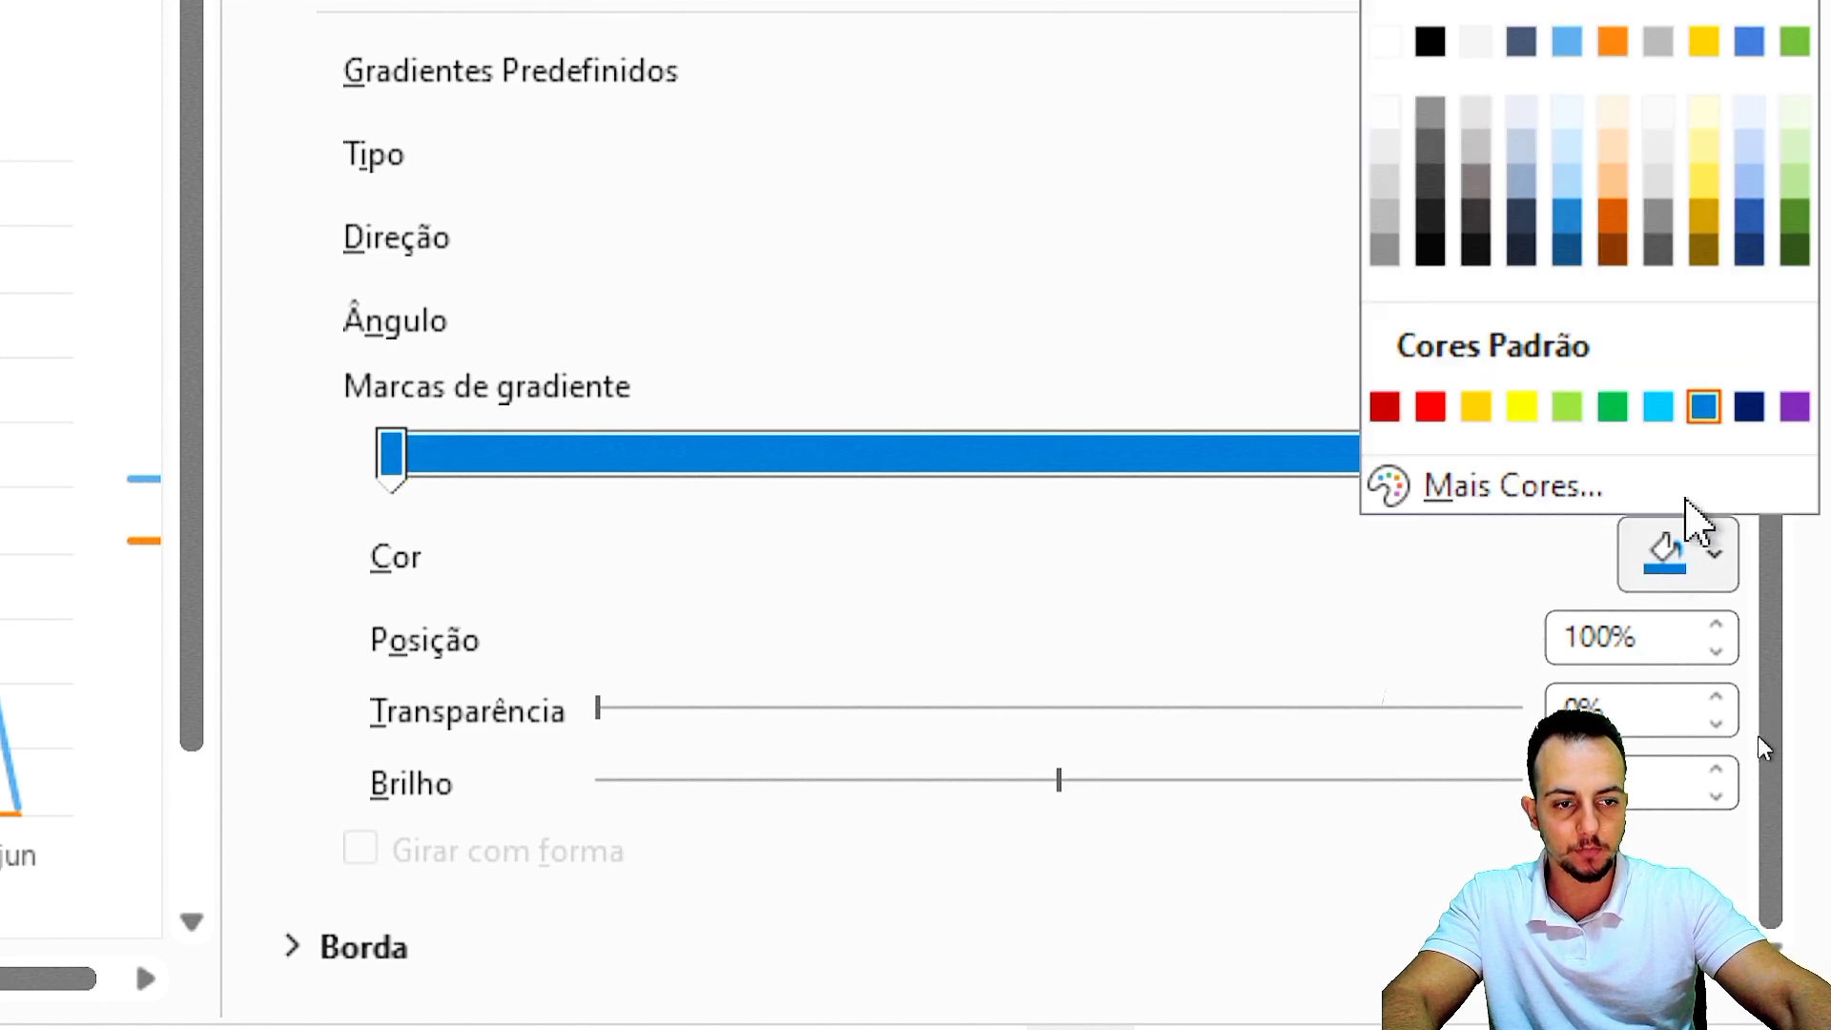
{"action": "left_click", "coordinate": [1748, 408]}
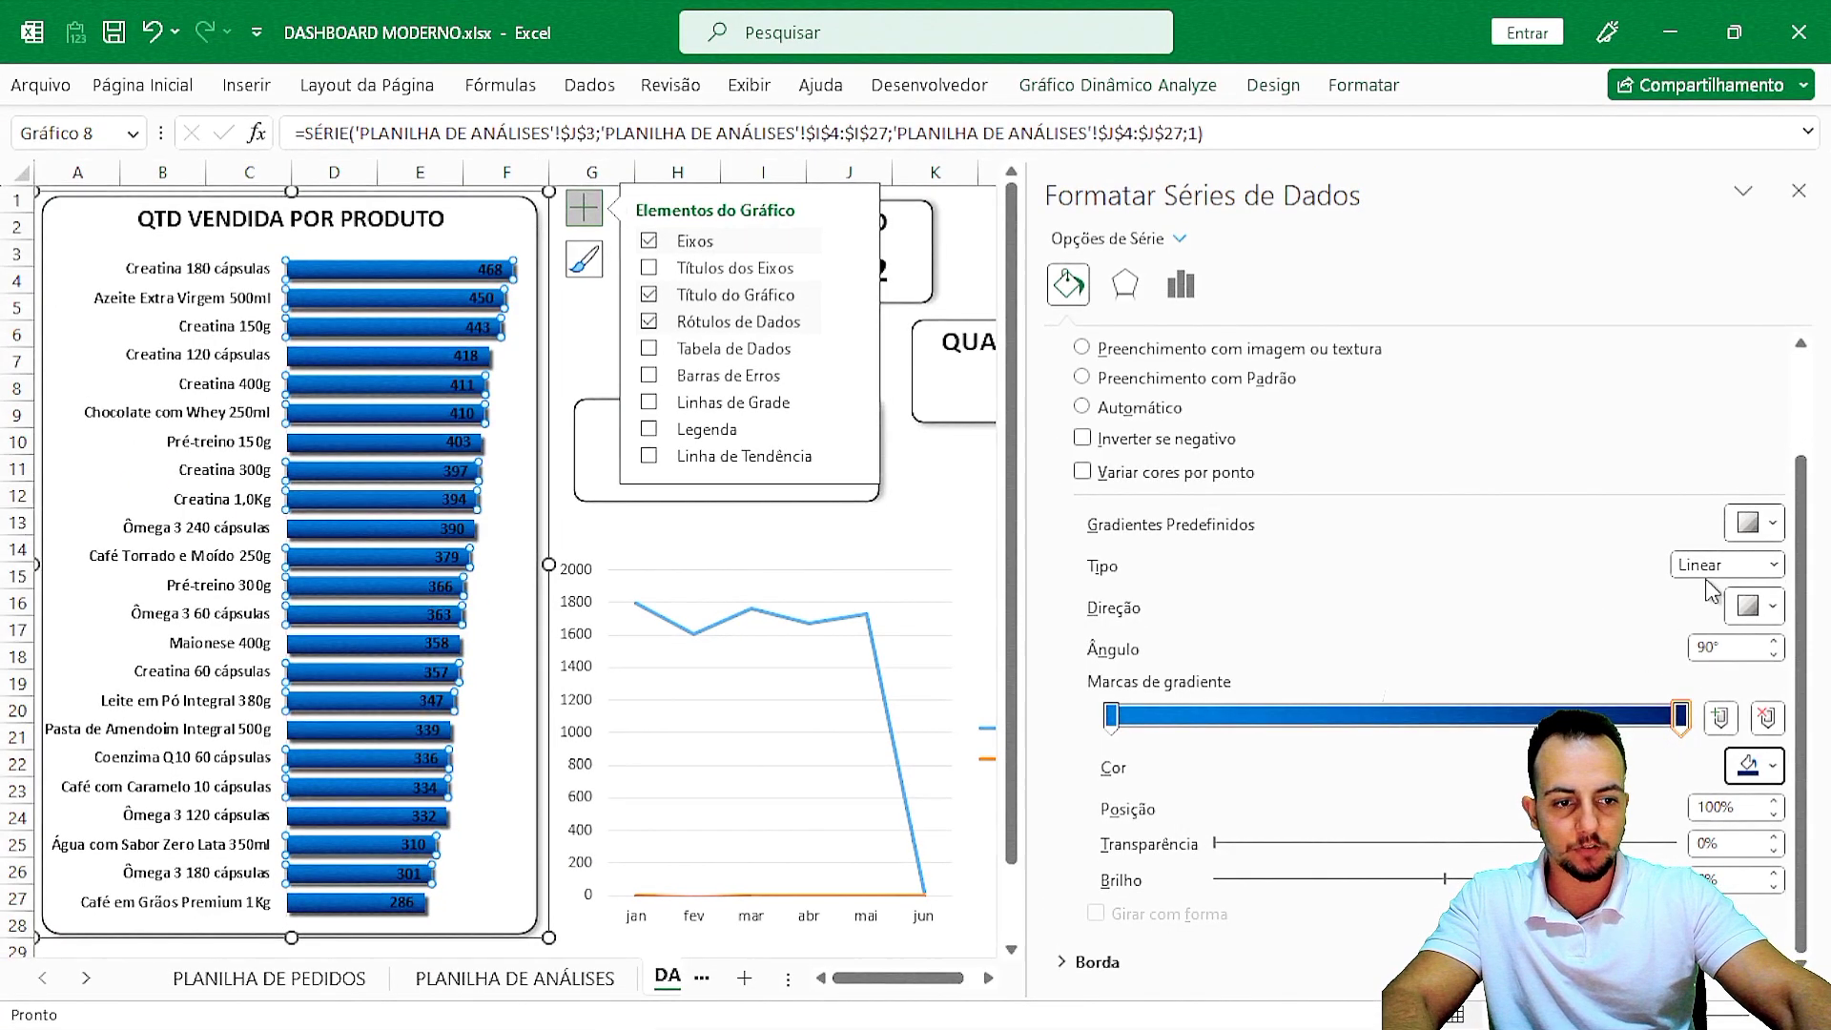
Apply an angled top bevel (Bisel superior) of 6 pt width and height to the product chart's bars.
{"action": "left_click", "coordinate": [1126, 285]}
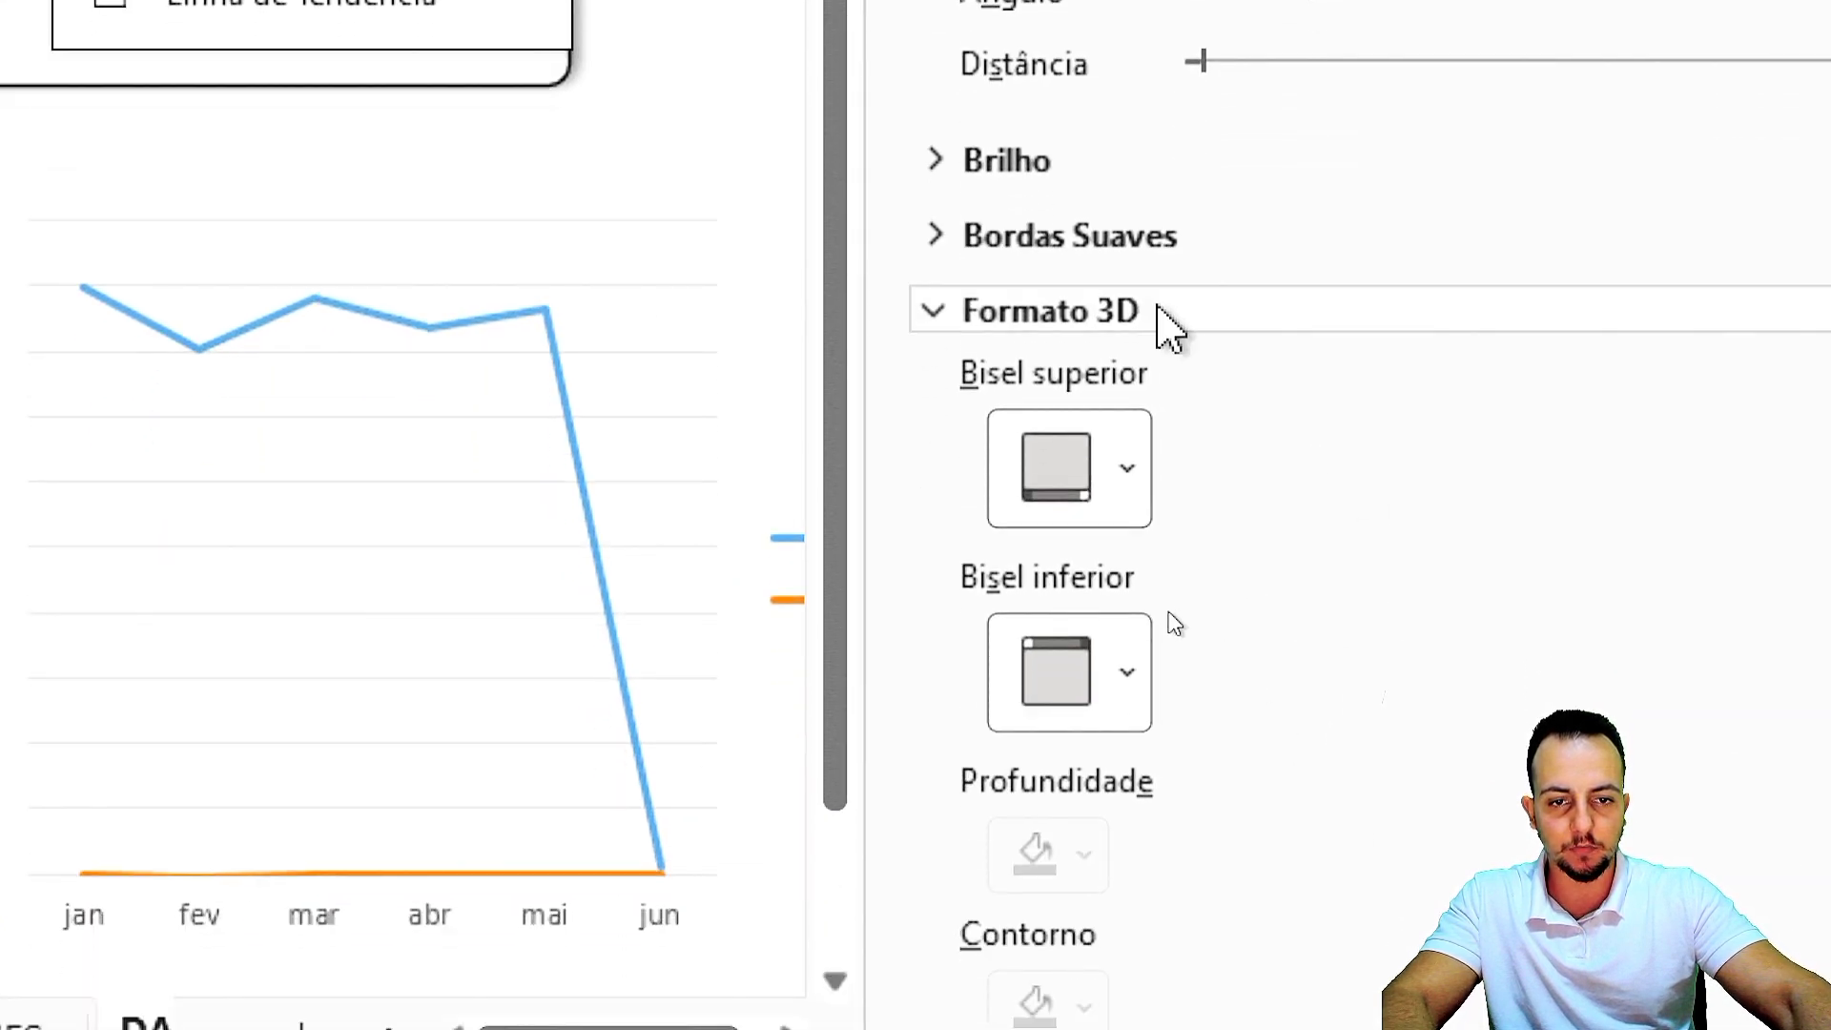
{"action": "left_click", "coordinate": [1168, 617]}
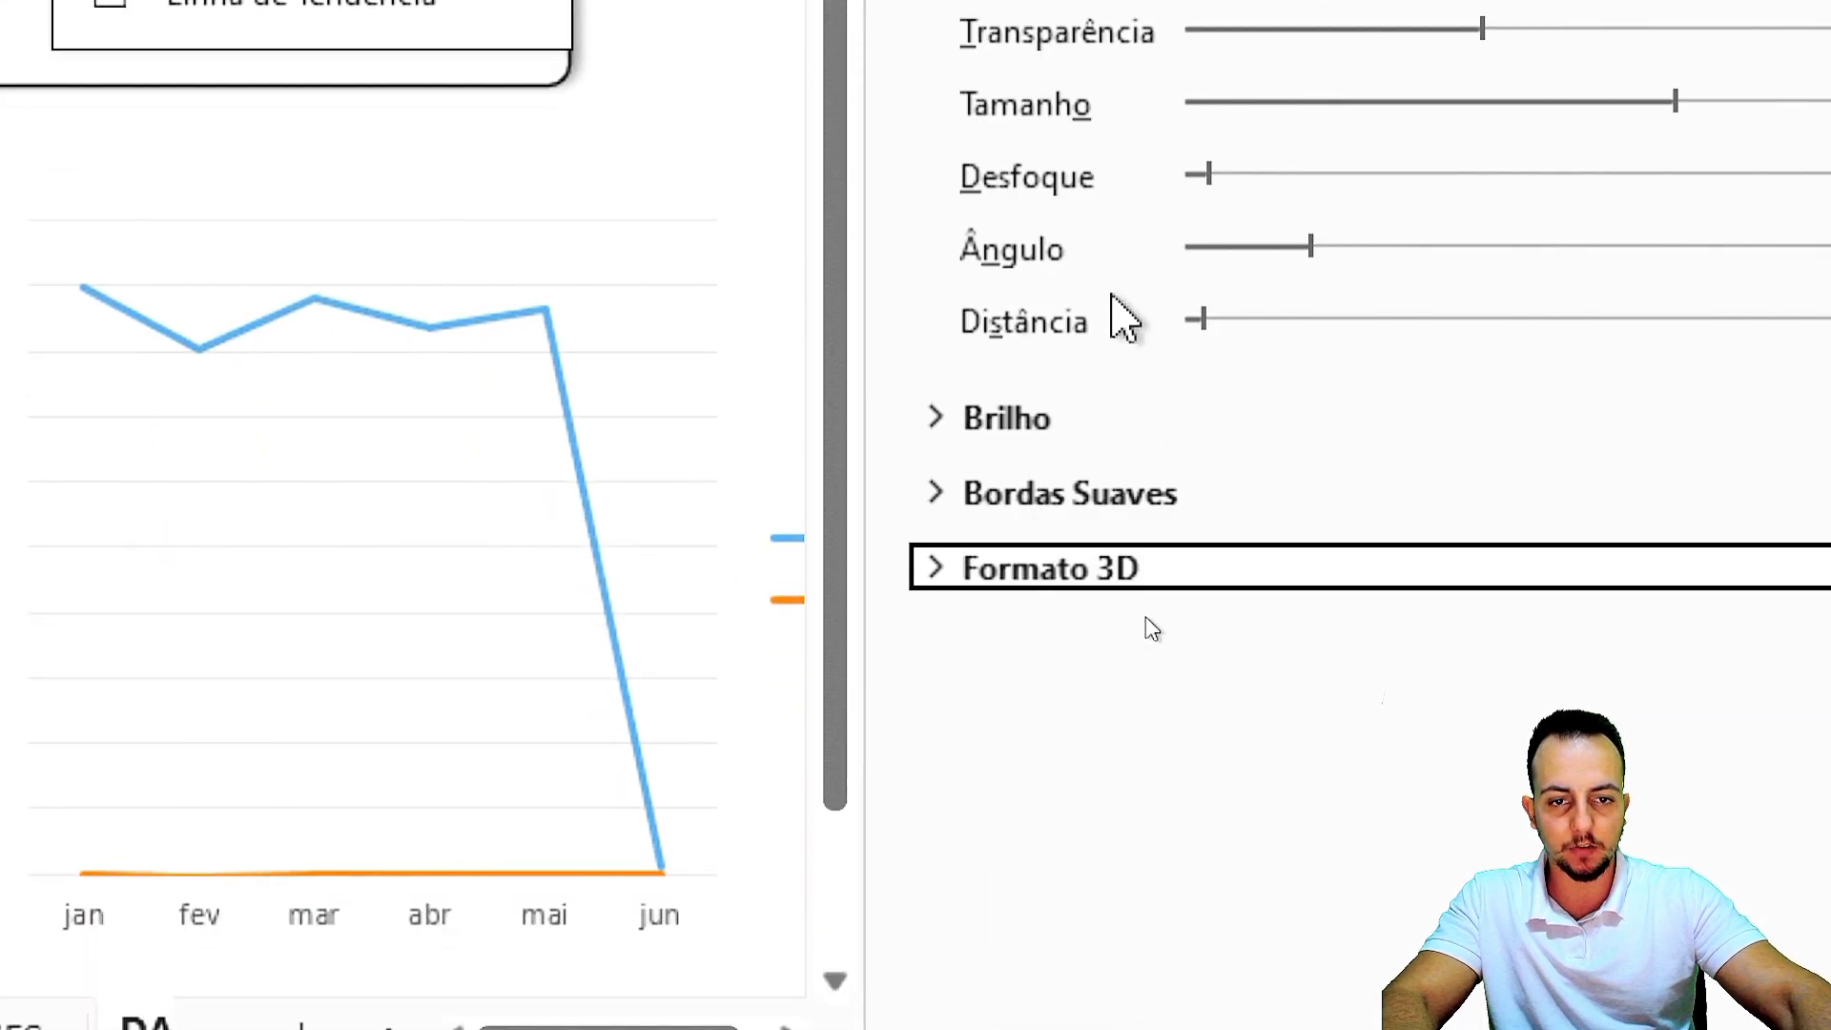
{"action": "left_click", "coordinate": [1049, 573]}
{"action": "left_click", "coordinate": [1082, 710]}
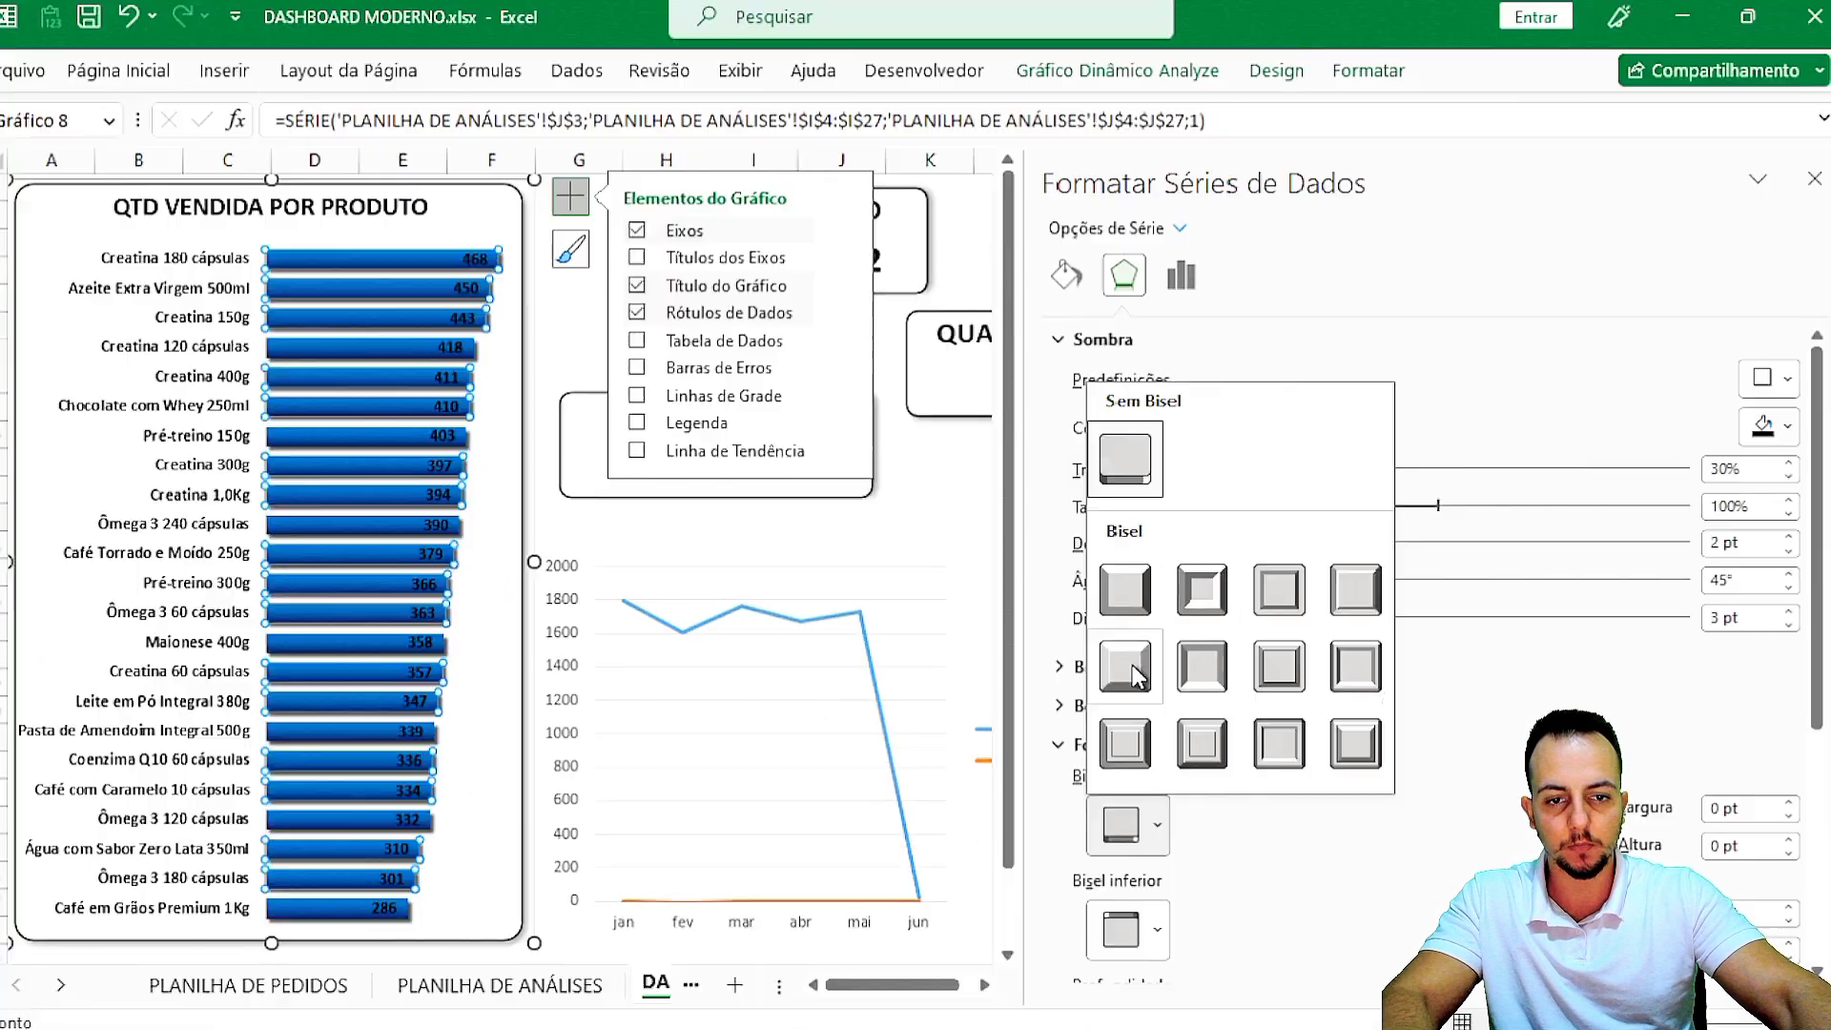
{"action": "left_click", "coordinate": [1078, 415]}
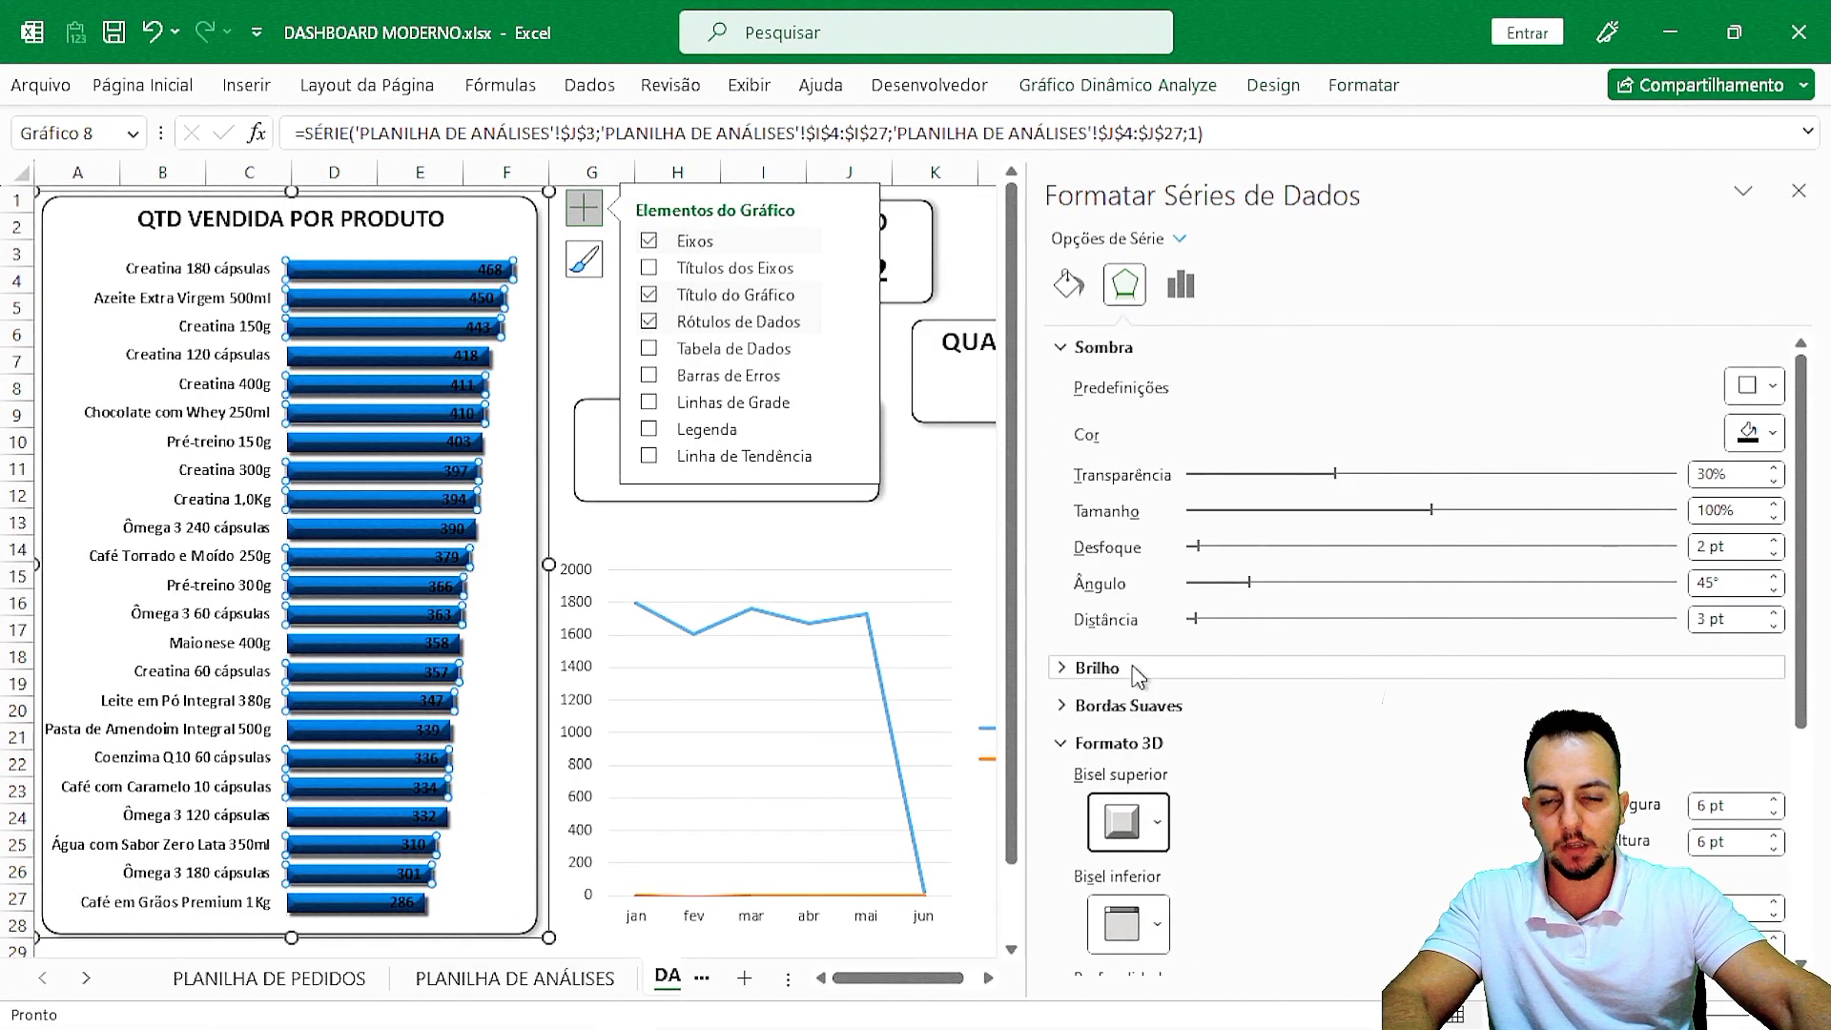
{"action": "left_click", "coordinate": [1795, 195]}
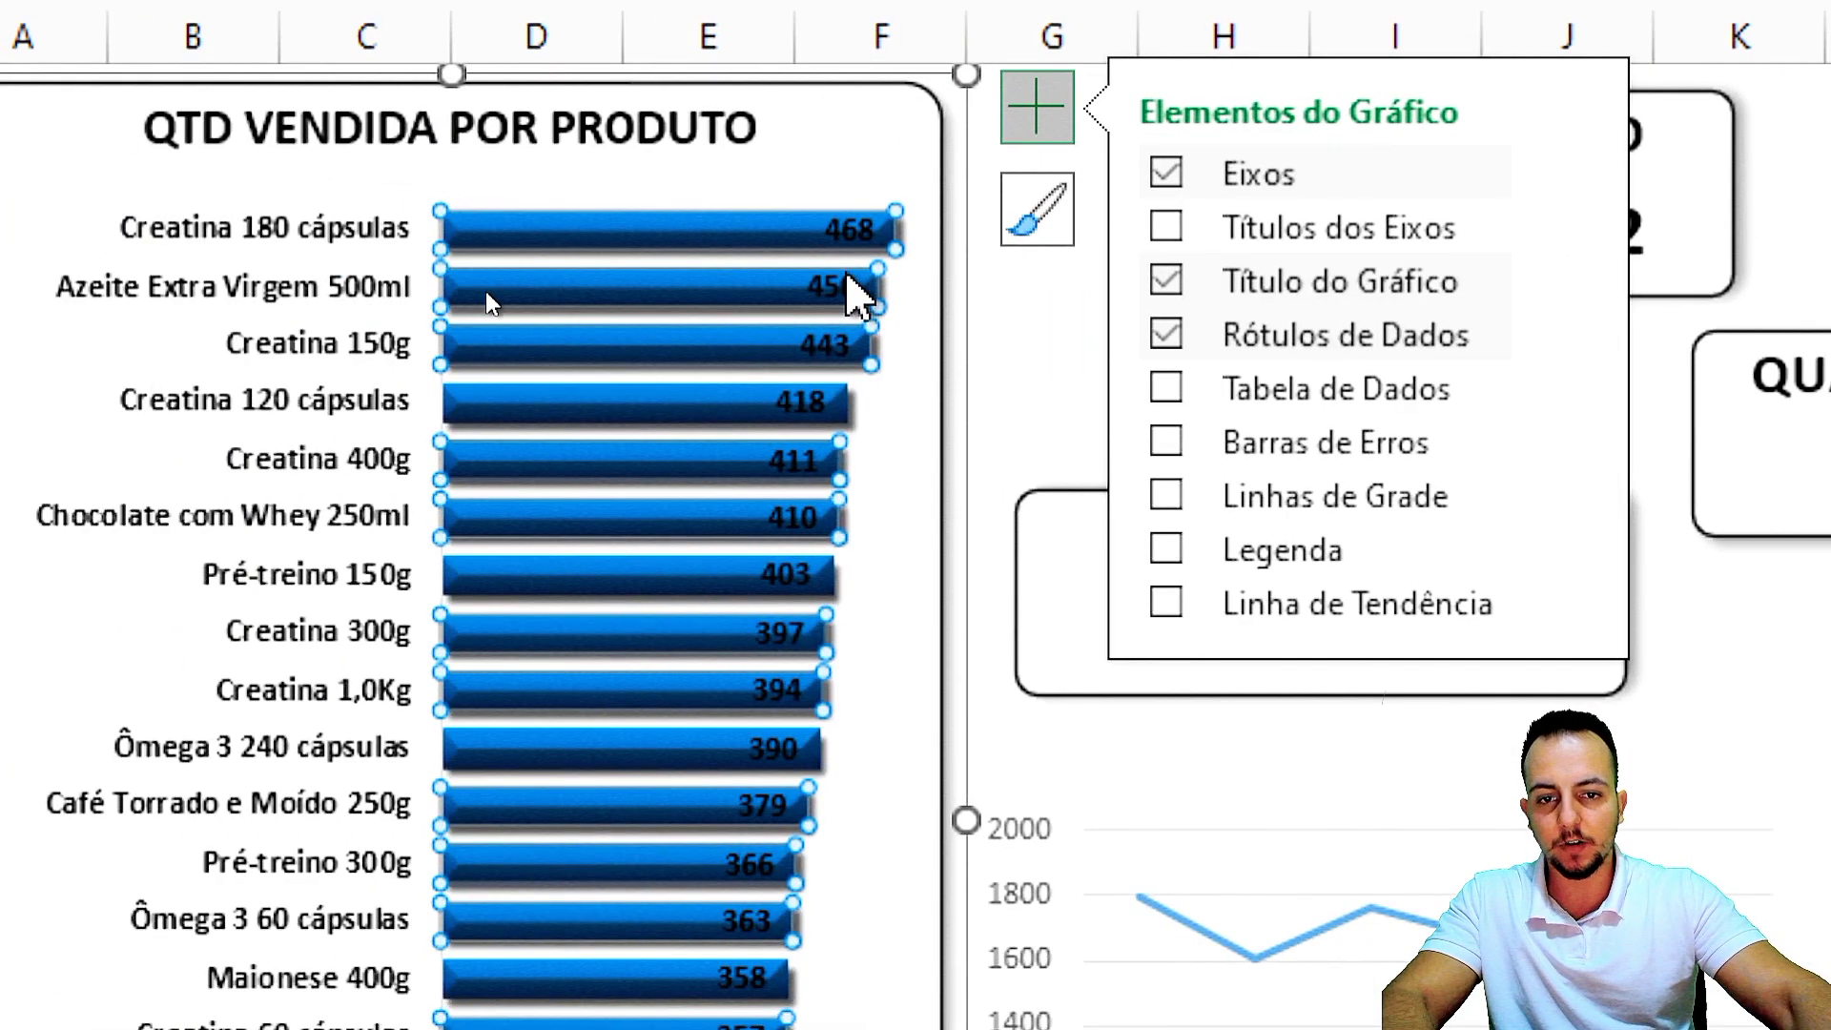
Make the product chart's data labels white with font size 10 and deselect the chart.
{"action": "left_click", "coordinate": [844, 286]}
{"action": "left_click", "coordinate": [846, 286]}
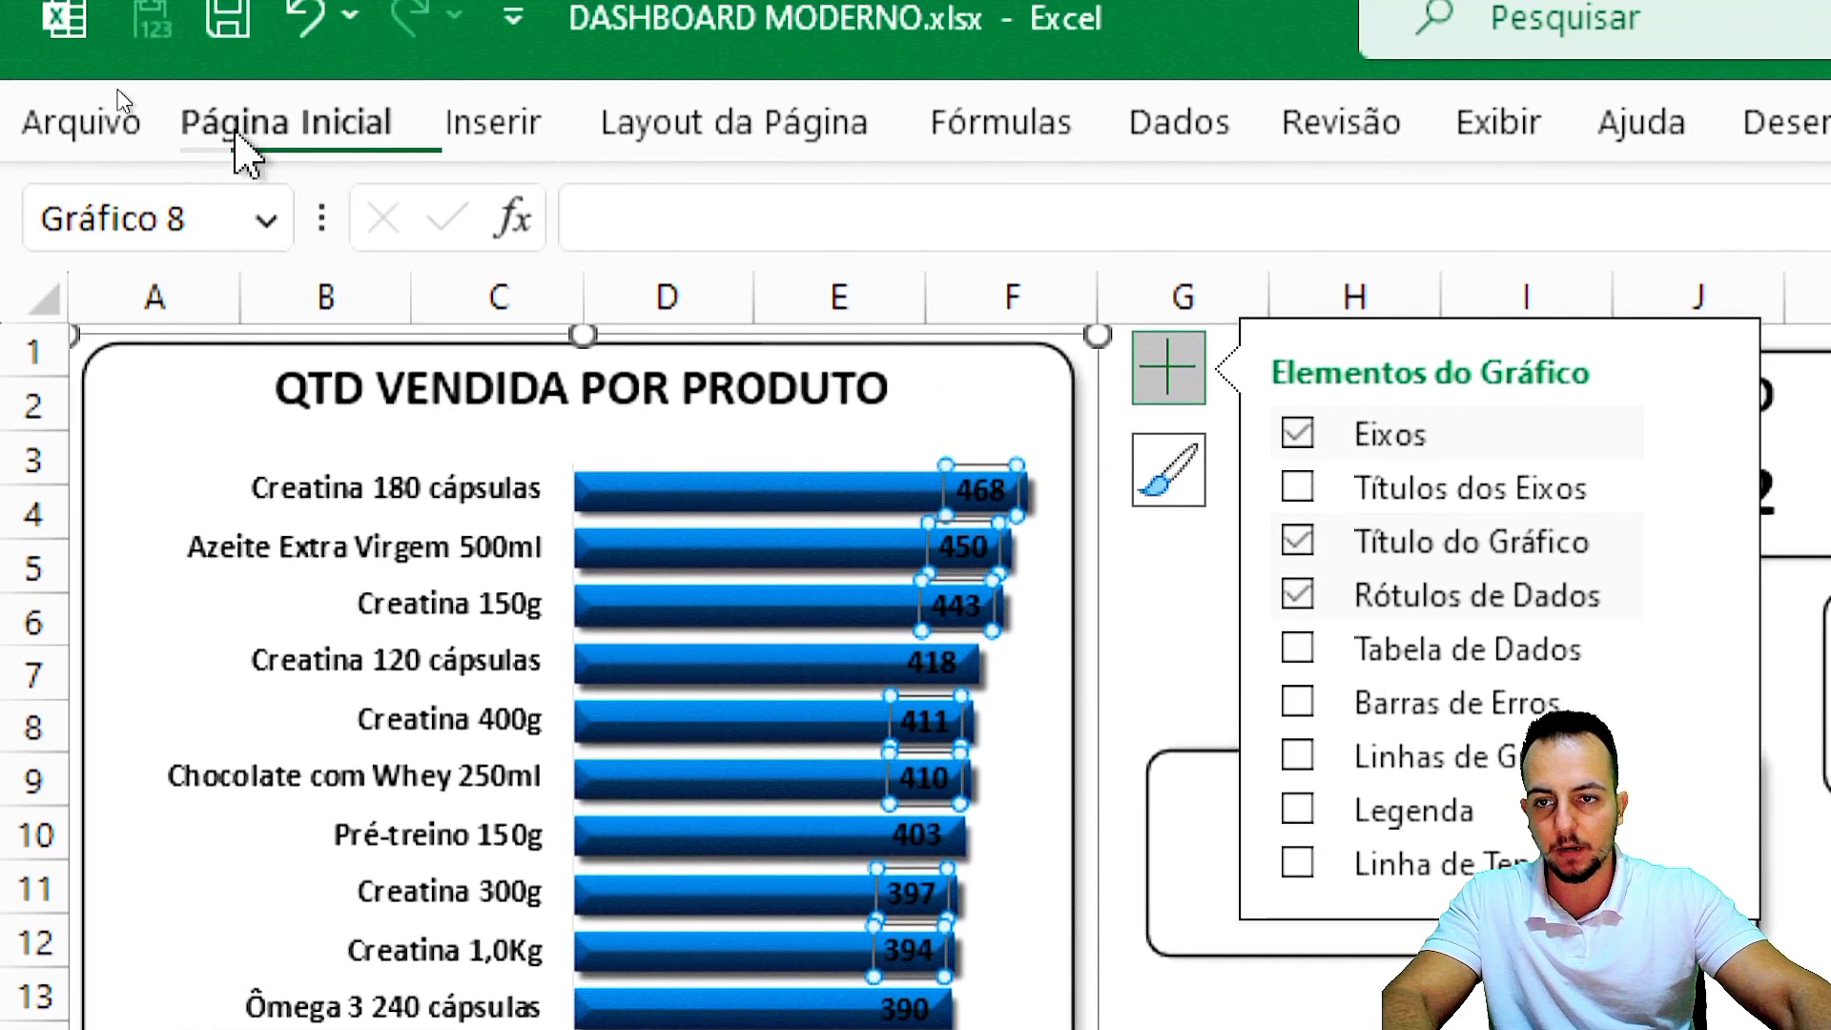
{"action": "left_click", "coordinate": [286, 128]}
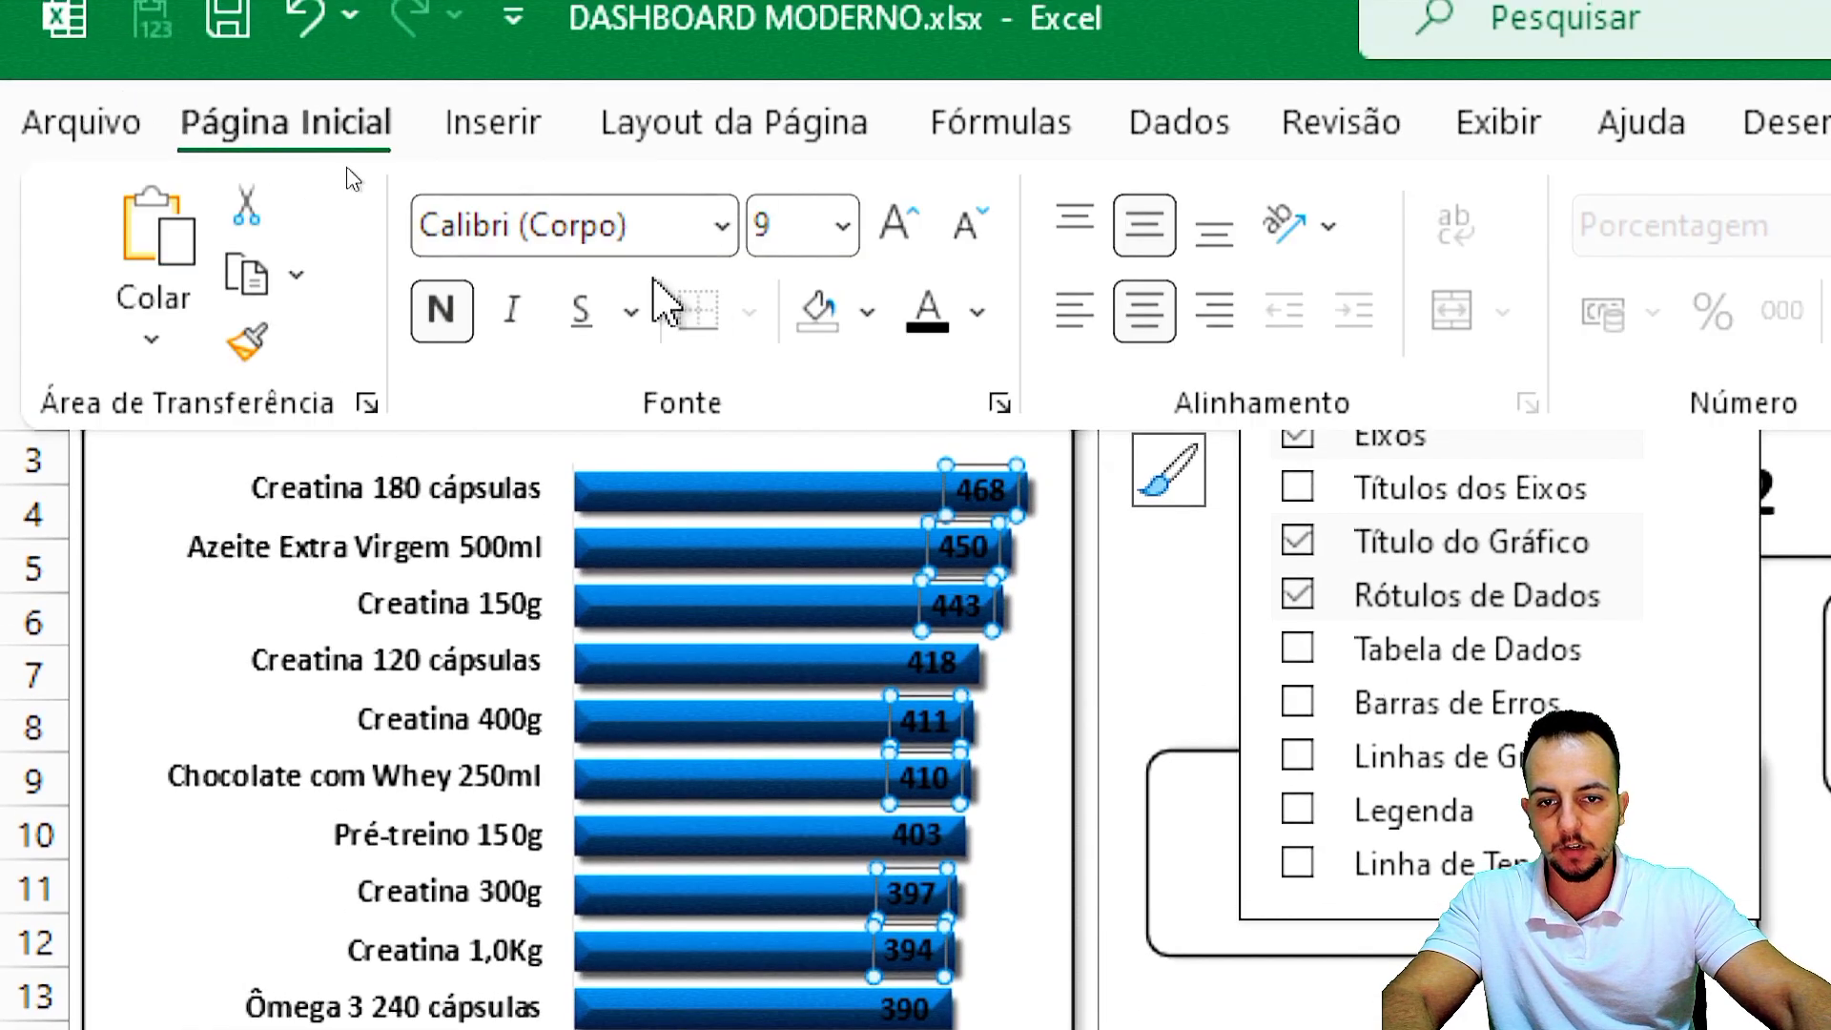
{"action": "left_click", "coordinate": [977, 312]}
{"action": "left_click", "coordinate": [931, 552]}
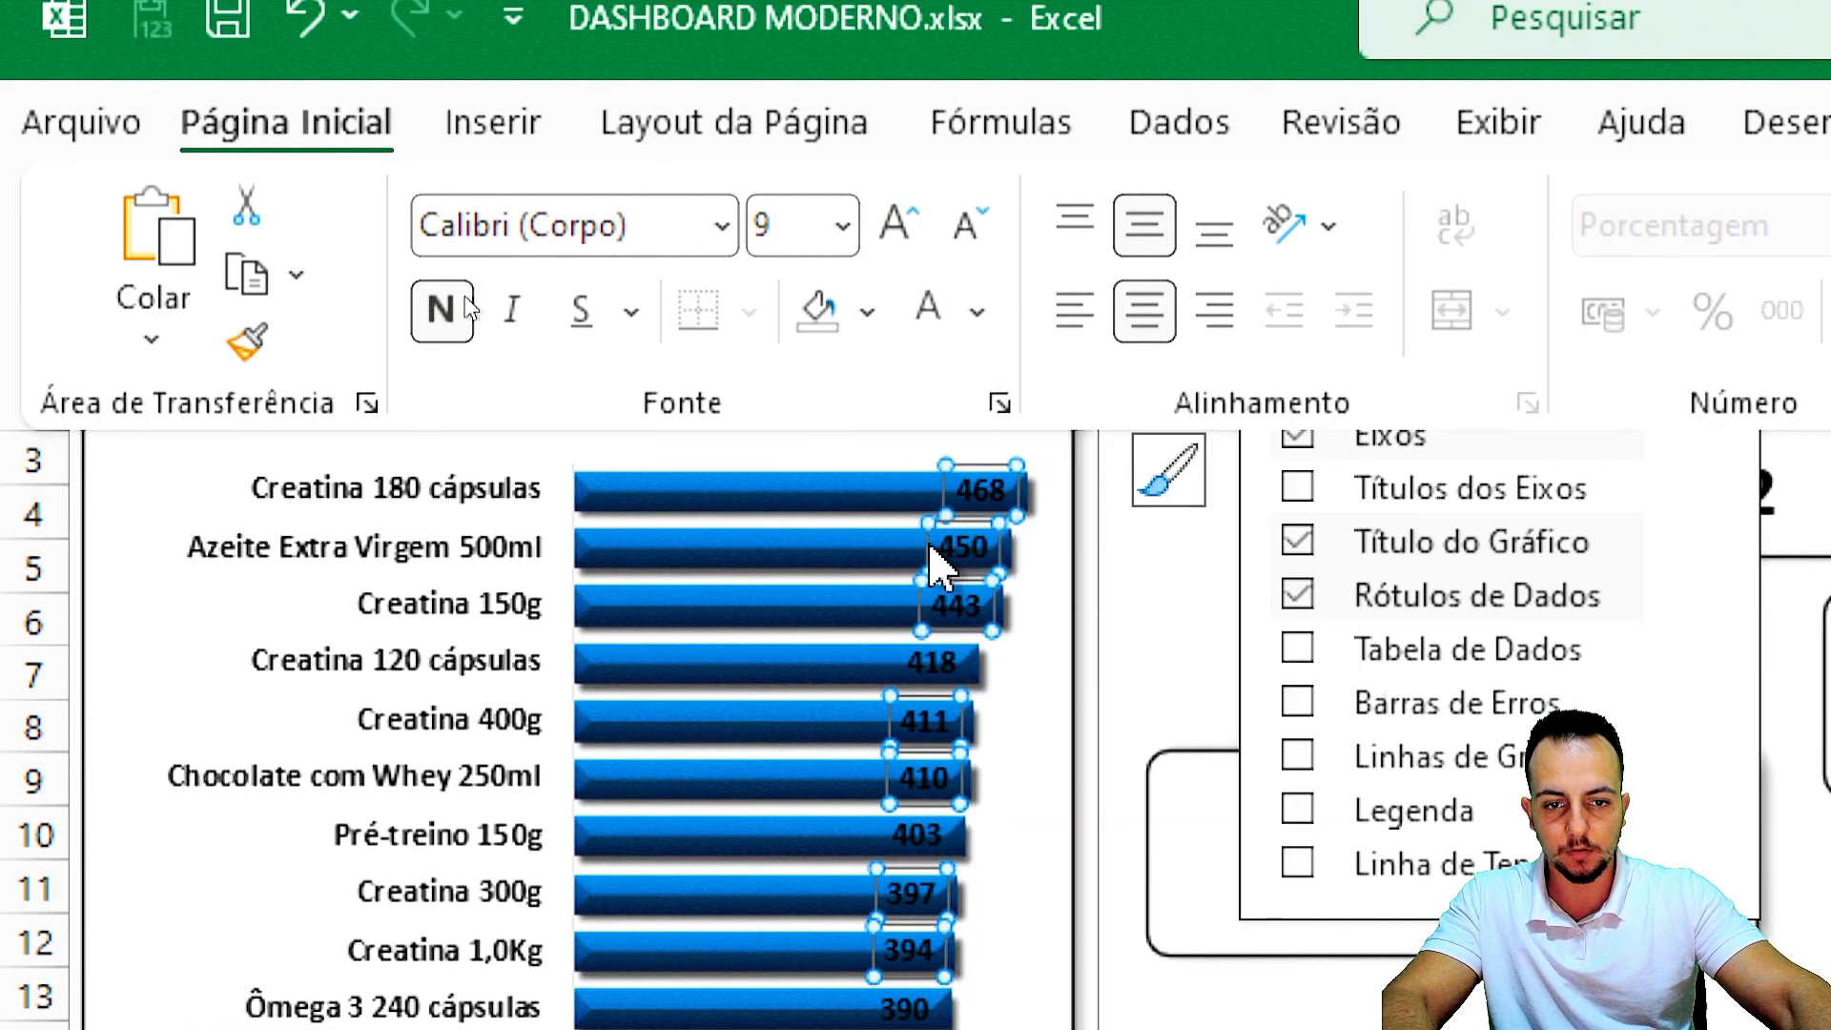
{"action": "left_click", "coordinate": [901, 224]}
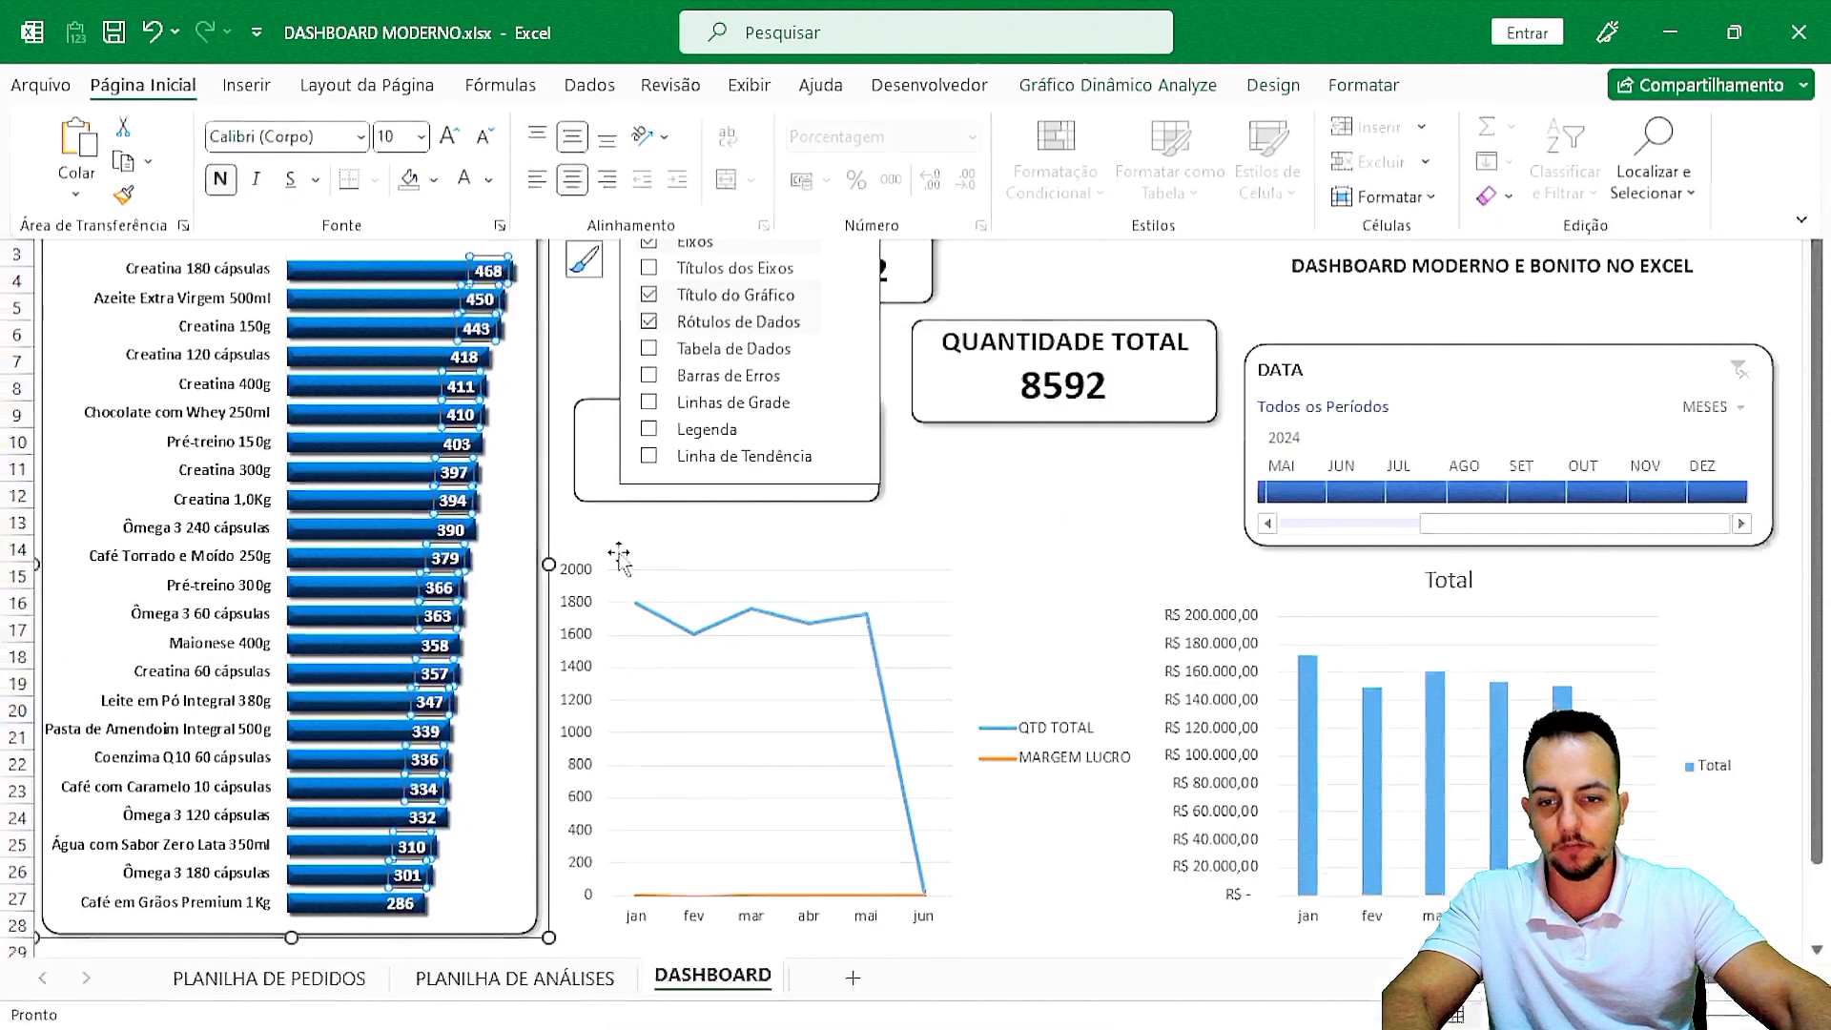
{"action": "left_click", "coordinate": [647, 579]}
{"action": "key", "text": "Escape"}
{"action": "key", "text": "Escape"}
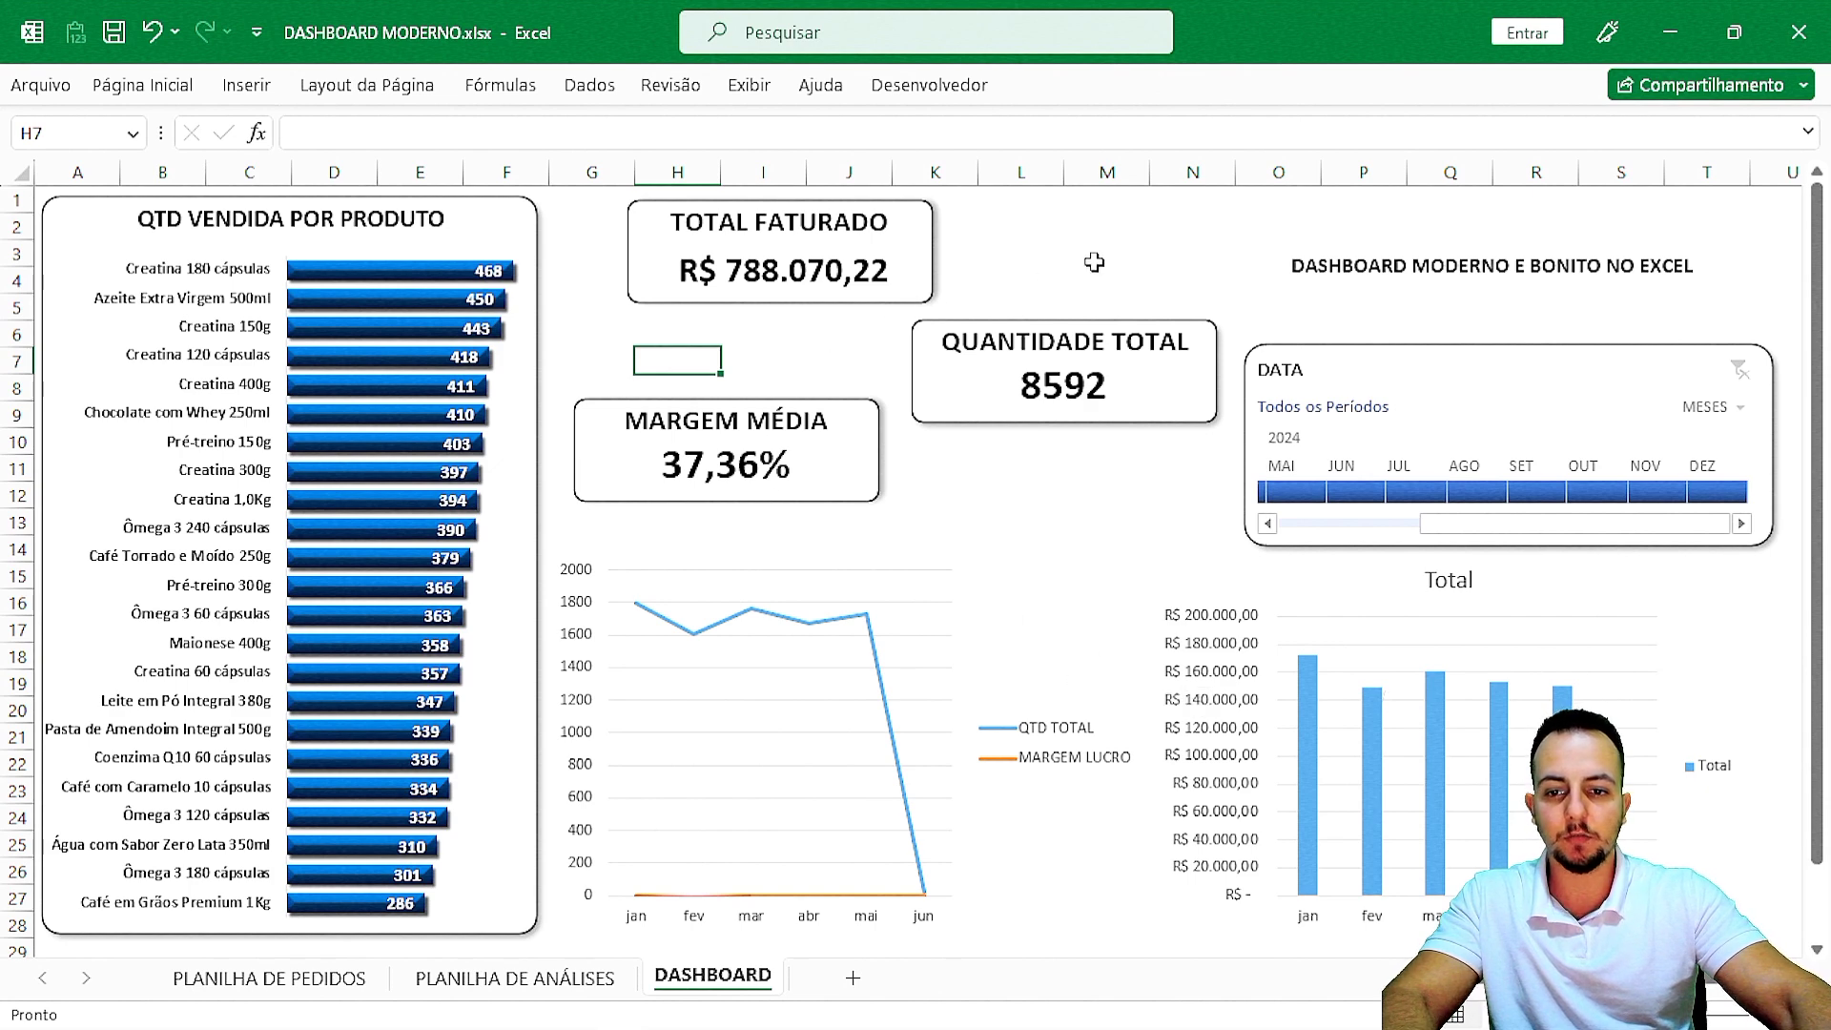
{"action": "key", "text": "ctrl+2"}
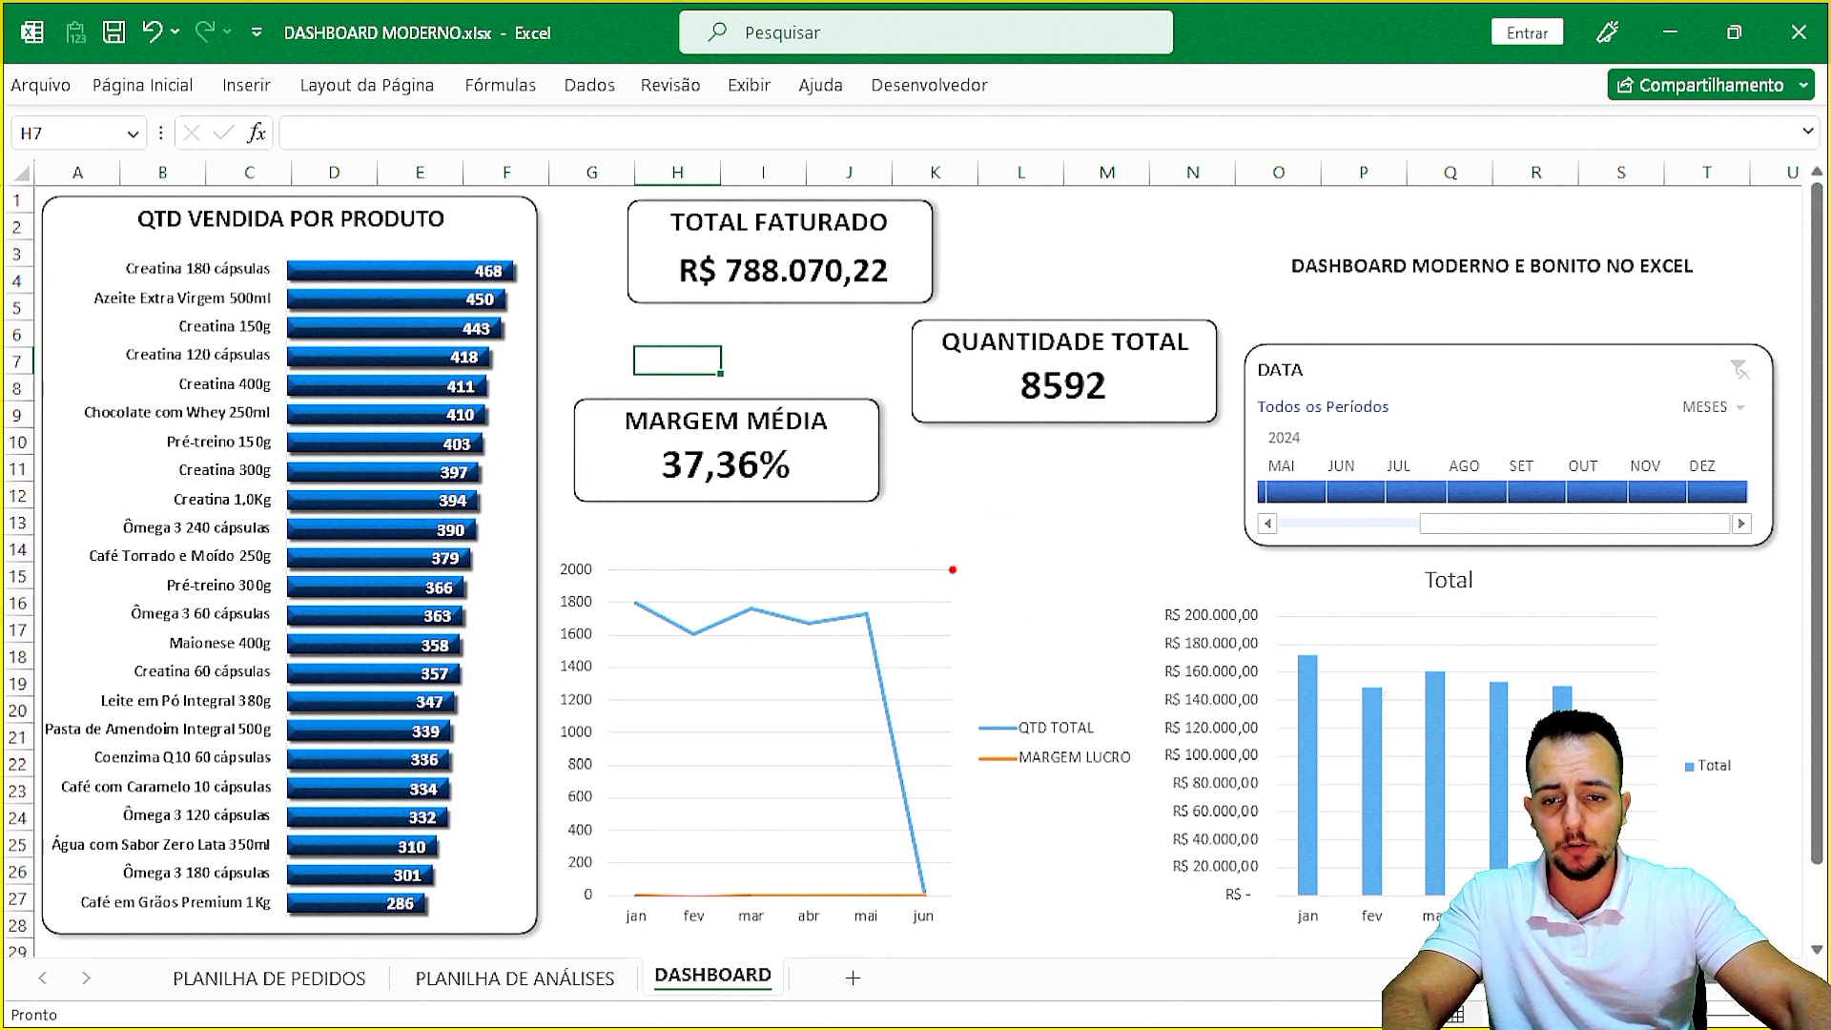
{"action": "left_click_drag", "start_coordinate": [1190, 629], "coordinate": [990, 516]}
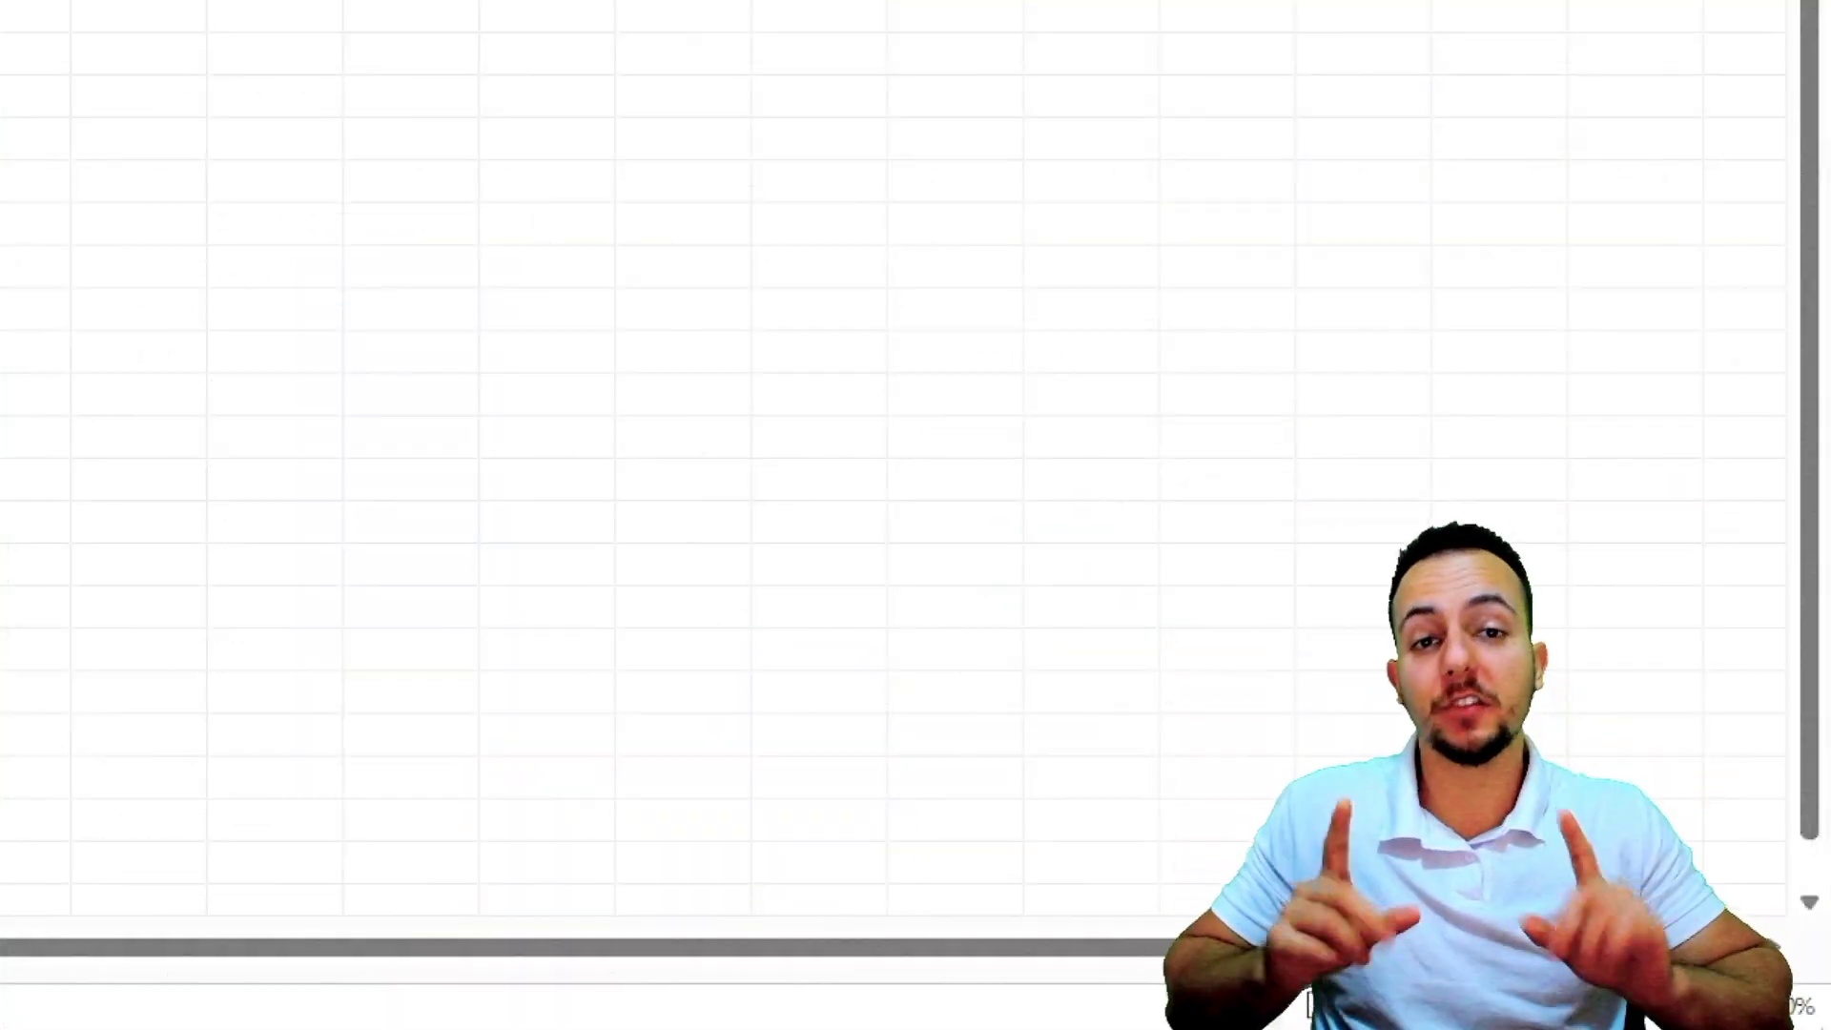
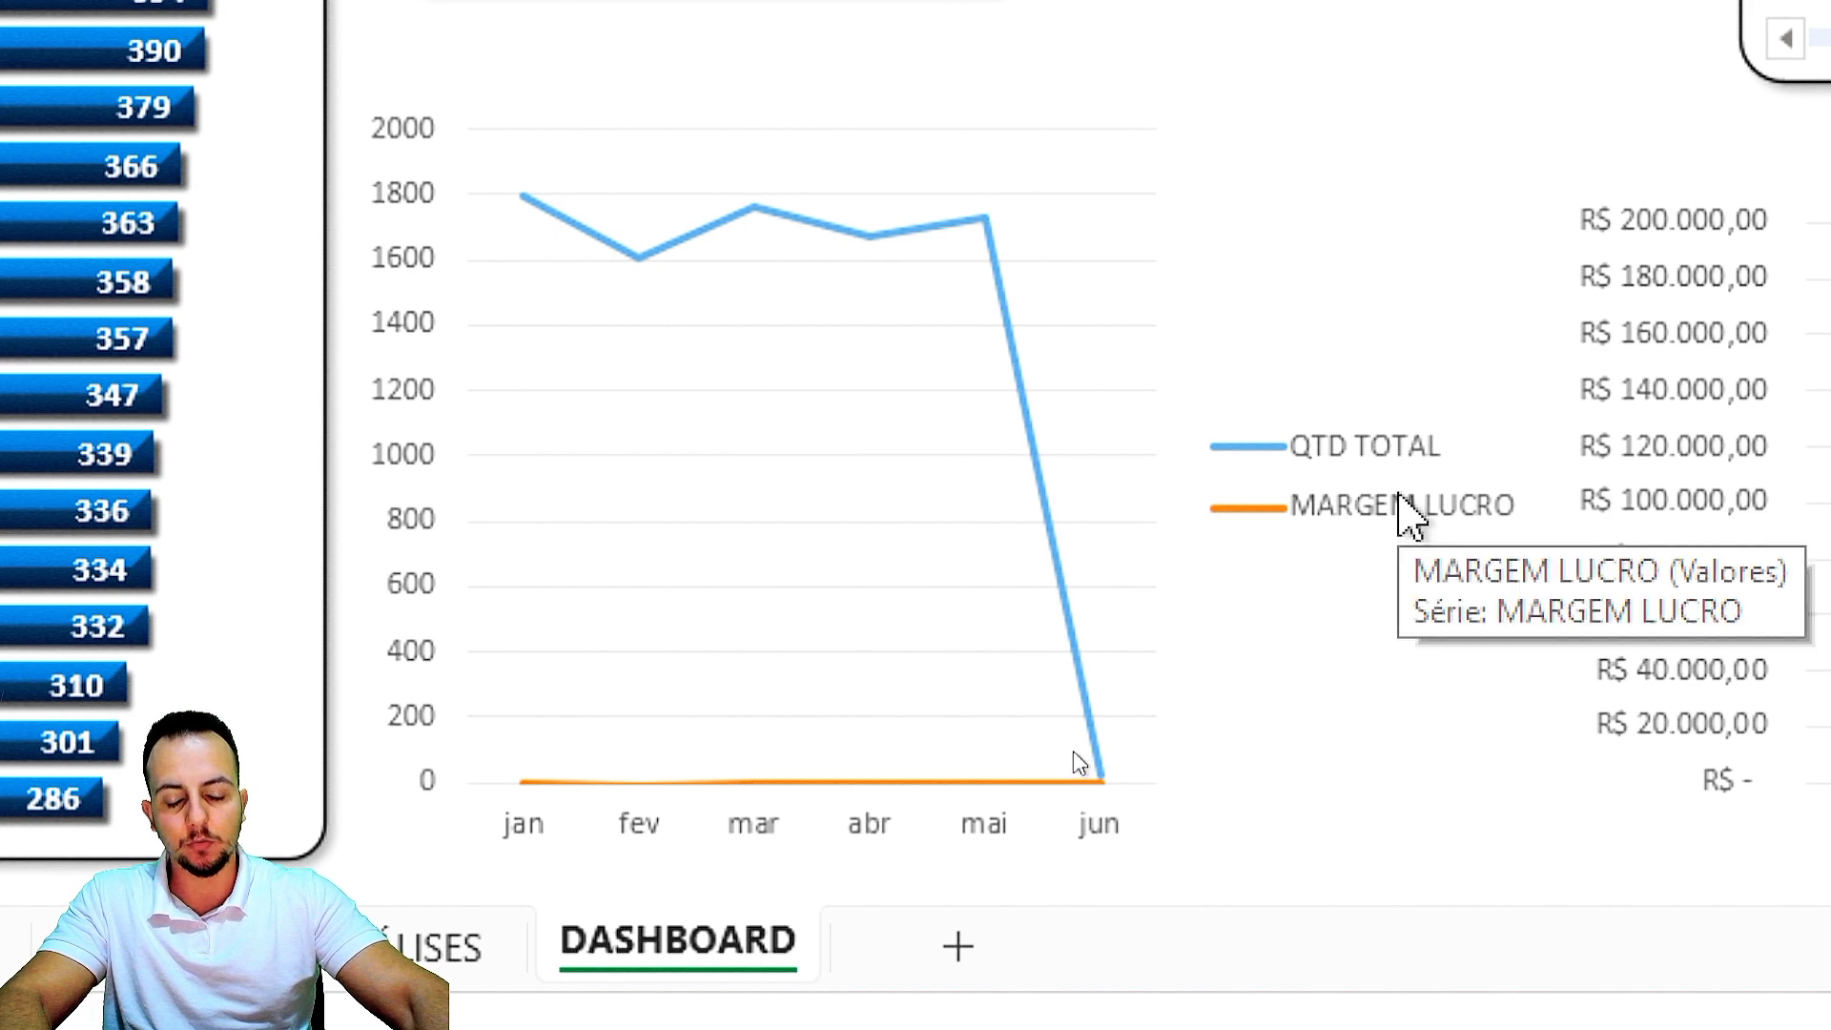
Plot the line chart's QTD TOTAL series on the secondary axis (Eixo Secundário).
{"action": "right_click", "coordinate": [722, 808]}
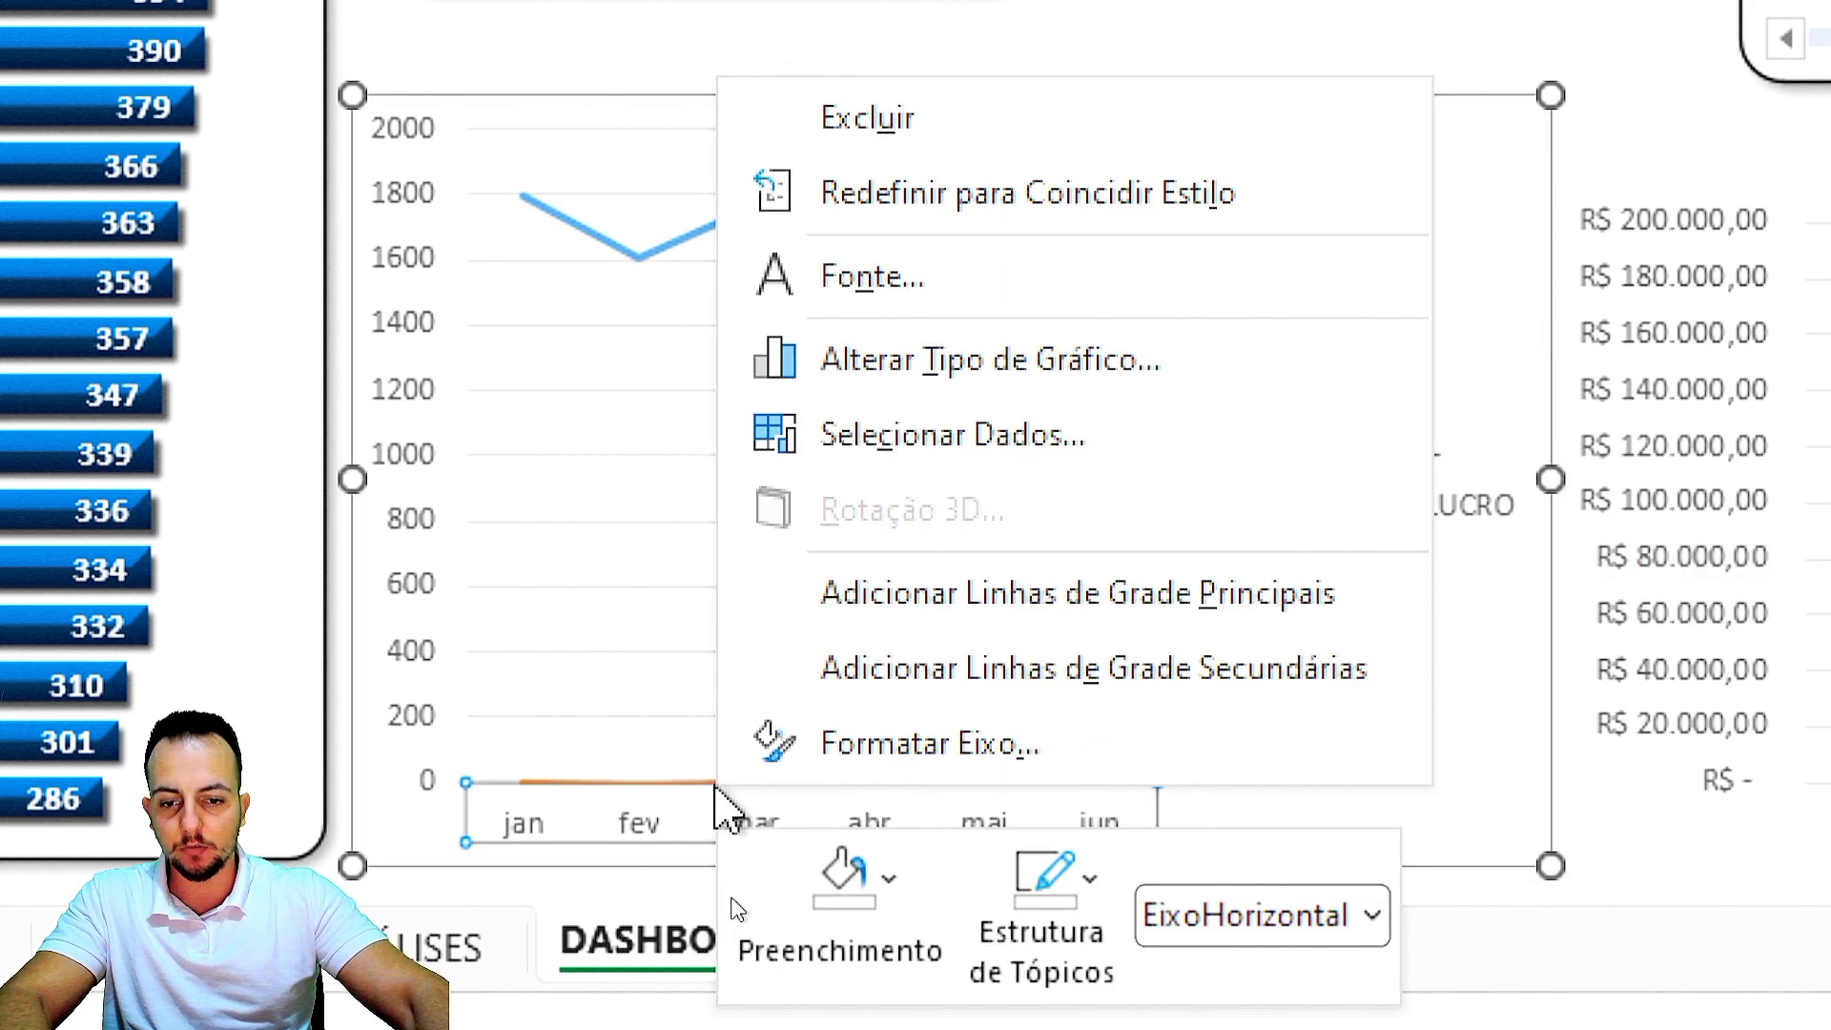
{"action": "key", "text": "Escape"}
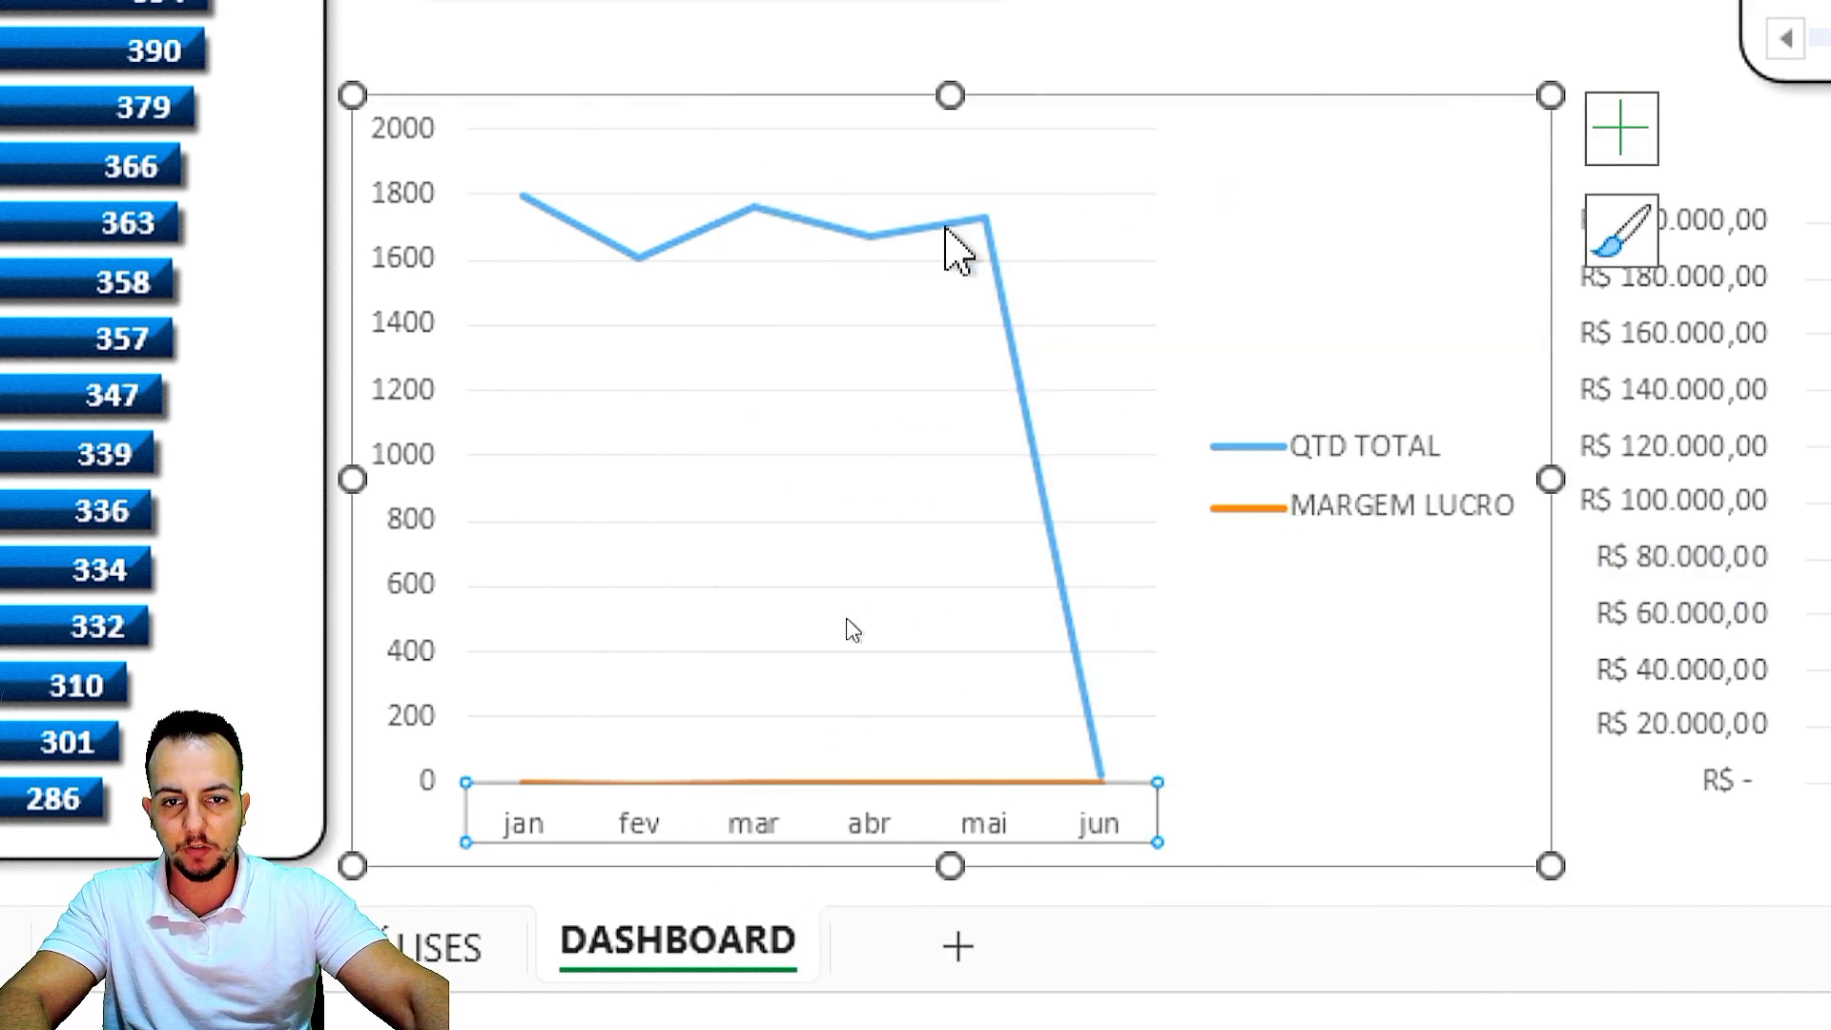
{"action": "left_click", "coordinate": [947, 230]}
{"action": "right_click", "coordinate": [947, 233]}
{"action": "left_click", "coordinate": [995, 996]}
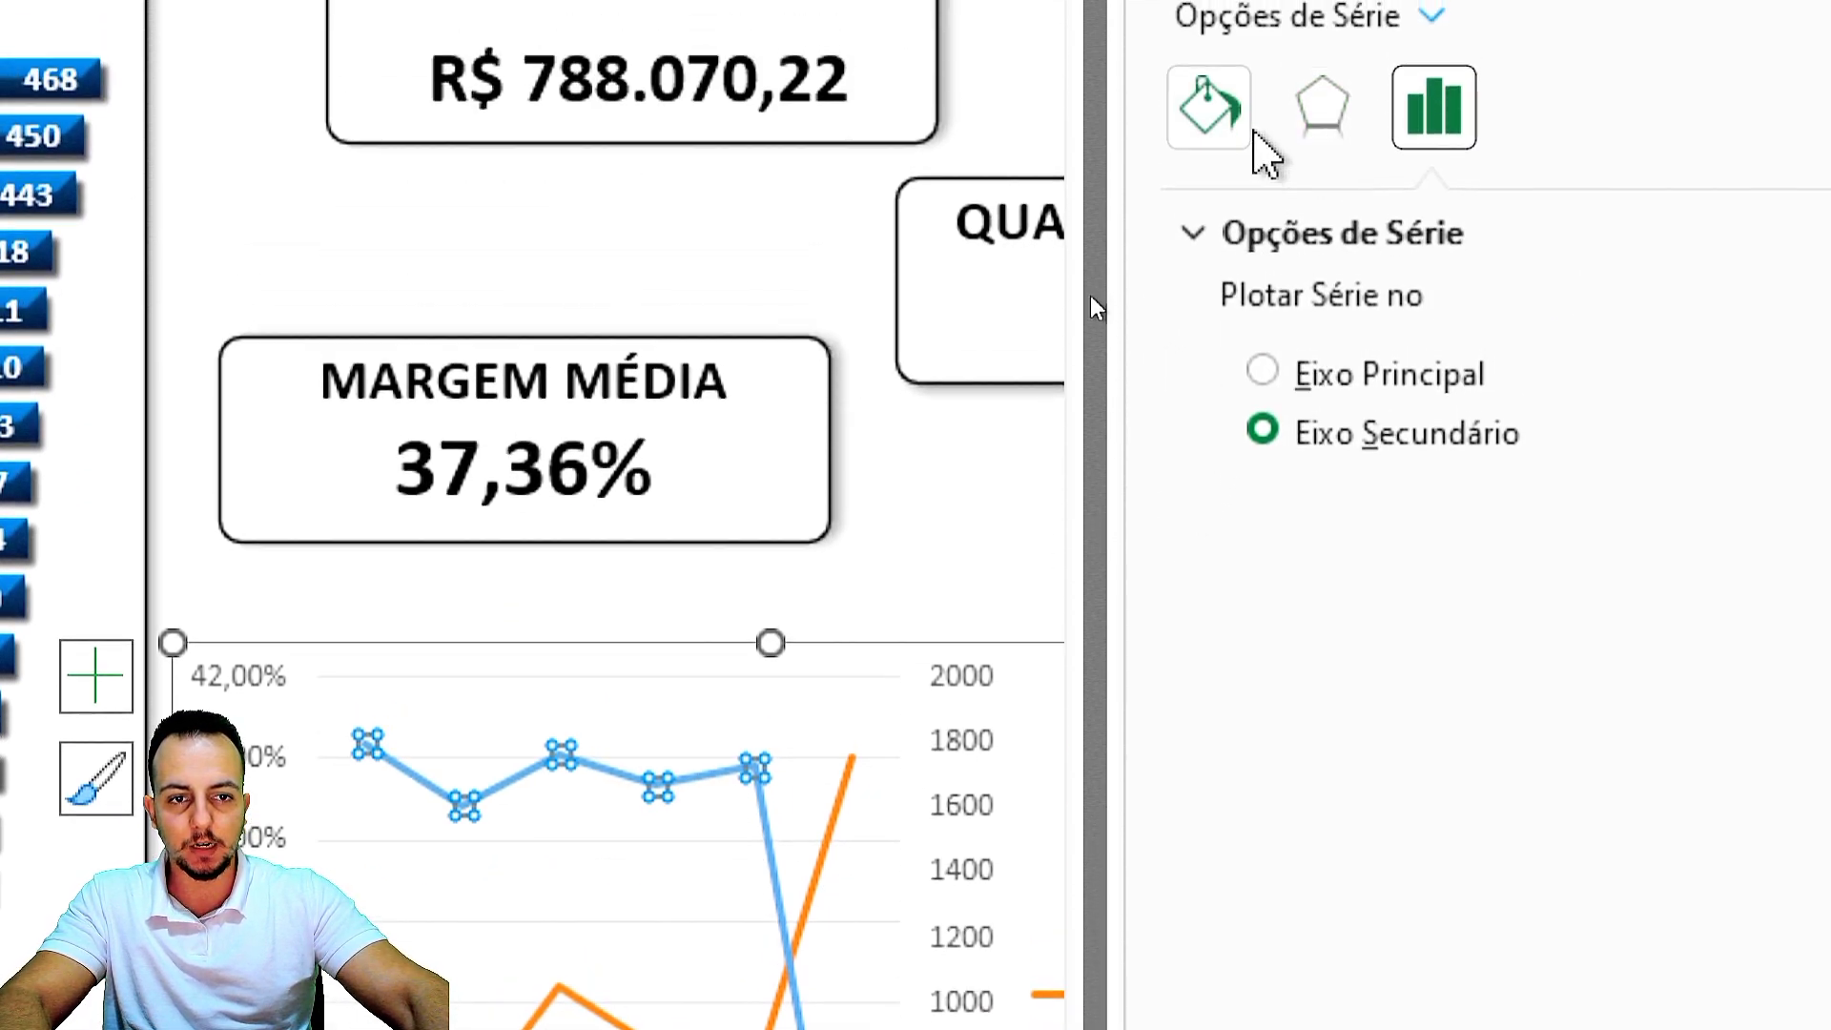
Apply a preset shadow to the QTD TOTAL line with 25% transparency, 2 pt blur and 4 pt distance.
{"action": "left_click", "coordinate": [1298, 151]}
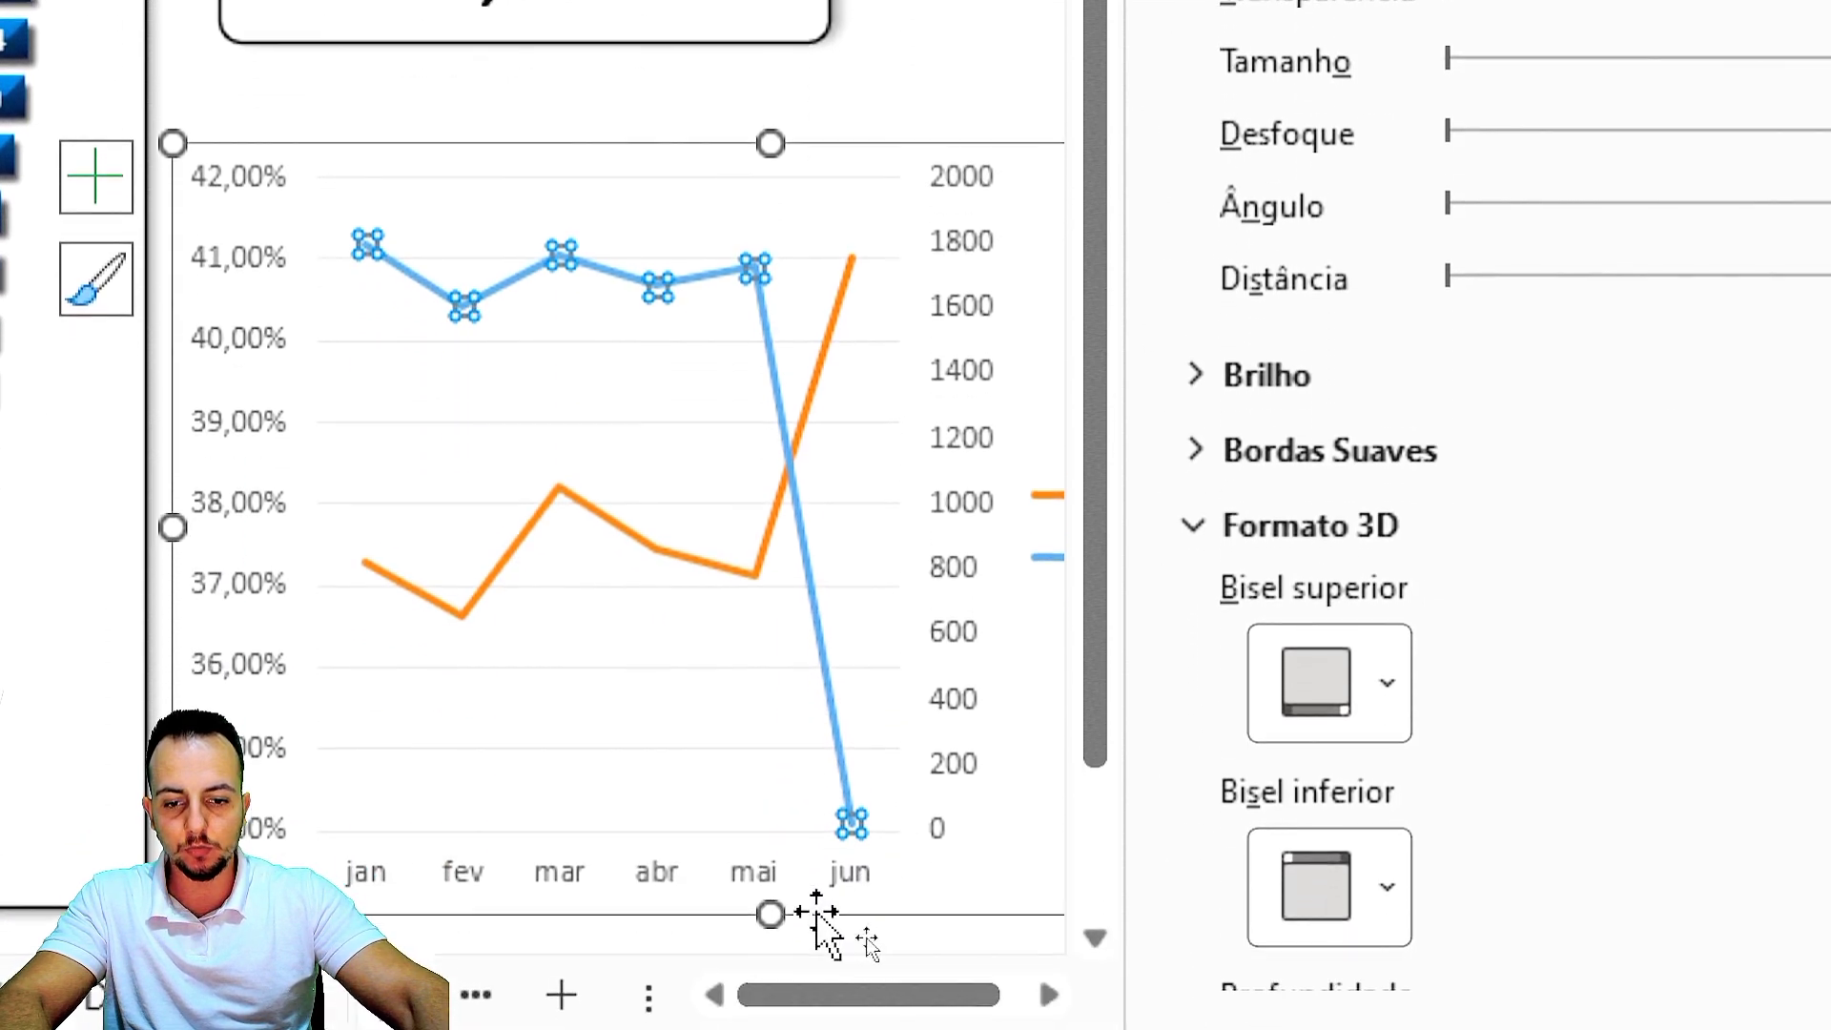
{"action": "left_click_drag", "start_coordinate": [805, 944], "coordinate": [752, 932]}
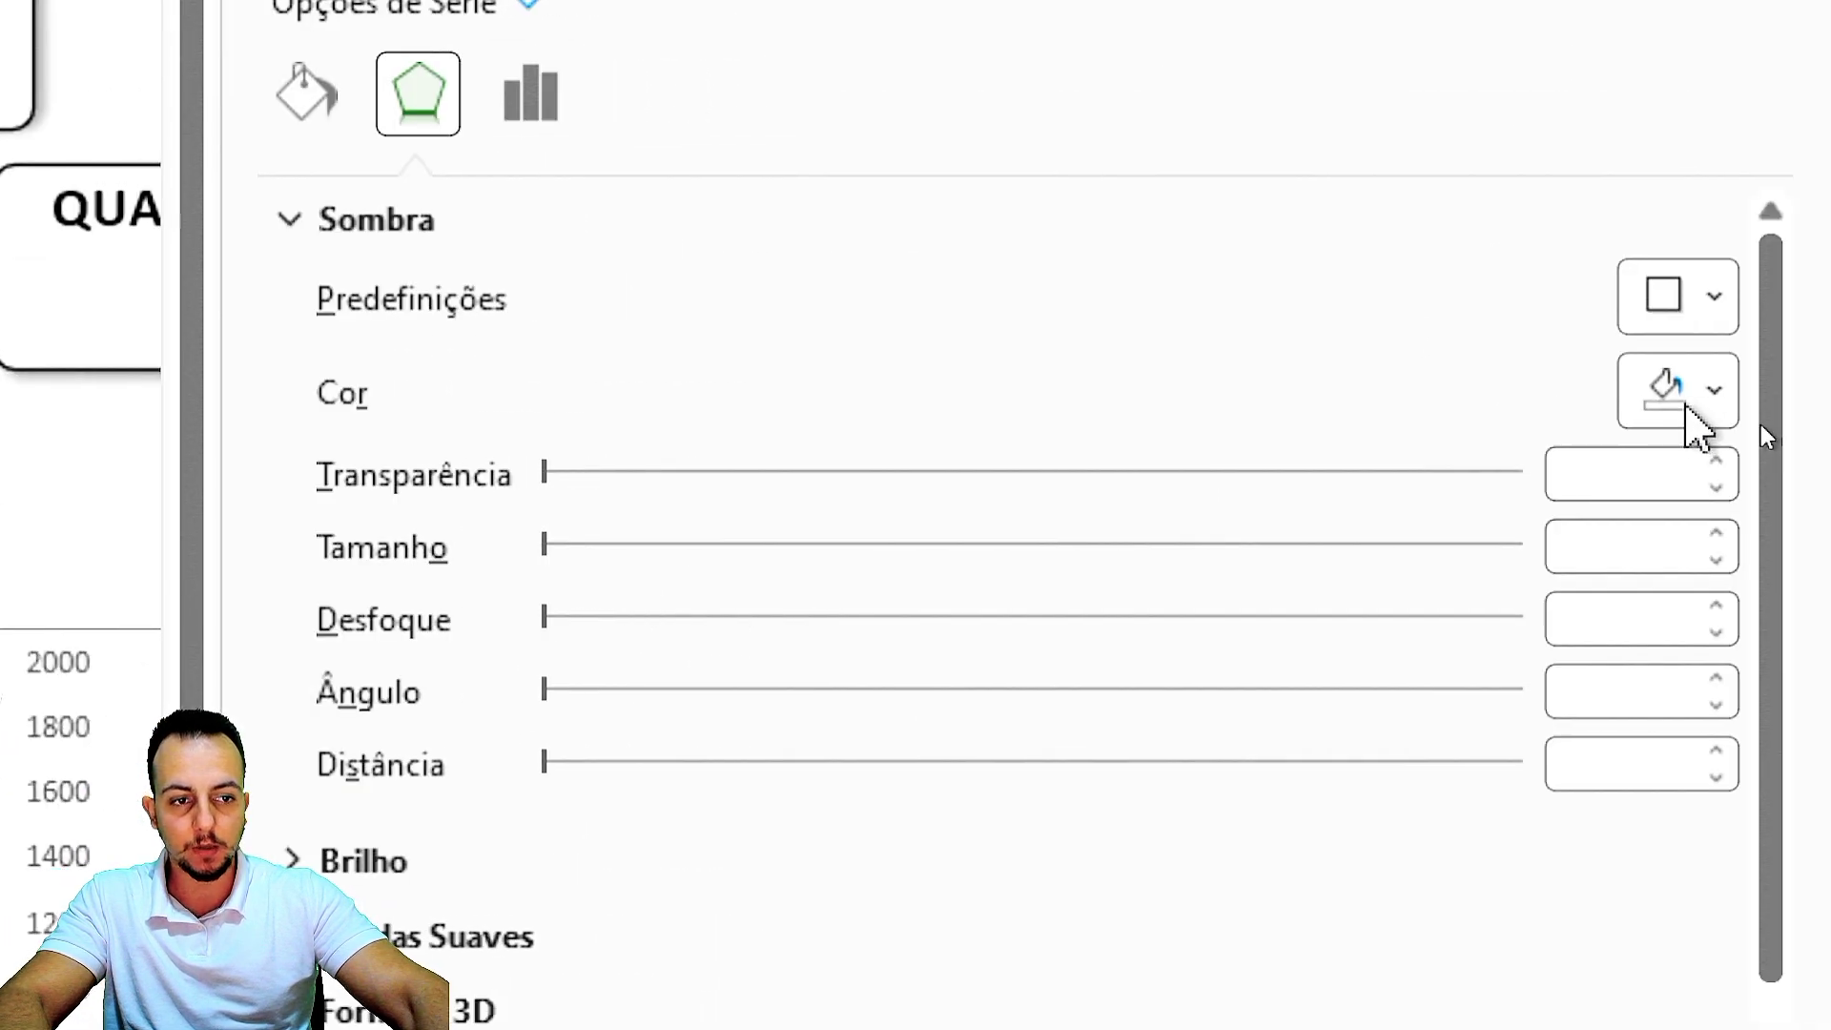
{"action": "left_click", "coordinate": [1705, 298]}
{"action": "left_click", "coordinate": [1388, 736]}
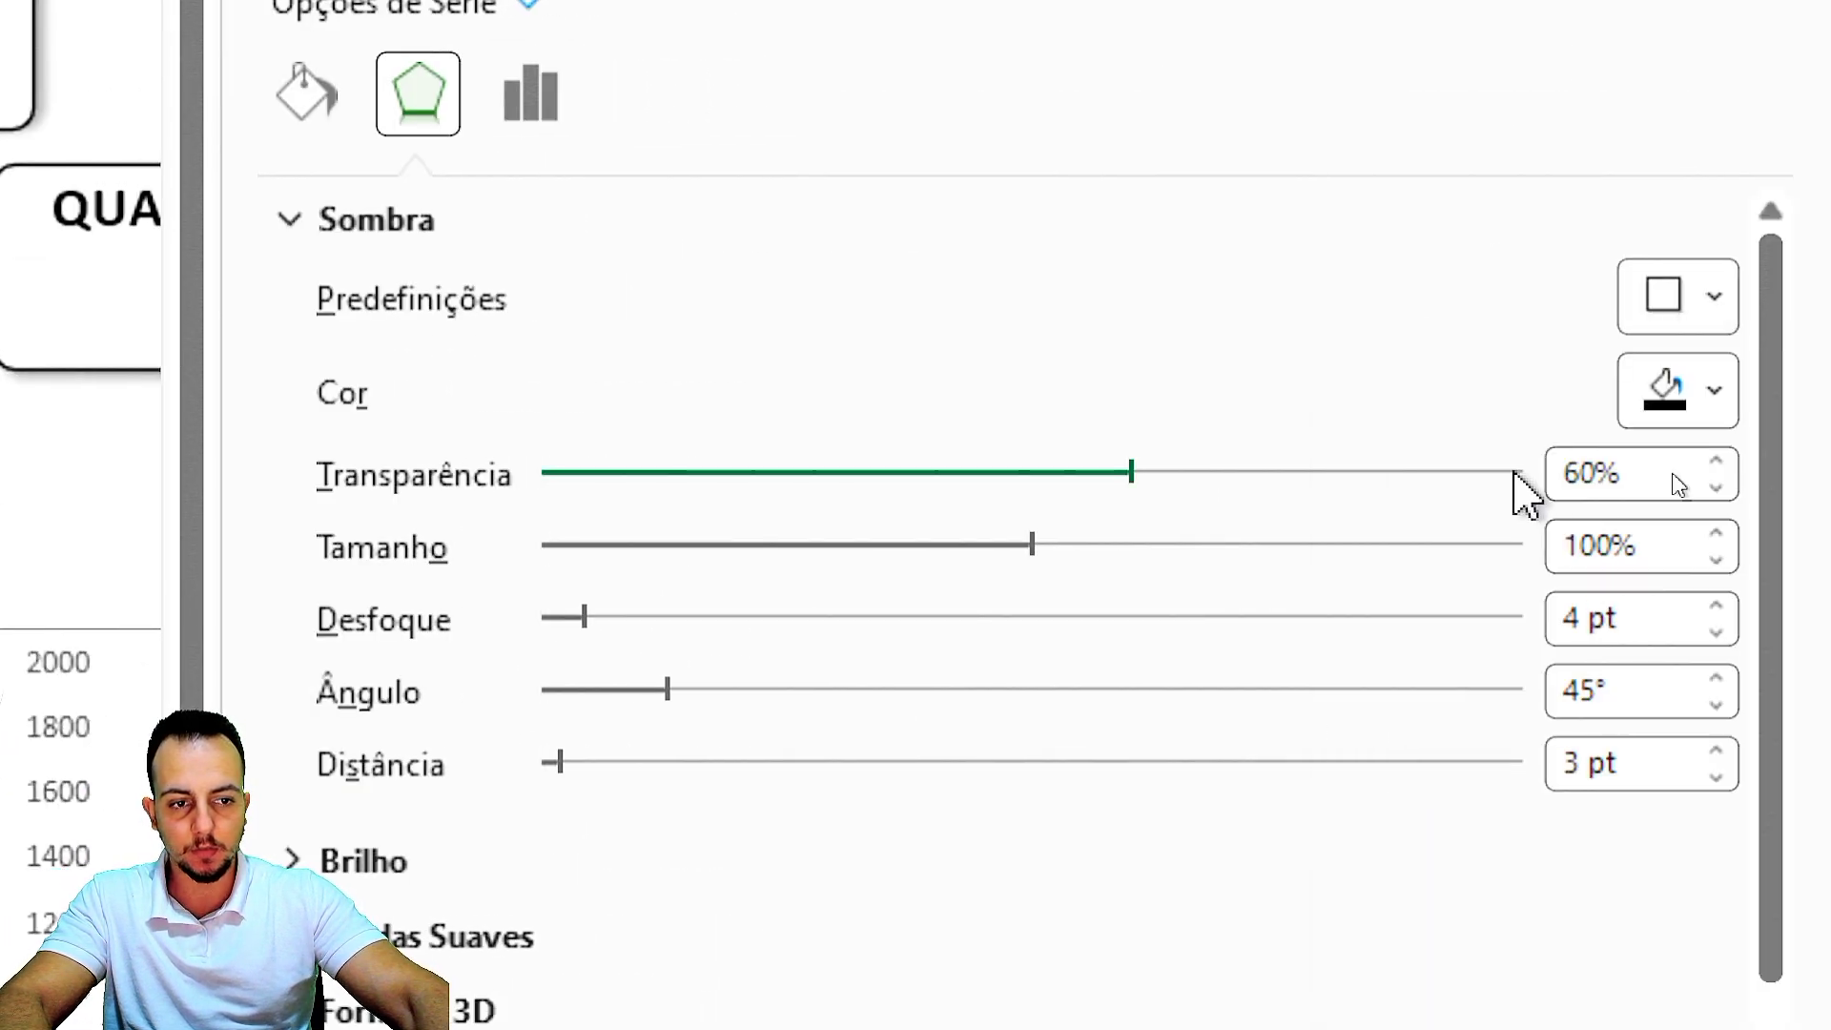
{"action": "double_click", "coordinate": [1667, 491]}
{"action": "type", "text": "25"}
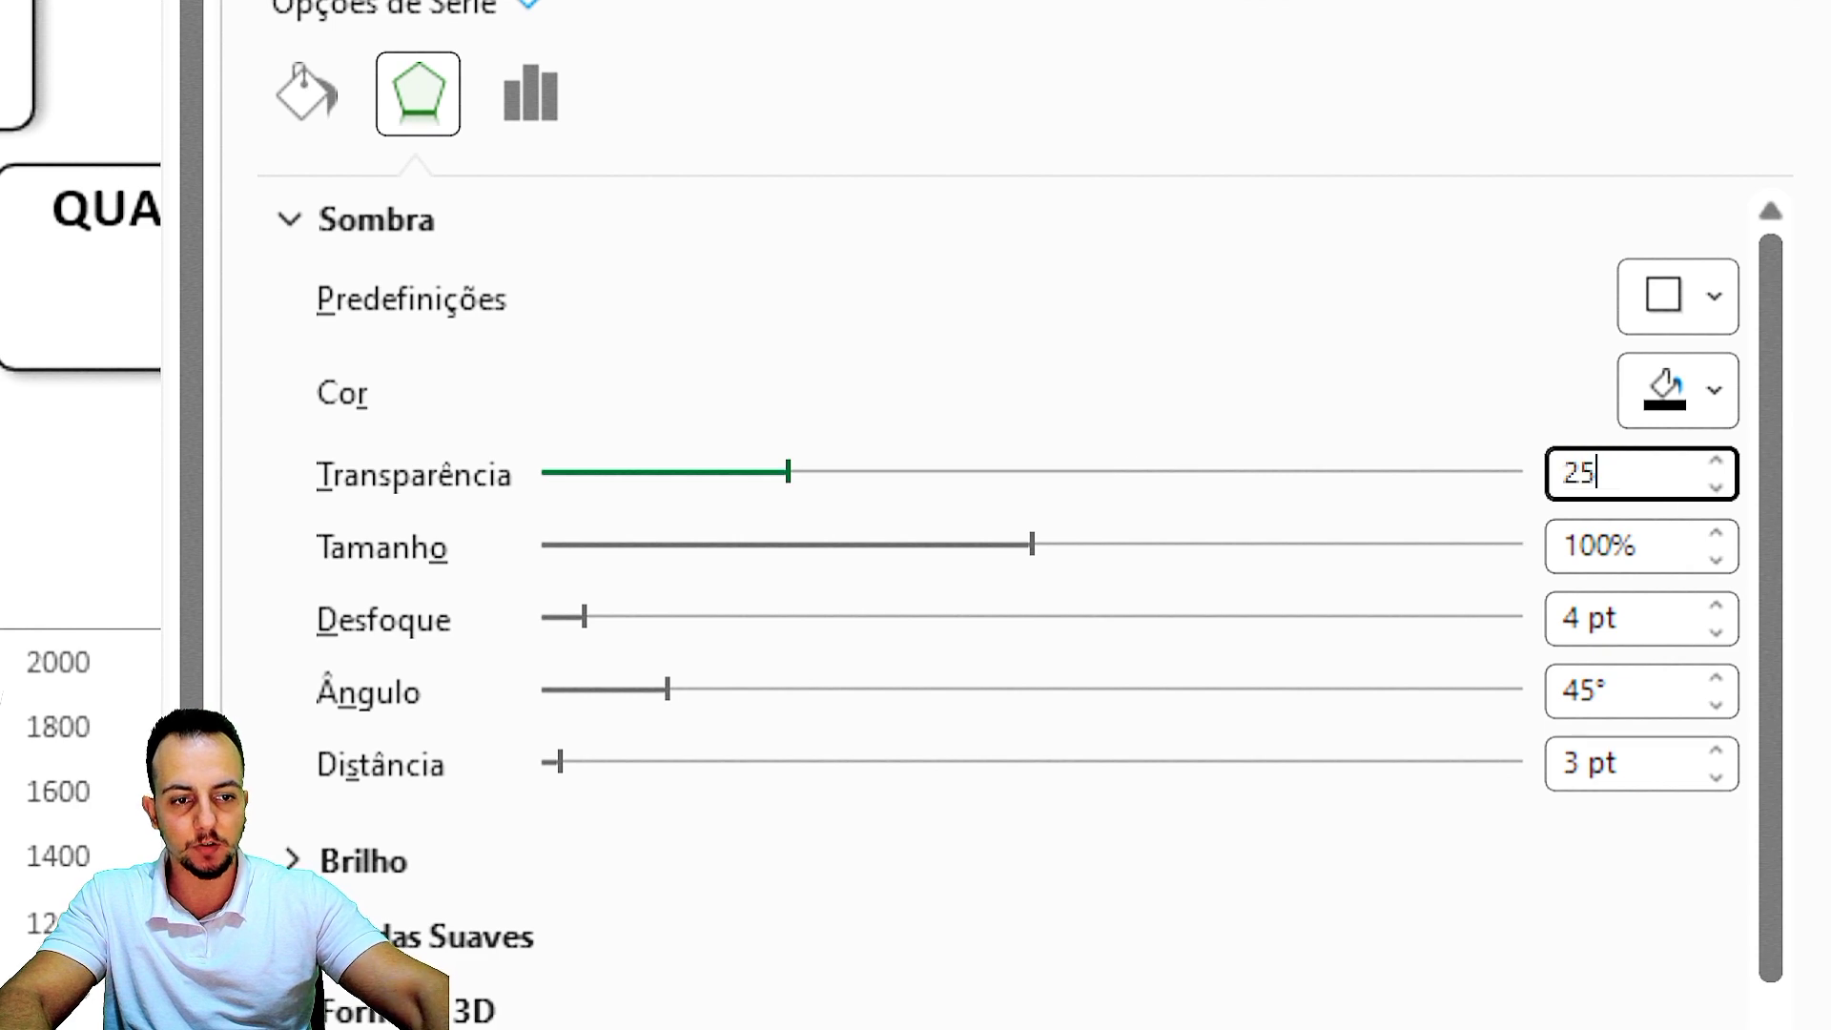
{"action": "left_click", "coordinate": [1717, 632]}
{"action": "left_click", "coordinate": [1716, 632]}
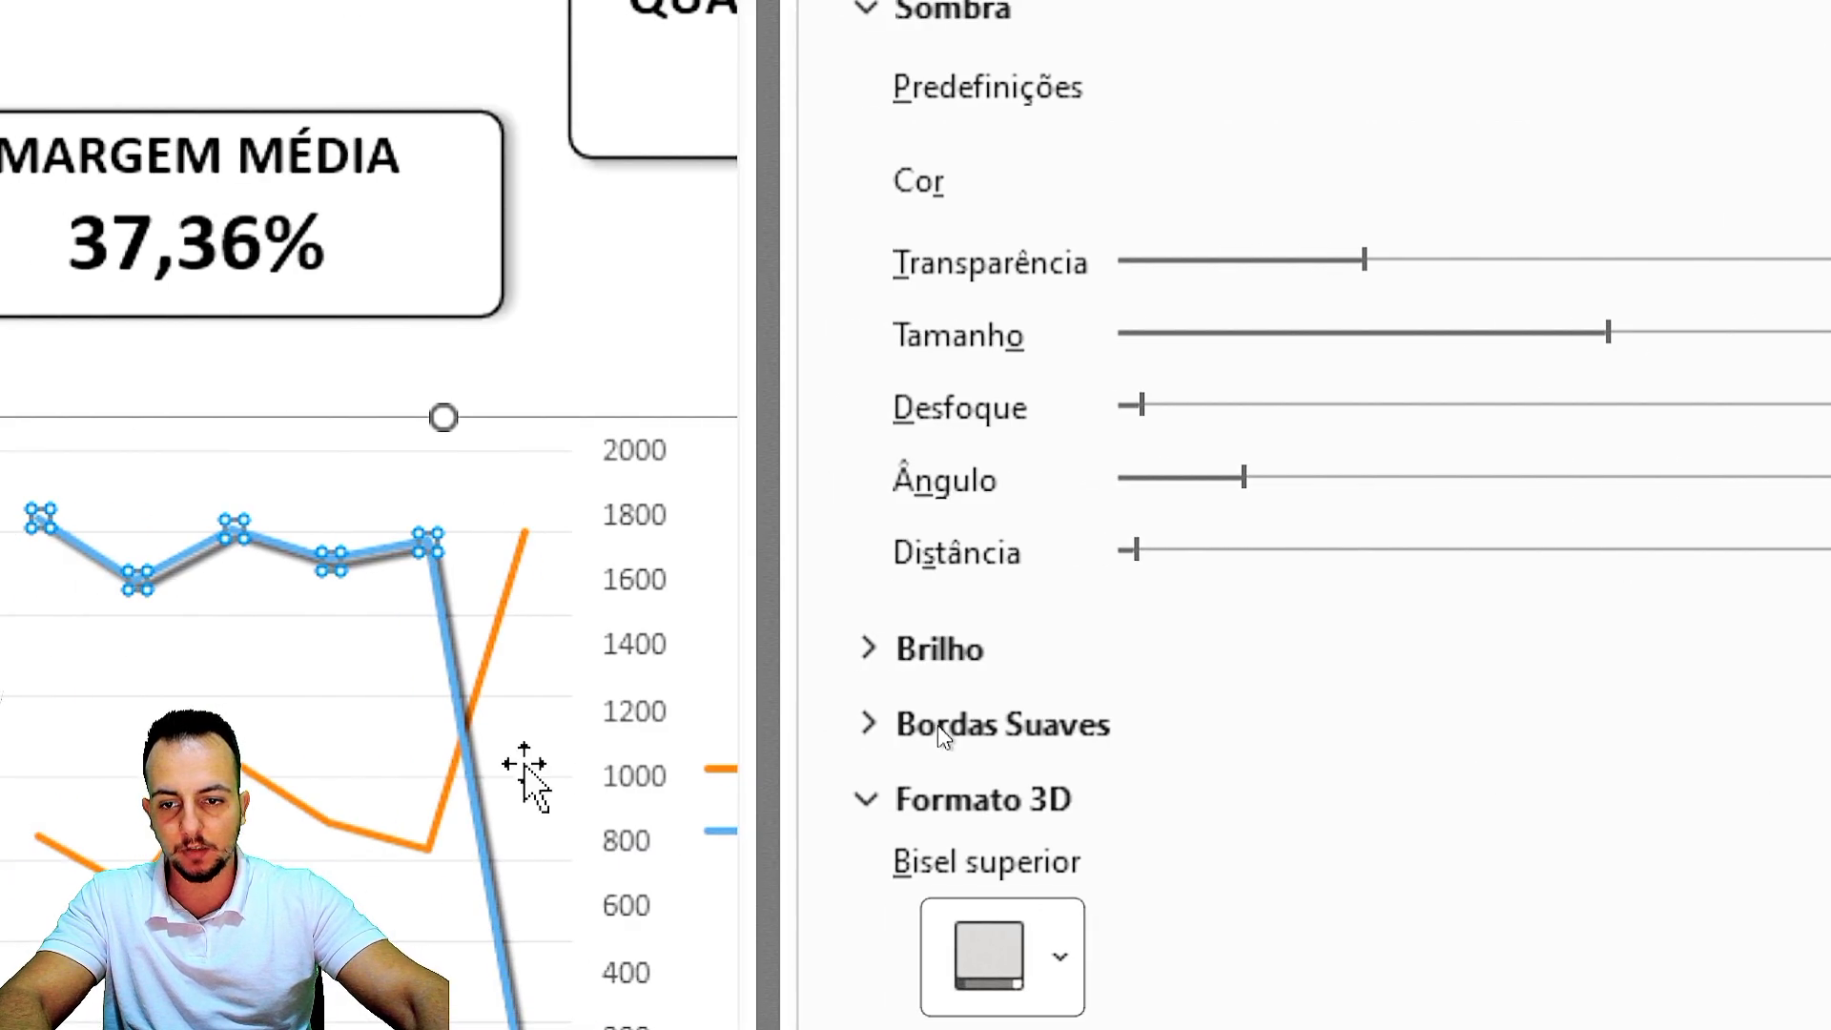
{"action": "left_click", "coordinate": [1720, 539]}
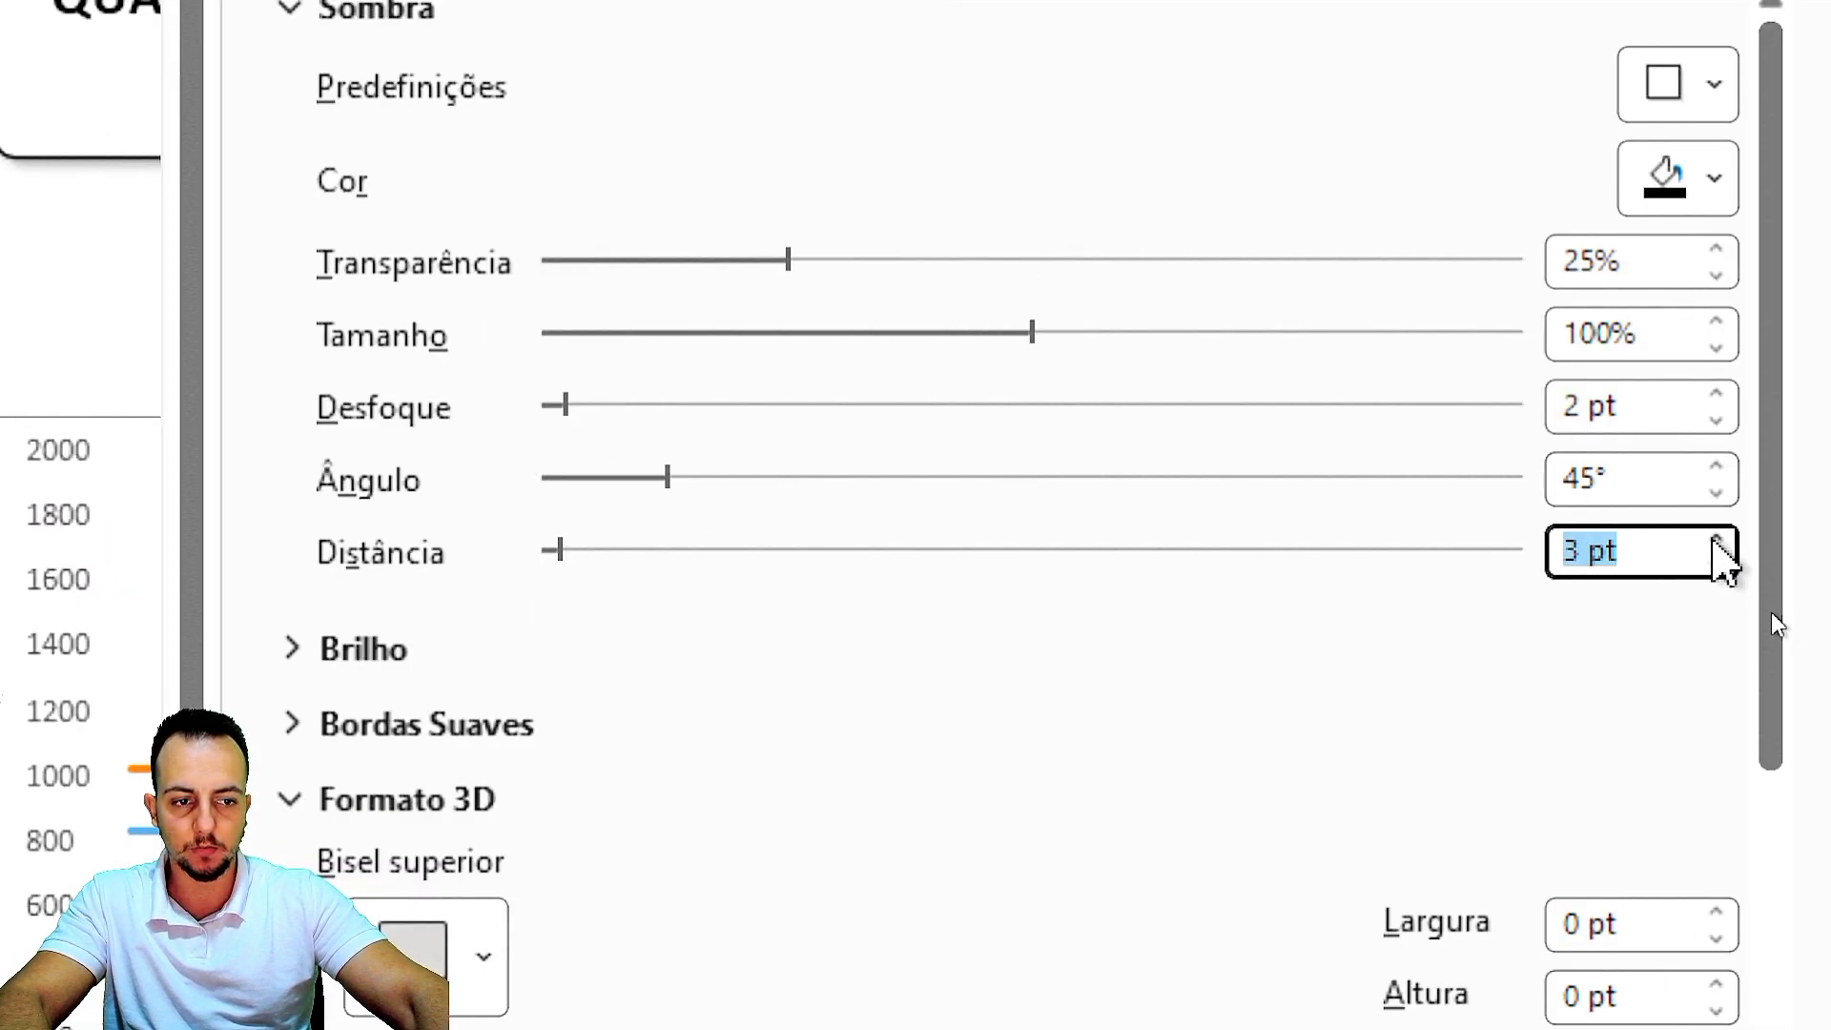
{"action": "left_click", "coordinate": [1716, 540]}
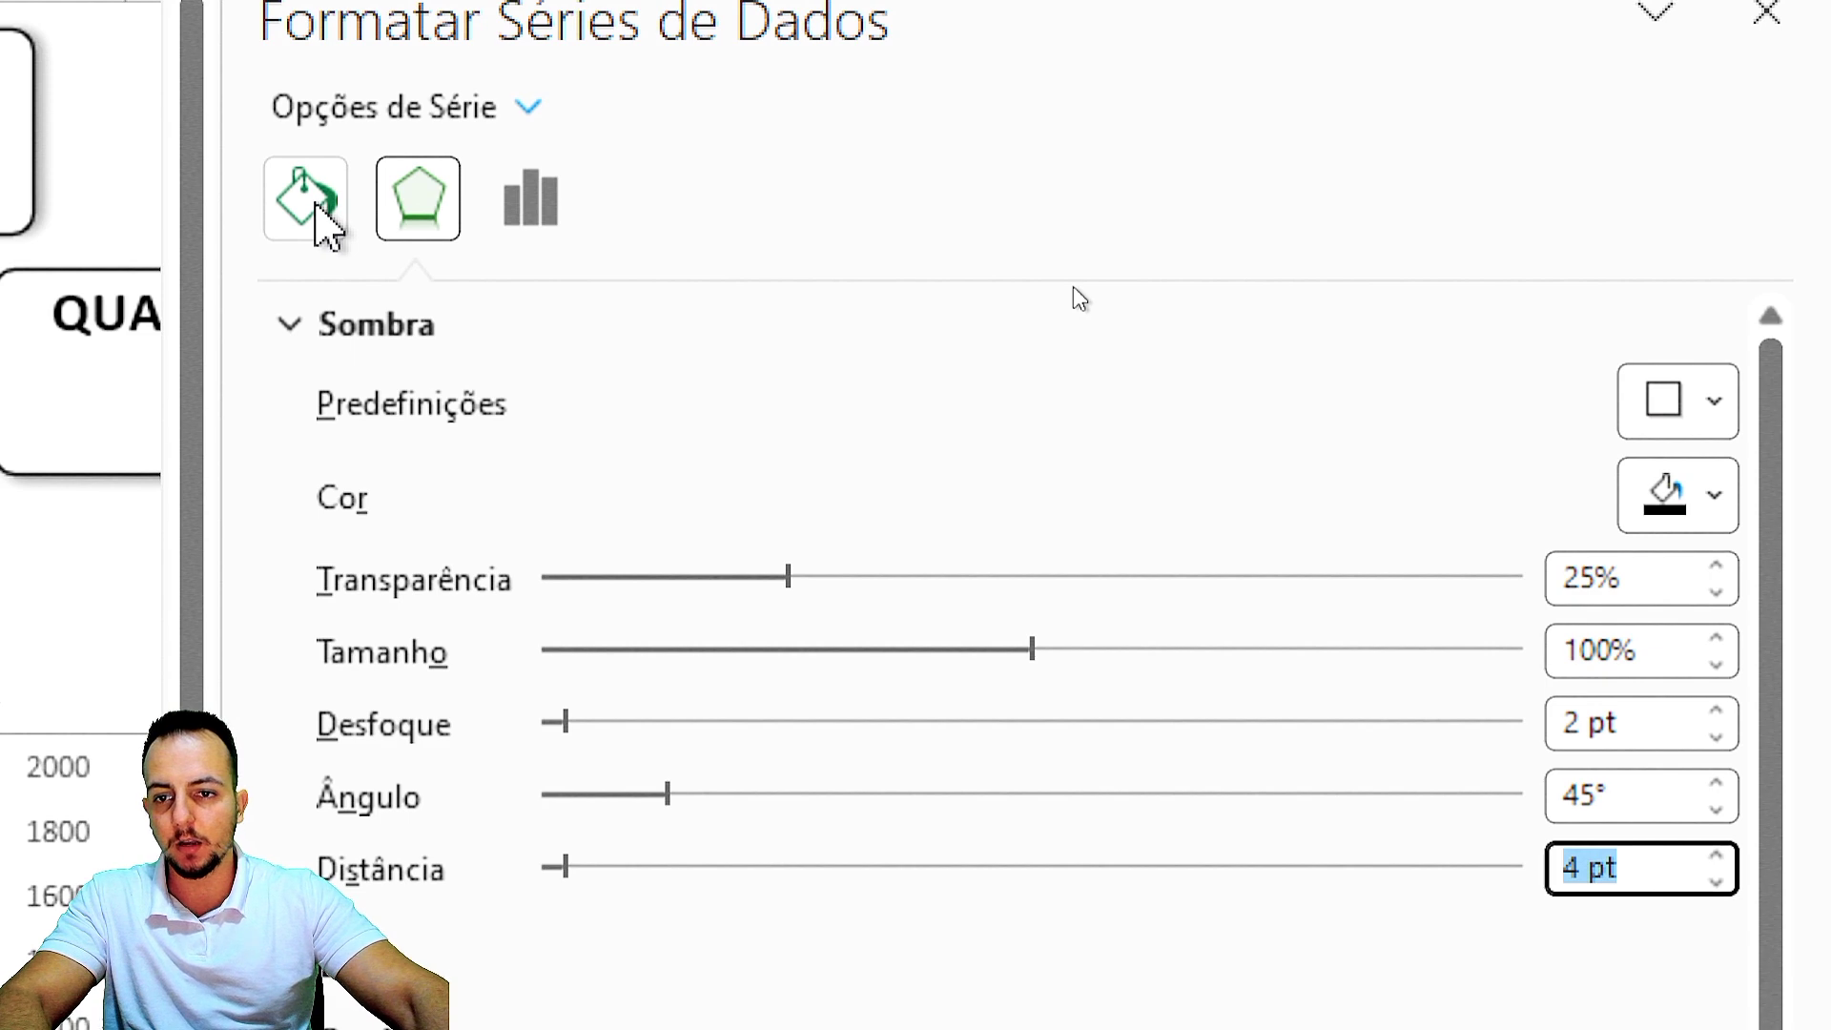
Switch the QTD TOTAL line to a gradient line (Linha de Gradiente) with only two stops, at 0% and 100%.
{"action": "left_click", "coordinate": [323, 219]}
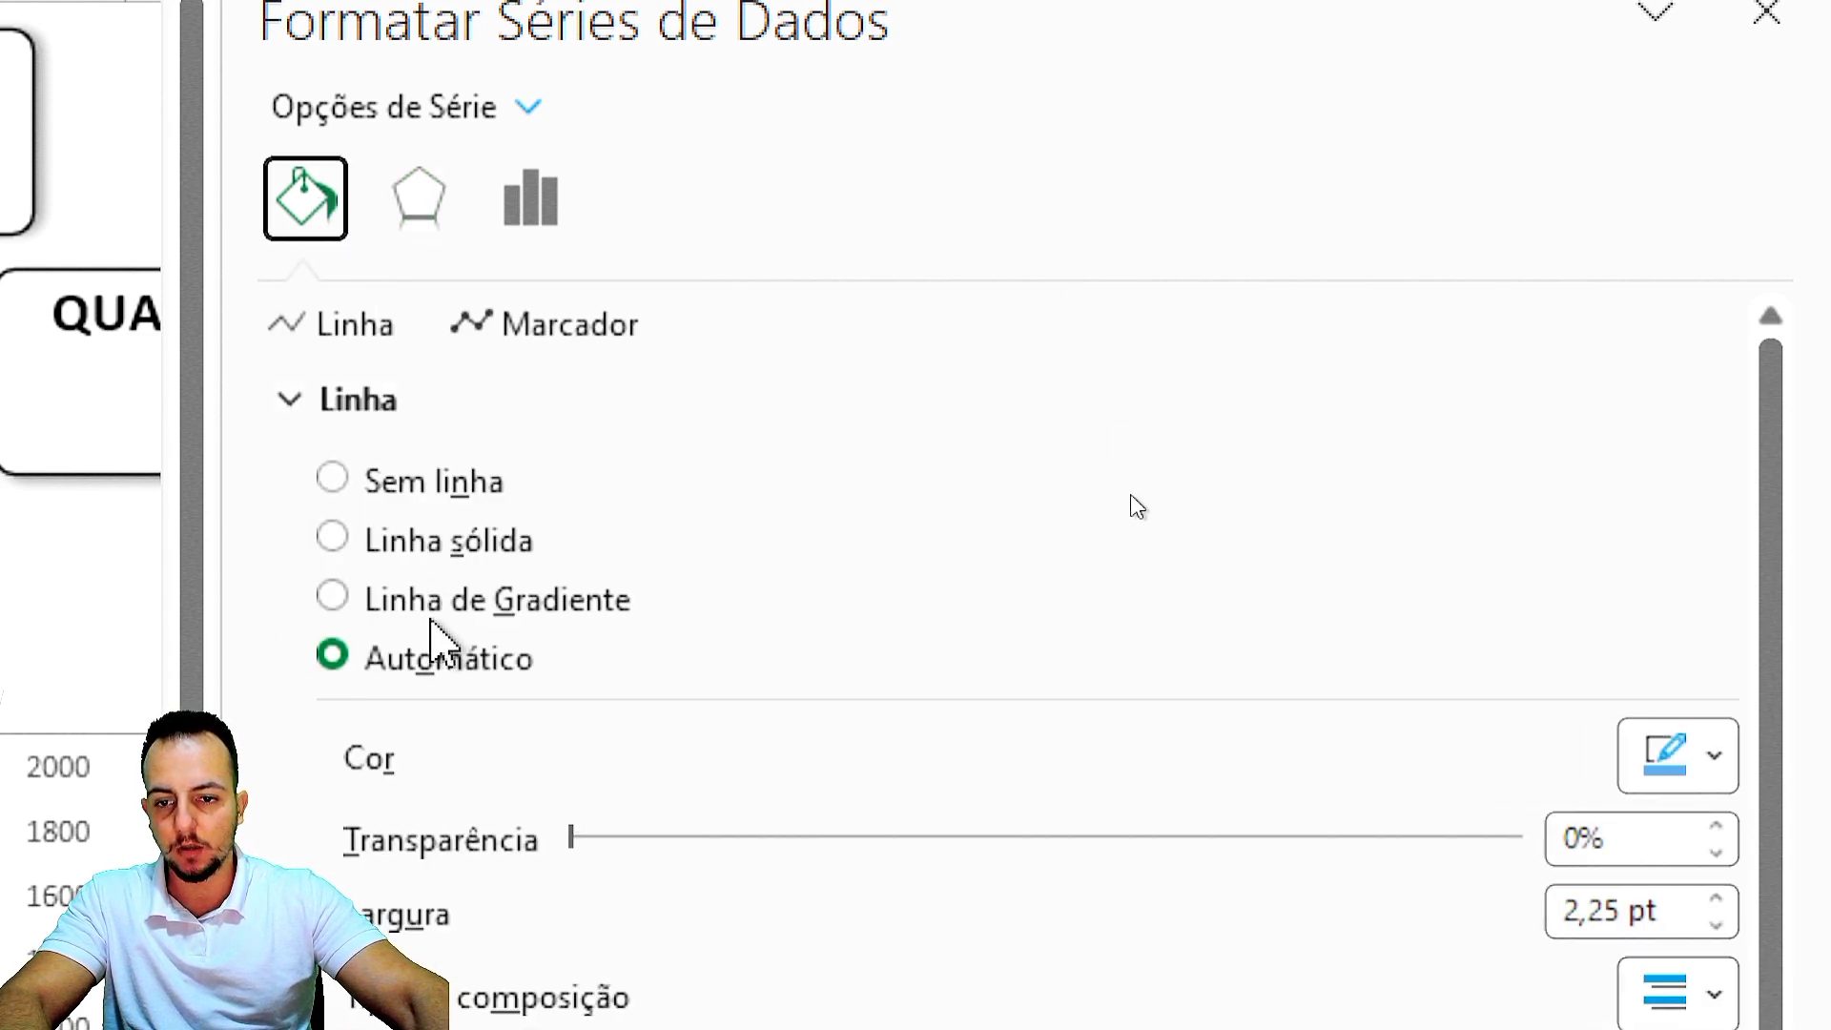
{"action": "left_click", "coordinate": [439, 601]}
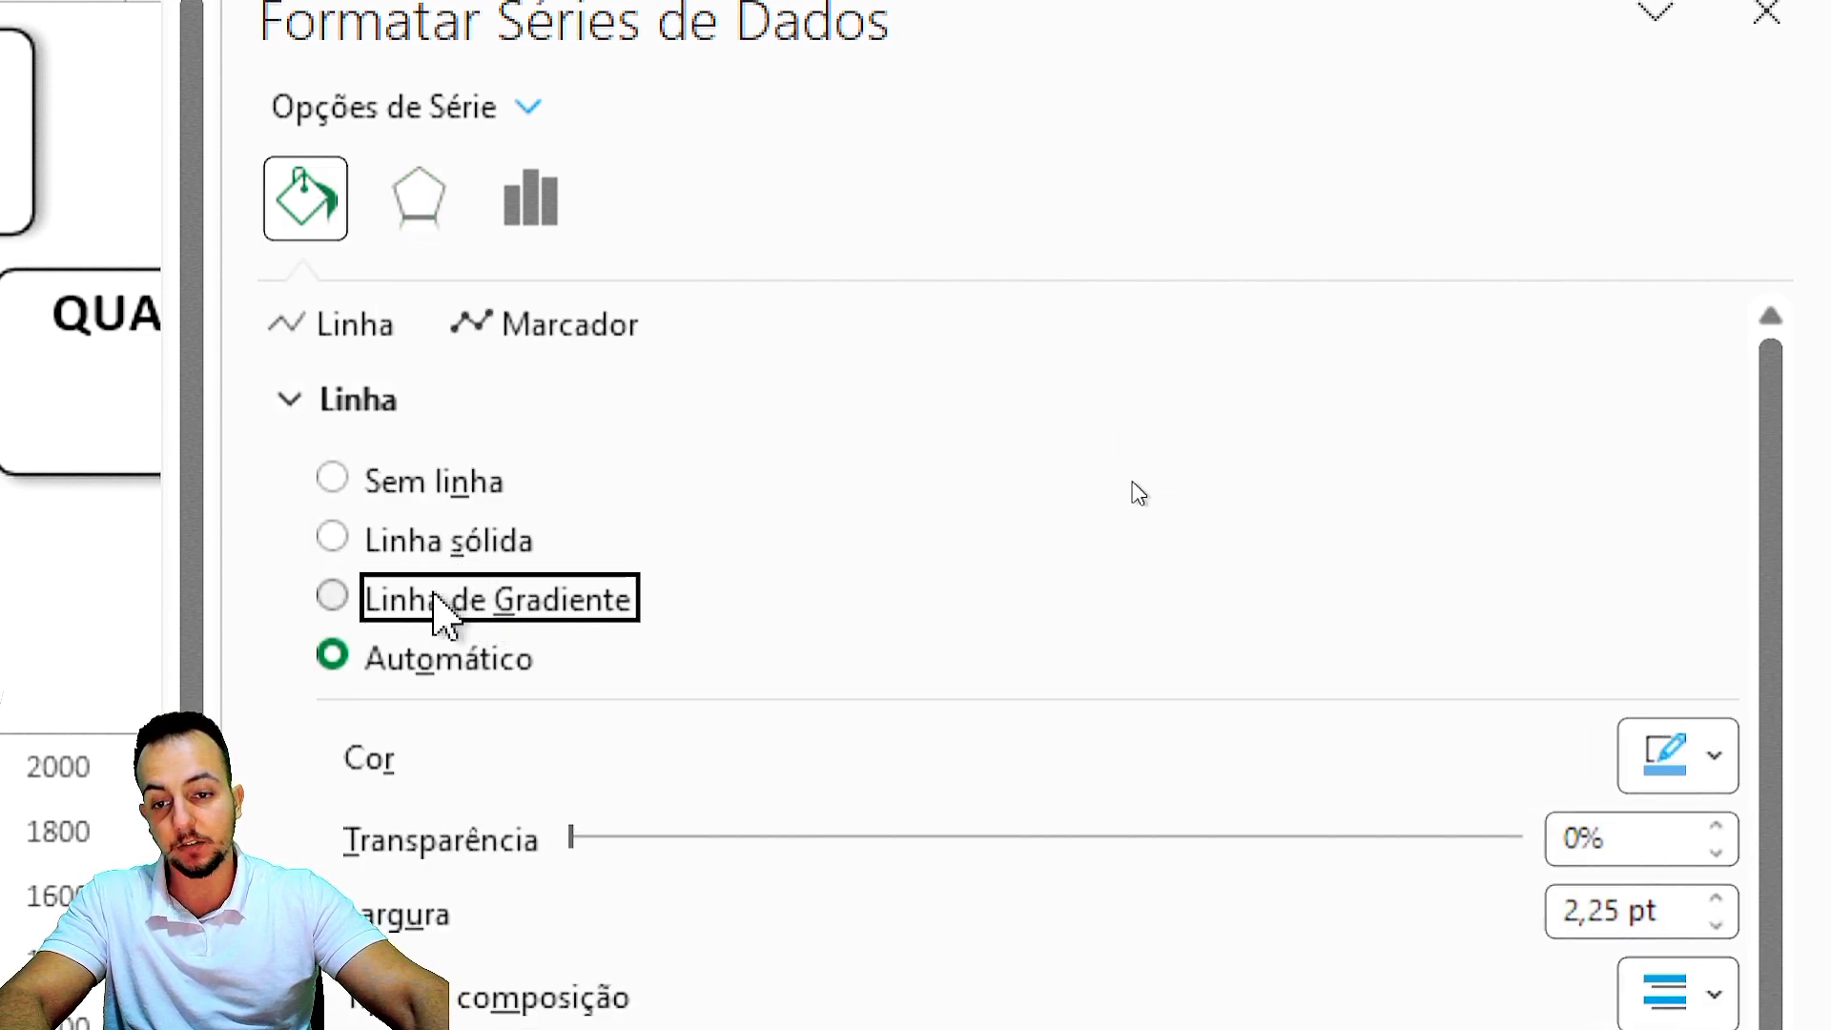
{"action": "scroll", "coordinate": [1197, 944], "scroll_direction": "down", "scroll_amount": 10}
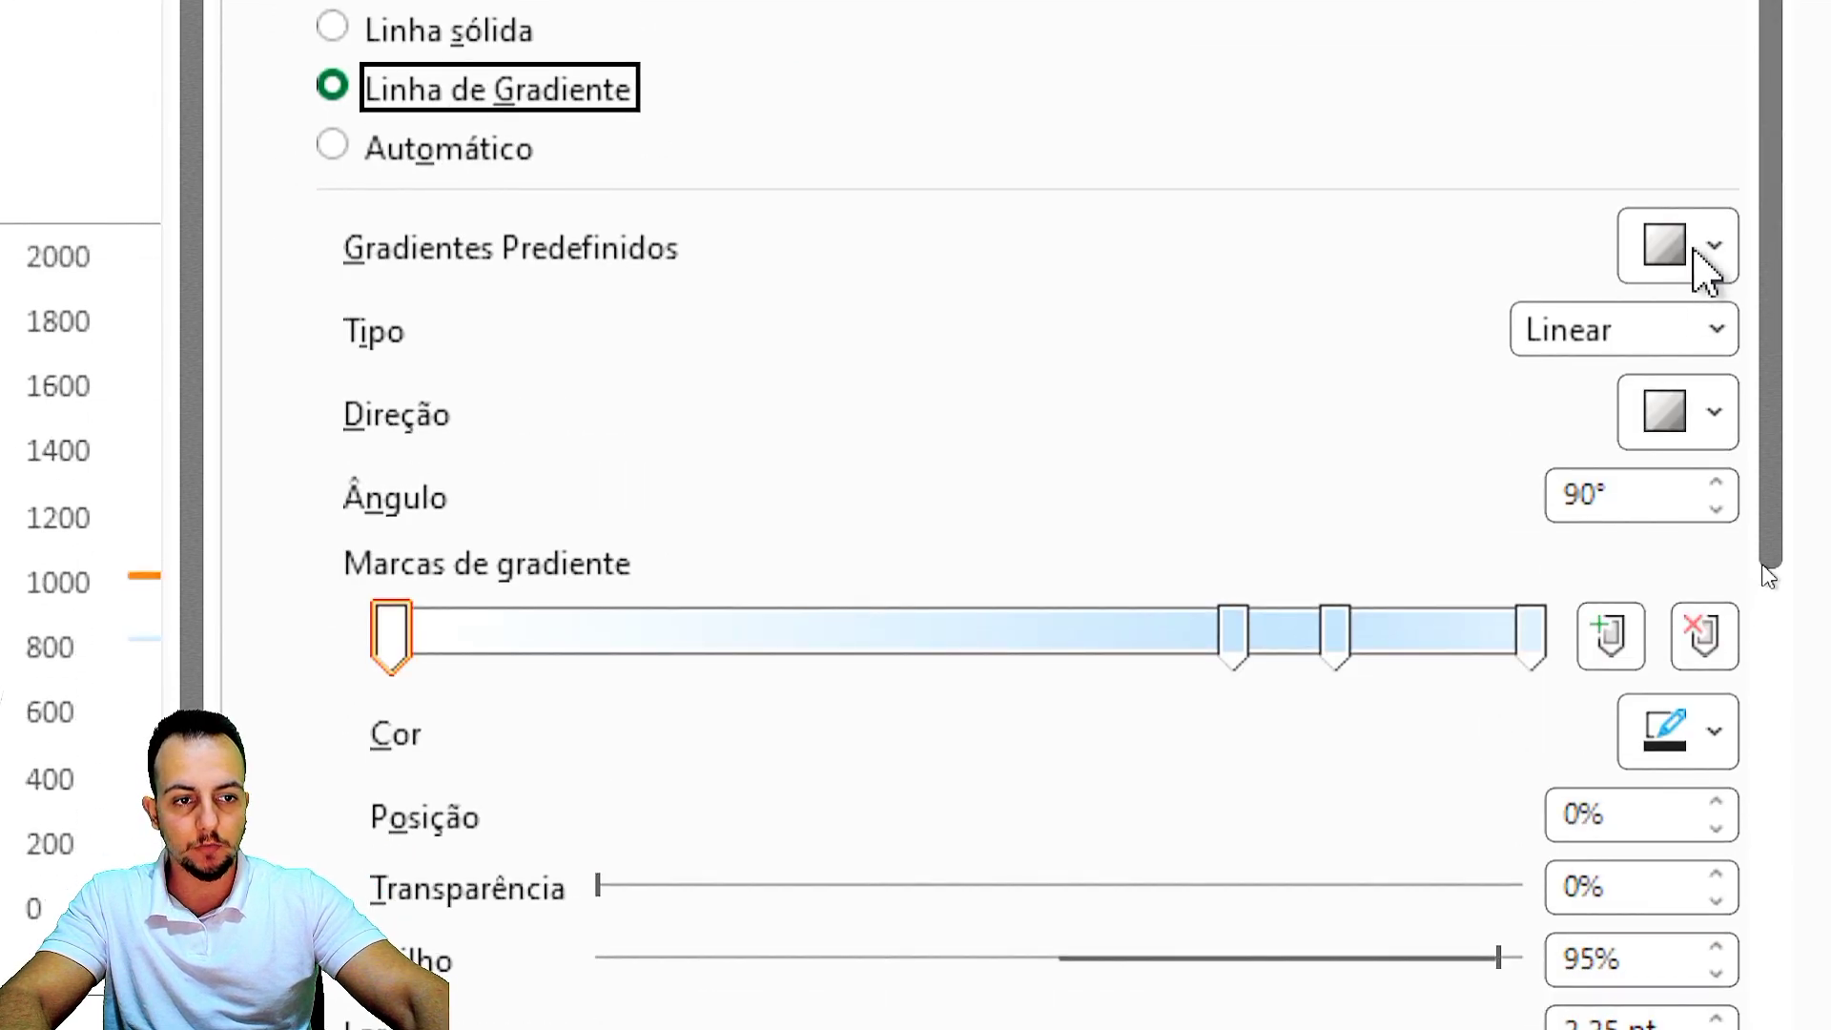
{"action": "double_click", "coordinate": [1726, 494]}
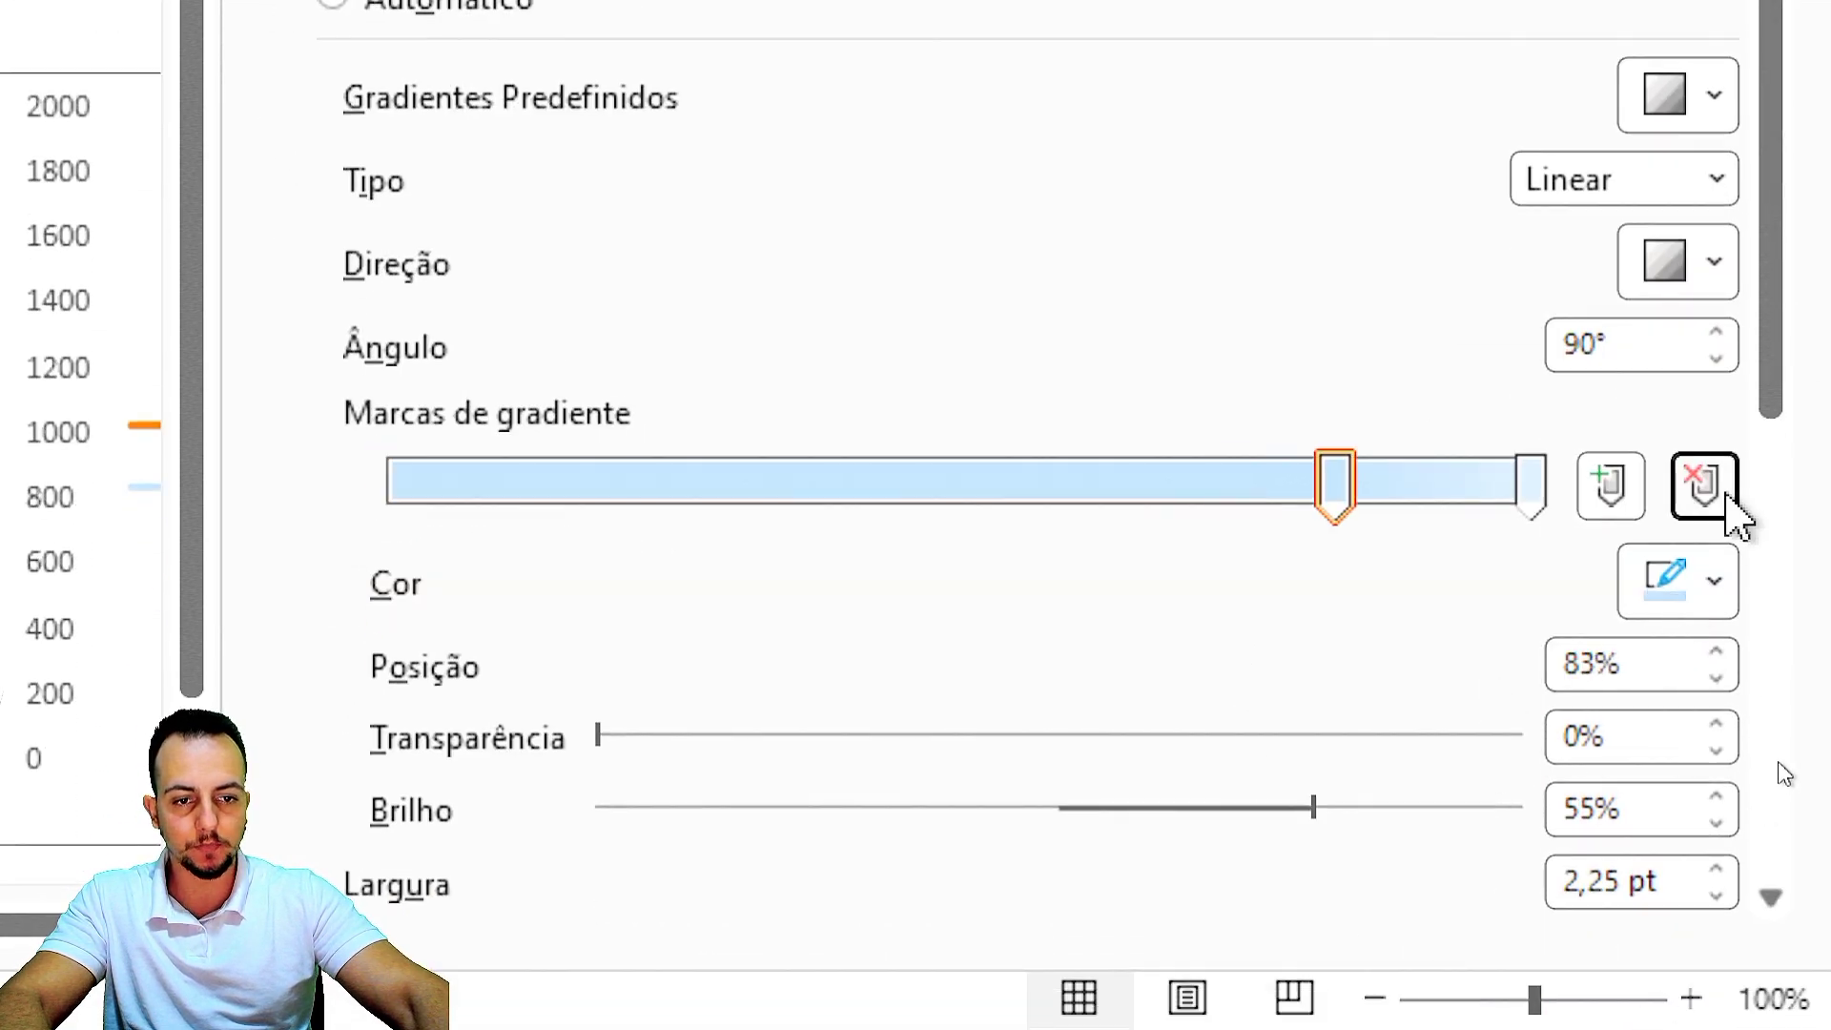
{"action": "left_click_drag", "start_coordinate": [1354, 482], "coordinate": [315, 474]}
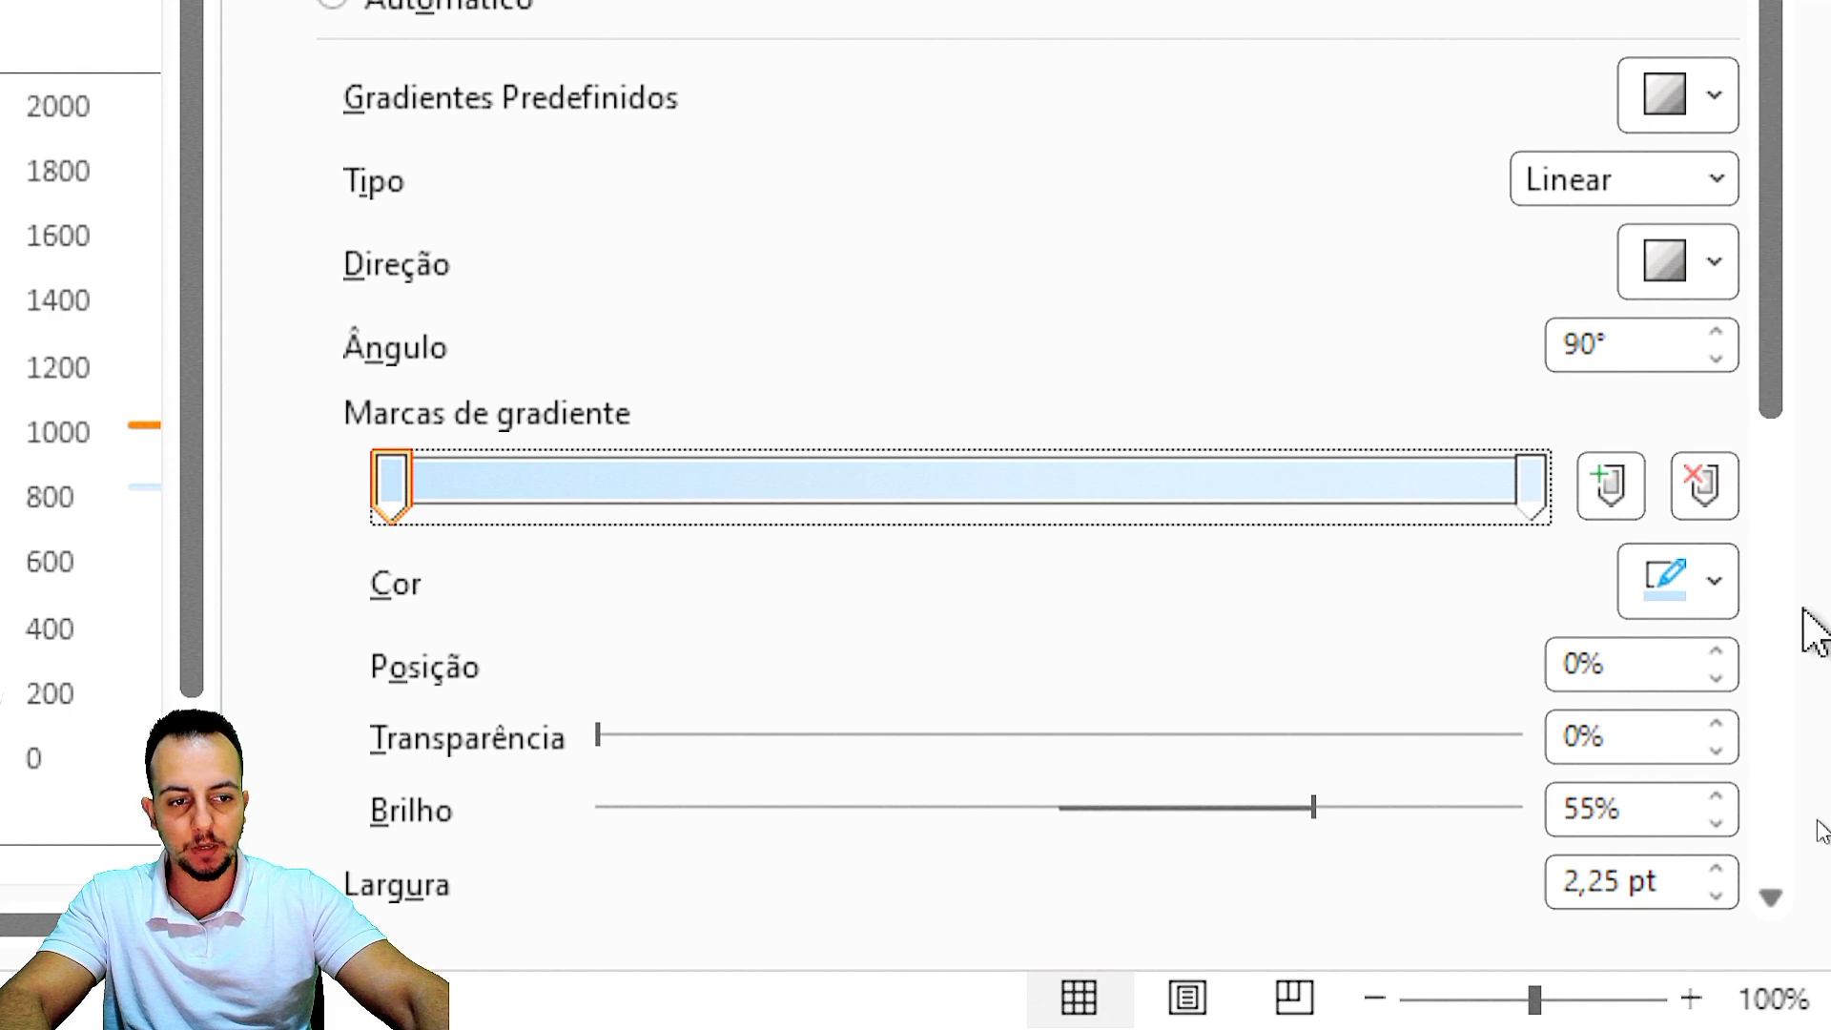
Color the QTD TOTAL gradient's first stop red and its last stop dark red.
{"action": "left_click", "coordinate": [1717, 583]}
{"action": "left_click", "coordinate": [1431, 439]}
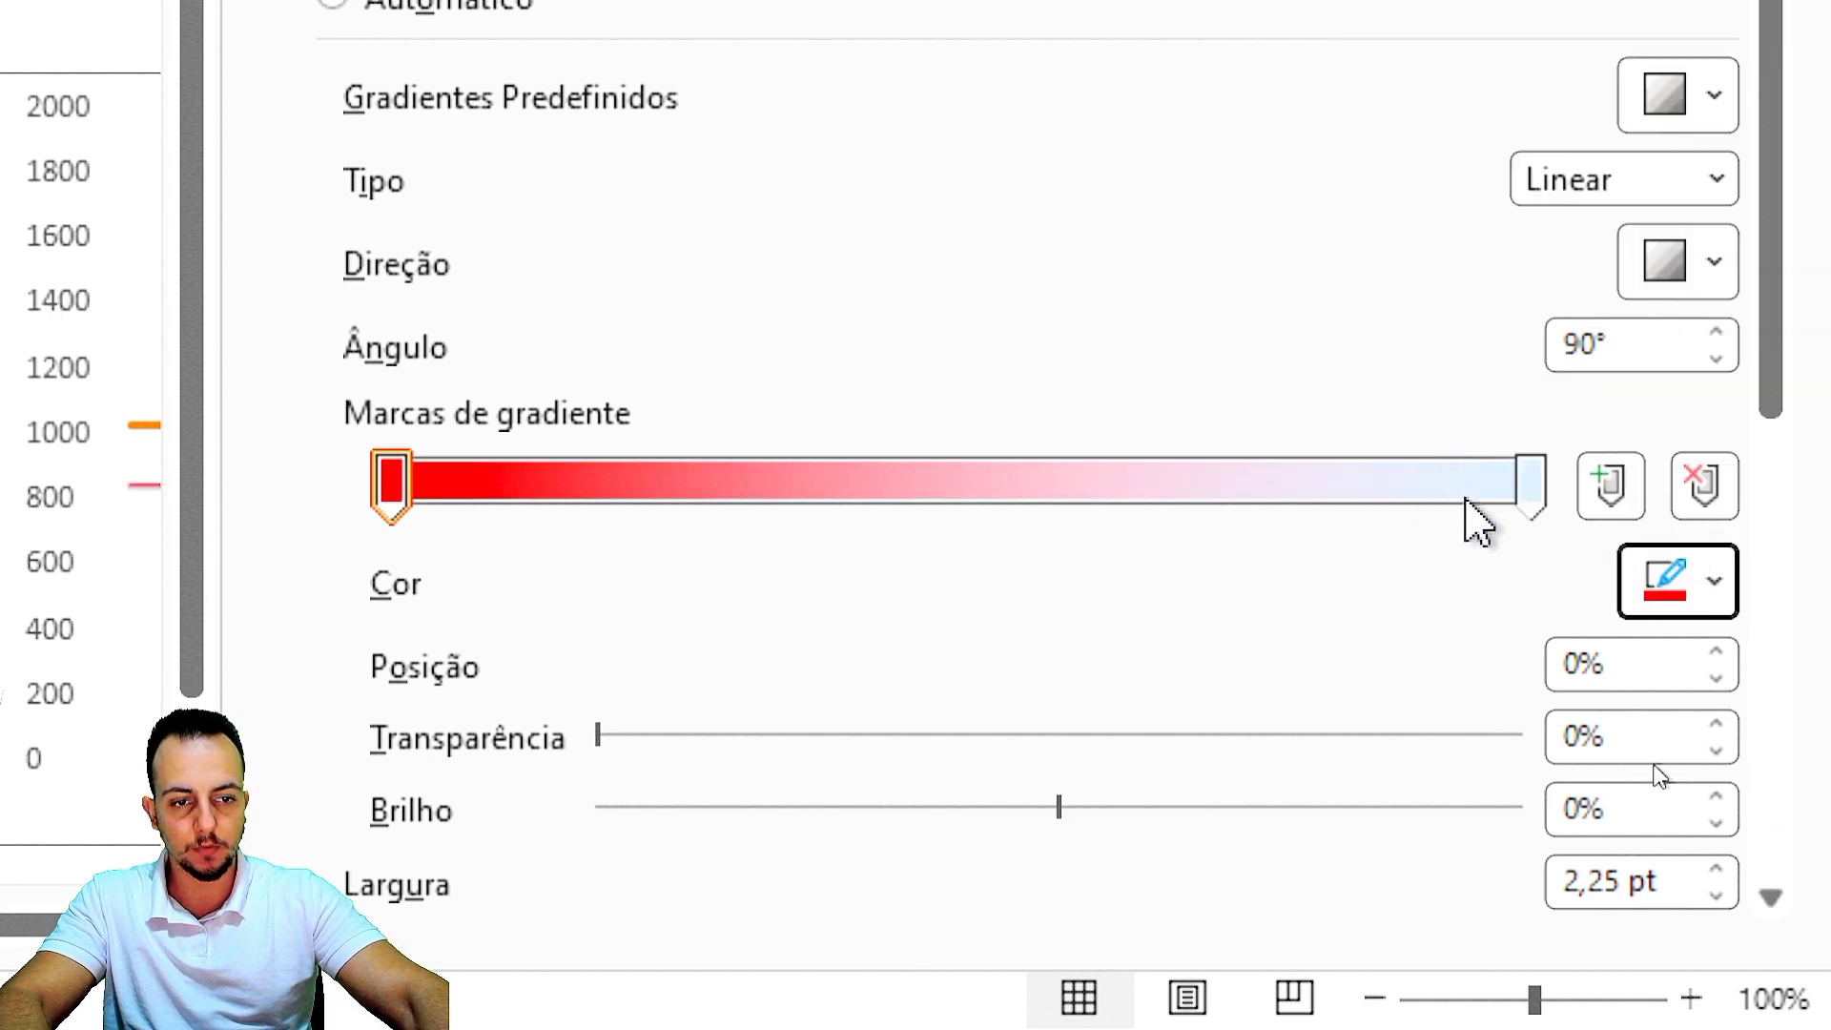
{"action": "left_click", "coordinate": [1524, 482]}
{"action": "left_click", "coordinate": [1666, 581]}
{"action": "left_click", "coordinate": [1431, 434]}
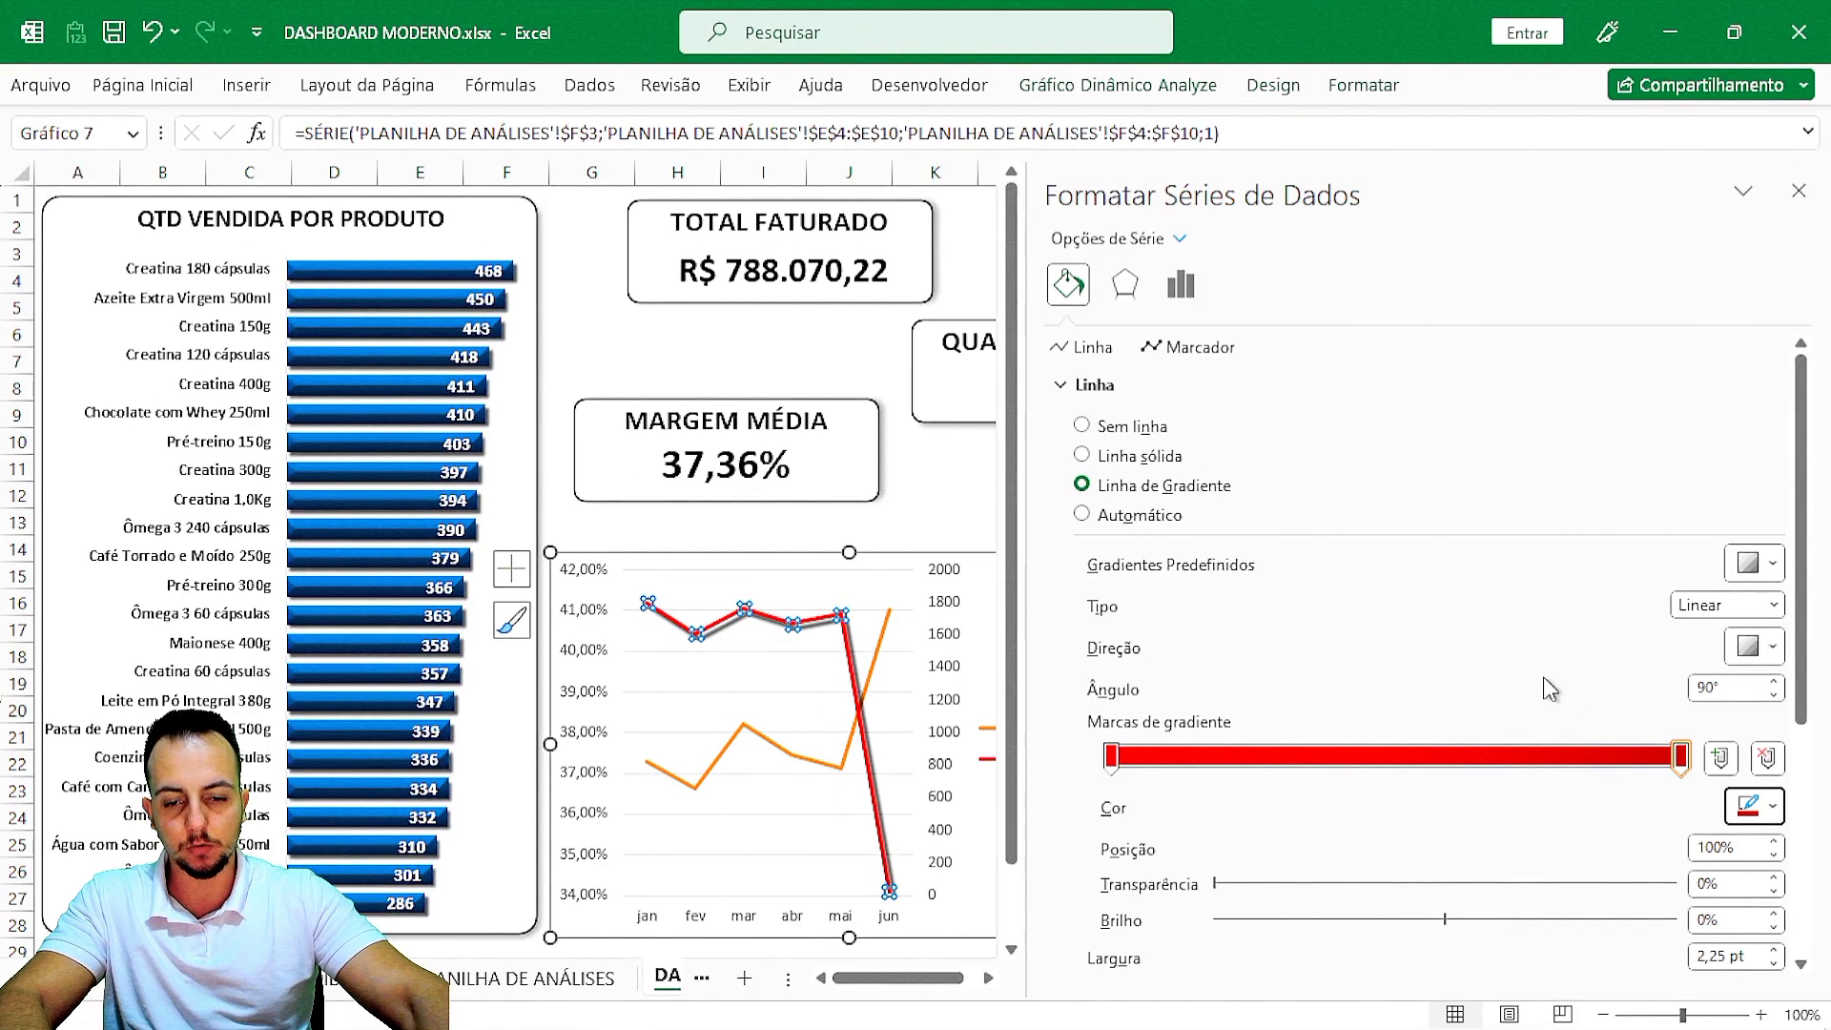
{"action": "left_click_drag", "start_coordinate": [925, 973], "coordinate": [844, 982]}
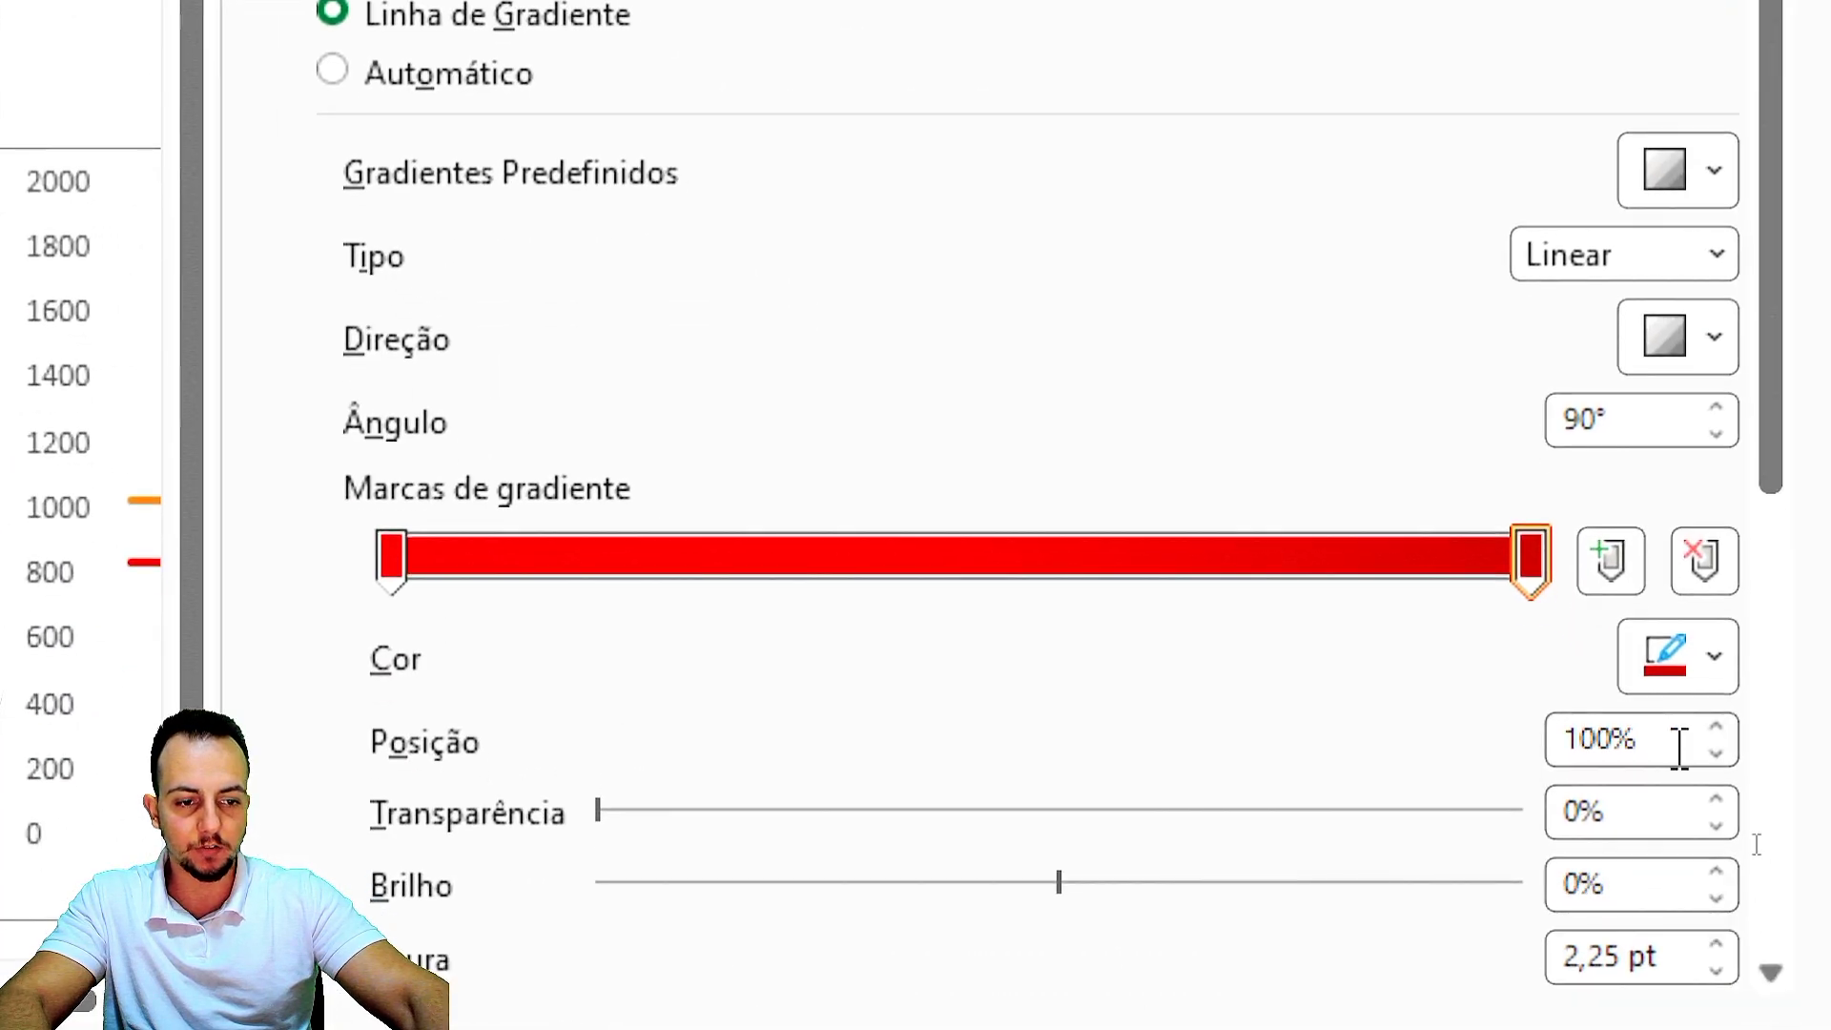
Color the QTD TOTAL gradient from blue to dark blue and set the line width to 2.5 pt.
{"action": "left_click", "coordinate": [1711, 657]}
{"action": "left_click", "coordinate": [1745, 518]}
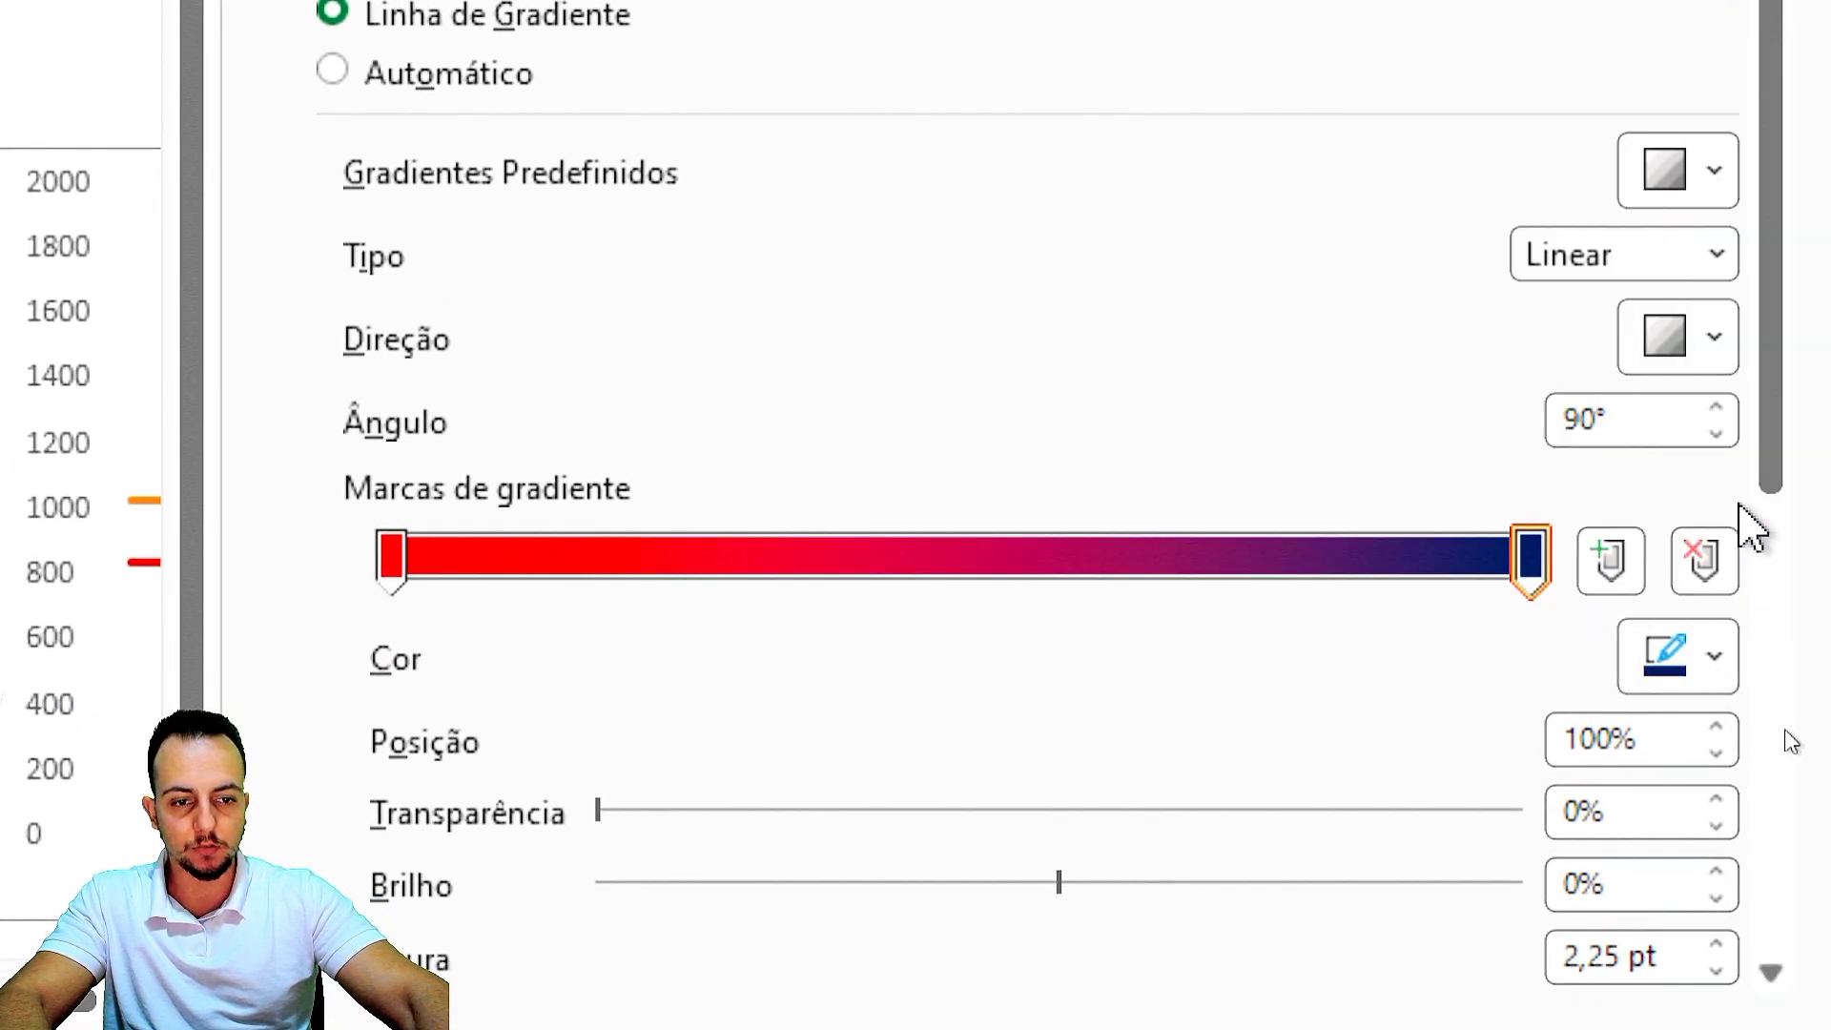
{"action": "left_click", "coordinate": [391, 565]}
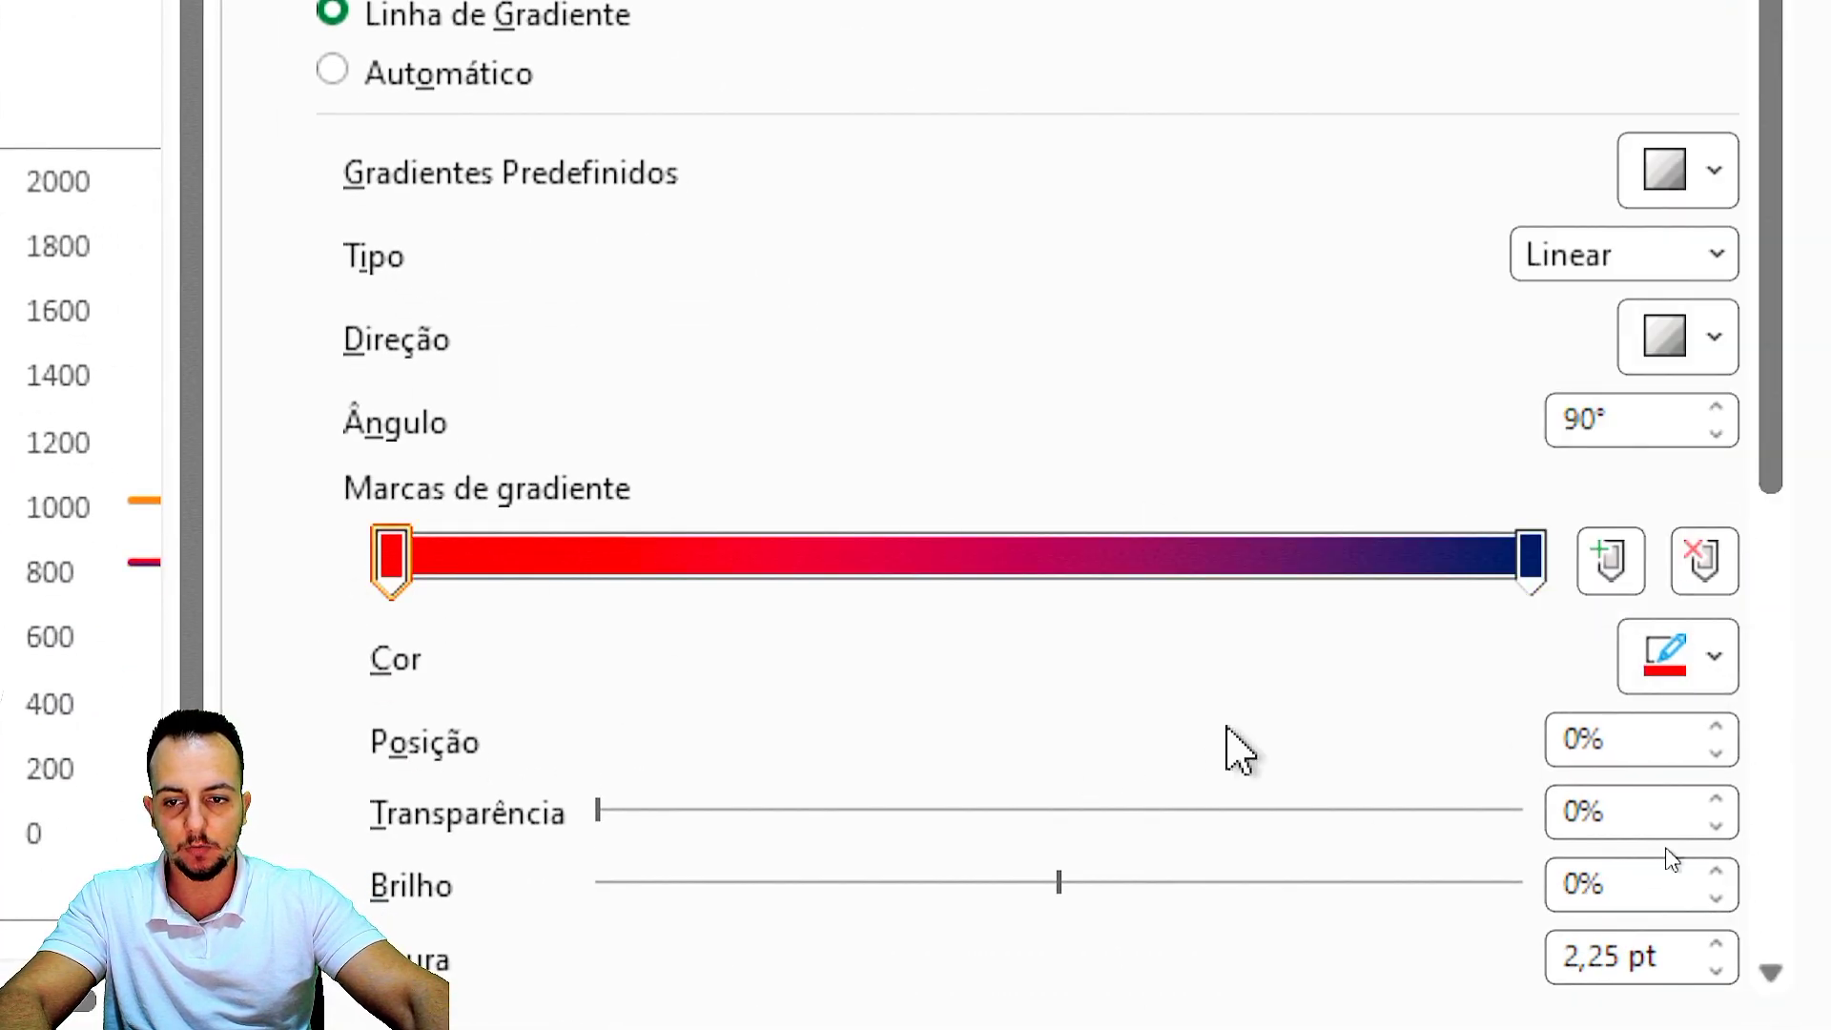
{"action": "left_click", "coordinate": [1714, 656]}
{"action": "left_click", "coordinate": [1705, 510]}
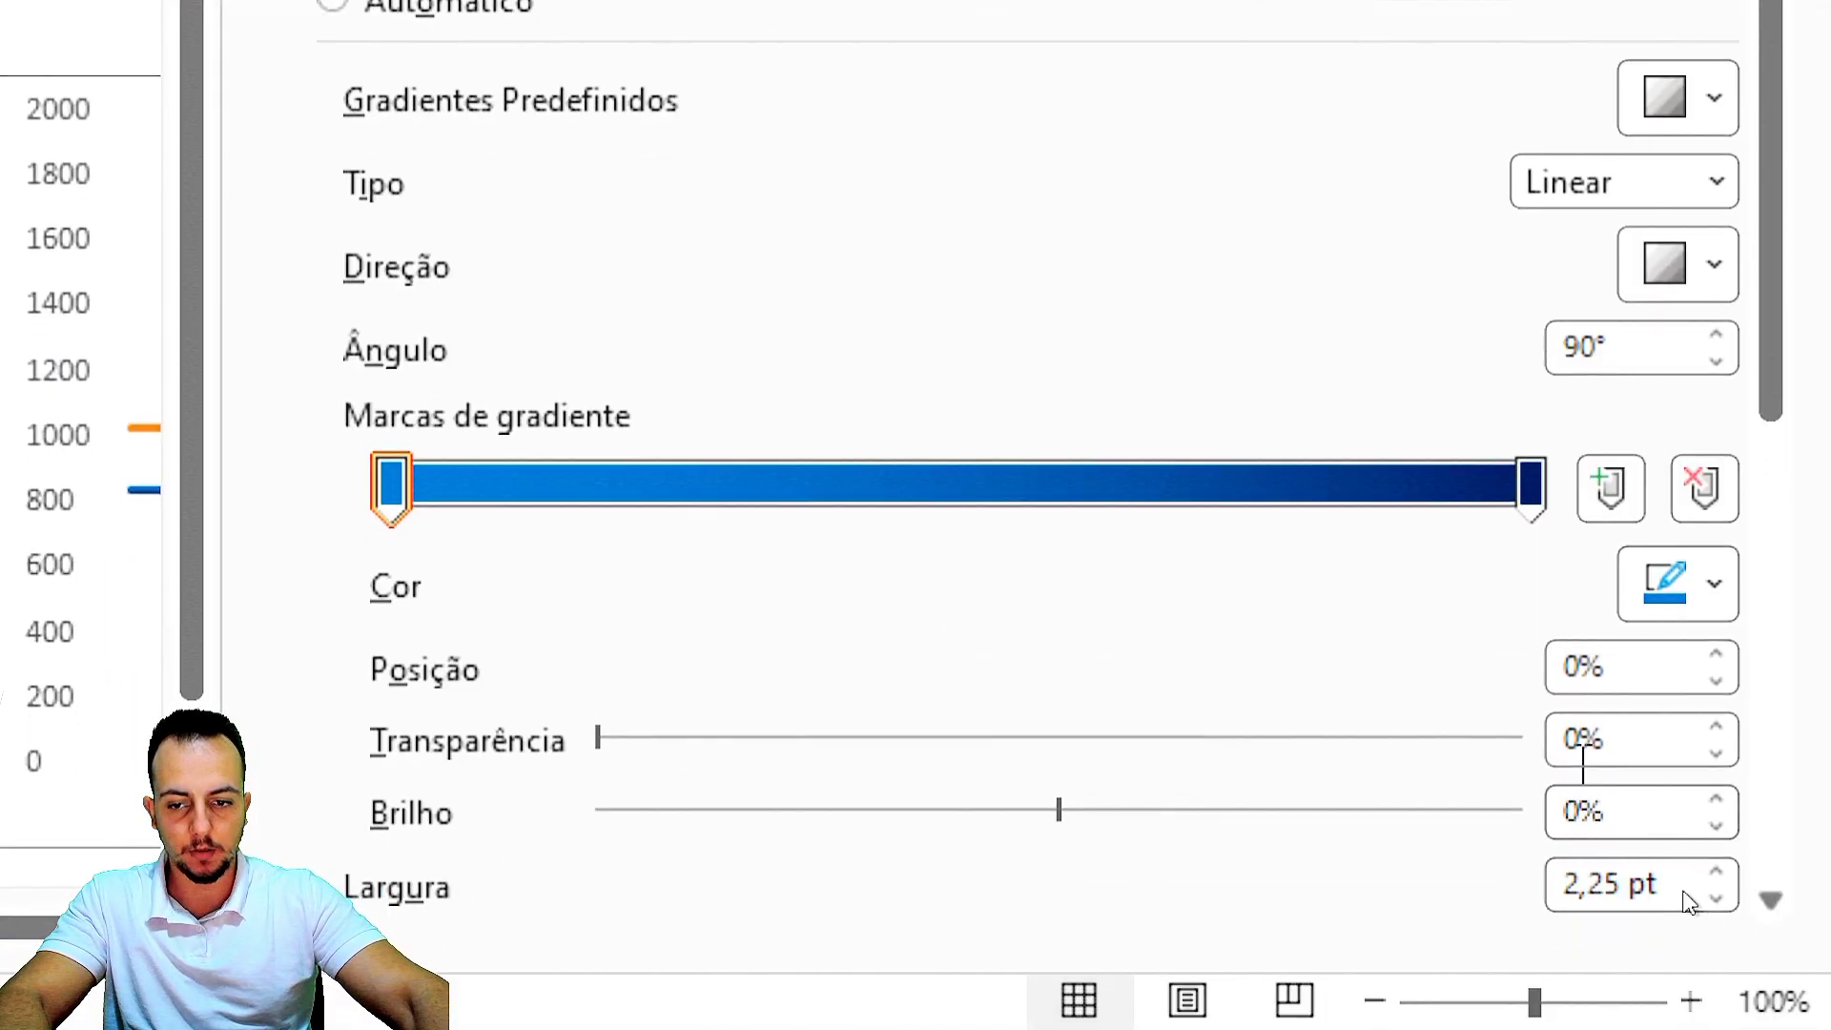
{"action": "scroll", "coordinate": [1611, 885], "scroll_direction": "down", "scroll_amount": 2}
{"action": "left_click", "coordinate": [1717, 742]}
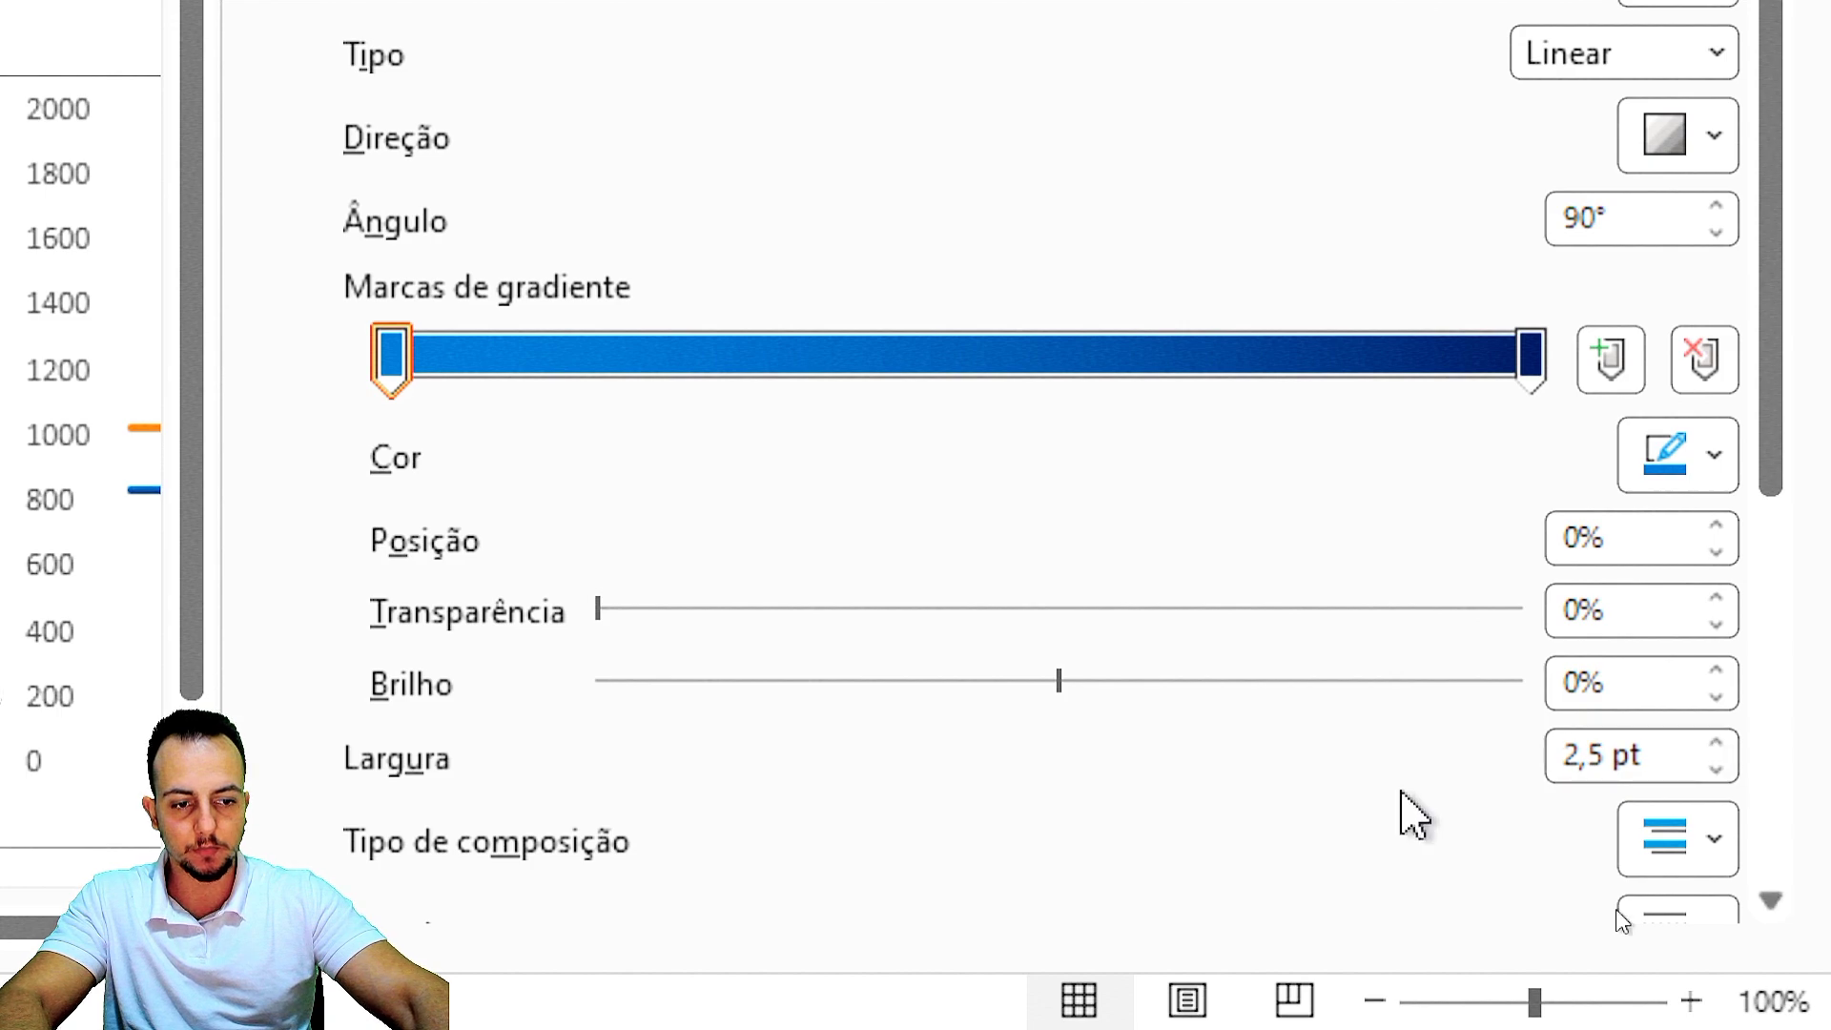
Turn on smoothed lines (Linha suavizada) for both the QTD TOTAL and MARGEM LUCRO series.
{"action": "scroll", "coordinate": [1410, 811], "scroll_direction": "down", "scroll_amount": 3}
{"action": "scroll", "coordinate": [1409, 816], "scroll_direction": "down", "scroll_amount": 5}
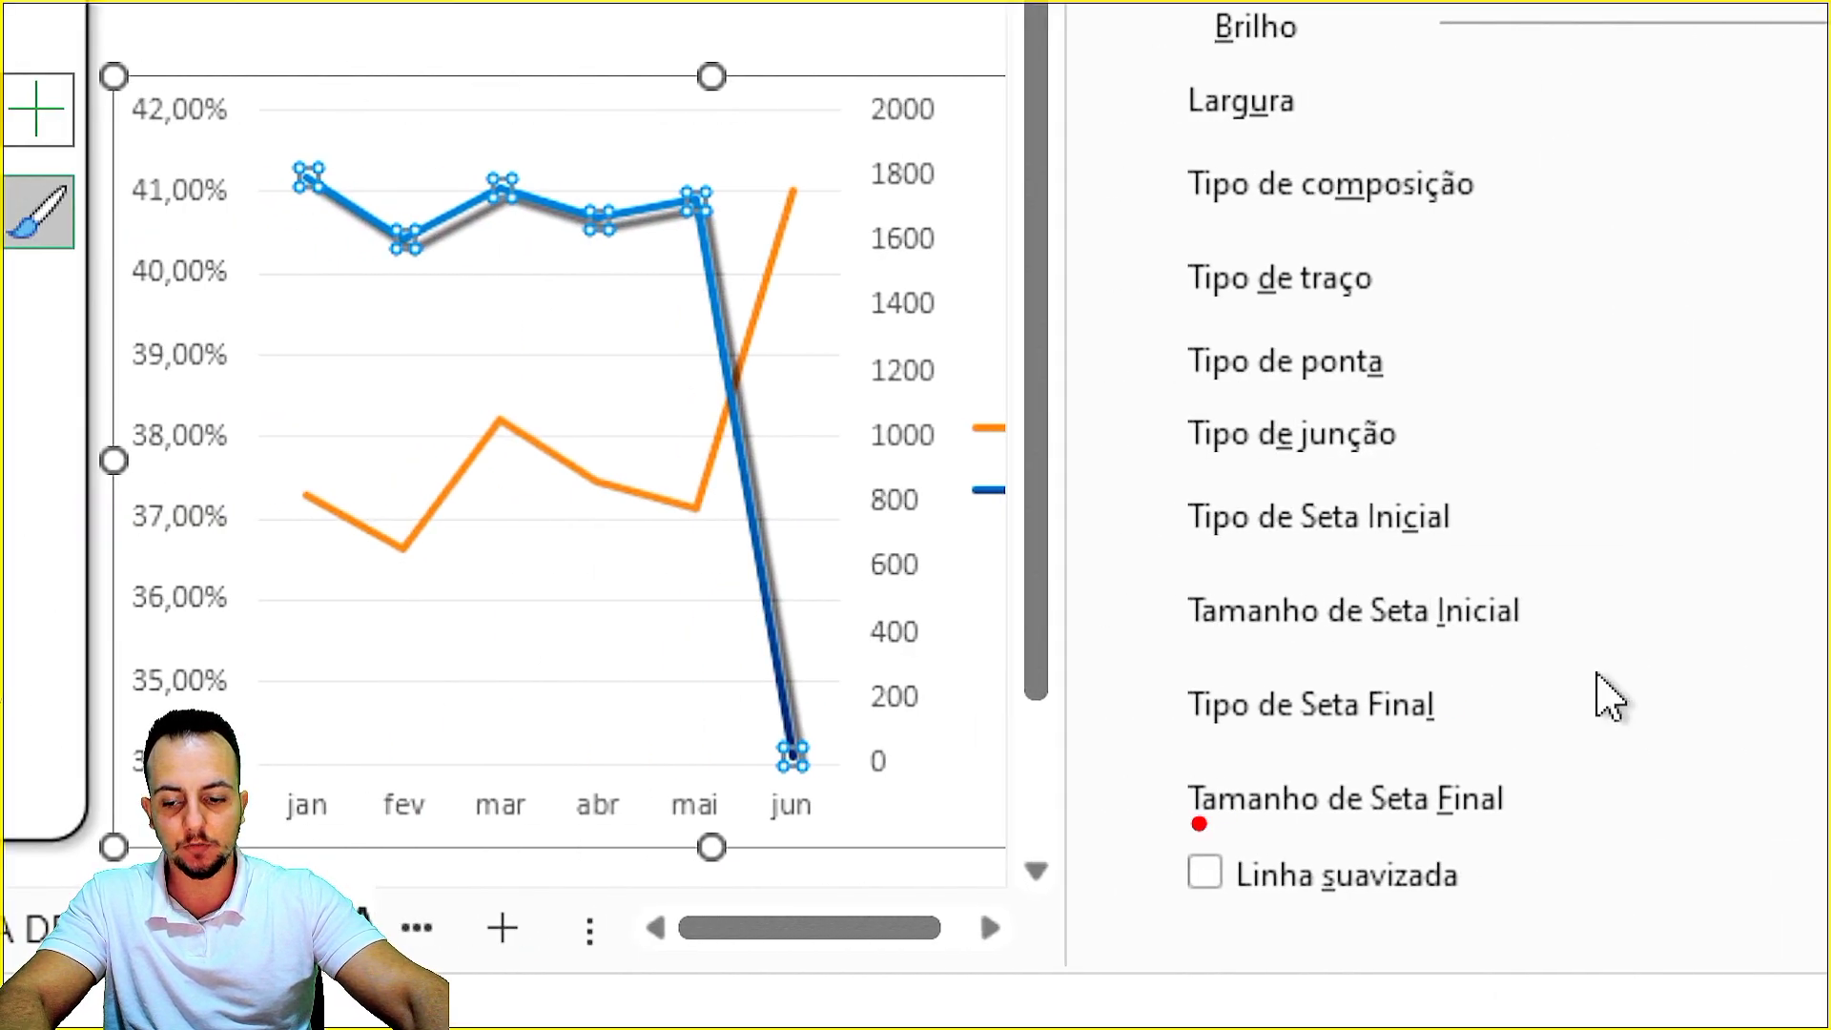
{"action": "left_click_drag", "start_coordinate": [1178, 843], "coordinate": [1116, 647]}
{"action": "mouse_move", "coordinate": [1324, 798]}
{"action": "left_mouse_down"}
{"action": "mouse_move", "coordinate": [1114, 859]}
{"action": "mouse_move", "coordinate": [1552, 853]}
{"action": "left_mouse_up"}
{"action": "mouse_move", "coordinate": [262, 250]}
{"action": "left_mouse_down"}
{"action": "mouse_move", "coordinate": [289, 329]}
{"action": "mouse_move", "coordinate": [505, 424]}
{"action": "mouse_move", "coordinate": [620, 267]}
{"action": "left_mouse_up"}
{"action": "mouse_move", "coordinate": [235, 536]}
{"action": "left_mouse_down"}
{"action": "mouse_move", "coordinate": [513, 575]}
{"action": "mouse_move", "coordinate": [668, 489]}
{"action": "left_mouse_up"}
{"action": "key", "text": "Escape"}
{"action": "left_click", "coordinate": [1207, 876]}
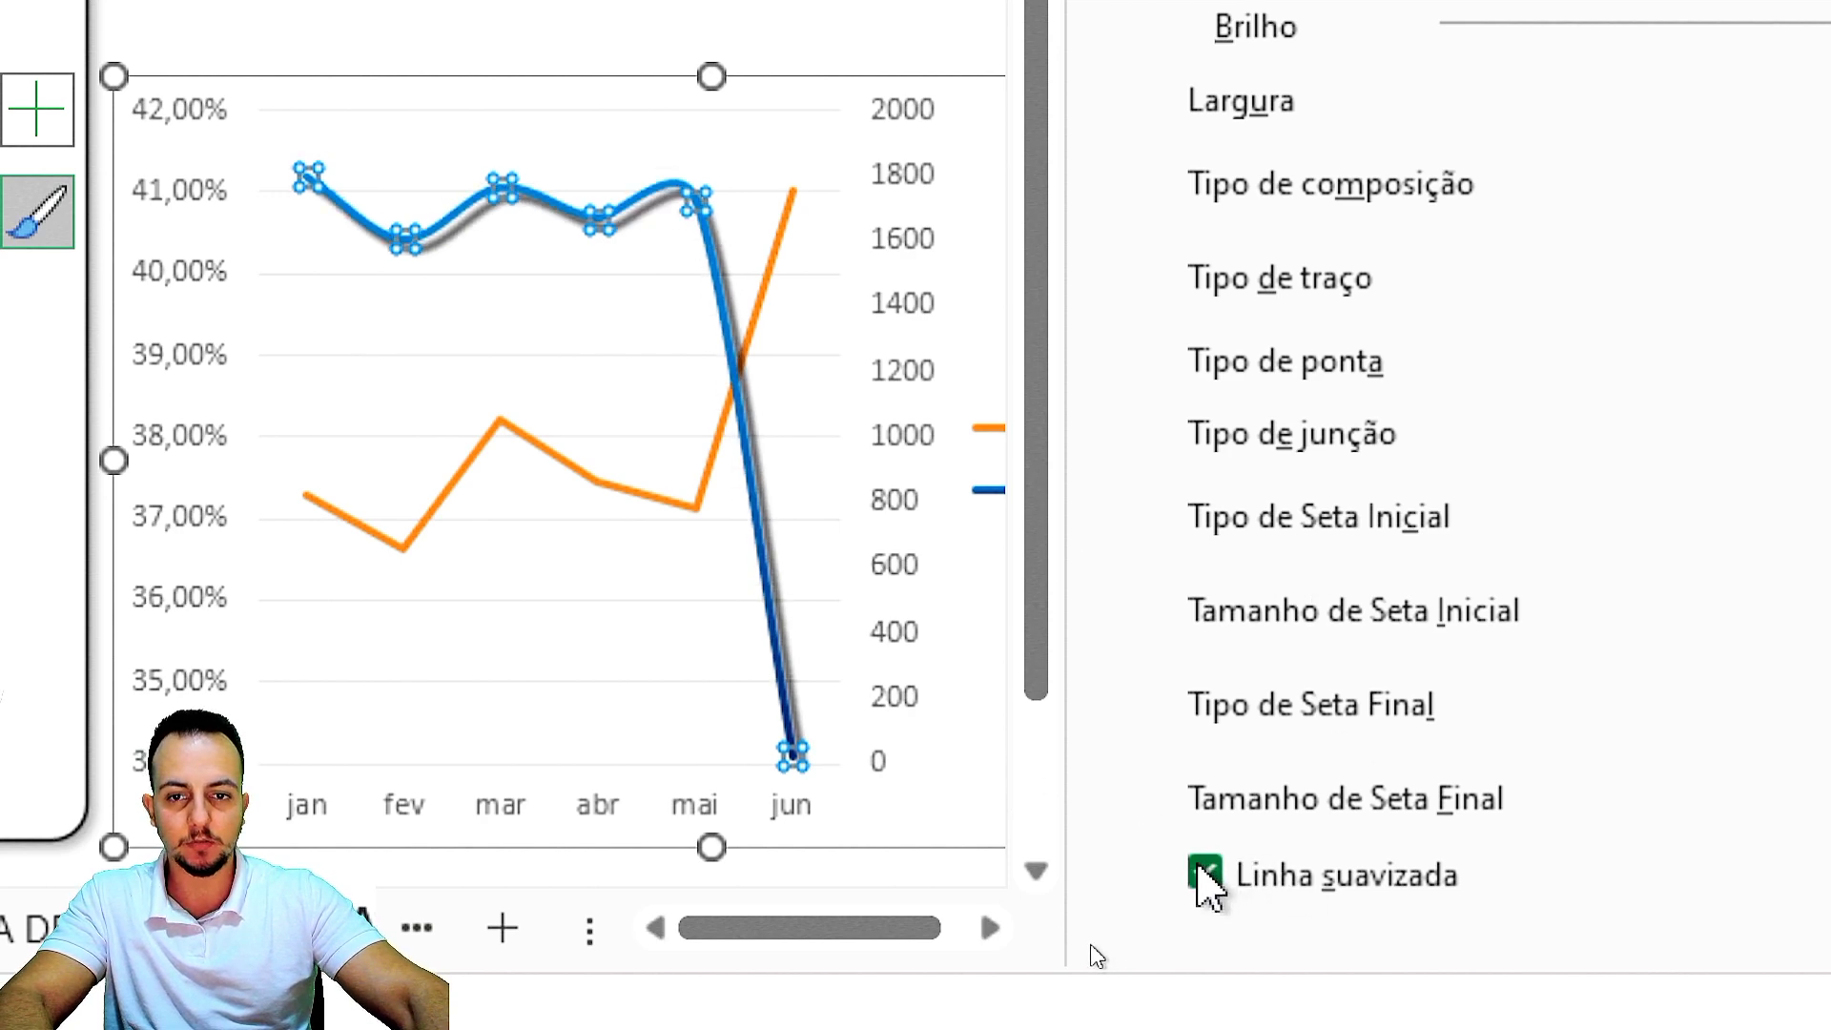
{"action": "left_click", "coordinate": [595, 484]}
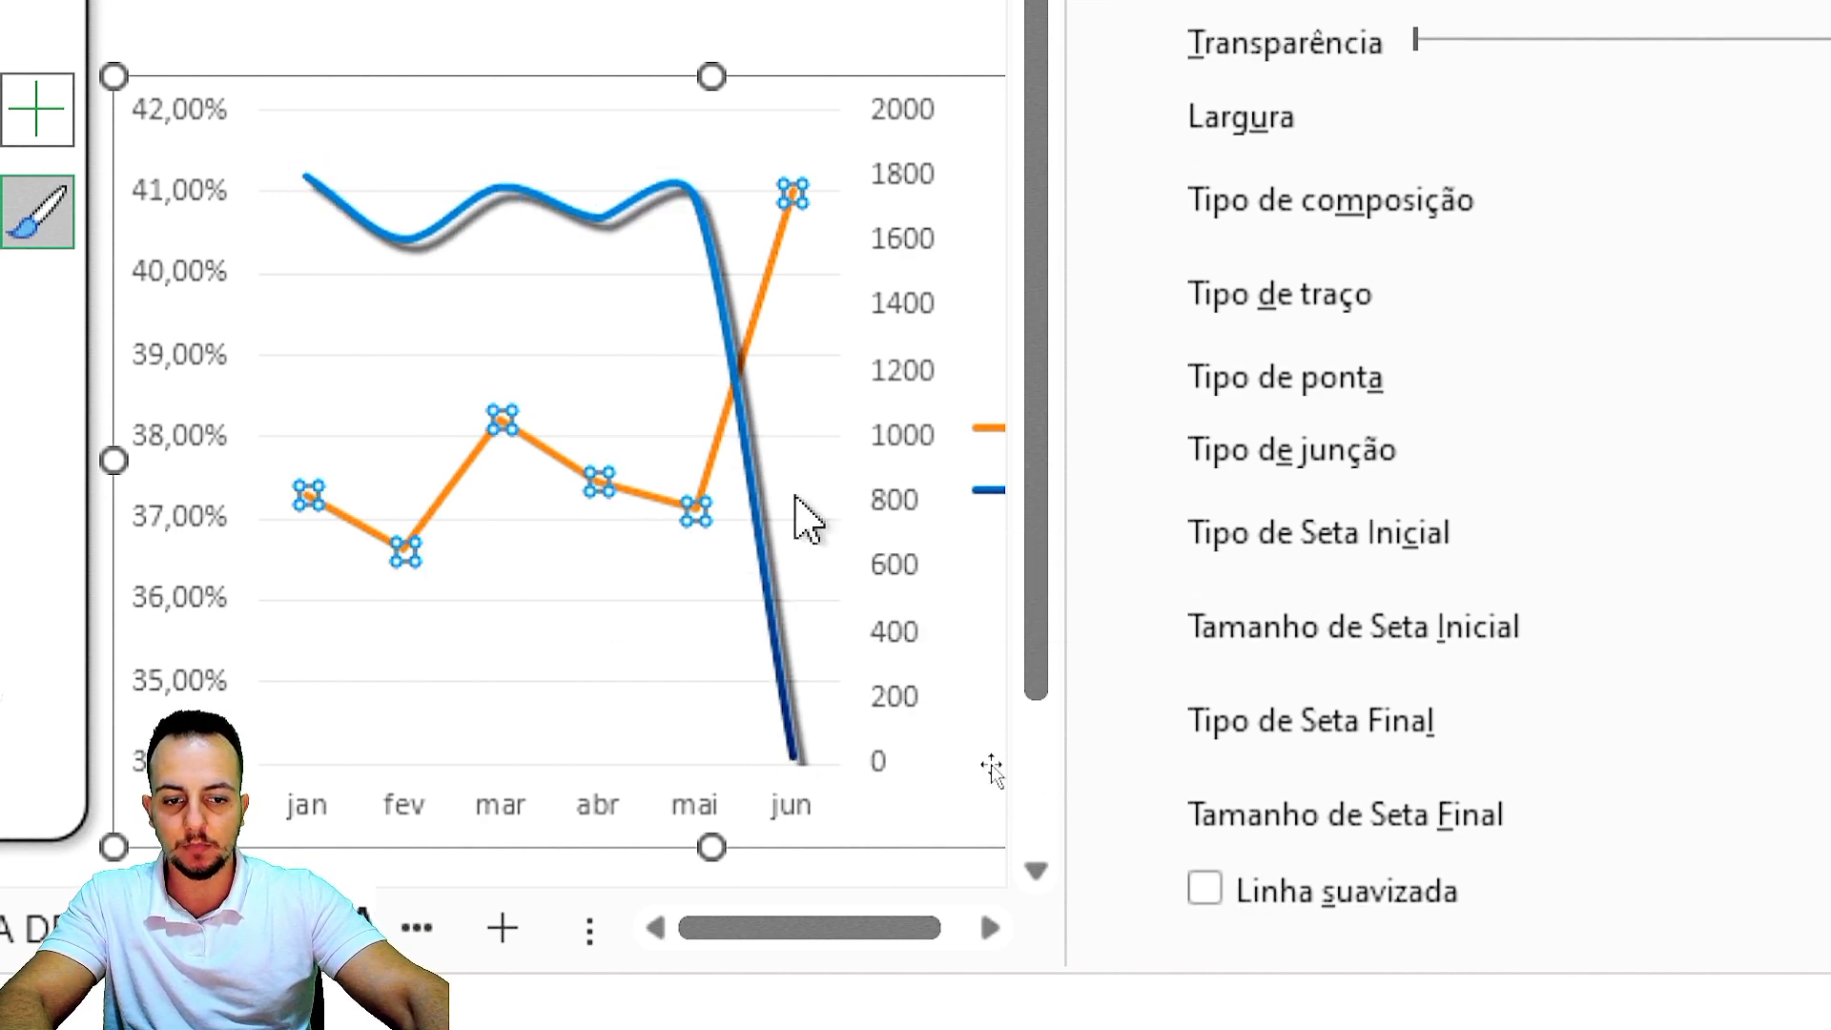
{"action": "left_click", "coordinate": [1205, 888]}
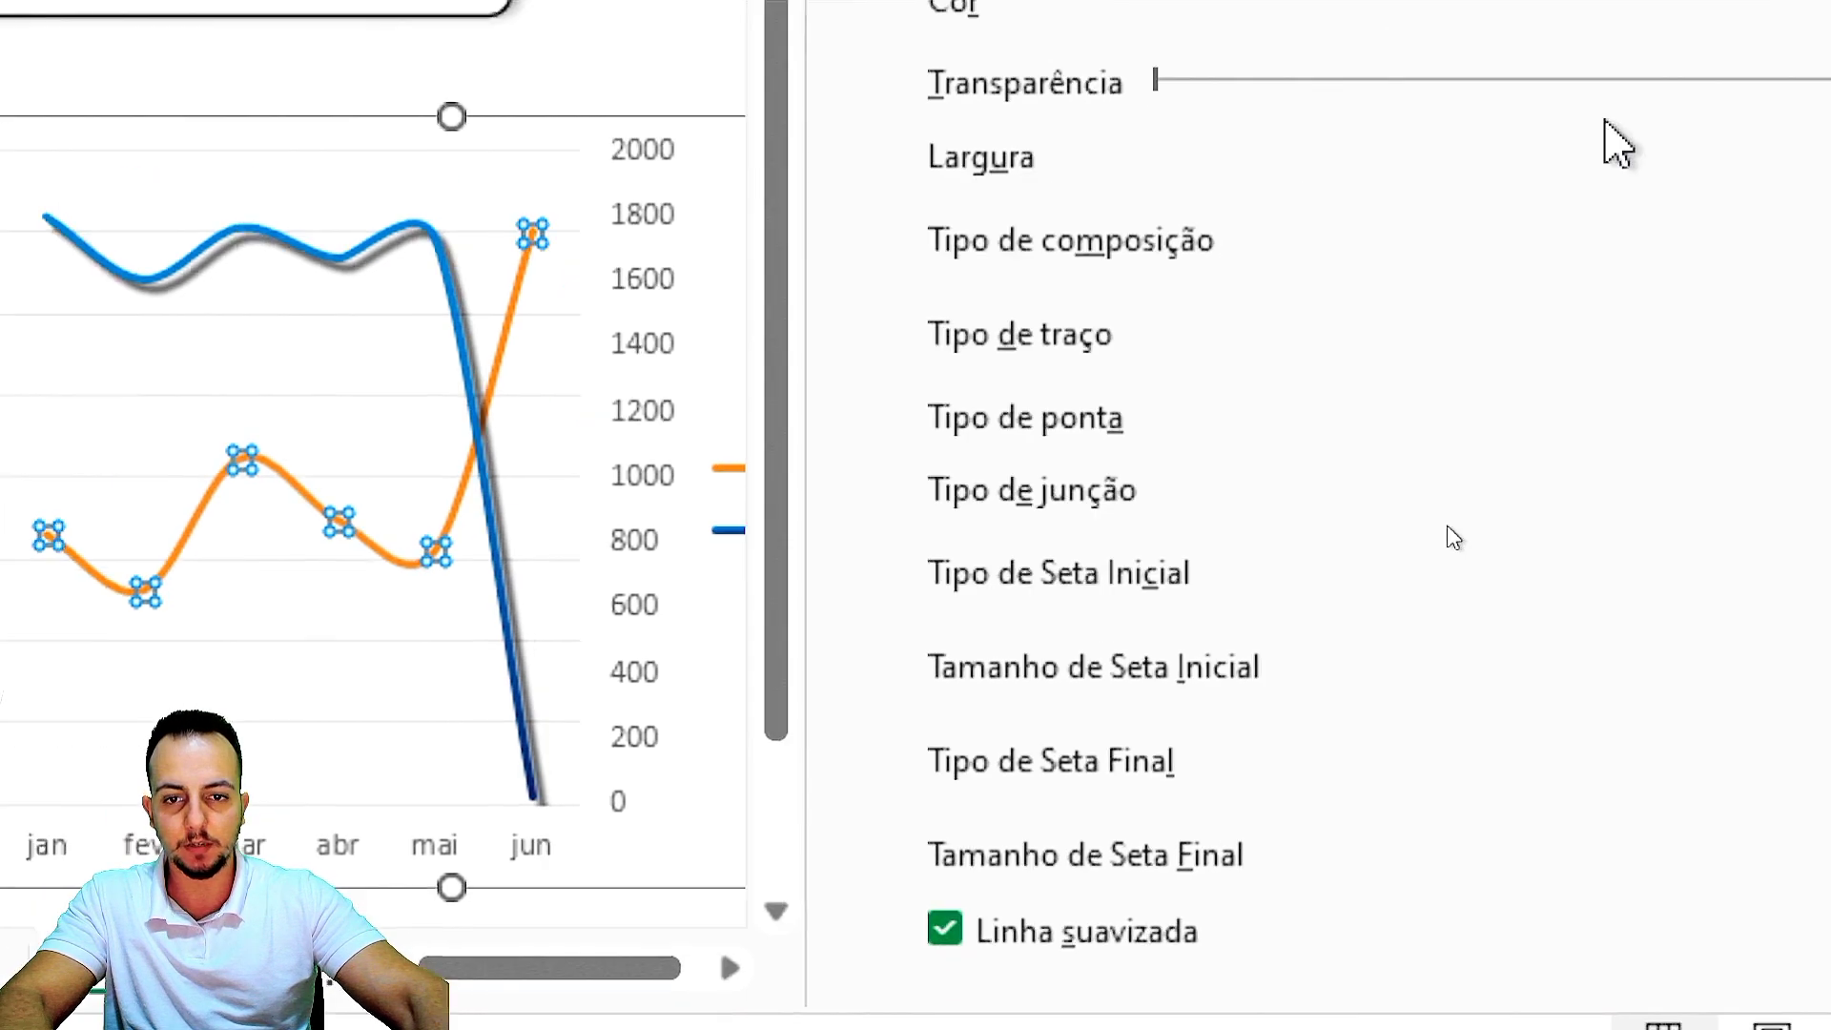
Switch the MARGEM LUCRO line to a gradient line with only two stops, at 0% and 100%.
{"action": "left_click", "coordinate": [1667, 172]}
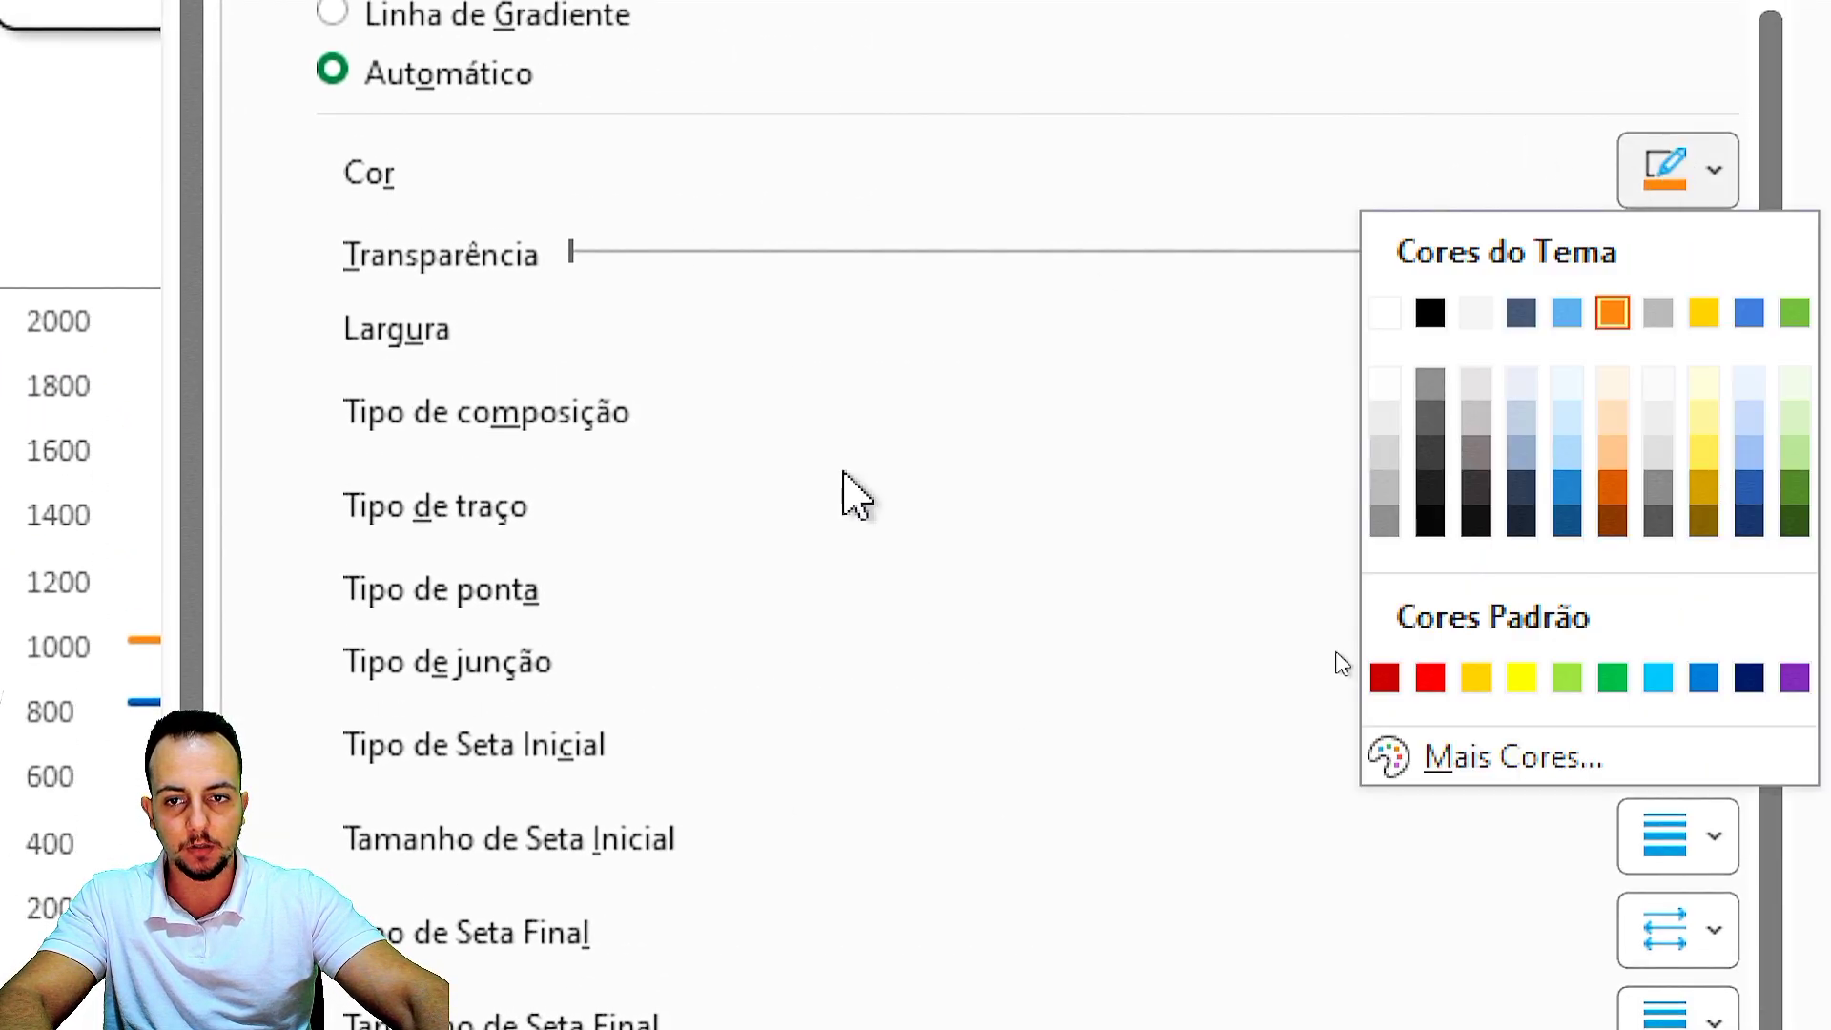
{"action": "scroll", "coordinate": [842, 490], "scroll_direction": "up", "scroll_amount": 2}
{"action": "left_click", "coordinate": [484, 164]}
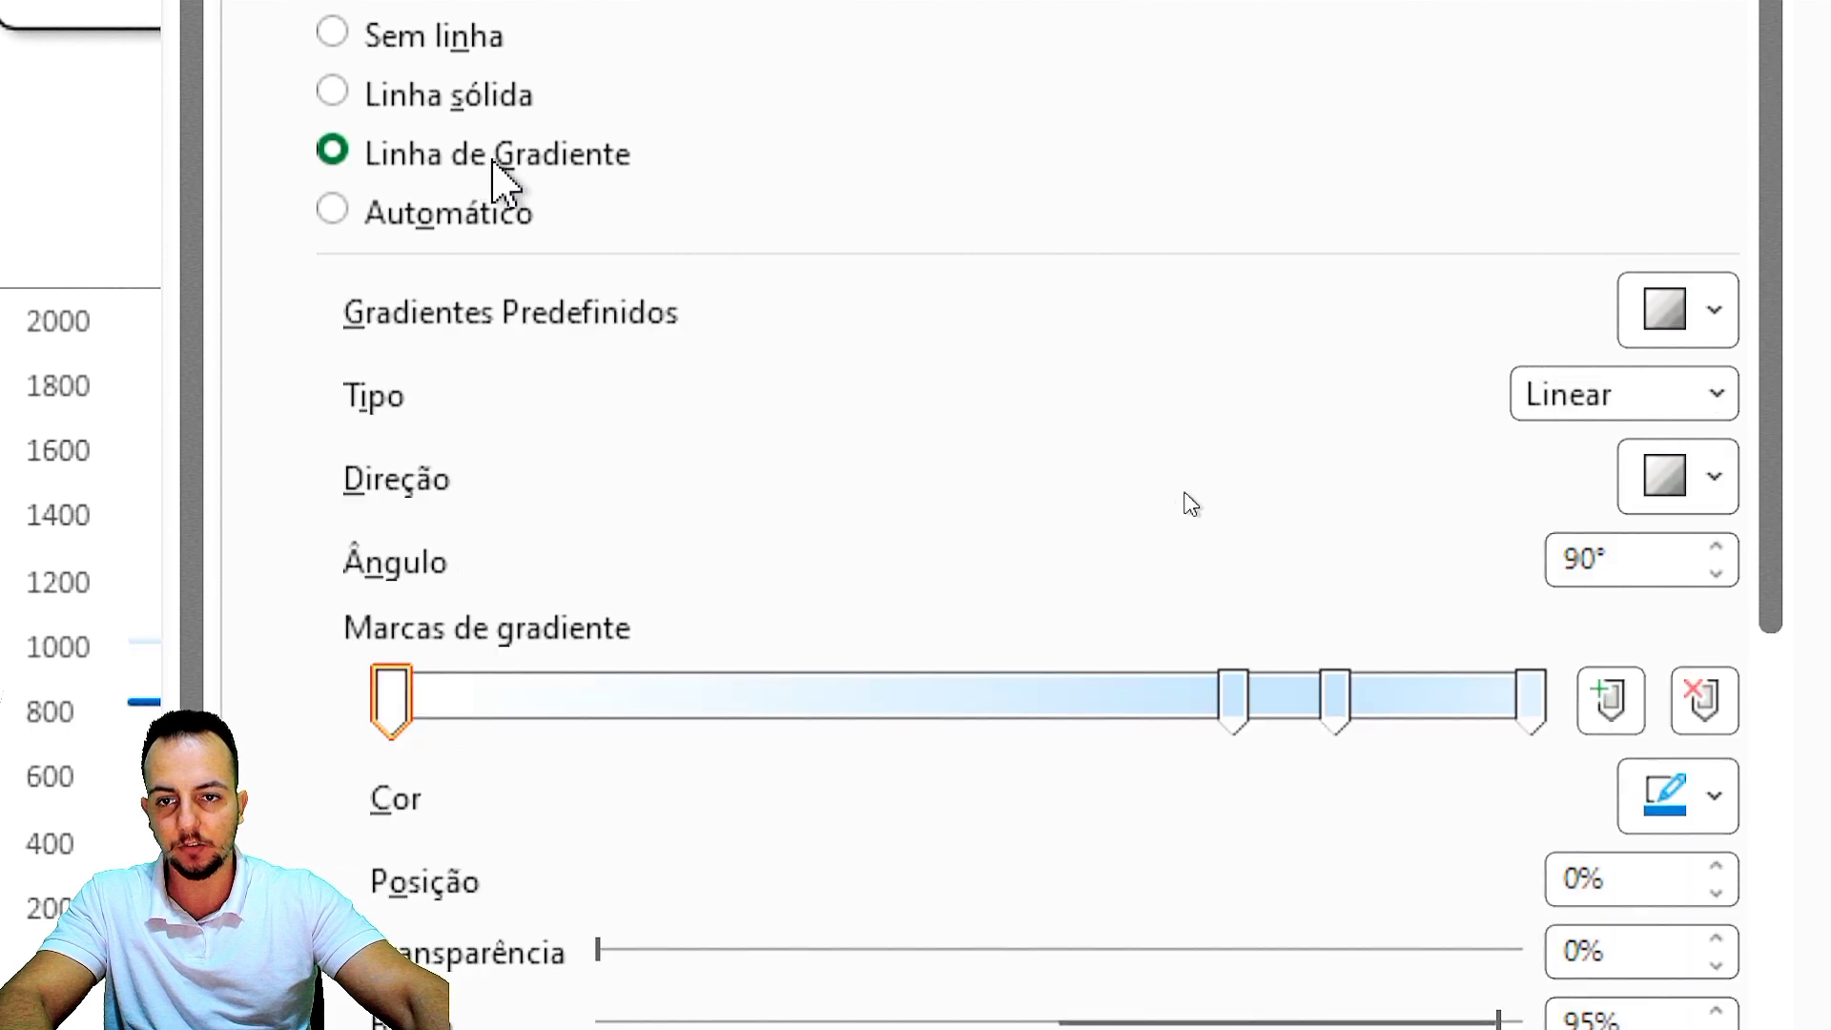
{"action": "scroll", "coordinate": [1520, 641], "scroll_direction": "down", "scroll_amount": 2}
{"action": "left_click", "coordinate": [1705, 485]}
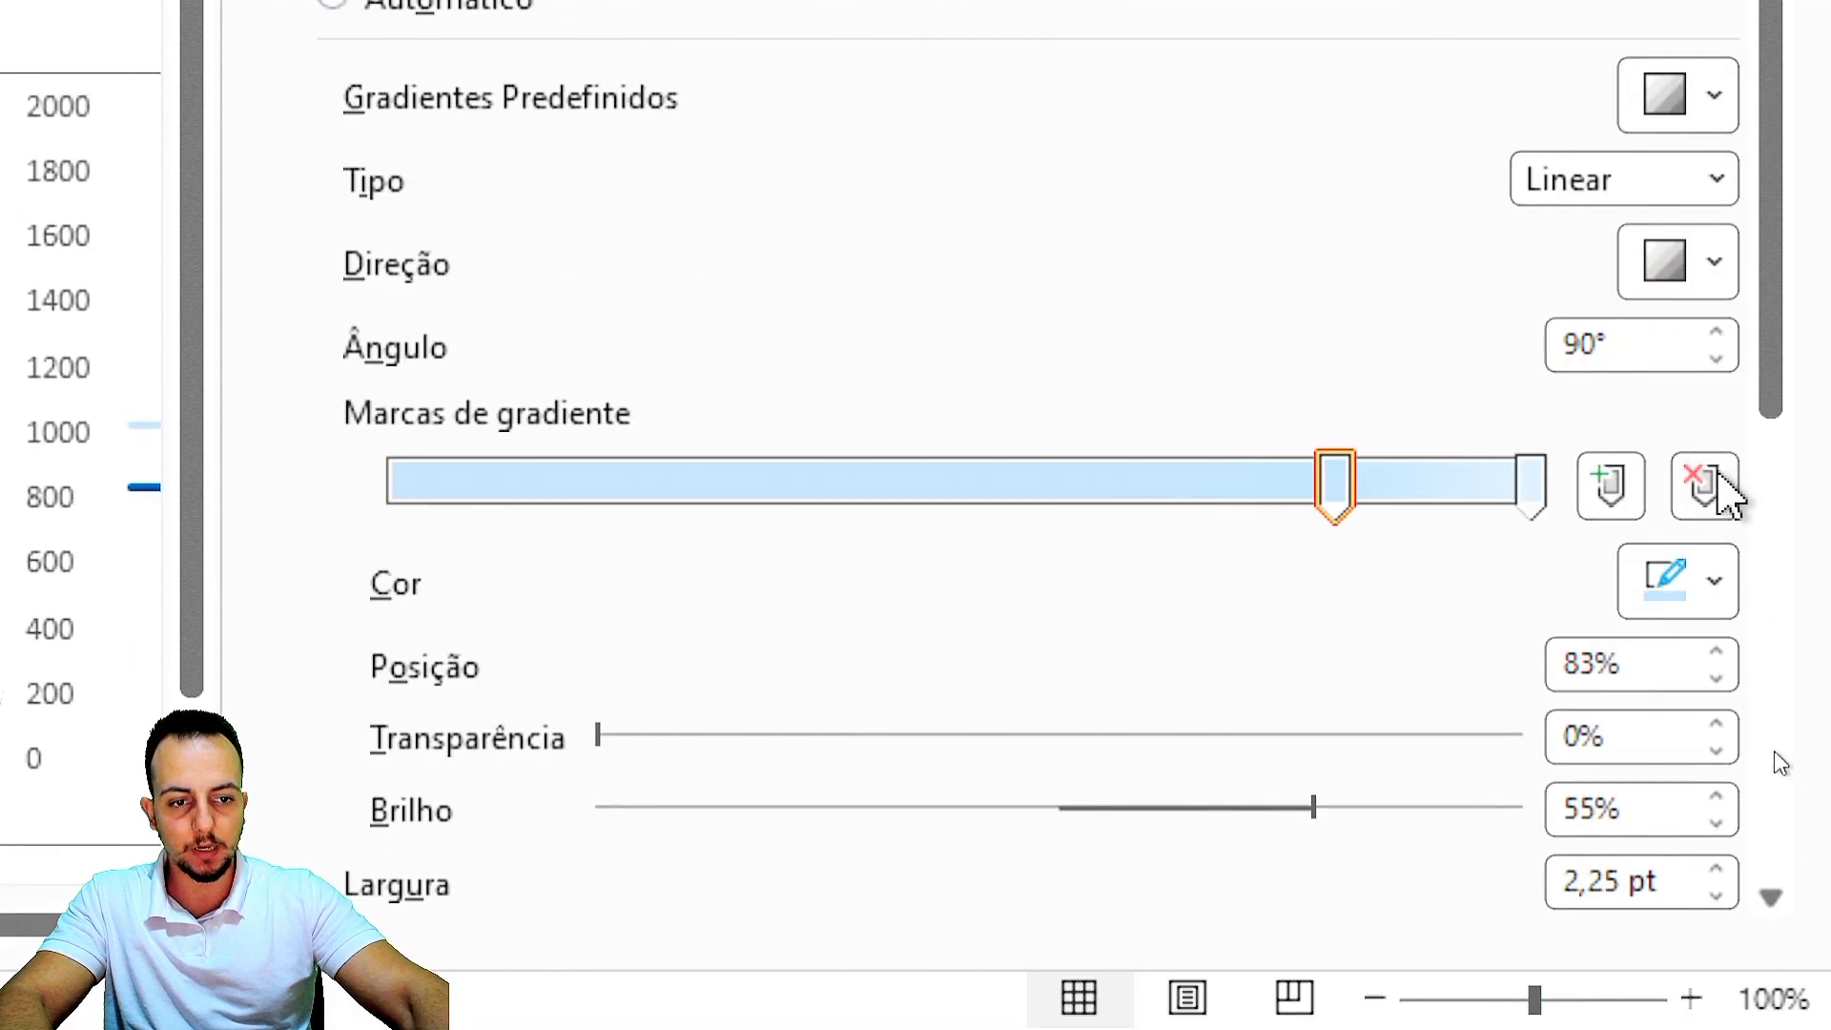
{"action": "left_click", "coordinate": [1705, 485]}
{"action": "left_click_drag", "start_coordinate": [1345, 482], "coordinate": [295, 495]}
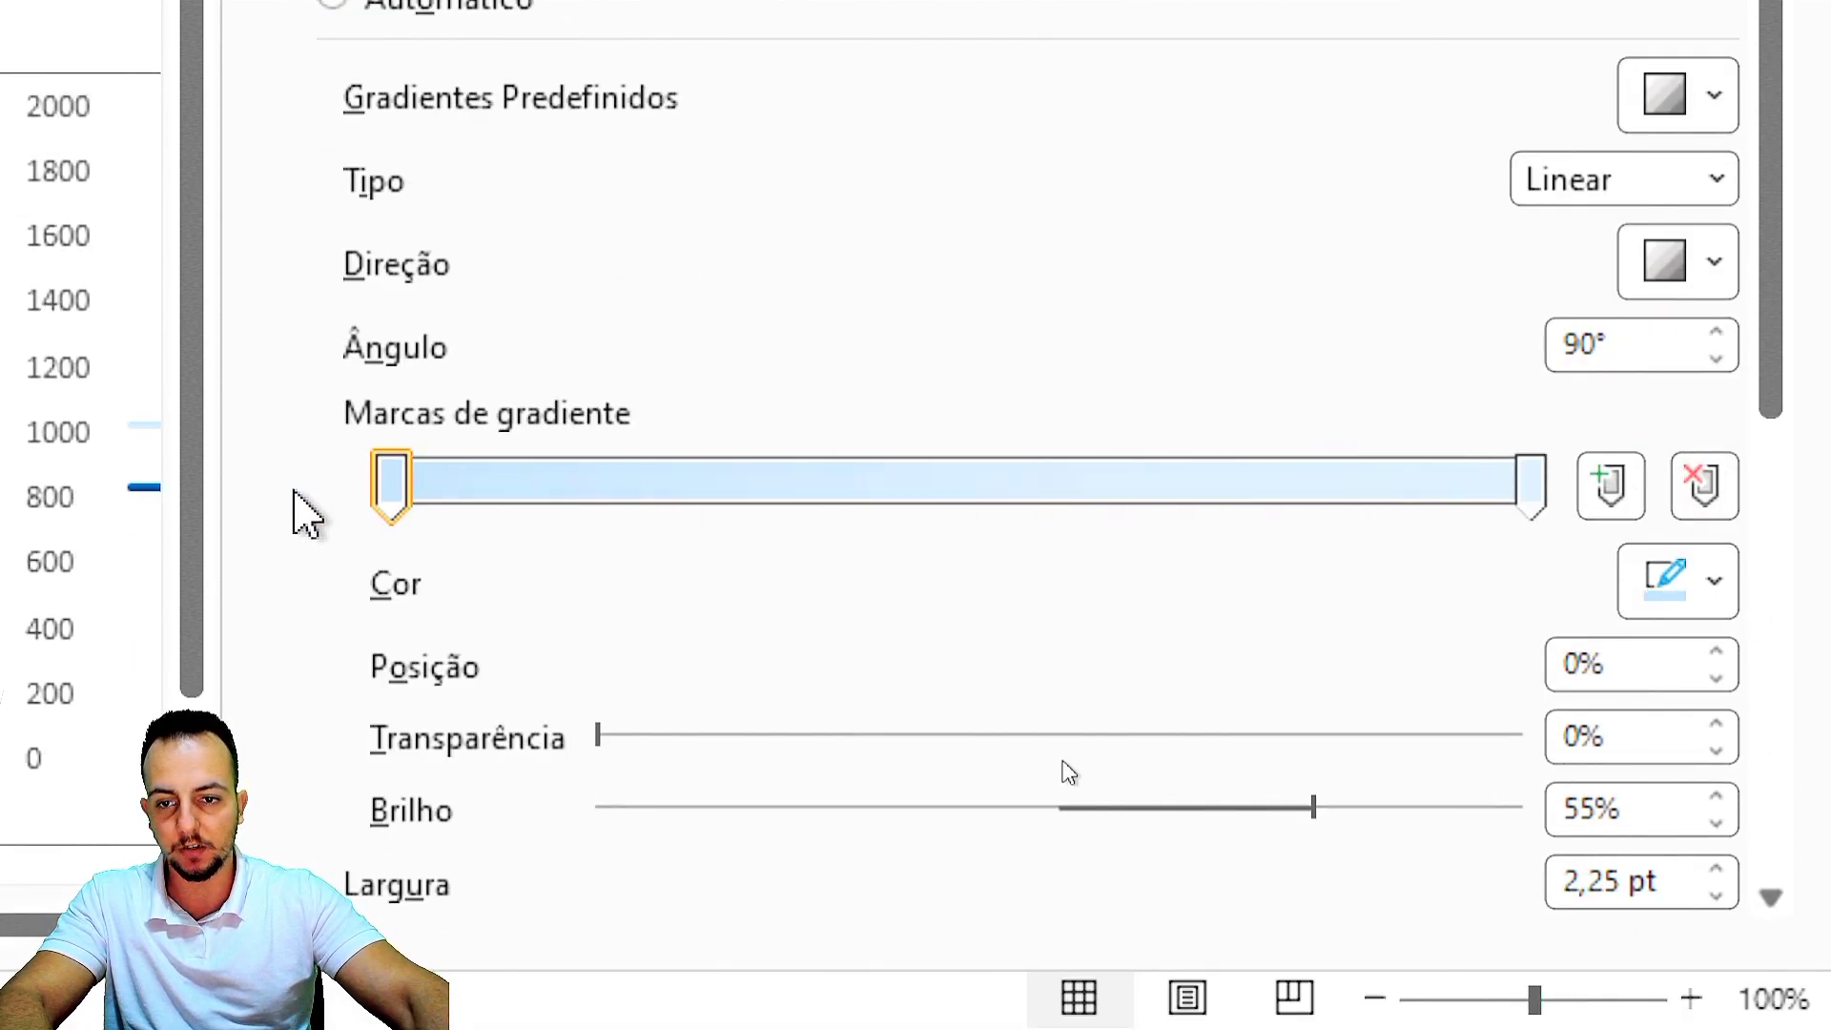
Color the MARGEM LUCRO gradient from red to dark red and set the line width to 2.5 pt.
{"action": "scroll", "coordinate": [1748, 613], "scroll_direction": "down", "scroll_amount": 6}
{"action": "scroll", "coordinate": [1431, 553], "scroll_direction": "up", "scroll_amount": 5}
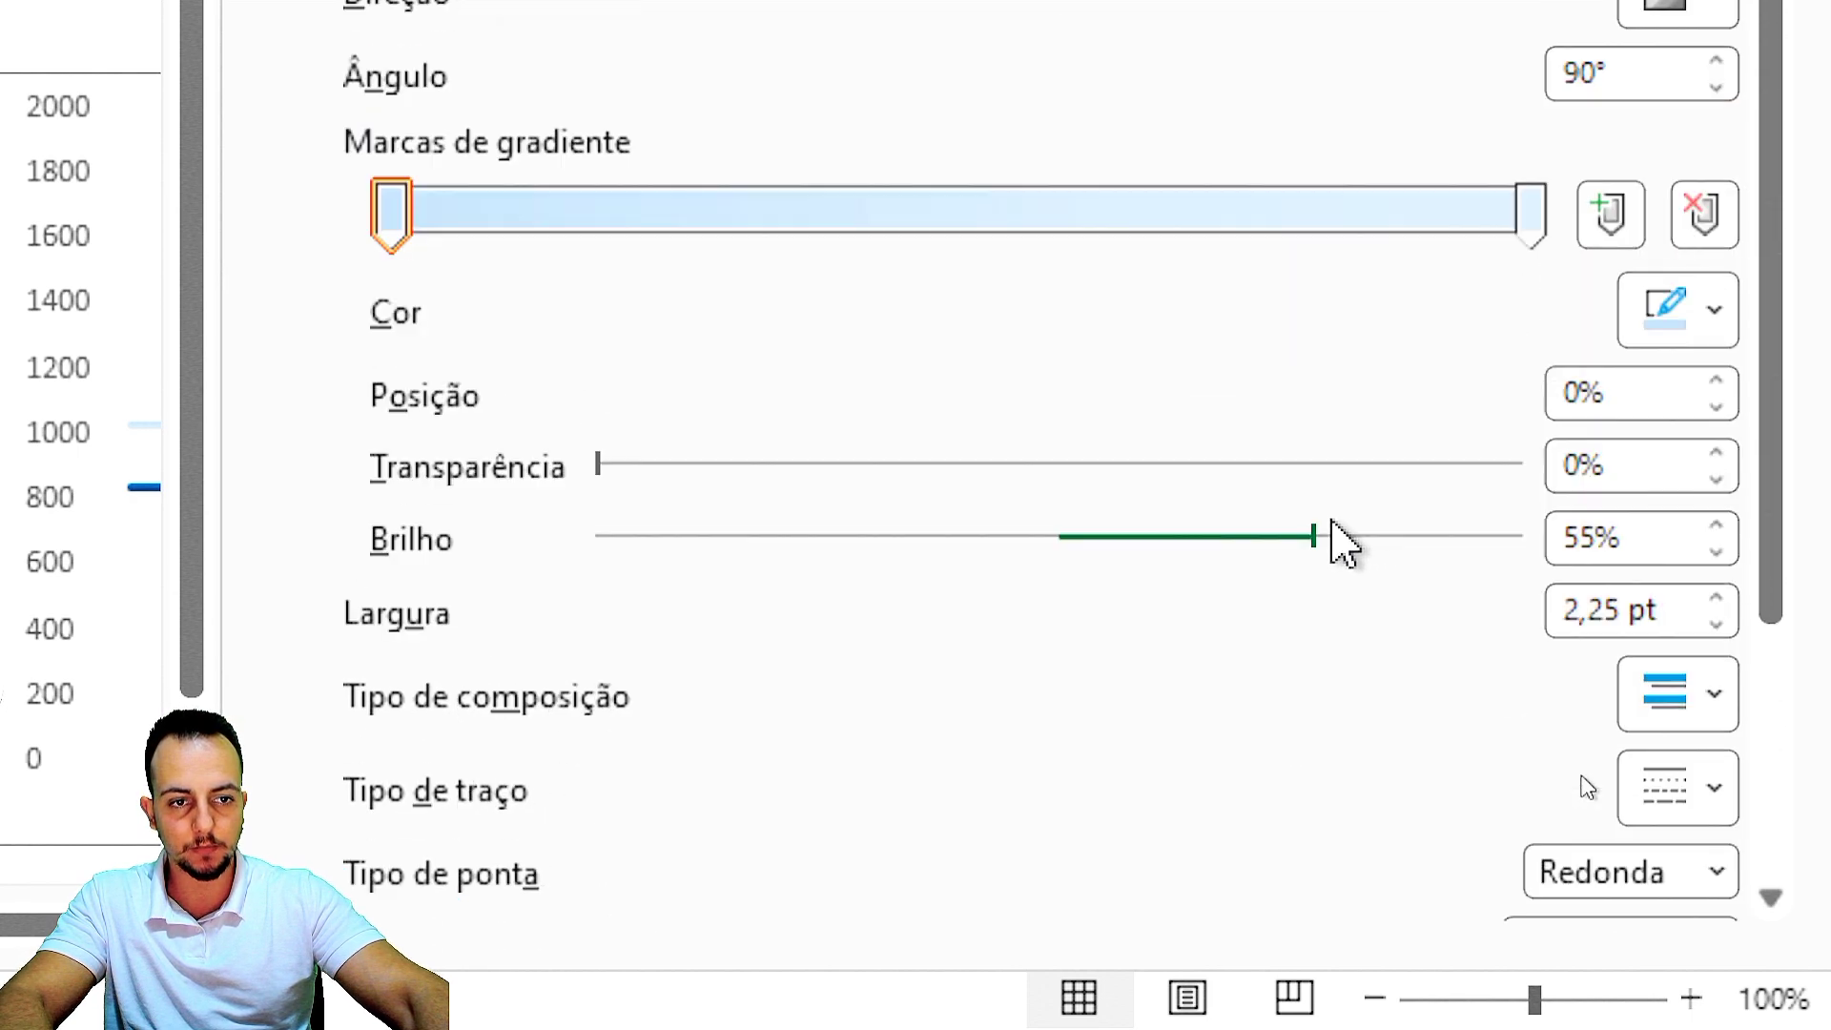
{"action": "left_click", "coordinate": [1669, 307]}
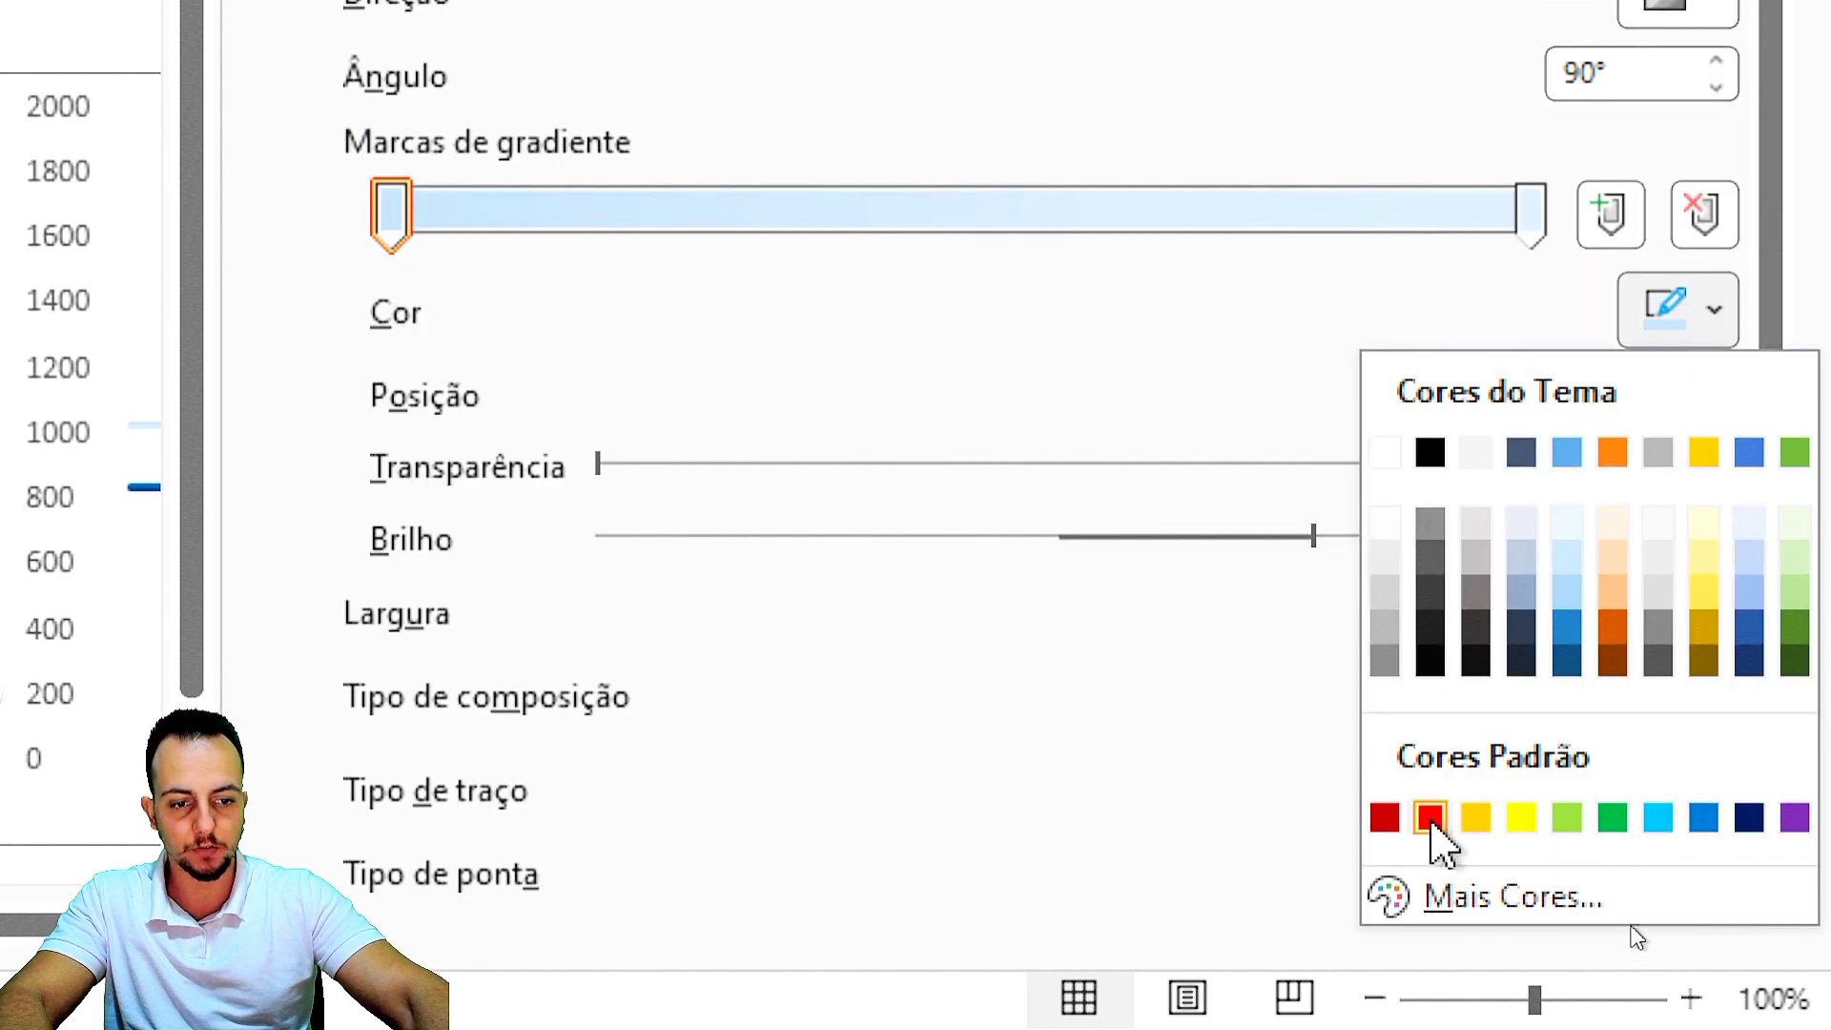
{"action": "left_click", "coordinate": [1430, 818]}
{"action": "left_click", "coordinate": [1530, 212]}
{"action": "left_click", "coordinate": [1664, 307]}
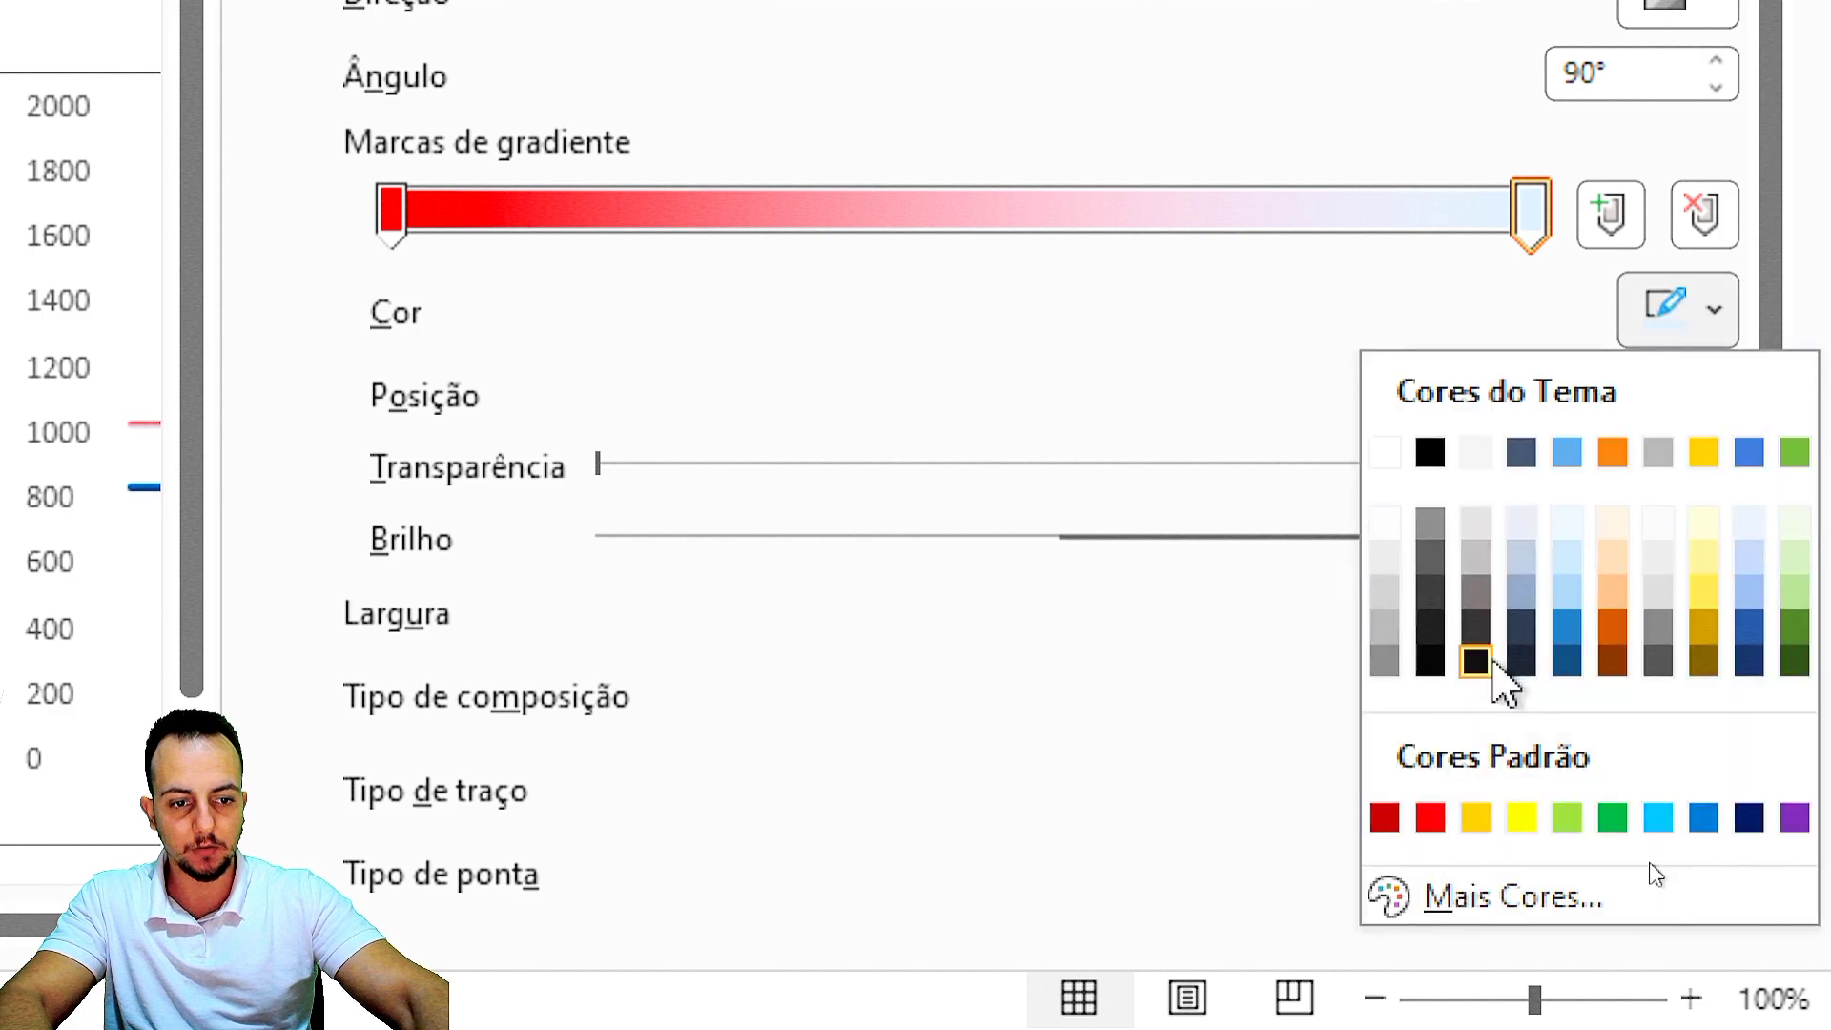
{"action": "left_click", "coordinate": [1400, 817]}
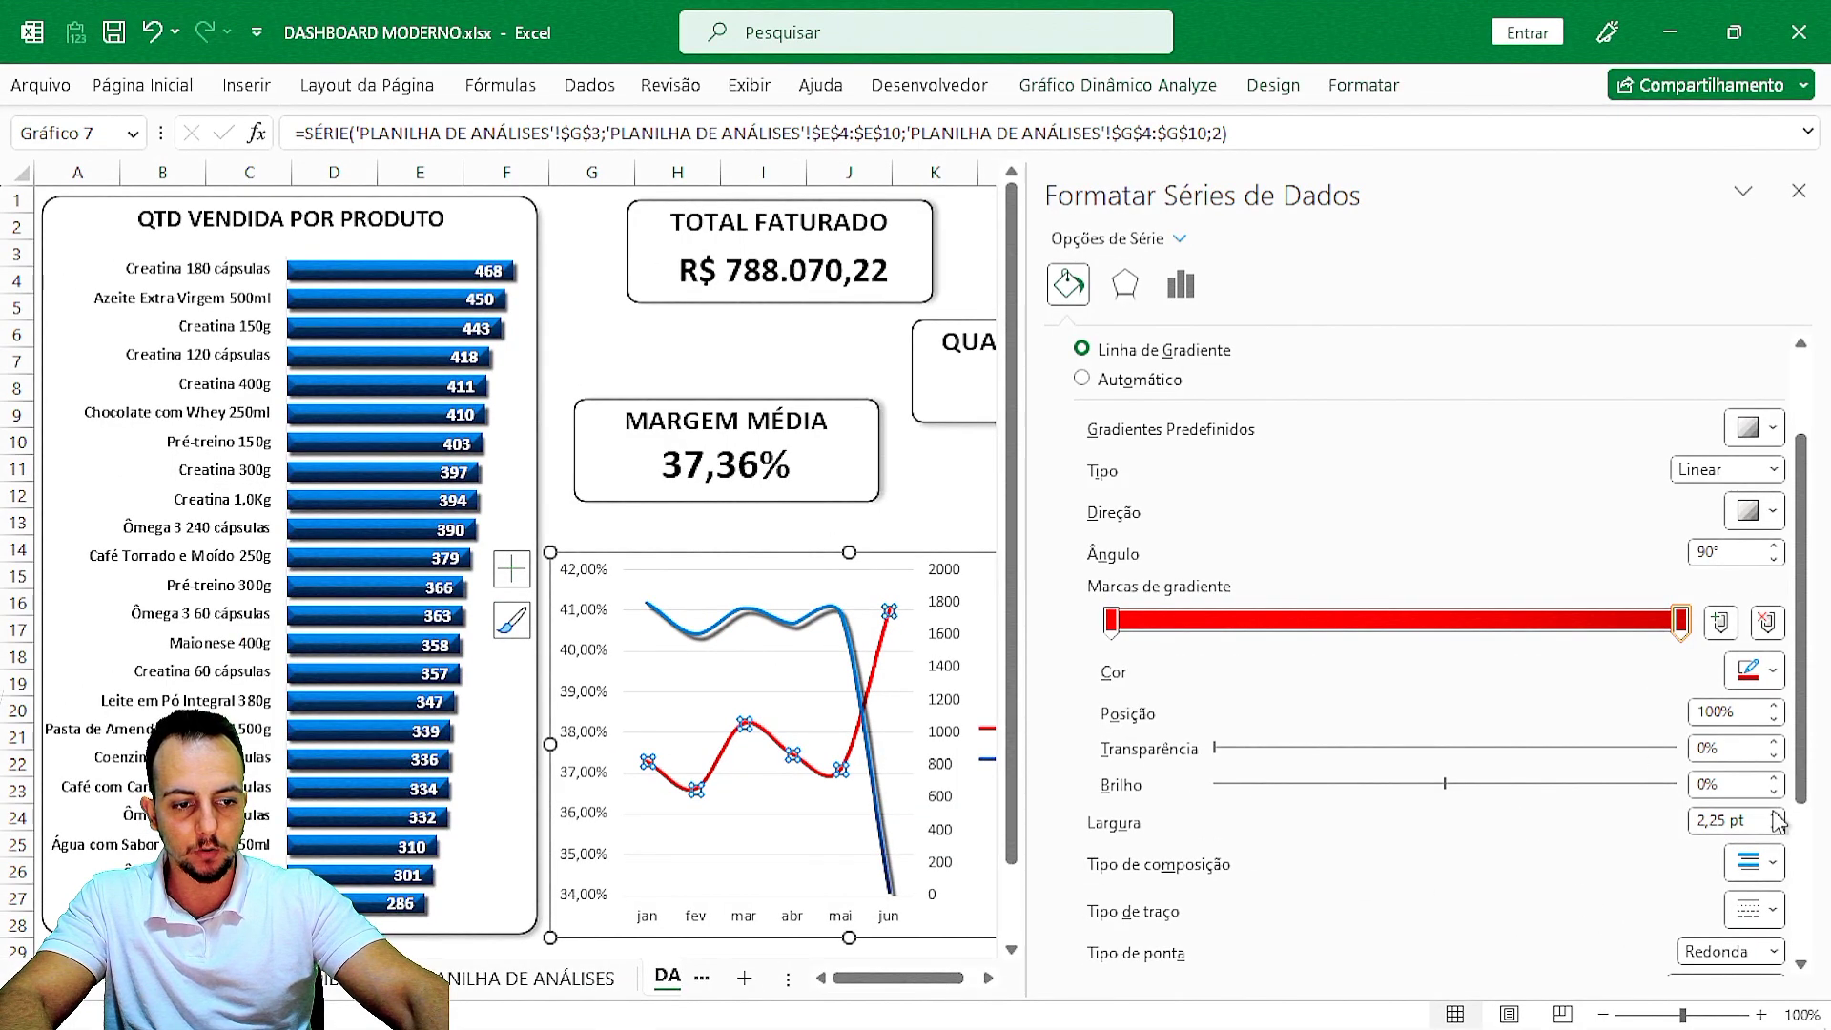
Apply a preset shadow with a 45° angle to the MARGEM LUCRO line.
{"action": "left_click", "coordinate": [1125, 283]}
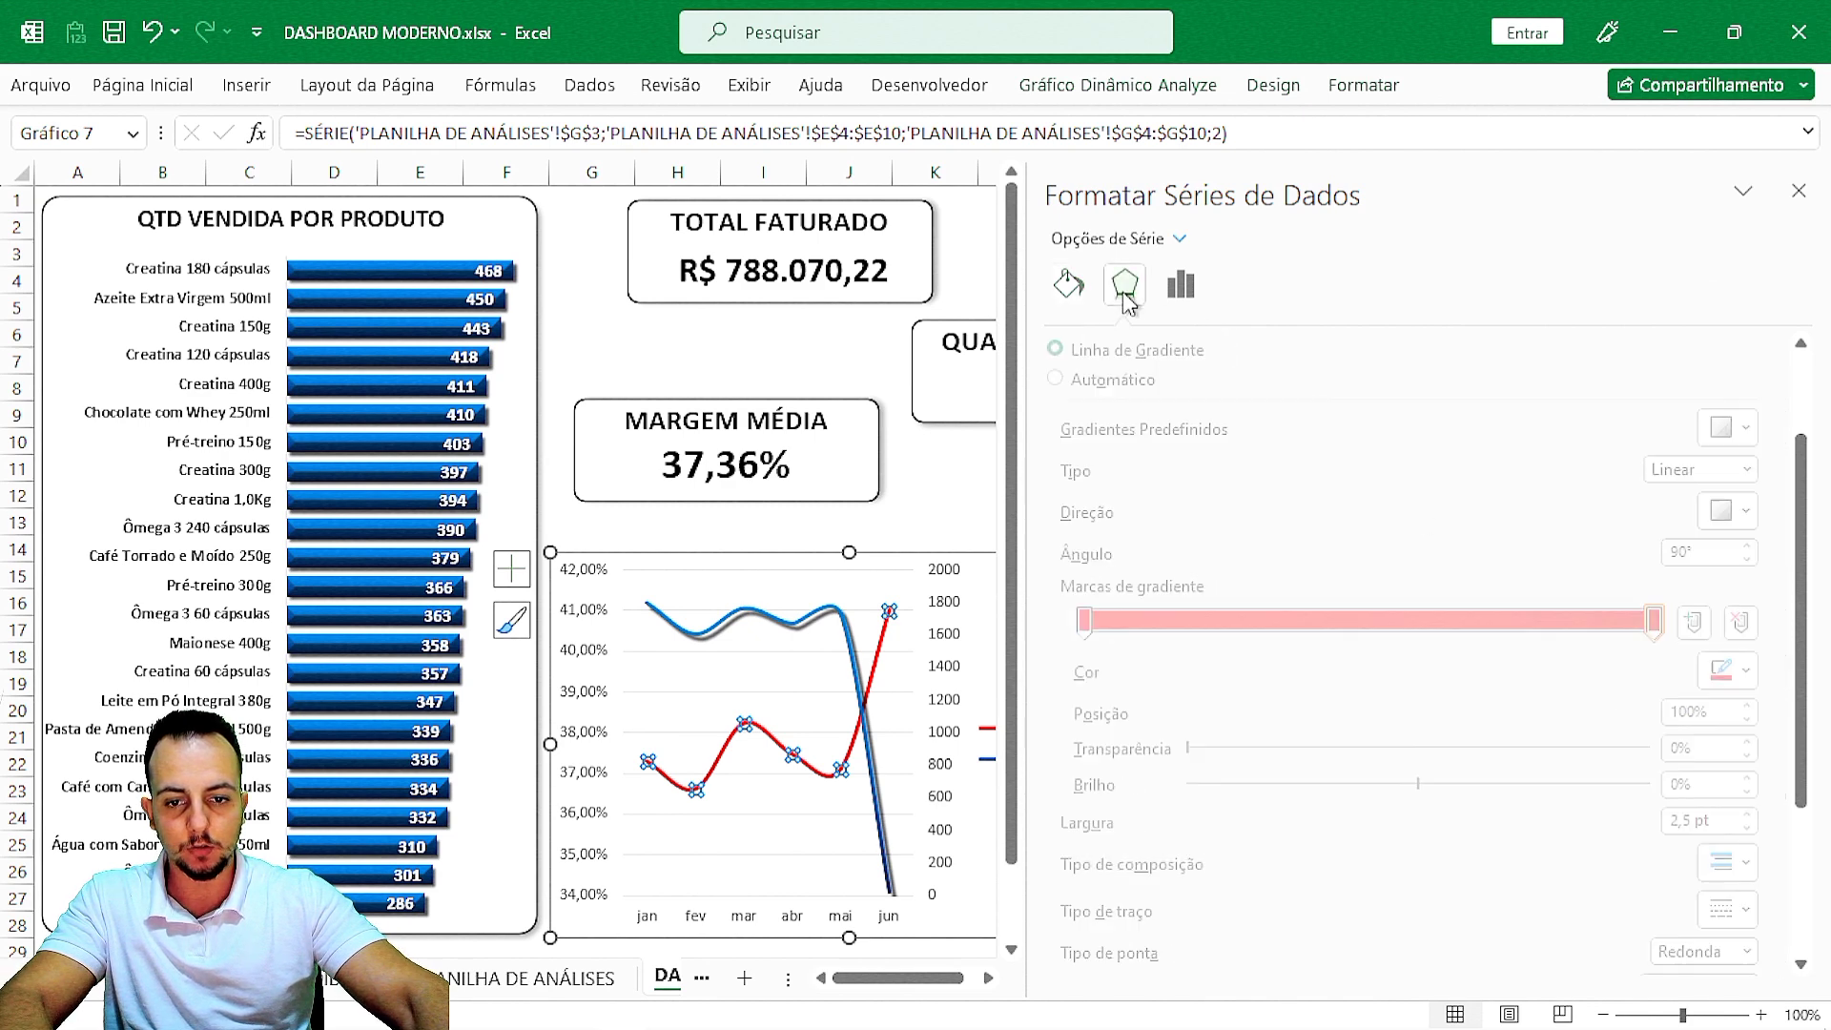
{"action": "scroll", "coordinate": [1576, 591], "scroll_direction": "up", "scroll_amount": 2}
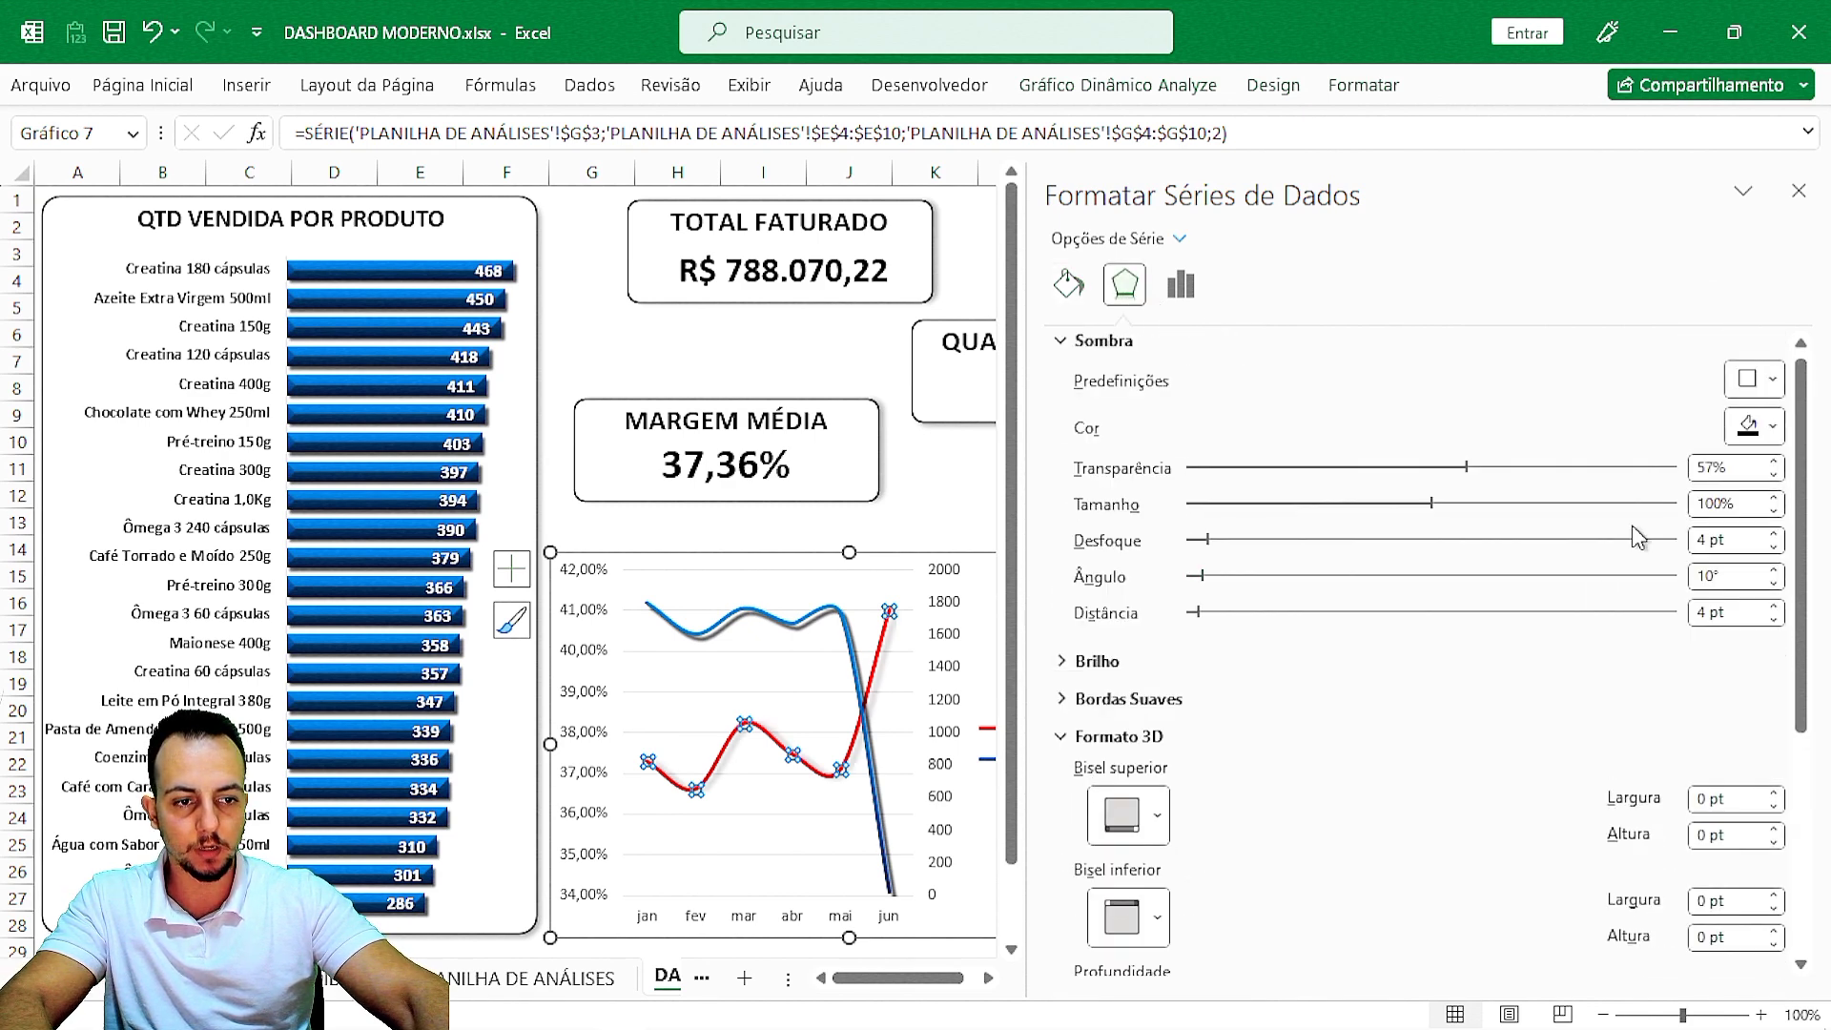
{"action": "left_click", "coordinate": [1736, 389]}
{"action": "left_click", "coordinate": [1614, 593]}
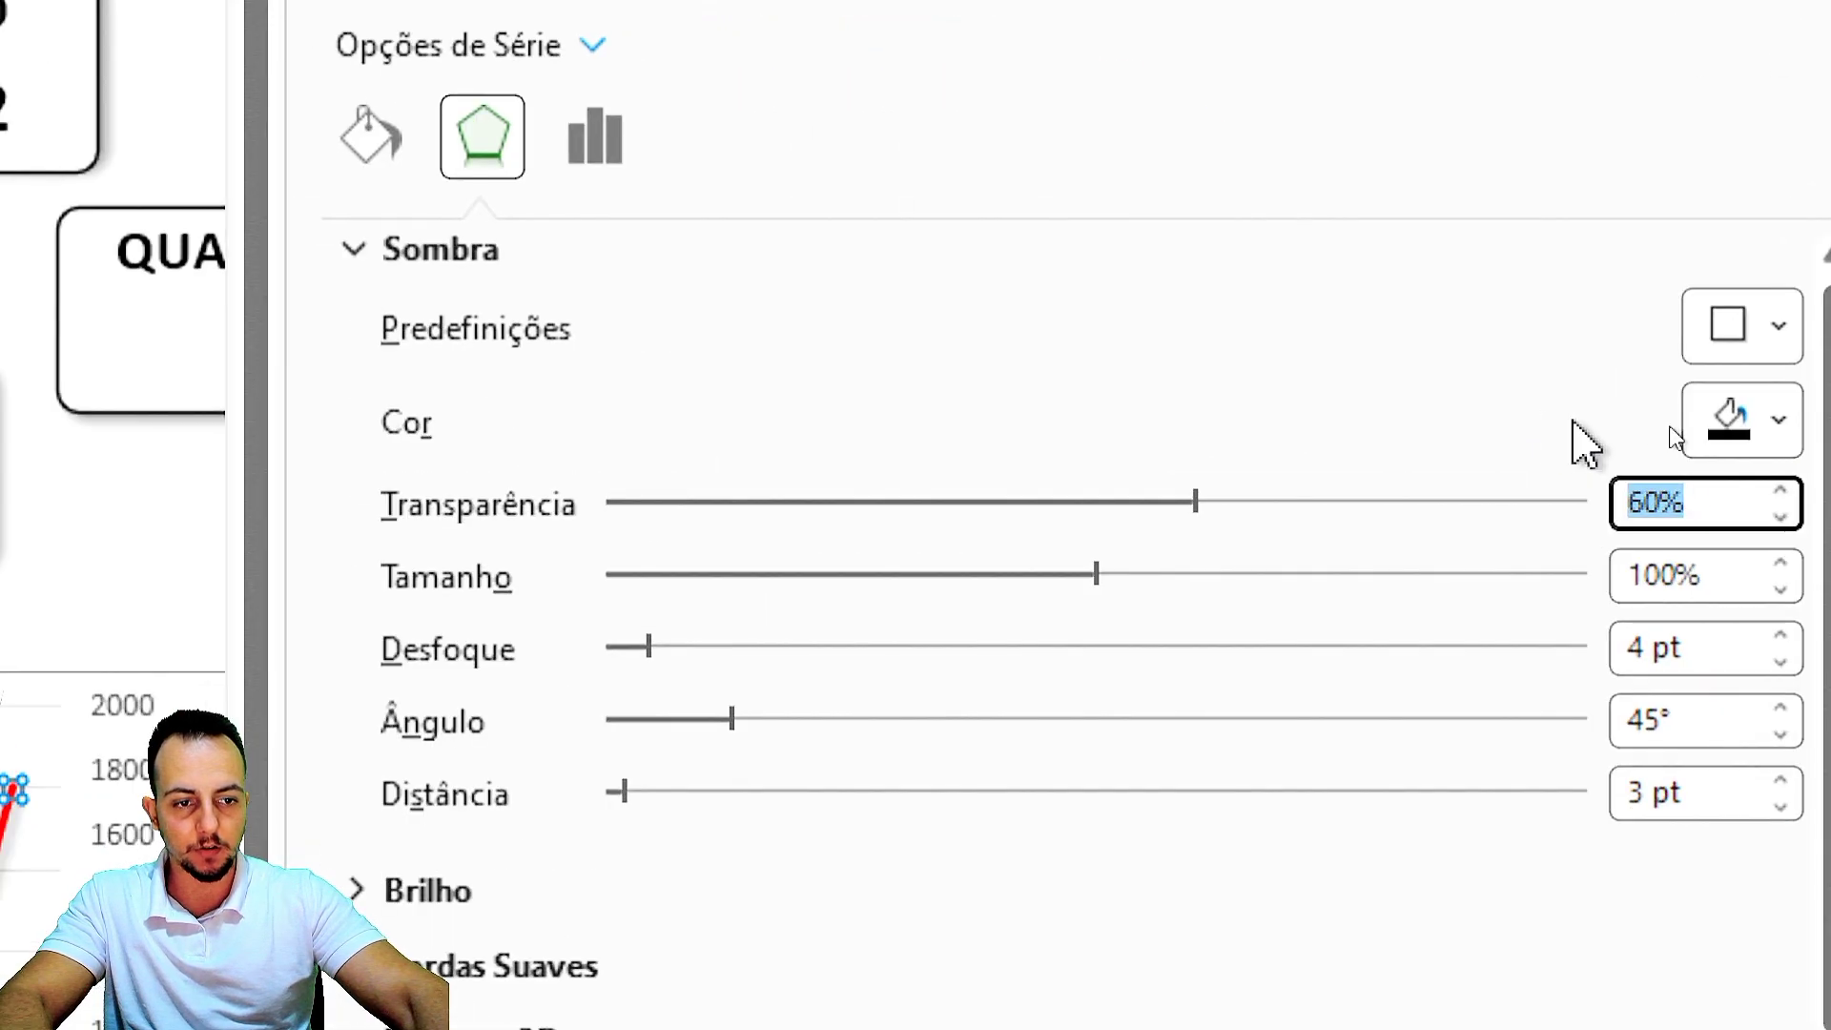
Set the MARGEM LUCRO line's shadow to 25% transparency, 2 pt blur and 4 pt distance.
{"action": "type", "text": "25"}
{"action": "key", "text": "Tab"}
{"action": "key", "text": "Tab"}
{"action": "key", "text": "Tab"}
{"action": "key", "text": "Tab"}
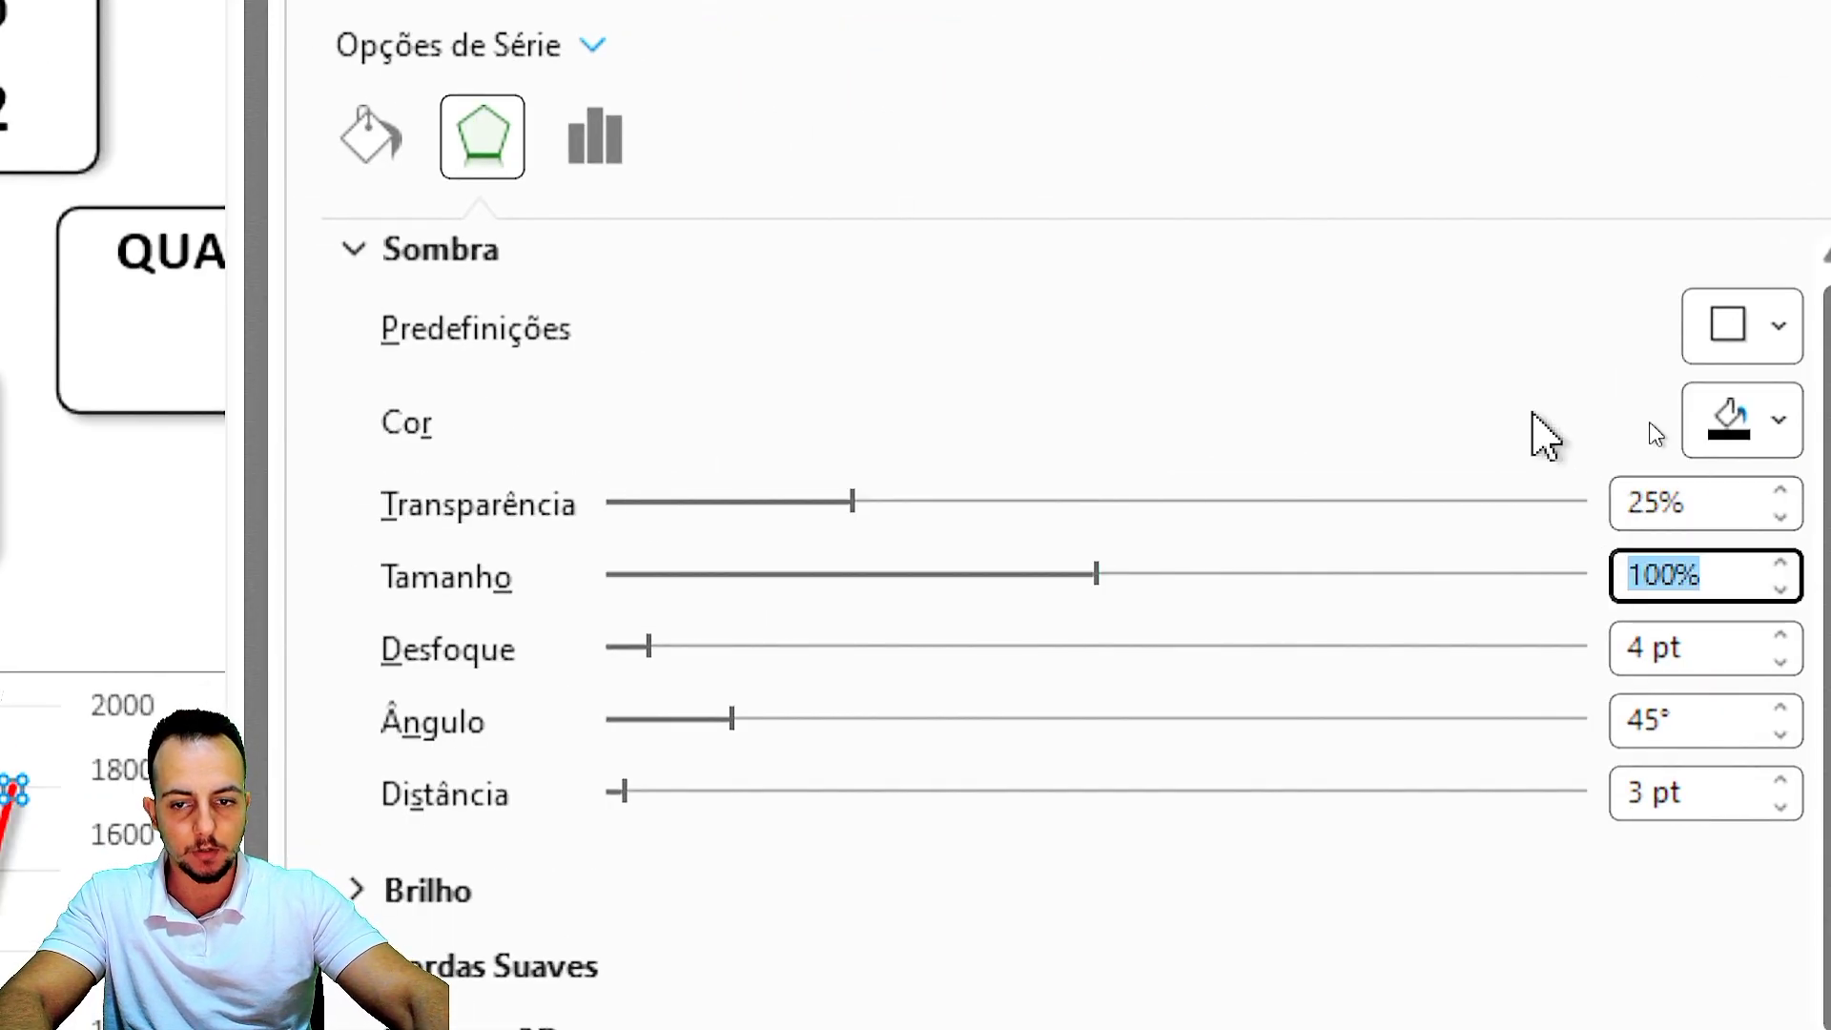
{"action": "type", "text": "2"}
{"action": "key", "text": "Tab"}
{"action": "key", "text": "Tab"}
{"action": "key", "text": "Tab"}
{"action": "key", "text": "Tab"}
{"action": "type", "text": "4"}
{"action": "key", "text": "Tab"}
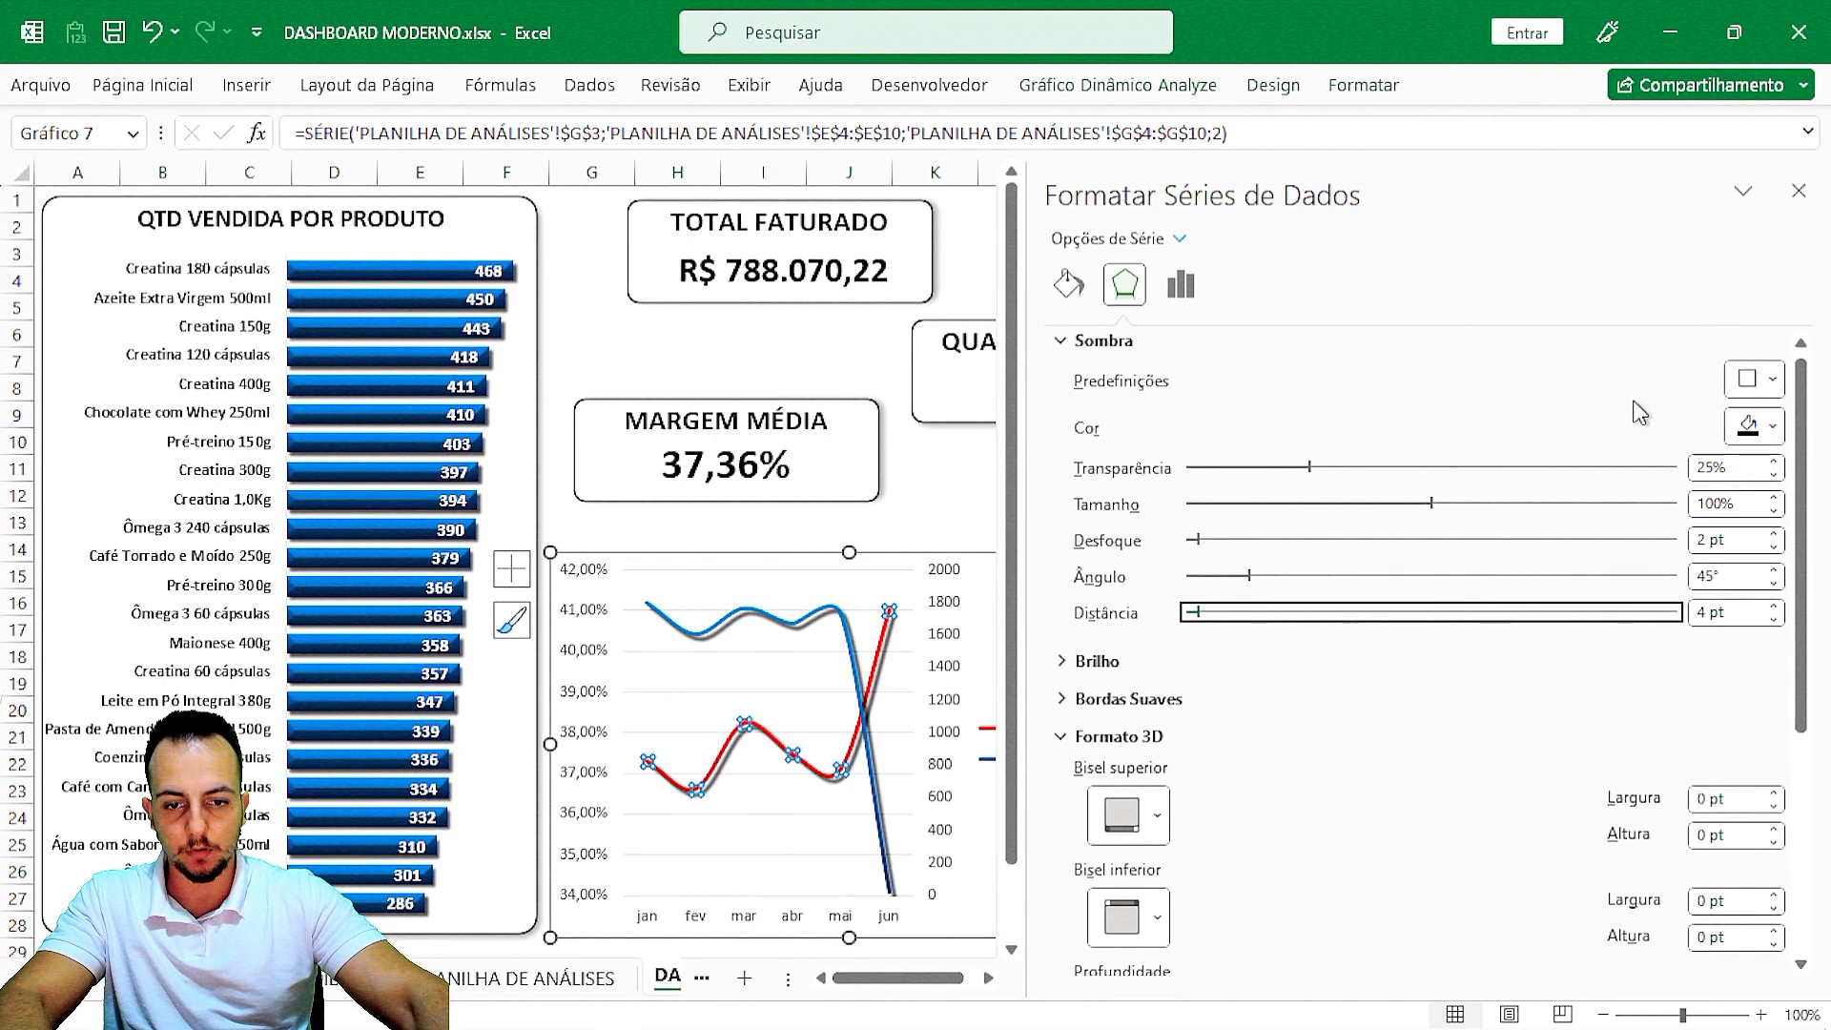
Reduce the shadow distance of both chart lines to 3 pt, then close the formatting options and deselect the chart.
{"action": "left_click", "coordinate": [1775, 619]}
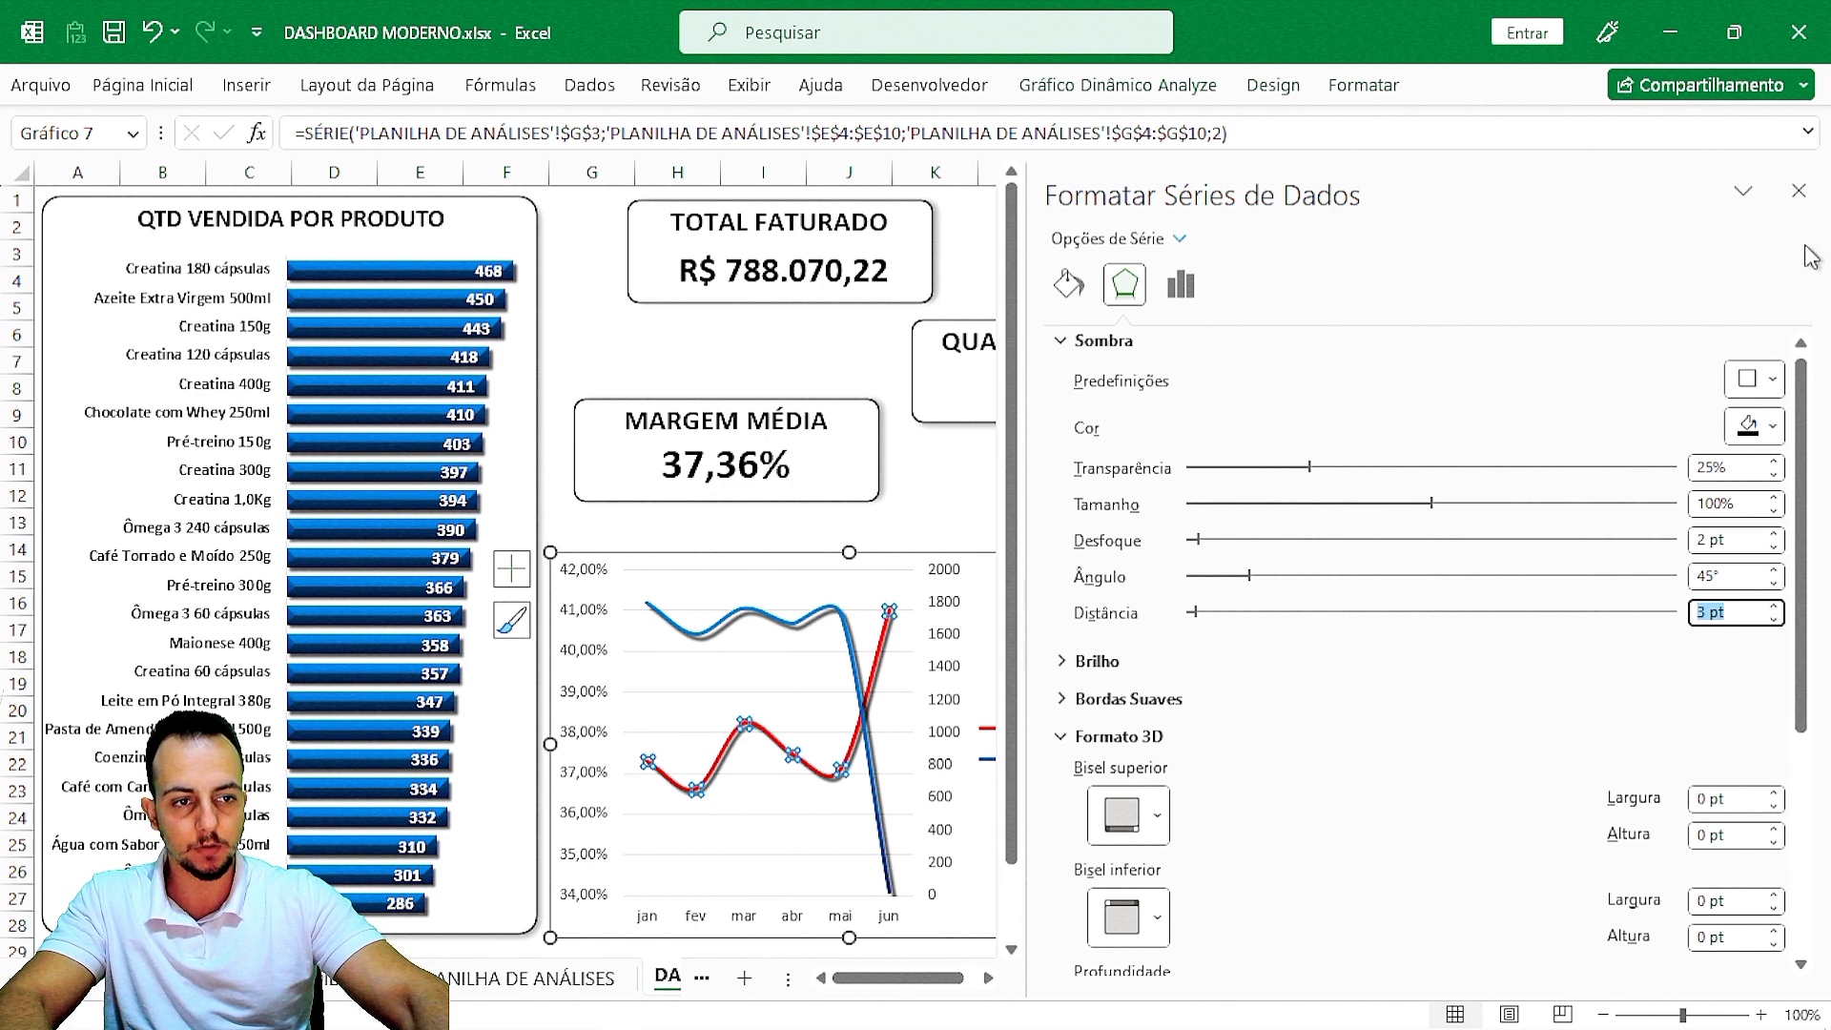
{"action": "left_click", "coordinate": [828, 615]}
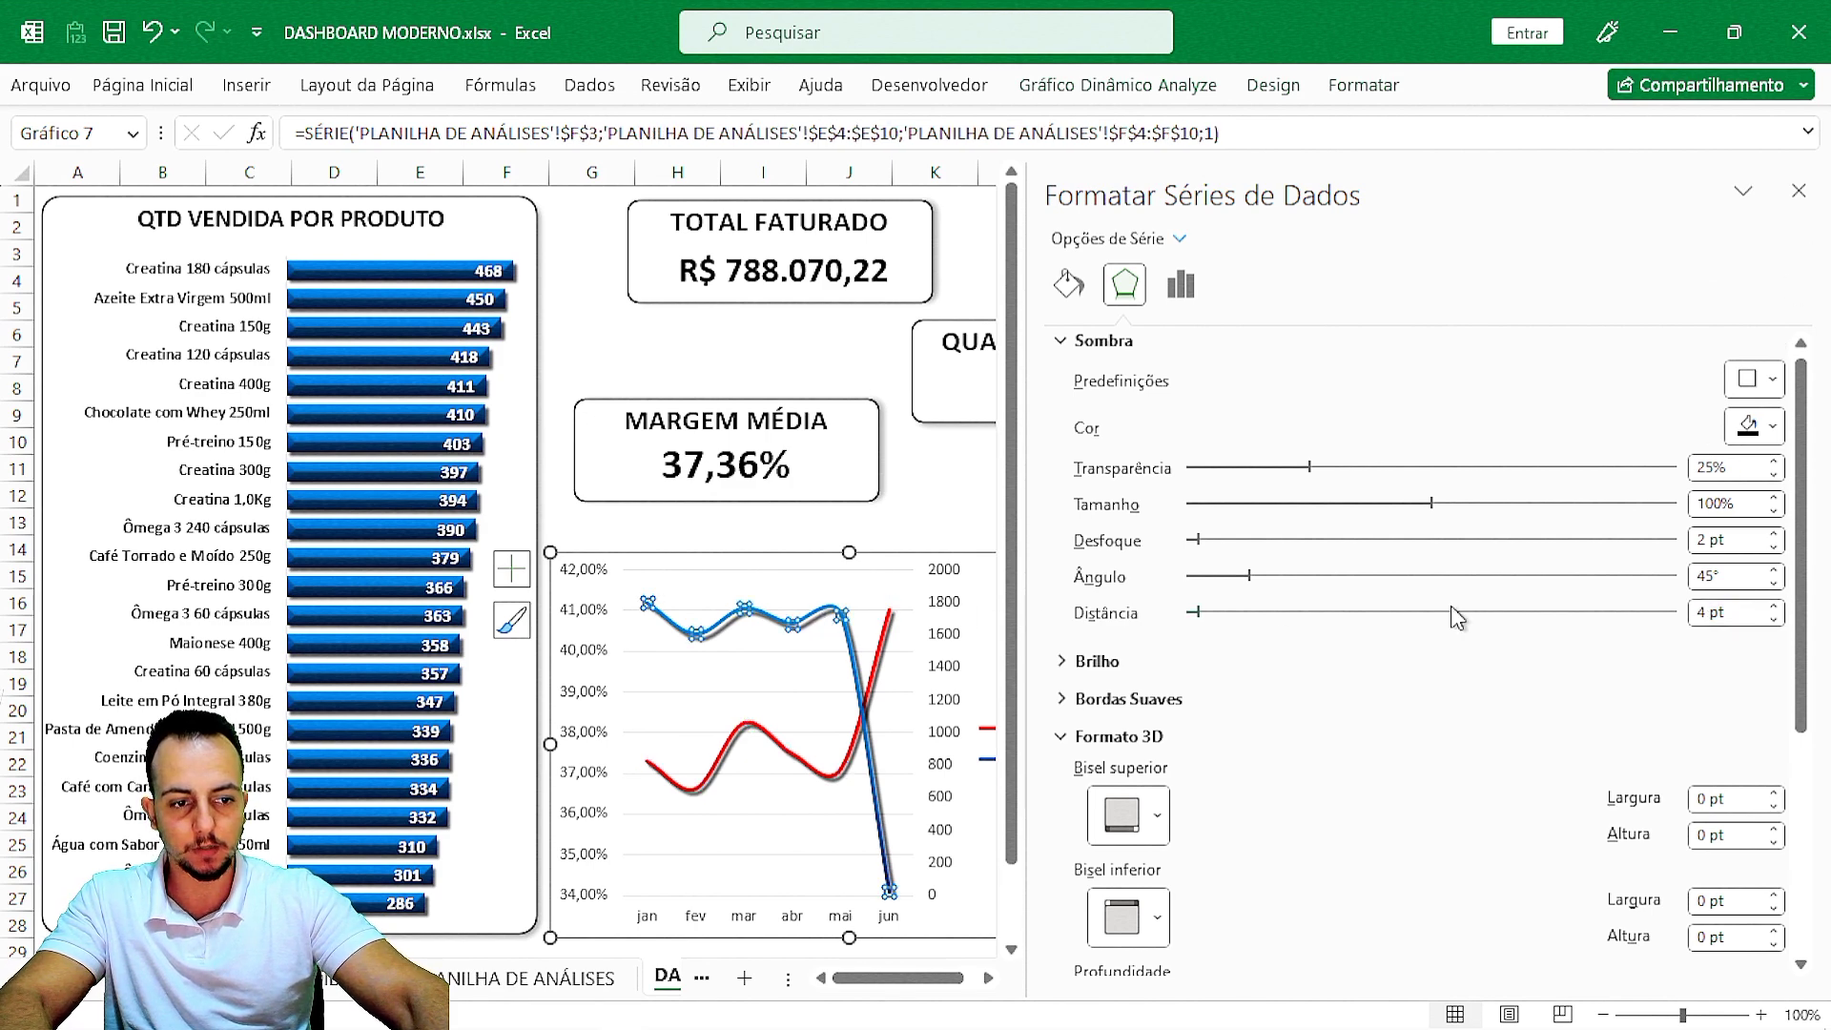
{"action": "left_click", "coordinate": [1776, 619]}
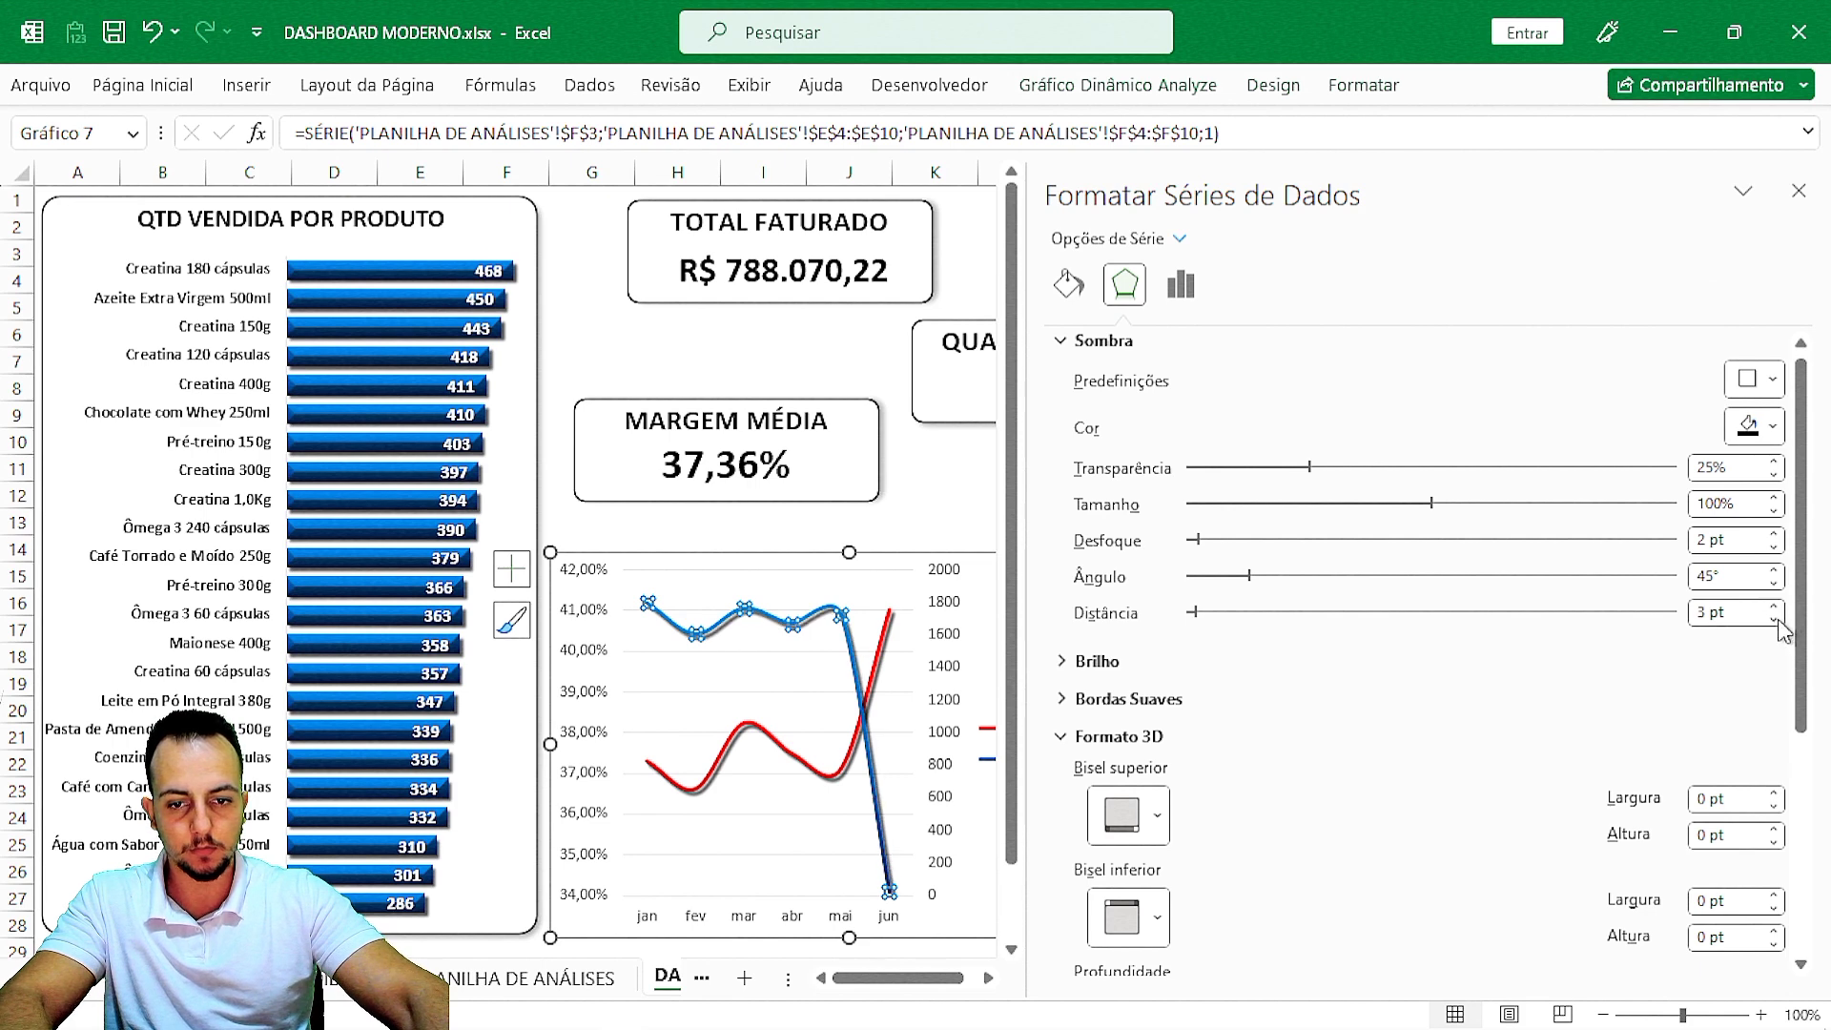
{"action": "left_click", "coordinate": [1798, 192]}
{"action": "key", "text": "Escape"}
{"action": "key", "text": "Escape"}
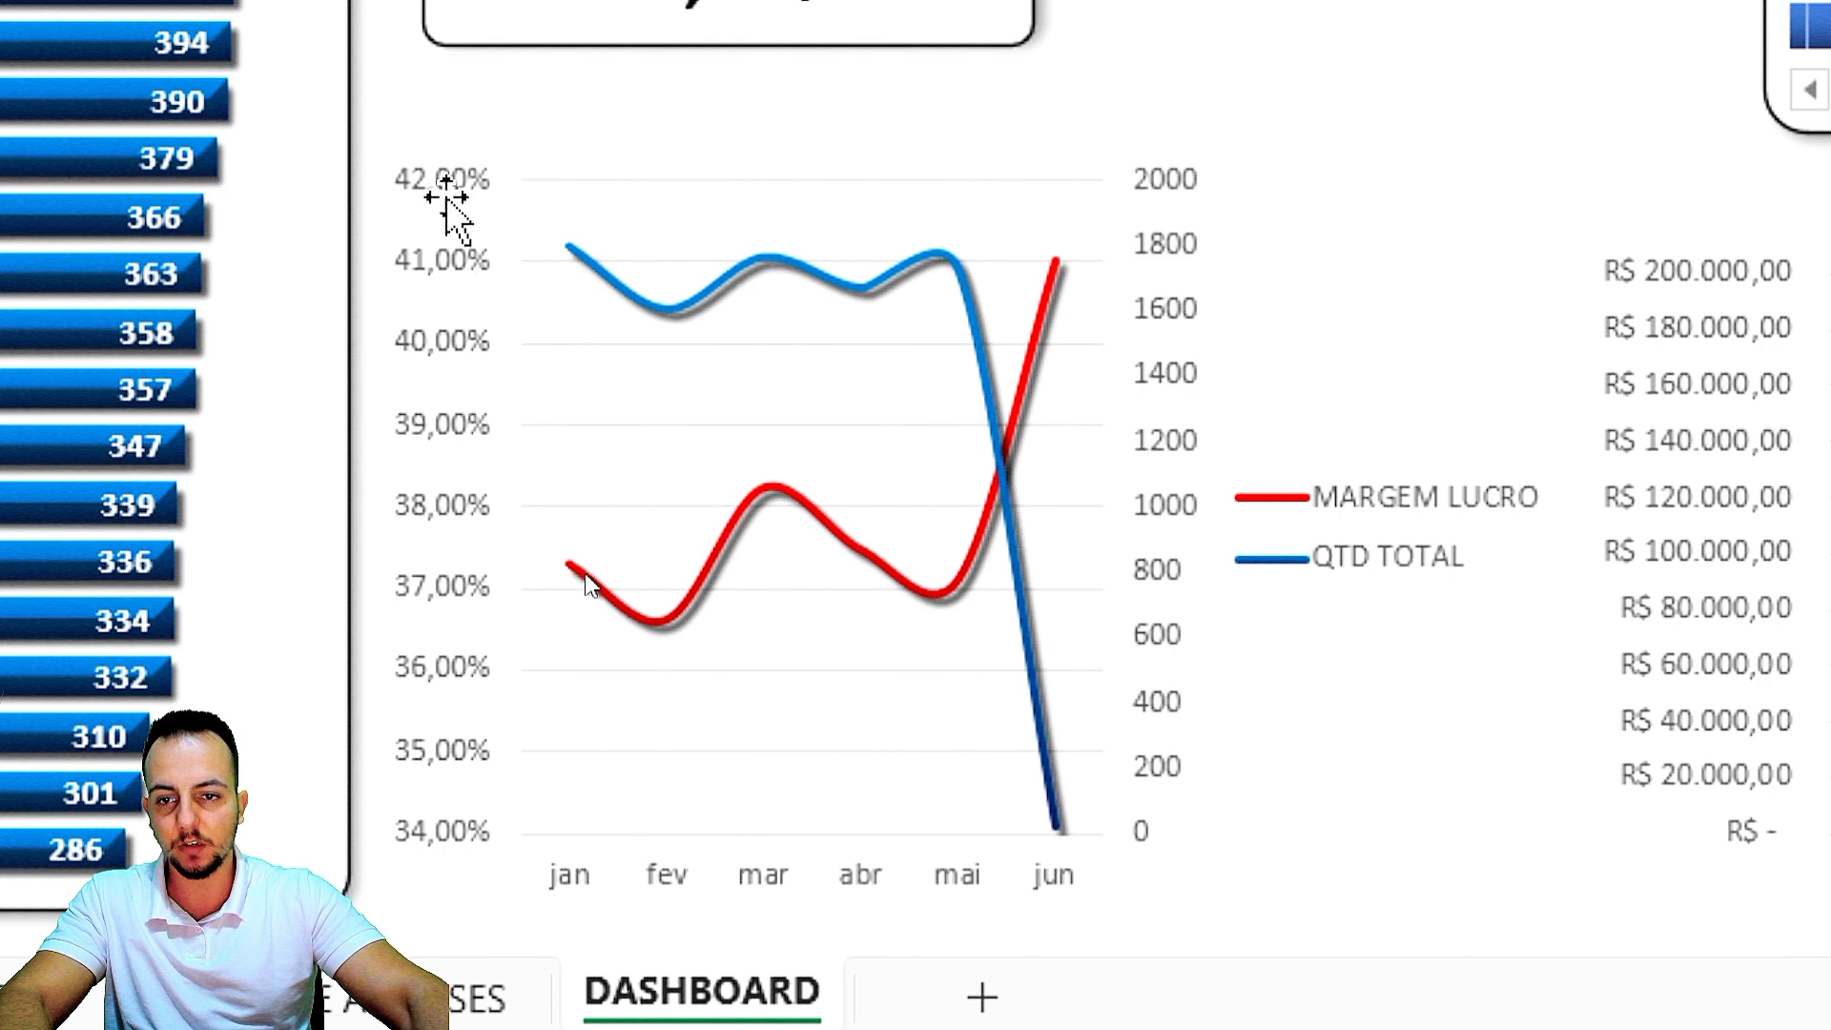
Set the percentage axis of the line chart to the Porcentagem number format with 0 decimal places.
{"action": "right_click", "coordinate": [443, 256]}
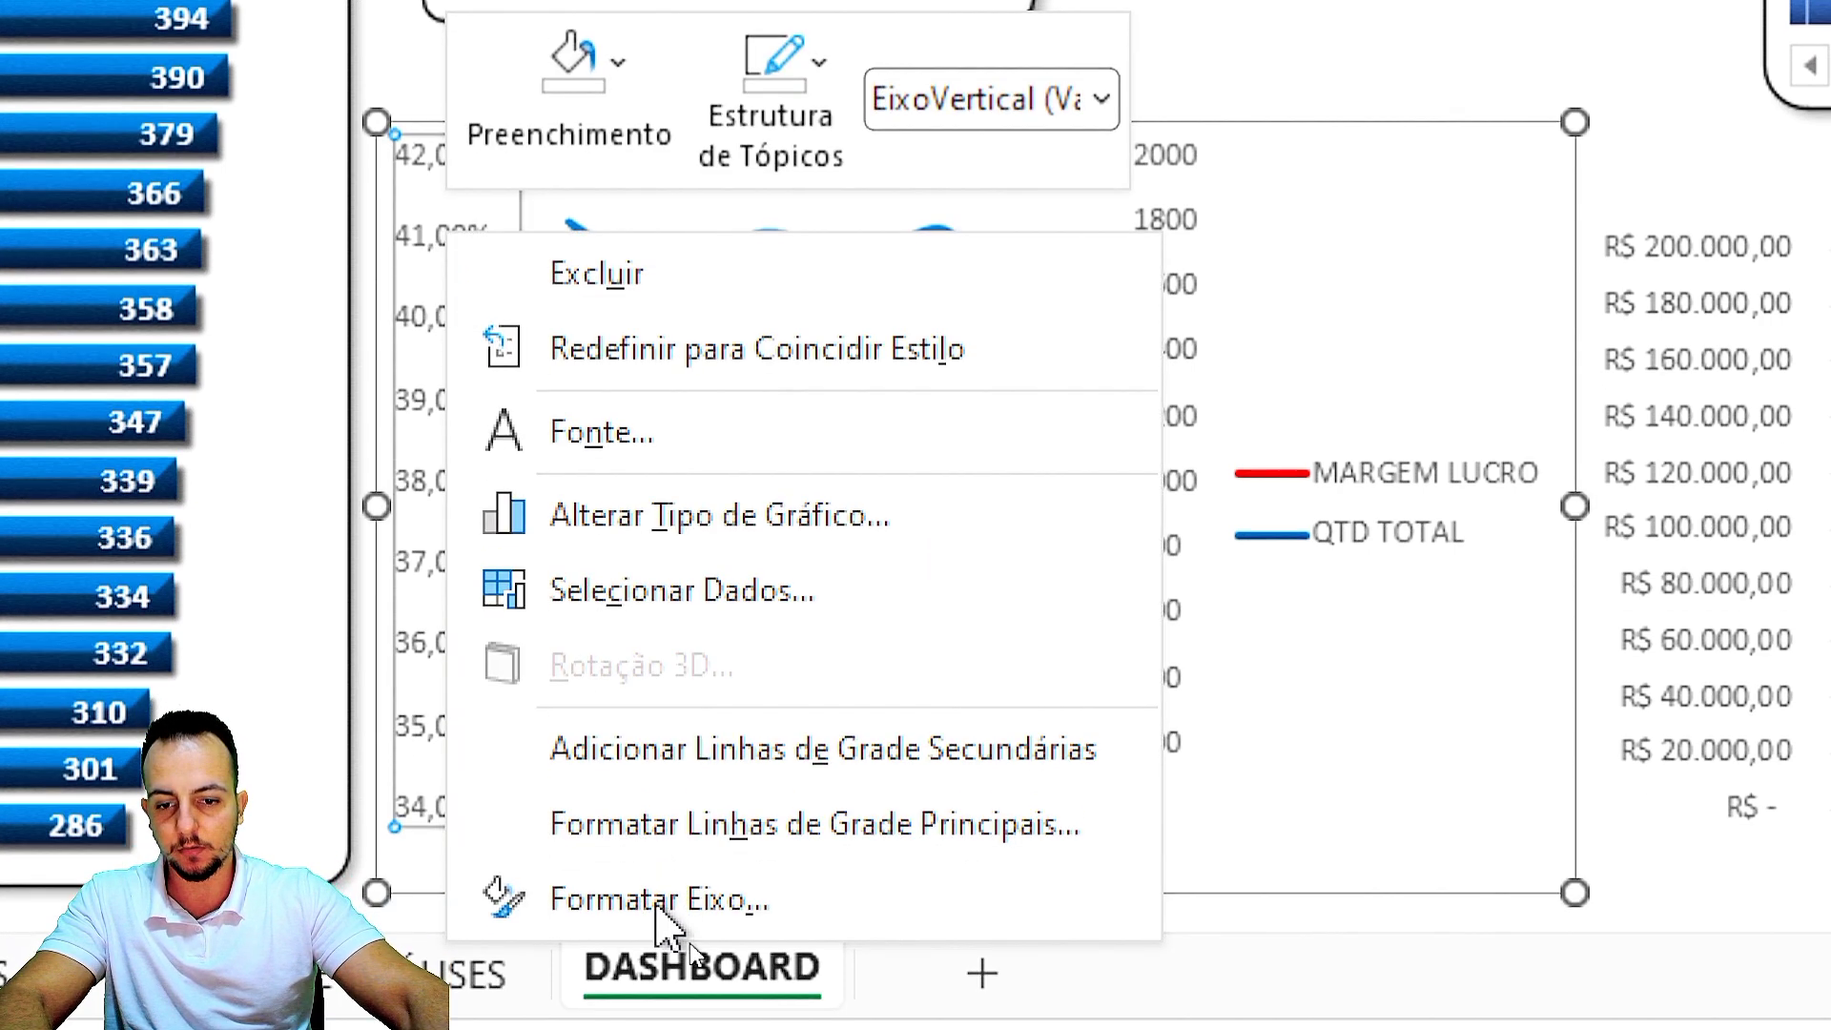
{"action": "left_click", "coordinate": [658, 923]}
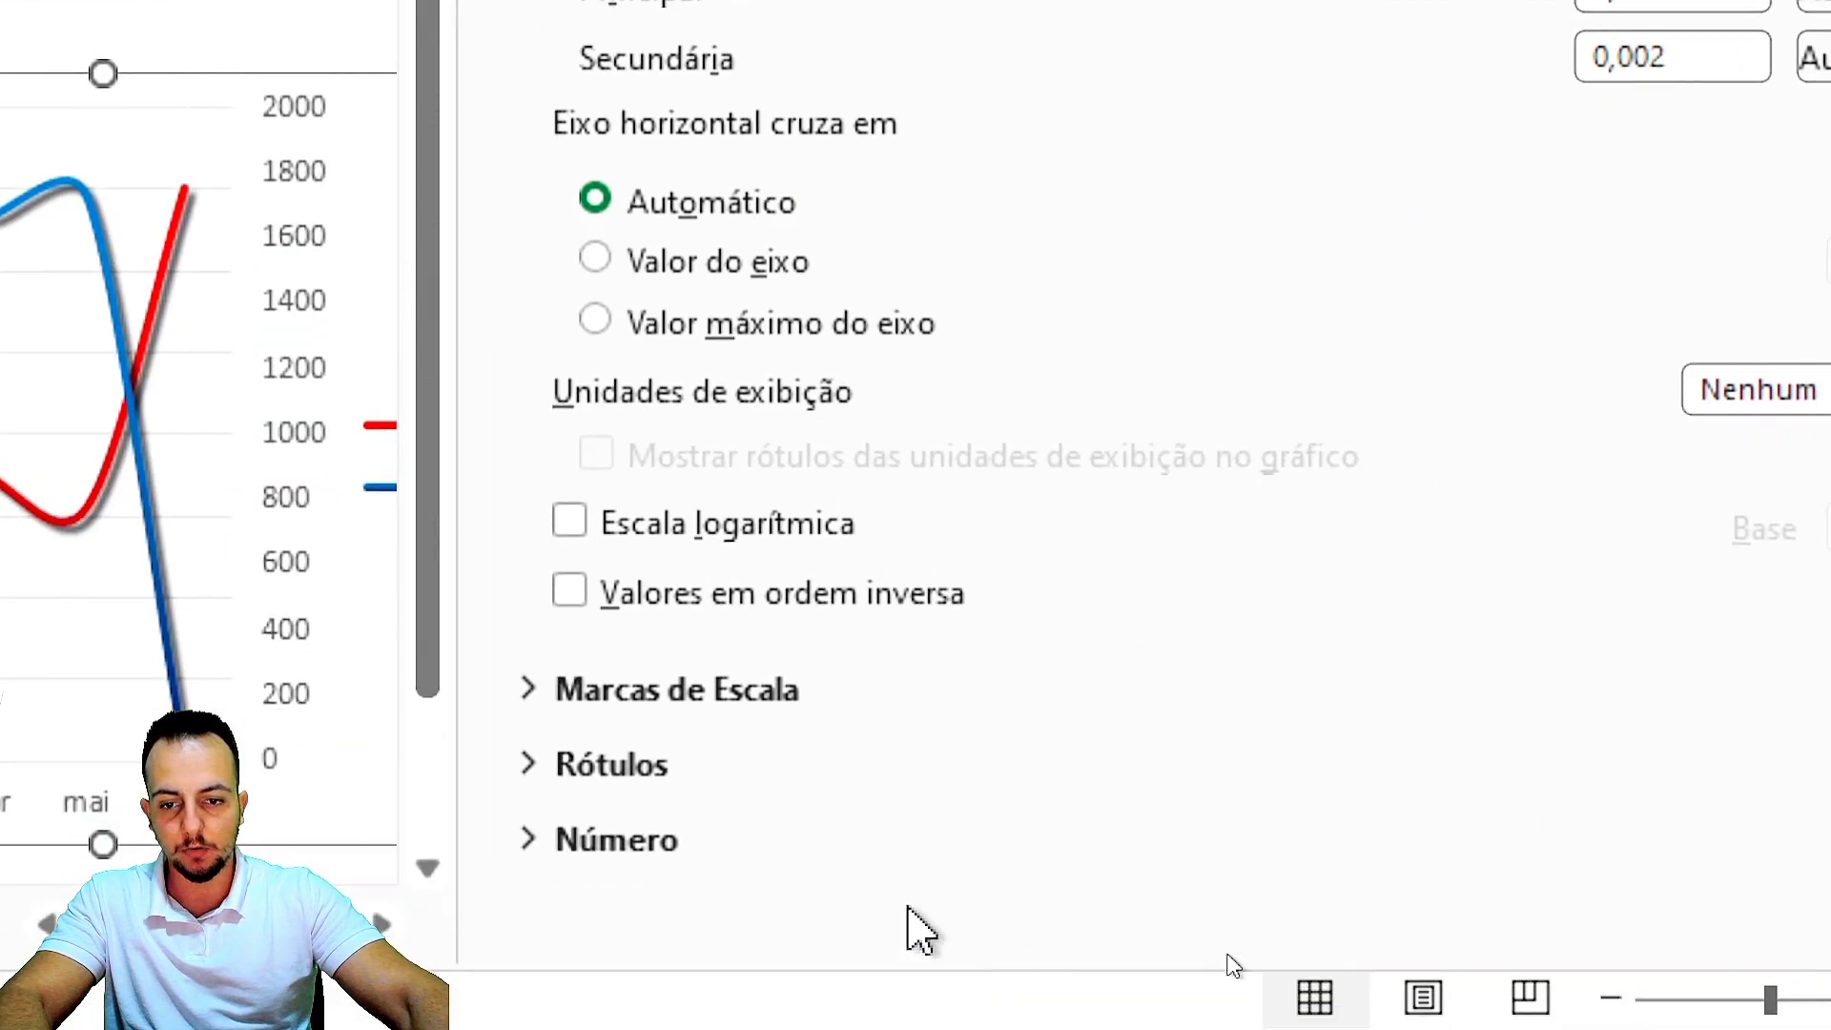
{"action": "left_click", "coordinate": [599, 894]}
{"action": "double_click", "coordinate": [906, 677]}
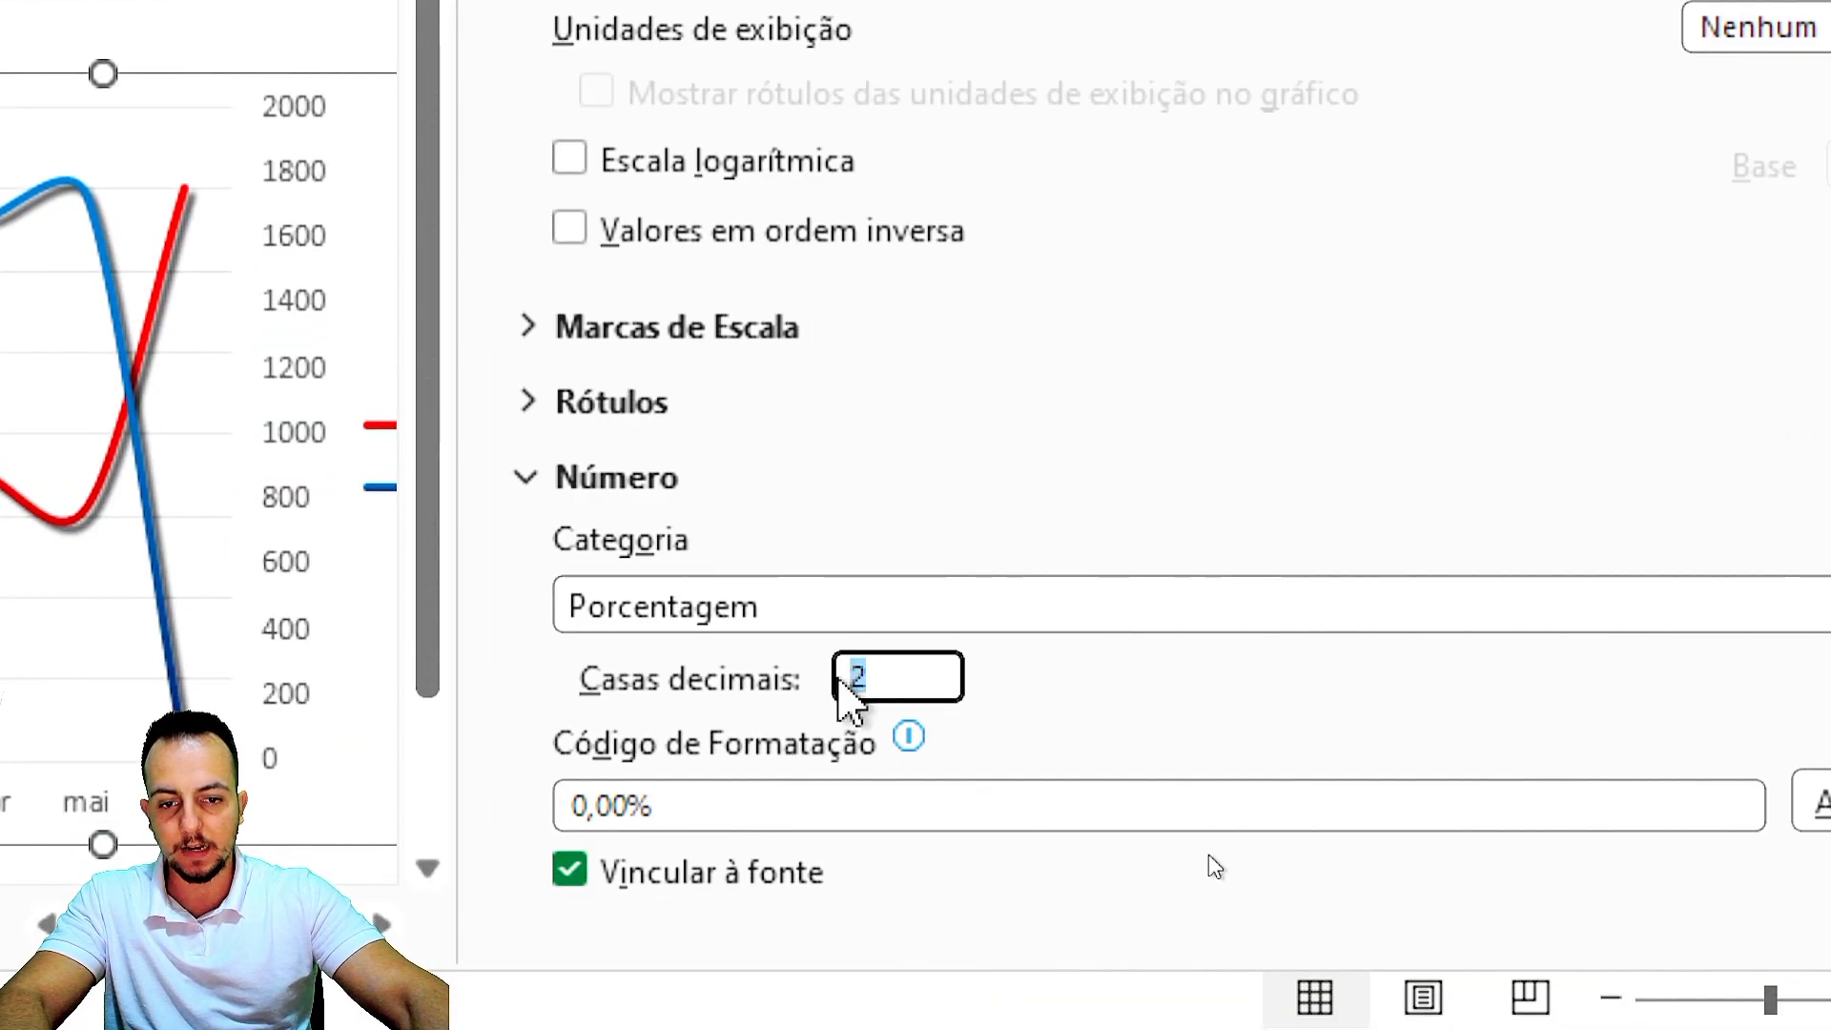
{"action": "type", "text": "0"}
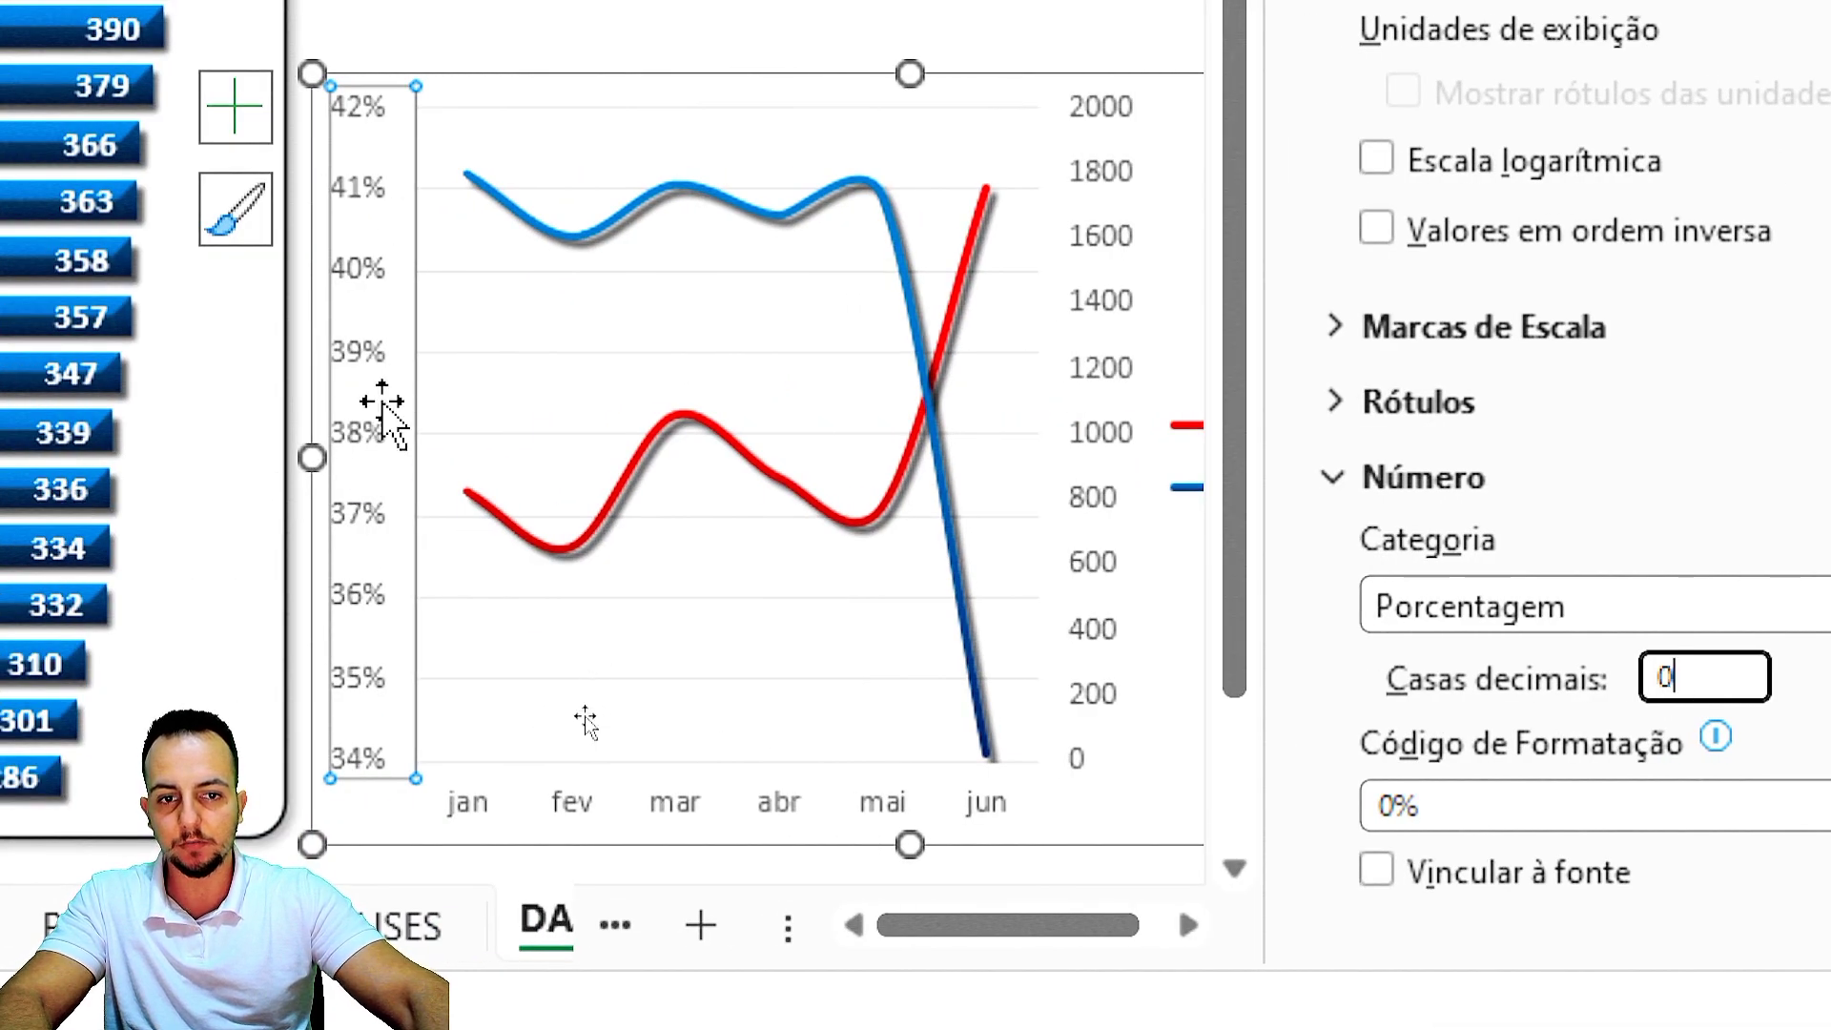
Close the line chart's formatting options and deselect the chart.
{"action": "left_click", "coordinate": [597, 271]}
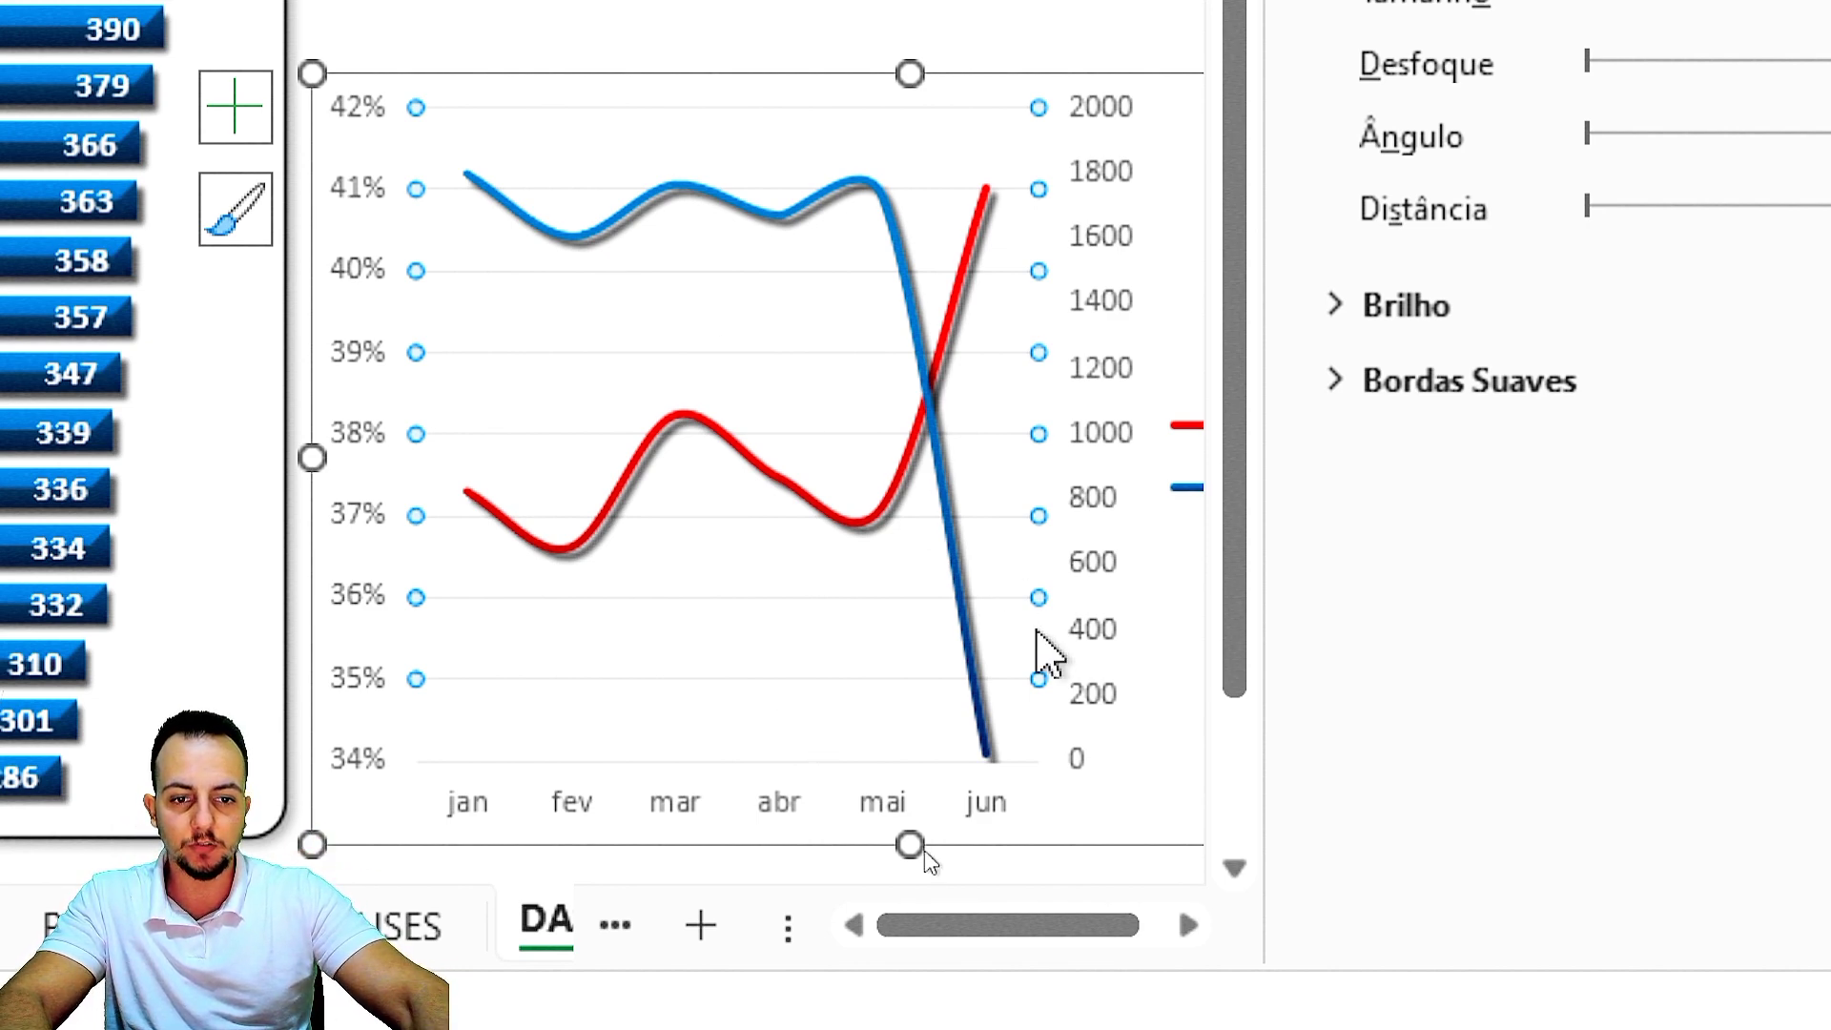
{"action": "left_click_drag", "start_coordinate": [1108, 927], "coordinate": [1144, 928]}
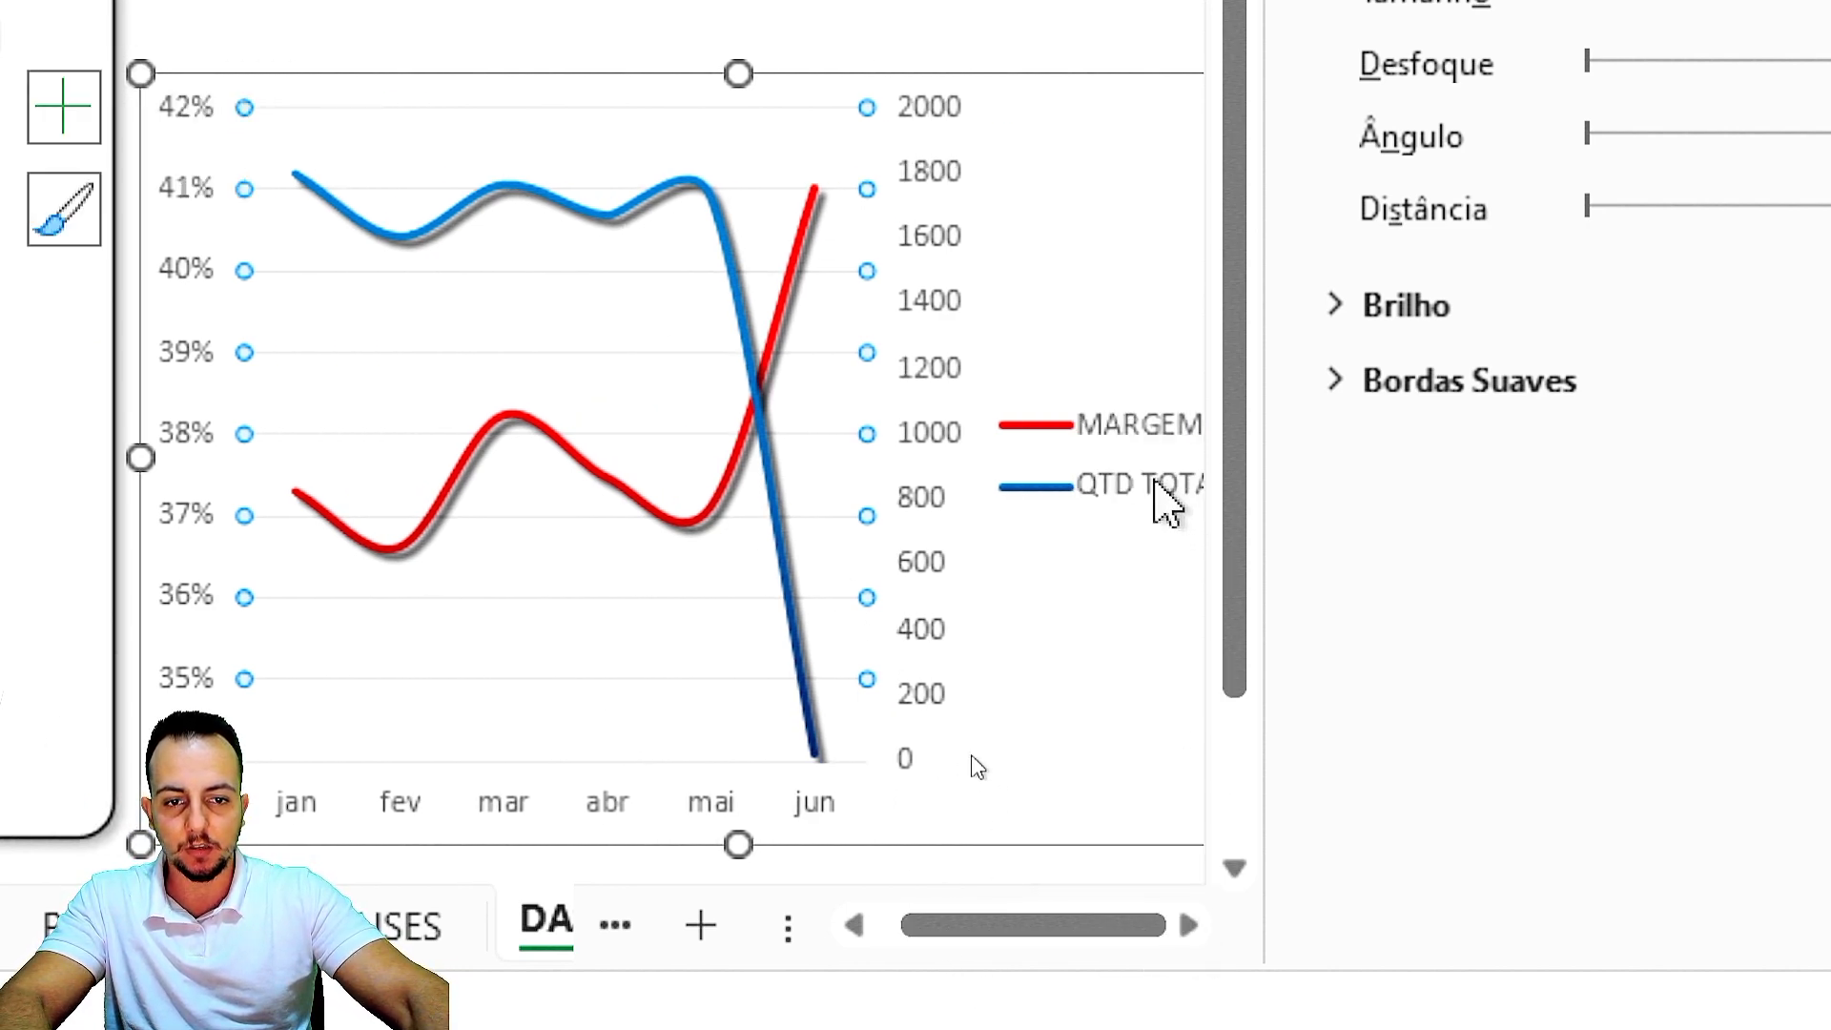
{"action": "left_click", "coordinate": [1134, 448]}
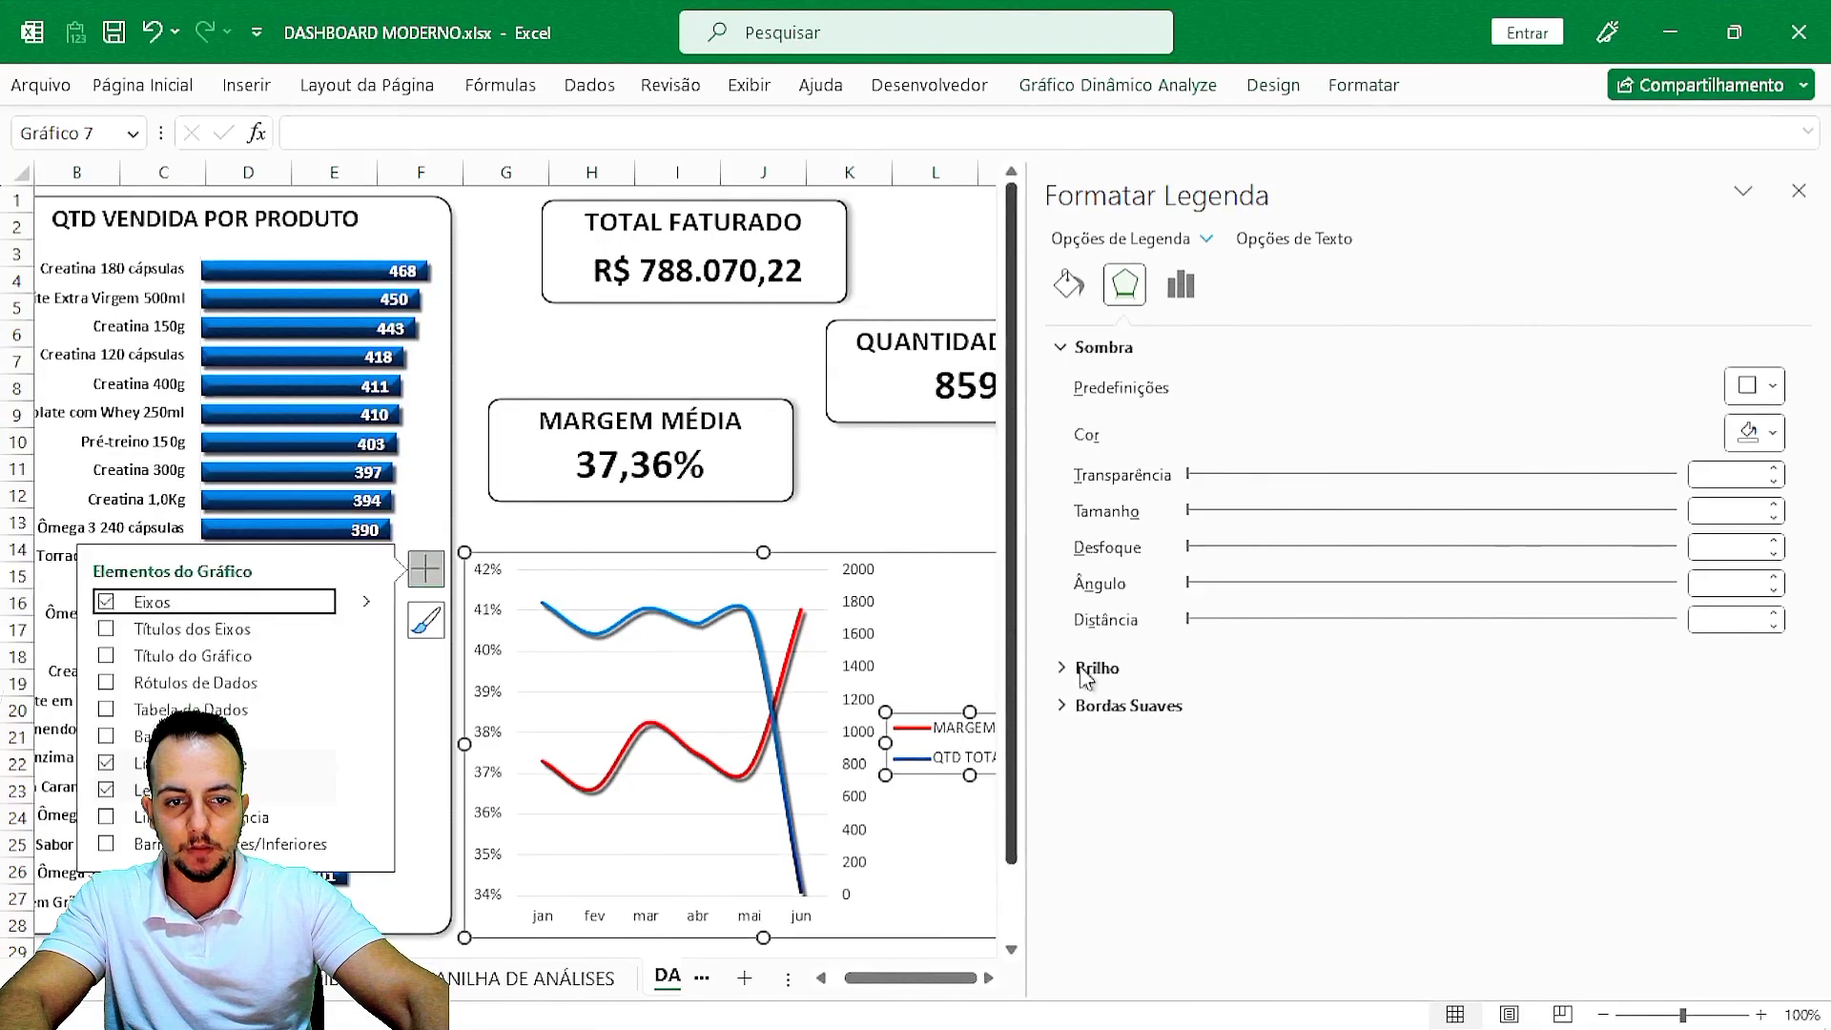
{"action": "left_click", "coordinate": [1791, 200]}
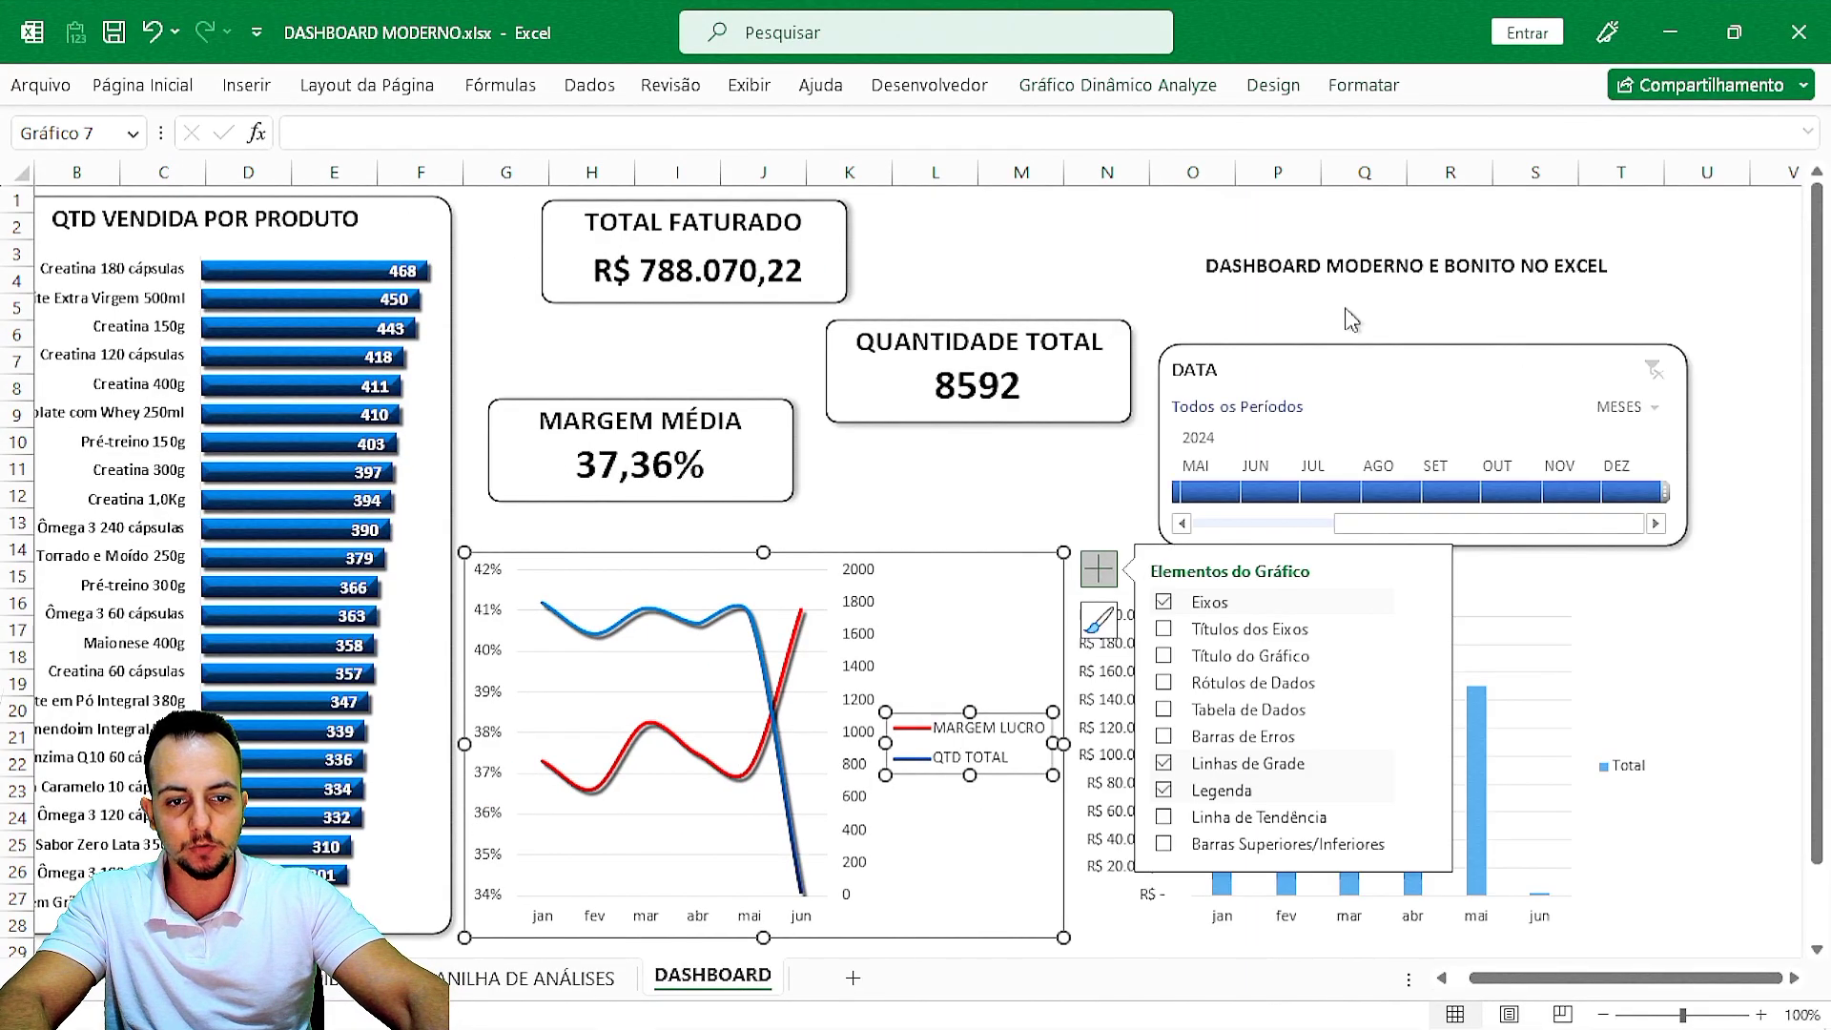
{"action": "left_click", "coordinate": [1075, 253]}
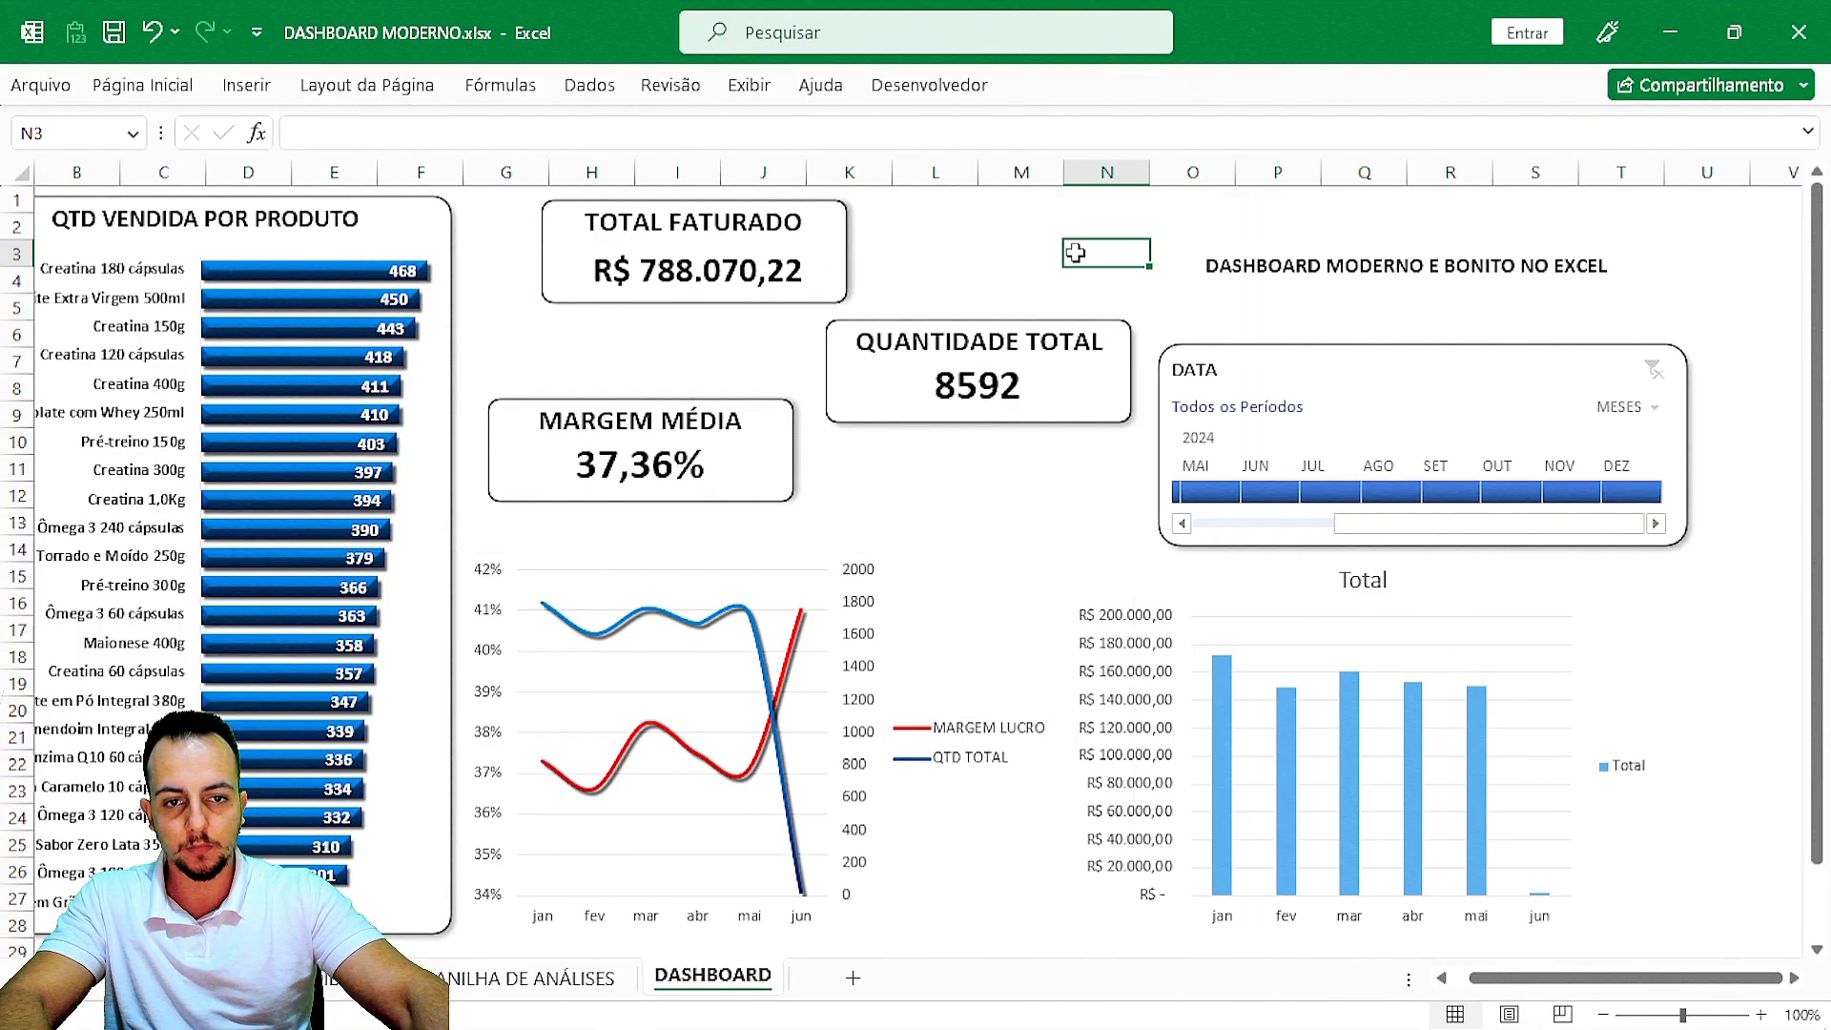
Open the line chart's additional legend options, allow the legend to overlap the chart, and close the options.
{"action": "left_click", "coordinate": [946, 553]}
{"action": "left_click", "coordinate": [1279, 94]}
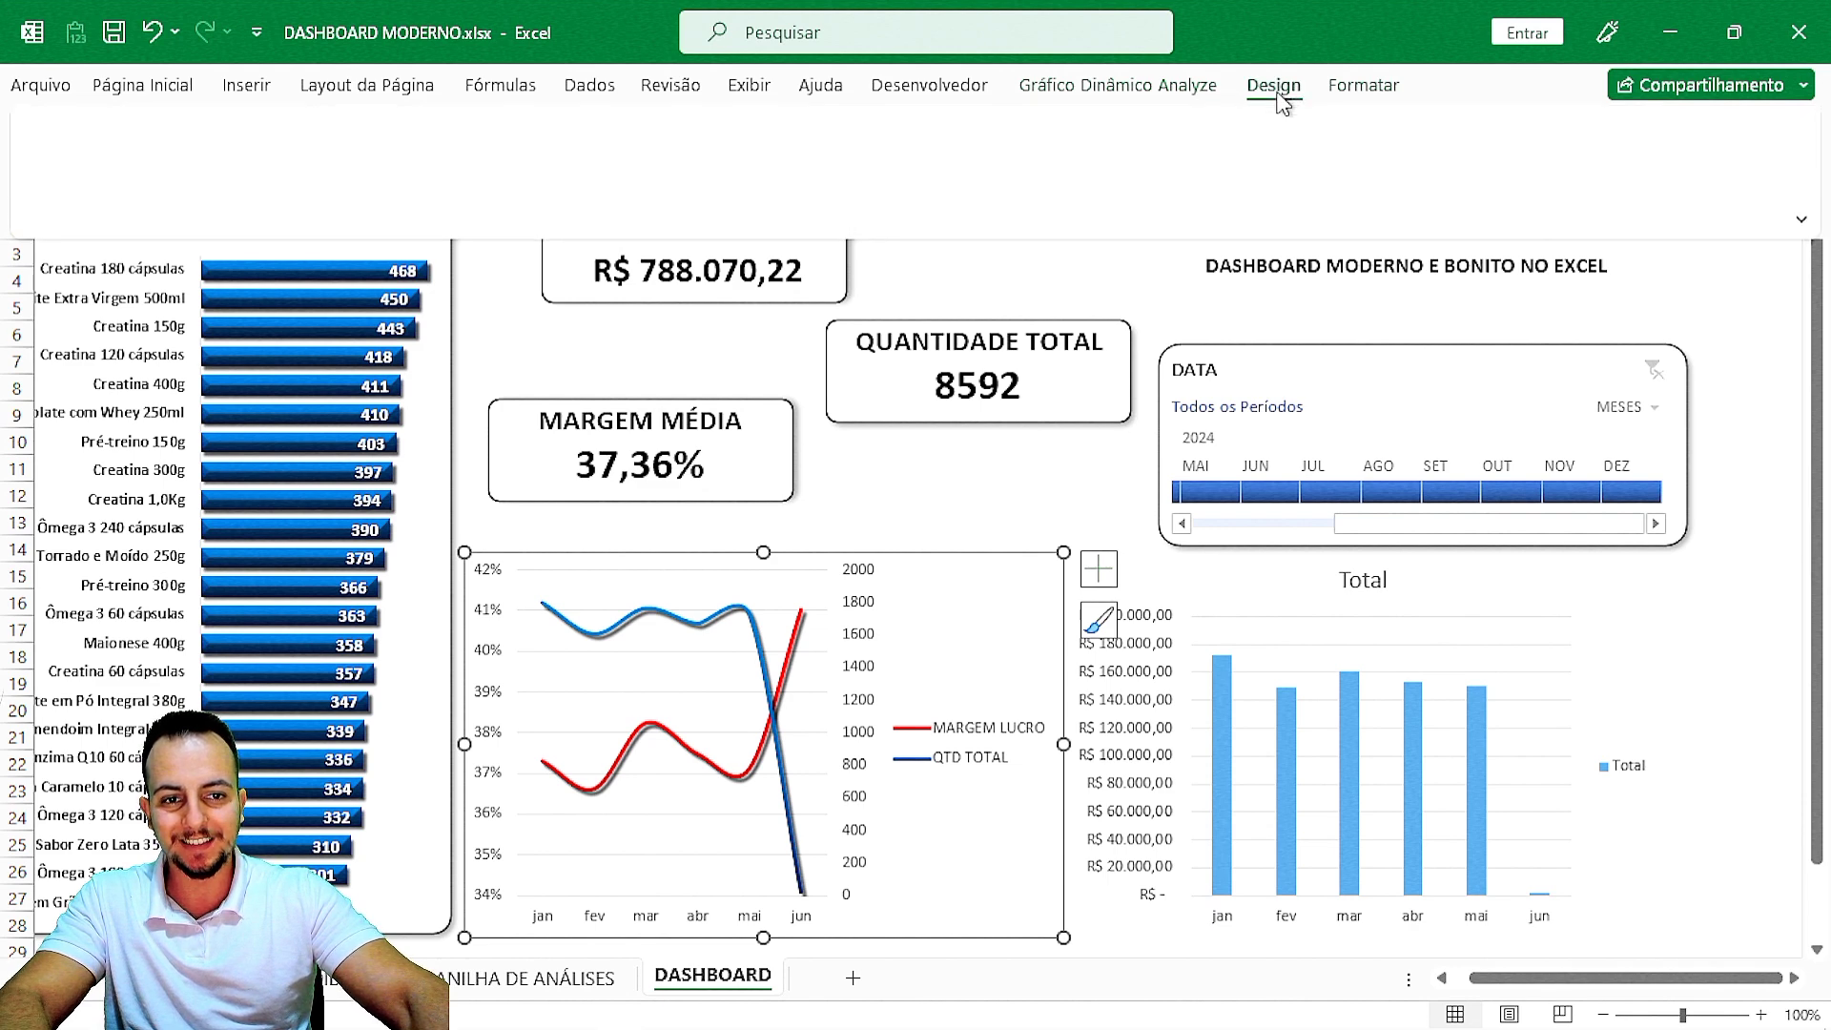
{"action": "left_click", "coordinate": [119, 190]}
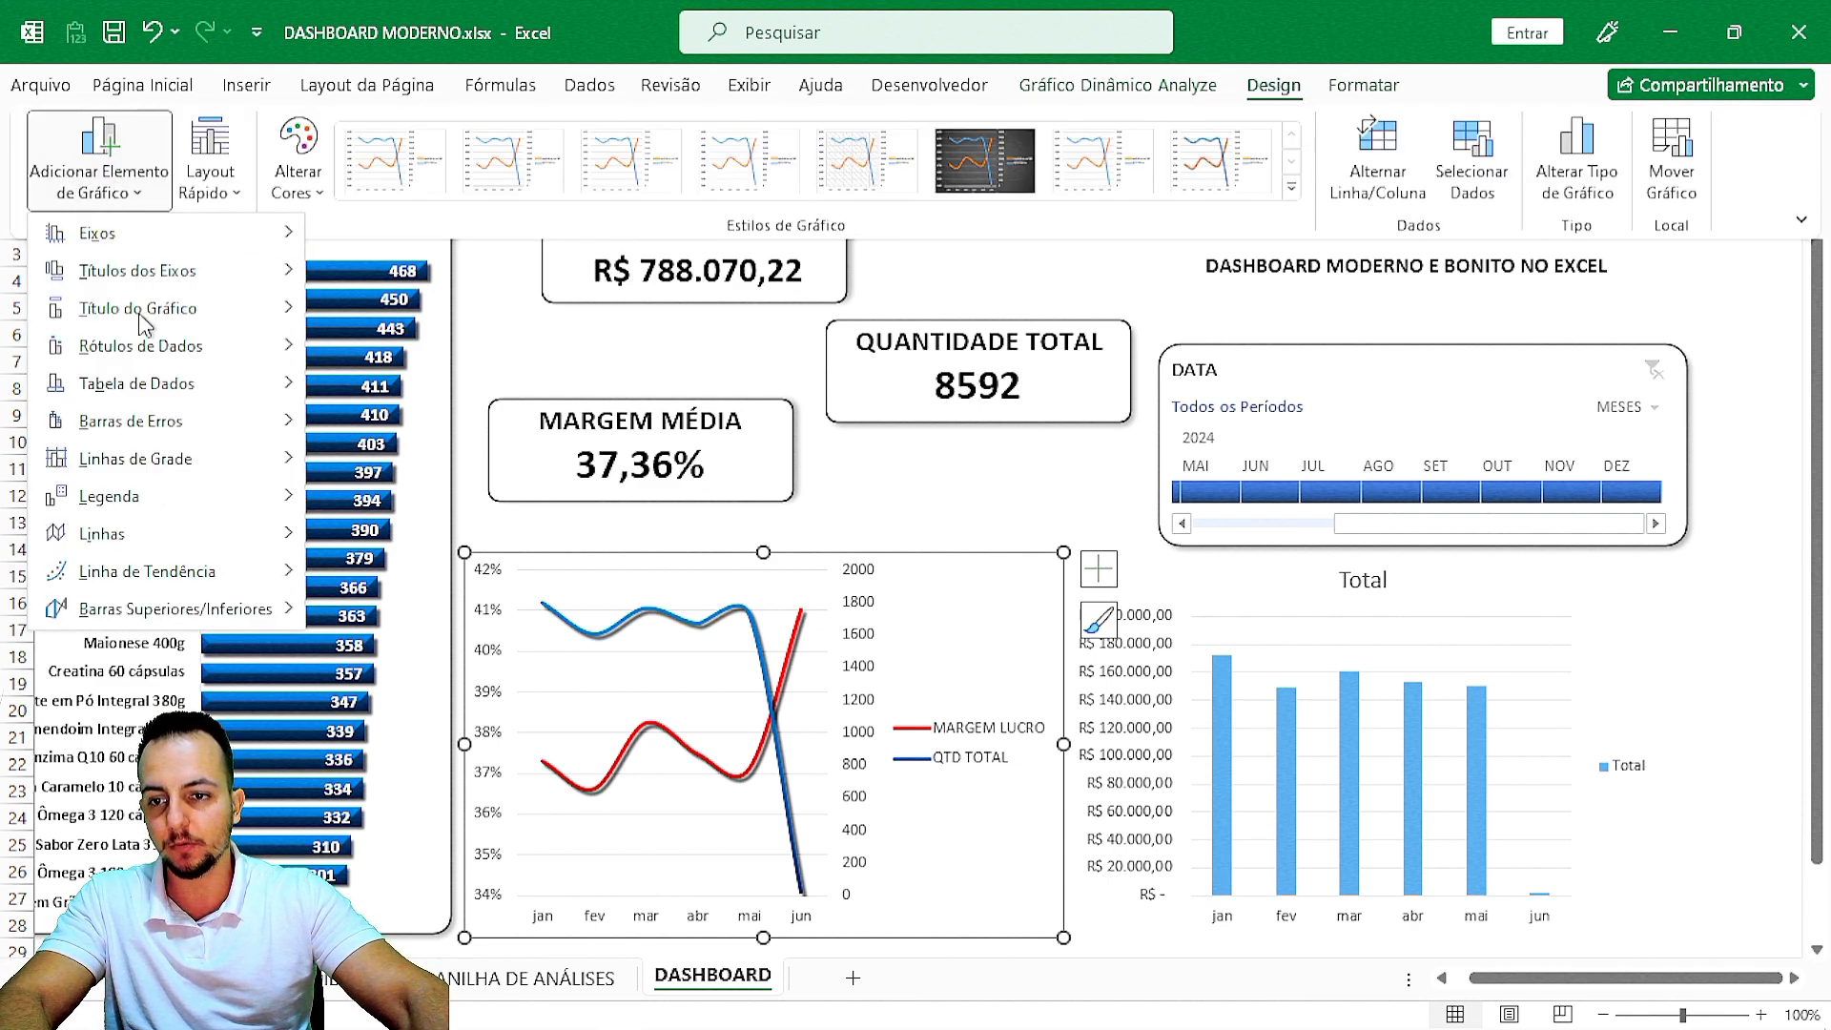
{"action": "mouse_move", "coordinate": [141, 471]}
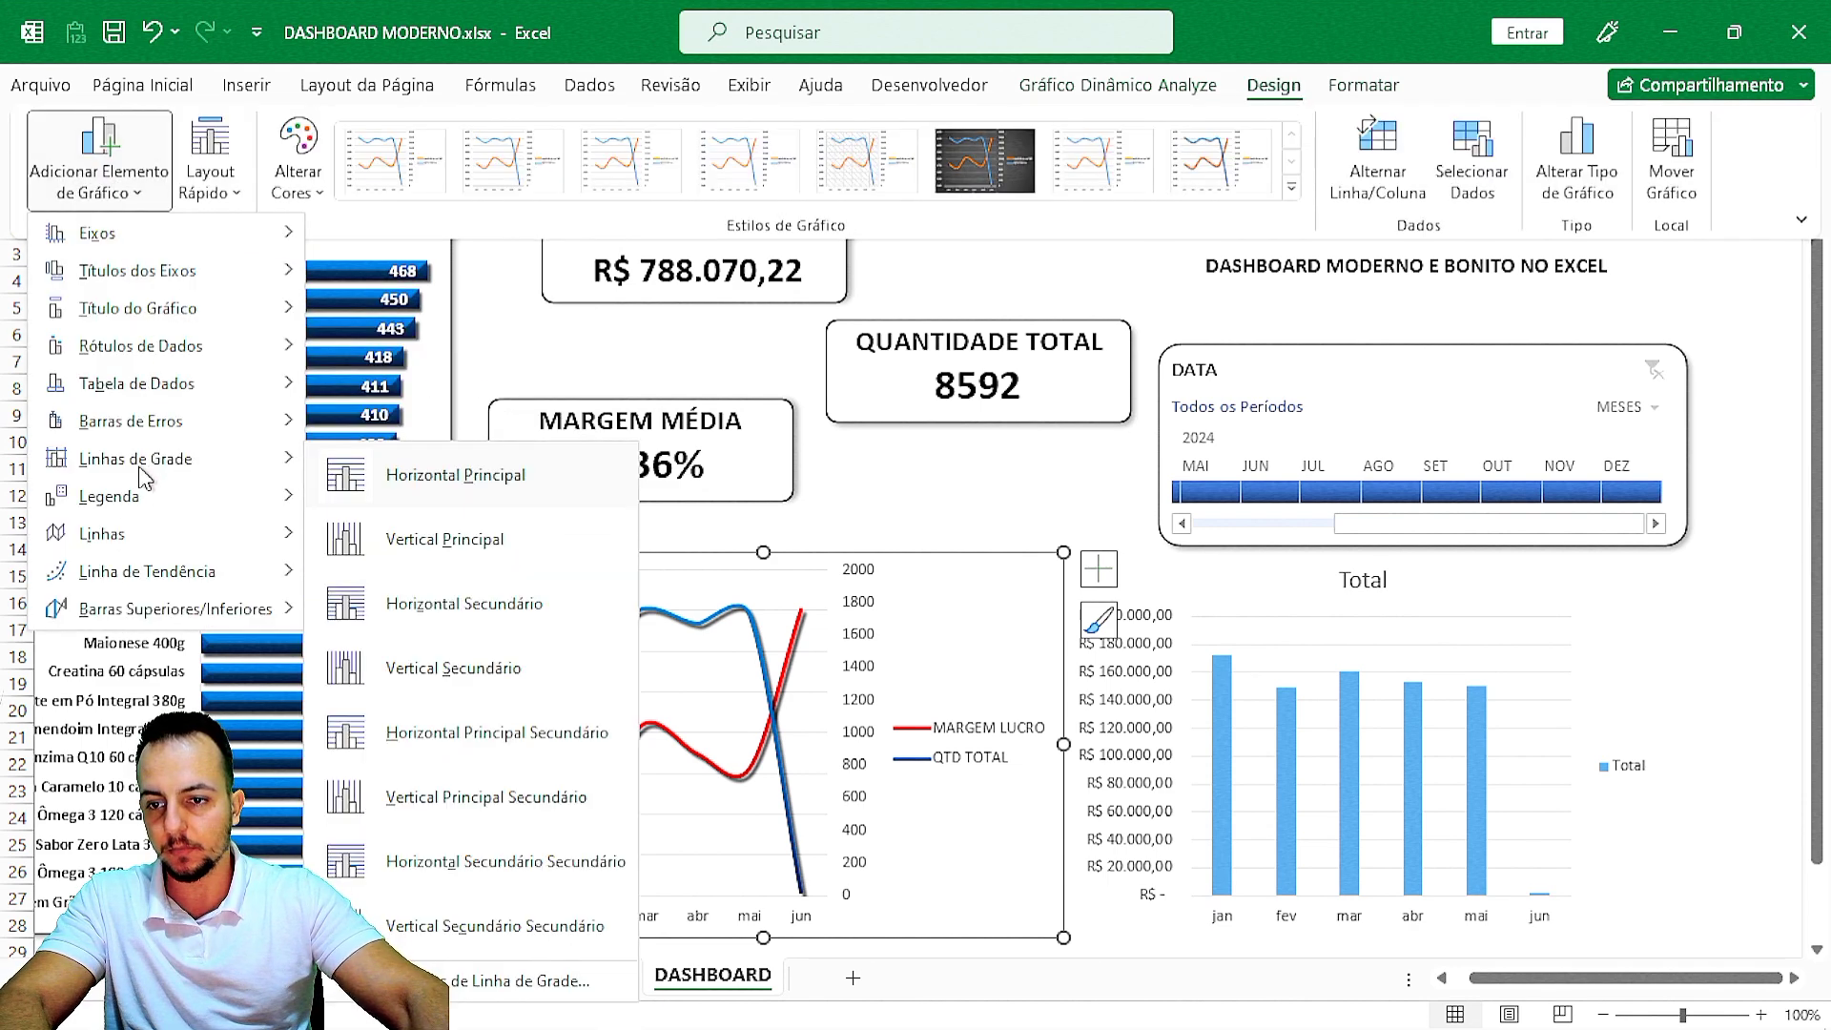
{"action": "mouse_move", "coordinate": [135, 515]}
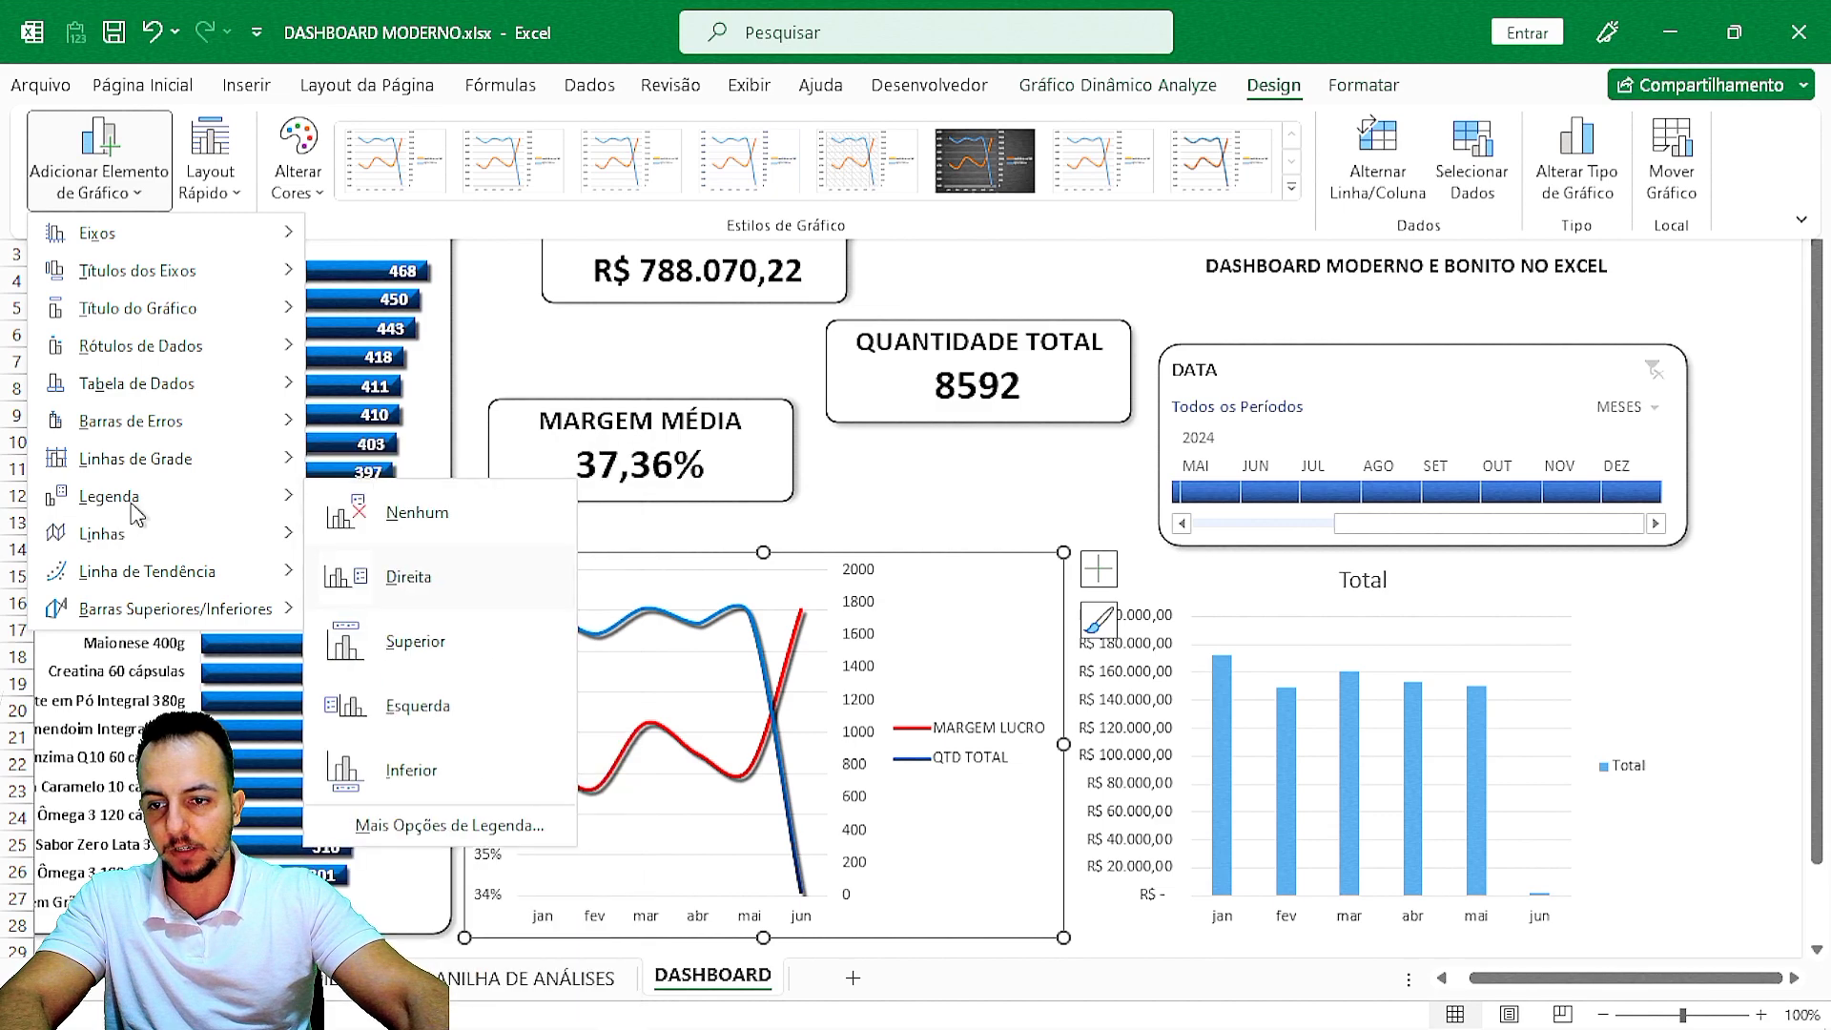
{"action": "left_click", "coordinate": [456, 828]}
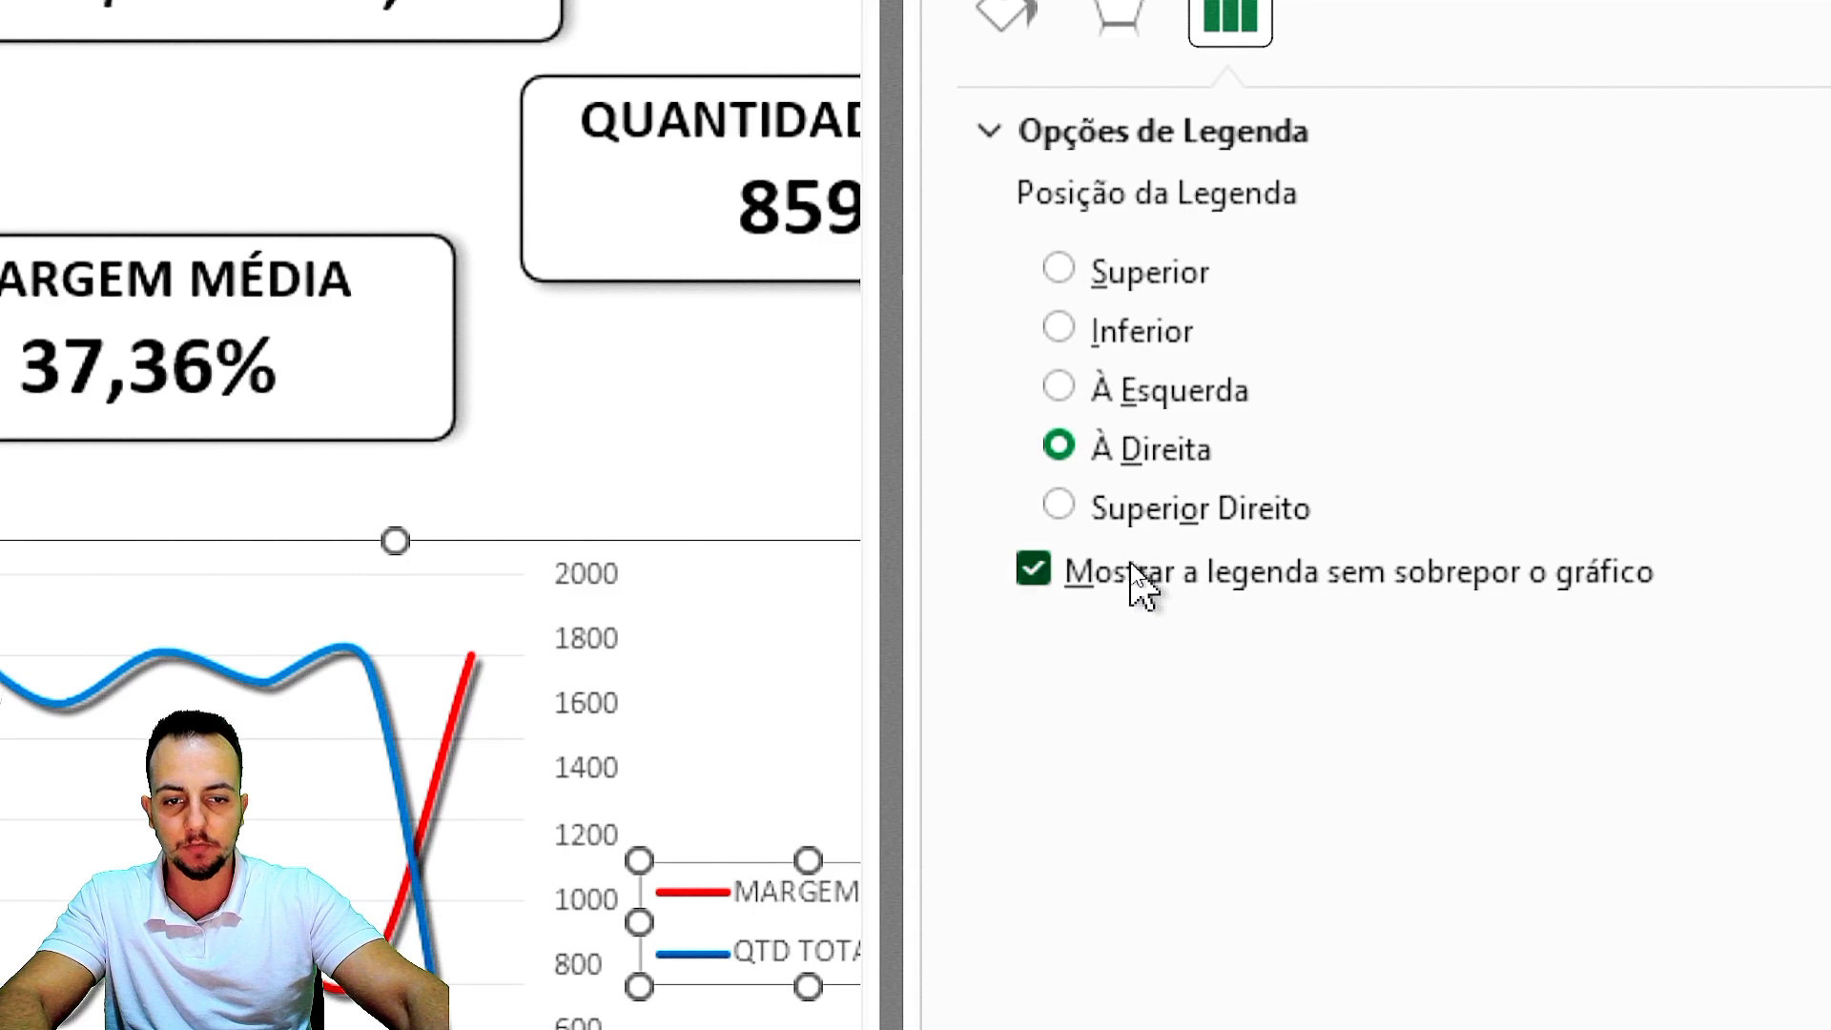
{"action": "left_click", "coordinate": [1142, 585]}
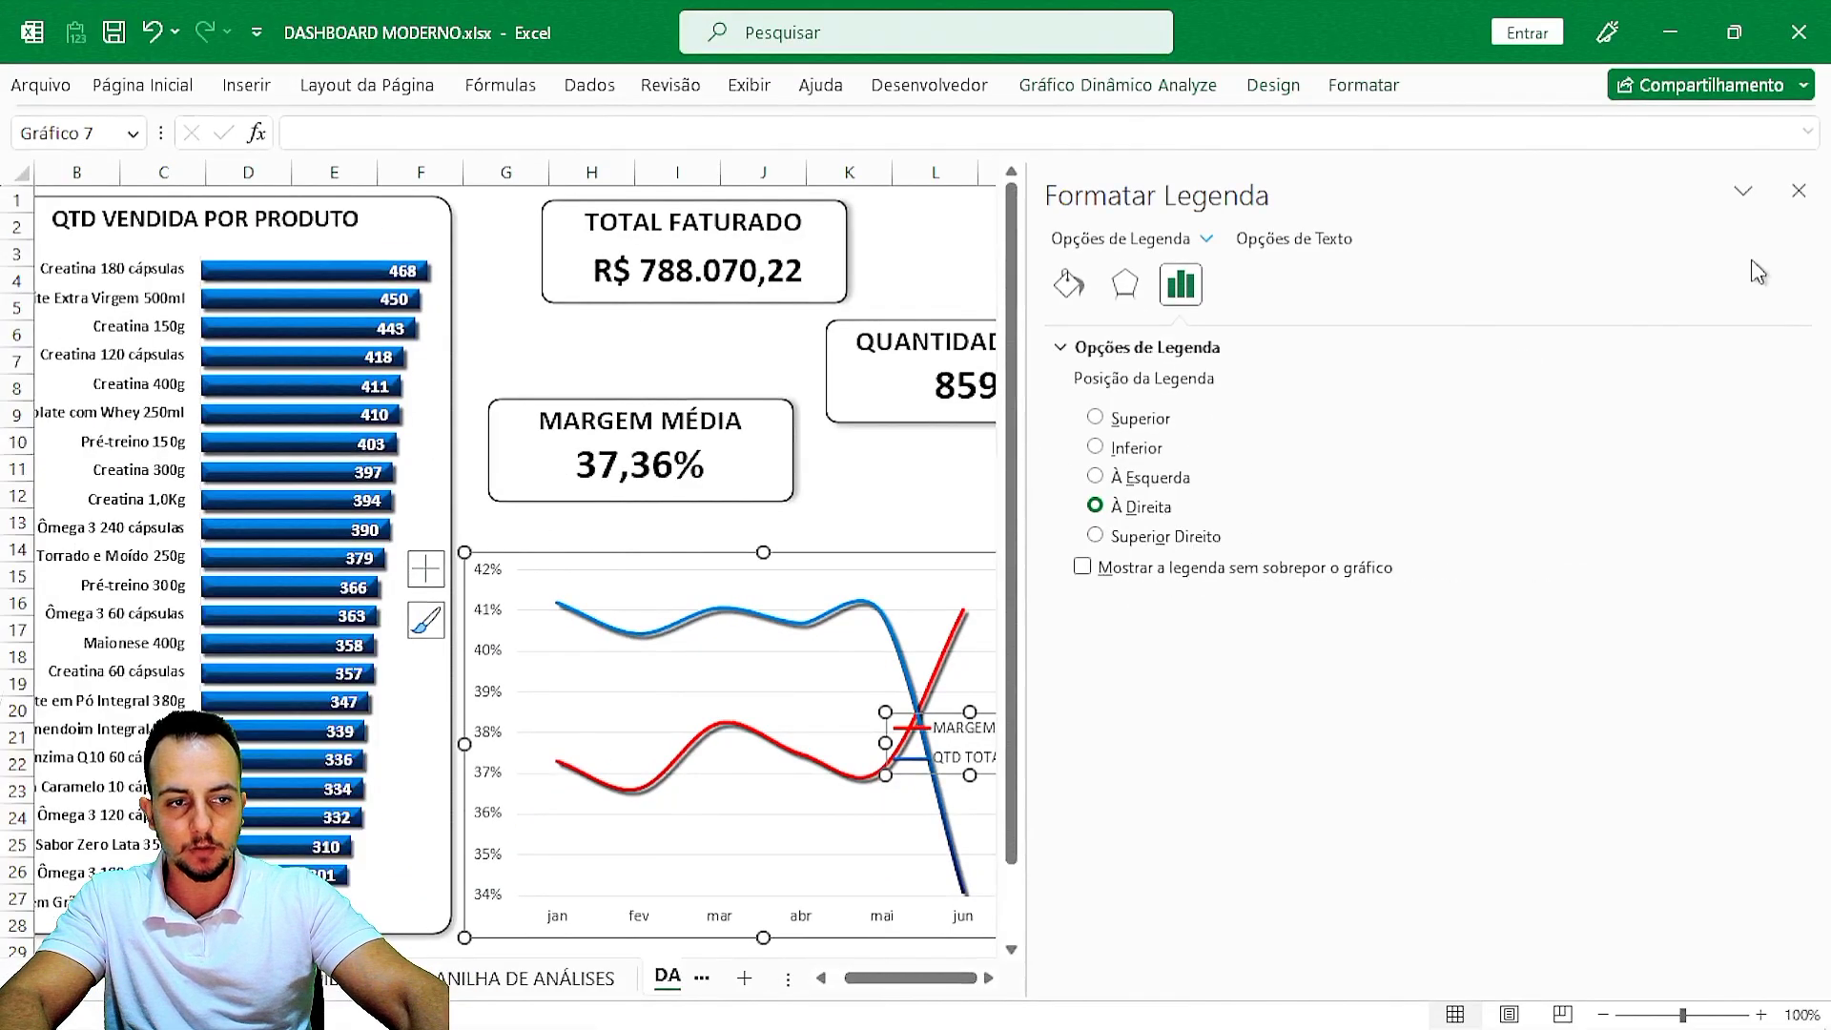
{"action": "left_click", "coordinate": [1798, 191]}
Move the line chart's legend to the lower middle of the plot area, above the mar and abr labels.
{"action": "left_click", "coordinate": [1100, 620]}
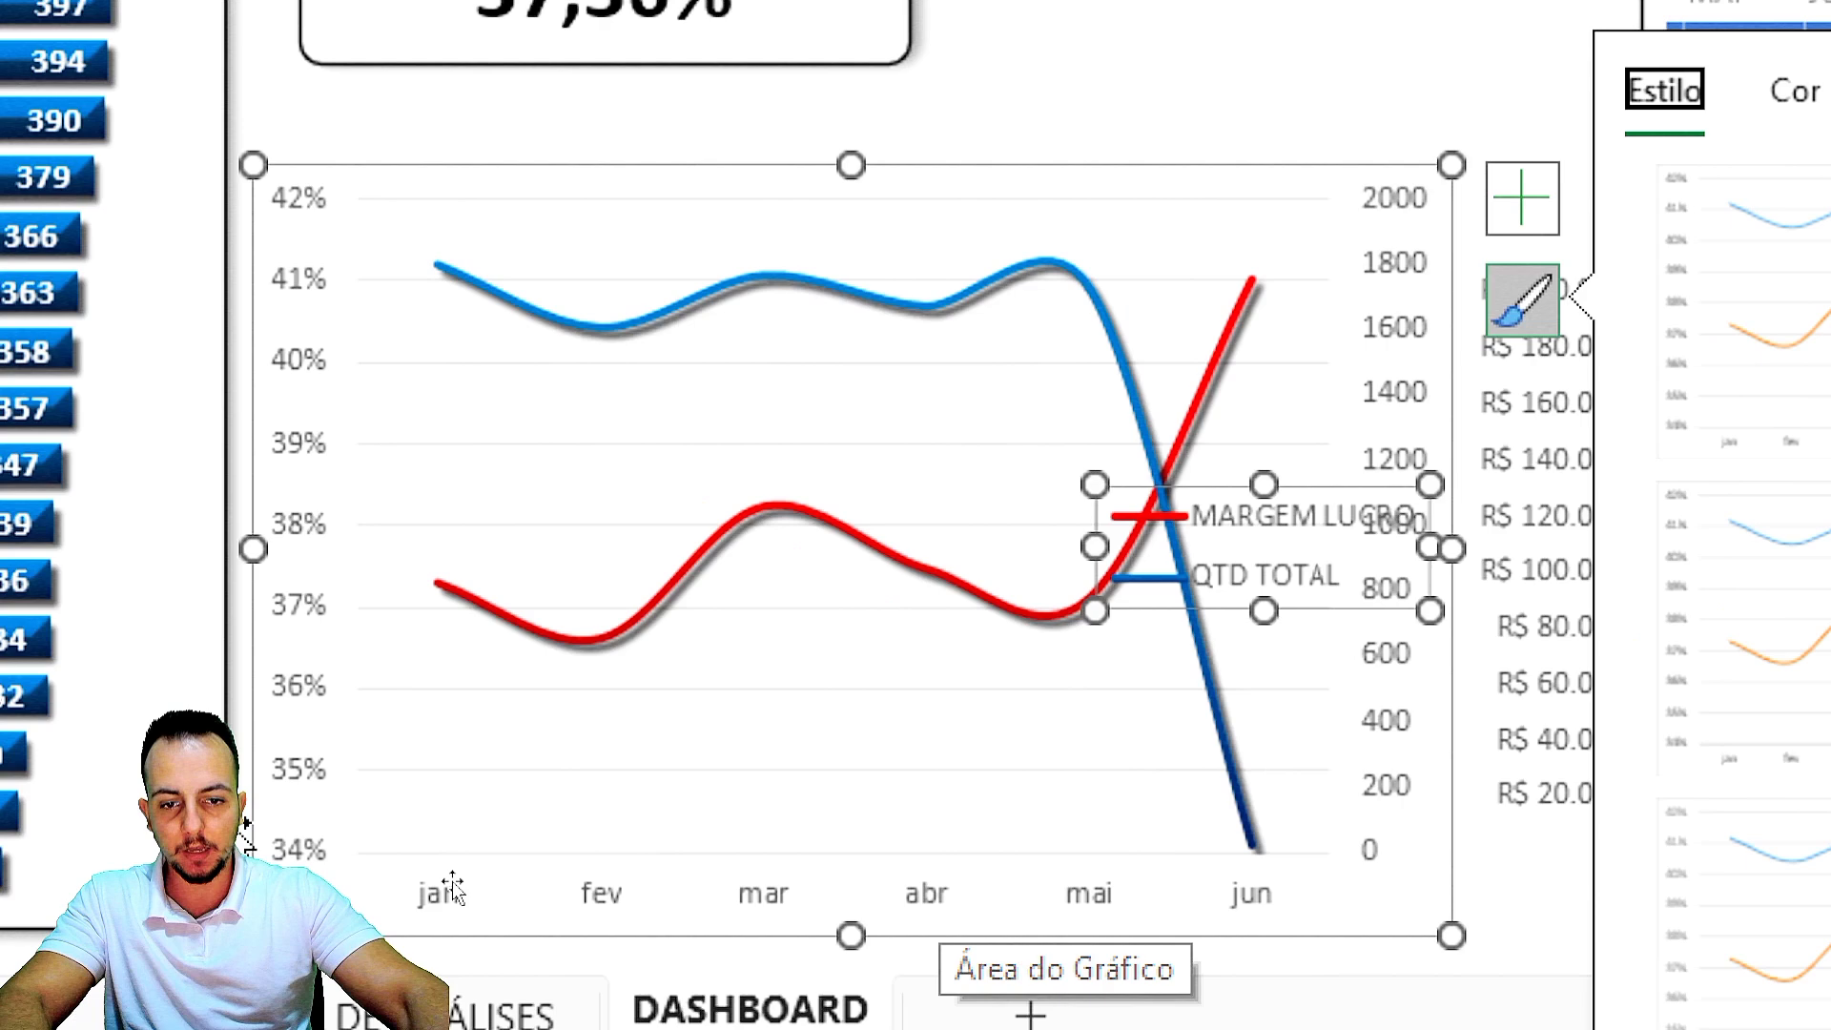
{"action": "left_click", "coordinate": [1271, 604]}
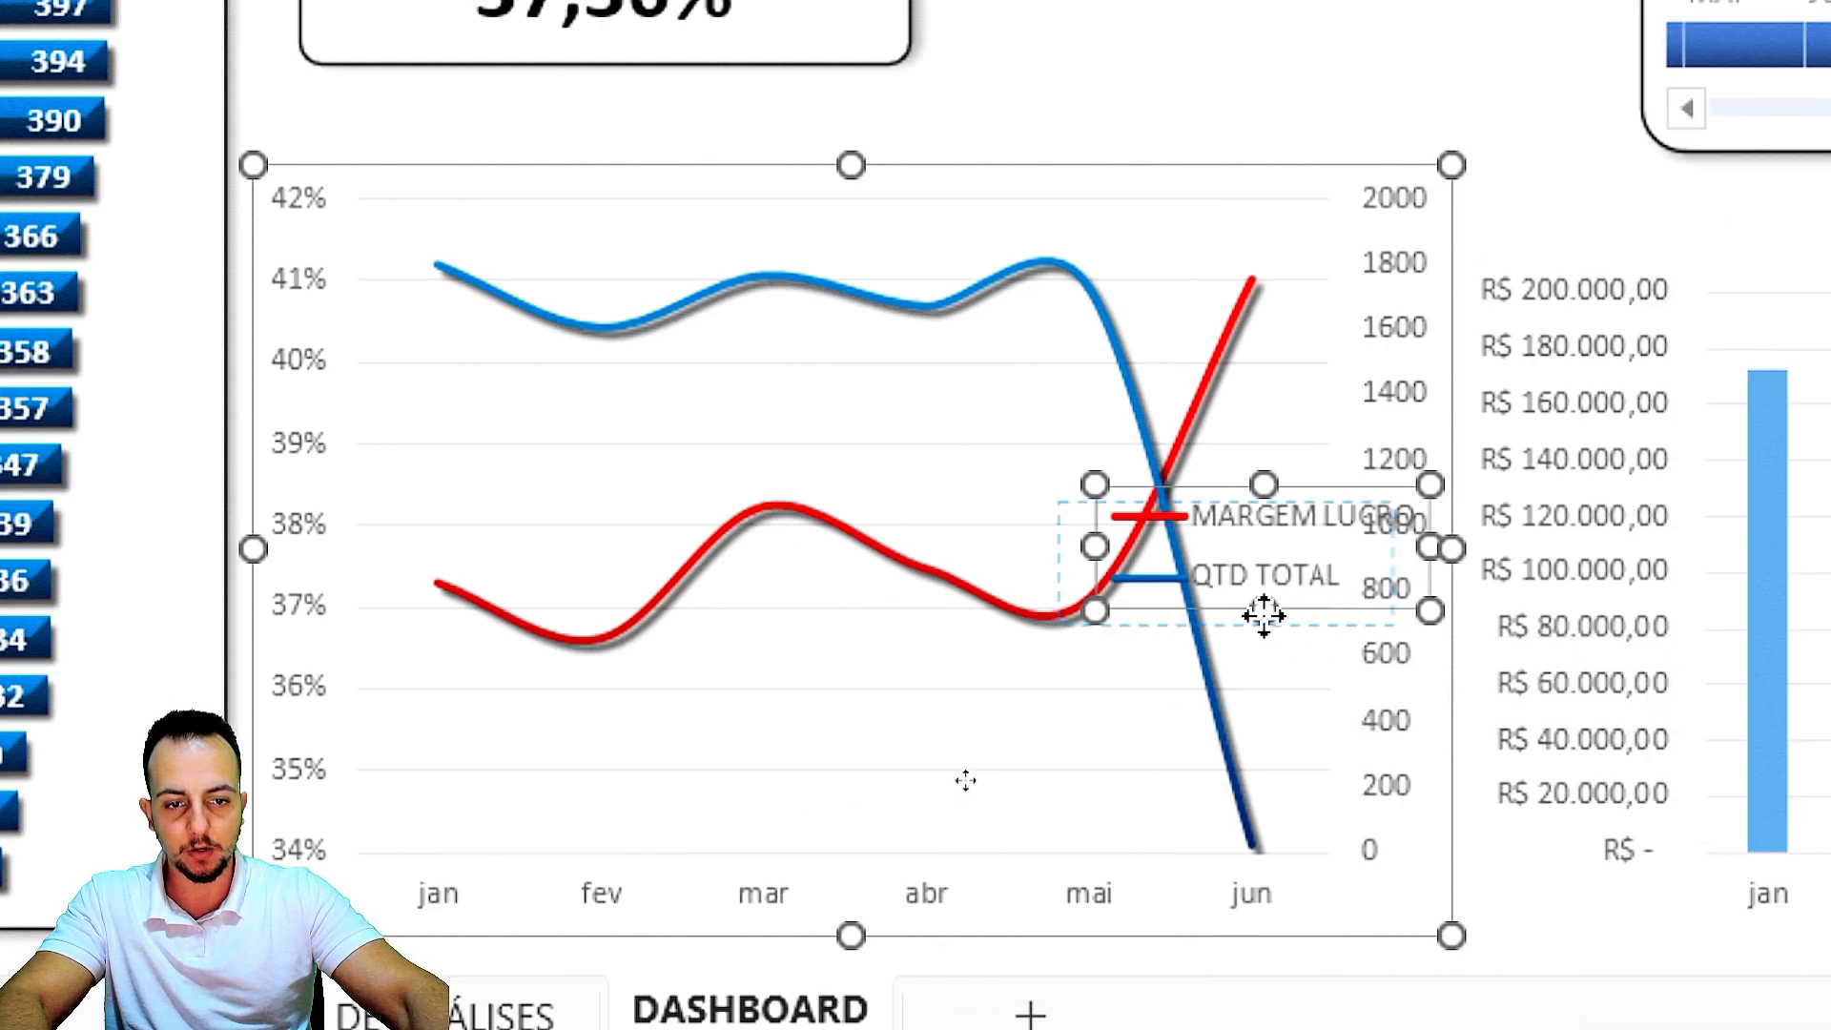
{"action": "left_click_drag", "start_coordinate": [872, 839], "coordinate": [923, 844]}
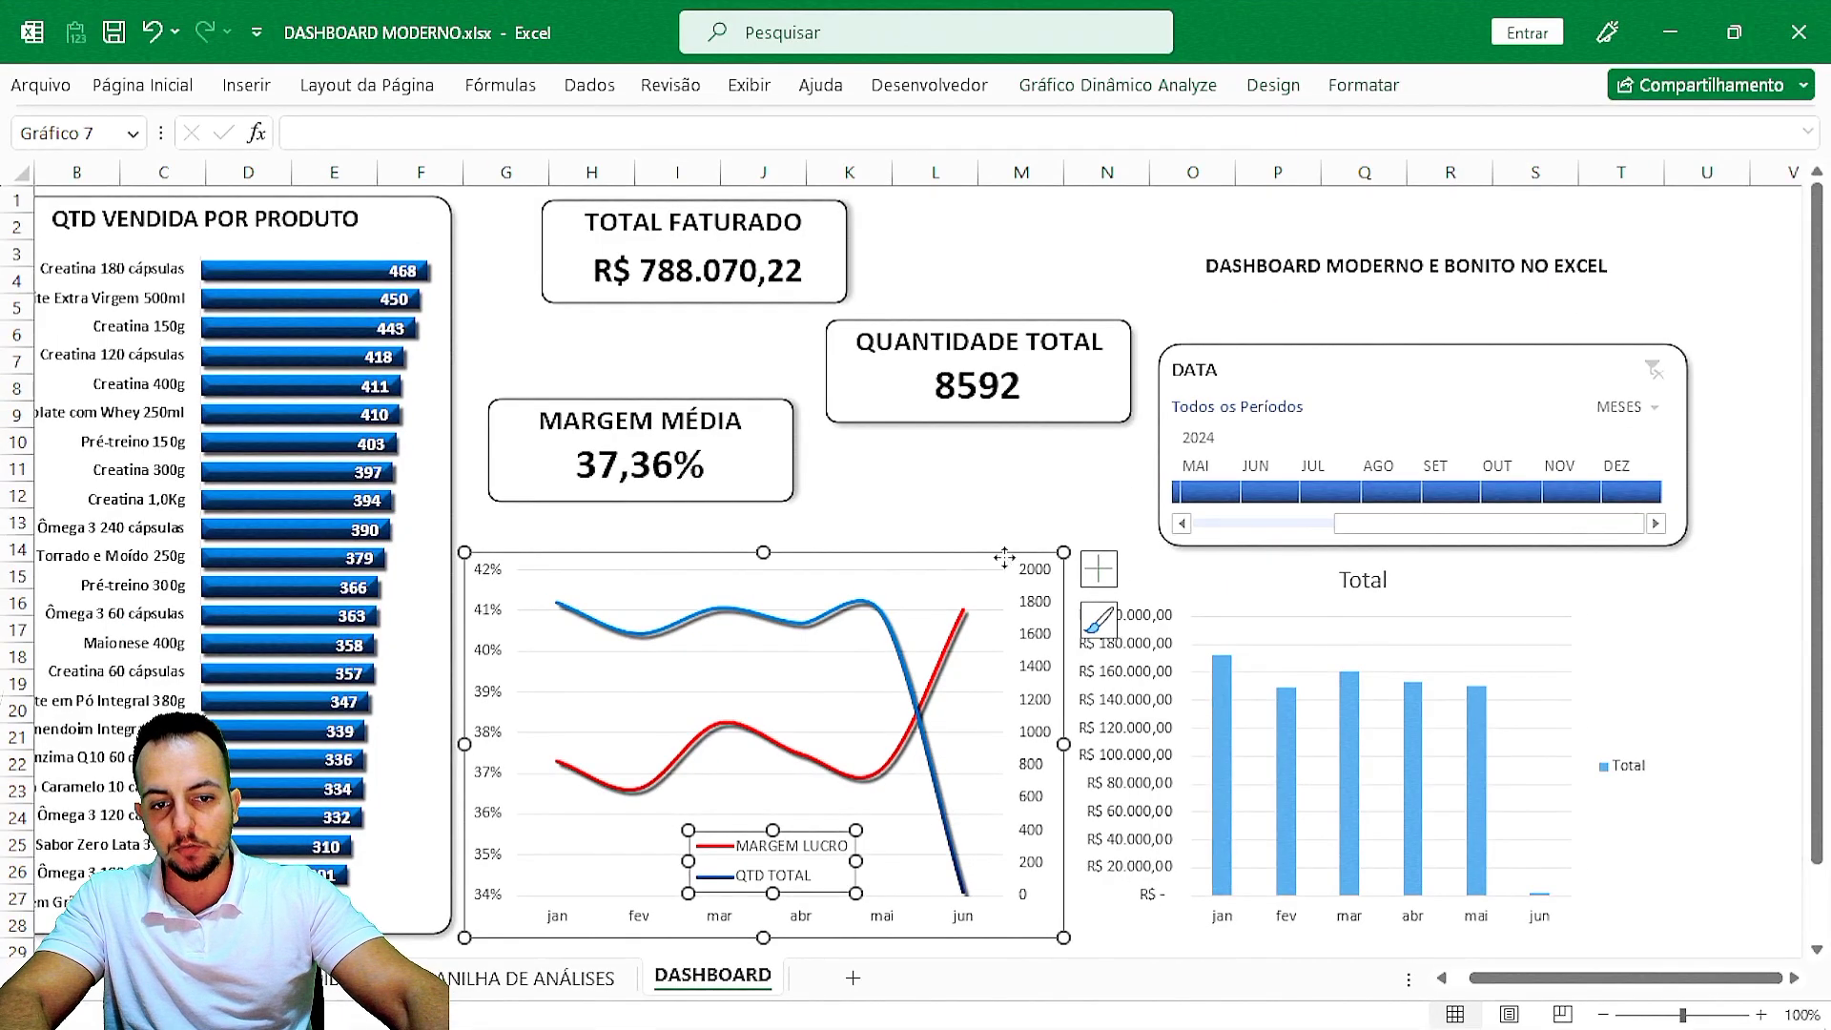
Make all text of the line chart bold and black.
{"action": "left_click", "coordinate": [979, 553]}
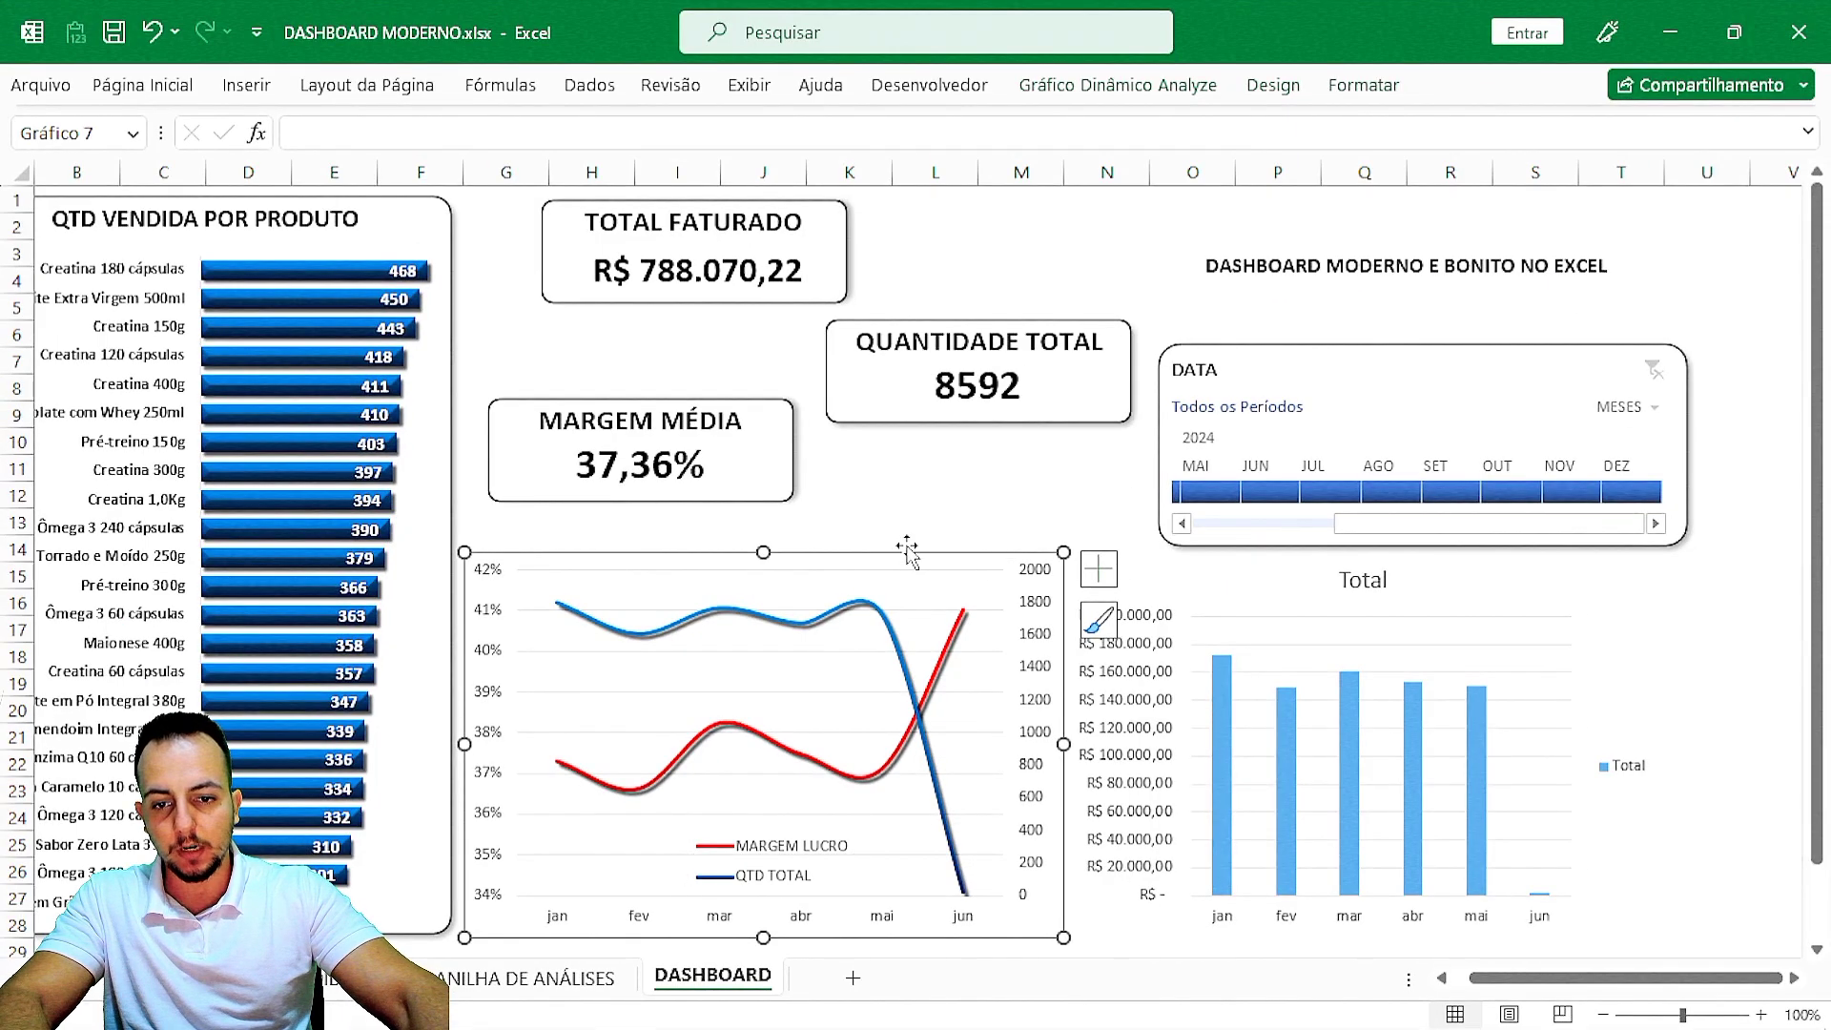
{"action": "left_click", "coordinate": [143, 85]}
{"action": "left_click", "coordinate": [219, 181]}
{"action": "left_click", "coordinate": [490, 181]}
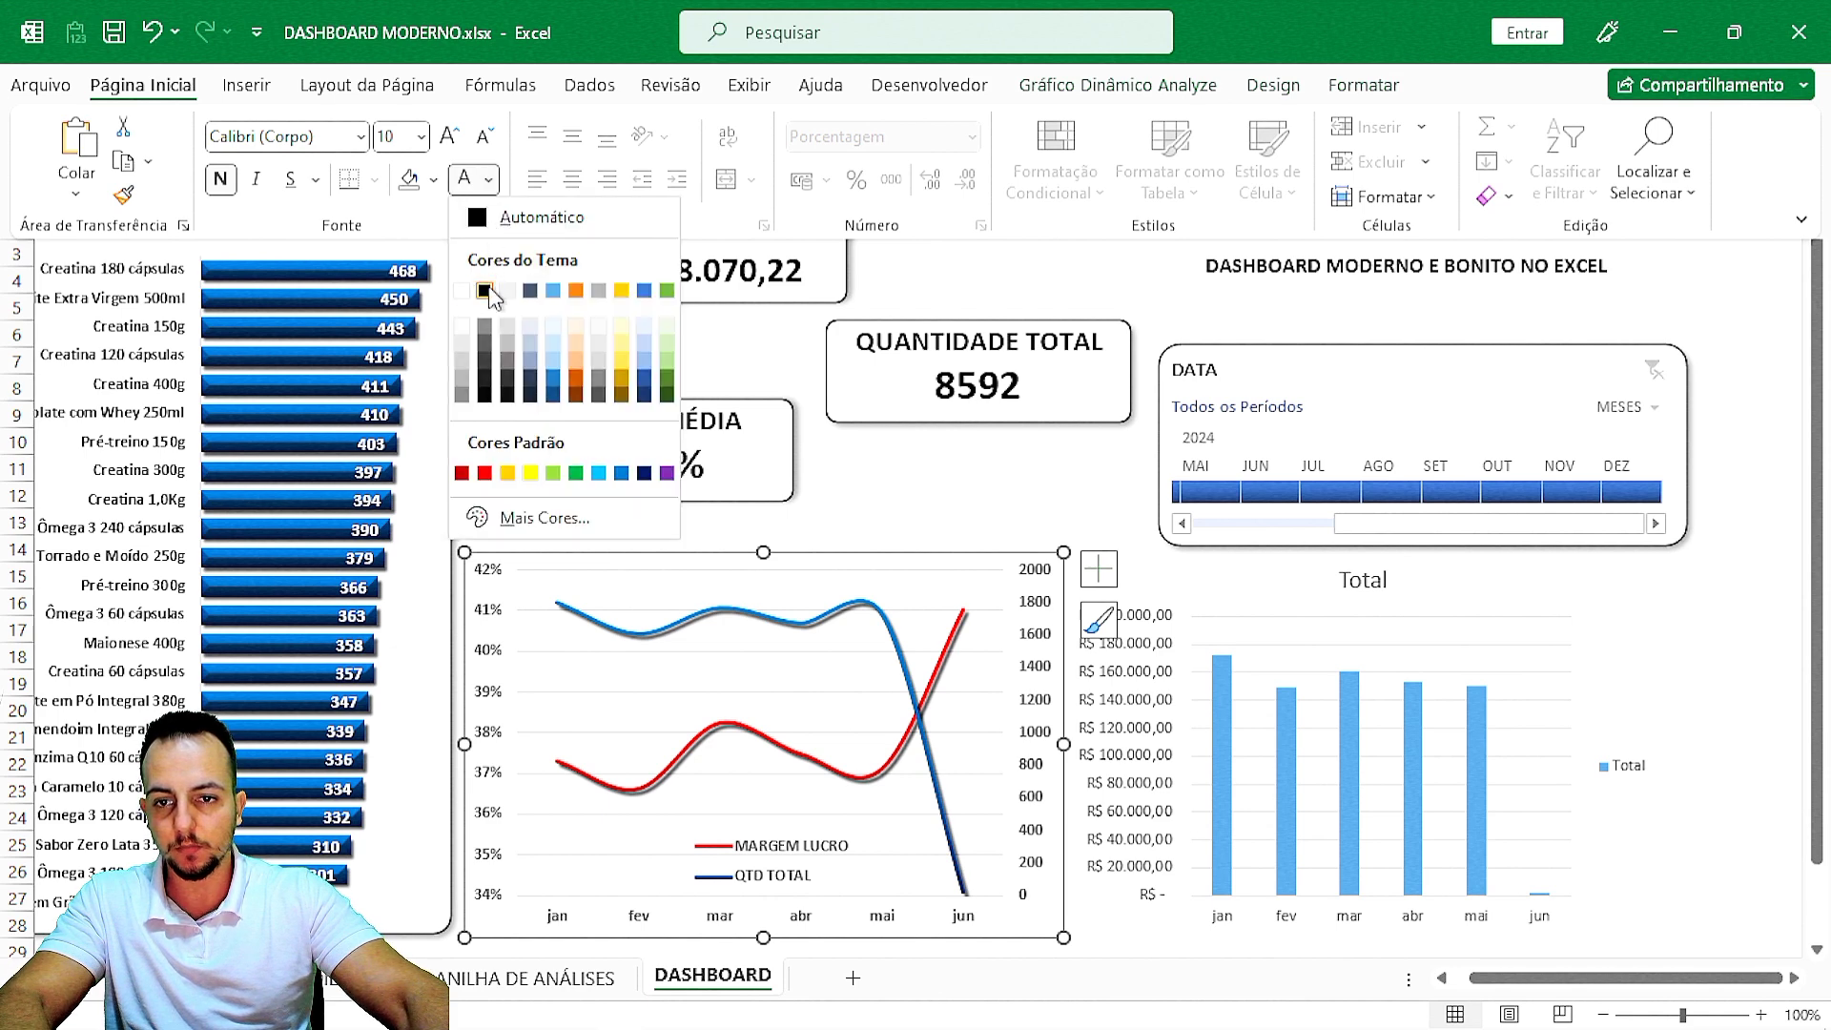
{"action": "left_click", "coordinate": [484, 290]}
Remove the outline and the fill from the line chart's area, then deselect it.
{"action": "left_click", "coordinate": [1364, 86]}
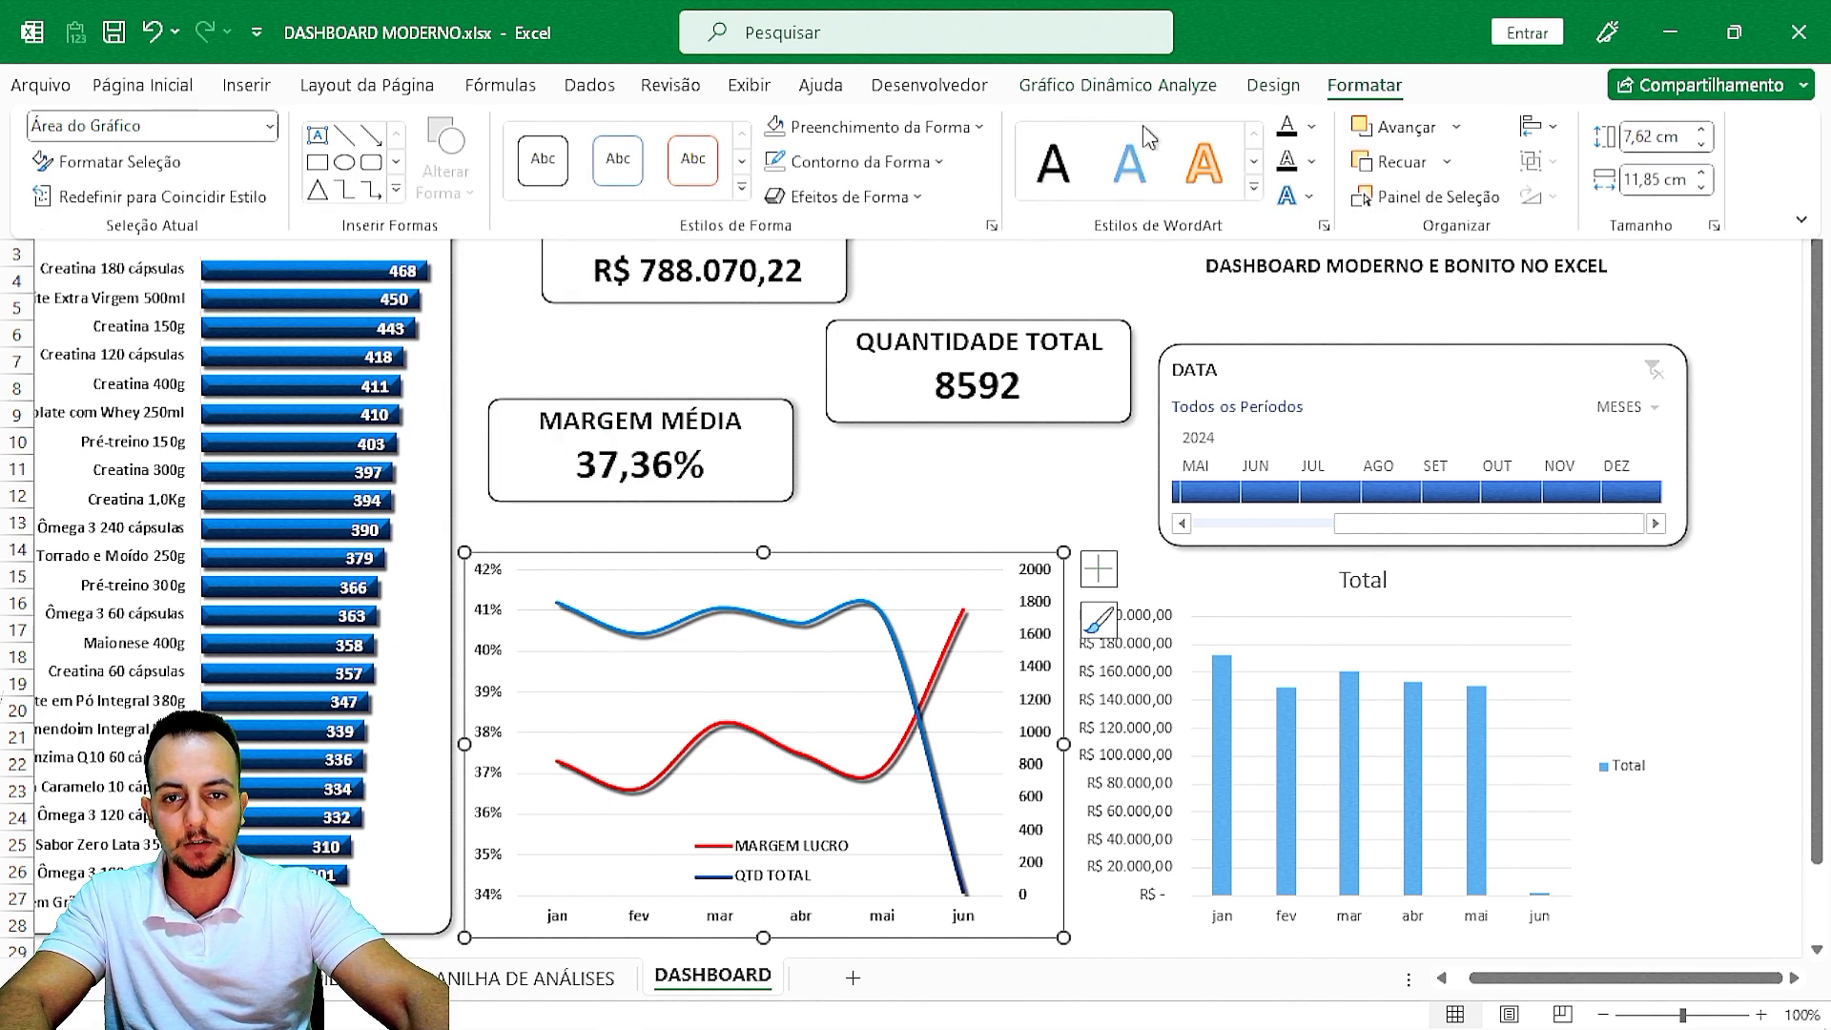
{"action": "left_click", "coordinate": [858, 169]}
{"action": "left_click", "coordinate": [884, 498]}
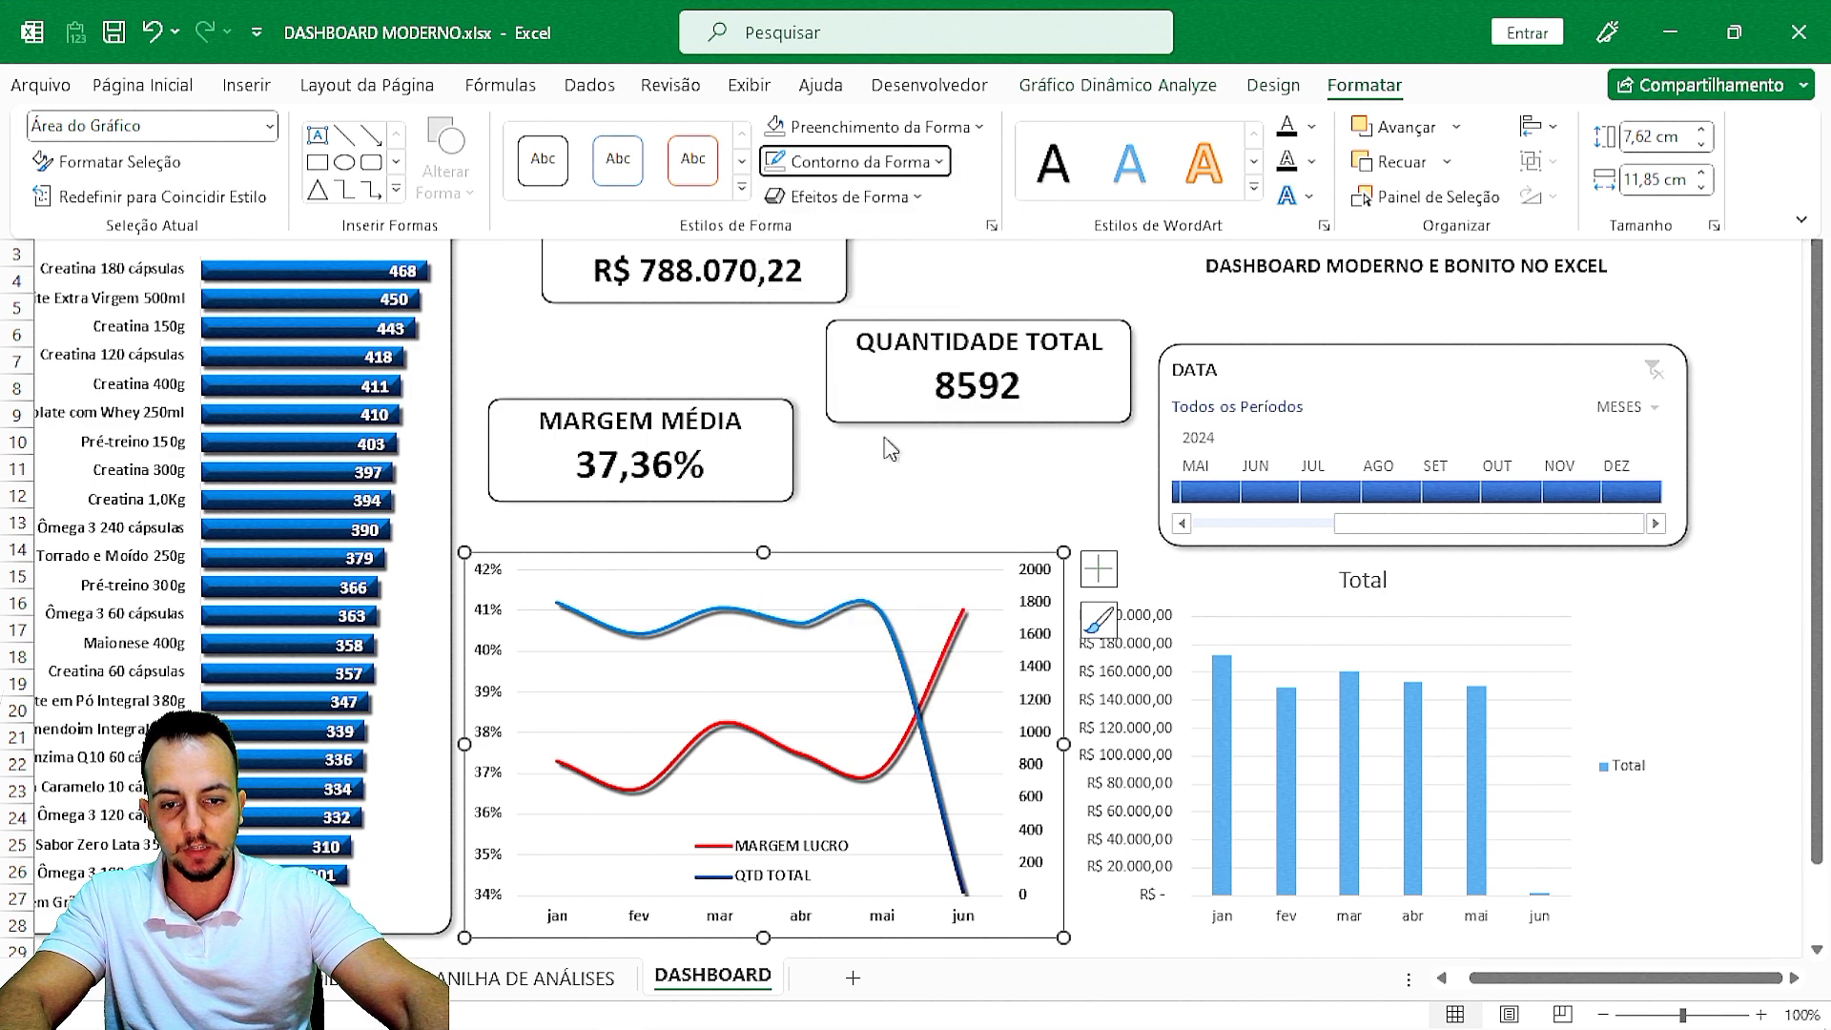
{"action": "left_click", "coordinate": [882, 127]}
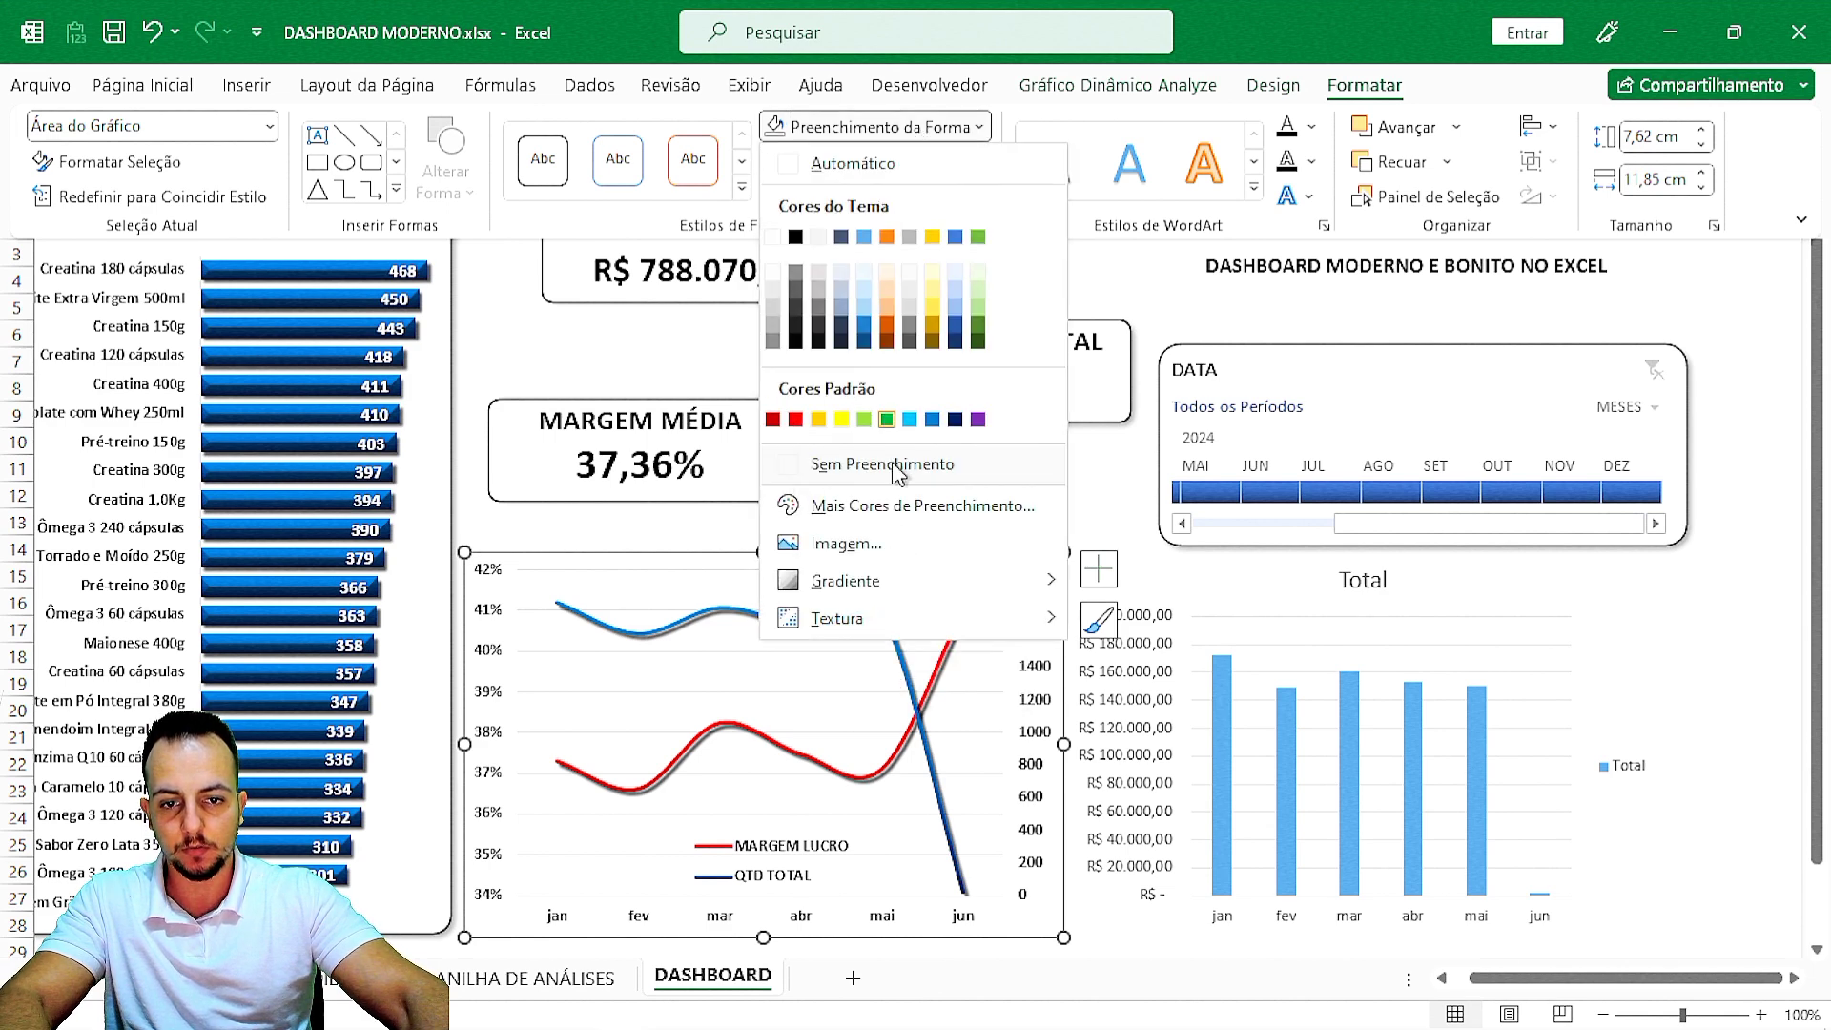
{"action": "left_click", "coordinate": [882, 464]}
{"action": "left_click", "coordinate": [1020, 467]}
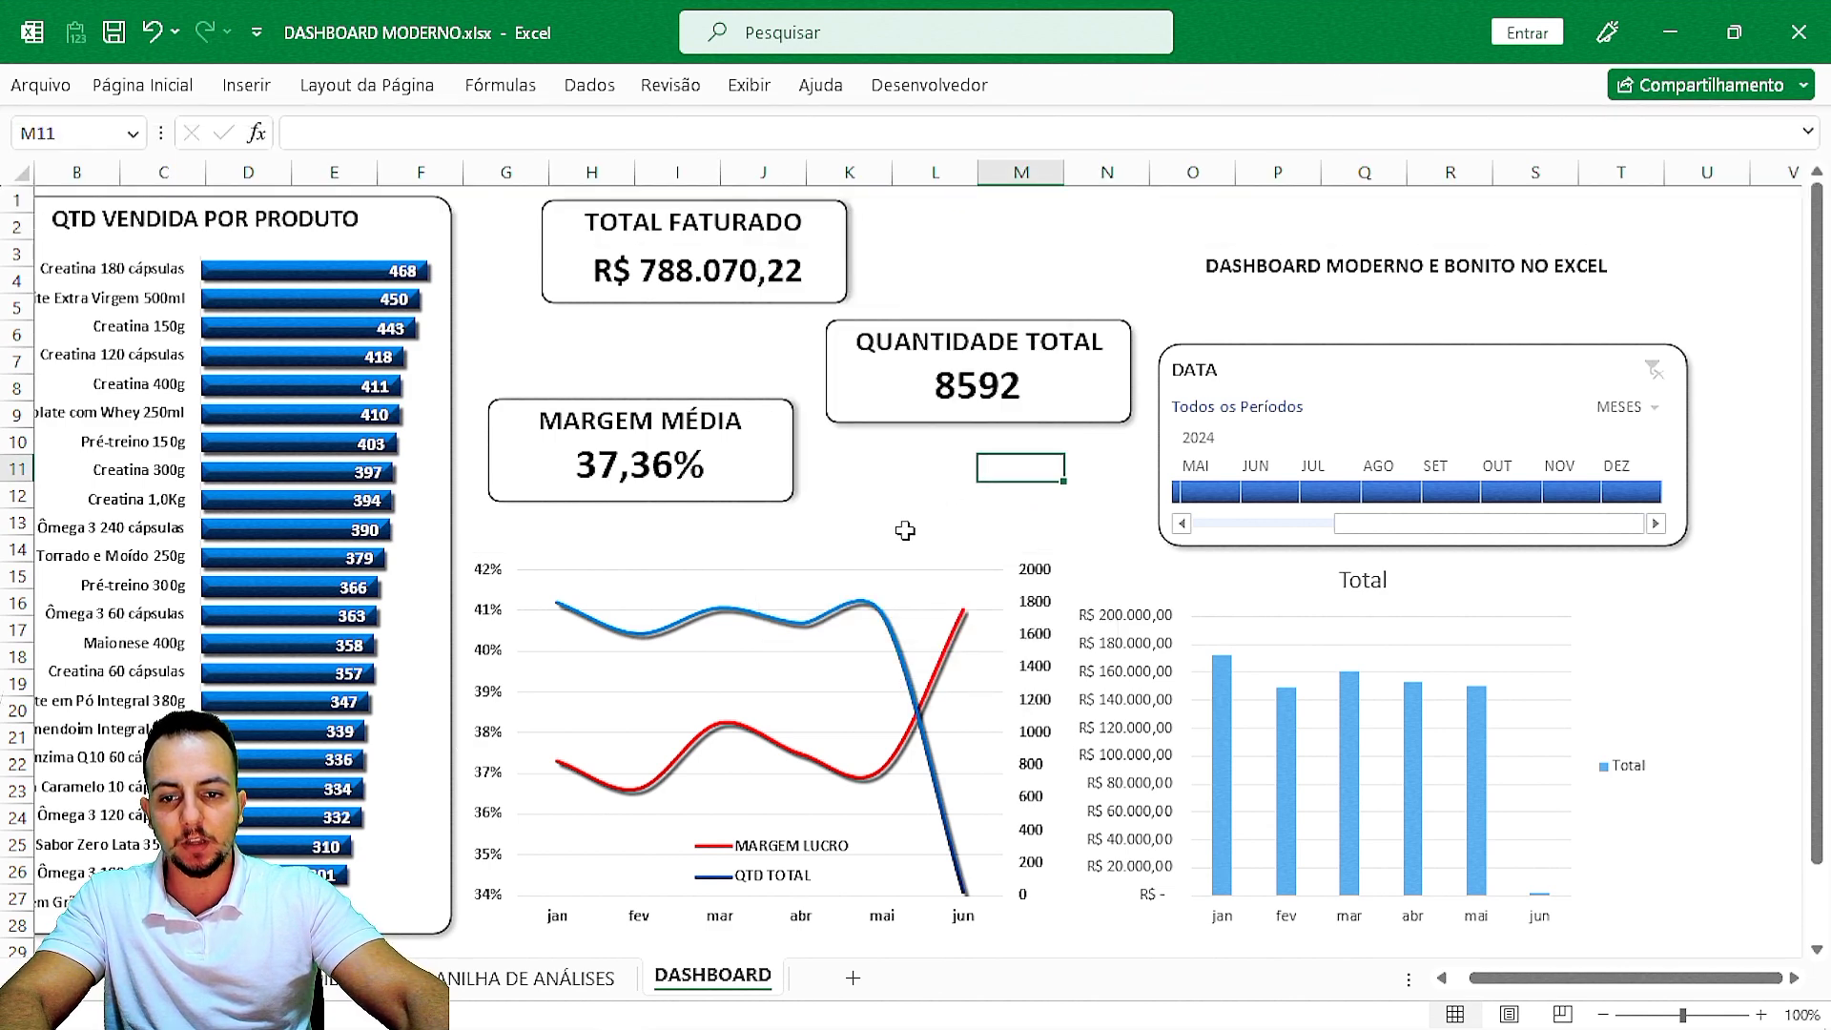
{"action": "key", "text": "ctrl+2"}
{"action": "mouse_move", "coordinate": [837, 546]}
{"action": "left_mouse_down"}
{"action": "mouse_move", "coordinate": [735, 535]}
{"action": "mouse_move", "coordinate": [418, 748]}
{"action": "mouse_move", "coordinate": [1014, 910]}
{"action": "mouse_move", "coordinate": [846, 511]}
{"action": "left_mouse_up"}
{"action": "key", "text": "Escape"}
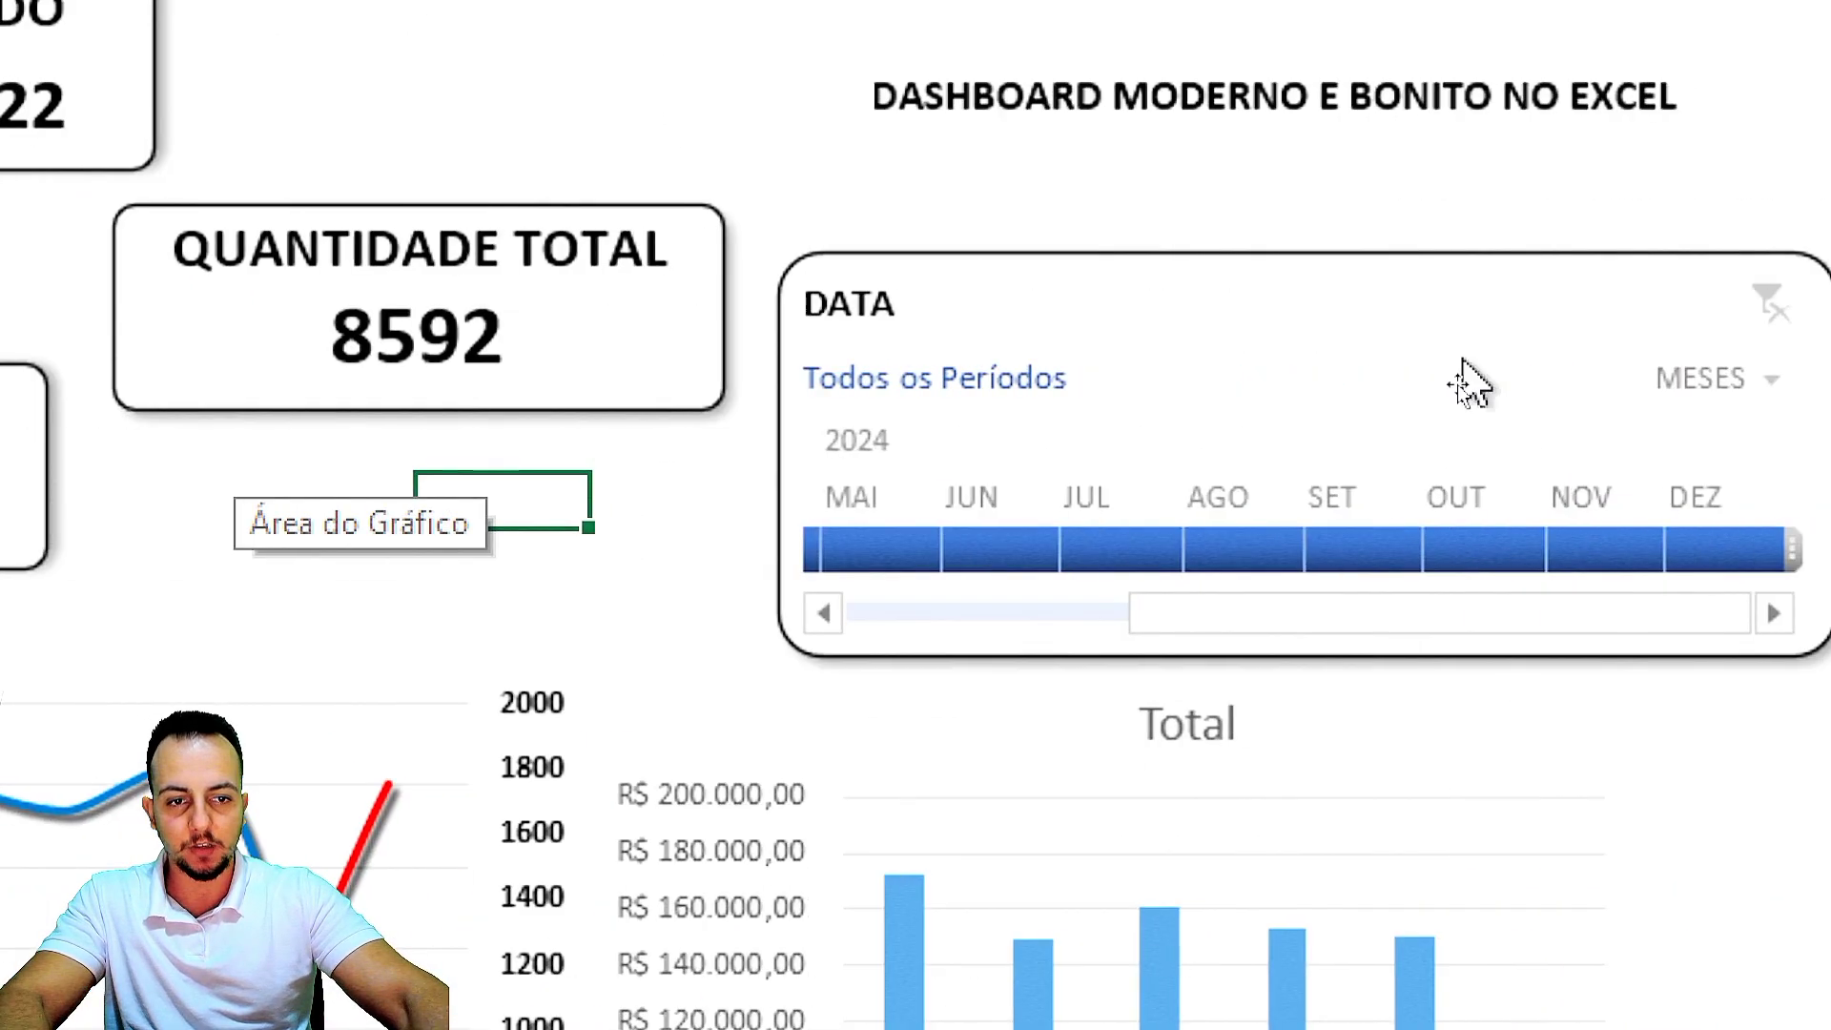
Duplicate the rounded card behind the DATA timeline and align the copy with the upper-left corner of the line chart.
{"action": "left_click", "coordinate": [1237, 251]}
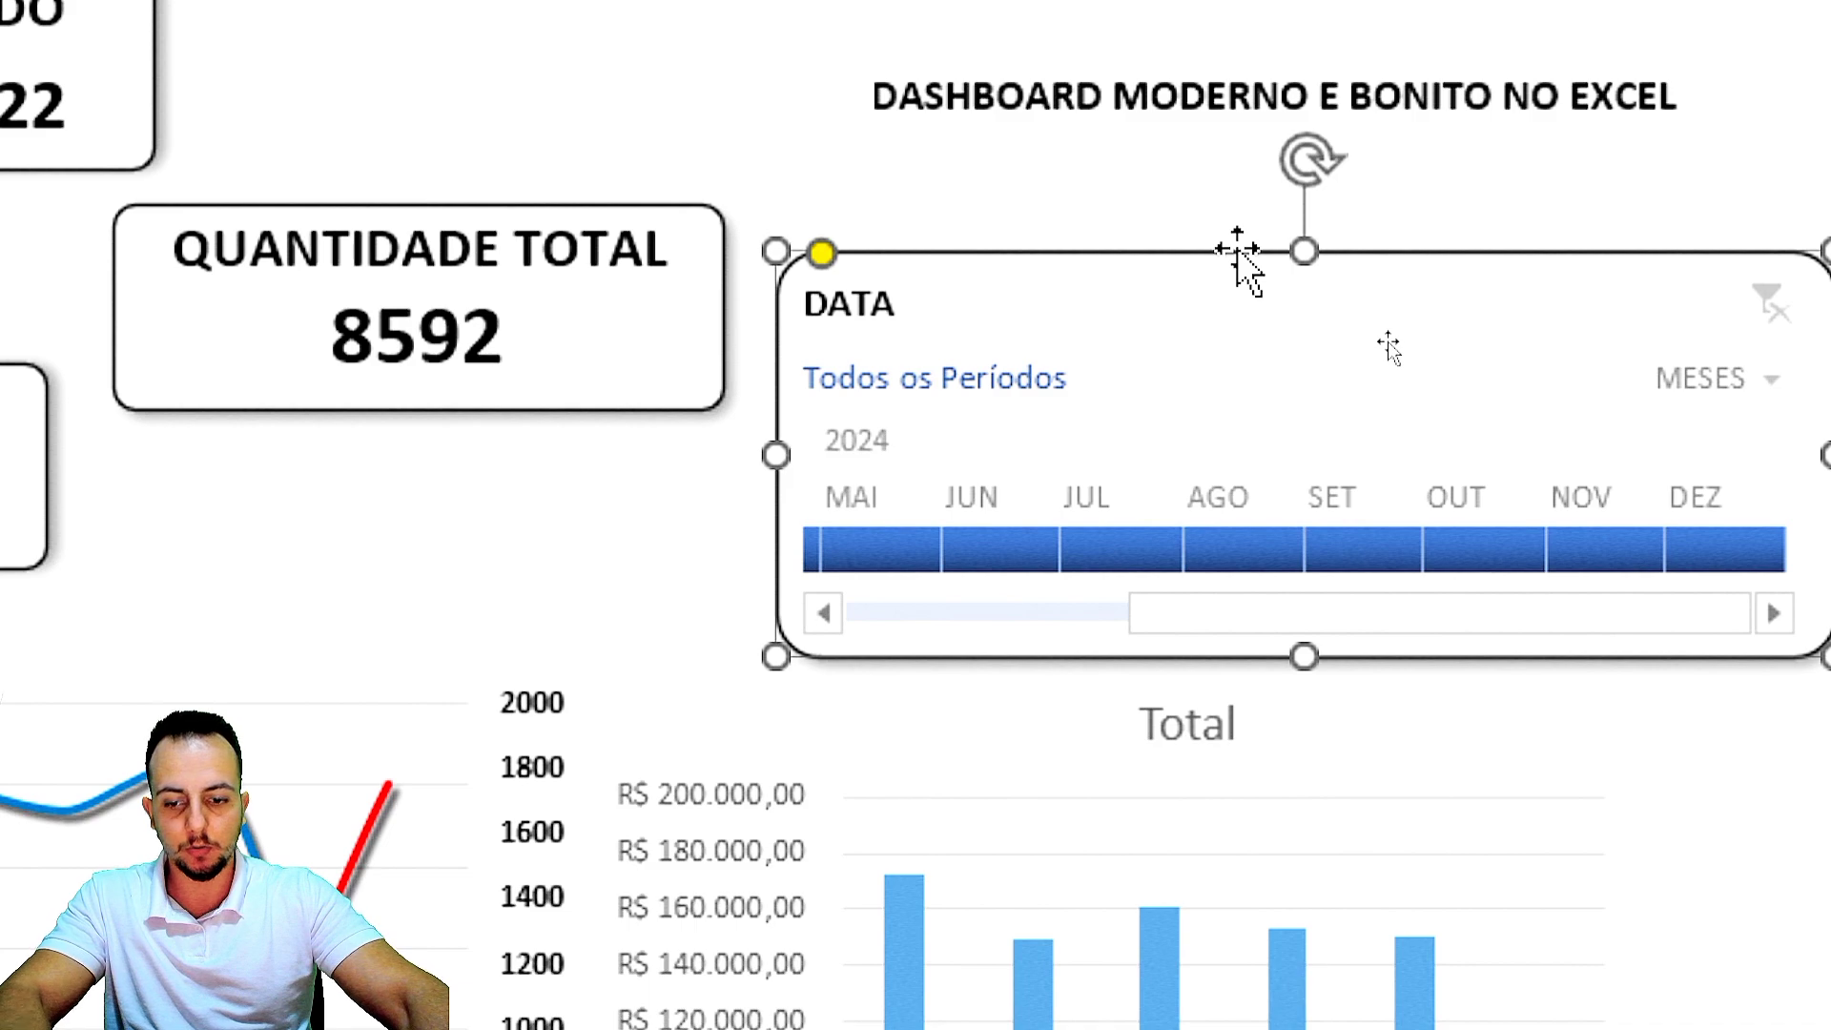
{"action": "key", "text": "ctrl+d"}
{"action": "left_click_drag", "start_coordinate": [1082, 458], "coordinate": [36, 649]}
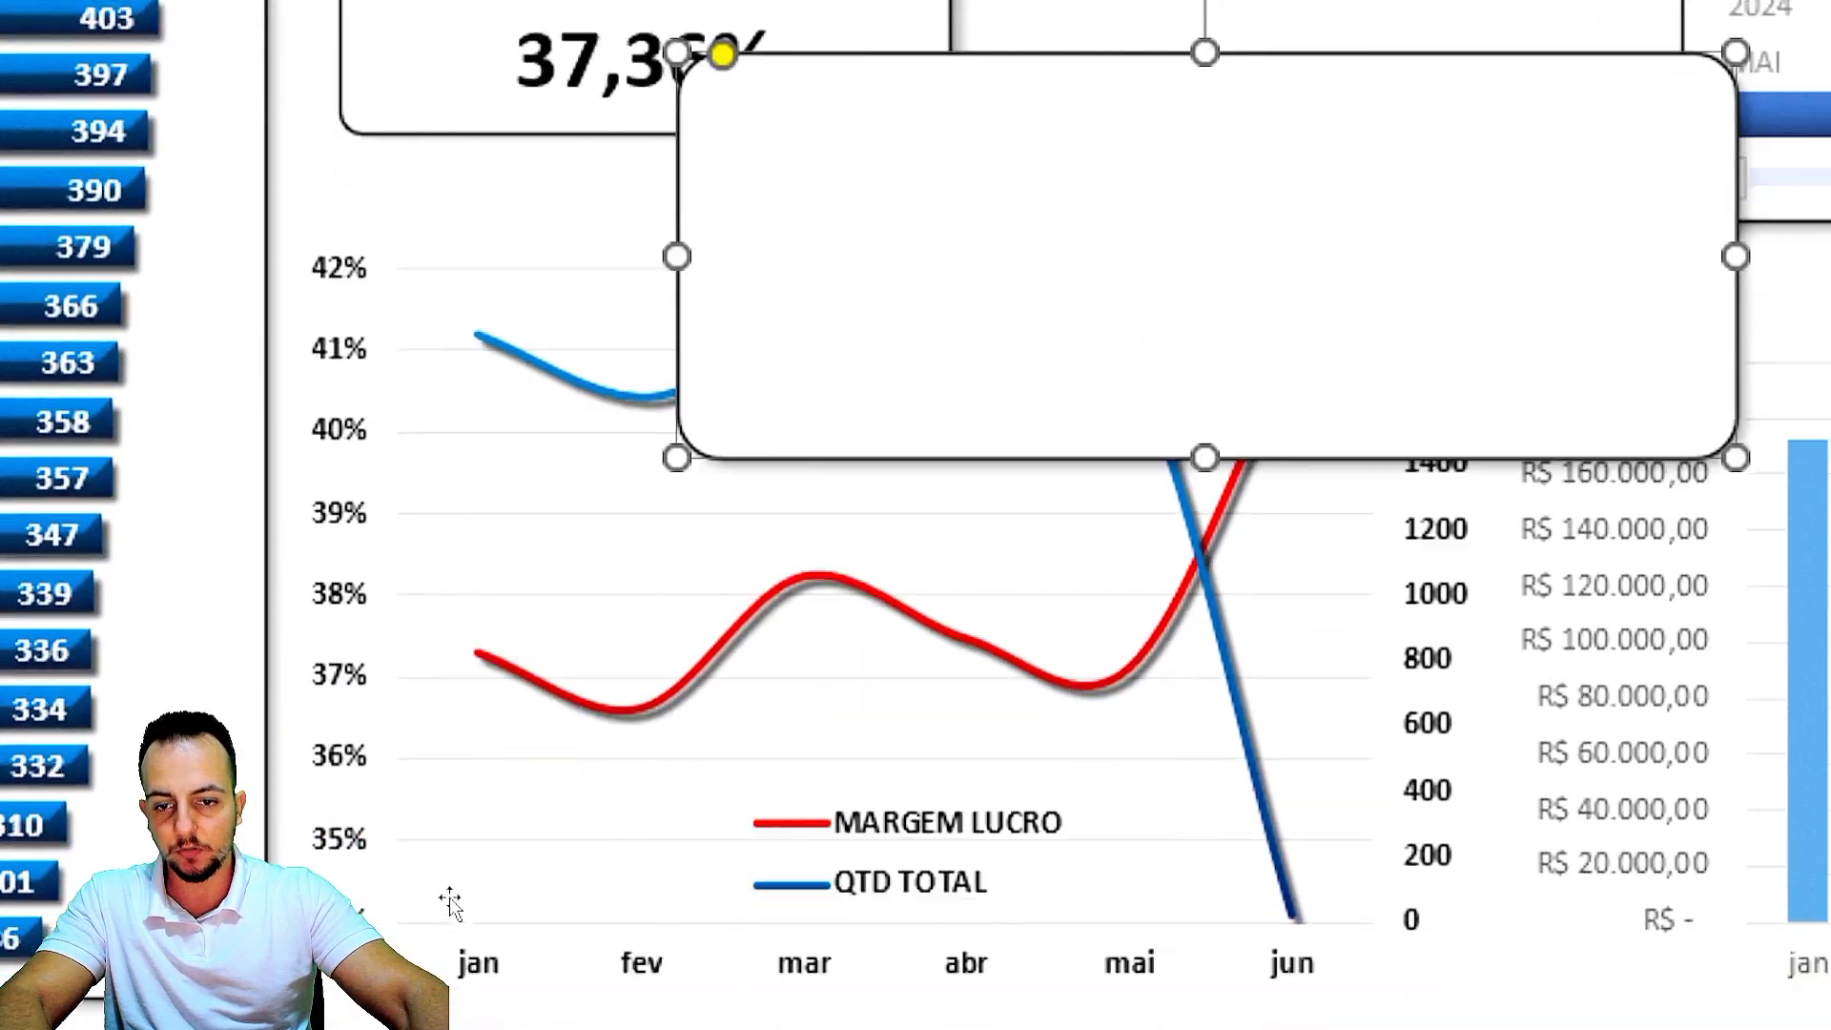
{"action": "left_click_drag", "start_coordinate": [842, 247], "coordinate": [462, 420]}
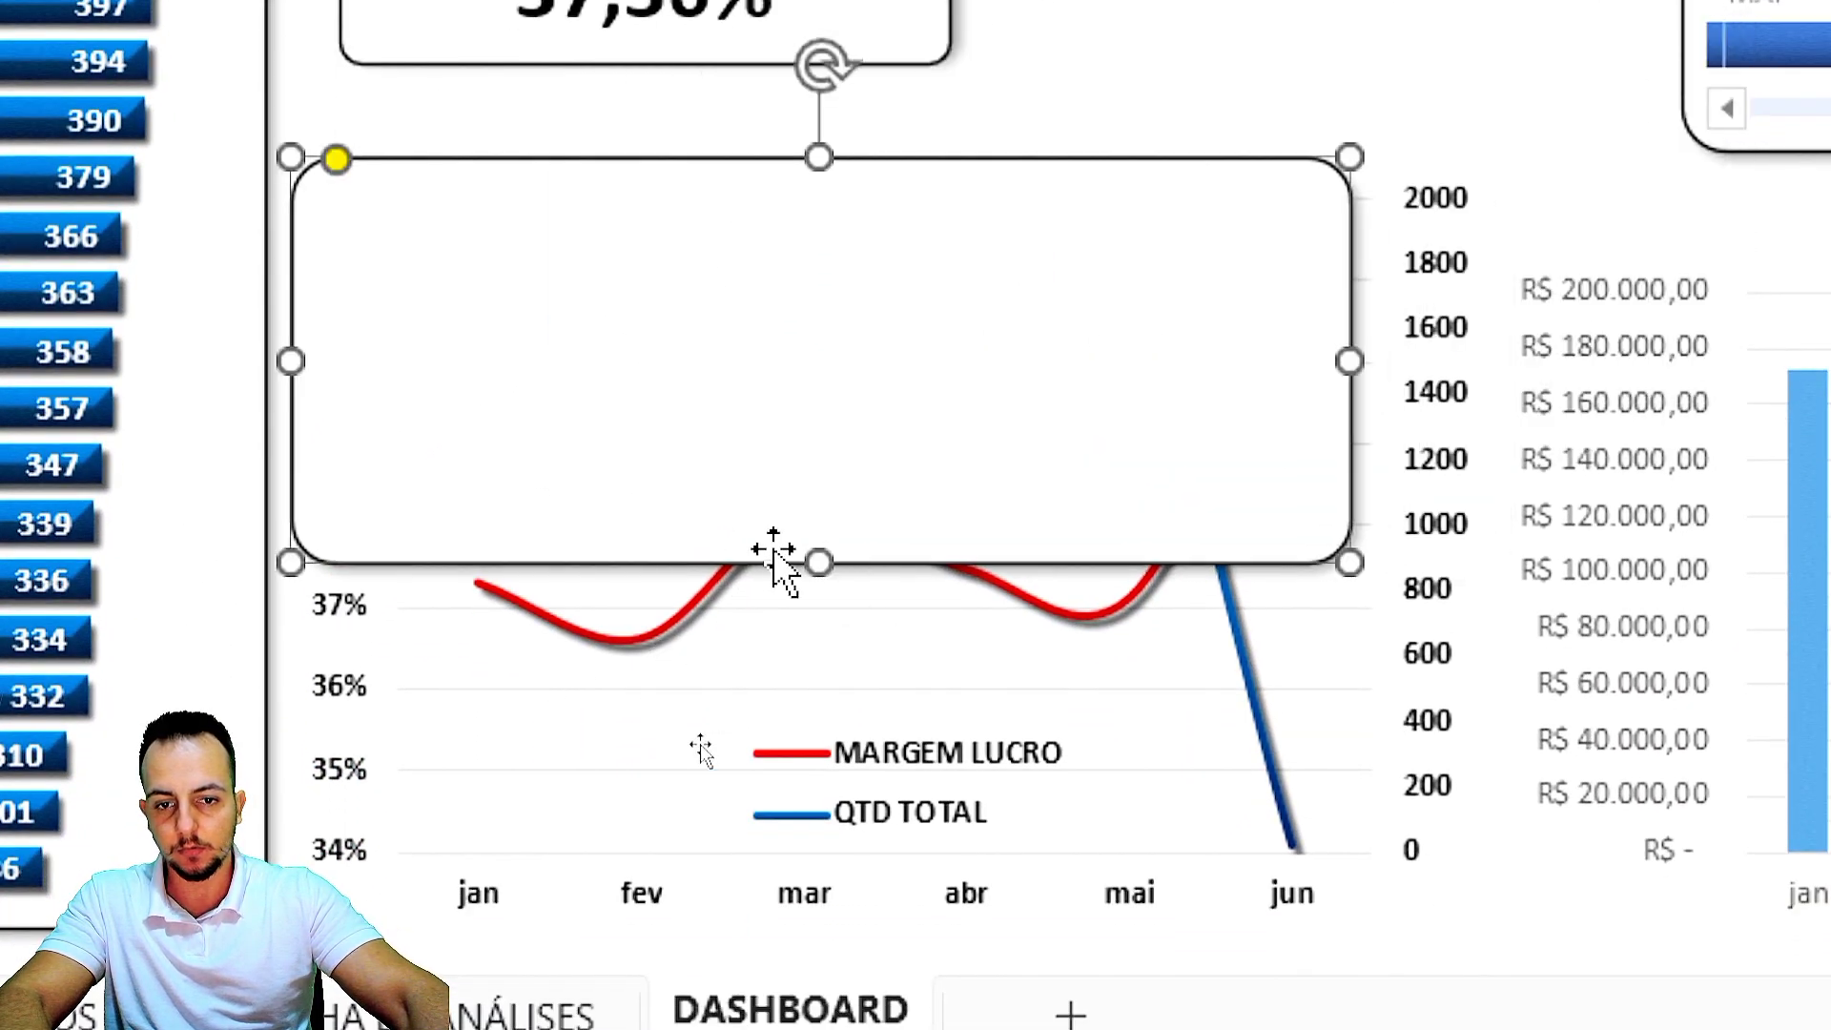
Enlarge the duplicated card down below the month labels and slightly wider past jun, and fine-tune its corner rounding.
{"action": "left_click_drag", "start_coordinate": [814, 559], "coordinate": [695, 898]}
{"action": "left_click_drag", "start_coordinate": [1351, 504], "coordinate": [1378, 502]}
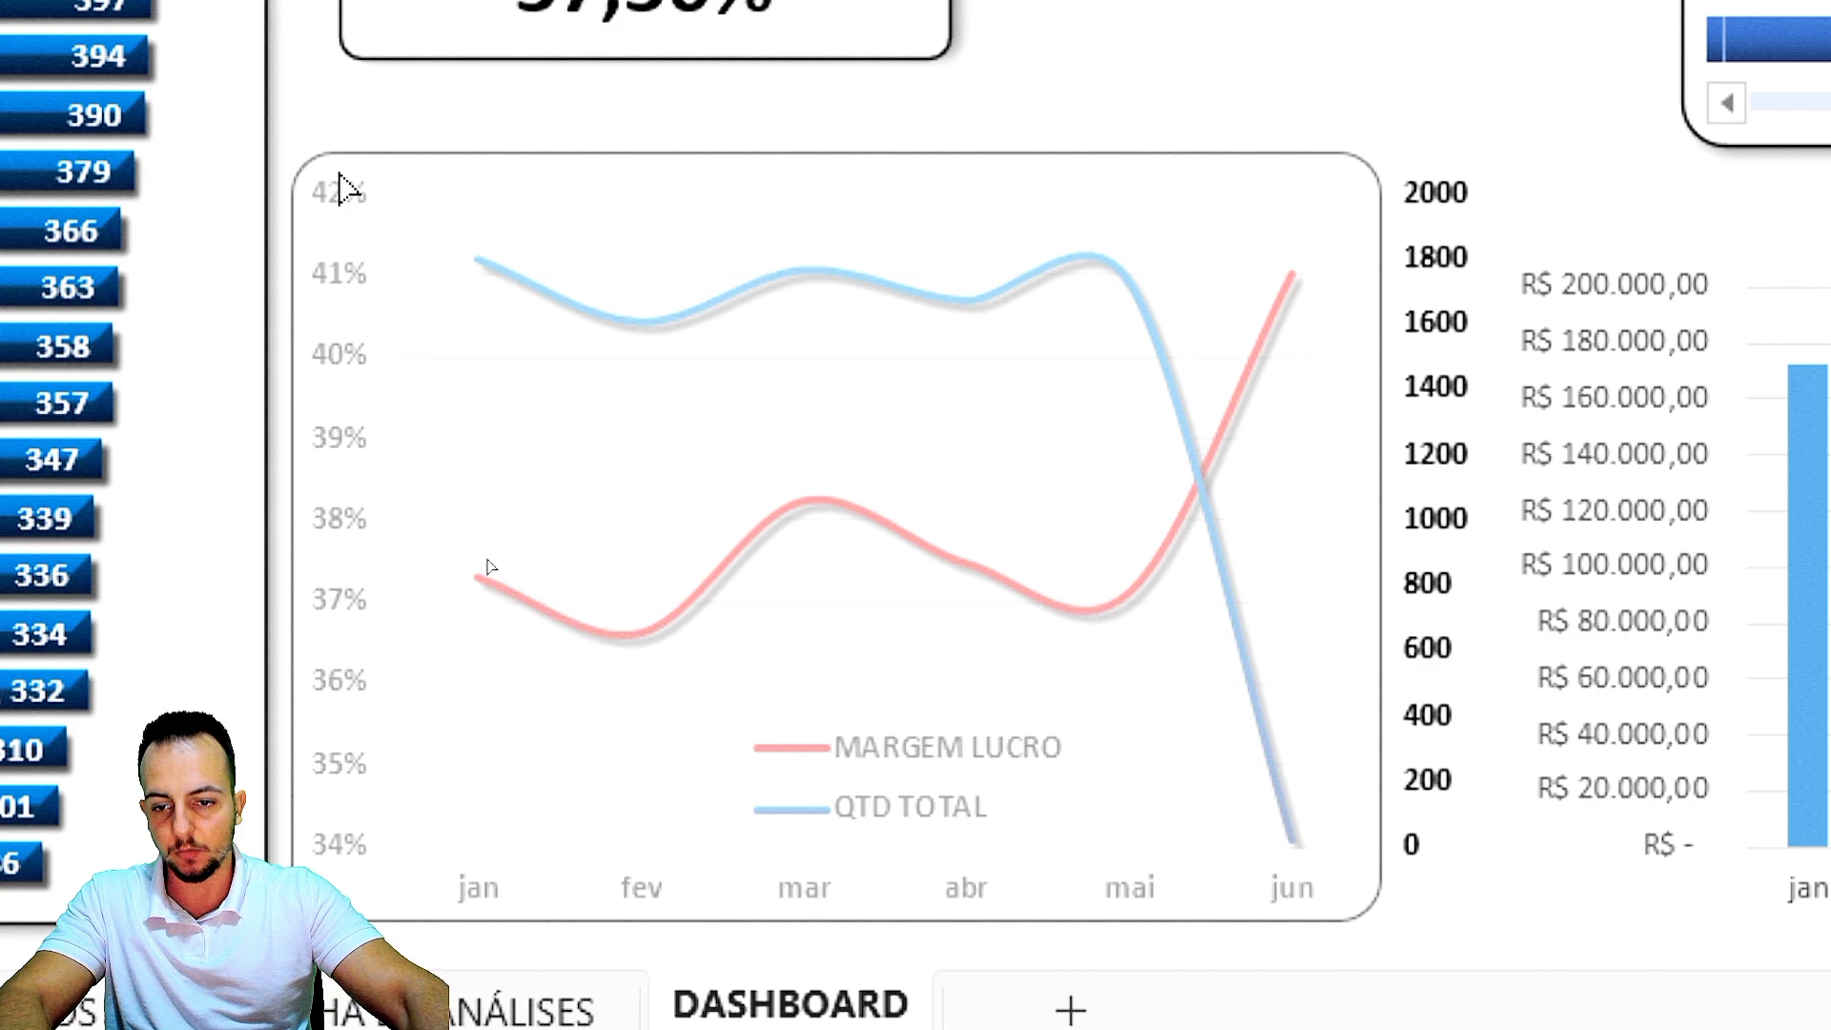
{"action": "left_click_drag", "start_coordinate": [339, 174], "coordinate": [339, 174]}
Send the enlarged card behind the line chart and deselect it.
{"action": "right_click", "coordinate": [483, 196]}
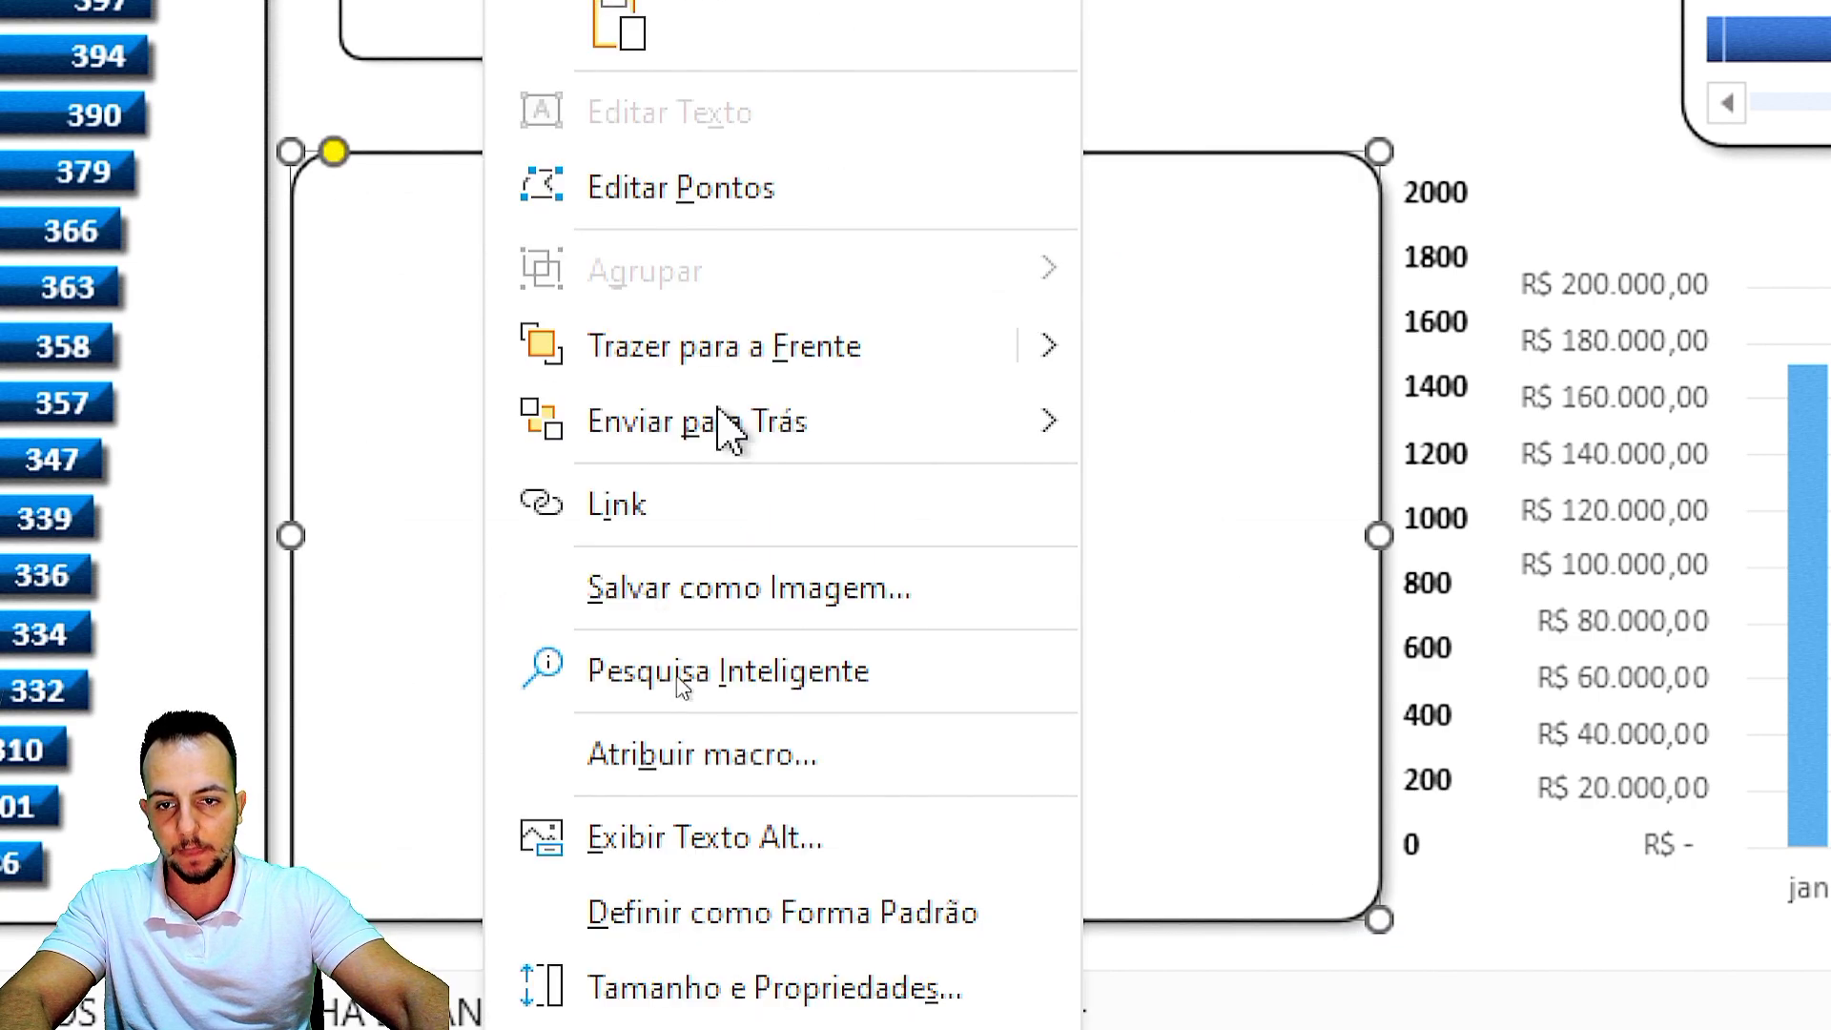
{"action": "left_click", "coordinate": [717, 408]}
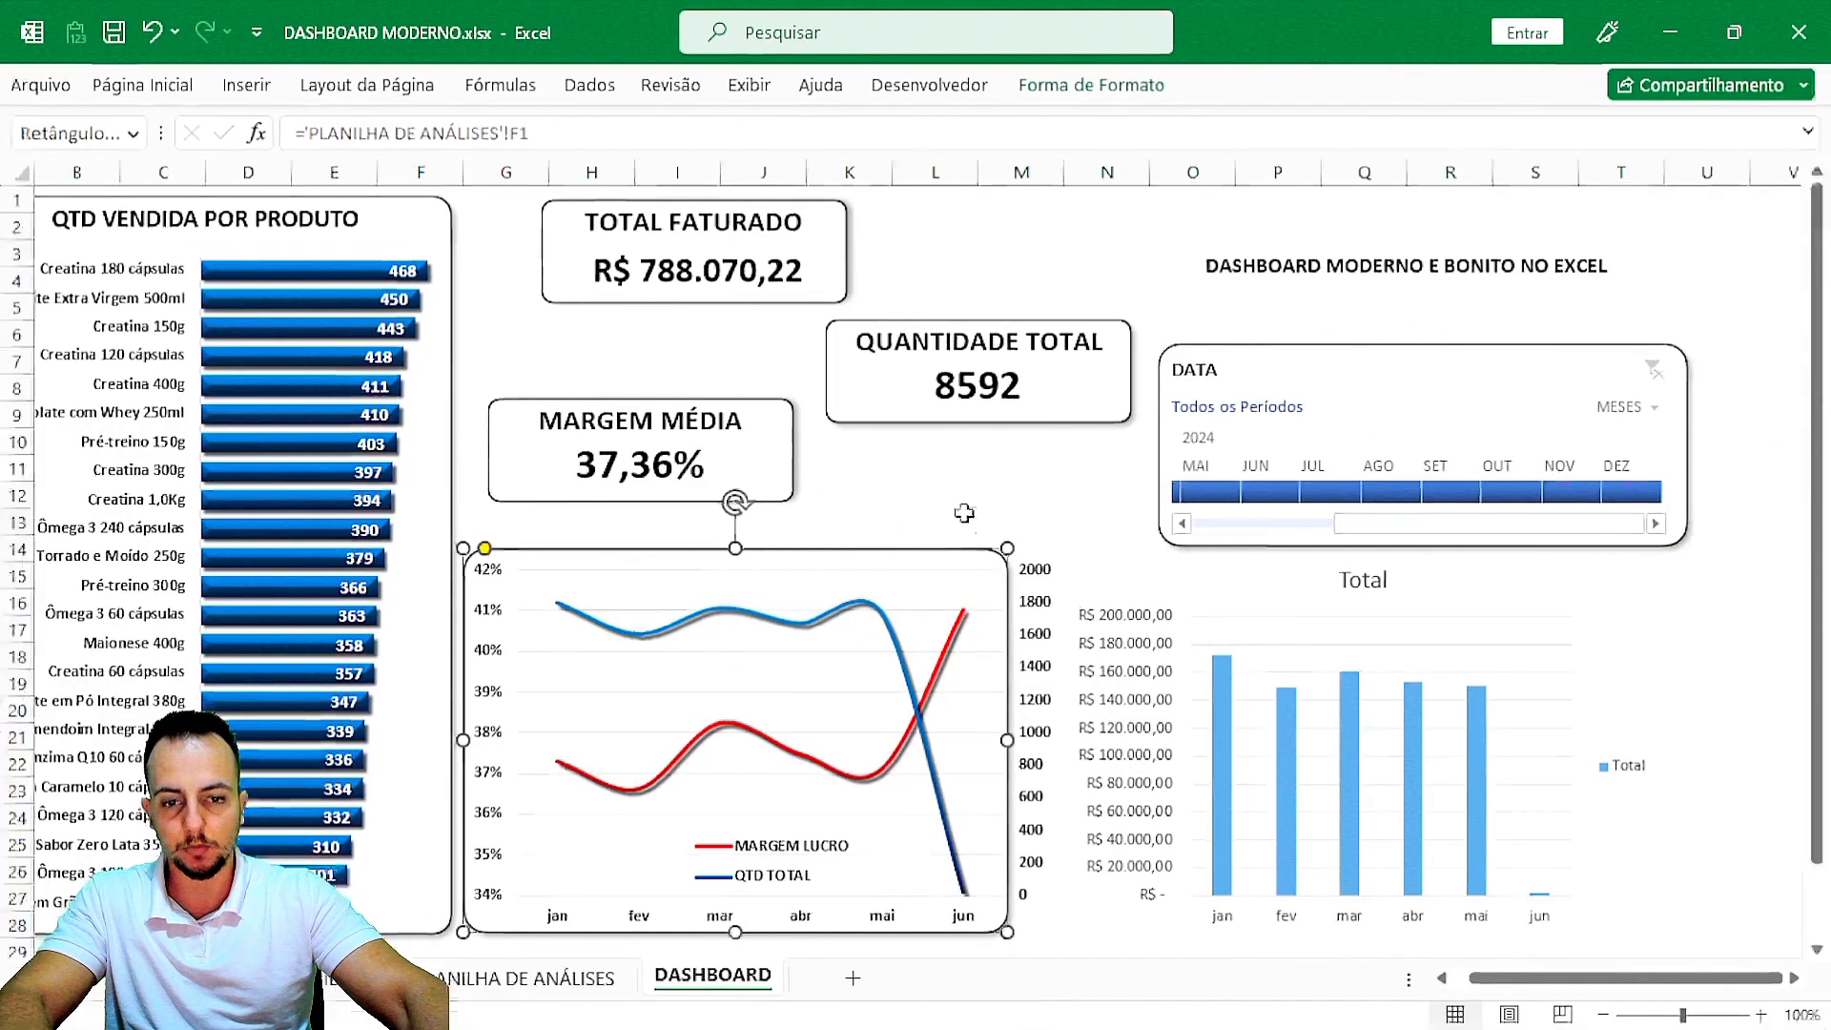
{"action": "left_click", "coordinate": [1294, 80]}
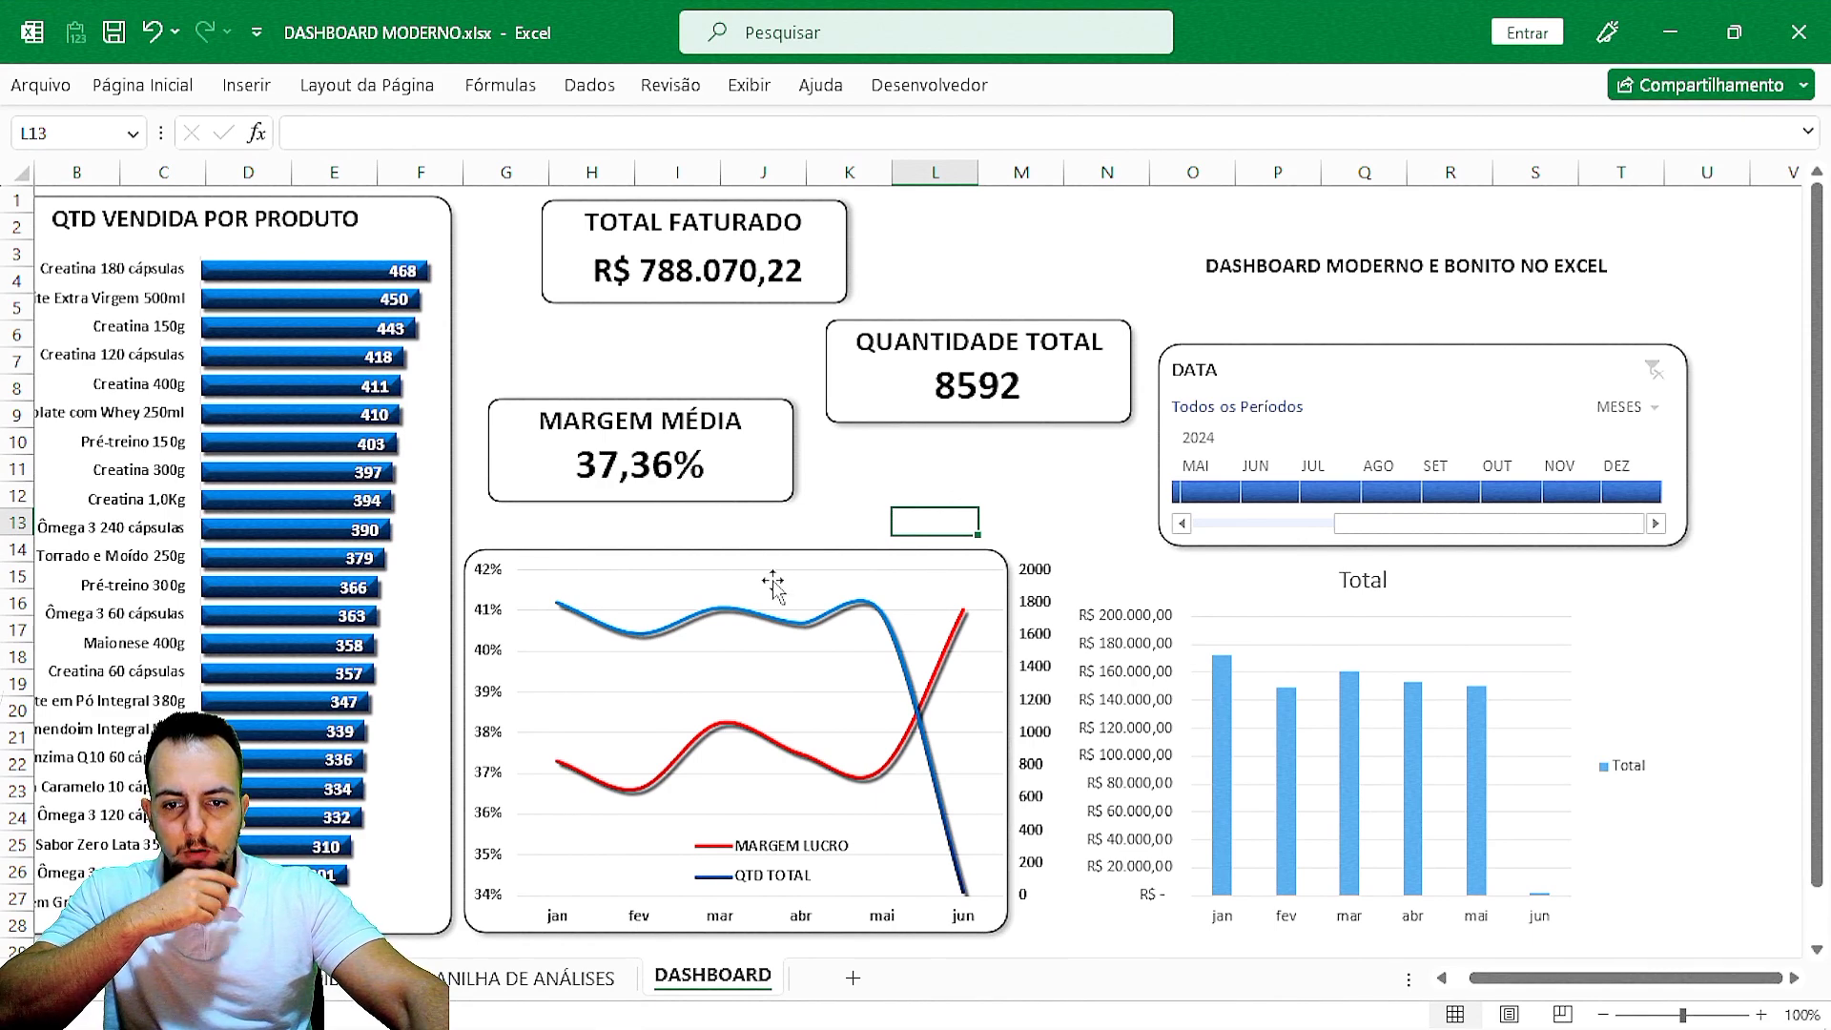
Set the QTD TOTAL line's width to 3 pt.
{"action": "double_click", "coordinate": [773, 622]}
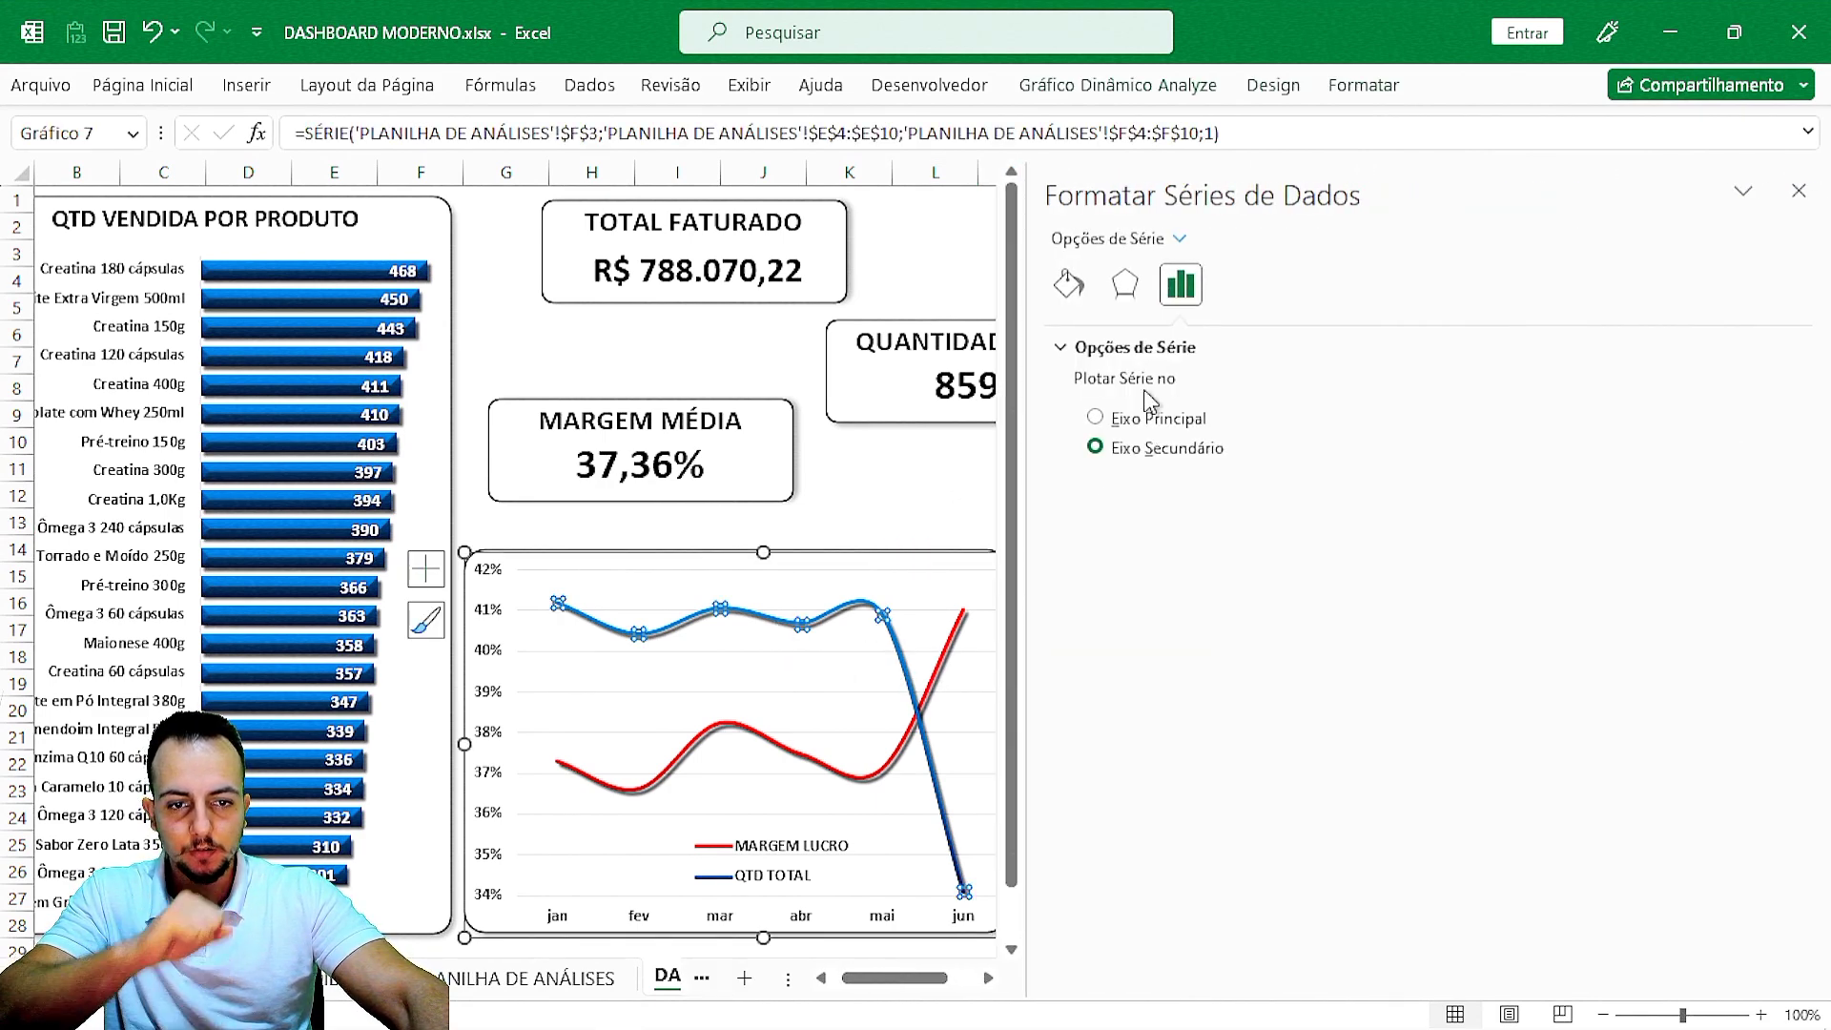
{"action": "left_click", "coordinate": [1069, 284]}
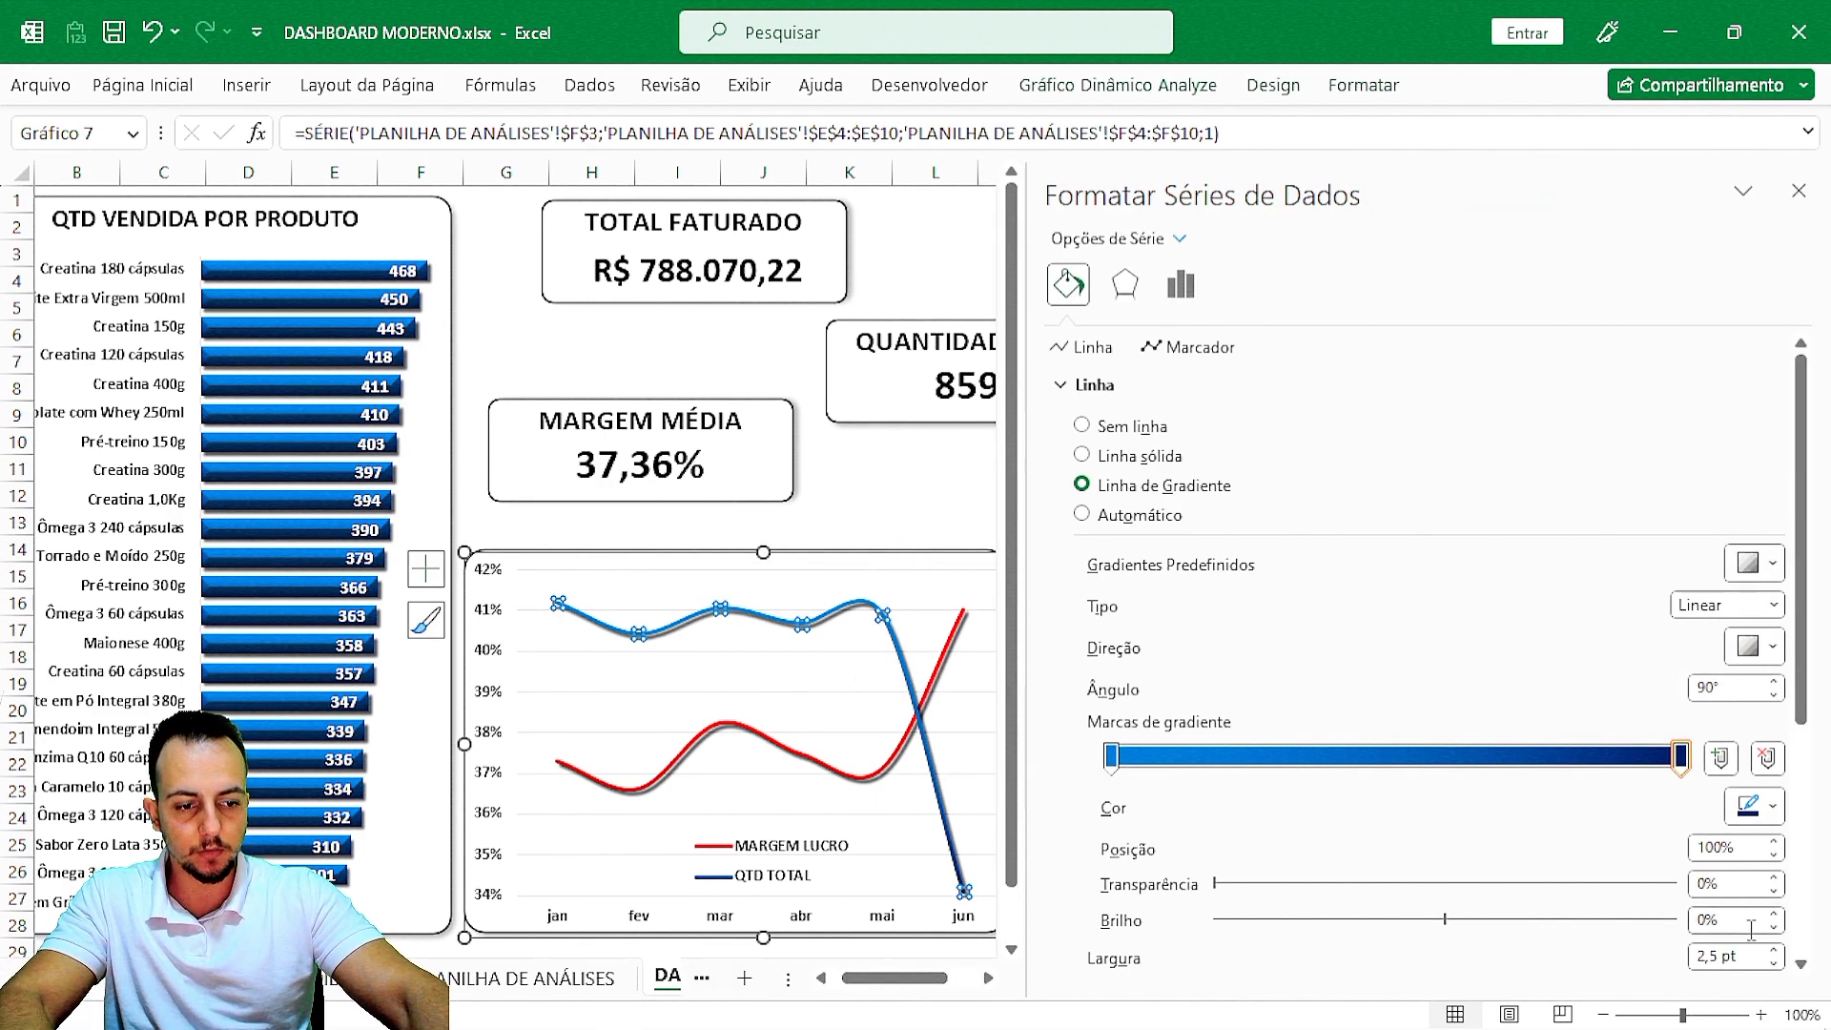
{"action": "left_click", "coordinate": [1776, 950]}
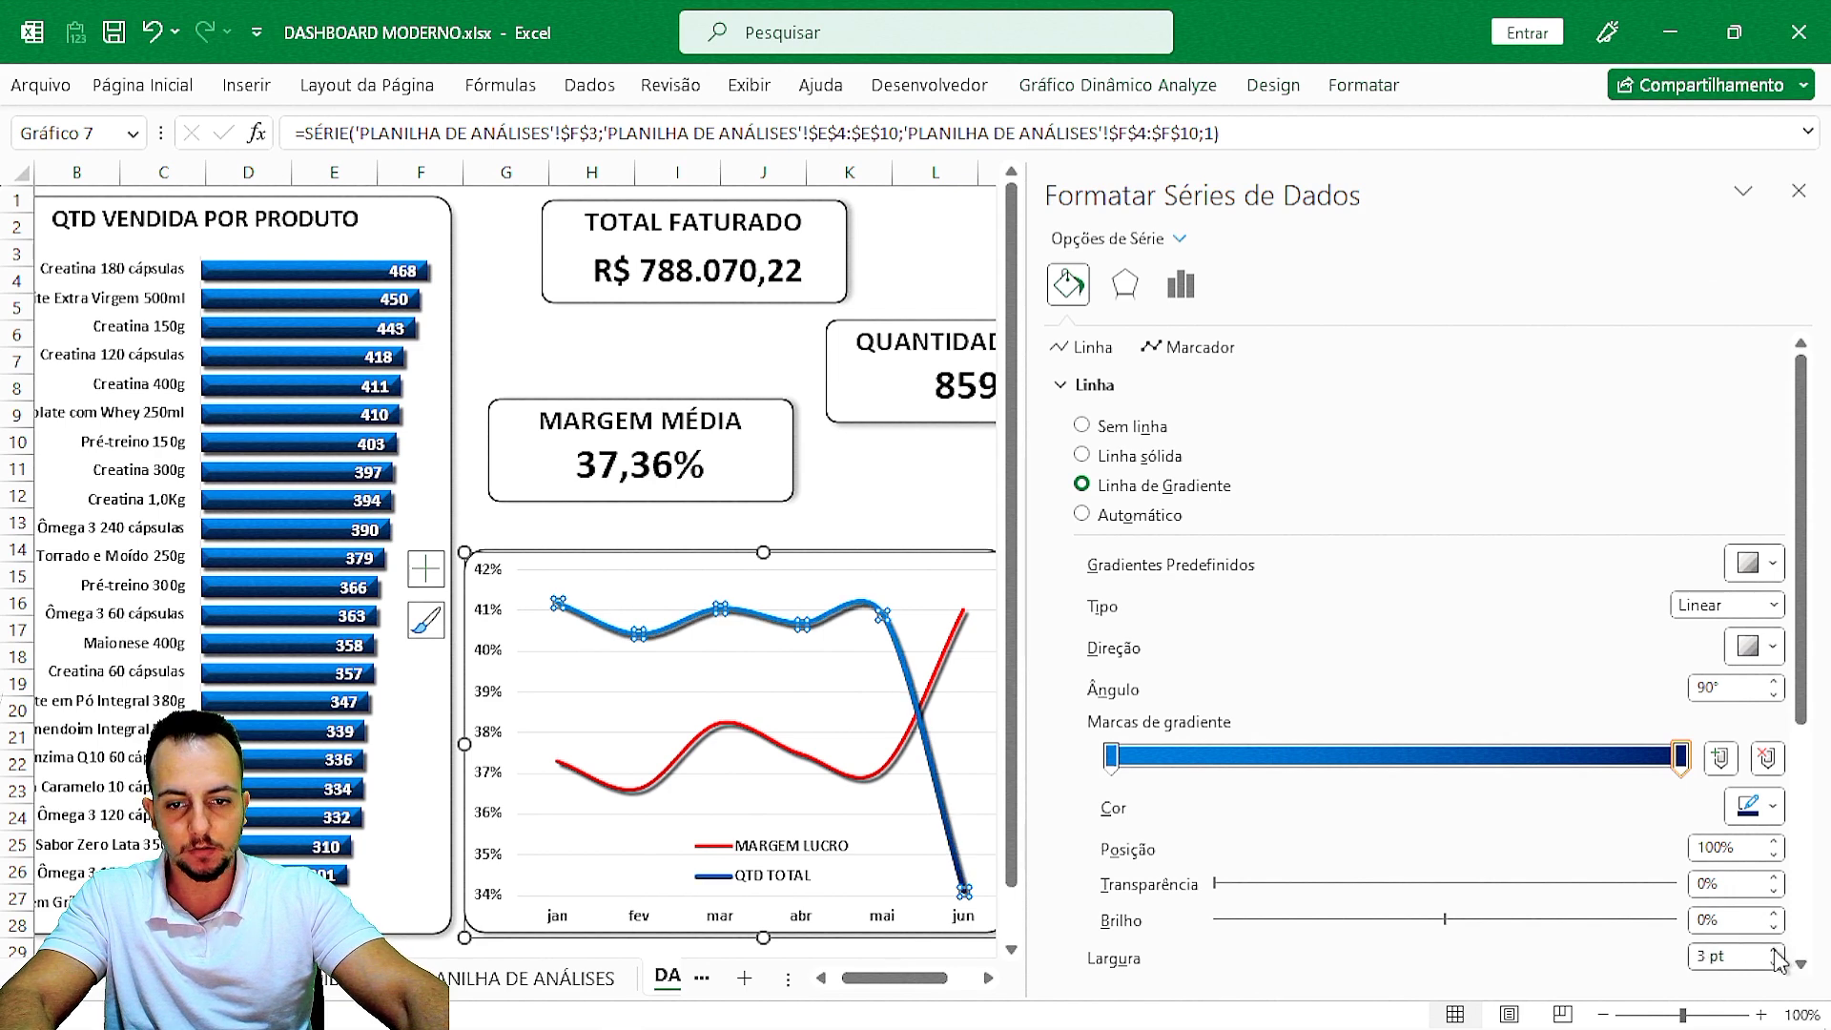
Set the MARGEM LUCRO and QTD TOTAL lines' widths to 3,5 pt, close the series formatting and deselect the chart.
{"action": "left_click", "coordinate": [890, 768]}
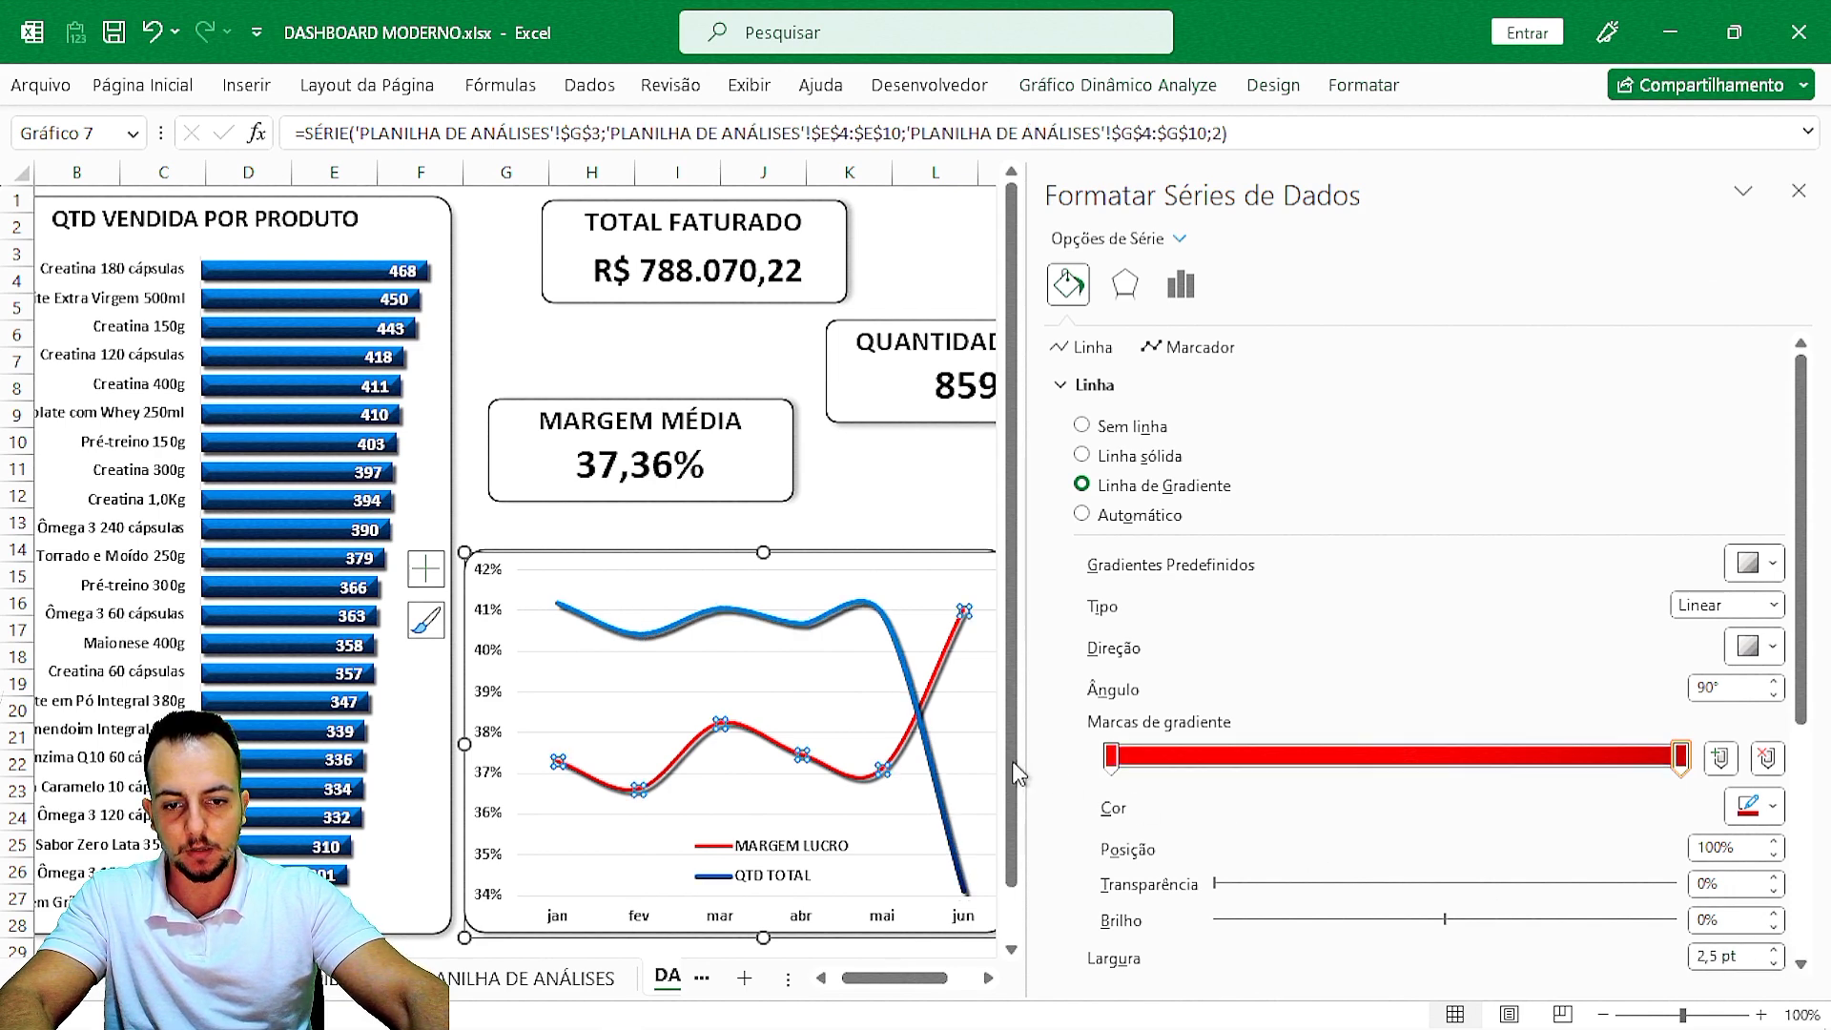
{"action": "left_click", "coordinate": [1775, 949]}
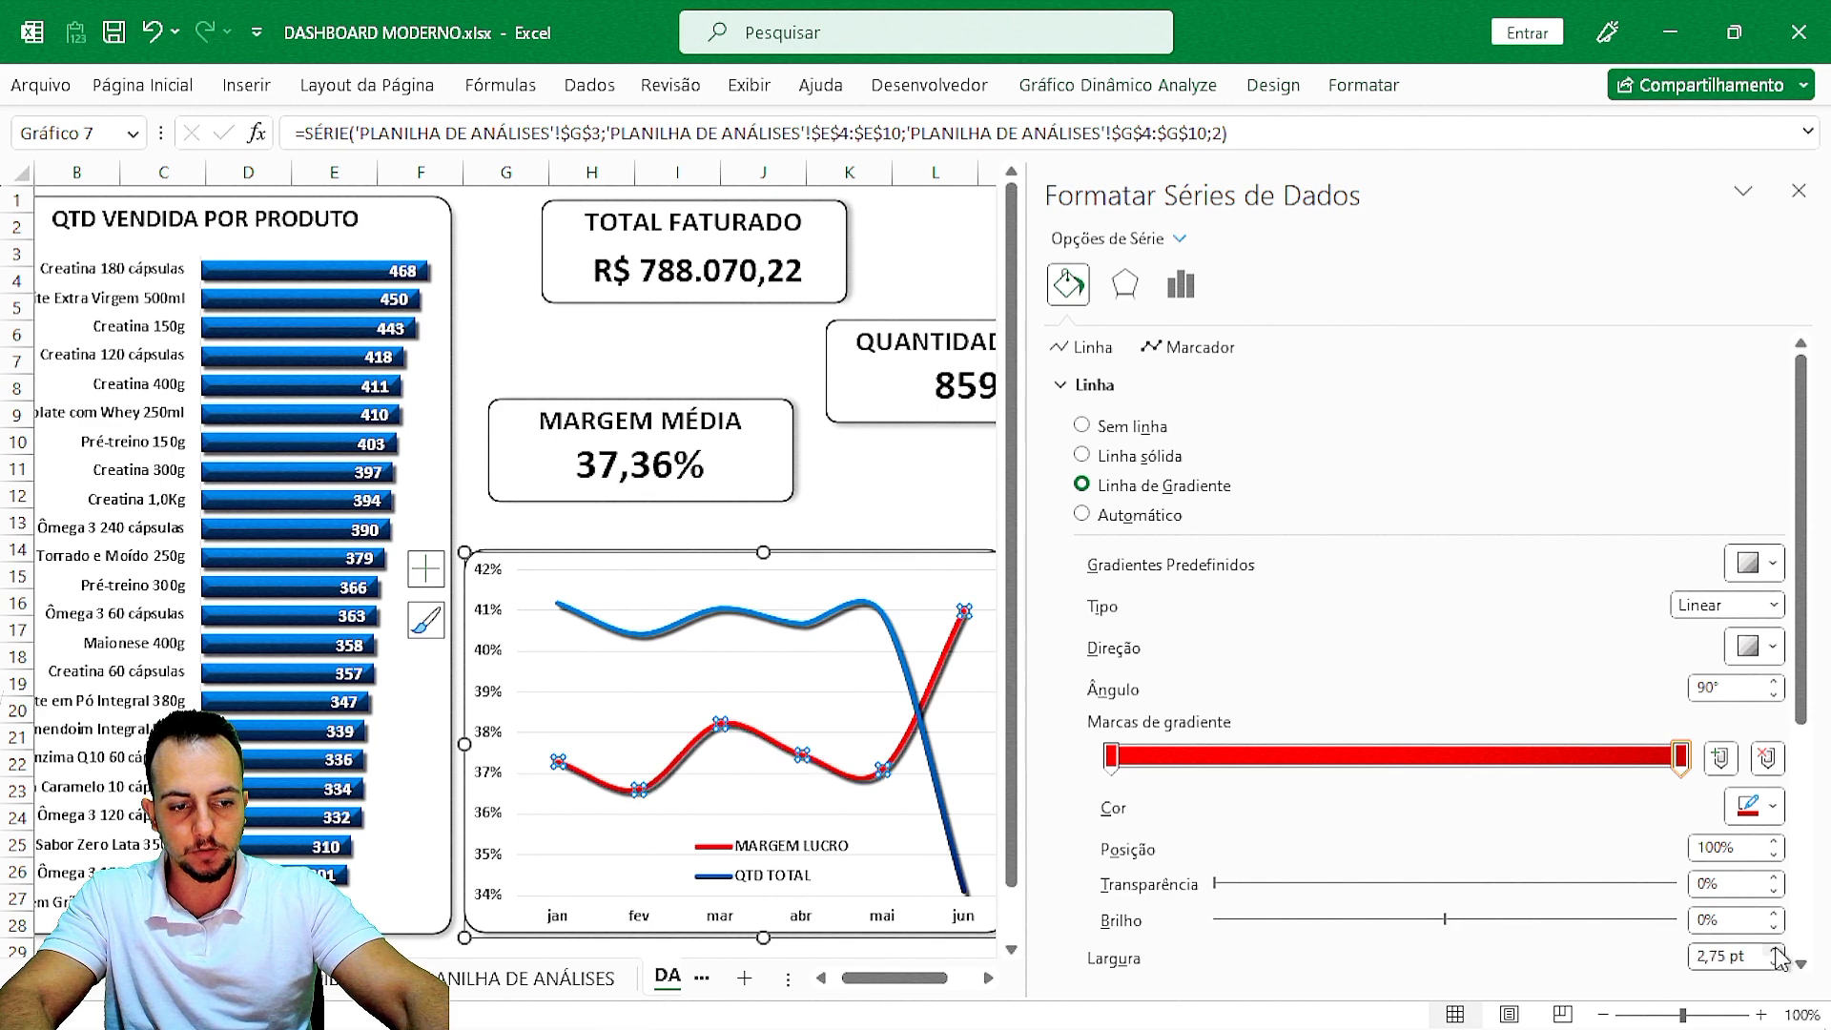
{"action": "left_click", "coordinate": [1775, 950]}
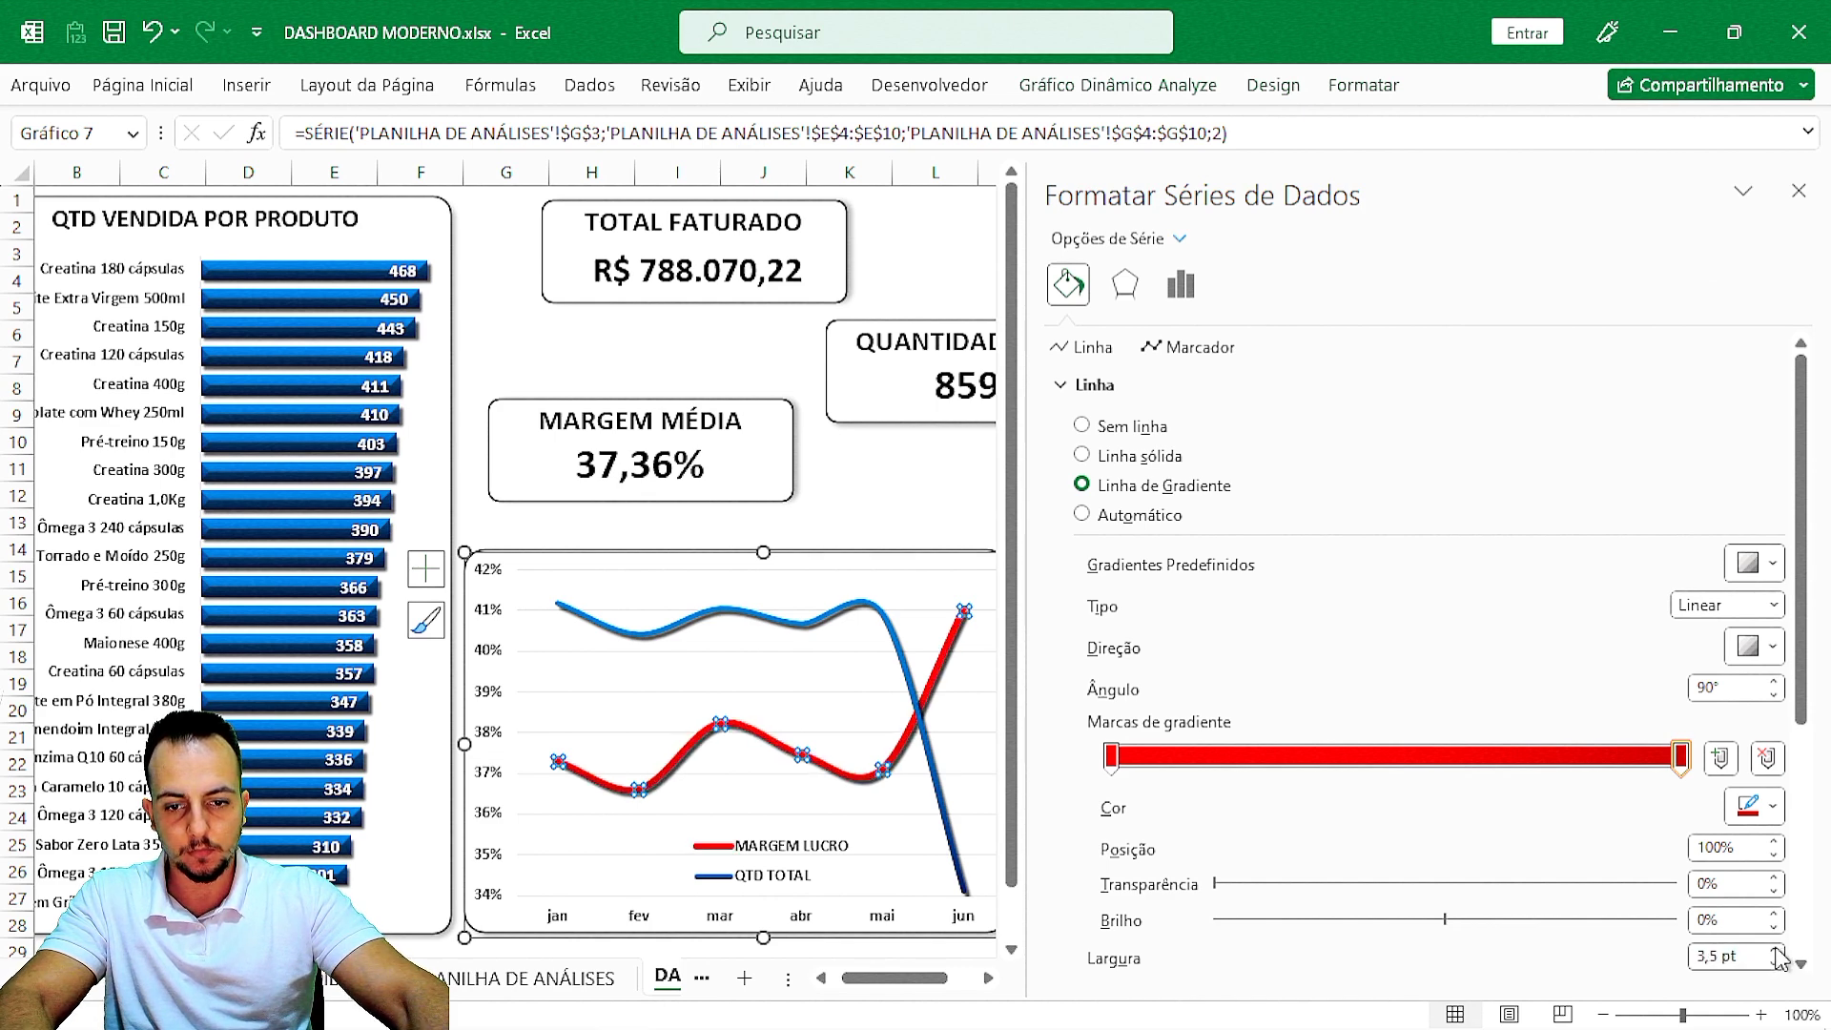
{"action": "left_click", "coordinate": [887, 622]}
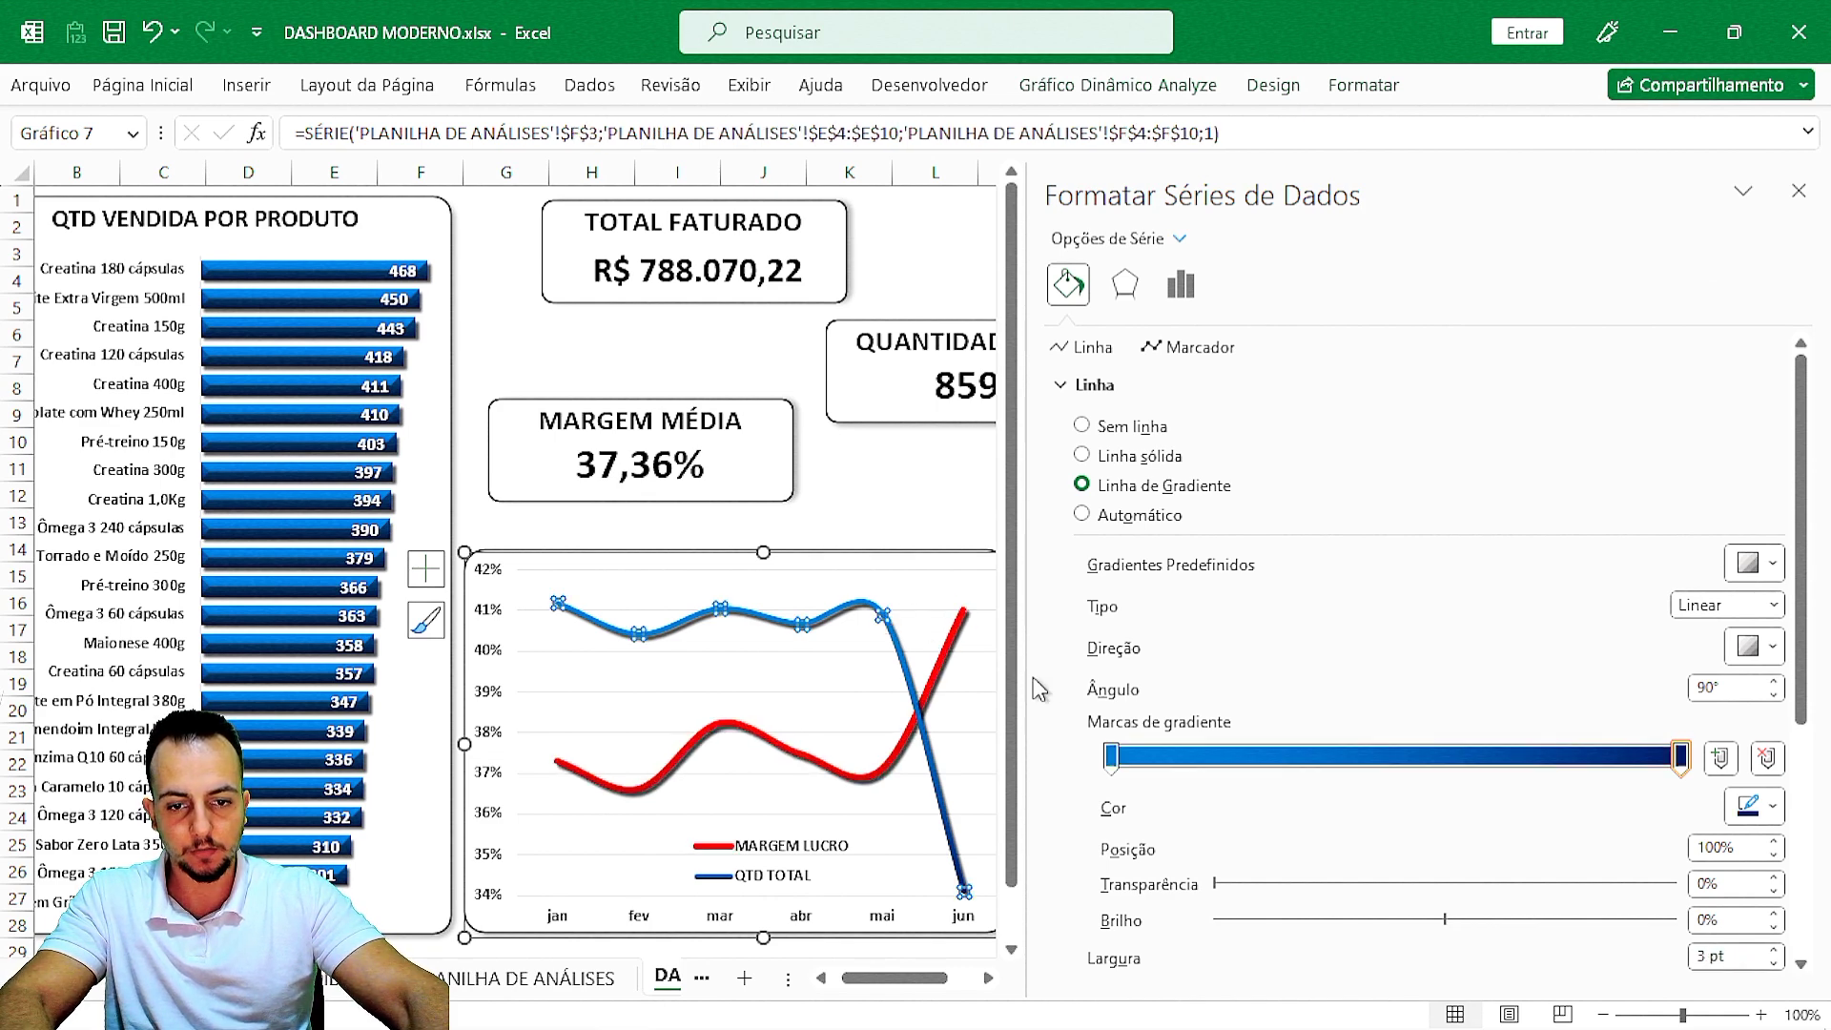
{"action": "left_click", "coordinate": [1776, 950]}
{"action": "left_click", "coordinate": [1775, 950]}
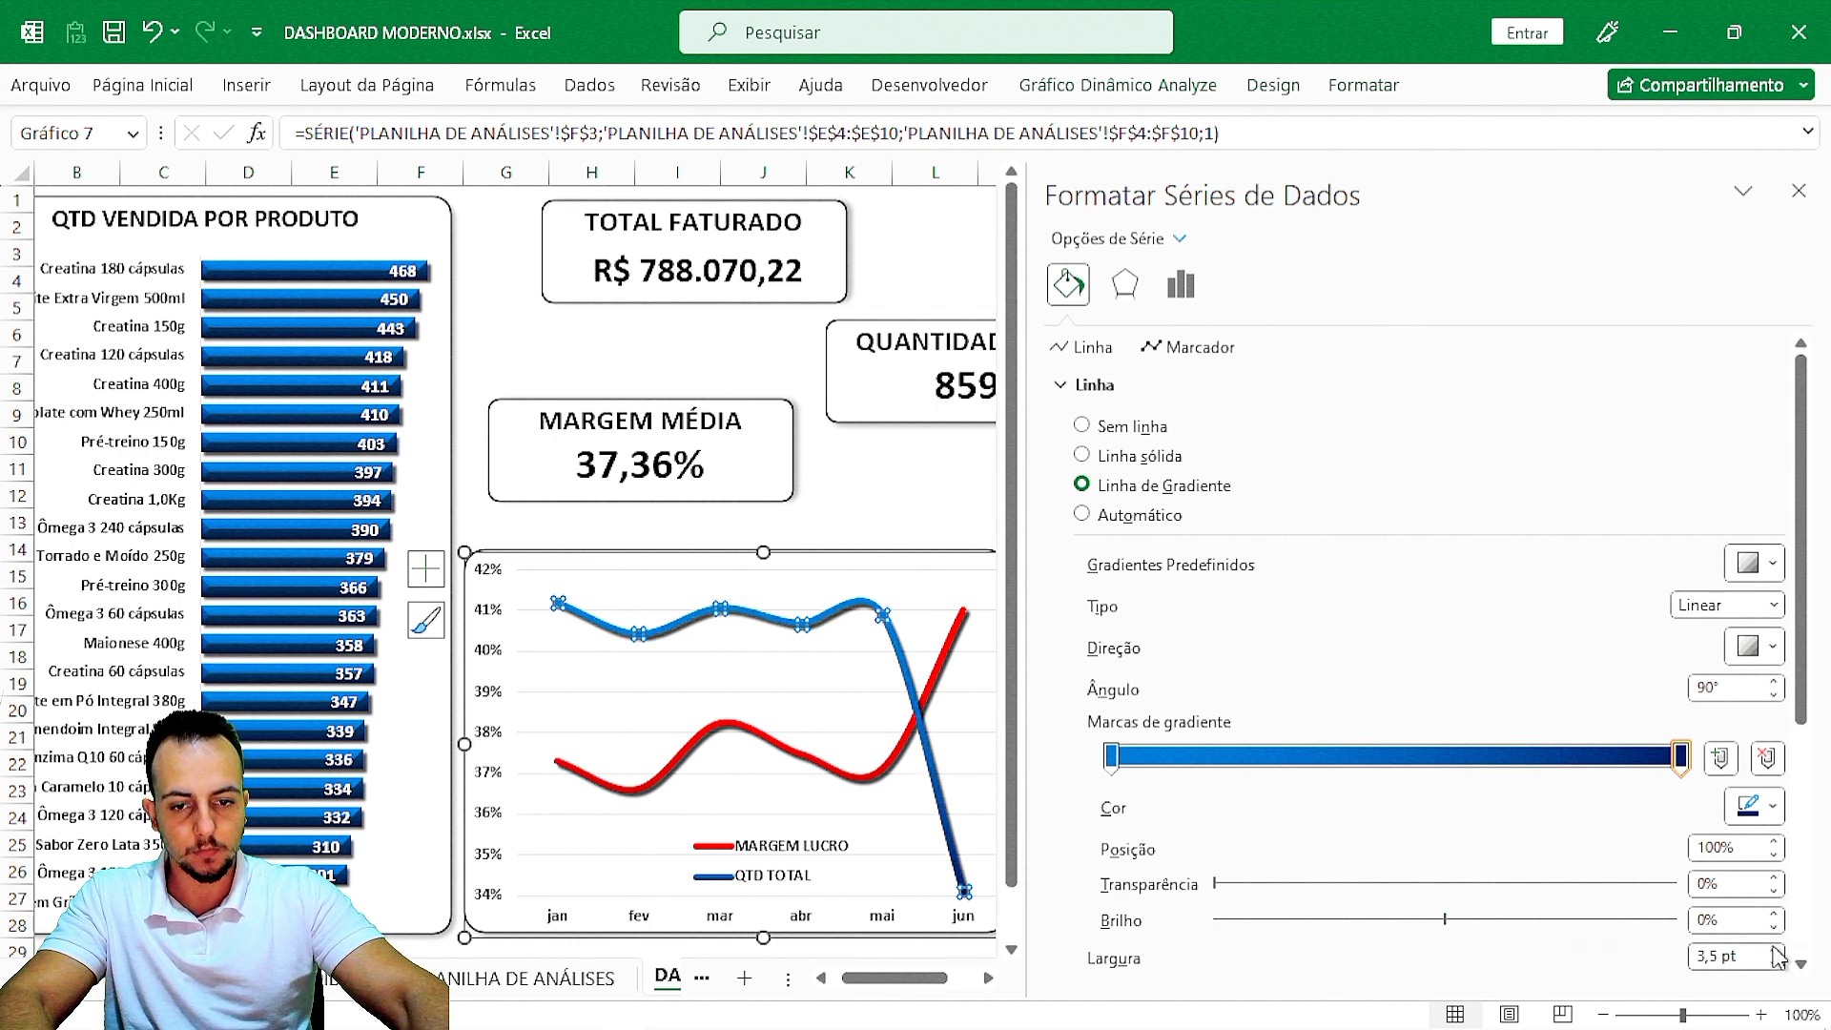
{"action": "left_click", "coordinate": [1798, 191]}
{"action": "left_click", "coordinate": [935, 521]}
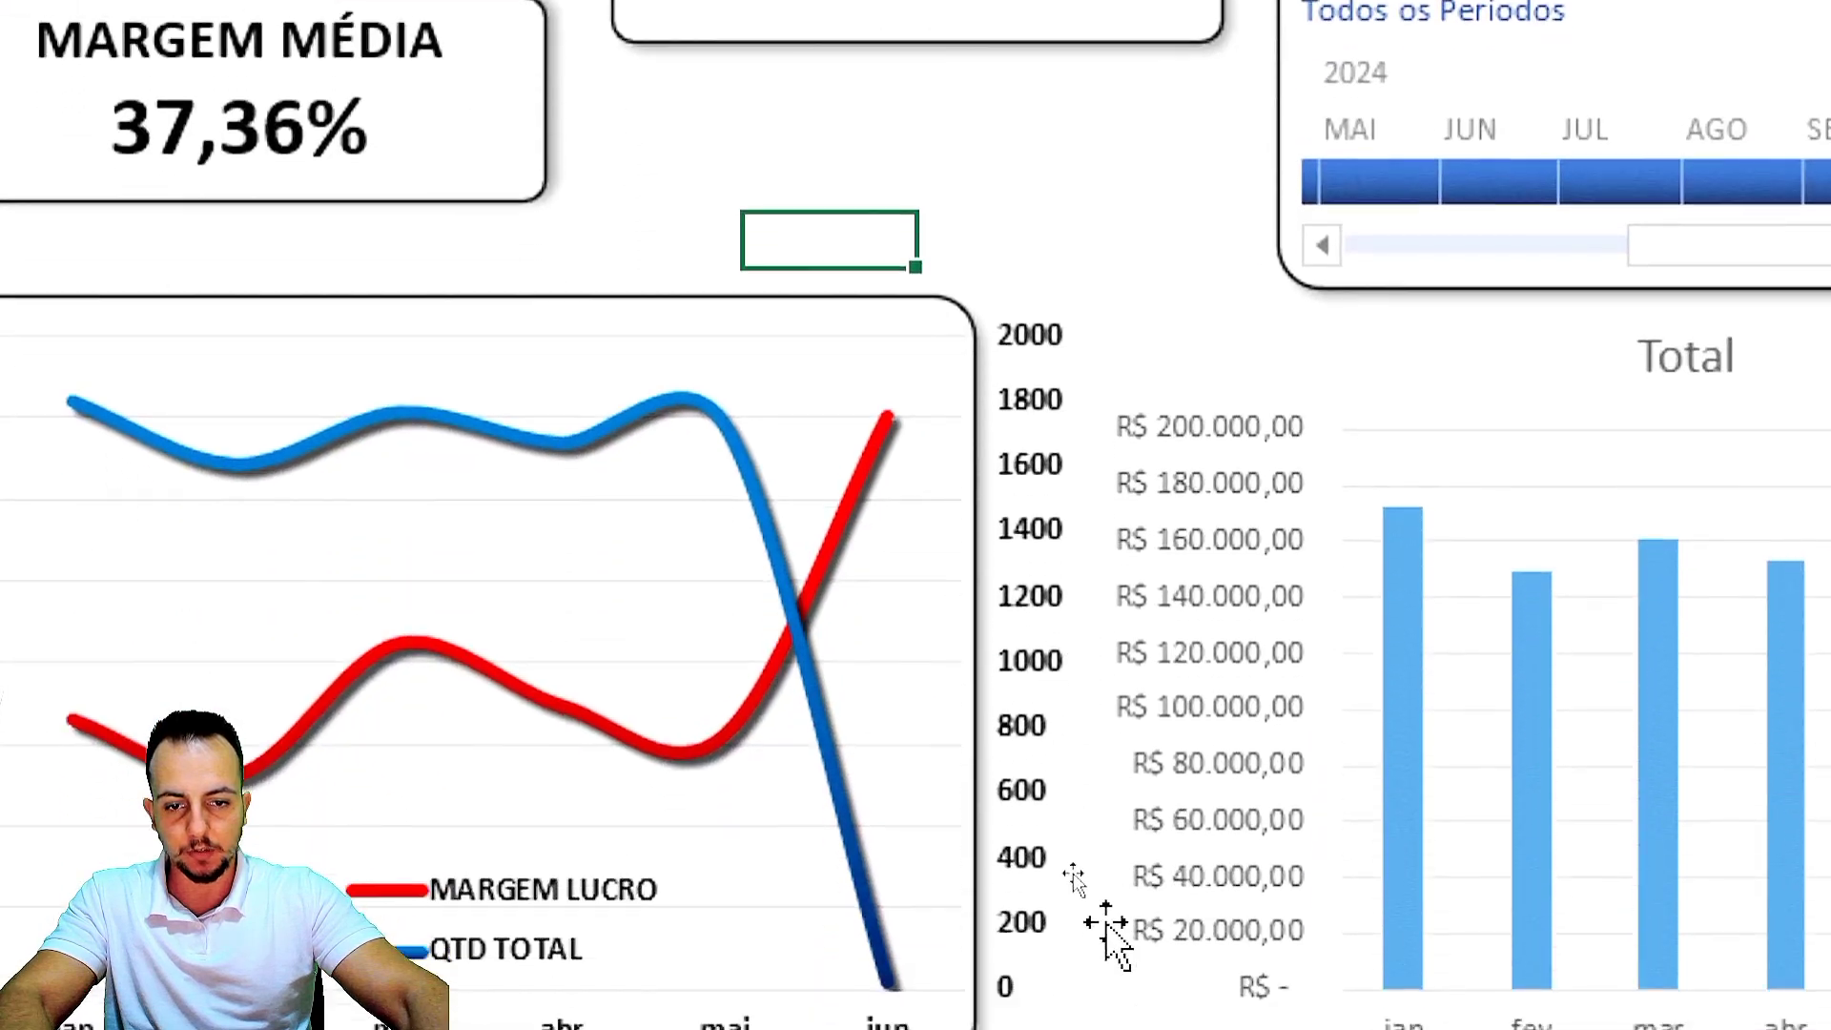
Widen the rounded card behind the line chart so it encloses the secondary axis labels.
{"action": "left_click", "coordinate": [907, 245]}
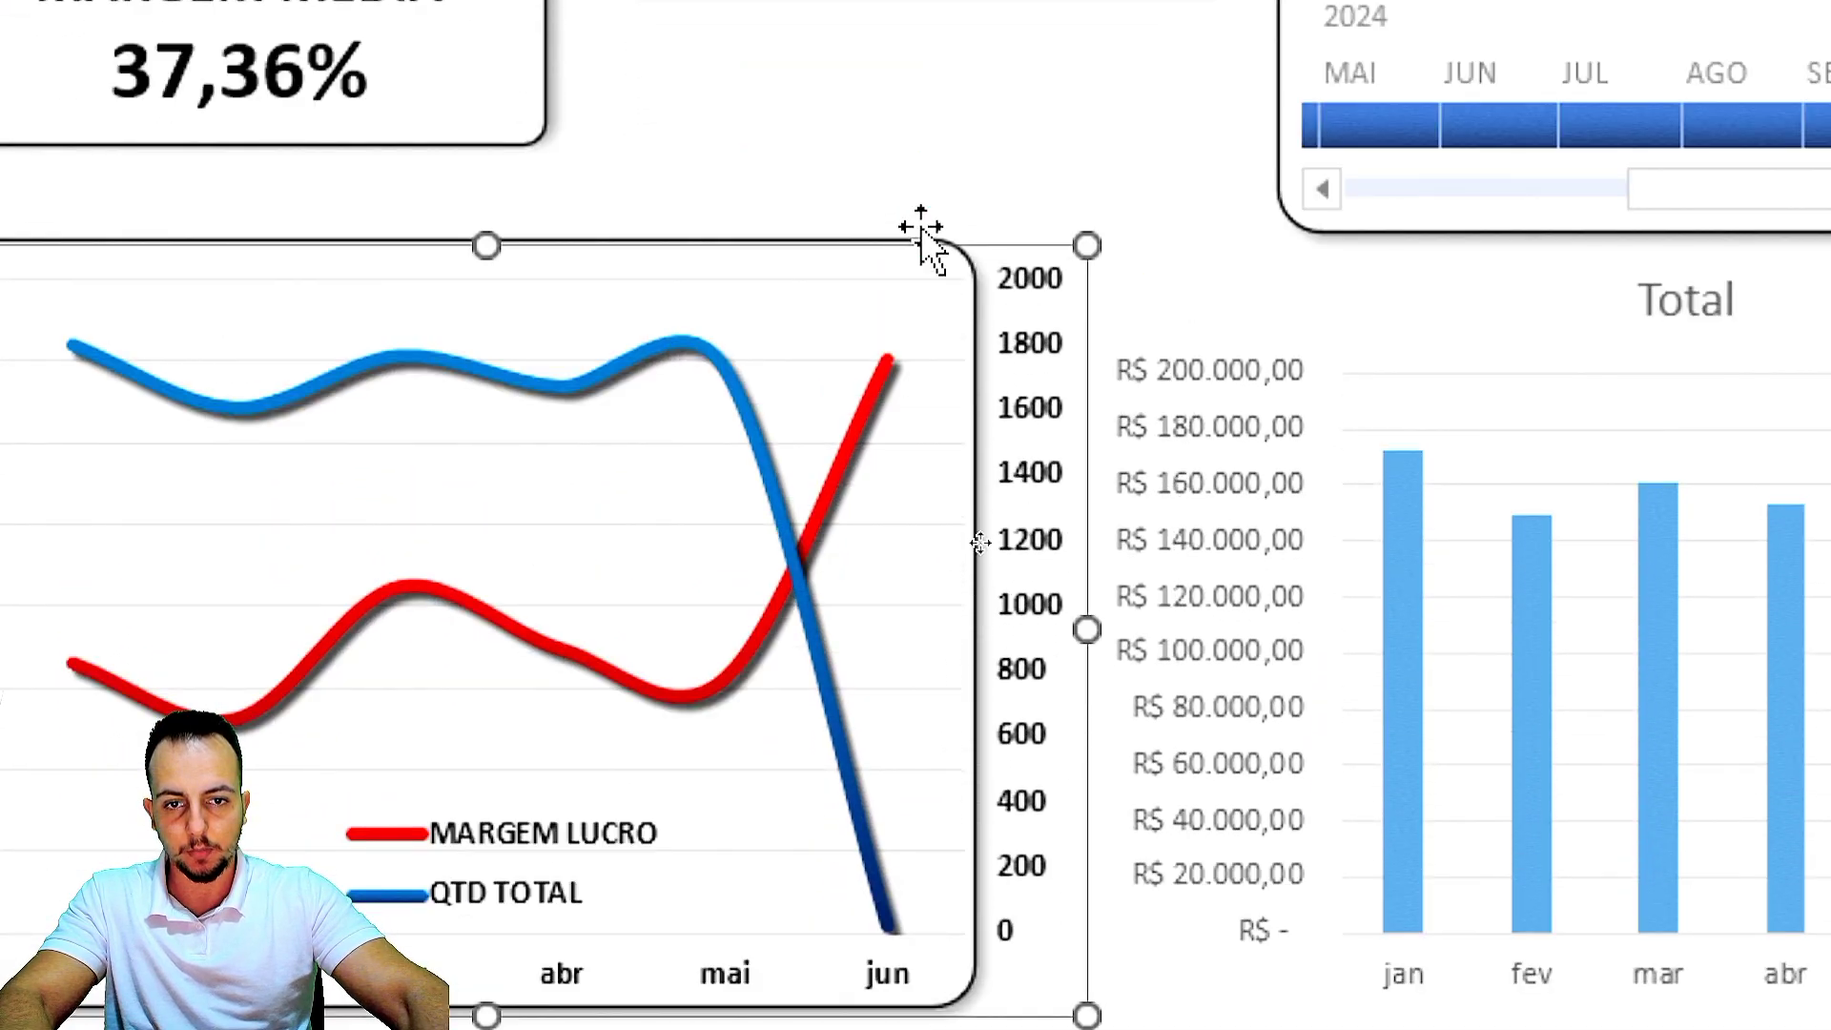
{"action": "left_click", "coordinate": [923, 239]}
{"action": "left_click_drag", "start_coordinate": [958, 624], "coordinate": [1085, 622]}
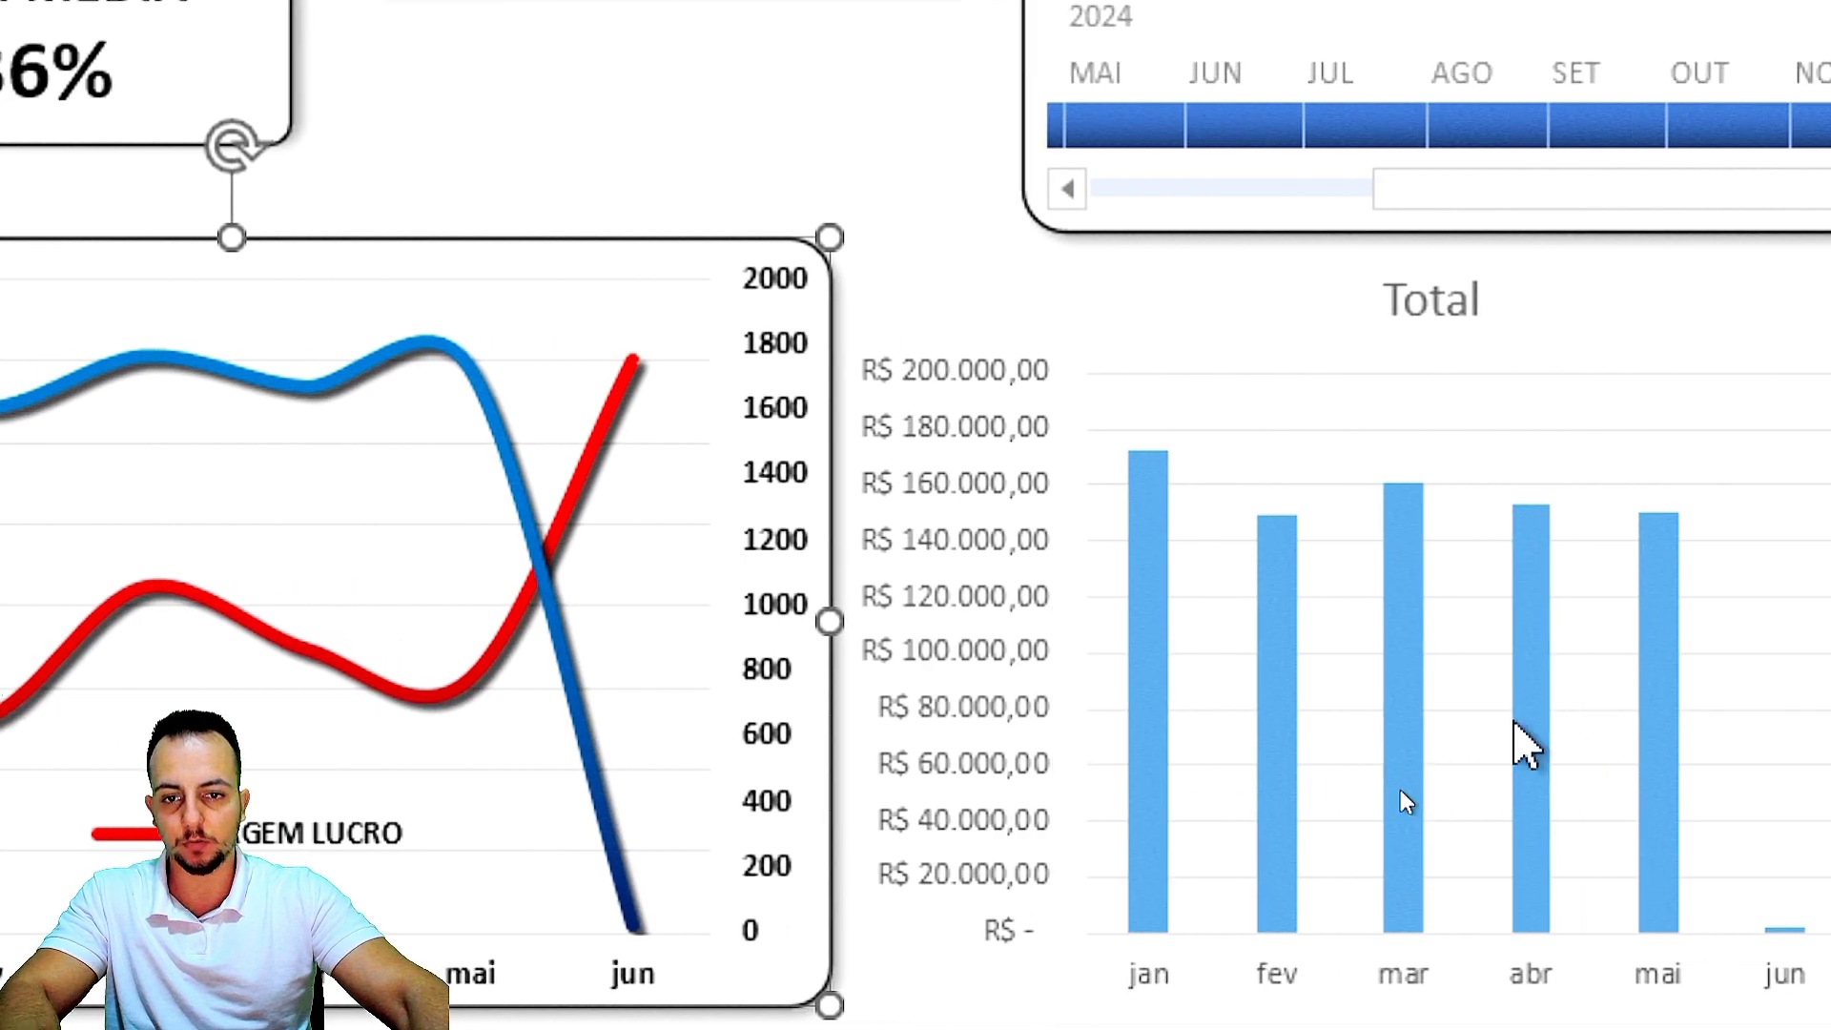
Duplicate the line chart's card over the Total column chart and widen the copy to the DATA card's outer edge.
{"action": "key", "text": "ctrl+d"}
{"action": "left_click_drag", "start_coordinate": [574, 521], "coordinate": [1629, 444]}
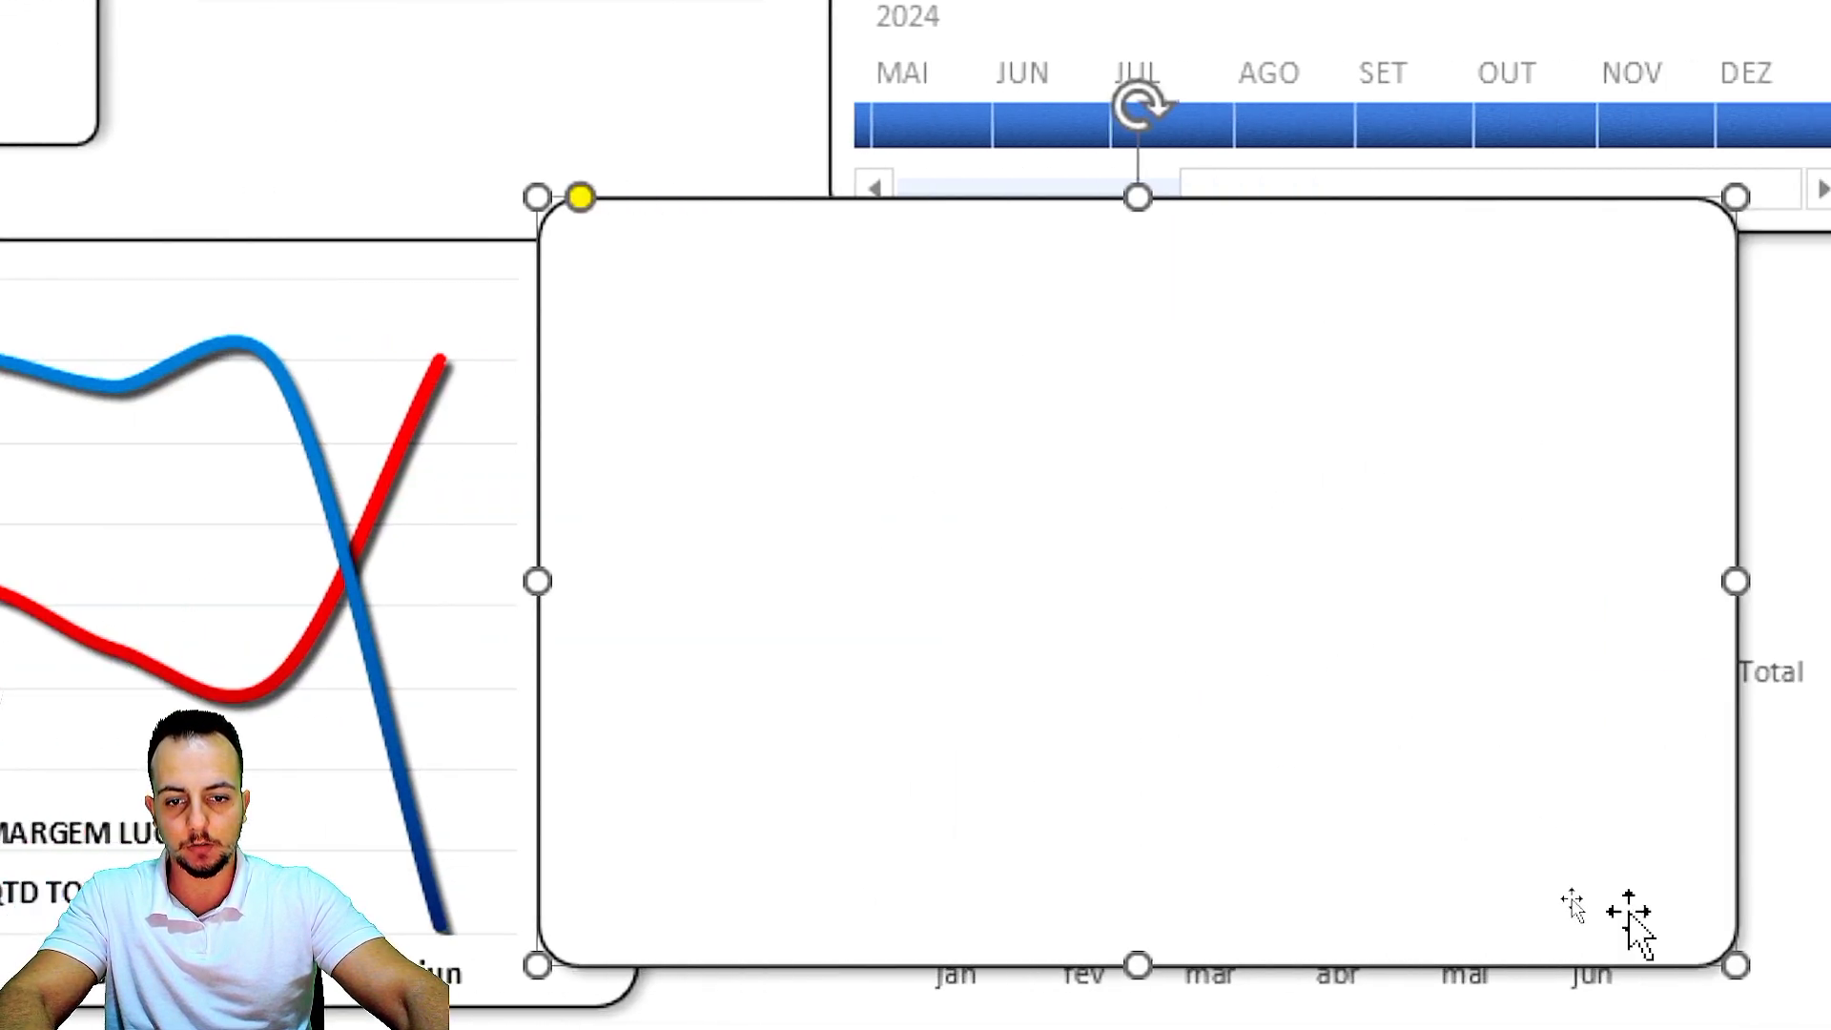
{"action": "left_click_drag", "start_coordinate": [960, 752], "coordinate": [1017, 776]}
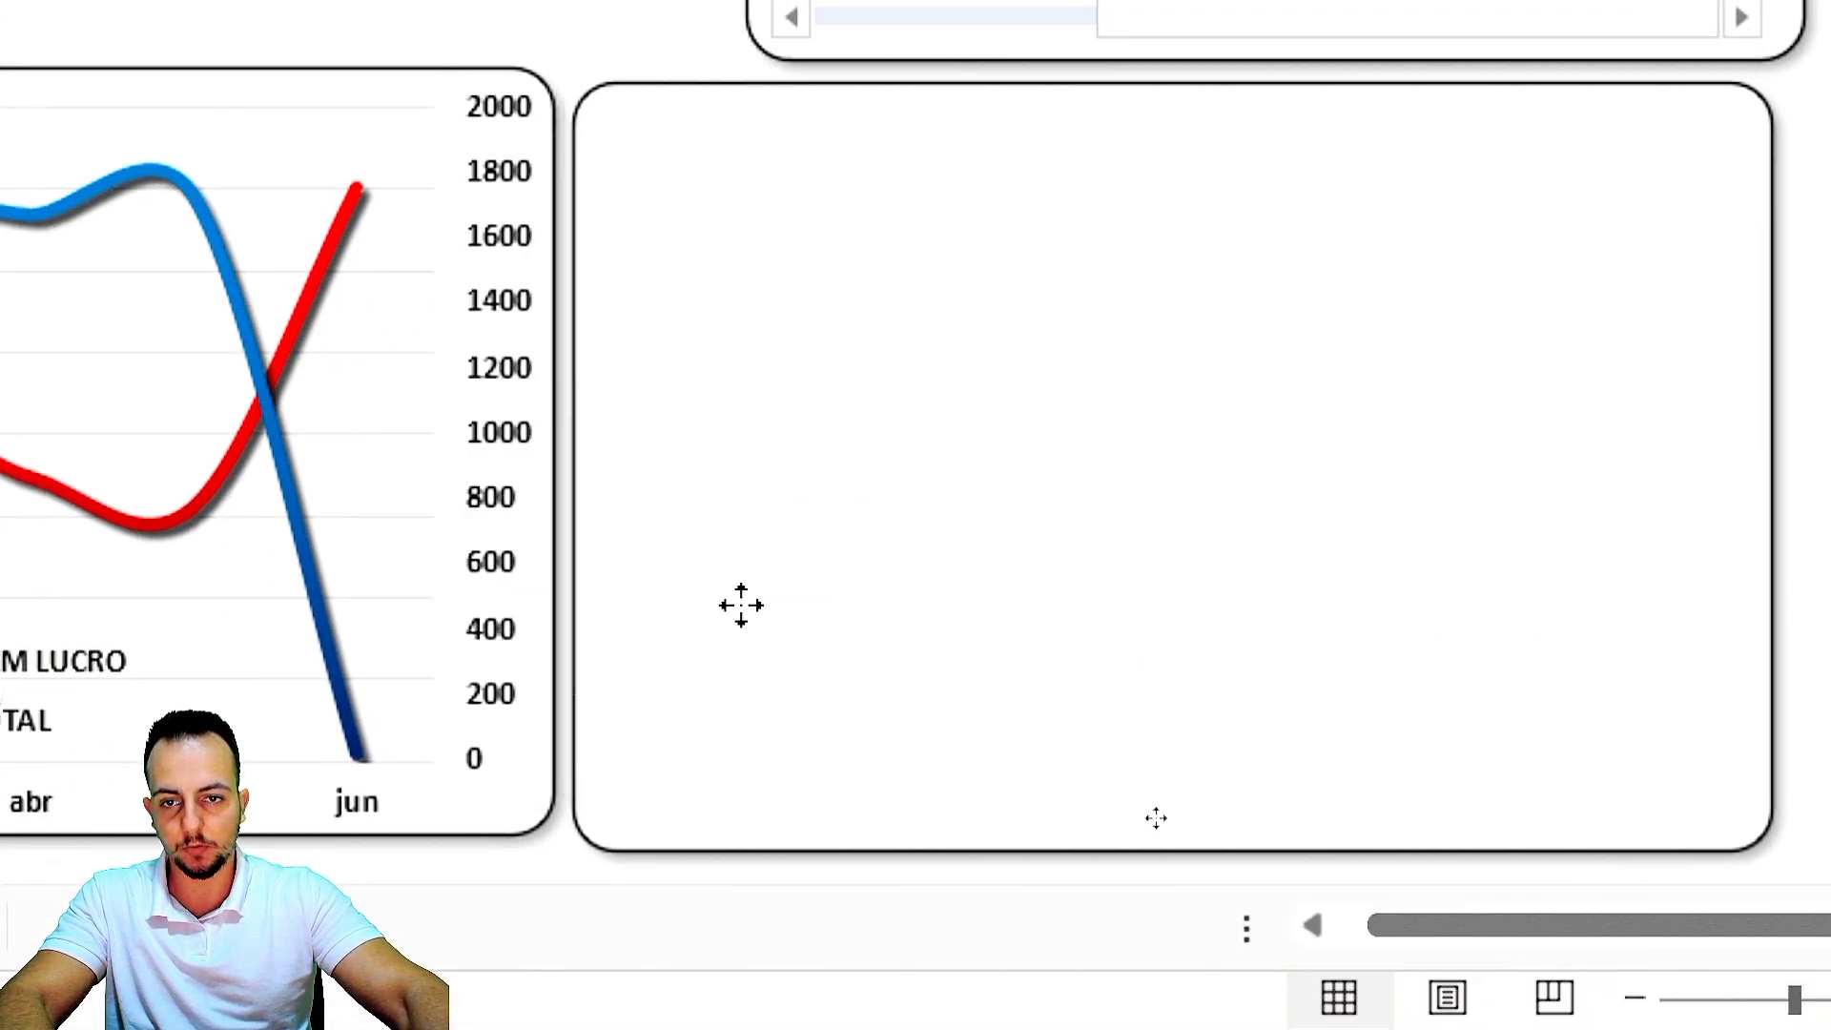
{"action": "left_click_drag", "start_coordinate": [741, 605], "coordinate": [727, 592]}
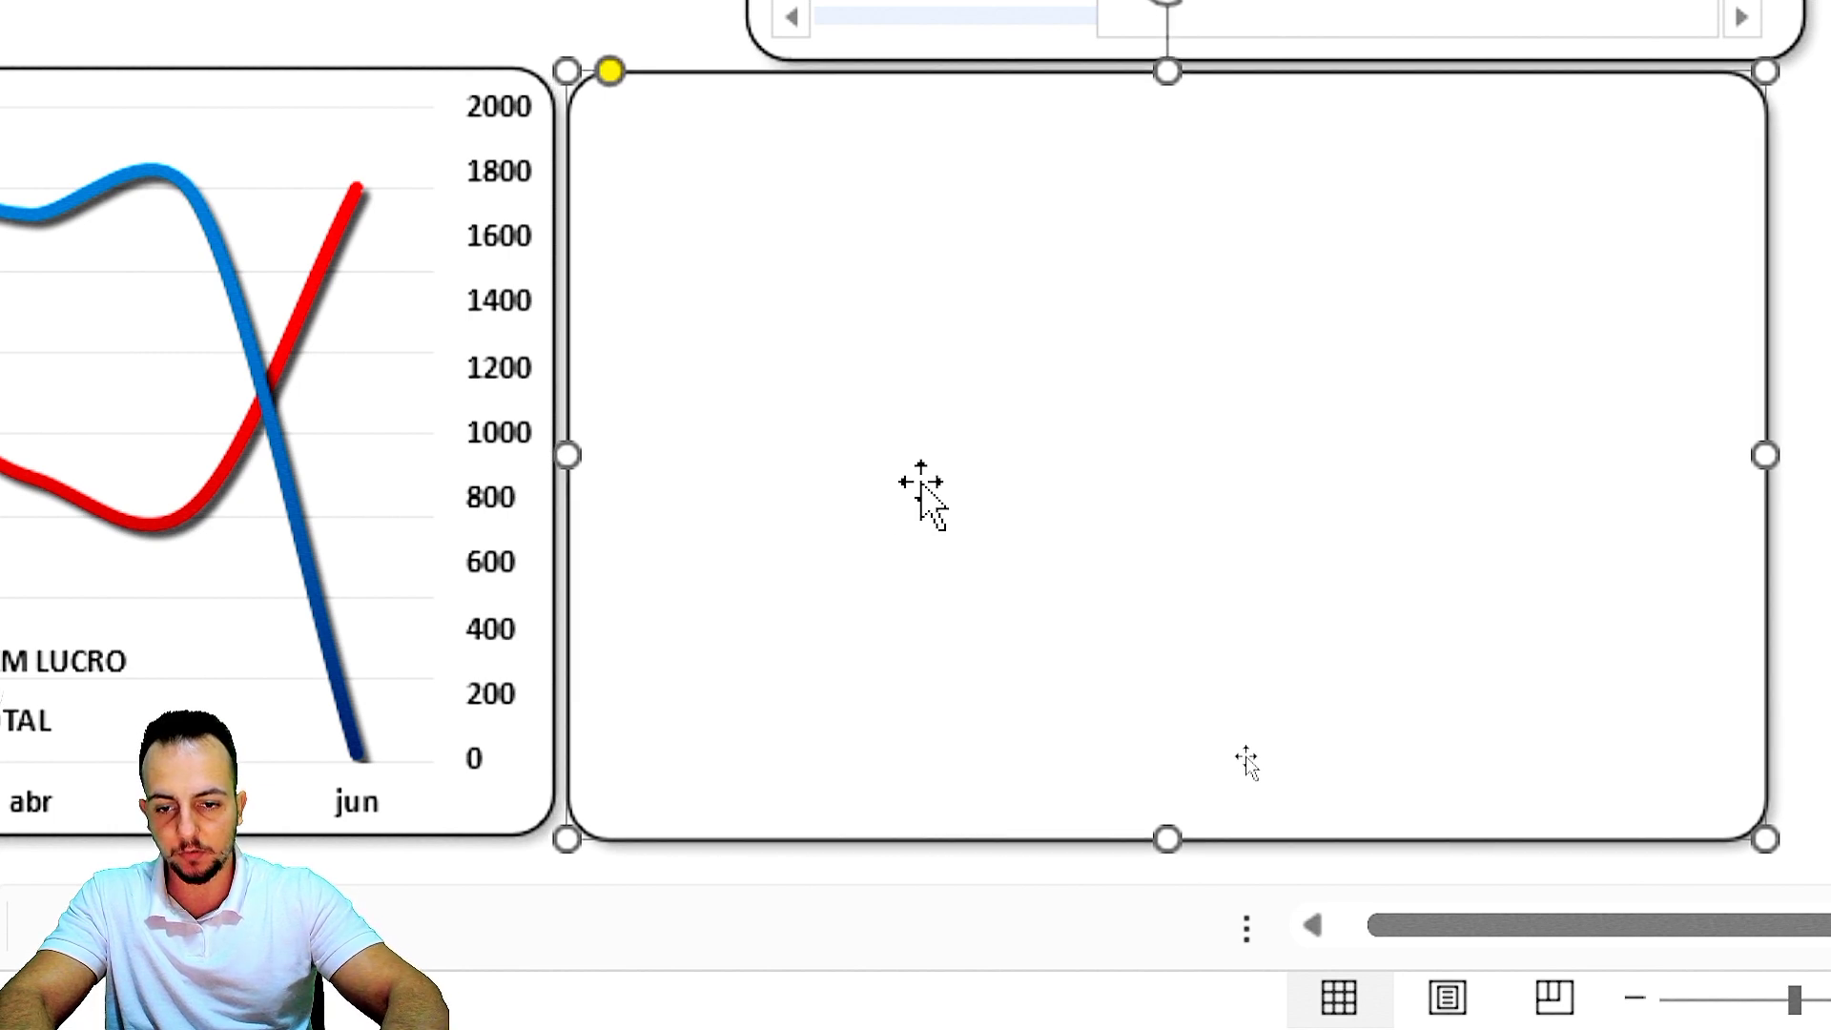
{"action": "key", "text": "Up"}
{"action": "key", "text": "Right"}
{"action": "key", "text": "Right"}
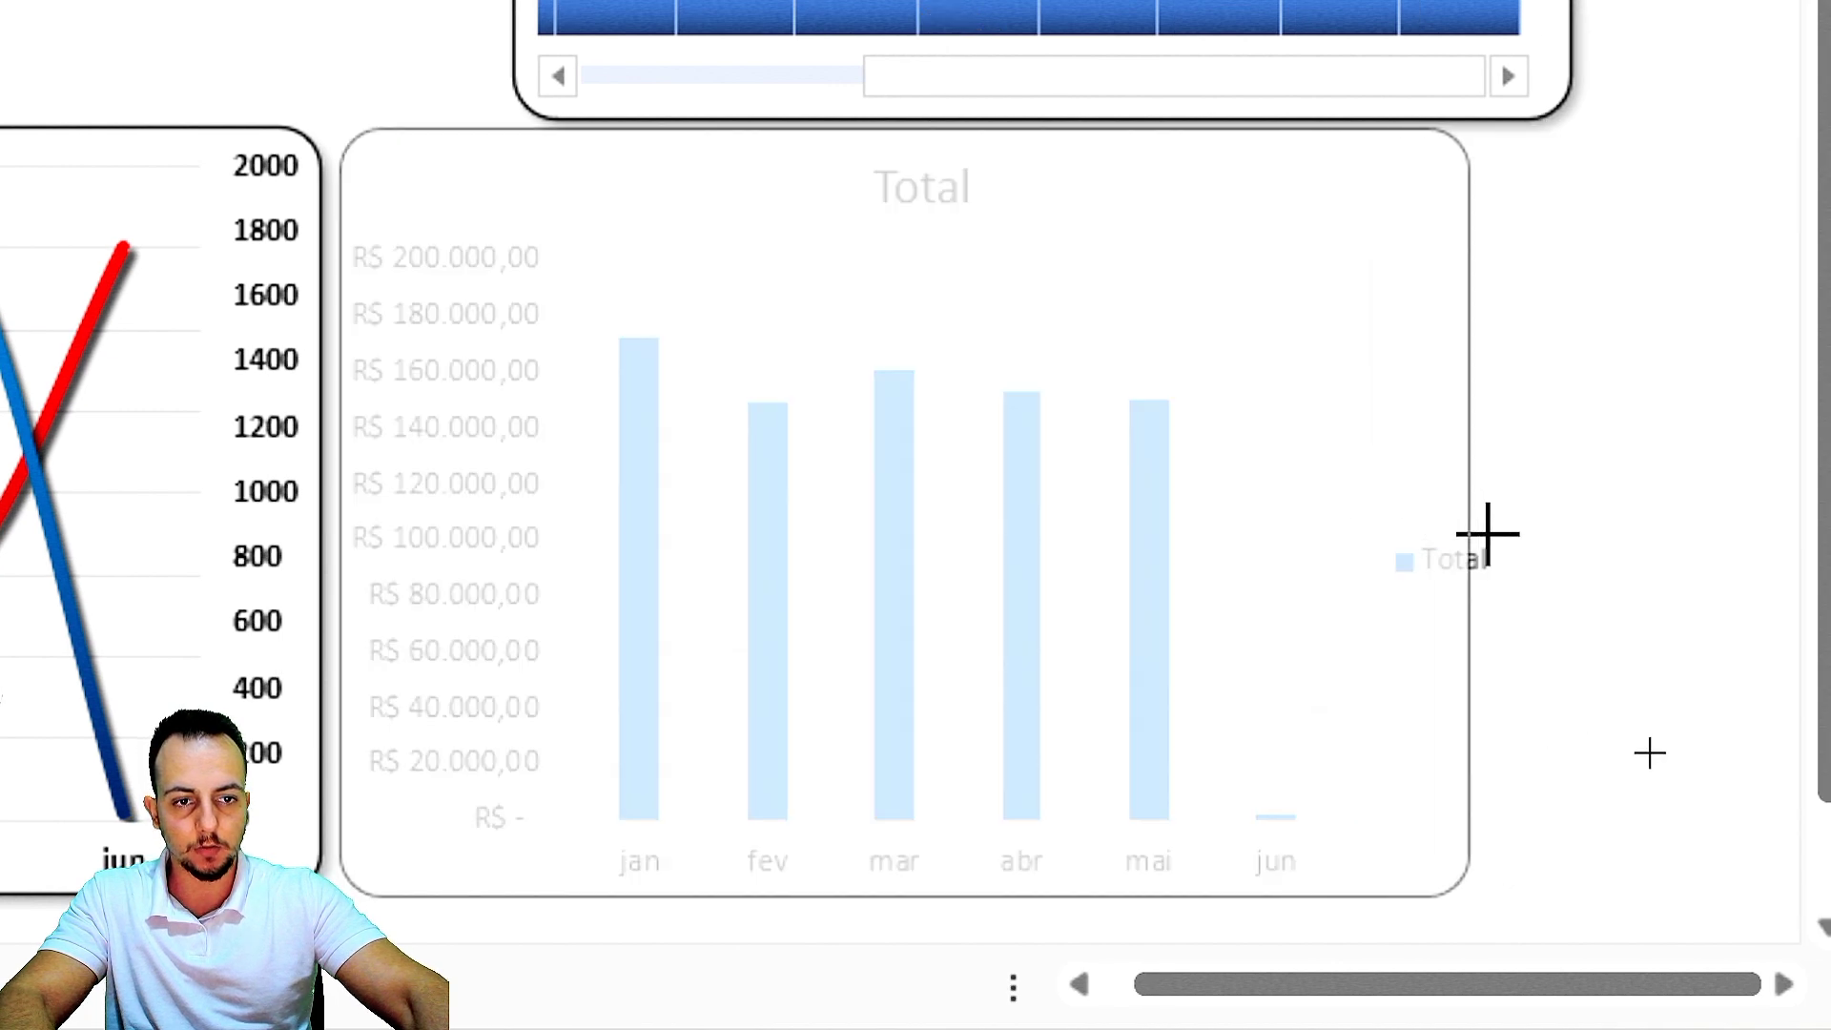
{"action": "left_click_drag", "start_coordinate": [1488, 534], "coordinate": [1569, 539]}
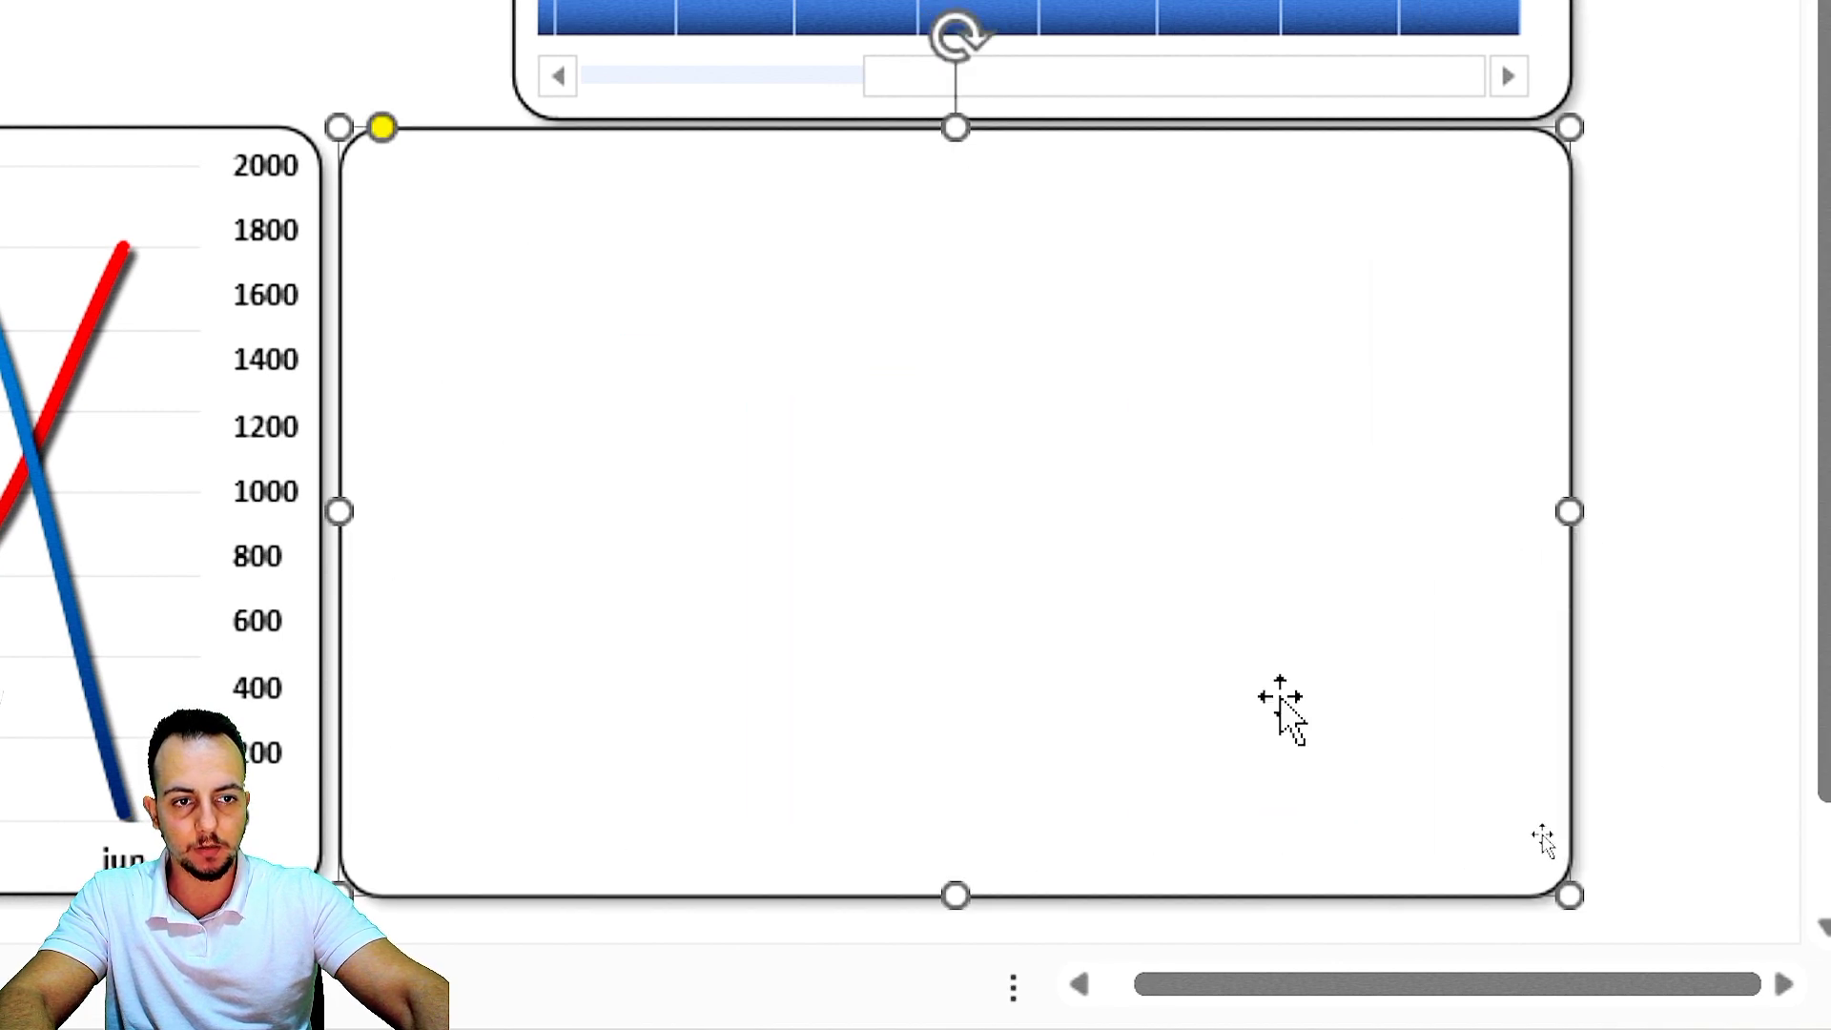
Move the rounded card behind the DATA timeline up to level with the QUANTIDADE TOTAL card.
{"action": "left_click", "coordinate": [848, 191]}
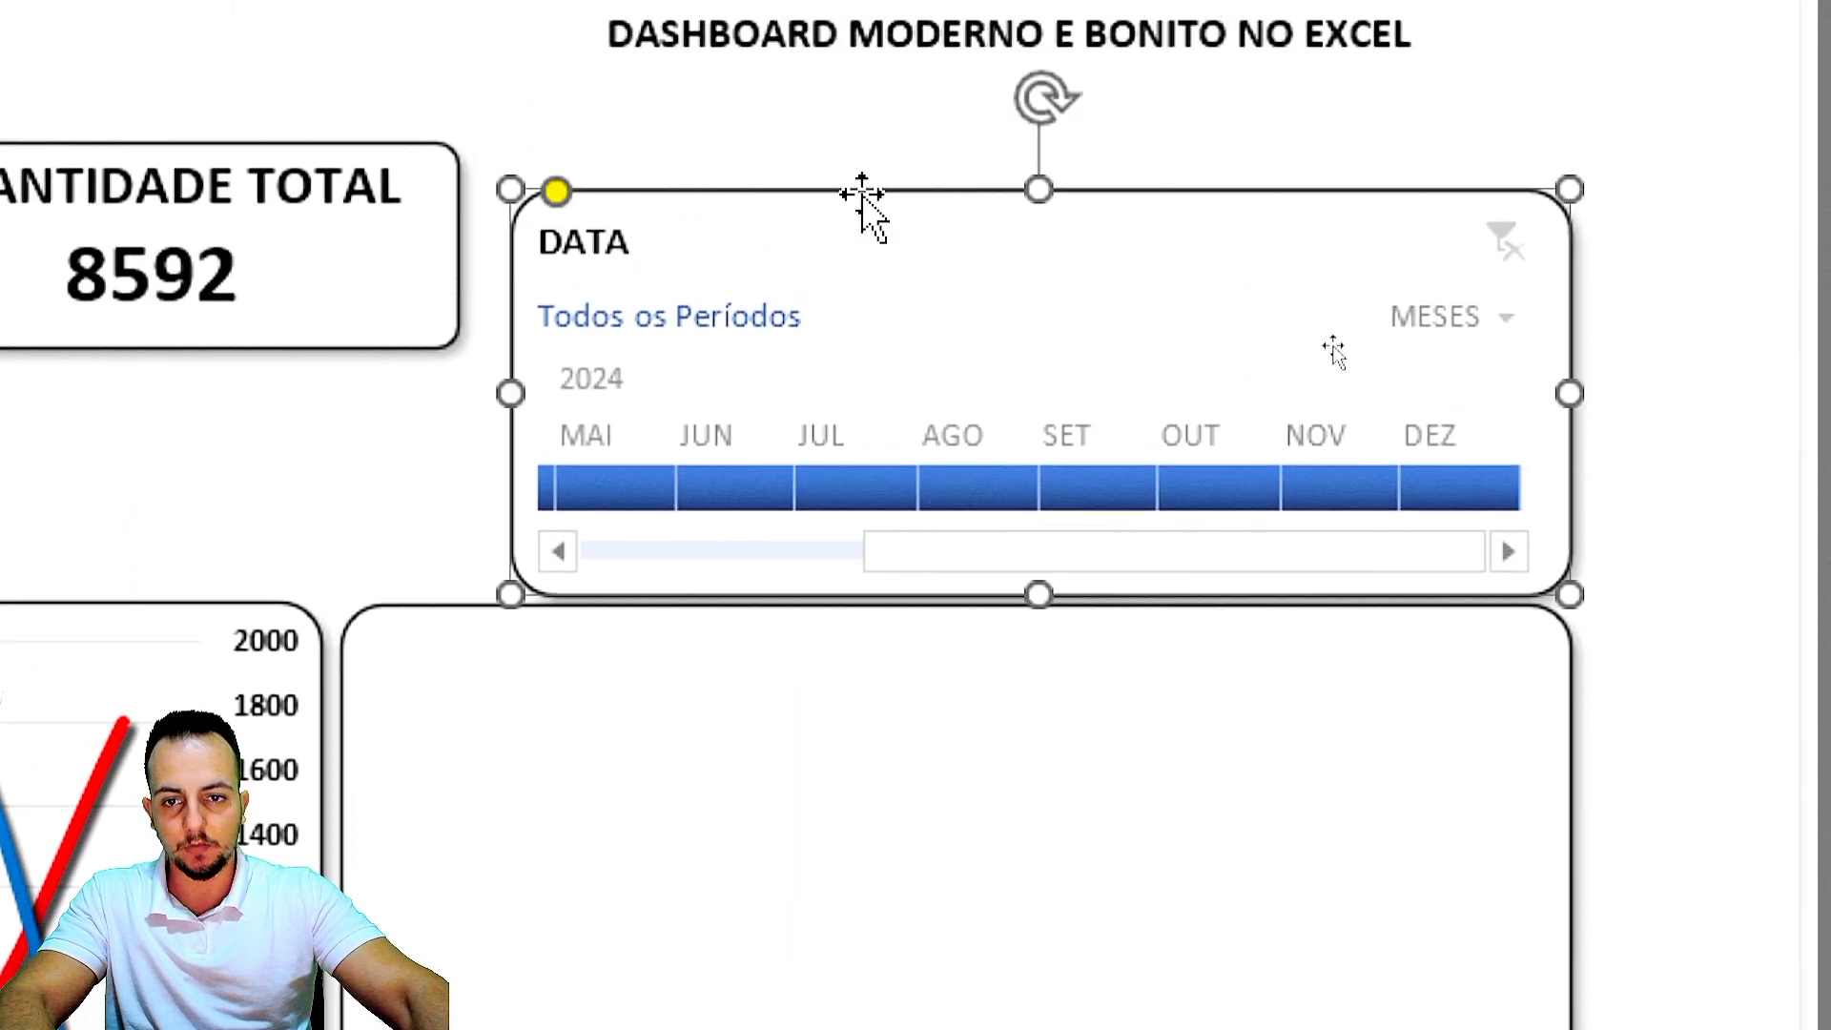
{"action": "key", "text": "Up"}
{"action": "key", "text": "Up"}
{"action": "key", "text": "Up"}
{"action": "key", "text": "Up"}
{"action": "key", "text": "Up"}
{"action": "key", "text": "Up"}
{"action": "key", "text": "Up"}
{"action": "key", "text": "Up"}
{"action": "key", "text": "Up"}
{"action": "key", "text": "Up"}
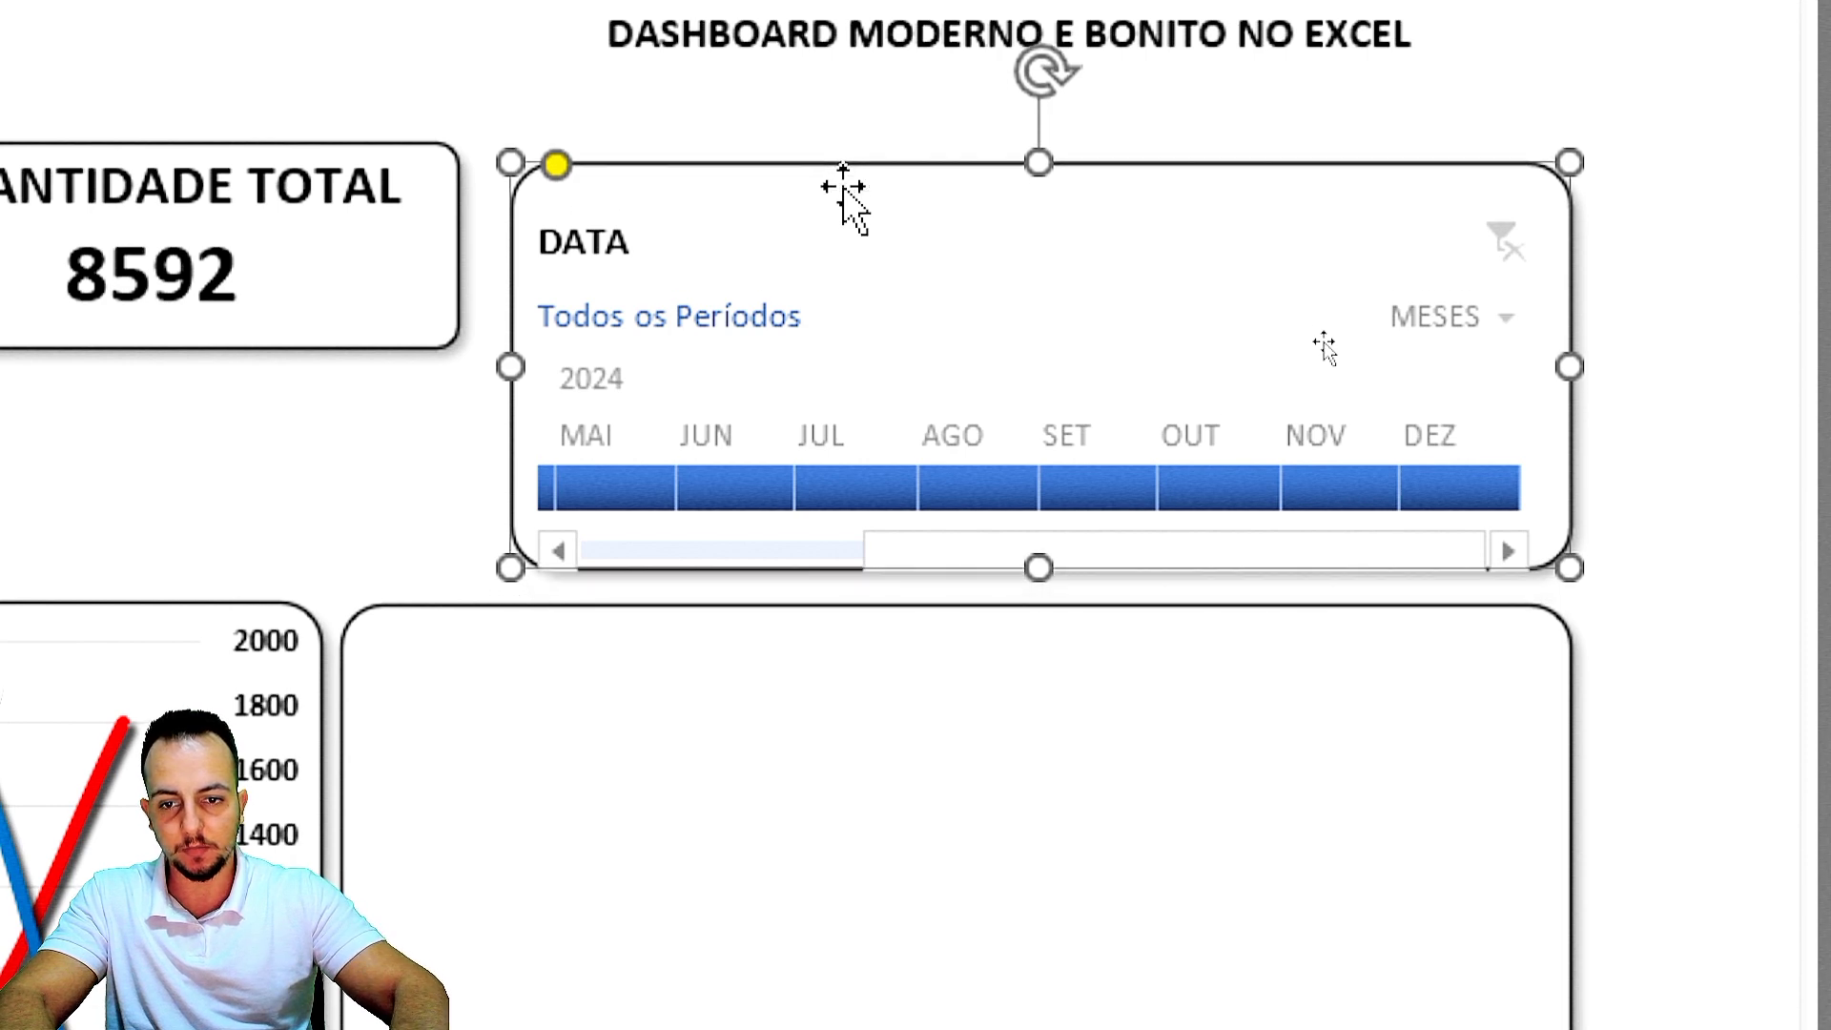
Nudge the DATA timeline up and slightly right to center it within its card, and deselect it.
{"action": "left_click", "coordinate": [744, 278]}
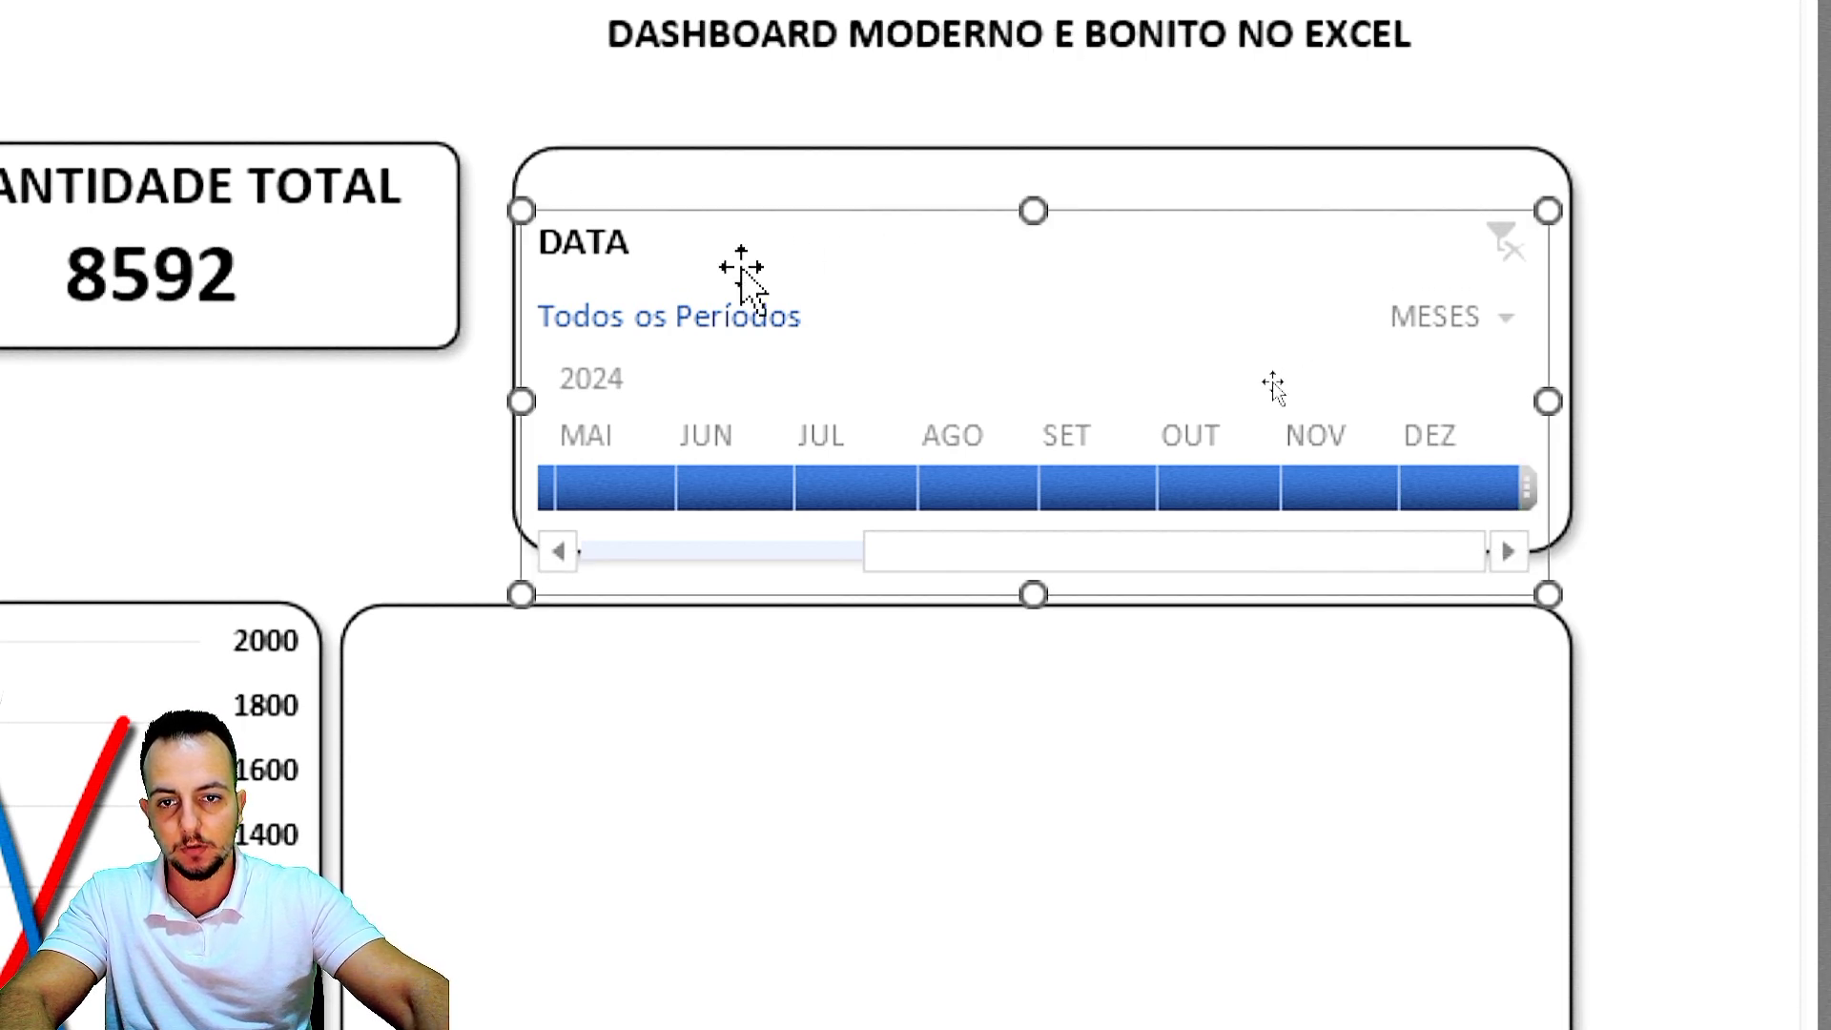
{"action": "key", "text": "Up"}
{"action": "key", "text": "Up"}
{"action": "key", "text": "Up"}
{"action": "key", "text": "Up"}
{"action": "key", "text": "Up"}
{"action": "key", "text": "Up"}
{"action": "key", "text": "Up"}
{"action": "key", "text": "Up"}
{"action": "key", "text": "Up"}
{"action": "key", "text": "Up"}
{"action": "key", "text": "Up"}
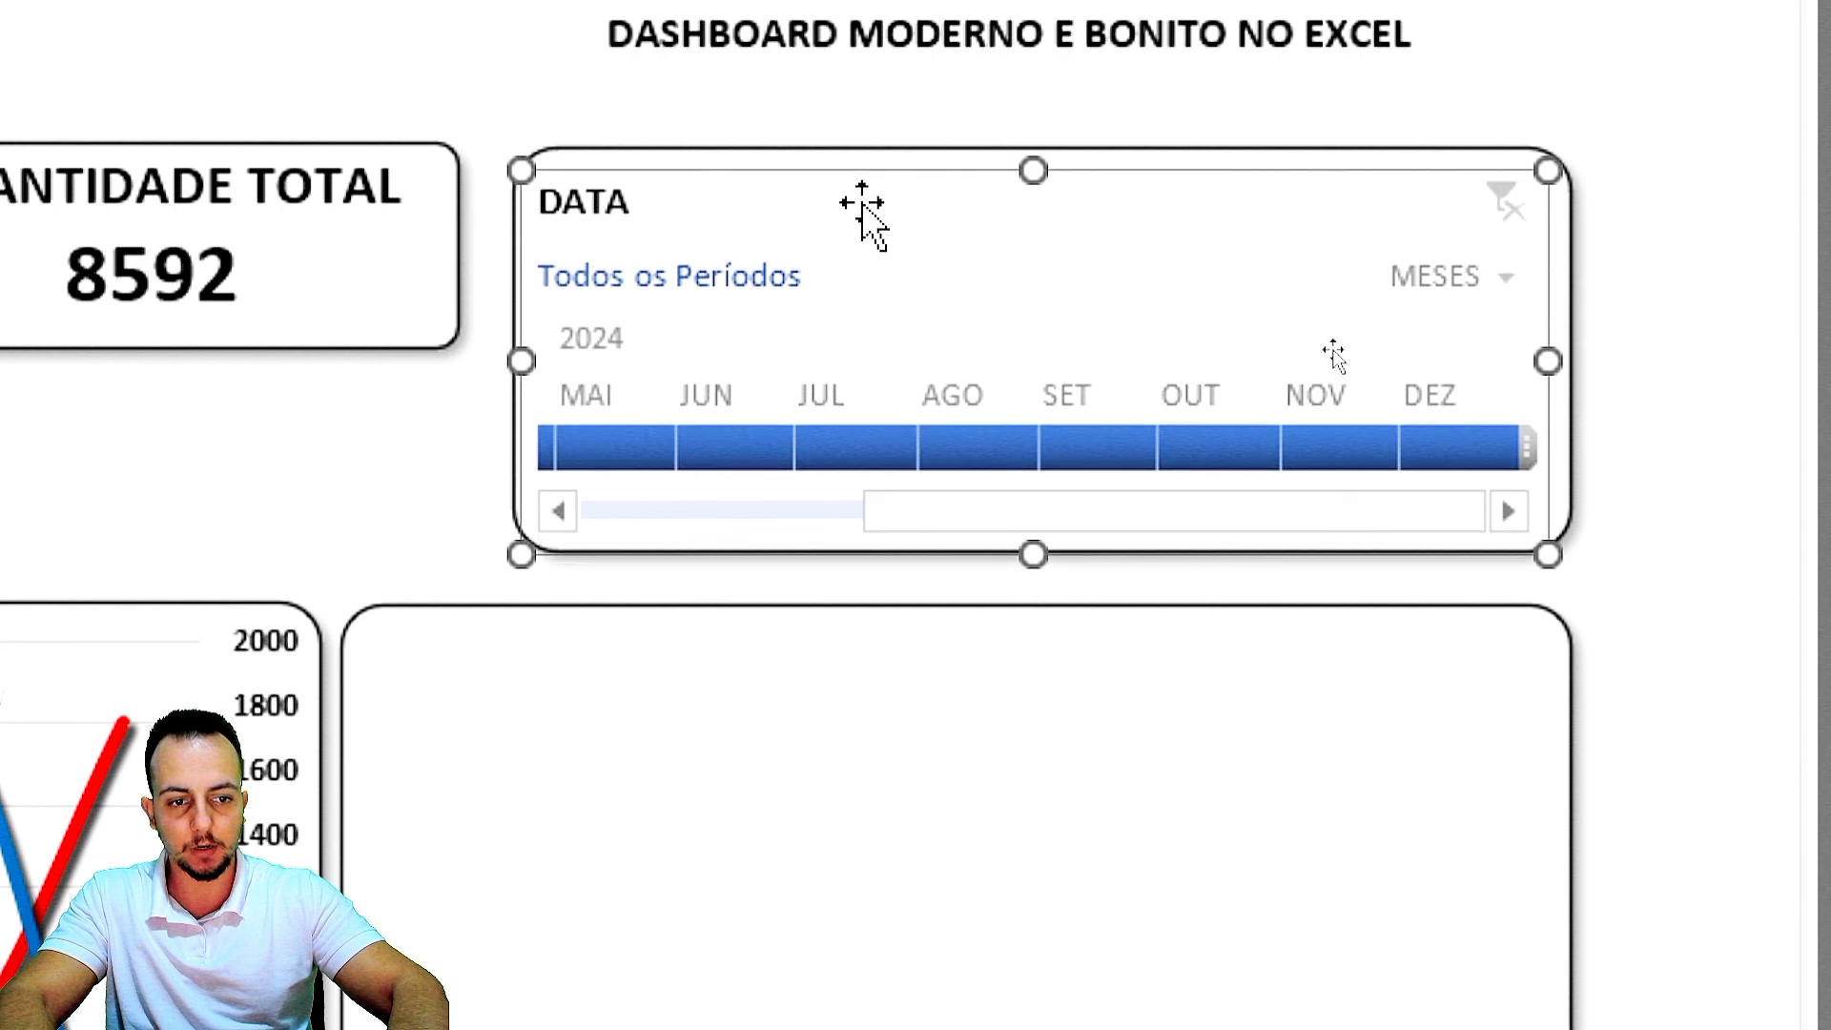
{"action": "key", "text": "Up"}
{"action": "key", "text": "Right"}
{"action": "key", "text": "Right"}
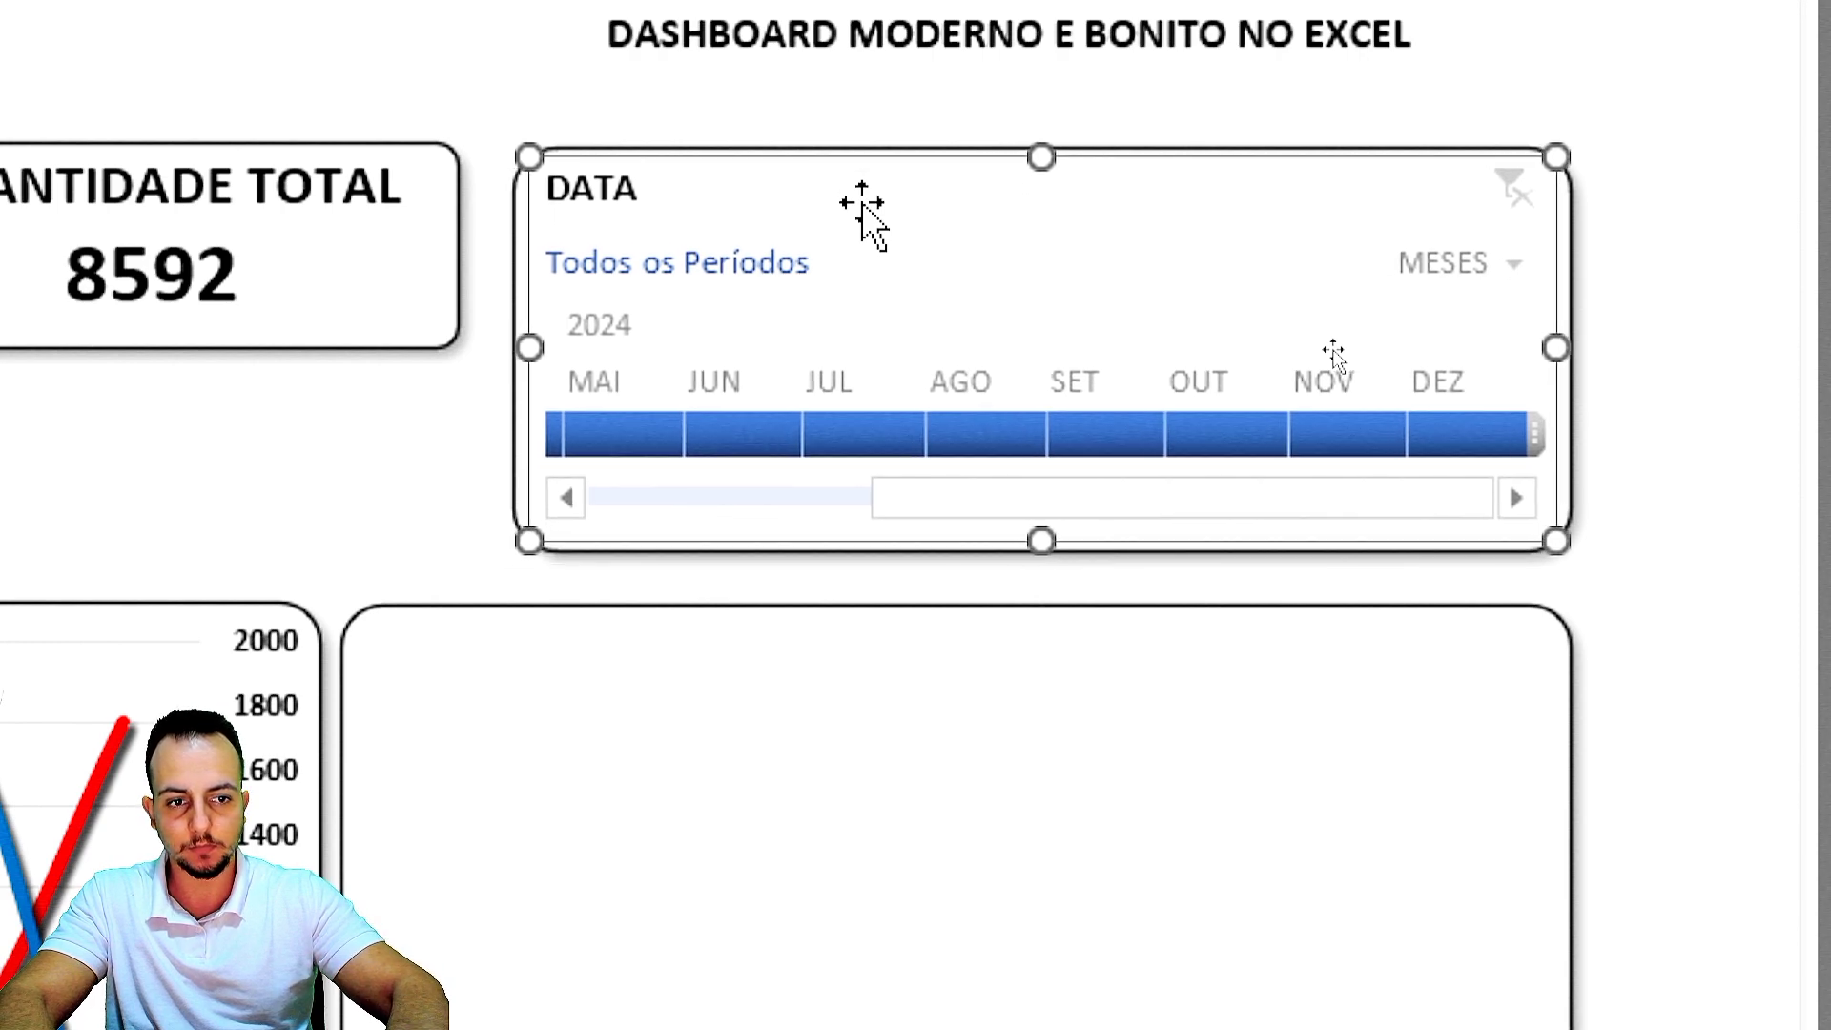
{"action": "key", "text": "Escape"}
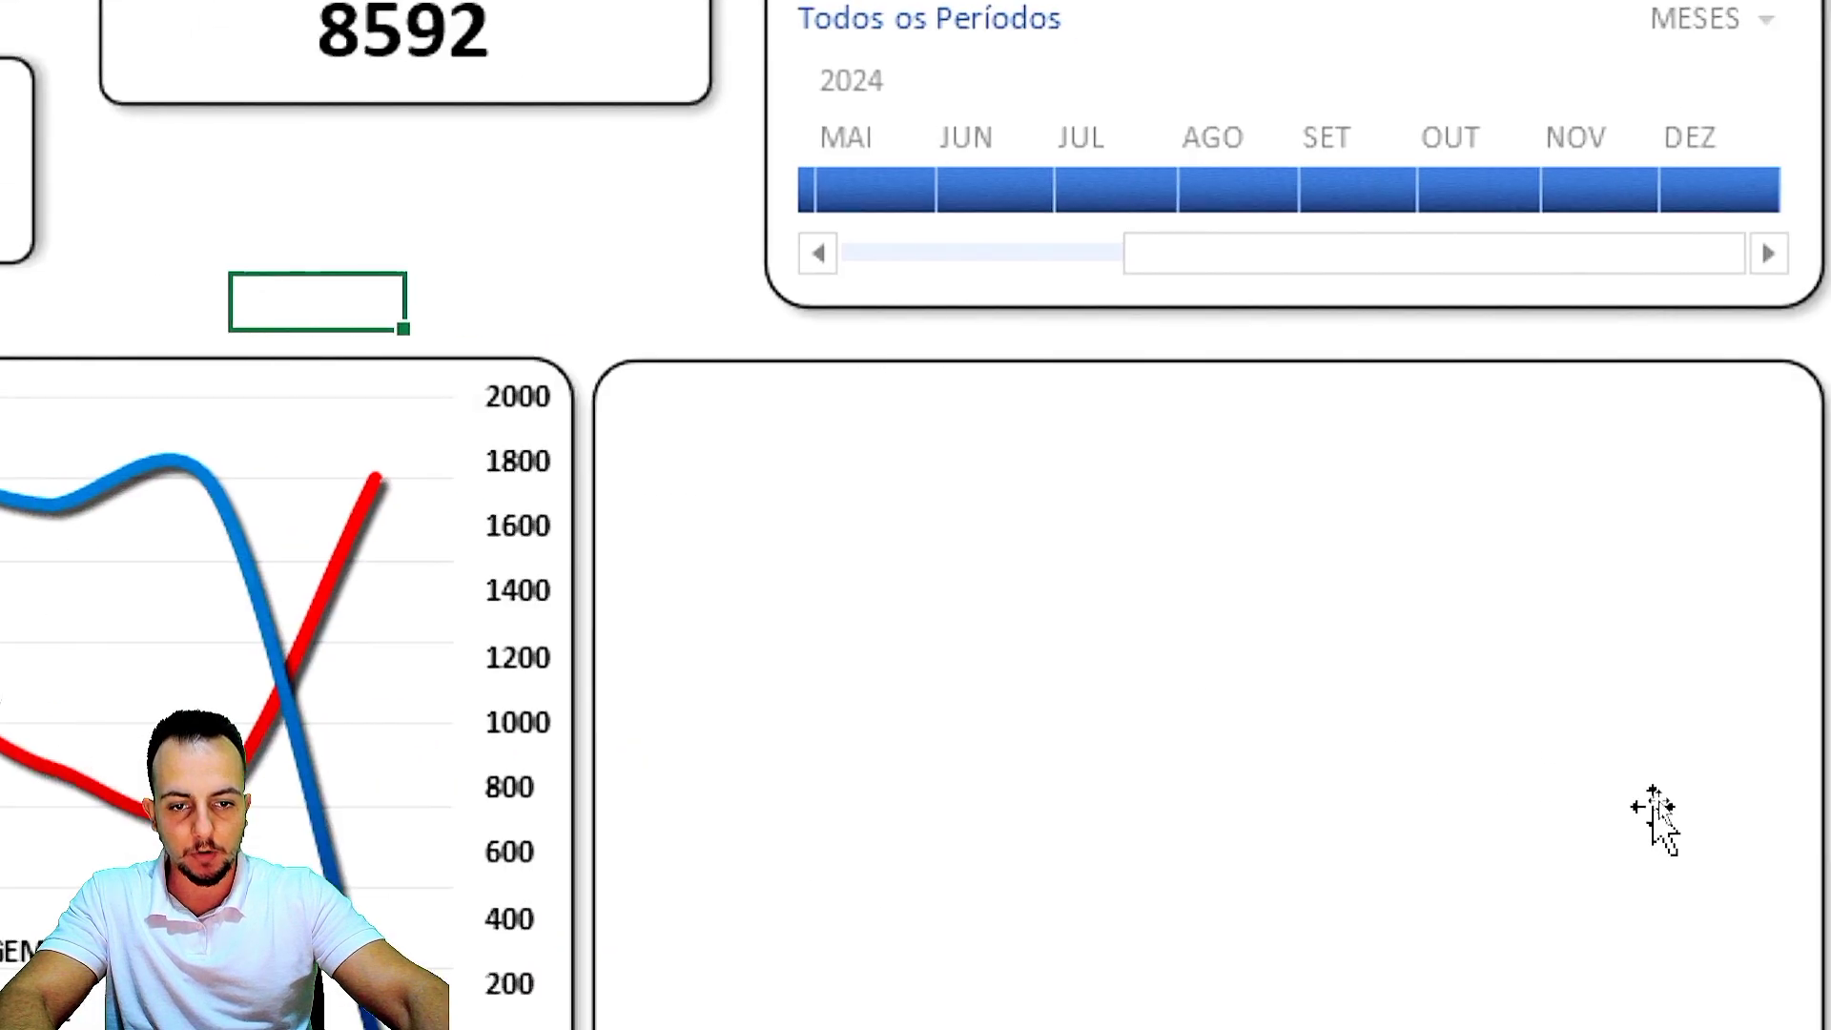
Send the new rounded card behind the Total column chart.
{"action": "left_click", "coordinate": [1239, 677]}
{"action": "right_click", "coordinate": [1343, 679]}
{"action": "left_click", "coordinate": [974, 530]}
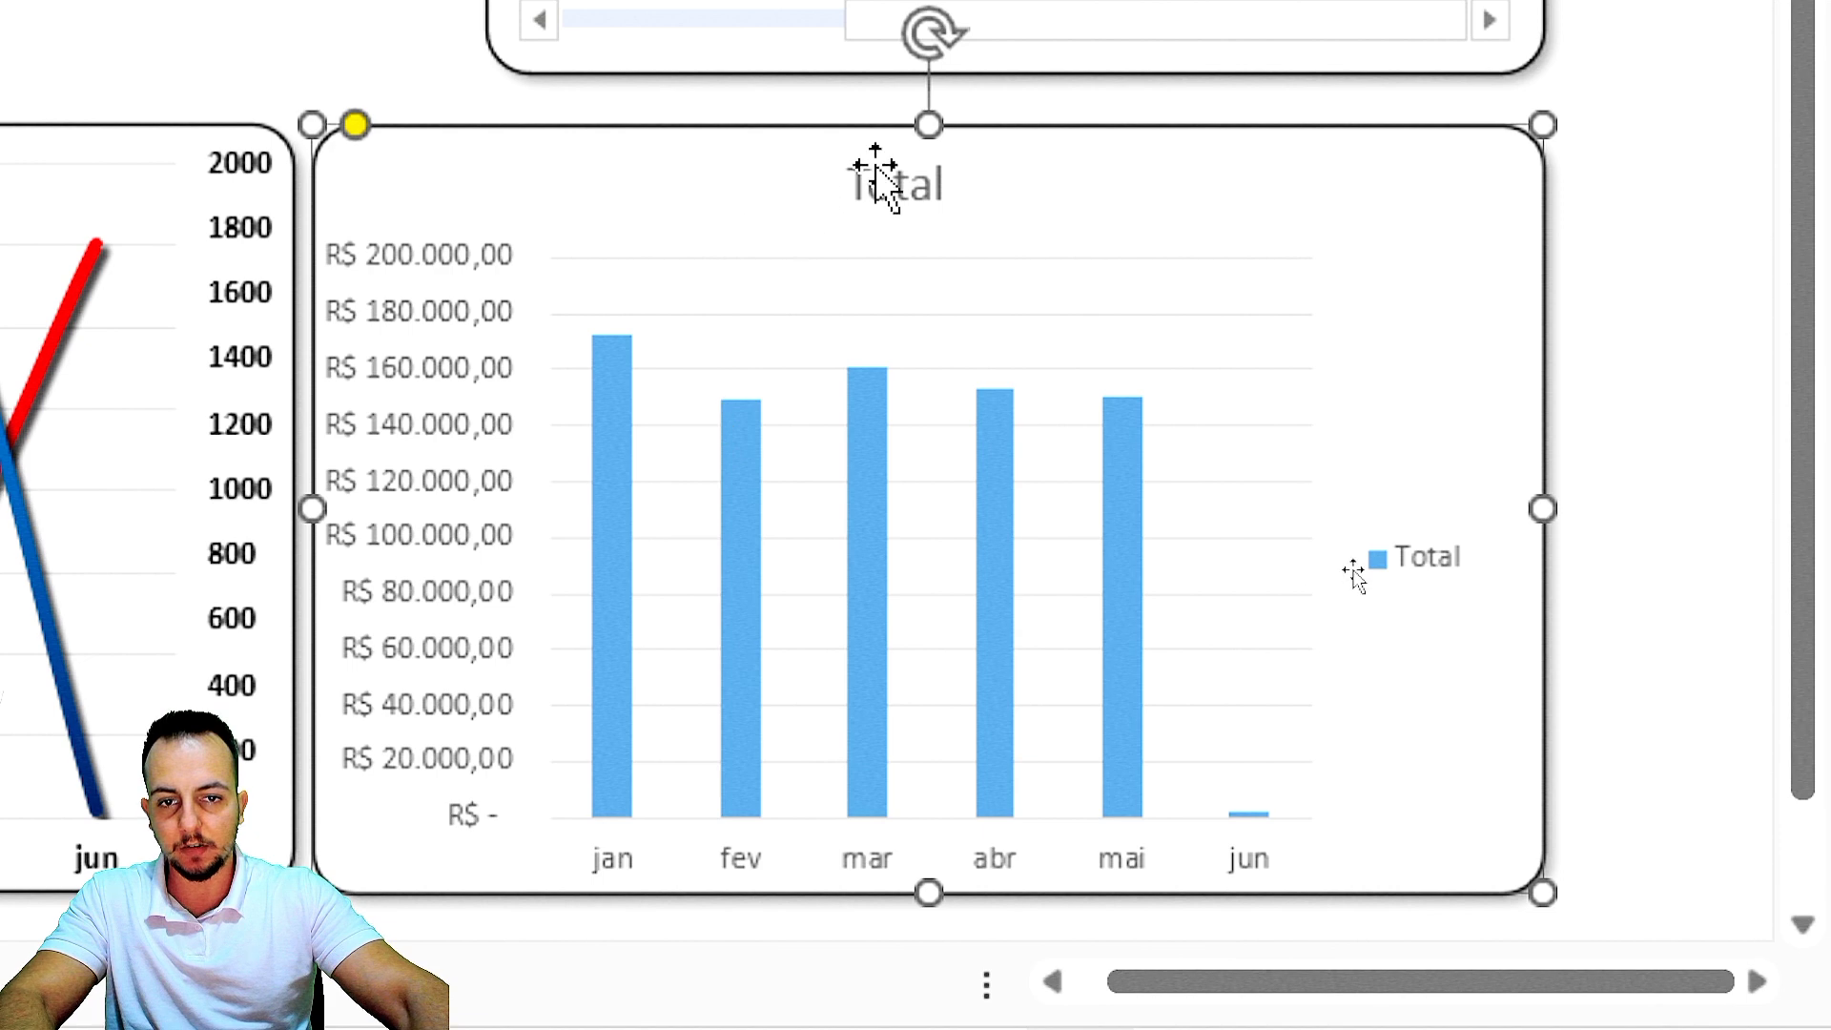
Delete the gridlines, the legend and the value axis from the Total column chart.
{"action": "left_click", "coordinate": [874, 256]}
{"action": "left_click", "coordinate": [874, 272]}
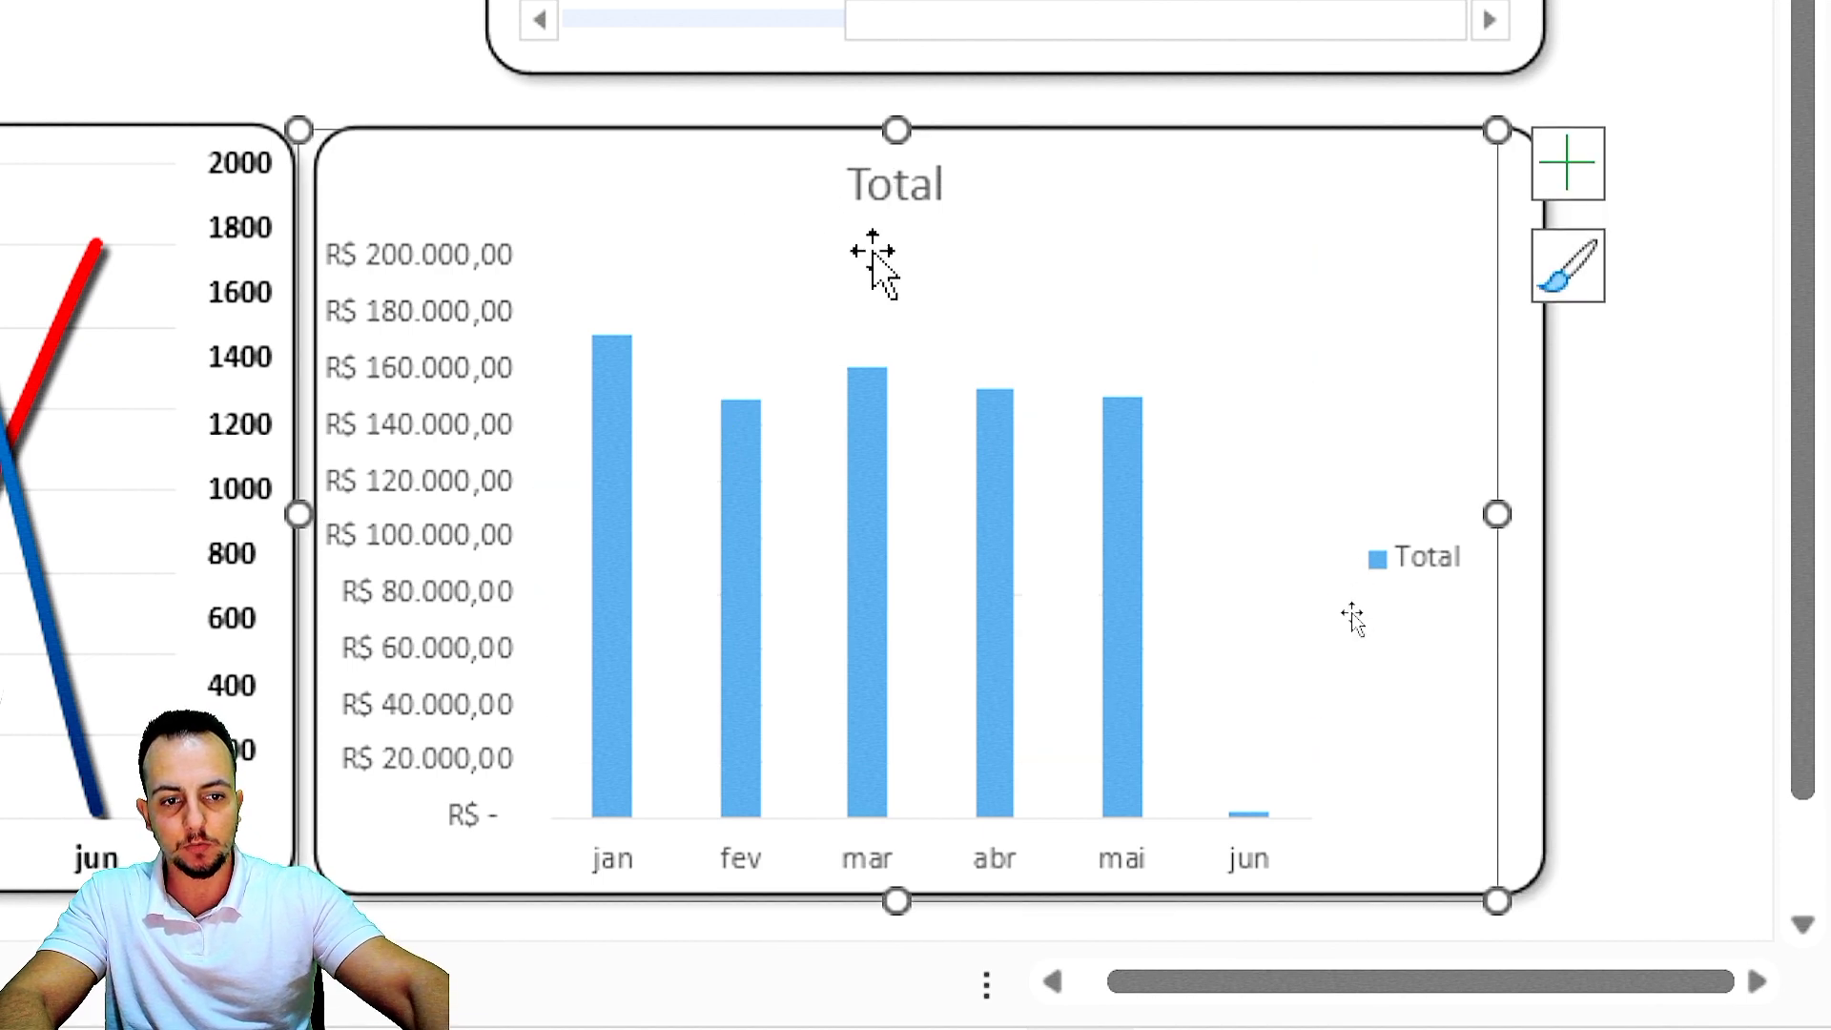
{"action": "left_click", "coordinate": [1402, 577]}
{"action": "key", "text": "Delete"}
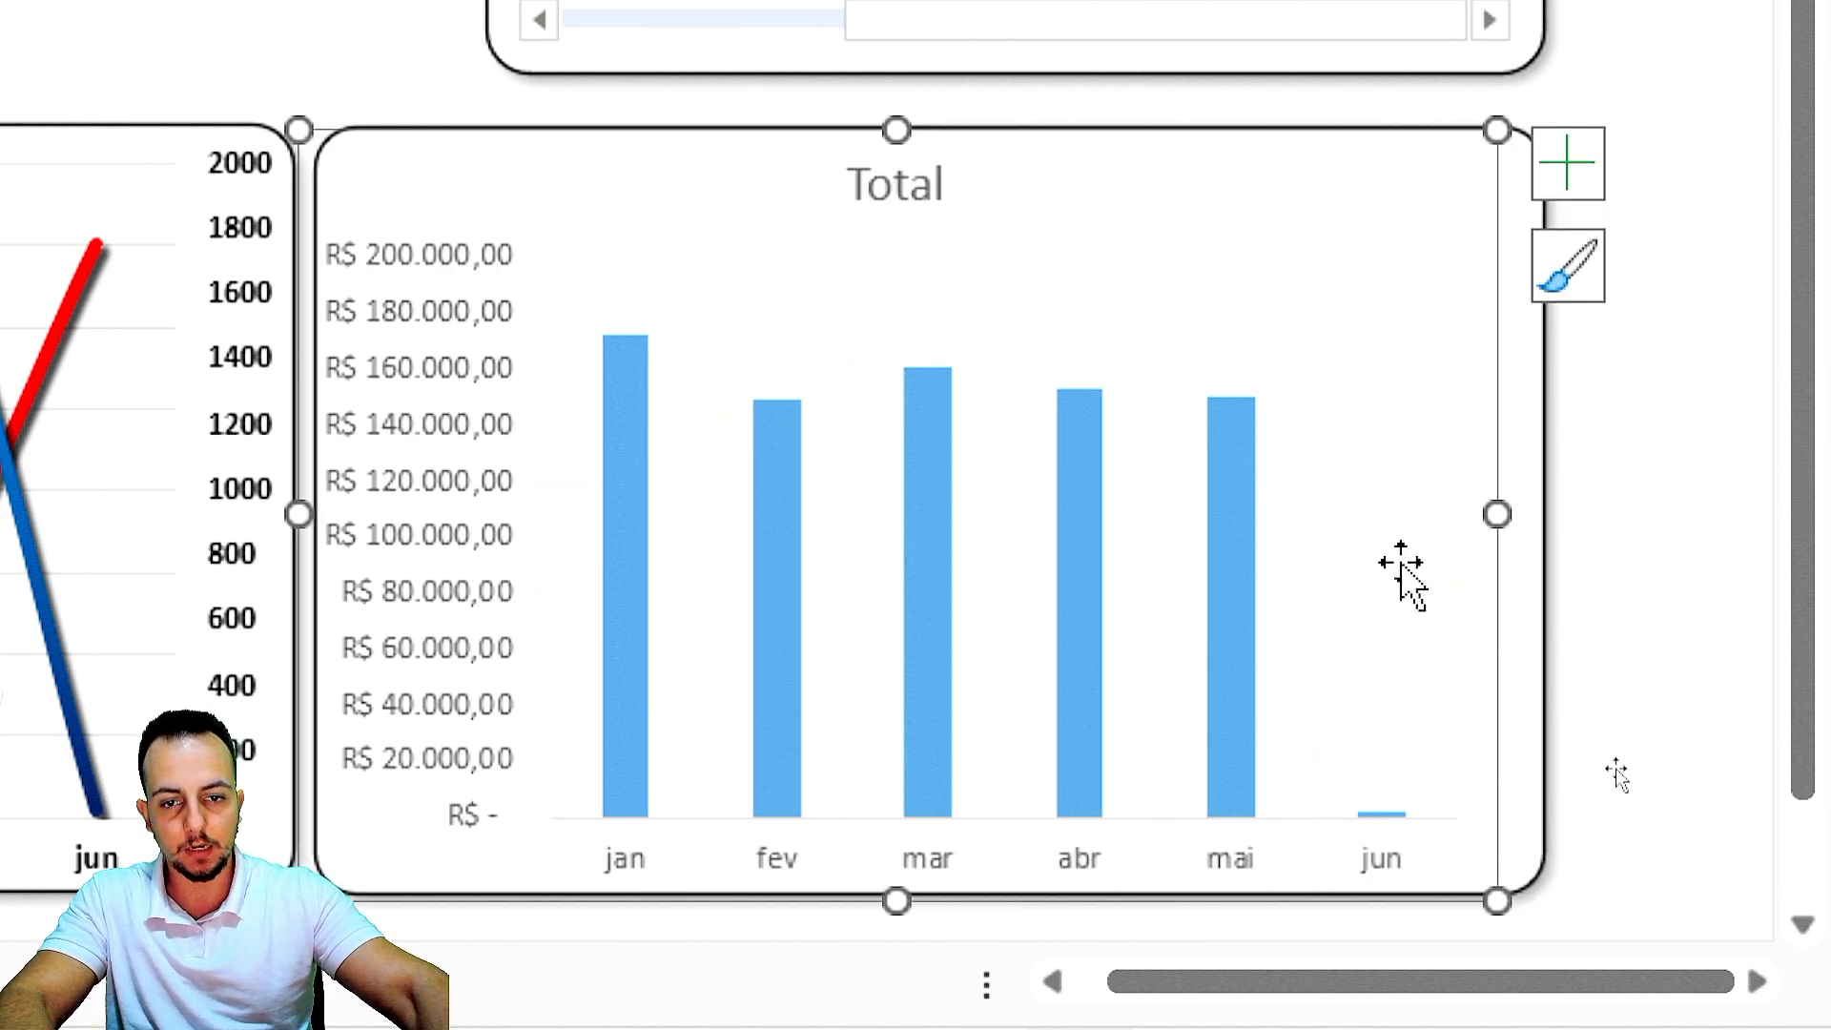
{"action": "left_click", "coordinate": [473, 426]}
{"action": "key", "text": "Delete"}
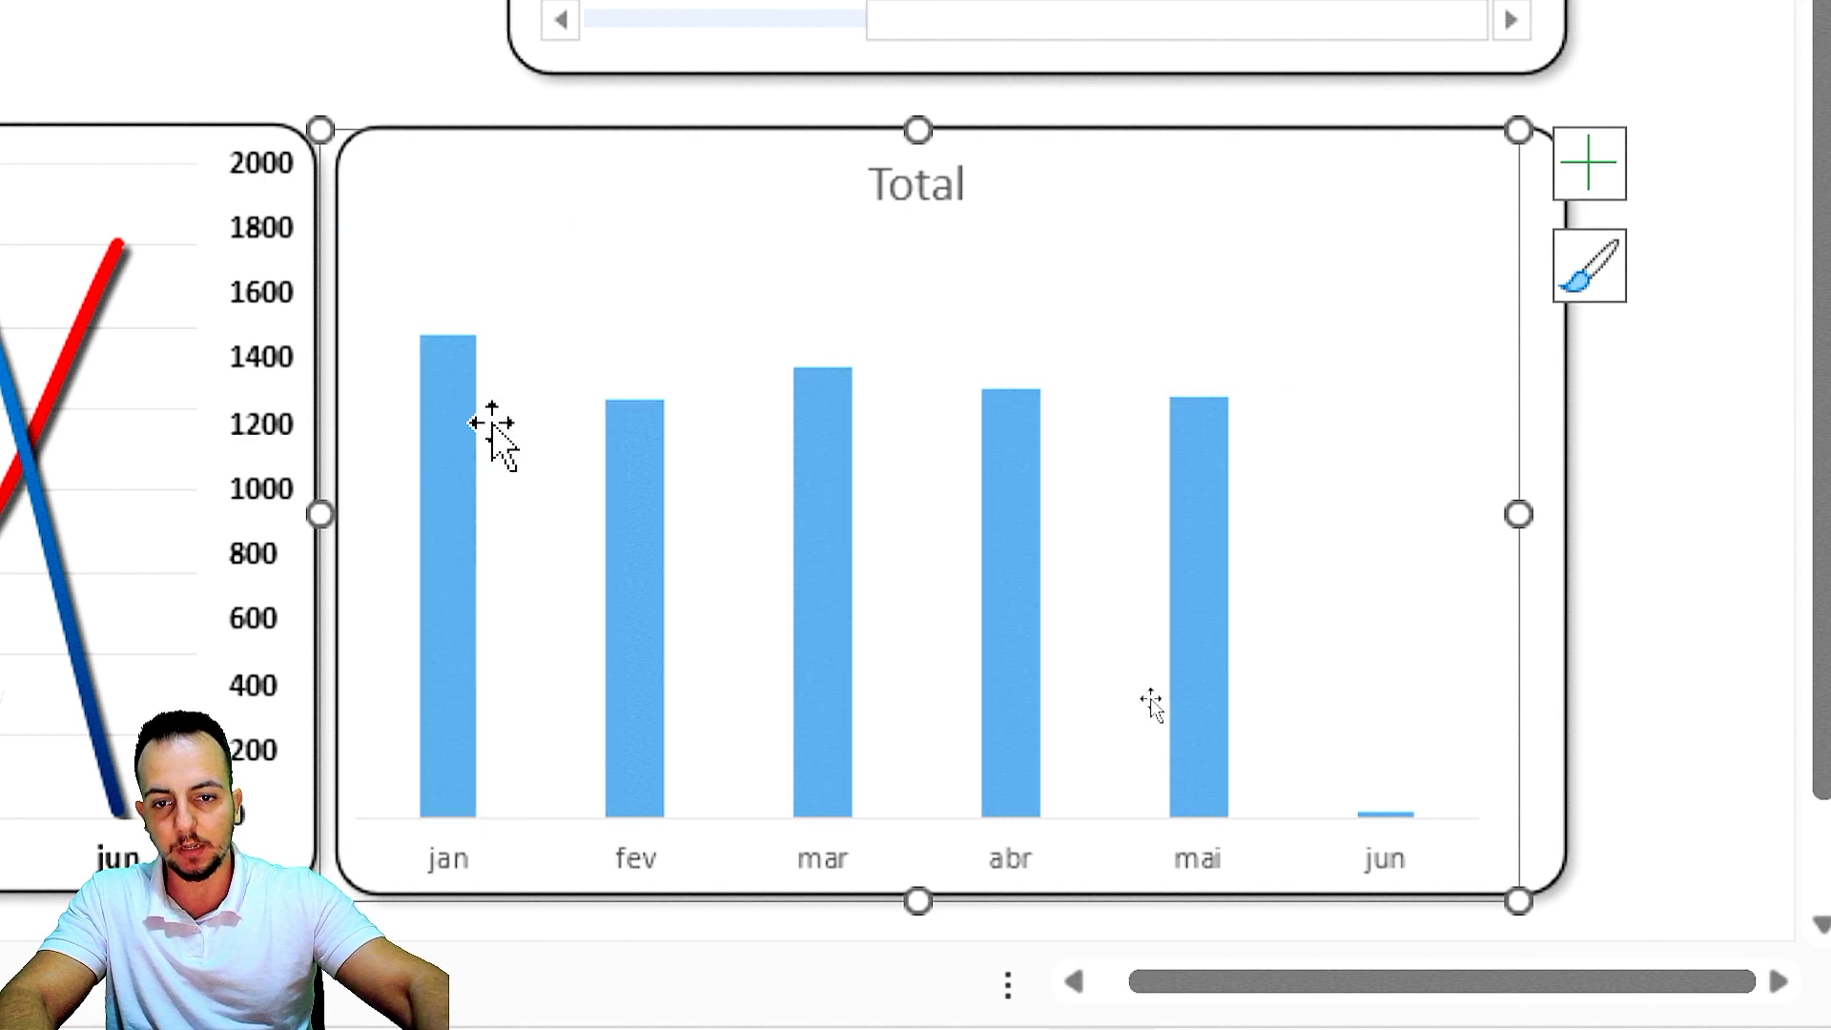
Fit the Total column chart to its card's width and add data labels with the Extremidade Externa position.
{"action": "left_click_drag", "start_coordinate": [1523, 515], "coordinate": [1564, 515]}
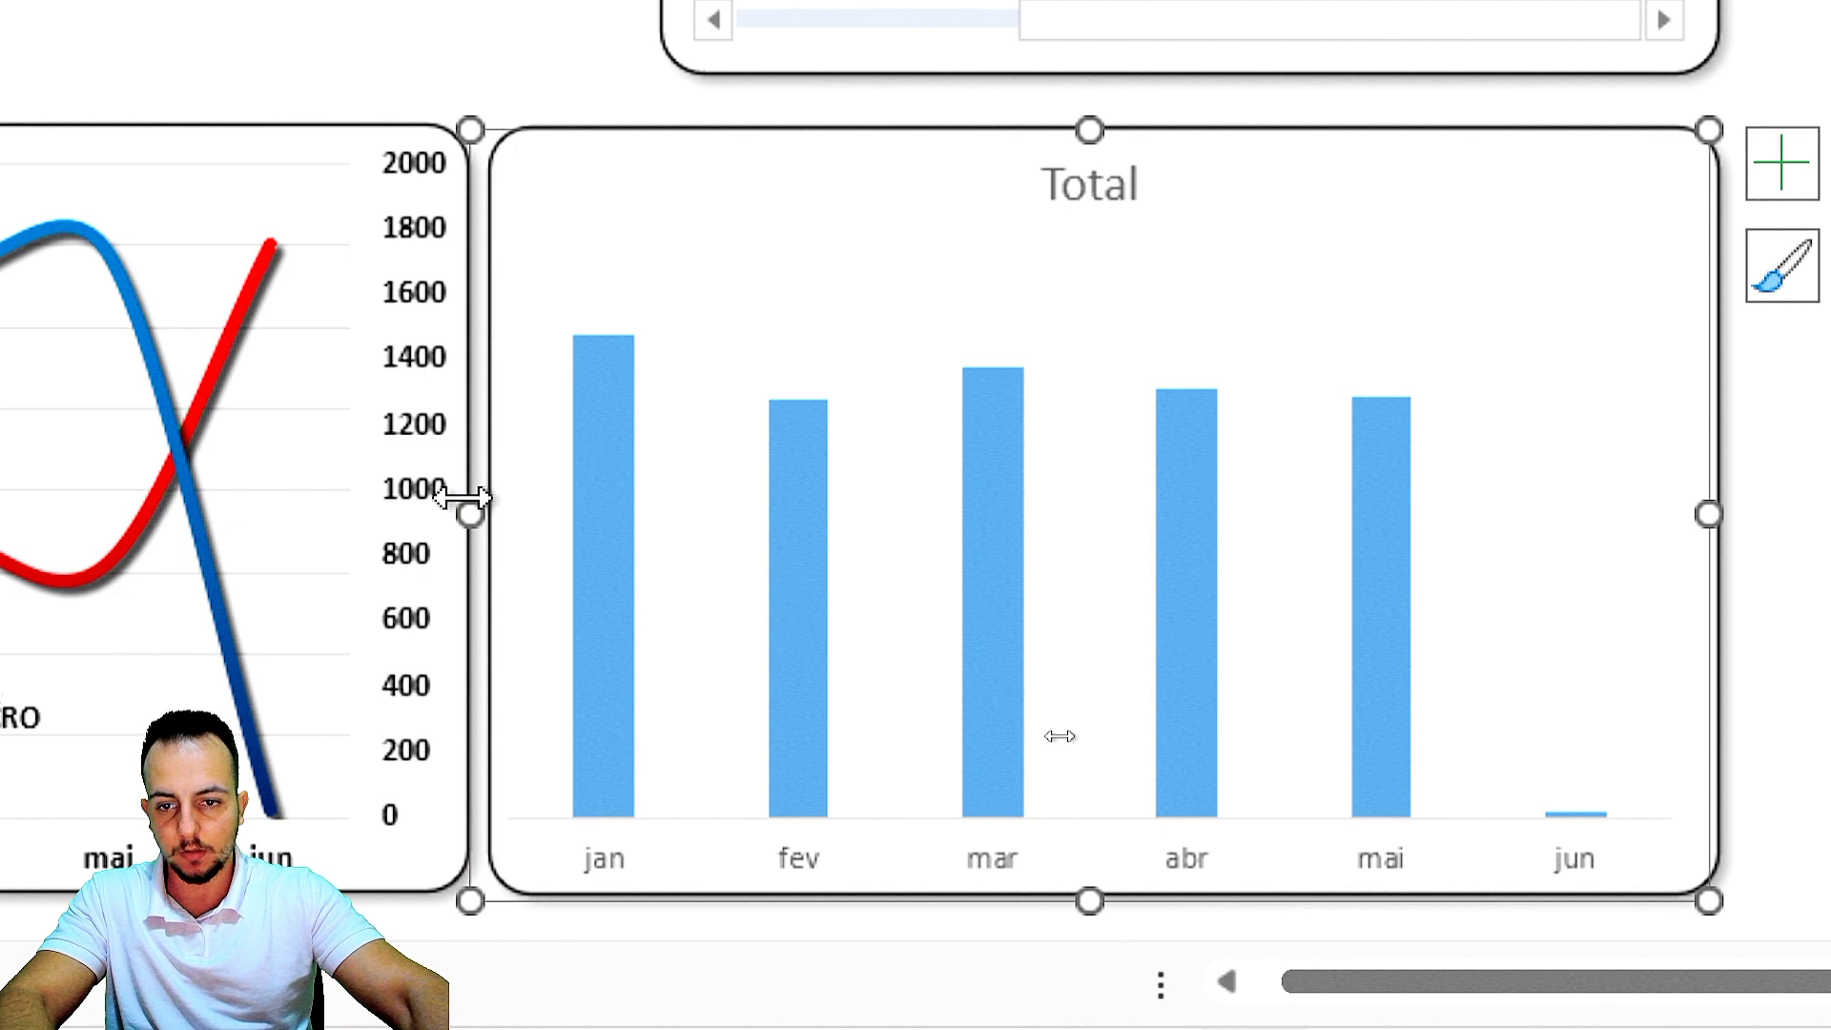
{"action": "left_click_drag", "start_coordinate": [462, 496], "coordinate": [488, 492]}
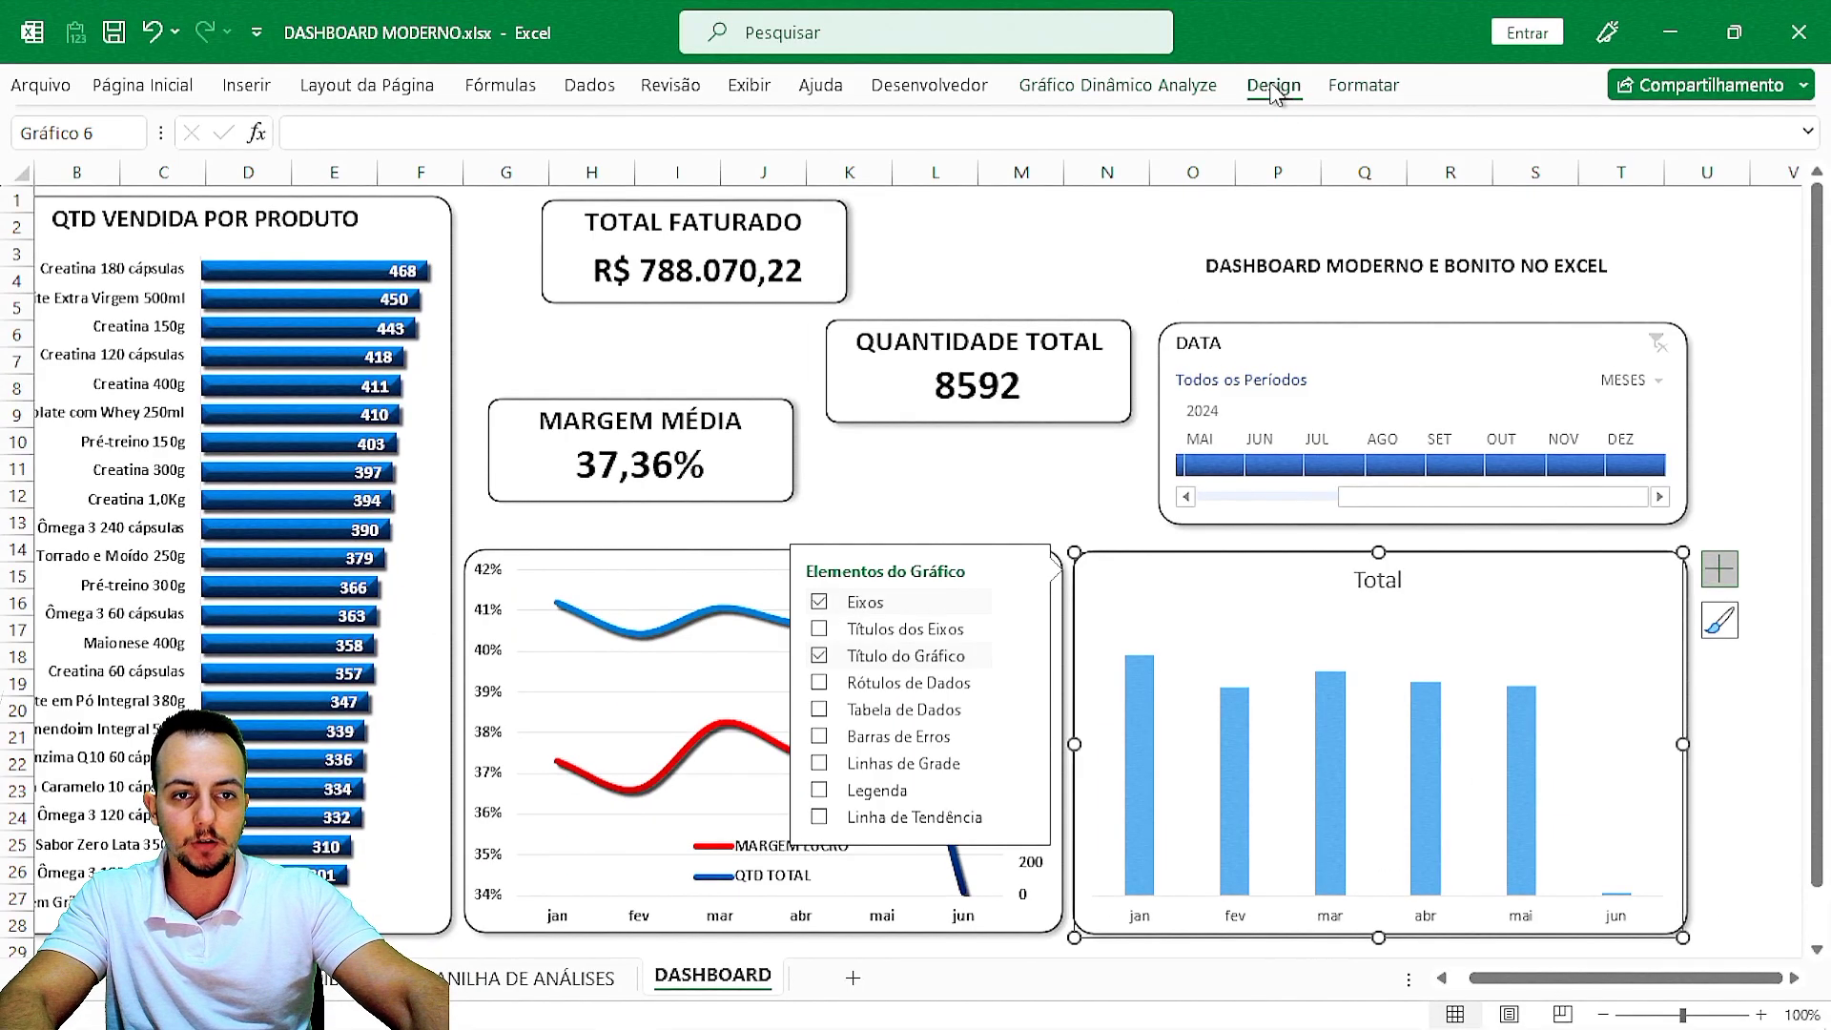
{"action": "left_click", "coordinate": [1273, 84]}
{"action": "left_click", "coordinate": [115, 186]}
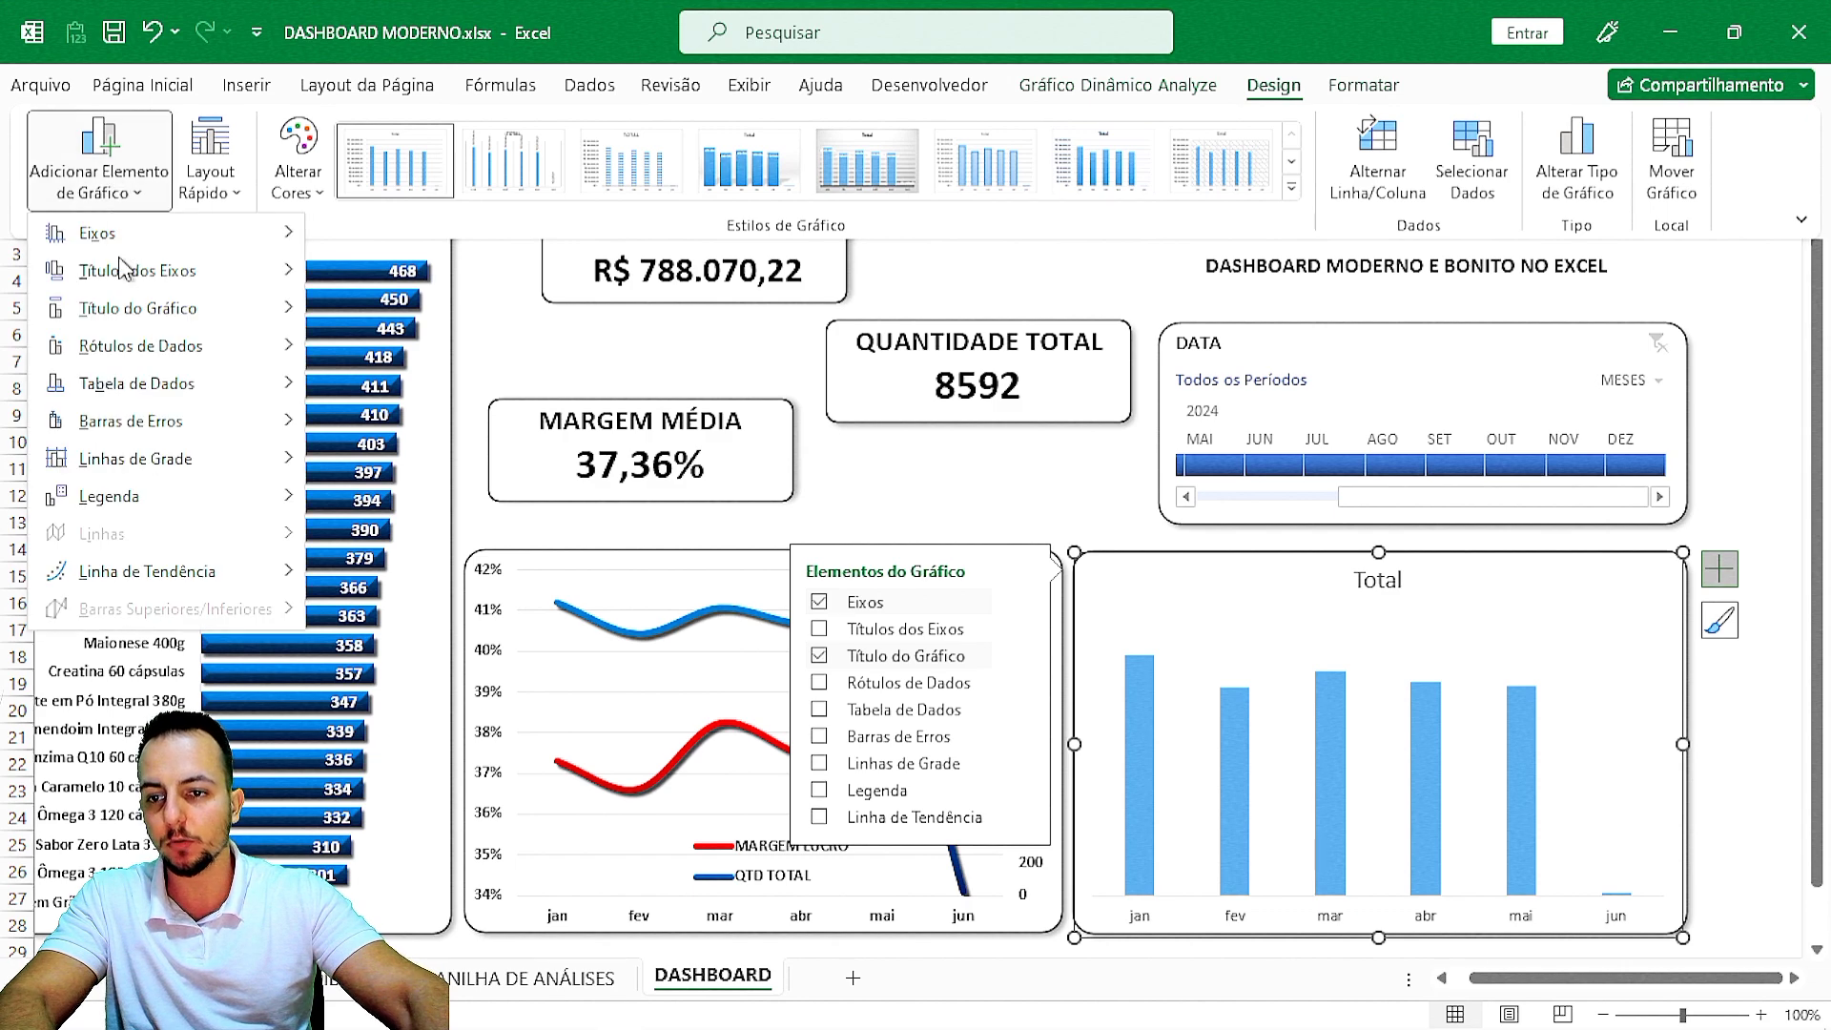
{"action": "mouse_move", "coordinate": [143, 345]}
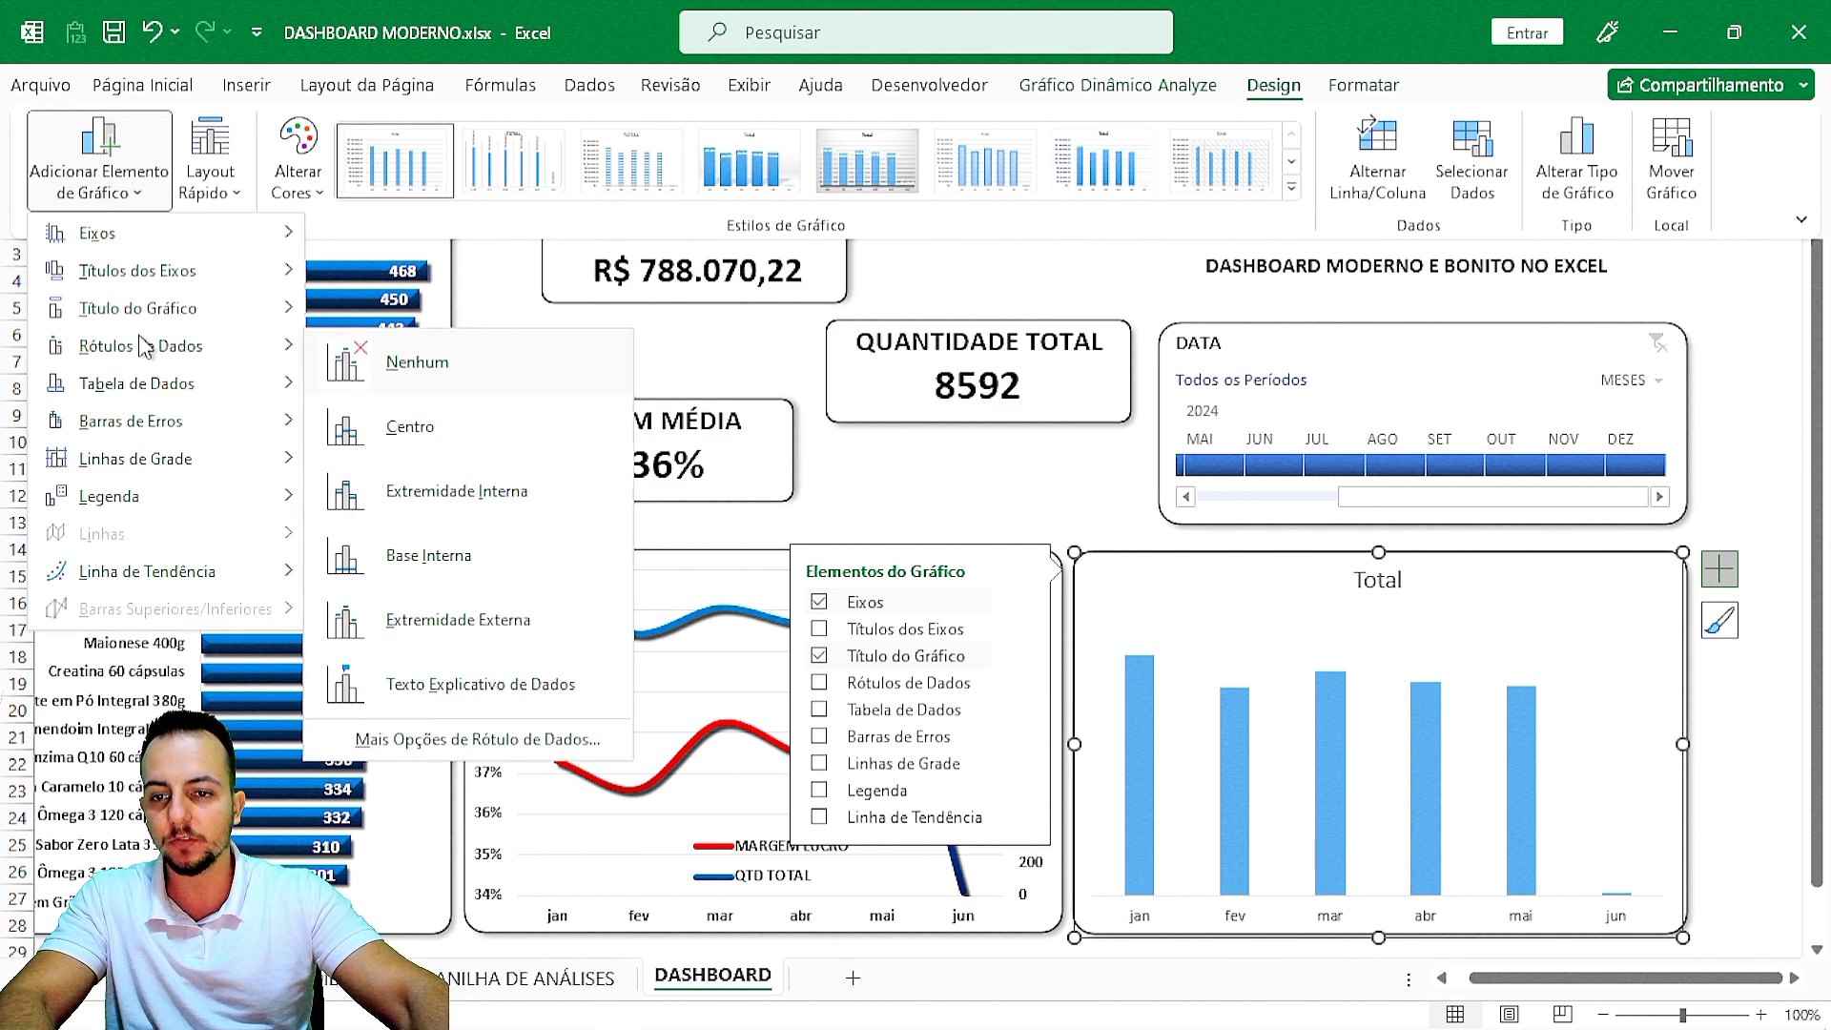
{"action": "left_click", "coordinate": [432, 636]}
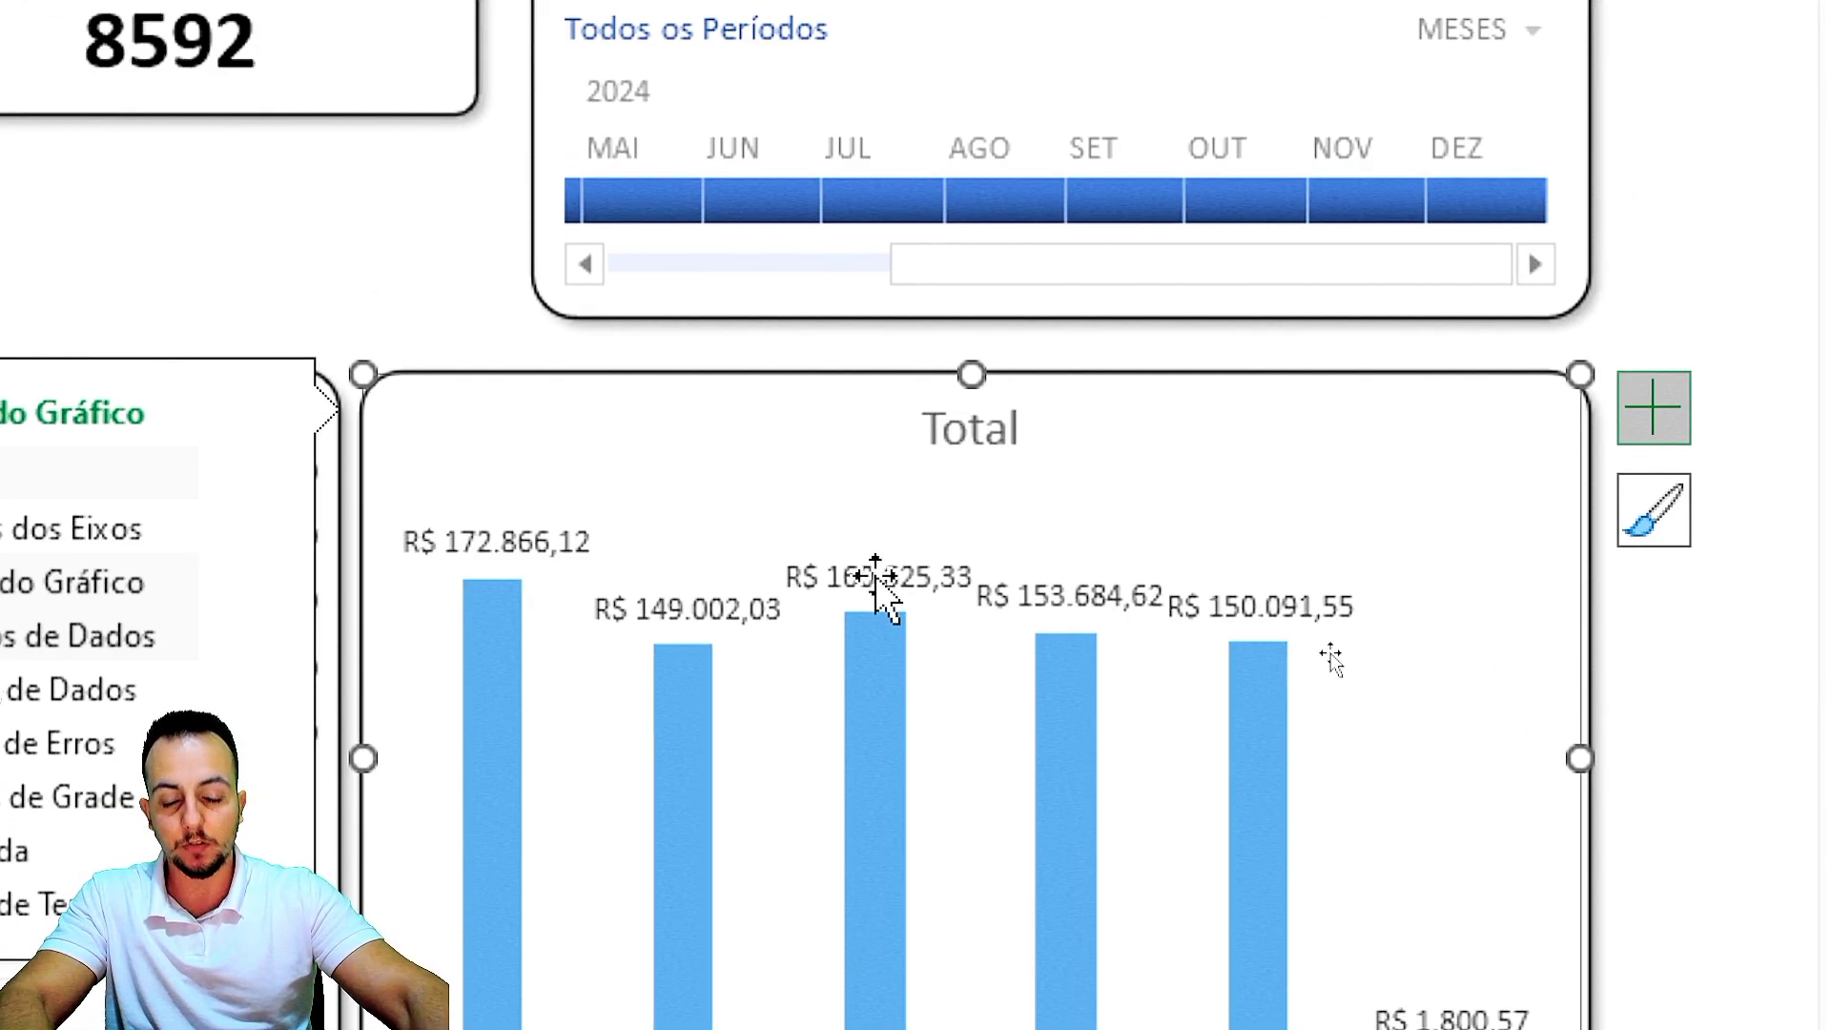
Format all data labels of the Total column chart as Moeda with the R$ symbol and 0 decimal places.
{"action": "left_click", "coordinate": [875, 577]}
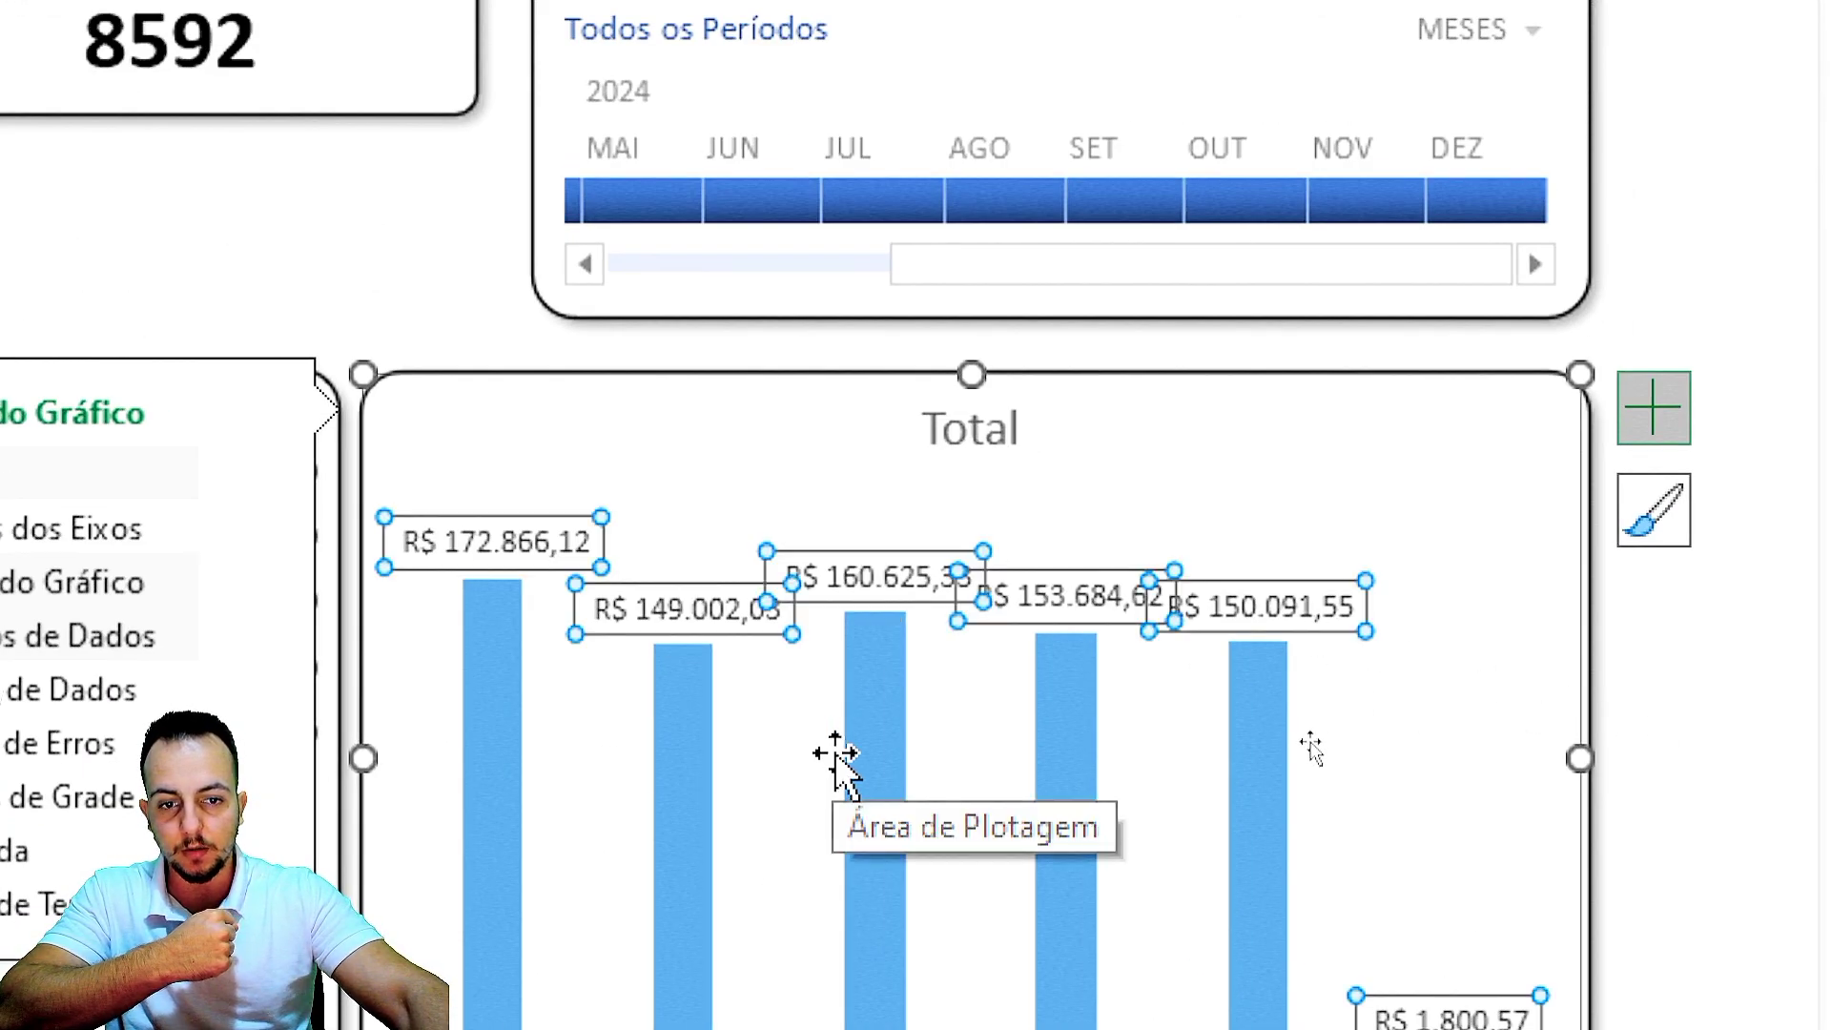
{"action": "left_click", "coordinate": [863, 583]}
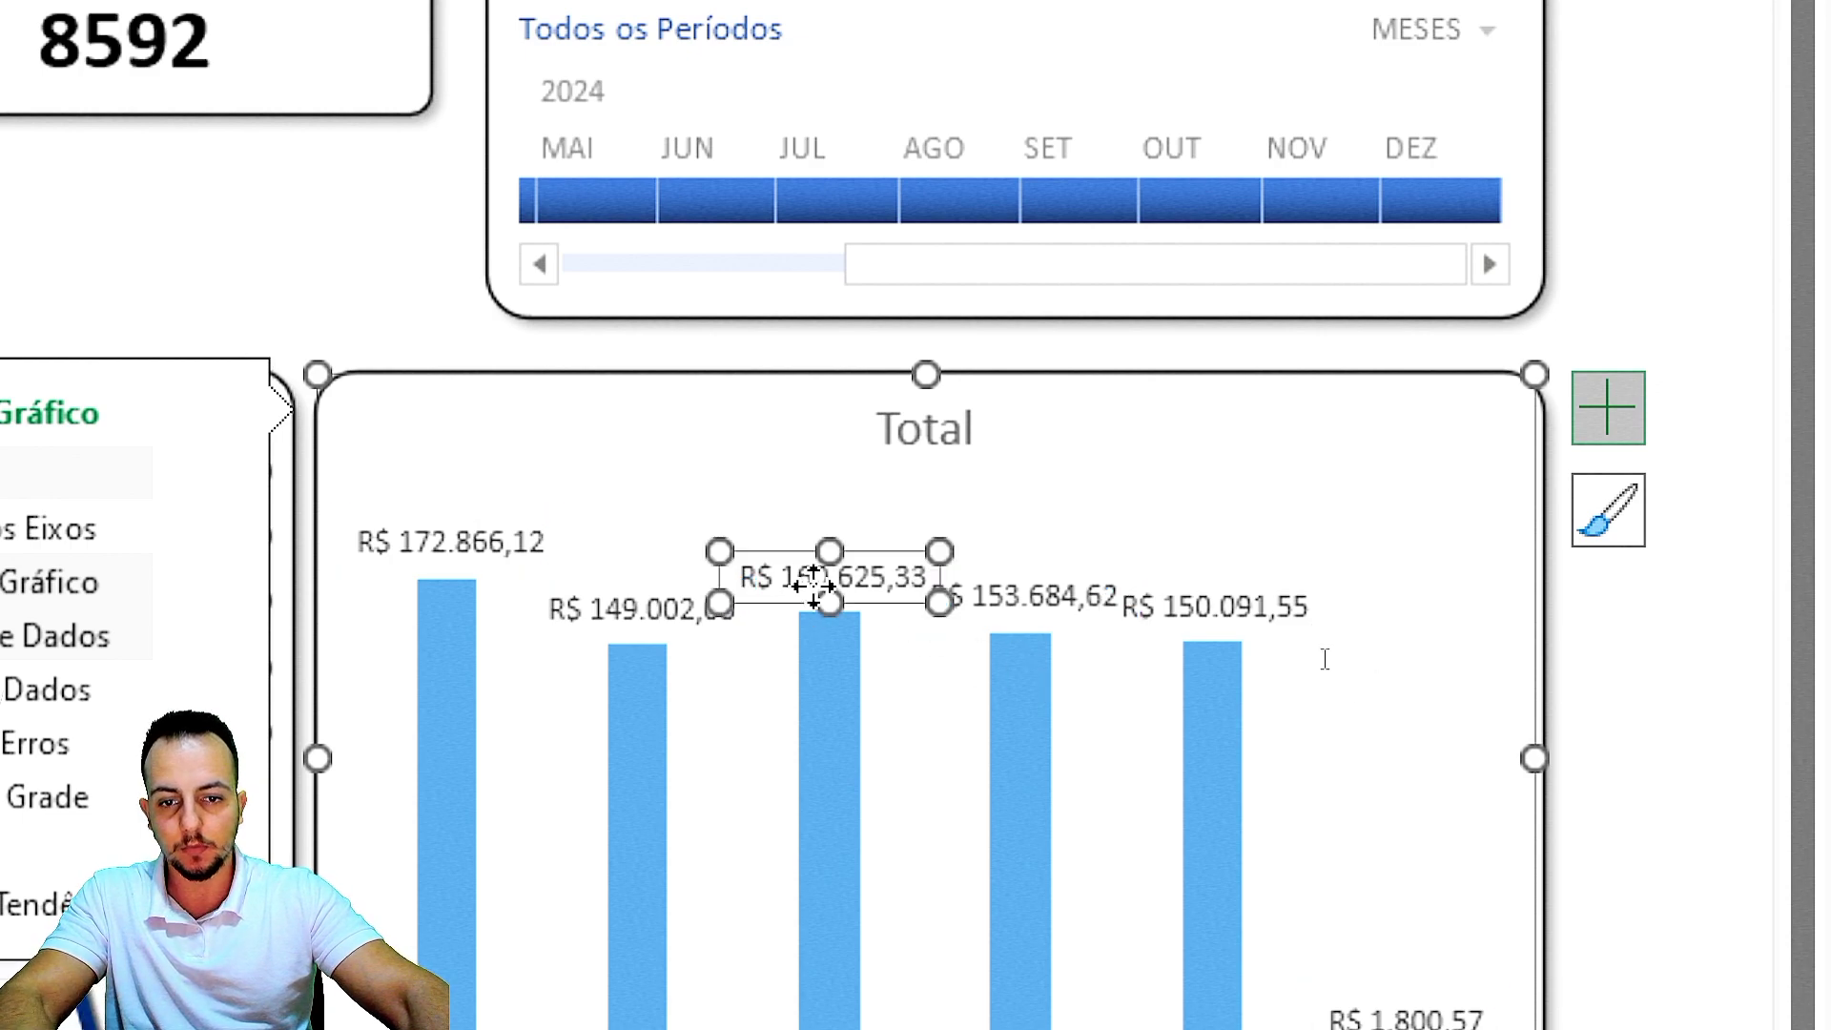
{"action": "double_click", "coordinate": [743, 586]}
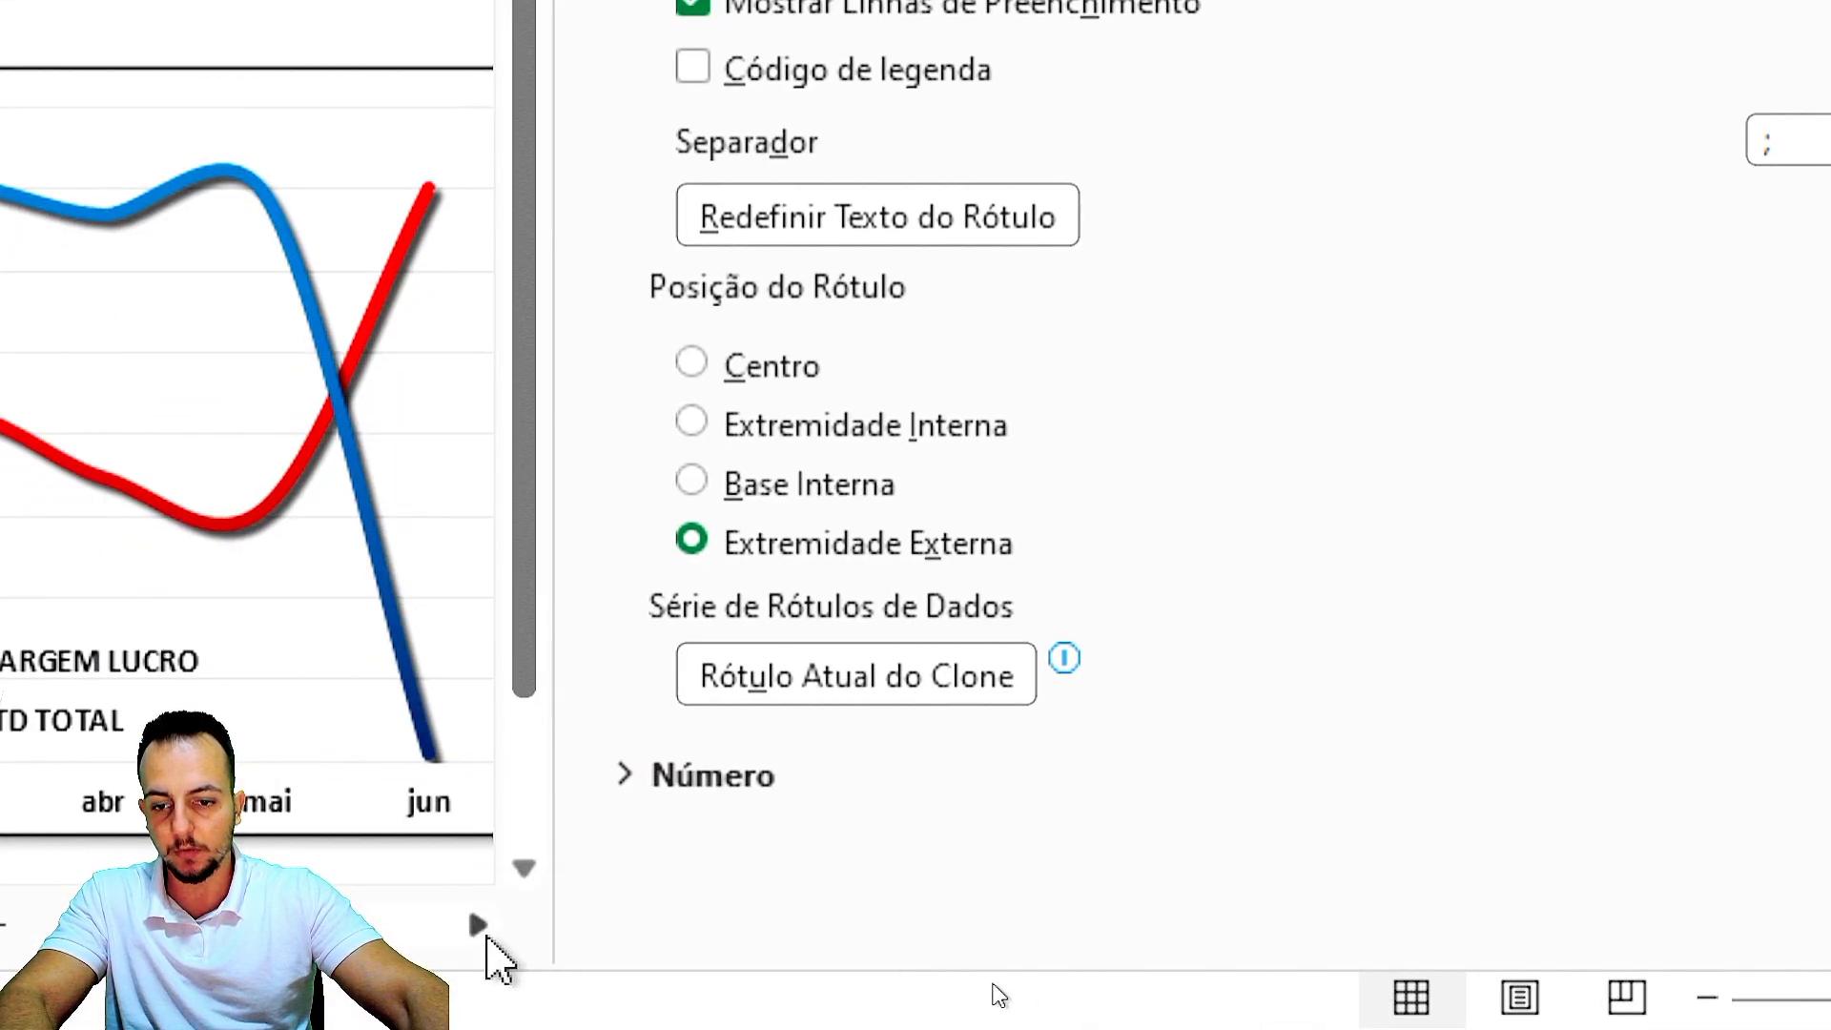
{"action": "left_click", "coordinate": [484, 934]}
{"action": "left_click", "coordinate": [484, 934]}
{"action": "left_click", "coordinate": [485, 935]}
{"action": "left_click", "coordinate": [484, 934]}
{"action": "left_click", "coordinate": [485, 935]}
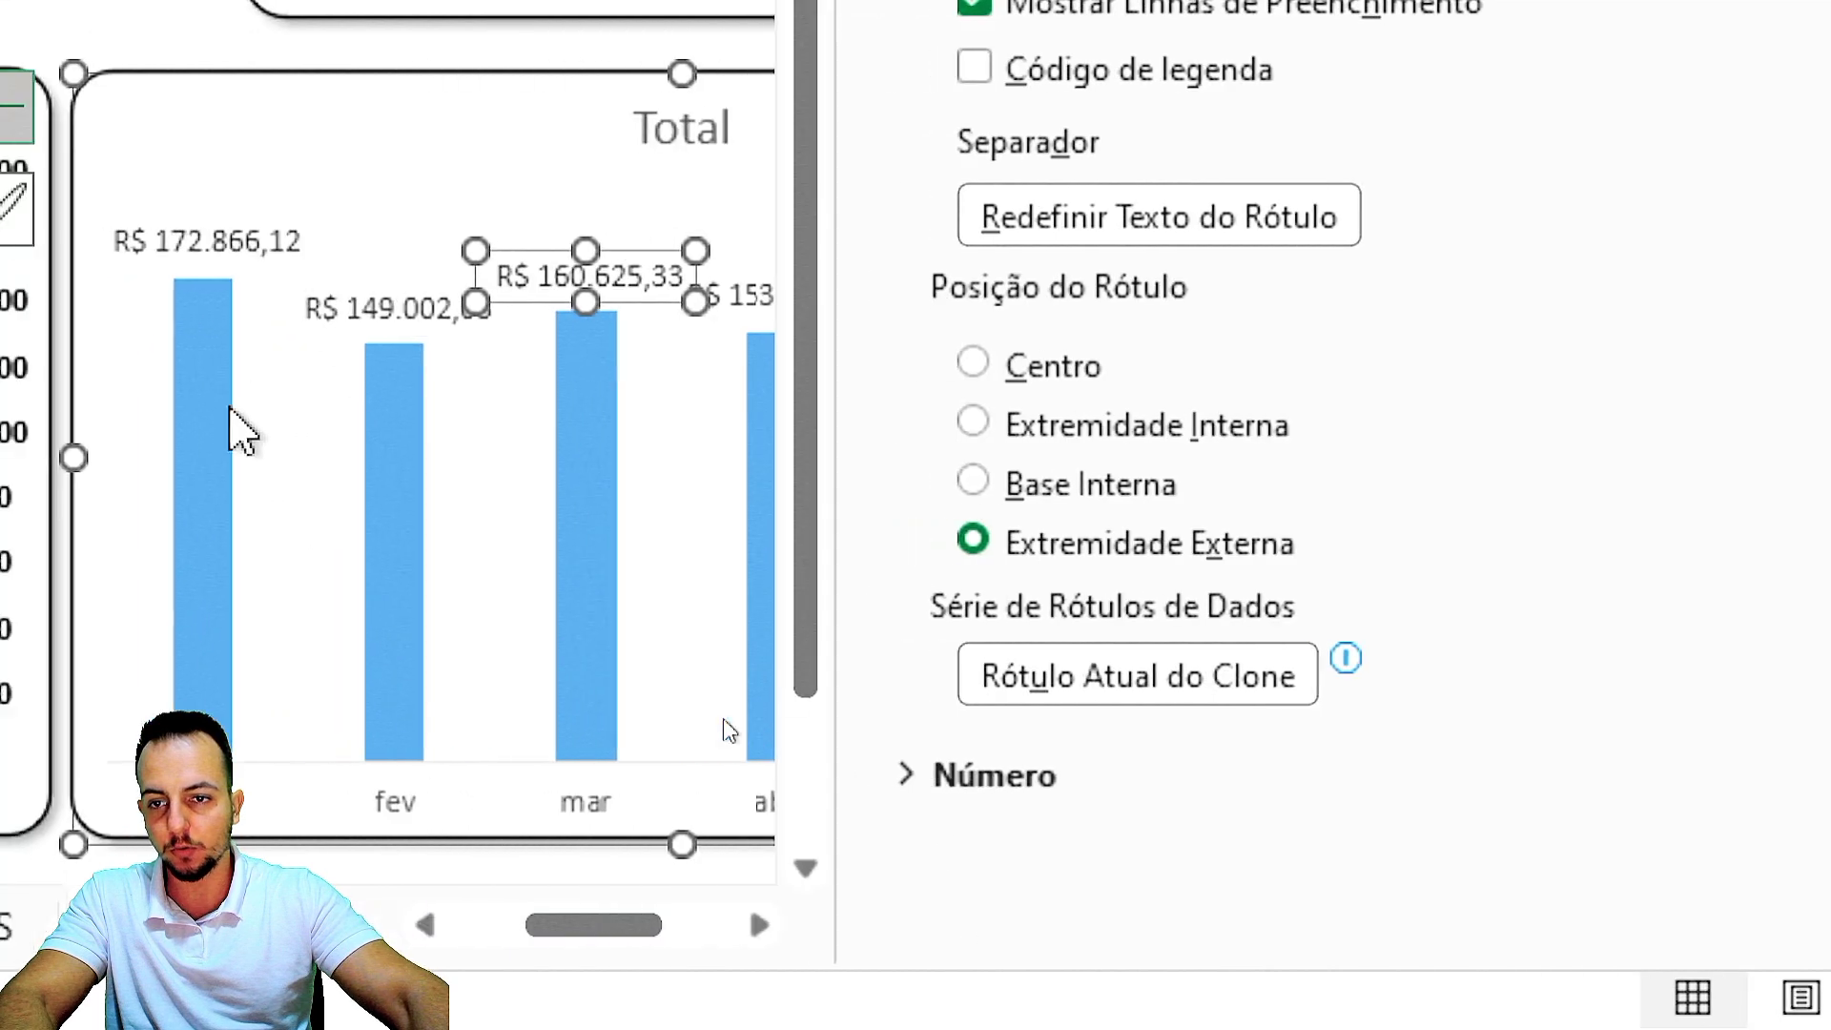
{"action": "left_click", "coordinate": [401, 307]}
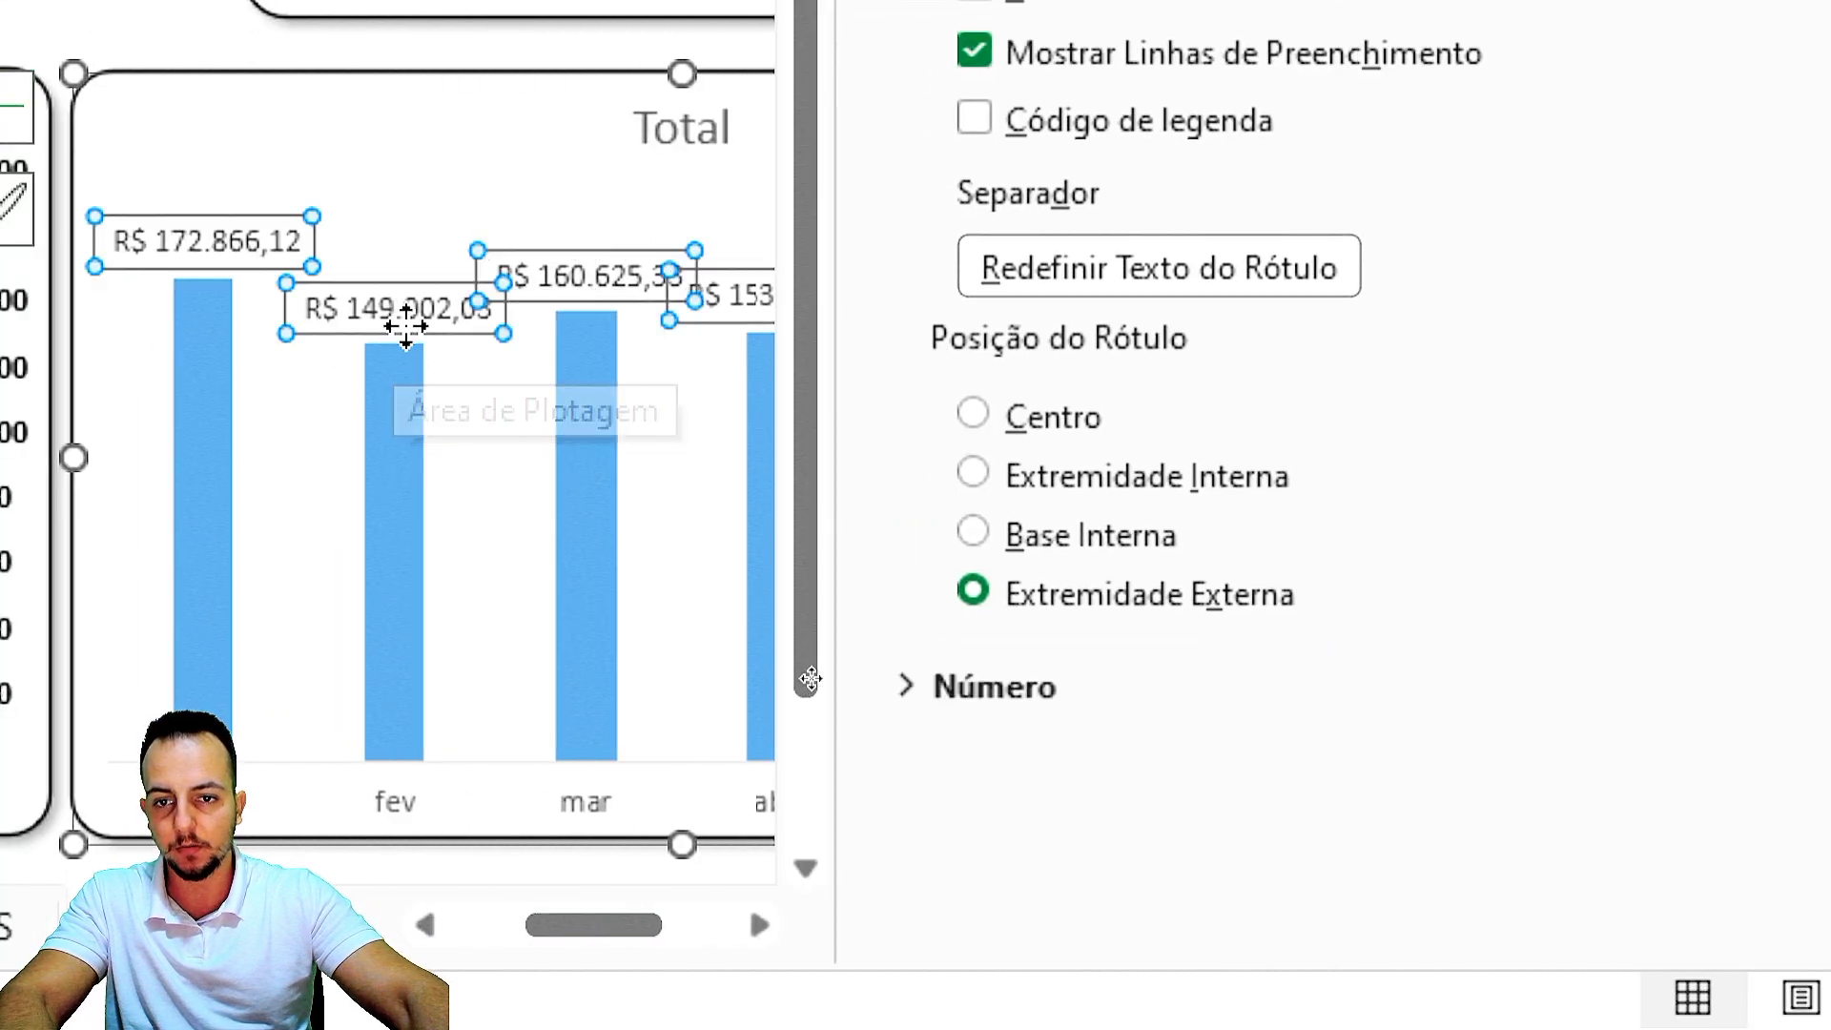
{"action": "left_click", "coordinate": [996, 689]}
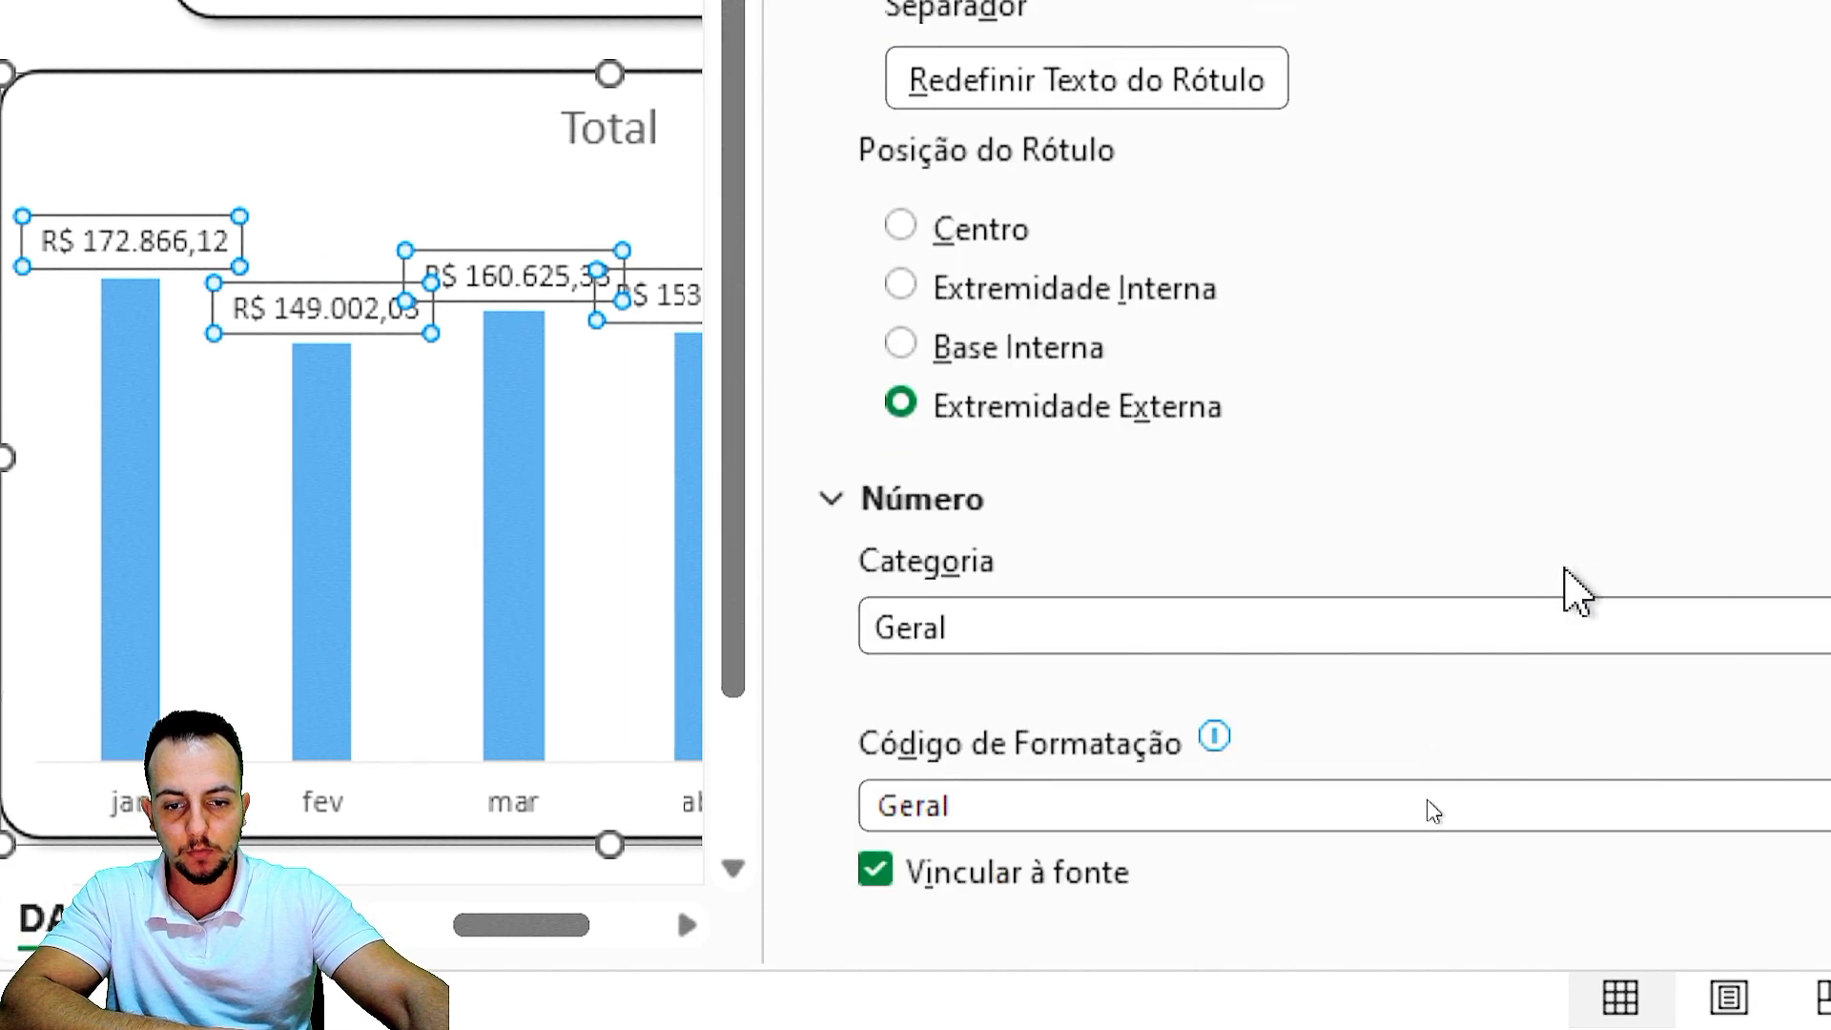
{"action": "left_click", "coordinate": [1024, 637]}
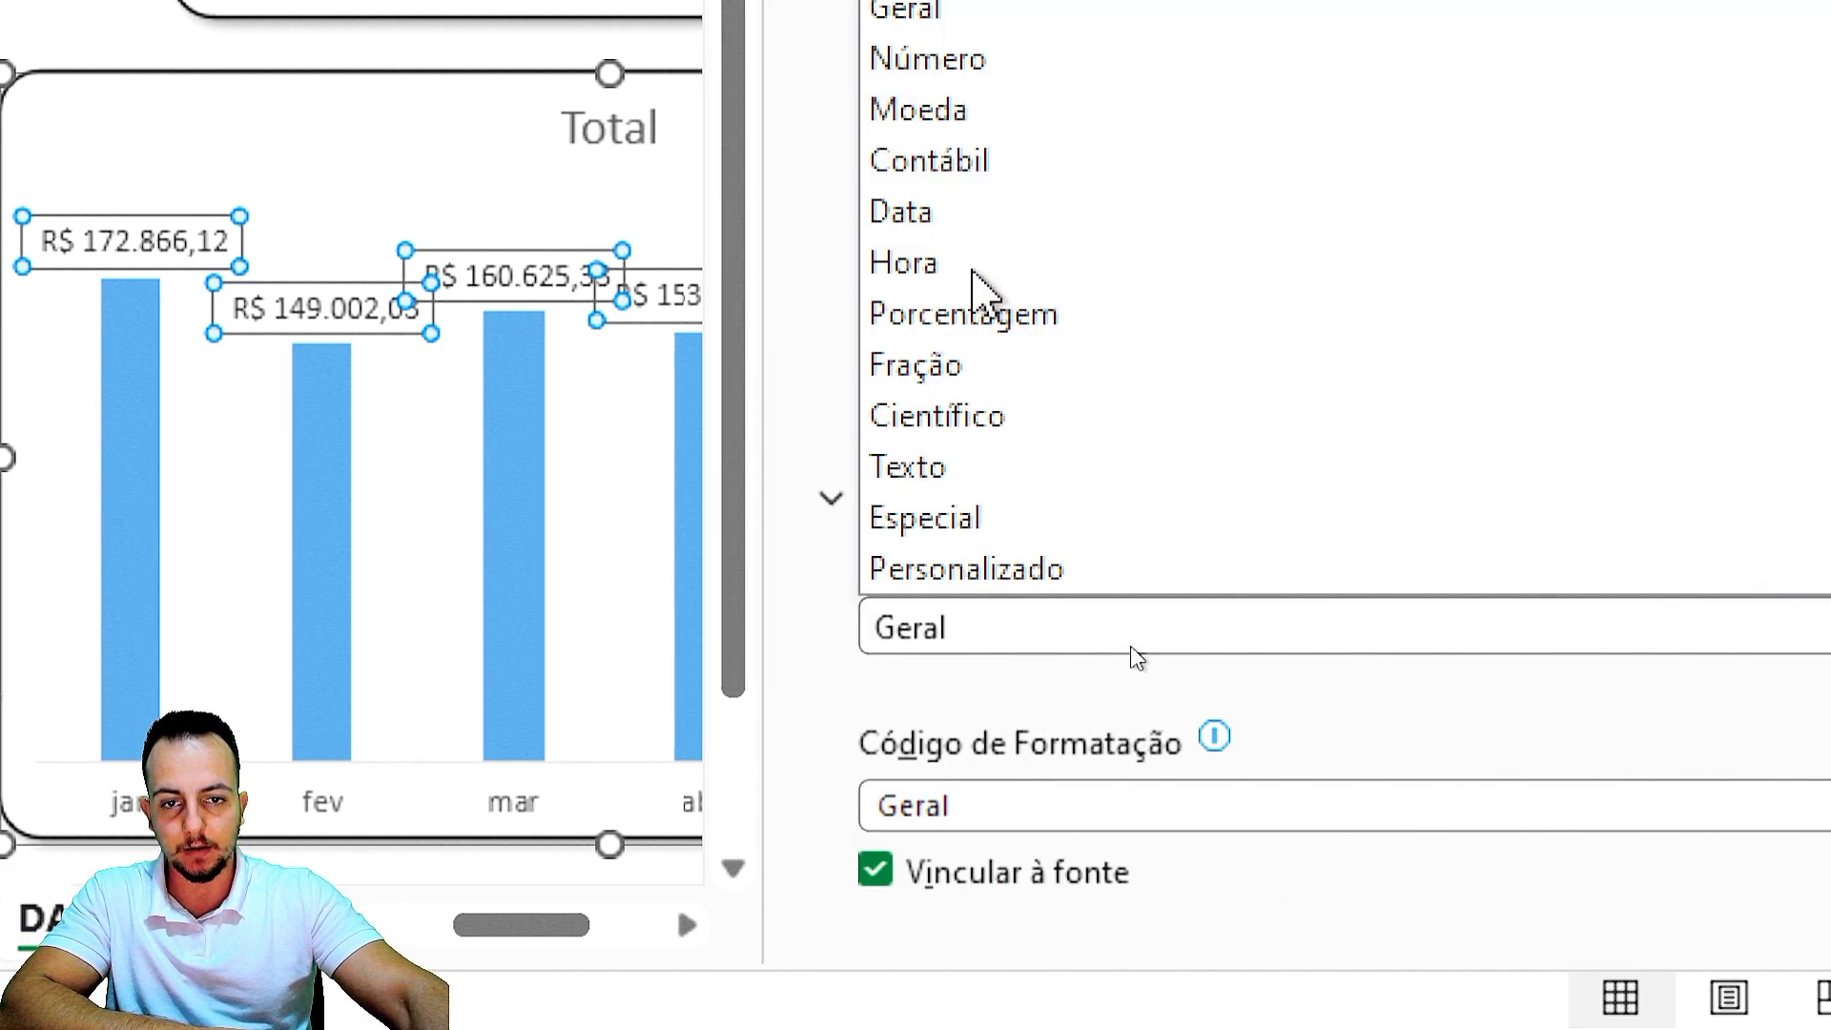
{"action": "left_click", "coordinate": [944, 119]}
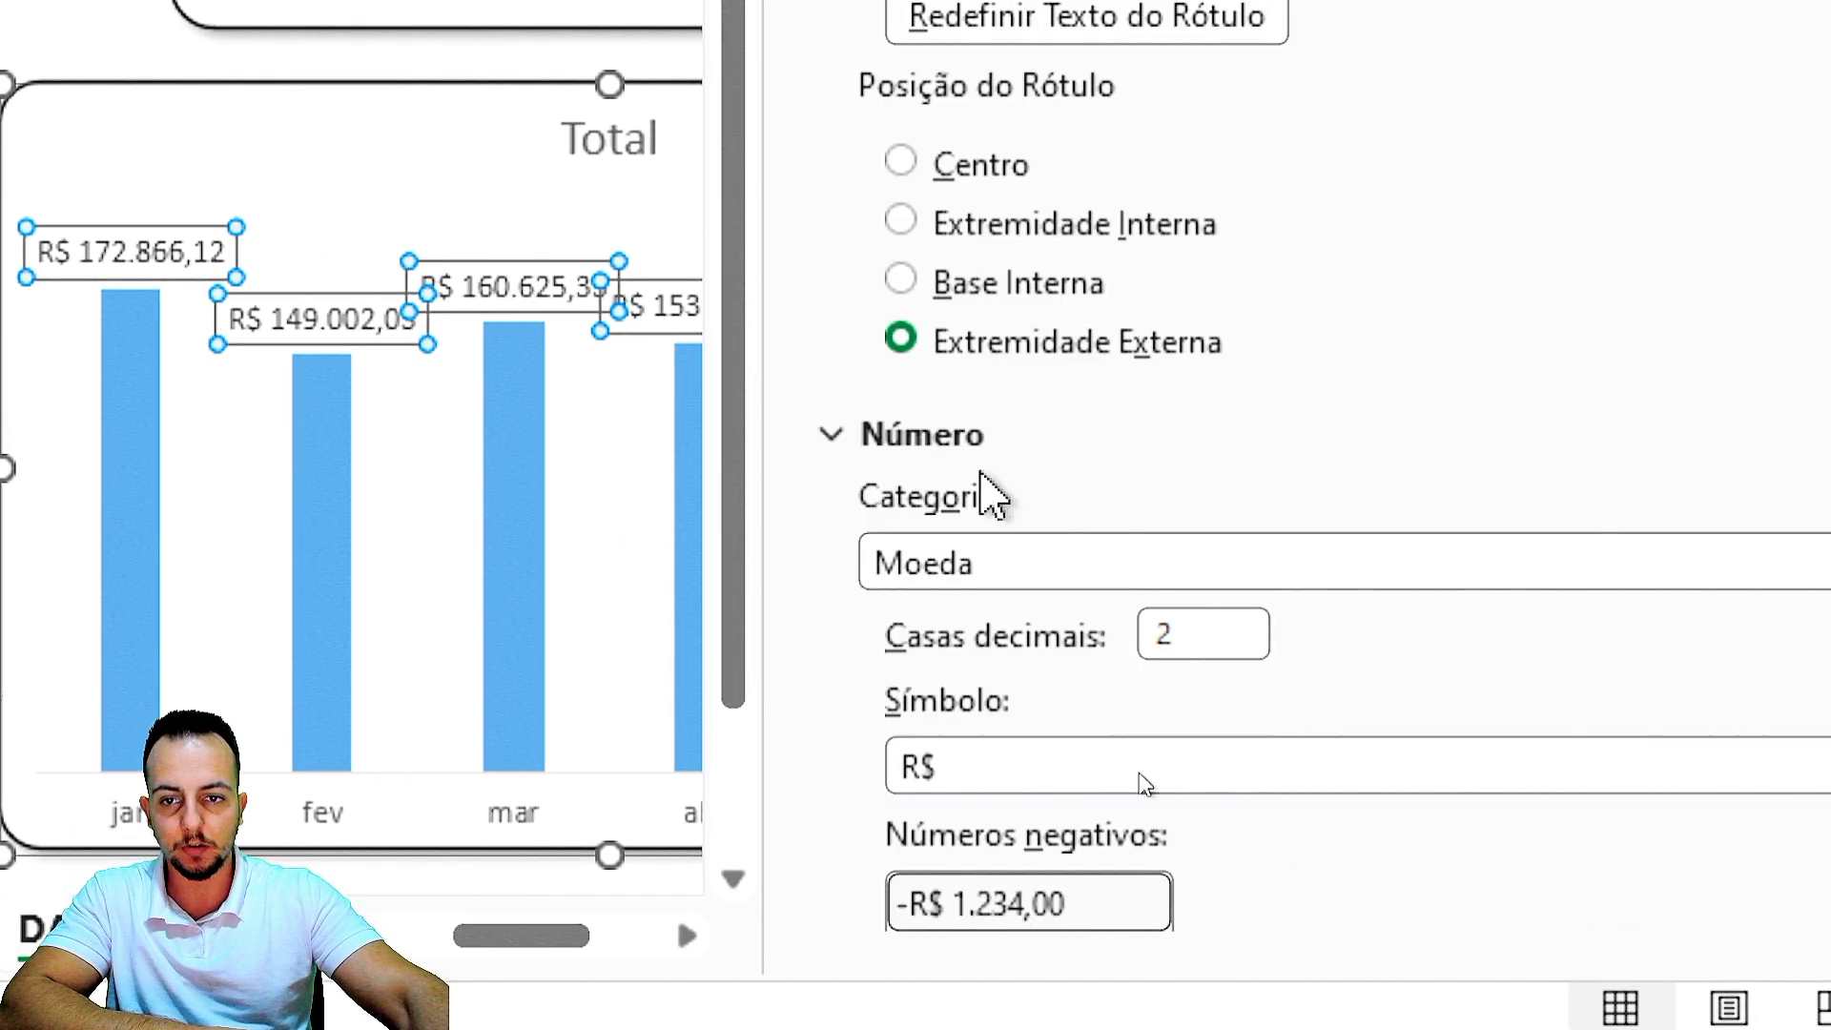
{"action": "double_click", "coordinate": [1139, 643]}
{"action": "type", "text": "0"}
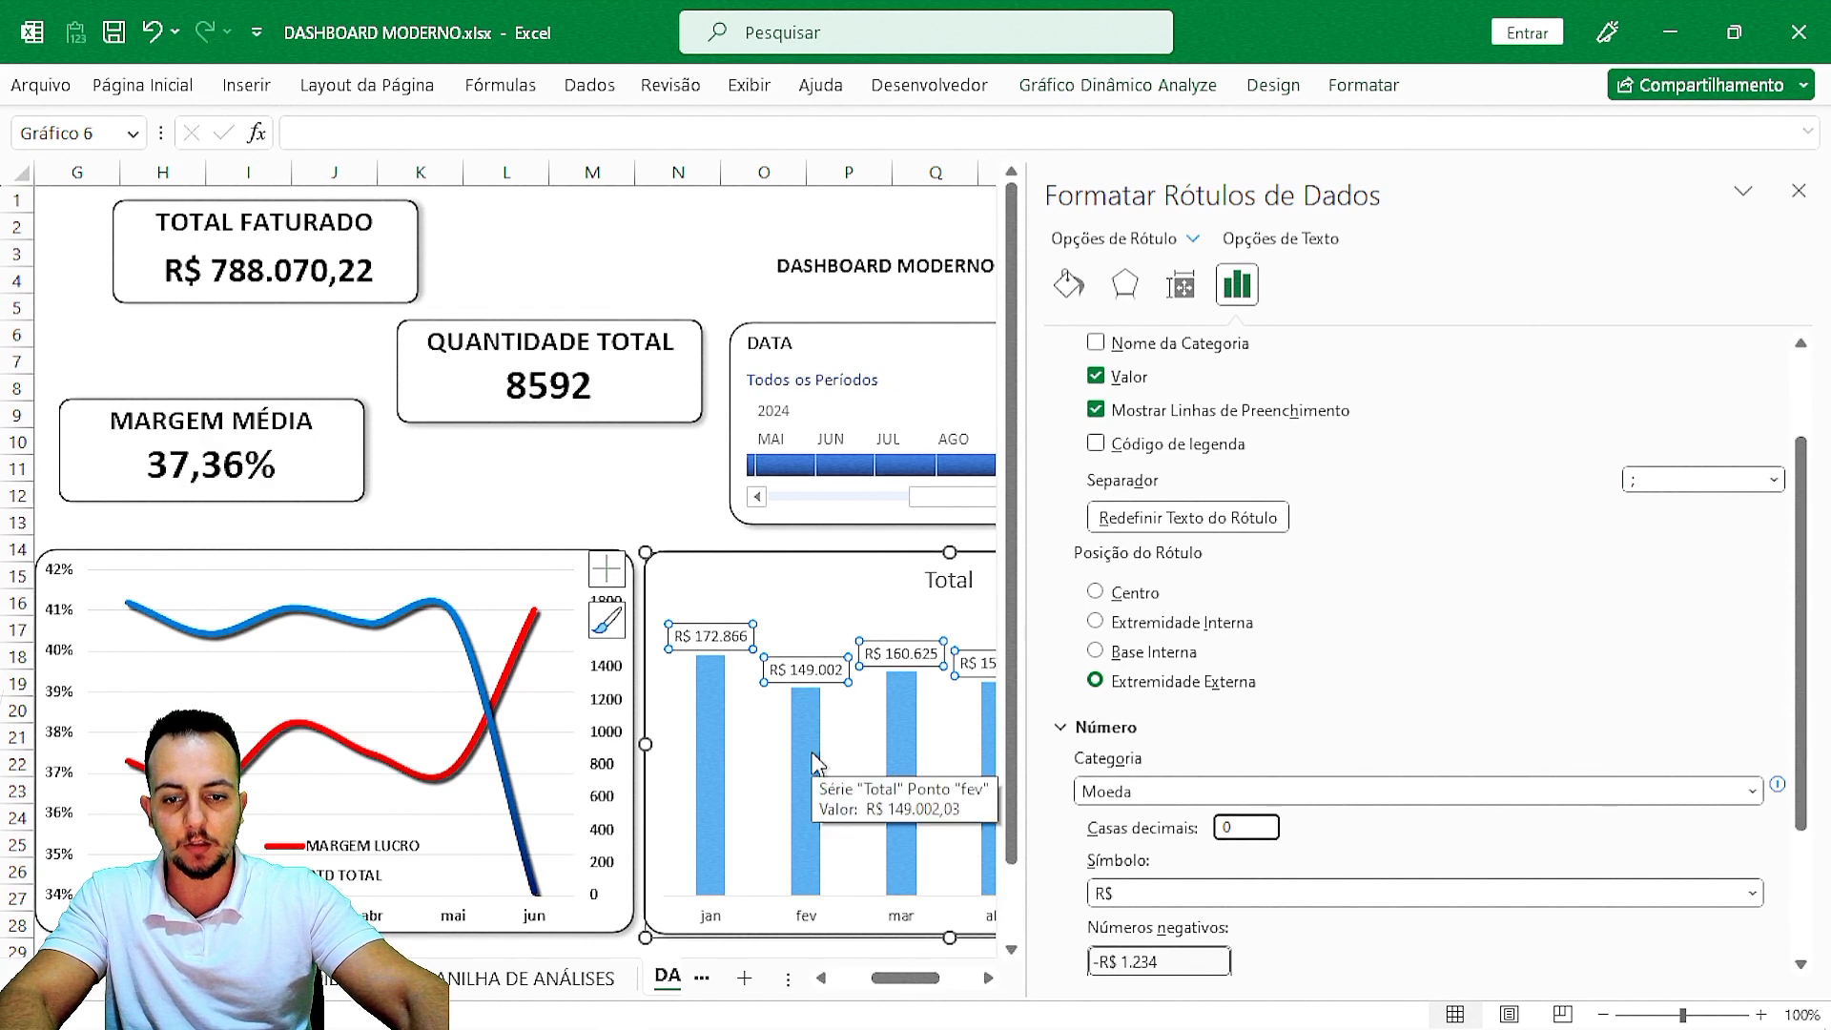
Give the Total chart's columns a 45° black preset shadow with 30% transparency, 3 pt blur and 4 pt distance.
{"action": "left_click", "coordinate": [832, 768]}
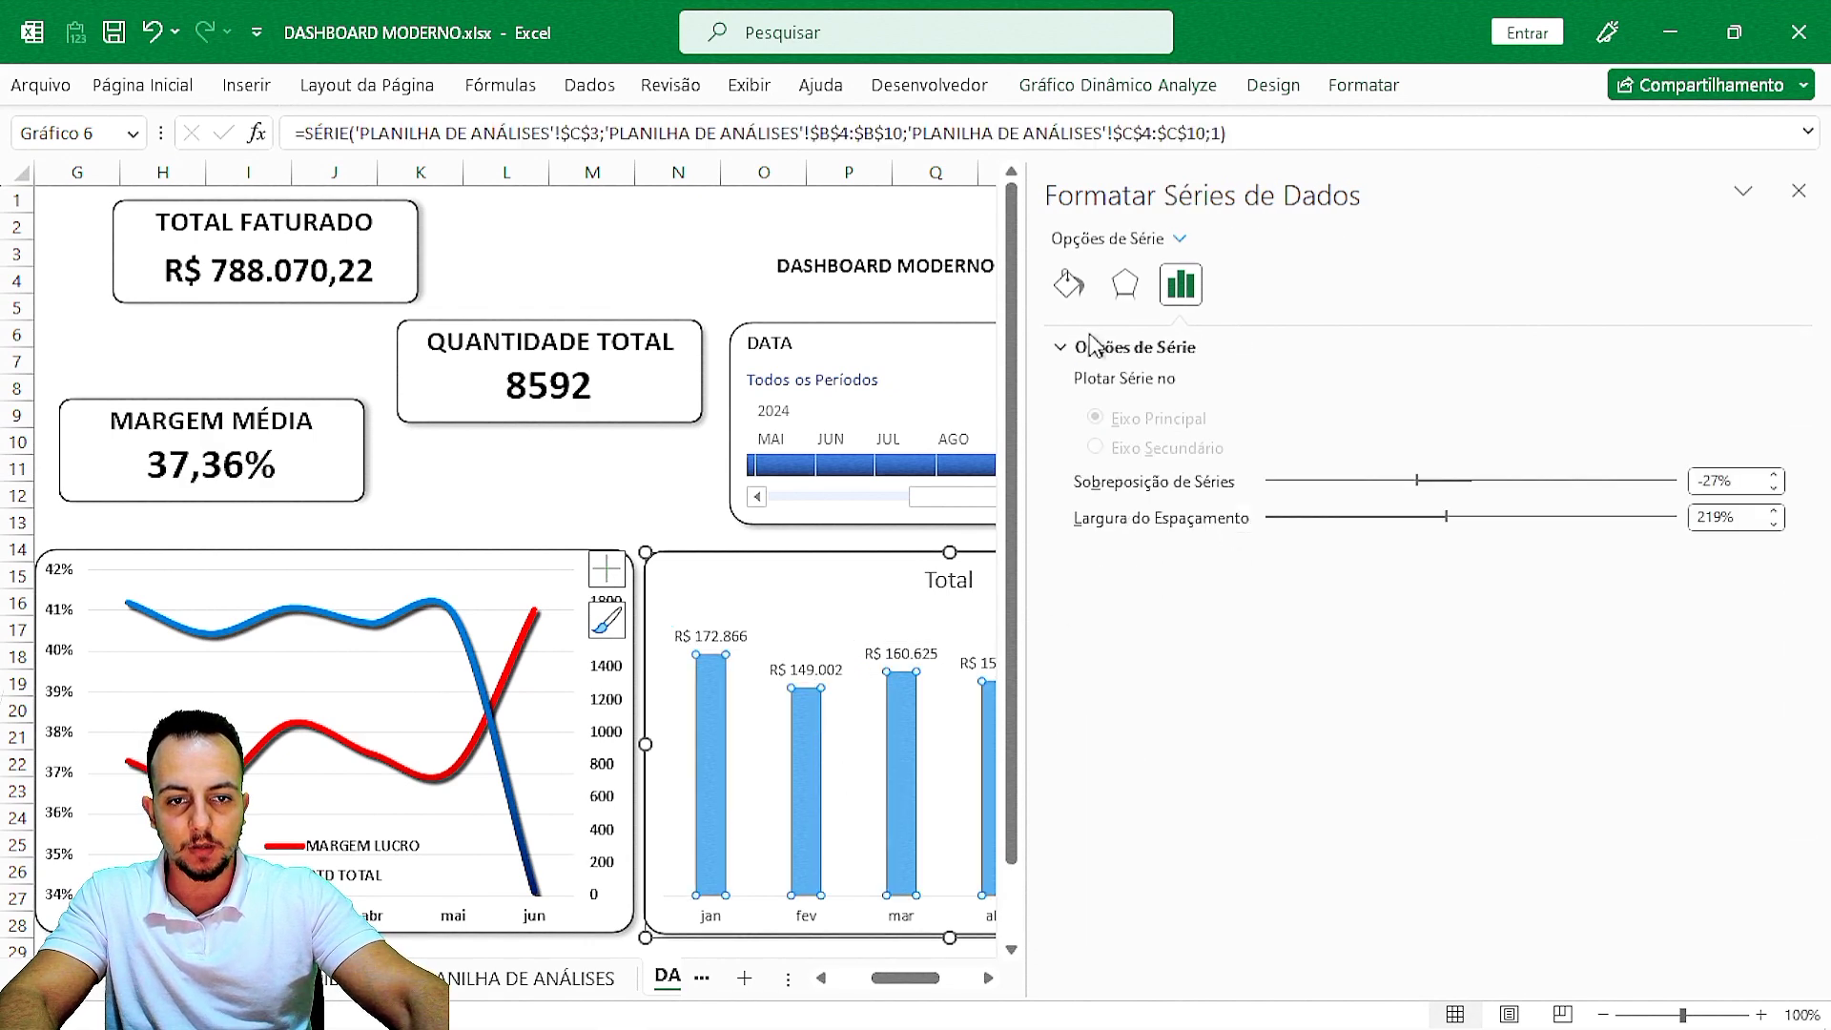
{"action": "left_click", "coordinate": [1127, 286]}
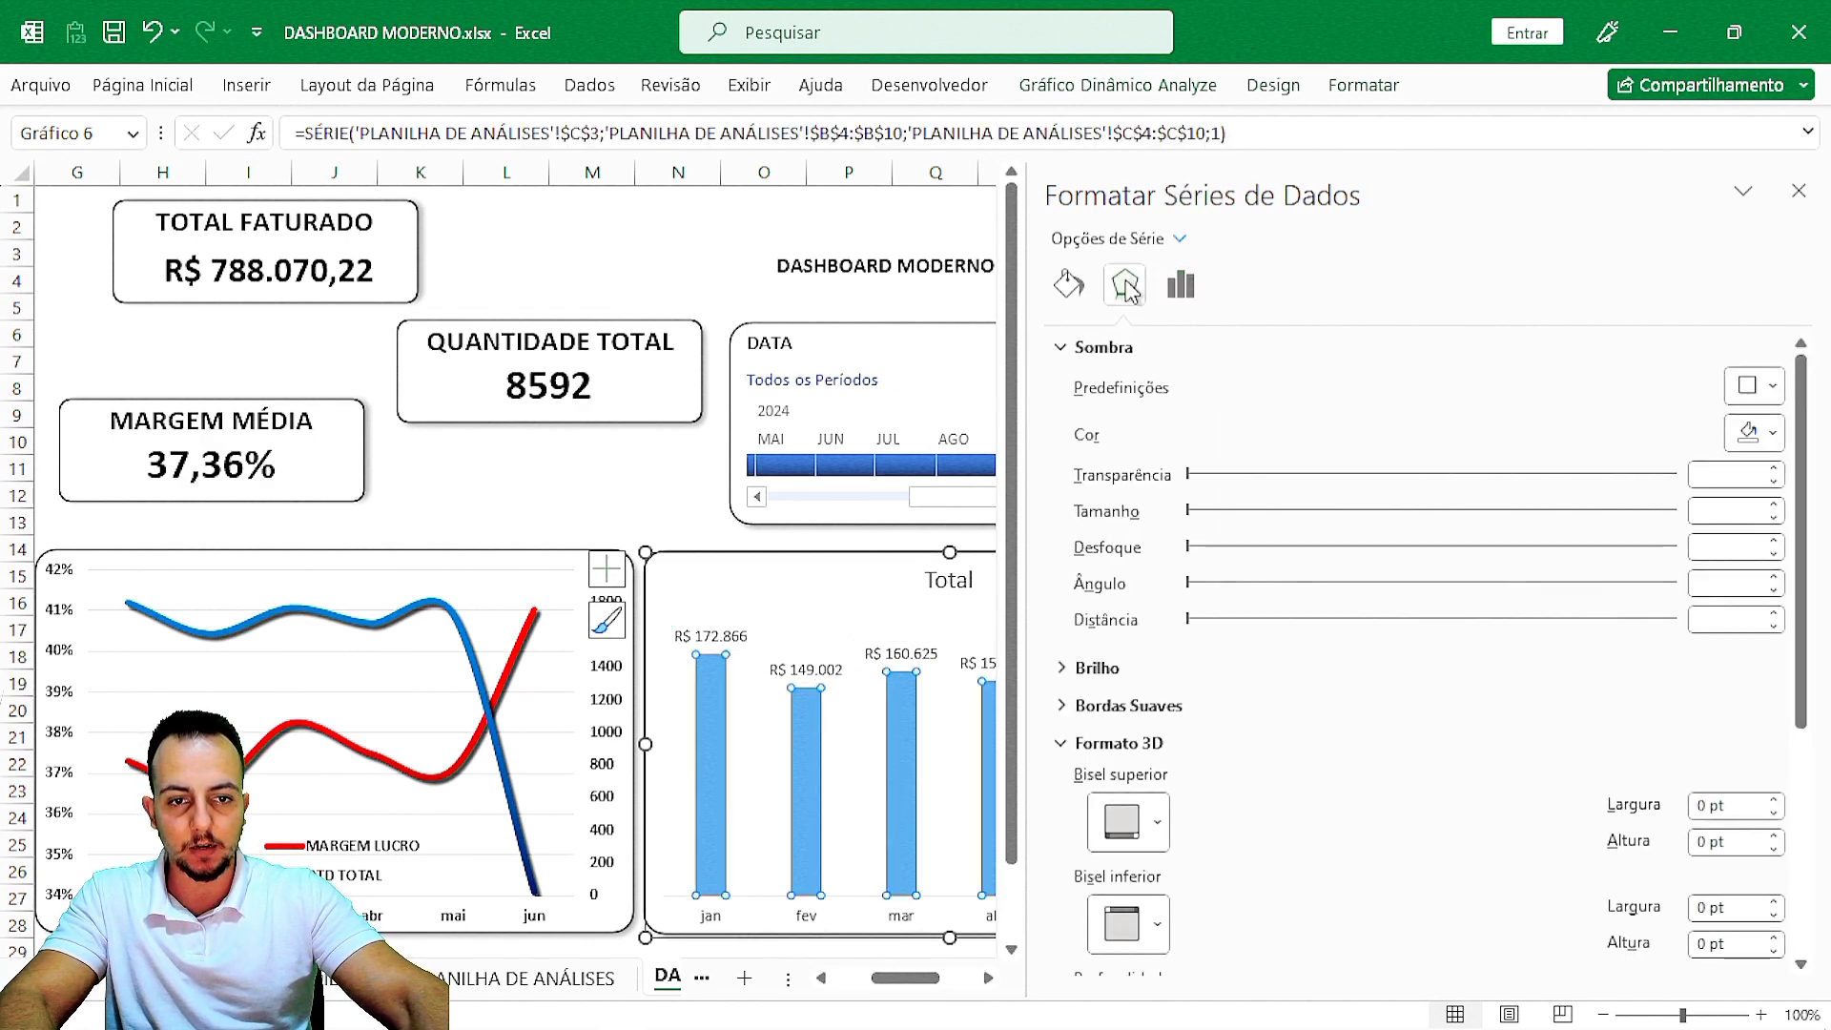
{"action": "left_click", "coordinate": [1757, 391]}
{"action": "left_click", "coordinate": [1611, 606]}
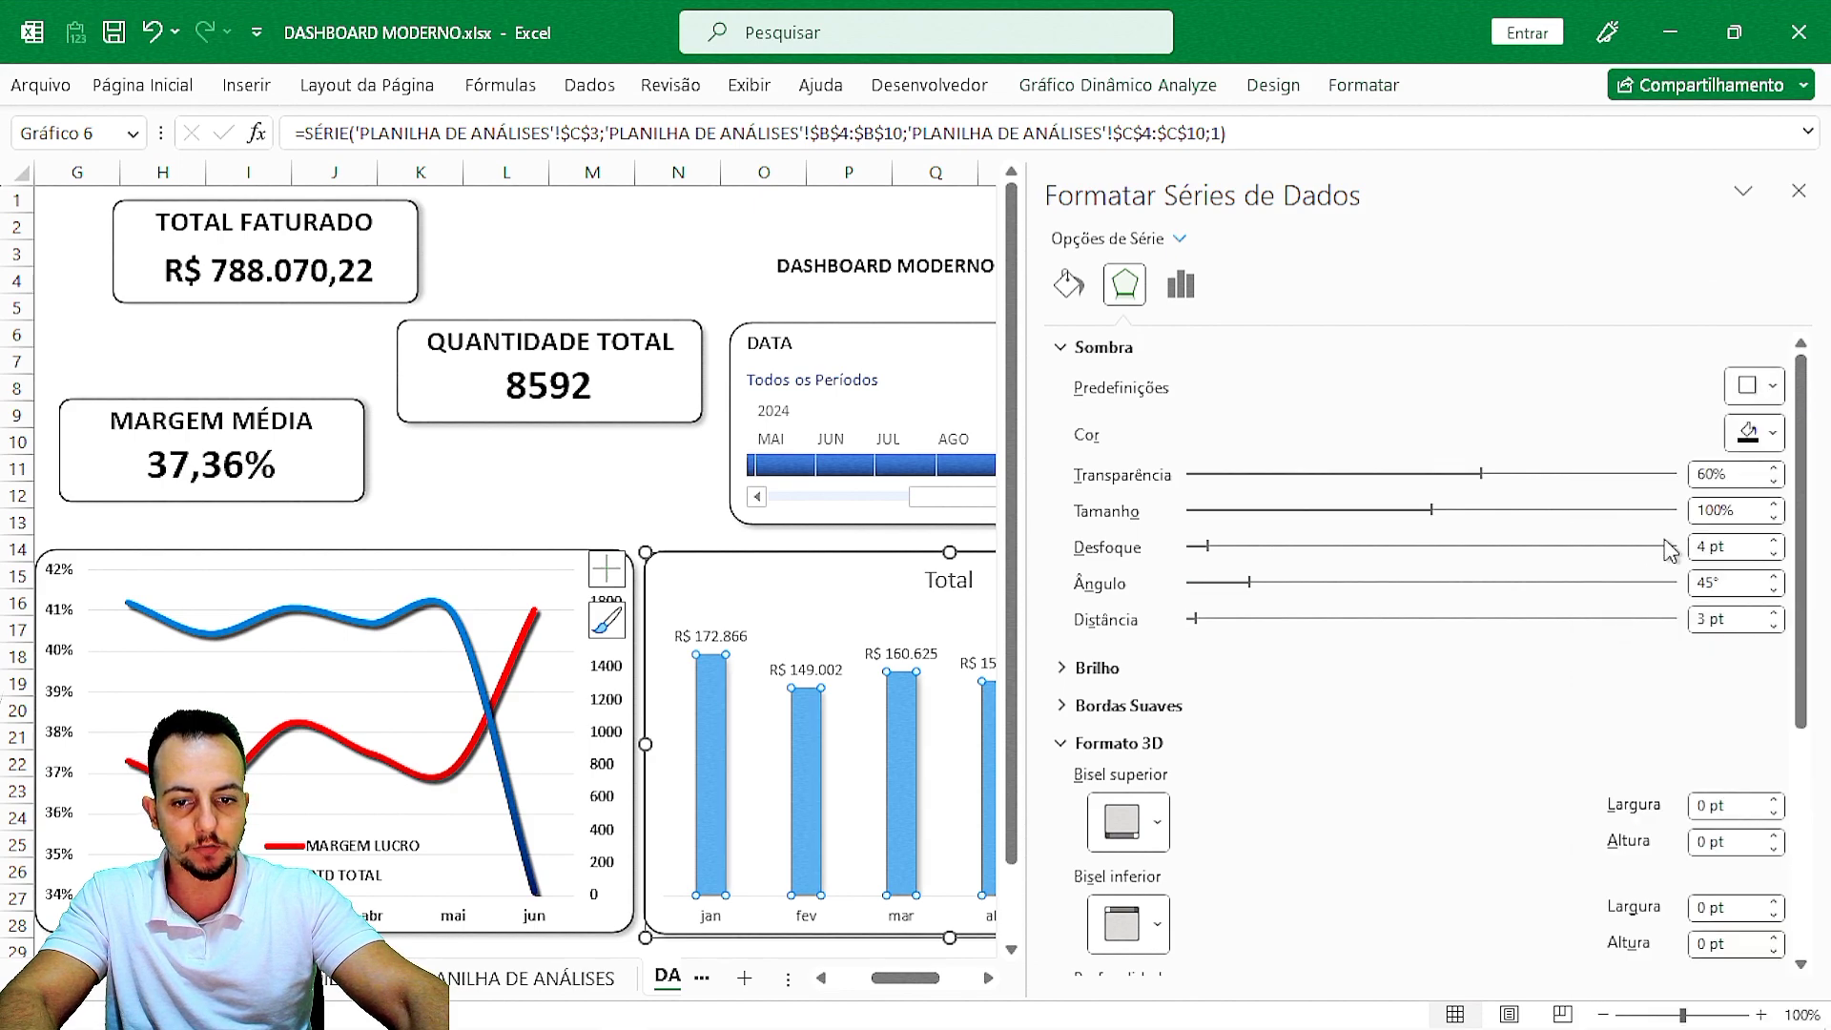
{"action": "left_click_drag", "start_coordinate": [1695, 487], "coordinate": [1627, 493]}
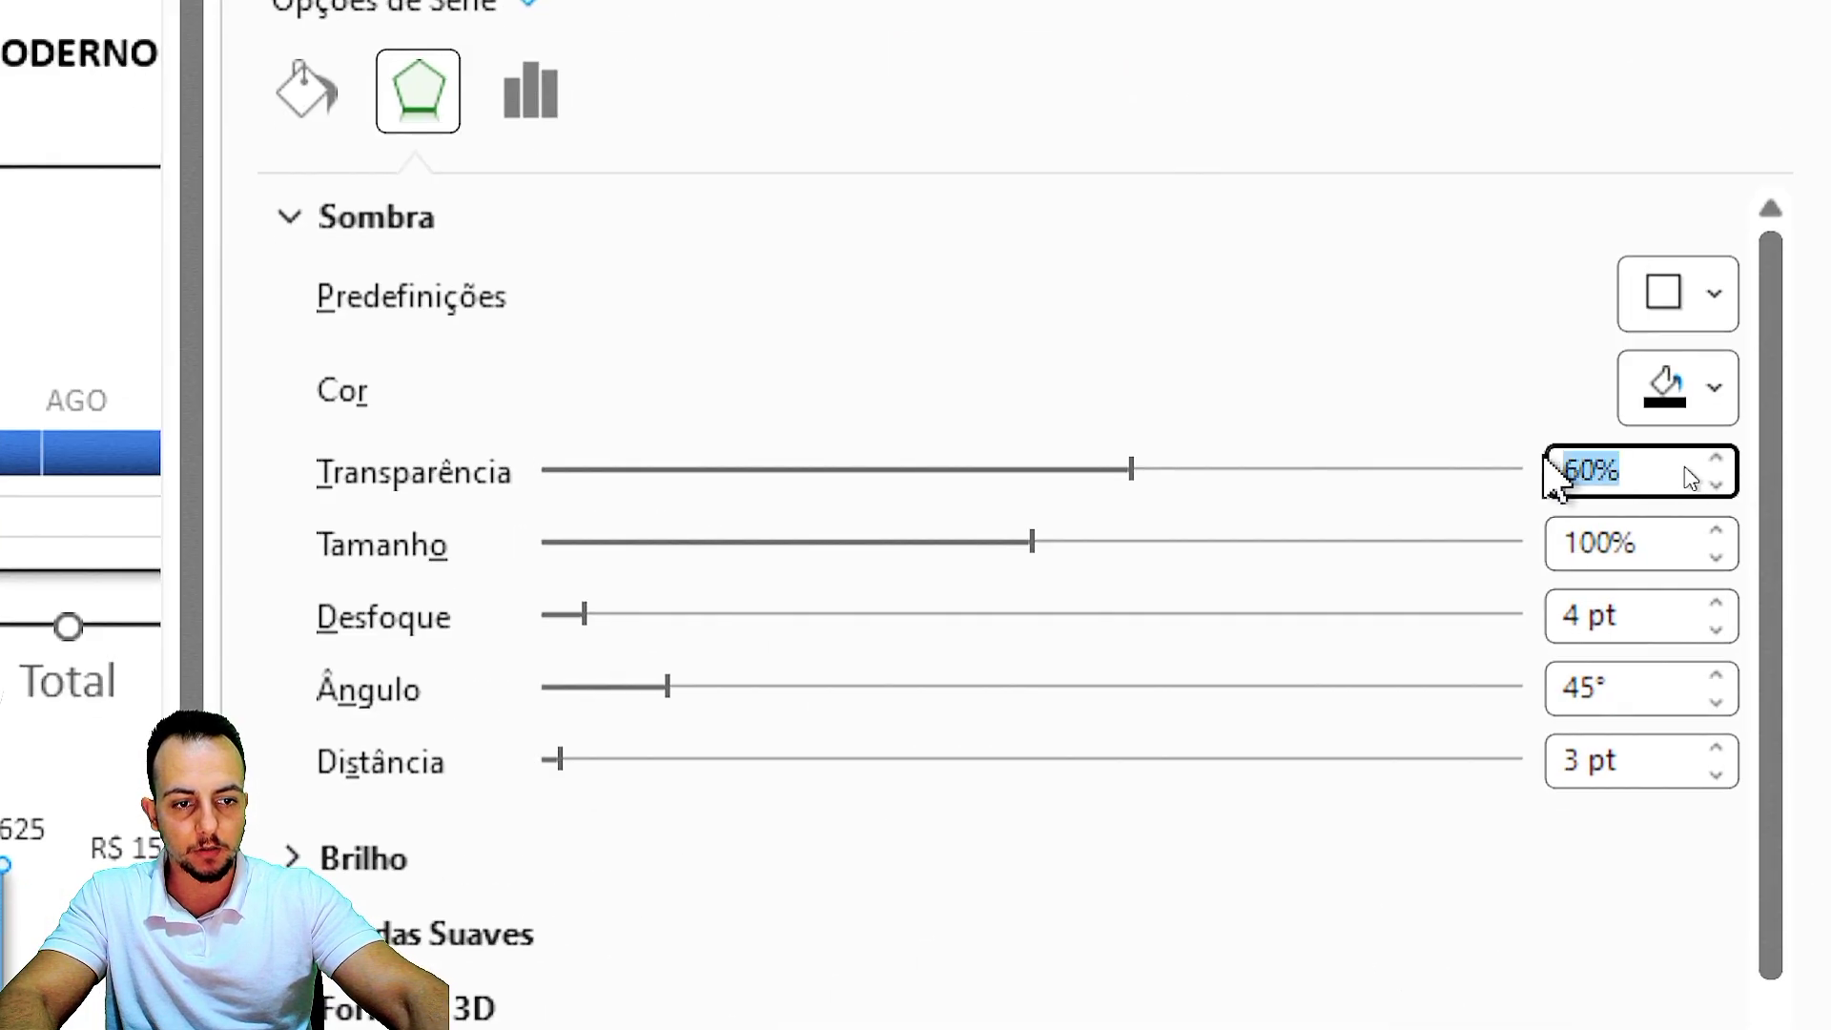
{"action": "type", "text": "30"}
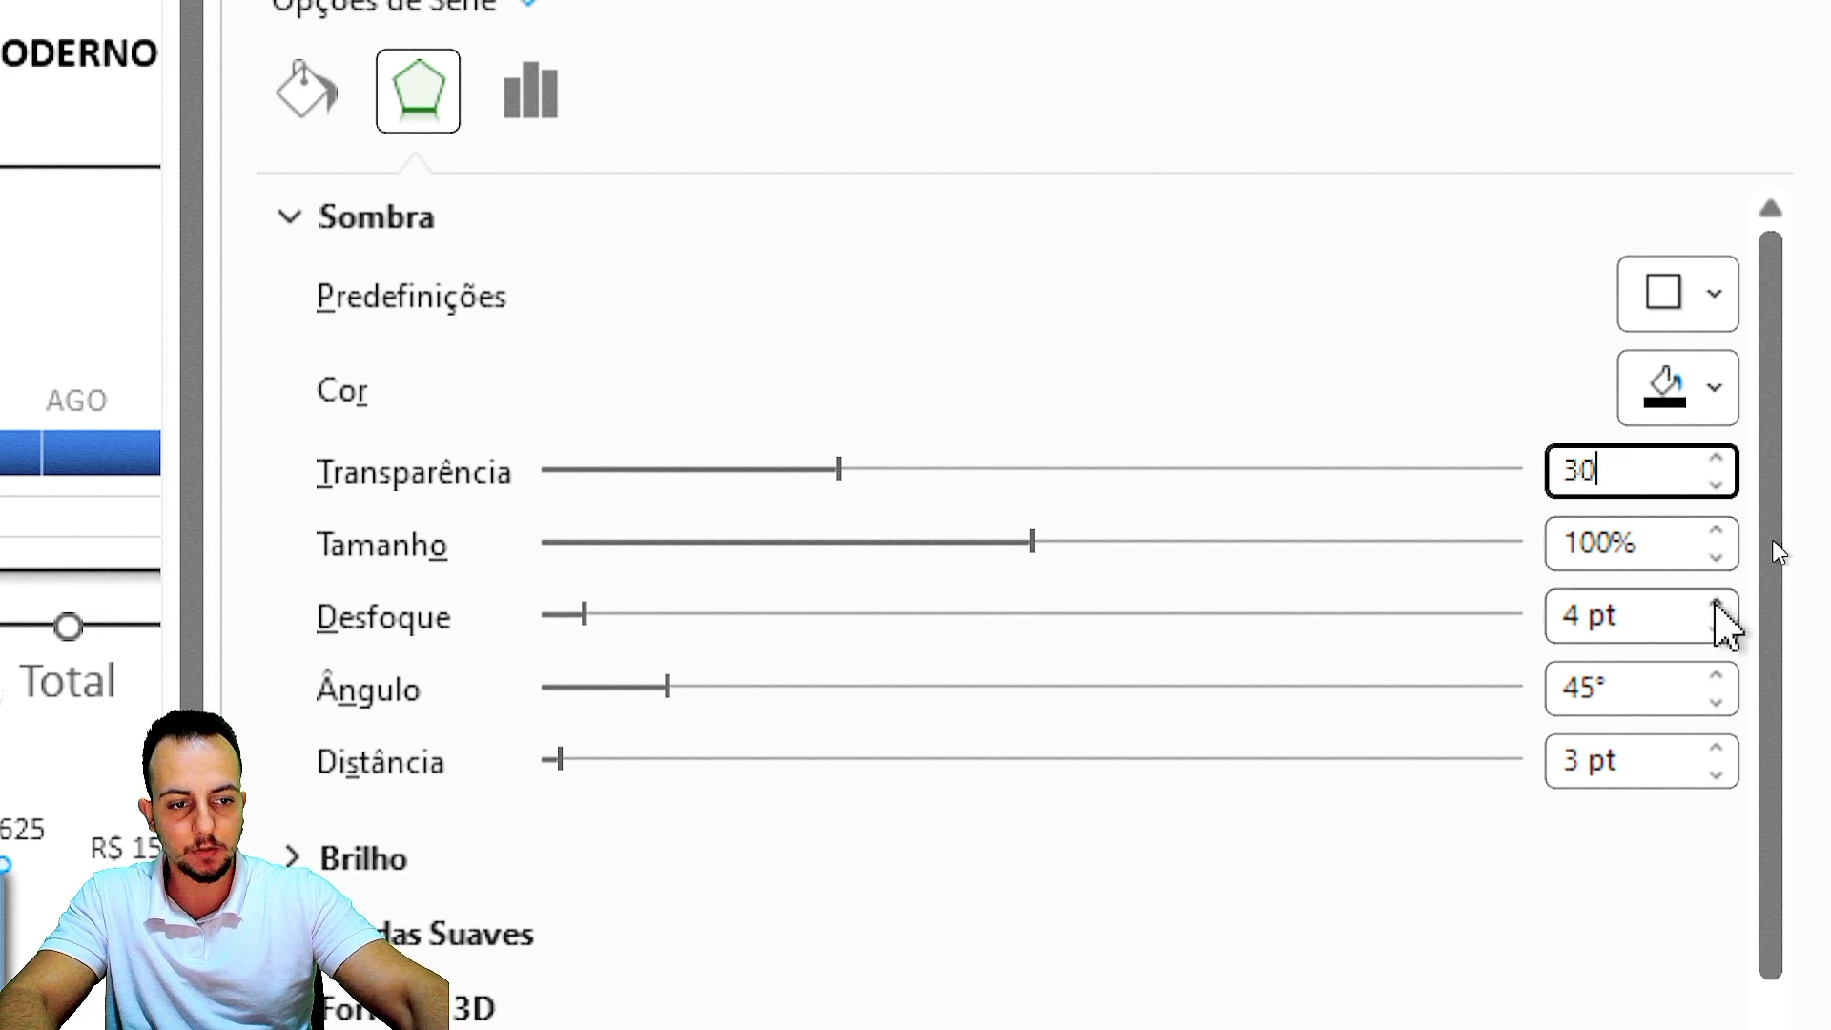
{"action": "left_click", "coordinate": [1718, 629]}
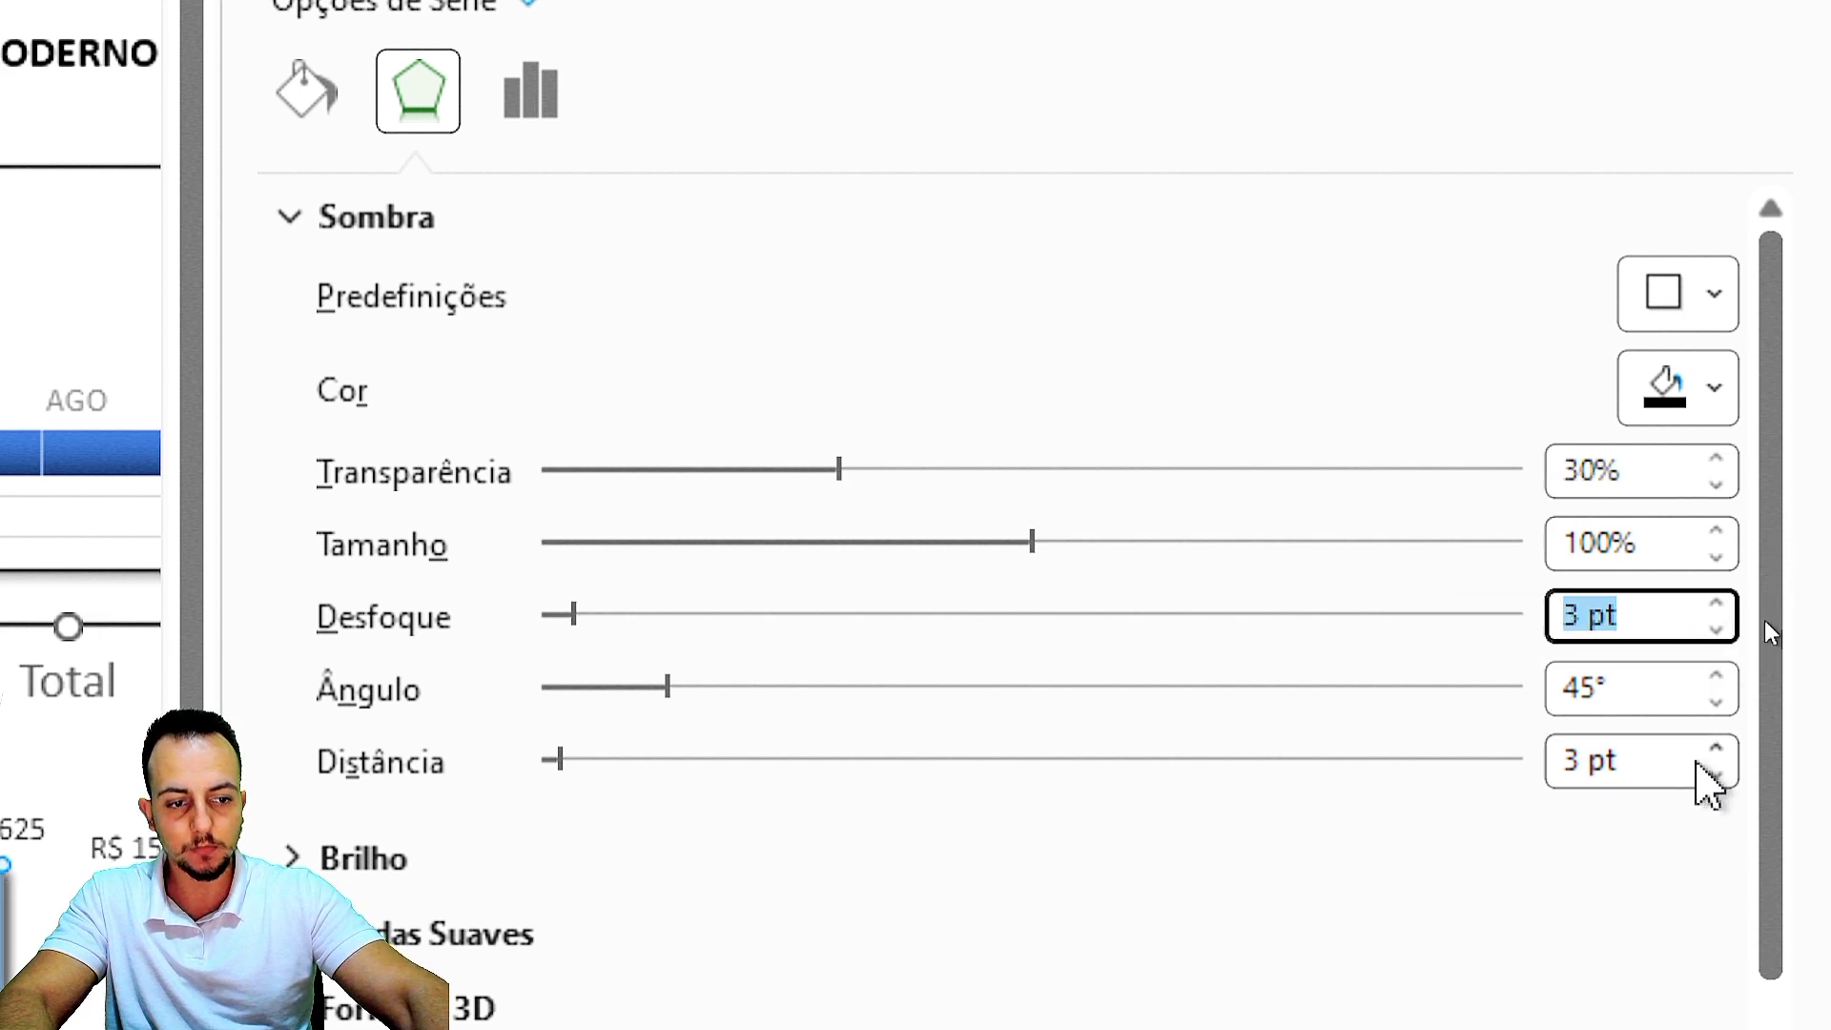
{"action": "left_click", "coordinate": [1718, 748]}
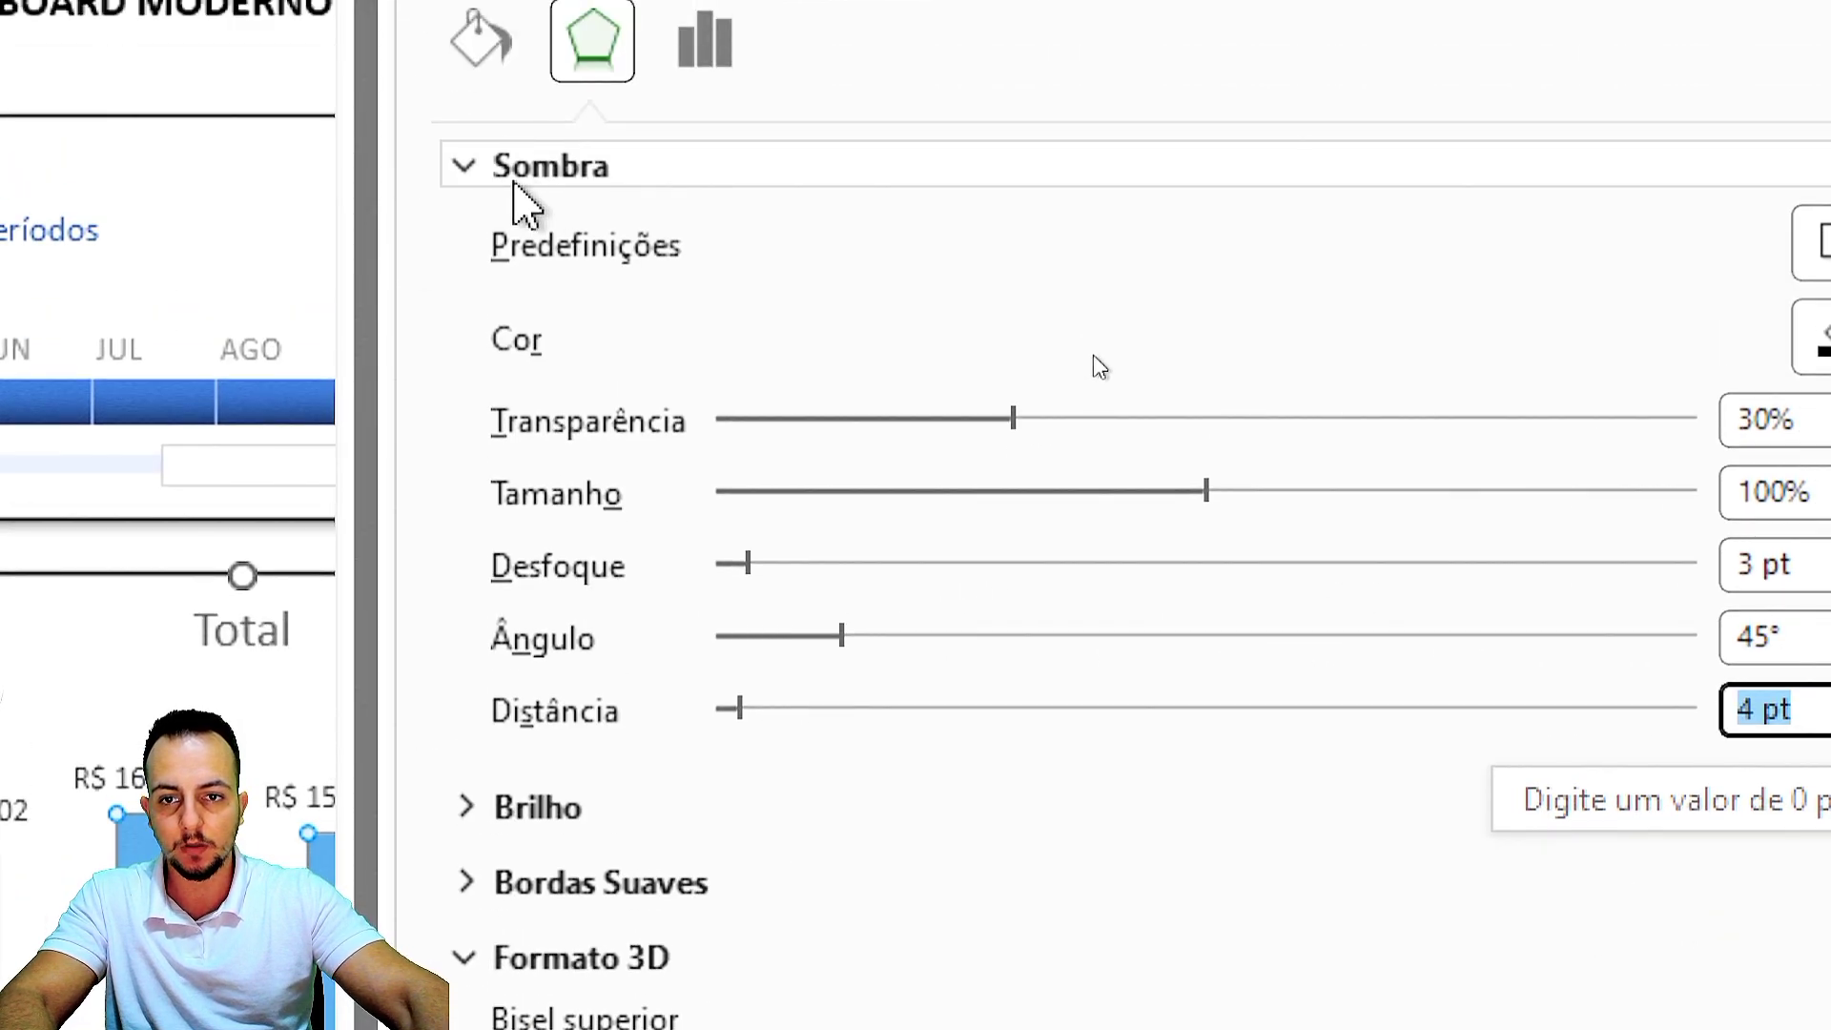
Add an angled top bevel (Bisel superior) to the Total chart's columns.
{"action": "left_click", "coordinate": [519, 172]}
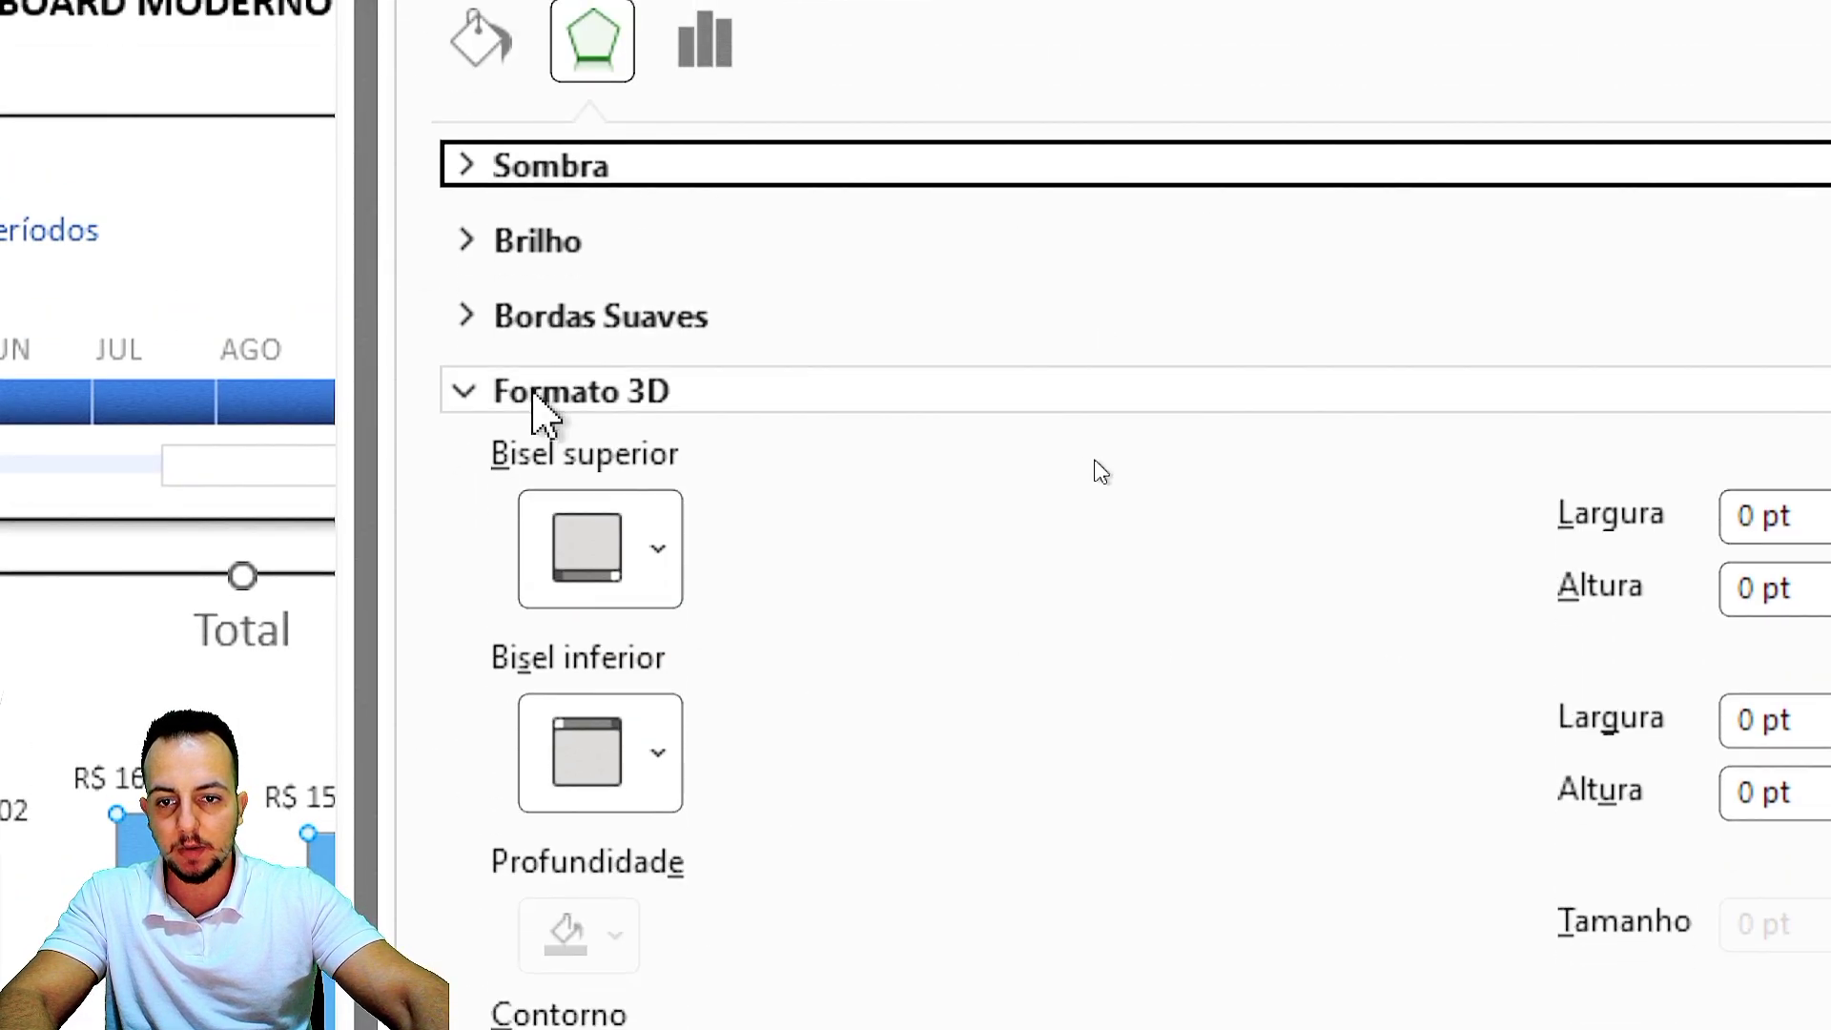
{"action": "left_click", "coordinate": [656, 381]}
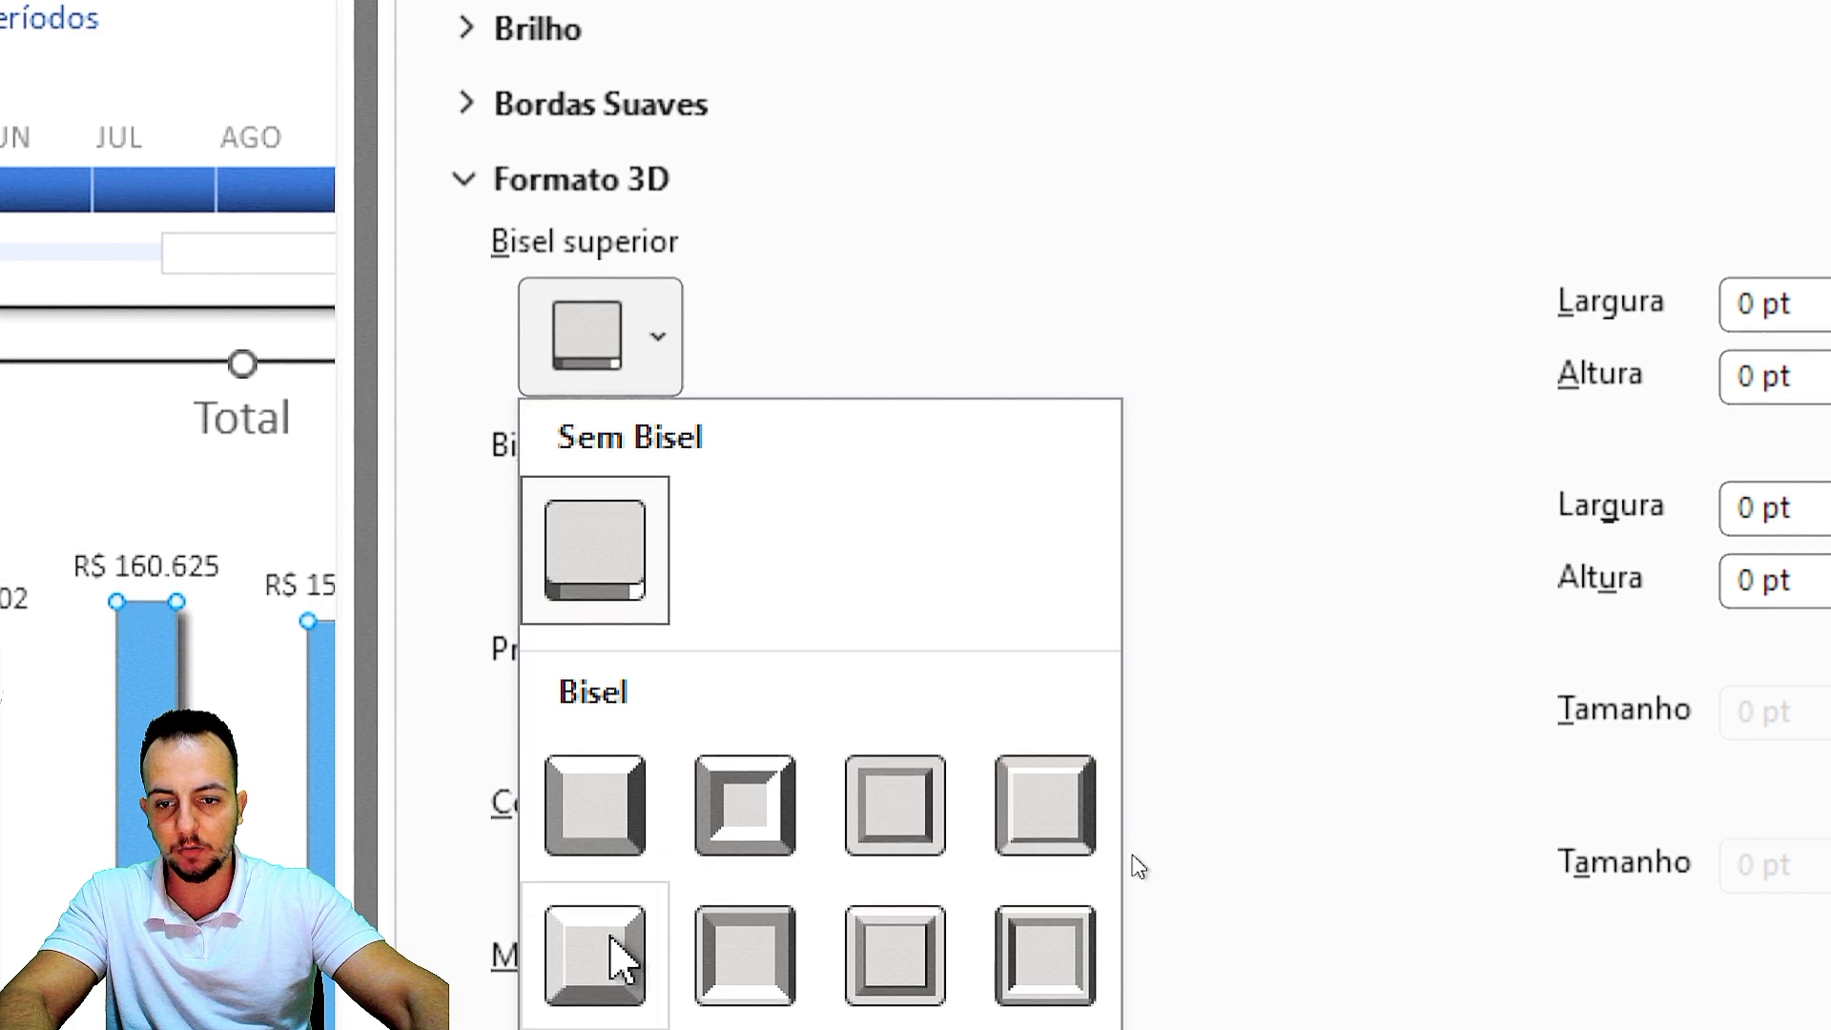
{"action": "left_click", "coordinate": [615, 799]}
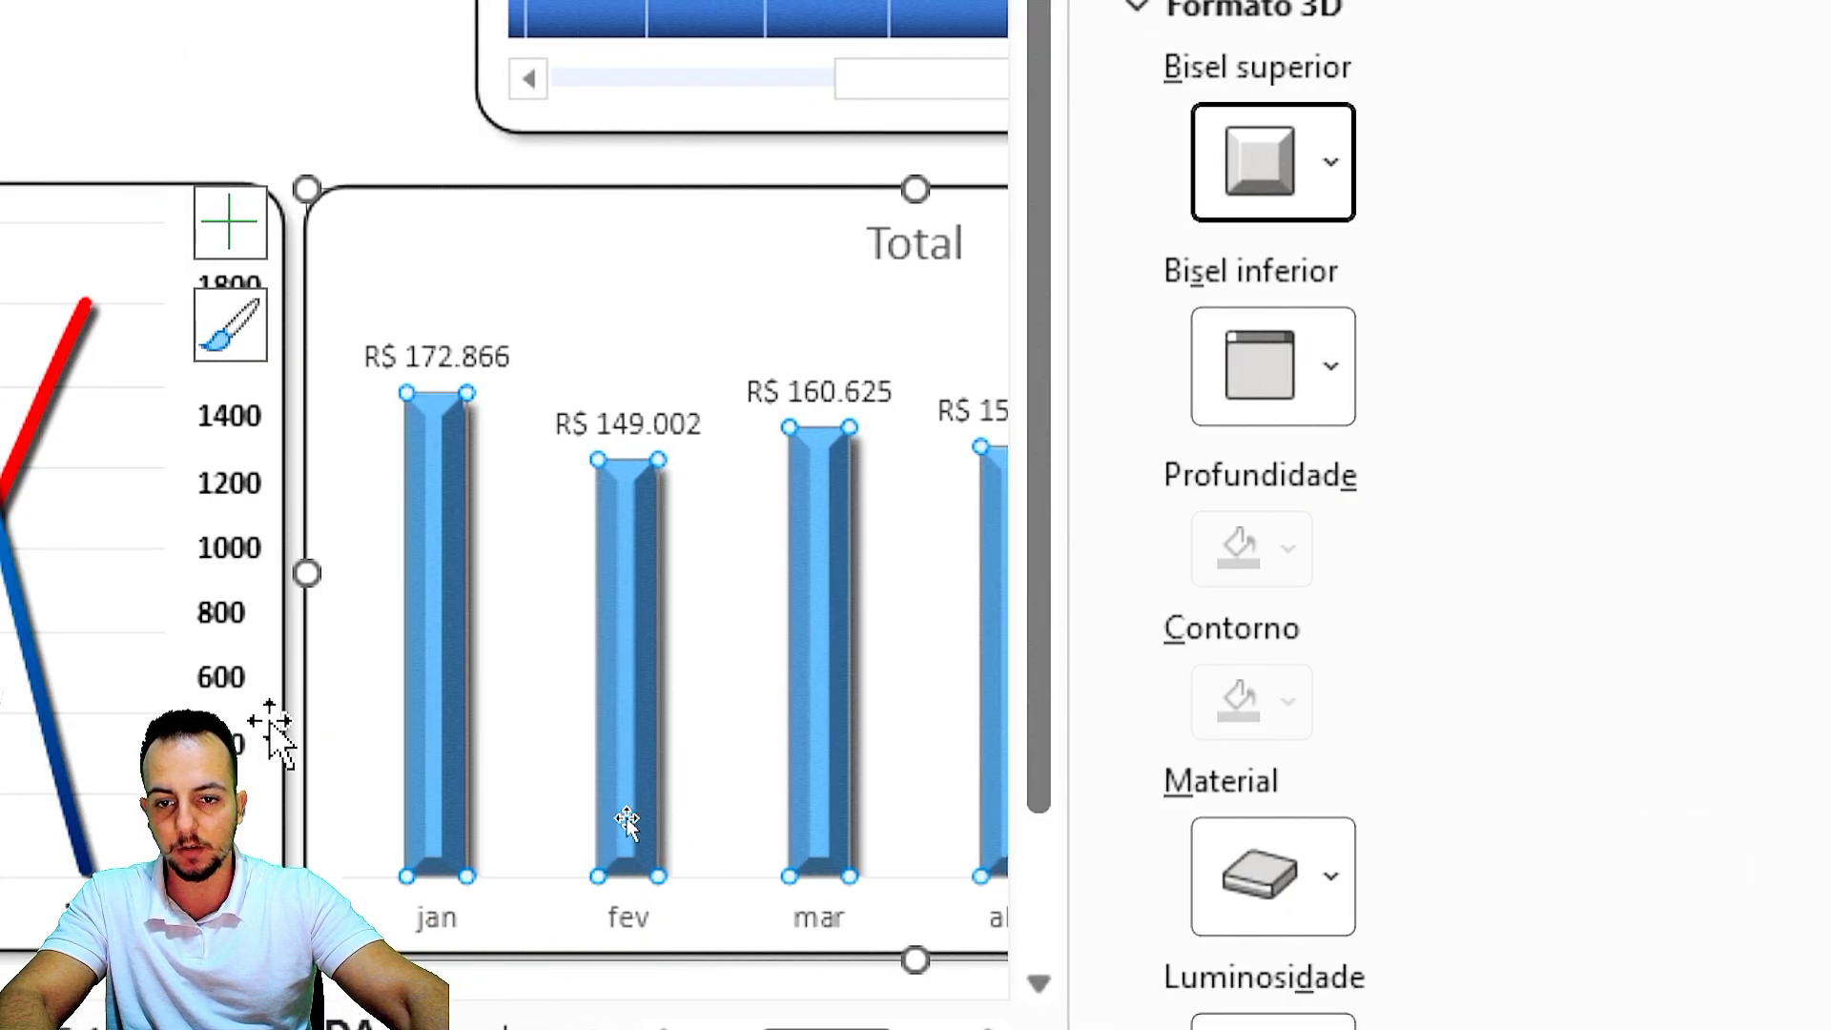
Try other top bevel styles on the Total chart's columns and return to the angled bevel.
{"action": "left_click", "coordinate": [1310, 370]}
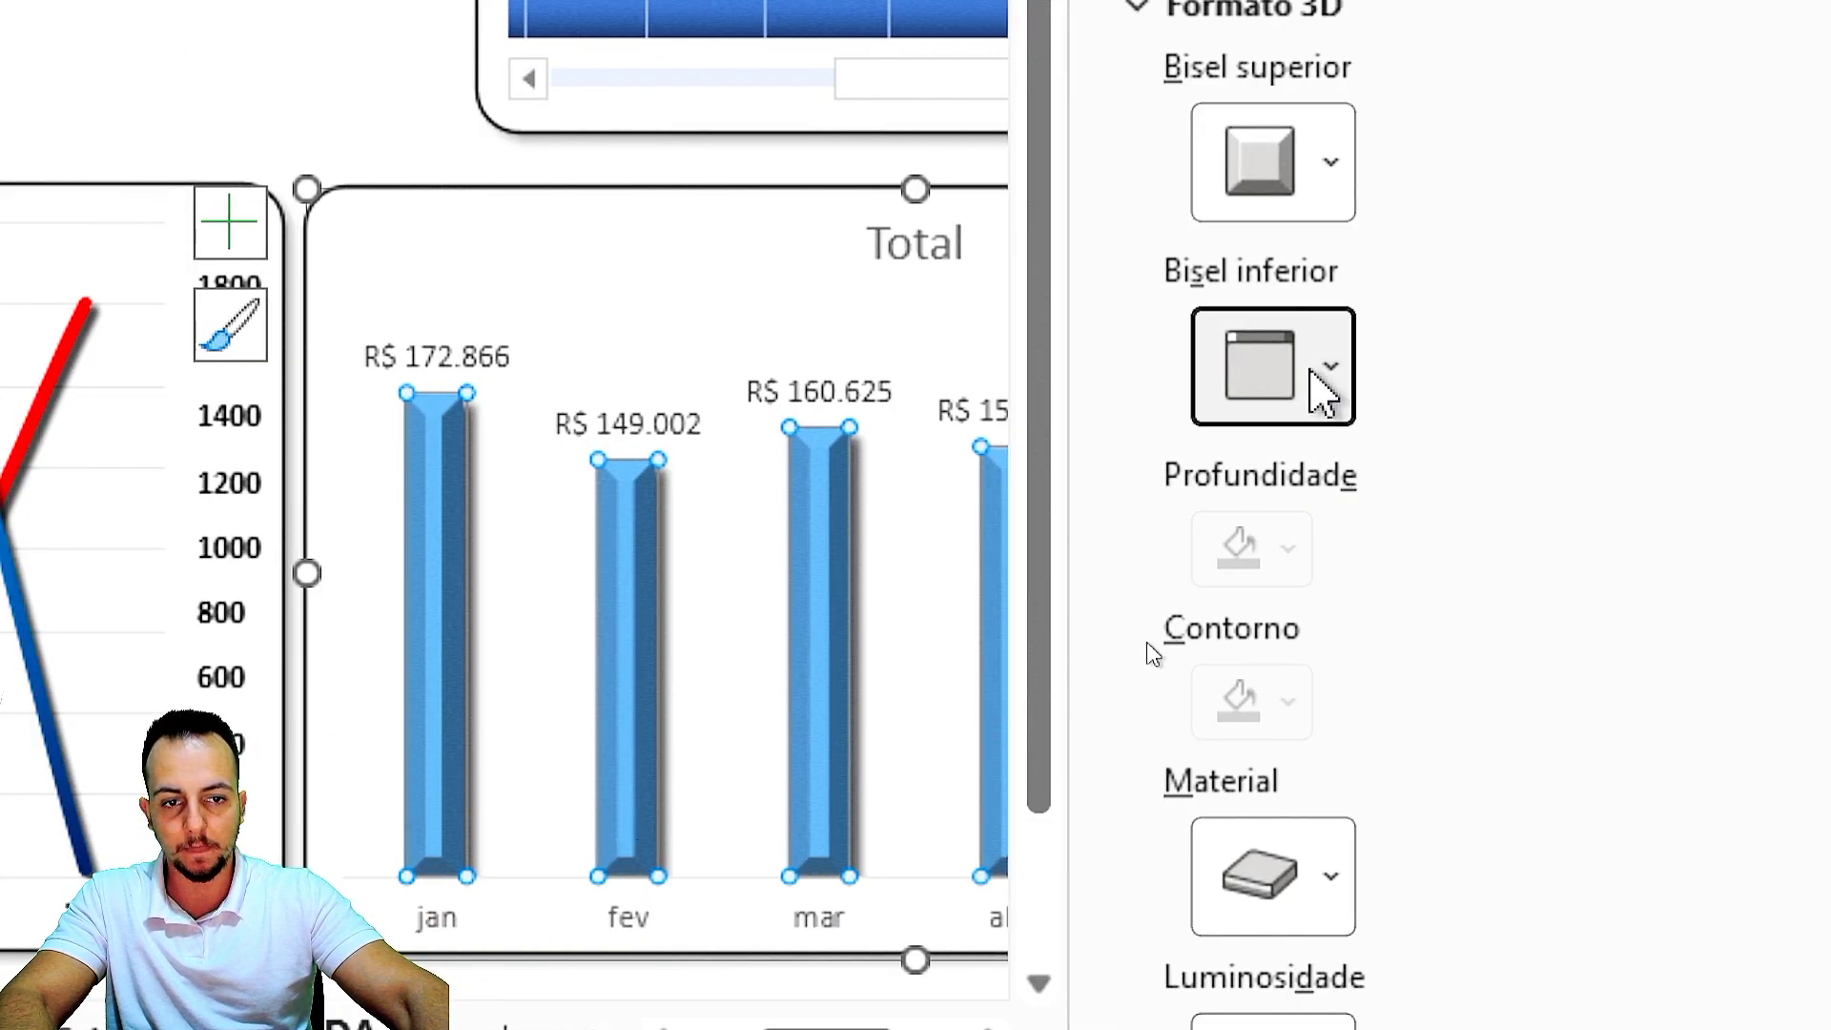
{"action": "left_click", "coordinate": [1527, 446]}
{"action": "left_click", "coordinate": [1331, 163]}
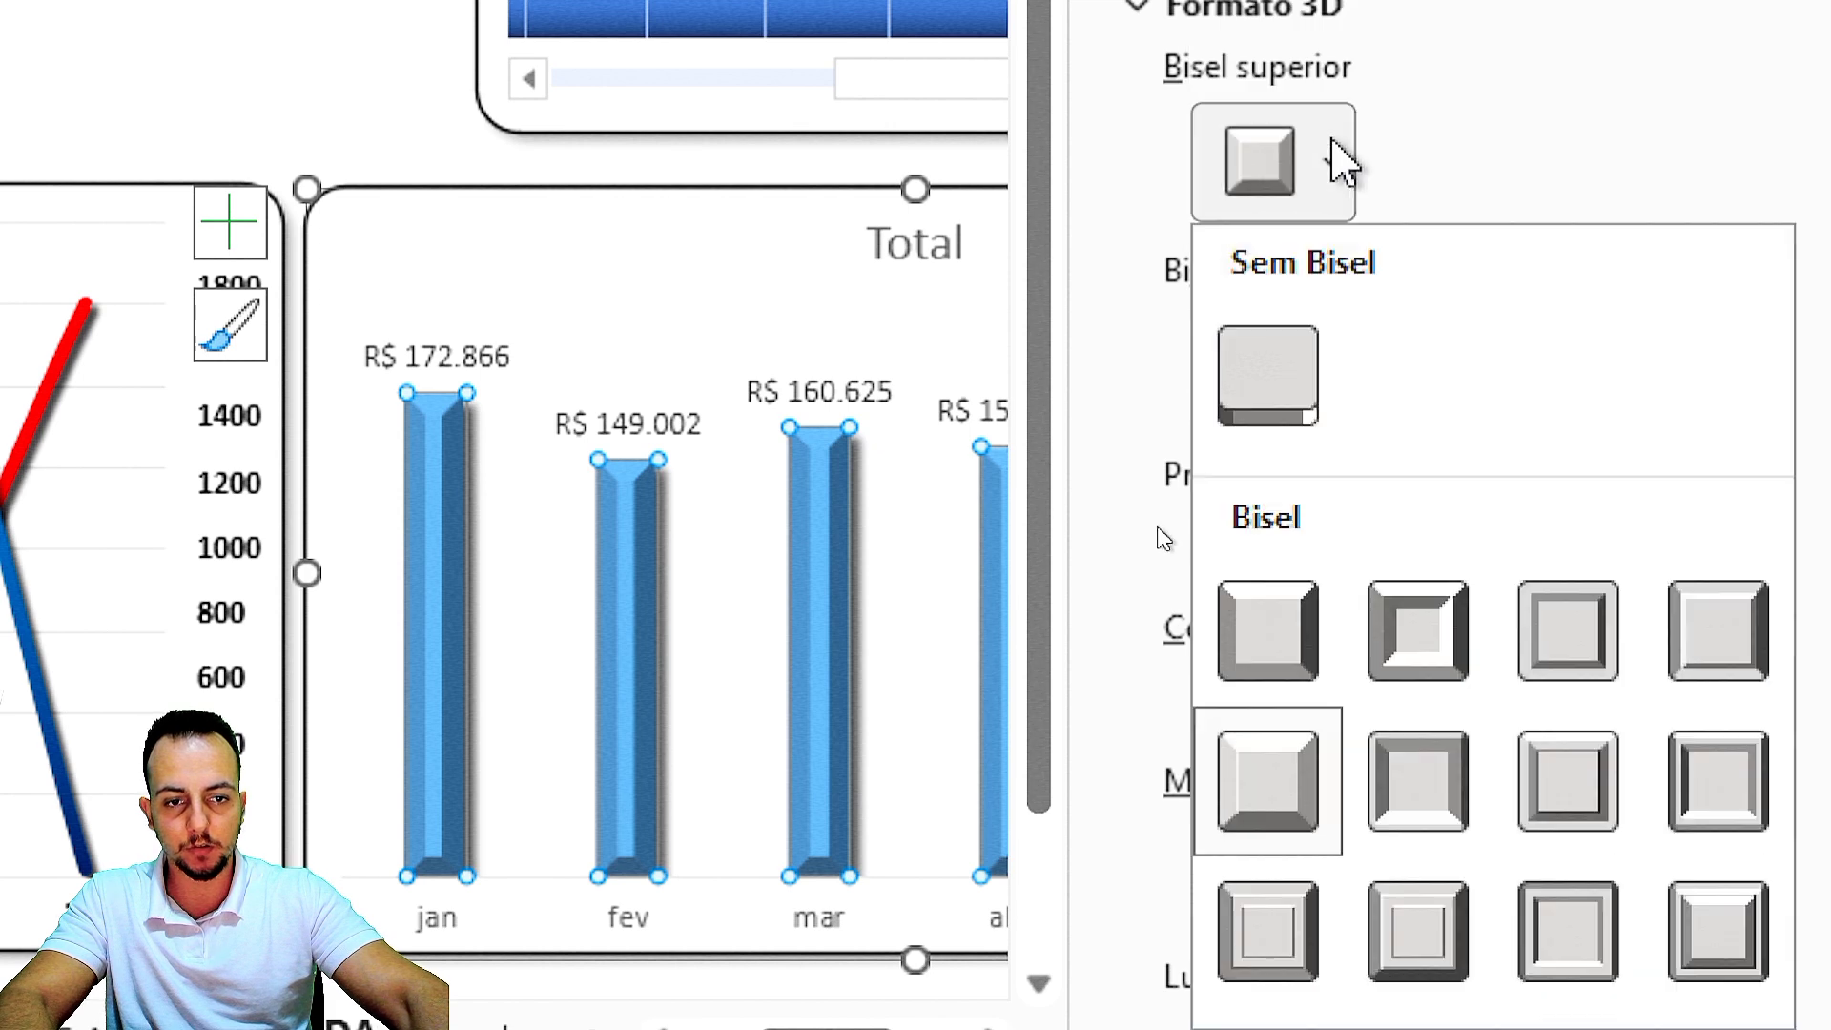
{"action": "left_click", "coordinate": [1278, 628]}
{"action": "left_click", "coordinate": [1331, 167]}
{"action": "left_click", "coordinate": [1568, 780]}
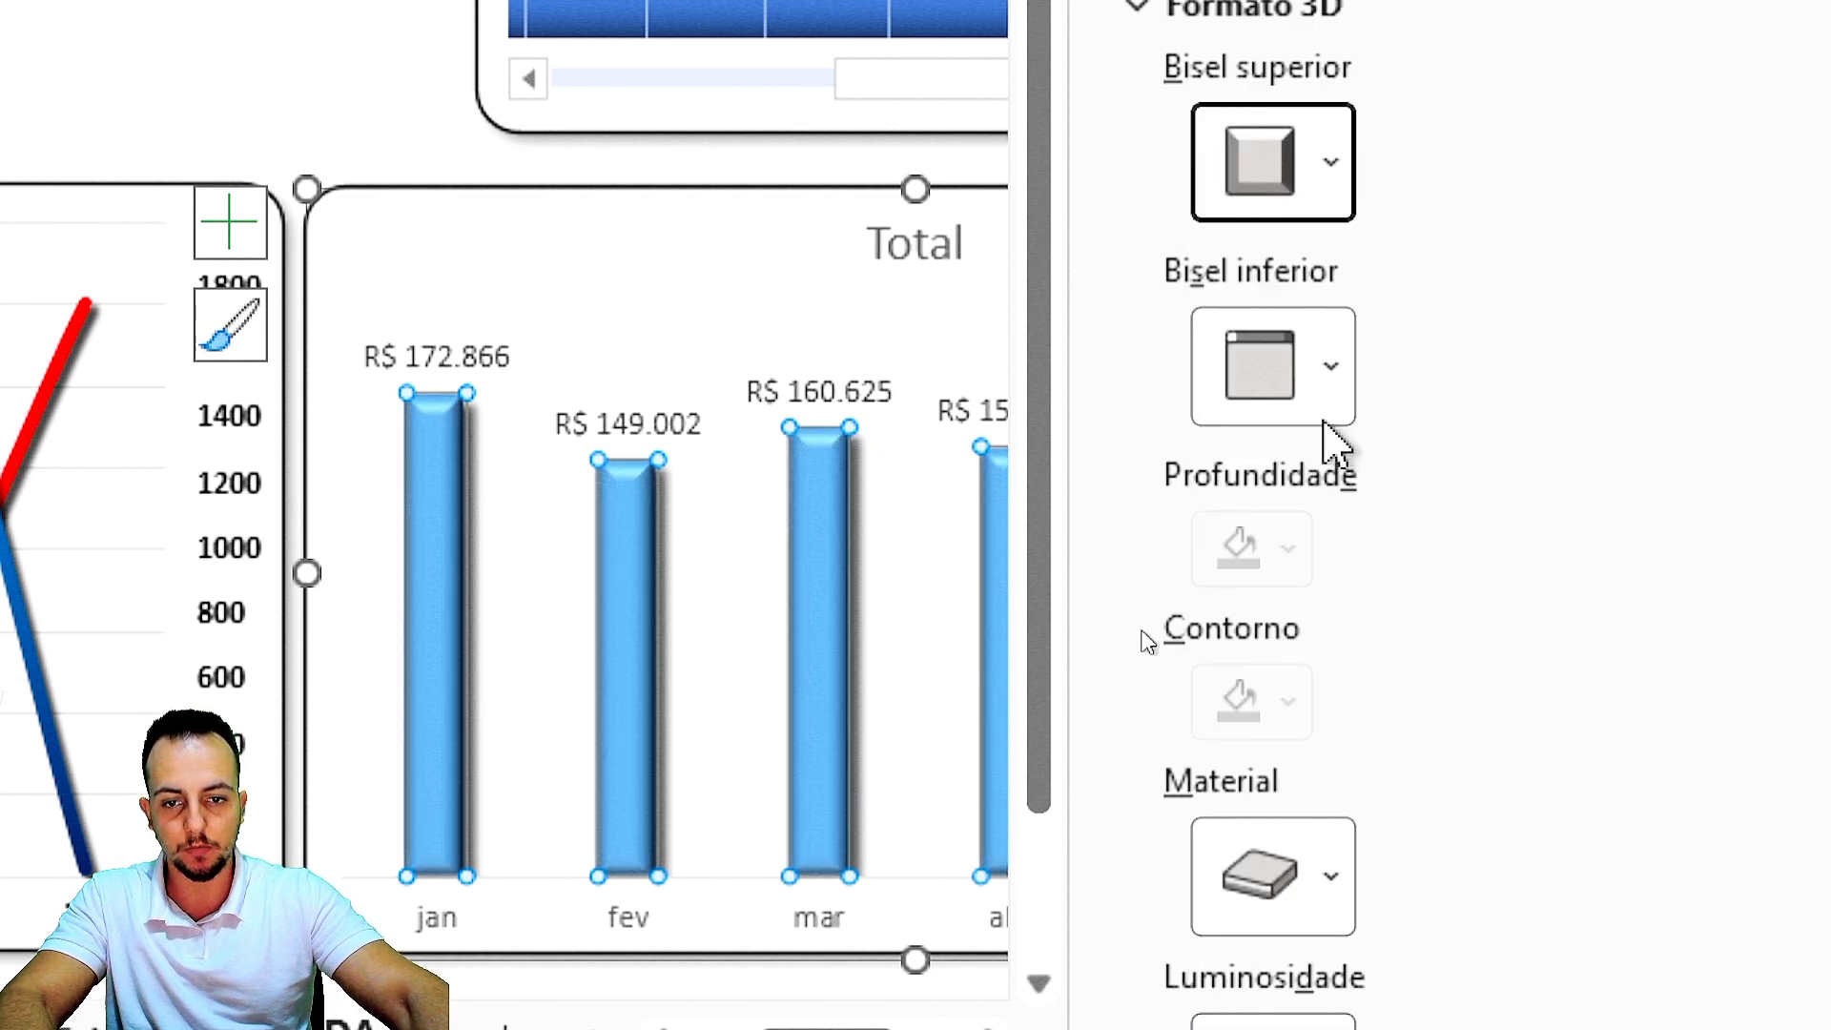
{"action": "left_click", "coordinate": [1273, 205]}
{"action": "left_click", "coordinate": [1274, 739]}
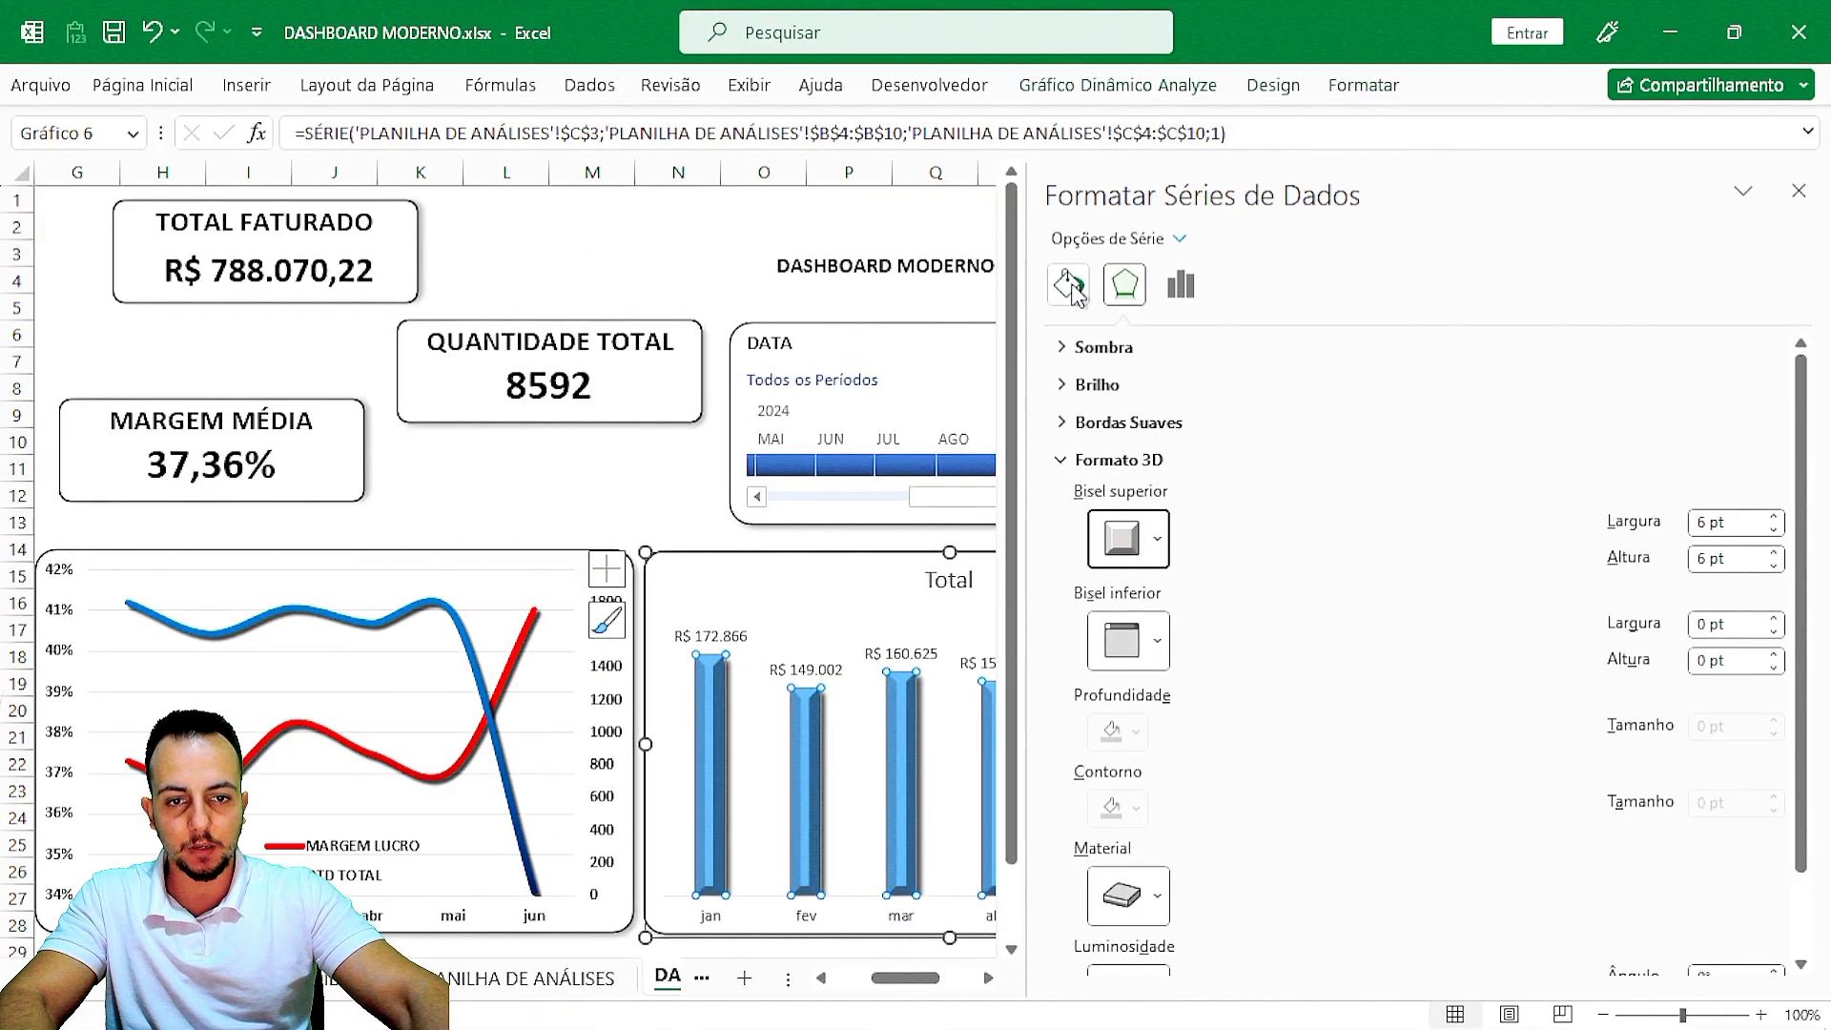
Fill the Total chart's columns with a linear blue to dark blue gradient at 90° and finish formatting the series.
{"action": "left_click", "coordinate": [1070, 286]}
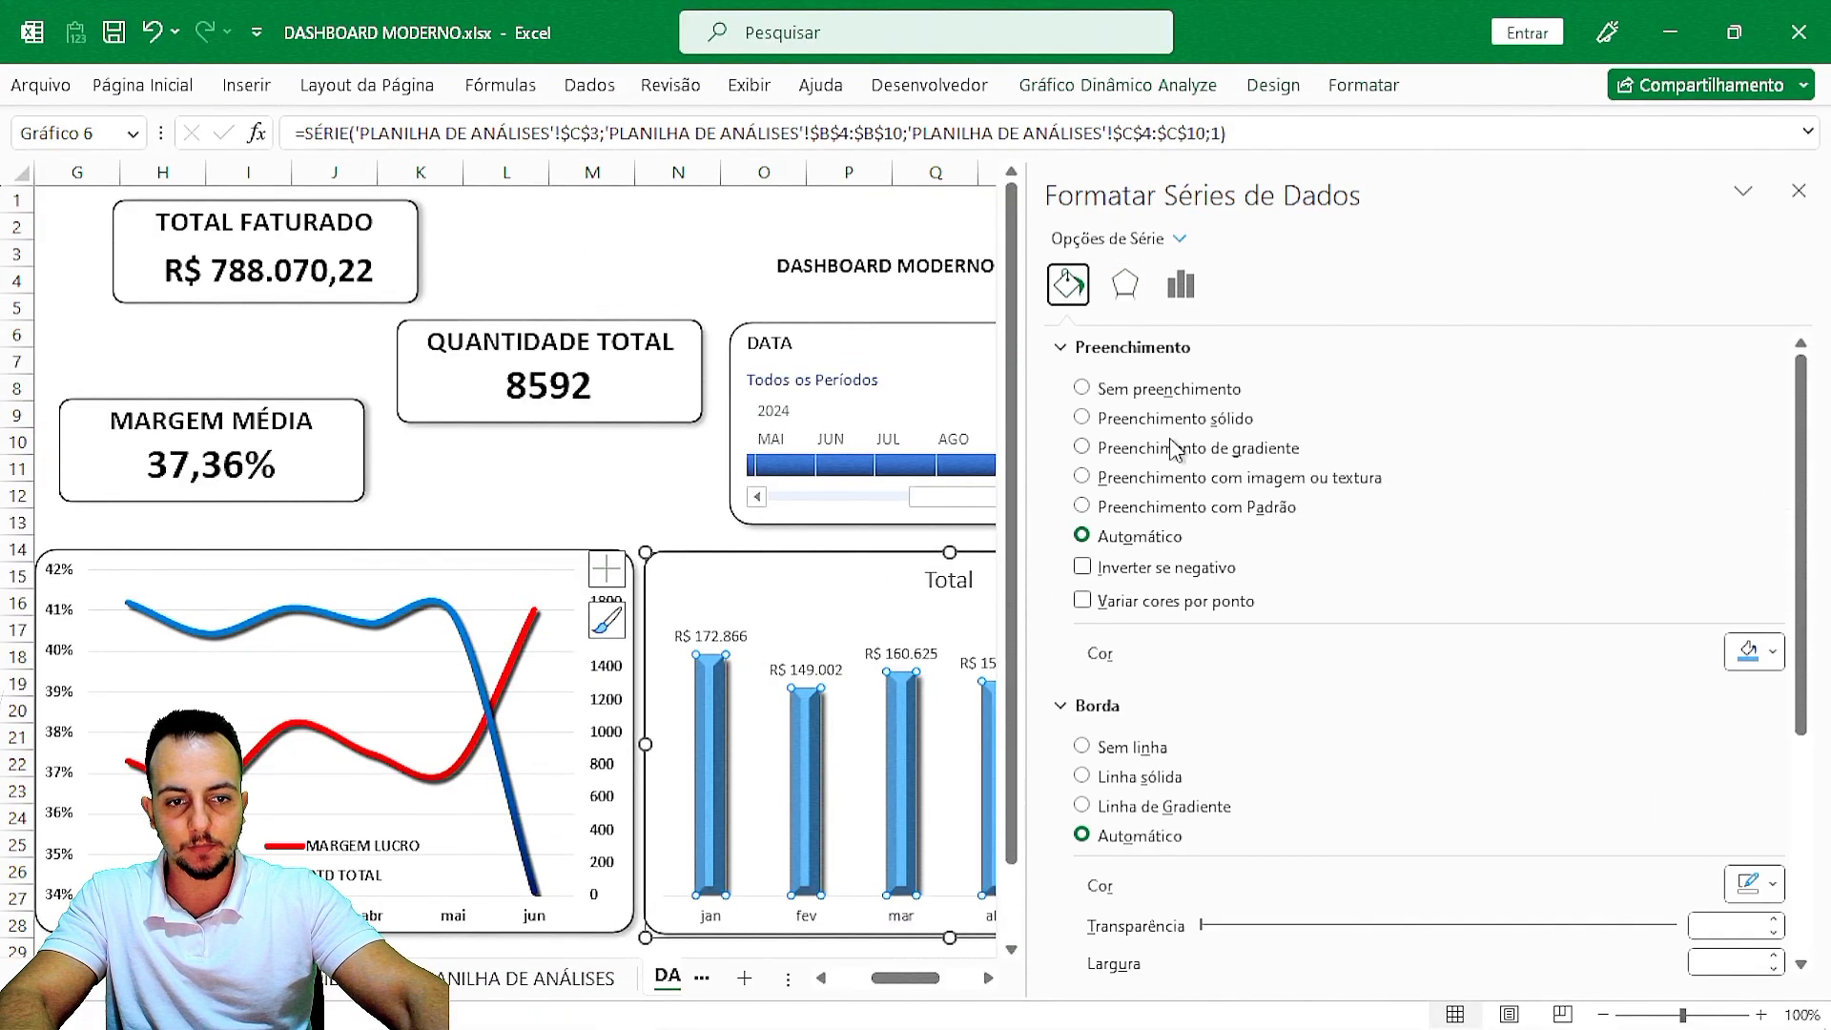
{"action": "left_click", "coordinate": [1161, 349]}
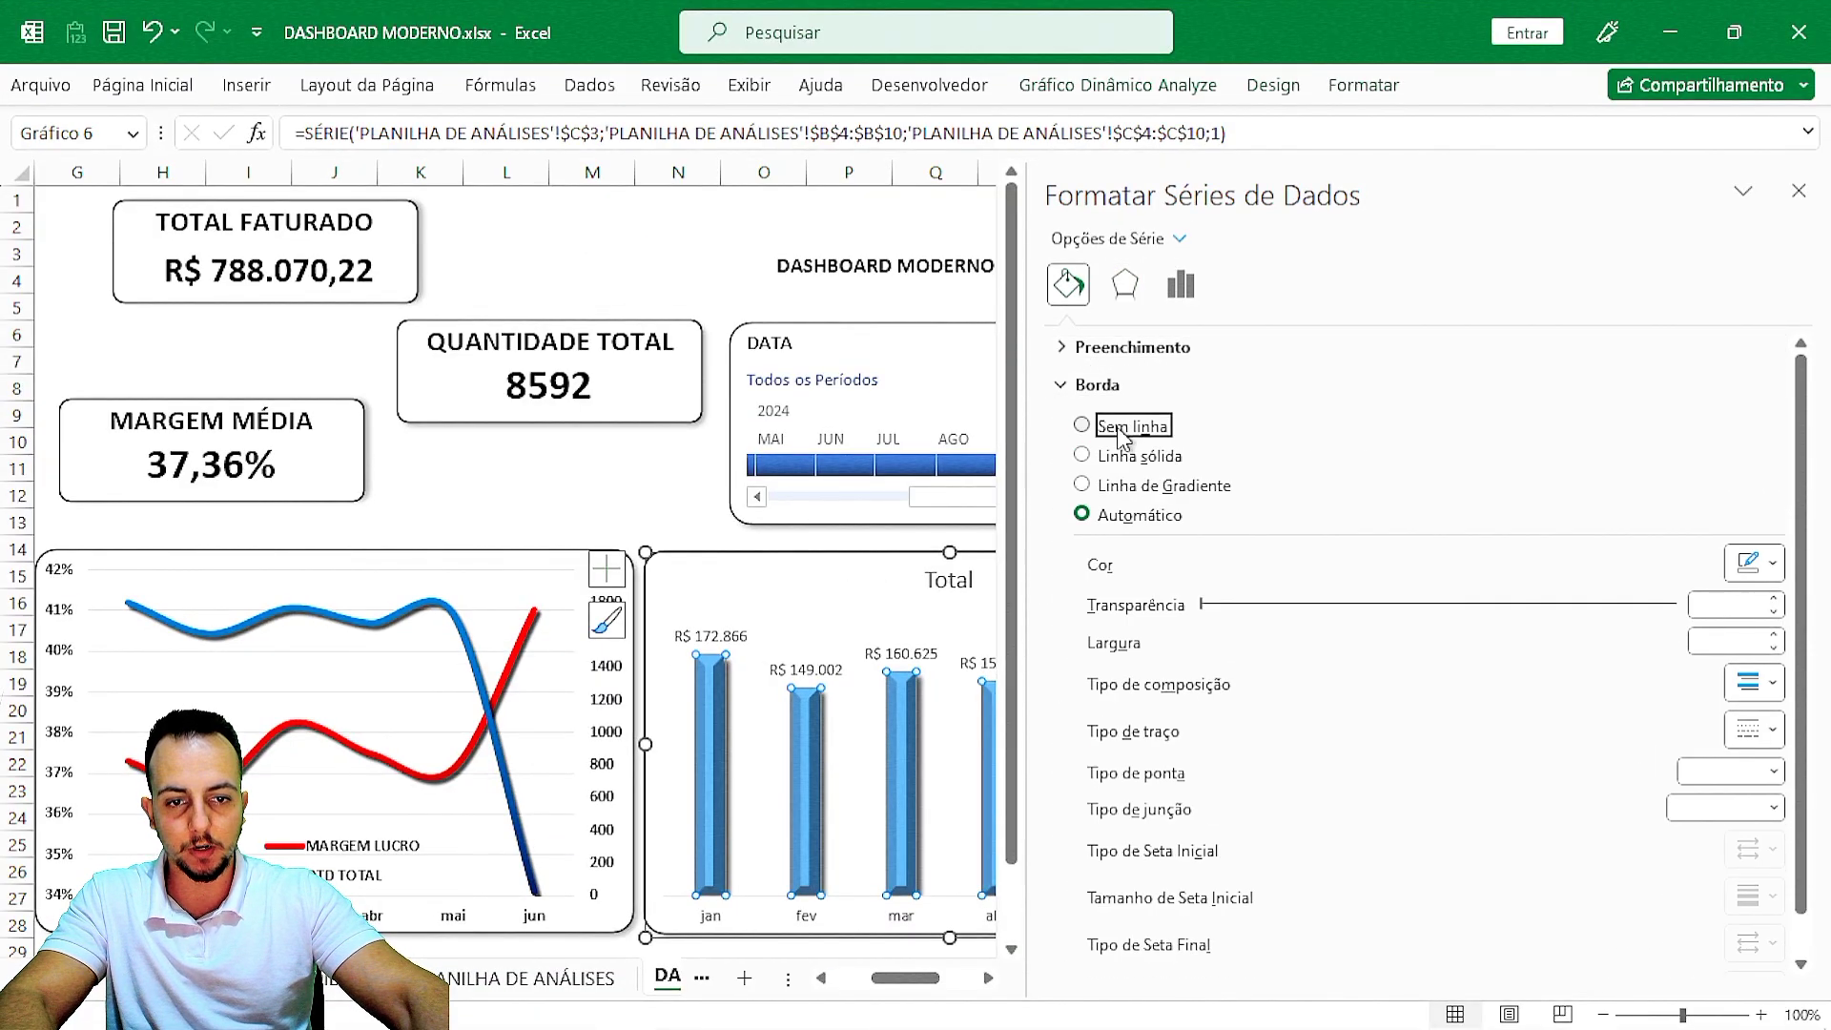
{"action": "left_click", "coordinate": [1148, 349]}
{"action": "left_click", "coordinate": [1200, 450]}
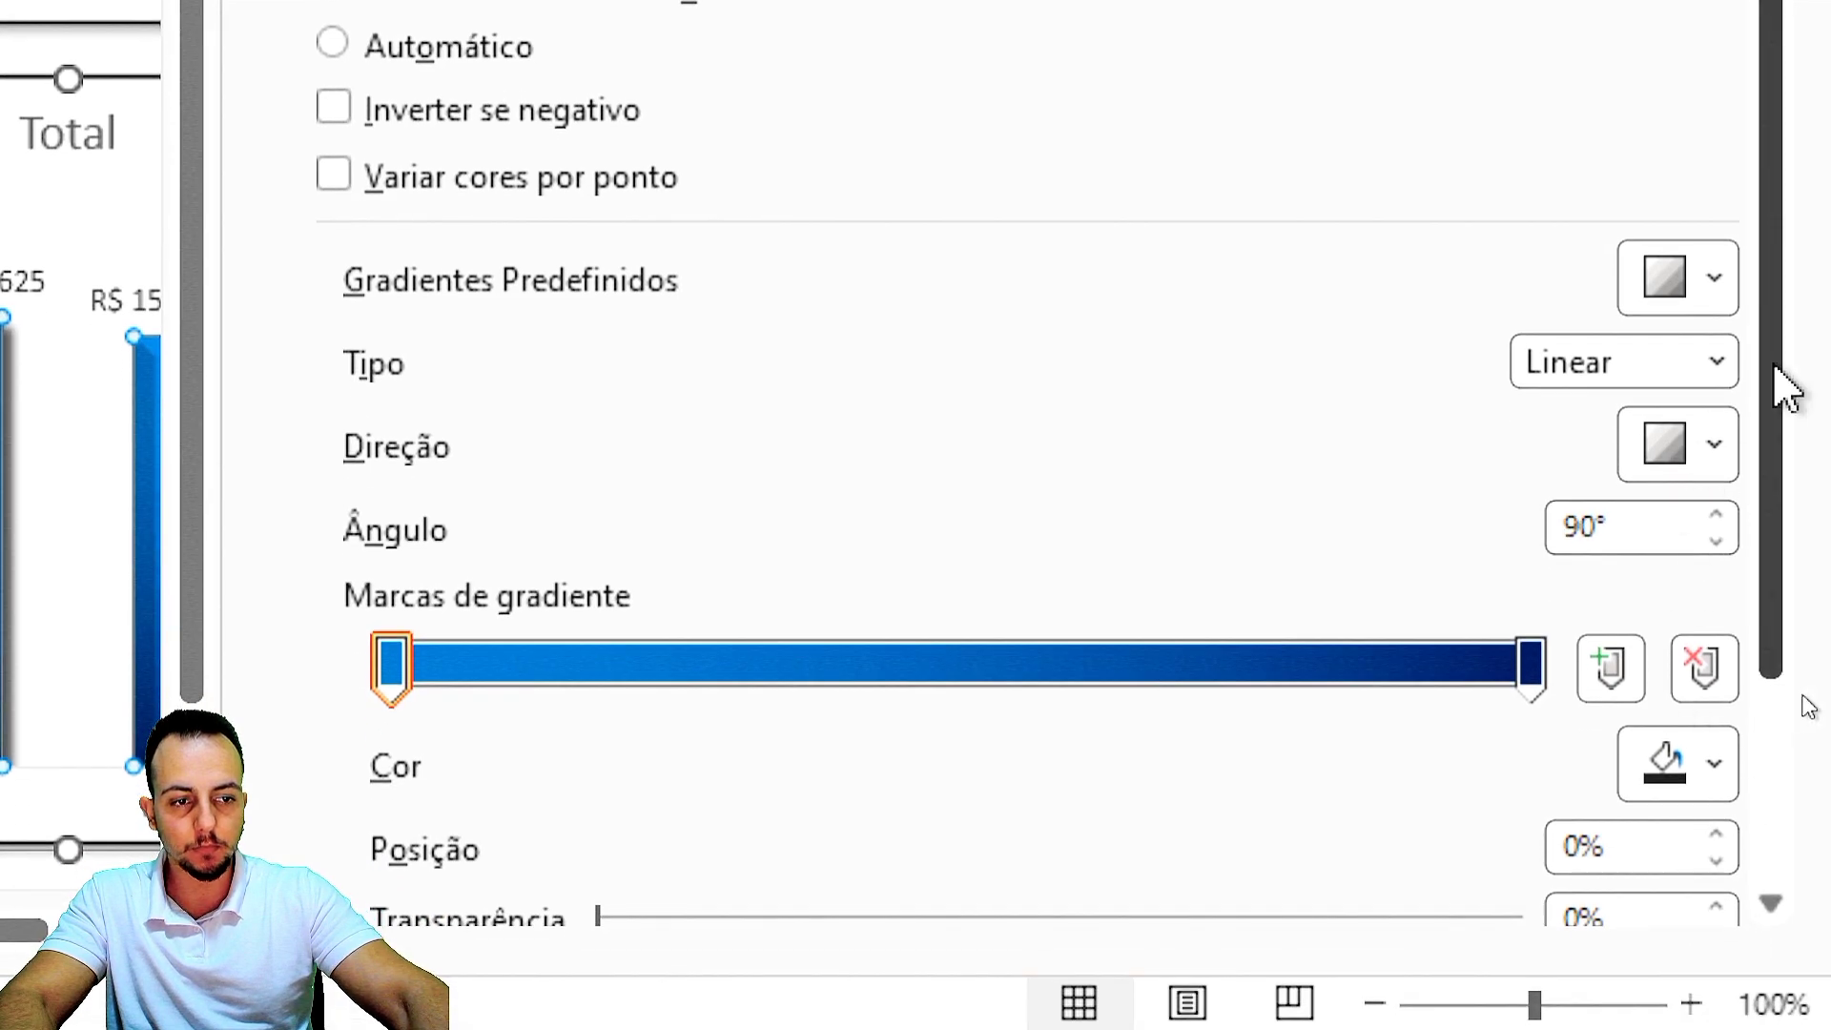
{"action": "left_click_drag", "start_coordinate": [1786, 386], "coordinate": [1745, 674]}
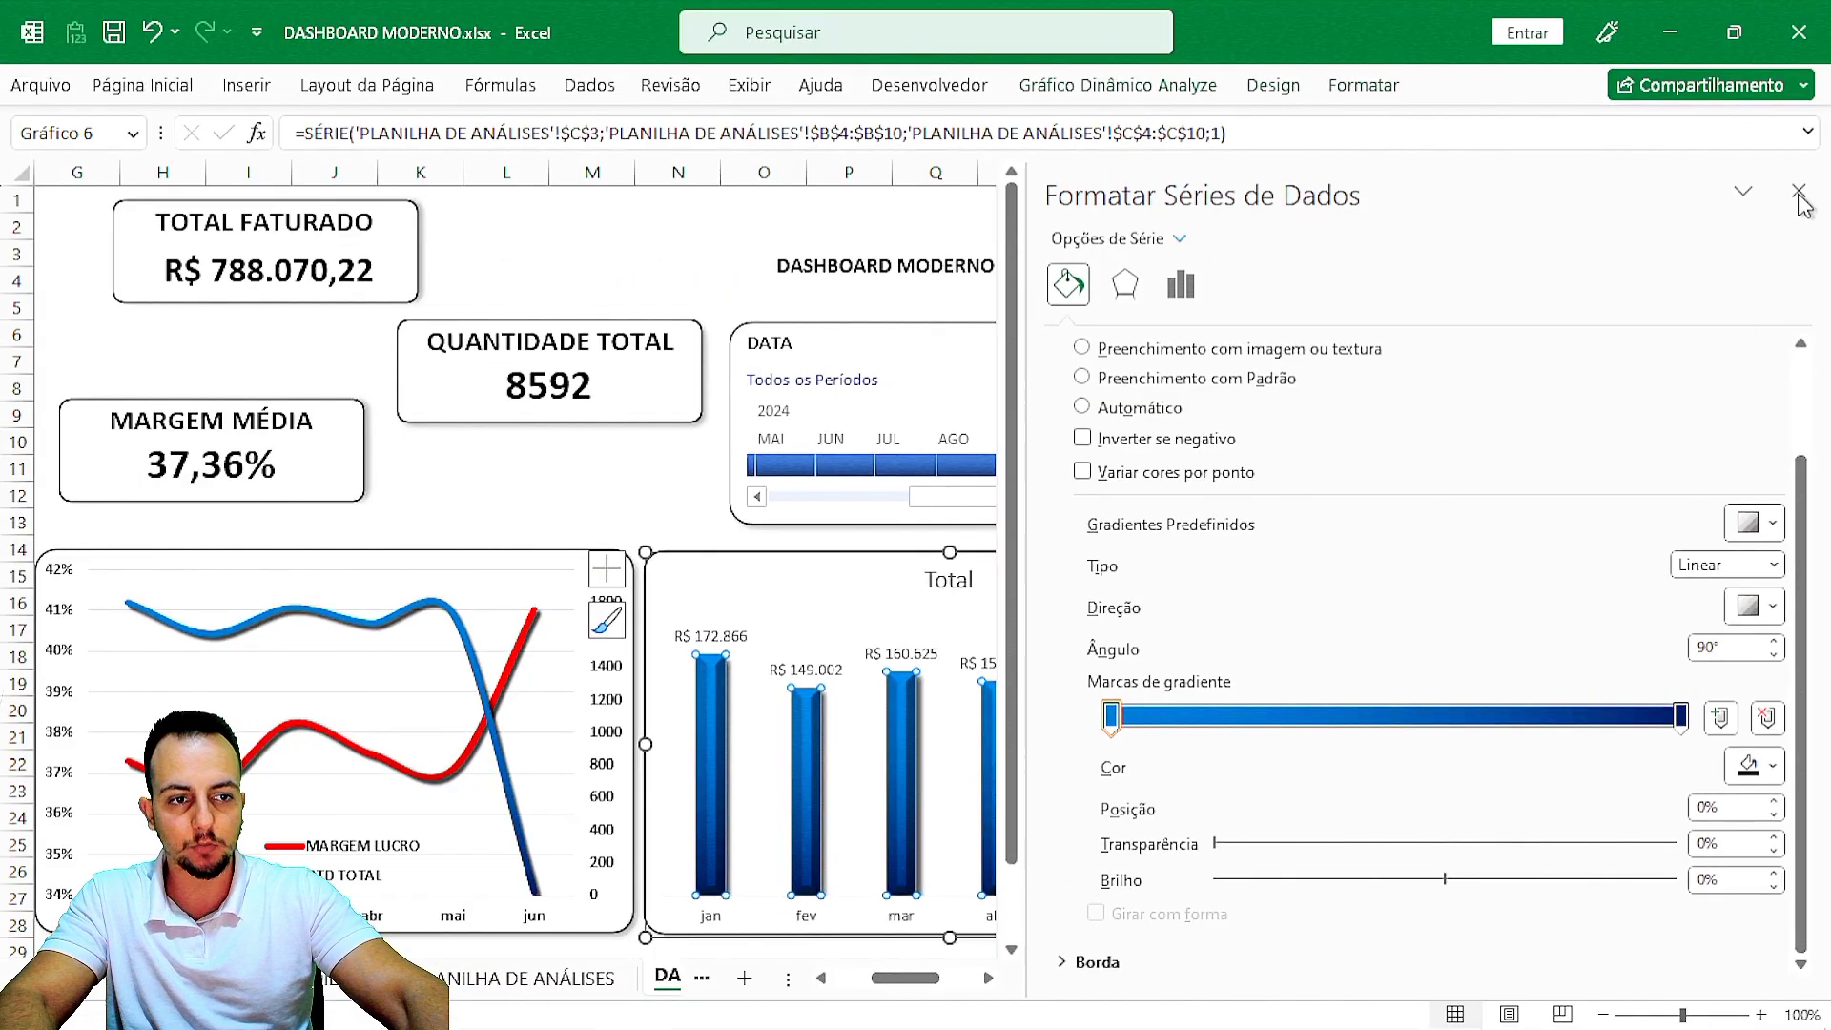
{"action": "left_click", "coordinate": [1799, 195]}
{"action": "left_click", "coordinate": [1477, 656]}
{"action": "scroll", "coordinate": [1546, 953], "scroll_direction": "left", "scroll_amount": 3}
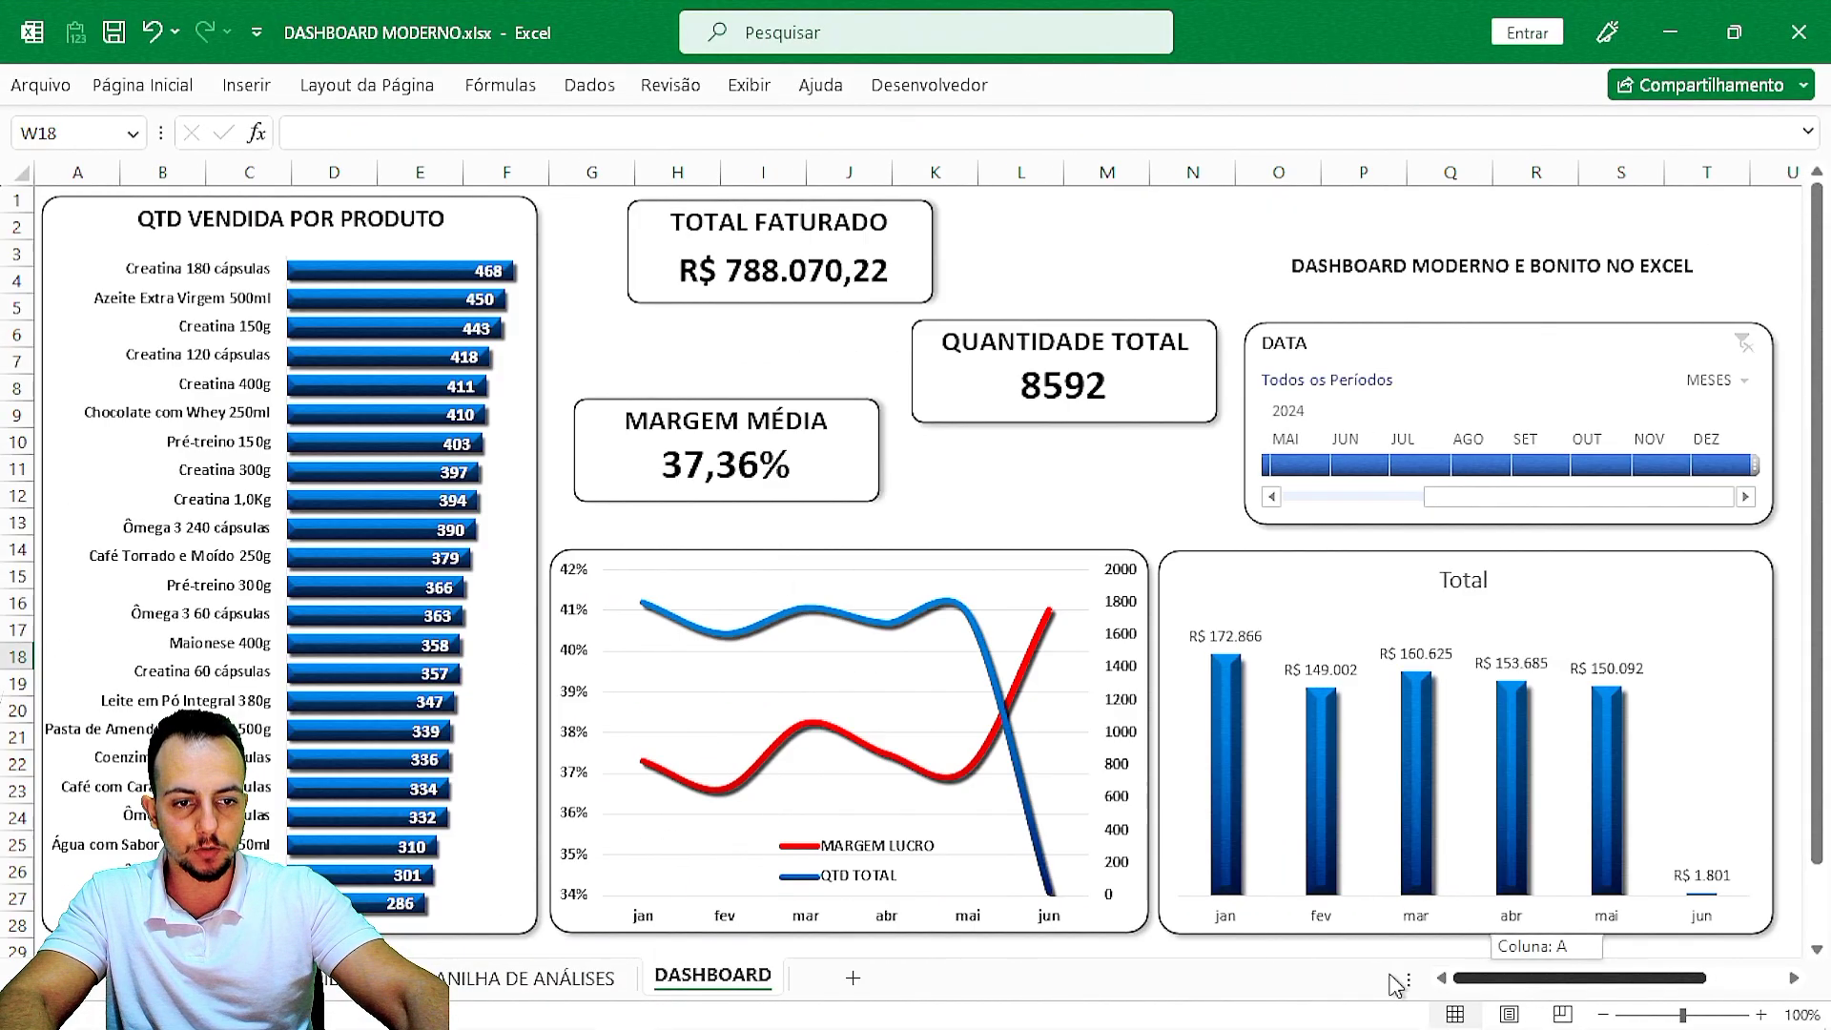
Make all text in the Total column chart bold and black, and deselect the chart.
{"action": "left_click", "coordinate": [1374, 616]}
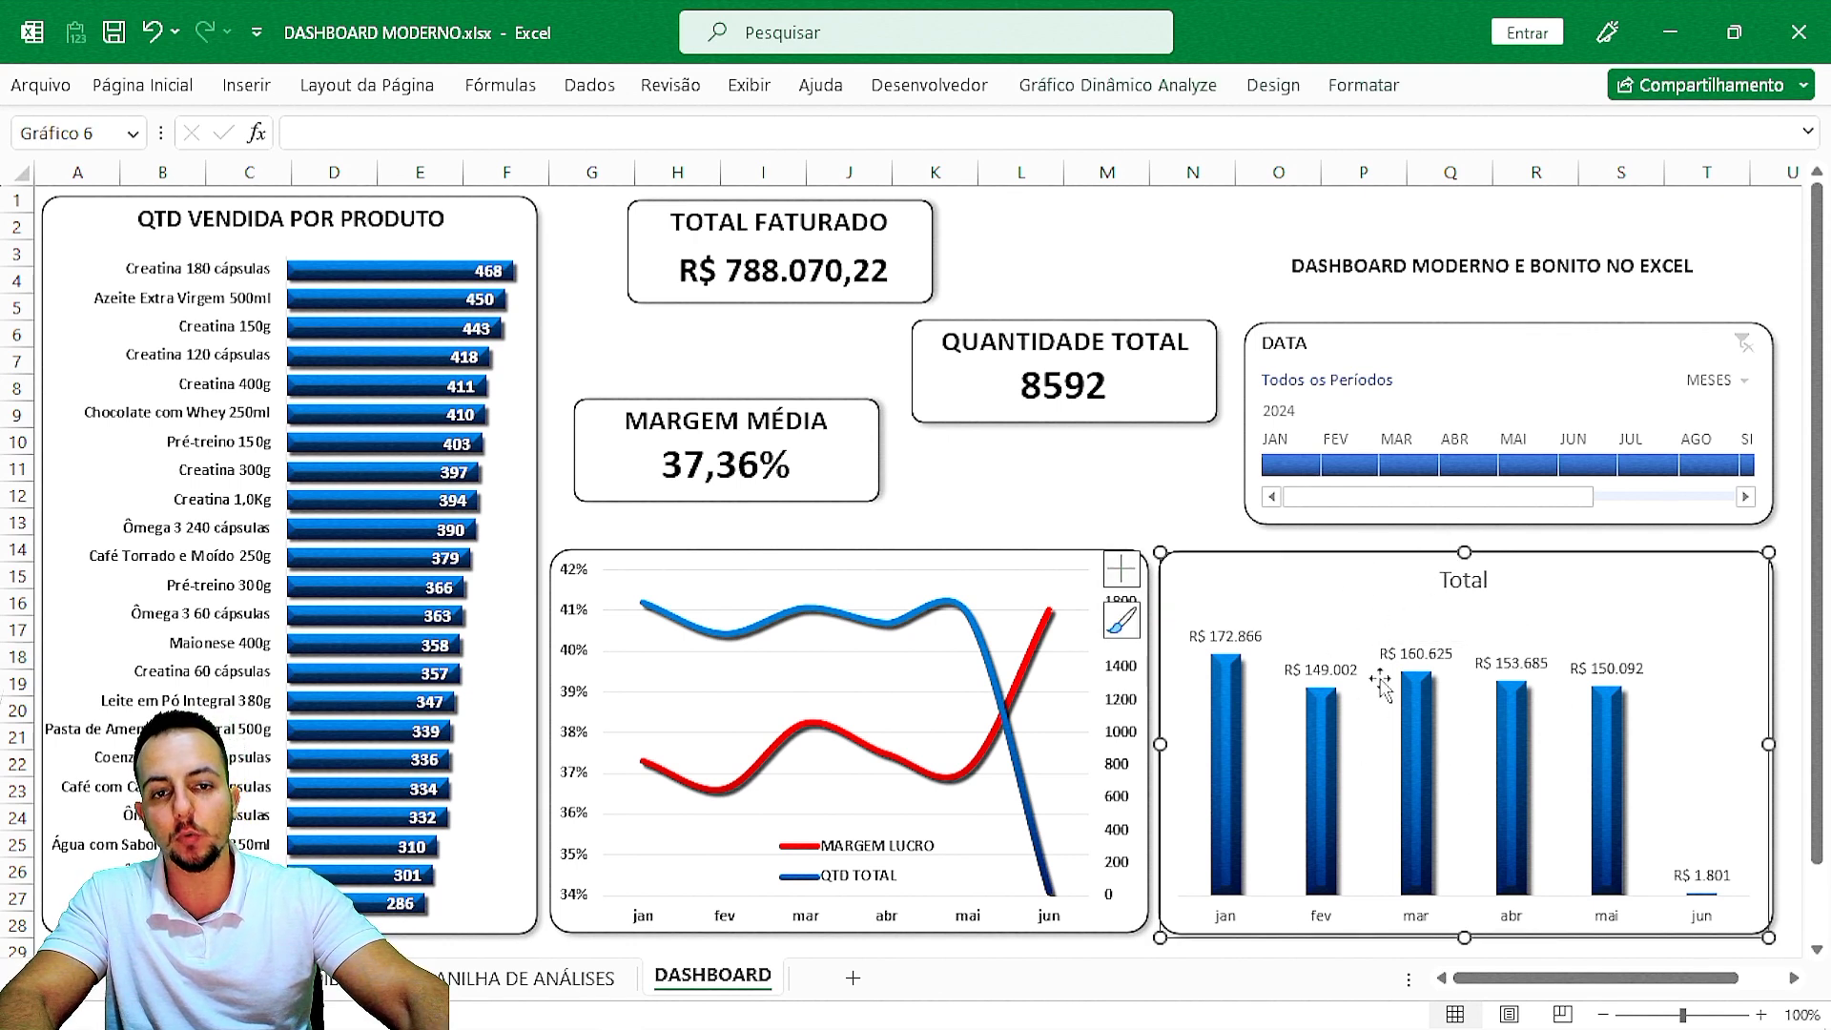
{"action": "left_click", "coordinate": [175, 98]}
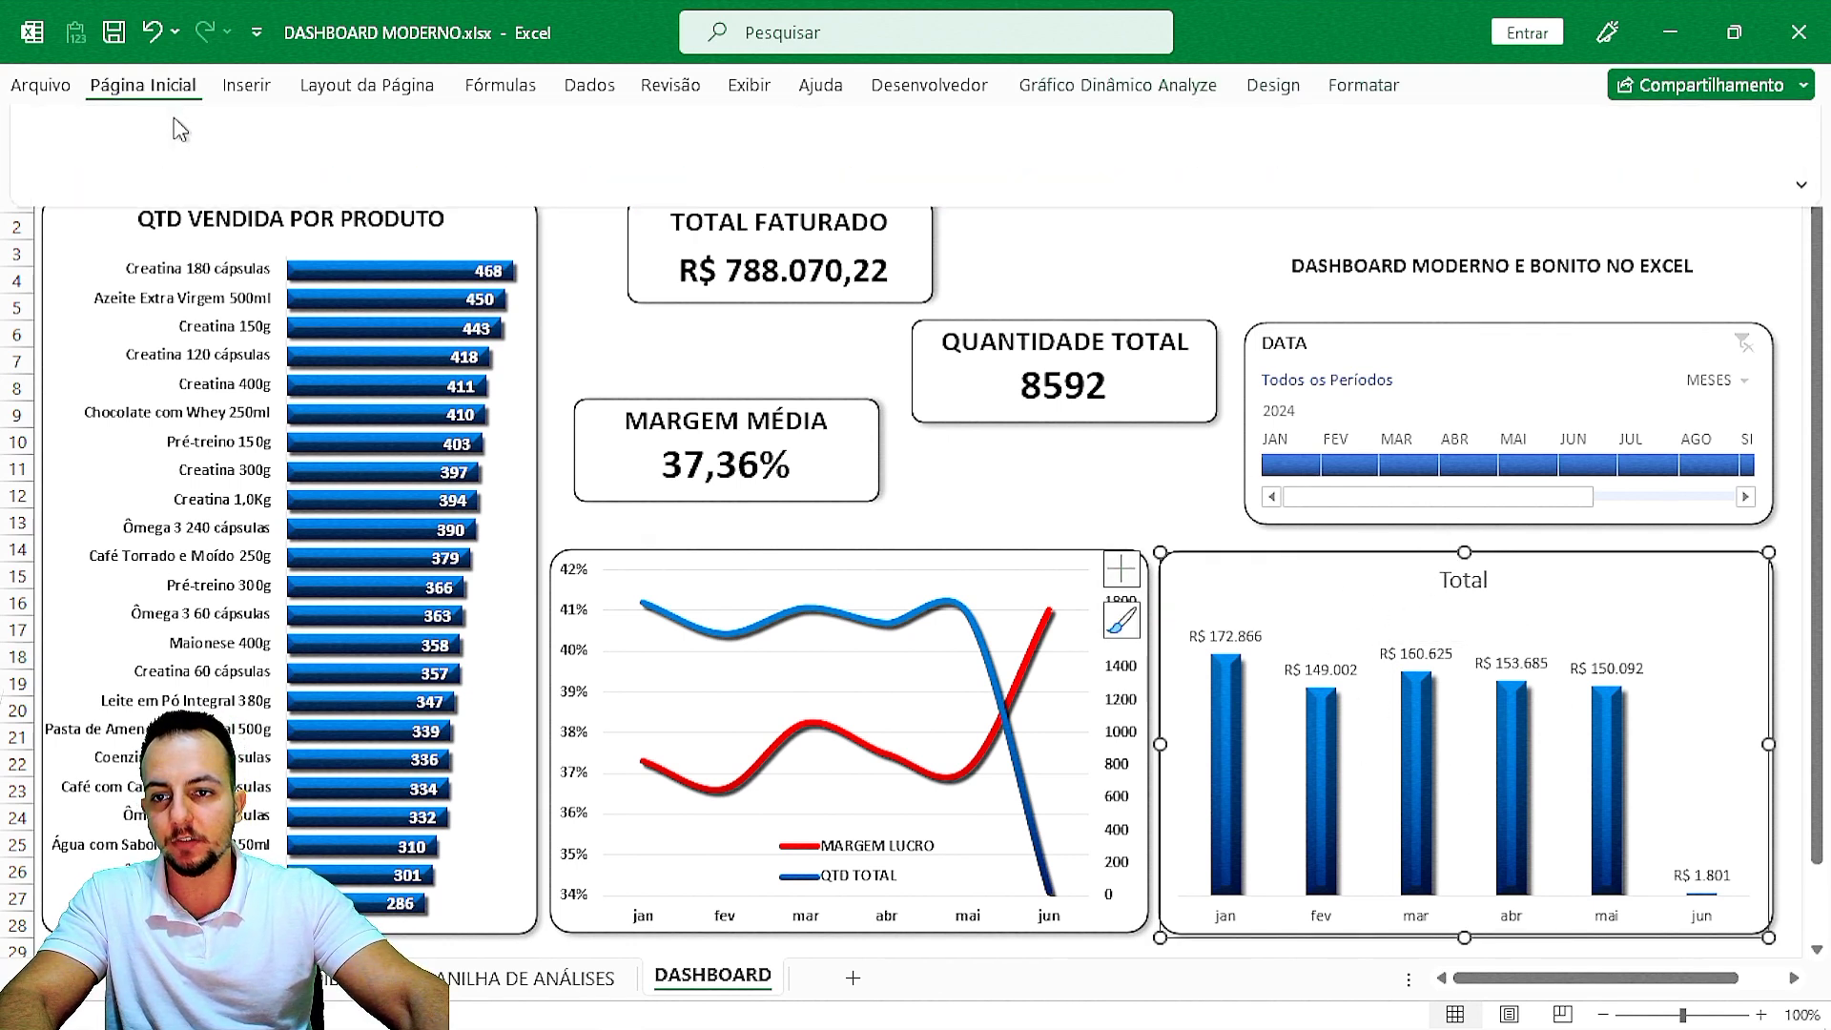
{"action": "left_click", "coordinate": [238, 186]}
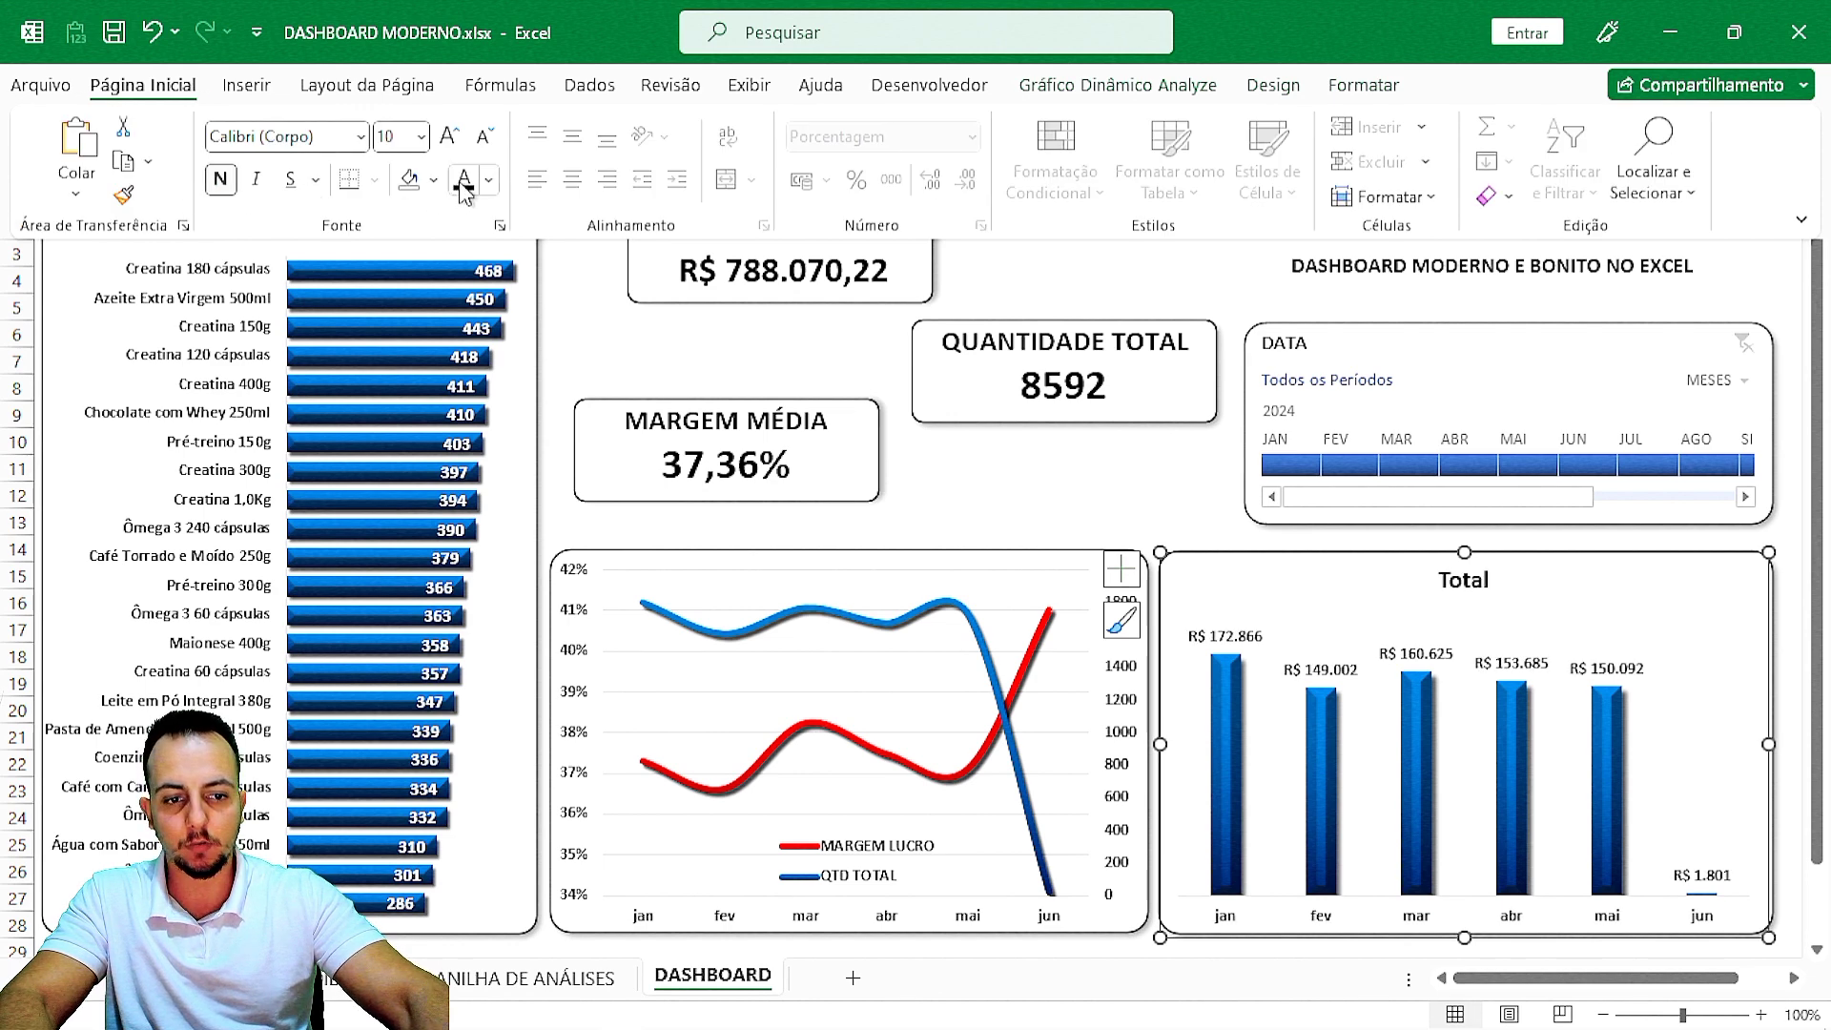
{"action": "key", "text": "Escape"}
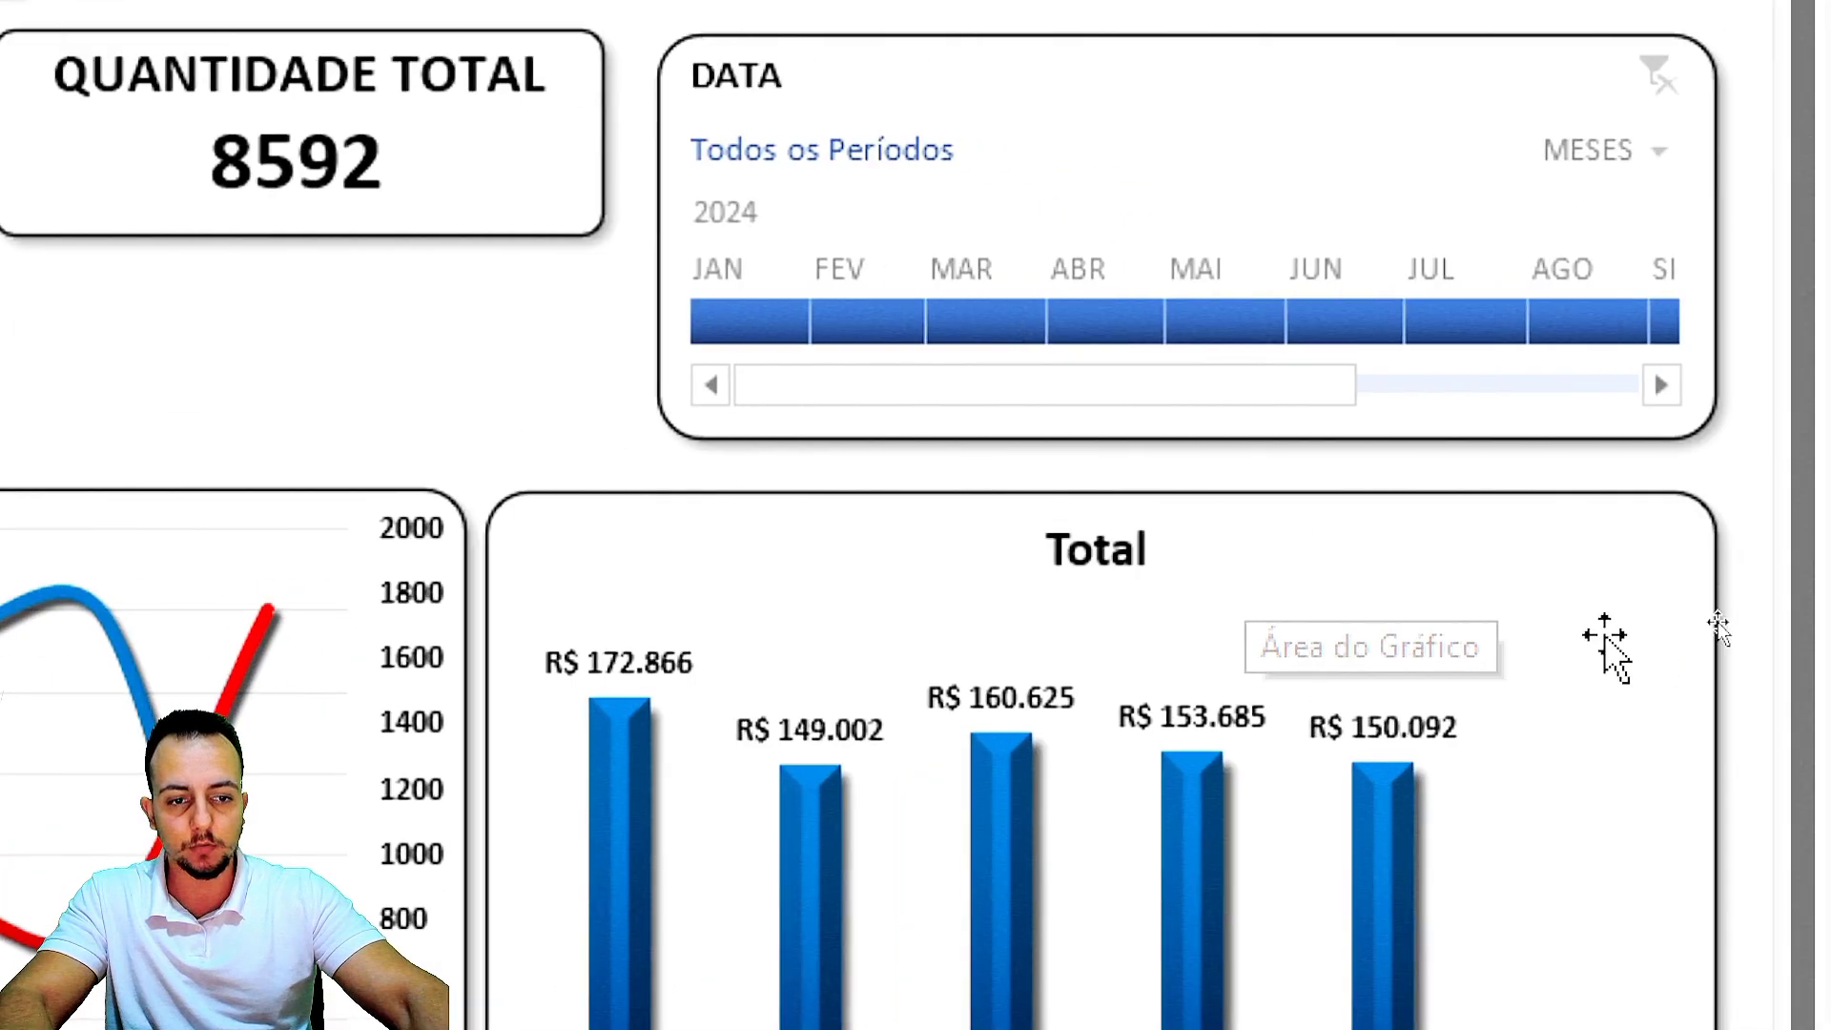
Replace the monthly column chart's title with VALOR TOTAL VENDIDO.
{"action": "left_click", "coordinate": [1111, 544]}
{"action": "double_click", "coordinate": [1087, 558]}
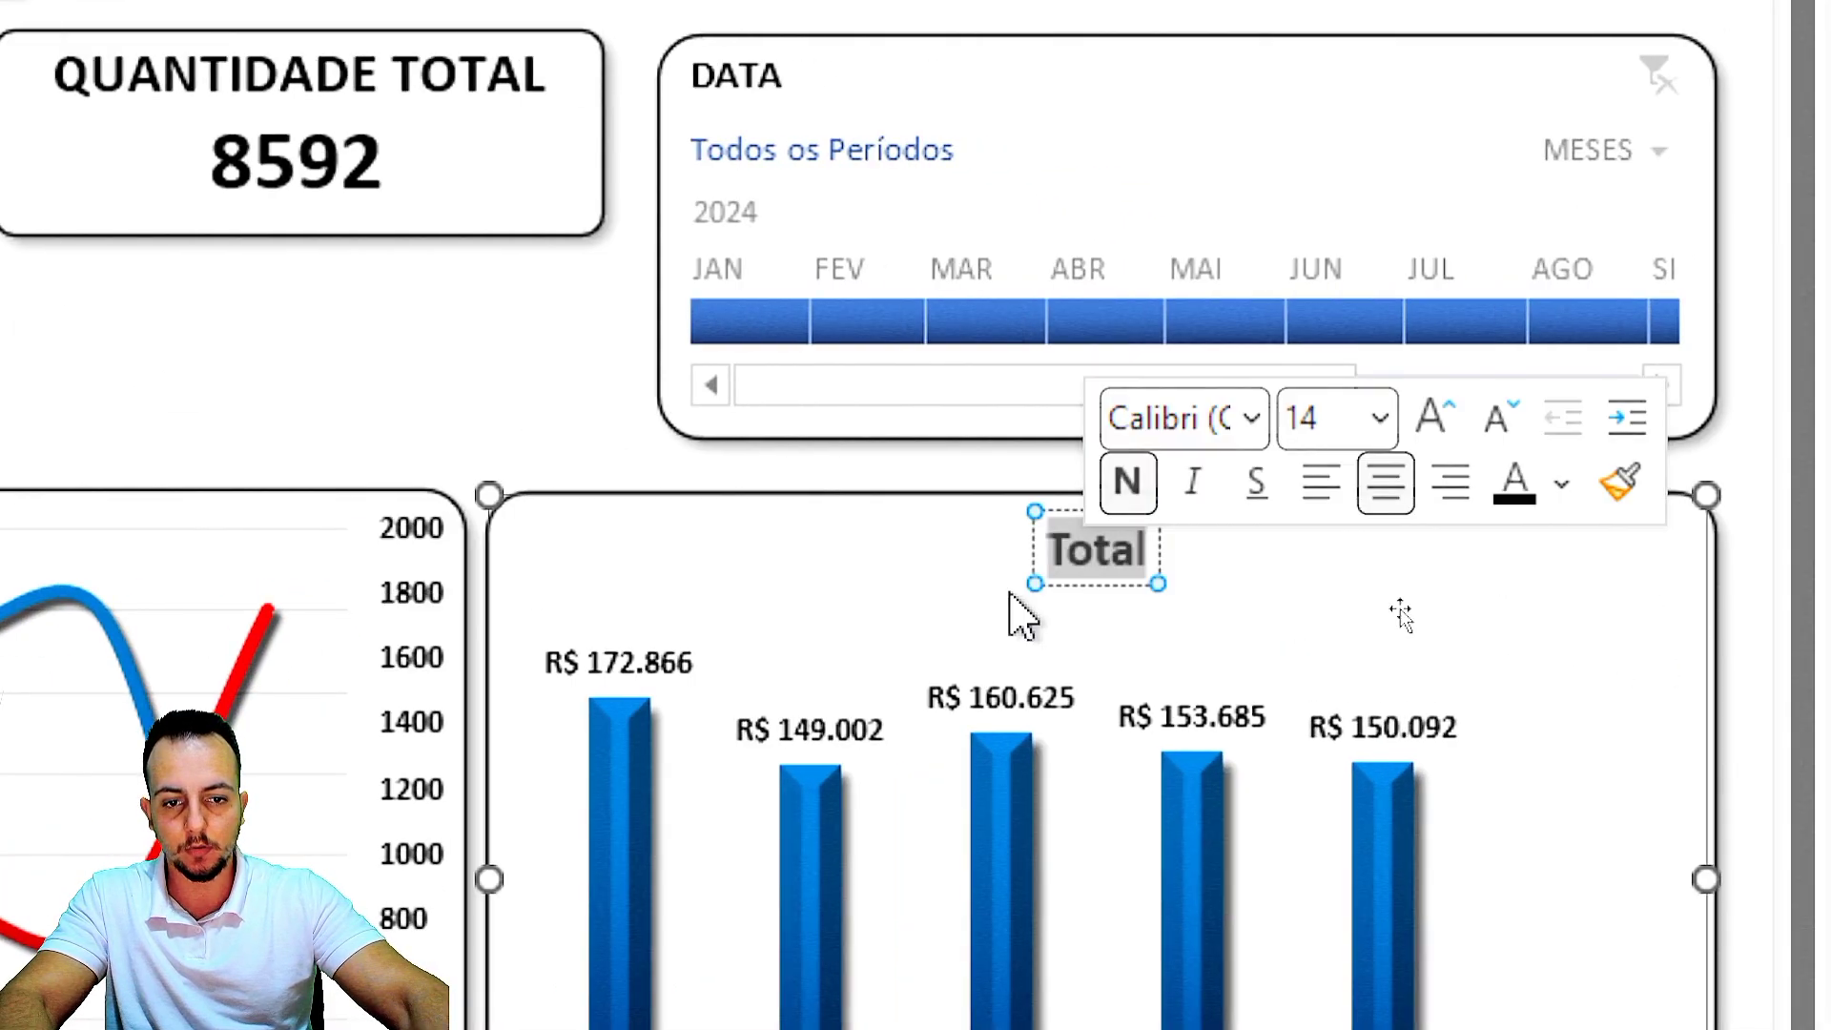
{"action": "type", "text": "VALOR TOTAL VENDIDO"}
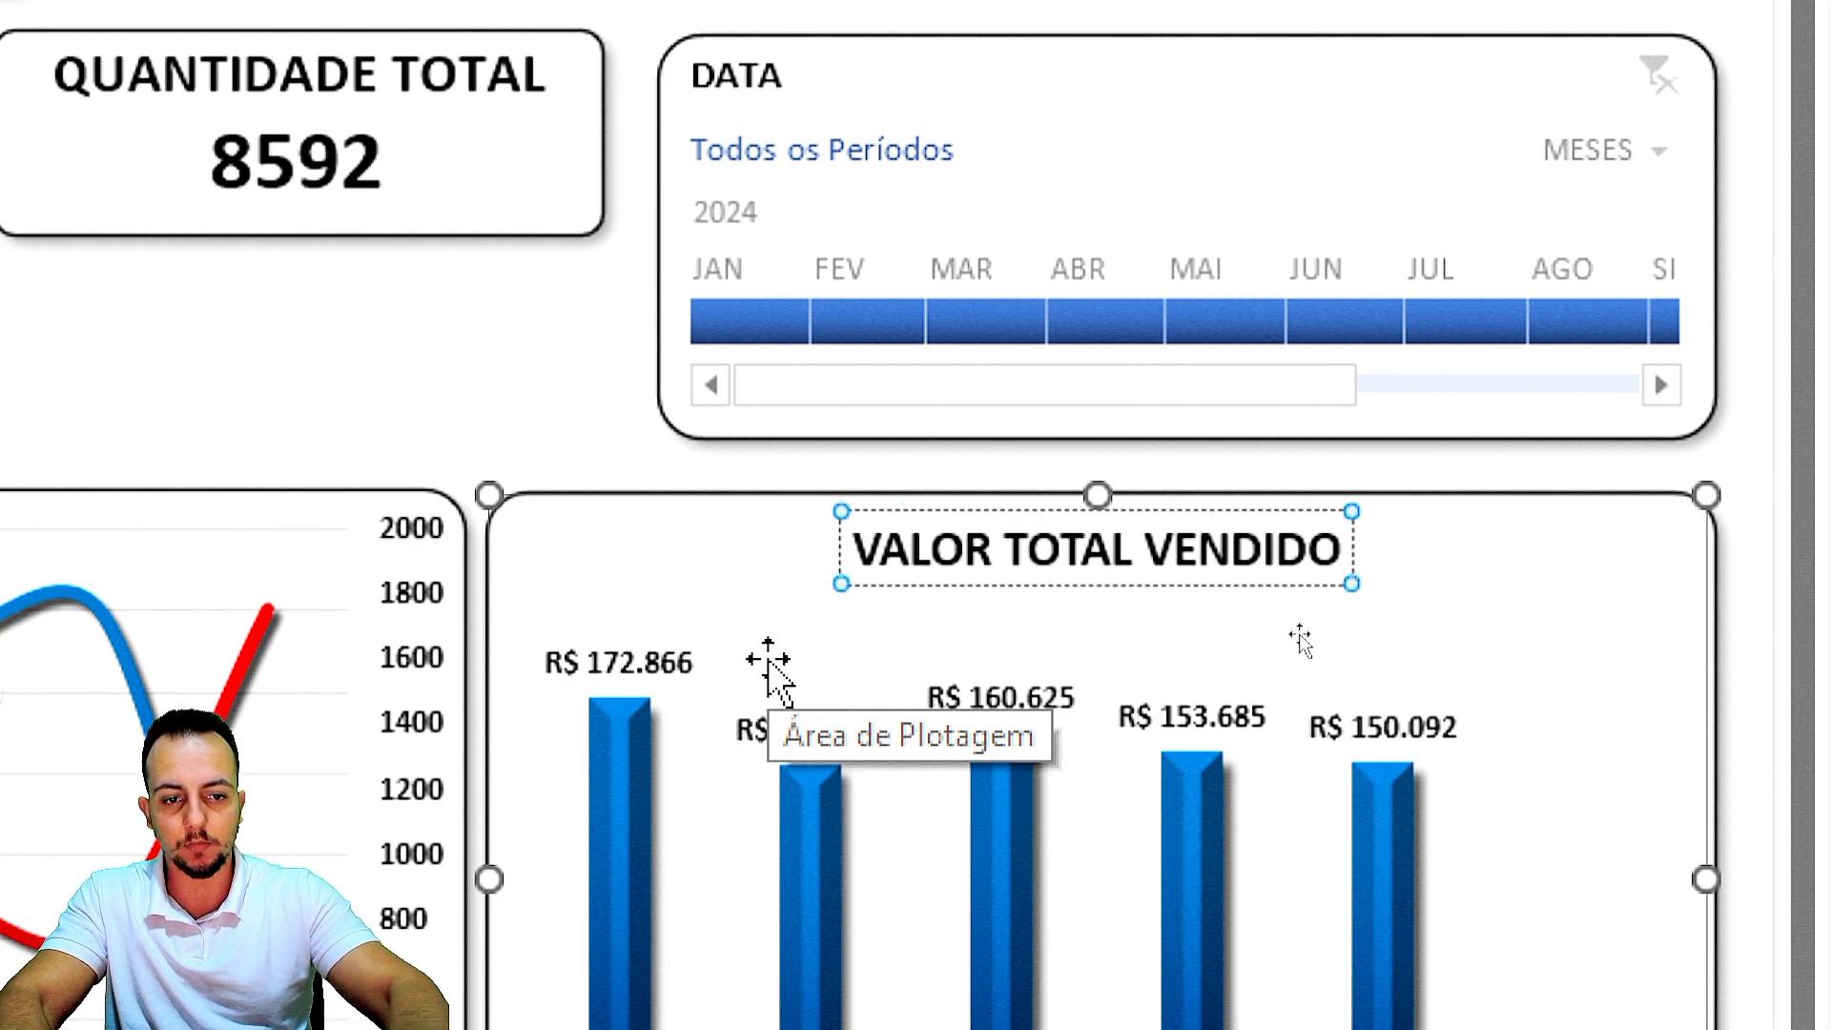
{"action": "key", "text": "Escape"}
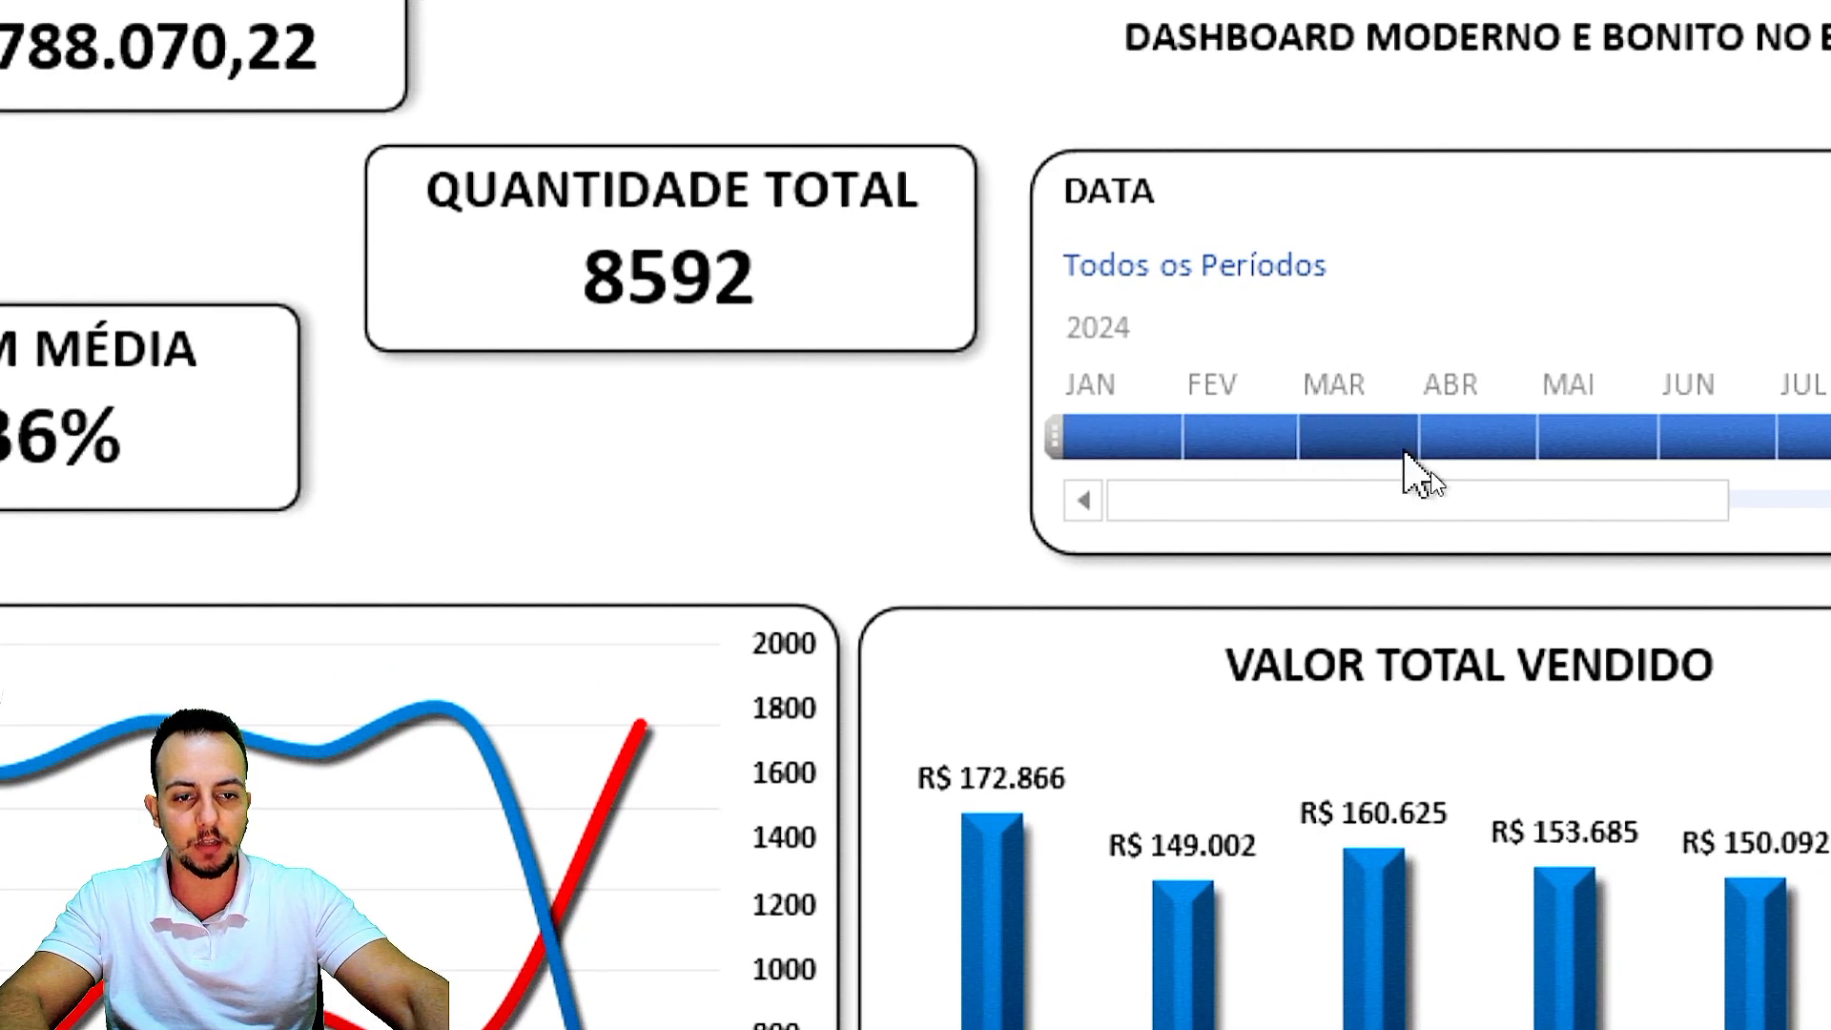
Filter the dashboard with the DATA timeline to January–May 2024 and narrow the period further to January–March 2024.
{"action": "left_click", "coordinate": [1592, 501]}
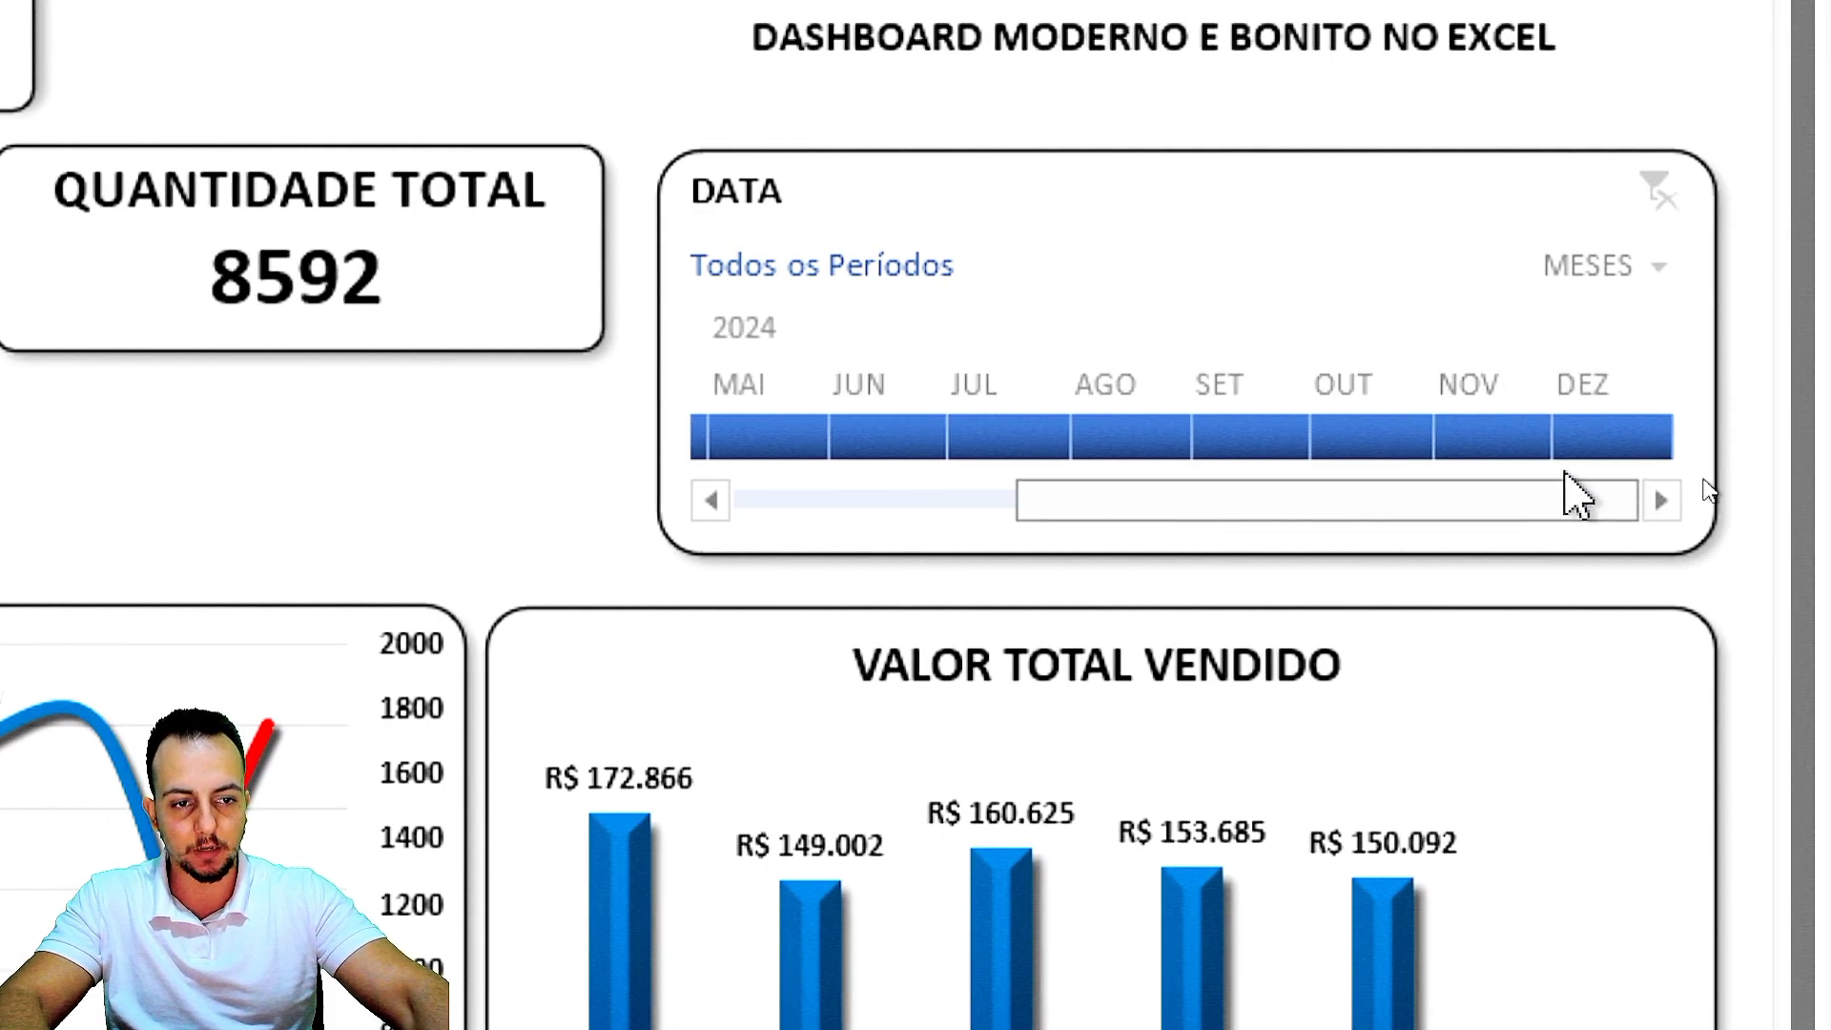
{"action": "left_click", "coordinate": [1678, 426]}
{"action": "left_click_drag", "start_coordinate": [1659, 426], "coordinate": [831, 441]}
{"action": "left_click_drag", "start_coordinate": [1018, 498], "coordinate": [801, 498]}
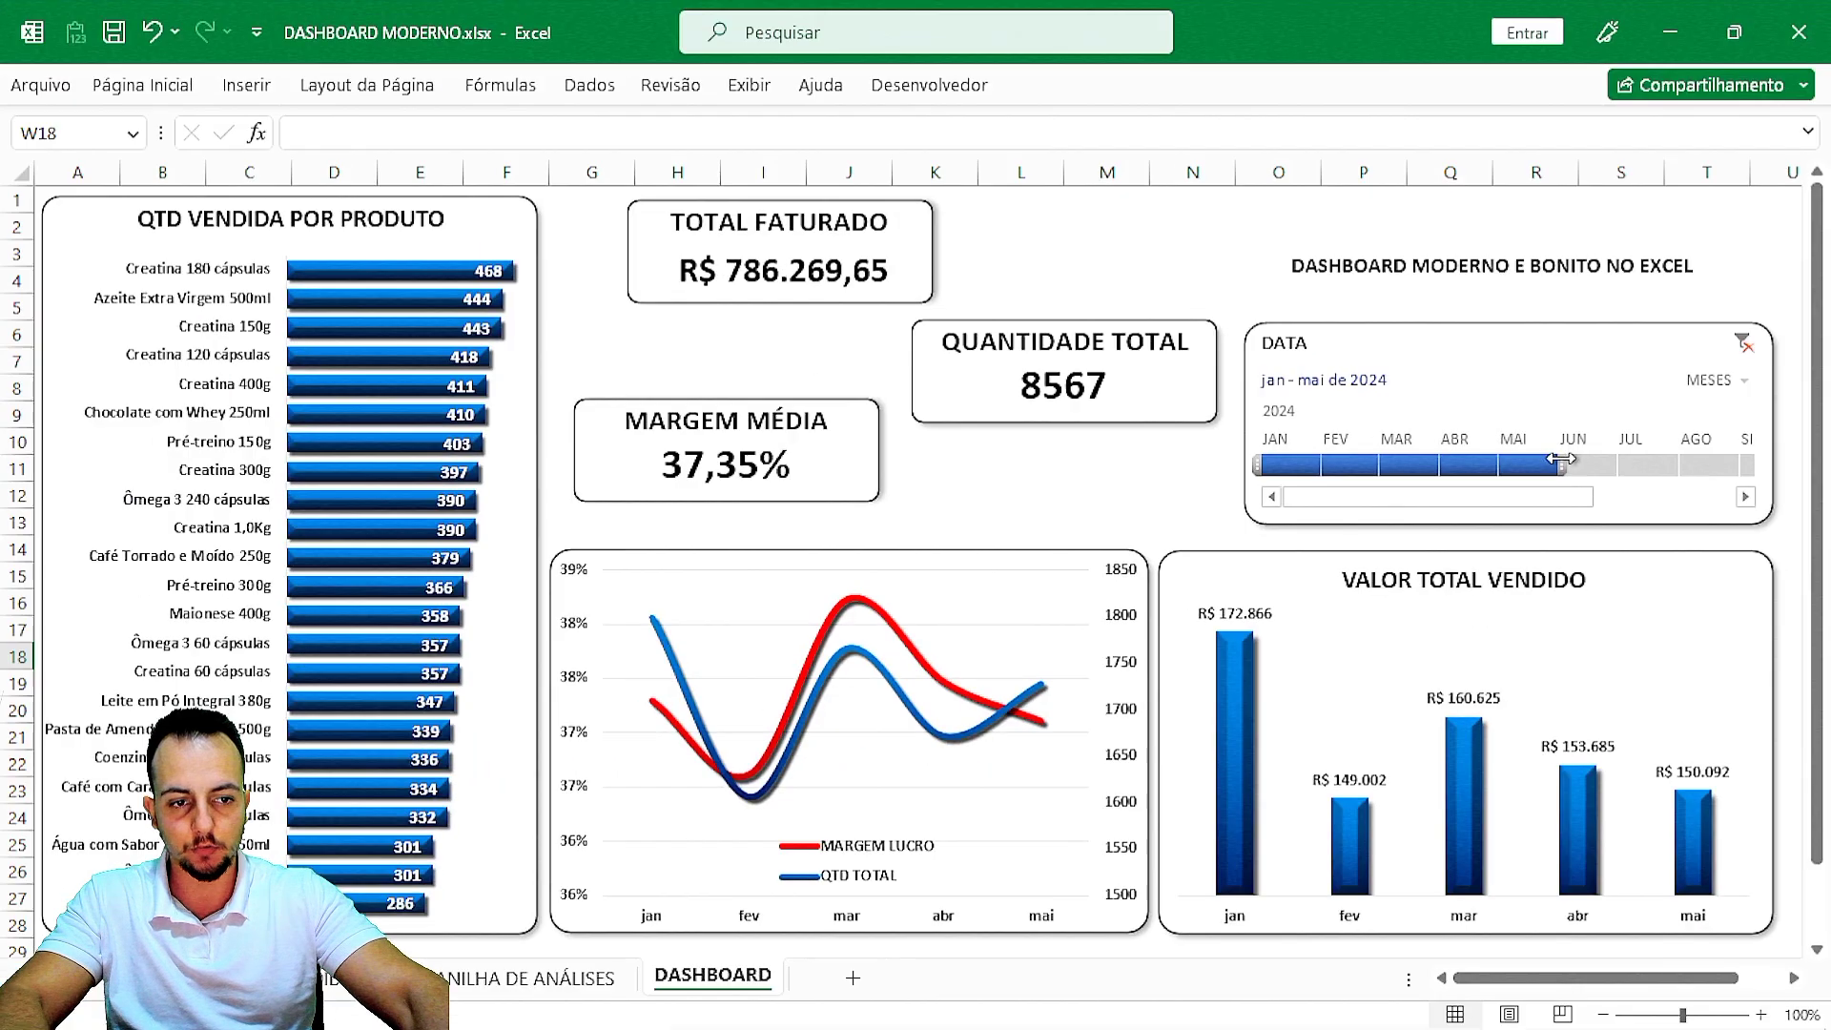
{"action": "left_click_drag", "start_coordinate": [1561, 459], "coordinate": [1447, 459]}
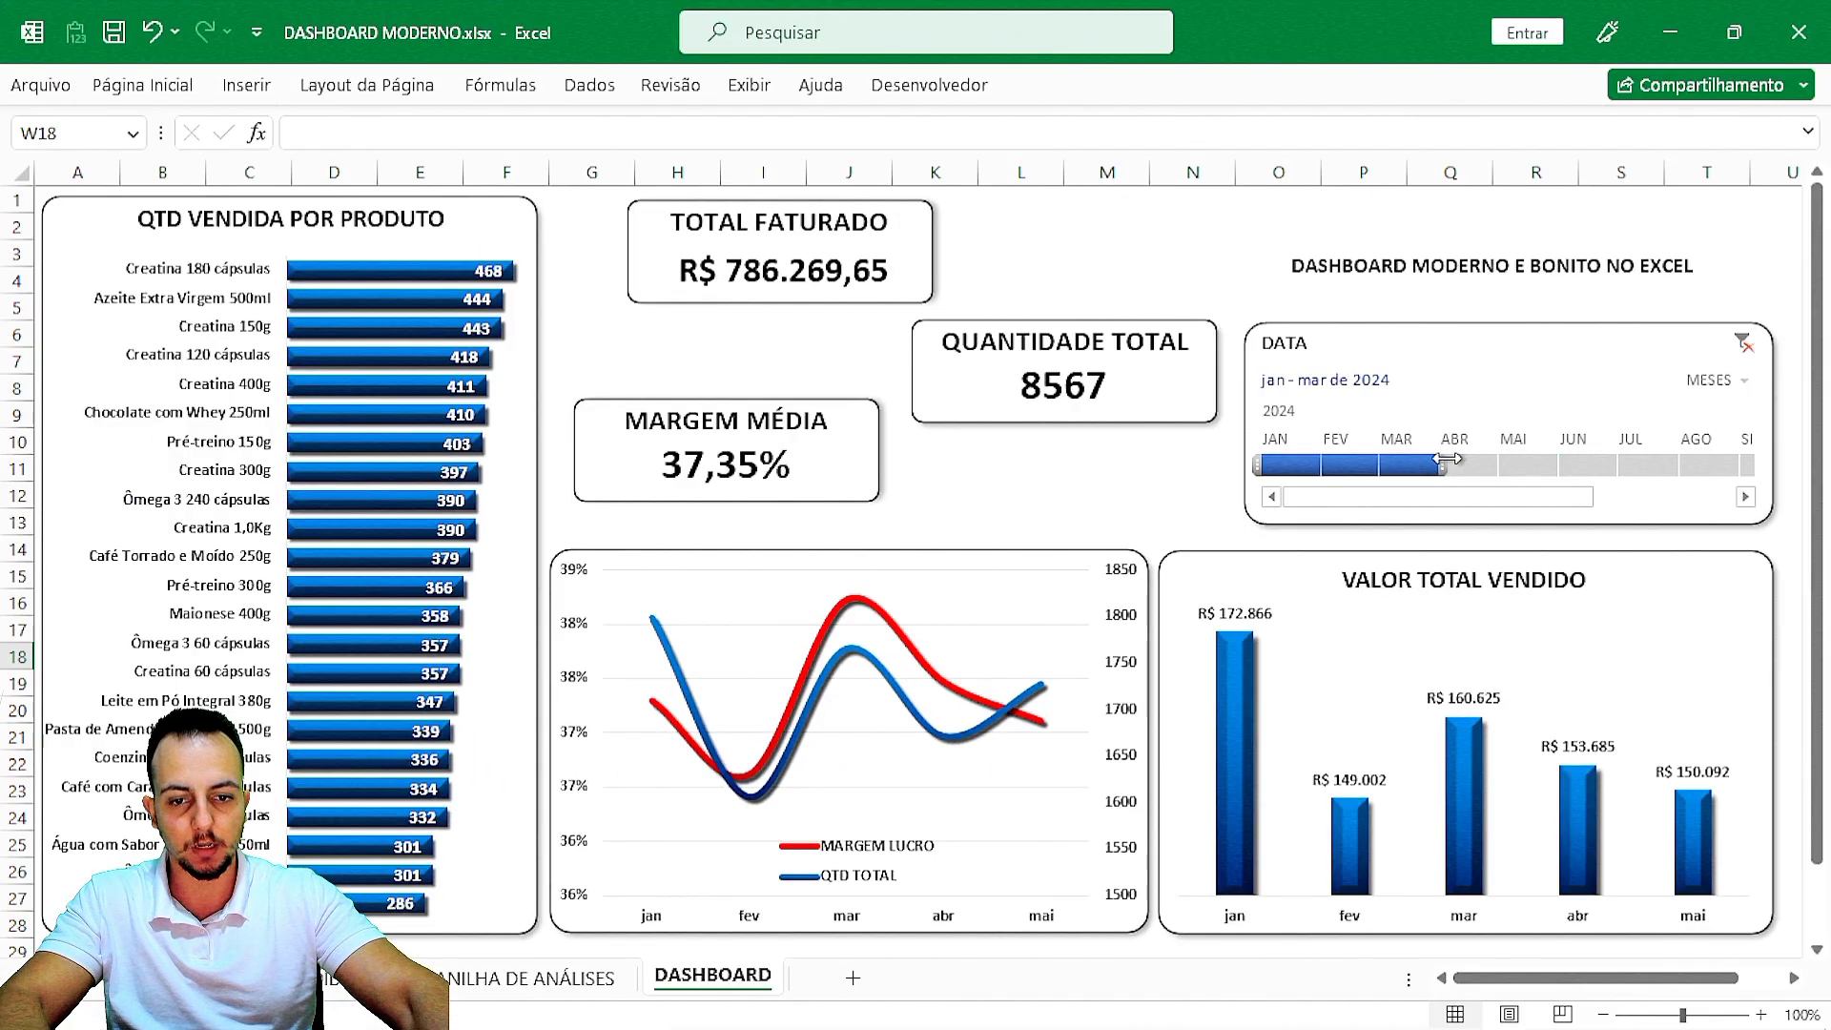
{"action": "key", "text": "ctrl+2"}
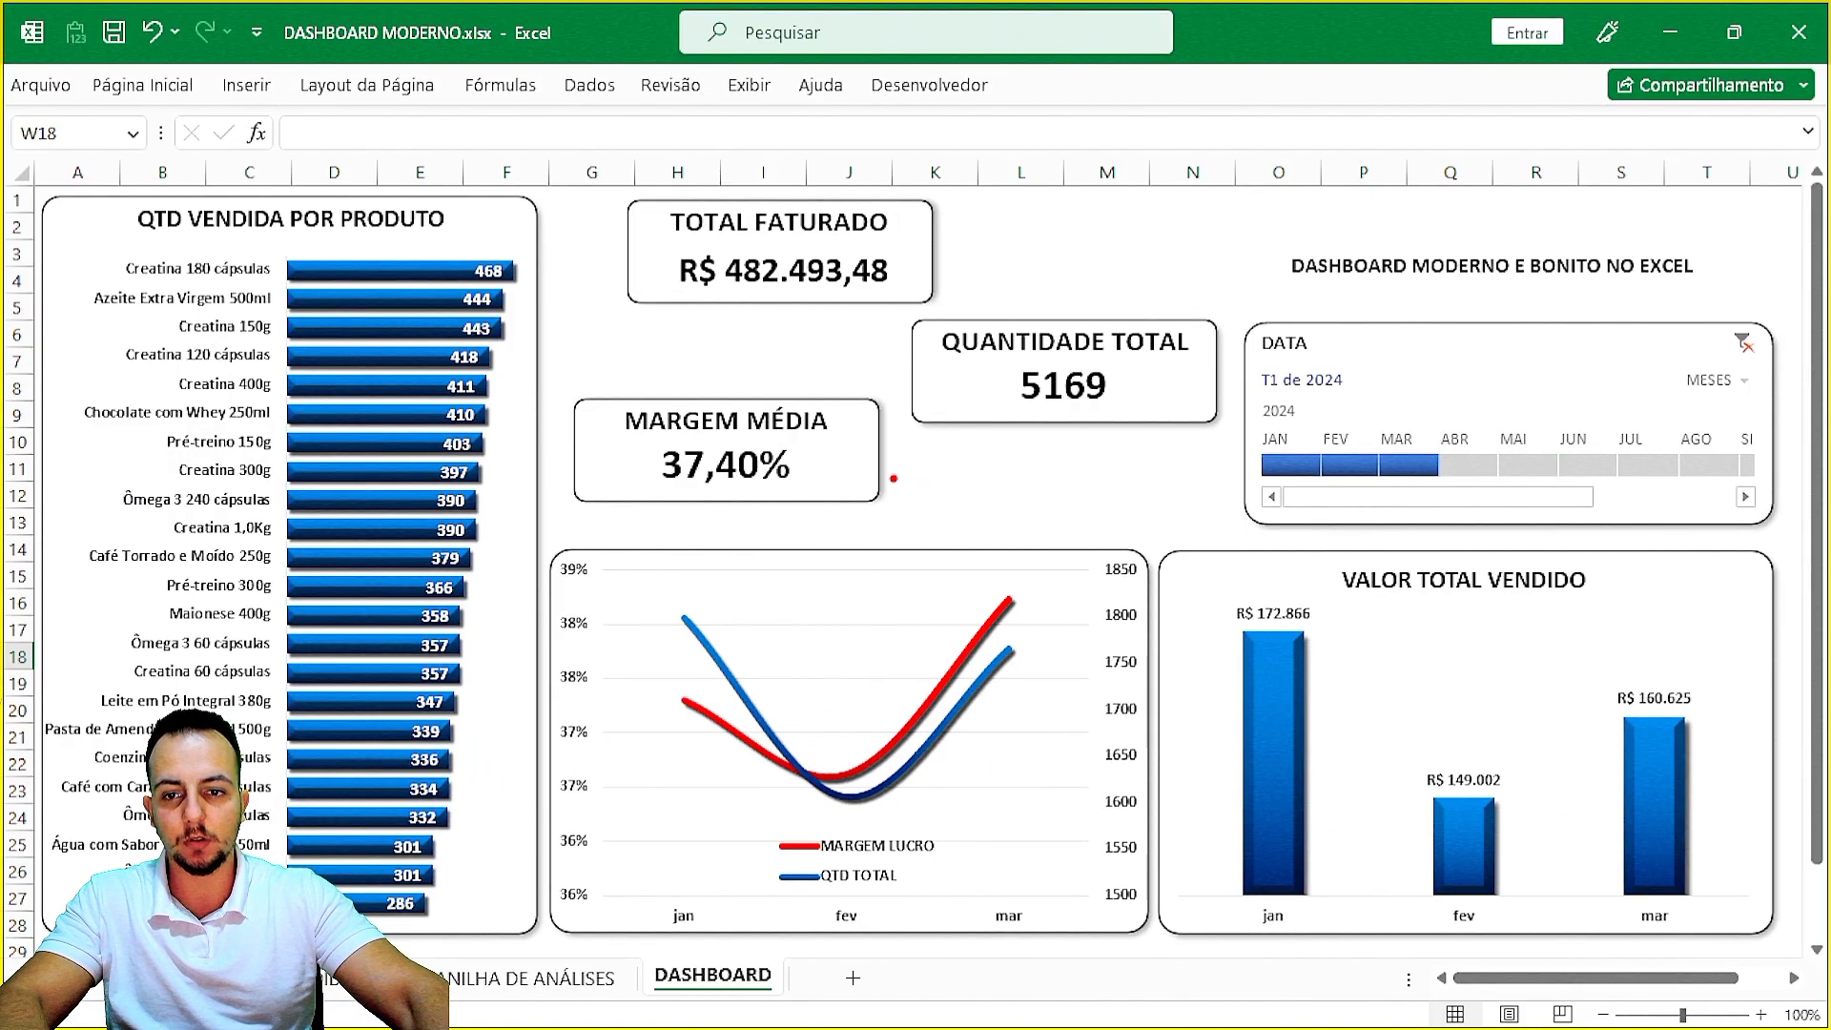
{"action": "left_click_drag", "start_coordinate": [674, 396], "coordinate": [864, 518]}
{"action": "left_click_drag", "start_coordinate": [621, 155], "coordinate": [1164, 461]}
{"action": "left_click_drag", "start_coordinate": [990, 828], "coordinate": [1144, 570]}
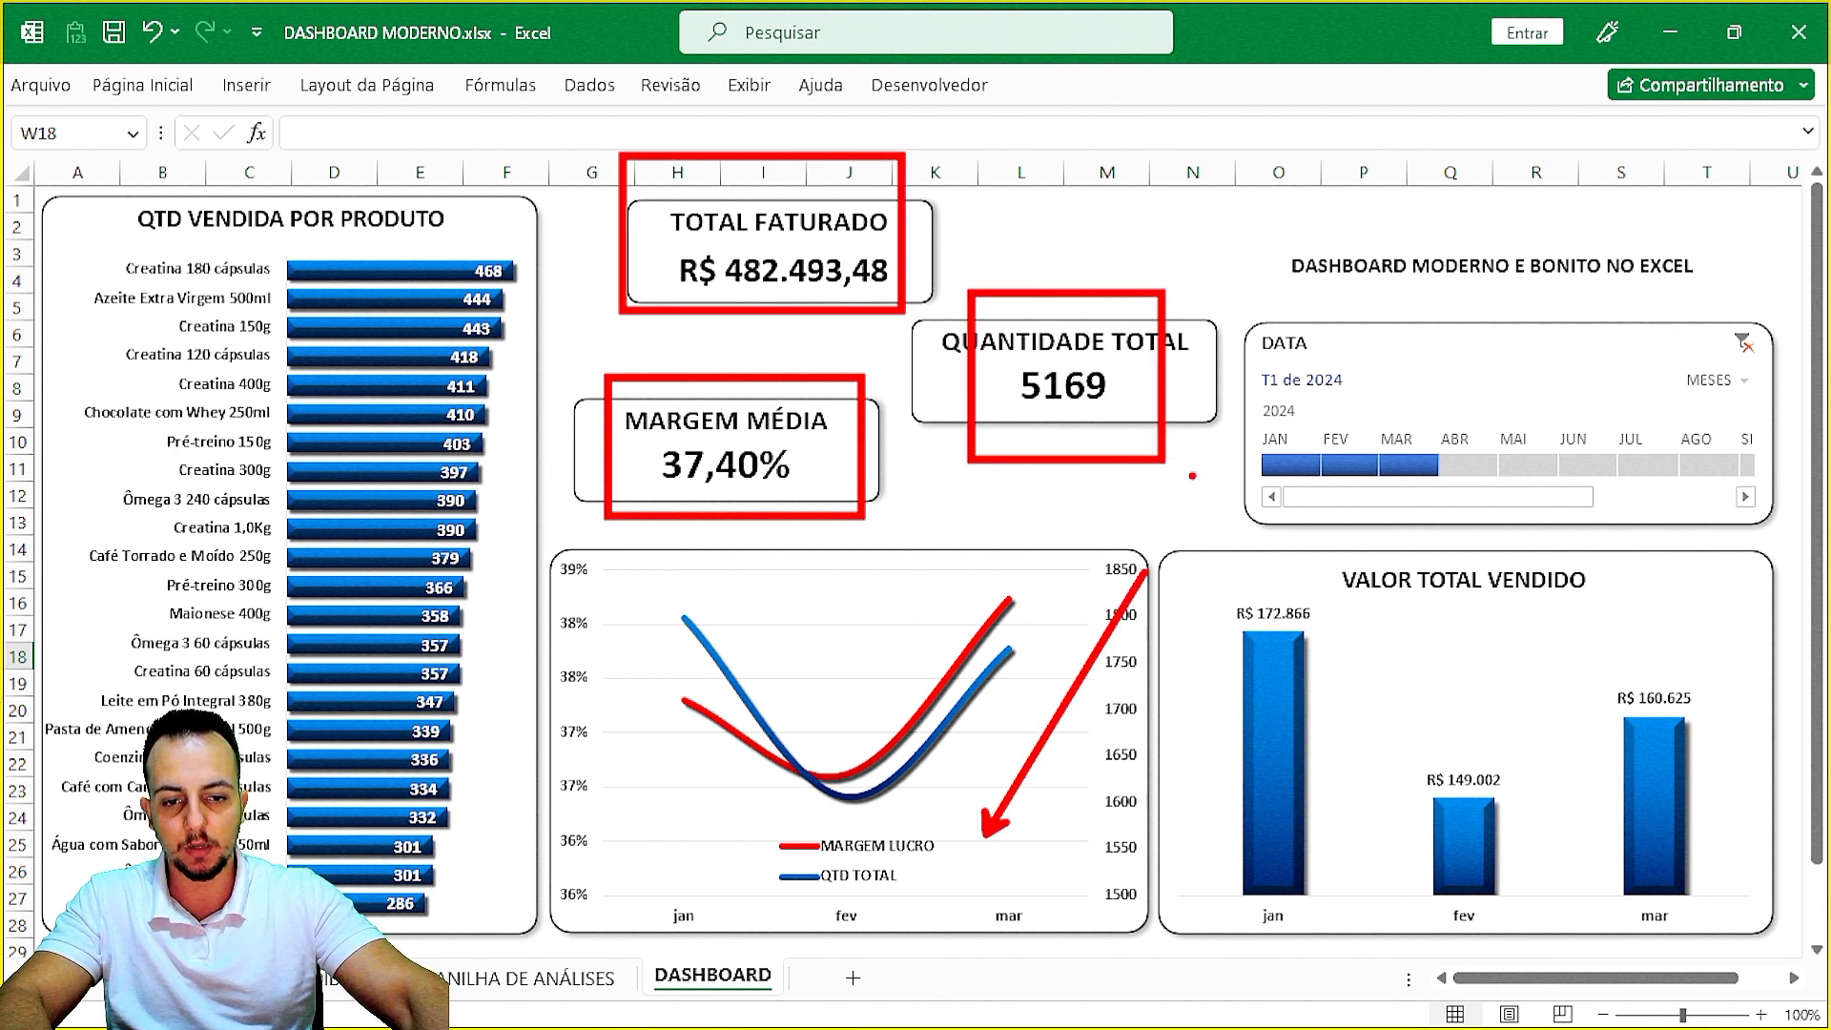
{"action": "left_click_drag", "start_coordinate": [1421, 686], "coordinate": [1015, 416]}
{"action": "mouse_move", "coordinate": [404, 183]}
{"action": "left_mouse_down"}
{"action": "mouse_move", "coordinate": [431, 157]}
{"action": "mouse_move", "coordinate": [199, 168]}
{"action": "left_mouse_up"}
{"action": "key", "text": "Escape"}
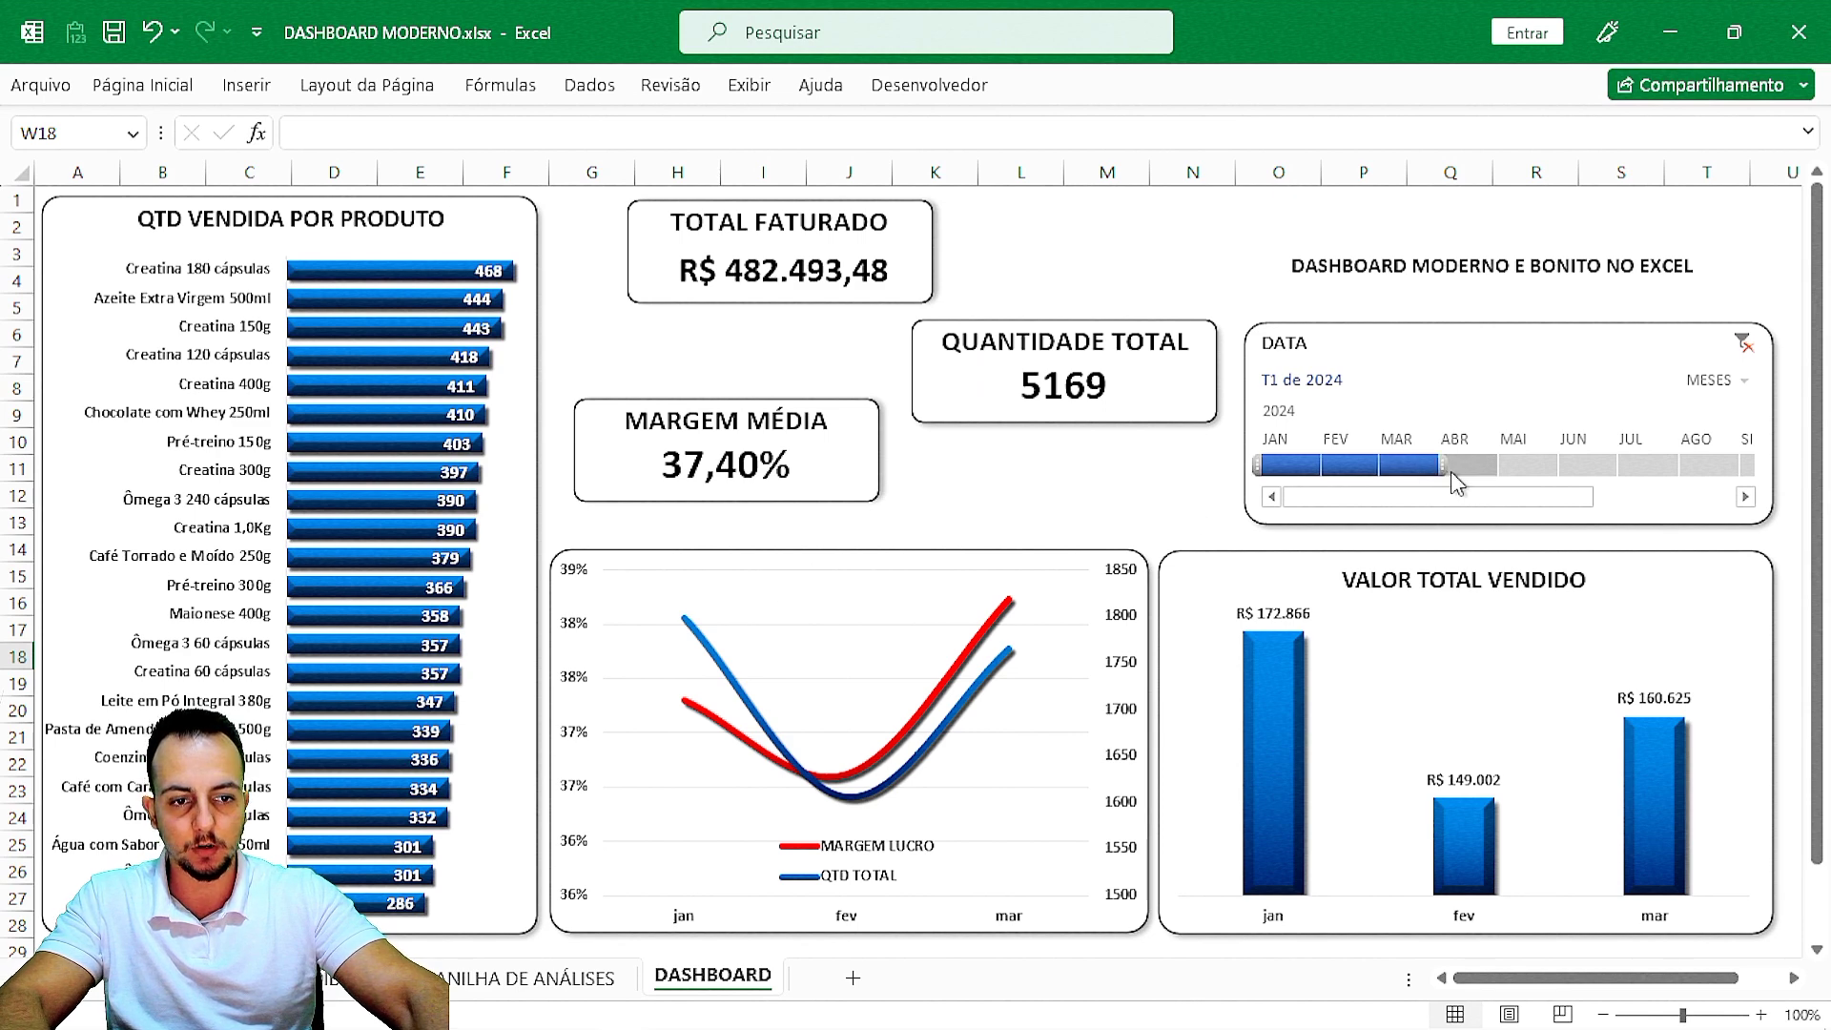
Extend the DATA timeline's period to April, move its start to February 2024, and select an empty dashboard cell.
{"action": "left_click_drag", "start_coordinate": [1450, 471], "coordinate": [1498, 471]}
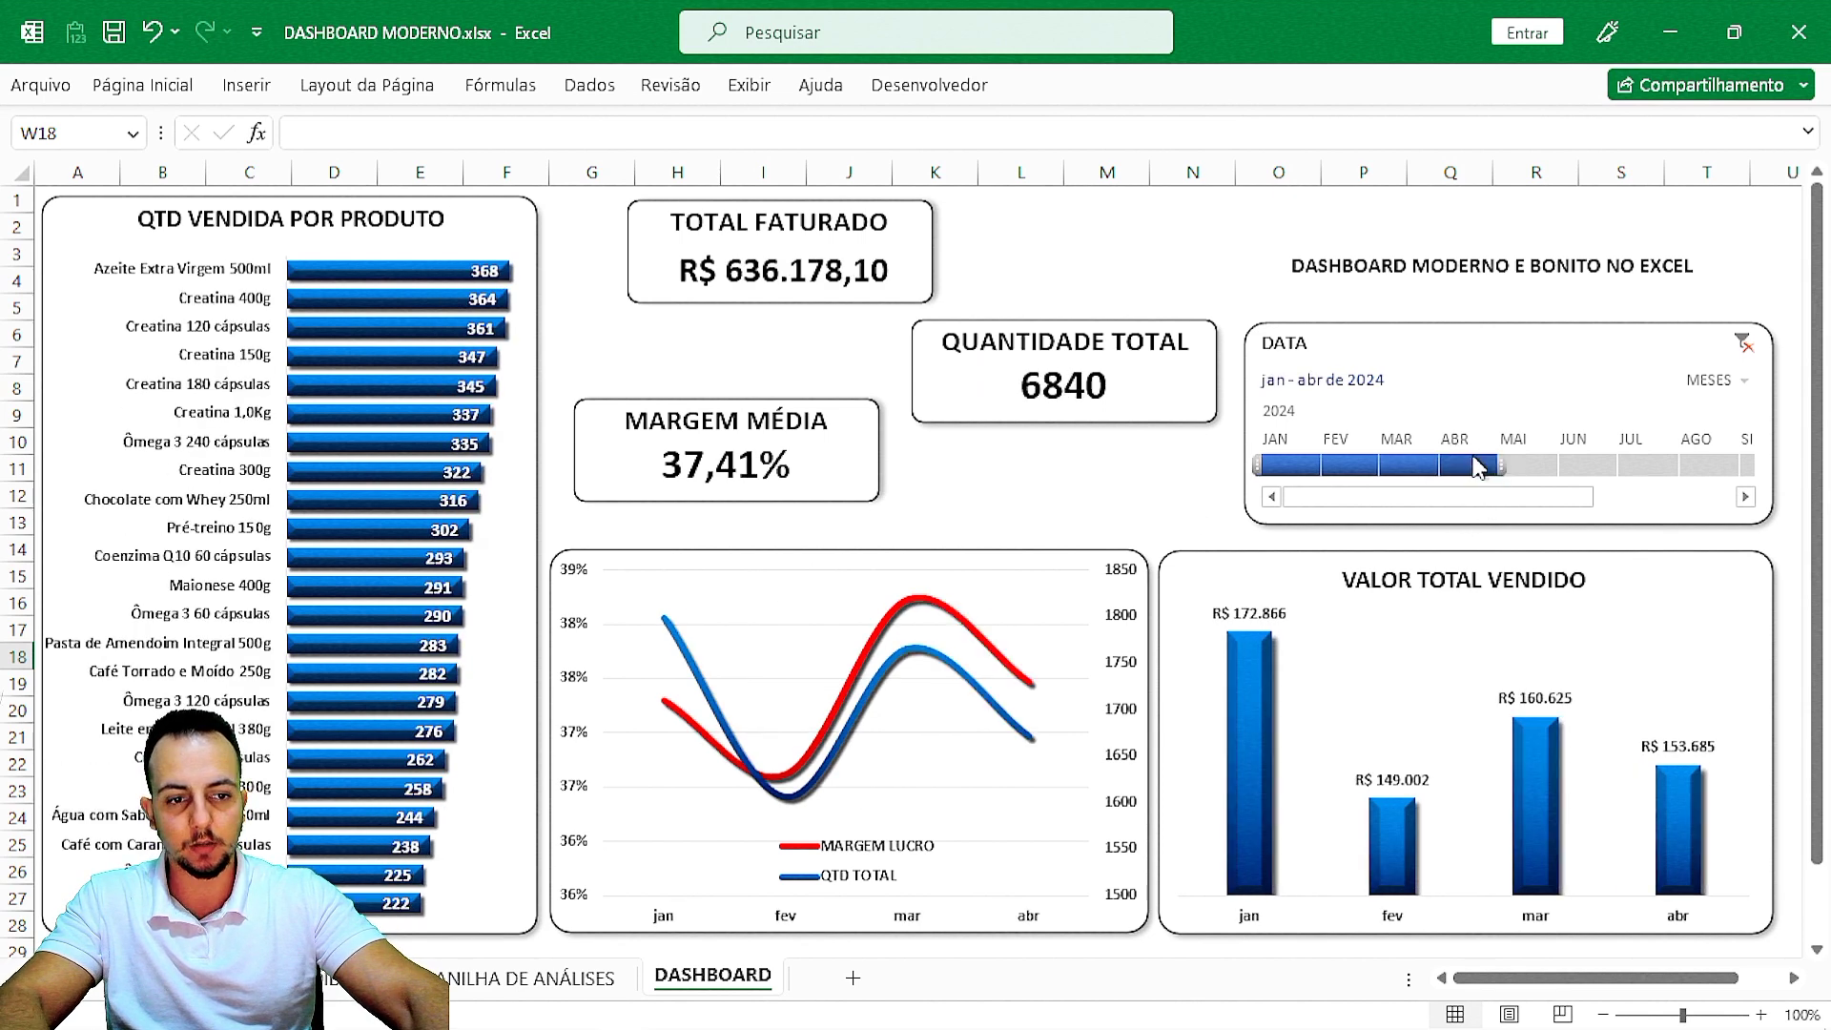
{"action": "left_click_drag", "start_coordinate": [1263, 465], "coordinate": [1320, 465]}
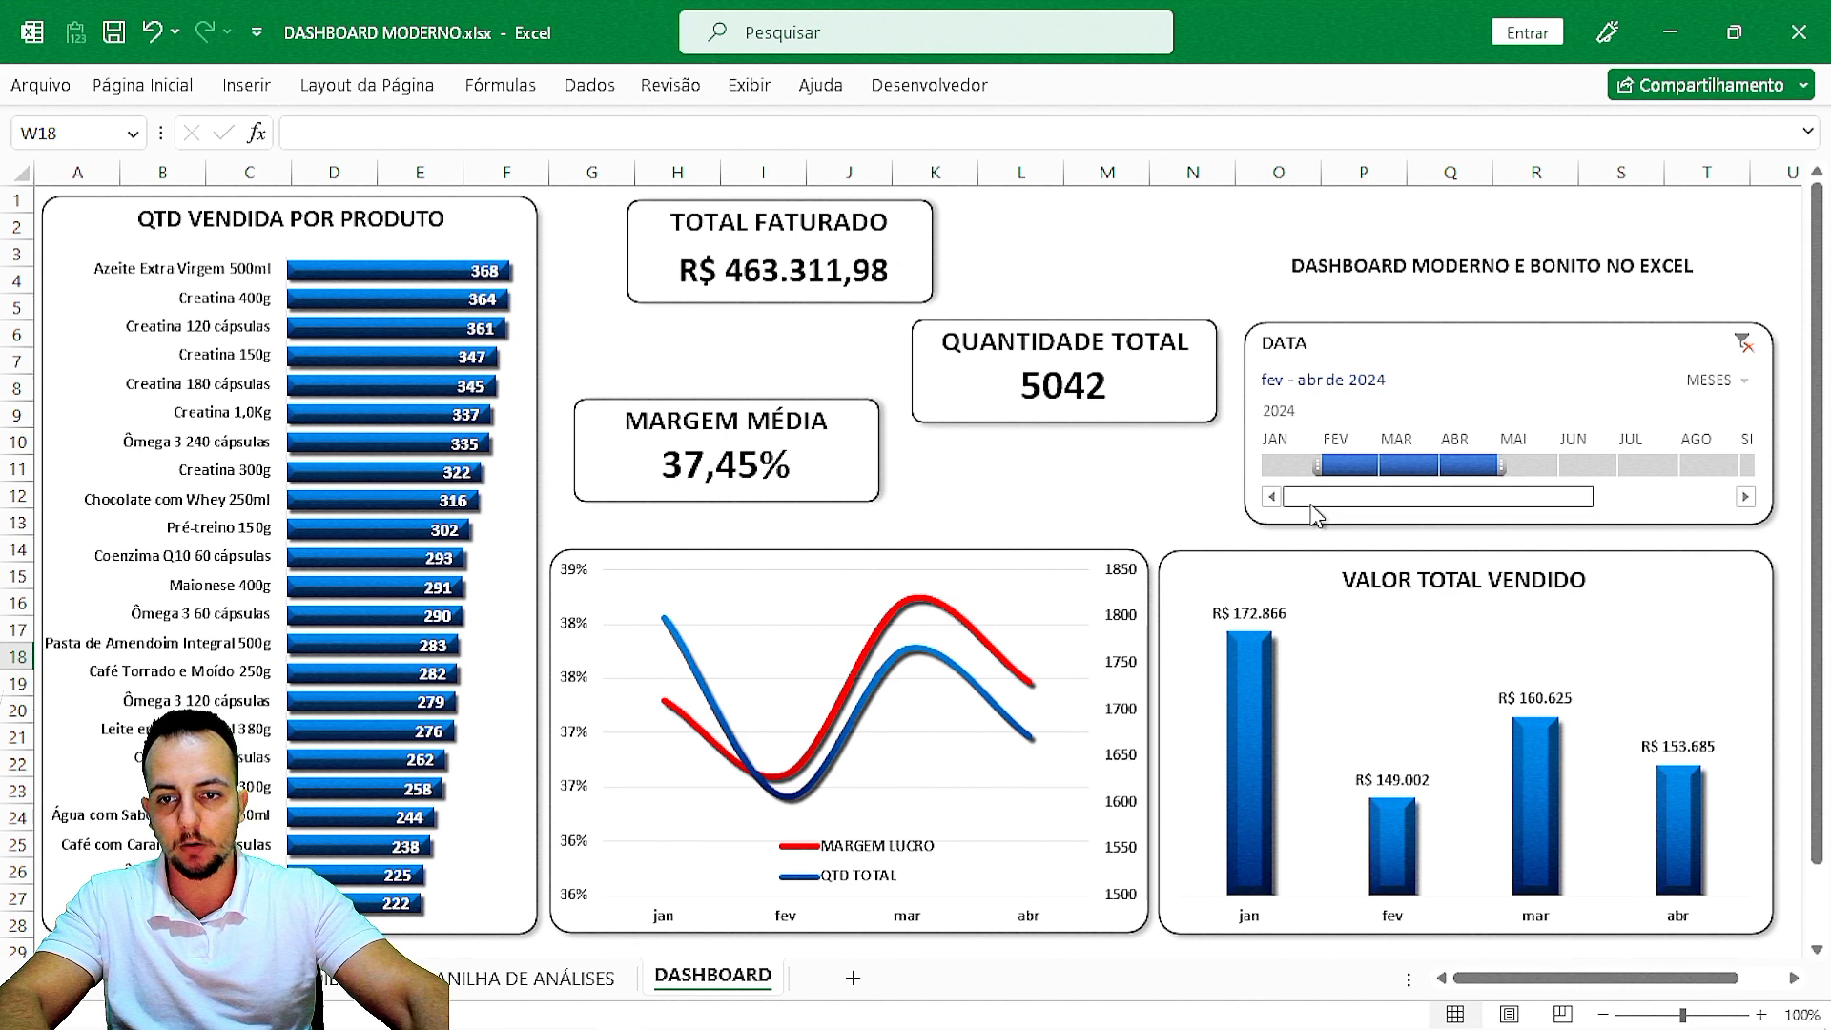
{"action": "left_click", "coordinate": [1042, 475]}
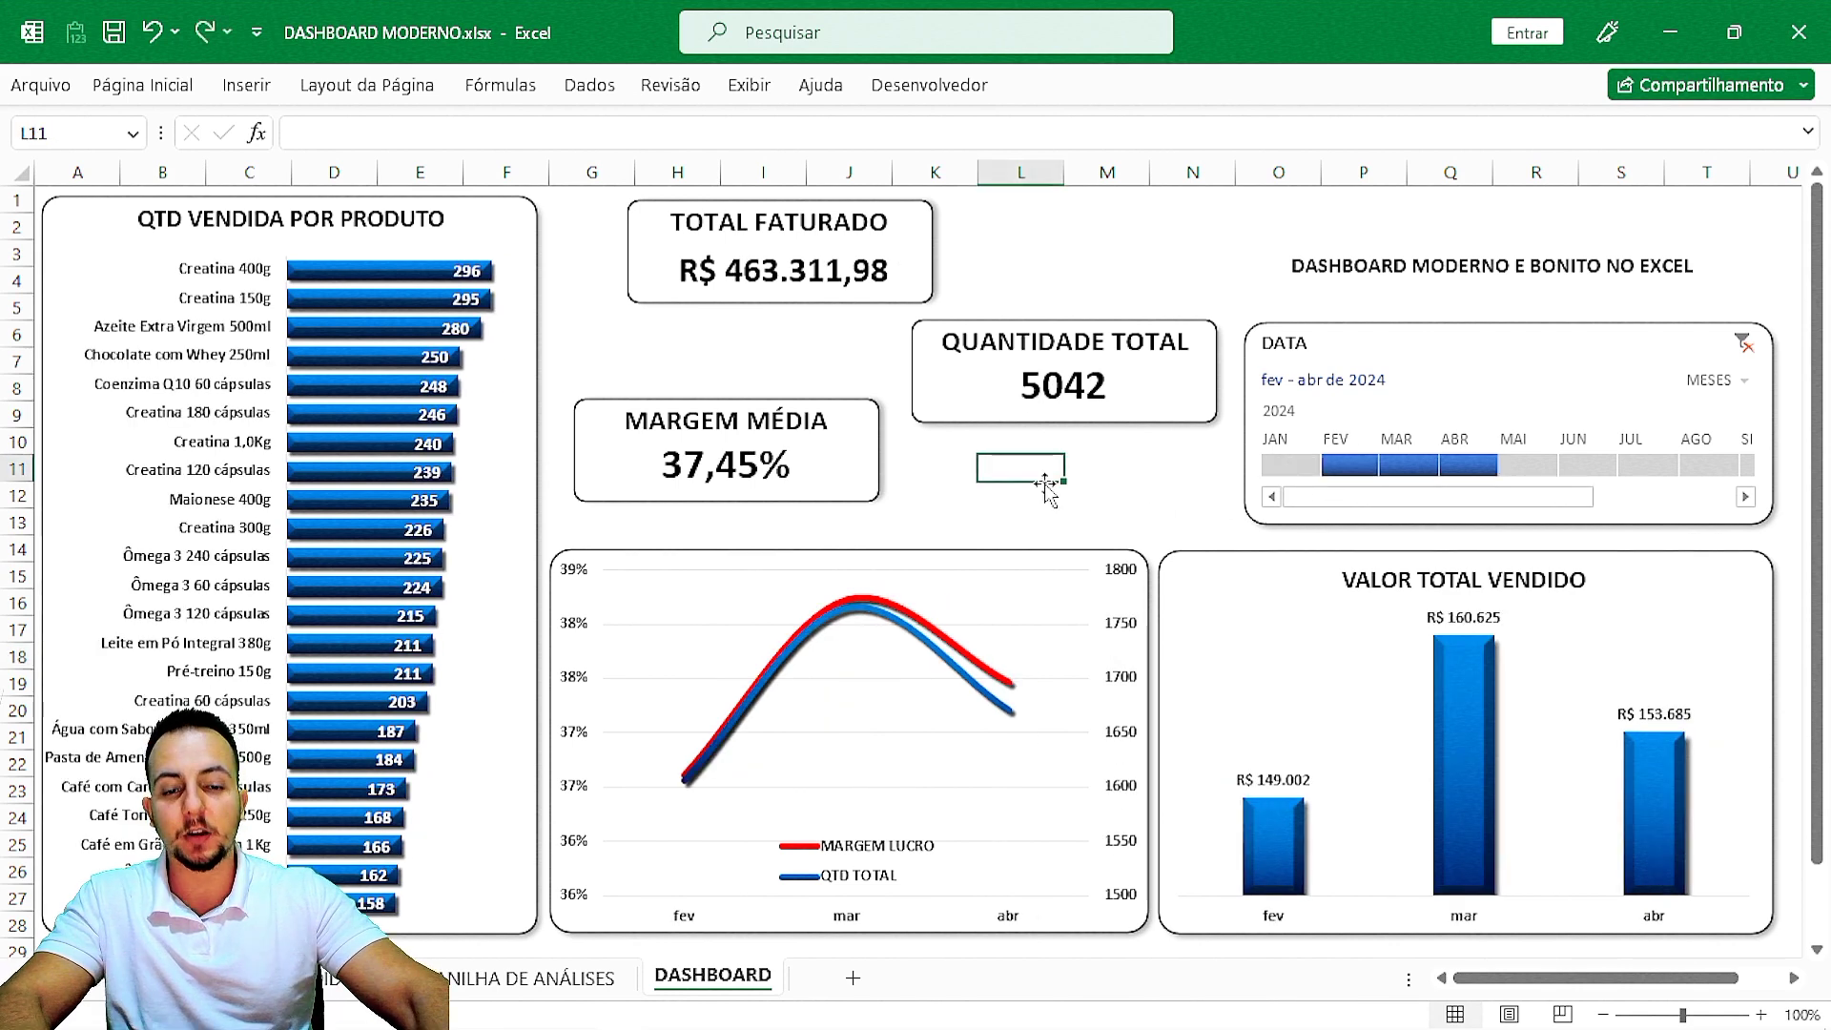